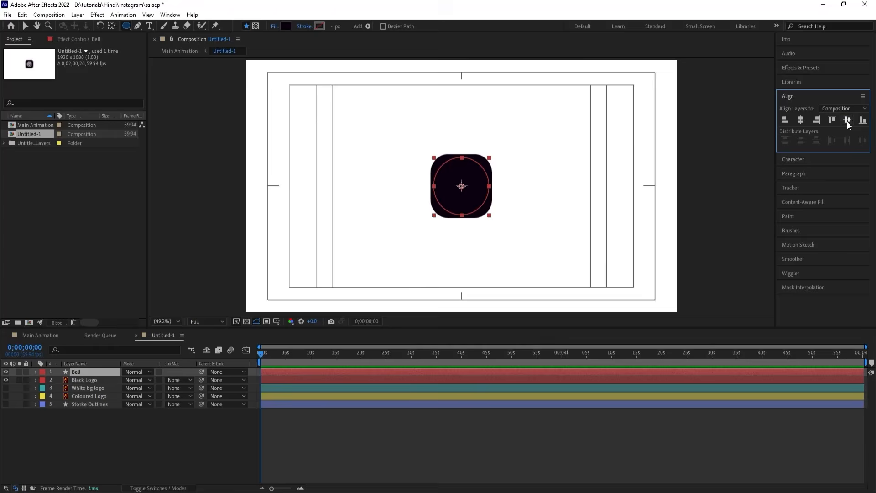
Duplicate the Ellipse 1 shape group inside the Ball layer's contents
{"action": "left_click", "coordinate": [88, 440]}
{"action": "left_click", "coordinate": [76, 372]}
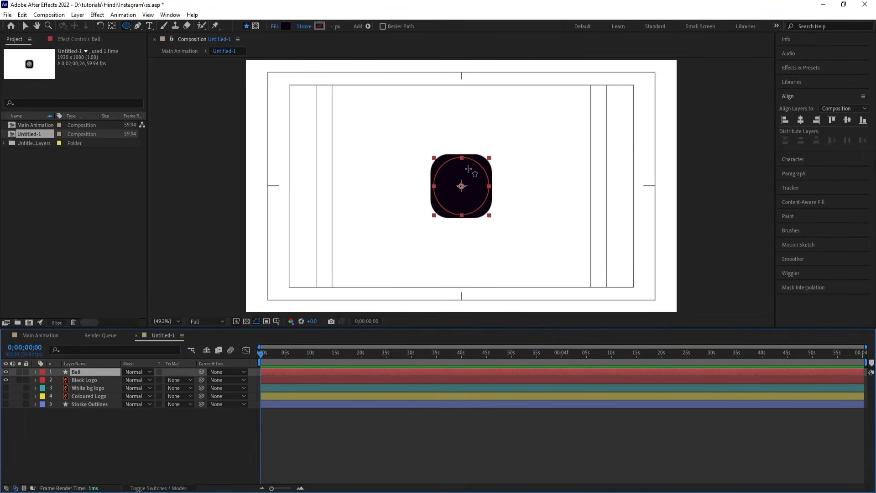
{"action": "left_click", "coordinate": [35, 371]}
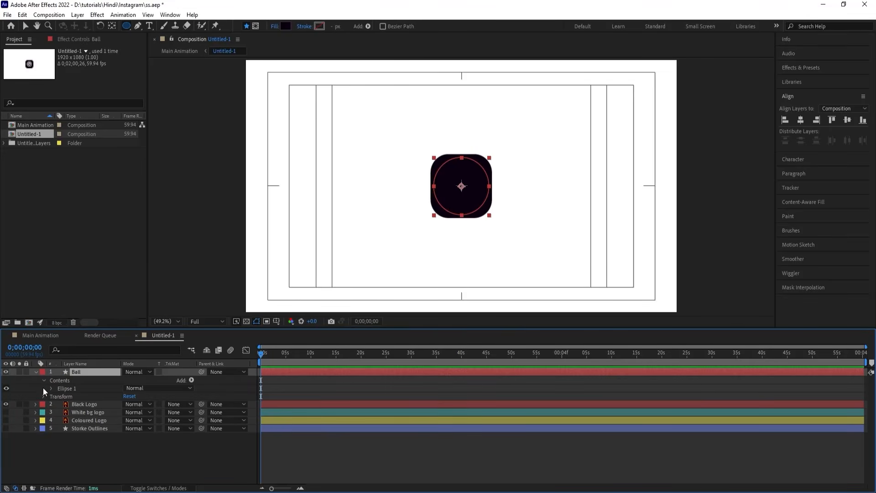
{"action": "left_click", "coordinate": [74, 387]}
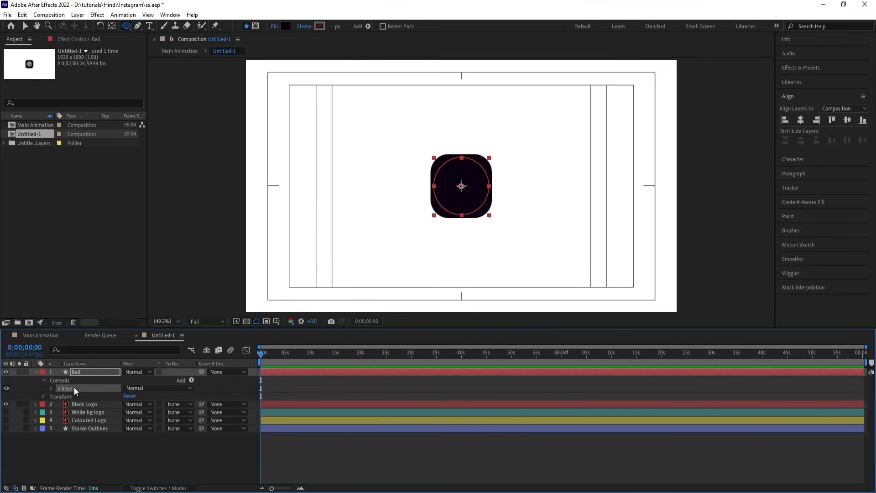
{"action": "key", "text": "ctrl+d"}
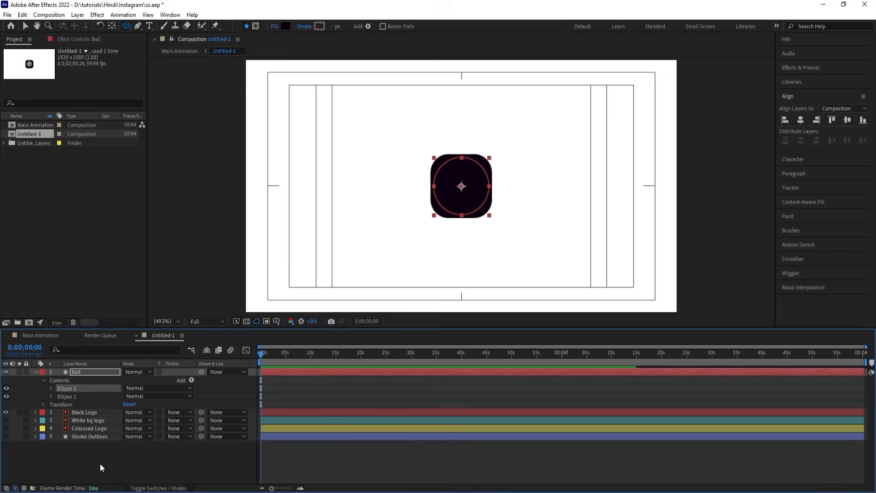
Hide the fill of Ellipse 2 and show its stroke with a width of 5 px
{"action": "left_click", "coordinate": [51, 388]}
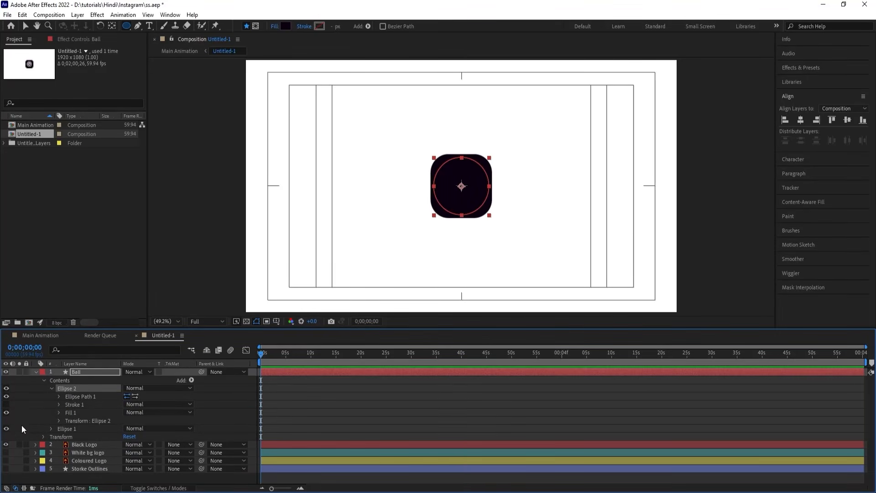
{"action": "left_click", "coordinate": [6, 411]}
{"action": "left_click", "coordinate": [6, 405]}
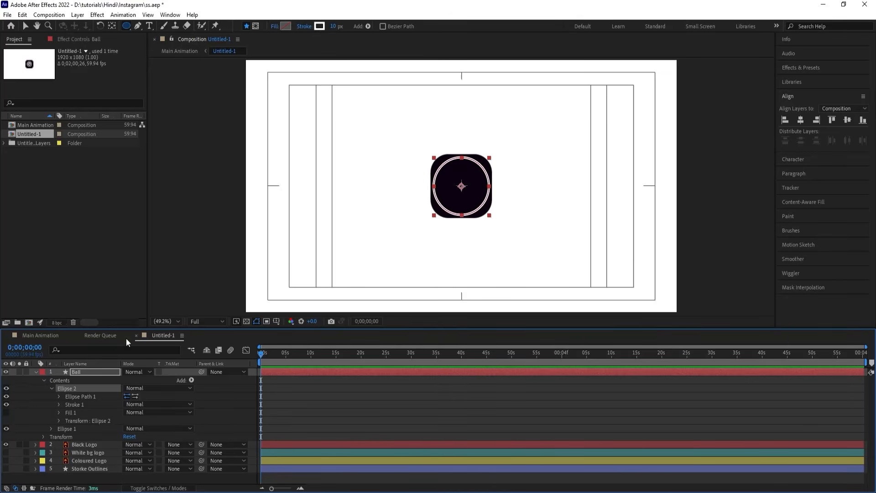
{"action": "left_click", "coordinate": [333, 27]}
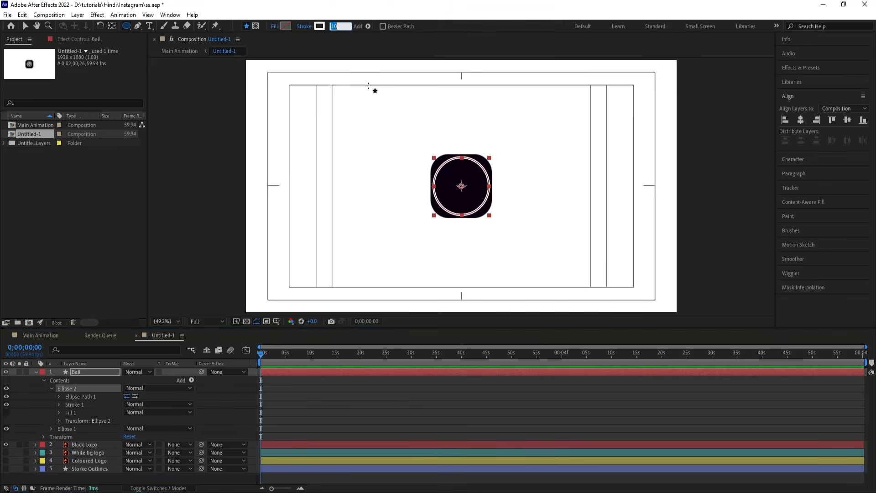
{"action": "type", "text": "2"}
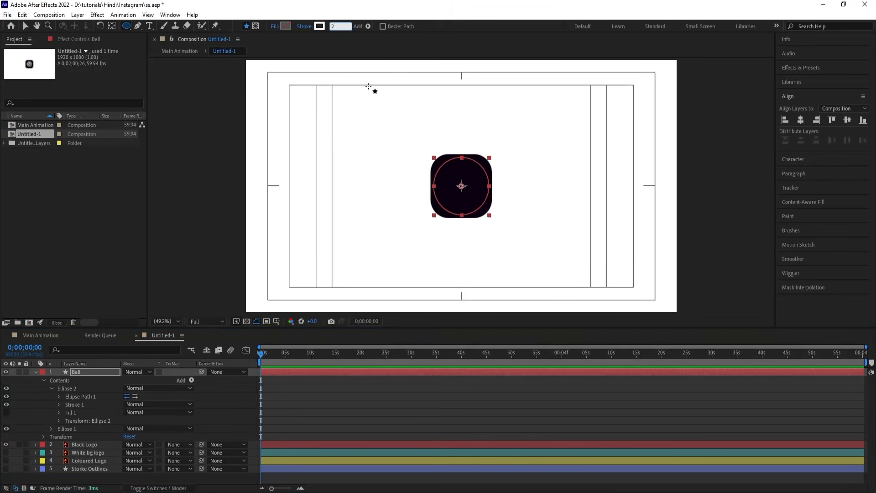
{"action": "left_click_drag", "start_coordinate": [340, 26], "coordinate": [318, 25]}
{"action": "type", "text": "5"}
{"action": "key", "text": "Return"}
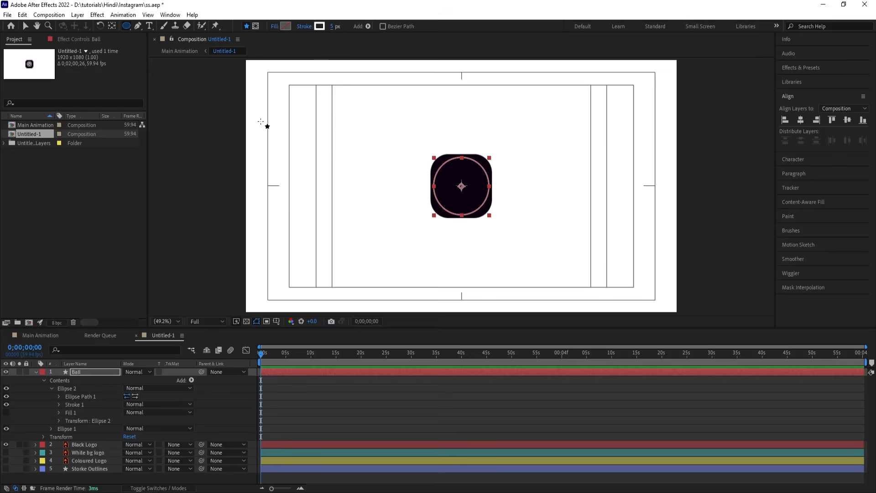
Shrink Ellipse 2's path to a size of about 199 by 199, keeping the proportions linked
{"action": "left_click", "coordinate": [57, 397]}
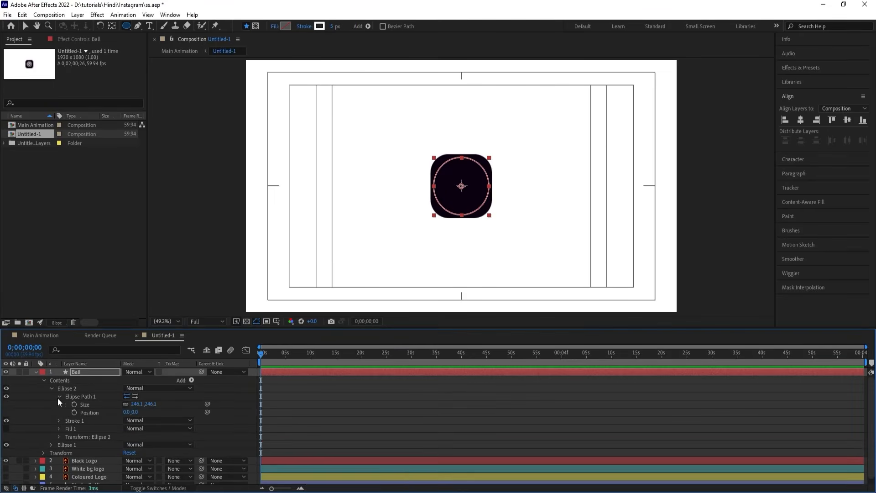
{"action": "left_click_drag", "start_coordinate": [139, 405], "coordinate": [114, 400]}
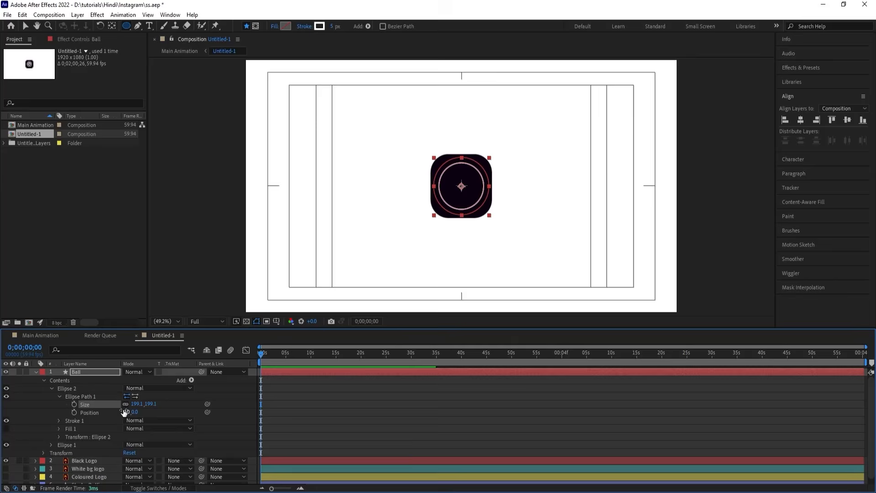
{"action": "left_click", "coordinate": [57, 396]}
Add Trim Paths to Ellipse 2 and set its End value to 20%
{"action": "left_click", "coordinate": [67, 389]}
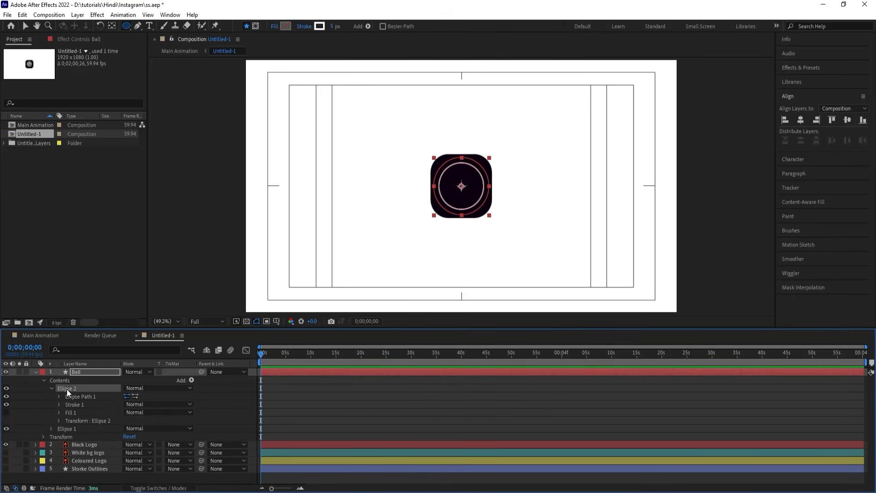
{"action": "left_click", "coordinate": [192, 380]}
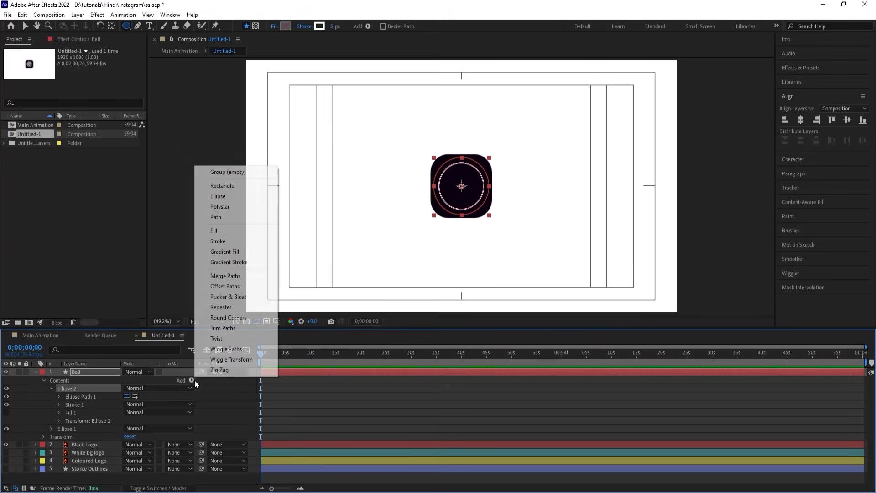
{"action": "left_click", "coordinate": [214, 328]}
{"action": "left_click", "coordinate": [59, 404]}
{"action": "left_click", "coordinate": [132, 420]}
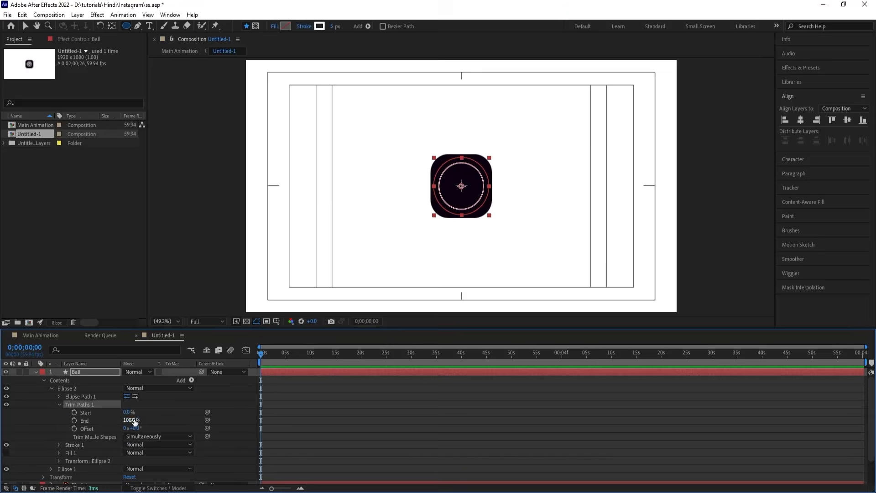
{"action": "type", "text": "20"}
{"action": "key", "text": "Return"}
{"action": "left_click", "coordinate": [240, 411]}
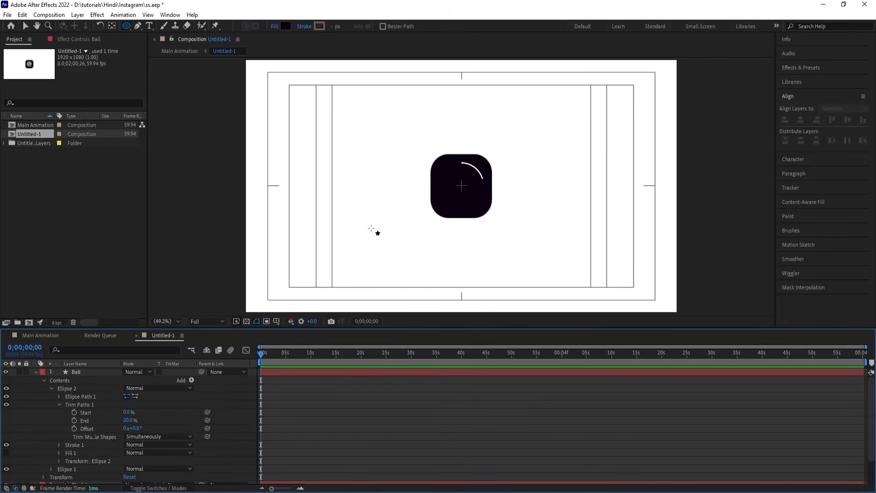
With the Ball layer soloed temporarily, set Ellipse 2's stroke width to 11 and its line cap to Round Cap
{"action": "left_click", "coordinate": [19, 371]}
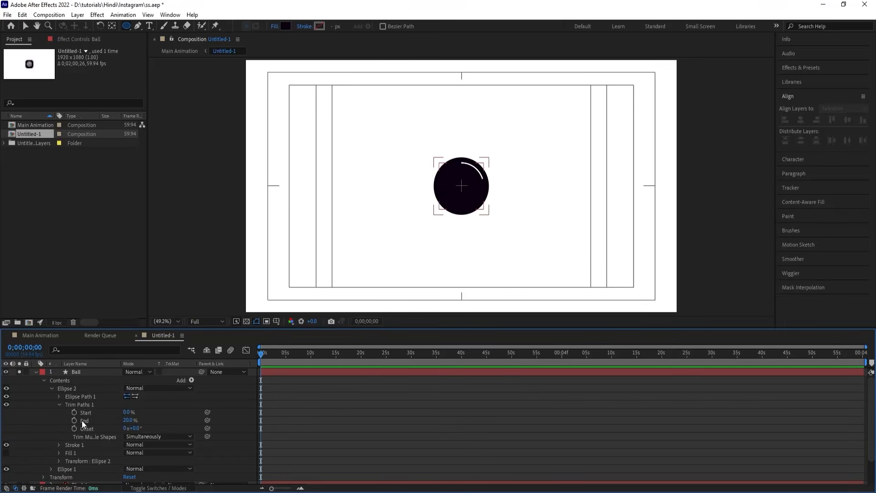
{"action": "left_click", "coordinate": [59, 443]}
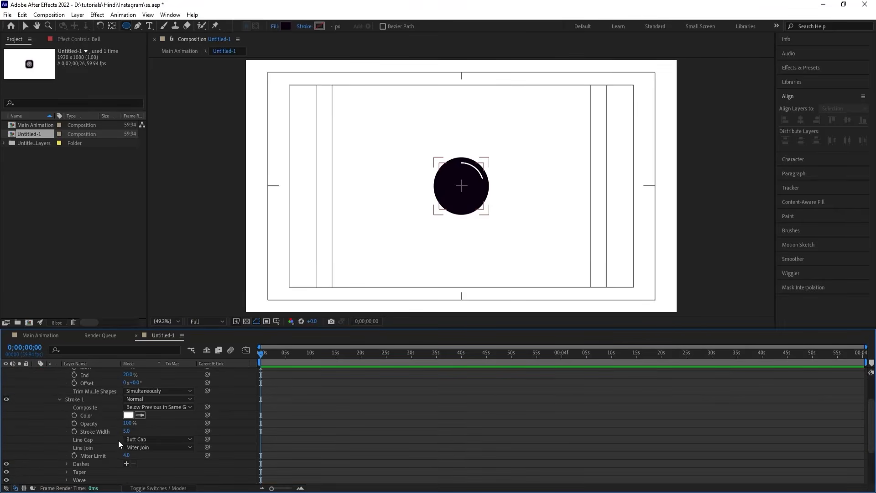
{"action": "left_click_drag", "start_coordinate": [128, 432], "coordinate": [130, 432]}
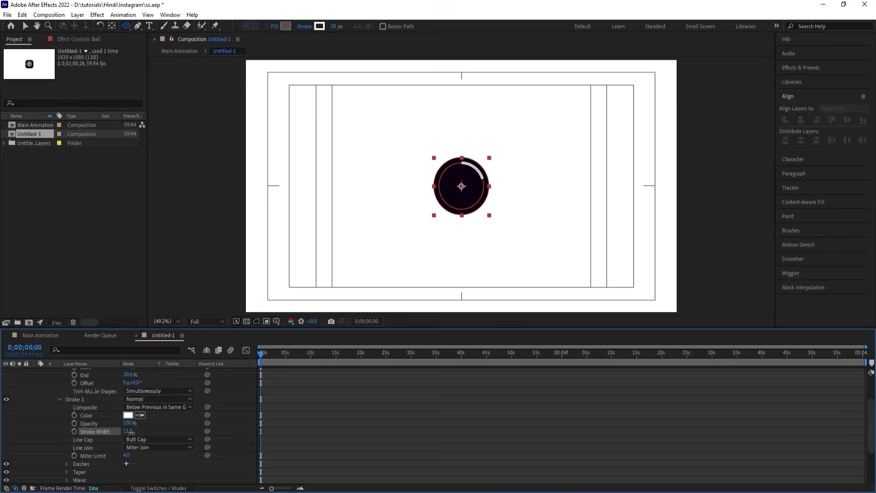
{"action": "left_click", "coordinate": [133, 438]}
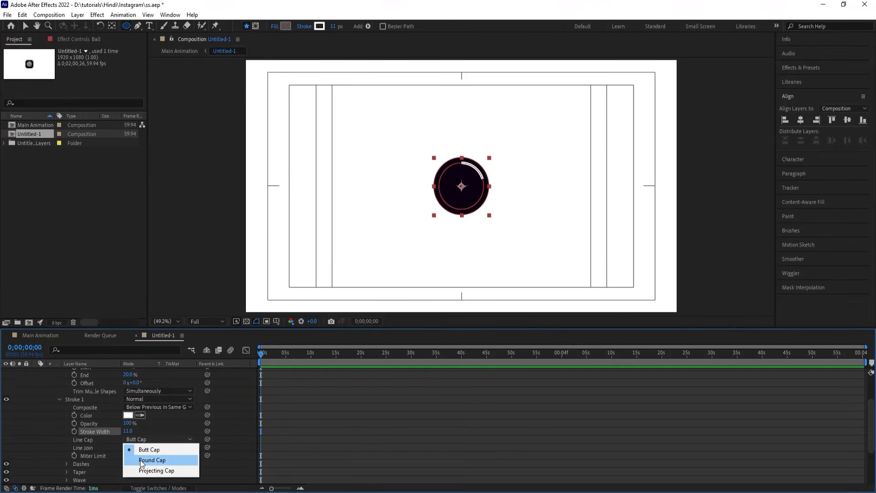
{"action": "left_click", "coordinate": [140, 459]}
{"action": "left_click", "coordinate": [223, 403]}
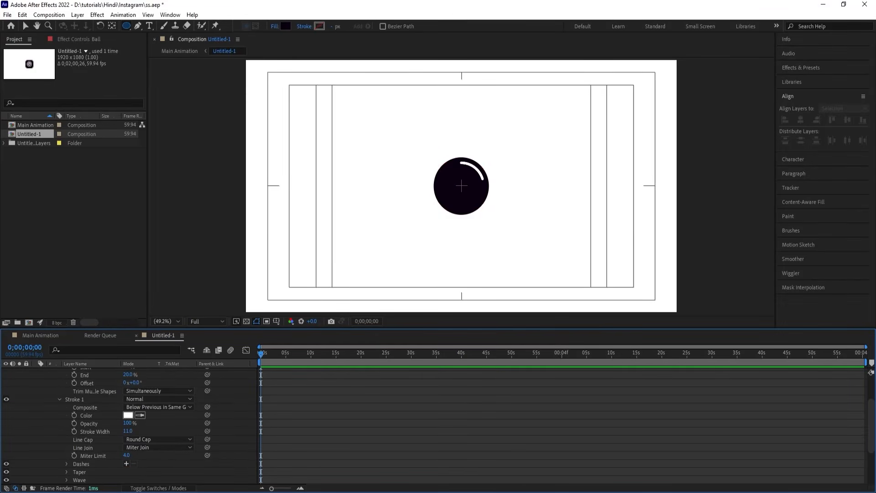
{"action": "scroll", "coordinate": [53, 387], "scroll_direction": "up", "scroll_amount": 2}
{"action": "left_click", "coordinate": [35, 371]}
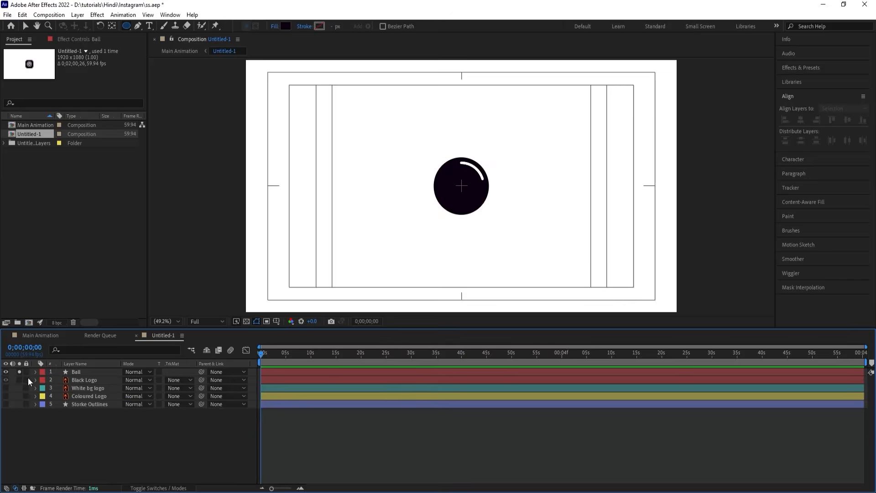
{"action": "left_click", "coordinate": [19, 372]}
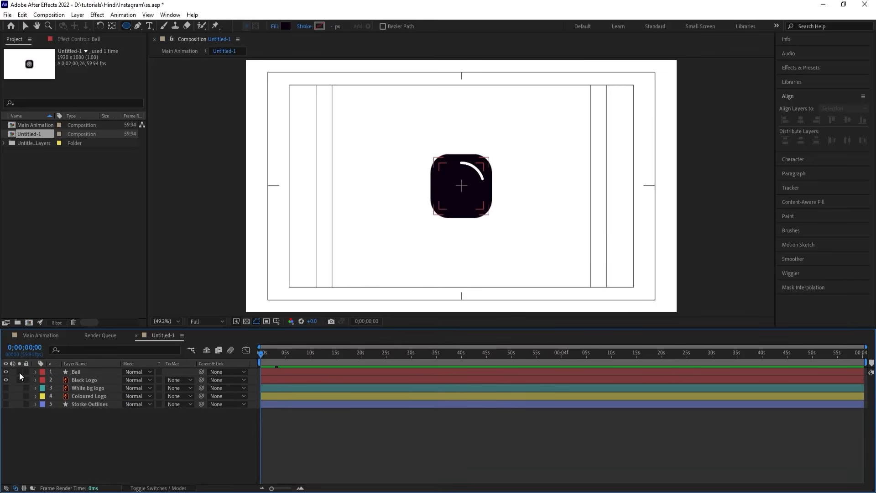
Move the Ball down to about 960, 554 so its lowest point meets the bottom edge of the black logo
{"action": "left_click", "coordinate": [86, 370]}
{"action": "scroll", "coordinate": [486, 188], "scroll_direction": "up", "scroll_amount": 4}
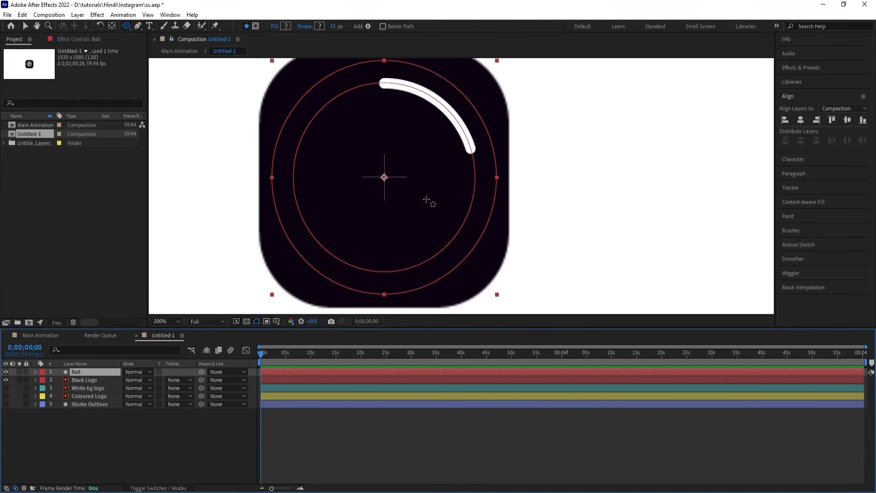
{"action": "key", "text": "h"}
{"action": "mouse_move", "coordinate": [416, 198]}
{"action": "left_mouse_down"}
{"action": "mouse_move", "coordinate": [433, 158]}
{"action": "mouse_move", "coordinate": [416, 194]}
{"action": "left_mouse_up"}
{"action": "key", "text": "v"}
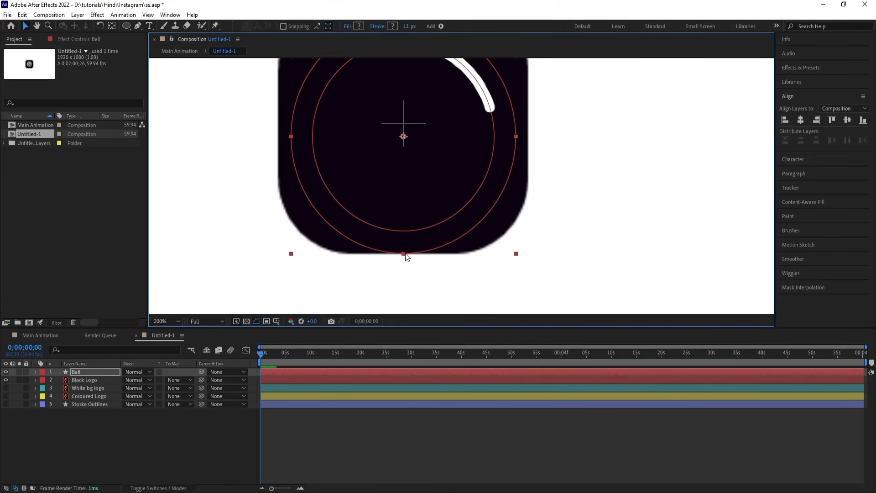
{"action": "left_click", "coordinate": [172, 322]}
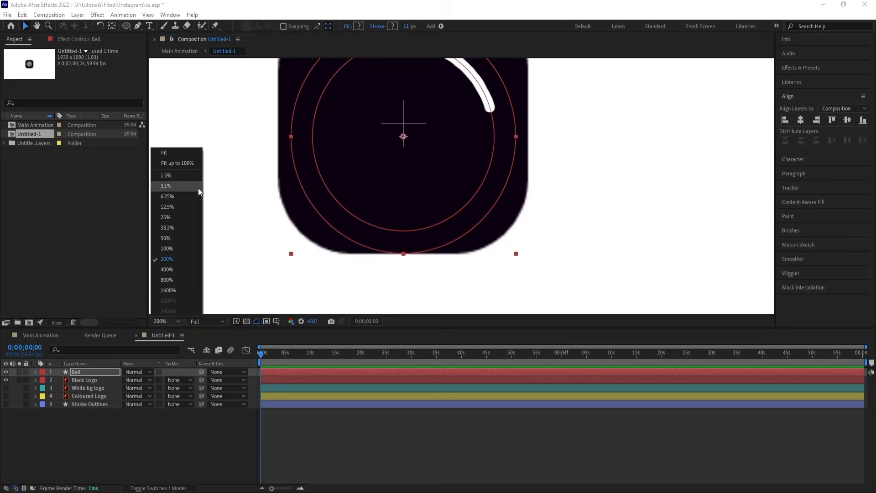
{"action": "left_click", "coordinate": [179, 150]}
{"action": "left_click", "coordinate": [61, 426]}
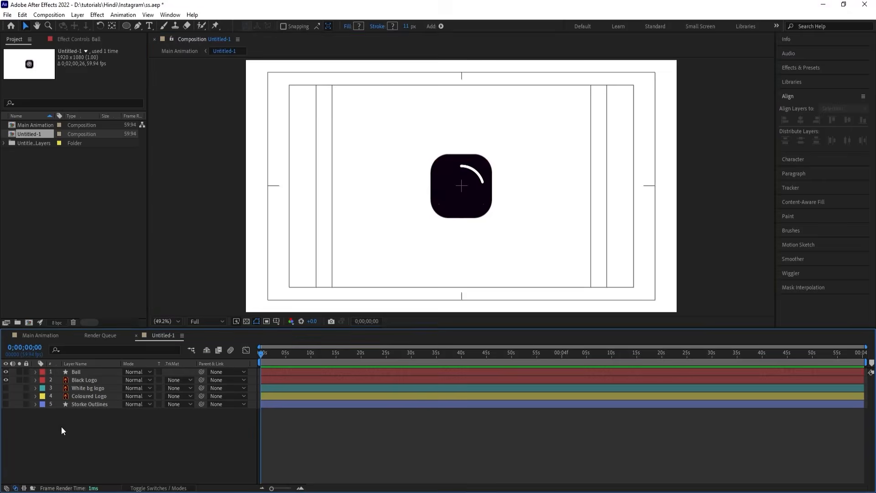
Add Position keyframes to the Ball layer at 0;00;00;00 and 0;00;02;01
{"action": "left_click", "coordinate": [80, 373]}
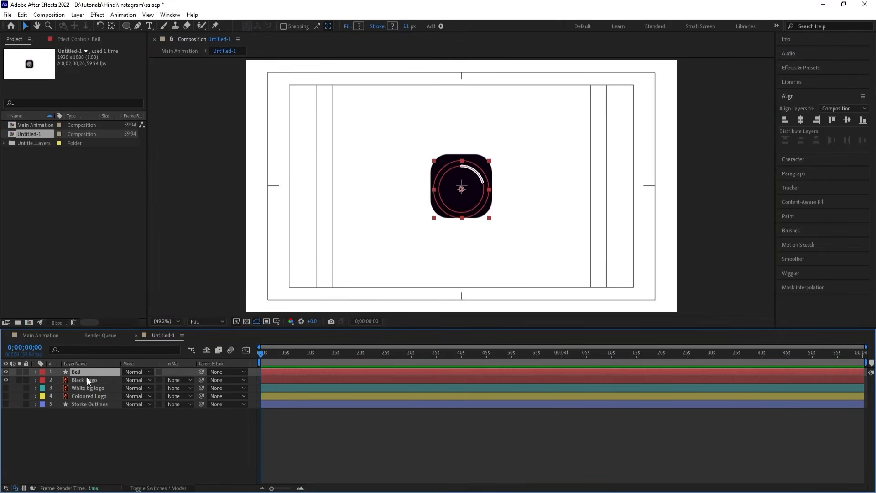
{"action": "key", "text": "p"}
{"action": "left_click", "coordinate": [59, 379]}
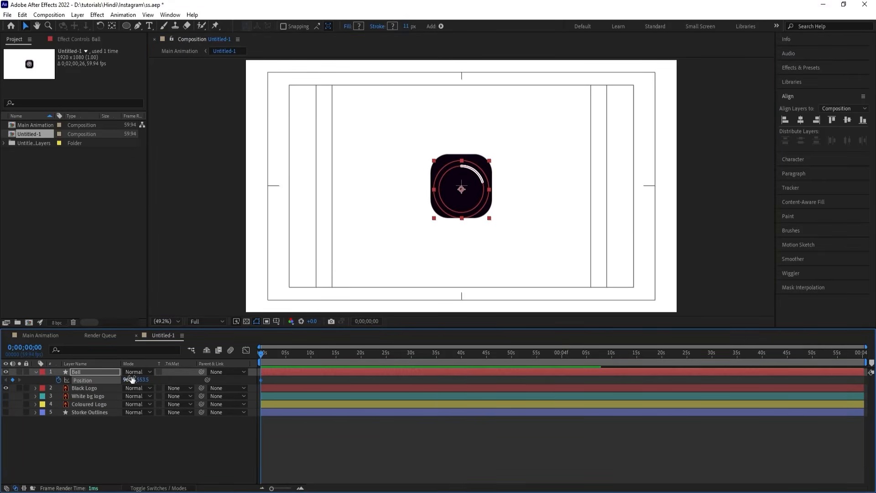
{"action": "key", "text": "equal"}
{"action": "key", "text": "equal"}
{"action": "key", "text": "equal"}
{"action": "left_click", "coordinate": [341, 354]}
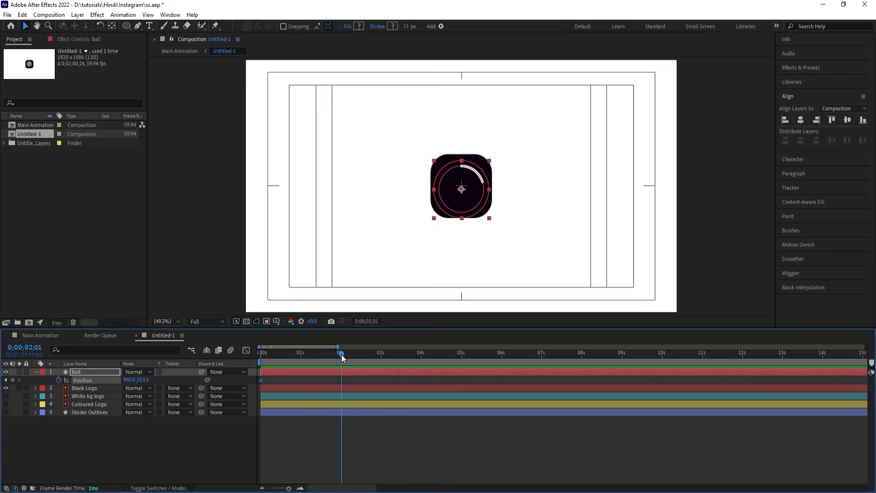
Keyframe the Ball's Rotation at the first frame and set it to -2 revolutions at 0;00;02;01
{"action": "left_click_drag", "start_coordinate": [302, 350], "coordinate": [89, 355]}
{"action": "key", "text": "r"}
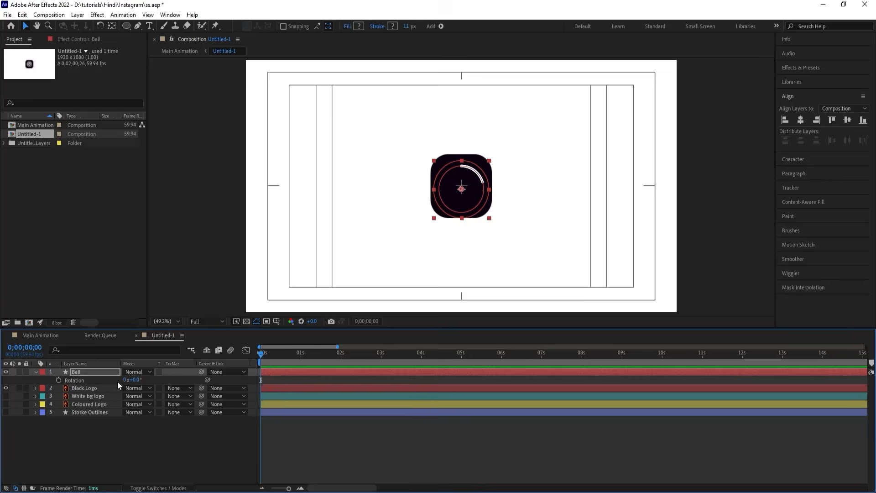
{"action": "left_click", "coordinate": [58, 379]}
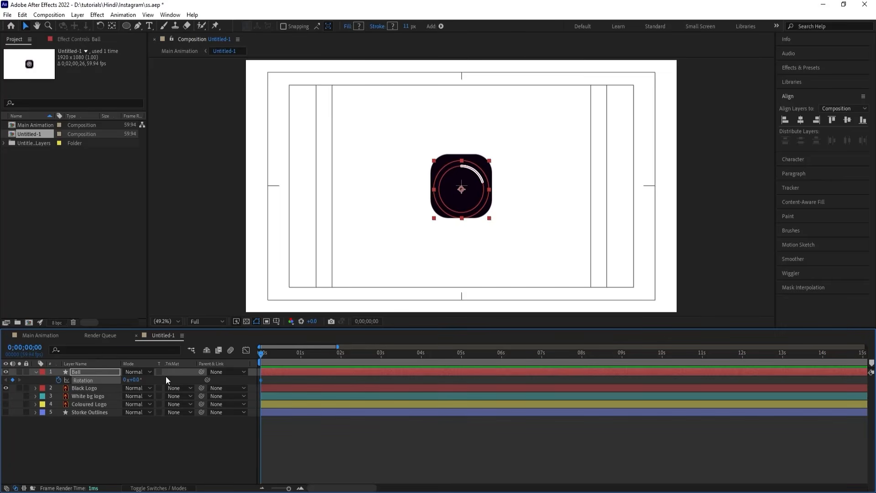
{"action": "key", "text": "shift+p"}
{"action": "key", "text": "k"}
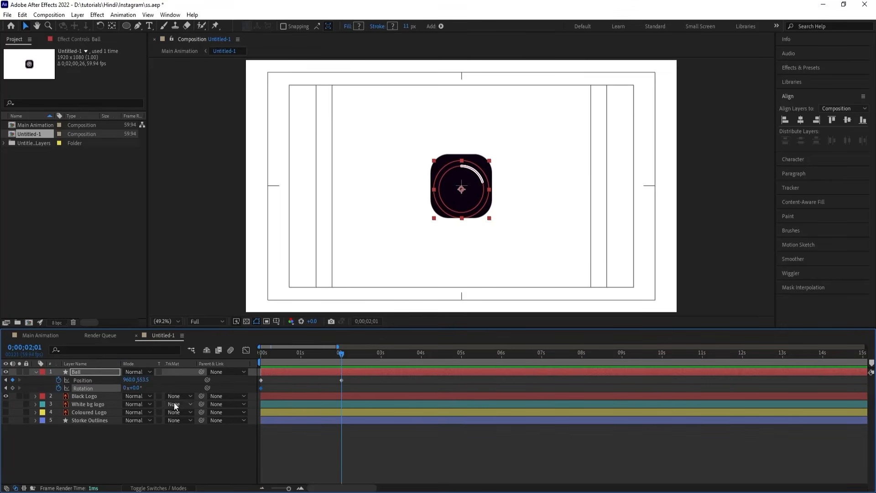
{"action": "mouse_move", "coordinate": [135, 388]}
{"action": "left_mouse_down"}
{"action": "mouse_move", "coordinate": [129, 401]}
{"action": "mouse_move", "coordinate": [124, 392]}
{"action": "left_mouse_up"}
{"action": "key", "text": "ctrl+z"}
{"action": "left_click", "coordinate": [125, 389]}
{"action": "type", "text": "-2"}
{"action": "key", "text": "Return"}
Place the Ball off-frame at 2062.0, 553.5 on the first frame and apply Easy Ease to its two keyframes at 0;00;02;01
{"action": "left_click_drag", "start_coordinate": [278, 360], "coordinate": [600, 349]}
{"action": "left_click_drag", "start_coordinate": [331, 377], "coordinate": [352, 389]}
{"action": "key", "text": "F9"}
{"action": "key", "text": "space"}
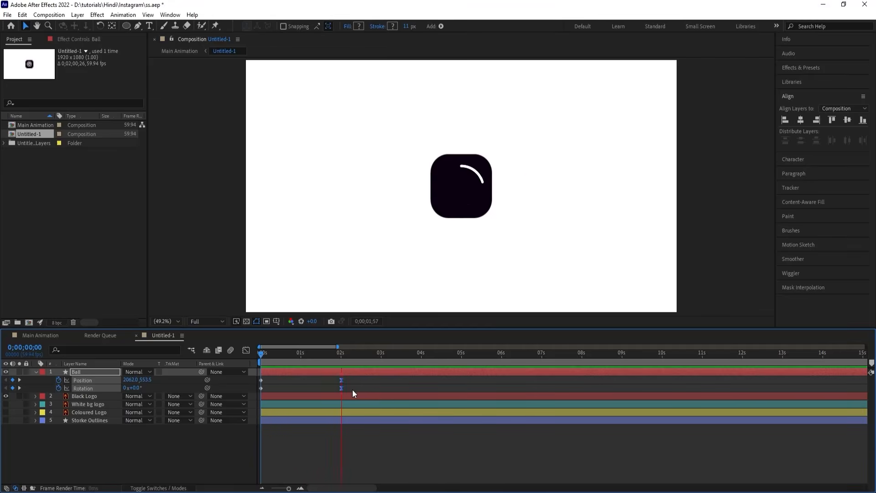
{"action": "key", "text": "space"}
{"action": "key", "text": "j"}
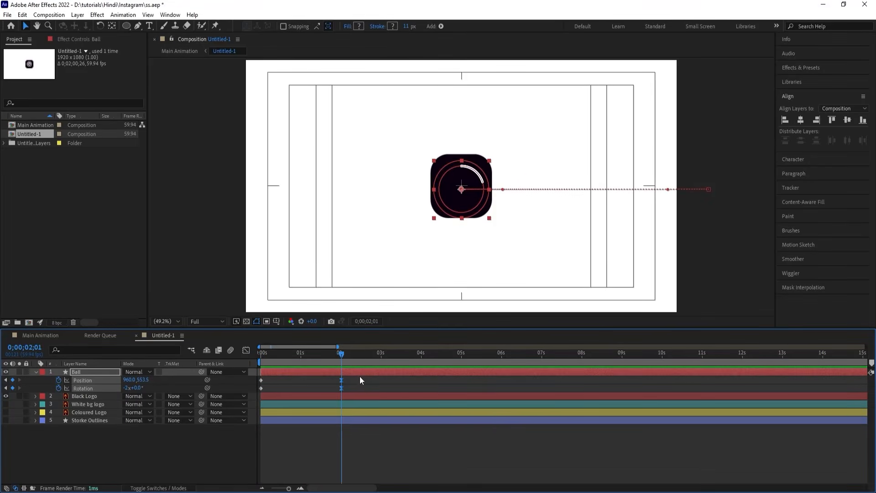
{"action": "left_click", "coordinate": [358, 381]}
{"action": "left_click", "coordinate": [35, 372]}
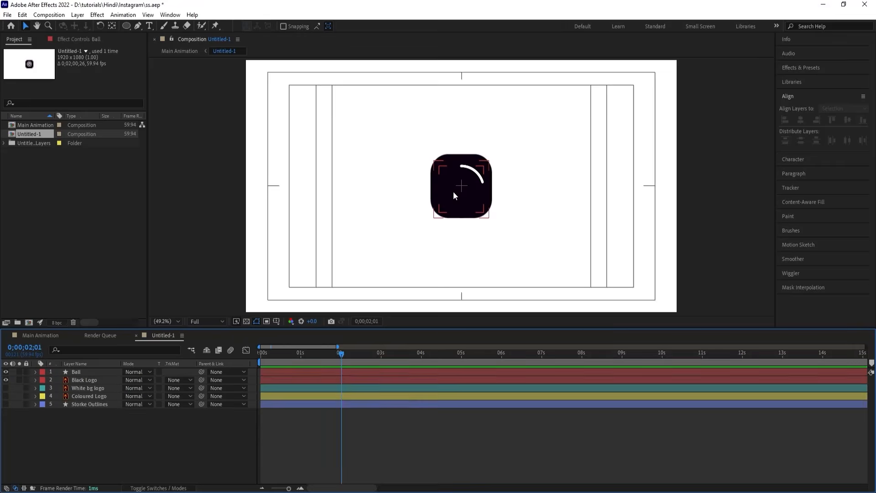
Hide the Black Logo layer so only the Ball remains visible
{"action": "left_click", "coordinate": [5, 380]}
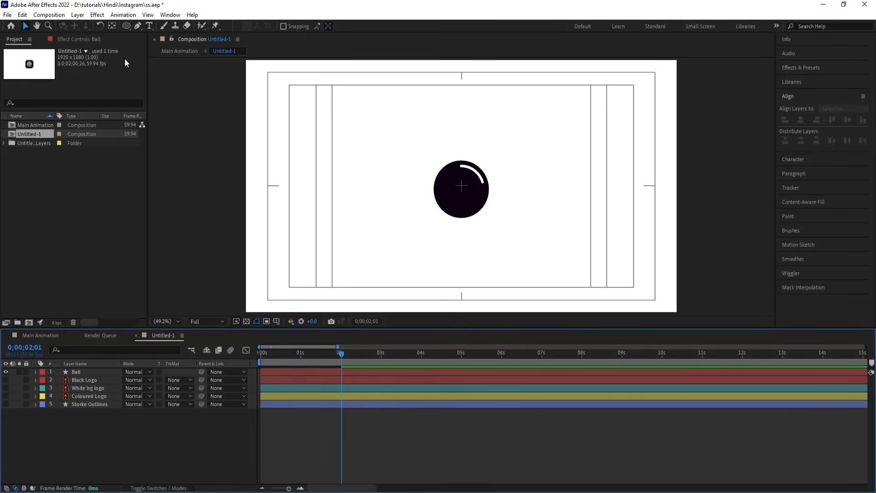
{"action": "left_click", "coordinate": [128, 26]}
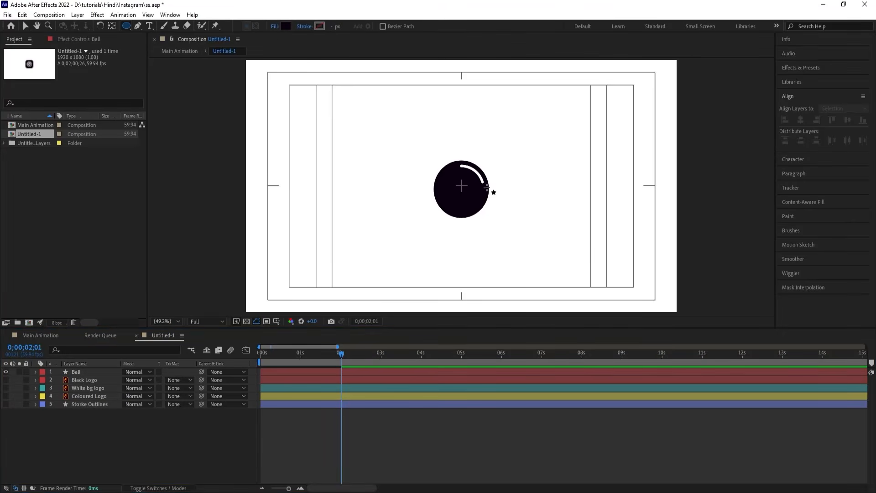
{"action": "left_click_drag", "start_coordinate": [397, 138], "coordinate": [482, 150]}
{"action": "key", "text": "ctrl+z"}
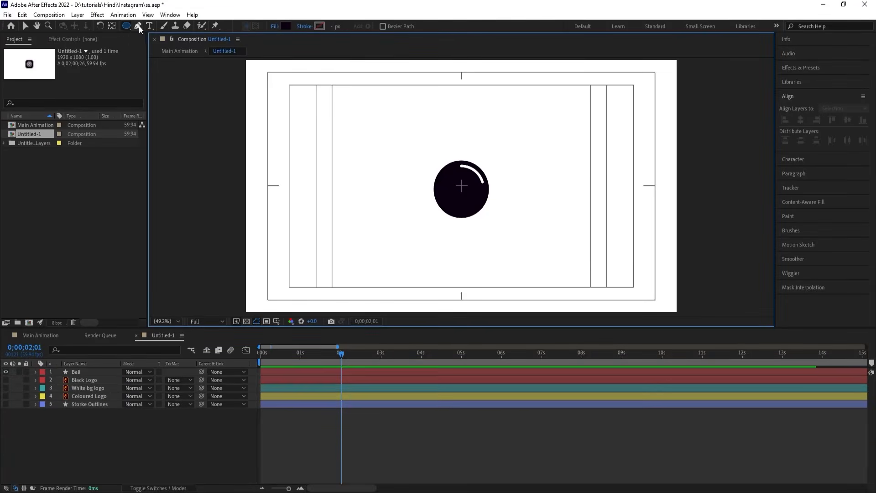
Draw a thin rounded rectangle about 406 by 32.5 px above the ball as a new shape layer and centre its anchor point
{"action": "left_click", "coordinate": [126, 26]}
{"action": "left_click", "coordinate": [164, 36]}
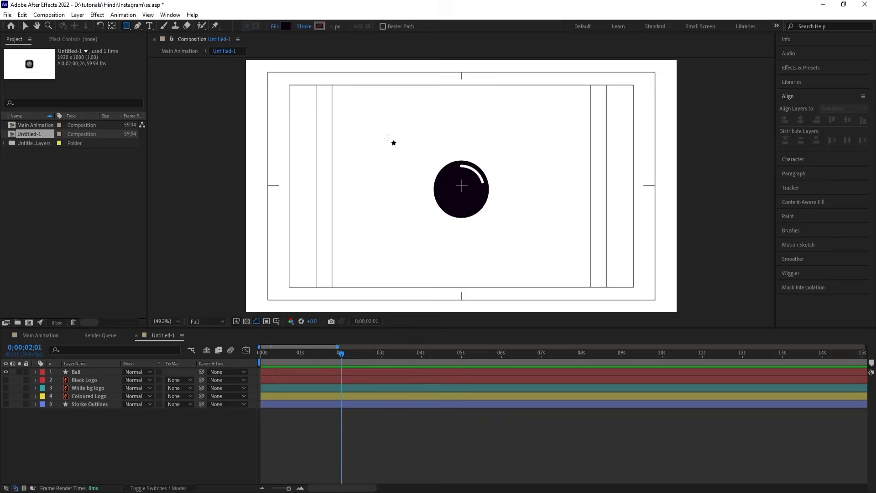
{"action": "left_click_drag", "start_coordinate": [387, 138], "coordinate": [478, 146]}
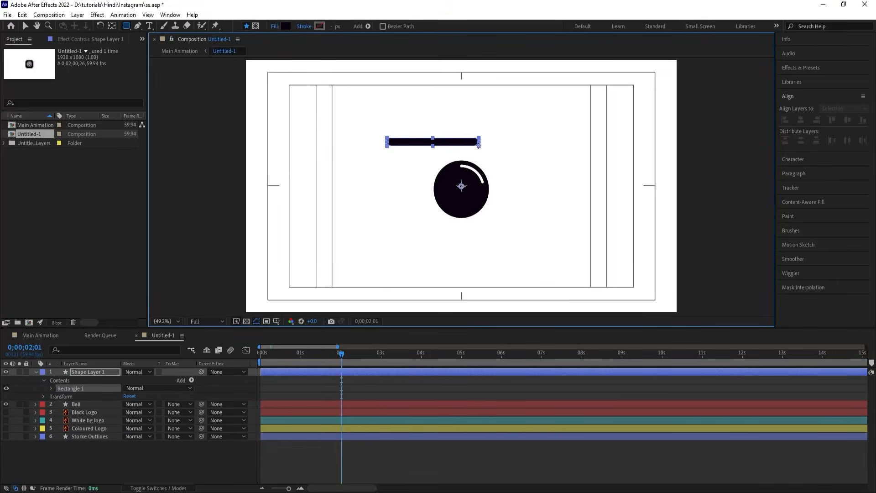
{"action": "left_click", "coordinate": [305, 390]}
{"action": "left_click", "coordinate": [303, 370]}
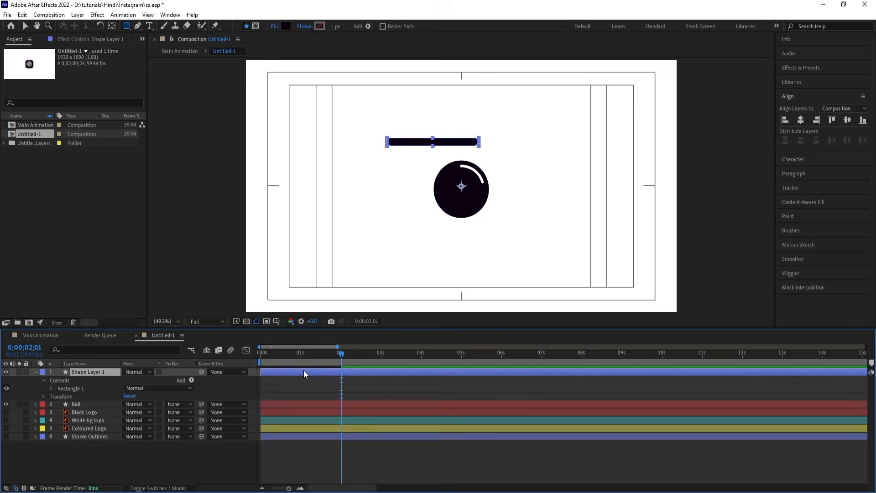
{"action": "key", "text": "ctrl+alt+Home"}
Rename the new shape layer as Board and centre it horizontally in the composition
{"action": "key", "text": "Return"}
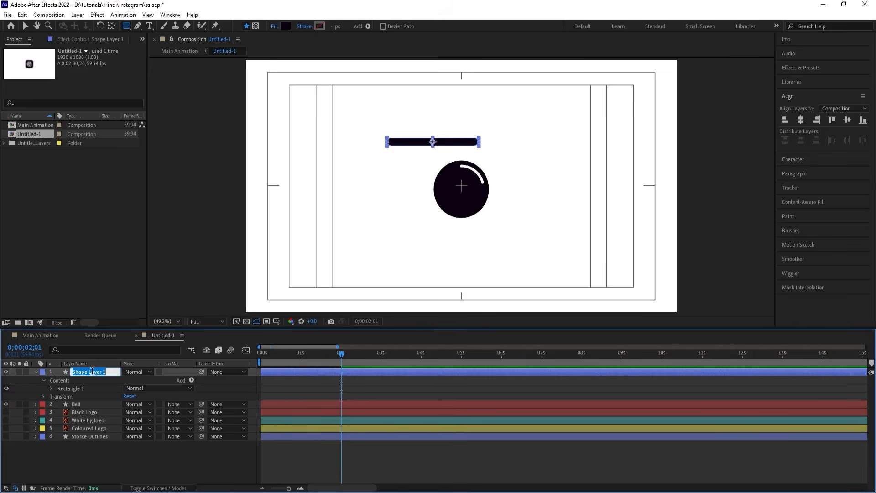
{"action": "type", "text": "Board"}
{"action": "left_click", "coordinate": [800, 120]}
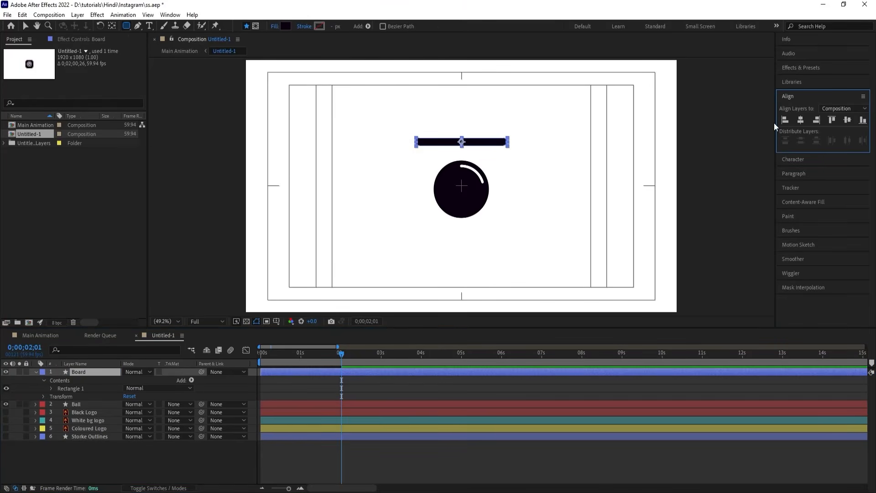
Duplicate the Board layer and stretch the copy's rectangle path to 2160 px wide with its proportions unlinked
{"action": "left_click", "coordinate": [80, 372]}
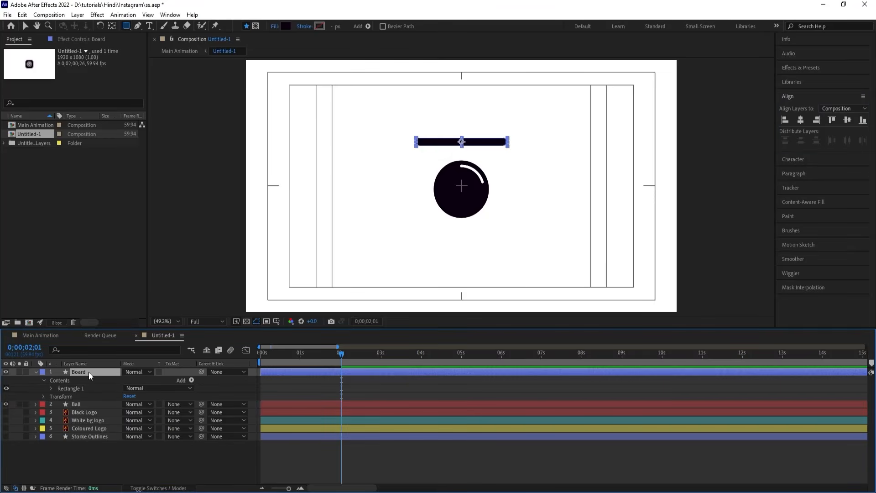
{"action": "key", "text": "ctrl+d"}
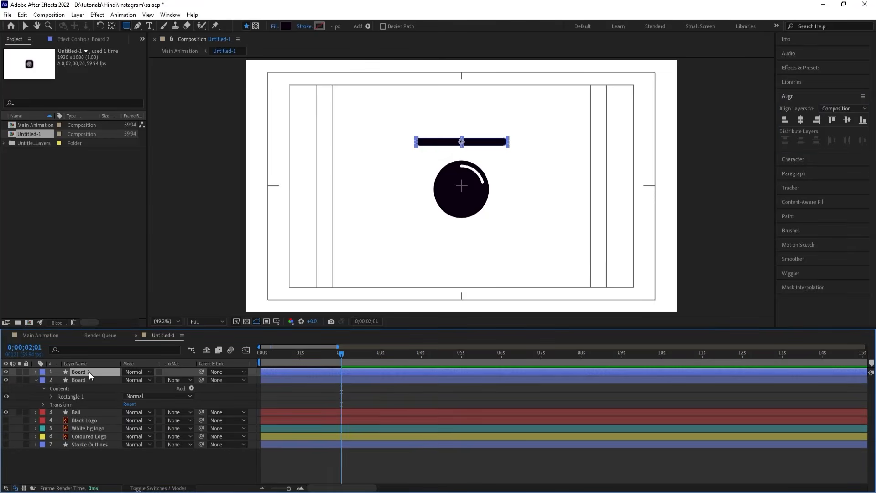
{"action": "left_click", "coordinate": [36, 371]}
{"action": "left_click", "coordinate": [44, 380]}
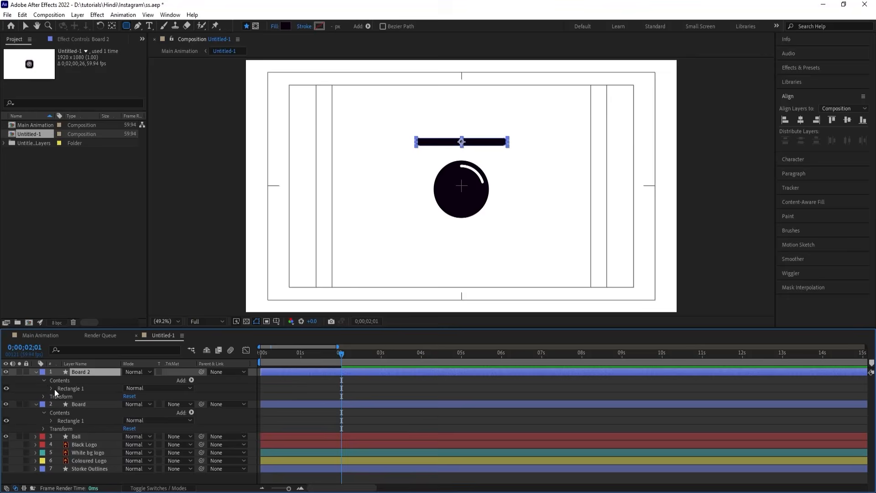
{"action": "left_click", "coordinate": [51, 388]}
{"action": "left_click", "coordinate": [59, 396]}
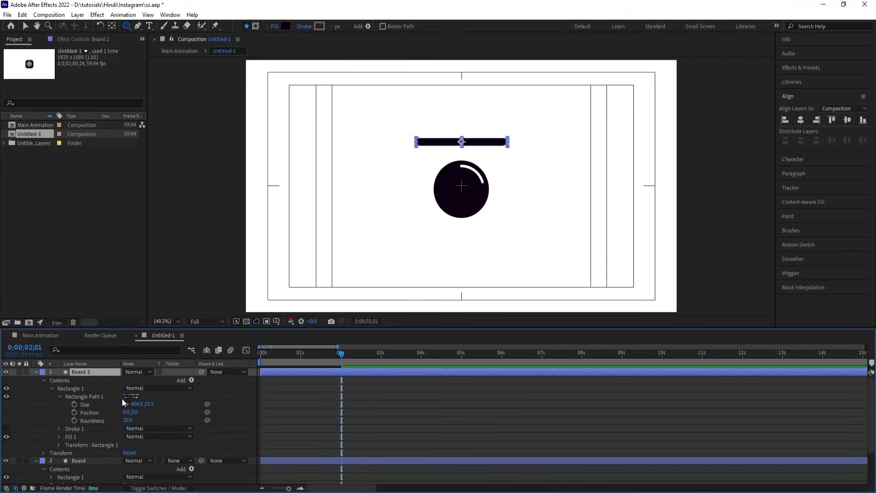
{"action": "left_click", "coordinate": [127, 404]}
{"action": "left_click_drag", "start_coordinate": [137, 404], "coordinate": [854, 323]}
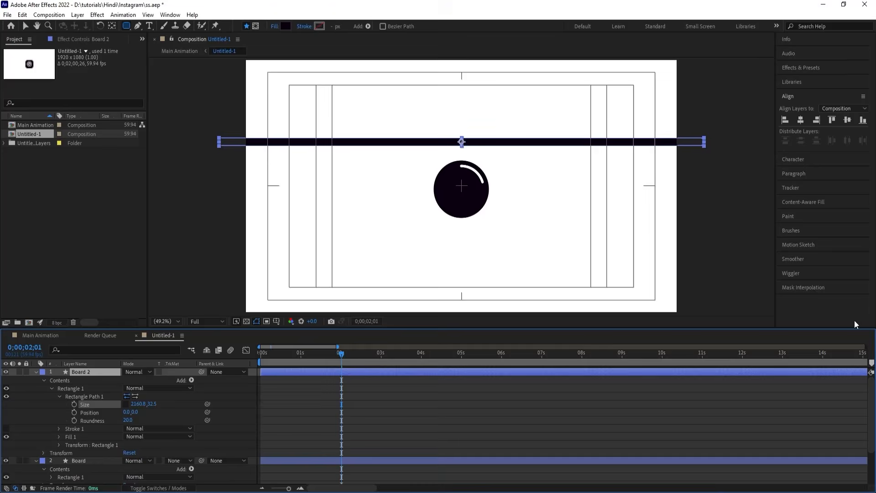
{"action": "left_click", "coordinate": [36, 372]}
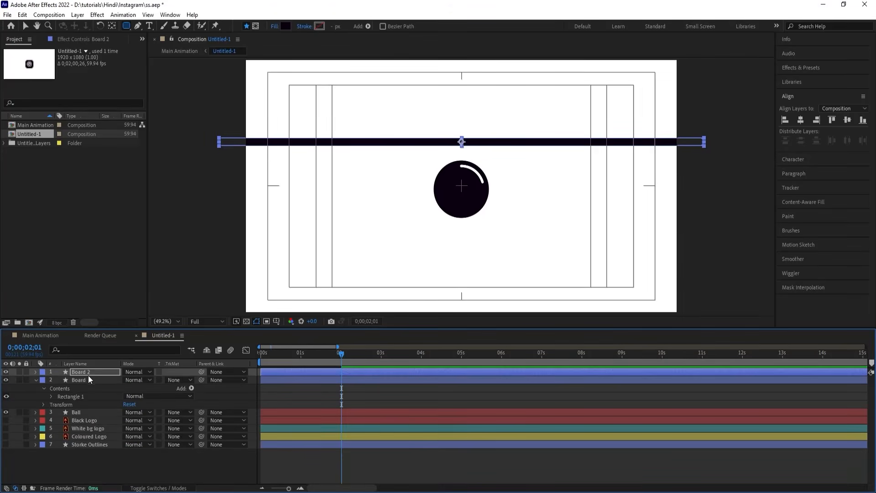
Set the rotation of Board 2 to 90° so the long bar stands vertically
{"action": "key", "text": "r"}
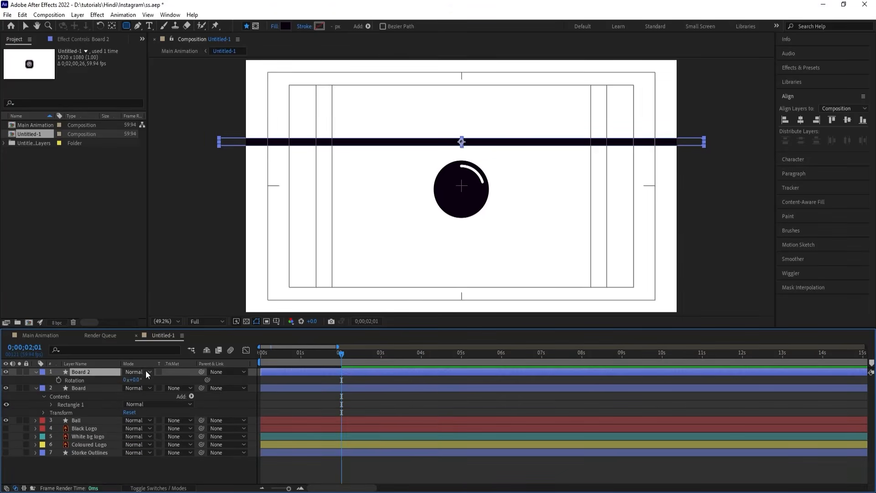
{"action": "left_click", "coordinate": [139, 380]}
{"action": "key", "text": "Return"}
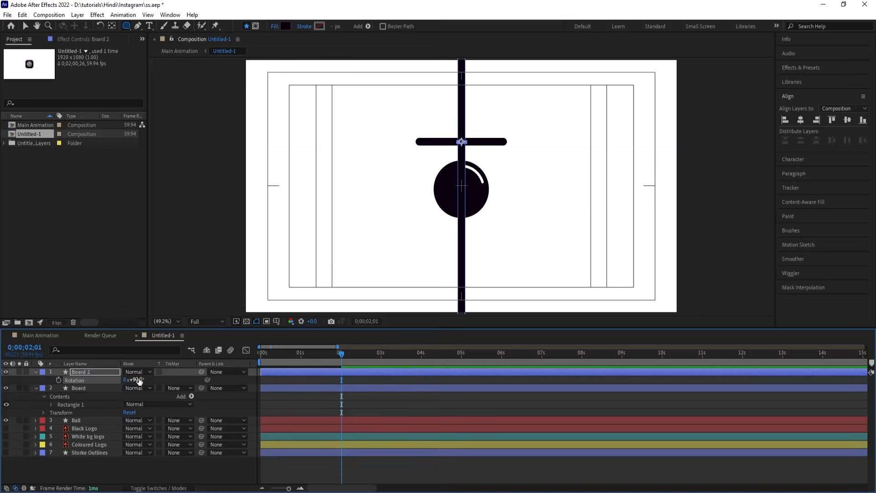
{"action": "left_click", "coordinate": [156, 379]}
Move Board 2 straight up until its lower end meets the horizontal Board, and collapse both layers' properties
{"action": "left_click", "coordinate": [94, 372]}
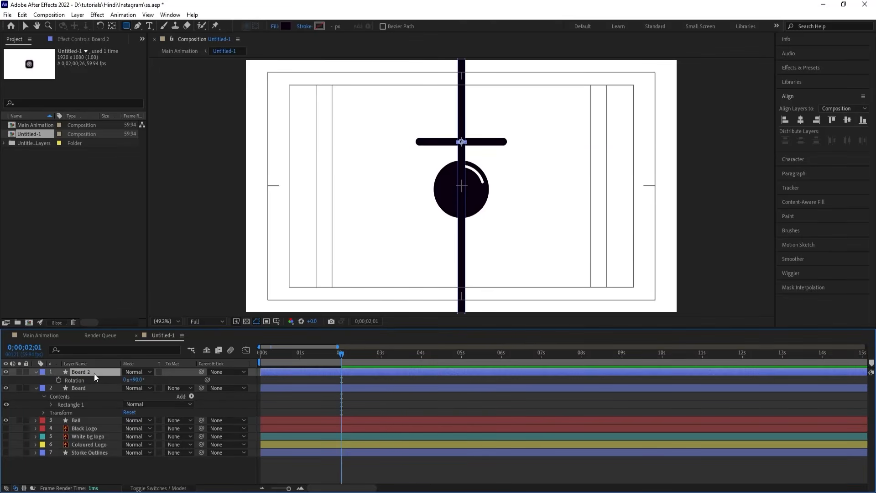
{"action": "key", "text": "v"}
{"action": "left_click_drag", "start_coordinate": [463, 301], "coordinate": [460, 143]}
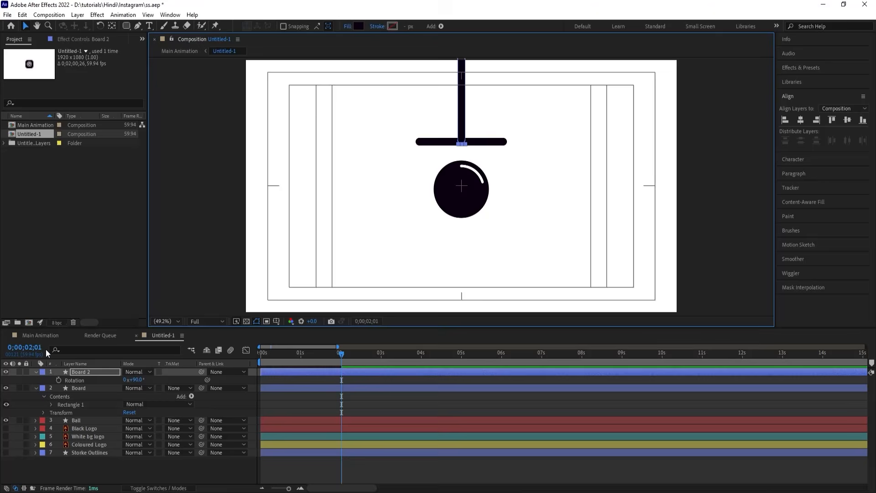
{"action": "left_click", "coordinate": [37, 388]}
{"action": "left_click", "coordinate": [36, 372]}
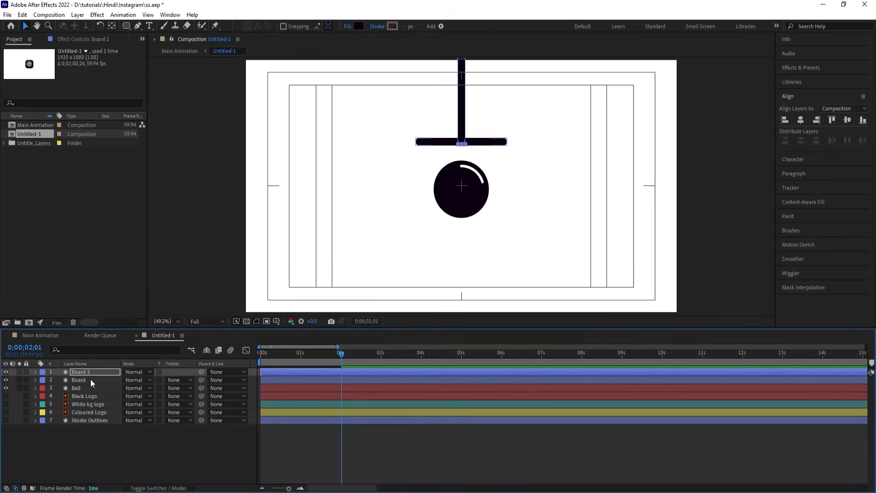
Parent the Board 2 layer to the Board layer
{"action": "left_click", "coordinate": [90, 380]}
{"action": "left_click", "coordinate": [87, 370]}
{"action": "left_click_drag", "start_coordinate": [201, 372], "coordinate": [85, 379]}
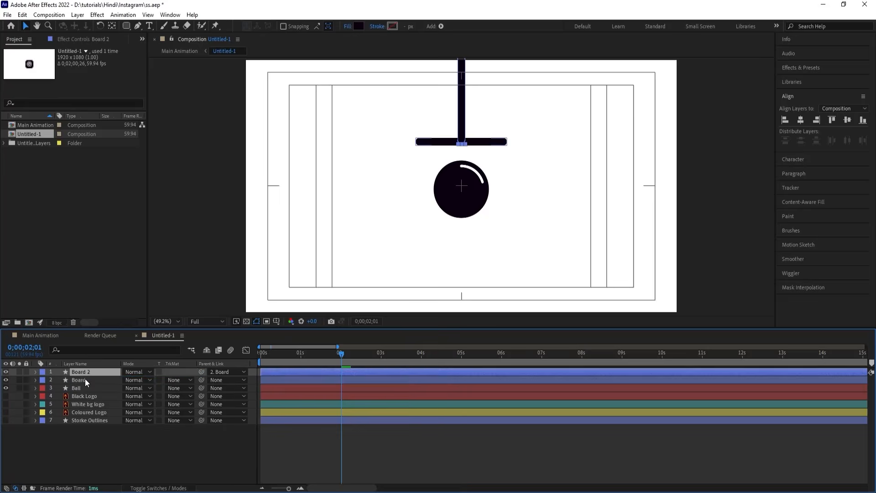
Change the label colour of both Board layers to Red
{"action": "left_click", "coordinate": [84, 387]}
{"action": "left_click", "coordinate": [79, 379]}
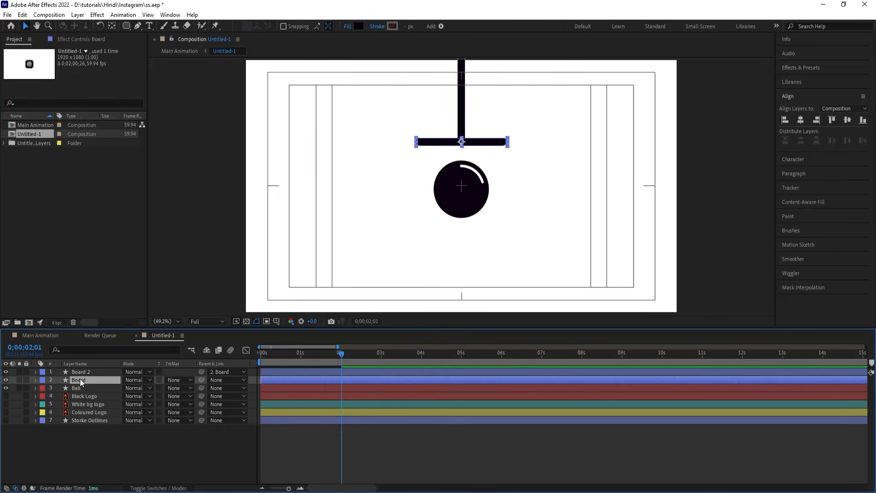
{"action": "left_click", "coordinate": [81, 371], "text": "ctrl"}
{"action": "left_click", "coordinate": [41, 371]}
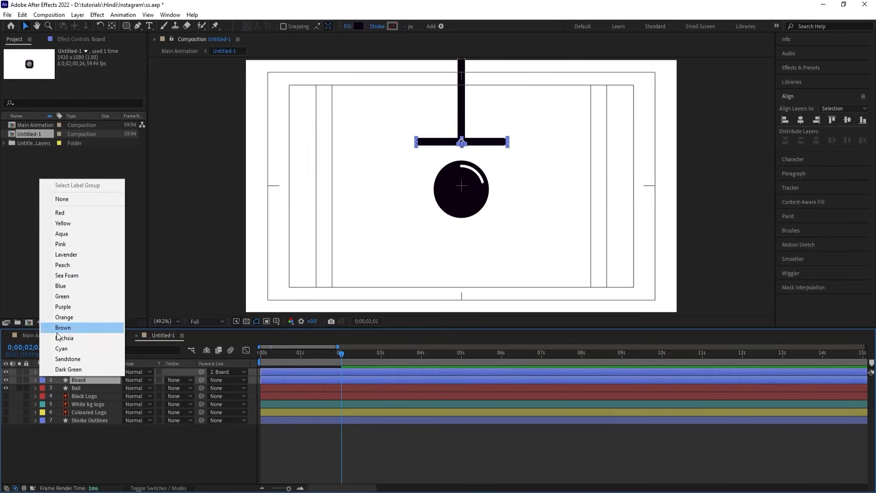
{"action": "left_click", "coordinate": [68, 212]}
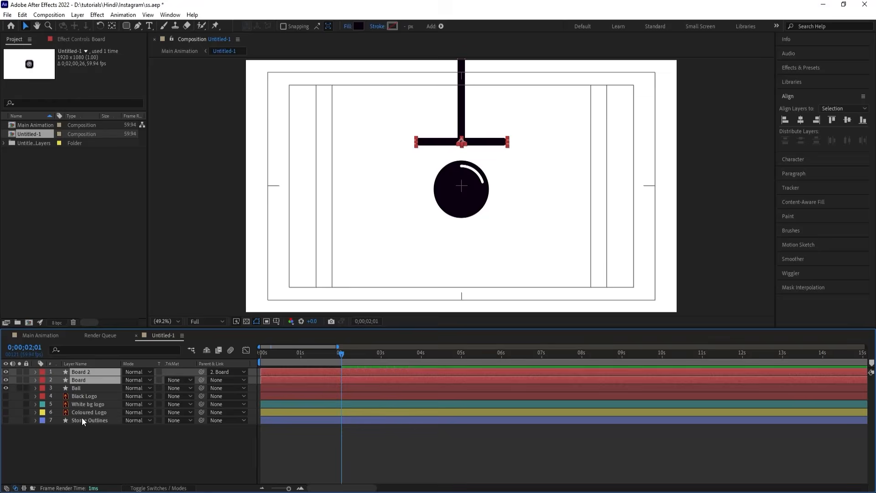
{"action": "left_click", "coordinate": [86, 429]}
Move the Board straight up just out of the frame, to about 960, -24
{"action": "left_click", "coordinate": [72, 379]}
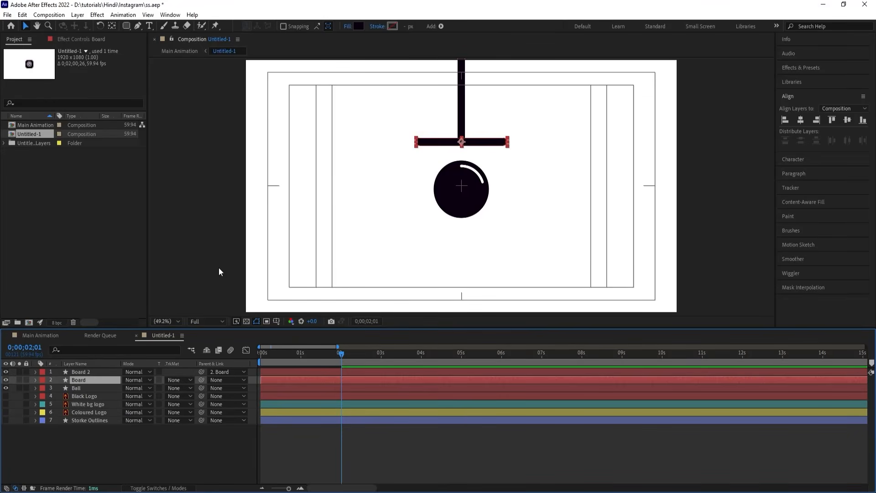
{"action": "left_click_drag", "start_coordinate": [446, 142], "coordinate": [446, 54]}
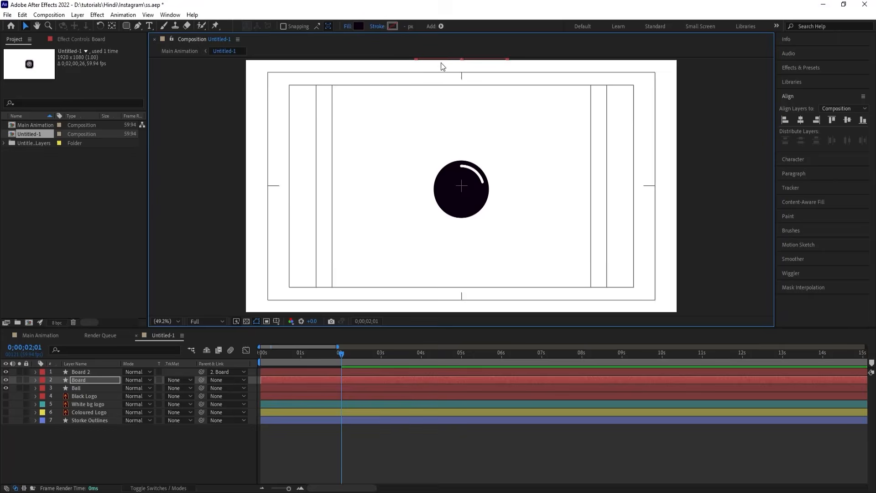
Trim the start of the Board and Board 2 layers to 0;00;02;01
{"action": "left_click", "coordinate": [82, 372], "text": "shift"}
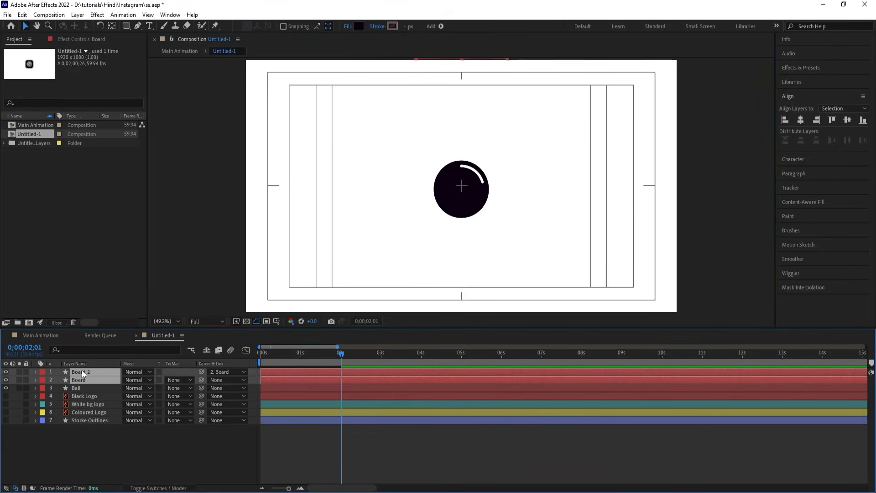
{"action": "key", "text": "alt+bracketleft"}
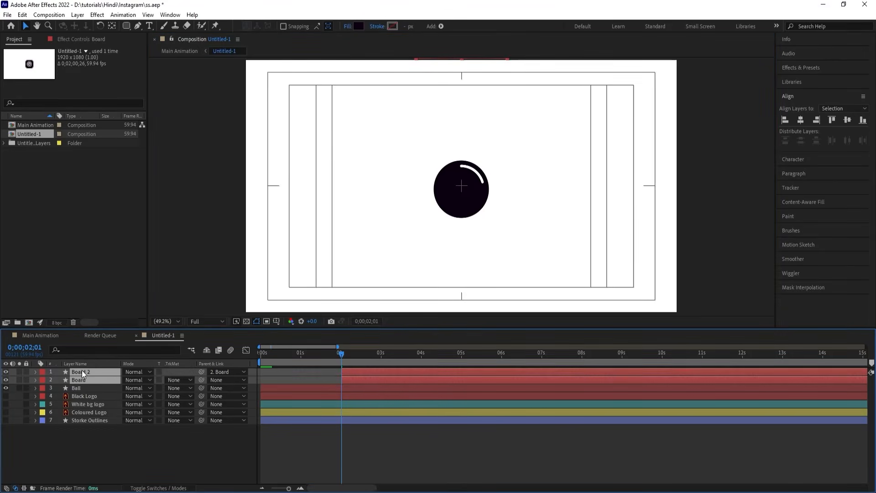
{"action": "left_click", "coordinate": [314, 379]}
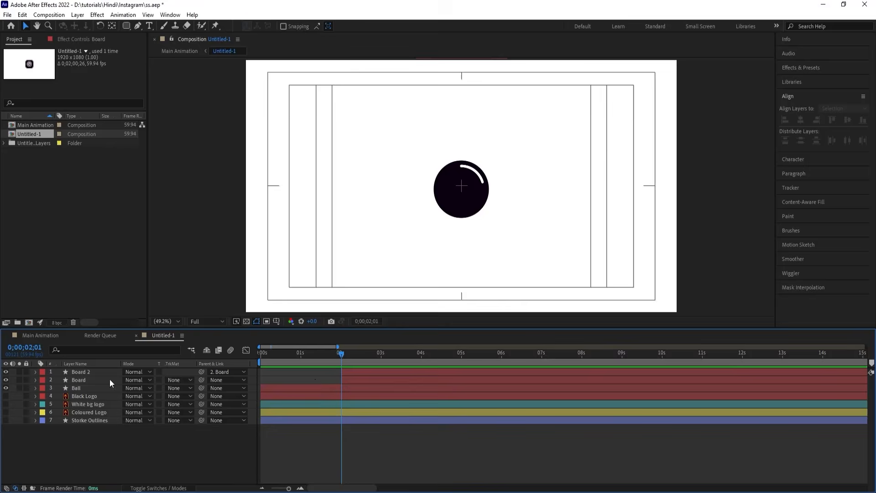
Keyframe the Board's Position at 0;00;02;01 and lower it over the ball to 960.0, 622.6 at 0;00;03;00
{"action": "left_click", "coordinate": [85, 379]}
{"action": "key", "text": "p"}
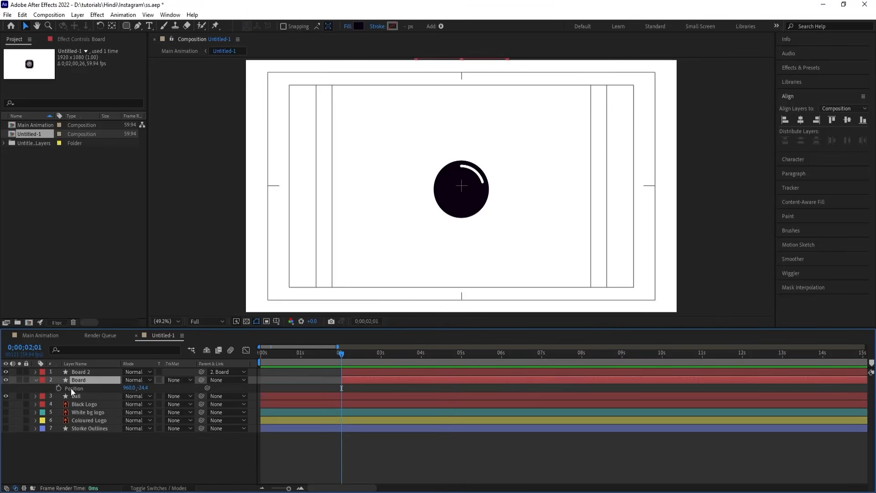
{"action": "left_click", "coordinate": [59, 387]}
{"action": "key", "text": "equal"}
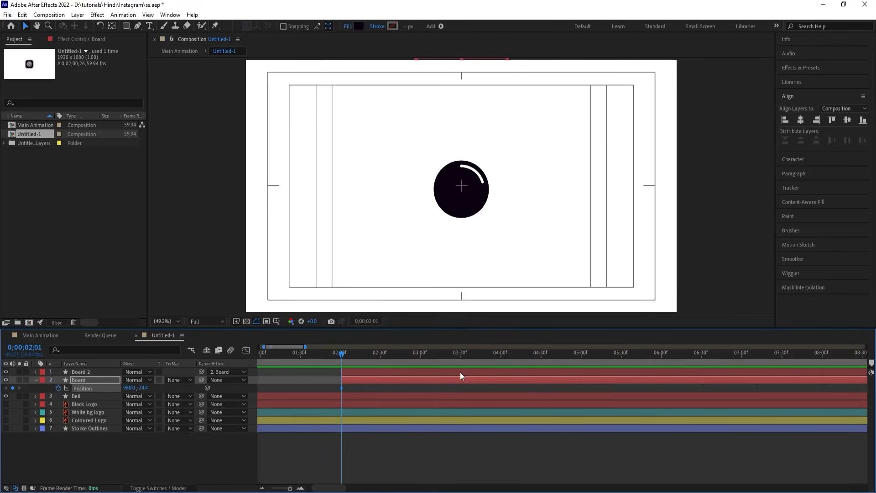
{"action": "left_click", "coordinate": [420, 355]}
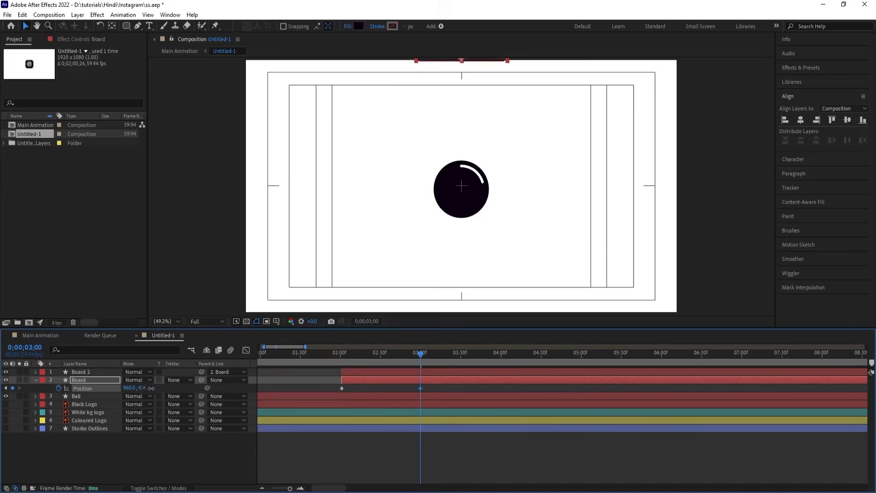
{"action": "left_click_drag", "start_coordinate": [137, 387], "coordinate": [377, 385]}
{"action": "left_click_drag", "start_coordinate": [433, 385], "coordinate": [443, 386]}
Copy the Board's first Position keyframe to 0;00;04;00 so the board returns above the frame
{"action": "left_click", "coordinate": [501, 354]}
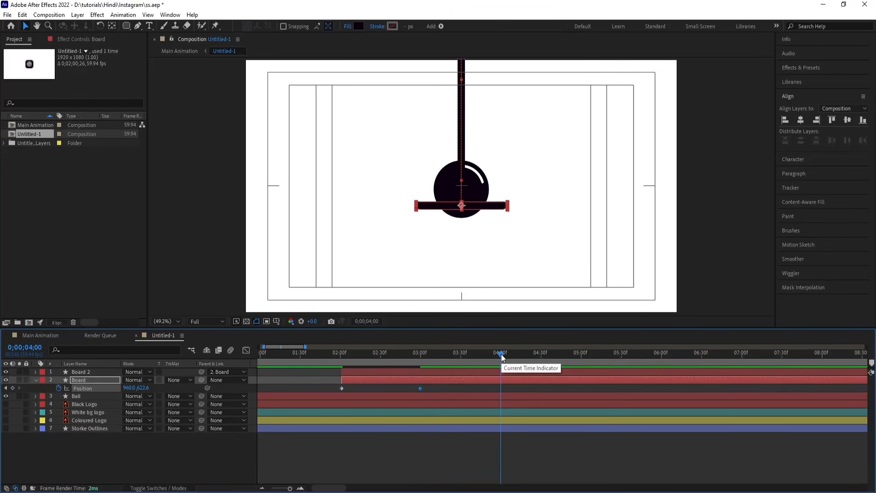
{"action": "mouse_move", "coordinate": [341, 386]}
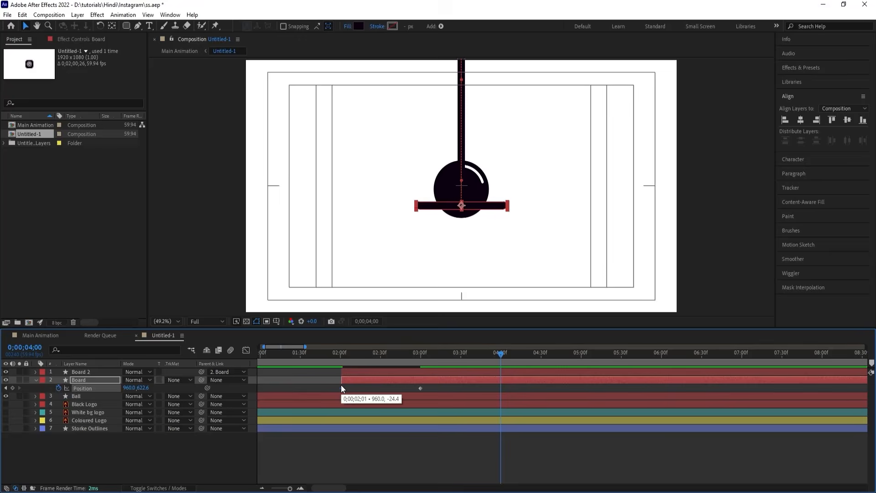
{"action": "key", "text": "ctrl+v"}
Apply Easy Ease to all three Position keyframes of Board and display their speed graph
{"action": "left_click_drag", "start_coordinate": [509, 388], "coordinate": [321, 390]}
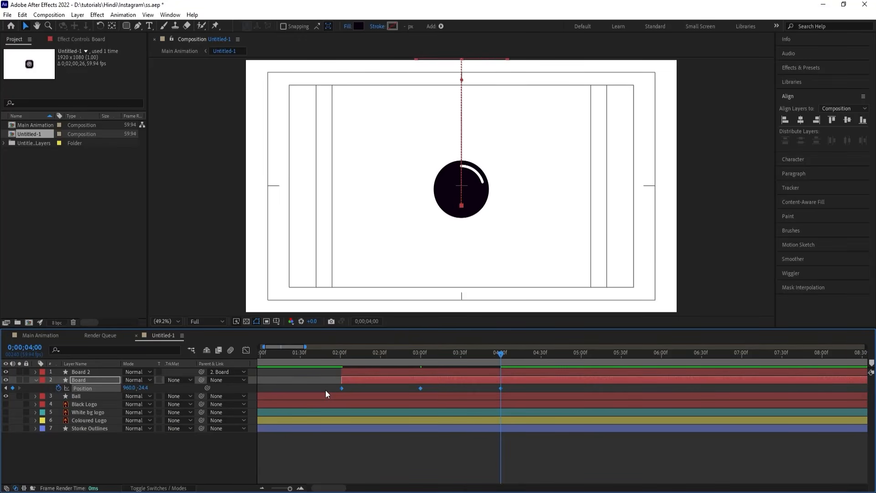
{"action": "key", "text": "F9"}
{"action": "left_click", "coordinate": [246, 350]}
{"action": "right_click", "coordinate": [381, 407]}
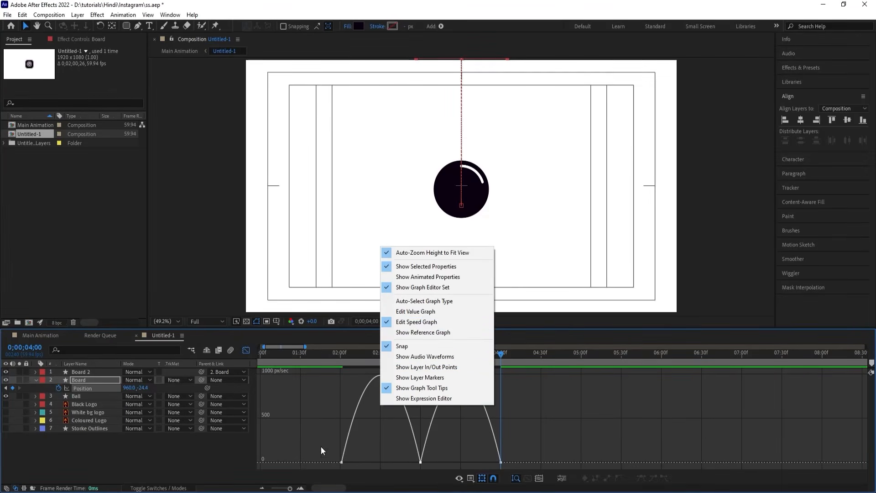
Shape the Board's speed graph with symmetrical sharp peaks just before and just after the middle Position keyframe
{"action": "left_click_drag", "start_coordinate": [321, 446], "coordinate": [382, 462]}
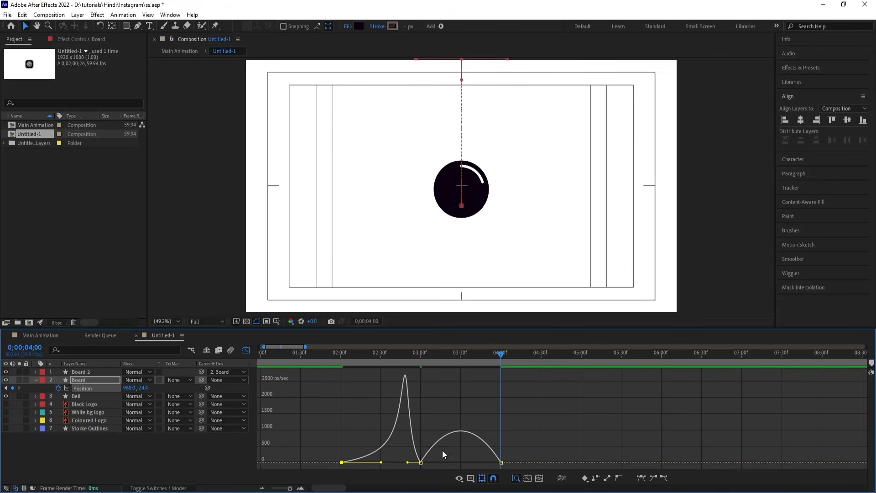
{"action": "left_click_drag", "start_coordinate": [442, 450], "coordinate": [403, 473]}
{"action": "left_click_drag", "start_coordinate": [408, 462], "coordinate": [414, 461]}
{"action": "left_click", "coordinate": [501, 462]}
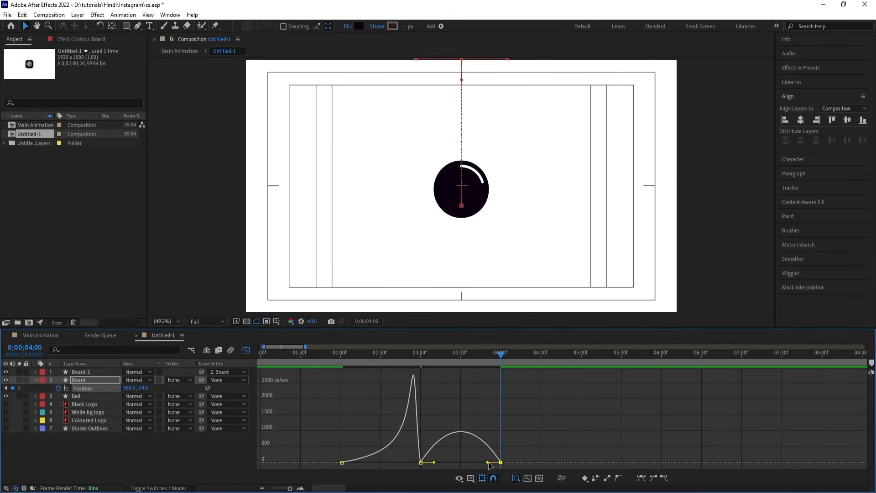
{"action": "left_click_drag", "start_coordinate": [487, 462], "coordinate": [426, 462]}
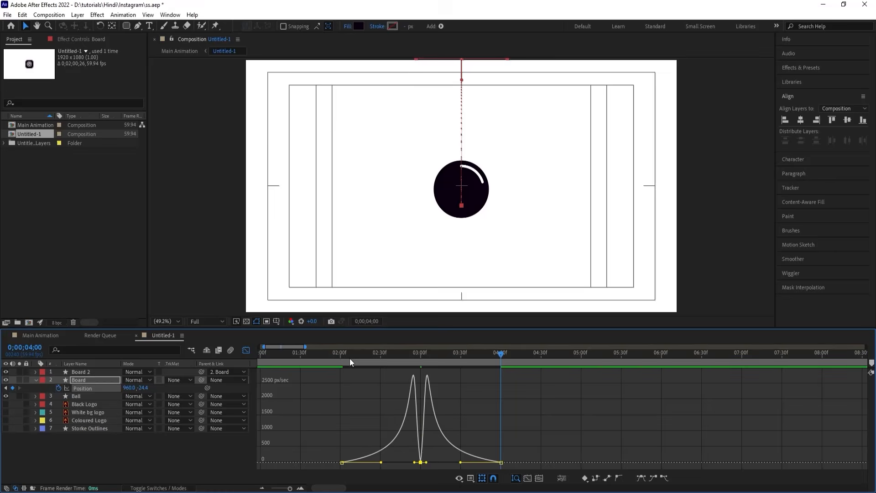
Play back the board's descent and return, and switch from the speed graph to the layer bars
{"action": "left_click", "coordinate": [324, 354]}
{"action": "key", "text": "space"}
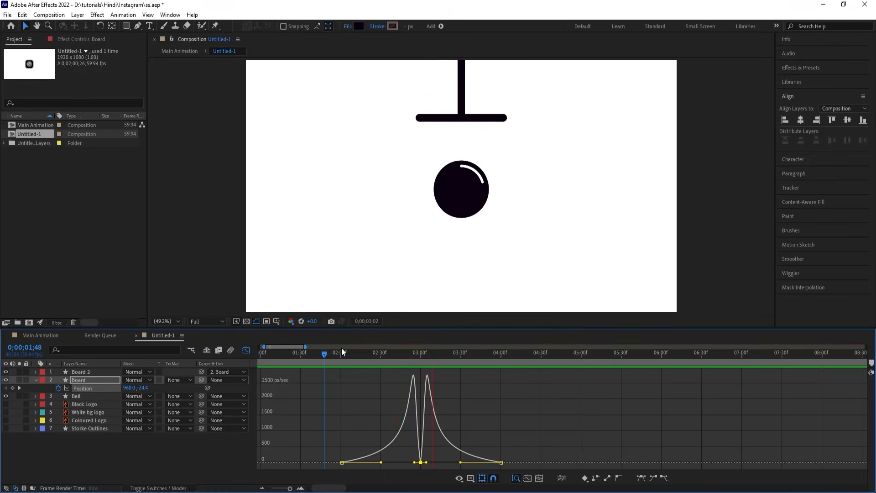
{"action": "key", "text": "space"}
{"action": "left_click", "coordinate": [246, 350]}
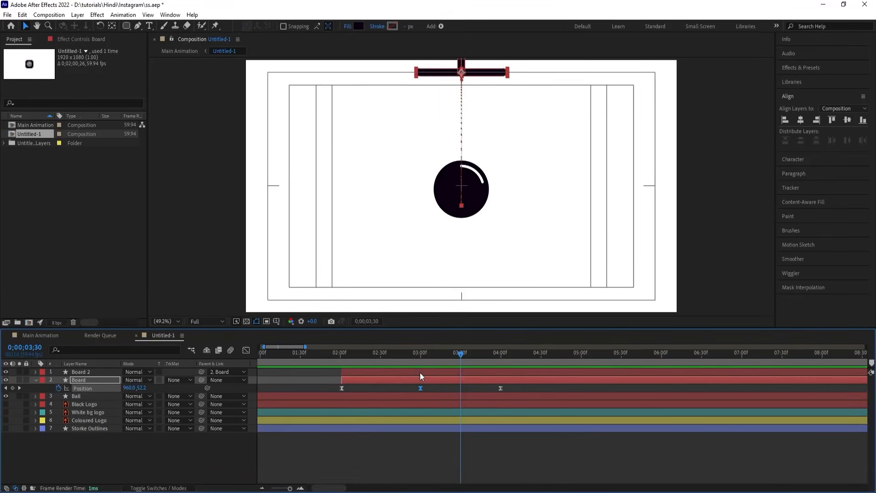
{"action": "scroll", "coordinate": [419, 372], "scroll_direction": "down", "scroll_amount": 2}
{"action": "left_click_drag", "start_coordinate": [394, 357], "coordinate": [201, 373]}
{"action": "key", "text": "space"}
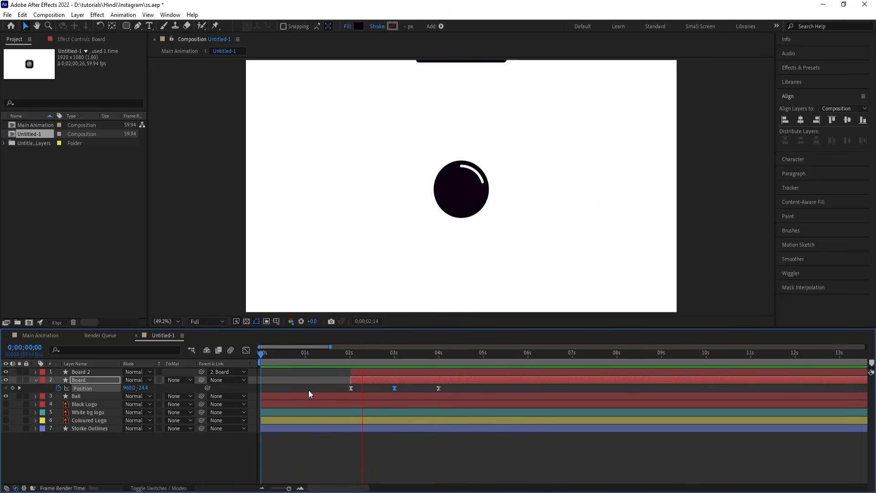
{"action": "key", "text": "space"}
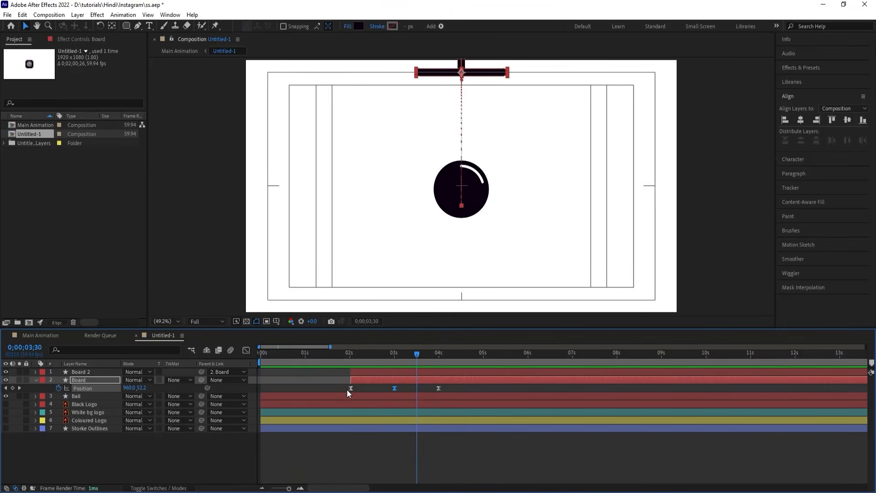
Compress the Board's Position keyframes to about 0;00;02;44 for the press and 0;00;03;27 for the return, and preview the timing
{"action": "left_click_drag", "start_coordinate": [341, 386], "coordinate": [412, 390]}
{"action": "left_click_drag", "start_coordinate": [369, 354], "coordinate": [185, 379]}
{"action": "key", "text": "space"}
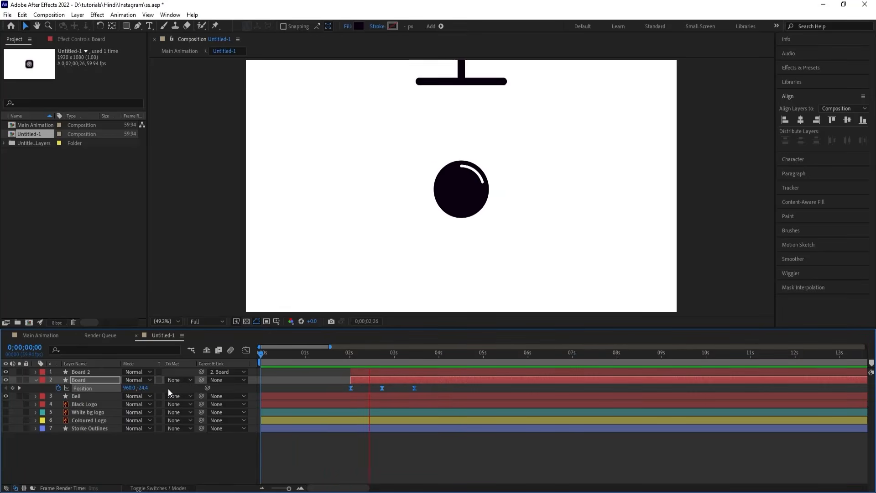
{"action": "key", "text": "space"}
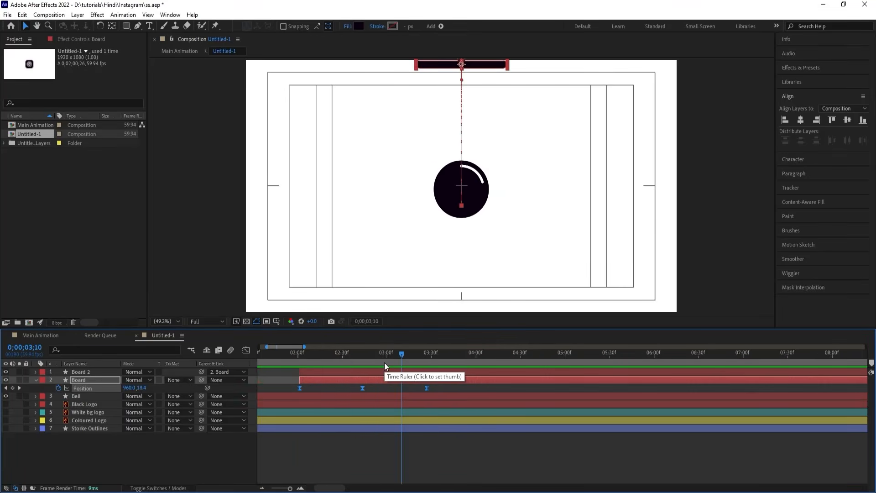
Move the current time to 0;00;02;38, just before the board touches the ball, and deselect the Board layer
{"action": "key", "text": "equal"}
{"action": "left_click_drag", "start_coordinate": [356, 354], "coordinate": [307, 351]}
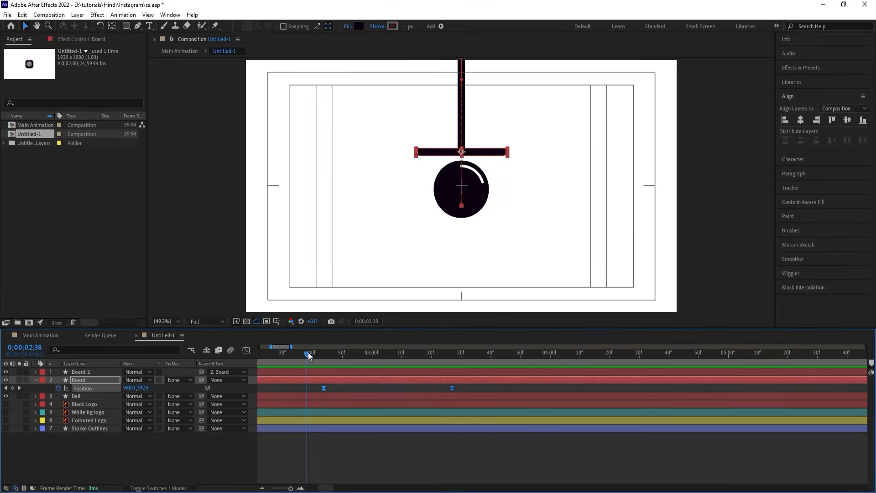
{"action": "left_click", "coordinate": [94, 459]}
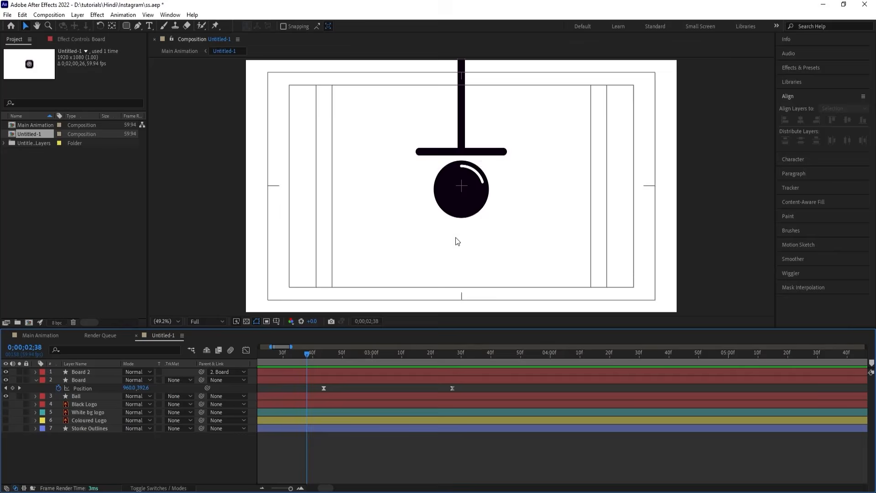
Try to squash the Ball layer about its own centre by unlinking Scale and reducing it to 100.0, 73.0%
{"action": "left_click", "coordinate": [467, 187]}
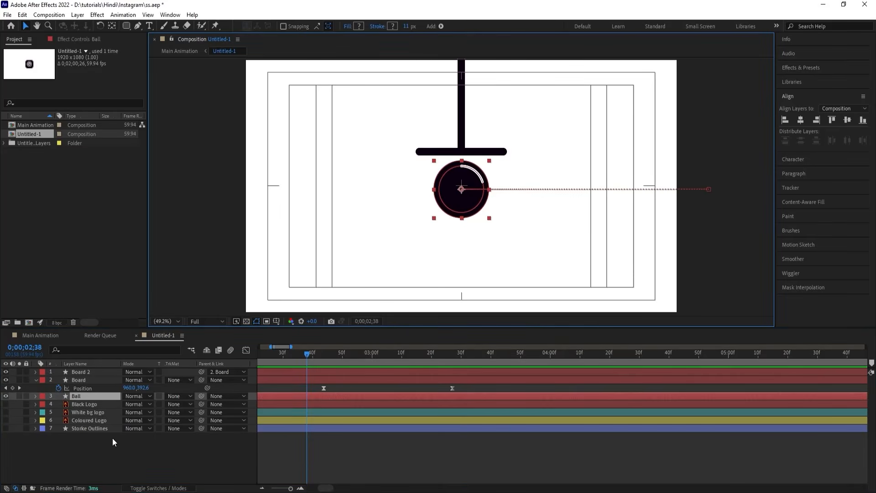
{"action": "key", "text": "s"}
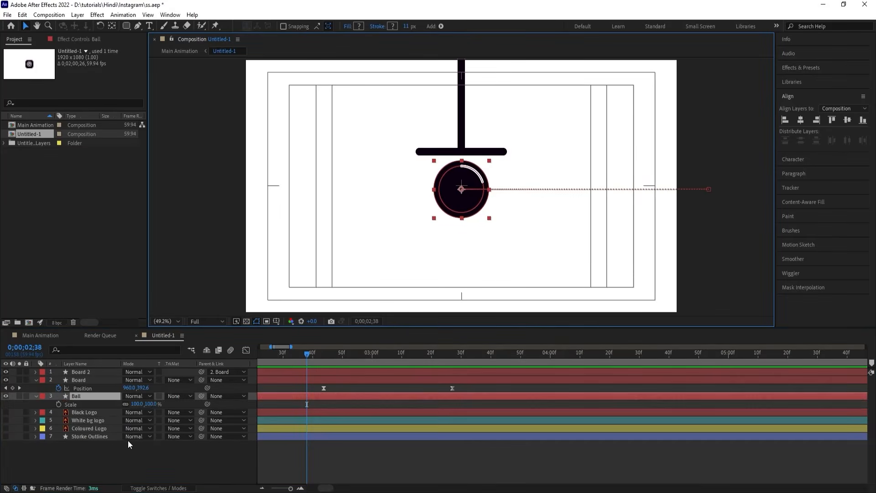
{"action": "left_click", "coordinate": [126, 403]}
{"action": "left_click_drag", "start_coordinate": [149, 404], "coordinate": [143, 401]}
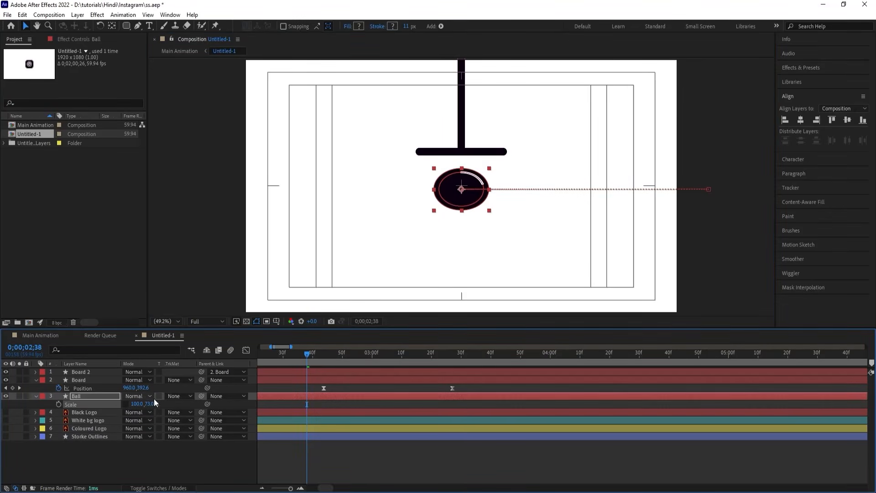
{"action": "key", "text": "ctrl+z"}
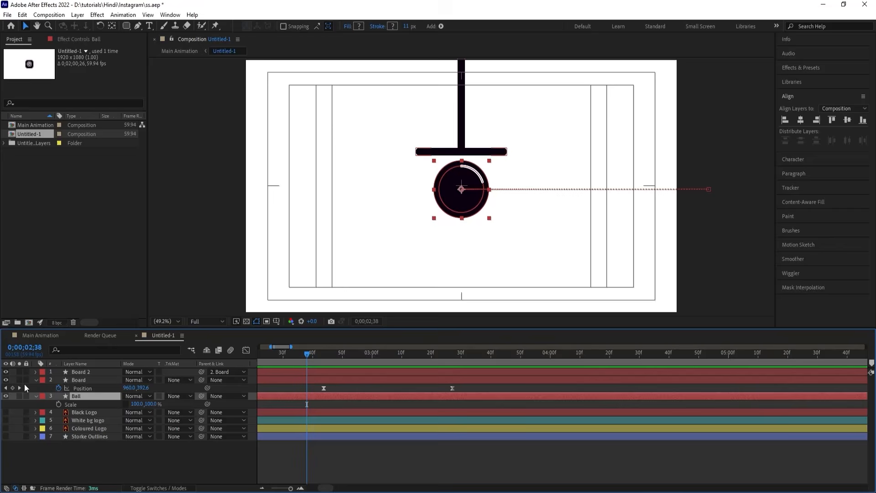
Collapse the open layer properties and add a null object named scale
{"action": "left_click", "coordinate": [35, 380]}
{"action": "left_click", "coordinate": [35, 387]}
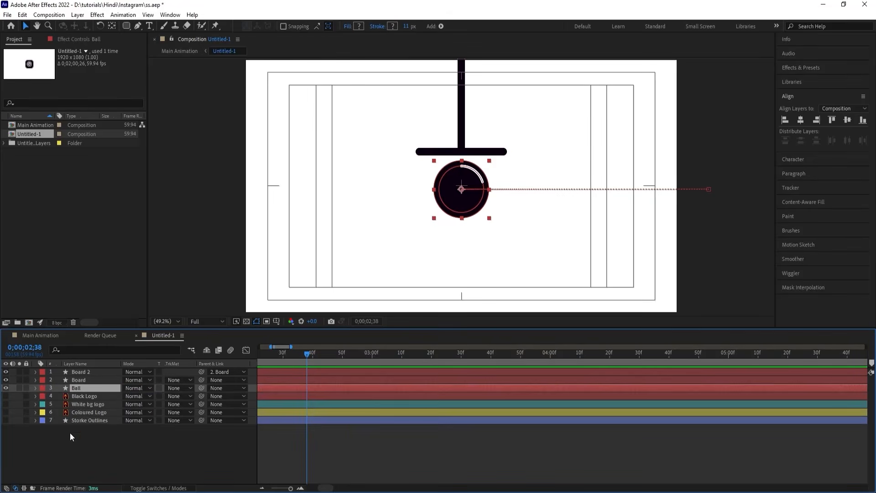
{"action": "left_click", "coordinate": [88, 460]}
{"action": "right_click", "coordinate": [89, 460]}
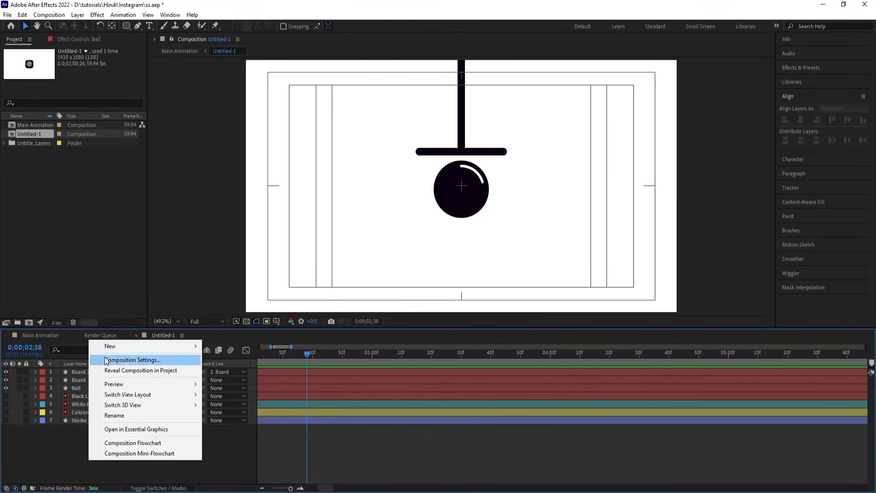
{"action": "mouse_move", "coordinate": [105, 346]}
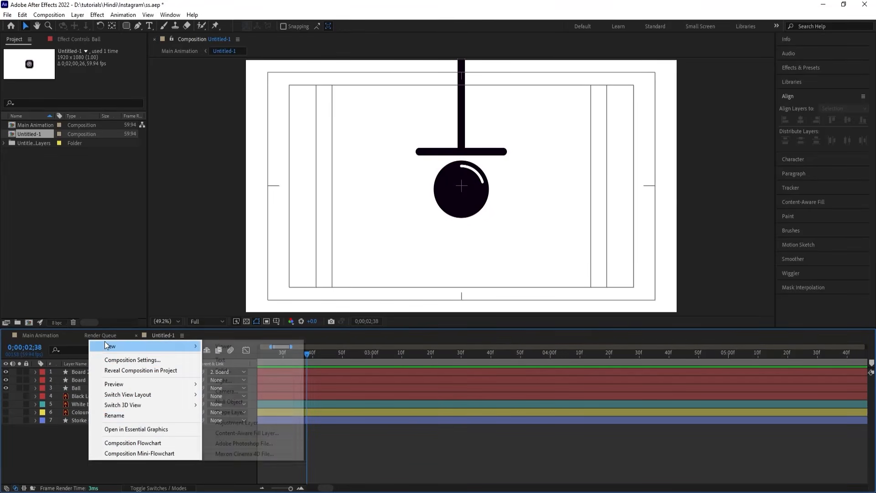
{"action": "left_click", "coordinate": [276, 404]}
{"action": "key", "text": "Return"}
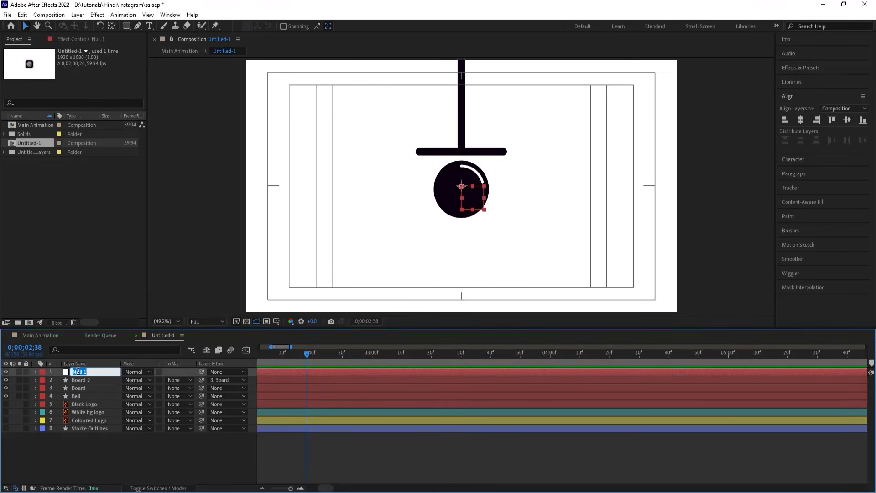
{"action": "type", "text": "sac"}
{"action": "double_click", "coordinate": [78, 372]}
{"action": "type", "text": "scale"}
{"action": "key", "text": "Return"}
Move the scale null to the ball's base at 960.0, 673.0 and parent the Ball layer to it
{"action": "key", "text": "p"}
{"action": "left_click_drag", "start_coordinate": [142, 380], "coordinate": [200, 380]}
{"action": "left_click", "coordinate": [89, 405]}
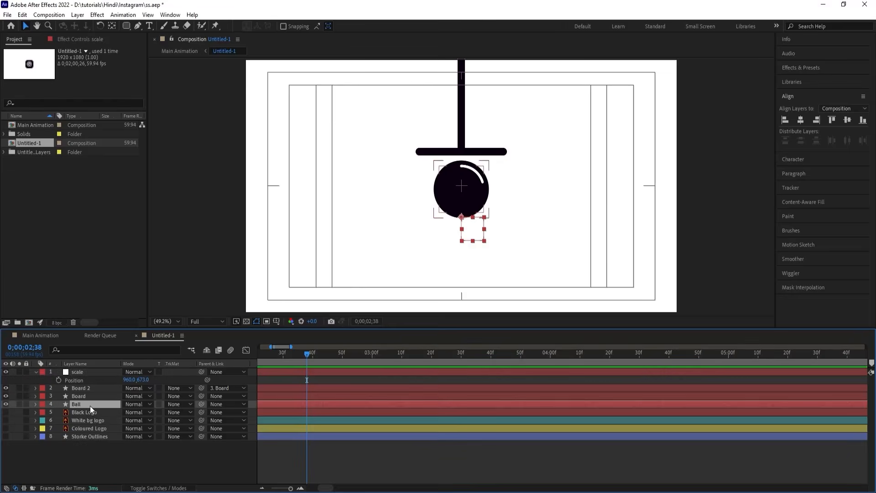
{"action": "left_click_drag", "start_coordinate": [201, 404], "coordinate": [95, 371]}
Unlink the scale null's Scale dimensions and keyframe Scale at 100.0, 100.0% at 0;00;02;38
{"action": "key", "text": "minus"}
{"action": "key", "text": "minus"}
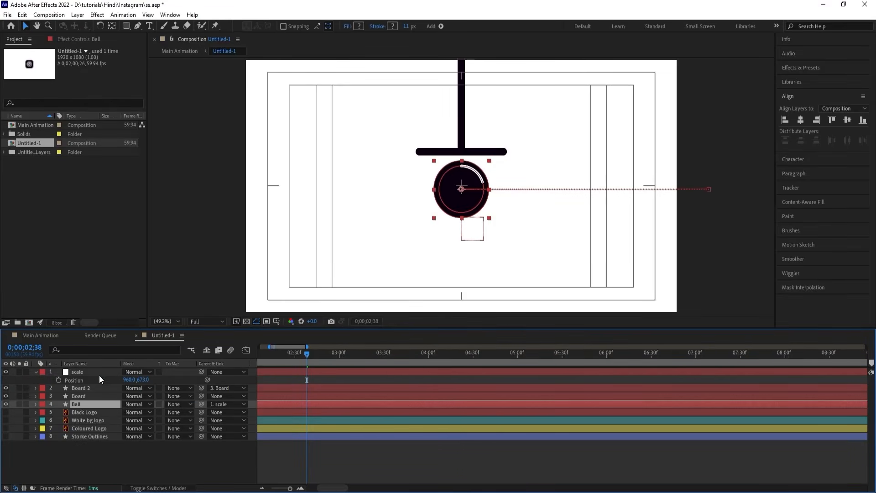
{"action": "left_click", "coordinate": [96, 372]}
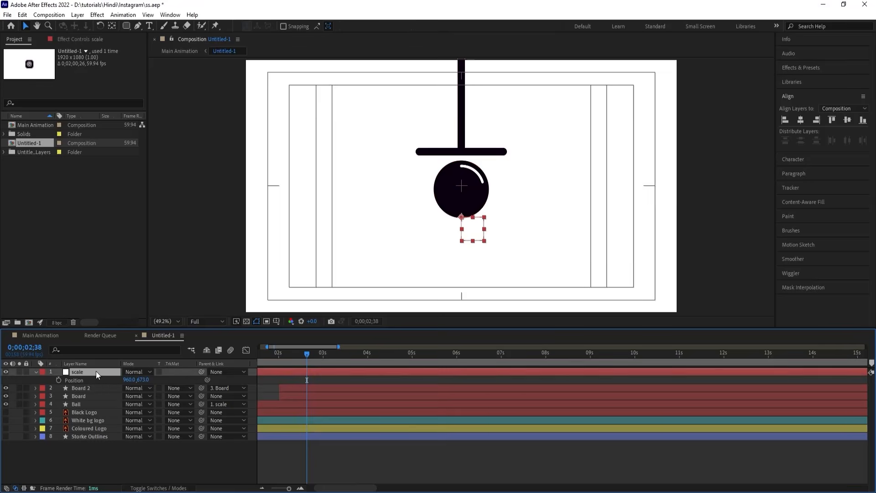
{"action": "key", "text": "s"}
{"action": "left_click", "coordinate": [125, 379]}
{"action": "mouse_move", "coordinate": [152, 379]}
{"action": "left_mouse_down"}
{"action": "mouse_move", "coordinate": [133, 377]}
{"action": "mouse_move", "coordinate": [150, 378]}
{"action": "left_mouse_up"}
{"action": "left_click", "coordinate": [59, 380]}
{"action": "left_click", "coordinate": [319, 379]}
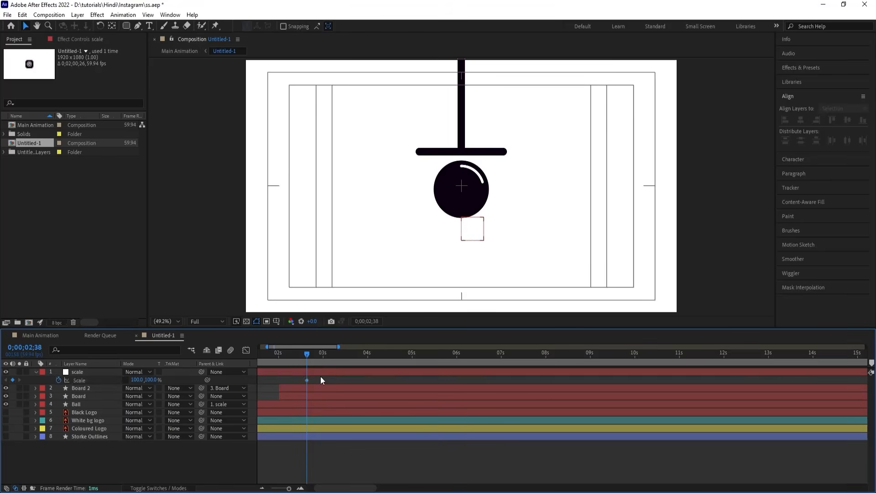
Reveal the keyframed properties of all layers
{"action": "key", "text": "u"}
{"action": "key", "text": "u"}
{"action": "key", "text": "u"}
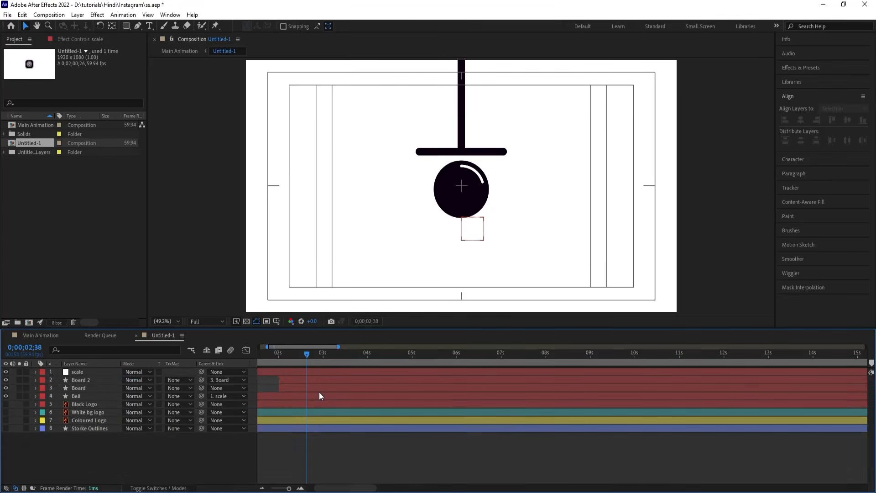
{"action": "key", "text": "ctrl+a"}
{"action": "key", "text": "u"}
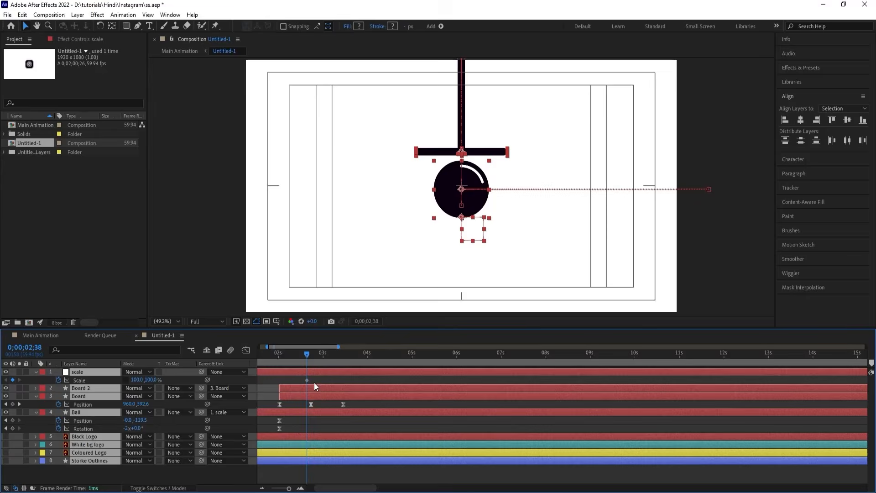
{"action": "left_click", "coordinate": [314, 382]}
Flatten the ball under the board by setting the scale null's Scale to 141.0, 22.0% at 0;00;02;44
{"action": "key", "text": "="}
{"action": "key", "text": "="}
{"action": "left_click", "coordinate": [320, 361]}
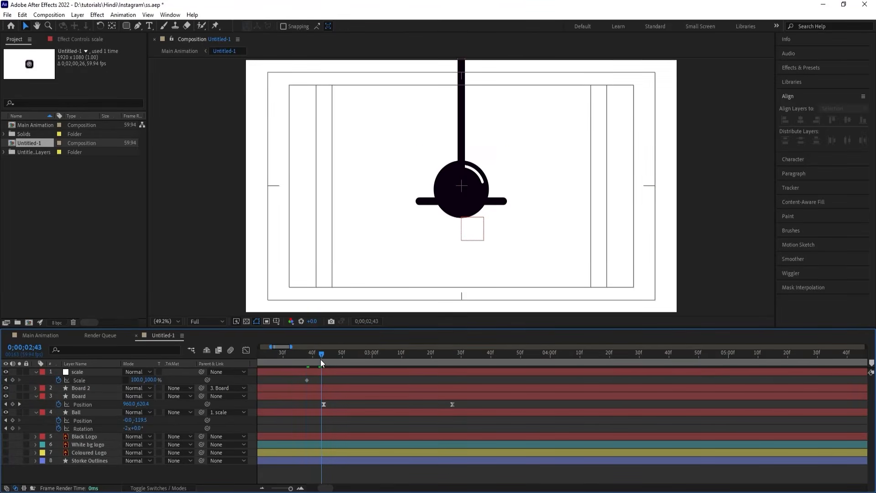
{"action": "left_click", "coordinate": [323, 361]}
{"action": "left_click", "coordinate": [149, 379]}
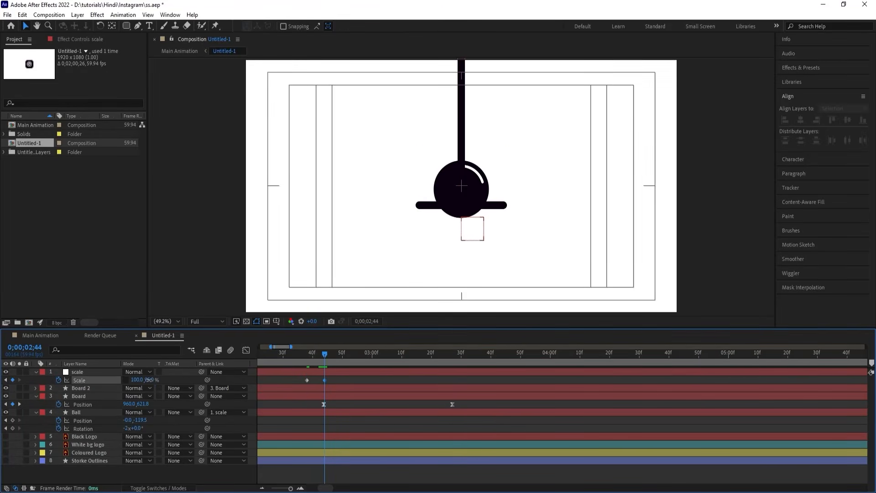
{"action": "mouse_move", "coordinate": [149, 379]}
{"action": "left_mouse_down"}
{"action": "mouse_move", "coordinate": [107, 371]}
{"action": "mouse_move", "coordinate": [155, 380]}
{"action": "left_mouse_up"}
Restore the ball's shape by setting the scale null's Scale to 100.0, 100.0% at 0;00;03;01
{"action": "left_click_drag", "start_coordinate": [349, 362], "coordinate": [375, 361]}
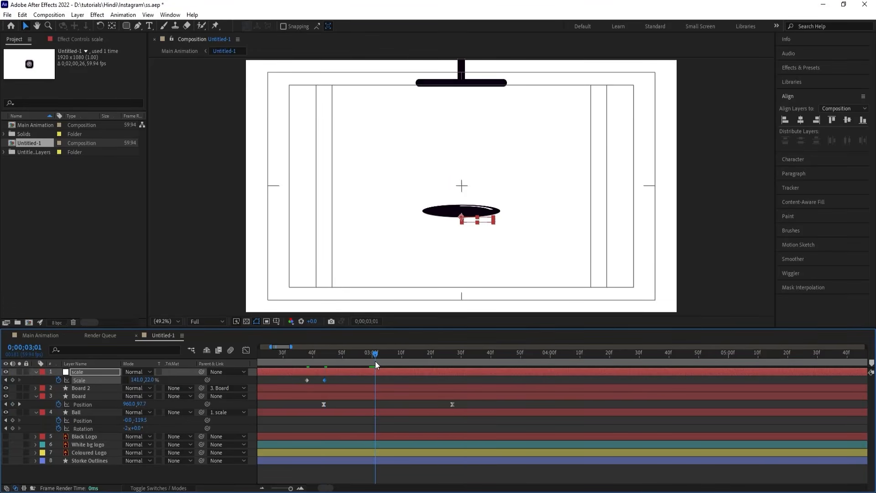
{"action": "left_click", "coordinate": [135, 380]}
{"action": "type", "text": "100"}
{"action": "key", "text": "Return"}
{"action": "left_click", "coordinate": [147, 380]}
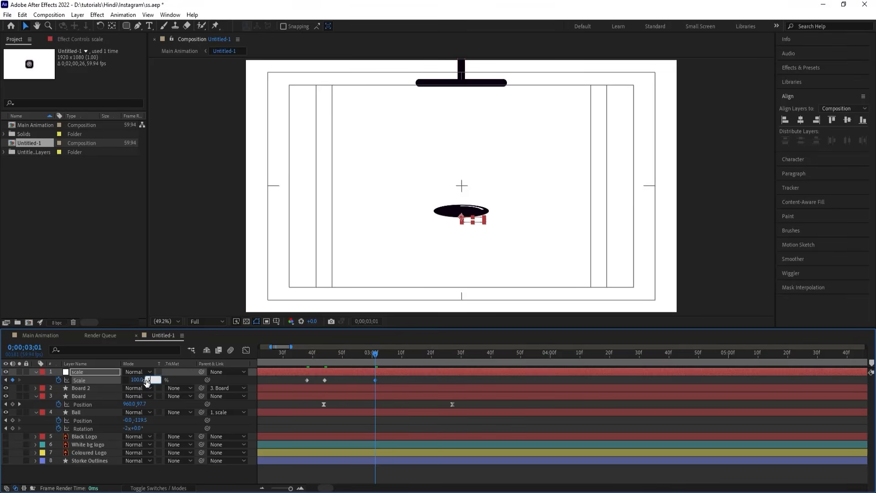
{"action": "type", "text": "100"}
{"action": "key", "text": "Return"}
Apply Easy Ease to the scale null's three Scale keyframes and preview the squash
{"action": "left_click_drag", "start_coordinate": [386, 382], "coordinate": [301, 357]}
{"action": "key", "text": "F9"}
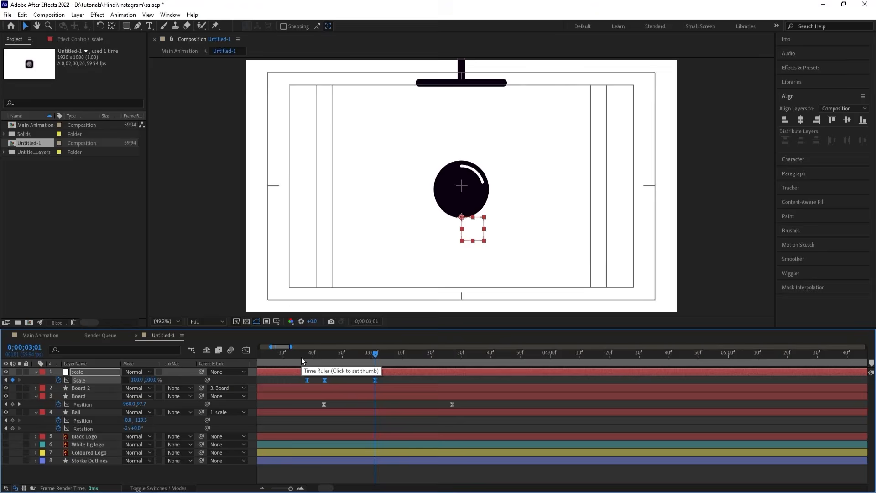
{"action": "left_click", "coordinate": [301, 357]}
{"action": "key", "text": "space"}
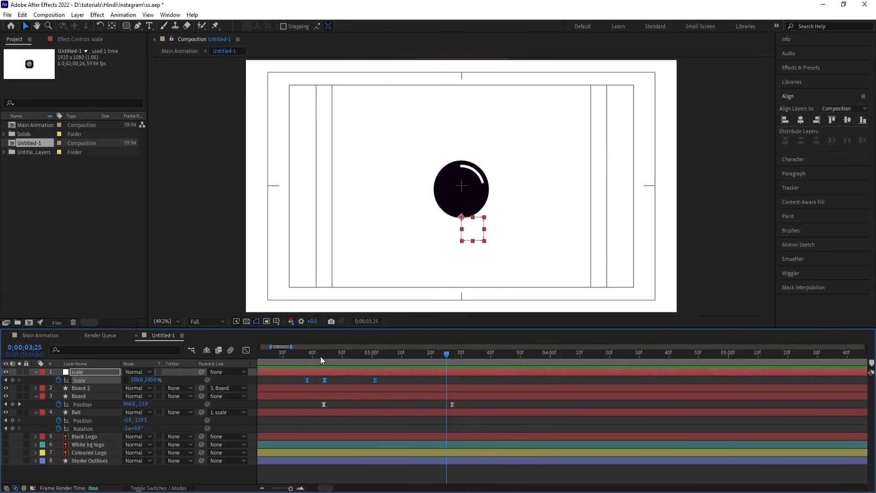
Play back the ball and board animation, and go back to the squash keyframe at 0;00;02;44
{"action": "key", "text": "minus"}
{"action": "key", "text": "minus"}
{"action": "left_click_drag", "start_coordinate": [322, 356], "coordinate": [302, 343]}
{"action": "key", "text": "space"}
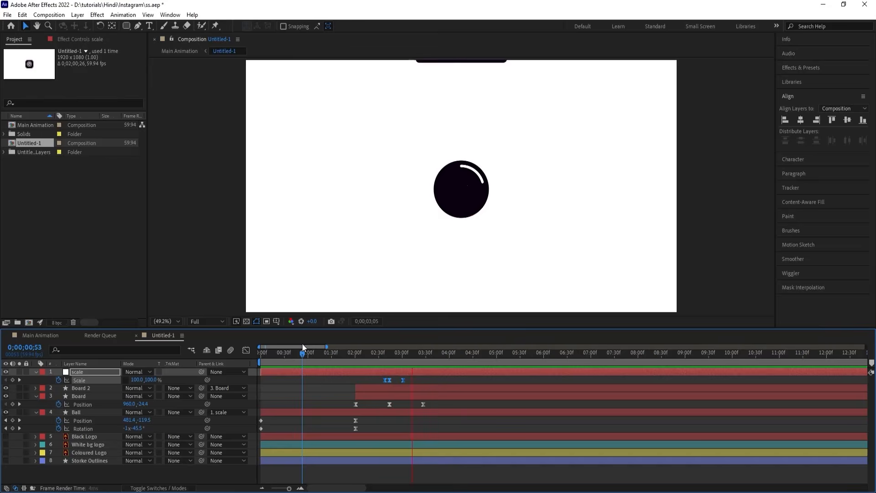
{"action": "key", "text": "j"}
{"action": "key", "text": "j"}
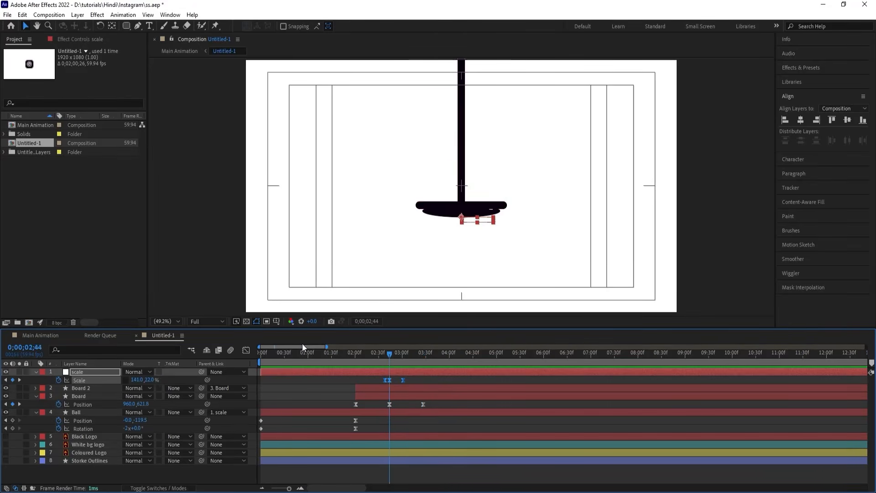
Play back the squash from around 0;00;02;38 and return to the Scale keyframe at 0;00;02;44
{"action": "left_click", "coordinate": [409, 376]}
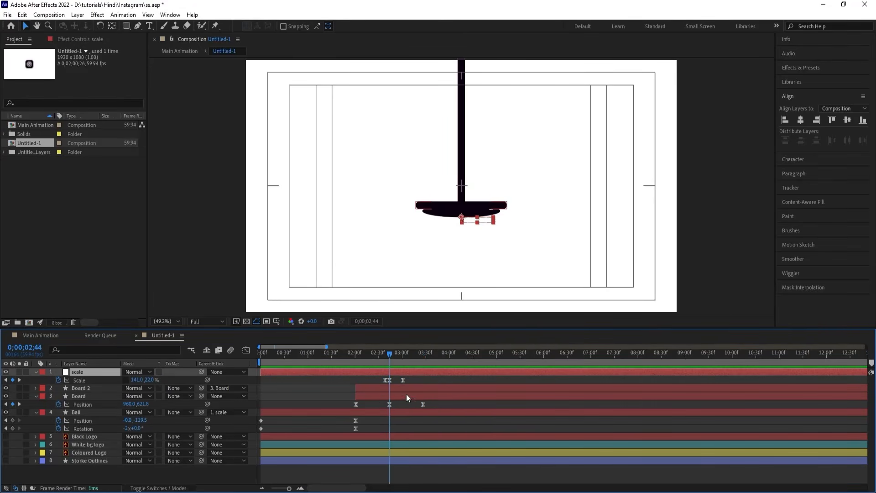
{"action": "key", "text": "space"}
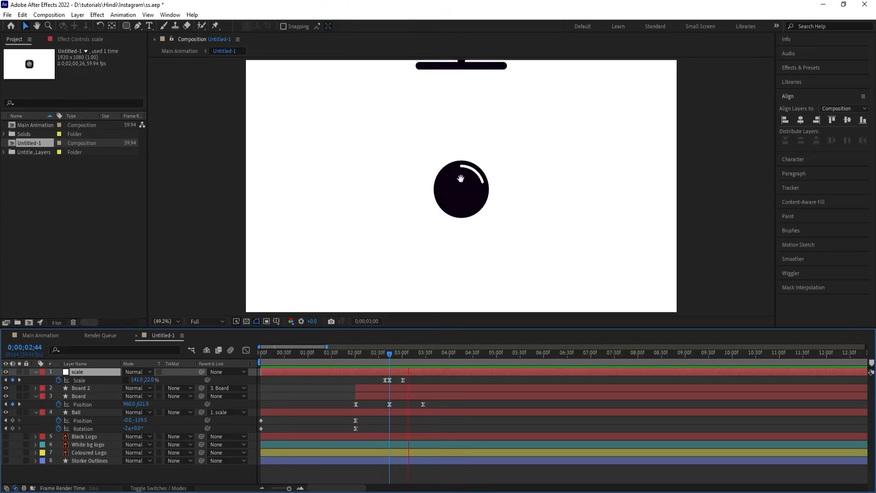
{"action": "key", "text": "space"}
{"action": "left_click_drag", "start_coordinate": [391, 354], "coordinate": [385, 354]}
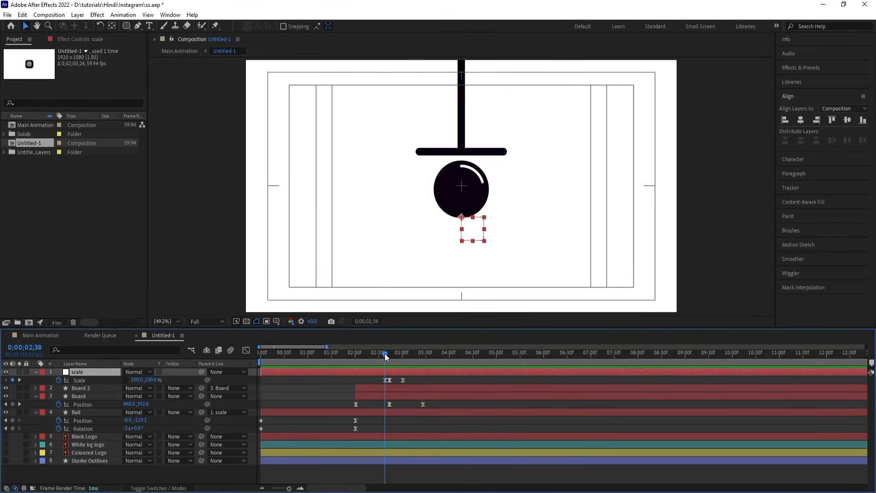
{"action": "key", "text": "space"}
{"action": "key", "text": "space"}
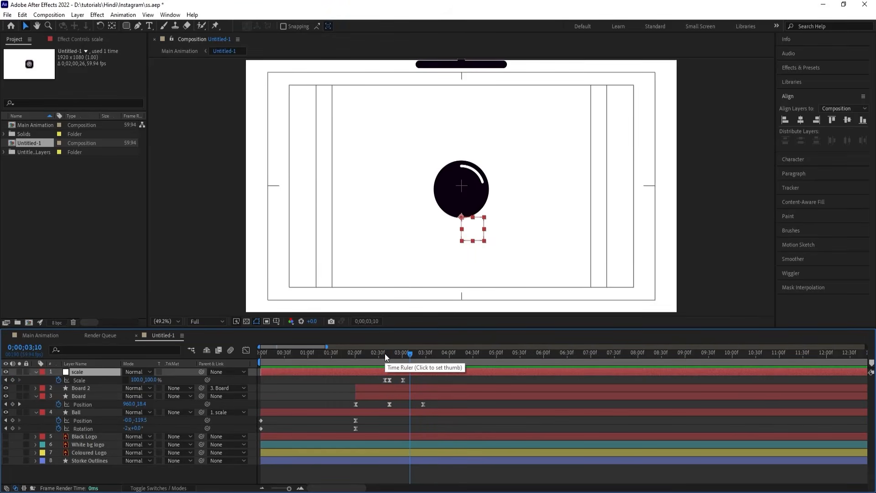
{"action": "key", "text": "j"}
{"action": "key", "text": "j"}
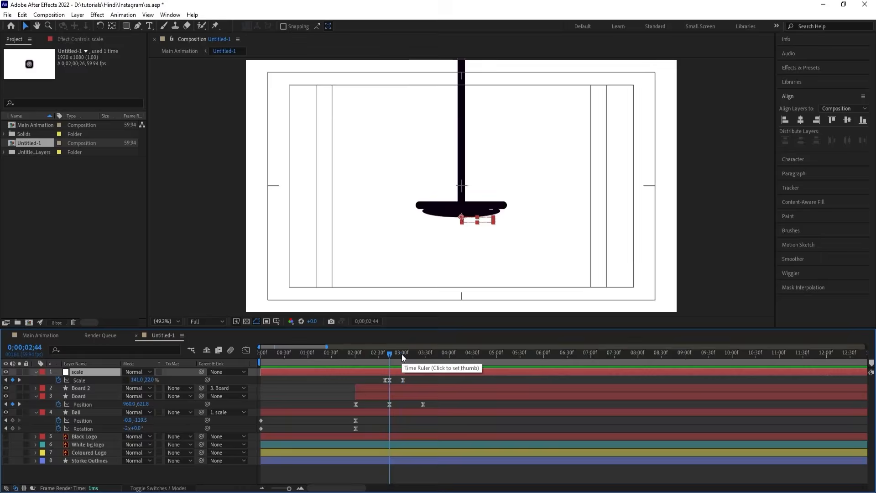
Show the Black Logo layer, move it to the top of the layer stack, and trim its start to 0;00;02;44
{"action": "left_click", "coordinate": [78, 436]}
{"action": "left_click", "coordinate": [6, 436]}
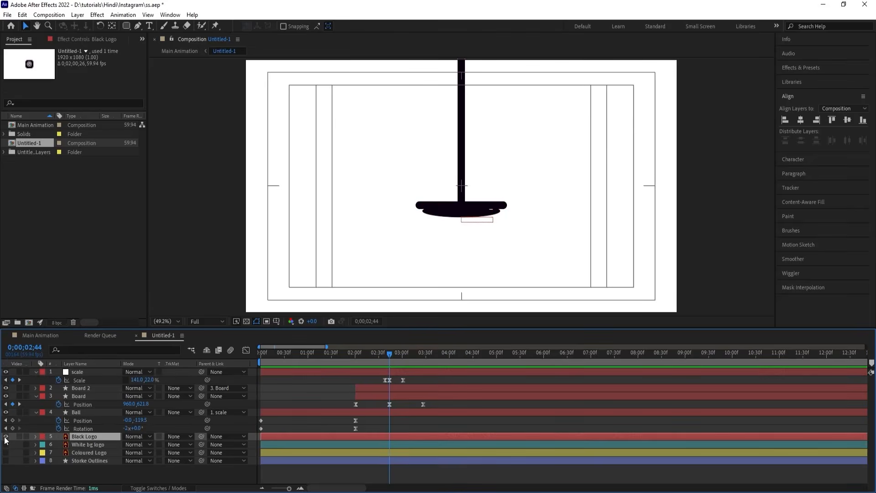
{"action": "left_click_drag", "start_coordinate": [80, 441], "coordinate": [86, 368]}
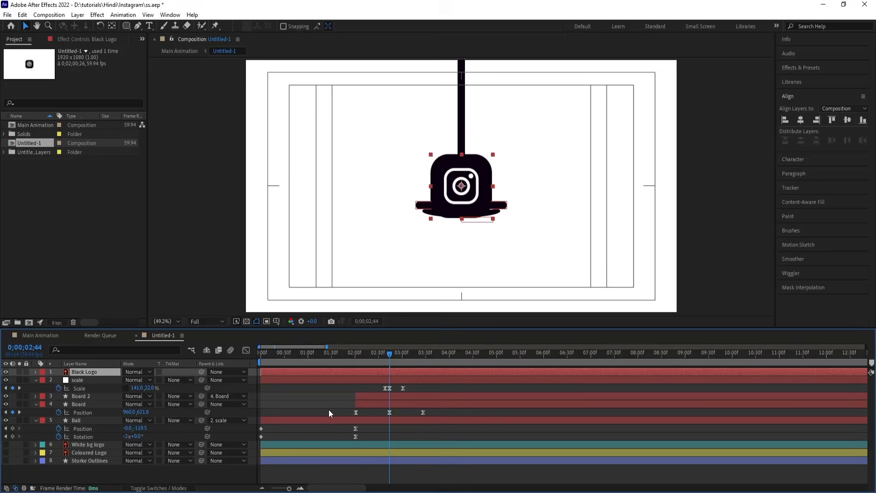
{"action": "key", "text": "alt+bracketleft"}
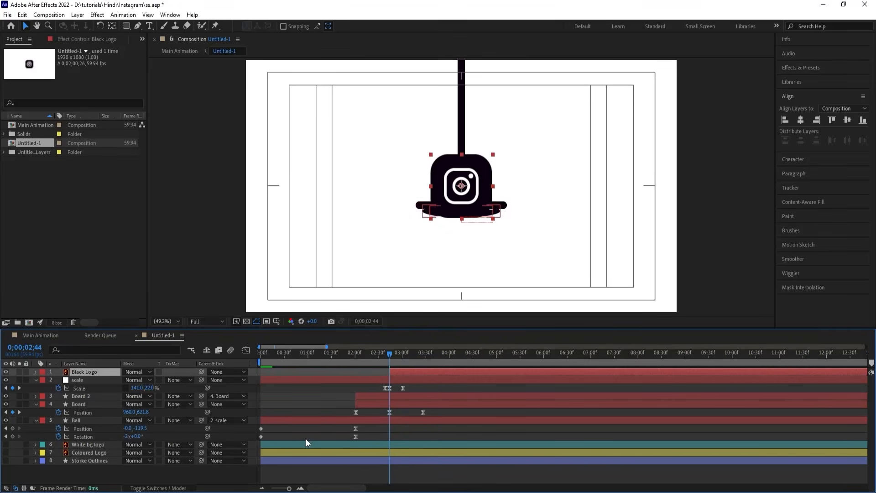
Parent the Black Logo layer to the scale null at 0;00;03;01 and preview the logo's stretch
{"action": "key", "text": "equal"}
{"action": "key", "text": "equal"}
{"action": "left_click", "coordinate": [442, 357]}
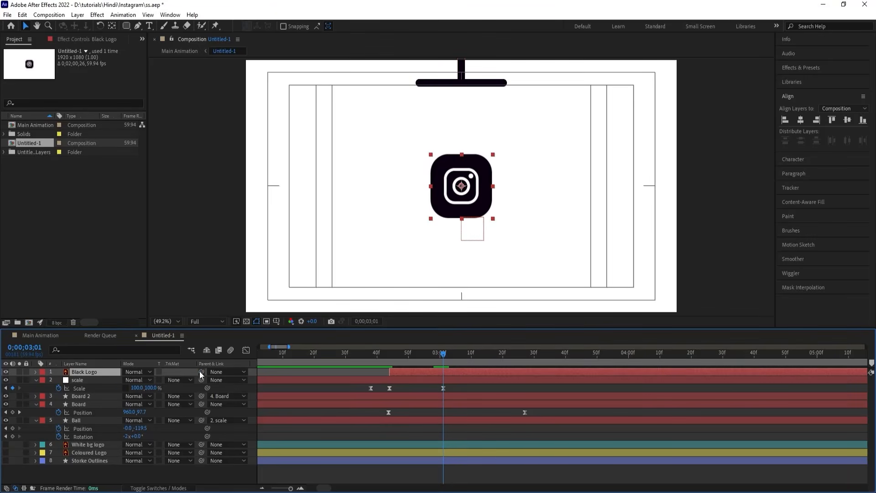
{"action": "left_click_drag", "start_coordinate": [199, 371], "coordinate": [98, 379]}
{"action": "left_click", "coordinate": [360, 349]}
{"action": "left_click_drag", "start_coordinate": [360, 349], "coordinate": [334, 349]}
{"action": "key", "text": "space"}
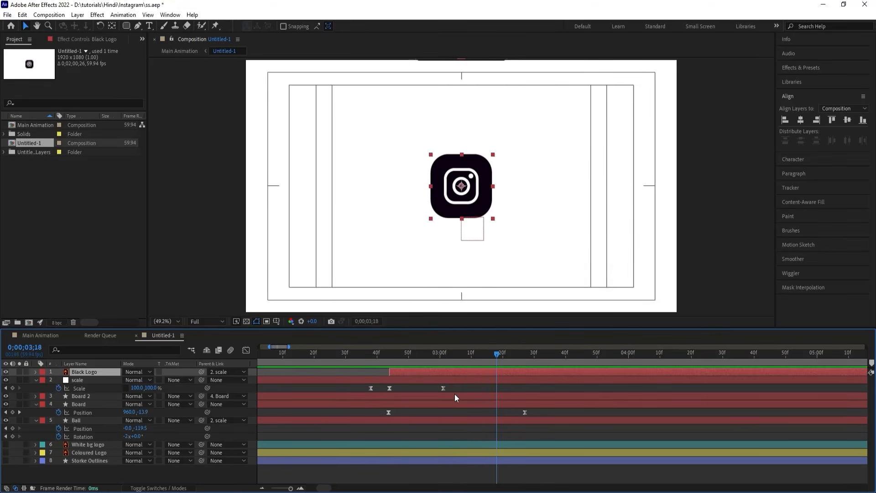
Move the scale null's last Scale keyframe to about 0;00;03;10 and preview the slower recovery
{"action": "left_click_drag", "start_coordinate": [444, 389], "coordinate": [465, 390]}
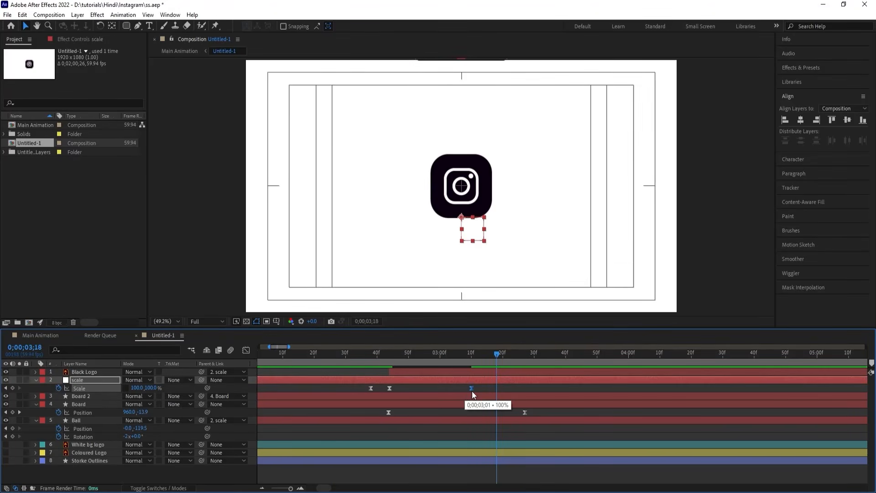
{"action": "left_click", "coordinate": [314, 350]}
{"action": "key", "text": "space"}
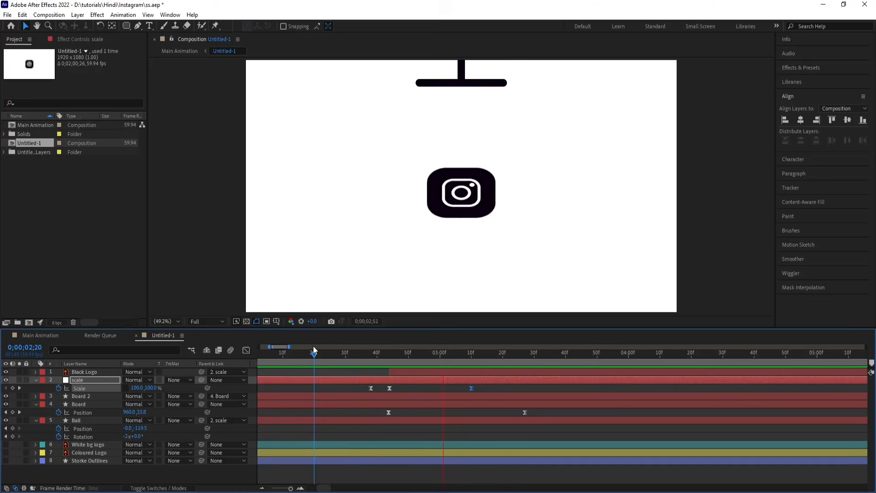
{"action": "key", "text": "space"}
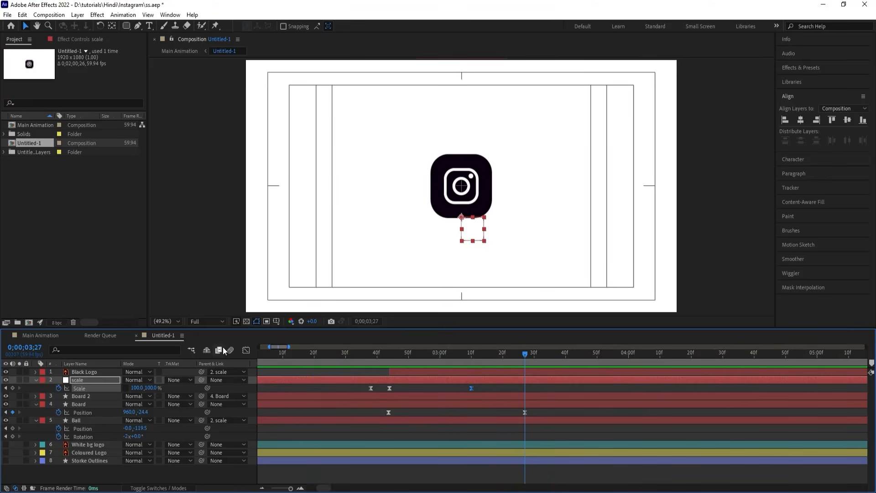
Reshape the speed curve between the scale null's last two Scale keyframes to peak early and ease out gradually, and preview it
{"action": "left_click", "coordinate": [246, 350]}
{"action": "left_click_drag", "start_coordinate": [489, 380], "coordinate": [446, 435]}
{"action": "left_click_drag", "start_coordinate": [457, 405], "coordinate": [428, 403]}
{"action": "left_click", "coordinate": [327, 350]}
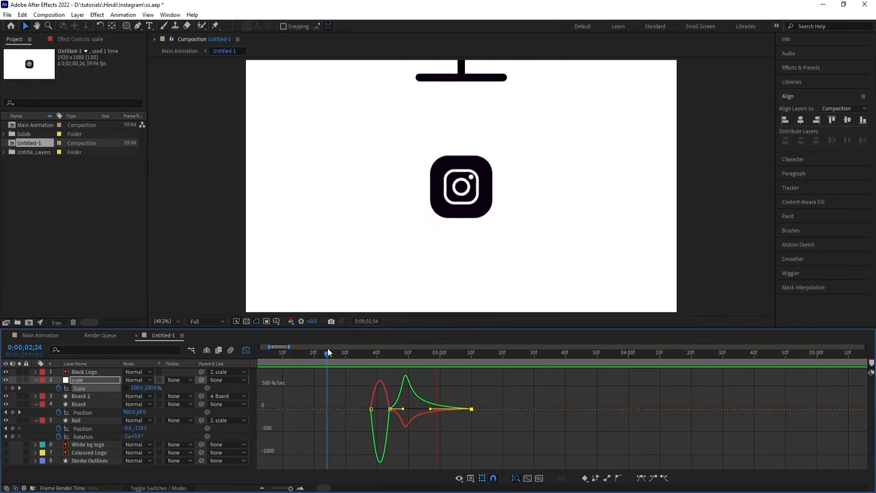
{"action": "key", "text": "space"}
{"action": "left_click", "coordinate": [247, 350]}
{"action": "scroll", "coordinate": [415, 368], "scroll_direction": "down", "scroll_amount": 3}
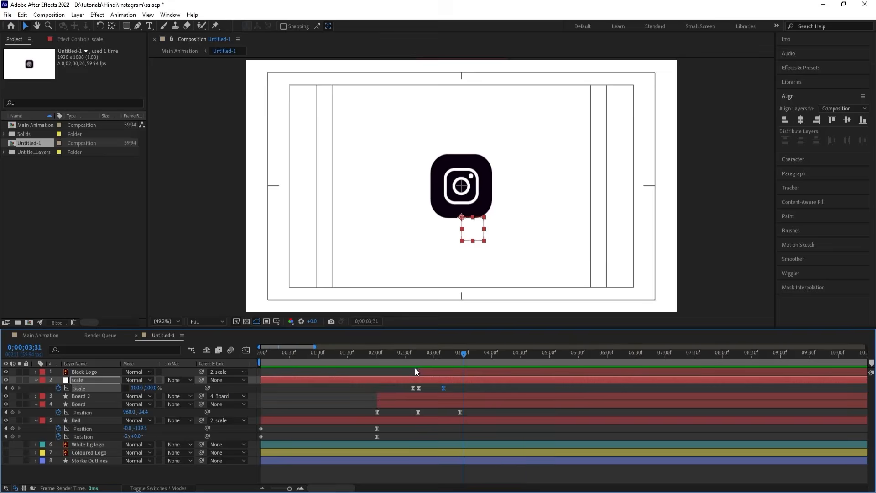
{"action": "left_click", "coordinate": [386, 346]}
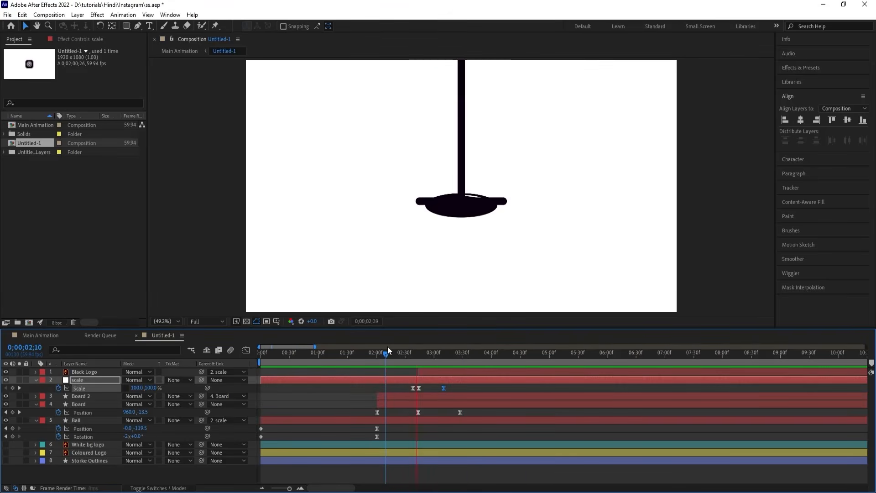
{"action": "key", "text": "space"}
Trim the Ball layer's end to 0;00;02;44 and play the animation from the beginning
{"action": "left_click", "coordinate": [420, 398]}
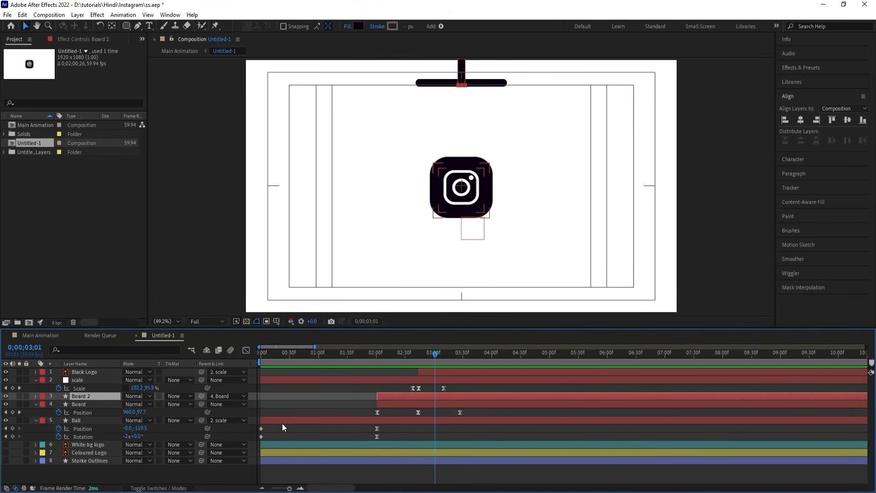
{"action": "left_click", "coordinate": [83, 421]}
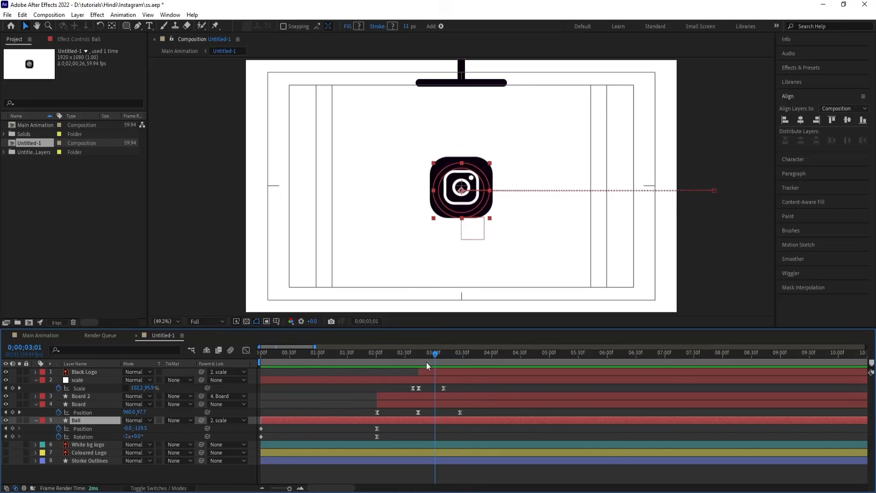
{"action": "left_click_drag", "start_coordinate": [422, 359], "coordinate": [418, 356]}
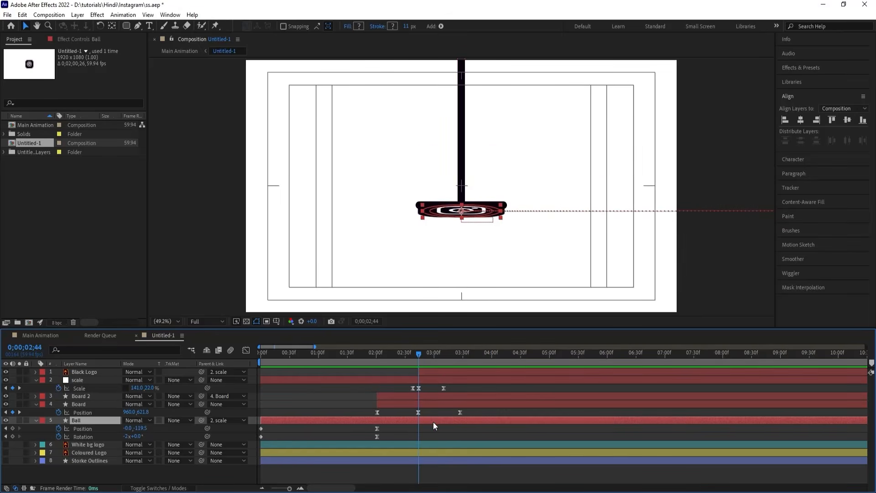
{"action": "key", "text": "j"}
{"action": "key", "text": "k"}
{"action": "key", "text": "alt+bracketright"}
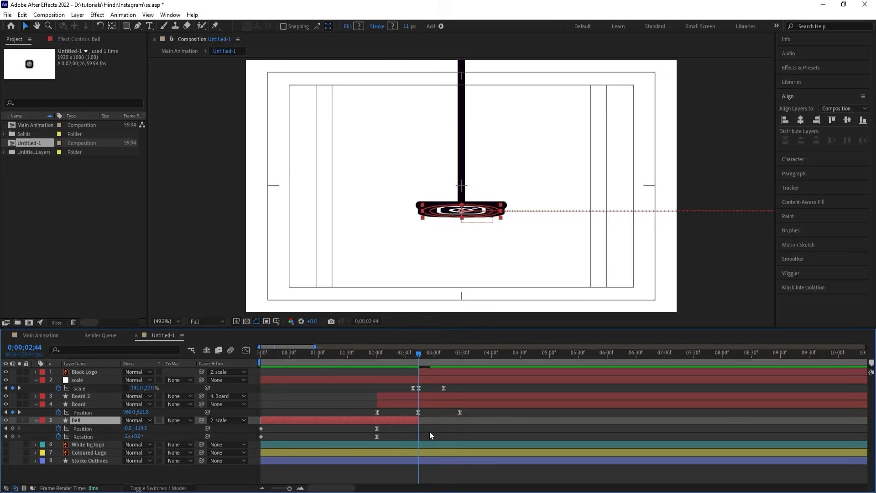
{"action": "key", "text": "minus"}
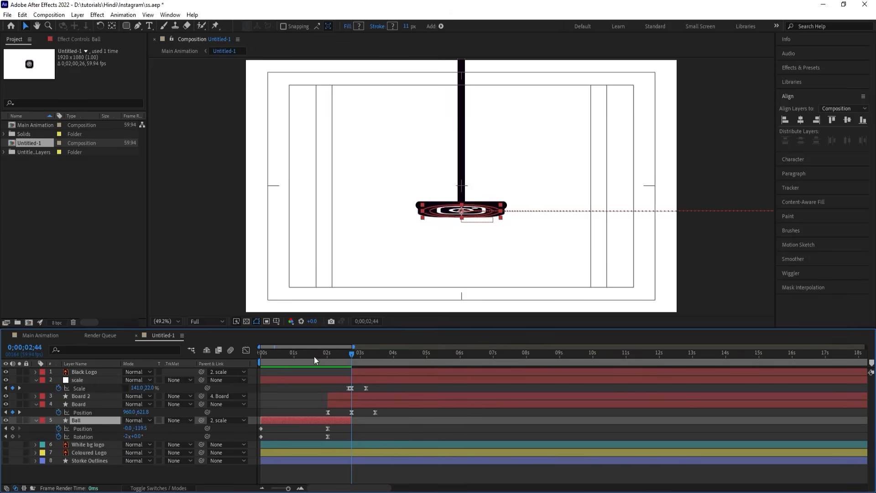
{"action": "key", "text": "Home"}
{"action": "key", "text": "space"}
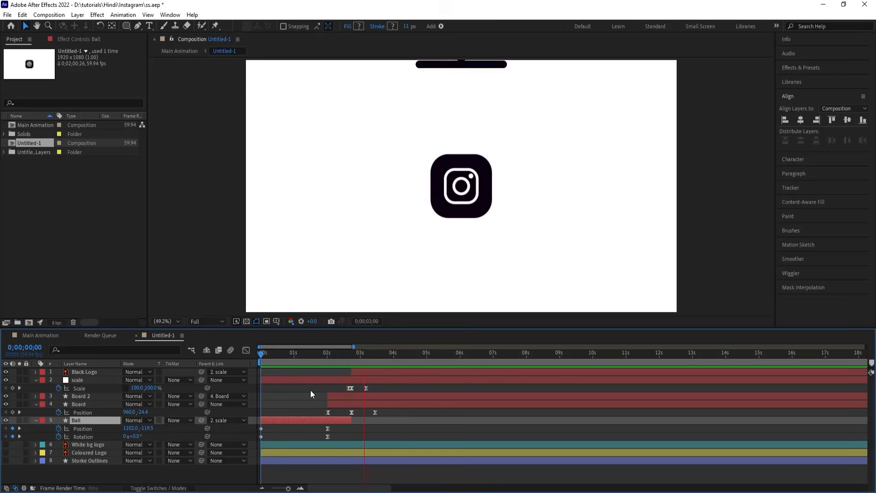
{"action": "key", "text": "space"}
Collapse the keyframed properties of all layers, then move the Storke Outlines layer to the top and make it visible
{"action": "left_click", "coordinate": [304, 371]}
{"action": "key", "text": "u"}
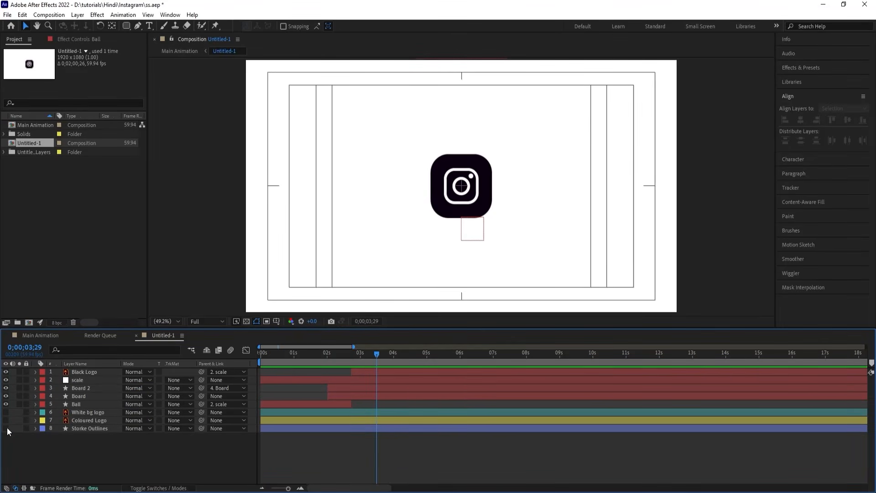
{"action": "left_click", "coordinate": [78, 428]}
{"action": "left_click_drag", "start_coordinate": [78, 429], "coordinate": [46, 377]}
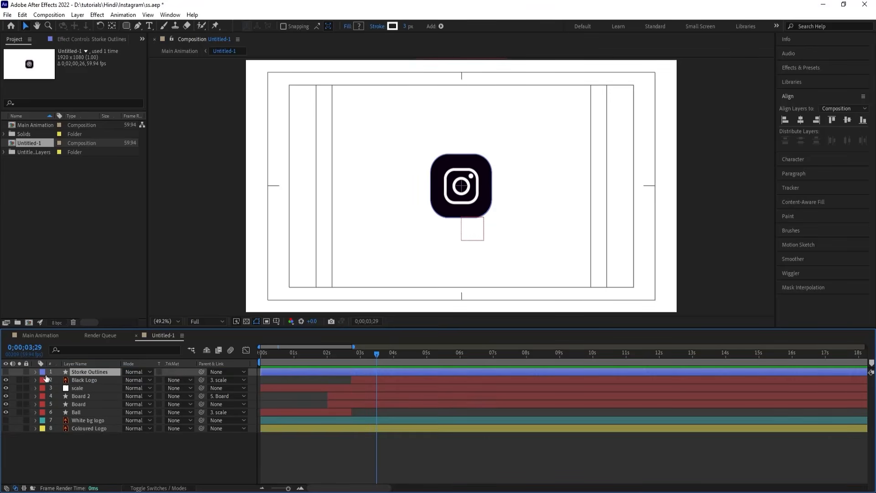
{"action": "left_click", "coordinate": [6, 372]}
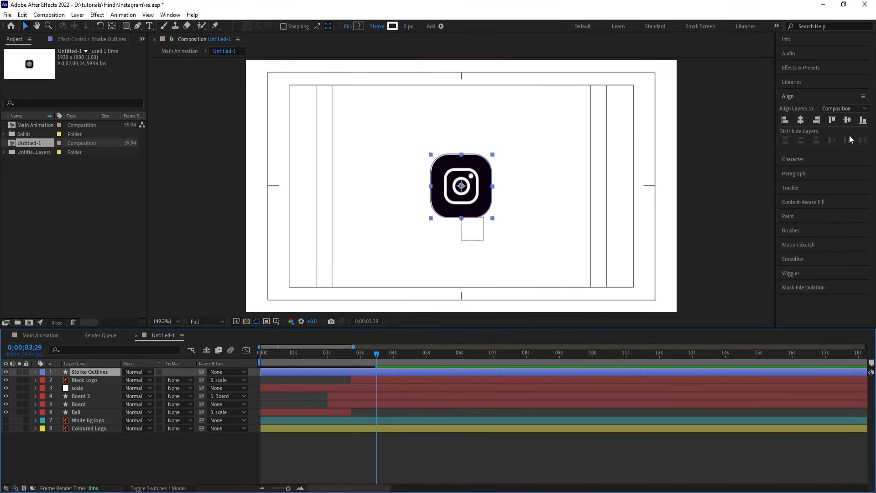
Apply the Drop Shadow effect to the Storke Outlines layer and set its Softness to 96.0
{"action": "left_click", "coordinate": [799, 69]}
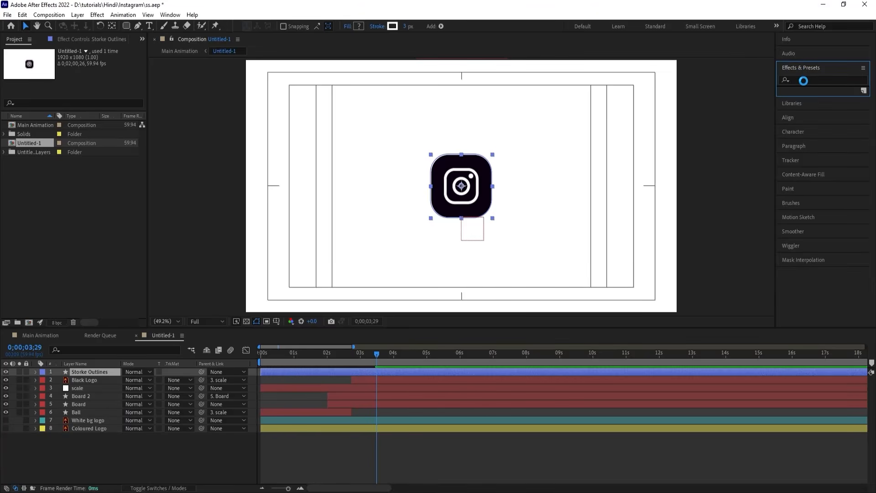
{"action": "left_click", "coordinate": [803, 80]}
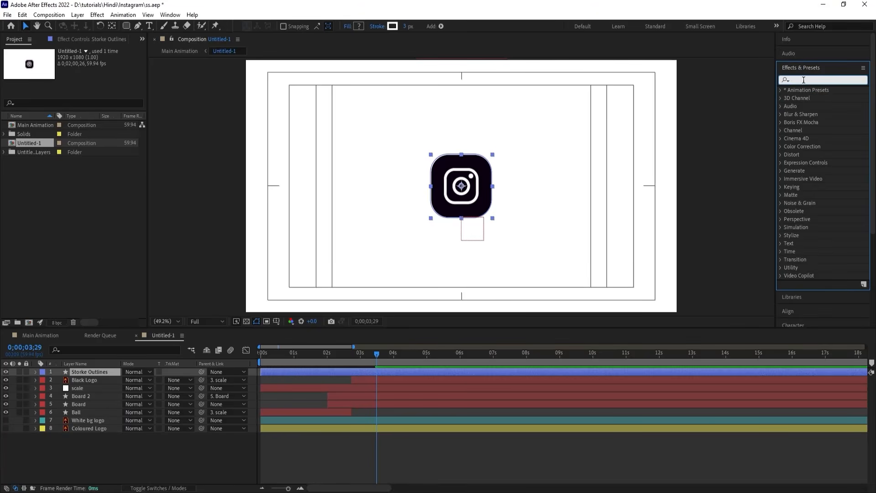
{"action": "type", "text": "drop sh"}
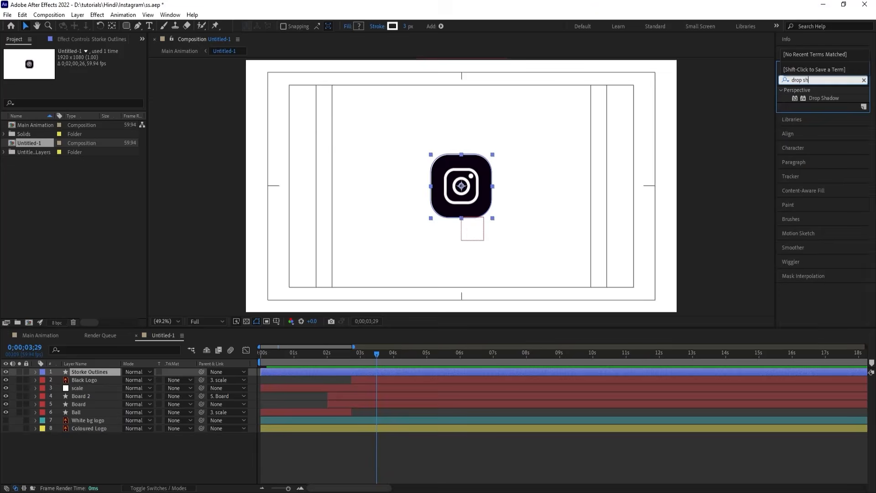
{"action": "type", "text": "a"}
{"action": "double_click", "coordinate": [811, 99]}
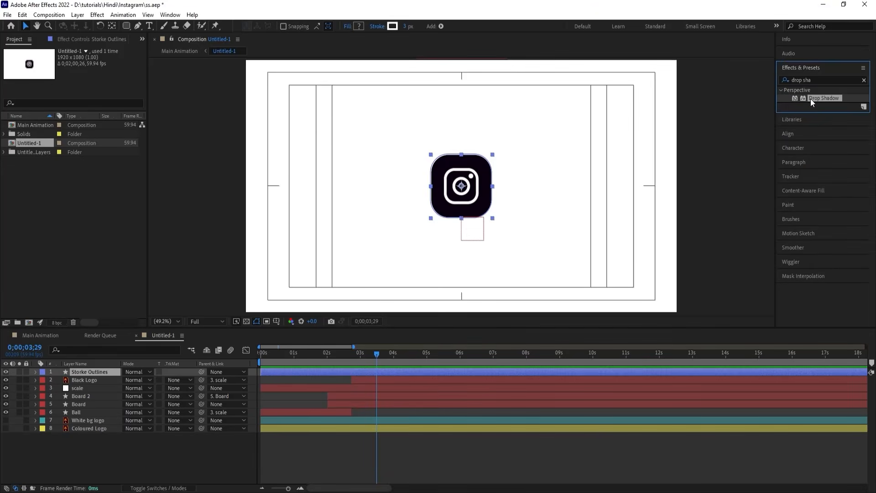
{"action": "left_click_drag", "start_coordinate": [85, 118], "coordinate": [114, 118]}
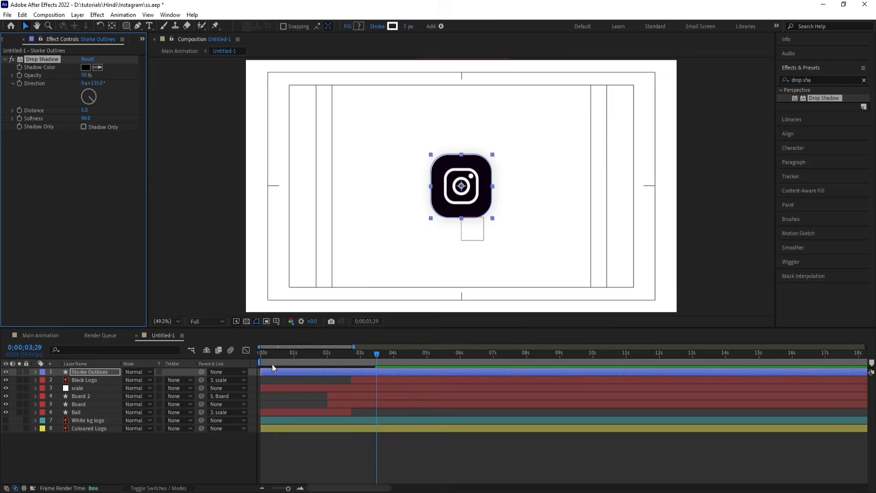
Trim the start of the Storke Outlines layer to 0;00;03;29
{"action": "left_click", "coordinate": [281, 380]}
{"action": "left_click", "coordinate": [404, 373]}
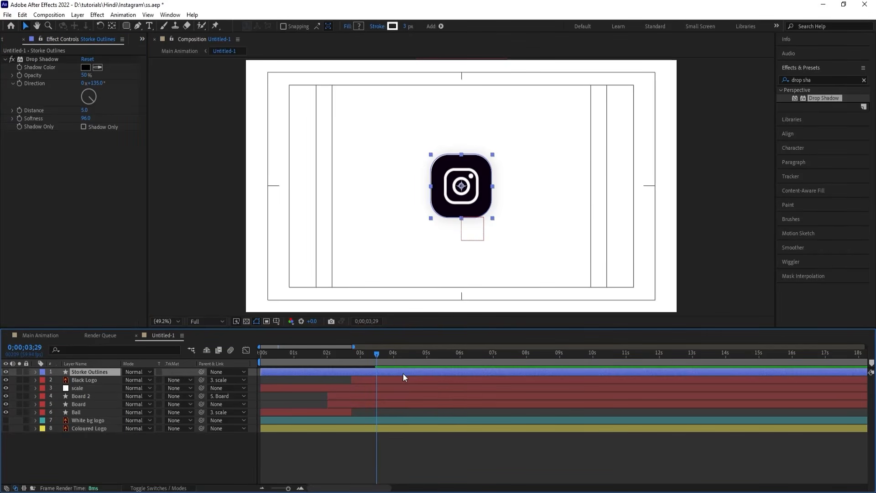
{"action": "key", "text": "alt+bracketleft"}
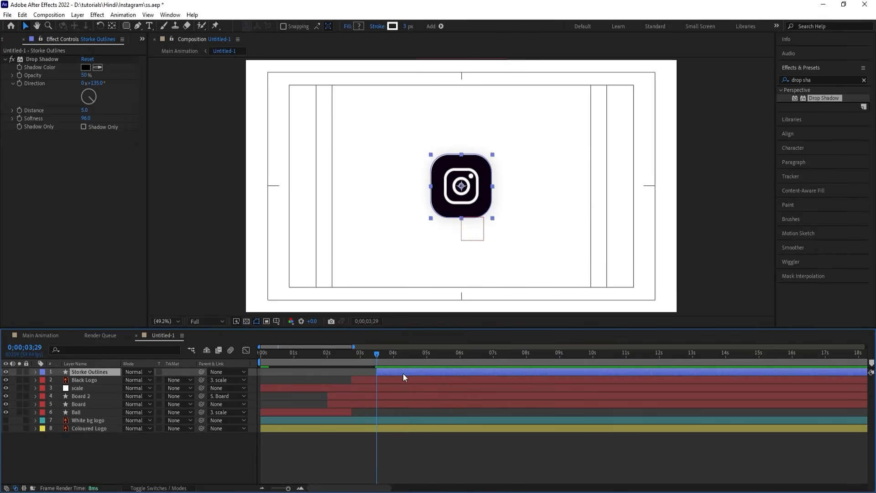
Add Trim Paths to the Storke Outlines layer and keyframe its End at 0.0% at 0;00;03;29
{"action": "left_click", "coordinate": [36, 371]}
{"action": "left_click", "coordinate": [191, 380]}
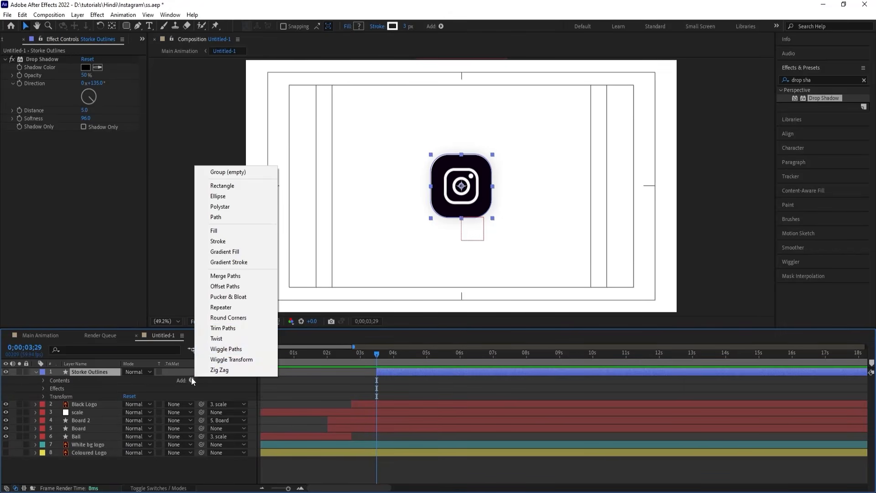
{"action": "left_click", "coordinate": [223, 328]}
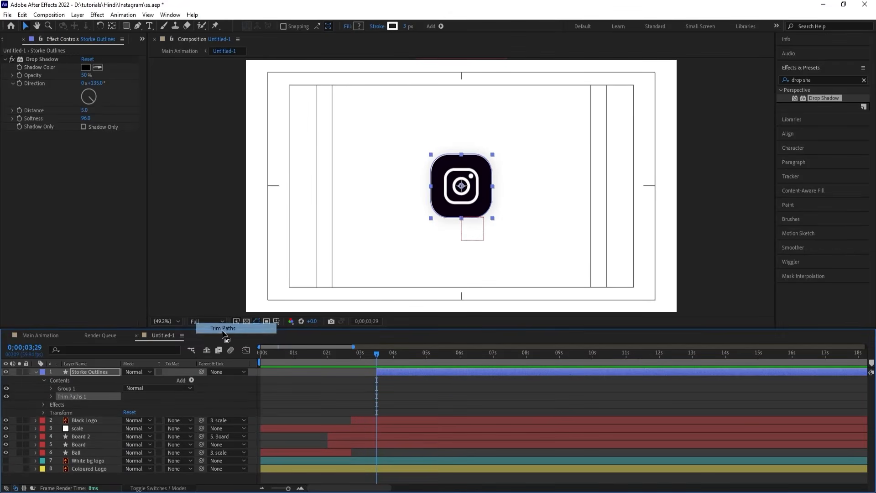
{"action": "left_click", "coordinate": [51, 396]}
{"action": "left_click_drag", "start_coordinate": [129, 411], "coordinate": [36, 417]}
{"action": "left_click", "coordinate": [66, 412]}
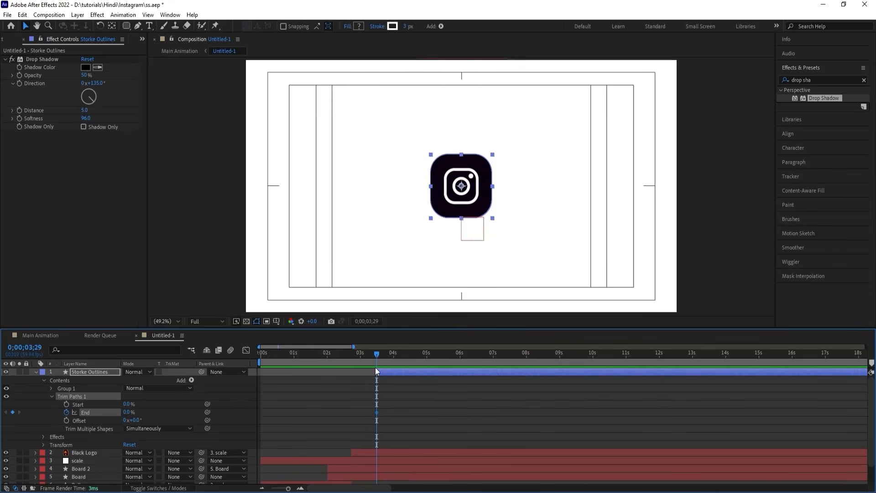
Keyframe the Trim Paths End of the Storke Outlines layer at 100.0% at 0;00;04;37 and apply Easy Ease to both End keyframes
{"action": "left_click", "coordinate": [414, 355]}
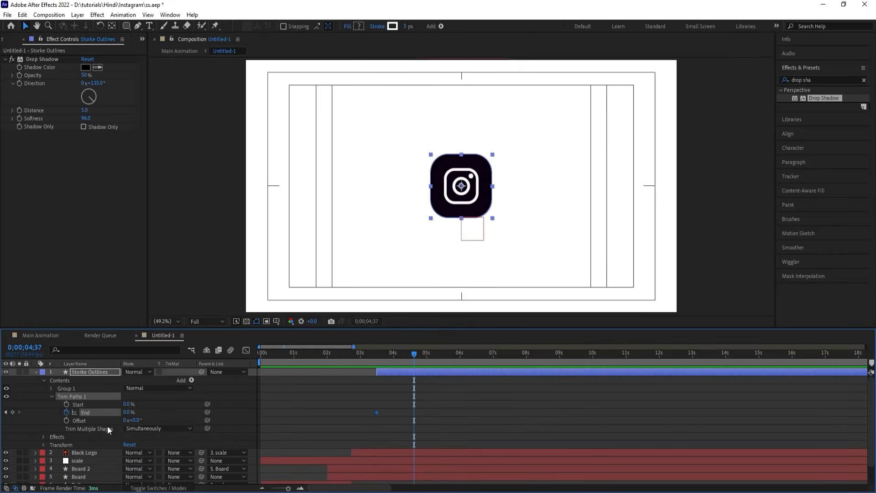
{"action": "left_click_drag", "start_coordinate": [127, 412], "coordinate": [240, 399]}
{"action": "left_click_drag", "start_coordinate": [460, 421], "coordinate": [357, 401]}
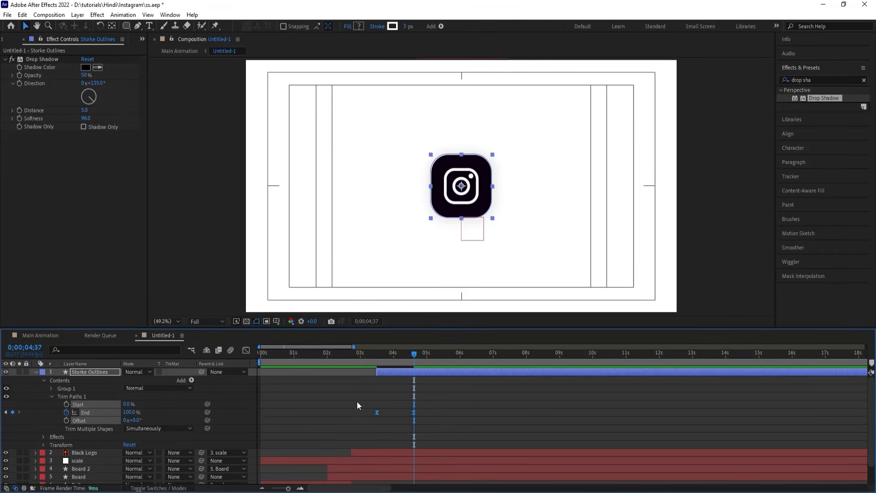
Reshape the speed graph of the End keyframes into a sharper central peak and preview the stroke drawing on
{"action": "left_click", "coordinate": [245, 350]}
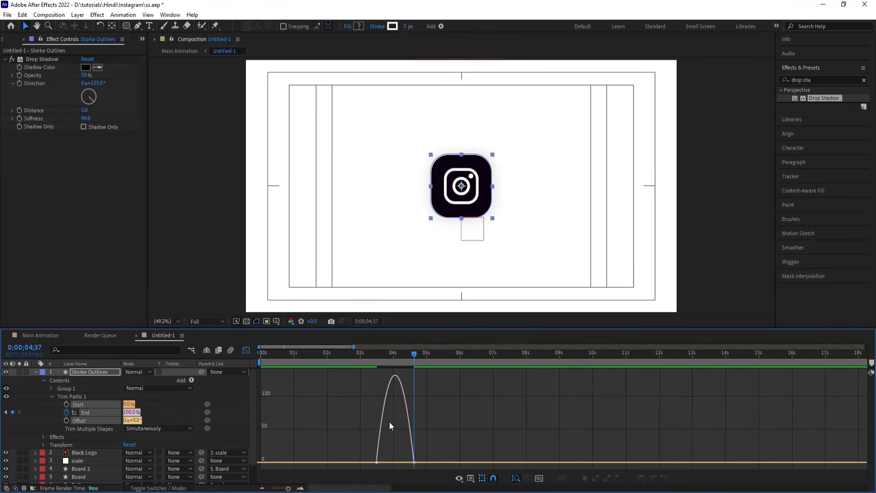
{"action": "key", "text": "equal"}
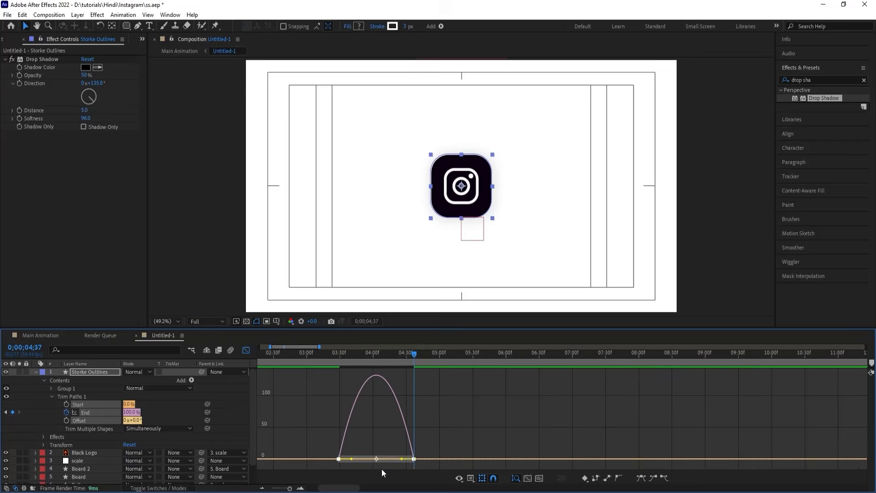
{"action": "left_click_drag", "start_coordinate": [402, 458], "coordinate": [359, 459]}
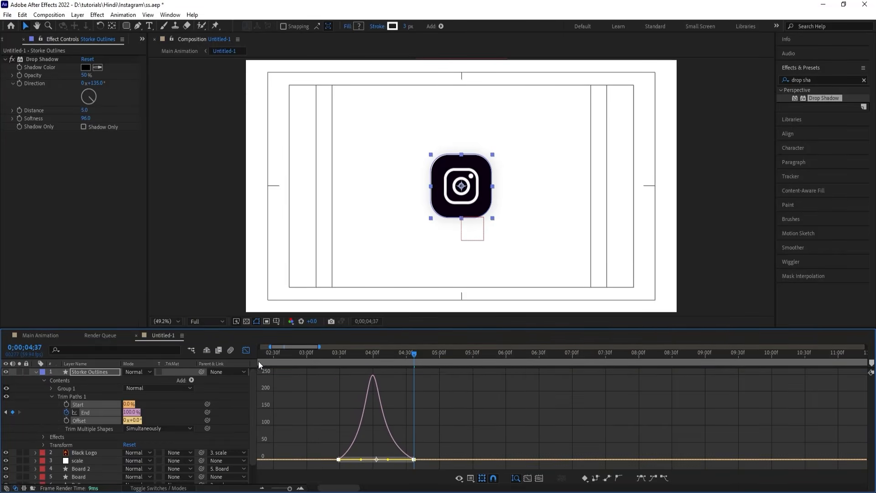
{"action": "left_click", "coordinate": [246, 350]}
{"action": "left_click", "coordinate": [312, 352]}
{"action": "key", "text": "space"}
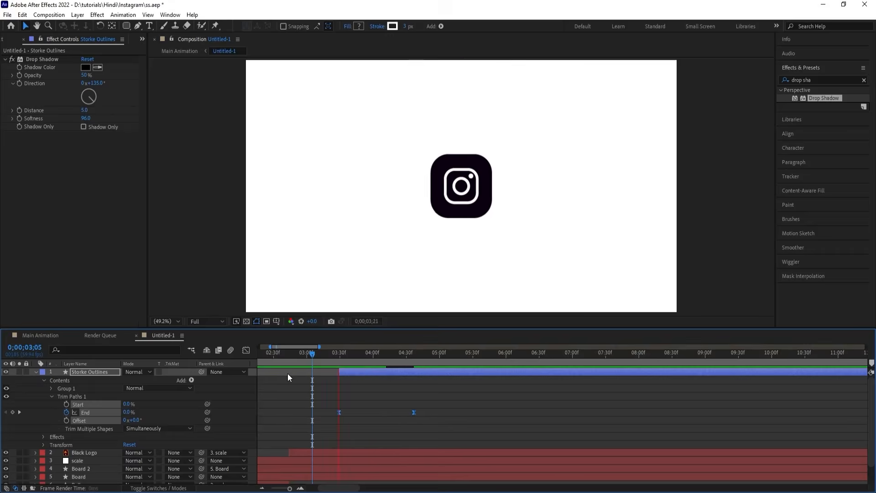
{"action": "key", "text": "space"}
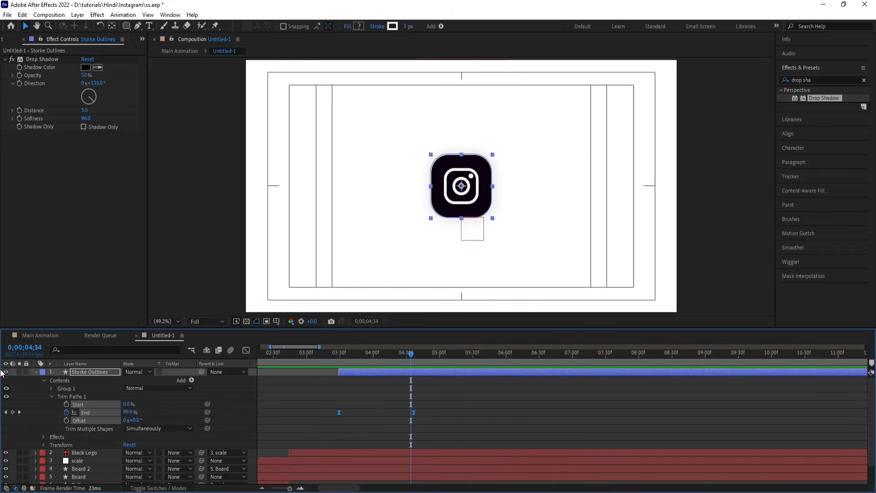
Collapse the Storke Outlines layer and play the whole animation from the start
{"action": "left_click", "coordinate": [36, 372]}
{"action": "key", "text": "minus"}
{"action": "key", "text": "minus"}
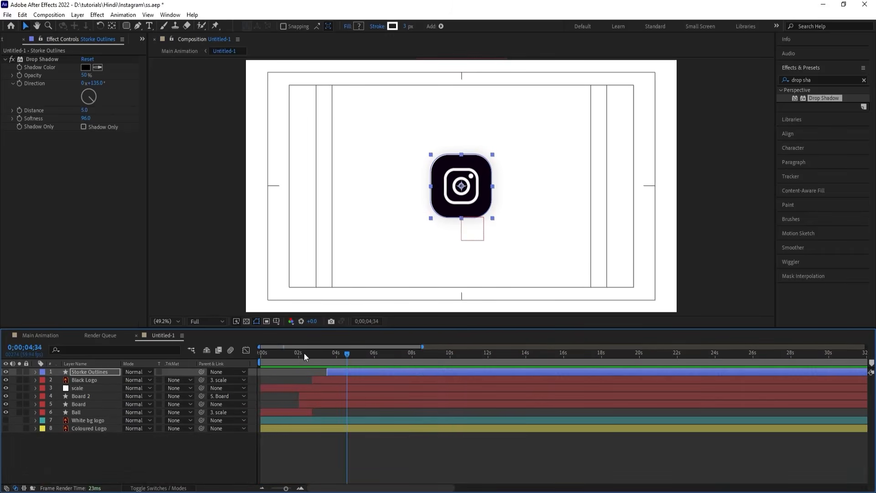
{"action": "key", "text": "Home"}
{"action": "key", "text": "space"}
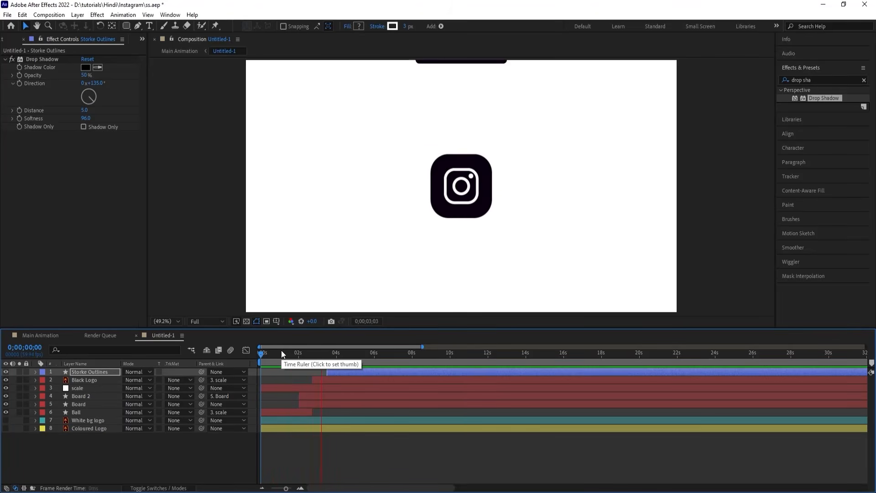
{"action": "key", "text": "space"}
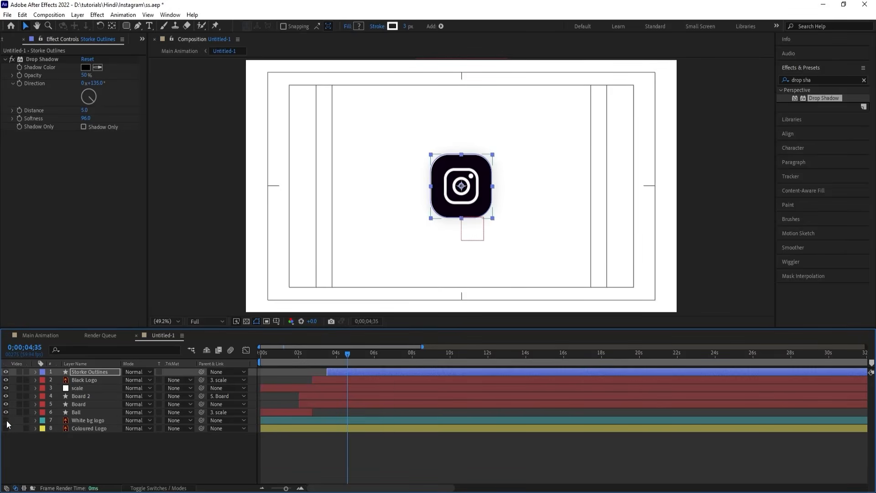
Make the White bg logo layer visible directly below Storke Outlines, trim its start to 0;00;04;35 and preview the animation
{"action": "left_click_drag", "start_coordinate": [92, 419], "coordinate": [96, 377]}
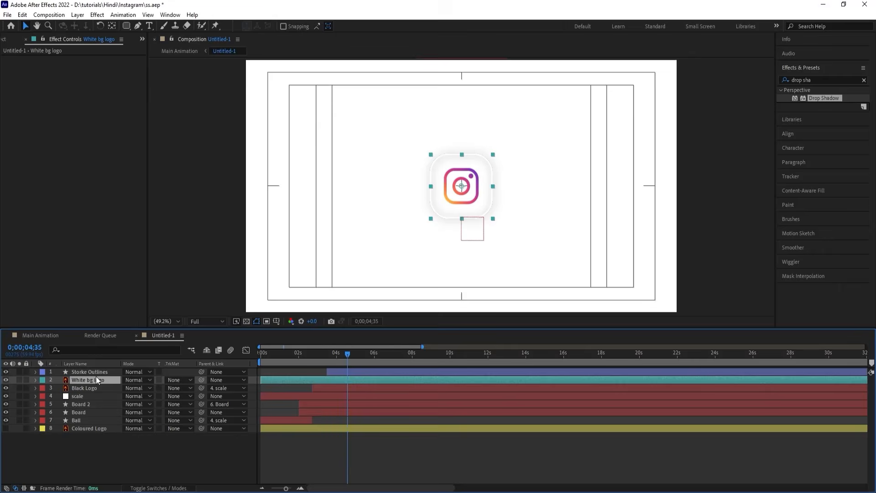
{"action": "key", "text": "alt+bracketleft"}
{"action": "key", "text": "equal"}
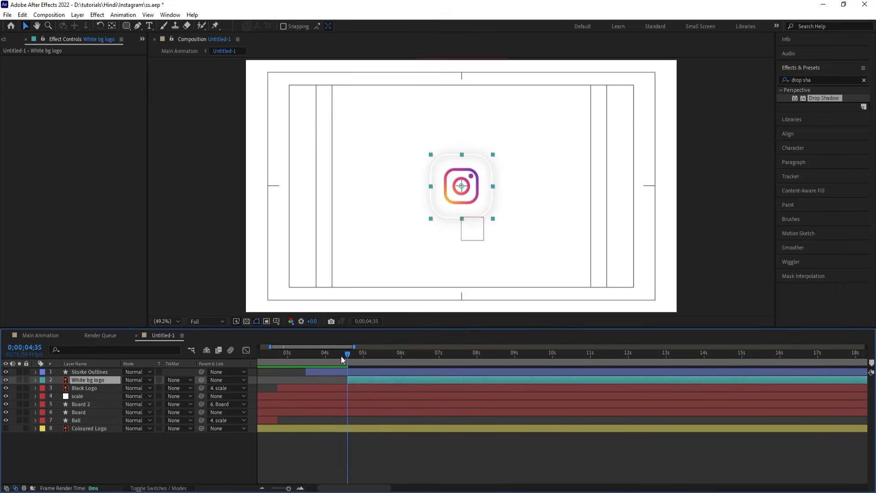
{"action": "left_click_drag", "start_coordinate": [312, 357], "coordinate": [180, 360]}
{"action": "key", "text": "space"}
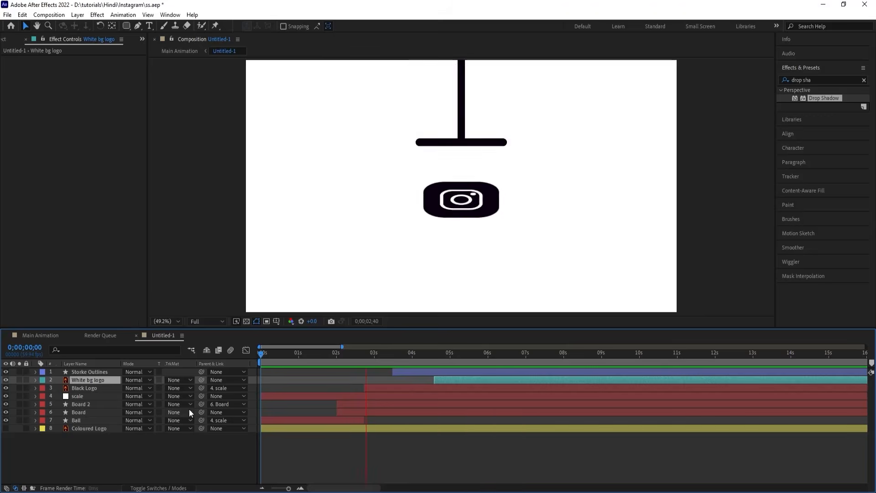
{"action": "key", "text": "space"}
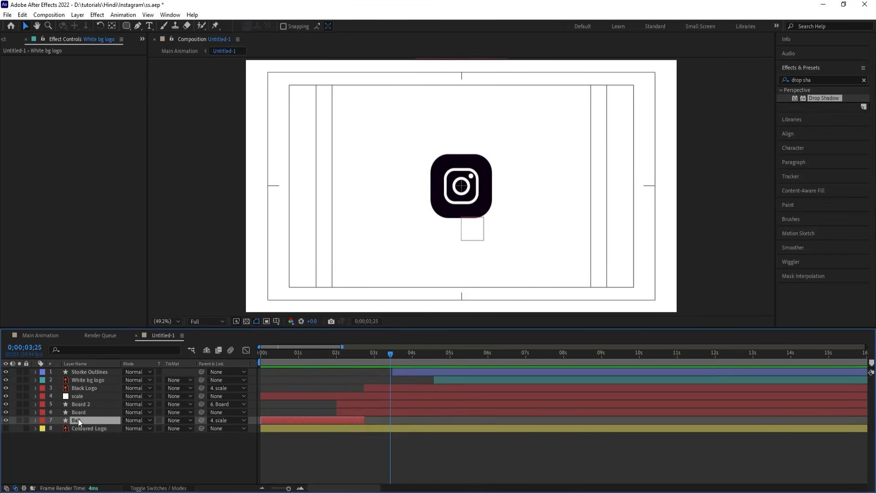
Reveal the Ball layer's Position and Rotation keyframes and apply Easy Ease to all of them
{"action": "left_click", "coordinate": [78, 417]}
{"action": "left_click", "coordinate": [266, 355]}
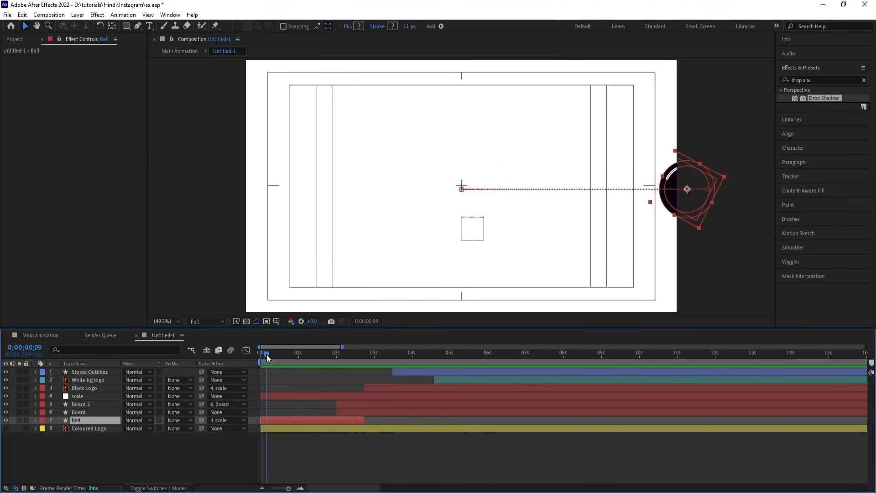
{"action": "key", "text": "u"}
{"action": "left_click_drag", "start_coordinate": [340, 427], "coordinate": [258, 441]}
{"action": "key", "text": "F9"}
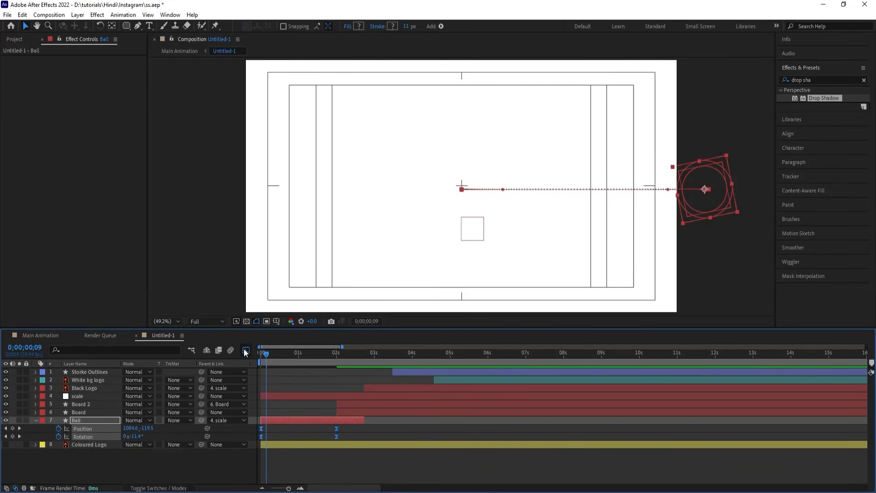
Reshape the Ball's Position and Rotation speed curves for a fast start and long slow finish, and preview the roll
{"action": "left_click", "coordinate": [246, 350]}
{"action": "left_click_drag", "start_coordinate": [390, 414], "coordinate": [305, 465]}
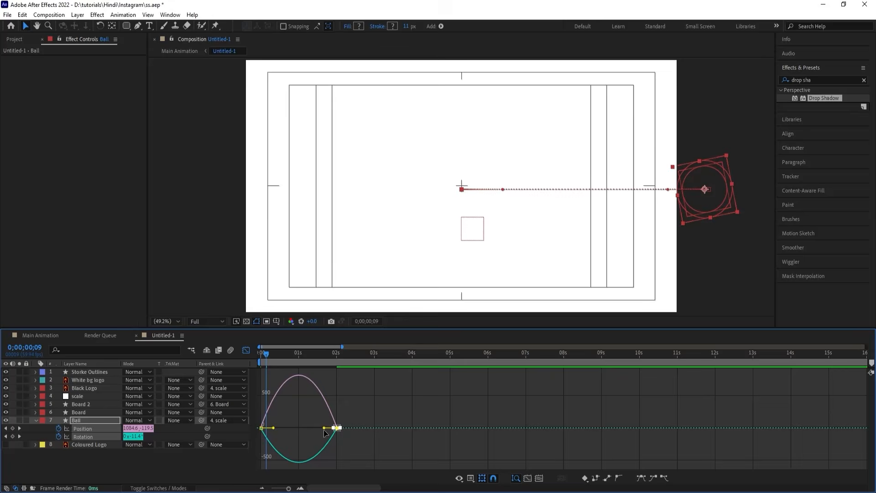
{"action": "left_click_drag", "start_coordinate": [324, 428], "coordinate": [300, 427]}
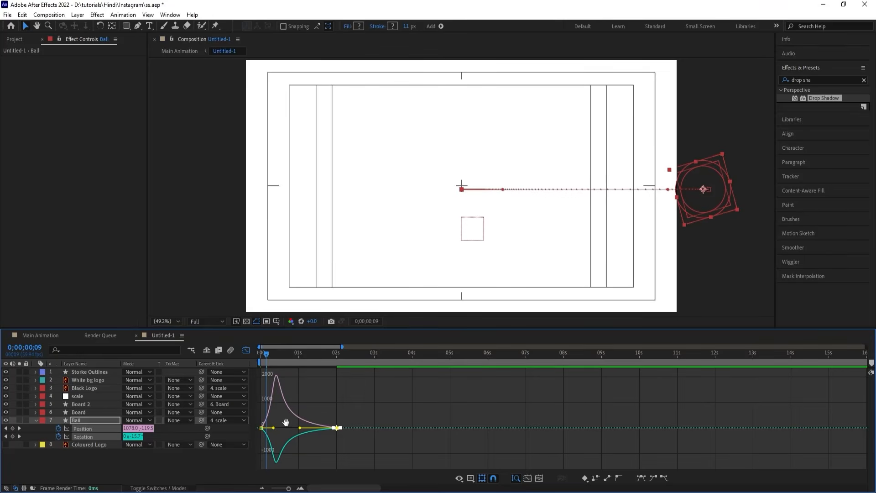
{"action": "key", "text": "space"}
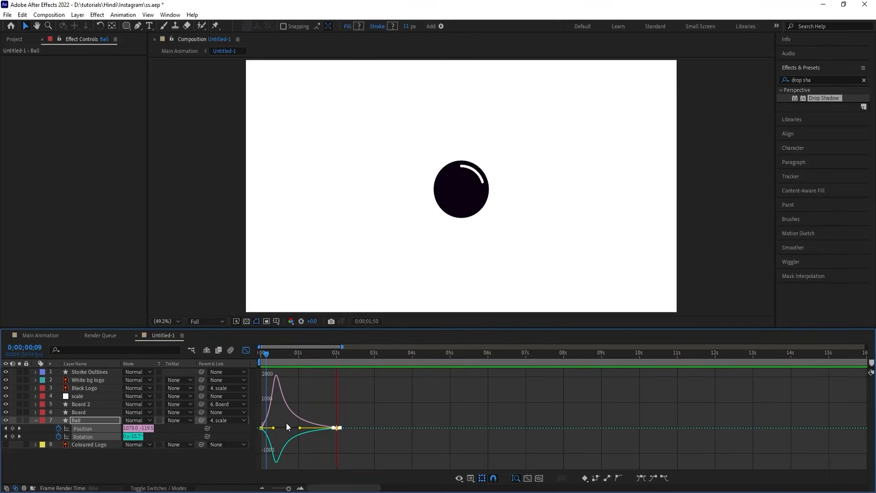
{"action": "key", "text": "space"}
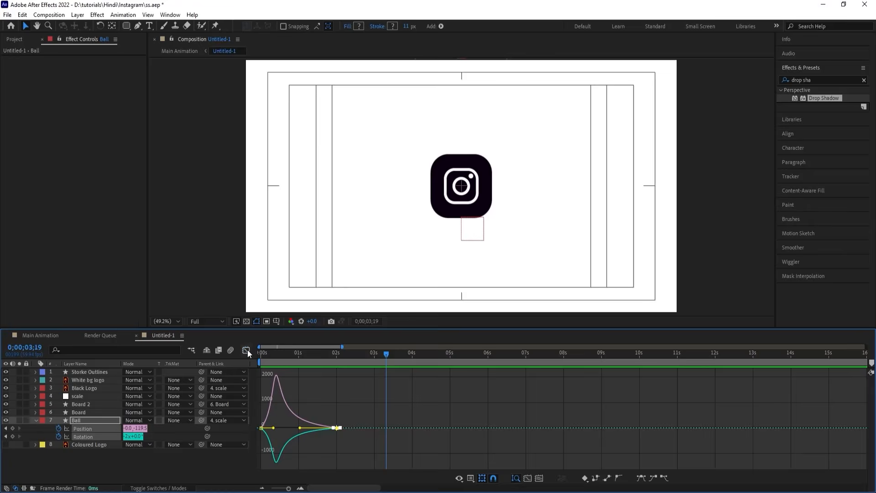
Move the Ball's ending Position and Rotation keyframes to the end of its layer bar and play the animation from the start
{"action": "left_click", "coordinate": [247, 350]}
{"action": "left_click_drag", "start_coordinate": [336, 428], "coordinate": [348, 425]}
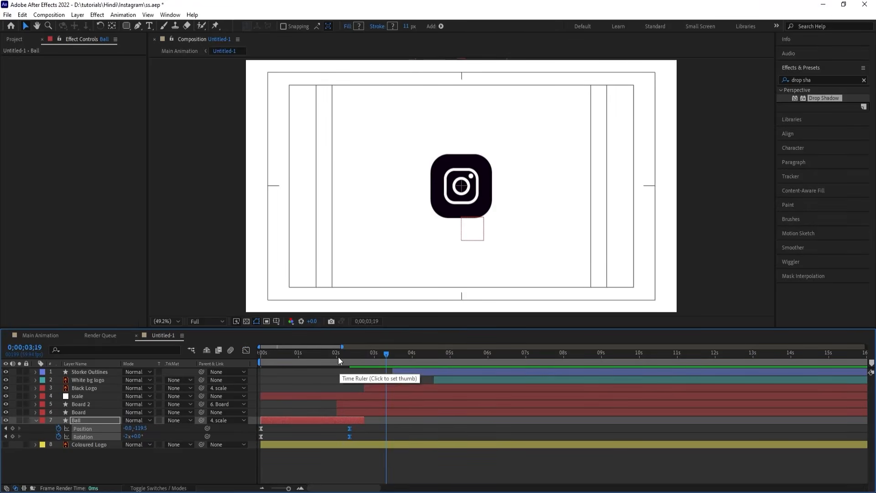
{"action": "left_click", "coordinate": [311, 354]}
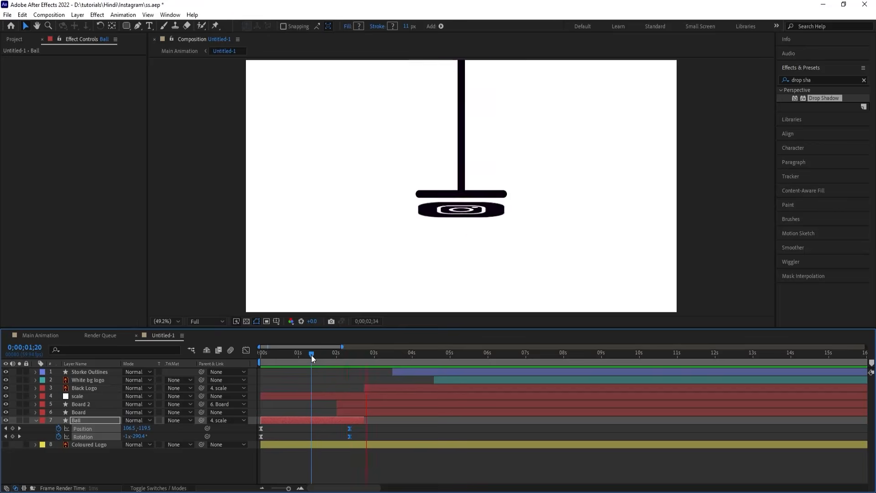
{"action": "left_click_drag", "start_coordinate": [311, 355], "coordinate": [359, 354]}
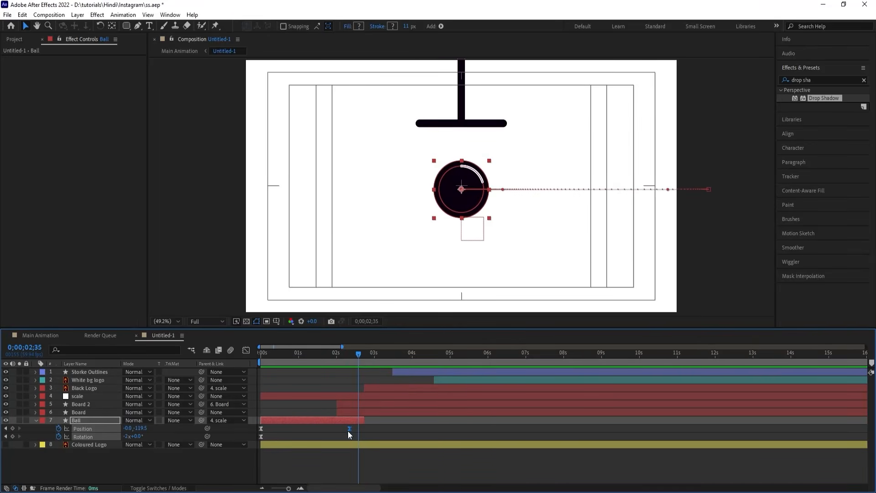
{"action": "left_click_drag", "start_coordinate": [349, 428], "coordinate": [363, 430]}
{"action": "left_click", "coordinate": [331, 355]}
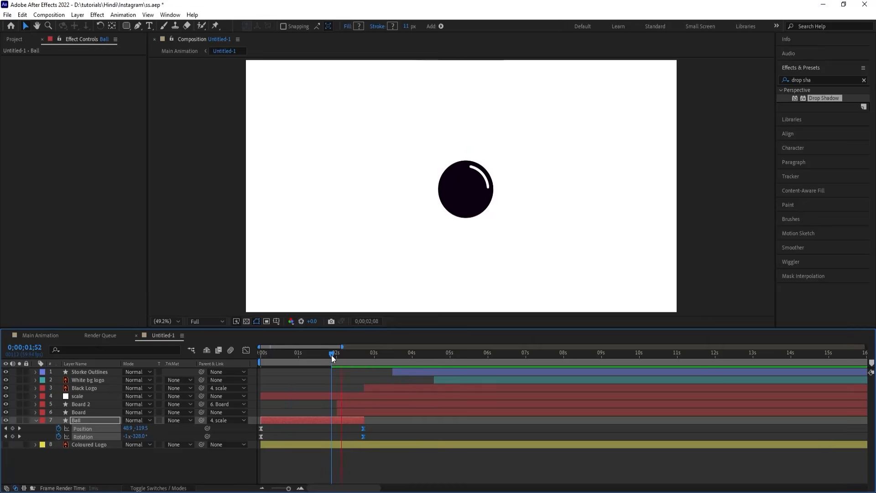
{"action": "key", "text": "space"}
{"action": "left_click_drag", "start_coordinate": [319, 355], "coordinate": [221, 361]}
{"action": "key", "text": "space"}
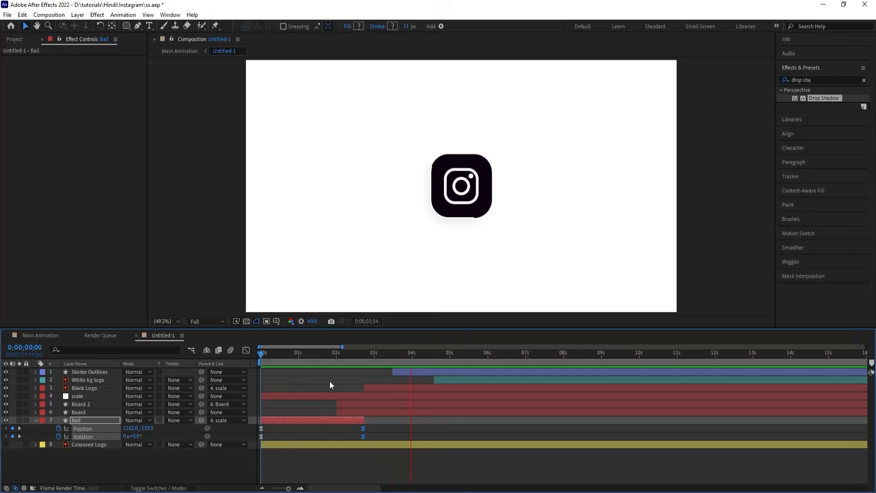
{"action": "key", "text": "space"}
Collapse the Ball layer and move the playhead to the start of the White bg logo layer at 0;00;04;34
{"action": "left_click", "coordinate": [438, 380]}
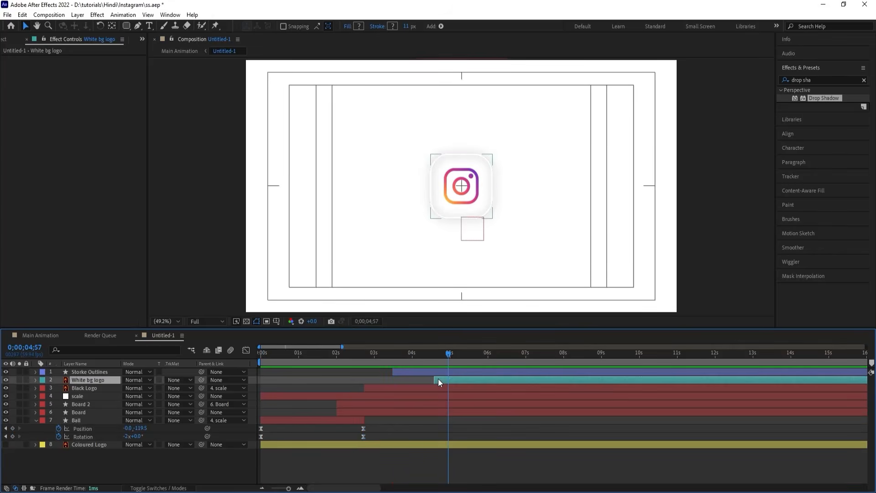
{"action": "mouse_move", "coordinate": [441, 355]}
{"action": "left_mouse_down"}
{"action": "mouse_move", "coordinate": [417, 353]}
{"action": "mouse_move", "coordinate": [441, 359]}
{"action": "mouse_move", "coordinate": [435, 355]}
{"action": "left_mouse_up"}
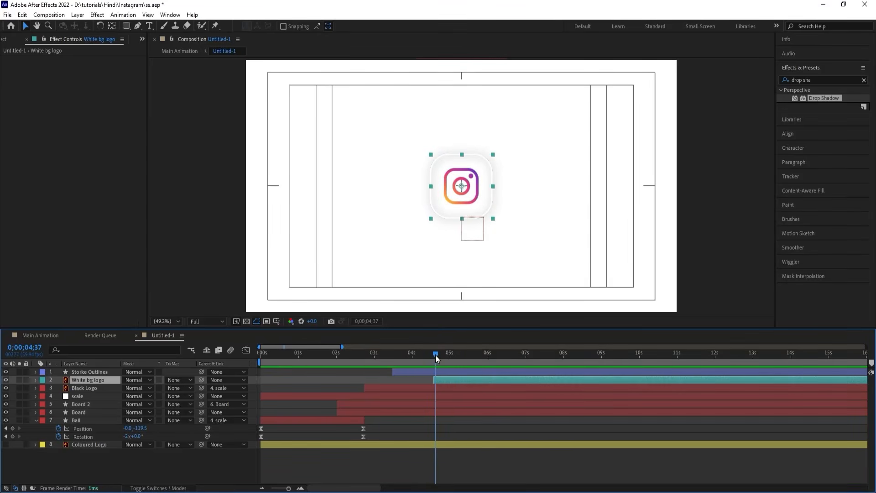
{"action": "left_click", "coordinate": [37, 420]}
{"action": "left_click", "coordinate": [85, 453]}
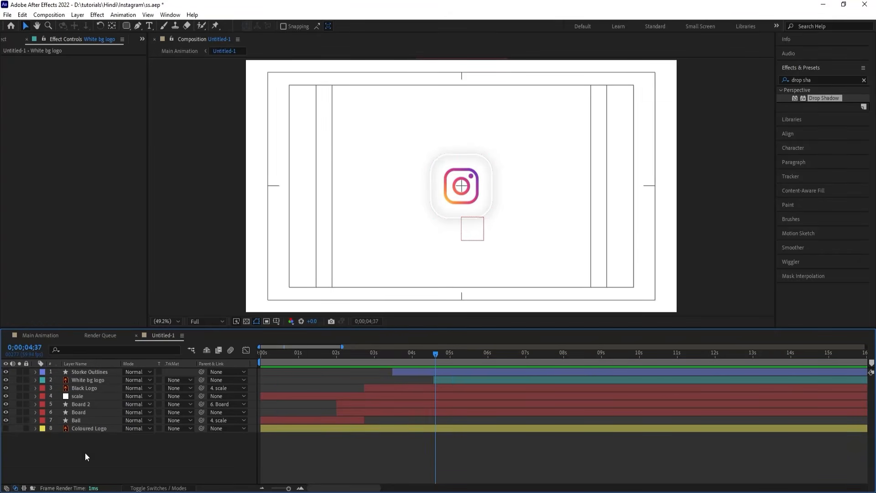
{"action": "left_click", "coordinate": [436, 382]}
{"action": "key", "text": "i"}
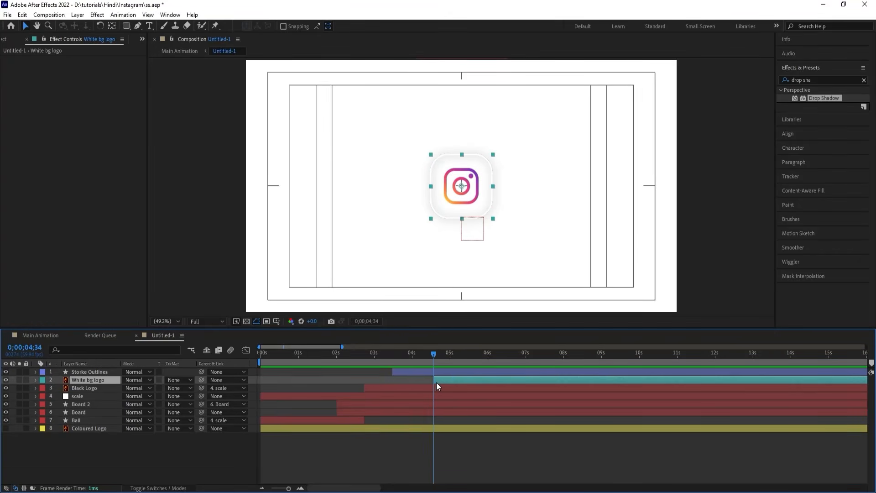
With no layer selected, draw a large rectangle covering the logo as a new shape layer using the Rectangle tool
{"action": "left_click", "coordinate": [151, 458]}
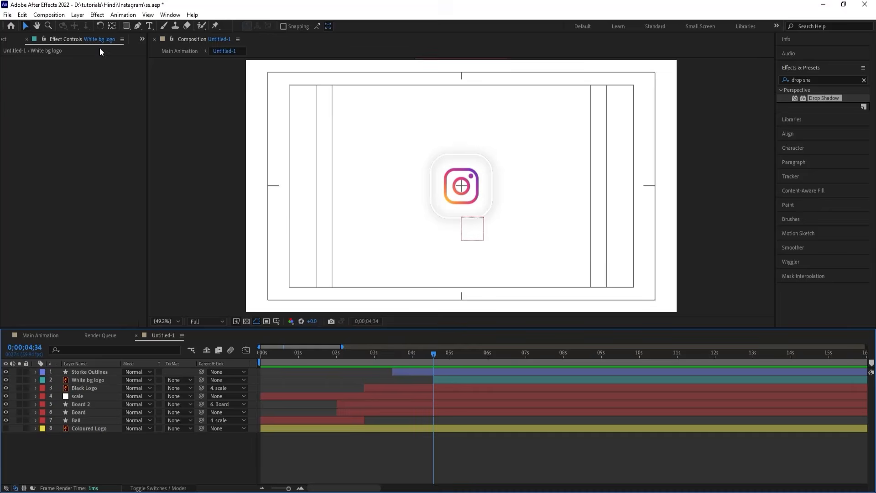
{"action": "left_click_drag", "start_coordinate": [126, 26], "coordinate": [151, 26]}
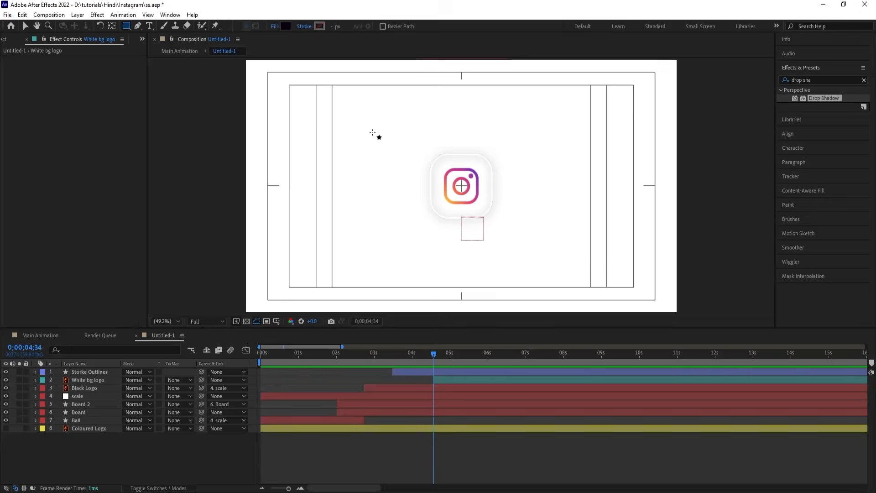
{"action": "left_click_drag", "start_coordinate": [338, 109], "coordinate": [587, 267]}
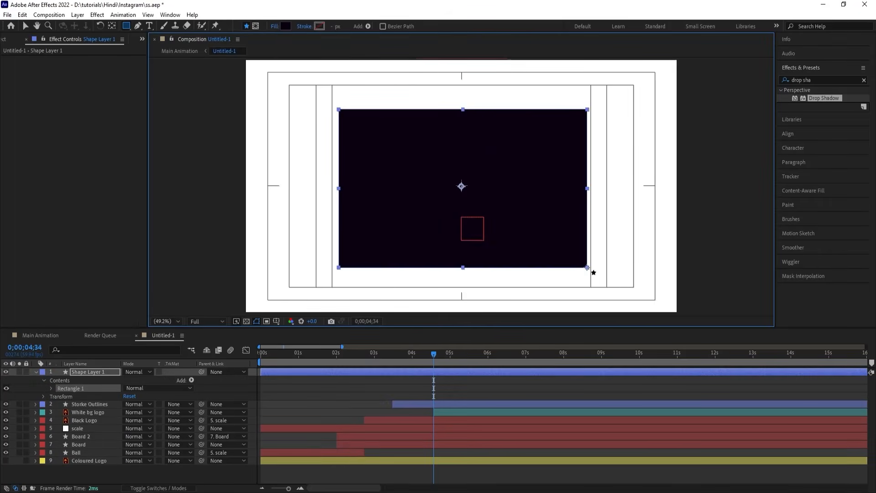
Rename the new shape layer as mask, collapse its properties and change its label color to green
{"action": "left_click", "coordinate": [324, 387]}
{"action": "left_click", "coordinate": [322, 374]}
{"action": "key", "text": "Return"}
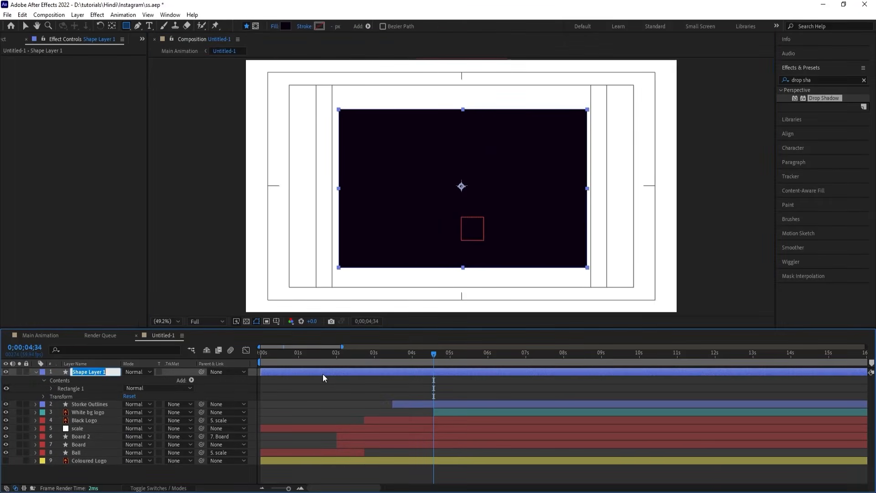
{"action": "type", "text": "mask"}
{"action": "key", "text": "Return"}
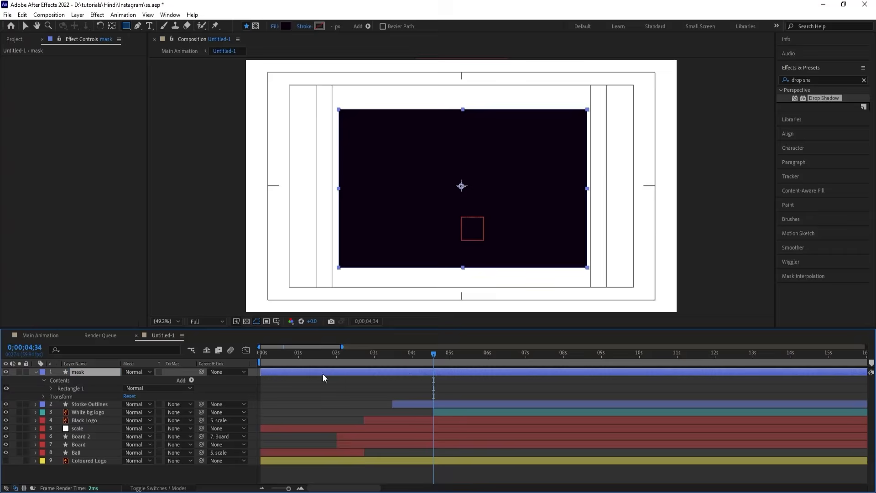
{"action": "left_click", "coordinate": [36, 372]}
{"action": "left_click", "coordinate": [42, 371]}
{"action": "left_click", "coordinate": [76, 295]}
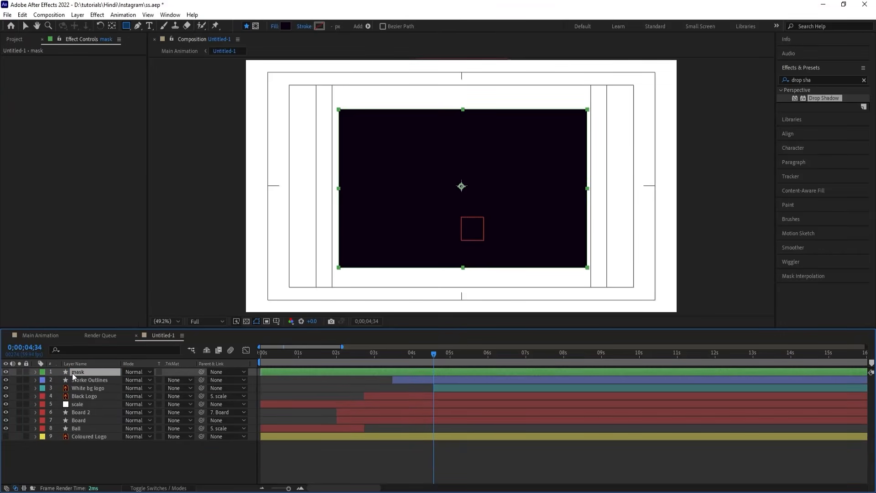
Place the mask layer directly above White bg logo and change its label color to Cyan
{"action": "mouse_move", "coordinate": [72, 373]}
{"action": "left_mouse_down"}
{"action": "mouse_move", "coordinate": [84, 390]}
{"action": "mouse_move", "coordinate": [70, 392]}
{"action": "left_mouse_up"}
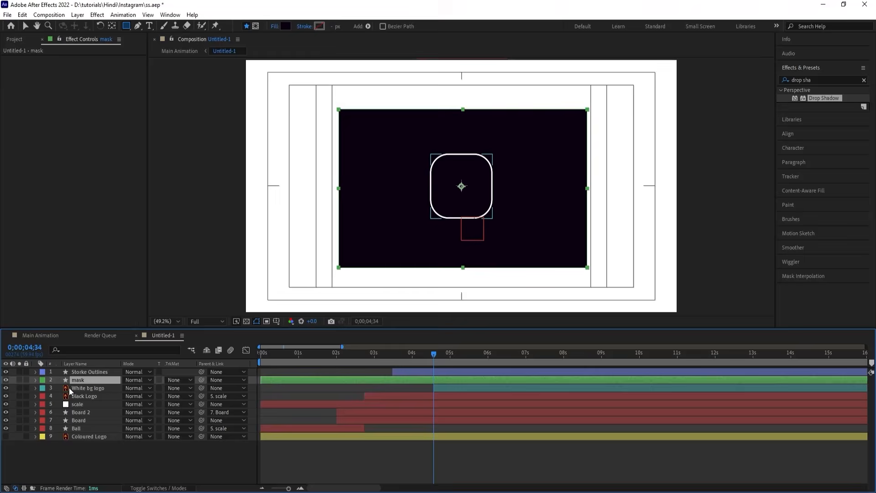
{"action": "left_click", "coordinate": [42, 388]}
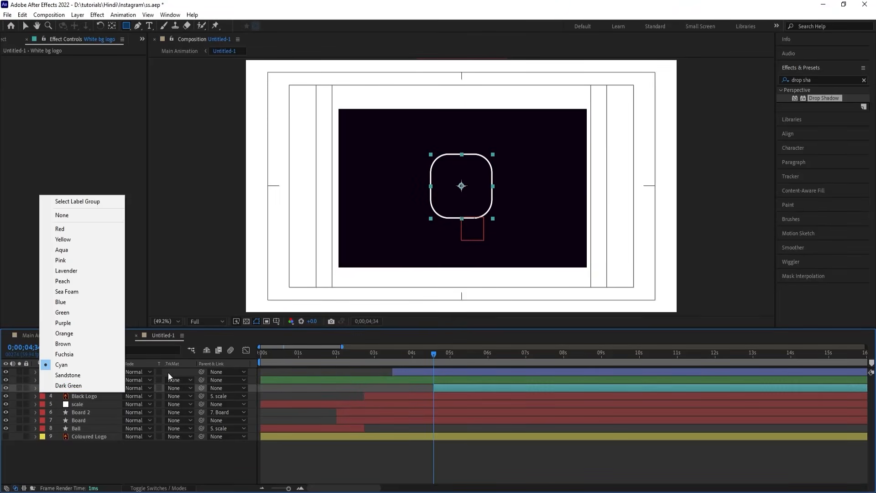
{"action": "left_click", "coordinate": [168, 372]}
{"action": "left_click", "coordinate": [42, 379]}
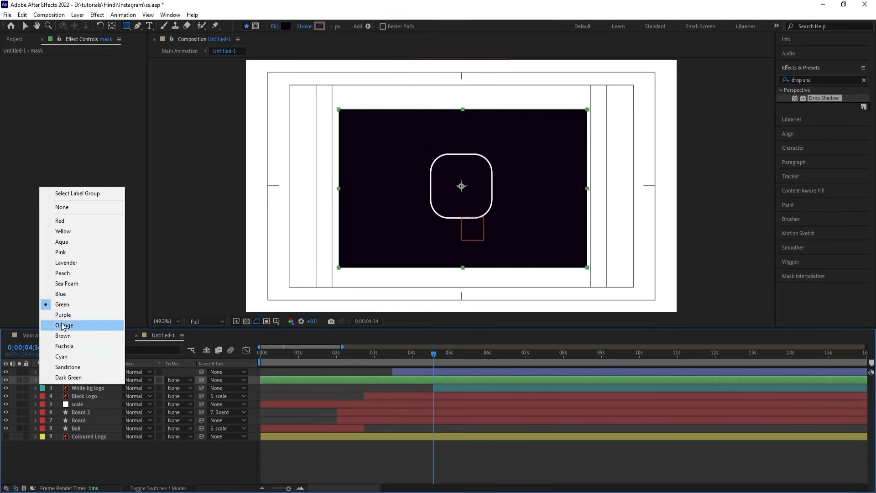
{"action": "left_click", "coordinate": [64, 357]}
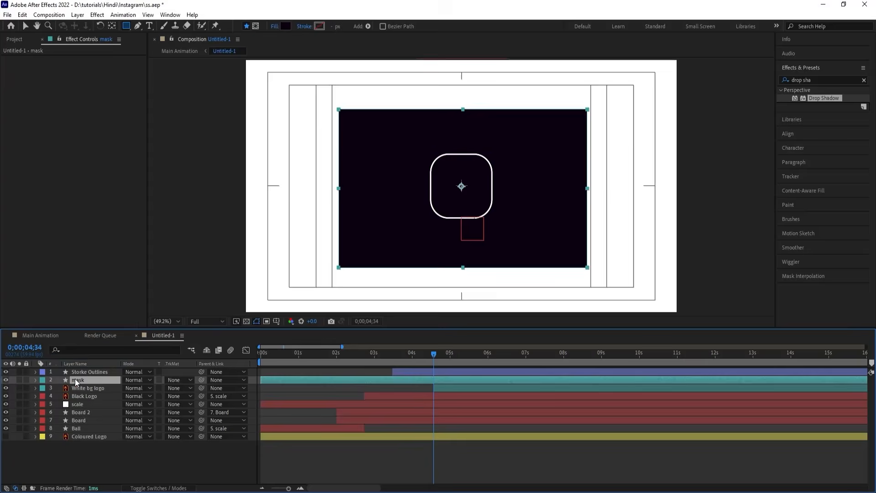
Trim the mask layer's start to 0;00;04;34 and apply Wave Warp with Wave Height 17 and Wave Width 156
{"action": "key", "text": "alt+bracketleft"}
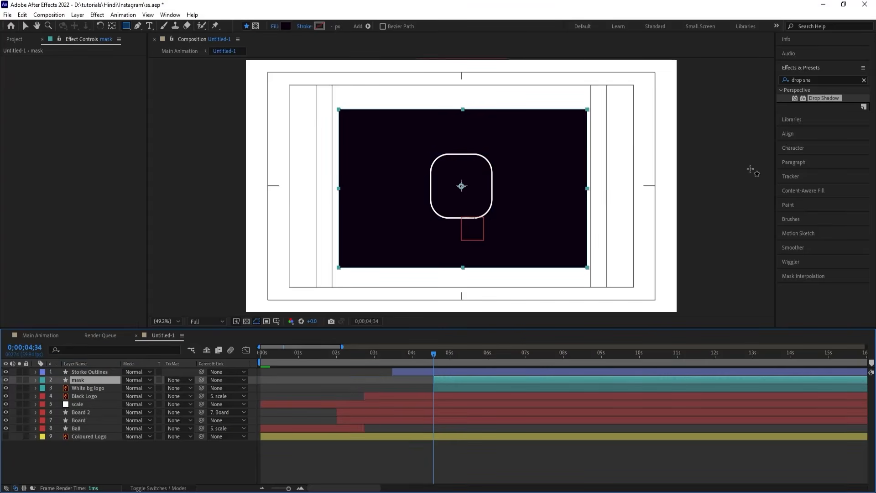
{"action": "left_click", "coordinate": [813, 82]}
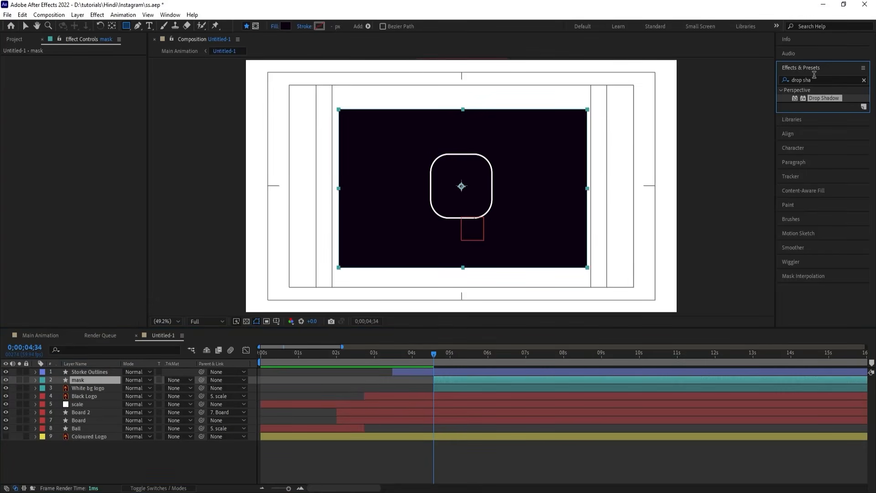
{"action": "left_click", "coordinate": [814, 77]}
{"action": "type", "text": "wav"}
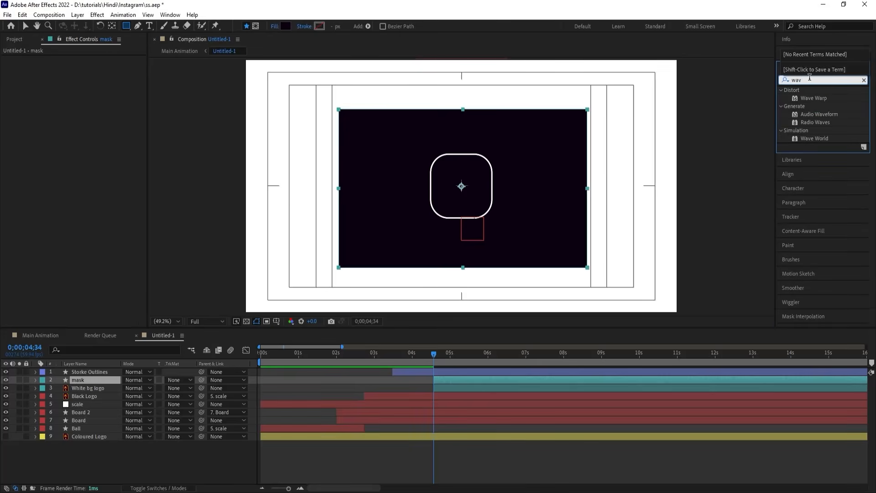
{"action": "double_click", "coordinate": [814, 98]}
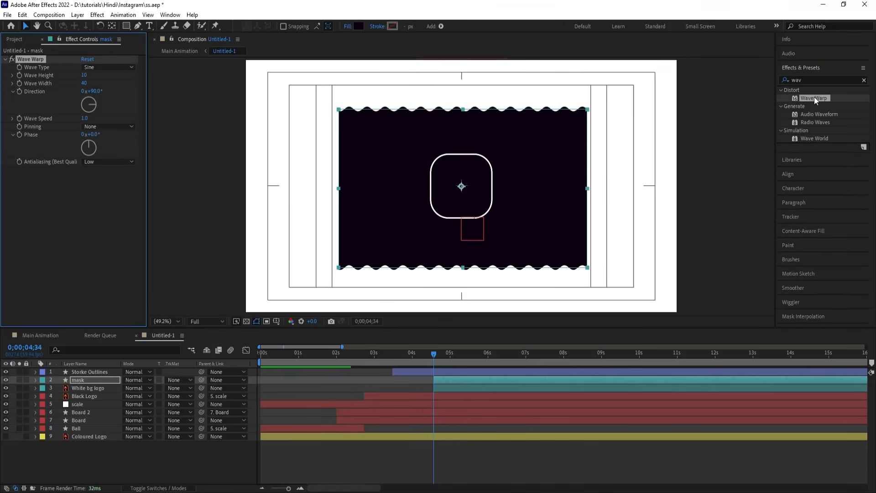
{"action": "mouse_move", "coordinate": [82, 86]}
{"action": "left_mouse_down"}
{"action": "mouse_move", "coordinate": [125, 86]}
{"action": "mouse_move", "coordinate": [87, 75]}
{"action": "mouse_move", "coordinate": [105, 82]}
{"action": "mouse_move", "coordinate": [155, 75]}
{"action": "left_mouse_up"}
Apply the Turbulent Displace effect to the mask layer and move its shape straight down below the logo
{"action": "left_click", "coordinate": [806, 81]}
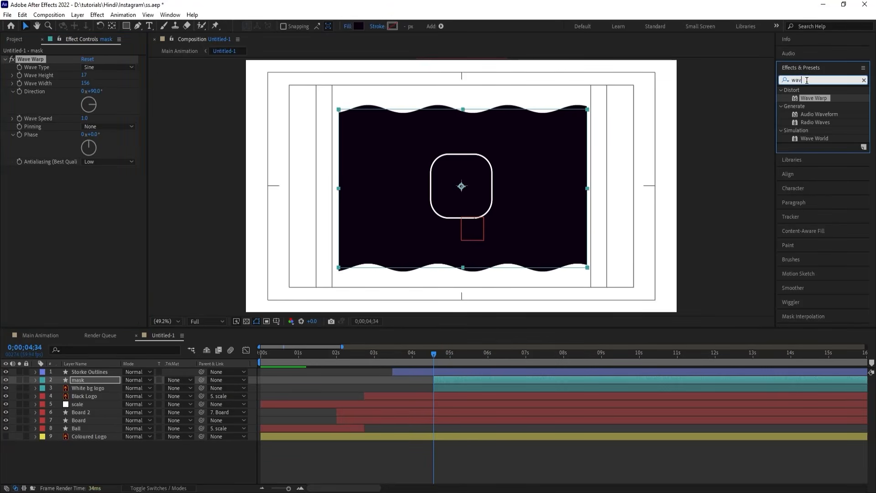
{"action": "type", "text": "tur"}
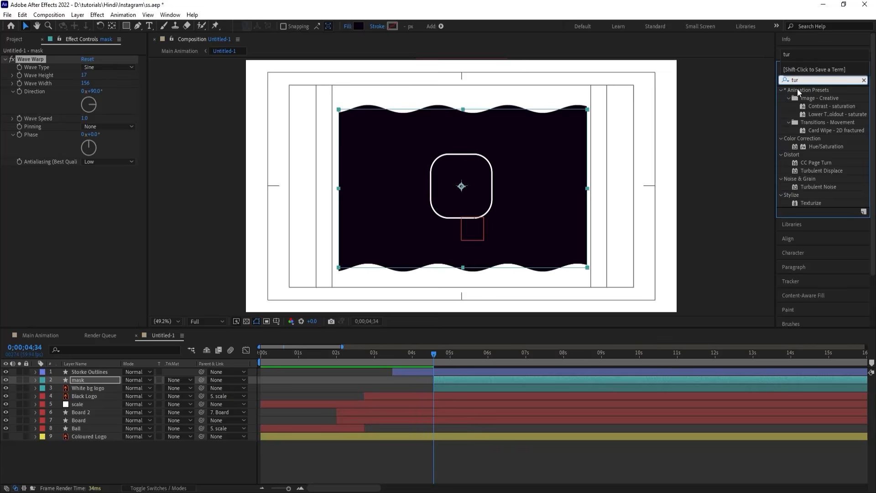
{"action": "double_click", "coordinate": [817, 170]}
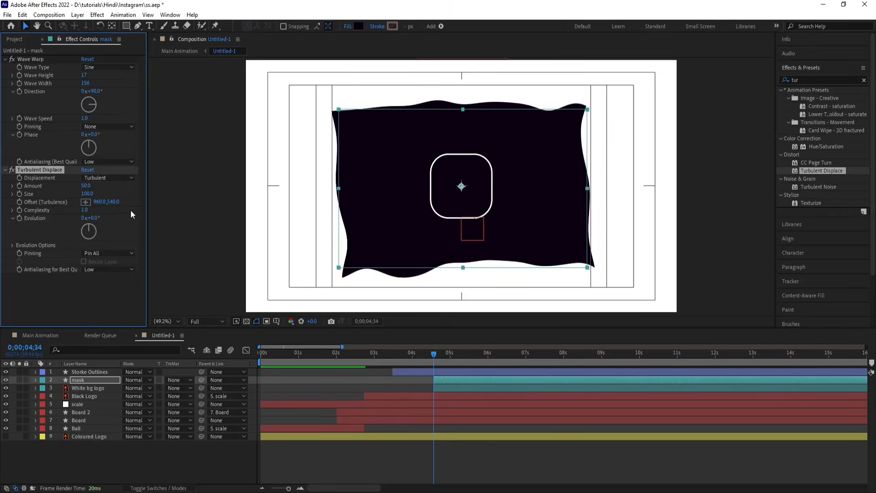
{"action": "left_click_drag", "start_coordinate": [545, 178], "coordinate": [549, 286]}
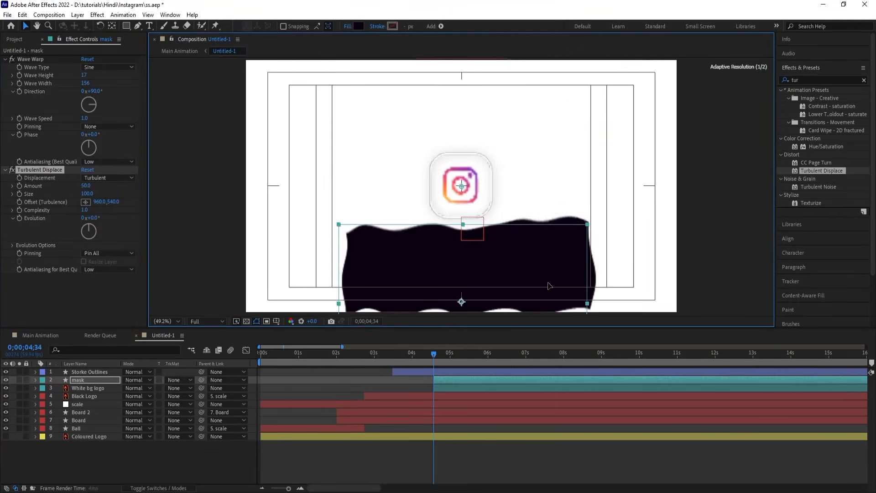
Set the White bg logo layer's track matte to Alpha Matte "mask"
{"action": "left_click", "coordinate": [74, 388]}
{"action": "left_click", "coordinate": [178, 388]}
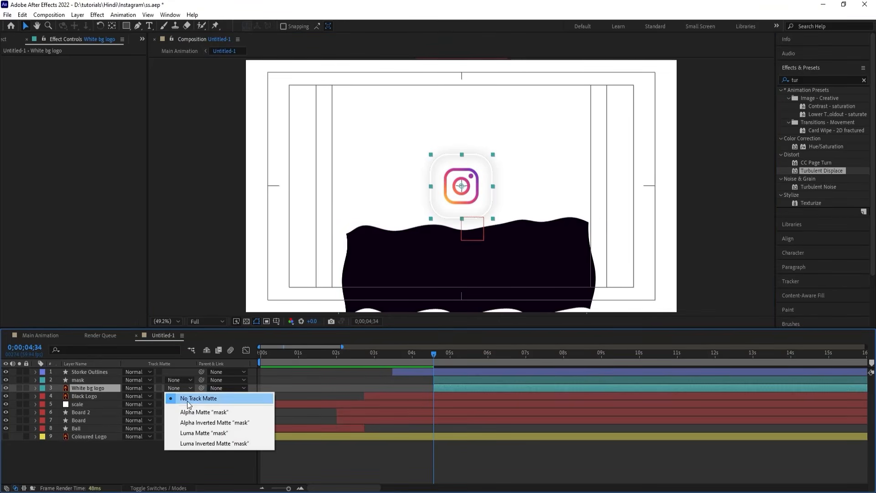
{"action": "left_click", "coordinate": [187, 412]}
Keyframe the mask's Position at 960.0, 1036.3 at 0;00;04;34 and raise it to 960.0, 694.6 at 0;00;06;38, covering the logo
{"action": "left_click", "coordinate": [104, 382]}
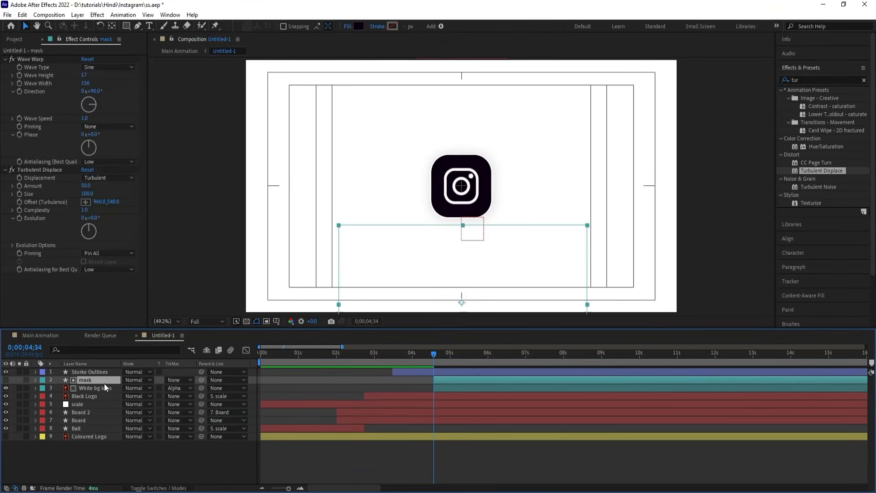
{"action": "key", "text": "p"}
{"action": "left_click", "coordinate": [59, 388]}
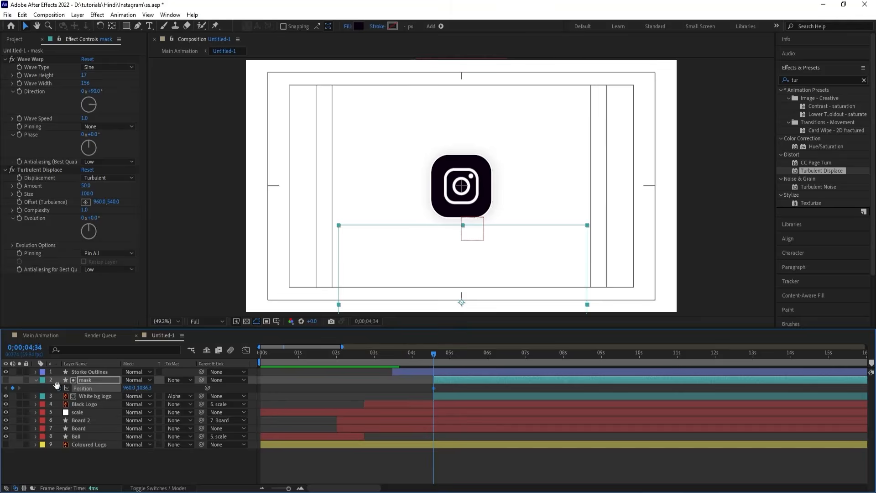
{"action": "key", "text": "space"}
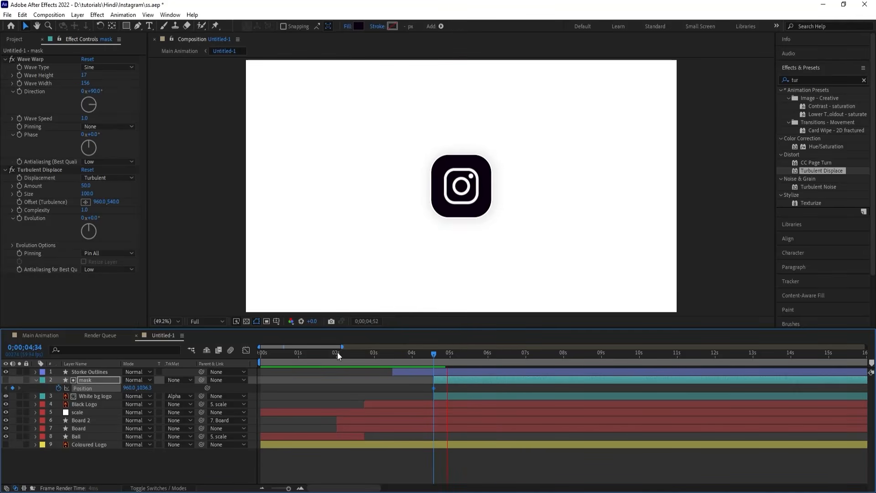
{"action": "left_click_drag", "start_coordinate": [502, 359], "coordinate": [511, 359]}
{"action": "left_click_drag", "start_coordinate": [514, 283], "coordinate": [512, 203]}
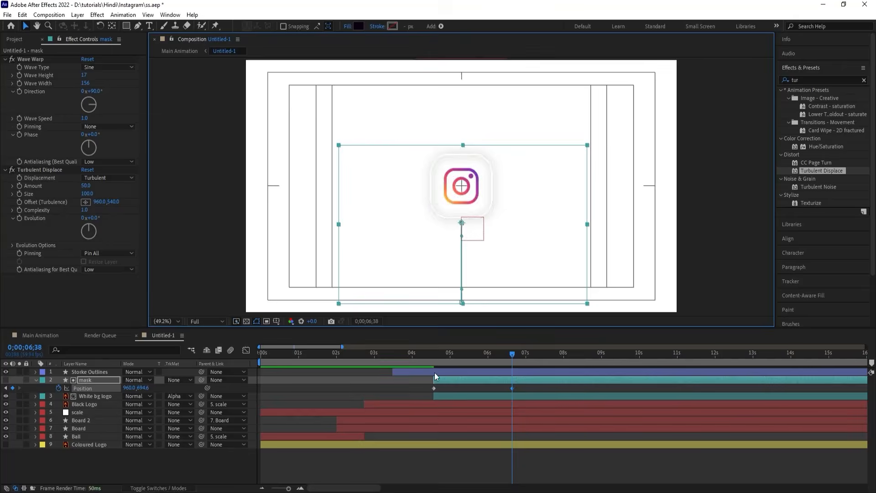
Play the mask reveal from 0;00;04;32 and collapse the mask layer's properties
{"action": "left_click", "coordinate": [431, 354]}
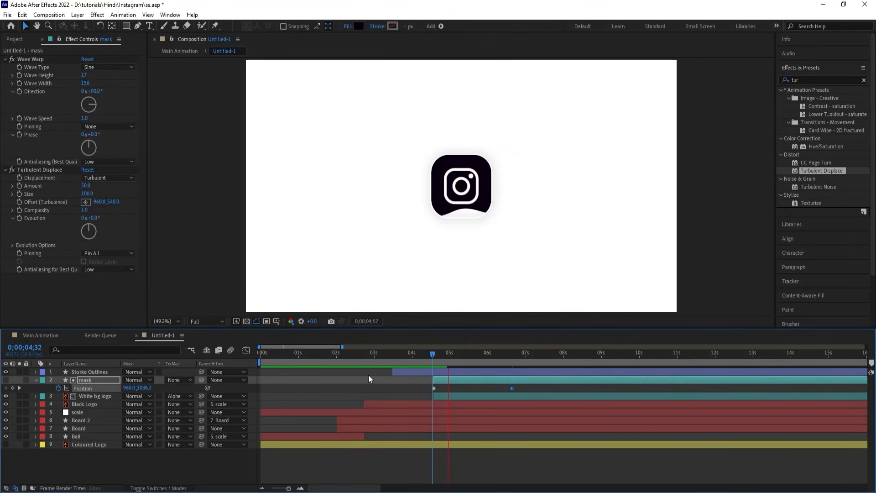
{"action": "key", "text": "space"}
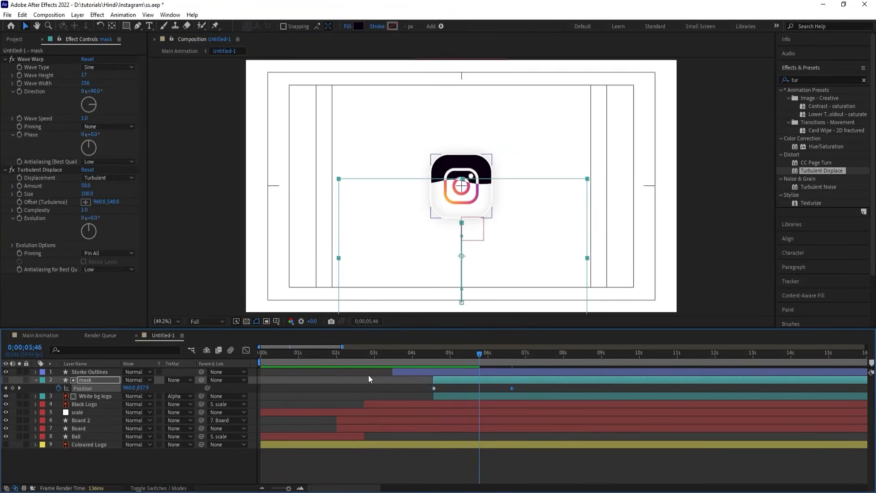
{"action": "left_click", "coordinate": [440, 388]}
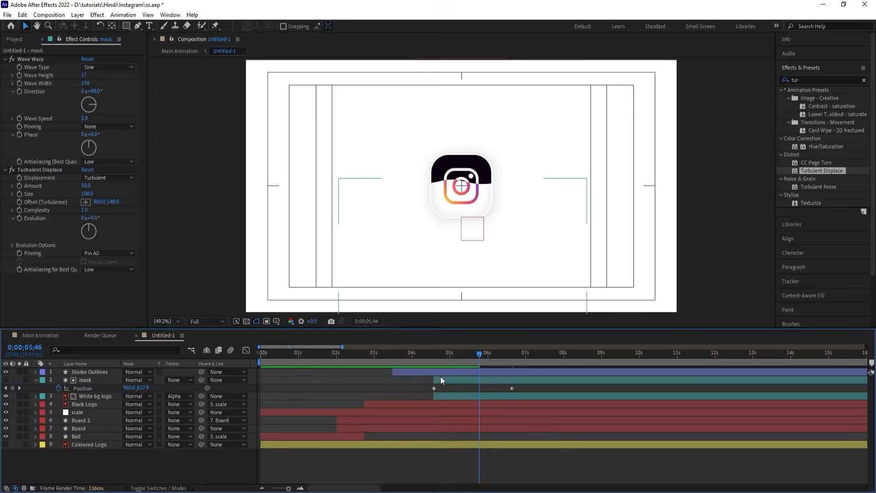
{"action": "key", "text": "u"}
{"action": "key", "text": "u"}
Duplicate the Coloured Logo layer, place the copy directly below White bg logo and label it Cyan
{"action": "left_click", "coordinate": [84, 433]}
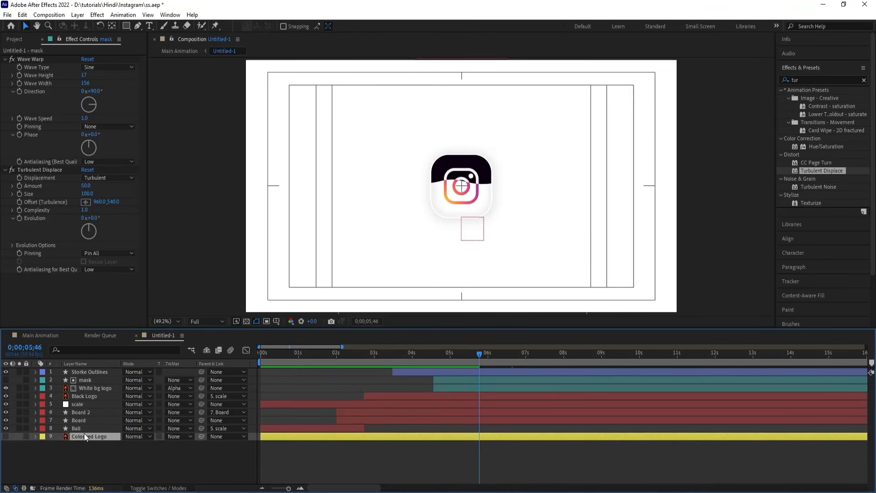
{"action": "key", "text": "ctrl+d"}
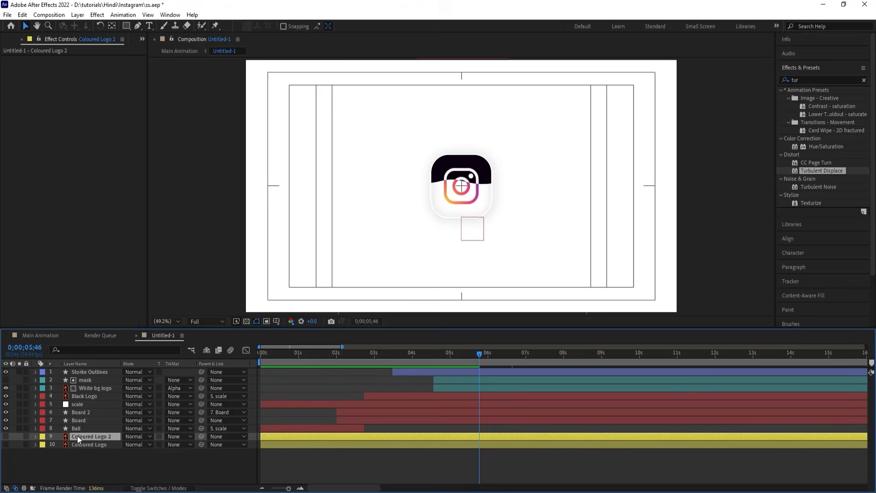
{"action": "left_click_drag", "start_coordinate": [77, 438], "coordinate": [64, 394]}
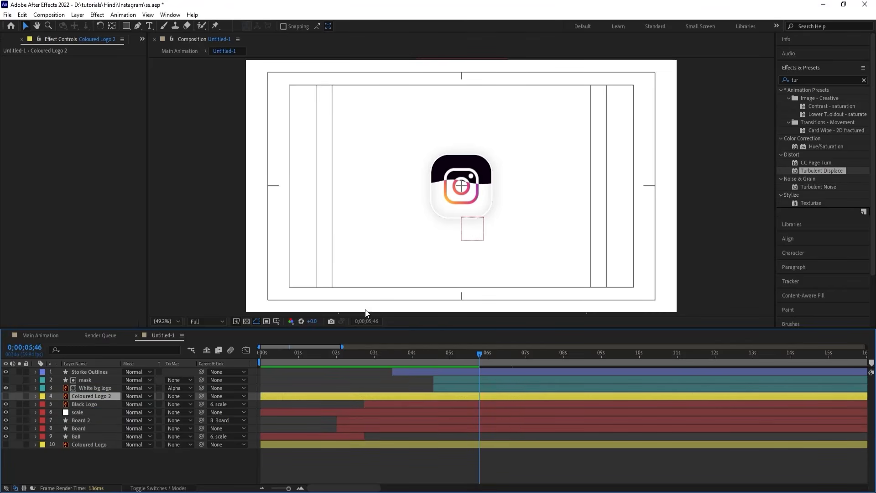
{"action": "left_click", "coordinate": [41, 397]}
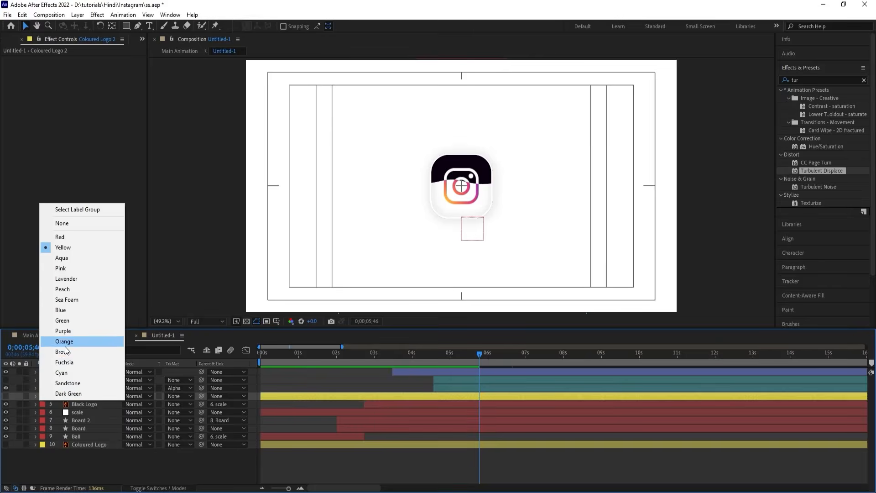
{"action": "left_click", "coordinate": [62, 378]}
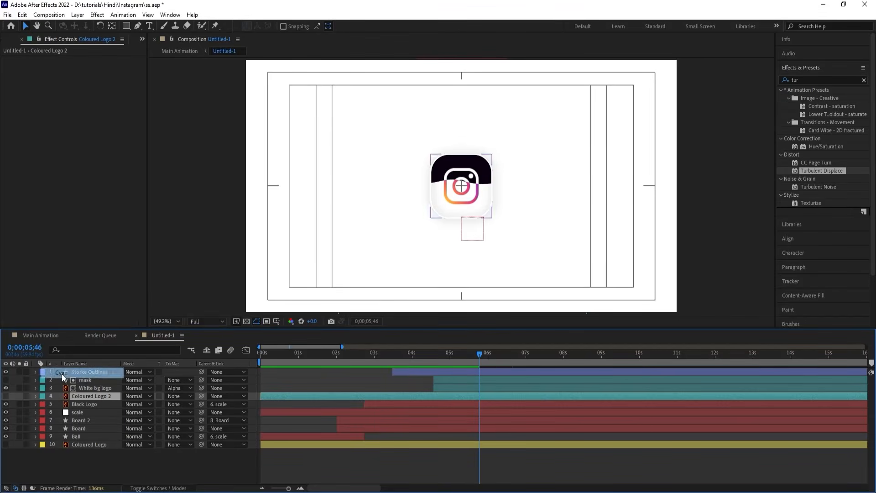
Make the Coloured Logo 2 layer visible and trim its start to 0;00;04;34
{"action": "left_click", "coordinate": [6, 396]}
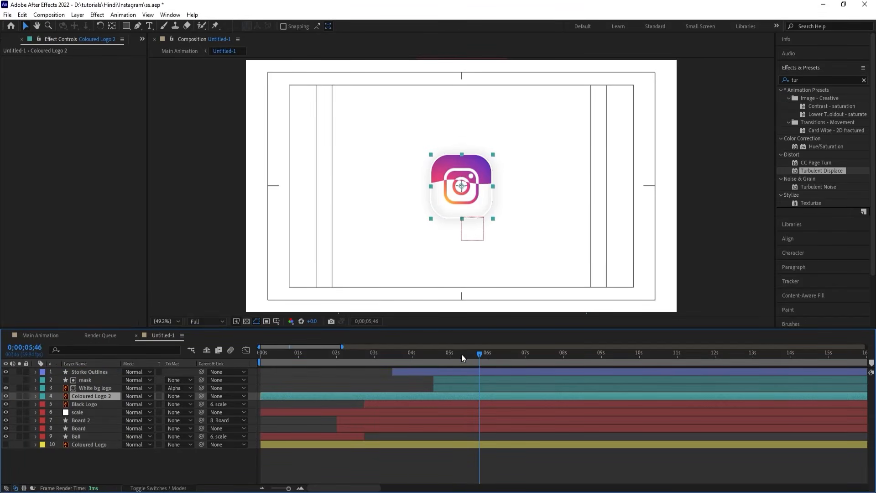
{"action": "left_click_drag", "start_coordinate": [461, 354], "coordinate": [434, 353]}
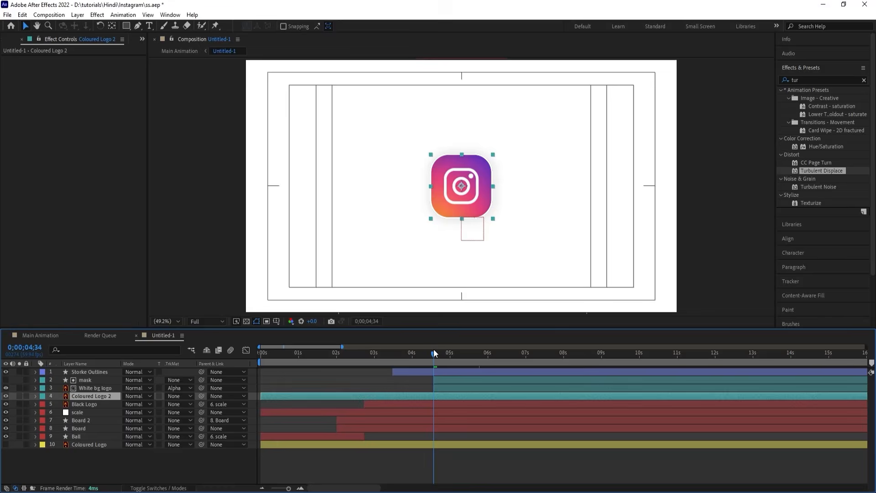
Duplicate the mask layer and place the copy directly above Coloured Logo 2
{"action": "left_click", "coordinate": [89, 379]}
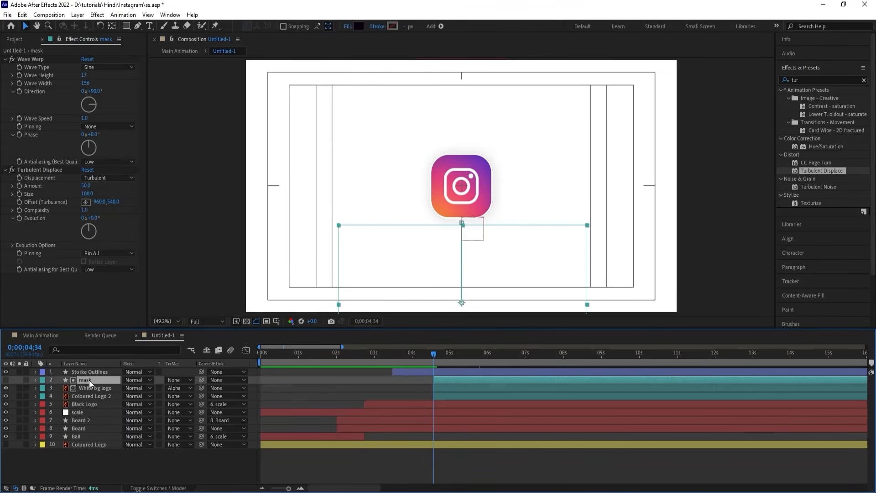
{"action": "key", "text": "ctrl+d"}
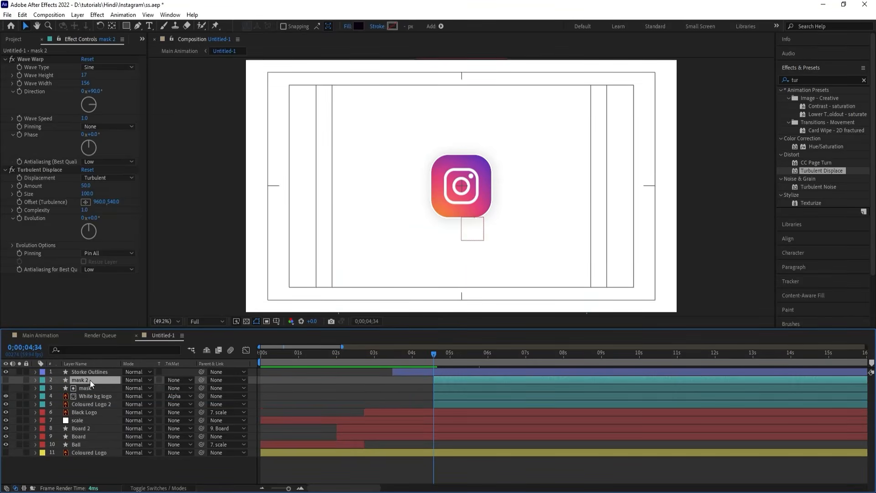
{"action": "left_click_drag", "start_coordinate": [90, 379], "coordinate": [98, 400]}
Set the Coloured Logo 2 layer's track matte to Alpha Matte "mask 2"
{"action": "left_click", "coordinate": [78, 404]}
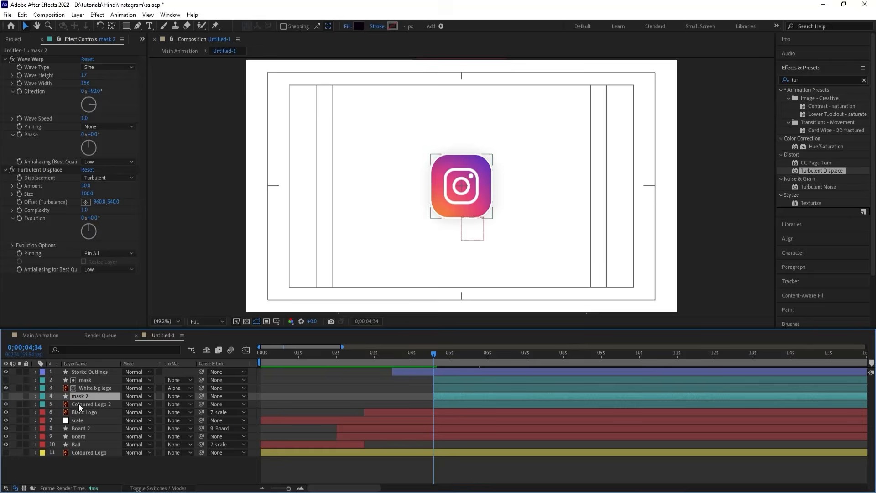
{"action": "left_click", "coordinate": [183, 405]}
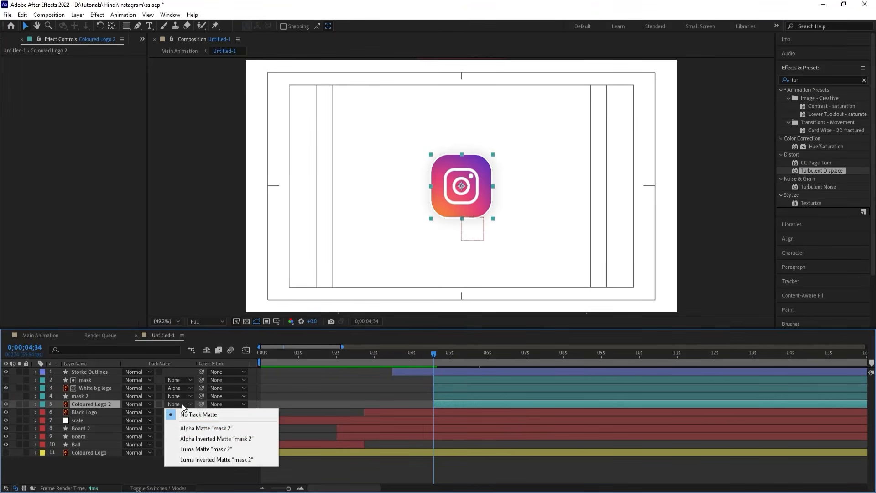
{"action": "left_click", "coordinate": [187, 426]}
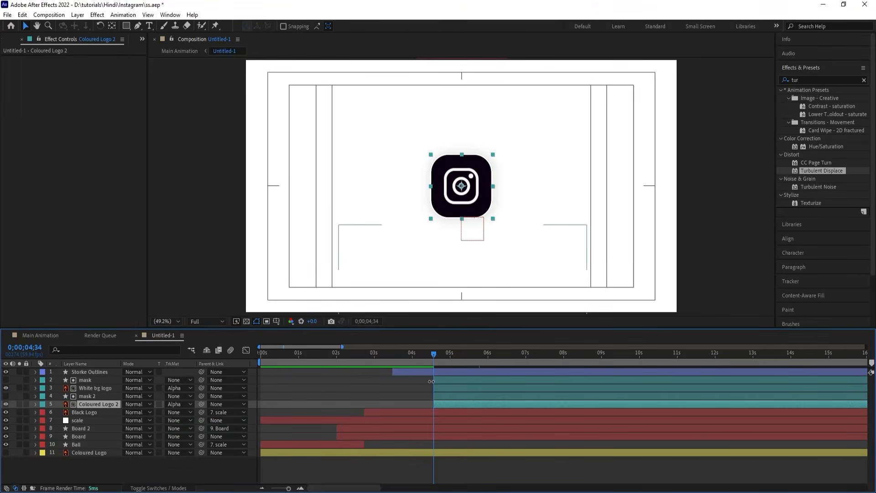
Shift the mask and White bg logo layers together slightly later than mask 2 and Coloured Logo 2, and play the staggered reveal
{"action": "left_click", "coordinate": [84, 388]}
{"action": "left_click", "coordinate": [85, 379], "text": "ctrl"}
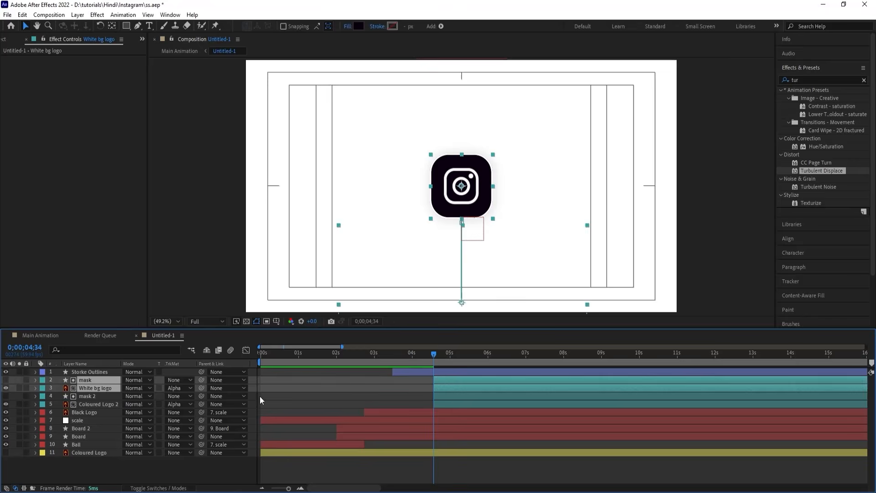
{"action": "scroll", "coordinate": [455, 395], "scroll_direction": "up", "scroll_amount": 2}
{"action": "left_click_drag", "start_coordinate": [447, 389], "coordinate": [458, 388]}
{"action": "left_click", "coordinate": [427, 396]}
{"action": "key", "text": "space"}
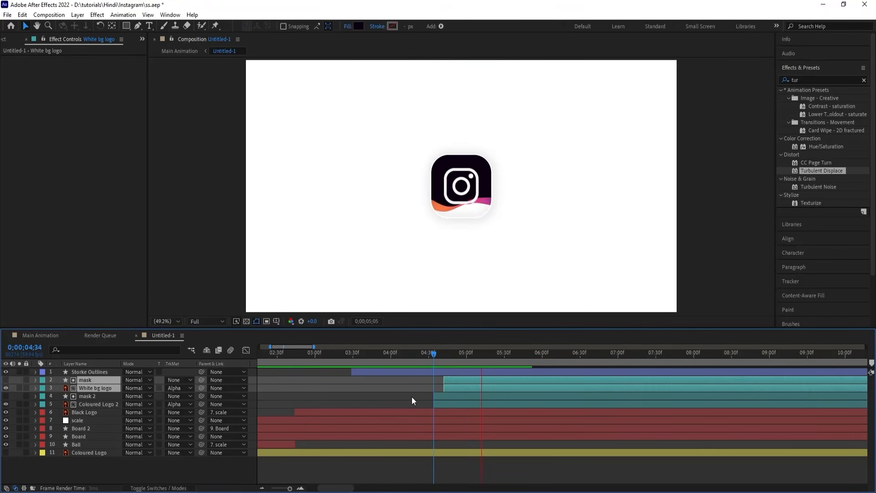
{"action": "left_click", "coordinate": [442, 395]}
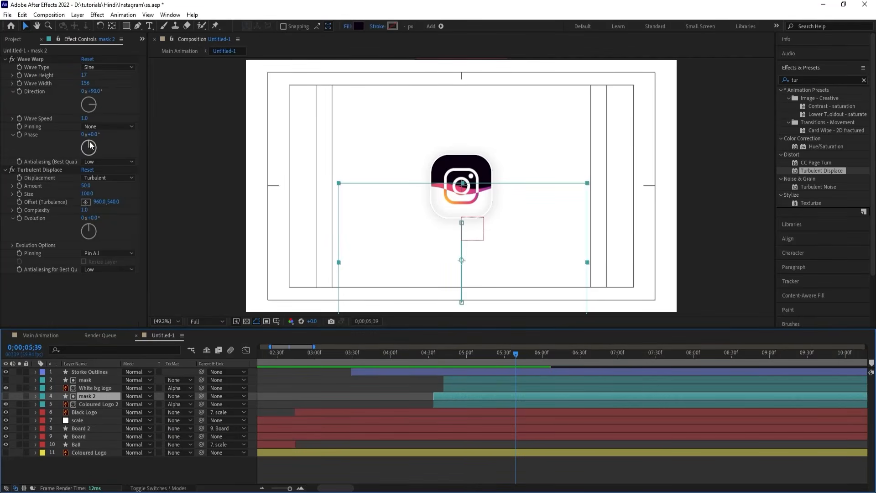
Set the Turbulent Displace evolution on the mask 2 layer to 93° and preview the changed wave
{"action": "left_click_drag", "start_coordinate": [90, 229], "coordinate": [94, 229]}
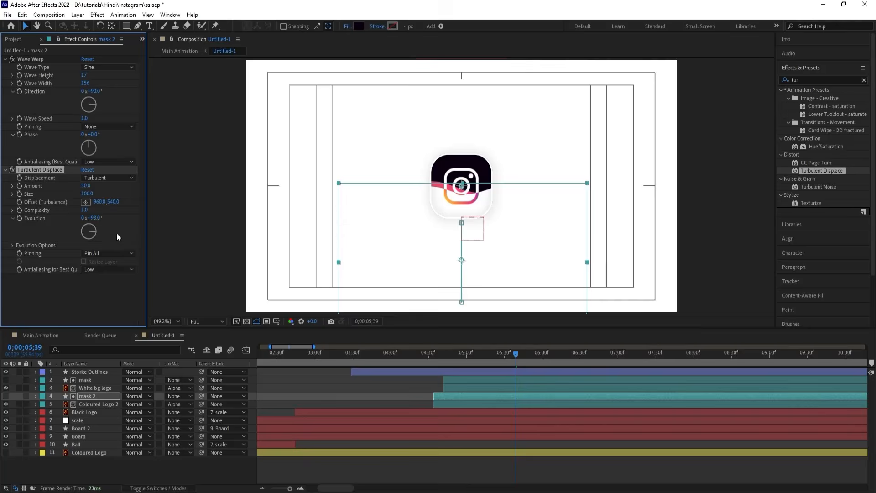
{"action": "key", "text": "space"}
{"action": "key", "text": "space"}
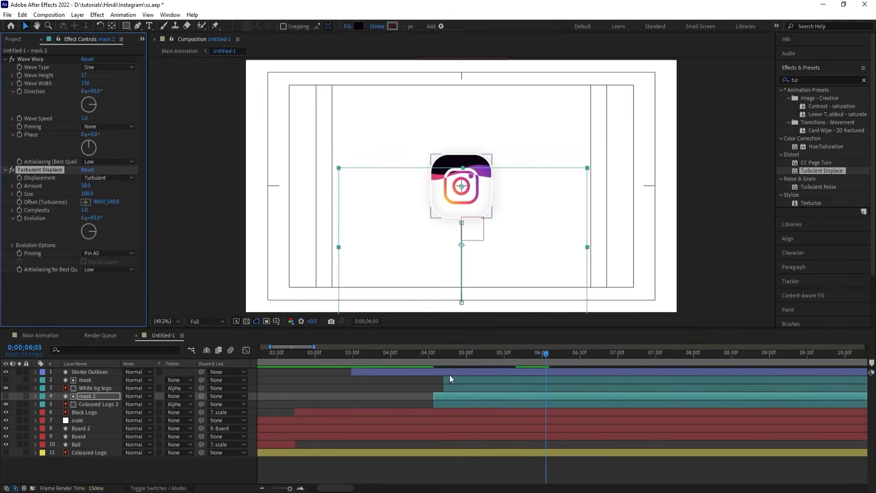
Shift the mask and White bg logo layers together slightly later and play the reveal from 0;00;04;14
{"action": "left_click", "coordinate": [449, 380]}
{"action": "left_click", "coordinate": [448, 385], "text": "shift"}
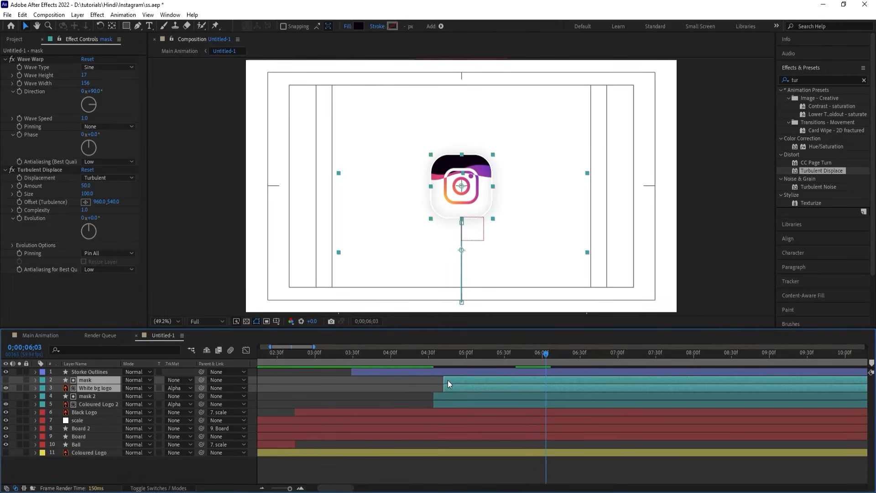
{"action": "left_click_drag", "start_coordinate": [447, 379], "coordinate": [459, 379]}
{"action": "left_click", "coordinate": [409, 354]}
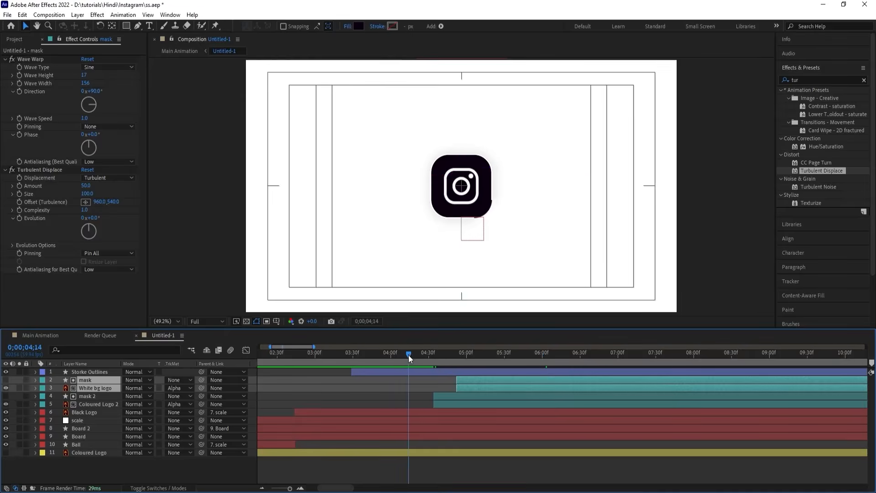
{"action": "key", "text": "space"}
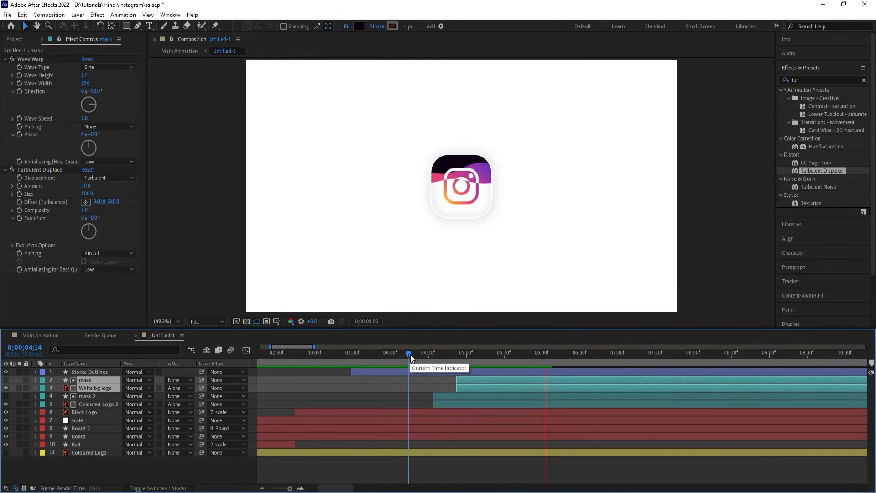
{"action": "key", "text": "space"}
Play the whole logo animation from the first frame to check the timing of the reveals
{"action": "key", "text": "Home"}
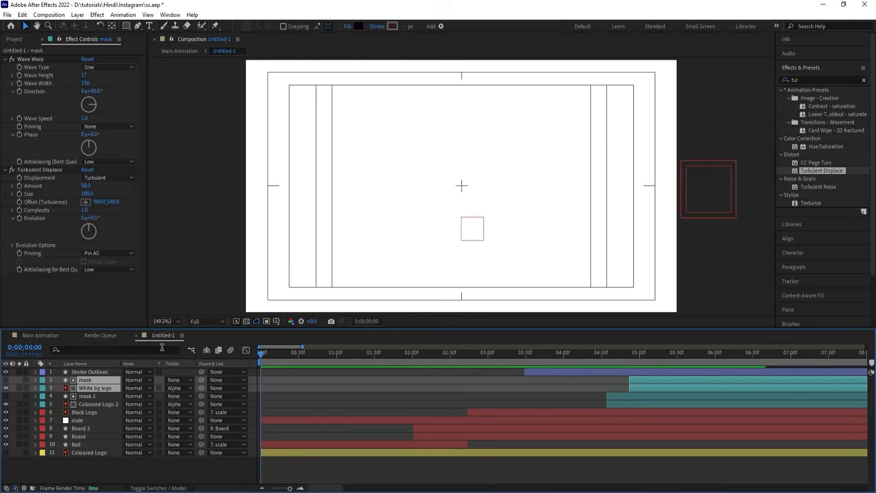
{"action": "key", "text": "space"}
{"action": "scroll", "coordinate": [413, 364], "scroll_direction": "down", "scroll_amount": 2}
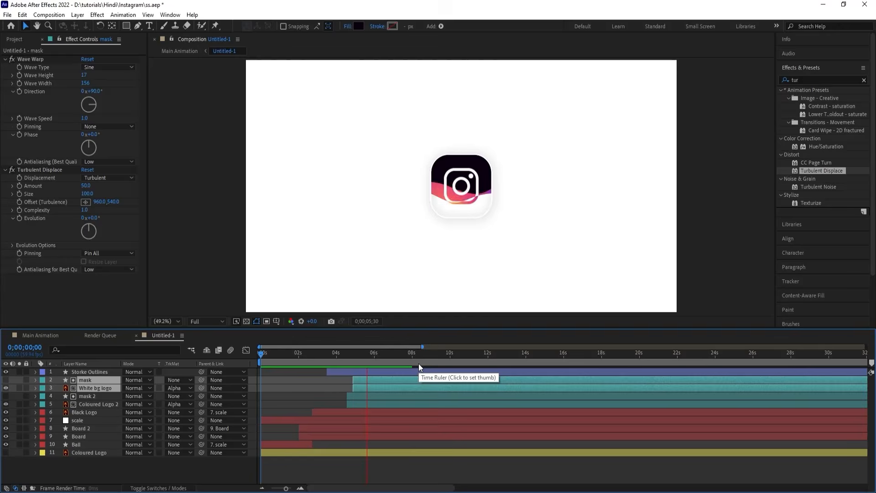
{"action": "key", "text": "space"}
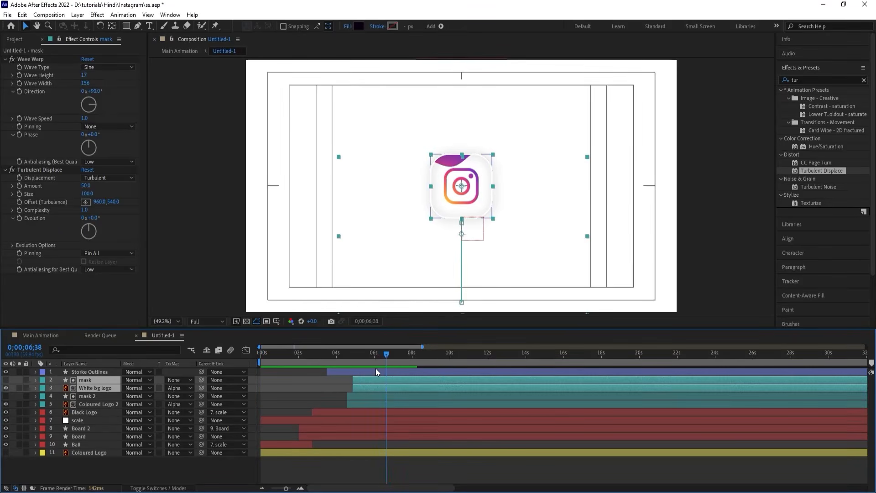
{"action": "key", "text": "space"}
{"action": "key", "text": "space"}
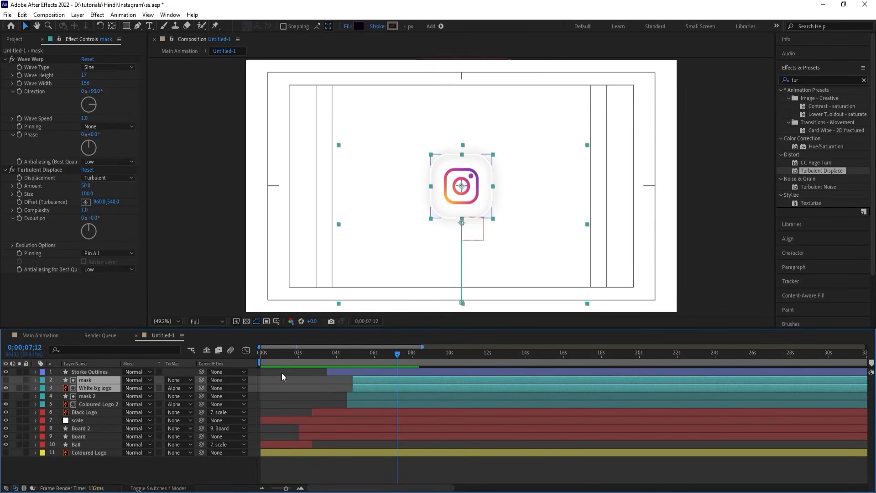
Make the Coloured Logo layer visible and pre-compose all the layers above it as "Animation of logos"
{"action": "left_click", "coordinate": [268, 375]}
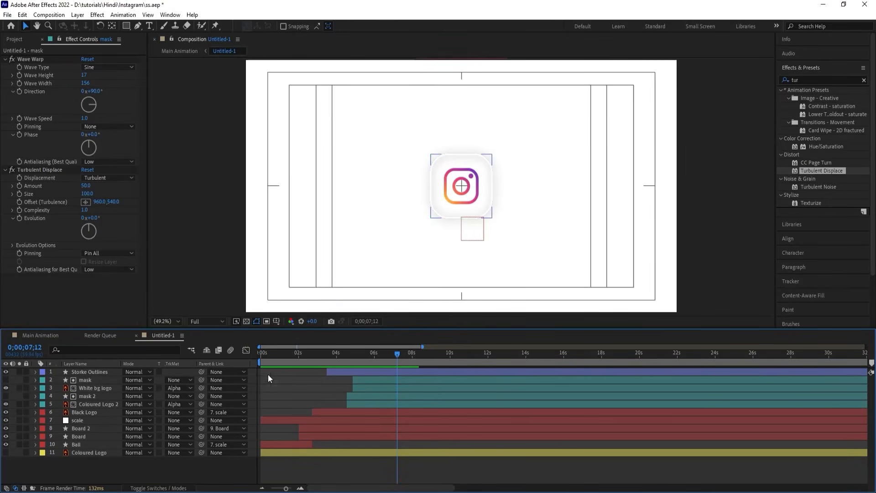
{"action": "left_click", "coordinate": [6, 453]}
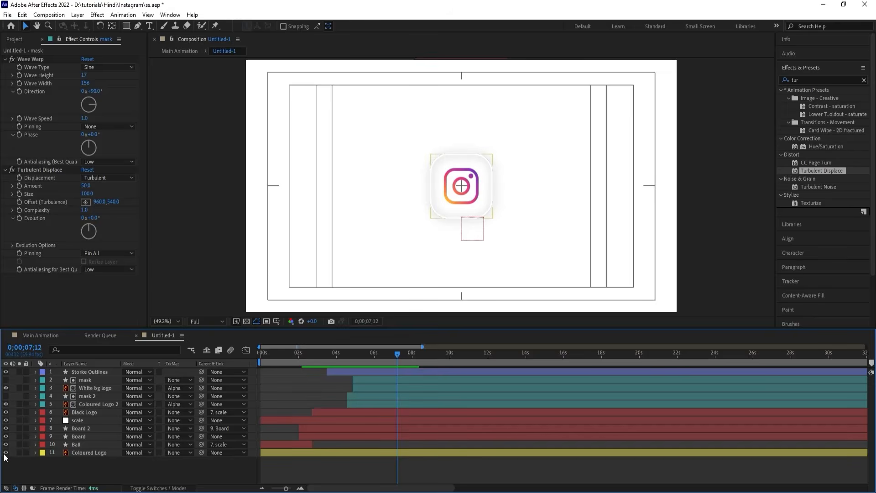
{"action": "left_click", "coordinate": [75, 445]}
{"action": "left_click", "coordinate": [81, 374], "text": "shift"}
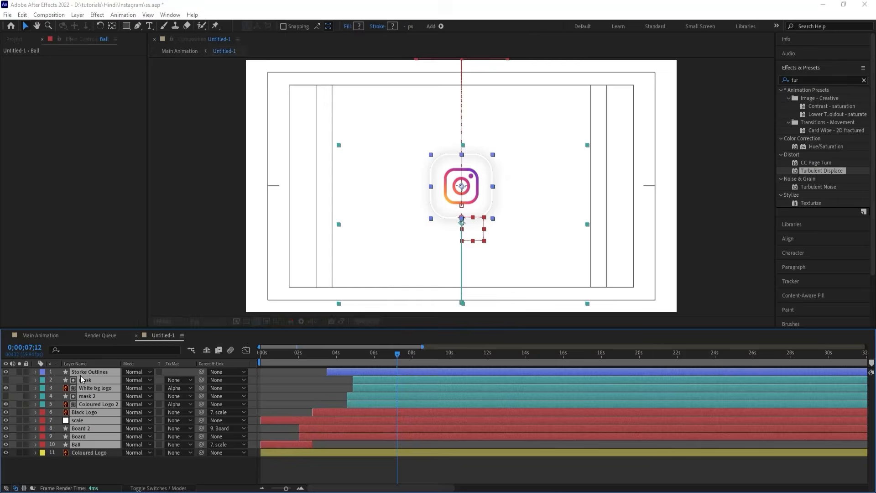
{"action": "key", "text": "ctrl+shift+c"}
{"action": "type", "text": "Animation of"}
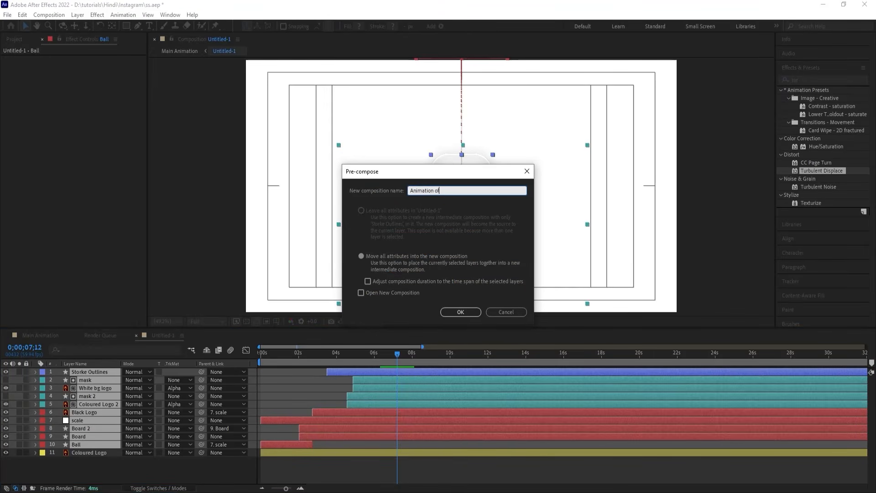
{"action": "type", "text": " logos"}
{"action": "key", "text": "Return"}
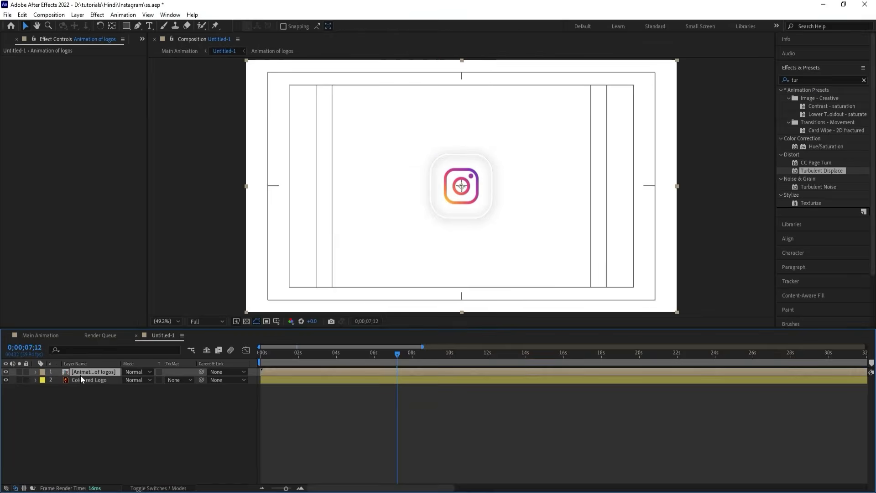
Apply CC Page Turn to the Animation of logos layer and move its fold position to about 575.6, 295.9
{"action": "left_click", "coordinate": [803, 79]}
{"action": "type", "text": "pag"}
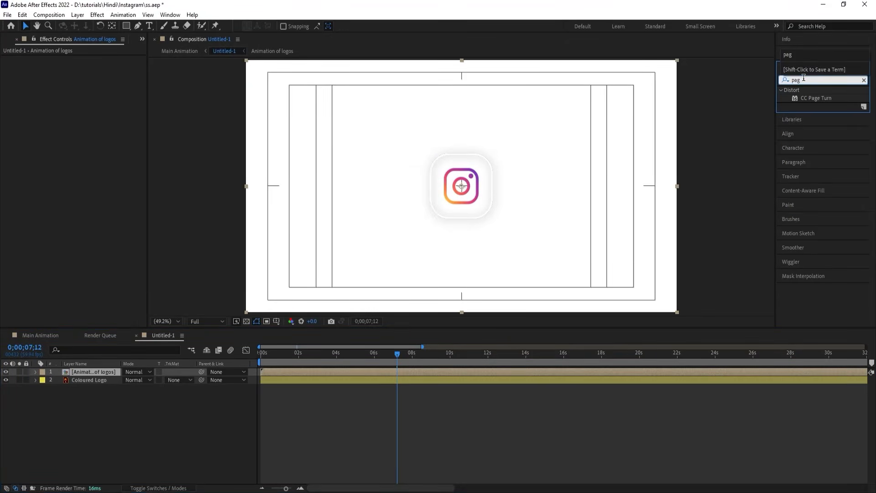
{"action": "double_click", "coordinate": [817, 99]}
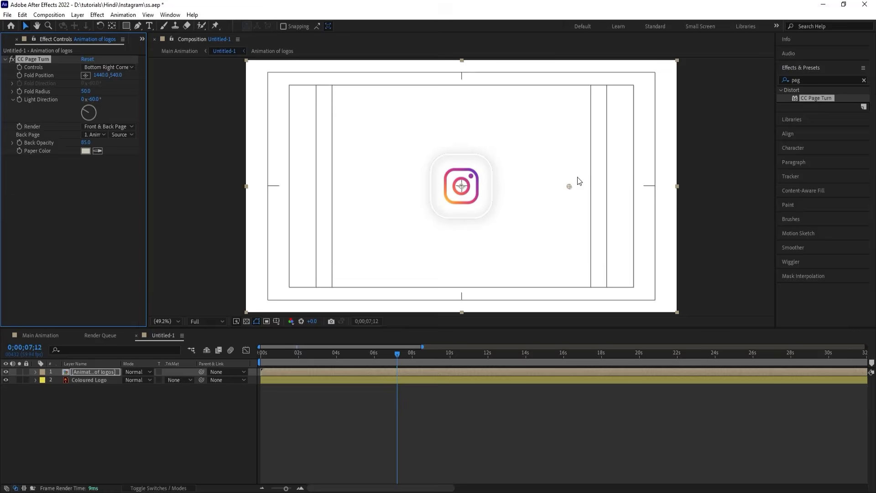
{"action": "left_click_drag", "start_coordinate": [569, 187], "coordinate": [489, 198]}
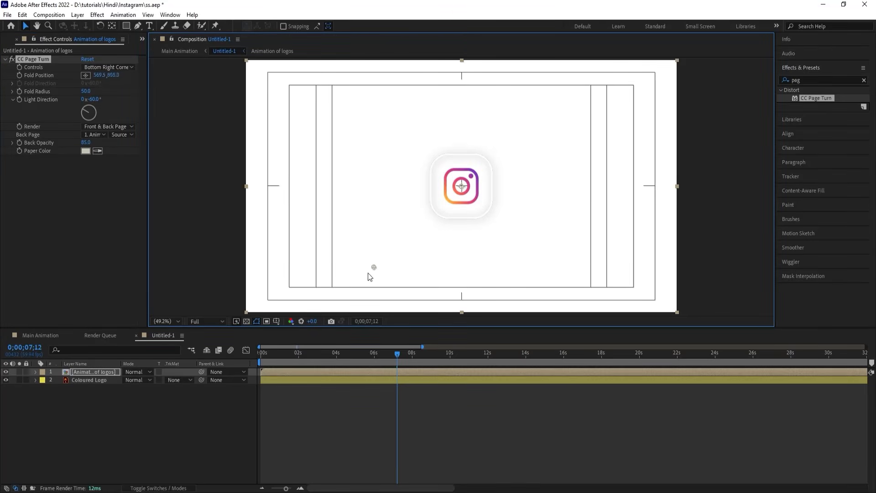
{"action": "left_click_drag", "start_coordinate": [368, 272], "coordinate": [355, 116]}
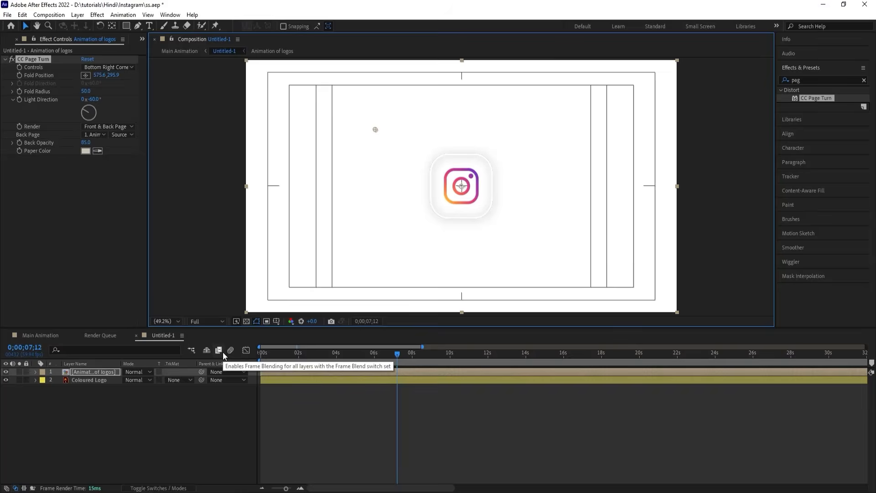
Enable collapse transformations on the Animation of logos layer and move the fold position to about 1289.5, 759.7
{"action": "key", "text": "F4"}
{"action": "left_click", "coordinate": [132, 371]}
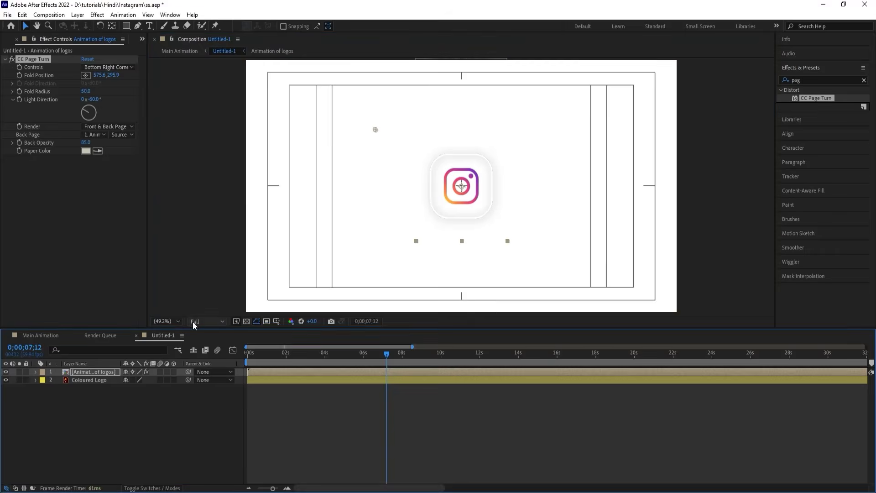
{"action": "left_click_drag", "start_coordinate": [376, 131], "coordinate": [427, 169]}
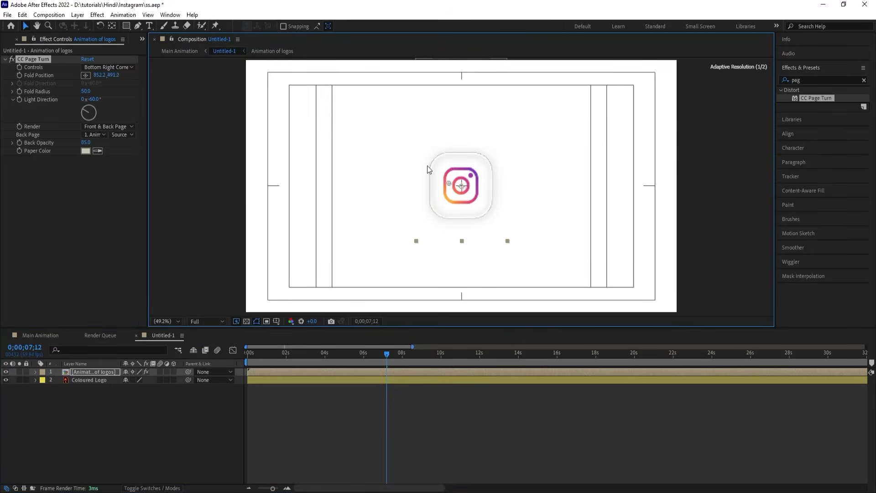
{"action": "left_click_drag", "start_coordinate": [309, 129], "coordinate": [501, 228]}
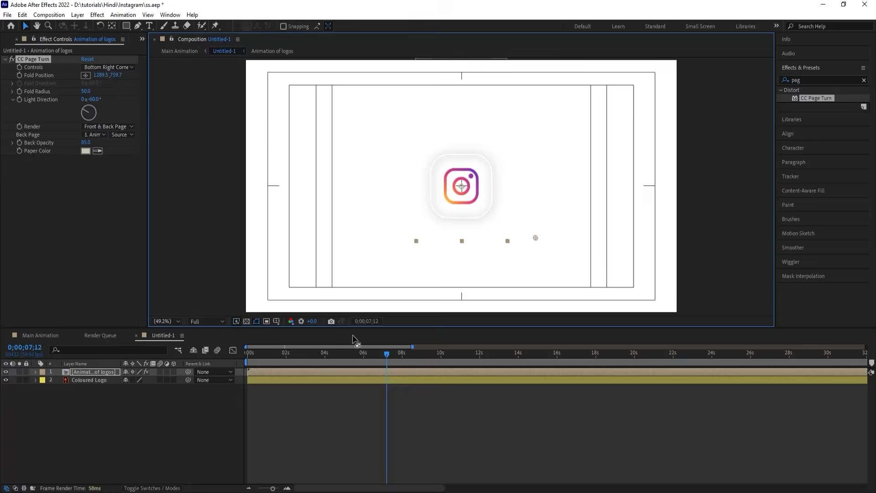
Split the Animation of logos layer at 0;00;06;57, after the white-background logo is fully revealed
{"action": "left_click_drag", "start_coordinate": [356, 354], "coordinate": [258, 355]}
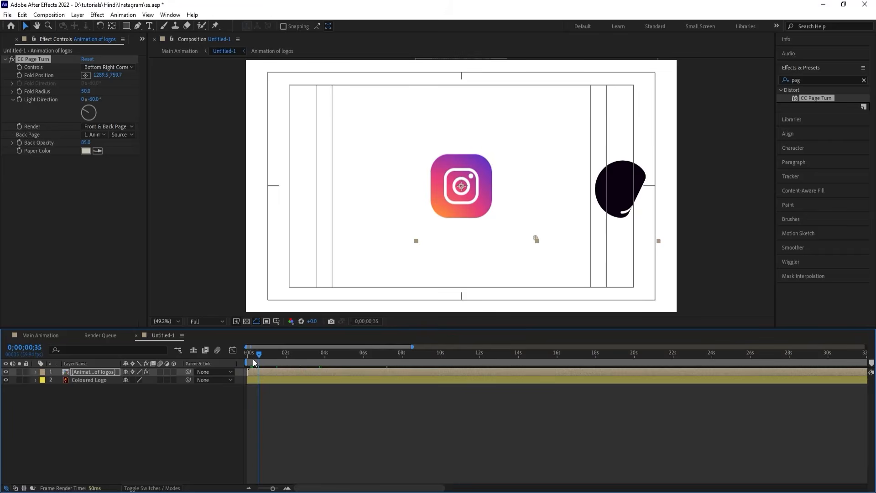
{"action": "left_click_drag", "start_coordinate": [258, 352], "coordinate": [380, 363]}
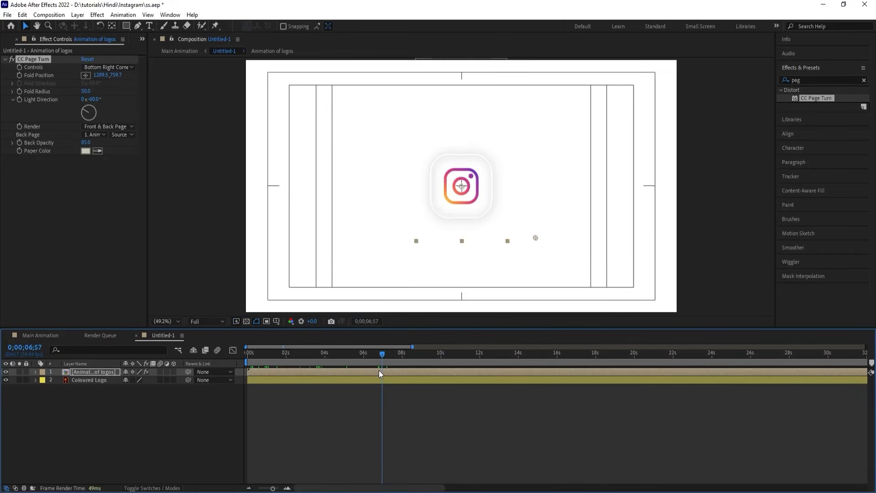
{"action": "left_click", "coordinate": [378, 370]}
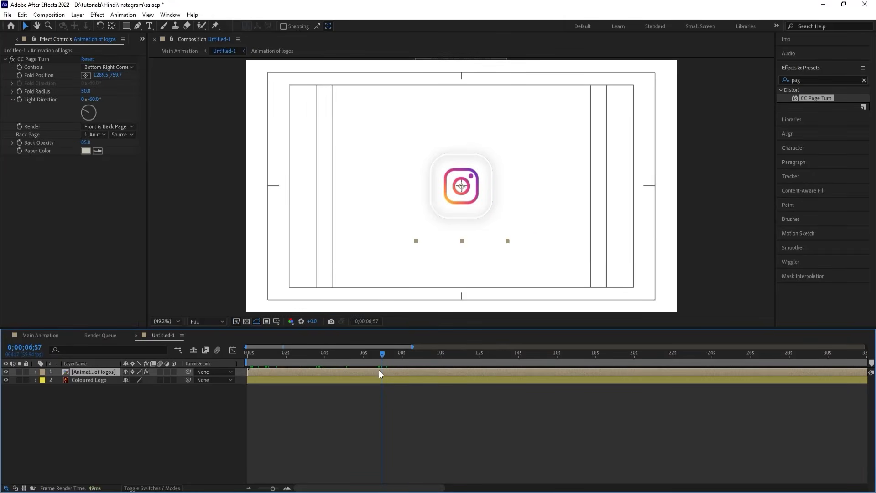
{"action": "key", "text": "ctrl+shift+d"}
Remove CC Page Turn from the earlier Animation of logos segment, play it back, and hide the Coloured Logo layer
{"action": "left_click", "coordinate": [354, 358]}
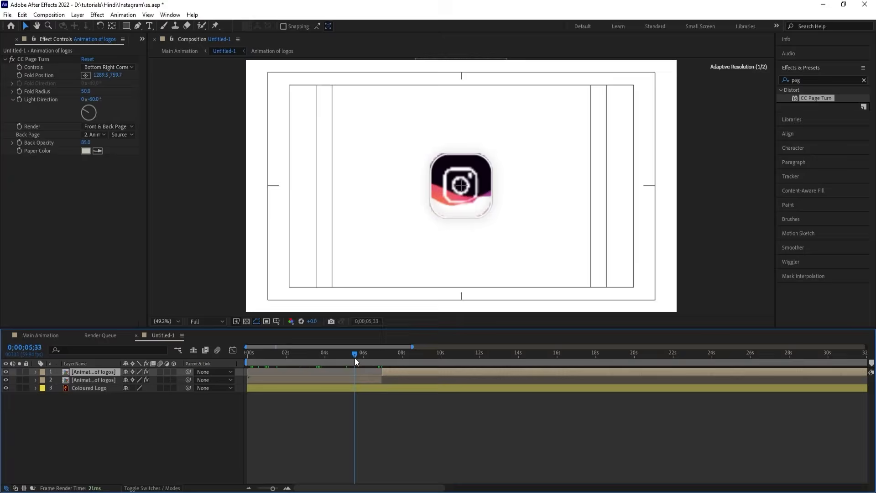
{"action": "left_click", "coordinate": [354, 381]}
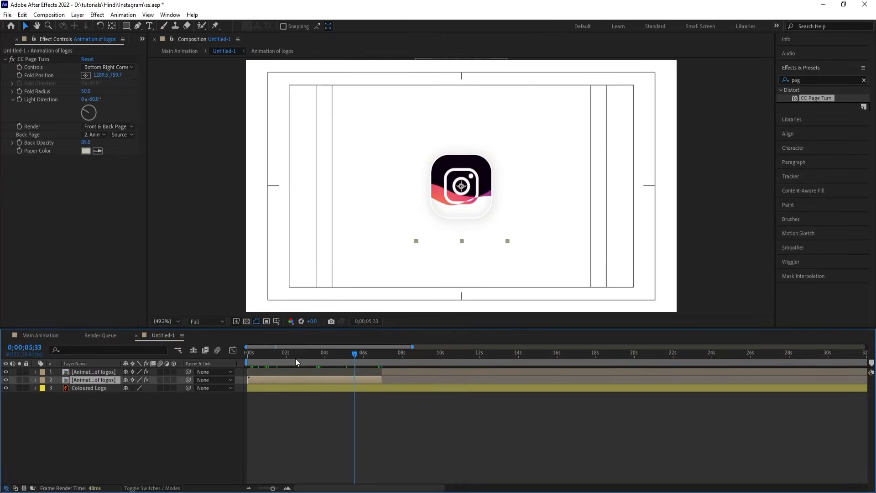
{"action": "left_click_drag", "start_coordinate": [295, 355], "coordinate": [257, 351]}
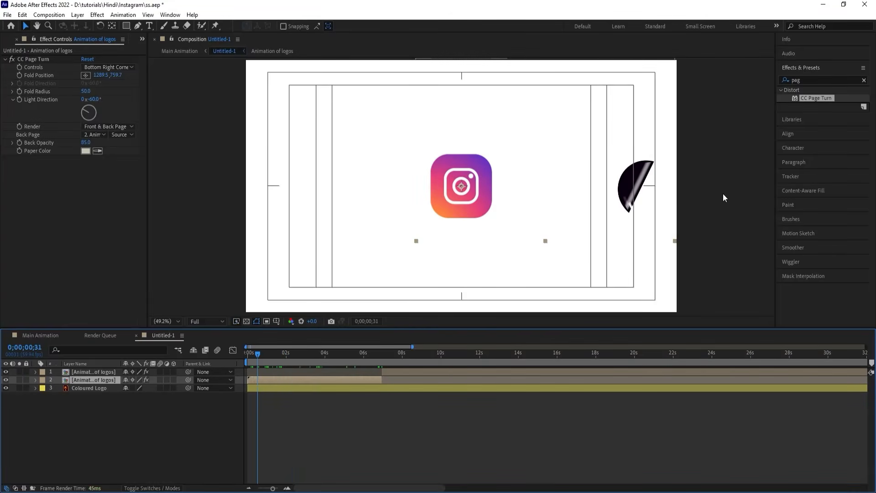
{"action": "left_click", "coordinate": [29, 60]}
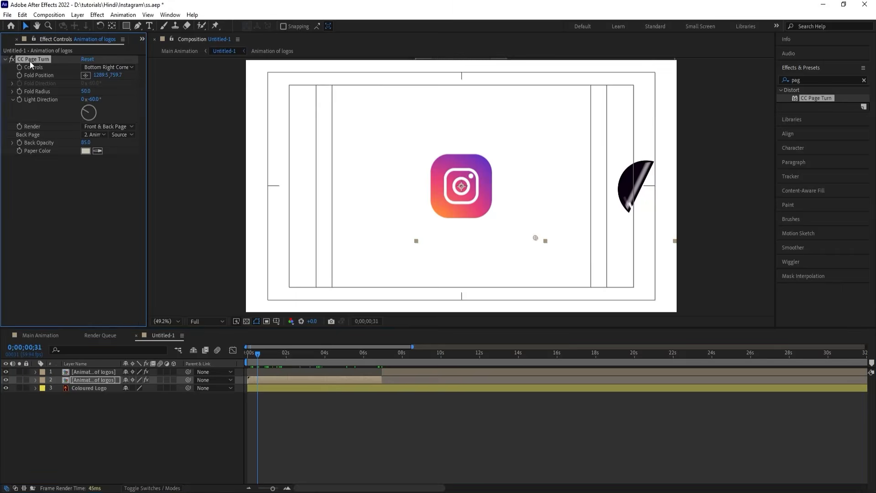
{"action": "key", "text": "Delete"}
{"action": "key", "text": "space"}
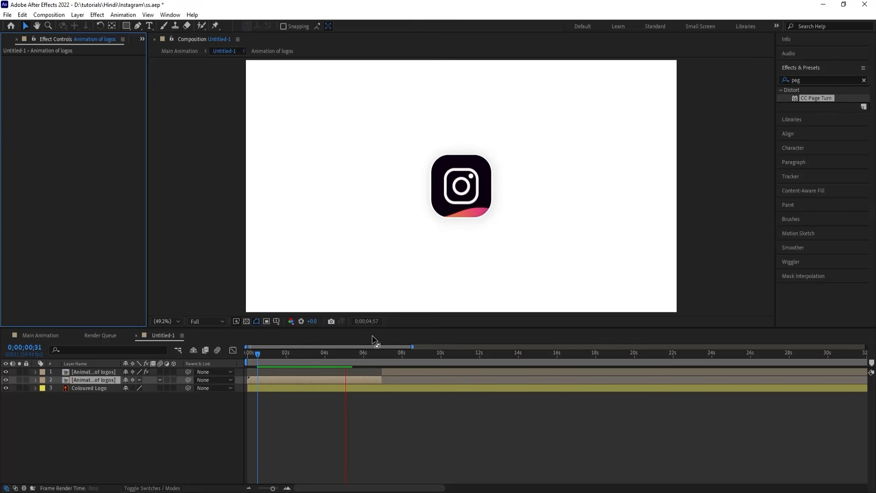
{"action": "left_click", "coordinate": [267, 352]}
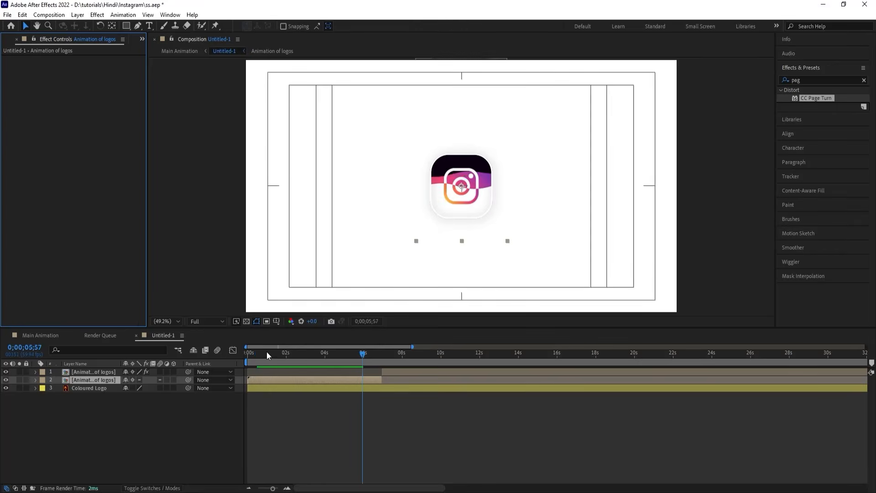
{"action": "left_click", "coordinate": [5, 387]}
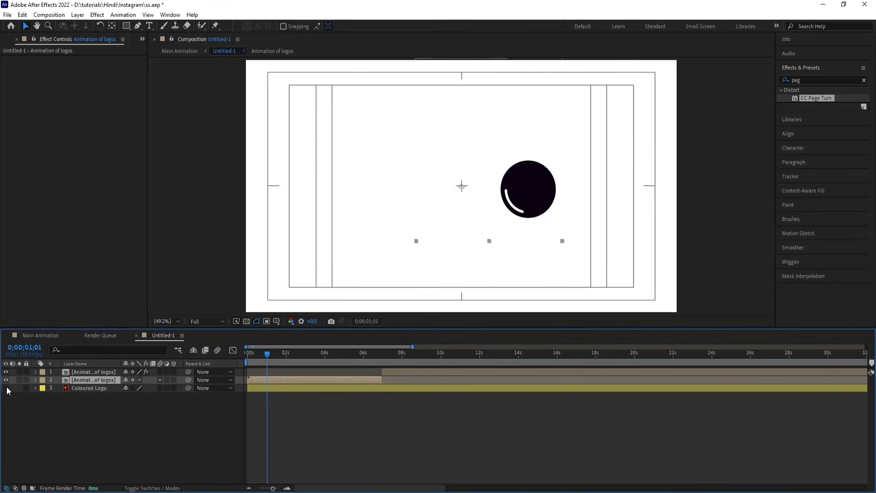
Select the later Animation of logos segment and move the current time to its start at 0;00;06;57
{"action": "left_click_drag", "start_coordinate": [268, 355], "coordinate": [381, 367]}
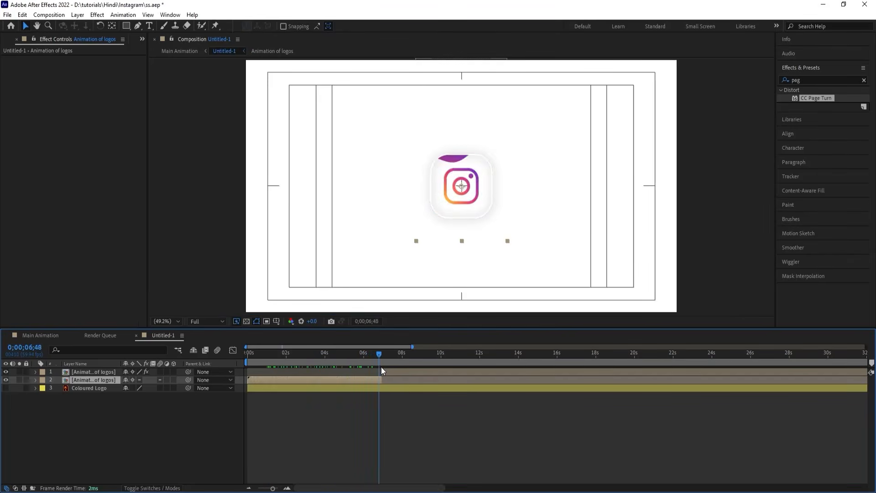
{"action": "left_click", "coordinate": [385, 372]}
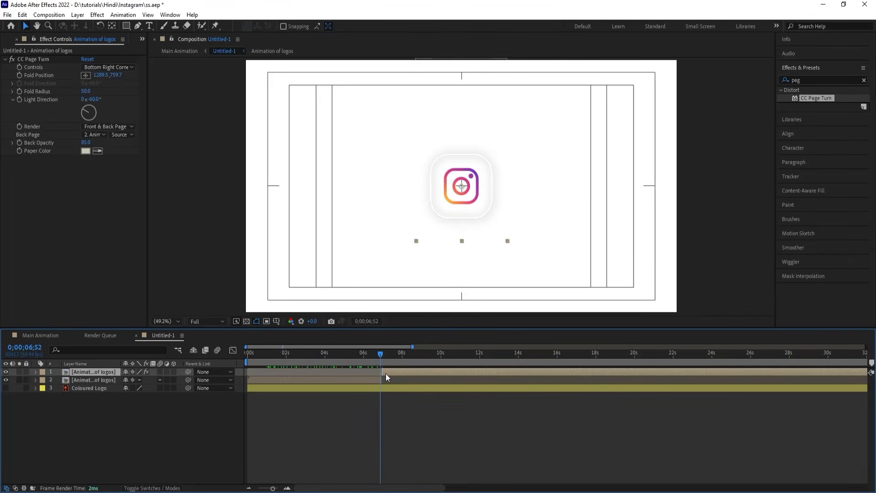
{"action": "key", "text": "i"}
Try peeling the logo from the bottom right corner by moving the CC Page Turn fold position to about 59.0, 20.3
{"action": "left_click", "coordinate": [20, 75]}
{"action": "left_click", "coordinate": [330, 146]}
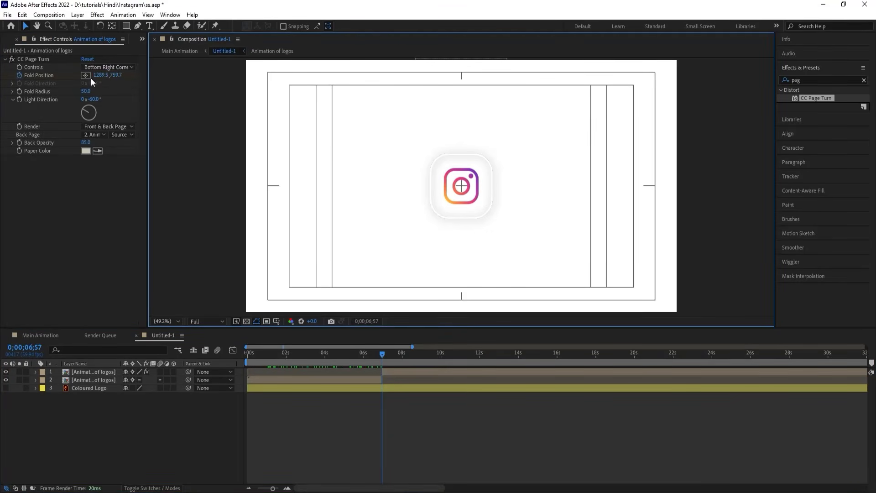
{"action": "left_click", "coordinate": [19, 75]}
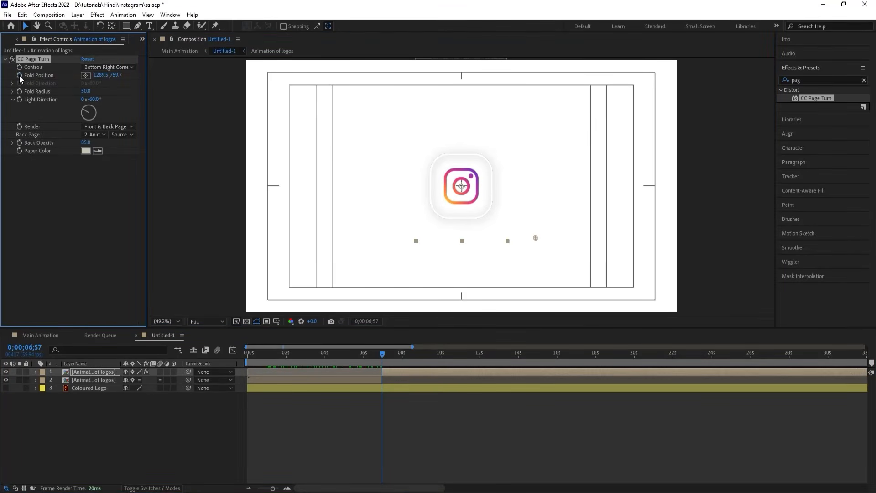
{"action": "left_click", "coordinate": [85, 75]}
{"action": "left_click", "coordinate": [458, 177]}
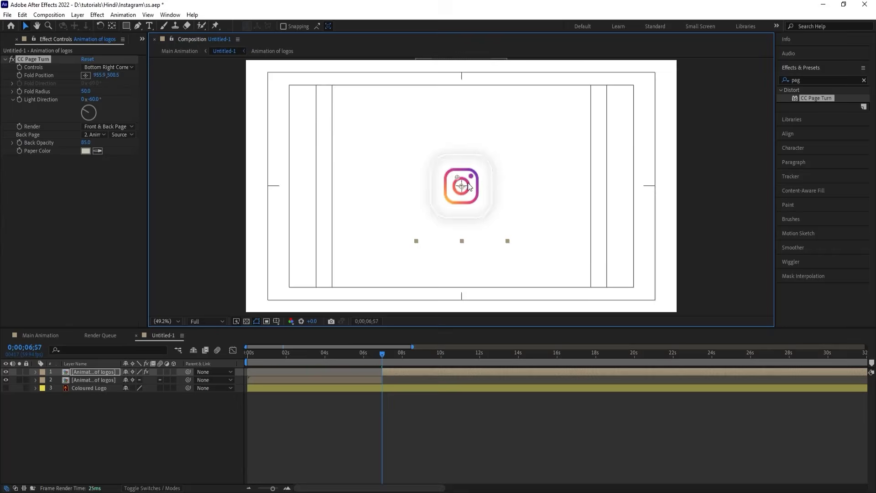
{"action": "left_click_drag", "start_coordinate": [457, 177], "coordinate": [501, 270]}
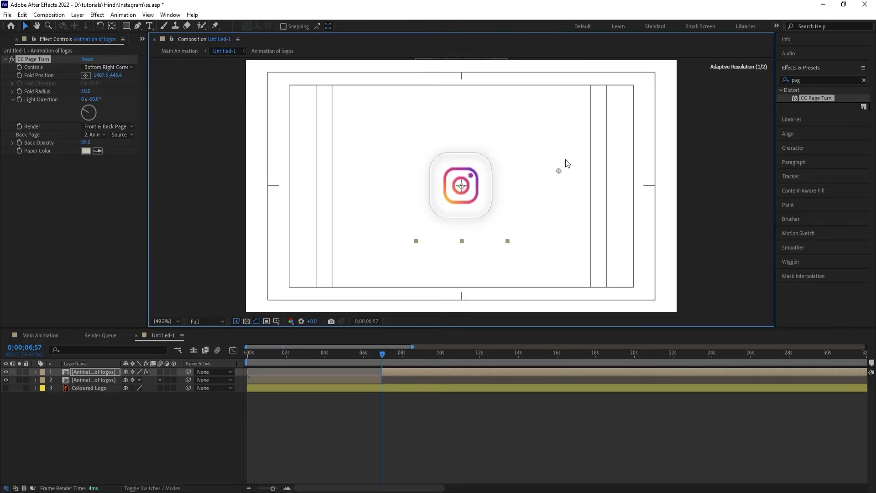
{"action": "left_click_drag", "start_coordinate": [565, 160], "coordinate": [260, 67]}
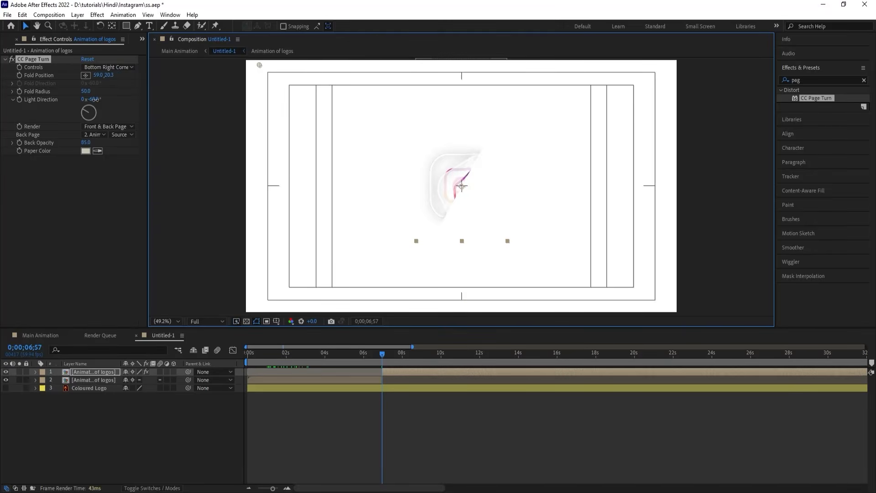
{"action": "left_click_drag", "start_coordinate": [94, 99], "coordinate": [93, 100]}
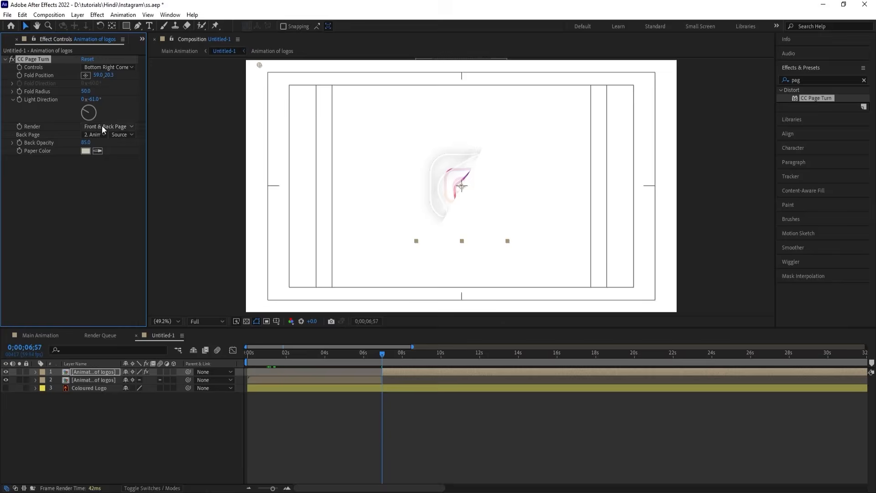
Try the Bottom Left Corner control for CC Page Turn, moving the fold position to about 1926.1, -168.8
{"action": "left_click", "coordinate": [104, 67]}
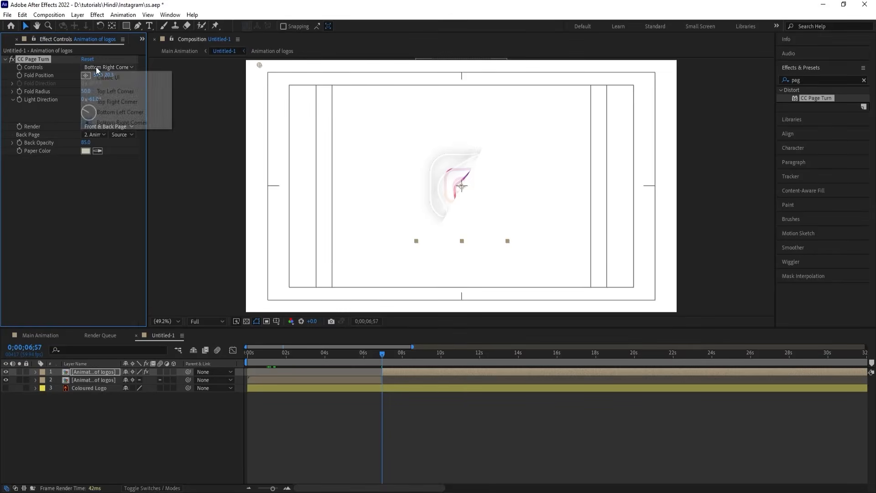
{"action": "left_click", "coordinate": [103, 112]}
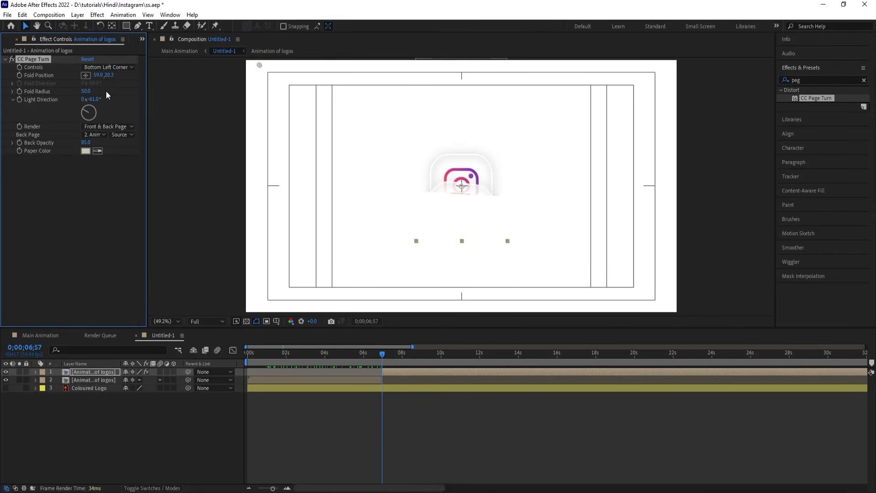
{"action": "left_click", "coordinate": [87, 76]}
{"action": "left_click", "coordinate": [434, 156]}
{"action": "left_click_drag", "start_coordinate": [434, 156], "coordinate": [679, 21]}
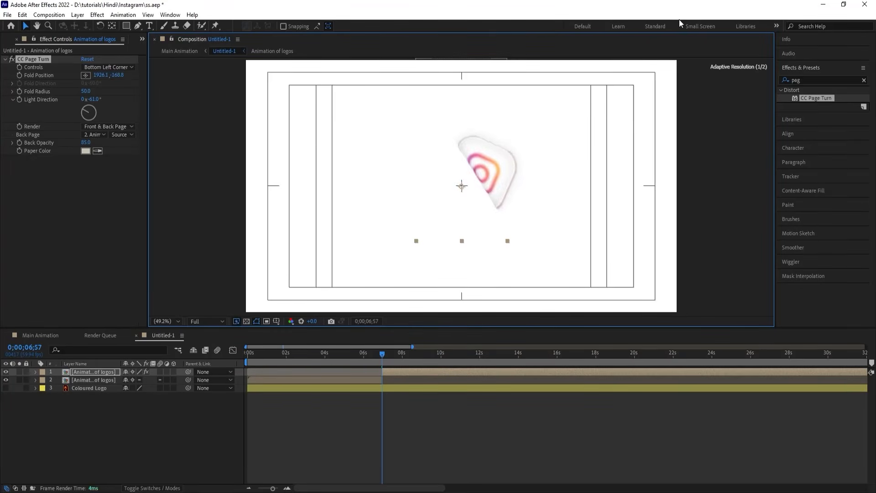
Set the CC Page Turn control to Top Right Corner and keyframe the fold position at about 524.7, 1059.7 at 0;00;06;57
{"action": "left_click", "coordinate": [105, 67]}
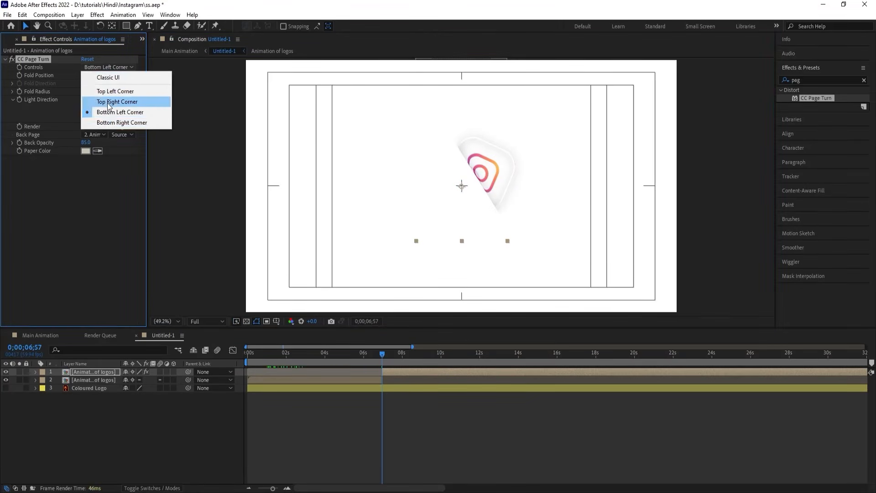
{"action": "left_click", "coordinate": [108, 102]}
{"action": "left_click", "coordinate": [85, 75]}
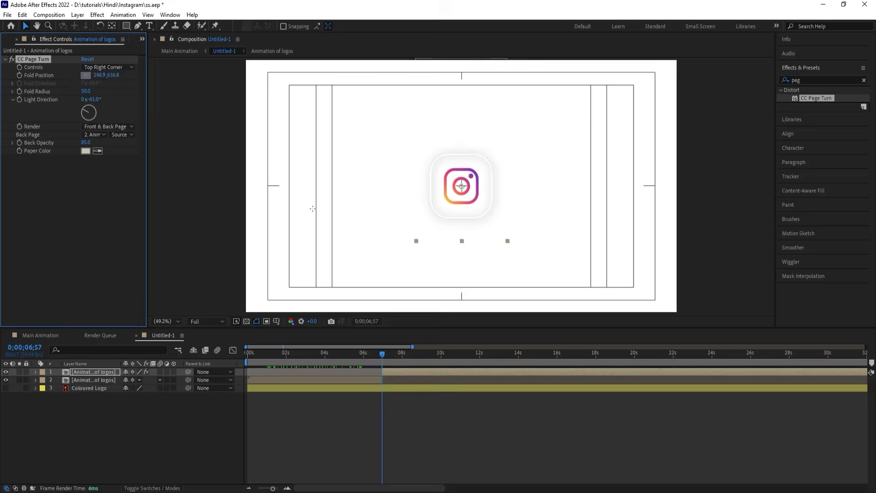
{"action": "left_click", "coordinate": [322, 214]}
{"action": "left_click_drag", "start_coordinate": [322, 214], "coordinate": [363, 307]}
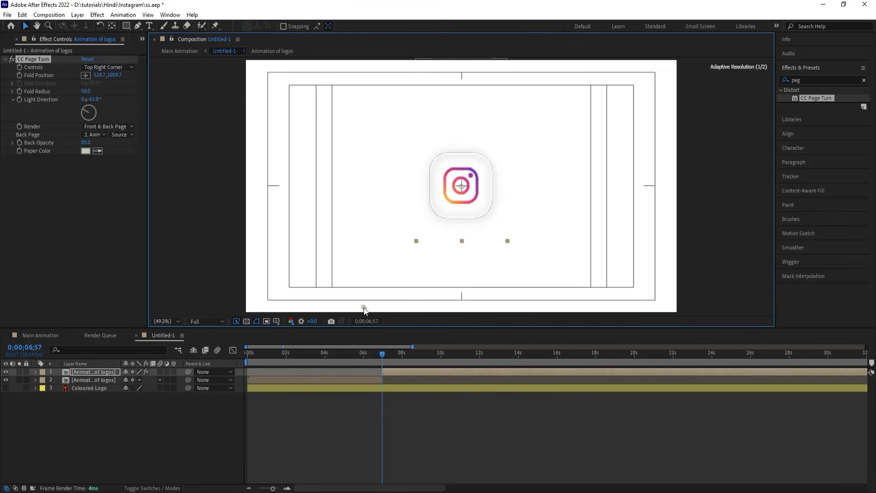
{"action": "left_click", "coordinate": [21, 74]}
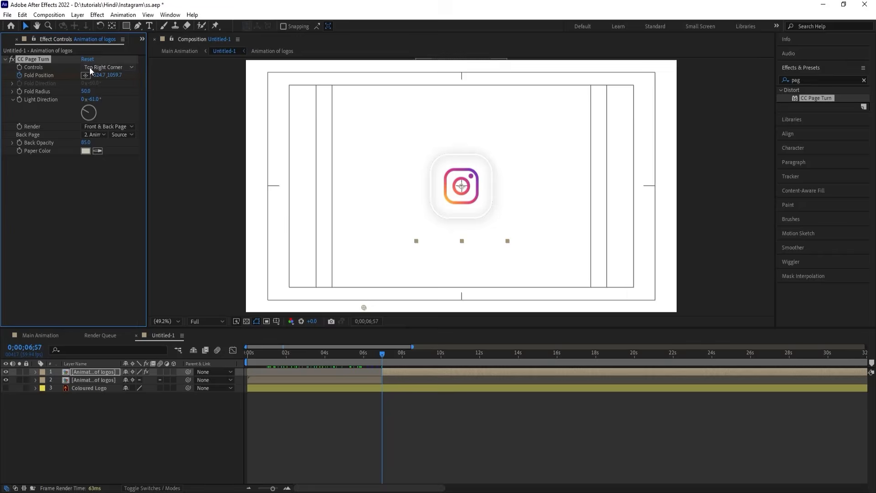
{"action": "key", "text": "u"}
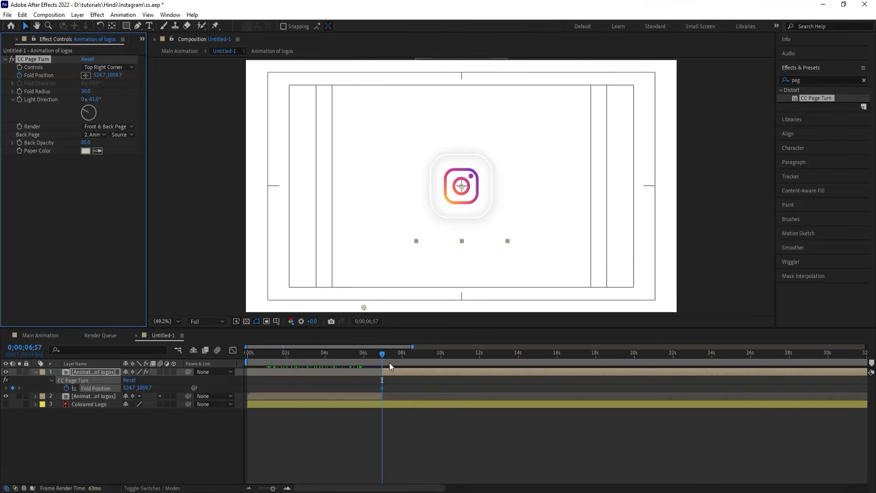
Keyframe the fold position at 0;00;09;26 to about -291.3, 2219.7, so the white-background logo is completely peeled away
{"action": "key", "text": "space"}
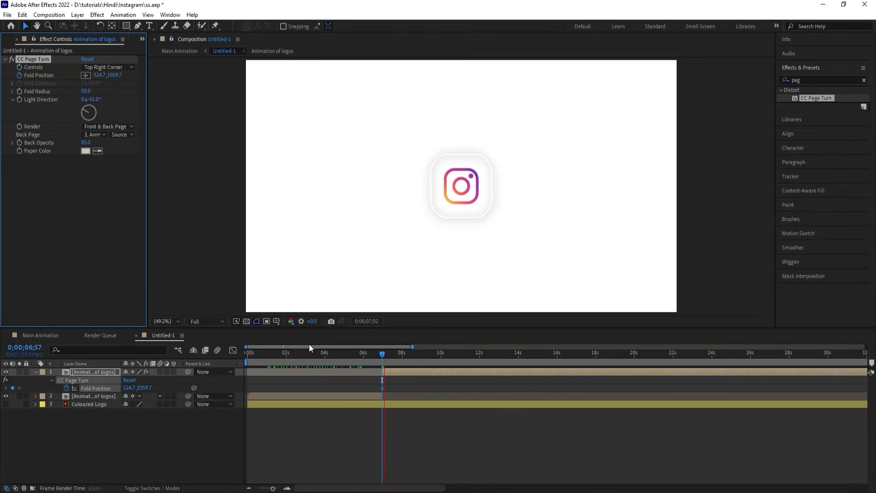
{"action": "left_click_drag", "start_coordinate": [390, 354], "coordinate": [430, 359]}
{"action": "scroll", "coordinate": [397, 228], "scroll_direction": "down", "scroll_amount": 4}
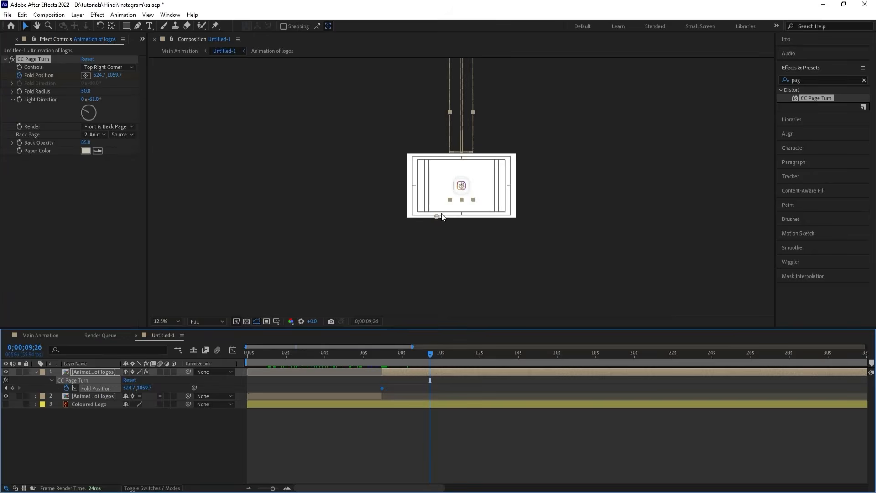
{"action": "left_click_drag", "start_coordinate": [438, 215], "coordinate": [399, 276]}
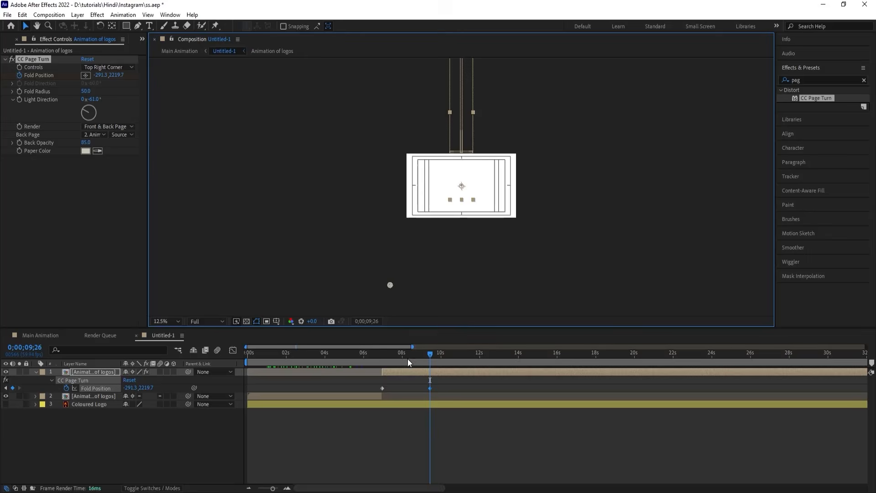
Apply Easy Ease to both Fold Position keyframes of the page turn
{"action": "key", "text": "j"}
{"action": "left_click_drag", "start_coordinate": [375, 383], "coordinate": [435, 394]}
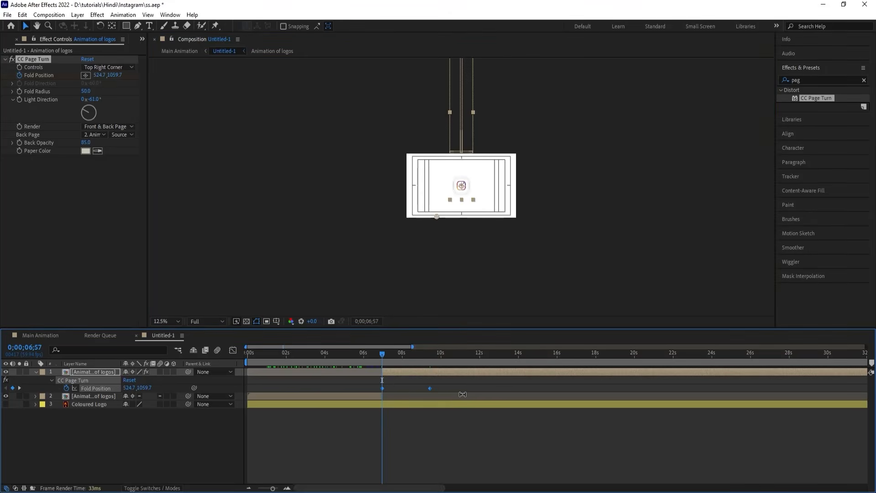
{"action": "left_click", "coordinate": [180, 320]}
{"action": "left_click", "coordinate": [165, 155]}
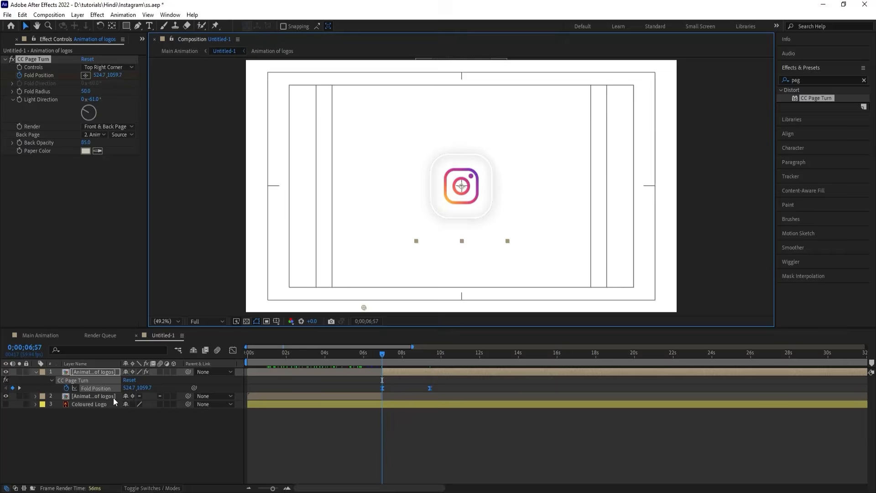
Show the Coloured Logo layer and trim its start to 0;00;06;57
{"action": "left_click", "coordinate": [96, 405]}
{"action": "left_click", "coordinate": [6, 404]}
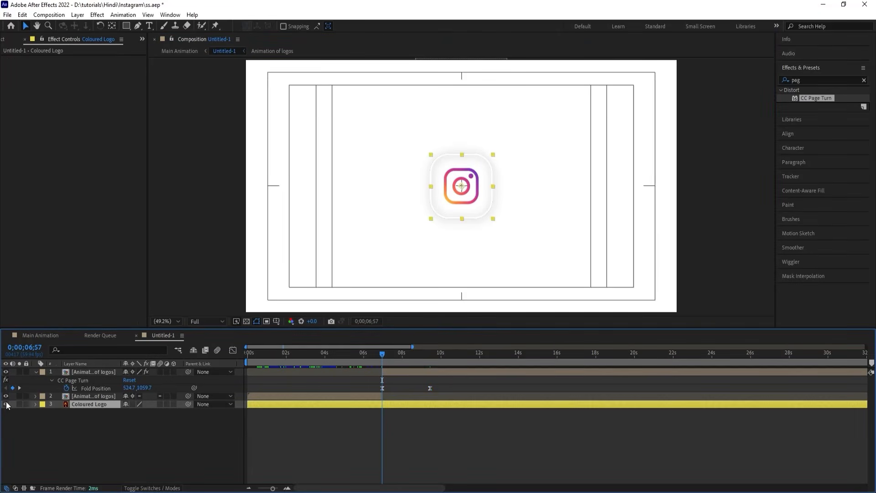
{"action": "key", "text": "alt+bracketleft"}
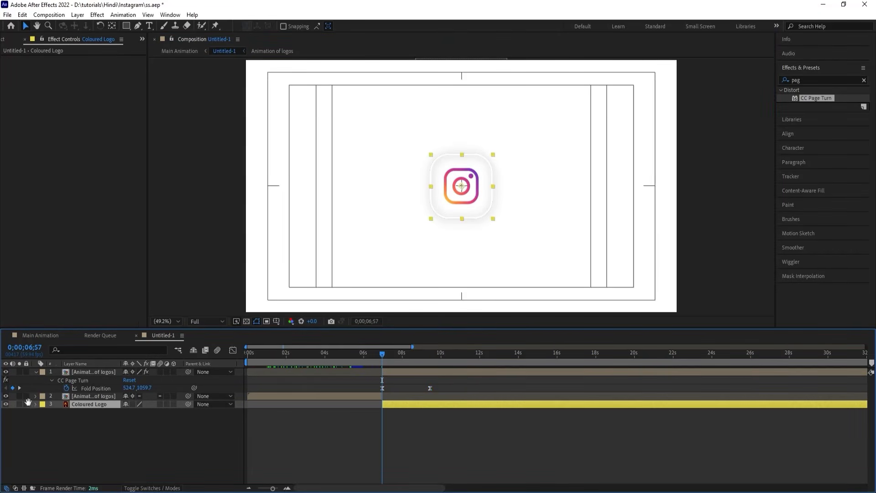
Play back the page turn over the coloured logo and lower the preview resolution to Quarter
{"action": "key", "text": "space"}
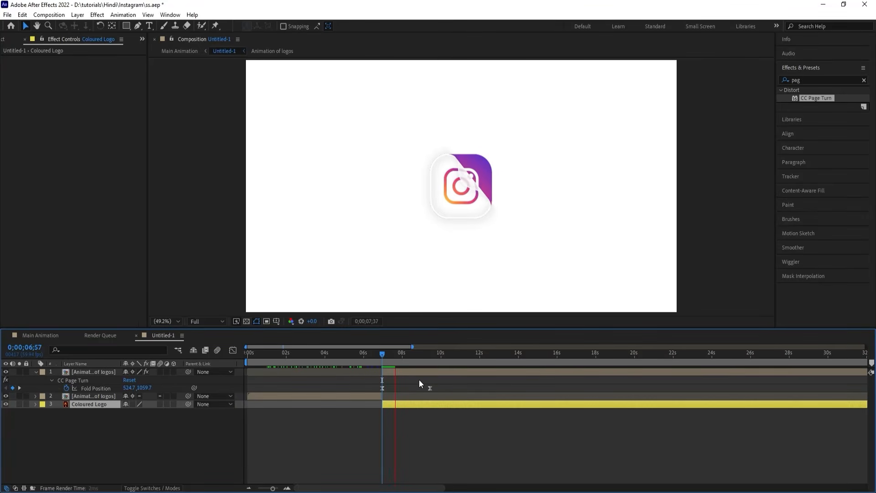
{"action": "key", "text": "space"}
{"action": "left_click", "coordinate": [206, 321]}
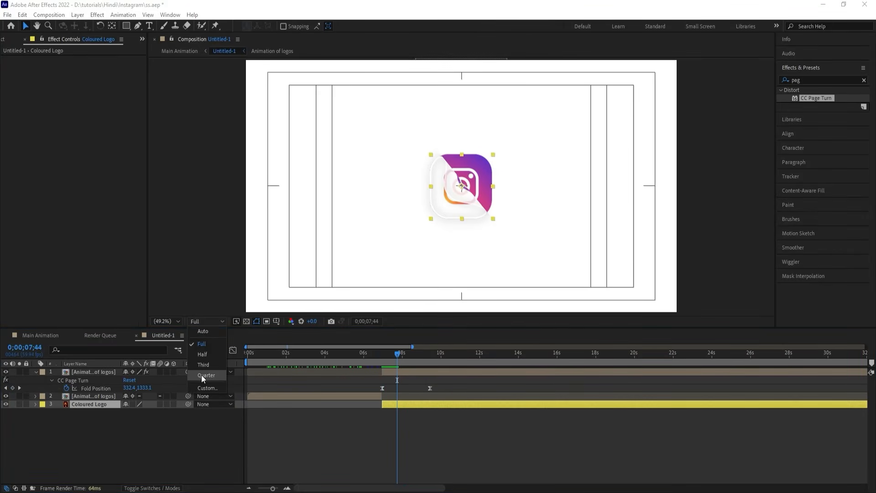
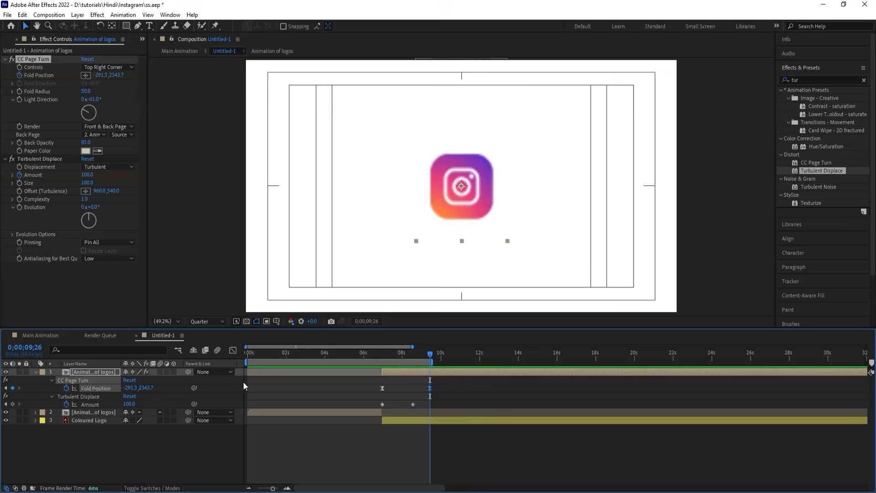
In the Main Animation composition, end the work area at 0;00;09;26 and add a white solid beneath the Untitled-1 layer
{"action": "left_click", "coordinate": [56, 337]}
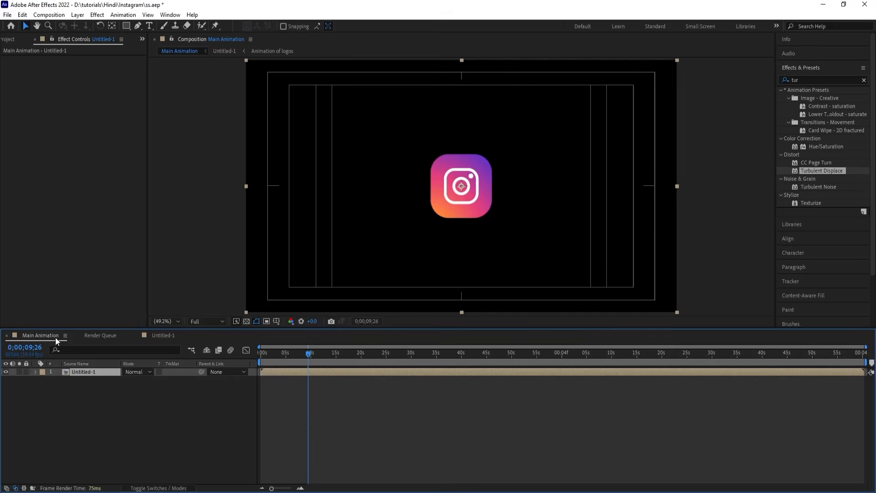
{"action": "left_click", "coordinate": [214, 417]}
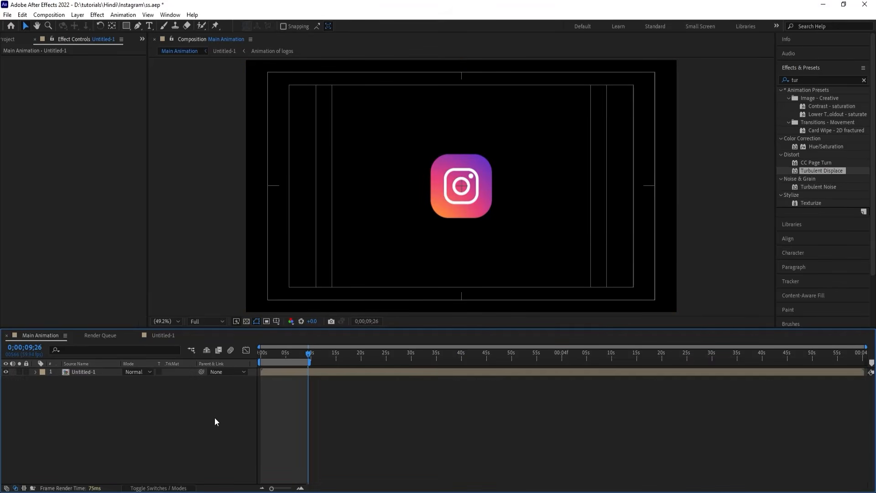
{"action": "key", "text": "ctrl+y"}
{"action": "left_click", "coordinate": [439, 311]}
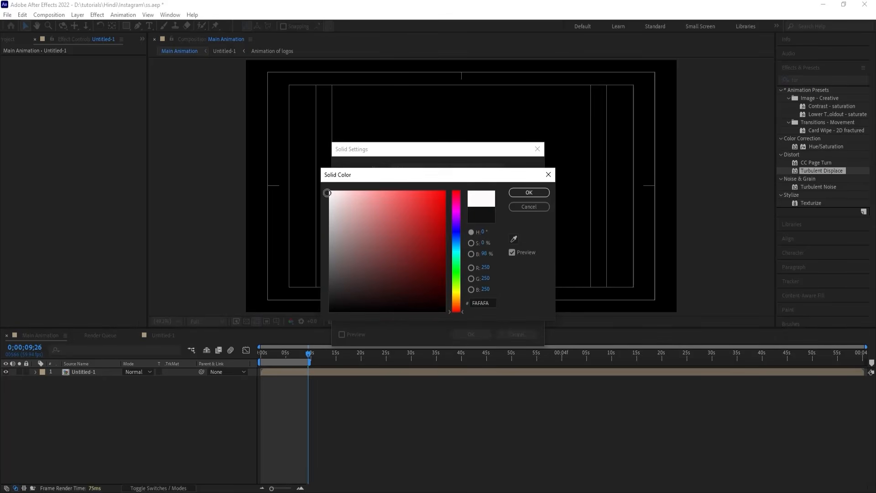
{"action": "key", "text": "Escape"}
{"action": "key", "text": "Escape"}
{"action": "left_click_drag", "start_coordinate": [98, 372], "coordinate": [101, 410]}
Play back the Main Animation composition from the start to check the animation against the white background
{"action": "key", "text": "space"}
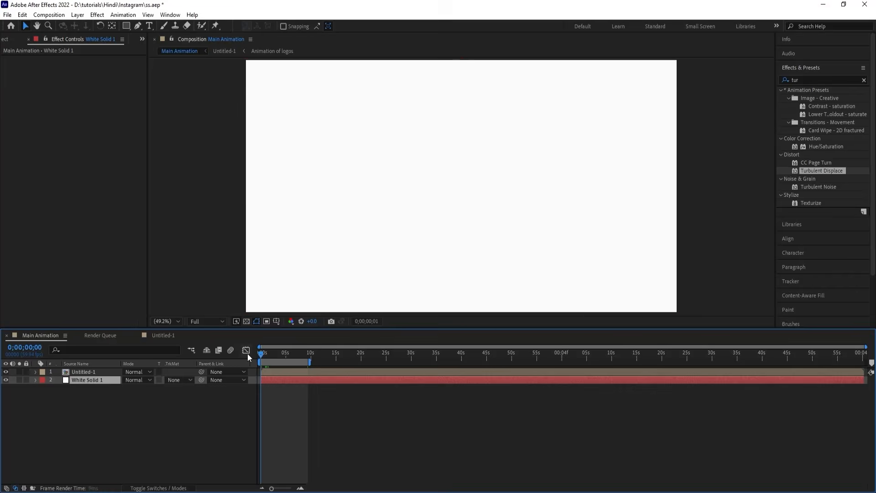
{"action": "key", "text": "equal"}
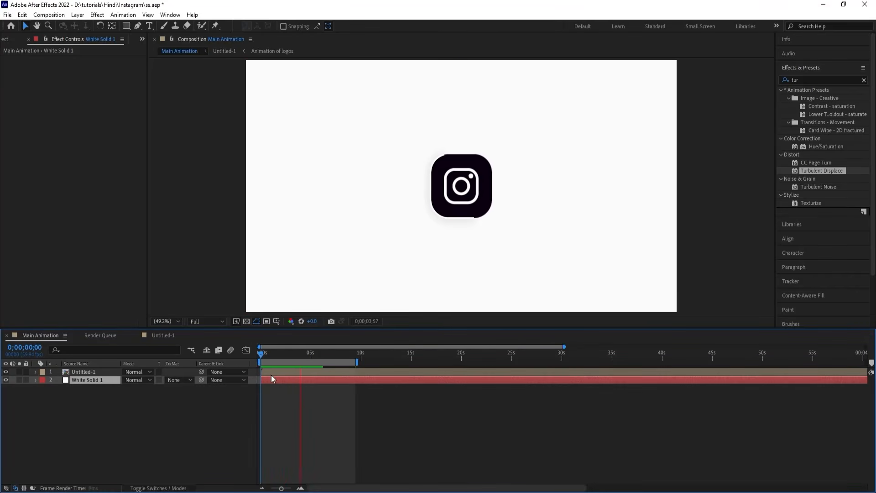
{"action": "key", "text": "space"}
Enable motion blur on all layers inside the nested Animation of logos composition and return to the Untitled-1 composition
{"action": "double_click", "coordinate": [92, 374]}
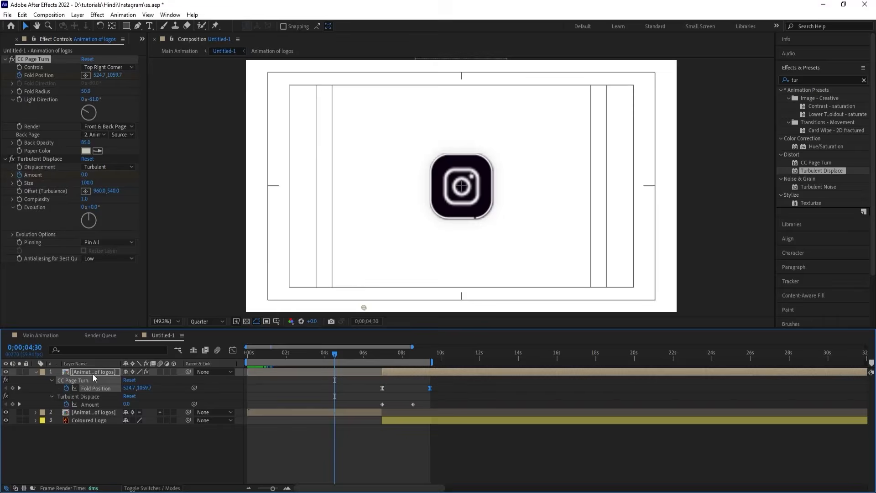
{"action": "double_click", "coordinate": [85, 415]}
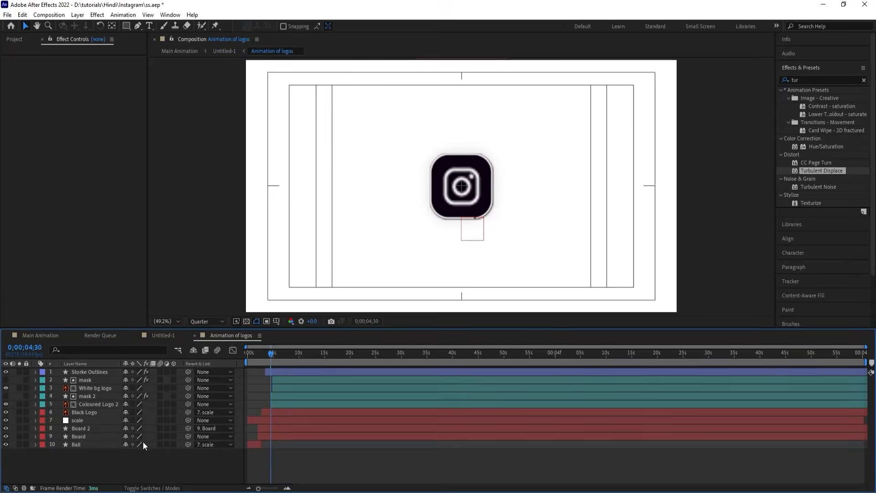
{"action": "key", "text": "ctrl+a"}
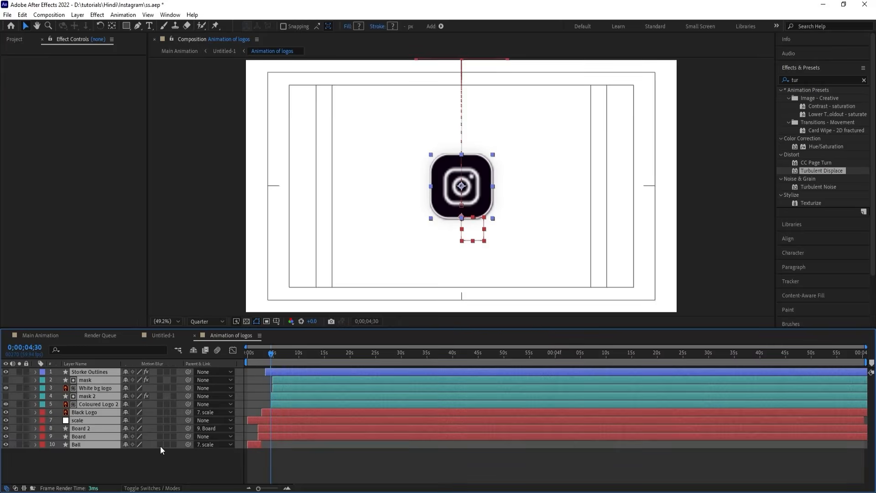
{"action": "left_click", "coordinate": [160, 444]}
{"action": "left_click", "coordinate": [162, 337]}
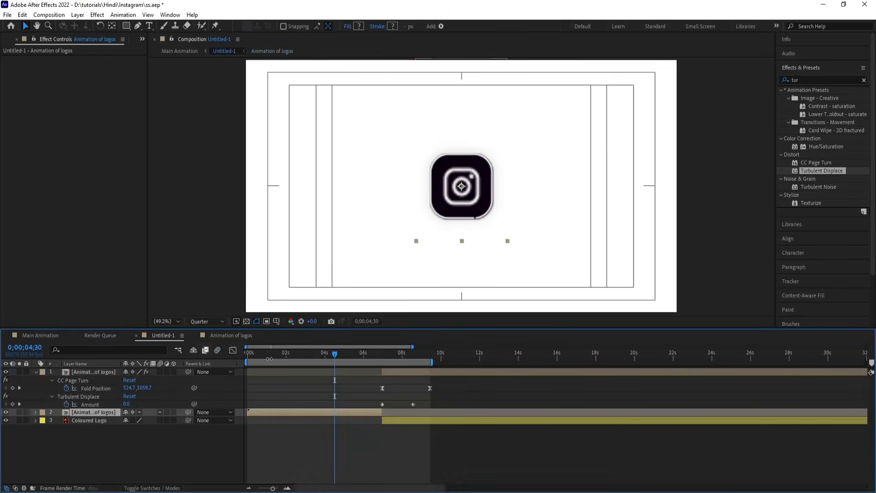
Play back the Untitled-1 composition and the Main Animation composition from the start to review the motion blur
{"action": "left_click_drag", "start_coordinate": [267, 351], "coordinate": [165, 352]}
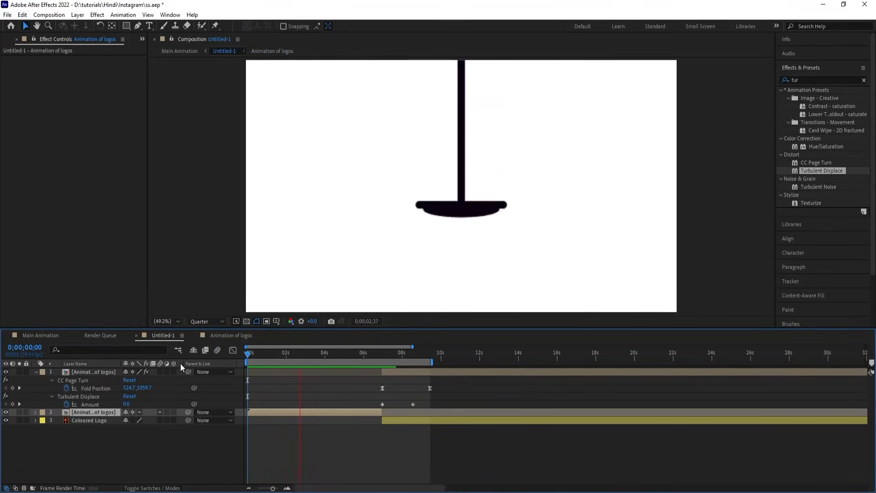
{"action": "left_click", "coordinate": [43, 336]}
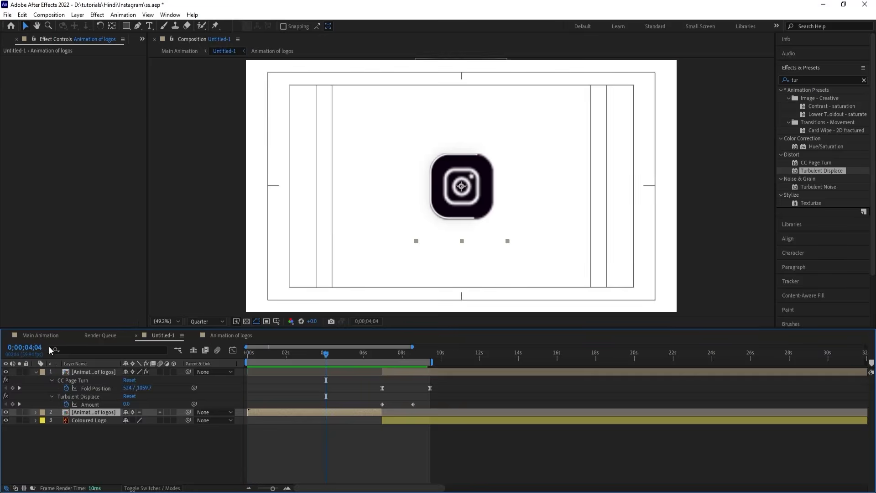
{"action": "left_click_drag", "start_coordinate": [296, 356], "coordinate": [236, 350]}
{"action": "key", "text": "space"}
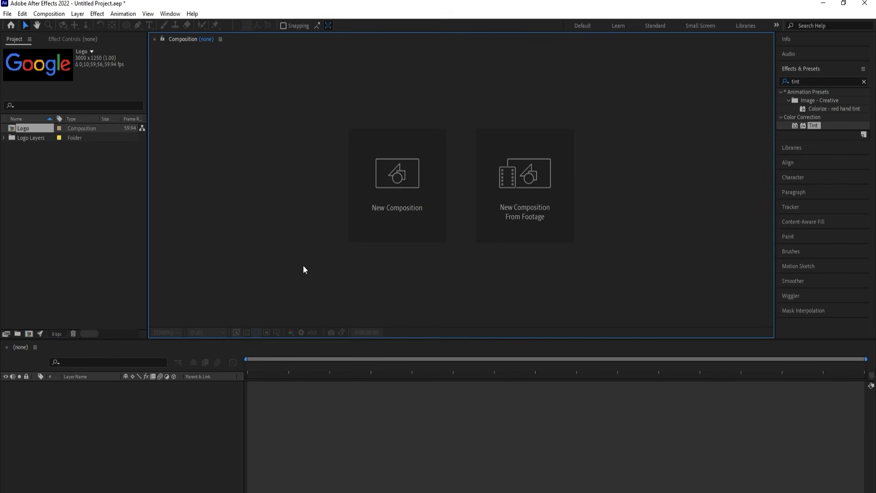
Create a 30 fps composition named Main Animation with duration 0:01:00:26 and white FFFFFF background, and show its Title/Action Safe guides
{"action": "left_click", "coordinate": [370, 204]}
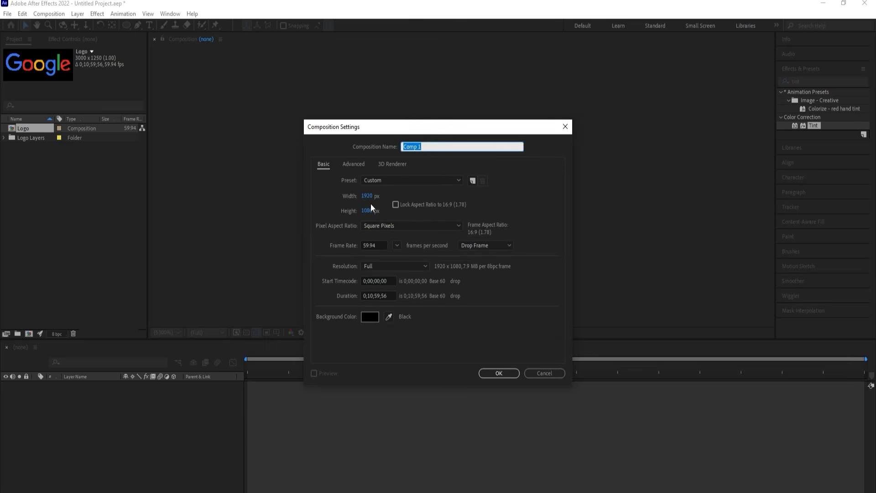
{"action": "type", "text": "Main Animation"}
{"action": "left_click", "coordinate": [394, 245]}
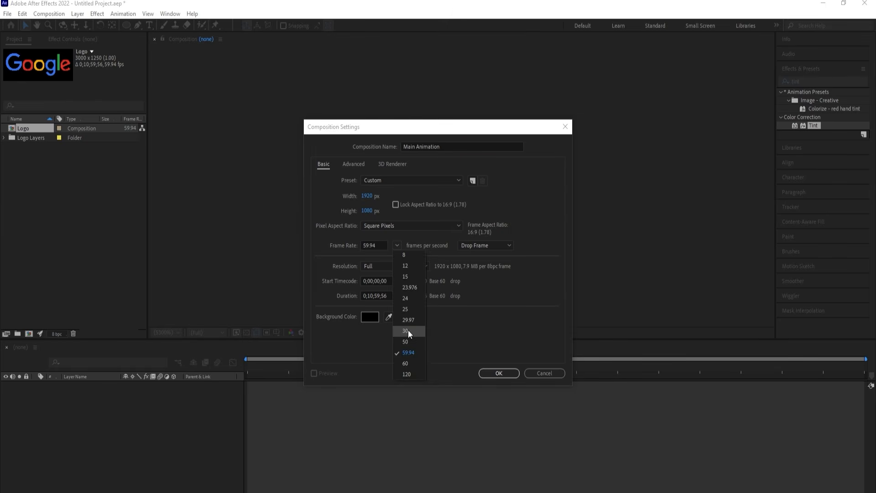
{"action": "left_click", "coordinate": [406, 331]}
{"action": "left_click", "coordinate": [370, 296]}
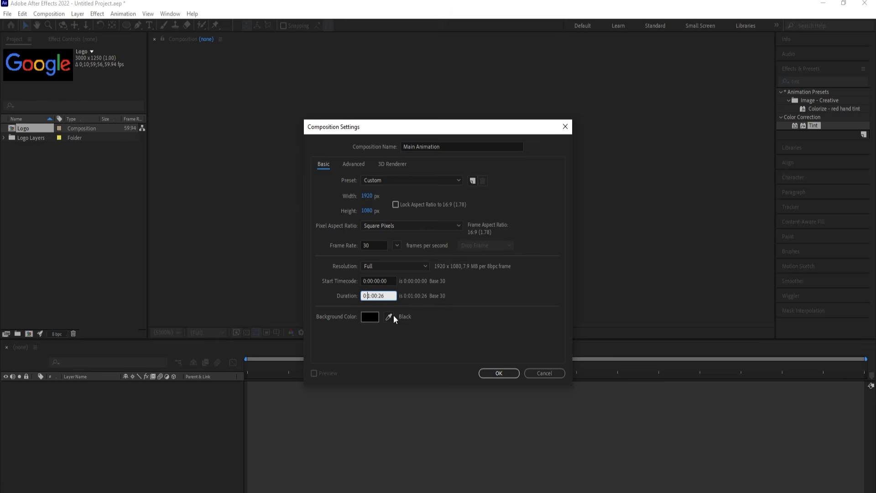
{"action": "left_click", "coordinate": [374, 316]}
{"action": "type", "text": "FFFFFF"}
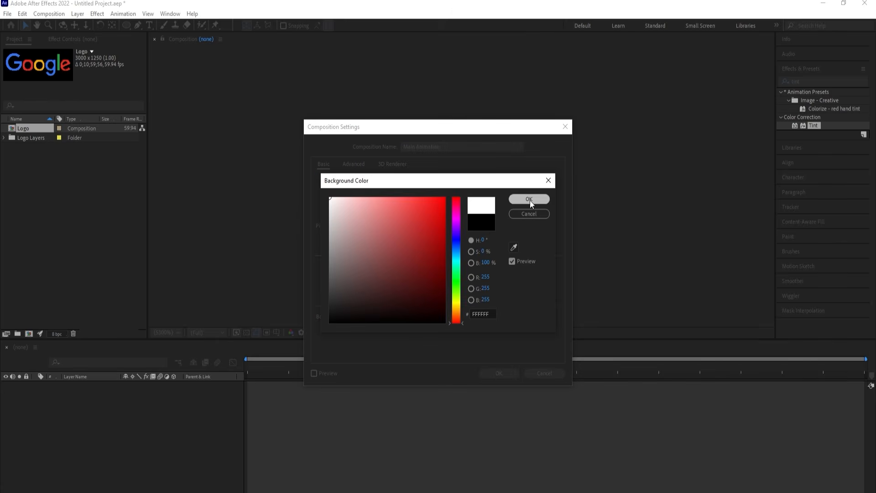
{"action": "left_click", "coordinate": [529, 199]}
{"action": "left_click", "coordinate": [505, 368]}
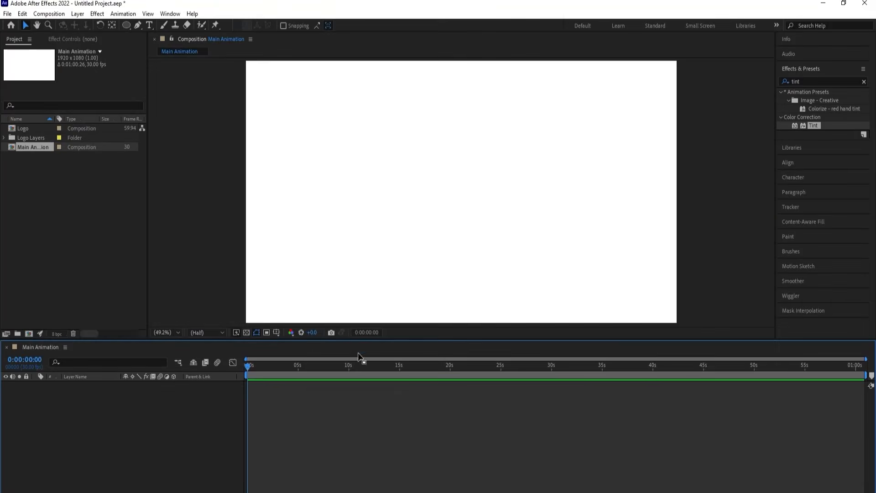
{"action": "left_click", "coordinate": [276, 333]}
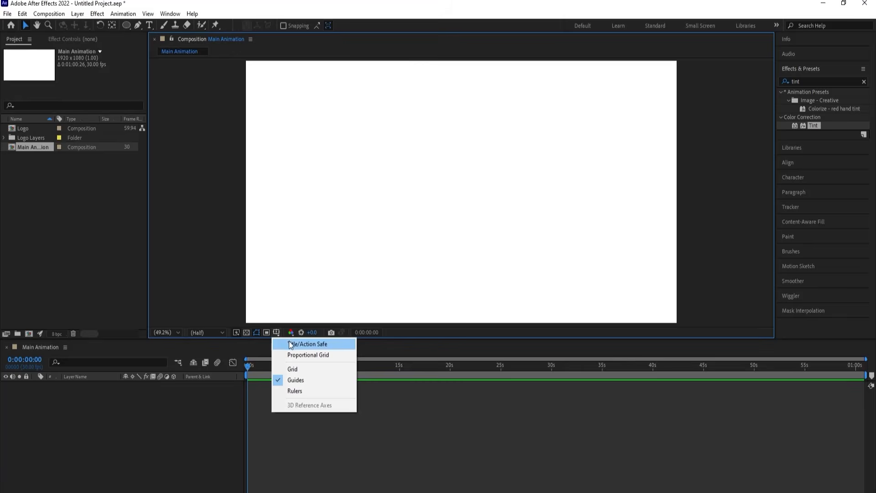
{"action": "left_click", "coordinate": [291, 345]}
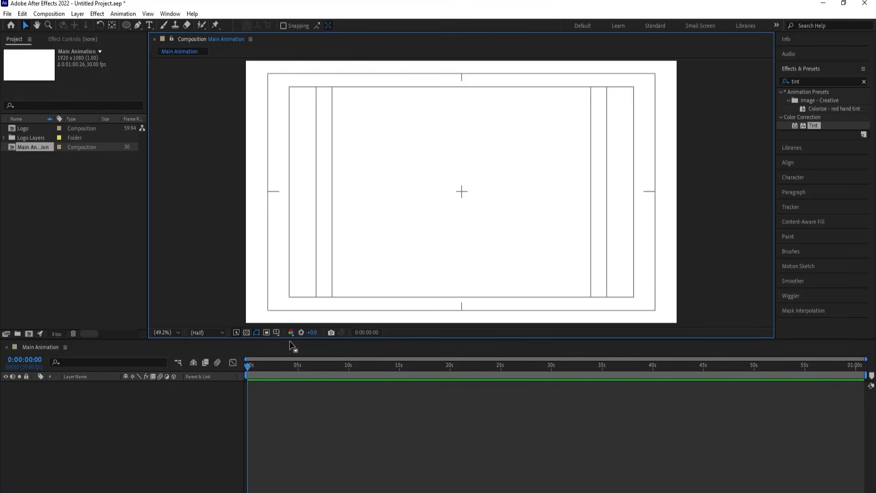
Open the Logo composition and examine its separate letter layers
{"action": "left_click", "coordinate": [28, 130]}
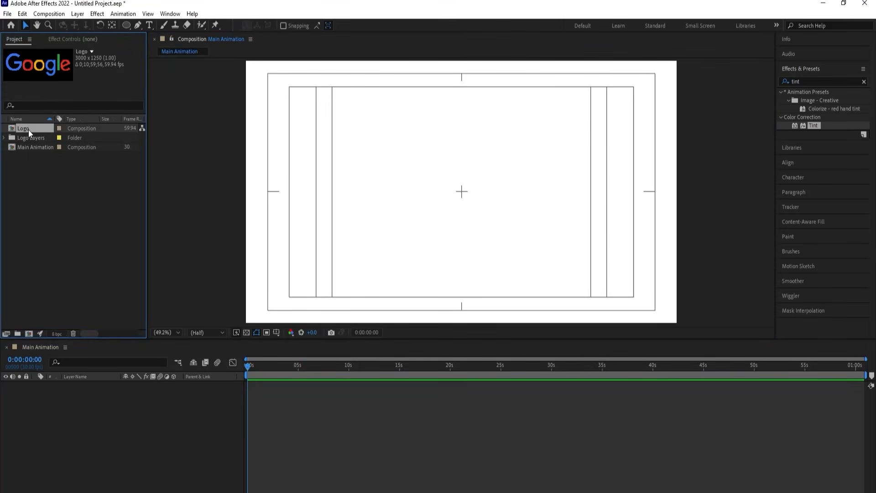
{"action": "double_click", "coordinate": [29, 130]}
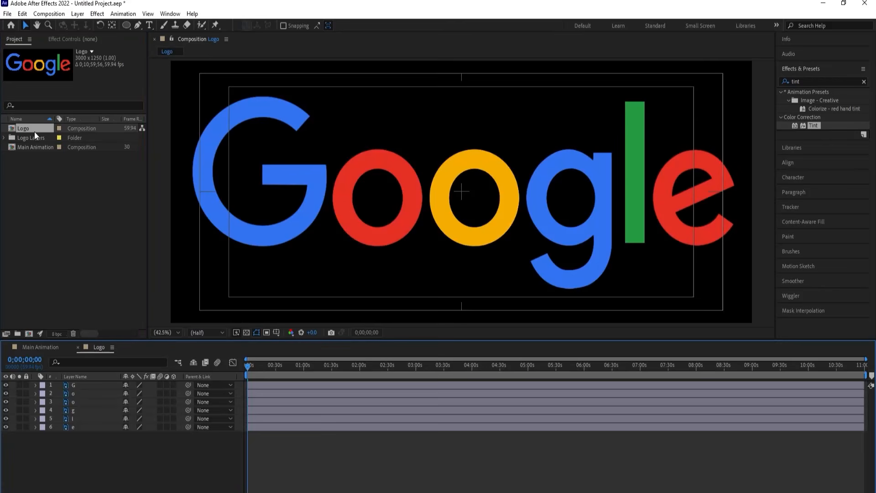
{"action": "left_click", "coordinate": [74, 386]}
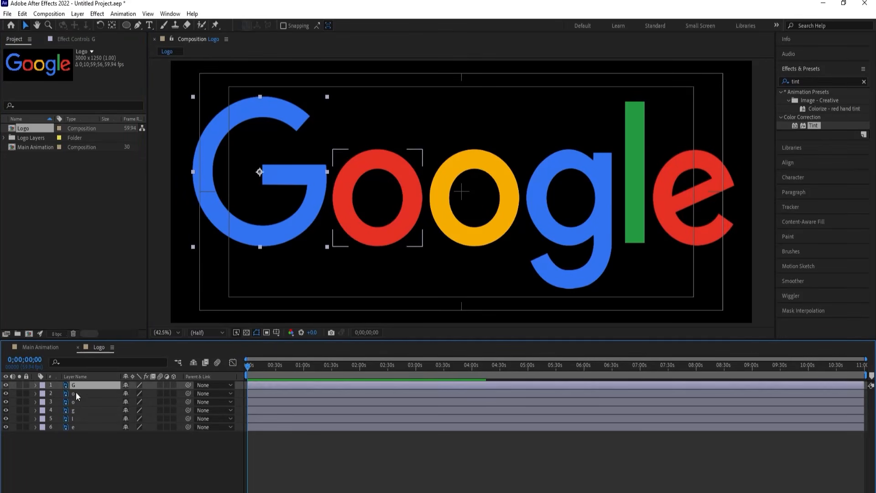
{"action": "left_click", "coordinate": [76, 393]}
{"action": "left_click", "coordinate": [89, 445]}
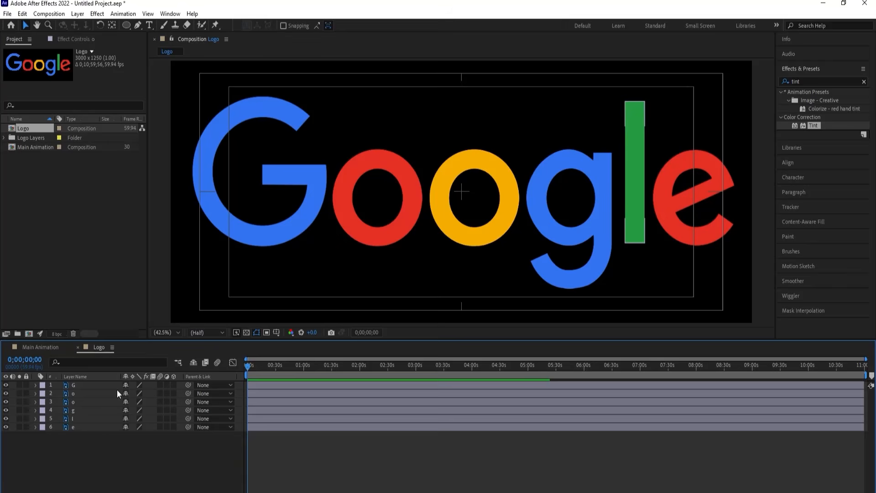
{"action": "left_click", "coordinate": [311, 214]}
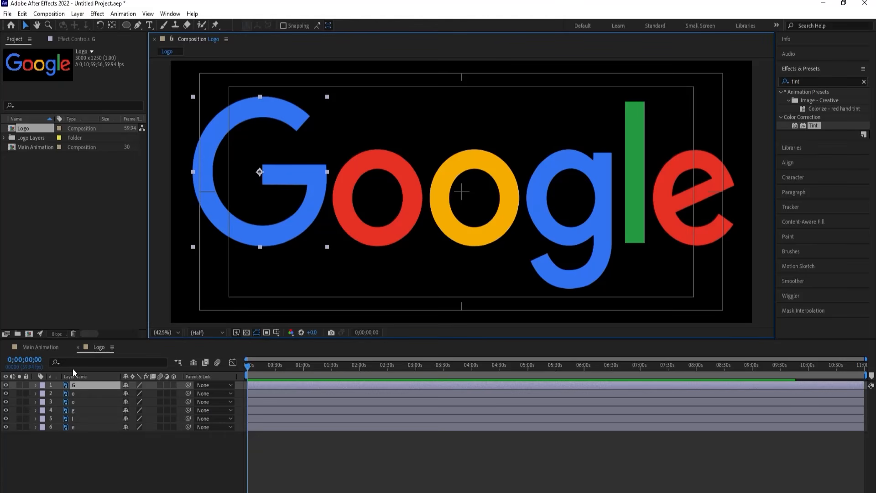
{"action": "left_click", "coordinate": [329, 258]}
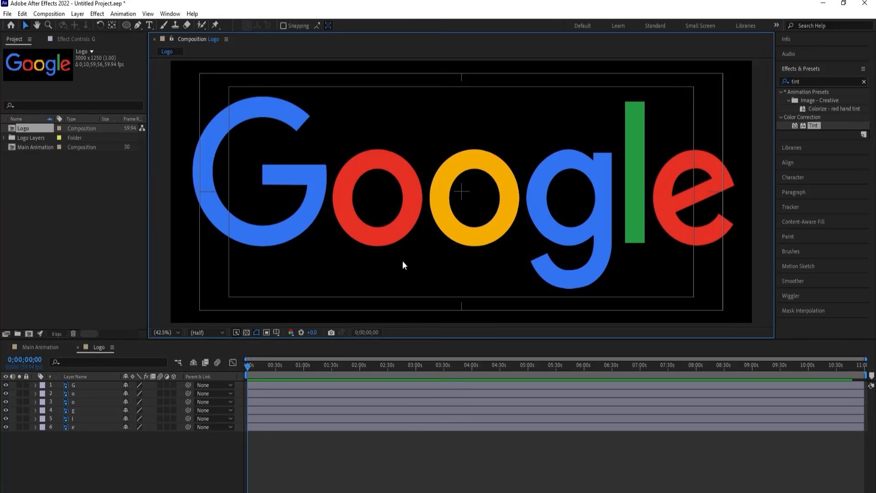
{"action": "left_click_drag", "start_coordinate": [104, 445], "coordinate": [70, 385]}
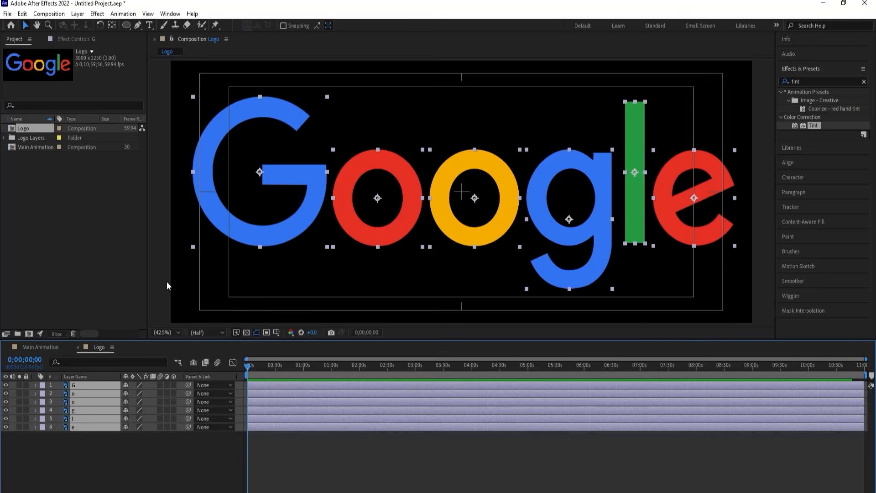
In the Main Animation composition, draw an ellipse with no fill and a 15 px black stroke near the middle of the frame
{"action": "left_click", "coordinate": [41, 349]}
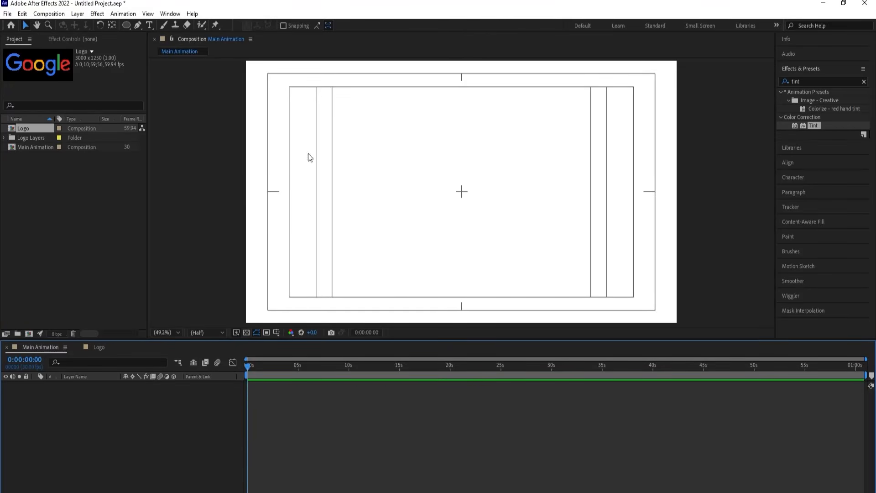
{"action": "left_click", "coordinate": [126, 26]}
{"action": "left_click_drag", "start_coordinate": [126, 28], "coordinate": [158, 48]}
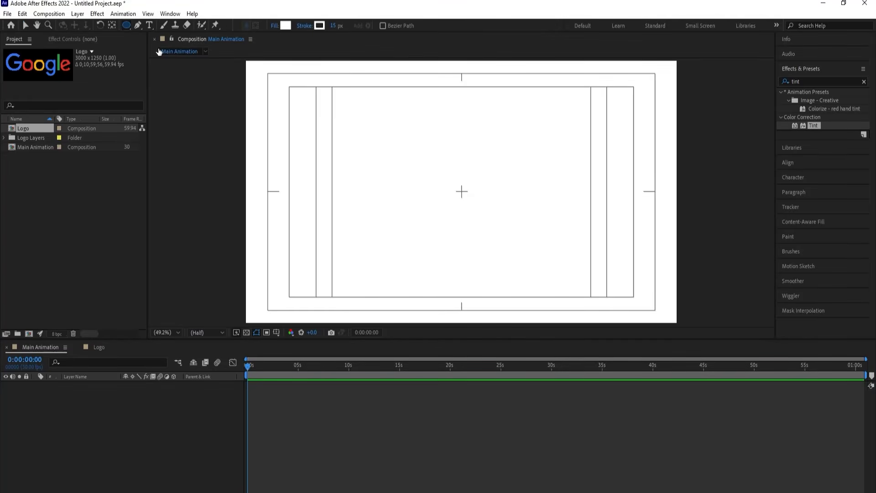
{"action": "left_click", "coordinate": [276, 26]}
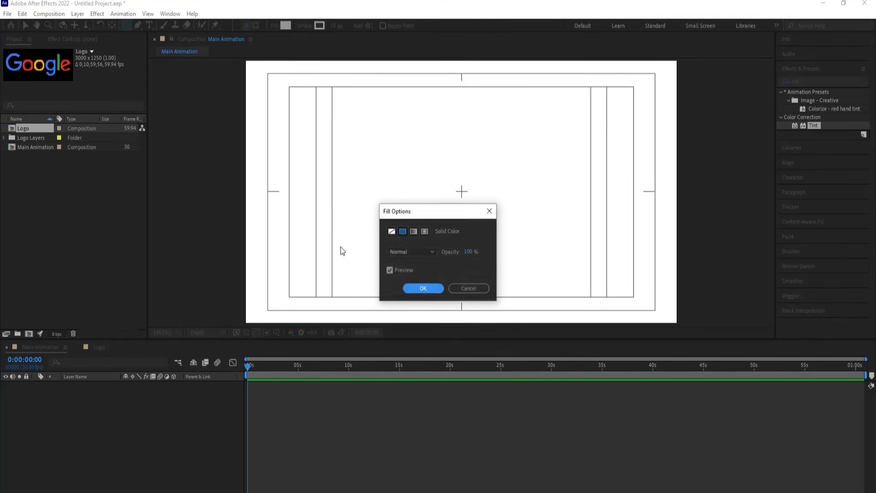
{"action": "left_click", "coordinate": [392, 231]}
{"action": "key", "text": "Return"}
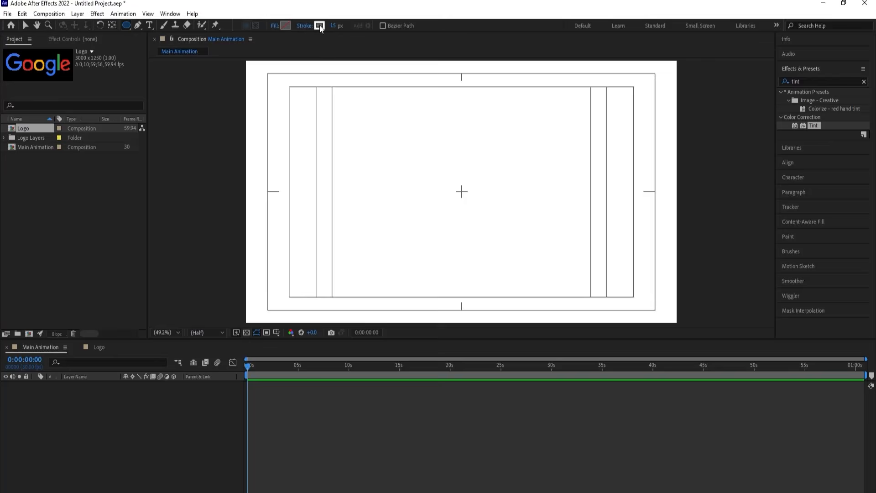
{"action": "left_click", "coordinate": [320, 25]}
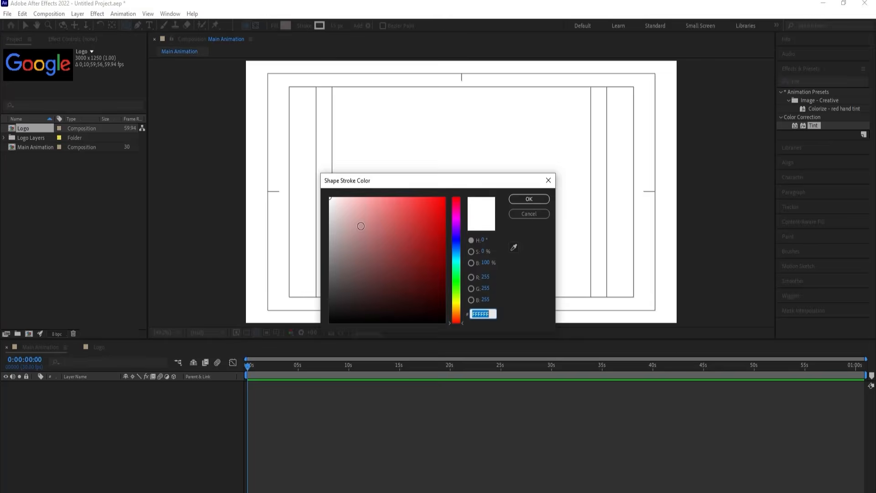
{"action": "left_click", "coordinate": [529, 199]}
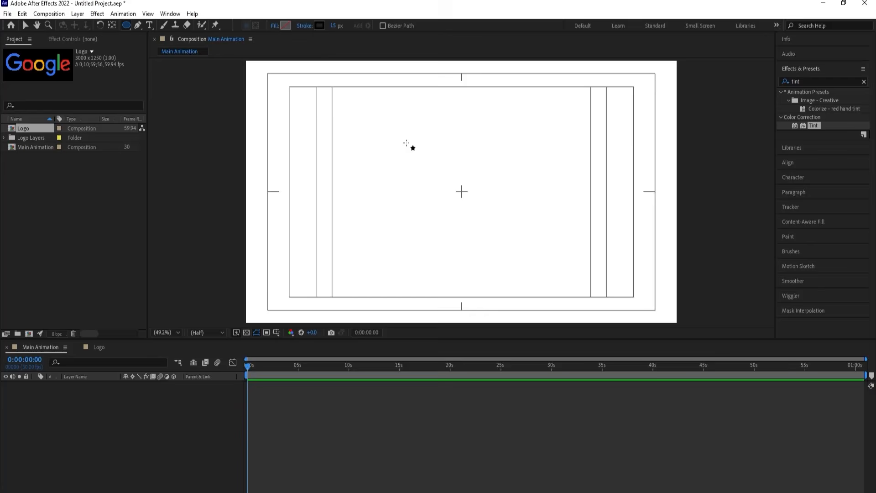
{"action": "left_click_drag", "start_coordinate": [396, 137], "coordinate": [495, 242]}
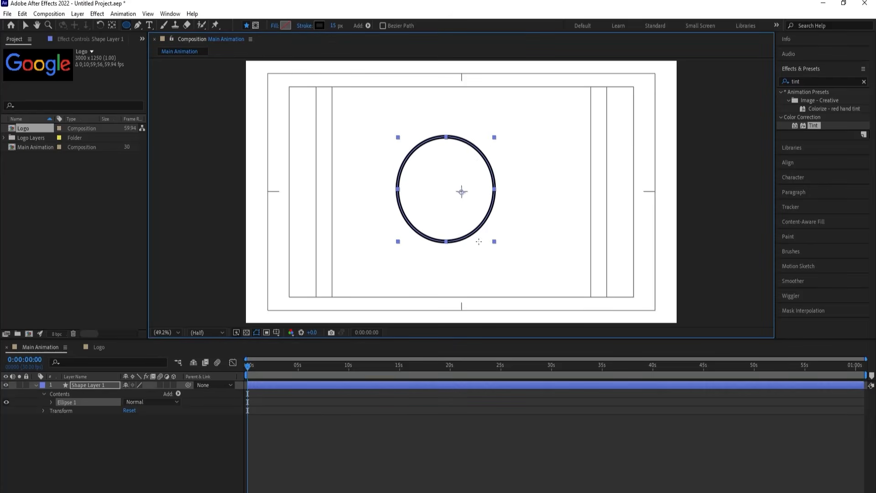
Center the ellipse layer's anchor point on its shape and align the layer horizontally and vertically to the composition's center
{"action": "left_click", "coordinate": [116, 438]}
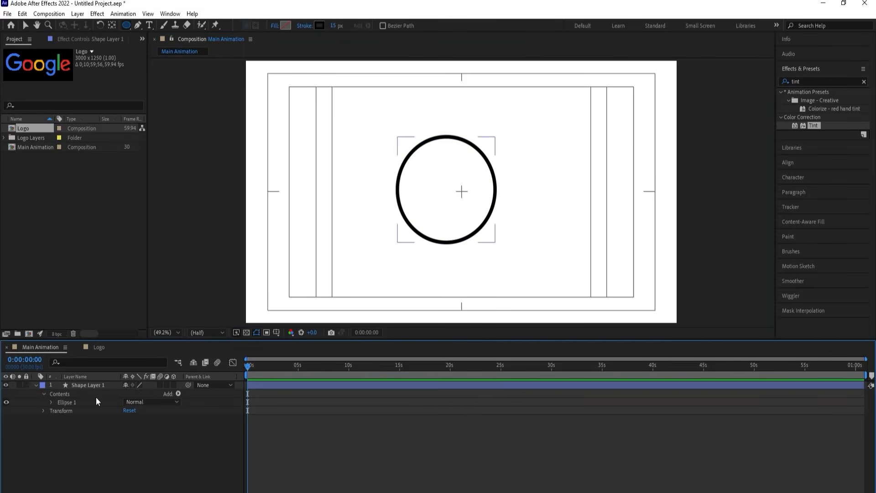
{"action": "left_click", "coordinate": [91, 387]}
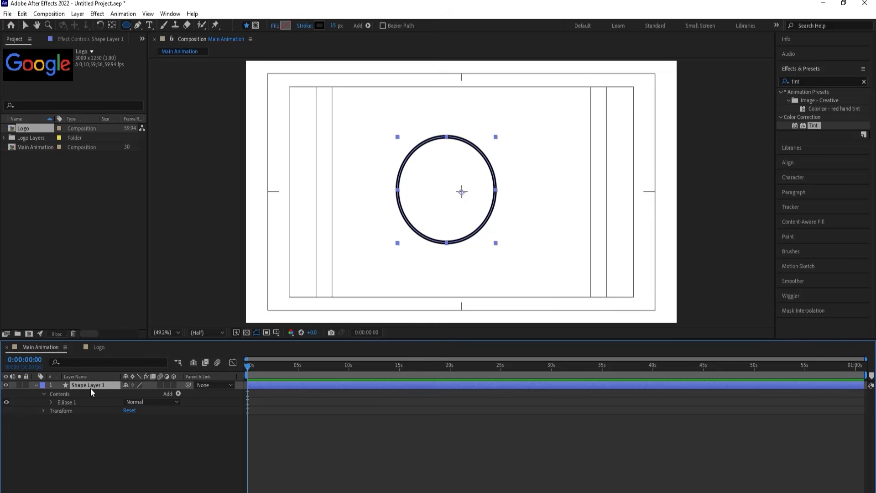
{"action": "key", "text": "ctrl+alt+Home"}
{"action": "left_click", "coordinate": [785, 163]}
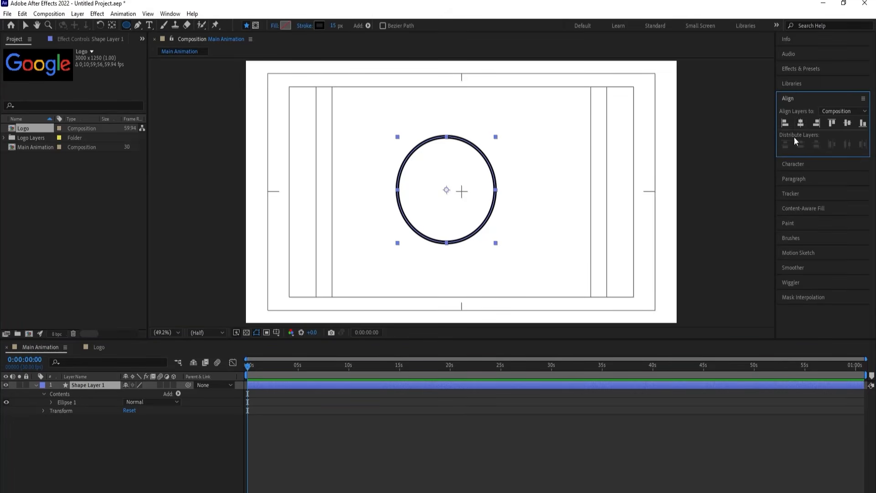
{"action": "left_click", "coordinate": [799, 124]}
{"action": "left_click", "coordinate": [843, 123]}
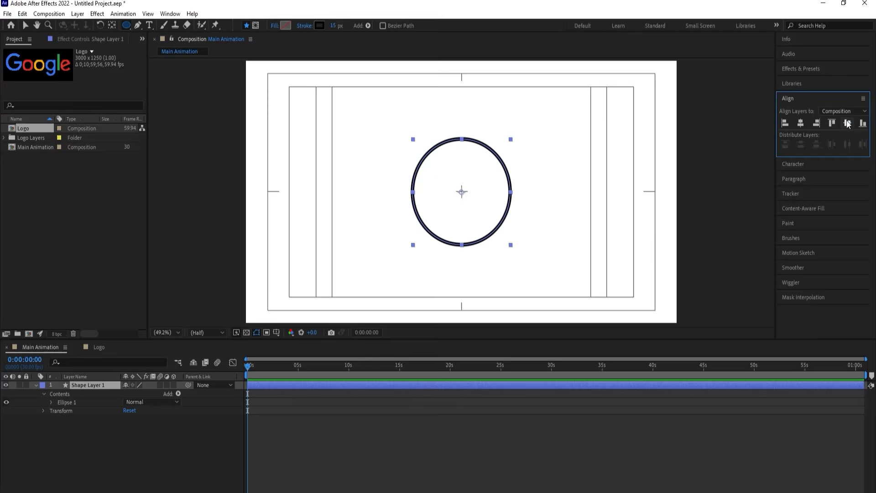
Add Trim Paths to the ellipse's shape layer and set its End to 50%
{"action": "left_click", "coordinate": [178, 393]}
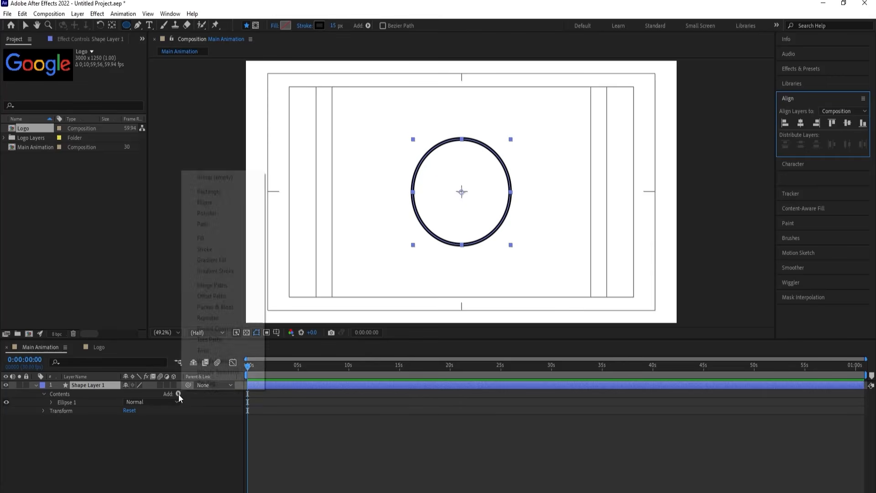
{"action": "left_click", "coordinate": [211, 344]}
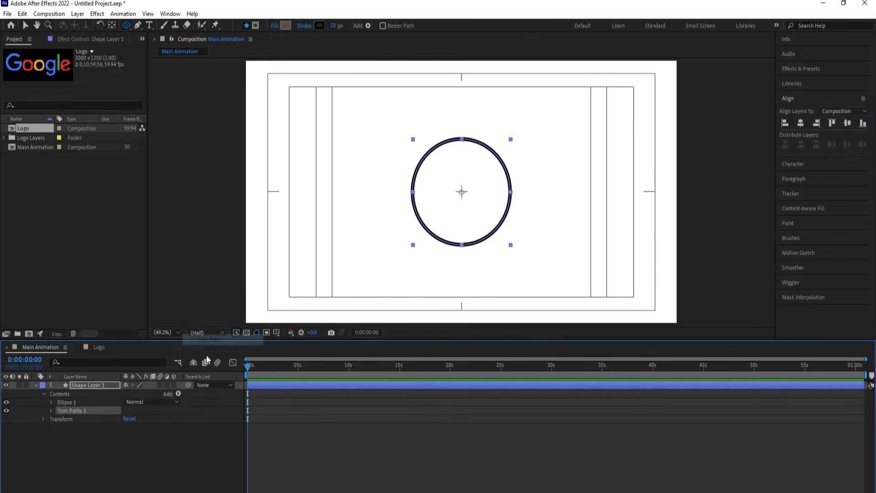
{"action": "left_click", "coordinate": [51, 411]}
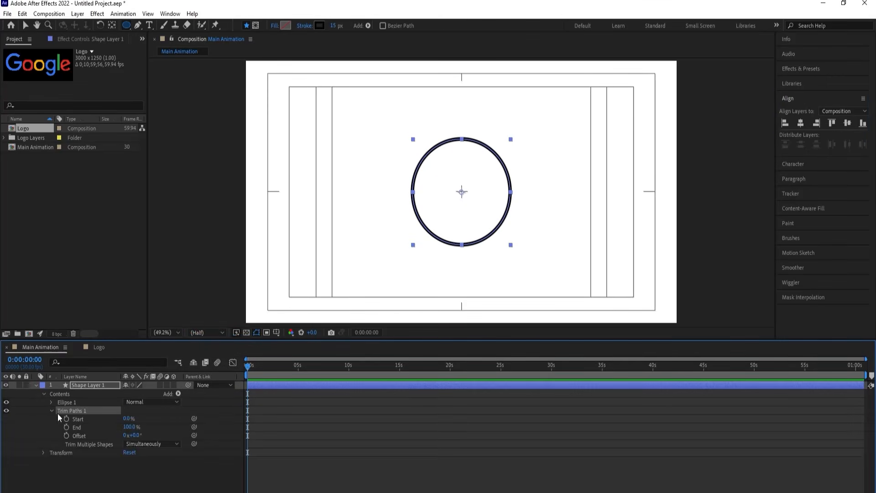
{"action": "left_click", "coordinate": [129, 427]}
{"action": "type", "text": "50"}
{"action": "key", "text": "Return"}
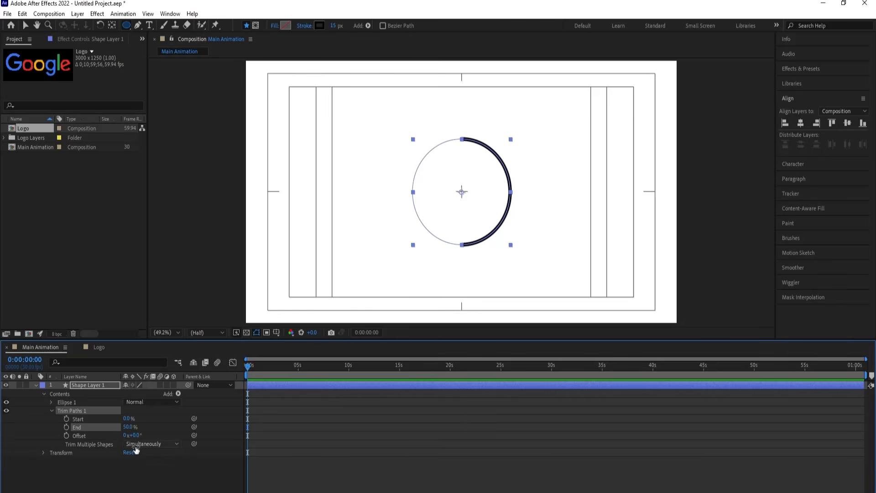
Set the Trim Paths Offset to -90° so the arc covers the ellipse's upper half
{"action": "left_click_drag", "start_coordinate": [129, 435], "coordinate": [109, 433]}
{"action": "left_click", "coordinate": [132, 435]}
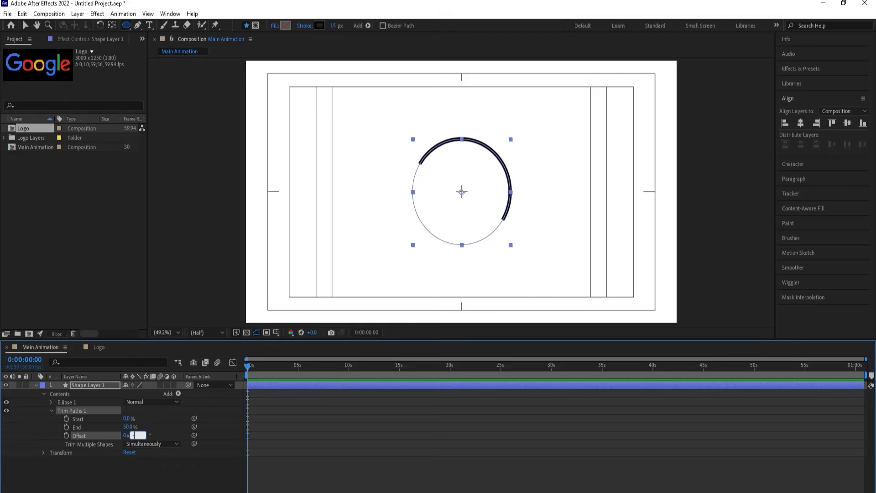
{"action": "key", "text": "Return"}
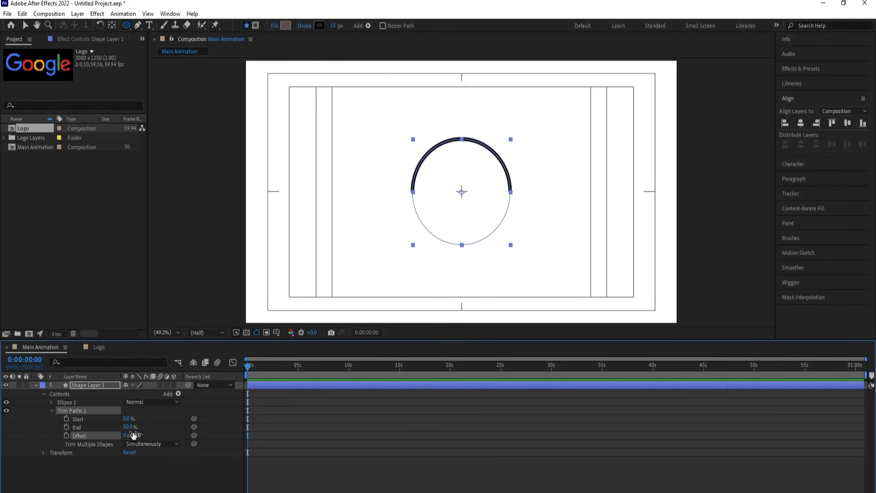
Add a second Trim Paths to the ellipse's shape layer and collapse the first one
{"action": "left_click", "coordinate": [178, 395]}
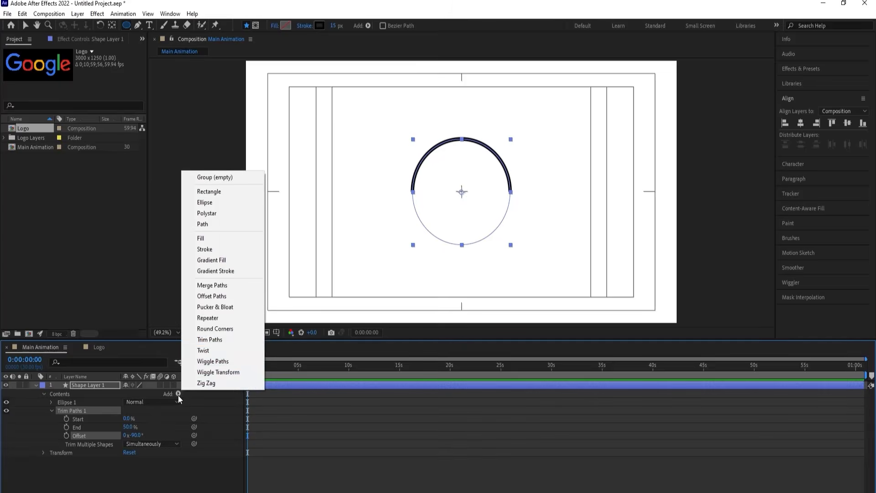
{"action": "left_click", "coordinate": [228, 339]}
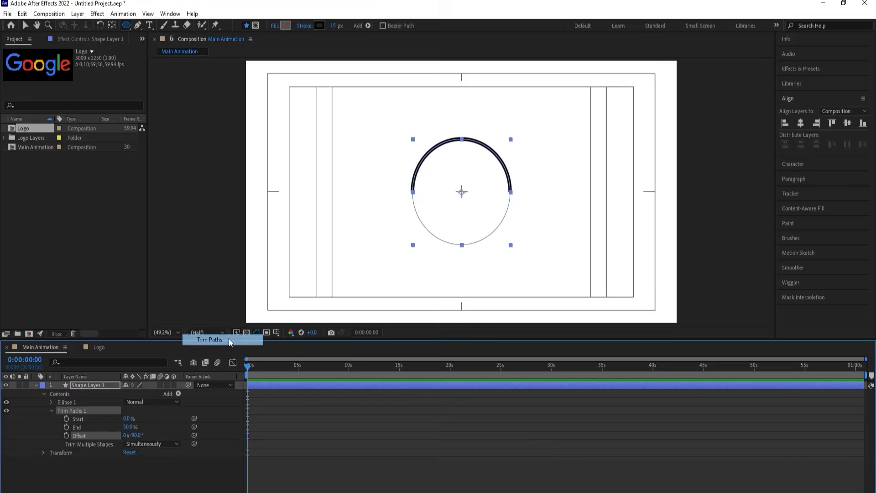
{"action": "left_click", "coordinate": [50, 410]}
{"action": "left_click", "coordinate": [51, 418]}
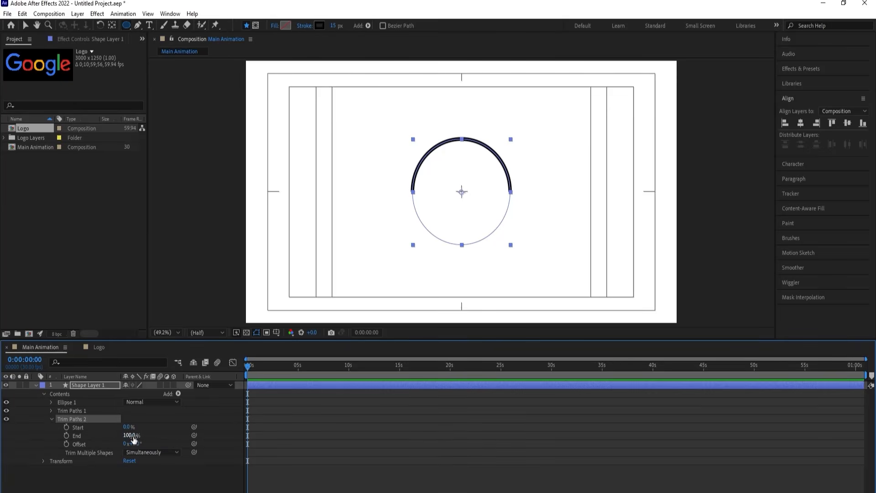
Keyframe the second Trim Paths' End from 0% at the composition's start to 100% at frame 20
{"action": "left_click_drag", "start_coordinate": [129, 435], "coordinate": [78, 432]}
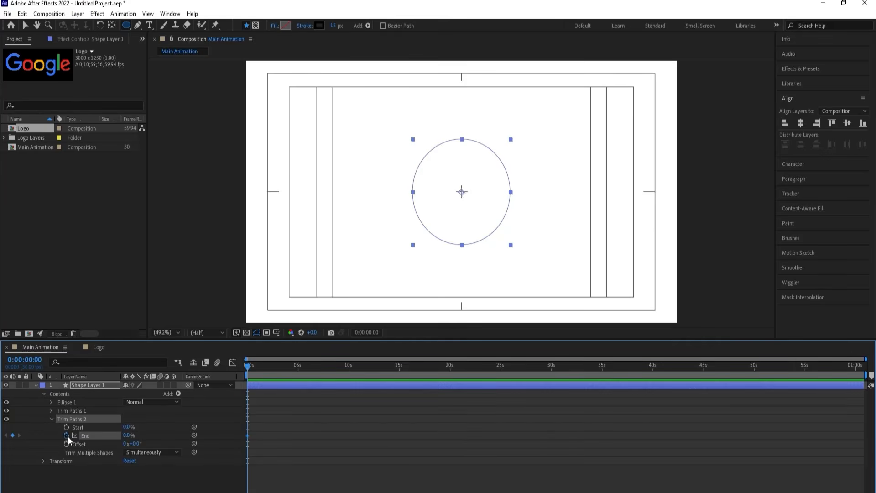
{"action": "key", "text": "equal"}
{"action": "key", "text": "equal"}
{"action": "key", "text": "equal"}
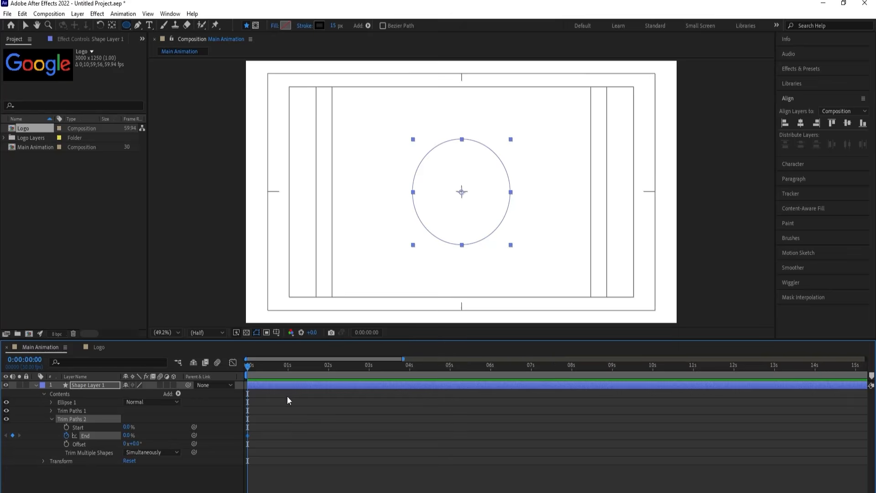
{"action": "left_click", "coordinate": [302, 369]}
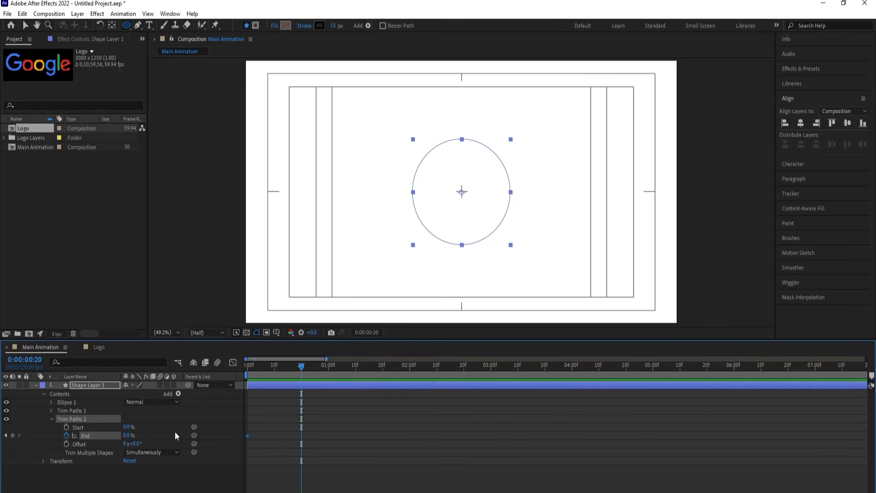
{"action": "left_click_drag", "start_coordinate": [136, 433], "coordinate": [160, 434]}
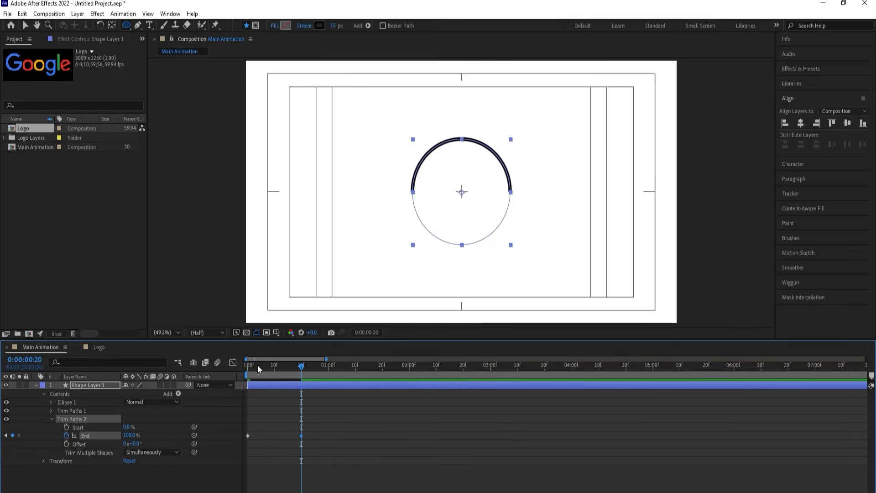
Preview the growing arc and move the last End keyframe to 0:00:01:00
{"action": "key", "text": "Home"}
{"action": "key", "text": "space"}
{"action": "key", "text": "space"}
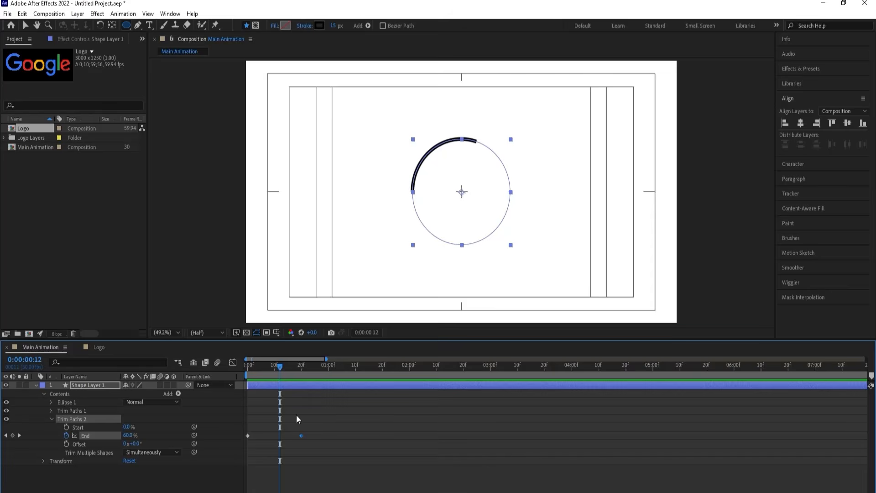
{"action": "left_click", "coordinate": [329, 370]}
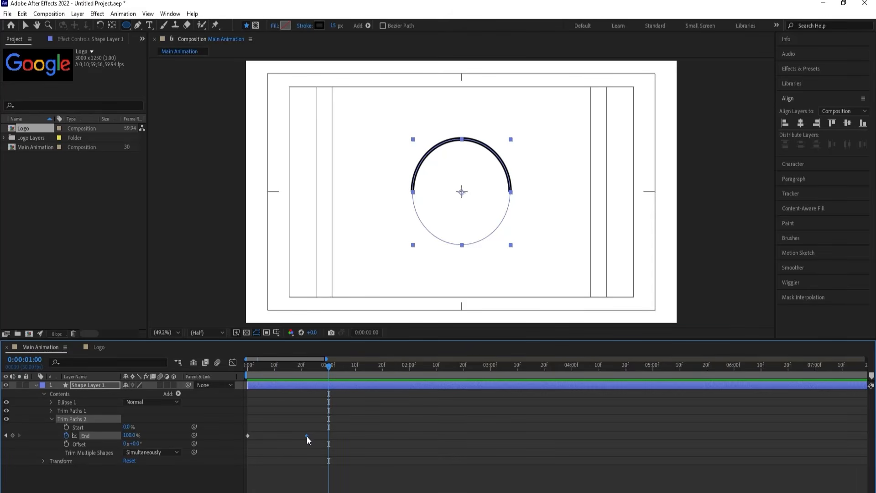
{"action": "left_click_drag", "start_coordinate": [306, 436], "coordinate": [327, 440]}
Keyframe the second Trim Paths' Start from 0% at frame 10 to 100% at 0:00:01:10 and preview the motion
{"action": "left_click_drag", "start_coordinate": [269, 370], "coordinate": [273, 370]}
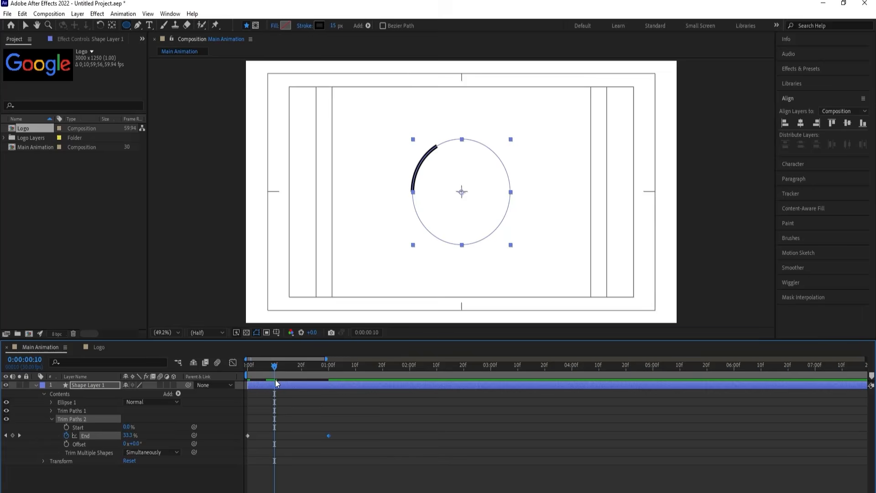
{"action": "left_click", "coordinate": [66, 427]}
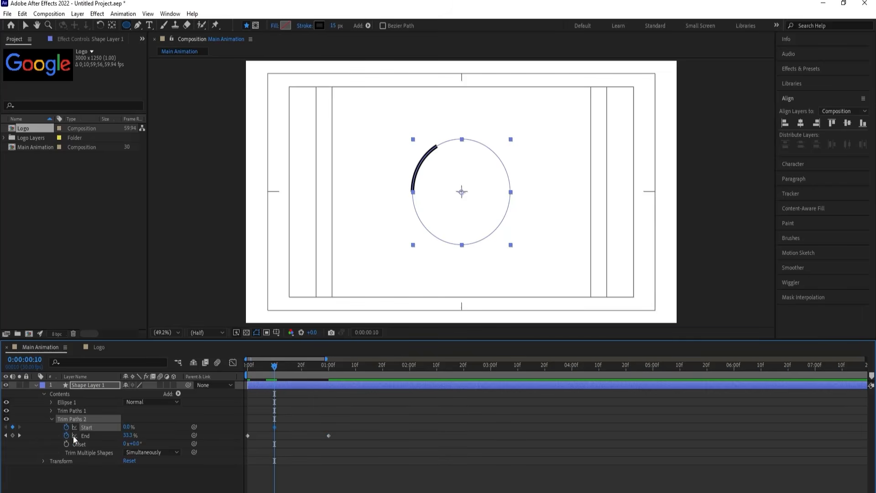
{"action": "left_click_drag", "start_coordinate": [318, 368], "coordinate": [355, 369]}
{"action": "left_click_drag", "start_coordinate": [129, 426], "coordinate": [176, 416]}
{"action": "left_click_drag", "start_coordinate": [265, 368], "coordinate": [220, 359]}
{"action": "key", "text": "space"}
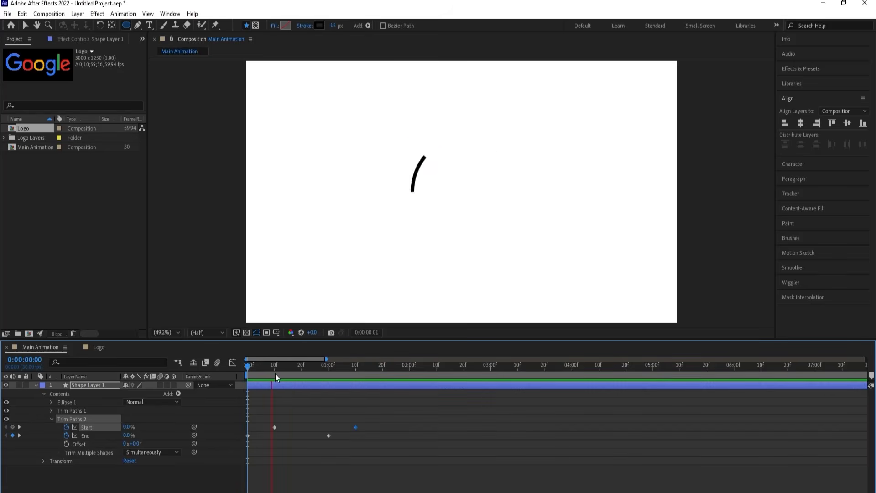
Apply Easy Ease to all Start and End keyframes of the second Trim Paths and preview the result
{"action": "left_click_drag", "start_coordinate": [394, 422], "coordinate": [237, 462]}
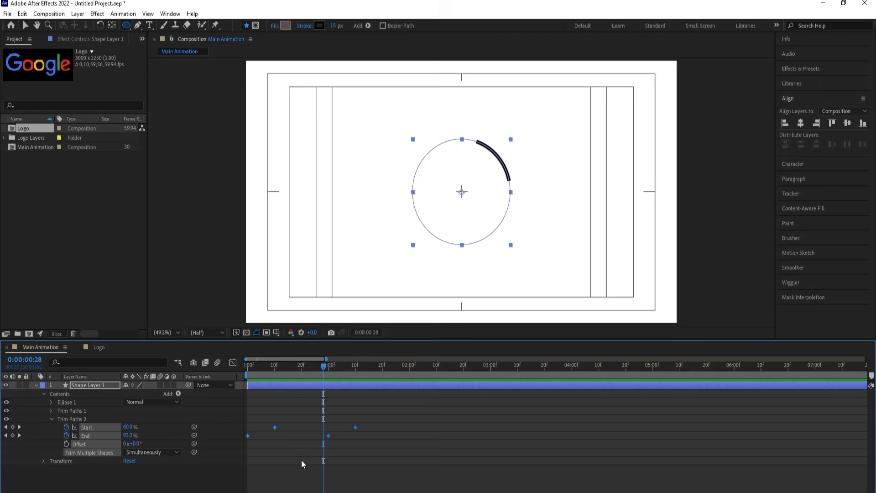
{"action": "key", "text": "F9"}
{"action": "left_click_drag", "start_coordinate": [265, 369], "coordinate": [214, 369]}
{"action": "key", "text": "space"}
{"action": "key", "text": "space"}
Adjust the ease handles of the Start and End keyframes in the speed graph for steeper, broader curves, and preview the animation
{"action": "left_click", "coordinate": [233, 362]}
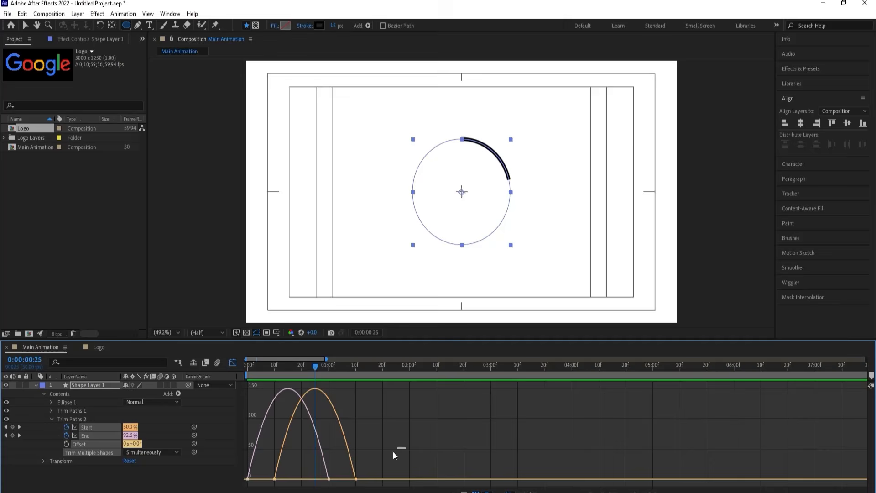
{"action": "key", "text": "ctrl+a"}
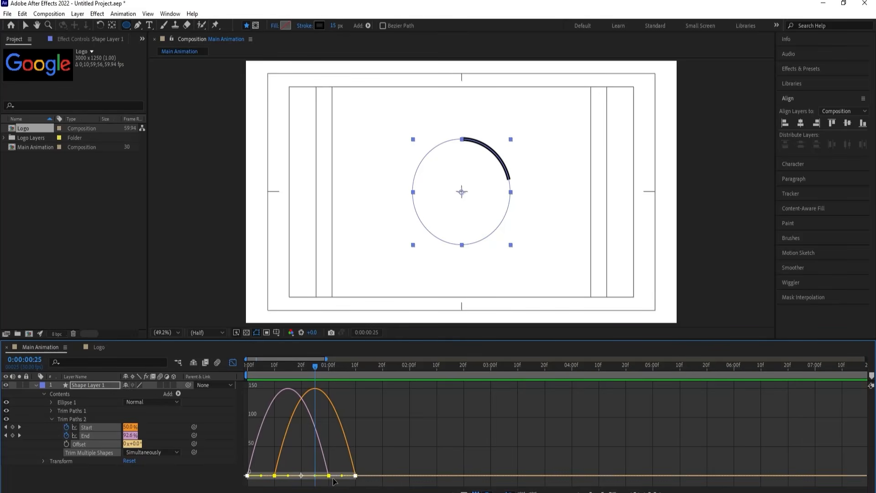
{"action": "left_click_drag", "start_coordinate": [318, 478], "coordinate": [243, 485]}
{"action": "left_click_drag", "start_coordinate": [284, 475], "coordinate": [279, 474]}
{"action": "key", "text": "space"}
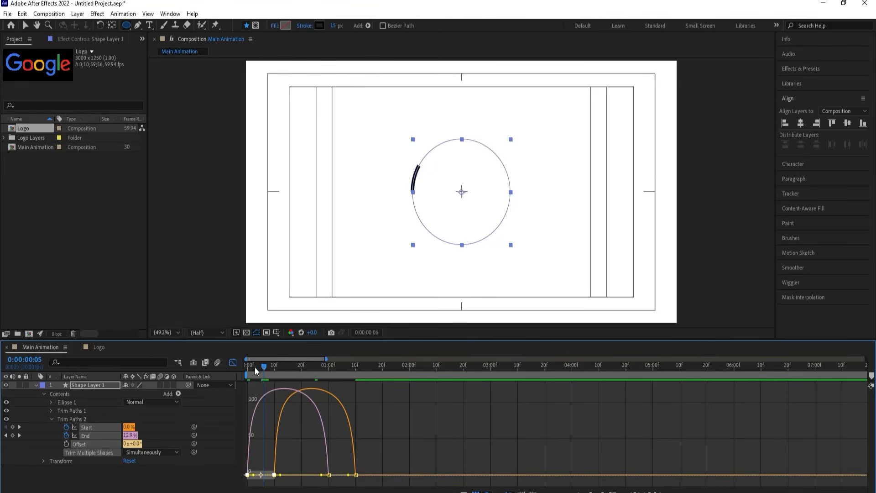
{"action": "key", "text": "space"}
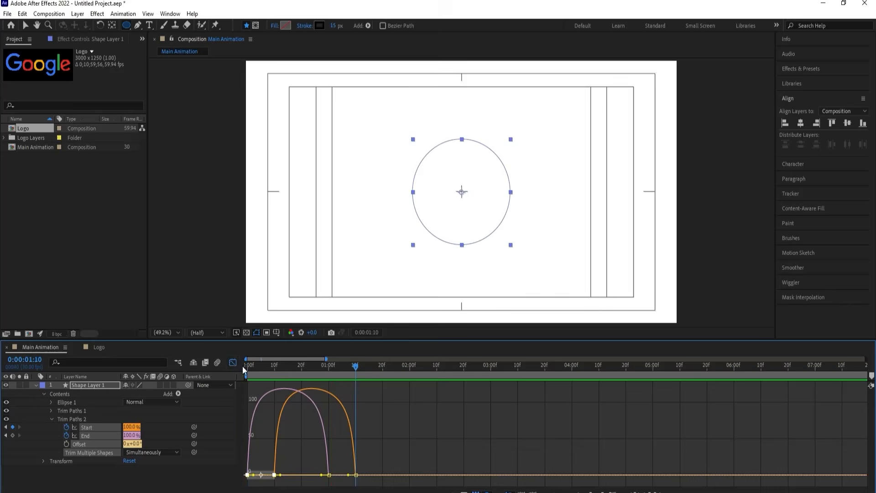
{"action": "left_click", "coordinate": [233, 362]}
{"action": "left_click_drag", "start_coordinate": [302, 369], "coordinate": [256, 368]}
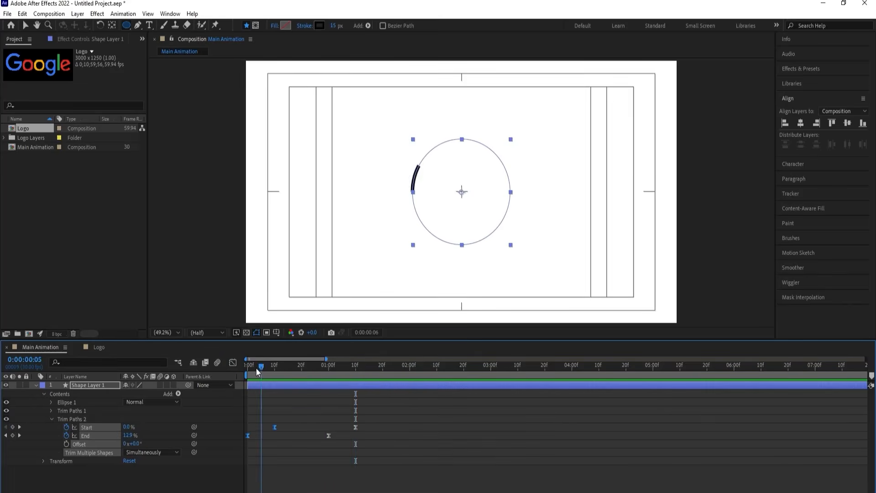
{"action": "key", "text": "space"}
{"action": "key", "text": "space"}
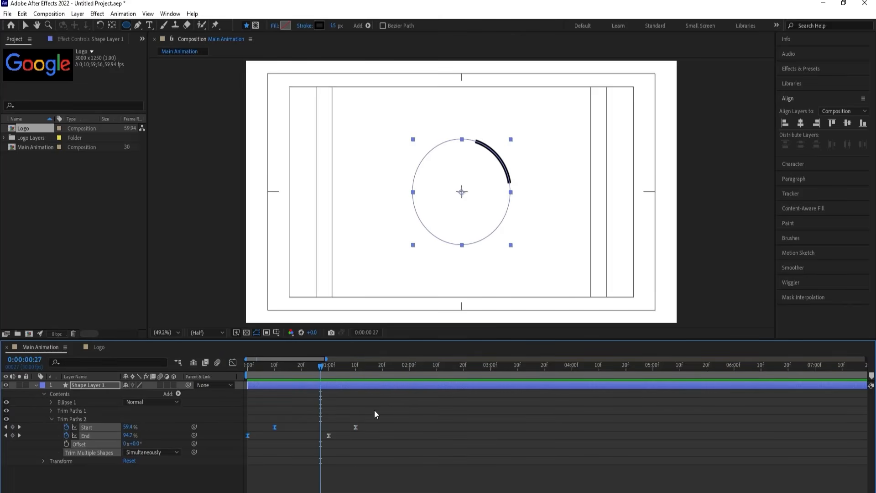
Compress all Start and End keyframes proportionally so the last one falls at about frame 21, and preview the faster sweep
{"action": "left_click_drag", "start_coordinate": [382, 412], "coordinate": [202, 469]}
{"action": "left_click_drag", "start_coordinate": [354, 429], "coordinate": [302, 428]}
{"action": "left_click_drag", "start_coordinate": [285, 367], "coordinate": [226, 369]}
{"action": "key", "text": "space"}
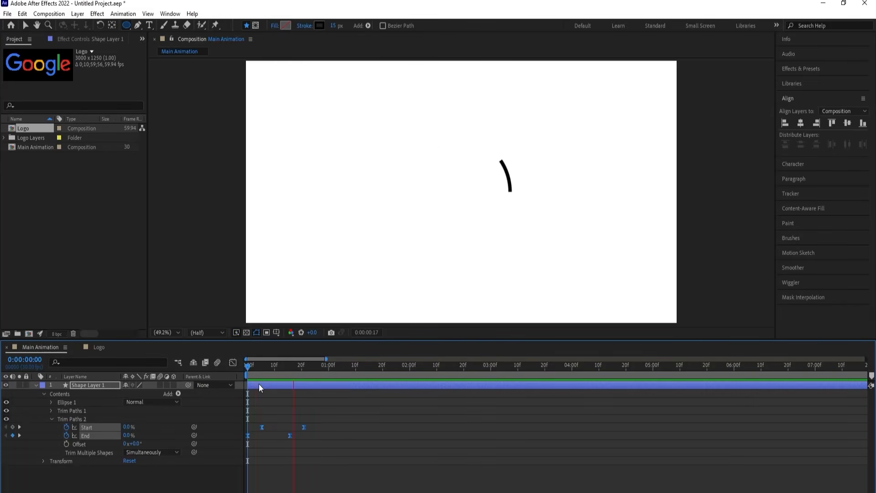
{"action": "key", "text": "space"}
{"action": "key", "text": "space"}
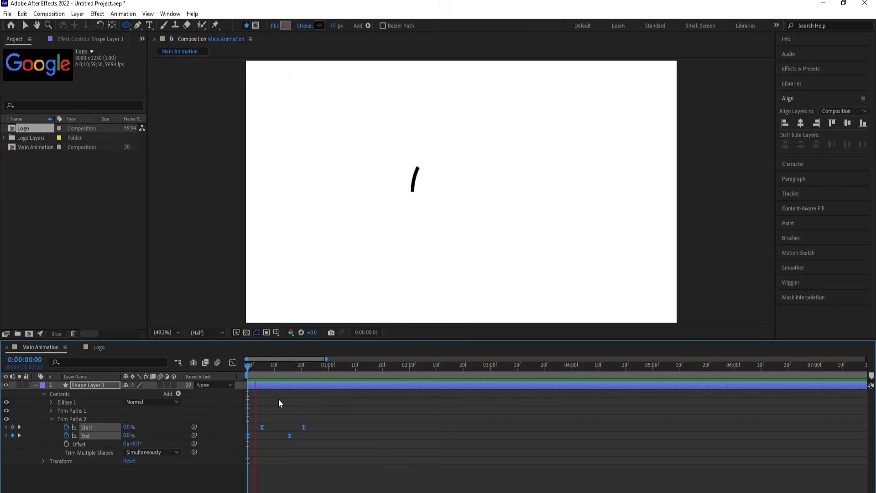
Set the ellipse's stroke width to 62 px and, at frame 20, shift the layer's X position to 1517
{"action": "left_click", "coordinate": [279, 383]}
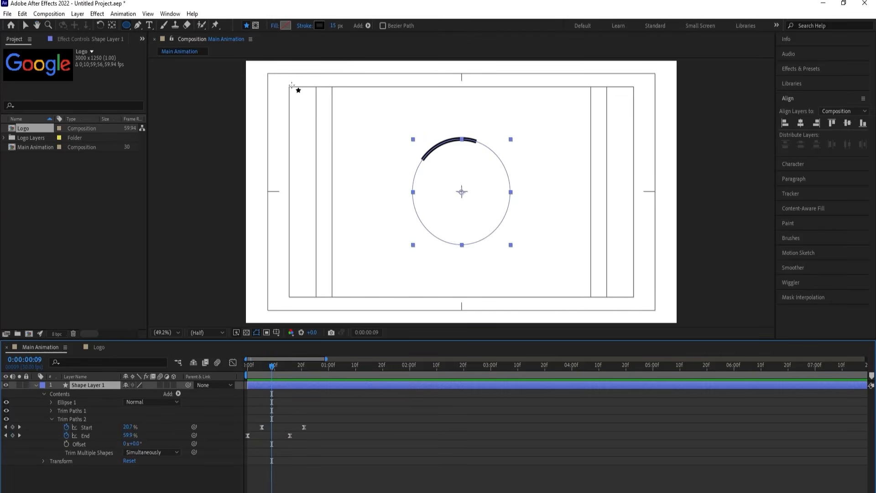
{"action": "left_click_drag", "start_coordinate": [336, 26], "coordinate": [362, 31]}
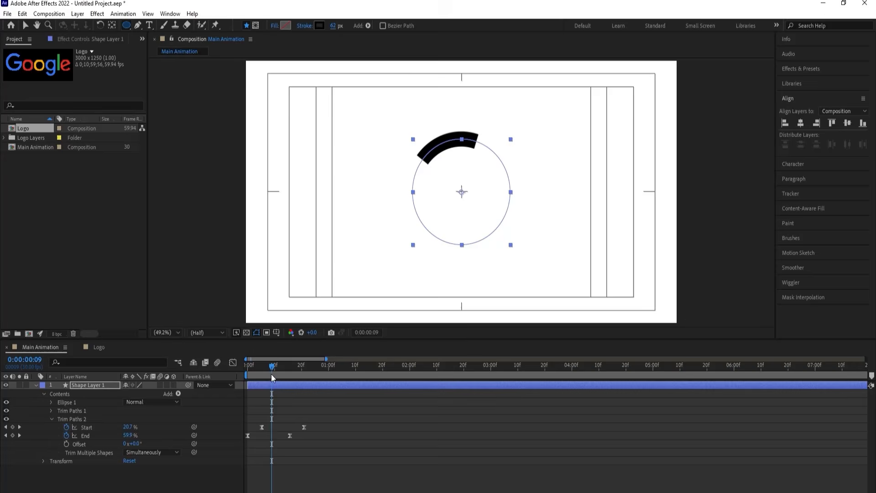
{"action": "left_click_drag", "start_coordinate": [275, 358], "coordinate": [299, 373]}
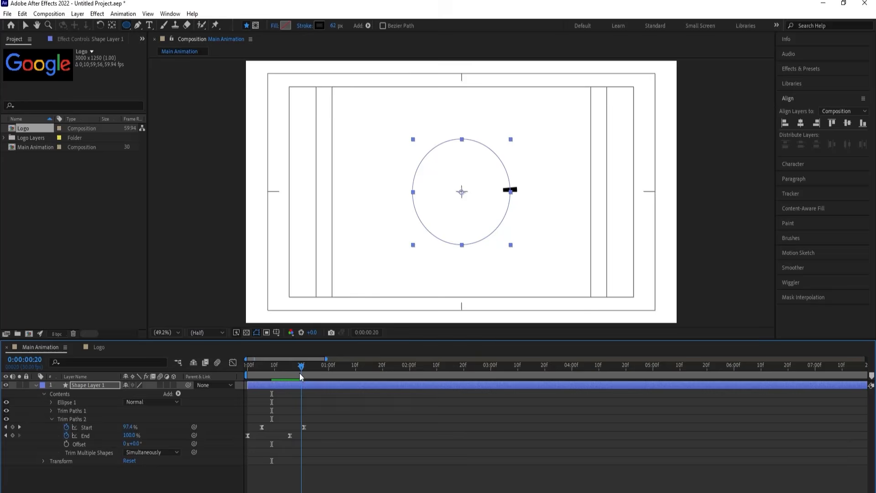
{"action": "key", "text": "p"}
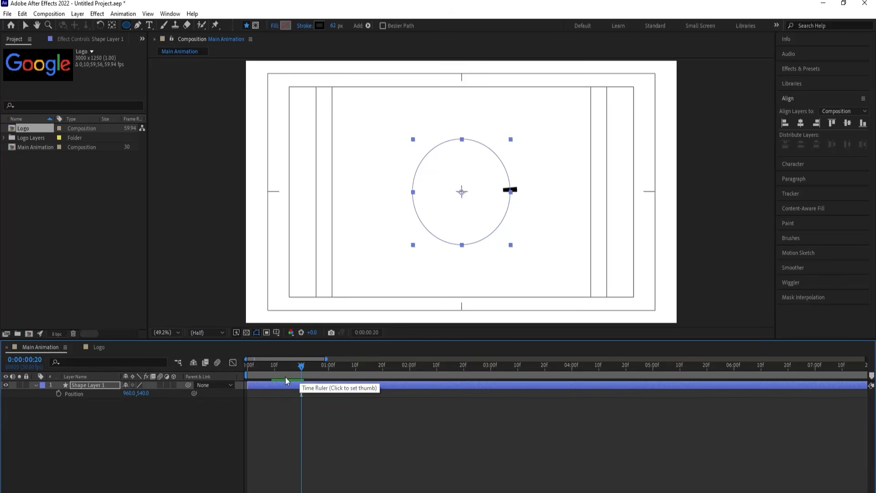
{"action": "left_click_drag", "start_coordinate": [129, 393], "coordinate": [381, 388]}
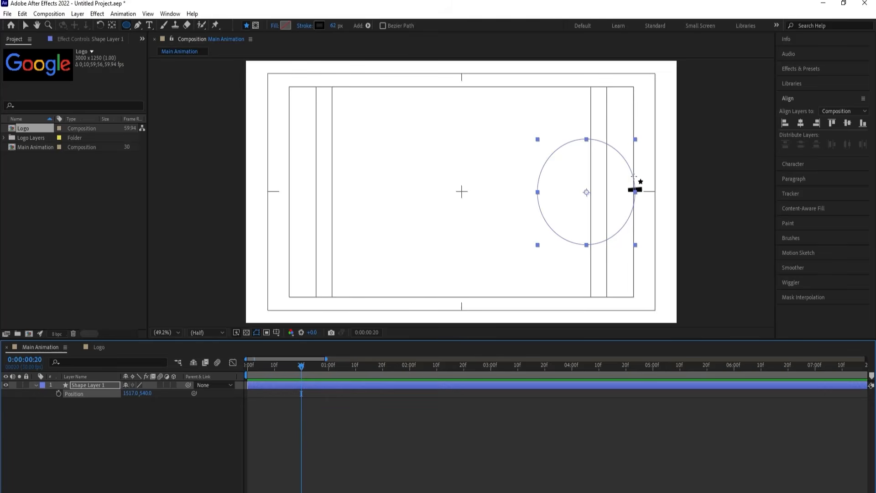
Duplicate the ellipse's shape layer and move the copy horizontally toward the middle of the frame
{"action": "key", "text": "v"}
{"action": "left_click", "coordinate": [118, 438]}
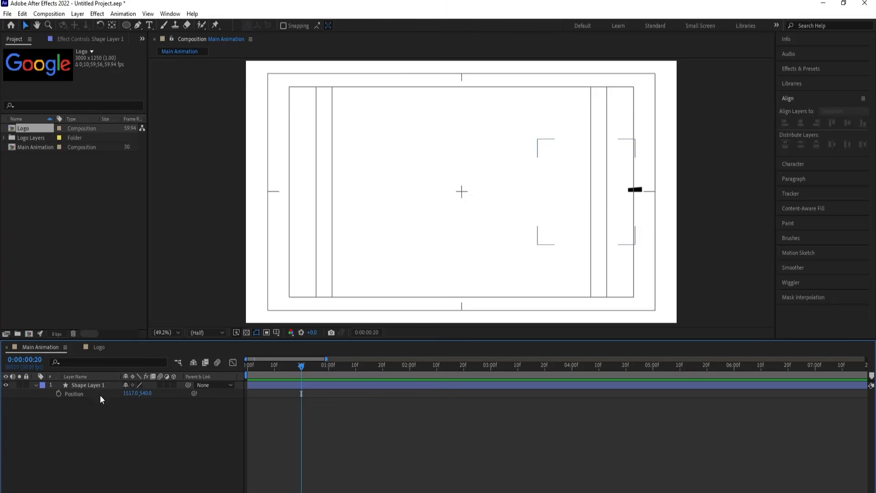
{"action": "left_click", "coordinate": [93, 387]}
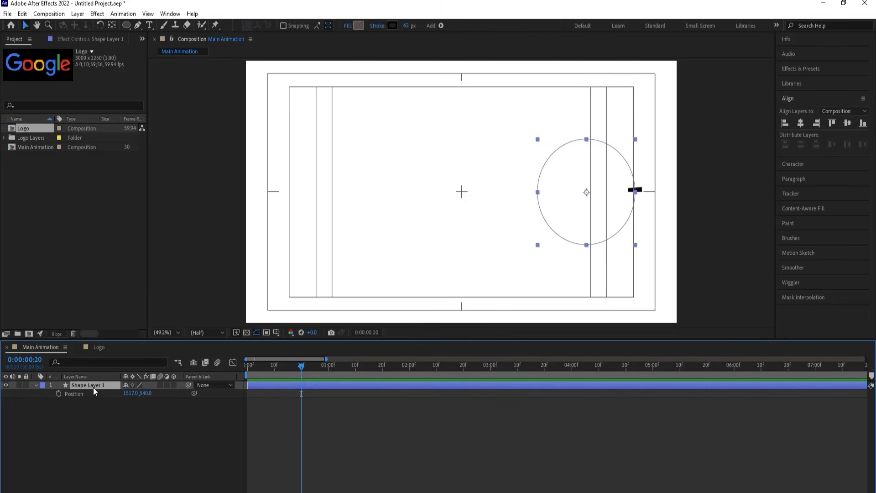
{"action": "key", "text": "ctrl+d"}
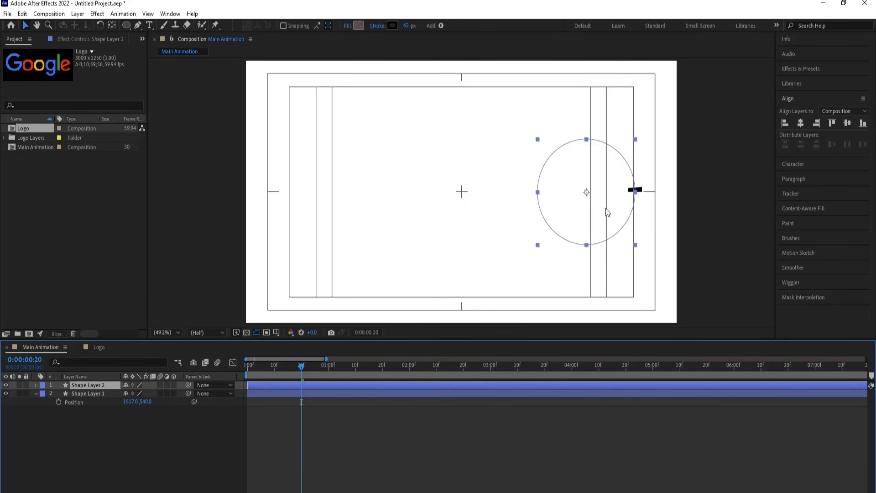
{"action": "left_click_drag", "start_coordinate": [613, 204], "coordinate": [527, 208]}
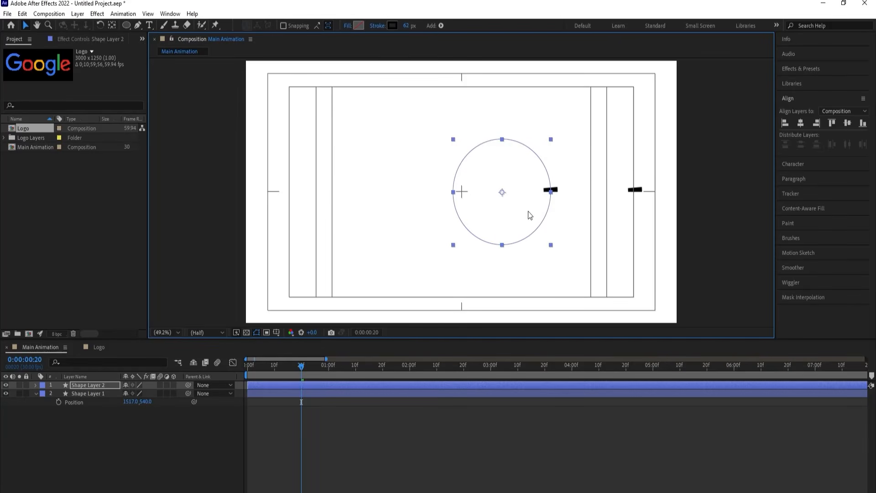
Show the rulers and place a vertical guide through the short black arc on the original ellipse's outer edge
{"action": "left_click", "coordinate": [122, 429]}
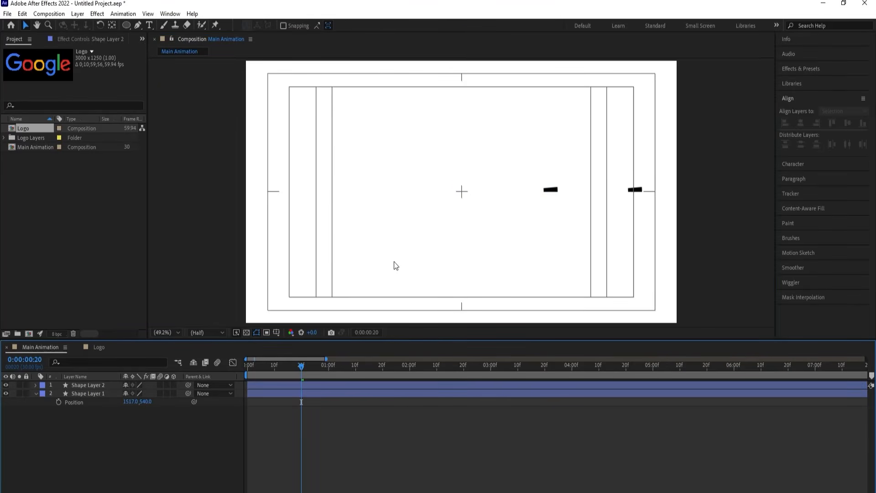
{"action": "key", "text": "ctrl+r"}
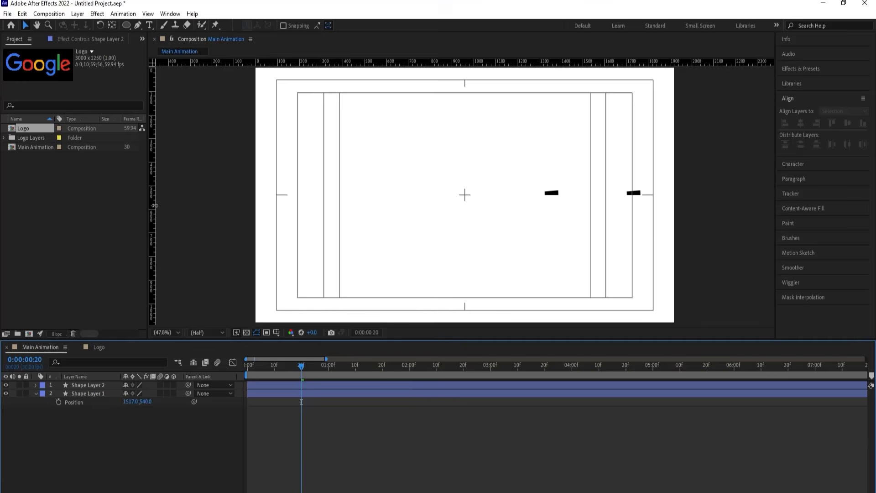
{"action": "left_click_drag", "start_coordinate": [154, 205], "coordinate": [633, 193]}
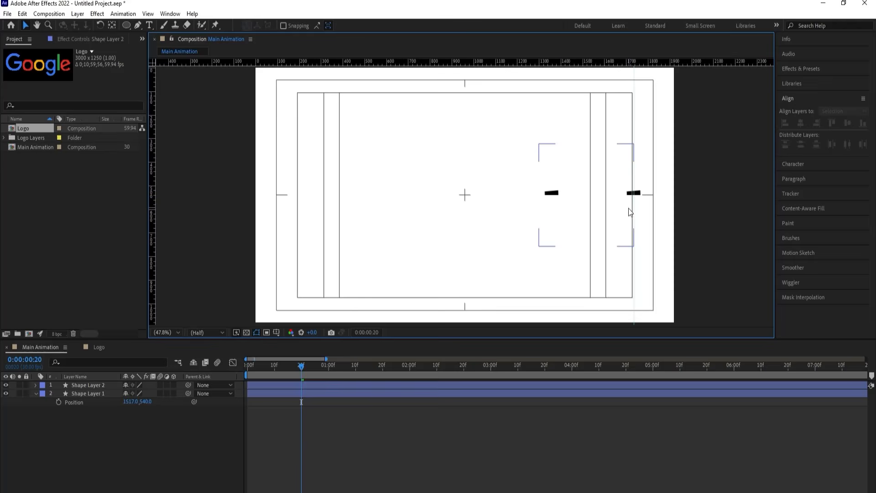
Delete the duplicated ellipse layer and select the original shape layer
{"action": "left_click", "coordinate": [94, 385]}
{"action": "key", "text": "Delete"}
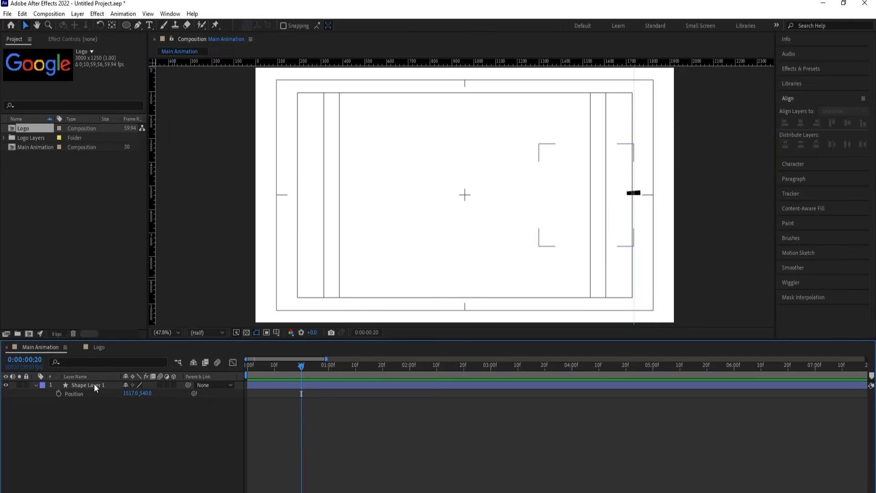
{"action": "left_click", "coordinate": [94, 384]}
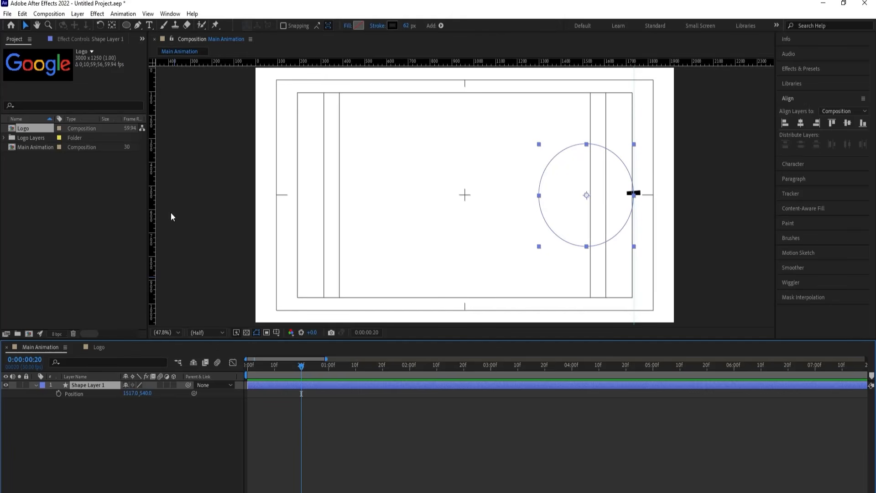
Place a vertical guide on the original ellipse's inner edge, duplicate its shape layer, and move the copy horizontally until its black arc meets the guide
{"action": "left_click_drag", "start_coordinate": [153, 201], "coordinate": [538, 204]}
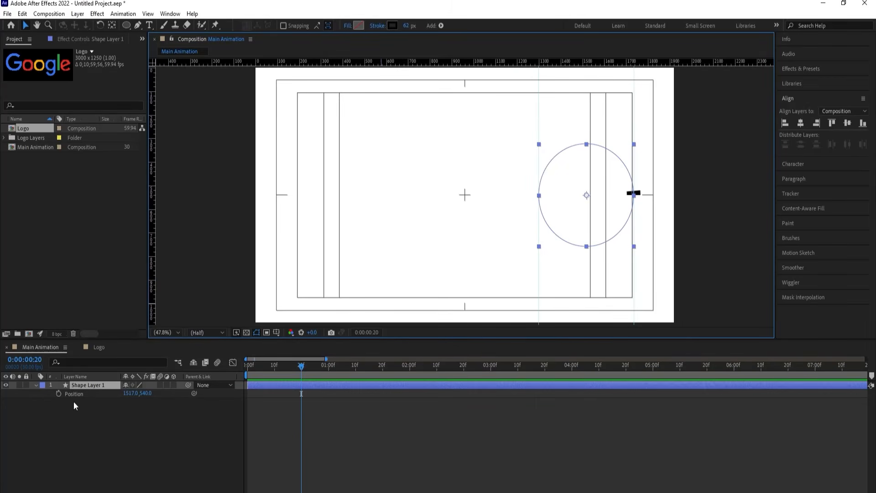
{"action": "left_click", "coordinate": [75, 386]}
{"action": "key", "text": "ctrl+d"}
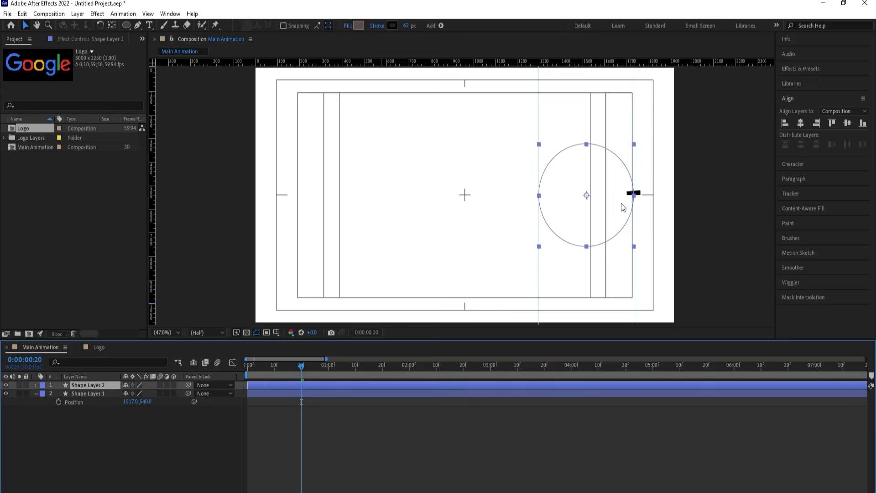
{"action": "left_click_drag", "start_coordinate": [620, 202], "coordinate": [528, 202]}
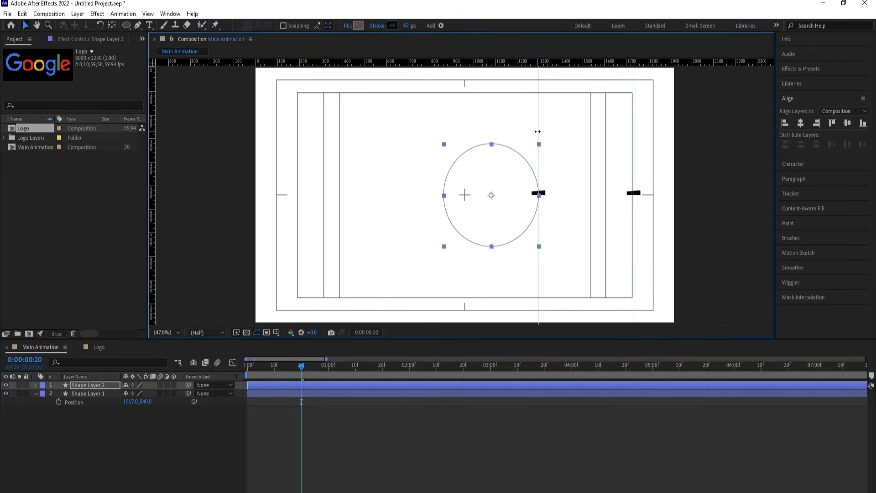
Shift the guide to the second ellipse's far edge, then duplicate Shape Layer 2 and align the copy's arc with the guide
{"action": "left_click_drag", "start_coordinate": [538, 132], "coordinate": [443, 141]}
{"action": "left_click", "coordinate": [92, 386]}
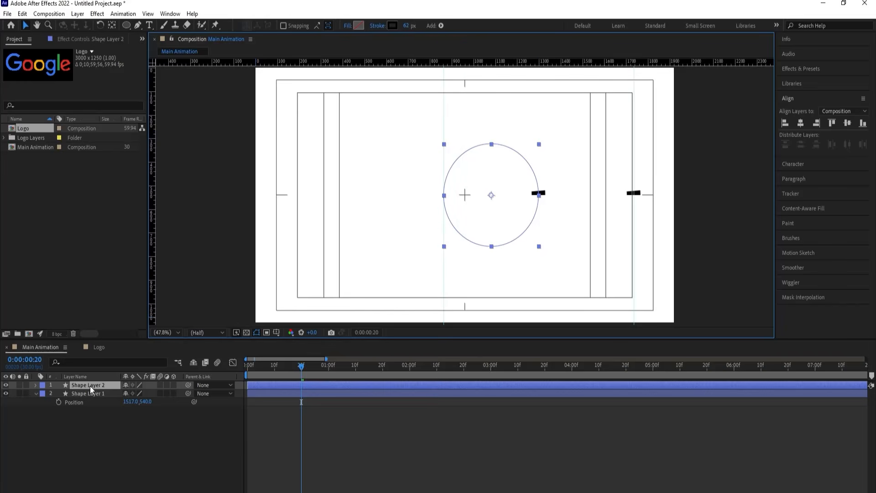
{"action": "key", "text": "ctrl+d"}
{"action": "left_click_drag", "start_coordinate": [500, 241], "coordinate": [411, 228]}
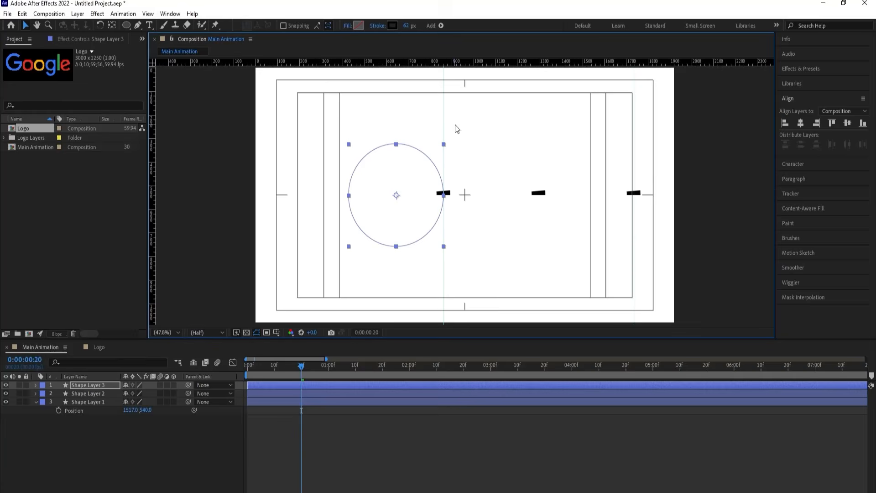
Reposition the guide at the third ellipse's outer edge, duplicate Shape Layer 3, and line up the fourth ellipse's arc with it
{"action": "left_click_drag", "start_coordinate": [445, 123], "coordinate": [349, 125]}
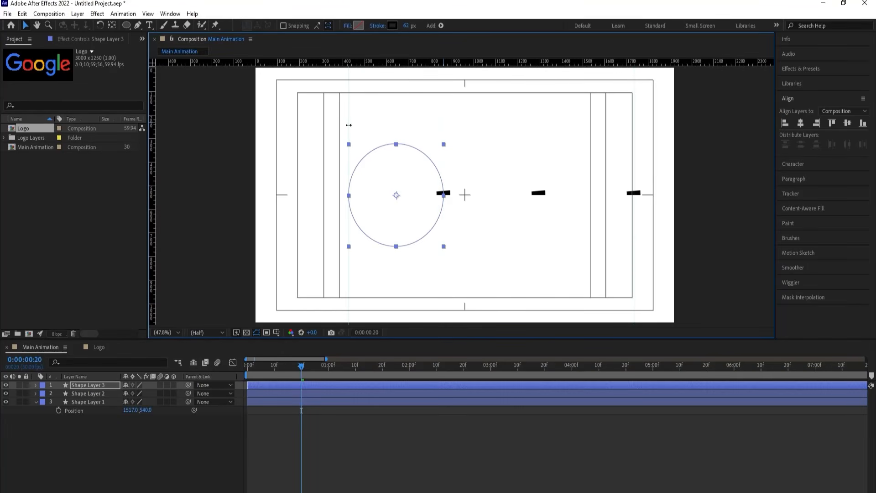
{"action": "left_click", "coordinate": [87, 384]}
{"action": "key", "text": "ctrl+d"}
{"action": "left_click_drag", "start_coordinate": [425, 207], "coordinate": [331, 207]}
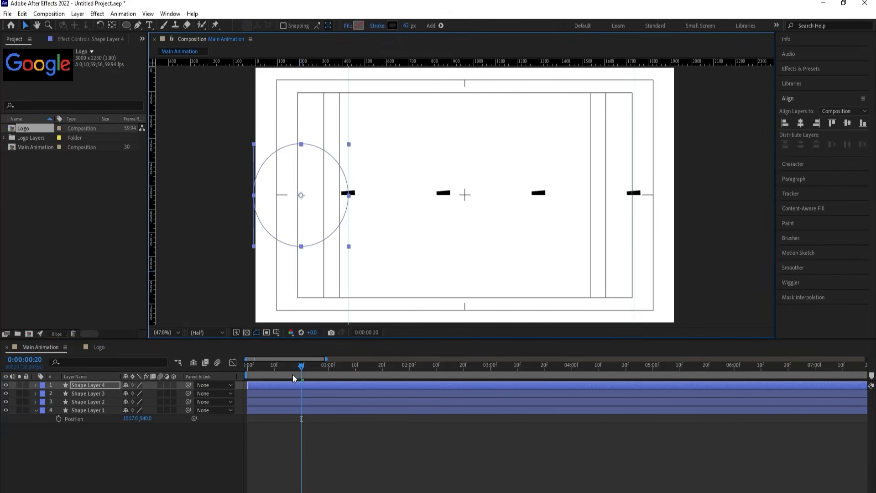
Offset Shape Layer 3 to start at frame 16 and preview its arc sweep through 0:00:01:02
{"action": "mouse_move", "coordinate": [271, 369]}
{"action": "left_mouse_down"}
{"action": "mouse_move", "coordinate": [249, 365]}
{"action": "mouse_move", "coordinate": [288, 368]}
{"action": "left_mouse_up"}
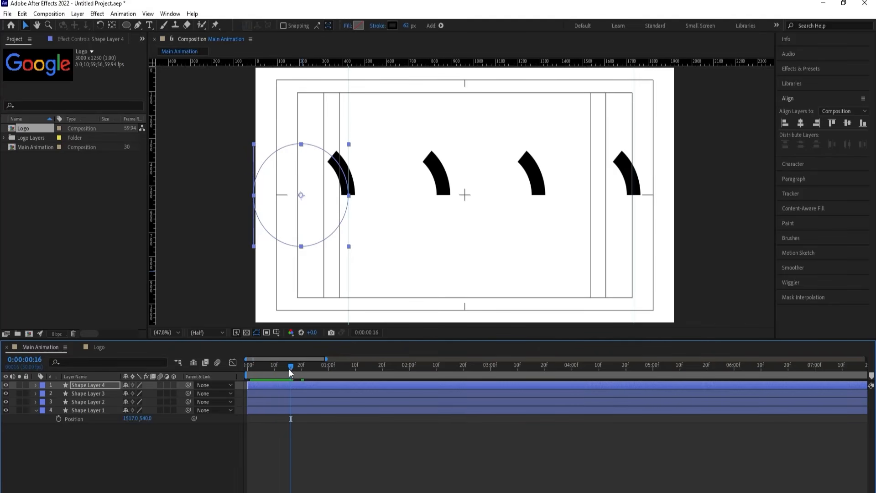
{"action": "left_click", "coordinate": [273, 392]}
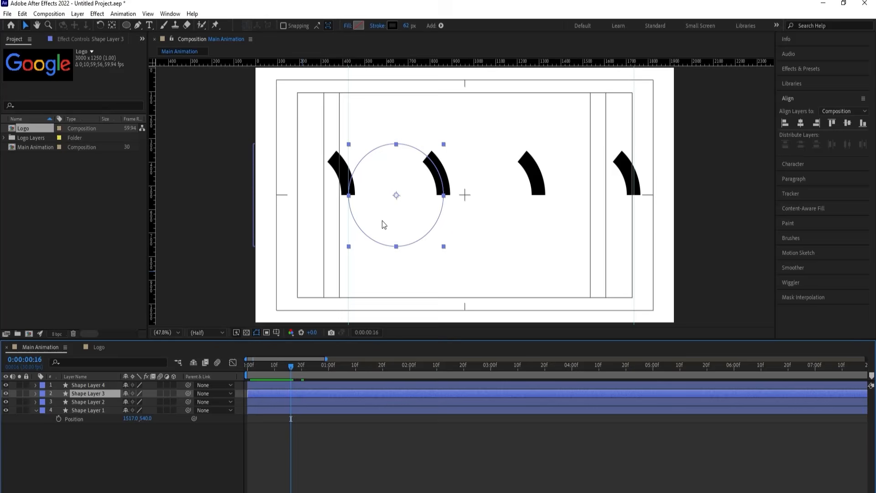
{"action": "key", "text": "alt+["}
{"action": "key", "text": "space"}
{"action": "key", "text": "space"}
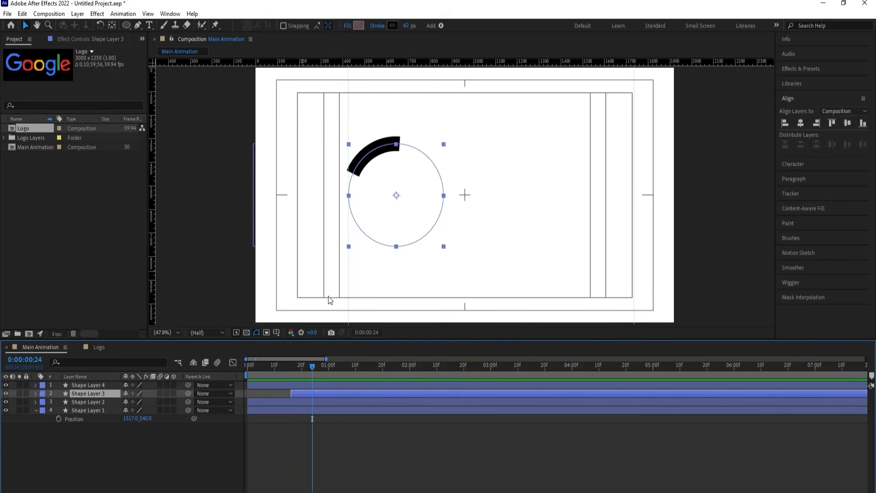
{"action": "left_click_drag", "start_coordinate": [312, 368], "coordinate": [333, 368]}
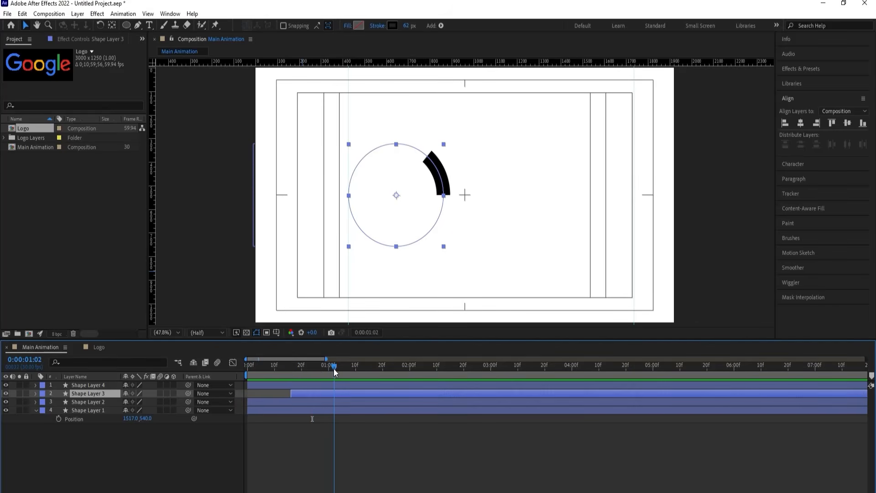
Trim the start of Shape Layer 2 to 0:00:01:02 and preview the arc animation
{"action": "left_click", "coordinate": [297, 403]}
{"action": "key", "text": "alt+["}
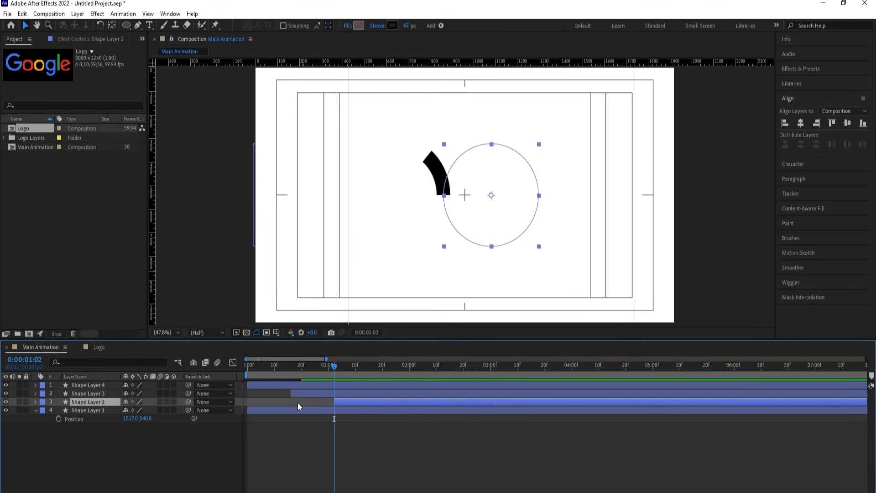
{"action": "key", "text": "space"}
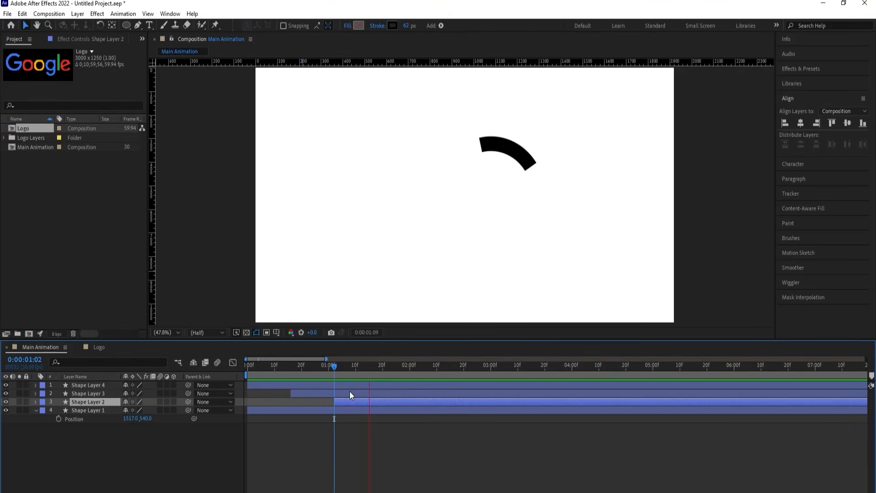
{"action": "key", "text": "space"}
Trim the start of Shape Layer 1 to 0:00:01:18 and preview the last arc
{"action": "left_click_drag", "start_coordinate": [366, 365], "coordinate": [376, 366]}
{"action": "left_click", "coordinate": [364, 412]}
{"action": "key", "text": "alt+["}
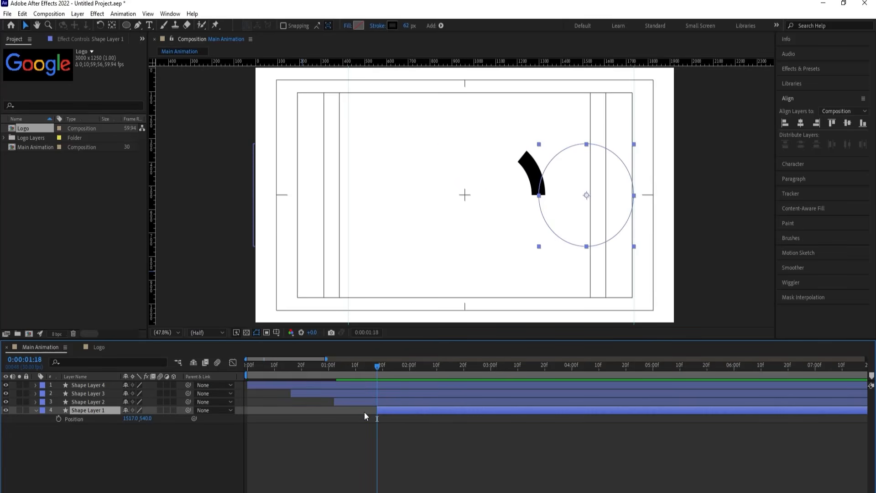
{"action": "key", "text": "space"}
{"action": "key", "text": "space"}
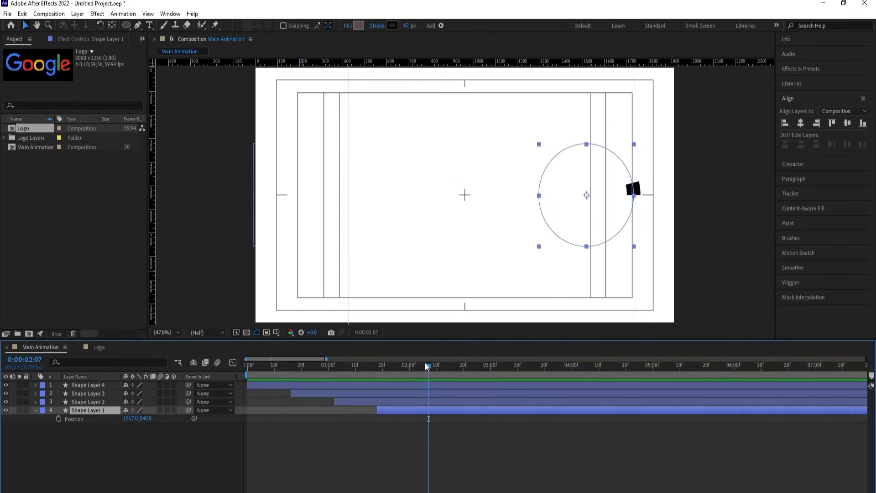
Copy the G layer from the Logo composition into Main Animation with the playhead at 0:00:02:08
{"action": "left_click_drag", "start_coordinate": [425, 363], "coordinate": [431, 367]}
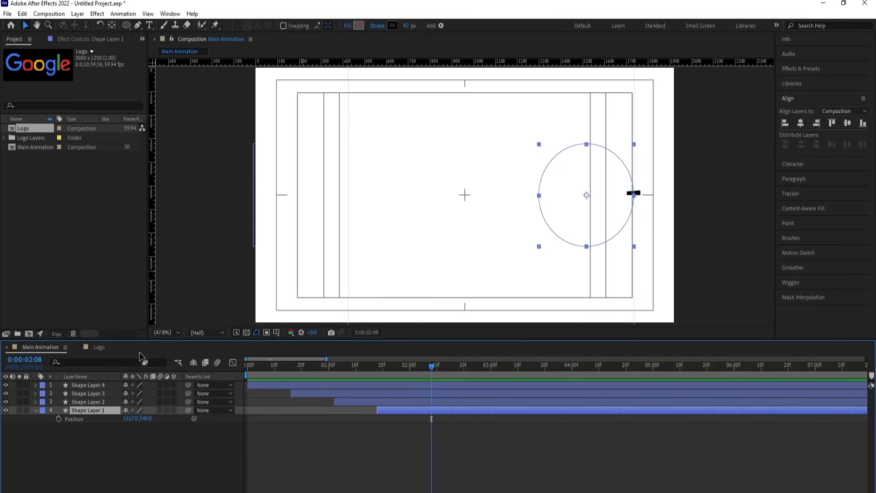
{"action": "left_click", "coordinate": [100, 349]}
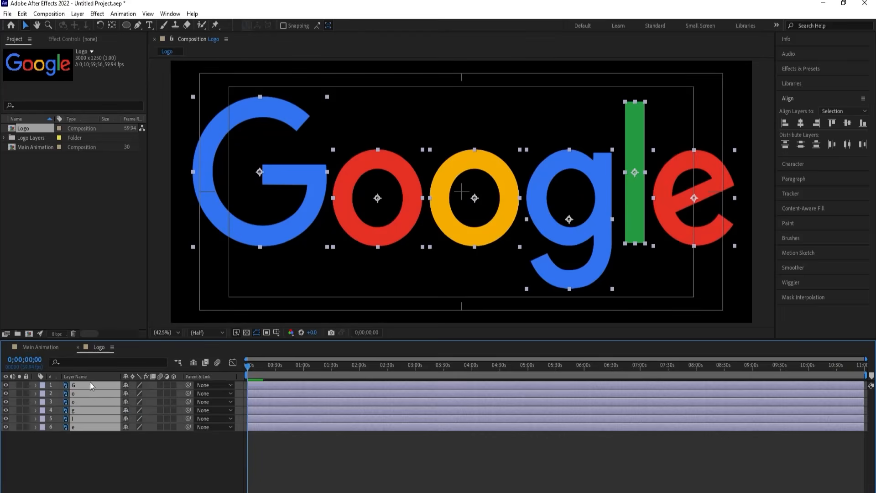
{"action": "left_click", "coordinate": [67, 433]}
{"action": "left_click", "coordinate": [72, 384]}
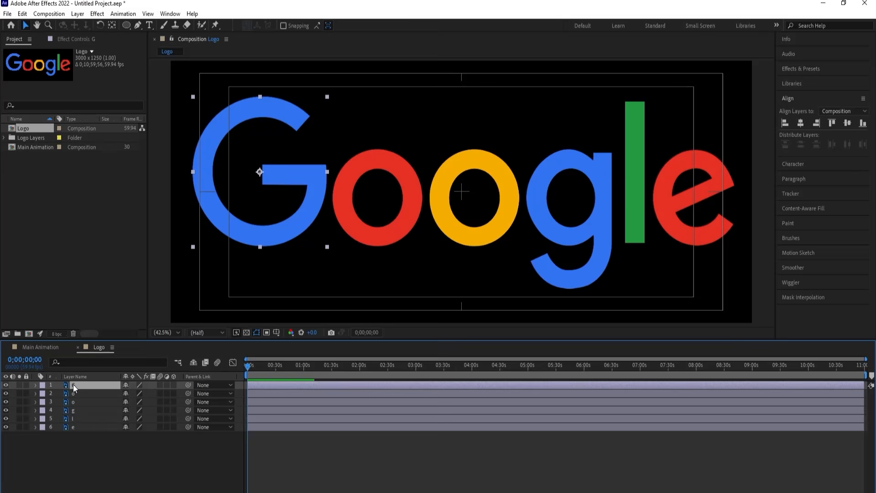
{"action": "left_click", "coordinate": [48, 349]}
{"action": "left_click", "coordinate": [70, 449]}
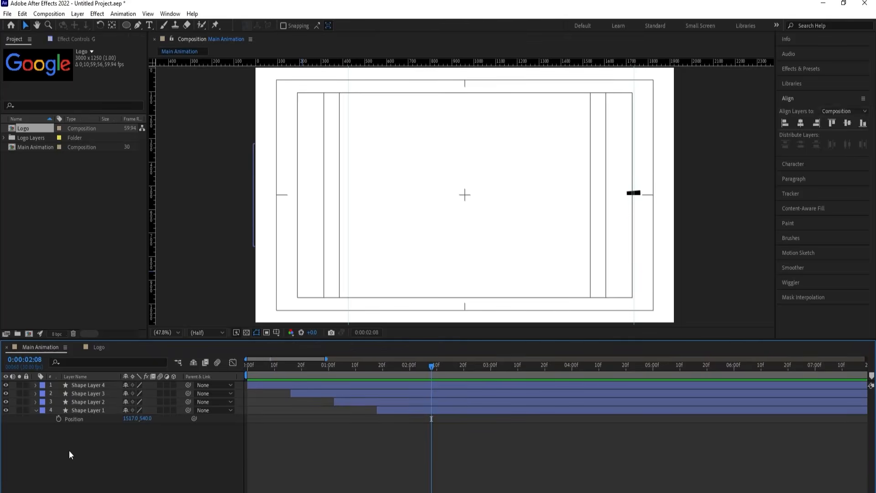
{"action": "key", "text": "ctrl+v"}
Scale the pasted G layer down to 20%
{"action": "key", "text": "s"}
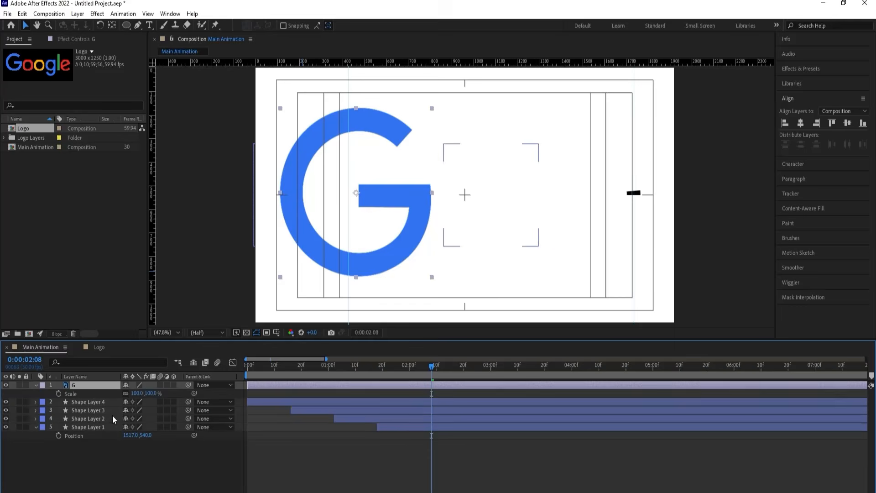
{"action": "left_click", "coordinate": [138, 394]}
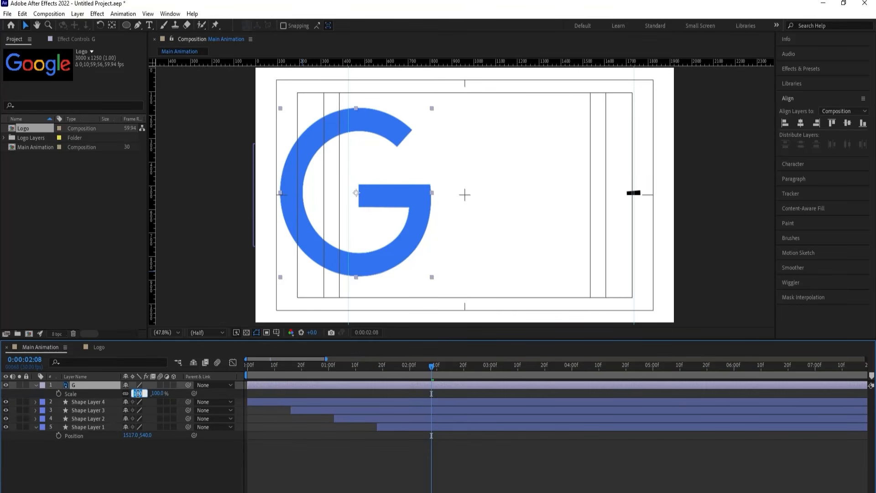
{"action": "type", "text": "50"}
{"action": "key", "text": "Return"}
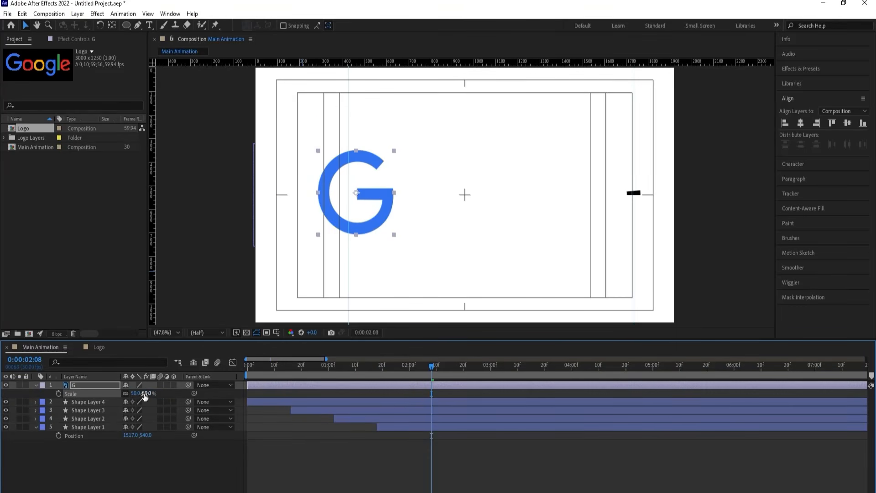
{"action": "left_click", "coordinate": [135, 393]}
{"action": "type", "text": "20"}
{"action": "key", "text": "Return"}
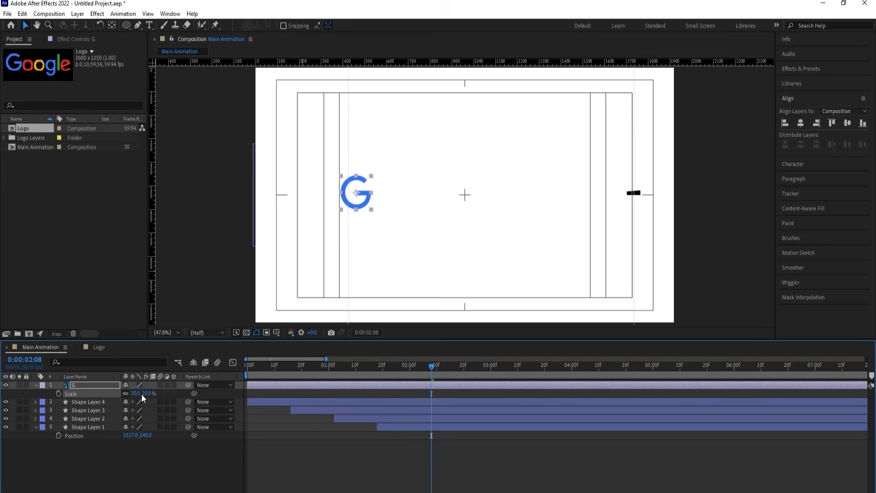
Move the G onto the end of the last arc and trim its layer start to 0:00:02:08
{"action": "left_click_drag", "start_coordinate": [361, 202], "coordinate": [638, 202]}
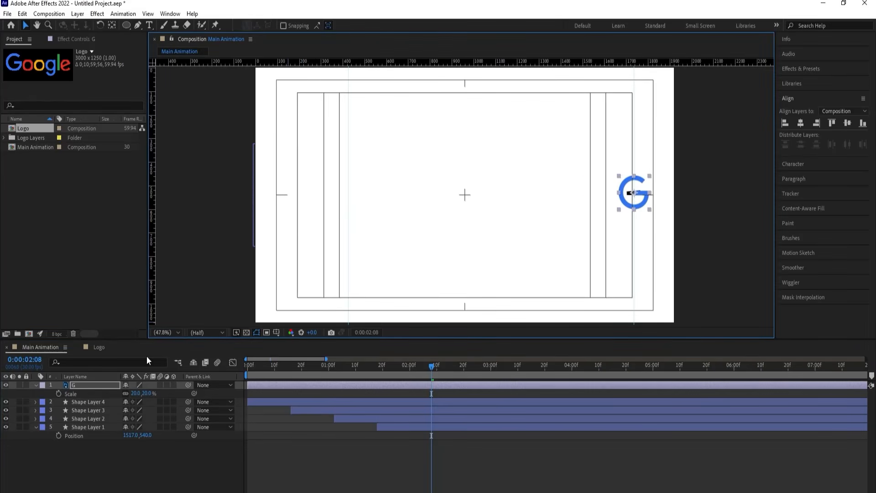
{"action": "left_click_drag", "start_coordinate": [432, 365], "coordinate": [431, 365]}
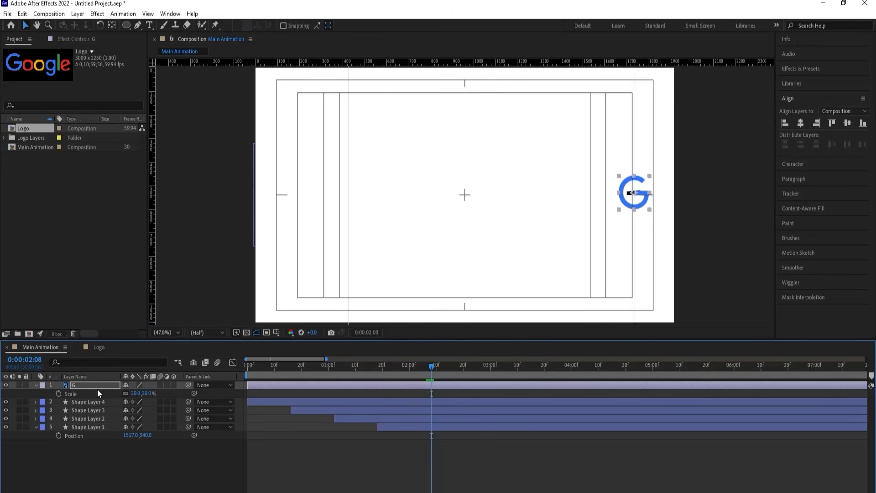
{"action": "key", "text": "alt+bracketleft"}
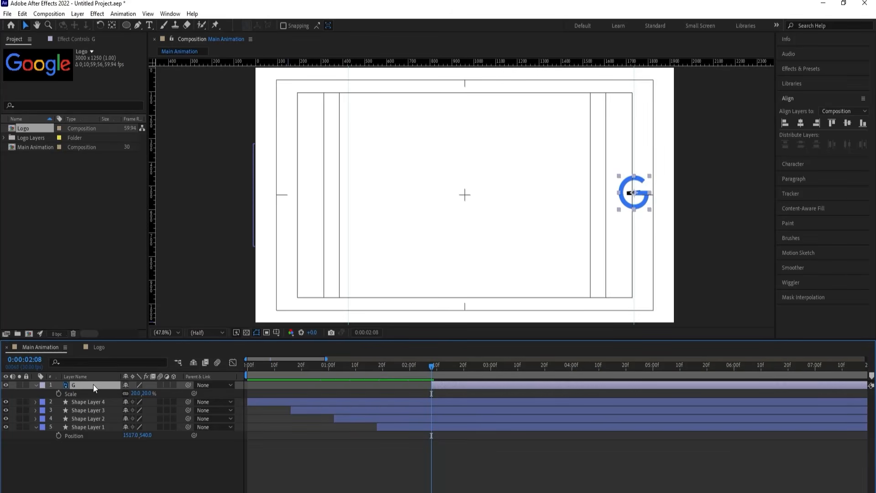
Keyframe the G's position at 0:00:02:08 and 0:00:03:01, and raise it to about 1735, 202 at 0:00:02:20
{"action": "key", "text": "p"}
{"action": "left_click", "coordinate": [58, 393]}
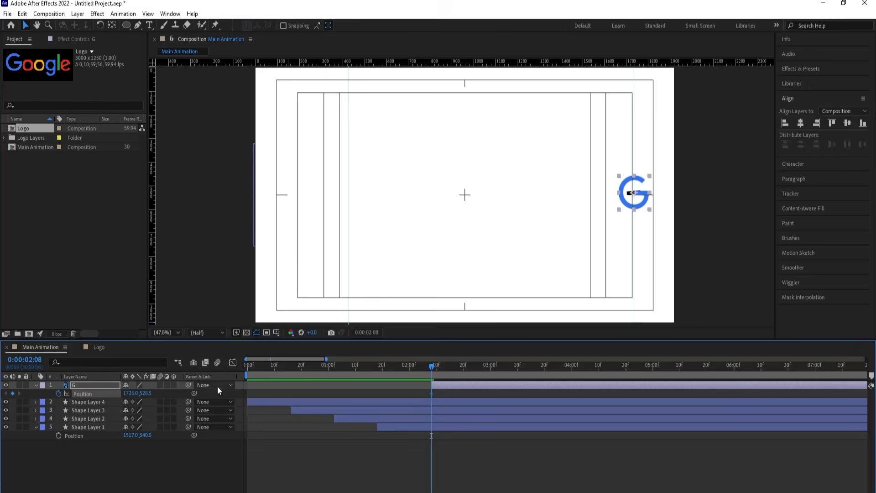
{"action": "left_click_drag", "start_coordinate": [431, 367], "coordinate": [493, 370]}
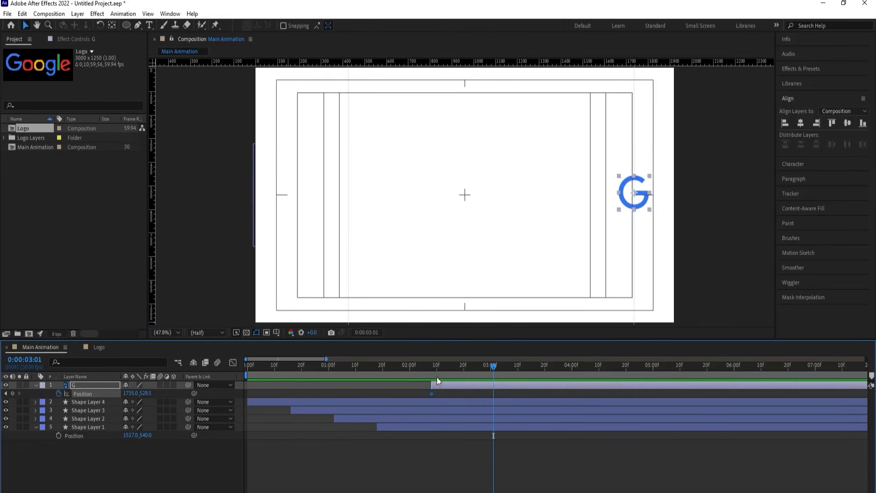
{"action": "left_click", "coordinate": [12, 393]}
{"action": "left_click", "coordinate": [463, 367]}
{"action": "left_click_drag", "start_coordinate": [646, 199], "coordinate": [645, 122]}
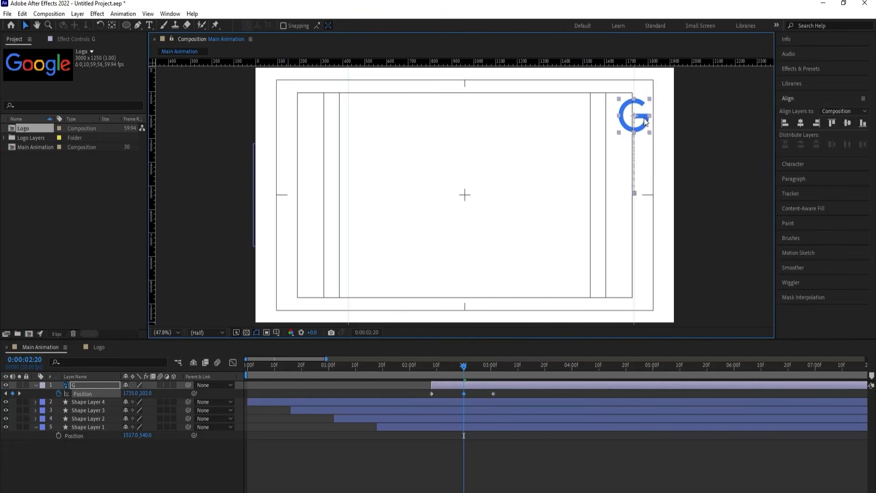
Add a smaller second bounce with a resting position keyframe at about 0:00:03:09 and Y position 417.5 at 0:00:03:05
{"action": "left_click_drag", "start_coordinate": [465, 371], "coordinate": [504, 369]}
{"action": "left_click", "coordinate": [14, 393]}
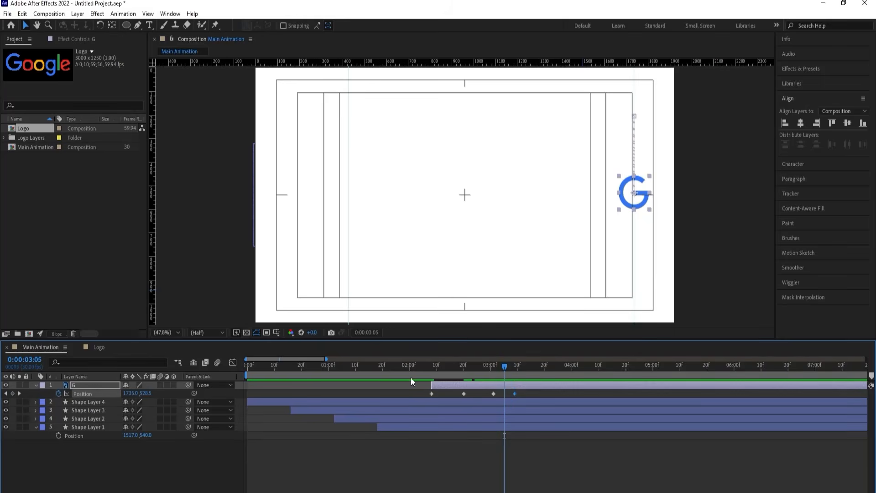
{"action": "left_click_drag", "start_coordinate": [145, 393], "coordinate": [107, 382]}
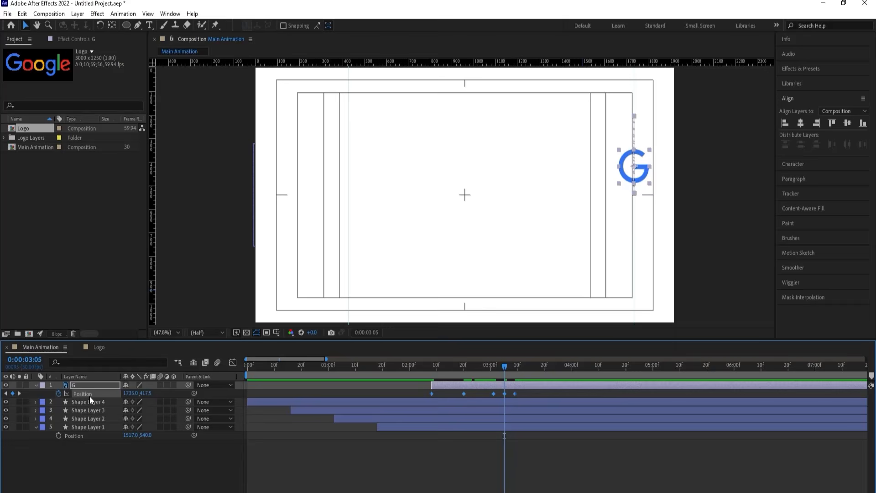
Apply Easy Ease to all of the G's position keyframes and show their speed graph
{"action": "key", "text": "F9"}
{"action": "left_click", "coordinate": [233, 362]}
{"action": "scroll", "coordinate": [522, 429], "scroll_direction": "up", "scroll_amount": 4}
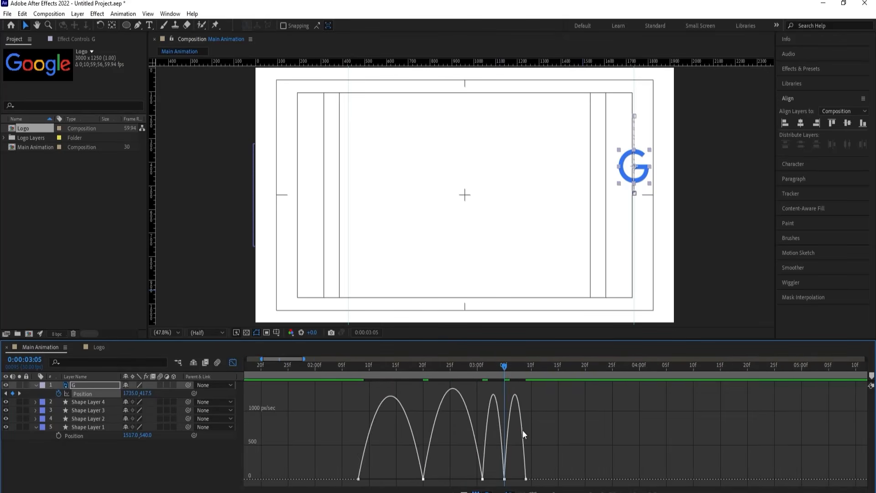
{"action": "right_click", "coordinate": [553, 406]}
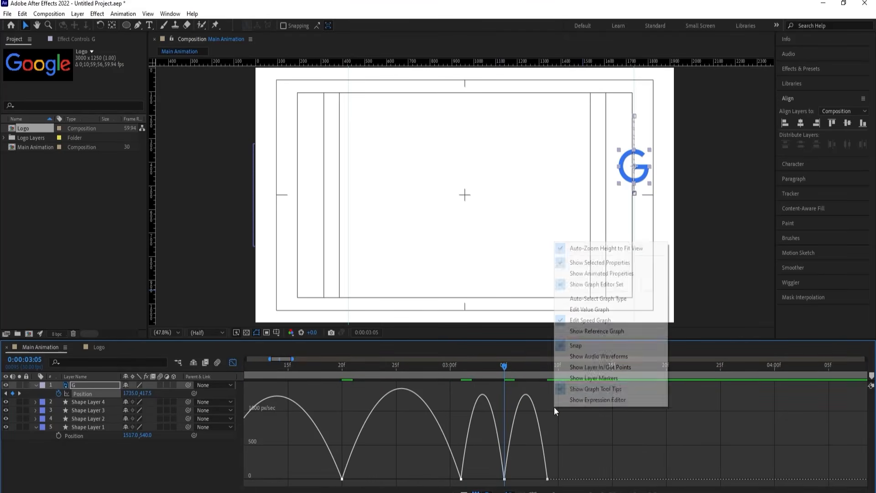
{"action": "left_click", "coordinate": [408, 440]}
{"action": "scroll", "coordinate": [409, 440], "scroll_direction": "down", "scroll_amount": 3}
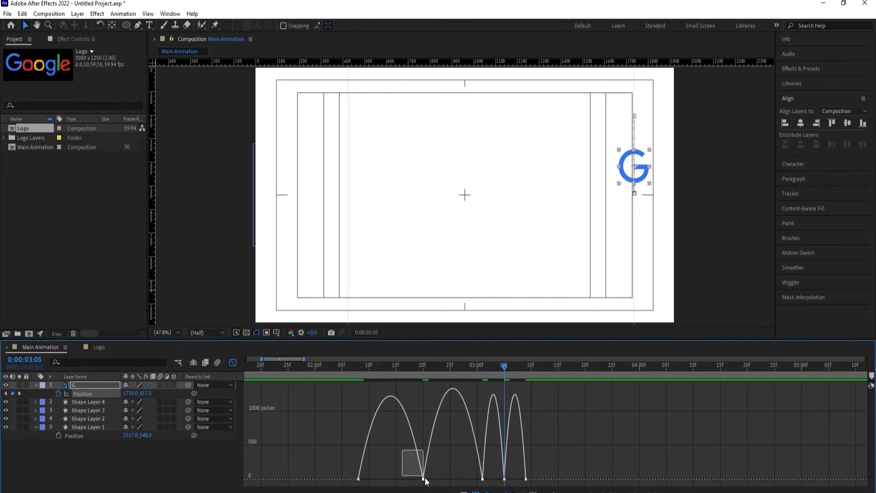
Reshape the first bounce's speed curve with long influence handles at its 0:00:02:20 peak and short ones at both landings
{"action": "left_click_drag", "start_coordinate": [425, 481], "coordinate": [367, 481]}
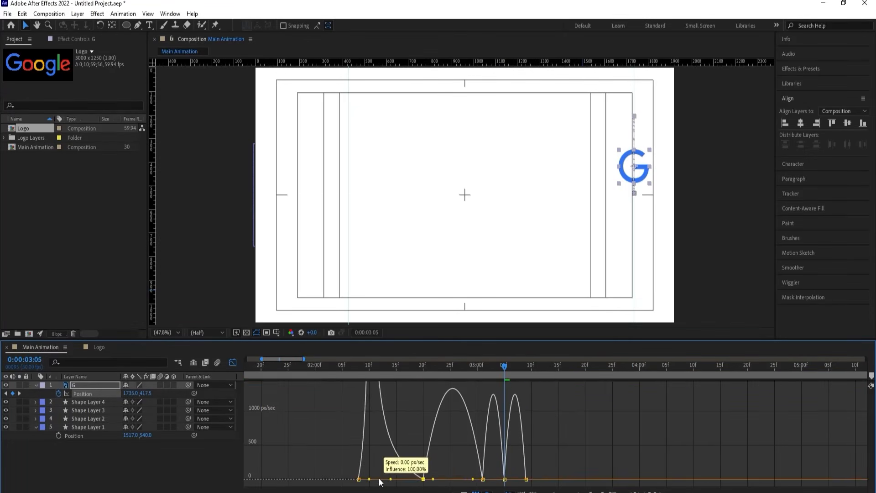
{"action": "left_click_drag", "start_coordinate": [434, 480], "coordinate": [477, 485]}
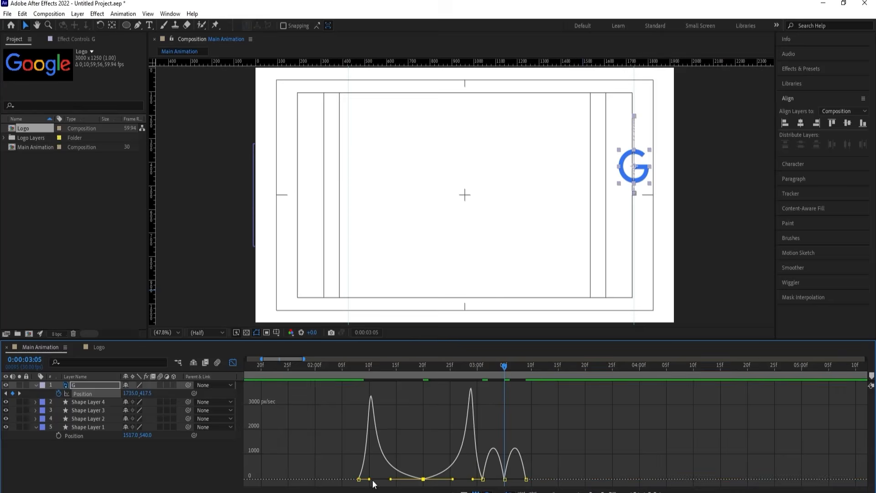
{"action": "left_click_drag", "start_coordinate": [369, 479], "coordinate": [363, 481]}
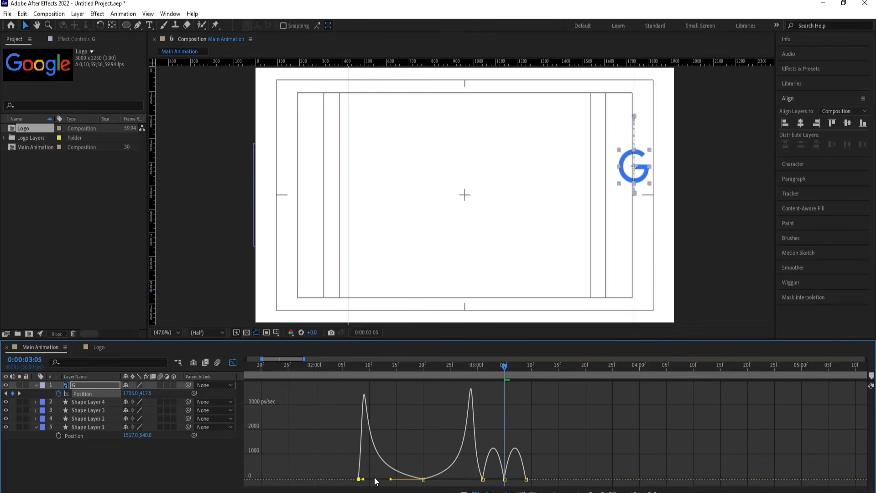
{"action": "left_click", "coordinate": [465, 474]}
{"action": "left_click", "coordinate": [482, 478]}
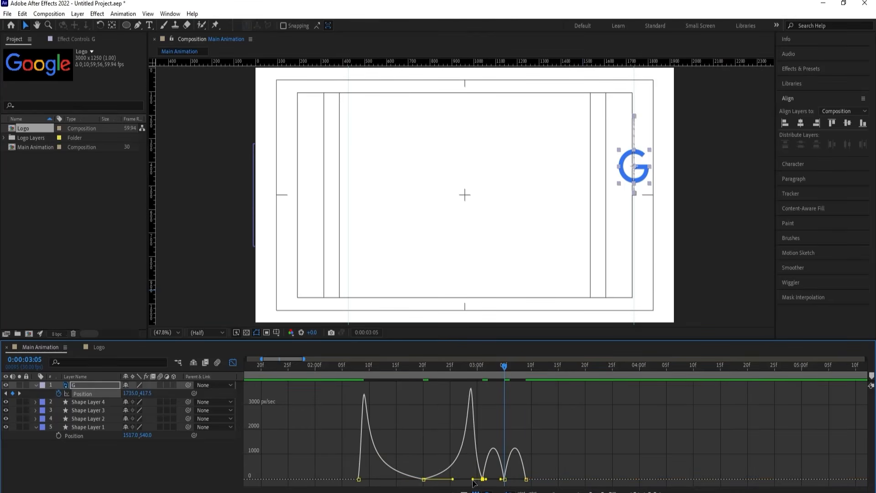
{"action": "left_click_drag", "start_coordinate": [473, 479], "coordinate": [477, 479]}
Reshape the second bounce's speed curve with long influence handles at its 0:00:03:05 peak and short ones at both ends
{"action": "key", "text": "equal"}
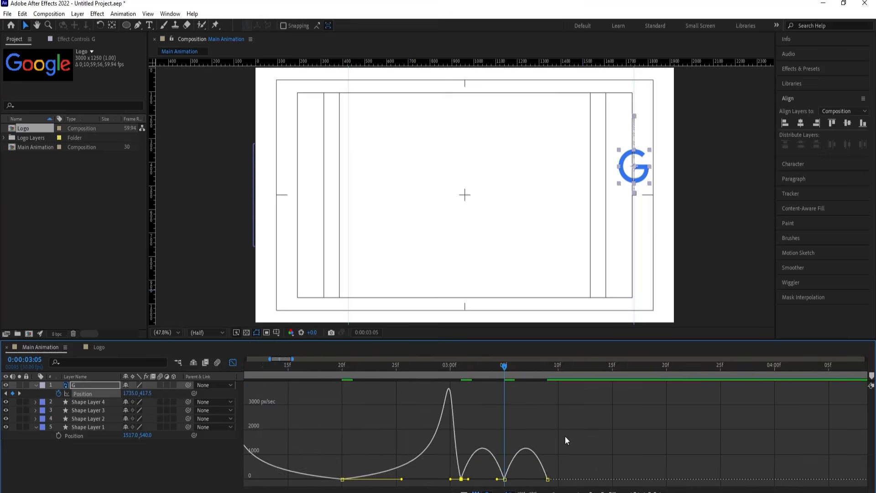
{"action": "key", "text": "equal"}
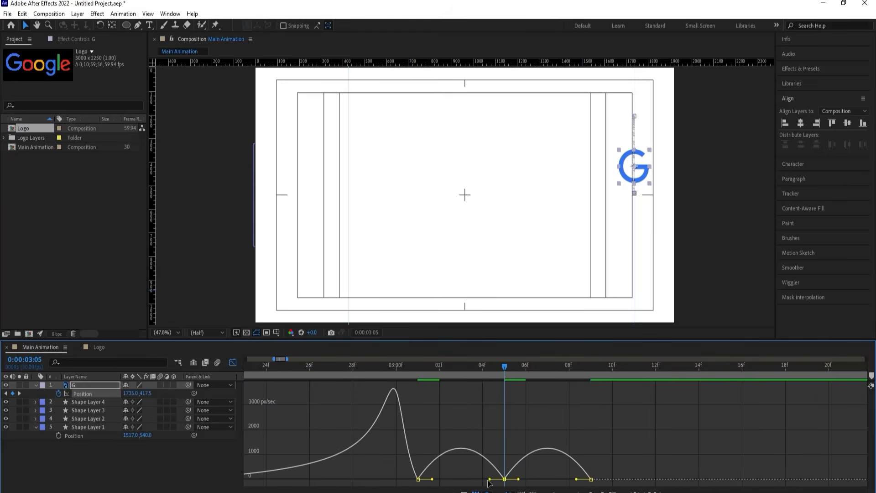
{"action": "left_click_drag", "start_coordinate": [489, 478], "coordinate": [461, 479]}
{"action": "left_click_drag", "start_coordinate": [518, 479], "coordinate": [547, 479]}
{"action": "left_click_drag", "start_coordinate": [432, 479], "coordinate": [407, 480]}
{"action": "left_click_drag", "start_coordinate": [624, 460], "coordinate": [585, 479]}
Close the speed graph and preview the G's bounce from 0:00:02:07
{"action": "key", "text": "minus"}
{"action": "key", "text": "minus"}
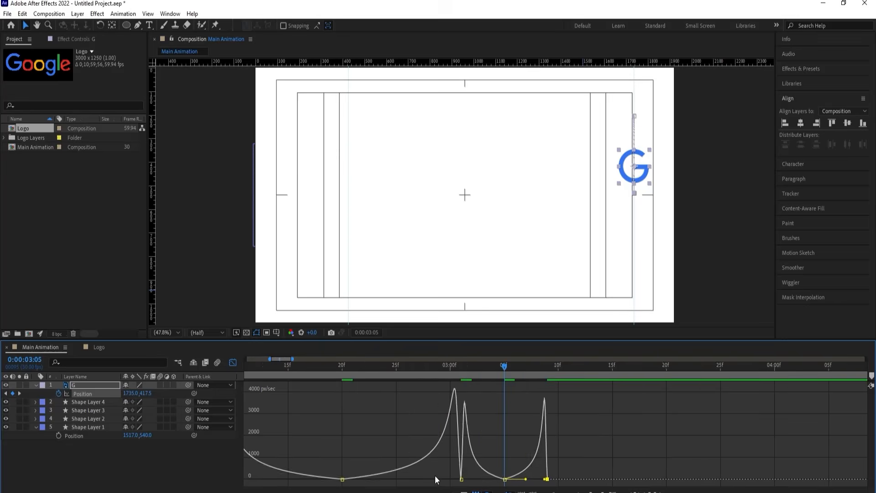
{"action": "left_click_drag", "start_coordinate": [368, 368], "coordinate": [353, 370]}
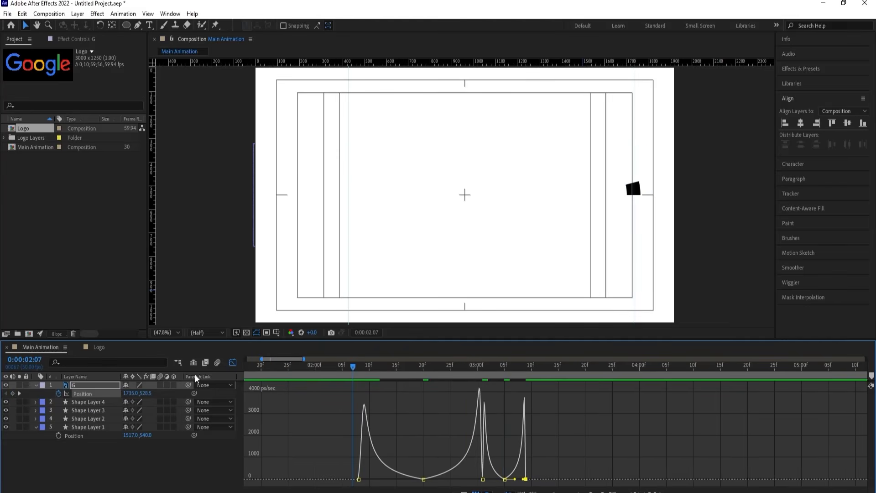
{"action": "left_click", "coordinate": [232, 362]}
{"action": "key", "text": "space"}
{"action": "key", "text": "space"}
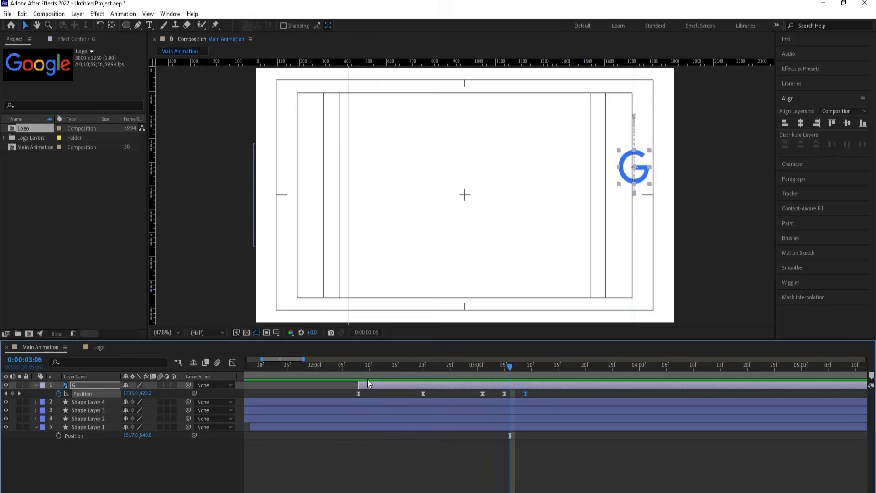
Add scale keyframes to the G layer at 0:00:02:08 and 0:00:02:23, and return to the first one
{"action": "left_click", "coordinate": [357, 368]}
{"action": "key", "text": "s"}
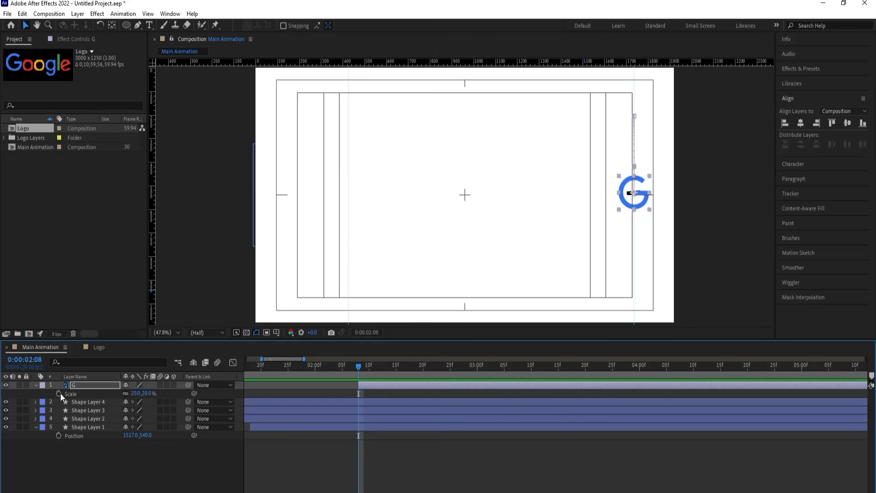
{"action": "left_click", "coordinate": [60, 393]}
{"action": "left_click_drag", "start_coordinate": [456, 363], "coordinate": [438, 364]}
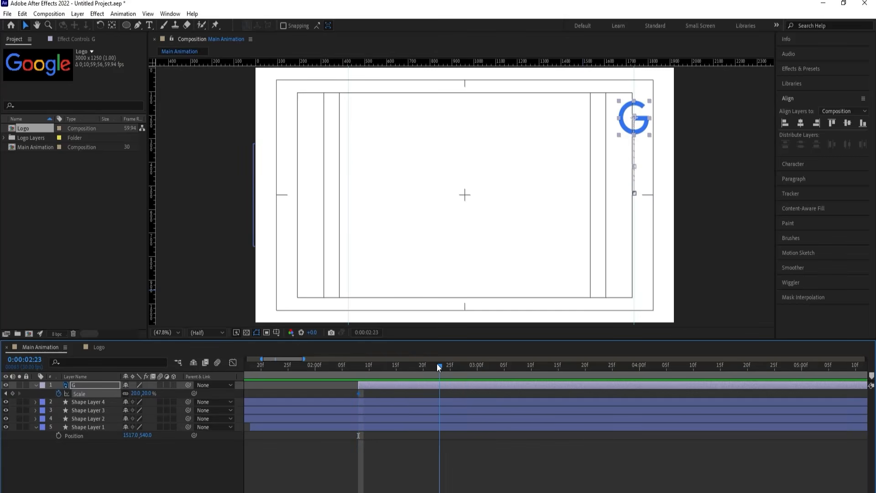
{"action": "left_click", "coordinate": [13, 393]}
{"action": "left_click", "coordinate": [6, 393]}
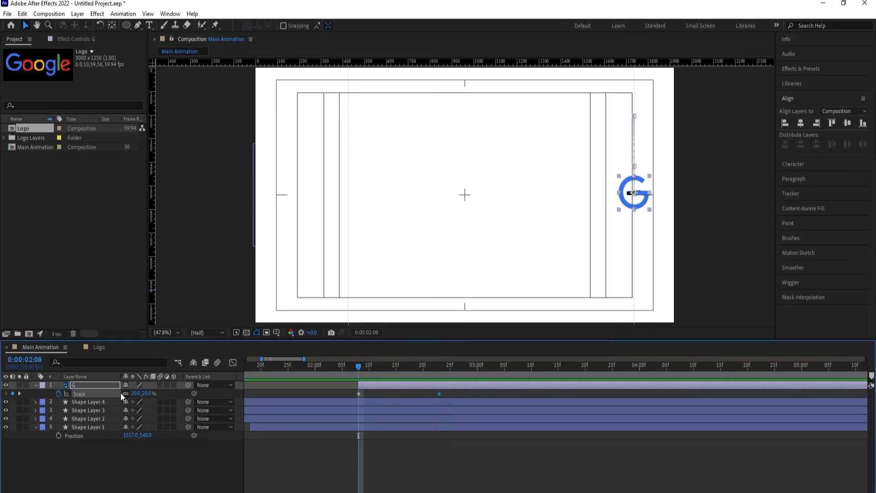
Set the G's scale at 0:00:02:08 to 0%, ease both scale keyframes, and preview the animation
{"action": "left_click", "coordinate": [134, 393]}
{"action": "type", "text": "0"}
{"action": "key", "text": "Return"}
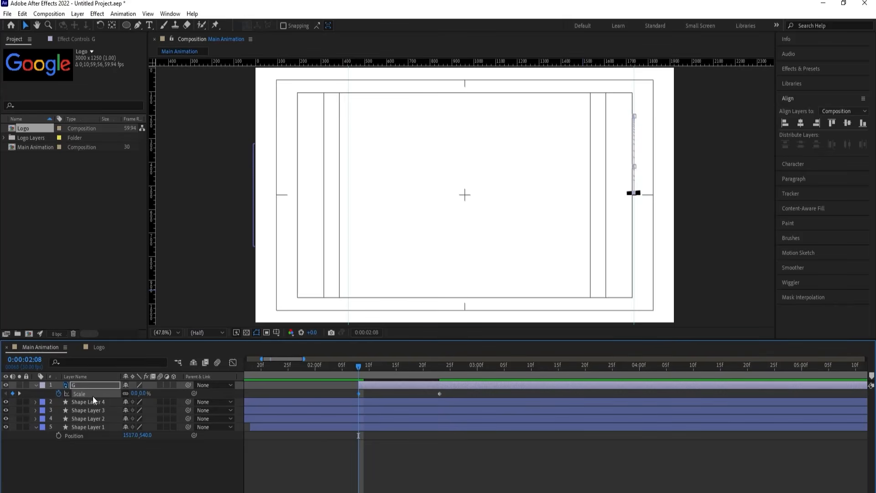
{"action": "key", "text": "space"}
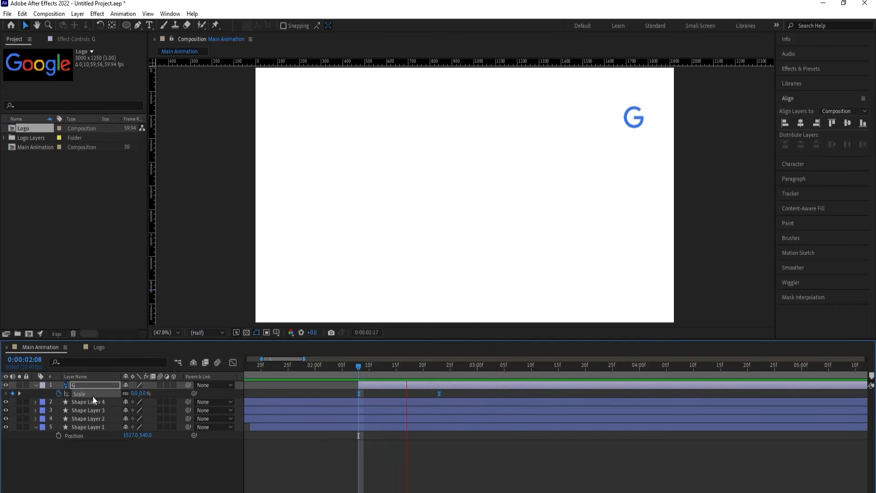
{"action": "key", "text": "space"}
{"action": "left_click", "coordinate": [359, 370]}
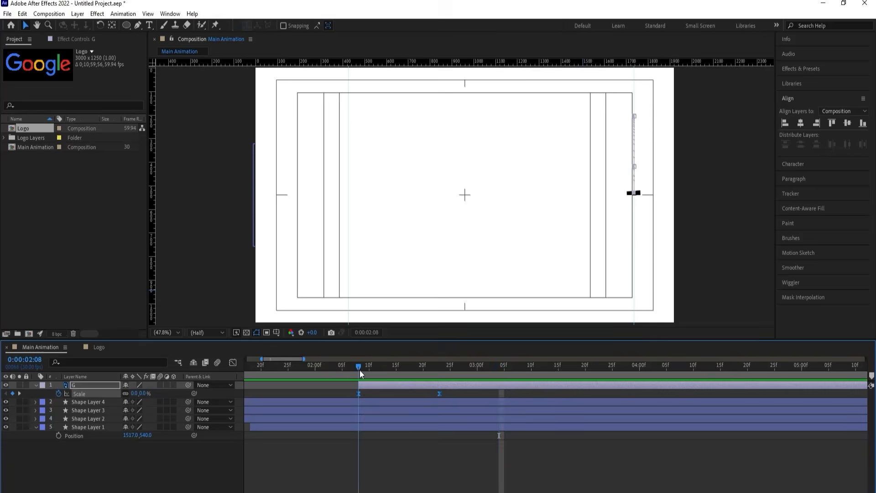
Add a rotation keyframe to the G at 0:00:02:08, check the frame at 0:00:03:00, and preview the animation from 0:00:02:08
{"action": "key", "text": "r"}
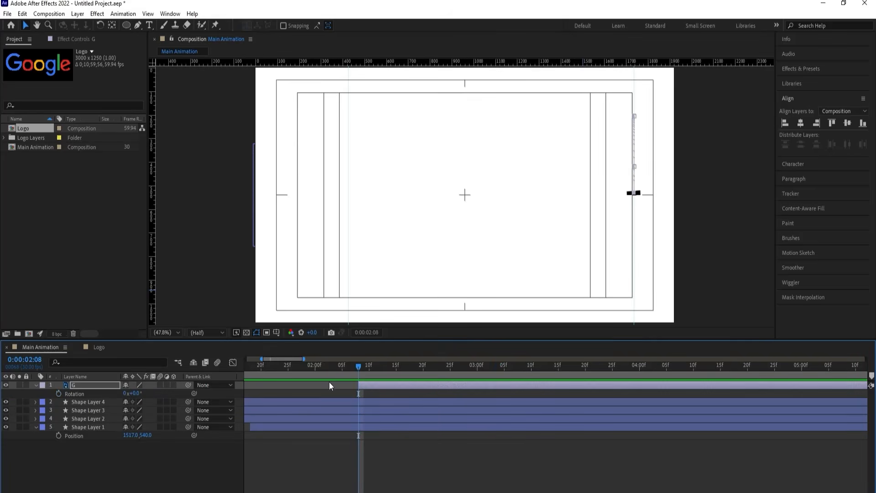
{"action": "left_click", "coordinate": [58, 394]}
{"action": "left_click_drag", "start_coordinate": [361, 366], "coordinate": [475, 379]}
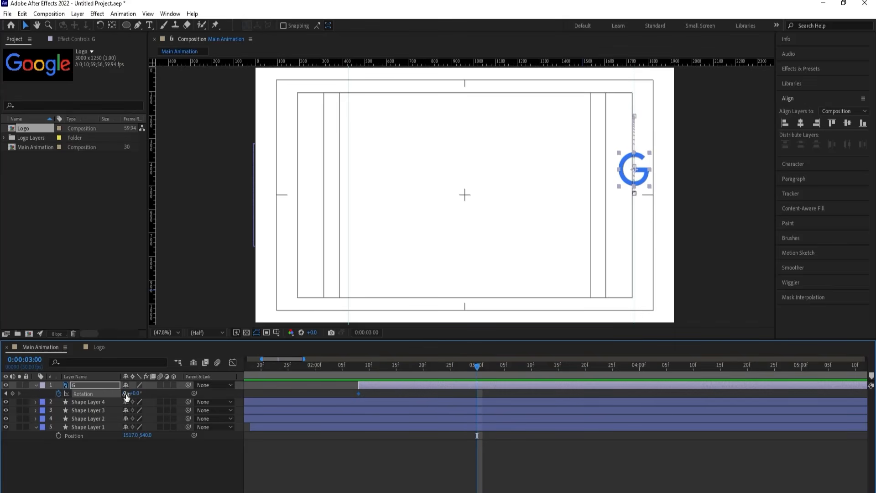
{"action": "left_click_drag", "start_coordinate": [382, 365], "coordinate": [361, 368]}
{"action": "key", "text": "space"}
{"action": "key", "text": "space"}
Set the G's scale keyframe at 0:00:02:08 to 5% after trying 20%, and preview the animation
{"action": "key", "text": "s"}
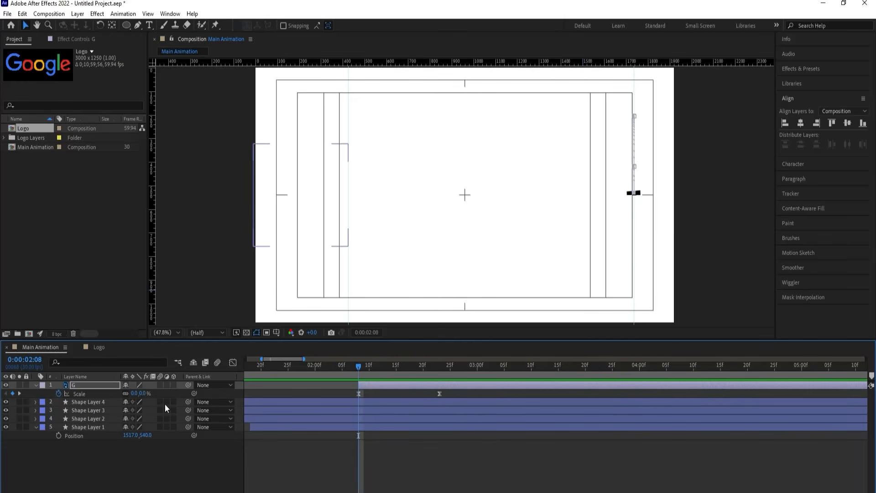
{"action": "left_click", "coordinate": [133, 393]}
{"action": "type", "text": "20"}
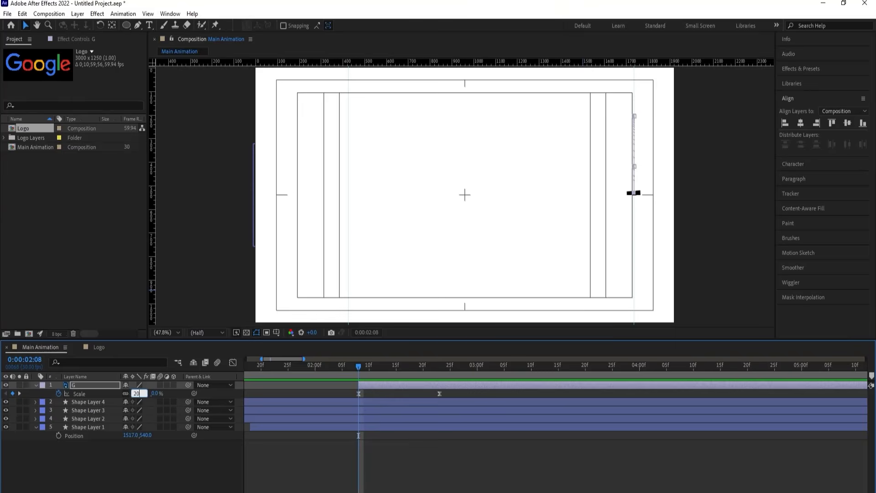
{"action": "key", "text": "Return"}
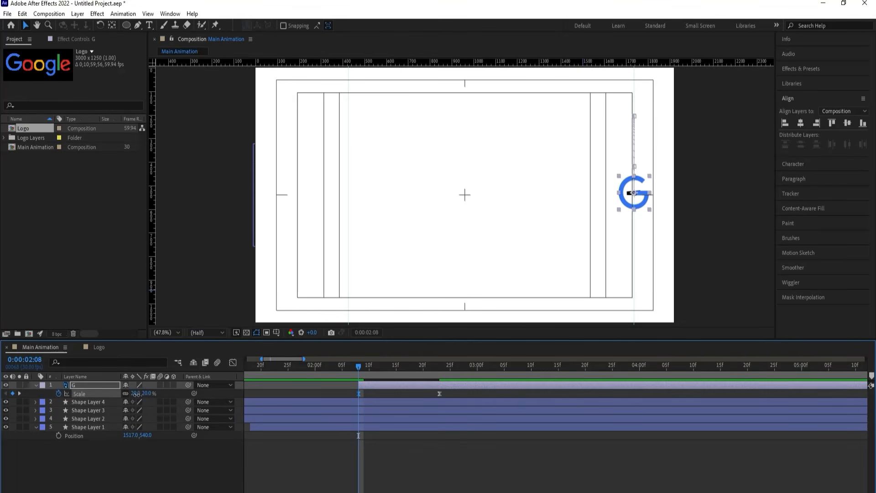
{"action": "left_click", "coordinate": [136, 393]}
{"action": "type", "text": "1"}
{"action": "key", "text": "BackSpace"}
{"action": "type", "text": "5"}
{"action": "key", "text": "Return"}
{"action": "key", "text": "space"}
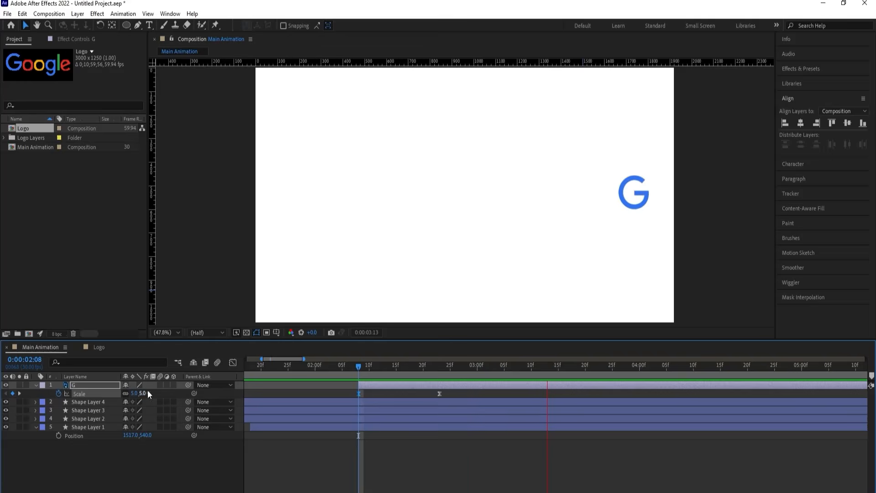
{"action": "key", "text": "space"}
Pre-compose the G layer and Shape Layers 1 to 4 into a new composition named G
{"action": "key", "text": "minus"}
{"action": "key", "text": "minus"}
{"action": "key", "text": "minus"}
{"action": "key", "text": "minus"}
{"action": "key", "text": "minus"}
{"action": "left_click", "coordinate": [259, 456]}
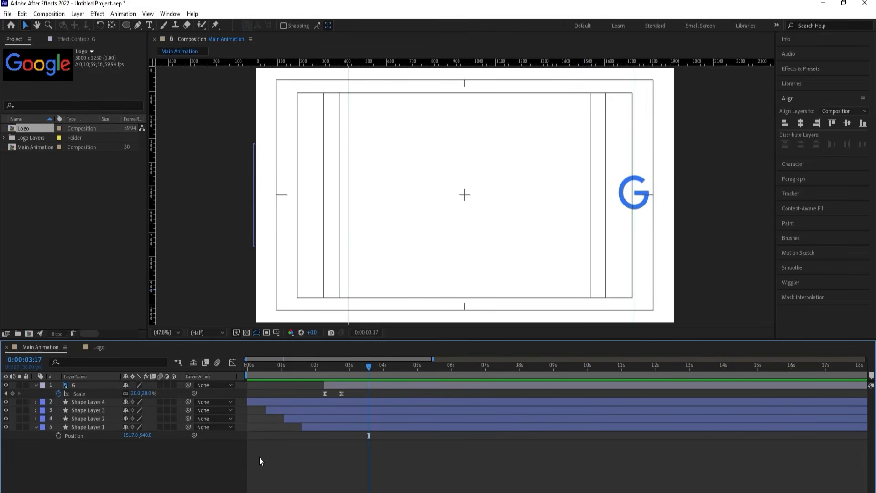
{"action": "key", "text": "u"}
{"action": "key", "text": "u"}
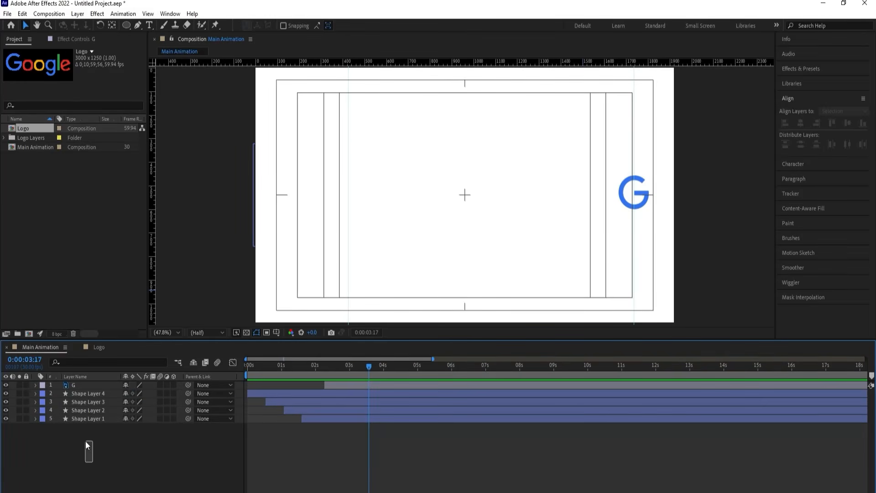
{"action": "left_click_drag", "start_coordinate": [86, 440], "coordinate": [61, 390]}
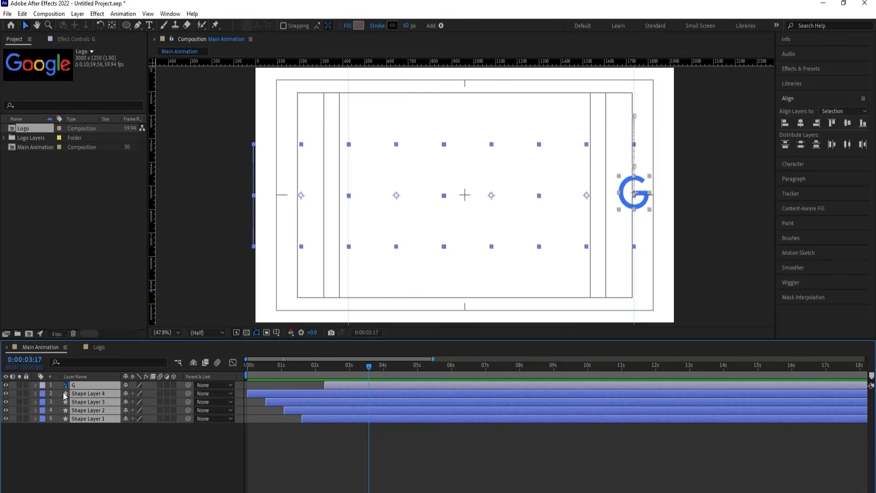
{"action": "key", "text": "ctrl+shift+c"}
{"action": "type", "text": "G"}
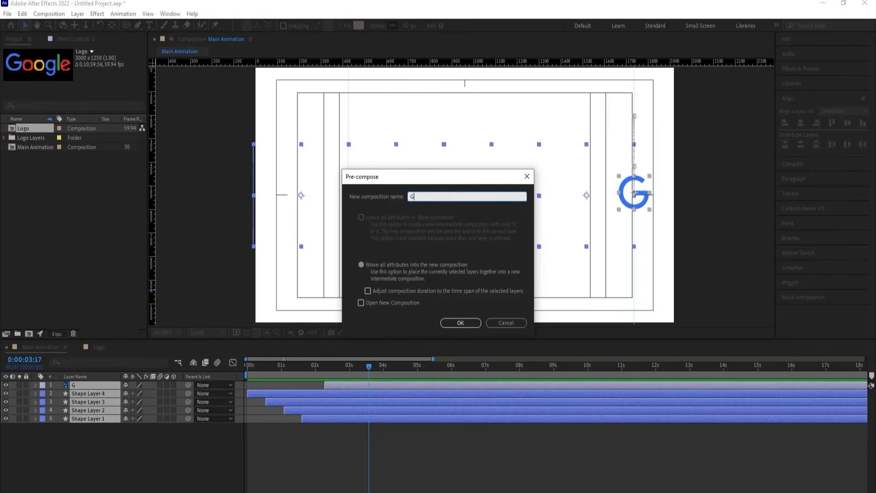
{"action": "key", "text": "Return"}
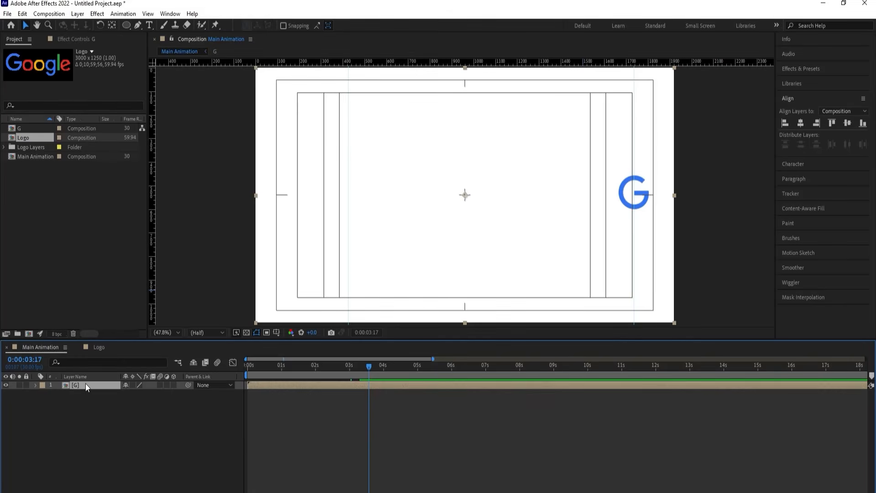
Duplicate the pre-composed G layer, rename the copy O, and duplicate it for the second O
{"action": "key", "text": "ctrl+d"}
{"action": "key", "text": "Return"}
{"action": "type", "text": "O"}
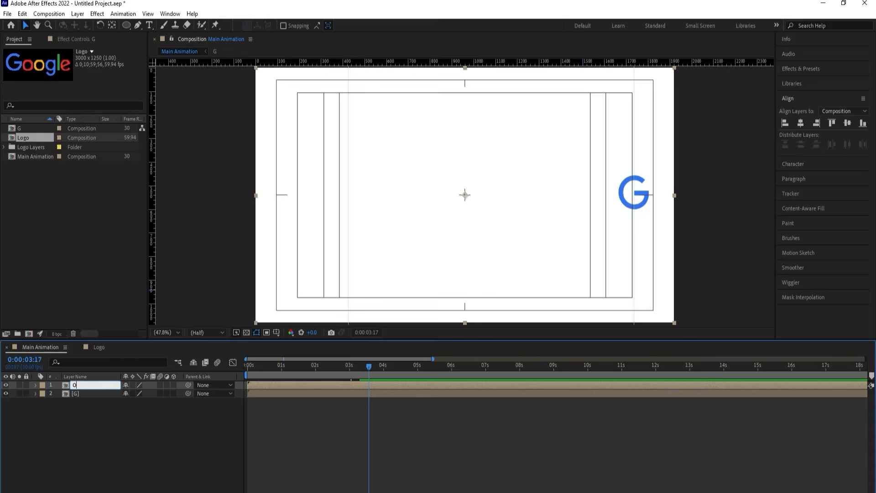
{"action": "key", "text": "Return"}
{"action": "key", "text": "ctrl+d"}
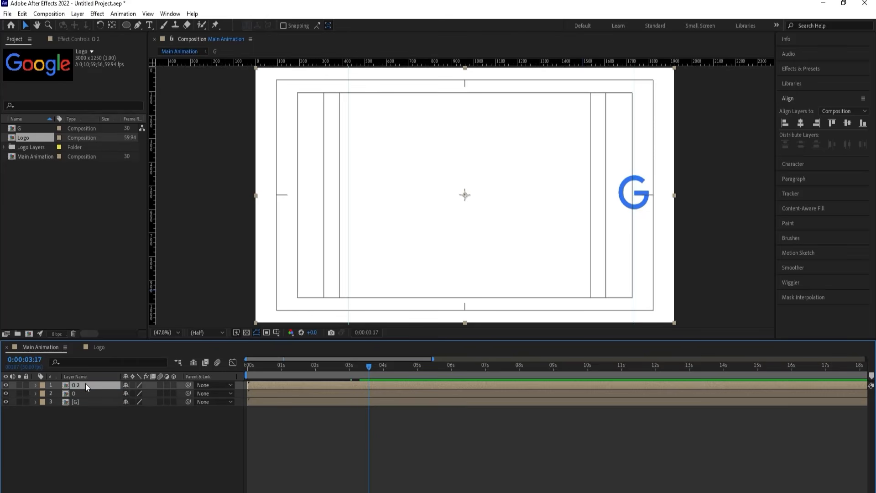
Duplicate the O 2 layer and rename the copy g
{"action": "key", "text": "ctrl+d"}
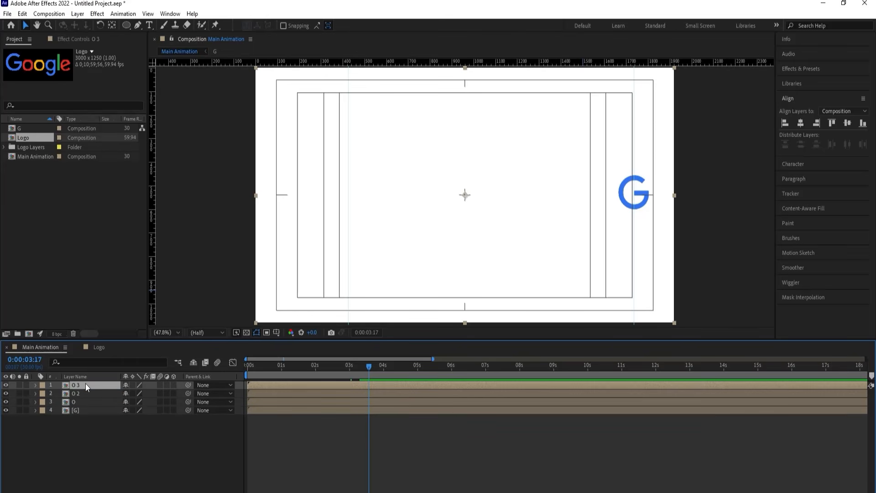
{"action": "key", "text": "Return"}
{"action": "type", "text": "G"}
{"action": "type", "text": "g"}
{"action": "key", "text": "Return"}
Duplicate the g layer as l, and duplicate that layer as e to complete the word's letters
{"action": "key", "text": "ctrl+d"}
{"action": "key", "text": "Return"}
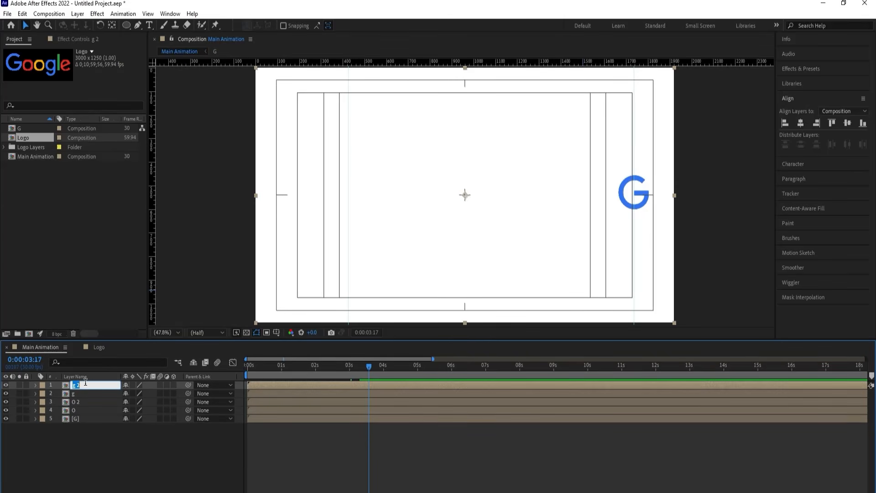
{"action": "type", "text": "l"}
{"action": "key", "text": "Return"}
{"action": "key", "text": "ctrl+d"}
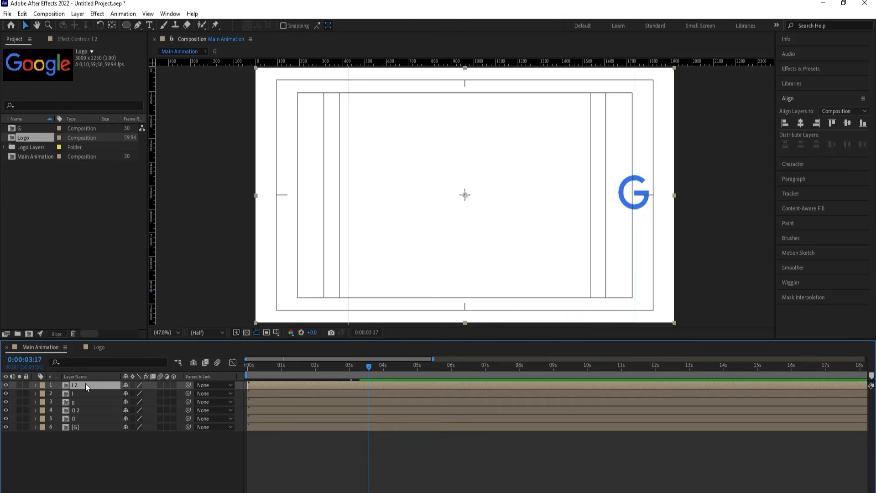
{"action": "key", "text": "Return"}
{"action": "type", "text": "e"}
{"action": "key", "text": "Return"}
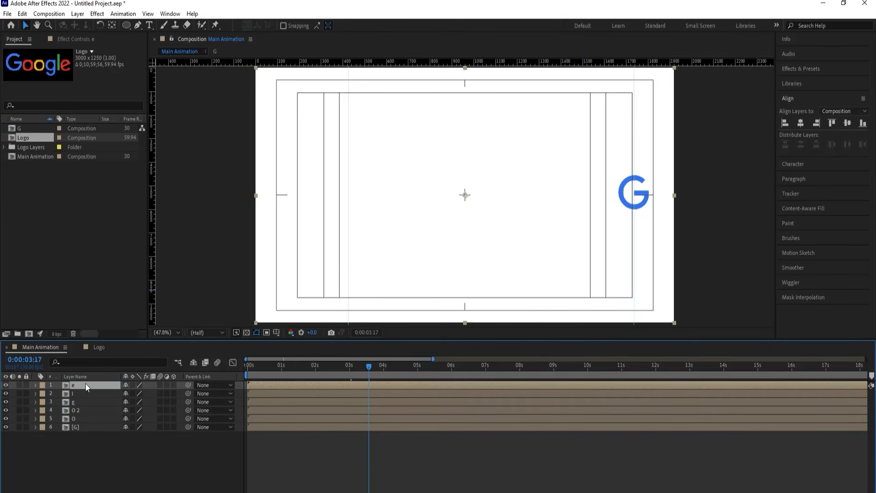
{"action": "left_click", "coordinate": [90, 449]}
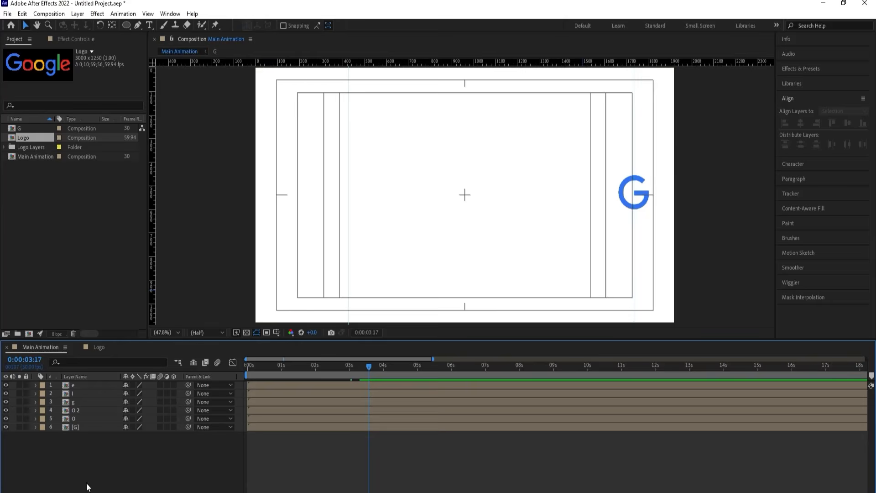
Reverse the project items' name order, duplicate the G composition as o, and duplicate that for a second o
{"action": "left_click", "coordinate": [18, 119]}
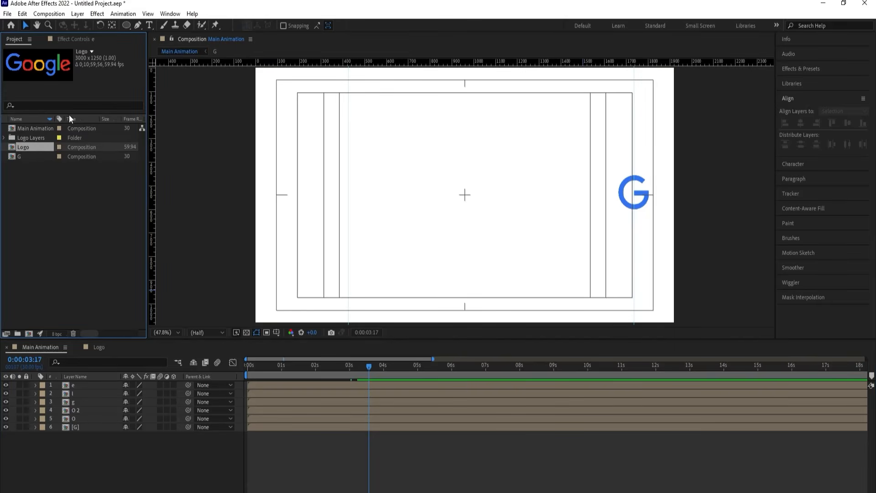
{"action": "left_click", "coordinate": [62, 226]}
{"action": "left_click", "coordinate": [30, 159]}
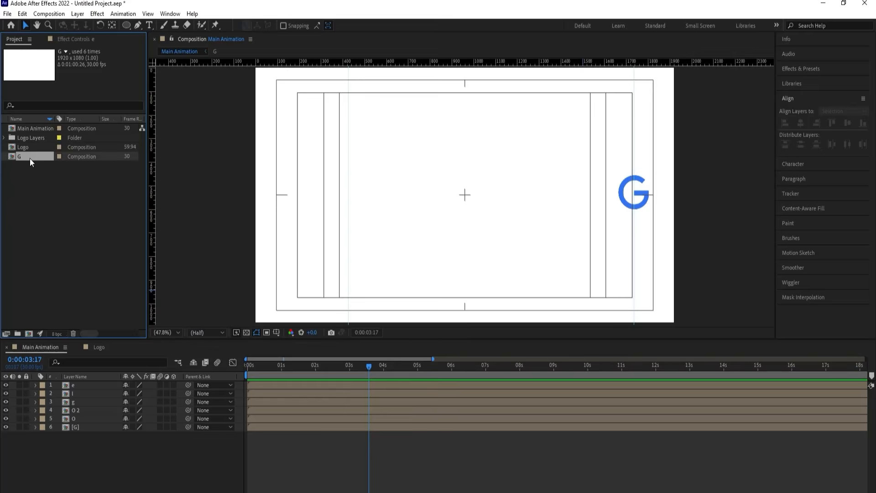
{"action": "key", "text": "ctrl+d"}
{"action": "type", "text": "o"}
{"action": "key", "text": "Return"}
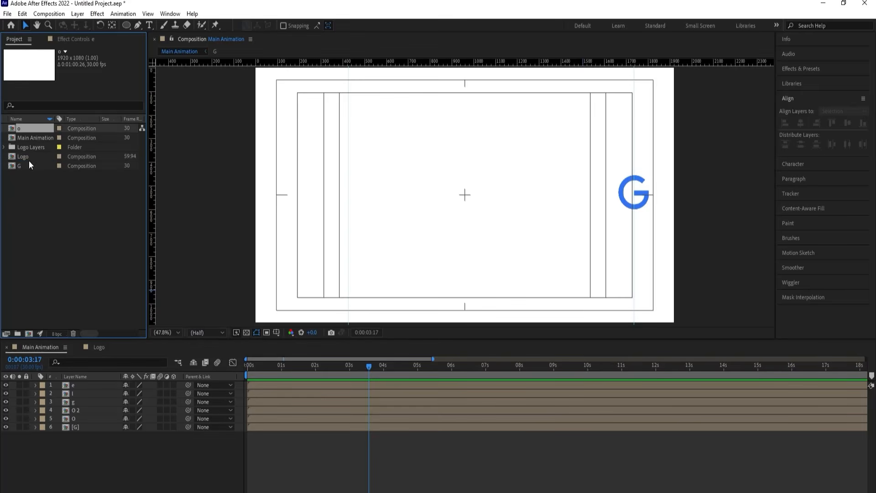
{"action": "key", "text": "ctrl+d"}
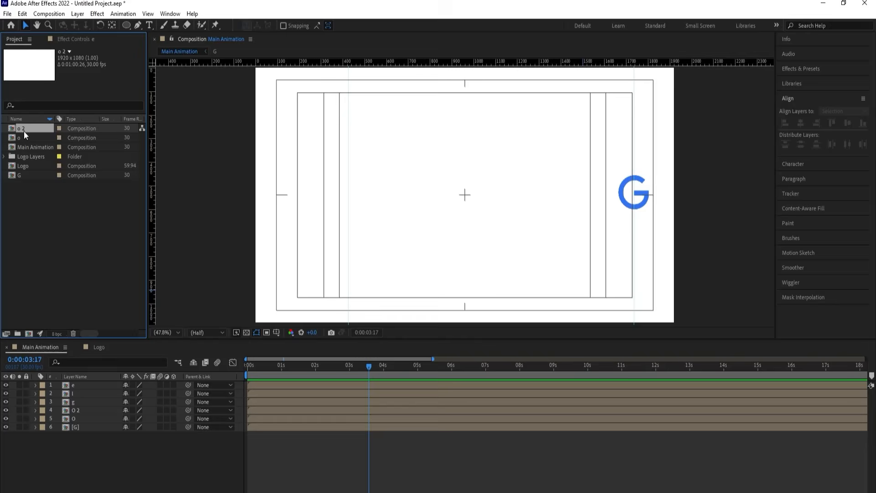
Create further duplicate compositions in the project, named g, l and e
{"action": "key", "text": "ctrl+d"}
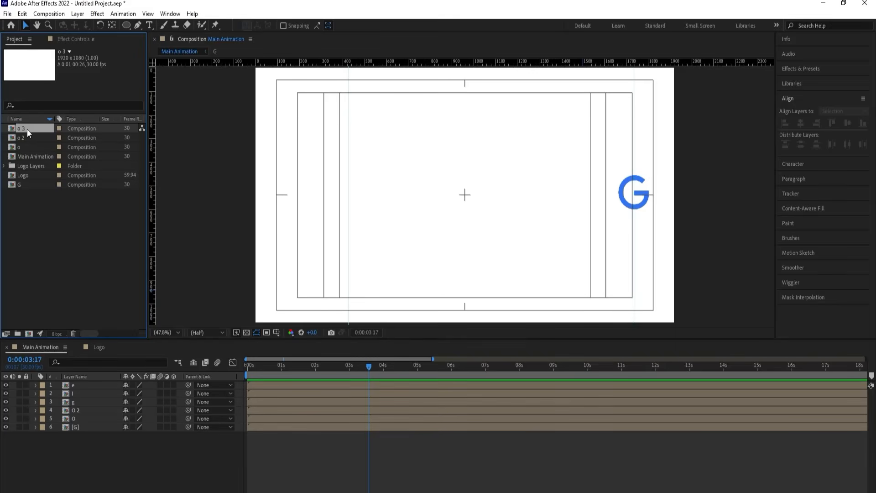
{"action": "type", "text": "g"}
{"action": "key", "text": "Return"}
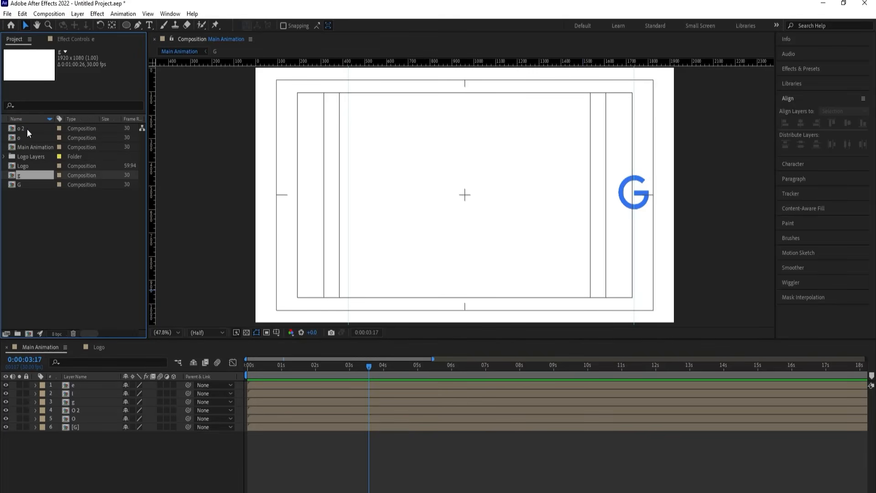
{"action": "key", "text": "ctrl+d"}
{"action": "key", "text": "Return"}
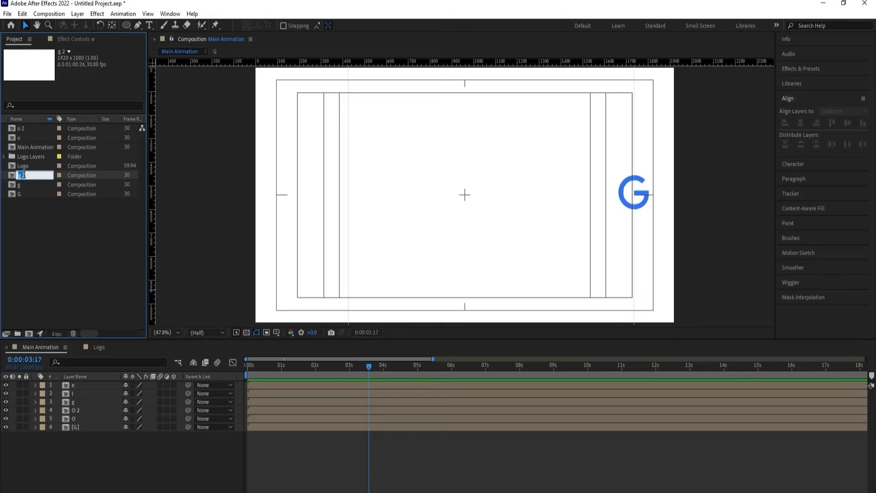
{"action": "type", "text": "l"}
{"action": "key", "text": "Return"}
{"action": "key", "text": "ctrl+d"}
{"action": "key", "text": "Return"}
{"action": "type", "text": "e"}
{"action": "key", "text": "Return"}
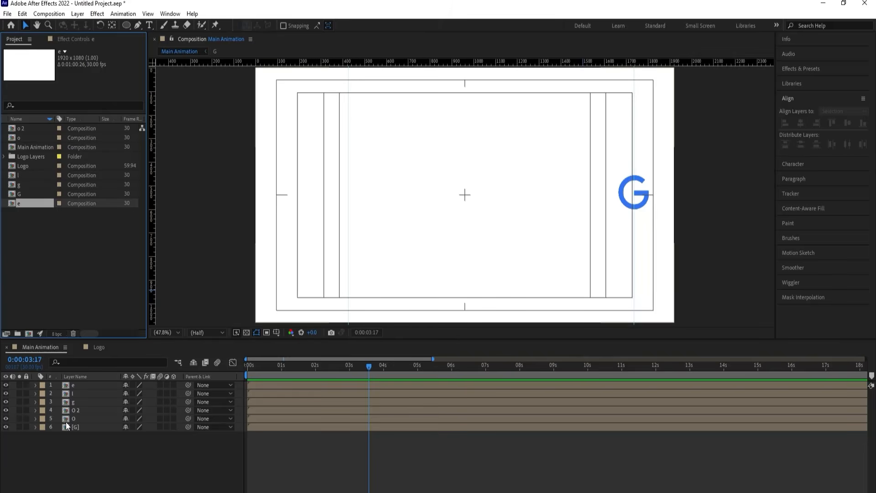
Replace the source of layer O with composition o, and that of layer O 2 with composition o 2
{"action": "left_click", "coordinate": [19, 137]}
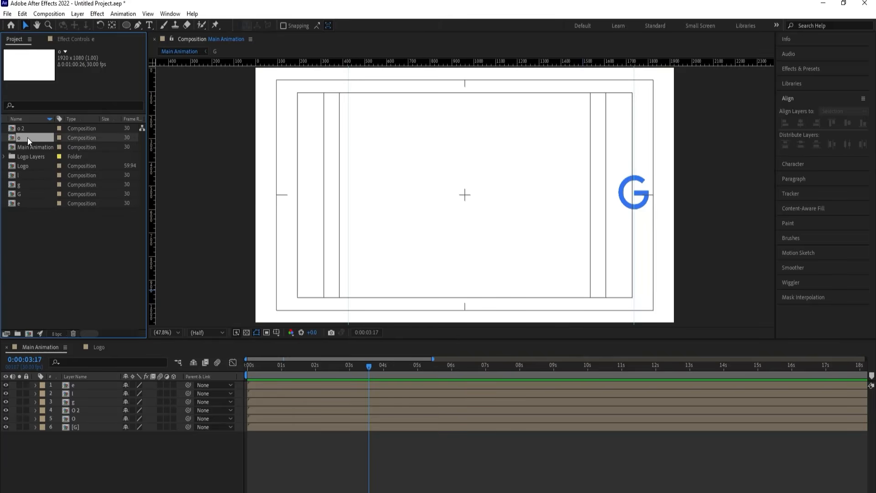
{"action": "left_click", "coordinate": [74, 418]}
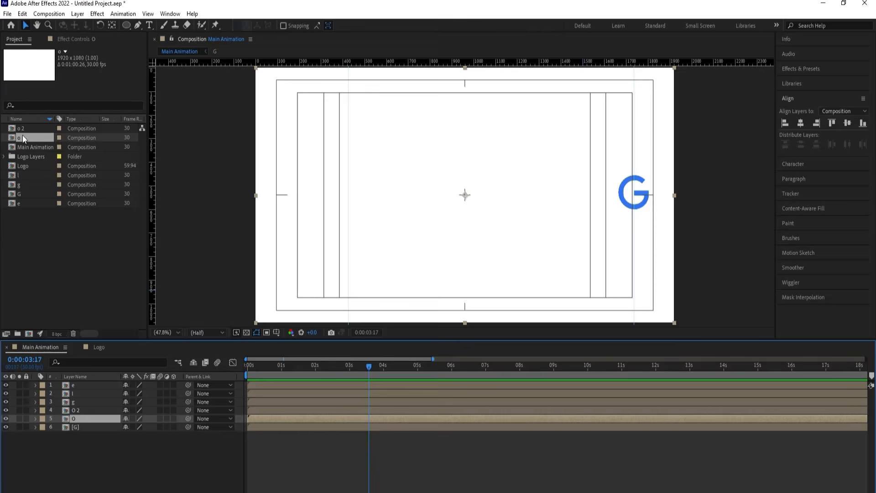
{"action": "left_click_drag", "start_coordinate": [23, 135], "coordinate": [78, 419]}
{"action": "left_click", "coordinate": [76, 409]}
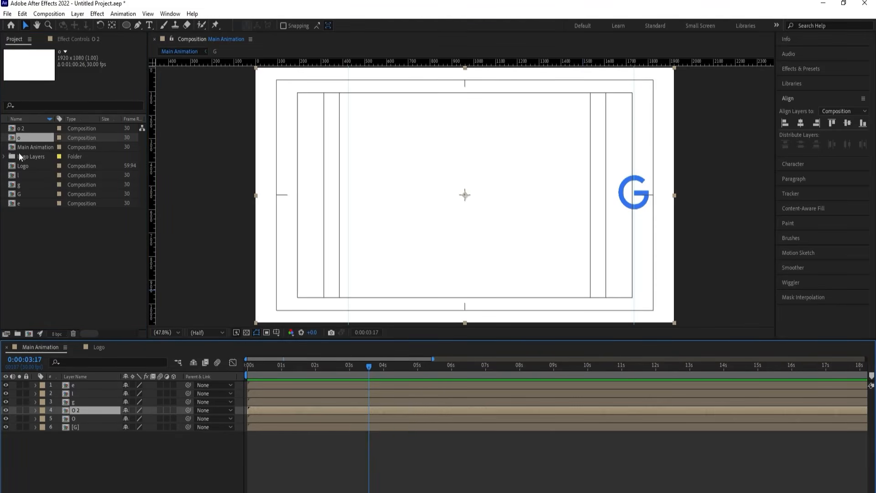
{"action": "left_click_drag", "start_coordinate": [21, 129], "coordinate": [81, 408]}
Replace the sources of layers g and l with the compositions of the same names
{"action": "left_click", "coordinate": [78, 402]}
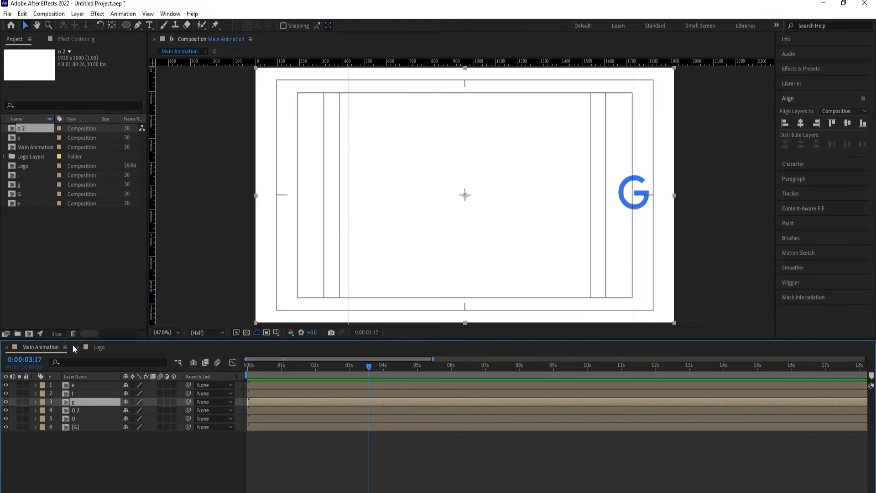
{"action": "left_click", "coordinate": [25, 184]}
{"action": "left_click_drag", "start_coordinate": [67, 268], "coordinate": [102, 403]}
{"action": "left_click", "coordinate": [84, 395]}
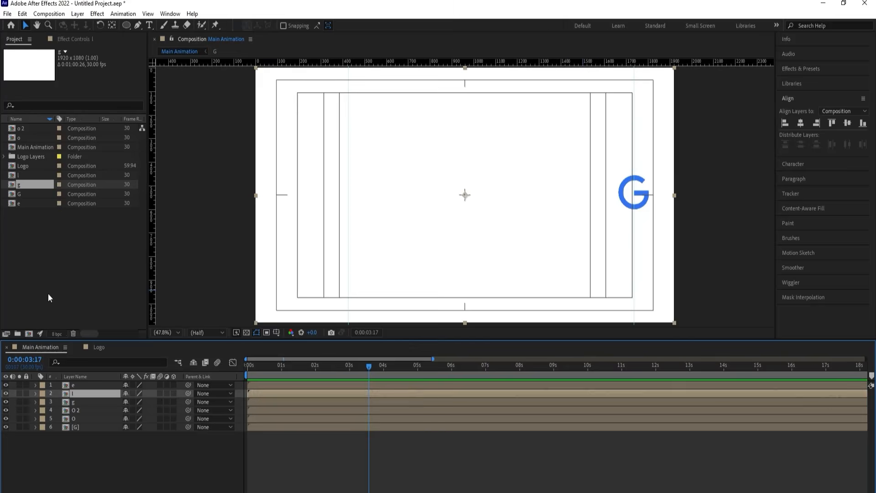
{"action": "left_click", "coordinate": [27, 174]}
{"action": "left_click_drag", "start_coordinate": [26, 173], "coordinate": [76, 396]}
Replace the source of layer e in the main animation with composition e
{"action": "left_click", "coordinate": [75, 385]}
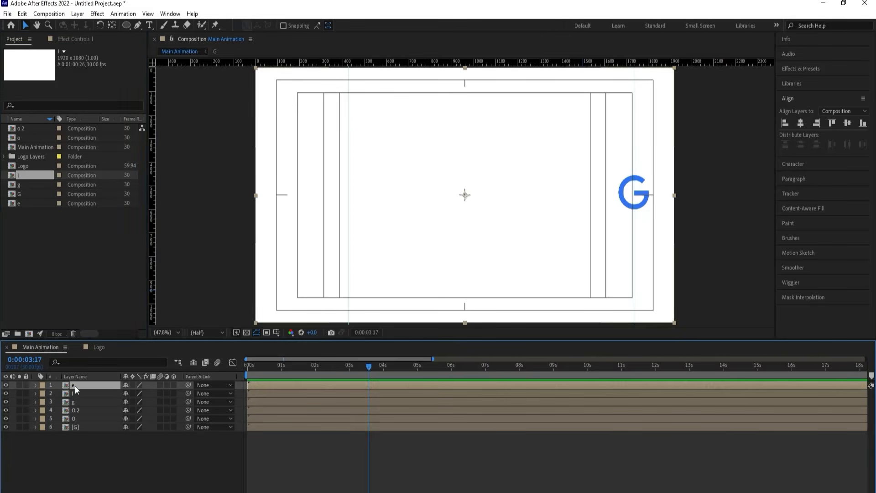
{"action": "left_click", "coordinate": [19, 203]}
{"action": "left_click_drag", "start_coordinate": [112, 391], "coordinate": [111, 384]}
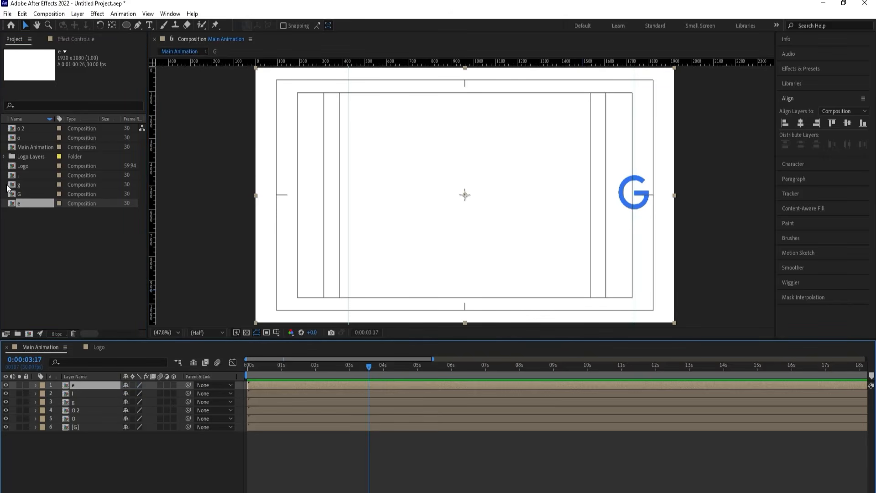
Expand the Logo Layers folder, identify the red o artwork, and open composition o from its layer in the main animation
{"action": "left_click", "coordinate": [5, 156]}
{"action": "left_click", "coordinate": [5, 157]}
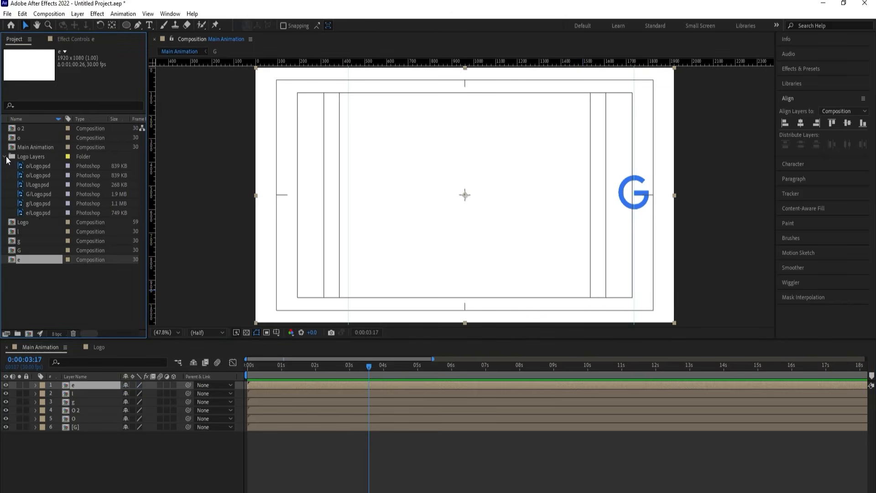
{"action": "left_click", "coordinate": [36, 196]}
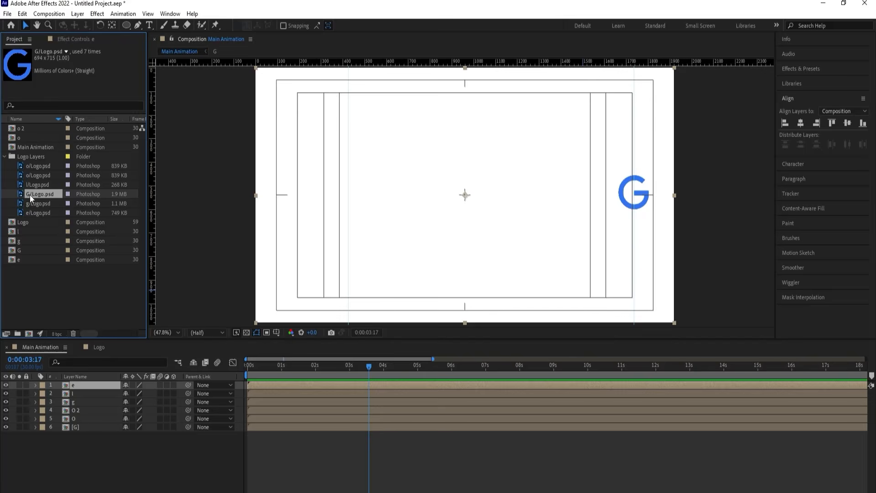
{"action": "left_click", "coordinate": [33, 166]}
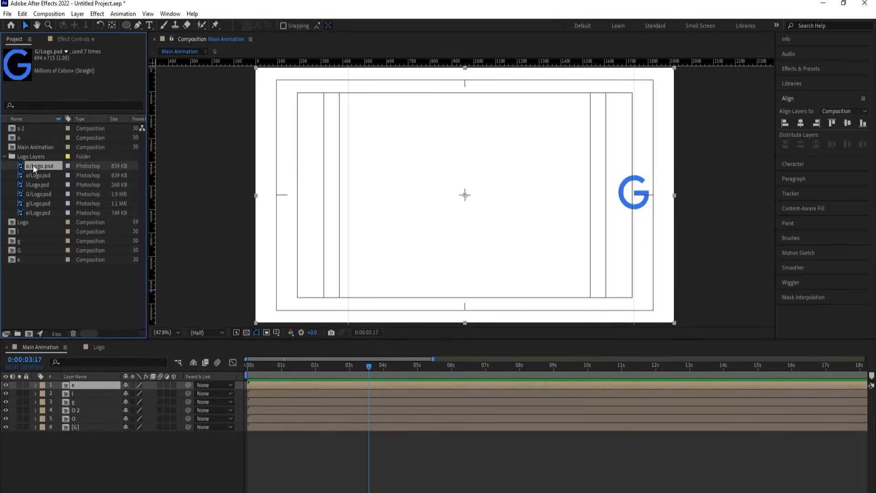
{"action": "left_click", "coordinate": [33, 176]}
{"action": "left_click", "coordinate": [32, 167]}
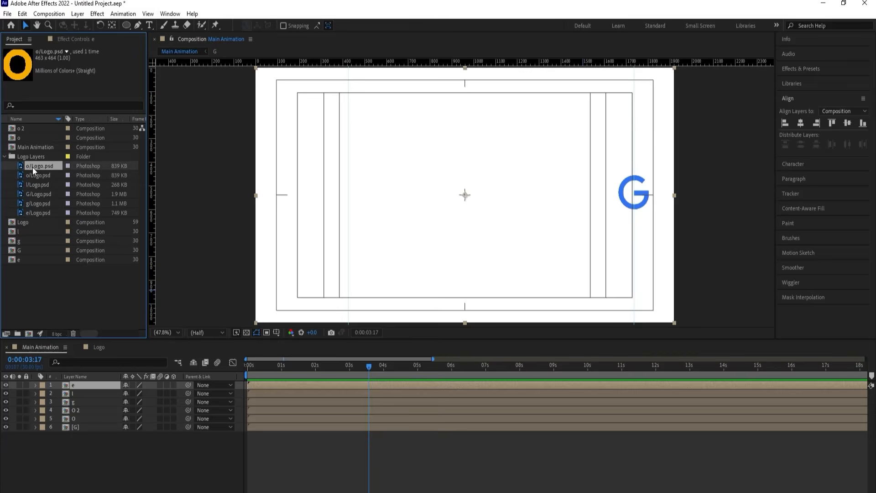
{"action": "left_click", "coordinate": [75, 419]}
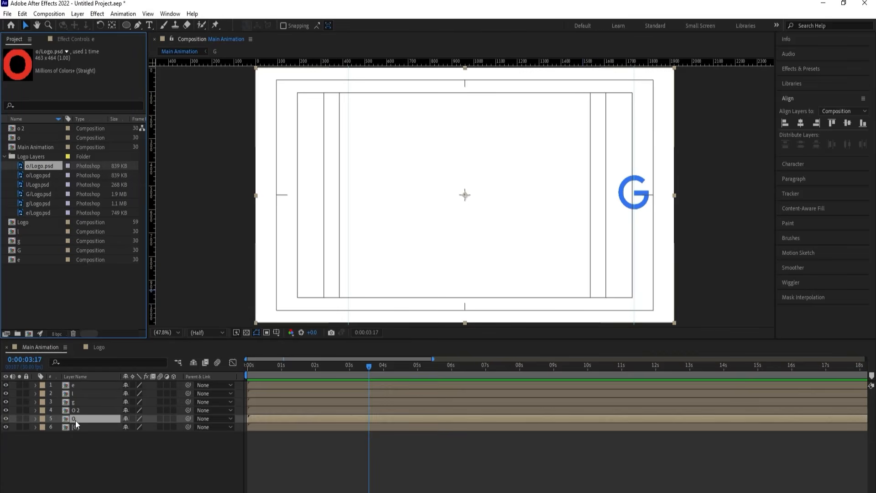
{"action": "double_click", "coordinate": [75, 420]}
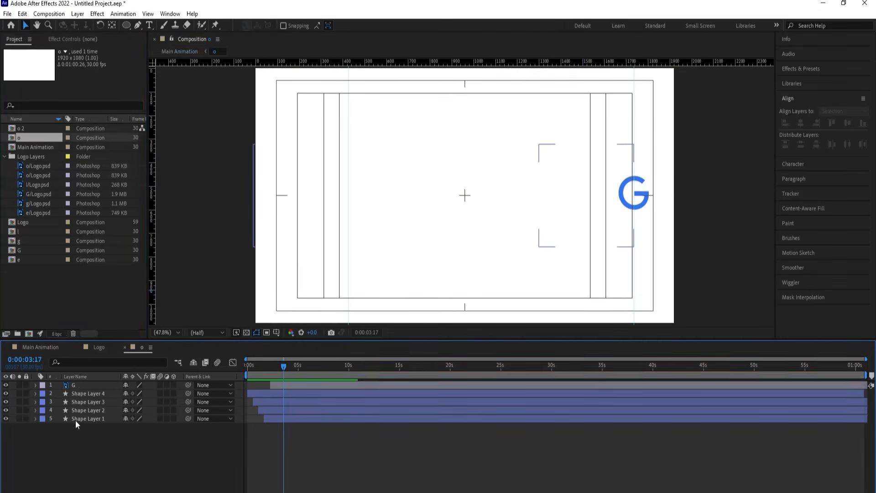
{"action": "left_click", "coordinate": [75, 386]}
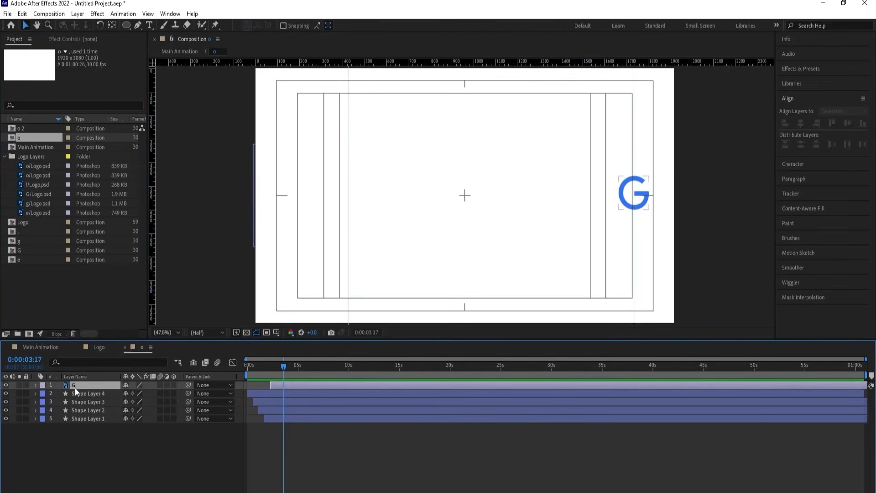
{"action": "left_click", "coordinate": [45, 167]}
{"action": "left_click_drag", "start_coordinate": [43, 168], "coordinate": [94, 386]}
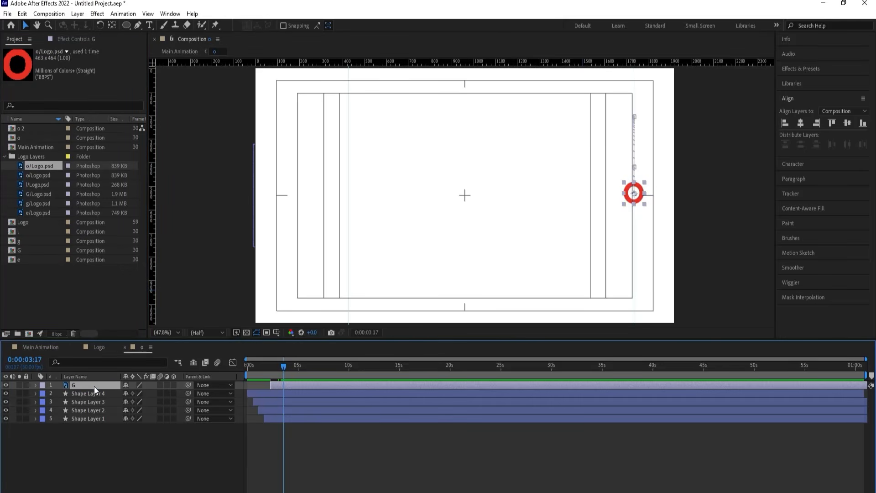
{"action": "key", "text": "ctrl+z"}
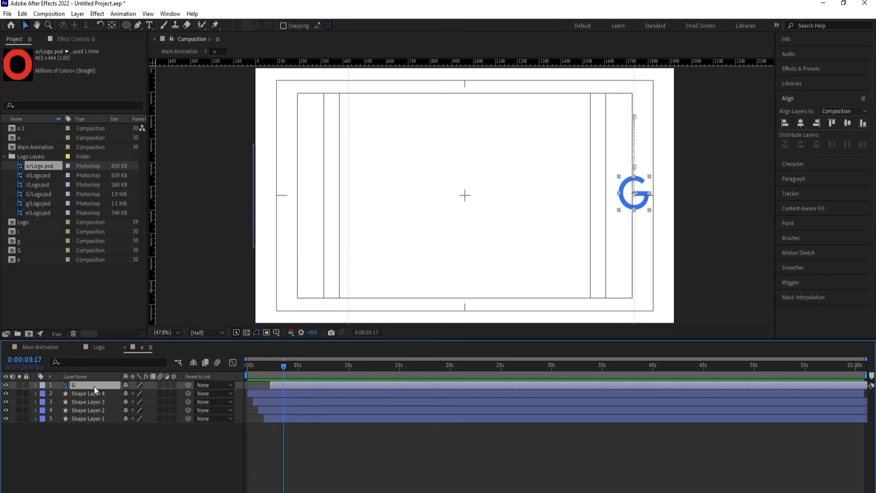
Place a horizontal guide along the G's bottom edge, and replace the G layer's source with the red o/Logo.psd artwork
{"action": "scroll", "coordinate": [650, 211], "scroll_direction": "up", "scroll_amount": 1}
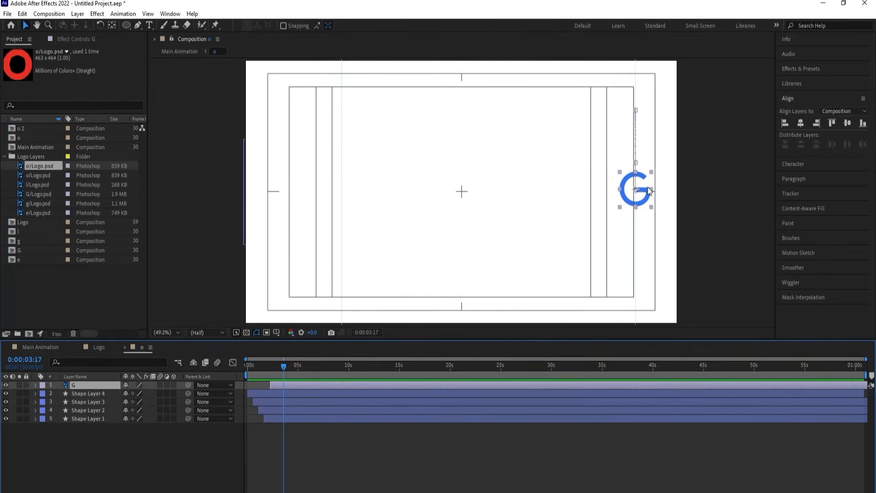
{"action": "scroll", "coordinate": [631, 89], "scroll_direction": "down", "scroll_amount": 1}
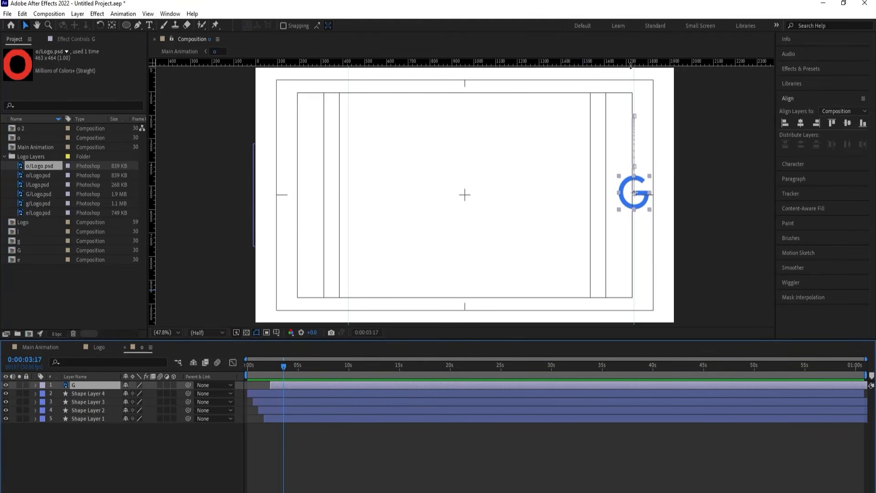
{"action": "key", "text": "ctrl+r"}
{"action": "left_click_drag", "start_coordinate": [630, 64], "coordinate": [641, 210]}
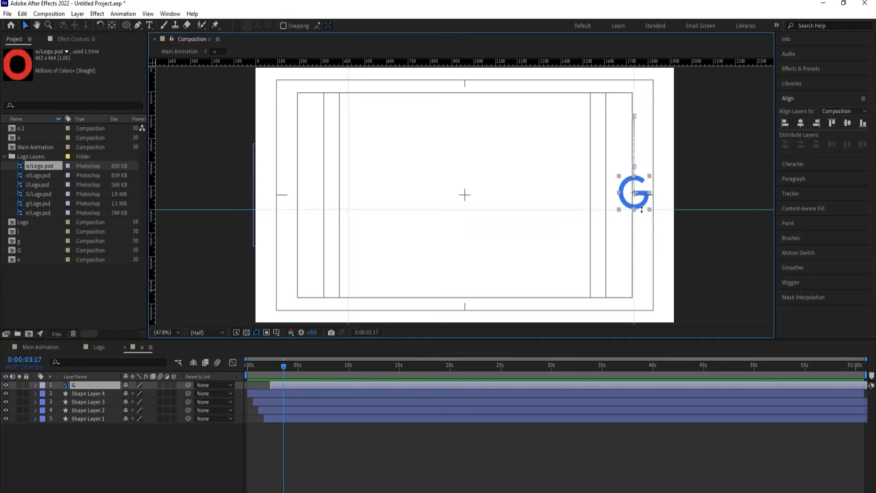
{"action": "scroll", "coordinate": [643, 209], "scroll_direction": "up", "scroll_amount": 4}
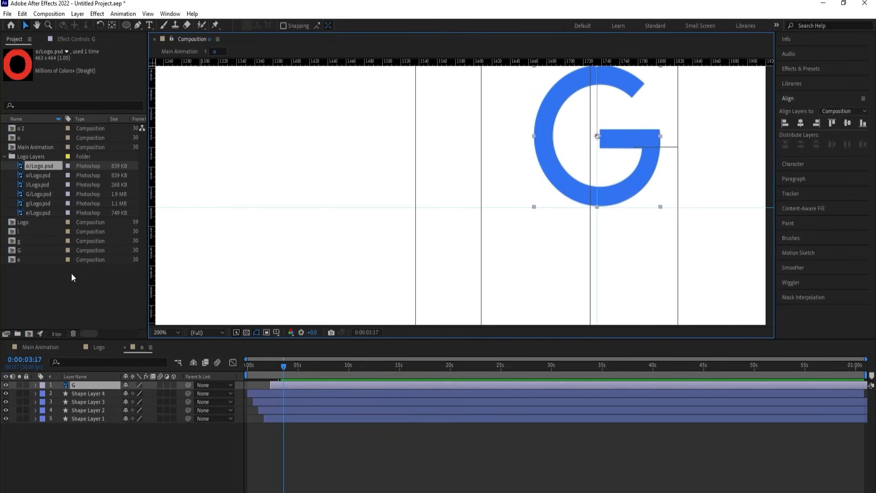
{"action": "left_click", "coordinate": [32, 165]}
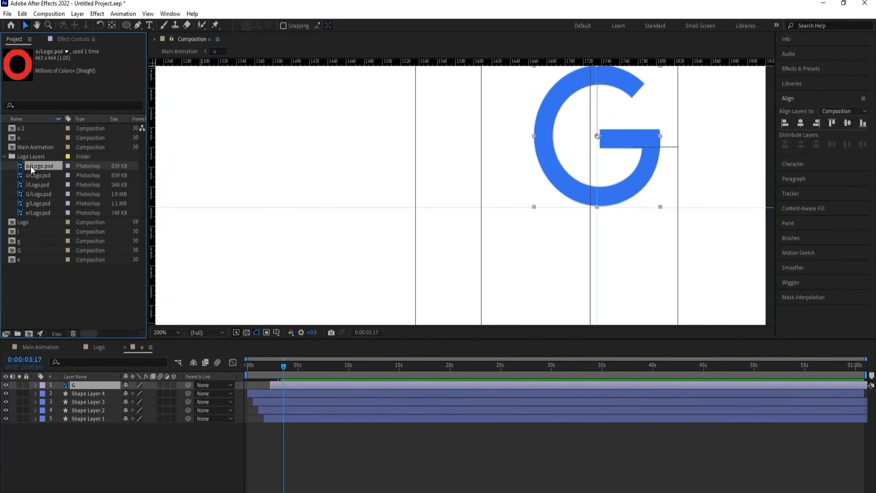
{"action": "left_click_drag", "start_coordinate": [31, 166], "coordinate": [72, 385]}
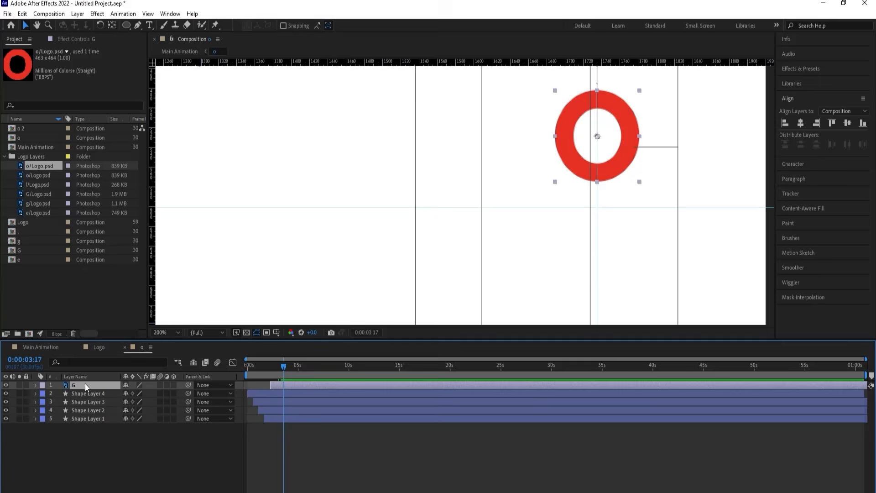
Show the letter layer's keyframes and set its vertical position to 555 at the 0:00:03:01 keyframe, resting the red o on the guide
{"action": "key", "text": "u"}
{"action": "key", "text": "j"}
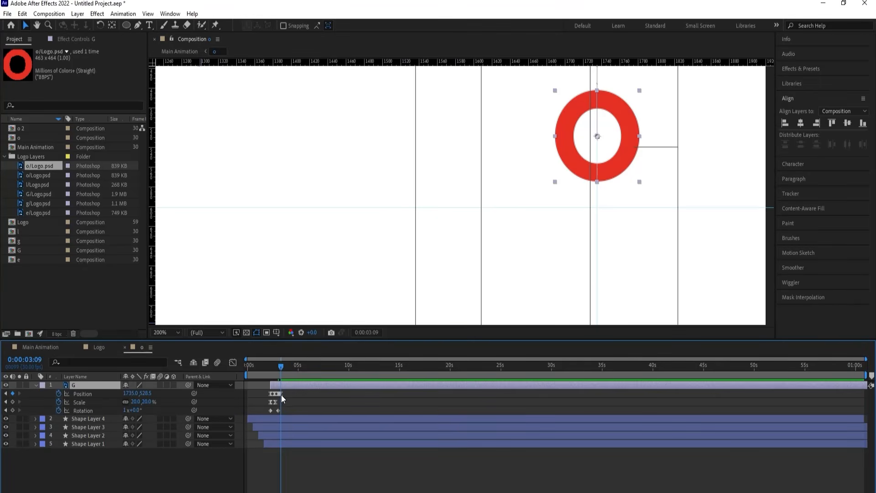
{"action": "scroll", "coordinate": [281, 395], "scroll_direction": "up", "scroll_amount": 6}
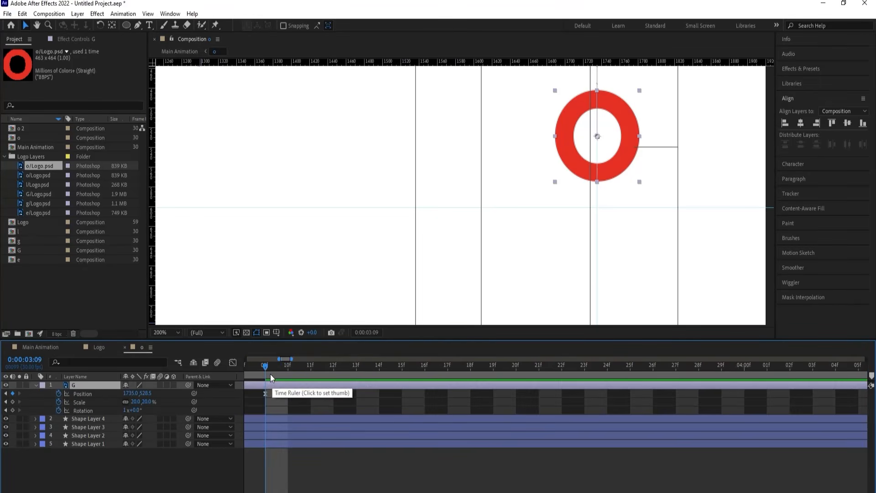
{"action": "key", "text": "j"}
{"action": "key", "text": "j"}
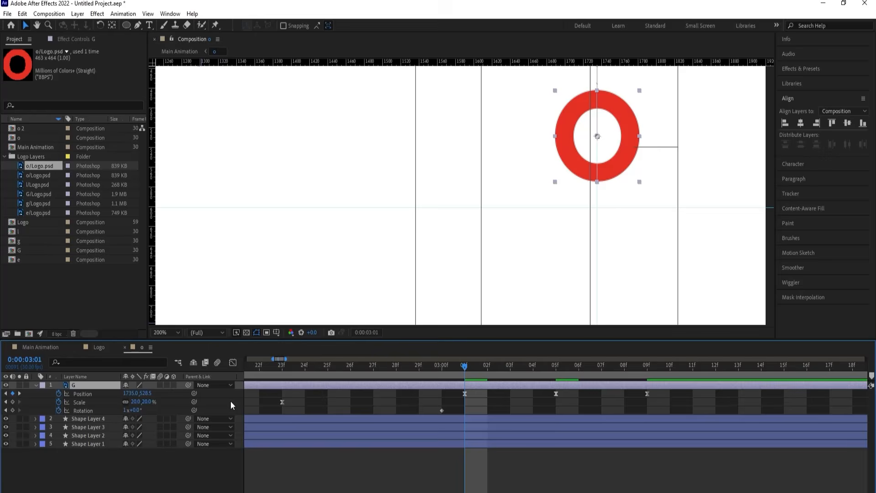
{"action": "scroll", "coordinate": [231, 400], "scroll_direction": "down", "scroll_amount": 6}
{"action": "left_click_drag", "start_coordinate": [146, 394], "coordinate": [158, 394]}
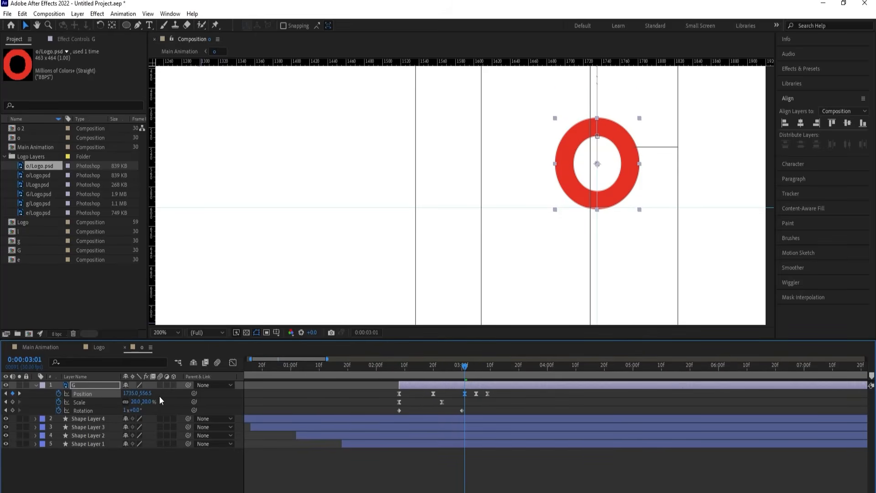
{"action": "key", "text": "Up"}
{"action": "key", "text": "Up"}
{"action": "key", "text": "Up"}
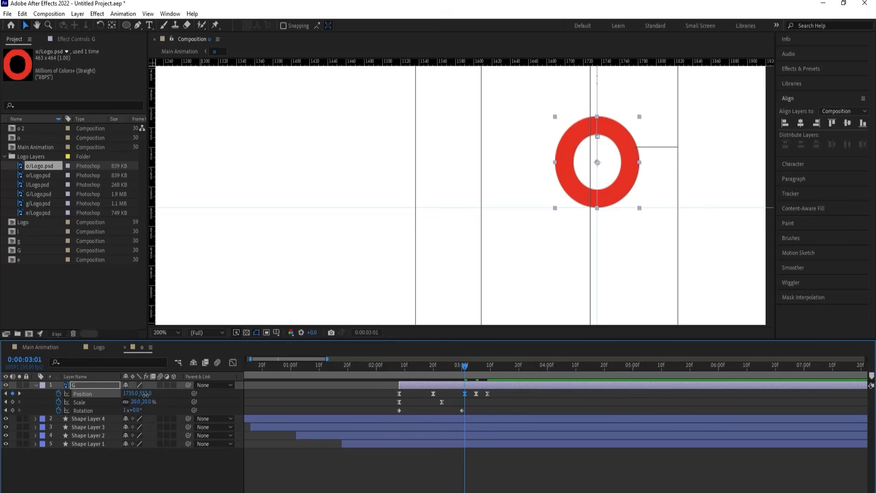
{"action": "left_click", "coordinate": [169, 399]}
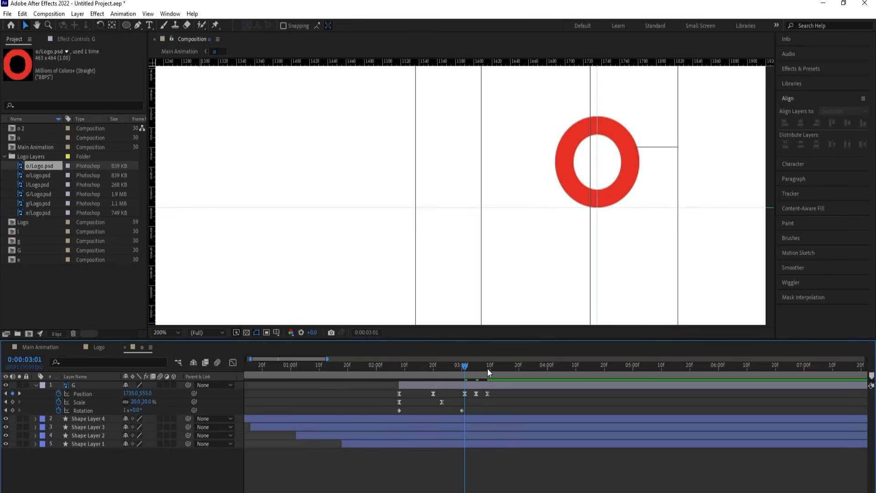
Set the red o's vertical position to 555 at the final position keyframe, 0:00:03:09
{"action": "left_click", "coordinate": [487, 369]}
{"action": "left_click", "coordinate": [493, 382]}
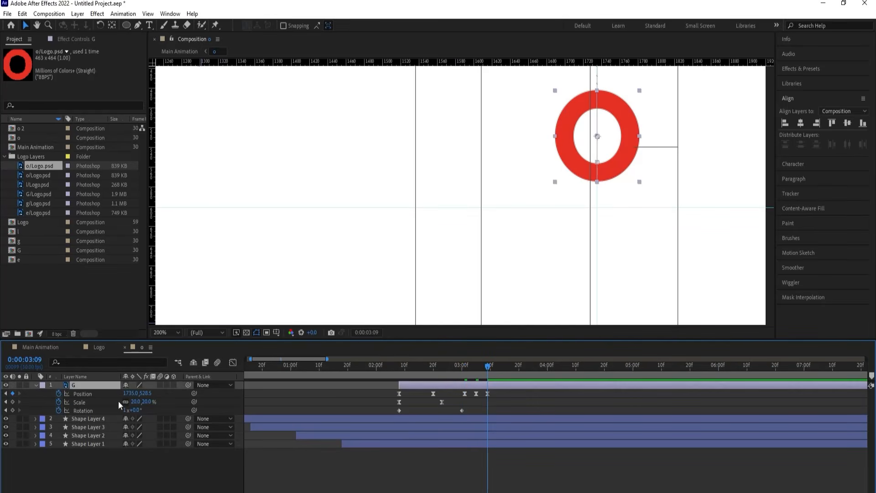
{"action": "left_click", "coordinate": [146, 392]}
{"action": "type", "text": "555"}
{"action": "left_click", "coordinate": [176, 400]}
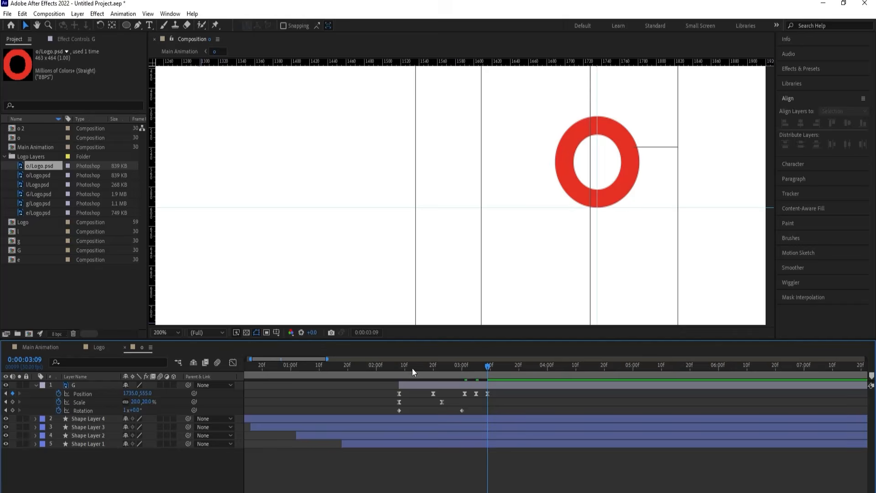
Preview the red o's pop-up and landing, playing and scrubbing from around its first keyframes
{"action": "left_click_drag", "start_coordinate": [407, 365], "coordinate": [396, 362]}
{"action": "key", "text": "space"}
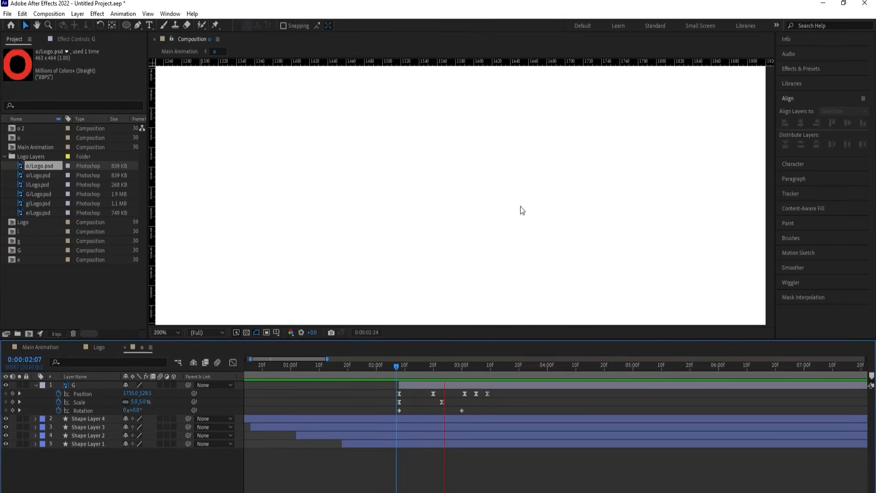
{"action": "scroll", "coordinate": [521, 211], "scroll_direction": "down", "scroll_amount": 2}
{"action": "key", "text": "space"}
{"action": "left_click", "coordinate": [428, 390]}
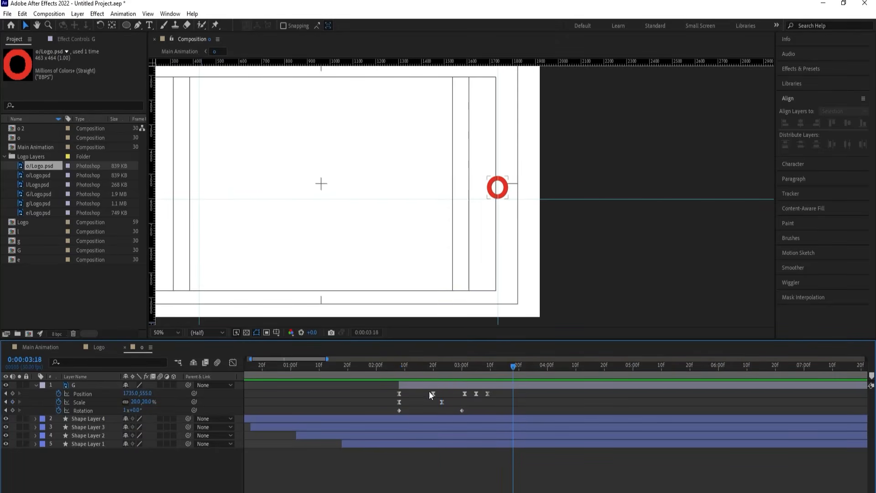
{"action": "left_click", "coordinate": [406, 365]}
{"action": "left_click_drag", "start_coordinate": [406, 365], "coordinate": [498, 373]}
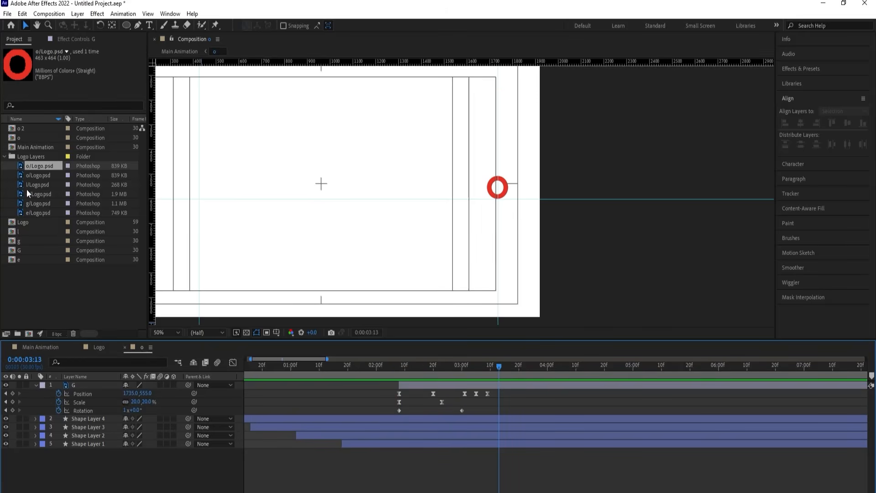
Open composition o 2 and place a horizontal guide along the bottom edge of the G
{"action": "left_click", "coordinate": [27, 130]}
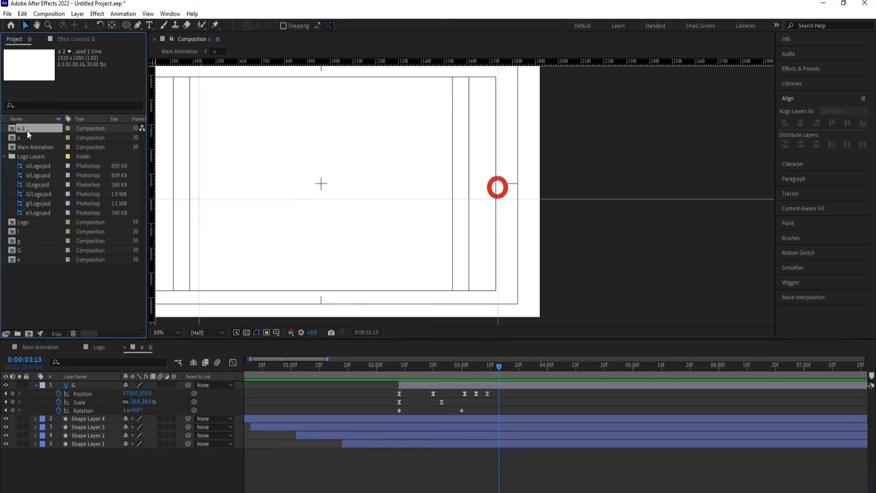
{"action": "double_click", "coordinate": [26, 131]}
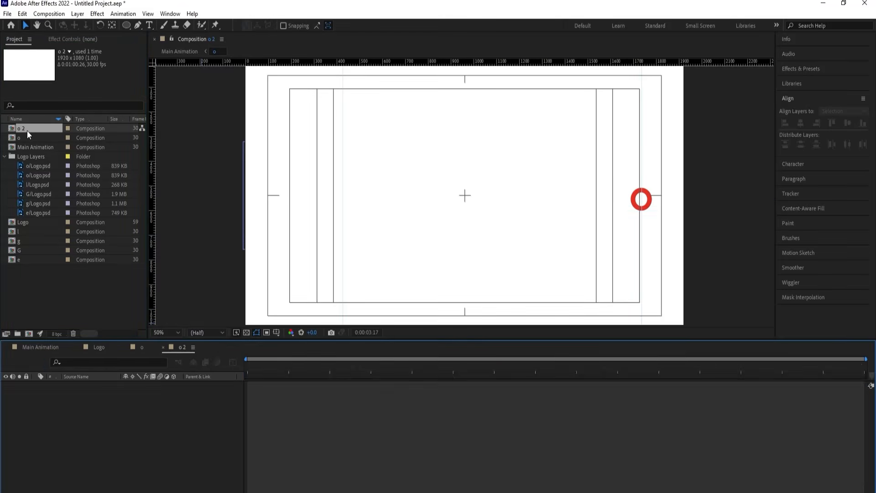
{"action": "key", "text": "ctrl+r"}
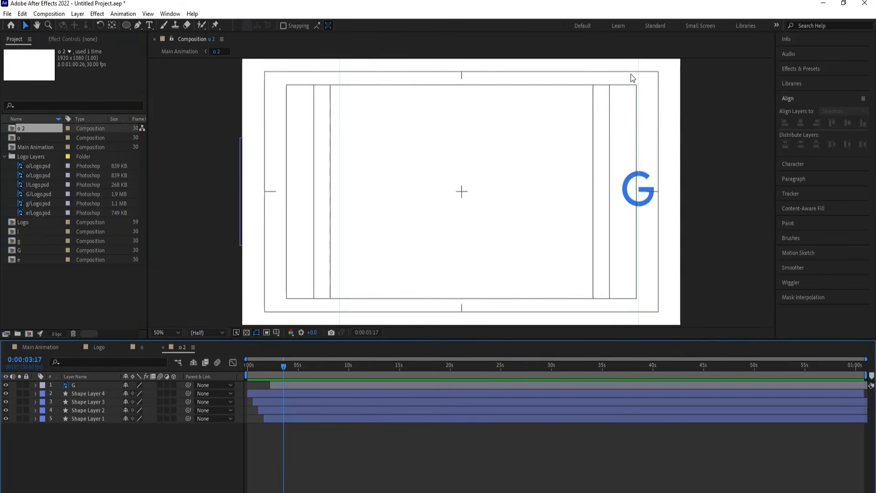
{"action": "key", "text": "ctrl+r"}
{"action": "left_click_drag", "start_coordinate": [631, 63], "coordinate": [630, 66]}
{"action": "left_click_drag", "start_coordinate": [632, 216], "coordinate": [632, 210]}
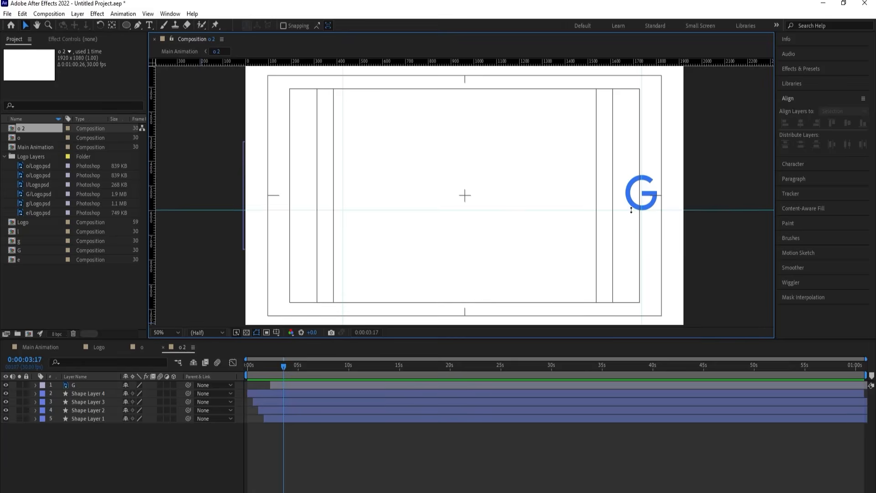
Replace the G layer's source in composition o 2 with the yellow o/Logo.psd artwork
{"action": "left_click", "coordinate": [84, 385]}
{"action": "left_click", "coordinate": [40, 167]}
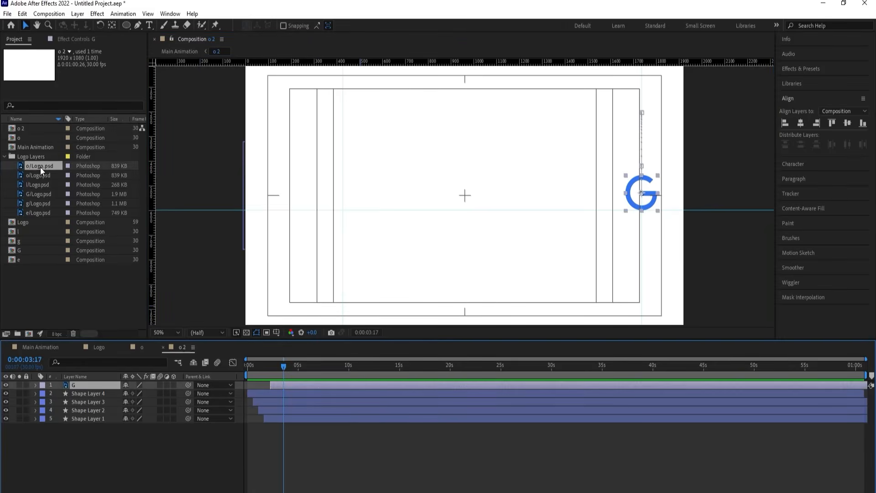
{"action": "left_click", "coordinate": [37, 175]}
{"action": "left_click_drag", "start_coordinate": [36, 174], "coordinate": [86, 387]}
Set the yellow o's vertical position to 555 at its final position keyframe, 0:00:03:09
{"action": "key", "text": "u"}
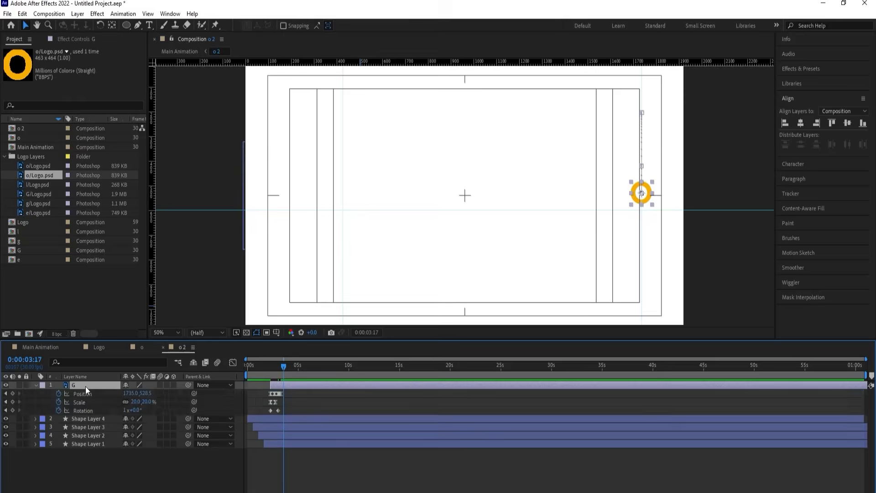
{"action": "key", "text": "j"}
{"action": "left_click", "coordinate": [146, 393]}
{"action": "type", "text": "555"}
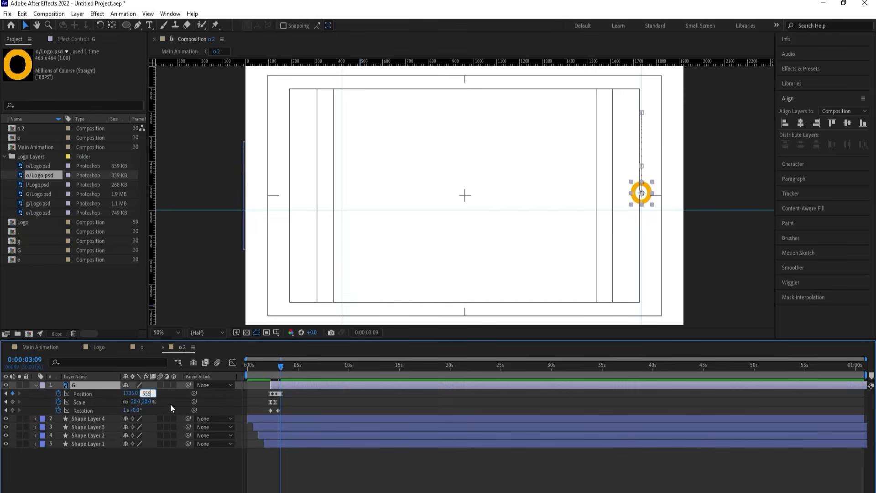
{"action": "left_click", "coordinate": [172, 403]}
Set the yellow o's vertical position to 555 at the earlier landing keyframe, 0:00:03:01
{"action": "key", "text": "="}
{"action": "key", "text": "="}
{"action": "key", "text": "="}
{"action": "key", "text": "="}
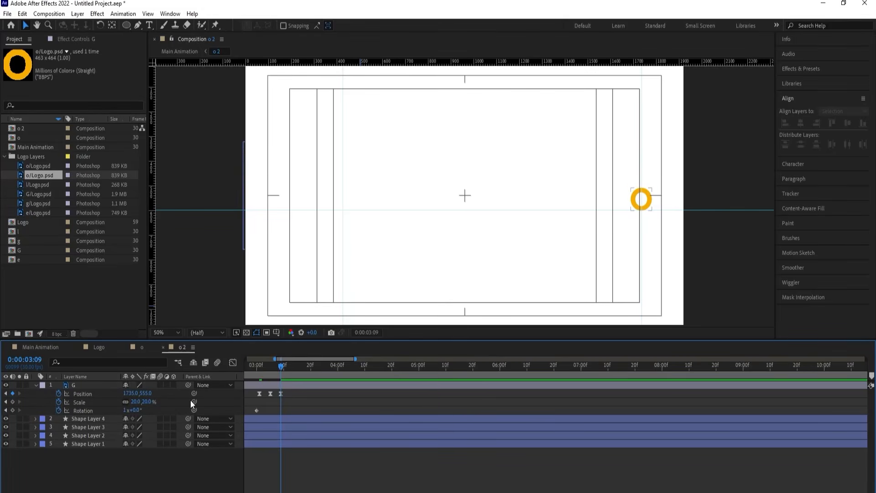
{"action": "key", "text": "j"}
{"action": "key", "text": "j"}
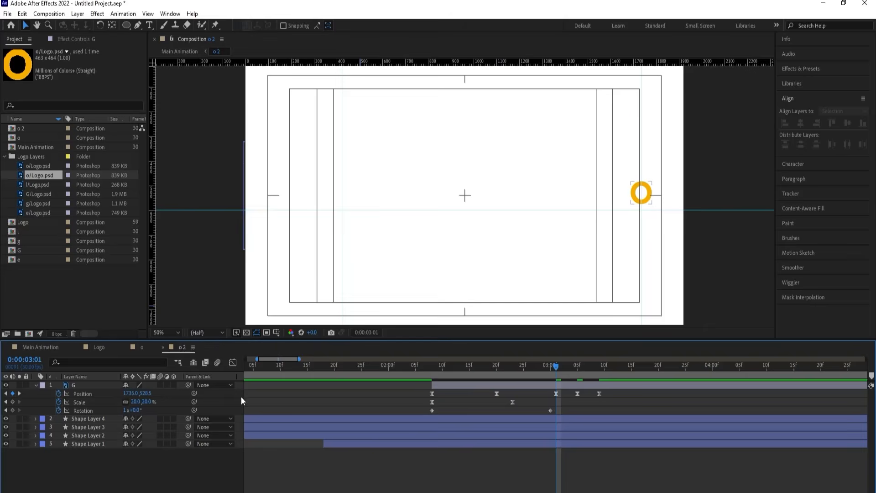
{"action": "left_click", "coordinate": [146, 393]}
{"action": "type", "text": "555"}
{"action": "left_click", "coordinate": [172, 401]}
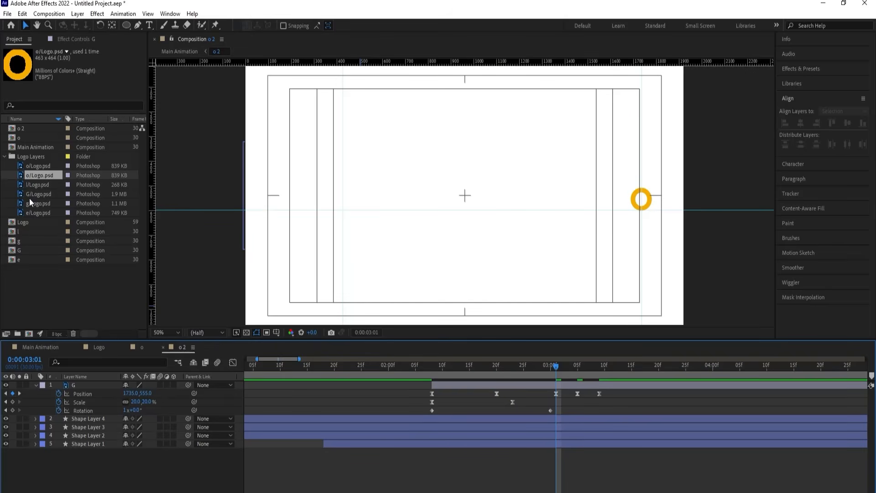
In composition g, place a horizontal guide along the G's bottom edge and replace the G layer's source with g/Logo.psd
{"action": "double_click", "coordinate": [28, 240]}
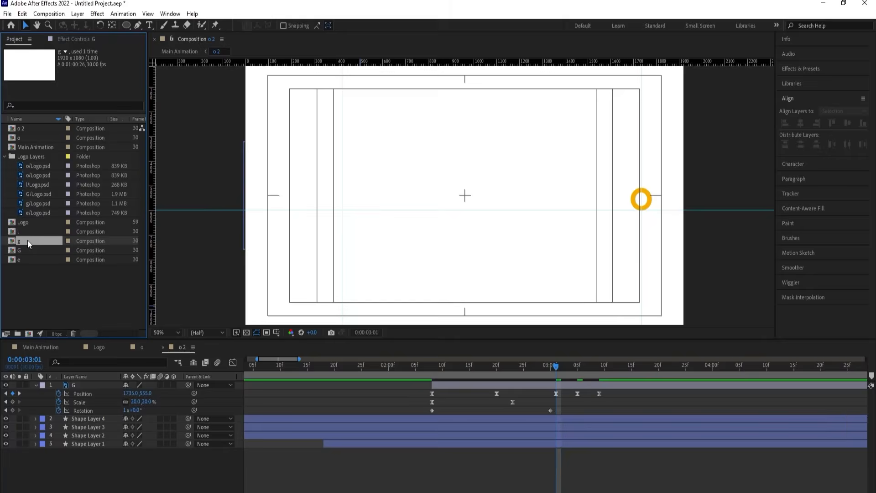
{"action": "left_click", "coordinate": [75, 384]}
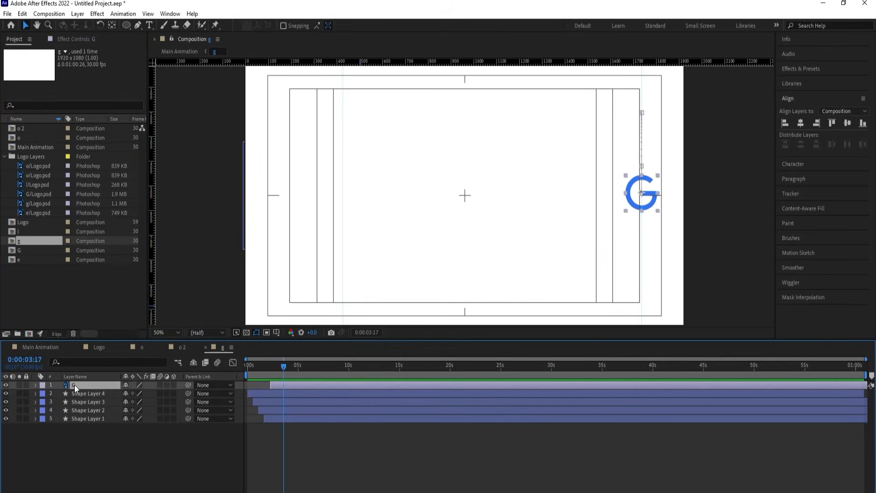
{"action": "left_click_drag", "start_coordinate": [643, 59], "coordinate": [210, 209]}
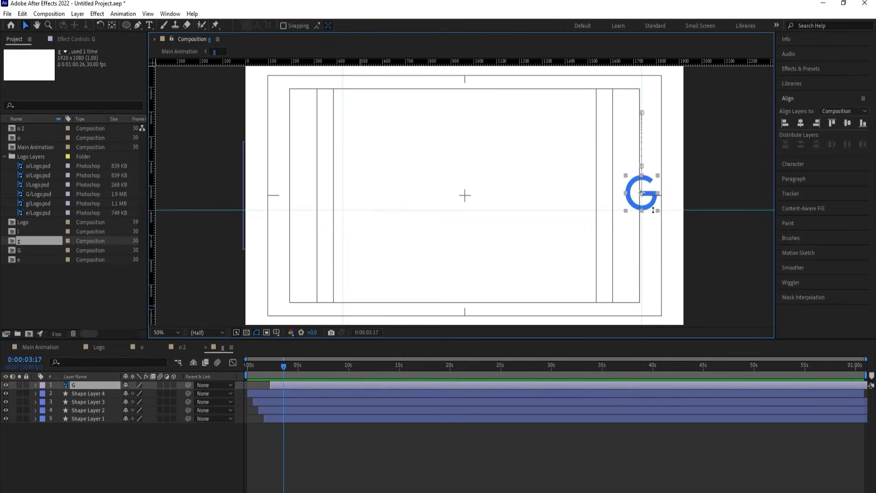
{"action": "left_click", "coordinate": [31, 203]}
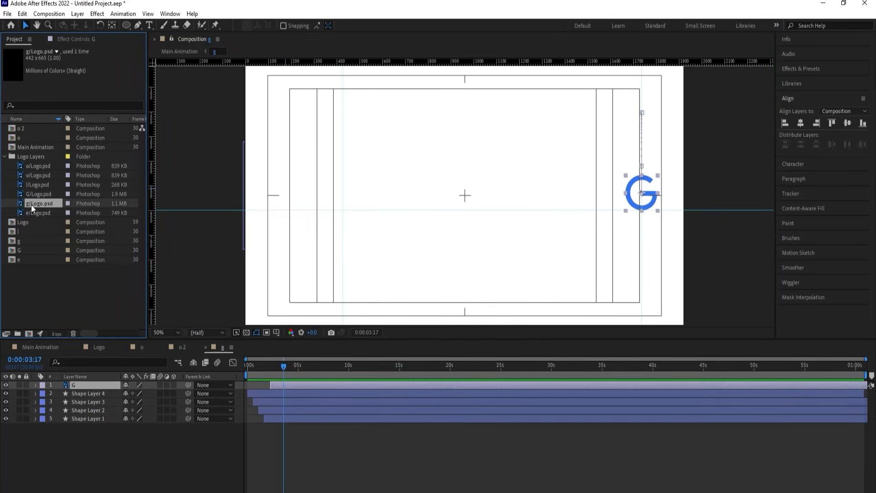
{"action": "left_click_drag", "start_coordinate": [31, 204], "coordinate": [102, 385]}
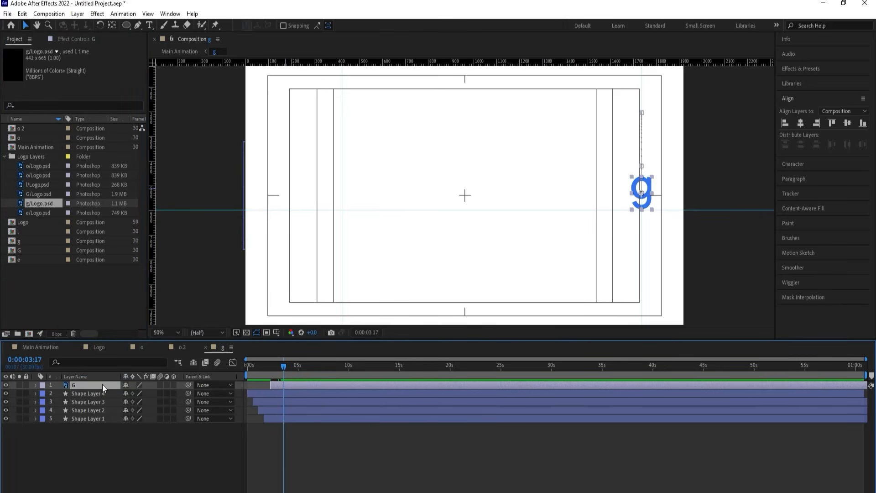
Lower the g at its final position keyframe, 0:00:03:09, to a vertical position of 575.5 so its bowl rests on the guide
{"action": "key", "text": "p"}
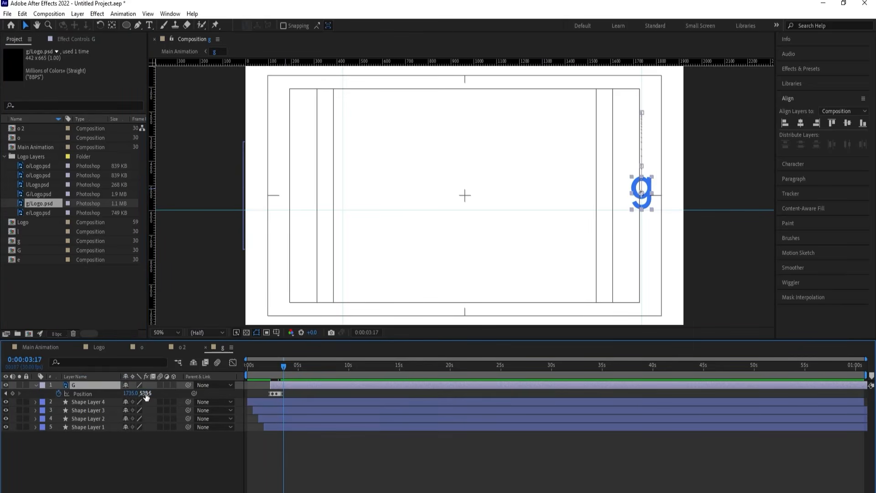
{"action": "key", "text": "equal"}
{"action": "key", "text": "equal"}
{"action": "key", "text": "equal"}
{"action": "key", "text": "equal"}
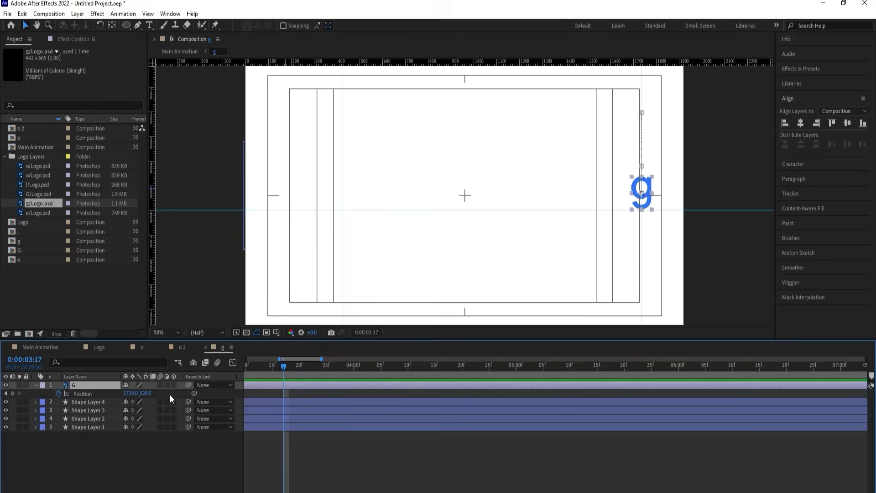
{"action": "key", "text": "j"}
{"action": "left_click_drag", "start_coordinate": [145, 393], "coordinate": [164, 395]}
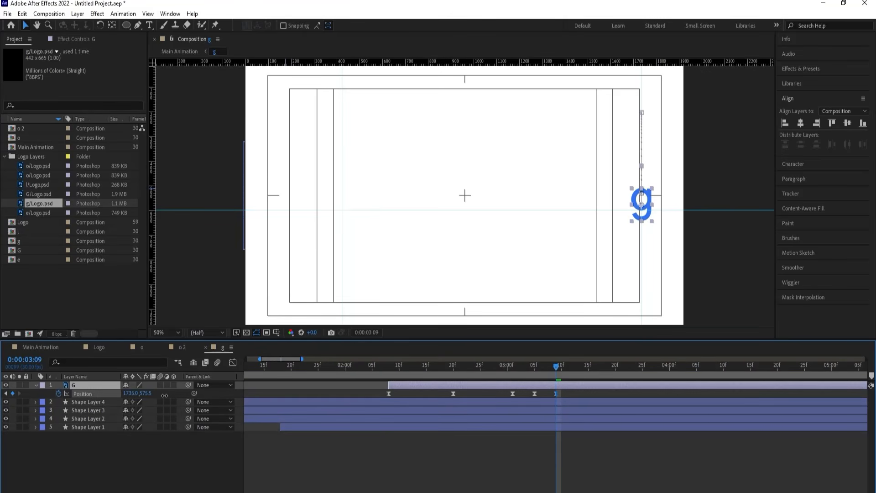
{"action": "left_click", "coordinate": [152, 393]}
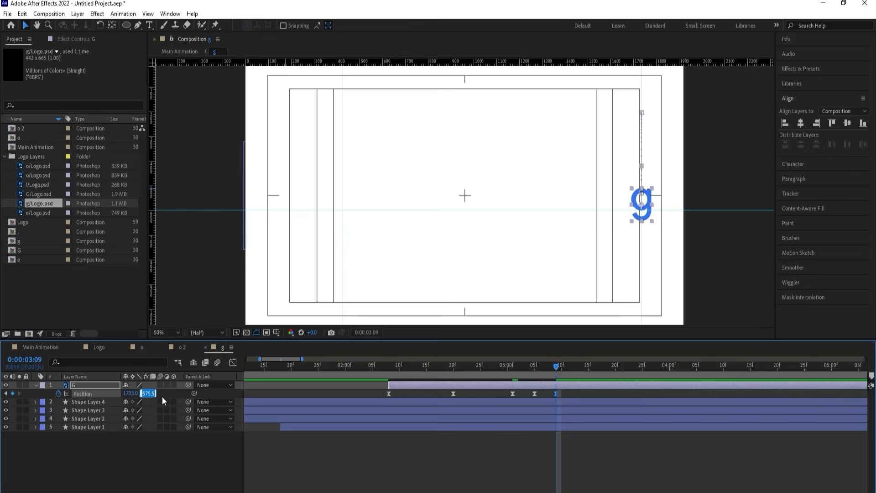
{"action": "left_click", "coordinate": [166, 396]}
Set the g's vertical position to 575.5 at the 0:00:03:01 keyframe and preview its pop-up and landing
{"action": "key", "text": "j"}
{"action": "key", "text": "j"}
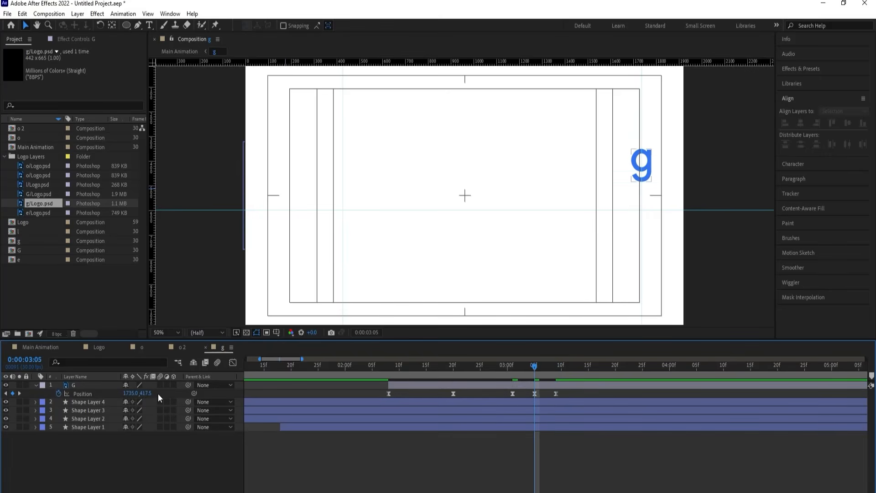
{"action": "left_click", "coordinate": [142, 392]}
{"action": "type", "text": "575.5"}
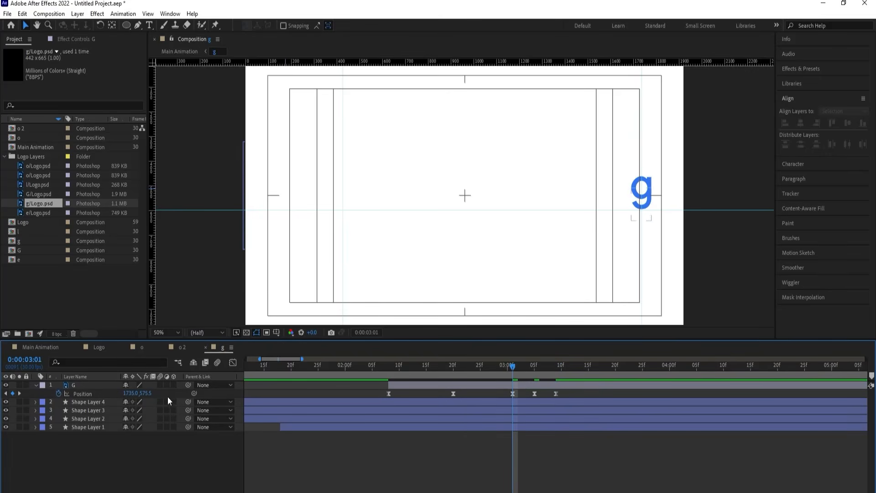
{"action": "left_click", "coordinate": [168, 395]}
{"action": "key", "text": "space"}
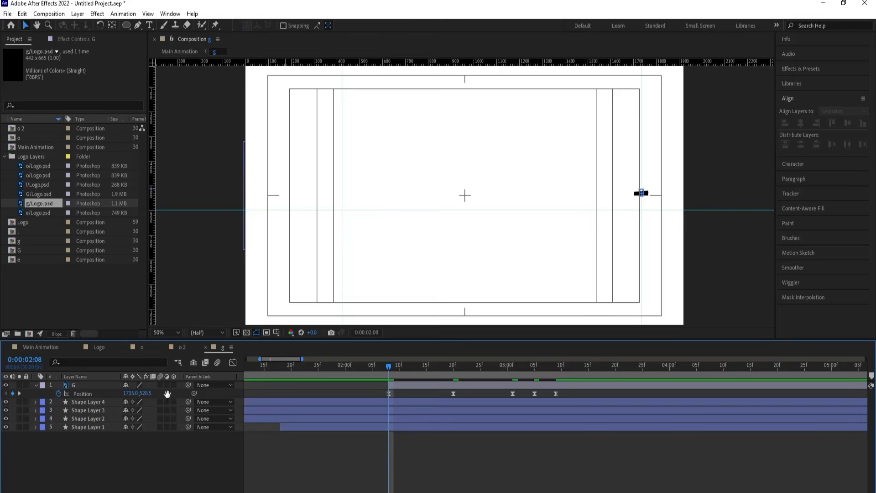
{"action": "key", "text": "space"}
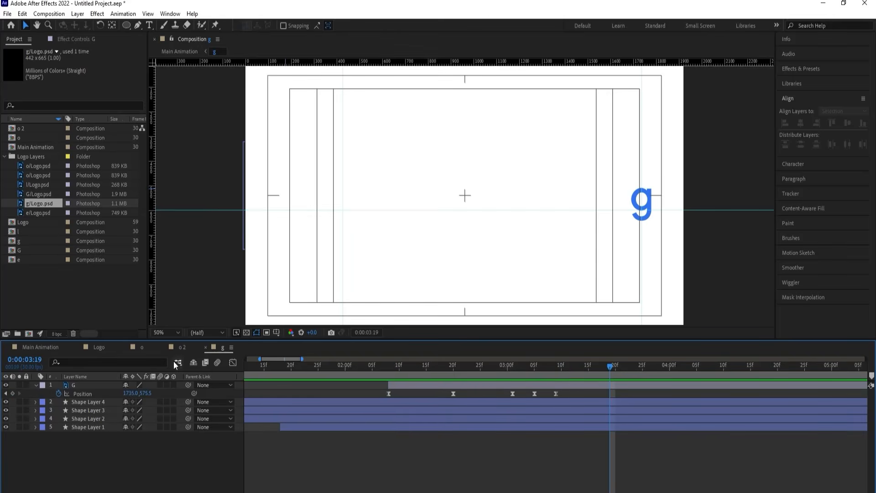
In composition l, place a horizontal guide along the G's bottom edge and replace the G layer's source with l/Logo.psd
{"action": "double_click", "coordinate": [28, 232]}
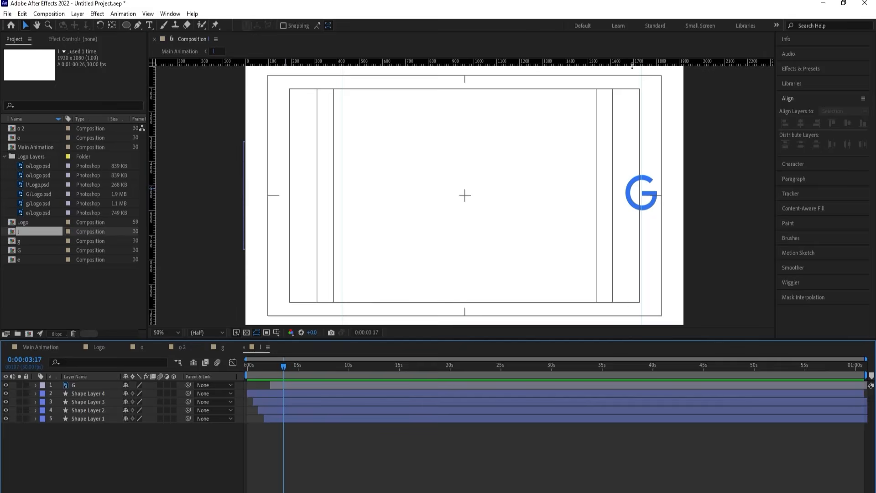
{"action": "left_click_drag", "start_coordinate": [632, 66], "coordinate": [633, 210]}
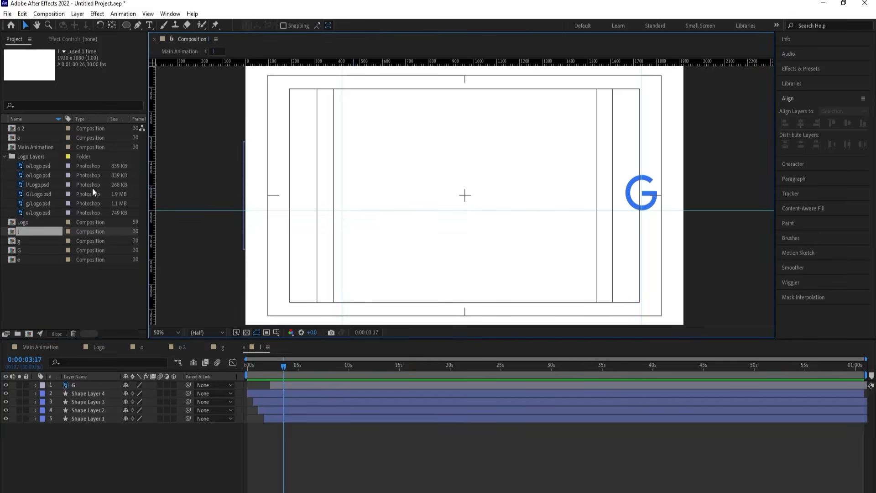
{"action": "left_click", "coordinate": [37, 185]}
{"action": "left_click", "coordinate": [73, 384]}
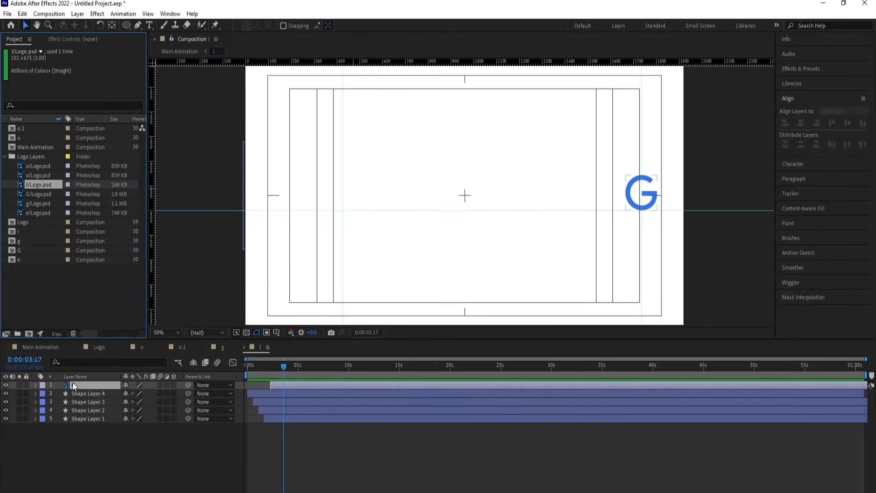
{"action": "left_click_drag", "start_coordinate": [38, 185], "coordinate": [89, 386]}
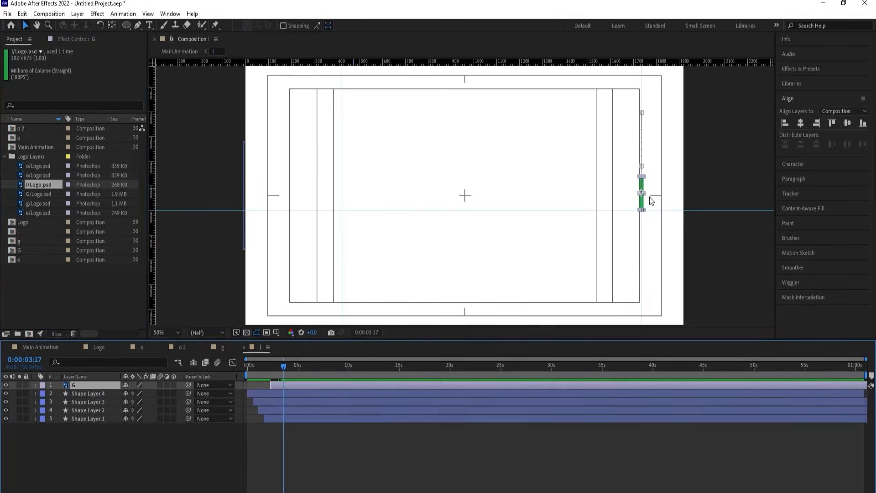
Nudge the green l down onto the guide at its final position keyframe, 0:00:03:09, to a vertical position of 531.8
{"action": "left_click", "coordinate": [314, 441]}
{"action": "scroll", "coordinate": [642, 198], "scroll_direction": "up", "scroll_amount": 6}
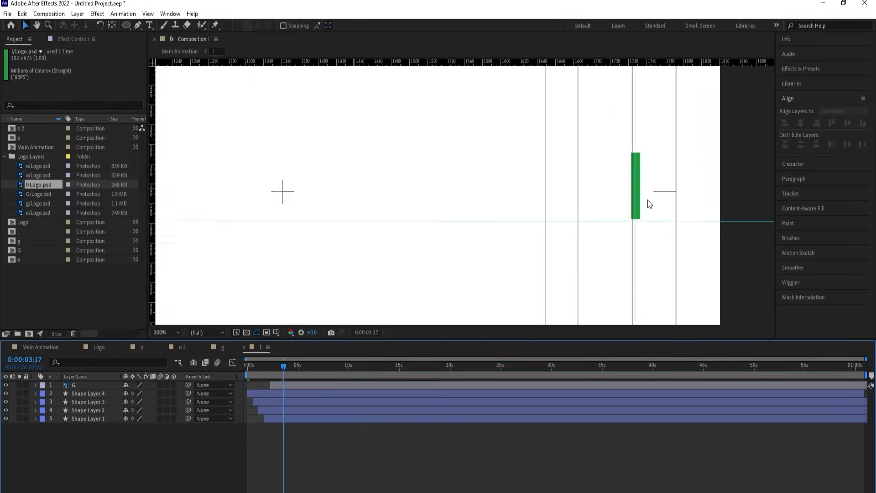
{"action": "left_click", "coordinate": [603, 252]}
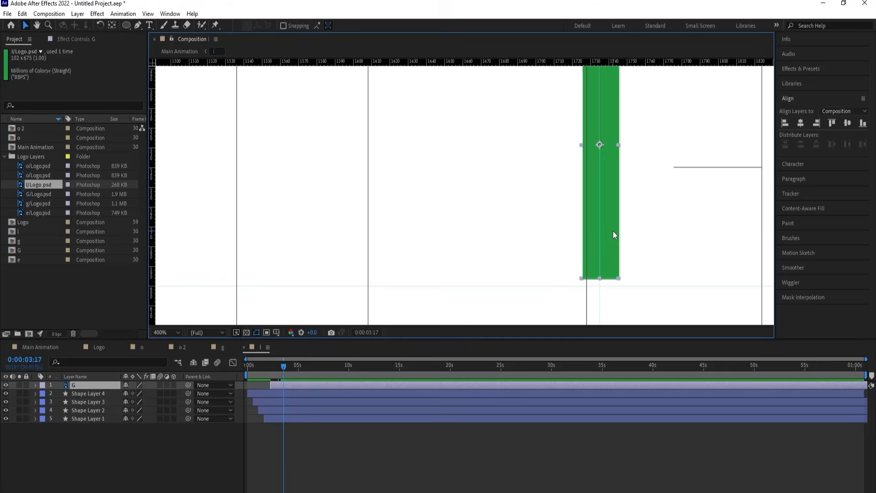
{"action": "key", "text": "u"}
{"action": "key", "text": "j"}
{"action": "key", "text": "j"}
{"action": "key", "text": "k"}
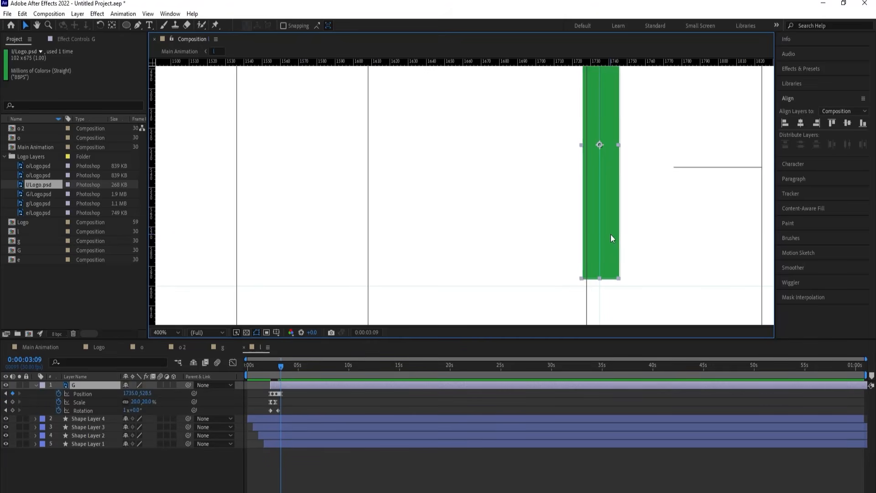
{"action": "key", "text": "Down"}
{"action": "key", "text": "Down"}
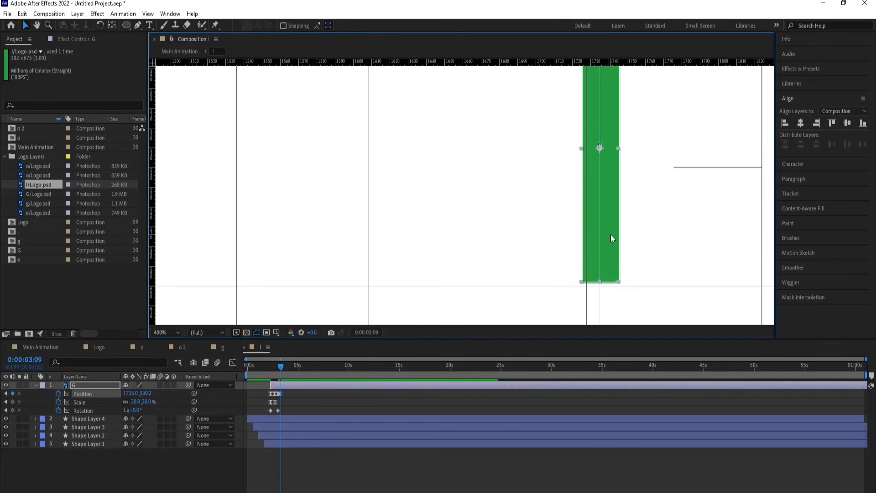
{"action": "key", "text": "Down"}
{"action": "key", "text": "Down"}
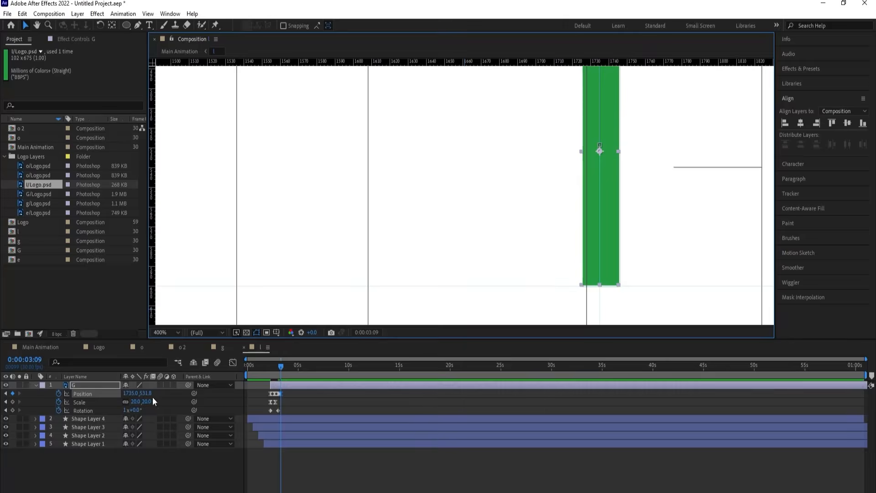
Copy the l's vertical position of 531.8 into its position keyframe at 0:00:03:01
{"action": "left_click", "coordinate": [147, 394]}
{"action": "key", "text": "ctrl+c"}
{"action": "left_click", "coordinate": [168, 401]}
{"action": "key", "text": "j"}
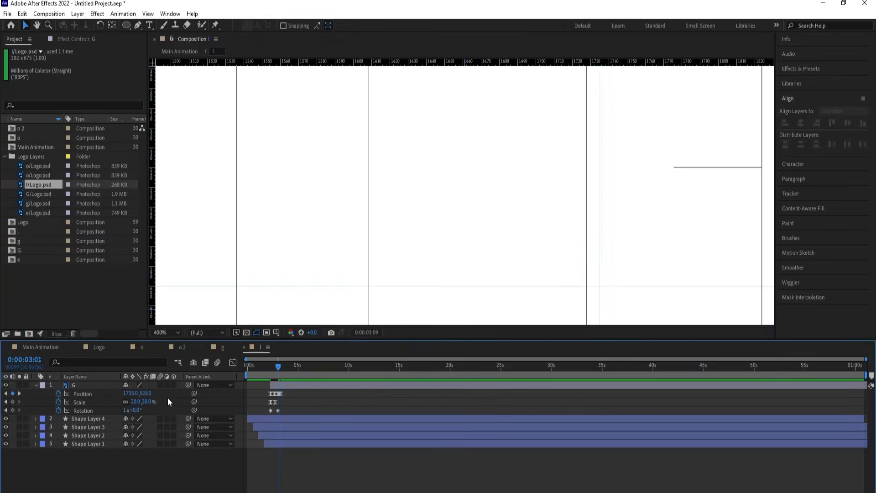
{"action": "left_click", "coordinate": [147, 394]}
{"action": "key", "text": "ctrl+v"}
{"action": "left_click", "coordinate": [169, 402]}
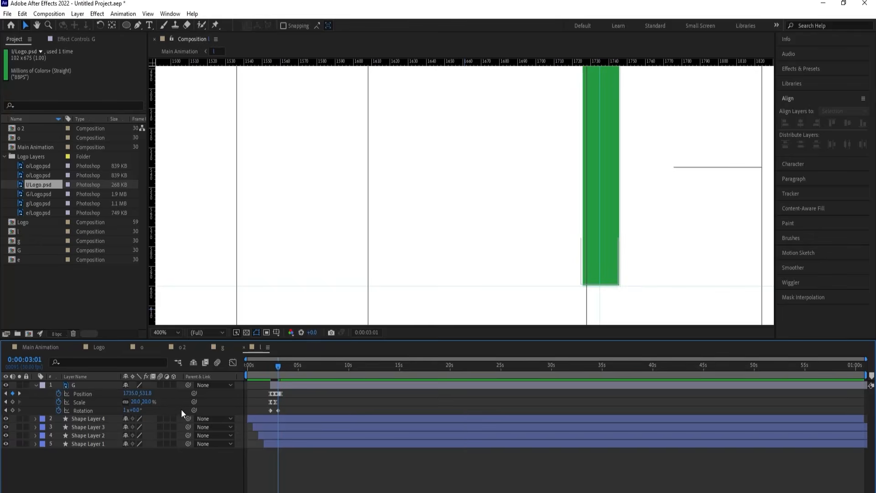
In composition e, place a horizontal guide along the G's bottom edge and replace the G layer's source with e/Logo.psd
{"action": "double_click", "coordinate": [24, 258]}
{"action": "scroll", "coordinate": [611, 221], "scroll_direction": "up", "scroll_amount": 2}
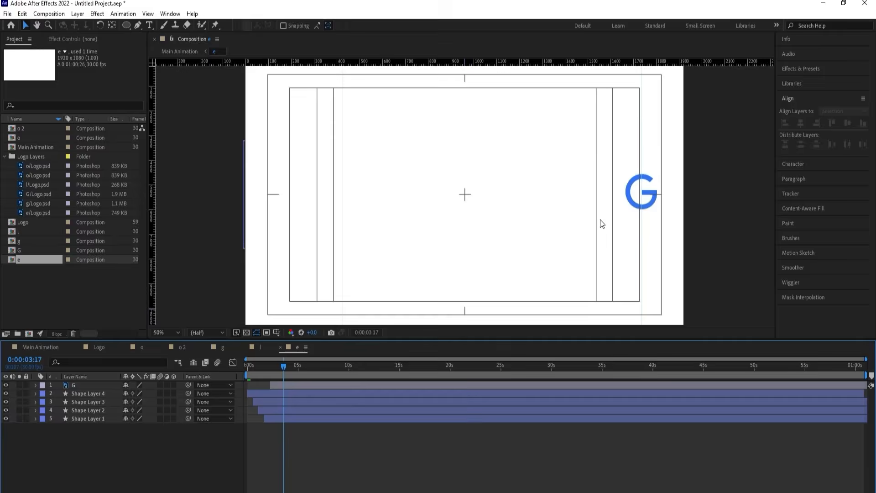
{"action": "scroll", "coordinate": [600, 220], "scroll_direction": "down", "scroll_amount": 1}
{"action": "left_click_drag", "start_coordinate": [565, 63], "coordinate": [576, 201]}
{"action": "key", "text": "period"}
{"action": "left_click", "coordinate": [52, 213]}
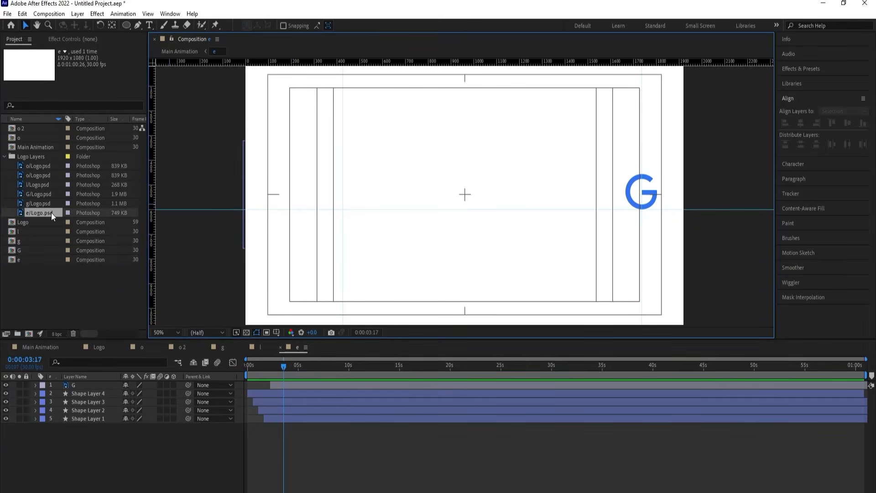
{"action": "left_click", "coordinate": [75, 384]}
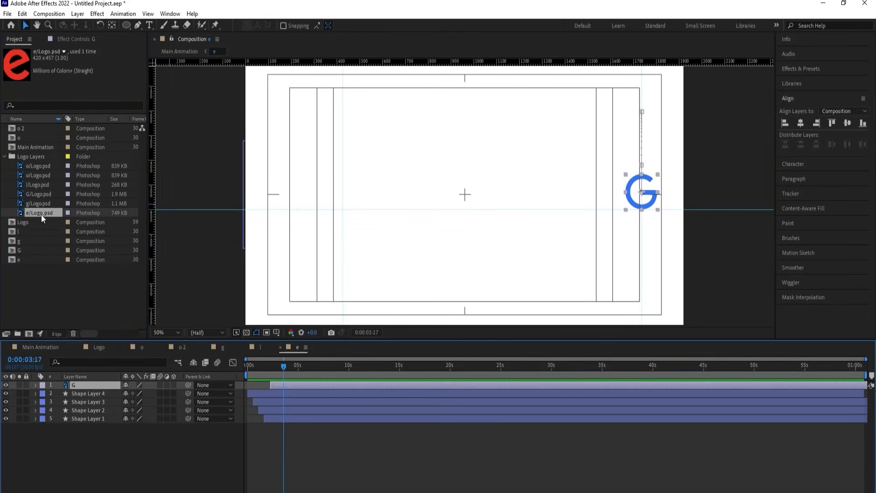
{"action": "left_click_drag", "start_coordinate": [41, 214], "coordinate": [79, 383]}
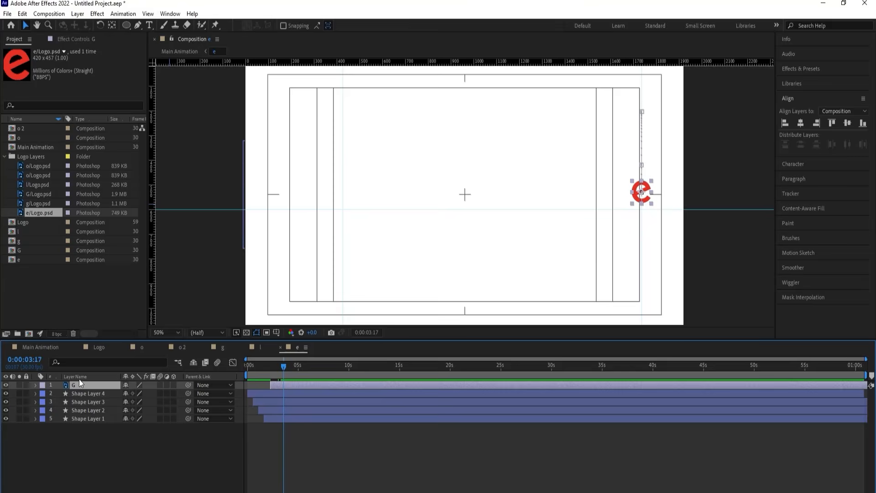
Lower the red e onto the horizontal guide at its 0:00:03:09 position keyframe, with a vertical position of 555.5
{"action": "key", "text": "u"}
{"action": "key", "text": "j"}
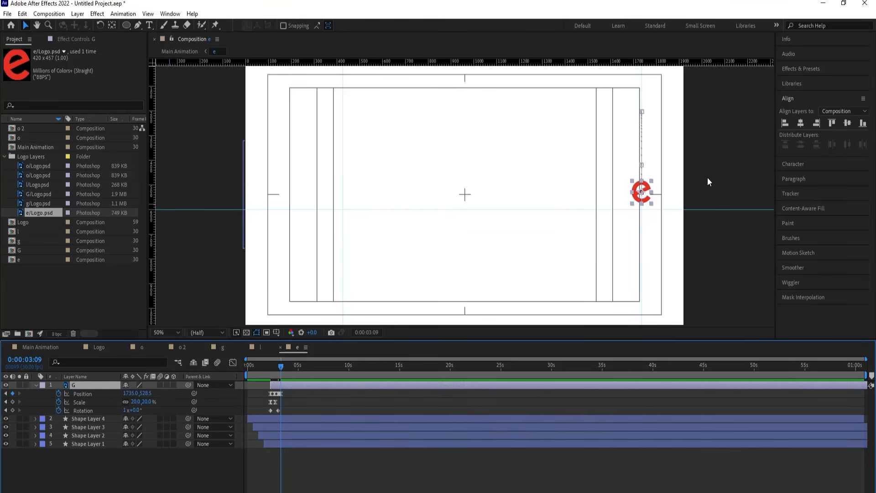
{"action": "key", "text": "equal"}
{"action": "key", "text": "equal"}
{"action": "key", "text": "equal"}
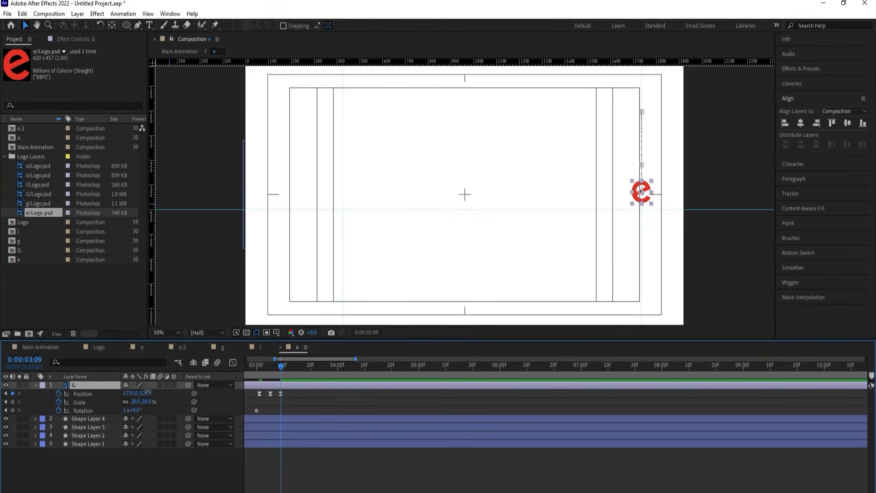
{"action": "left_click_drag", "start_coordinate": [147, 393], "coordinate": [159, 393]}
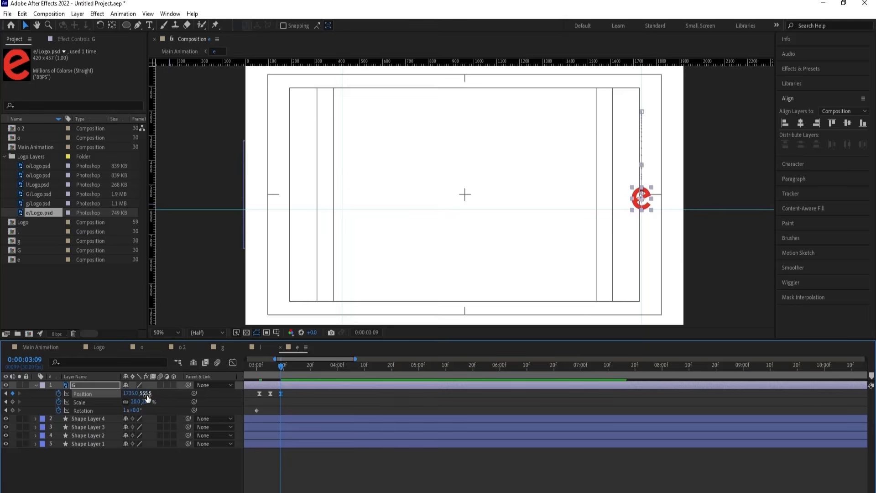
{"action": "left_click", "coordinate": [166, 396]}
Set the e's vertical position to 555.5 at its position keyframe at 0:00:03:01
{"action": "key", "text": "j"}
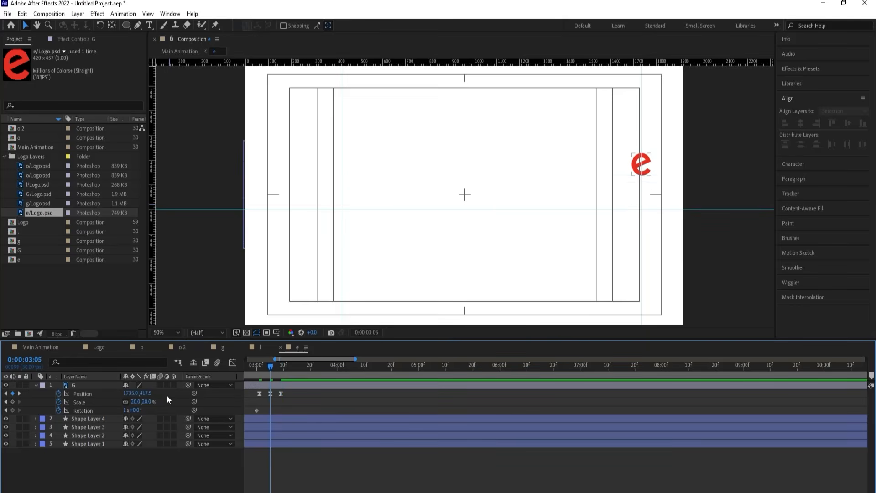
{"action": "type", "text": "j"}
{"action": "type", "text": "555.5"}
{"action": "key", "text": "Return"}
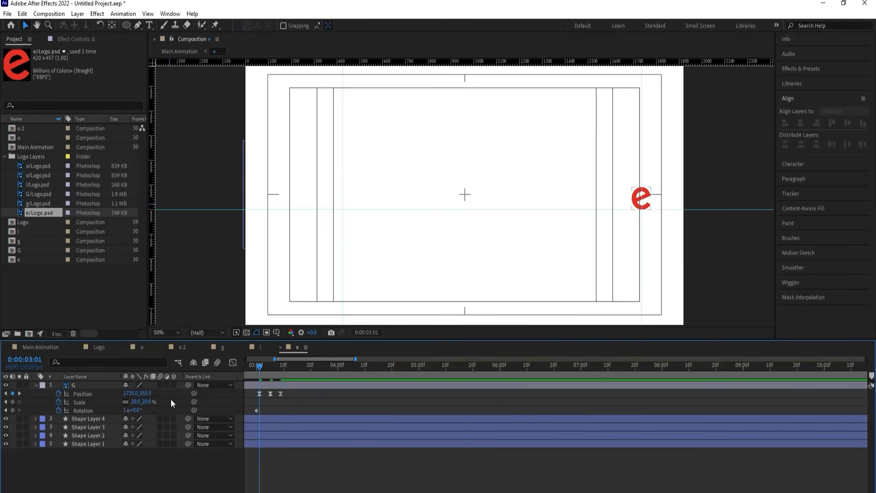
Preview the Main Animation composition from the beginning to review the bouncing letters
{"action": "left_click", "coordinate": [56, 346]}
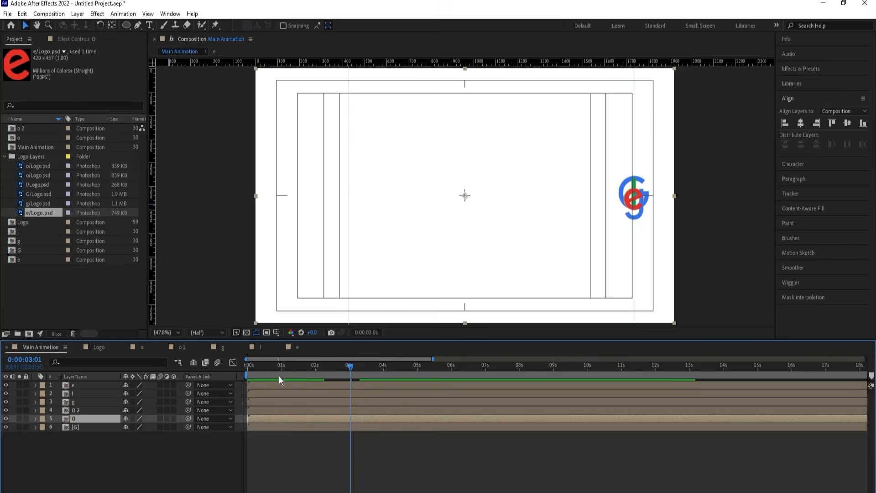
{"action": "left_click_drag", "start_coordinate": [276, 371], "coordinate": [222, 362]}
{"action": "key", "text": "space"}
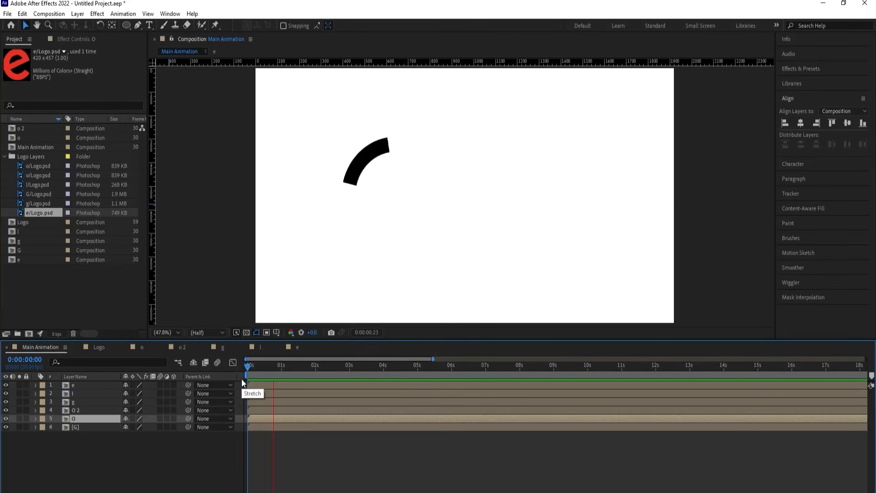
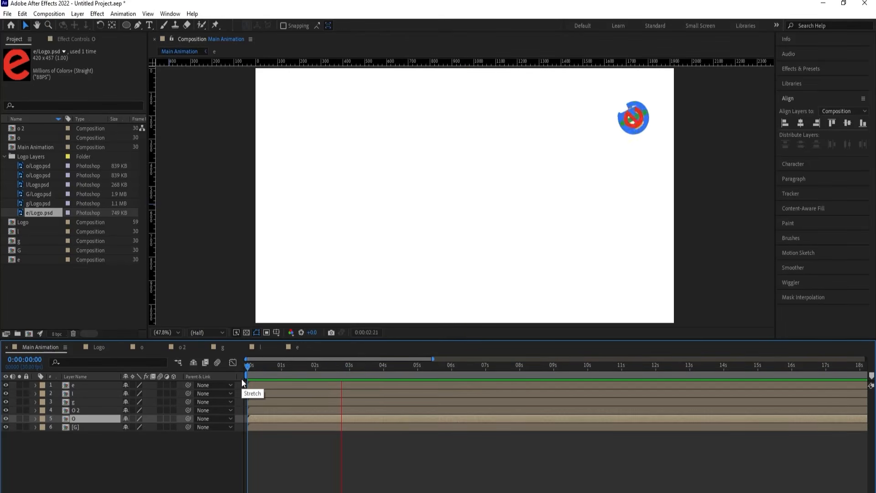
{"action": "key", "text": "space"}
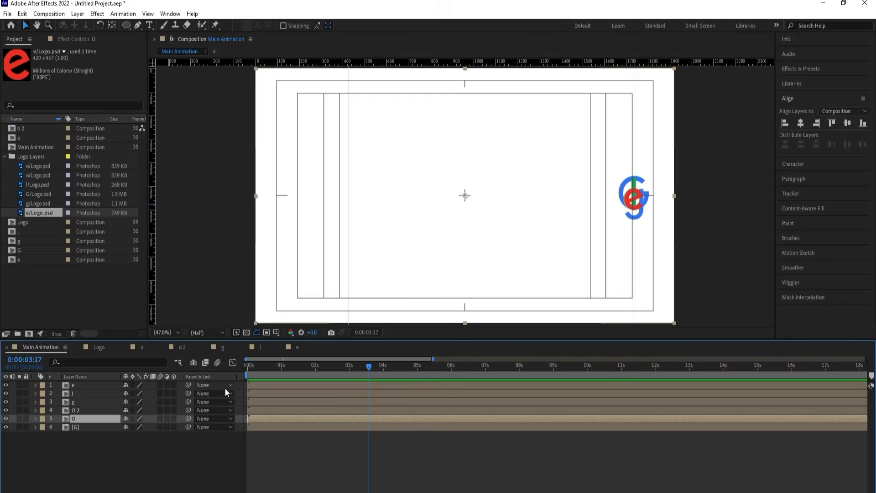
{"action": "left_click", "coordinate": [92, 444]}
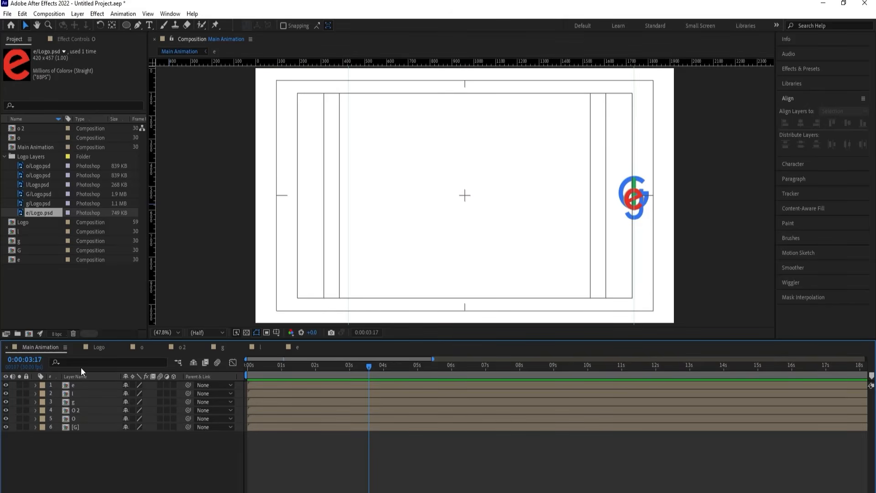
Add the Logo composition as the top layer of Main Animation and set its scale to 18%
{"action": "left_click", "coordinate": [4, 156]}
{"action": "left_click", "coordinate": [32, 167]}
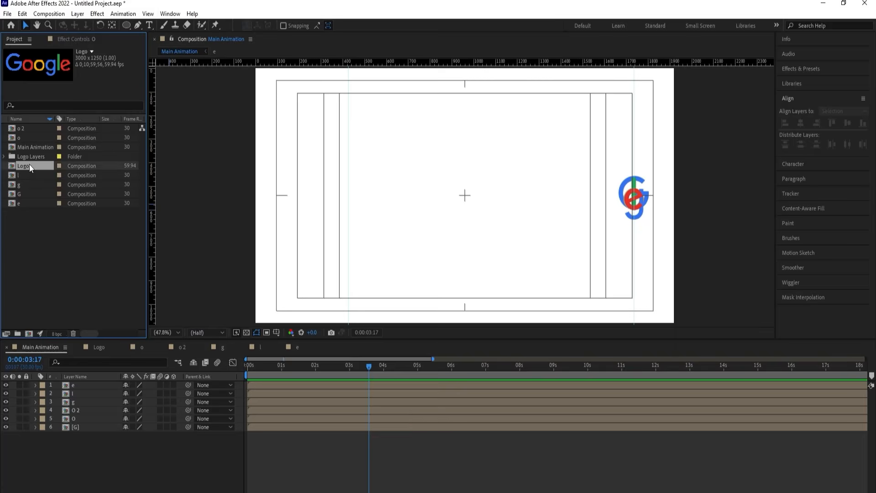
{"action": "left_click_drag", "start_coordinate": [27, 168], "coordinate": [98, 390]}
{"action": "key", "text": "s"}
Remove the vertical guide that runs through the stacked letters in Main Animation
{"action": "left_click", "coordinate": [73, 444]}
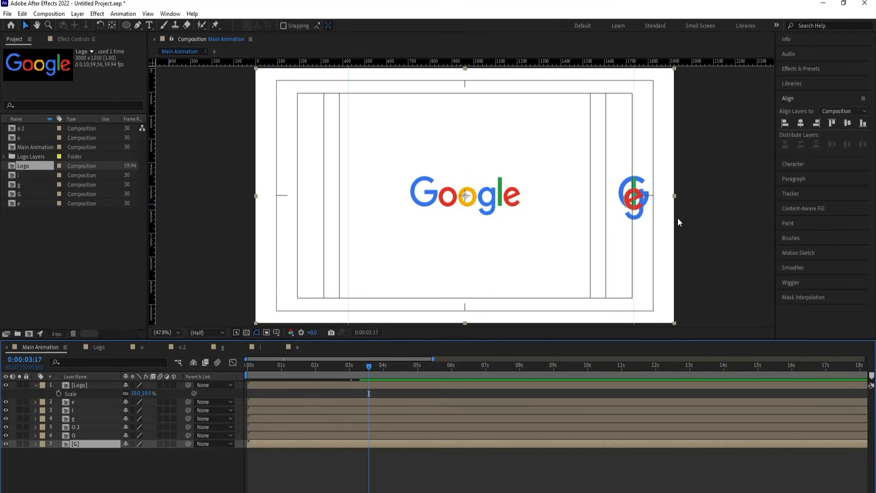
{"action": "left_click_drag", "start_coordinate": [634, 206], "coordinate": [526, 197]}
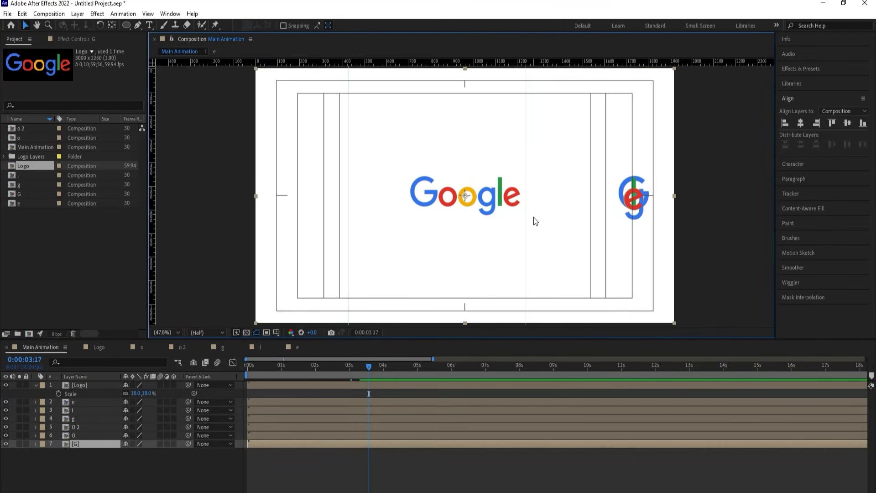
{"action": "key", "text": "ctrl+z"}
{"action": "left_click_drag", "start_coordinate": [634, 160], "coordinate": [802, 163]}
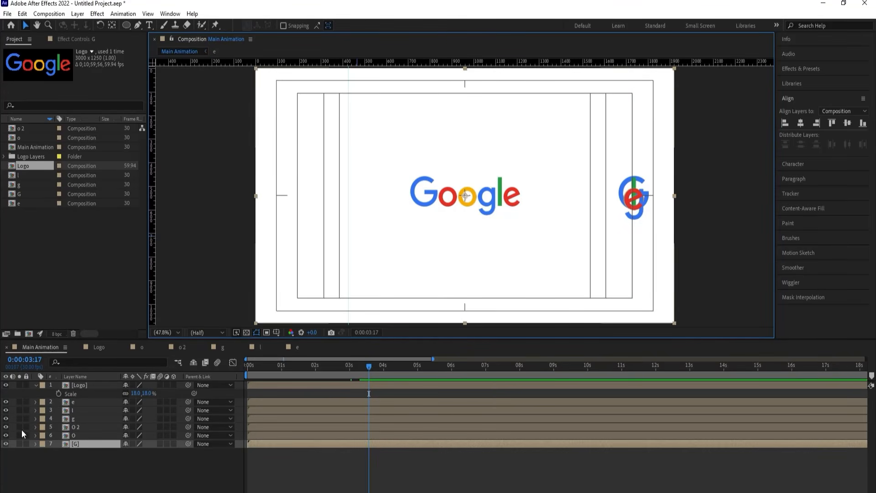
Hide the e, l, g, O 2 and O layers and move the G layer over the G of the full logo
{"action": "left_click_drag", "start_coordinate": [6, 435], "coordinate": [5, 401]}
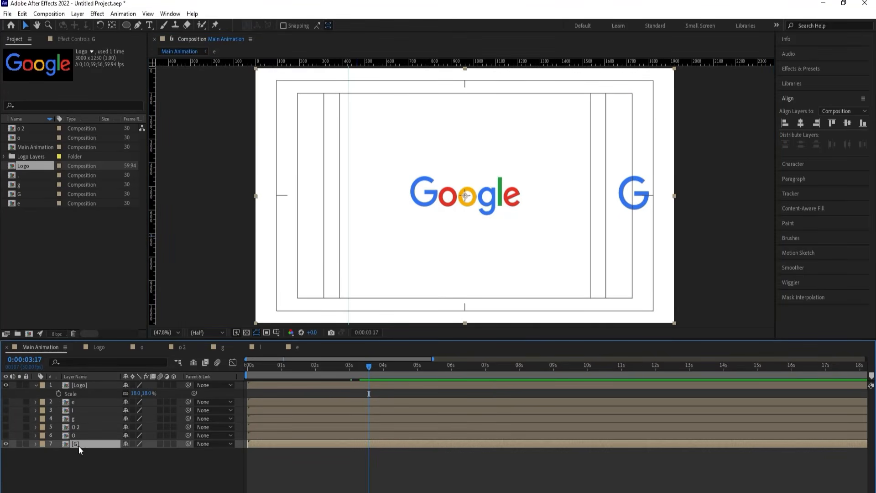
{"action": "left_click_drag", "start_coordinate": [637, 191], "coordinate": [428, 186]}
Try the Logo layer at 19% scale and set it back to 18%
{"action": "left_click", "coordinate": [81, 385]}
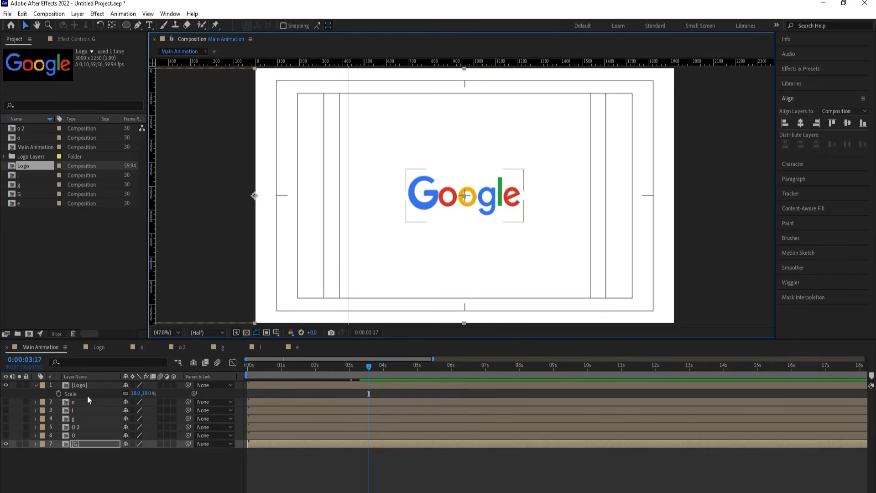
{"action": "mouse_move", "coordinate": [139, 393]}
{"action": "left_mouse_down"}
{"action": "mouse_move", "coordinate": [173, 393]}
{"action": "mouse_move", "coordinate": [139, 393]}
{"action": "left_mouse_up"}
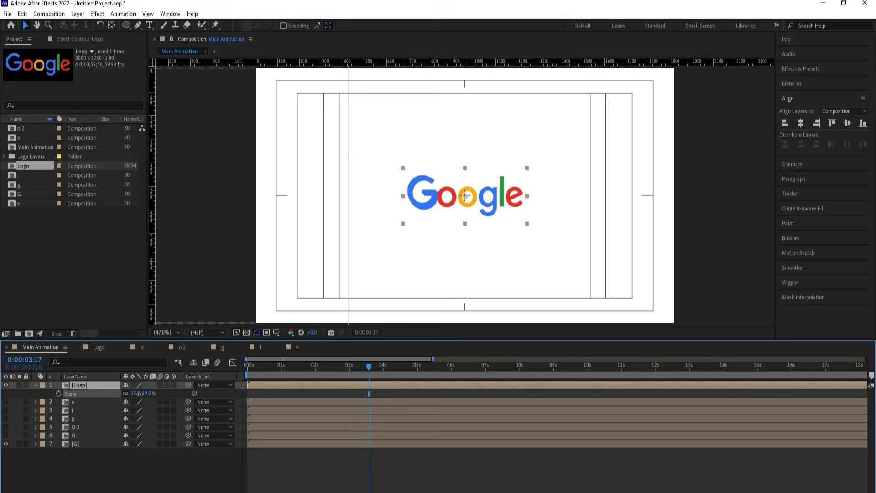
{"action": "scroll", "coordinate": [440, 185], "scroll_direction": "up", "scroll_amount": 2}
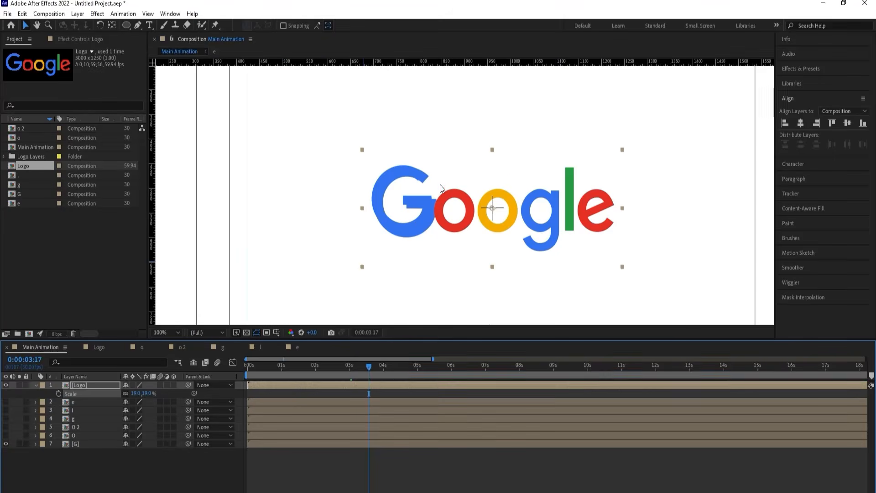
{"action": "left_click", "coordinate": [135, 393]}
{"action": "type", "text": "1"}
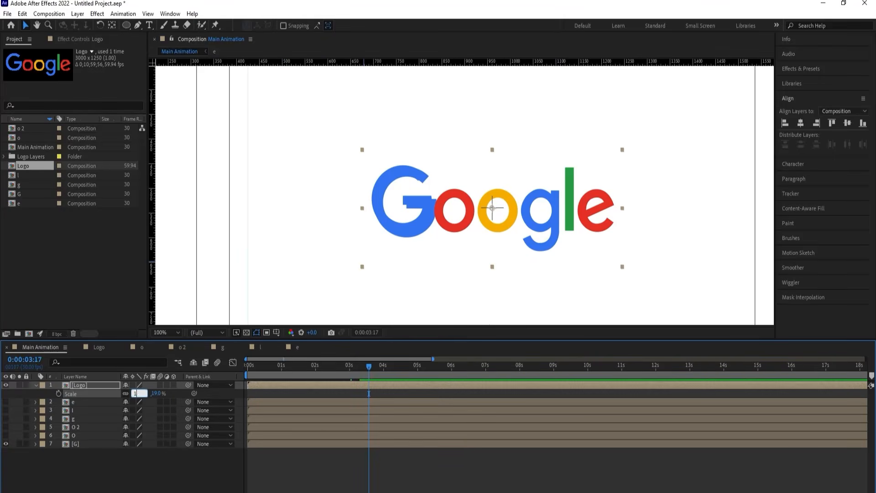
{"action": "type", "text": "8"}
{"action": "key", "text": "Return"}
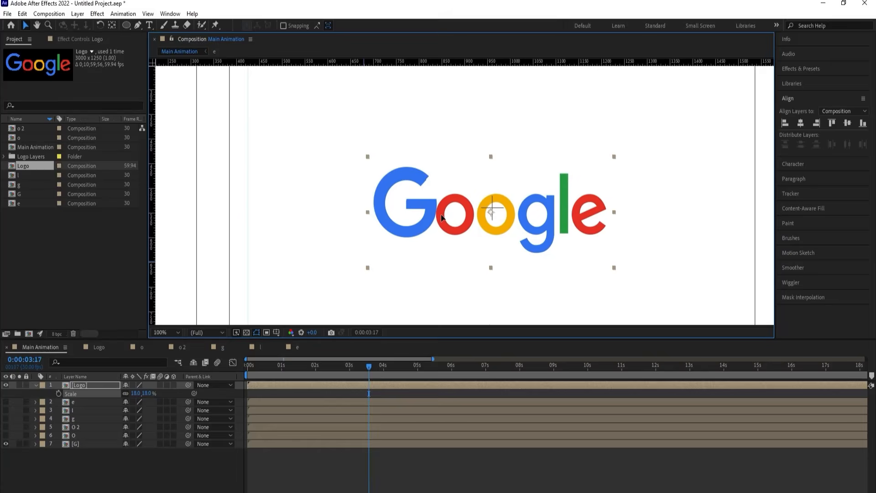
{"action": "key", "text": "ctrl+z"}
Apply the Fill effect to the Logo layer
{"action": "left_click", "coordinate": [85, 385]}
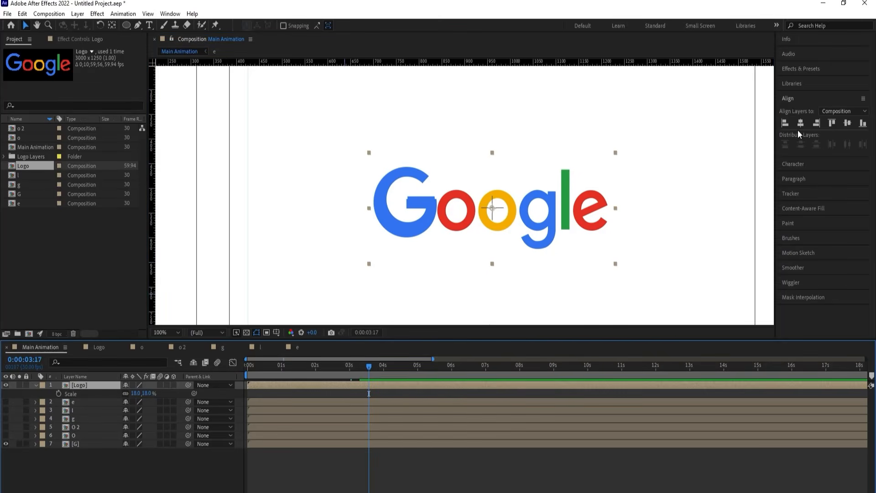
{"action": "left_click", "coordinate": [805, 69]}
{"action": "left_click", "coordinate": [810, 82]}
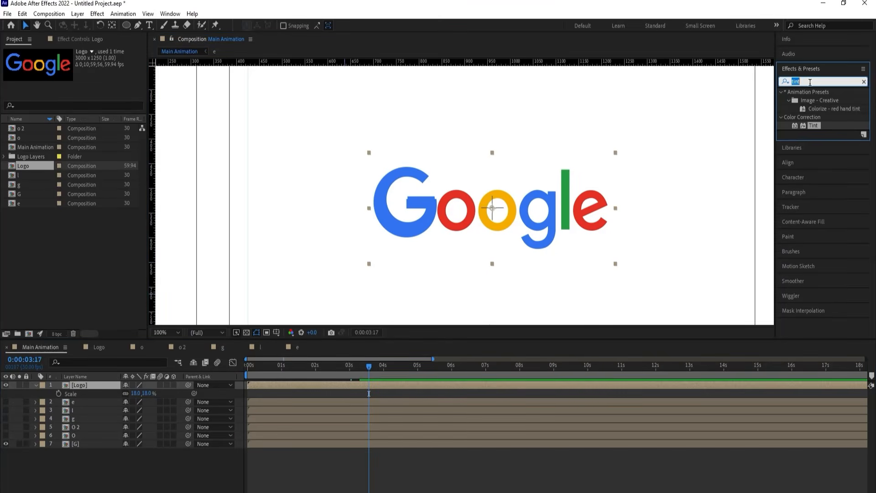
{"action": "type", "text": "fill"}
{"action": "double_click", "coordinate": [812, 142]}
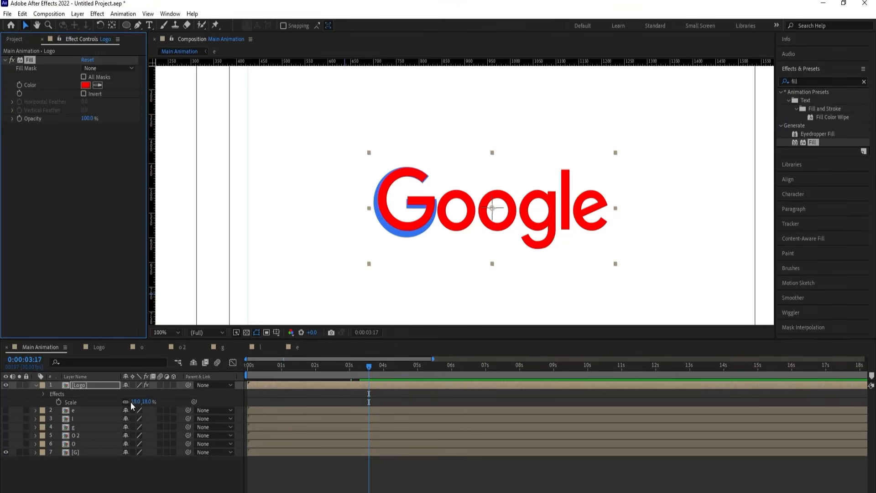
Set the Logo layer's scale to 20% and move it so its G exactly covers the blue G
{"action": "left_click_drag", "start_coordinate": [133, 401], "coordinate": [135, 402]}
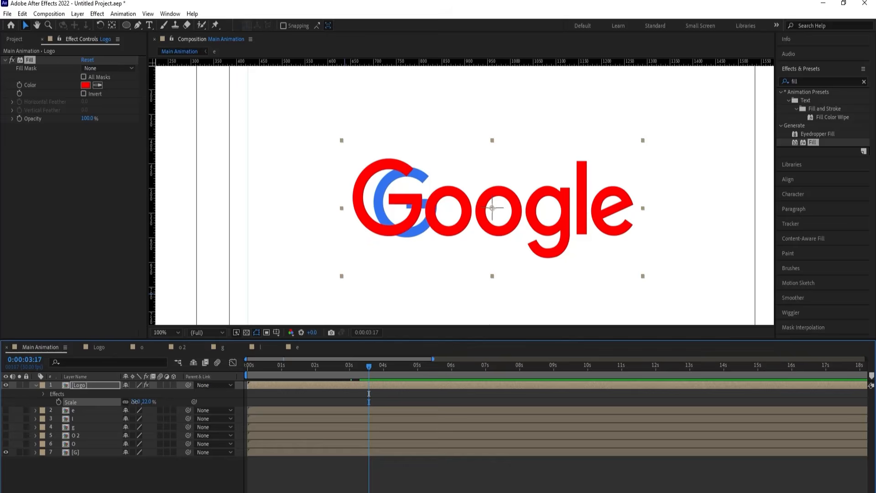
{"action": "left_click_drag", "start_coordinate": [392, 227], "coordinate": [411, 229]}
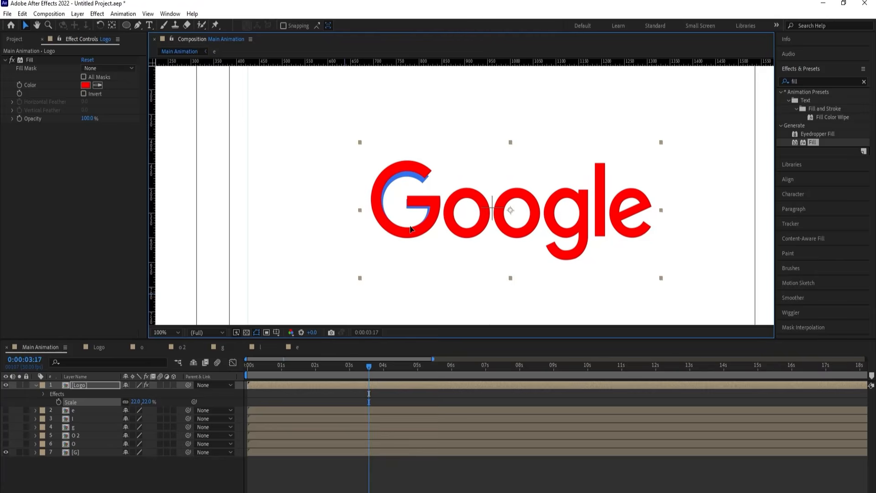
{"action": "left_click", "coordinate": [136, 402]}
{"action": "type", "text": "21"}
{"action": "key", "text": "Return"}
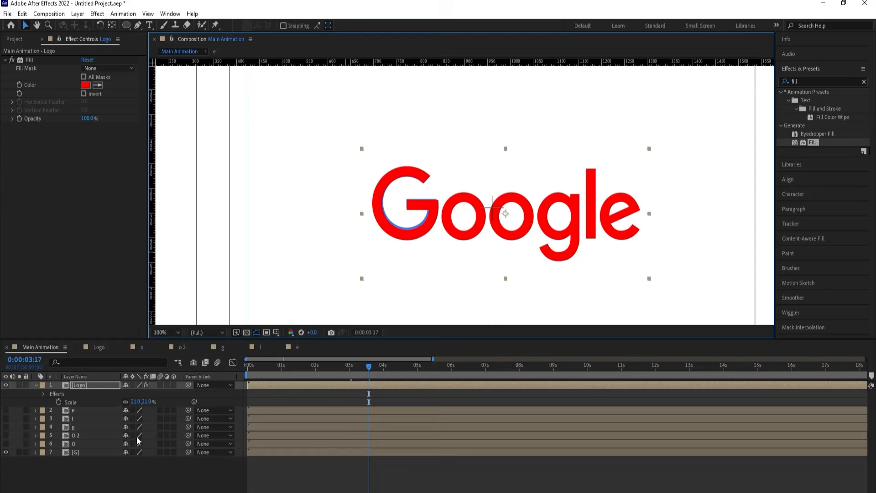
{"action": "left_click", "coordinate": [135, 401]}
{"action": "type", "text": "20"}
{"action": "key", "text": "Return"}
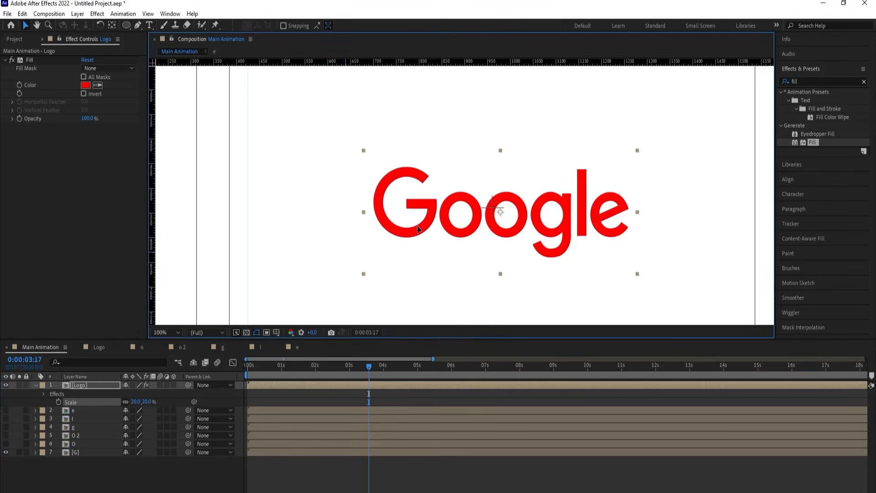
Move the Logo layer to the bottom of the layer stack and lock it as a placement reference
{"action": "left_click_drag", "start_coordinate": [101, 387], "coordinate": [95, 456]}
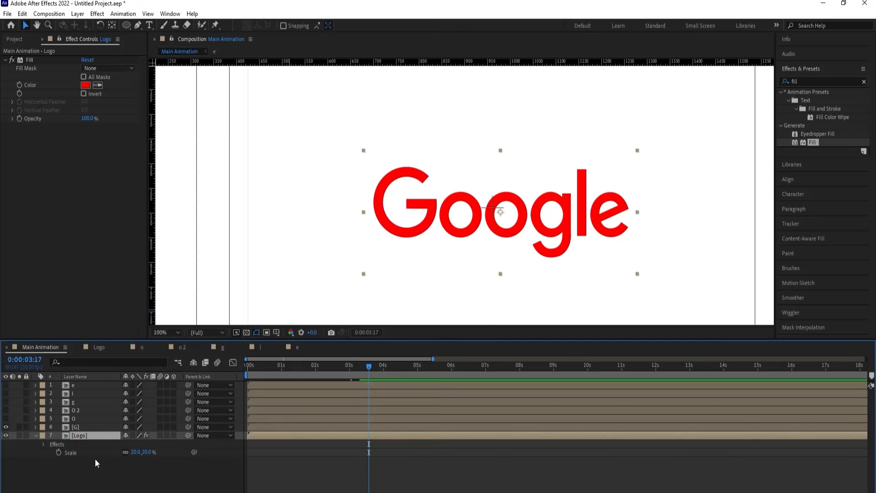
{"action": "left_click", "coordinate": [26, 435]}
Show the O layer and move its letter over the first o of the red reference logo
{"action": "left_click", "coordinate": [5, 419]}
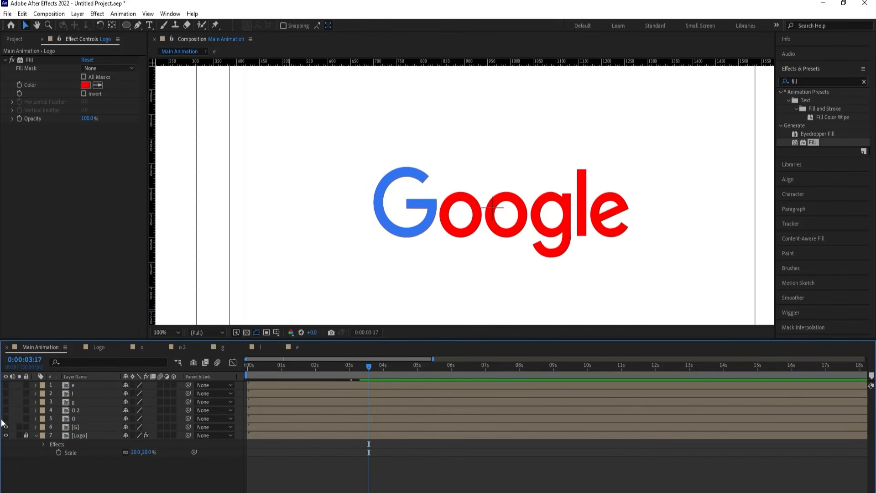
{"action": "left_click", "coordinate": [69, 419]}
{"action": "scroll", "coordinate": [630, 211], "scroll_direction": "down", "scroll_amount": 2}
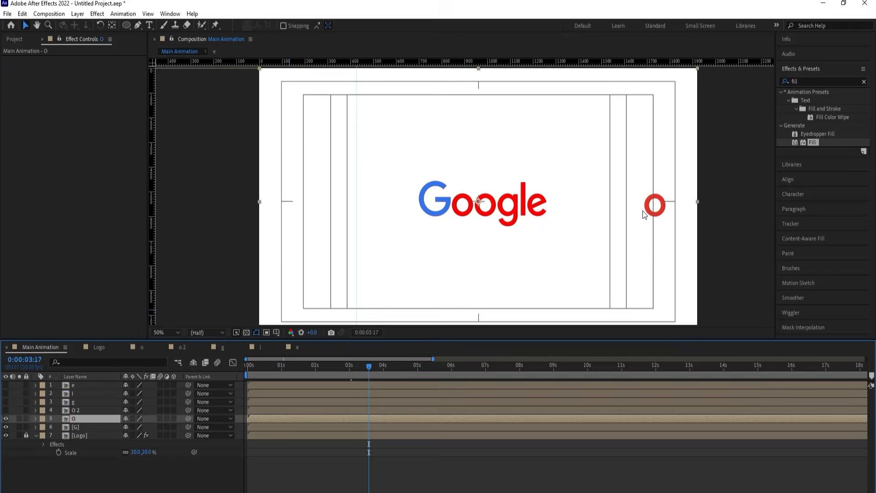
{"action": "left_click_drag", "start_coordinate": [645, 210], "coordinate": [456, 215]}
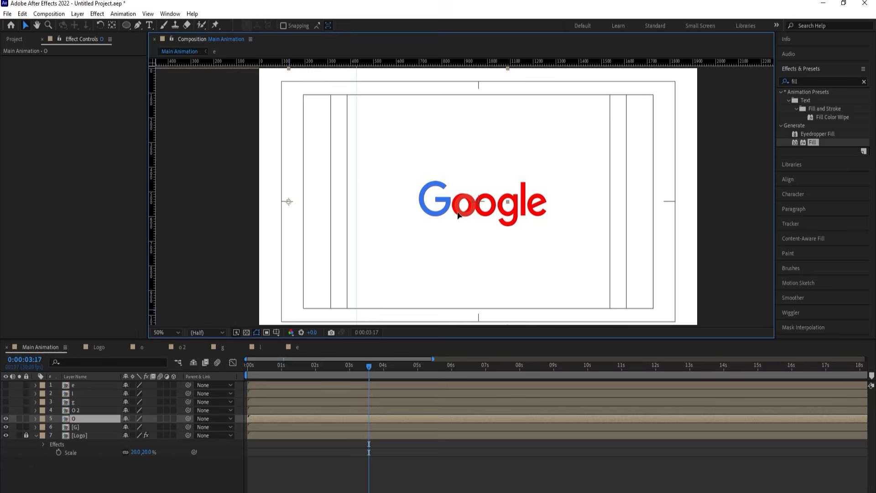
{"action": "key", "text": "Return"}
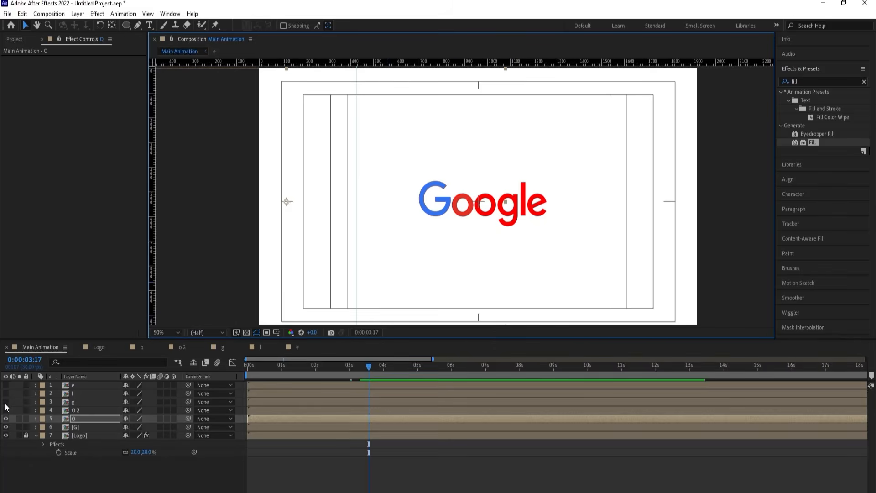
Show the O 2 layer and move its yellow letter over the second o of the reference logo
{"action": "left_click", "coordinate": [5, 410]}
{"action": "left_click", "coordinate": [69, 410]}
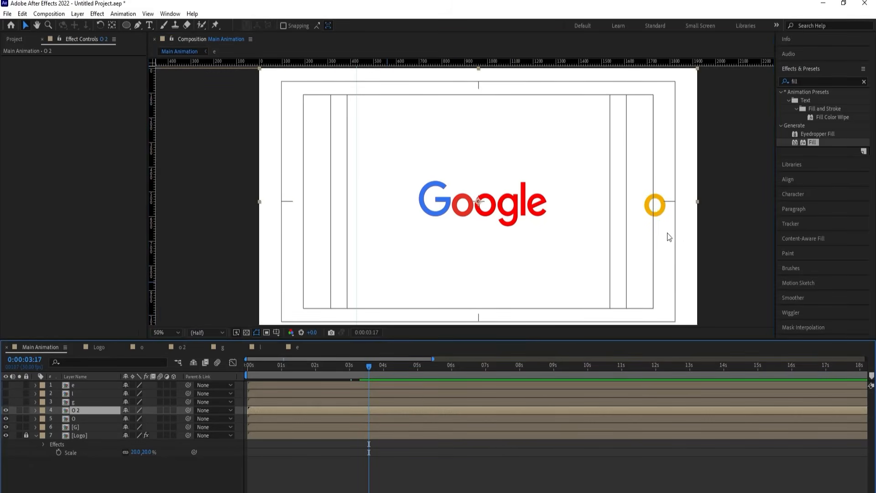
{"action": "left_click_drag", "start_coordinate": [655, 209], "coordinate": [487, 213]}
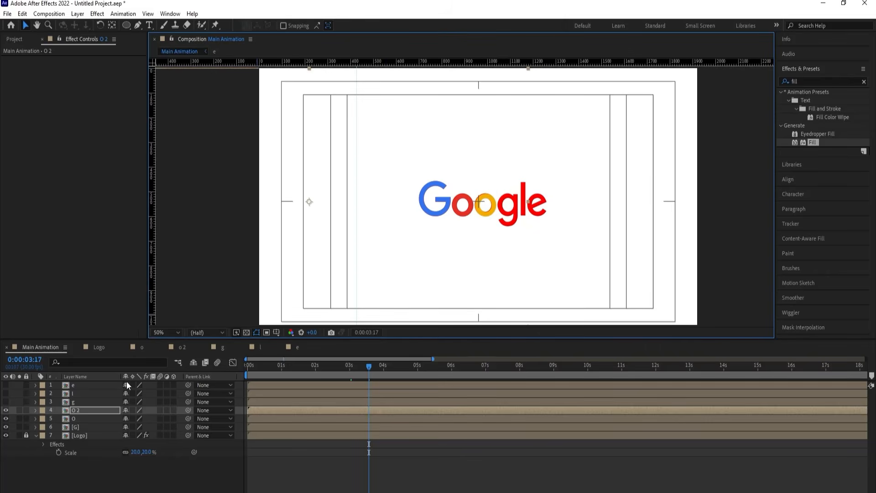
Show the g layer and move its blue letter over the g of the reference logo
{"action": "left_click", "coordinate": [6, 402]}
{"action": "left_click", "coordinate": [682, 219]}
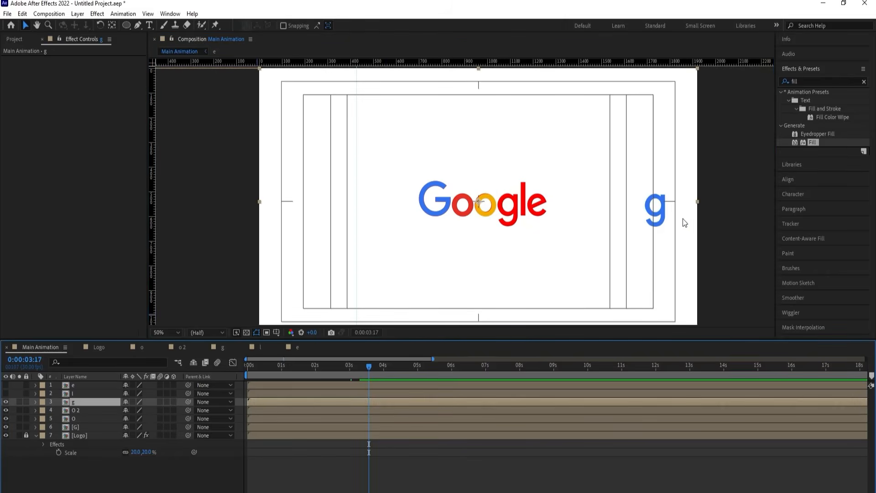
{"action": "left_click_drag", "start_coordinate": [663, 207], "coordinate": [521, 208]}
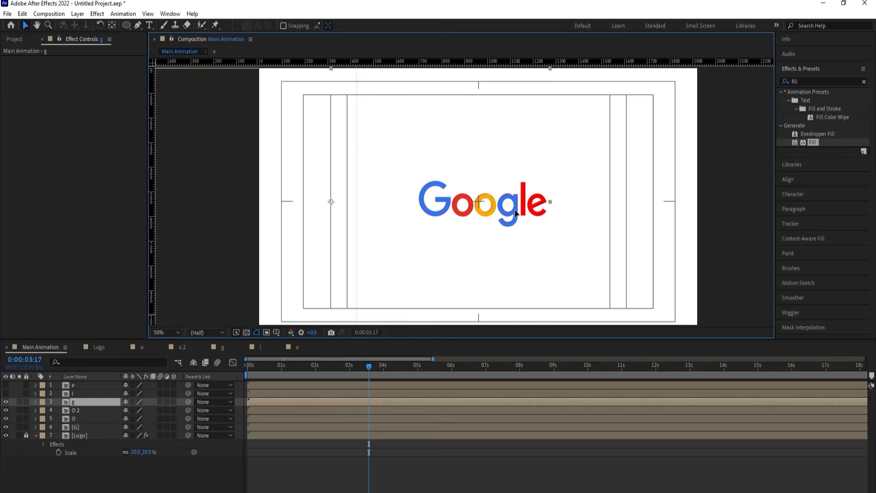
Show the l layer and move its green letter over the l of the reference logo
{"action": "left_click", "coordinate": [6, 394]}
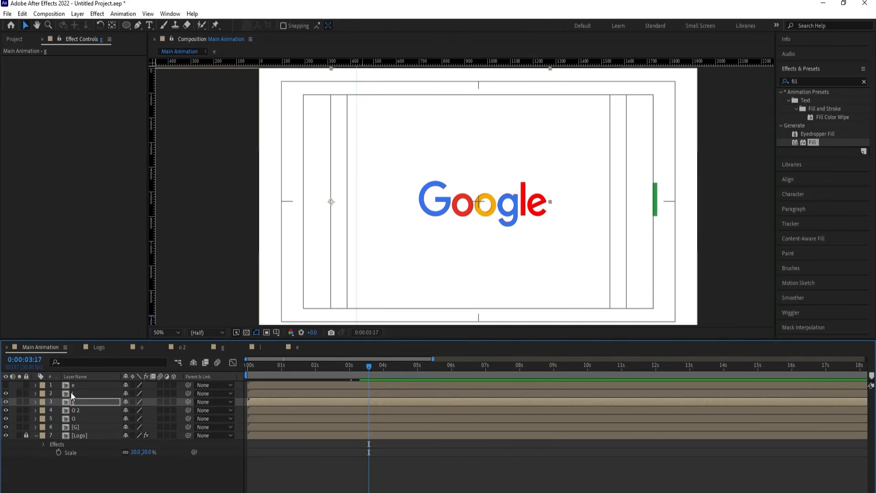
{"action": "left_click", "coordinate": [74, 393]}
{"action": "left_click_drag", "start_coordinate": [655, 204], "coordinate": [524, 198]}
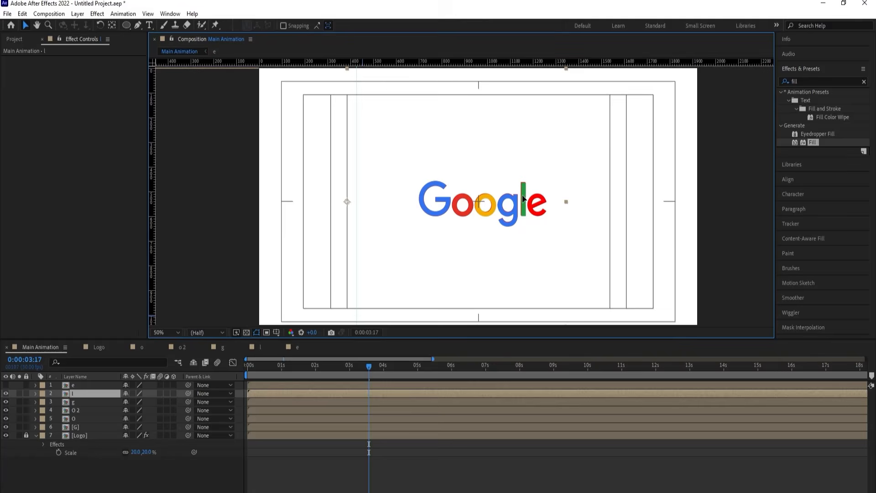
Show the e layer, move its letter over the reference logo's e and nudge it right until both align
{"action": "left_click", "coordinate": [6, 384]}
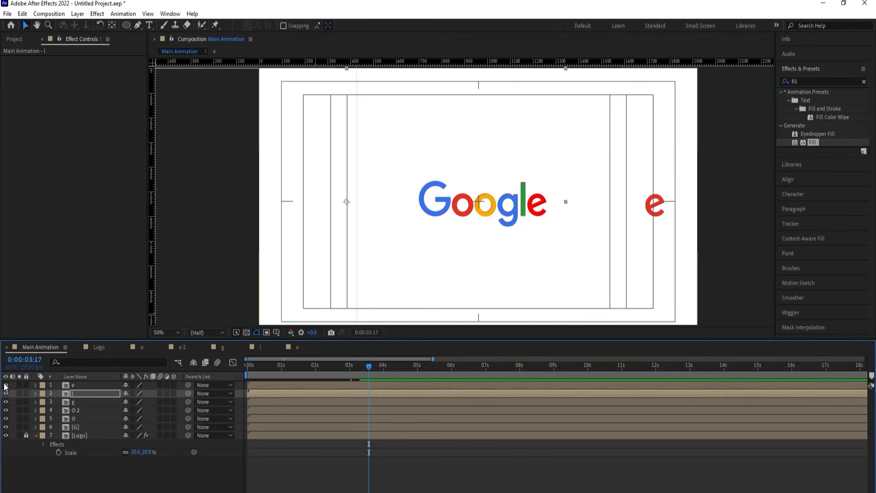
{"action": "left_click", "coordinate": [73, 386]}
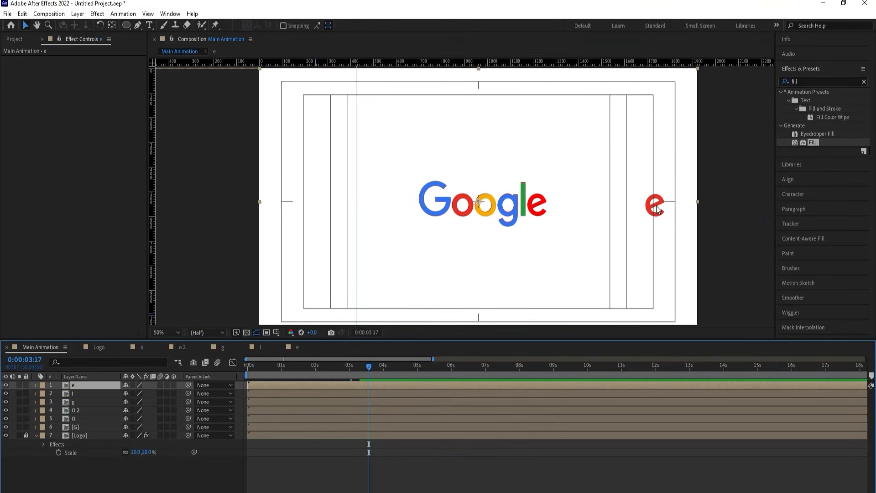
{"action": "left_click_drag", "start_coordinate": [657, 208], "coordinate": [534, 208]}
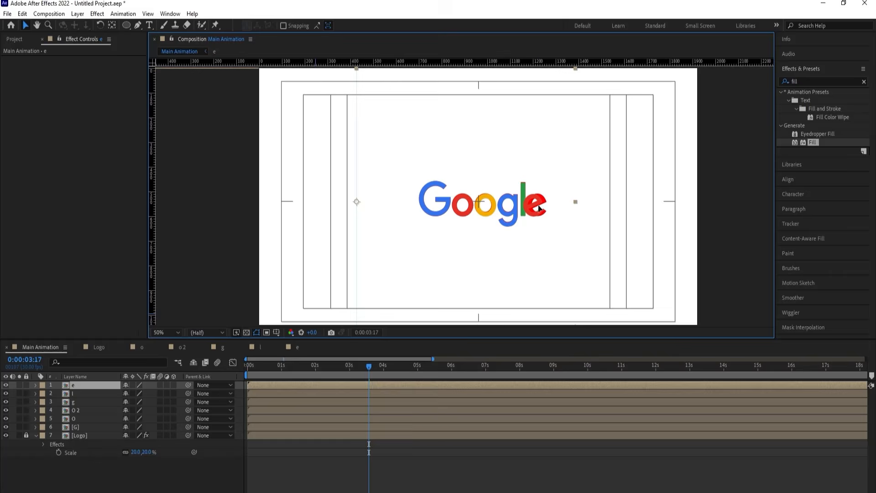
{"action": "left_click_drag", "start_coordinate": [542, 200], "coordinate": [540, 199]}
{"action": "key", "text": "Right"}
{"action": "key", "text": "Right"}
{"action": "key", "text": "Right"}
{"action": "key", "text": "Right"}
{"action": "key", "text": "Right"}
{"action": "key", "text": "Right"}
{"action": "key", "text": "Right"}
{"action": "key", "text": "Right"}
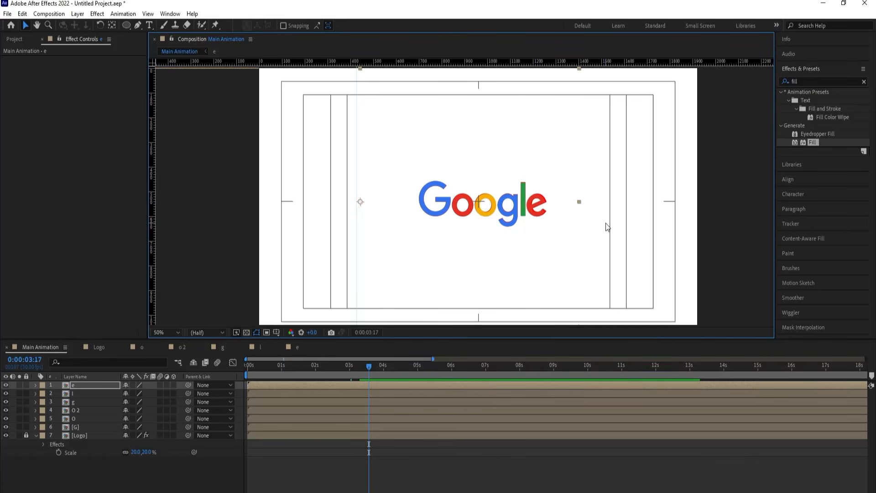
{"action": "key", "text": "Right"}
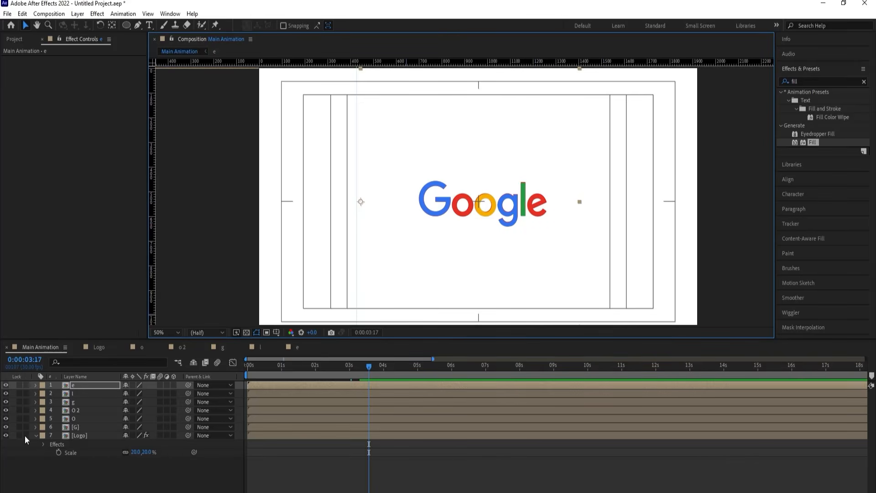
Unlock the Logo layer and remove its Fill effect to restore the original logo colors
{"action": "left_click", "coordinate": [25, 435]}
{"action": "left_click", "coordinate": [95, 435]}
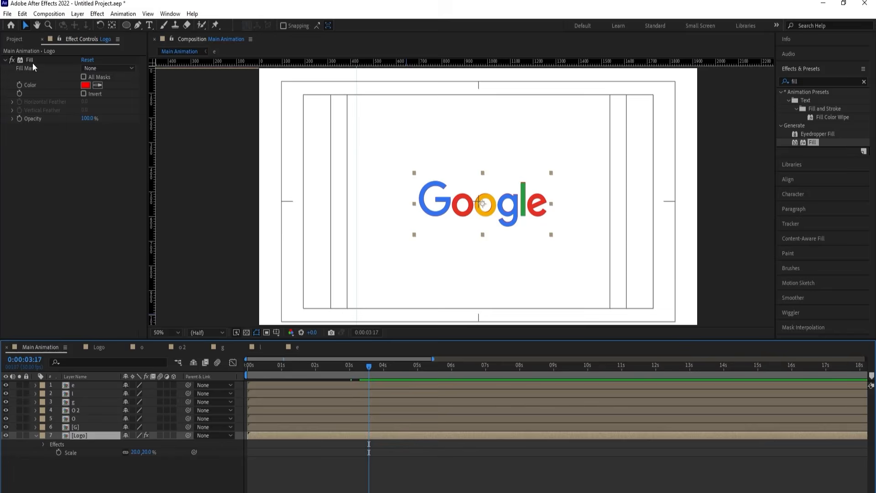
{"action": "left_click", "coordinate": [32, 62]}
{"action": "key", "text": "Delete"}
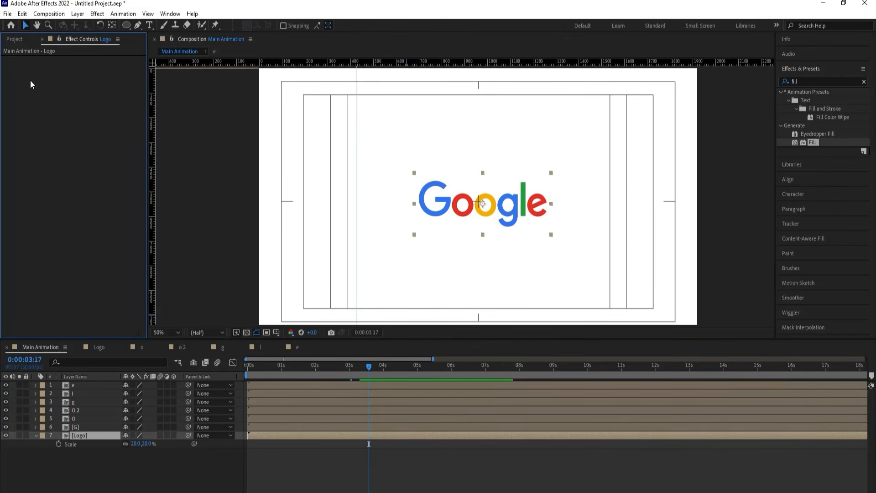
Move the Logo layer up and to the right, clear of the assembled letters, as a color reference
{"action": "left_click", "coordinate": [418, 250]}
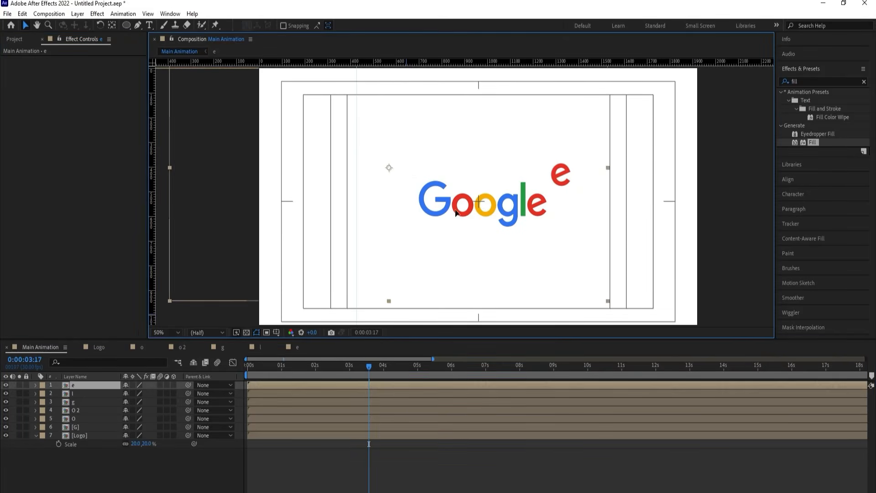
{"action": "left_click", "coordinate": [87, 434]}
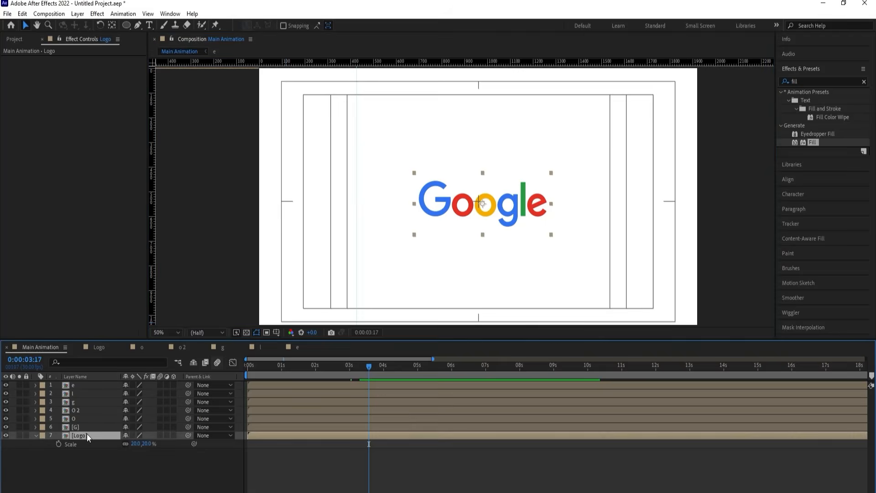
{"action": "left_click_drag", "start_coordinate": [482, 181], "coordinate": [531, 114]}
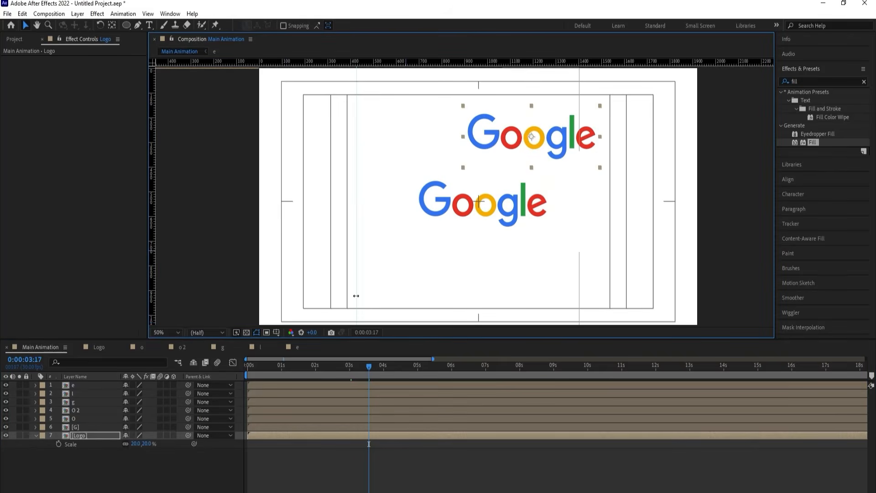
Apply a Fill effect to the G layer, sampling its color from the reference logo's blue G
{"action": "left_click", "coordinate": [93, 430]}
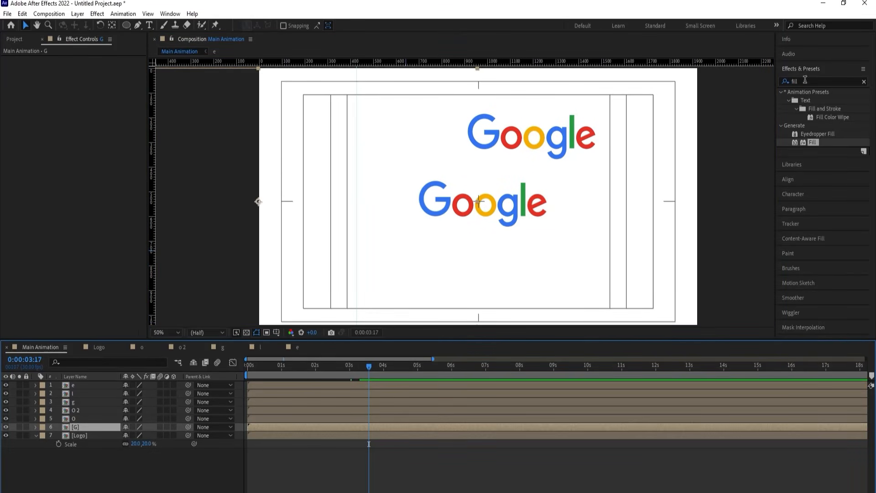
{"action": "double_click", "coordinate": [813, 142]}
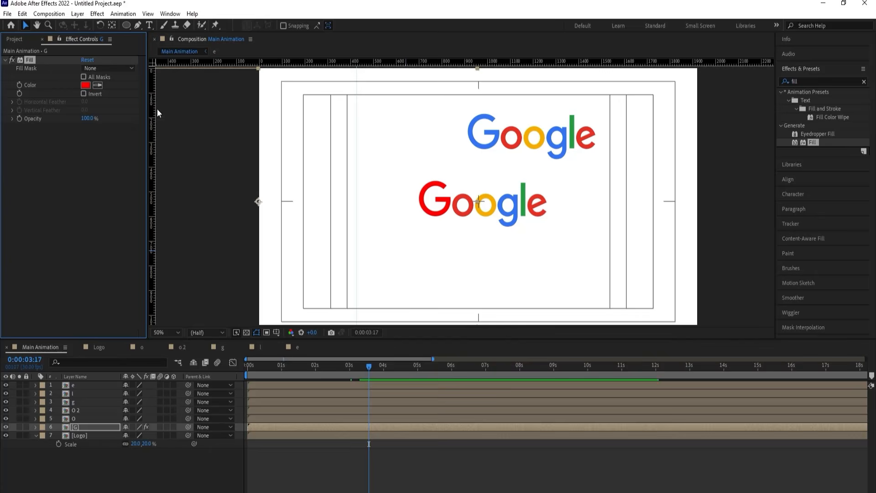
{"action": "left_click", "coordinate": [477, 120]}
Apply a Fill effect to the O layer, sampling its color from the reference logo's red o
{"action": "left_click", "coordinate": [84, 418]}
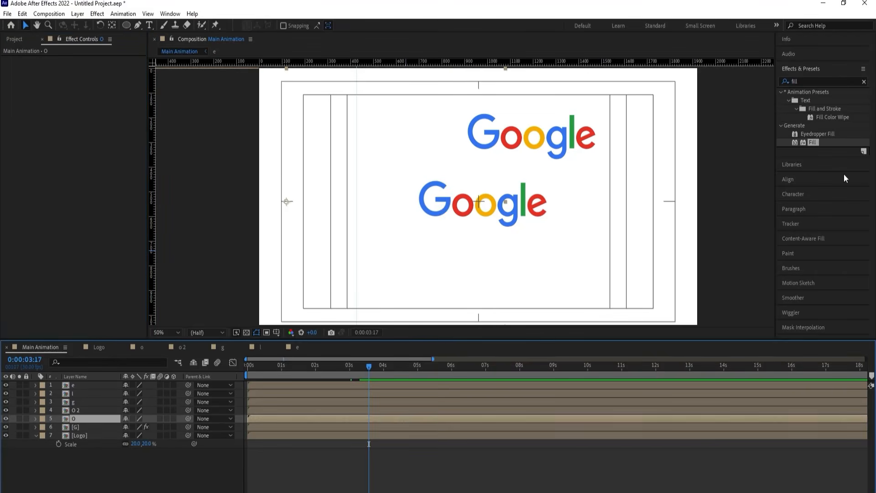
{"action": "double_click", "coordinate": [814, 143]}
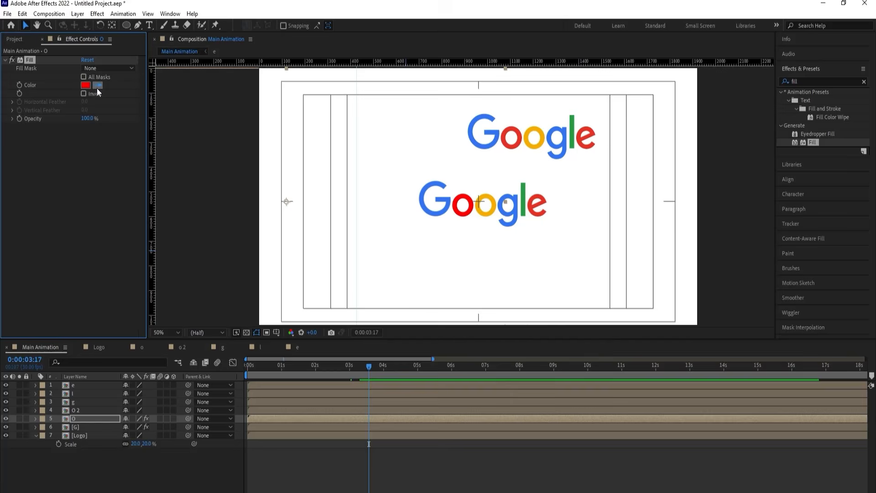
{"action": "left_click", "coordinate": [512, 124]}
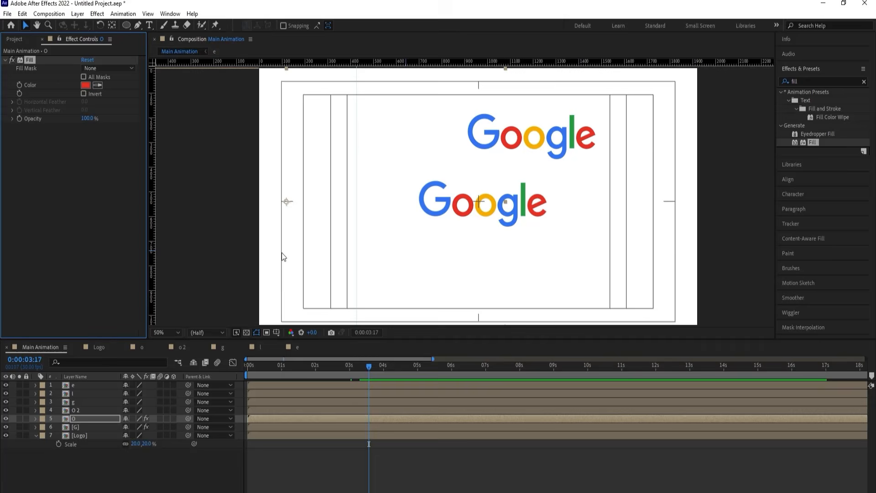
Apply a Fill effect to the O 2 layer, sampling its color from the reference logo's yellow o
{"action": "left_click", "coordinate": [73, 411]}
{"action": "double_click", "coordinate": [814, 142]}
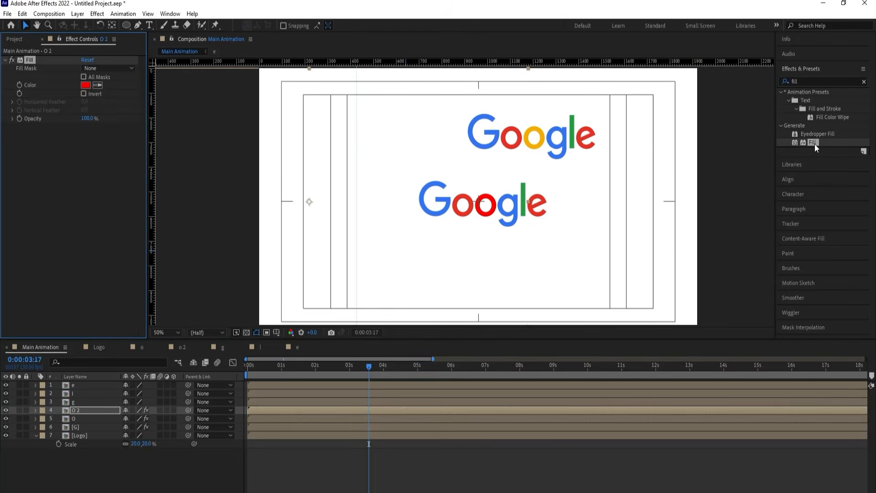
{"action": "left_click", "coordinate": [532, 127]}
Apply a Fill effect to the g layer, sampling its color from the reference logo's blue g
{"action": "left_click", "coordinate": [88, 404]}
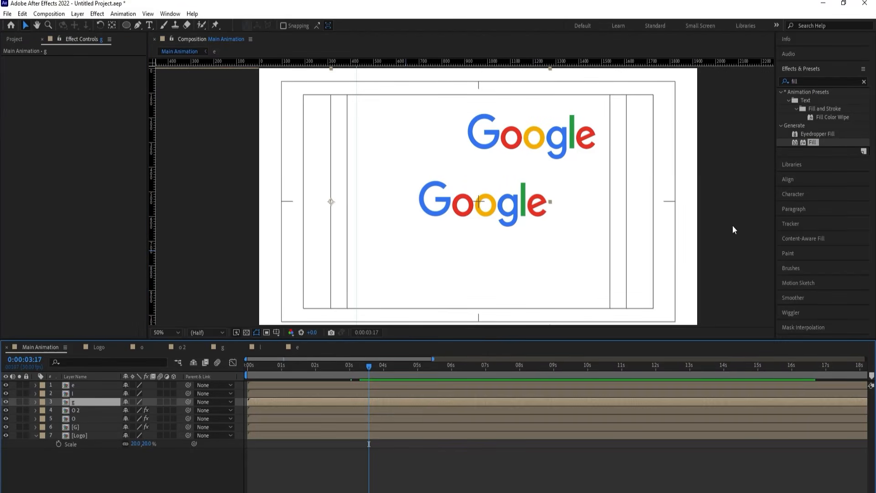
{"action": "double_click", "coordinate": [812, 142]}
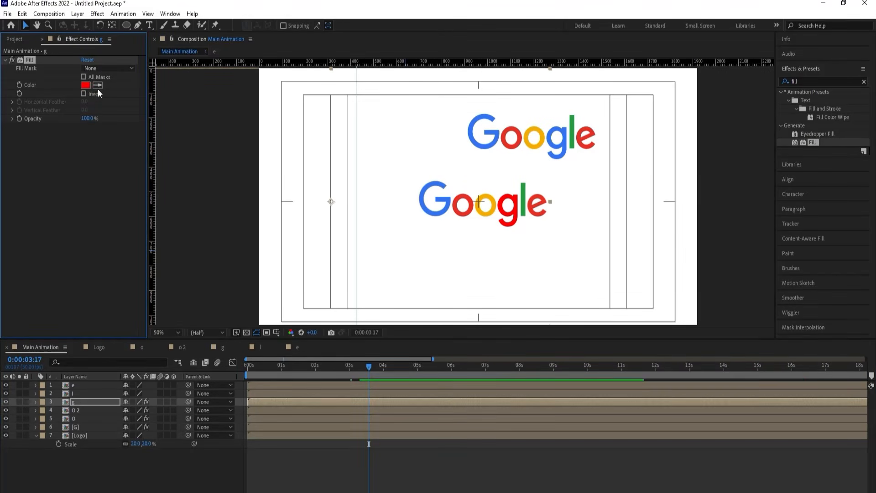
{"action": "left_click", "coordinate": [552, 130]}
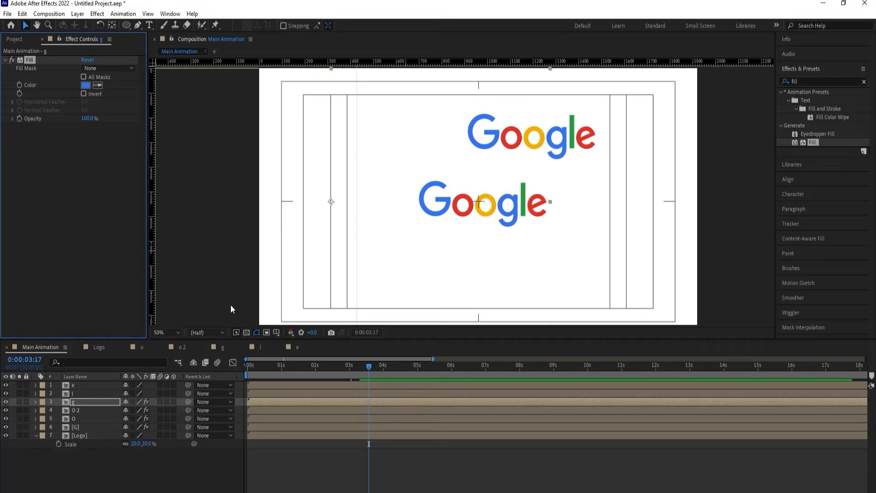
Apply a Fill effect to the l layer, sampling its color from the reference logo's green l
{"action": "left_click", "coordinate": [84, 393]}
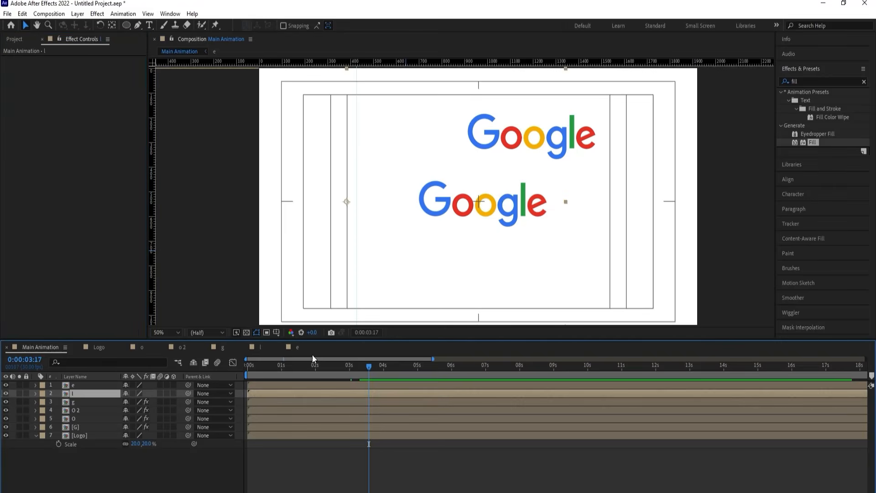
{"action": "double_click", "coordinate": [810, 143]}
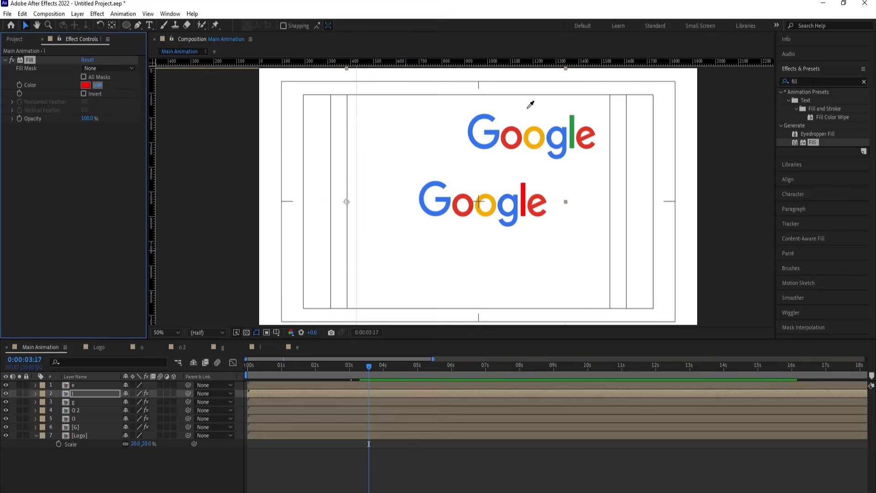
{"action": "left_click", "coordinate": [575, 128]}
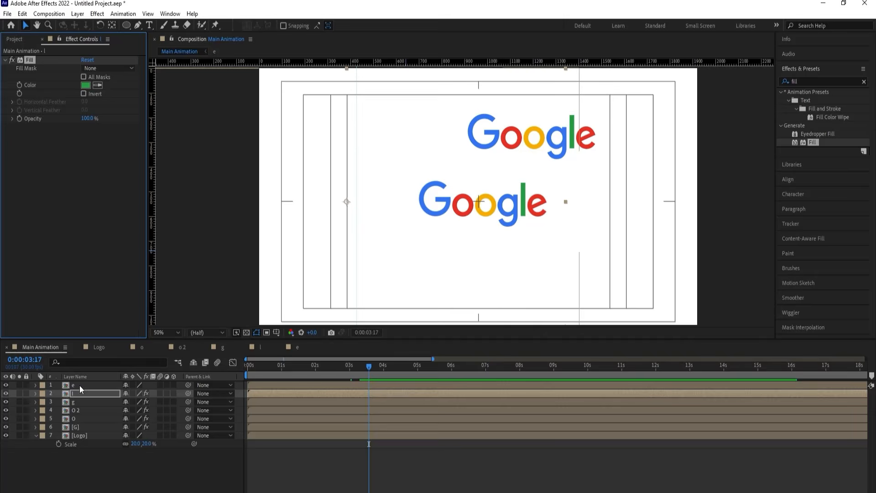
Apply a Fill effect to the e layer, sampling its color from the reference logo's red e
{"action": "left_click", "coordinate": [137, 385]}
{"action": "double_click", "coordinate": [808, 142]}
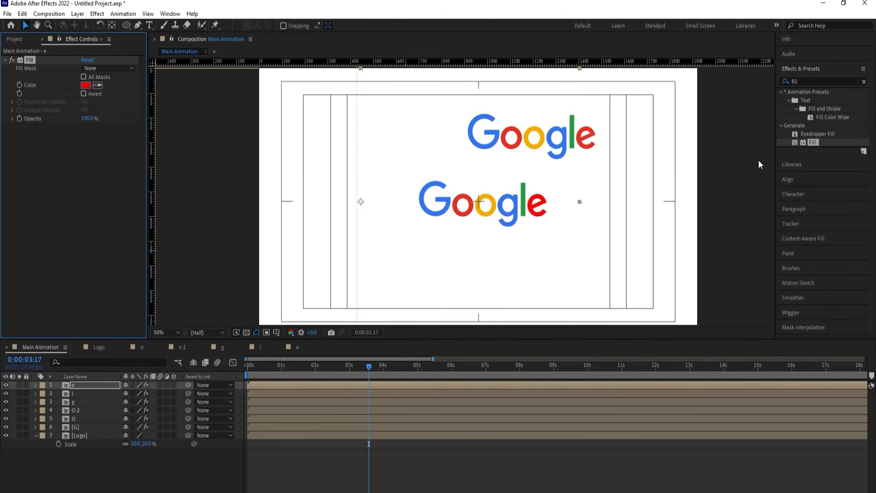
{"action": "left_click", "coordinate": [582, 135]}
Delete the Logo reference layer from the Main Animation composition
{"action": "left_click", "coordinate": [78, 435]}
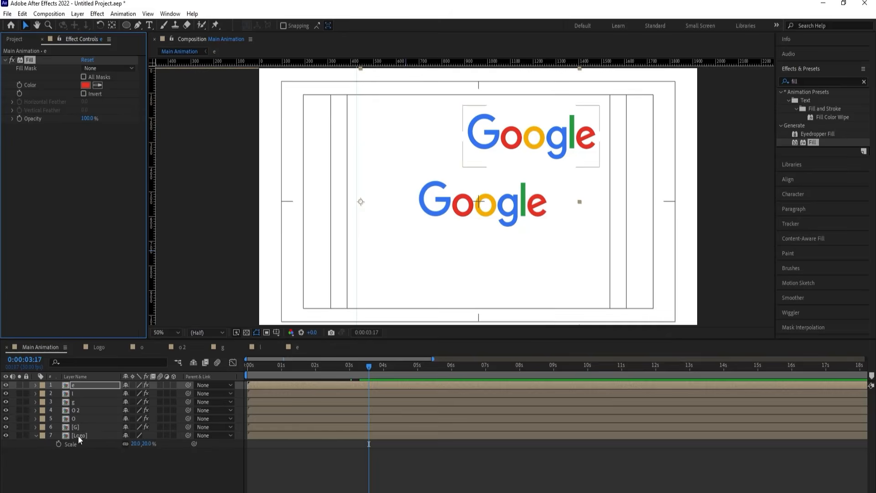
{"action": "key", "text": "Delete"}
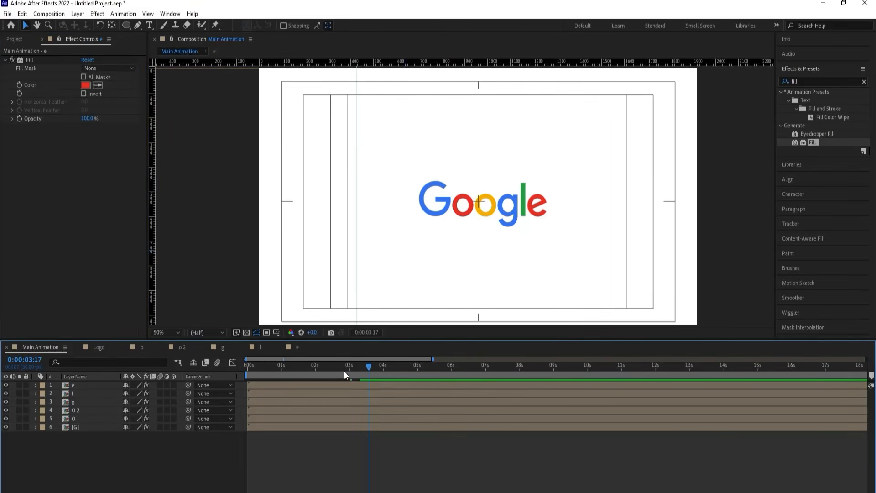
Preview the combined letter animation from the start of the timeline and return to the first frame
{"action": "left_click_drag", "start_coordinate": [344, 371], "coordinate": [249, 366]}
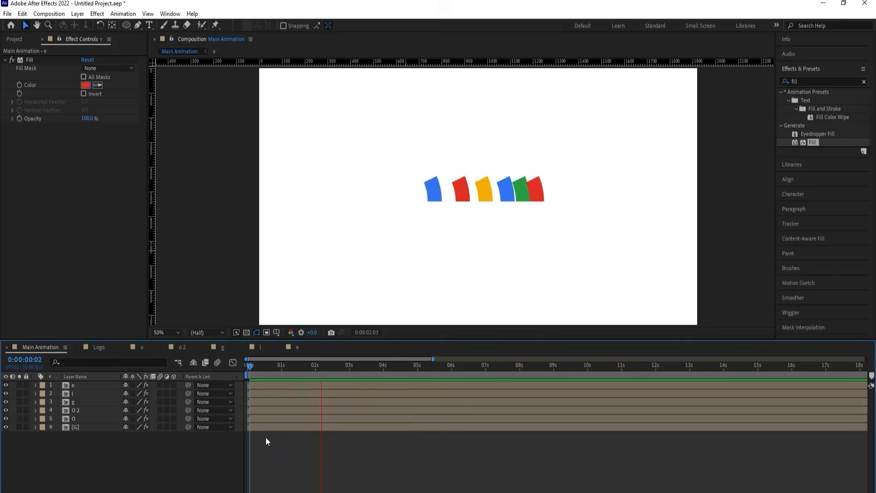
{"action": "key", "text": "space"}
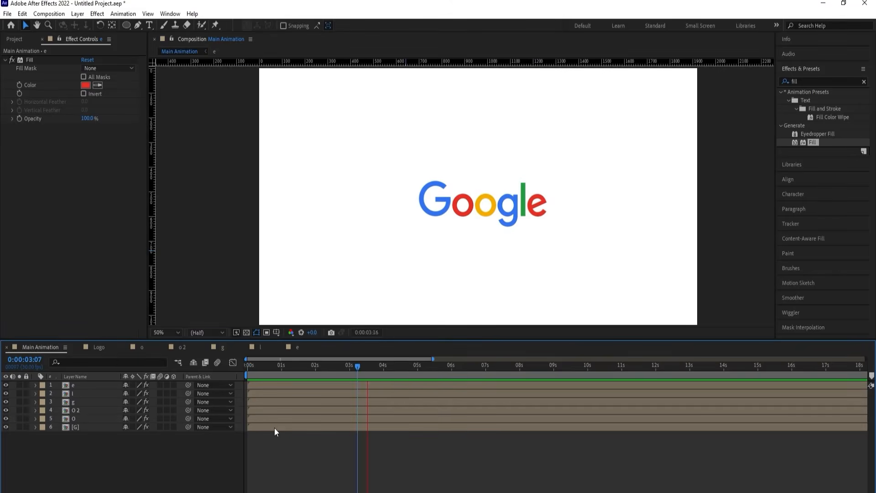
{"action": "key", "text": "Home"}
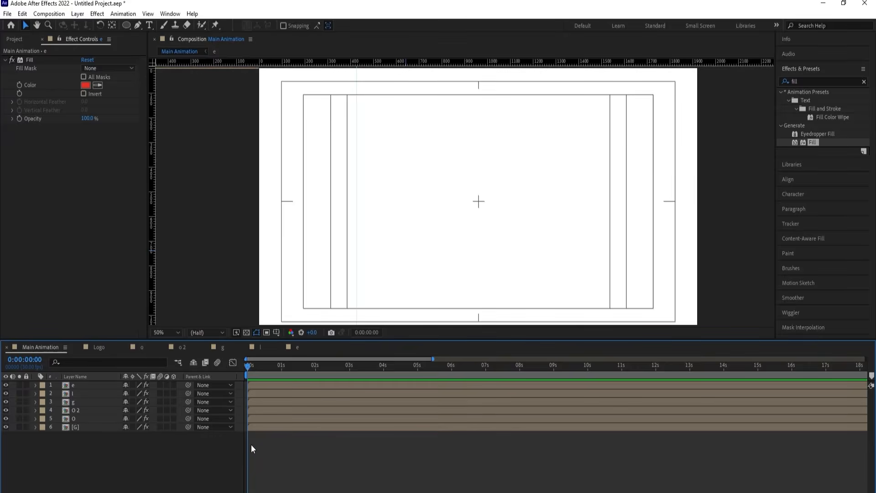
Shift the O layer to start at frame 5 and the O 2 layer to start at frame 10 in the Main Animation timeline
{"action": "key", "text": "equal"}
{"action": "key", "text": "Page_Down"}
{"action": "key", "text": "Page_Down"}
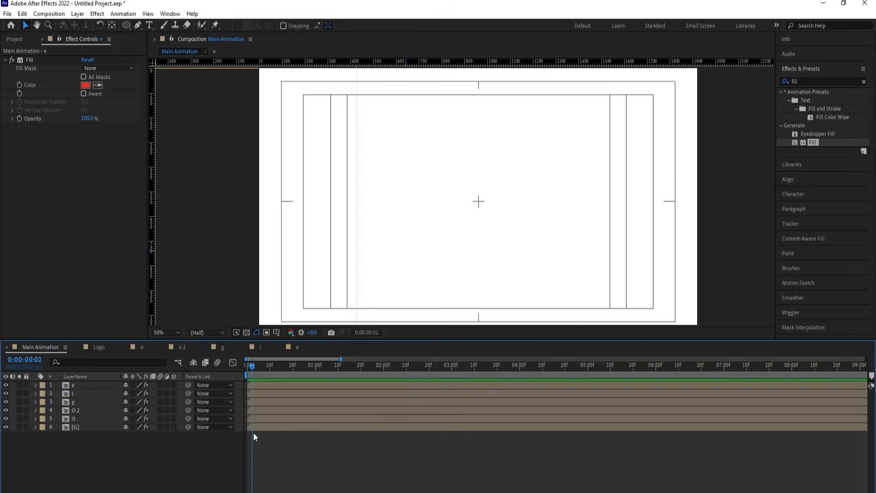
{"action": "key", "text": "equal"}
{"action": "left_click_drag", "start_coordinate": [257, 367], "coordinate": [239, 366]}
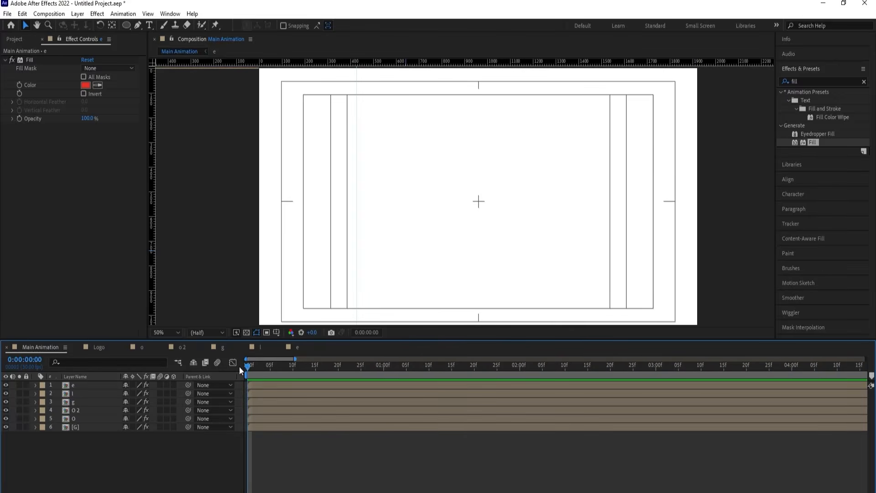
{"action": "left_click", "coordinate": [261, 418]}
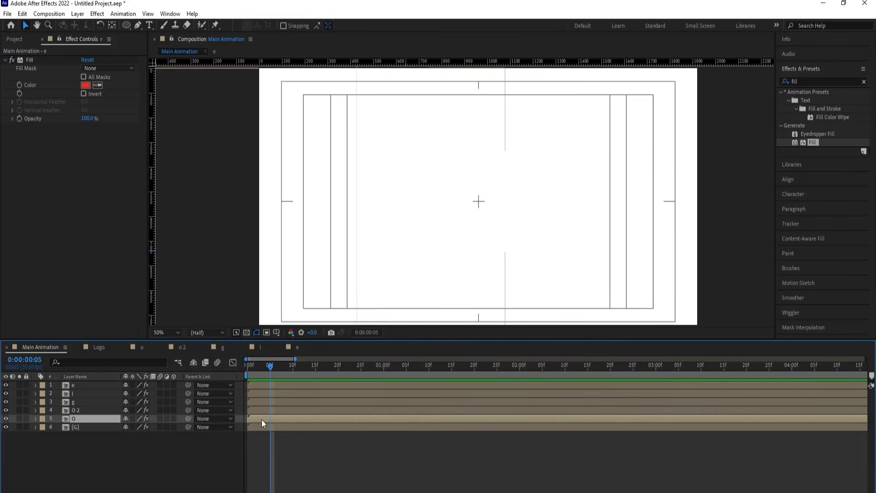
{"action": "key", "text": "alt+bracketleft"}
{"action": "left_click", "coordinate": [292, 365]}
{"action": "left_click", "coordinate": [292, 410]}
{"action": "key", "text": "alt+bracketleft"}
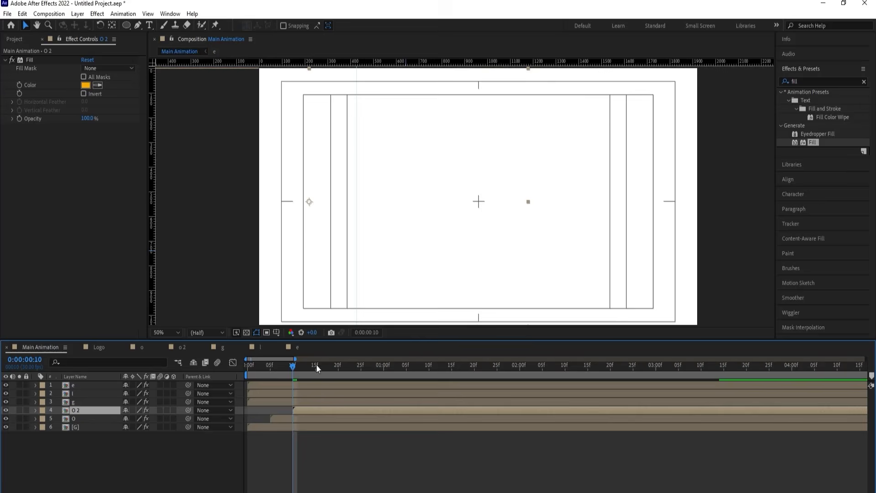
Shift the g layer to start at frame 15, the l layer at frame 20 and the e layer at frame 25
{"action": "left_click", "coordinate": [316, 365]}
{"action": "left_click", "coordinate": [312, 402]}
{"action": "key", "text": "alt+bracketleft"}
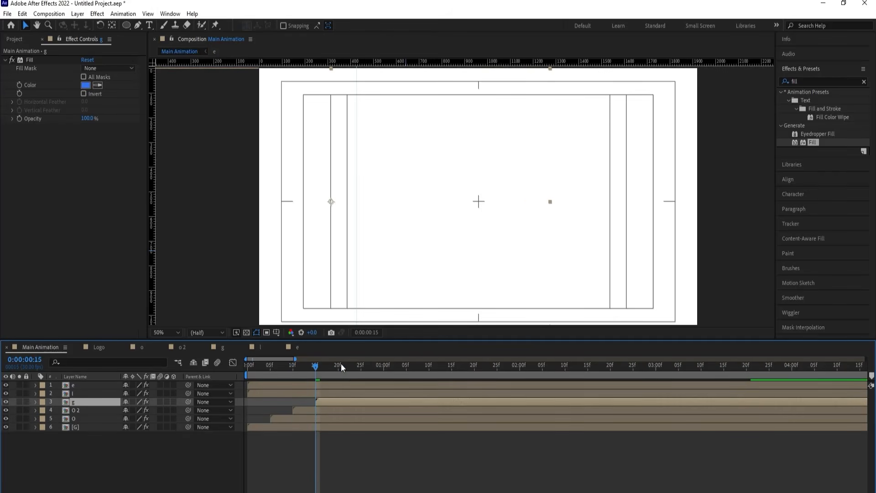
{"action": "left_click", "coordinate": [338, 365]}
{"action": "left_click", "coordinate": [336, 393]}
{"action": "key", "text": "alt+bracketleft"}
{"action": "left_click", "coordinate": [361, 367]}
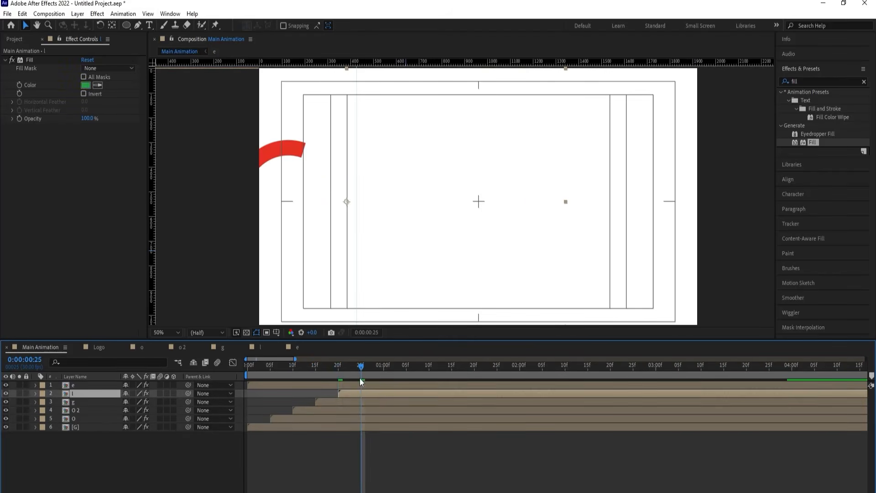
{"action": "left_click", "coordinate": [360, 384]}
{"action": "key", "text": "alt+bracketleft"}
Preview the letter animation with the five-frame stagger between layers
{"action": "key", "text": "minus"}
{"action": "key", "text": "minus"}
{"action": "key", "text": "minus"}
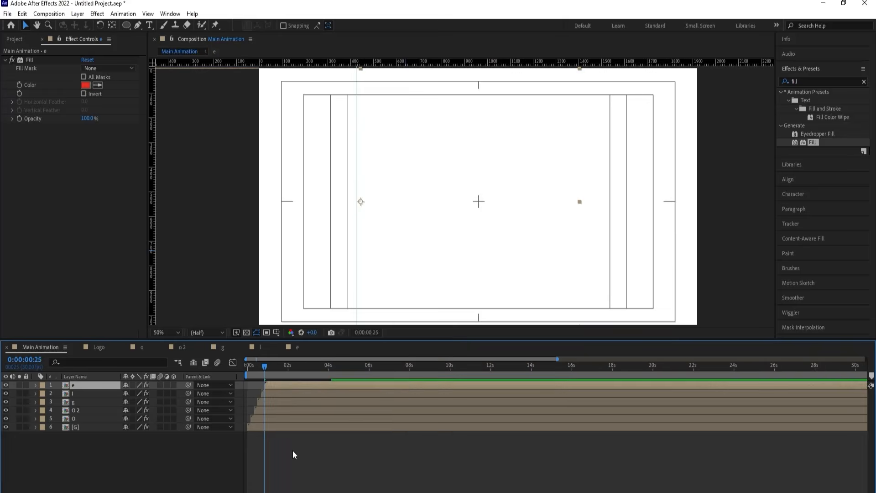
{"action": "key", "text": "space"}
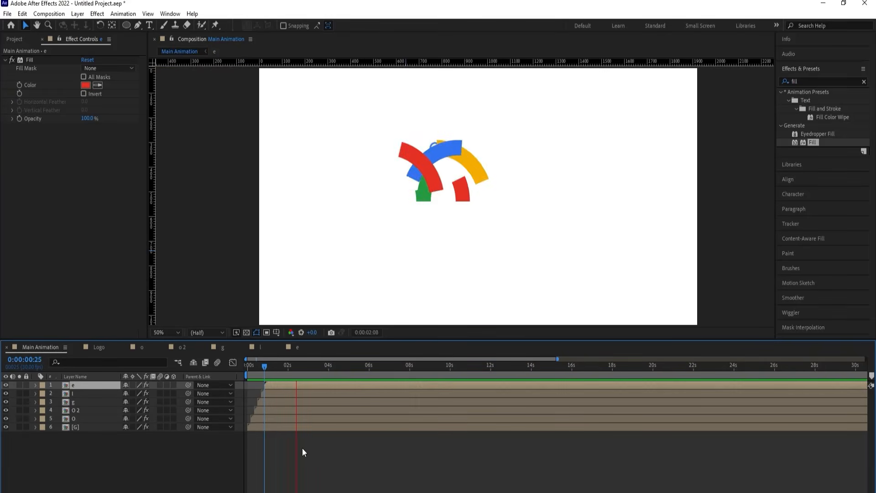
{"action": "key", "text": "space"}
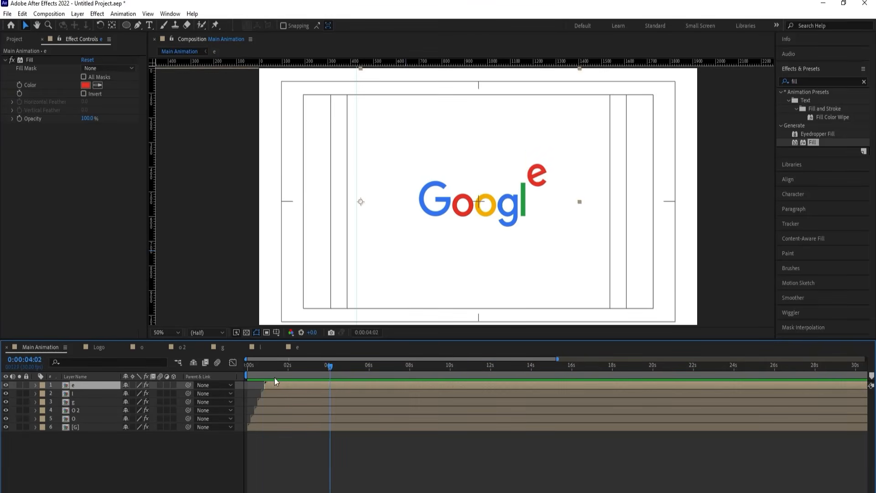
Move the start of the O layer to frame 10 and the start of the O 2 layer to frame 20
{"action": "key", "text": "Home"}
{"action": "key", "text": "equal"}
{"action": "key", "text": "equal"}
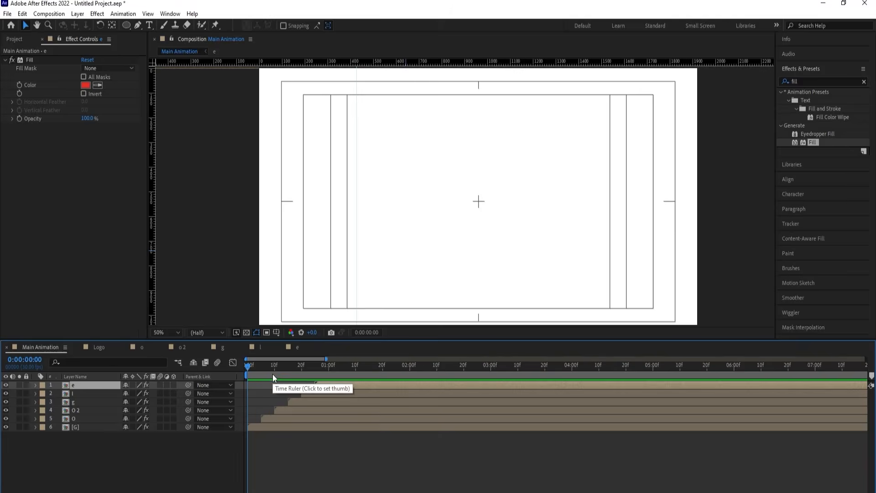
{"action": "left_click", "coordinate": [272, 368]}
{"action": "left_click", "coordinate": [274, 368]}
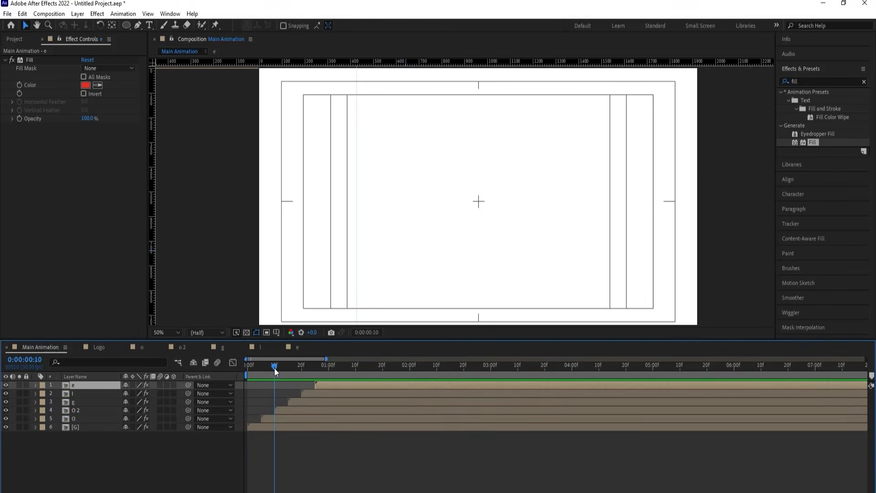
{"action": "left_click", "coordinate": [271, 420]}
{"action": "key", "text": "alt+bracketleft"}
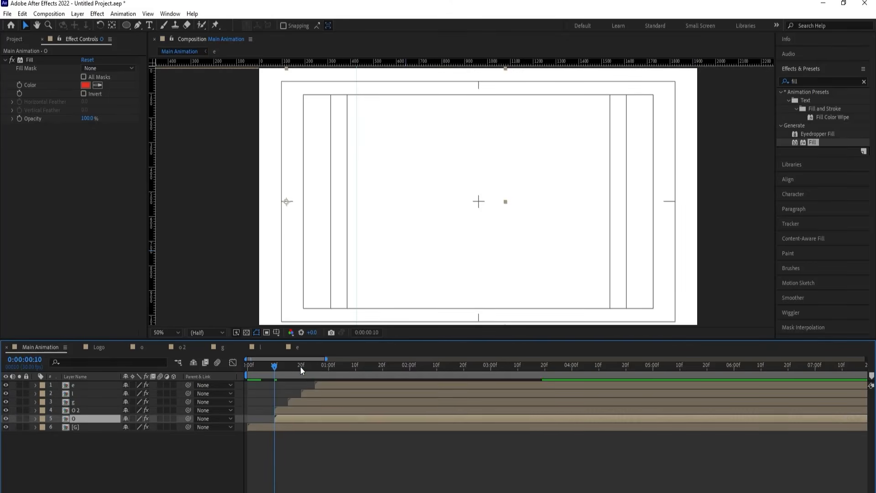
{"action": "left_click", "coordinate": [298, 409]}
{"action": "key", "text": "alt+bracketleft"}
Start the g layer at 0:00:01:00, the l layer at 0:00:01:10 and the e layer at 0:00:01:20, and preview the stagger
{"action": "left_click", "coordinate": [327, 365]}
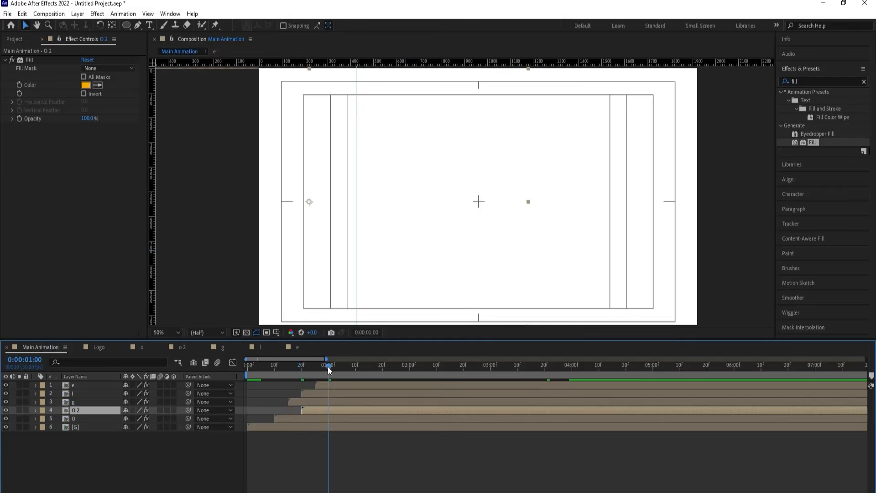
{"action": "left_click", "coordinate": [327, 401]}
{"action": "key", "text": "alt+bracketleft"}
{"action": "left_click", "coordinate": [355, 366]}
{"action": "left_click", "coordinate": [355, 391]}
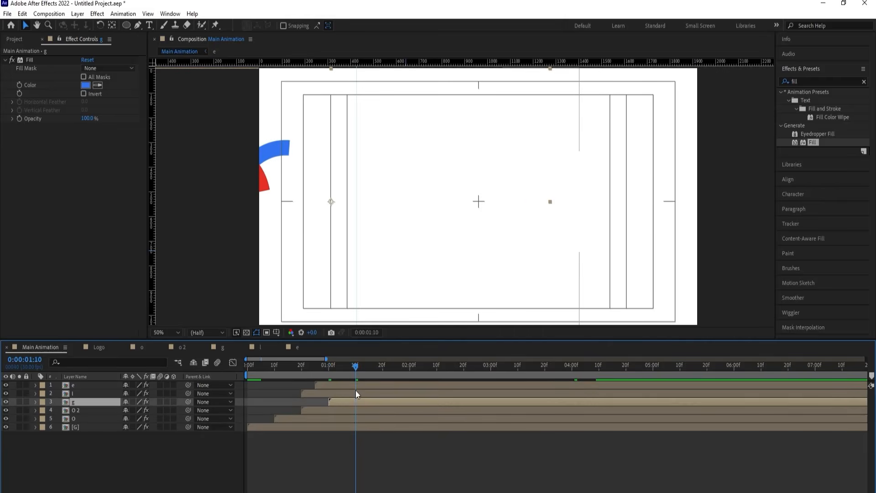
{"action": "key", "text": "alt+bracketleft"}
{"action": "left_click", "coordinate": [381, 366]}
{"action": "left_click", "coordinate": [382, 385]}
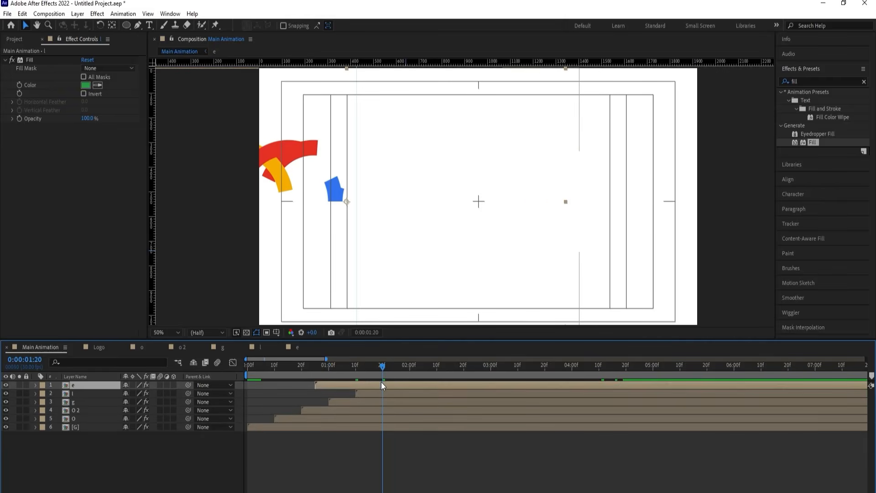
{"action": "key", "text": "alt+bracketleft"}
{"action": "key", "text": "space"}
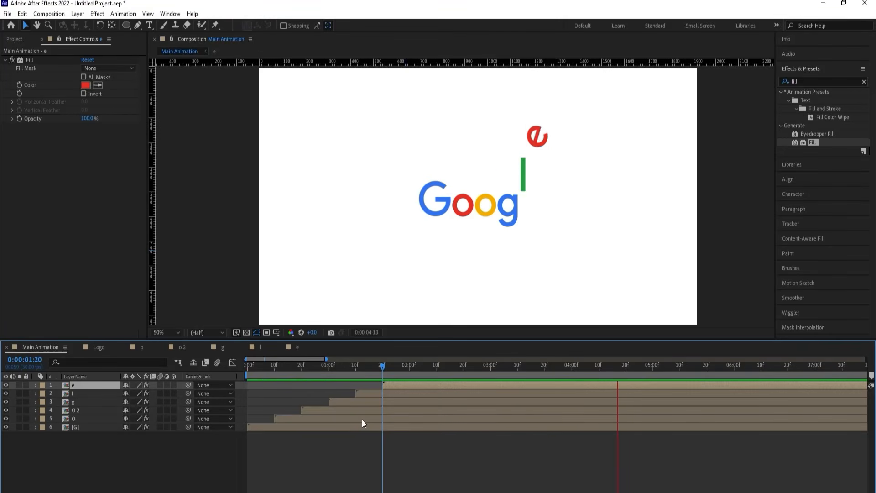
{"action": "key", "text": "space"}
Enable motion blur for all layers in the G and e compositions
{"action": "double_click", "coordinate": [79, 427]}
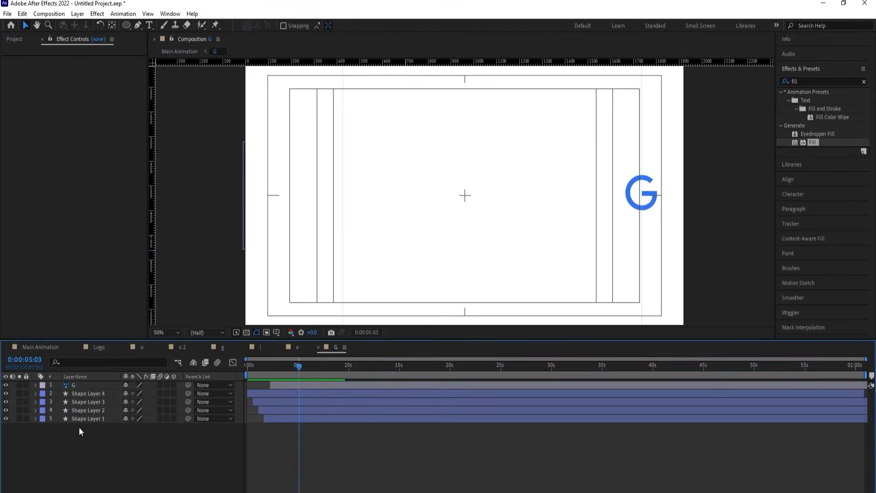
{"action": "key", "text": "ctrl+a"}
{"action": "left_click", "coordinate": [160, 418]}
{"action": "left_click", "coordinate": [293, 348]}
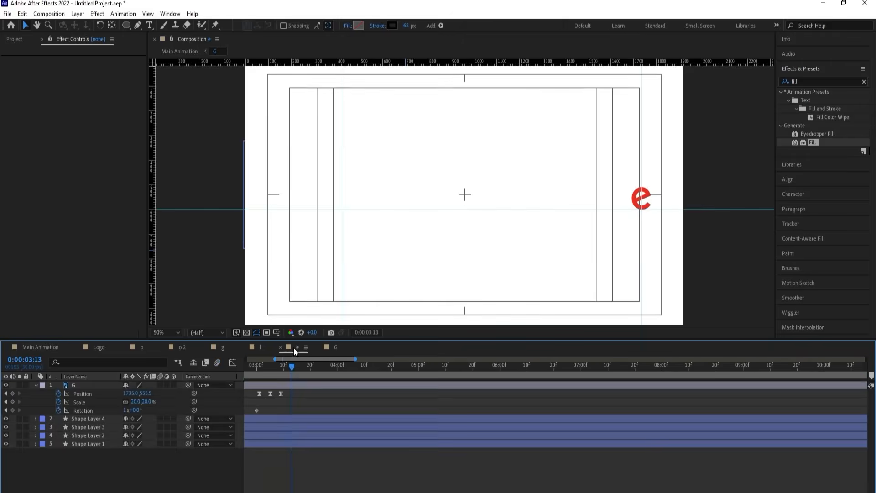
{"action": "key", "text": "ctrl+a"}
{"action": "left_click", "coordinate": [160, 385]}
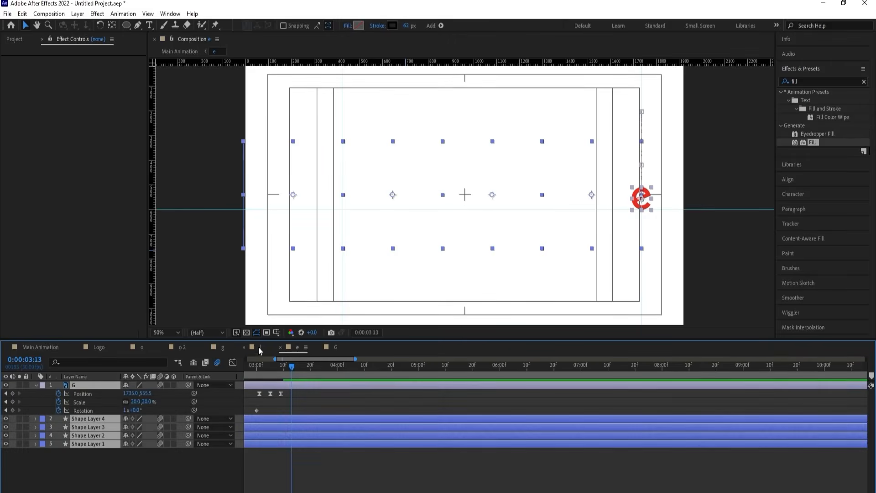
Enable motion blur for all layers in the l and g compositions
{"action": "left_click", "coordinate": [258, 346]}
{"action": "key", "text": "ctrl+a"}
{"action": "left_click", "coordinate": [160, 384]}
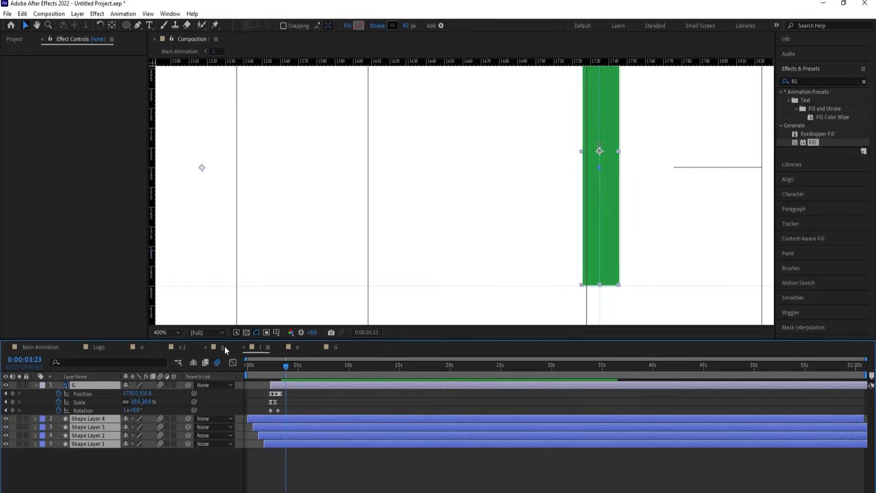
{"action": "left_click", "coordinate": [224, 347]}
{"action": "key", "text": "ctrl+a"}
{"action": "left_click", "coordinate": [161, 385]}
Enable motion blur for all layers in the o 2 and o compositions
{"action": "left_click", "coordinate": [182, 348]}
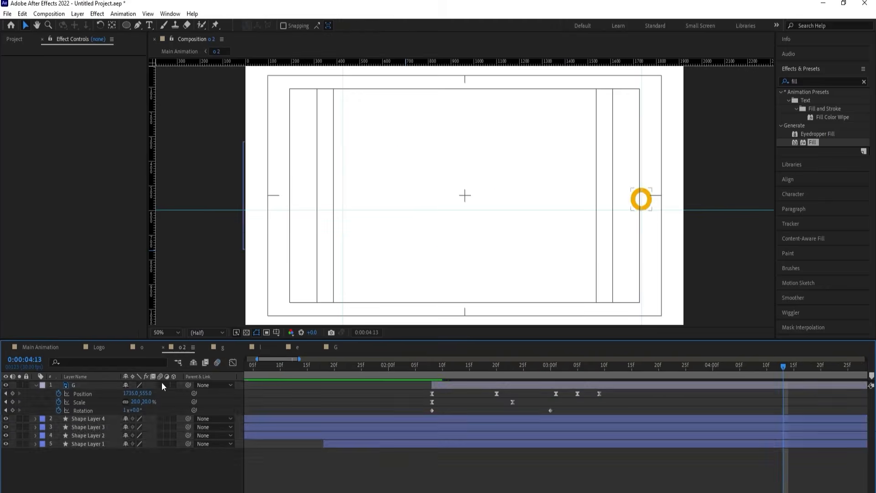
{"action": "key", "text": "ctrl+a"}
{"action": "left_click", "coordinate": [160, 384]}
{"action": "left_click", "coordinate": [148, 347]}
{"action": "key", "text": "ctrl+a"}
{"action": "left_click", "coordinate": [160, 386]}
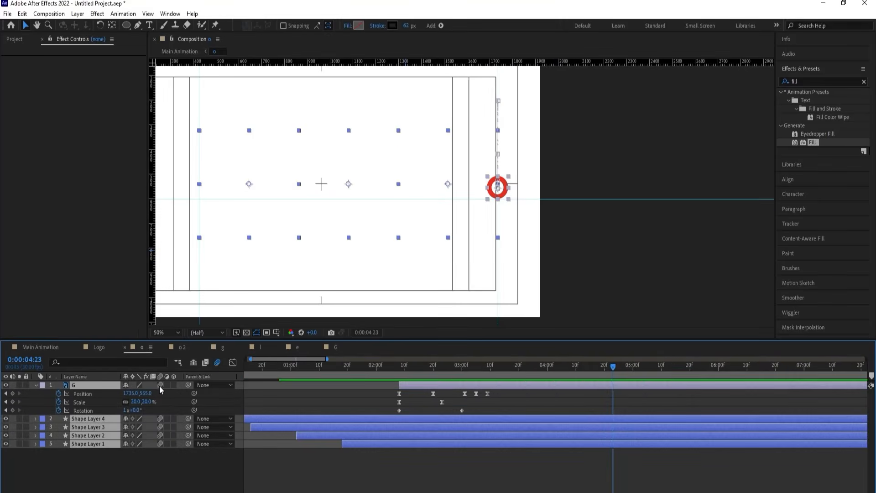
Set the Main Animation composition's frame rate to 59.94 frames per second
{"action": "left_click", "coordinate": [54, 345]}
{"action": "left_click", "coordinate": [80, 474]}
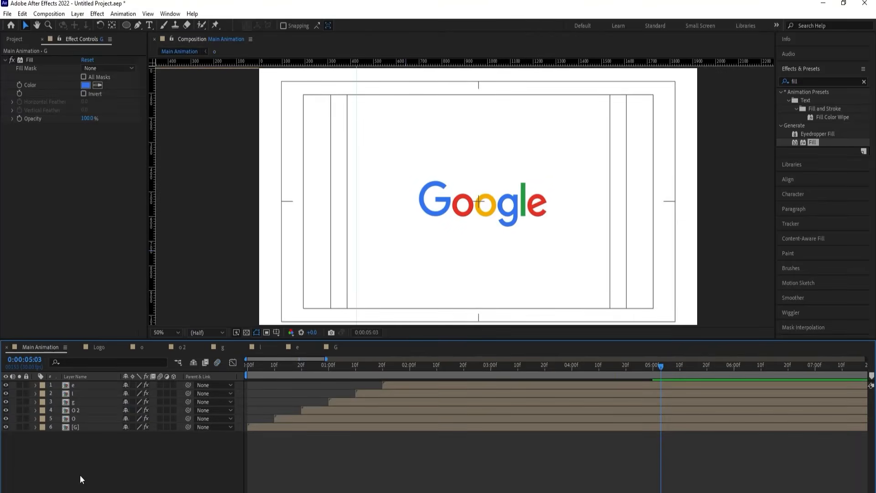
{"action": "key", "text": "ctrl+k"}
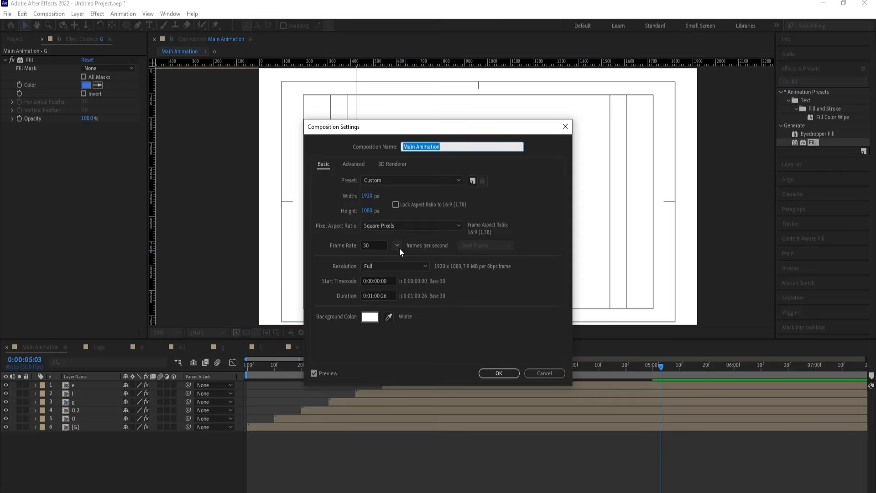
{"action": "left_click", "coordinate": [397, 245]}
{"action": "left_click", "coordinate": [406, 350]}
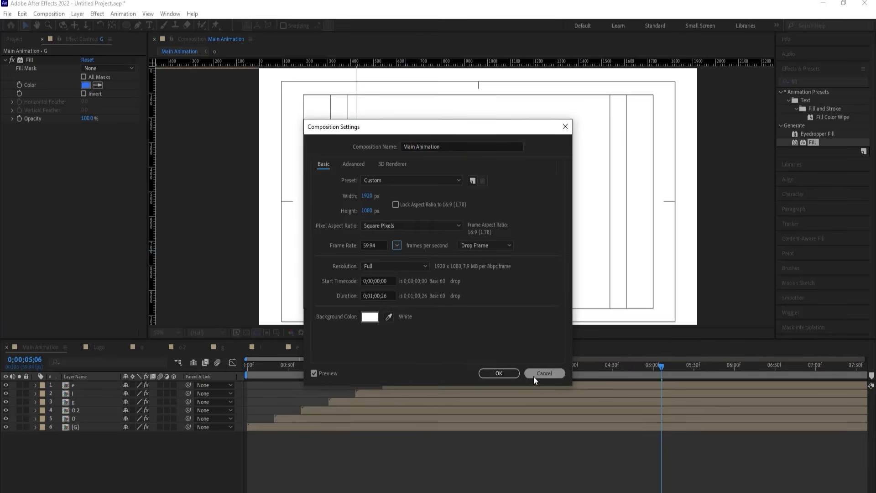
{"action": "left_click", "coordinate": [502, 372]}
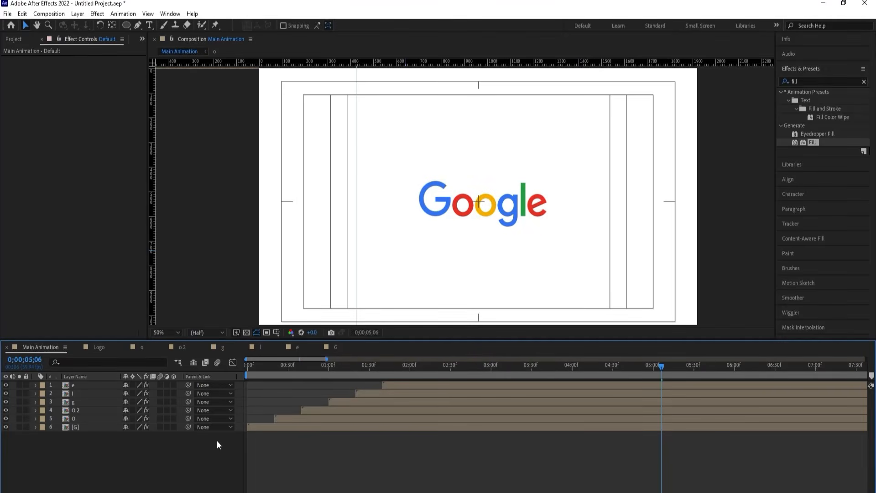
Add a white solid to the Main Animation composition and place it beneath all letter layers as the background
{"action": "key", "text": "ctrl+y"}
{"action": "key", "text": "Return"}
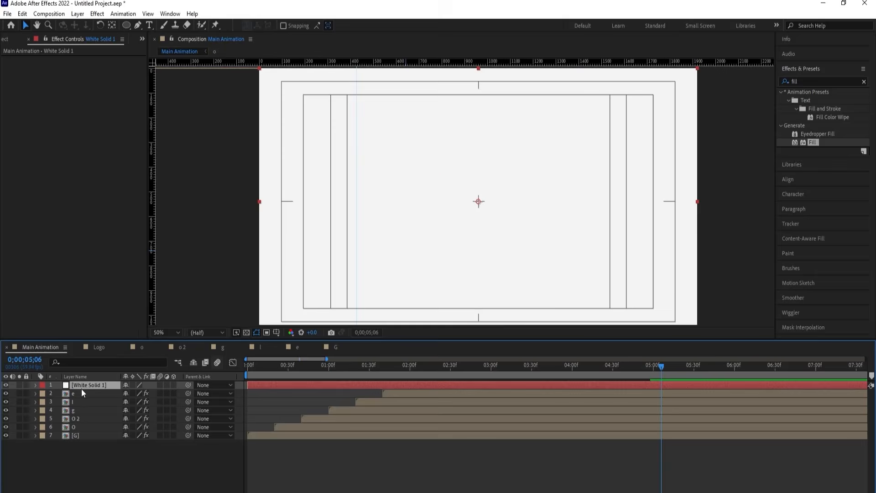
{"action": "left_click_drag", "start_coordinate": [81, 388], "coordinate": [82, 450]}
Preview the full logo animation over the solid background from the first frame
{"action": "key", "text": "minus"}
{"action": "key", "text": "minus"}
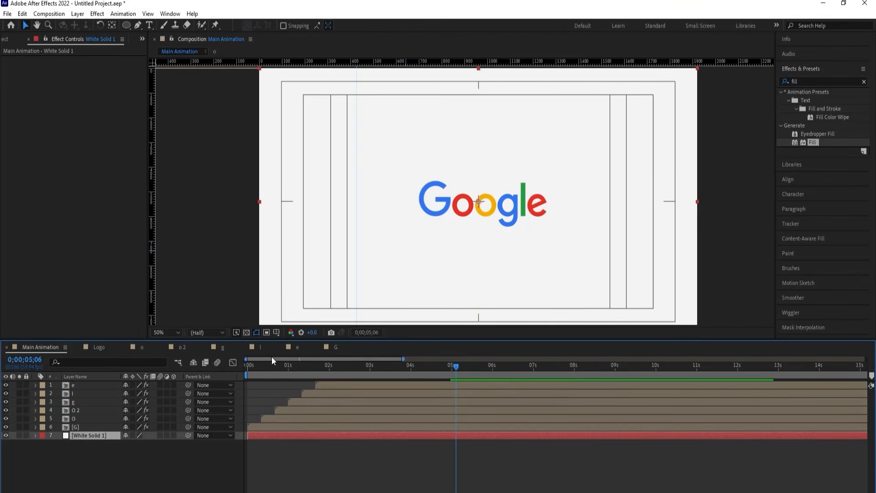
{"action": "left_click_drag", "start_coordinate": [270, 365], "coordinate": [213, 370]}
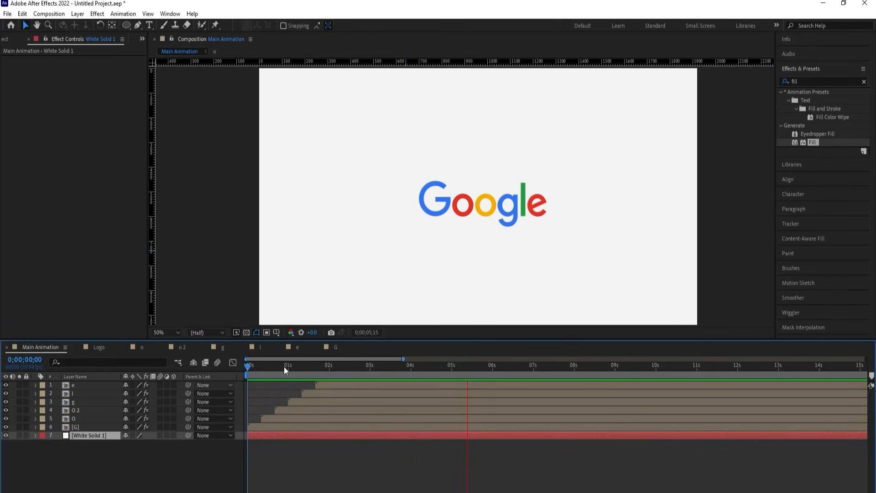
{"action": "key", "text": "space"}
Move all six letter layers together so the Google logo sits centered in the frame
{"action": "left_click", "coordinate": [76, 426]}
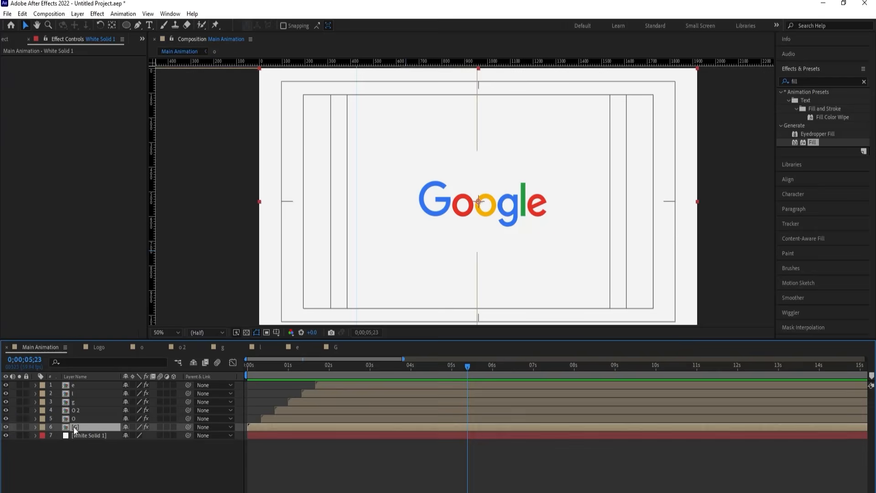
{"action": "left_click", "coordinate": [73, 385], "text": "shift"}
{"action": "left_click_drag", "start_coordinate": [487, 209], "coordinate": [480, 205]}
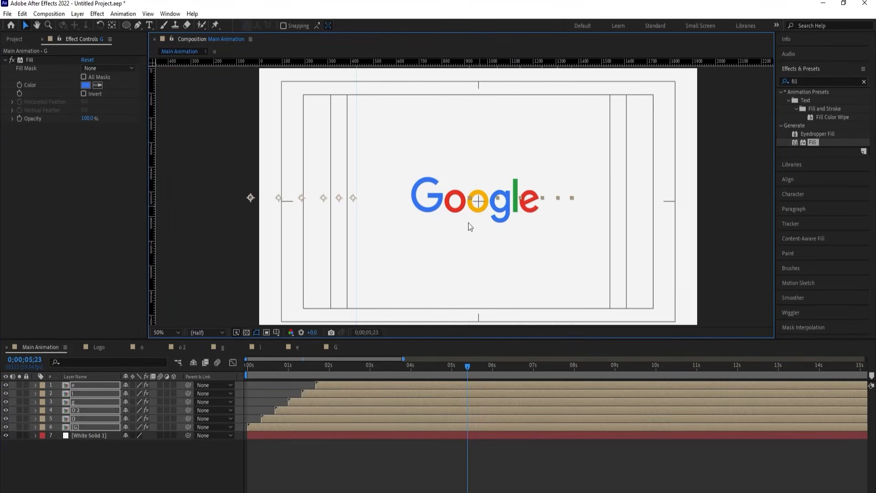
Add a null object to the Main Animation composition
{"action": "left_click", "coordinate": [76, 484]}
{"action": "right_click", "coordinate": [76, 484]}
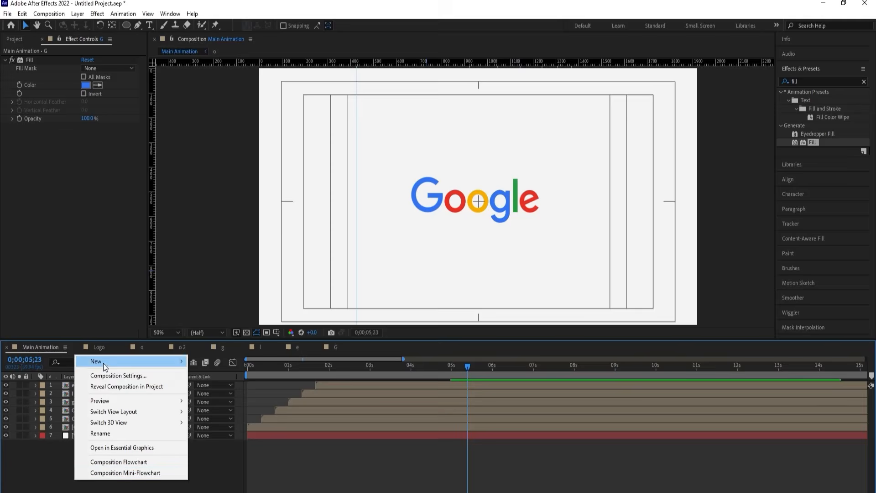
{"action": "mouse_move", "coordinate": [93, 361]}
{"action": "left_click", "coordinate": [190, 419]}
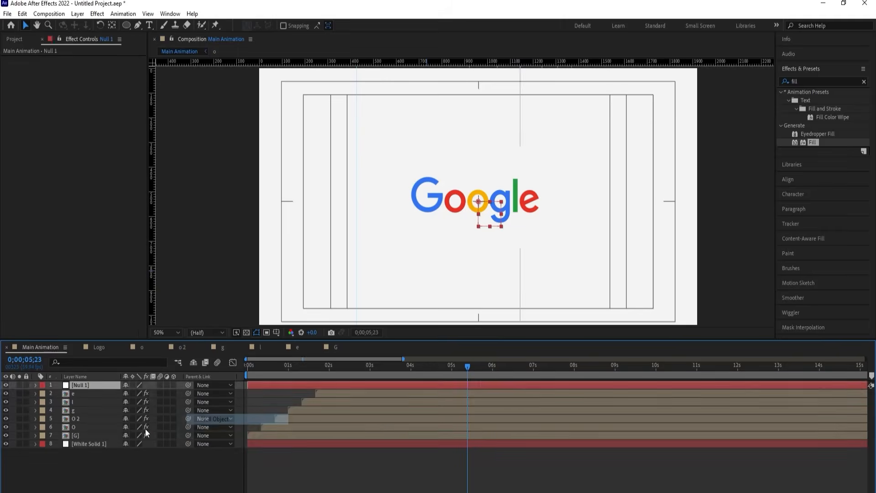
Parent all six letter layers, from G to e, to the null object
{"action": "left_click", "coordinate": [99, 435]}
{"action": "left_click", "coordinate": [91, 393], "text": "shift"}
{"action": "left_click_drag", "start_coordinate": [188, 393], "coordinate": [150, 397]}
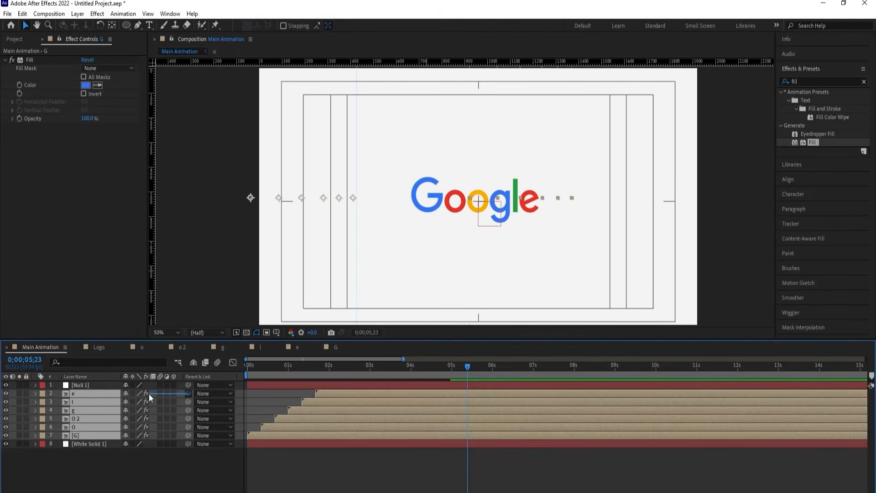
{"action": "left_click_drag", "start_coordinate": [93, 383], "coordinate": [294, 378]}
Resize the whole logo through the null object, previewing it at 141% scale and settling on 114%
{"action": "left_click", "coordinate": [97, 385]}
{"action": "key", "text": "s"}
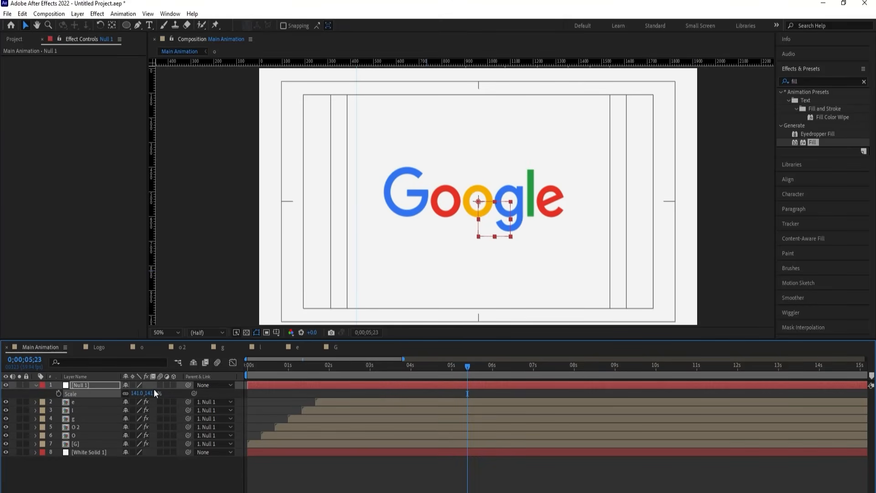
{"action": "key", "text": "space"}
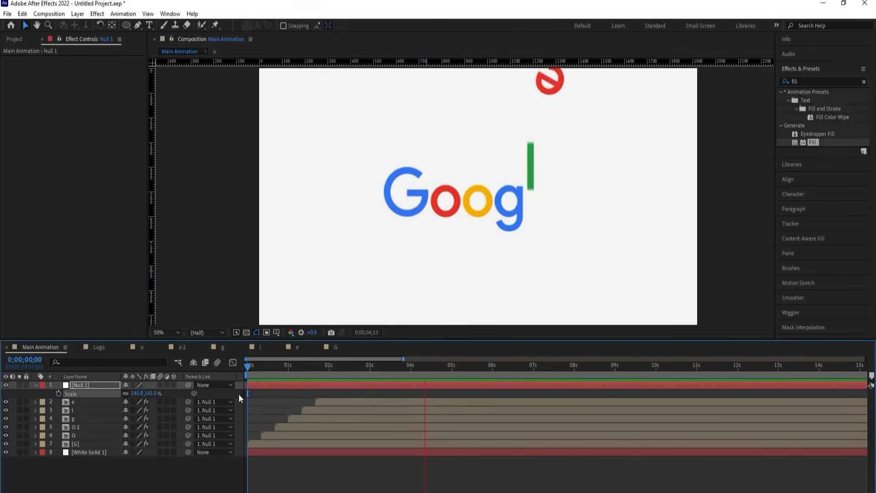
{"action": "key", "text": "space"}
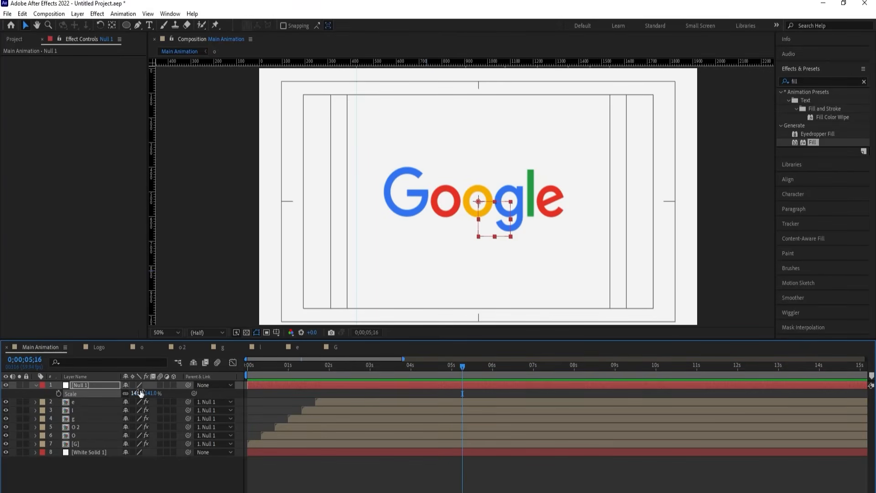
{"action": "left_click_drag", "start_coordinate": [140, 393], "coordinate": [124, 385]}
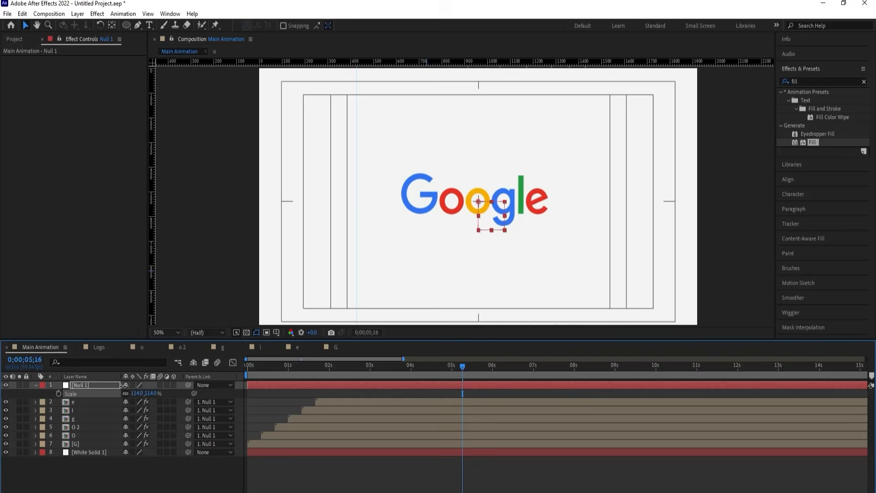
Preview the resized logo animation, scrubbing through the middle and replaying from the first frame
{"action": "left_click_drag", "start_coordinate": [290, 366], "coordinate": [388, 366]}
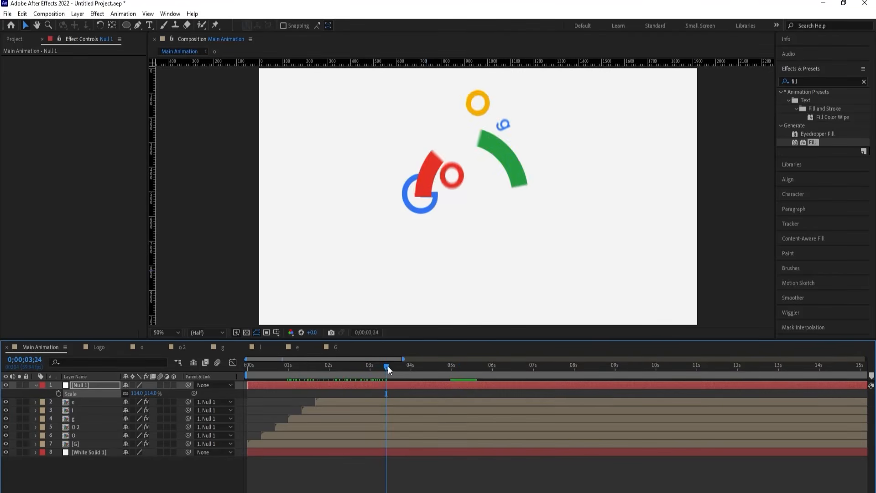
{"action": "key", "text": "space"}
{"action": "key", "text": "space"}
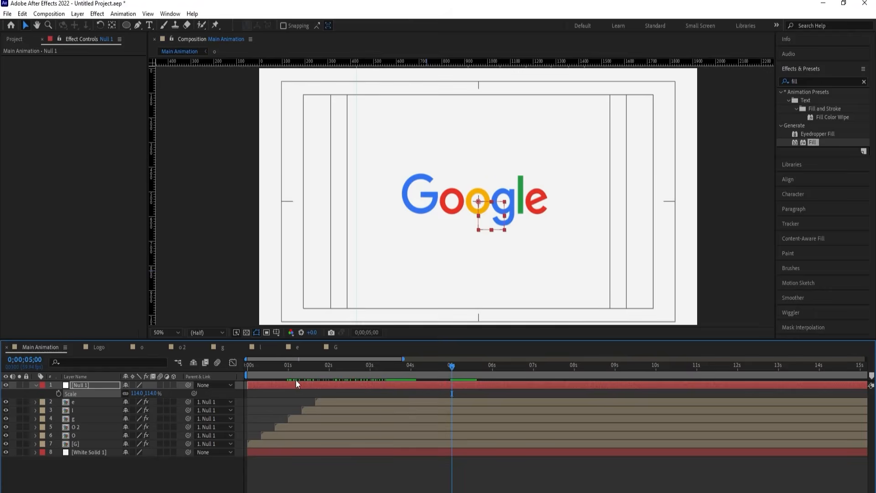
{"action": "left_click", "coordinate": [249, 366]}
{"action": "key", "text": "space"}
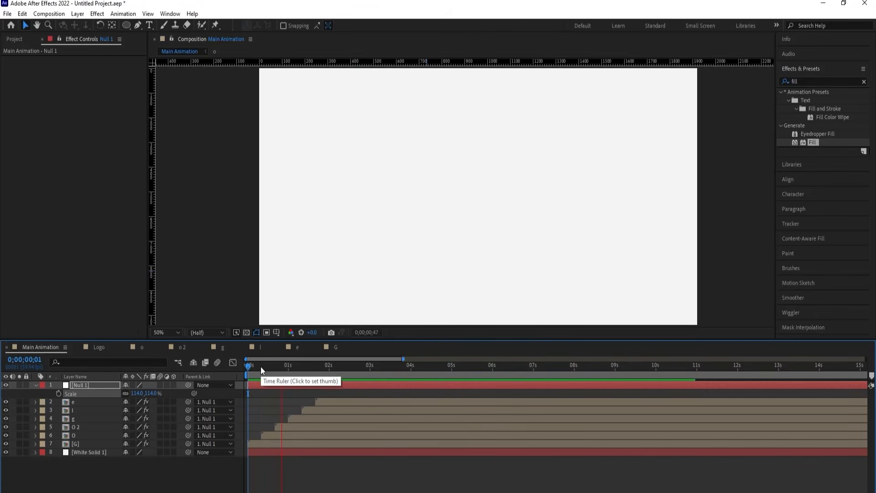
{"action": "key", "text": "space"}
Delete the null object from the Main Animation composition
{"action": "left_click", "coordinate": [76, 444]}
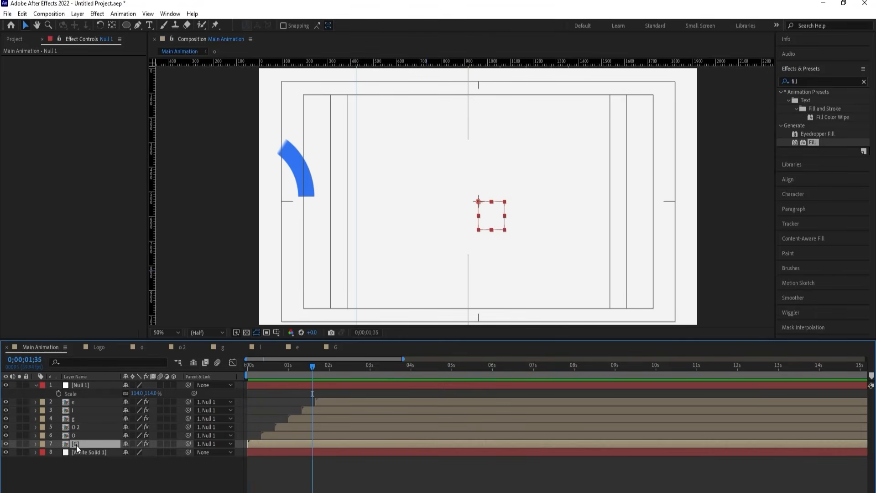
{"action": "left_click", "coordinate": [84, 385]}
{"action": "key", "text": "Delete"}
Pre-compose all six letter layers, from e to G, into a new composition named Animation
{"action": "left_click", "coordinate": [76, 385]}
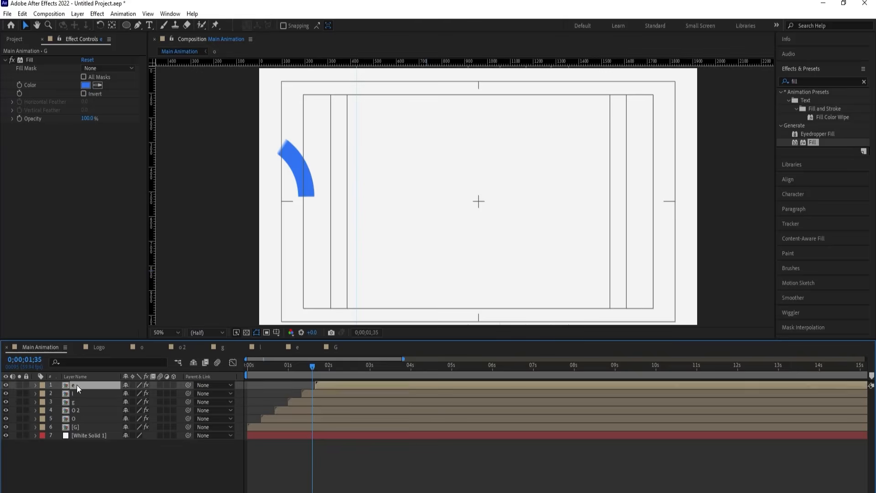
{"action": "left_click", "coordinate": [81, 426], "text": "shift"}
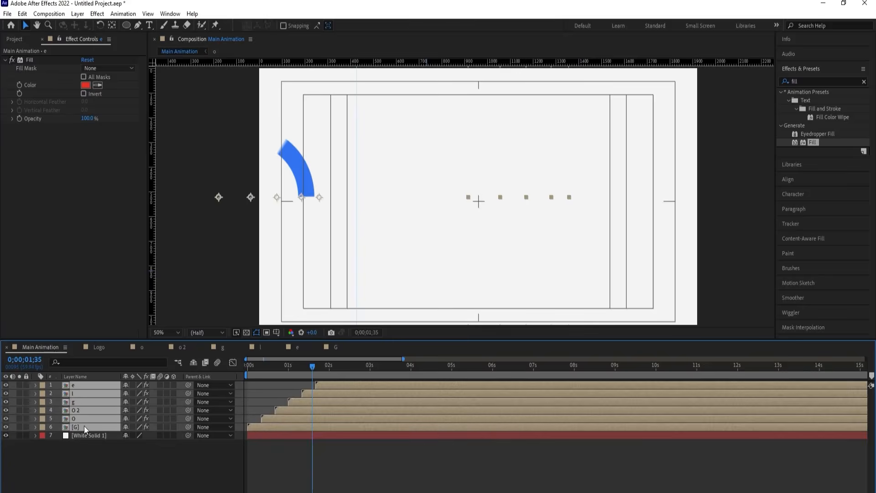
{"action": "key", "text": "ctrl+shift+c"}
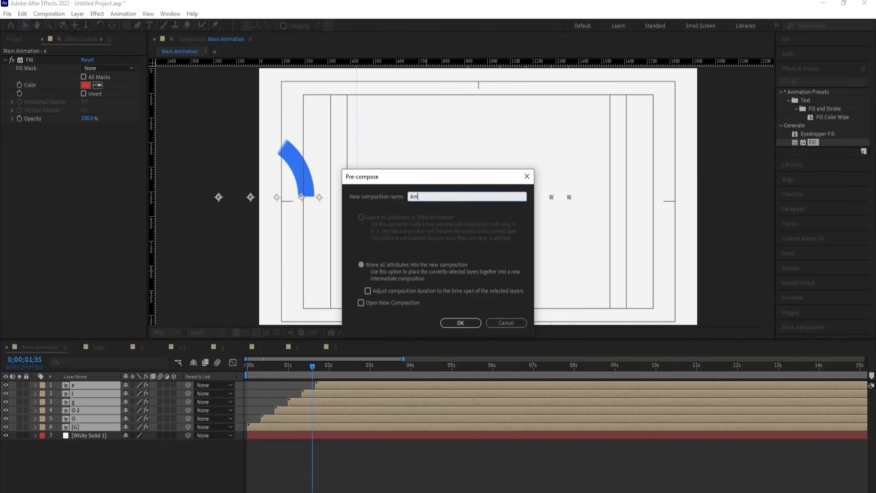
{"action": "type", "text": "Animation"}
{"action": "key", "text": "Return"}
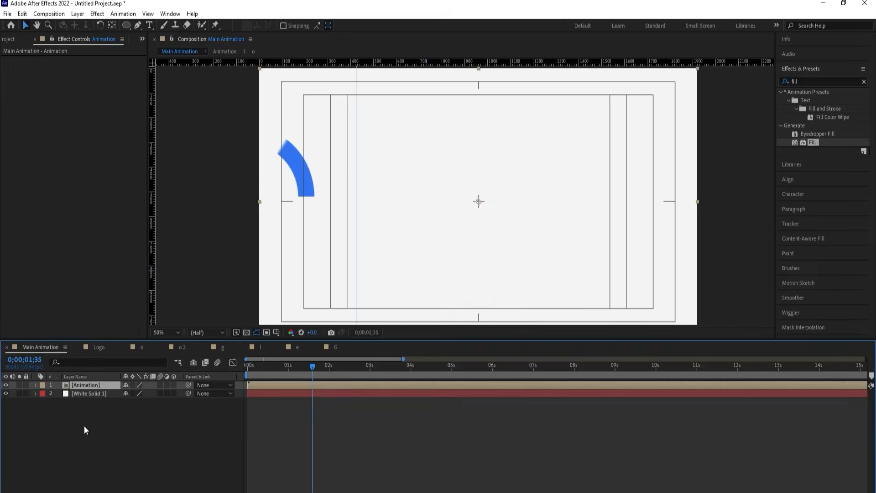
Duplicate the Animation layer and apply the Find Edges effect to the copy
{"action": "left_click", "coordinate": [813, 82]}
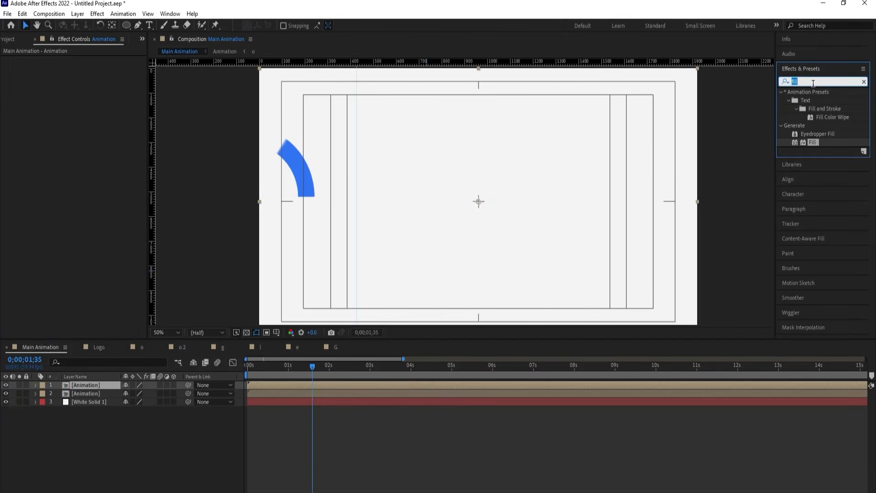
{"action": "type", "text": "find"}
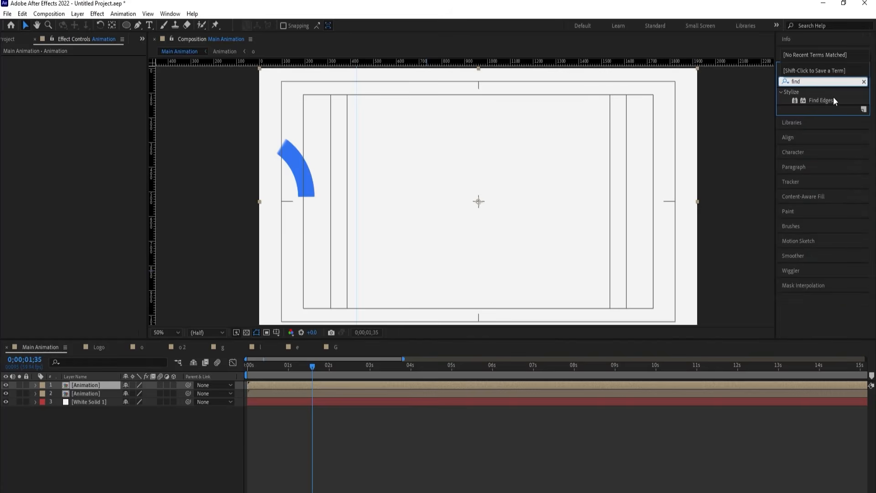
{"action": "double_click", "coordinate": [823, 100]}
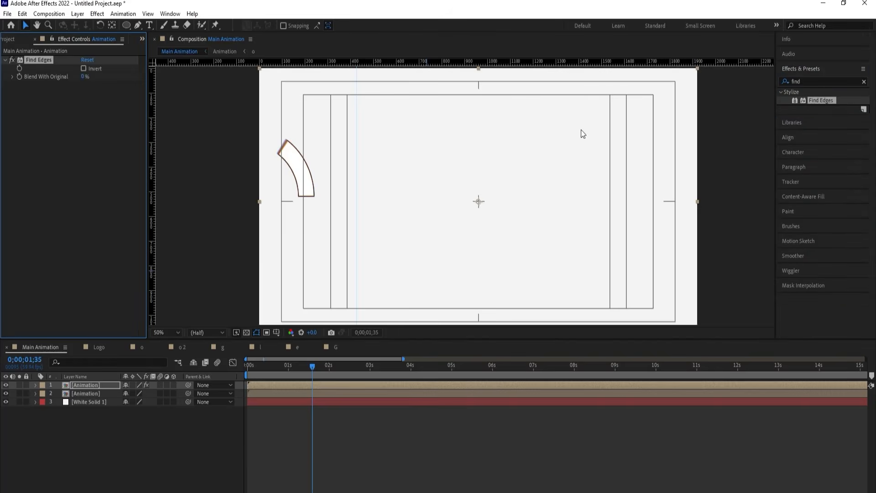
{"action": "left_click", "coordinate": [83, 68]}
Place the Find Edges copy below the original Animation layer and start it at frame 2
{"action": "left_click_drag", "start_coordinate": [90, 385], "coordinate": [97, 400]}
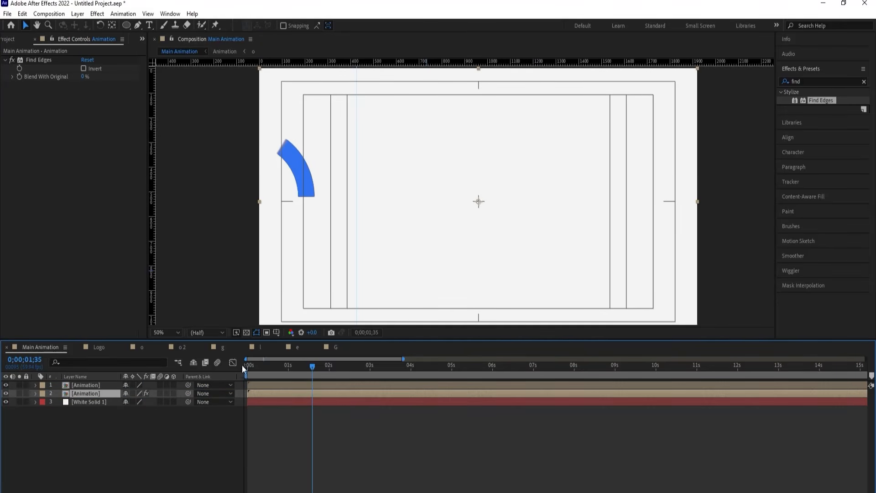
{"action": "key", "text": "Home"}
{"action": "key", "text": "equal"}
{"action": "key", "text": "equal"}
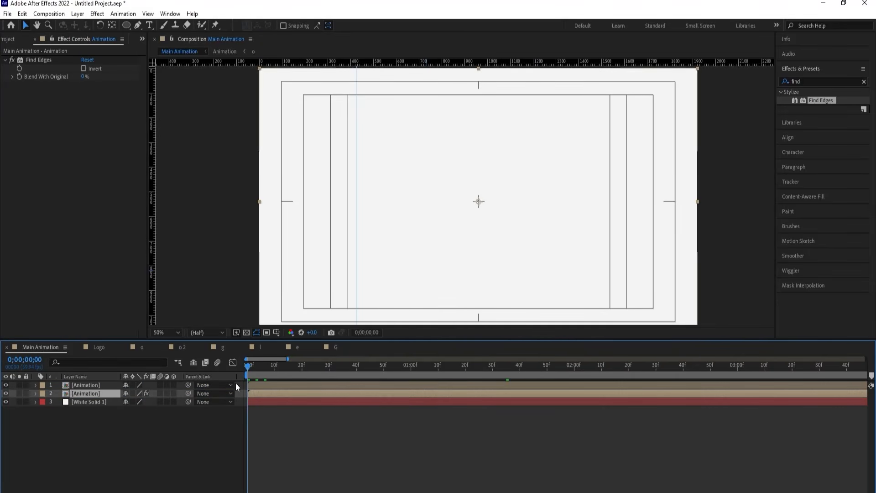
{"action": "left_click_drag", "start_coordinate": [250, 365], "coordinate": [254, 367]}
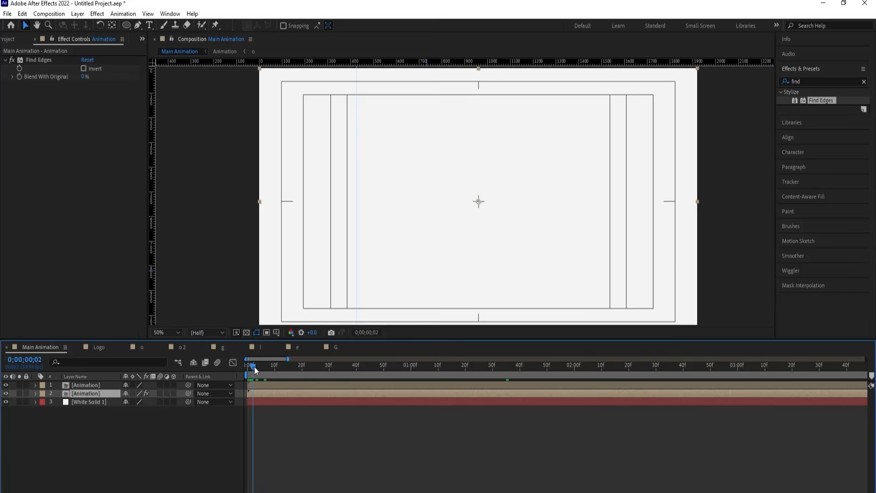
Preview the animation with the delayed outline copy behind the colored letters
{"action": "key", "text": "space"}
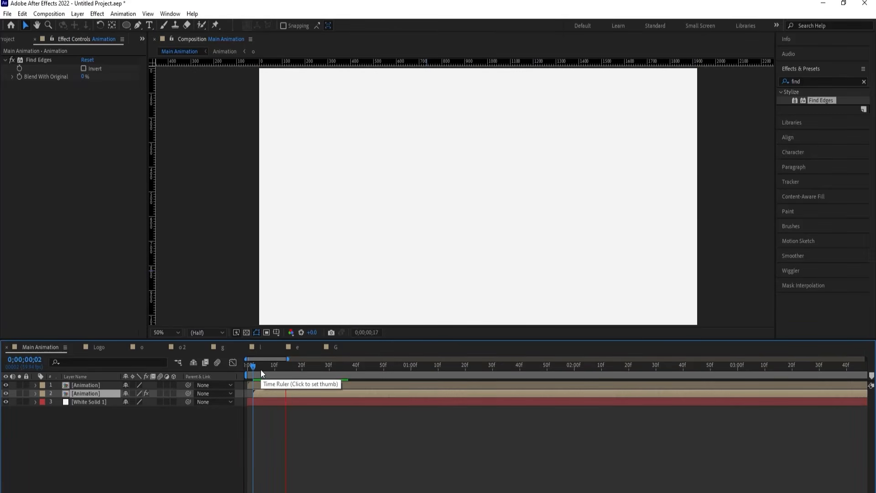
{"action": "key", "text": "minus"}
{"action": "key", "text": "minus"}
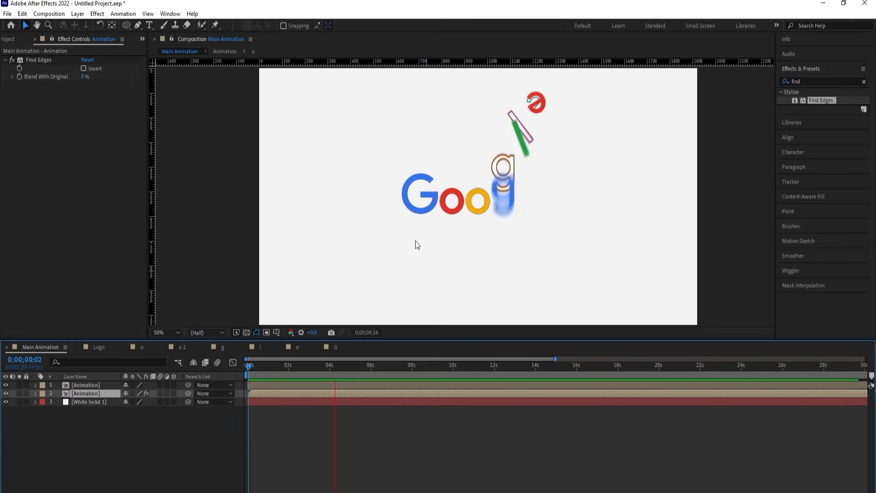
Bring the Find Edges copy back above the original Animation layer and preview the overlap
{"action": "left_click_drag", "start_coordinate": [258, 368], "coordinate": [284, 368]}
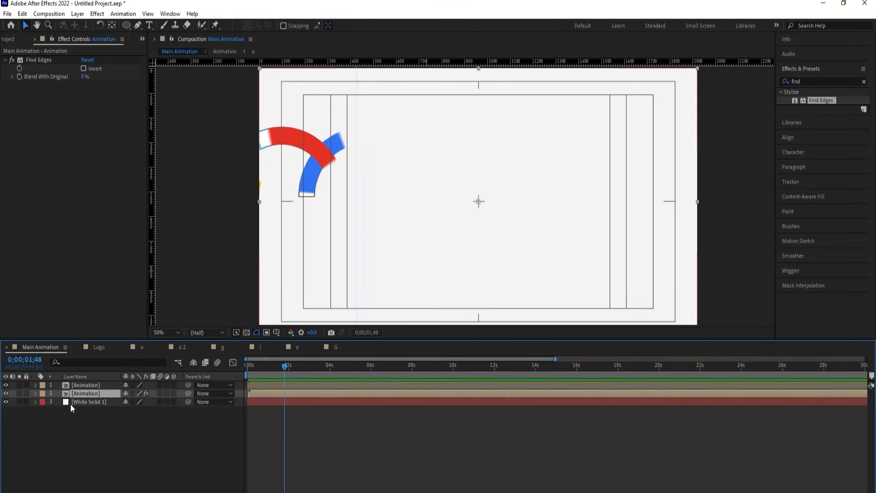
{"action": "left_click_drag", "start_coordinate": [78, 393], "coordinate": [77, 385]}
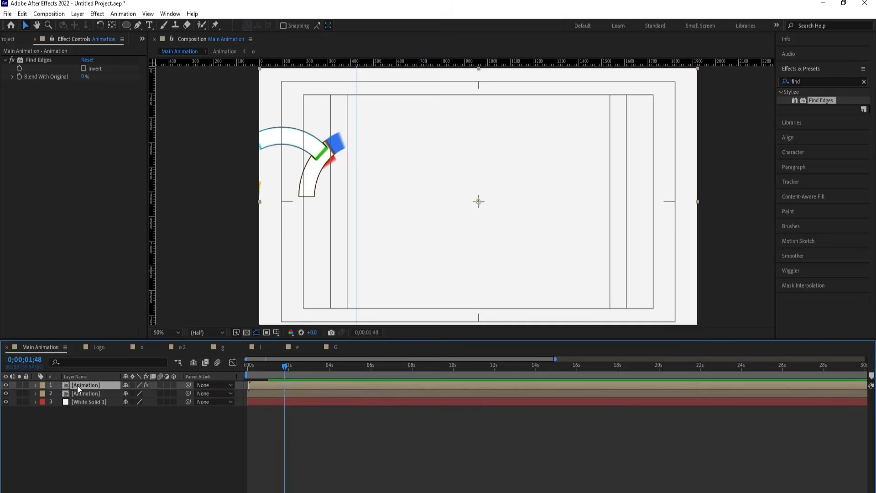
{"action": "key", "text": "space"}
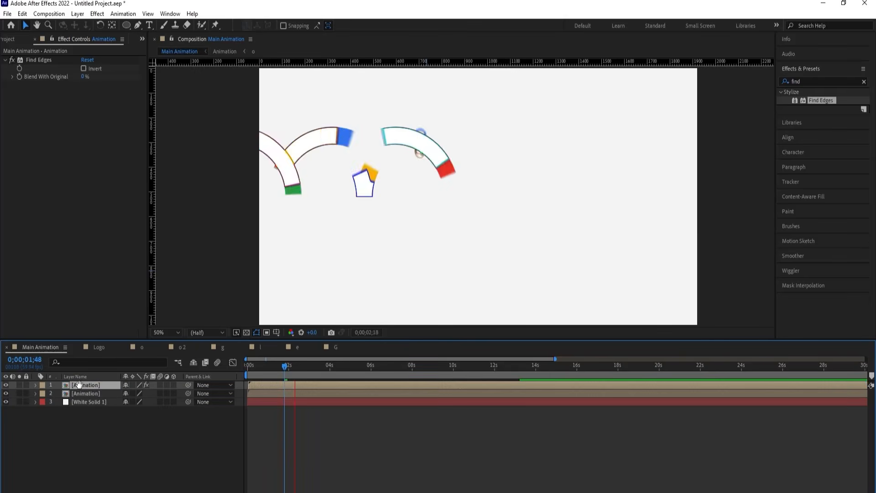
Show the layer blending modes, set the Find Edges layer to Screen and preview it
{"action": "key", "text": "F4"}
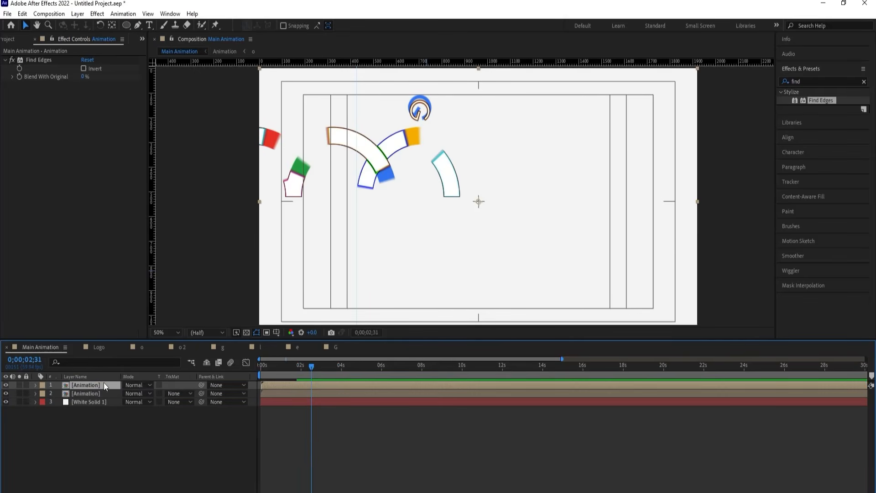
{"action": "left_click", "coordinate": [130, 386]}
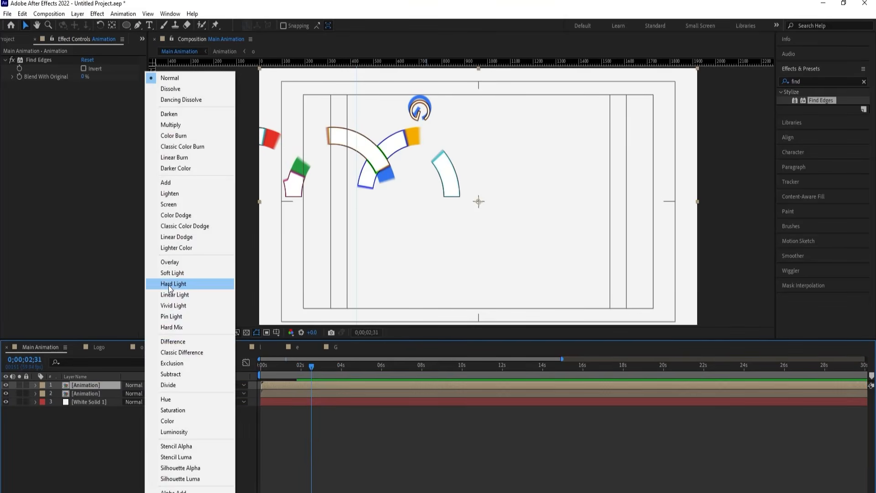
{"action": "left_click", "coordinate": [168, 203]}
{"action": "key", "text": "space"}
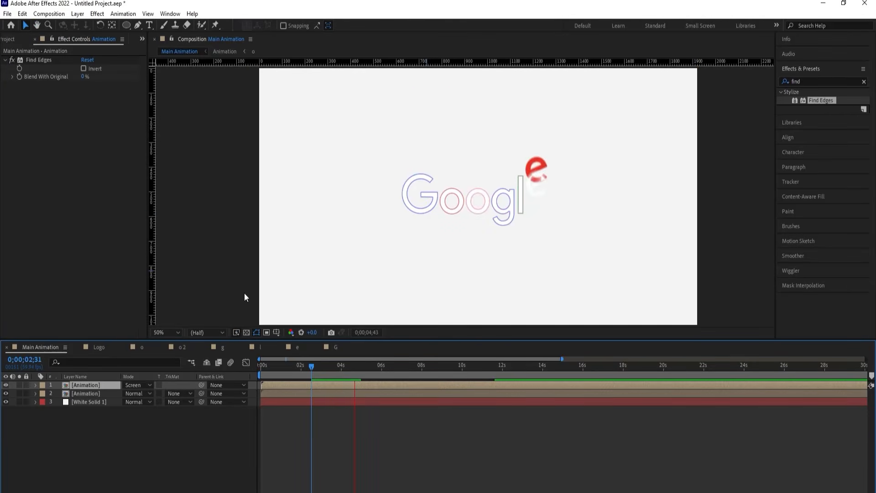
{"action": "key", "text": "space"}
Try the Multiply blending mode on the Find Edges layer and preview the animation from the first frame
{"action": "left_click", "coordinate": [146, 381]}
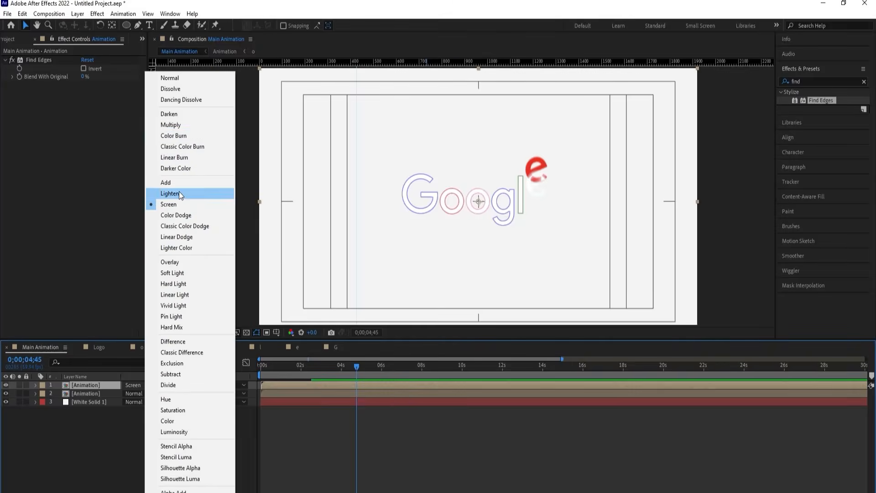
{"action": "left_click", "coordinate": [172, 125]}
{"action": "left_click_drag", "start_coordinate": [292, 367], "coordinate": [259, 369]}
{"action": "key", "text": "space"}
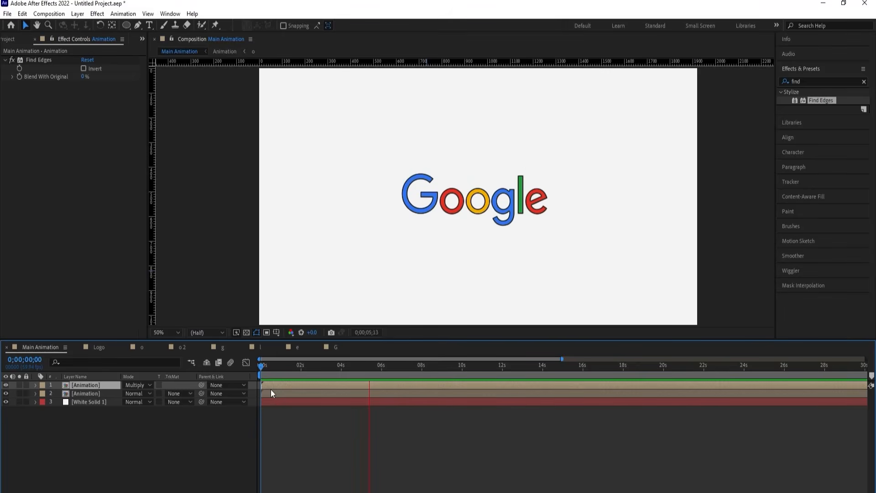
{"action": "key", "text": "space"}
{"action": "left_click_drag", "start_coordinate": [284, 367], "coordinate": [247, 361]}
{"action": "key", "text": "space"}
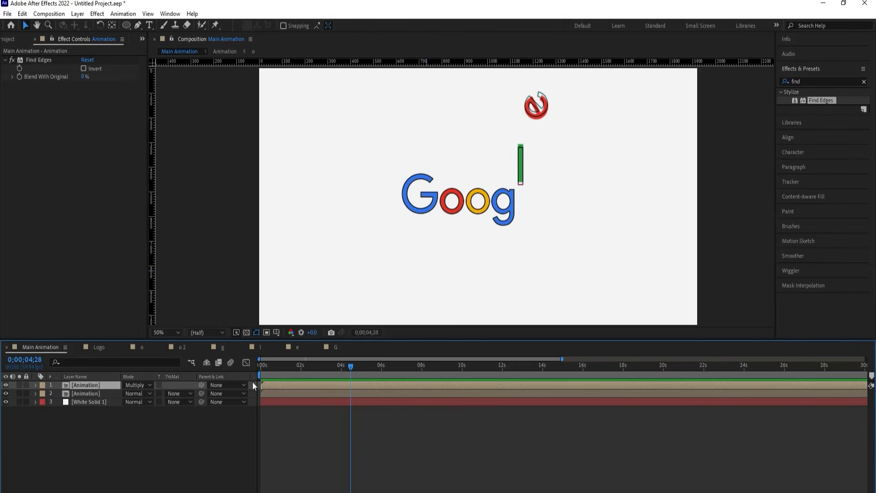
{"action": "key", "text": "space"}
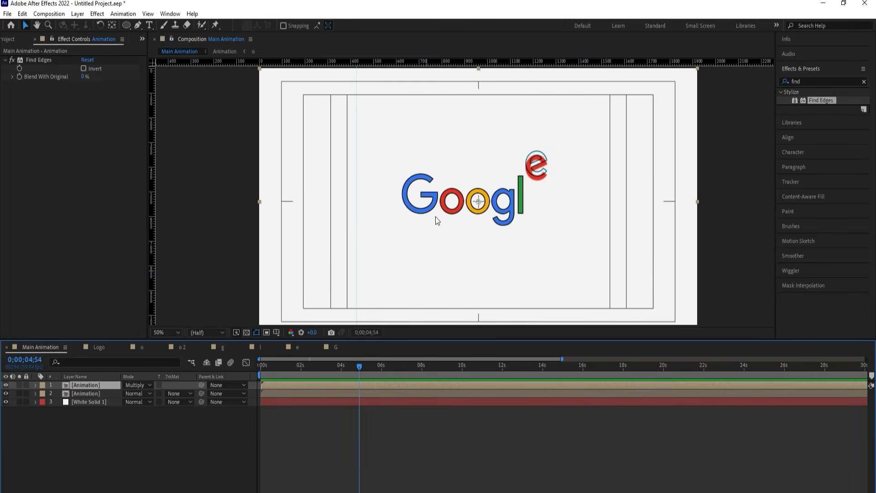
Try Overlay on the Find Edges layer, switch its blending mode to Screen and invert the Find Edges effect
{"action": "left_click", "coordinate": [135, 383]}
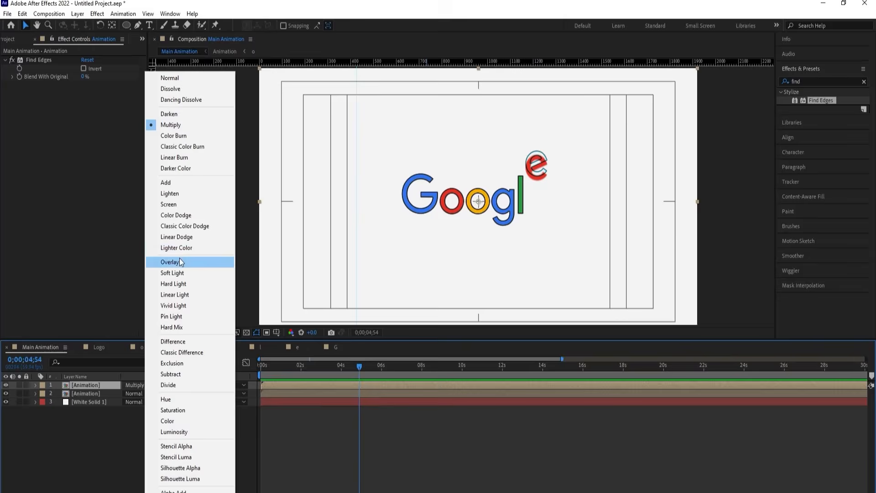
{"action": "left_click", "coordinate": [179, 261]}
{"action": "left_click", "coordinate": [132, 385]}
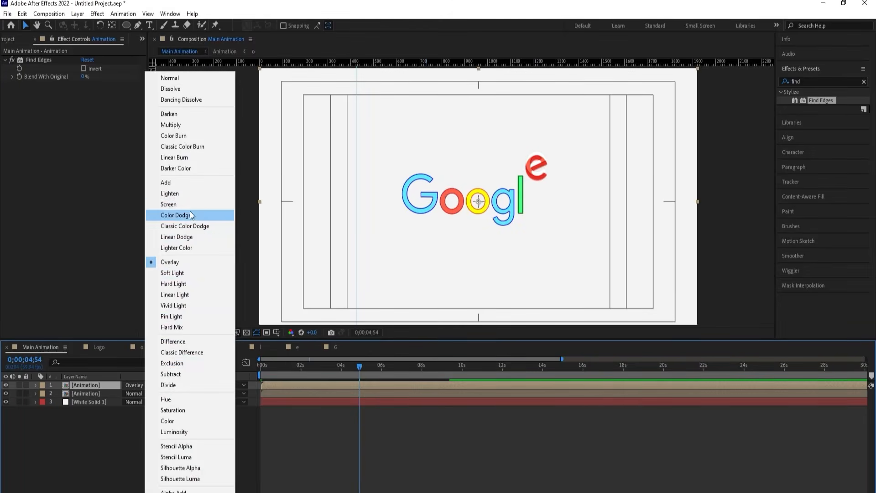
{"action": "left_click", "coordinate": [173, 205]}
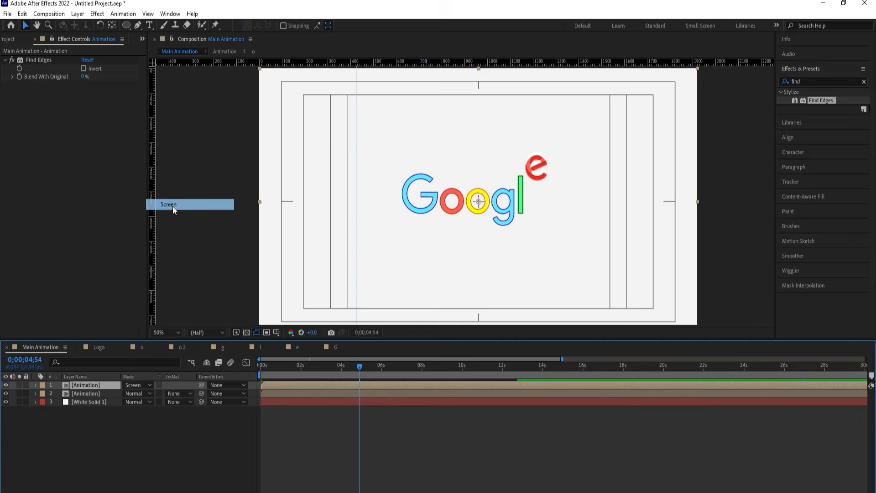
{"action": "left_click", "coordinate": [86, 68]}
Offset the inverted Find Edges layer slightly up and to the right of the original logo and preview the highlight
{"action": "scroll", "coordinate": [482, 187], "scroll_direction": "up", "scroll_amount": 2}
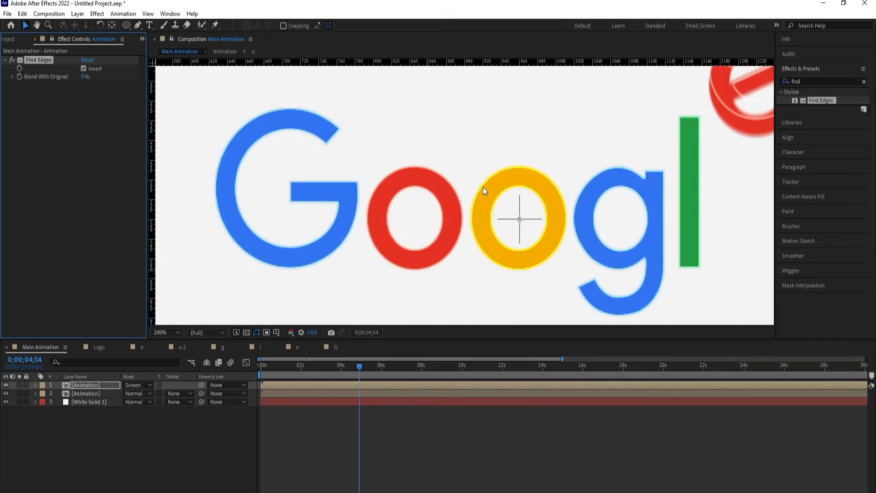
{"action": "left_click_drag", "start_coordinate": [487, 207], "coordinate": [492, 203]}
{"action": "left_click", "coordinate": [166, 333]}
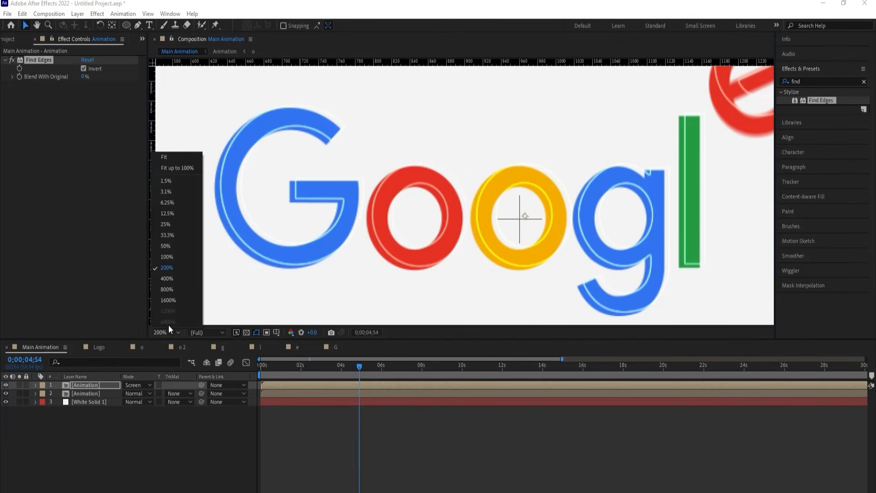
{"action": "left_click", "coordinate": [165, 157]}
{"action": "key", "text": "space"}
{"action": "key", "text": "space"}
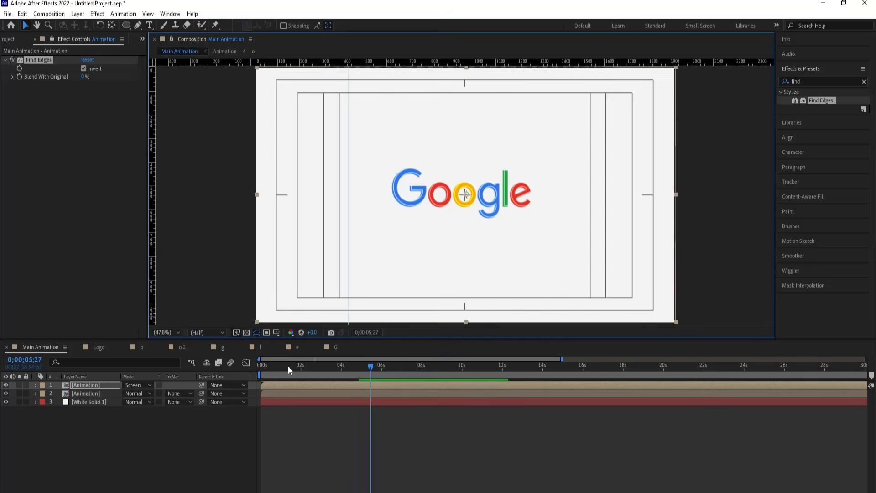
Return to the first frame and close the Logo and individual letter timelines, keeping only Main Animation open
{"action": "left_click_drag", "start_coordinate": [288, 366], "coordinate": [232, 362]}
{"action": "left_click", "coordinate": [79, 346]}
{"action": "left_click", "coordinate": [79, 347]}
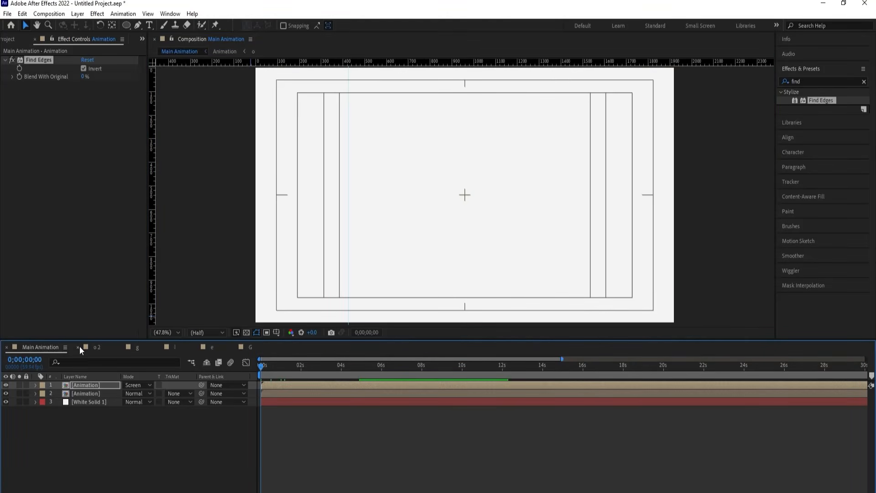
{"action": "left_click", "coordinate": [79, 347]}
{"action": "left_click", "coordinate": [79, 346]}
{"action": "left_click", "coordinate": [79, 347]}
{"action": "left_click", "coordinate": [79, 347]}
{"action": "left_click", "coordinate": [79, 346]}
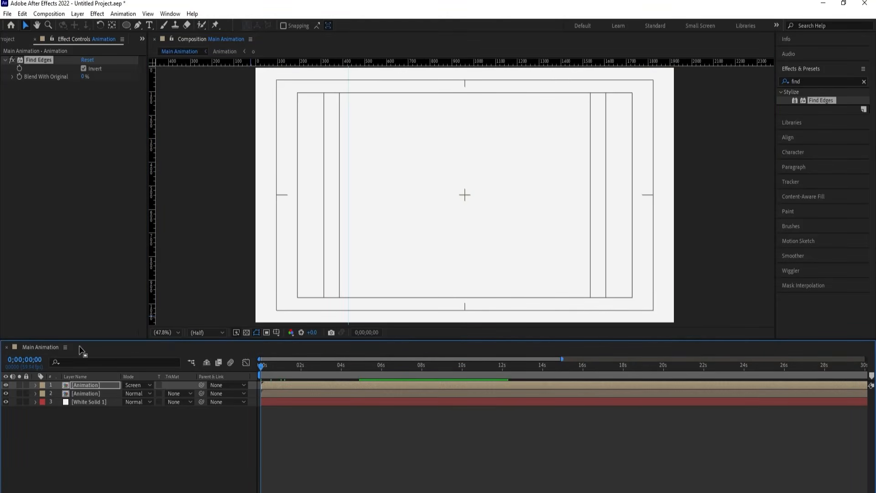
Delete the Find Edges copy of the Animation layer and scrub through the plain animation to 0;00;04;51
{"action": "left_click", "coordinate": [84, 384]}
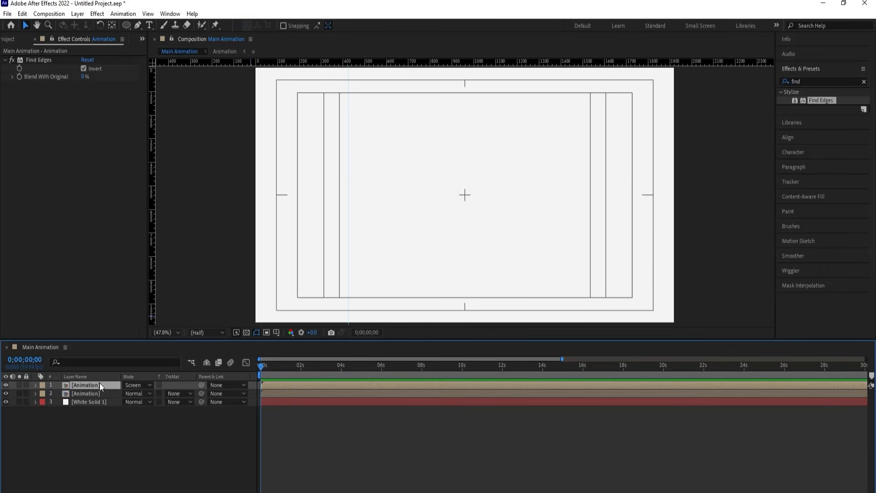
{"action": "key", "text": "Delete"}
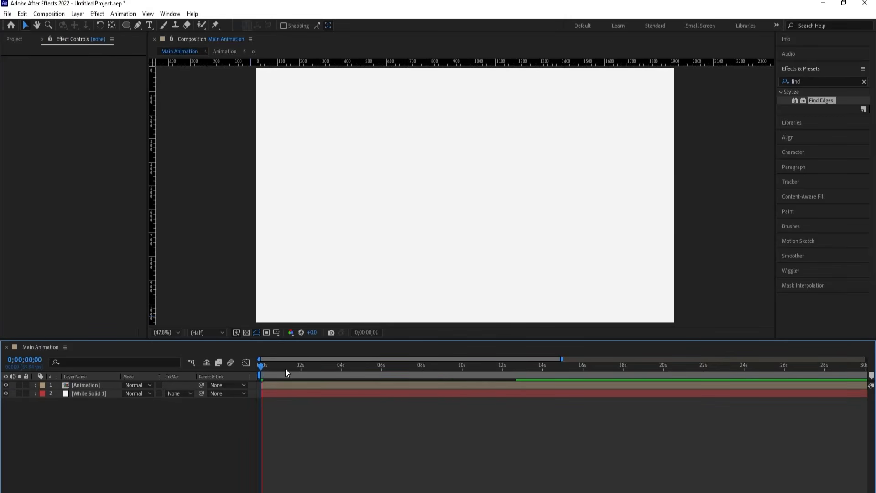
{"action": "left_click_drag", "start_coordinate": [288, 371], "coordinate": [358, 367]}
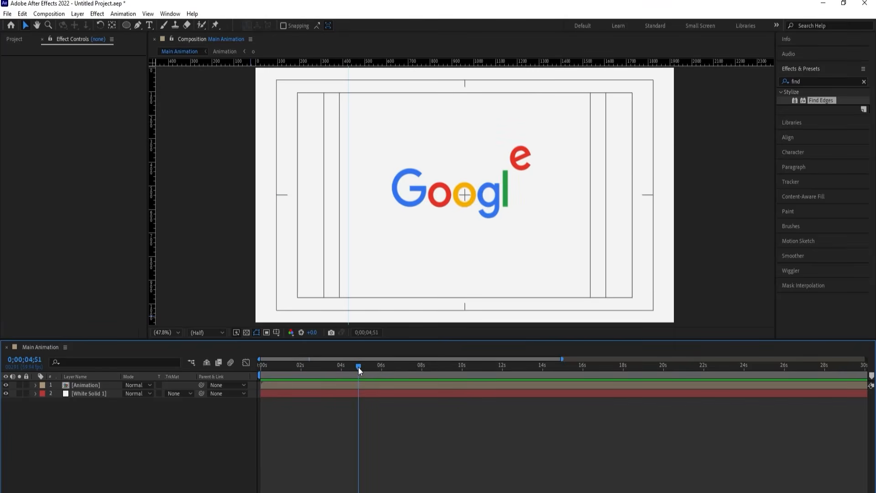
Duplicate the Animation layer, apply Find Edges to the copy and preview it from the first frame
{"action": "left_click", "coordinate": [80, 384]}
{"action": "key", "text": "ctrl+d"}
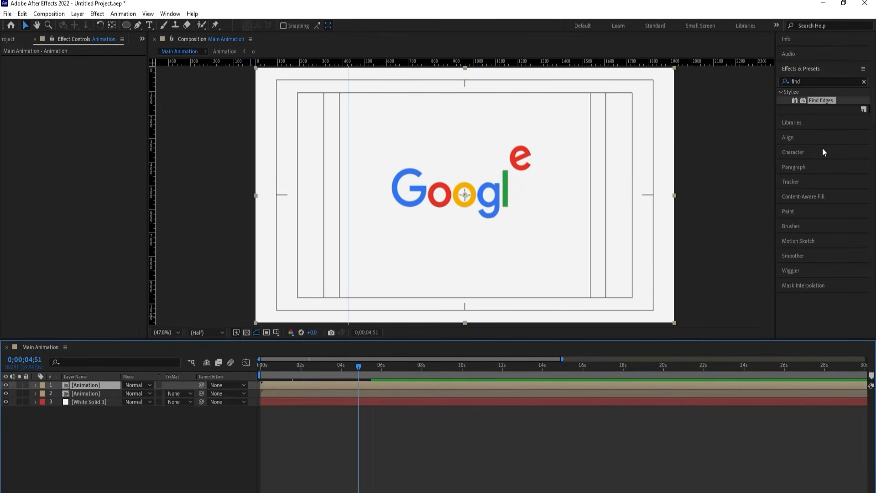
{"action": "double_click", "coordinate": [815, 100]}
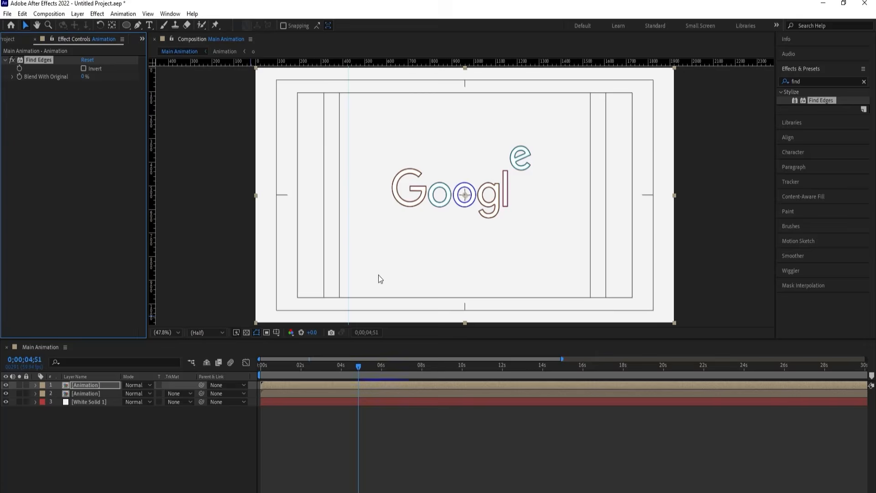
{"action": "left_click_drag", "start_coordinate": [273, 369], "coordinate": [218, 365]}
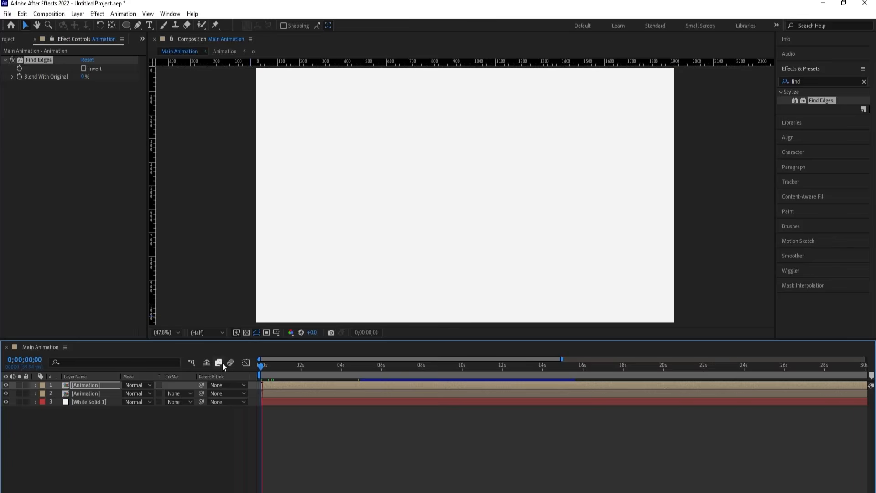
{"action": "key", "text": "space"}
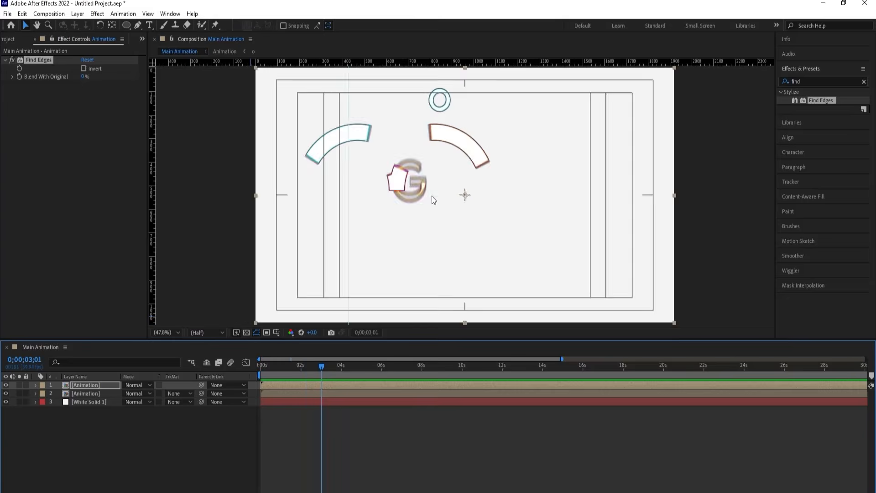
{"action": "key", "text": "space"}
Try the Screen blending mode on the new Find Edges layer and scrub through the animation
{"action": "left_click", "coordinate": [135, 385]}
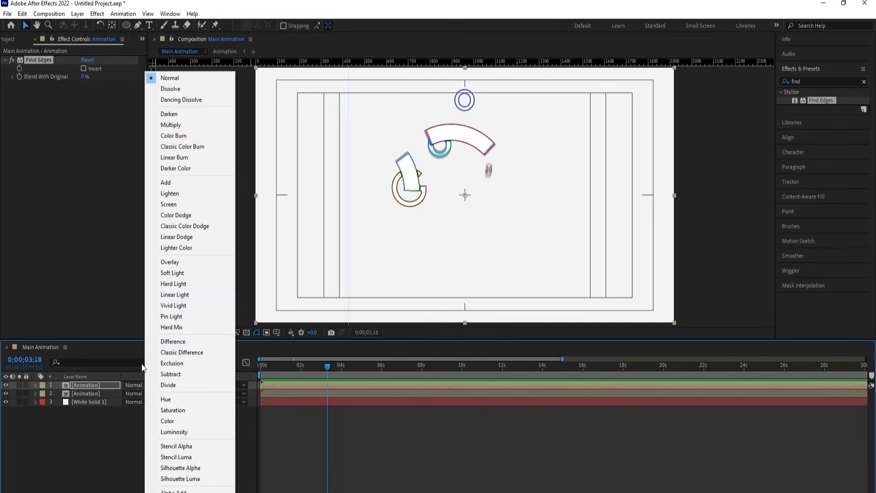
{"action": "left_click", "coordinate": [857, 410]}
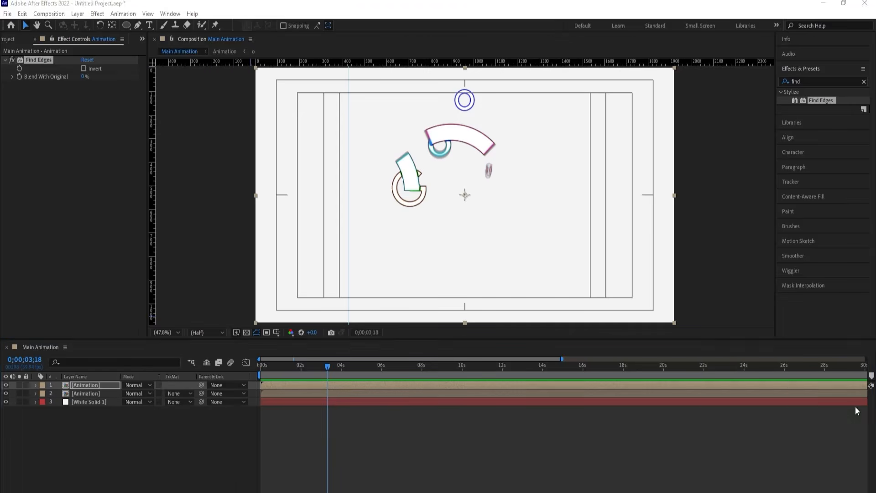
{"action": "left_click", "coordinate": [119, 384]}
{"action": "left_click", "coordinate": [135, 385]}
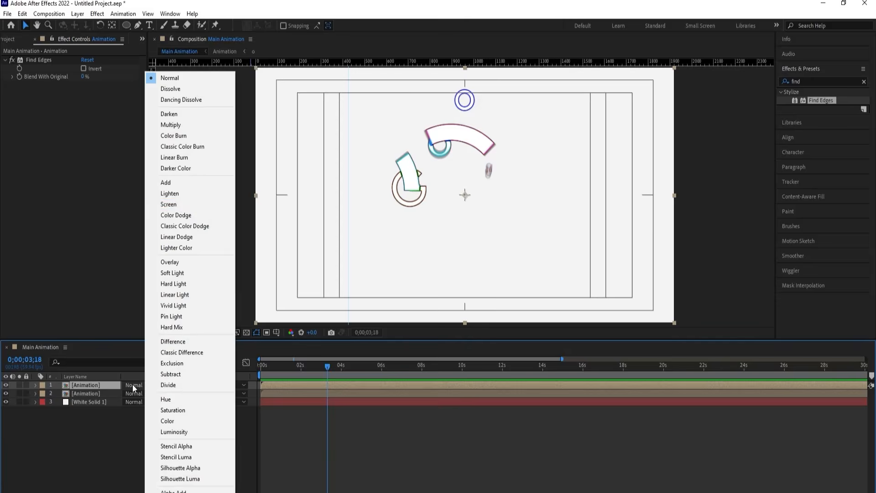
{"action": "left_click", "coordinate": [177, 202]}
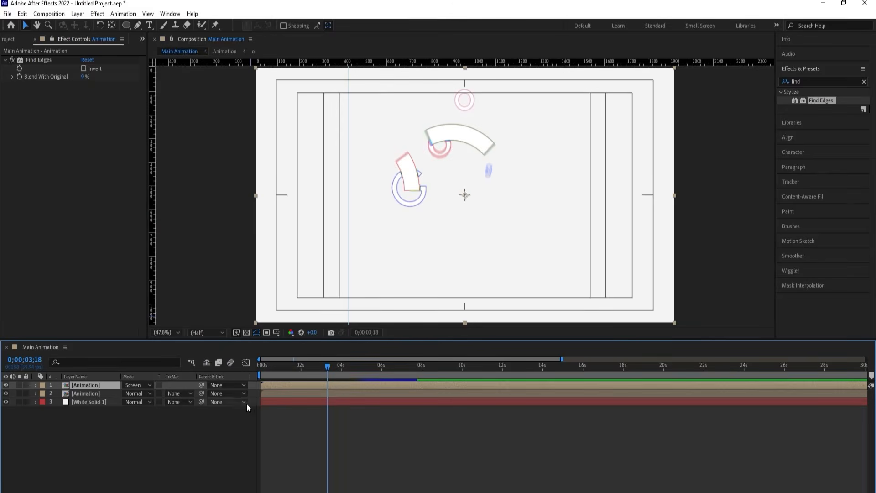
{"action": "left_click_drag", "start_coordinate": [321, 366], "coordinate": [340, 371]}
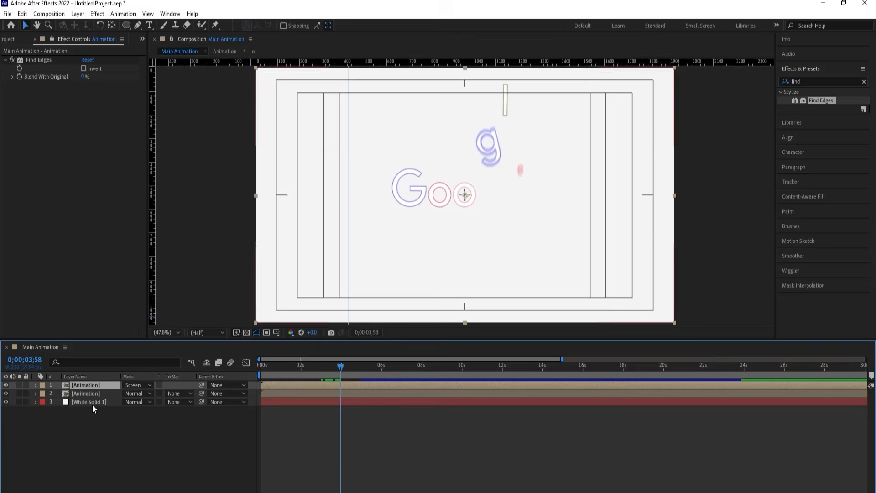
Move the Find Edges layer below the original Animation layer, start it at frame 10 and preview the delayed trail
{"action": "left_click_drag", "start_coordinate": [93, 386], "coordinate": [102, 401]}
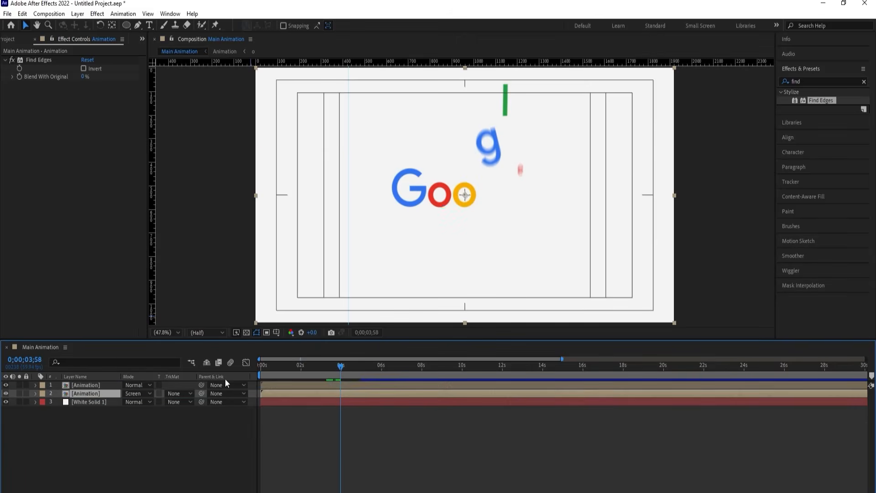
{"action": "key", "text": "Home"}
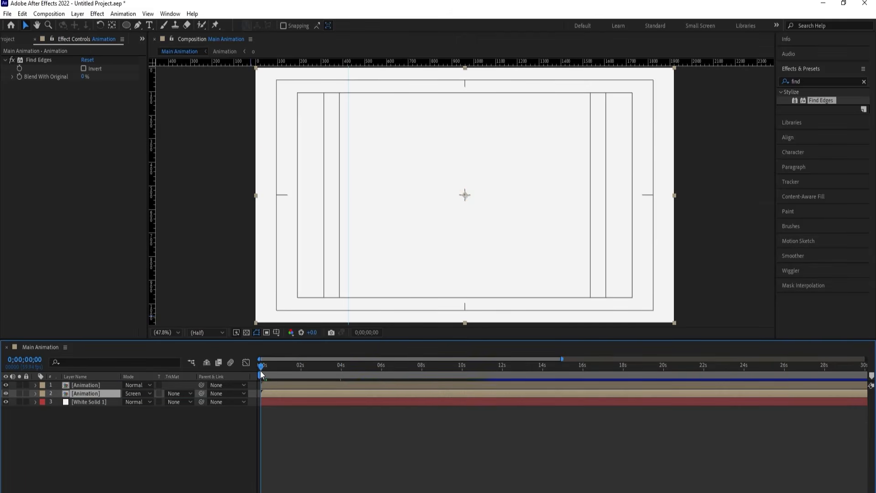
{"action": "key", "text": "equal"}
{"action": "key", "text": "equal"}
{"action": "key", "text": "equal"}
{"action": "left_click", "coordinate": [287, 366]}
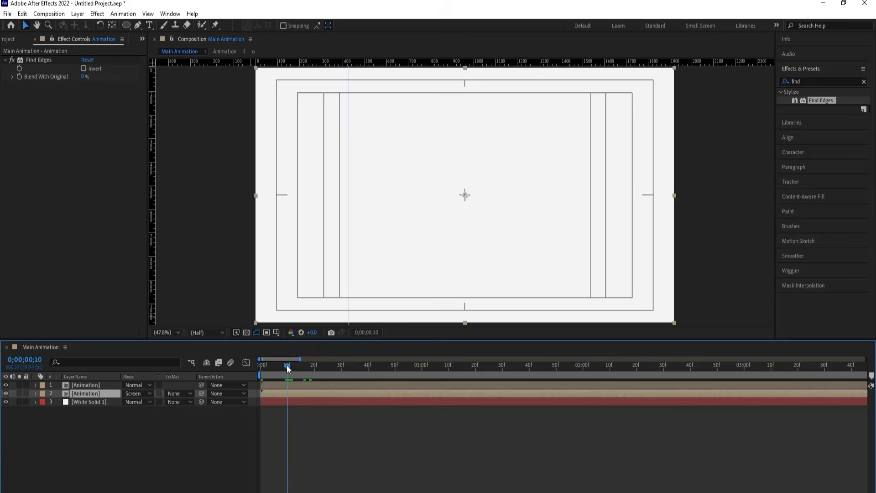
{"action": "key", "text": "minus"}
{"action": "key", "text": "minus"}
{"action": "key", "text": "minus"}
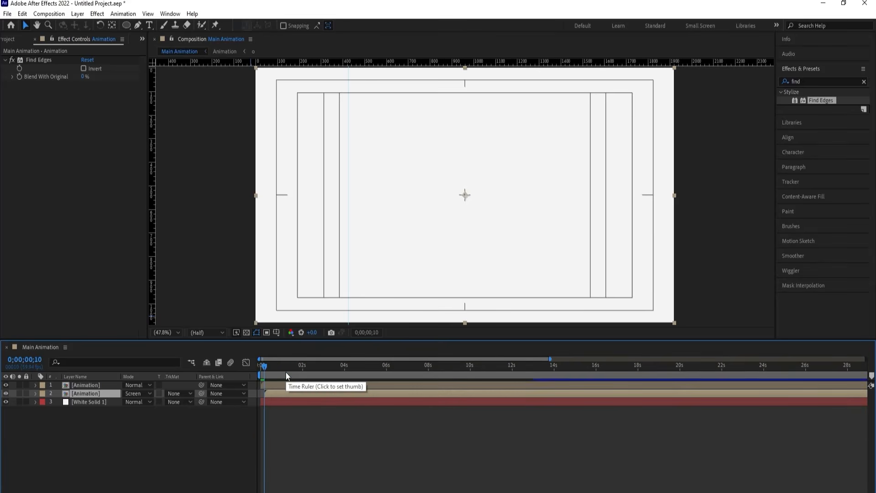
{"action": "key", "text": "space"}
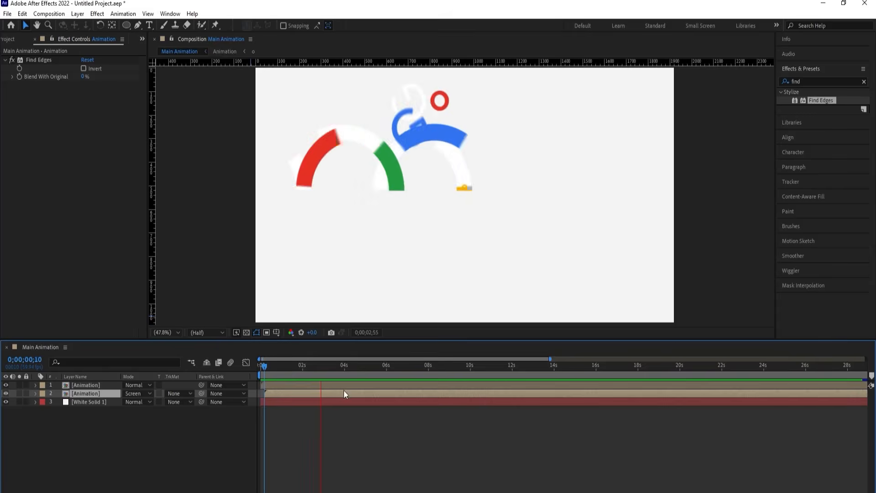
{"action": "key", "text": "space"}
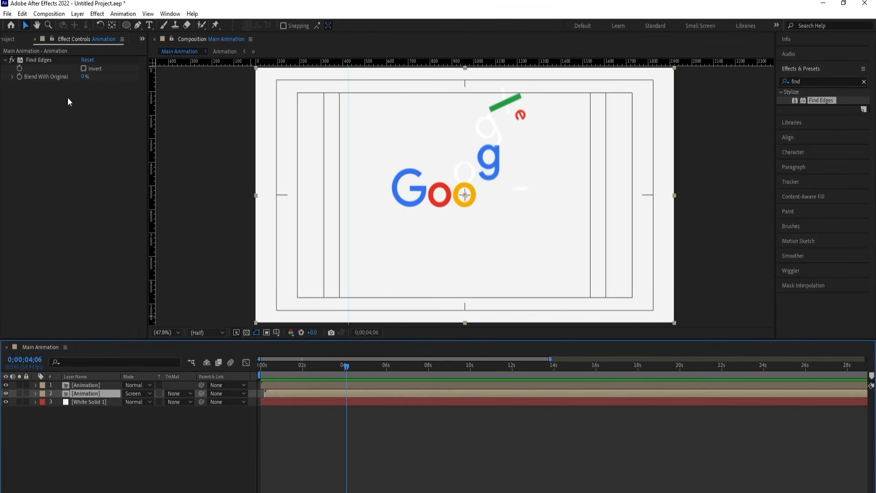
Try inverting the Find Edges effect on the trailing layer, switch the inversion off again and preview
{"action": "left_click", "coordinate": [83, 68]}
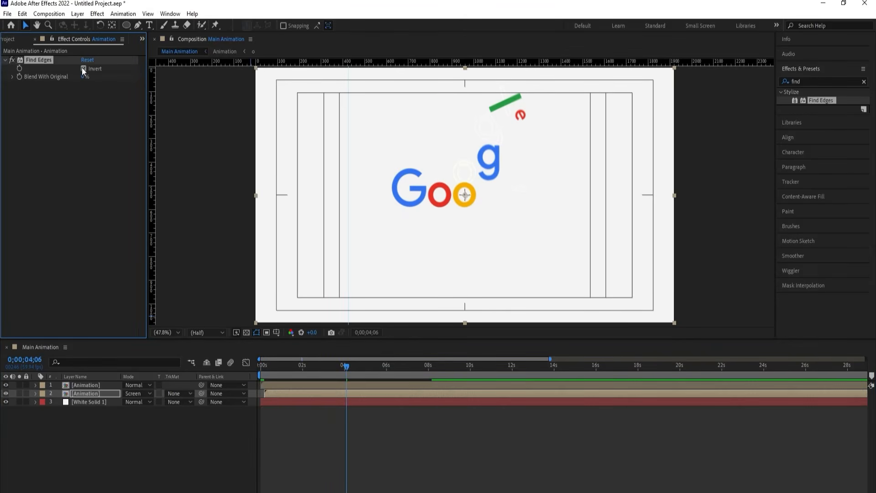
{"action": "key", "text": "space"}
{"action": "key", "text": "space"}
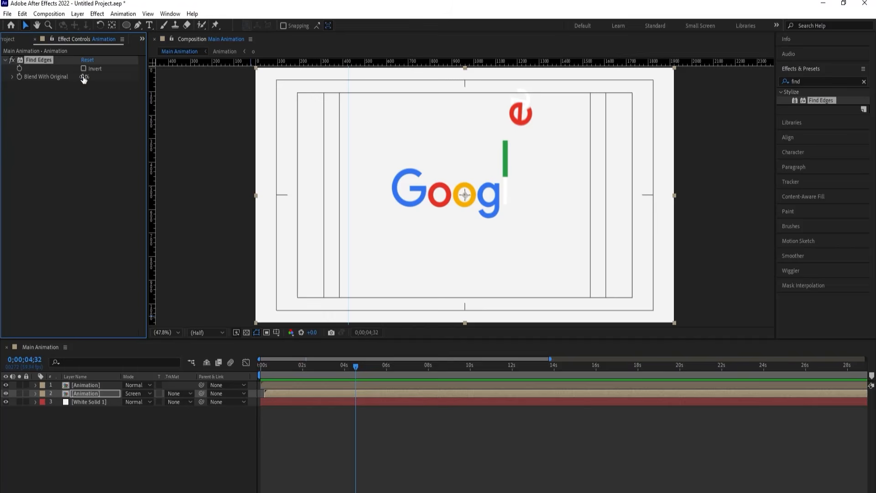
Try the Overlay blending mode on the trailing Find Edges layer and preview it
{"action": "left_click", "coordinate": [137, 393]}
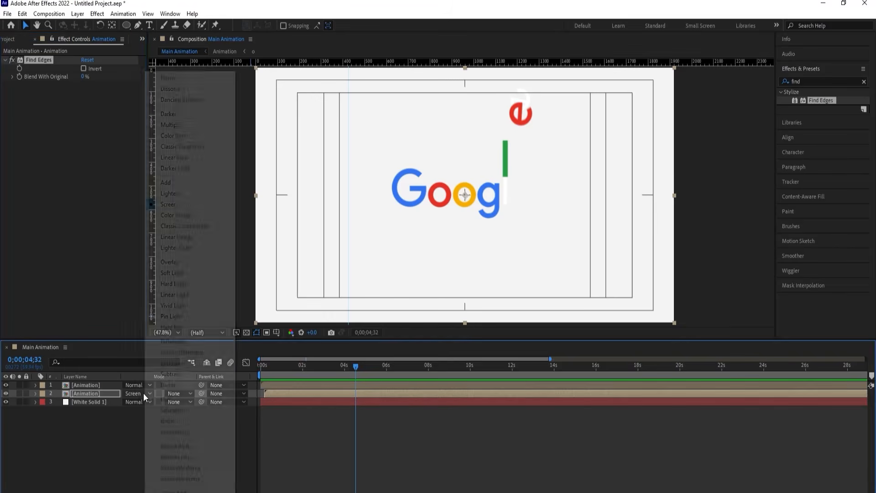
{"action": "left_click", "coordinate": [172, 262]}
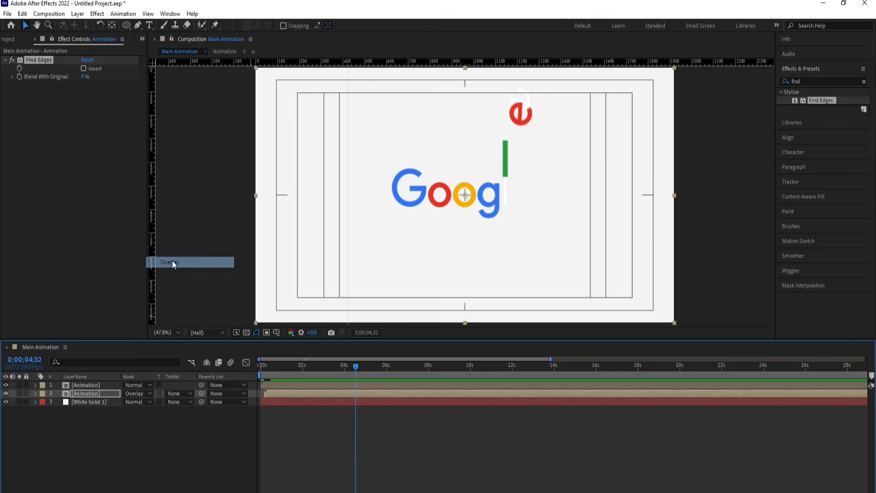
{"action": "key", "text": "space"}
{"action": "key", "text": "space"}
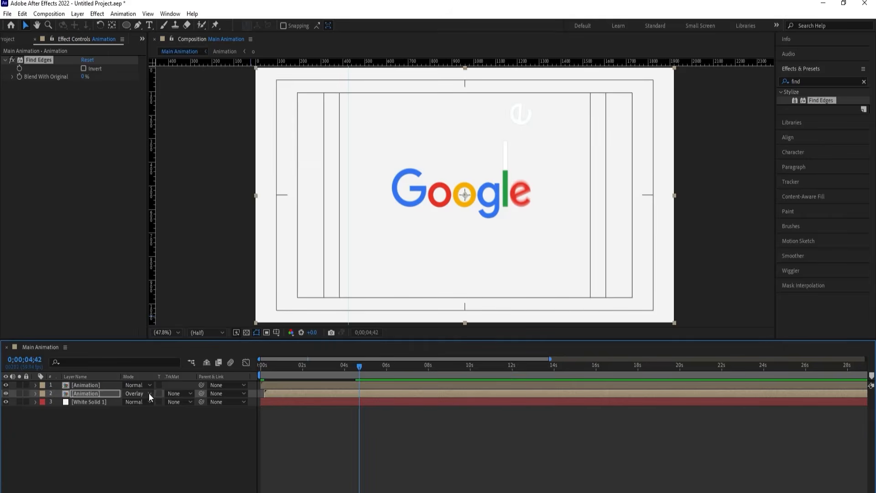
Set the trailing Find Edges layer's blending mode to Multiply and preview the animation from the first frame
{"action": "left_click", "coordinate": [137, 393]}
{"action": "left_click", "coordinate": [173, 125]}
{"action": "key", "text": "space"}
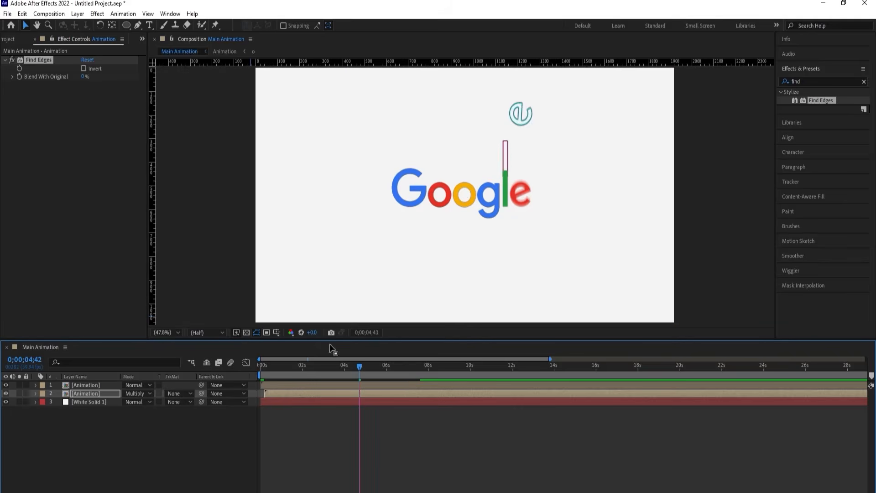
{"action": "left_click_drag", "start_coordinate": [266, 367], "coordinate": [212, 372]}
{"action": "key", "text": "space"}
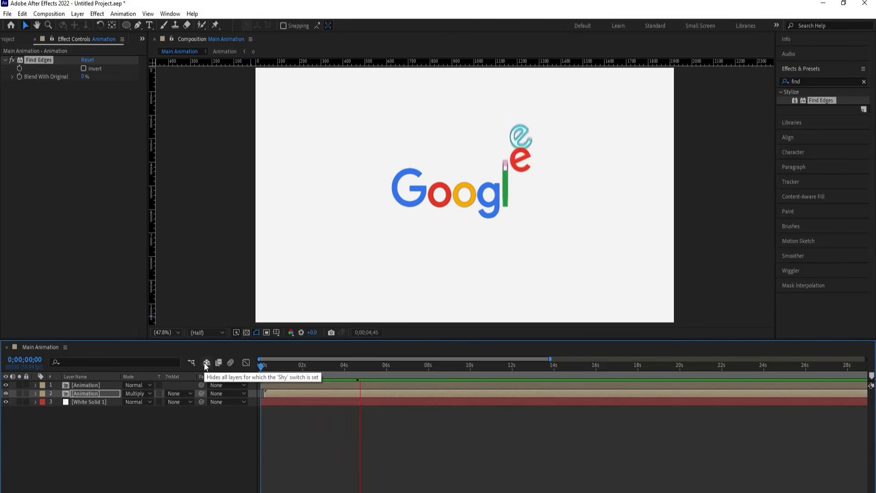
{"action": "key", "text": "space"}
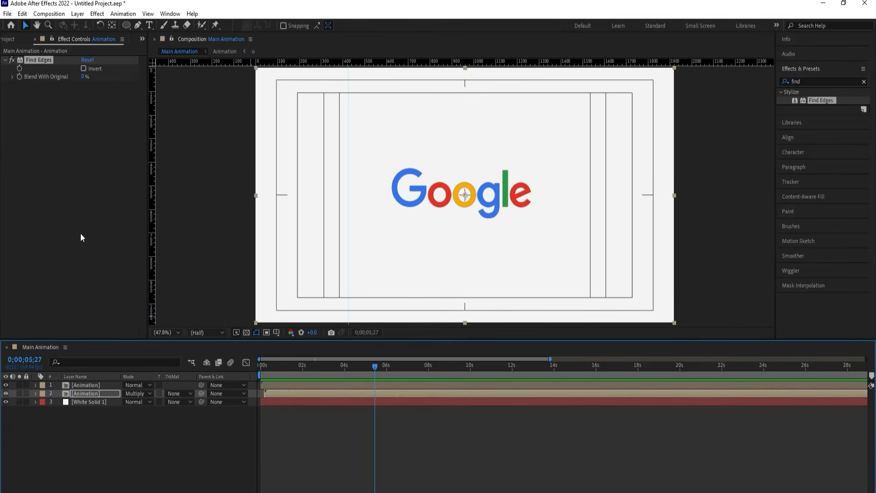
Show the project items and duplicate the Main Animation composition seven times
{"action": "key", "text": "ctrl+0"}
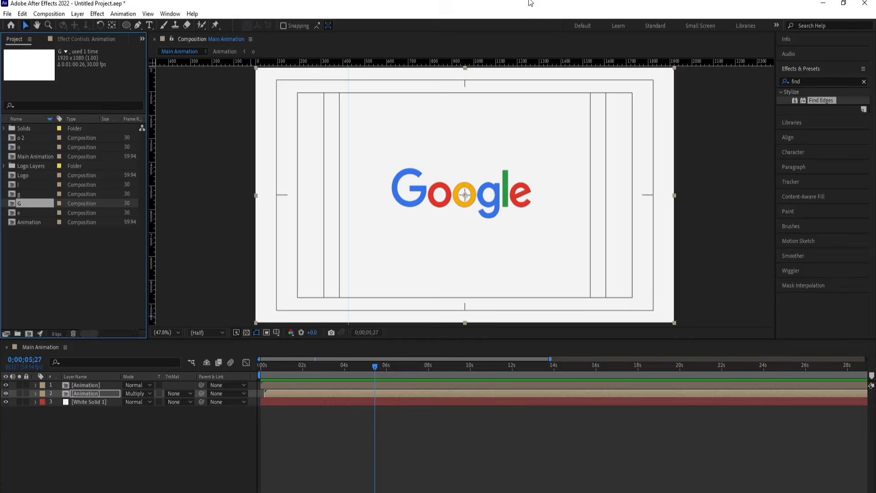
{"action": "left_click", "coordinate": [28, 156]}
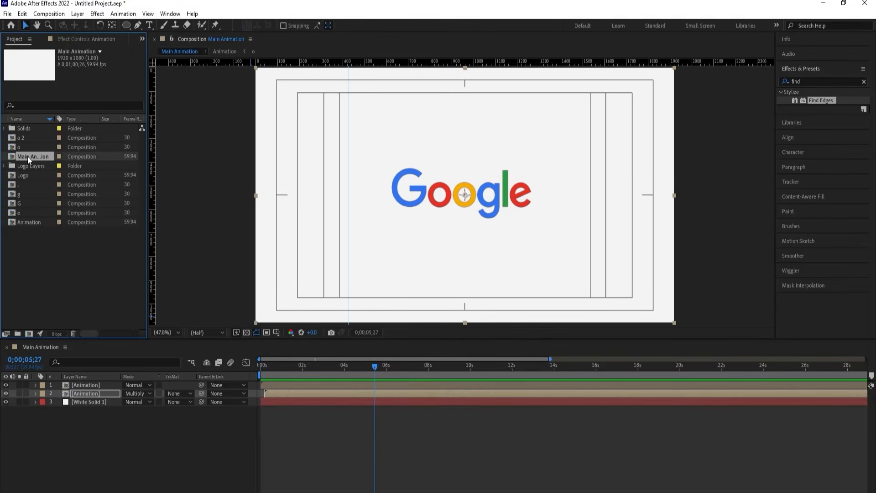
{"action": "key", "text": "ctrl+d"}
{"action": "key", "text": "ctrl+d"}
{"action": "key", "text": "ctrl+d"}
{"action": "key", "text": "ctrl+d"}
{"action": "key", "text": "ctrl+d"}
{"action": "key", "text": "ctrl+d"}
{"action": "key", "text": "ctrl+d"}
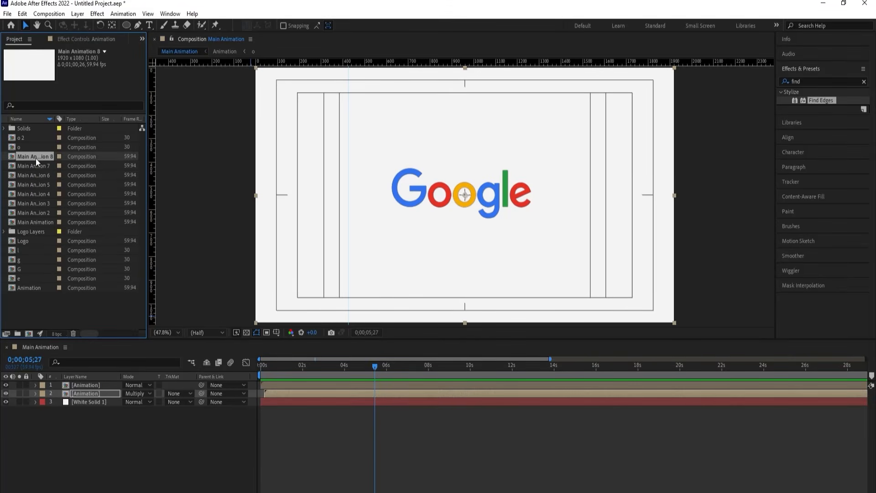
Undo the last four duplications of the Main Animation composition
{"action": "key", "text": "ctrl+z"}
{"action": "key", "text": "ctrl+z"}
{"action": "key", "text": "ctrl+z"}
{"action": "key", "text": "ctrl+z"}
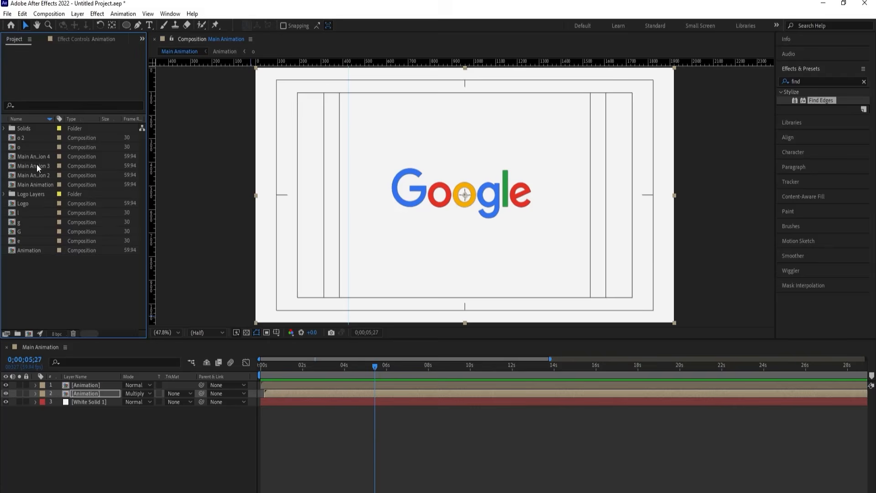
Undo two more duplications of the Main Animation composition and open the Main Animation 2 composition
{"action": "key", "text": "ctrl+z"}
{"action": "key", "text": "ctrl+z"}
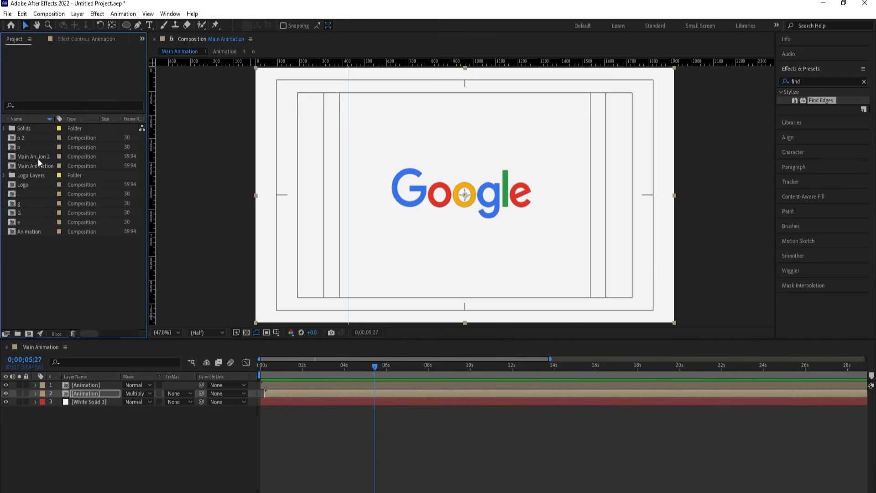
{"action": "double_click", "coordinate": [37, 158]}
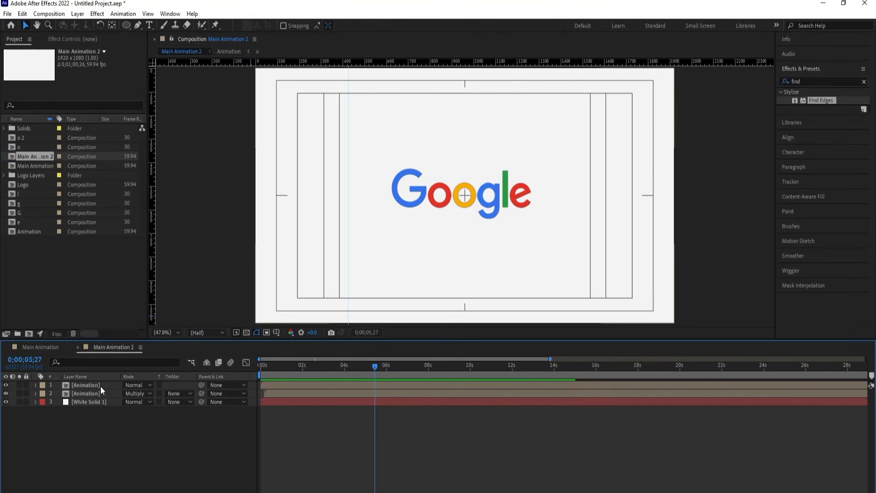
Move the Multiply Find Edges layer above the other Animation layer and preview the composition from the first frame
{"action": "left_click", "coordinate": [92, 393]}
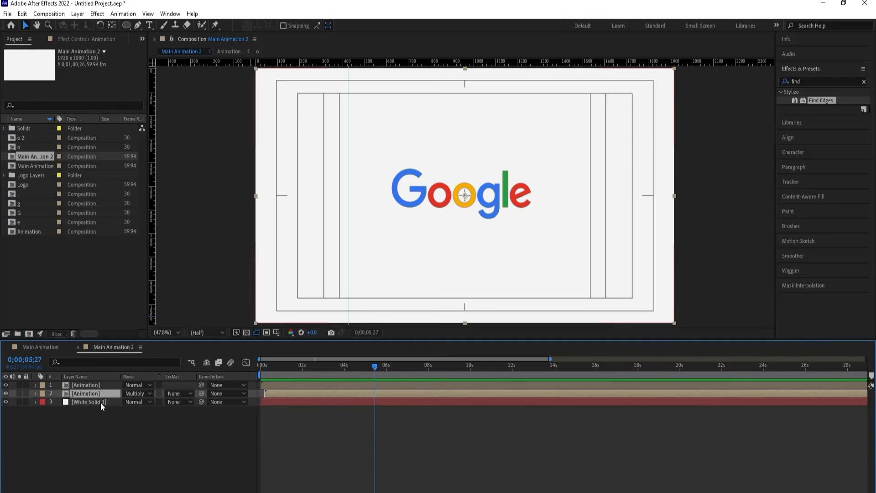
{"action": "left_click_drag", "start_coordinate": [95, 393], "coordinate": [92, 382]}
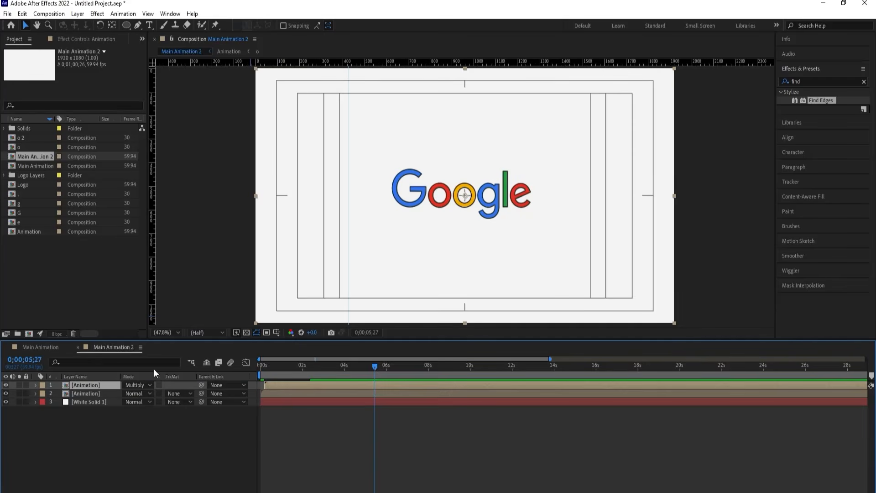
{"action": "left_click_drag", "start_coordinate": [296, 366], "coordinate": [263, 369]}
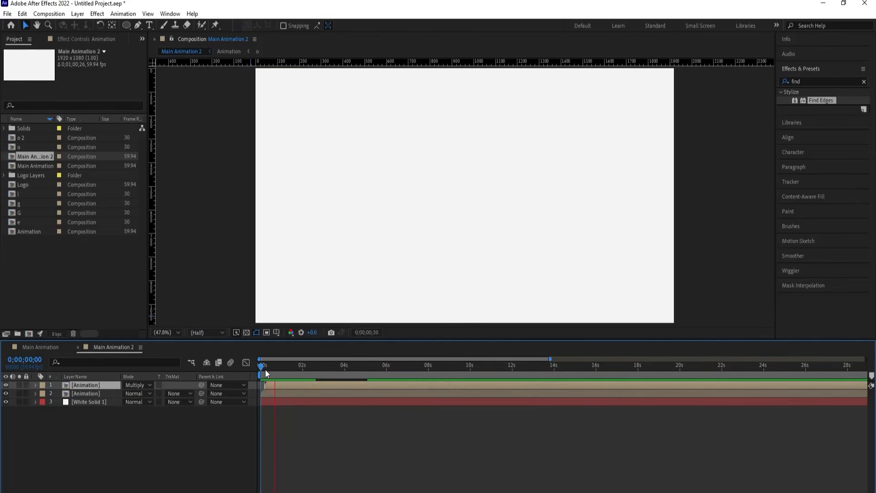
{"action": "key", "text": "space"}
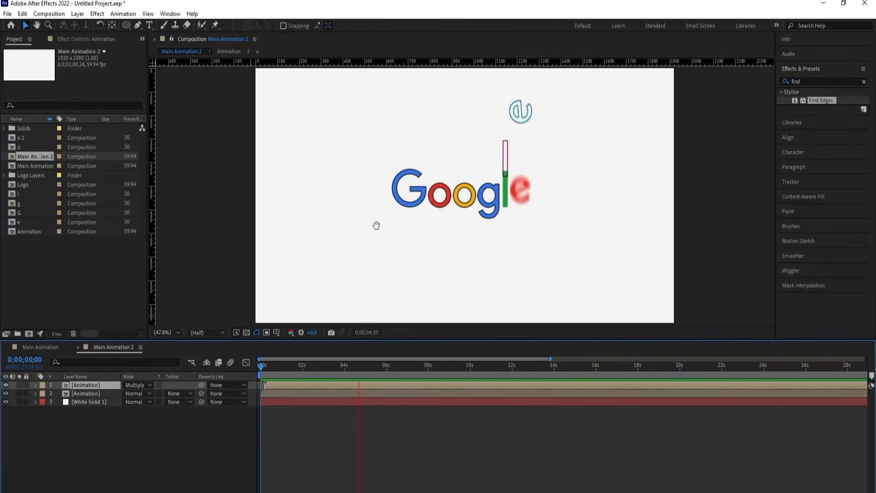
{"action": "key", "text": "space"}
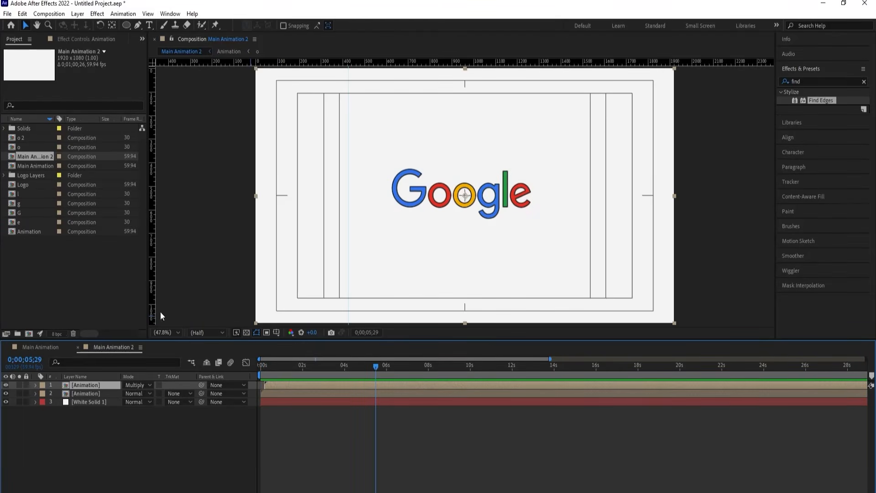
Duplicate the Main Animation 2 composition and open the duplicate, Main Animation 3
{"action": "left_click", "coordinate": [36, 156]}
{"action": "key", "text": "ctrl+d"}
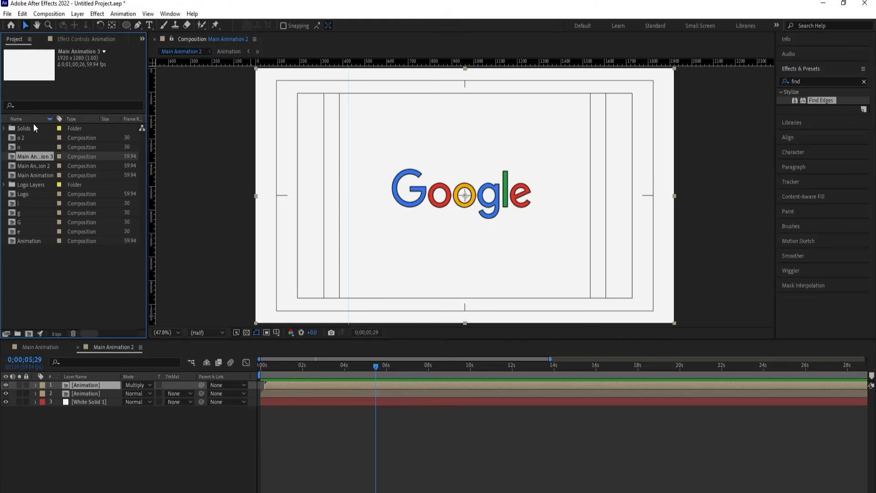
{"action": "double_click", "coordinate": [29, 159]}
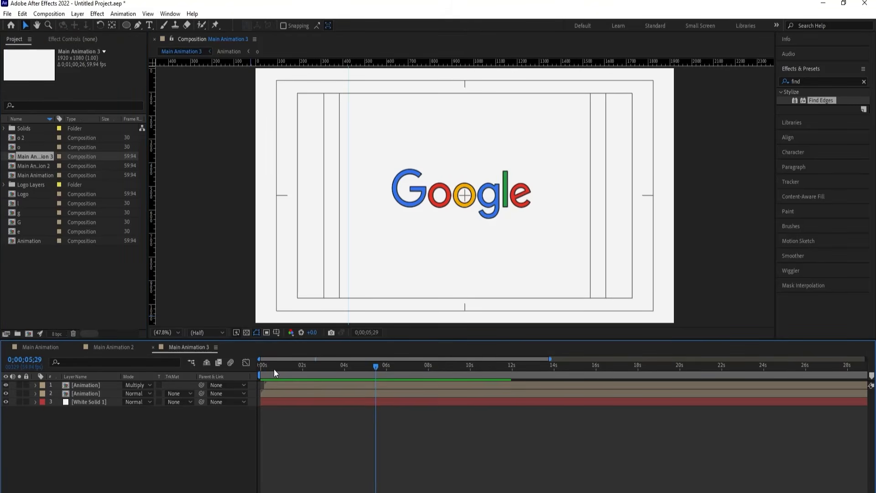
Invert the Find Edges effect on the top Animation layer in Main Animation 3 and set its blending mode to Screen
{"action": "left_click_drag", "start_coordinate": [274, 368], "coordinate": [369, 365]}
{"action": "left_click", "coordinate": [349, 385]}
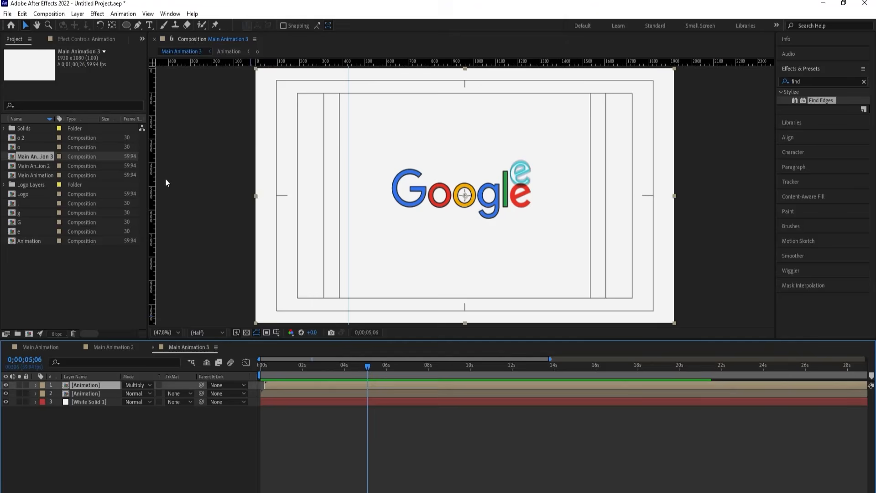
{"action": "left_click", "coordinate": [80, 40]}
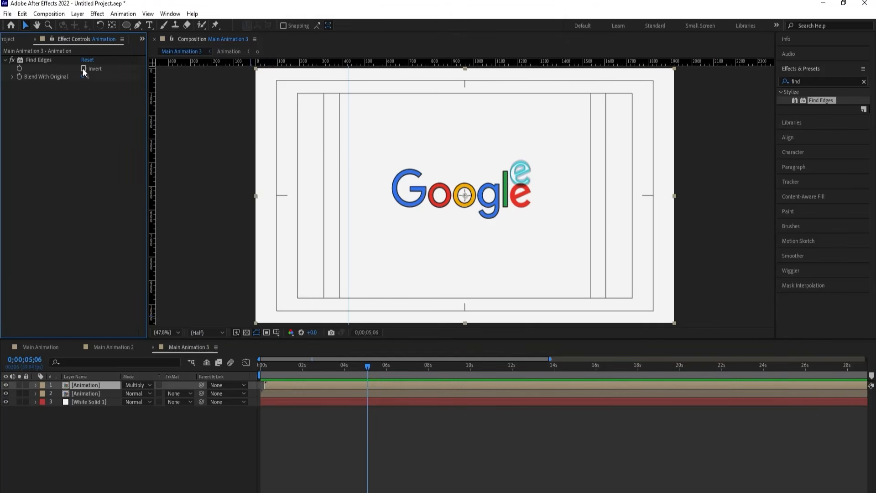
{"action": "left_click", "coordinate": [83, 68]}
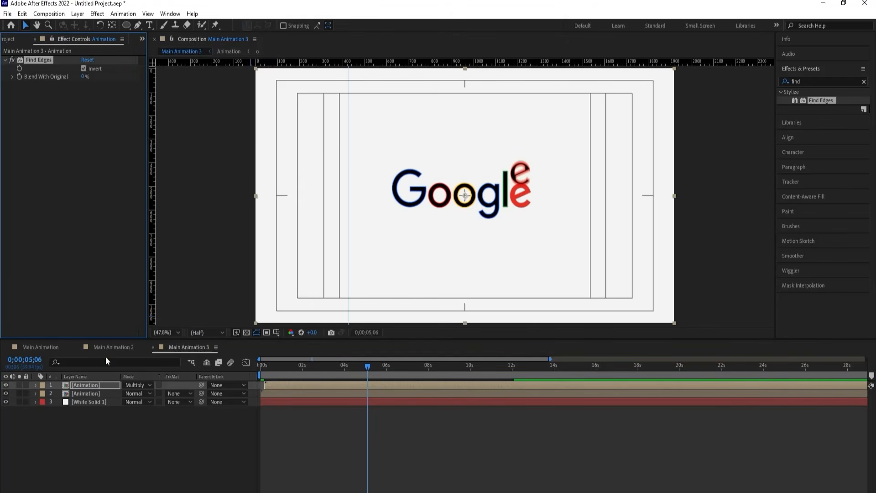
{"action": "left_click", "coordinate": [135, 385]}
{"action": "left_click", "coordinate": [166, 200]}
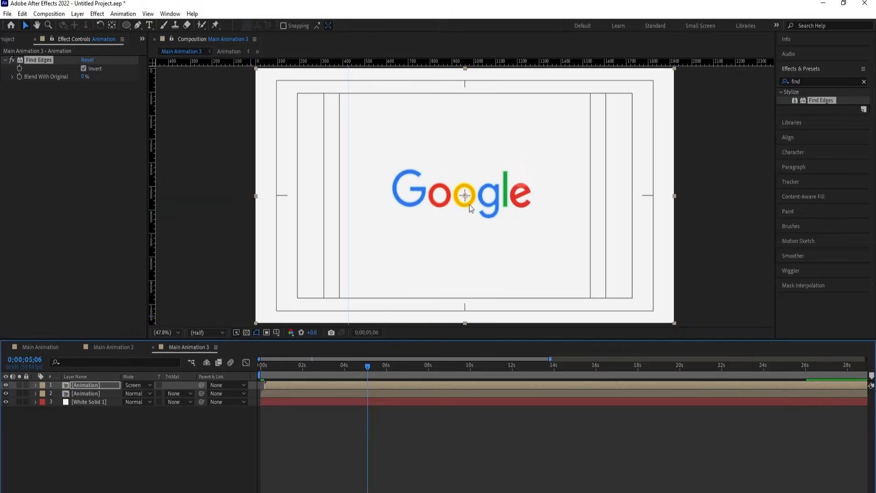
Inspect the inverted edge lines on the letters up close and preview Main Animation 3 from the first frame
{"action": "scroll", "coordinate": [511, 187], "scroll_direction": "up", "scroll_amount": 4}
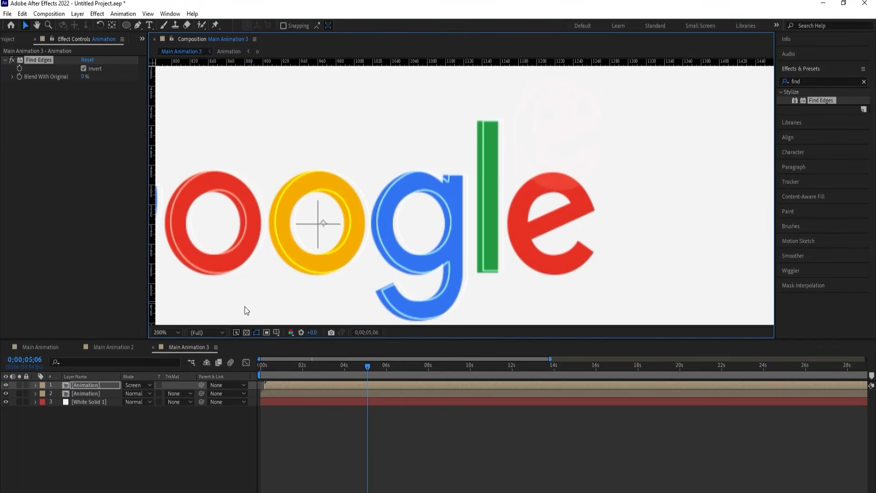
{"action": "left_click", "coordinate": [178, 332]}
{"action": "left_click", "coordinate": [174, 160]}
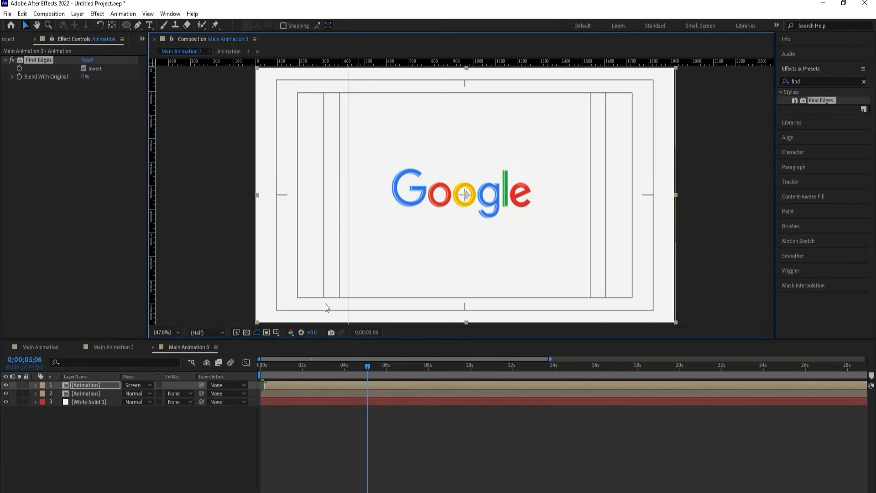
{"action": "left_click_drag", "start_coordinate": [273, 361], "coordinate": [231, 363]}
{"action": "key", "text": "space"}
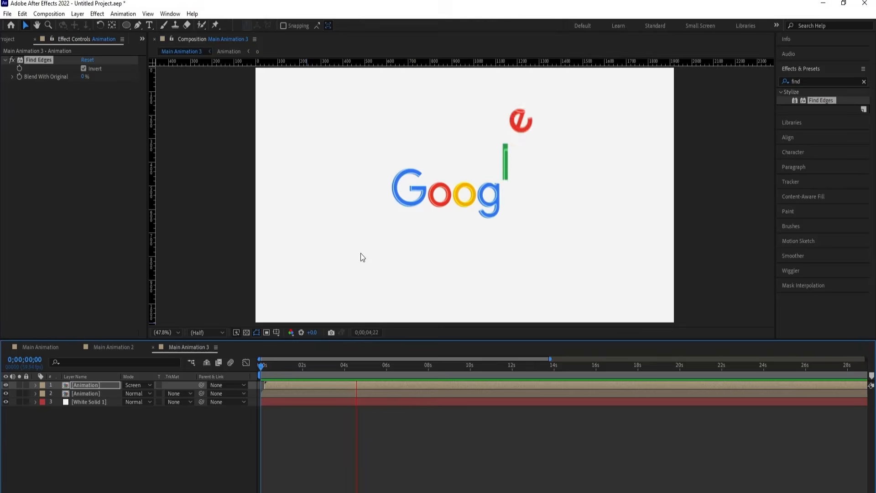
{"action": "key", "text": "space"}
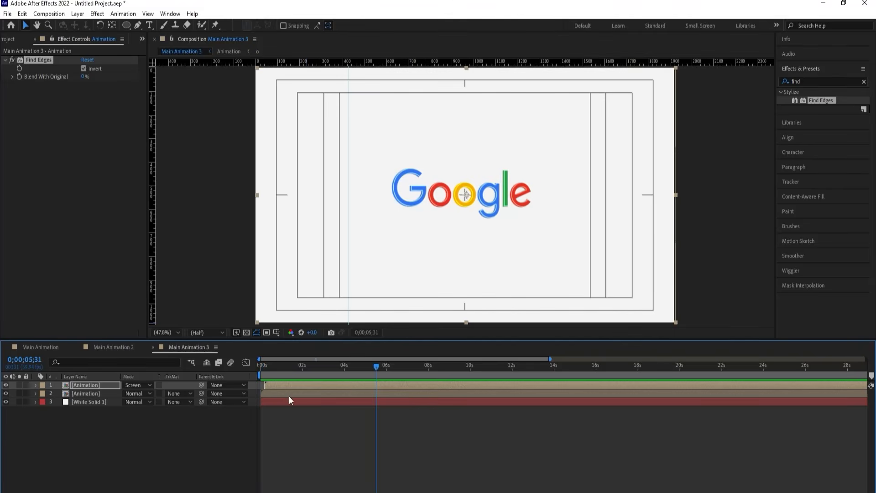
Play back the original Main Animation composition and Main Animation 2 to compare their trail styles
{"action": "left_click", "coordinate": [37, 349]}
{"action": "left_click", "coordinate": [255, 367]}
{"action": "key", "text": "space"}
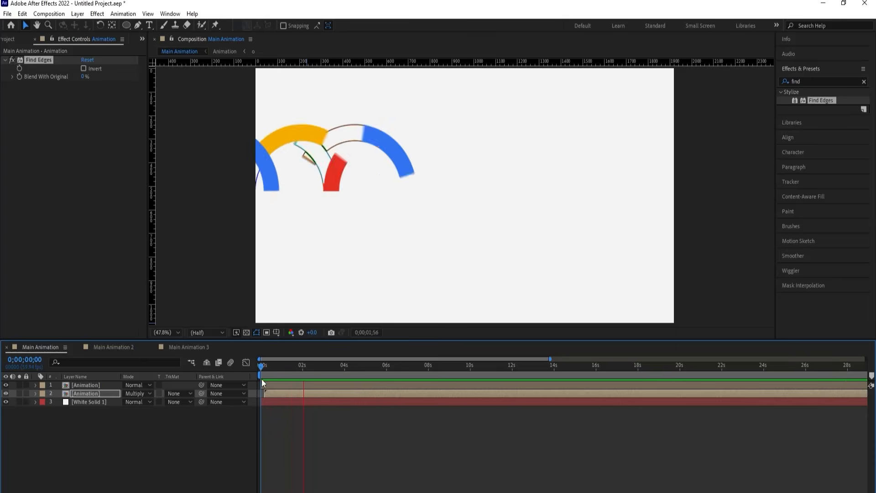
{"action": "left_click", "coordinate": [111, 351]}
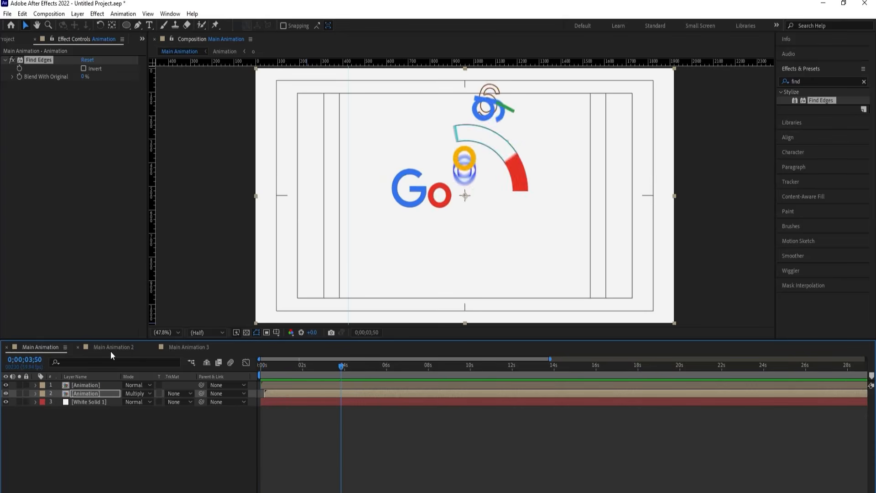
{"action": "key", "text": "space"}
{"action": "left_click_drag", "start_coordinate": [293, 369], "coordinate": [312, 368]}
{"action": "key", "text": "space"}
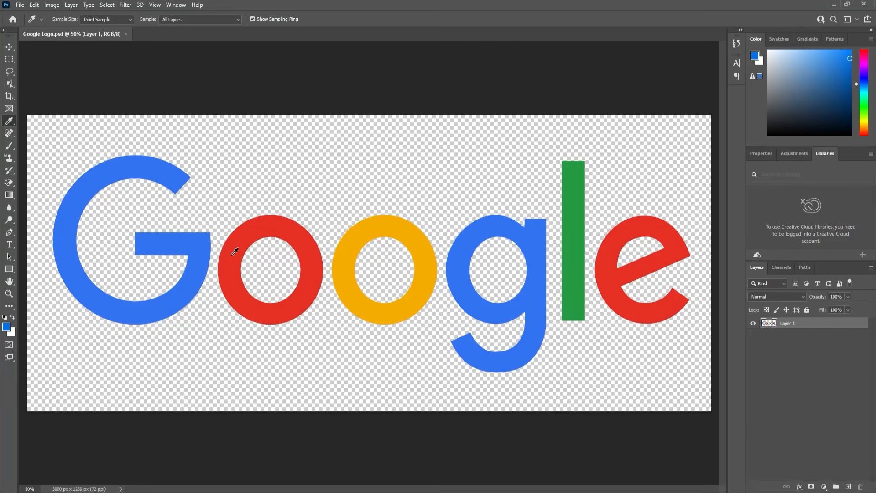
In Photoshop, select the blue capital G of Google Logo.psd with the Rectangular Marquee and cut it from Layer 1
{"action": "key", "text": "v"}
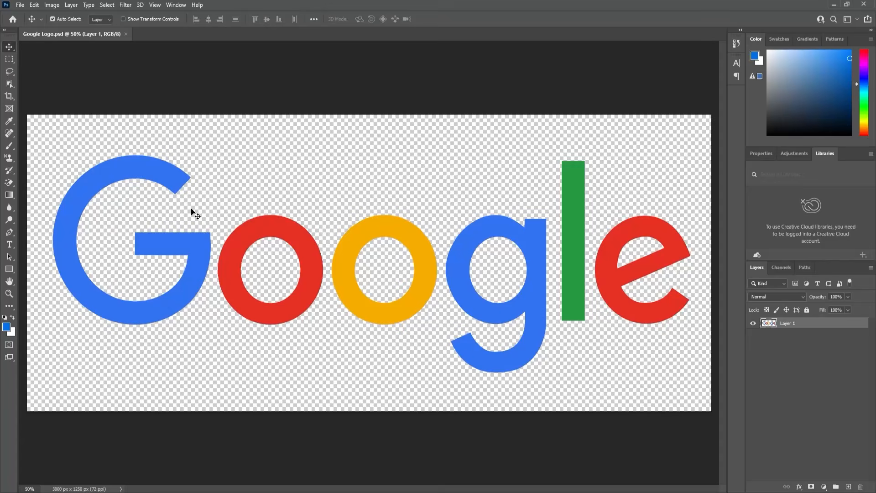
{"action": "left_click", "coordinate": [9, 60]}
{"action": "left_click_drag", "start_coordinate": [30, 120], "coordinate": [213, 362]}
{"action": "key", "text": "ctrl+x"}
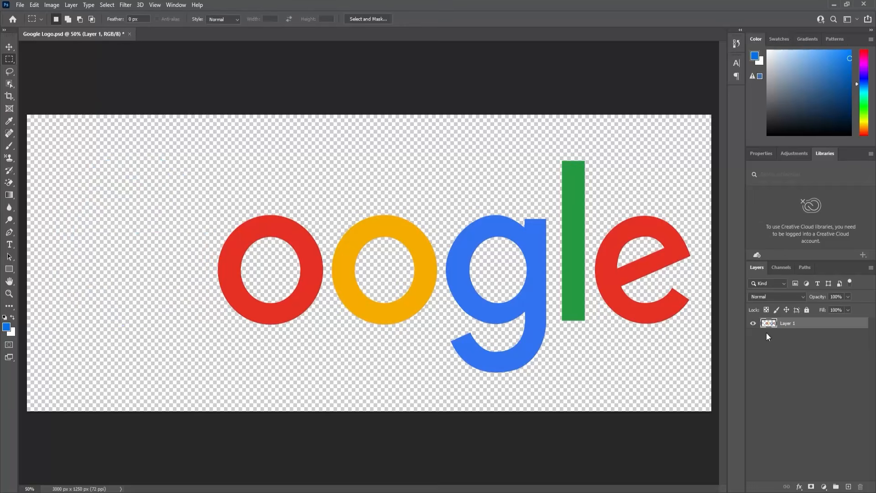
Paste the cut capital letter onto a new layer, name the layer G and hide it
{"action": "left_click", "coordinate": [848, 486]}
{"action": "key", "text": "ctrl+v"}
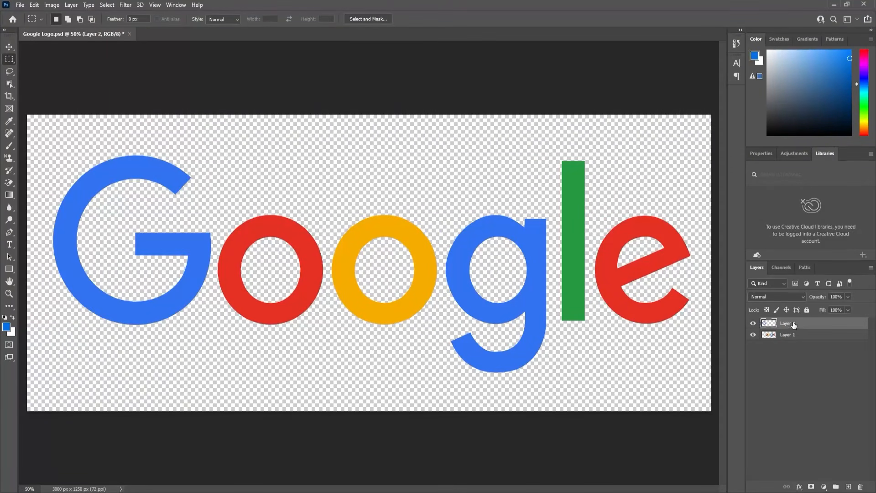
{"action": "double_click", "coordinate": [793, 324]}
{"action": "type", "text": "G"}
{"action": "key", "text": "Return"}
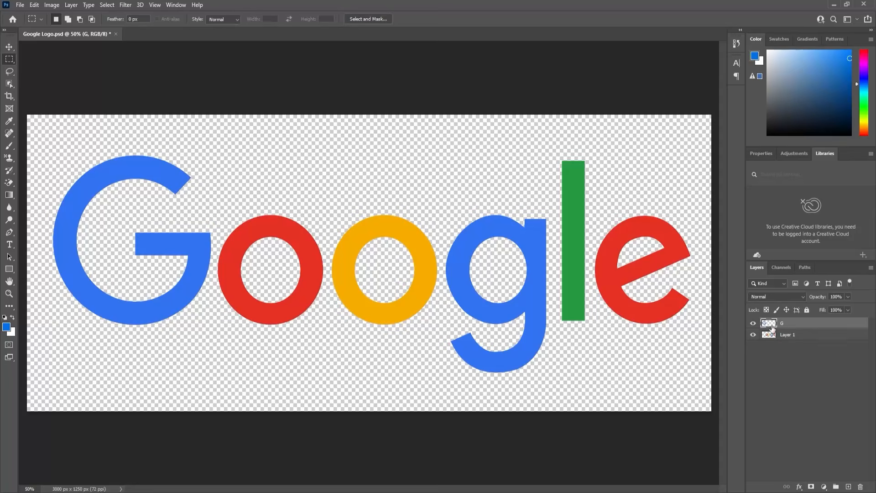
{"action": "left_click", "coordinate": [753, 323]}
Cut the red o from Layer 1, paste it onto its own layer named O, and hide that layer
{"action": "left_click", "coordinate": [780, 336]}
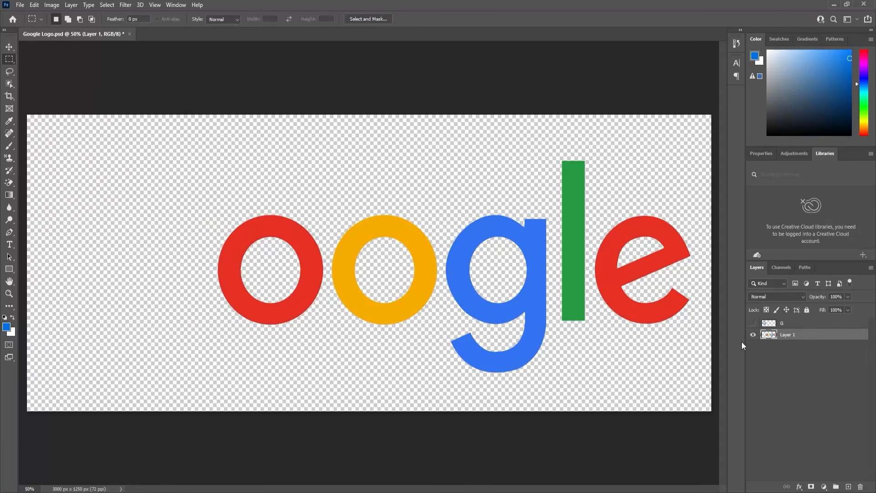
{"action": "left_click_drag", "start_coordinate": [195, 175], "coordinate": [325, 357]}
{"action": "key", "text": "ctrl+x"}
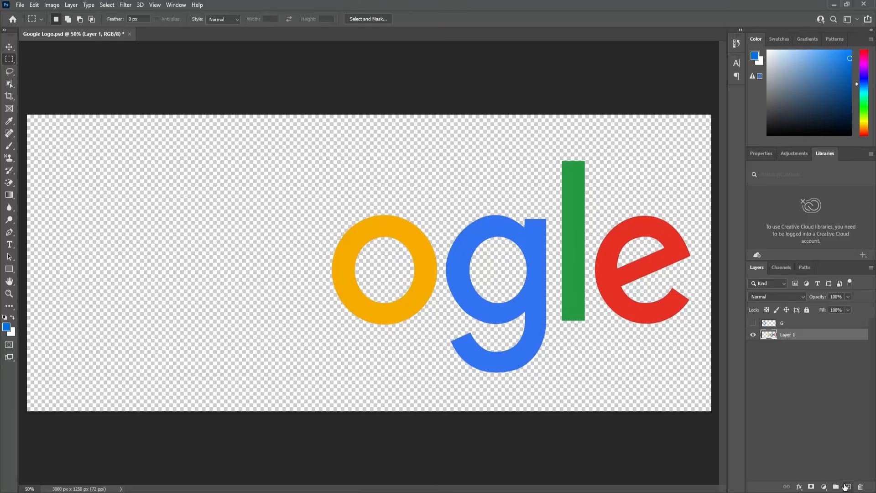
{"action": "key", "text": "ctrl+v"}
{"action": "double_click", "coordinate": [788, 334]}
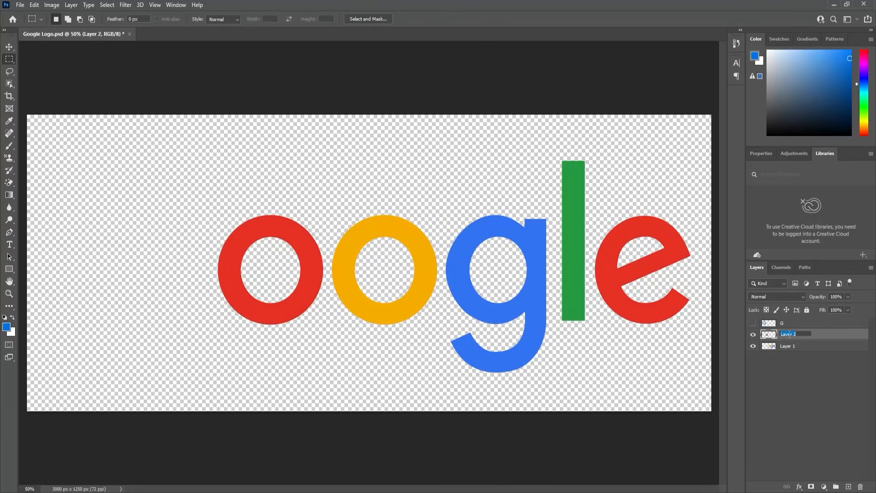
{"action": "type", "text": "O"}
{"action": "key", "text": "Return"}
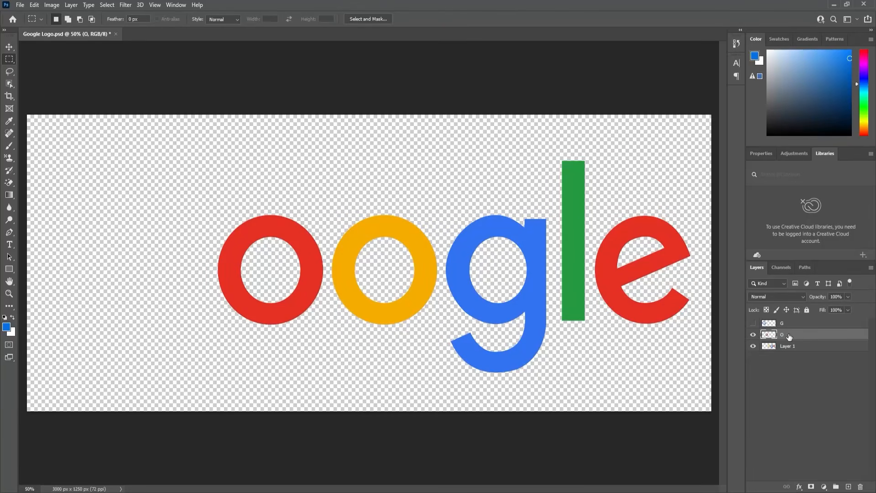
{"action": "left_click", "coordinate": [753, 335]}
Cut the yellow o from Layer 1, paste it onto a new layer named O, and hide that layer
{"action": "left_click", "coordinate": [787, 348]}
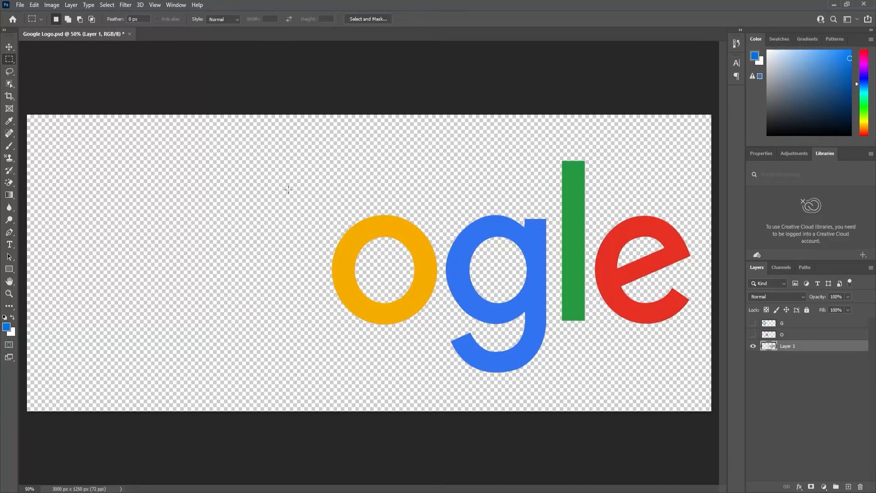
{"action": "left_click_drag", "start_coordinate": [288, 189], "coordinate": [439, 350]}
{"action": "key", "text": "ctrl+x"}
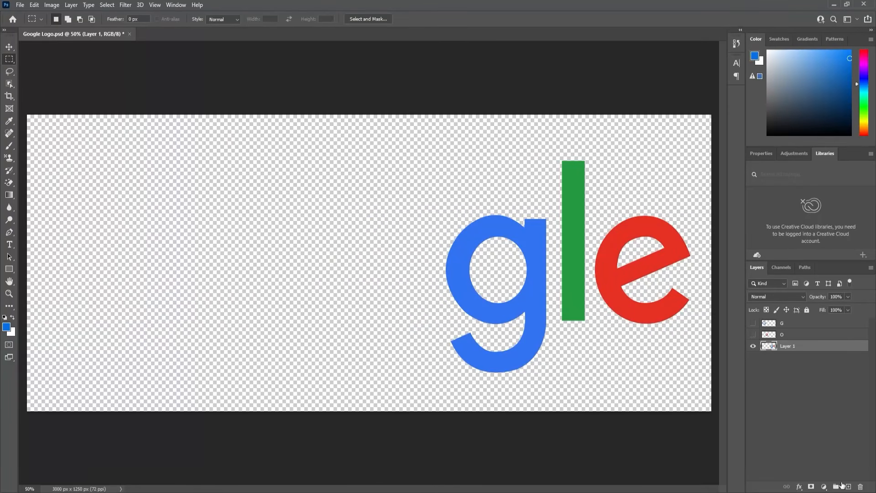
{"action": "left_click", "coordinate": [847, 486]}
{"action": "key", "text": "ctrl+v"}
{"action": "double_click", "coordinate": [788, 345]}
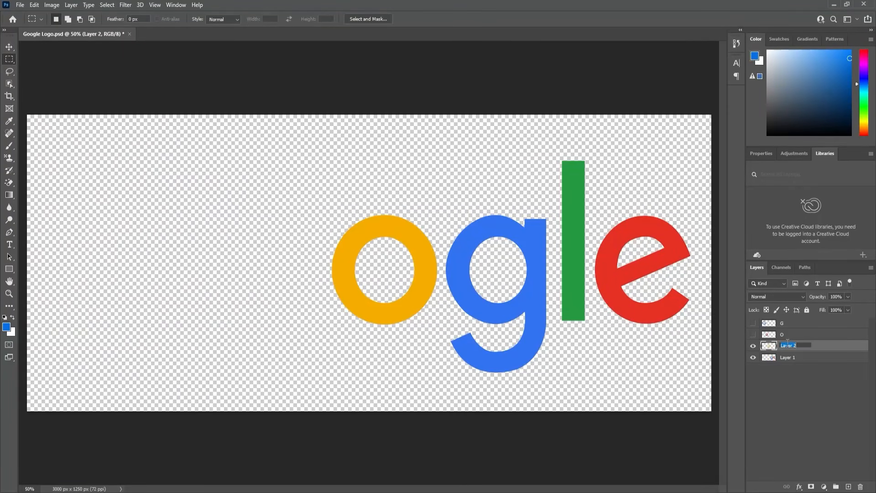
{"action": "type", "text": "O"}
{"action": "key", "text": "Return"}
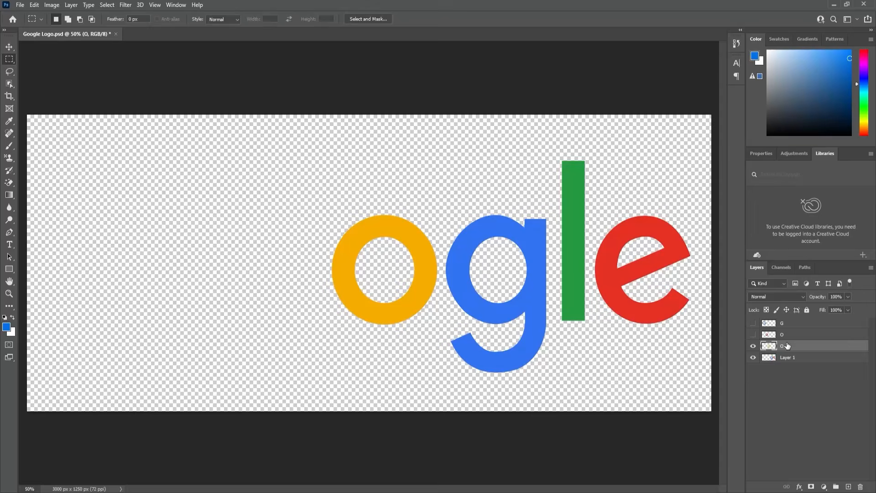
{"action": "left_click", "coordinate": [753, 345]}
Cut the blue lowercase g from Layer 1, paste it onto a new layer named G, and hide that layer
{"action": "left_click", "coordinate": [780, 359]}
{"action": "left_click_drag", "start_coordinate": [417, 191], "coordinate": [551, 413]}
{"action": "key", "text": "ctrl+x"}
{"action": "left_click", "coordinate": [848, 486]}
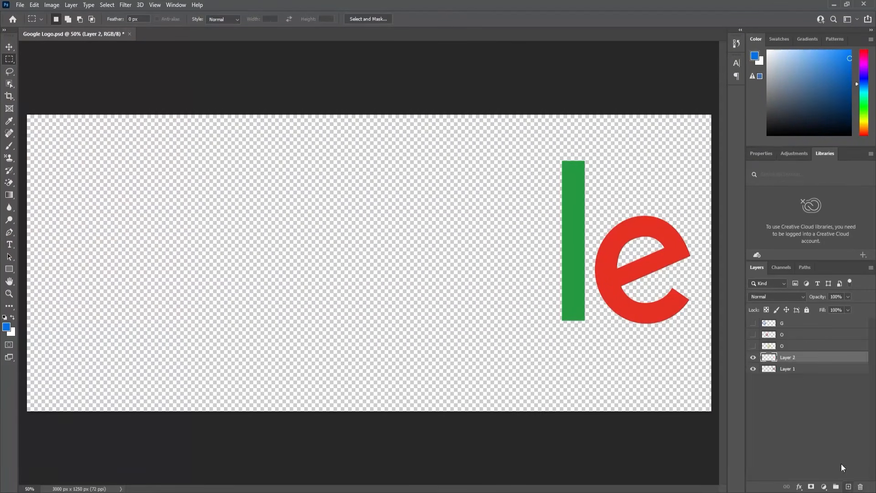
{"action": "key", "text": "ctrl+v"}
{"action": "double_click", "coordinate": [790, 359]}
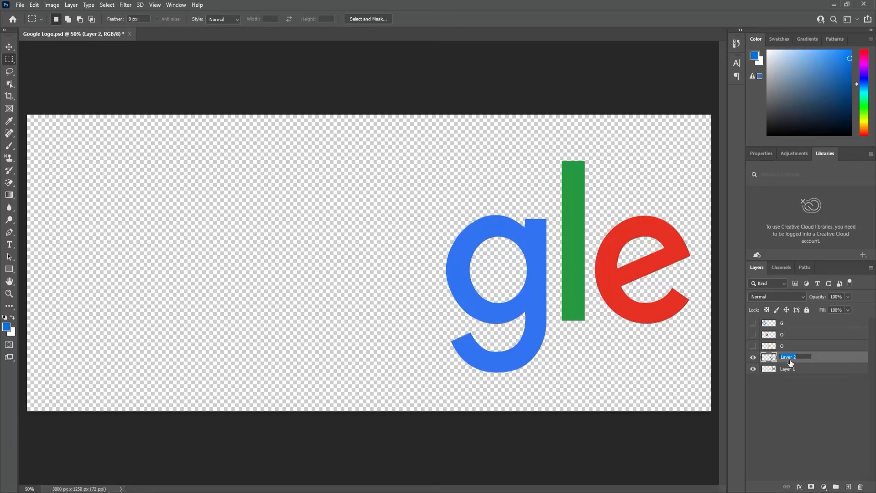
{"action": "type", "text": "G"}
{"action": "key", "text": "Return"}
{"action": "left_click", "coordinate": [753, 357]}
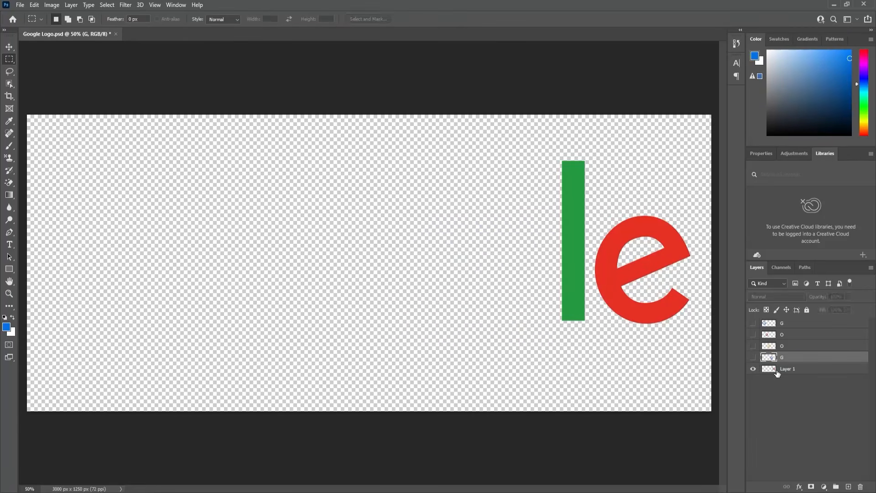
Cut the green l from Layer 1 and paste it onto a new layer named L
{"action": "left_click", "coordinate": [777, 371]}
{"action": "left_click_drag", "start_coordinate": [504, 137], "coordinate": [589, 353]}
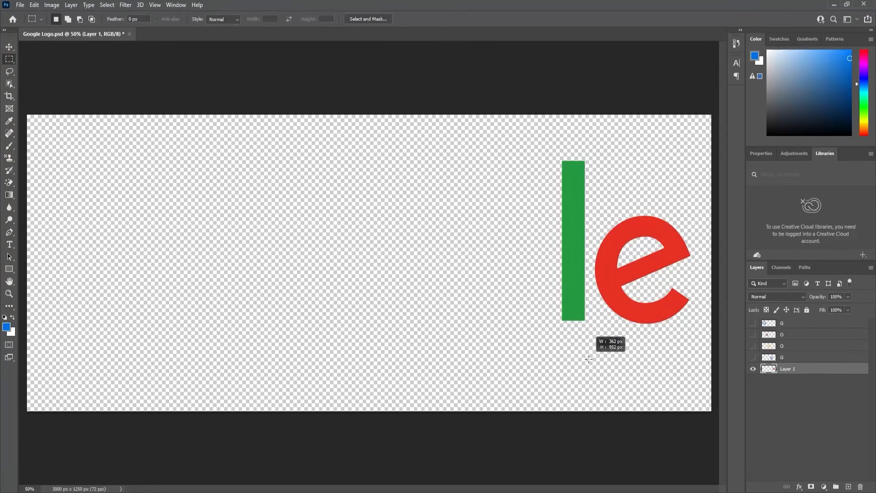
{"action": "key", "text": "ctrl+x"}
{"action": "left_click", "coordinate": [849, 487]}
{"action": "key", "text": "ctrl+v"}
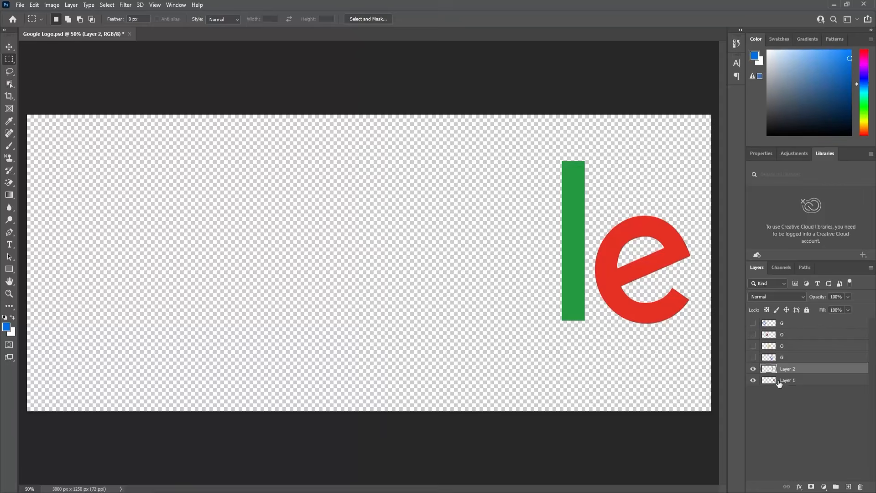
{"action": "double_click", "coordinate": [786, 369]}
{"action": "type", "text": "E"}
{"action": "key", "text": "Return"}
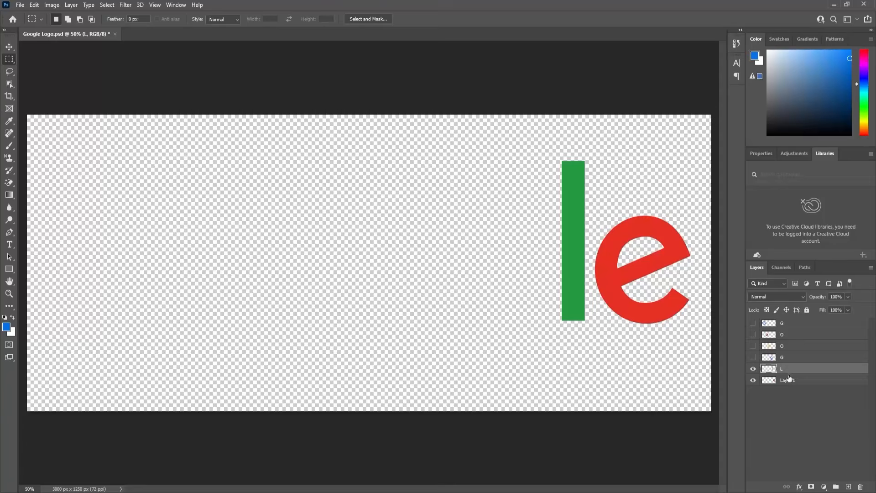
Rename Layer 1 as E and turn the hidden G, O, O and G letter layers back on
{"action": "double_click", "coordinate": [789, 379]}
{"action": "type", "text": "E"}
{"action": "key", "text": "Return"}
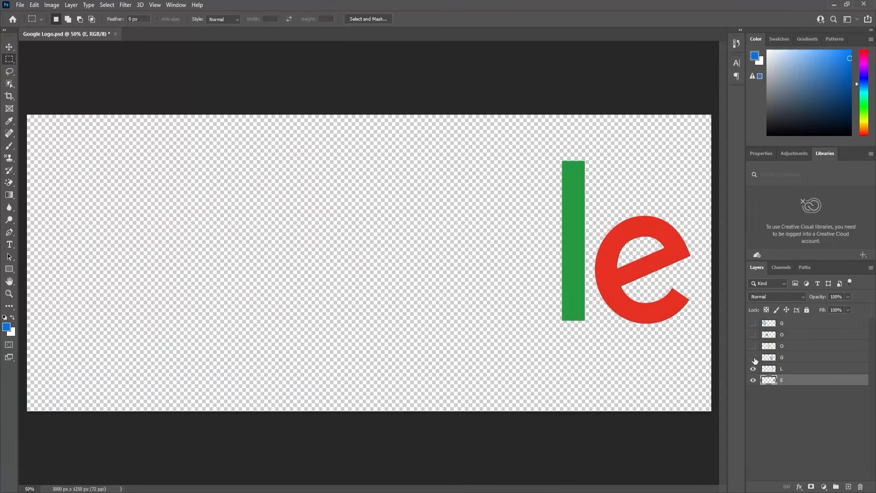
{"action": "left_click_drag", "start_coordinate": [753, 357], "coordinate": [754, 293]}
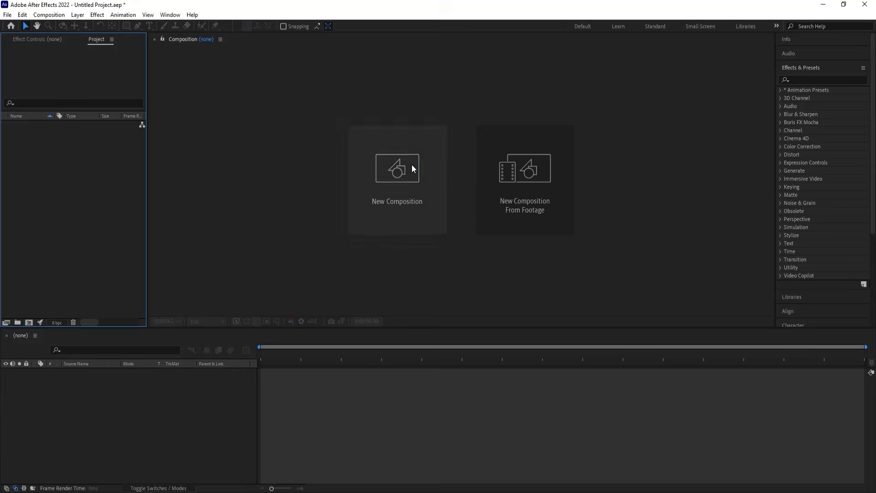
In After Effects, create a composition named Main Animation at 30 fps with a white background, and display the Title/Action Safe guides
{"action": "left_click", "coordinate": [412, 164]}
{"action": "type", "text": "Main Animation"}
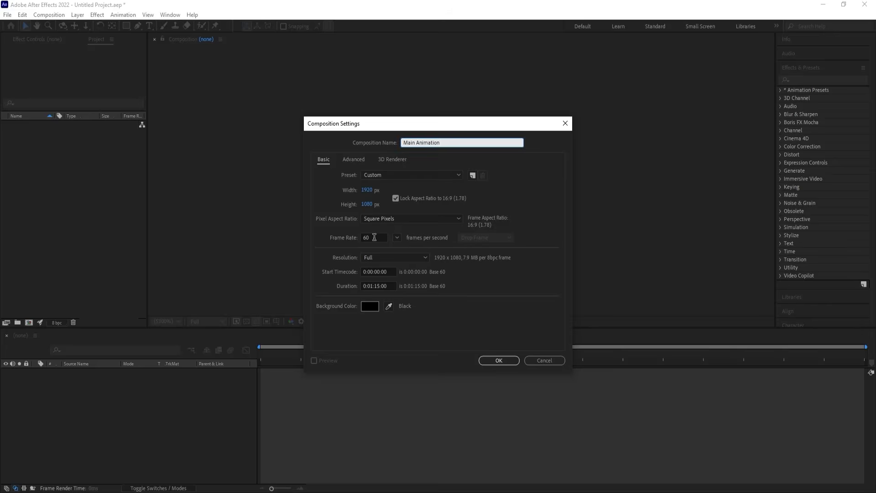
{"action": "left_click", "coordinate": [397, 238]}
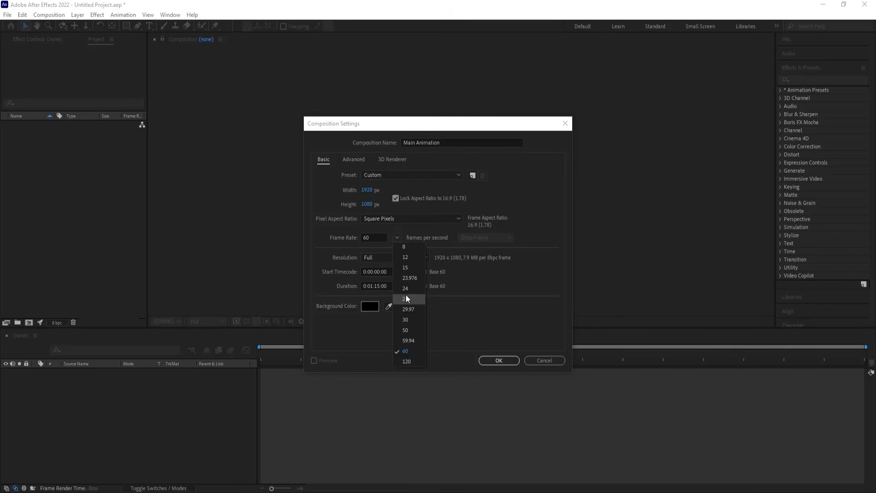
{"action": "left_click", "coordinate": [409, 320]}
{"action": "left_click", "coordinate": [369, 305]}
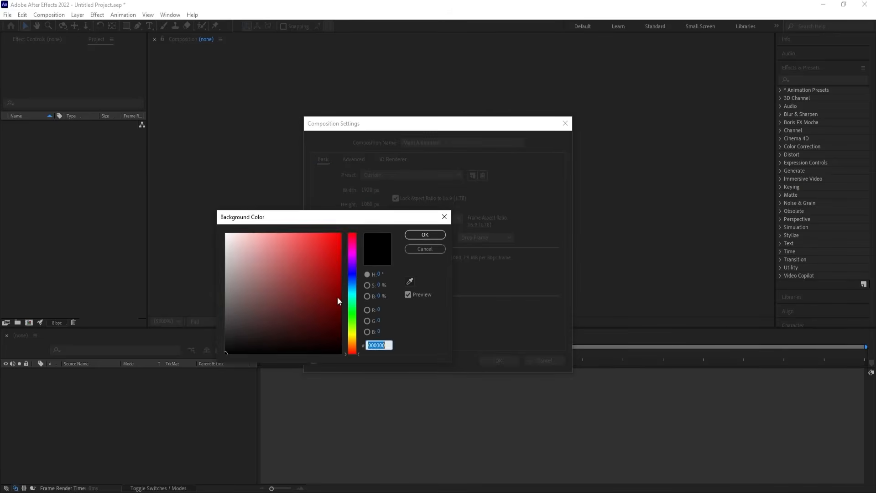
{"action": "left_click_drag", "start_coordinate": [337, 297], "coordinate": [150, 140]}
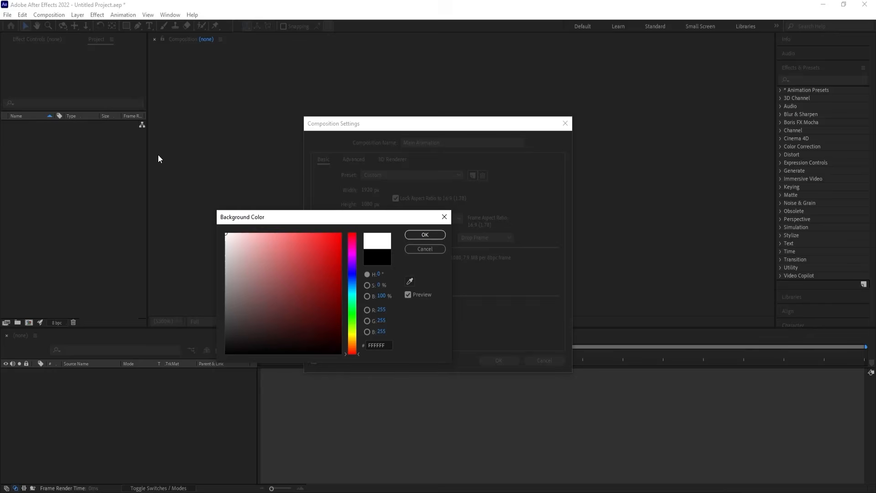
{"action": "key", "text": "Return"}
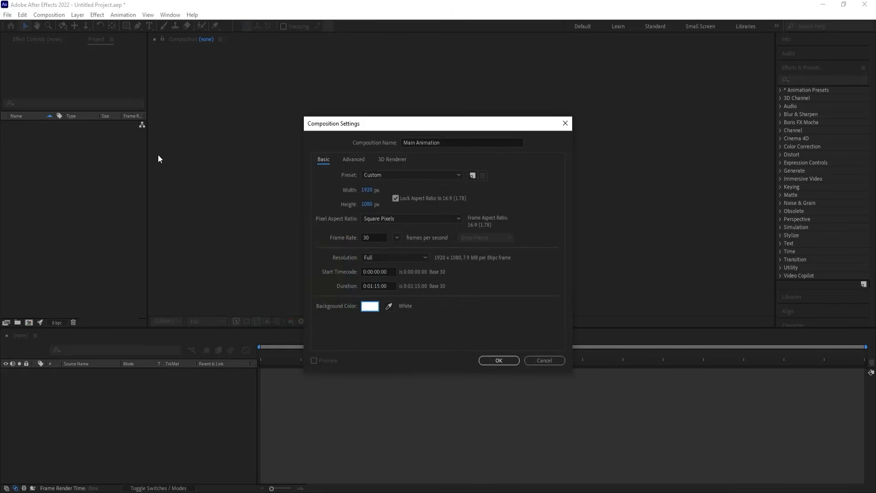
{"action": "key", "text": "Return"}
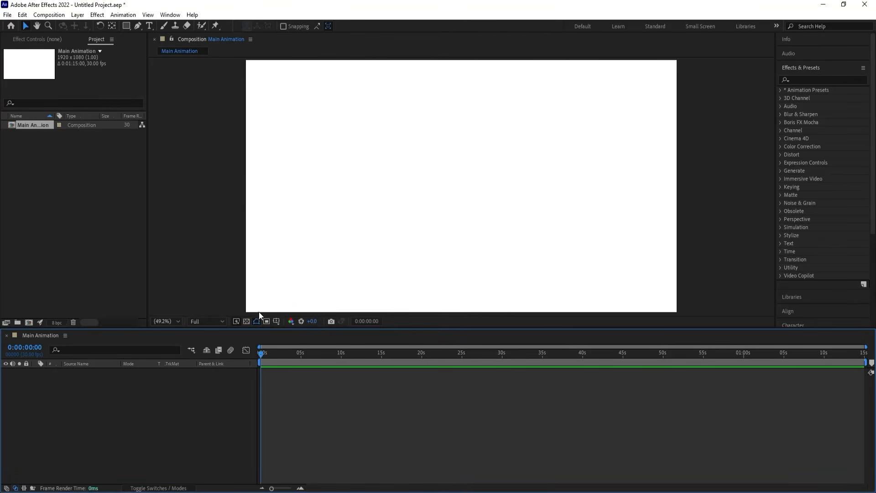
{"action": "left_click", "coordinate": [277, 321]}
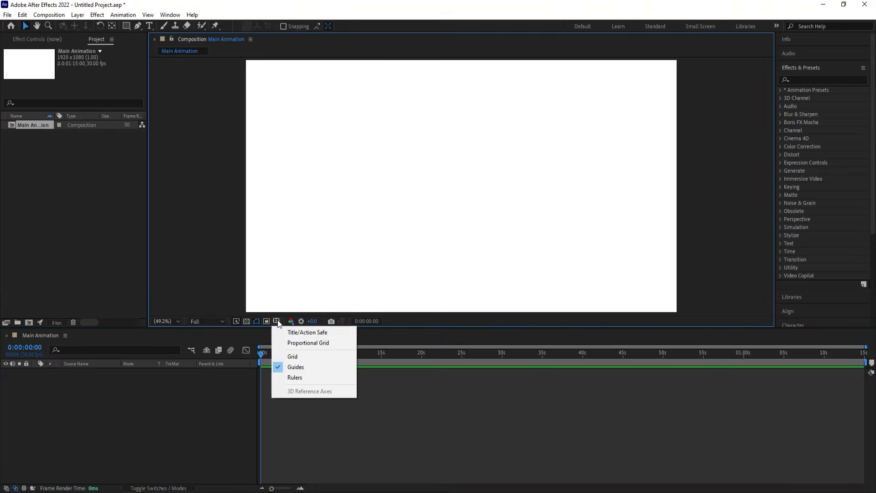
{"action": "left_click", "coordinate": [296, 333]}
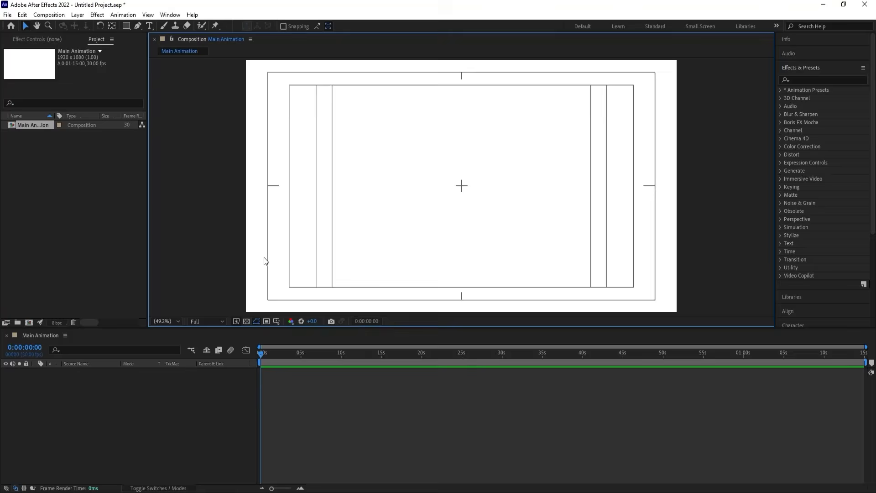
Choose the Google Logo PSD file for import into the project
{"action": "key", "text": "ctrl+i"}
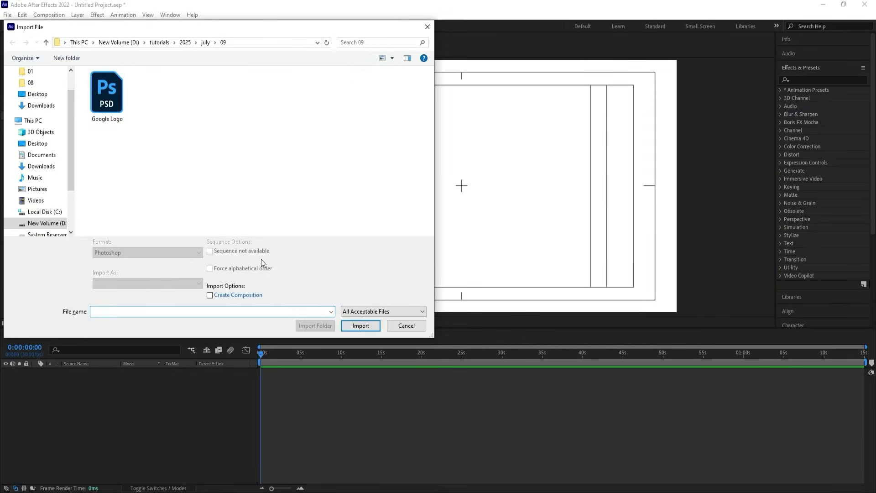
{"action": "left_click", "coordinate": [91, 84]}
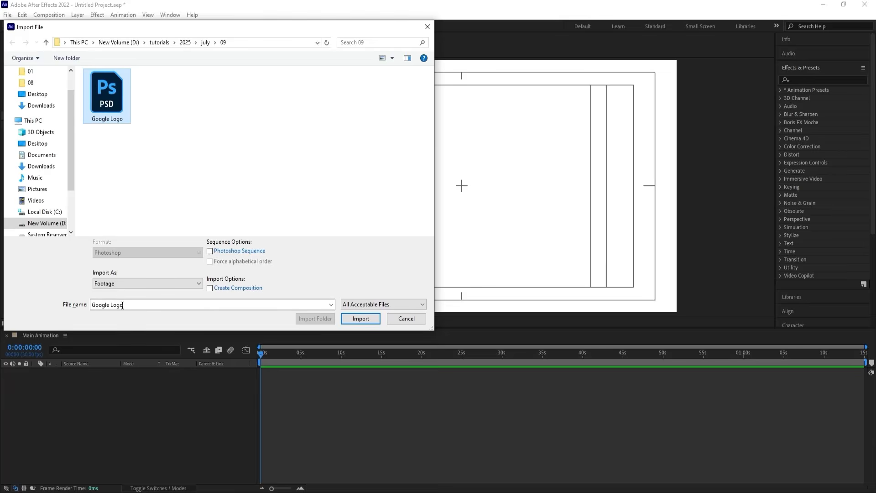
Import the Google Logo PSD as a composition that retains its layer sizes
{"action": "left_click", "coordinate": [117, 284]}
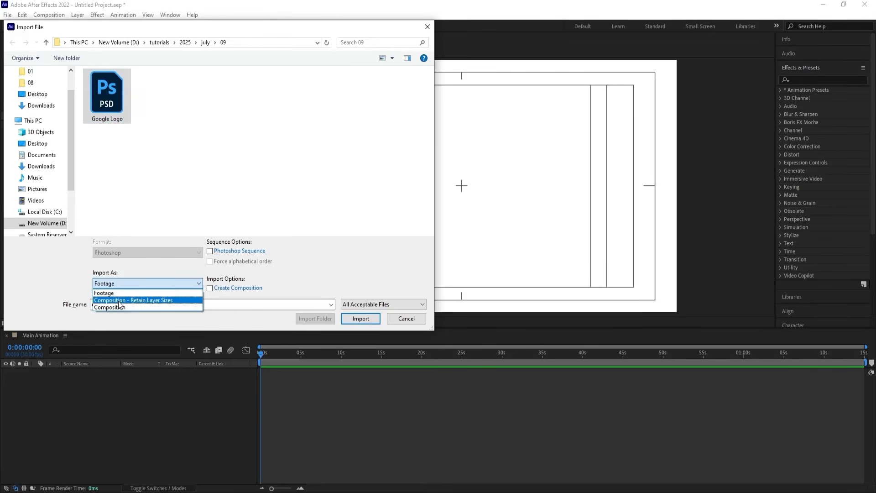
{"action": "left_click", "coordinate": [119, 301]}
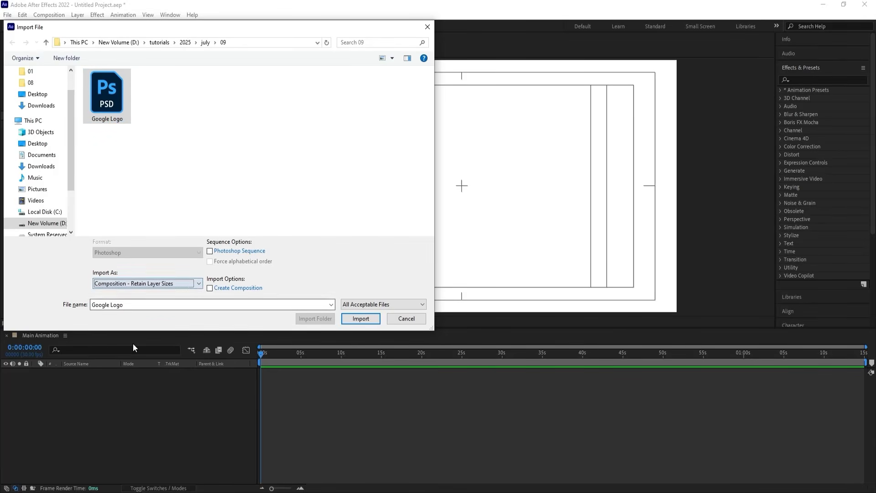
{"action": "left_click", "coordinate": [359, 319]}
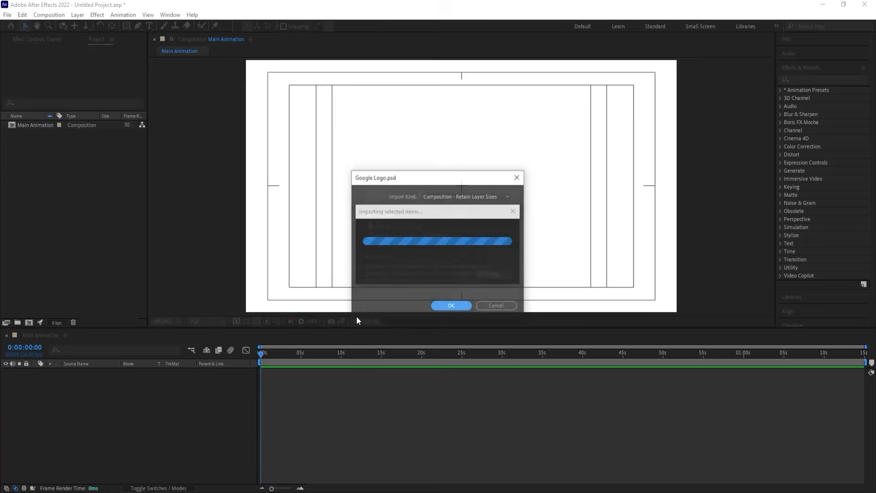
{"action": "left_click", "coordinate": [446, 308]}
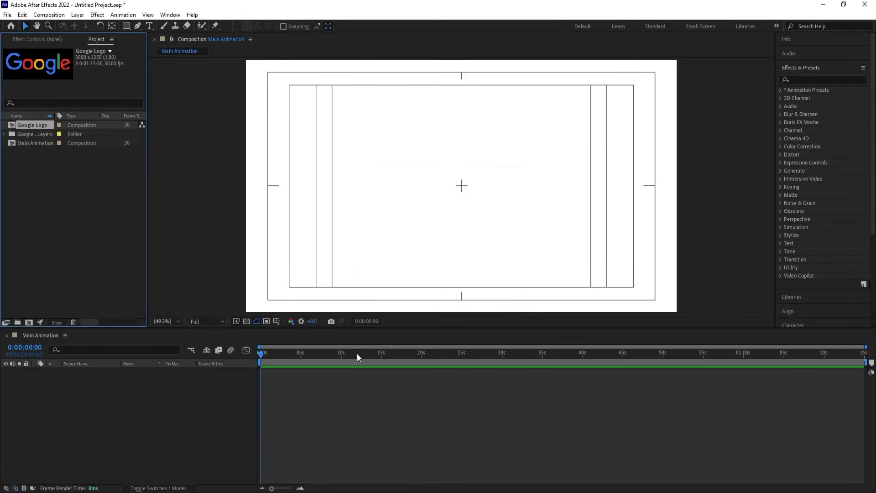
Copy all six letter layers from the Google Logo composition into the Main Animation composition
{"action": "double_click", "coordinate": [42, 126]}
{"action": "left_click_drag", "start_coordinate": [89, 445], "coordinate": [68, 359]}
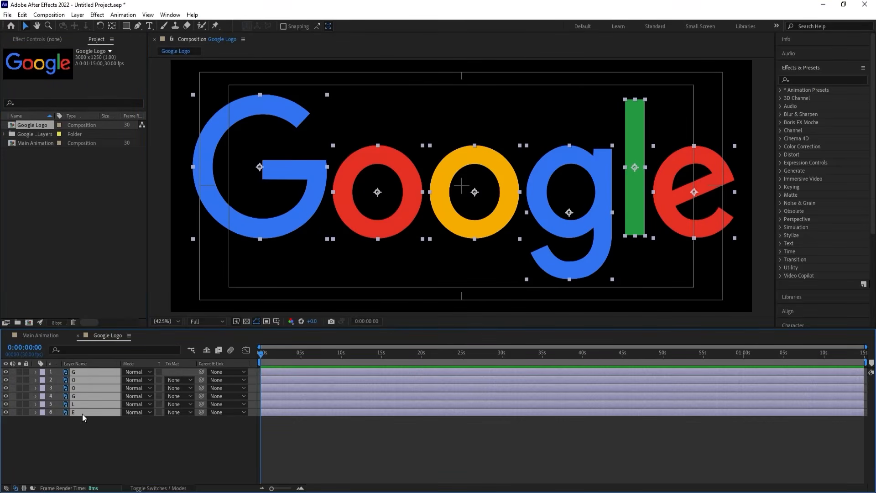
{"action": "left_click", "coordinate": [46, 331]}
{"action": "key", "text": "ctrl+v"}
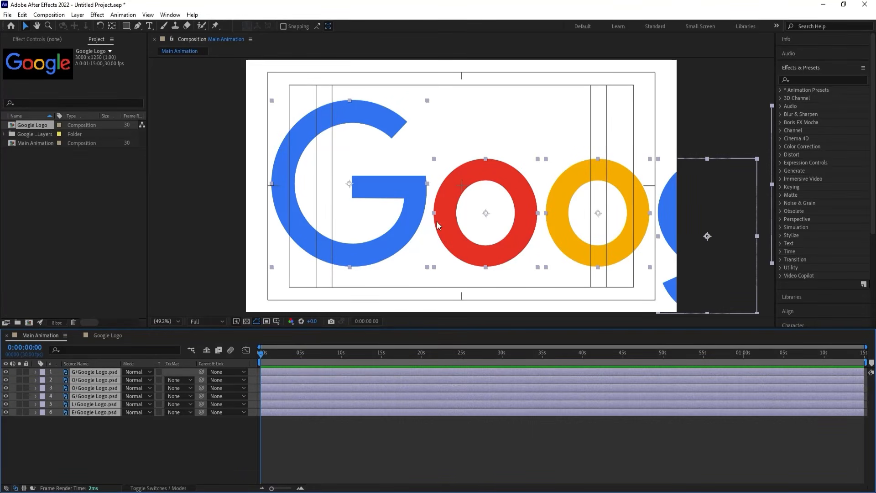
Add a null object to Main Animation and parent all six letter layers to it
{"action": "left_click", "coordinate": [106, 437]}
{"action": "right_click", "coordinate": [106, 437]}
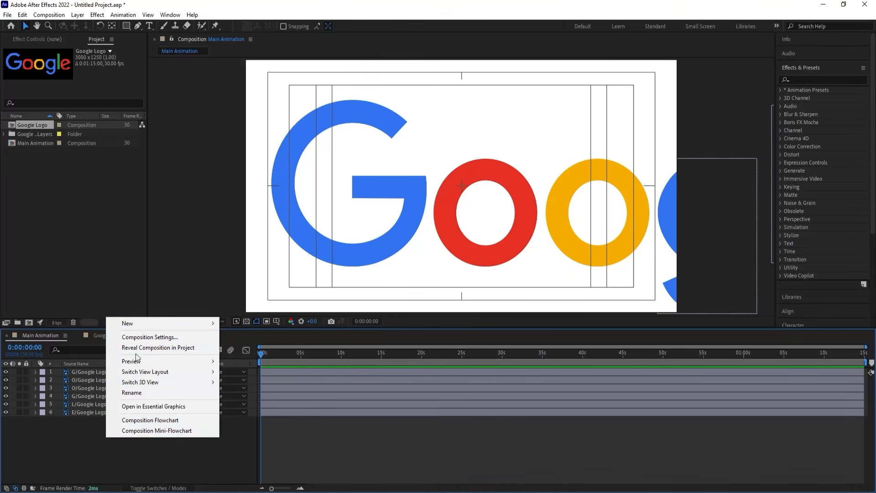
{"action": "mouse_move", "coordinate": [137, 323]}
{"action": "left_click", "coordinate": [246, 379]}
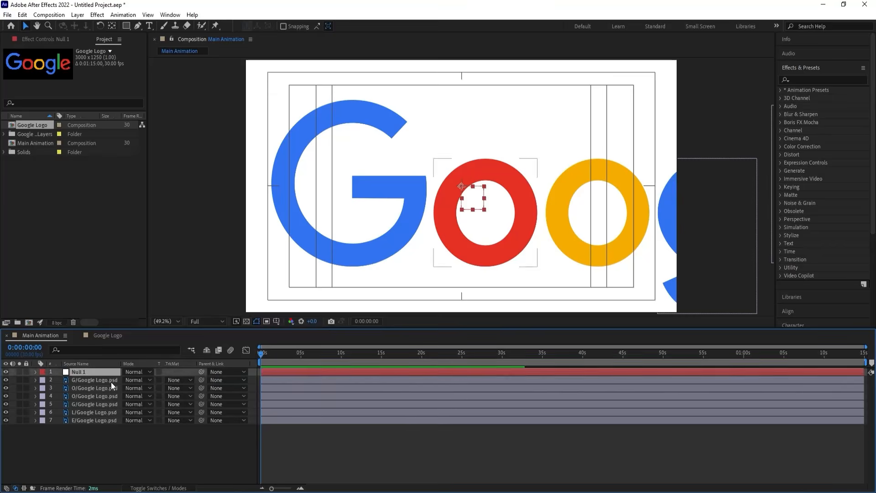
{"action": "left_click", "coordinate": [105, 380]}
{"action": "left_click", "coordinate": [87, 420], "text": "shift"}
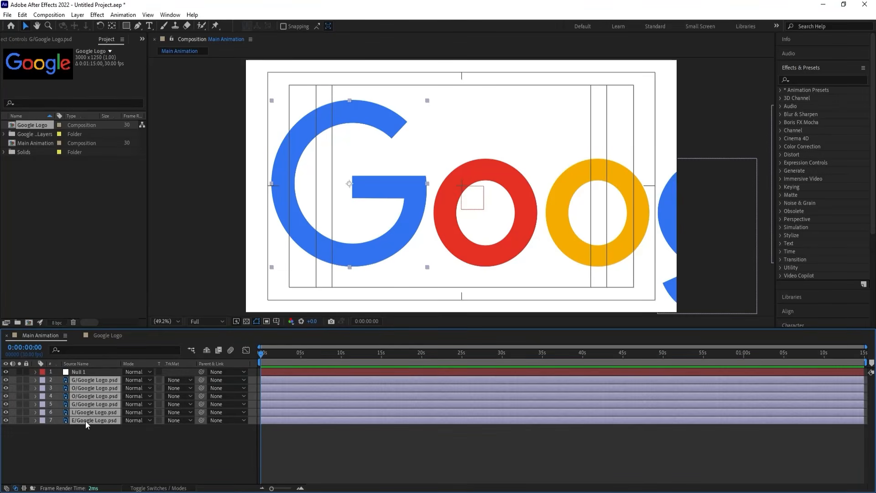
{"action": "left_click_drag", "start_coordinate": [201, 380], "coordinate": [80, 371]}
Scale the null object to 30% so the whole logo shrinks, and delete the null
{"action": "left_click", "coordinate": [98, 371]}
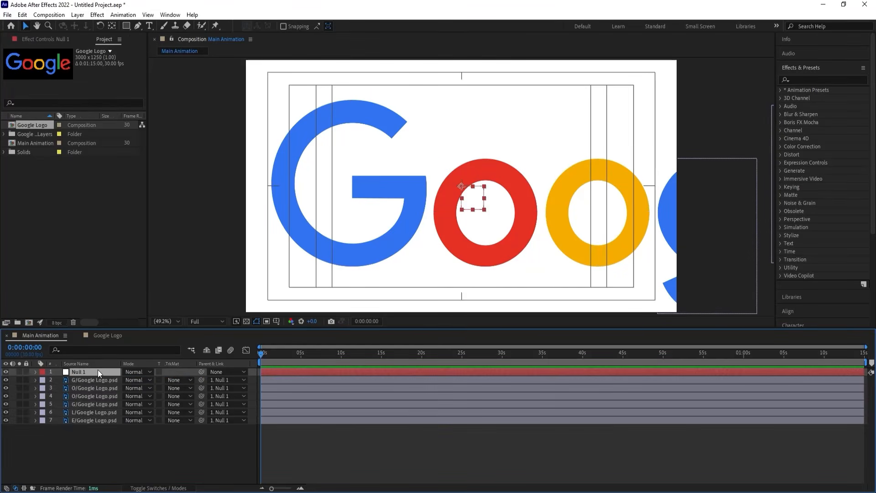
{"action": "key", "text": "s"}
{"action": "left_click", "coordinate": [135, 380]}
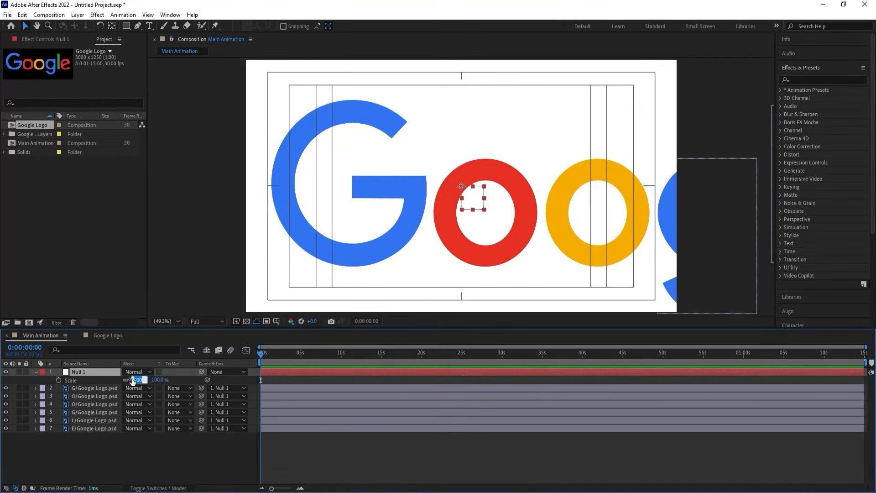
{"action": "type", "text": "20"}
{"action": "key", "text": "Return"}
{"action": "left_click", "coordinate": [133, 380]}
{"action": "type", "text": "30"}
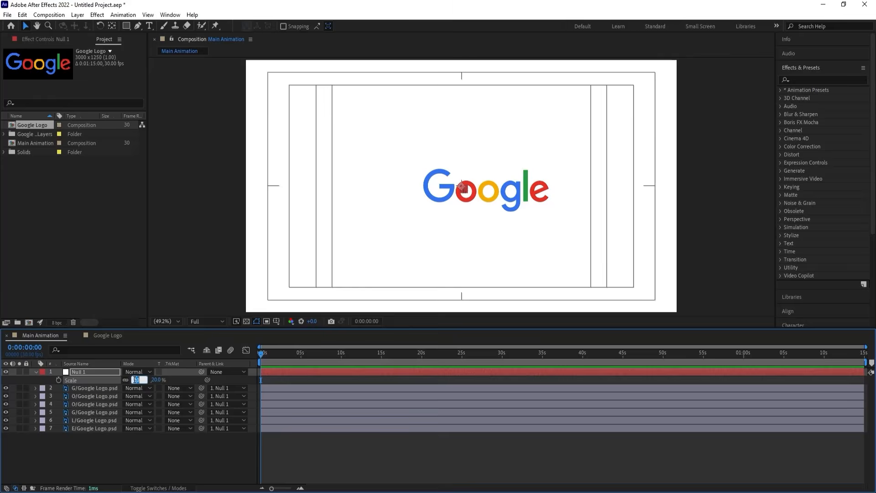
{"action": "key", "text": "Return"}
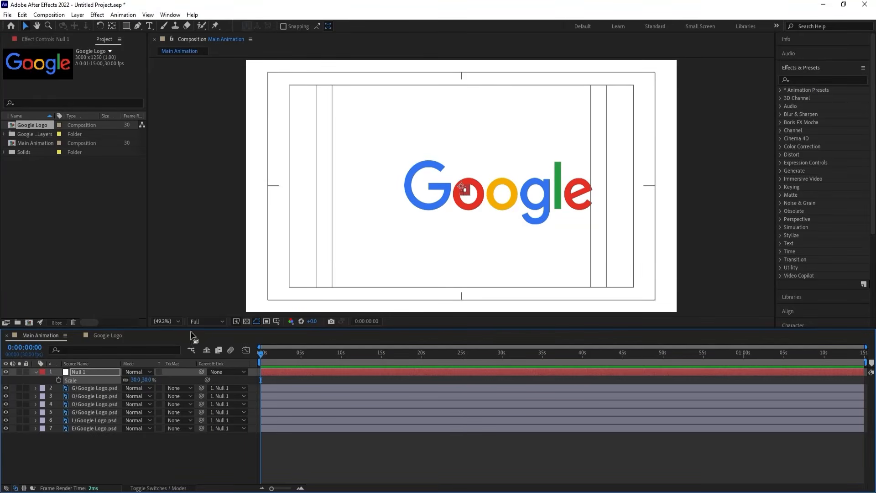
{"action": "key", "text": "Delete"}
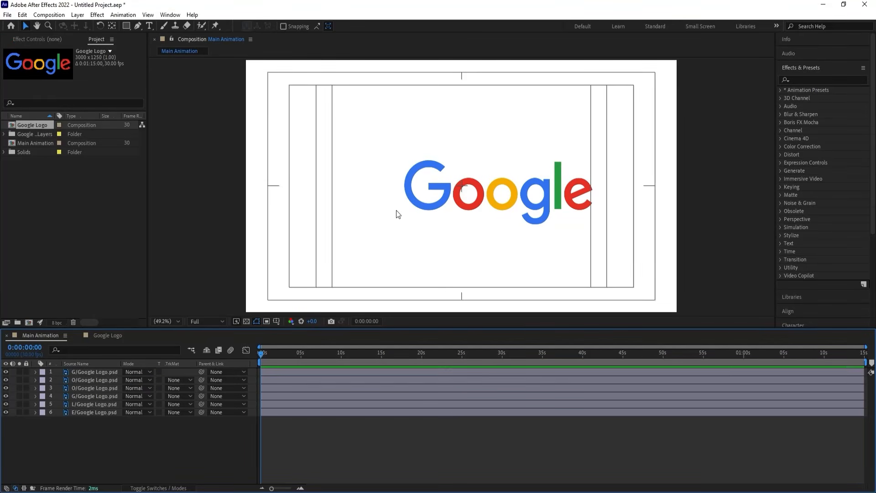
Move all six letter layers together so the logo sits around the centre of the composition
{"action": "key", "text": "ctrl+a"}
{"action": "left_click_drag", "start_coordinate": [442, 198], "coordinate": [399, 191]}
{"action": "key", "text": "Down"}
{"action": "key", "text": "Down"}
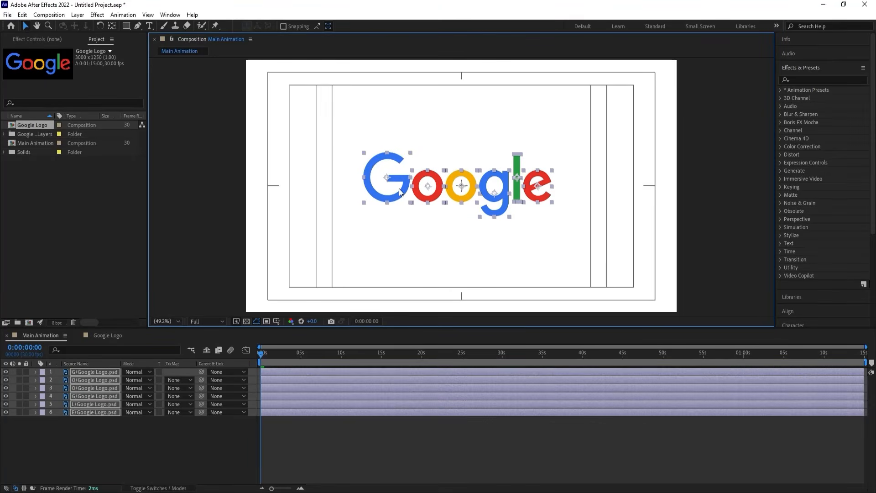
{"action": "key", "text": "Right"}
{"action": "key", "text": "Right"}
{"action": "key", "text": "Right"}
{"action": "key", "text": "Right"}
{"action": "key", "text": "Down"}
{"action": "key", "text": "Down"}
{"action": "key", "text": "Down"}
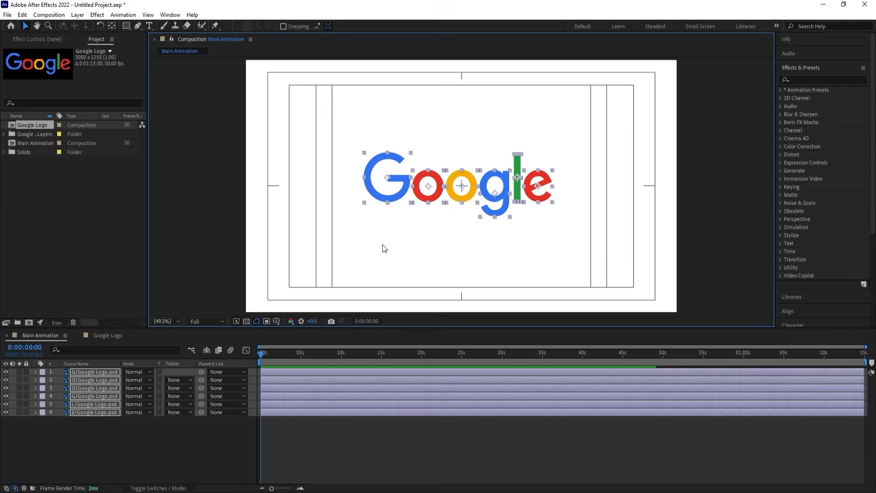
{"action": "left_click", "coordinate": [443, 247]}
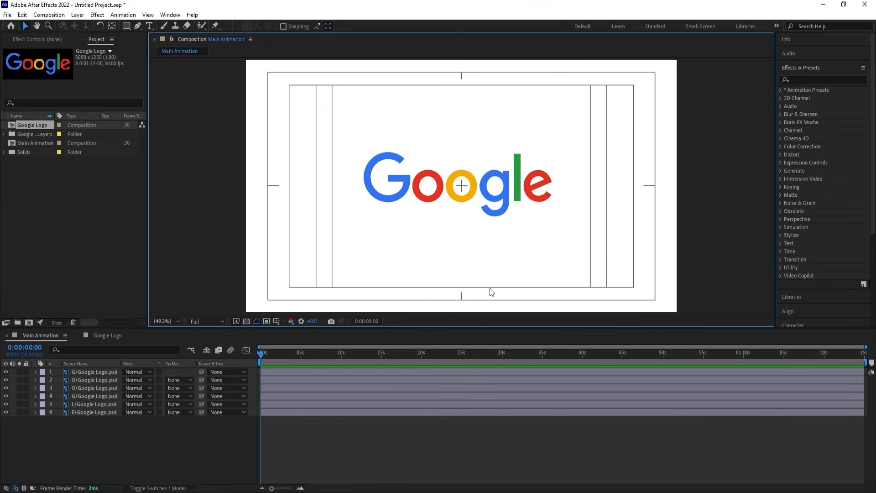
Nudge all the letter layers slightly to the right and down
{"action": "key", "text": "ctrl+a"}
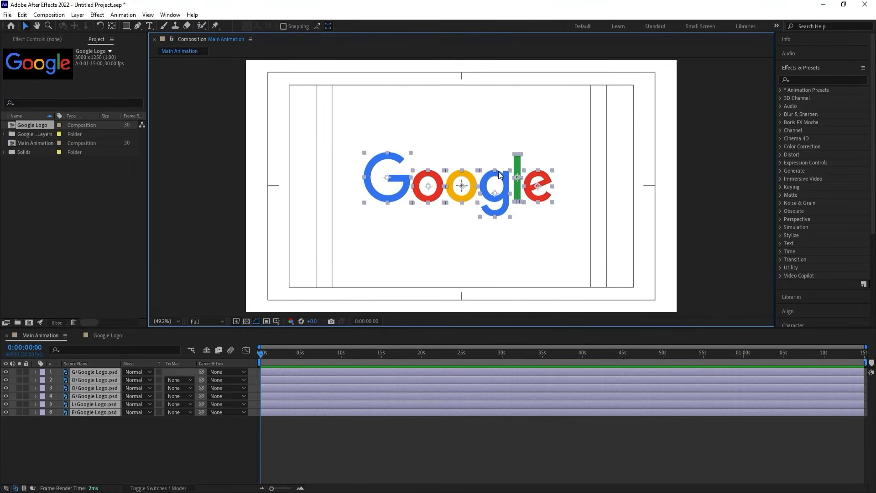
{"action": "key", "text": "Right"}
{"action": "key", "text": "Right"}
{"action": "key", "text": "Right"}
{"action": "key", "text": "Right"}
{"action": "key", "text": "Right"}
{"action": "key", "text": "Down"}
{"action": "key", "text": "Down"}
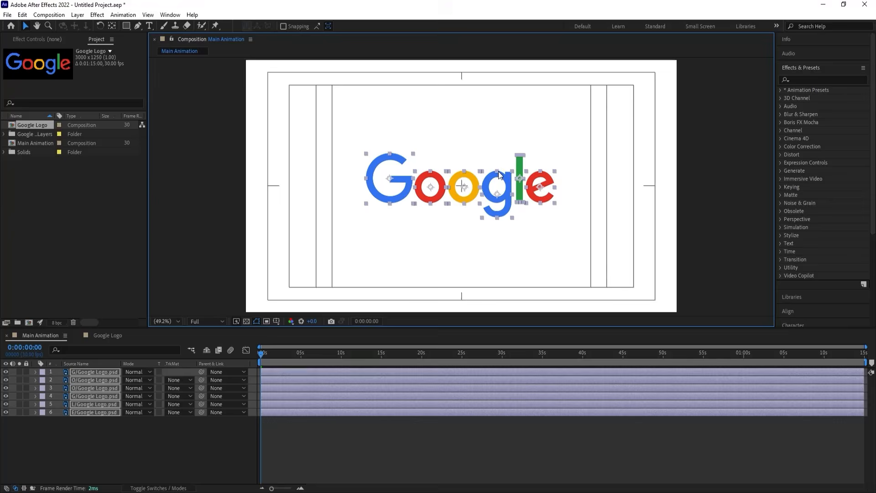
Show the rulers and place a horizontal guide along the base of the G
{"action": "left_click", "coordinate": [171, 440]}
{"action": "key", "text": "ctrl+r"}
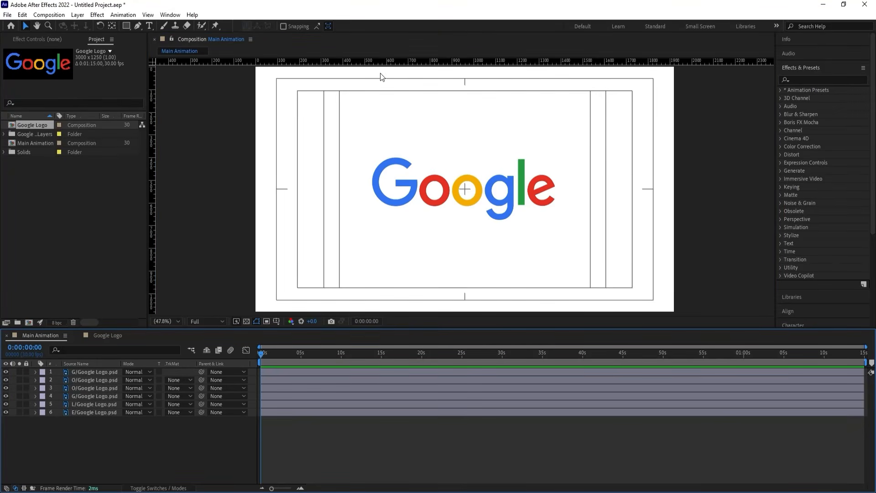
{"action": "left_click_drag", "start_coordinate": [454, 65], "coordinate": [458, 205]}
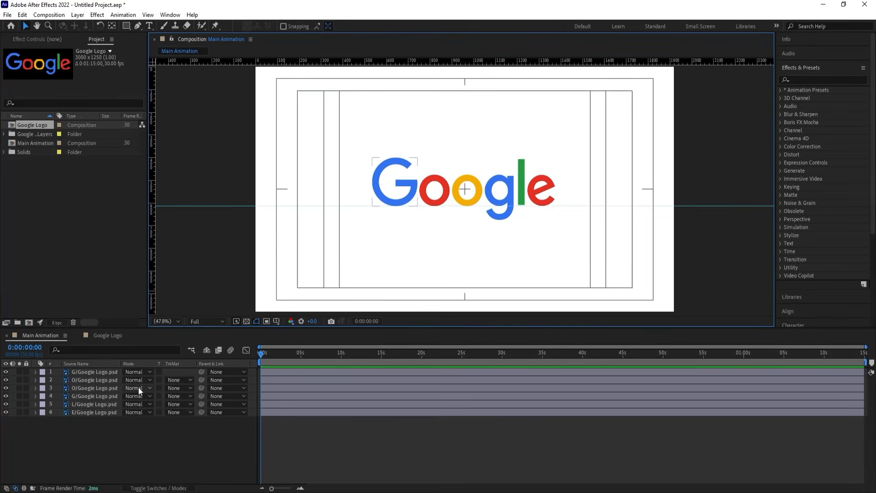
Hide every letter layer except the first G and align that G to the horizontal centre of the composition
{"action": "left_click", "coordinate": [88, 429]}
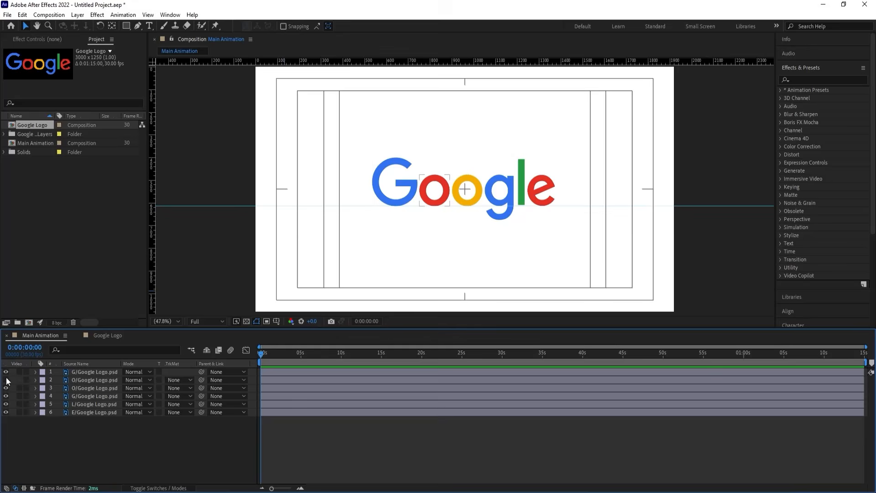
{"action": "left_click_drag", "start_coordinate": [6, 379], "coordinate": [6, 412]}
{"action": "left_click", "coordinate": [102, 372]}
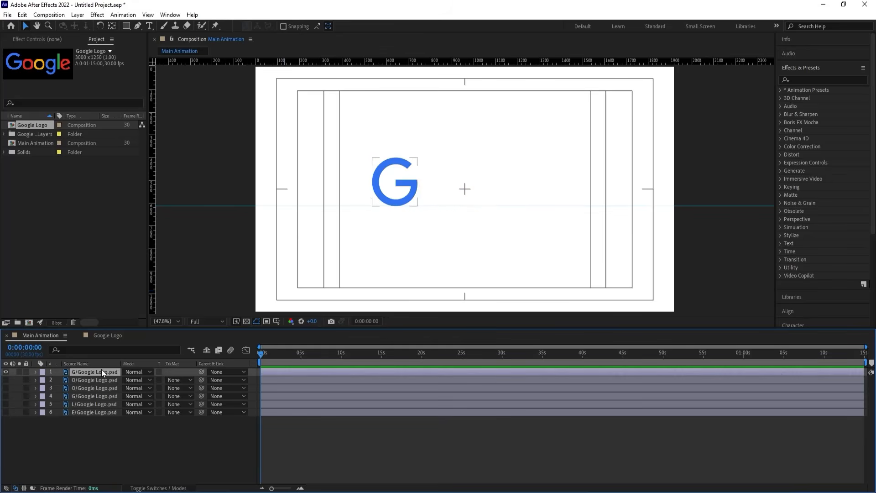
{"action": "left_click", "coordinate": [798, 67]}
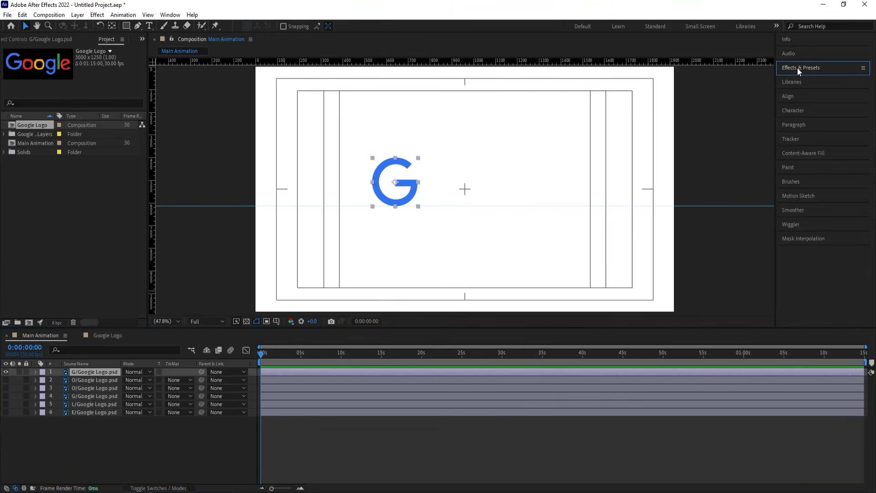
{"action": "left_click", "coordinate": [789, 96]}
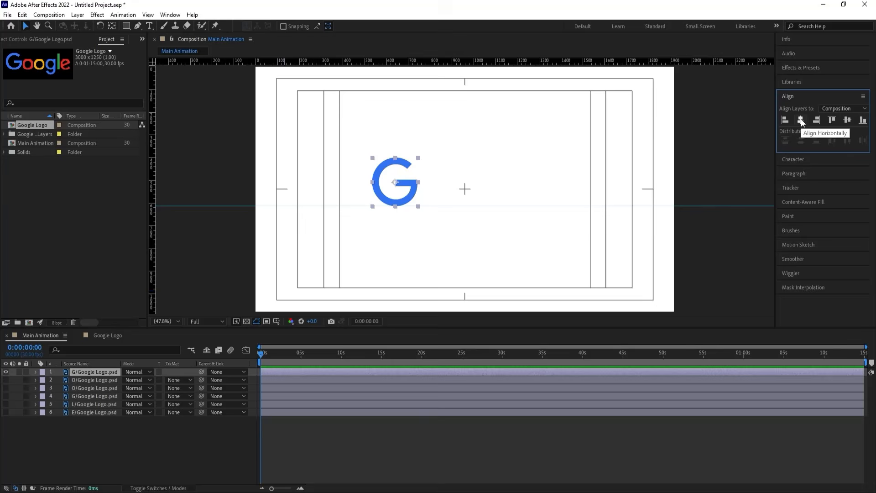
{"action": "left_click", "coordinate": [801, 119]}
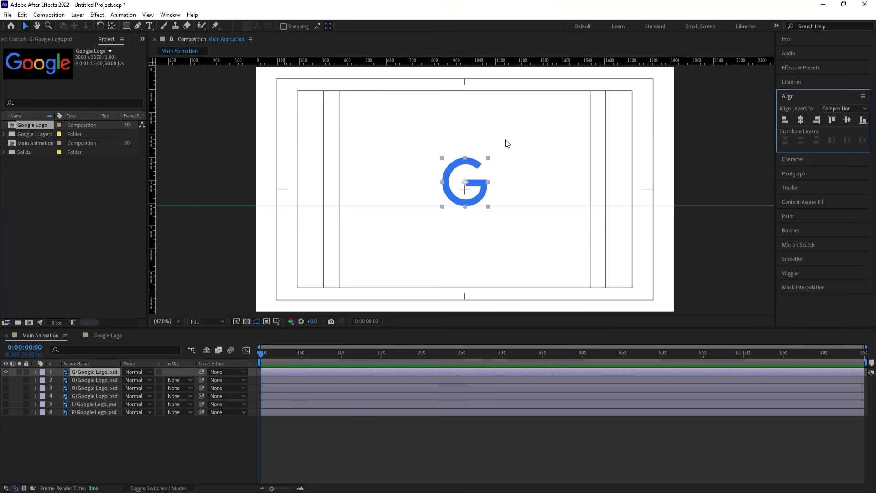
{"action": "left_click", "coordinate": [96, 454]}
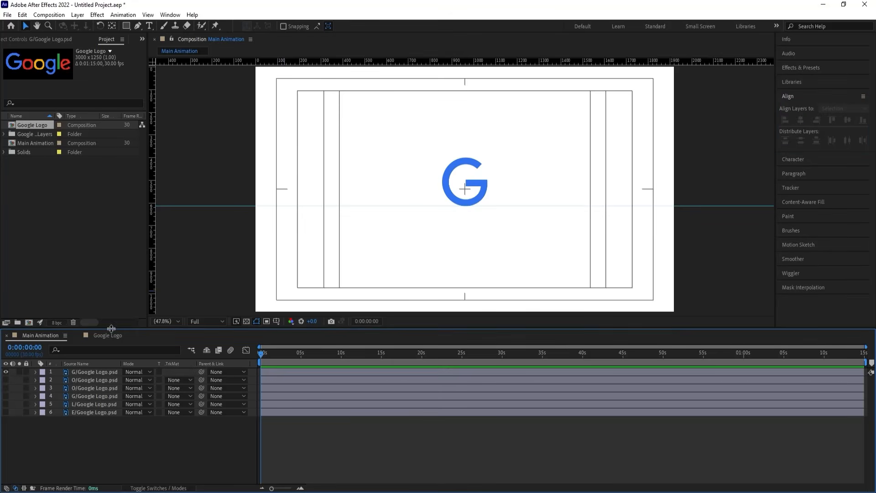
Remove the horizontal guide and draw a straight line about 420 px long along the G's base with the Pen tool
{"action": "left_click", "coordinate": [137, 27]}
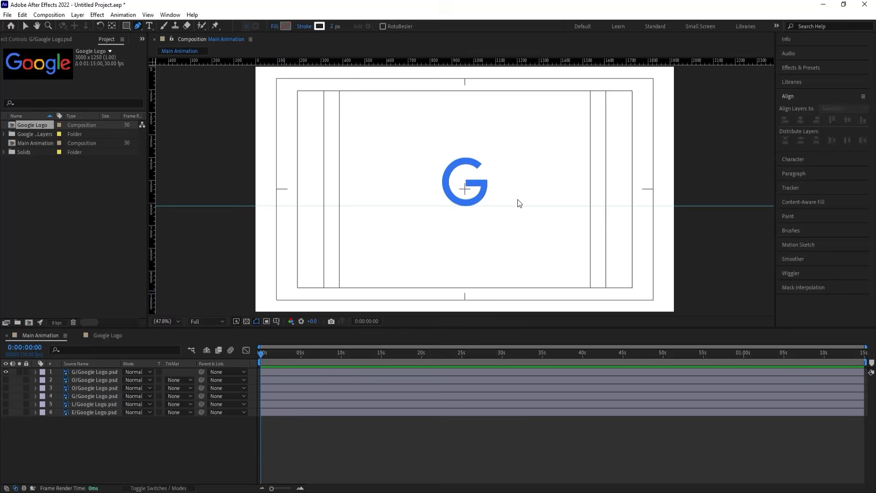
{"action": "scroll", "coordinate": [517, 201], "scroll_direction": "up", "scroll_amount": 4}
{"action": "scroll", "coordinate": [447, 228], "scroll_direction": "down", "scroll_amount": 2}
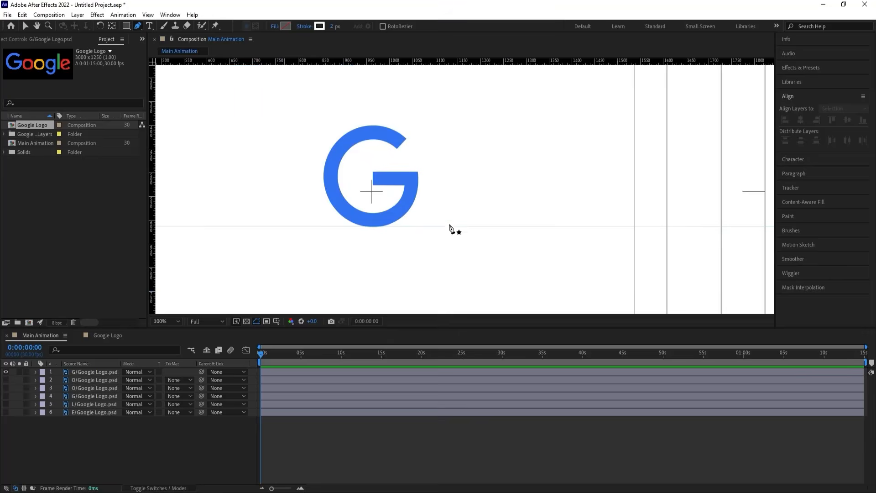
{"action": "left_click_drag", "start_coordinate": [456, 225], "coordinate": [455, 393]}
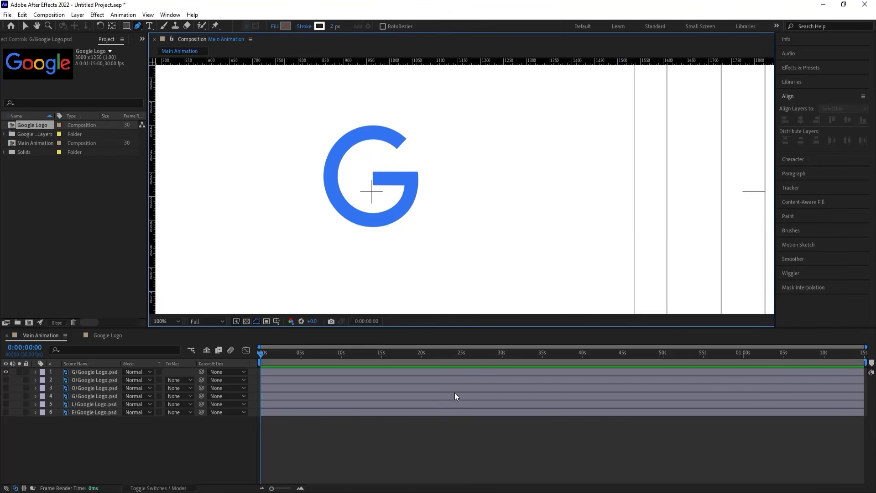
{"action": "left_click", "coordinate": [465, 224]}
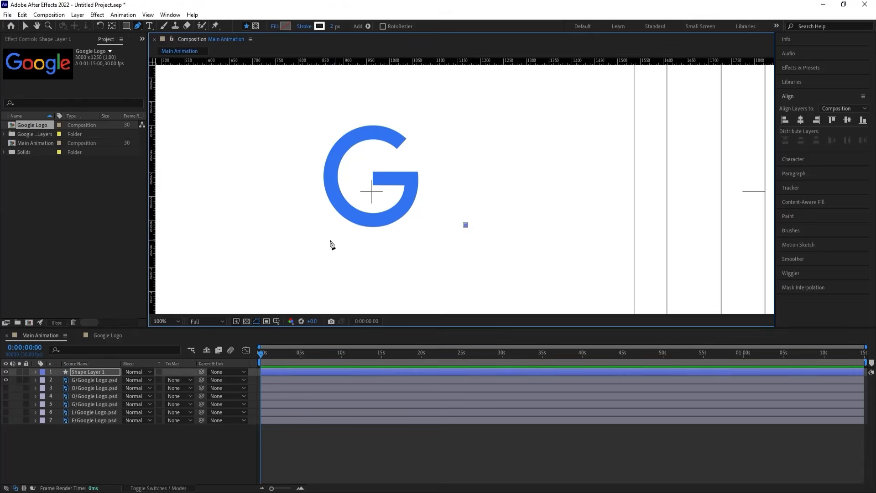
{"action": "left_click", "coordinate": [274, 225]}
Set the line's stroke colour to the G's blue, 3174F1, by sampling it from the letter
{"action": "left_click", "coordinate": [320, 26]}
{"action": "left_click", "coordinate": [409, 281]}
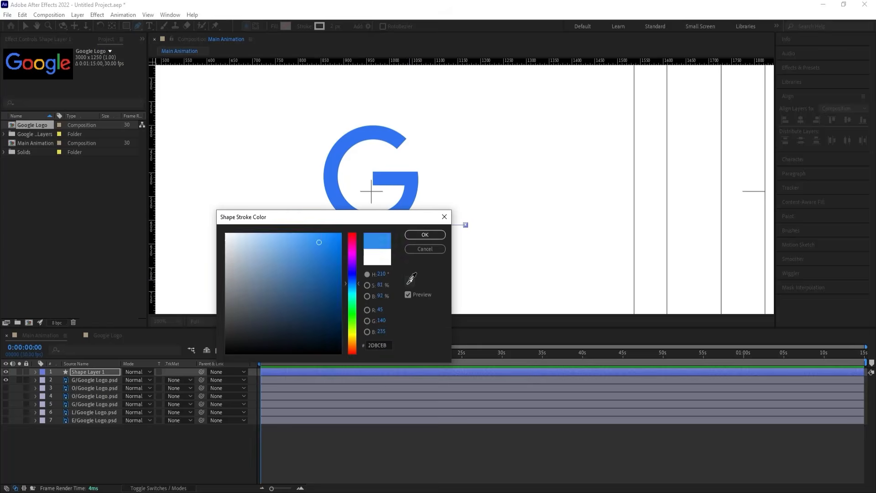
{"action": "left_click", "coordinate": [413, 186]}
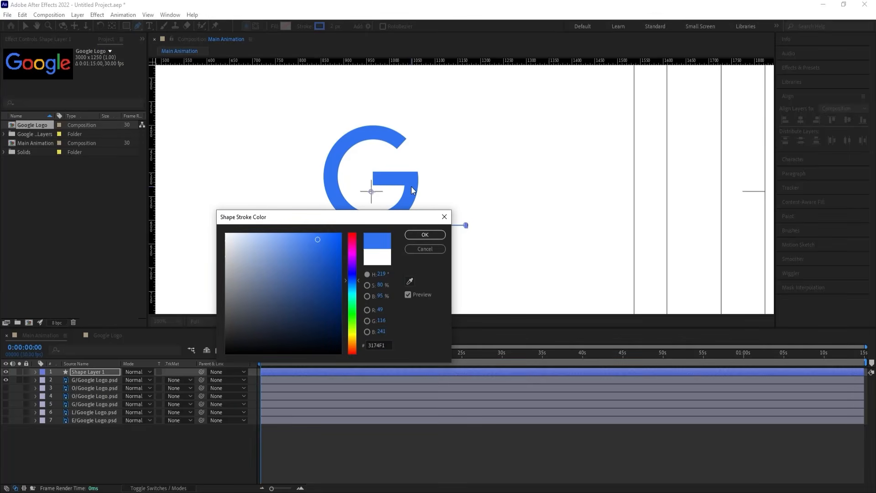
{"action": "left_click", "coordinate": [425, 234]}
Set the line's stroke width to 20 px
{"action": "left_click_drag", "start_coordinate": [334, 26], "coordinate": [345, 26]}
{"action": "left_click", "coordinate": [334, 26]}
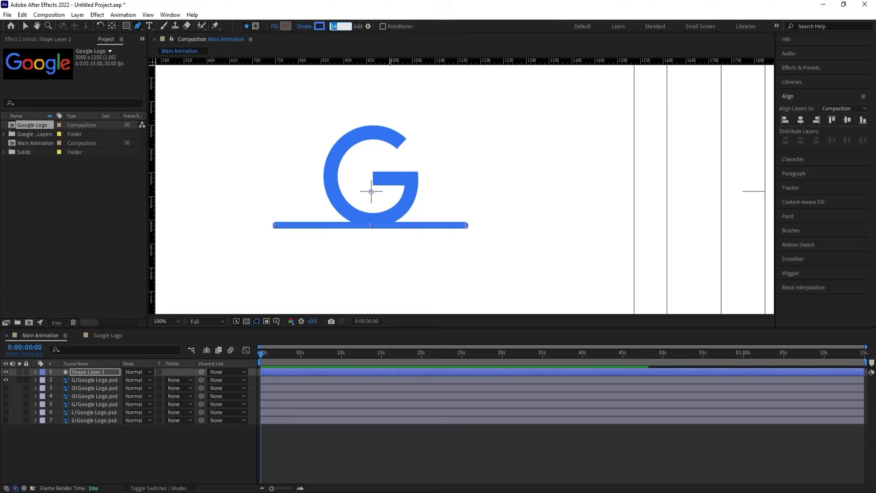
{"action": "type", "text": "20"}
{"action": "key", "text": "Return"}
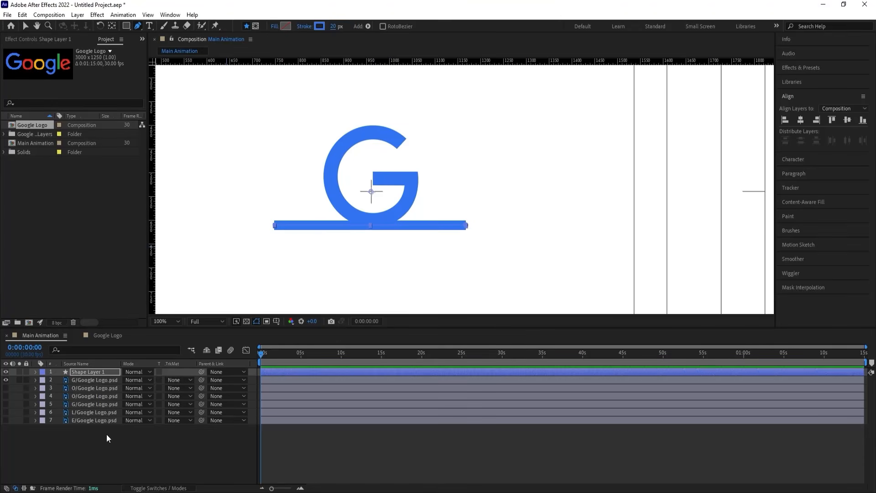
Align the line layer to the composition's horizontal centre and place its anchor point at the line's left end
{"action": "left_click", "coordinate": [105, 434]}
{"action": "left_click", "coordinate": [97, 371]}
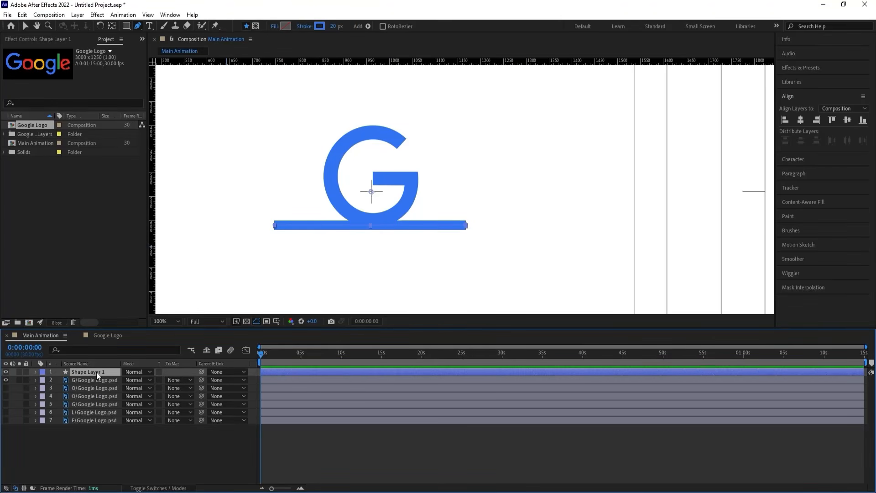
{"action": "key", "text": "ctrl+alt+Home"}
{"action": "left_click", "coordinate": [800, 120]}
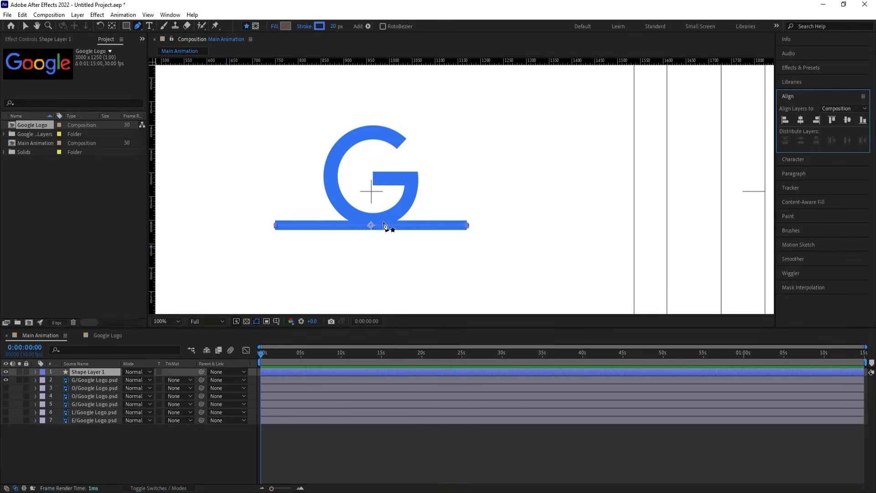
{"action": "key", "text": "y"}
{"action": "left_click_drag", "start_coordinate": [371, 227], "coordinate": [285, 229]}
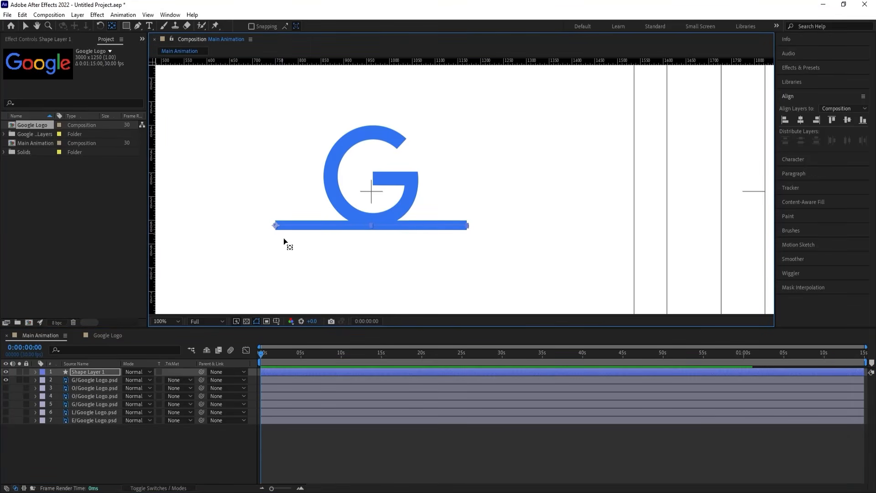
Try rotating the line about its left end to about -49° and undo the rotation
{"action": "left_click", "coordinate": [78, 371]}
{"action": "key", "text": "r"}
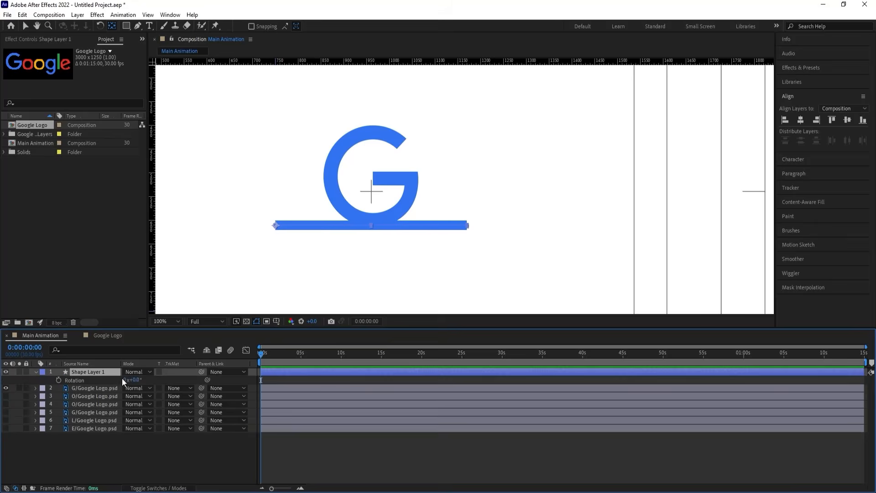
{"action": "left_click_drag", "start_coordinate": [135, 380], "coordinate": [100, 363]}
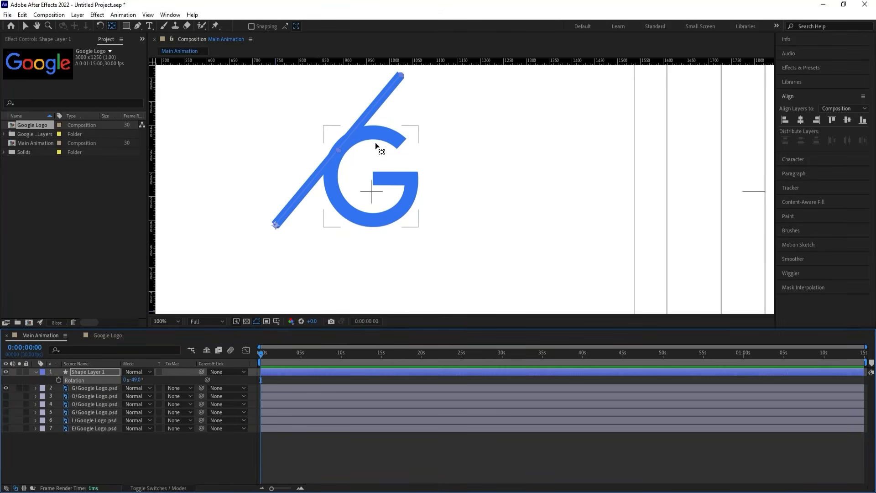
{"action": "key", "text": "ctrl+z"}
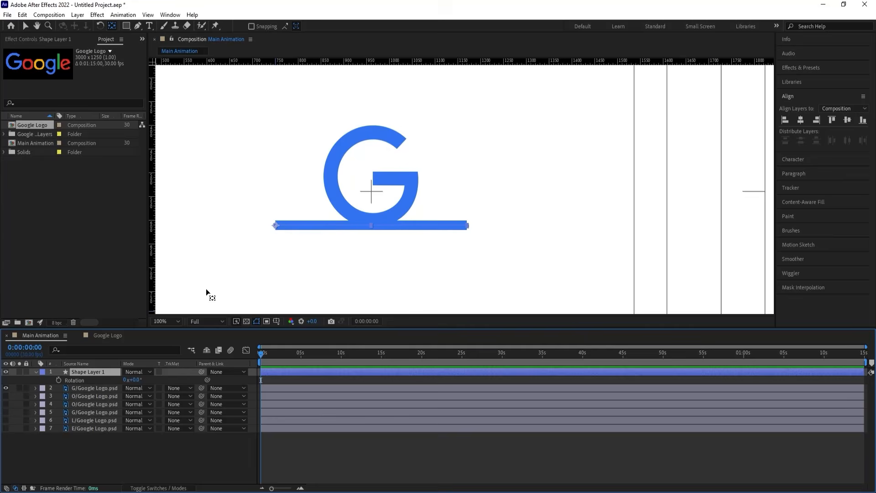
{"action": "left_click", "coordinate": [117, 456]}
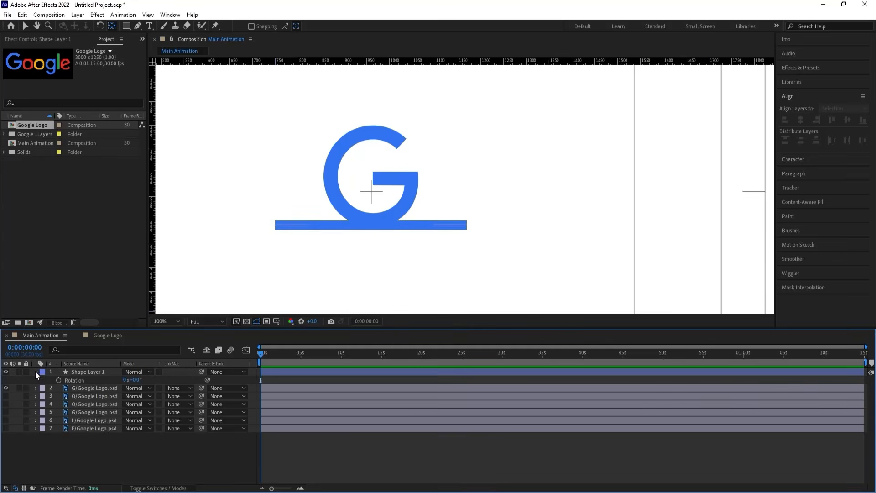
{"action": "left_click", "coordinate": [35, 372]}
Rename the line's shape layer as G Line
{"action": "left_click", "coordinate": [80, 373]}
{"action": "key", "text": "Return"}
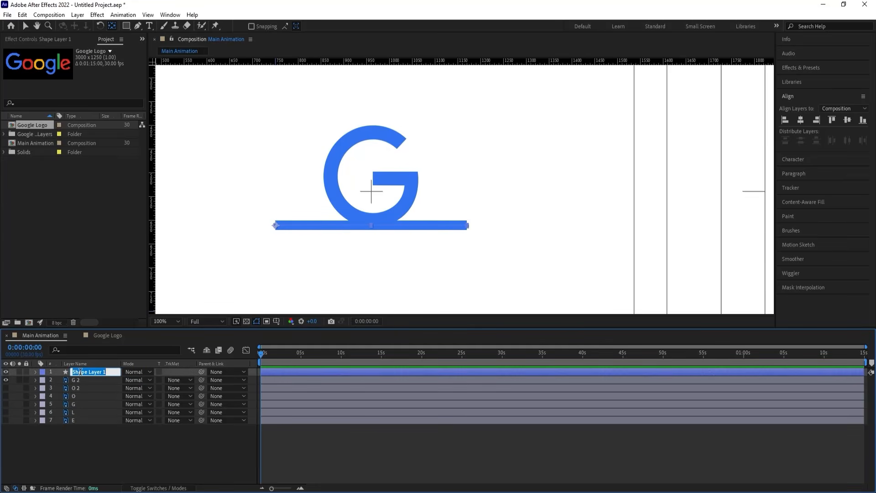
{"action": "type", "text": "G Line"}
{"action": "key", "text": "Return"}
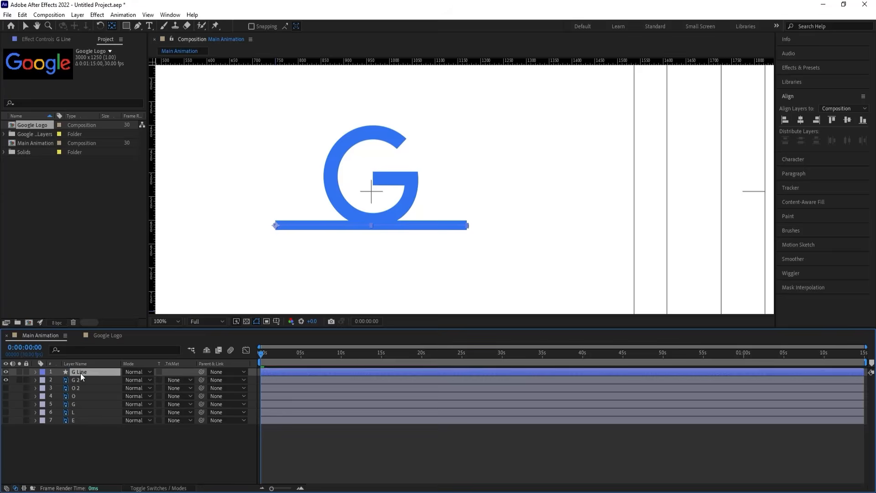
Add Trim Paths to the G Line layer and keyframe its End at 0% at the start of the timeline
{"action": "left_click", "coordinate": [35, 371]}
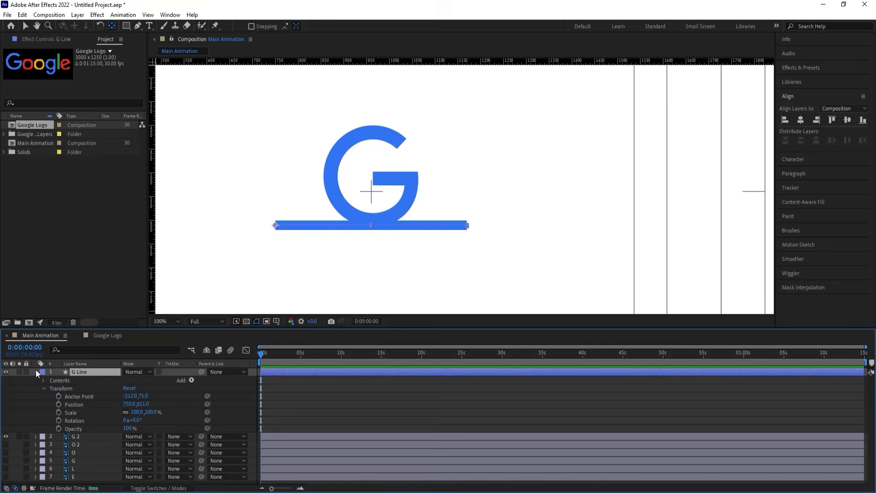
{"action": "left_click", "coordinate": [190, 380]}
{"action": "left_click", "coordinate": [215, 327]}
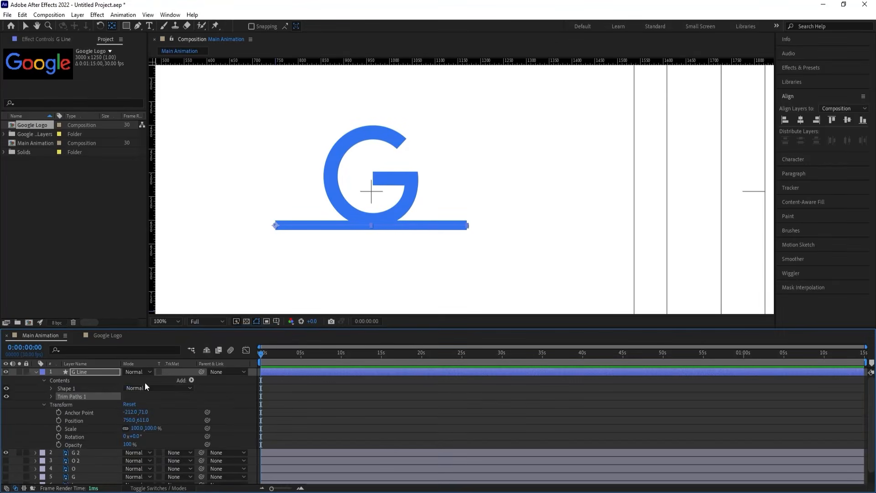
{"action": "left_click", "coordinate": [48, 396]}
{"action": "left_click", "coordinate": [51, 395]}
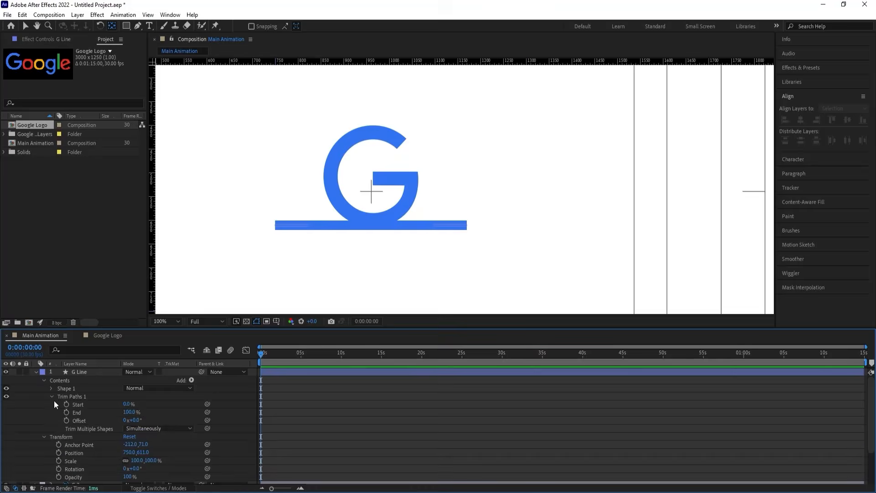
{"action": "left_click_drag", "start_coordinate": [126, 412], "coordinate": [75, 406]}
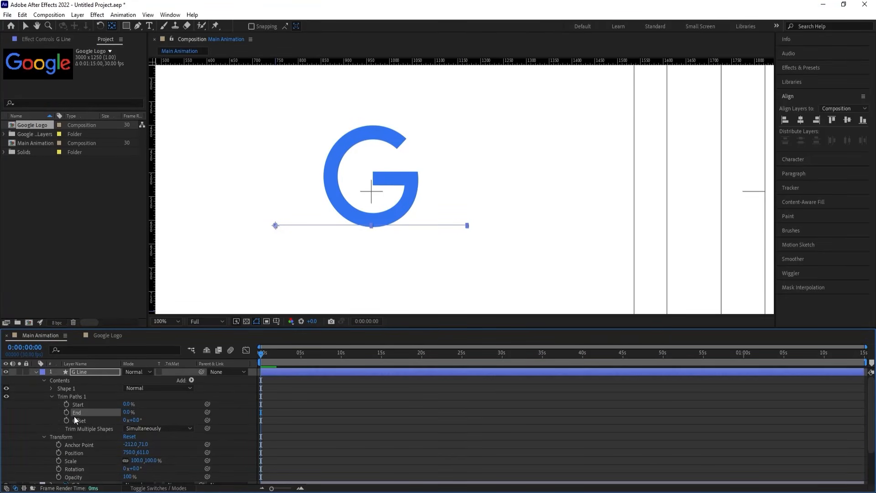
{"action": "left_click", "coordinate": [67, 412]}
Set the Trim Paths End to 100% at 0:00:01:00 so the line draws on over one second
{"action": "scroll", "coordinate": [317, 361], "scroll_direction": "up", "scroll_amount": 3}
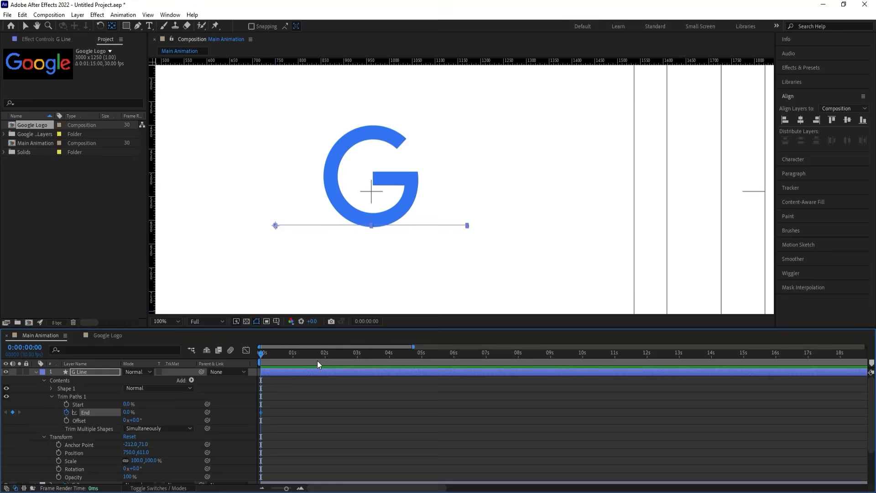
{"action": "left_click", "coordinate": [294, 354]}
{"action": "left_click_drag", "start_coordinate": [130, 412], "coordinate": [236, 406]}
{"action": "key", "text": "="}
{"action": "left_click", "coordinate": [291, 352]}
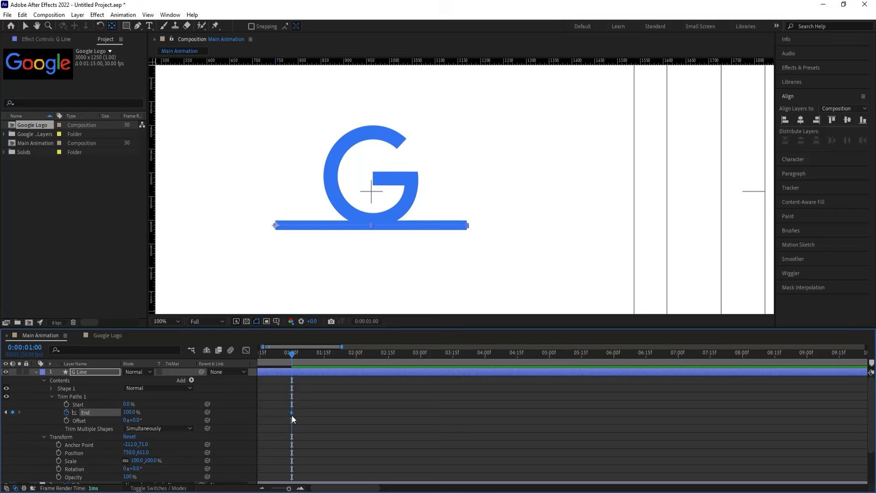
Apply Easy Ease to both End keyframes of the G Line layer
{"action": "key", "text": "-"}
{"action": "key", "text": "-"}
{"action": "left_click_drag", "start_coordinate": [317, 405], "coordinate": [250, 427]}
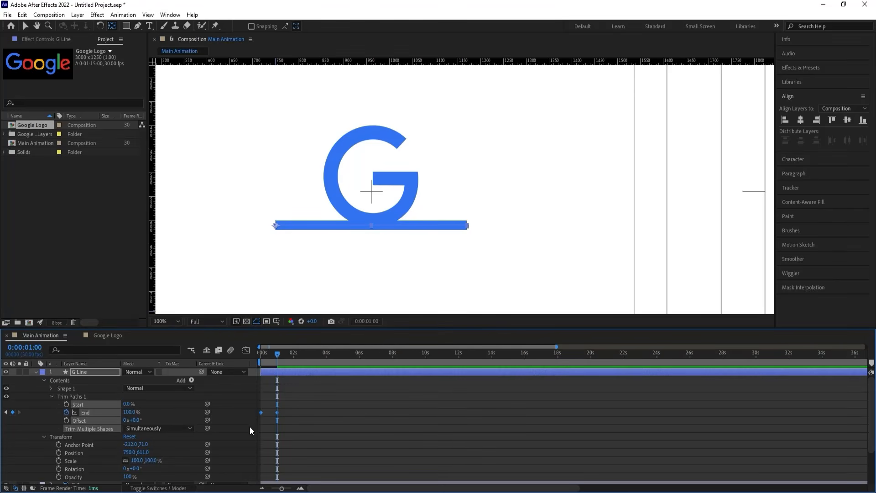
{"action": "key", "text": "="}
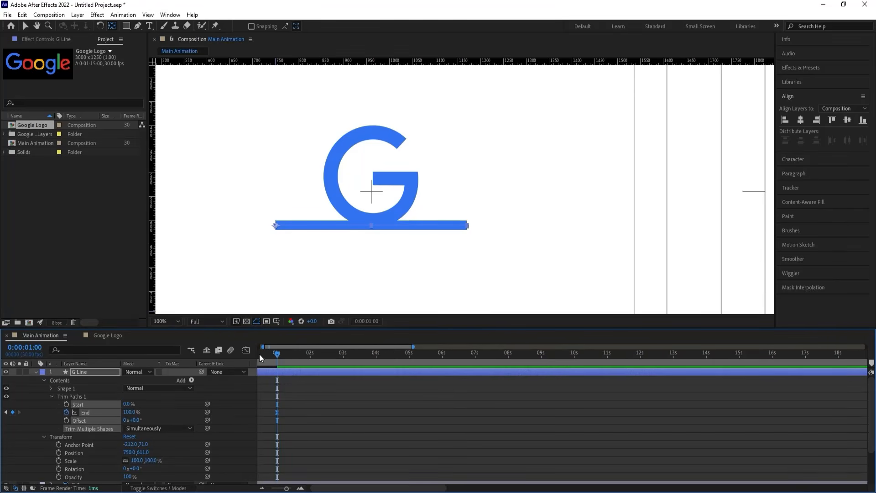
Reshape the End keyframes' speed graph to peak early with a long slowdown, and preview the line's animation
{"action": "left_click", "coordinate": [247, 350]}
{"action": "left_click_drag", "start_coordinate": [317, 432], "coordinate": [269, 474]}
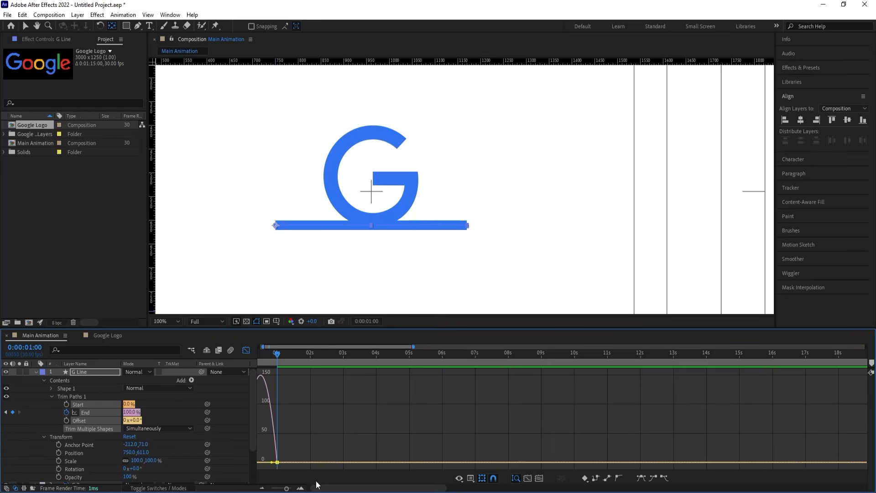
{"action": "left_click_drag", "start_coordinate": [322, 489], "coordinate": [312, 489]}
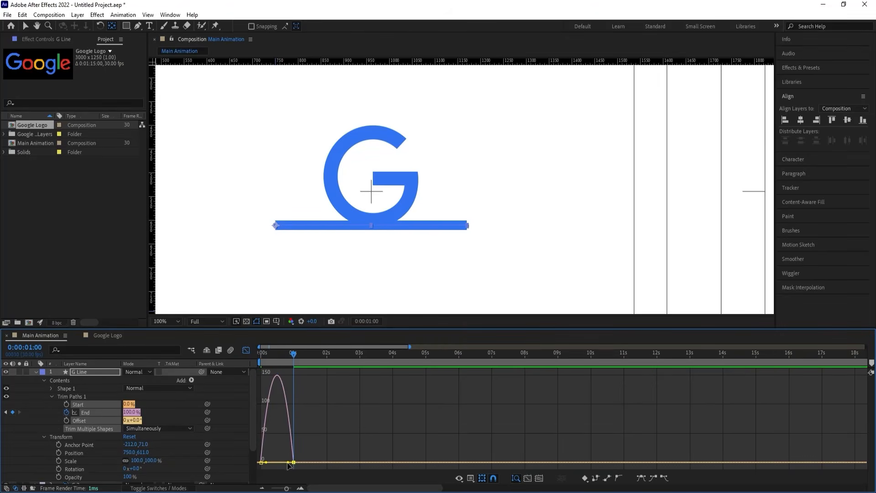
{"action": "left_click_drag", "start_coordinate": [288, 463], "coordinate": [279, 462]}
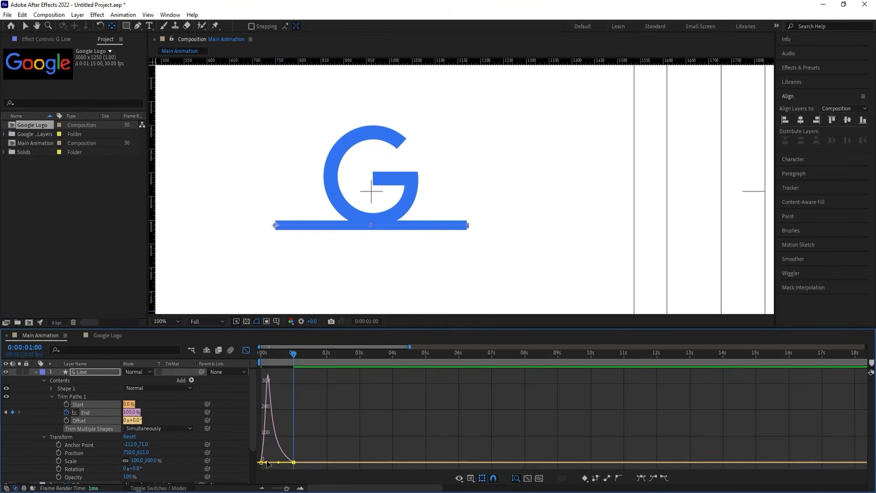
{"action": "left_click", "coordinate": [247, 350]}
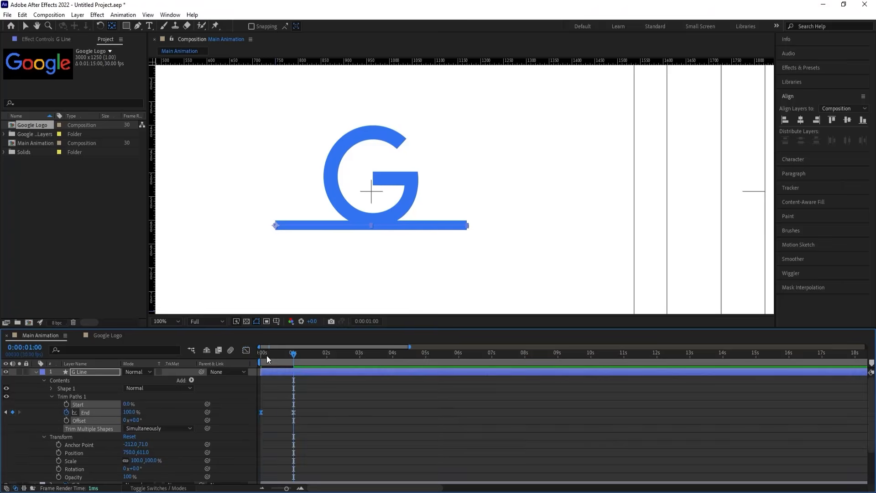
{"action": "left_click_drag", "start_coordinate": [267, 355], "coordinate": [237, 352]}
{"action": "key", "text": "space"}
{"action": "key", "text": "space"}
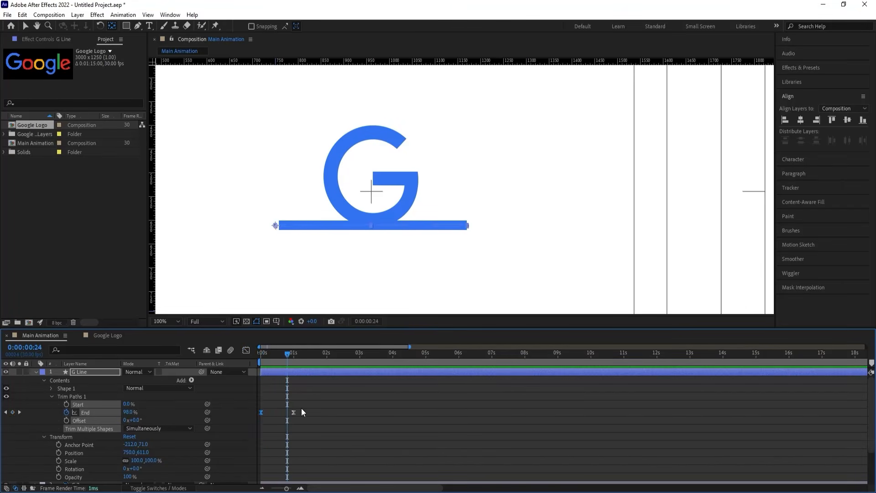
Trim the G 2 layer so that it starts at 0:00:00:15
{"action": "left_click", "coordinate": [301, 409]}
{"action": "key", "text": "equal"}
{"action": "mouse_move", "coordinate": [286, 352]}
{"action": "left_mouse_down"}
{"action": "mouse_move", "coordinate": [215, 353]}
{"action": "mouse_move", "coordinate": [293, 360]}
{"action": "left_mouse_up"}
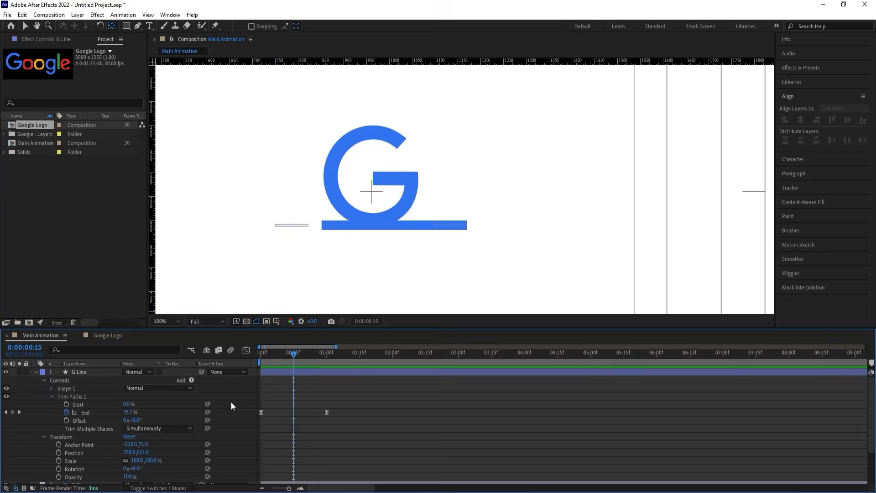
{"action": "left_click", "coordinate": [36, 371]}
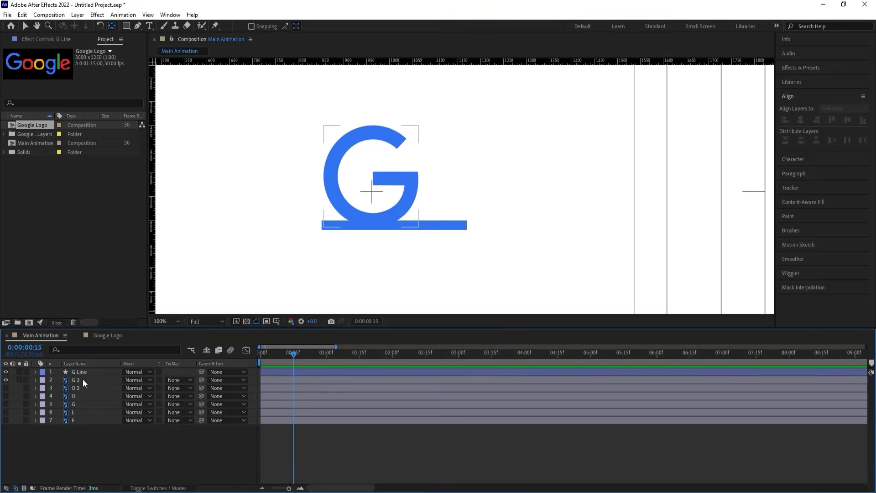
{"action": "left_click", "coordinate": [83, 380]}
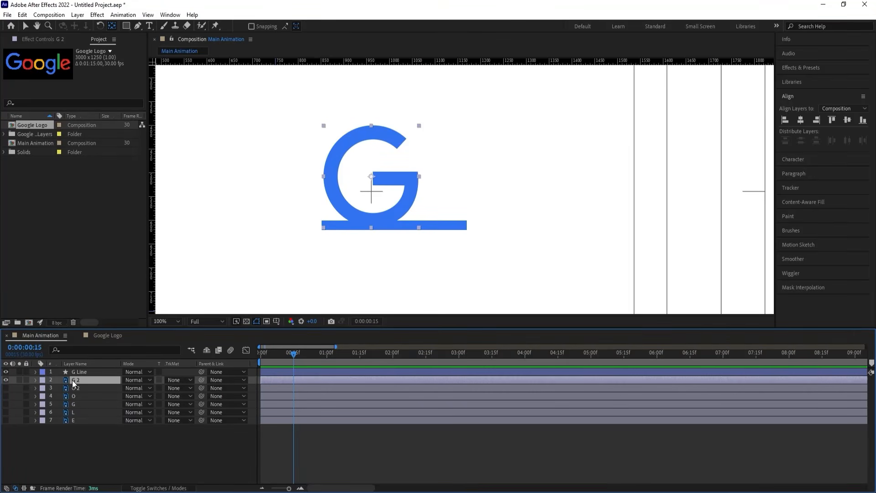
{"action": "key", "text": "alt+bracketleft"}
Add Position keyframes to the G 2 layer at 0:00:00:15 and 0:00:01:05, holding its place above the line
{"action": "key", "text": "p"}
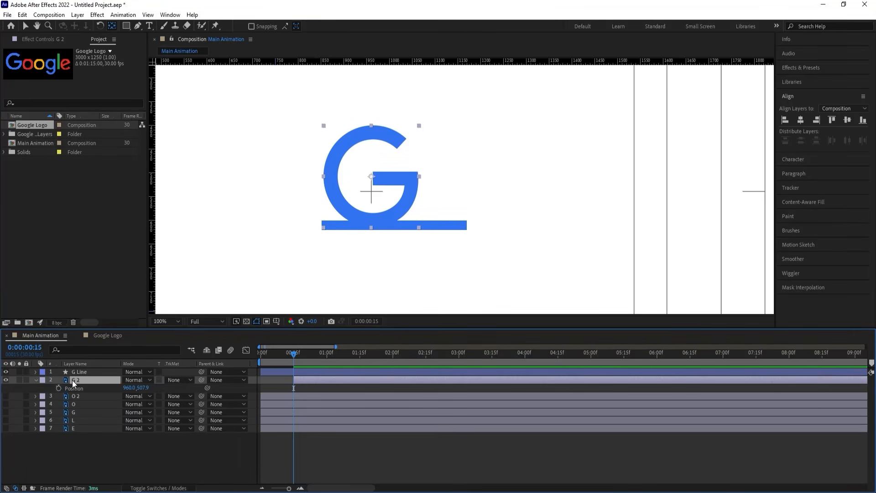
{"action": "left_click", "coordinate": [58, 388]}
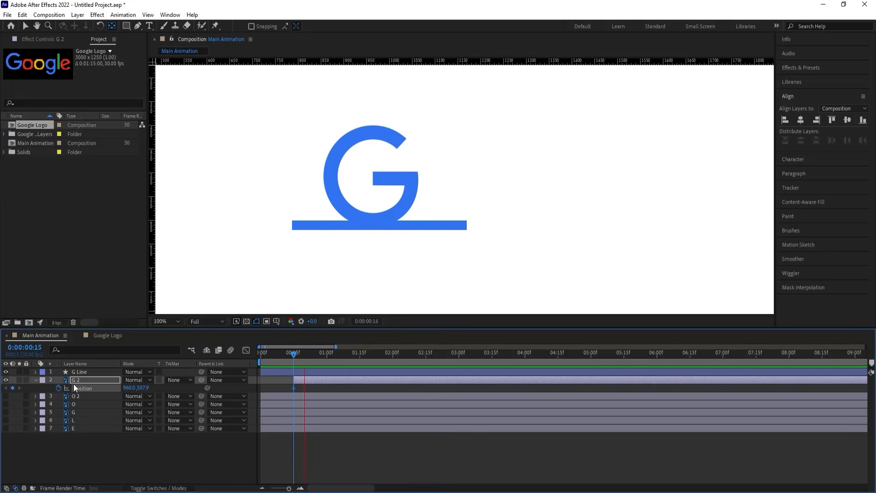
{"action": "key", "text": "shift+Page_Down"}
{"action": "key", "text": "shift+Page_Down"}
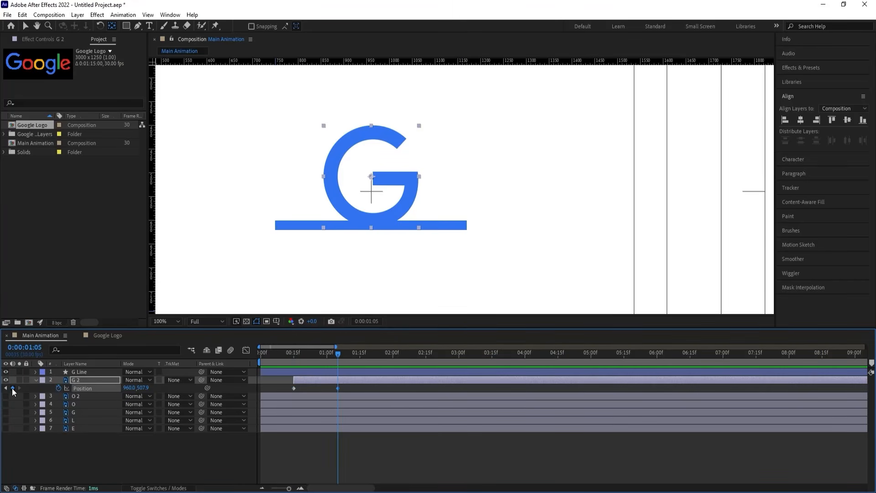
Set the first Position keyframe's Y value to 716.9 so the G rises from below the line, and preview the motion
{"action": "left_click", "coordinate": [5, 388]}
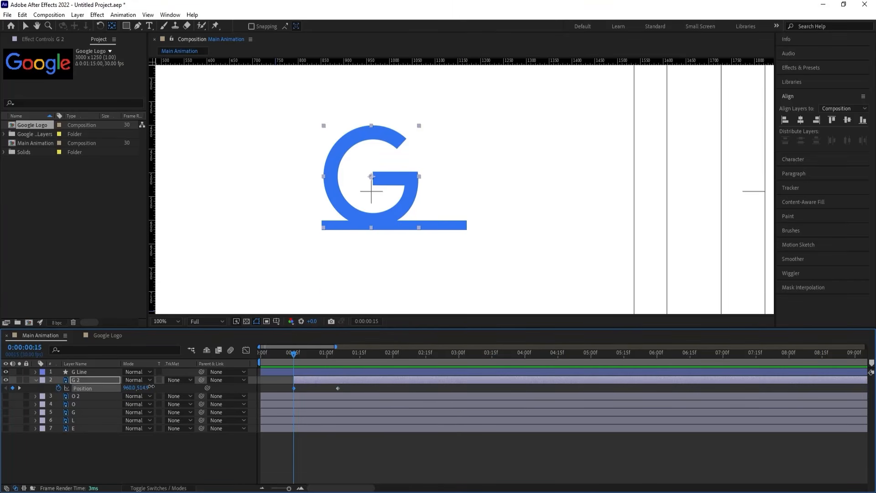
{"action": "left_click_drag", "start_coordinate": [151, 387], "coordinate": [223, 386]}
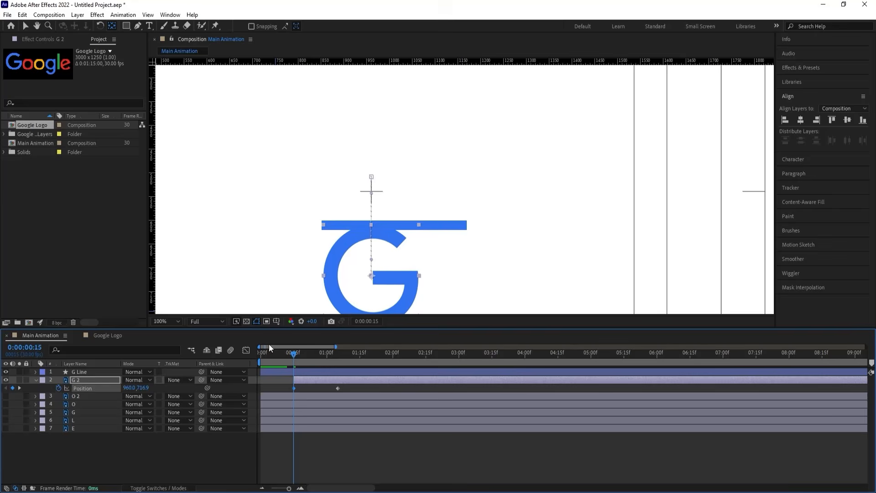
{"action": "key", "text": "space"}
{"action": "key", "text": "space"}
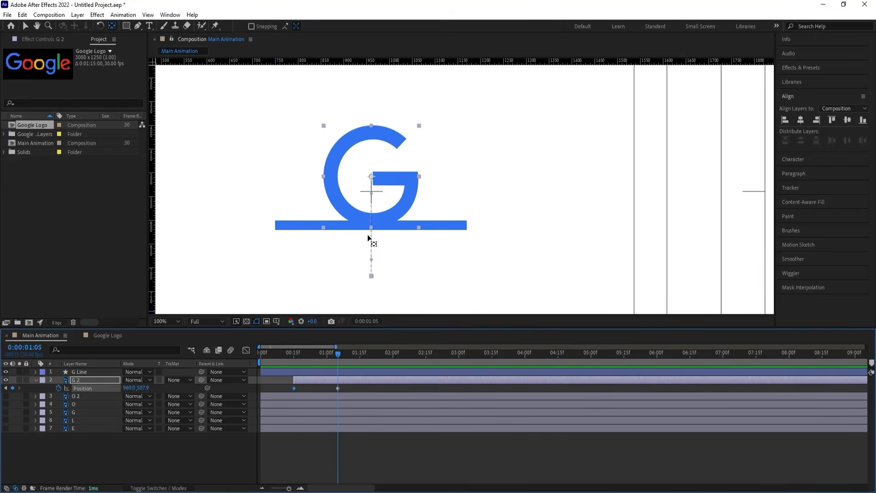
{"action": "left_click", "coordinate": [347, 389]}
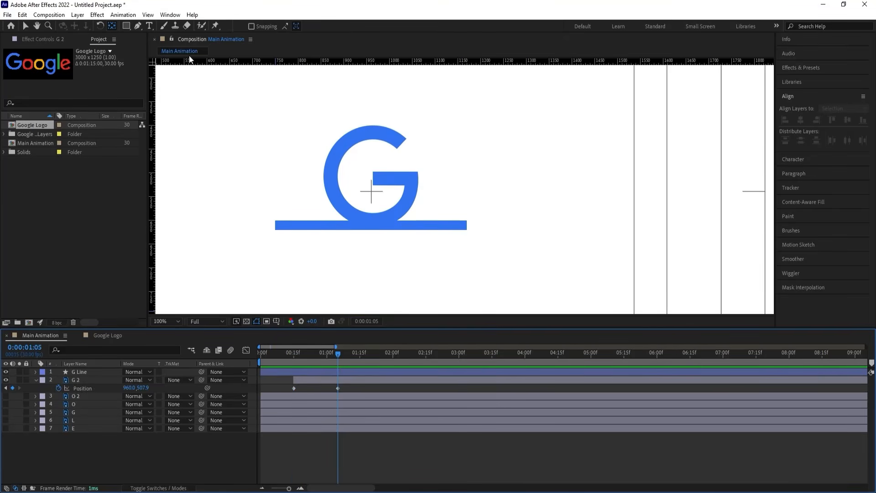
Set up the Rectangle tool with no stroke and a solid FFB300 orange fill
{"action": "left_click", "coordinate": [126, 26]}
{"action": "scroll", "coordinate": [401, 121], "scroll_direction": "down", "scroll_amount": 2}
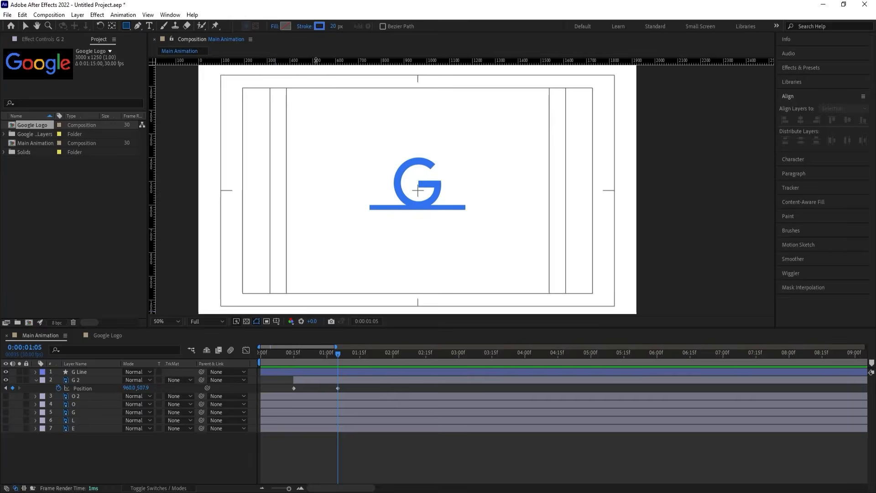
{"action": "left_click", "coordinate": [306, 29]}
{"action": "left_click", "coordinate": [389, 224]}
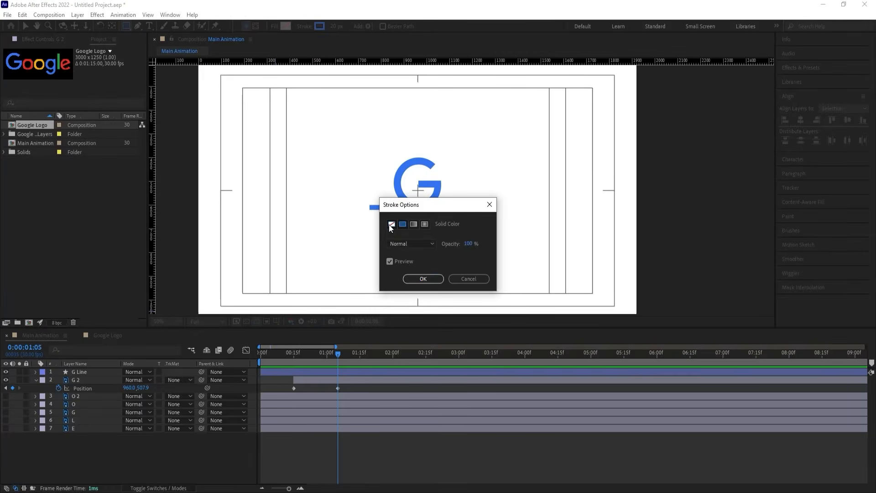
{"action": "left_click", "coordinate": [416, 279]}
{"action": "left_click", "coordinate": [285, 26]}
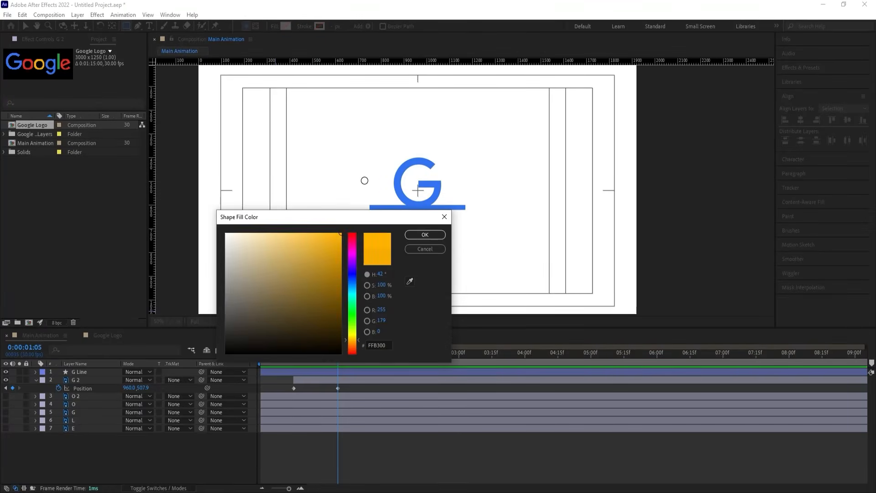
{"action": "left_click", "coordinate": [421, 235]}
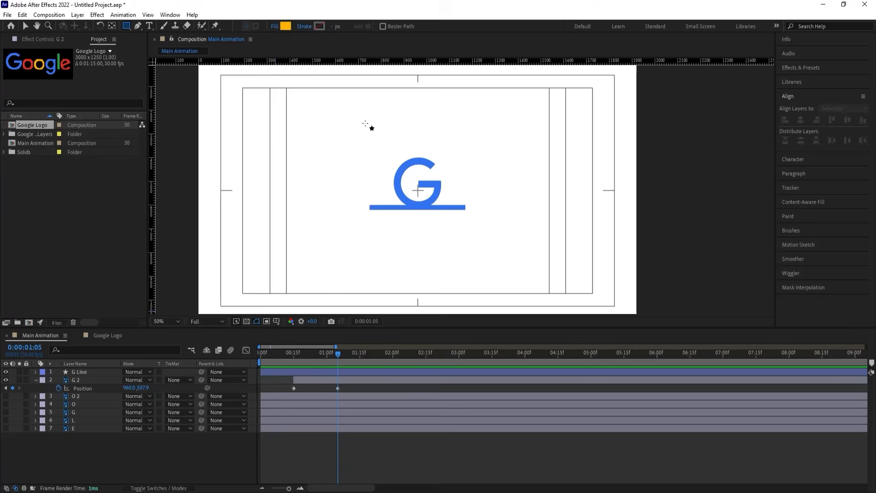
Draw a rectangle covering the G down to the blue line and rename its layer G Mask
{"action": "mouse_move", "coordinate": [371, 127]}
{"action": "left_mouse_down"}
{"action": "mouse_move", "coordinate": [361, 111]}
{"action": "mouse_move", "coordinate": [447, 199]}
{"action": "mouse_move", "coordinate": [472, 208]}
{"action": "left_mouse_up"}
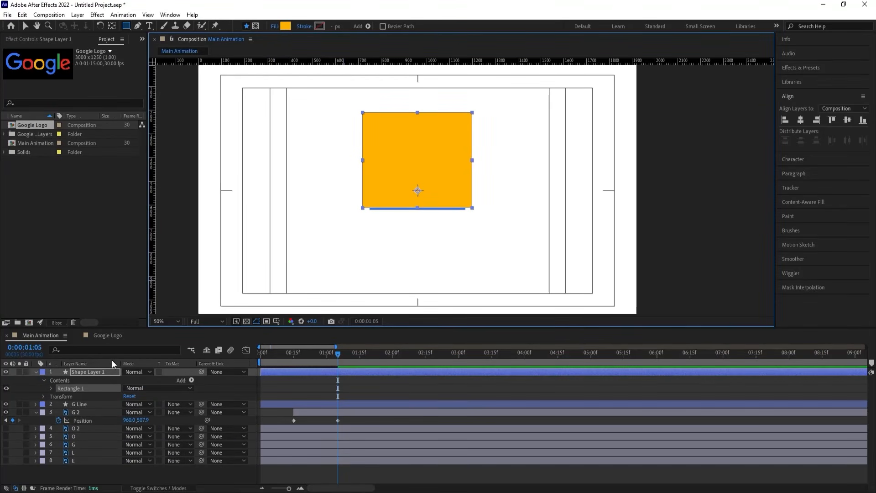
{"action": "left_click", "coordinate": [83, 371]}
{"action": "key", "text": "Return"}
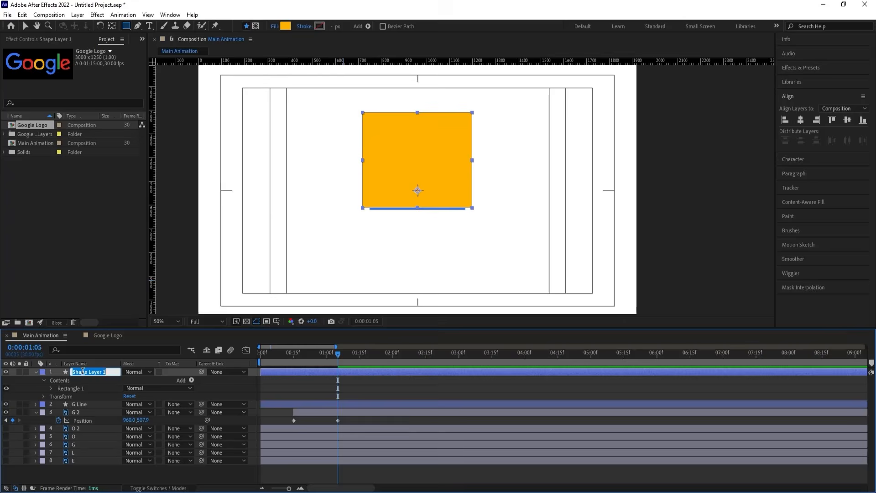
{"action": "type", "text": "G Mask"}
{"action": "key", "text": "Return"}
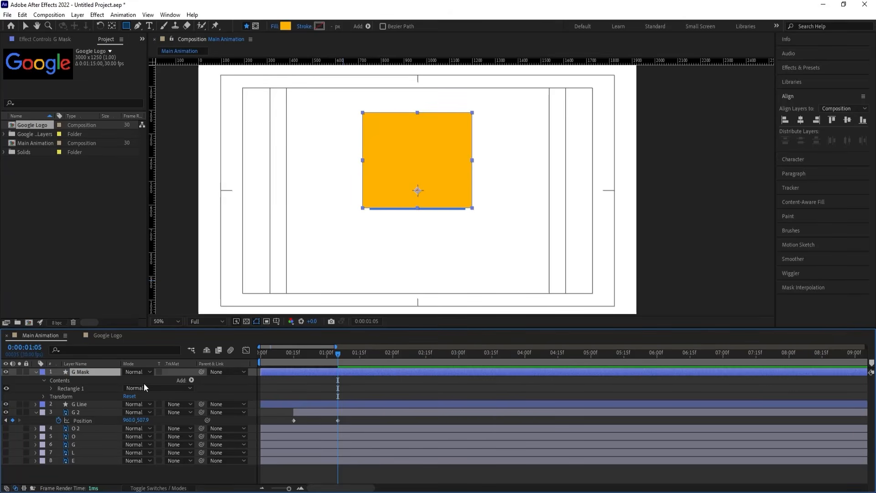
Parent the G Mask layer to G Line and place it directly above the G 2 layer
{"action": "left_click_drag", "start_coordinate": [201, 372], "coordinate": [104, 406]}
{"action": "left_click", "coordinate": [36, 372]}
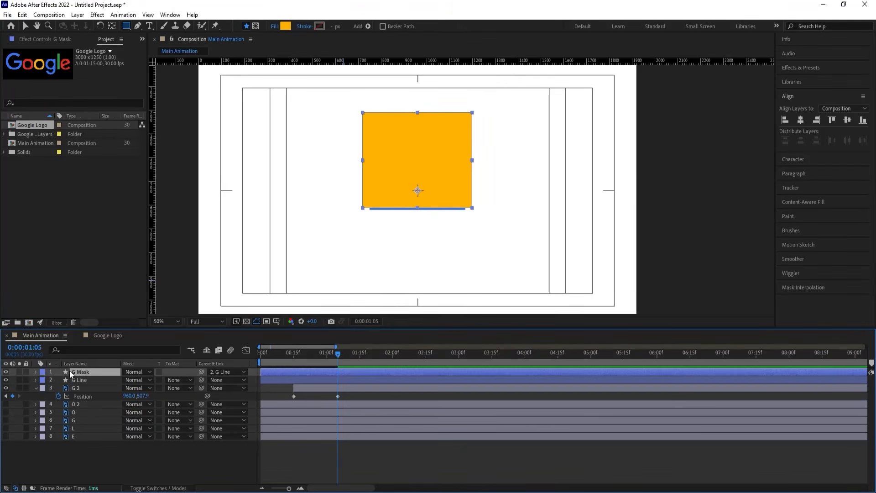
{"action": "left_click_drag", "start_coordinate": [70, 371], "coordinate": [80, 382]}
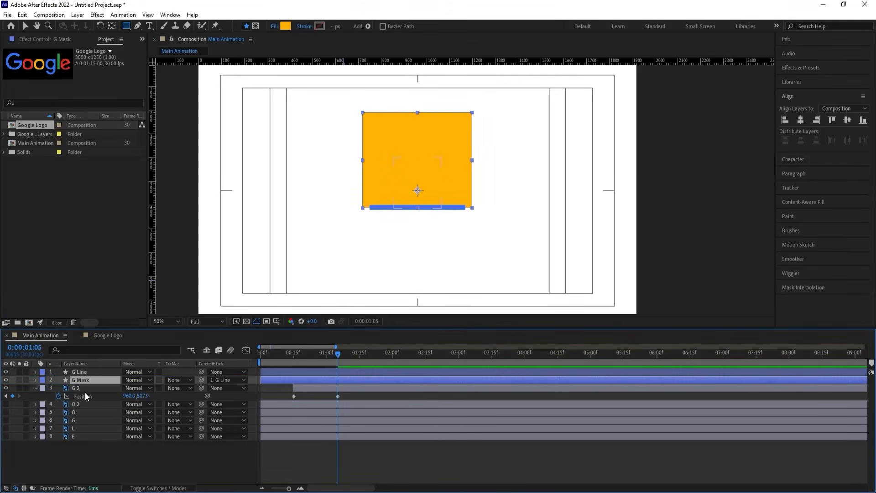
Set the G 2 layer's track matte to Alpha Matte "G Mask" and preview the reveal
{"action": "left_click", "coordinate": [84, 387]}
{"action": "left_click", "coordinate": [173, 388]}
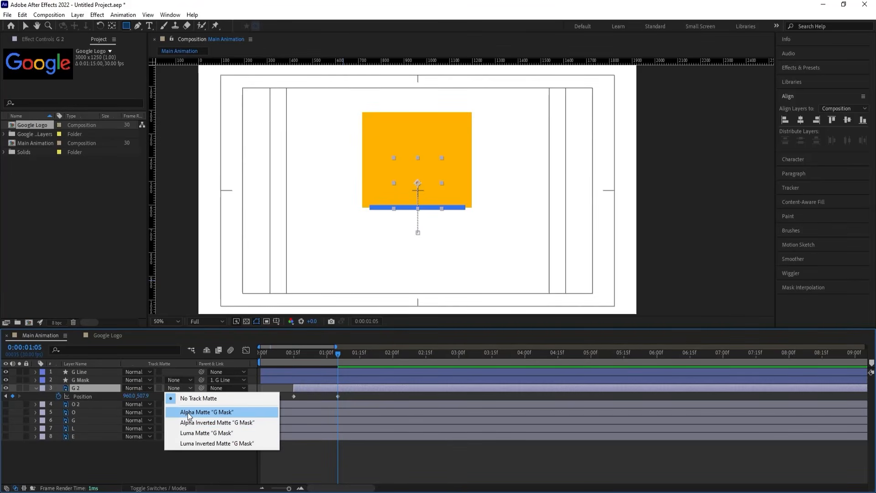
{"action": "left_click", "coordinate": [187, 411]}
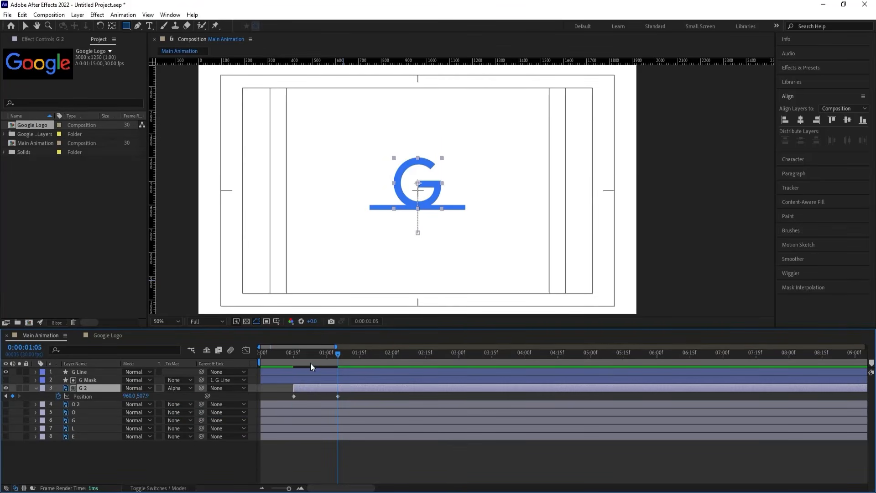
{"action": "left_click", "coordinate": [291, 354]}
{"action": "key", "text": "space"}
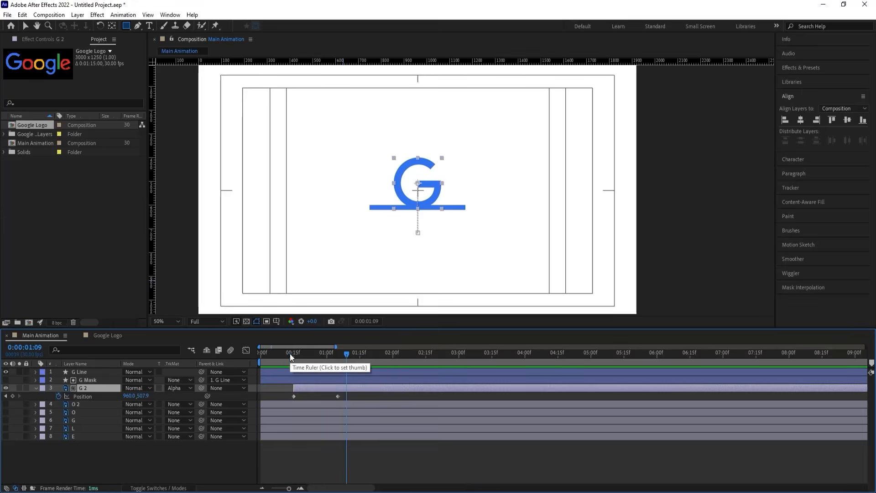
Reshape the G 2 Position speed graph to peak early with a long slowdown, and preview the animation from the start
{"action": "left_click", "coordinate": [80, 396]}
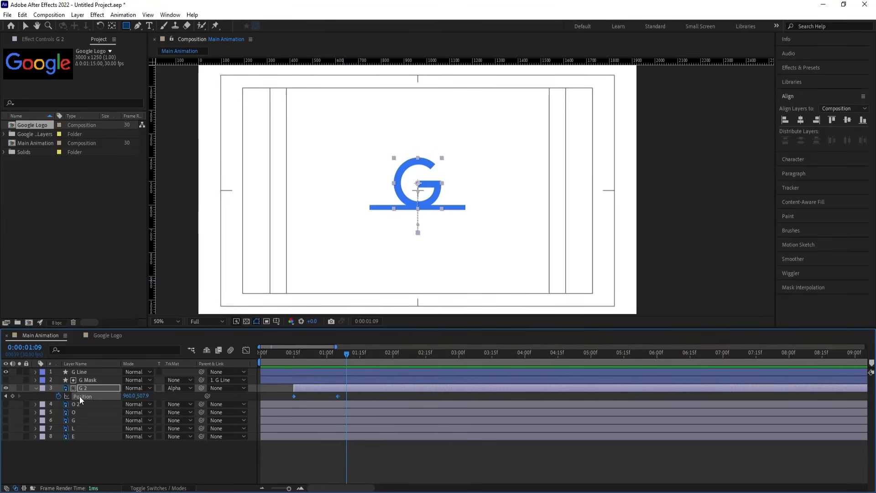
{"action": "left_click", "coordinate": [246, 350]}
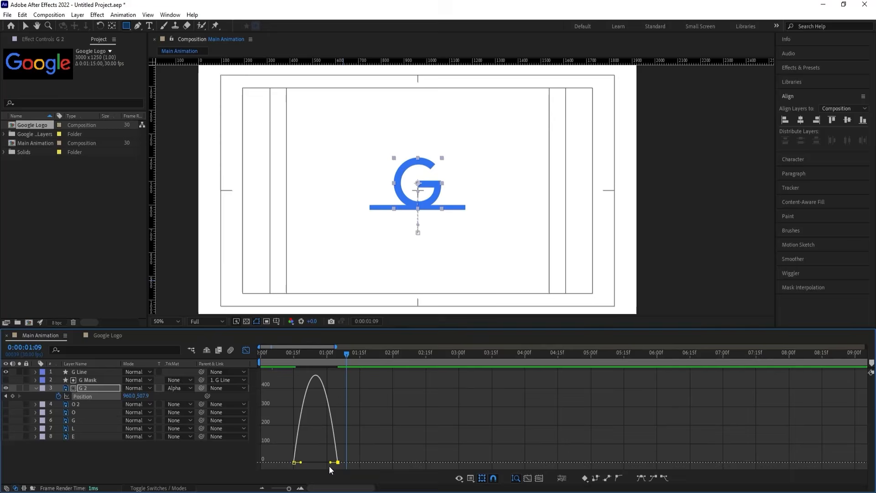
{"action": "mouse_move", "coordinate": [330, 462]}
{"action": "left_mouse_down"}
{"action": "mouse_move", "coordinate": [307, 462]}
{"action": "mouse_move", "coordinate": [315, 462]}
{"action": "left_mouse_up"}
{"action": "left_click", "coordinate": [273, 355]}
{"action": "left_click_drag", "start_coordinate": [271, 354], "coordinate": [197, 354]}
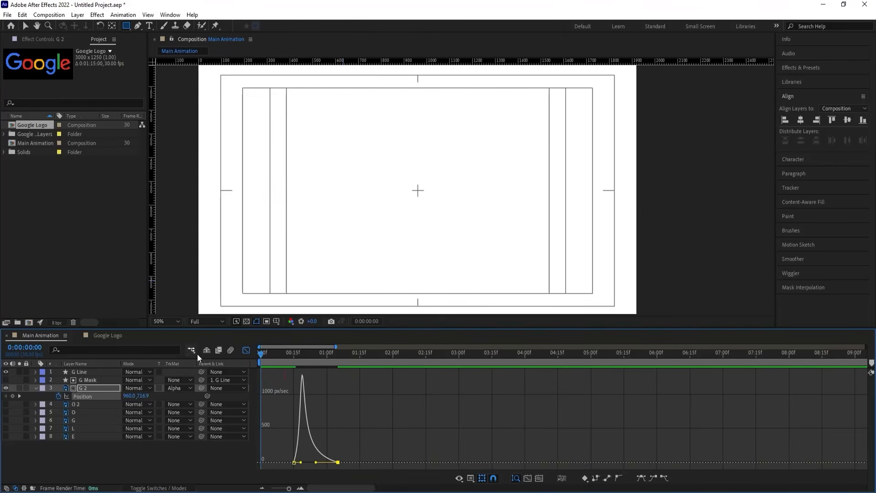
{"action": "key", "text": "space"}
{"action": "key", "text": "space"}
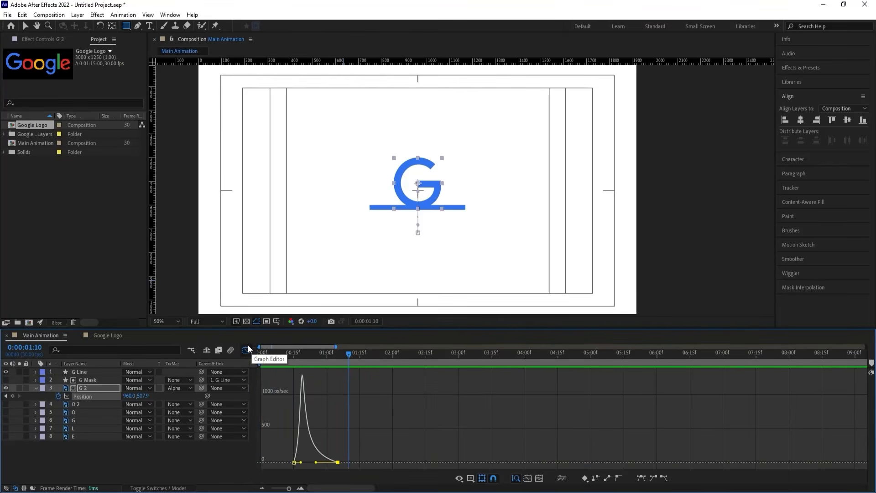
{"action": "left_click", "coordinate": [246, 349]}
Add a Rotation keyframe to the G Line layer at 0:00:01:15
{"action": "left_click_drag", "start_coordinate": [354, 357], "coordinate": [361, 358]}
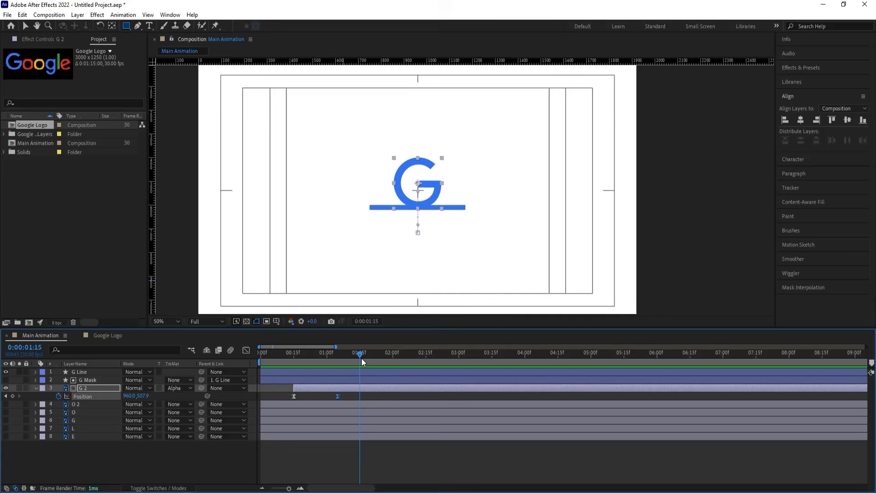
{"action": "left_click", "coordinate": [89, 371]}
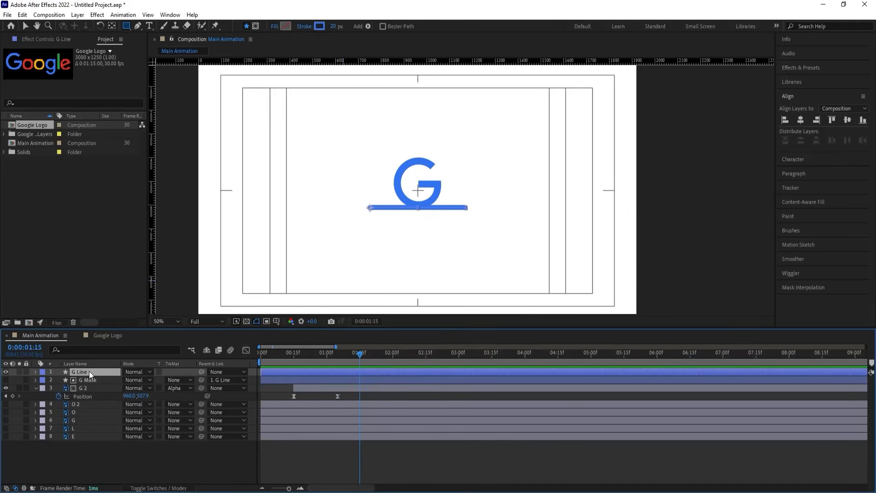
{"action": "key", "text": "r"}
{"action": "left_click", "coordinate": [59, 380]}
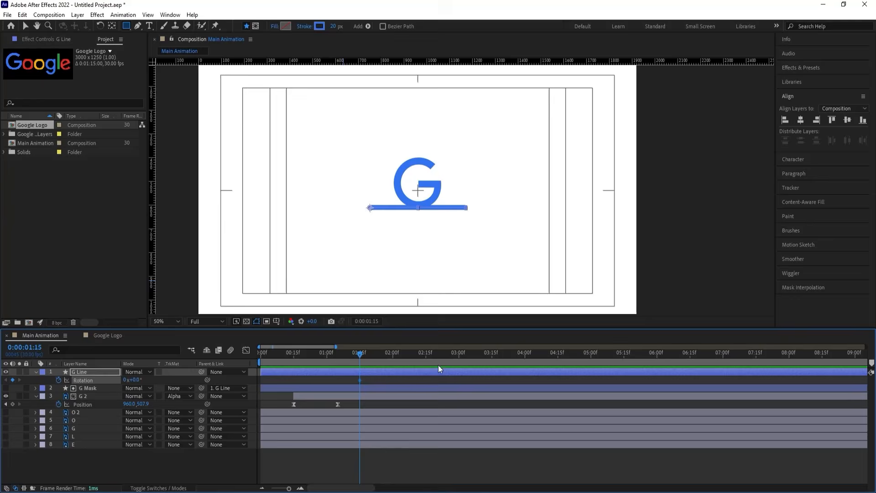
Set the G Line layer's Rotation to -90° at 0:00:02:06
{"action": "left_click", "coordinate": [392, 353]}
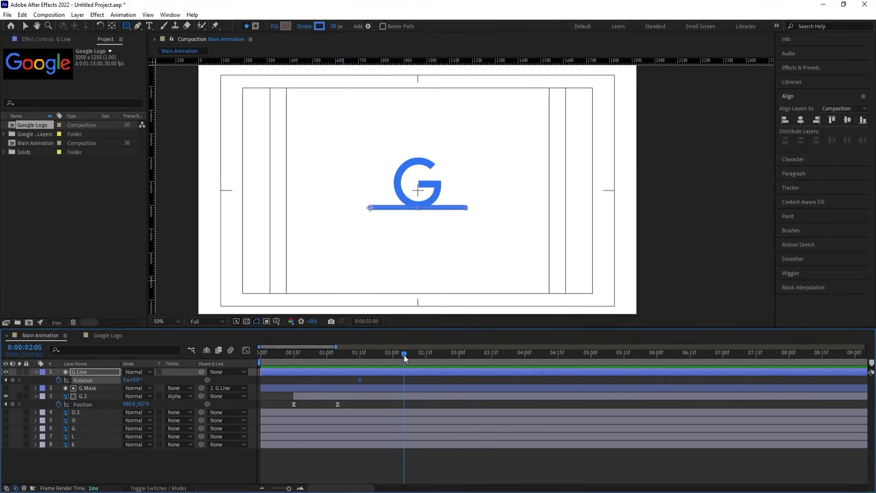
{"action": "left_click_drag", "start_coordinate": [403, 355], "coordinate": [406, 356]}
{"action": "left_click_drag", "start_coordinate": [135, 379], "coordinate": [105, 376]}
{"action": "left_click", "coordinate": [134, 379]}
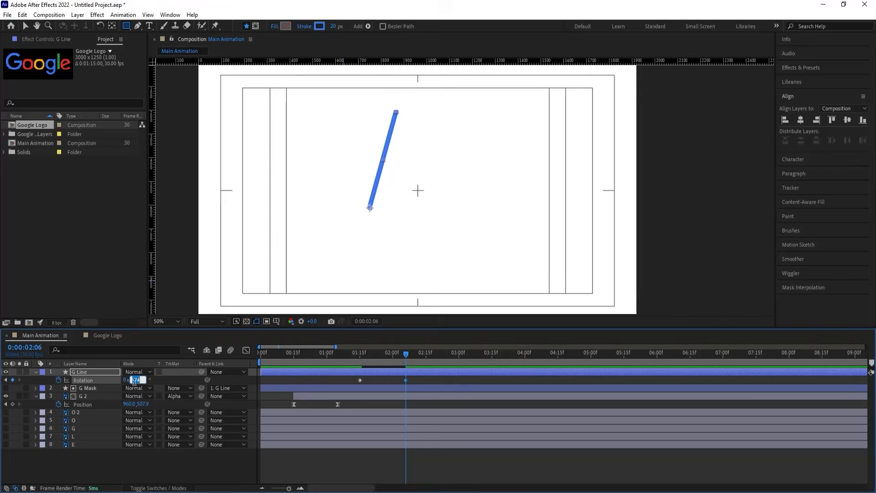
{"action": "type", "text": "-90"}
{"action": "key", "text": "Return"}
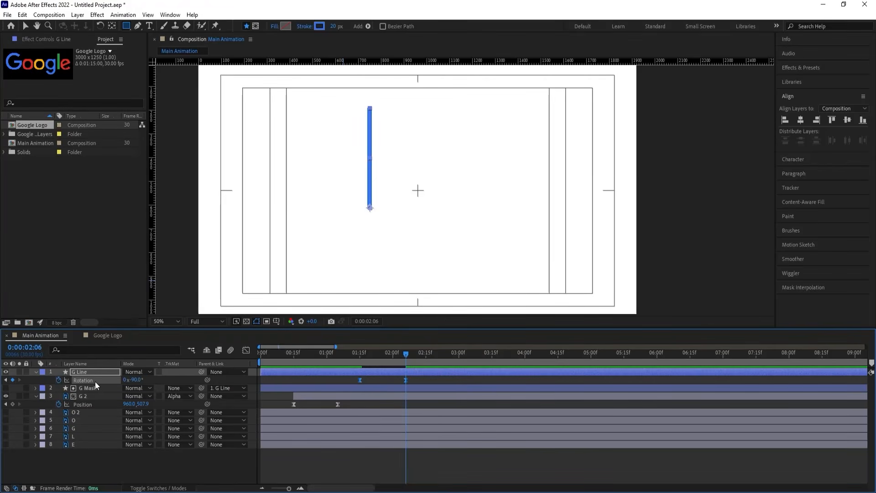
Ease the G Line Rotation keyframes, raise the end keyframe's incoming influence to about 68%, and preview the whole animation
{"action": "key", "text": "j"}
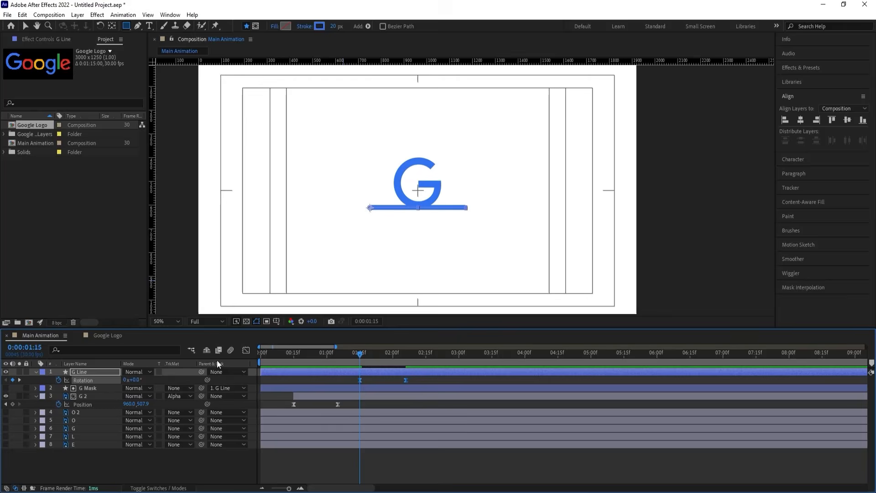
{"action": "left_click", "coordinate": [247, 350]}
{"action": "key", "text": "equal"}
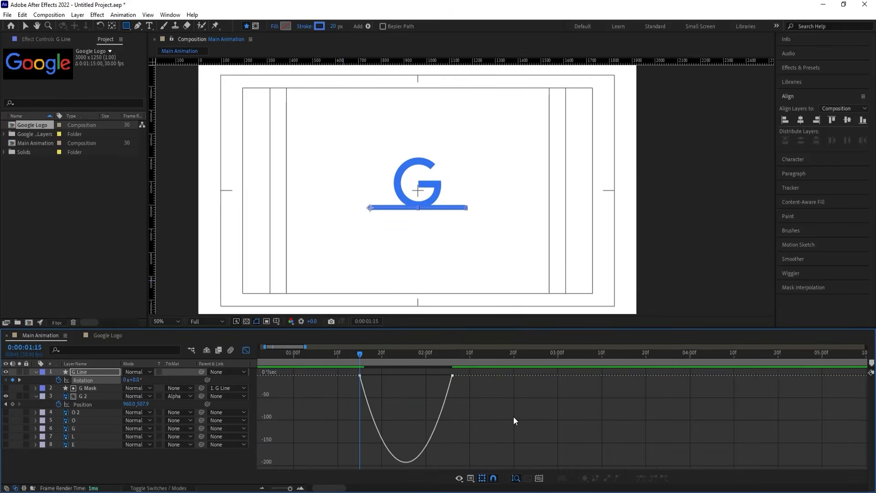
{"action": "left_click_drag", "start_coordinate": [514, 466], "coordinate": [258, 368]}
{"action": "left_click_drag", "start_coordinate": [437, 378], "coordinate": [391, 375]}
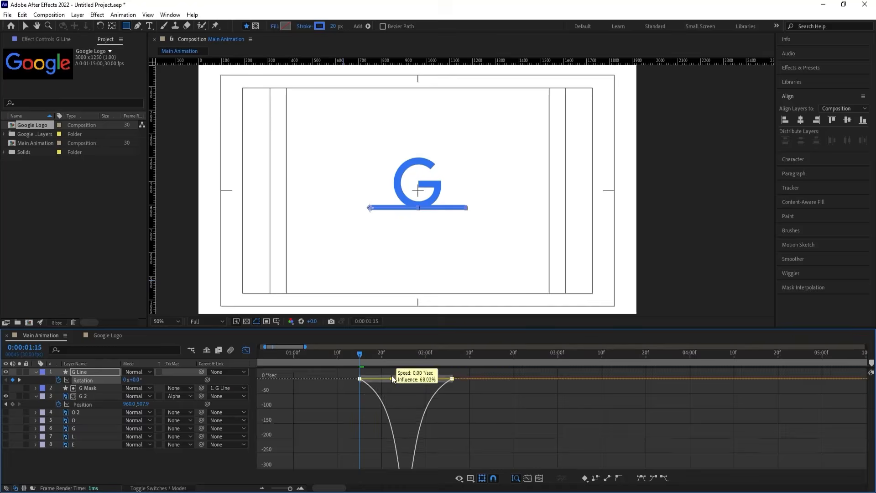
{"action": "left_click", "coordinate": [242, 353]}
{"action": "key", "text": "space"}
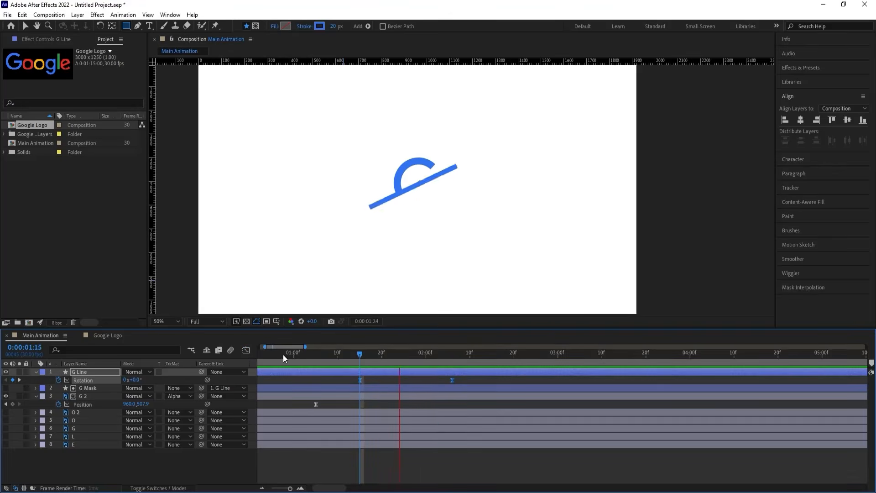
{"action": "key", "text": "space"}
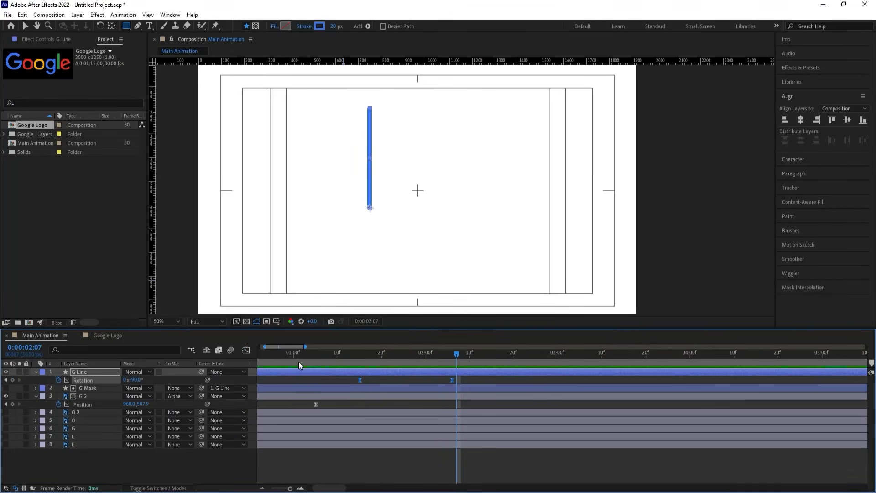
{"action": "key", "text": "Home"}
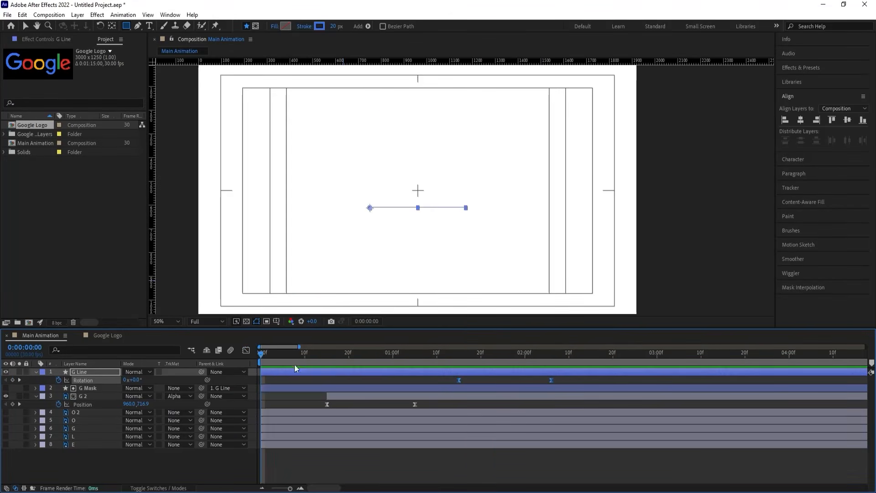
{"action": "key", "text": "space"}
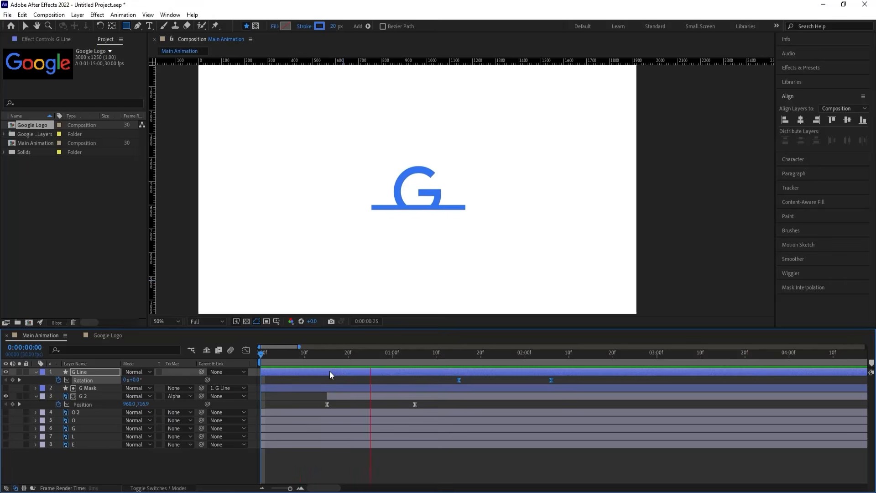
Return to the first Rotation keyframe at 0:00:01:15 and make the O 2 and O layers visible
{"action": "left_click_drag", "start_coordinate": [477, 355], "coordinate": [502, 373]}
{"action": "key", "text": "j"}
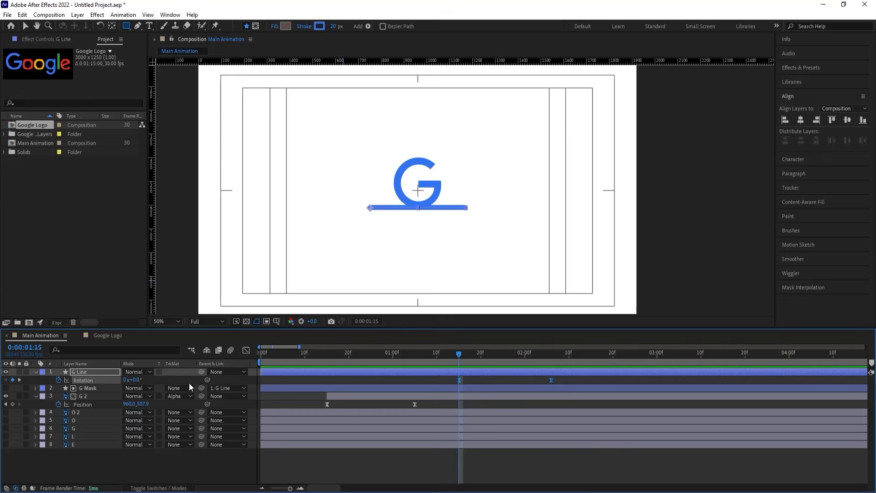
{"action": "left_click", "coordinate": [81, 414]}
{"action": "left_click", "coordinate": [6, 412]}
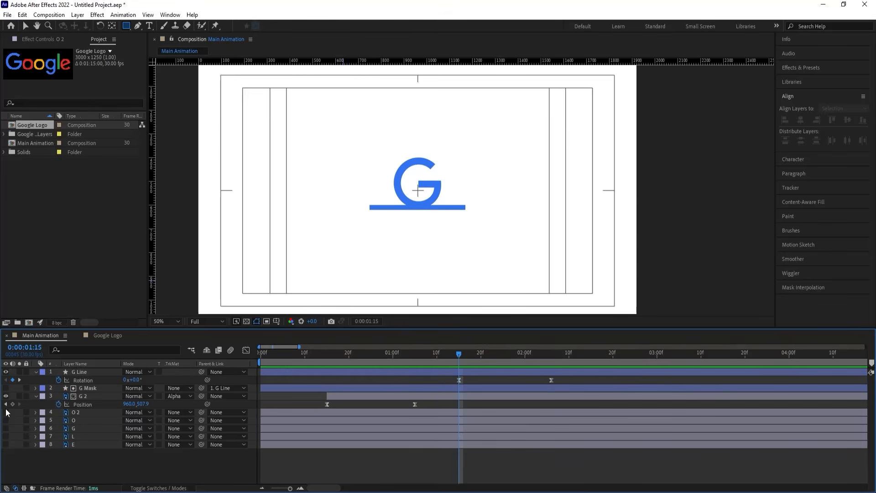
{"action": "left_click", "coordinate": [6, 412]}
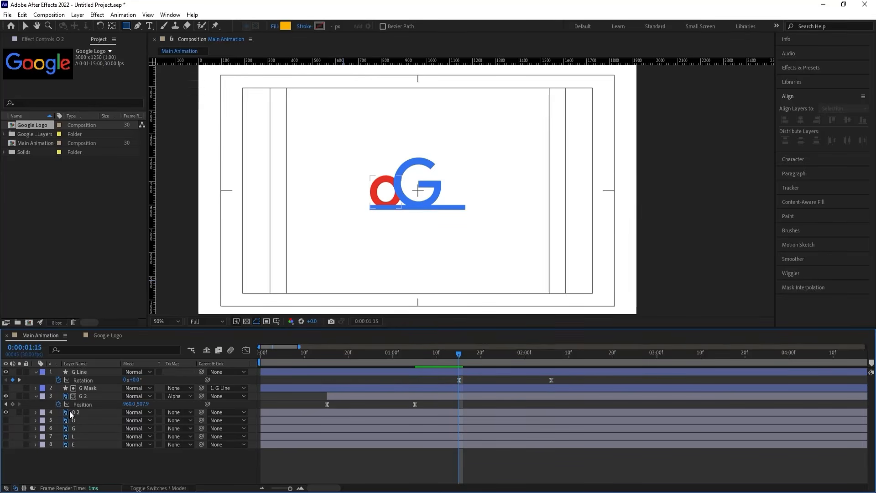
{"action": "left_click", "coordinate": [79, 412]}
{"action": "left_click", "coordinate": [5, 420]}
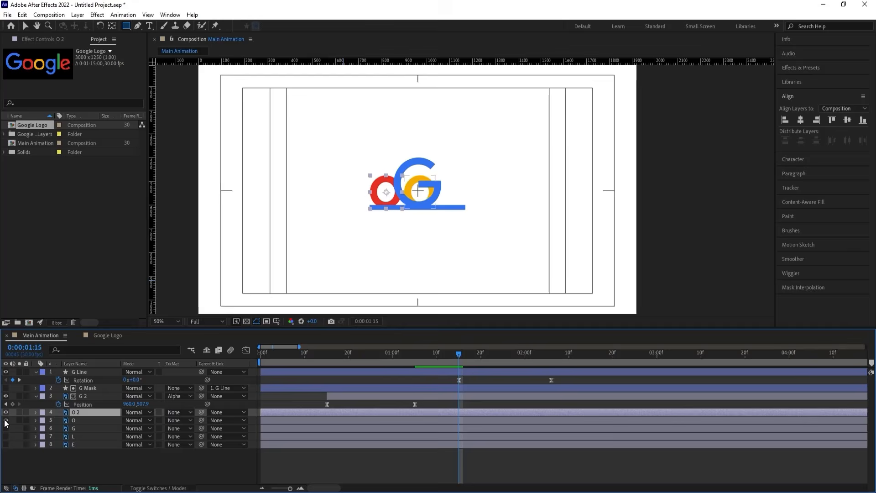
Align the O 2 and O layers to each other by their horizontal centres
{"action": "left_click", "coordinate": [75, 418]}
{"action": "left_click", "coordinate": [75, 412], "text": "shift"}
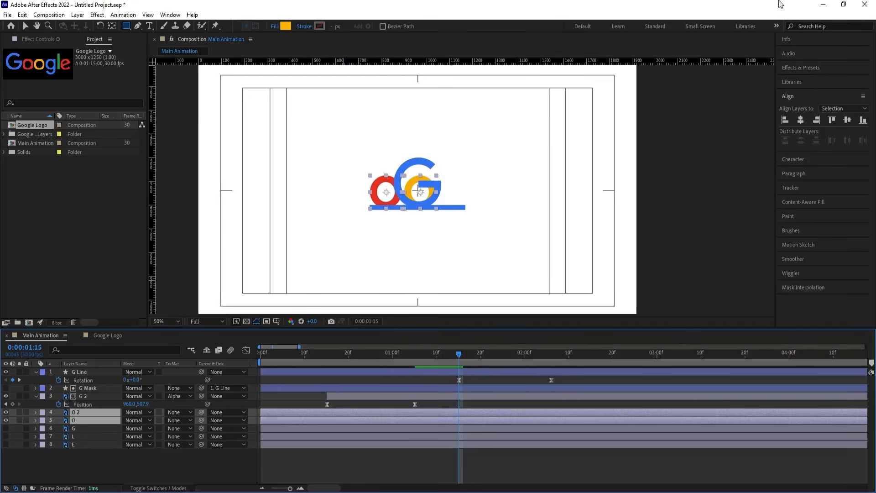
{"action": "left_click", "coordinate": [802, 120]}
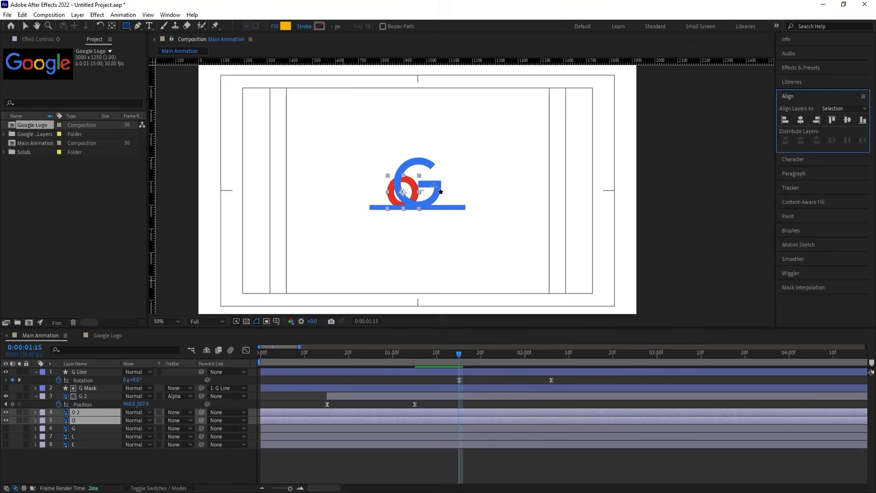
Move the O 2 and O layers together so the red O is centred horizontally behind the G
{"action": "scroll", "coordinate": [434, 186], "scroll_direction": "up", "scroll_amount": 4}
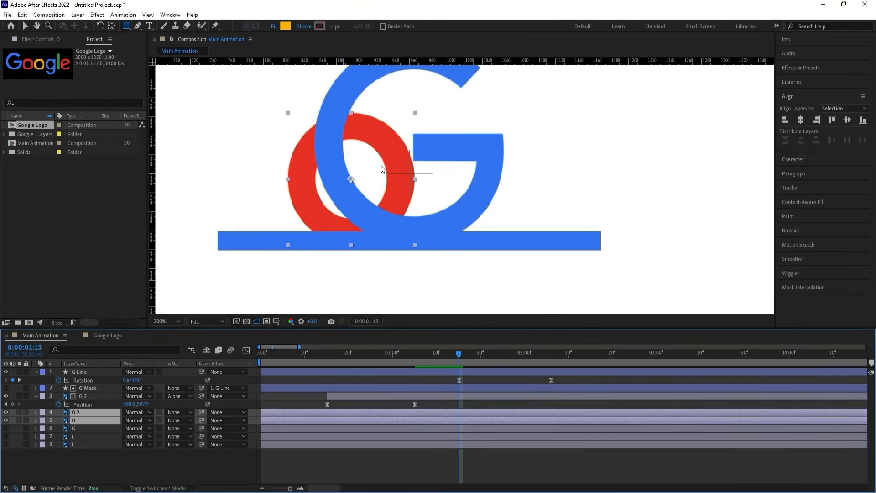
{"action": "key", "text": "v"}
{"action": "left_click_drag", "start_coordinate": [380, 167], "coordinate": [440, 164]}
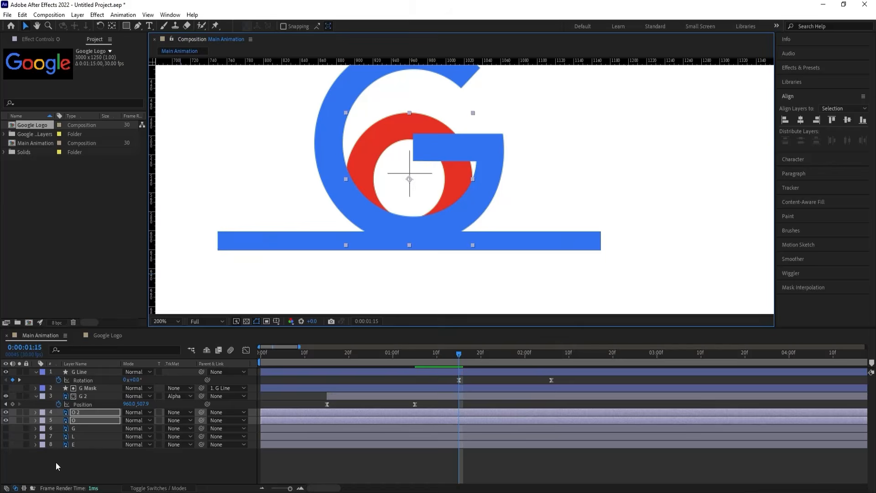
Hide the O layer and trim the start of the O 2 layer to 0:00:01:15
{"action": "left_click", "coordinate": [56, 462]}
{"action": "left_click", "coordinate": [83, 413]}
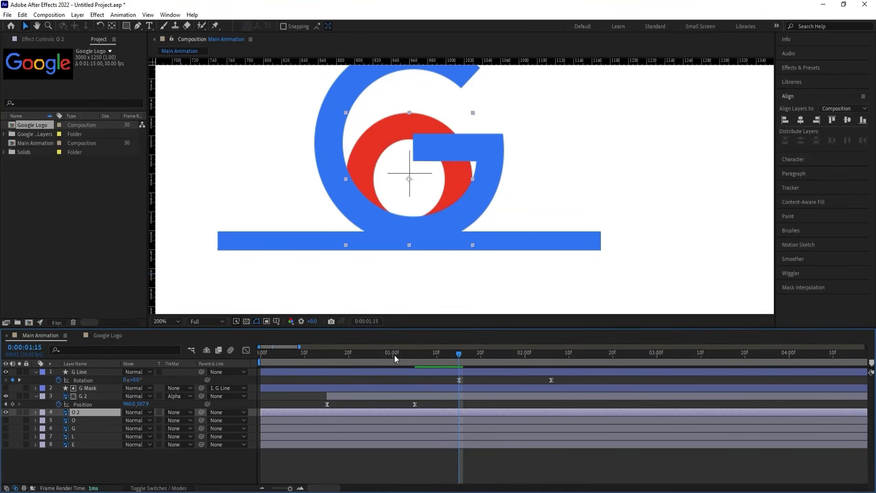
{"action": "key", "text": "alt+bracketleft"}
{"action": "key", "text": "minus"}
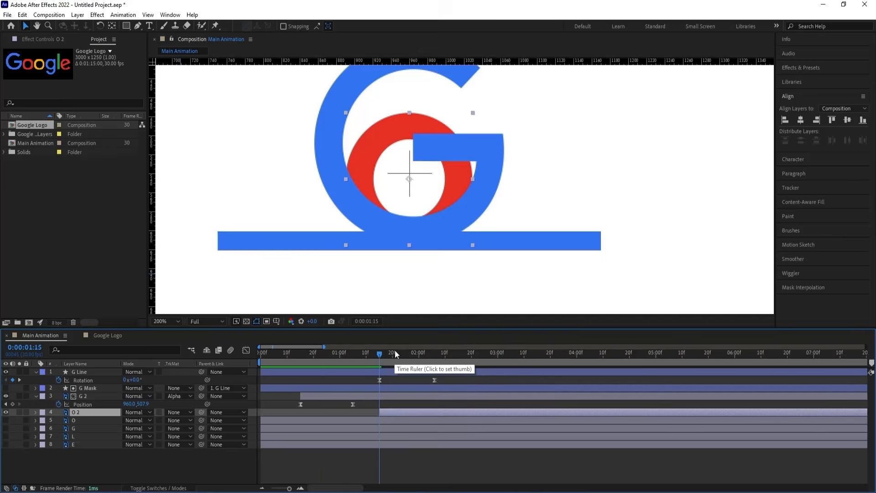
{"action": "key", "text": "minus"}
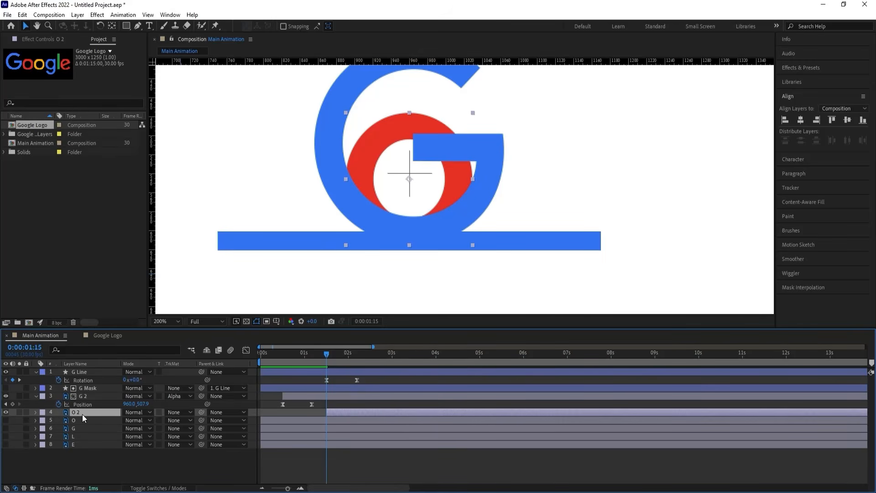
Duplicate the G Mask layer and place the copy directly above the O 2 layer
{"action": "left_click", "coordinate": [85, 387]}
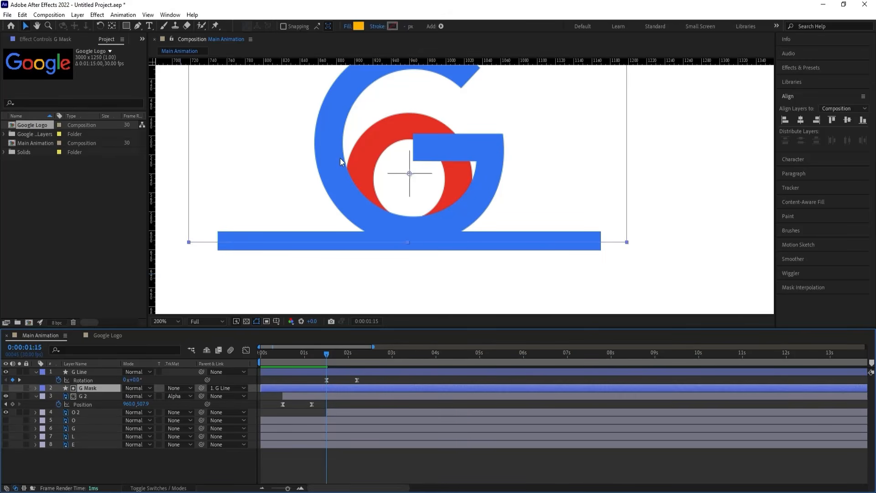
{"action": "key", "text": "comma"}
{"action": "key", "text": "comma"}
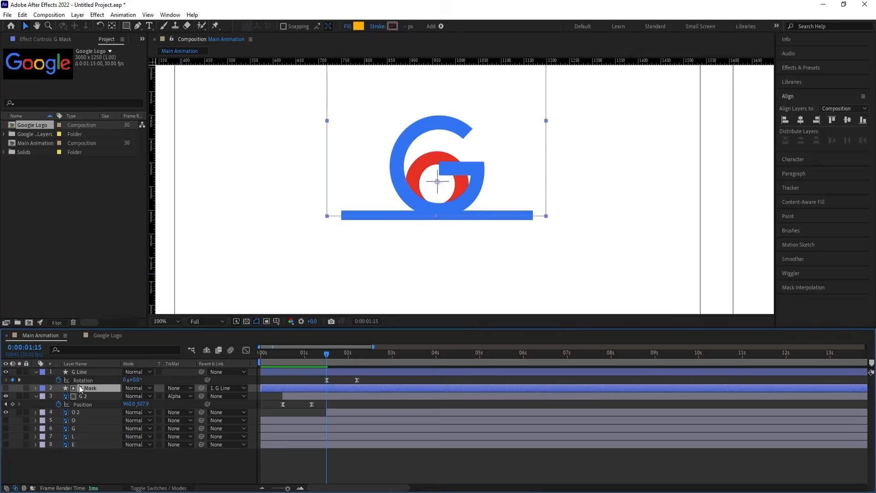
{"action": "key", "text": "ctrl+d"}
{"action": "left_click_drag", "start_coordinate": [80, 387], "coordinate": [86, 412]}
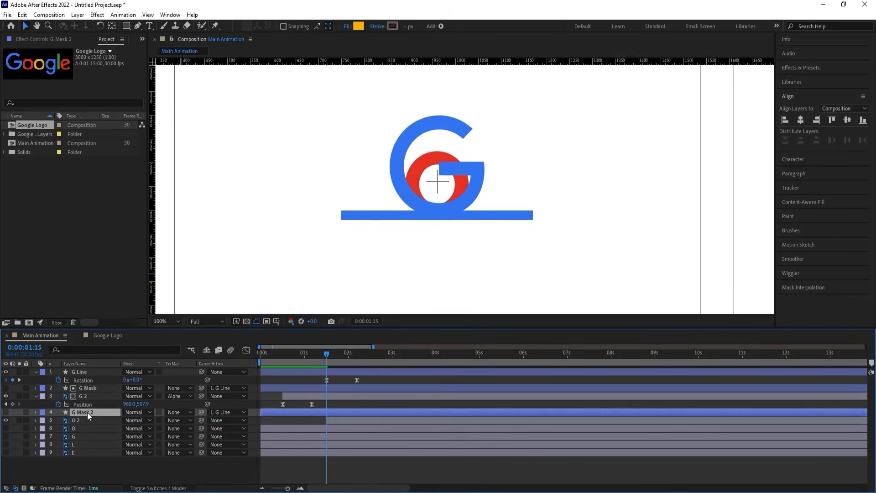
Set the O 2 layer's track matte to Alpha Inverted Matte "G Mask 2" and preview the reveal
{"action": "left_click", "coordinate": [81, 421]}
{"action": "left_click", "coordinate": [181, 420]}
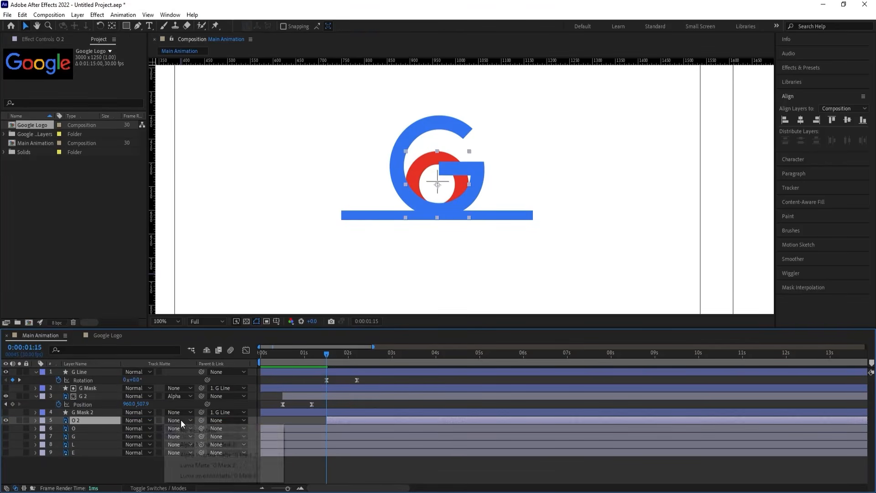
{"action": "left_click", "coordinate": [185, 455]}
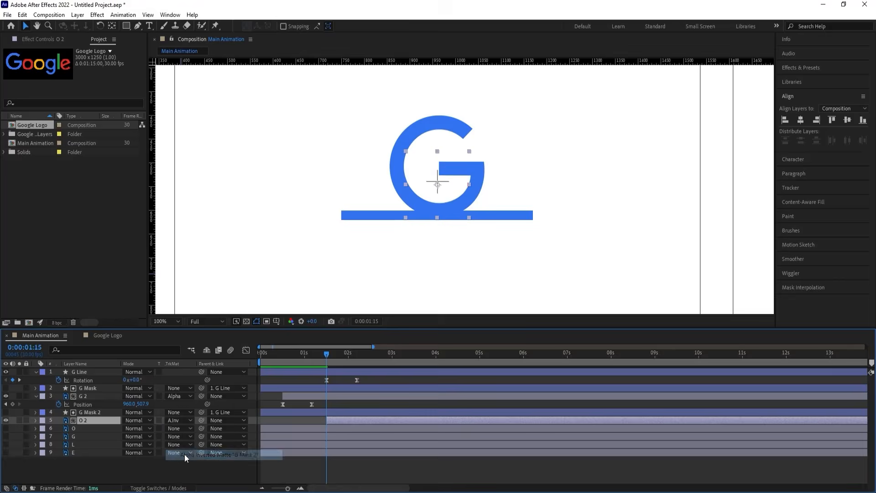
{"action": "key", "text": "space"}
{"action": "key", "text": "space"}
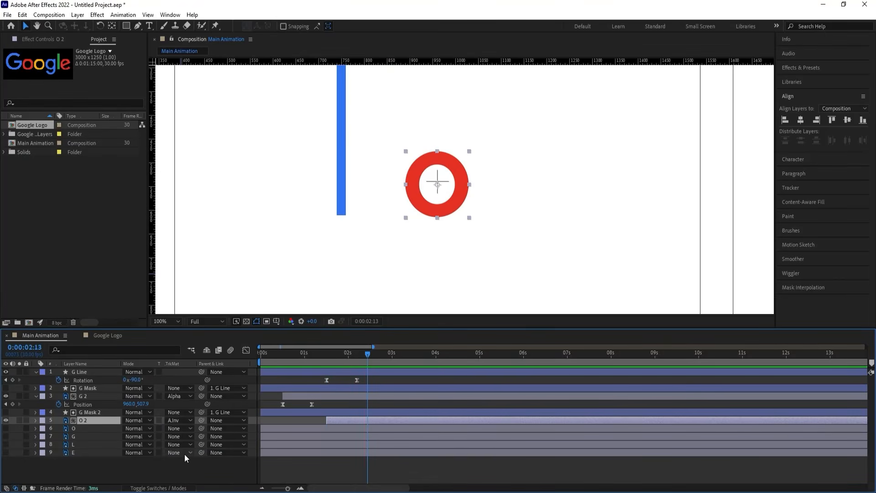
Rename the G Mask 2 layer as O Mask
{"action": "left_click", "coordinate": [93, 412]}
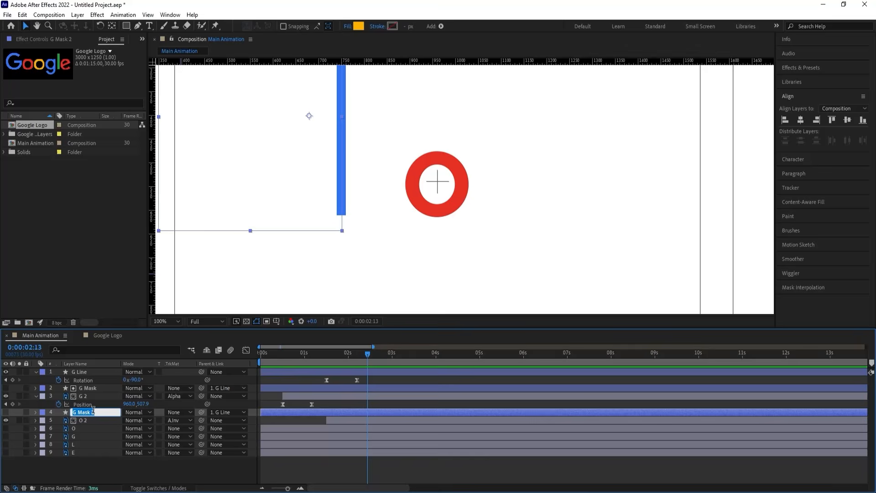
{"action": "type", "text": "O Mask"}
{"action": "key", "text": "Return"}
Fit the composition in the viewer and preview the animation from the beginning
{"action": "left_click_drag", "start_coordinate": [318, 357], "coordinate": [236, 356]}
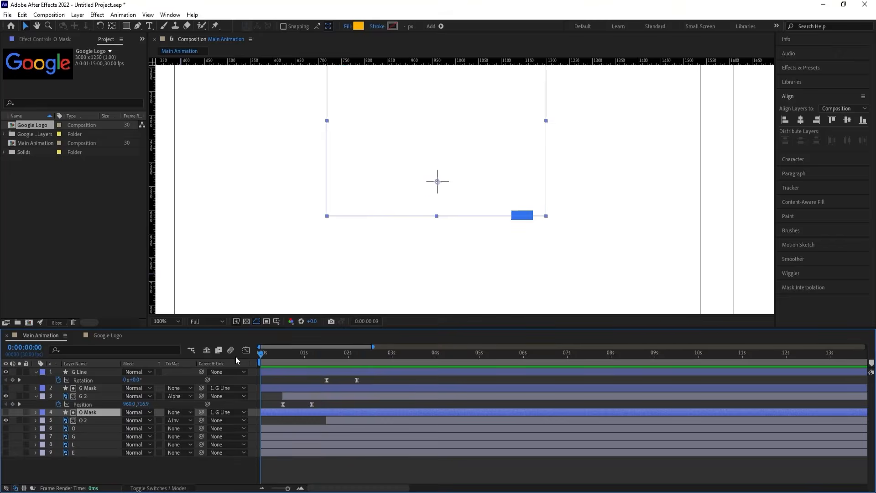
{"action": "left_click", "coordinate": [167, 320]}
{"action": "left_click", "coordinate": [175, 163]}
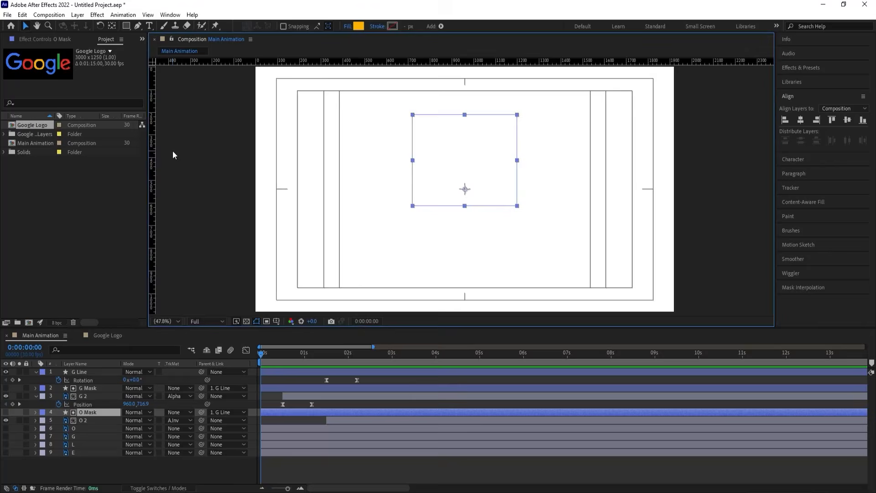
{"action": "key", "text": "space"}
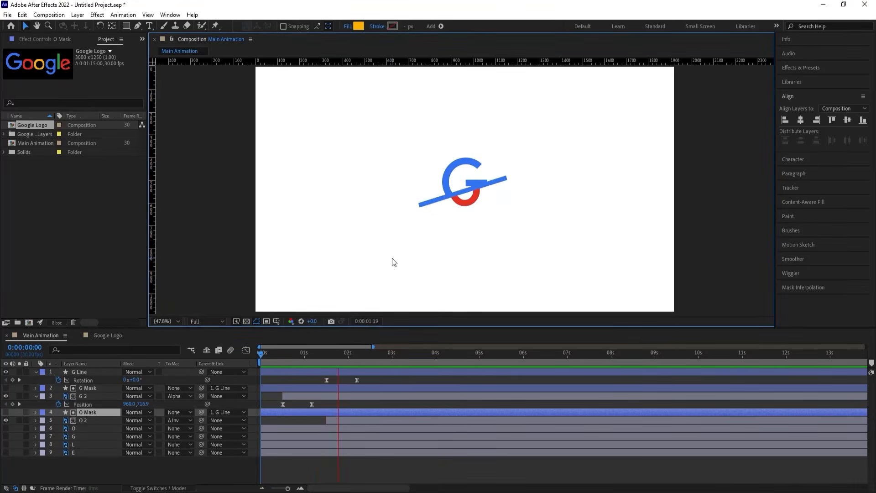
{"action": "key", "text": "space"}
Add a Scale keyframe to the G Line layer at 0:00:02:08
{"action": "left_click_drag", "start_coordinate": [356, 353], "coordinate": [361, 354]}
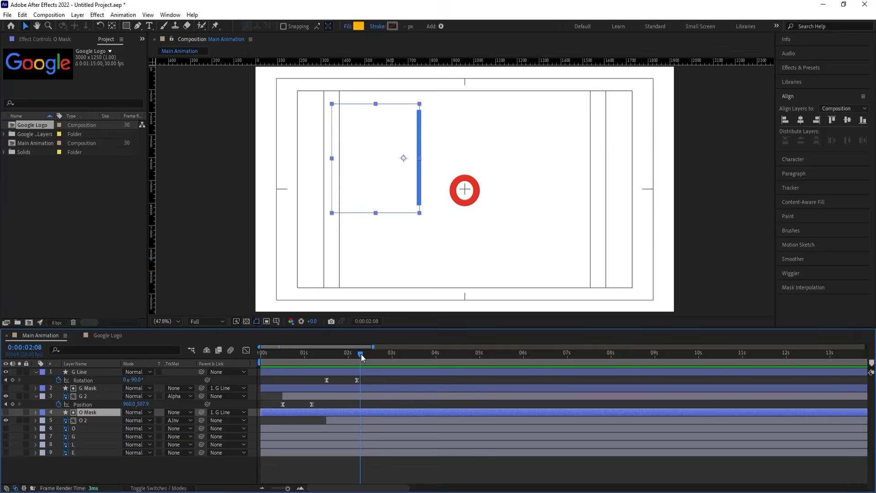
{"action": "left_click", "coordinate": [100, 371]}
{"action": "key", "text": "equal"}
{"action": "key", "text": "equal"}
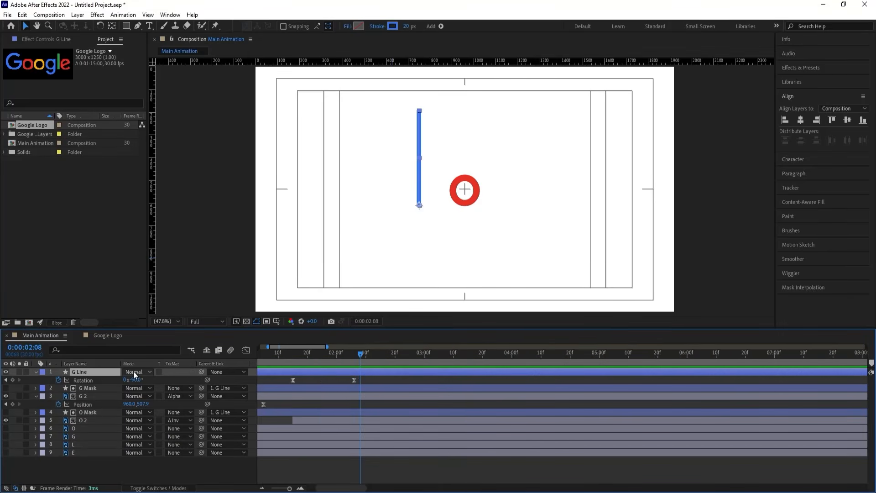
{"action": "key", "text": "s"}
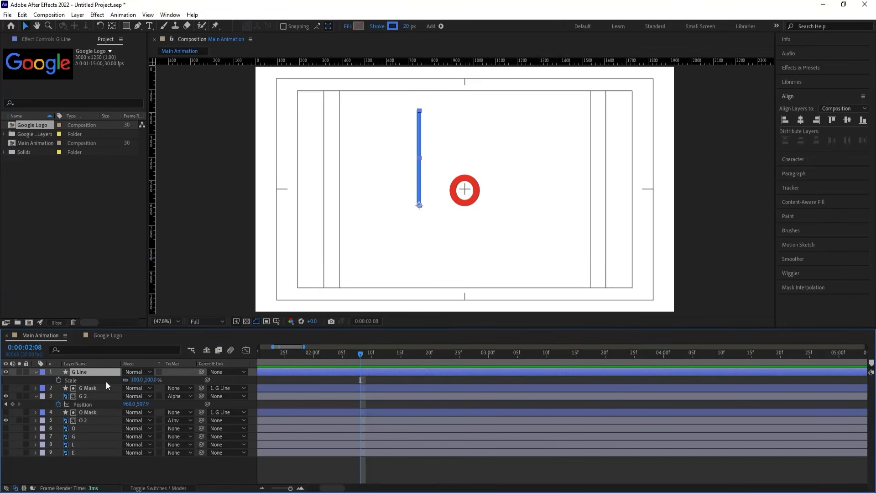
{"action": "left_click", "coordinate": [58, 380]}
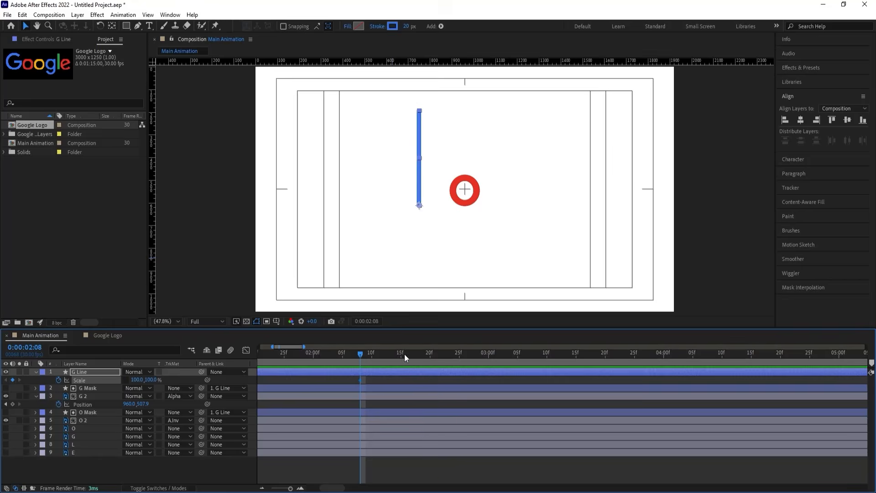
Set the G Line's Scale to 76, 100% at 0:00:03:00 with the proportions unlinked
{"action": "left_click_drag", "start_coordinate": [407, 354], "coordinate": [487, 362]}
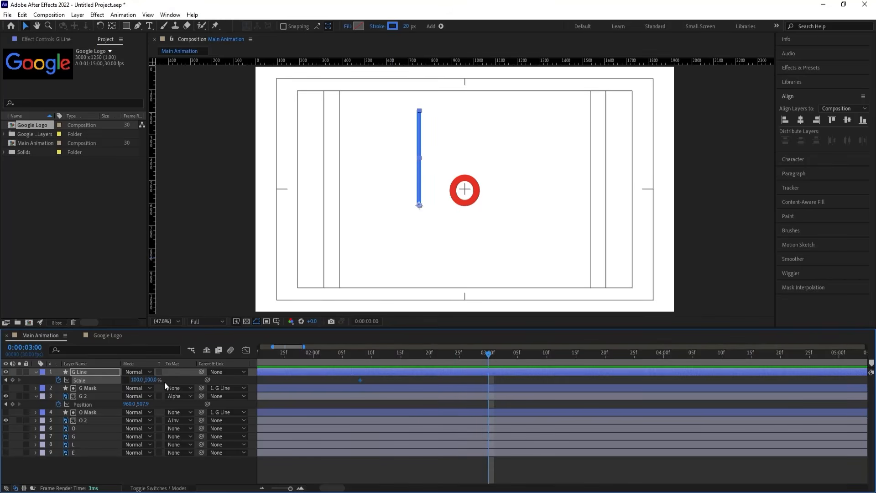
{"action": "left_click_drag", "start_coordinate": [140, 381], "coordinate": [111, 378]}
{"action": "key", "text": "ctrl+z"}
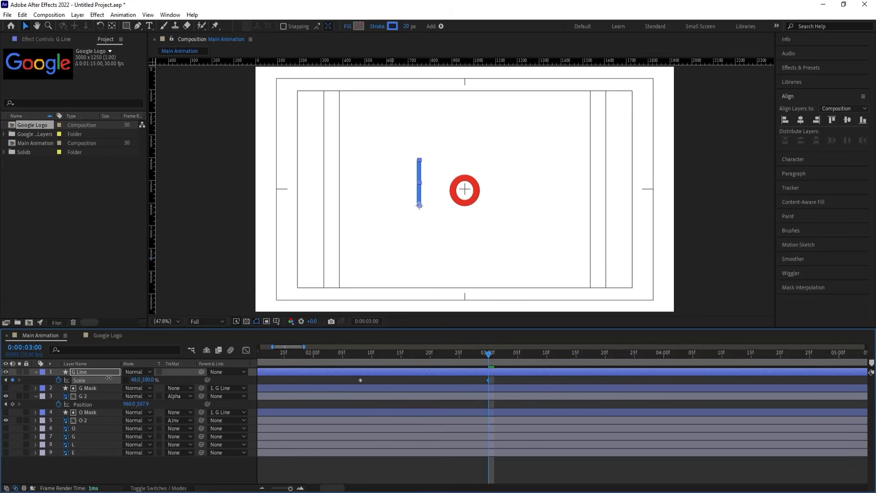
{"action": "mouse_move", "coordinate": [108, 377]}
{"action": "left_mouse_down"}
{"action": "mouse_move", "coordinate": [116, 372]}
{"action": "mouse_move", "coordinate": [107, 372]}
{"action": "left_mouse_up"}
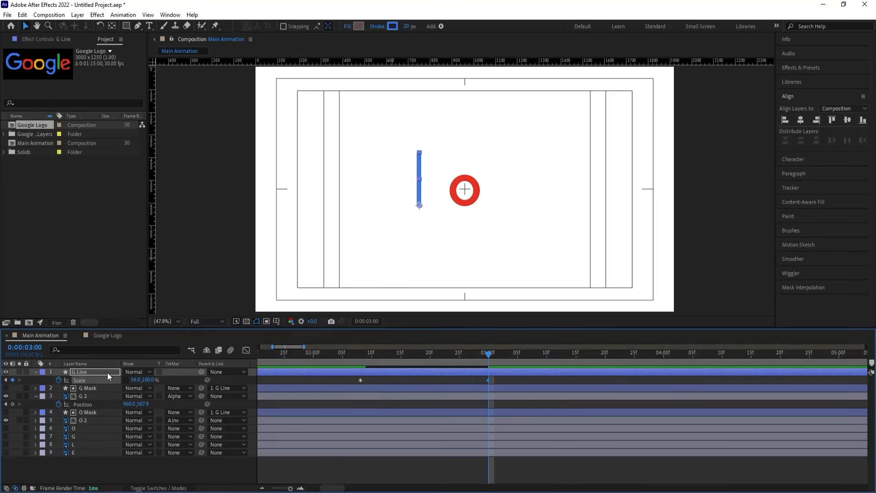
{"action": "left_click", "coordinate": [130, 379]}
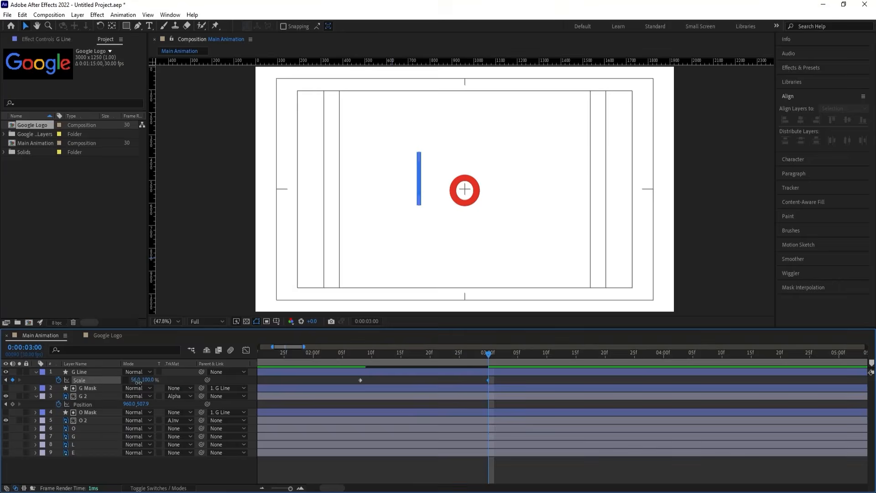
{"action": "left_click_drag", "start_coordinate": [138, 382], "coordinate": [146, 382]}
Keyframe the G Line's Position at 0:00:02:08 and set its Y position to 704 at 0:00:03:00
{"action": "key", "text": "j"}
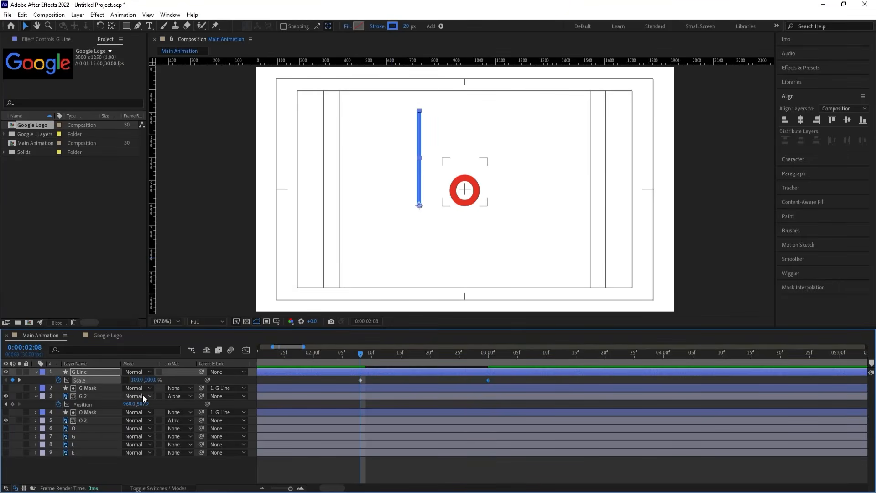
{"action": "left_click", "coordinate": [76, 370]}
{"action": "key", "text": "p"}
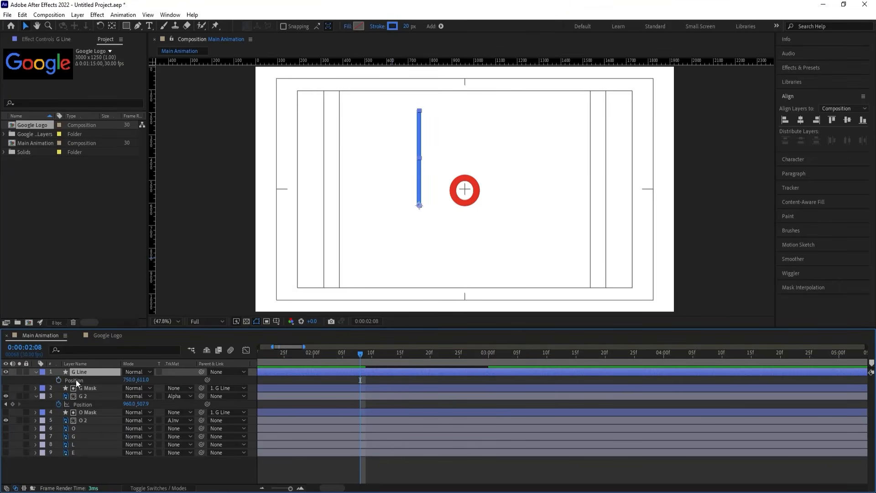
{"action": "key", "text": "u"}
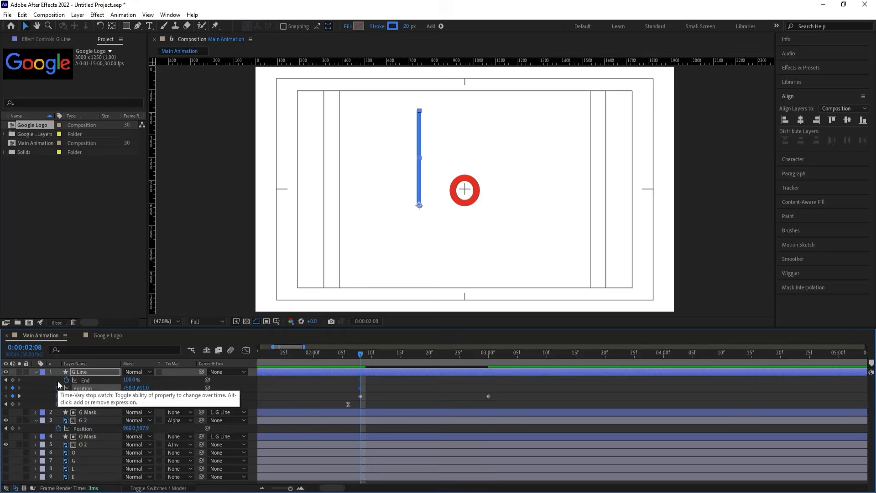
{"action": "key", "text": "k"}
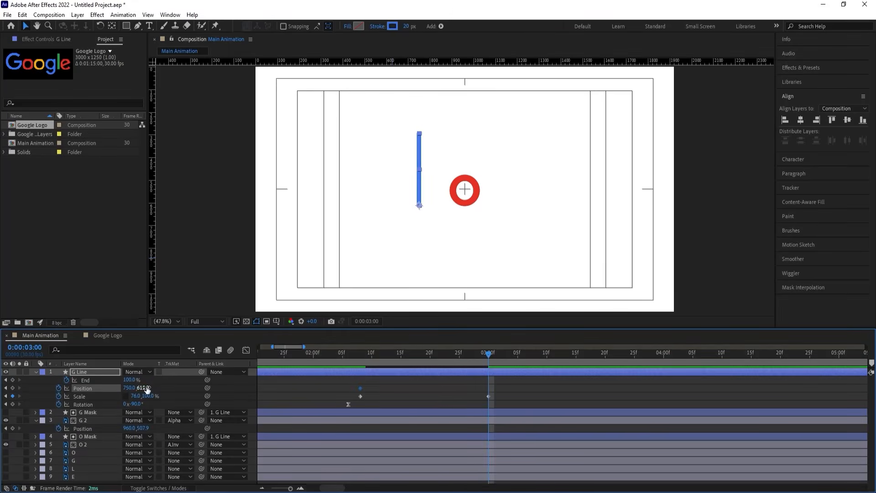
{"action": "left_click_drag", "start_coordinate": [146, 388], "coordinate": [182, 391]}
{"action": "key", "text": "j"}
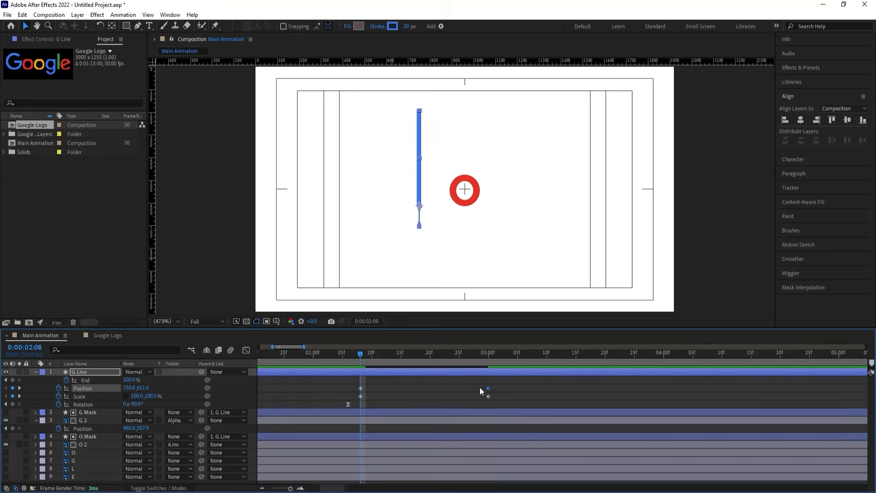
Easy Ease the G Line's Position and Scale keyframes and lengthen their outgoing and incoming influence in the speed graph
{"action": "left_click_drag", "start_coordinate": [503, 383], "coordinate": [357, 403]}
{"action": "key", "text": "F9"}
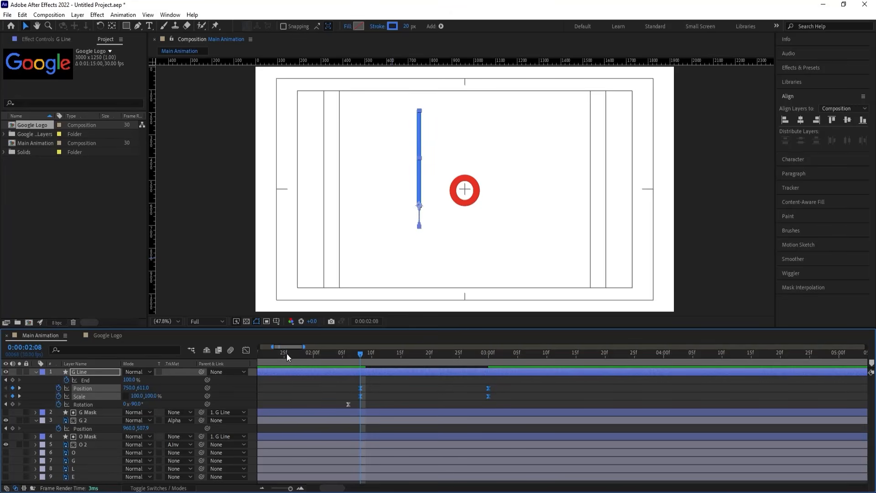
{"action": "left_click", "coordinate": [247, 349]}
{"action": "left_click_drag", "start_coordinate": [521, 409], "coordinate": [348, 464]}
{"action": "left_click_drag", "start_coordinate": [467, 444], "coordinate": [444, 444]}
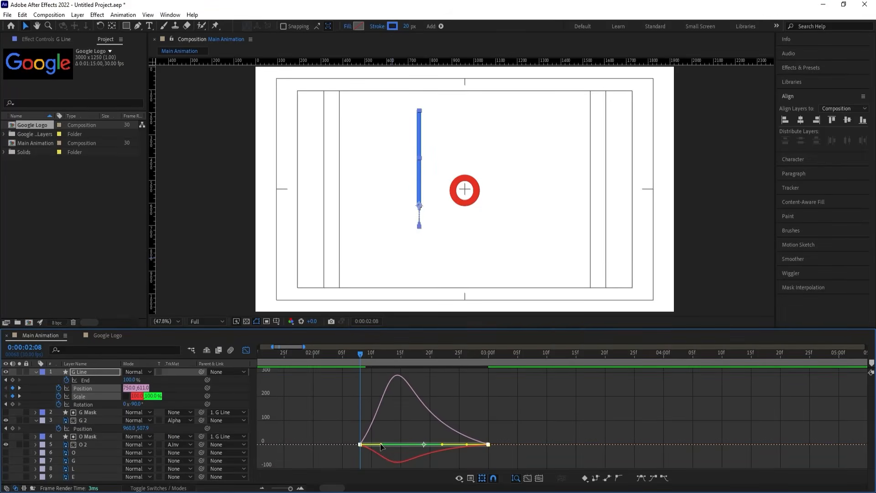
{"action": "left_click_drag", "start_coordinate": [381, 444], "coordinate": [404, 444]}
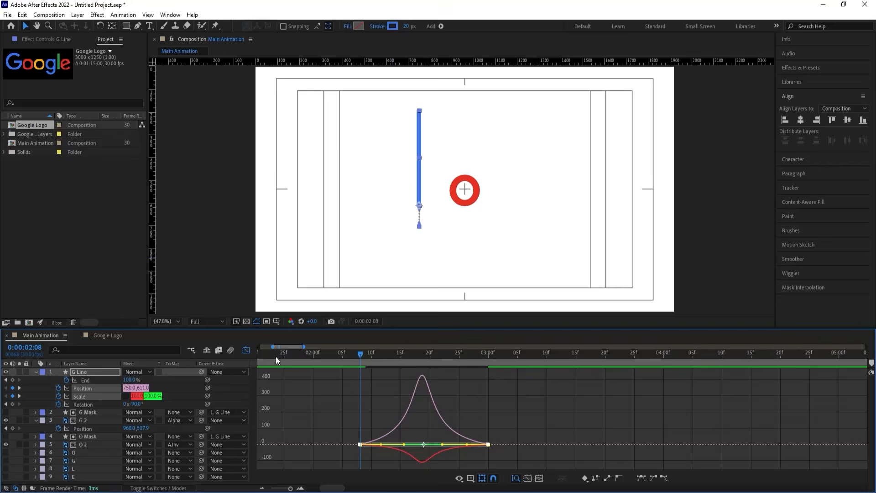
{"action": "left_click", "coordinate": [246, 349]}
Preview the G Line's downward move from 0:00:02:00, and play the wider animation from 0:00:00:12
{"action": "left_click_drag", "start_coordinate": [354, 352], "coordinate": [315, 353]}
{"action": "key", "text": "space"}
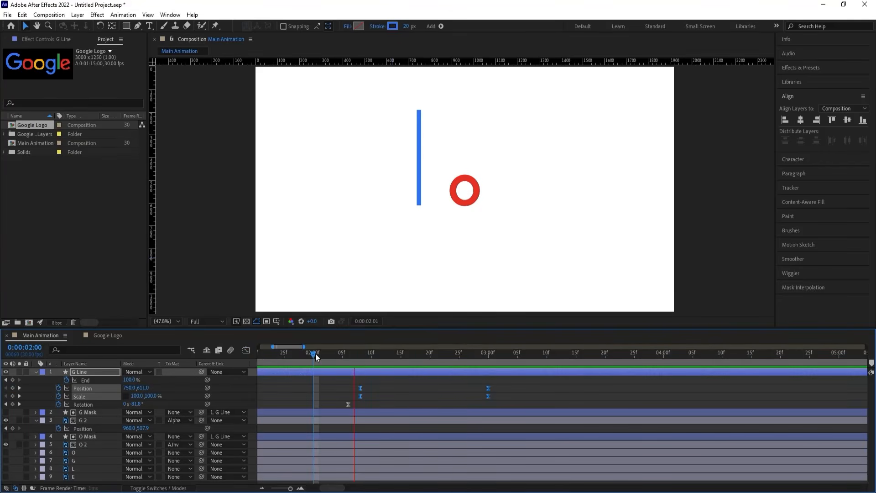
{"action": "key", "text": "space"}
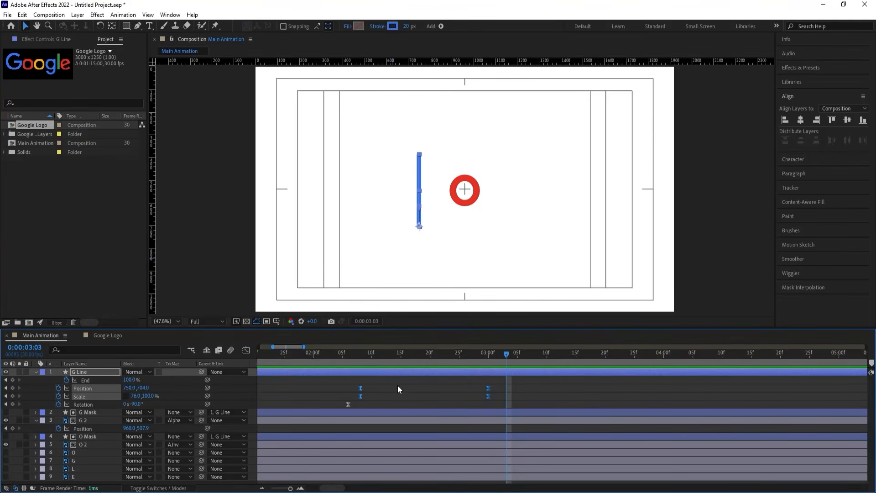
{"action": "scroll", "coordinate": [385, 373], "scroll_direction": "down", "scroll_amount": 4}
{"action": "left_click_drag", "start_coordinate": [414, 354], "coordinate": [282, 357]}
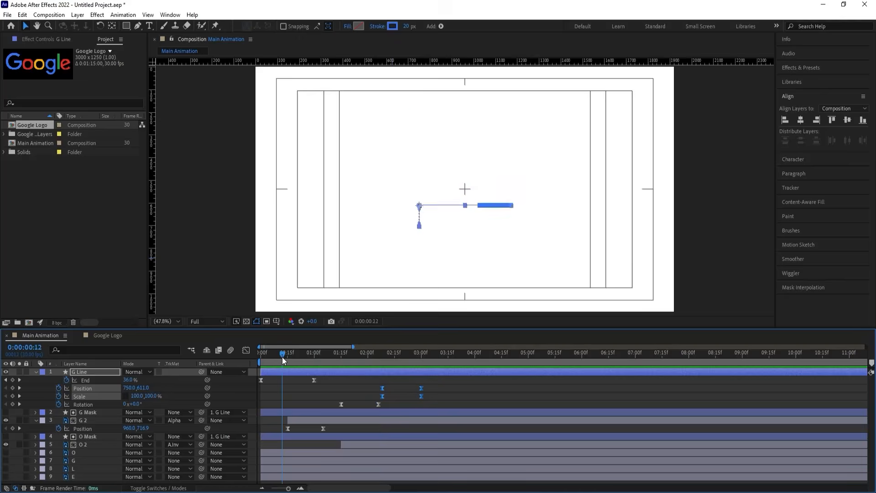
{"action": "key", "text": "space"}
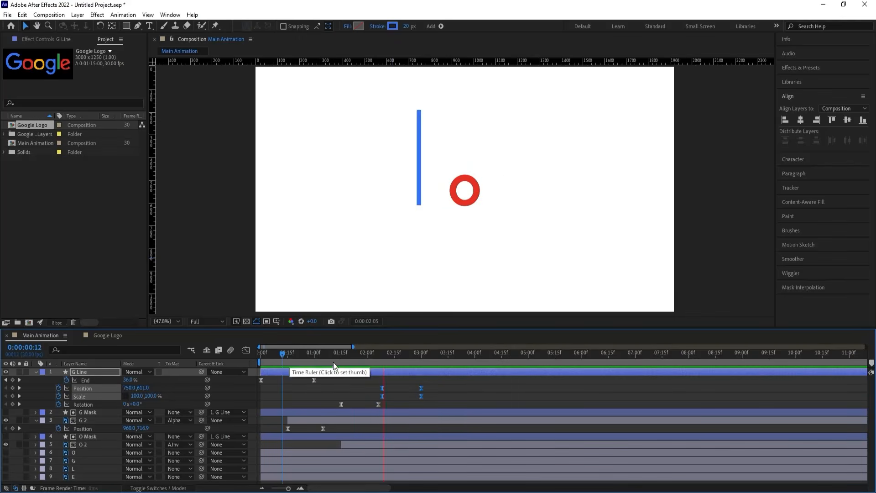
Make the yellow O layer visible at the top of the layer stack and trim its start to 0:00:02:06
{"action": "left_click", "coordinate": [396, 381]}
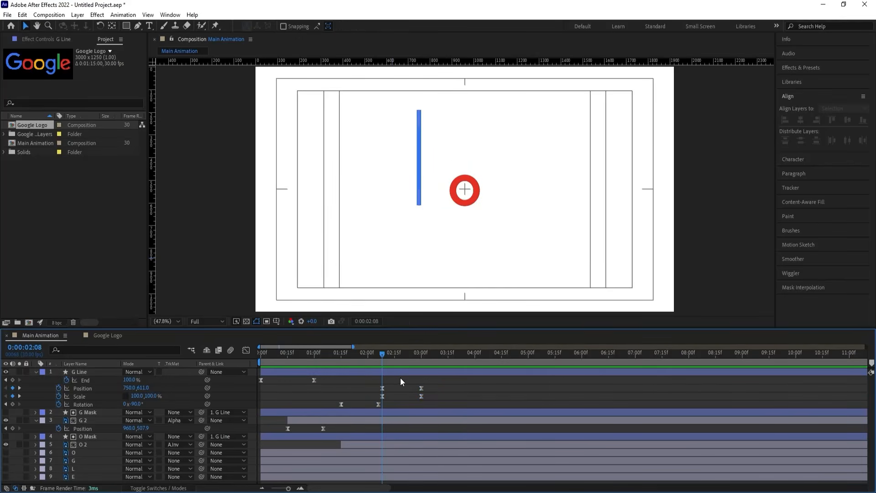
{"action": "key", "text": "u"}
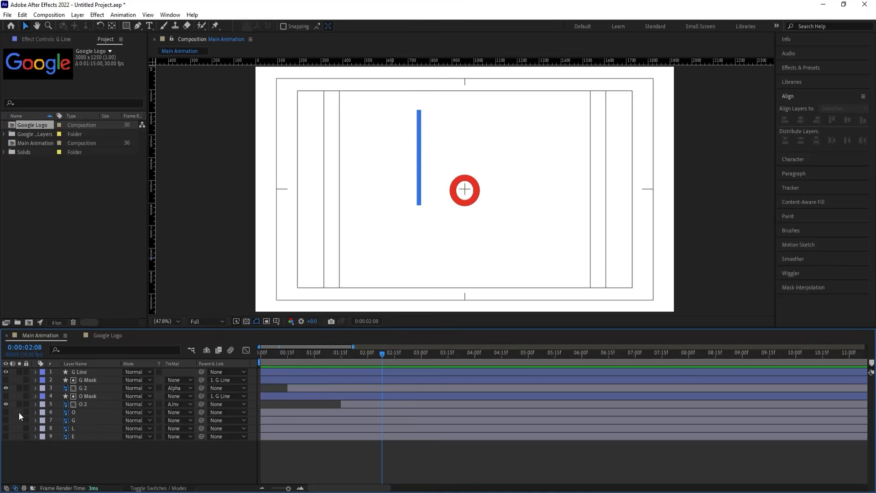
{"action": "left_click", "coordinate": [79, 410]}
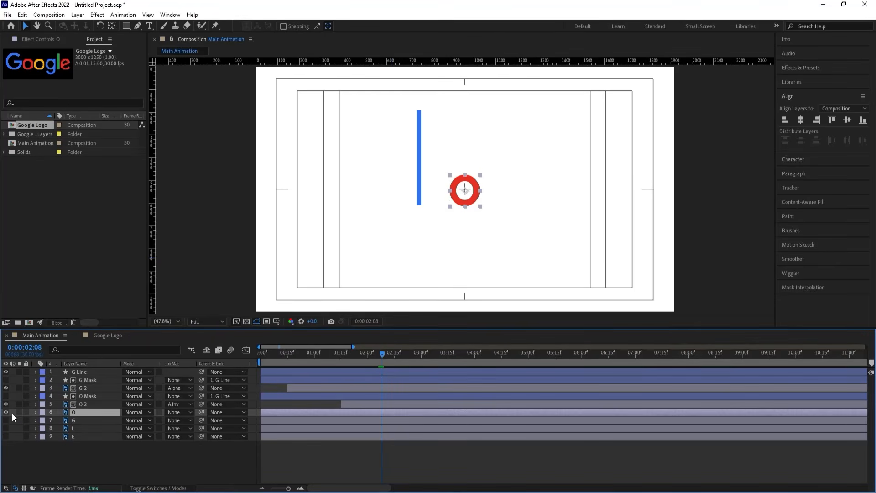
{"action": "left_click_drag", "start_coordinate": [79, 410], "coordinate": [77, 370]}
{"action": "mouse_move", "coordinate": [382, 354]}
{"action": "left_mouse_down"}
{"action": "mouse_move", "coordinate": [362, 351]}
{"action": "mouse_move", "coordinate": [376, 358]}
{"action": "left_mouse_up"}
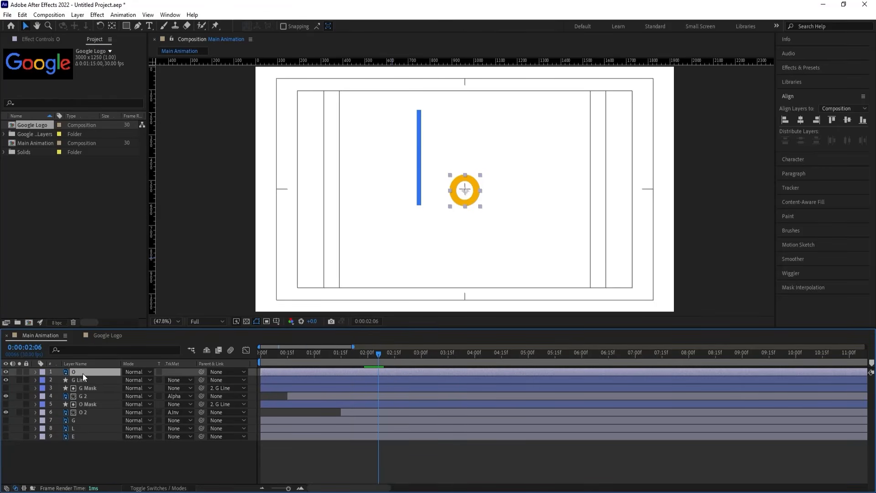
{"action": "key", "text": "alt+bracketleft"}
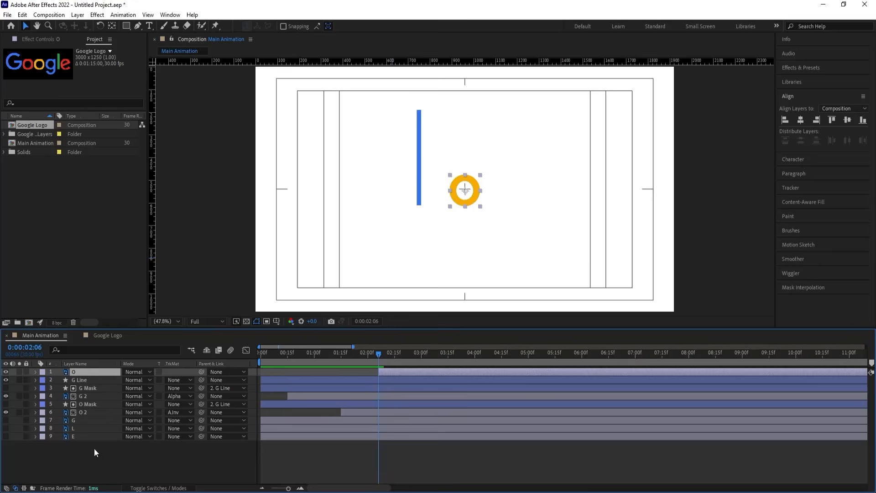
{"action": "left_click", "coordinate": [6, 372]}
{"action": "left_click", "coordinate": [6, 372]}
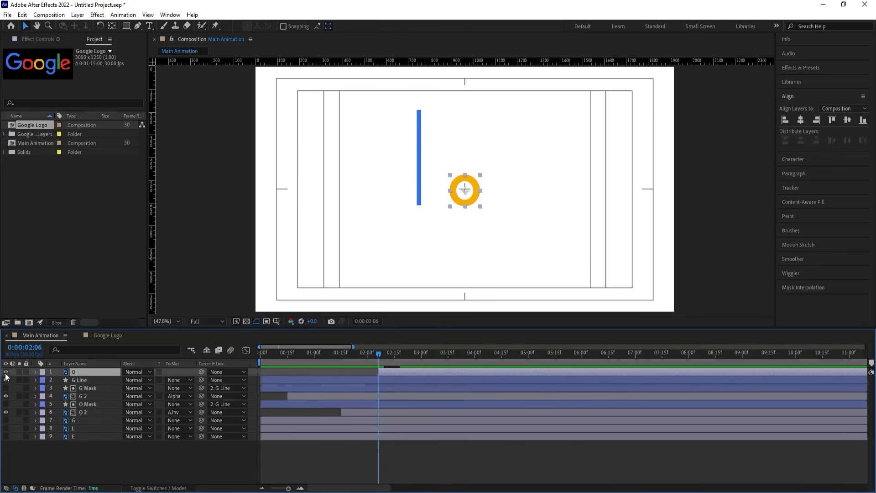
Draw a small yellow circle just above the O with the Ellipse Tool and centre it horizontally in the composition
{"action": "left_click", "coordinate": [71, 464]}
{"action": "left_click", "coordinate": [127, 26]}
{"action": "left_click", "coordinate": [128, 27]}
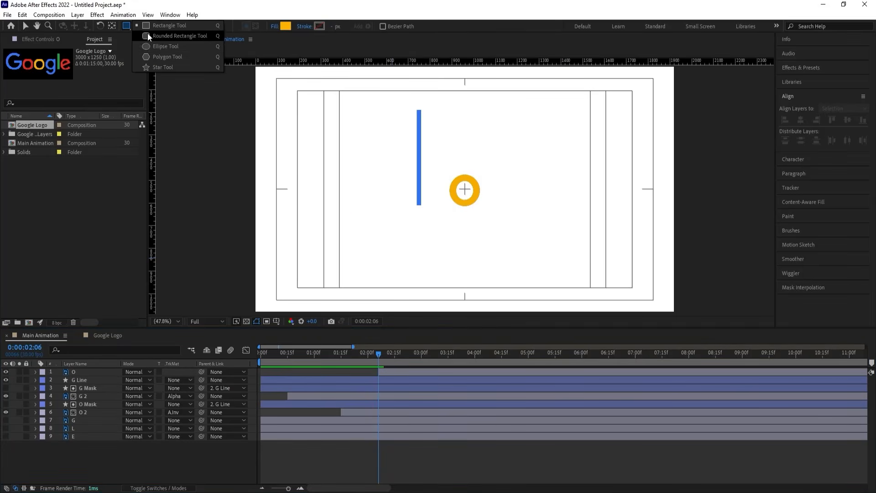
{"action": "left_click", "coordinate": [164, 45]}
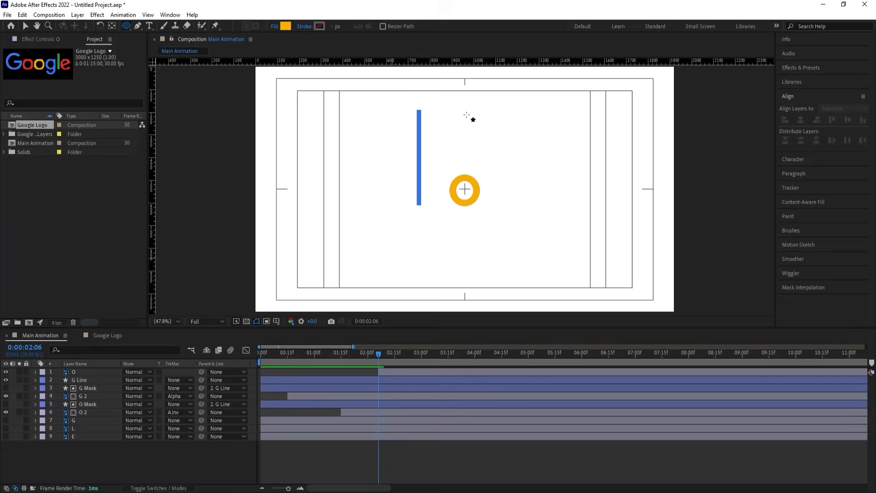
{"action": "scroll", "coordinate": [471, 188], "scroll_direction": "up", "scroll_amount": 3}
{"action": "left_click_drag", "start_coordinate": [457, 130], "coordinate": [465, 139]}
{"action": "left_click", "coordinate": [379, 393]}
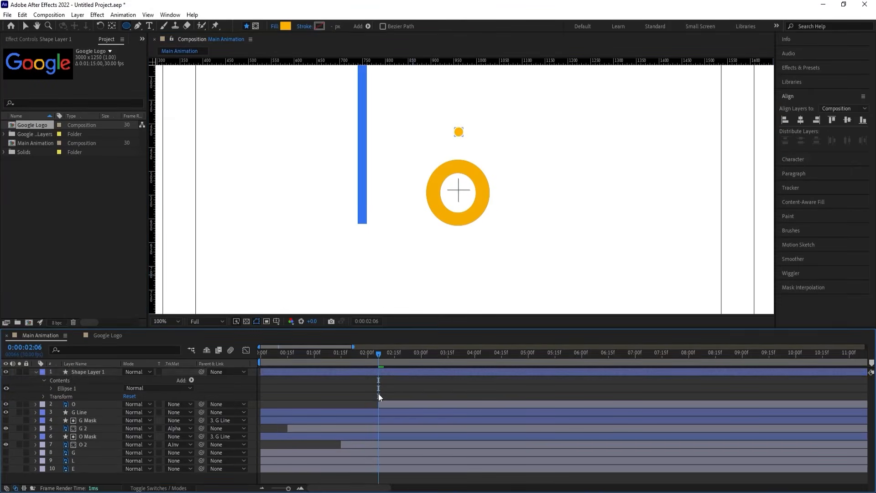
{"action": "left_click", "coordinate": [383, 373]}
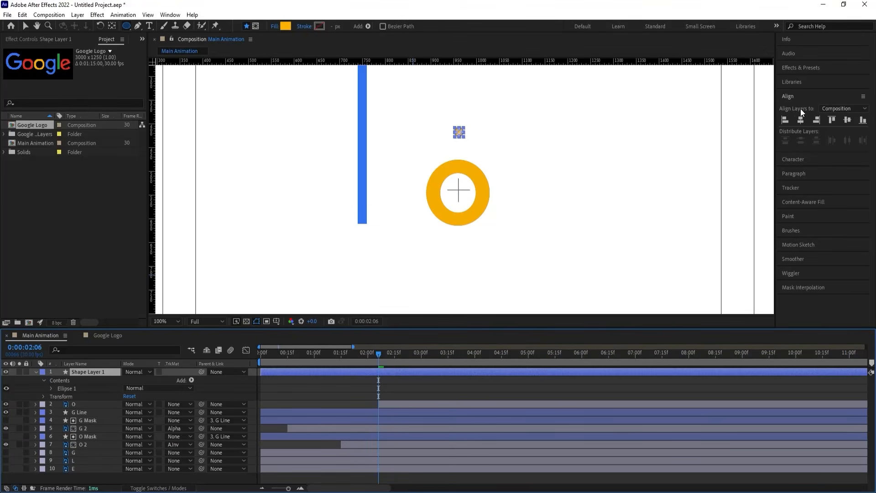
{"action": "left_click", "coordinate": [801, 120]}
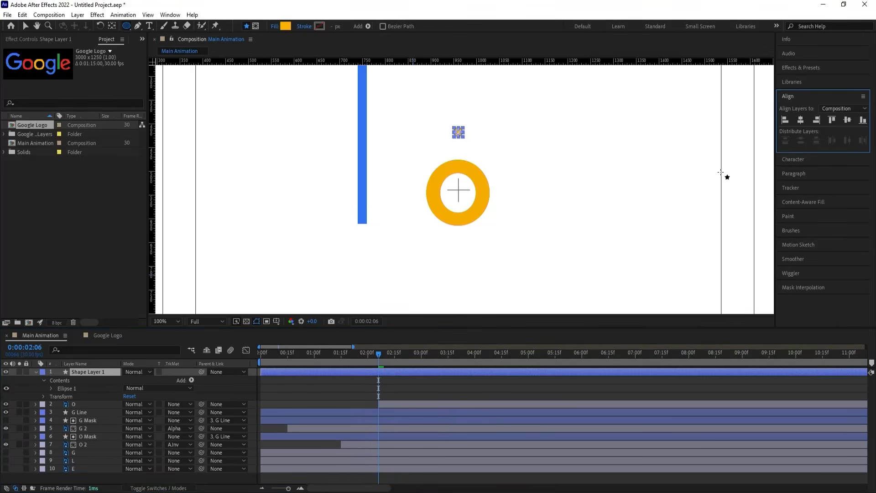
Set the circle's Y position to -40.5, above the frame, and start Position keyframes at 0:00:02:06
{"action": "left_click", "coordinate": [111, 371]}
{"action": "key", "text": "p"}
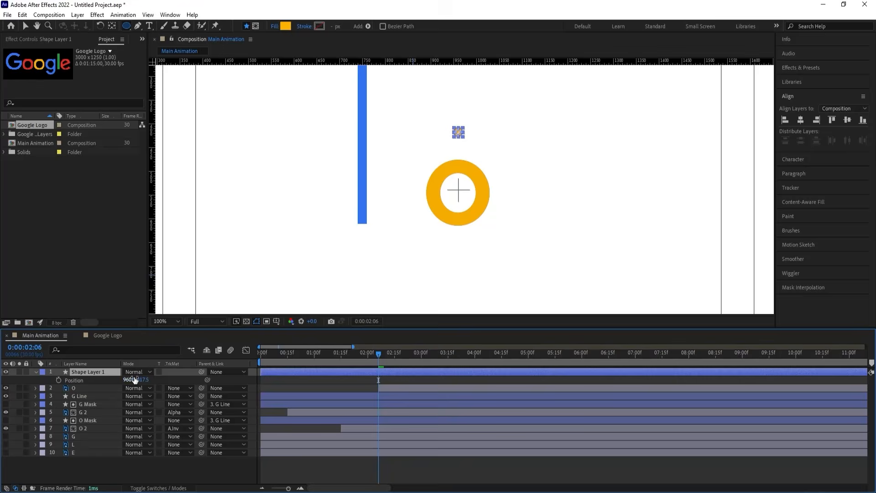
{"action": "left_click", "coordinate": [166, 321]}
{"action": "left_click", "coordinate": [175, 148]}
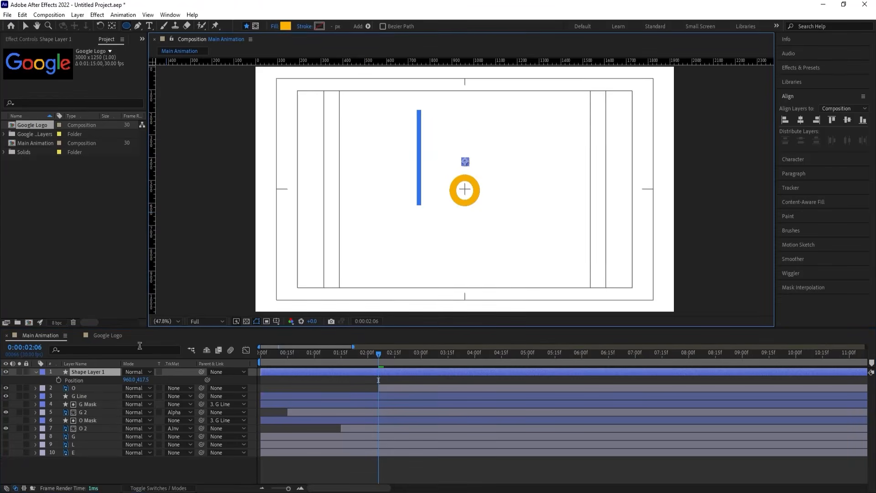
{"action": "left_click_drag", "start_coordinate": [144, 376], "coordinate": [41, 377]}
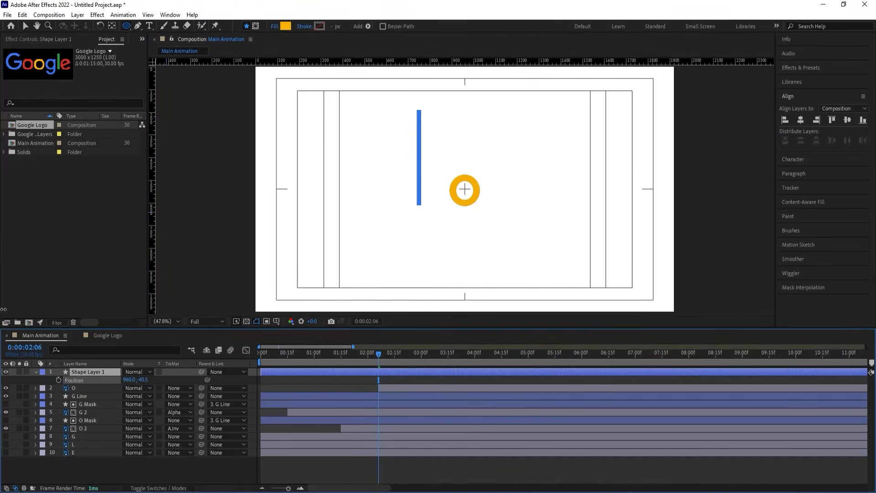
{"action": "left_click", "coordinate": [58, 379]}
Keyframe the circle's drop onto the O at 0:00:02:24 with a Y position of 457.5
{"action": "key", "text": "space"}
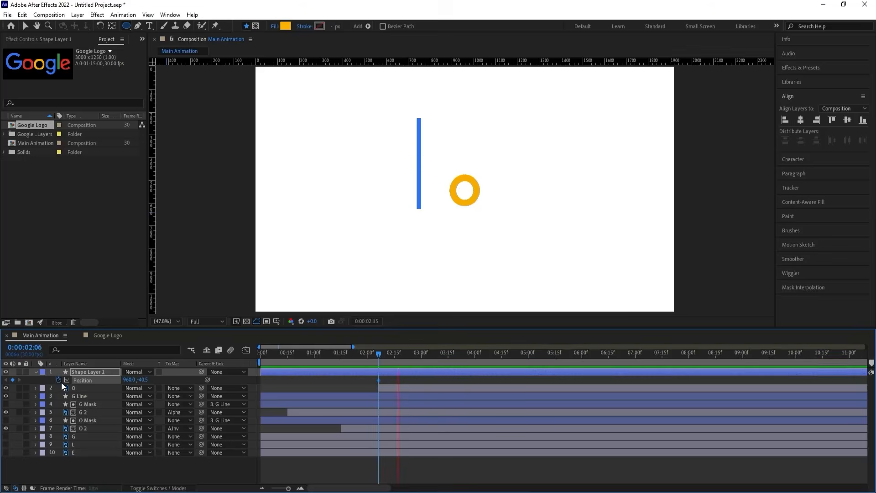
{"action": "key", "text": "space"}
{"action": "left_click_drag", "start_coordinate": [140, 381], "coordinate": [365, 387]}
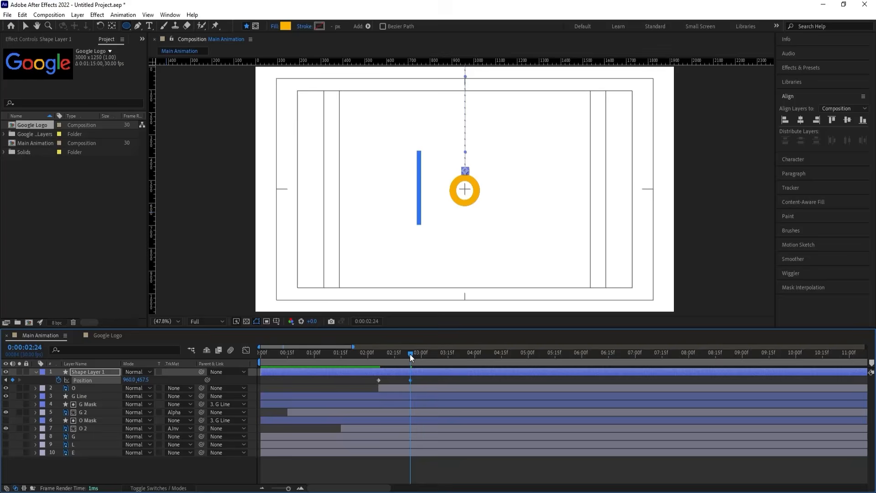
{"action": "left_click_drag", "start_coordinate": [409, 354], "coordinate": [431, 354]}
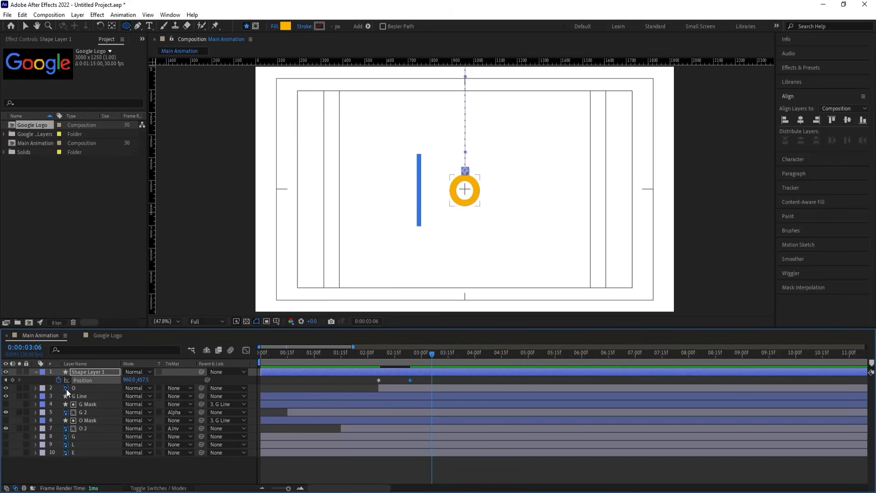
{"action": "key", "text": "j"}
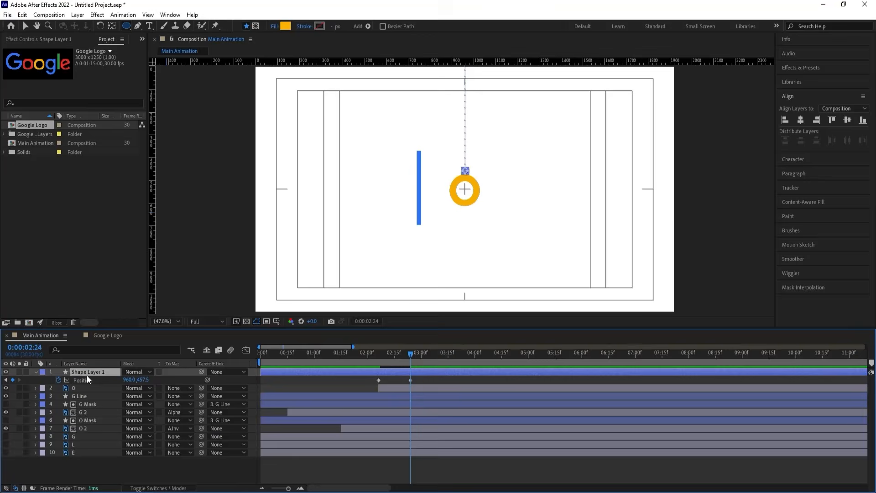
Rename the circle layer as O Drop, Easy Ease its Position keyframes and separate Position into X and Y dimensions
{"action": "key", "text": "Return"}
{"action": "type", "text": "O Drop"}
{"action": "key", "text": "Return"}
{"action": "right_click", "coordinate": [87, 379]}
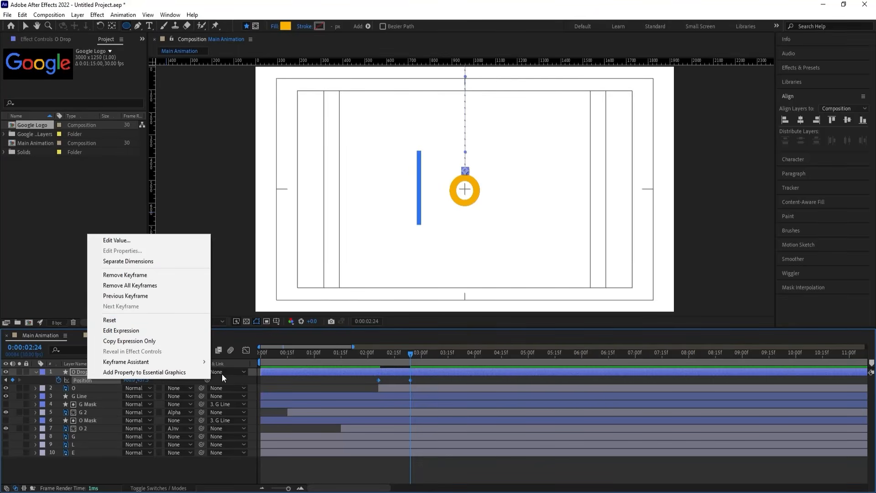
{"action": "left_click", "coordinate": [128, 261]}
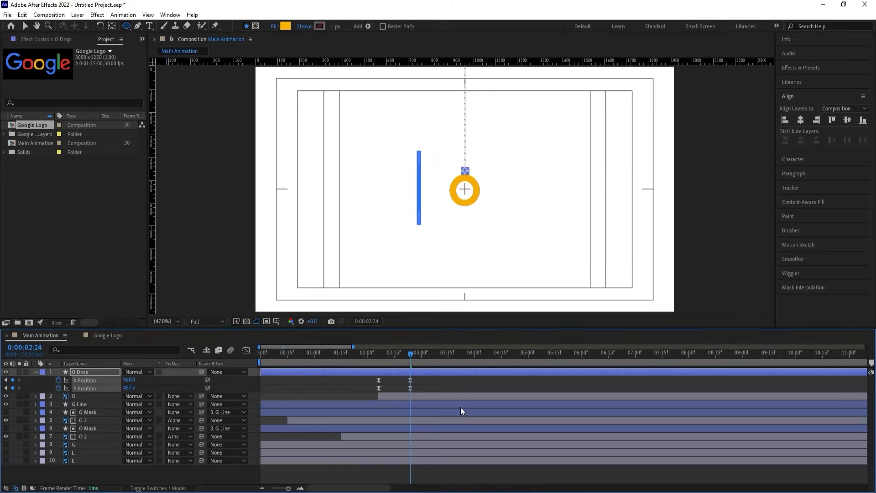
Lower the circle at 0:00:02:24 to Y position 466.5 so it rests on the O's upper edge
{"action": "left_click", "coordinate": [432, 380]}
{"action": "left_click_drag", "start_coordinate": [398, 362], "coordinate": [412, 350]}
{"action": "key", "text": "apostrophe"}
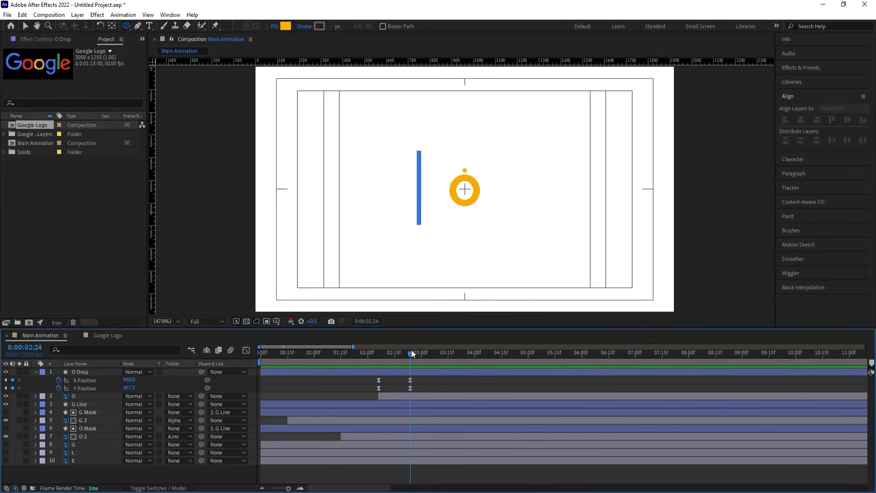
{"action": "left_click", "coordinate": [415, 369]}
{"action": "scroll", "coordinate": [464, 171], "scroll_direction": "up", "scroll_amount": 6}
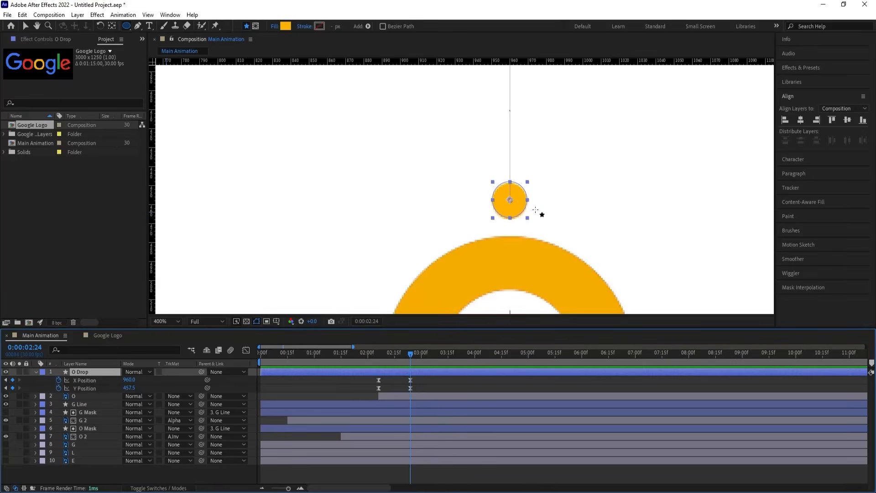
{"action": "key", "text": "v"}
{"action": "left_click_drag", "start_coordinate": [520, 200], "coordinate": [520, 217]}
Keyframe O Drop's exit at 0:00:03:25 with X position 1261 and a Y position just below the composition frame
{"action": "left_click_drag", "start_coordinate": [412, 355], "coordinate": [465, 357]}
{"action": "scroll", "coordinate": [489, 202], "scroll_direction": "down", "scroll_amount": 2}
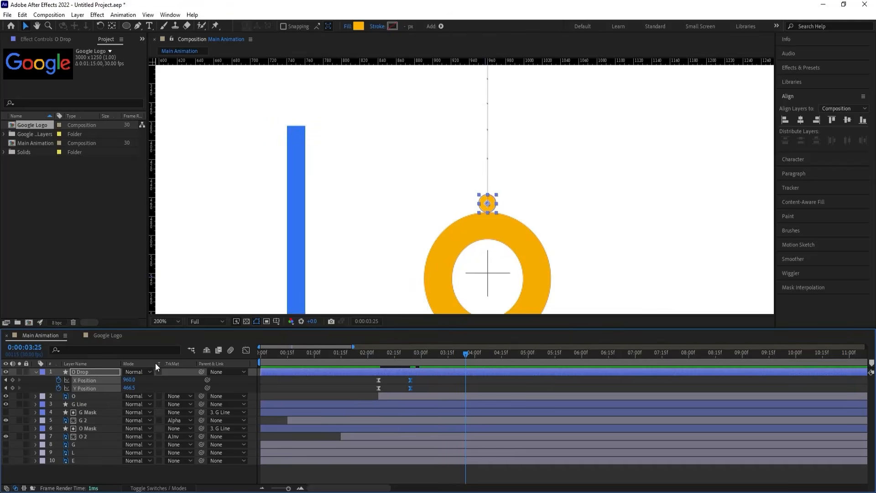
{"action": "left_click_drag", "start_coordinate": [129, 379], "coordinate": [236, 365]}
{"action": "scroll", "coordinate": [295, 204], "scroll_direction": "down", "scroll_amount": 4}
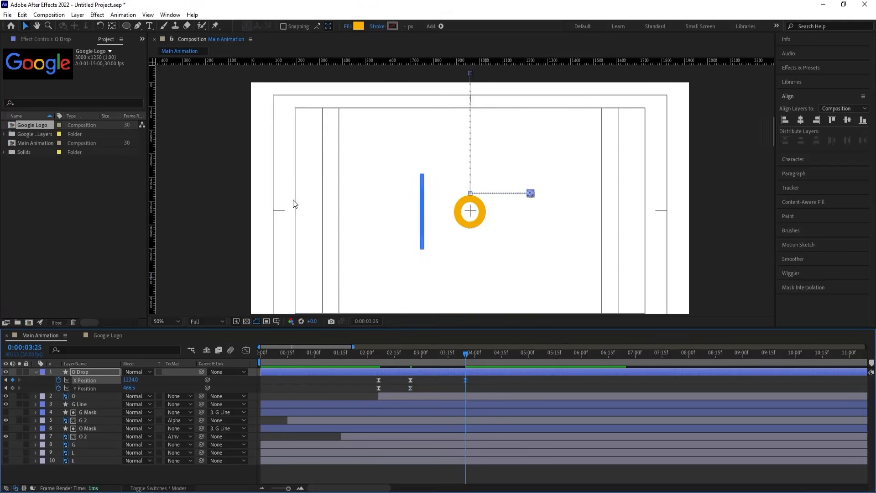
{"action": "left_click_drag", "start_coordinate": [135, 379], "coordinate": [406, 416]}
{"action": "left_click", "coordinate": [172, 323]}
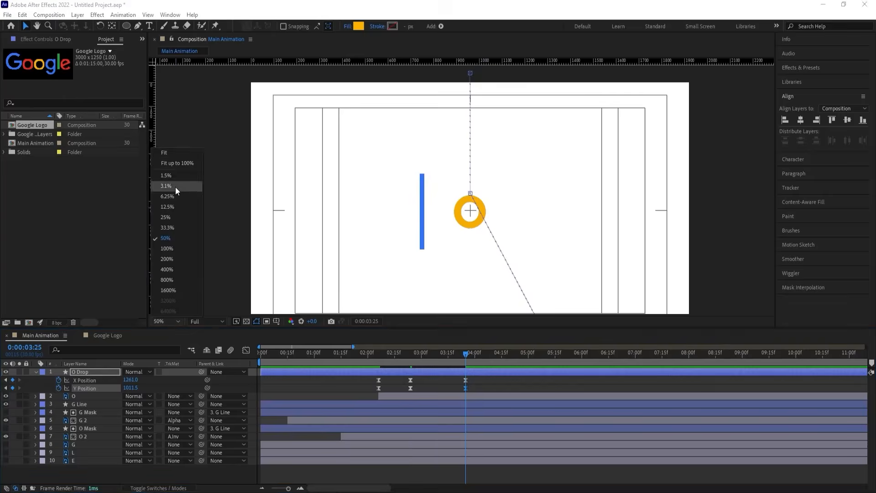
{"action": "left_click", "coordinate": [171, 149]}
{"action": "left_click_drag", "start_coordinate": [128, 388], "coordinate": [163, 390]}
Raise O Drop's Y position above the O at 0:00:03:09 to form a bounce arc, and preview the motion
{"action": "left_click_drag", "start_coordinate": [444, 358], "coordinate": [437, 356]}
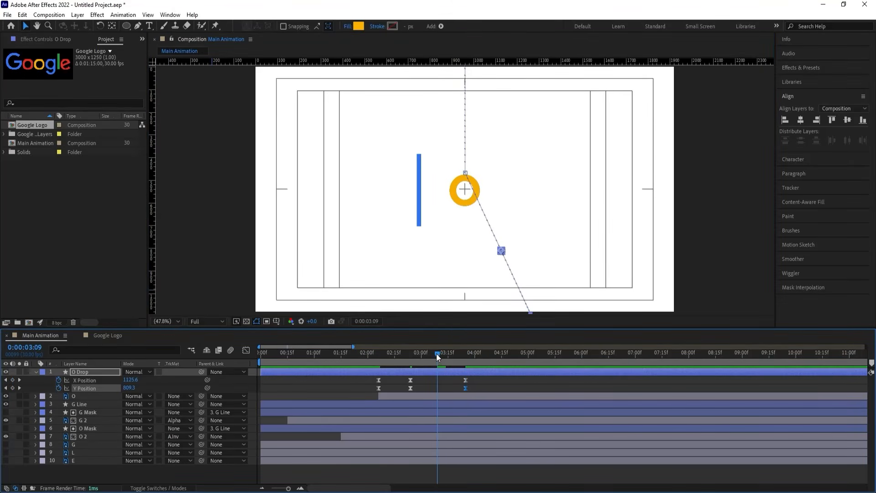
{"action": "left_click_drag", "start_coordinate": [129, 387], "coordinate": [12, 379]}
{"action": "left_click", "coordinate": [374, 354]}
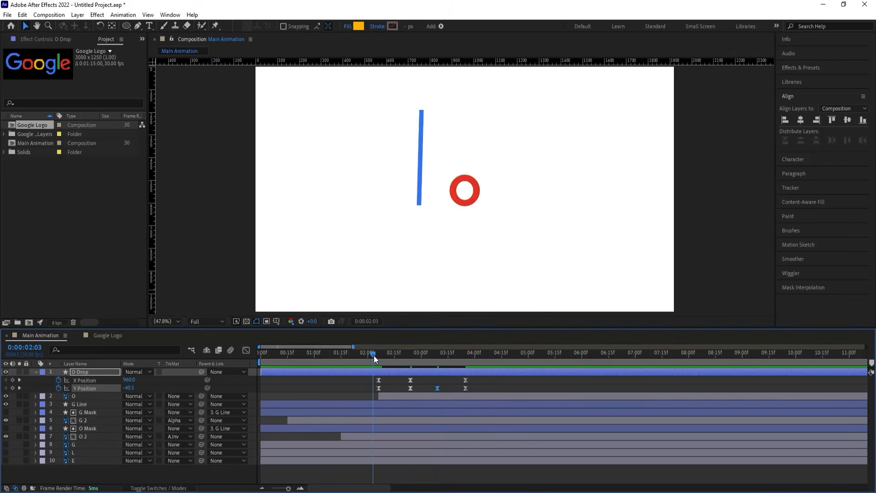
{"action": "key", "text": "space"}
{"action": "key", "text": "space"}
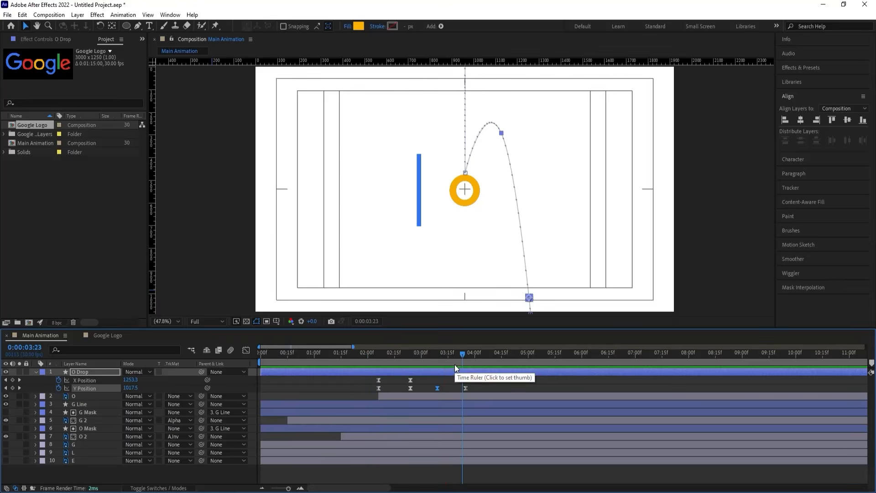
Apply Easy Ease to all of O Drop's Y Position keyframes
{"action": "key", "text": "="}
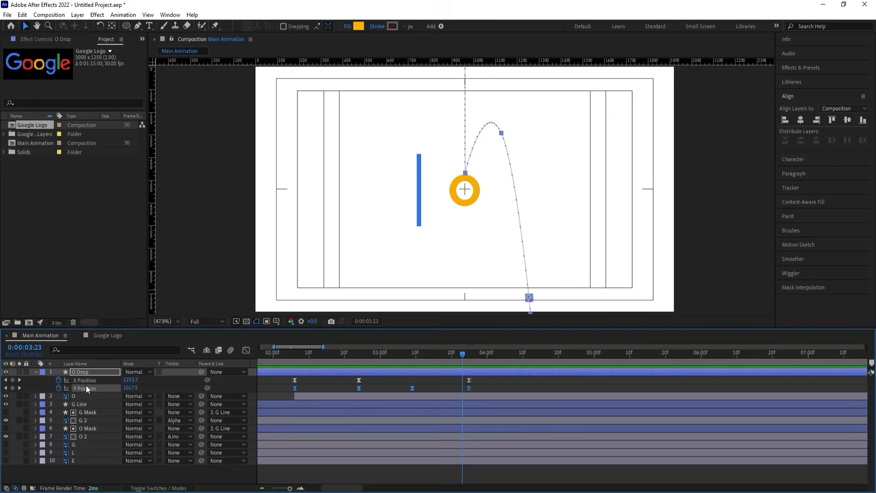
{"action": "key", "text": "Down"}
{"action": "key", "text": "Down"}
{"action": "key", "text": "Down"}
{"action": "key", "text": "Down"}
{"action": "key", "text": "Down"}
{"action": "key", "text": "Down"}
{"action": "key", "text": "Down"}
{"action": "key", "text": "Down"}
{"action": "key", "text": "Down"}
{"action": "key", "text": "Down"}
{"action": "key", "text": "Down"}
{"action": "key", "text": "Down"}
{"action": "key", "text": "Down"}
{"action": "key", "text": "Down"}
{"action": "key", "text": "Down"}
{"action": "key", "text": "Down"}
{"action": "key", "text": "Down"}
{"action": "key", "text": "Down"}
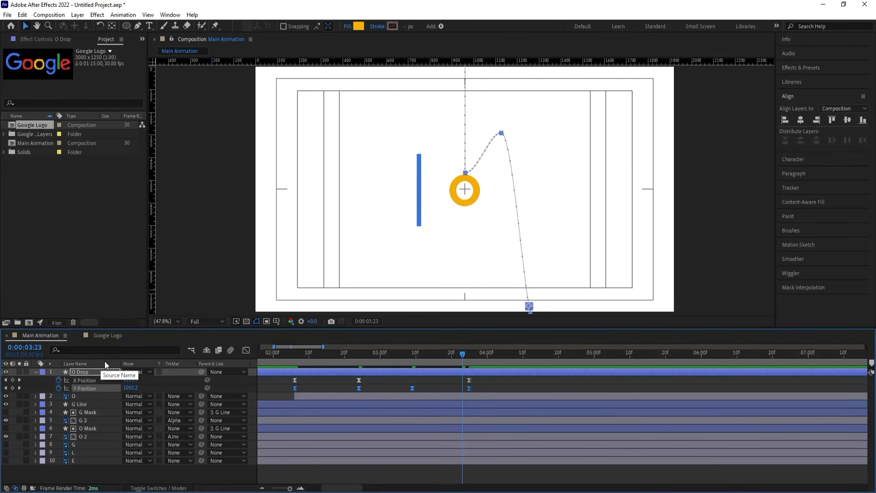
Reshape O Drop's Y Position speed graph so the circle accelerates into both falls and slows towards the bounce's peak
{"action": "left_click", "coordinate": [246, 350]}
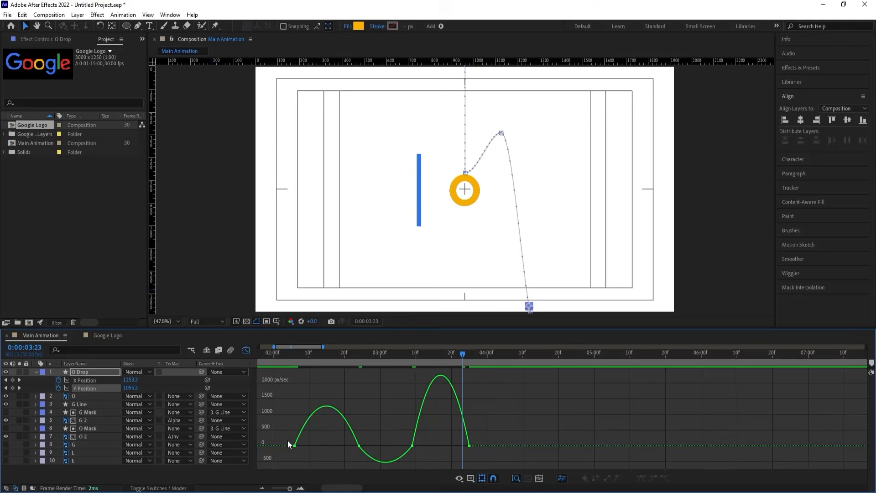
{"action": "left_click_drag", "start_coordinate": [287, 439], "coordinate": [354, 450]}
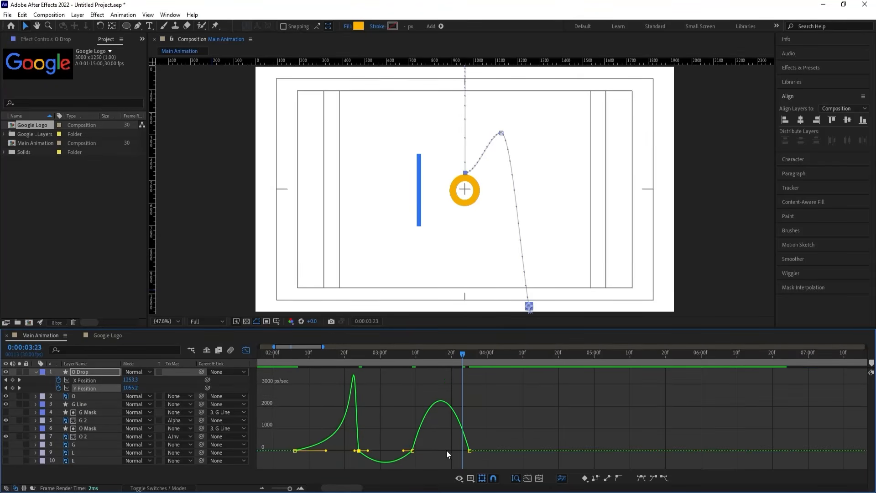
{"action": "mouse_move", "coordinate": [398, 429]}
{"action": "left_mouse_down"}
{"action": "mouse_move", "coordinate": [422, 469]}
{"action": "mouse_move", "coordinate": [389, 450]}
{"action": "mouse_move", "coordinate": [437, 445]}
{"action": "mouse_move", "coordinate": [371, 443]}
{"action": "mouse_move", "coordinate": [371, 455]}
{"action": "left_mouse_up"}
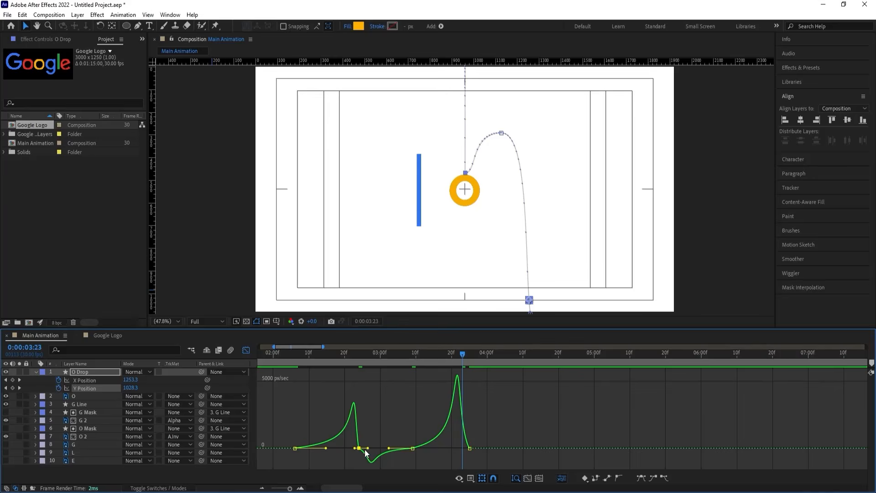
{"action": "left_click_drag", "start_coordinate": [366, 448], "coordinate": [359, 449]}
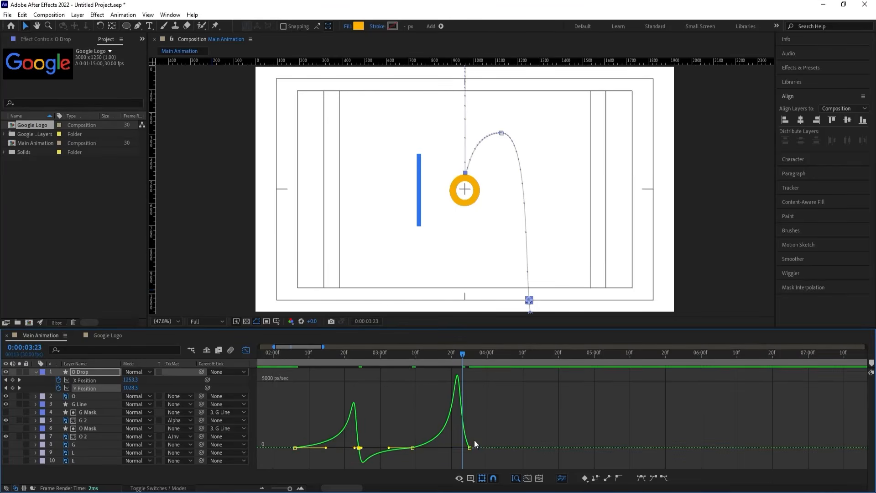
{"action": "left_click_drag", "start_coordinate": [482, 431], "coordinate": [468, 448]}
{"action": "left_click_drag", "start_coordinate": [376, 437], "coordinate": [356, 461]}
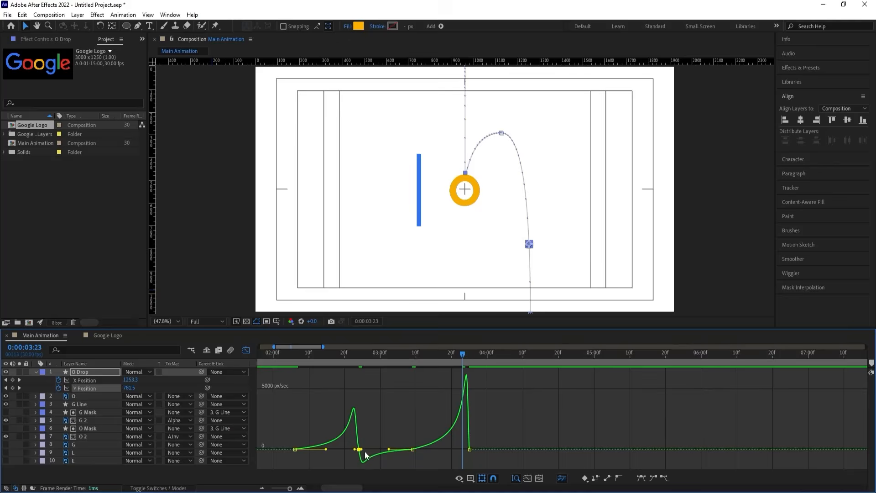
Preview O Drop's bounce motion and switch the timeline from the speed graph back to the layer bars
{"action": "left_click", "coordinate": [284, 355]}
{"action": "key", "text": "space"}
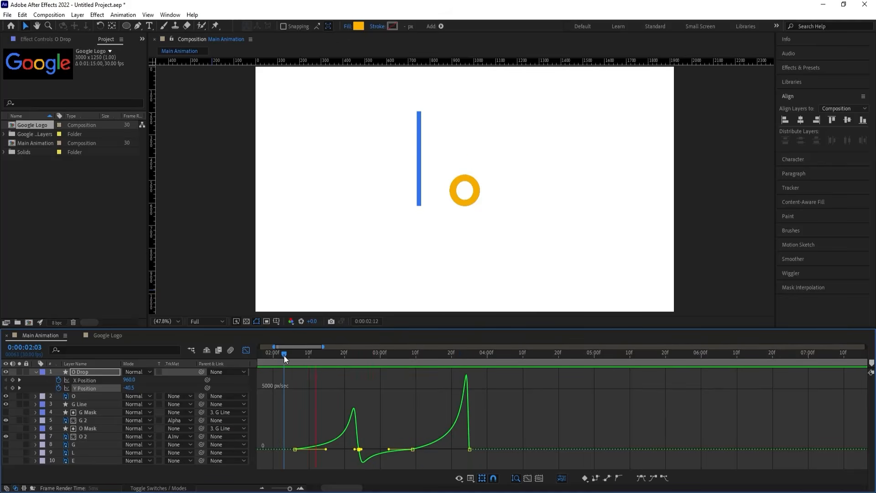
{"action": "key", "text": "space"}
{"action": "left_click", "coordinate": [247, 350]}
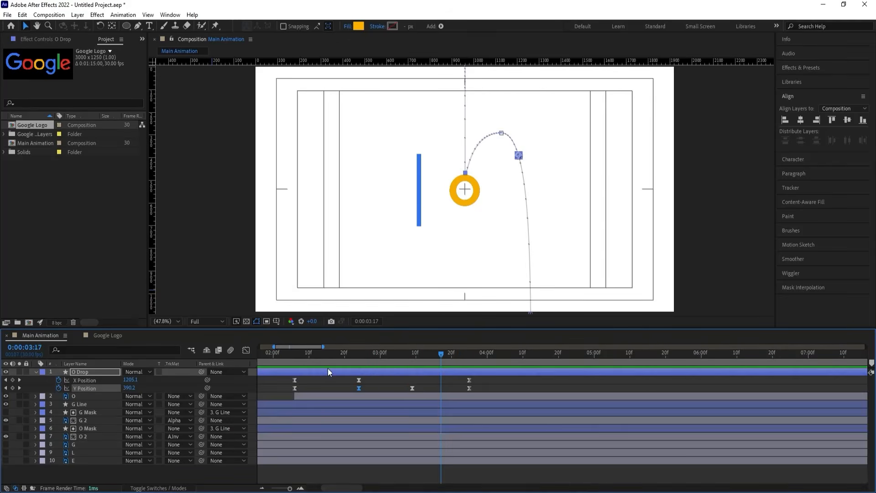
Trim the start of the yellow O layer to 0:00:02:24, where O Drop hits the O
{"action": "left_click_drag", "start_coordinate": [367, 354], "coordinate": [357, 355]}
{"action": "left_click", "coordinate": [305, 396]}
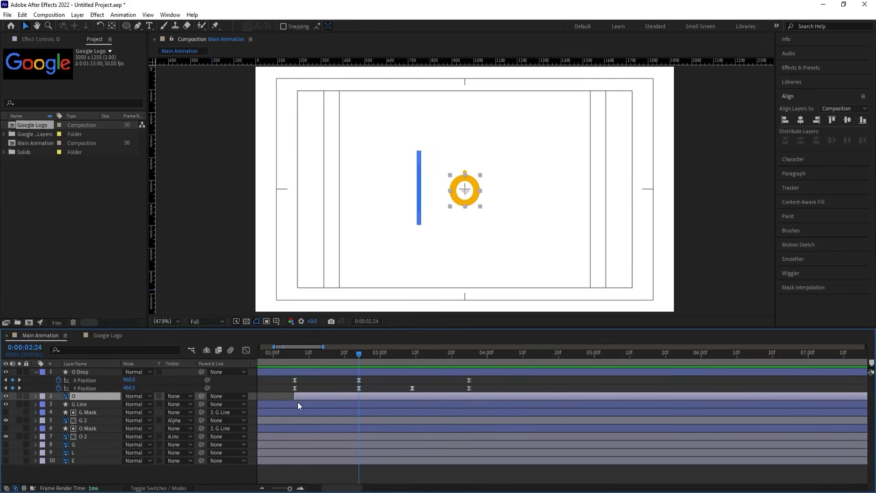
{"action": "left_click_drag", "start_coordinate": [333, 398], "coordinate": [363, 401]}
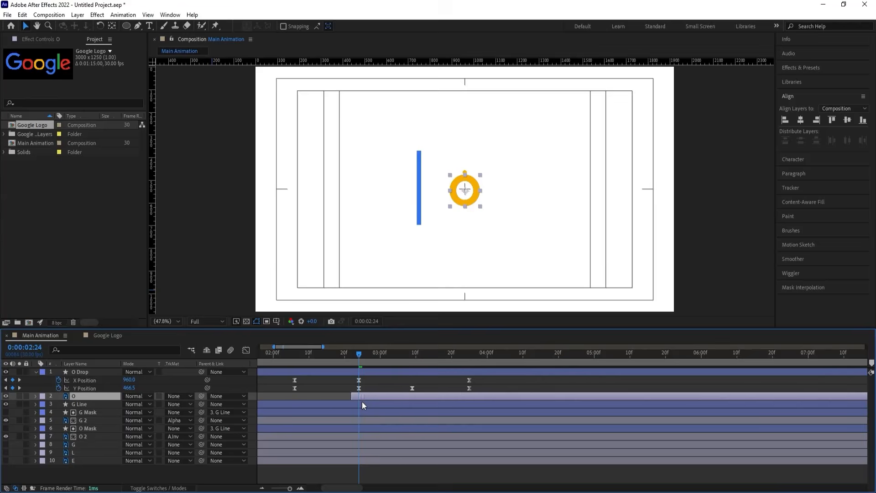
Trim the ends of the O Mask and O 2 layers to 0:00:02:24 and preview the red-to-yellow colour swap
{"action": "left_click", "coordinate": [90, 434]}
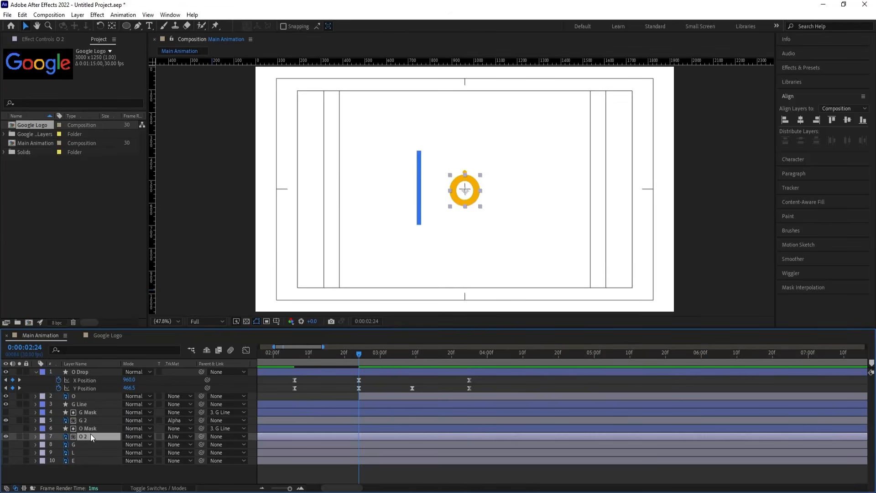
{"action": "left_click", "coordinate": [92, 427], "text": "shift"}
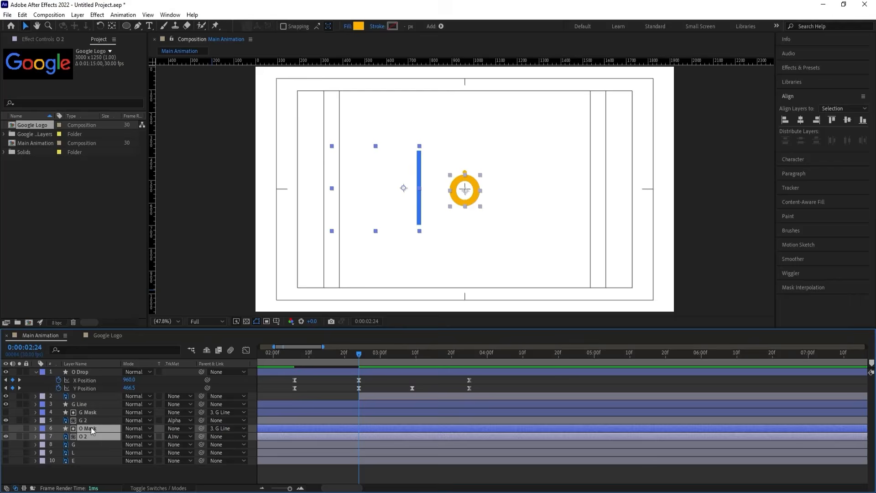
{"action": "key", "text": "alt+bracketright"}
{"action": "key", "text": "space"}
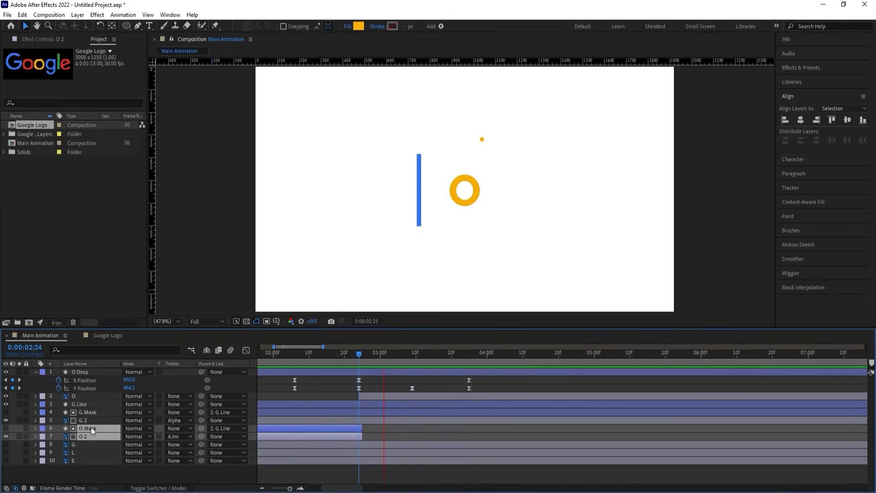
{"action": "key", "text": "space"}
{"action": "left_click_drag", "start_coordinate": [302, 354], "coordinate": [291, 354]}
{"action": "key", "text": "space"}
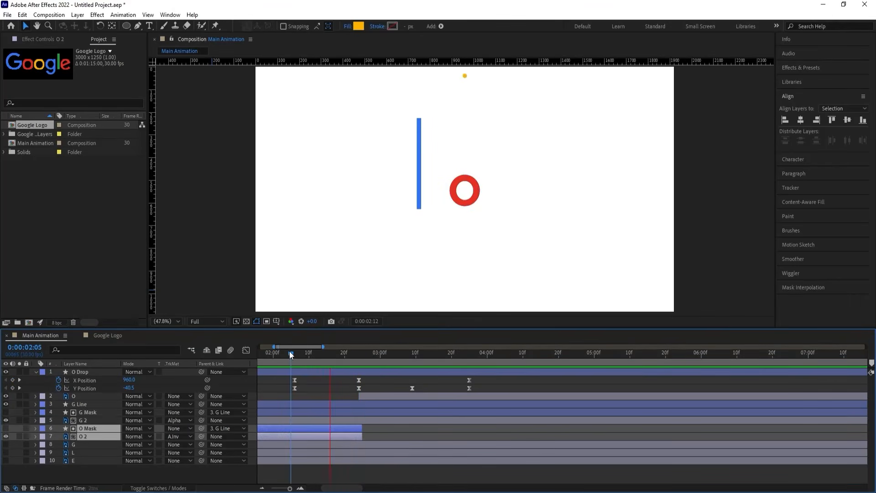
{"action": "key", "text": "space"}
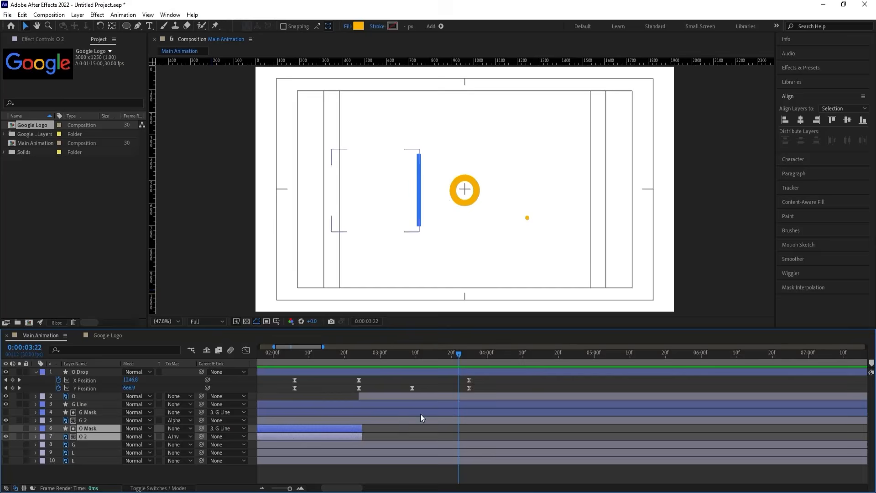
Preview the whole animation from the start of the composition
{"action": "key", "text": "minus"}
{"action": "key", "text": "minus"}
{"action": "key", "text": "minus"}
{"action": "key", "text": "Home"}
{"action": "key", "text": "space"}
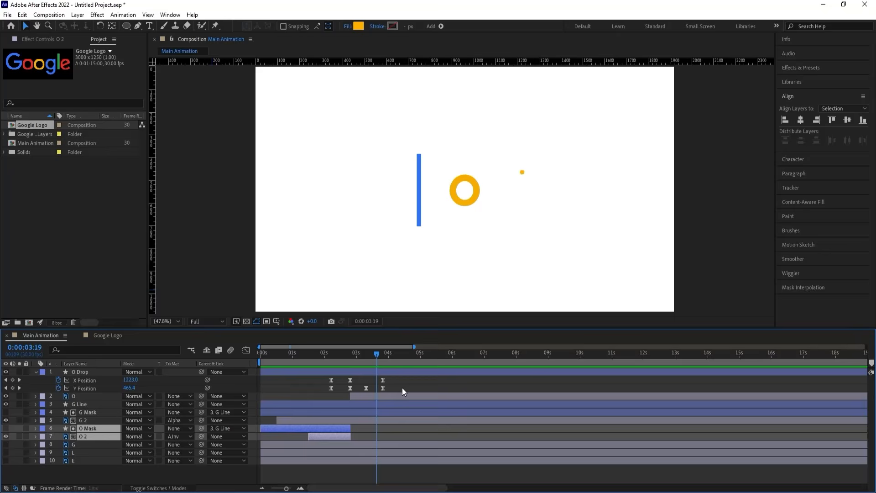
Make the lowercase g's layer, named G, visible and move it to the top of the layer stack
{"action": "left_click_drag", "start_coordinate": [382, 357], "coordinate": [380, 357]}
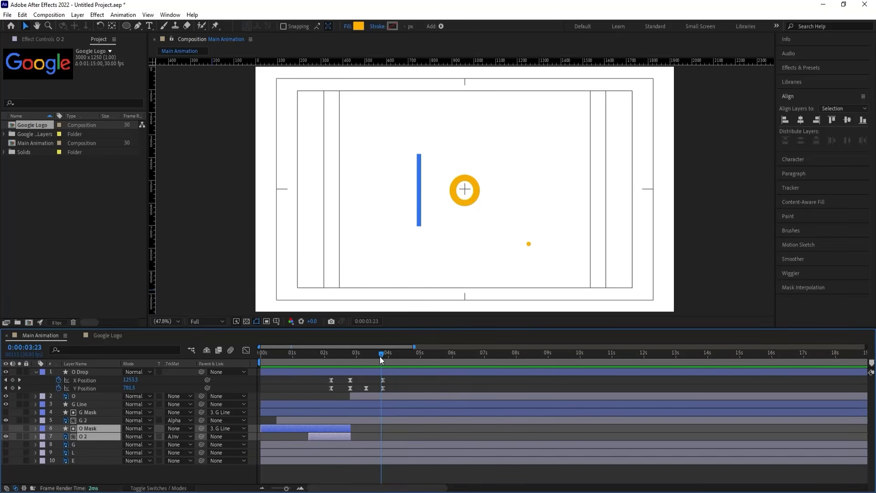
{"action": "left_click", "coordinate": [76, 445]}
{"action": "left_click", "coordinate": [7, 445]}
{"action": "left_click", "coordinate": [7, 442]}
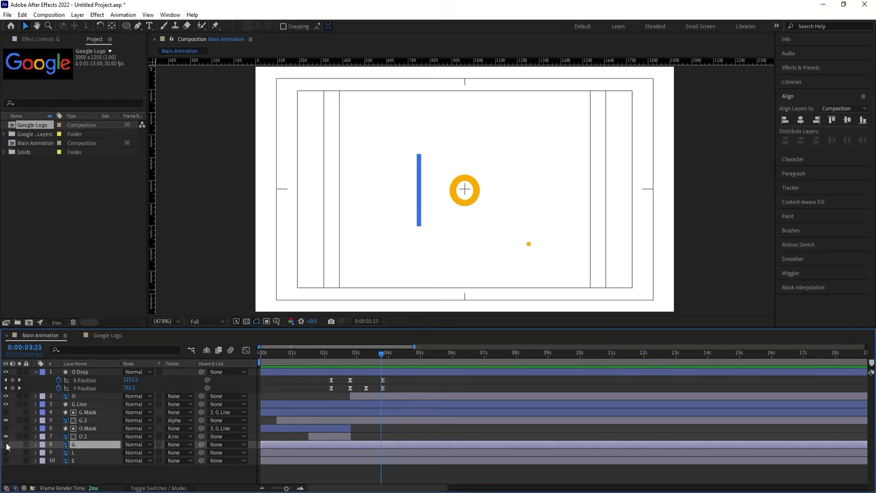
{"action": "left_click", "coordinate": [6, 443]}
{"action": "left_click_drag", "start_coordinate": [91, 363], "coordinate": [95, 370]}
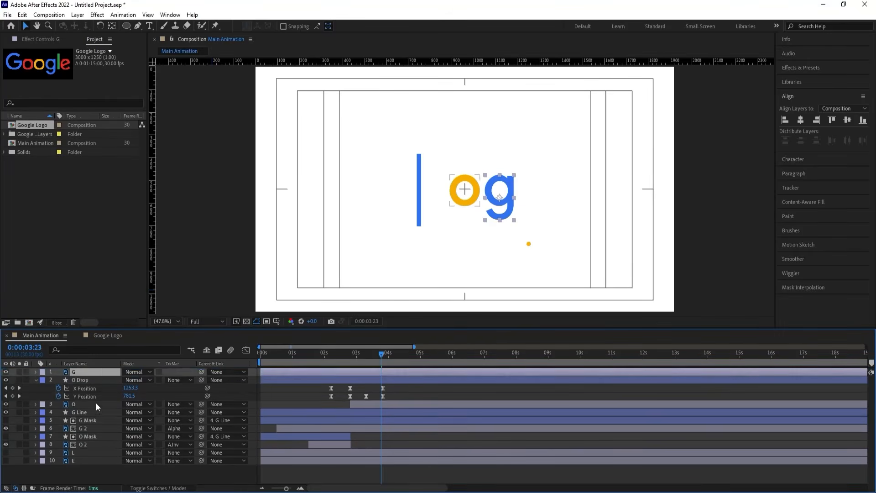
Move the G Line layer above the G layer to the top of the stack and preview from the start
{"action": "left_click", "coordinate": [78, 412]}
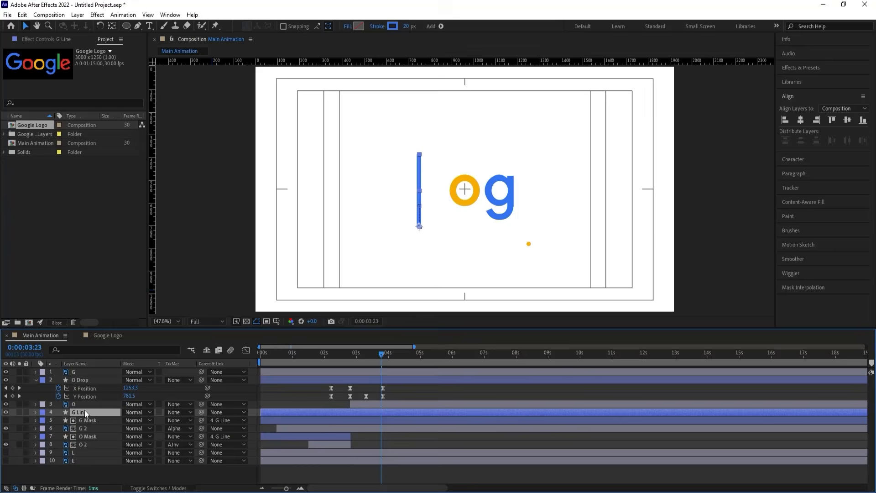
{"action": "left_click_drag", "start_coordinate": [84, 409], "coordinate": [80, 371]}
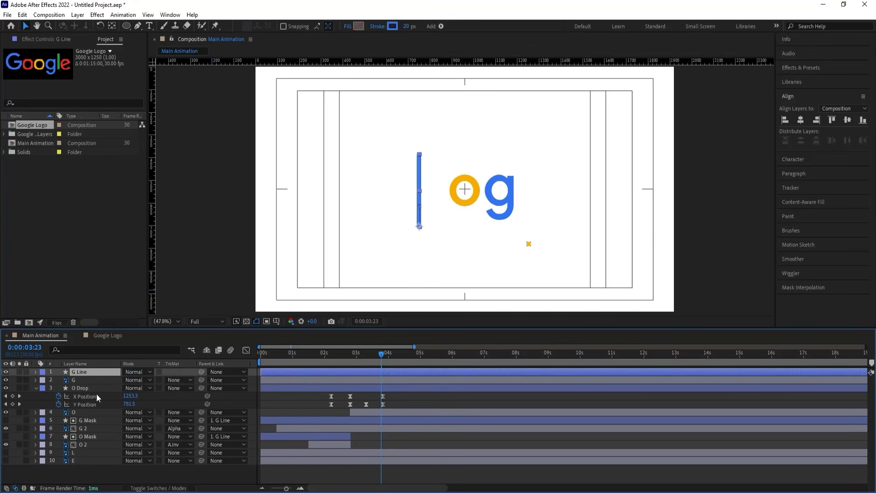
{"action": "left_click_drag", "start_coordinate": [321, 352], "coordinate": [236, 355]}
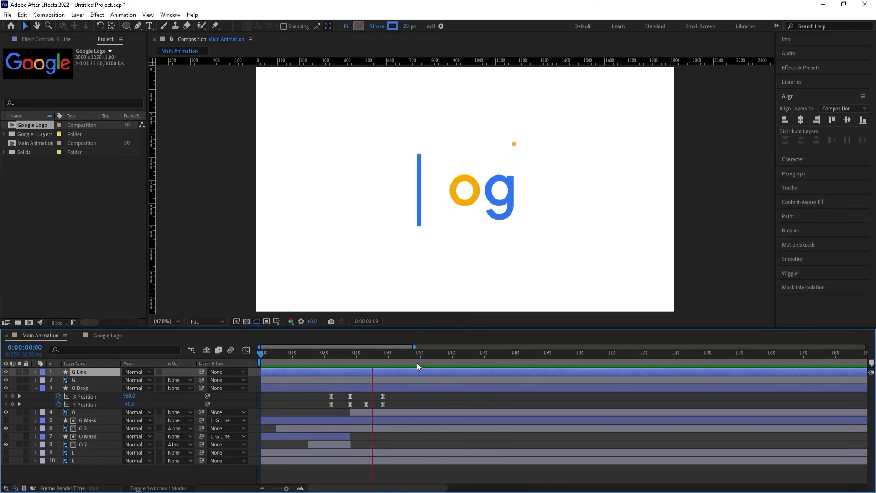
{"action": "left_click_drag", "start_coordinate": [424, 362], "coordinate": [382, 361]}
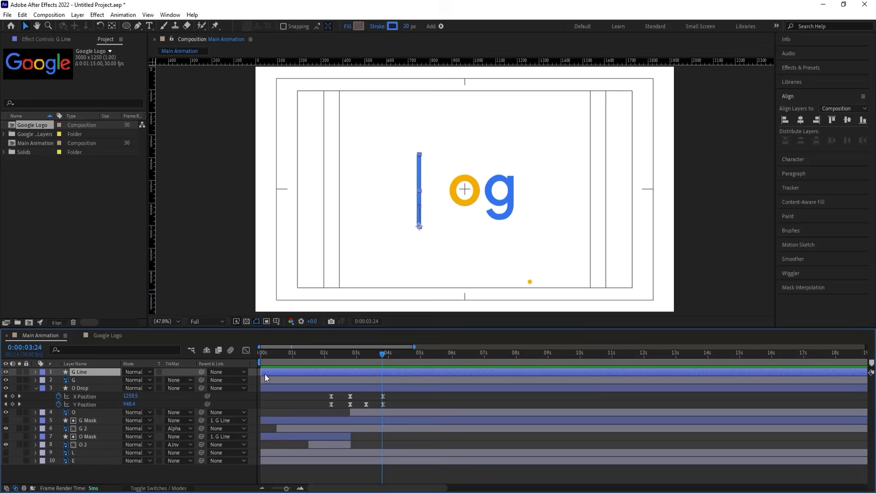
{"action": "key", "text": "equal"}
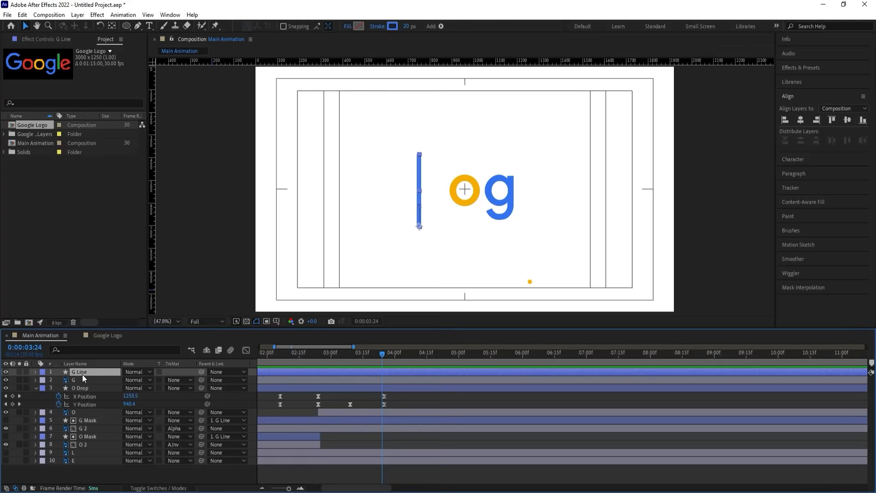
{"action": "key", "text": "p"}
{"action": "key", "text": "space"}
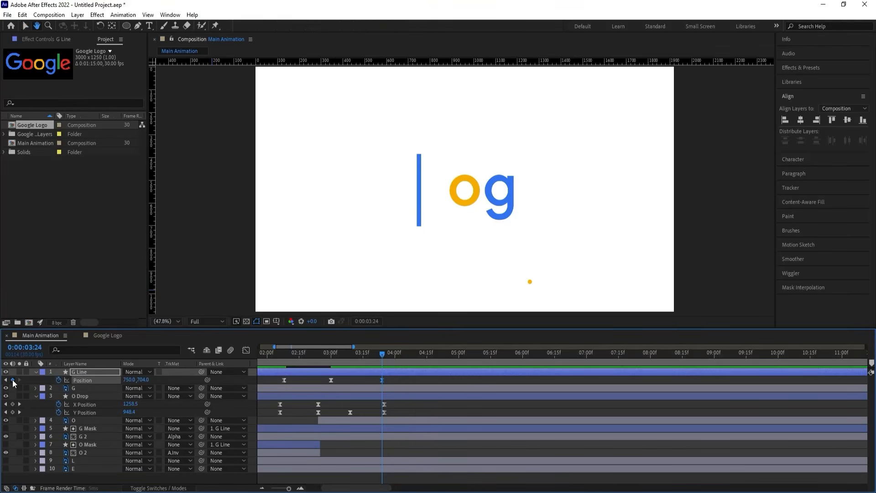
{"action": "key", "text": "space"}
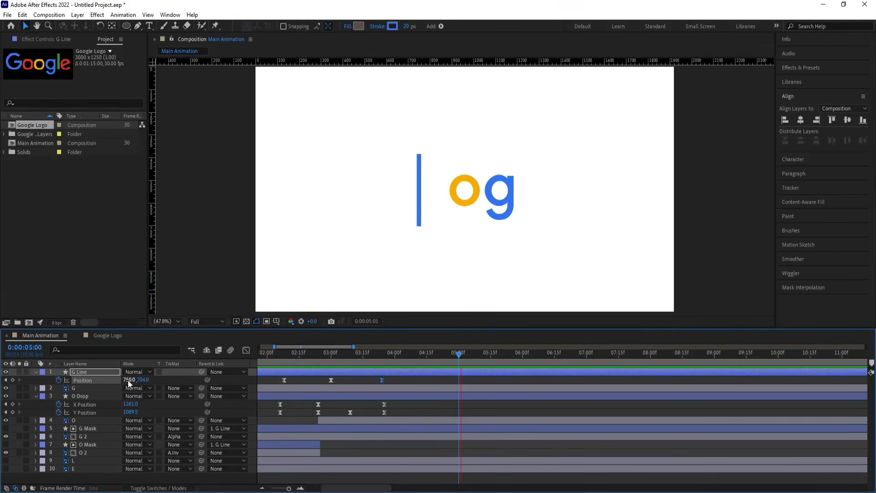
{"action": "key", "text": "Page_Down"}
{"action": "key", "text": "Page_Down"}
{"action": "key", "text": "Page_Down"}
{"action": "left_click_drag", "start_coordinate": [129, 381], "coordinate": [349, 350]}
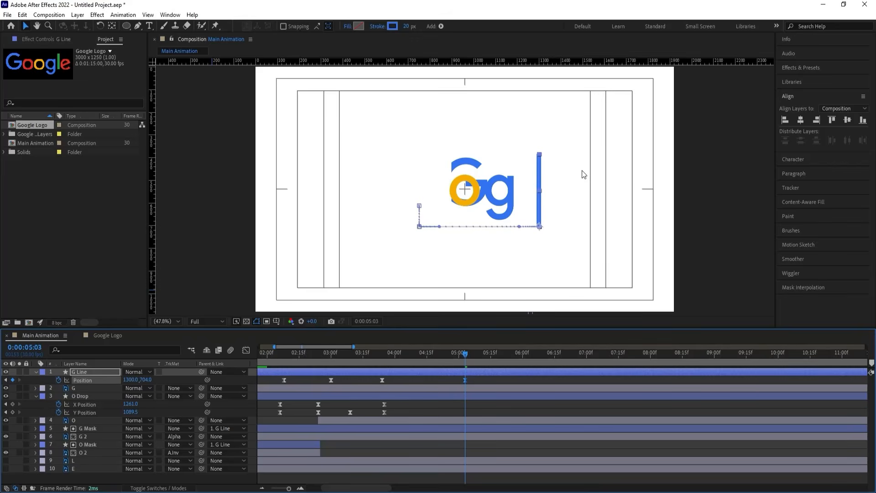
{"action": "key", "text": "ctrl+z"}
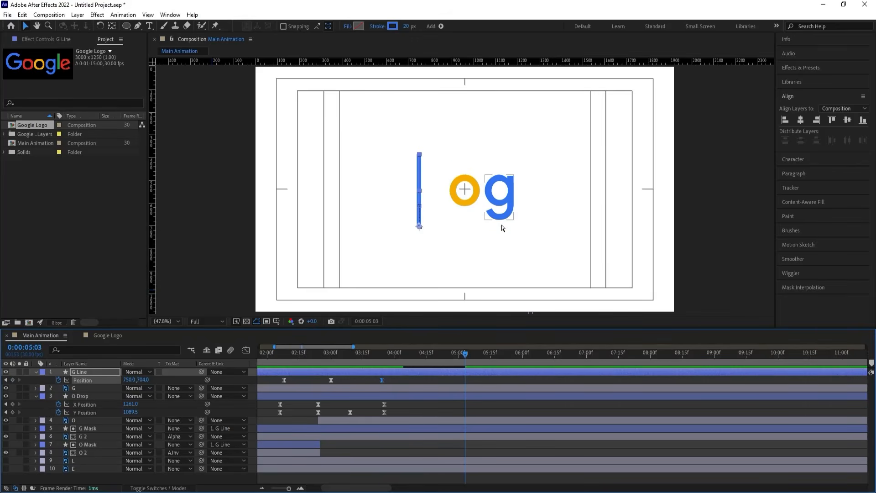
{"action": "key", "text": "ctrl+z"}
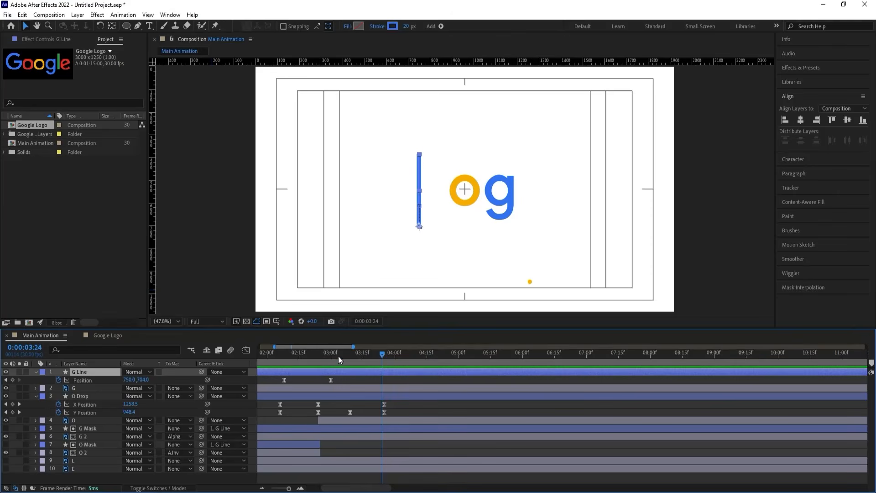
Split the G Line layer at 0:00:03:00, on its last Position keyframe
{"action": "mouse_move", "coordinate": [338, 354]}
{"action": "left_mouse_down"}
{"action": "mouse_move", "coordinate": [312, 353]}
{"action": "mouse_move", "coordinate": [333, 362]}
{"action": "left_mouse_up"}
{"action": "left_click", "coordinate": [337, 380]}
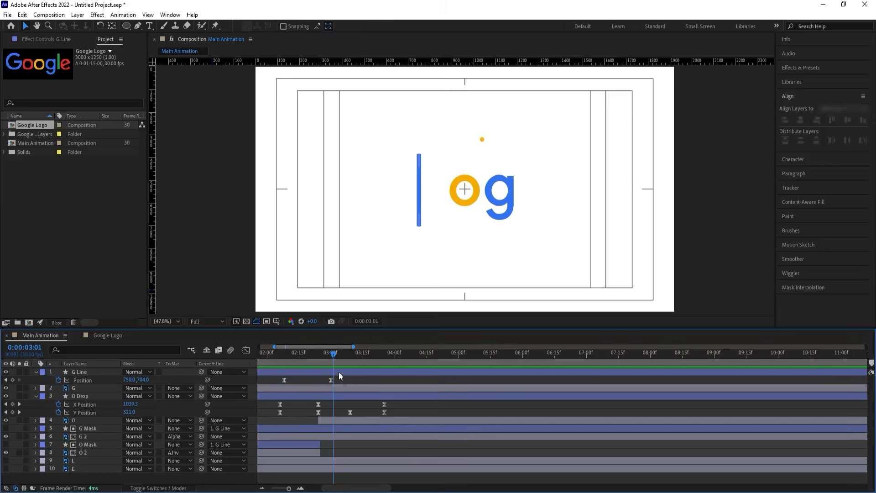
{"action": "left_click", "coordinate": [339, 372]}
{"action": "key", "text": "Page_Up"}
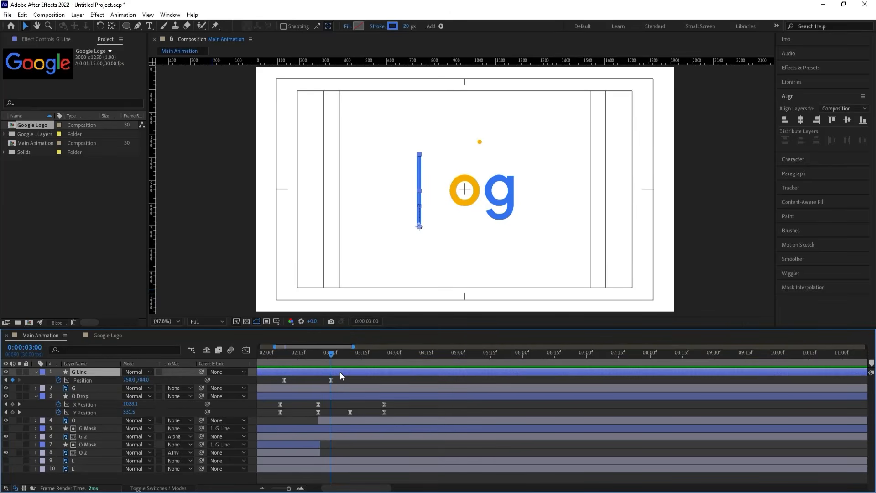
{"action": "key", "text": "ctrl+shift+d"}
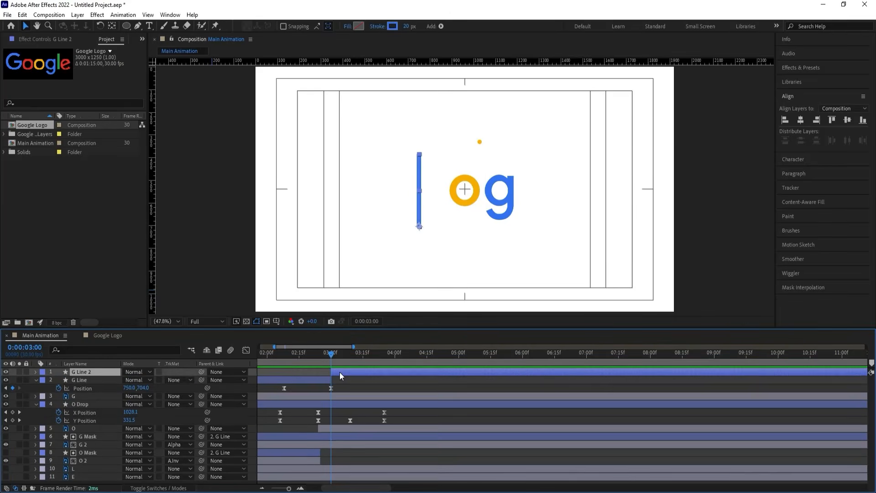
Rename the second half of the split line layer as g Line 2
{"action": "key", "text": "Return"}
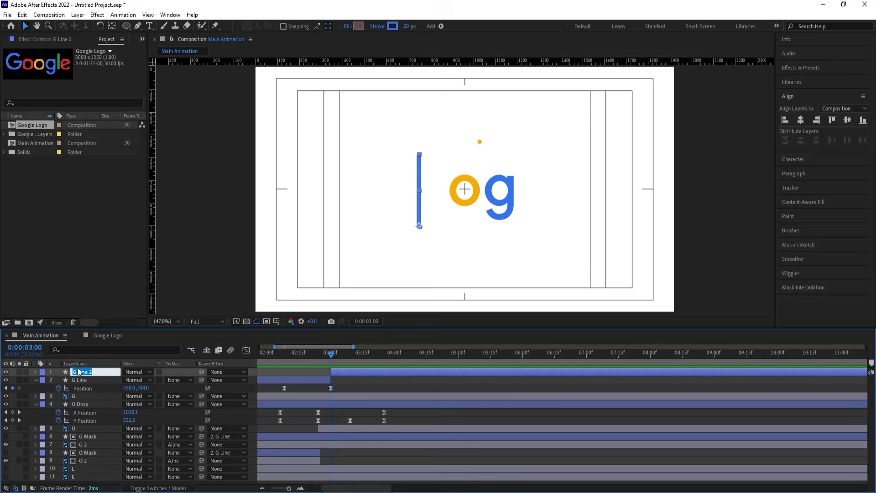
{"action": "left_click_drag", "start_coordinate": [79, 371], "coordinate": [67, 368]}
{"action": "type", "text": "g"}
{"action": "key", "text": "Return"}
{"action": "left_click", "coordinate": [341, 385]}
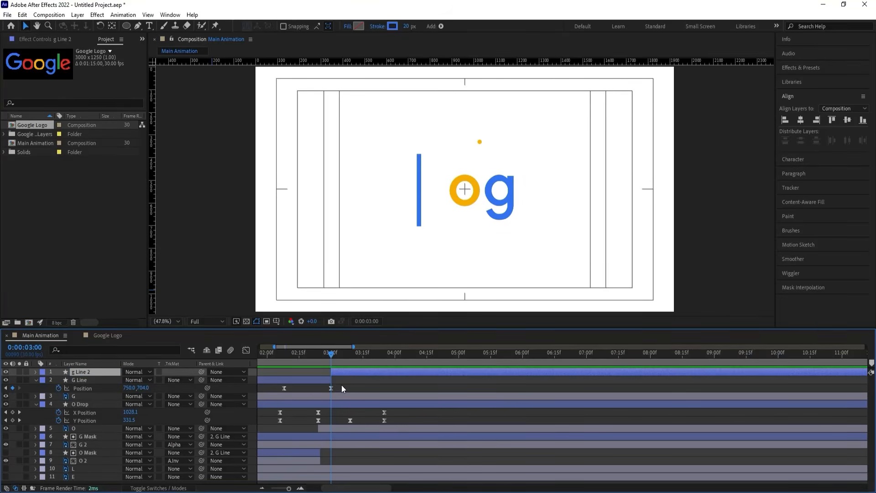
Reveal g Line 2's animated properties and remove all keyframes from its End, Position, Scale and Rotation
{"action": "left_click", "coordinate": [337, 373]}
{"action": "key", "text": "y"}
{"action": "key", "text": "u"}
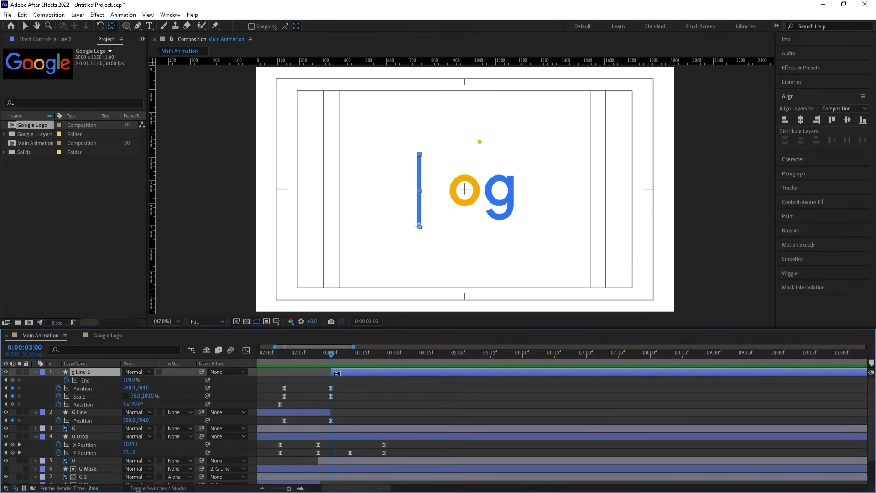
{"action": "left_click", "coordinate": [81, 388]}
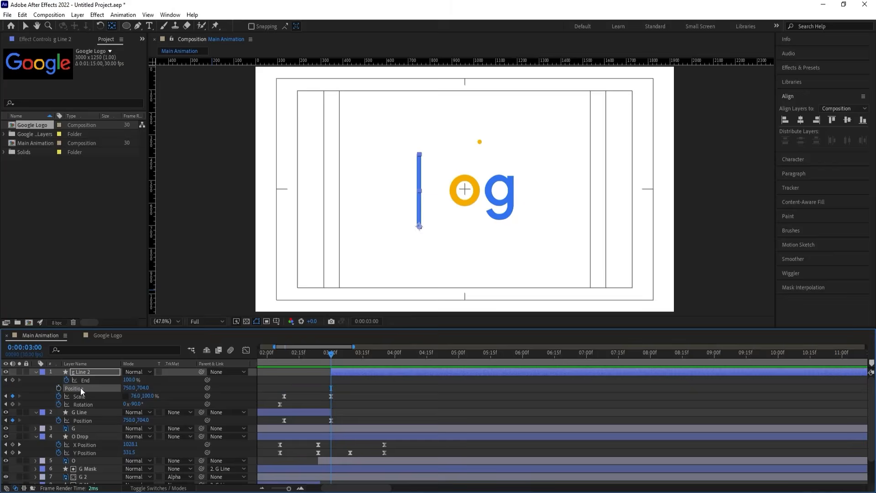
{"action": "left_click", "coordinate": [80, 395]}
{"action": "key", "text": "Delete"}
{"action": "left_click", "coordinate": [81, 403]}
{"action": "key", "text": "Delete"}
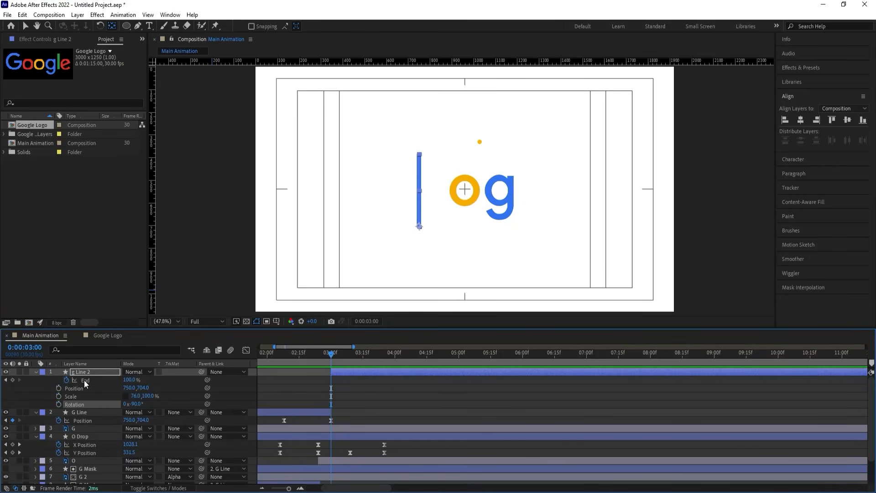
{"action": "left_click", "coordinate": [84, 380]}
{"action": "left_click", "coordinate": [341, 380]}
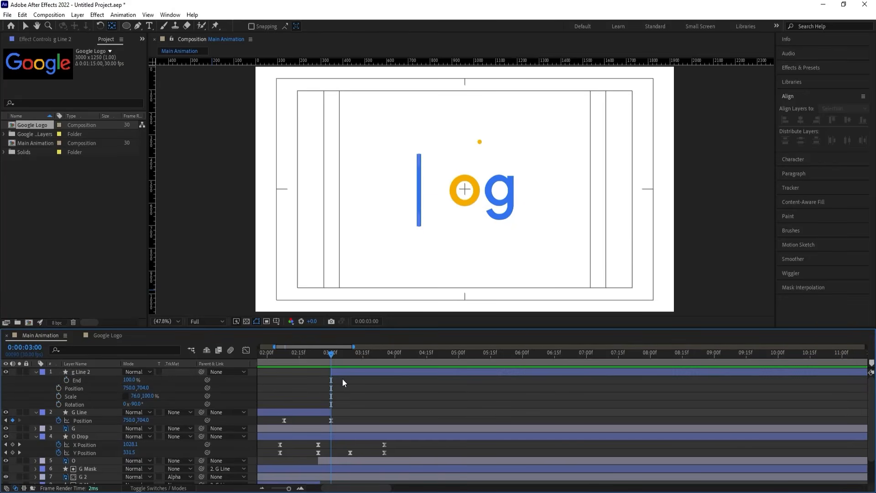
Centre g Line 2's anchor point in the line's content
{"action": "left_click", "coordinate": [339, 372]}
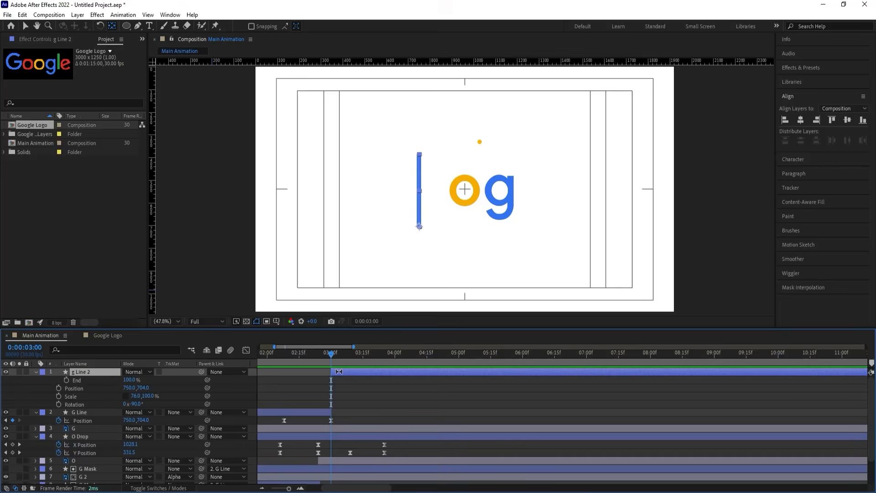
{"action": "key", "text": "ctrl+alt+Home"}
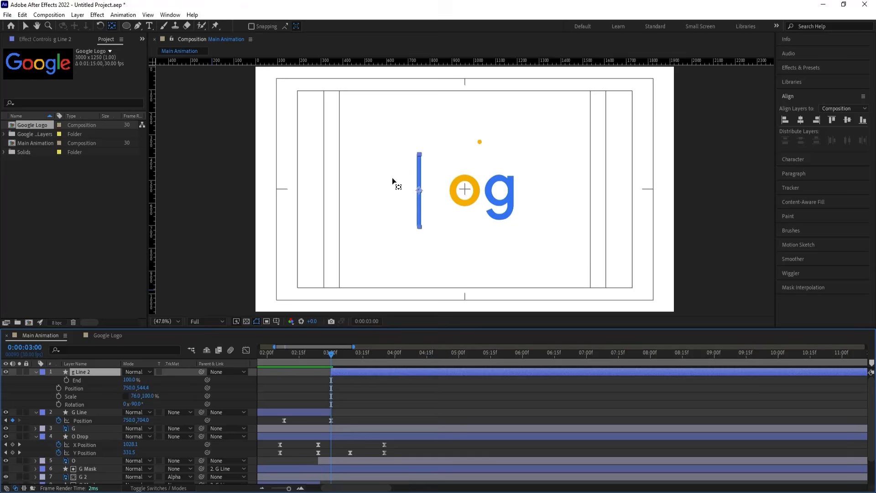
{"action": "left_click", "coordinate": [348, 392]}
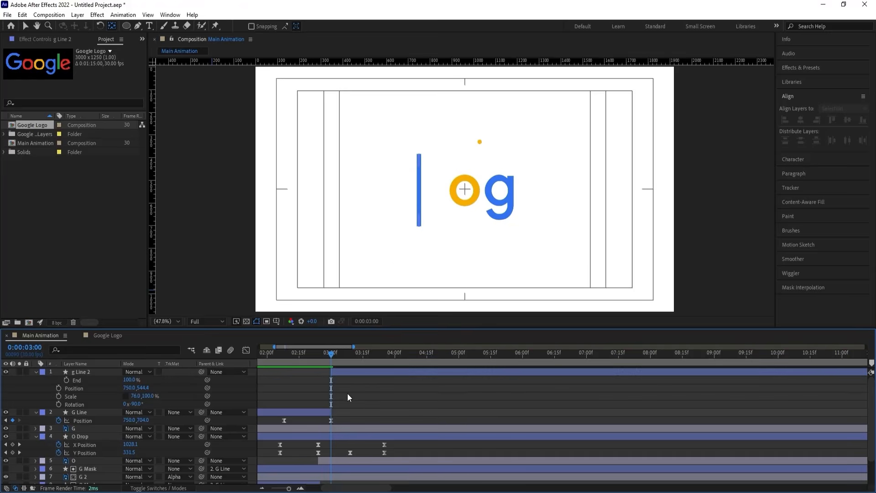
Animate g Line 2's Position with eased keyframes from 0:00:03:00 to 0:00:04:00, sliding the line across the g to X 1159
{"action": "left_click", "coordinate": [337, 372]}
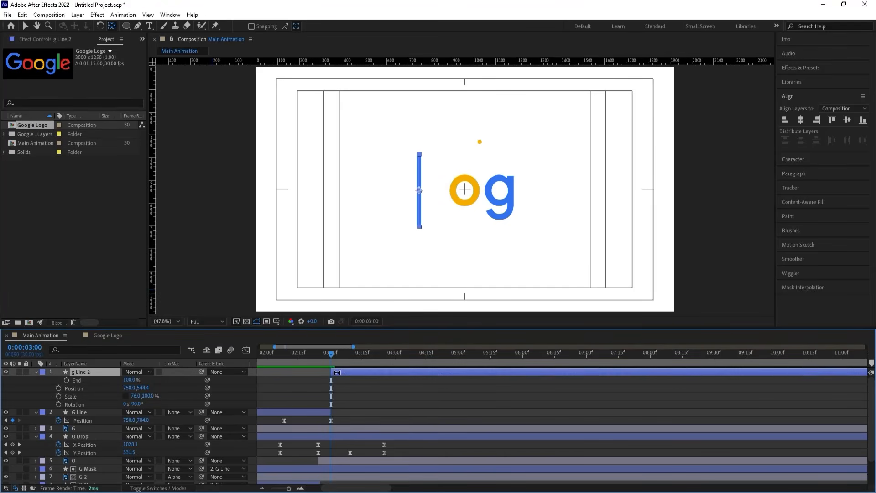
{"action": "key", "text": "u"}
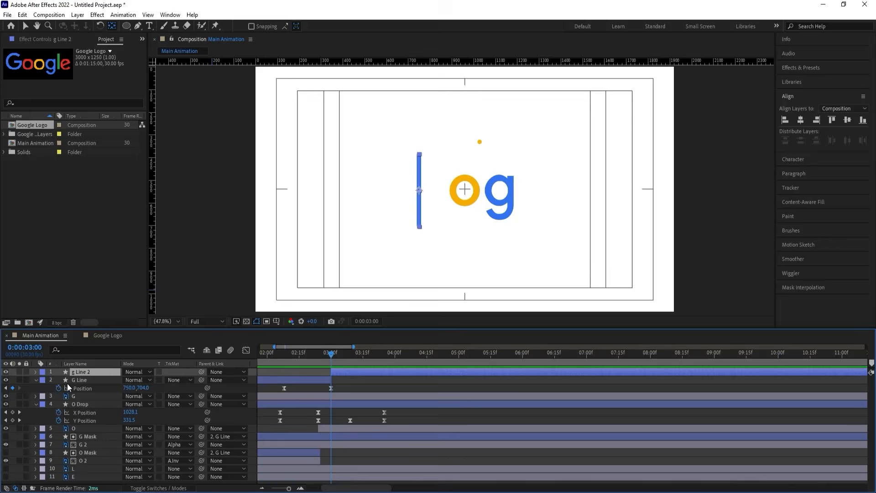
{"action": "key", "text": "p"}
{"action": "left_click", "coordinate": [57, 379]}
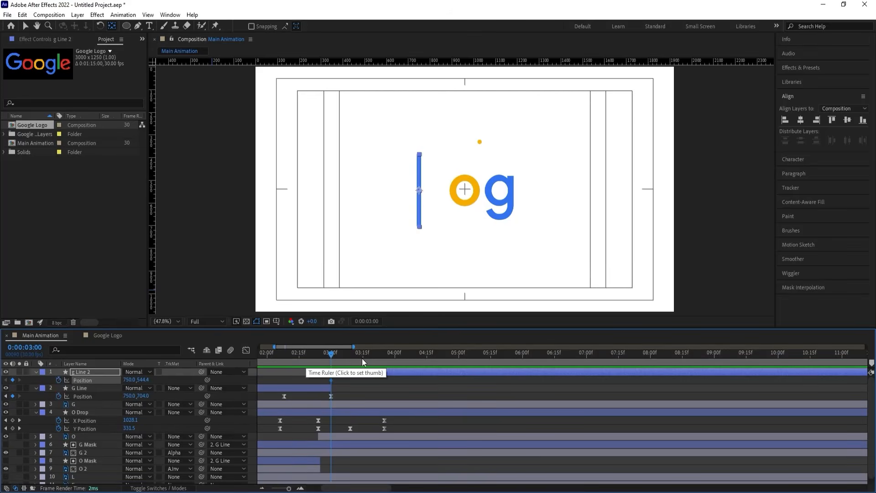
{"action": "left_click_drag", "start_coordinate": [362, 359], "coordinate": [394, 357]}
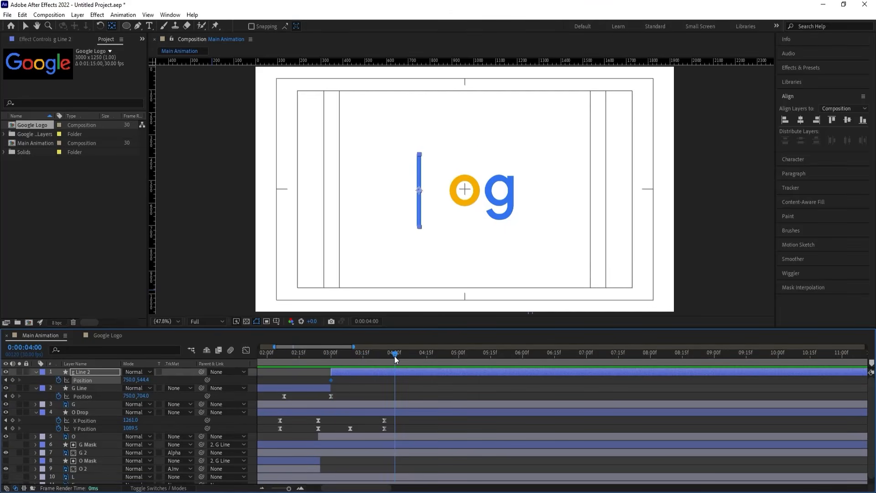
{"action": "left_click_drag", "start_coordinate": [136, 379], "coordinate": [427, 384]}
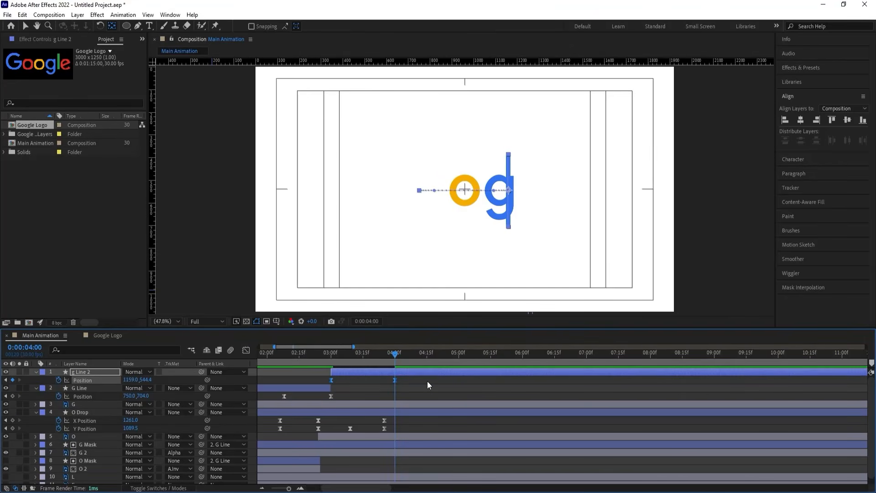
Preview g Line 2's slide from its first keyframe, and once more from earlier in the animation
{"action": "key", "text": "i"}
{"action": "key", "text": "space"}
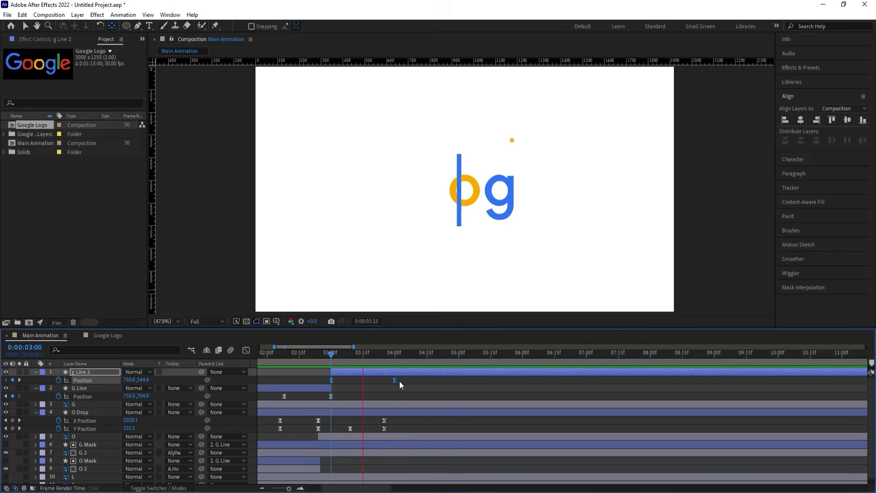
{"action": "key", "text": "space"}
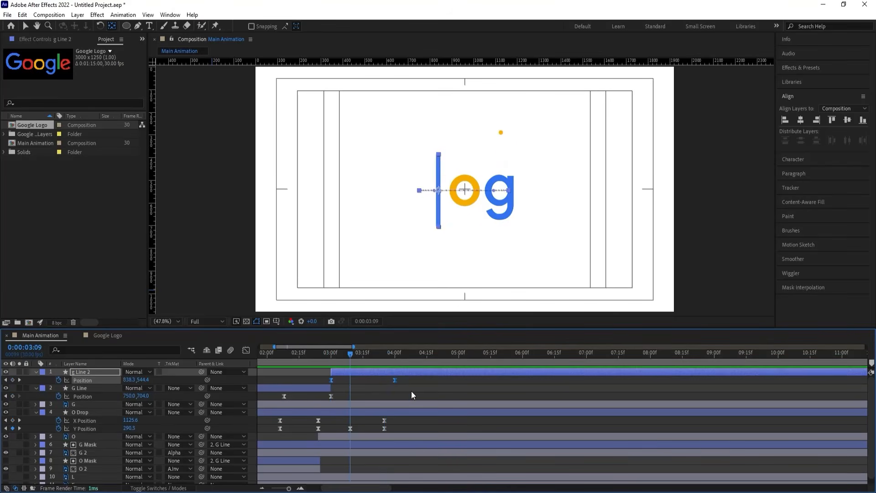
{"action": "left_click", "coordinate": [412, 391]}
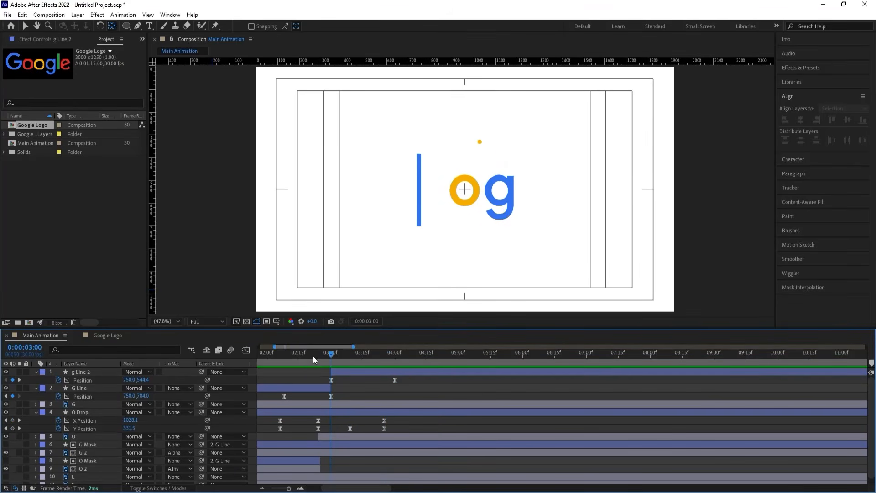
{"action": "left_click", "coordinate": [294, 354]}
{"action": "key", "text": "space"}
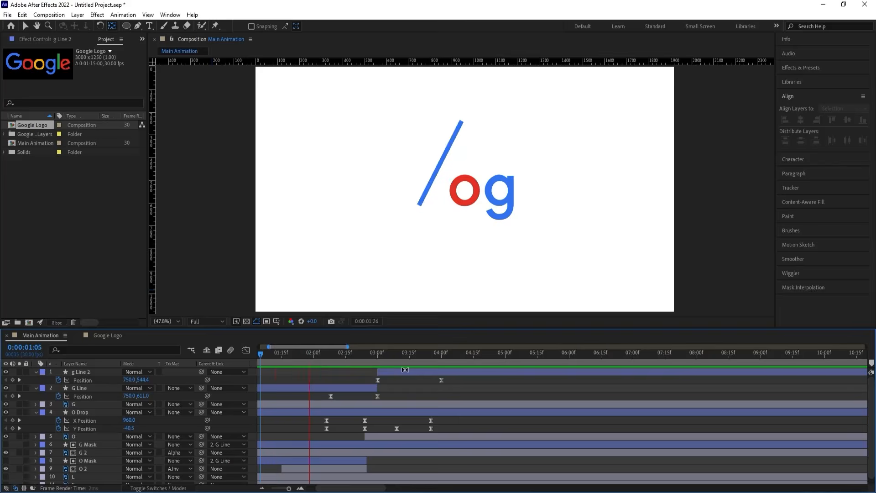
{"action": "key", "text": "space"}
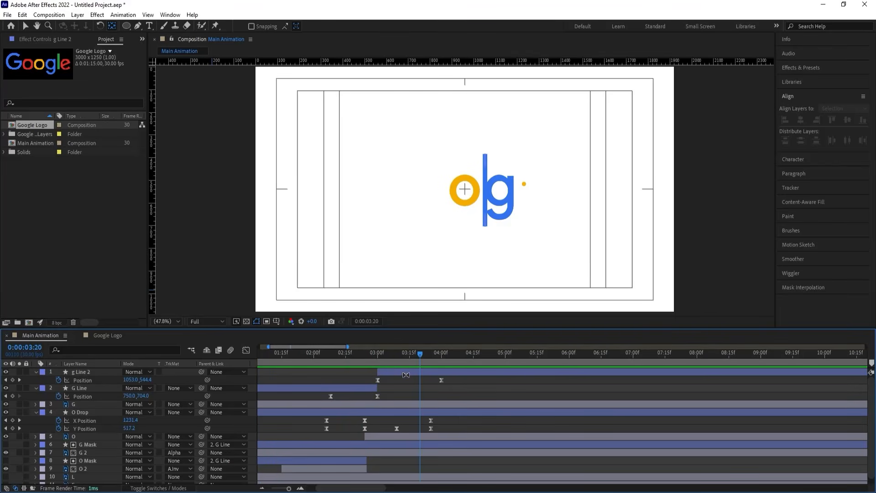
Shift g Line 2 to start at 0:00:03:11 and extend the G Line layer up to that frame
{"action": "left_click", "coordinate": [394, 371]}
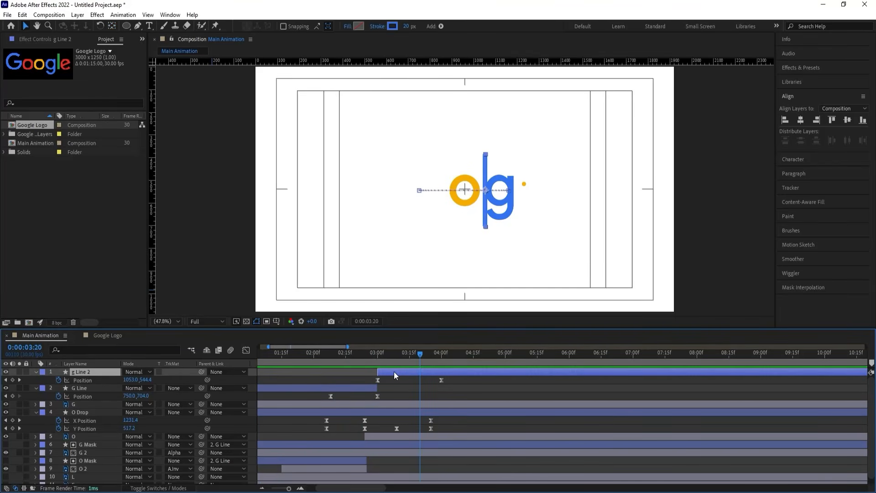
{"action": "left_click_drag", "start_coordinate": [394, 371], "coordinate": [401, 389]}
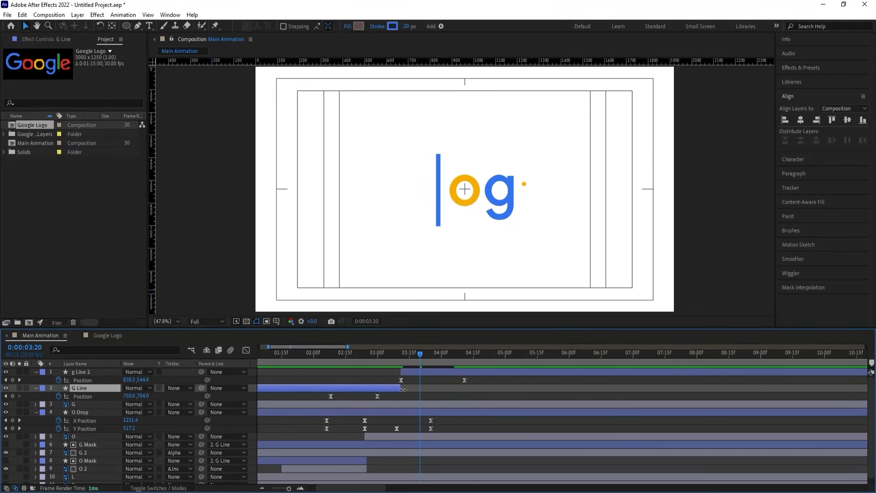
{"action": "left_click", "coordinate": [391, 352]}
{"action": "mouse_move", "coordinate": [390, 352]}
{"action": "left_mouse_down"}
{"action": "mouse_move", "coordinate": [440, 354]}
{"action": "mouse_move", "coordinate": [400, 354]}
{"action": "left_mouse_up"}
{"action": "key", "text": "apostrophe"}
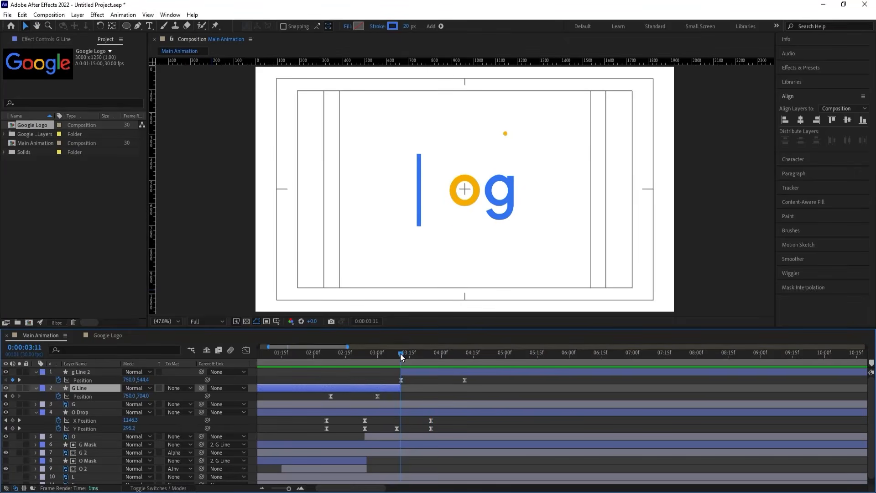
Reshape g Line 2's Position speed curve for a fast start and a long ease into the last keyframe, and preview it
{"action": "left_click", "coordinate": [98, 381]}
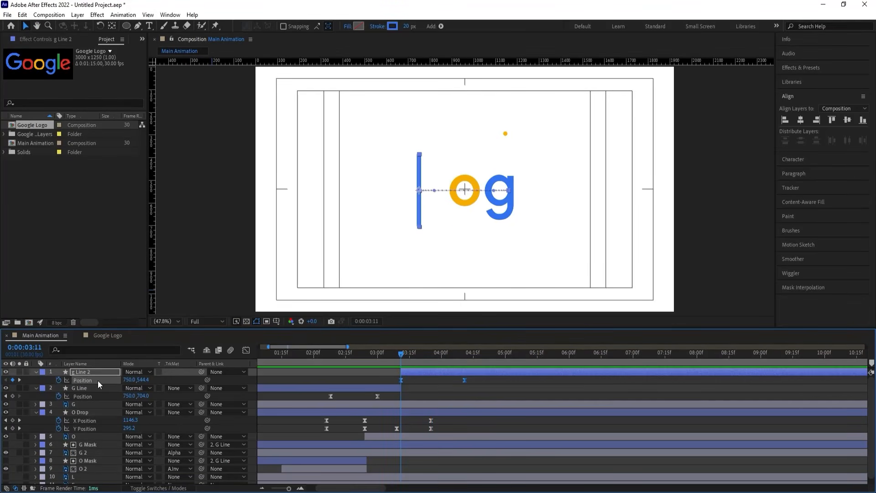
{"action": "left_click", "coordinate": [246, 350]}
{"action": "left_click_drag", "start_coordinate": [482, 454], "coordinate": [351, 468]}
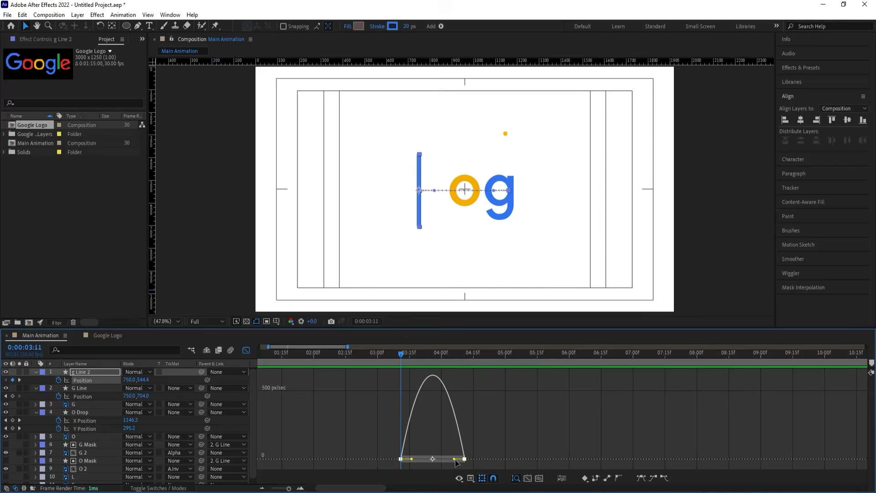
{"action": "left_click_drag", "start_coordinate": [455, 458], "coordinate": [423, 459]}
{"action": "left_click", "coordinate": [245, 349]}
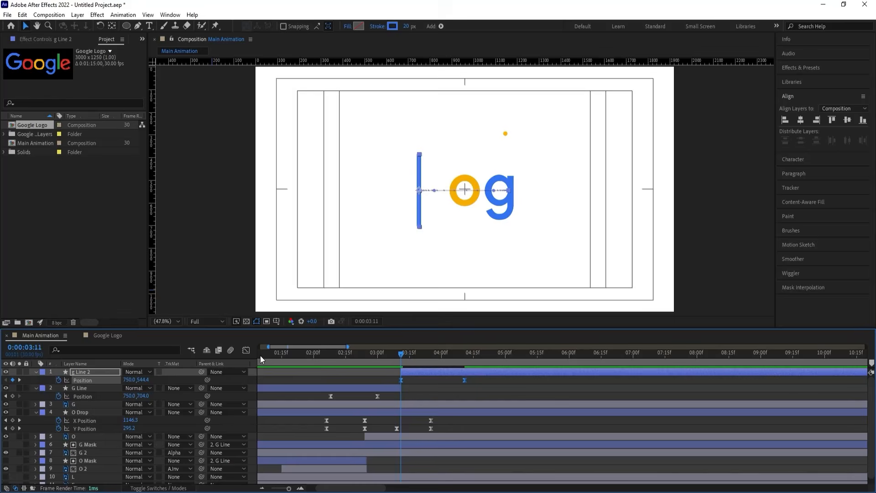
{"action": "key", "text": "space"}
{"action": "key", "text": "space"}
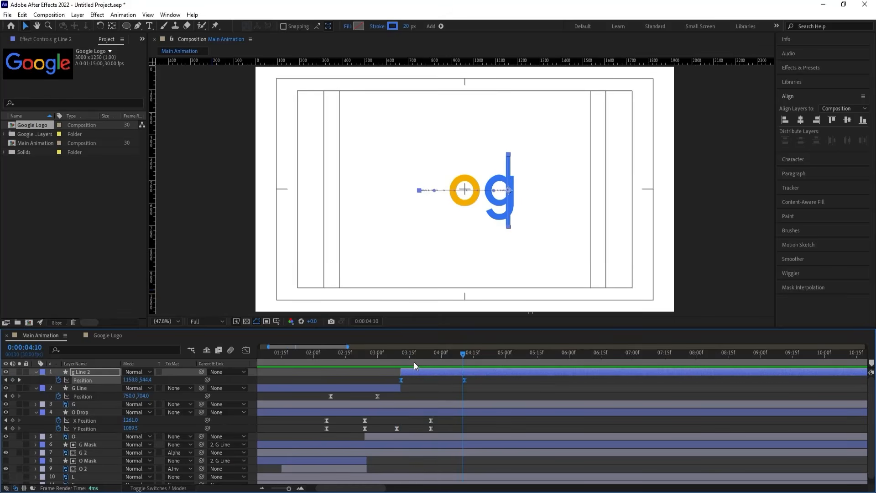
{"action": "left_click", "coordinate": [415, 385]}
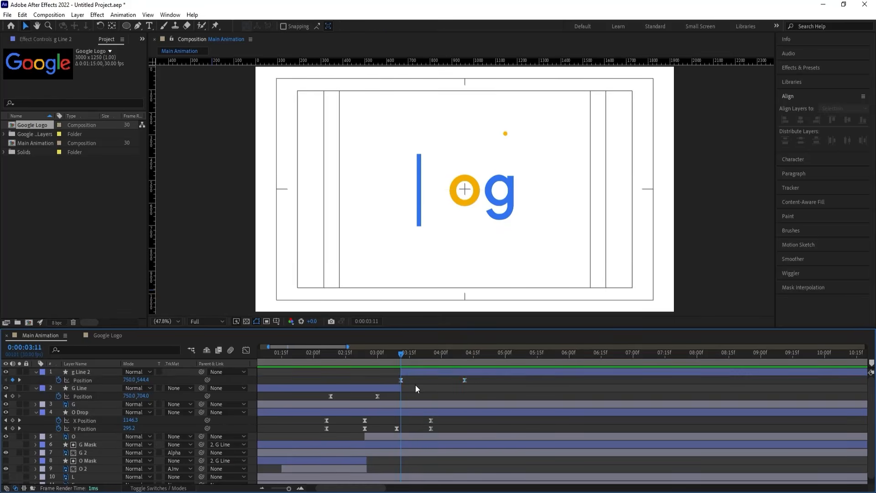
Collapse the layers' keyframed properties and centre the G layer horizontally in the composition
{"action": "key", "text": "u"}
{"action": "left_click", "coordinate": [332, 389]}
{"action": "left_click", "coordinate": [72, 387]}
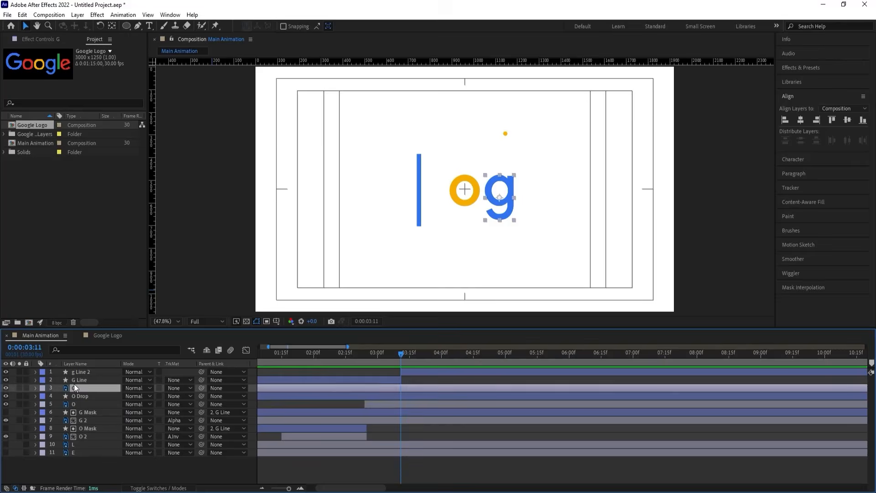
{"action": "left_click", "coordinate": [800, 121]}
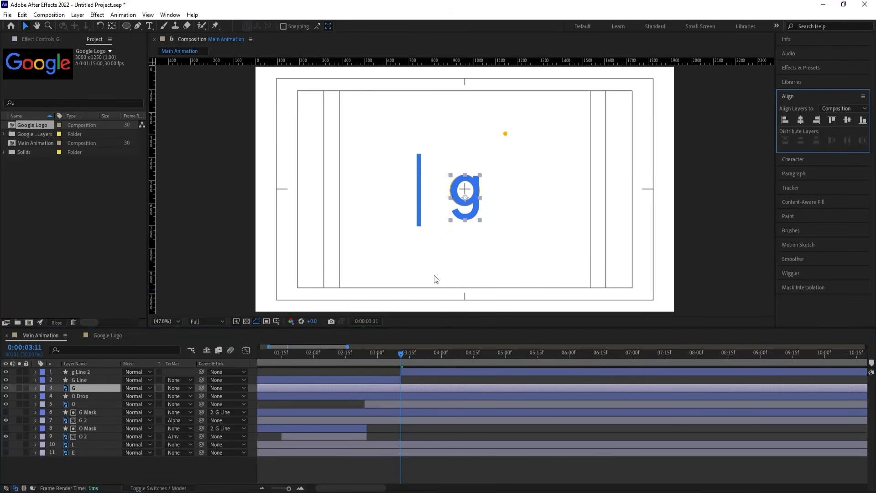
Draw a rectangle shape extending from the blue line past the g, at the line's full height, and name its layer g mask
{"action": "left_click", "coordinate": [406, 468]}
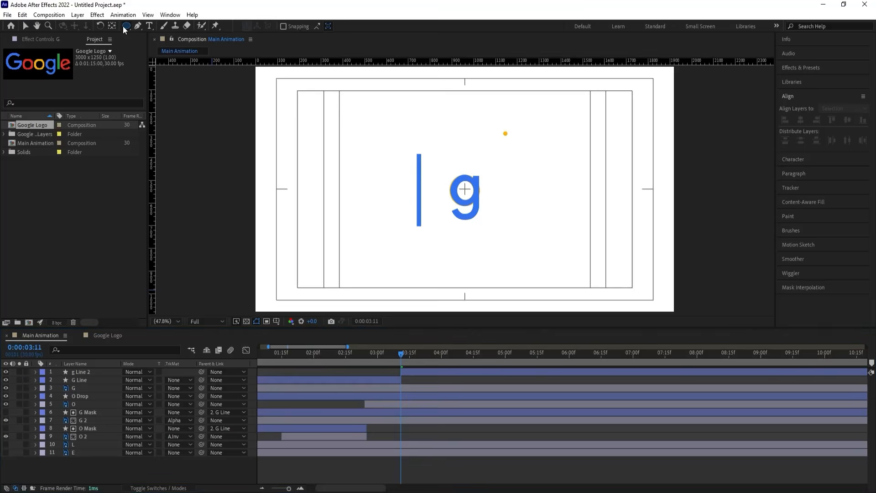
{"action": "left_click_drag", "start_coordinate": [122, 26], "coordinate": [151, 28]}
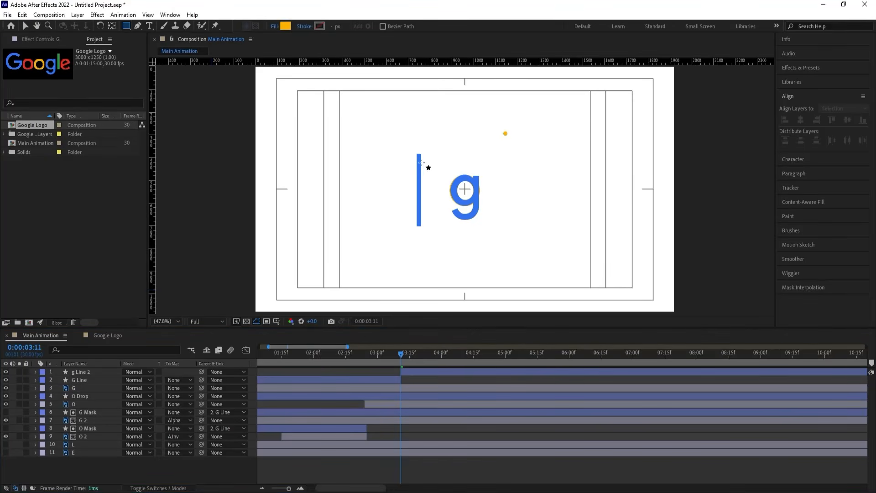
{"action": "left_click_drag", "start_coordinate": [418, 155], "coordinate": [512, 227]}
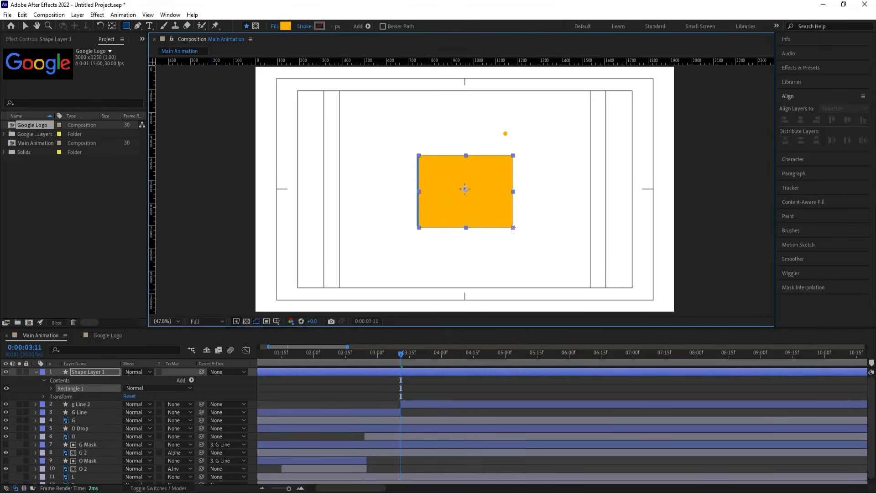
{"action": "left_click", "coordinate": [94, 373]}
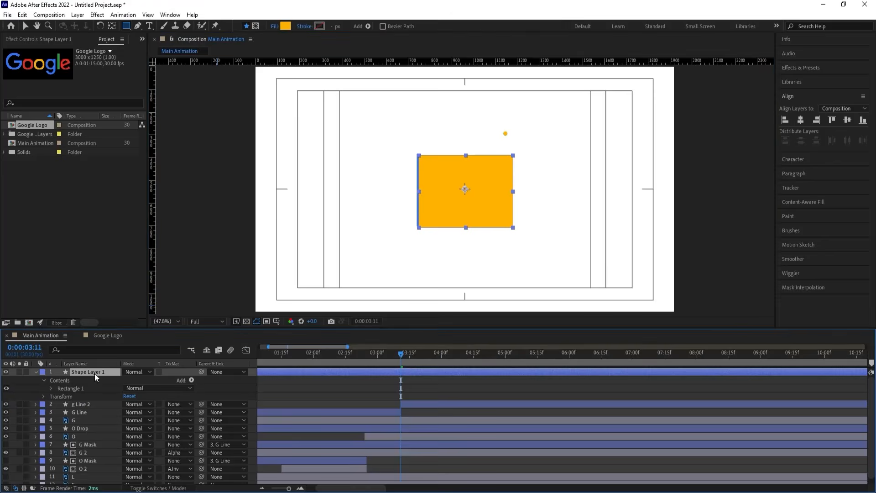
{"action": "type", "text": "g mask"}
{"action": "key", "text": "Return"}
Place g mask directly above the G layer and trim both layers to start at 0:00:03:11
{"action": "left_click_drag", "start_coordinate": [86, 373], "coordinate": [86, 418]}
{"action": "left_click", "coordinate": [80, 421]}
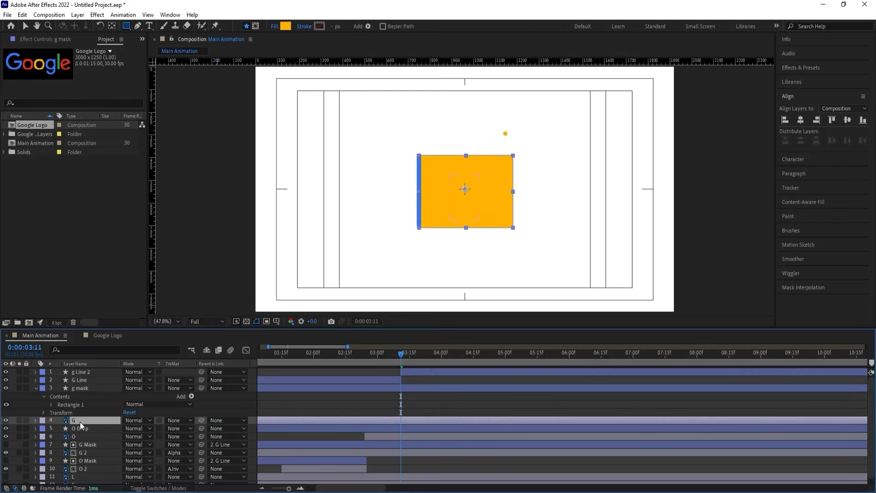
{"action": "left_click", "coordinate": [83, 389], "text": "ctrl"}
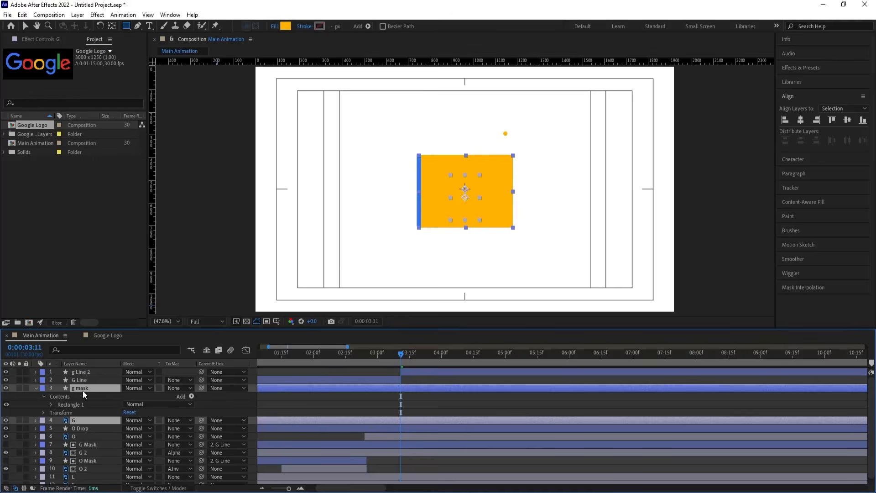
{"action": "key", "text": "alt+bracketleft"}
{"action": "left_click", "coordinate": [336, 402]}
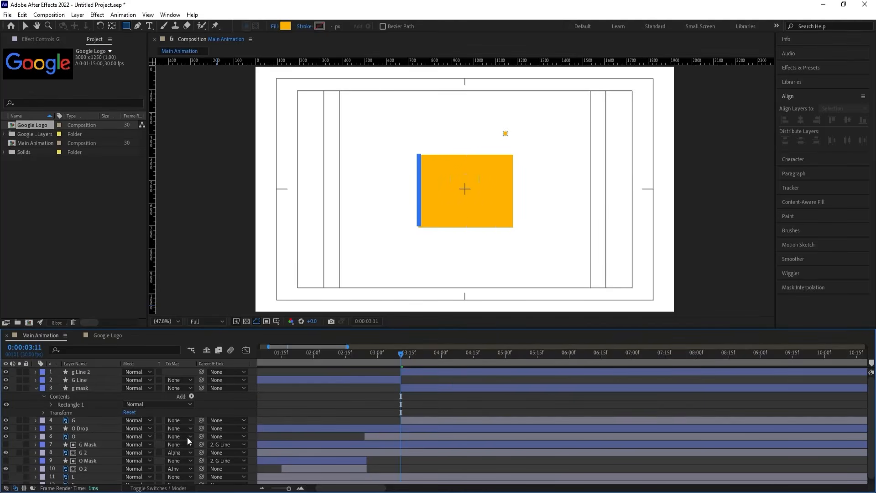
Set the G layer's track matte to Alpha Inverted using g mask, and parent g mask to g Line 2
{"action": "left_click", "coordinate": [178, 420]}
{"action": "left_click", "coordinate": [184, 454]}
{"action": "left_click", "coordinate": [89, 389]}
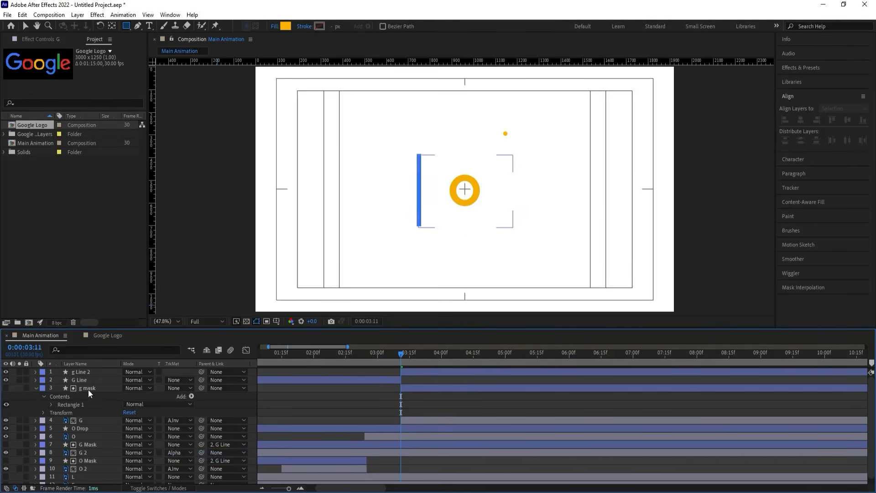
{"action": "left_click", "coordinate": [85, 388]}
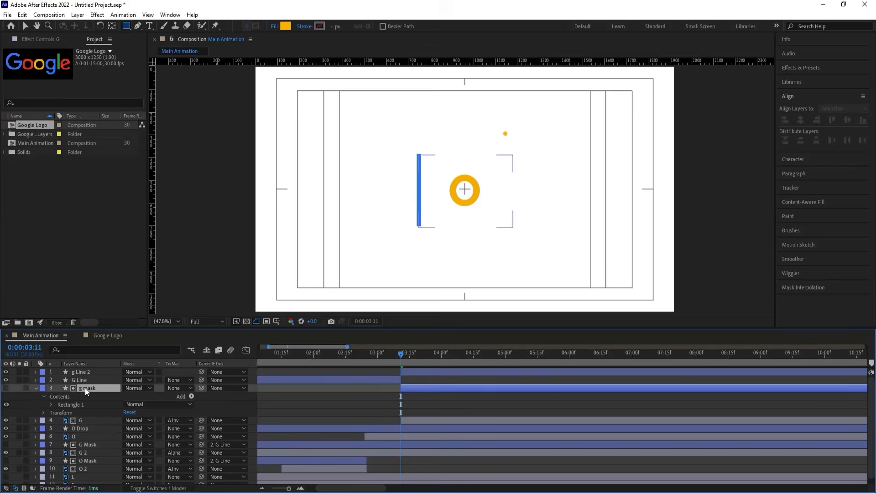
{"action": "left_click_drag", "start_coordinate": [202, 390], "coordinate": [105, 373]}
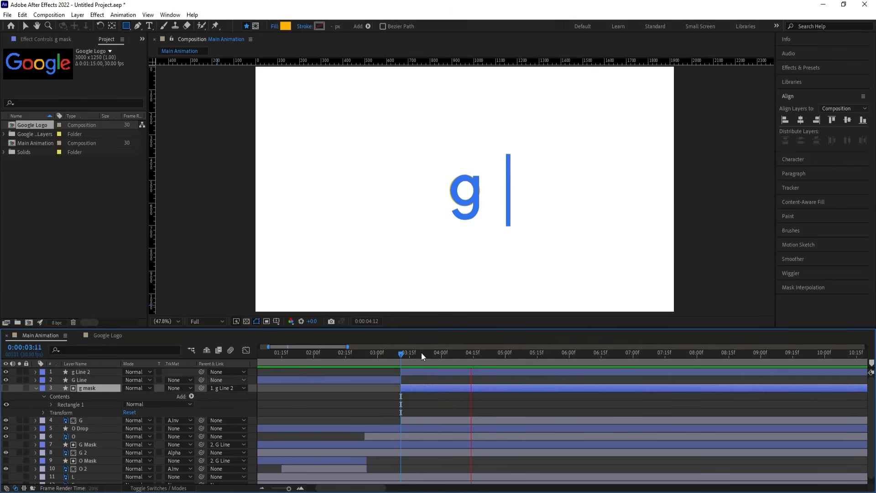
{"action": "left_click_drag", "start_coordinate": [421, 352], "coordinate": [401, 354]}
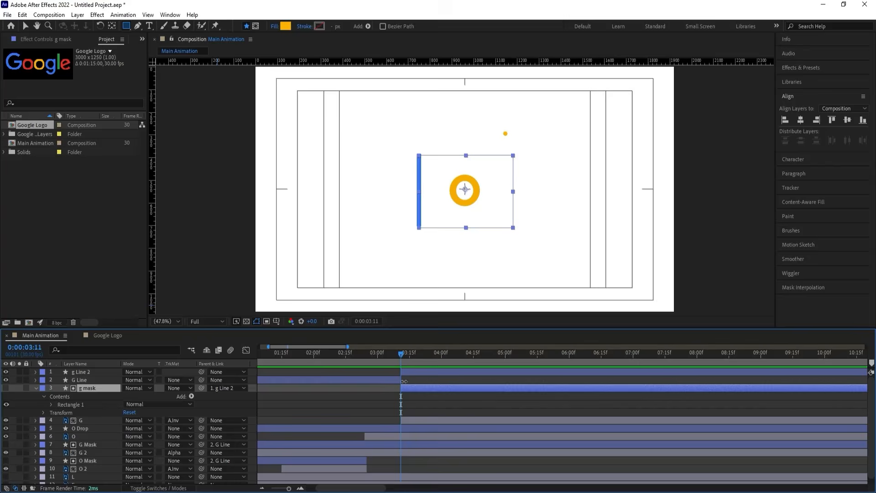
Duplicate the g mask layer, rename the copy o mask 2, and place it directly above the O layer
{"action": "left_click", "coordinate": [38, 389]}
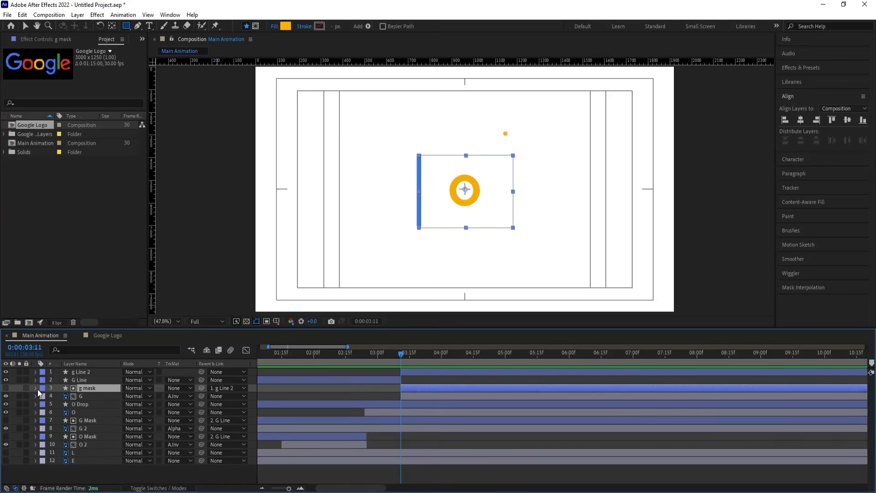
{"action": "left_click", "coordinate": [79, 404]}
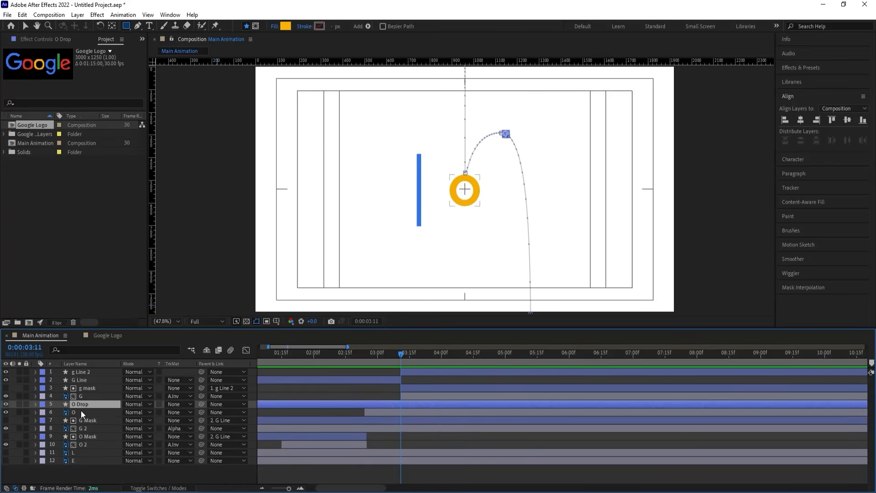
{"action": "left_click", "coordinate": [80, 412]}
{"action": "left_click", "coordinate": [85, 387]}
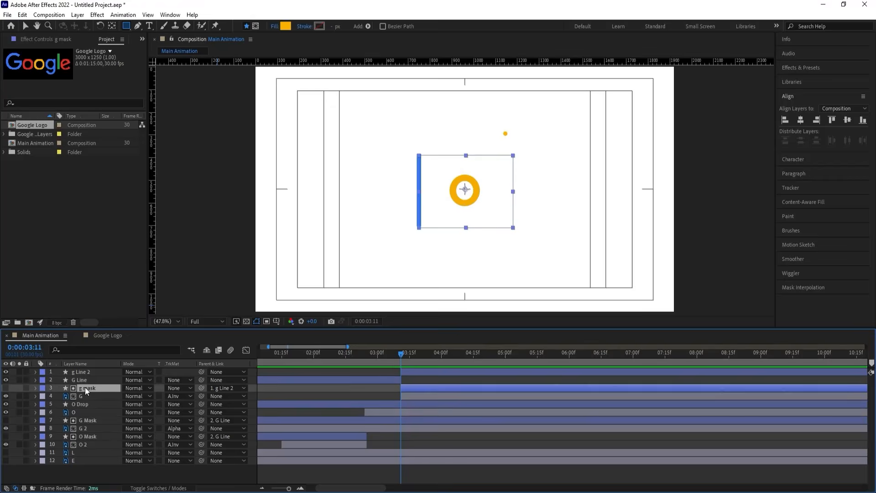
{"action": "key", "text": "ctrl+d"}
{"action": "key", "text": "Return"}
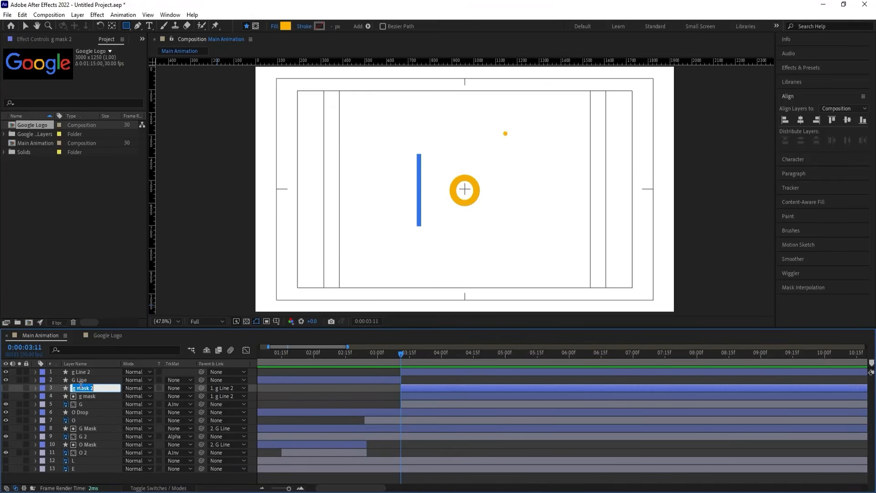
{"action": "left_click", "coordinate": [74, 387]}
{"action": "key", "text": "BackSpace"}
{"action": "type", "text": "o"}
{"action": "key", "text": "Return"}
{"action": "left_click_drag", "start_coordinate": [82, 391], "coordinate": [89, 415]}
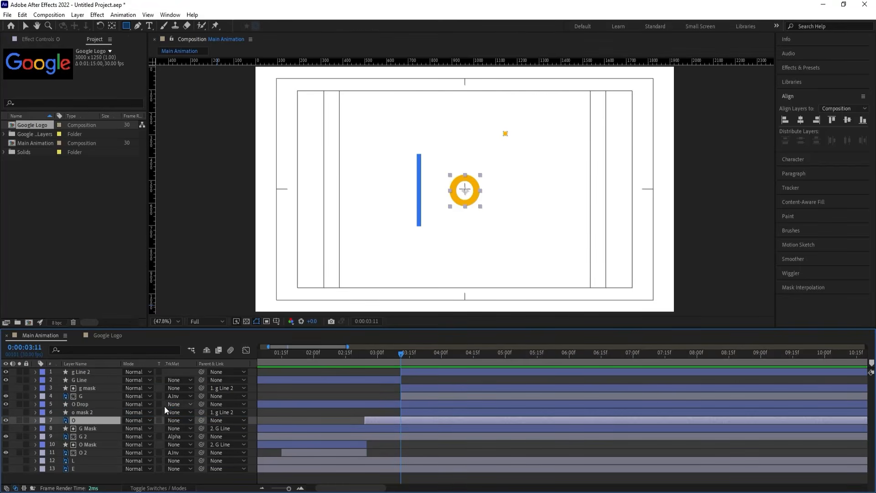
Set the O layer's track matte to Alpha Matte using o mask 2 and preview the sweep
{"action": "left_click", "coordinate": [177, 420]}
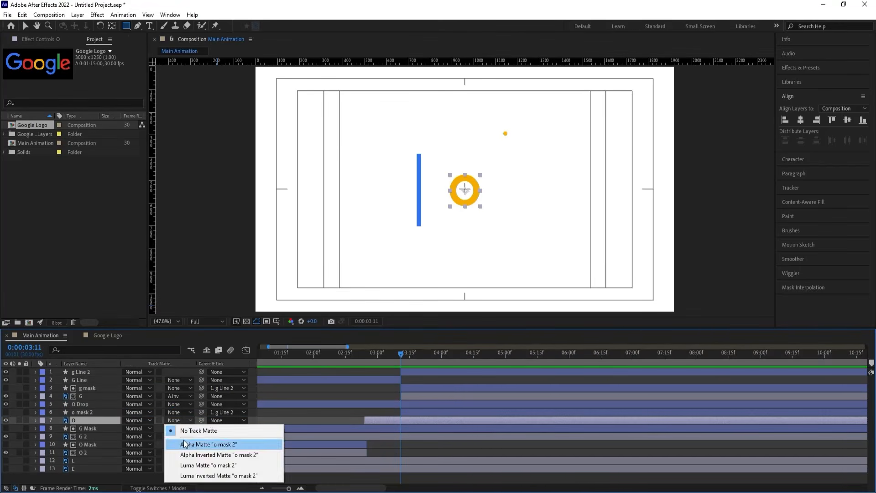
{"action": "left_click", "coordinate": [184, 441]}
{"action": "key", "text": "space"}
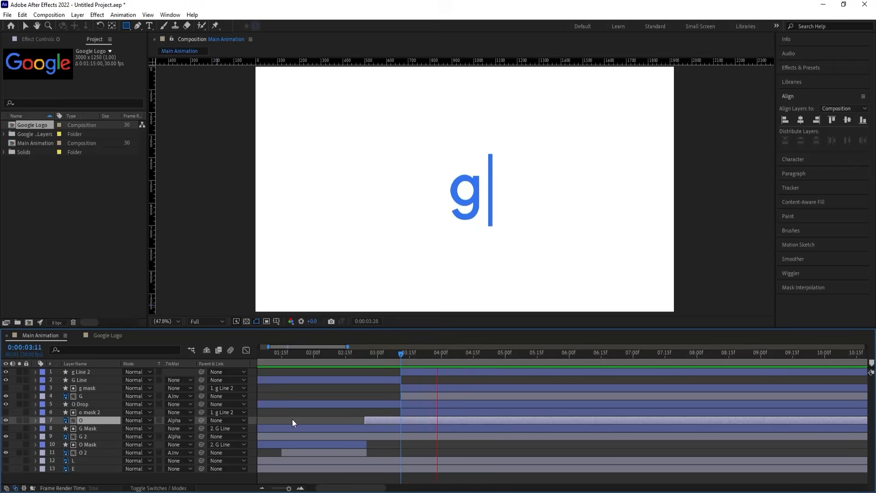
{"action": "key", "text": "space"}
Extend the start of o mask 2 back to 0:00:02:24, matching the O layer, and play back the animation
{"action": "left_click_drag", "start_coordinate": [387, 354], "coordinate": [366, 369]}
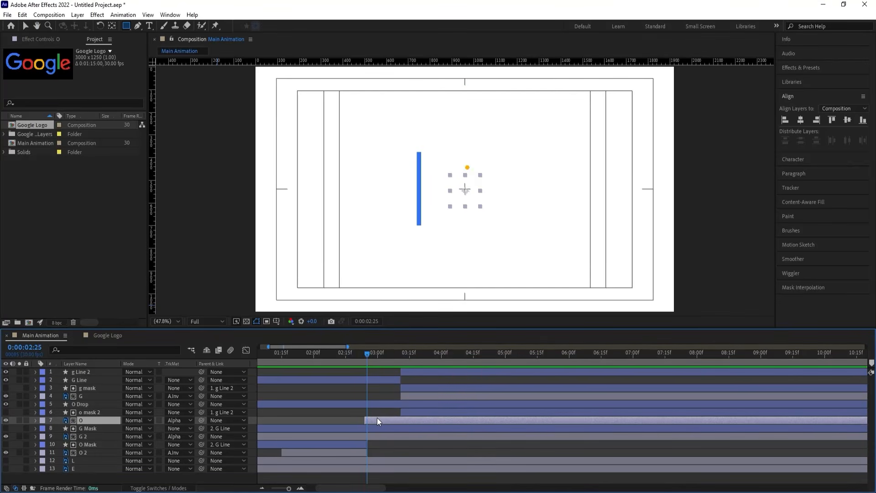
{"action": "key", "text": "Page_Up"}
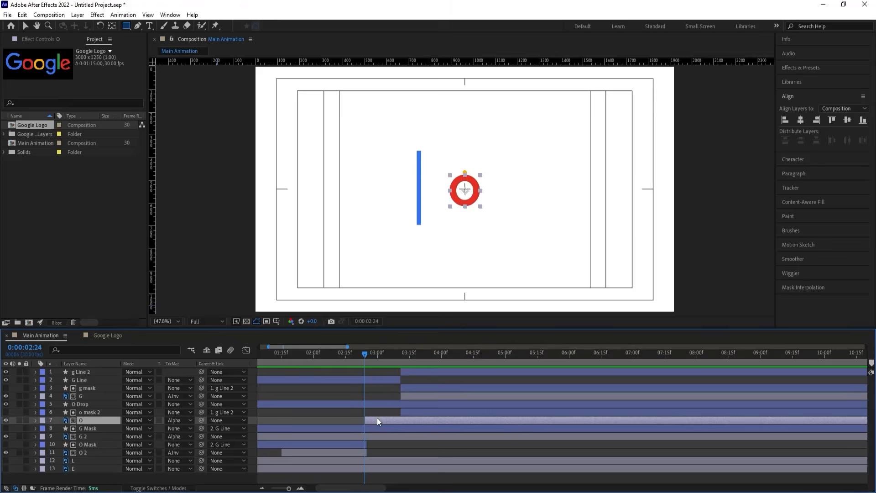
{"action": "left_click", "coordinate": [402, 412]}
{"action": "left_click_drag", "start_coordinate": [399, 412], "coordinate": [366, 412]}
{"action": "key", "text": "space"}
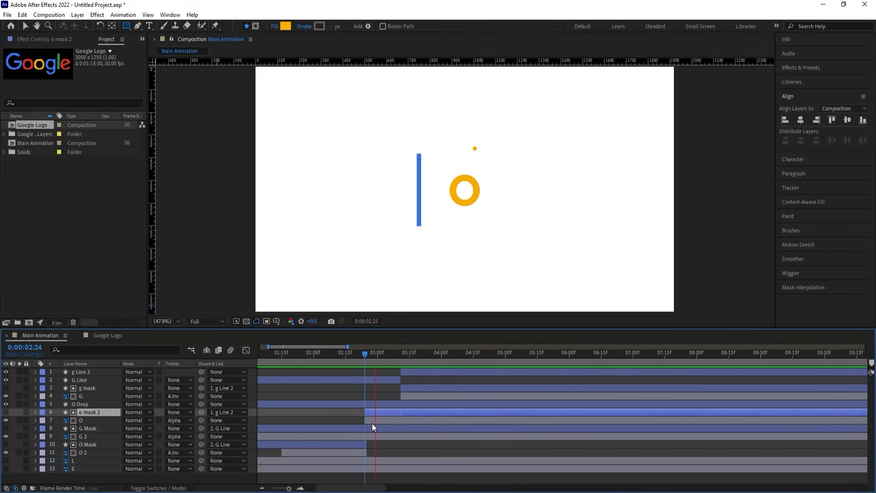
{"action": "left_click_drag", "start_coordinate": [364, 354], "coordinate": [327, 354]}
{"action": "key", "text": "space"}
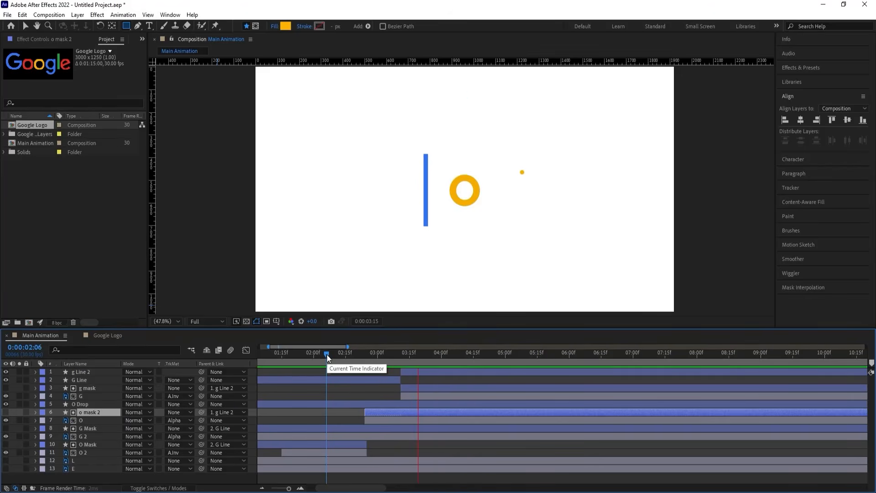
{"action": "key", "text": "space"}
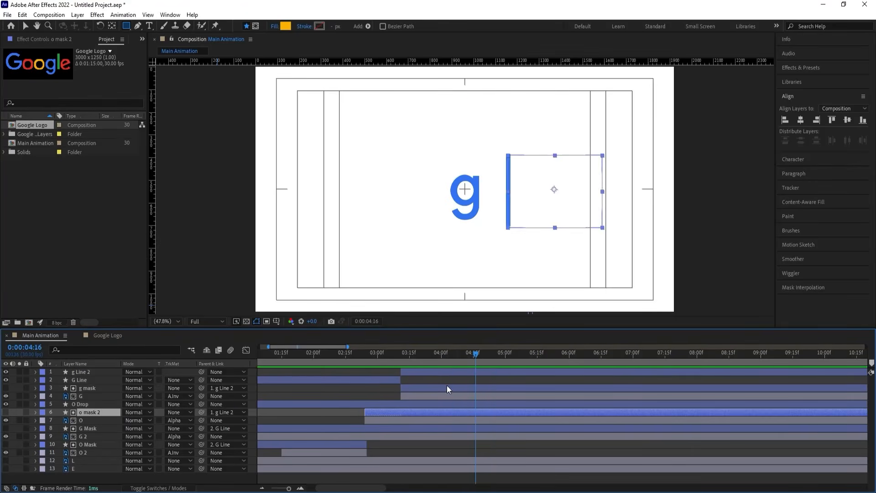
Make the L layer visible, move it to the top of the layer stack, and centre it horizontally and vertically in the composition
{"action": "left_click", "coordinate": [445, 379]}
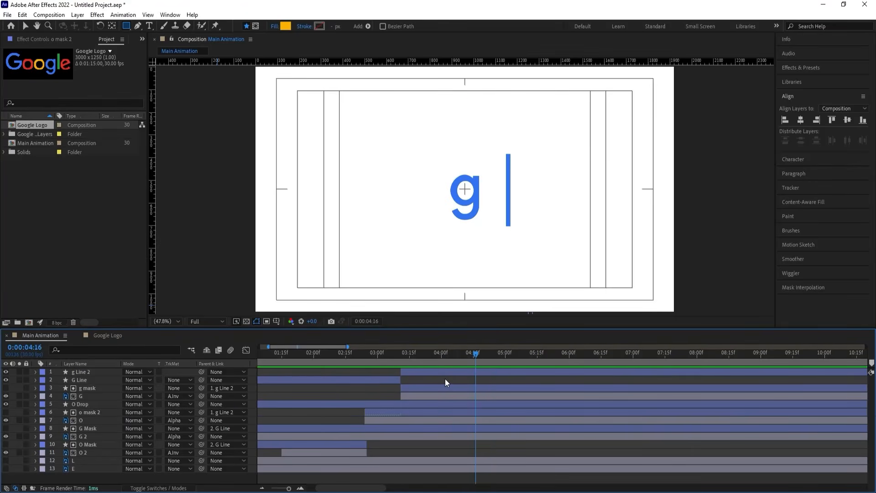
{"action": "left_click", "coordinate": [7, 459]}
{"action": "left_click", "coordinate": [81, 460]}
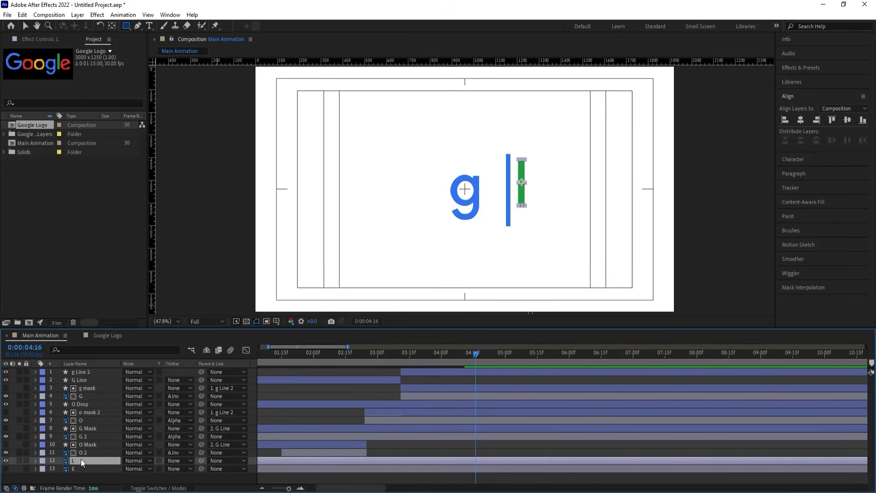
{"action": "left_click_drag", "start_coordinate": [81, 458], "coordinate": [78, 369]}
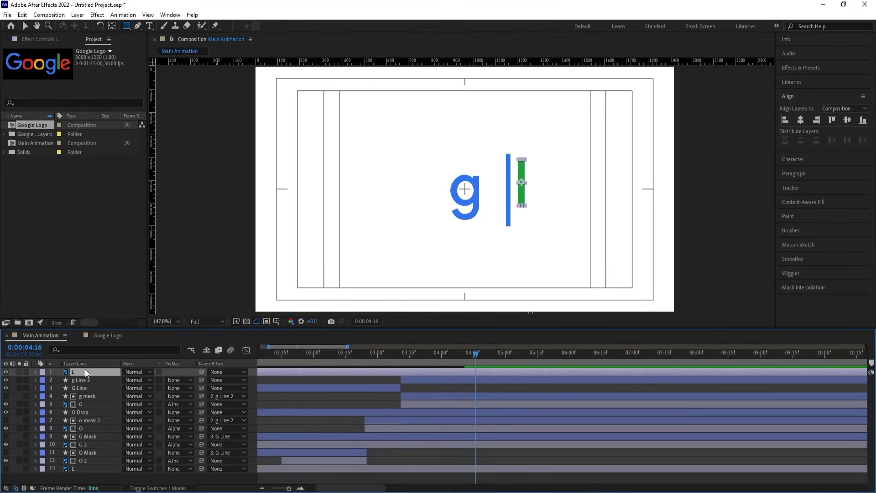
{"action": "left_click", "coordinate": [800, 121]}
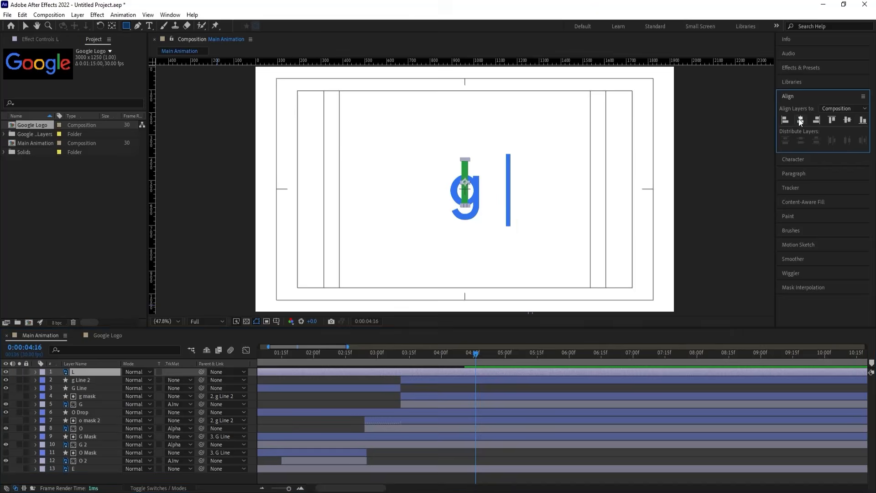
{"action": "left_click", "coordinate": [848, 120]}
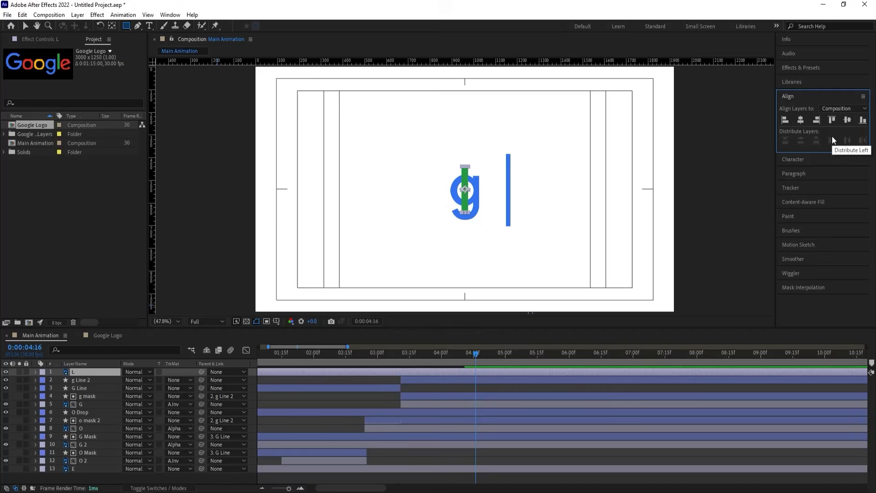
Reveal g Line 2's Position and add a hold-in-place keyframe at 0:00:05:03
{"action": "left_click", "coordinate": [80, 379]}
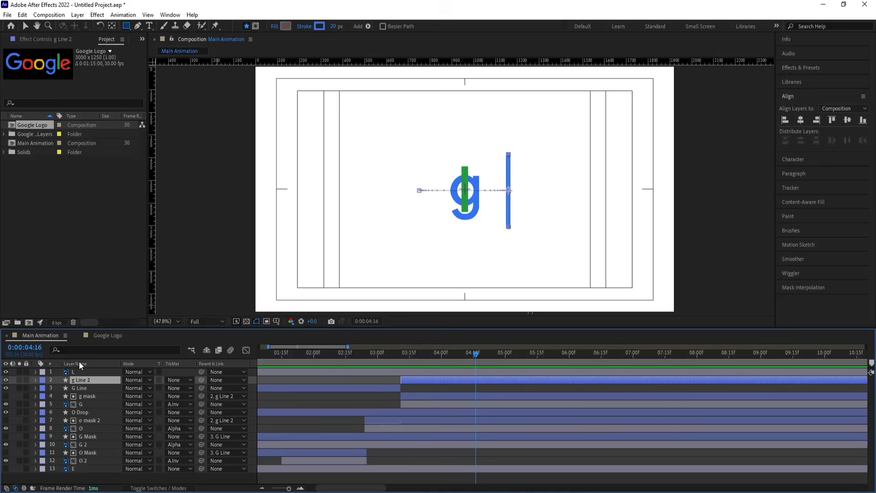
{"action": "key", "text": "p"}
{"action": "key", "text": "space"}
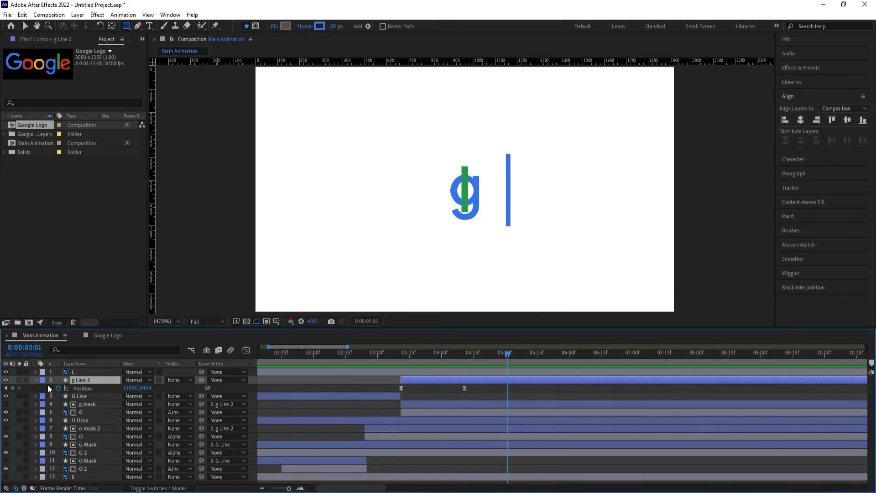
{"action": "key", "text": "space"}
{"action": "left_click", "coordinate": [12, 388]}
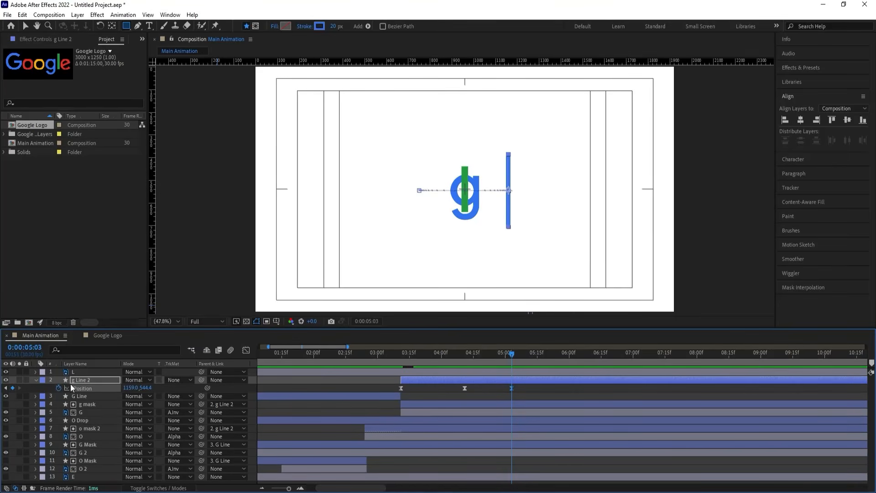
Find g Line 2's stroke properties and start keyframing Stroke Width at 0:00:05:03
{"action": "left_click", "coordinate": [67, 352]}
{"action": "type", "text": "st"}
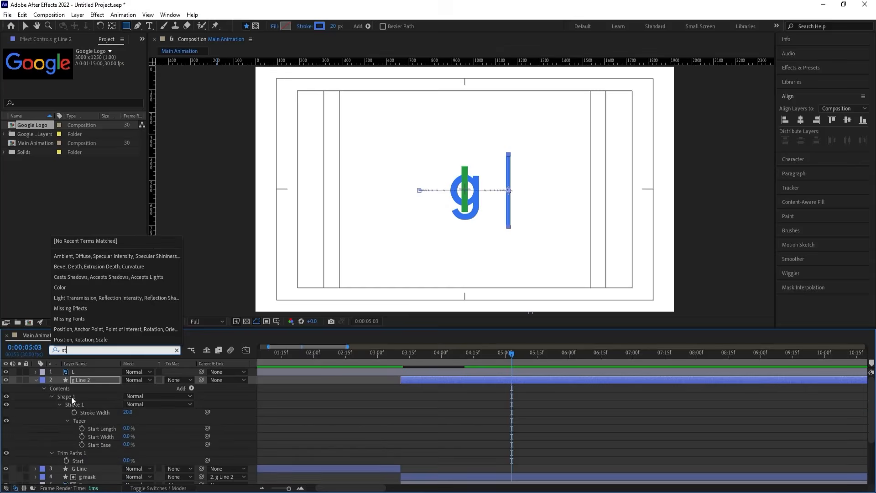
{"action": "left_click", "coordinate": [75, 410]}
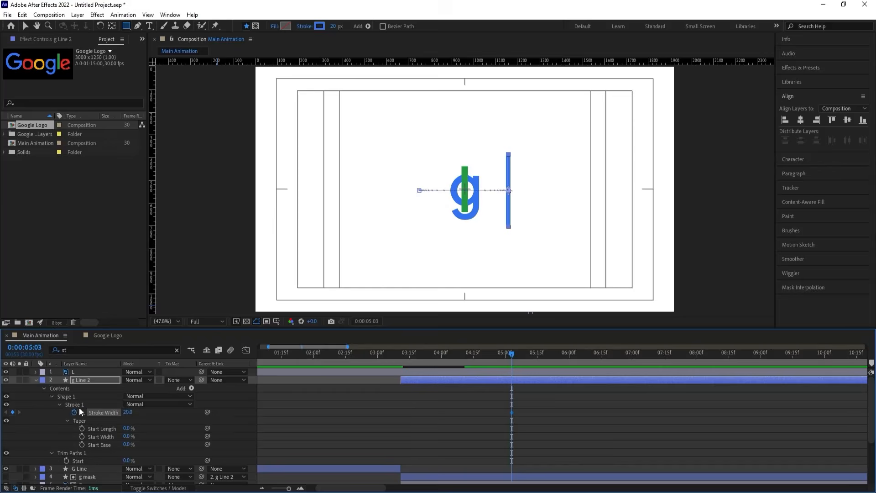
Add a Color keyframe to g Line 2's Fill 1 at 0:00:05:03 and show all the layer's keyframed properties
{"action": "double_click", "coordinate": [93, 350]}
{"action": "type", "text": "fil"}
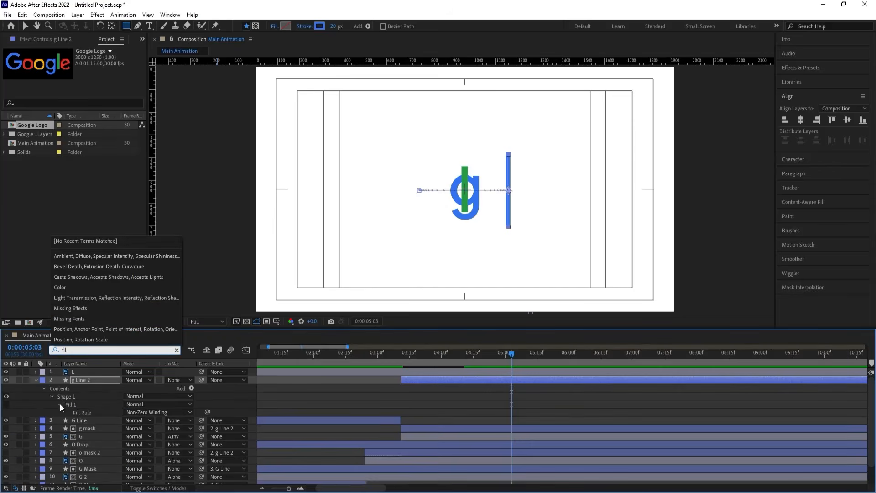
{"action": "left_click", "coordinate": [59, 403]}
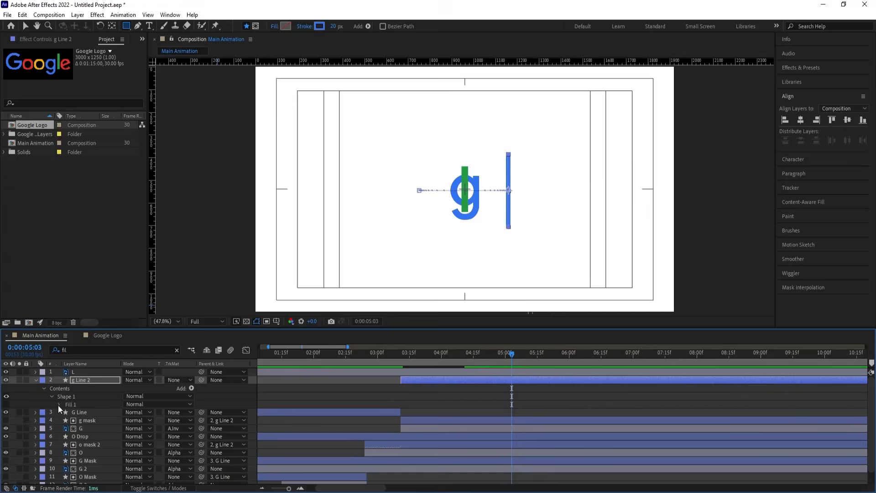
{"action": "left_click", "coordinate": [59, 404]}
{"action": "left_click", "coordinate": [74, 427]}
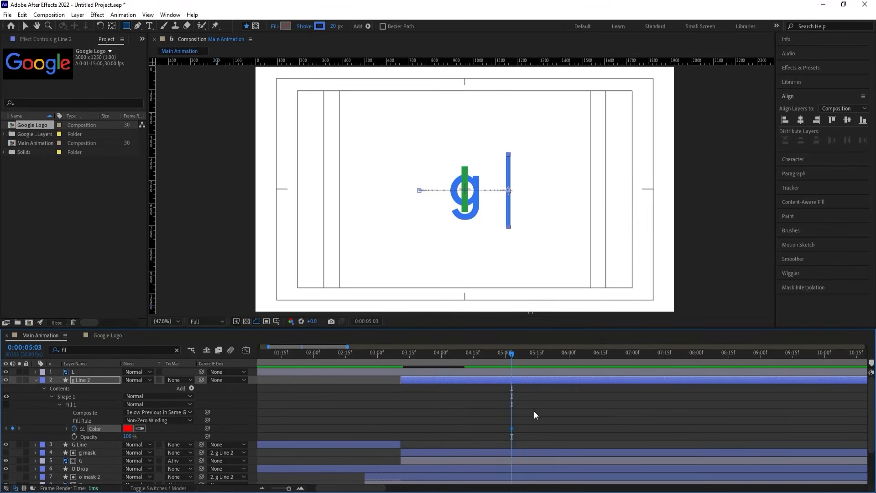
{"action": "key", "text": "u"}
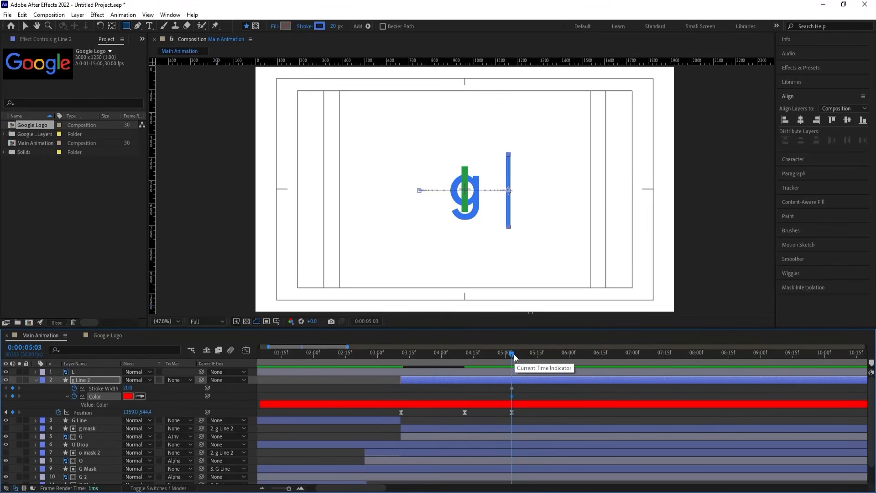
At 0:00:06:00, centre g Line 2 horizontally in the composition to keyframe its Position
{"action": "left_click_drag", "start_coordinate": [514, 354], "coordinate": [569, 355]}
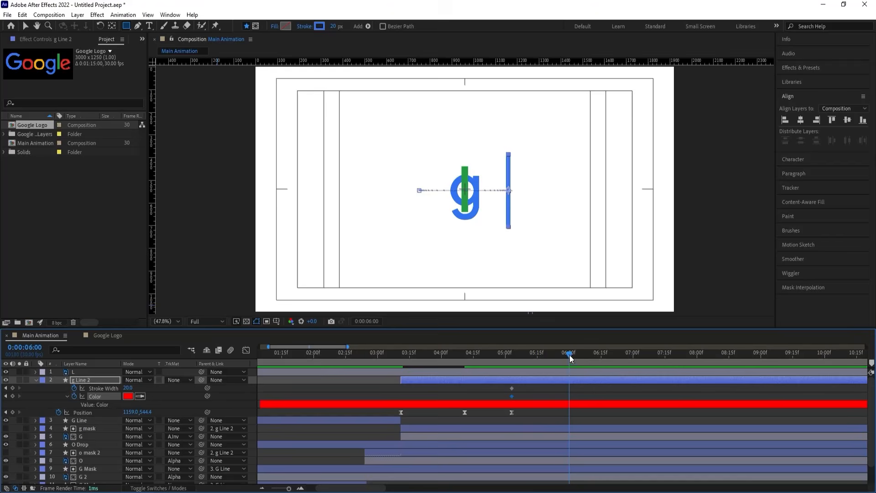
{"action": "left_click", "coordinate": [551, 393]}
{"action": "left_click", "coordinate": [557, 380]}
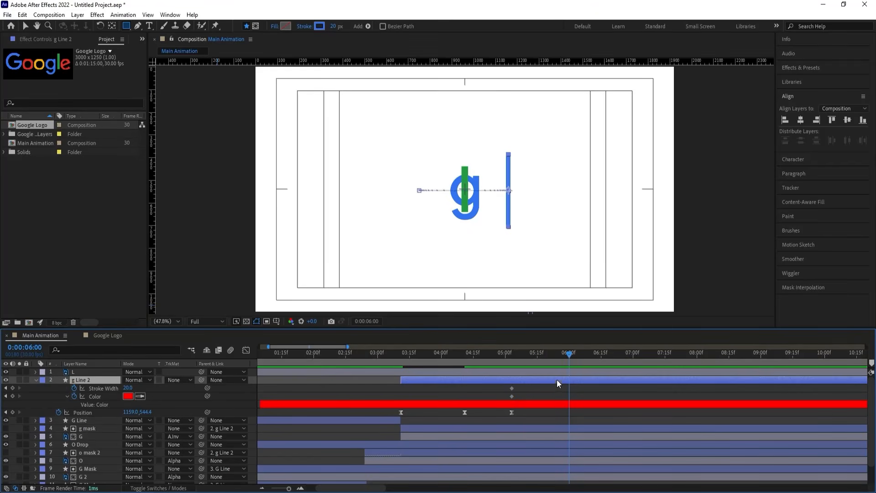
{"action": "left_click", "coordinate": [797, 121]}
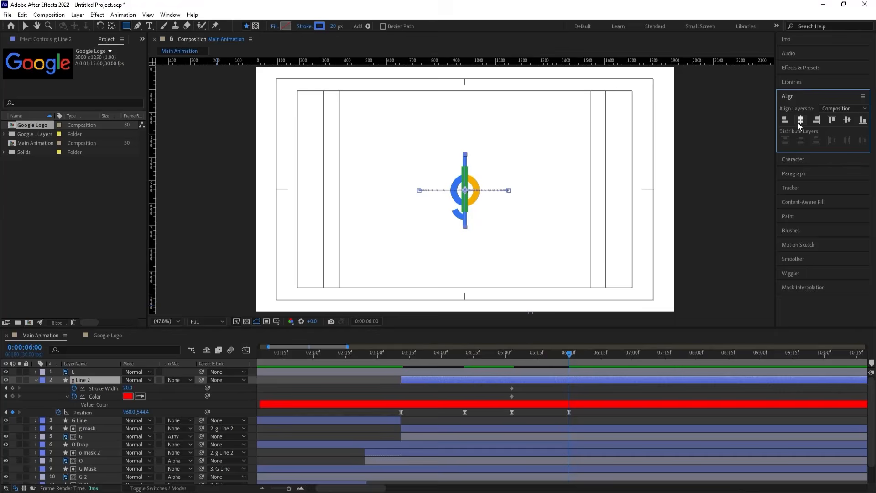
At 0:00:06:00, set g Line 2's Stroke Width to 29 and sample the green of the l for its fill Color
{"action": "scroll", "coordinate": [473, 205], "scroll_direction": "up", "scroll_amount": 2}
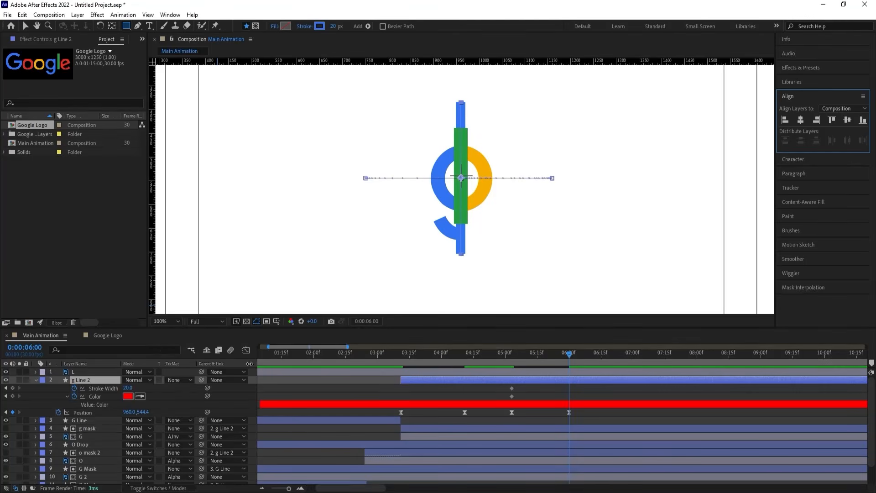
{"action": "left_click_drag", "start_coordinate": [128, 388], "coordinate": [133, 388]}
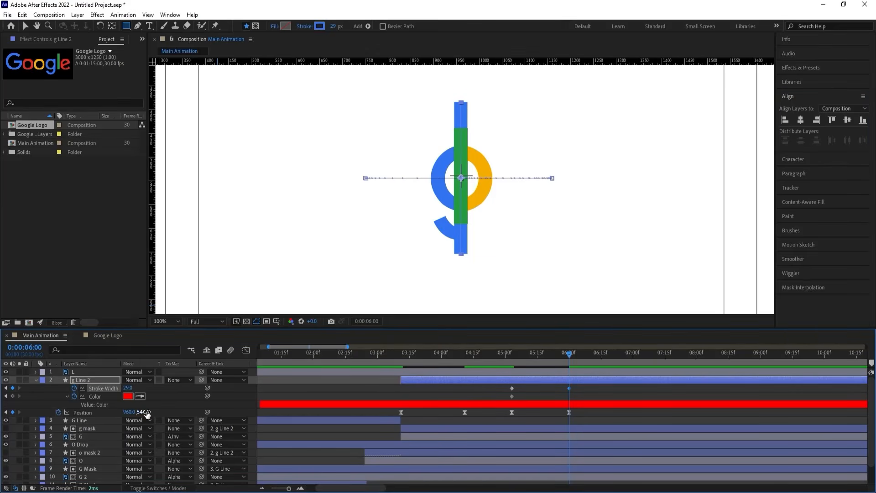
{"action": "left_click", "coordinate": [140, 396]}
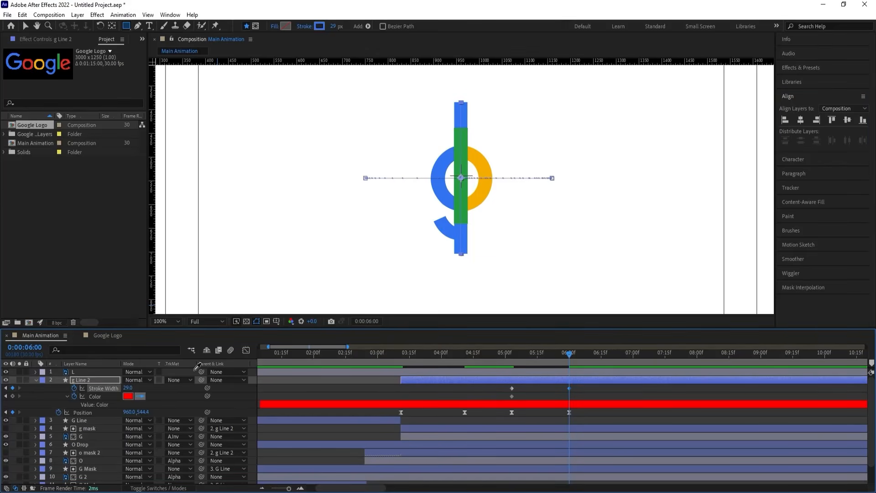
{"action": "left_click", "coordinate": [465, 196]}
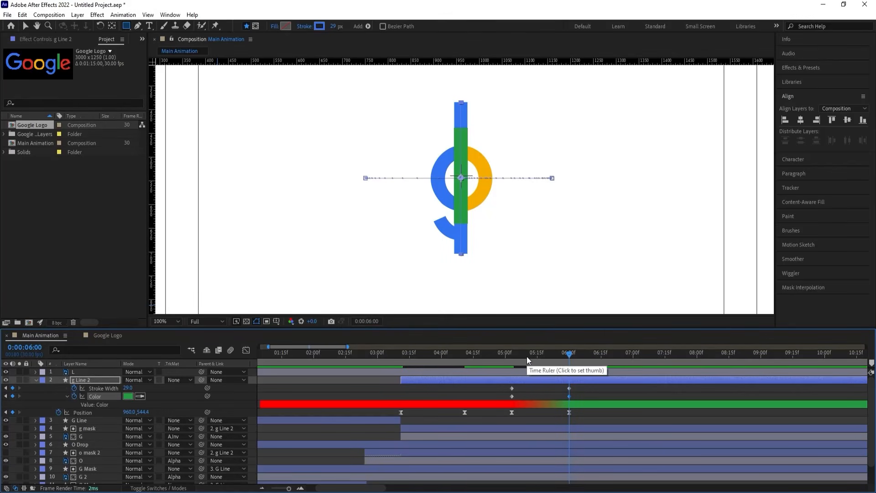
Split g Line 2 at 0:00:05:03, move the new later part above the L layer, and rename it L Line 3
{"action": "left_click_drag", "start_coordinate": [526, 355], "coordinate": [513, 354]}
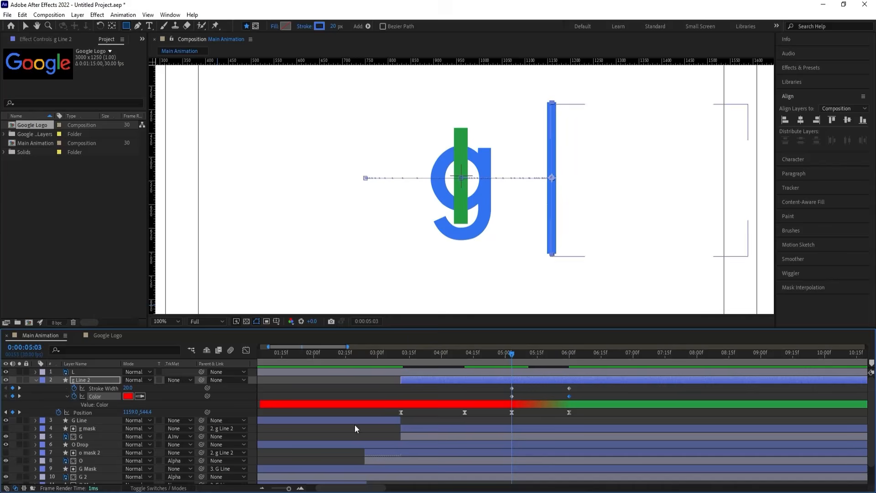
{"action": "left_click", "coordinate": [94, 381]}
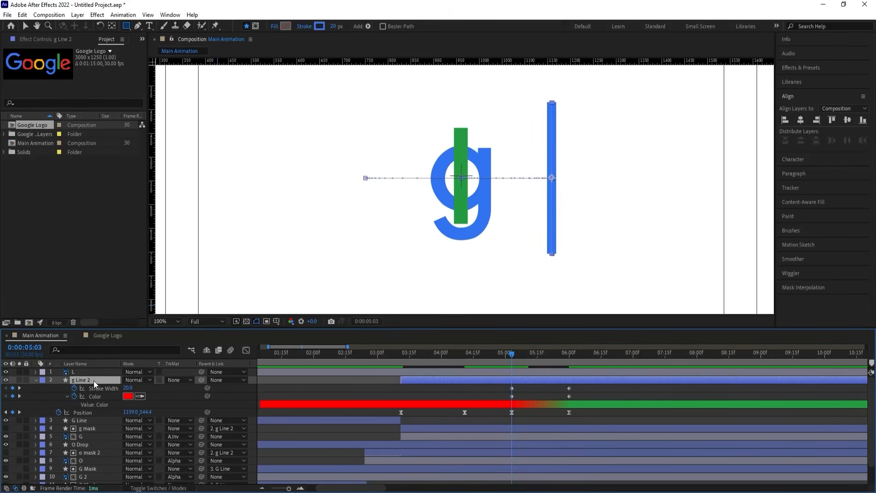
{"action": "key", "text": "ctrl+shift+d"}
{"action": "left_click_drag", "start_coordinate": [92, 381], "coordinate": [86, 370]}
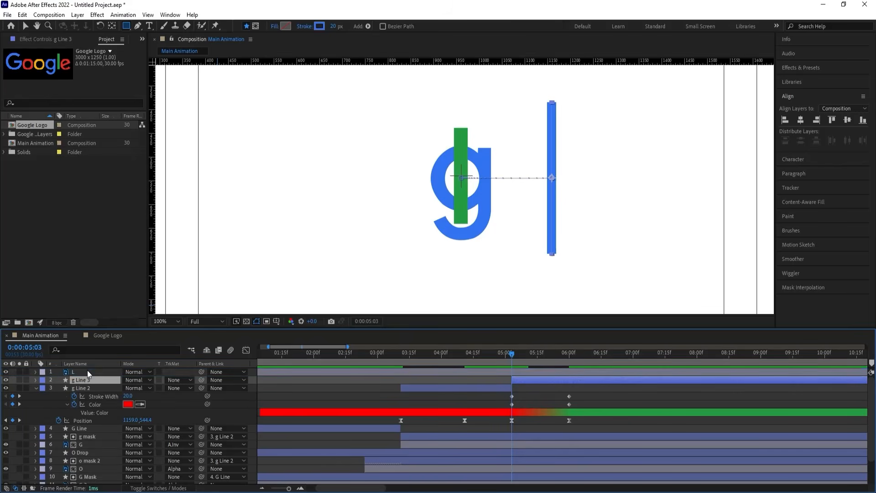
{"action": "key", "text": "Return"}
{"action": "left_click", "coordinate": [75, 372]}
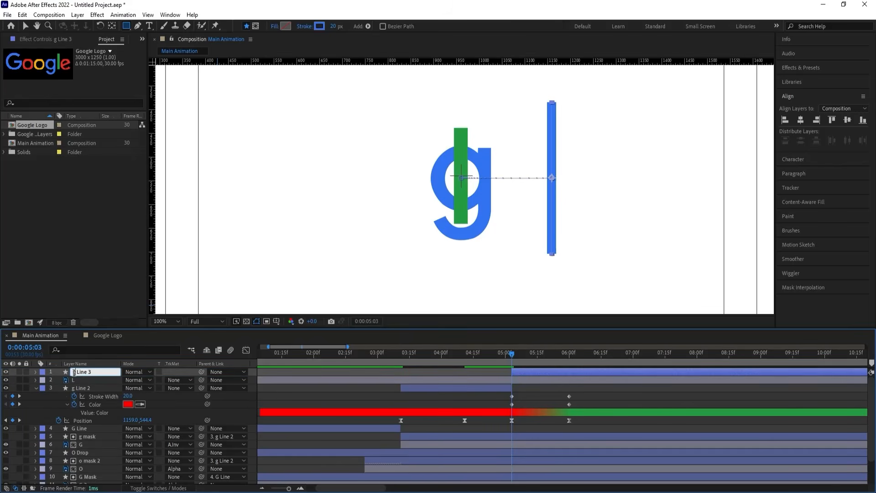
{"action": "type", "text": "L"}
{"action": "key", "text": "Return"}
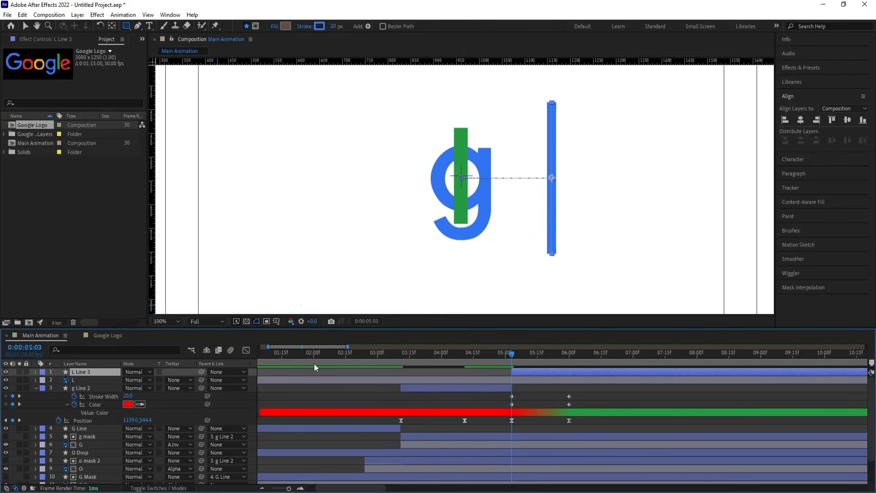
Delete g Line 2's Stroke Width, Color and Position keyframes at 0:00:05:03 and 0:00:06:00
{"action": "key", "text": "u"}
{"action": "left_click_drag", "start_coordinate": [502, 421], "coordinate": [582, 455]}
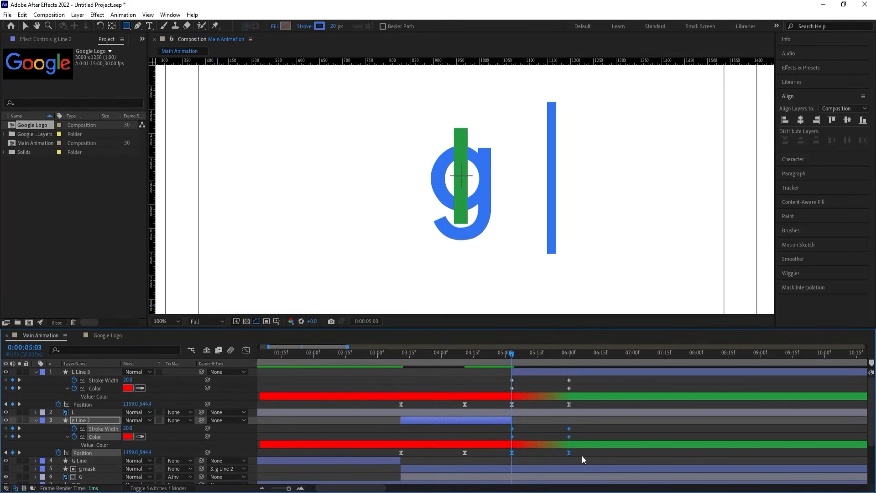
{"action": "key", "text": "Delete"}
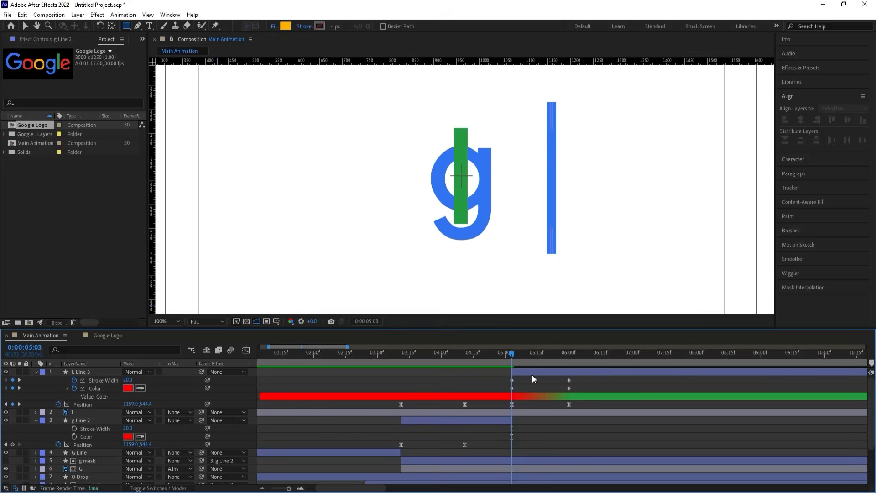
Preview L Line 3 and apply Easy Ease to its Stroke Width, Color and Position keyframes at 0:00:05:03 and 0:00:06:00
{"action": "left_click", "coordinate": [532, 374]}
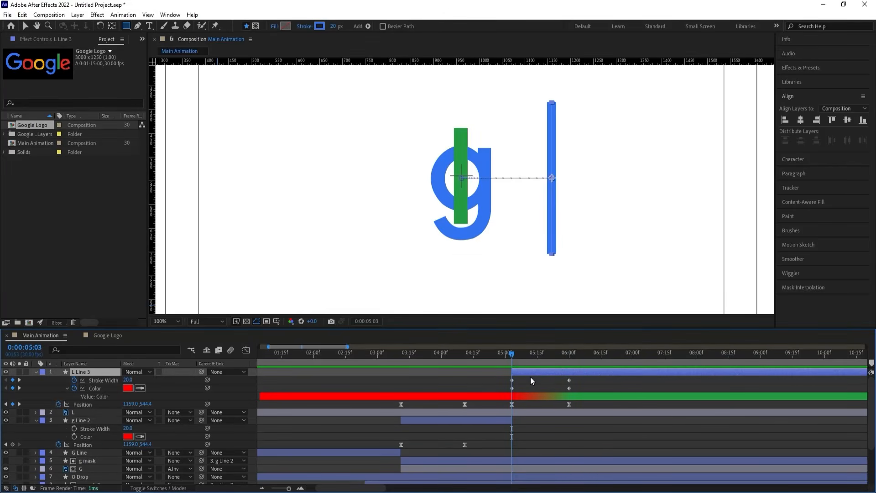
{"action": "key", "text": "space"}
{"action": "key", "text": "space"}
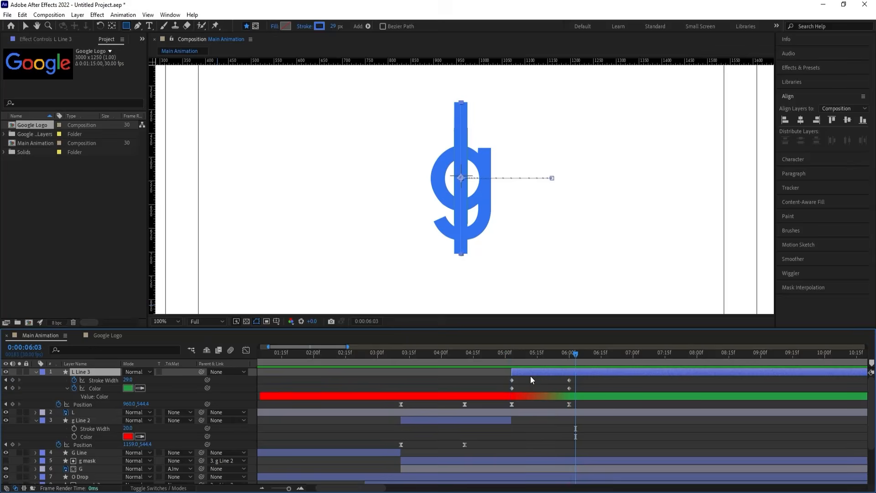
{"action": "key", "text": "j"}
{"action": "left_click", "coordinate": [580, 381]}
{"action": "left_click", "coordinate": [572, 374]}
{"action": "left_click_drag", "start_coordinate": [499, 378], "coordinate": [581, 403]}
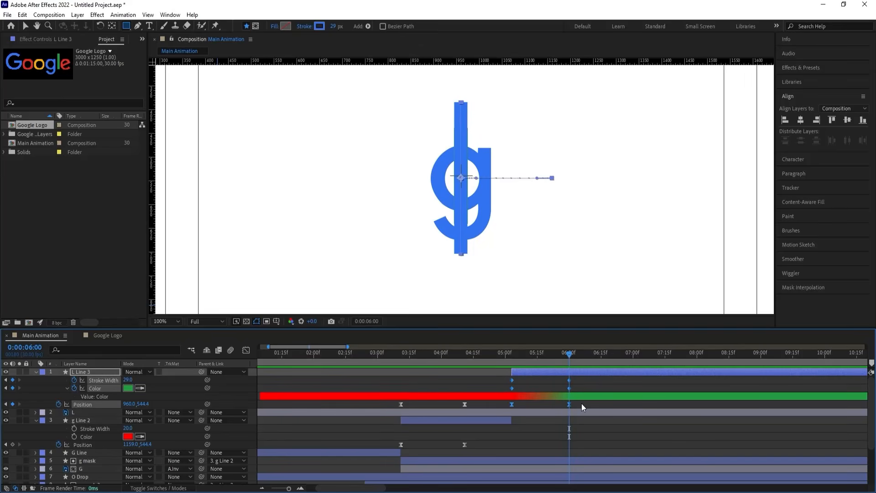
{"action": "key", "text": "F9"}
{"action": "left_click", "coordinate": [532, 379]}
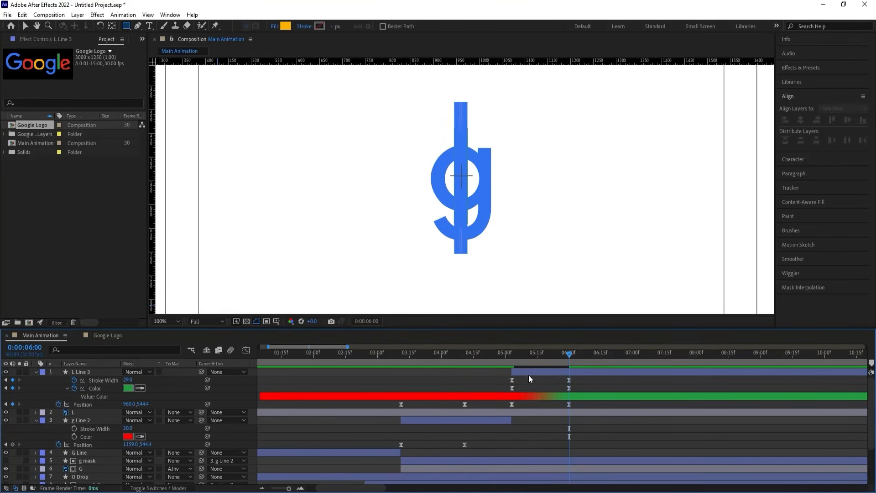
Fit the composition in view, preview the line's return from 0:00:05:00, and check L Line 3's Stroke 1 properties
{"action": "left_click", "coordinate": [505, 353]}
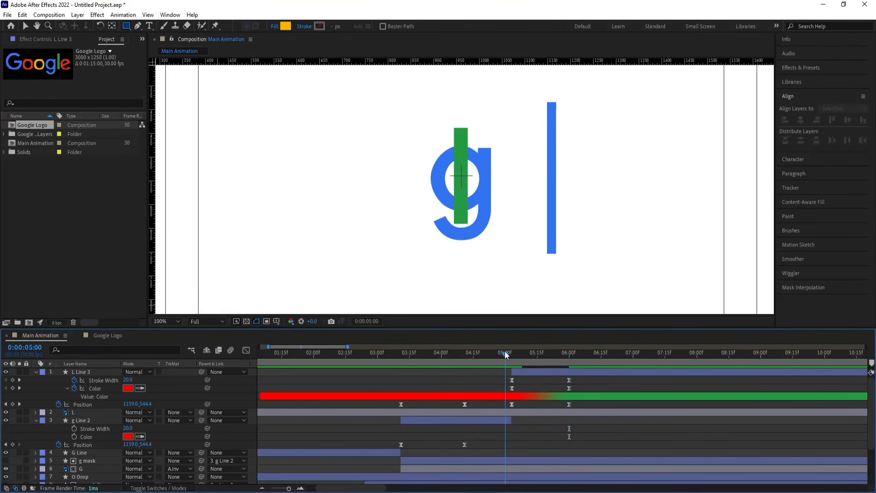
{"action": "left_click", "coordinate": [171, 321]}
{"action": "left_click", "coordinate": [166, 154]}
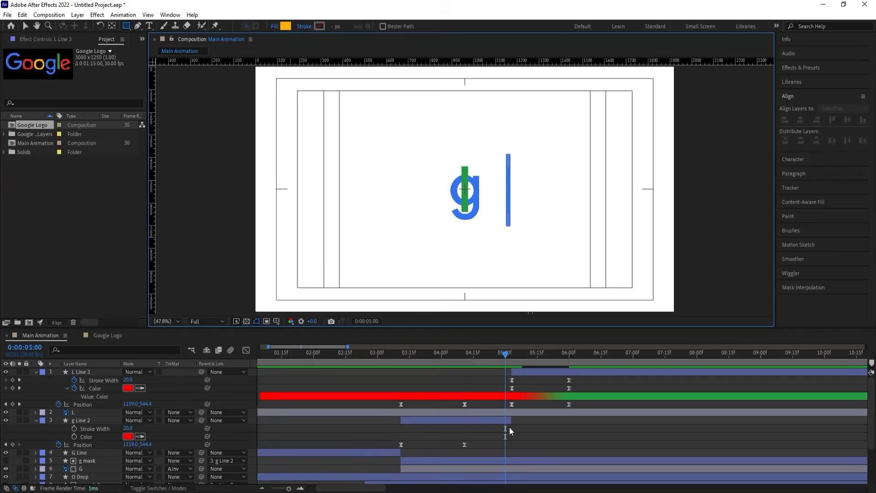
{"action": "left_click", "coordinate": [523, 374]}
{"action": "key", "text": "space"}
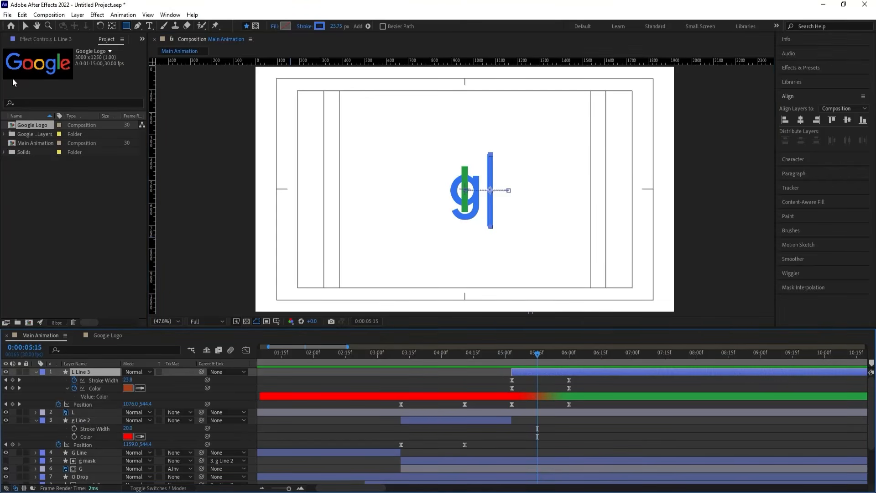
{"action": "left_click", "coordinate": [45, 39]}
{"action": "key", "text": "space"}
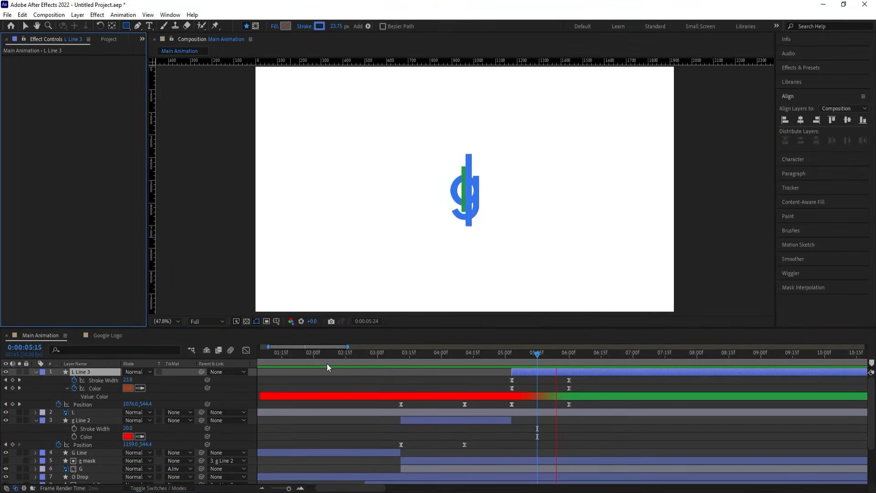
{"action": "key", "text": "space"}
{"action": "key", "text": "space"}
{"action": "key", "text": "space"}
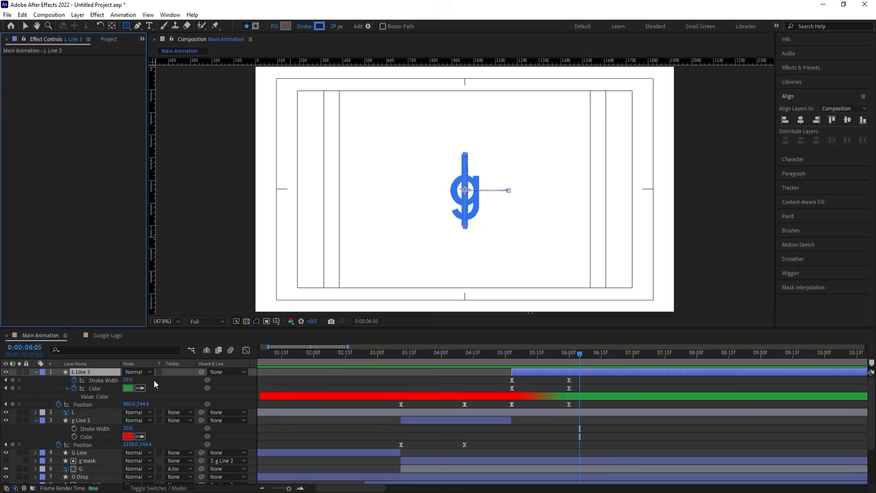
{"action": "left_click", "coordinate": [37, 375]}
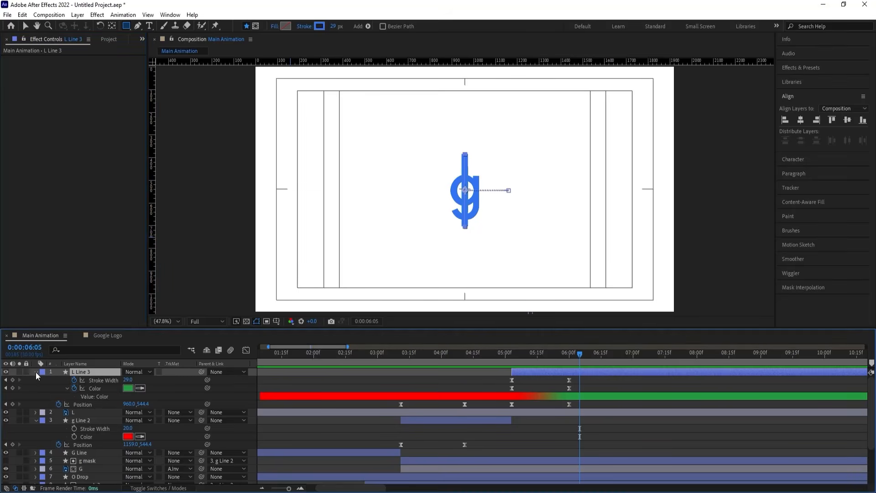
{"action": "left_click", "coordinate": [36, 371]}
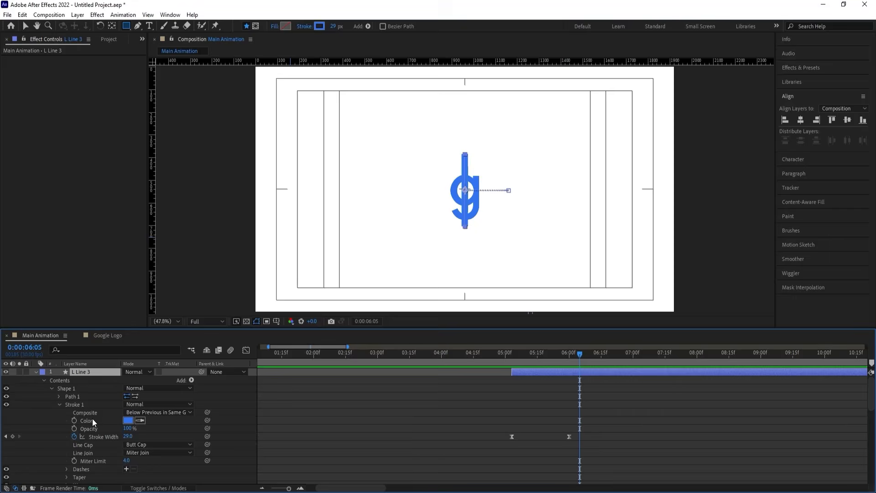
{"action": "key", "text": "u"}
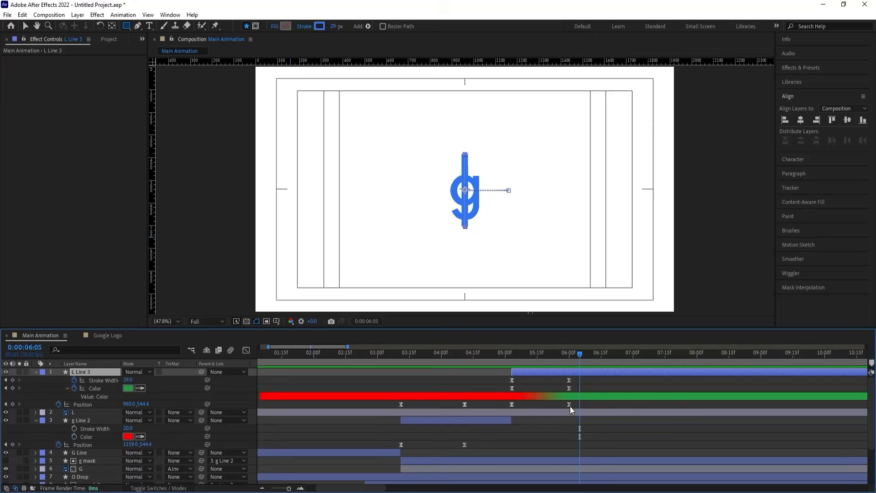
Preview the move once more and delete L Line 3's Position keyframes at 0:00:05:03 and 0:00:06:00
{"action": "left_click", "coordinate": [512, 353]}
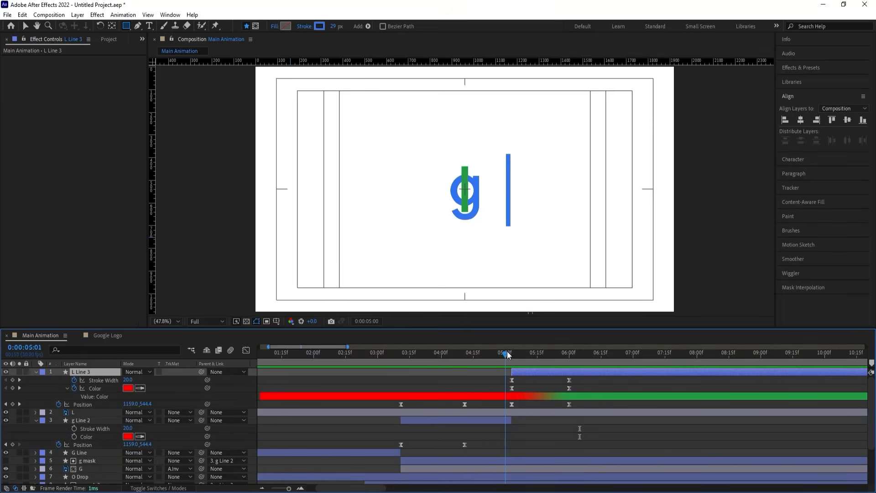
{"action": "key", "text": "space"}
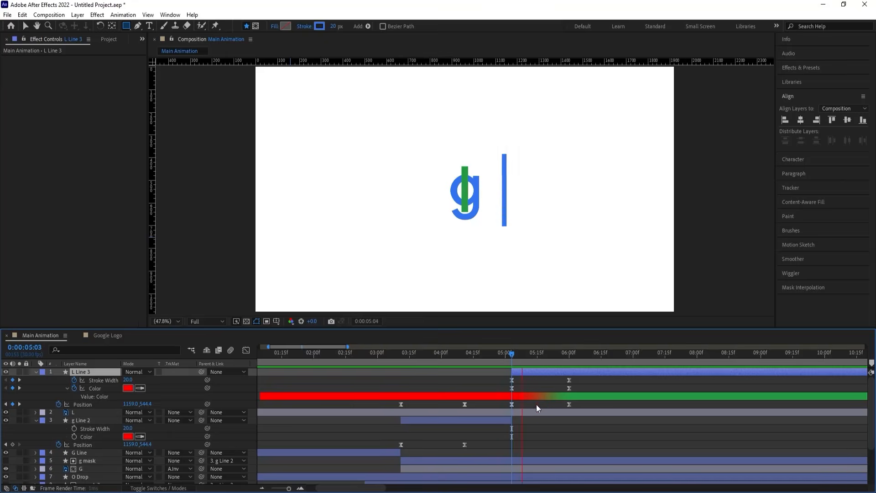
{"action": "key", "text": "space"}
{"action": "left_click_drag", "start_coordinate": [505, 401], "coordinate": [578, 406]}
{"action": "key", "text": "Delete"}
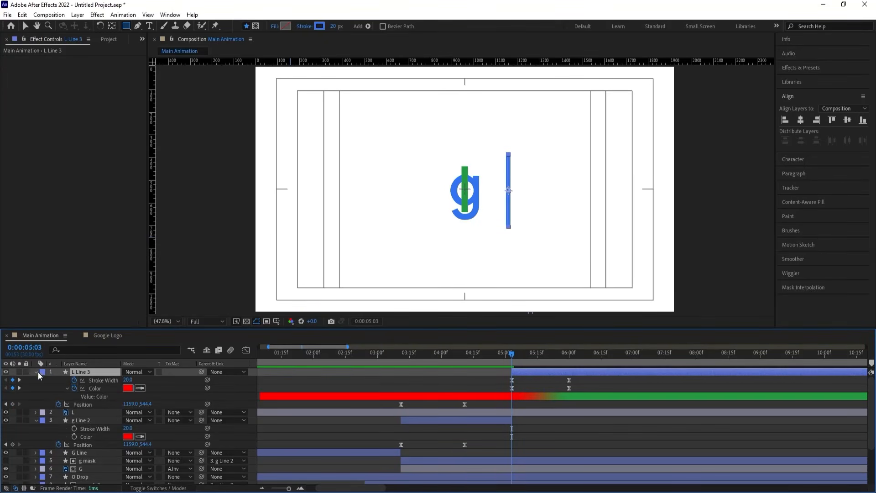
Keyframe L Line 3's Stroke 1 Color from blue at 0:00:05:03 to the l's sampled green at 0:00:06:00, with Easy Ease
{"action": "left_click", "coordinate": [35, 372]}
{"action": "left_click", "coordinate": [36, 371]}
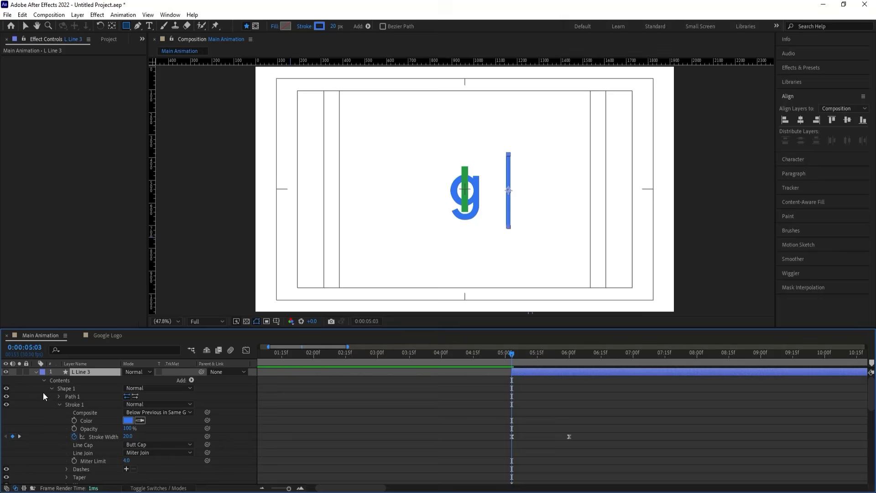
{"action": "left_click", "coordinate": [74, 420]}
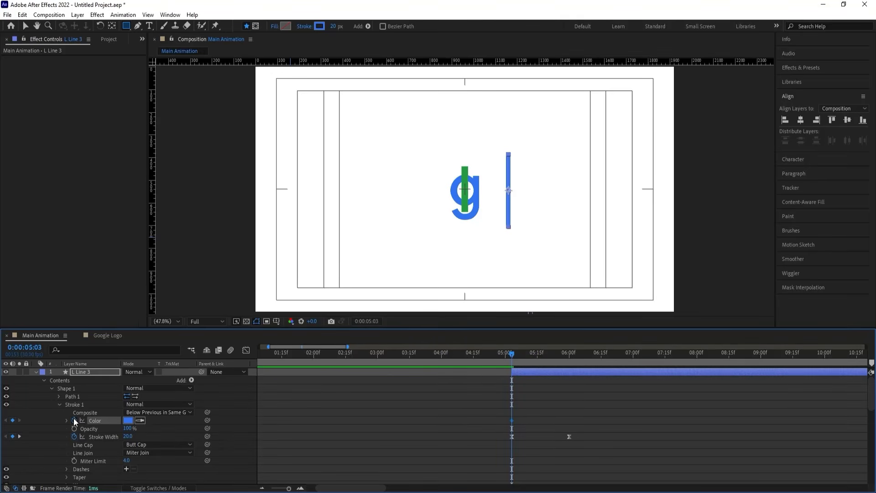
{"action": "key", "text": "k"}
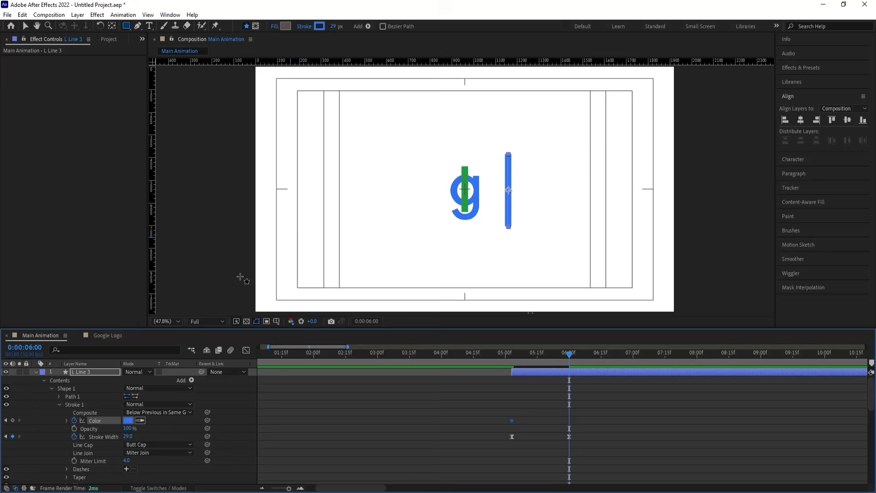
{"action": "left_click", "coordinate": [140, 420]}
{"action": "left_click", "coordinate": [465, 171]}
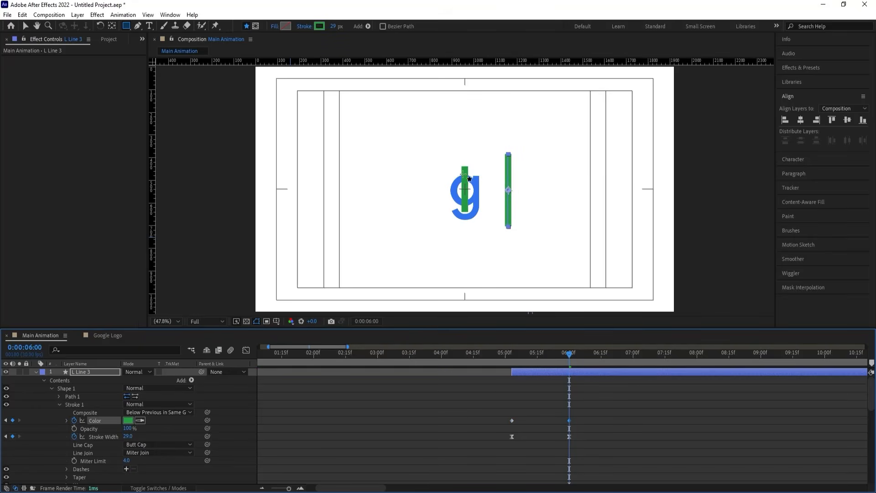
{"action": "left_click_drag", "start_coordinate": [503, 412], "coordinate": [607, 428]}
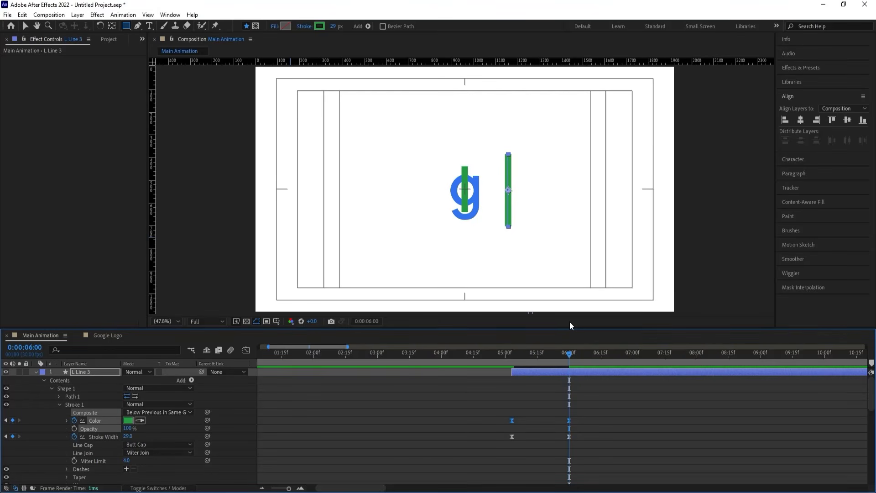
{"action": "left_click", "coordinate": [599, 393]}
Centre L Line 3 horizontally in the composition at 0:00:06:00, then return to 0:00:05:03
{"action": "left_click", "coordinate": [579, 374]}
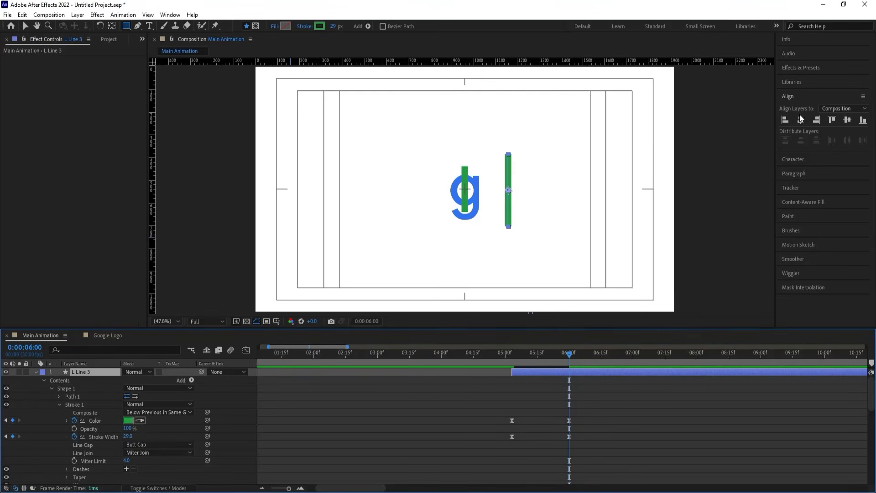
{"action": "left_click", "coordinate": [800, 120]}
{"action": "key", "text": "j"}
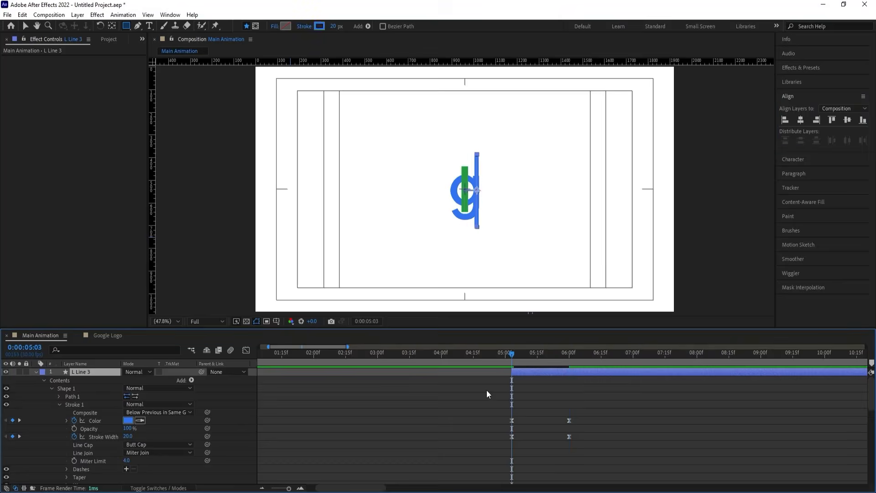
Keyframe L Line 3's Scale at 0:00:05:03 and set it to 47, 100% at 0:00:06:00 to approach the l's height
{"action": "key", "text": "u"}
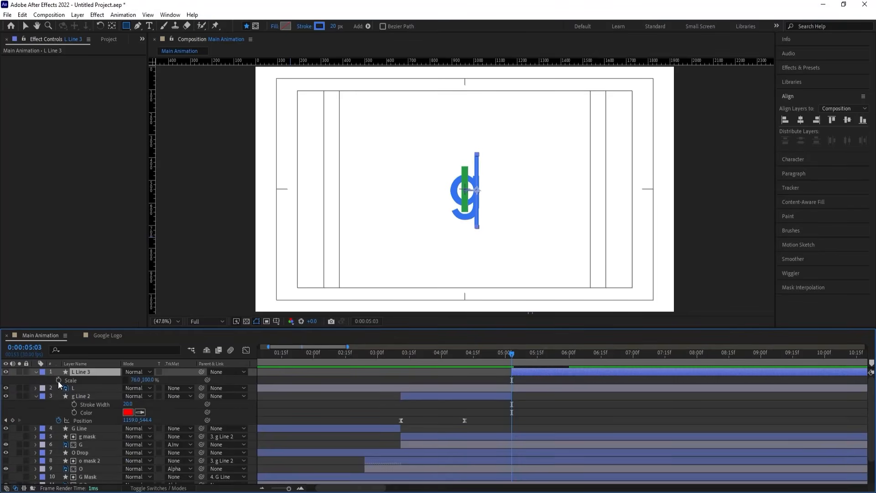
{"action": "key", "text": "u"}
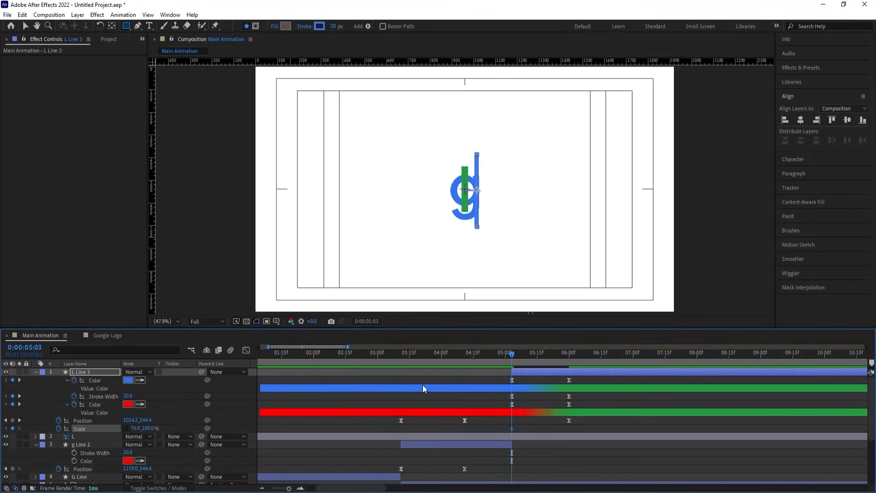
{"action": "key", "text": "k"}
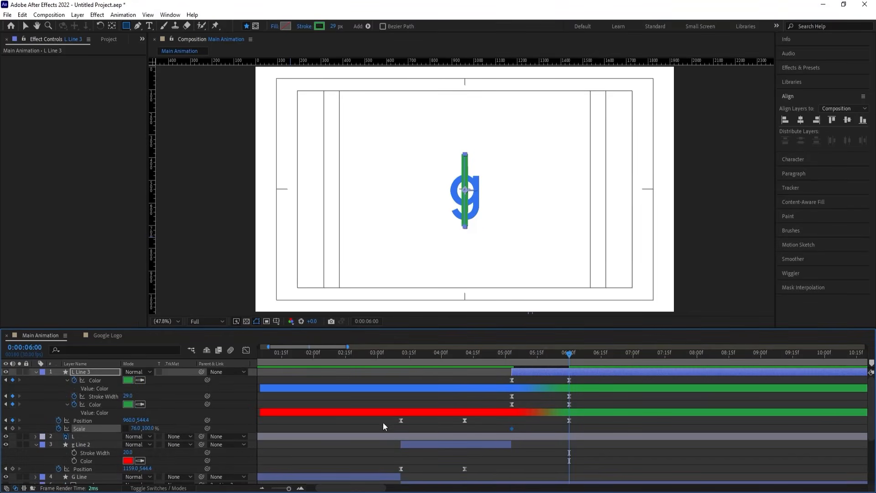
{"action": "scroll", "coordinate": [500, 218], "scroll_direction": "up", "scroll_amount": 4}
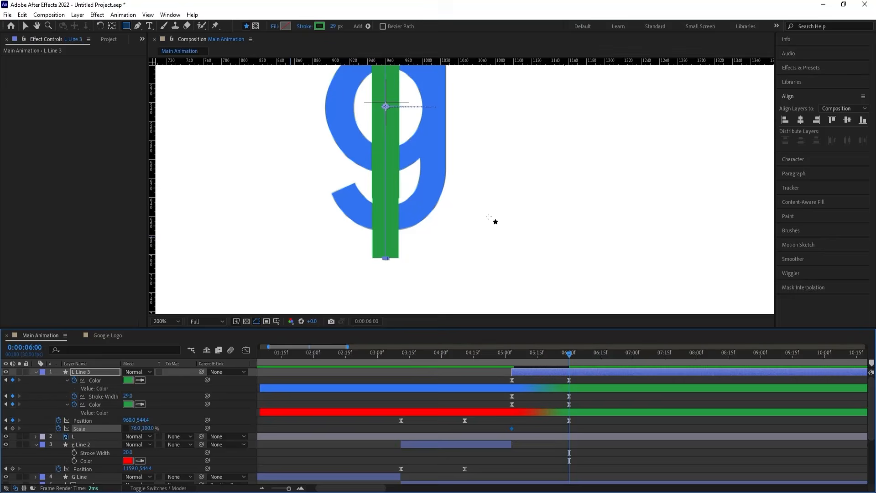
{"action": "scroll", "coordinate": [489, 217], "scroll_direction": "down", "scroll_amount": 2}
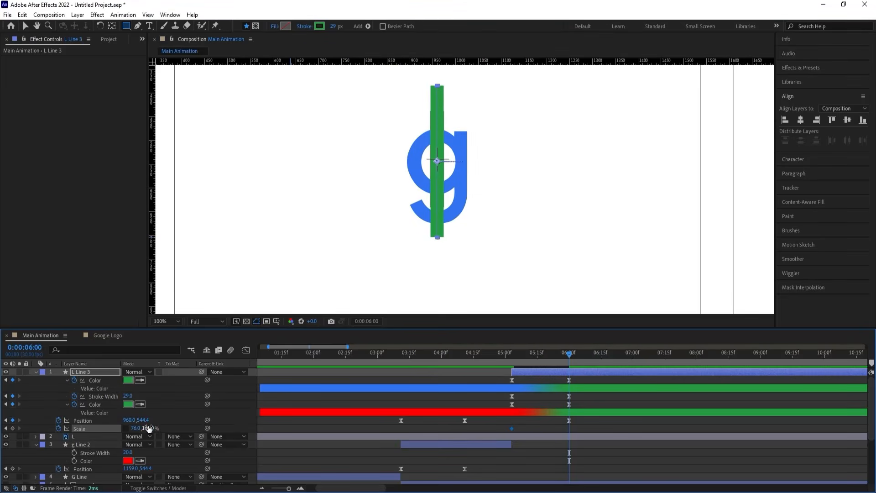
{"action": "left_click_drag", "start_coordinate": [141, 428], "coordinate": [118, 424]}
{"action": "key", "text": "ctrl+z"}
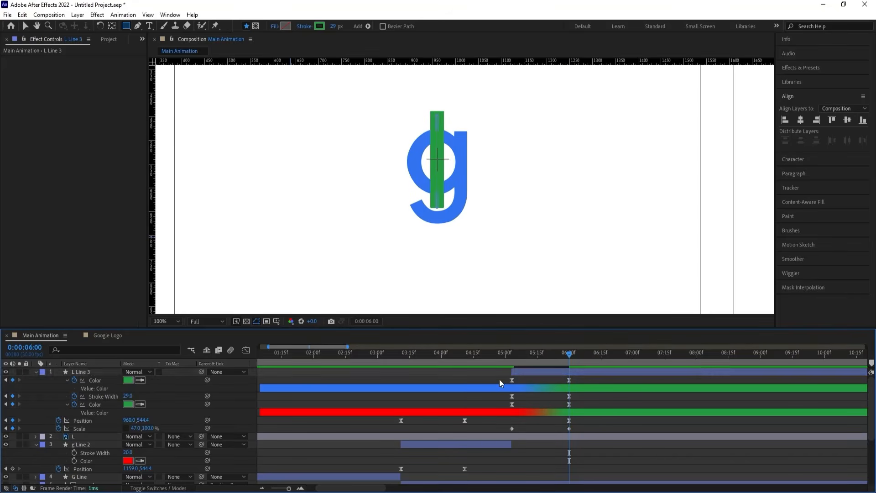
Apply Easy Ease to L Line 3's keyframes at 0:00:05:03 and 0:00:06:00, then return to 0:00:05:03
{"action": "left_click_drag", "start_coordinate": [499, 379], "coordinate": [581, 428]}
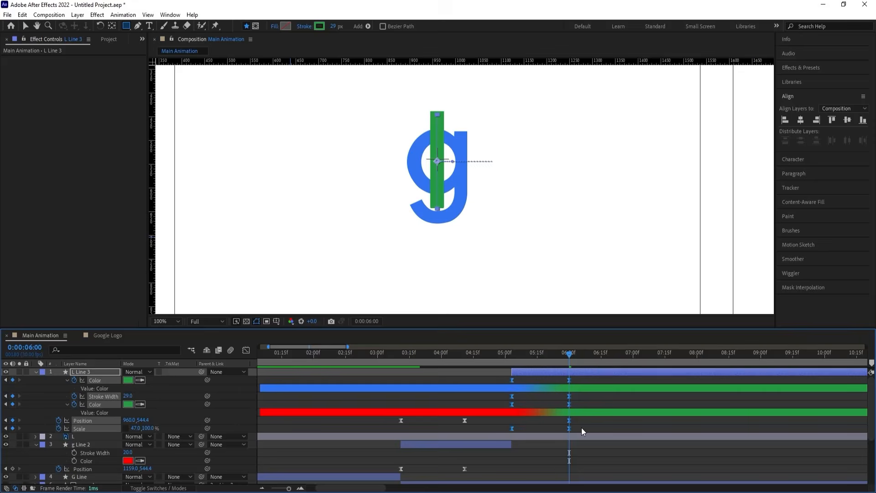
{"action": "key", "text": "j"}
{"action": "left_click", "coordinate": [536, 427]}
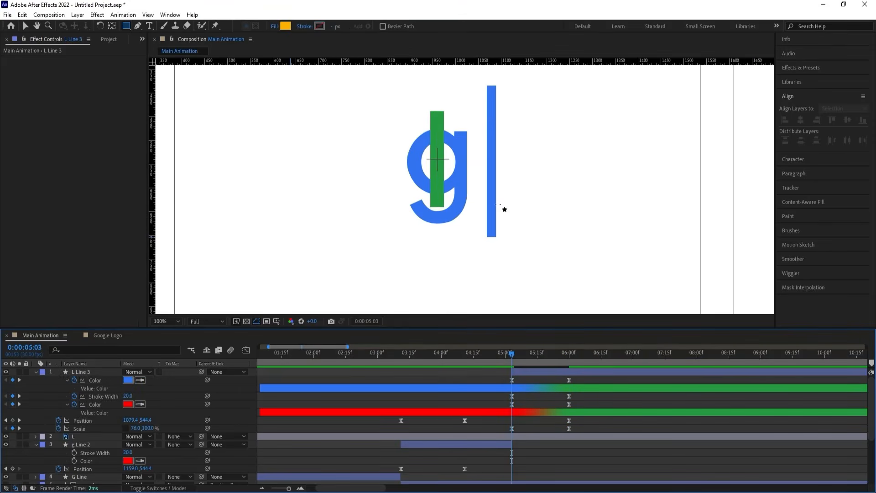
Delete the green reference layer L and fit the whole composition in the viewer
{"action": "key", "text": "v"}
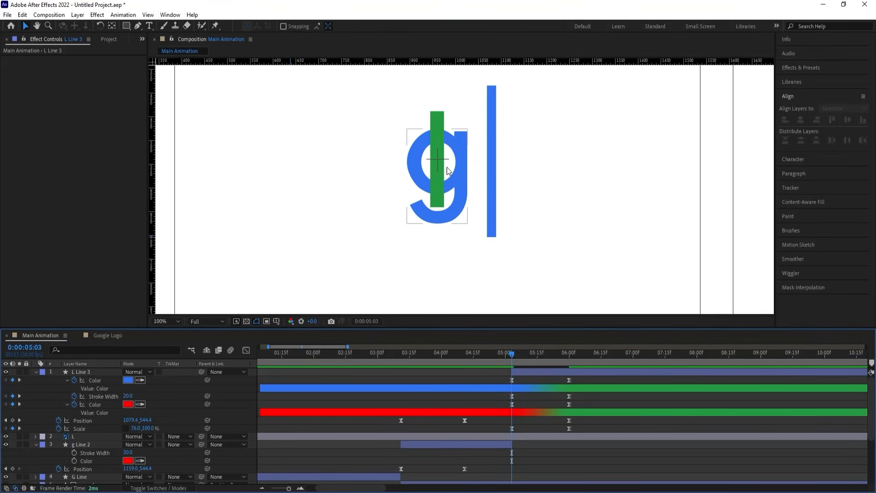
{"action": "left_click", "coordinate": [437, 118]}
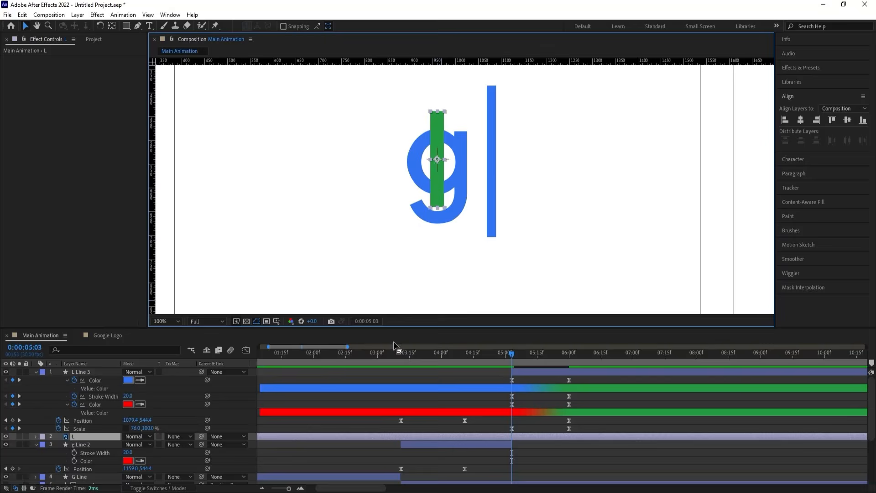
{"action": "key", "text": "Delete"}
{"action": "left_click", "coordinate": [167, 321]}
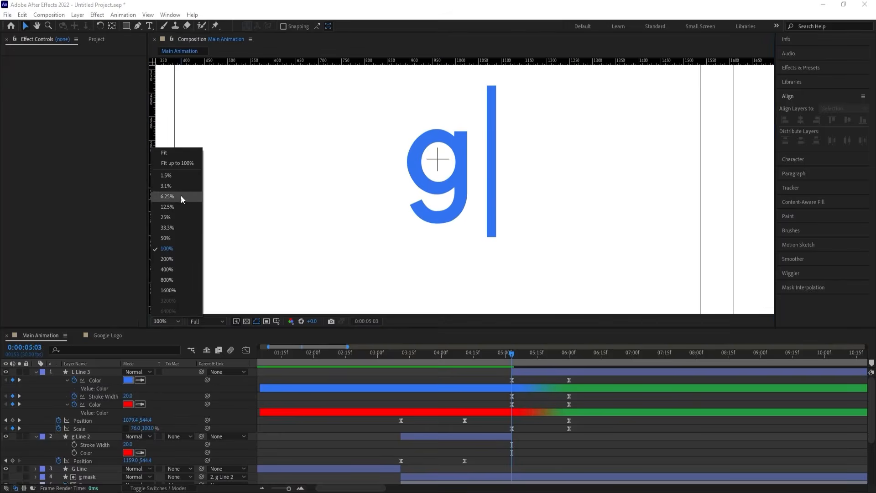
{"action": "left_click", "coordinate": [177, 155]}
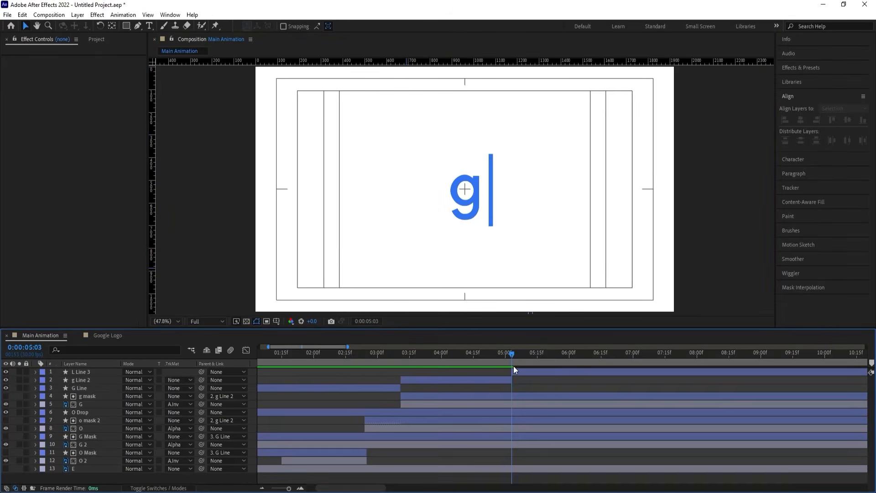
Reveal L Line 3's keyframes and preview its move to the centre from about 0:00:04:27
{"action": "left_click", "coordinate": [521, 373]}
{"action": "key", "text": "u"}
{"action": "left_click", "coordinate": [499, 355]}
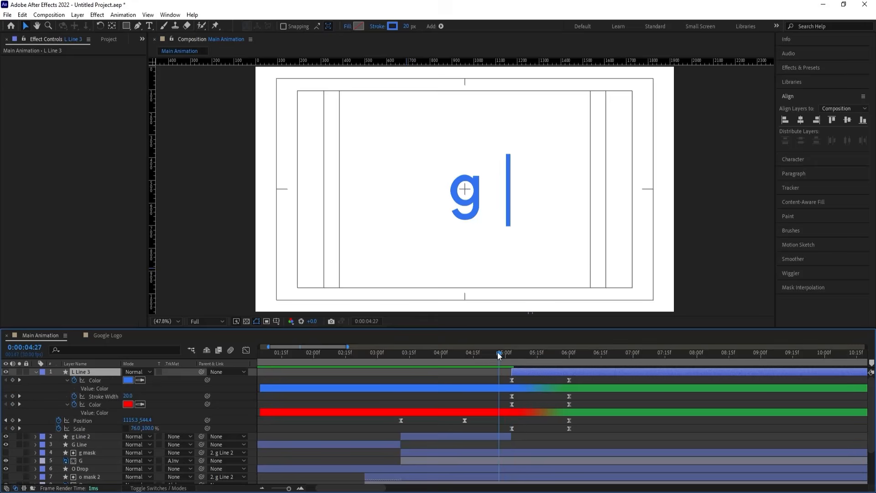
{"action": "key", "text": "space"}
{"action": "key", "text": "space"}
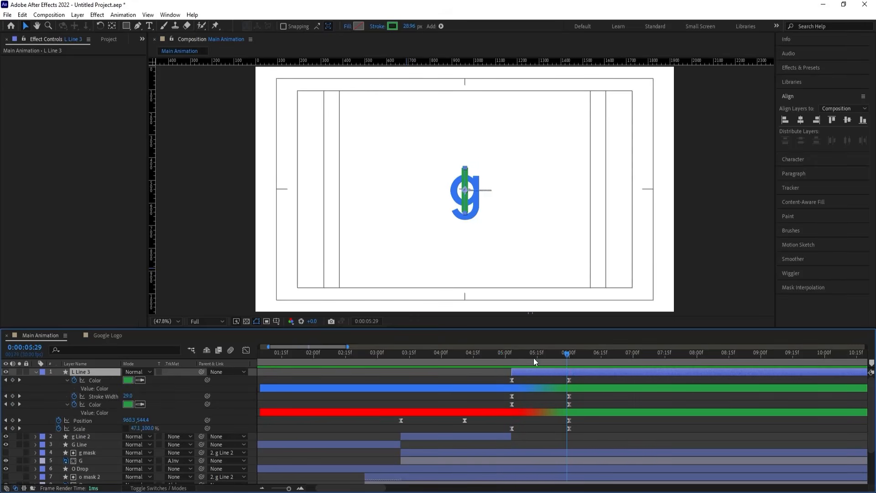
{"action": "mouse_move", "coordinate": [535, 361]}
{"action": "left_mouse_down"}
{"action": "mouse_move", "coordinate": [501, 360]}
{"action": "mouse_move", "coordinate": [526, 354]}
{"action": "mouse_move", "coordinate": [510, 358]}
{"action": "mouse_move", "coordinate": [524, 360]}
{"action": "mouse_move", "coordinate": [512, 358]}
{"action": "mouse_move", "coordinate": [592, 430]}
{"action": "left_mouse_up"}
{"action": "key", "text": "space"}
{"action": "key", "text": "space"}
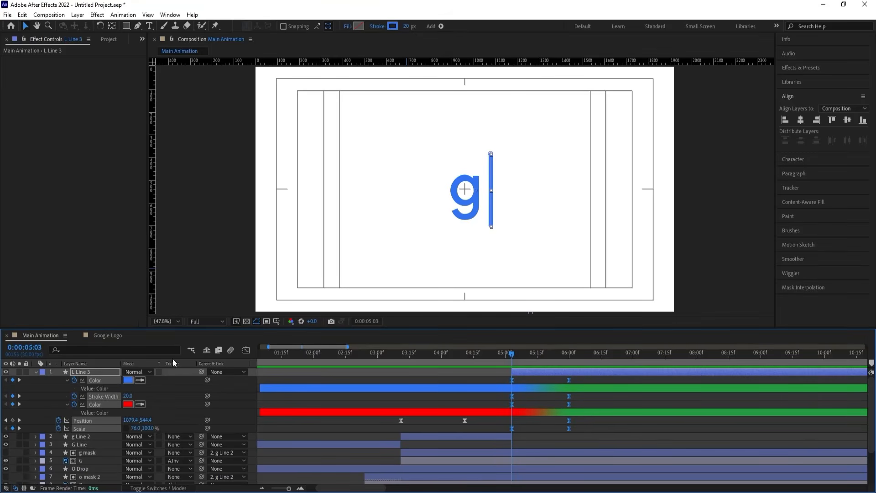
Check L Line 3's speed curves, then copy its second Position keyframe to 0:00:05:03 to hold the line before it returns
{"action": "left_click", "coordinate": [245, 350]}
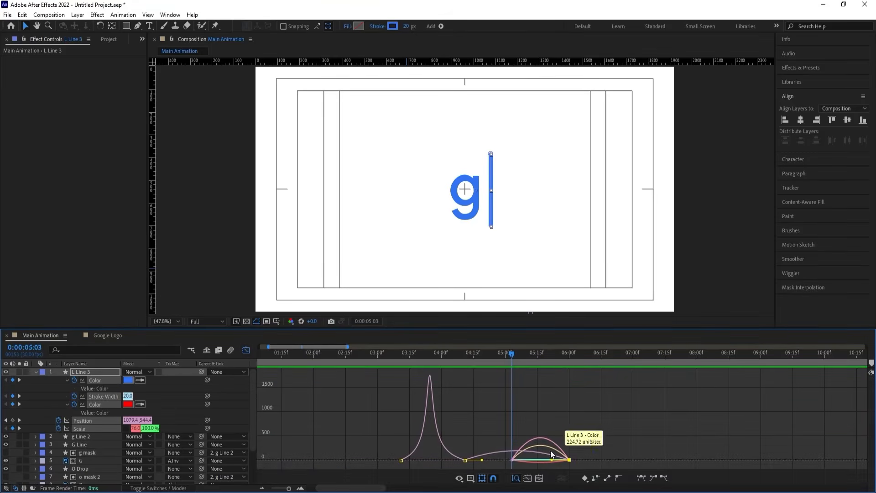
{"action": "left_click", "coordinate": [245, 350]}
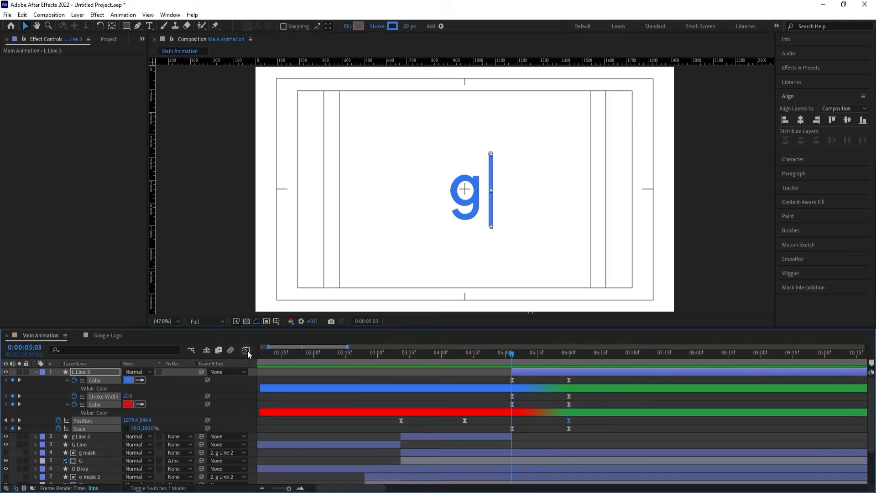
{"action": "mouse_move", "coordinate": [501, 380]}
{"action": "left_mouse_down"}
{"action": "mouse_move", "coordinate": [564, 430]}
{"action": "mouse_move", "coordinate": [519, 426]}
{"action": "left_mouse_up"}
{"action": "left_click", "coordinate": [520, 420]}
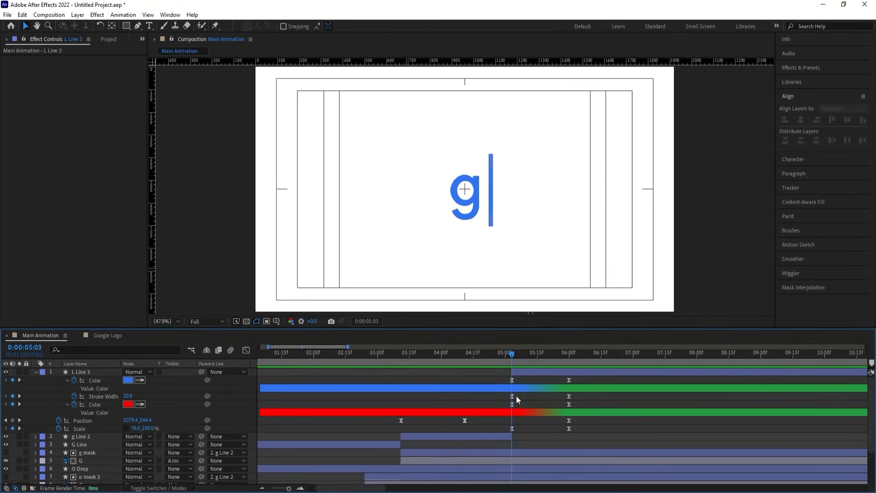
{"action": "left_click", "coordinate": [517, 374]}
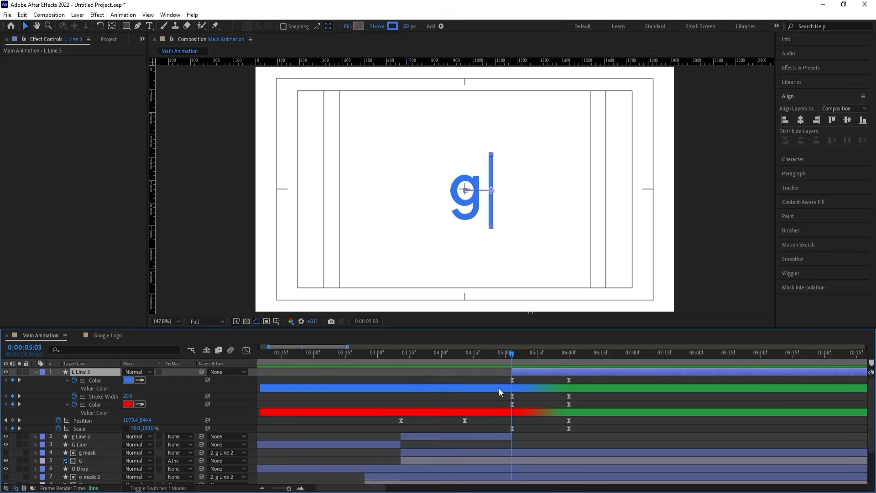
{"action": "left_click_drag", "start_coordinate": [499, 354], "coordinate": [510, 410]}
{"action": "left_click", "coordinate": [464, 420]}
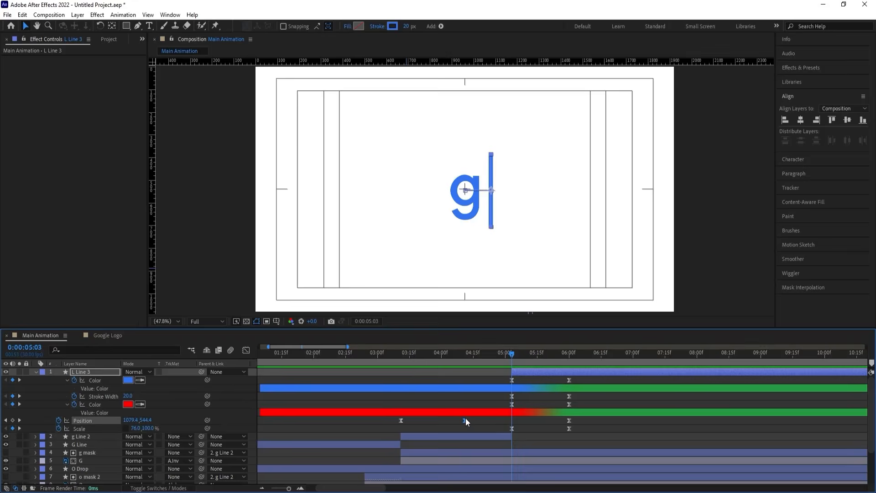
{"action": "key", "text": "ctrl+c"}
{"action": "key", "text": "ctrl+v"}
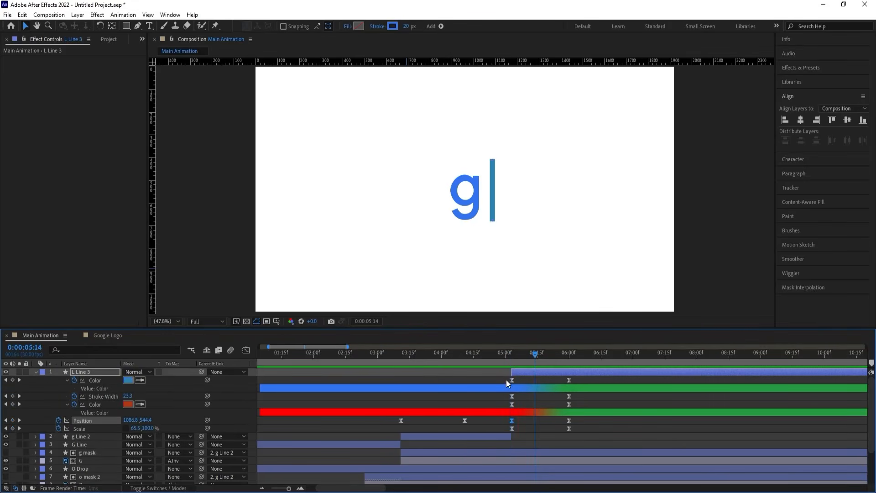
Reshape the speed curves of L Line 3's keyframes between 0:00:05:03 and 0:00:06:00 into a steep central peak and preview the motion
{"action": "left_click_drag", "start_coordinate": [503, 378], "coordinate": [634, 445]}
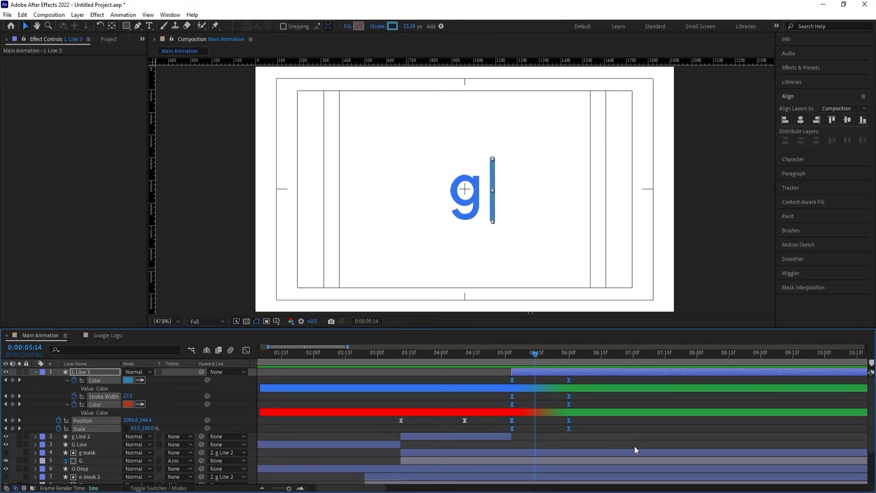
{"action": "left_click", "coordinate": [247, 349]}
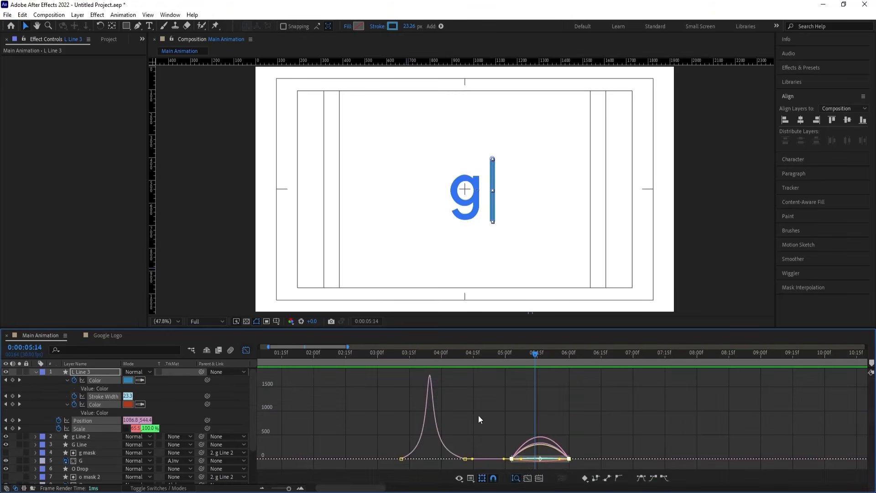
{"action": "left_click_drag", "start_coordinate": [587, 429], "coordinate": [496, 465]}
{"action": "left_click_drag", "start_coordinate": [560, 459], "coordinate": [532, 461]}
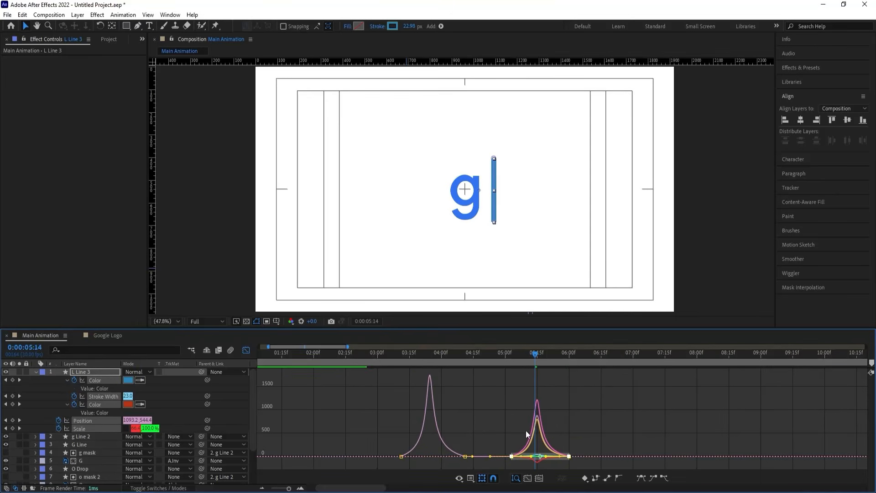
{"action": "left_click", "coordinate": [505, 354]}
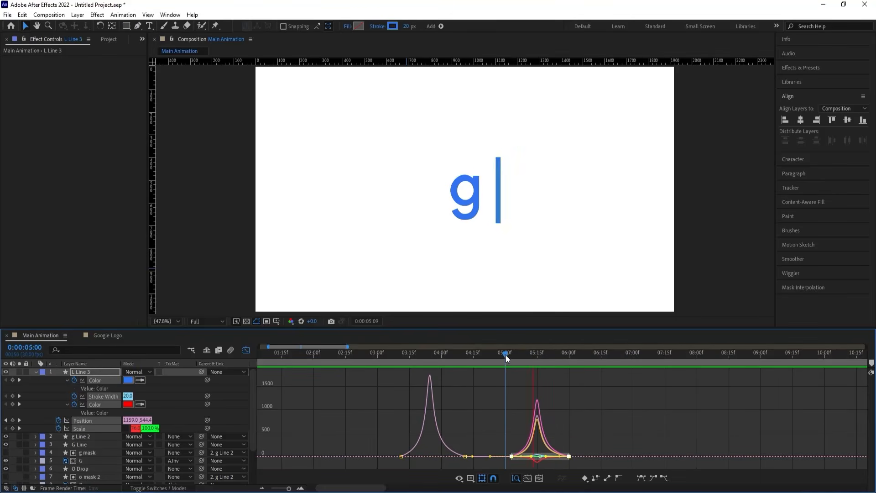
{"action": "key", "text": "space"}
{"action": "left_click", "coordinate": [243, 349]}
Set a Position keyframe on the g mask layer at 0:00:05:03
{"action": "key", "text": "j"}
{"action": "key", "text": "j"}
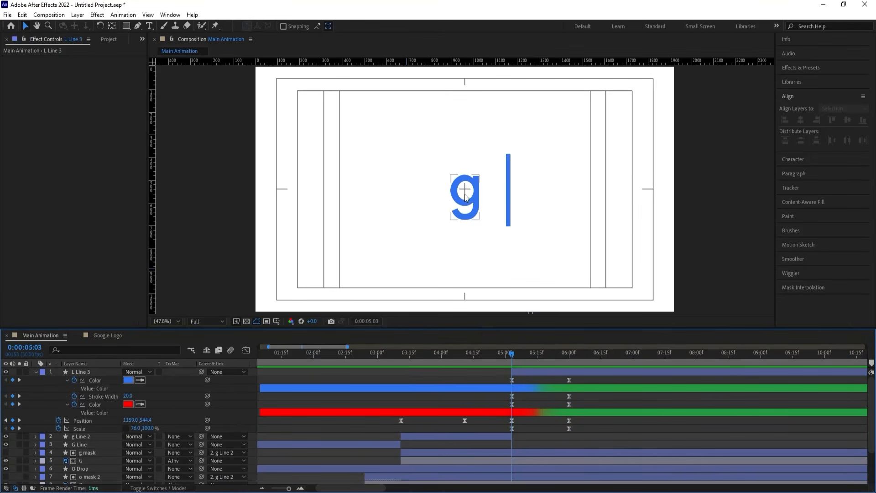
{"action": "left_click", "coordinate": [466, 198]}
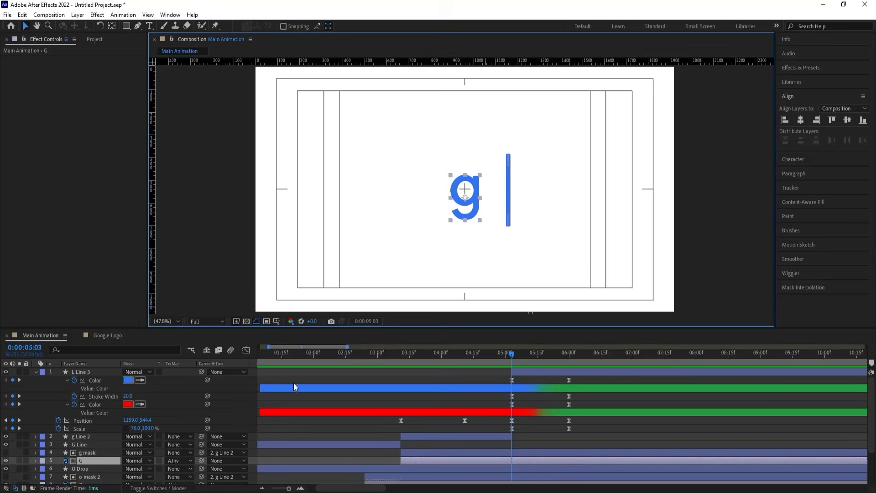
{"action": "left_click", "coordinate": [81, 453]}
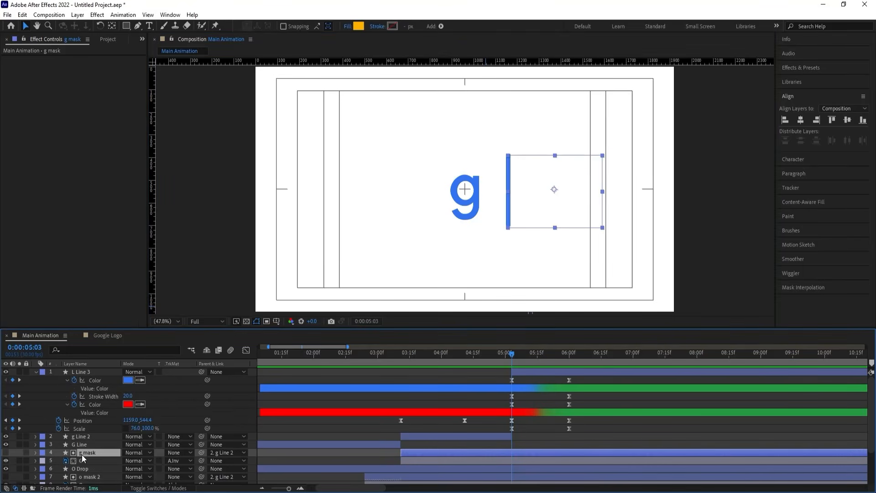
{"action": "key", "text": "p"}
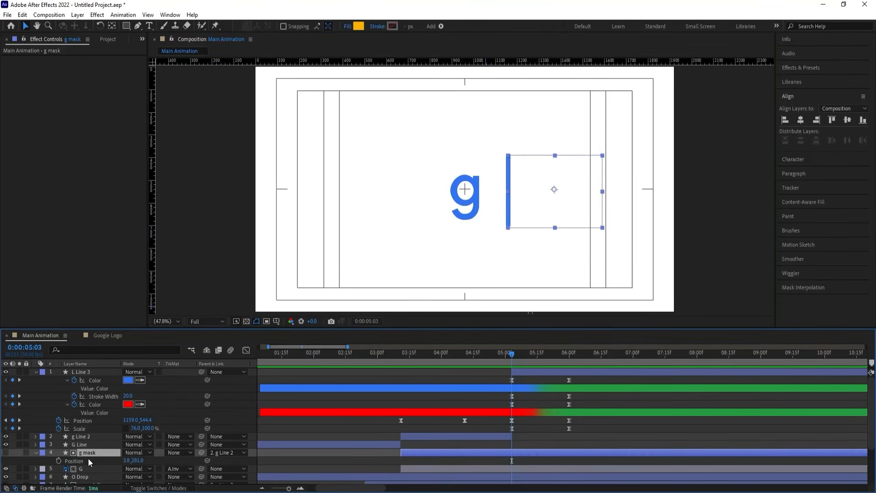
{"action": "left_click", "coordinate": [59, 461]}
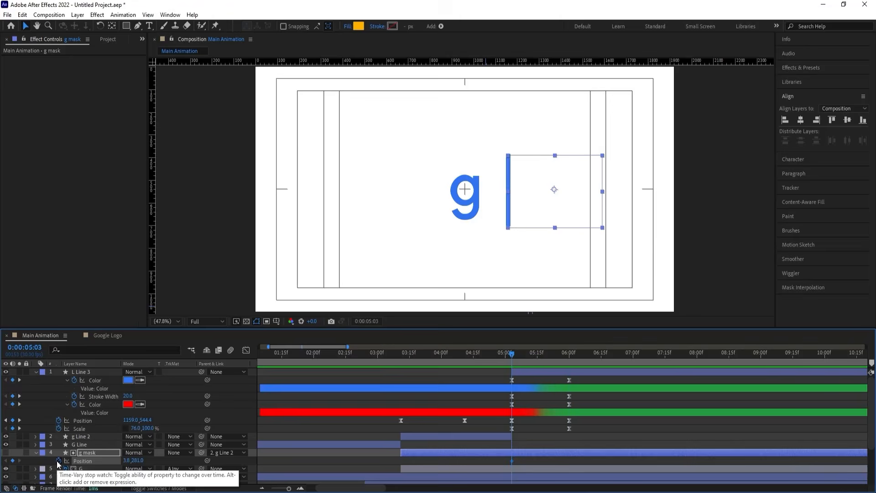
Shift g mask left over the g at 0:00:06:00, to Position about 3.8, 4.7, Easy Ease both keyframes and preview the reveal
{"action": "key", "text": "k"}
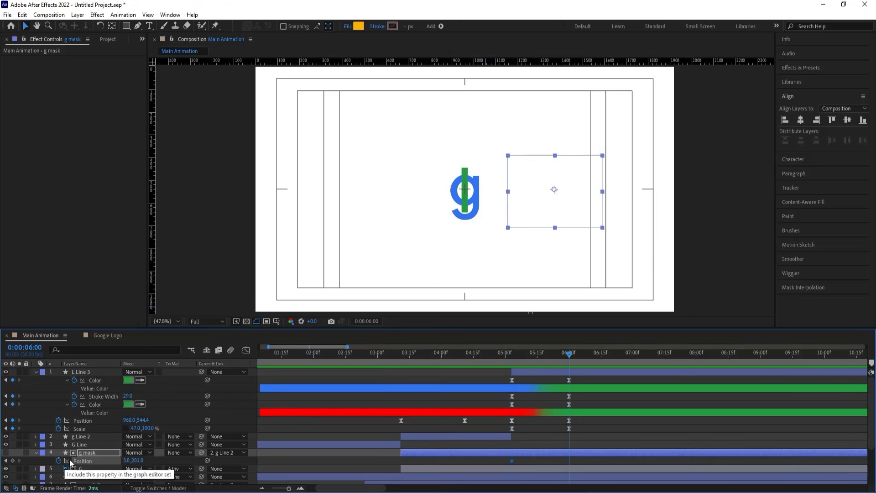
{"action": "left_click_drag", "start_coordinate": [542, 190], "coordinate": [483, 191]}
{"action": "left_click_drag", "start_coordinate": [491, 462], "coordinate": [591, 462]}
{"action": "key", "text": "F9"}
{"action": "key", "text": "j"}
{"action": "key", "text": "space"}
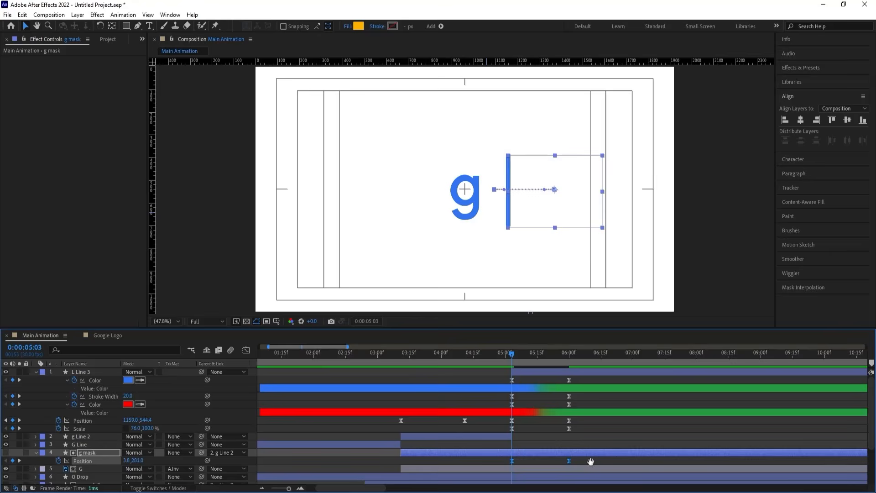
{"action": "key", "text": "space"}
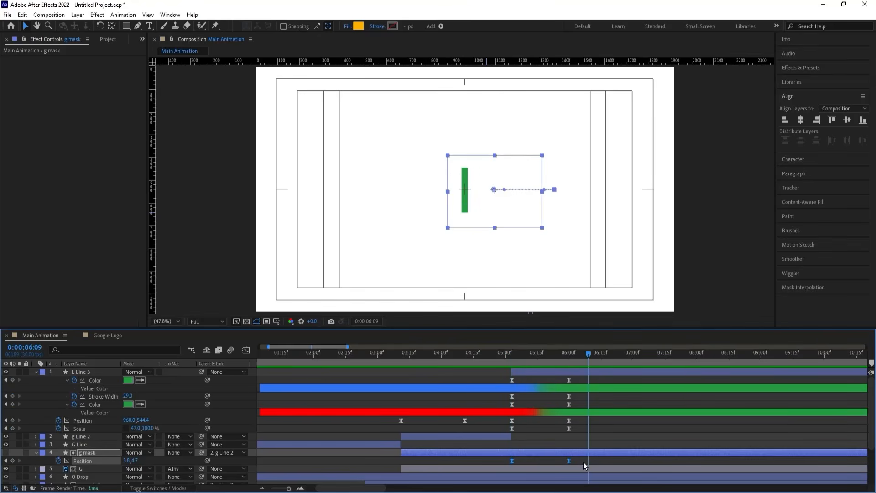
Reshape g mask's Position speed curve into a steep central peak and preview it from about 0:00:04:09
{"action": "left_click", "coordinate": [512, 354]}
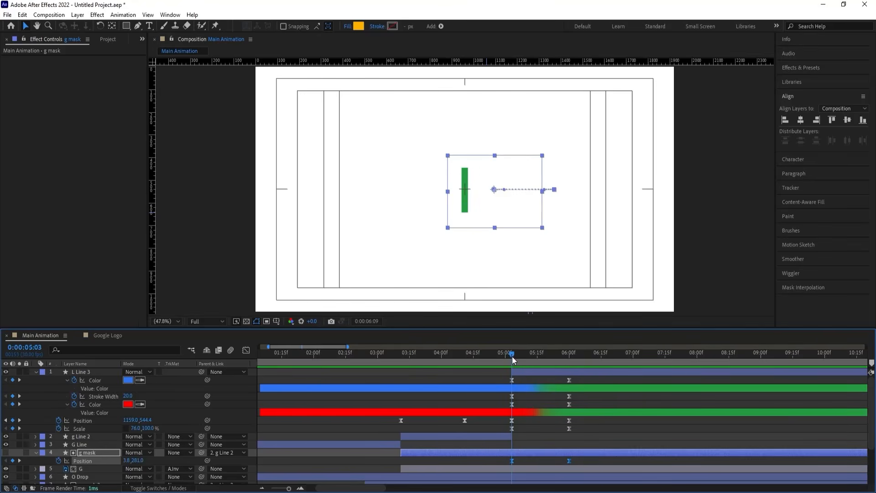
{"action": "left_click", "coordinate": [246, 350]}
{"action": "left_click_drag", "start_coordinate": [629, 372], "coordinate": [444, 484]}
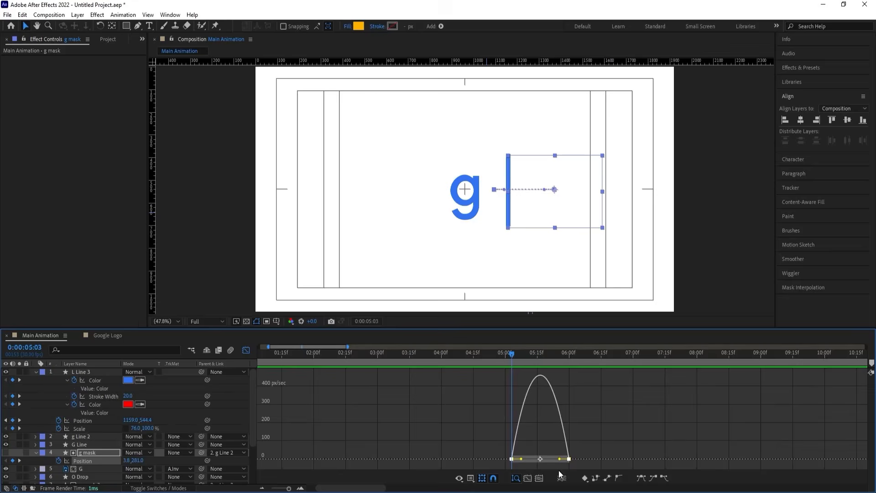
{"action": "left_click_drag", "start_coordinate": [559, 462], "coordinate": [530, 460]}
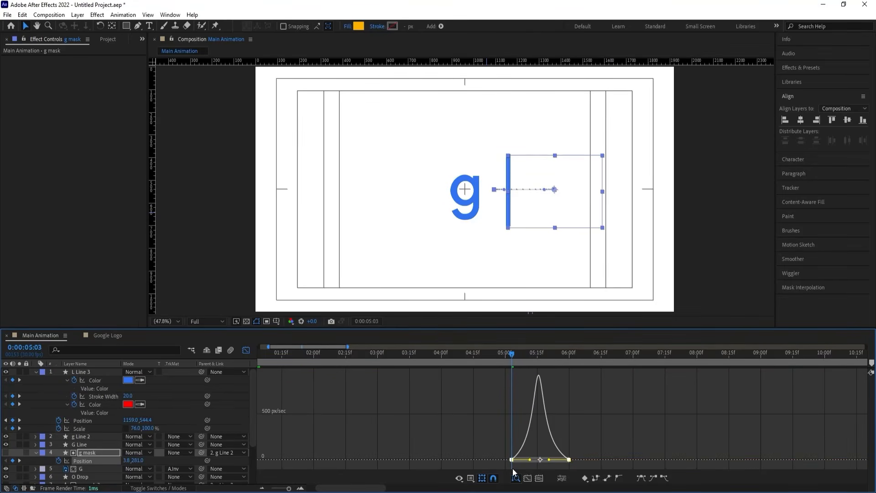
{"action": "left_click", "coordinate": [246, 350]}
{"action": "left_click_drag", "start_coordinate": [491, 352], "coordinate": [458, 351]}
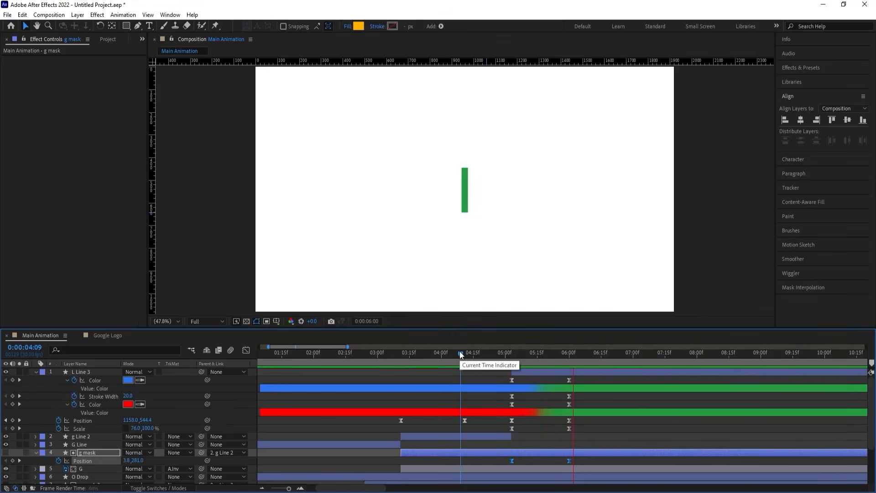
{"action": "key", "text": "space"}
Collapse the keyframed properties of L Line 3 and g mask and play the whole animation from 0:00:00:00
{"action": "key", "text": "minus"}
{"action": "key", "text": "minus"}
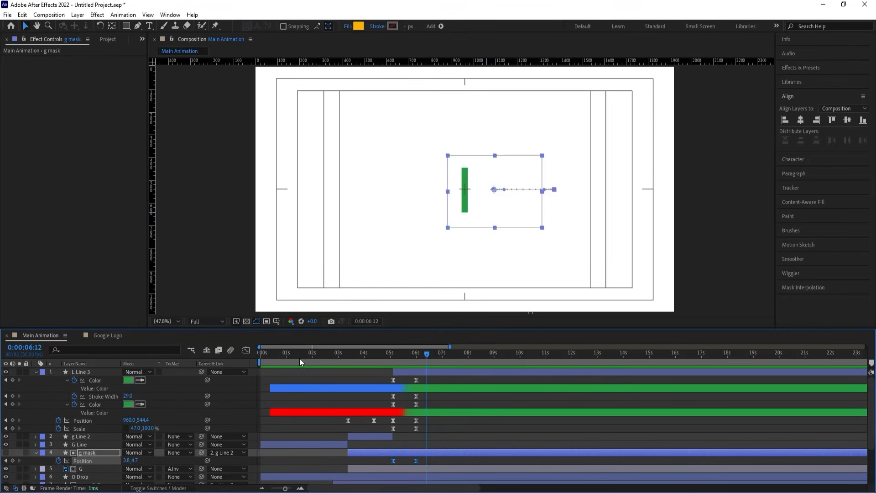
{"action": "key", "text": "Home"}
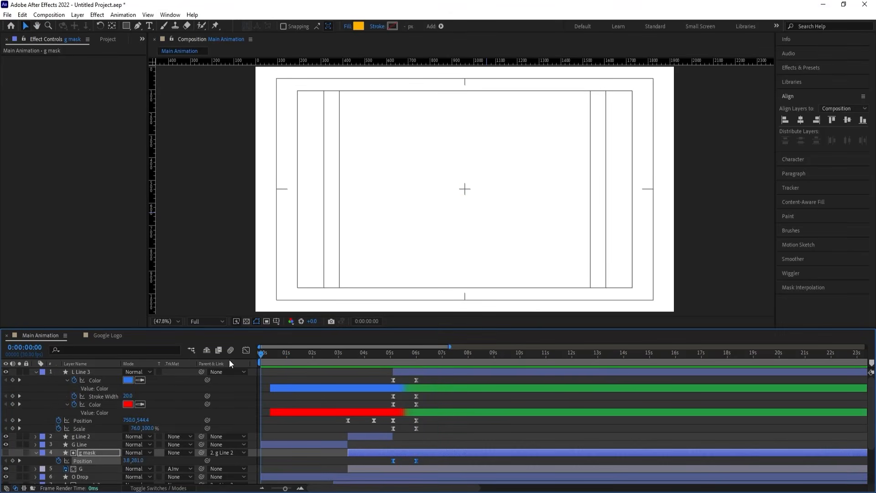
{"action": "key", "text": "u"}
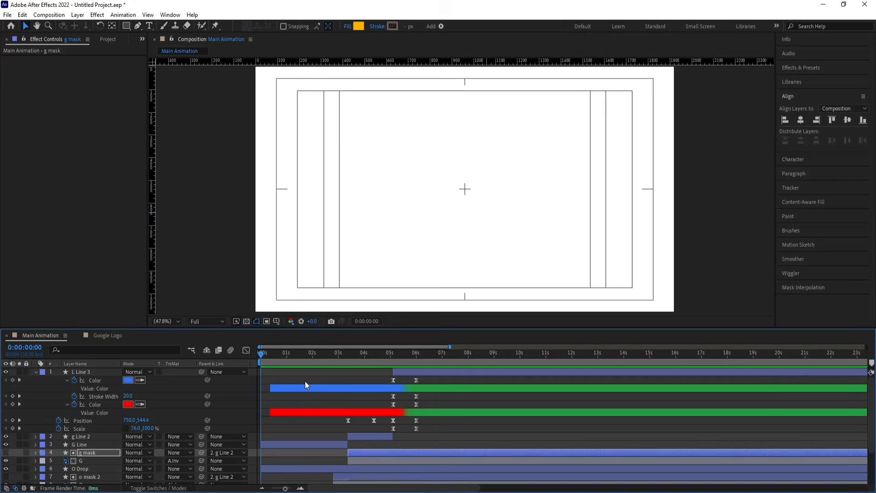
{"action": "left_click", "coordinate": [305, 380]}
{"action": "key", "text": "u"}
{"action": "key", "text": "space"}
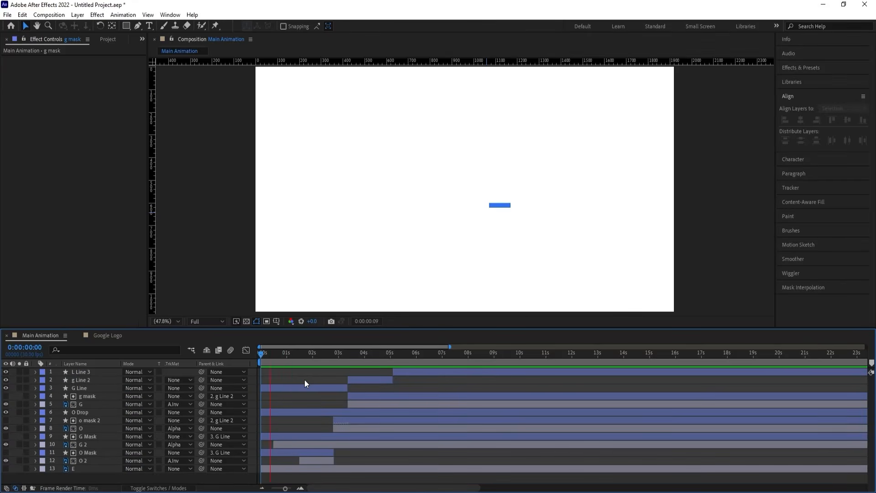
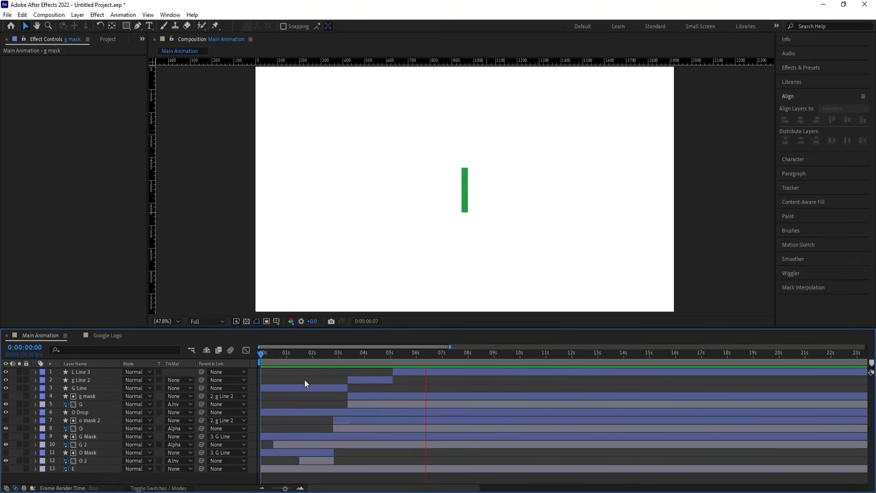
Stop the preview, make the E layer visible and move it to the top of the layer stack
{"action": "key", "text": "space"}
{"action": "left_click", "coordinate": [80, 470]}
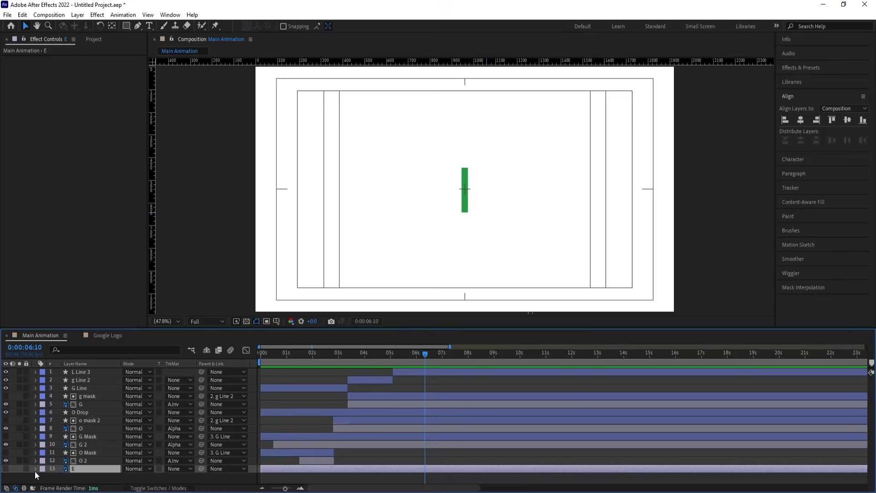
{"action": "left_click", "coordinate": [5, 468]}
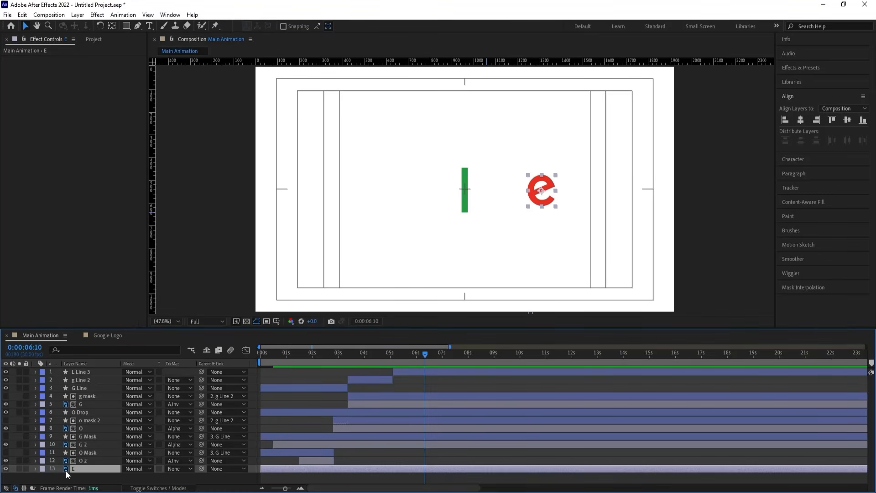
{"action": "left_click_drag", "start_coordinate": [66, 470], "coordinate": [84, 370]}
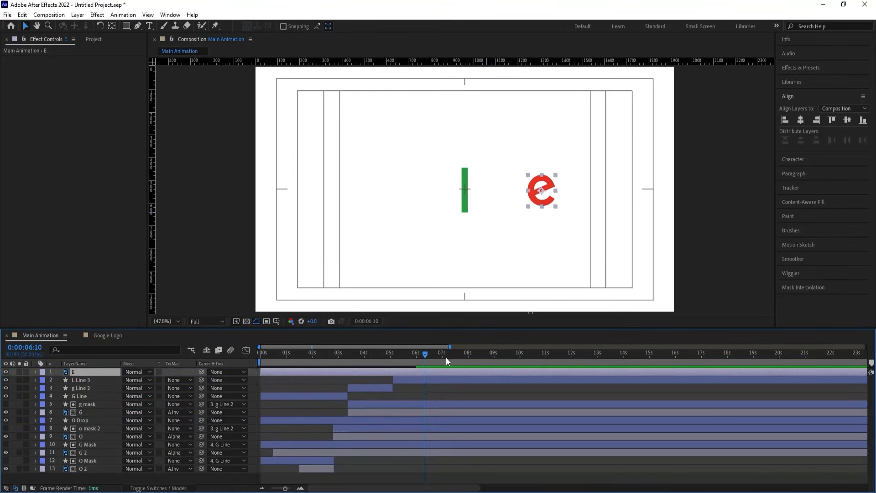
Preview the animation with the e visible from 0:00:03:15 to about 0:00:05:29
{"action": "left_click_drag", "start_coordinate": [406, 355], "coordinate": [351, 351]}
{"action": "key", "text": "space"}
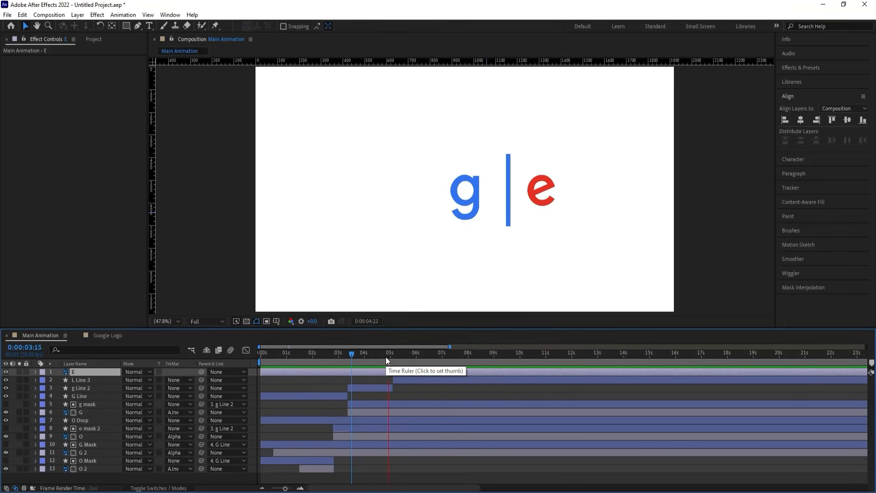
{"action": "key", "text": "space"}
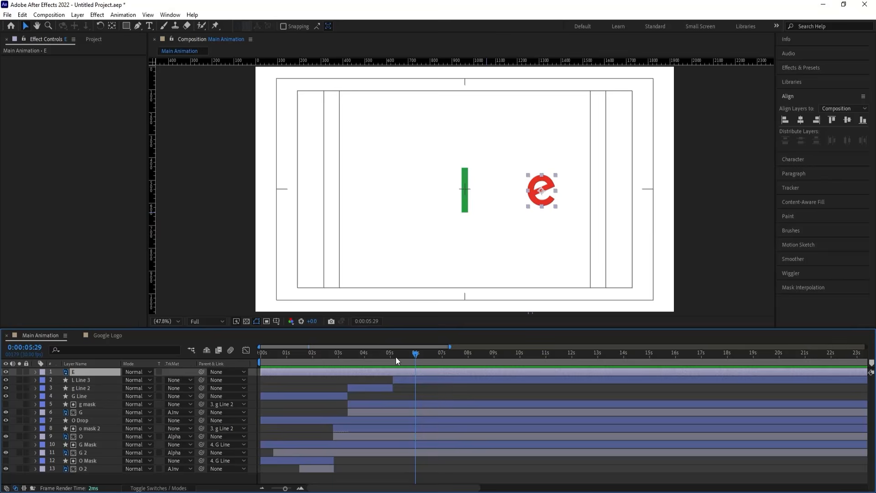
Separate the E layer's Position into X and Y dimensions and trim the layer's start to 0:00:06:00
{"action": "key", "text": "p"}
{"action": "right_click", "coordinate": [67, 379]}
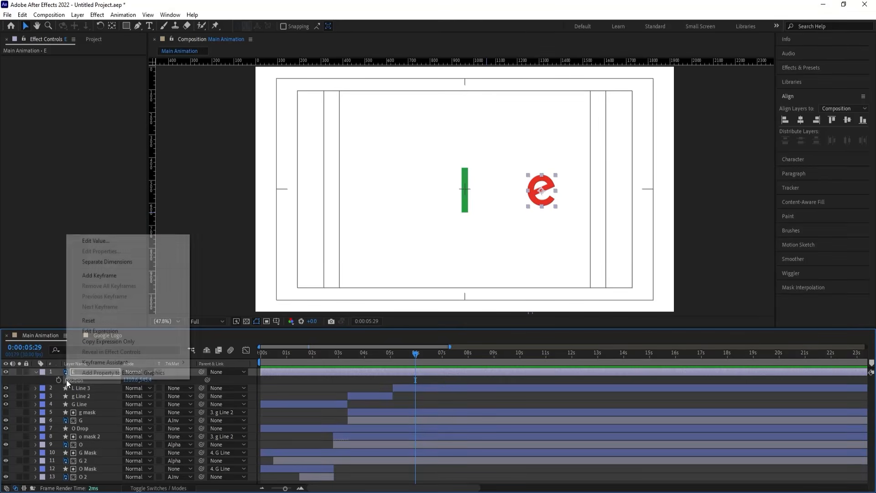
{"action": "left_click", "coordinate": [81, 264]}
{"action": "left_click_drag", "start_coordinate": [407, 351], "coordinate": [418, 366]}
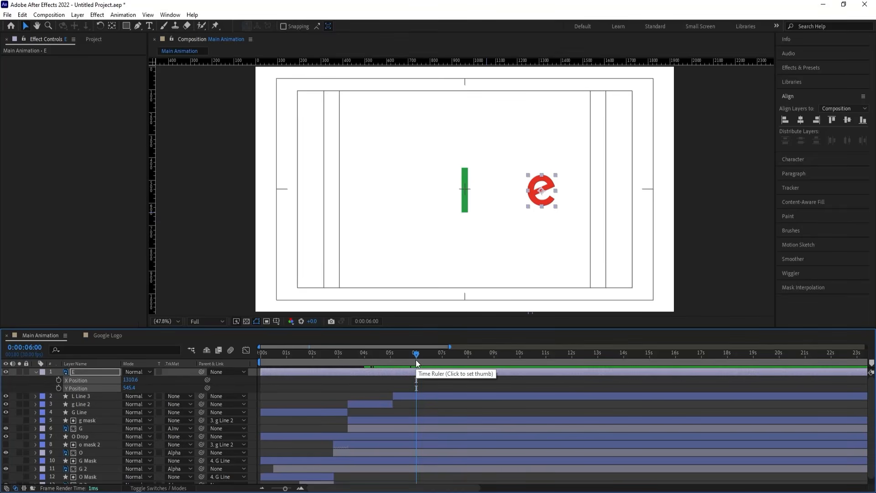
{"action": "left_click", "coordinate": [149, 381]}
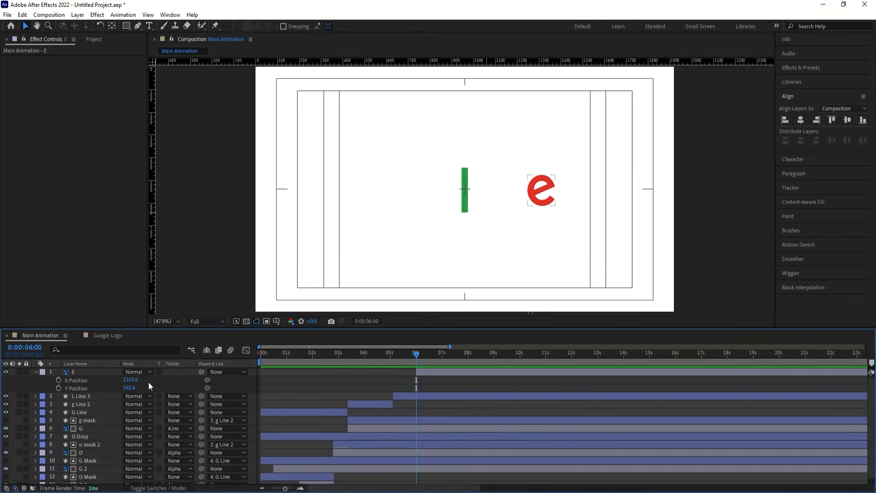
Centre the E layer horizontally in the composition and set X Position and Y Position keyframes at 0:00:06:00
{"action": "left_click", "coordinate": [93, 372]}
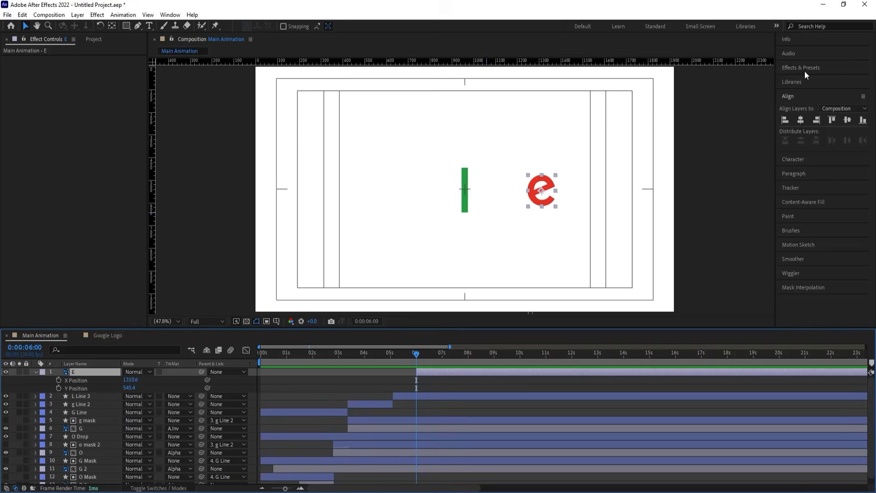
{"action": "left_click", "coordinate": [802, 120]}
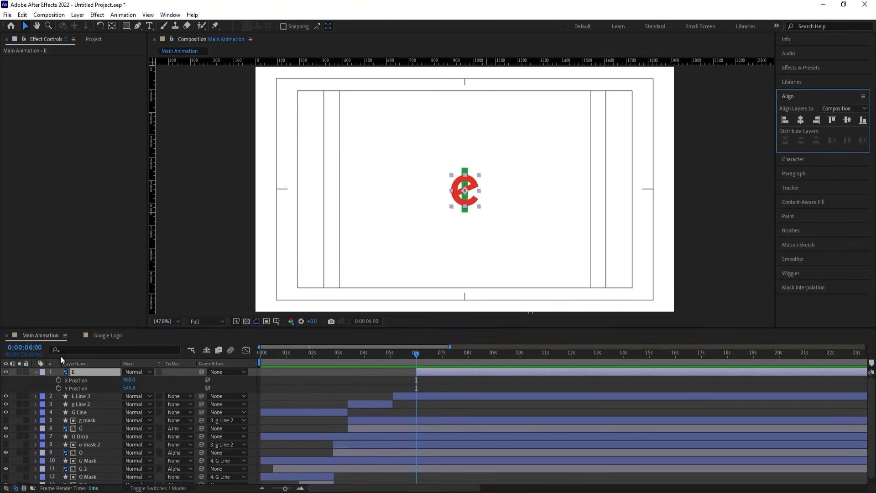
{"action": "left_click", "coordinate": [58, 380]}
{"action": "left_click", "coordinate": [59, 388]}
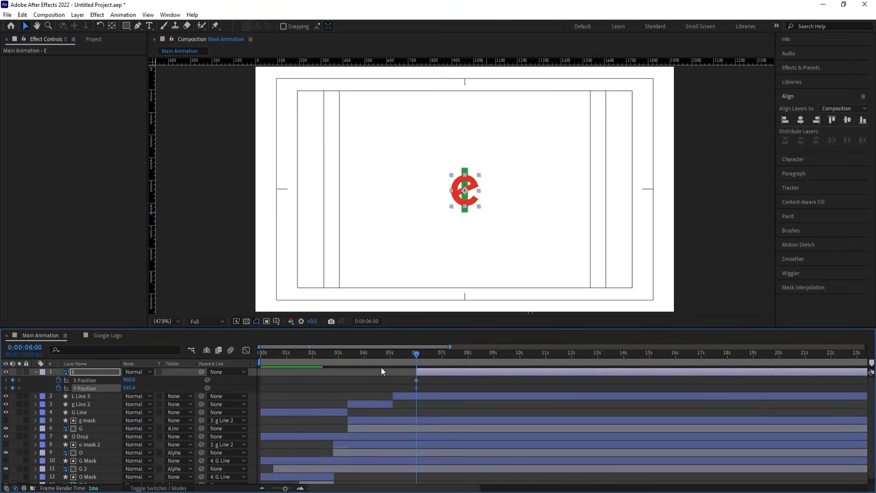
Deselect the E layer and move the current time to 0:00:09:00
{"action": "scroll", "coordinate": [464, 368], "scroll_direction": "up", "scroll_amount": 2}
{"action": "left_click", "coordinate": [438, 384]}
{"action": "left_click_drag", "start_coordinate": [464, 352], "coordinate": [571, 358]}
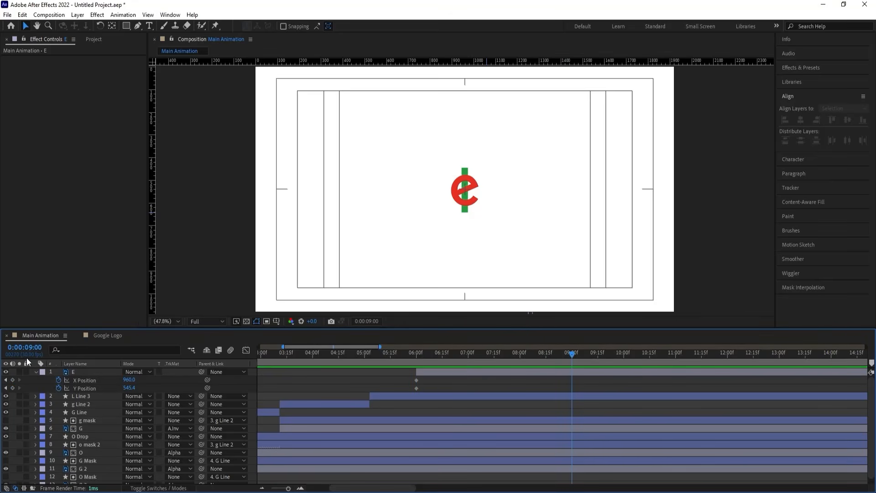
Add X and Y Position keyframes to layer E at 0:00:09:00 and set its X Position at 0:00:06:00 to 2003
{"action": "left_click", "coordinate": [12, 380]}
{"action": "left_click", "coordinate": [12, 387]}
{"action": "left_click", "coordinate": [108, 372]}
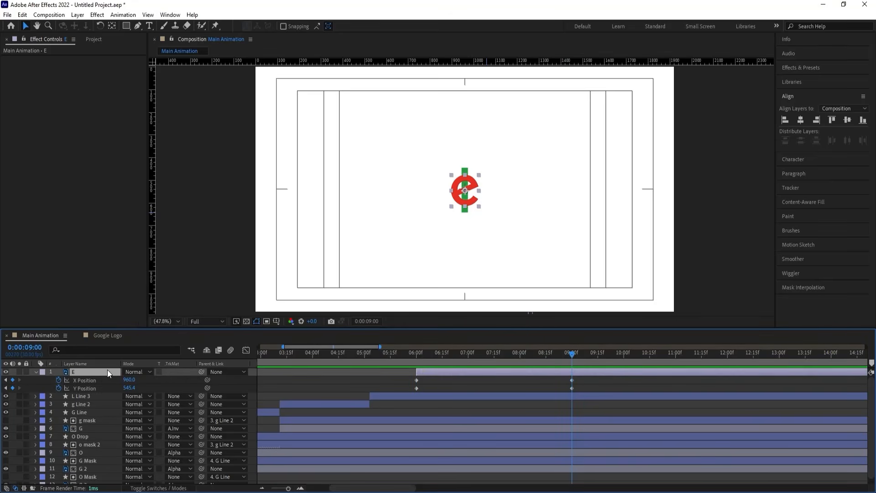
{"action": "key", "text": "j"}
{"action": "left_click_drag", "start_coordinate": [130, 379], "coordinate": [562, 329]}
Add ground-level Y Position keyframes to layer E at 0:00:07:00 and 0:00:08:01
{"action": "left_click", "coordinate": [469, 352]}
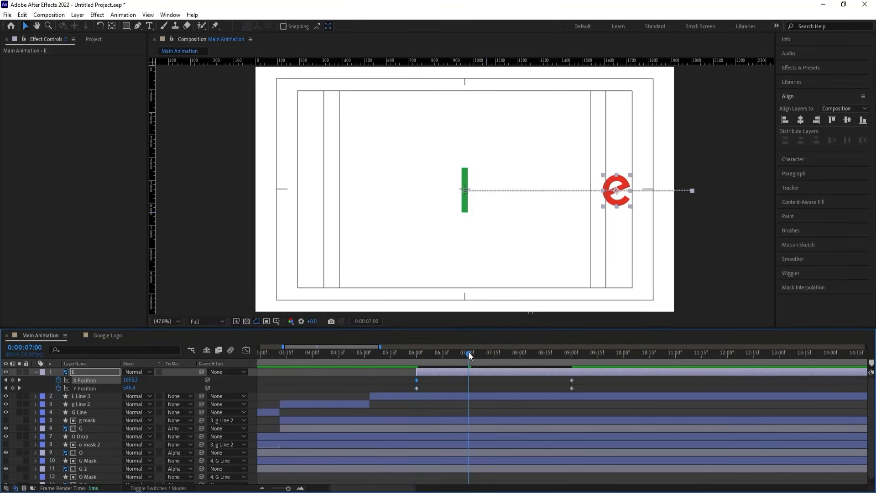
{"action": "left_click", "coordinate": [13, 388]}
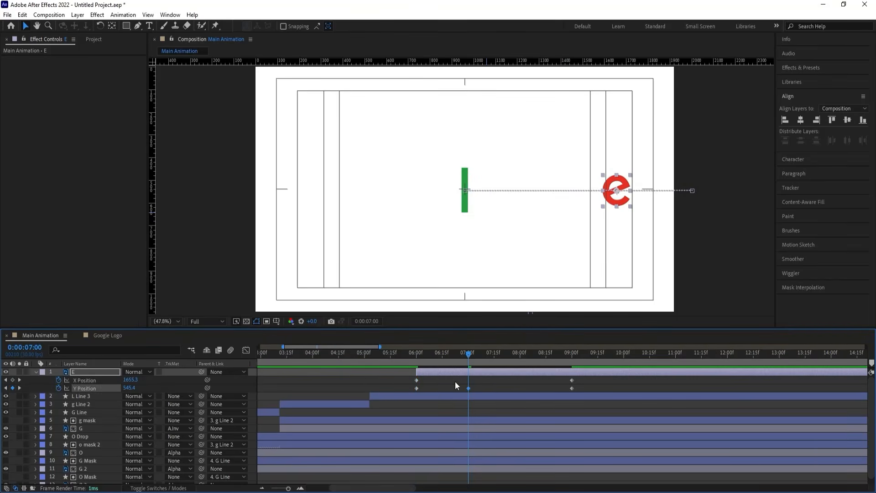
{"action": "left_click", "coordinate": [521, 352]}
{"action": "left_click", "coordinate": [13, 388]}
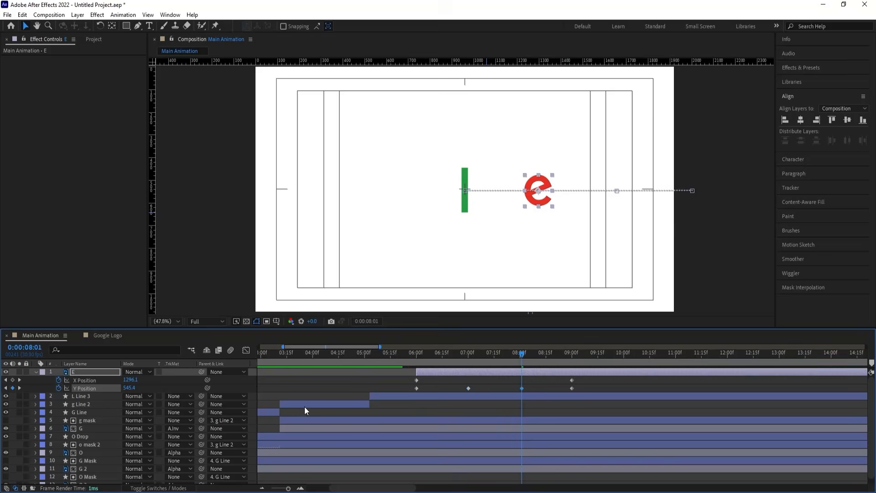
Raise layer E's Y Position to 315.4 at 0:00:06:14 and copy that peak keyframe to 0:00:07:16 and 0:00:08:15
{"action": "left_click", "coordinate": [441, 358]}
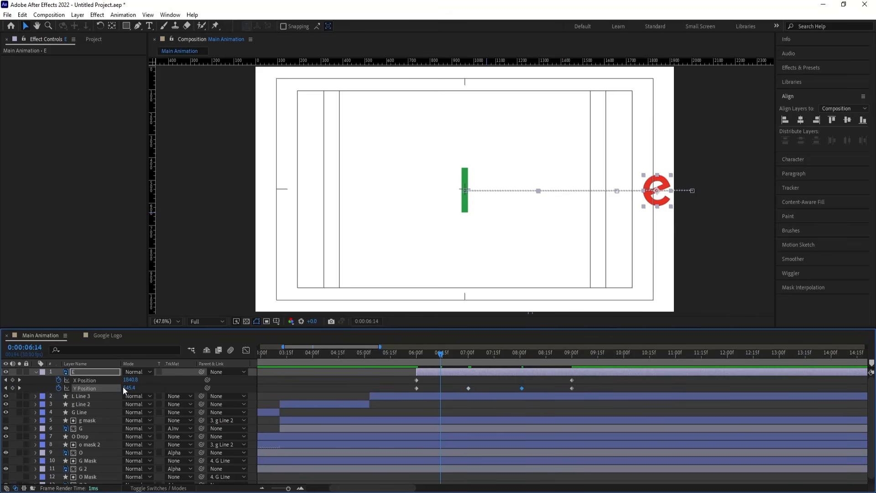
{"action": "left_click_drag", "start_coordinate": [123, 387], "coordinate": [54, 387]}
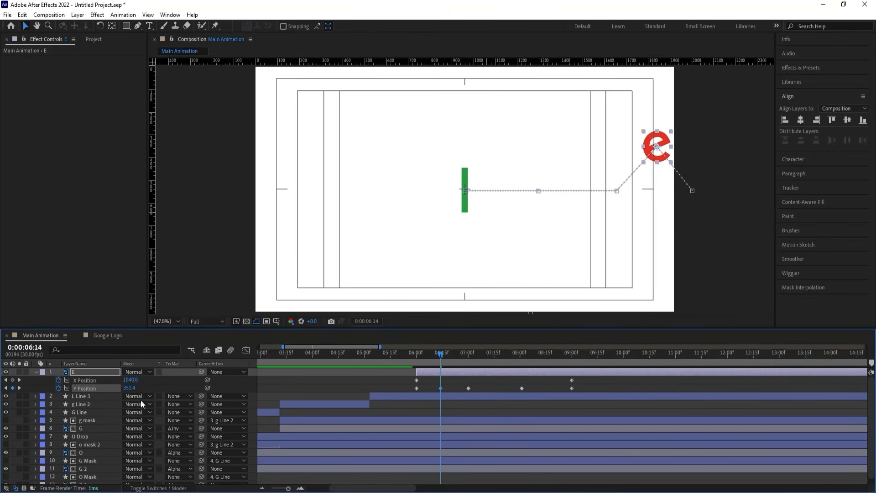
{"action": "left_click", "coordinate": [495, 357]}
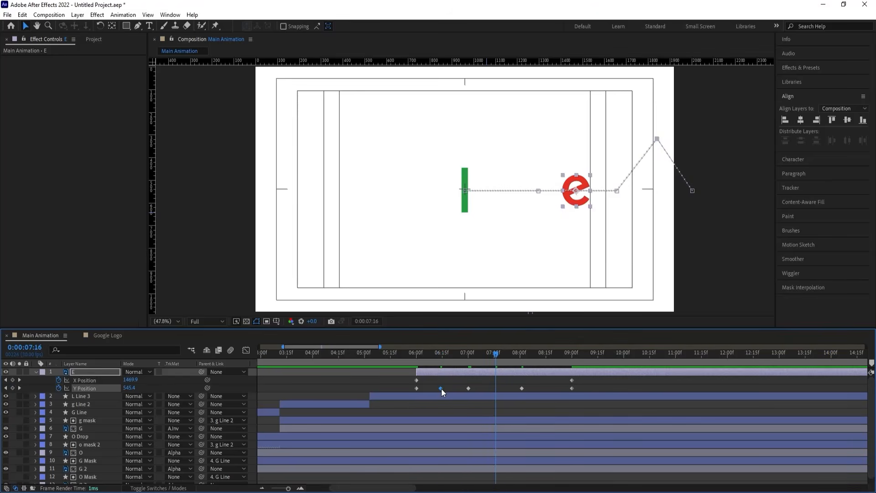
{"action": "key", "text": "ctrl+c"}
{"action": "key", "text": "ctrl+v"}
{"action": "left_click", "coordinate": [546, 359]}
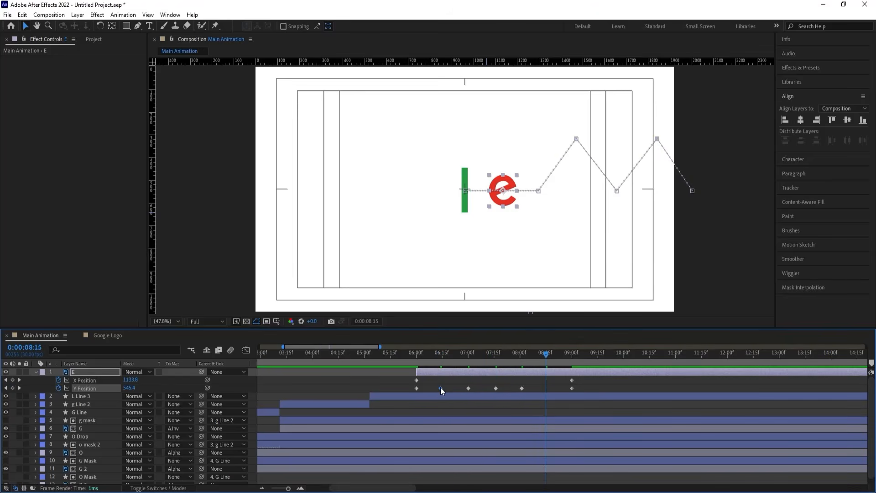
{"action": "key", "text": "ctrl+c"}
{"action": "key", "text": "ctrl+v"}
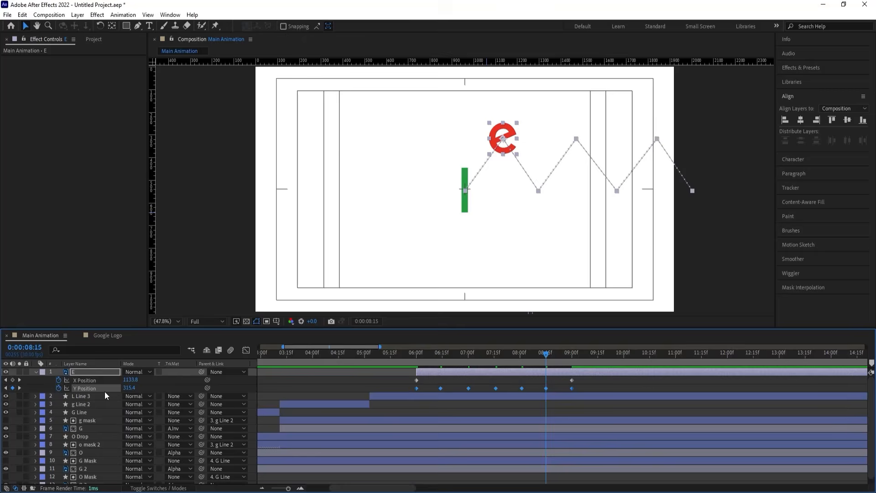
Apply Easy Ease to all Y Position keyframes and reshape the speed graph so the first bounce launches fast and slows at its peak
{"action": "key", "text": "F9"}
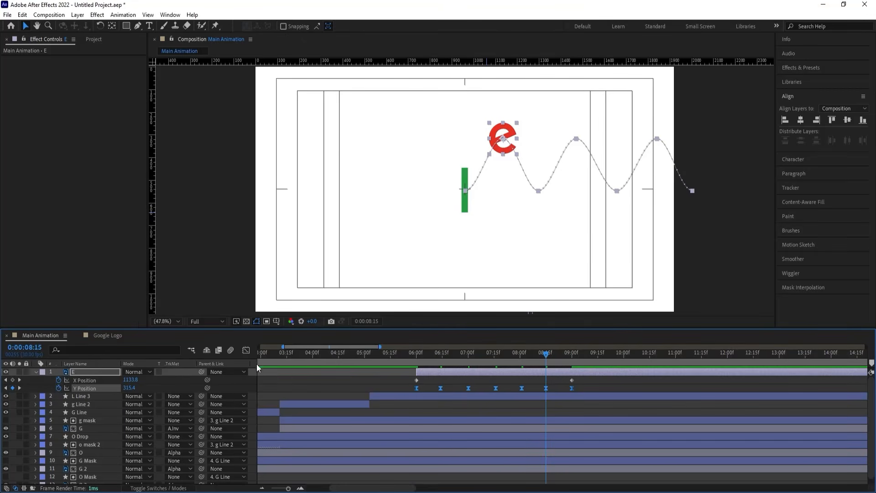
{"action": "left_click", "coordinate": [246, 350]}
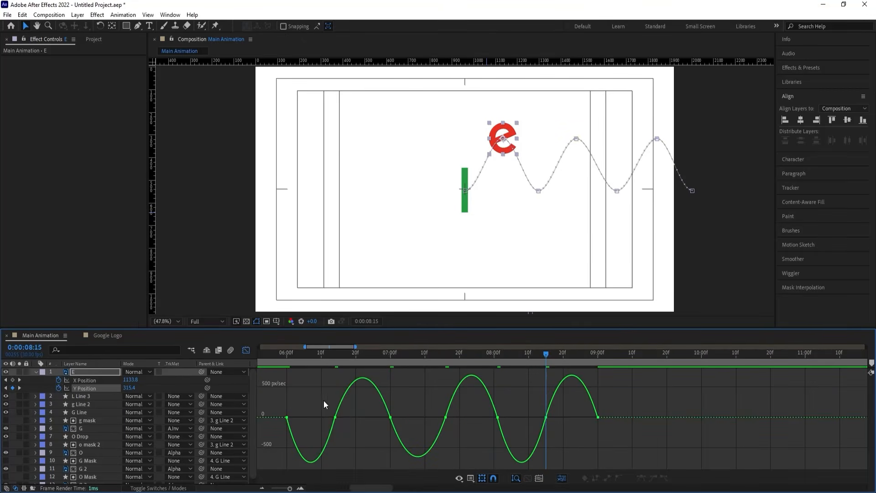
{"action": "left_click", "coordinate": [335, 417]}
{"action": "left_click_drag", "start_coordinate": [327, 417], "coordinate": [369, 399]}
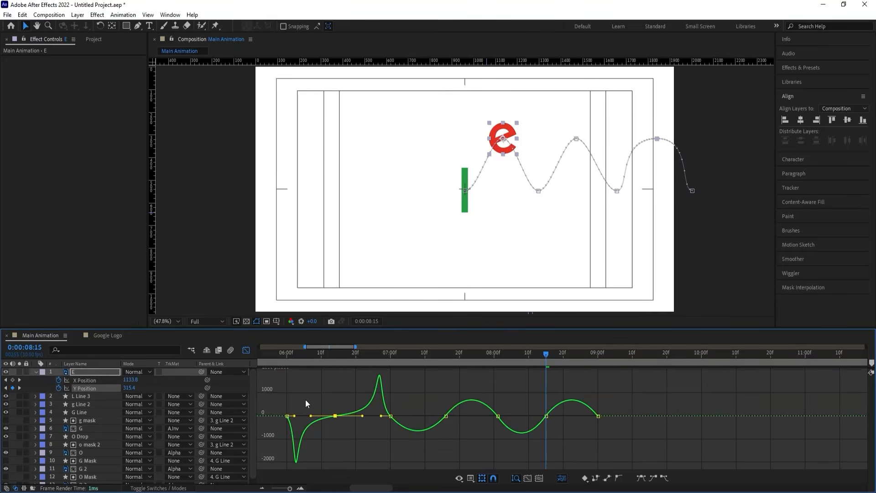
{"action": "left_click", "coordinate": [287, 416]}
{"action": "left_click_drag", "start_coordinate": [294, 415], "coordinate": [288, 416]}
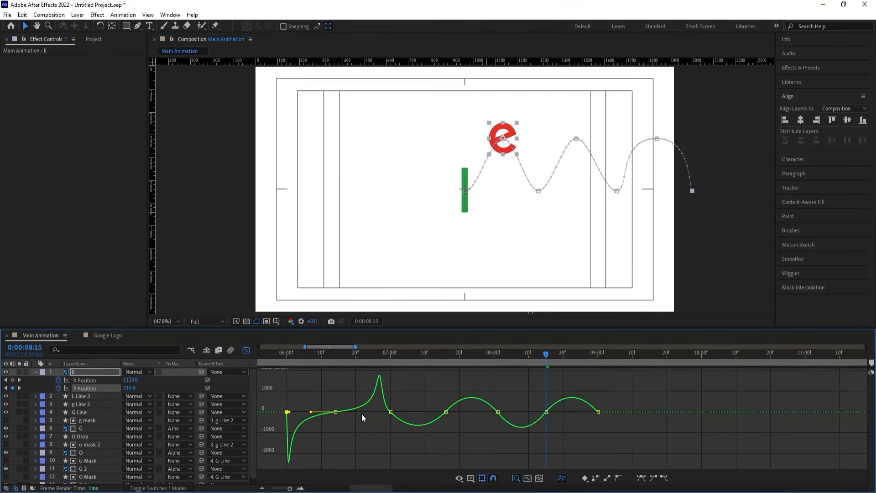
Reshape the speed graph of the second and third bounces with long influence at the peaks and short influence at the ground contacts
{"action": "mouse_move", "coordinate": [399, 396]}
{"action": "left_mouse_down"}
{"action": "mouse_move", "coordinate": [385, 416]}
{"action": "mouse_move", "coordinate": [454, 441]}
{"action": "mouse_move", "coordinate": [417, 414]}
{"action": "left_mouse_up"}
{"action": "left_click", "coordinate": [452, 415]}
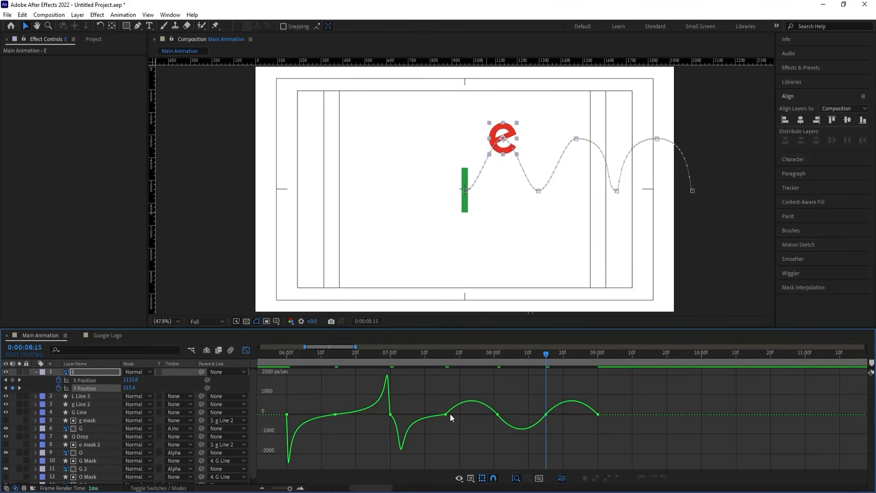
{"action": "left_click_drag", "start_coordinate": [458, 434], "coordinate": [471, 414]}
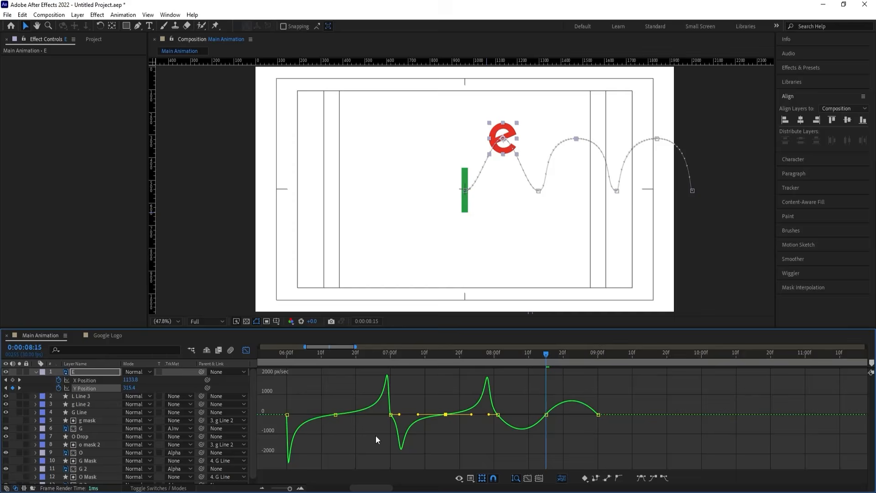
{"action": "left_click_drag", "start_coordinate": [399, 415], "coordinate": [393, 413]}
{"action": "left_click_drag", "start_coordinate": [513, 439], "coordinate": [572, 414]}
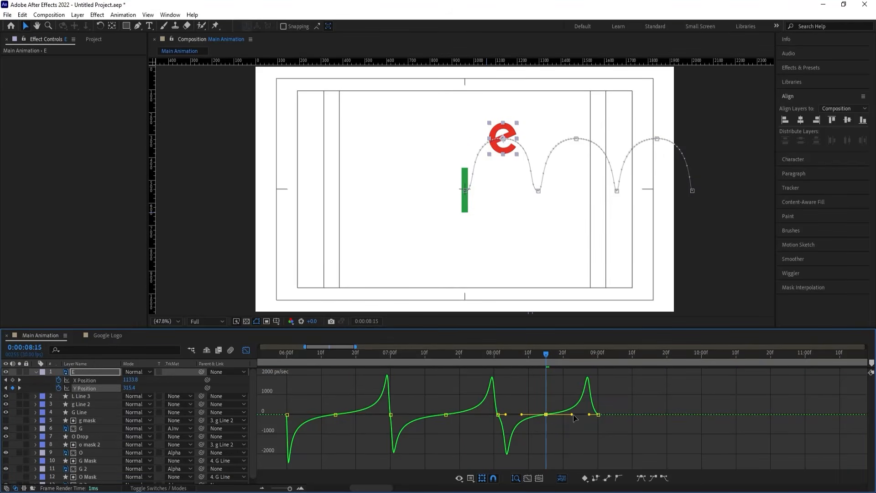
{"action": "left_click_drag", "start_coordinate": [505, 414], "coordinate": [502, 415]}
{"action": "mouse_move", "coordinate": [602, 405]}
{"action": "left_mouse_down"}
{"action": "mouse_move", "coordinate": [582, 433]}
{"action": "mouse_move", "coordinate": [594, 418]}
{"action": "left_mouse_up"}
Preview the letter E's bounce from 0:00:05:27 and close the graph editor
{"action": "left_click_drag", "start_coordinate": [346, 355], "coordinate": [278, 351]}
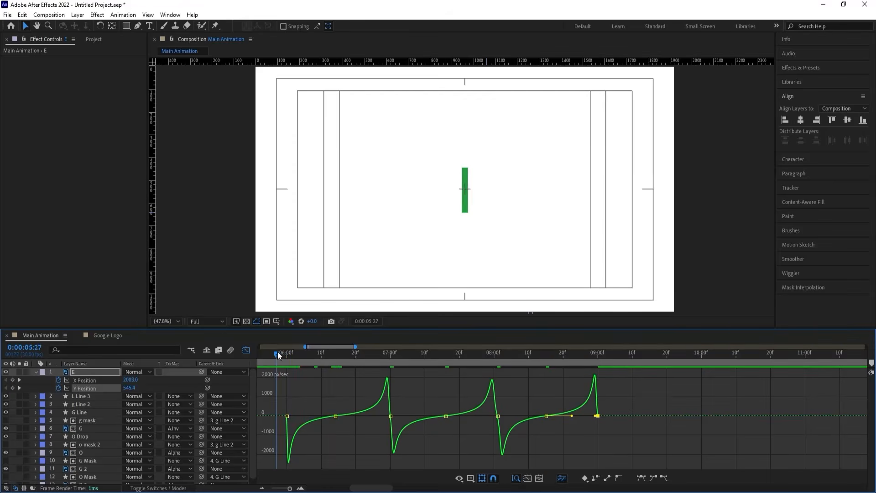
{"action": "key", "text": "space"}
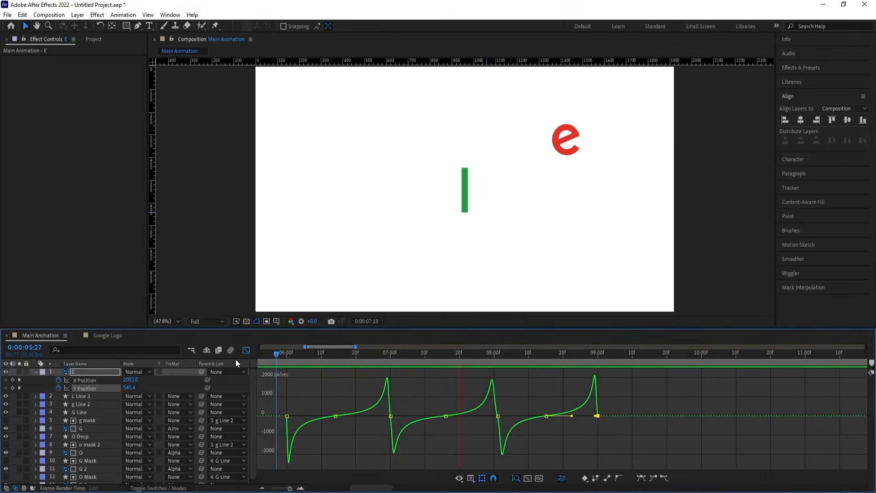
{"action": "key", "text": "space"}
{"action": "left_click", "coordinate": [246, 350]}
Keyframe layer E's Rotation at 0 at 0:00:06:00 and at -3 revolutions at 0:00:09:00
{"action": "left_click", "coordinate": [285, 354]}
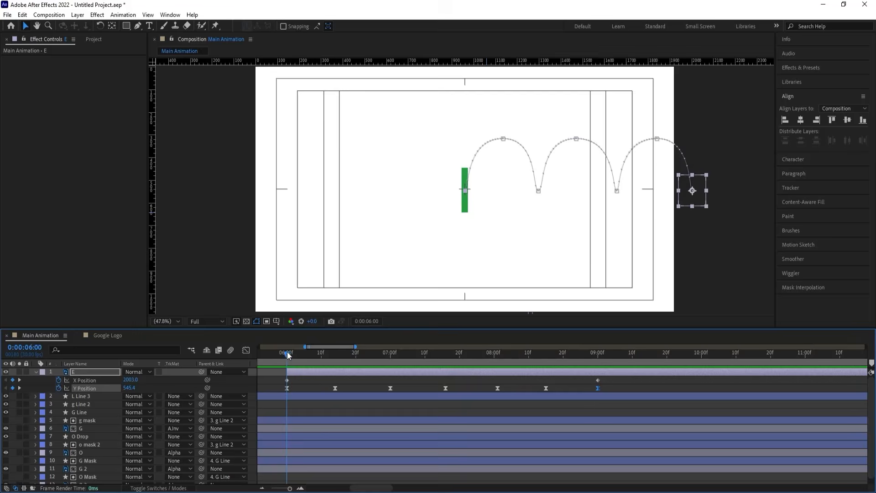
{"action": "key", "text": "r"}
{"action": "left_click", "coordinate": [58, 380]}
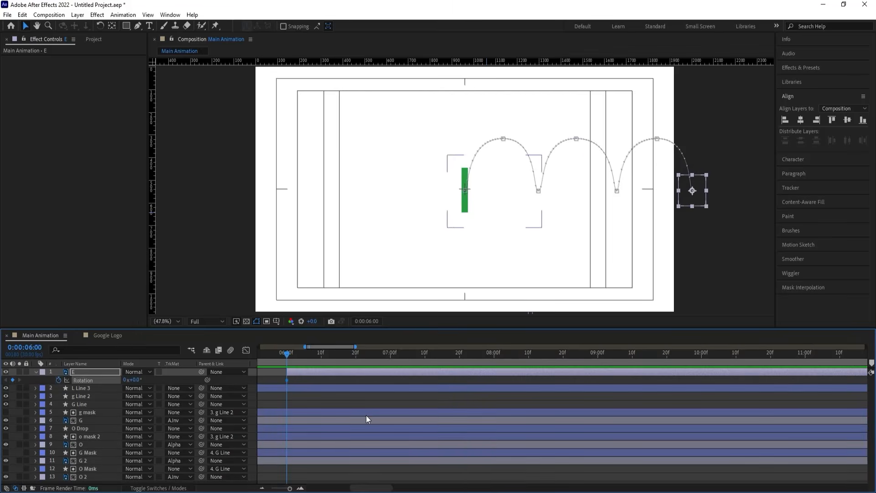
{"action": "key", "text": "shift+p"}
{"action": "left_click", "coordinate": [554, 356]}
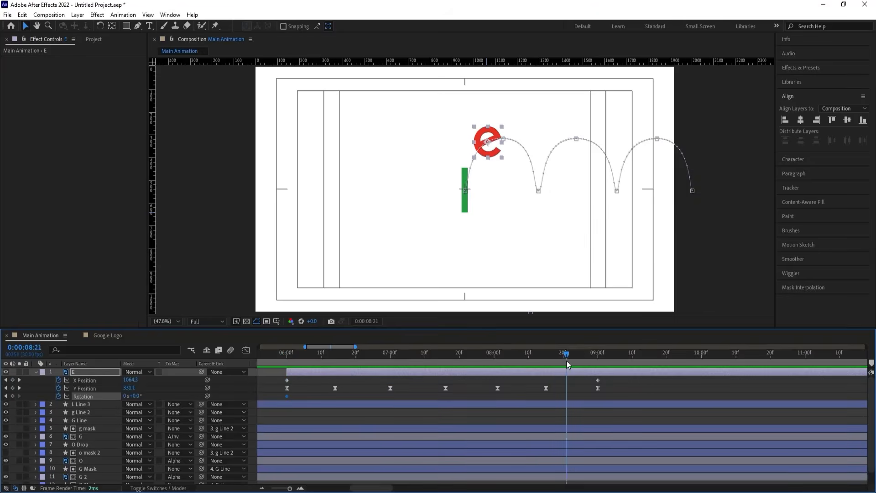
{"action": "key", "text": "k"}
{"action": "left_click_drag", "start_coordinate": [138, 397], "coordinate": [118, 395]}
{"action": "key", "text": "ctrl+z"}
{"action": "left_click", "coordinate": [124, 396]}
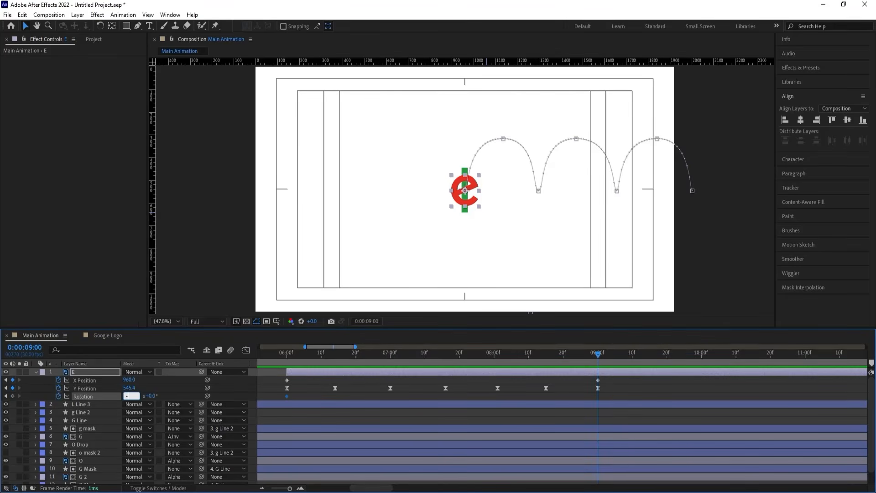
{"action": "type", "text": "-3"}
{"action": "key", "text": "Return"}
Preview the spinning bounce of the letter E from just before its first keyframe
{"action": "left_click", "coordinate": [284, 353]}
{"action": "key", "text": "space"}
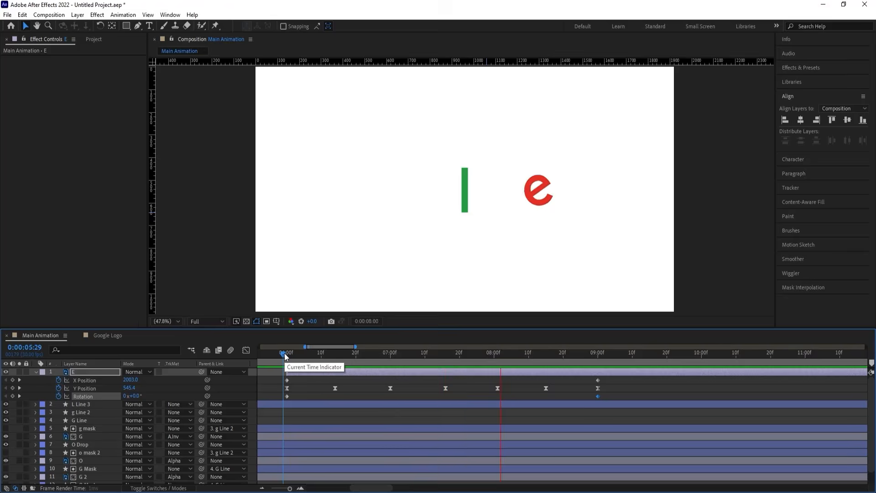
{"action": "key", "text": "space"}
Shift layer E to start at about 0:00:03:15 and preview the whole animation from the beginning
{"action": "key", "text": "minus"}
{"action": "key", "text": "minus"}
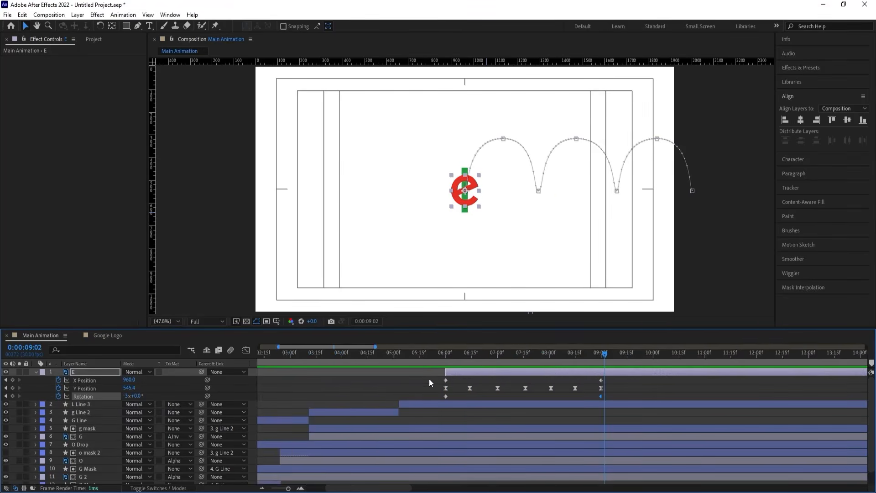
{"action": "left_click_drag", "start_coordinate": [482, 355], "coordinate": [170, 363]}
{"action": "key", "text": "space"}
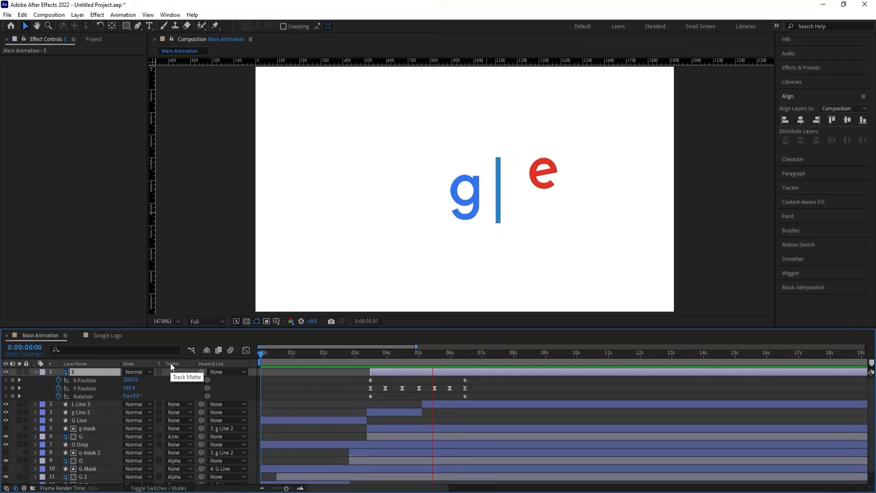
{"action": "key", "text": "space"}
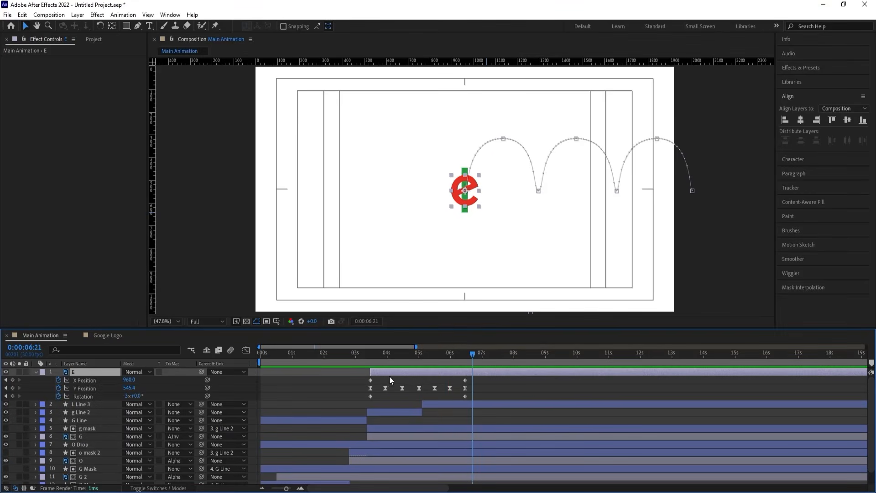
Shift layer E slightly later to start at about 0:00:04:00 and preview its landing on the green line
{"action": "left_click_drag", "start_coordinate": [396, 371], "coordinate": [431, 352]}
{"action": "key", "text": "space"}
{"action": "key", "text": "space"}
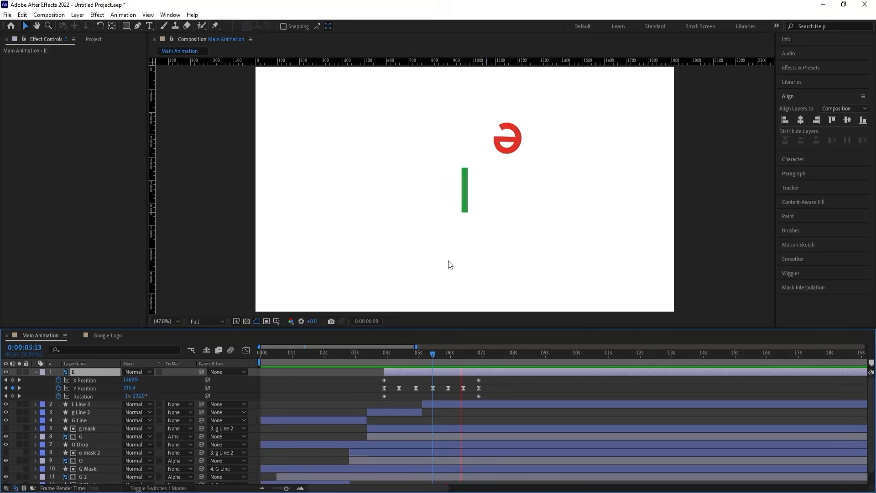
{"action": "key", "text": "space"}
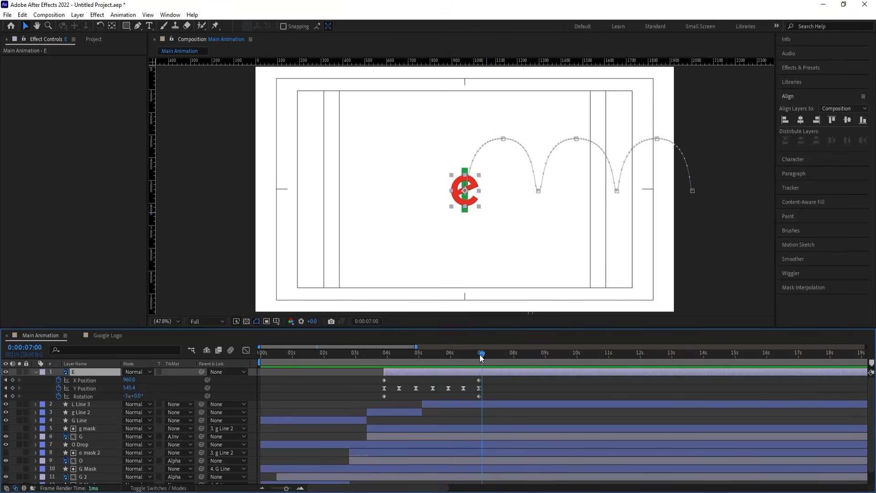
Split the L Line 3 layer at 0:00:06:23, where the letter E reaches the top of the green line
{"action": "key", "text": "equal"}
{"action": "key", "text": "equal"}
{"action": "left_click_drag", "start_coordinate": [469, 354], "coordinate": [453, 354]}
{"action": "left_click", "coordinate": [88, 403]}
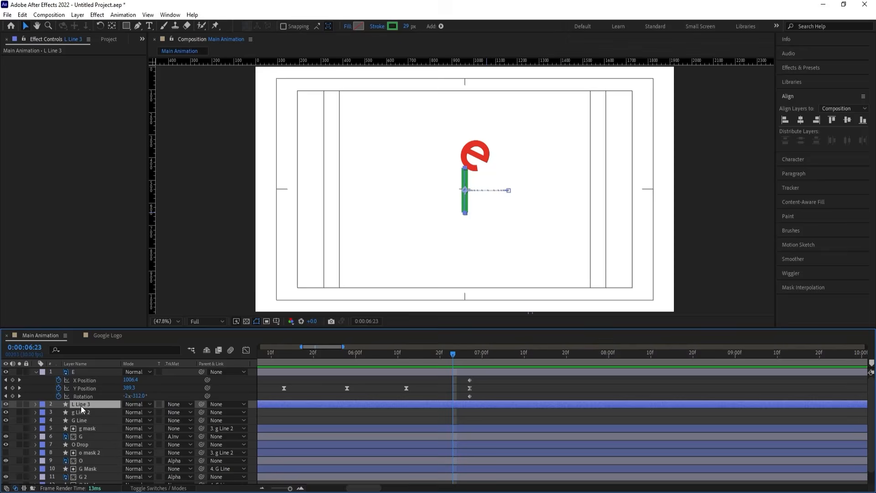
{"action": "key", "text": "ctrl+shift+d"}
Delete all the Color, Stroke Width, Position and Scale keyframes from the later segment of the split green line
{"action": "key", "text": "u"}
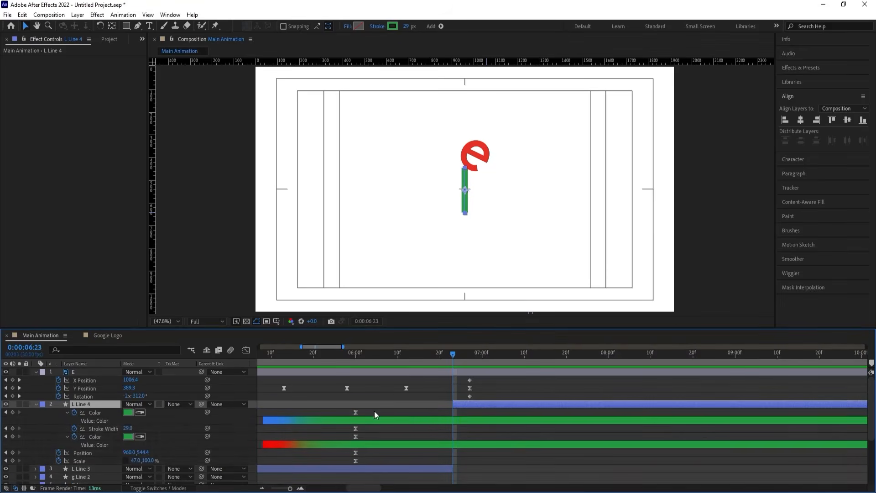
{"action": "key", "text": "minus"}
{"action": "key", "text": "minus"}
{"action": "left_click_drag", "start_coordinate": [435, 411], "coordinate": [321, 465]}
{"action": "key", "text": "Delete"}
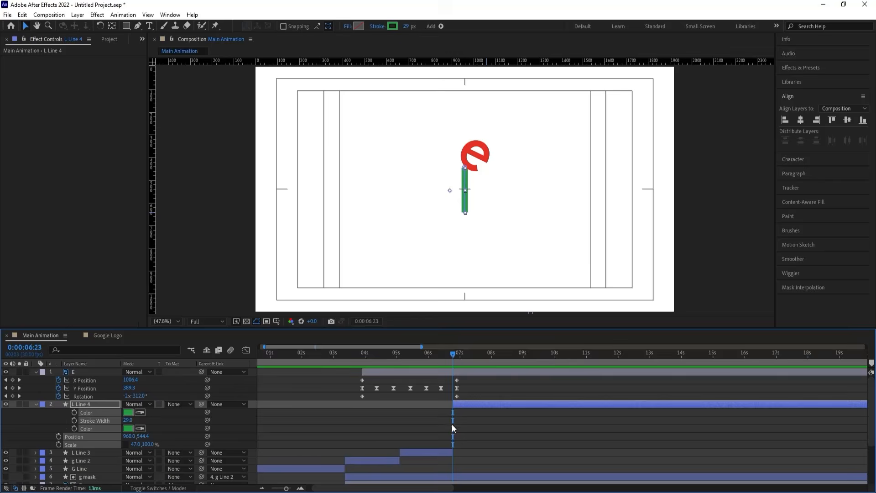
Move L Line 4's anchor point to the bottom end of the line and add a Scale keyframe at 0:00:06:23
{"action": "left_click", "coordinate": [458, 404]}
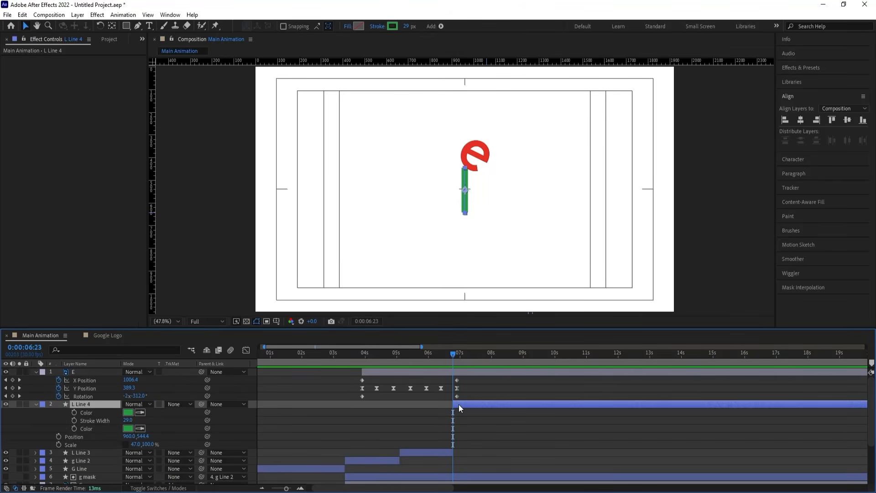
{"action": "key", "text": "y"}
{"action": "scroll", "coordinate": [461, 196], "scroll_direction": "up", "scroll_amount": 3}
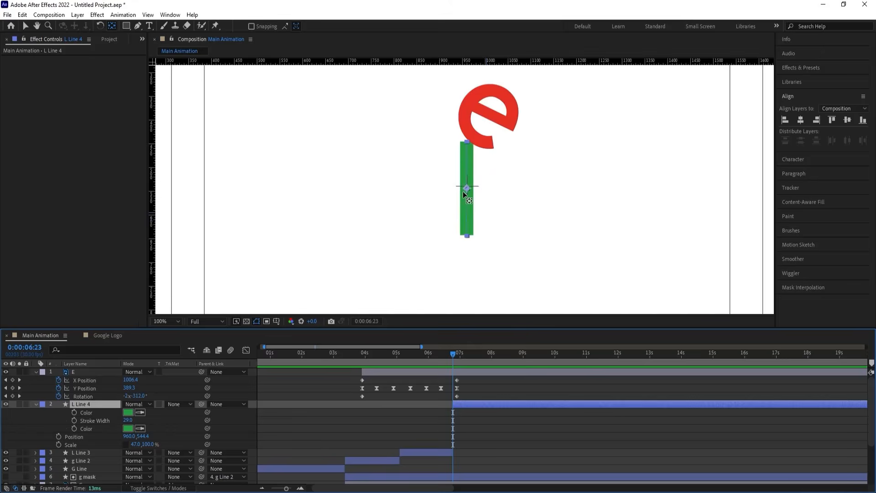
{"action": "left_click_drag", "start_coordinate": [465, 188], "coordinate": [466, 208]}
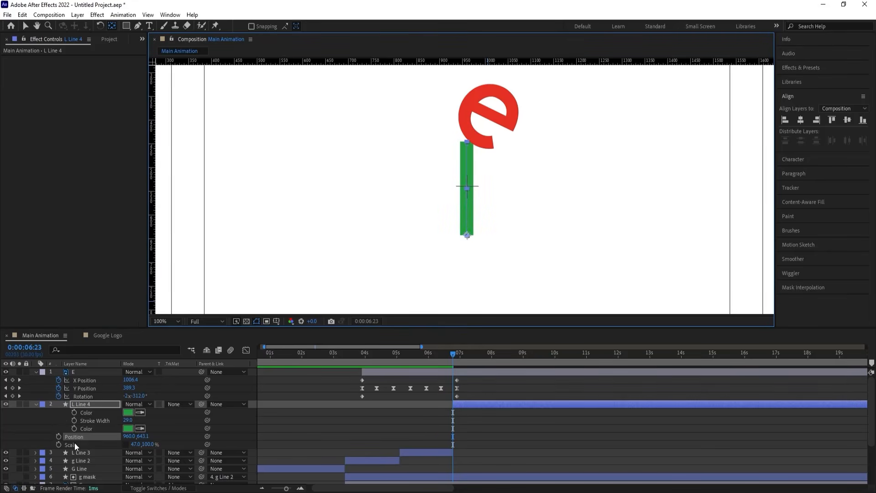
{"action": "left_click", "coordinate": [58, 444]}
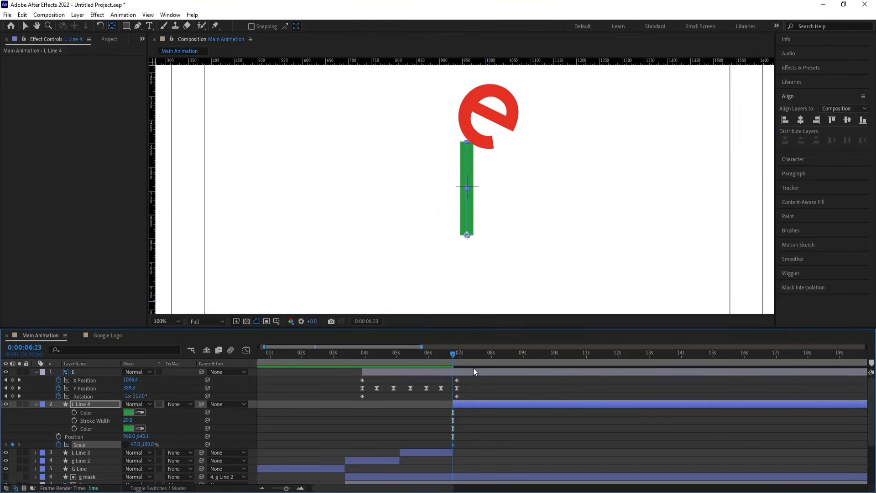
Set L Line 4's horizontal scale to 0% at 0:00:06:27, keeping its vertical scale at 100%
{"action": "key", "text": "u"}
{"action": "key", "text": "u"}
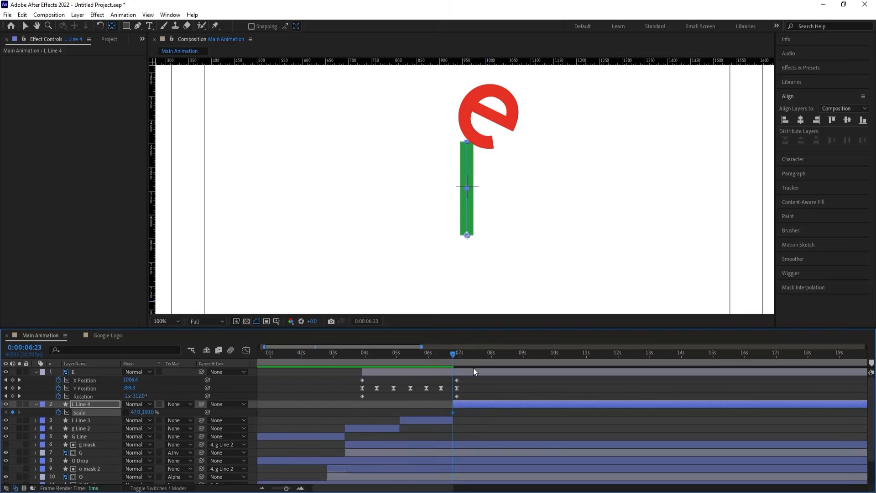
{"action": "key", "text": "="}
{"action": "key", "text": "Page_Down"}
{"action": "key", "text": "Page_Down"}
{"action": "key", "text": "Page_Down"}
{"action": "key", "text": "Page_Down"}
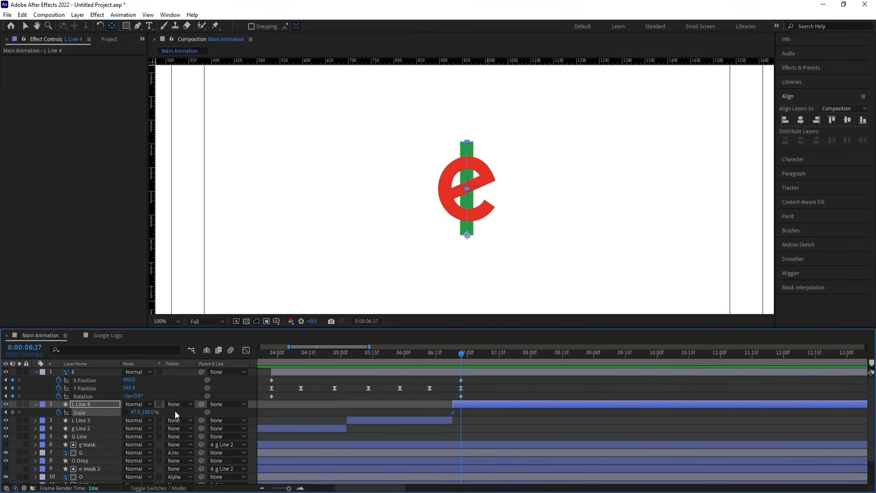
{"action": "left_click_drag", "start_coordinate": [148, 412], "coordinate": [137, 414]}
{"action": "left_click", "coordinate": [137, 411]}
{"action": "type", "text": "0"}
{"action": "key", "text": "Return"}
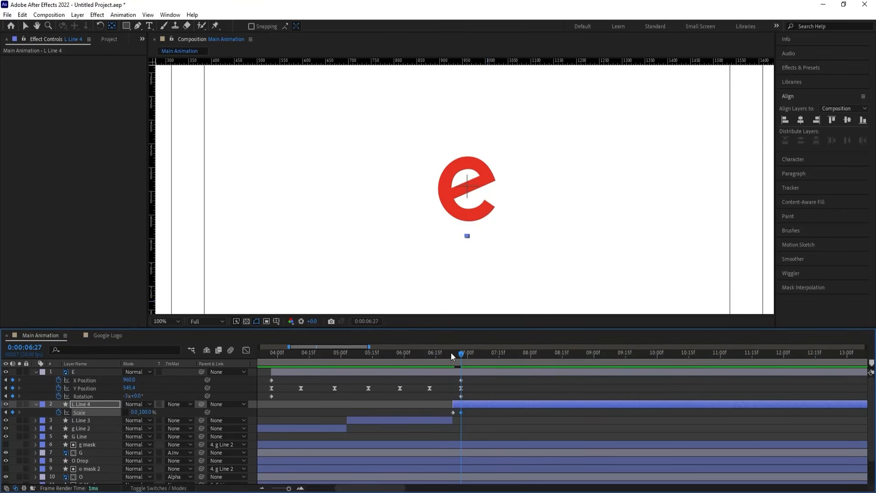
Lower layer E's Y Position to 576.4 at 0:00:06:27 and preview its landing
{"action": "left_click", "coordinate": [450, 353]}
{"action": "left_click_drag", "start_coordinate": [451, 352], "coordinate": [462, 354]}
{"action": "left_click", "coordinate": [467, 372]}
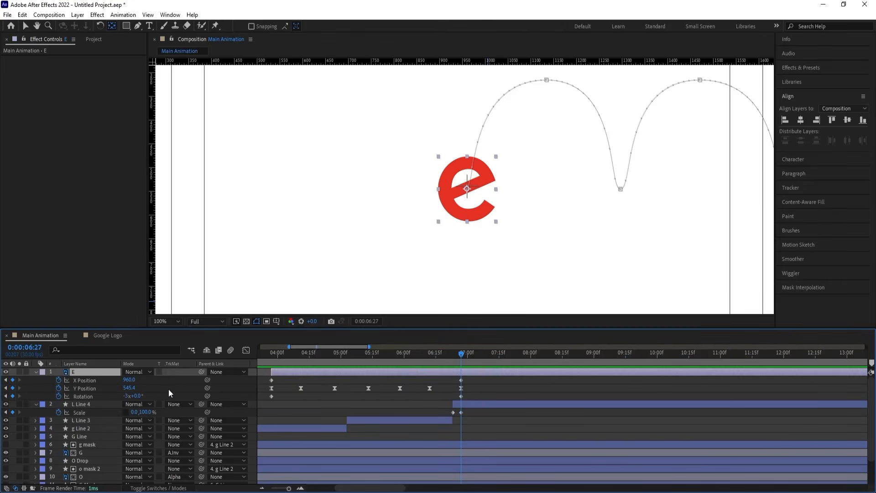
{"action": "left_click_drag", "start_coordinate": [130, 387], "coordinate": [141, 388]}
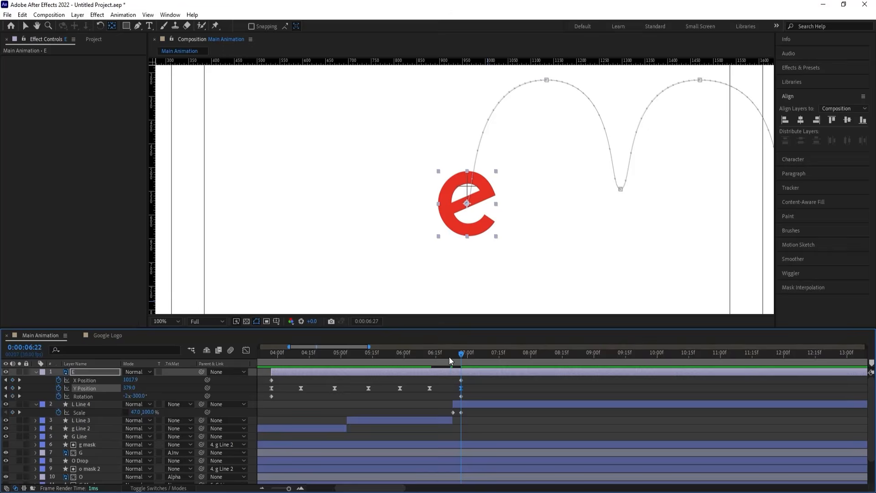
{"action": "left_click_drag", "start_coordinate": [449, 357], "coordinate": [445, 358]}
{"action": "key", "text": "space"}
{"action": "key", "text": "space"}
Apply Easy Ease to both Scale keyframes of L Line 4 and preview the collapse of the line
{"action": "left_click_drag", "start_coordinate": [443, 410], "coordinate": [473, 424]}
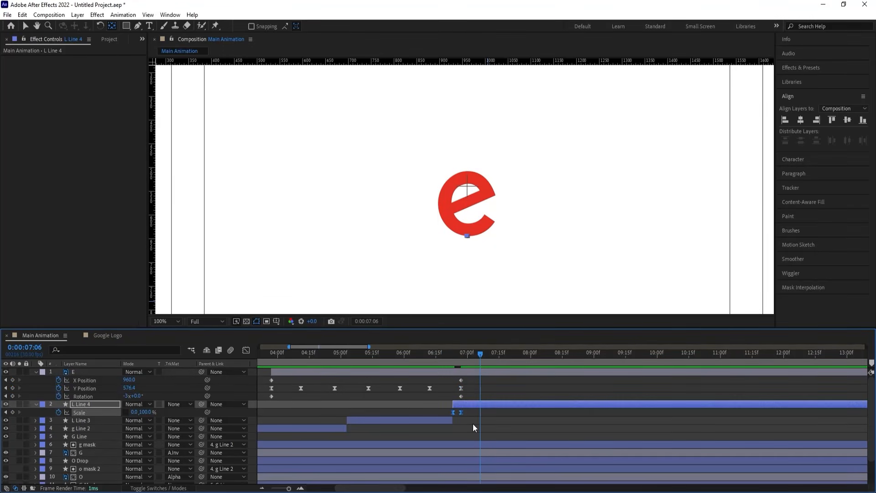
{"action": "left_click", "coordinate": [448, 357]}
{"action": "key", "text": "space"}
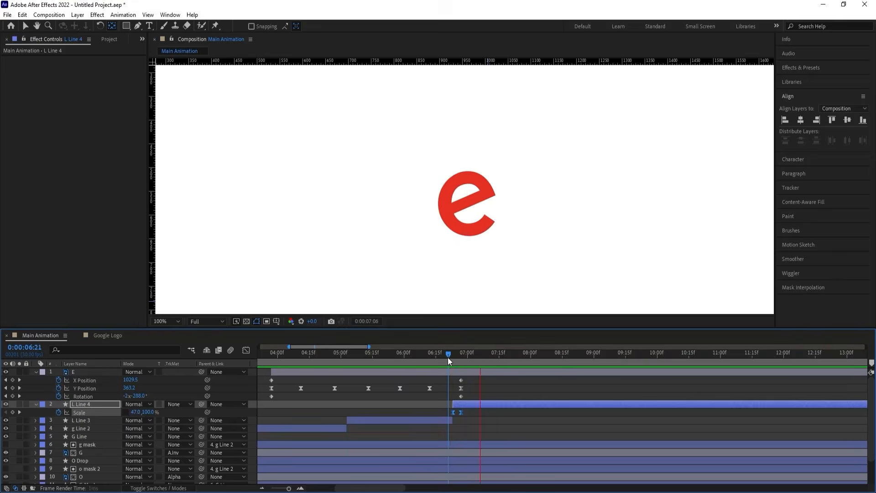
{"action": "key", "text": "space"}
Fit the whole composition in the viewer and preview the animation from the beginning
{"action": "left_click", "coordinate": [171, 321]}
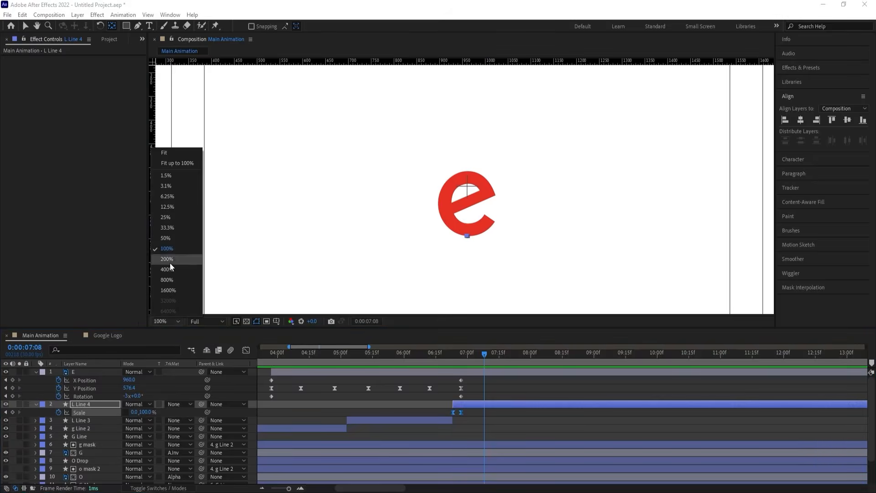
{"action": "left_click", "coordinate": [166, 150]}
{"action": "key", "text": "minus"}
{"action": "key", "text": "minus"}
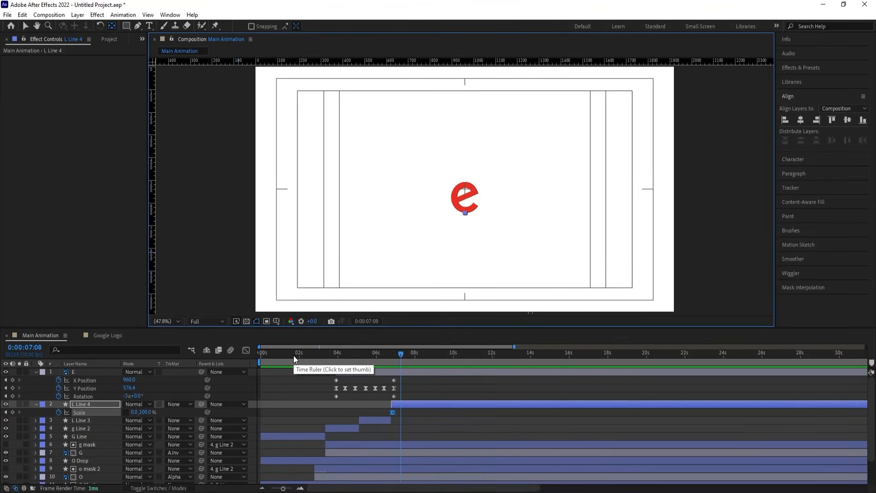
{"action": "left_click_drag", "start_coordinate": [293, 354], "coordinate": [221, 354]}
{"action": "key", "text": "space"}
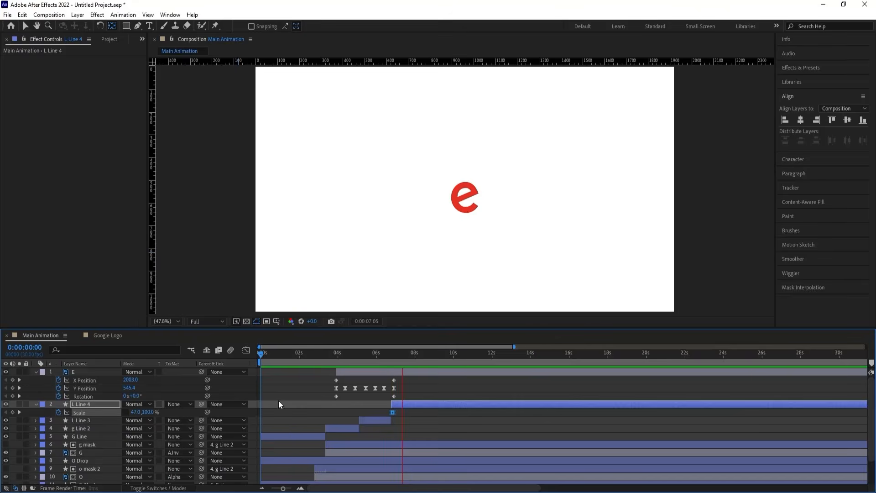
{"action": "key", "text": "space"}
{"action": "key", "text": "space"}
Keyframe layer E's X Position at 0:00:07:20 and move E past the composition's left edge to X -84.4 at 0:00:08:21
{"action": "left_click", "coordinate": [407, 384]}
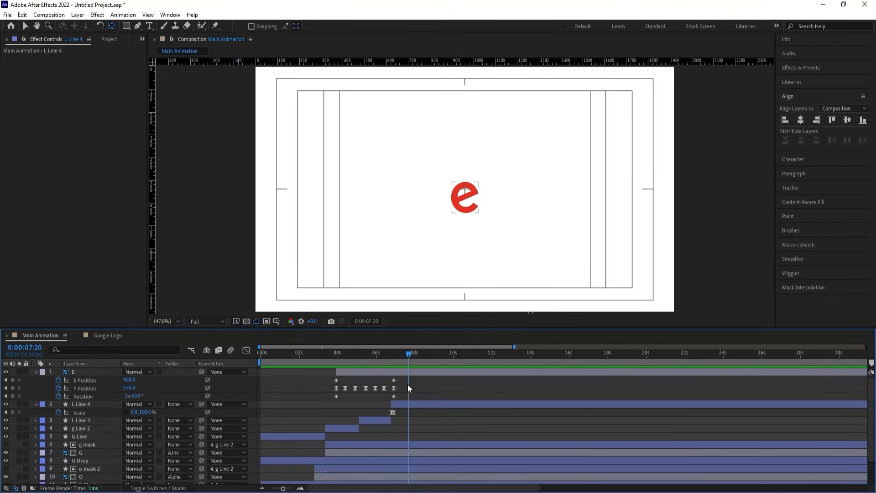
{"action": "key", "text": "u"}
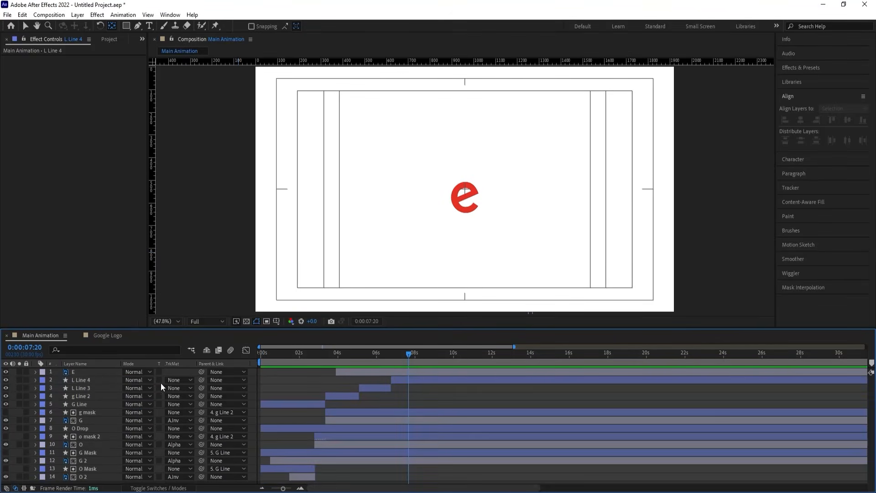
{"action": "left_click", "coordinate": [94, 371]}
{"action": "key", "text": "u"}
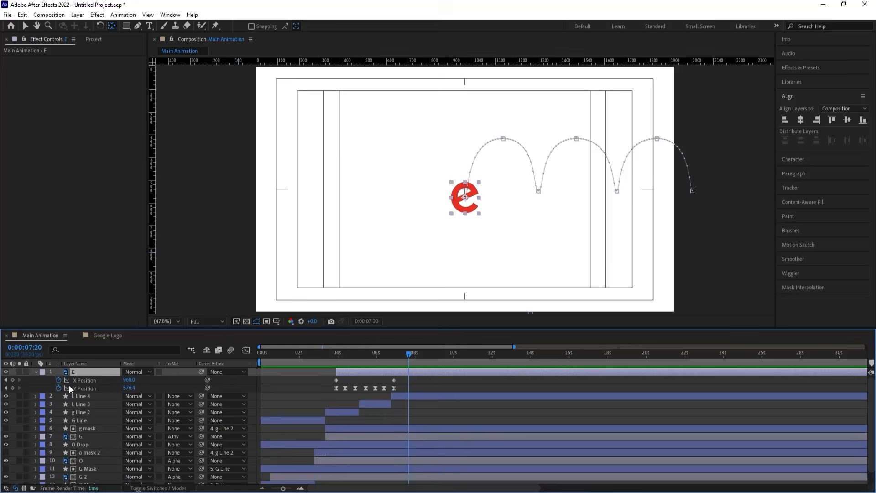
{"action": "left_click", "coordinate": [12, 379]}
{"action": "key", "text": "space"}
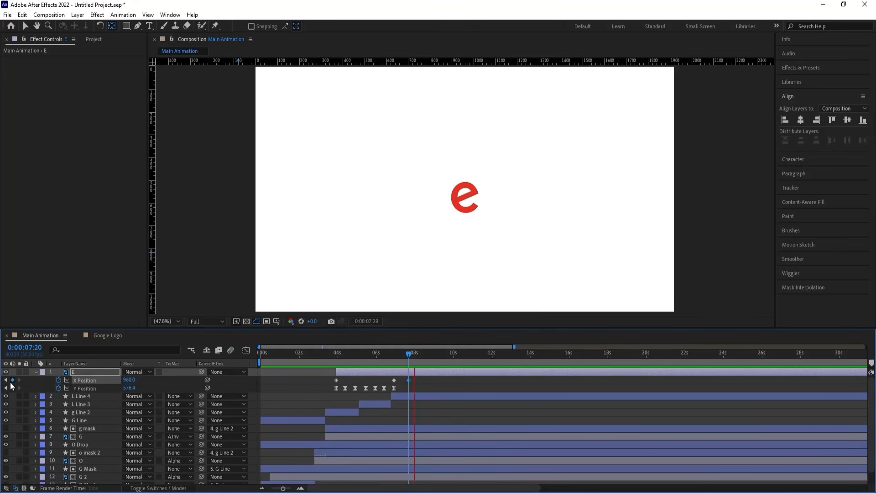
{"action": "key", "text": "space"}
{"action": "key", "text": "v"}
{"action": "left_click_drag", "start_coordinate": [469, 202], "coordinate": [242, 202]}
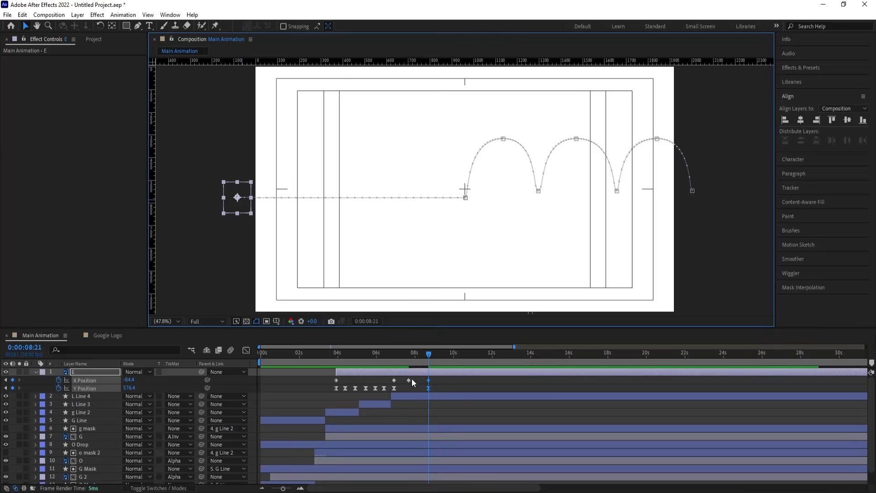
Easy-ease E's last two X Position keyframes and reshape their speed curve to peak late in the exit, then preview it
{"action": "mouse_move", "coordinate": [408, 379]}
{"action": "left_mouse_down"}
{"action": "mouse_move", "coordinate": [417, 380]}
{"action": "mouse_move", "coordinate": [407, 381]}
{"action": "left_mouse_up"}
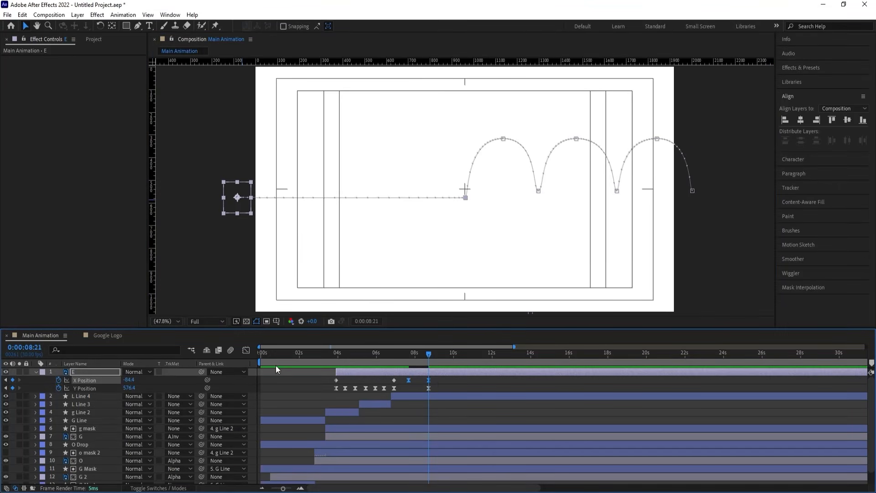
{"action": "left_click", "coordinate": [244, 350]}
{"action": "key", "text": "="}
{"action": "key", "text": "="}
{"action": "left_click_drag", "start_coordinate": [377, 407], "coordinate": [387, 375]}
{"action": "left_click", "coordinate": [333, 352]}
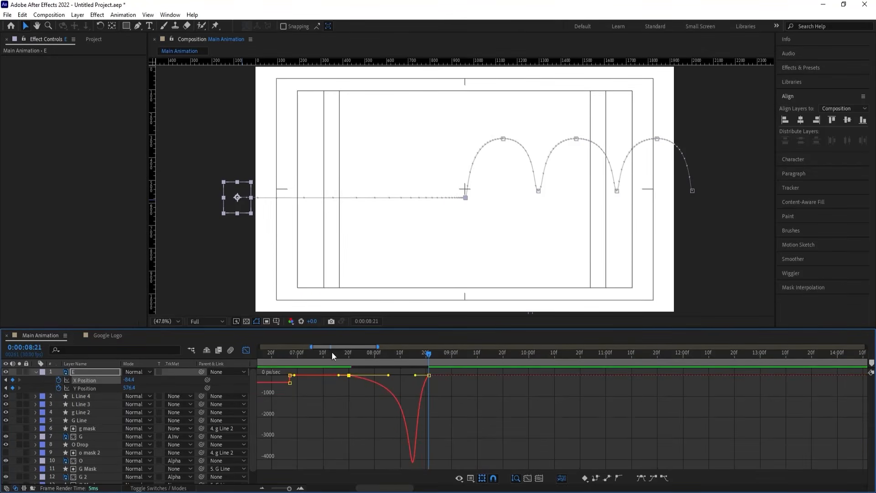
{"action": "key", "text": "space"}
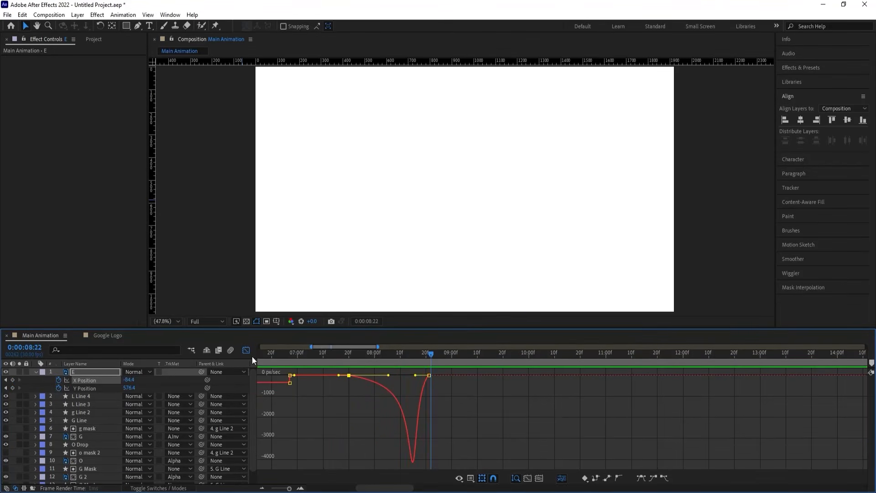
{"action": "left_click", "coordinate": [247, 351]}
{"action": "key", "text": "minus"}
{"action": "key", "text": "minus"}
{"action": "key", "text": "minus"}
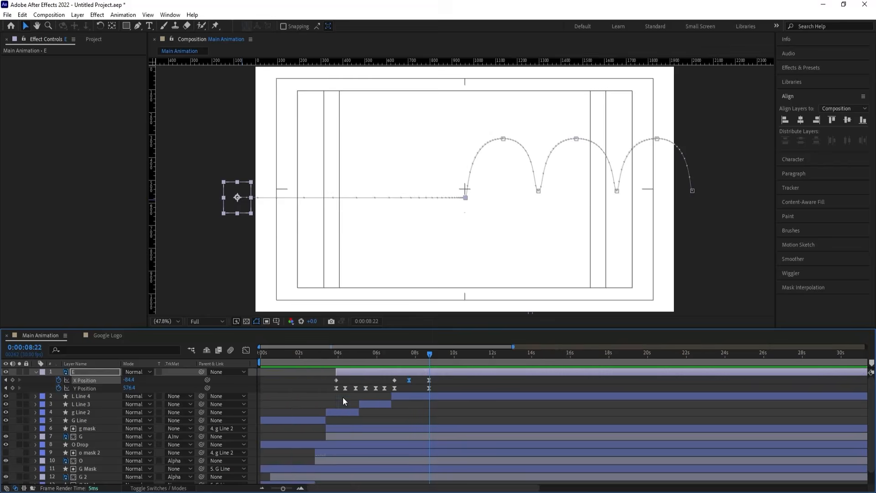
Enable motion blur for the composition and all its layers, and collapse the layer properties
{"action": "left_click", "coordinate": [263, 382]}
{"action": "key", "text": "F4"}
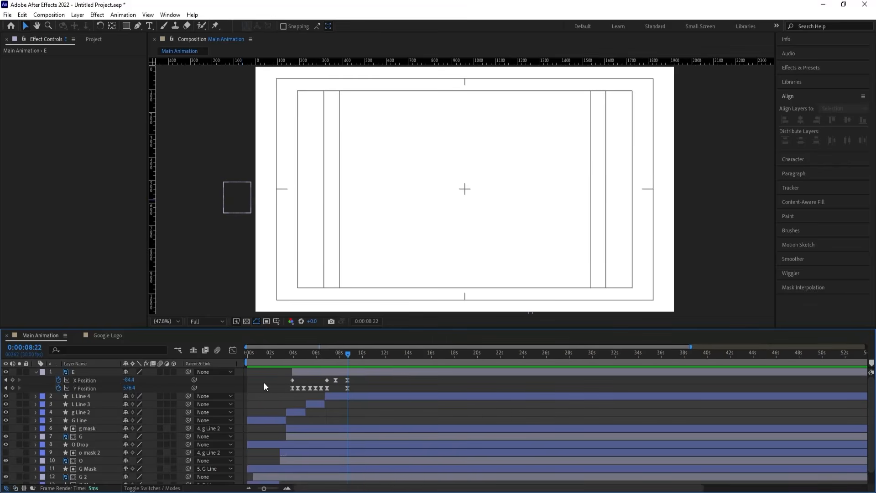
{"action": "key", "text": "ctrl+a"}
{"action": "left_click", "coordinate": [160, 371]}
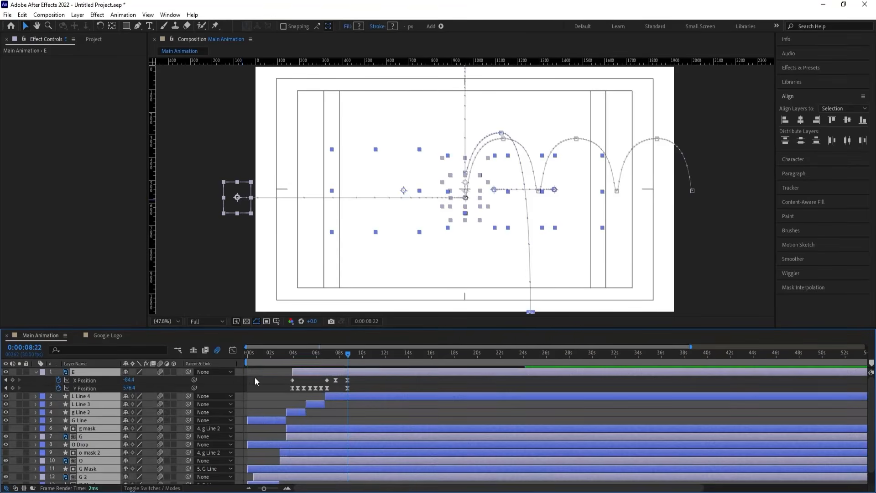
{"action": "left_click", "coordinate": [255, 377]}
{"action": "key", "text": "u"}
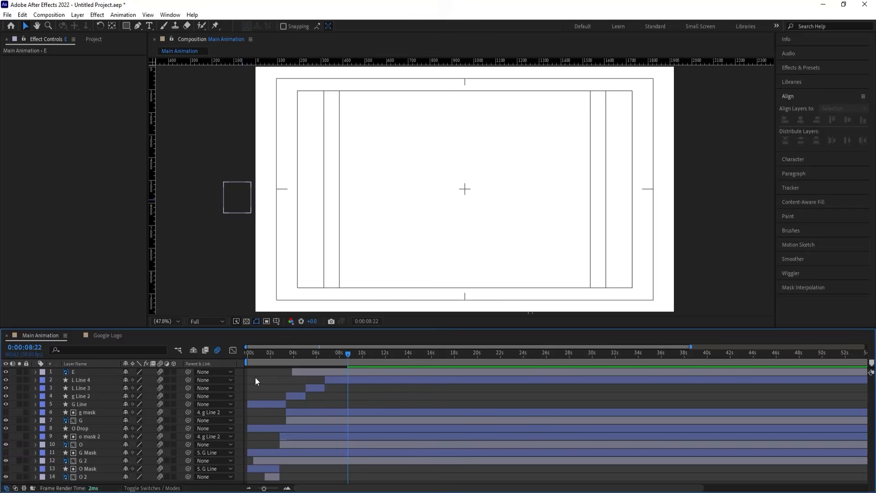
Set the Main Animation composition's frame rate to 59.94 fps
{"action": "key", "text": "ctrl+k"}
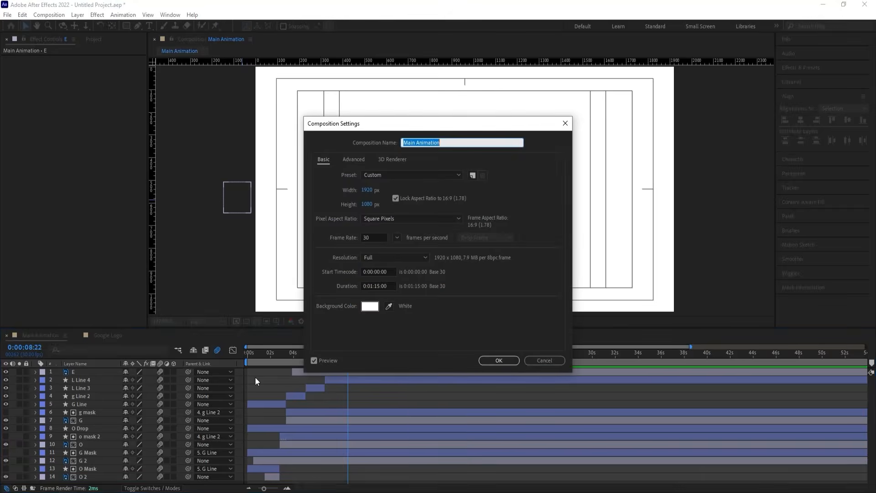
{"action": "left_click", "coordinate": [397, 237]}
{"action": "left_click", "coordinate": [409, 341]}
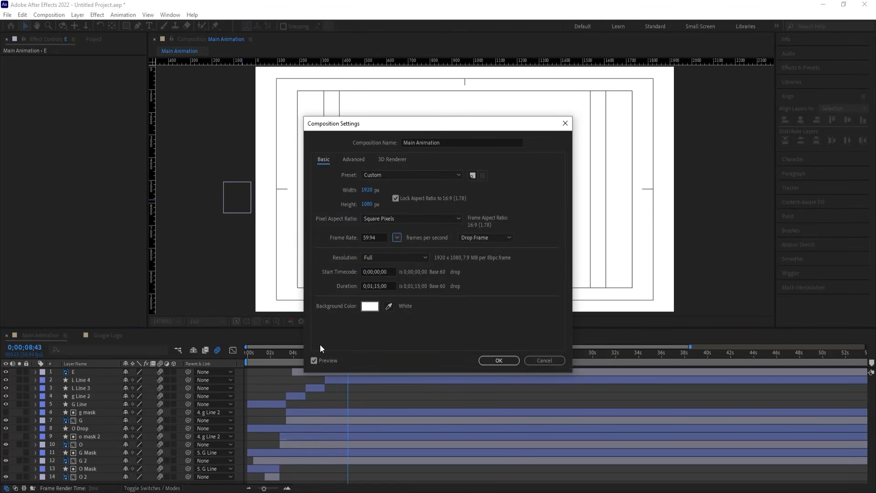
{"action": "key", "text": "Return"}
Preview the animation from the beginning and end the work area at 0;00;08;48
{"action": "key", "text": "Home"}
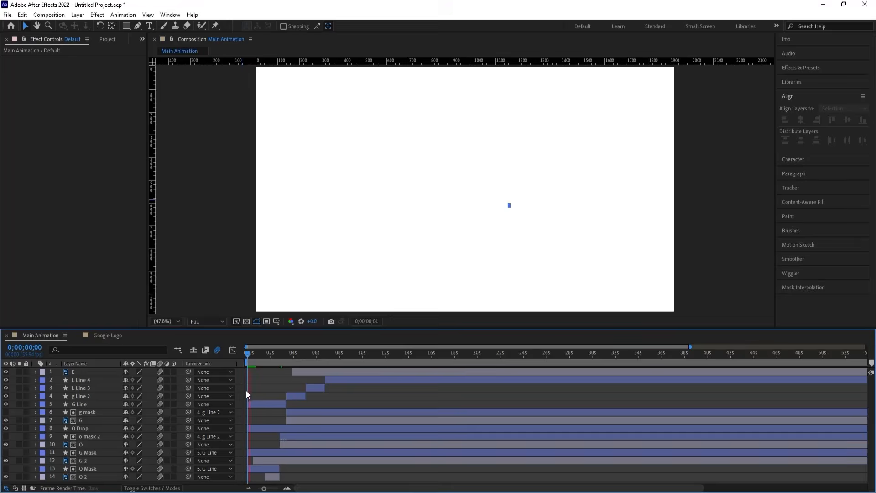
{"action": "key", "text": "space"}
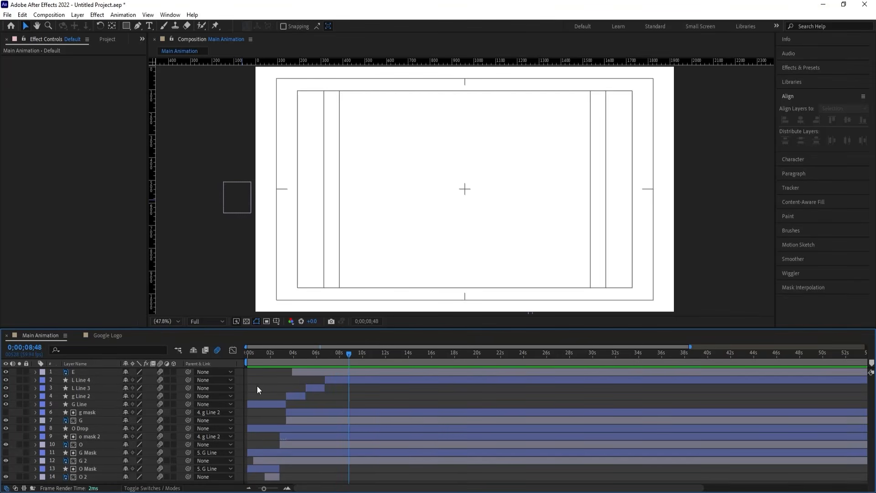
{"action": "key", "text": "n"}
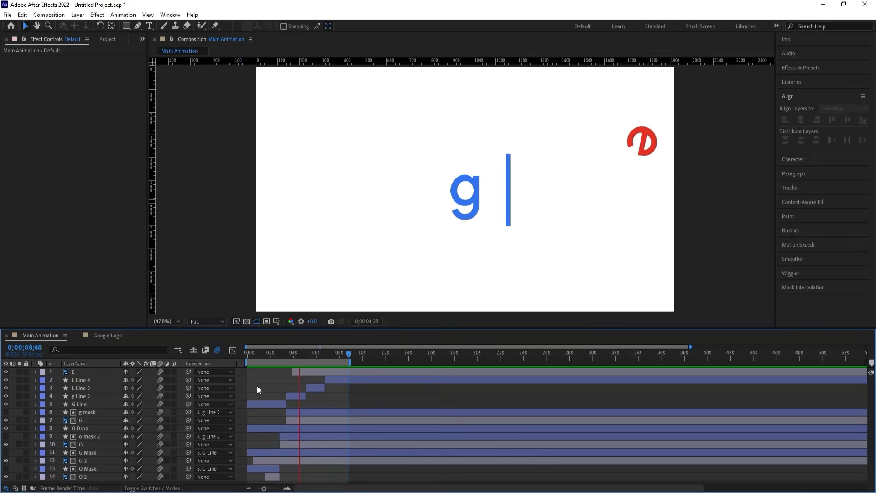
{"action": "key", "text": "space"}
Pre-compose all the layers into a new composition named Animation
{"action": "key", "text": "ctrl+a"}
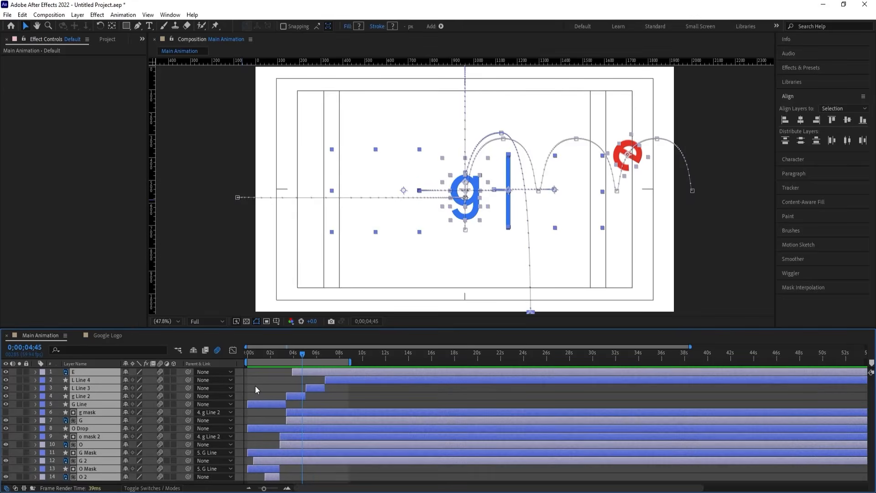
{"action": "key", "text": "ctrl+shift+c"}
{"action": "type", "text": "Animation"}
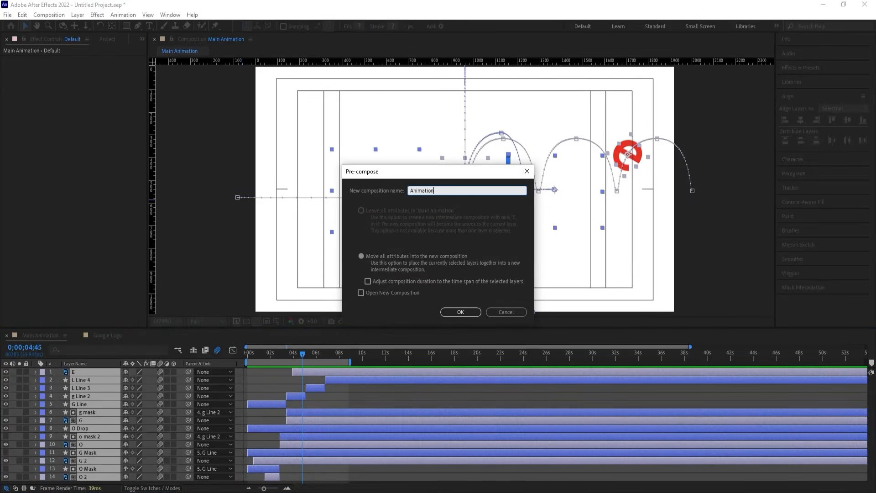
{"action": "key", "text": "Return"}
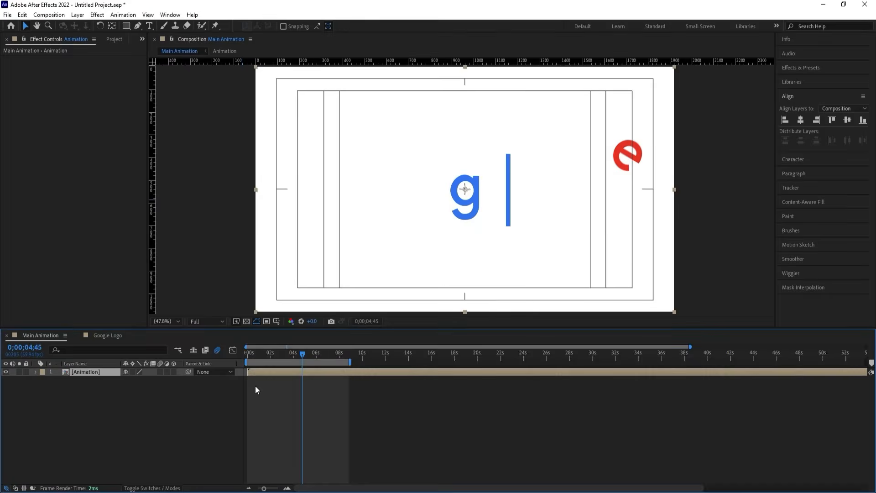
Add a white 1920 x 1080 solid and place it beneath the Animation layer
{"action": "key", "text": "ctrl+y"}
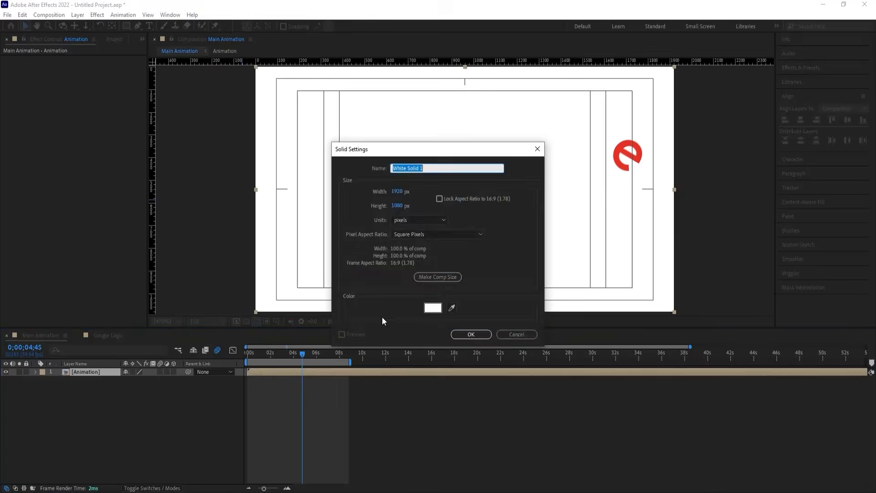
{"action": "key", "text": "Return"}
{"action": "left_click_drag", "start_coordinate": [74, 369], "coordinate": [81, 399]}
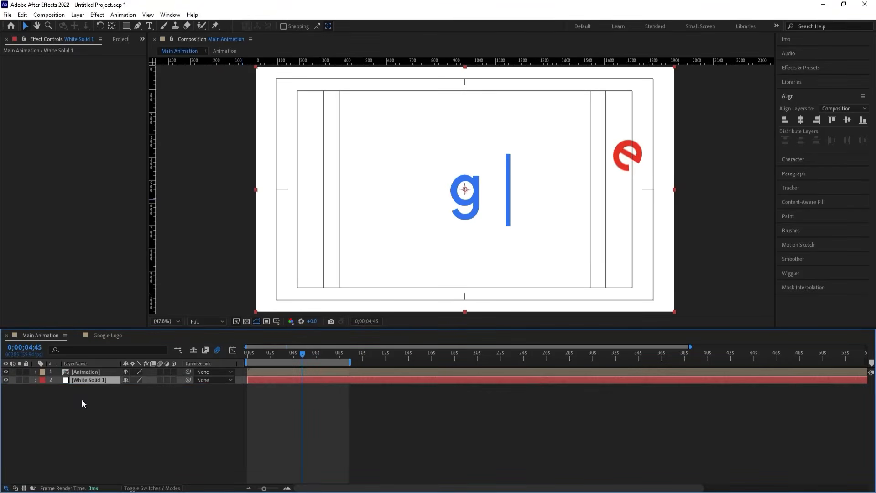
Apply the Drop Shadow effect to the Animation layer
{"action": "left_click", "coordinate": [85, 374]}
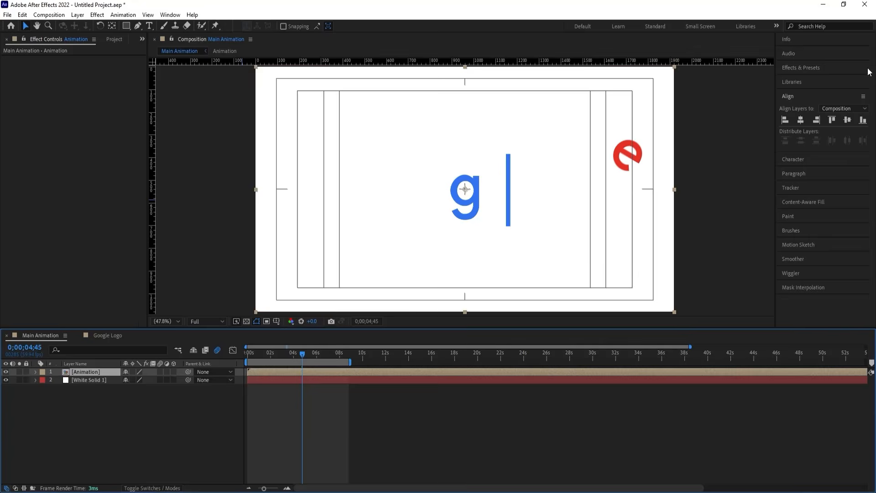
{"action": "left_click", "coordinate": [803, 67]}
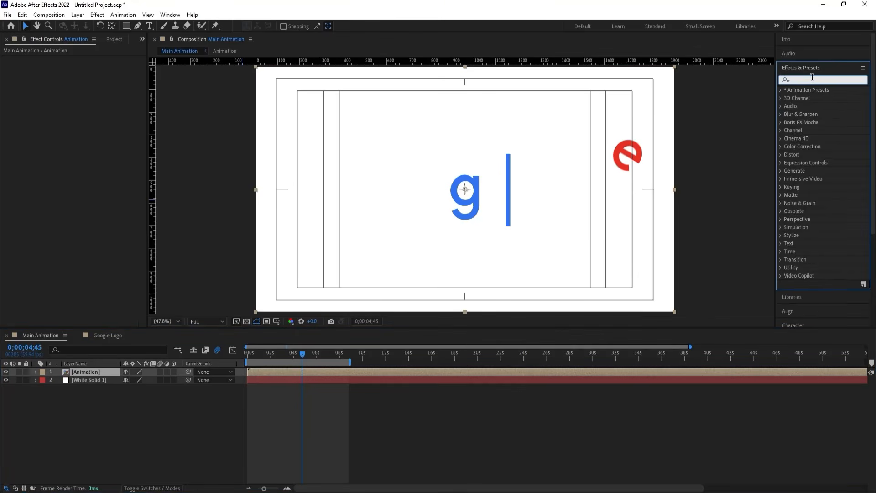
{"action": "left_click", "coordinate": [812, 78]}
{"action": "type", "text": "drop"}
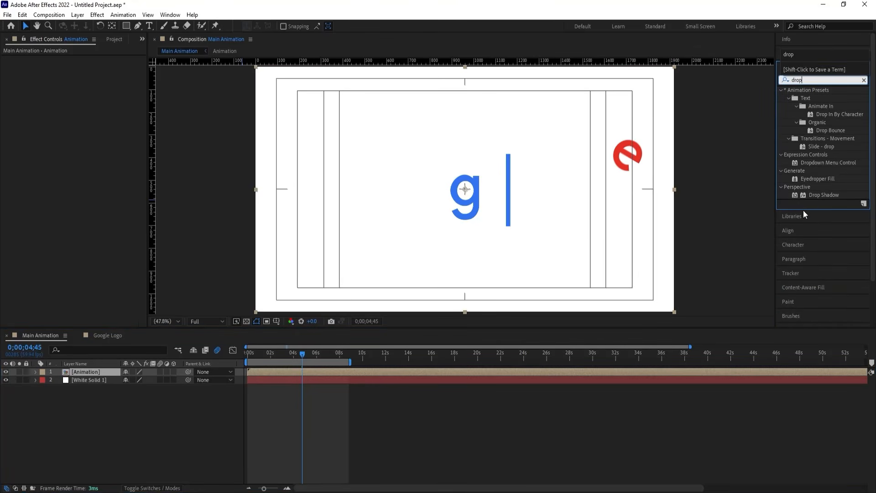
{"action": "double_click", "coordinate": [811, 196]}
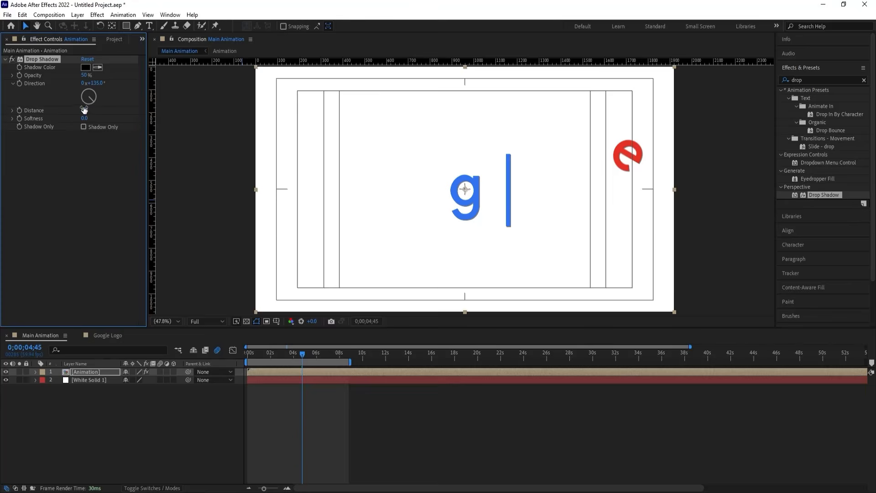
Set the Drop Shadow's distance to 40 and its softness to 500
{"action": "left_click", "coordinate": [86, 111]}
{"action": "type", "text": "40"}
{"action": "key", "text": "Return"}
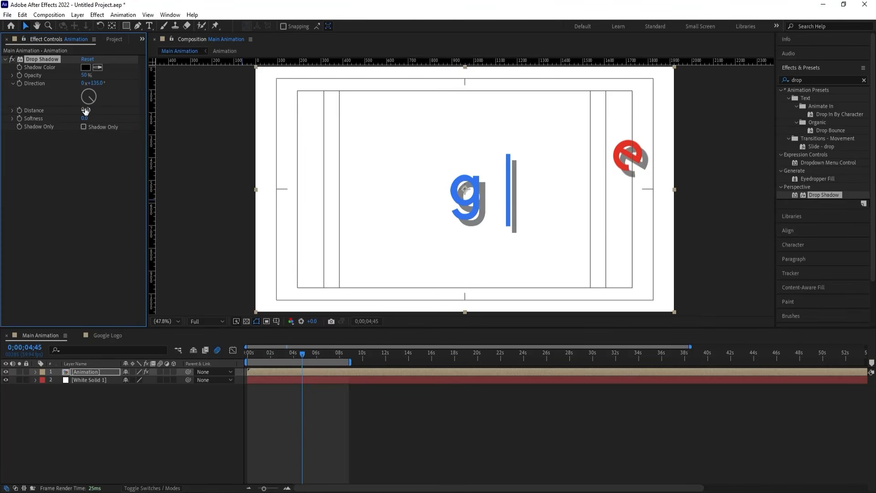
{"action": "type", "text": "500"}
{"action": "key", "text": "Return"}
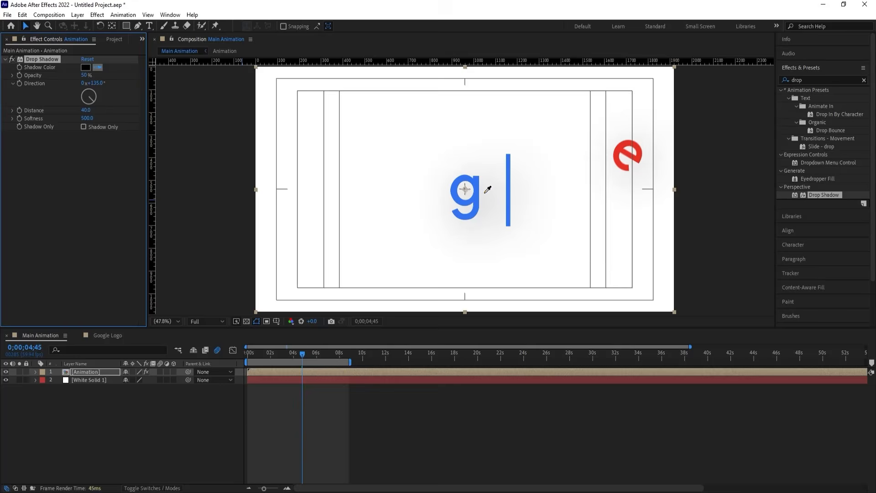
Sample the shadow color from the blue letter g and preview the animation
{"action": "left_click", "coordinate": [477, 179]}
{"action": "key", "text": "space"}
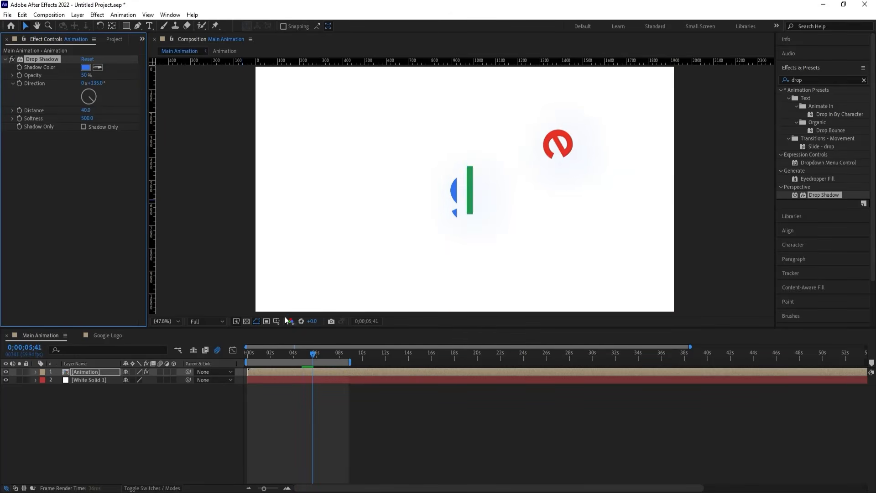
{"action": "key", "text": "space"}
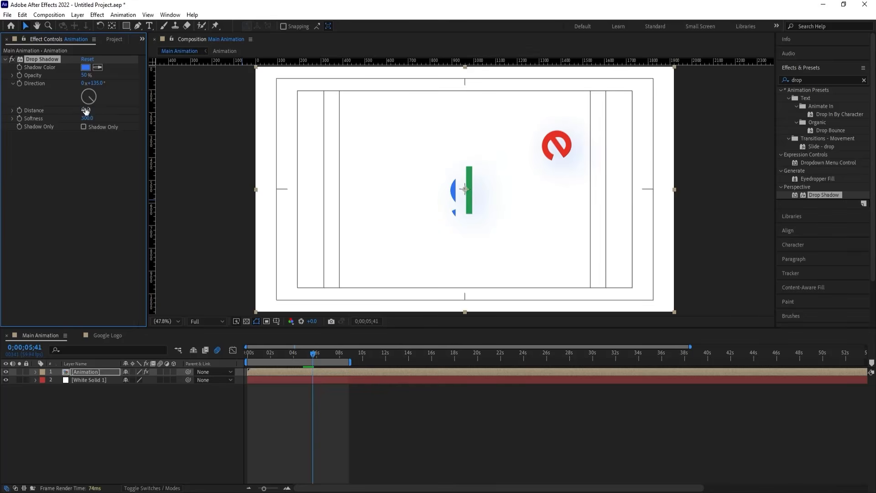
Set the Drop Shadow's softness to 300 and its distance to 20
{"action": "left_click", "coordinate": [85, 106]}
{"action": "type", "text": "20"}
{"action": "key", "text": "Return"}
Change the shadow color to the muted blue 49669C
{"action": "left_click", "coordinate": [85, 68]}
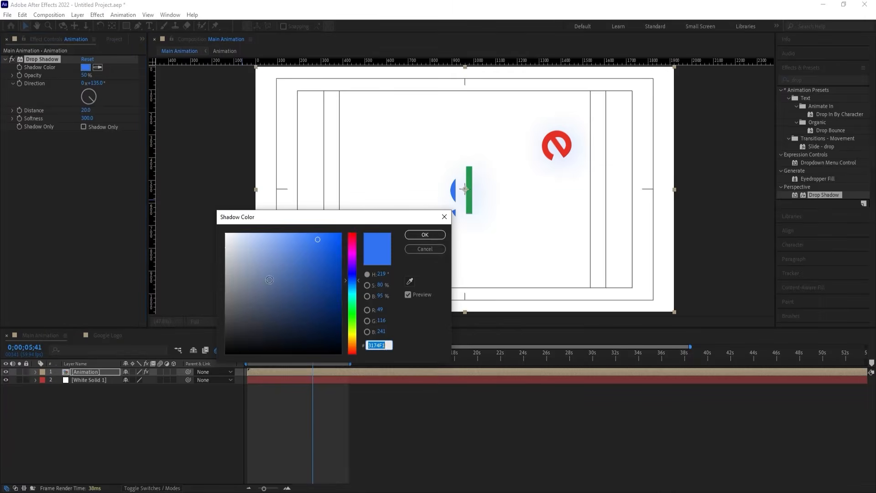
{"action": "mouse_move", "coordinate": [302, 293]}
{"action": "left_mouse_down"}
{"action": "mouse_move", "coordinate": [319, 297]}
{"action": "mouse_move", "coordinate": [286, 279]}
{"action": "left_mouse_up"}
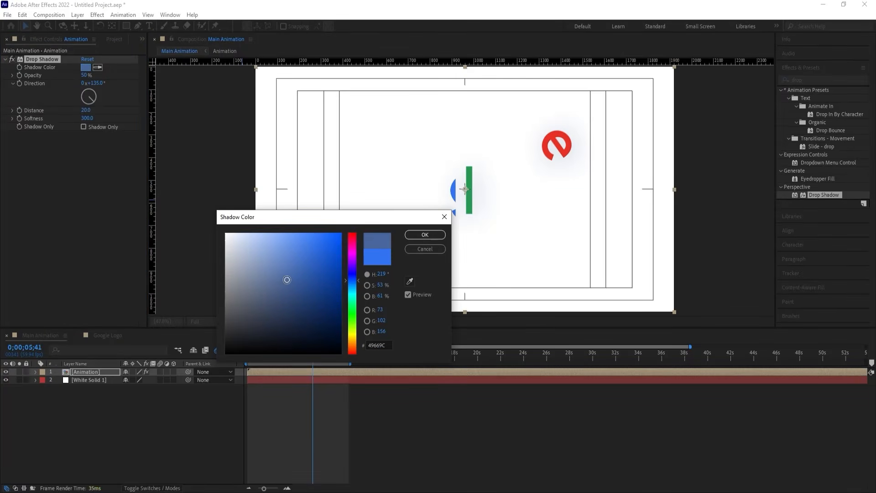
{"action": "left_click", "coordinate": [429, 237]}
Check the shadow on several frames up to 0;00;05;55 and set its opacity to 25%
{"action": "left_click", "coordinate": [332, 353]}
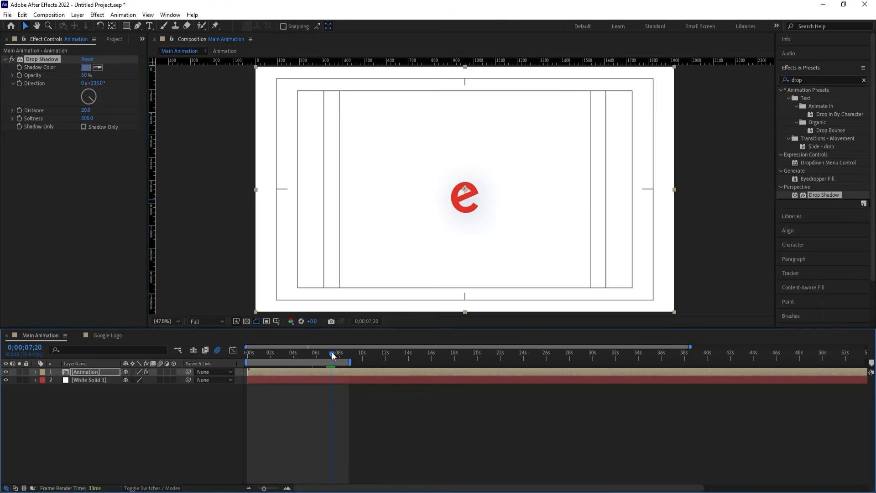
{"action": "left_click", "coordinate": [304, 352]}
{"action": "left_click_drag", "start_coordinate": [314, 357], "coordinate": [317, 357]}
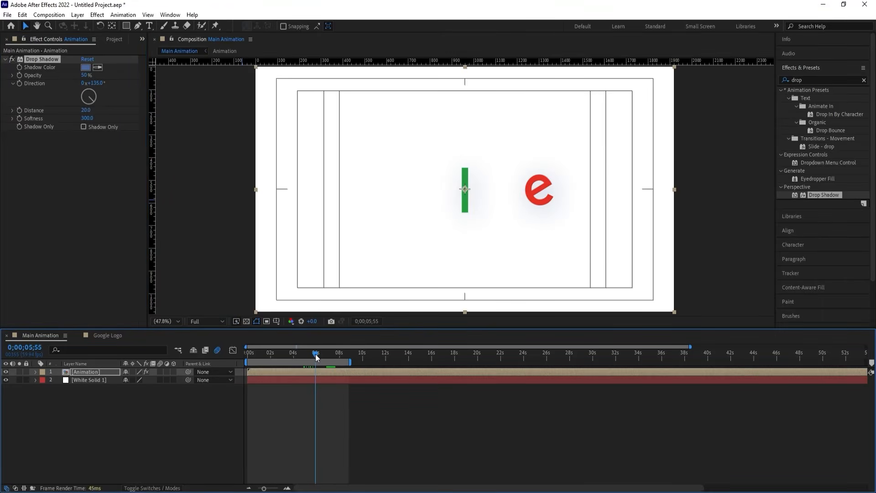
{"action": "left_click", "coordinate": [85, 75]}
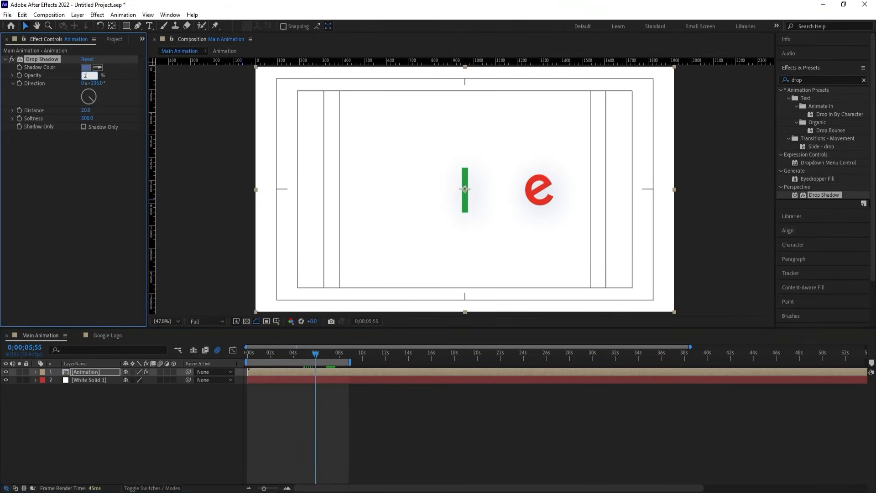
{"action": "type", "text": "25"}
{"action": "key", "text": "Return"}
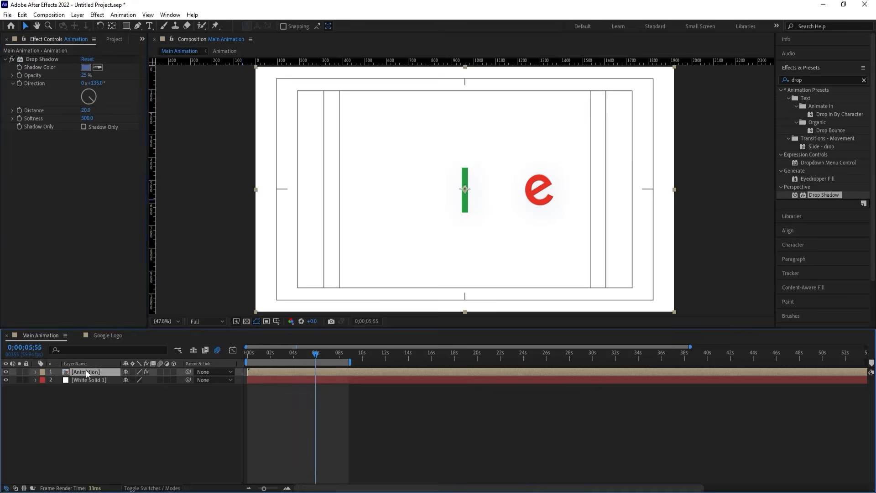
Add a Bevel and Emboss layer style to the Animation layer and expand its settings
{"action": "right_click", "coordinate": [86, 371]}
{"action": "mouse_move", "coordinate": [115, 224]}
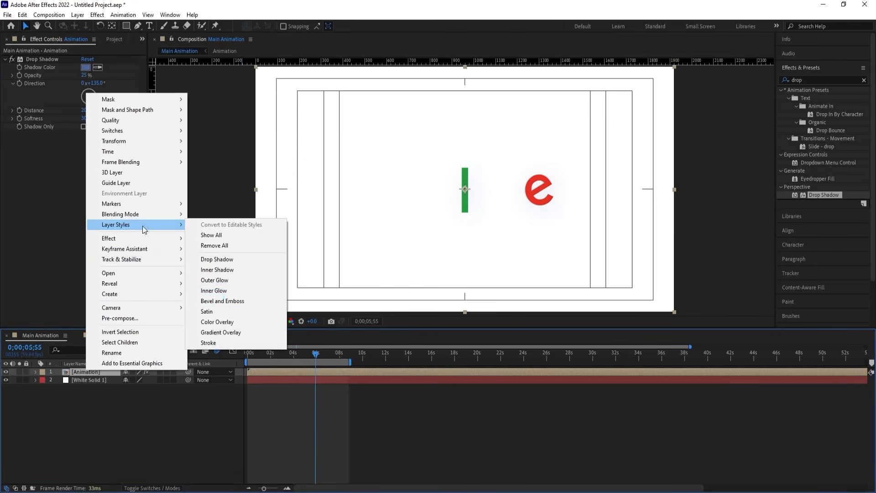
{"action": "left_click", "coordinate": [224, 300]}
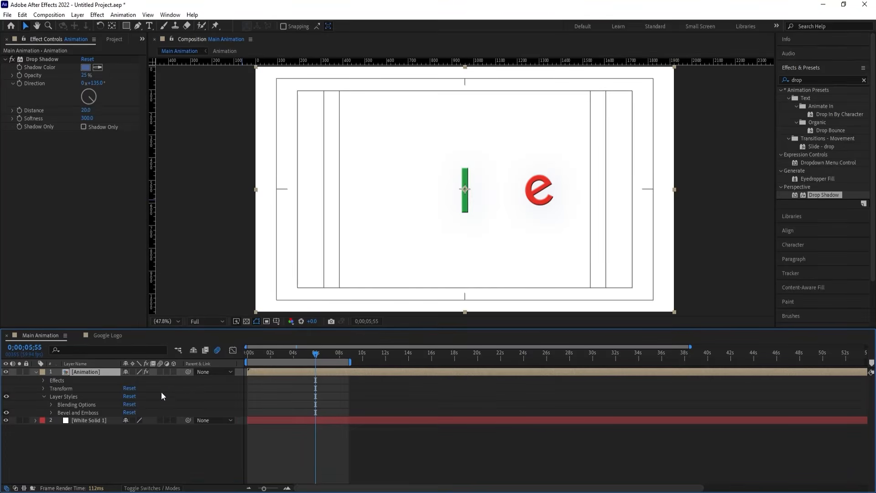
{"action": "left_click", "coordinate": [51, 412]}
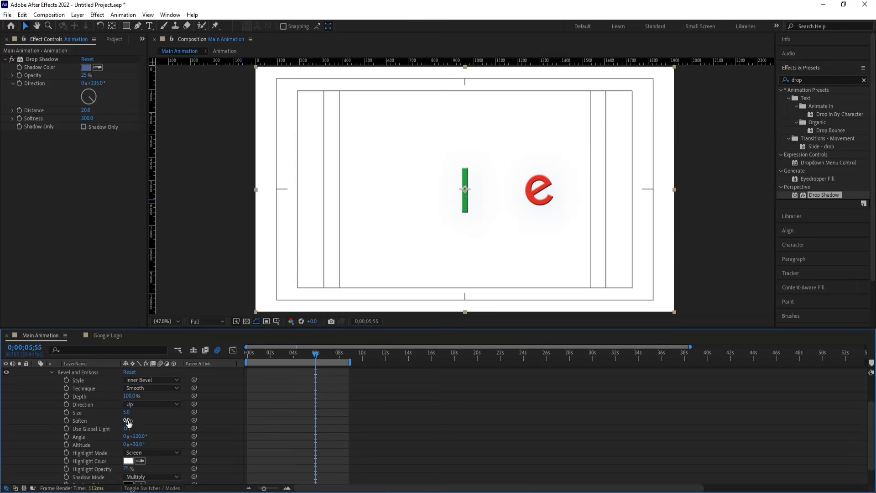
Set the bevel's Soften to 16, Size to 37 and Shadow Opacity to 7%, then collapse the layer's properties
{"action": "left_click_drag", "start_coordinate": [129, 423], "coordinate": [514, 405]}
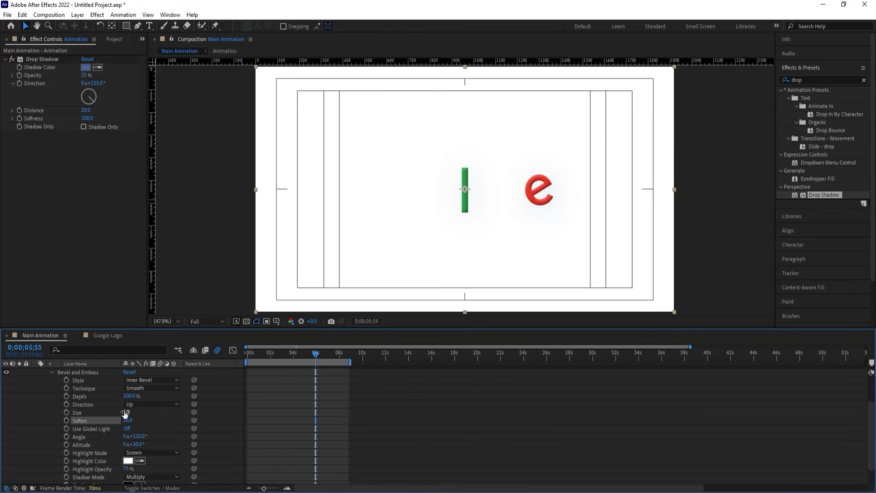
{"action": "left_click_drag", "start_coordinate": [126, 412], "coordinate": [139, 412]}
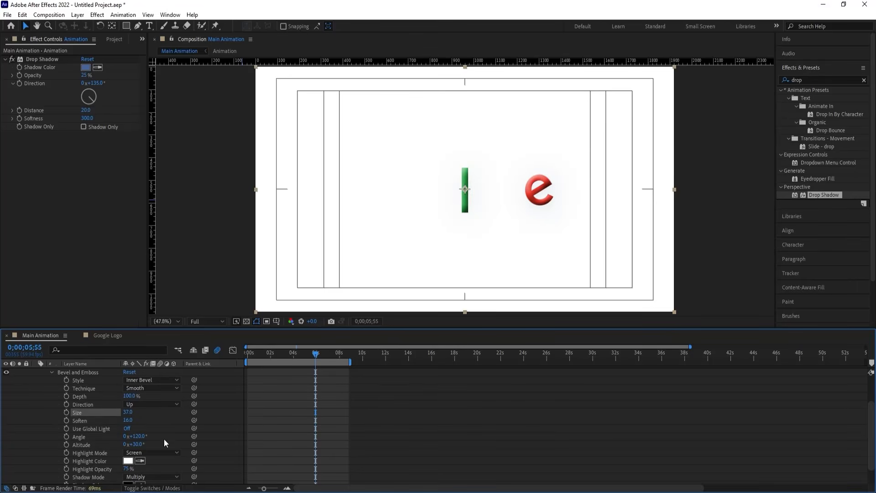
{"action": "scroll", "coordinate": [166, 443], "scroll_direction": "down", "scroll_amount": 1}
{"action": "left_click_drag", "start_coordinate": [129, 472], "coordinate": [95, 470]}
{"action": "left_click", "coordinate": [257, 439]}
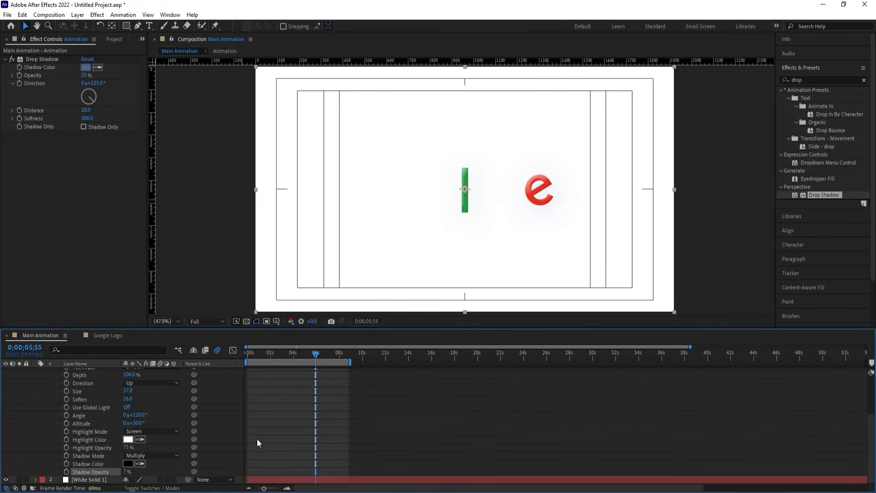
{"action": "key", "text": "u"}
Preview the finished Google logo animation and return to the start of the timeline
{"action": "left_click", "coordinate": [267, 357]}
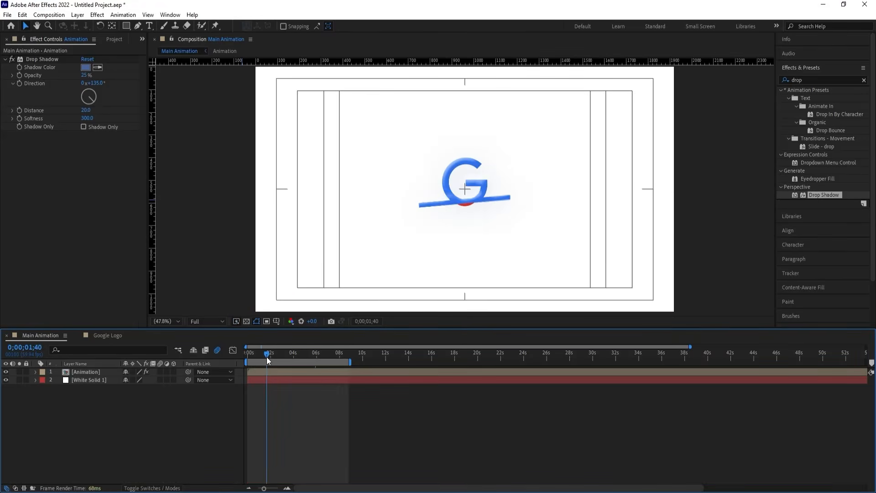
{"action": "key", "text": "space"}
{"action": "key", "text": "Home"}
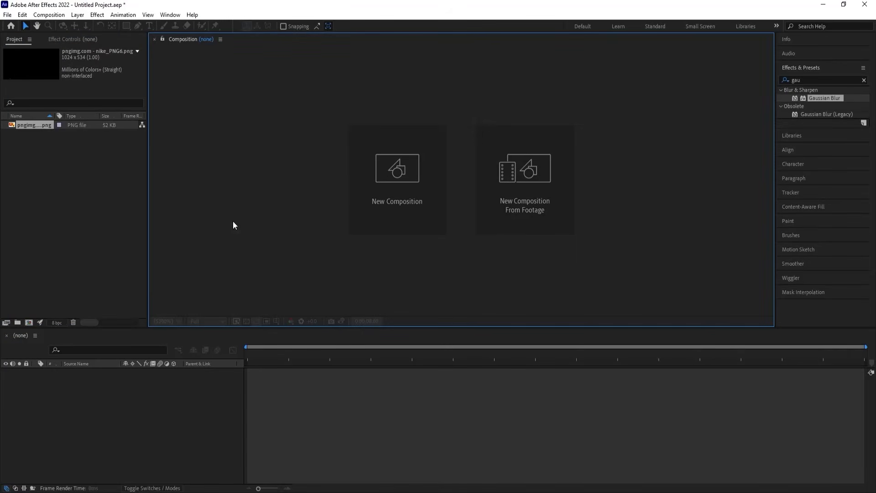
Create a 1920 x 1080 composition named Main Animation at 30 fps with a black background
{"action": "left_click", "coordinate": [414, 201]}
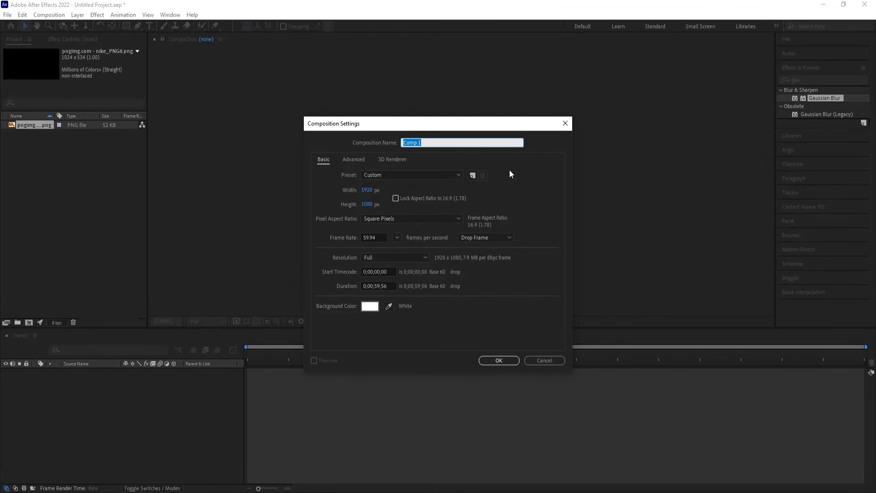
{"action": "type", "text": "Main Animation"}
{"action": "left_click", "coordinate": [397, 237]}
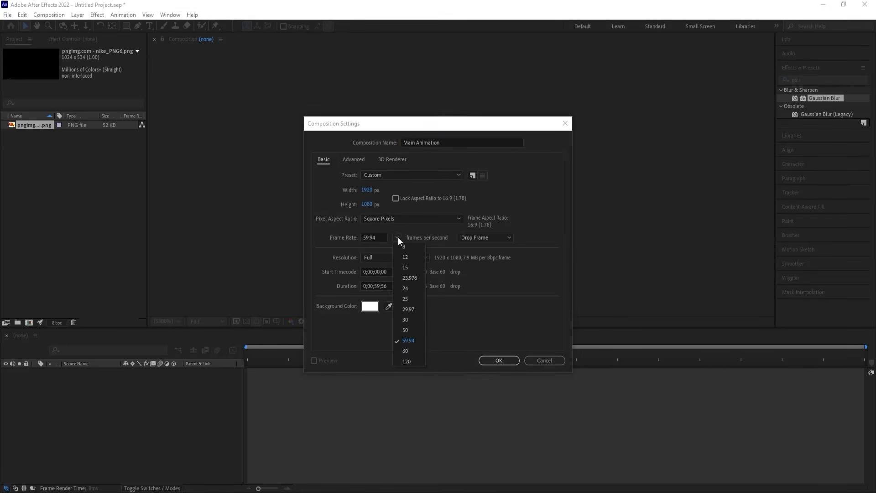
{"action": "left_click", "coordinate": [406, 319]}
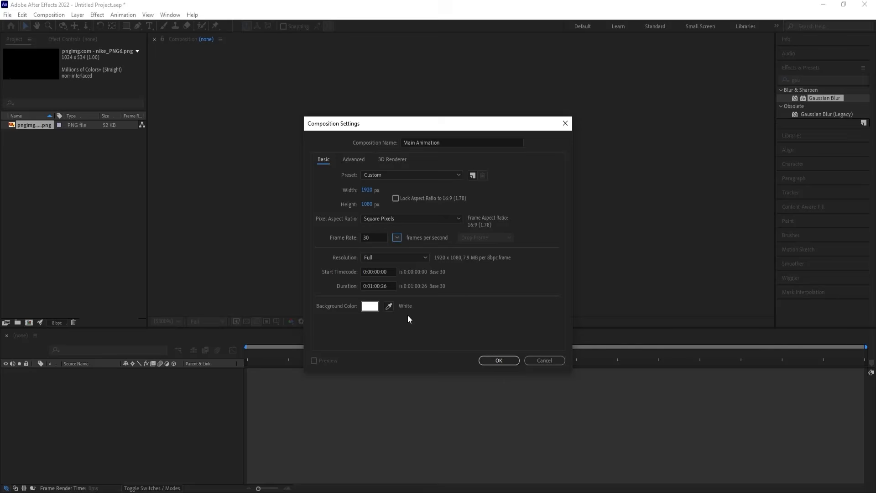
{"action": "left_click", "coordinate": [371, 306]}
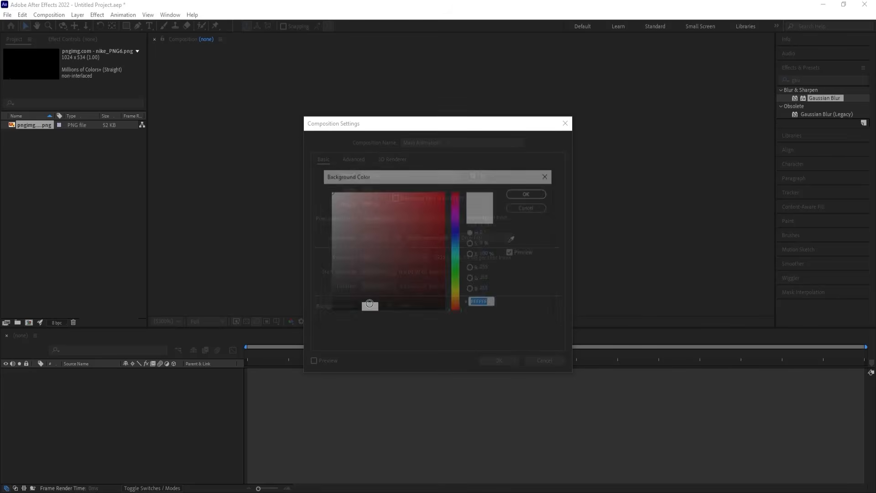
{"action": "key", "text": "Return"}
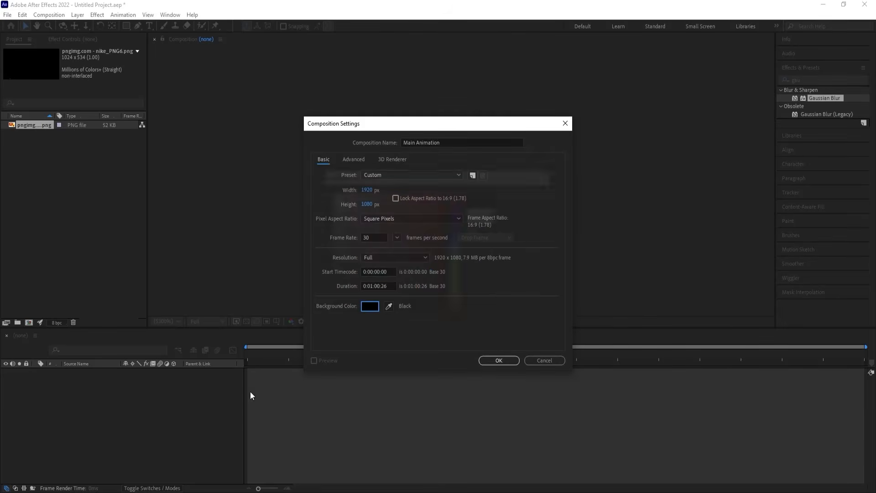
{"action": "left_click", "coordinate": [508, 360]}
Show the title/action safe guides, clear the effects search and add the Nike logo PNG to the Main Animation composition
{"action": "left_click", "coordinate": [276, 321]}
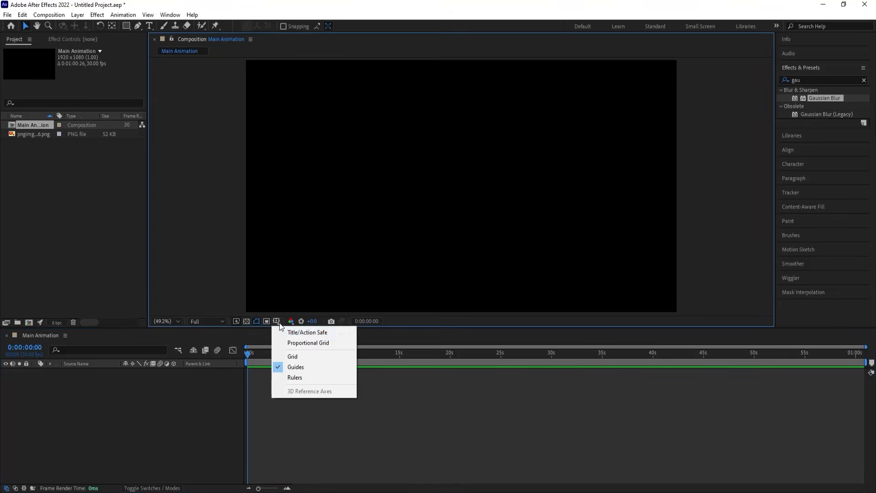
{"action": "left_click", "coordinate": [304, 331]}
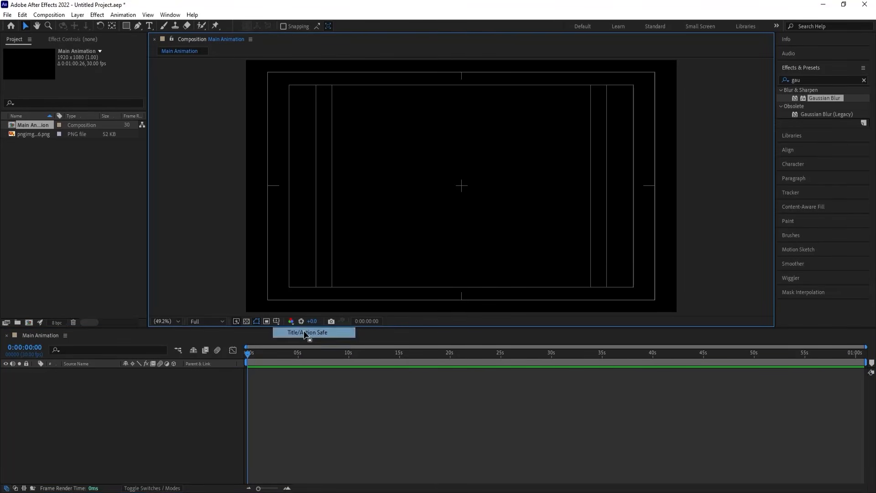
{"action": "left_click", "coordinate": [864, 79]}
{"action": "left_click", "coordinate": [28, 134]}
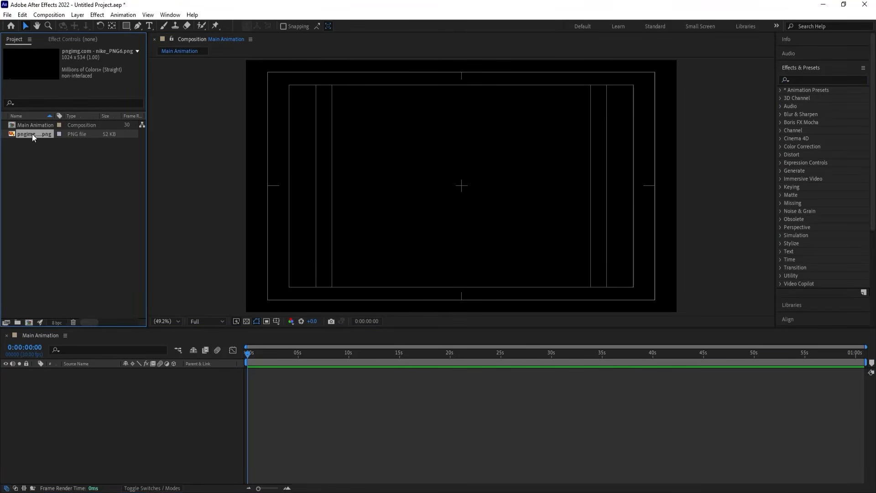
{"action": "left_click_drag", "start_coordinate": [152, 407], "coordinate": [152, 407]}
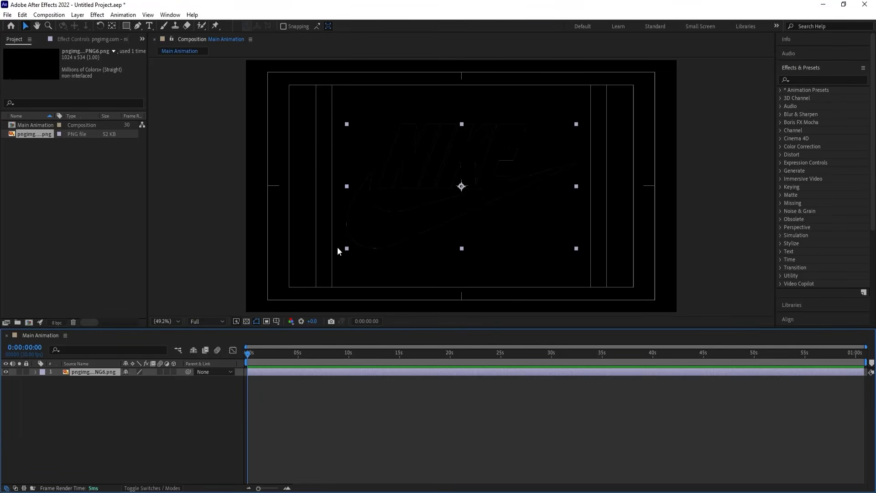
Apply the Fill effect to the Nike logo layer and set its colour to white (FFFFFF)
{"action": "left_click", "coordinate": [797, 81]}
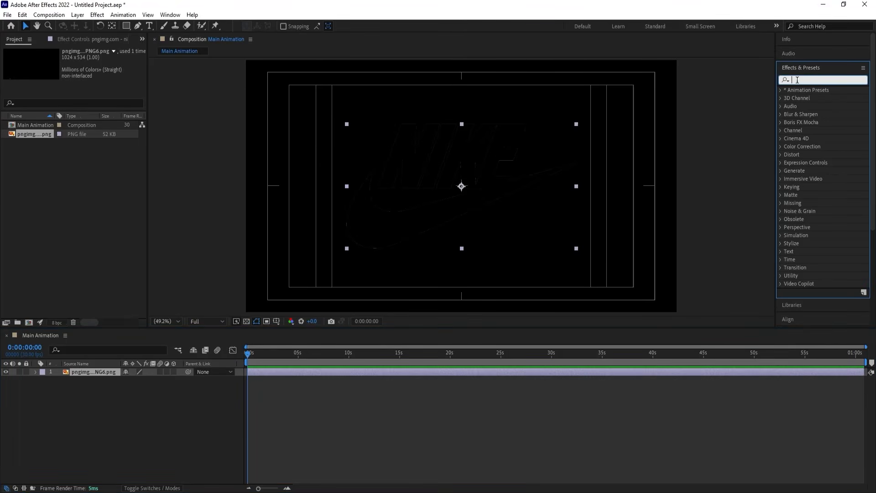
{"action": "type", "text": "fill"}
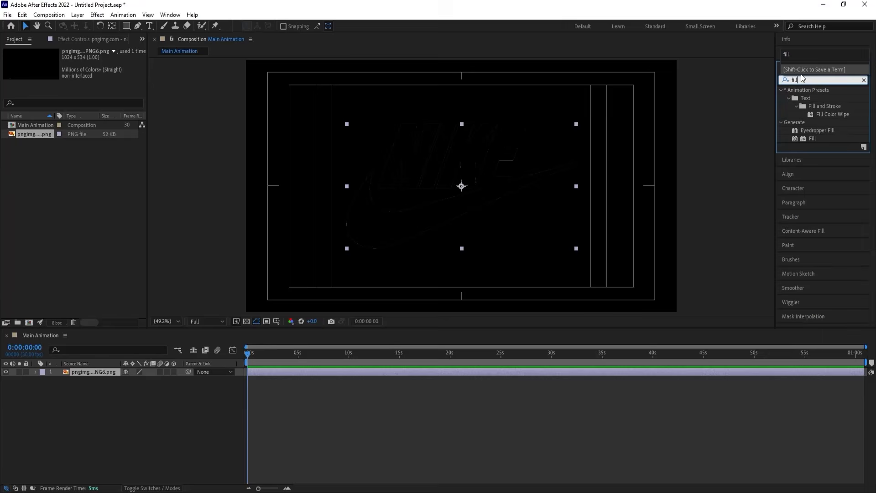
{"action": "double_click", "coordinate": [812, 139]}
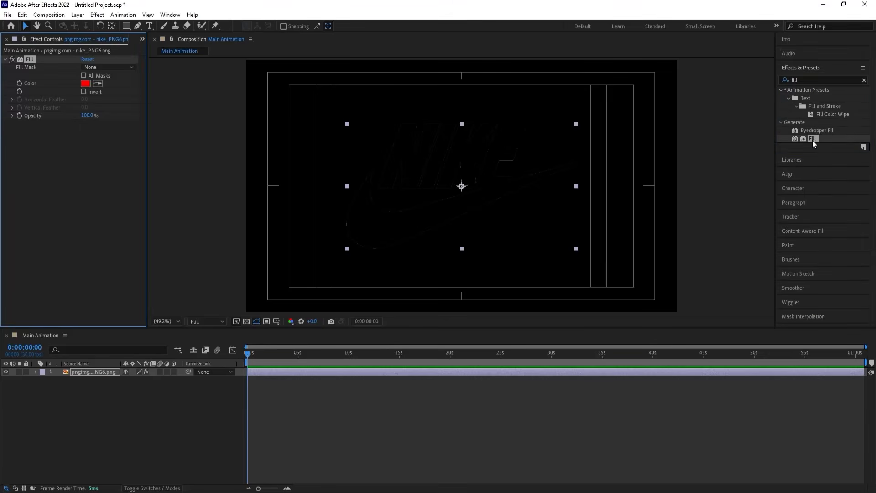
{"action": "left_click", "coordinate": [86, 84]}
{"action": "left_click_drag", "start_coordinate": [354, 228], "coordinate": [261, 114]}
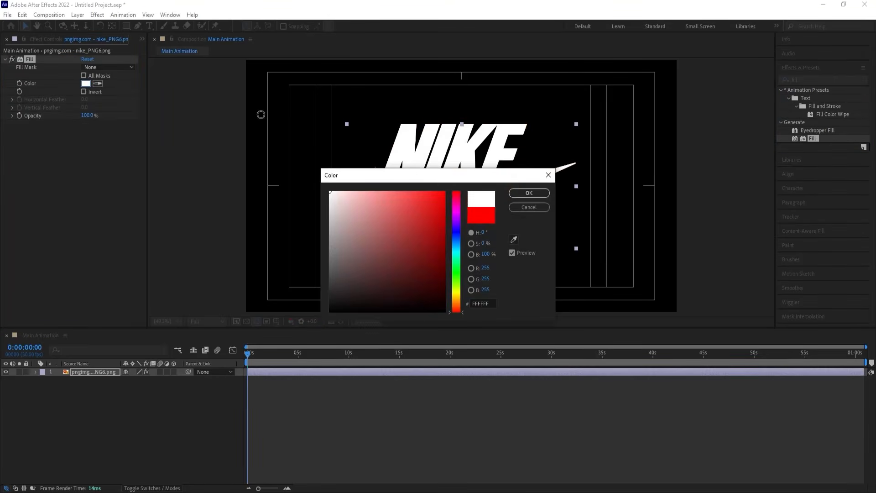
{"action": "left_click", "coordinate": [529, 194]}
Set the Nike logo layer's Scale to 70%
{"action": "key", "text": "s"}
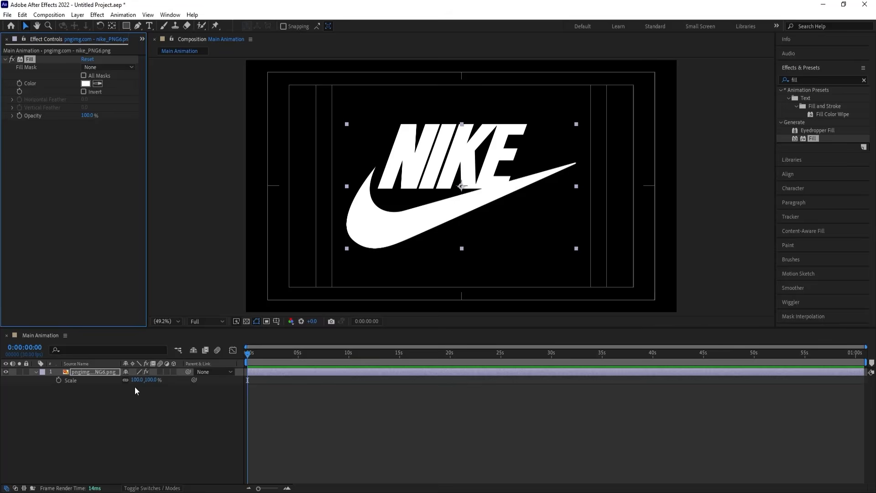
{"action": "left_click", "coordinate": [137, 380]}
{"action": "type", "text": "7"}
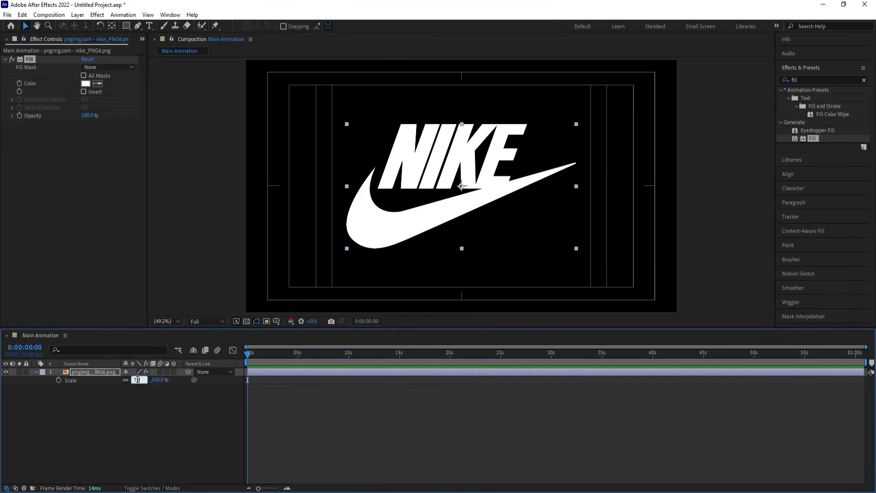
{"action": "type", "text": "0"}
{"action": "key", "text": "Return"}
{"action": "left_click", "coordinate": [141, 416]}
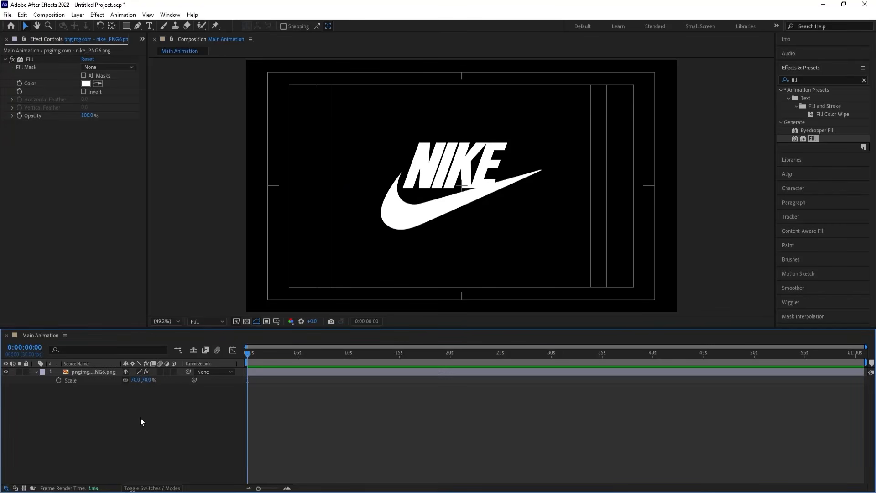
Pre-compose the Nike logo layer as 01 Nike, moving all attributes into the new composition
{"action": "left_click", "coordinate": [79, 370]}
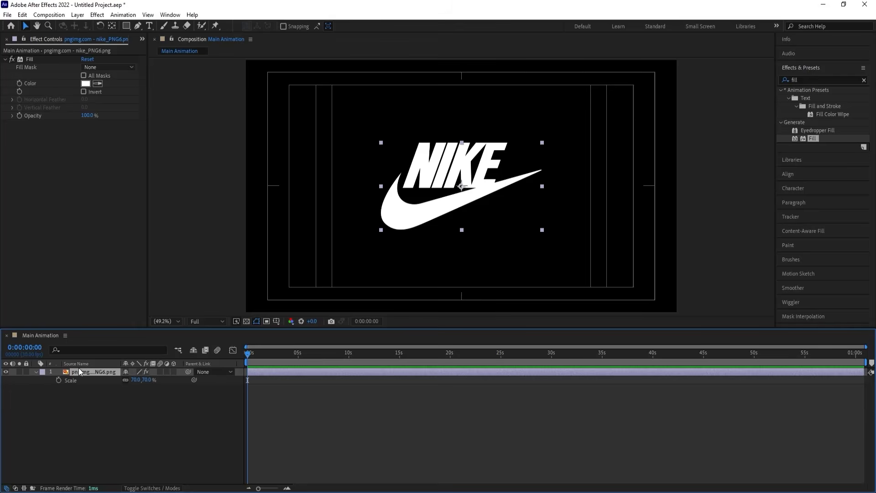
{"action": "key", "text": "ctrl+shift+c"}
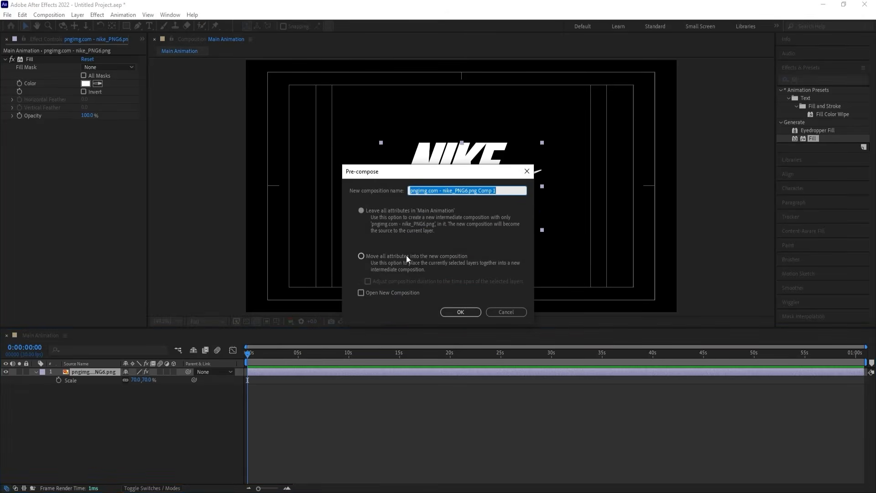
{"action": "left_click", "coordinate": [362, 257]}
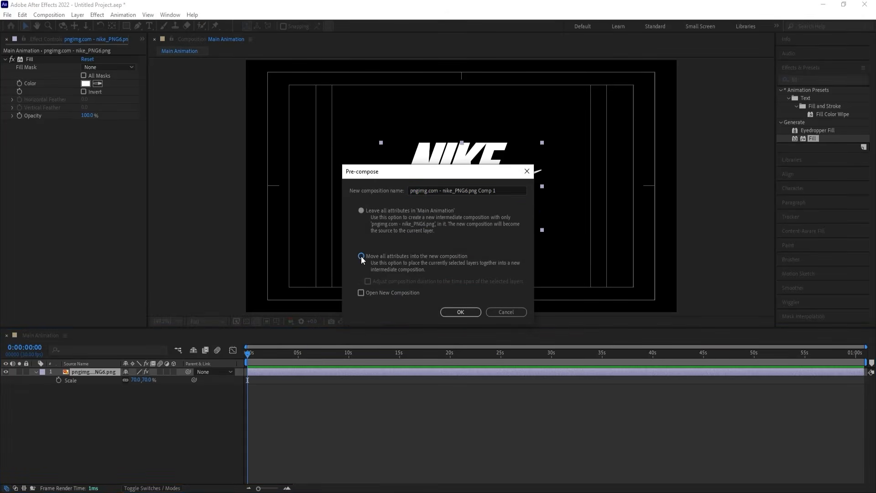
{"action": "left_click", "coordinate": [485, 188]}
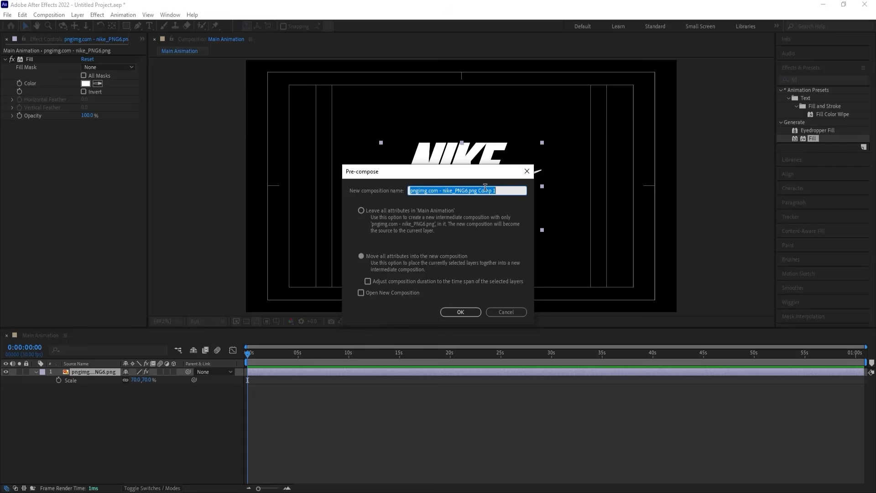
{"action": "type", "text": "01 Nike"}
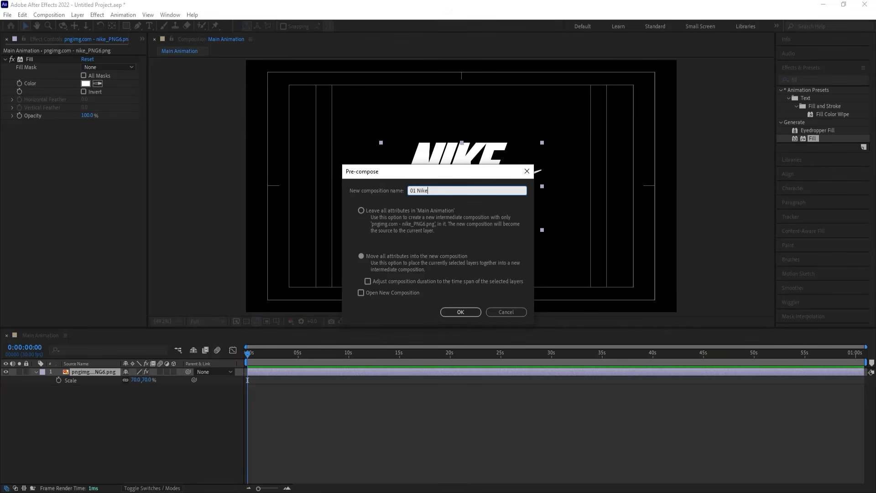
{"action": "key", "text": "Return"}
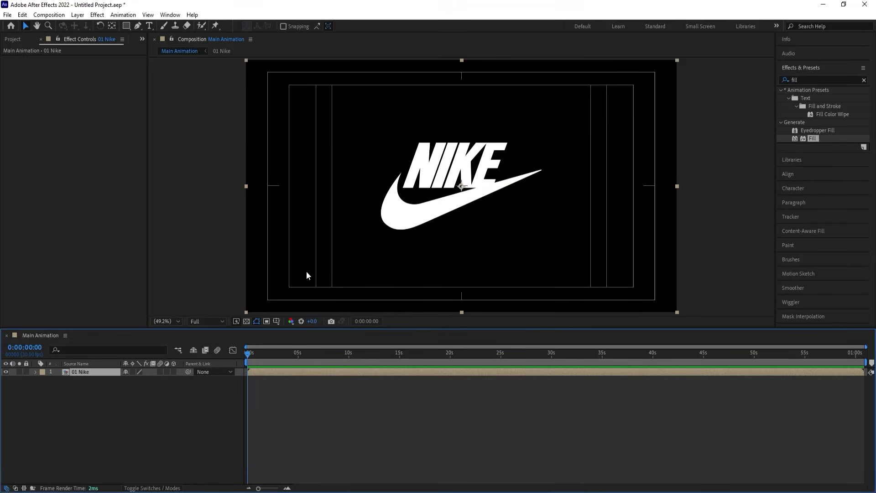
Open the 01 Nike composition and shift the logo horizontally to Position 695, 540
{"action": "double_click", "coordinate": [75, 374]}
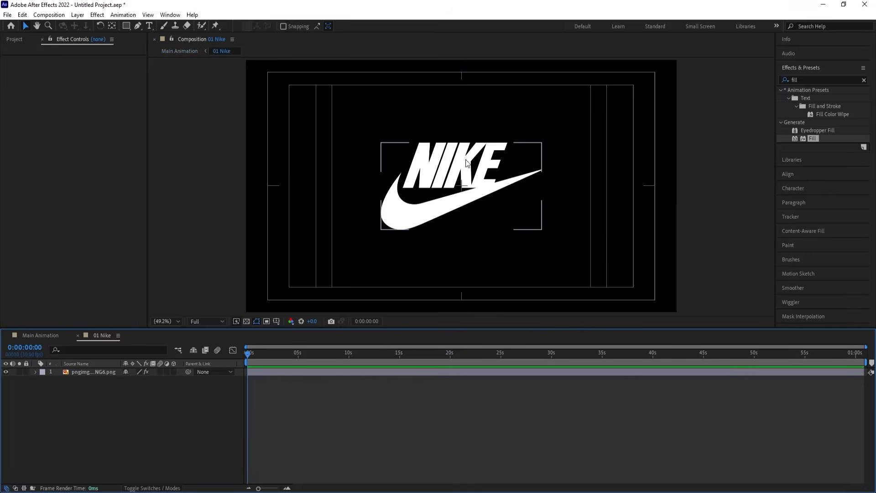
{"action": "left_click", "coordinate": [81, 372]}
{"action": "key", "text": "p"}
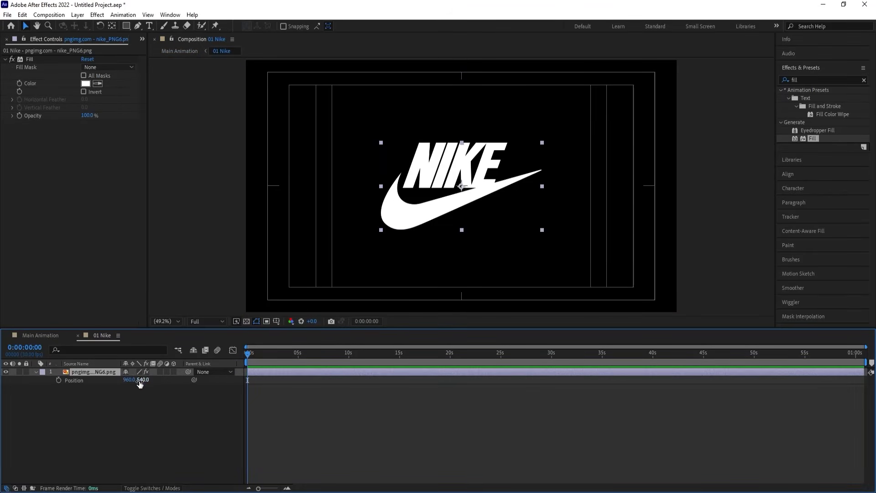
{"action": "left_click_drag", "start_coordinate": [129, 379], "coordinate": [10, 377]}
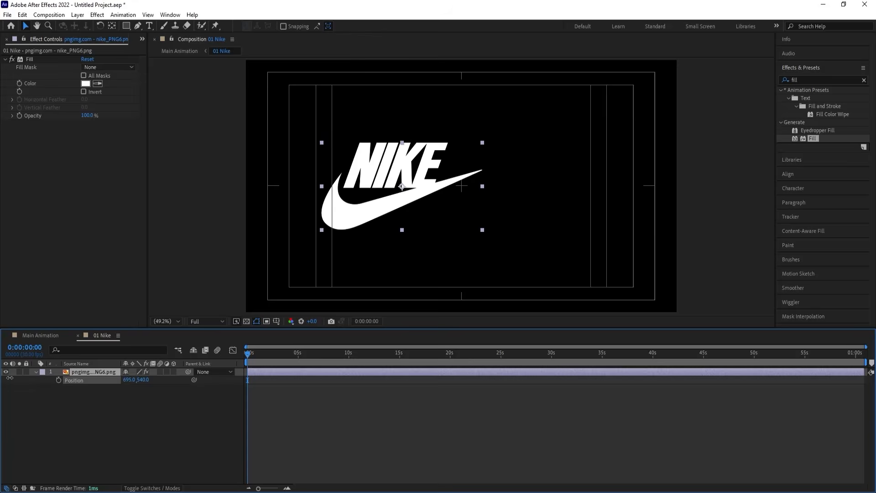
Add Scale and Position keyframes to the logo at 0:00 and show all of its keyframed properties
{"action": "key", "text": "s"}
{"action": "left_click", "coordinate": [59, 381]}
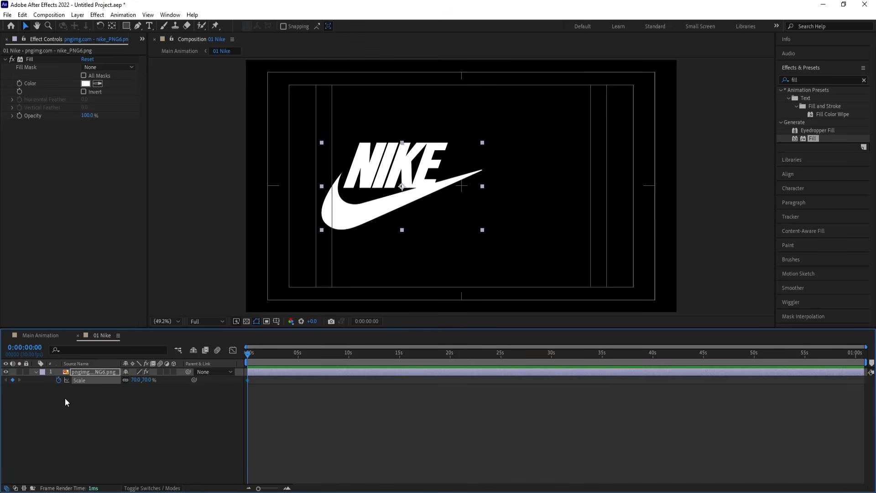
{"action": "key", "text": "p"}
{"action": "left_click", "coordinate": [59, 380]}
{"action": "key", "text": "u"}
{"action": "key", "text": "u"}
At 1 second, set the logo's horizontal Position to 960 to bring it to the centre of the frame
{"action": "key", "text": "equal"}
{"action": "key", "text": "equal"}
{"action": "key", "text": "equal"}
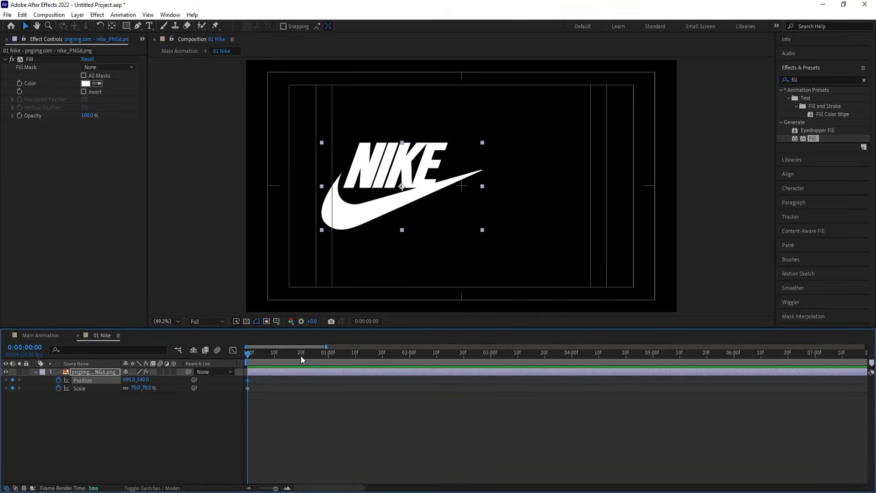
{"action": "left_click_drag", "start_coordinate": [301, 356], "coordinate": [328, 362]}
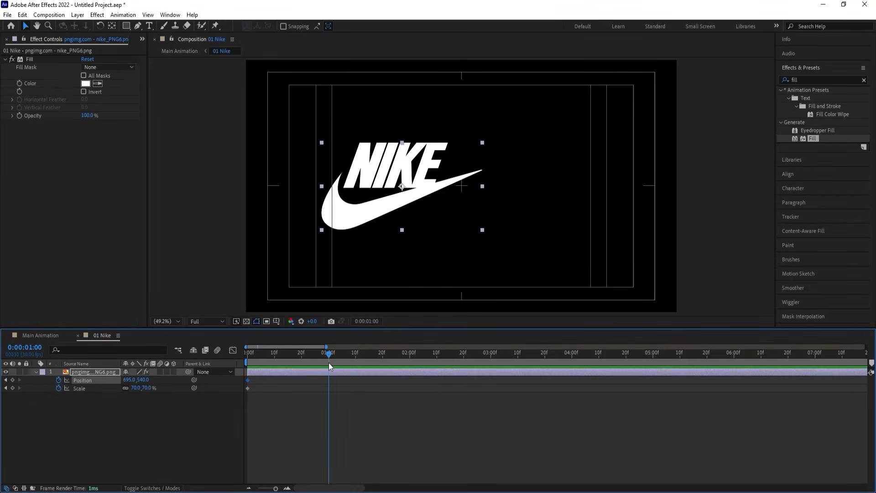
{"action": "left_click", "coordinate": [98, 427]}
{"action": "left_click", "coordinate": [88, 374]}
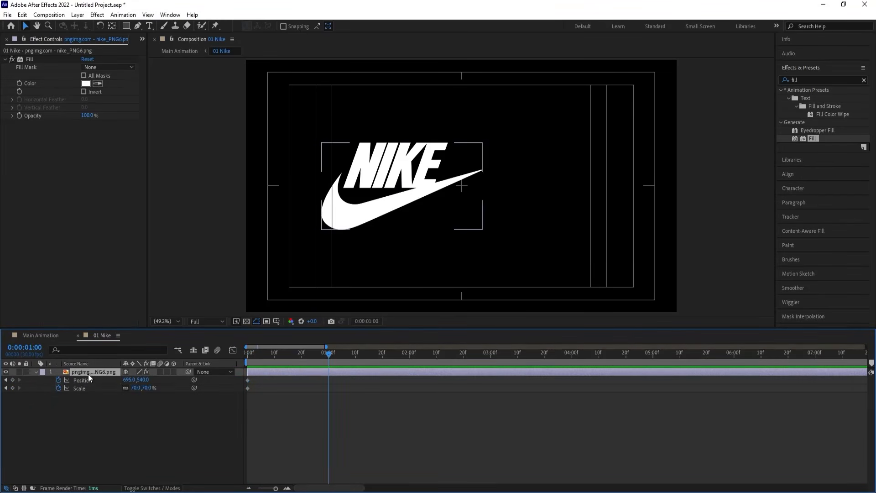
{"action": "left_click", "coordinate": [126, 381]}
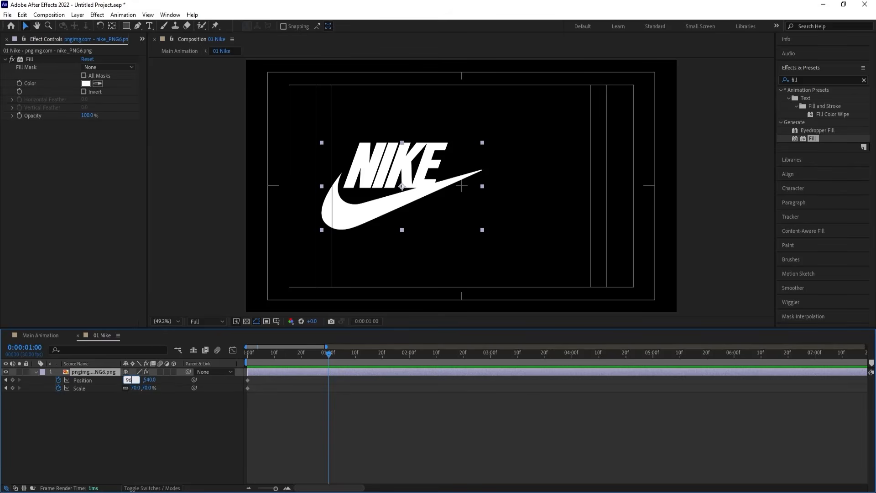
{"action": "key", "text": "Return"}
{"action": "left_click", "coordinate": [79, 421]}
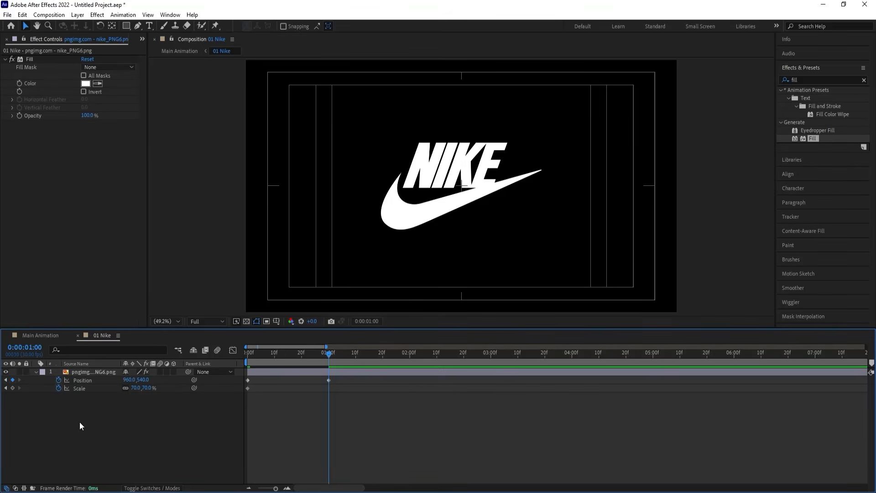
Keyframe the logo's current Scale at 1 second, and set its Scale at 0:00 to 0%
{"action": "left_click", "coordinate": [12, 388]}
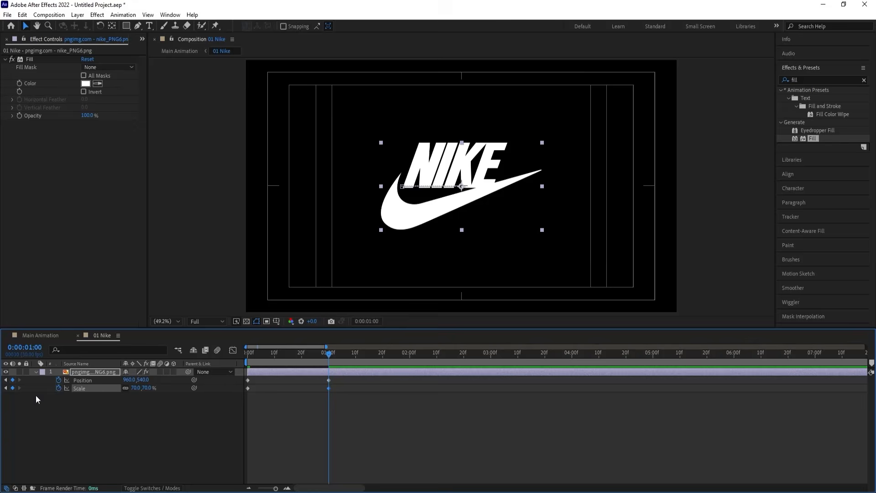
{"action": "left_click_drag", "start_coordinate": [299, 363], "coordinate": [247, 361]}
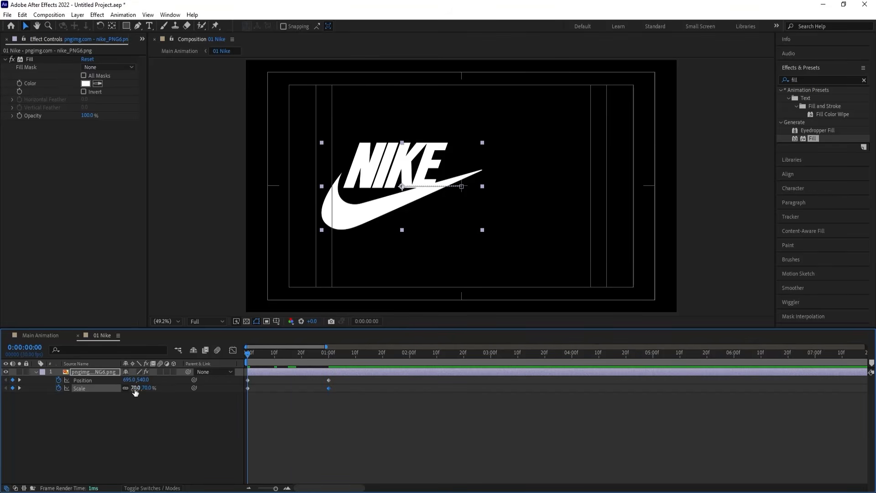
{"action": "type", "text": "0"}
{"action": "key", "text": "Return"}
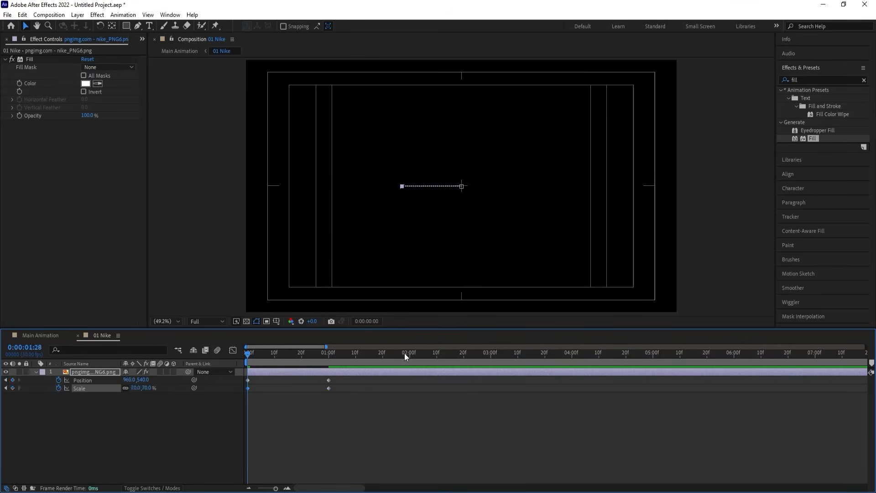
At 2 seconds, set the logo's Position to 1215, 540 and its Scale to 0%
{"action": "left_click_drag", "start_coordinate": [405, 352], "coordinate": [410, 359]}
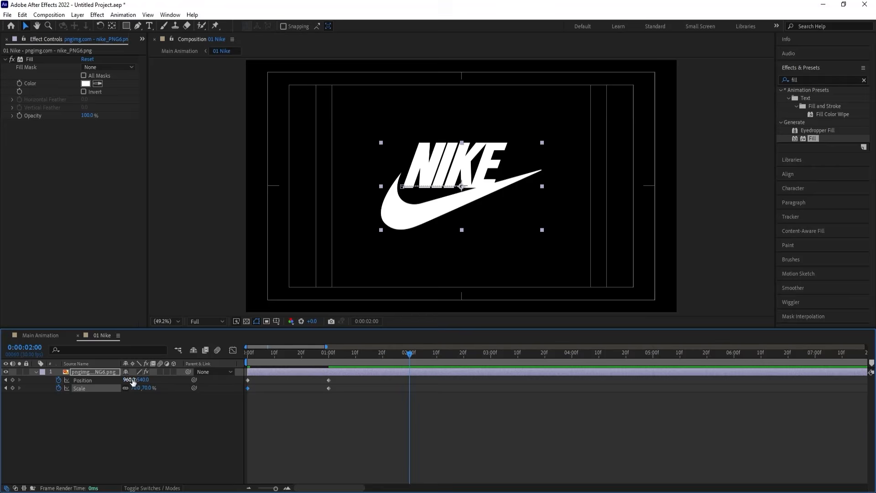
{"action": "left_click_drag", "start_coordinate": [131, 378], "coordinate": [246, 379]}
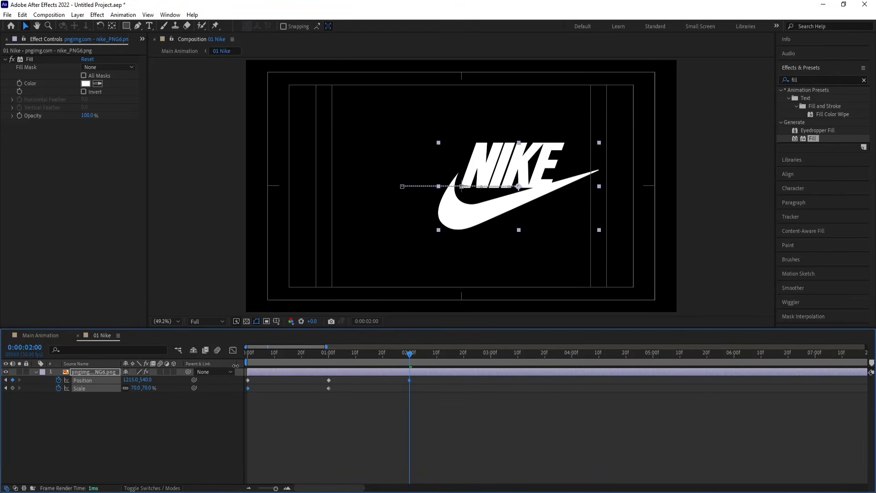
{"action": "left_click", "coordinate": [135, 387]}
{"action": "type", "text": "0"}
{"action": "key", "text": "Return"}
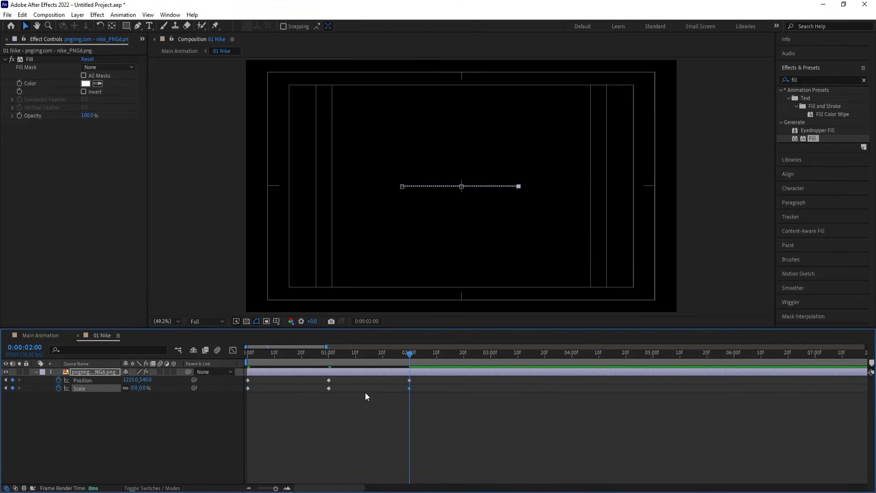
Preview the logo's position and scale animation from the start of the timeline
{"action": "key", "text": "Home"}
{"action": "key", "text": "space"}
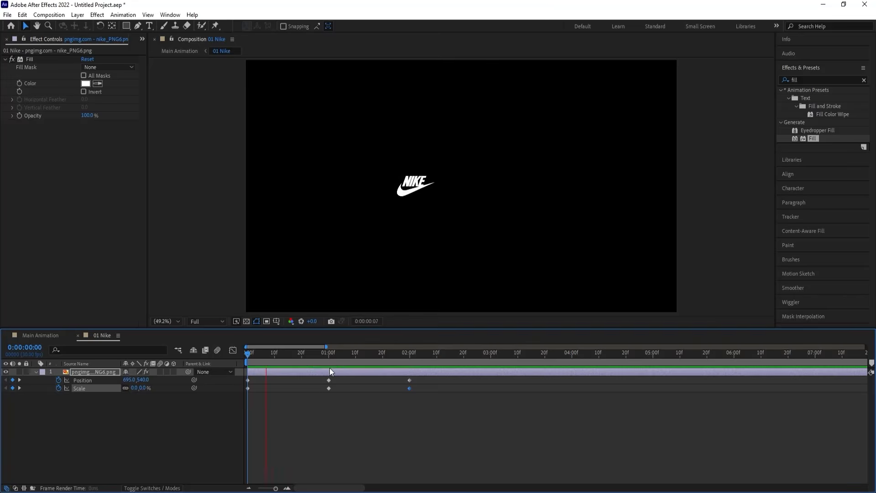
{"action": "key", "text": "space"}
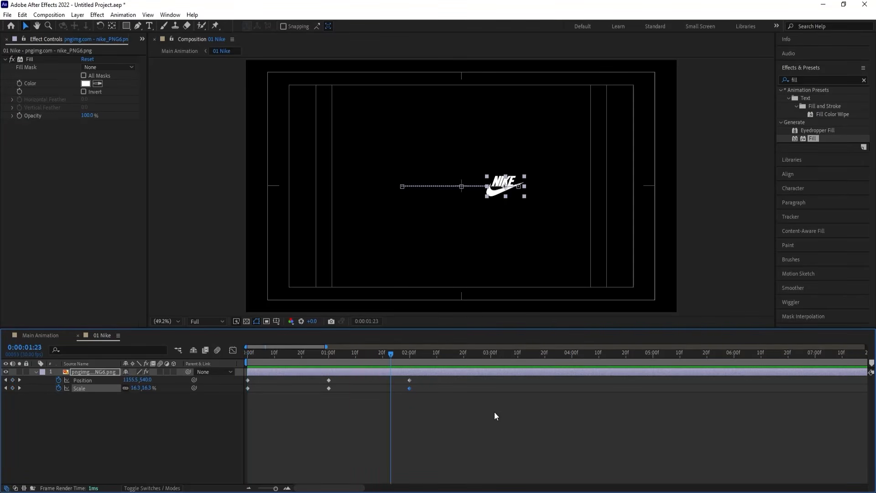
Apply Easy Ease to all Position and Scale keyframes and display their curves in the Graph Editor
{"action": "left_click_drag", "start_coordinate": [495, 418], "coordinate": [229, 363]}
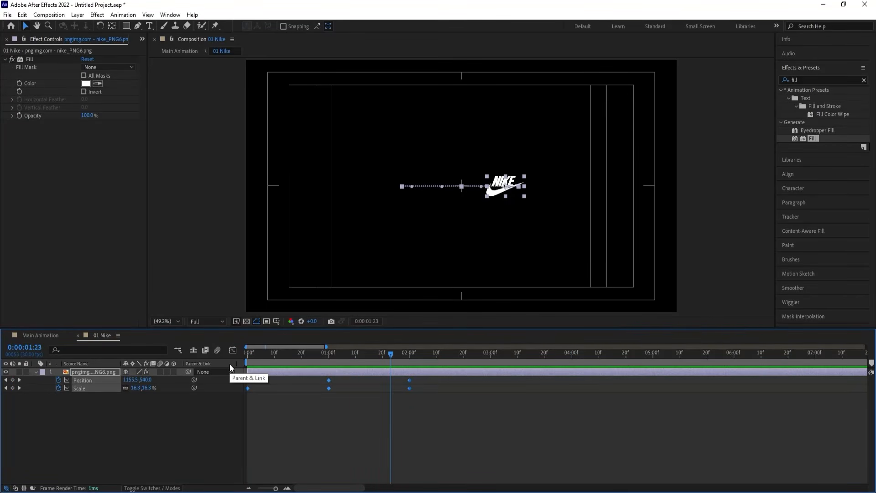
{"action": "key", "text": "F9"}
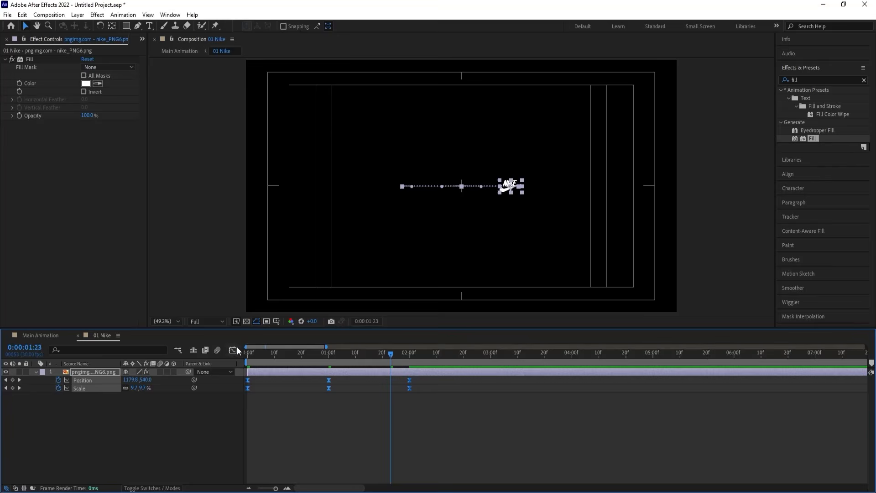
{"action": "left_click", "coordinate": [236, 347]}
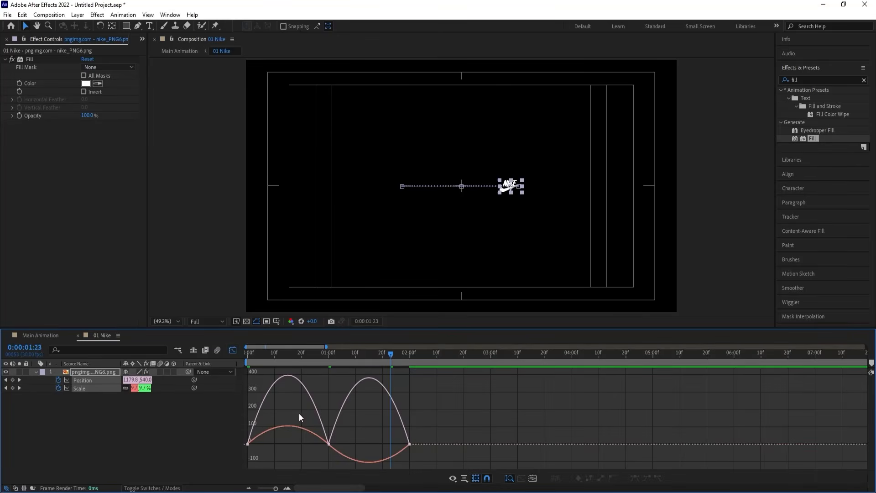
Reshape the speed curves to peak near 0 and 2 seconds with a long ease around 1 second, and preview from the start
{"action": "left_click_drag", "start_coordinate": [299, 412], "coordinate": [284, 443]}
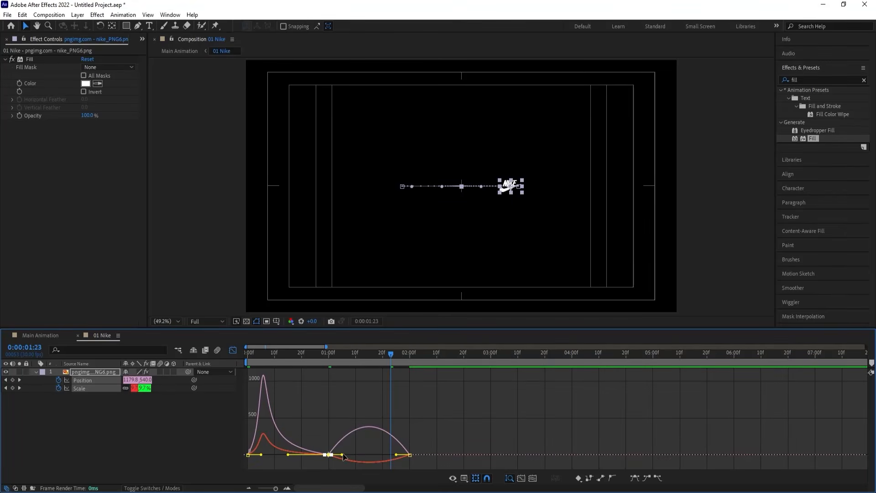
{"action": "left_click_drag", "start_coordinate": [343, 455], "coordinate": [368, 454]}
{"action": "left_click_drag", "start_coordinate": [293, 406], "coordinate": [252, 442]}
{"action": "left_click_drag", "start_coordinate": [432, 416], "coordinate": [404, 446]}
{"action": "left_click_drag", "start_coordinate": [268, 356], "coordinate": [194, 353]}
{"action": "key", "text": "space"}
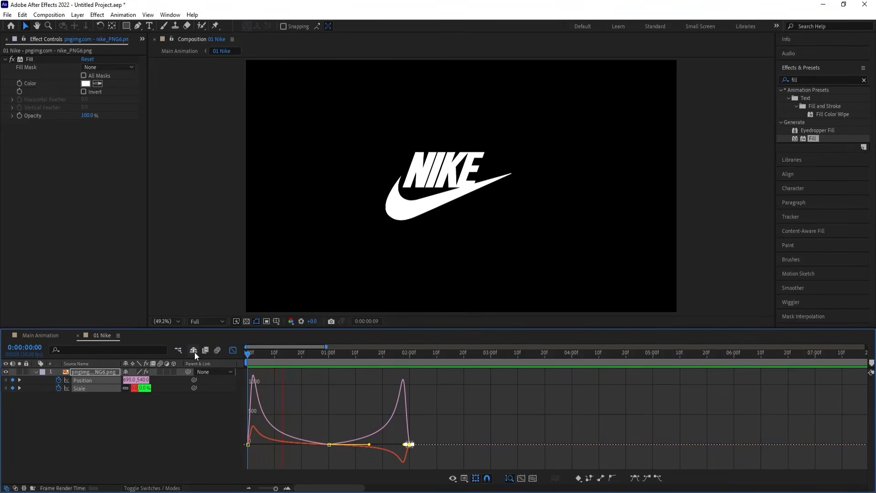
Close the Graph Editor and preview the logo animation from the start of the timeline
{"action": "key", "text": "space"}
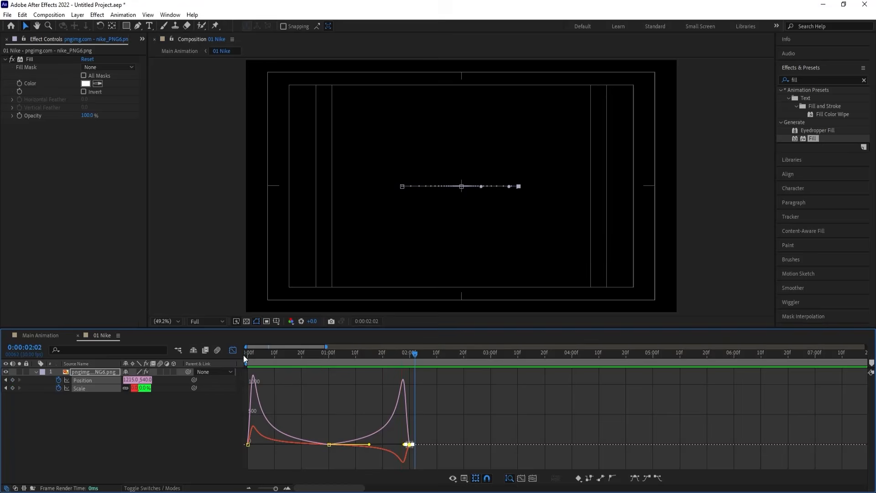
{"action": "left_click", "coordinate": [233, 350]}
{"action": "key", "text": "Home"}
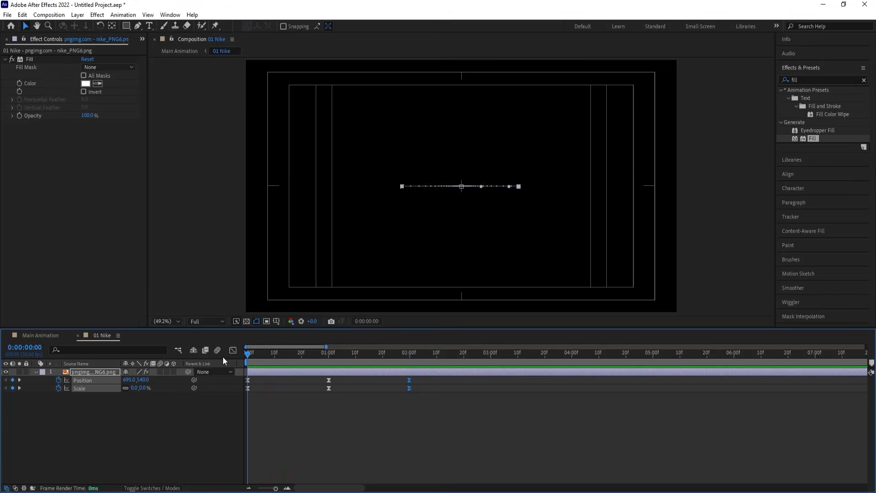
{"action": "key", "text": "space"}
{"action": "key", "text": "space"}
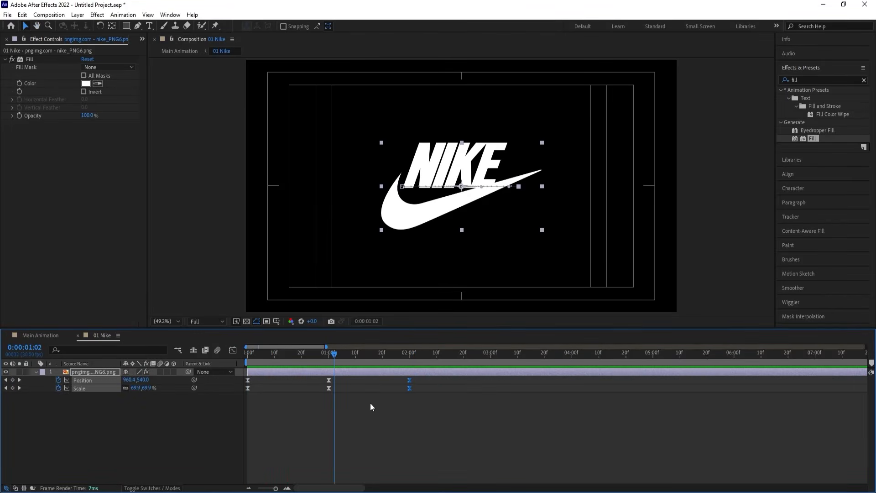
Reapply Easy Ease to all Position and Scale keyframes, show their curves in the Graph Editor, and preview from the start
{"action": "left_click_drag", "start_coordinate": [431, 413], "coordinate": [178, 369]}
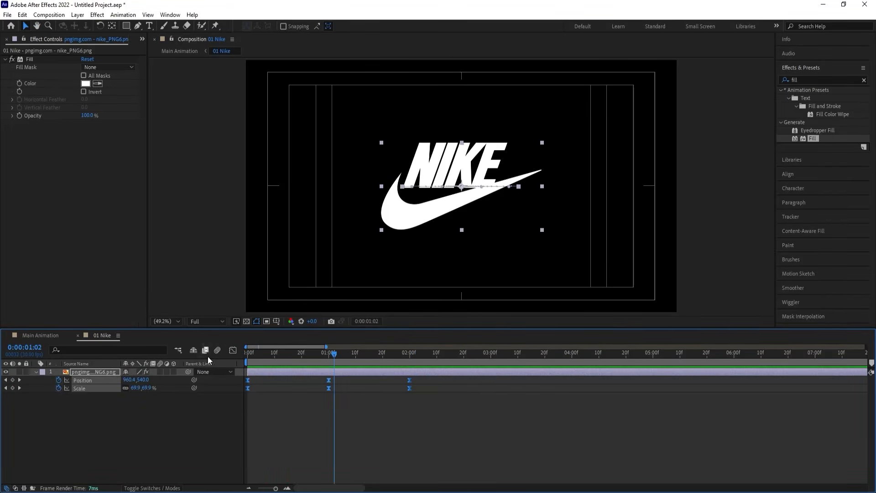
{"action": "key", "text": "F9"}
{"action": "left_click", "coordinate": [233, 350]}
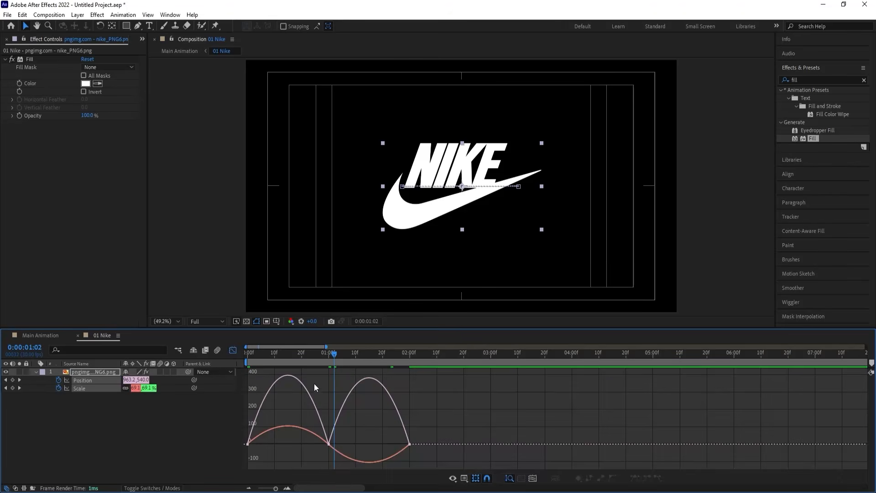
{"action": "key", "text": "Home"}
{"action": "key", "text": "space"}
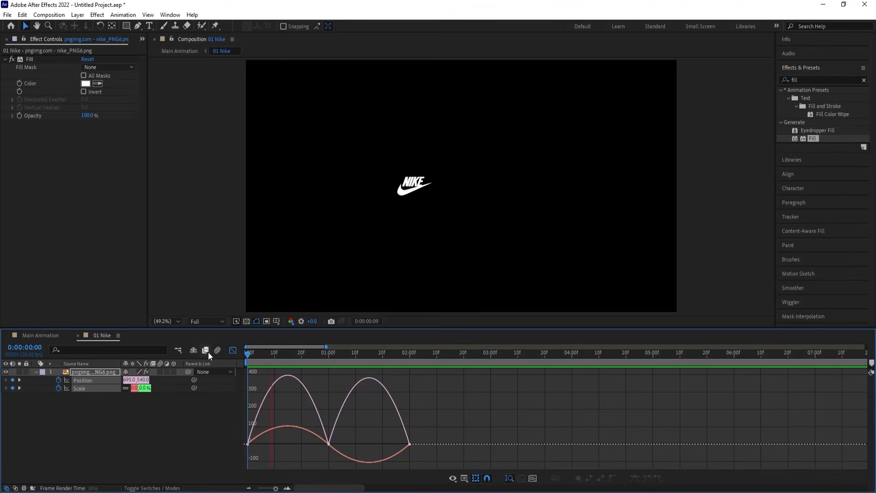
{"action": "key", "text": "space"}
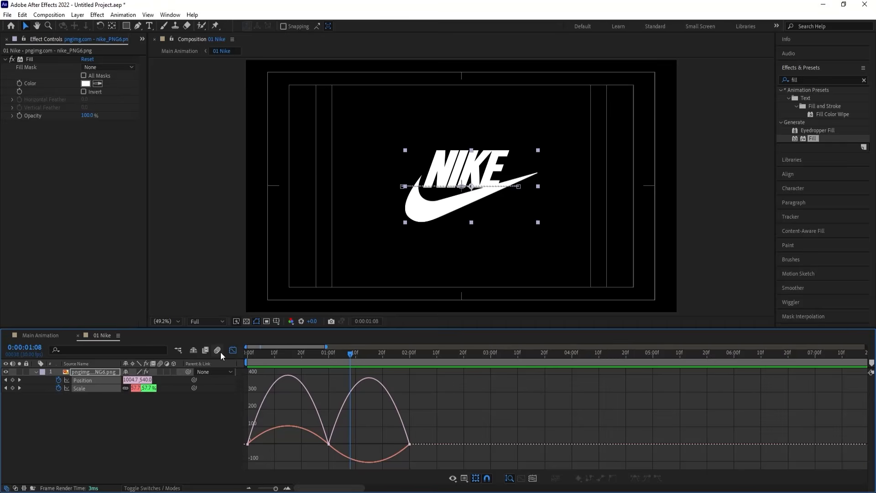
Lengthen the speed curves' ease around the 1-second keyframes so the speed peaks move toward 0 and 2 seconds, and preview
{"action": "left_click_drag", "start_coordinate": [302, 437], "coordinate": [357, 450]}
{"action": "key", "text": "space"}
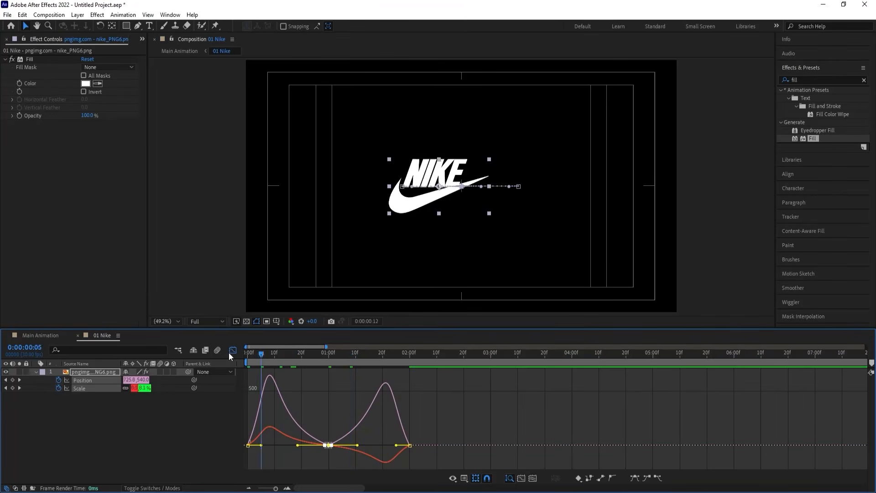
{"action": "key", "text": "space"}
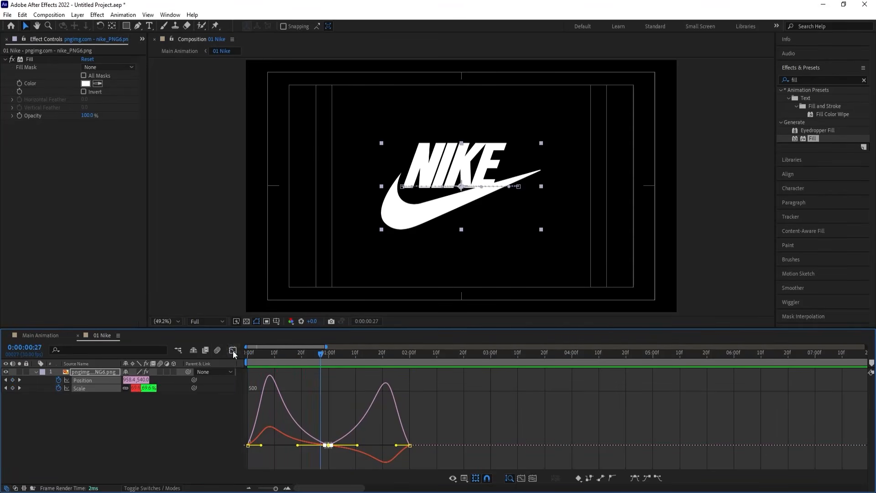
Compress all Position and Scale keyframes to 0 frames, 20 frames and 1 second 10 frames, and preview the faster animation
{"action": "left_click", "coordinate": [232, 350]}
{"action": "left_click_drag", "start_coordinate": [436, 416], "coordinate": [201, 370]}
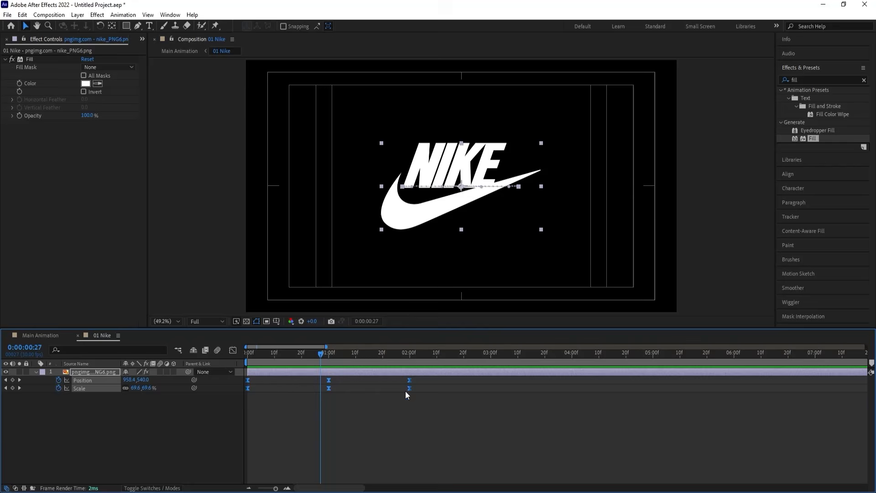
{"action": "left_click_drag", "start_coordinate": [408, 377], "coordinate": [243, 359]}
{"action": "key", "text": "space"}
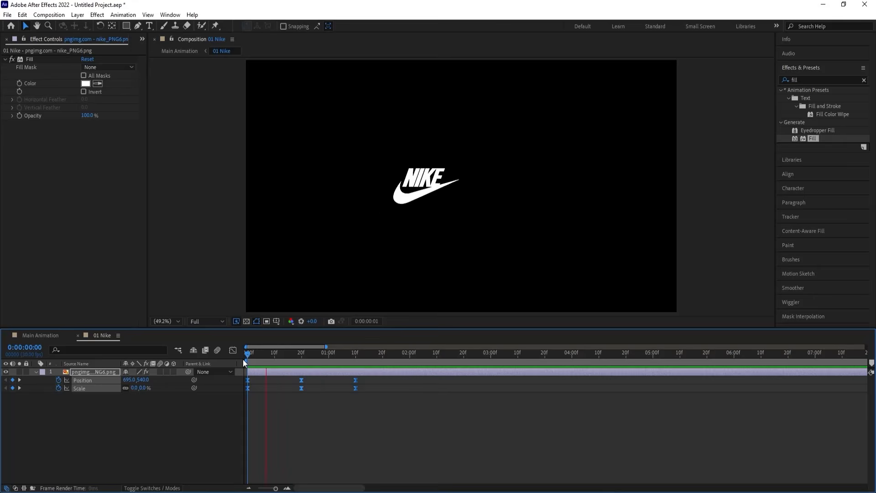
{"action": "key", "text": "space"}
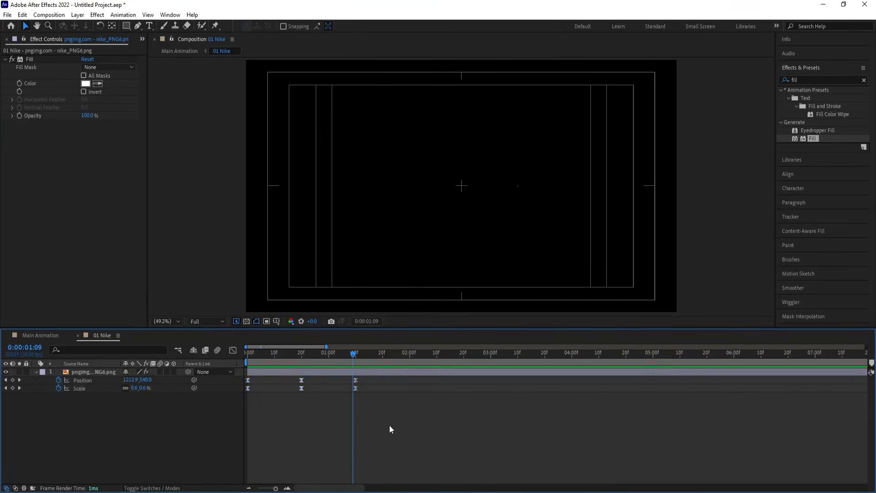
Shift all Position and Scale keyframes so the animation starts at 1 second, and preview from the beginning
{"action": "left_click_drag", "start_coordinate": [389, 424], "coordinate": [331, 359]}
{"action": "key", "text": "Home"}
{"action": "key", "text": "space"}
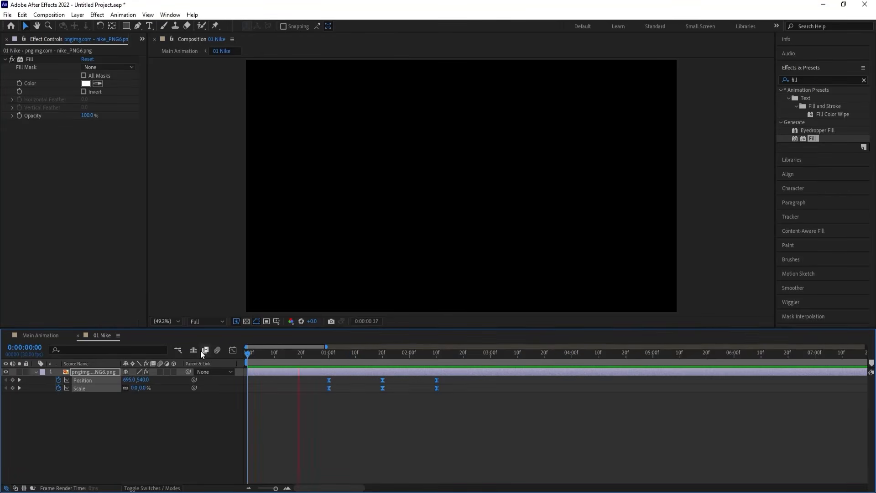
{"action": "key", "text": "space"}
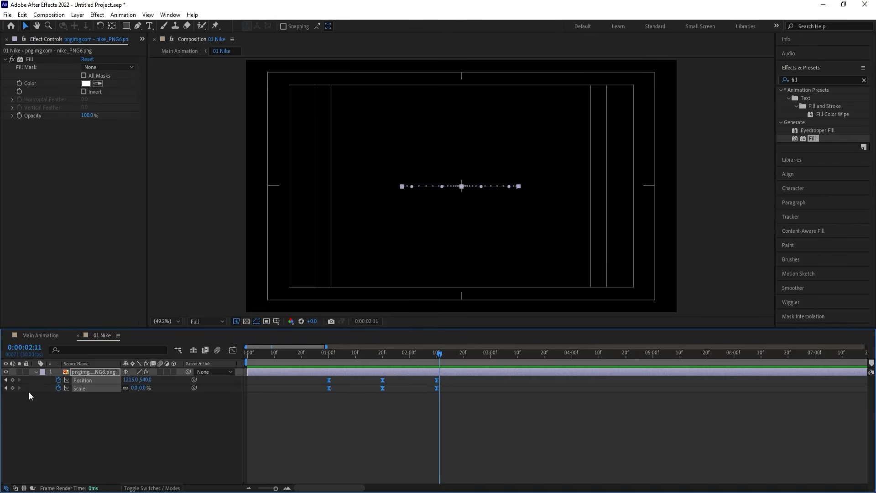
In the Main Animation composition, create a black 1920 x 1080 solid above the 01 Nike layer
{"action": "left_click", "coordinate": [42, 336]}
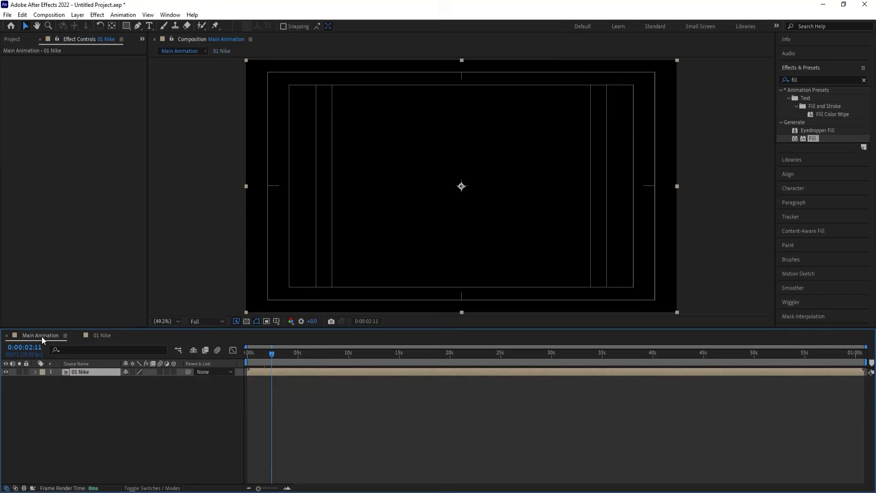
{"action": "left_click", "coordinate": [100, 426]}
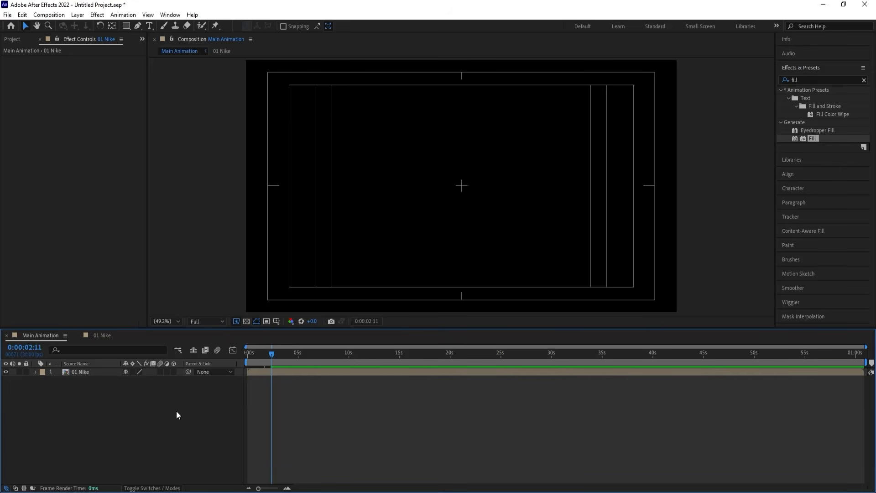
{"action": "key", "text": "ctrl+y"}
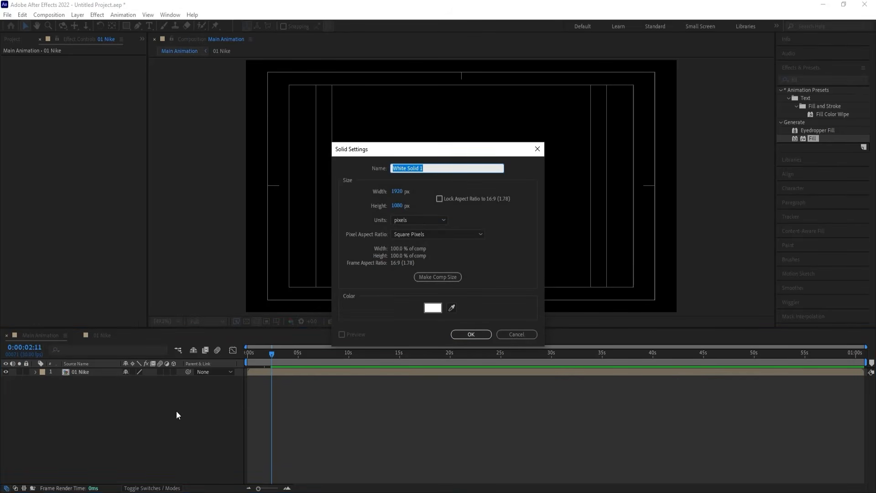
{"action": "left_click", "coordinate": [440, 310]}
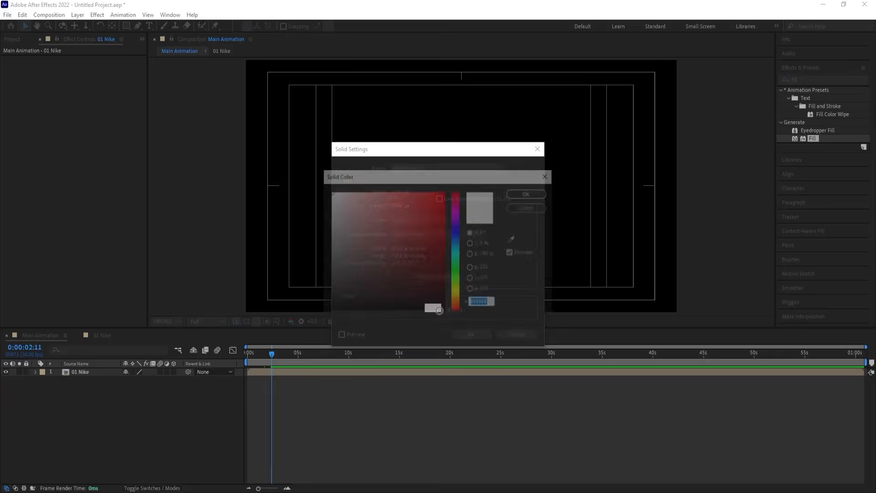
{"action": "left_click_drag", "start_coordinate": [439, 309], "coordinate": [276, 391]}
{"action": "key", "text": "Return"}
{"action": "key", "text": "Return"}
{"action": "left_click", "coordinate": [113, 434]}
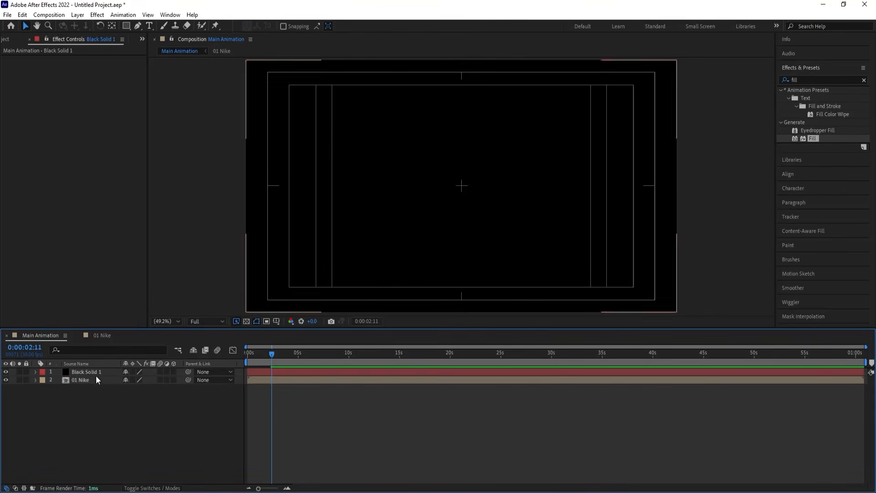
Pre-compose the black solid as Map, moving all attributes into it, and open the new composition
{"action": "left_click", "coordinate": [92, 371]}
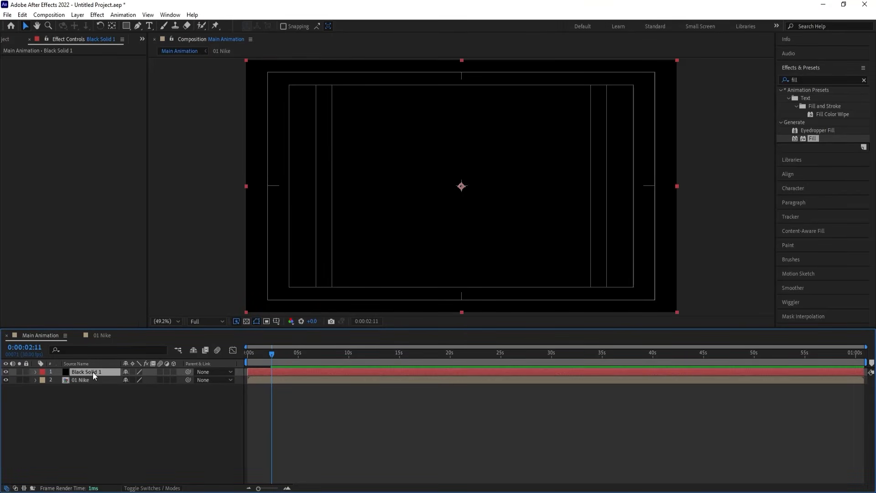
{"action": "key", "text": "ctrl+shift+c"}
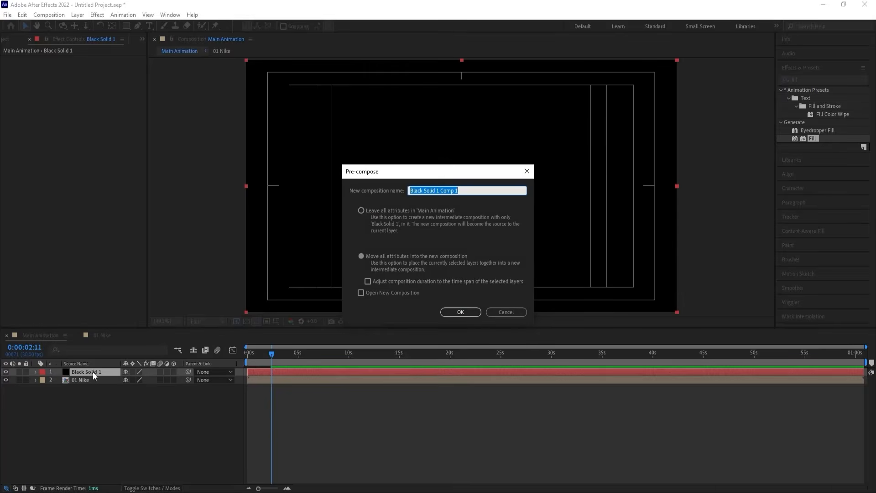
{"action": "type", "text": "Map"}
{"action": "key", "text": "Return"}
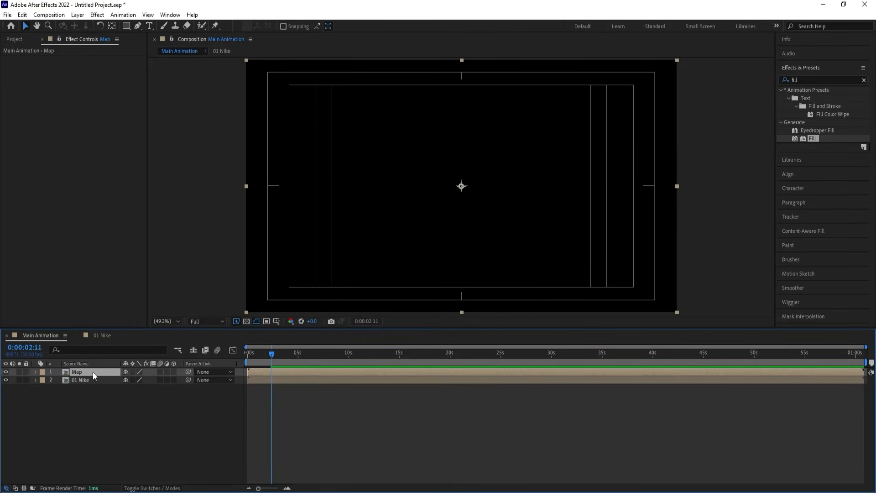
{"action": "double_click", "coordinate": [92, 372]}
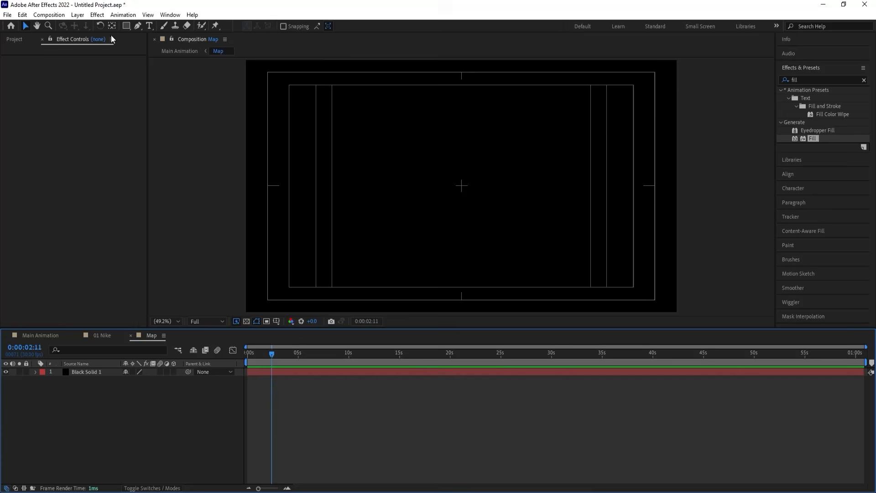
Draw a white rectangle without stroke as a horizontal band extending past both sides of the Map composition
{"action": "left_click", "coordinate": [125, 27]}
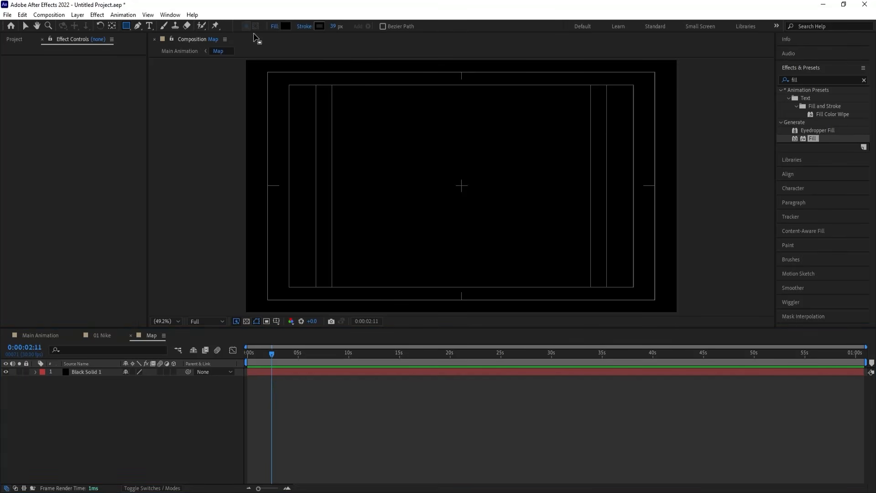
{"action": "left_click", "coordinate": [301, 27]}
{"action": "left_click", "coordinate": [391, 224]}
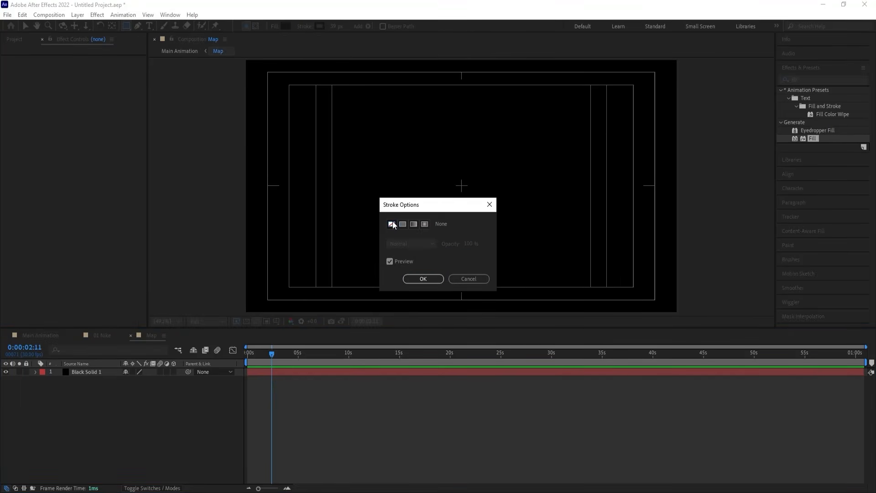
{"action": "left_click", "coordinate": [423, 279]}
{"action": "left_click", "coordinate": [285, 26]}
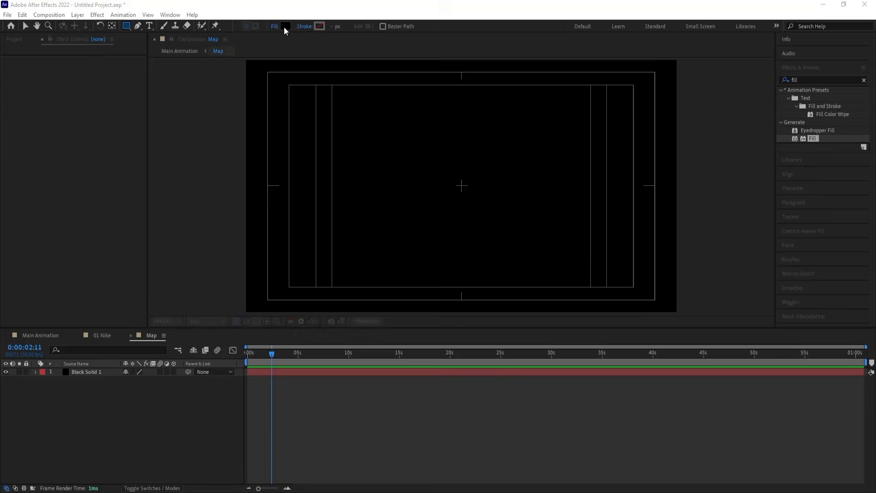
{"action": "left_click", "coordinate": [529, 193]}
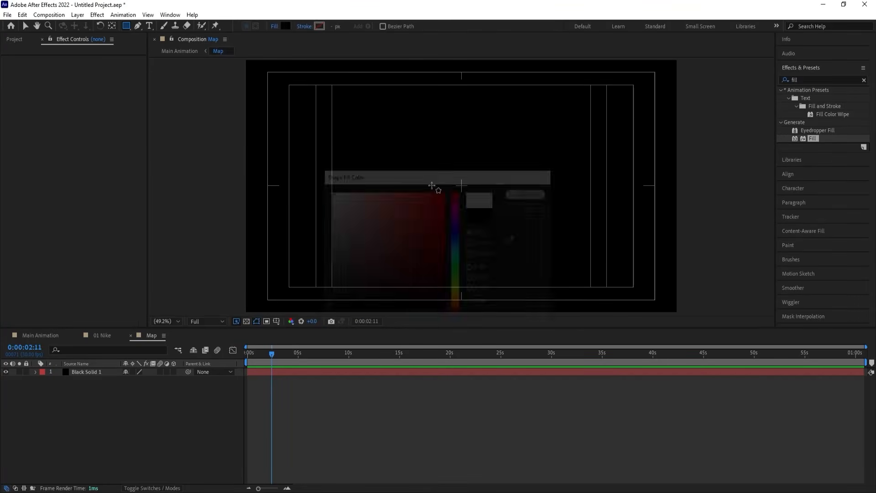
{"action": "mouse_move", "coordinate": [176, 146]}
{"action": "left_mouse_down"}
{"action": "mouse_move", "coordinate": [289, 166]}
{"action": "mouse_move", "coordinate": [673, 181]}
{"action": "mouse_move", "coordinate": [749, 197]}
{"action": "left_mouse_up"}
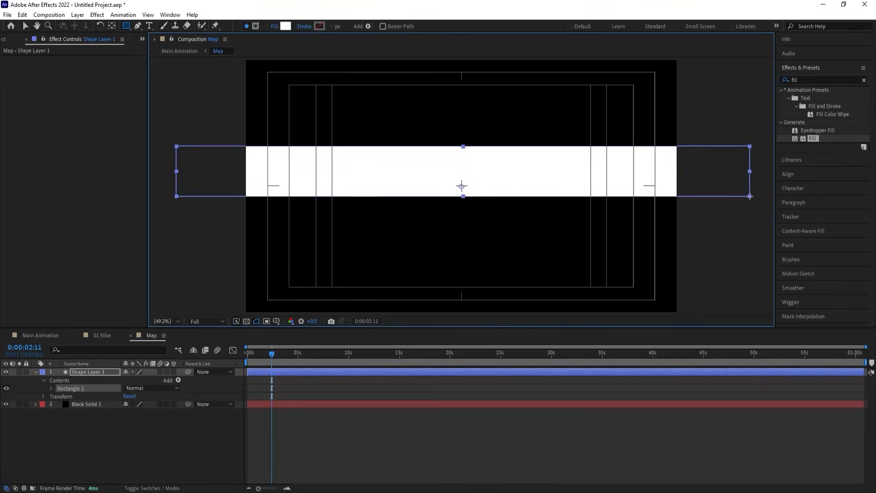
Center the rectangle layer's anchor point in its content and align the layer horizontally and vertically to the composition's center
{"action": "left_click", "coordinate": [121, 460]}
{"action": "left_click", "coordinate": [83, 373]}
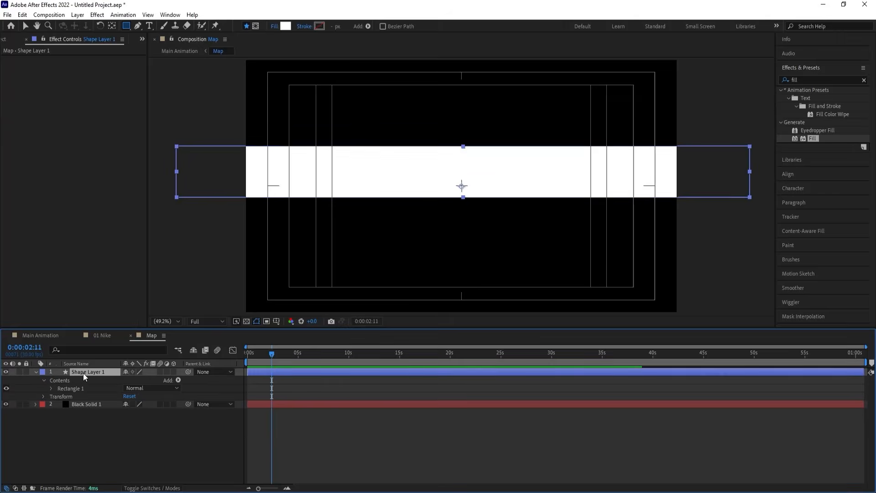
{"action": "key", "text": "ctrl+alt+Home"}
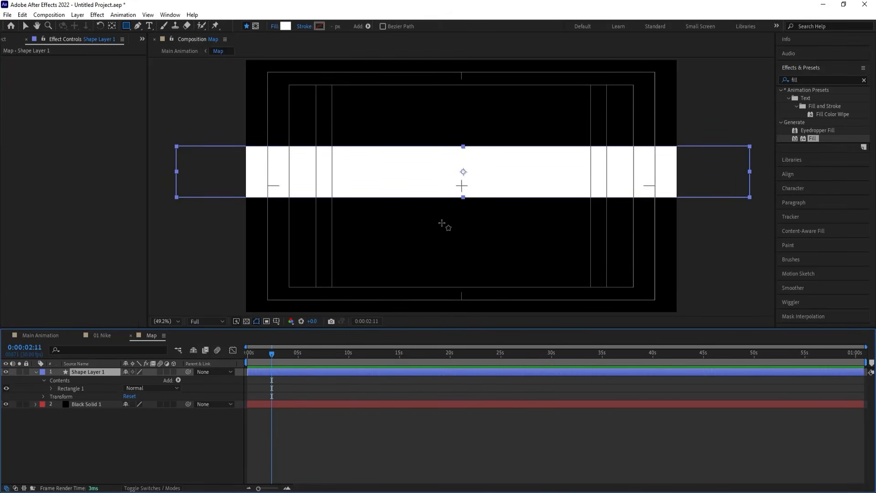
{"action": "left_click", "coordinate": [801, 174]}
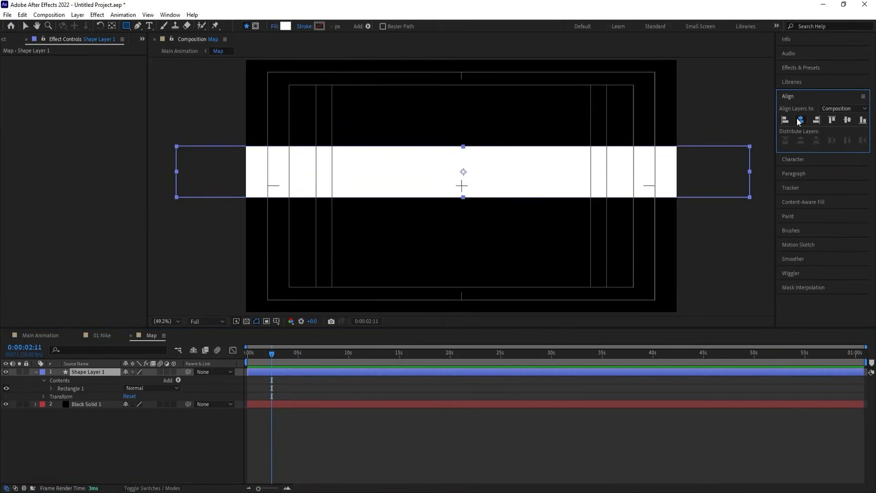
{"action": "left_click", "coordinate": [799, 121]}
{"action": "left_click", "coordinate": [847, 120]}
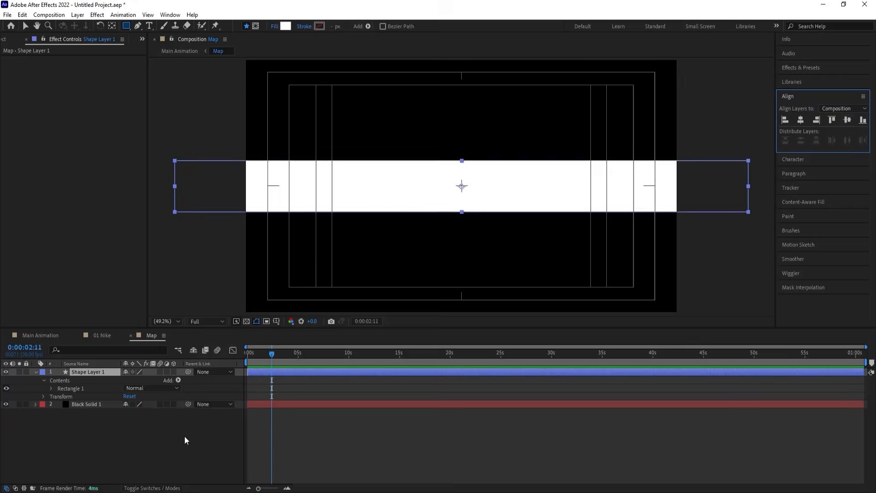
Add an adjustment layer above the rectangle in the Map composition
{"action": "left_click", "coordinate": [159, 443]}
{"action": "right_click", "coordinate": [159, 441]}
{"action": "mouse_move", "coordinate": [187, 325]}
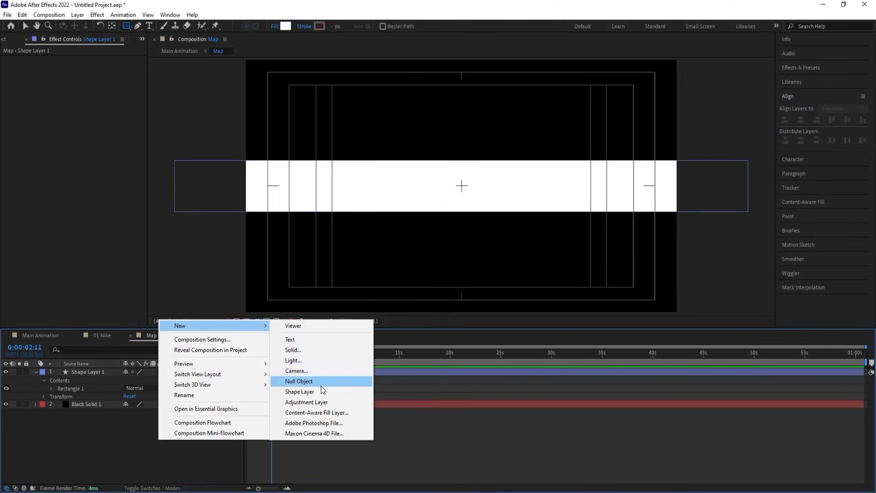
{"action": "left_click", "coordinate": [319, 401]}
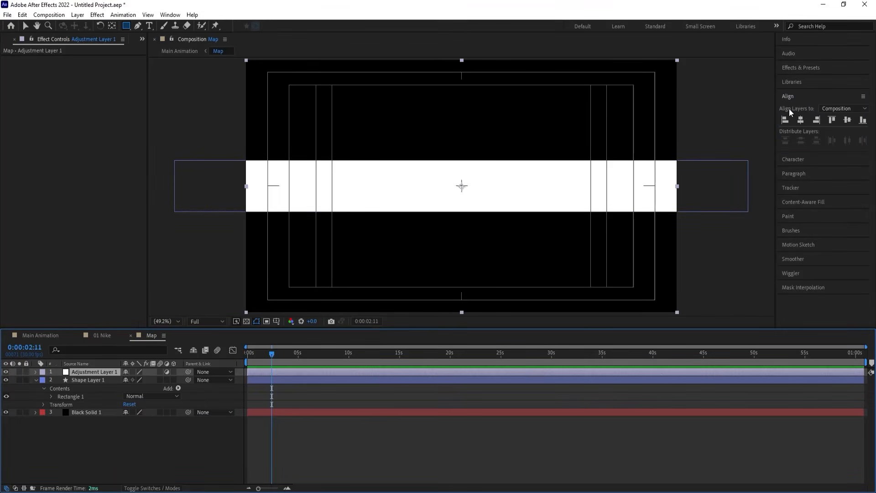
Apply the Mosaic effect from Stylize to the adjustment layer in the Map composition
{"action": "left_click", "coordinate": [799, 67]}
{"action": "left_click", "coordinate": [807, 80]}
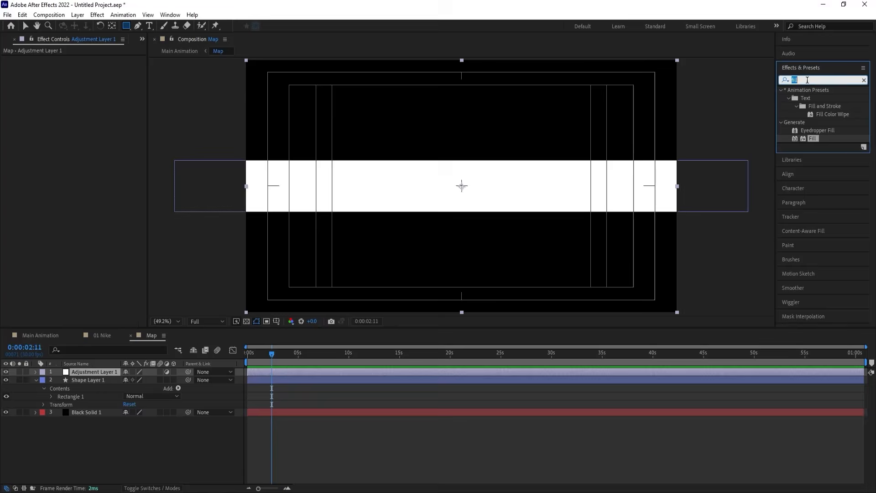
{"action": "type", "text": "mos"}
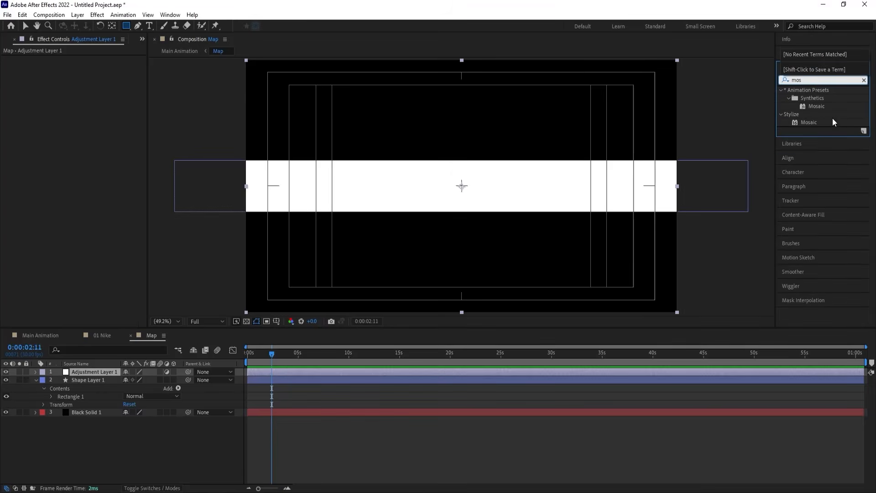
{"action": "double_click", "coordinate": [805, 122]}
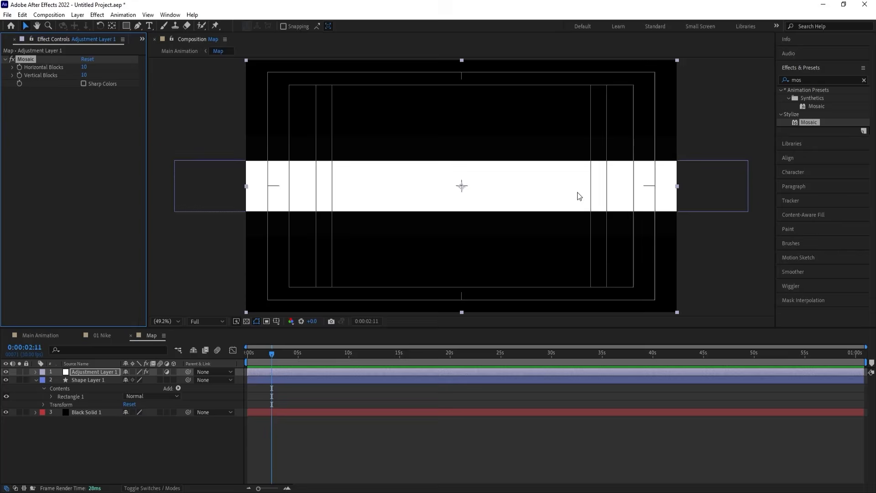
Apply Gaussian Blur to the white rectangle's shape layer and set its Blurriness to 400
{"action": "left_click", "coordinate": [36, 379]}
{"action": "left_click", "coordinate": [71, 380]}
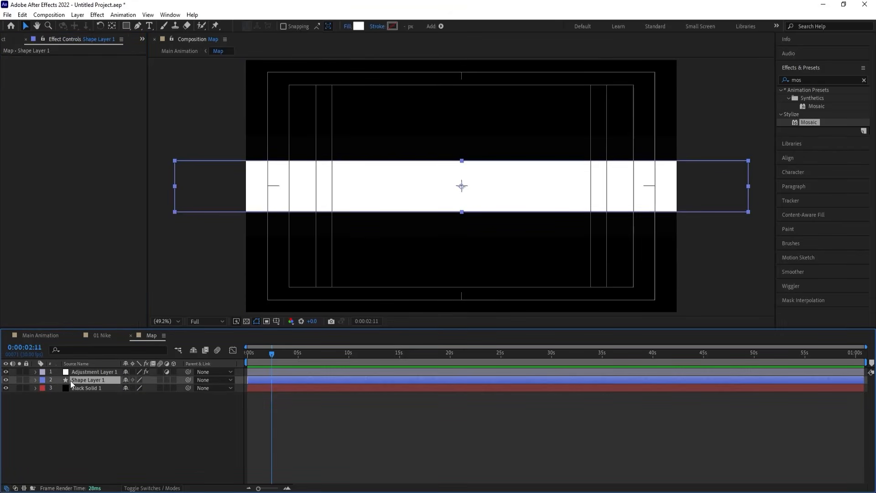
{"action": "left_click", "coordinate": [813, 79]}
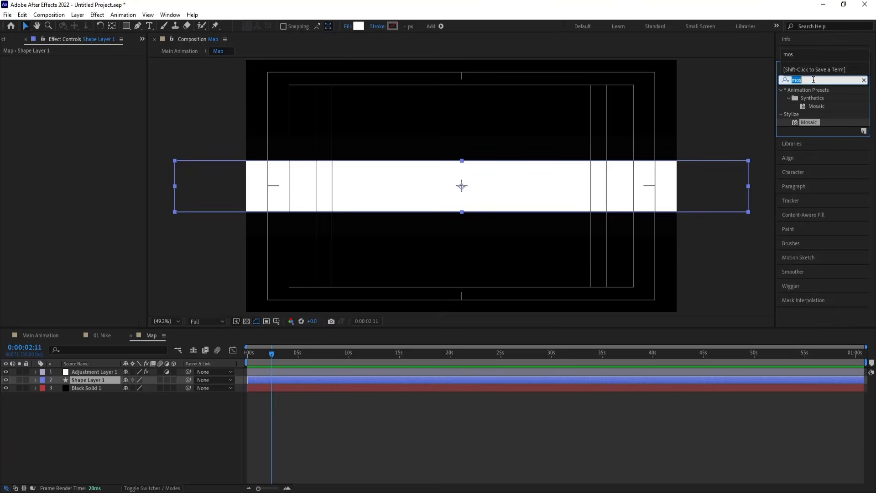
{"action": "type", "text": "ga"}
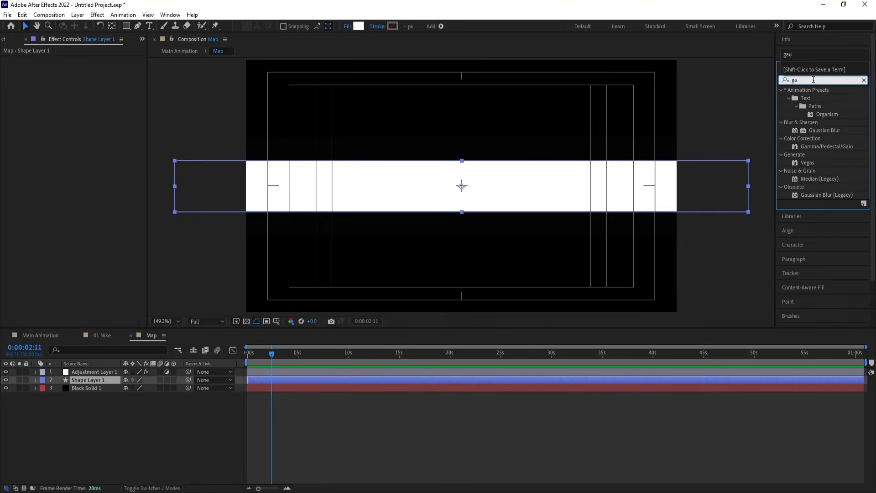
{"action": "double_click", "coordinate": [824, 130]}
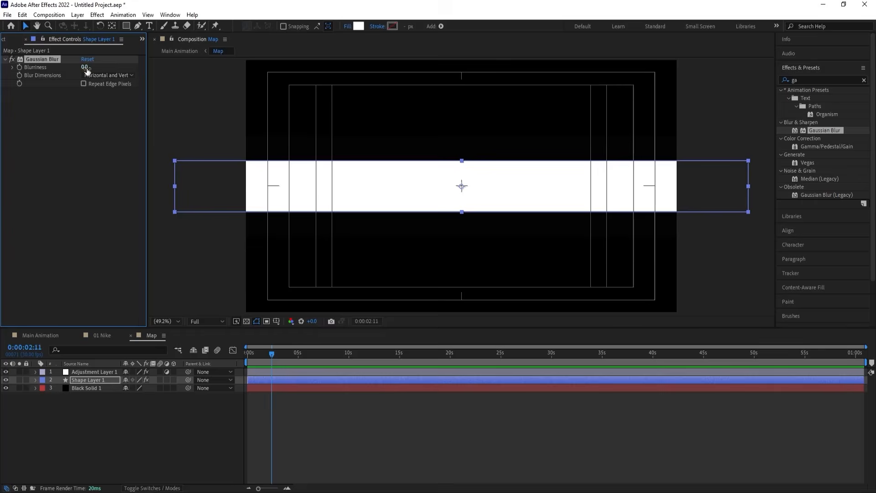
{"action": "left_click_drag", "start_coordinate": [85, 66], "coordinate": [665, 55]}
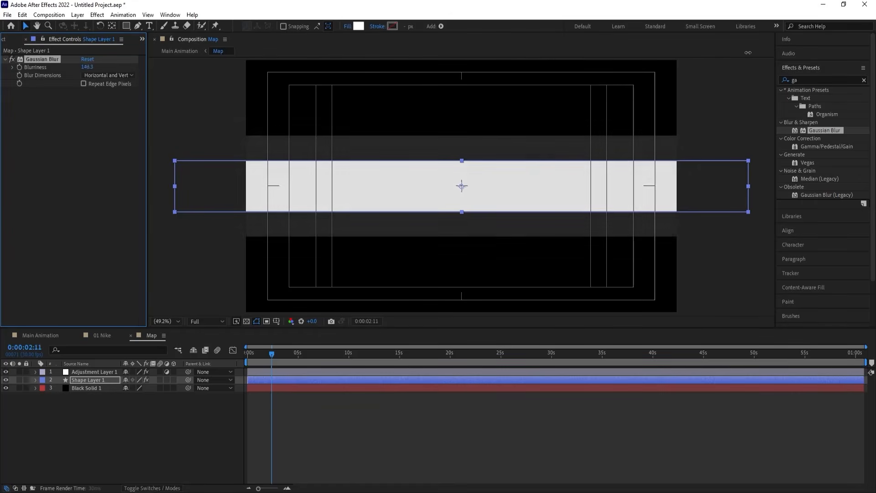
{"action": "left_click", "coordinate": [92, 66]}
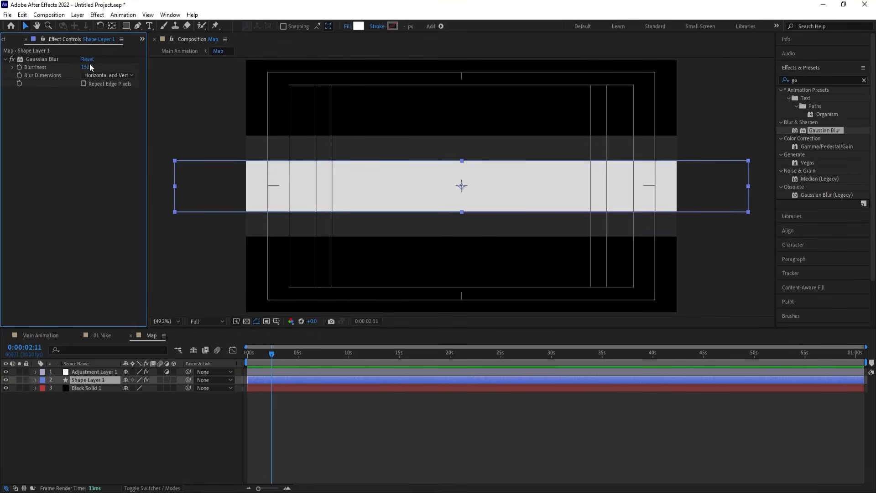
{"action": "type", "text": "400"}
{"action": "key", "text": "Return"}
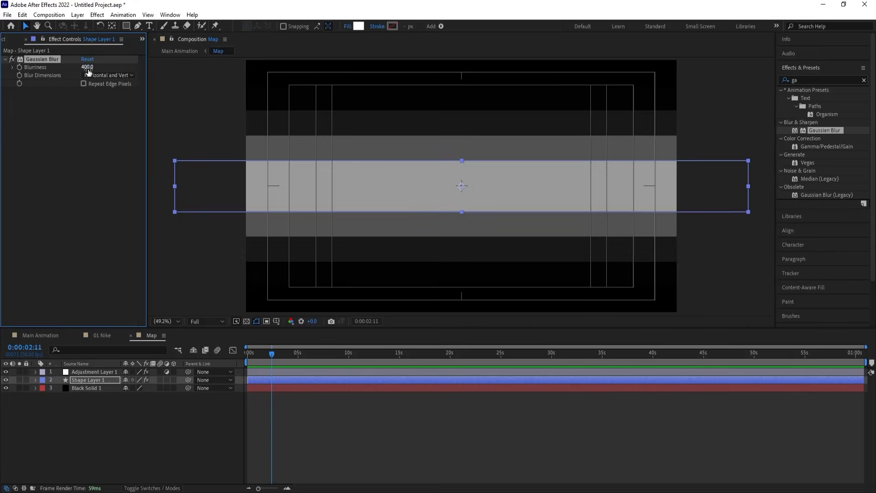
Set the adjustment layer's Mosaic effect to 30 horizontal blocks and 30 vertical blocks
{"action": "left_click", "coordinate": [88, 372]}
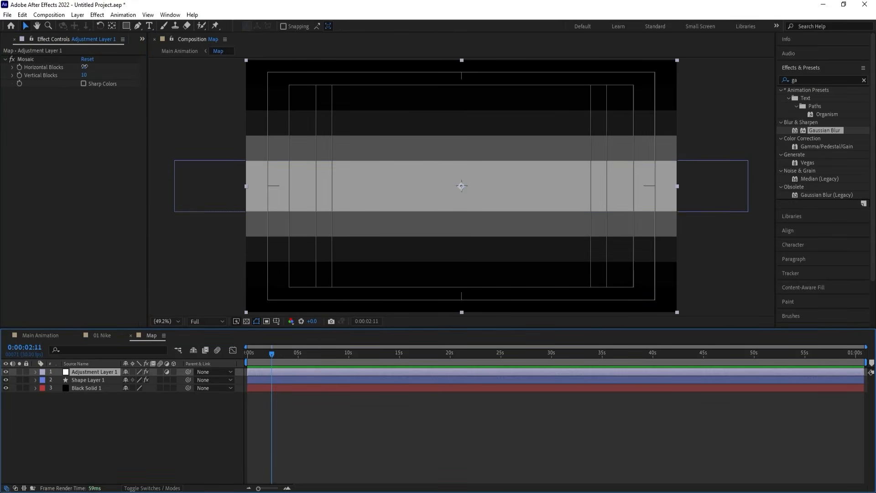
{"action": "left_click", "coordinate": [84, 66]}
{"action": "type", "text": "30"}
{"action": "key", "text": "Return"}
{"action": "left_click", "coordinate": [85, 75]}
{"action": "type", "text": "30"}
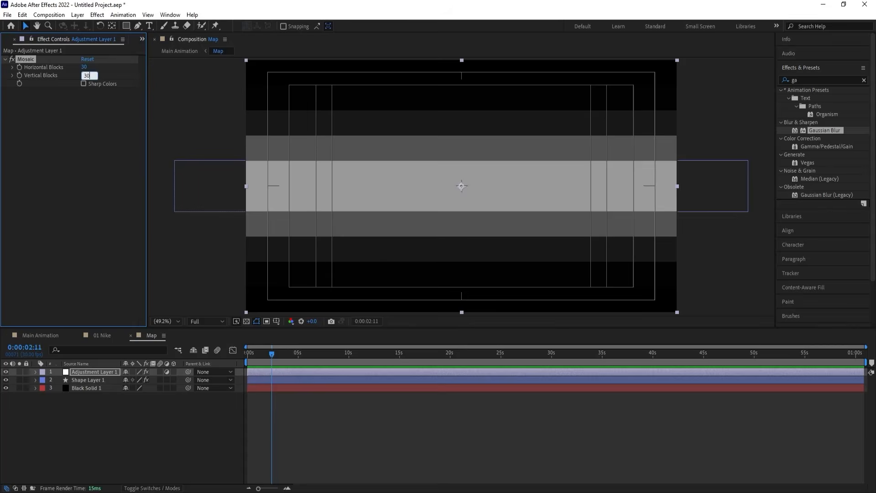
{"action": "key", "text": "Return"}
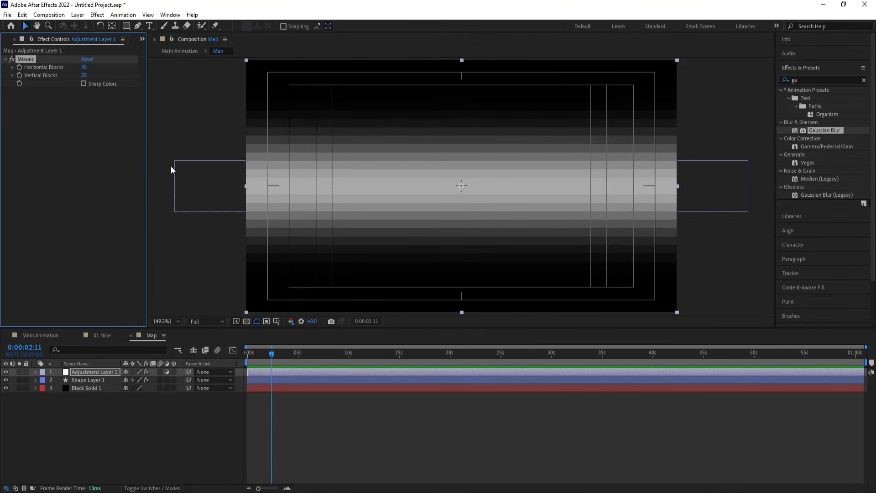
Set the adjustment layer's Mosaic effect to 20 vertical and 20 horizontal blocks, then deselect the layer
{"action": "left_click", "coordinate": [84, 75]}
{"action": "type", "text": "20"}
{"action": "key", "text": "Return"}
{"action": "left_click", "coordinate": [84, 67]}
{"action": "type", "text": "20"}
{"action": "key", "text": "Return"}
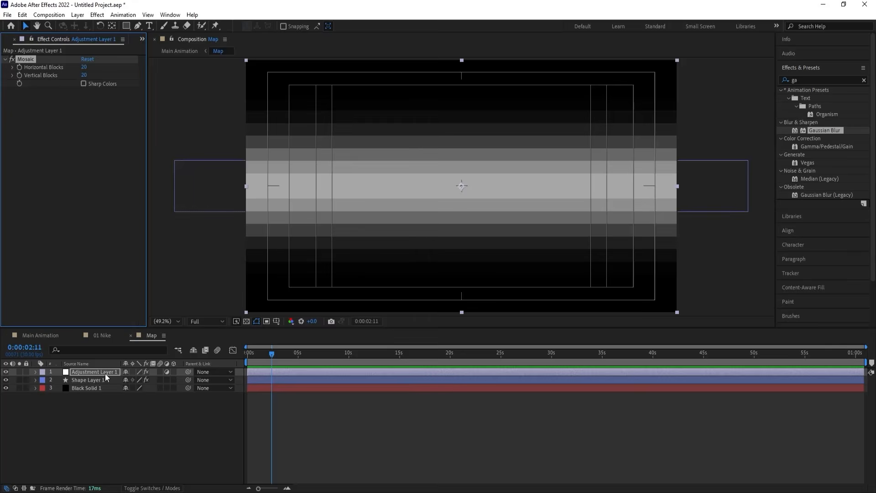
{"action": "left_click", "coordinate": [118, 424]}
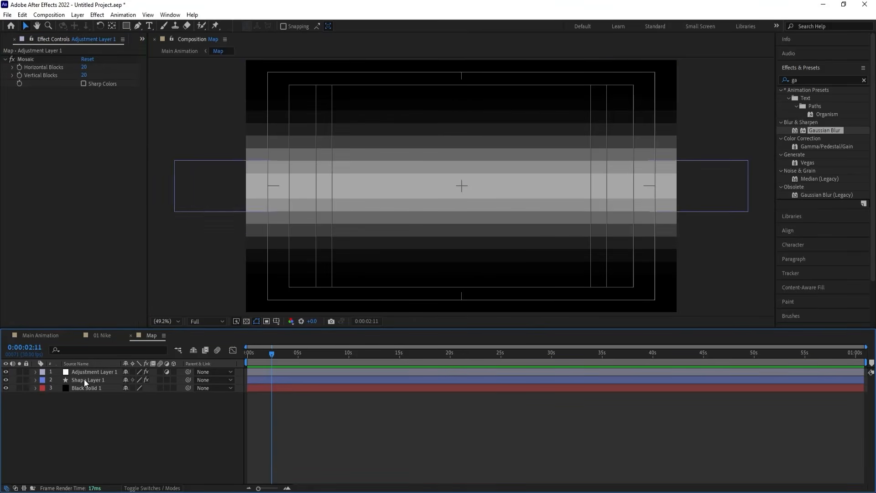
In Main Animation, hide the Map layer and apply Time Displacement to the 01 Nike layer with Map as the displacement layer
{"action": "left_click", "coordinate": [49, 335]}
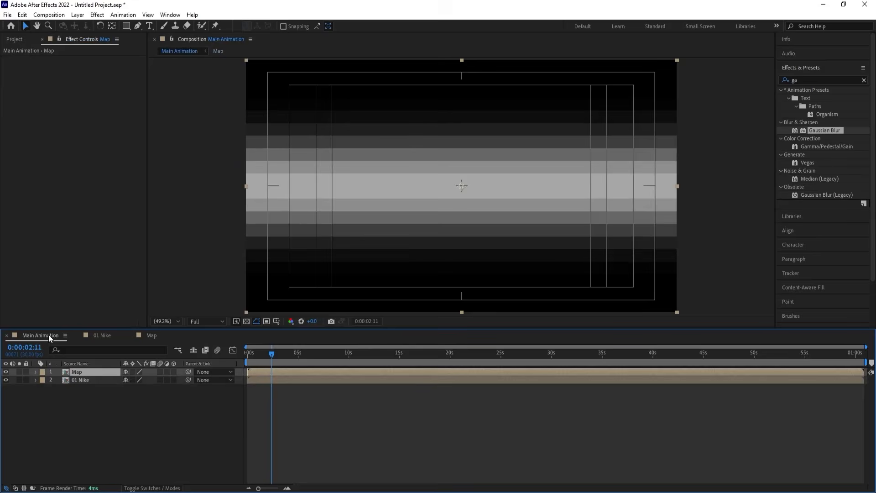
{"action": "left_click", "coordinate": [6, 371]}
{"action": "left_click", "coordinate": [79, 381]}
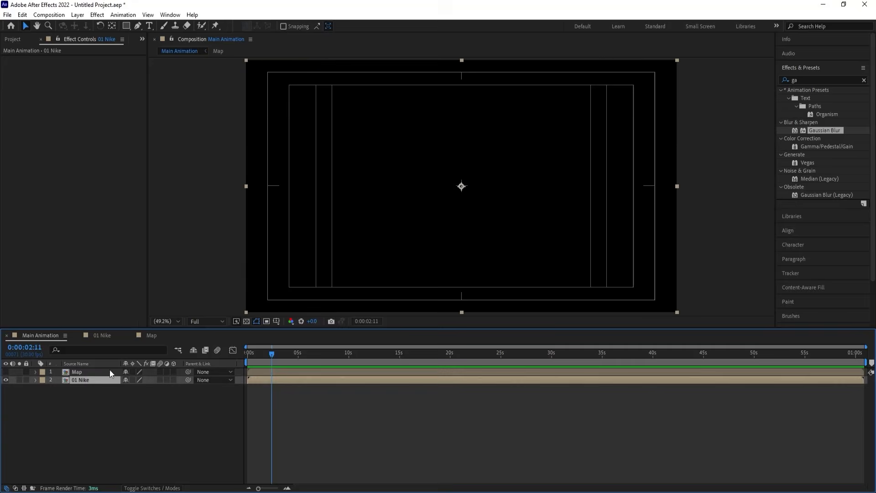
{"action": "left_click", "coordinate": [798, 80]}
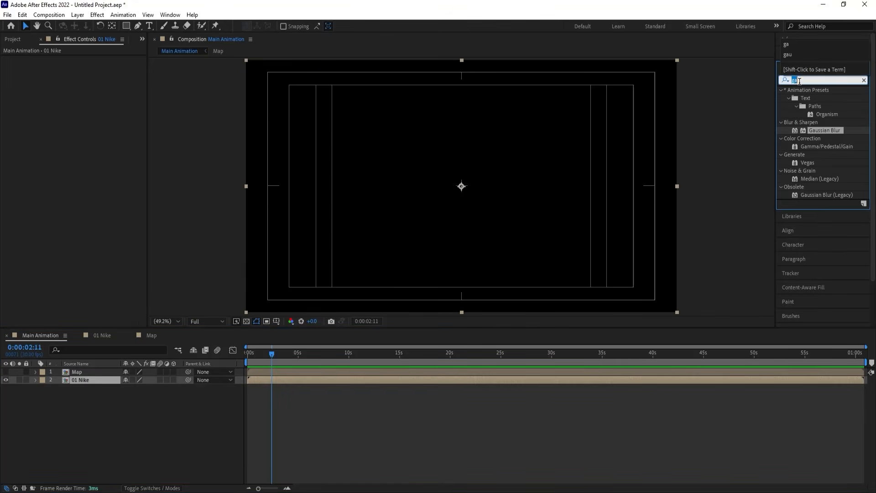
{"action": "type", "text": "tim"}
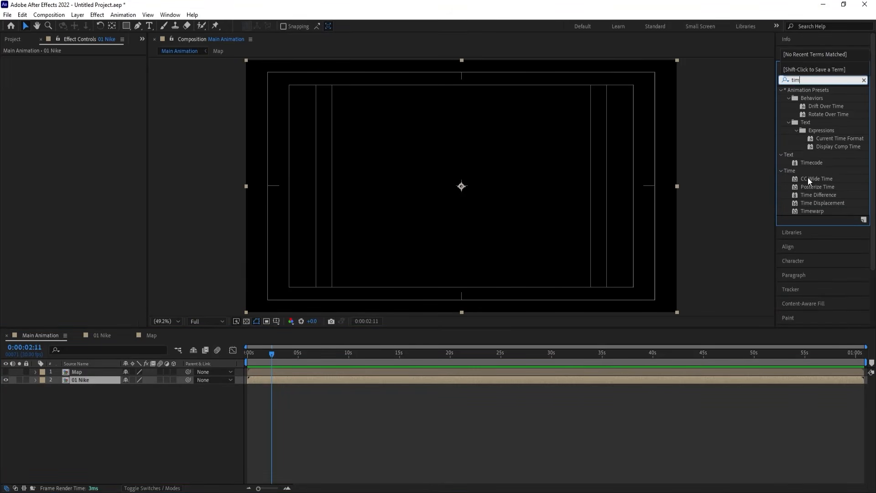
{"action": "double_click", "coordinate": [814, 202]}
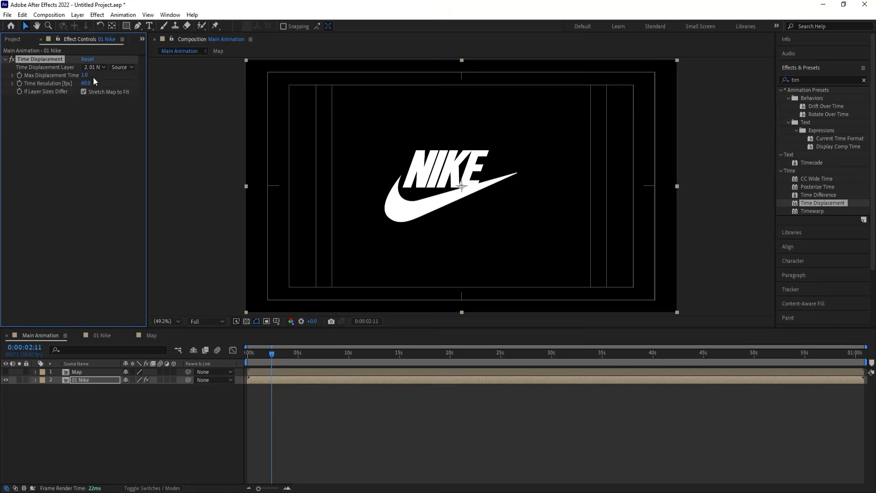
{"action": "left_click", "coordinate": [93, 67]}
{"action": "left_click", "coordinate": [105, 91]}
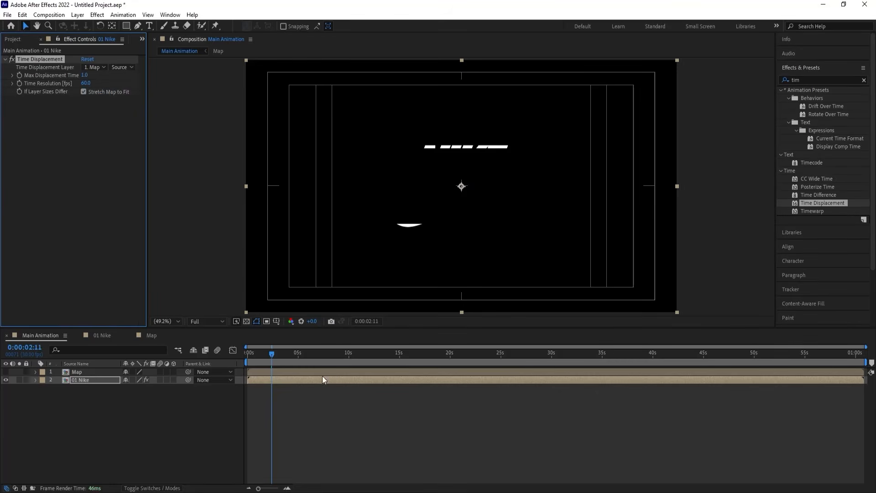
Preview the time-displaced logo animation in Main Animation from the start of the timeline
{"action": "left_click_drag", "start_coordinate": [262, 355], "coordinate": [208, 353]}
{"action": "key", "text": "space"}
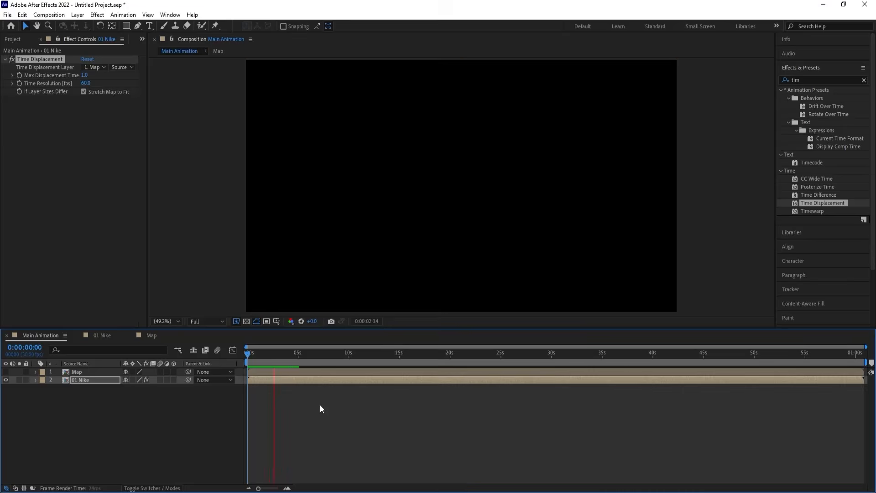
{"action": "key", "text": "space"}
{"action": "left_click_drag", "start_coordinate": [262, 356], "coordinate": [194, 363]}
{"action": "key", "text": "space"}
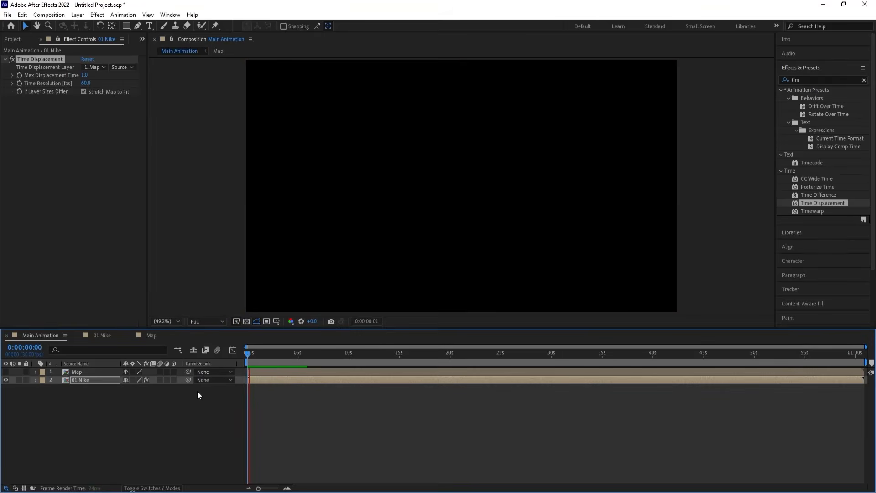
{"action": "key", "text": "space"}
{"action": "left_click", "coordinate": [121, 405]}
{"action": "left_click", "coordinate": [94, 380]}
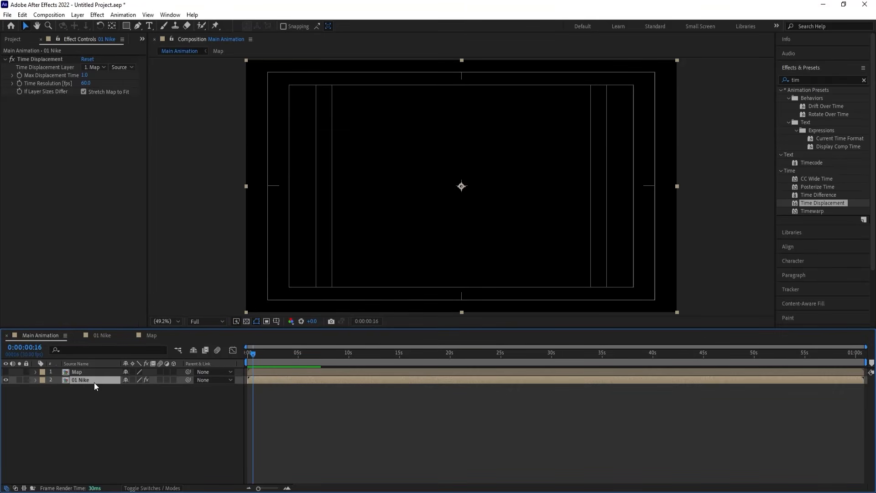
{"action": "key", "text": "equal"}
{"action": "left_click_drag", "start_coordinate": [251, 353], "coordinate": [217, 352]}
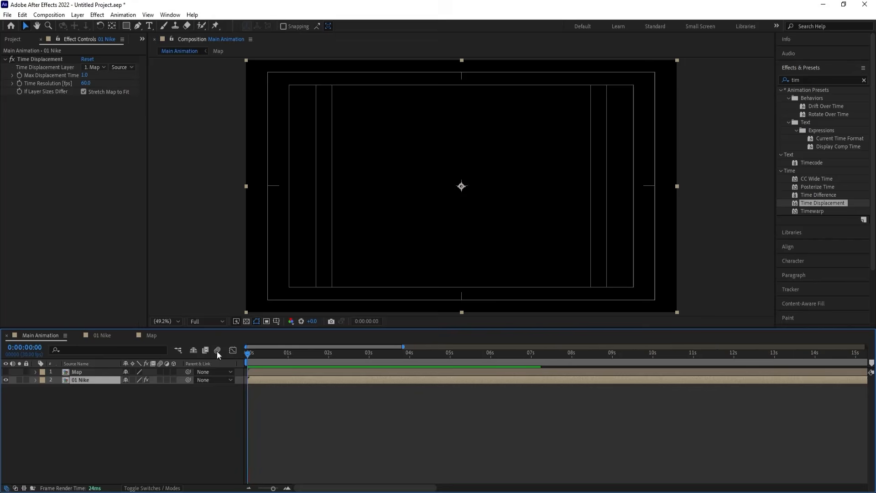
{"action": "key", "text": "space"}
{"action": "left_click", "coordinate": [278, 362]}
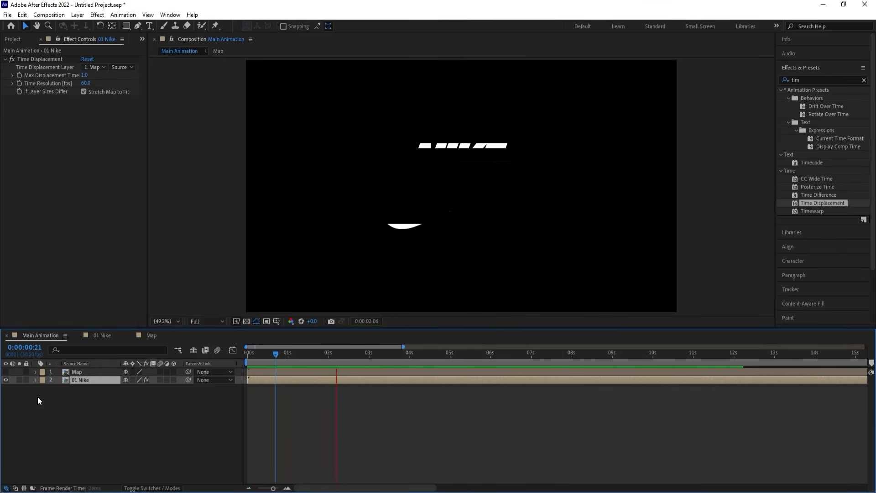
{"action": "left_click", "coordinate": [99, 381]}
{"action": "key", "text": "ctrl+d"}
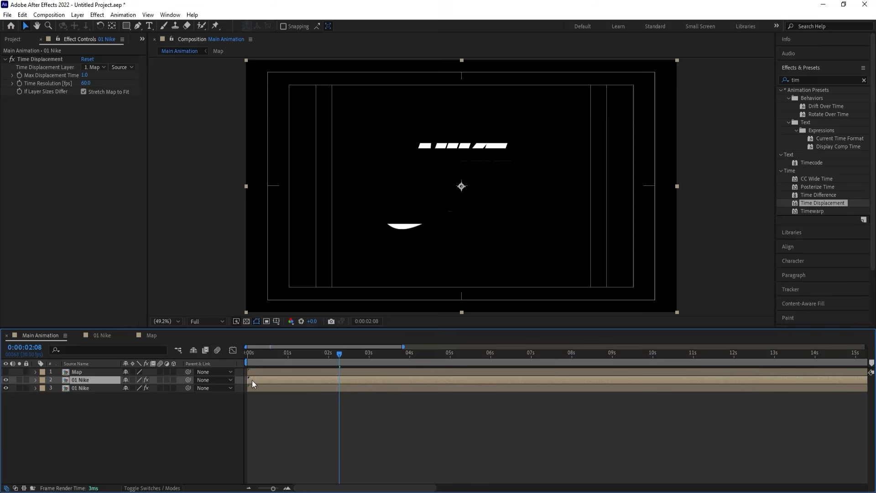
{"action": "left_click_drag", "start_coordinate": [251, 379], "coordinate": [304, 377]}
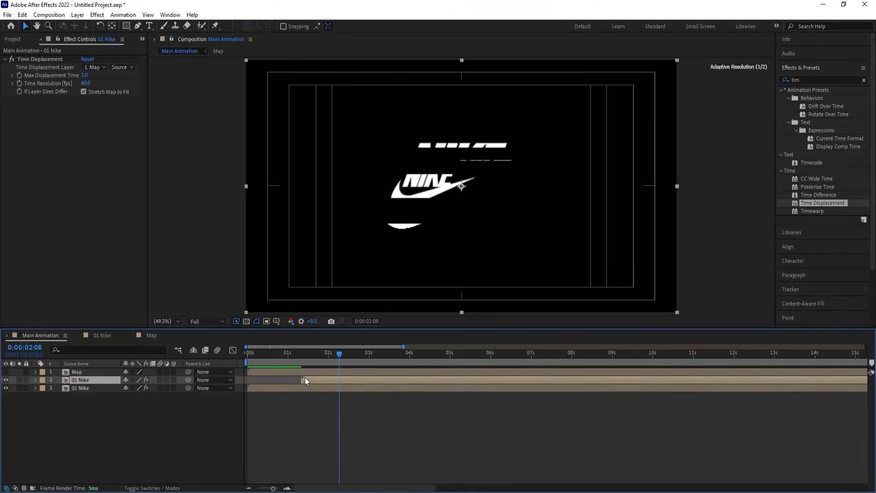
{"action": "key", "text": "ctrl+z"}
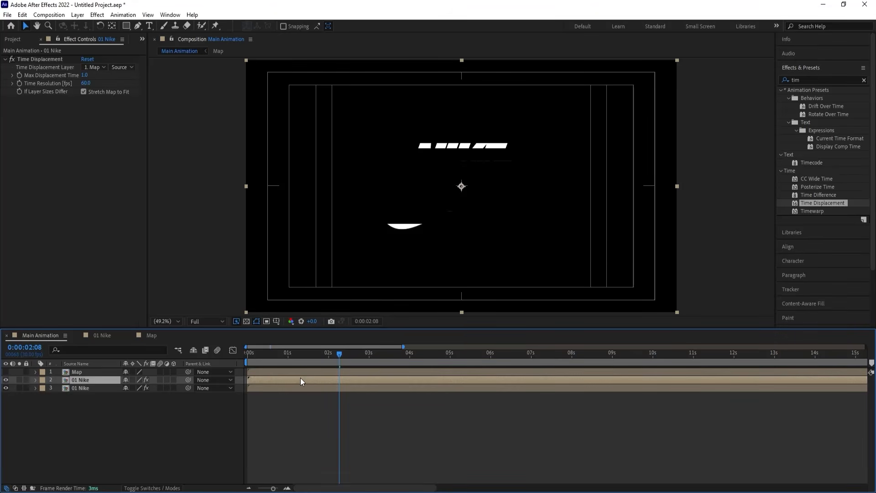
{"action": "key", "text": "Delete"}
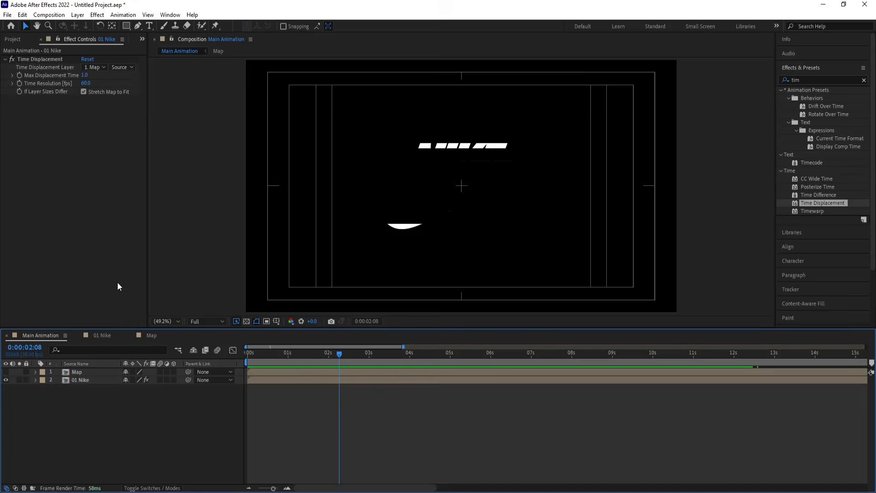
Duplicate the 01 Nike composition in the project, open the copy and move the current time to the middle keyframes at 0:00:01:20
{"action": "key", "text": "ctrl+0"}
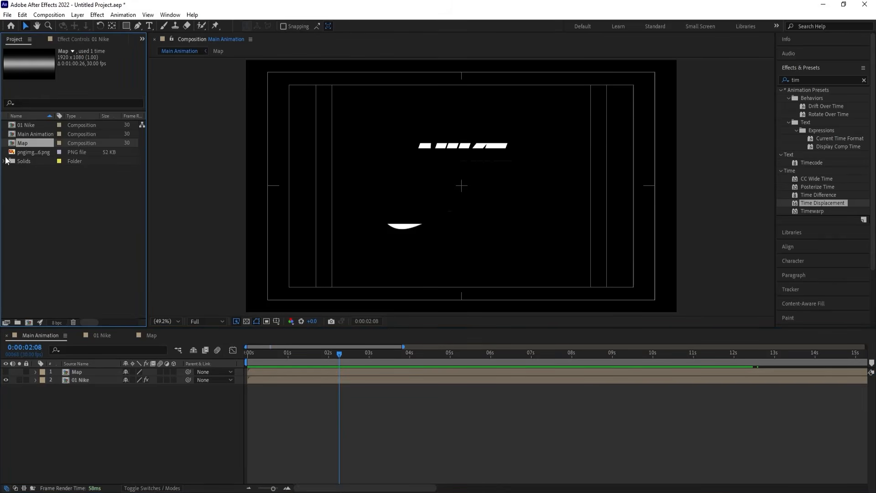
{"action": "left_click", "coordinate": [25, 126]}
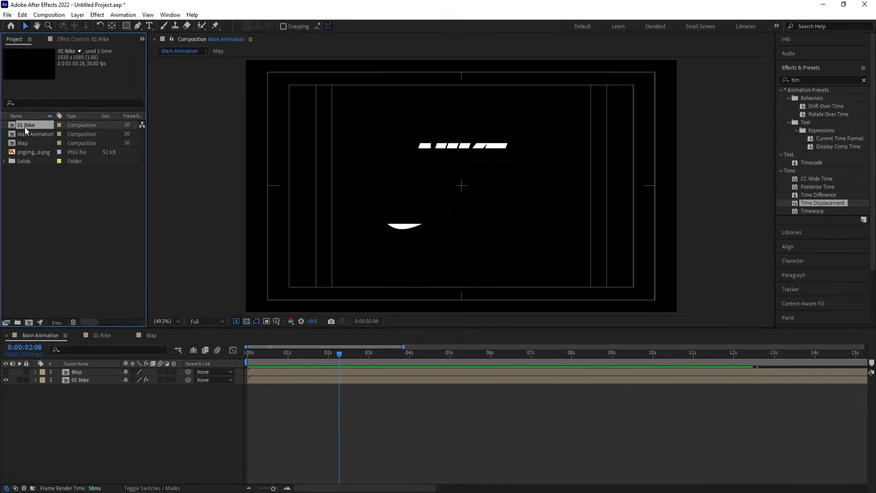
{"action": "key", "text": "ctrl+d"}
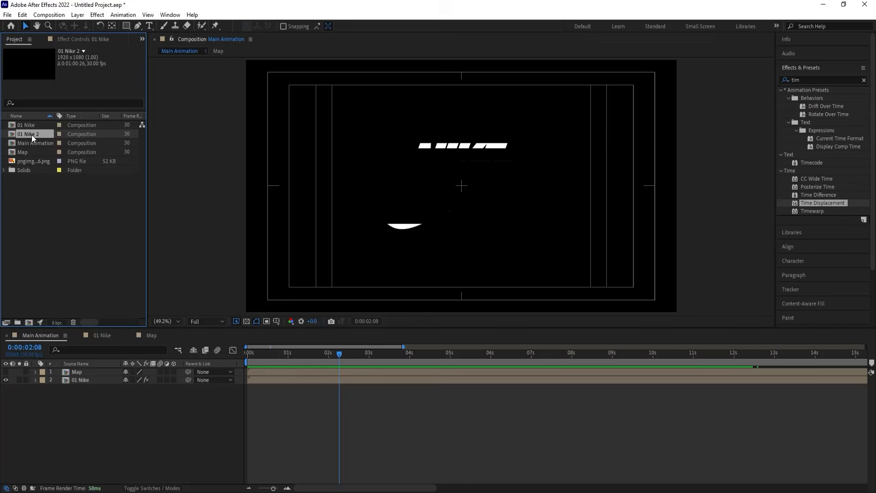
{"action": "double_click", "coordinate": [31, 135]}
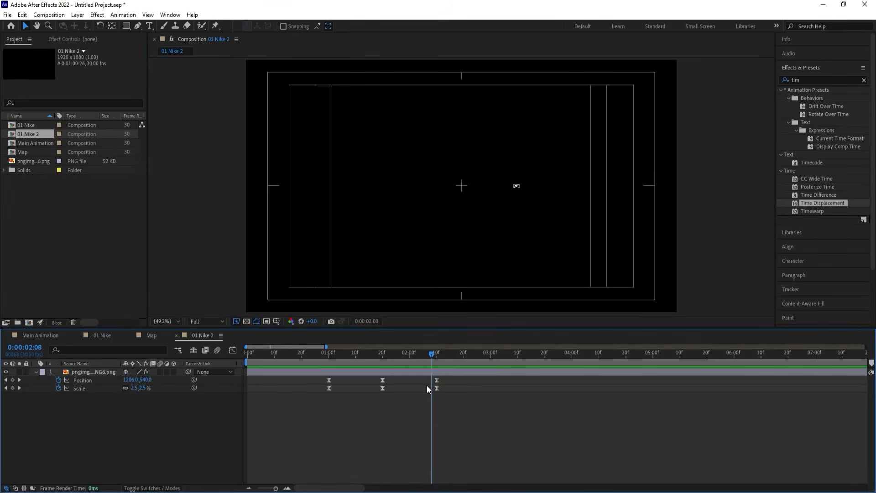
{"action": "left_click_drag", "start_coordinate": [388, 354], "coordinate": [384, 351]}
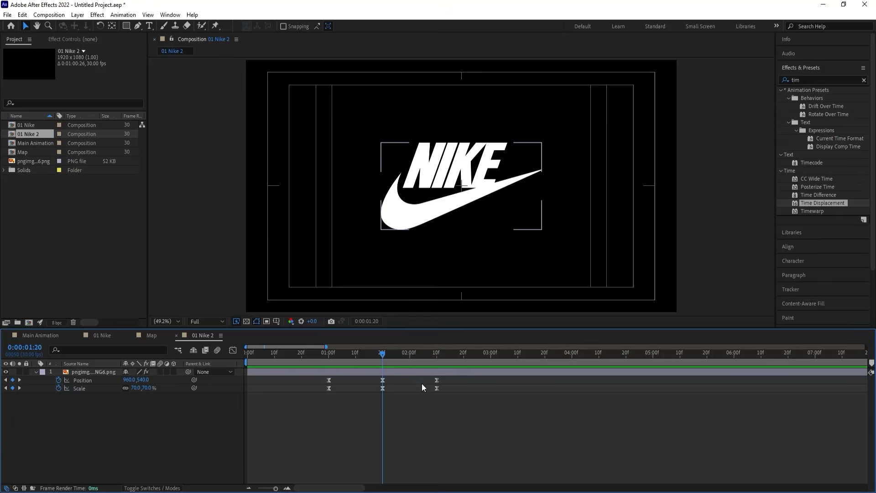
Delete the last Position and Scale keyframes in 01 Nike 2 and return to the start of the Main Animation composition
{"action": "left_click_drag", "start_coordinate": [424, 377], "coordinate": [459, 412]}
{"action": "key", "text": "Delete"}
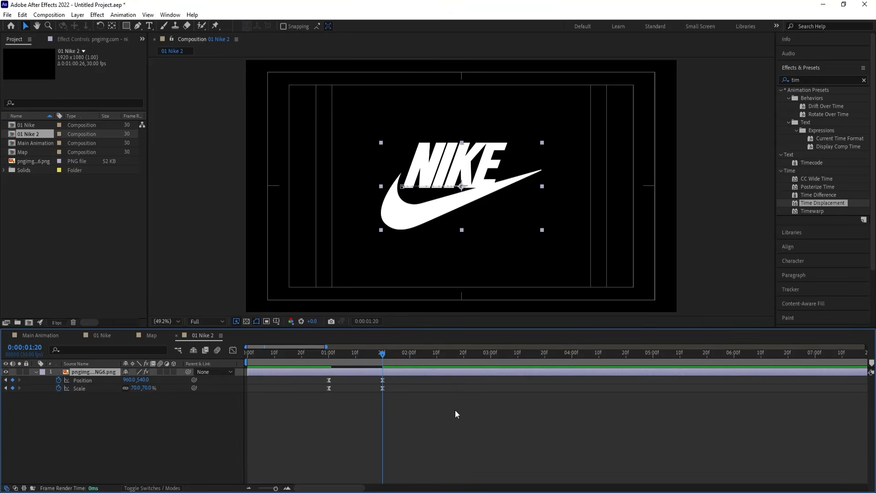
{"action": "left_click", "coordinate": [40, 335]}
{"action": "left_click_drag", "start_coordinate": [277, 360], "coordinate": [206, 351]}
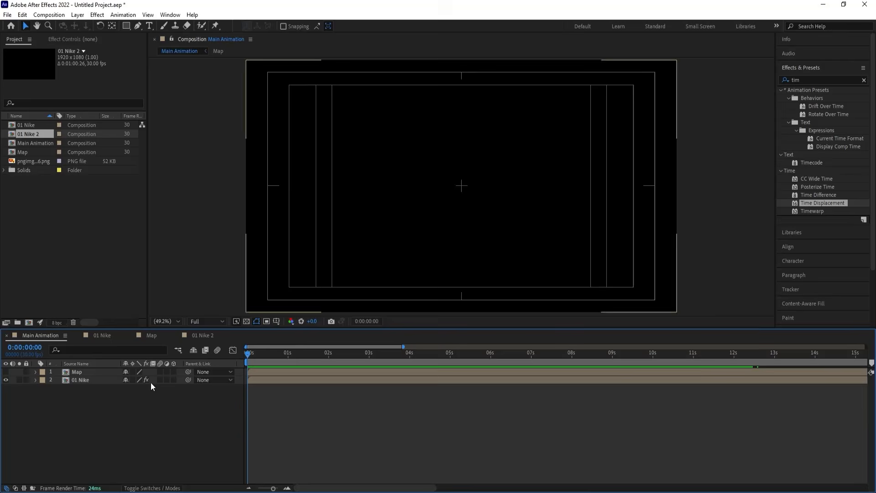
Try trimming the start of the 01 Nike layer to 0:00:00:20 in Main Animation, and undo the trim
{"action": "key", "text": "space"}
{"action": "key", "text": "="}
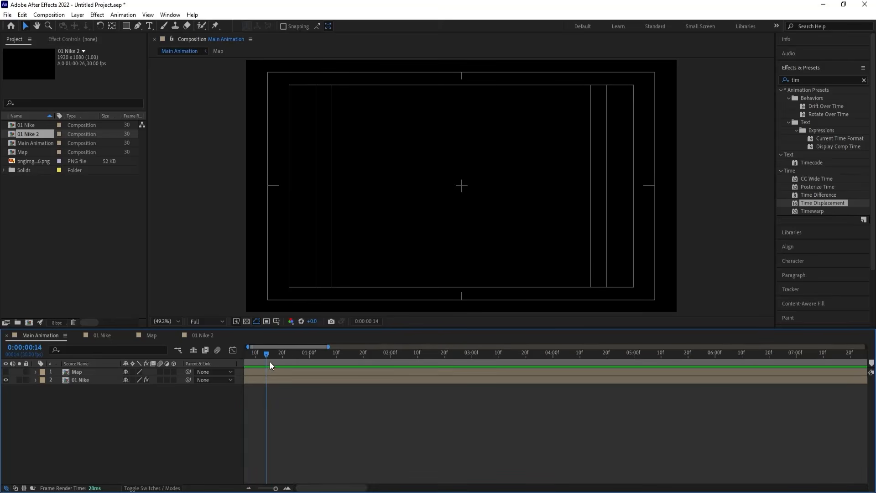
{"action": "left_click_drag", "start_coordinate": [267, 354], "coordinate": [302, 366]}
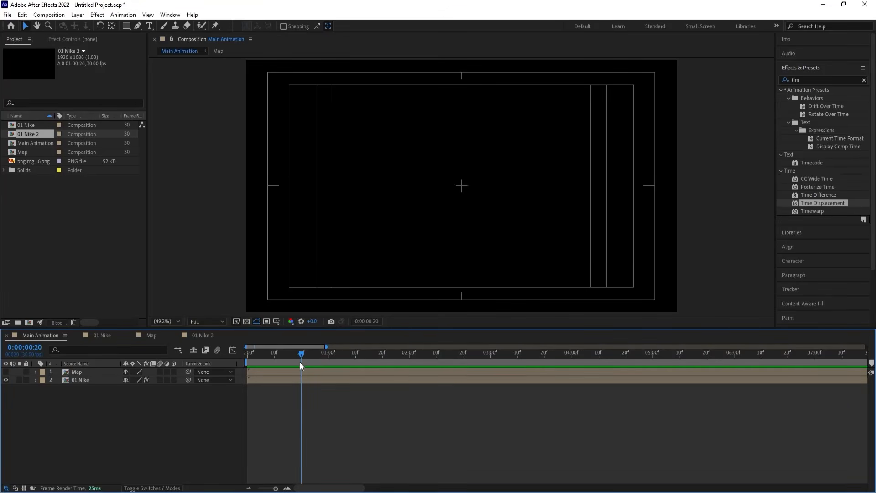
{"action": "left_click", "coordinate": [298, 379]}
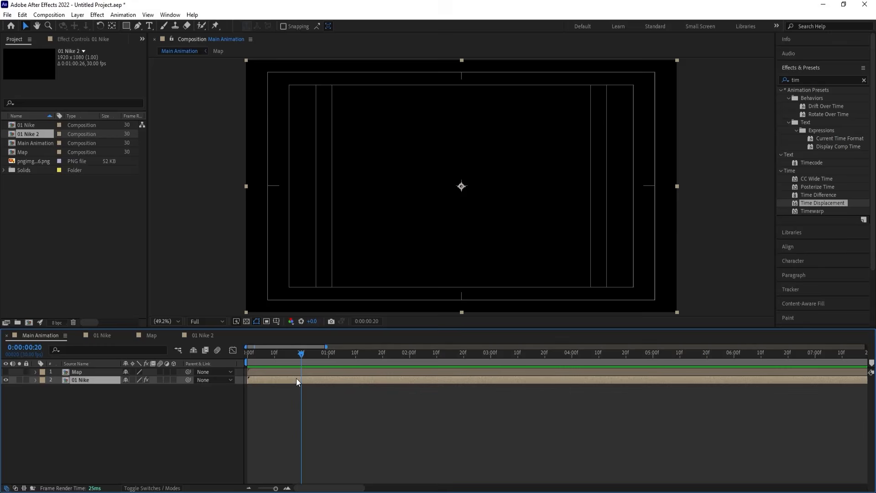
{"action": "key", "text": "alt+bracketleft"}
{"action": "left_click_drag", "start_coordinate": [302, 354], "coordinate": [140, 375]}
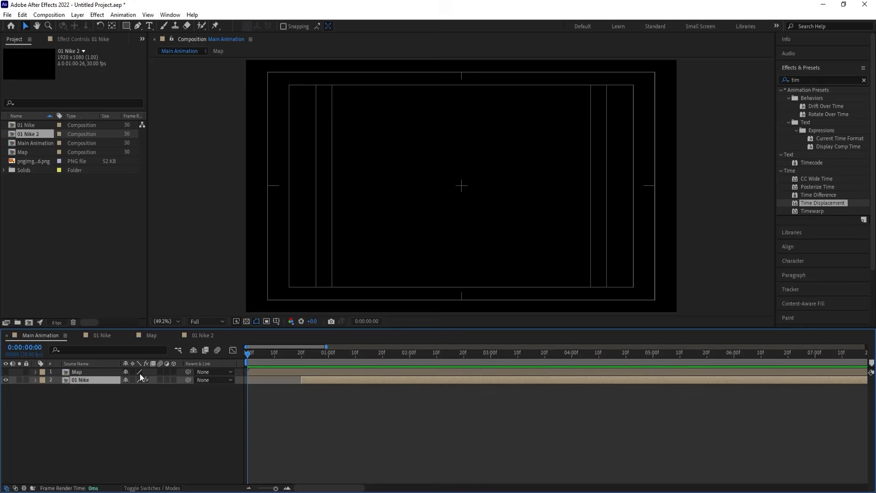
{"action": "key", "text": "ctrl+z"}
Preview the logo animation in Main Animation from the start of the timeline
{"action": "key", "text": "space"}
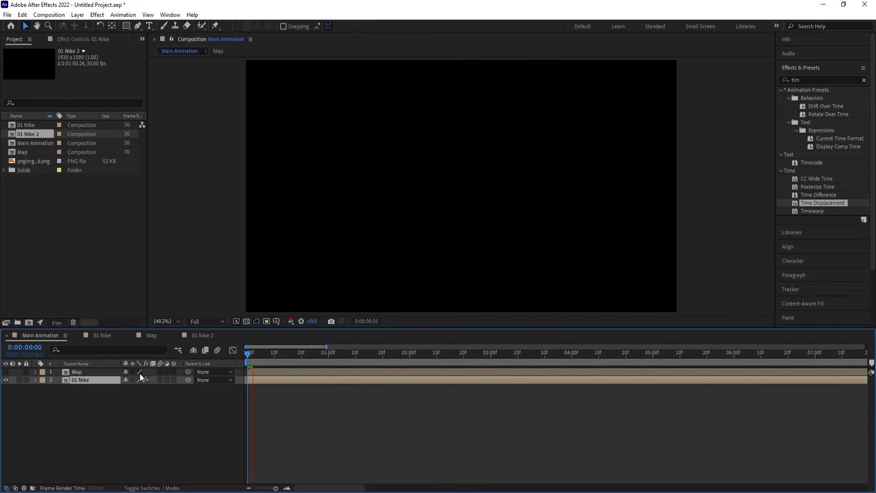
{"action": "left_click_drag", "start_coordinate": [281, 352], "coordinate": [247, 352]}
{"action": "key", "text": "space"}
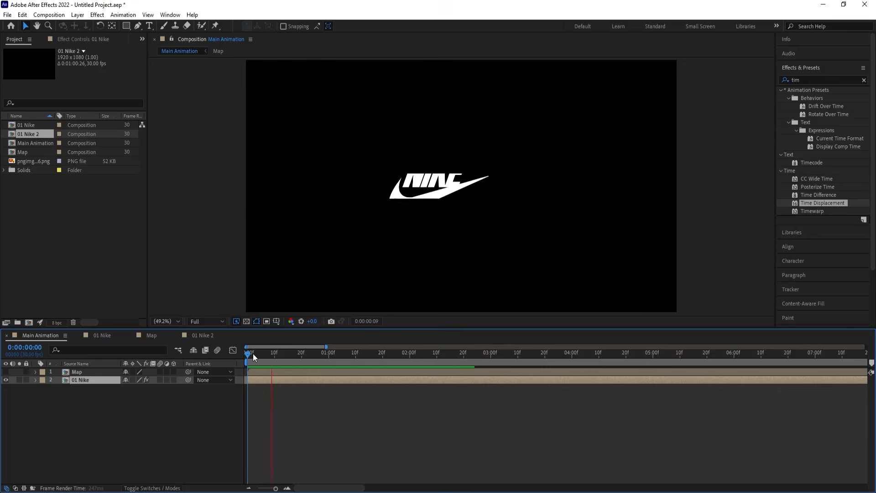
{"action": "key", "text": "space"}
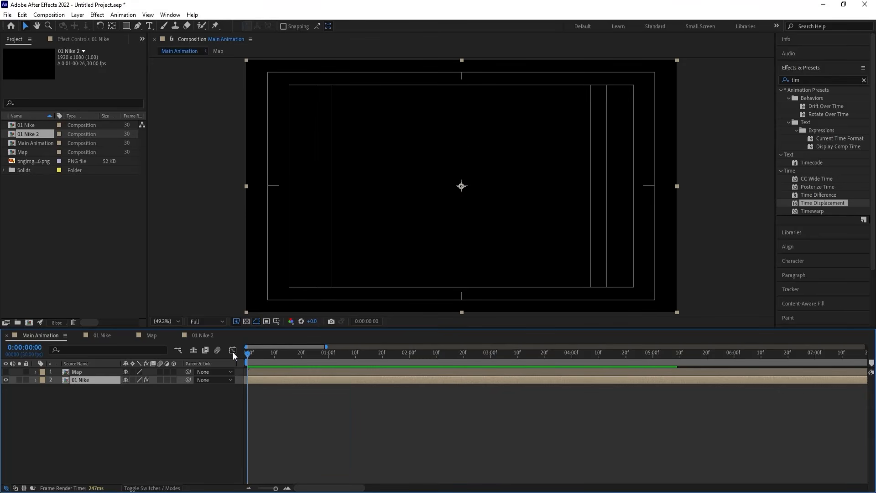
Duplicate the 01 Nike layer twice, starting the copies at 0:00:00:03 and 0:00:00:06
{"action": "key", "text": "ctrl+d"}
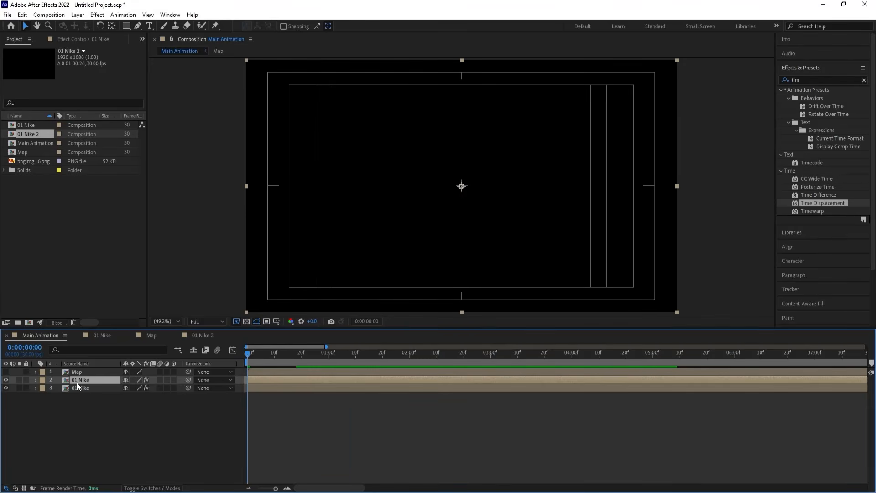
{"action": "key", "text": "Page_Down"}
{"action": "key", "text": "Page_Down"}
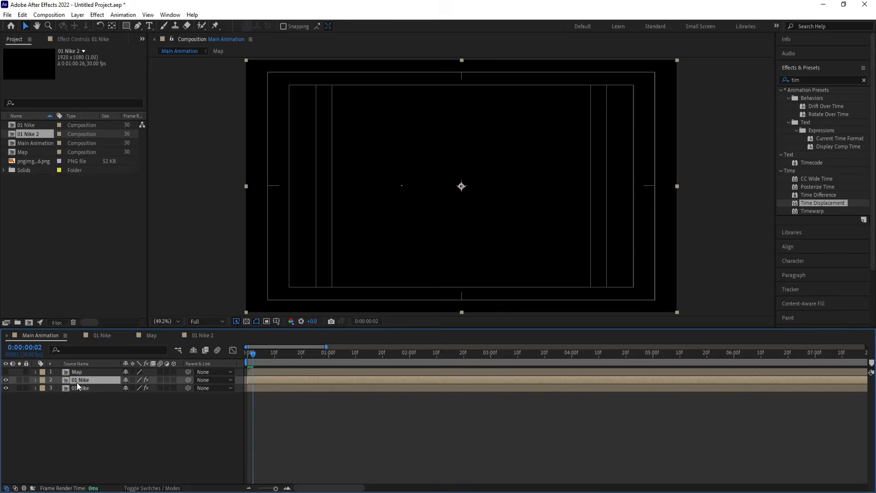
{"action": "key", "text": "Page_Down"}
{"action": "key", "text": "ctrl+d"}
{"action": "key", "text": "Page_Down"}
{"action": "key", "text": "Page_Down"}
{"action": "key", "text": "Page_Down"}
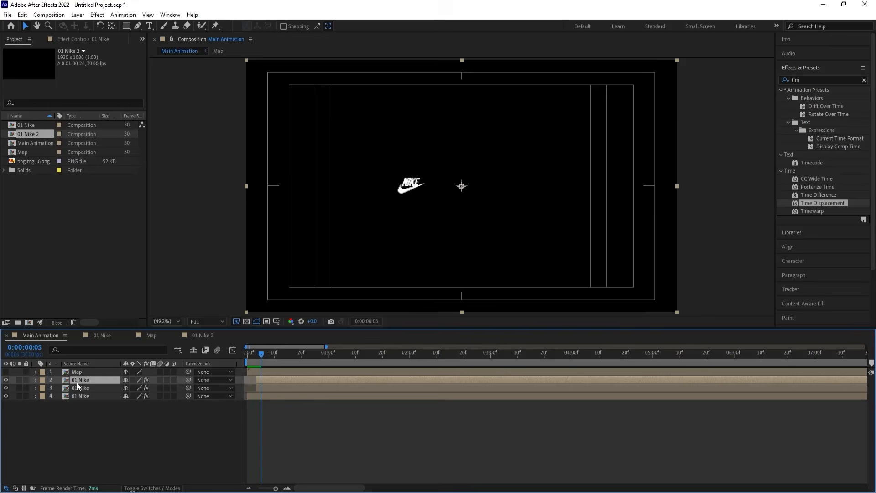
{"action": "key", "text": "bracketleft"}
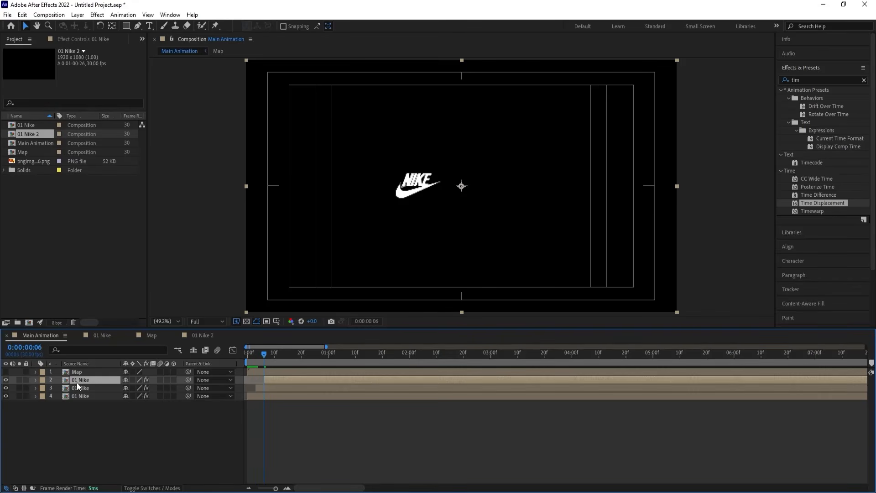
Duplicate the uppermost 01 Nike layer again, start the copy at 0:00:00:09 and preview the staggered logos
{"action": "key", "text": "ctrl+d"}
{"action": "key", "text": "Page_Down"}
{"action": "key", "text": "Page_Down"}
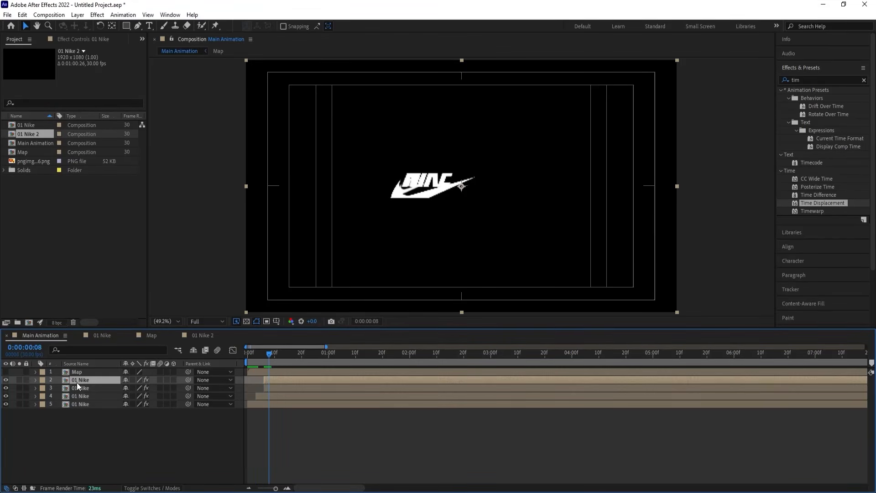
{"action": "key", "text": "Page_Down"}
{"action": "key", "text": "space"}
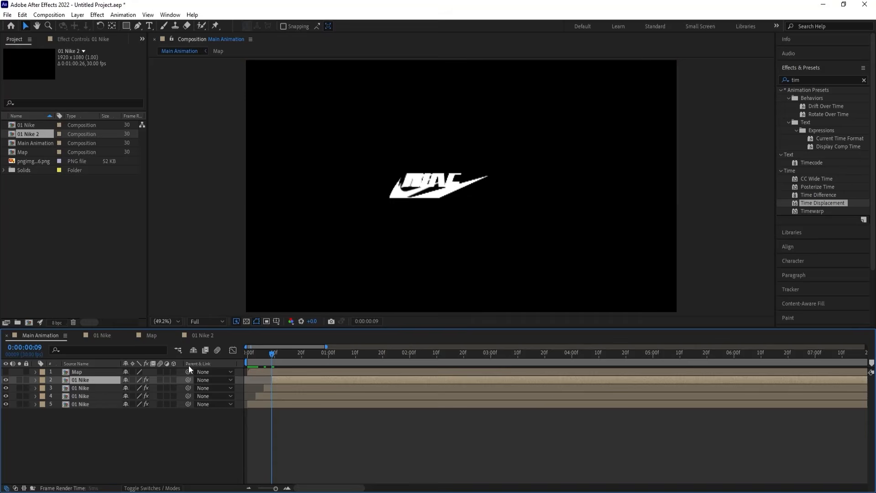
{"action": "key", "text": "space"}
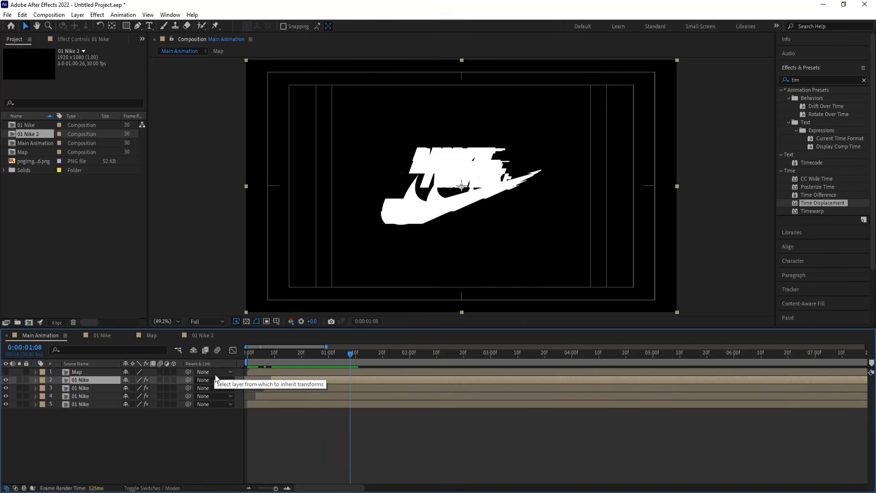
Apply a red Fill effect to the bottom 01 Nike layer
{"action": "left_click", "coordinate": [252, 403]}
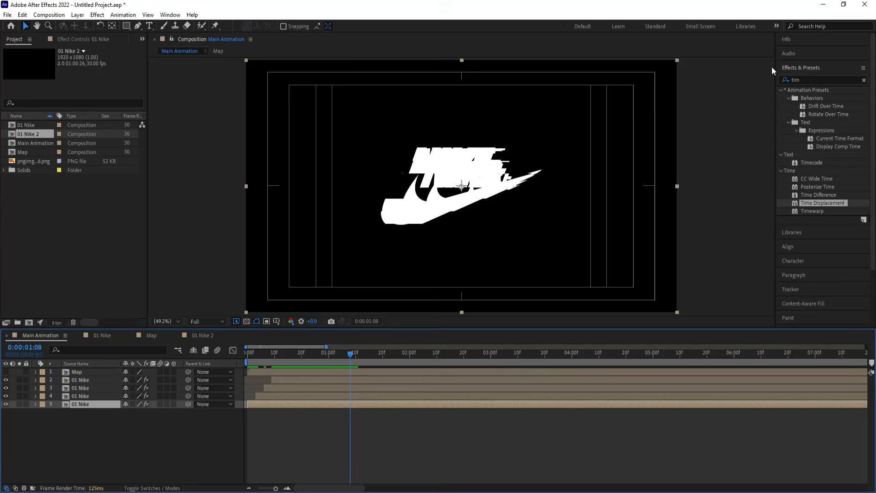
{"action": "double_click", "coordinate": [805, 79]}
{"action": "type", "text": "f"}
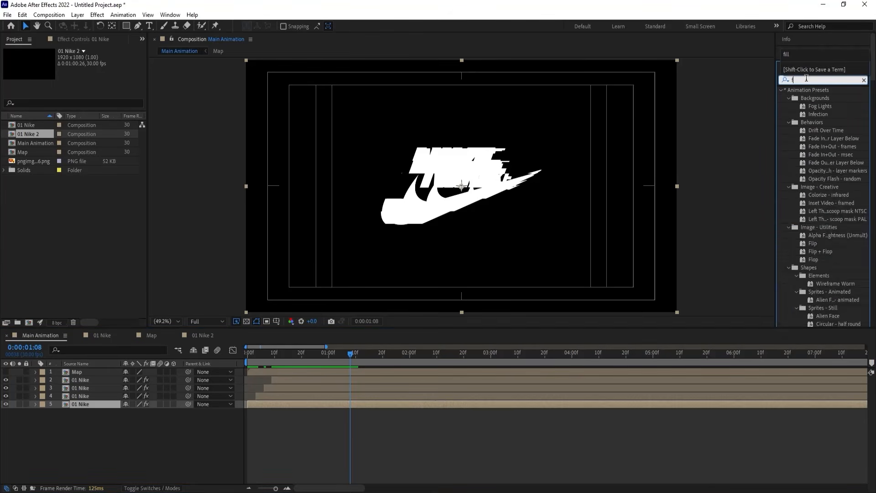
{"action": "type", "text": "ill"}
{"action": "double_click", "coordinate": [815, 138]}
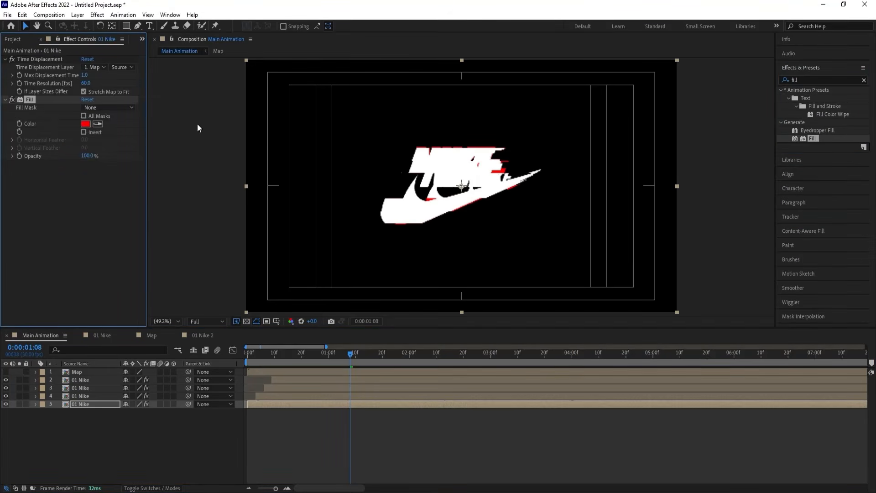
Apply the Fill effect to the 01 Nike layer starting at 0:00:00:03 and set its color to green
{"action": "left_click", "coordinate": [79, 395]}
{"action": "double_click", "coordinate": [815, 140]}
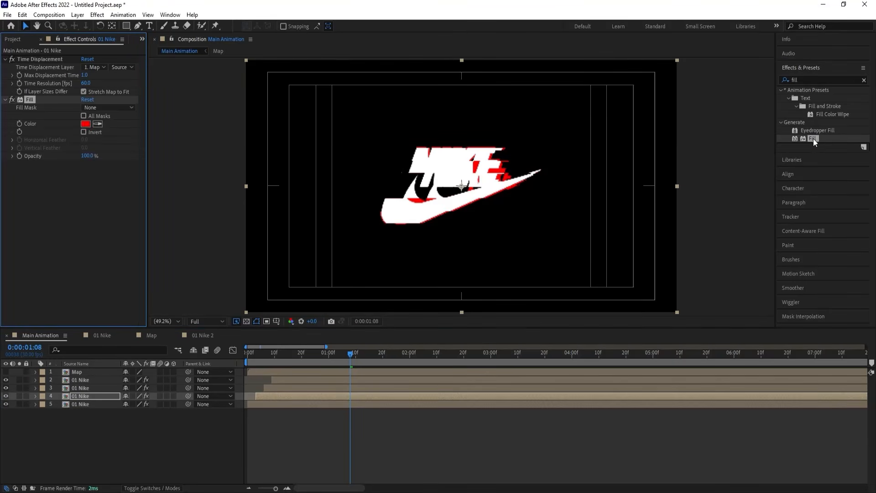
{"action": "left_click", "coordinate": [85, 123]}
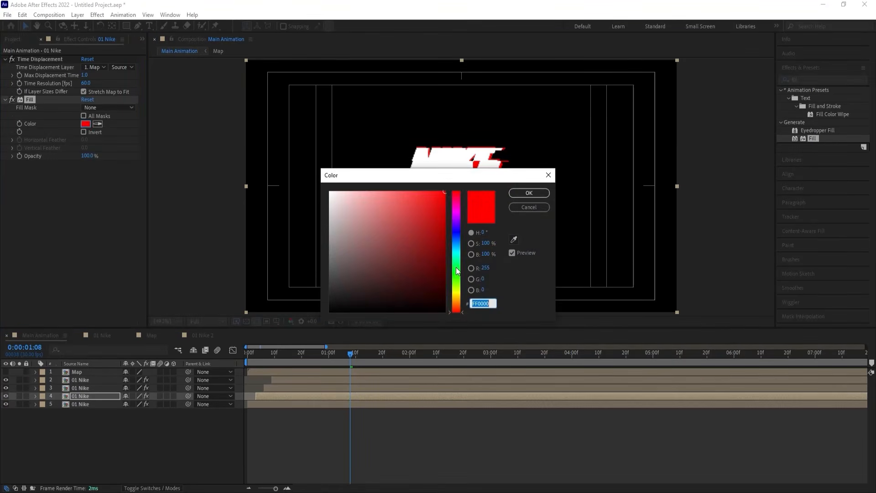
{"action": "left_click", "coordinate": [457, 271]}
{"action": "left_click", "coordinate": [519, 194]}
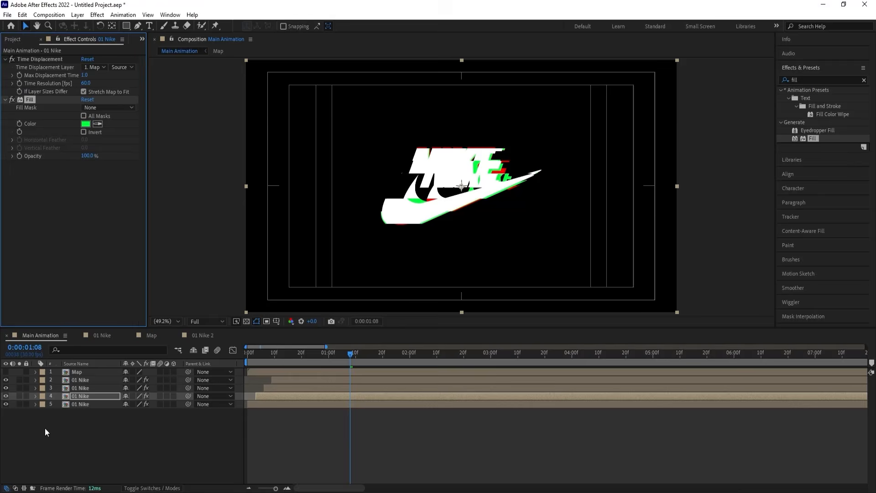
Apply the Fill effect to the 01 Nike layer starting at 0:00:00:06 and set its color to blue 005AFF
{"action": "left_click", "coordinate": [75, 387]}
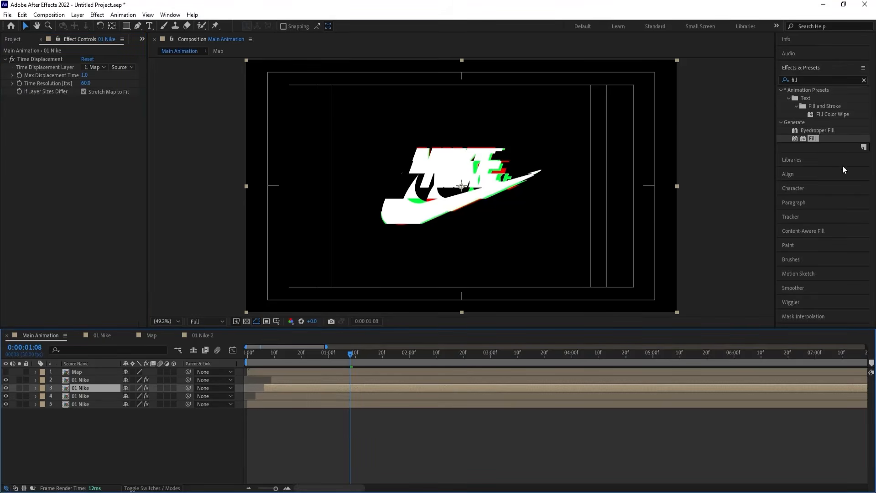
{"action": "double_click", "coordinate": [810, 138]}
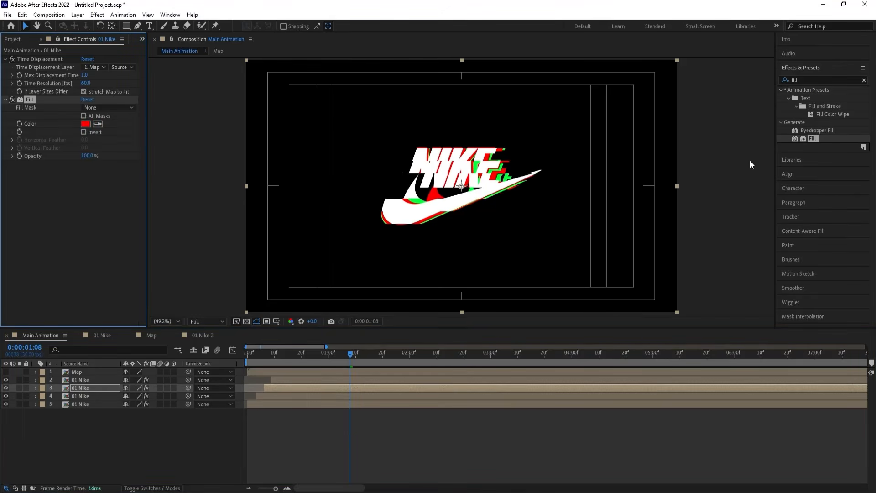
{"action": "left_click", "coordinate": [84, 125]}
{"action": "left_click", "coordinate": [455, 240]}
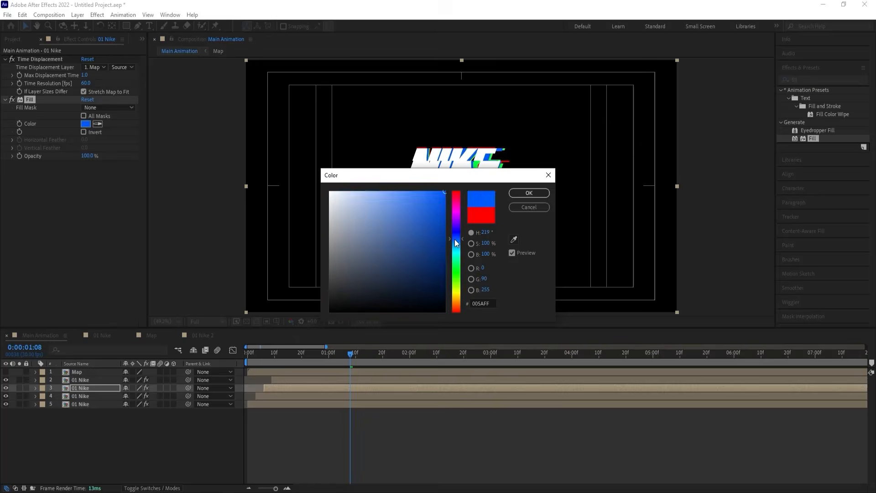
{"action": "left_click", "coordinate": [524, 193]}
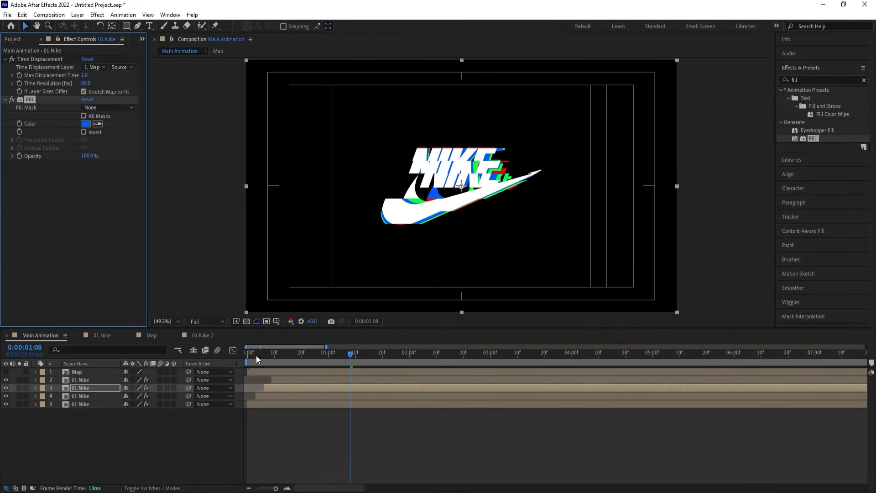
Preview the colored logo layers from the start of the timeline
{"action": "left_click_drag", "start_coordinate": [256, 355], "coordinate": [232, 350]}
{"action": "key", "text": "space"}
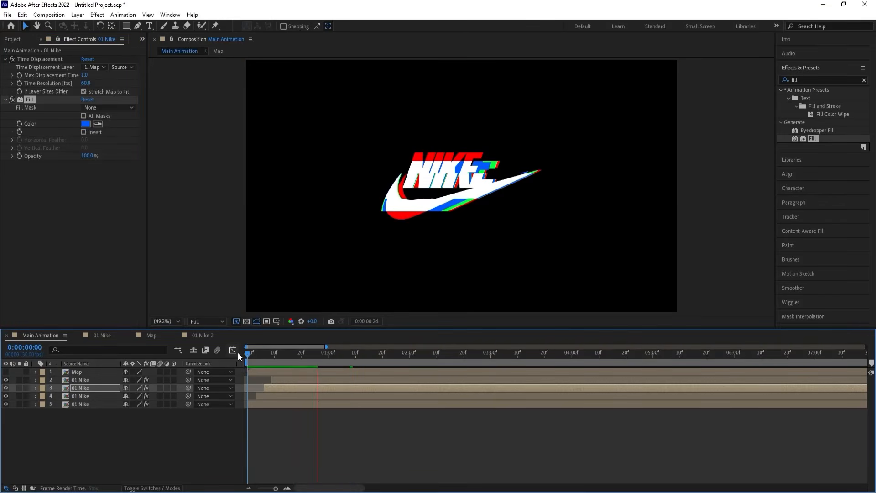
{"action": "key", "text": "space"}
Apply the Fill effect to the uppermost 01 Nike layer and set its color to black 000000
{"action": "left_click", "coordinate": [288, 379]}
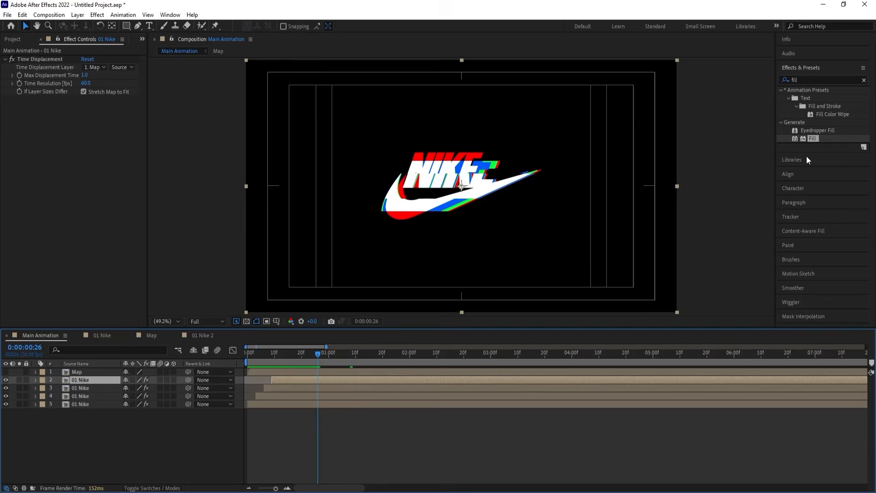
{"action": "double_click", "coordinate": [812, 138]}
{"action": "left_click", "coordinate": [85, 124]}
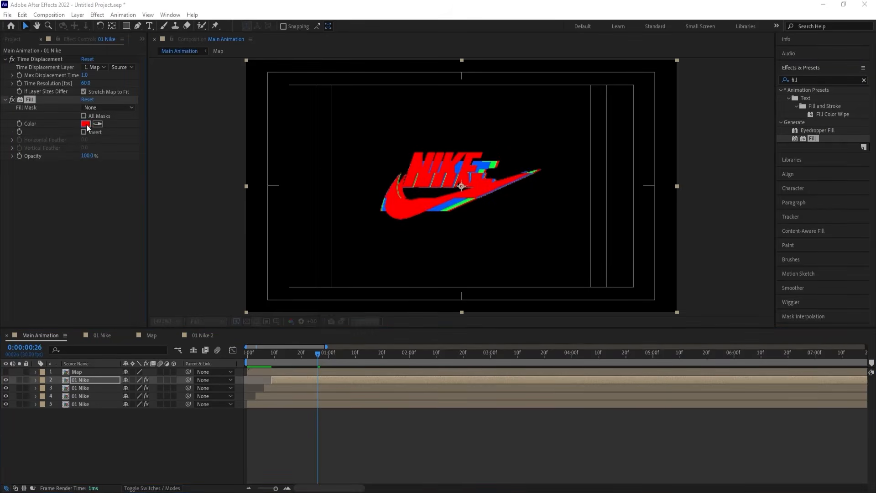
{"action": "type", "text": "000000"}
{"action": "key", "text": "Return"}
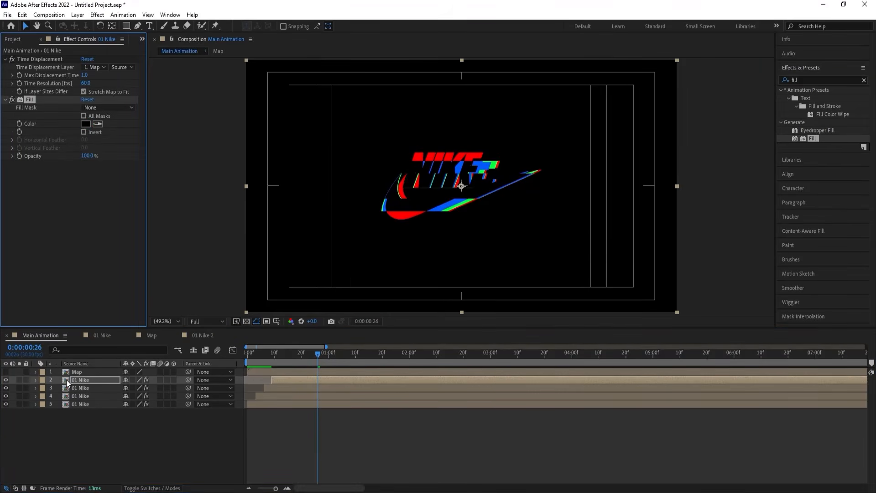
Duplicate the black-filled 01 Nike layer and set the copy's Fill color to white FFFFFF
{"action": "left_click", "coordinate": [81, 379]}
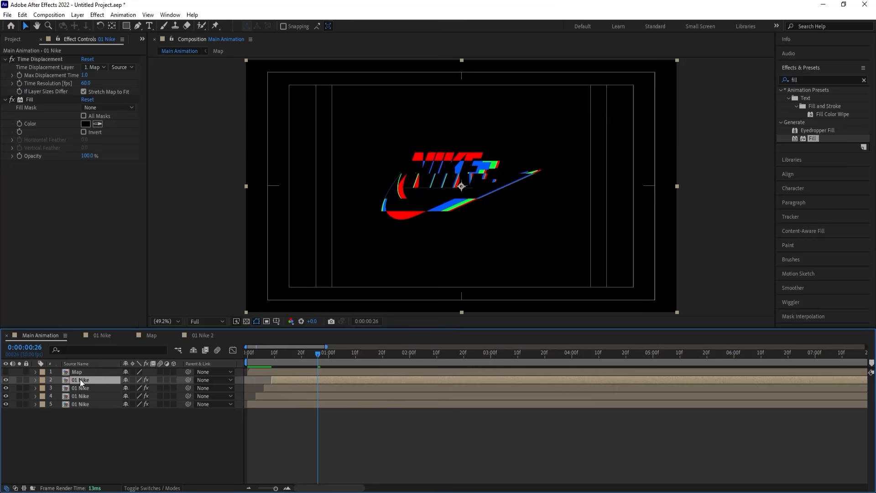
{"action": "key", "text": "ctrl+d"}
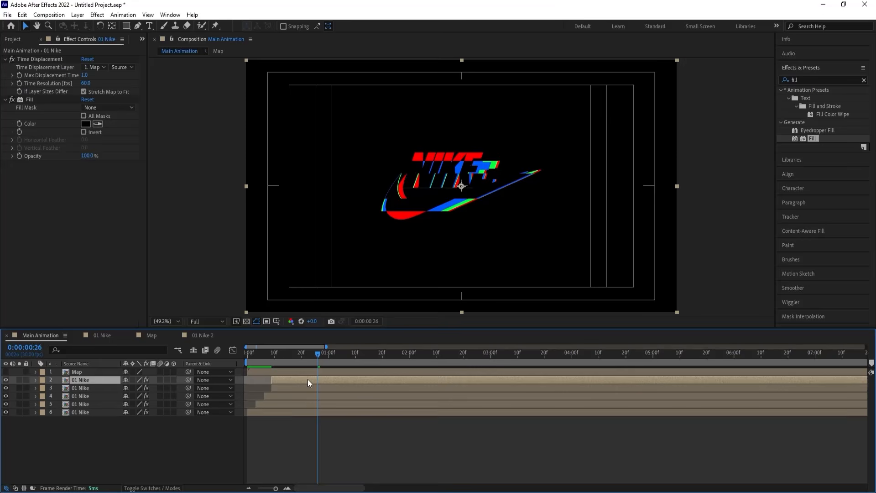
{"action": "left_click", "coordinate": [83, 124]}
{"action": "type", "text": "FFFFFF"}
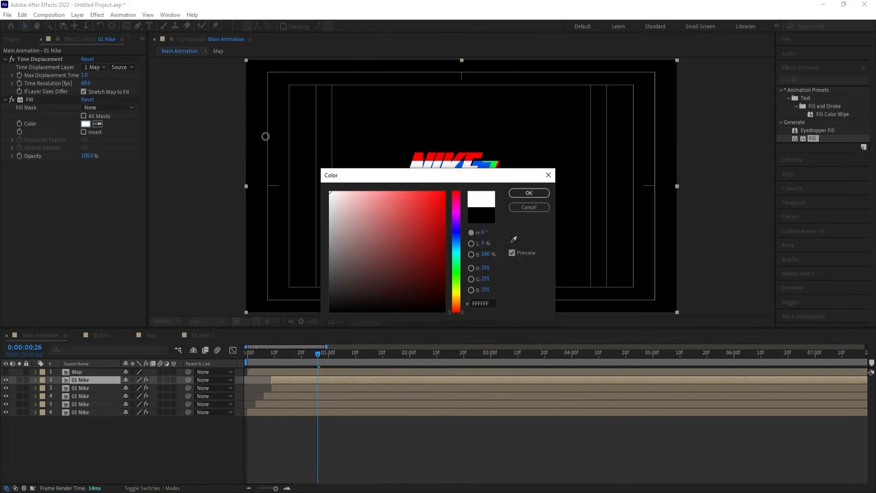
{"action": "key", "text": "Return"}
Apply the Find Edges effect to the white-filled 01 Nike layer and turn on its Invert option
{"action": "left_click", "coordinate": [823, 79]}
{"action": "key", "text": "BackSpace"}
{"action": "key", "text": "BackSpace"}
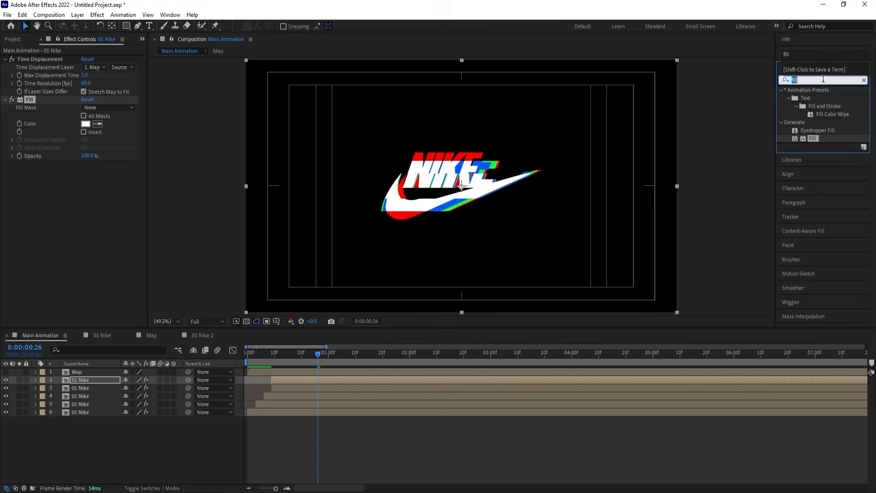
{"action": "type", "text": "nd"}
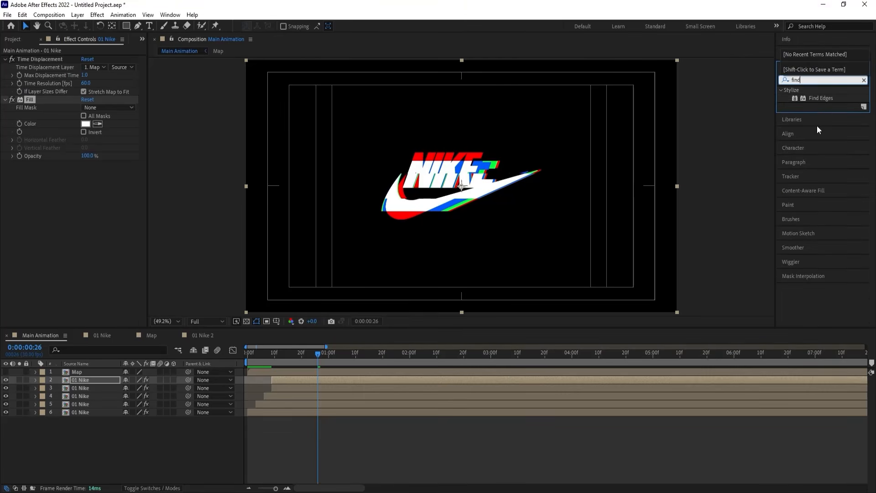
{"action": "double_click", "coordinate": [817, 99]}
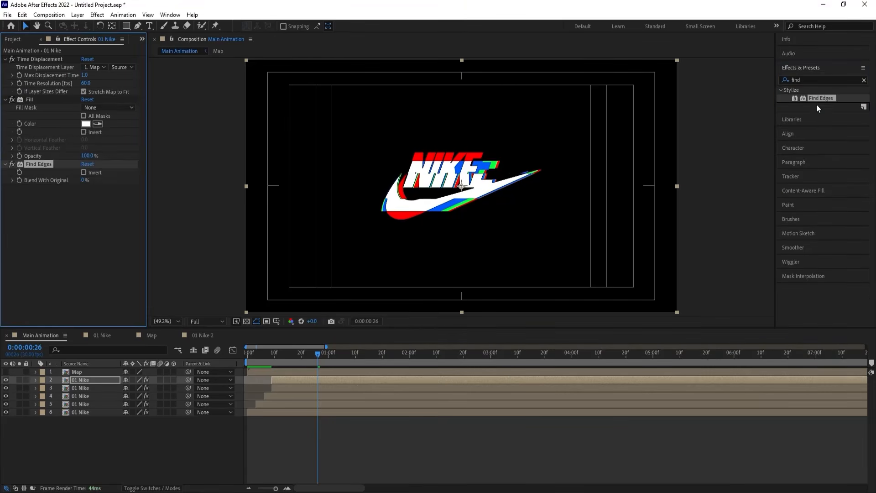
{"action": "left_click", "coordinate": [84, 171]}
Shift the outlined 01 Nike layer to start about three frames after the black copy, and preview the animation from the beginning
{"action": "left_click", "coordinate": [283, 382]}
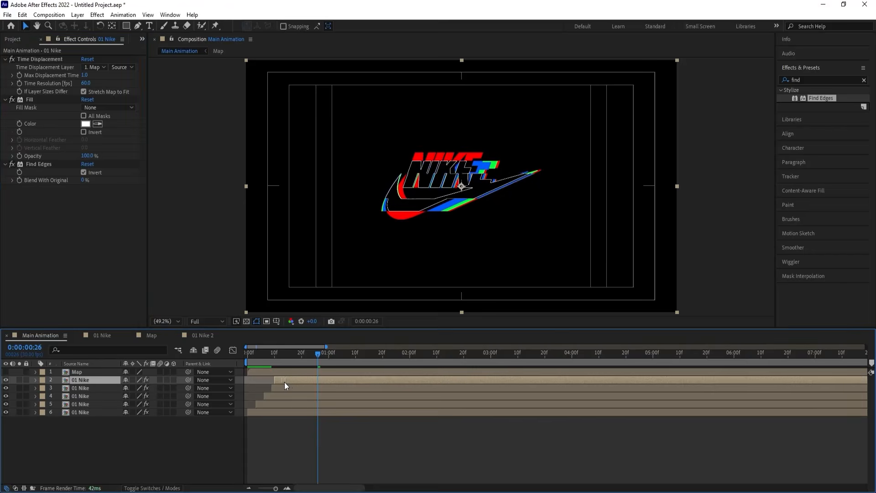
{"action": "left_click_drag", "start_coordinate": [284, 382], "coordinate": [288, 382]}
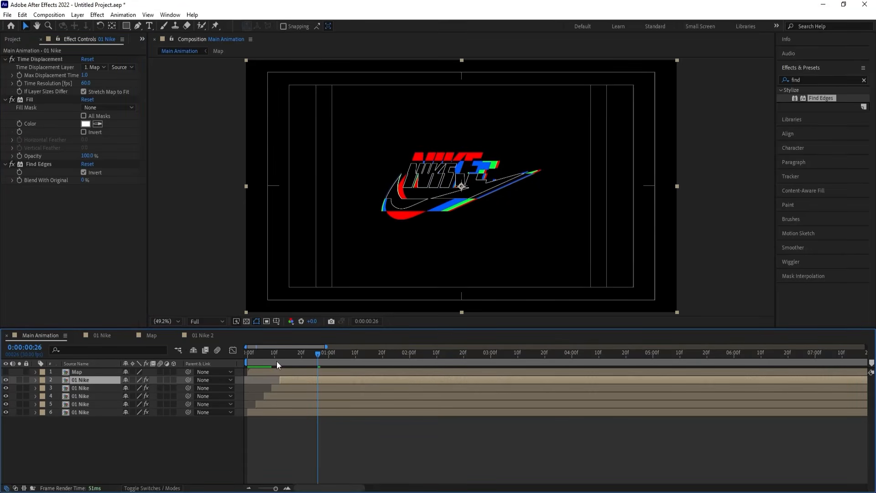
{"action": "key", "text": "space"}
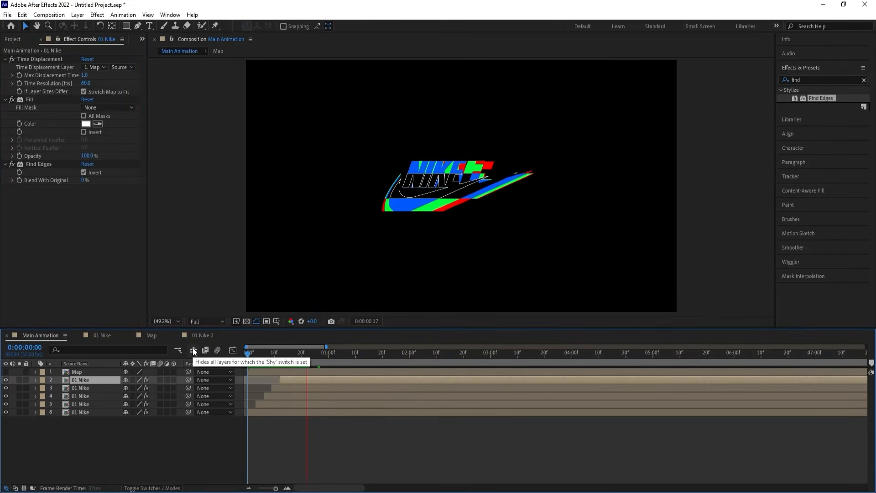
{"action": "key", "text": "space"}
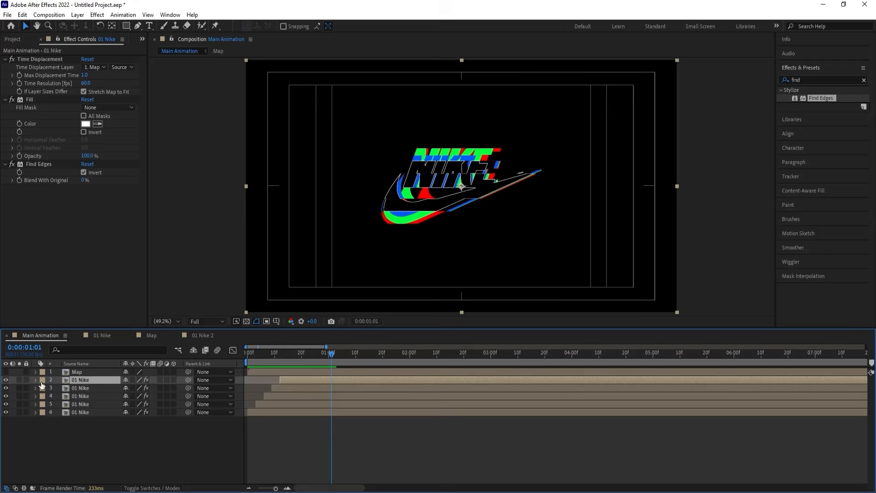
Duplicate the outlined 01 Nike layer, replace the copy's source with the 01 Nike 2 composition, and preview it from the beginning
{"action": "key", "text": "ctrl+0"}
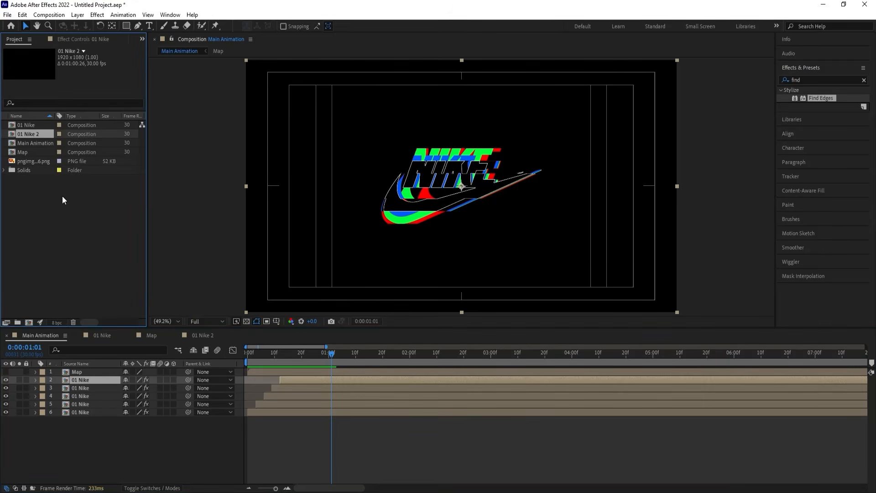
{"action": "left_click", "coordinate": [75, 380]}
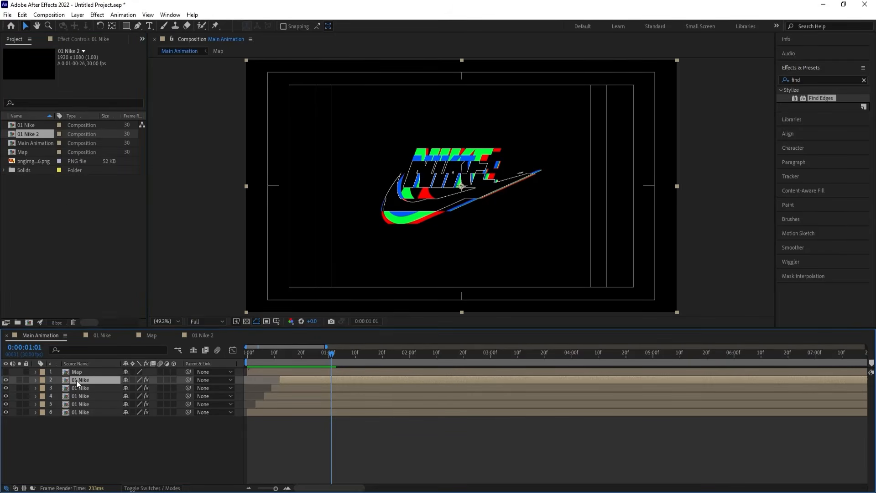
{"action": "key", "text": "ctrl+d"}
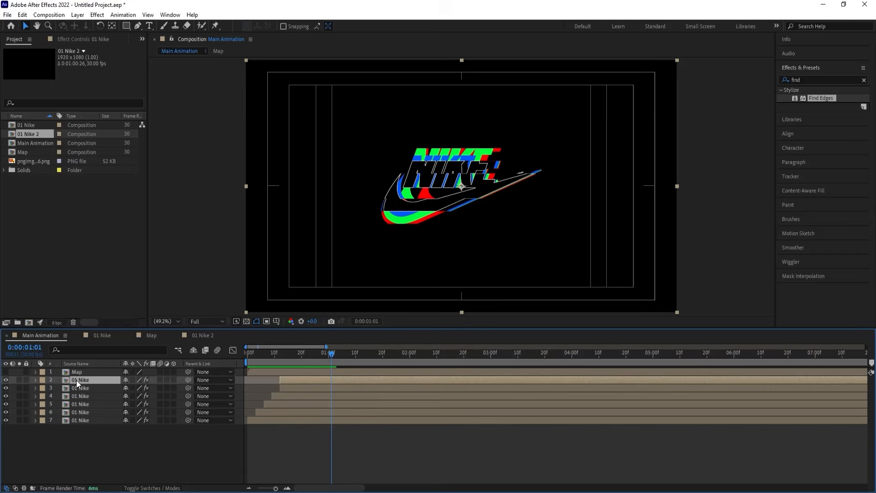
{"action": "left_click_drag", "start_coordinate": [27, 131], "coordinate": [98, 380]}
{"action": "left_click_drag", "start_coordinate": [281, 354], "coordinate": [248, 354]}
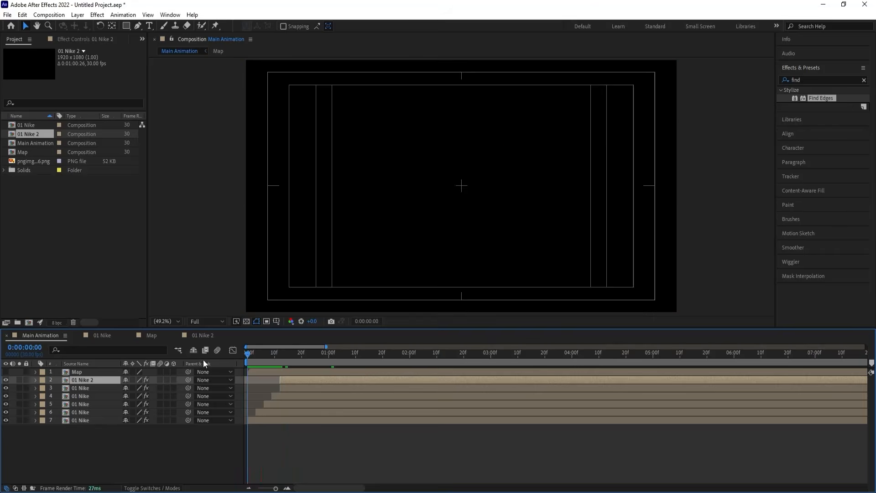
{"action": "key", "text": "space"}
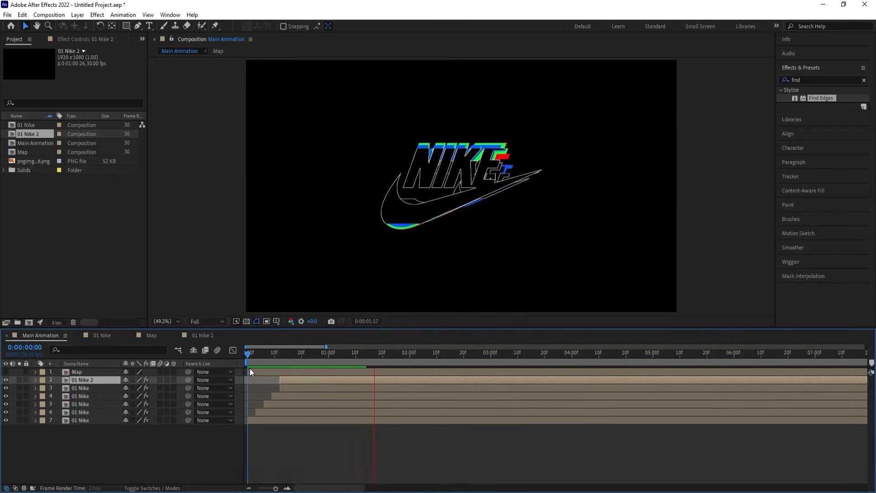
{"action": "key", "text": "space"}
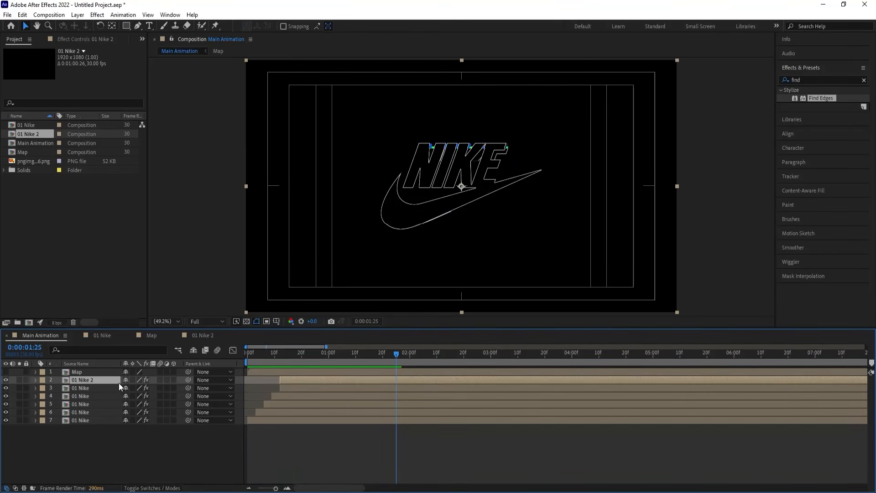
Move the 01 Nike 2 layer below the outlined and black 01 Nike layers and preview the new stacking order
{"action": "left_click_drag", "start_coordinate": [94, 379], "coordinate": [98, 403]}
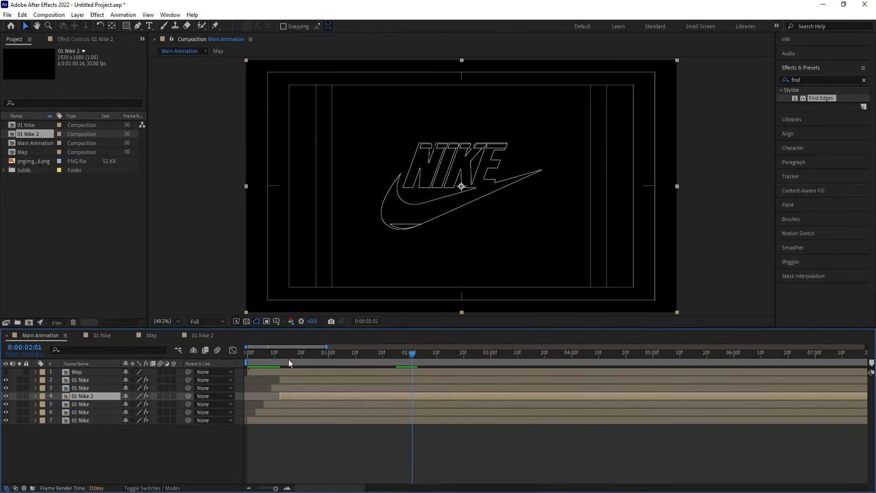
{"action": "key", "text": "space"}
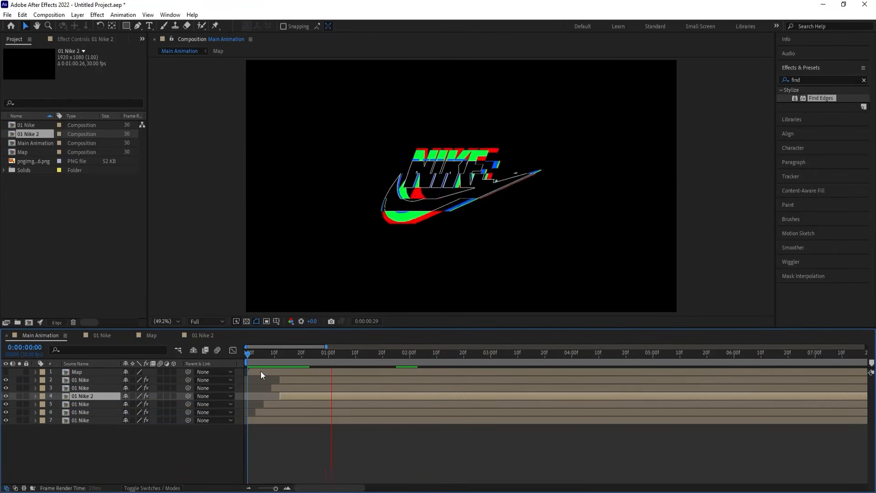
{"action": "key", "text": "space"}
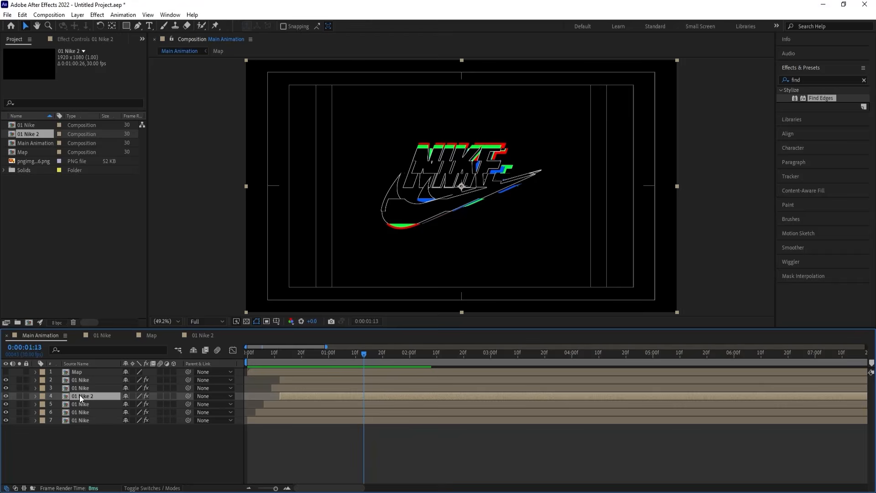
Duplicate the 01 Nike 2 layer and delete the Find Edges effect from the copy, keeping its white Fill
{"action": "key", "text": "ctrl+d"}
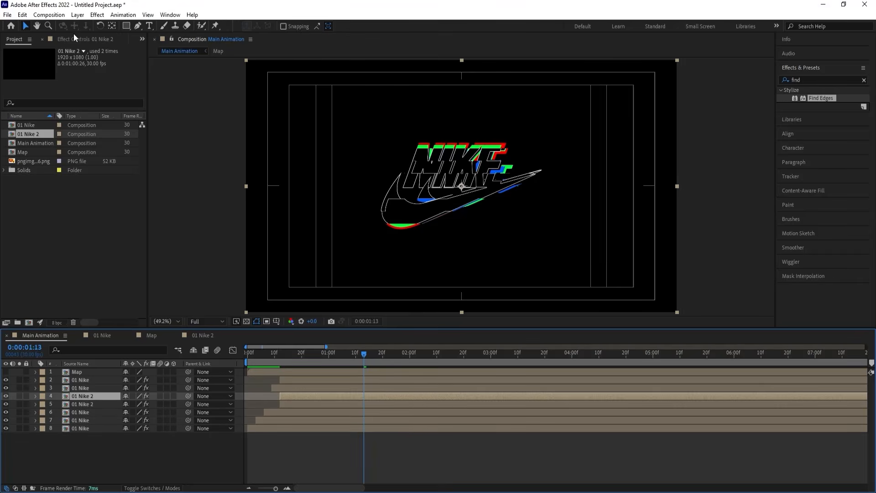
{"action": "left_click", "coordinate": [73, 38]}
{"action": "left_click", "coordinate": [29, 163]}
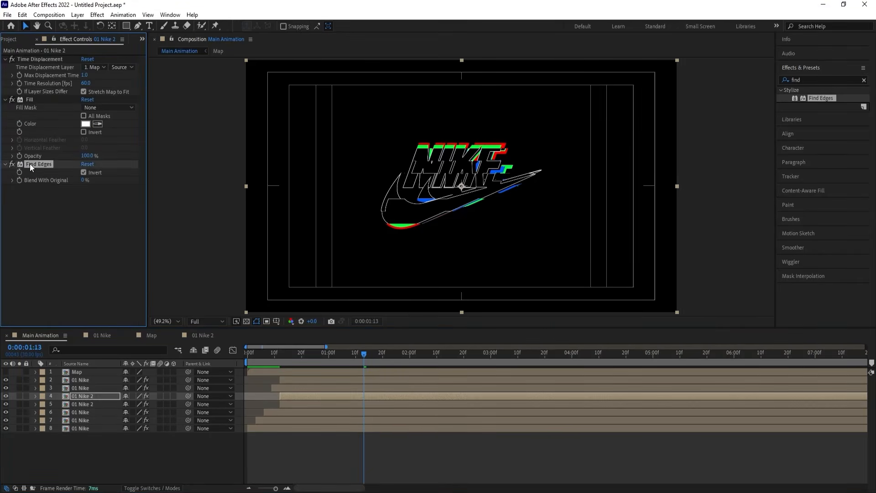
{"action": "key", "text": "Delete"}
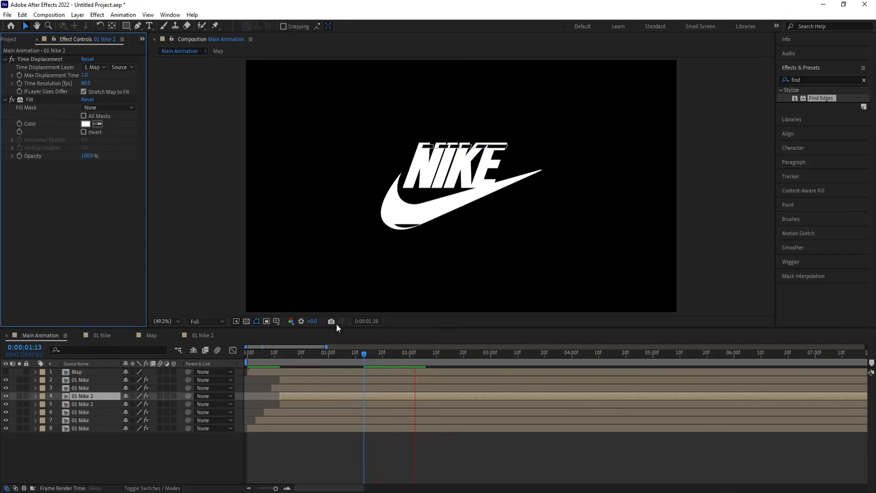
Preview Main Animation to check how the solid white logo combines with the outlined and colored copies
{"action": "key", "text": "space"}
{"action": "left_click_drag", "start_coordinate": [273, 354], "coordinate": [158, 368]}
{"action": "key", "text": "space"}
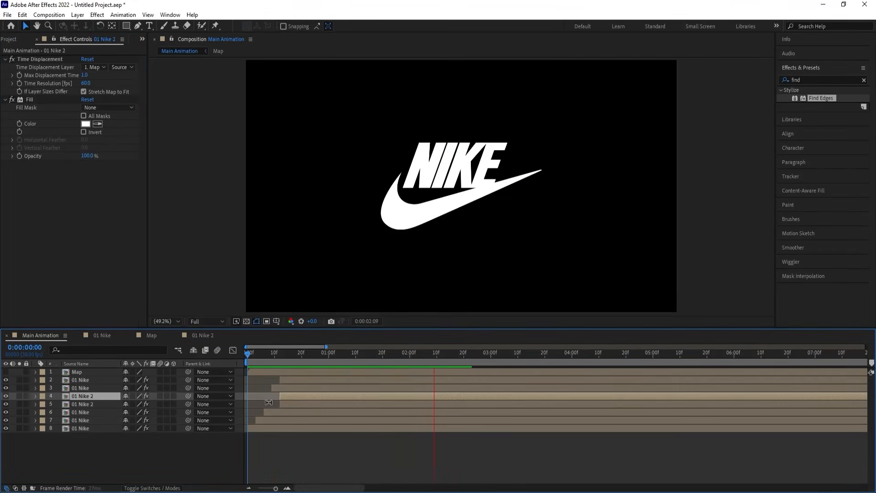
{"action": "key", "text": "space"}
{"action": "left_click", "coordinate": [283, 361]}
{"action": "key", "text": "space"}
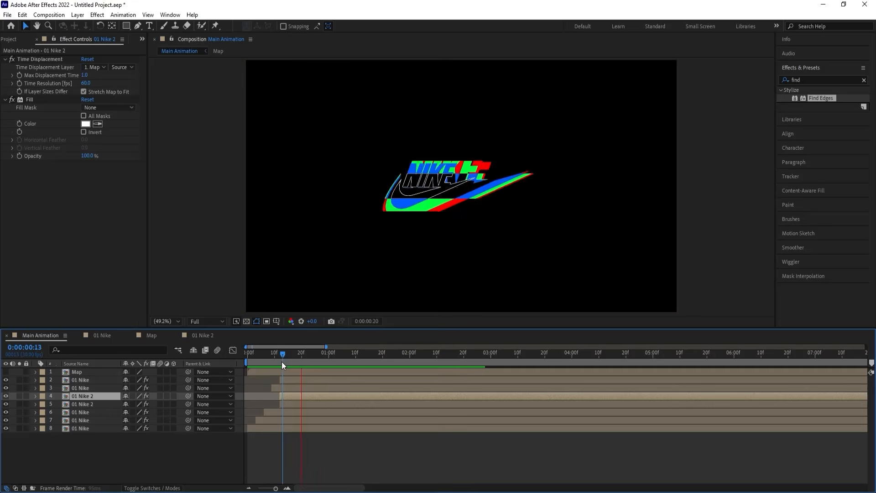
{"action": "key", "text": "space"}
{"action": "key", "text": "space"}
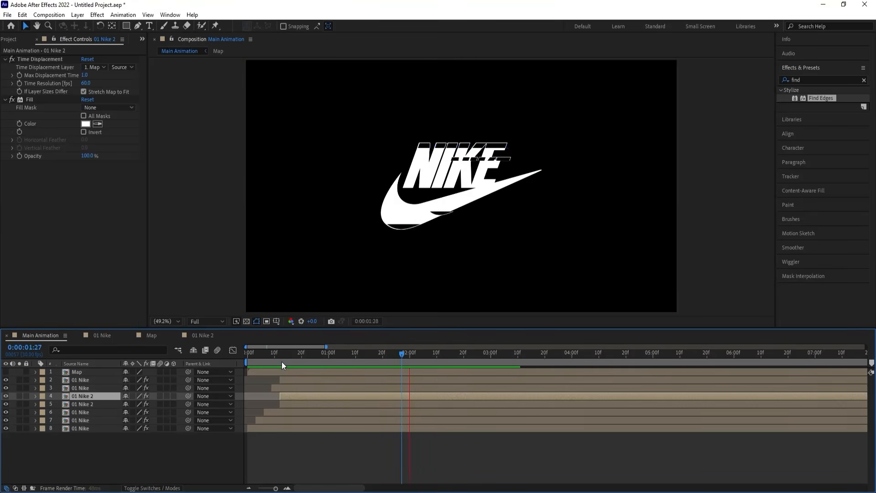
{"action": "key", "text": "space"}
In the 01 Nike composition, set the logo's Position keyframe at 0:00:01:00 to 491, 540 and preview the movement
{"action": "double_click", "coordinate": [92, 404]}
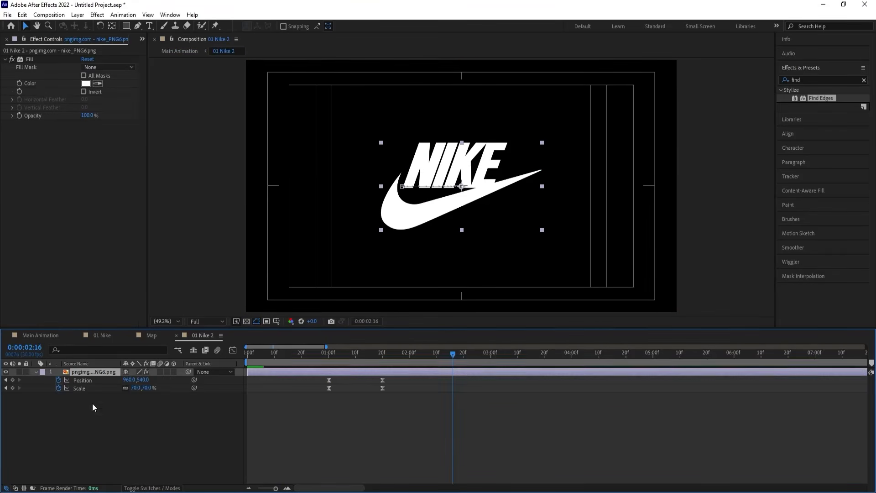
{"action": "left_click", "coordinate": [107, 335]}
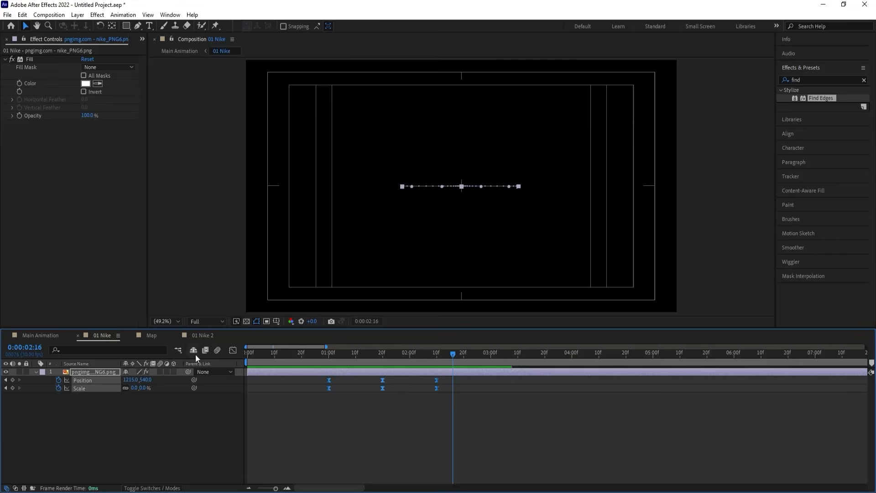
{"action": "left_click_drag", "start_coordinate": [398, 354], "coordinate": [334, 355]}
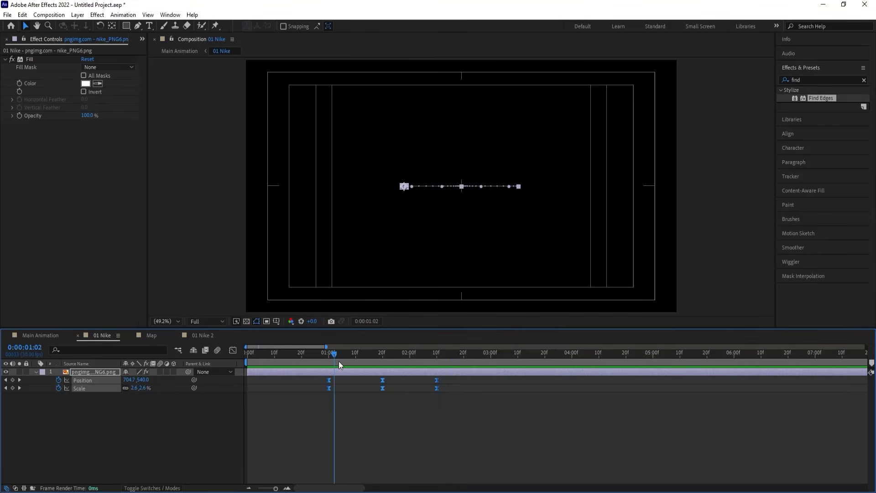
{"action": "left_click", "coordinate": [336, 386]}
{"action": "left_click", "coordinate": [331, 371]}
{"action": "key", "text": "j"}
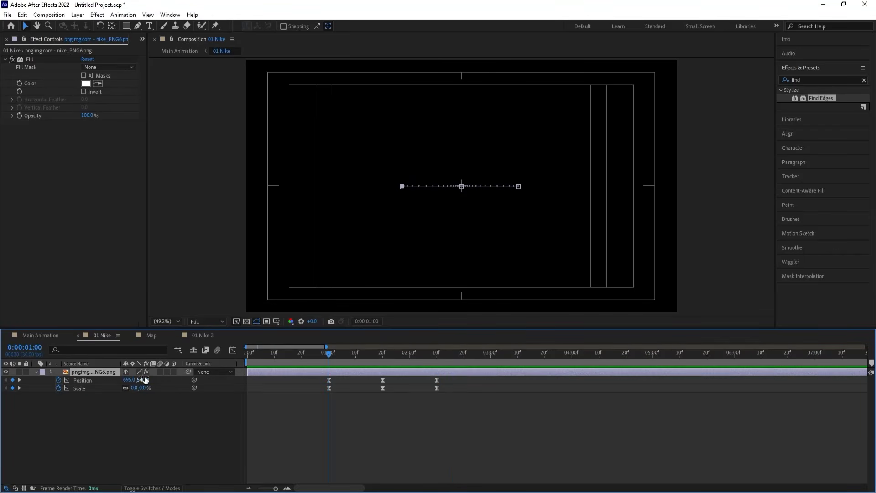
{"action": "left_click_drag", "start_coordinate": [129, 381], "coordinate": [40, 384]}
{"action": "key", "text": "space"}
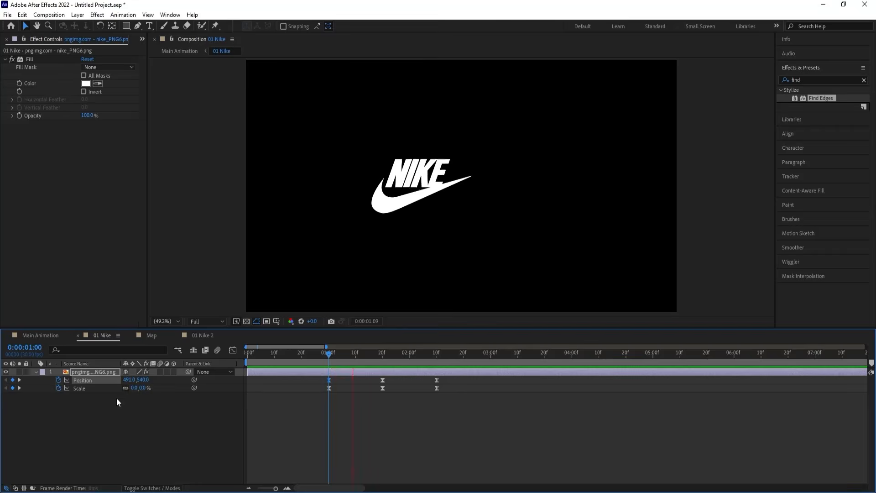
Set the logo's Position keyframe at 0:00:02:10 in 01 Nike to 1395, 540
{"action": "left_click_drag", "start_coordinate": [330, 356], "coordinate": [411, 364]}
{"action": "key", "text": "k"}
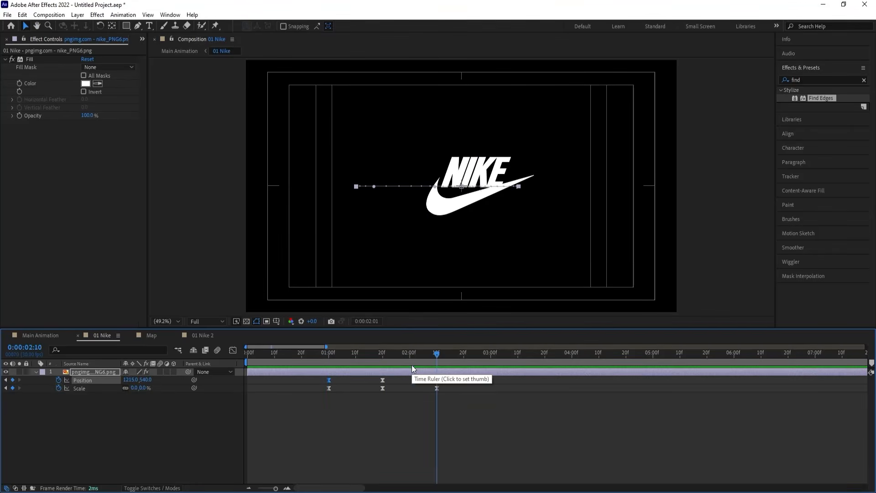
{"action": "left_click_drag", "start_coordinate": [125, 384], "coordinate": [211, 379]}
{"action": "left_click", "coordinate": [320, 356]}
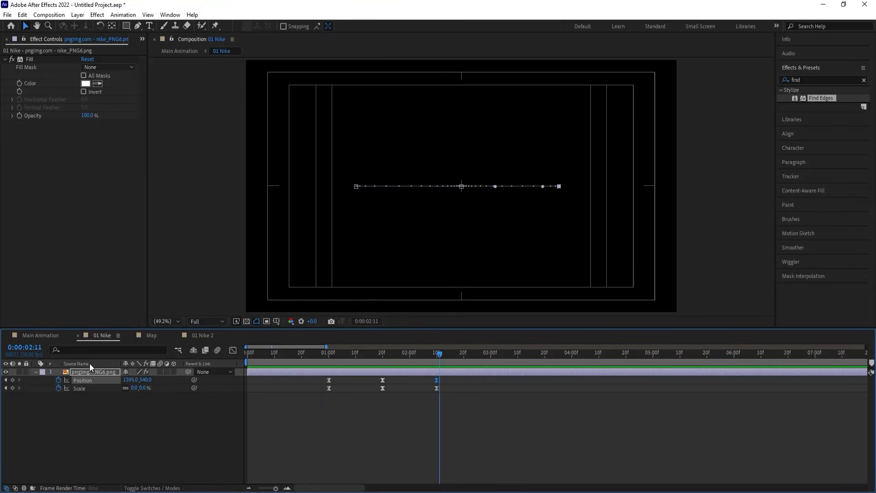
Return to Main Animation and preview the glitch effect with the wider logo movement from the first frame
{"action": "left_click", "coordinate": [46, 337]}
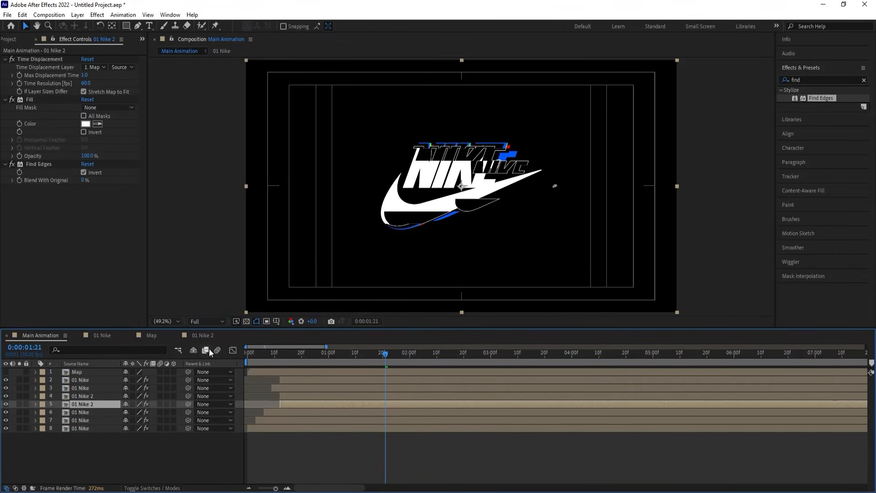
{"action": "left_click", "coordinate": [247, 352]}
{"action": "key", "text": "space"}
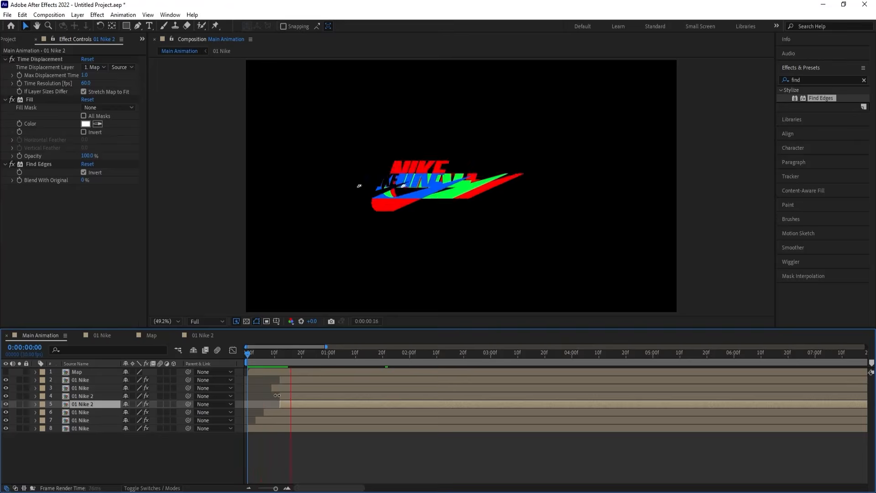
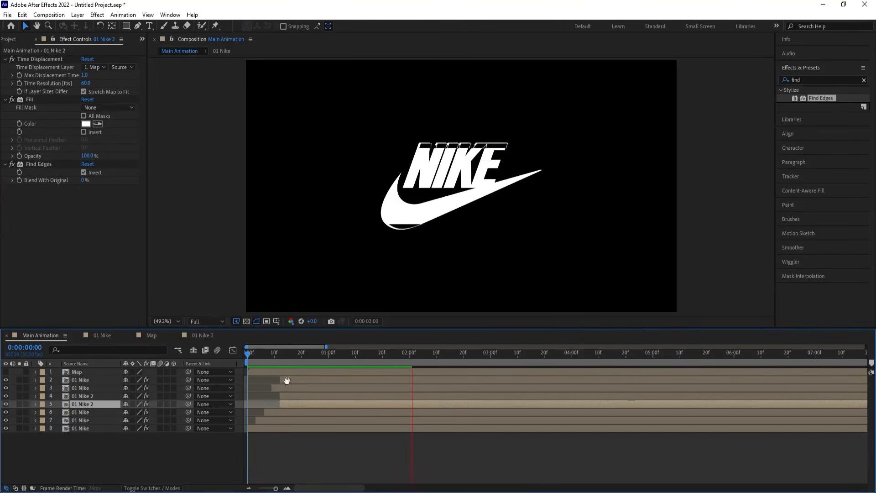
{"action": "key", "text": "space"}
{"action": "key", "text": "space"}
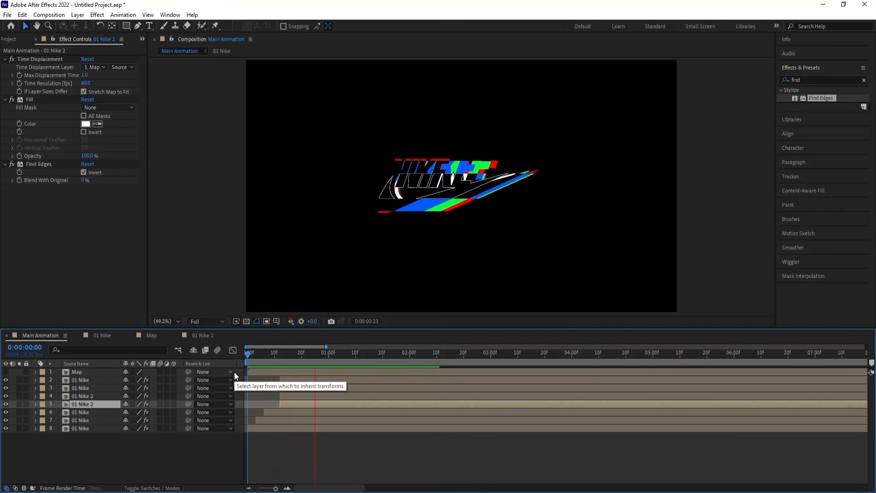
Add a black 1920 x 1080 solid beneath all layers in Main Animation as the background and preview the result
{"action": "left_click", "coordinate": [101, 411]}
{"action": "left_click", "coordinate": [92, 455]}
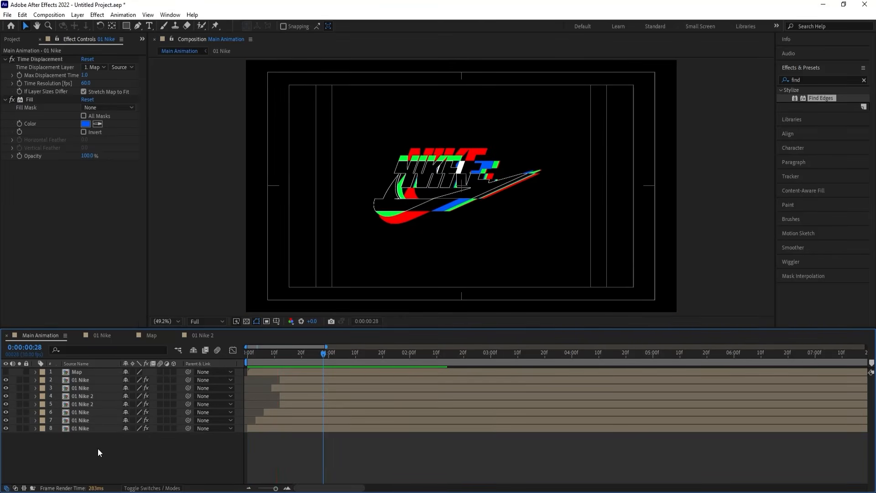
{"action": "key", "text": "ctrl+y"}
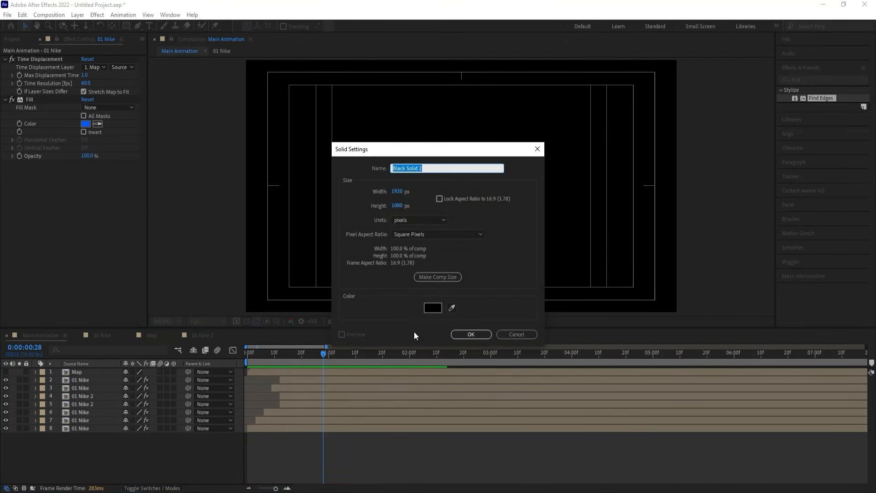
{"action": "key", "text": "Return"}
{"action": "left_click_drag", "start_coordinate": [97, 373], "coordinate": [104, 451]}
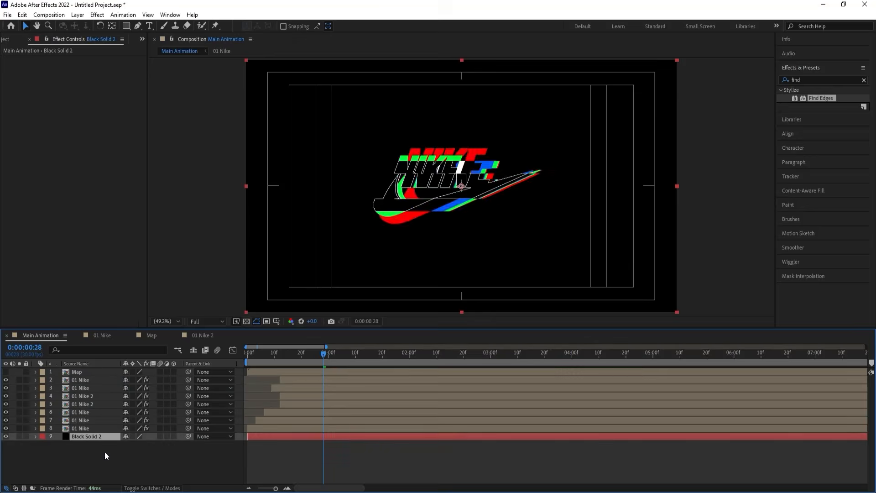
{"action": "key", "text": "space"}
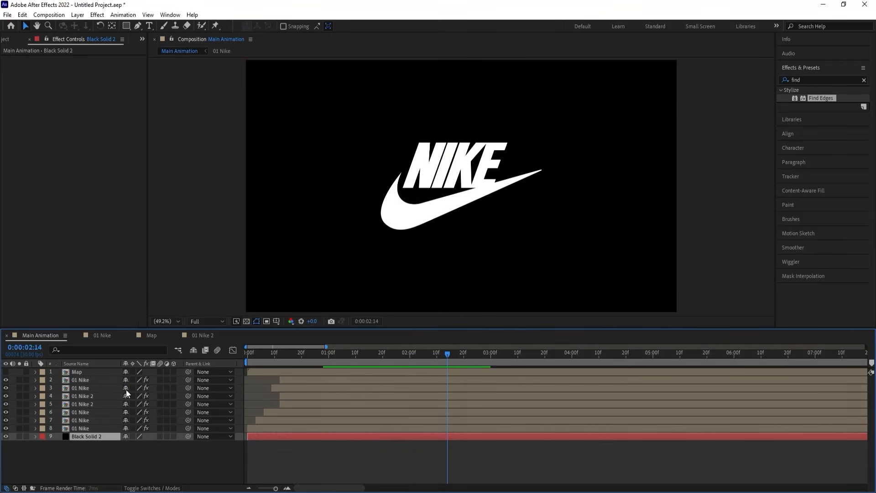
{"action": "key", "text": "space"}
Pre-compose the Map layer and all Nike logo layers into a composition named Logo Animation, leaving the black solid out
{"action": "left_click", "coordinate": [85, 429]}
{"action": "left_click", "coordinate": [78, 372], "text": "shift"}
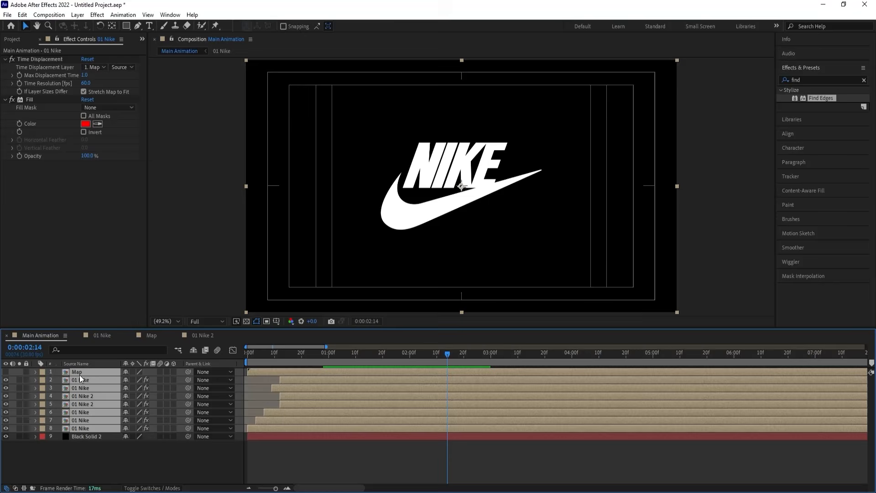
{"action": "key", "text": "ctrl+shift+c"}
{"action": "type", "text": "Logo Anima"}
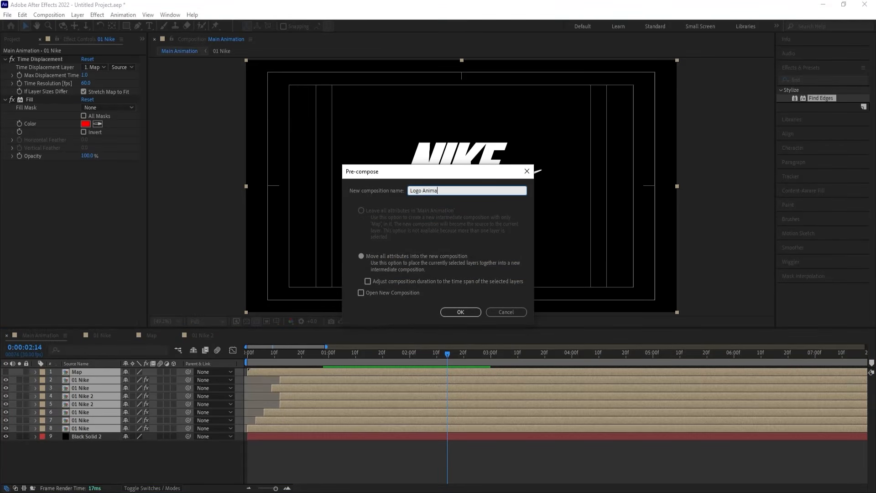
{"action": "type", "text": "tion"}
{"action": "key", "text": "Return"}
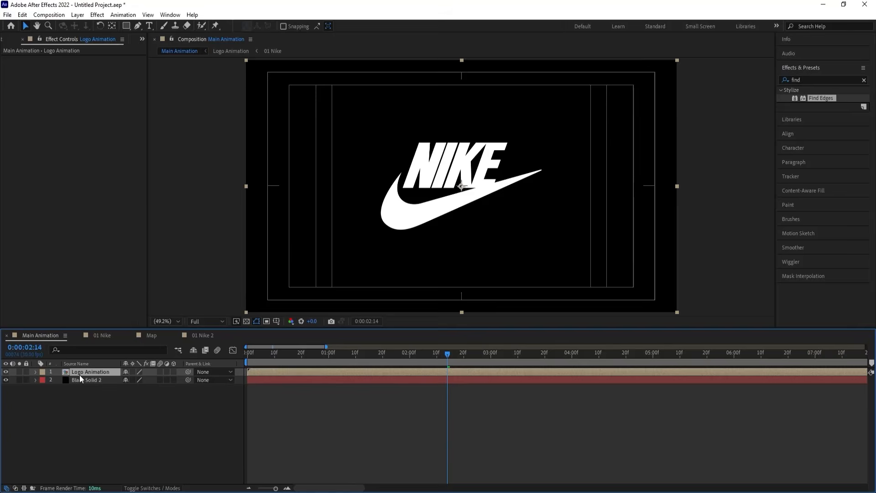
Duplicate Logo Animation as a reflection, flipping the copy with Scale 100, -100% and moving it down to Position 960, 920
{"action": "key", "text": "ctrl+d"}
{"action": "key", "text": "s"}
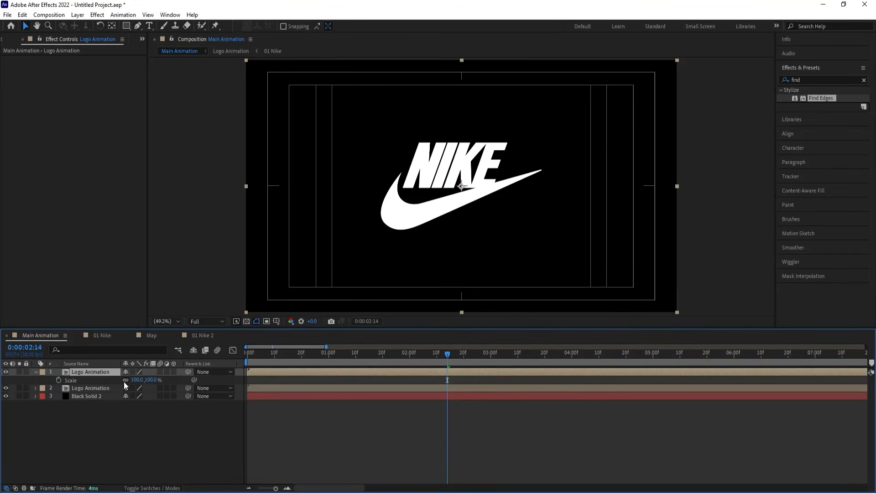
{"action": "left_click", "coordinate": [125, 380]}
{"action": "left_click", "coordinate": [146, 379]}
{"action": "key", "text": "Return"}
{"action": "key", "text": "p"}
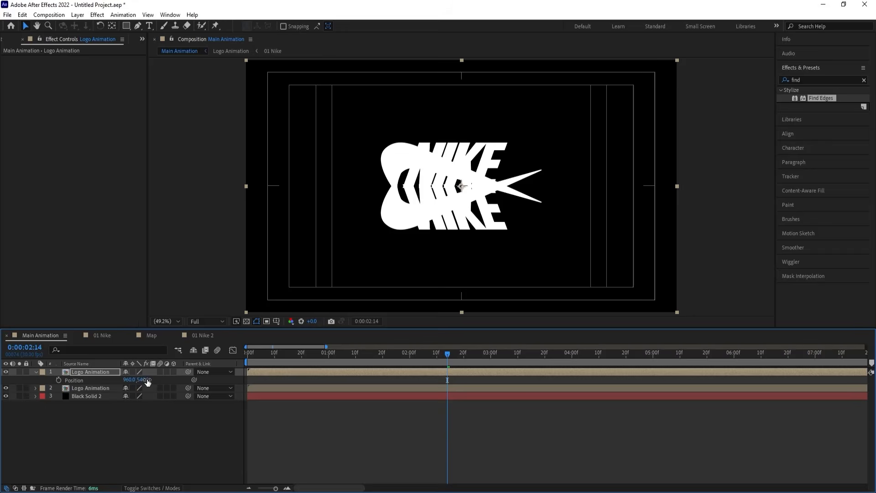
{"action": "left_click_drag", "start_coordinate": [147, 381], "coordinate": [289, 403]}
Squash the flipped Logo Animation copy to a vertical scale of about -60% and set its Position to 960, 864
{"action": "key", "text": "s"}
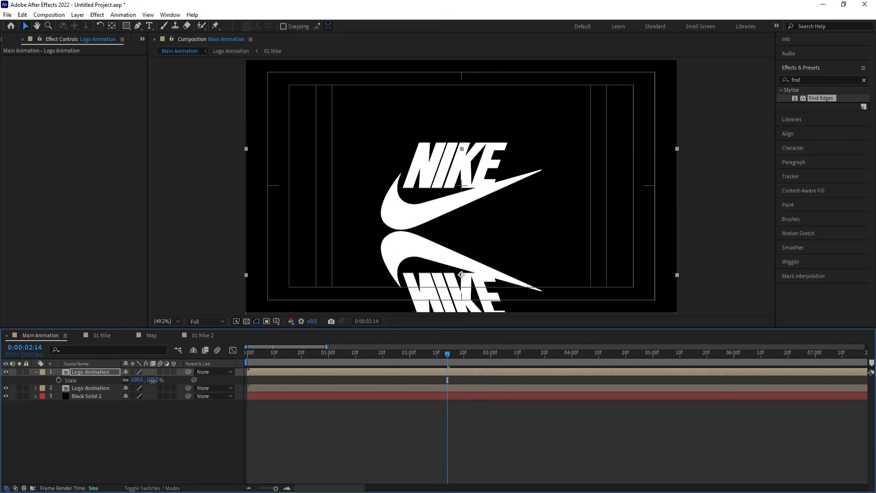
{"action": "left_click_drag", "start_coordinate": [152, 379], "coordinate": [168, 379]}
{"action": "key", "text": "ctrl+z"}
{"action": "left_click", "coordinate": [125, 380]}
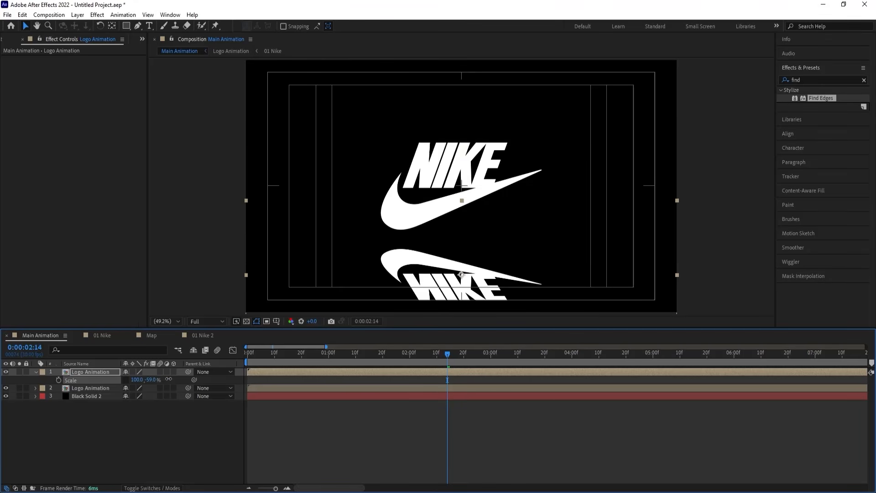
{"action": "left_click", "coordinate": [151, 379]}
{"action": "key", "text": "Return"}
{"action": "key", "text": "p"}
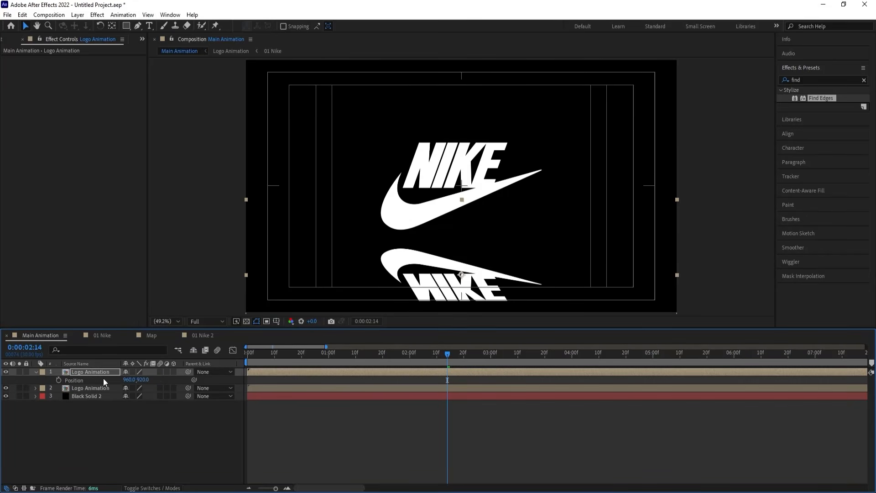
{"action": "left_click_drag", "start_coordinate": [136, 376], "coordinate": [123, 375]}
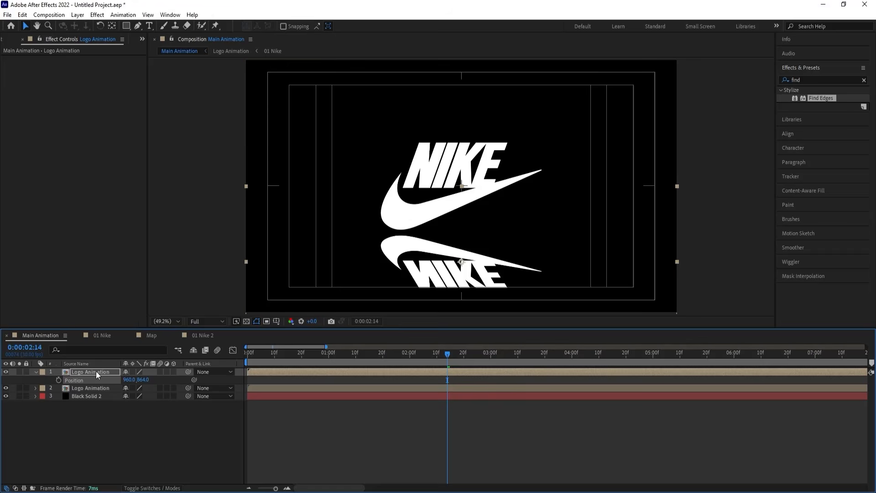
Draw a full-width rectangular mask over the near part of the reflection and feather it by 258 pixels
{"action": "left_click", "coordinate": [128, 28]}
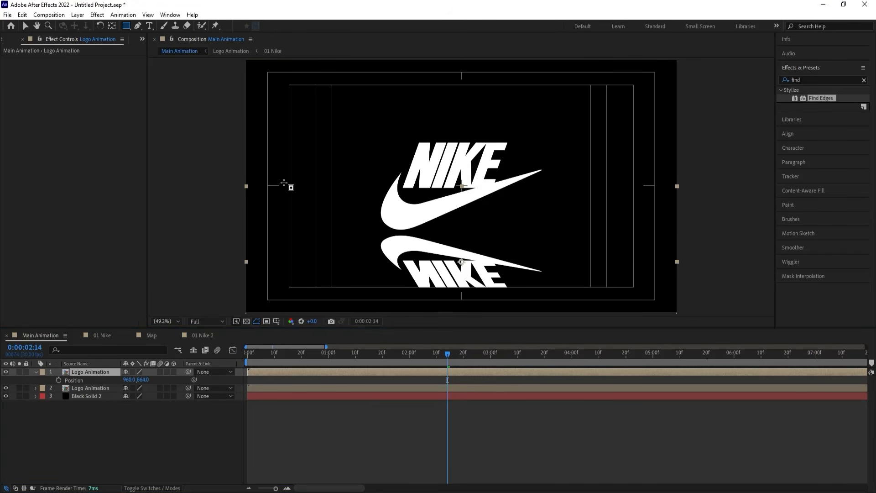
{"action": "left_click_drag", "start_coordinate": [225, 163], "coordinate": [682, 251]}
{"action": "left_click", "coordinate": [49, 392]}
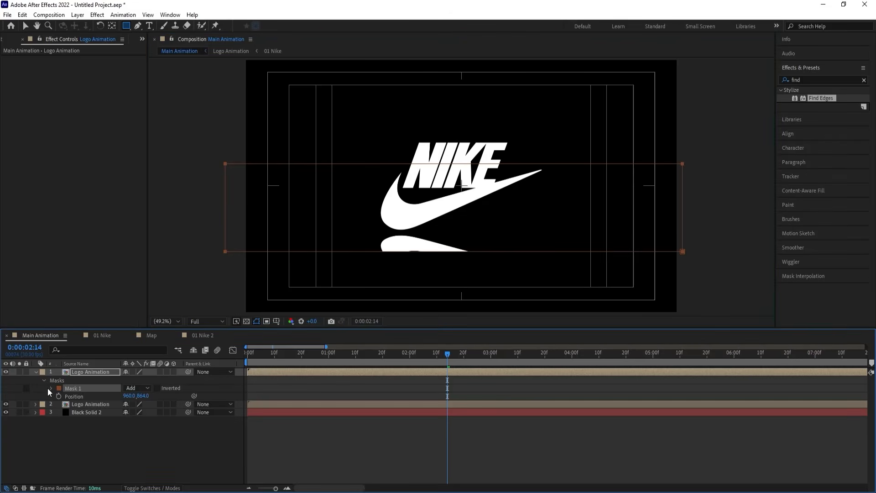
{"action": "left_click", "coordinate": [50, 388]}
{"action": "left_click_drag", "start_coordinate": [135, 404], "coordinate": [246, 395]}
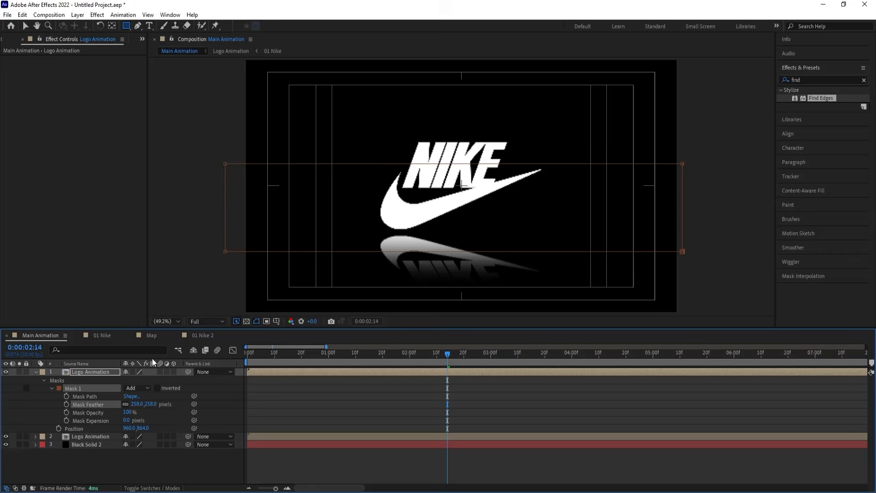
Set the reflection layer's Opacity to 30% and preview the animation from the first frame
{"action": "key", "text": "t"}
{"action": "left_click", "coordinate": [128, 380]}
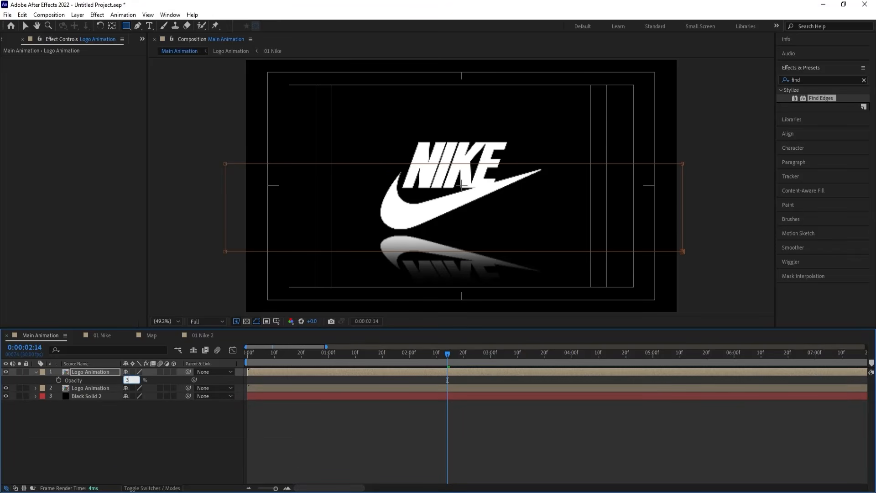
{"action": "type", "text": "30"}
{"action": "key", "text": "Return"}
{"action": "left_click_drag", "start_coordinate": [281, 353], "coordinate": [205, 352]}
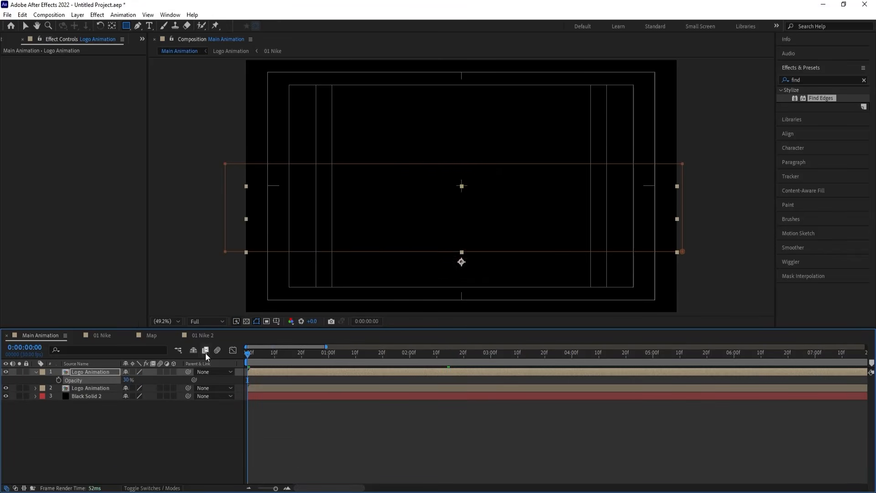
{"action": "key", "text": "space"}
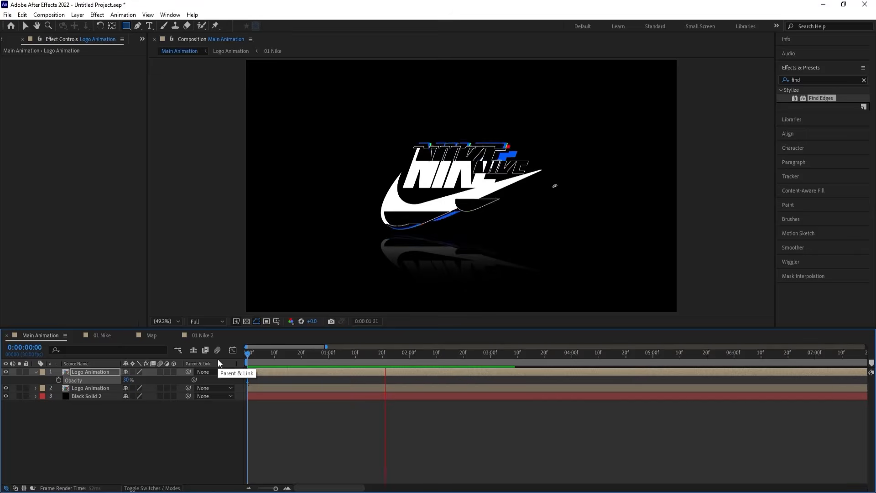
{"action": "key", "text": "space"}
Add a null object to Main Animation and parent both Logo Animation layers to it
{"action": "left_click", "coordinate": [129, 434]}
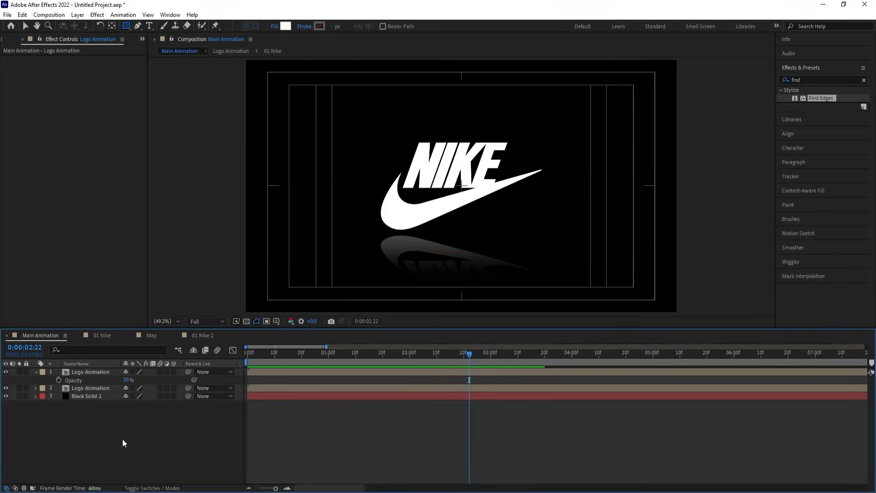
{"action": "key", "text": "u"}
{"action": "right_click", "coordinate": [88, 422]}
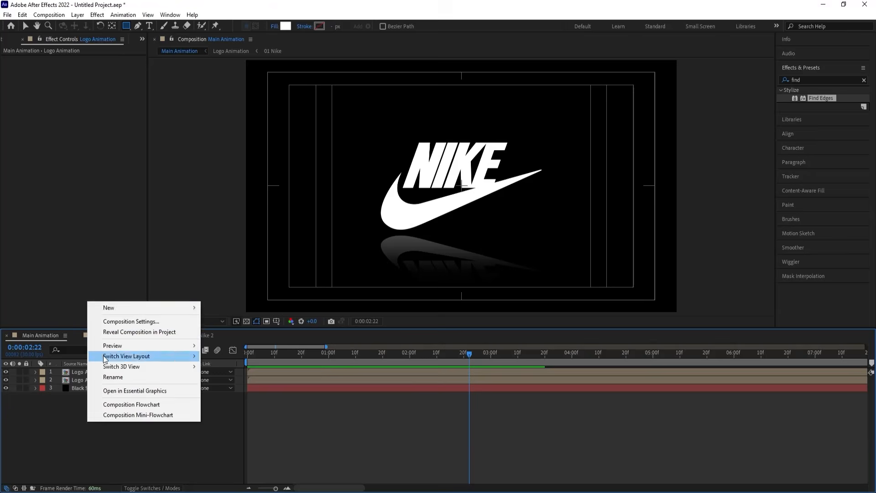
{"action": "mouse_move", "coordinate": [109, 308]}
{"action": "left_click", "coordinate": [240, 365]}
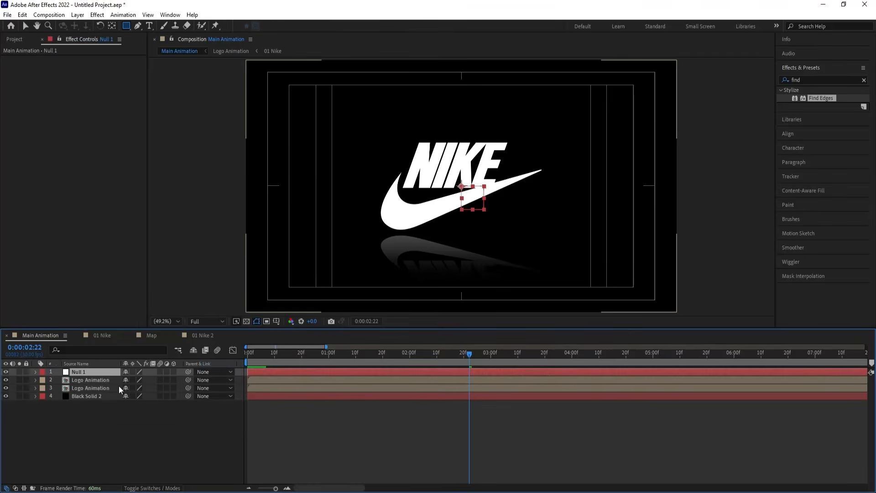
{"action": "left_click", "coordinate": [95, 381]}
{"action": "left_click", "coordinate": [86, 387], "text": "ctrl"}
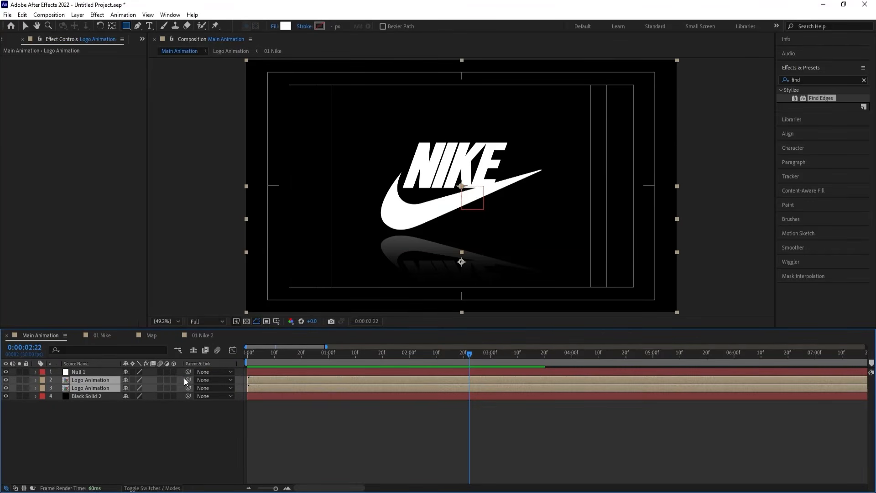
{"action": "left_click_drag", "start_coordinate": [187, 379], "coordinate": [105, 374]}
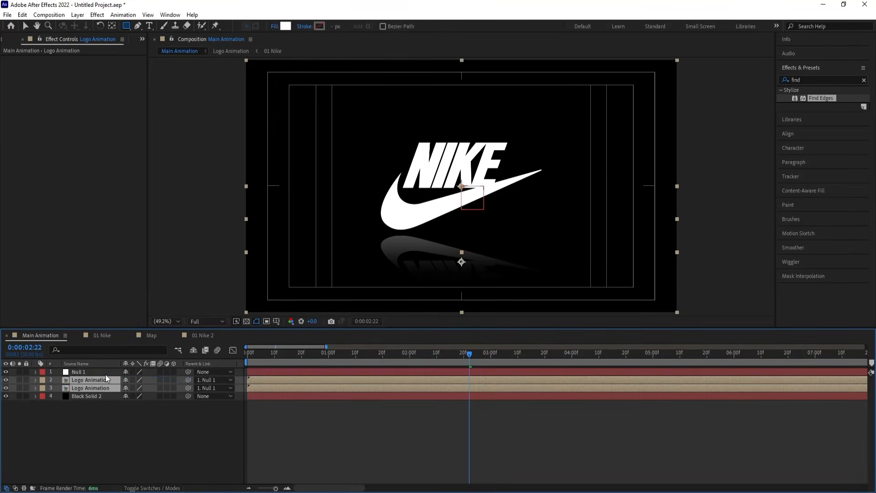
Apply the expression wiggle(3,3) to the null's Position and preview the shake from the first frame
{"action": "left_click", "coordinate": [106, 374]}
{"action": "key", "text": "p"}
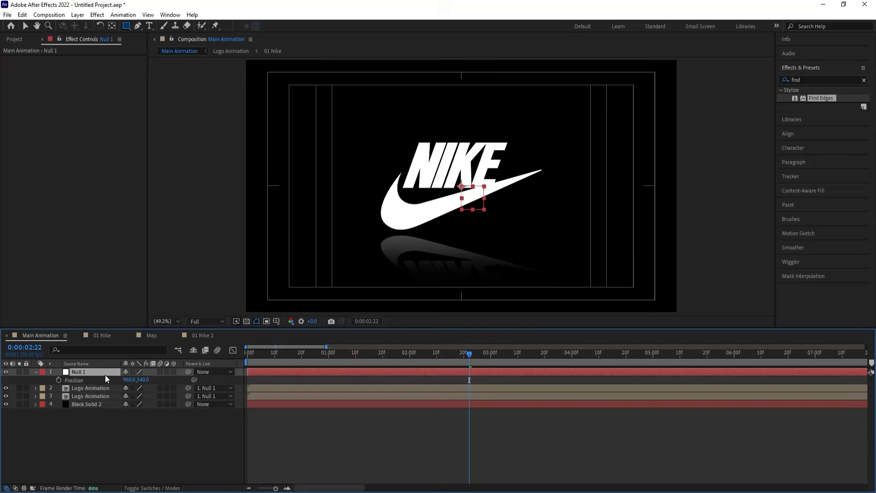
{"action": "left_click", "coordinate": [59, 379], "text": "alt"}
{"action": "type", "text": "wiggle()"}
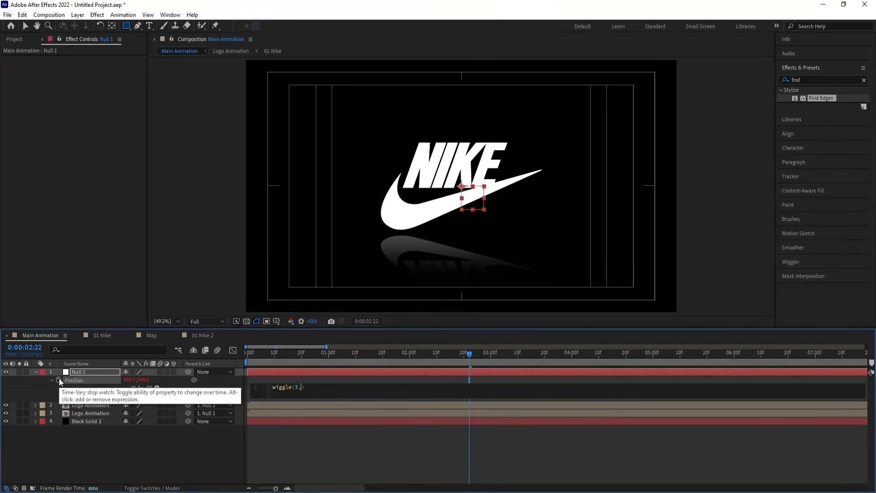
{"action": "left_click", "coordinate": [120, 448]}
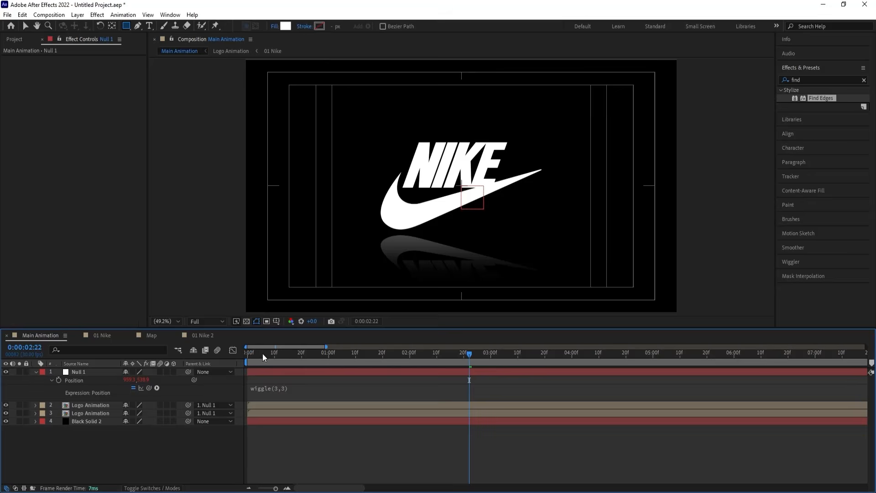
{"action": "left_click_drag", "start_coordinate": [263, 357], "coordinate": [213, 349]}
{"action": "key", "text": "space"}
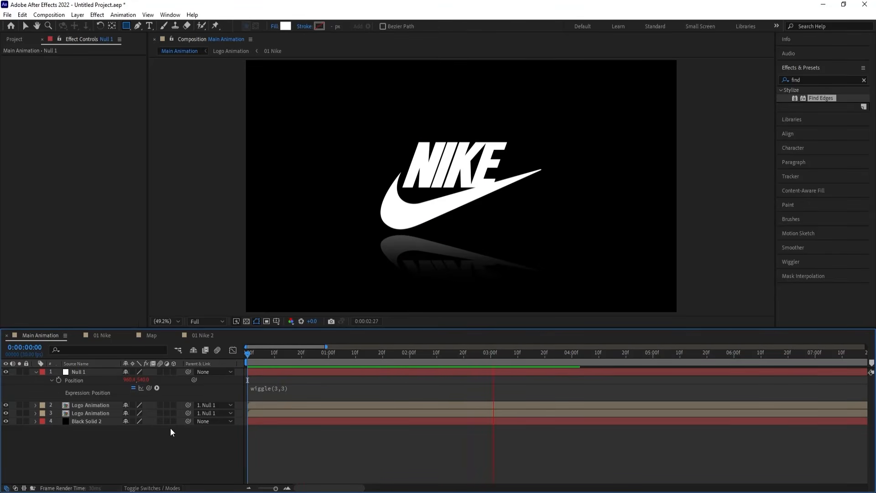
{"action": "key", "text": "space"}
Add an adjustment layer above all layers in Main Animation and apply the Stylize Glow effect to it
{"action": "right_click", "coordinate": [123, 452]}
{"action": "mouse_move", "coordinate": [159, 341]}
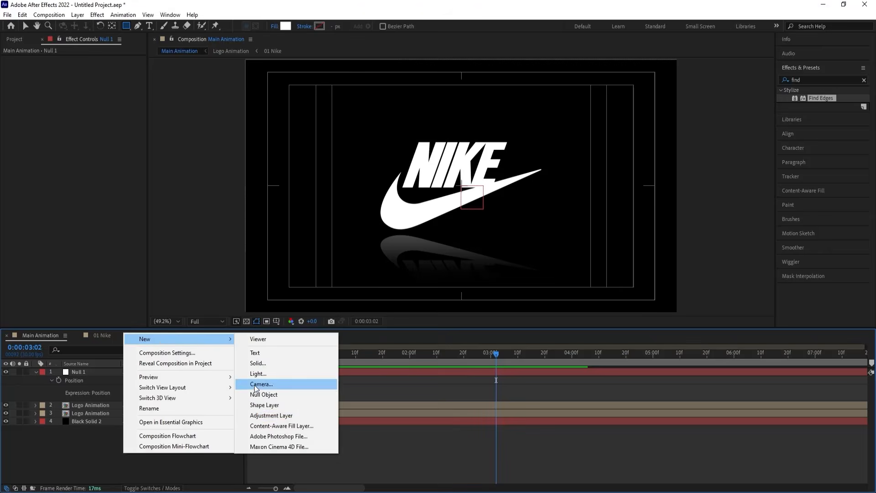
{"action": "left_click", "coordinate": [255, 415]}
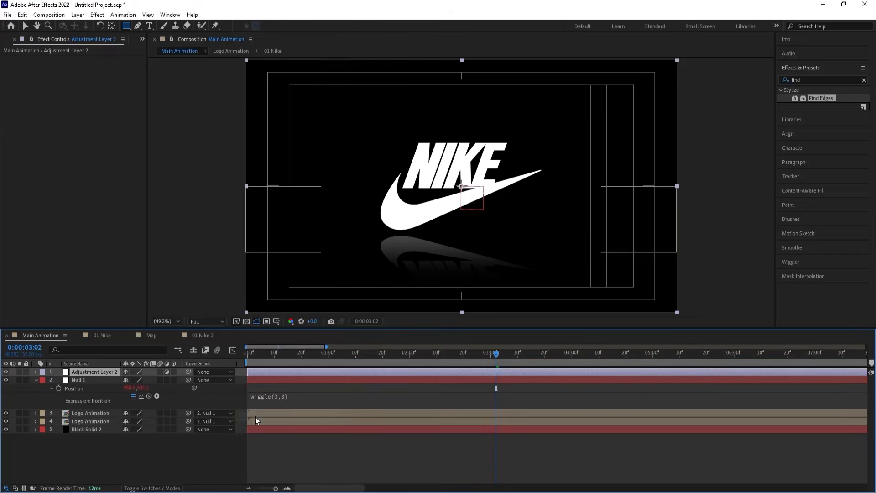
{"action": "left_click", "coordinate": [801, 81]}
{"action": "type", "text": "glow"}
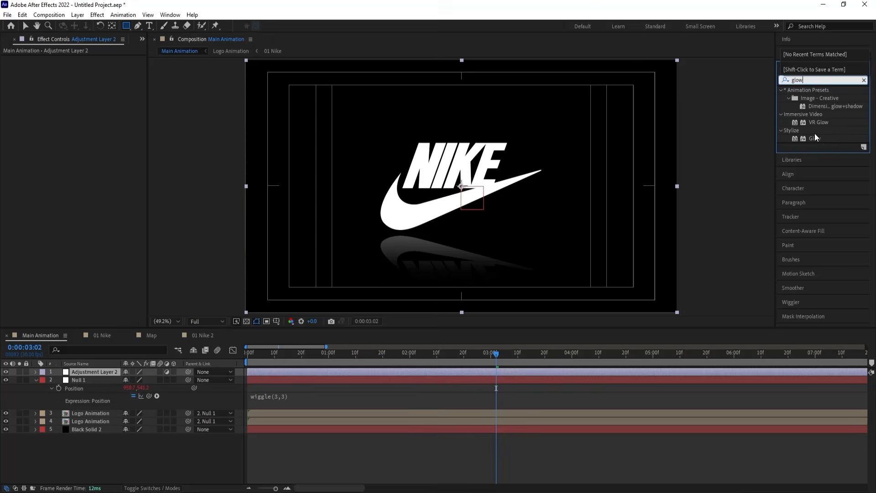
{"action": "double_click", "coordinate": [814, 138]}
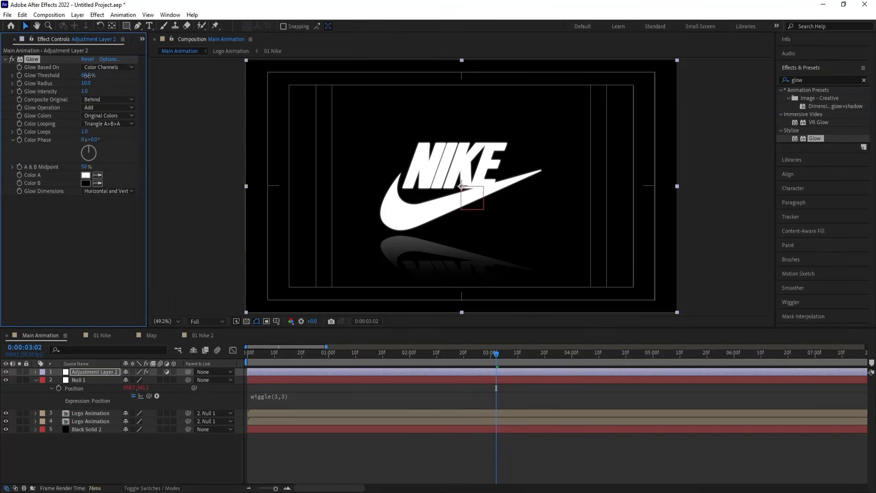
Set the Glow Threshold to 90%, Radius to 120 and Intensity to 0.2, and preview from the first frame
{"action": "left_click", "coordinate": [86, 75]}
{"action": "left_click", "coordinate": [87, 83]}
{"action": "type", "text": "4"}
{"action": "left_click", "coordinate": [86, 91]}
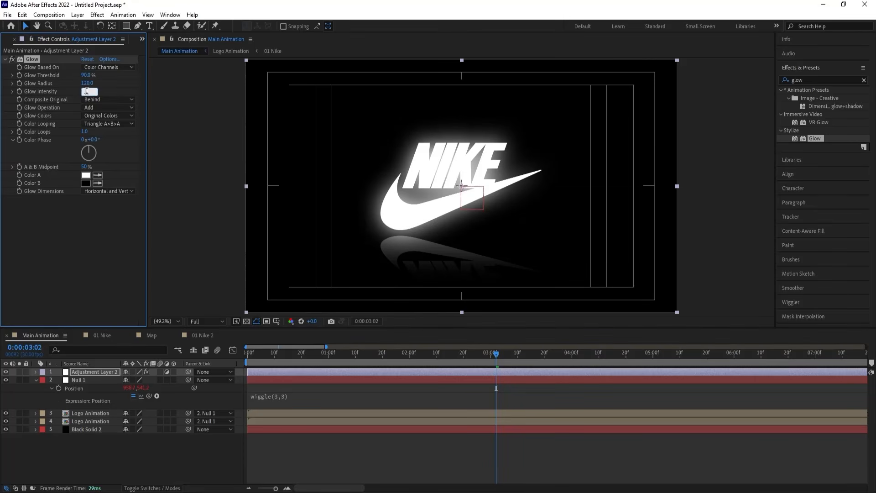
{"action": "key", "text": "Return"}
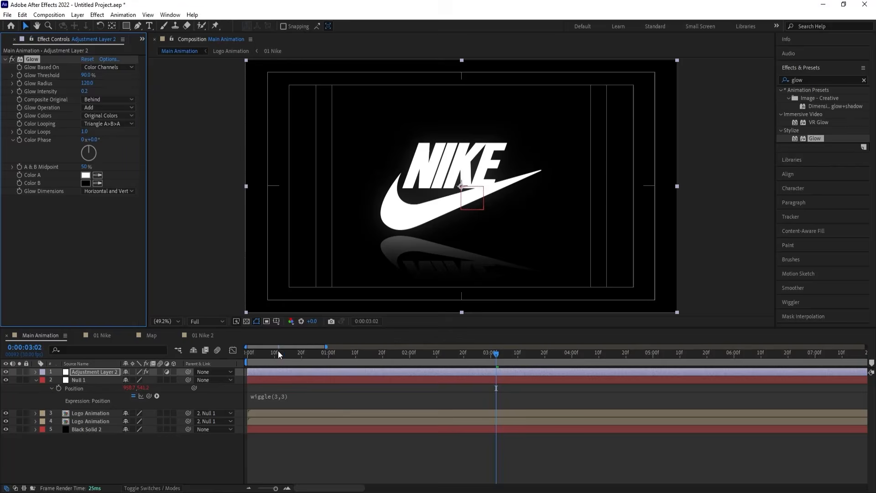
{"action": "key", "text": "Home"}
{"action": "key", "text": "space"}
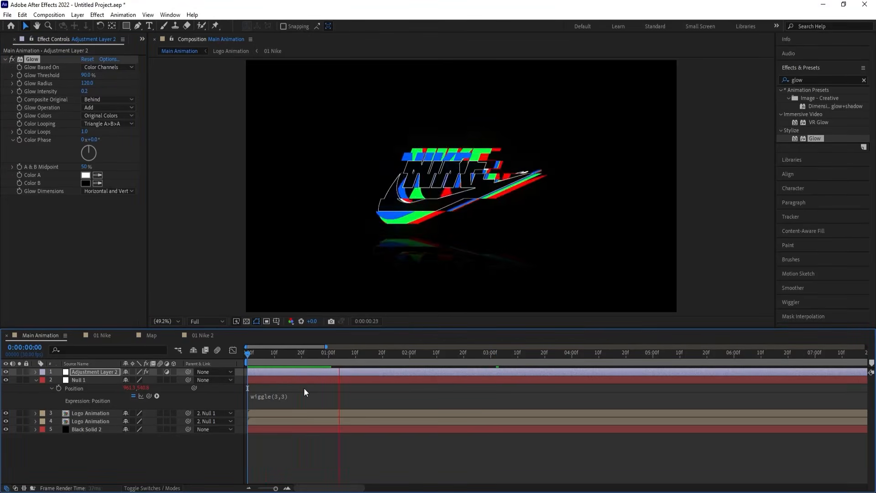
Open the Logo Animation composition and set the blending mode of its three bottommost 01 Nike layers to Screen
{"action": "key", "text": "space"}
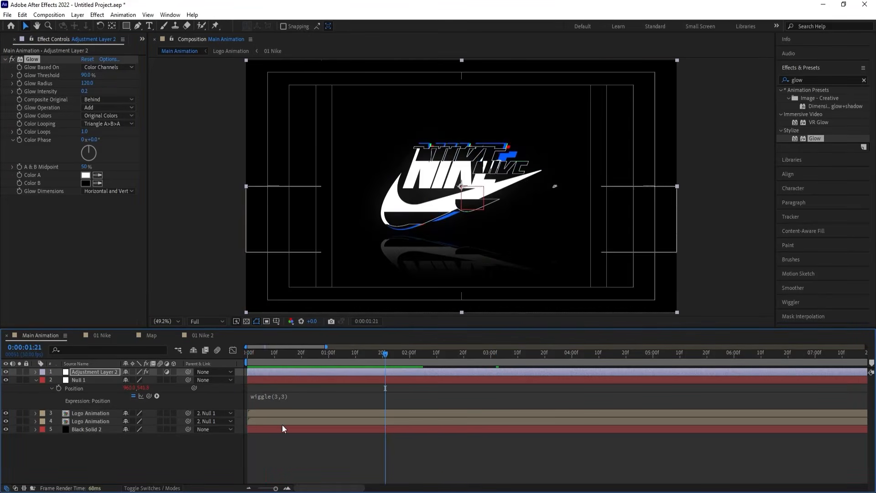
{"action": "double_click", "coordinate": [93, 414]}
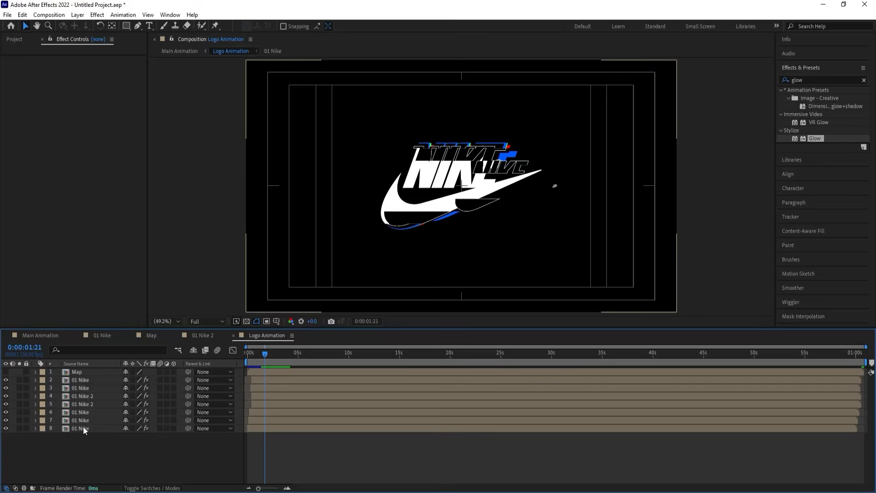
{"action": "left_click", "coordinate": [83, 426]}
{"action": "left_click", "coordinate": [83, 412], "text": "shift"}
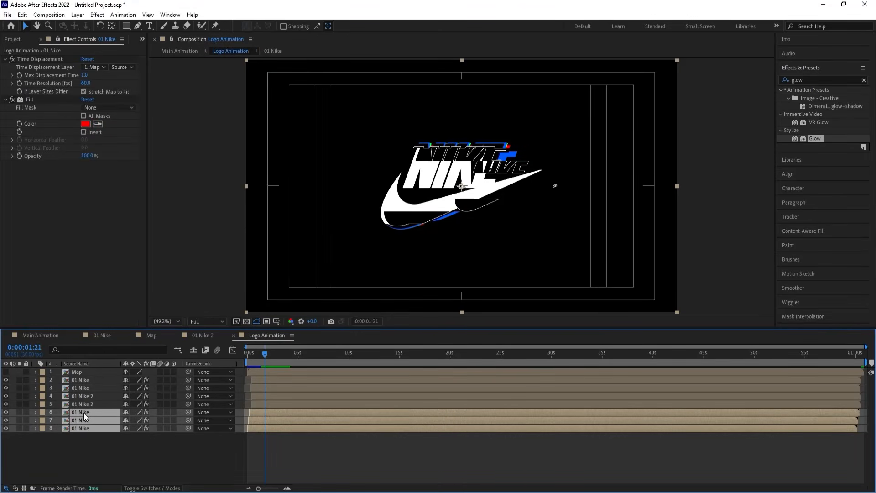
{"action": "key", "text": "F4"}
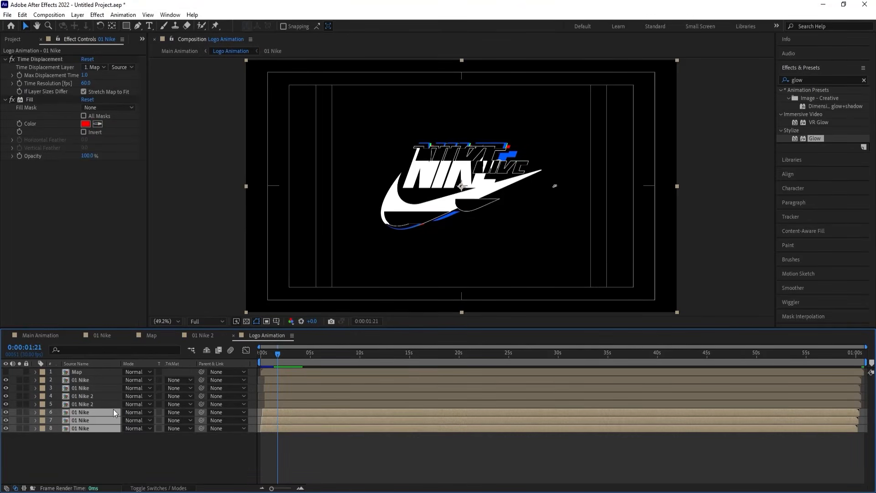
{"action": "left_click", "coordinate": [140, 413]}
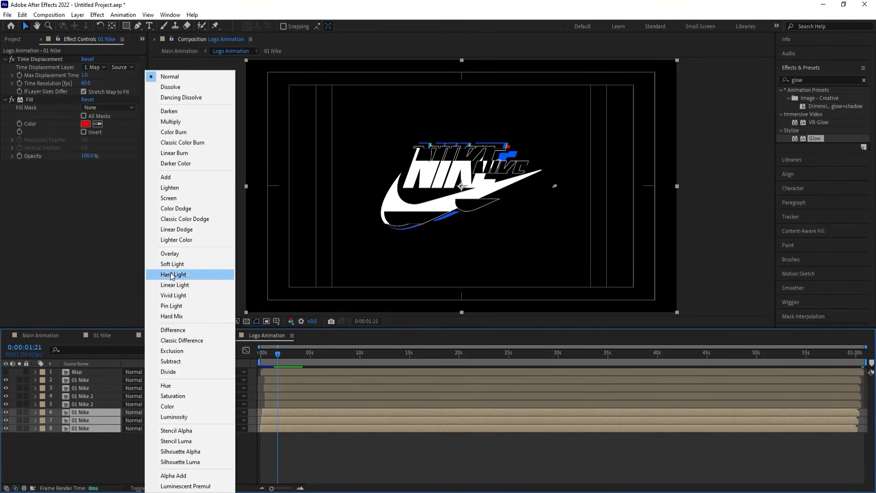
{"action": "left_click", "coordinate": [182, 198]}
Preview Logo Animation from its first frame, and play back the blended result in Main Animation
{"action": "left_click", "coordinate": [269, 352]}
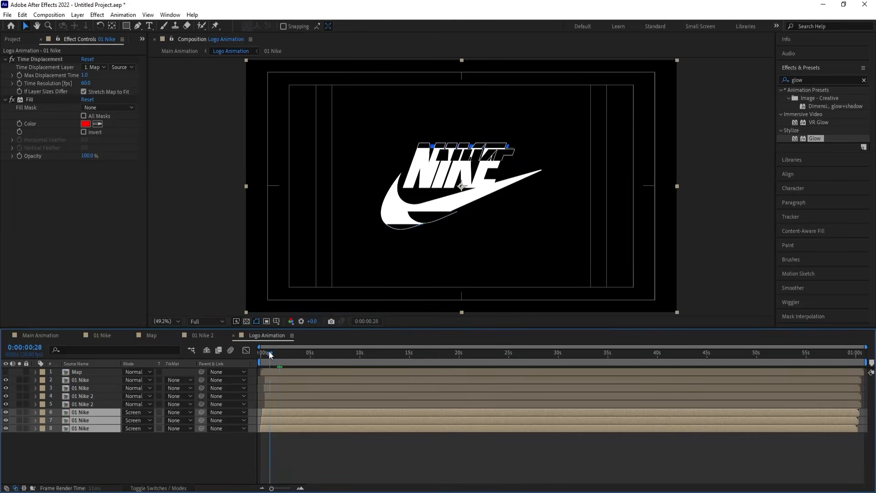
{"action": "left_click_drag", "start_coordinate": [269, 353], "coordinate": [260, 354]}
{"action": "key", "text": "space"}
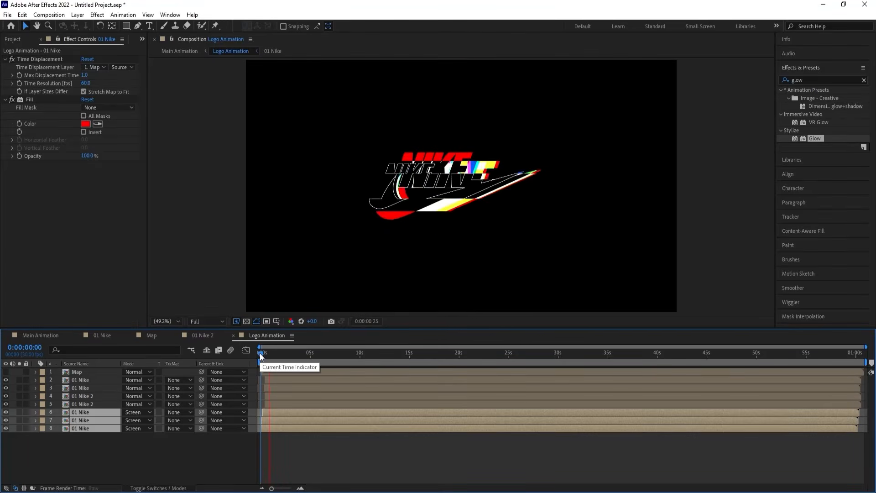
{"action": "left_click", "coordinate": [41, 335]}
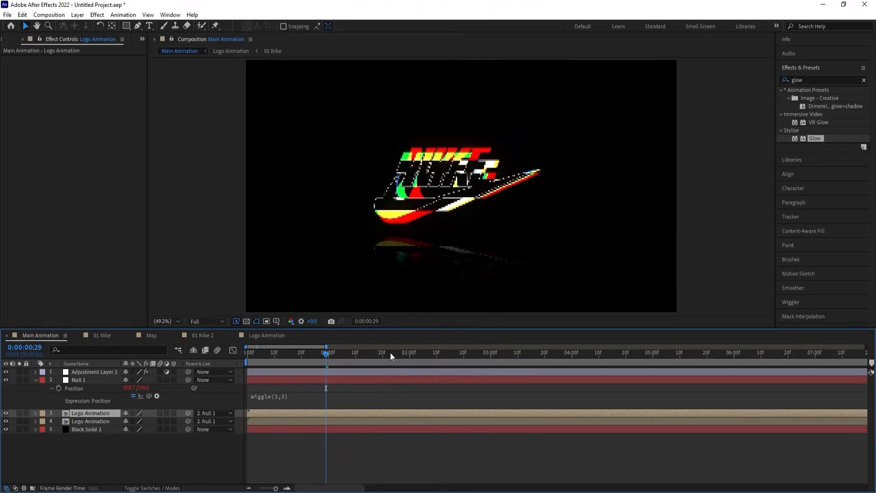
{"action": "key", "text": "space"}
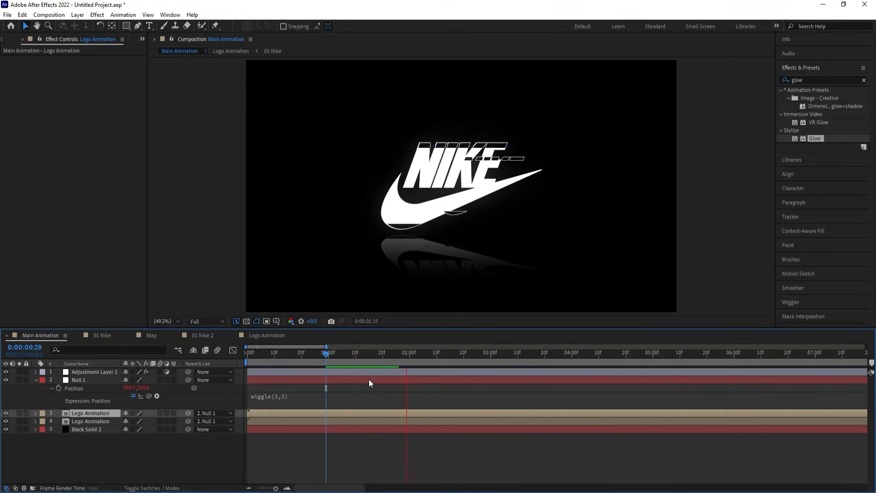
{"action": "key", "text": "space"}
{"action": "left_click", "coordinate": [368, 458]}
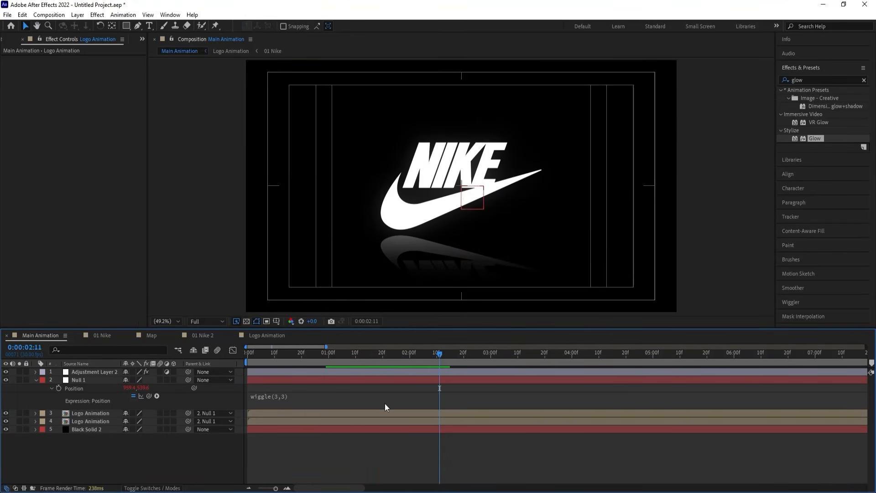
End Main Animation's work area at 3 seconds, collapse the null's revealed Position property and preview from the first frame
{"action": "left_click_drag", "start_coordinate": [453, 358], "coordinate": [491, 371]}
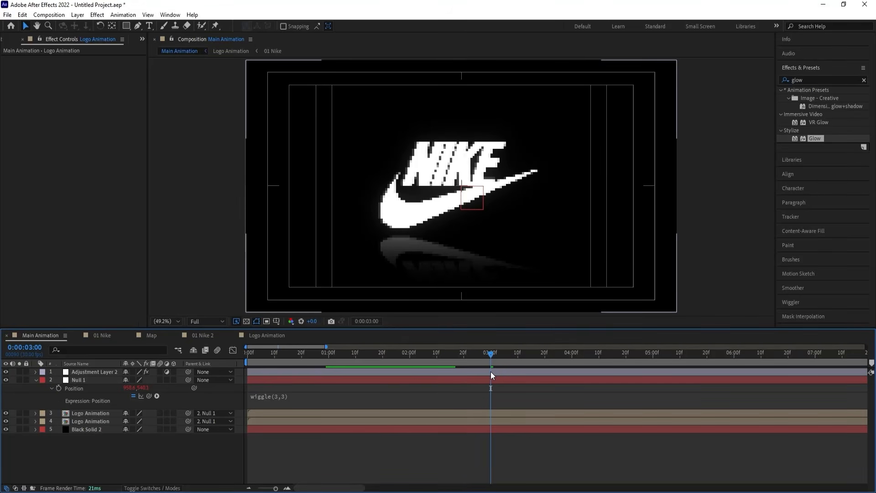
{"action": "key", "text": "n"}
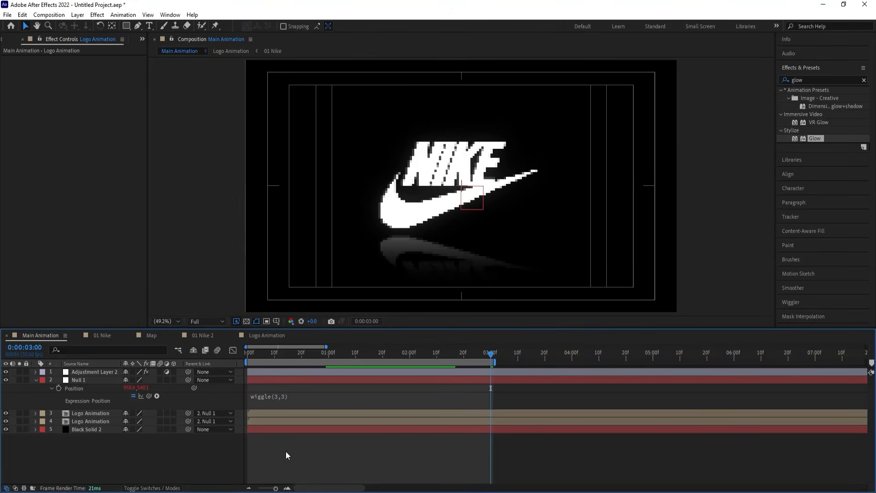
{"action": "key", "text": "u"}
{"action": "key", "text": "Home"}
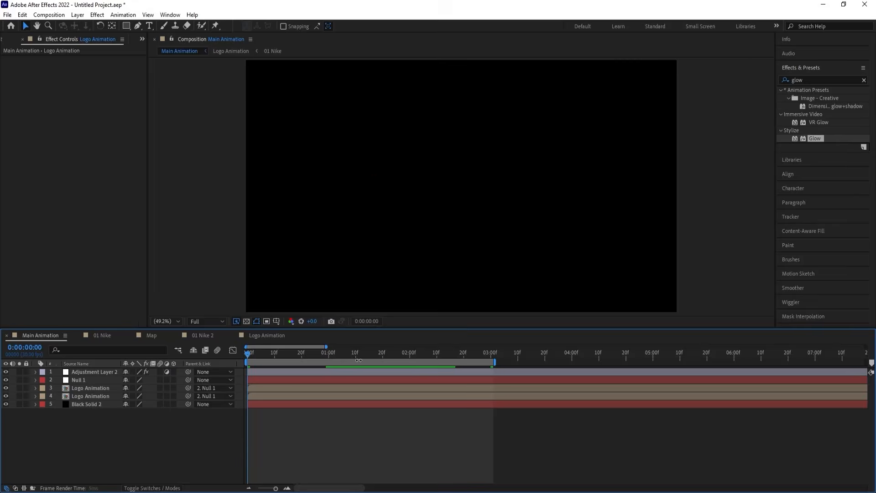
{"action": "key", "text": "space"}
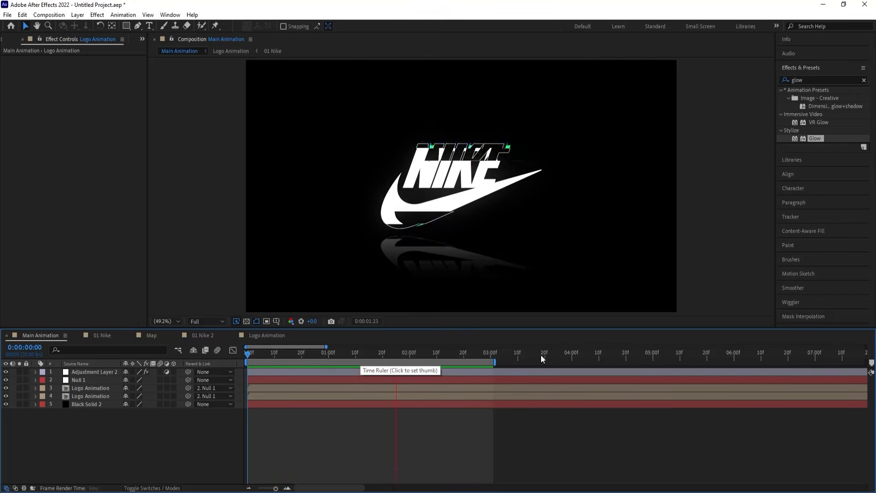
Extend the end of Main Animation's work area to 4 seconds and preview from 0:00:00:29
{"action": "left_click", "coordinate": [571, 353]}
{"action": "key", "text": "apostrophe"}
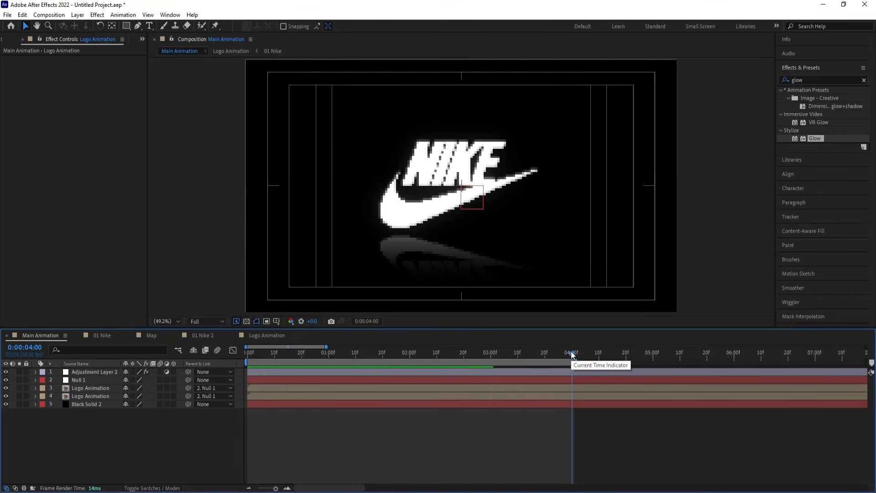
{"action": "key", "text": "n"}
{"action": "left_click_drag", "start_coordinate": [572, 353], "coordinate": [327, 357]}
{"action": "key", "text": "space"}
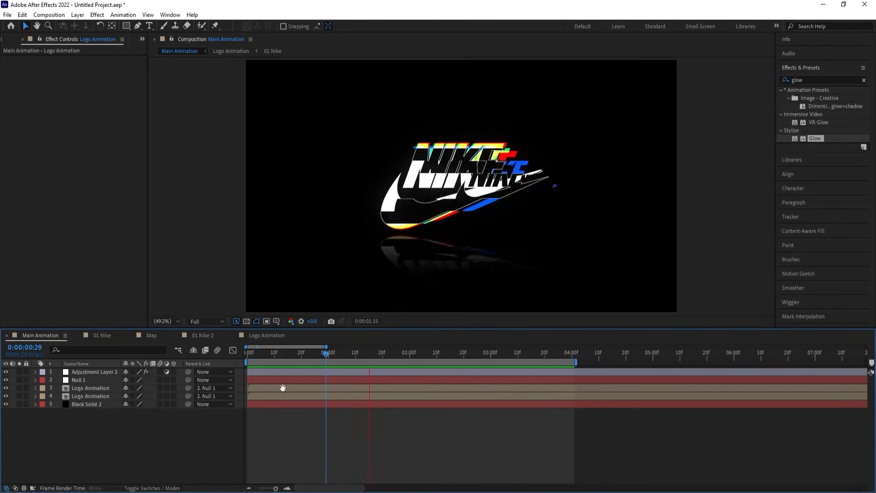
{"action": "key", "text": "space"}
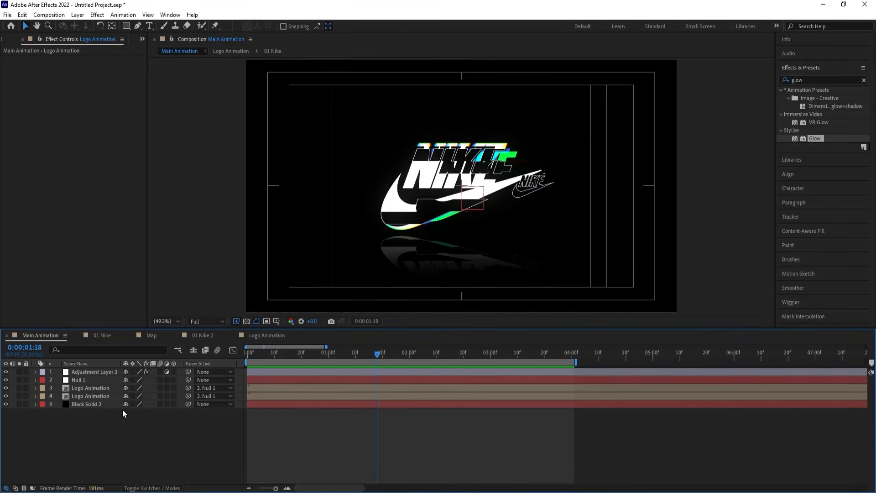
Change the color of the black background solid to the very dark gray 0C0C0C
{"action": "left_click", "coordinate": [93, 408]}
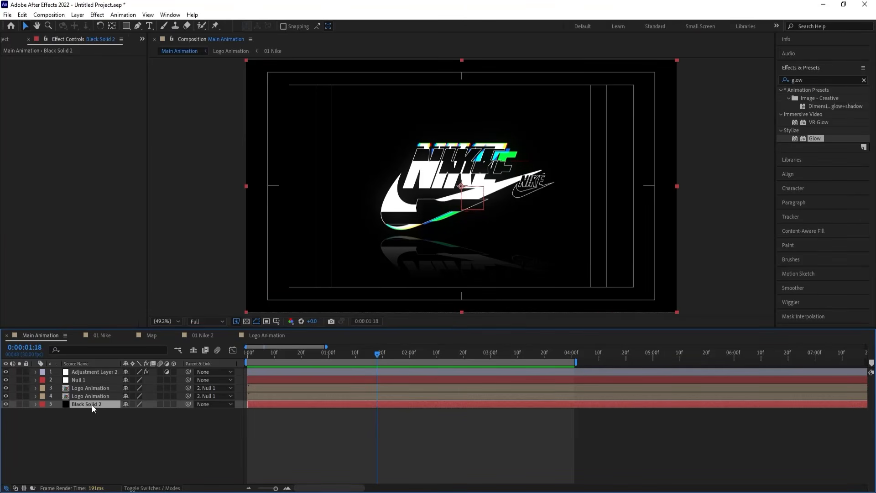
{"action": "key", "text": "ctrl+shift+y"}
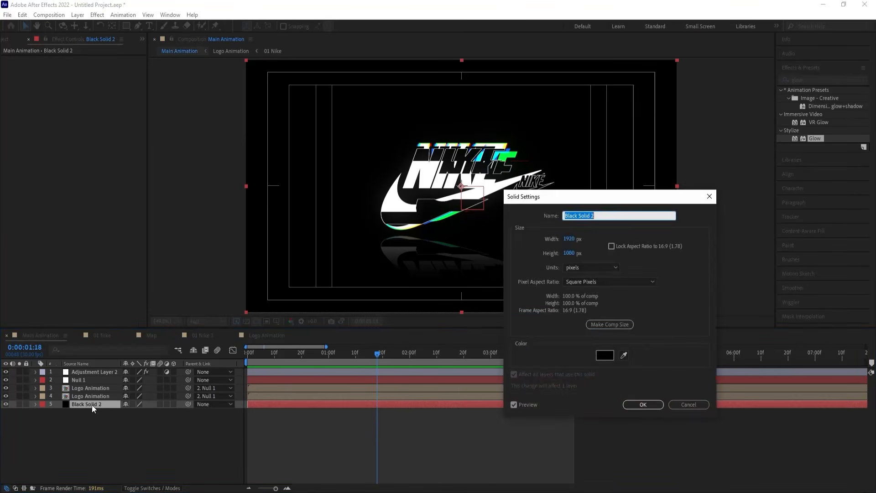
{"action": "left_click", "coordinate": [600, 355]}
{"action": "left_click", "coordinate": [328, 306]}
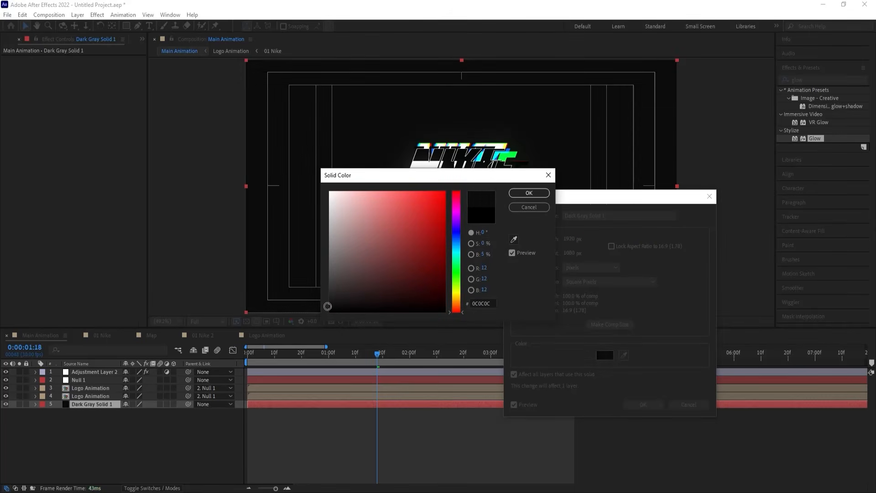
{"action": "key", "text": "Return"}
{"action": "key", "text": "Return"}
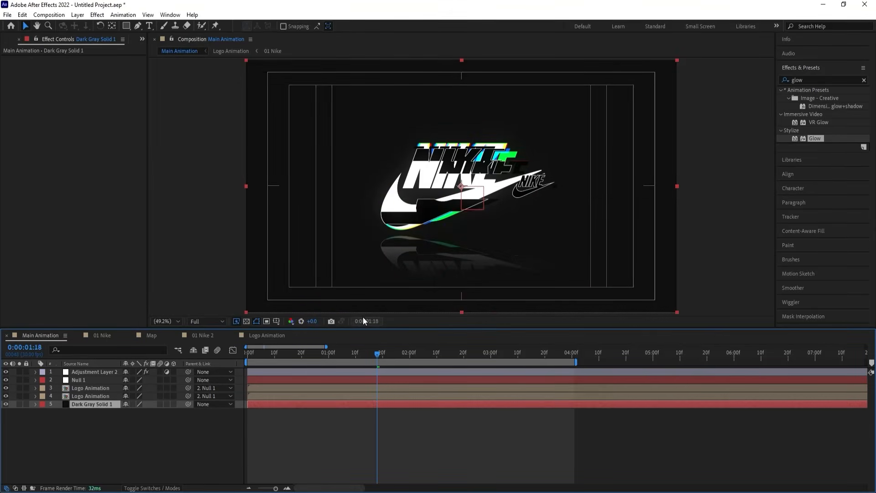
Apply the CC Vignette effect to the dark gray background solid
{"action": "left_click", "coordinate": [802, 79]}
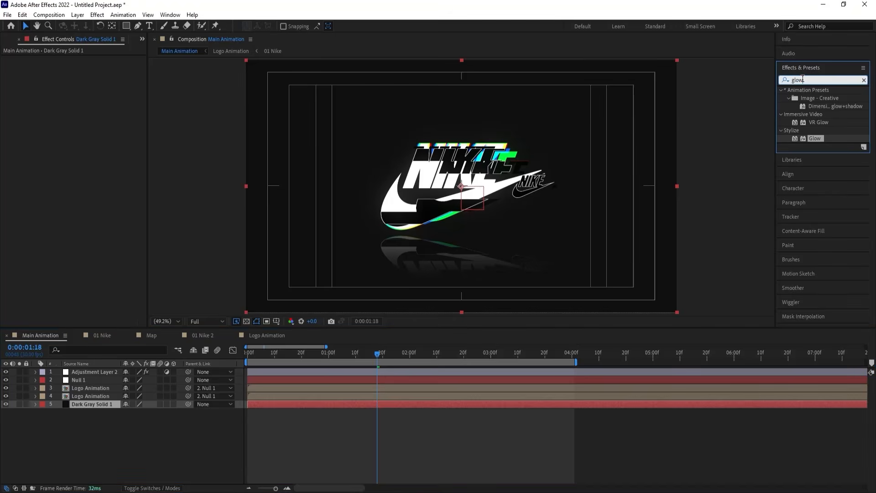
{"action": "type", "text": "cc vi"}
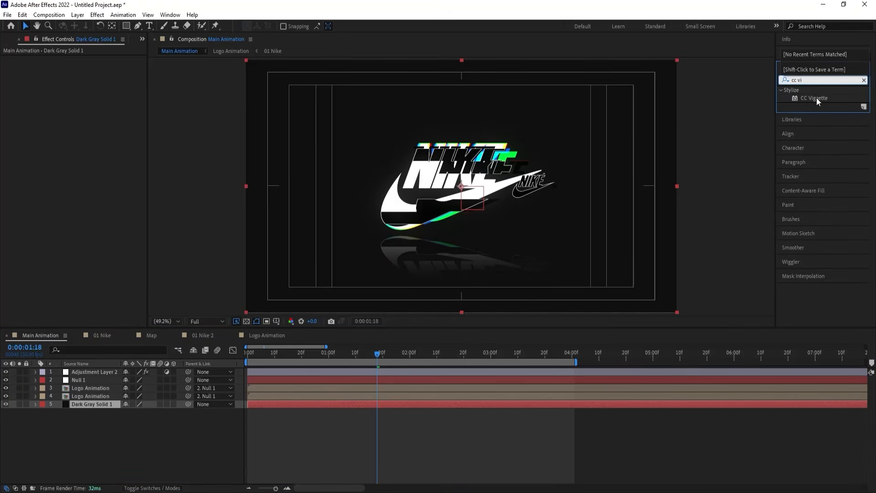
{"action": "double_click", "coordinate": [816, 98]}
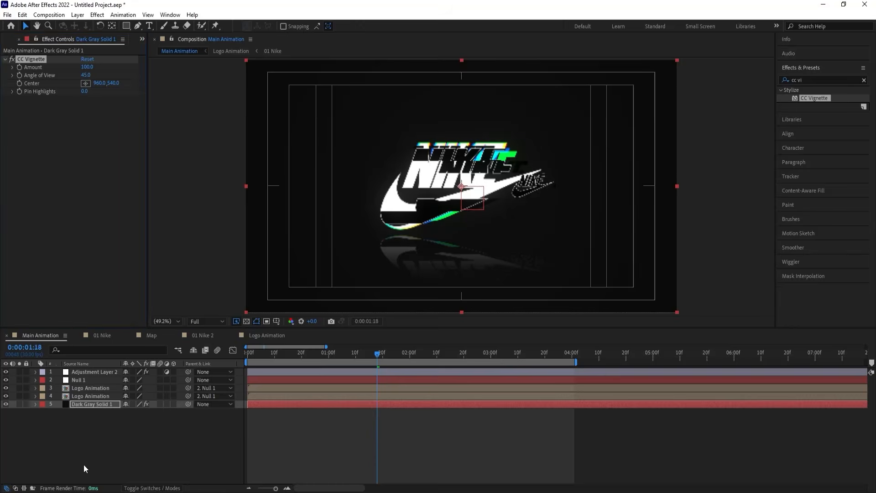
Add a new adjustment layer above all layers in Main Animation and apply the Posterize Time effect to it
{"action": "right_click", "coordinate": [91, 447]}
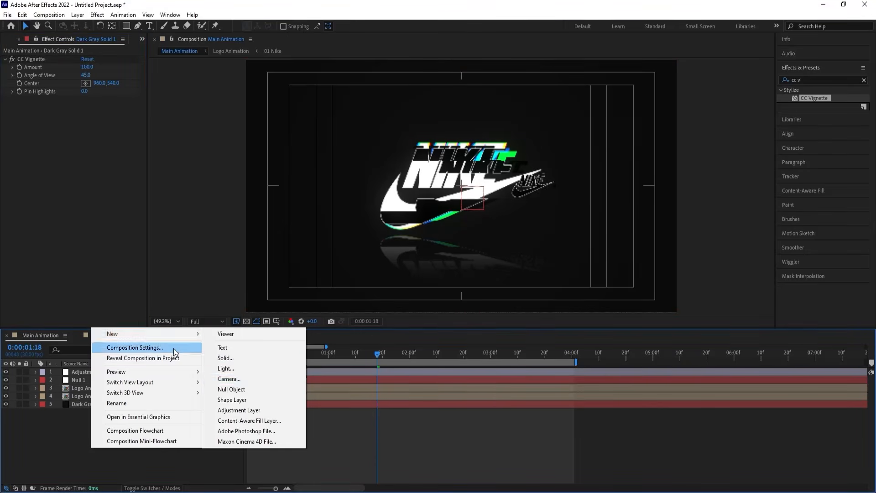
{"action": "left_click", "coordinate": [243, 407]}
{"action": "left_click", "coordinate": [811, 80]}
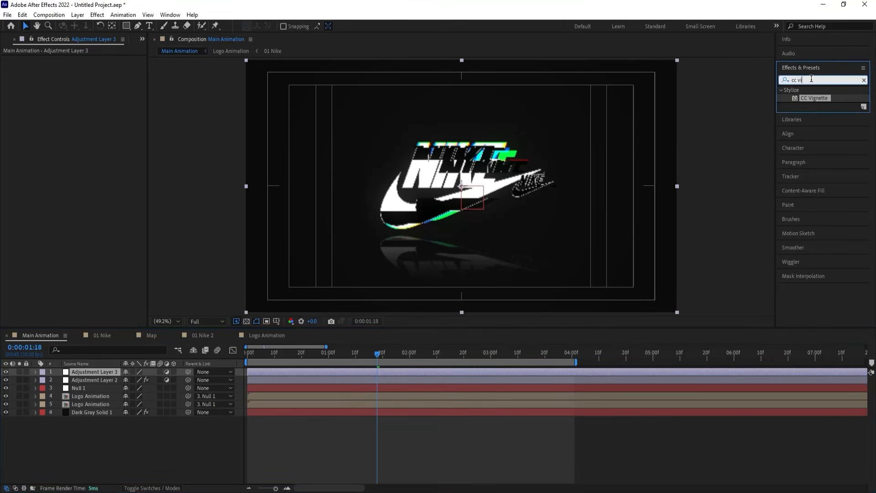
{"action": "type", "text": "pos"}
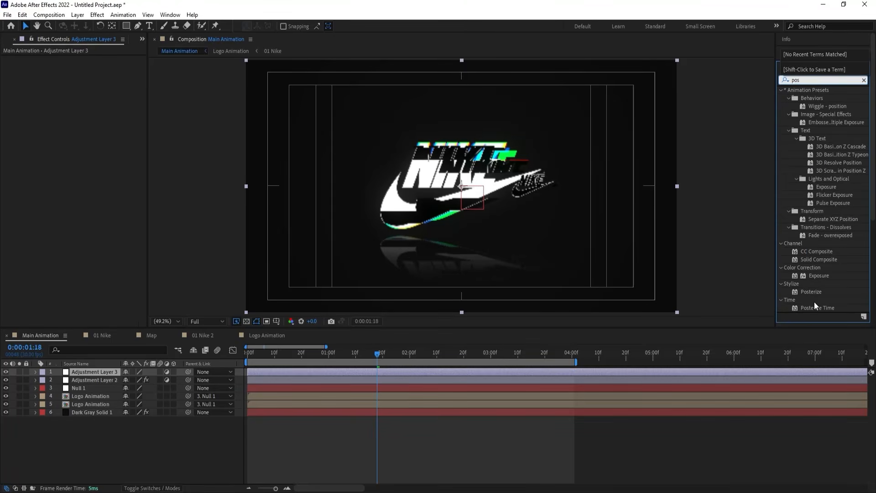
{"action": "double_click", "coordinate": [816, 307]}
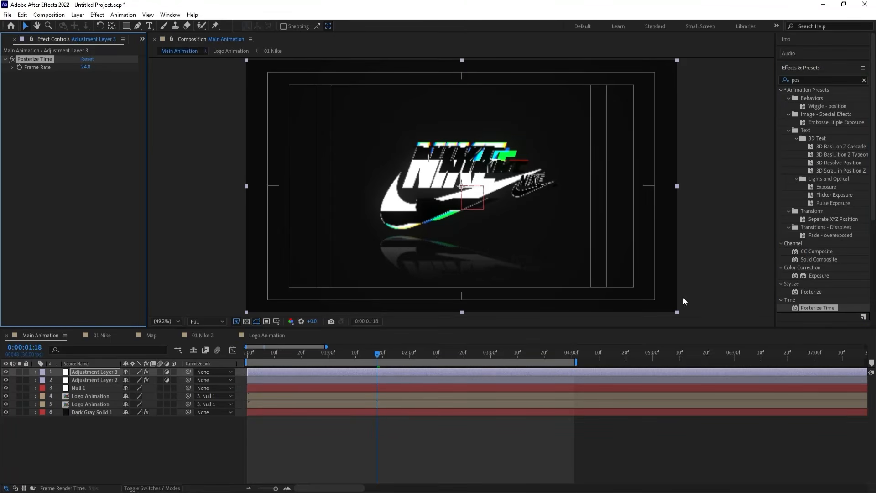
Set the Posterize Time Frame Rate to 15 and preview the animation from the first frame
{"action": "left_click", "coordinate": [86, 68]}
{"action": "key", "text": "Return"}
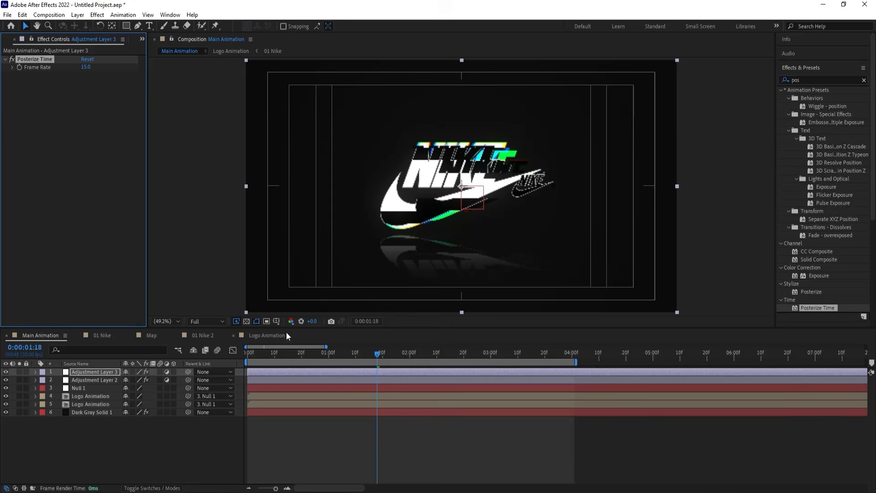
{"action": "key", "text": "Home"}
{"action": "key", "text": "space"}
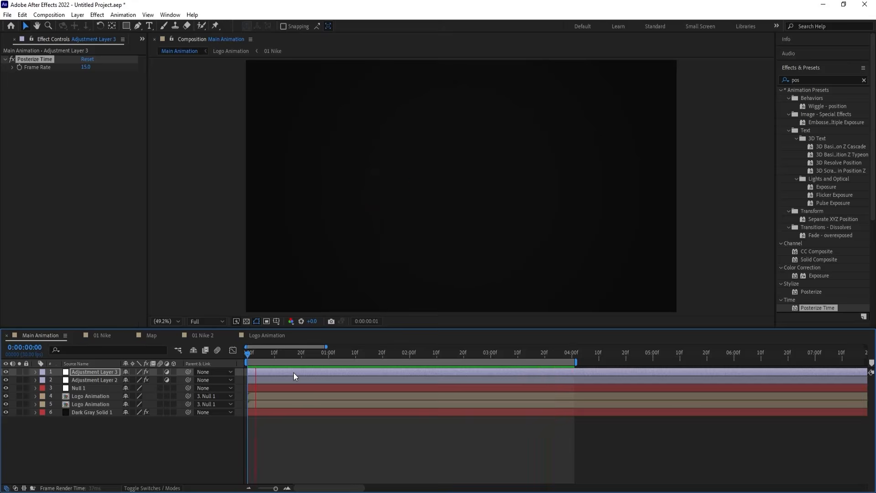
{"action": "key", "text": "space"}
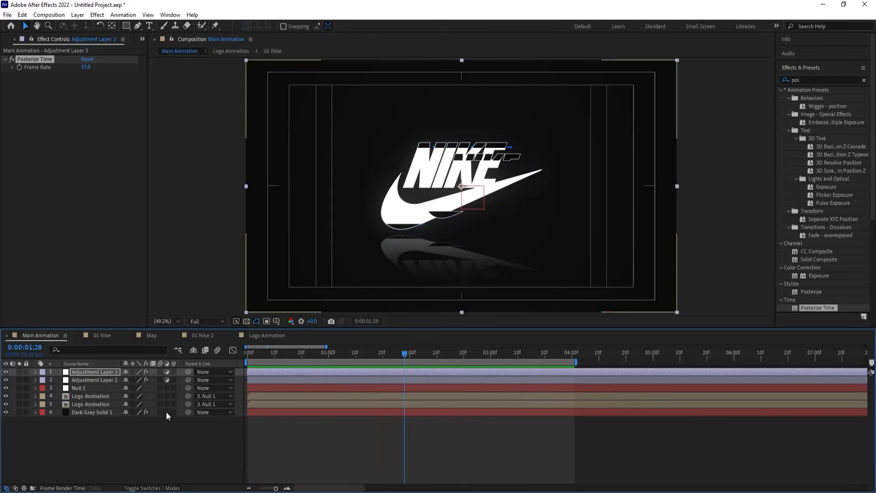
Apply the Noise effect to the top adjustment layer that already holds Posterize Time
{"action": "left_click", "coordinate": [103, 437]}
{"action": "left_click", "coordinate": [88, 371]}
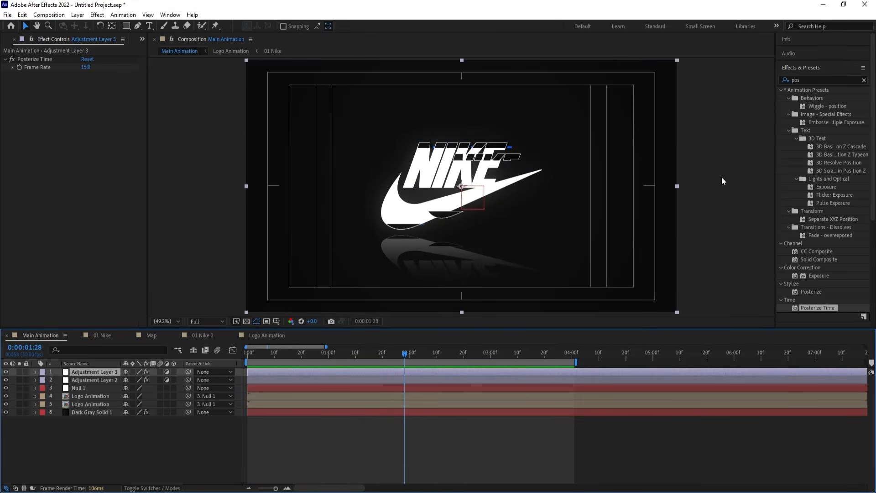
{"action": "left_click", "coordinate": [815, 80]}
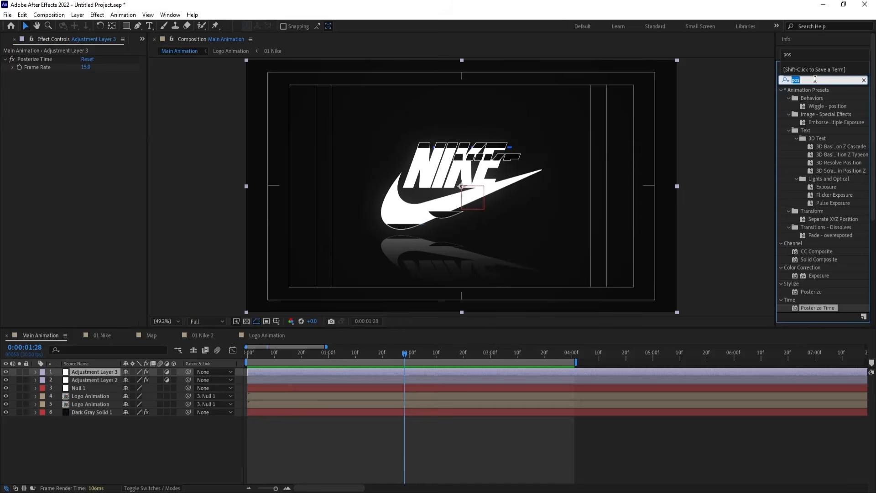
{"action": "type", "text": "nosi"}
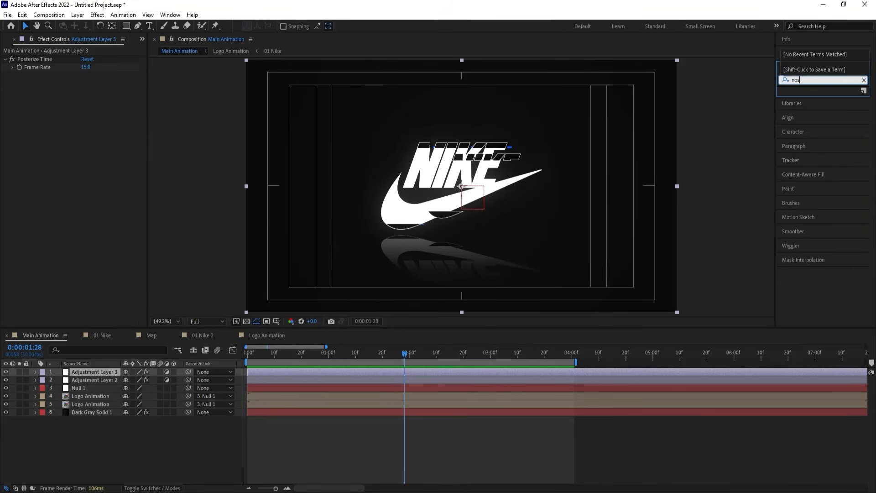
{"action": "key", "text": "BackSpace"}
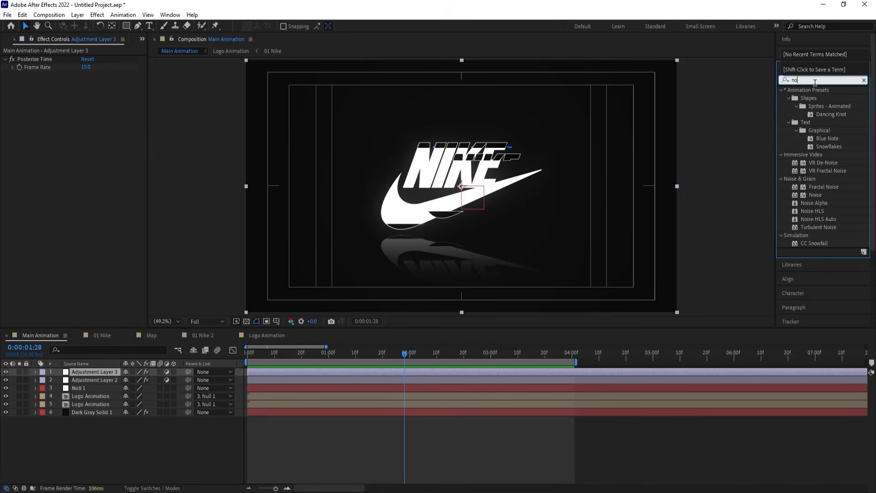
{"action": "double_click", "coordinate": [811, 195]}
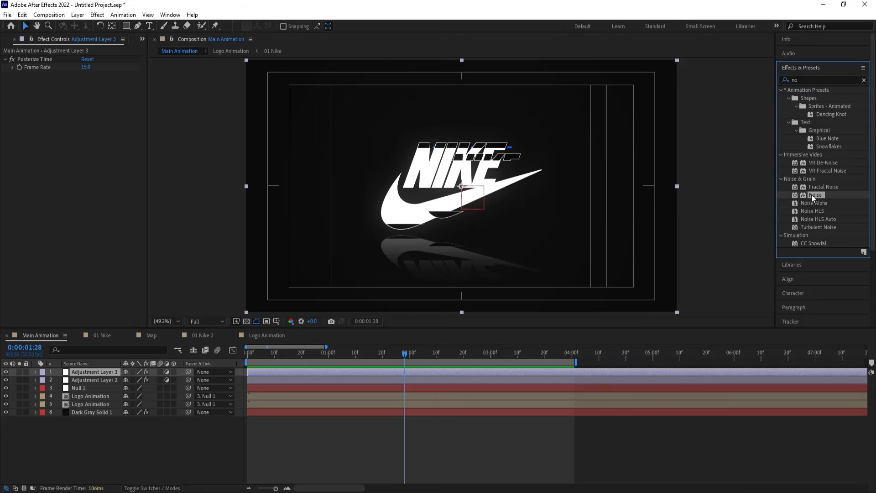
{"action": "key", "text": "Page_Down"}
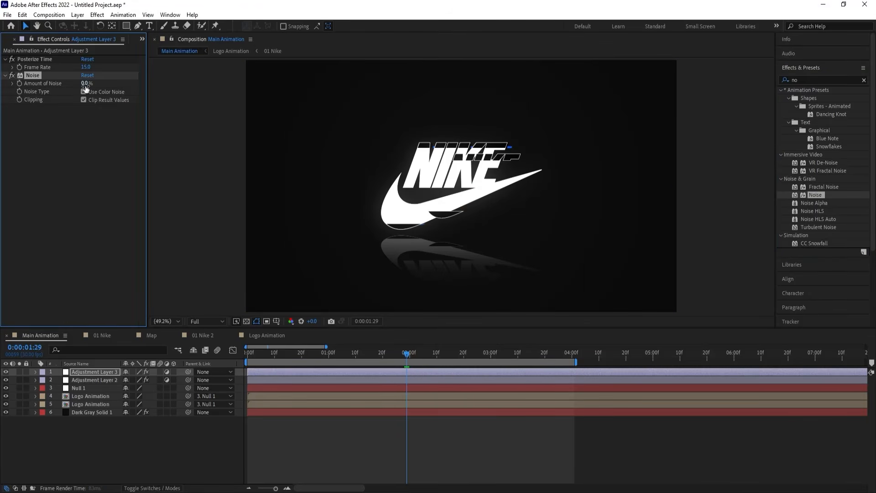
Set the Amount of Noise to 10% and preview the animation from the first frame
{"action": "left_click_drag", "start_coordinate": [86, 83], "coordinate": [94, 85]}
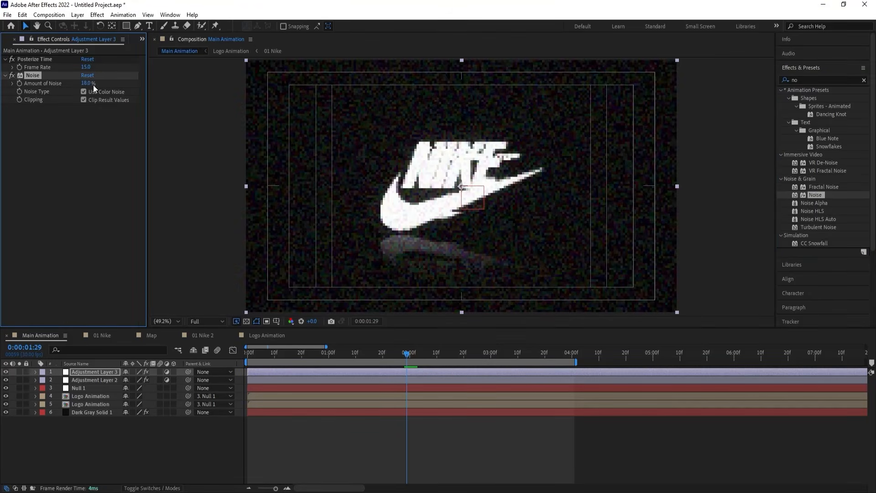
{"action": "left_click", "coordinate": [88, 84]}
{"action": "type", "text": "10"}
{"action": "key", "text": "Return"}
{"action": "left_click_drag", "start_coordinate": [256, 352], "coordinate": [219, 350]}
{"action": "key", "text": "space"}
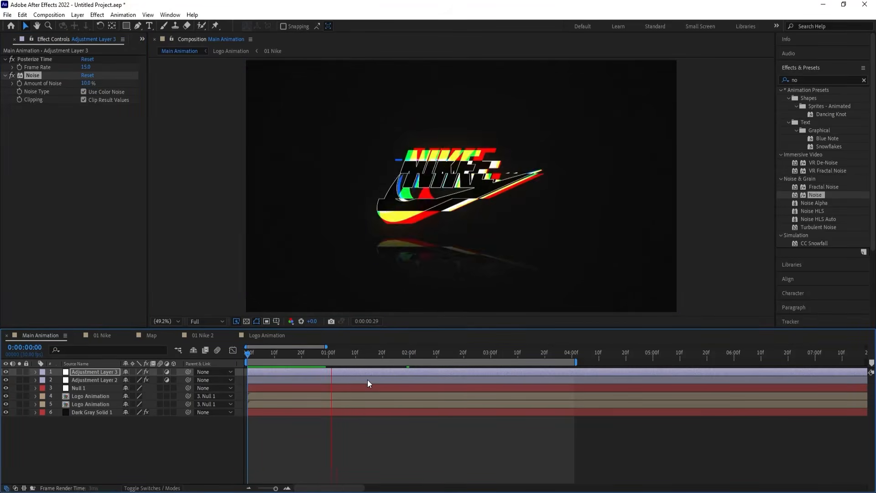
{"action": "key", "text": "space"}
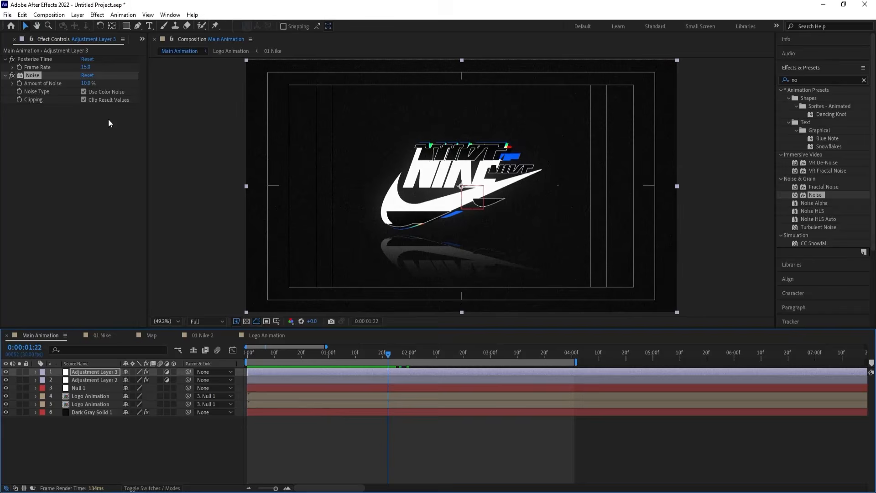
Set the Amount of Noise on the top adjustment layer to 25% and return to the first frame
{"action": "left_click", "coordinate": [87, 84]}
{"action": "type", "text": "25"}
{"action": "key", "text": "Return"}
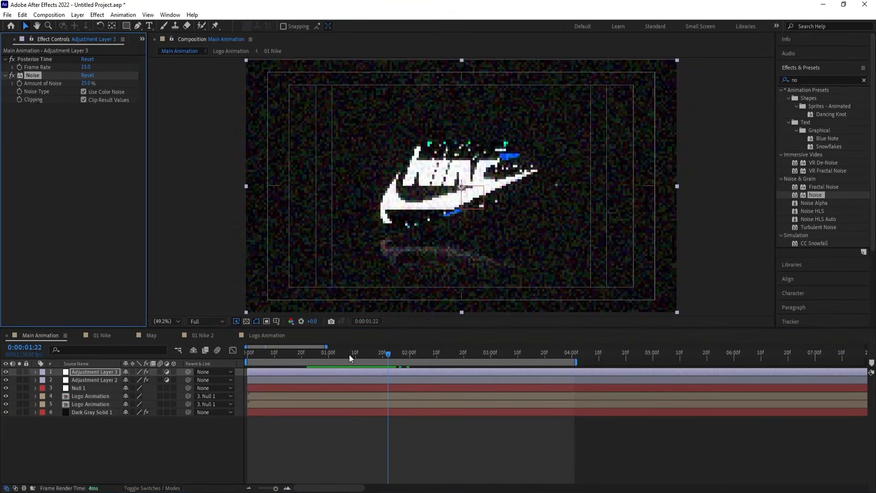
{"action": "key", "text": "Home"}
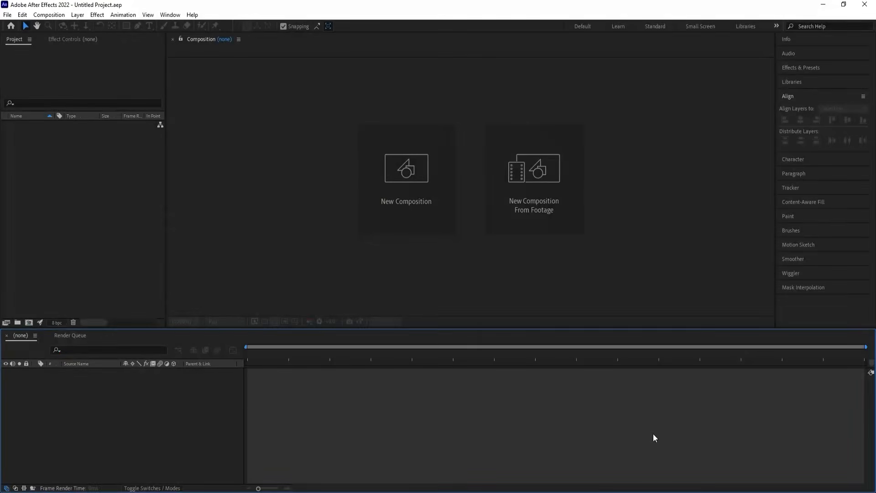
In the new empty project, set up a composition named Main Animation at 30 frames per second with a duration of 0:01:00:00
{"action": "left_click", "coordinate": [432, 201]}
{"action": "type", "text": "Main Animation"}
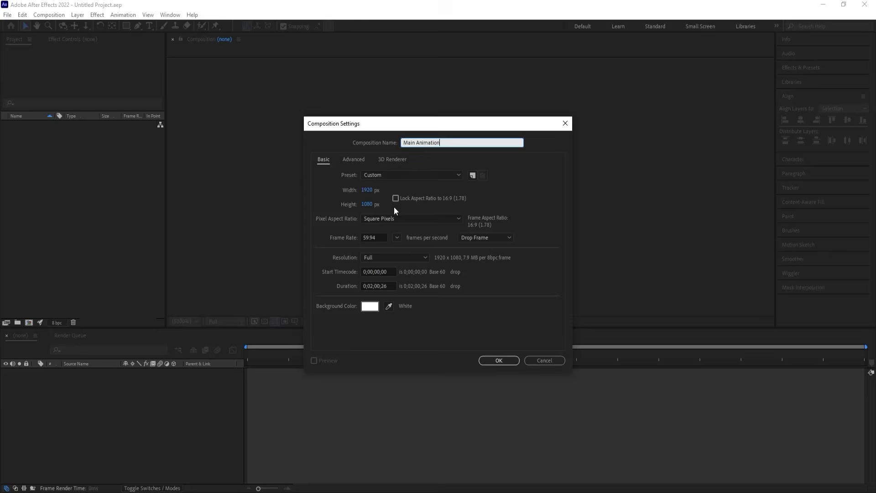
{"action": "left_click", "coordinate": [397, 238]}
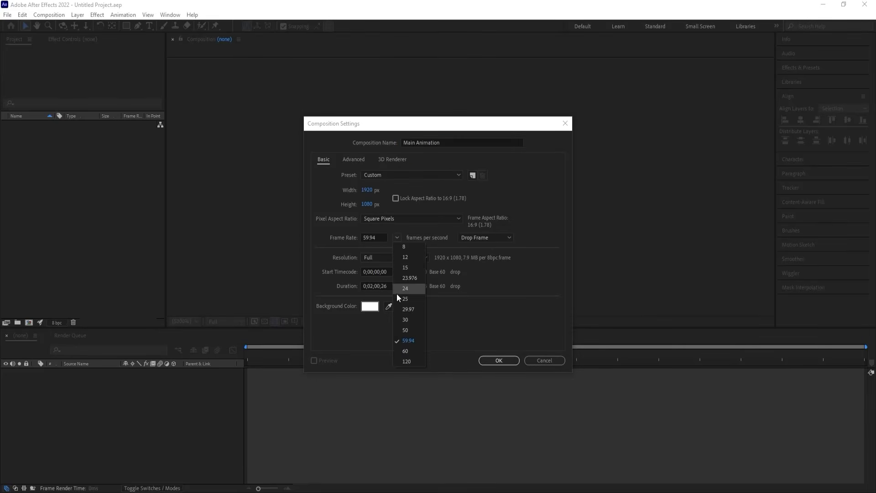
{"action": "left_click", "coordinate": [407, 319]}
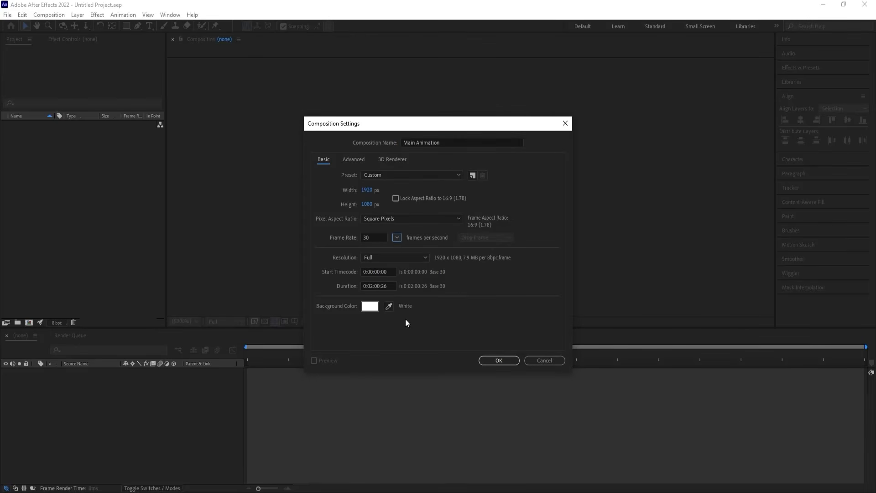
{"action": "left_click", "coordinate": [386, 286]}
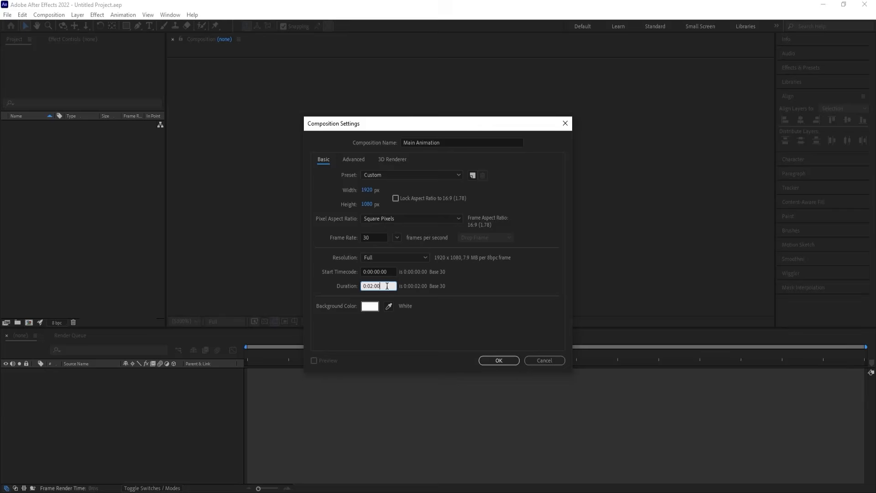
{"action": "type", "text": "0:02:000"}
{"action": "left_click", "coordinate": [415, 302]}
{"action": "type", "text": "60:00"}
{"action": "left_click", "coordinate": [461, 315]}
Set the new composition's background color to black (000000) and create the composition
{"action": "left_click", "coordinate": [370, 305]}
{"action": "left_click_drag", "start_coordinate": [365, 301], "coordinate": [270, 355]}
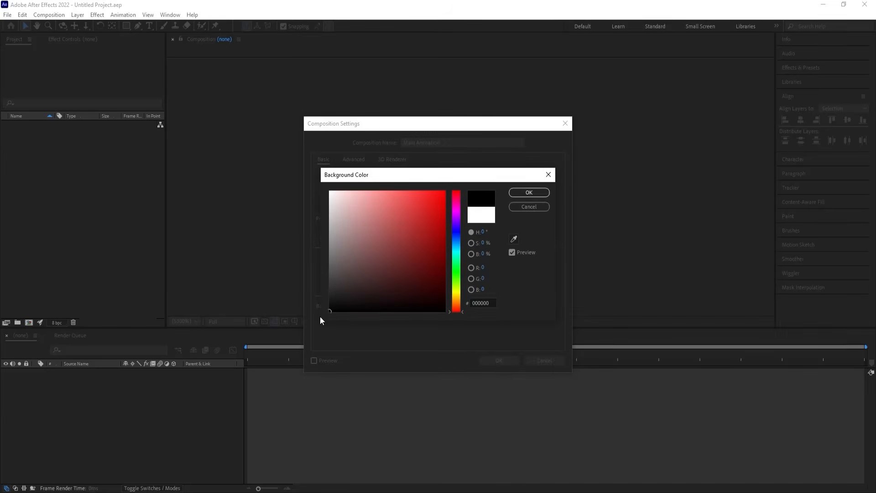
{"action": "left_click", "coordinate": [528, 193]}
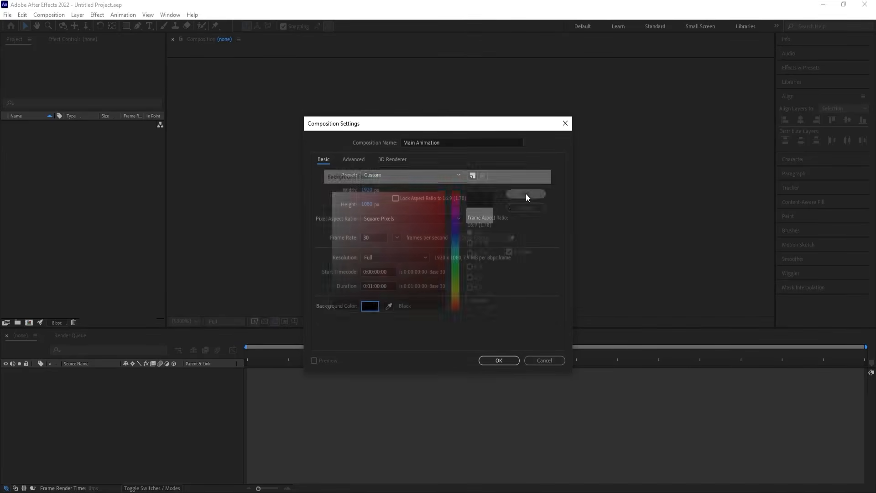
{"action": "left_click", "coordinate": [499, 357]}
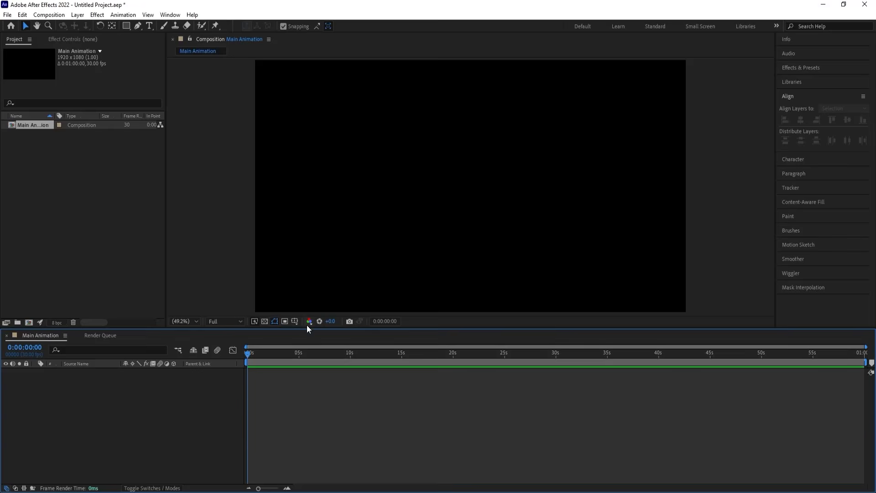
Show the title and action safe guides in the Main Animation composition
{"action": "left_click", "coordinate": [295, 321]}
{"action": "left_click", "coordinate": [318, 336]}
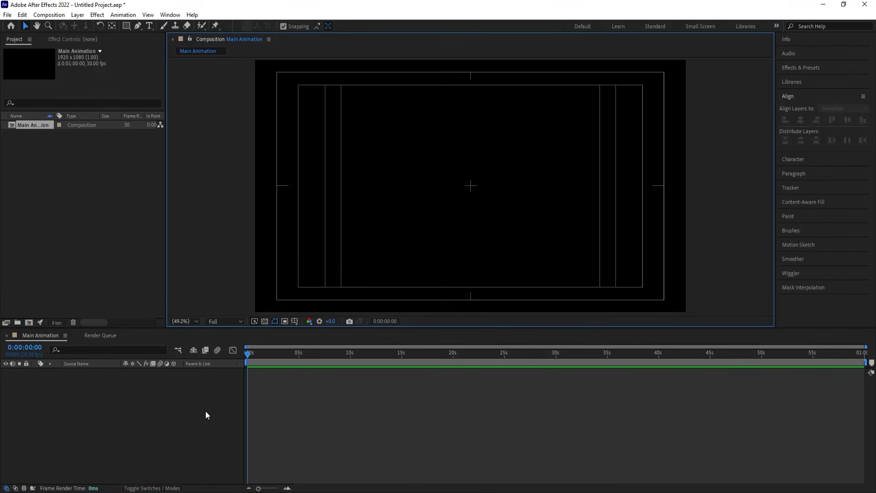
Create a new composition named Wheel with a size of 1080 x 1080 px
{"action": "key", "text": "ctrl+n"}
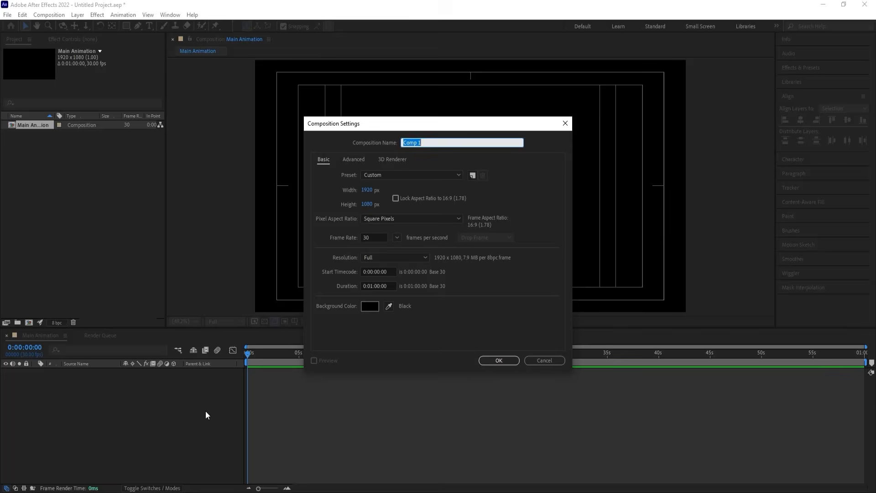
{"action": "type", "text": "Wheel"}
{"action": "left_click", "coordinate": [370, 189]}
{"action": "type", "text": "1080"}
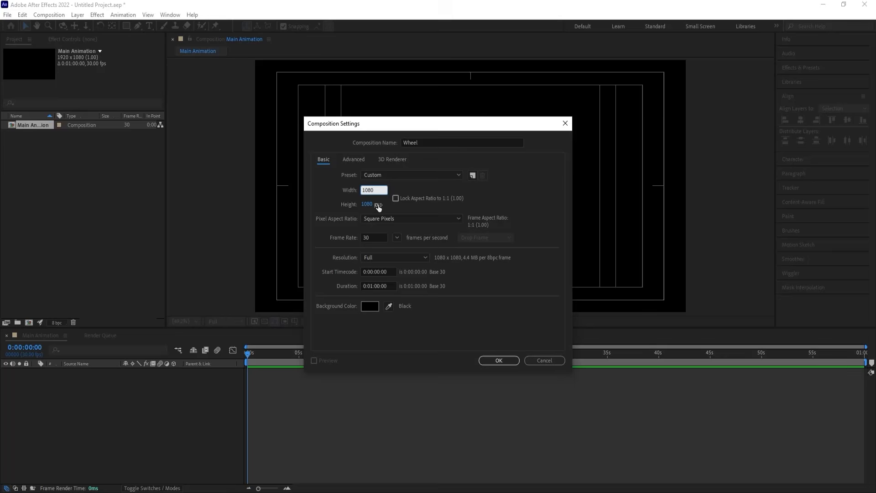
{"action": "left_click", "coordinate": [495, 360]}
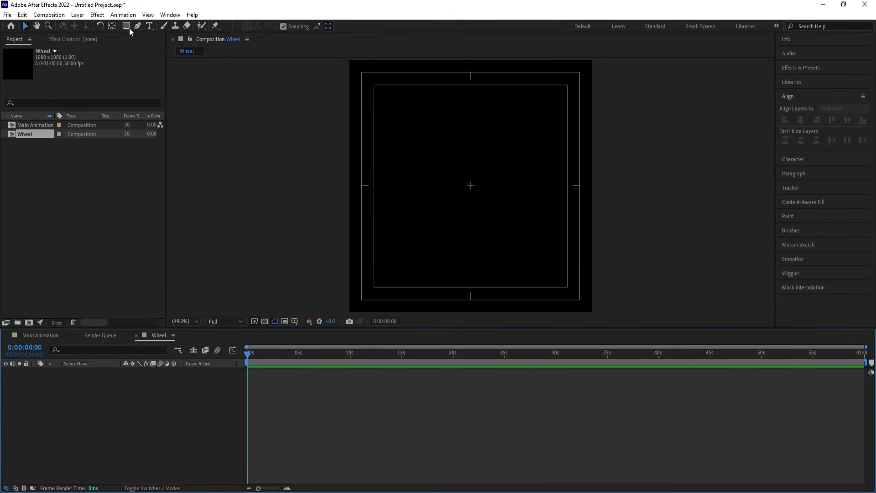
Activate the Ellipse tool and configure it with no fill and a white (ffffff) stroke
{"action": "left_click_drag", "start_coordinate": [129, 29], "coordinate": [150, 46]}
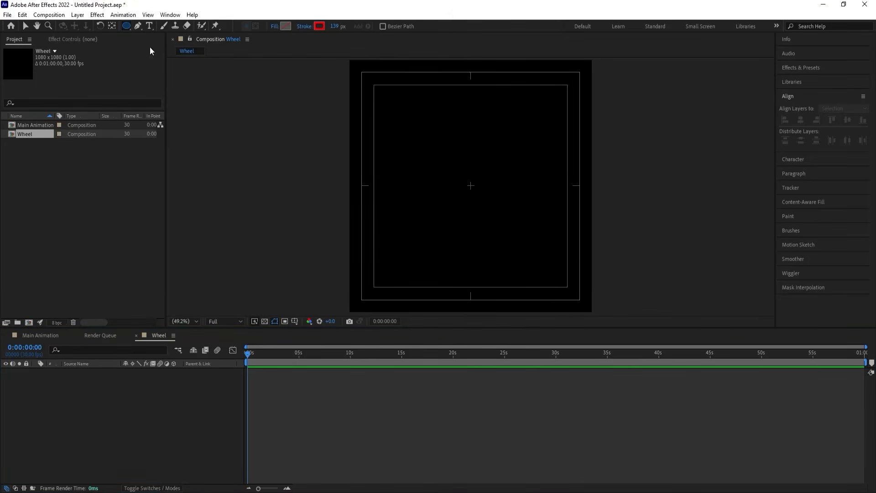
{"action": "left_click", "coordinate": [286, 26]}
{"action": "key", "text": "Return"}
{"action": "left_click", "coordinate": [320, 26]}
{"action": "type", "text": "ffffff"}
{"action": "key", "text": "Return"}
{"action": "left_click", "coordinate": [275, 26]}
{"action": "left_click", "coordinate": [391, 225]}
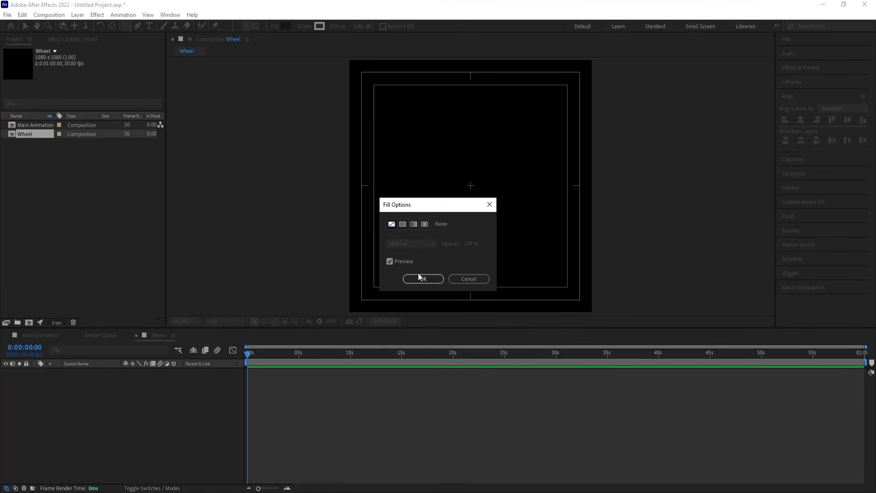
{"action": "left_click", "coordinate": [419, 275]}
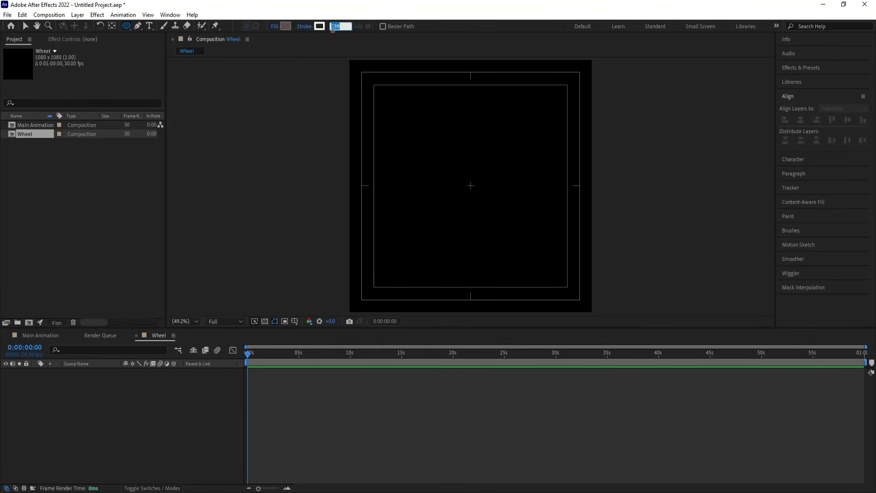
Set the stroke width to 20 px and add a circle that fills the whole Wheel composition
{"action": "type", "text": "20"}
{"action": "key", "text": "Return"}
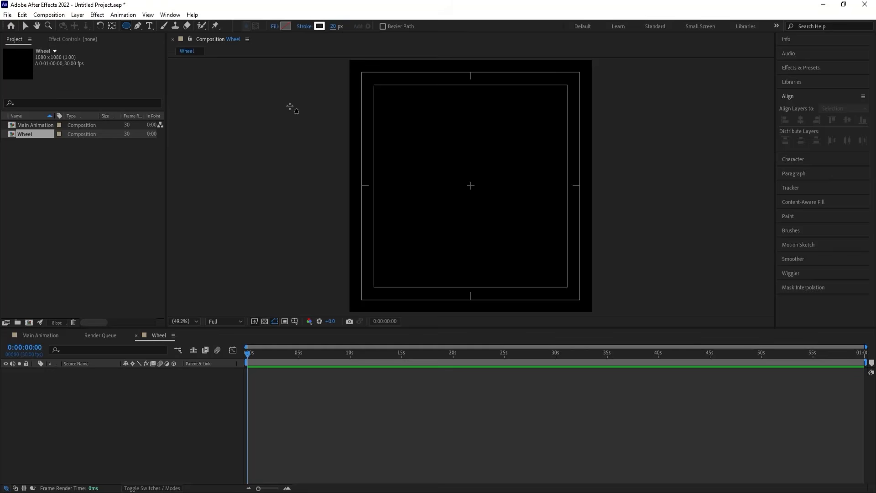
{"action": "double_click", "coordinate": [127, 26]}
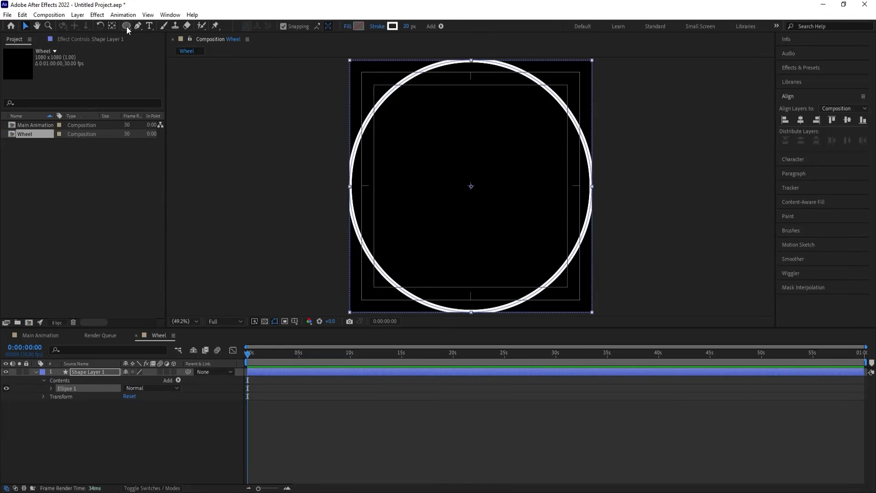
Set the circle's stroke width to 50 px and scale its layer to 94%
{"action": "left_click", "coordinate": [409, 26]}
{"action": "type", "text": "50"}
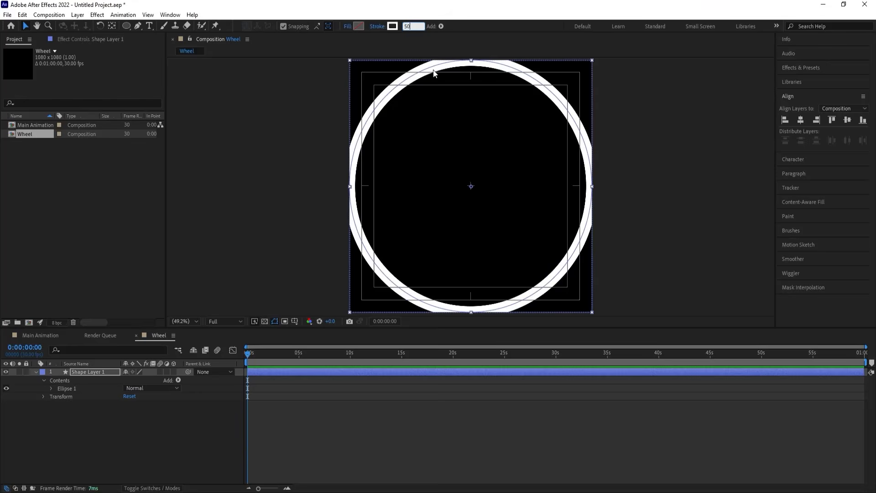
{"action": "key", "text": "Return"}
{"action": "key", "text": "s"}
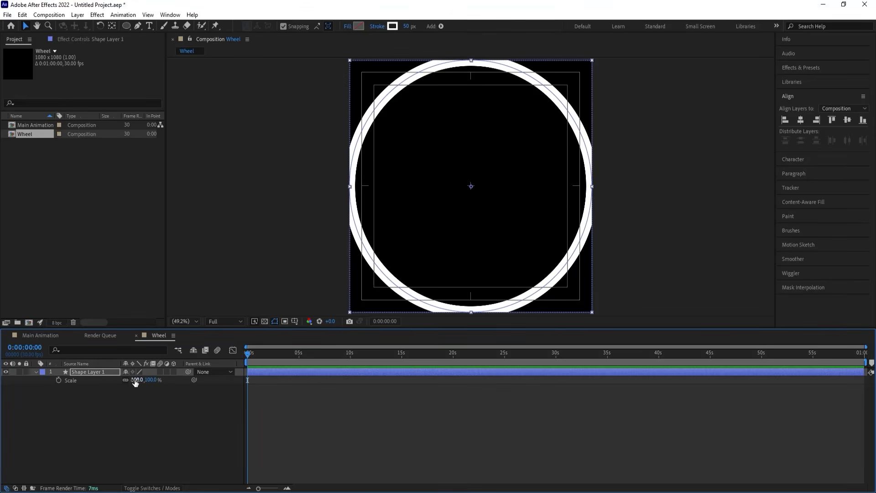
{"action": "left_click_drag", "start_coordinate": [133, 380], "coordinate": [132, 379]}
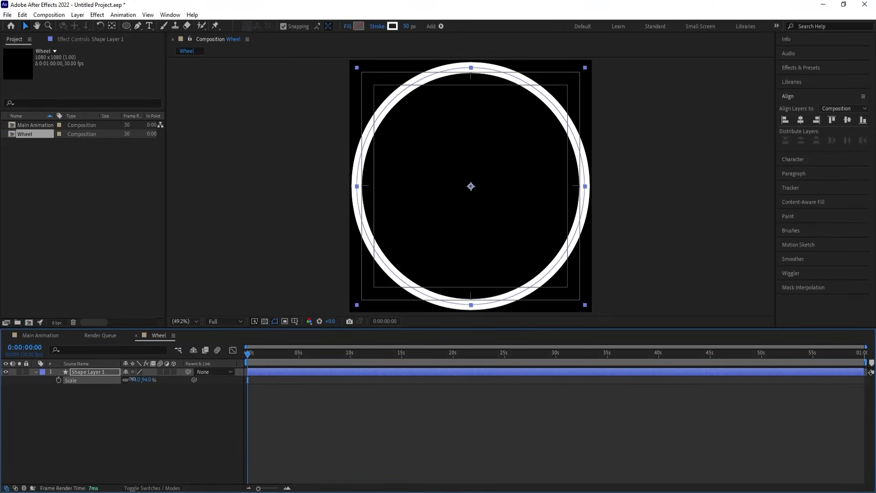
{"action": "left_click", "coordinate": [119, 402]}
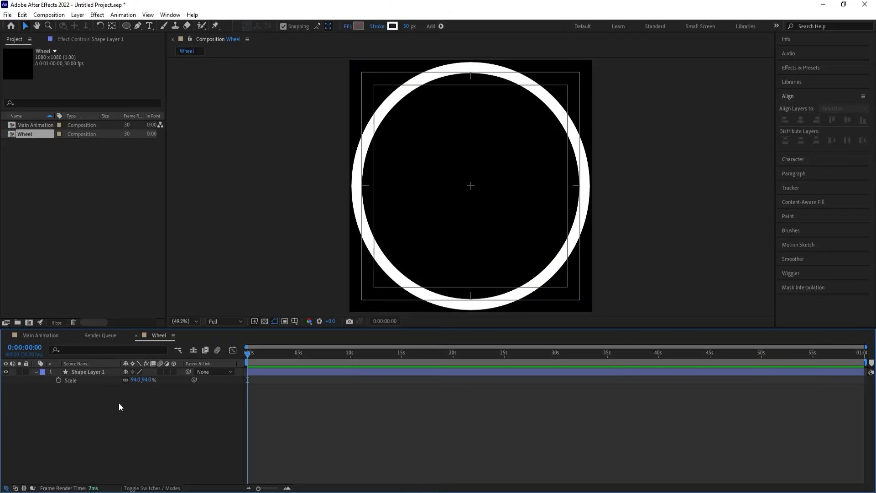
Draw a vertical spoke with the Pen tool from the composition centre up to the ring, with a 10 px stroke
{"action": "left_click", "coordinate": [137, 26]}
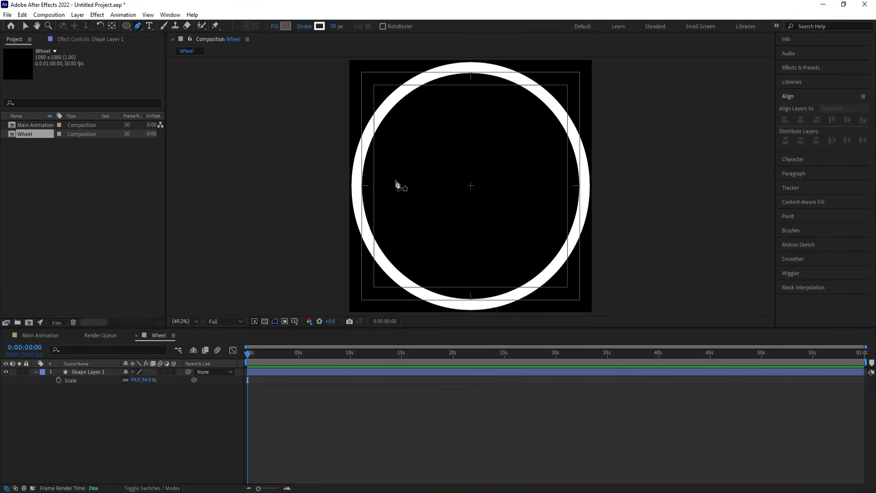
{"action": "left_click", "coordinate": [471, 186]}
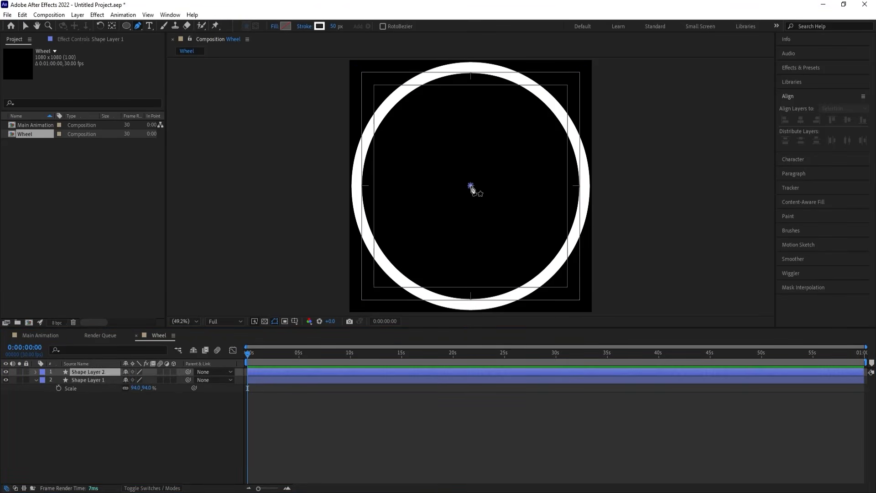
{"action": "left_click", "coordinate": [470, 67]}
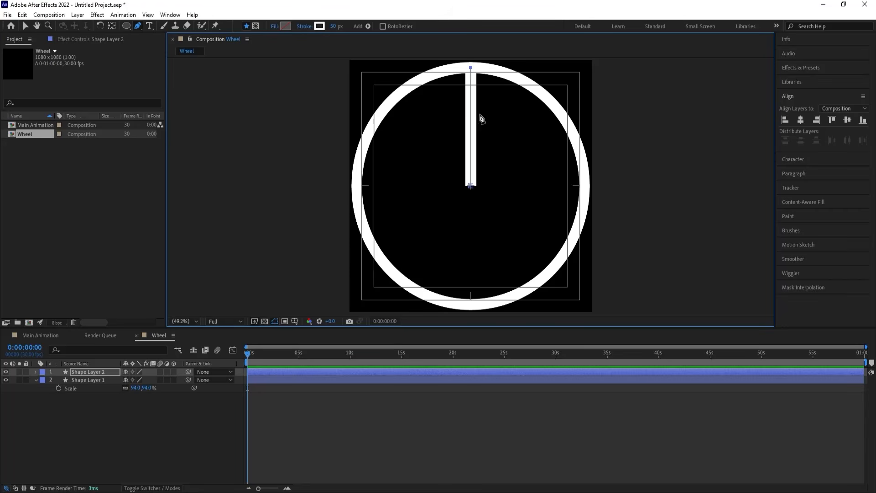
{"action": "left_click", "coordinate": [340, 26]}
{"action": "type", "text": "10"}
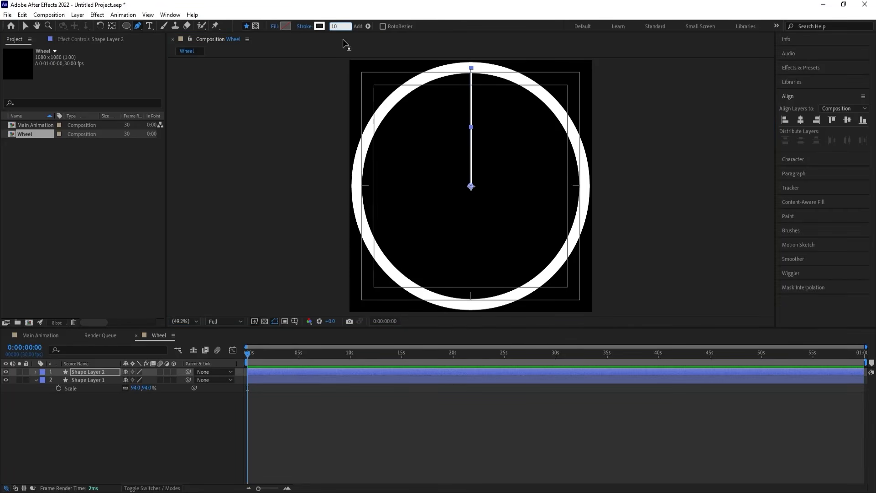
{"action": "key", "text": "Return"}
{"action": "left_click", "coordinate": [127, 421]}
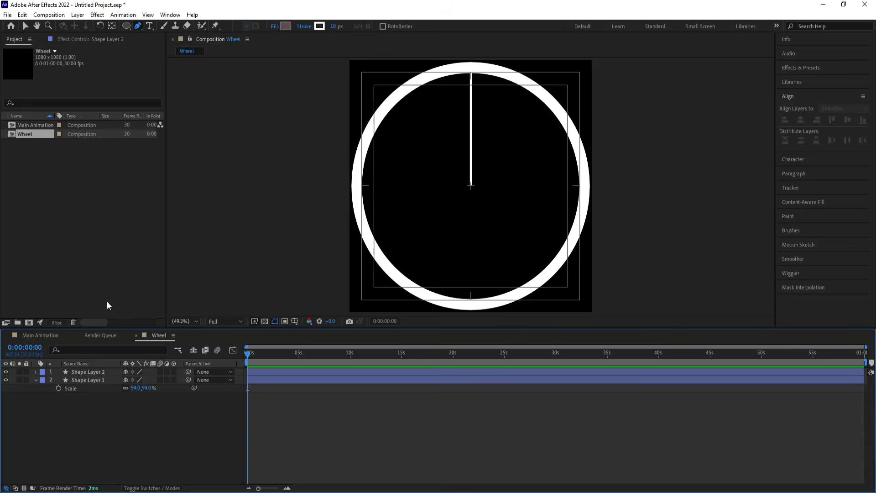
Increase the spoke's stroke width to 25 px
{"action": "left_click", "coordinate": [86, 371]}
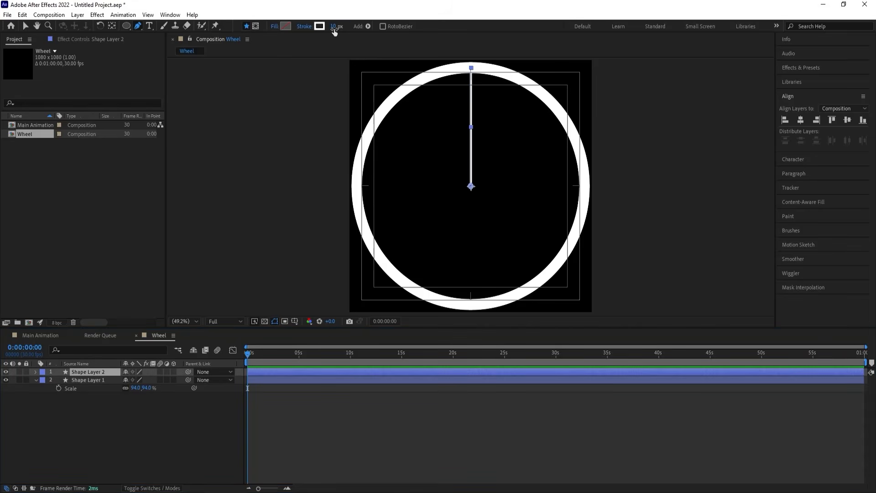
{"action": "left_click_drag", "start_coordinate": [334, 31], "coordinate": [341, 31]}
{"action": "left_click", "coordinate": [62, 464]}
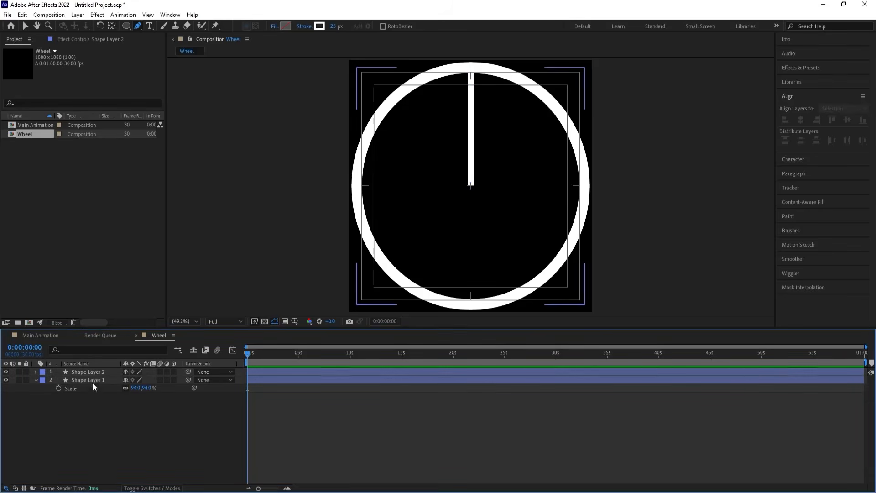
Add a Repeater to the contents of the spoke's shape layer
{"action": "left_click", "coordinate": [85, 371]}
{"action": "left_click", "coordinate": [36, 372]}
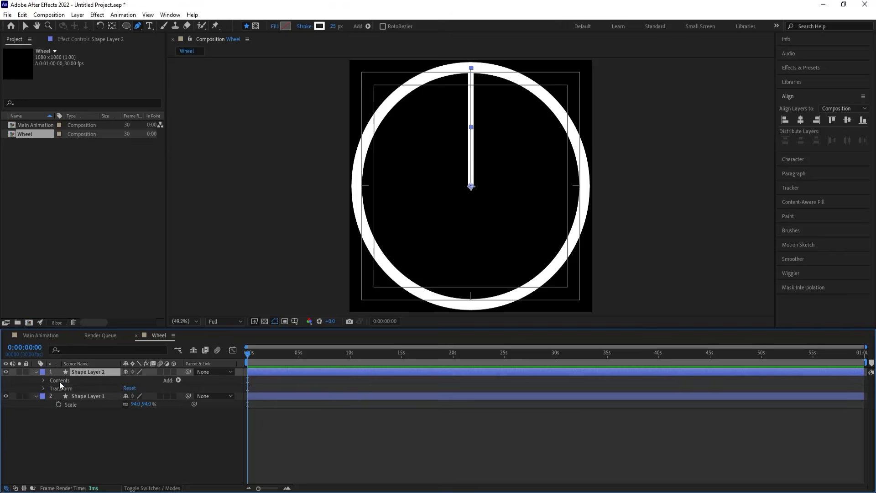
{"action": "left_click", "coordinate": [177, 380]}
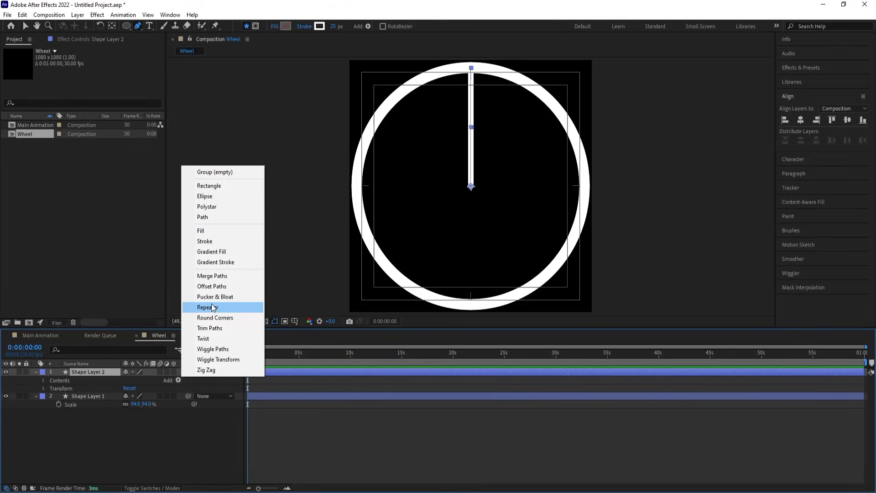
{"action": "left_click", "coordinate": [213, 307]}
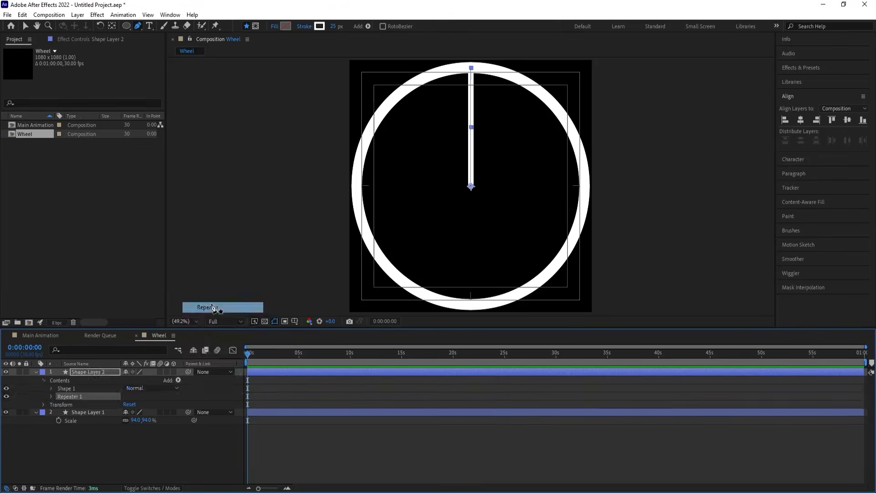
Set the Repeater's horizontal transform position to 0 so the copies share the spoke's origin
{"action": "left_click", "coordinate": [51, 395]}
{"action": "left_click", "coordinate": [60, 428]}
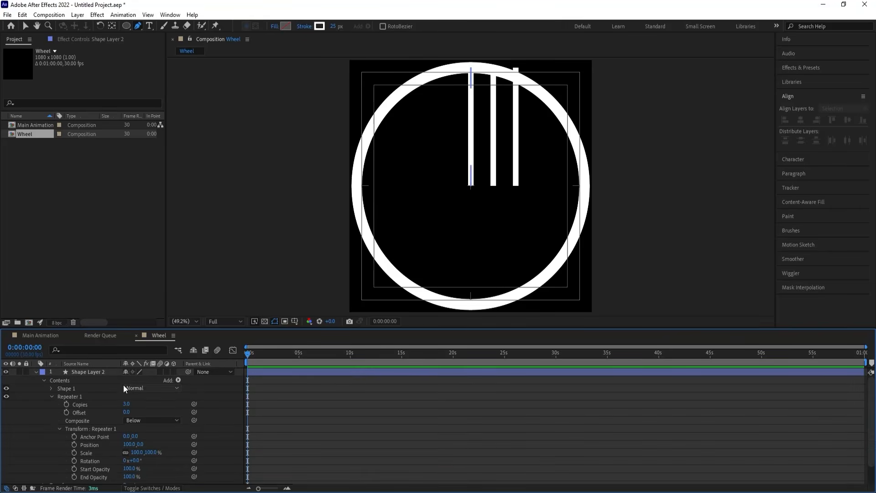
{"action": "left_click", "coordinate": [83, 370]}
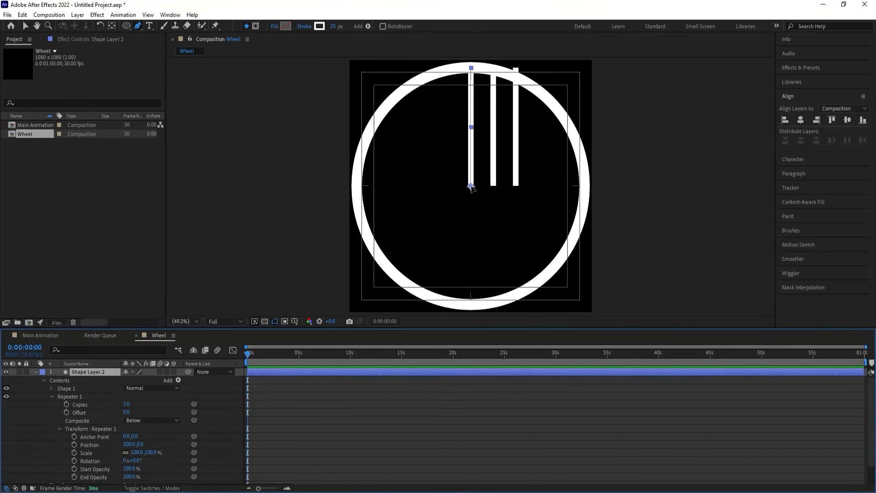
{"action": "scroll", "coordinate": [472, 187], "scroll_direction": "up", "scroll_amount": 4}
{"action": "scroll", "coordinate": [471, 187], "scroll_direction": "down", "scroll_amount": 6}
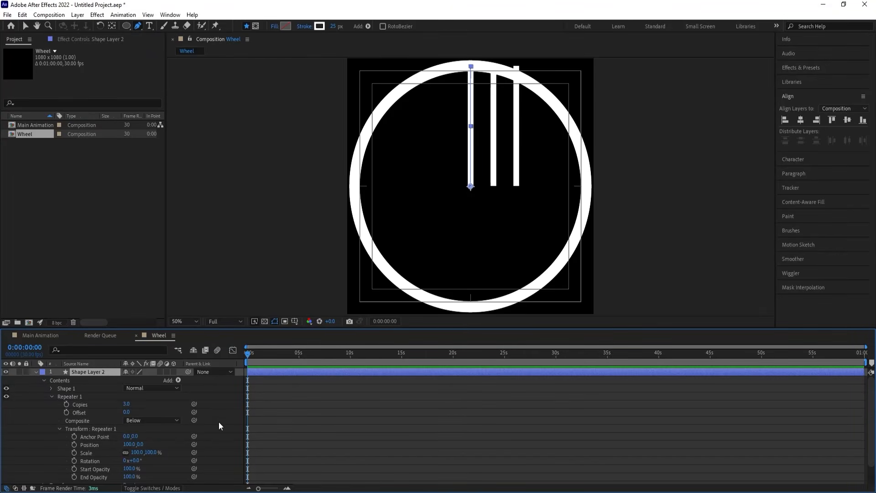
{"action": "left_click", "coordinate": [127, 449]}
{"action": "type", "text": "0"}
{"action": "key", "text": "Return"}
Set the Repeater to 20 copies with a rotation of 360/20 degrees, and collapse both shape layers' properties
{"action": "left_click", "coordinate": [127, 403]}
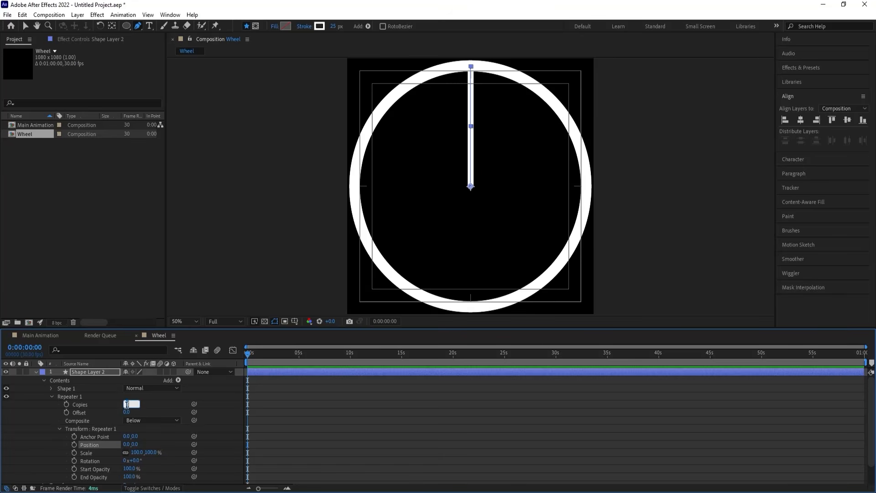
{"action": "key", "text": "Return"}
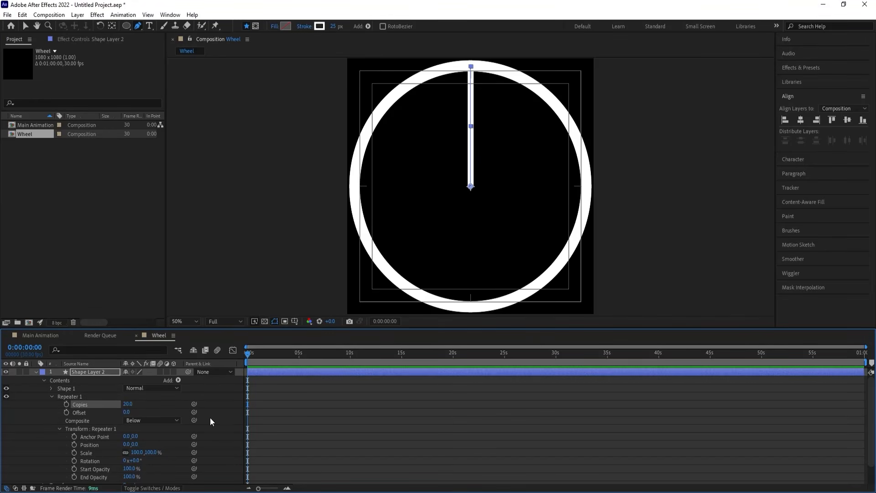
{"action": "left_click", "coordinate": [138, 460]}
{"action": "type", "text": "360/20"}
{"action": "key", "text": "Return"}
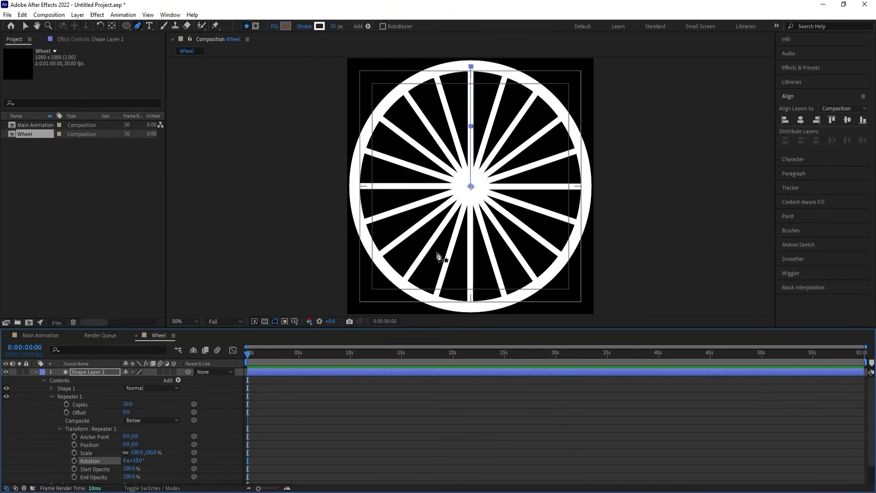
{"action": "left_click", "coordinate": [38, 371]}
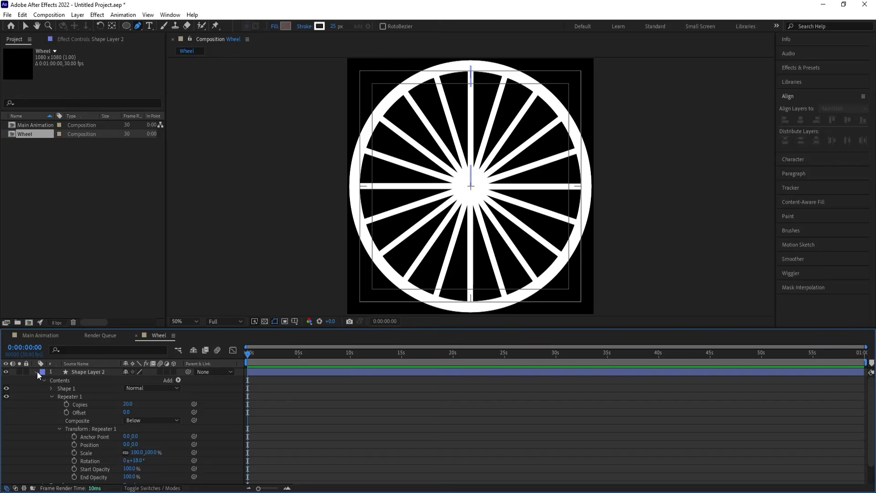
{"action": "left_click", "coordinate": [37, 371]}
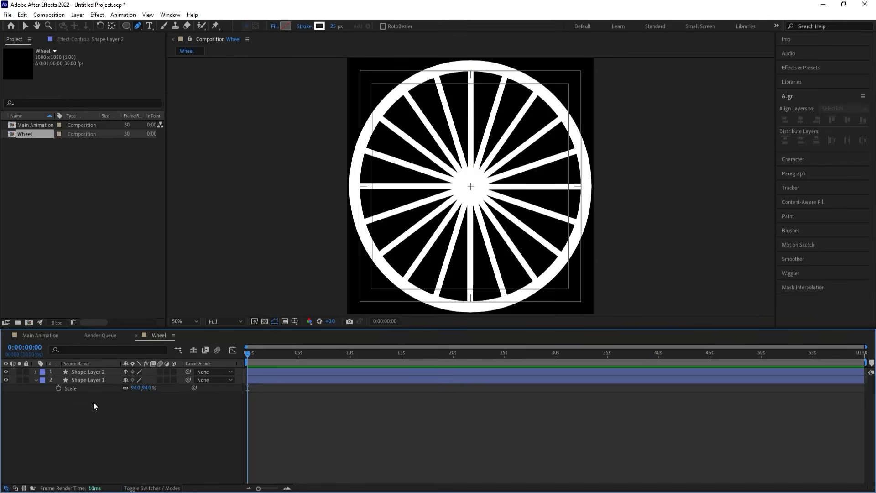
{"action": "left_click", "coordinate": [35, 380]}
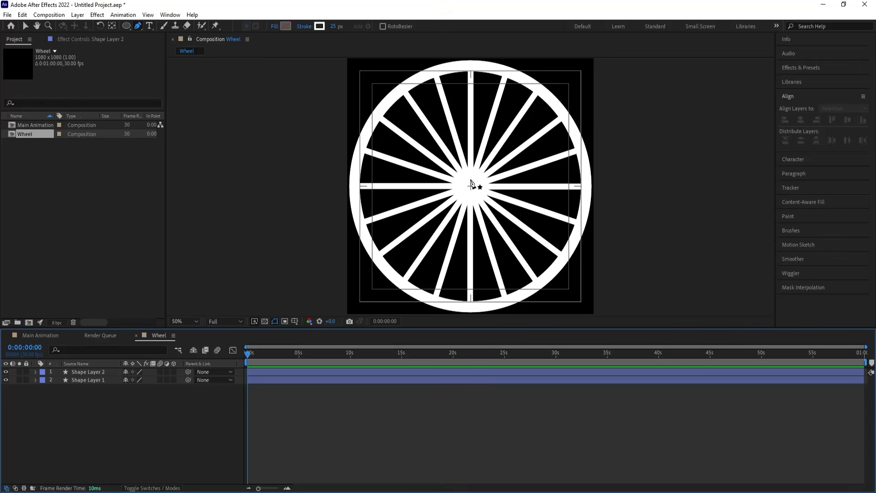
Configure the Ellipse tool with a black (000000) fill and no stroke, with no layer selected
{"action": "key", "text": "v"}
{"action": "left_click", "coordinate": [125, 27]}
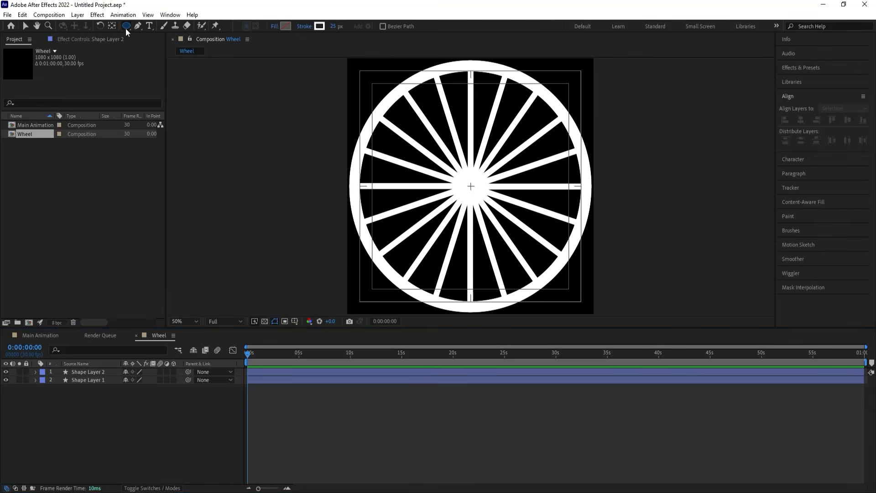
{"action": "left_click", "coordinate": [285, 26]}
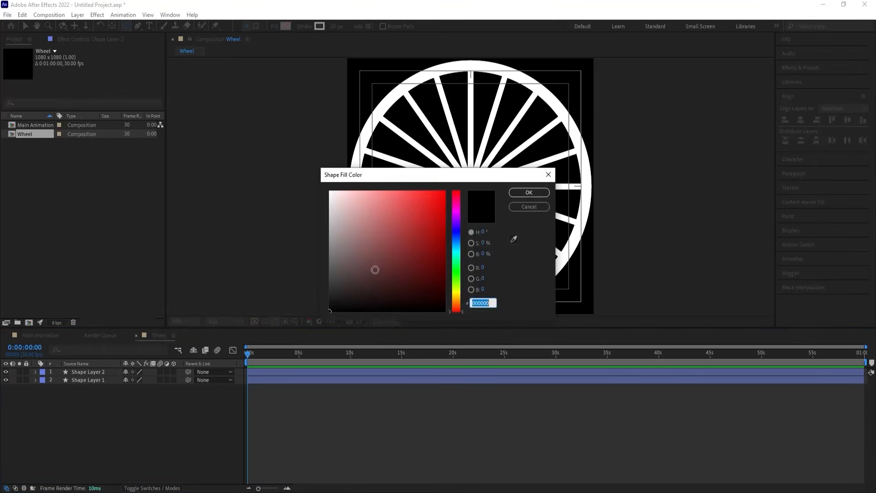
{"action": "key", "text": "Return"}
{"action": "left_click", "coordinate": [304, 27]}
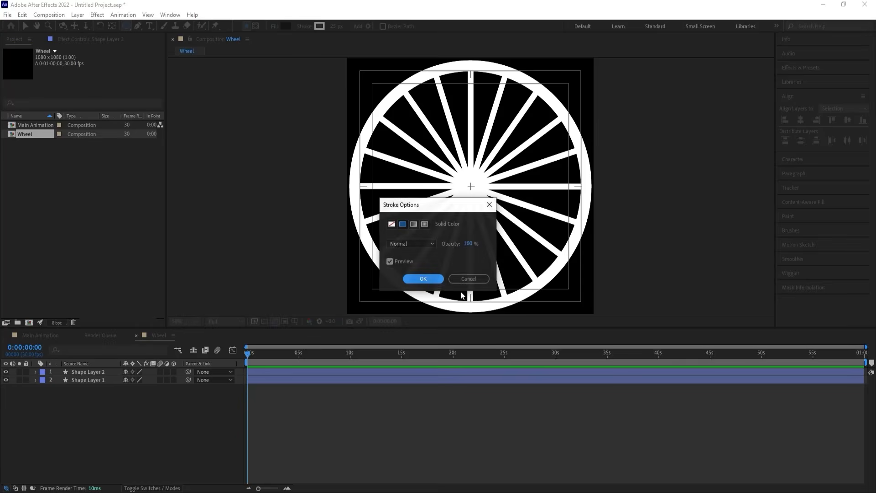
{"action": "left_click", "coordinate": [391, 223]}
{"action": "left_click", "coordinate": [424, 280]}
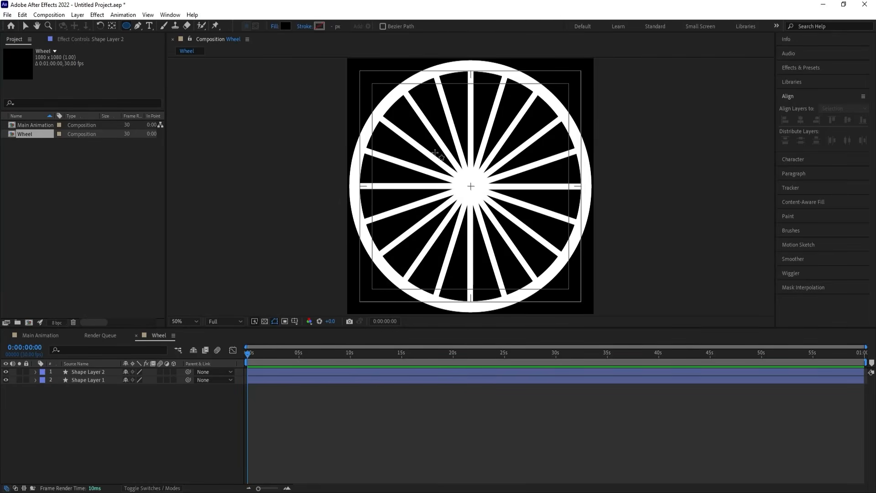
Draw a black ellipse over the wheel's hub and centre it, along with its anchor point, in the composition
{"action": "left_click_drag", "start_coordinate": [430, 146], "coordinate": [525, 244]}
{"action": "left_click", "coordinate": [71, 437]}
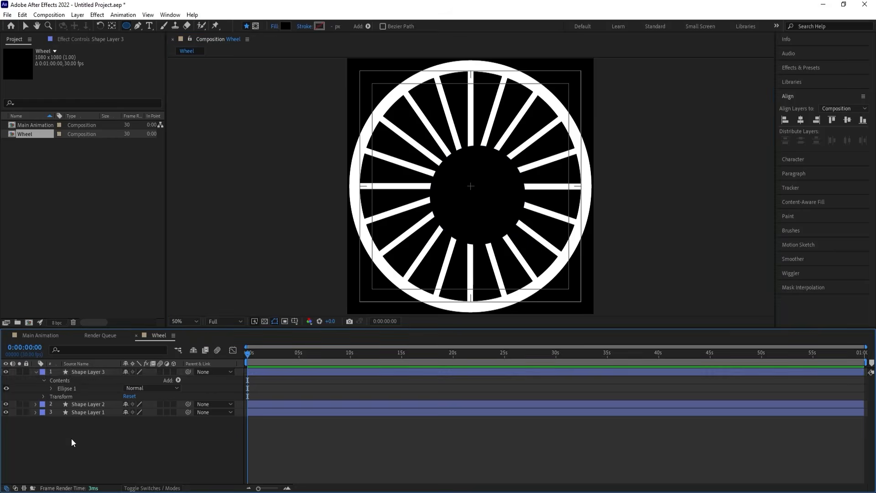
{"action": "left_click", "coordinate": [78, 372]}
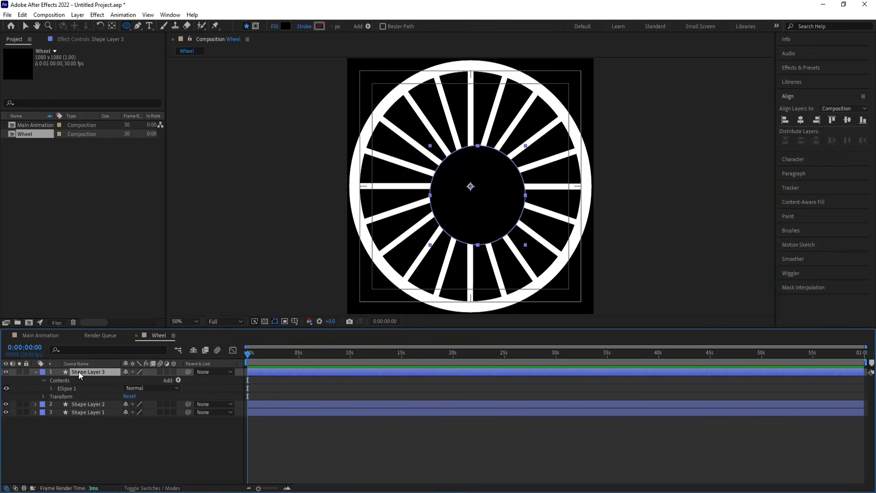
{"action": "key", "text": "ctrl+alt+Home"}
{"action": "left_click", "coordinate": [801, 119]}
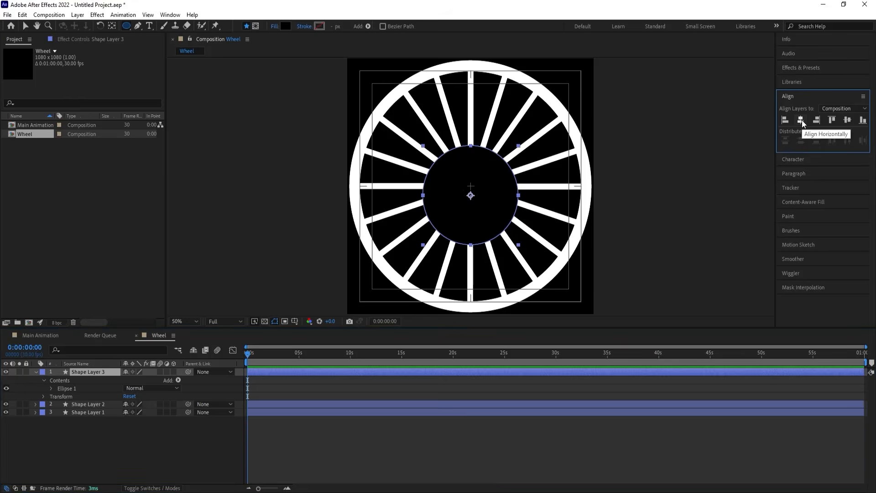
{"action": "left_click", "coordinate": [848, 119]}
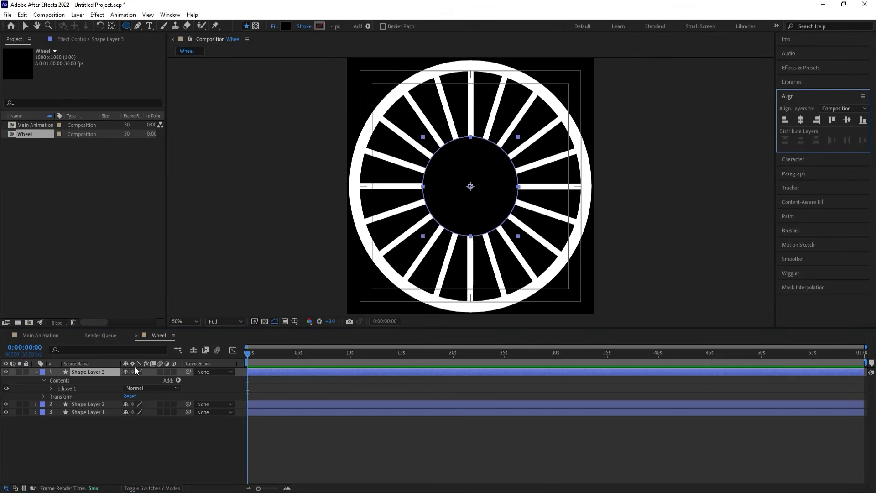
{"action": "left_click", "coordinate": [85, 432]}
Duplicate the black hub ellipse layer and scale the copy to 66%
{"action": "left_click", "coordinate": [91, 372]}
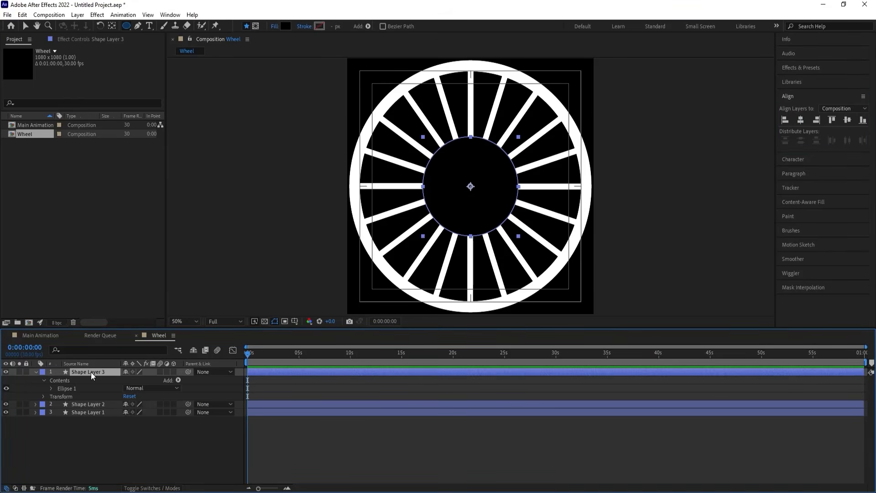
{"action": "key", "text": "ctrl+d"}
{"action": "key", "text": "s"}
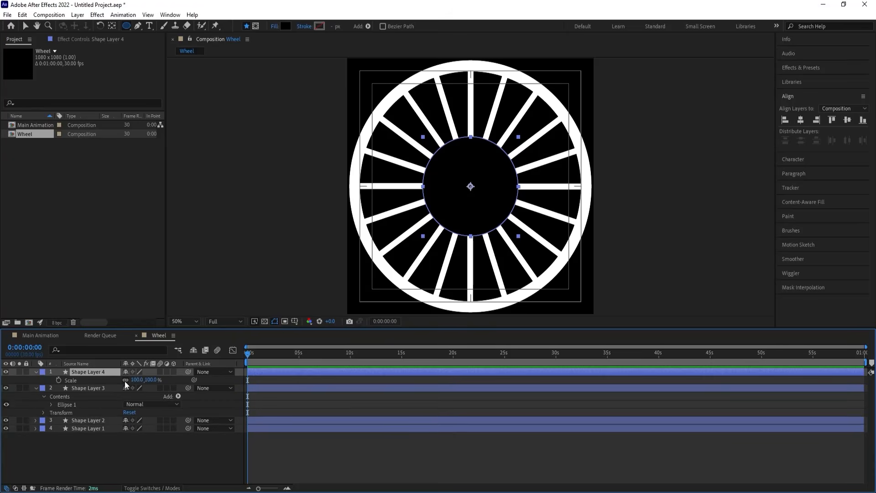
{"action": "left_click_drag", "start_coordinate": [136, 379], "coordinate": [120, 379]}
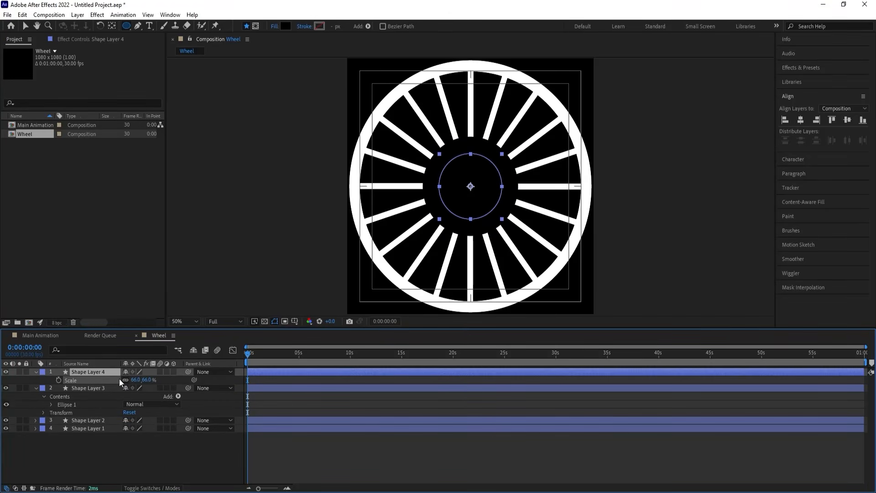
Change the smaller hub ellipse's fill to dark grey and collapse the properties of all layers
{"action": "left_click", "coordinate": [286, 26]}
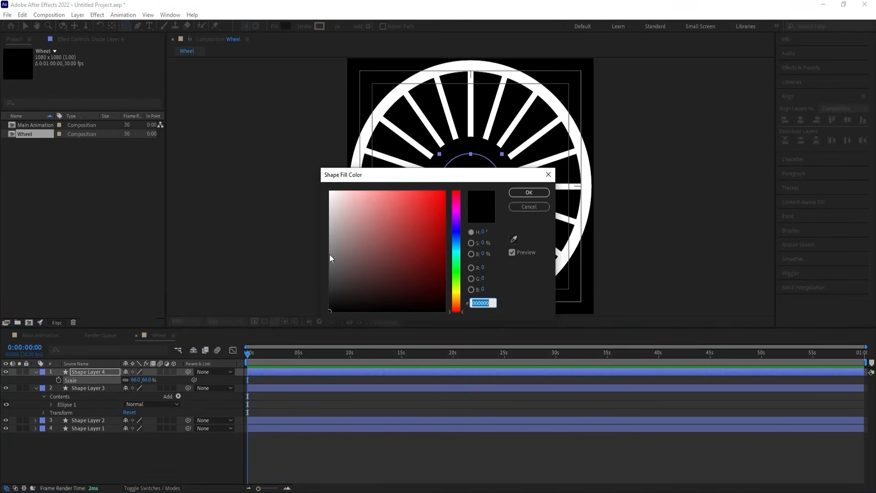
{"action": "left_click_drag", "start_coordinate": [331, 296], "coordinate": [325, 290]}
{"action": "key", "text": "Return"}
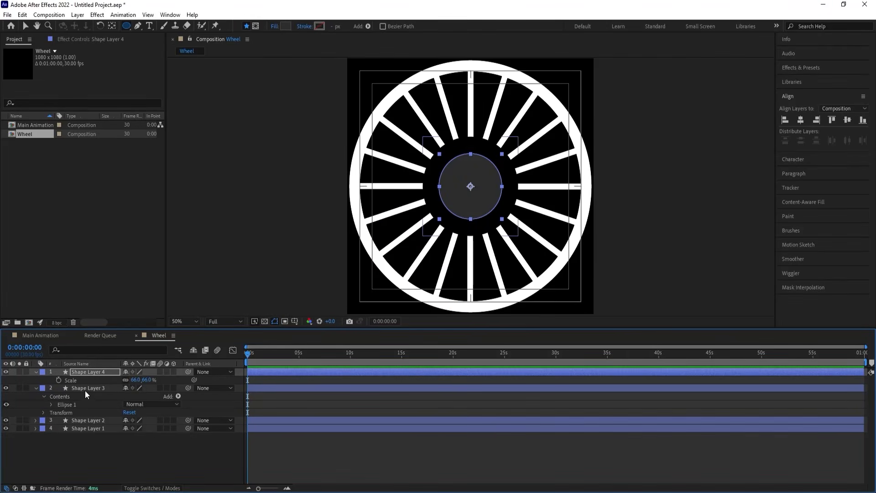
{"action": "left_click", "coordinate": [271, 379]}
{"action": "key", "text": "u"}
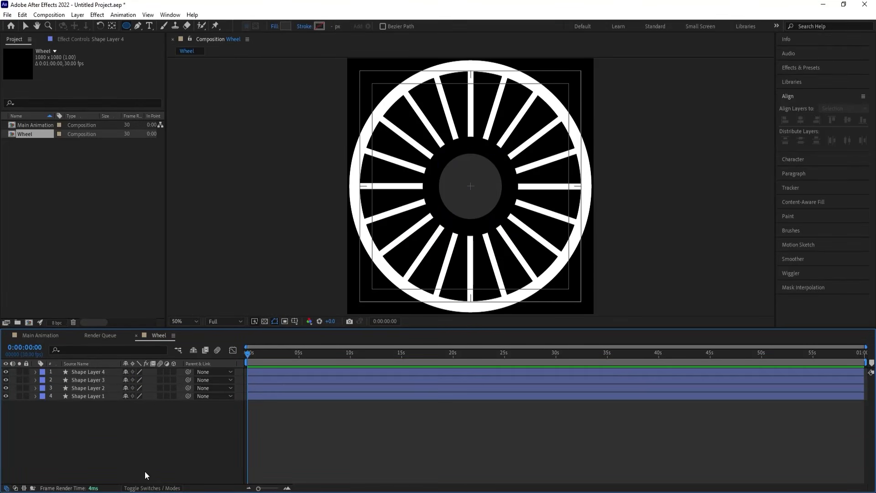
Add a null object to the Wheel composition and parent all four shape layers to it
{"action": "right_click", "coordinate": [144, 434]}
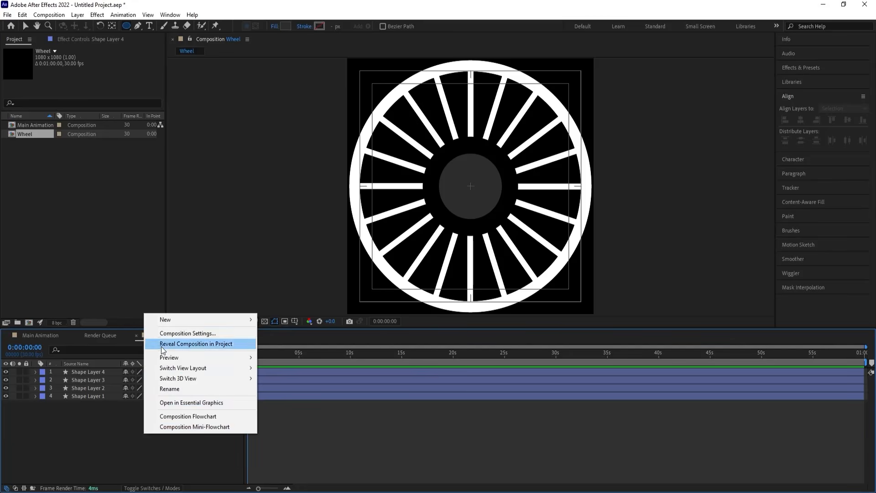
{"action": "mouse_move", "coordinate": [174, 320]}
{"action": "left_click", "coordinate": [292, 375]}
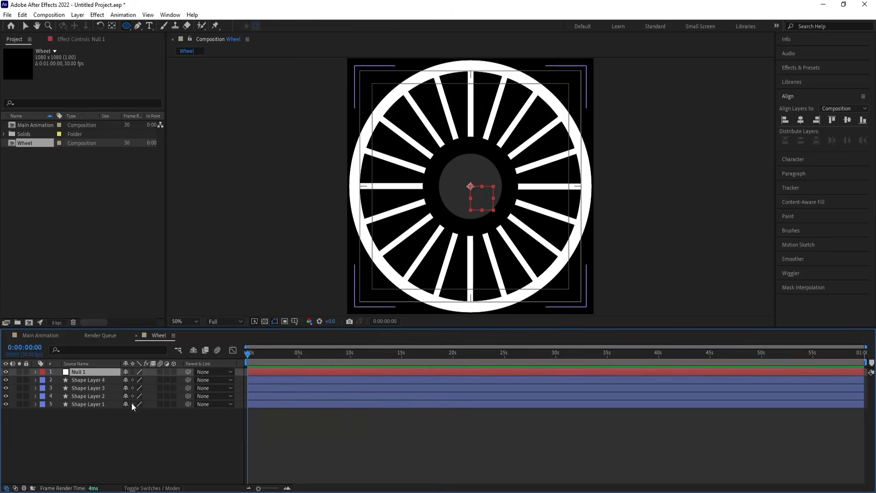
{"action": "left_click", "coordinate": [108, 379]}
{"action": "left_click", "coordinate": [93, 404], "text": "shift"}
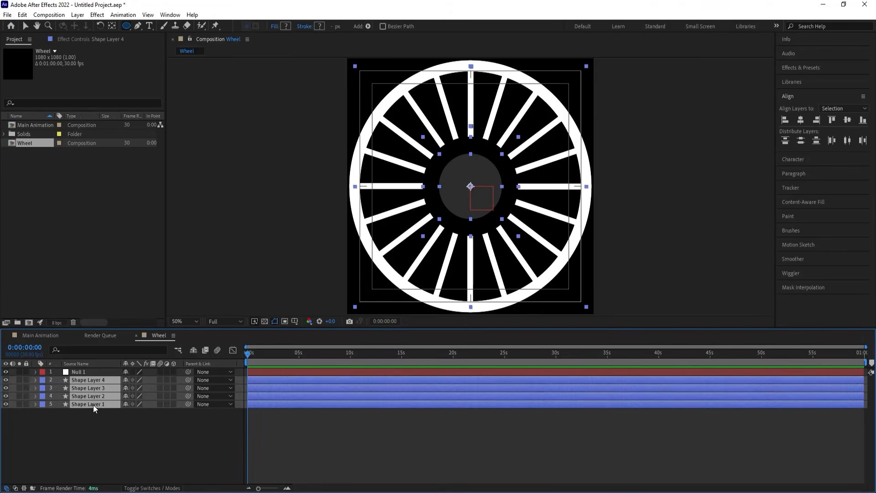
{"action": "left_click_drag", "start_coordinate": [187, 379], "coordinate": [86, 373]}
Keyframe the null's rotation from 0 at the start to 4 full turns at 8 seconds, and end the work area there
{"action": "left_click", "coordinate": [84, 371]}
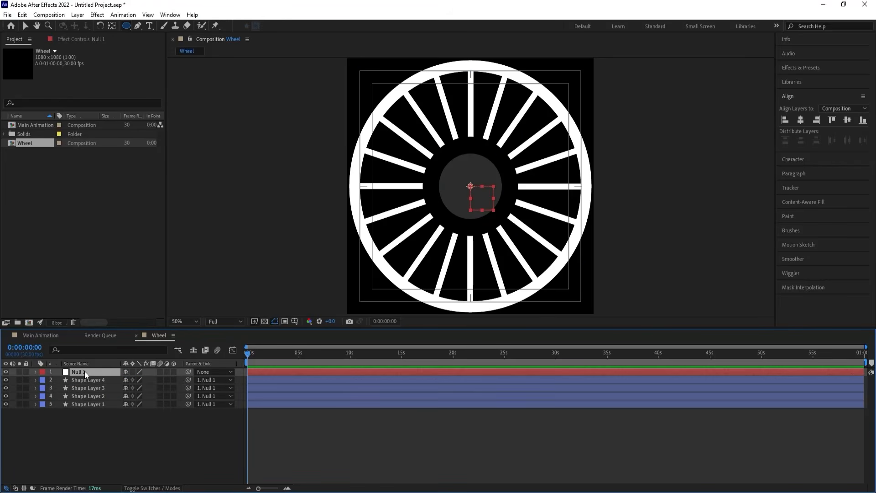
{"action": "key", "text": "r"}
{"action": "left_click", "coordinate": [58, 380]}
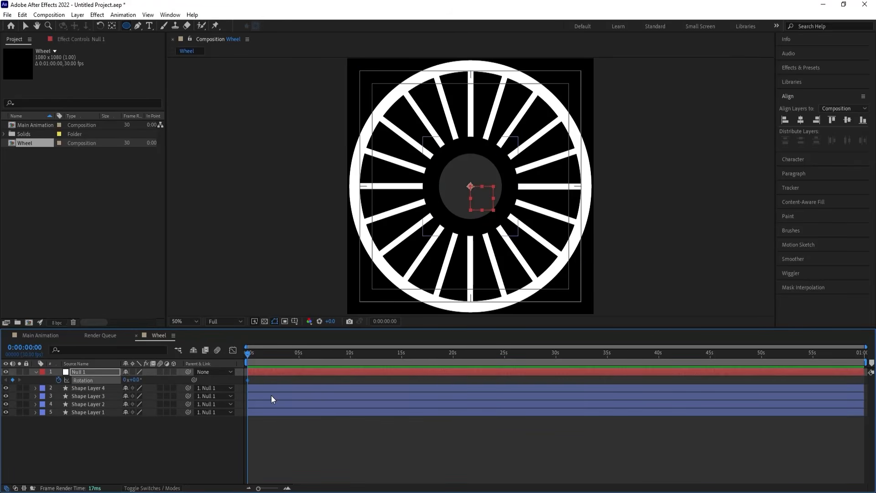
{"action": "key", "text": "equal"}
{"action": "key", "text": "equal"}
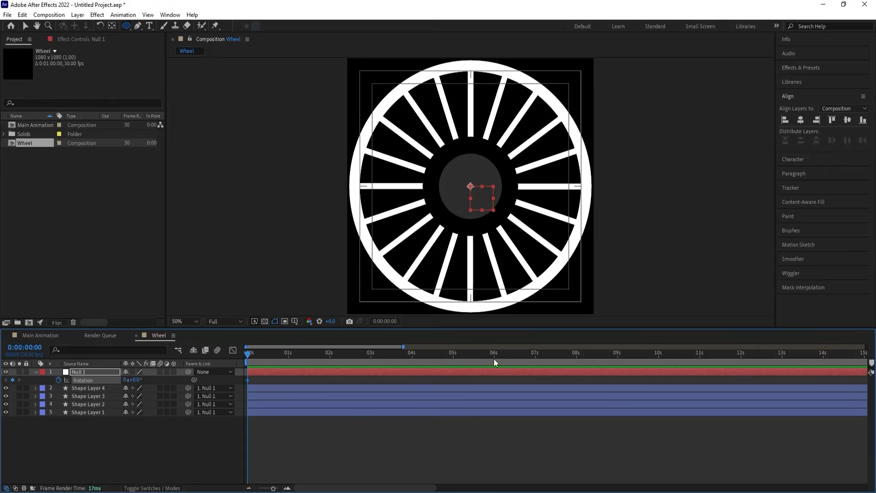
{"action": "left_click", "coordinate": [576, 357]}
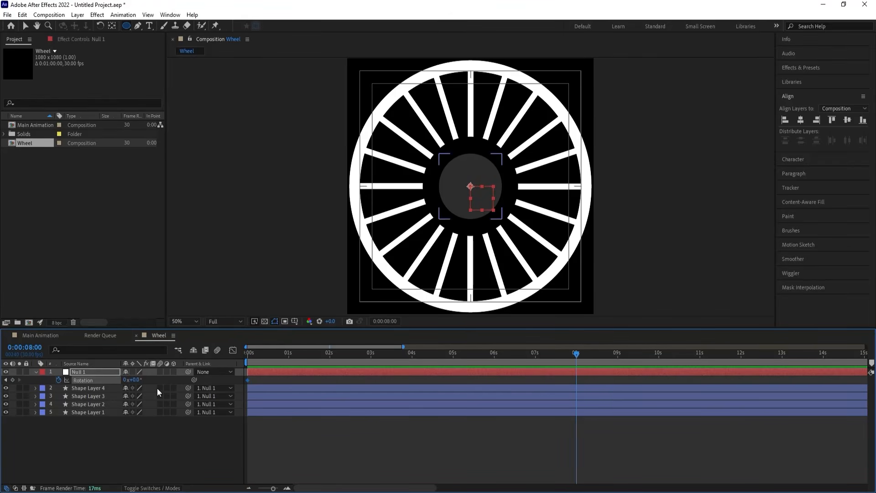
{"action": "left_click", "coordinate": [127, 379]}
{"action": "key", "text": "Return"}
{"action": "key", "text": "n"}
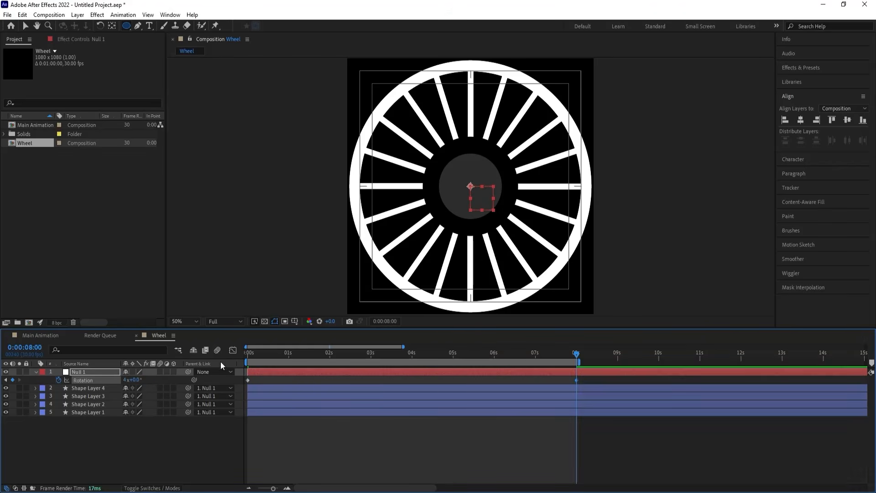
Preview the wheel's rotation from the start of the timeline
{"action": "key", "text": "Home"}
{"action": "key", "text": "space"}
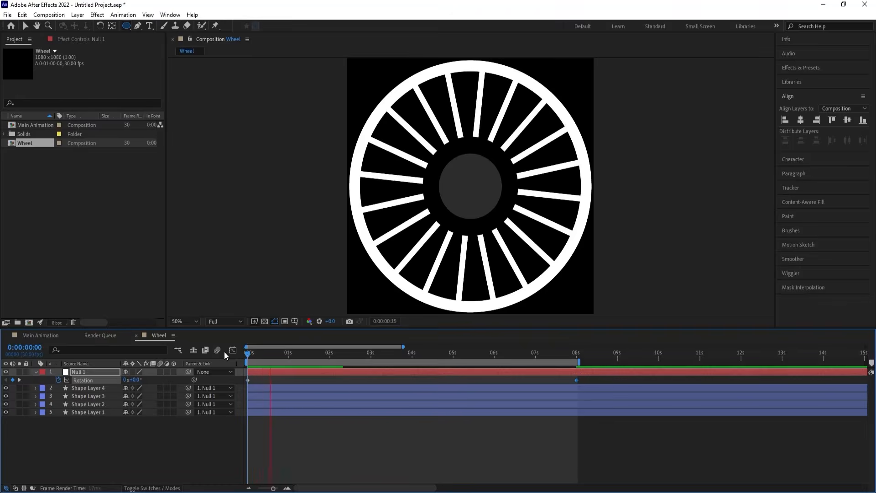
{"action": "key", "text": "space"}
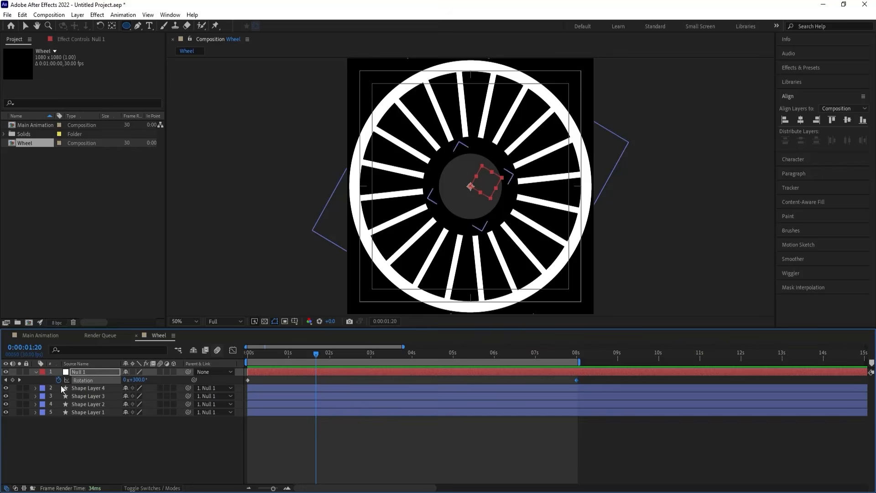
Add a loopOut() expression to the null's Rotation and collapse the layer's properties
{"action": "left_click", "coordinate": [59, 379], "text": "alt"}
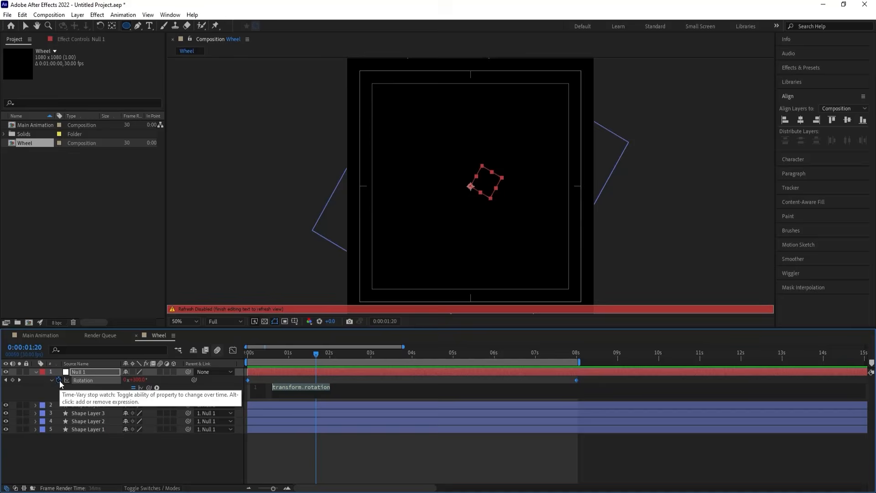
{"action": "type", "text": "loo"}
{"action": "key", "text": "Down"}
{"action": "key", "text": "Down"}
{"action": "key", "text": "Down"}
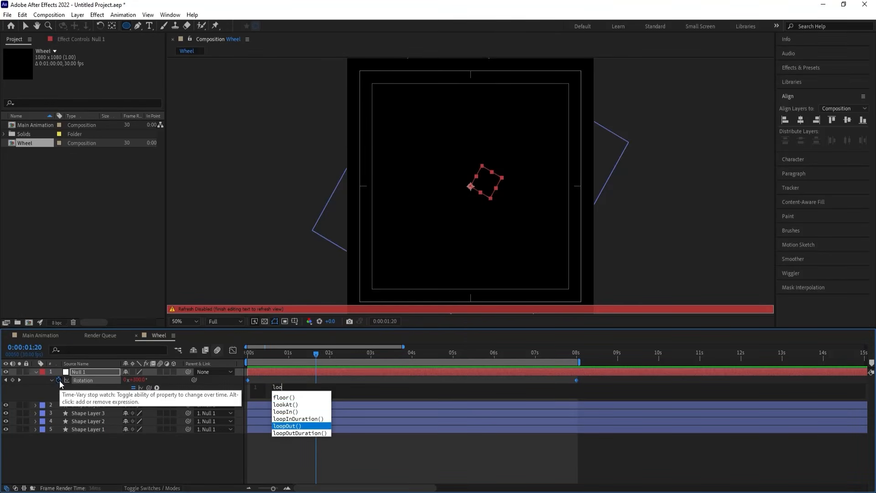
{"action": "key", "text": "Return"}
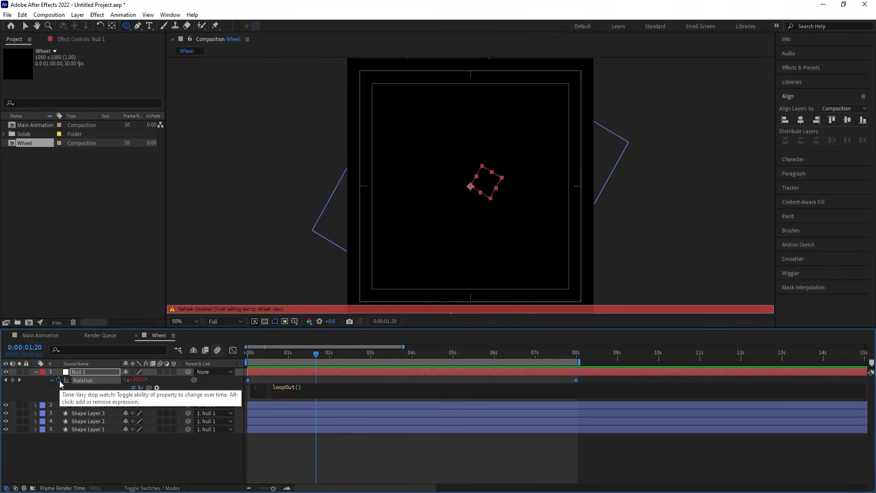
{"action": "left_click", "coordinate": [97, 436]}
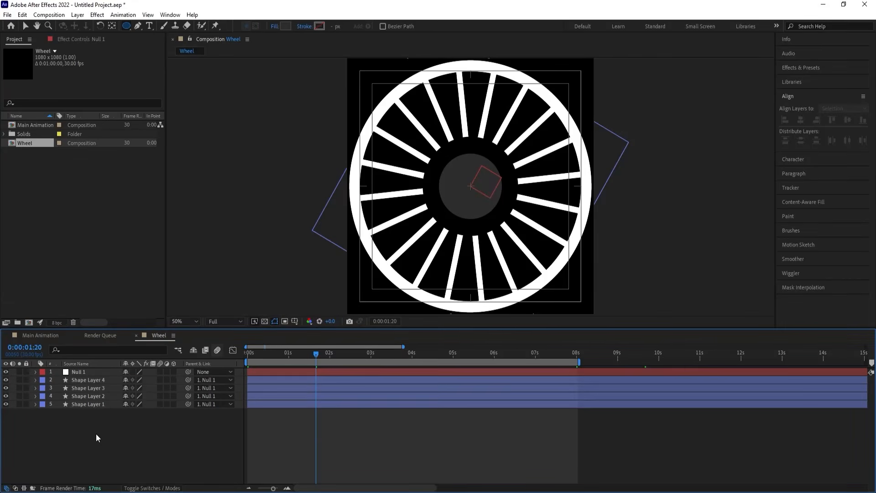
Create a new composition named Text Strip with a size of 1920 x 200 px
{"action": "key", "text": "ctrl+n"}
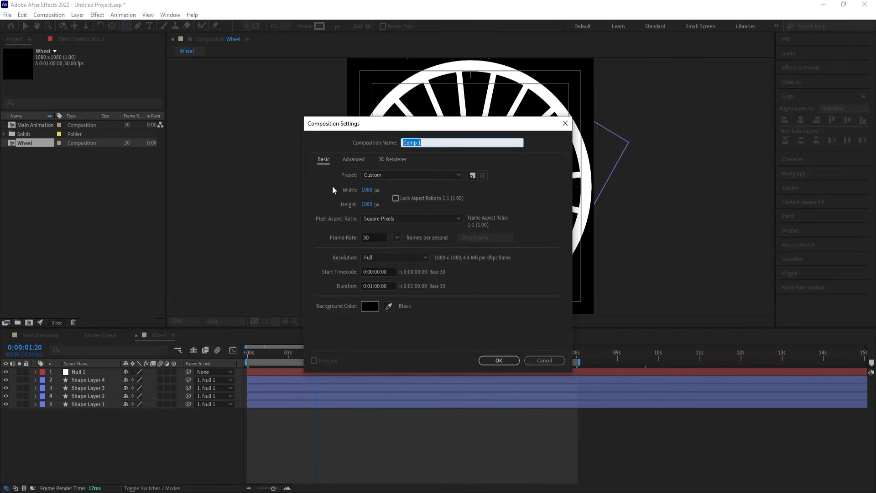
{"action": "type", "text": "S"}
{"action": "type", "text": "Text "}
{"action": "type", "text": "Stri"}
{"action": "left_click", "coordinate": [367, 190]}
{"action": "type", "text": "192"}
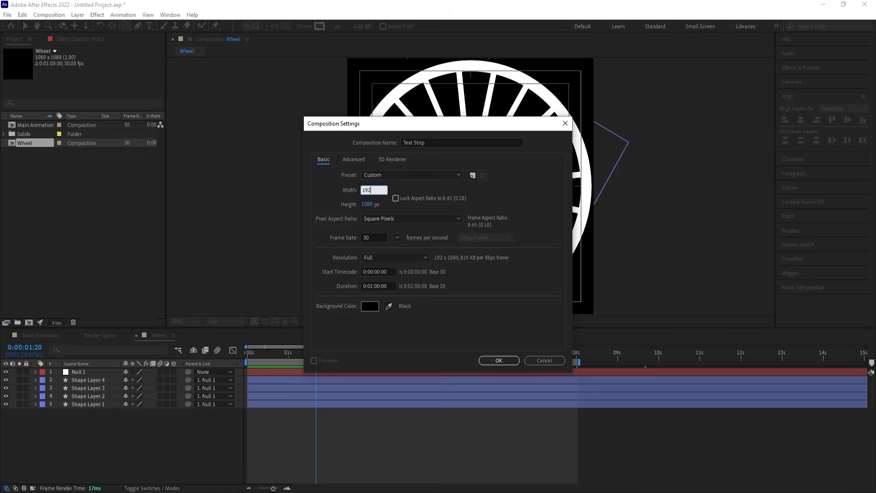
{"action": "type", "text": "0"}
{"action": "left_click", "coordinate": [367, 204]}
{"action": "type", "text": "200"}
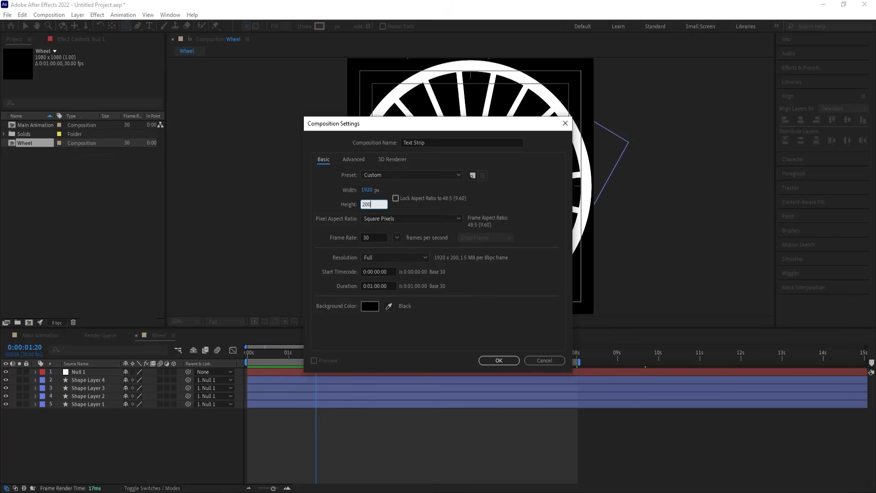
{"action": "key", "text": "Return"}
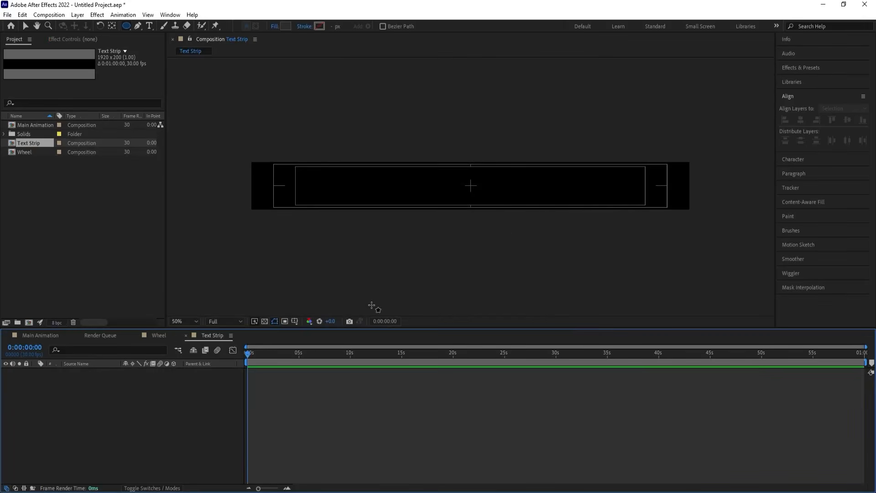
Add a white 1920 x 200 px solid as the strip's background and lock its layer
{"action": "key", "text": "ctrl+y"}
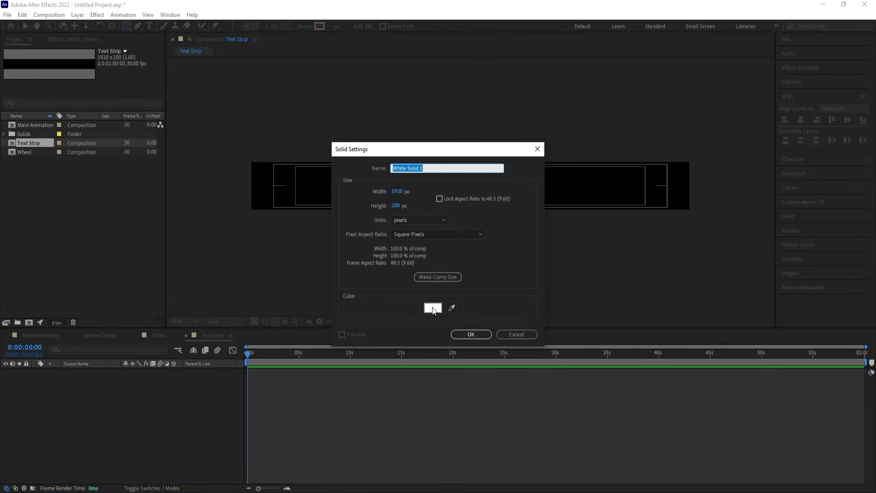
{"action": "key", "text": "Return"}
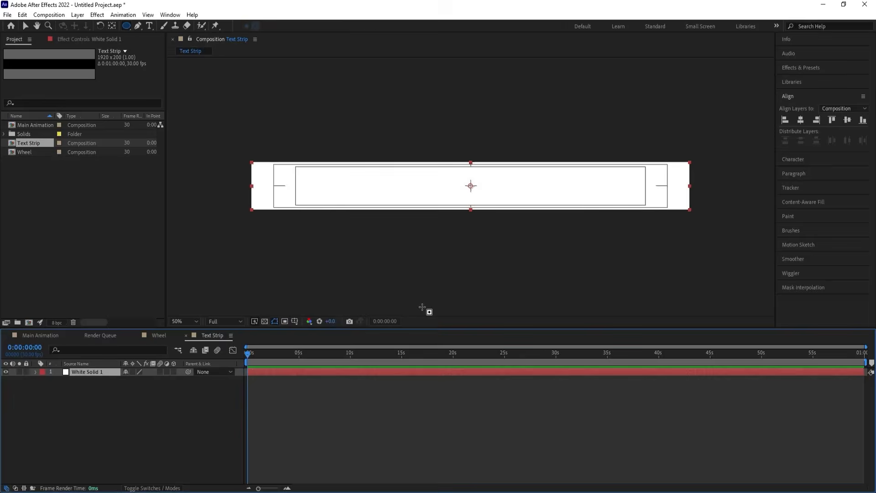
{"action": "left_click", "coordinate": [27, 370]}
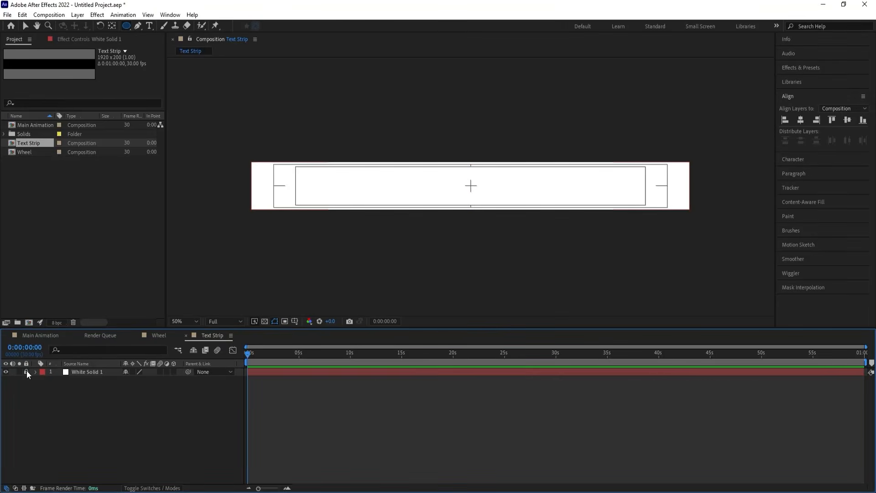
Add a text layer reading "- MOTION GRAPHICS -" on top of the white strip
{"action": "left_click", "coordinate": [149, 28]}
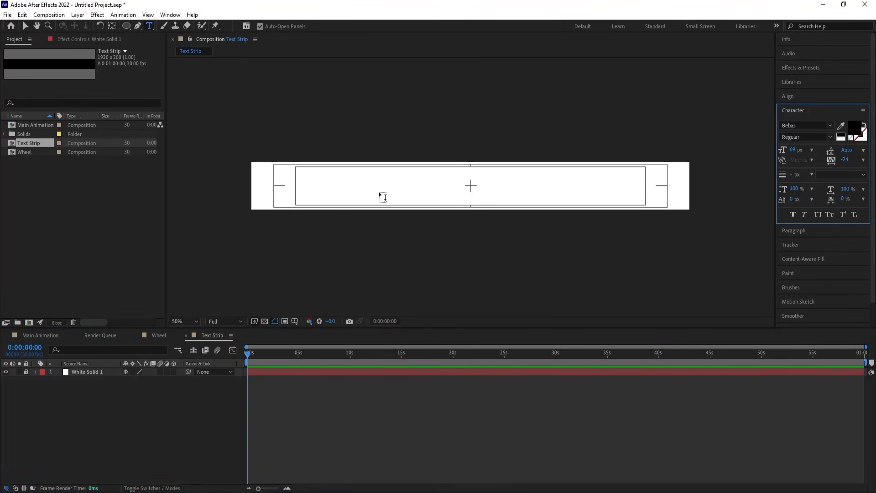
{"action": "left_click", "coordinate": [416, 197]}
{"action": "type", "text": "-"}
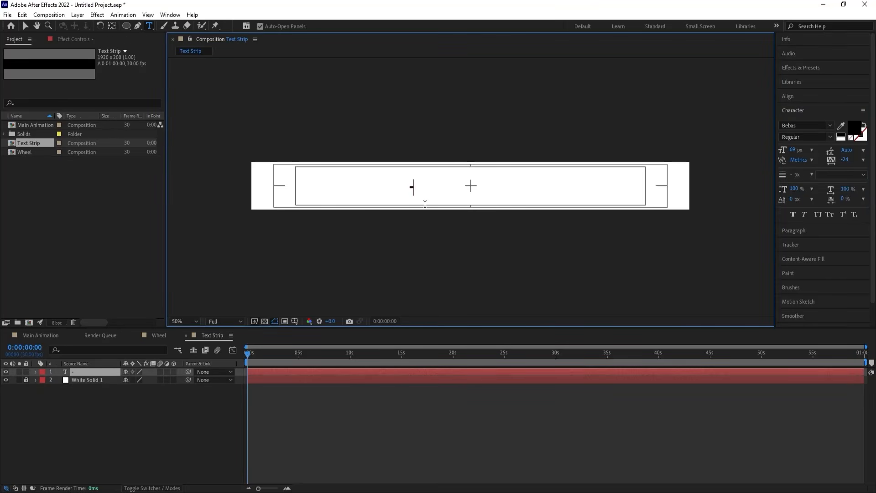
{"action": "type", "text": " MOTION "}
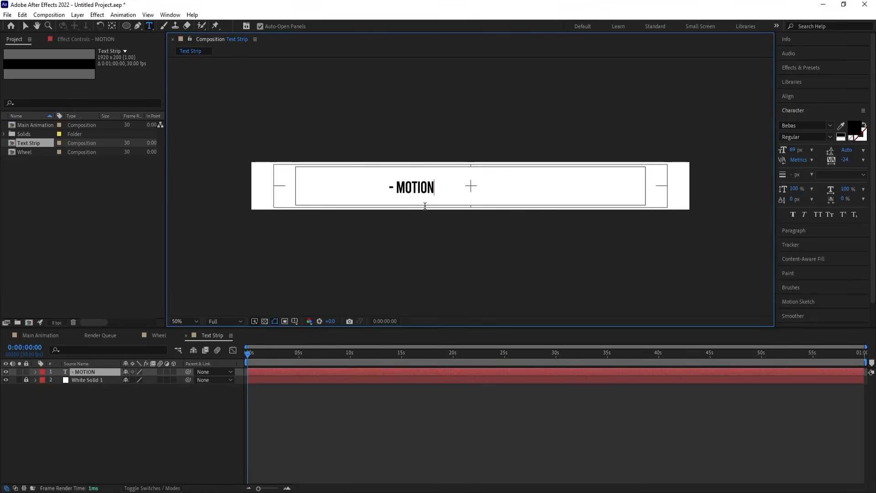
{"action": "type", "text": "GRAPHIC"}
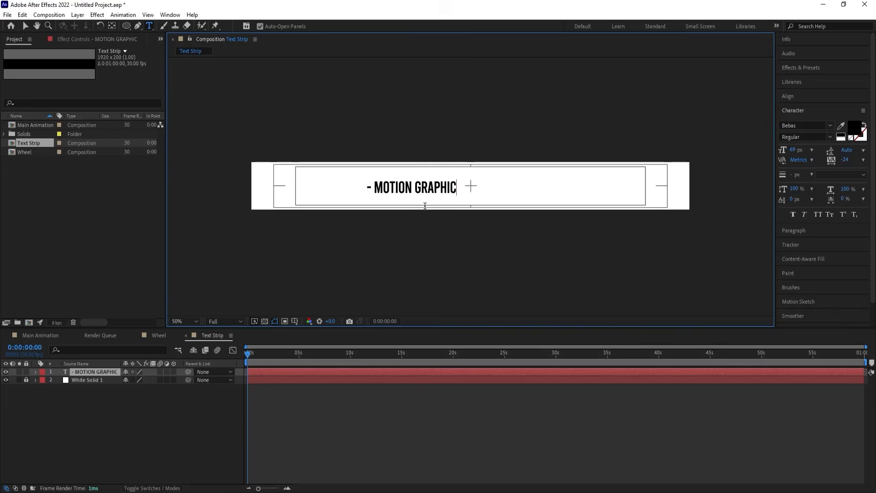
{"action": "type", "text": "S -"}
Copy the phrase within the text layer so that "- MOTION GRAPHICS -" repeats three times on one line
{"action": "key", "text": "ctrl+a"}
{"action": "key", "text": "ctrl+c"}
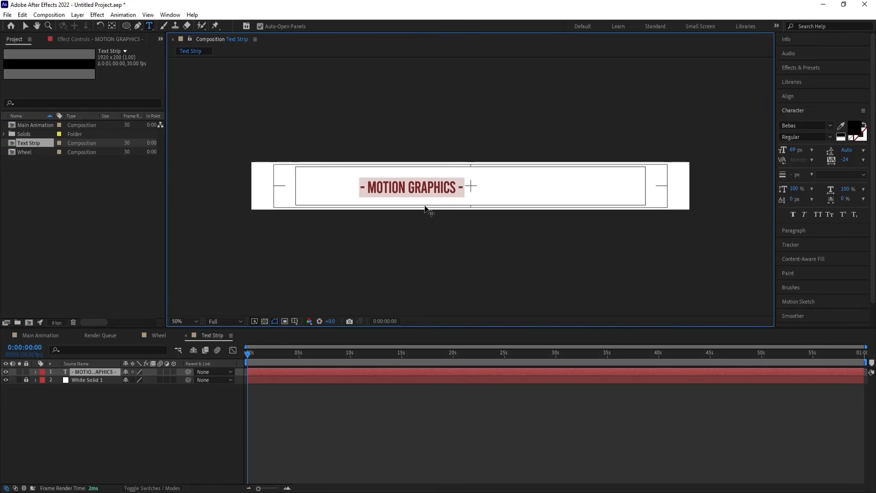
{"action": "key", "text": "Right"}
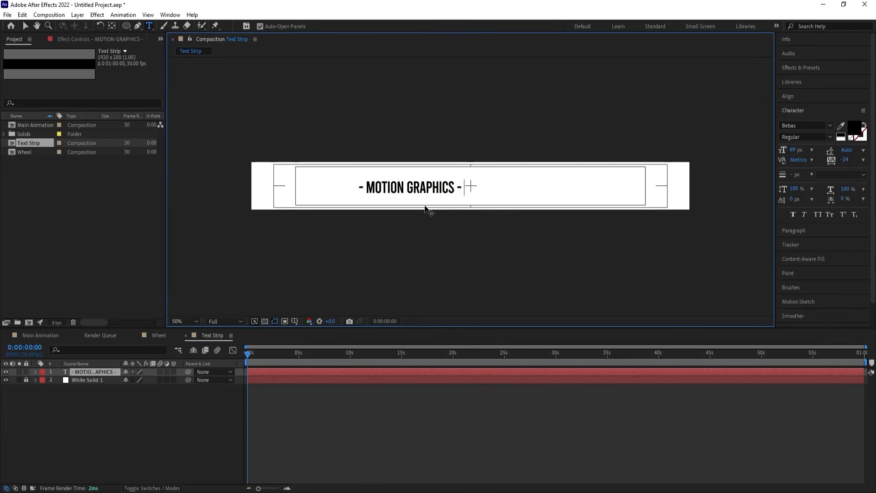
{"action": "key", "text": "ctrl+v"}
{"action": "key", "text": "ctrl+v"}
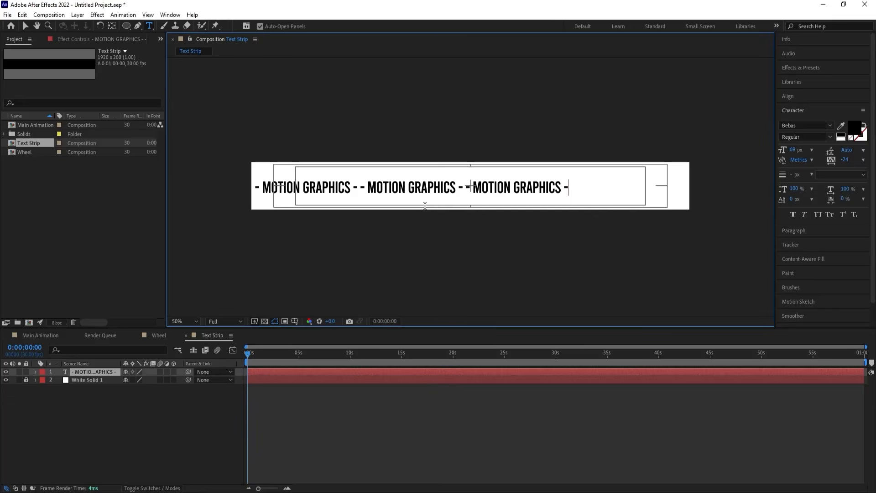
{"action": "left_click", "coordinate": [138, 410]}
Center the text horizontally and vertically in the composition and scale it to 135%
{"action": "left_click", "coordinate": [93, 370]}
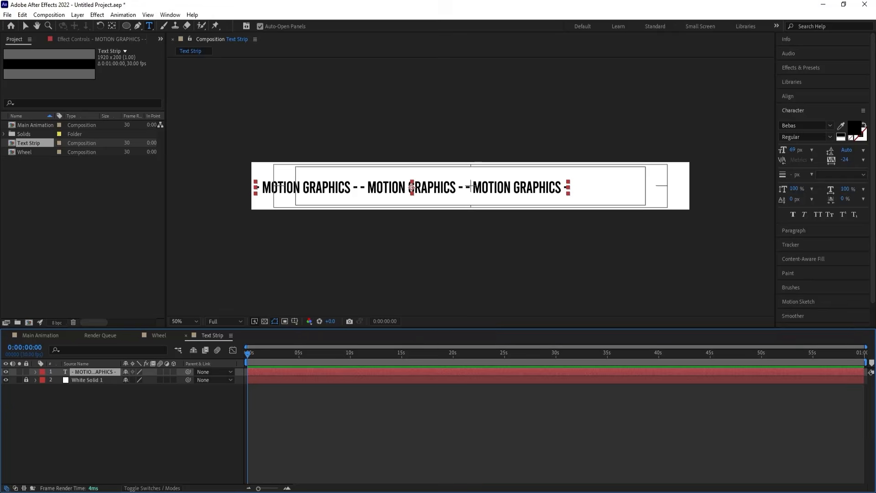
{"action": "left_click", "coordinate": [805, 97]}
{"action": "left_click", "coordinate": [800, 120]}
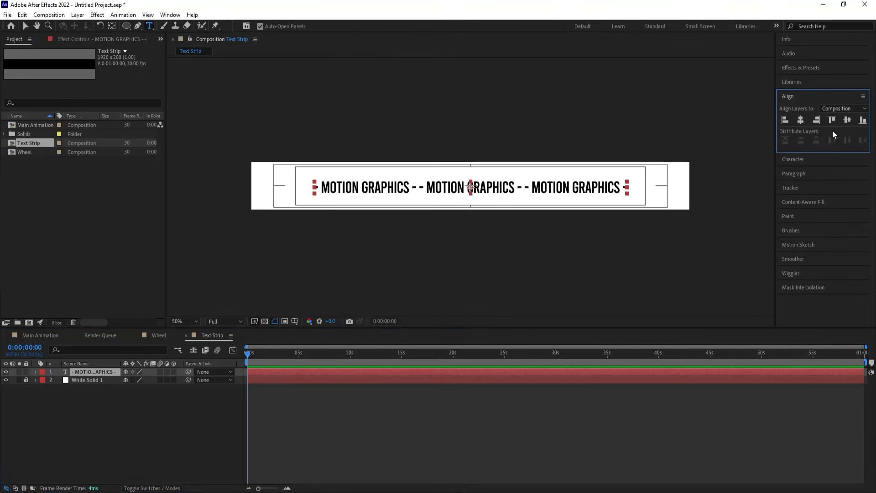
{"action": "left_click", "coordinate": [849, 120]}
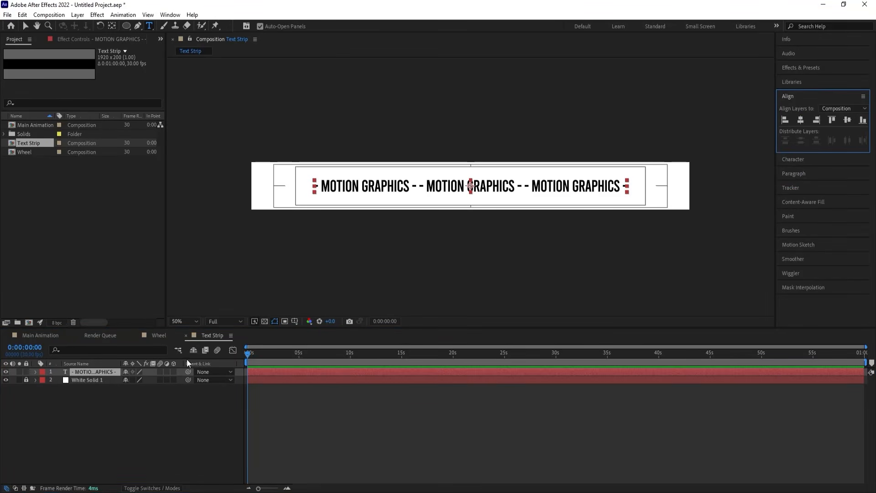
{"action": "key", "text": "s"}
{"action": "left_click_drag", "start_coordinate": [137, 379], "coordinate": [152, 377]}
{"action": "left_click", "coordinate": [119, 413]}
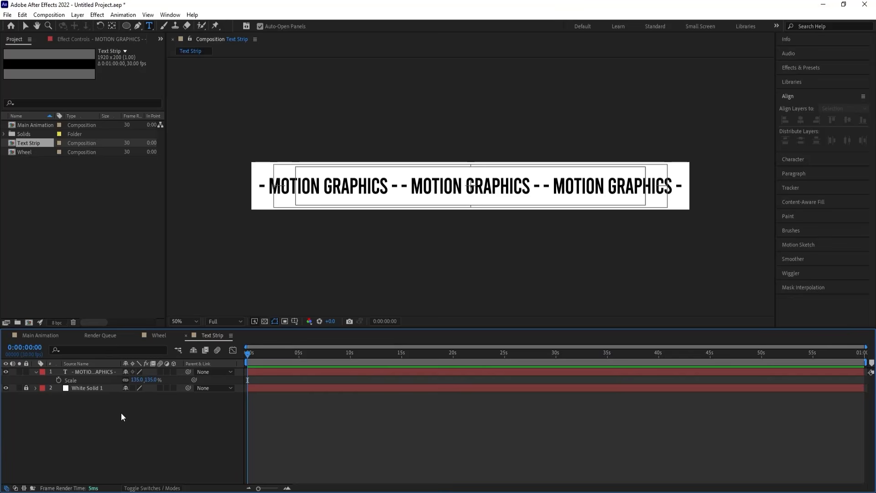
Set the Text Strip composition's height to 100 px and collapse the text layer's properties
{"action": "key", "text": "ctrl+k"}
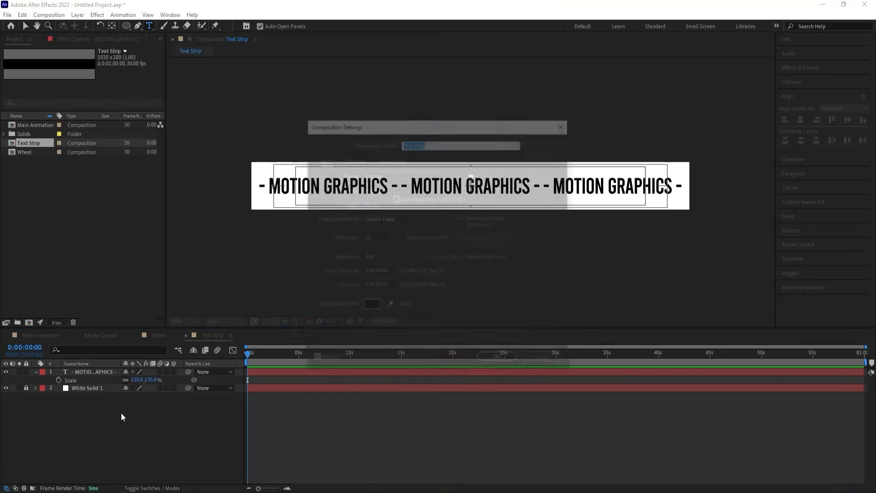
{"action": "left_click", "coordinate": [365, 204]}
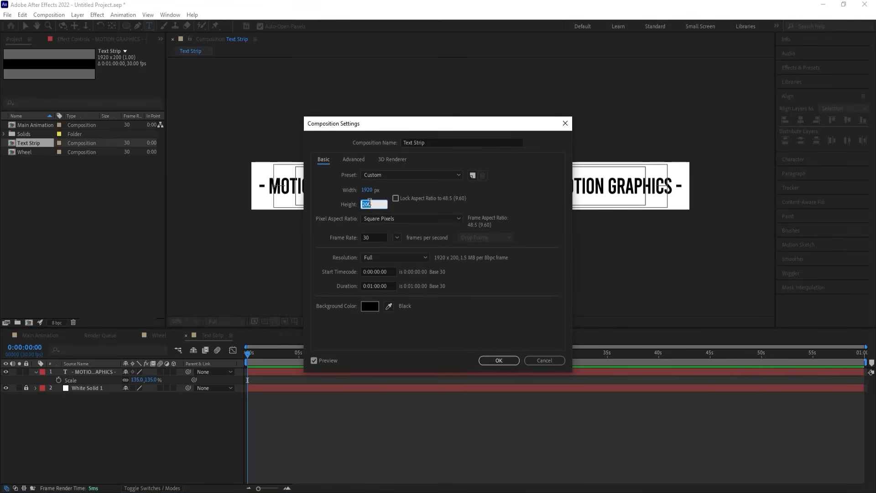
{"action": "type", "text": "100"}
{"action": "key", "text": "Return"}
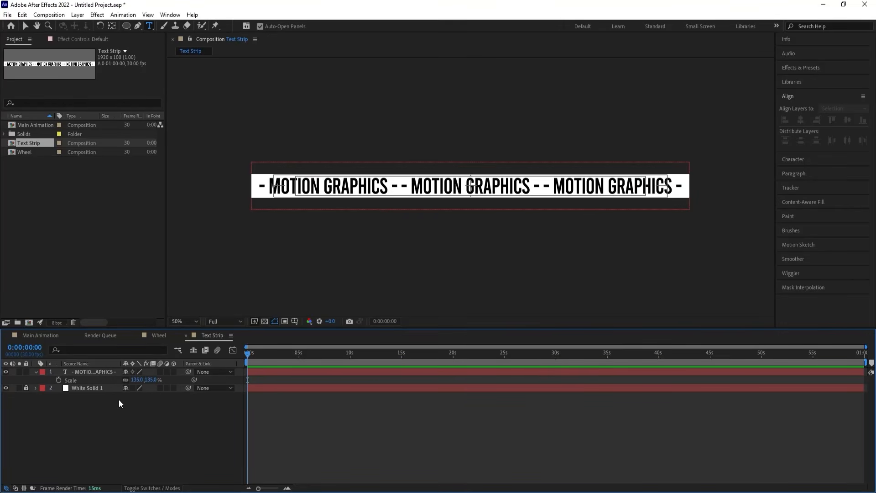
{"action": "left_click", "coordinate": [36, 372]}
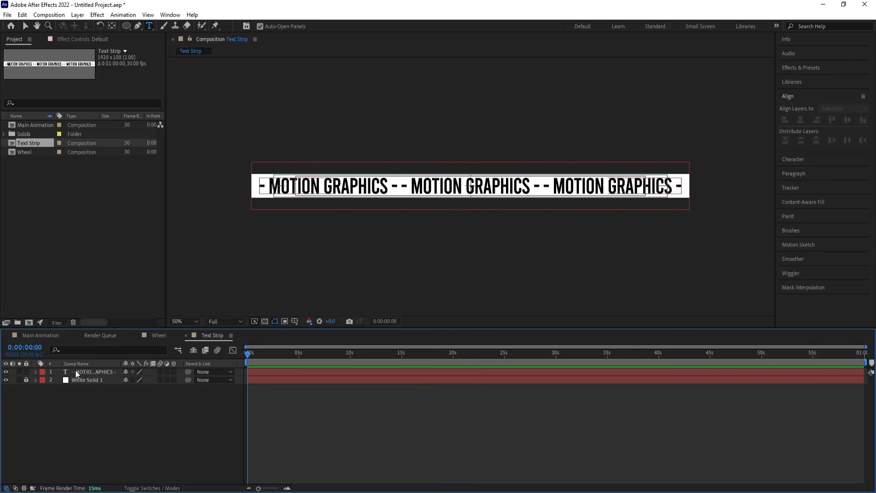
Duplicate the text layer and set a Position keyframe on the copy at the start of the timeline
{"action": "left_click", "coordinate": [90, 373]}
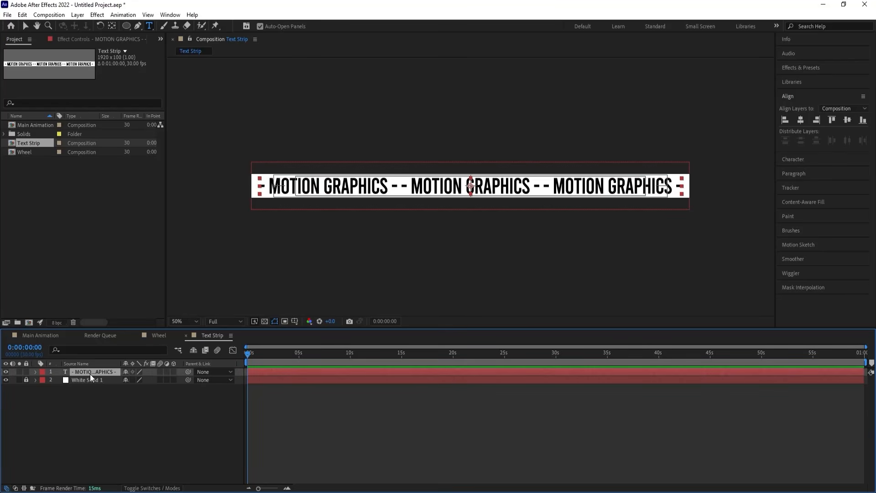
{"action": "key", "text": "ctrl+d"}
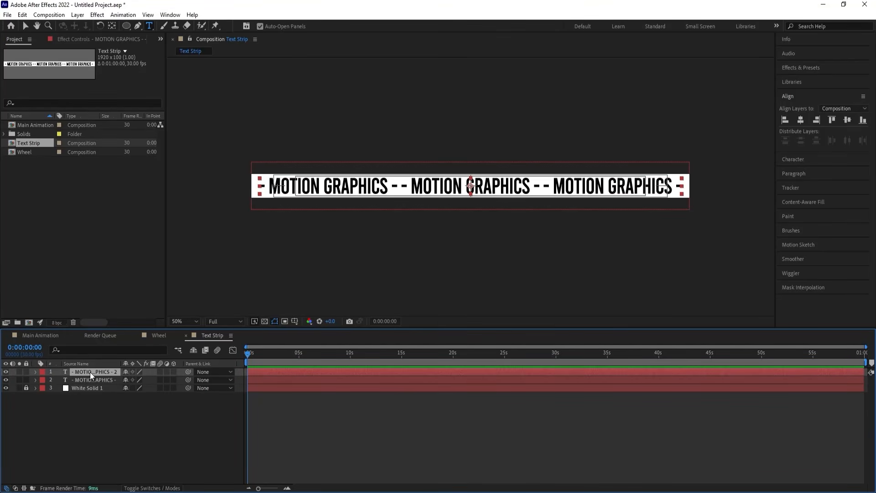
{"action": "key", "text": "p"}
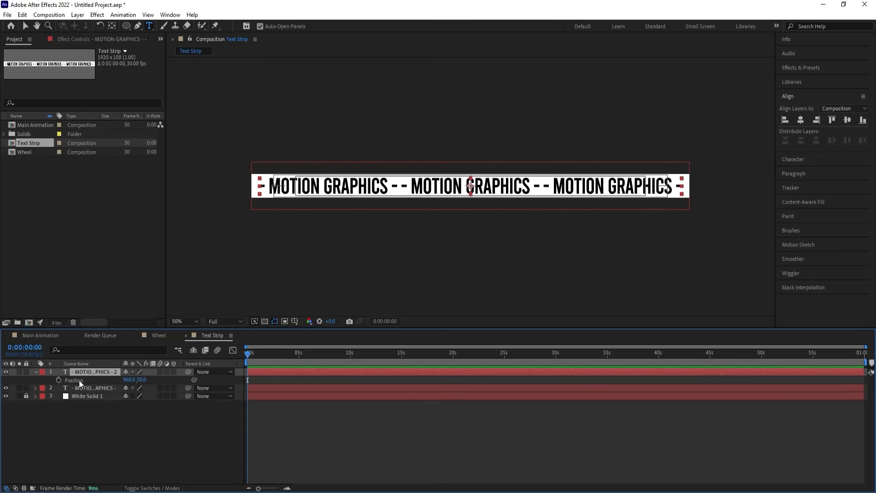
{"action": "left_click", "coordinate": [59, 380]}
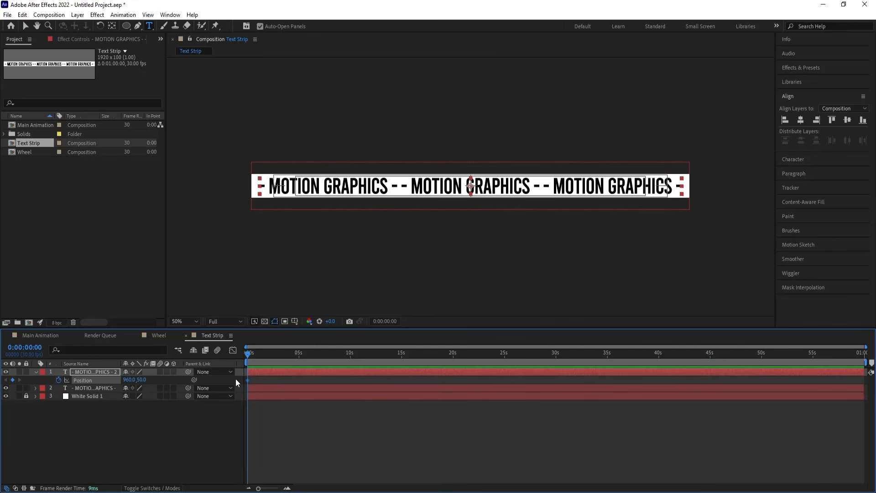
At 8 seconds, move the duplicate text horizontally out of the frame's right side, to about 2872, 50
{"action": "key", "text": "equal"}
{"action": "left_click", "coordinate": [412, 353]}
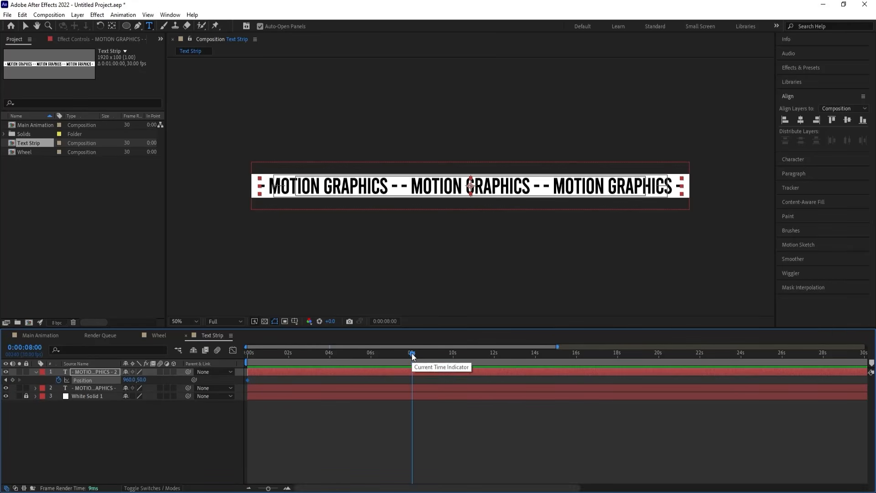
{"action": "left_click", "coordinate": [25, 26]}
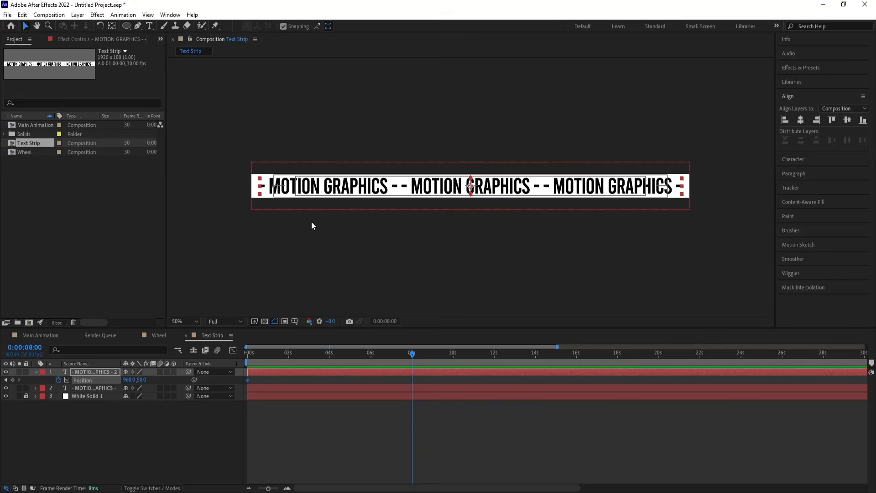
{"action": "left_click_drag", "start_coordinate": [278, 189], "coordinate": [713, 181]}
{"action": "left_click", "coordinate": [147, 449]}
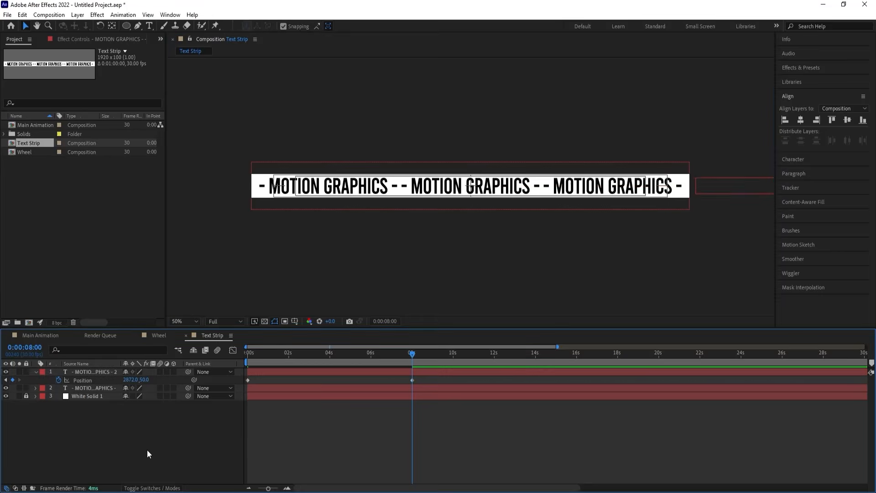
Parent the original text layer to the animated duplicate and preview the motion from the start of the timeline
{"action": "left_click", "coordinate": [78, 390]}
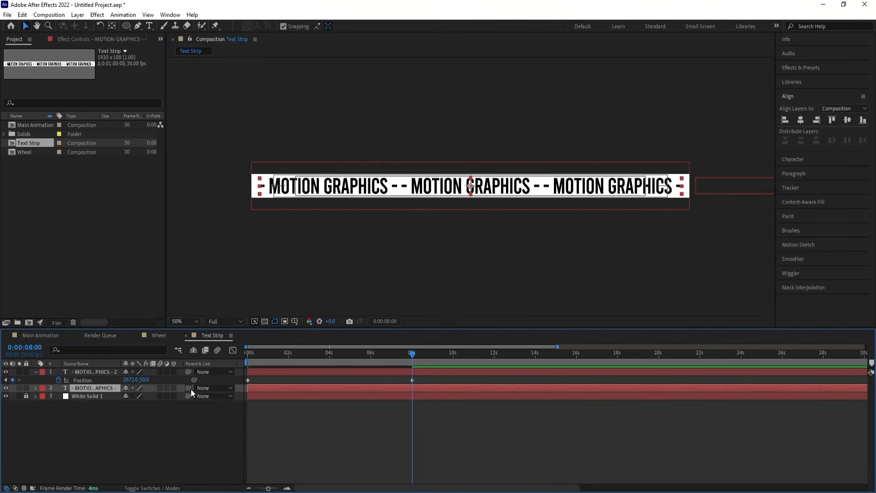
{"action": "left_click_drag", "start_coordinate": [189, 387], "coordinate": [114, 371]}
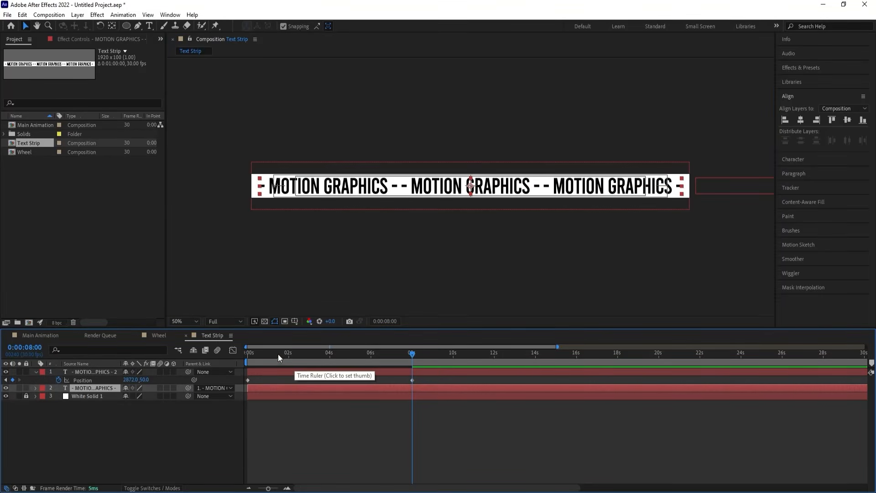
{"action": "key", "text": "Home"}
{"action": "key", "text": "space"}
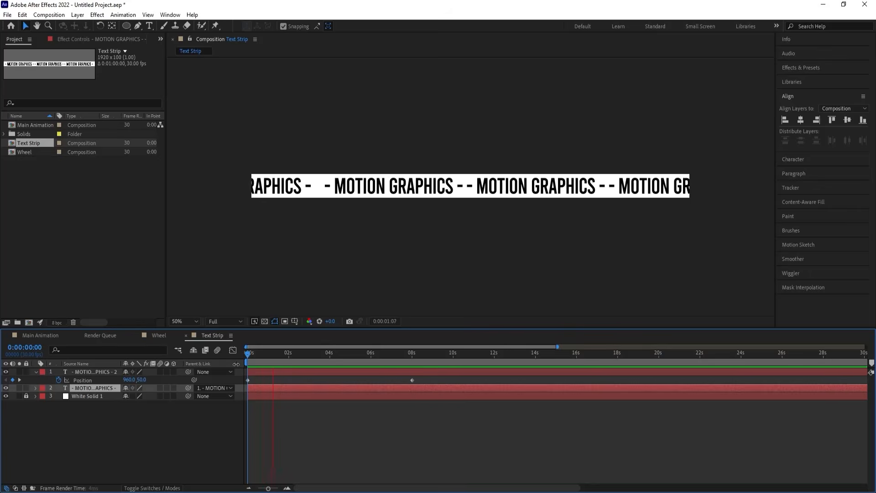
{"action": "key", "text": "space"}
{"action": "left_click", "coordinate": [175, 416]}
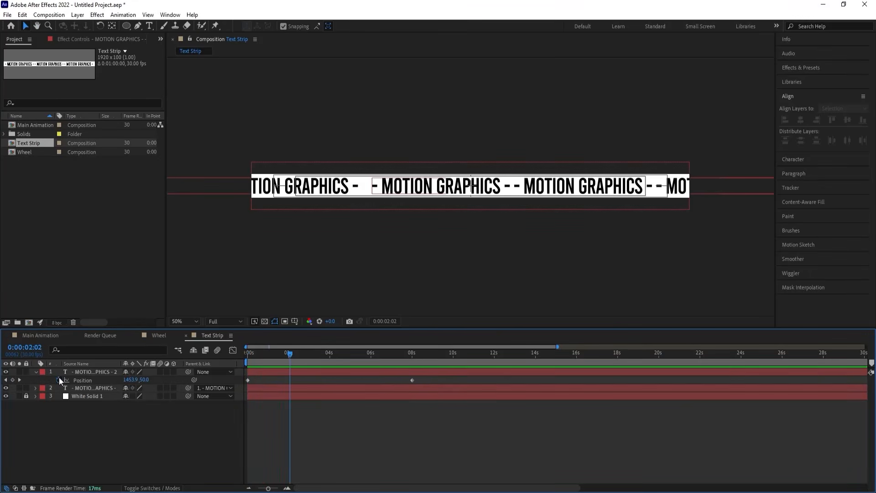
Add a loopOut() expression to the duplicate text's Position and preview the strip's motion past the 8-second keyframe
{"action": "left_click", "coordinate": [59, 379], "text": "alt"}
{"action": "type", "text": "lo"}
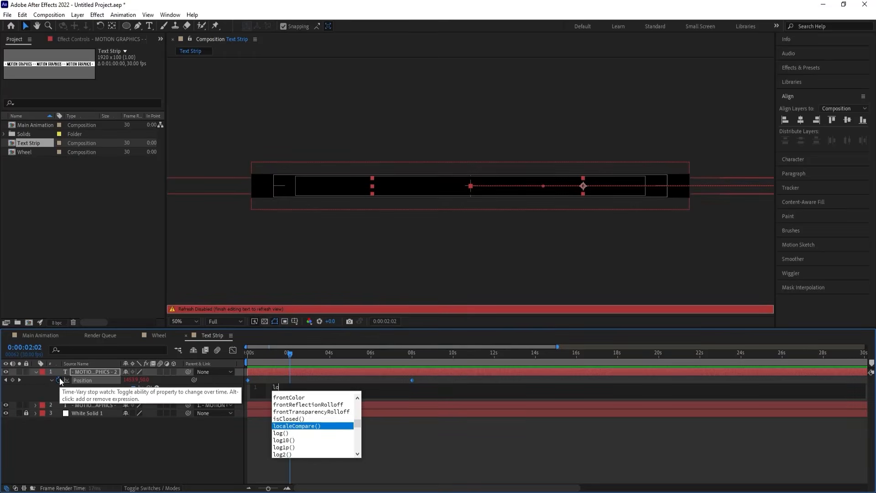
{"action": "type", "text": "op"}
{"action": "key", "text": "Down"}
{"action": "key", "text": "Down"}
{"action": "key", "text": "Down"}
{"action": "key", "text": "Return"}
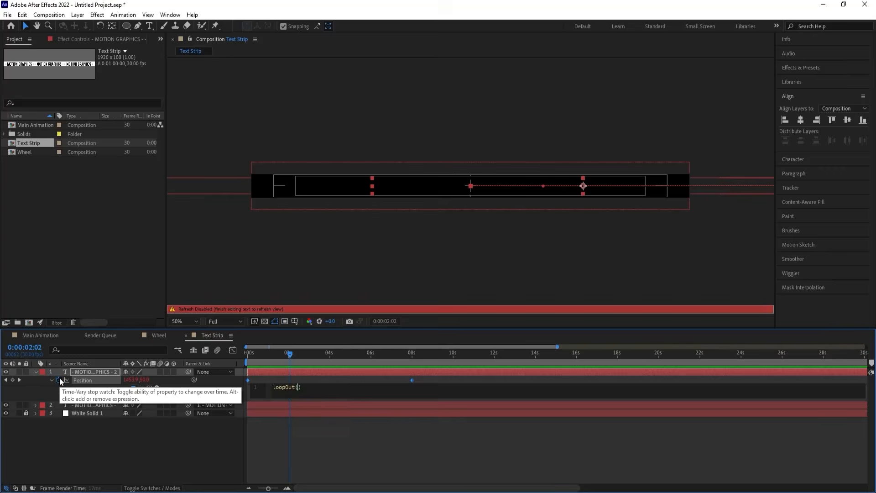
{"action": "left_click", "coordinate": [133, 425]}
{"action": "key", "text": "space"}
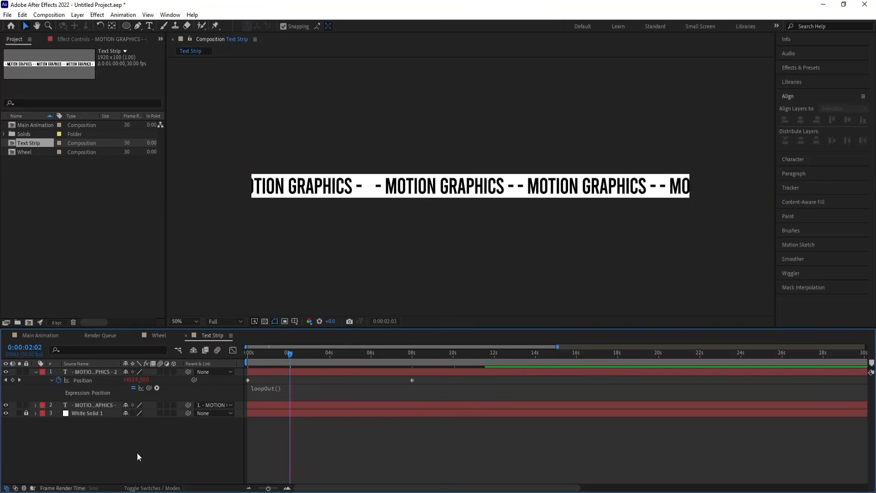
{"action": "left_click", "coordinate": [410, 366]}
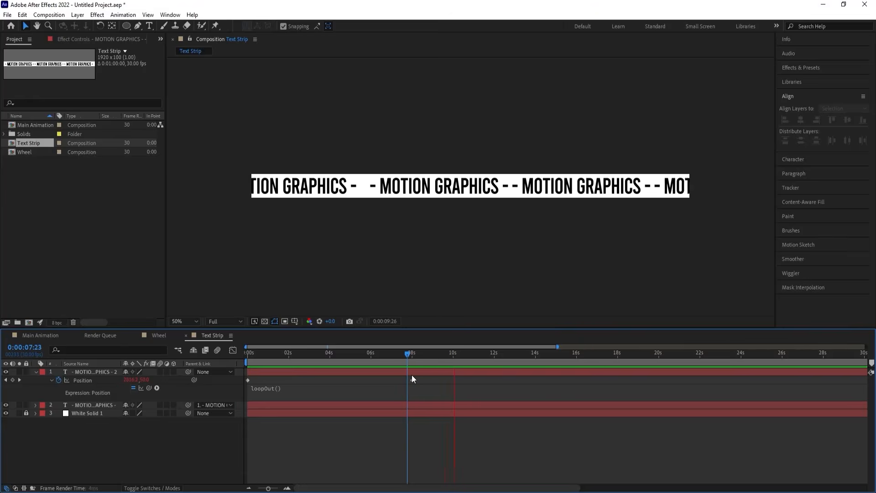
{"action": "key", "text": "space"}
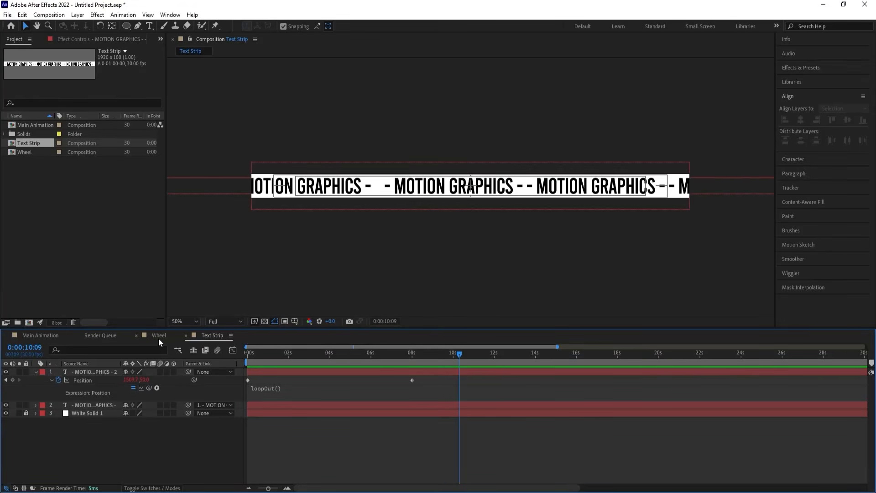
Add the Wheel composition to the Main Animation composition and scale it to 28%
{"action": "left_click", "coordinate": [35, 340]}
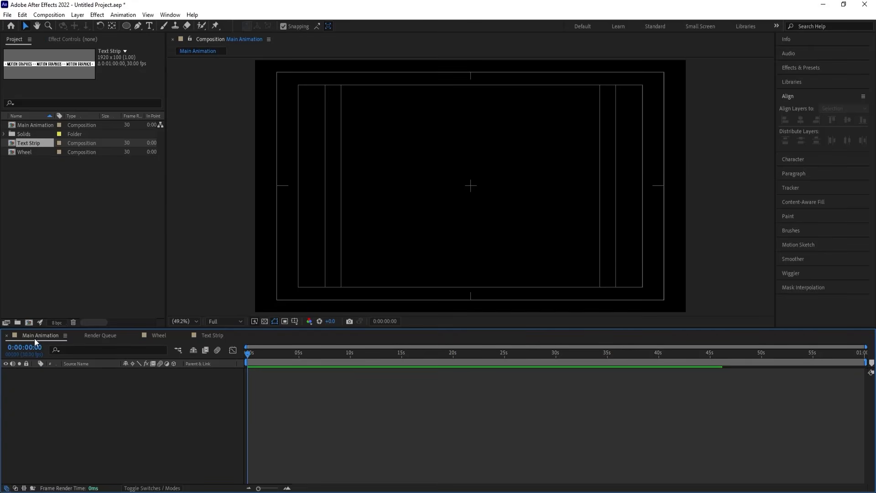
{"action": "left_click", "coordinate": [39, 155]}
{"action": "left_click_drag", "start_coordinate": [26, 152], "coordinate": [114, 415]}
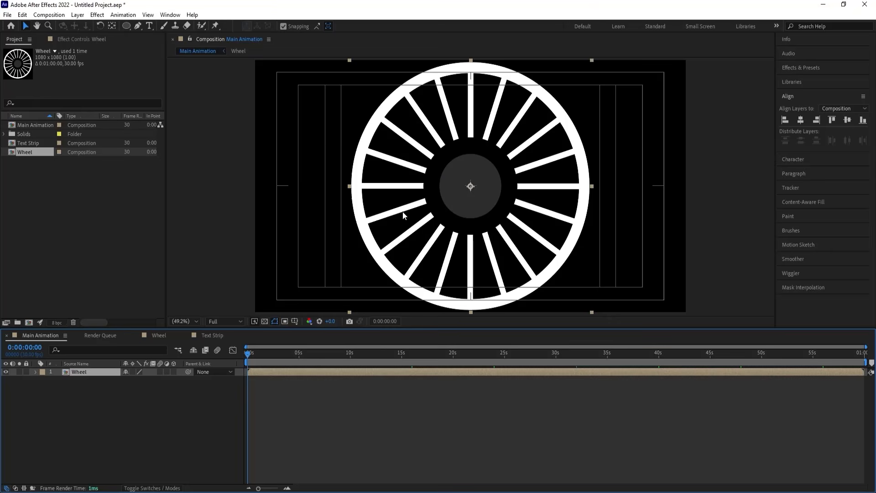
{"action": "key", "text": "s"}
{"action": "left_click_drag", "start_coordinate": [137, 380], "coordinate": [110, 376]}
Move the wheel to the frame's upper-left area, with its outer edge flush against the frame's left edge
{"action": "left_click_drag", "start_coordinate": [446, 190], "coordinate": [305, 100]}
{"action": "scroll", "coordinate": [250, 110], "scroll_direction": "up", "scroll_amount": 4}
{"action": "scroll", "coordinate": [250, 111], "scroll_direction": "up", "scroll_amount": 2}
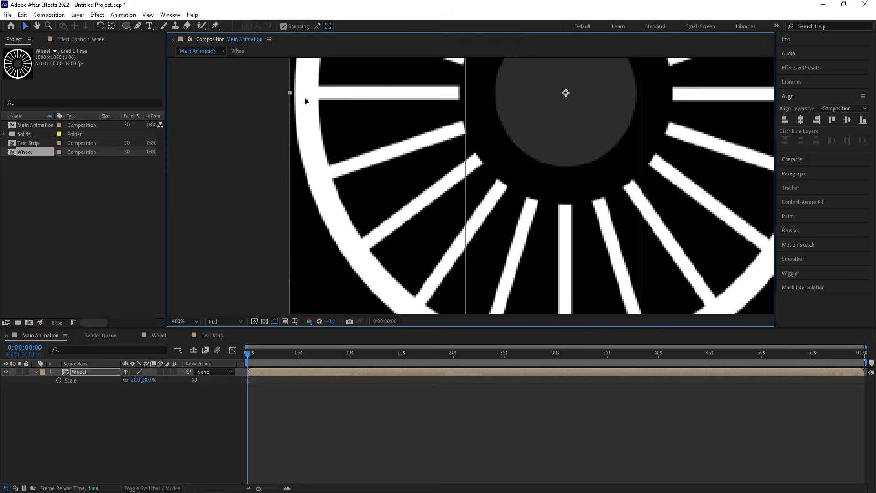
{"action": "scroll", "coordinate": [306, 106], "scroll_direction": "down", "scroll_amount": 2}
{"action": "scroll", "coordinate": [401, 133], "scroll_direction": "up", "scroll_amount": 4}
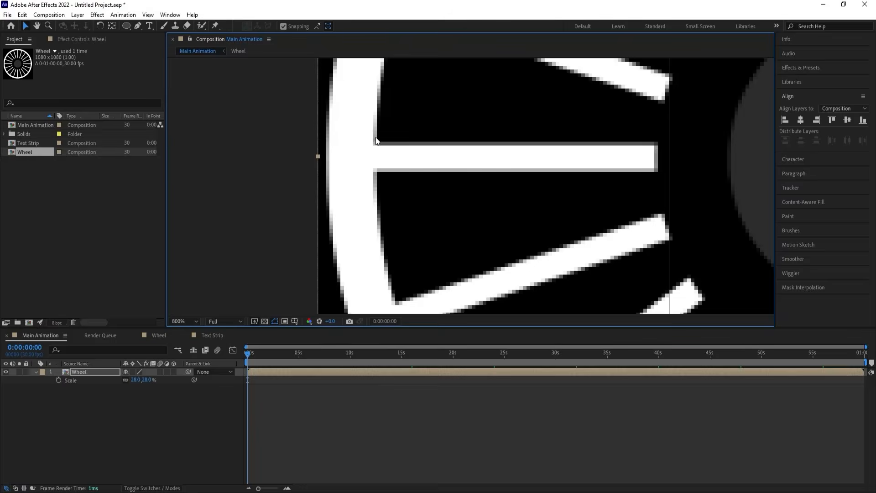
{"action": "scroll", "coordinate": [376, 137], "scroll_direction": "up", "scroll_amount": 2}
{"action": "left_click_drag", "start_coordinate": [347, 147], "coordinate": [329, 150]}
{"action": "scroll", "coordinate": [329, 166], "scroll_direction": "down", "scroll_amount": 10}
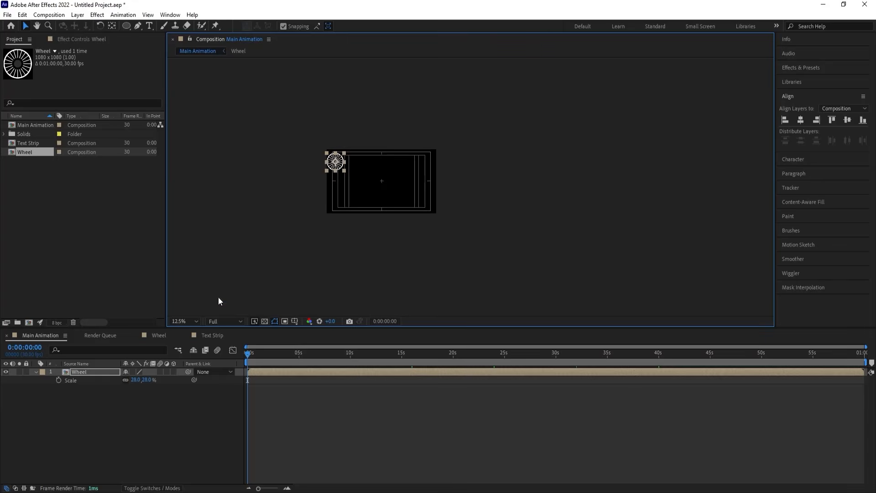
{"action": "left_click", "coordinate": [182, 321]}
{"action": "left_click", "coordinate": [183, 154]}
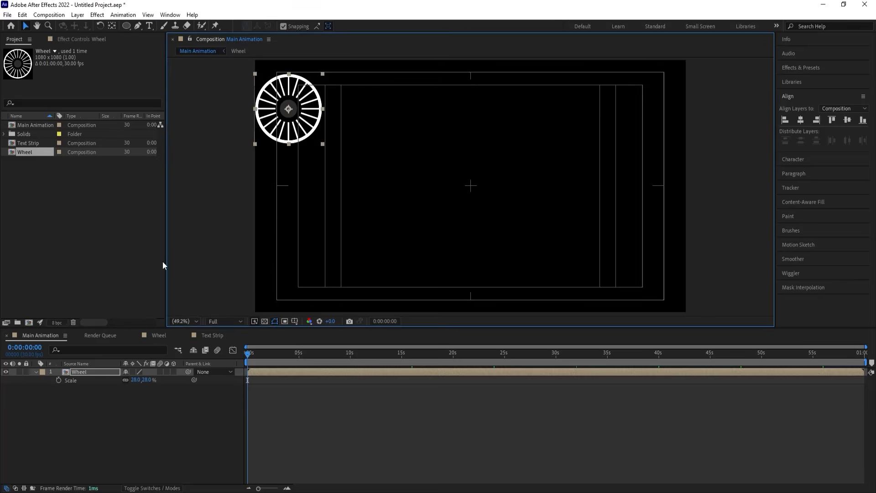
Duplicate the wheel three times and spread the copies over the lower left-centre, upper right-centre and lower right of the frame
{"action": "left_click", "coordinate": [87, 371]}
{"action": "key", "text": "ctrl+d"}
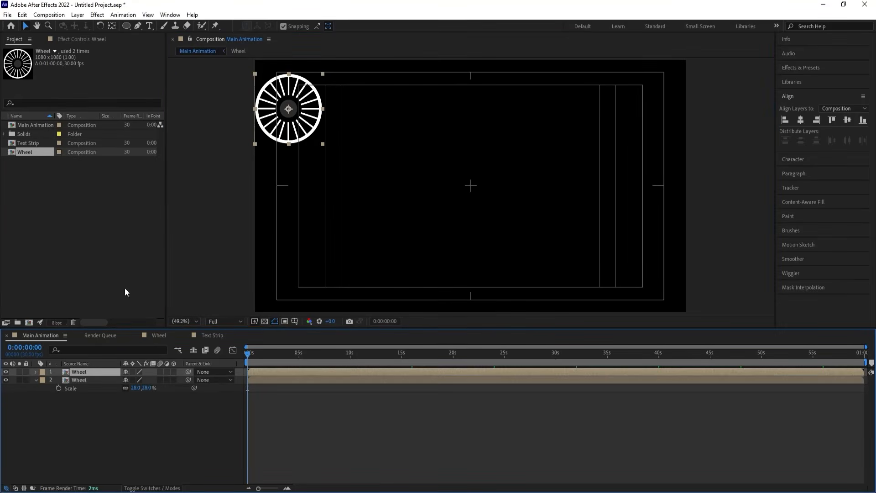
{"action": "left_click_drag", "start_coordinate": [297, 112], "coordinate": [661, 228]}
{"action": "key", "text": "ctrl+d"}
{"action": "key", "text": "ctrl+d"}
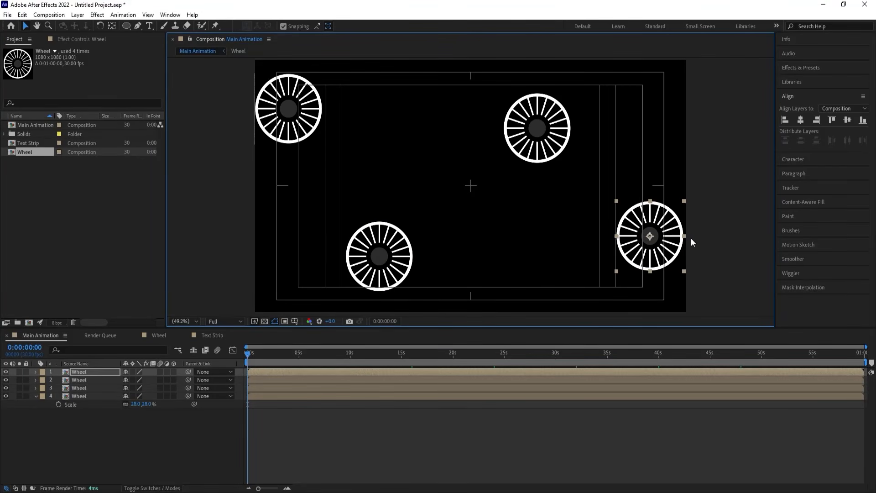
Fine-tune the lower-right wheel's position so its outer edge sits flush against the frame's right edge
{"action": "scroll", "coordinate": [686, 244], "scroll_direction": "up", "scroll_amount": 6}
{"action": "left_click_drag", "start_coordinate": [618, 226], "coordinate": [634, 232]}
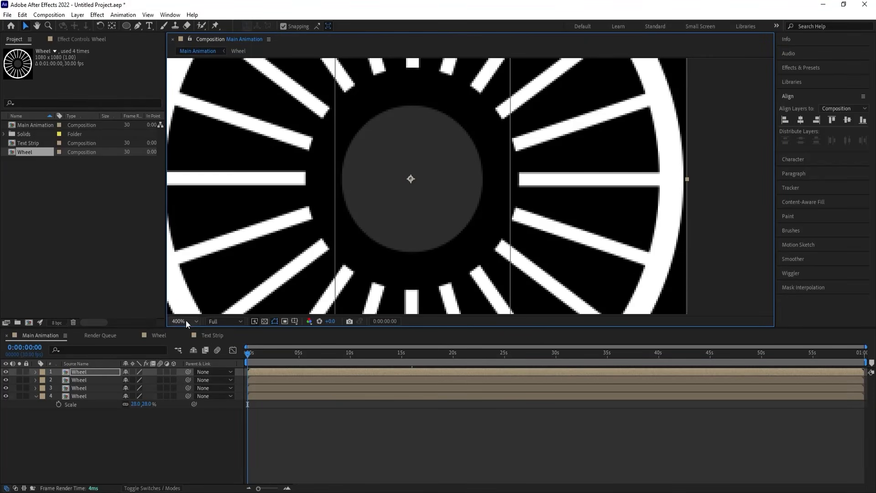
{"action": "left_click", "coordinate": [187, 321]}
{"action": "left_click", "coordinate": [188, 155]}
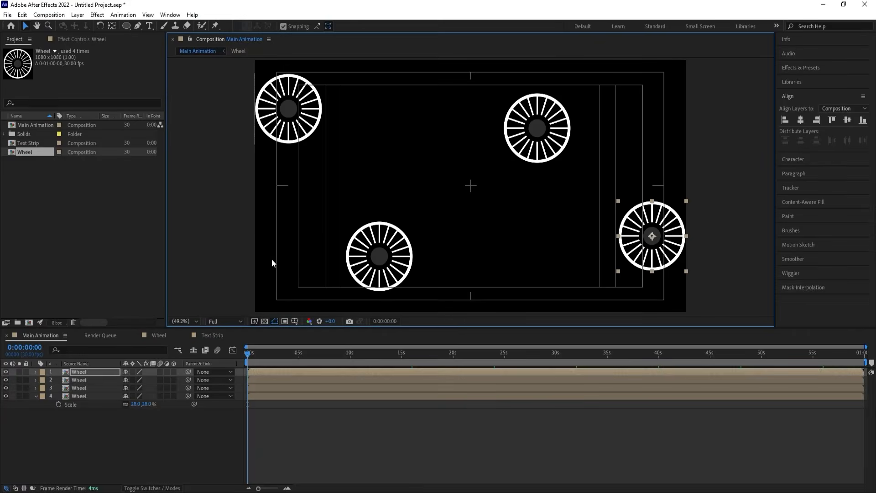
Create a null object and parent all four Wheel layers to it
{"action": "left_click", "coordinate": [139, 424]}
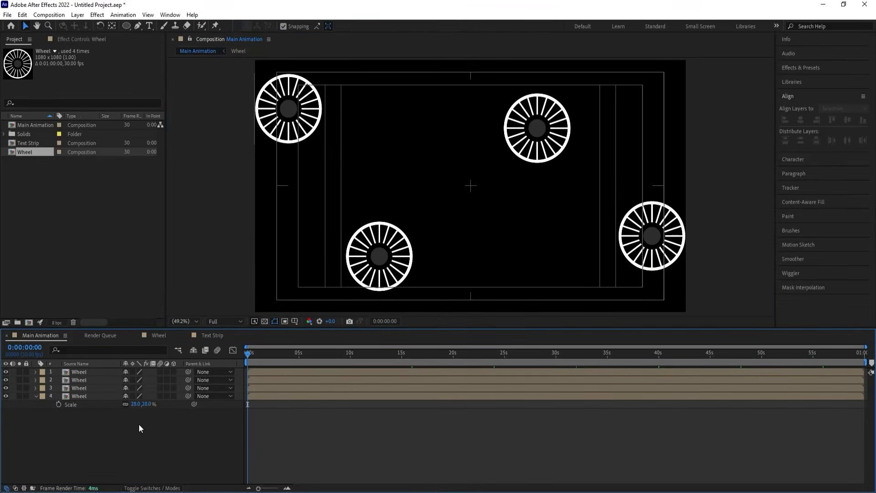
{"action": "right_click", "coordinate": [139, 425]}
{"action": "mouse_move", "coordinate": [160, 311]}
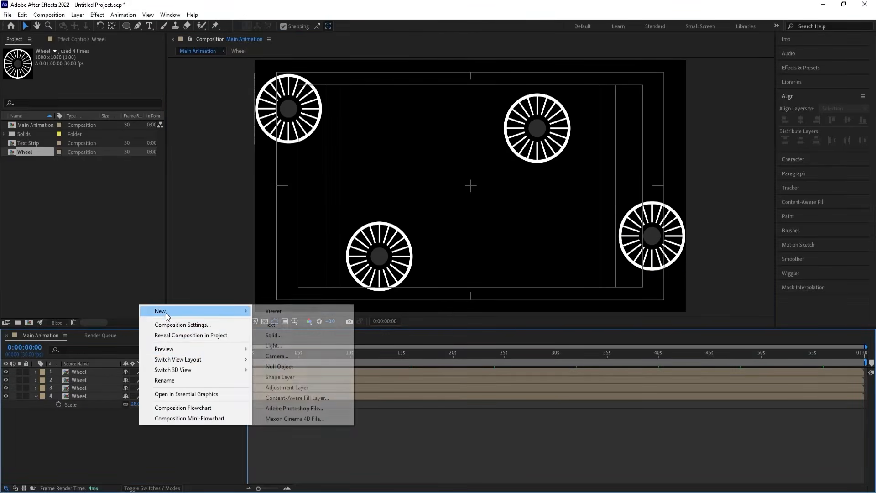
{"action": "left_click", "coordinate": [289, 368]}
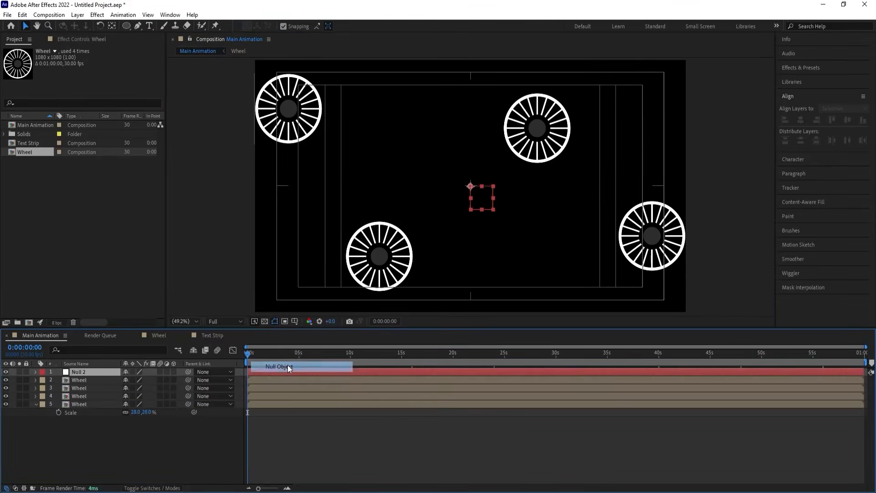
{"action": "left_click", "coordinate": [92, 379]}
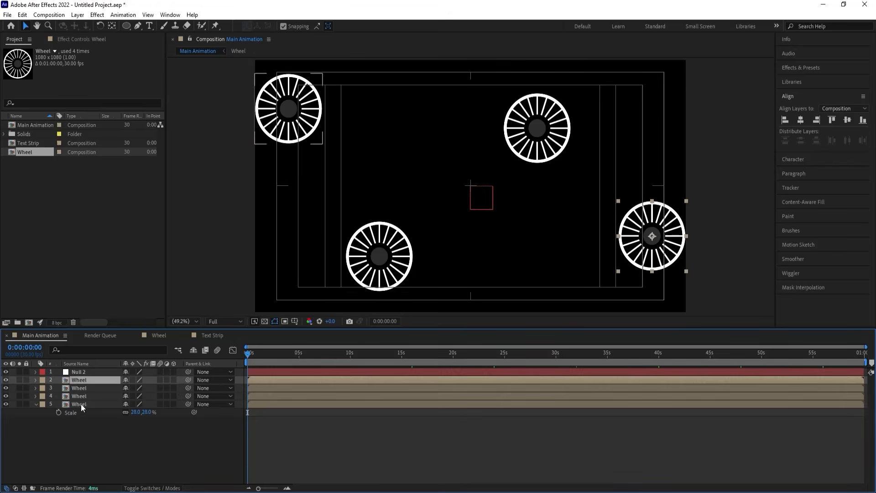
{"action": "left_click", "coordinate": [81, 404], "text": "shift"}
{"action": "left_click_drag", "start_coordinate": [188, 381], "coordinate": [97, 373]}
Set a Position keyframe on the null at the start of the timeline
{"action": "left_click", "coordinate": [86, 371]}
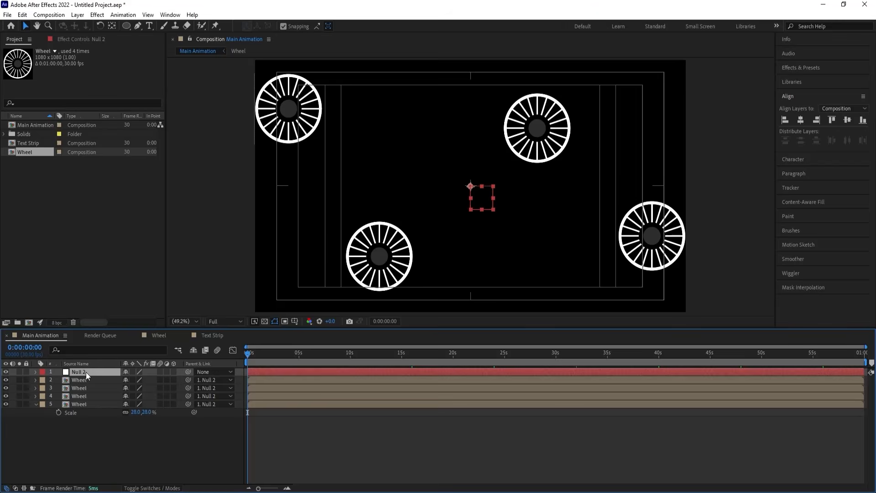
{"action": "key", "text": "p"}
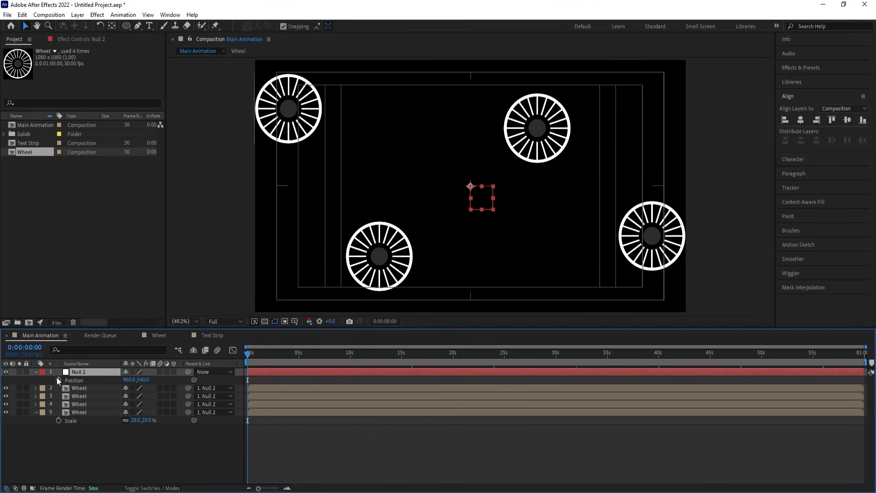
{"action": "left_click", "coordinate": [57, 377]}
At 8 seconds, move the null horizontally to about -1239, 540 so all four wheels leave the frame's left side
{"action": "key", "text": "equal"}
{"action": "key", "text": "equal"}
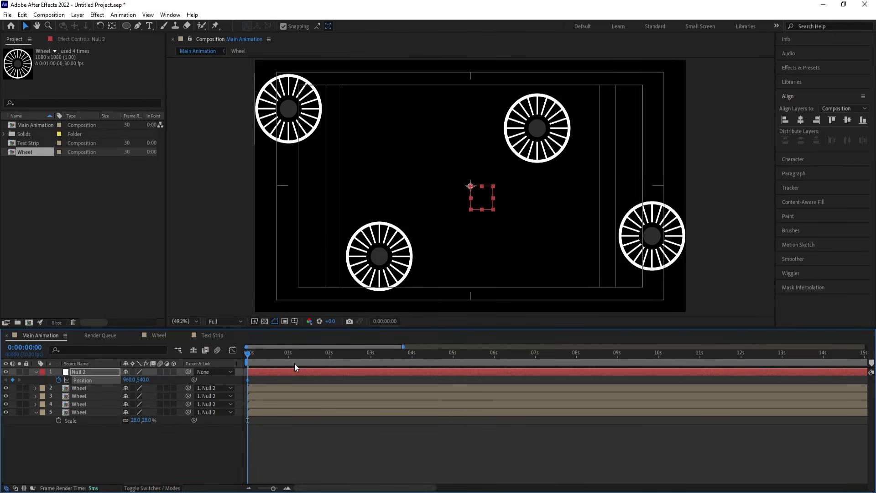
{"action": "left_click", "coordinate": [577, 355]}
{"action": "left_click_drag", "start_coordinate": [479, 198], "coordinate": [138, 226]}
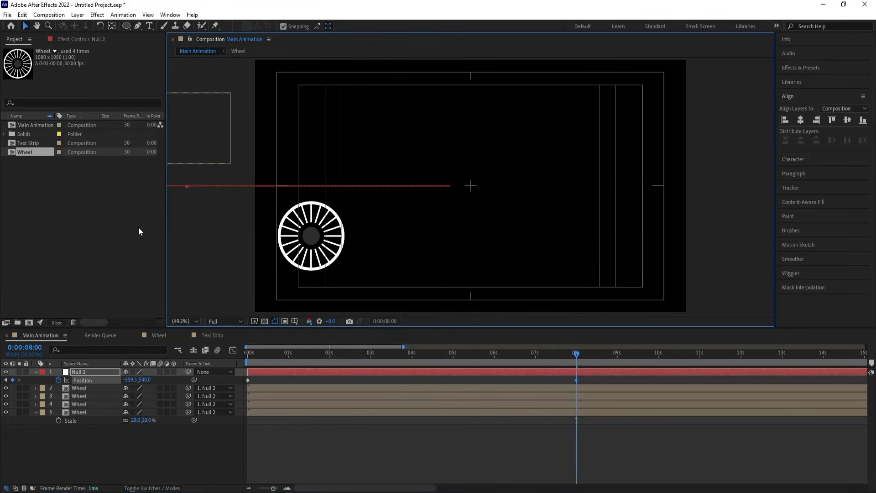
{"action": "scroll", "coordinate": [423, 216], "scroll_direction": "down", "scroll_amount": 2}
{"action": "left_click_drag", "start_coordinate": [304, 197], "coordinate": [233, 195]}
{"action": "key", "text": "shift+Left"}
{"action": "key", "text": "shift+Left"}
{"action": "key", "text": "shift+Left"}
{"action": "key", "text": "shift+Left"}
{"action": "key", "text": "shift+Left"}
{"action": "key", "text": "shift+Left"}
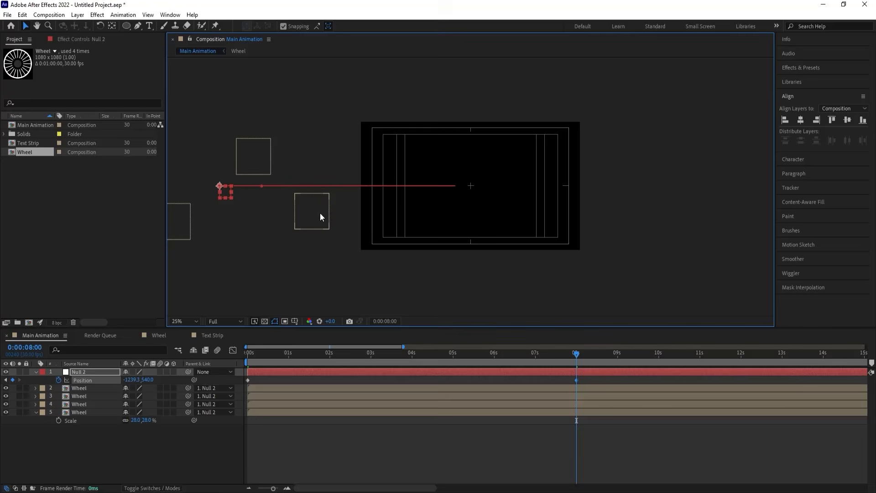
Preview the wheels' leftward motion from the start of the timeline
{"action": "left_click", "coordinate": [248, 354]}
{"action": "key", "text": "space"}
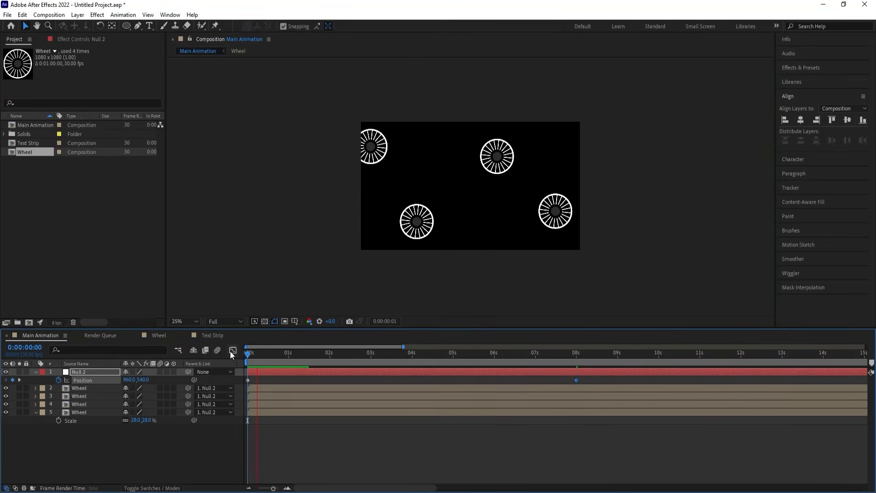
{"action": "key", "text": "space"}
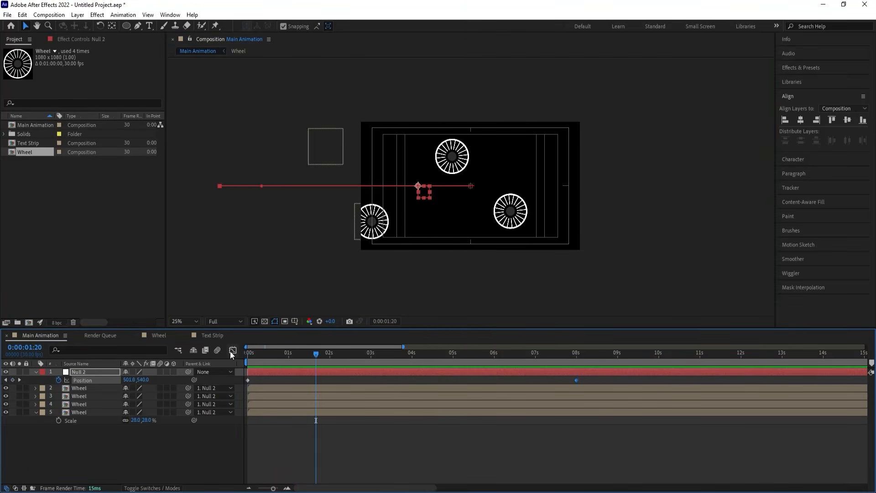
Duplicate the four Wheel layers and stack the copies together directly below the null, above the originals
{"action": "left_click", "coordinate": [179, 321]}
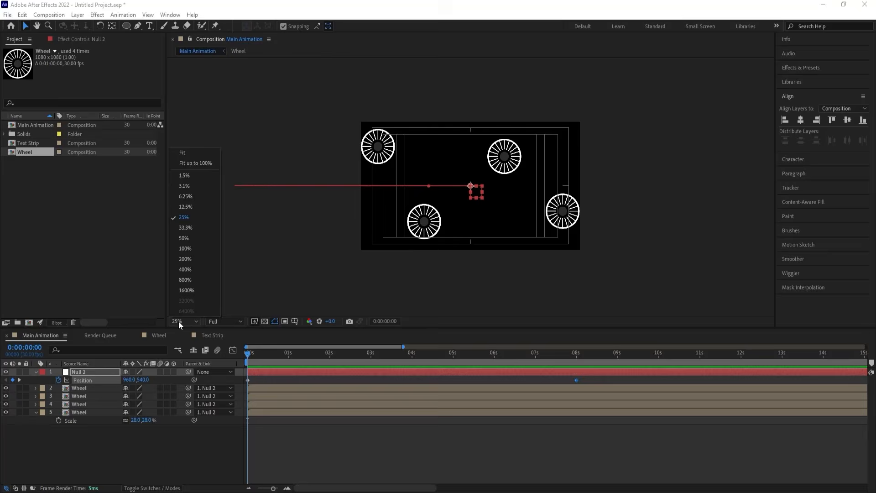
{"action": "left_click", "coordinate": [188, 160]}
{"action": "left_click", "coordinate": [78, 388]}
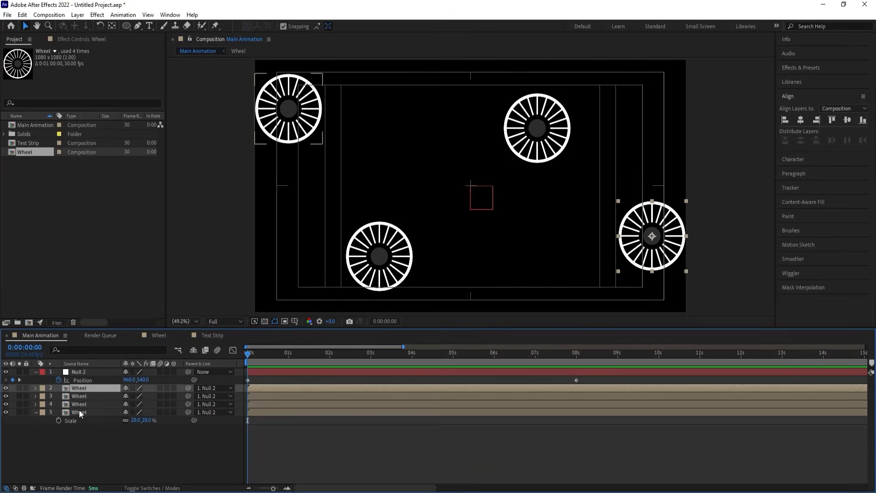
{"action": "left_click", "coordinate": [79, 412], "text": "shift"}
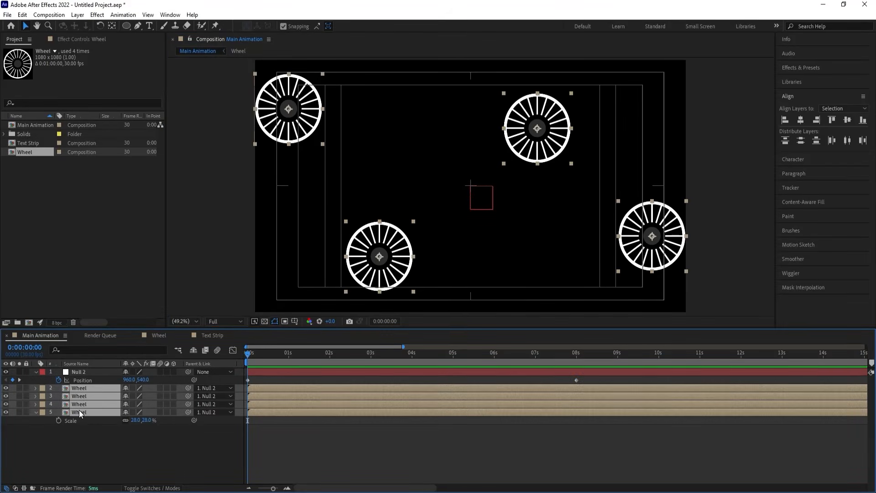
{"action": "key", "text": "ctrl+d"}
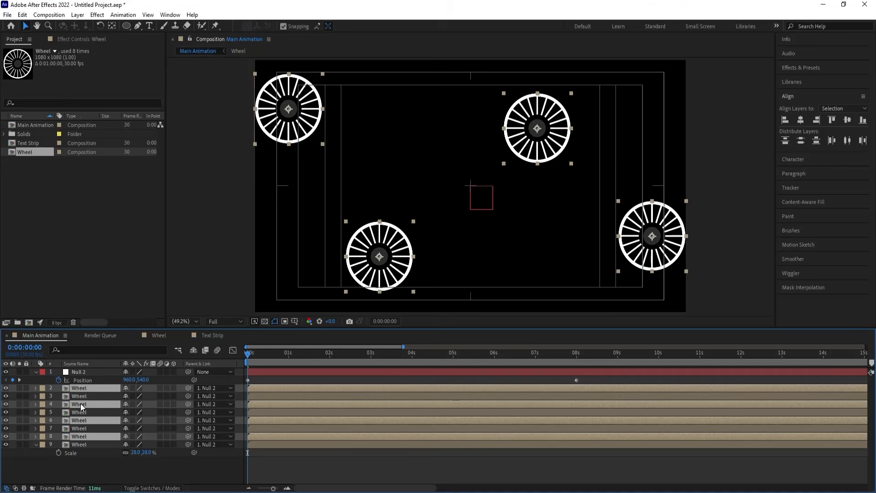
{"action": "left_click_drag", "start_coordinate": [80, 403], "coordinate": [80, 395]}
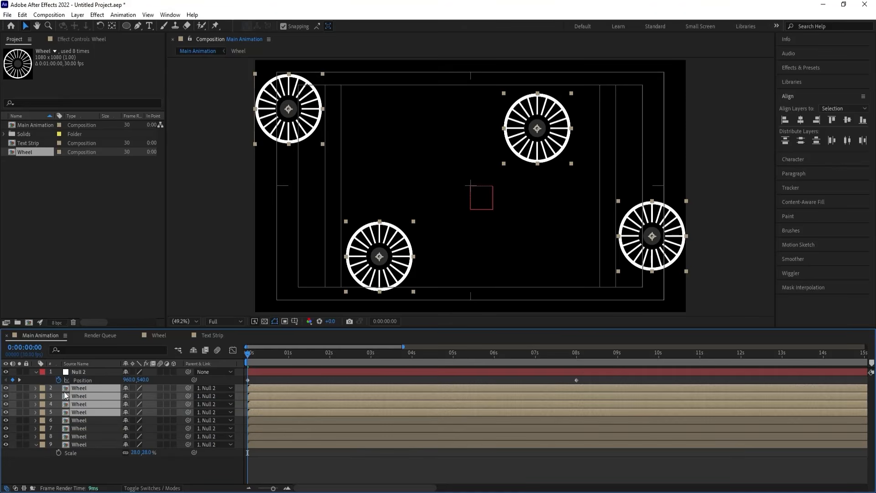
Give the four duplicate Wheel layers a Red label and set their parent to None
{"action": "left_click", "coordinate": [44, 388]}
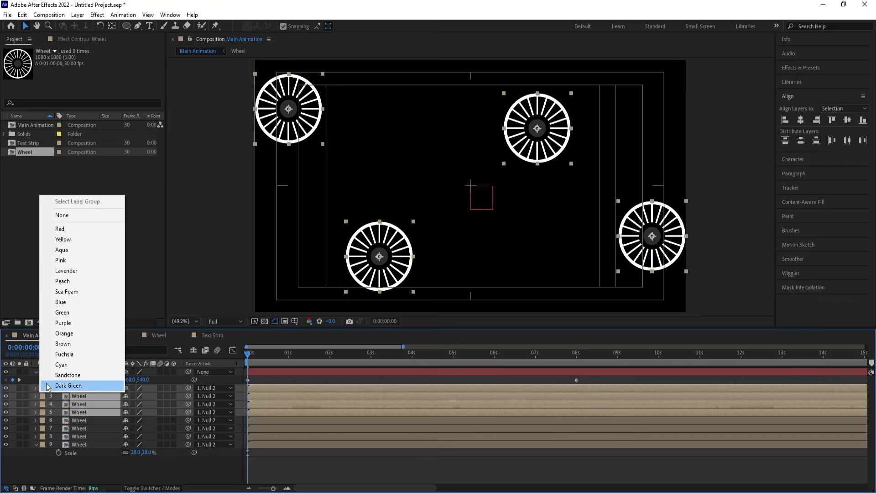
{"action": "left_click", "coordinate": [62, 230]}
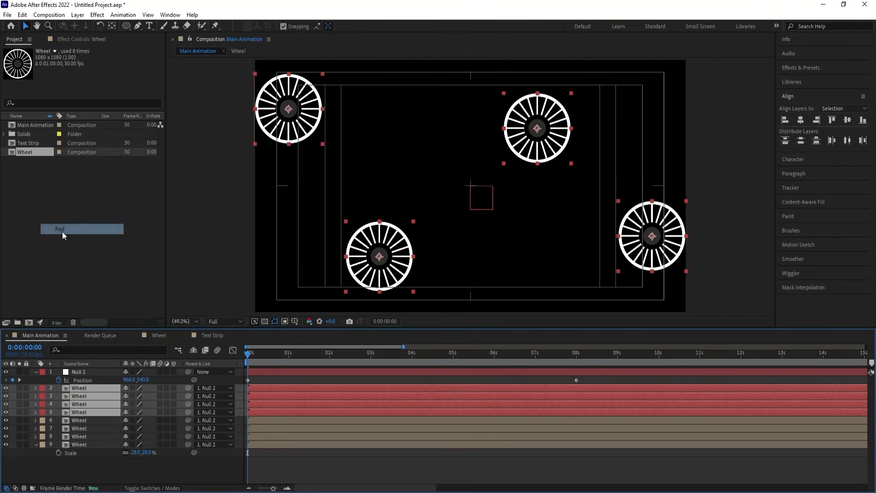
{"action": "left_click", "coordinate": [201, 391]}
{"action": "left_click", "coordinate": [211, 280]}
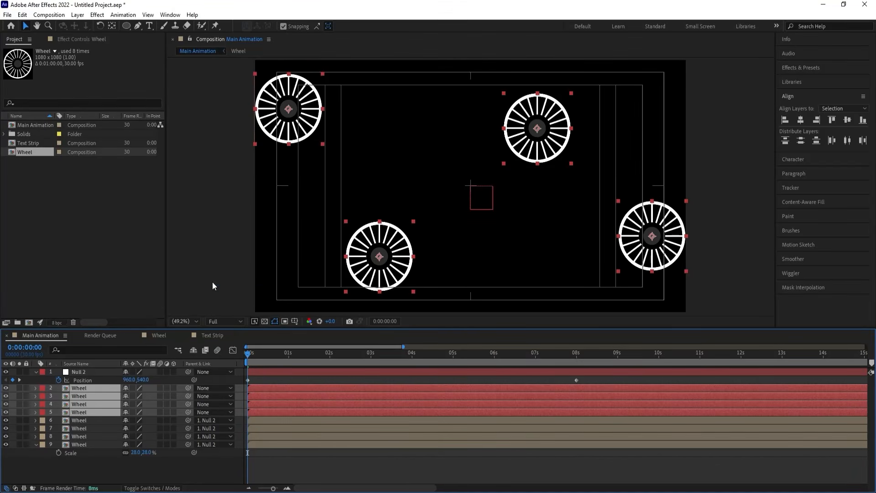
At the null's 8-second Position keyframe, parent the four red duplicate Wheel layers to the null
{"action": "key", "text": "space"}
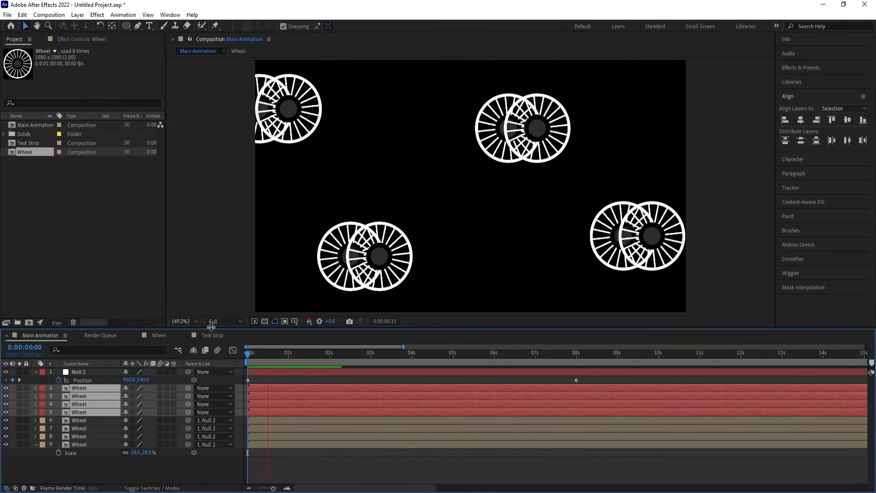
{"action": "key", "text": "space"}
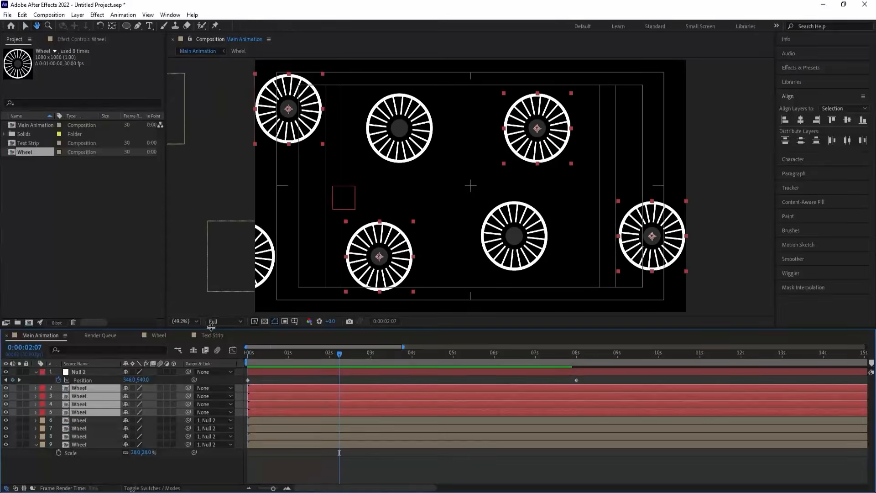
{"action": "left_click_drag", "start_coordinate": [374, 353], "coordinate": [499, 360]}
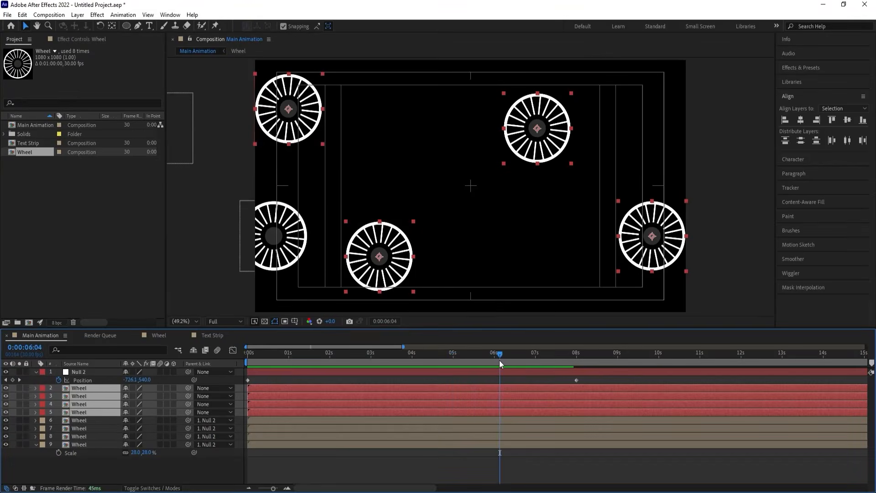
{"action": "key", "text": "k"}
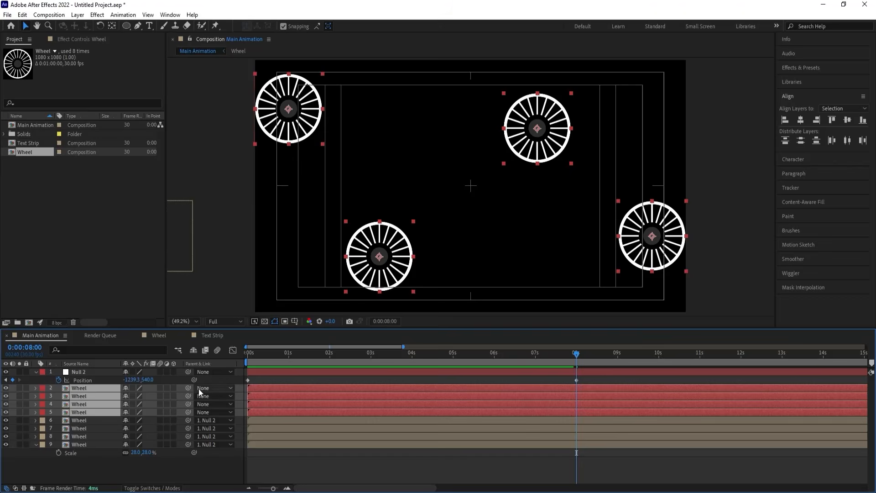
{"action": "left_click_drag", "start_coordinate": [188, 388], "coordinate": [78, 372]}
End the work area at the 8-second keyframe and preview the wheels' looping motion
{"action": "left_click_drag", "start_coordinate": [534, 365], "coordinate": [495, 369]}
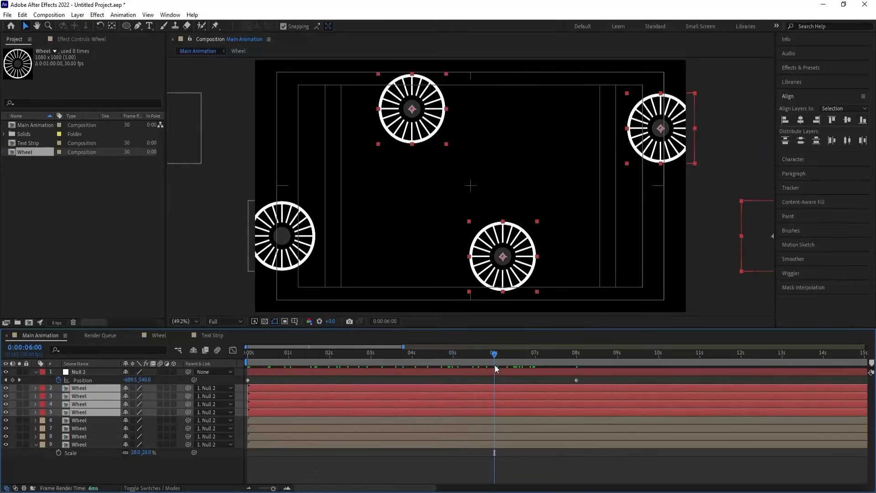
{"action": "key", "text": "k"}
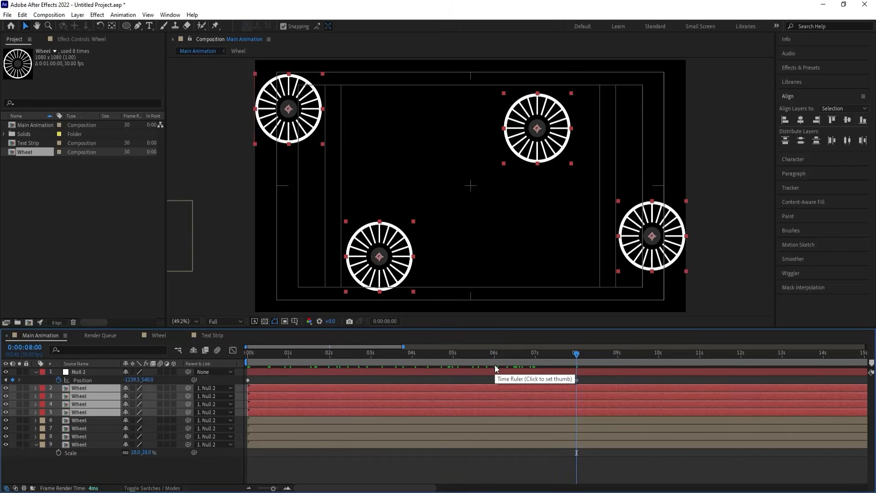
{"action": "key", "text": "n"}
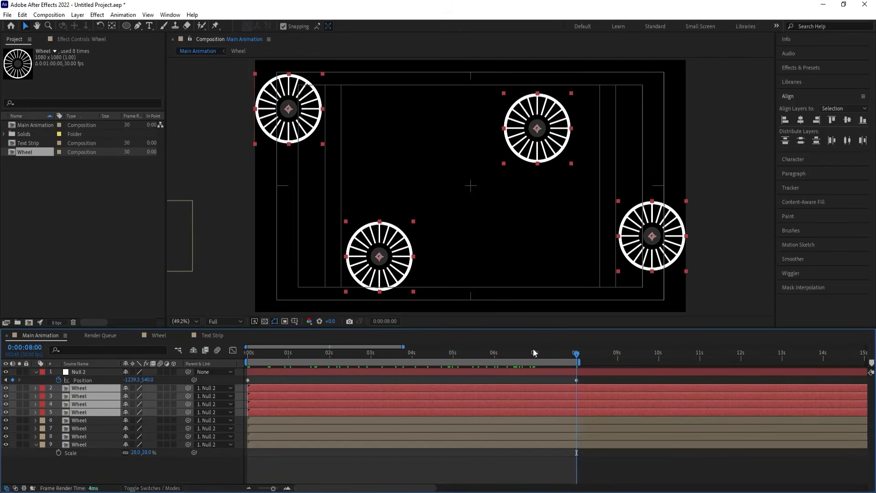
{"action": "key", "text": "space"}
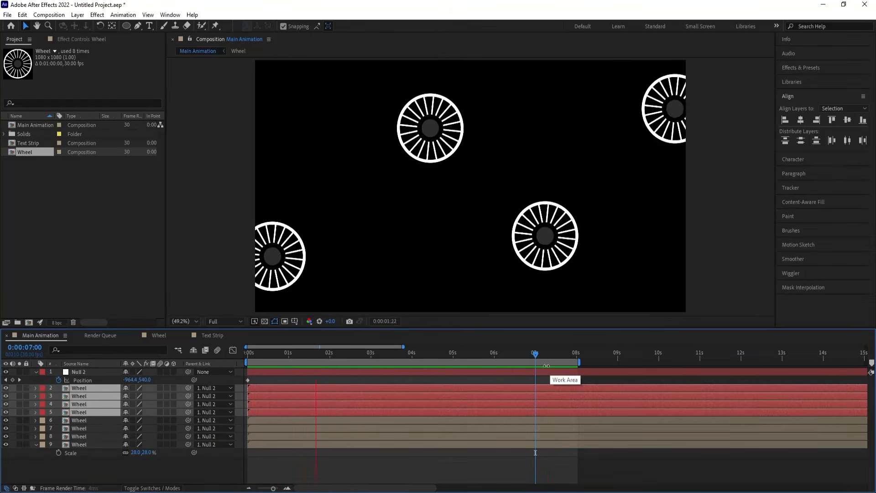
Return the playhead to the start and give all eight Wheel layers a Red label
{"action": "key", "text": "space"}
{"action": "left_click_drag", "start_coordinate": [293, 355], "coordinate": [213, 353]}
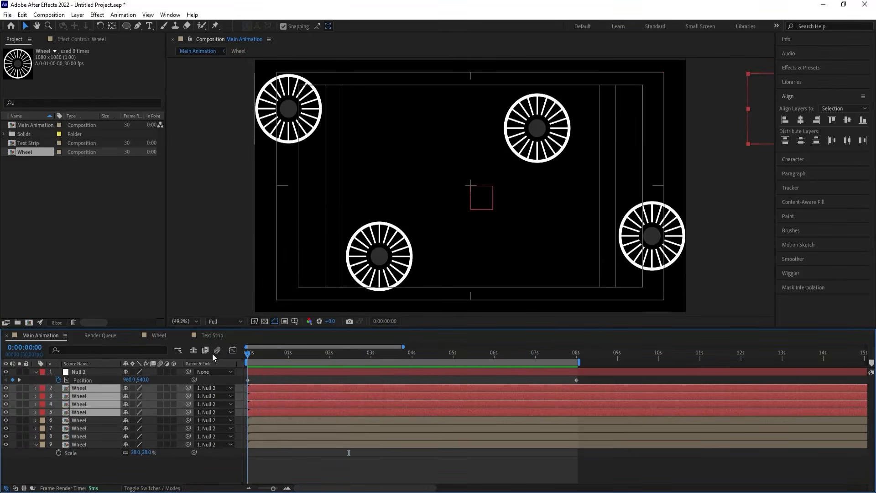
{"action": "left_click", "coordinate": [75, 440]}
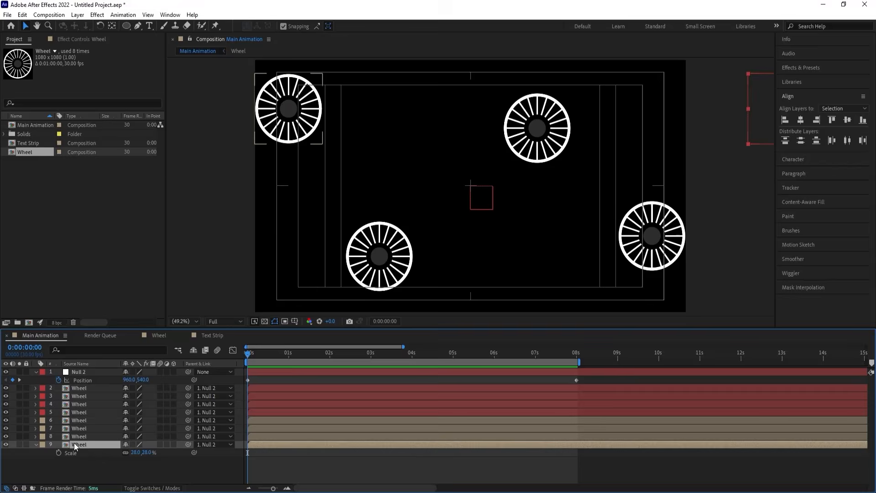
{"action": "left_click", "coordinate": [82, 390], "text": "shift"}
{"action": "left_click", "coordinate": [43, 396]}
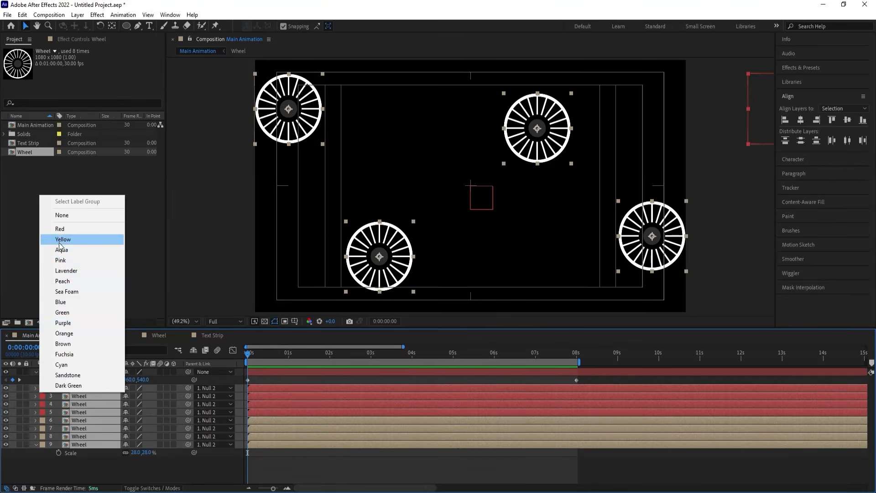
{"action": "left_click", "coordinate": [60, 229]}
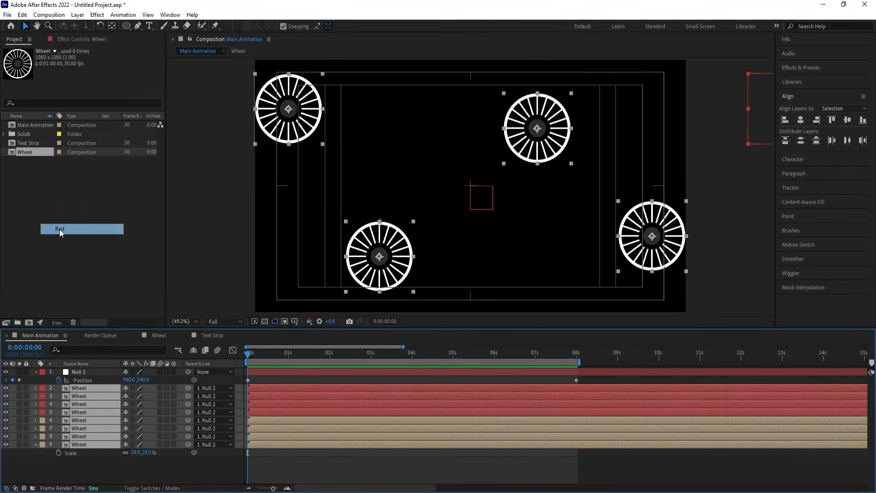
Collapse and lock all eight Wheel layers, and replay the wheel loop
{"action": "left_click", "coordinate": [35, 388]}
{"action": "left_click", "coordinate": [35, 387]}
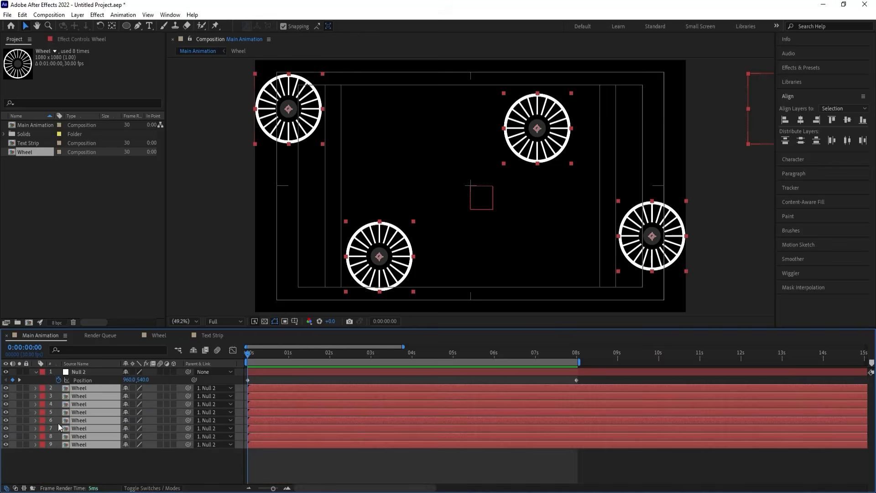
{"action": "key", "text": "space"}
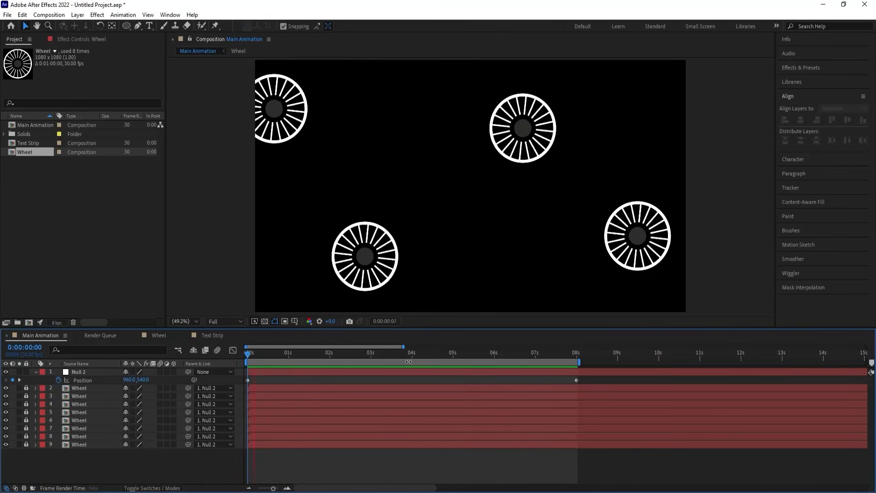
{"action": "key", "text": "space"}
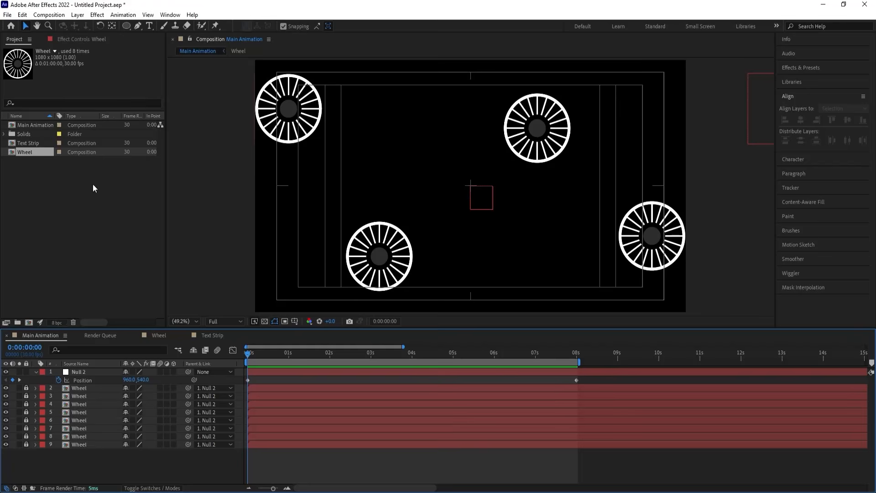
Add the Text Strip composition below the null, scale it to 69%, and place its left end on the upper-left wheel
{"action": "left_click", "coordinate": [27, 144]}
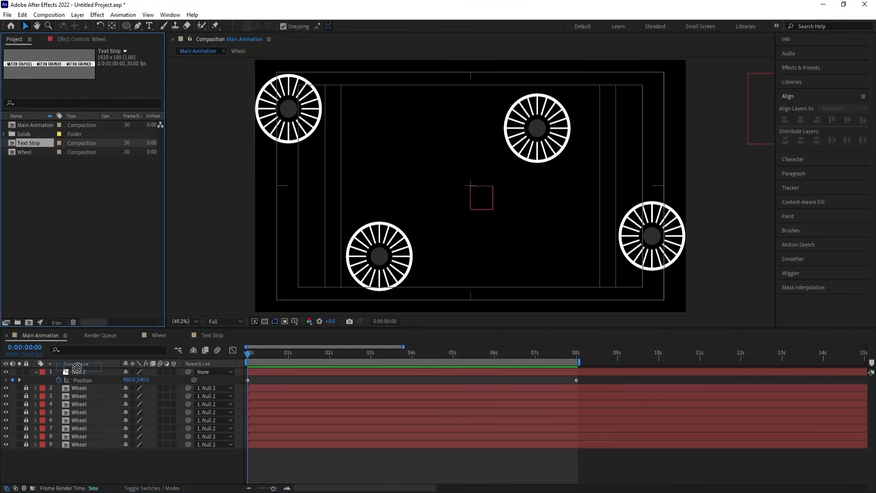
{"action": "left_click_drag", "start_coordinate": [77, 368], "coordinate": [83, 374]}
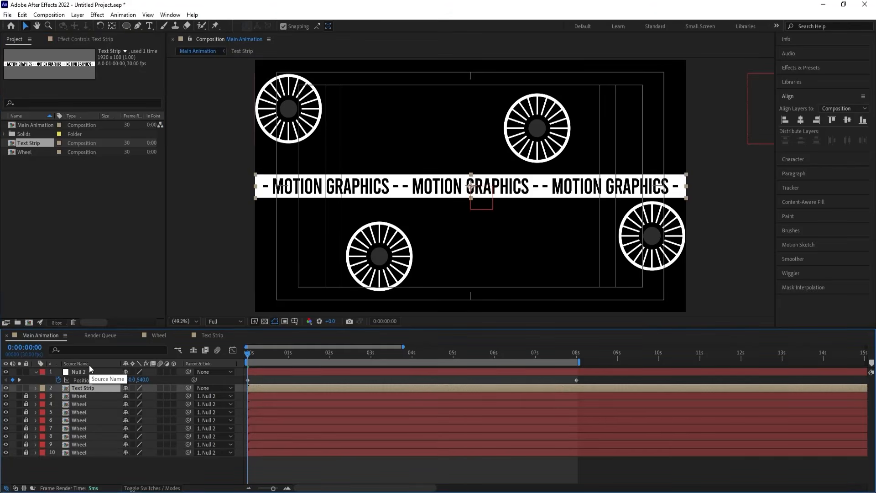
{"action": "key", "text": "s"}
{"action": "left_click_drag", "start_coordinate": [137, 396], "coordinate": [119, 395]}
{"action": "left_click_drag", "start_coordinate": [378, 179], "coordinate": [344, 102]}
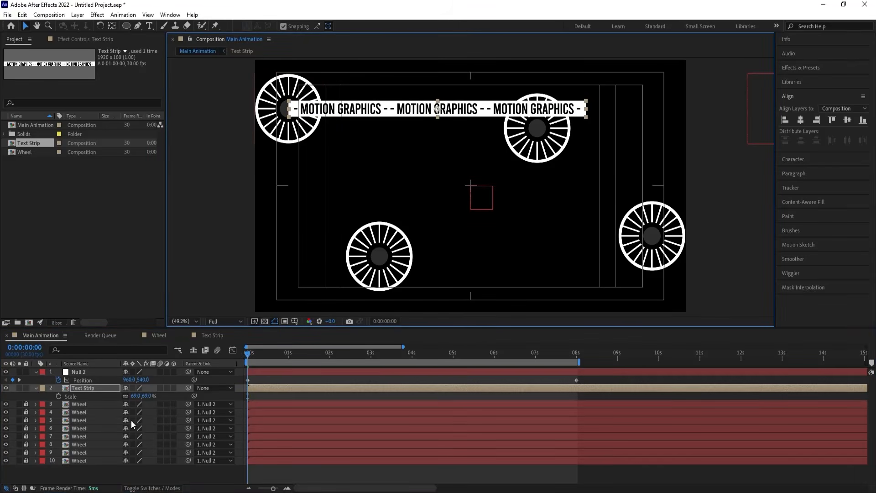
Turn off snapping and move the Text Strip's anchor point to its left end, at the upper-left wheel's centre
{"action": "left_click", "coordinate": [283, 26]}
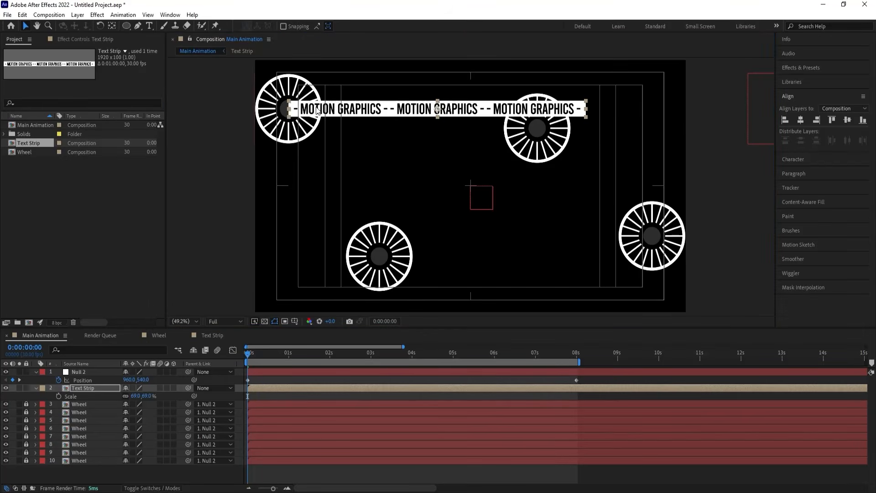
{"action": "key", "text": "y"}
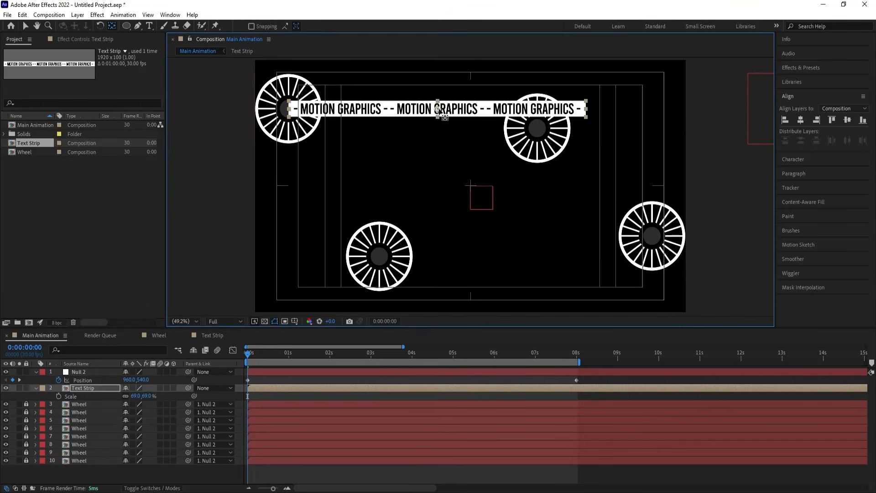
{"action": "left_click_drag", "start_coordinate": [439, 111], "coordinate": [289, 110]}
Rotate the Text Strip toward the upper-right wheel and scale it to 59% so it spans both wheel centres
{"action": "key", "text": "w"}
{"action": "left_click_drag", "start_coordinate": [565, 112], "coordinate": [567, 132]}
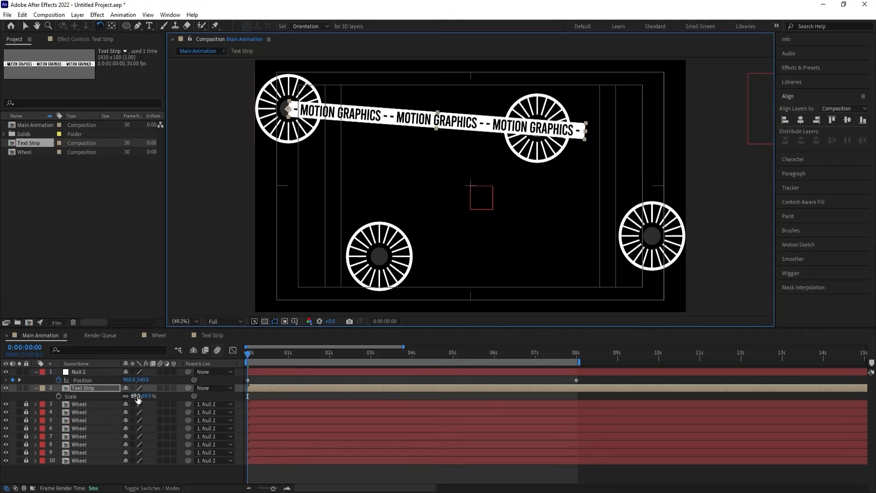
{"action": "left_click_drag", "start_coordinate": [137, 396], "coordinate": [133, 396]}
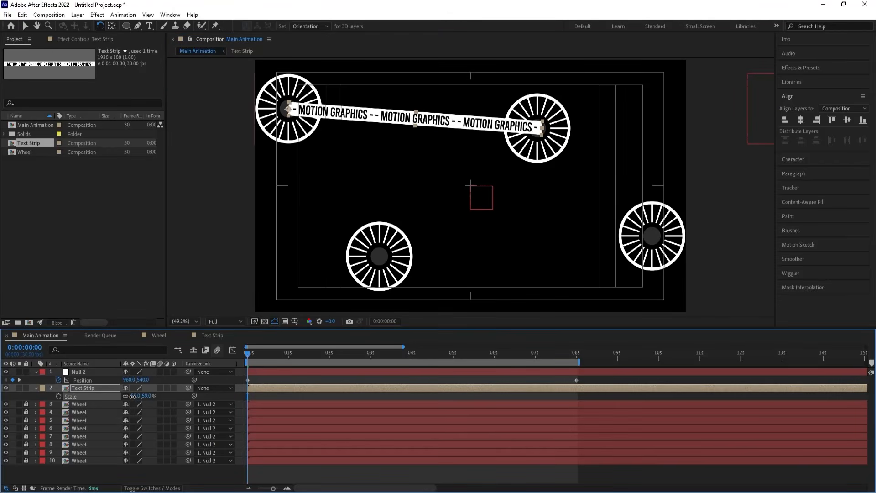
Duplicate the Text Strip and move the copy's anchor point to its right end, at the upper-right wheel's centre
{"action": "left_click", "coordinate": [86, 391]}
{"action": "key", "text": "ctrl+d"}
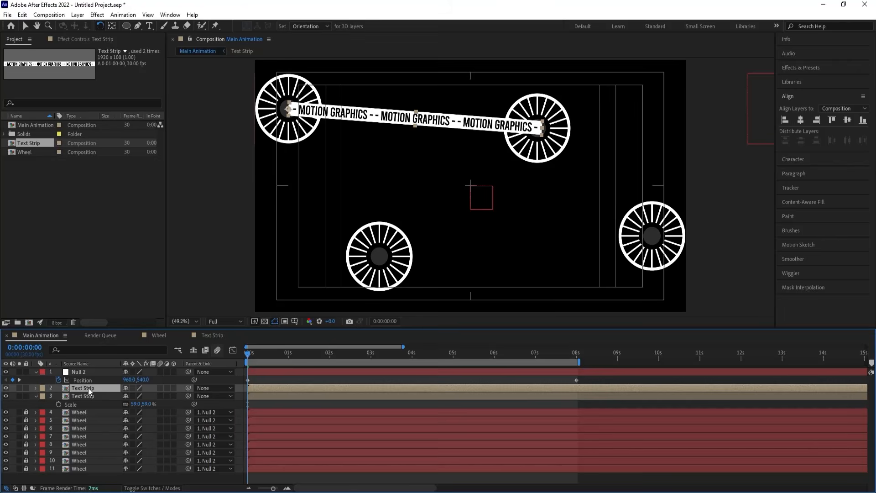
{"action": "key", "text": "y"}
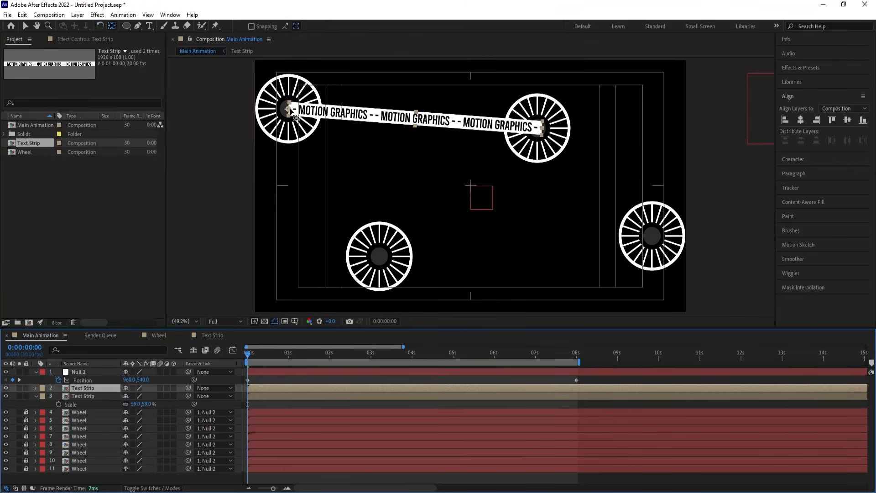
{"action": "left_click_drag", "start_coordinate": [289, 110], "coordinate": [543, 128]}
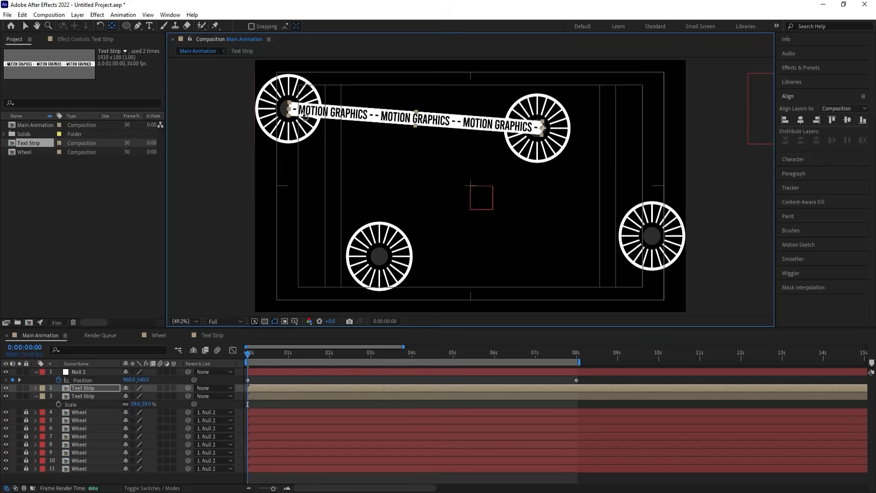
Rotate the duplicate Text Strip down to the lower-left wheel and scale it to 49% so it ends at the wheel's centre
{"action": "key", "text": "w"}
{"action": "left_click_drag", "start_coordinate": [303, 126], "coordinate": [360, 278]}
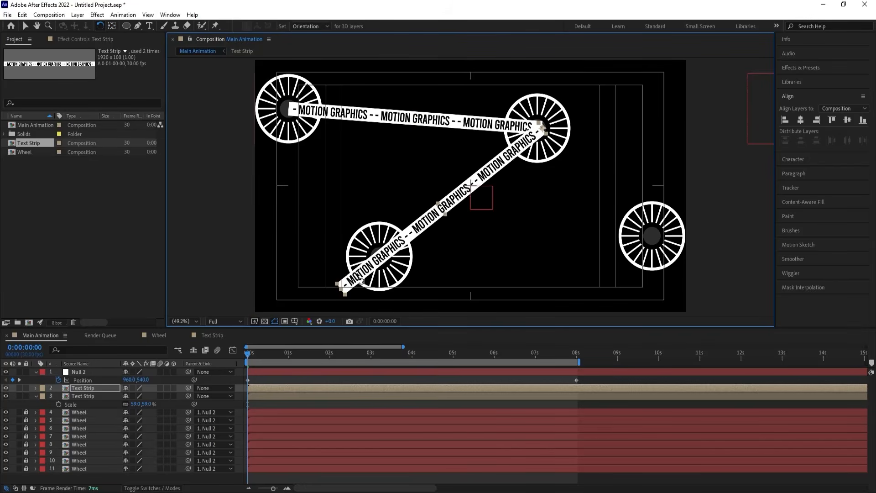
{"action": "key", "text": "s"}
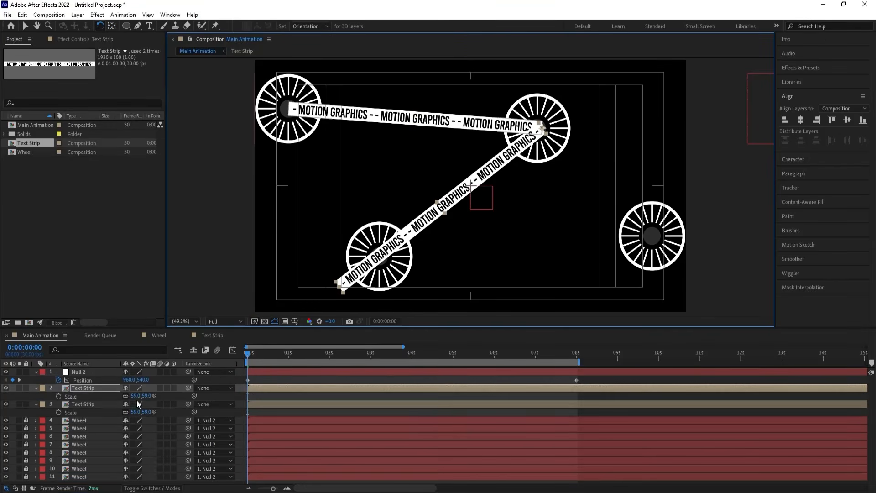
{"action": "left_click_drag", "start_coordinate": [137, 396], "coordinate": [132, 395]}
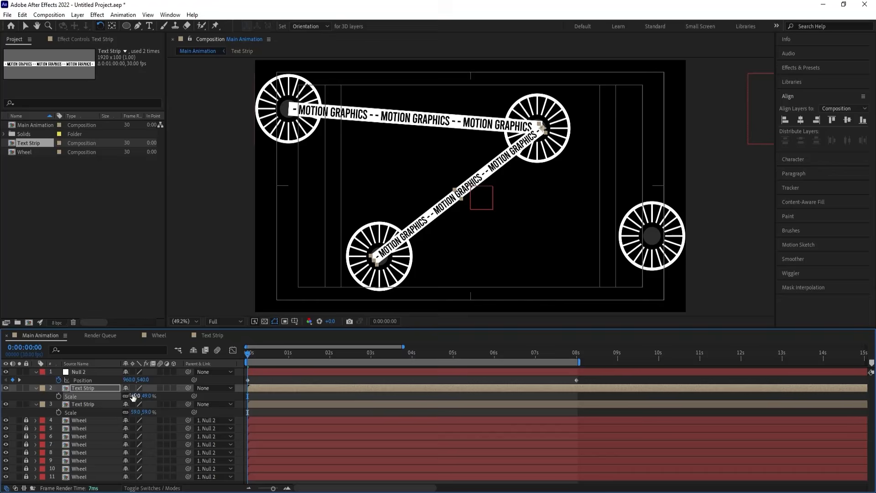
Preview the animation to check the text's scrolling direction on the two strips
{"action": "key", "text": "space"}
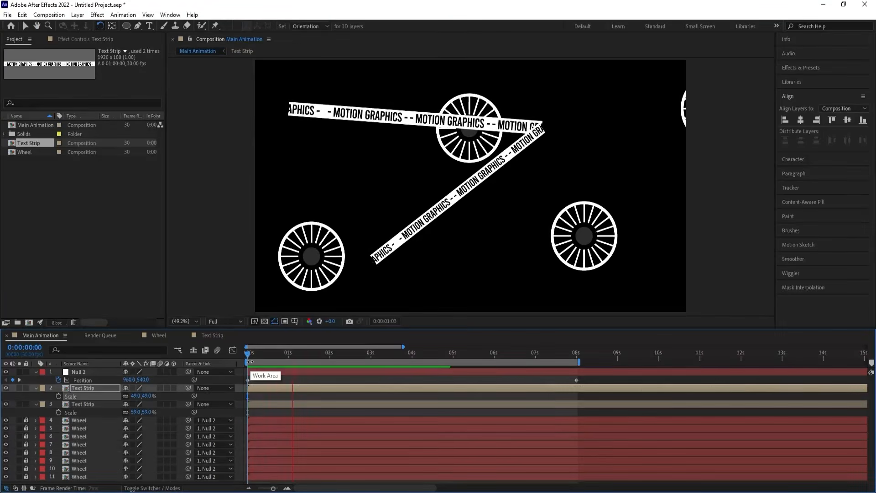
{"action": "key", "text": "space"}
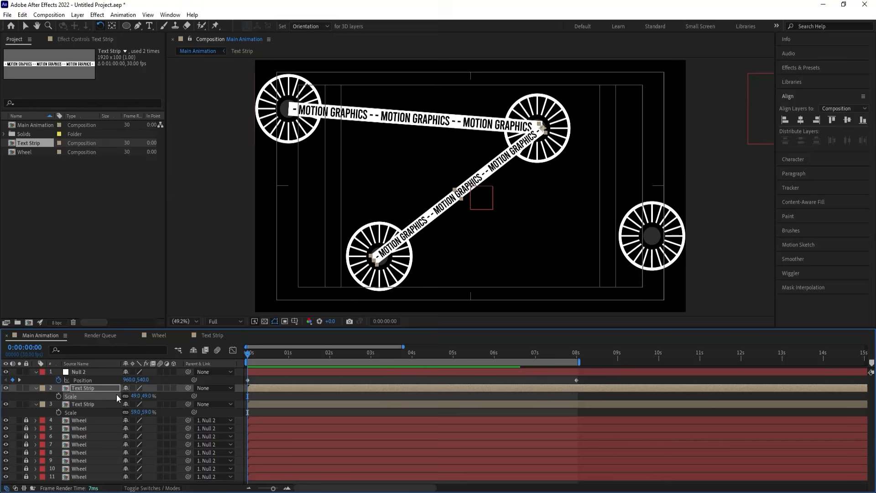
{"action": "key", "text": "space"}
{"action": "key", "text": "w"}
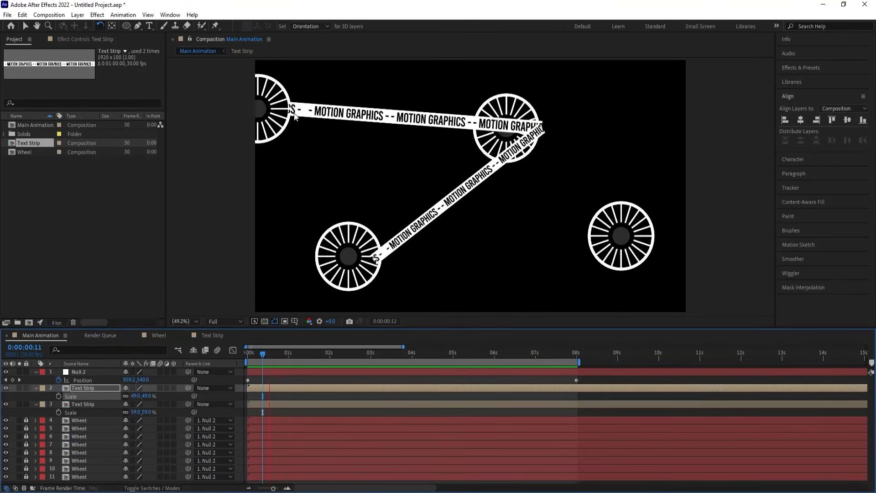
{"action": "key", "text": "space"}
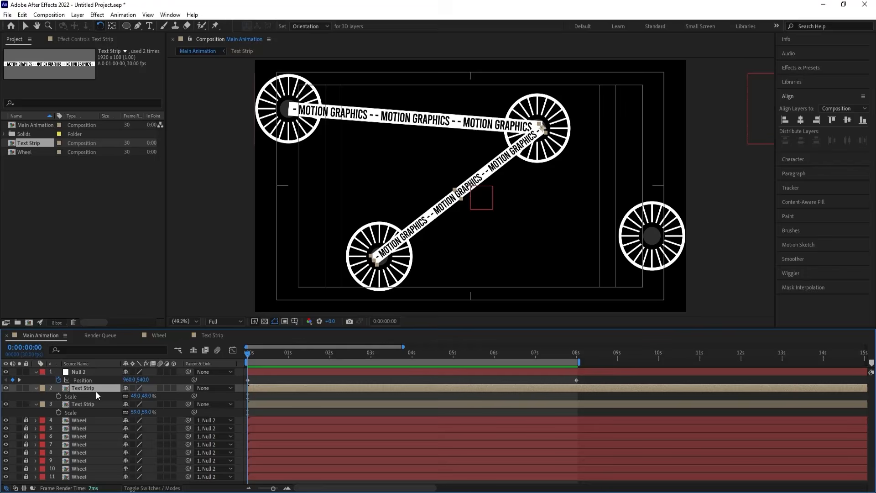
Set the diagonal Text Strip's rotation to 143° to flip its text, and preview its scrolling direction
{"action": "key", "text": "r"}
{"action": "left_click_drag", "start_coordinate": [135, 396], "coordinate": [193, 382]}
{"action": "key", "text": "ctrl+z"}
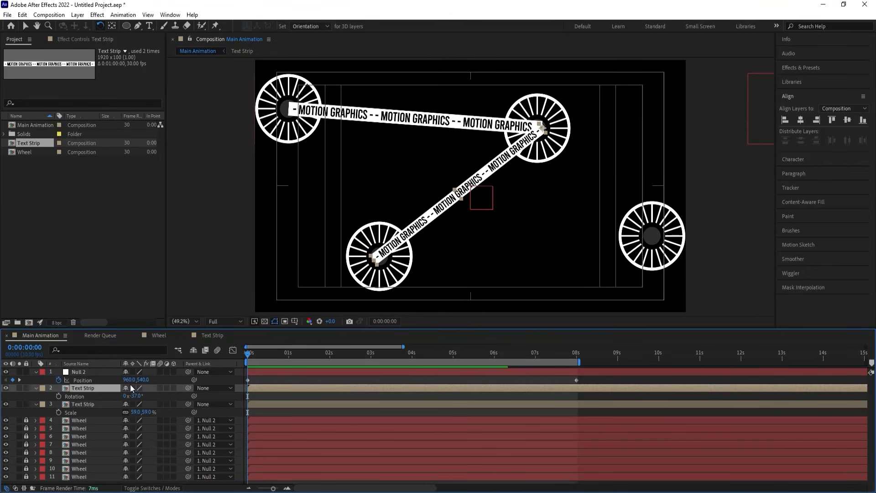
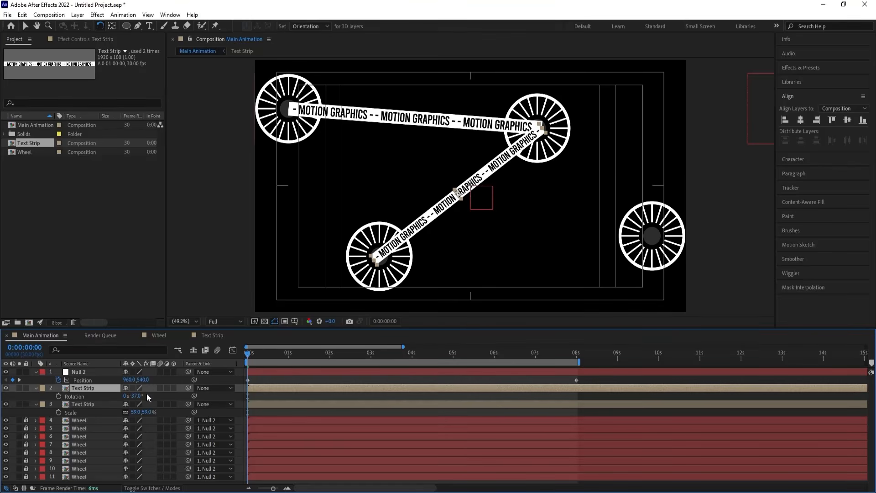
{"action": "left_click_drag", "start_coordinate": [132, 395], "coordinate": [198, 379]}
{"action": "key", "text": "space"}
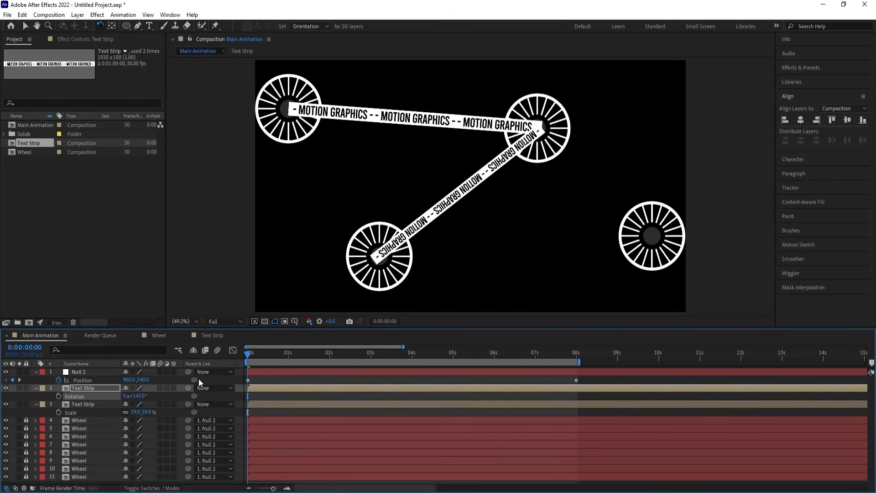
{"action": "key", "text": "space"}
{"action": "key", "text": "Home"}
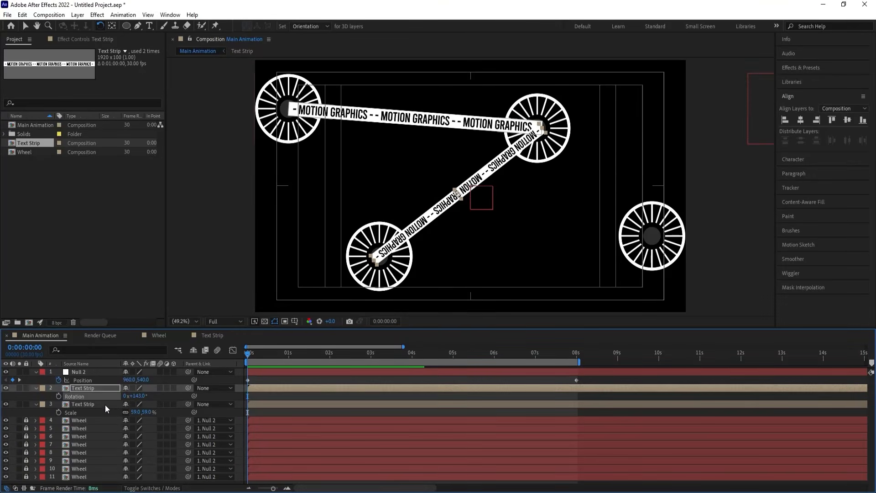
Duplicate the upper Text Strip and move the copy so it starts at the lower-left wheel's centre
{"action": "left_click", "coordinate": [98, 403]}
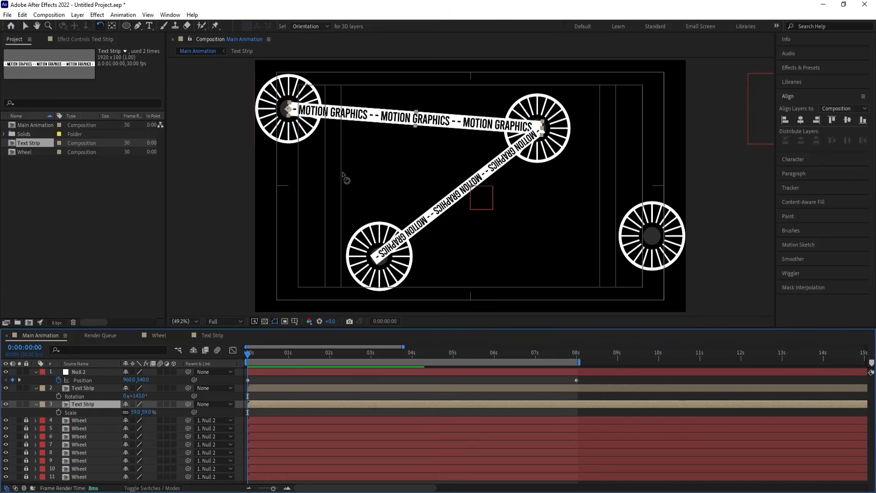
{"action": "key", "text": "ctrl+d"}
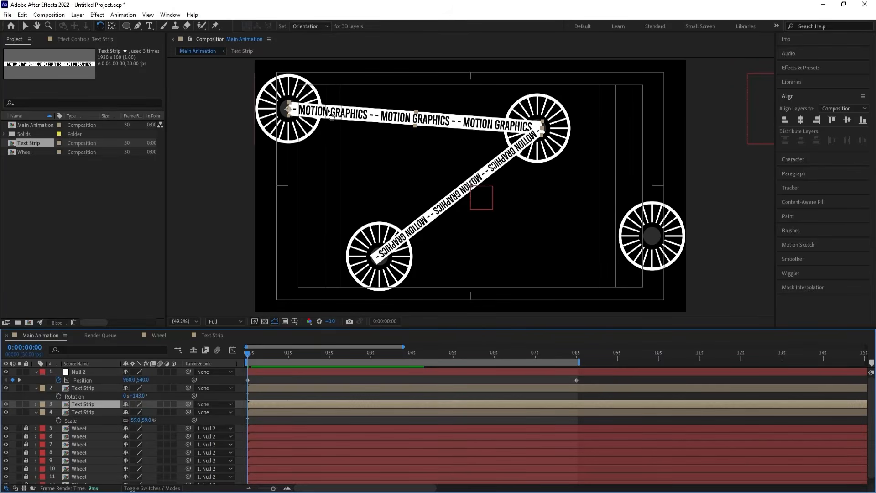
{"action": "key", "text": "v"}
{"action": "left_click_drag", "start_coordinate": [327, 111], "coordinate": [418, 257]}
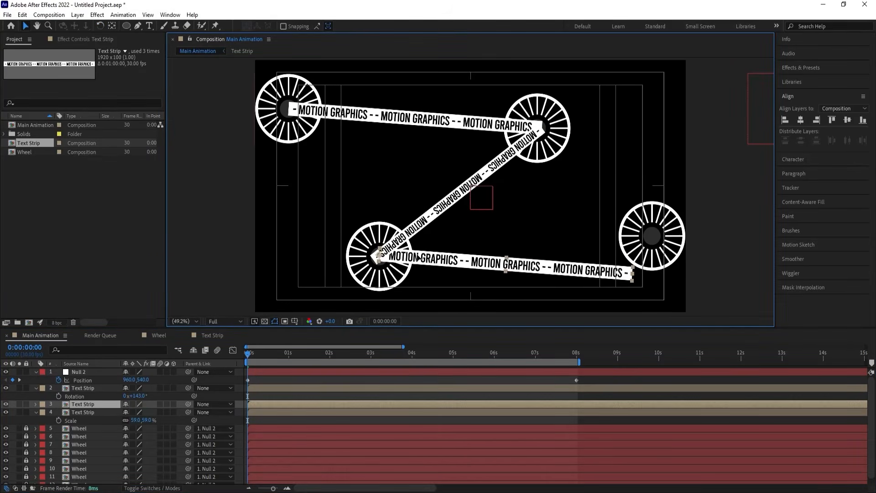
Rotate the lower Text Strip up toward the far-right wheel and scale it to 64% so it reaches the wheel's centre
{"action": "key", "text": "w"}
{"action": "left_click_drag", "start_coordinate": [629, 274], "coordinate": [627, 243]}
{"action": "key", "text": "s"}
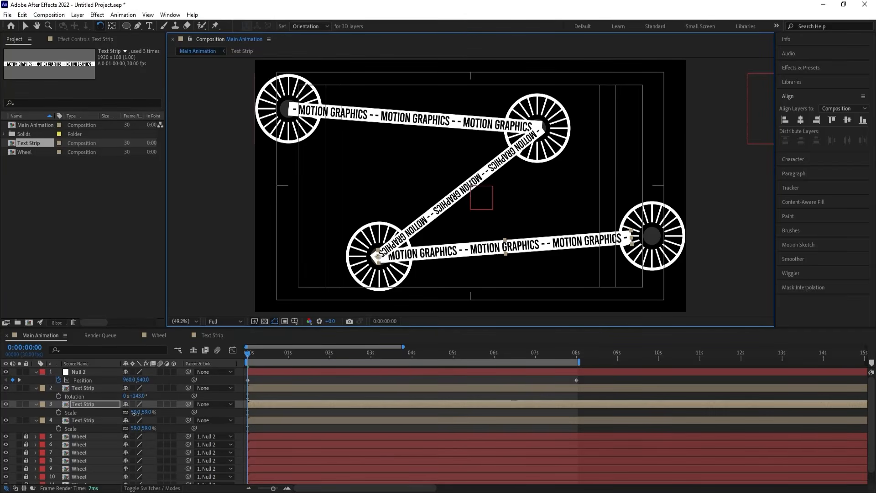
{"action": "left_click_drag", "start_coordinate": [135, 413], "coordinate": [137, 413]}
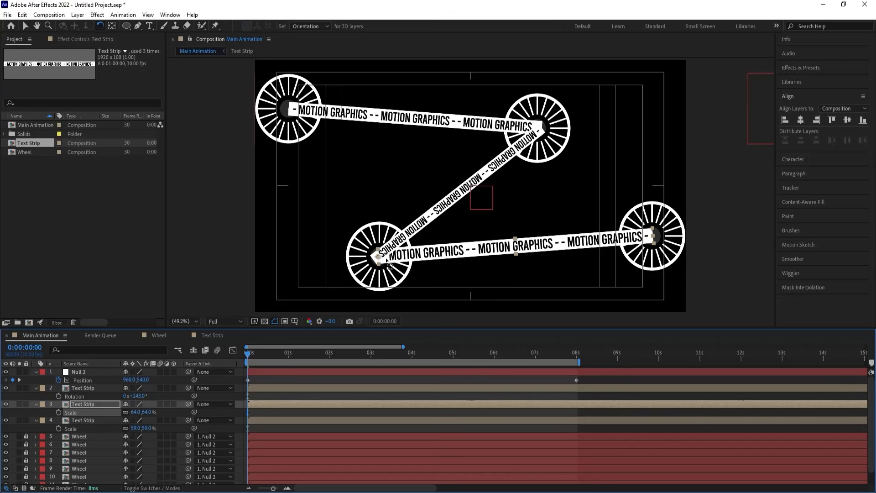
Nudge the lower Text Strip slightly down and left, and move its layer directly below the null, above the other strips
{"action": "key", "text": "Down"}
{"action": "key", "text": "Down"}
{"action": "key", "text": "Down"}
{"action": "key", "text": "Down"}
{"action": "key", "text": "Left"}
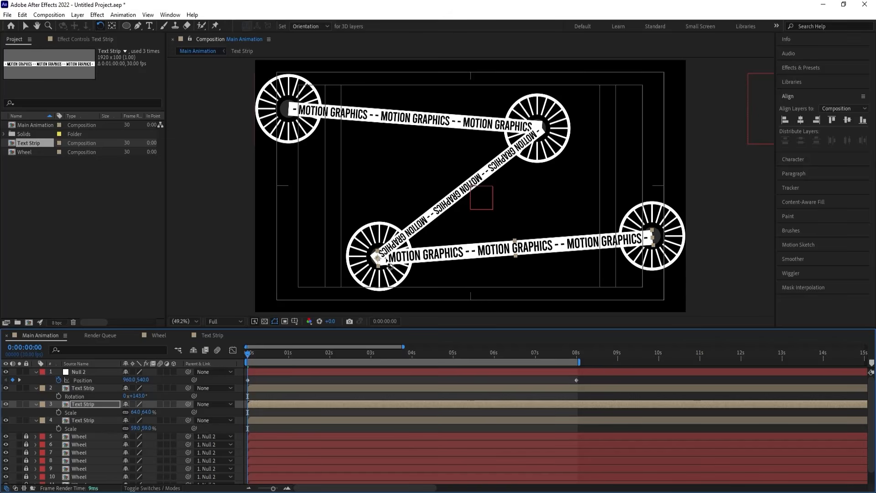
{"action": "left_click_drag", "start_coordinate": [76, 404], "coordinate": [73, 388]}
Duplicate the lower Text Strip and parent all four Text Strip layers to Null 2
{"action": "key", "text": "ctrl+d"}
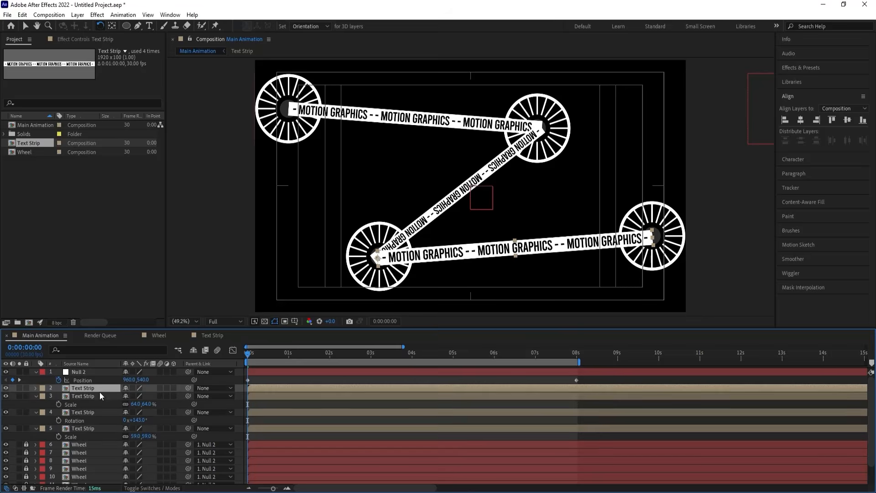
{"action": "mouse_move", "coordinate": [252, 360]}
{"action": "left_mouse_down"}
{"action": "mouse_move", "coordinate": [386, 352]}
{"action": "mouse_move", "coordinate": [242, 363]}
{"action": "left_mouse_up"}
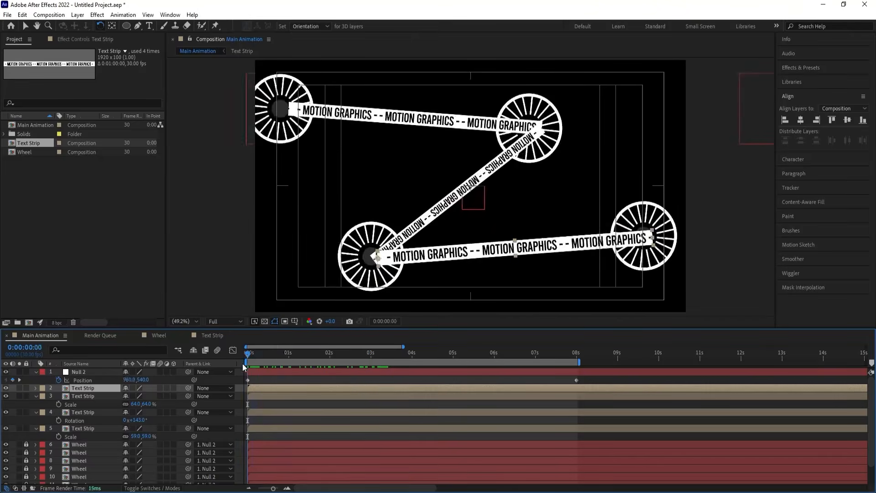
{"action": "left_click", "coordinate": [88, 396]}
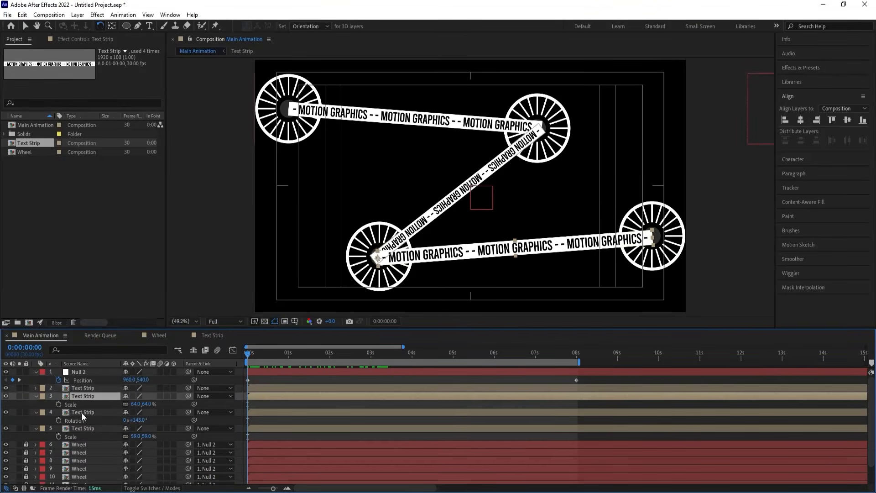
{"action": "left_click", "coordinate": [78, 387], "text": "shift"}
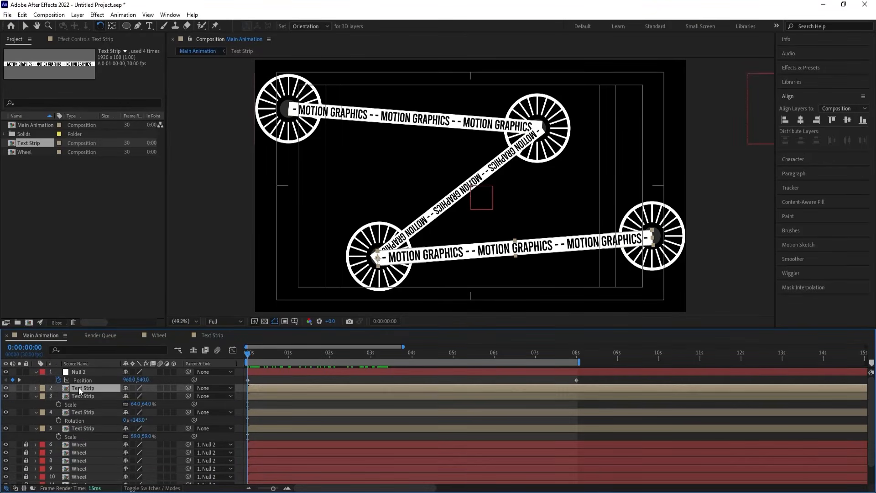
{"action": "left_click", "coordinate": [75, 427], "text": "shift"}
{"action": "left_click_drag", "start_coordinate": [189, 386], "coordinate": [87, 371]}
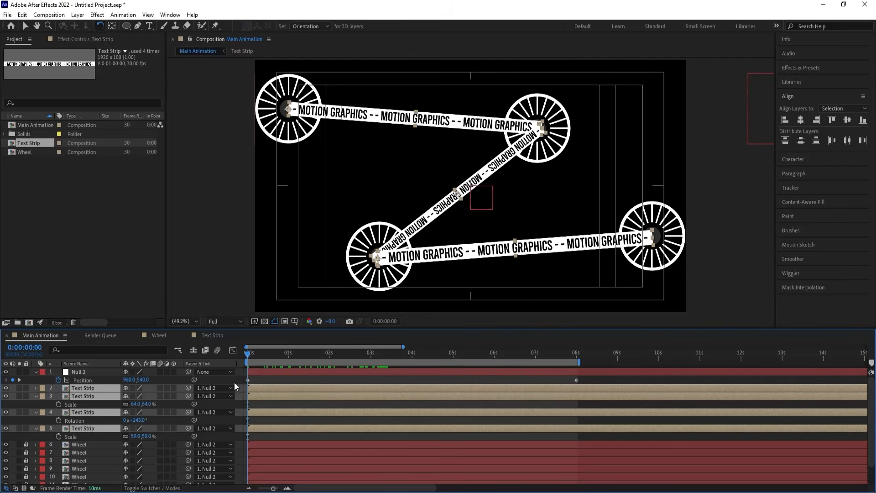
Move the duplicated Text Strip so it starts at the centre of the lower-right wheel, and preview it until the upper-right wheel enters the frame
{"action": "left_click", "coordinate": [259, 376]}
{"action": "key", "text": "space"}
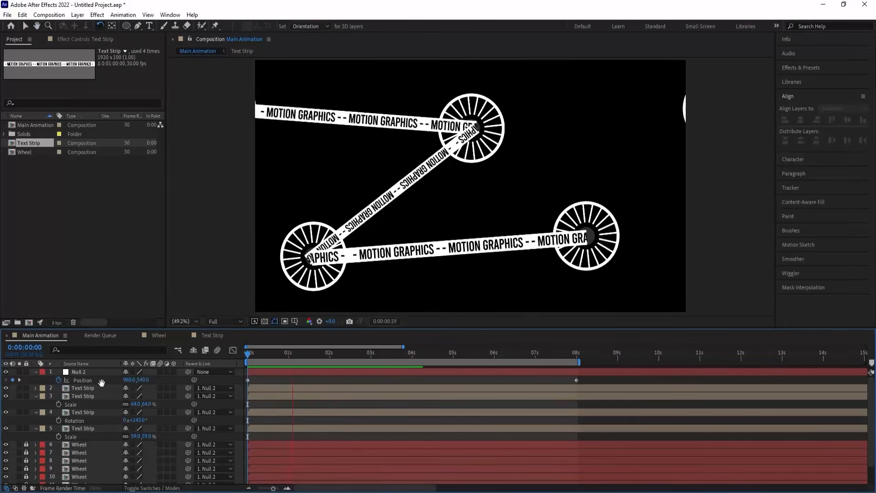
{"action": "key", "text": "space"}
{"action": "left_click", "coordinate": [75, 389]}
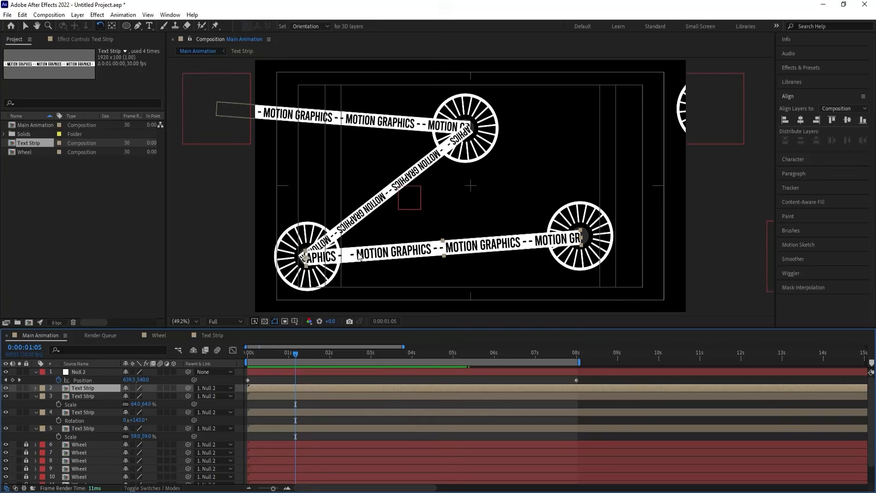
{"action": "key", "text": "v"}
{"action": "left_click_drag", "start_coordinate": [359, 256], "coordinate": [621, 235]}
{"action": "key", "text": "space"}
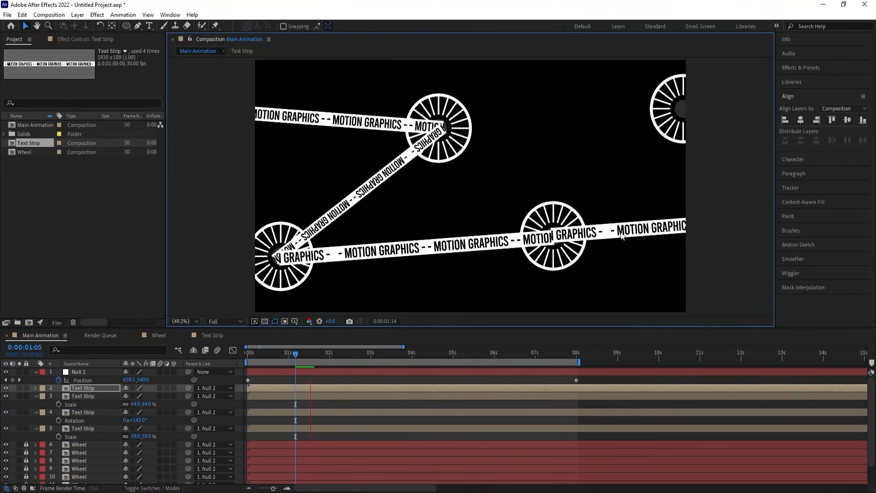
{"action": "key", "text": "space"}
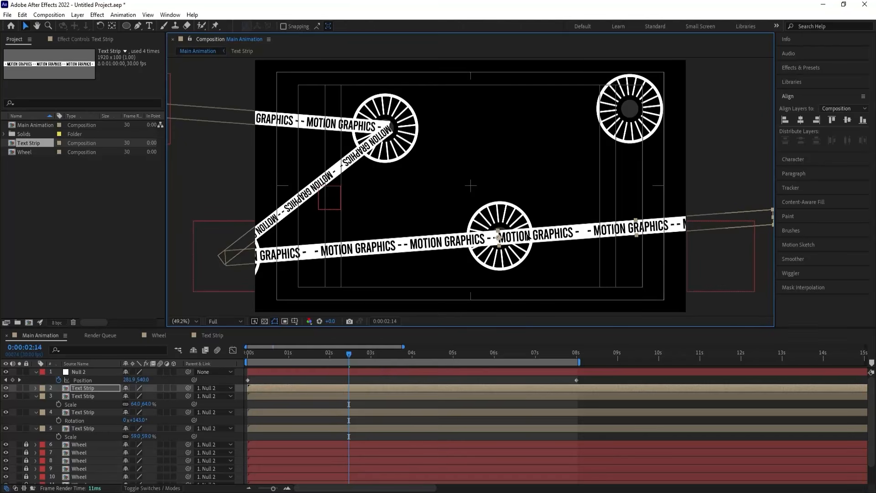
Rotate the duplicated Text Strip up toward the upper-right wheel and scale it to 43% so it reaches the wheel's centre
{"action": "key", "text": "w"}
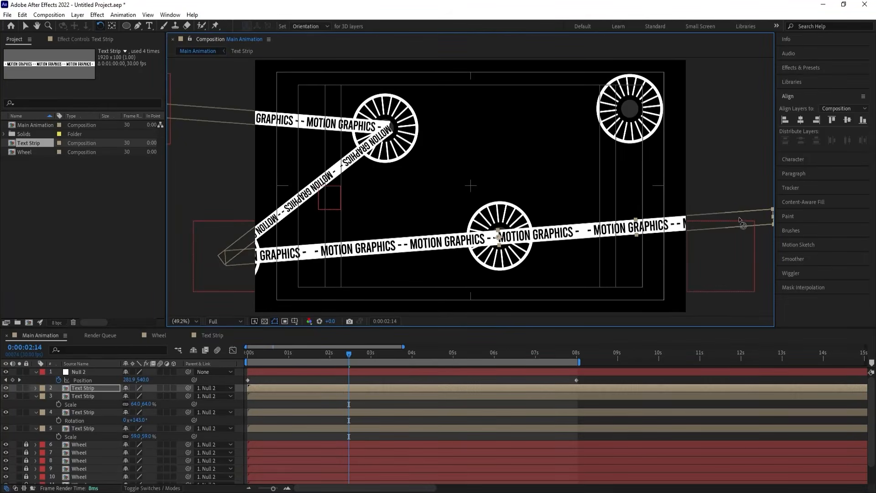
{"action": "left_click_drag", "start_coordinate": [738, 221], "coordinate": [675, 72]}
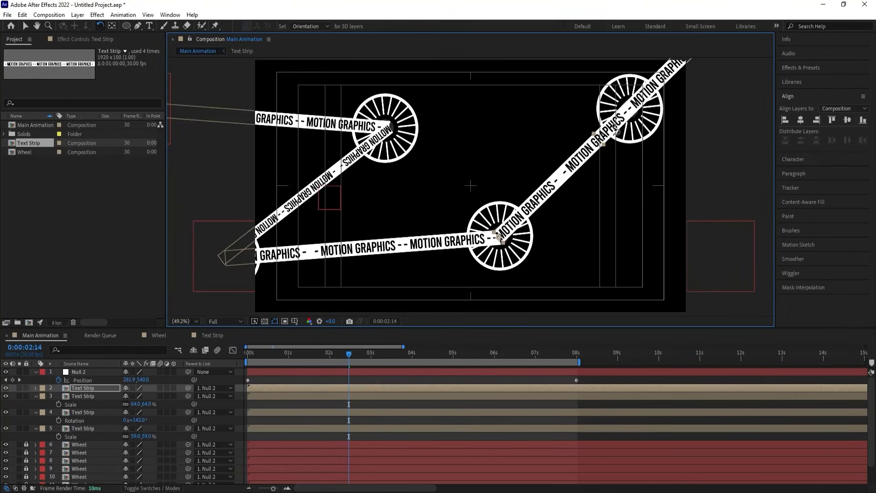
{"action": "key", "text": "s"}
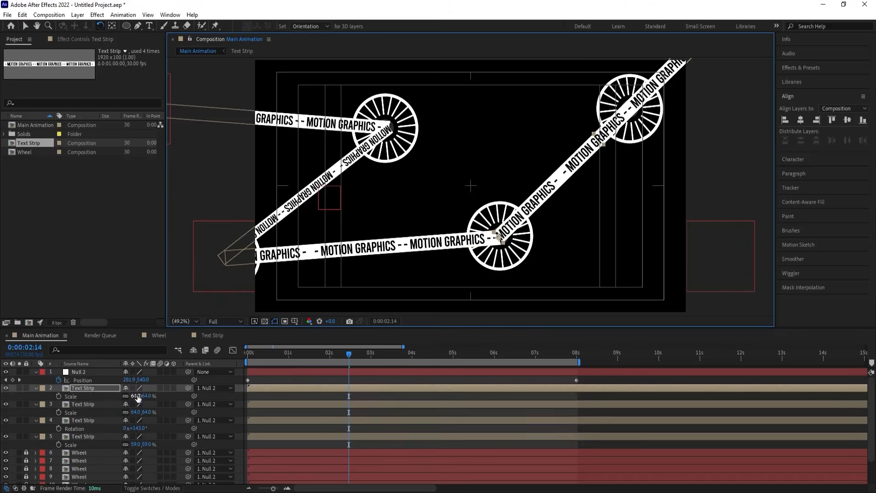
{"action": "left_click_drag", "start_coordinate": [138, 396], "coordinate": [126, 395]}
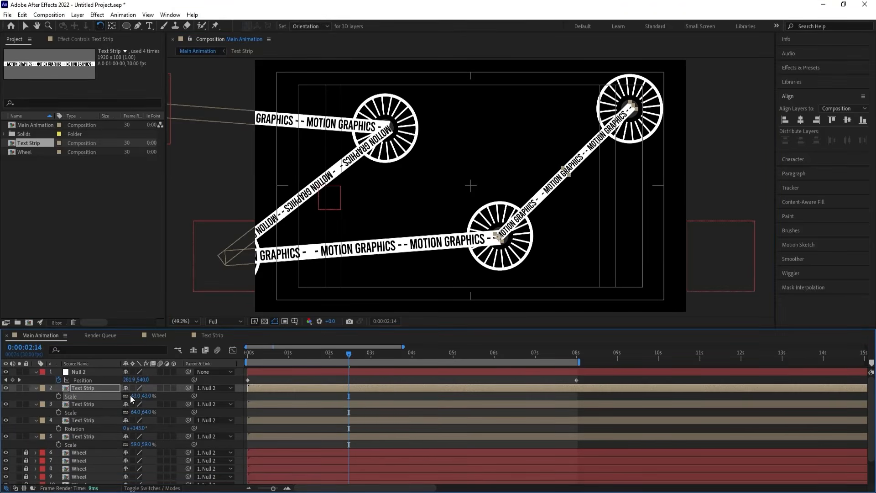
Preview the animation from the first frame and compare the wheels and strips at 8 seconds with the start
{"action": "key", "text": "space"}
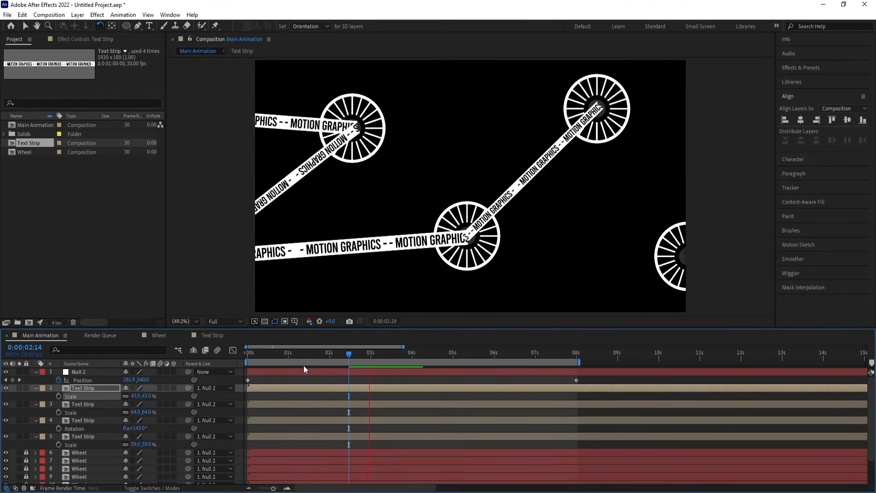
{"action": "key", "text": "space"}
{"action": "key", "text": "Home"}
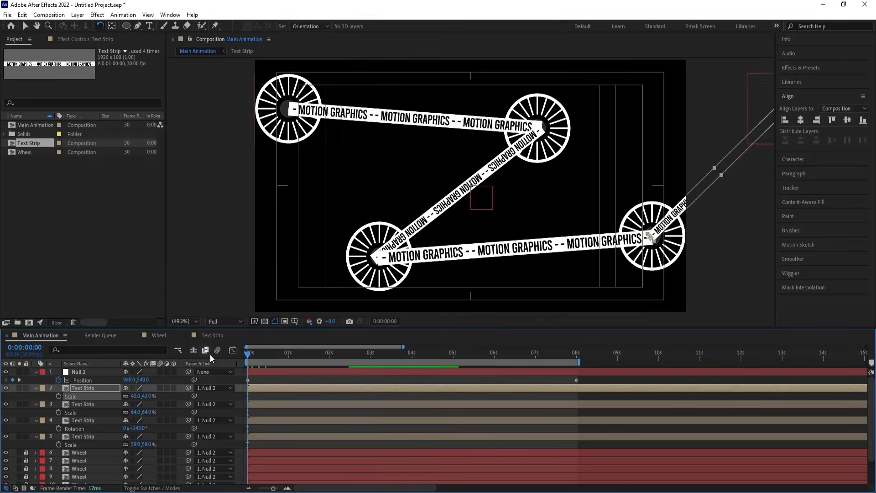
{"action": "key", "text": "space"}
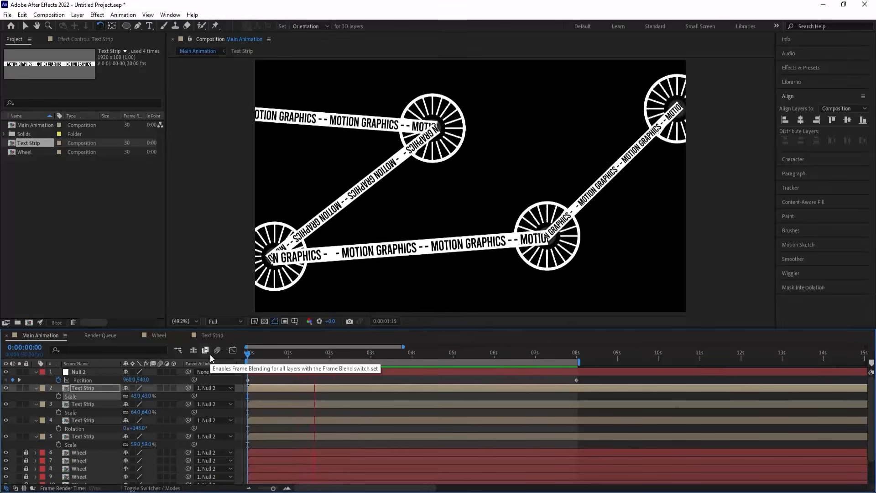
{"action": "left_click", "coordinate": [565, 357]}
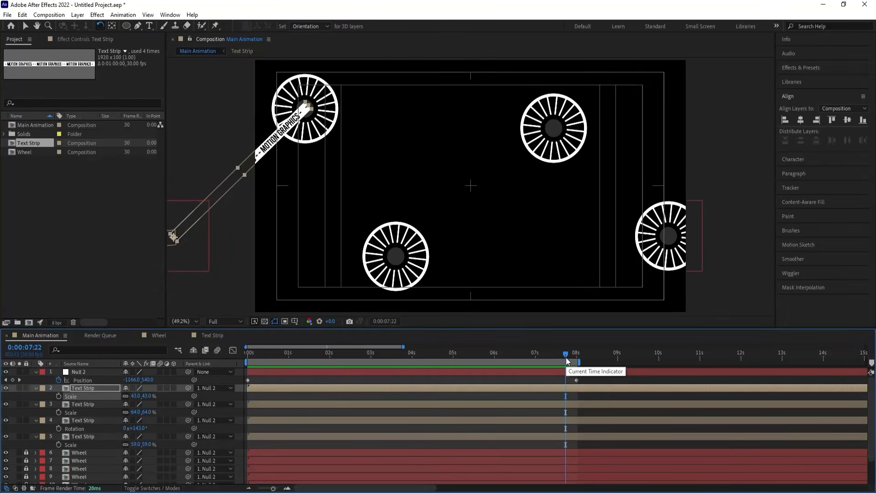
{"action": "key", "text": "k"}
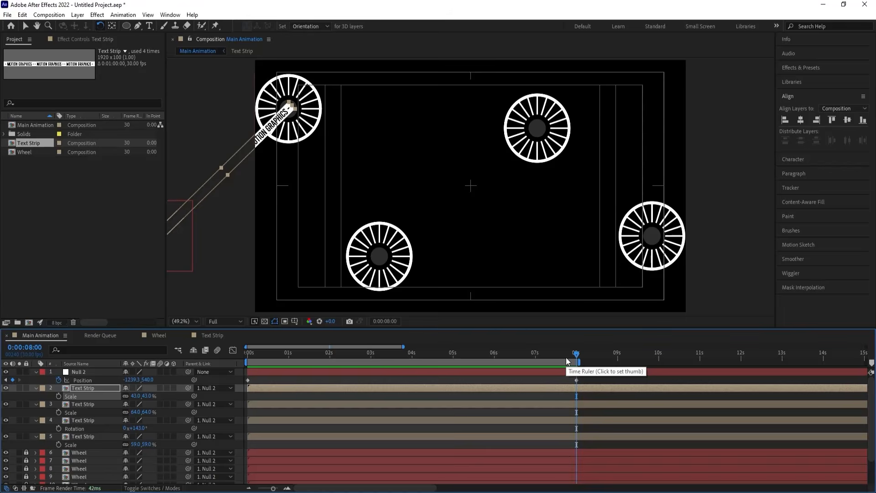
{"action": "key", "text": "space"}
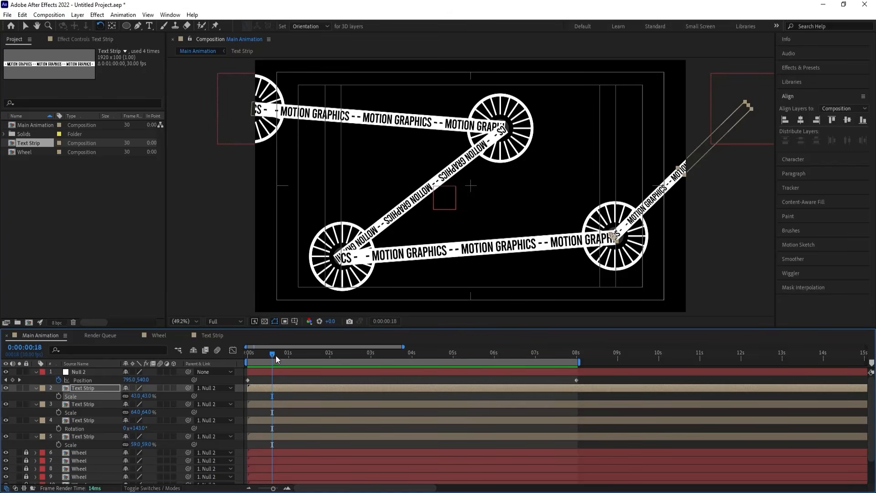
{"action": "left_click_drag", "start_coordinate": [275, 355], "coordinate": [241, 352]}
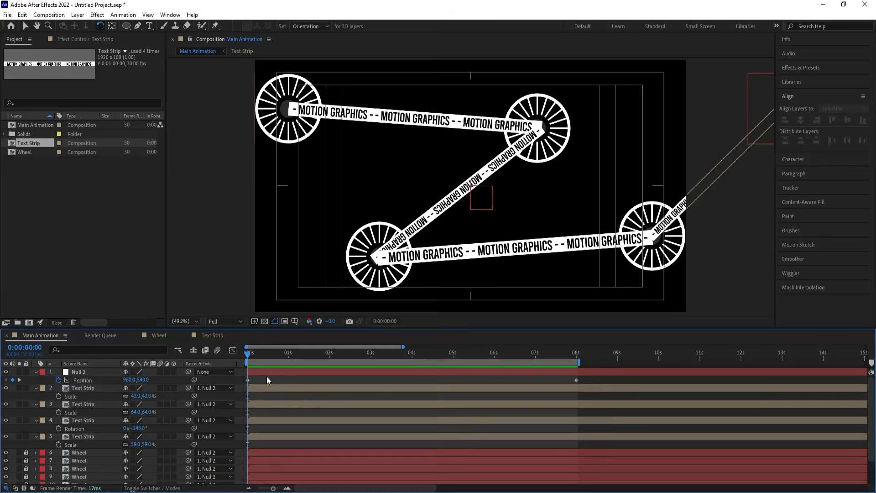
Collapse the layer properties and duplicate all four Text Strip layers
{"action": "key", "text": "ctrl+grave"}
{"action": "left_click", "coordinate": [92, 381]}
{"action": "left_click", "coordinate": [81, 404], "text": "shift"}
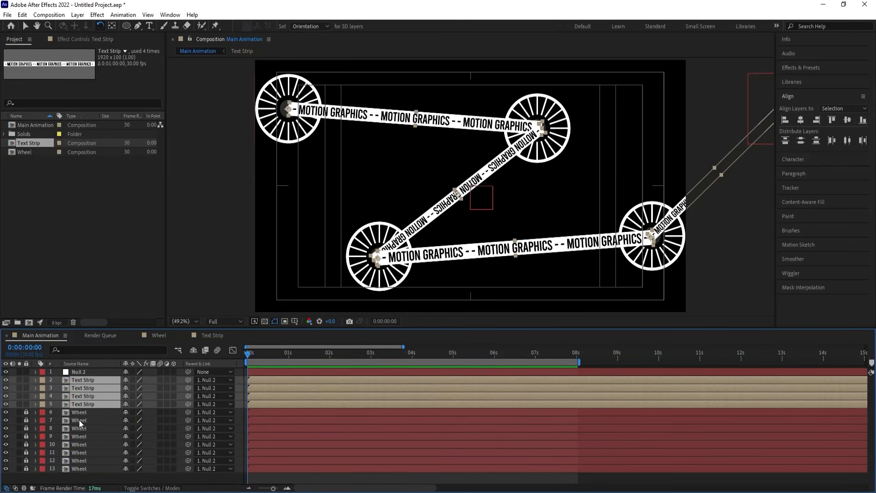
{"action": "key", "text": "ctrl+d"}
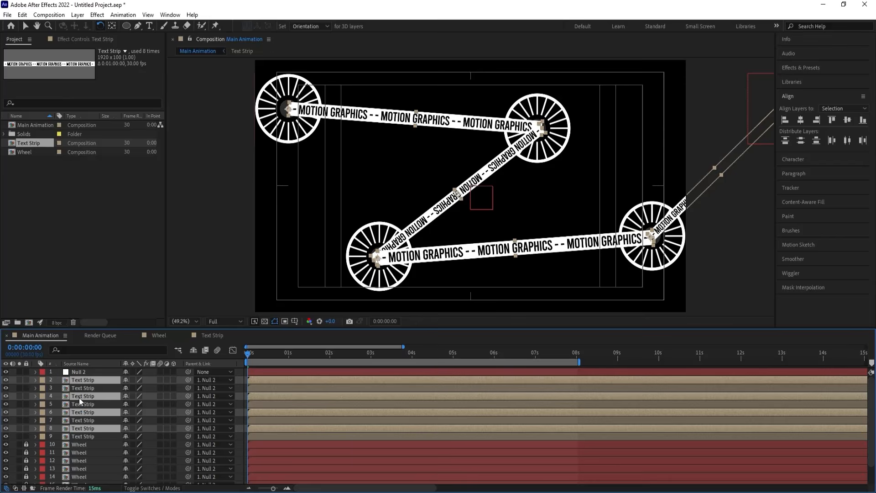
Group the four Text Strip copies directly below Null 2 and set their label colour to Pink
{"action": "left_click_drag", "start_coordinate": [78, 397], "coordinate": [70, 384]}
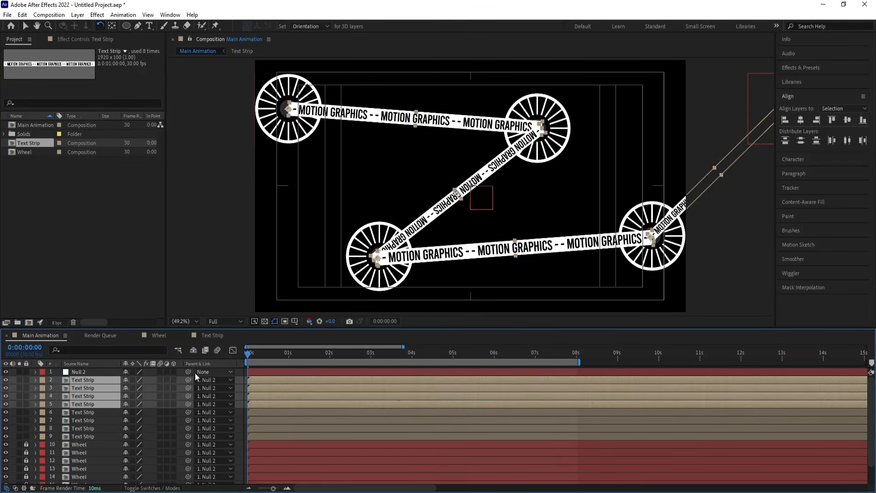
{"action": "left_click", "coordinate": [42, 380]}
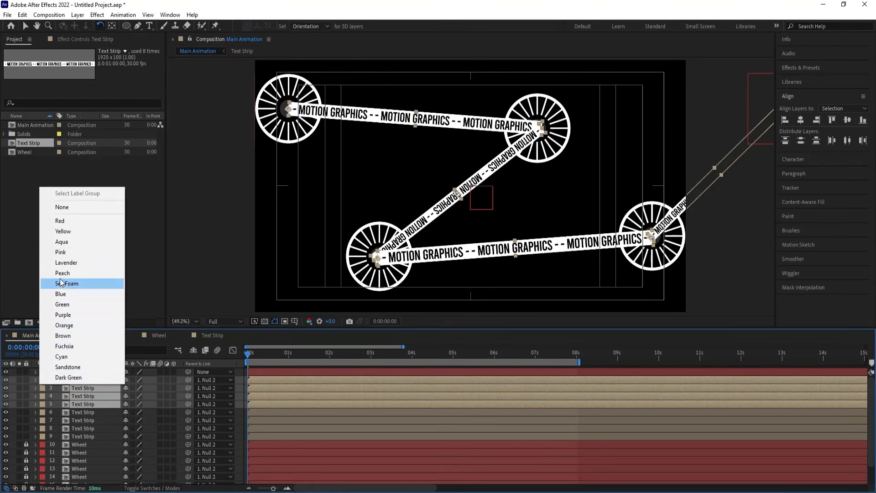
{"action": "left_click", "coordinate": [62, 251]}
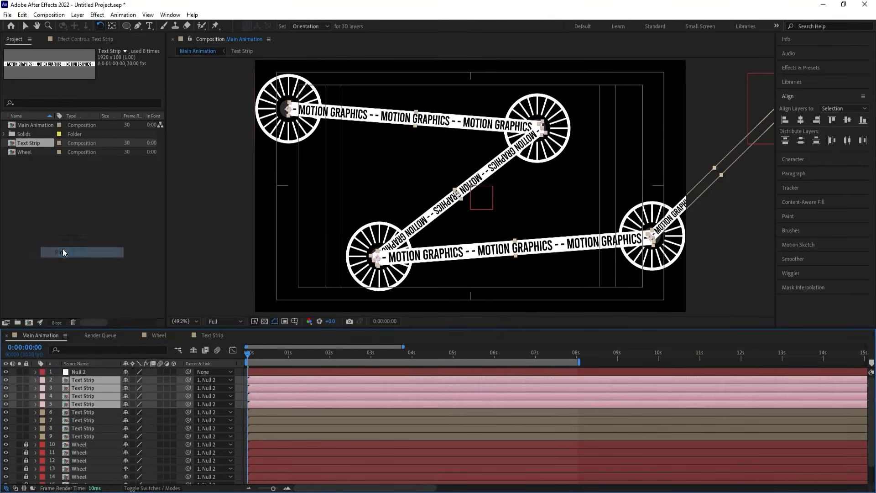
Unparent the pink Text Strip copies at the first frame and parent them back to Null 2 at 0:00:07:29
{"action": "left_click", "coordinate": [208, 379]}
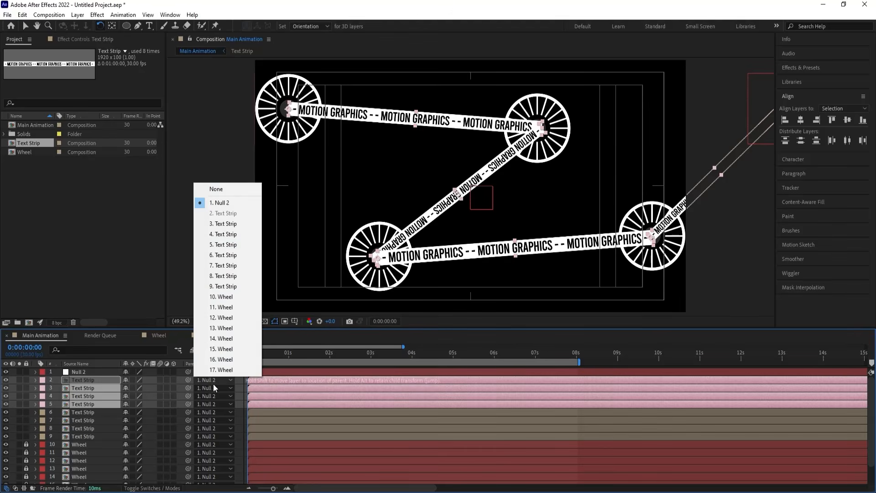
{"action": "left_click", "coordinate": [224, 188]}
{"action": "left_click_drag", "start_coordinate": [275, 350], "coordinate": [576, 362]}
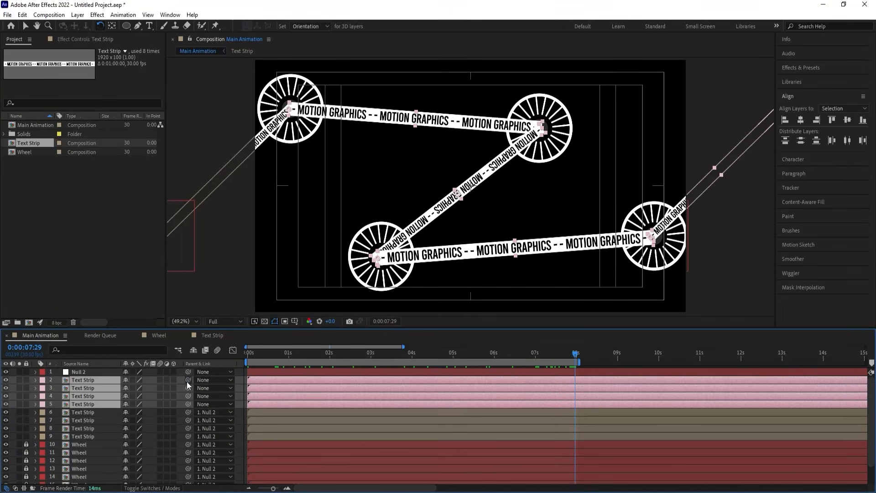
{"action": "left_click_drag", "start_coordinate": [187, 381], "coordinate": [71, 372]}
Preview the full loop and examine how the strips line up around the 8-second seam compared with the first frame
{"action": "key", "text": "space"}
{"action": "key", "text": "space"}
{"action": "left_click_drag", "start_coordinate": [270, 352], "coordinate": [174, 365]}
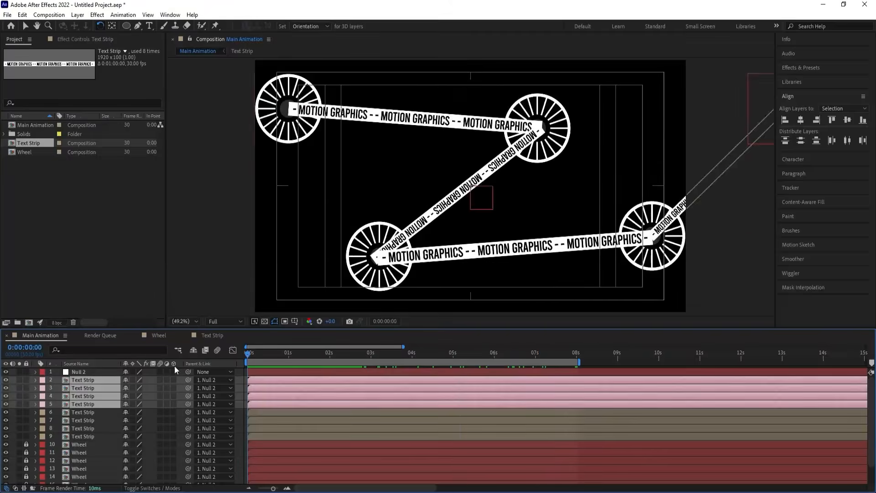
{"action": "key", "text": "space"}
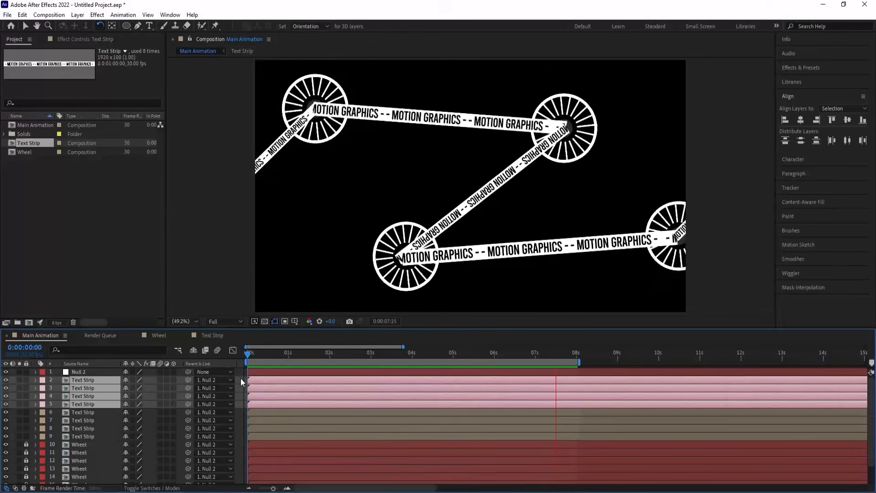
{"action": "key", "text": "space"}
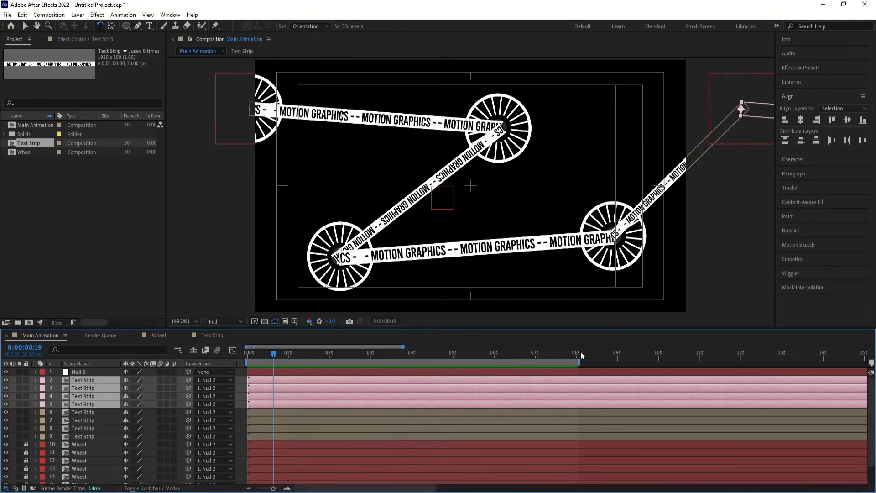
{"action": "left_click", "coordinate": [567, 352]}
{"action": "key", "text": "space"}
{"action": "key", "text": "space"}
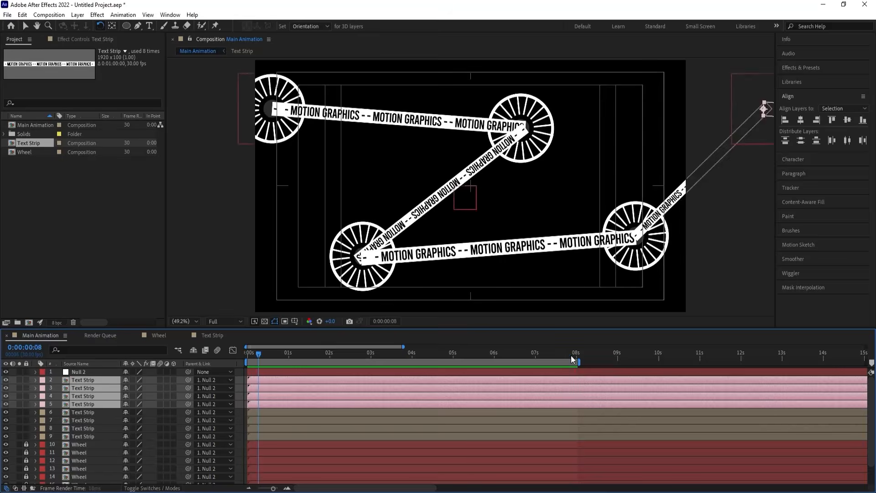
{"action": "left_click", "coordinate": [571, 355]}
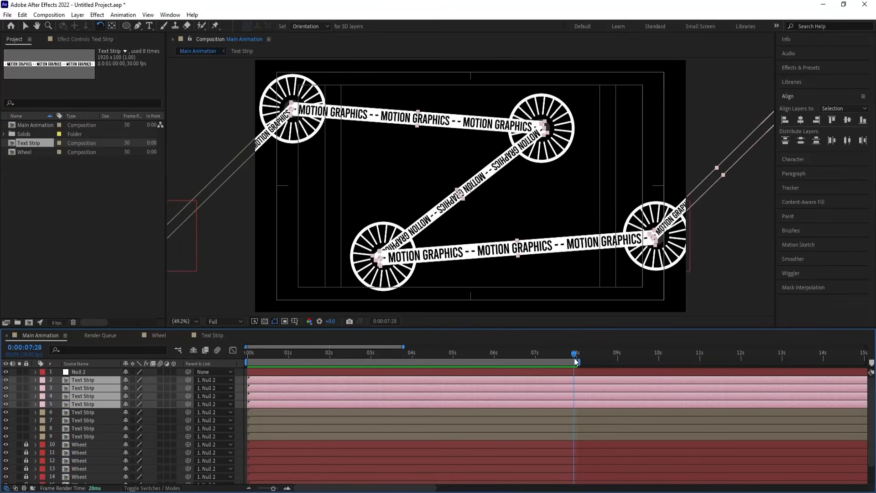
{"action": "left_click", "coordinate": [237, 157]}
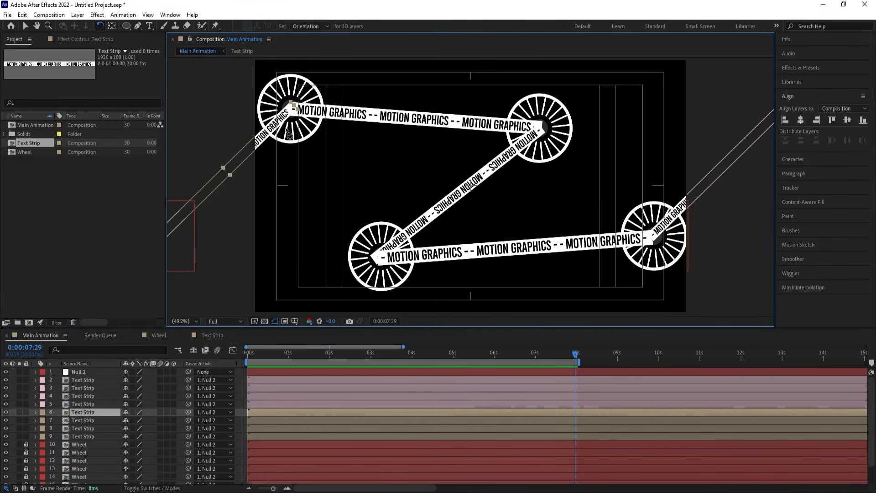
{"action": "left_click", "coordinate": [577, 356]}
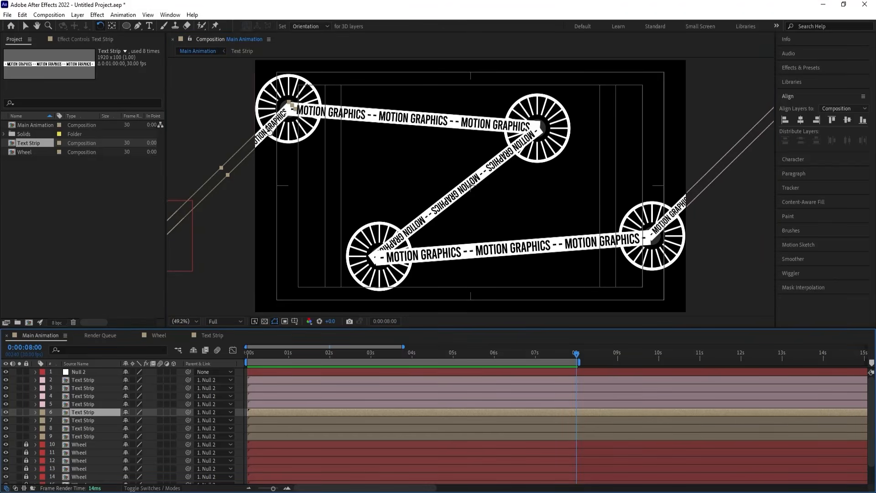
{"action": "left_click_drag", "start_coordinate": [276, 359], "coordinate": [575, 384]}
{"action": "left_click", "coordinate": [214, 229]}
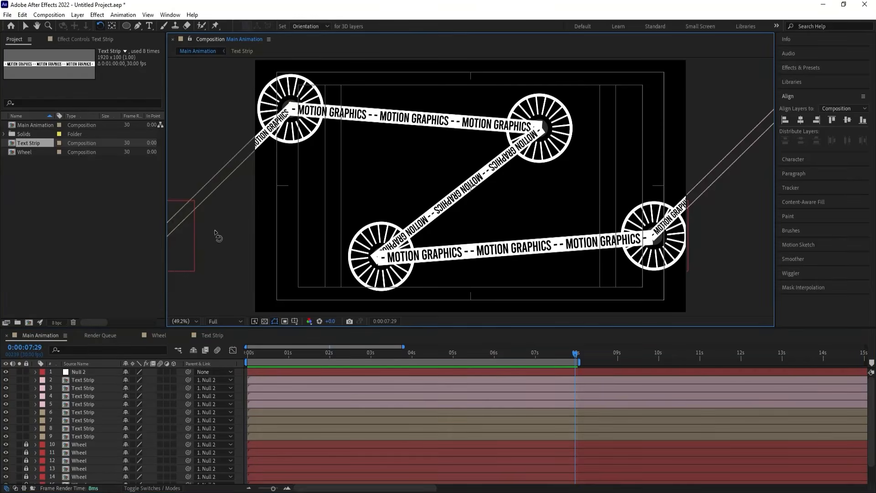
Duplicate the diagonal Text Strip entering from the frame's left edge and place the copy directly below Null 2
{"action": "left_click", "coordinate": [256, 147]}
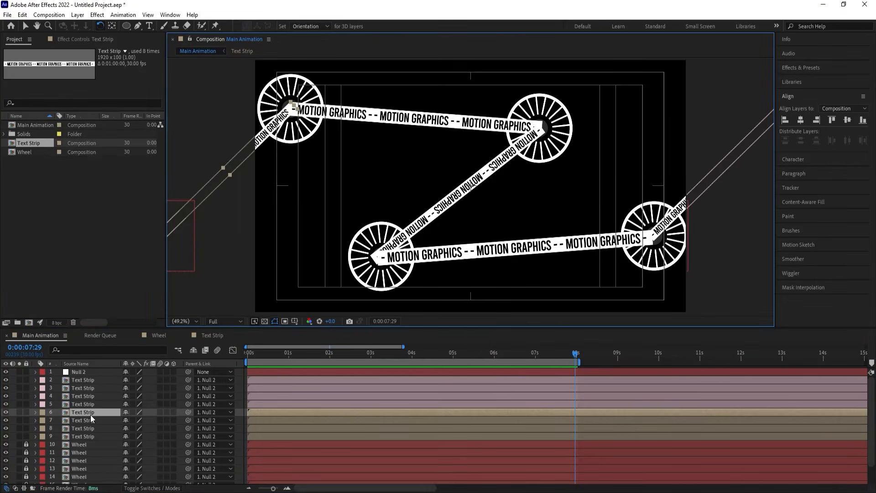
{"action": "key", "text": "ctrl+d"}
{"action": "left_click_drag", "start_coordinate": [91, 414], "coordinate": [88, 376]}
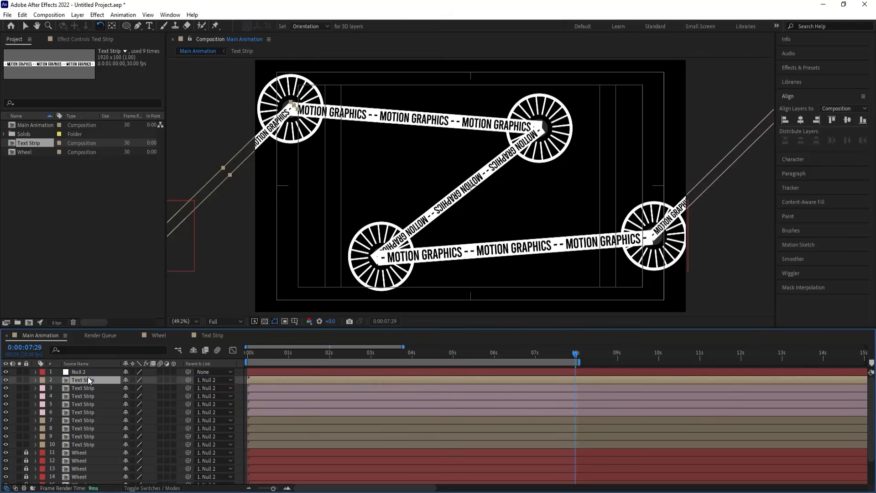
Unparent the Text Strip copy at 0:00:07:29 and parent it back to Null 2 at the first frame
{"action": "left_click", "coordinate": [223, 379]}
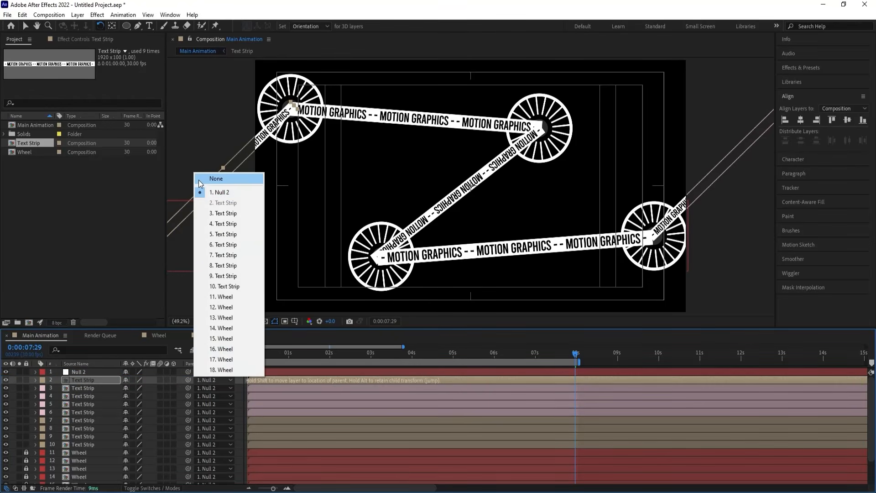
{"action": "left_click", "coordinate": [199, 180]}
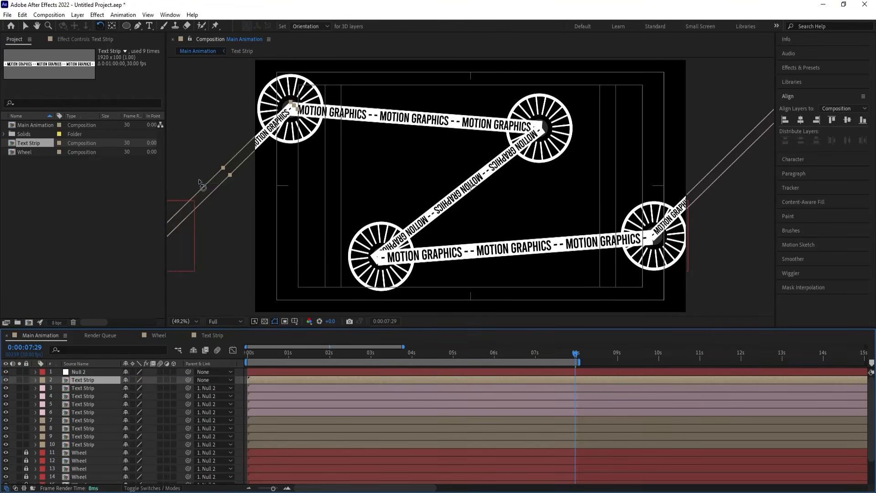
{"action": "left_click", "coordinate": [255, 353]}
{"action": "left_click_drag", "start_coordinate": [188, 381], "coordinate": [91, 372]}
Preview the loop around the 8-second seam and check that the diagonal strip continues on the left
{"action": "key", "text": "space"}
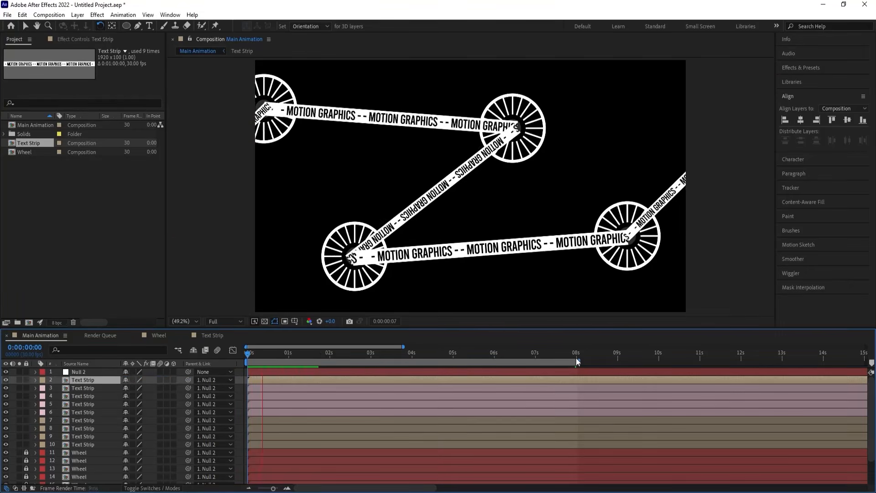
{"action": "left_click", "coordinate": [559, 353]}
{"action": "key", "text": "space"}
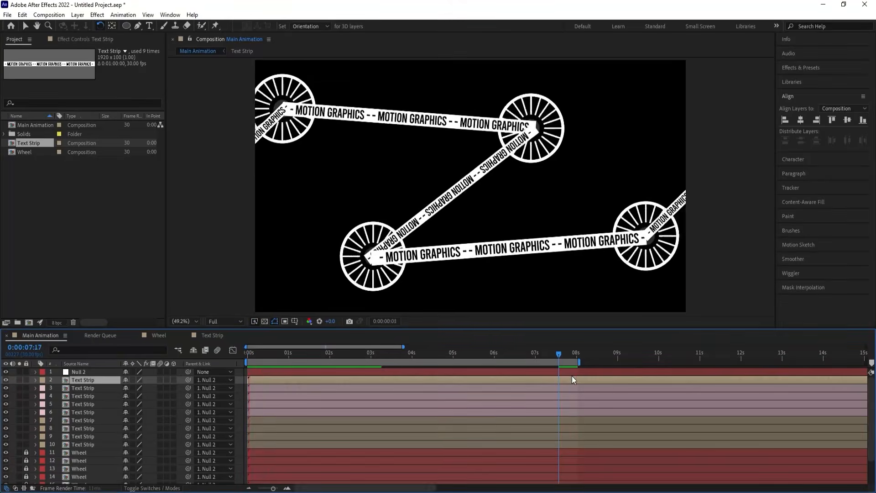
{"action": "key", "text": "space"}
{"action": "left_click_drag", "start_coordinate": [562, 354], "coordinate": [575, 359]}
{"action": "key", "text": "equal"}
{"action": "key", "text": "equal"}
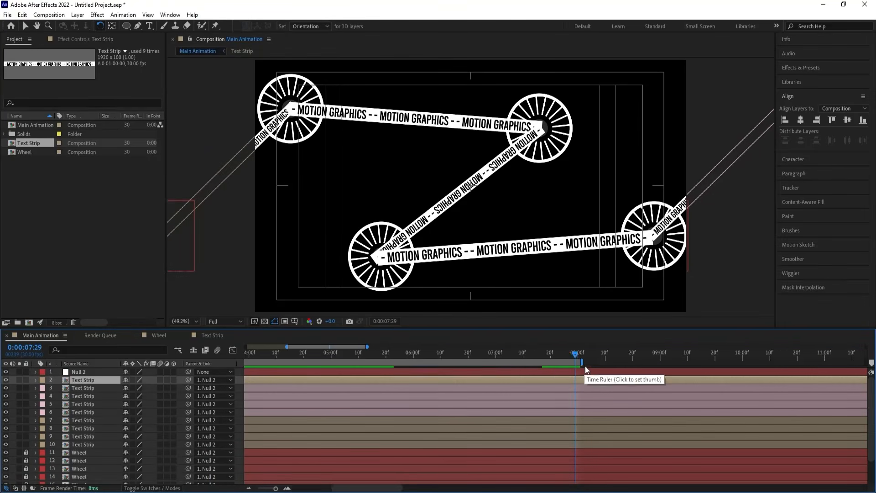
{"action": "left_click_drag", "start_coordinate": [565, 354], "coordinate": [541, 351]}
{"action": "key", "text": "space"}
{"action": "key", "text": "space"}
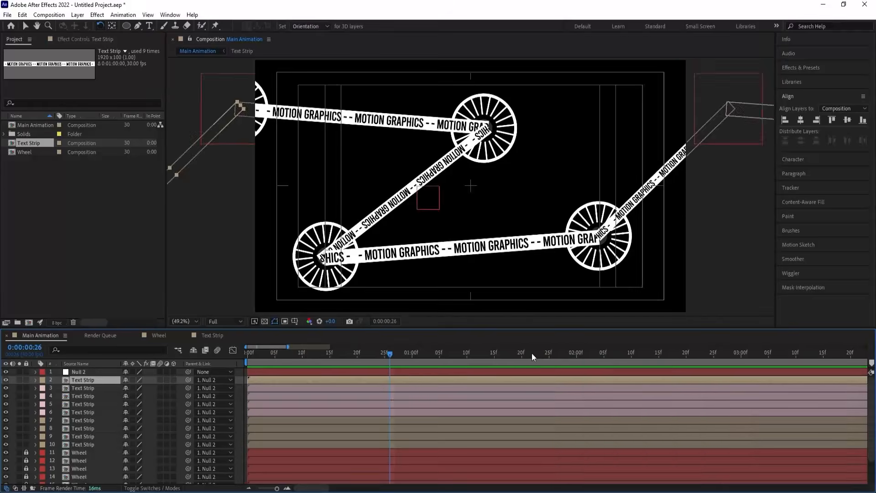
{"action": "key", "text": "space"}
{"action": "key", "text": "minus"}
{"action": "key", "text": "minus"}
{"action": "key", "text": "minus"}
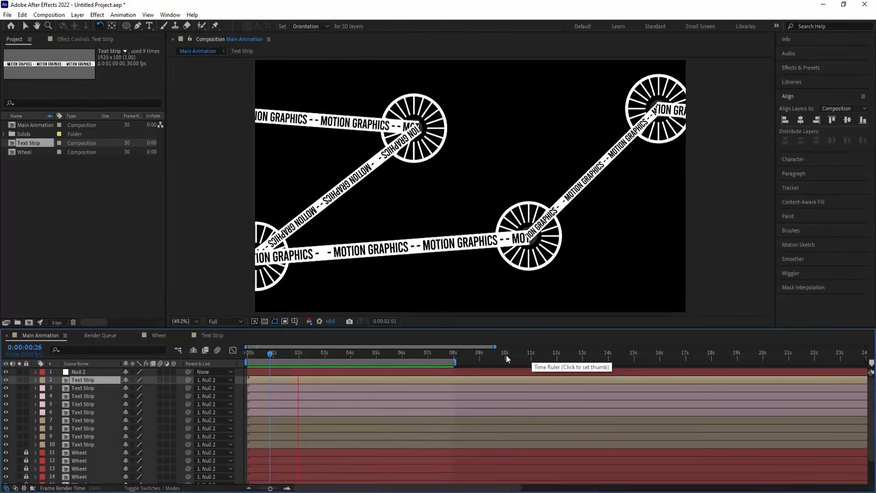
Play from near 7 seconds and compare the strip positions at 0:00:08:00 with the first frame
{"action": "left_click", "coordinate": [426, 352]}
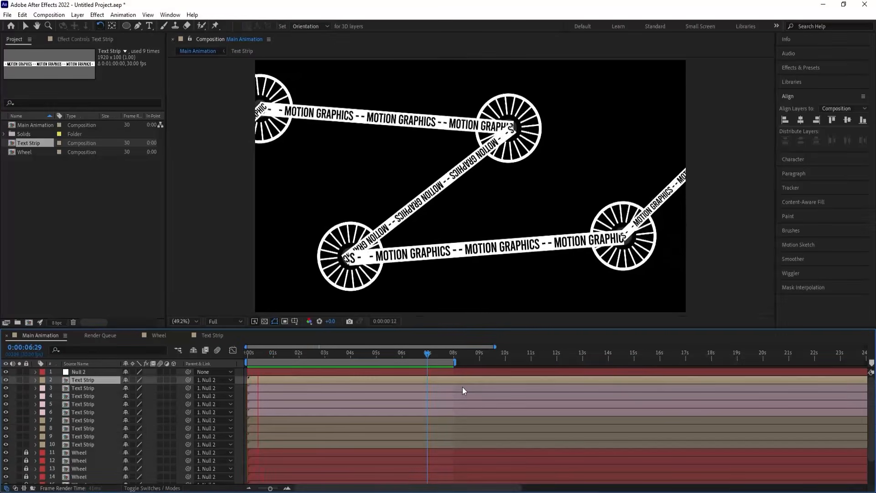
{"action": "key", "text": "space"}
{"action": "left_click_drag", "start_coordinate": [436, 351], "coordinate": [464, 357]}
{"action": "key", "text": "equal"}
{"action": "key", "text": "equal"}
{"action": "key", "text": "equal"}
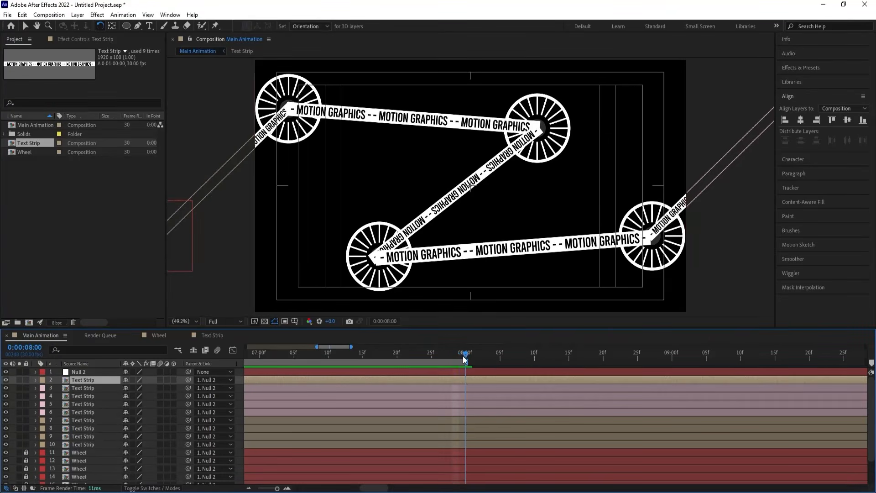
{"action": "key", "text": "space"}
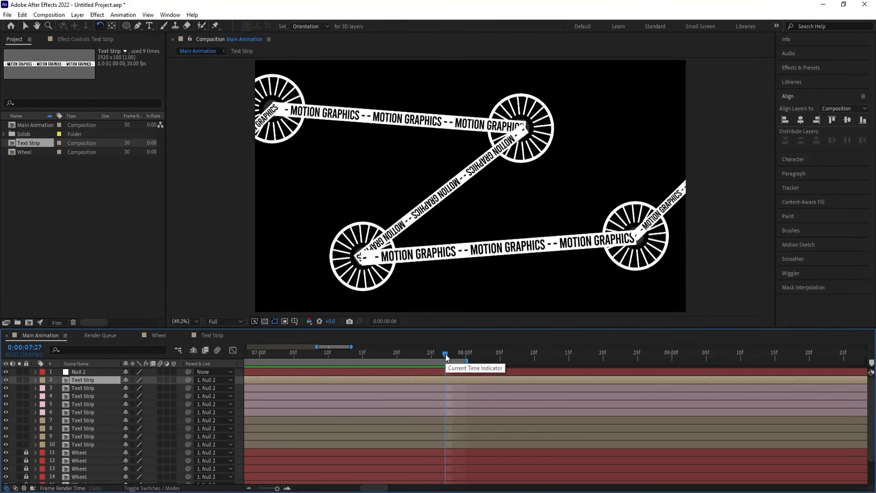
{"action": "key", "text": "space"}
{"action": "key", "text": "Home"}
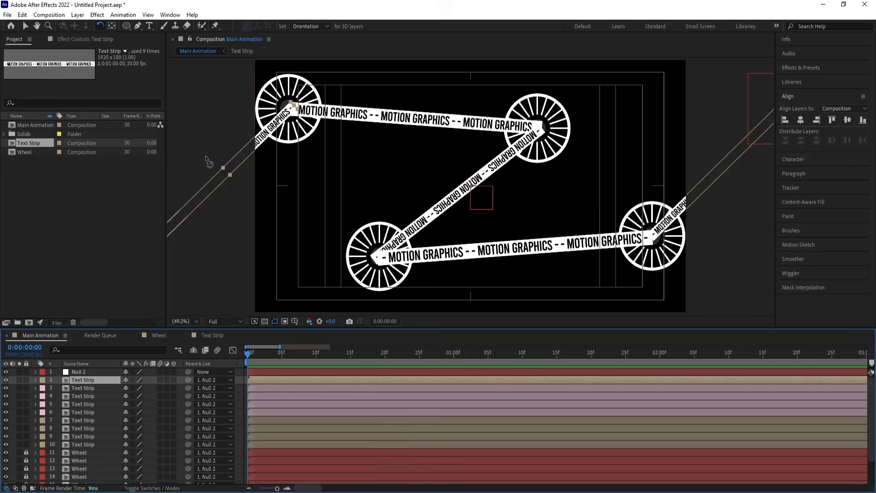
Reveal Null 2's Position keyframes and extend the work area end just past its keyframe at 0:00:08:00
{"action": "left_click", "coordinate": [86, 372]}
{"action": "key", "text": "p"}
{"action": "key", "text": "k"}
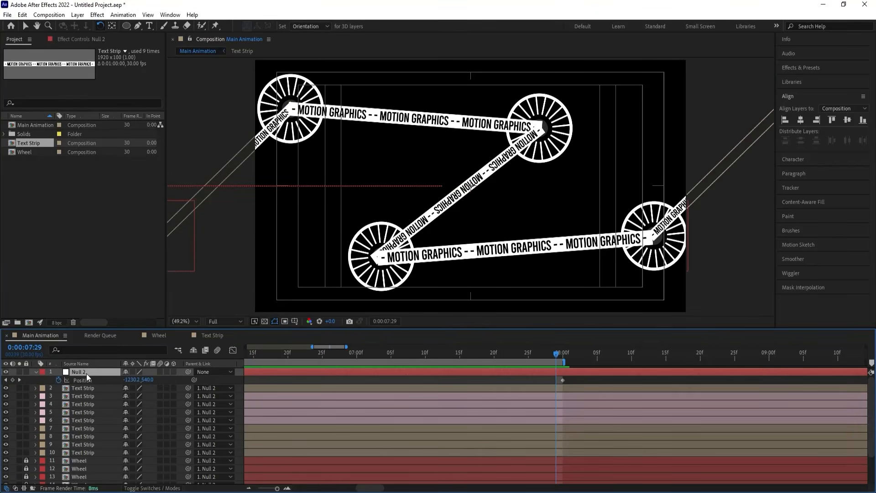
{"action": "left_click", "coordinate": [562, 355]}
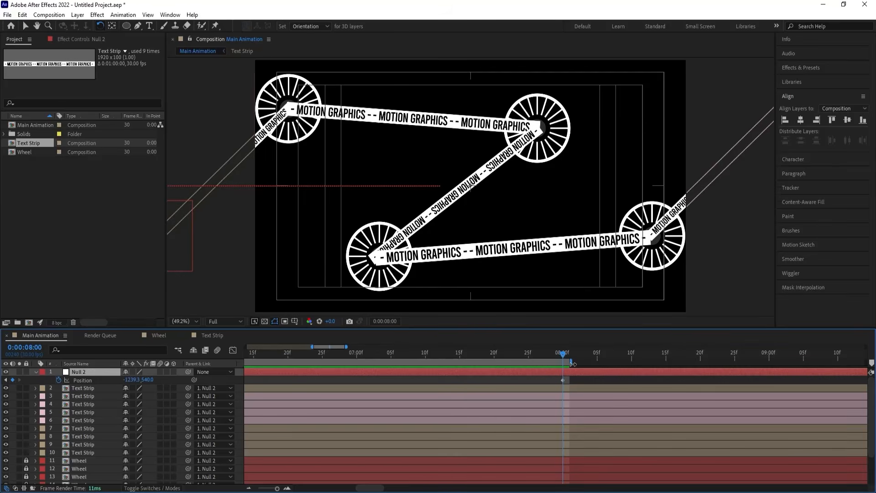
Replay the extended work area across the seam and examine how the strip ends overlap on the wheels
{"action": "left_click_drag", "start_coordinate": [547, 351], "coordinate": [539, 352]}
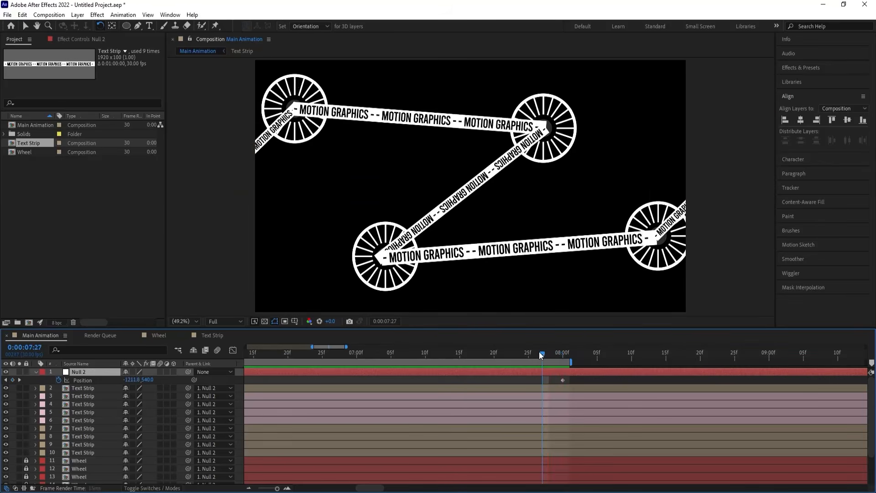
{"action": "key", "text": "Home"}
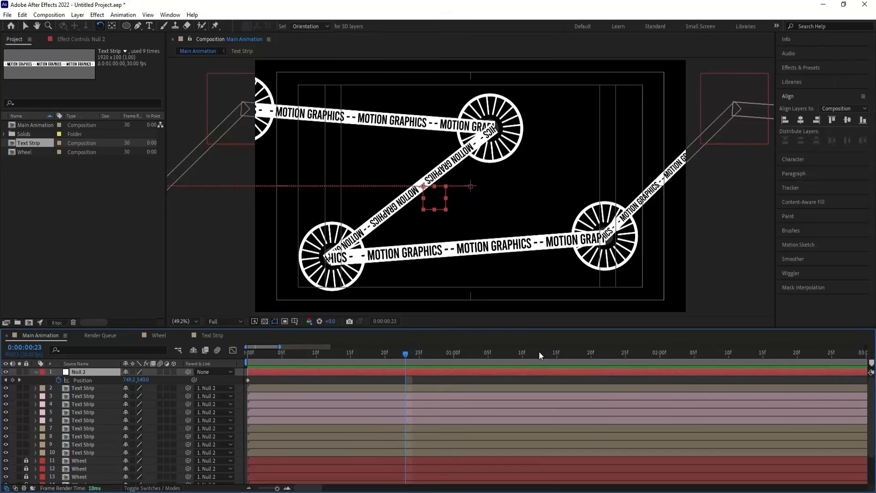
{"action": "key", "text": "minus"}
{"action": "key", "text": "minus"}
{"action": "key", "text": "minus"}
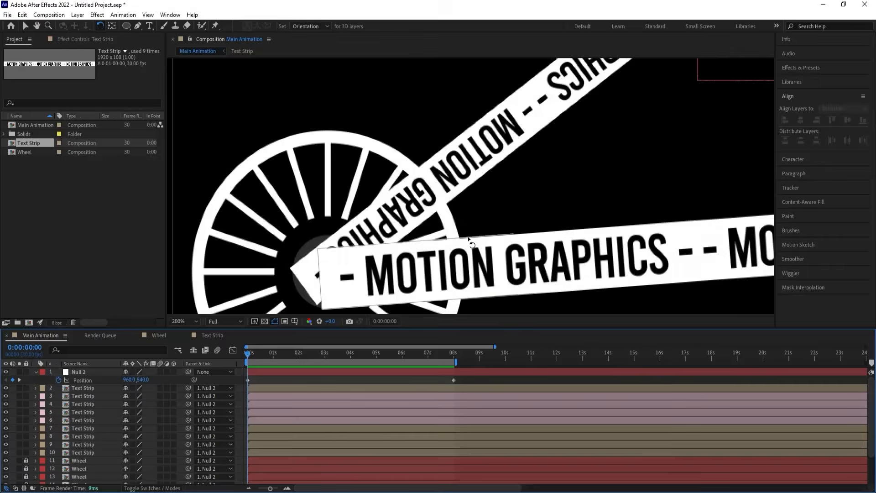
{"action": "scroll", "coordinate": [468, 238], "scroll_direction": "down", "scroll_amount": 3}
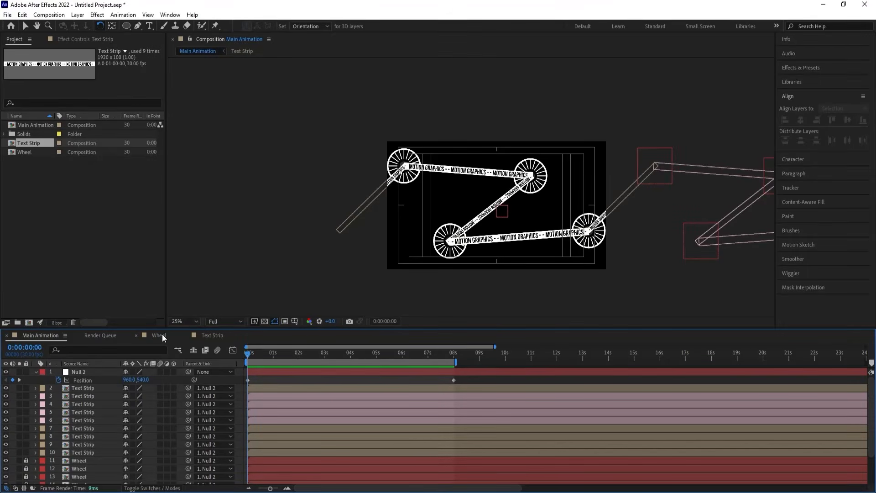
{"action": "left_click", "coordinate": [193, 319]}
{"action": "left_click", "coordinate": [196, 174]}
{"action": "key", "text": "space"}
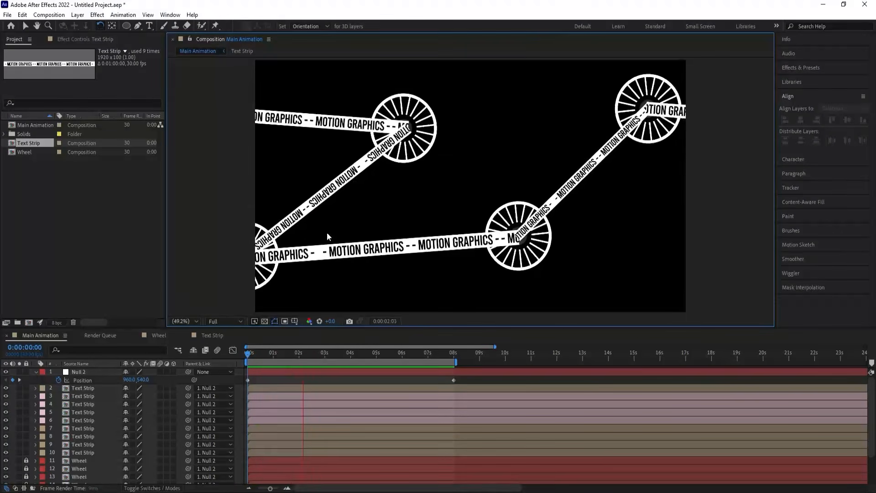
{"action": "left_click", "coordinate": [436, 358]}
{"action": "key", "text": "space"}
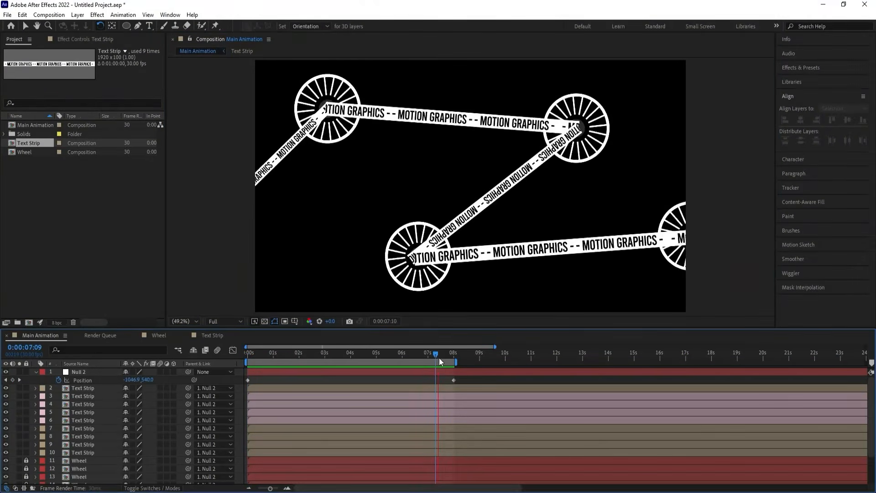
{"action": "key", "text": "space"}
{"action": "left_click", "coordinate": [441, 356]}
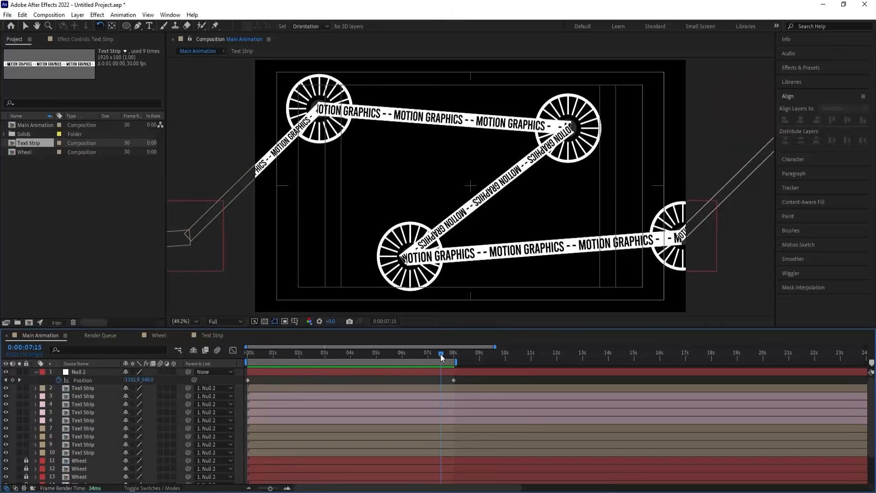
{"action": "key", "text": "space"}
{"action": "key", "text": "space"}
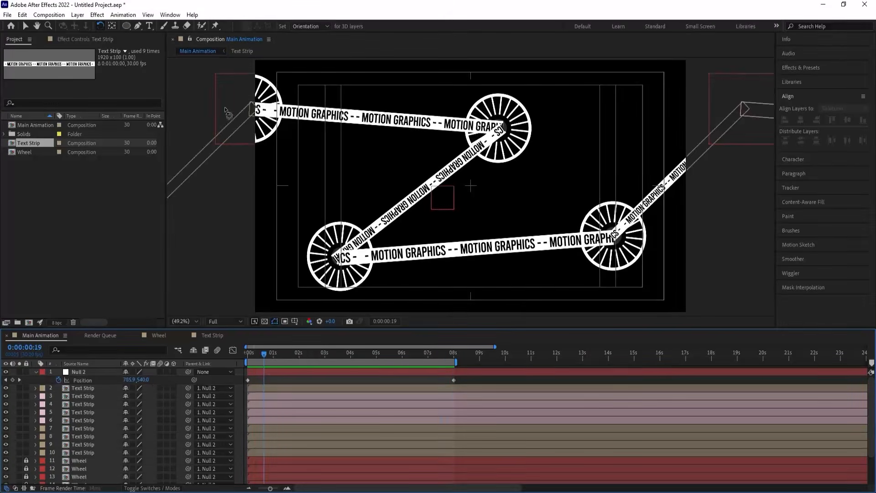
{"action": "left_click_drag", "start_coordinate": [260, 357], "coordinate": [244, 356]}
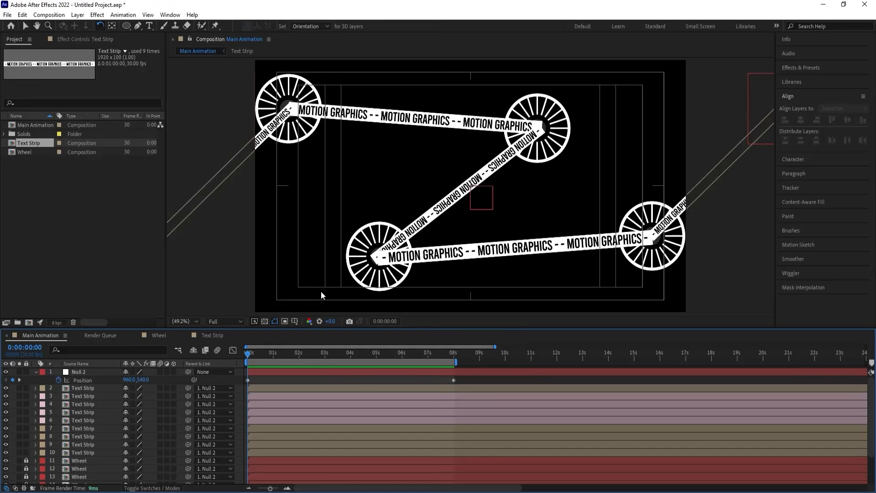
Show the rulers and place a vertical guide at the strip's leftmost corner on the lower-left wheel, at the first frame
{"action": "key", "text": "ctrl+r"}
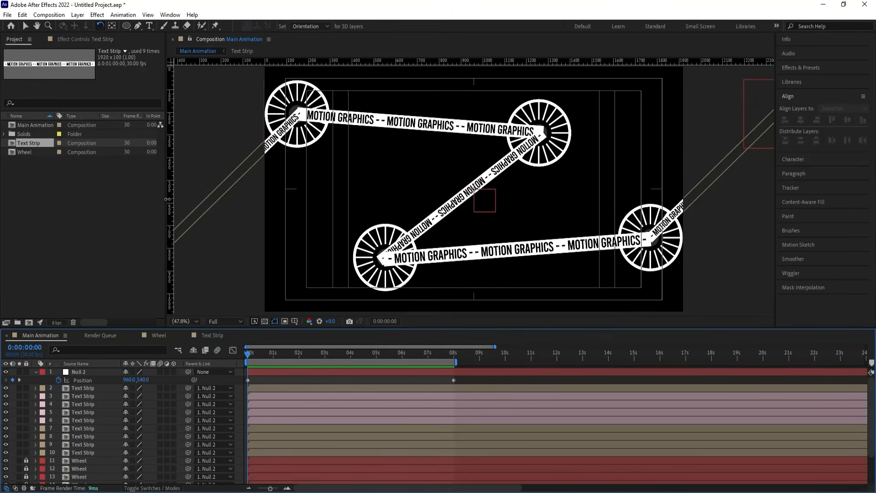
{"action": "scroll", "coordinate": [375, 270], "scroll_direction": "up", "scroll_amount": 7}
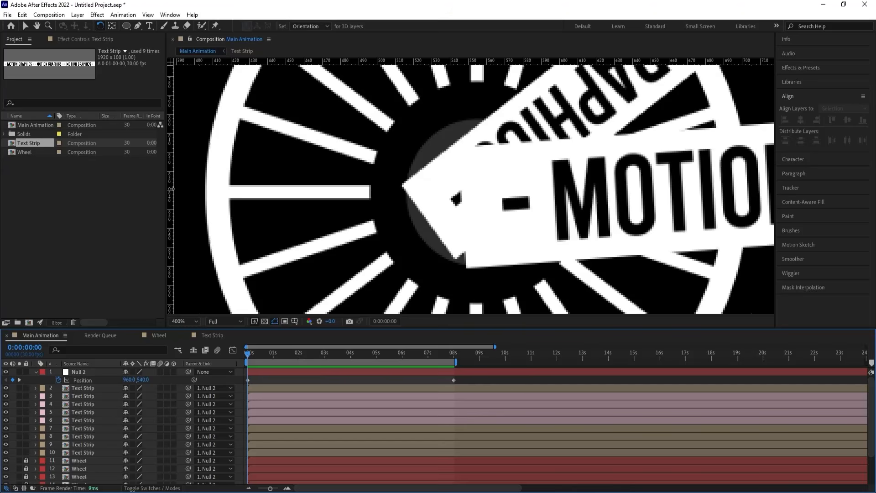
{"action": "left_click_drag", "start_coordinate": [173, 188], "coordinate": [401, 193]}
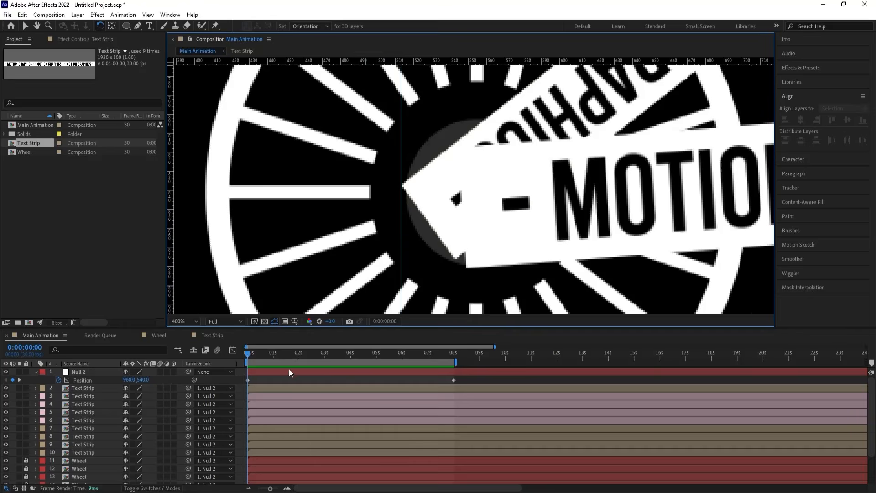
{"action": "left_click", "coordinate": [192, 320]}
{"action": "left_click", "coordinate": [185, 152]}
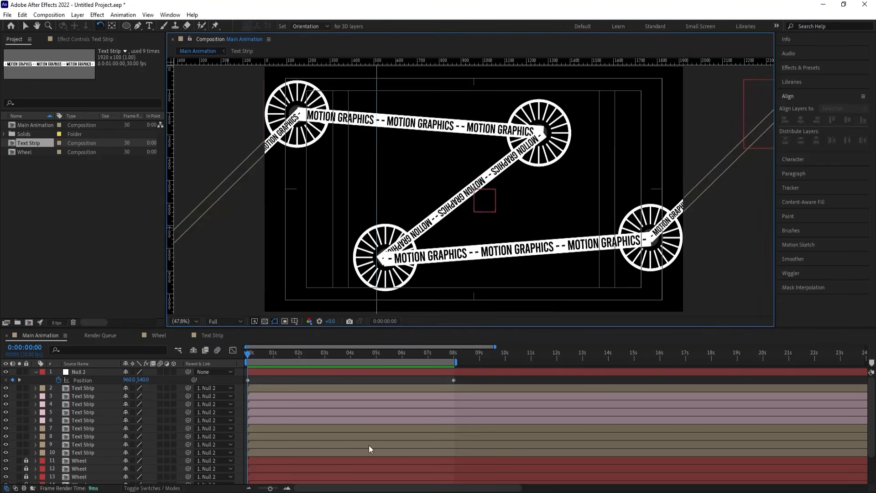
At 0:00:08:00, nudge Text Strip layers 3 to 7 to the right until the strip's corner on the lower-left wheel meets the guide
{"action": "key", "text": "k"}
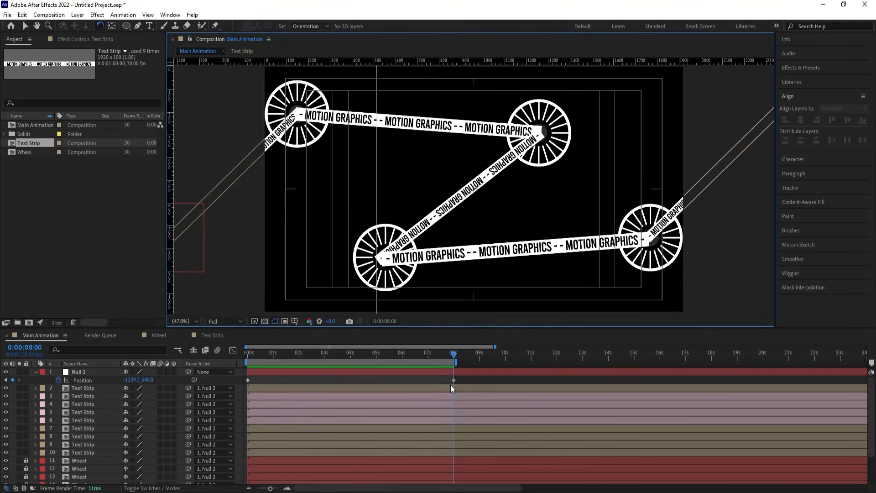
{"action": "scroll", "coordinate": [381, 286], "scroll_direction": "up", "scroll_amount": 4}
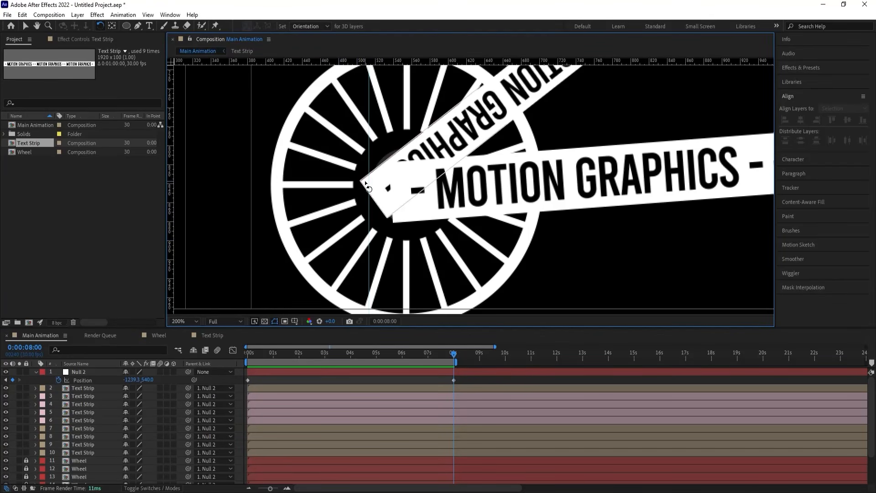
{"action": "left_click", "coordinate": [442, 387]}
{"action": "left_click", "coordinate": [444, 419], "text": "shift"}
{"action": "scroll", "coordinate": [445, 212], "scroll_direction": "down", "scroll_amount": 4}
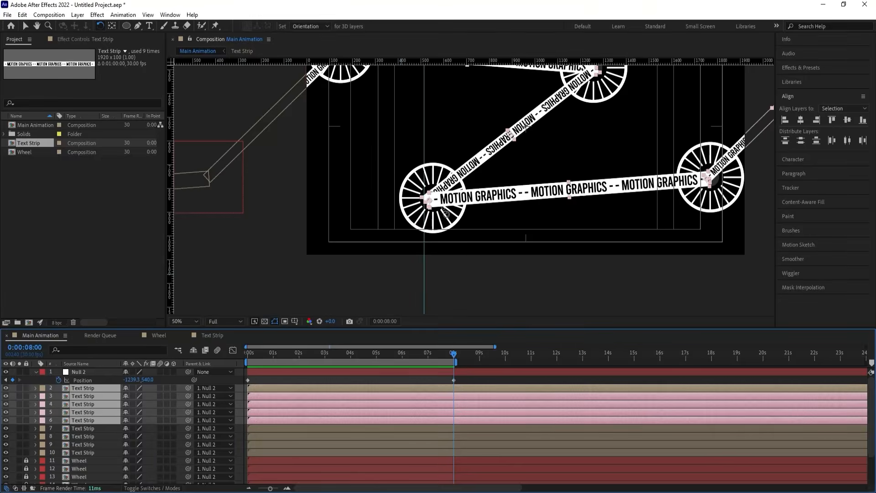
{"action": "scroll", "coordinate": [504, 204], "scroll_direction": "down", "scroll_amount": 2}
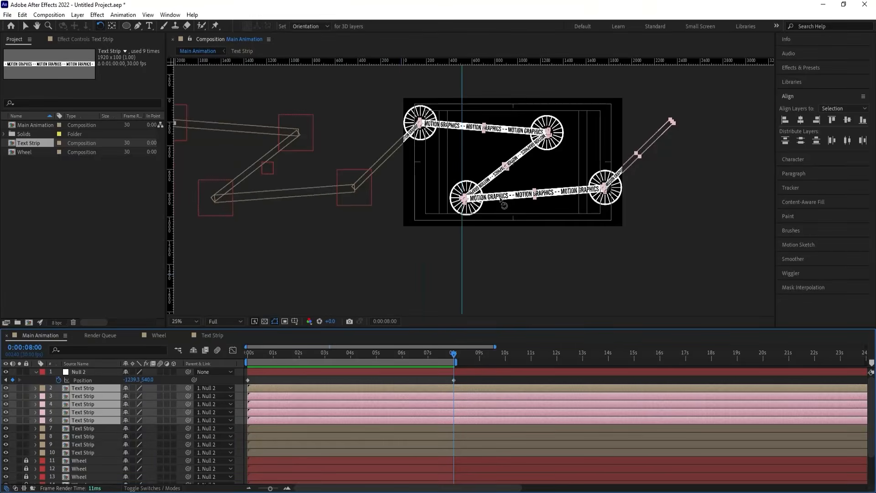
{"action": "left_click", "coordinate": [407, 148], "text": "shift"}
{"action": "scroll", "coordinate": [433, 149], "scroll_direction": "up", "scroll_amount": 2}
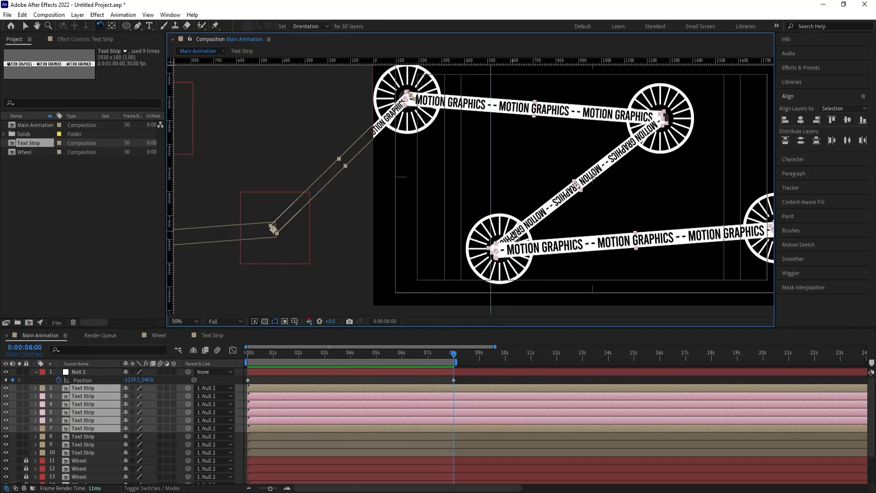
{"action": "scroll", "coordinate": [435, 242], "scroll_direction": "down", "scroll_amount": 4}
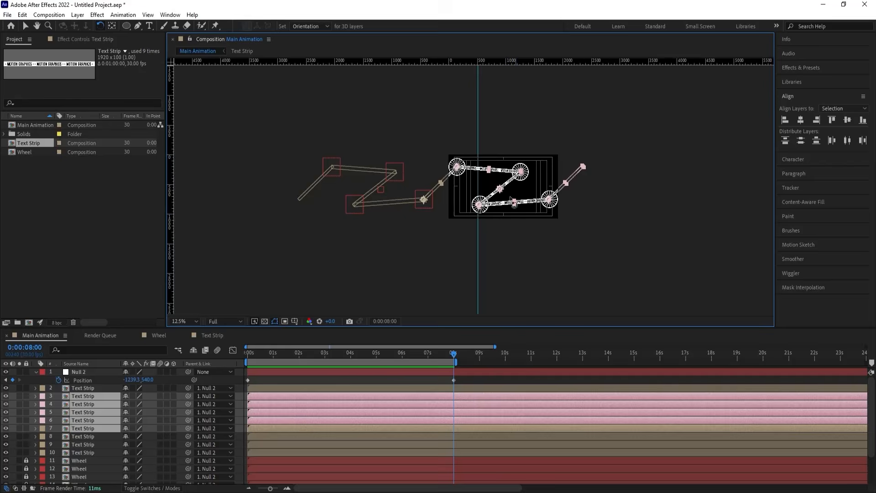
{"action": "scroll", "coordinate": [502, 203], "scroll_direction": "up", "scroll_amount": 6}
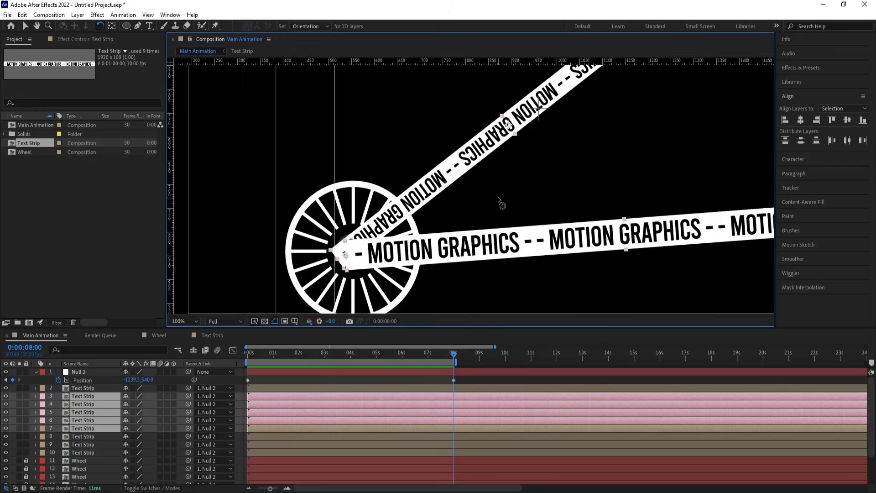
{"action": "key", "text": "Right"}
{"action": "key", "text": "Right"}
{"action": "key", "text": "Right"}
{"action": "key", "text": "Right"}
{"action": "key", "text": "Right"}
{"action": "key", "text": "Right"}
{"action": "key", "text": "Right"}
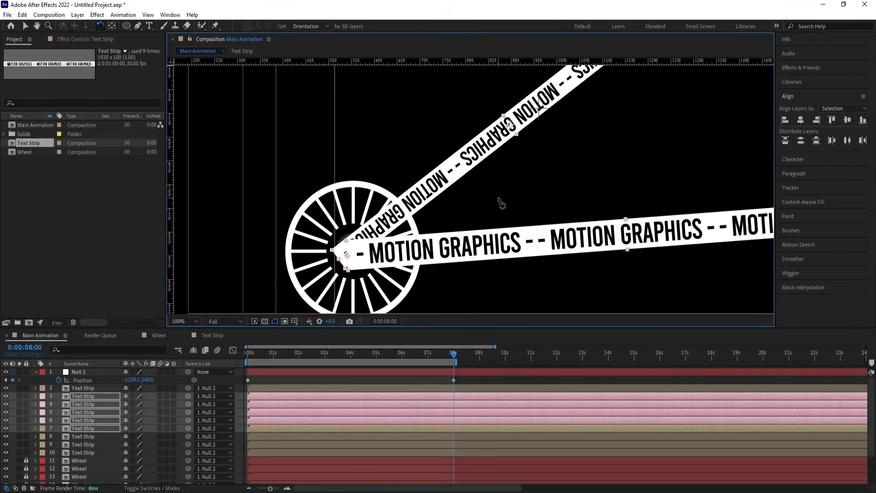
{"action": "key", "text": "Right"}
{"action": "key", "text": "Right"}
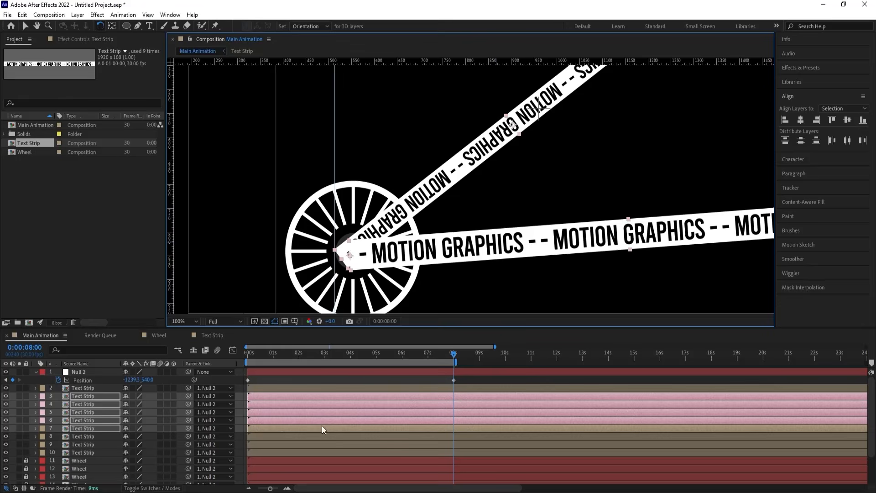
Fit the composition in the viewer and play the work area across the seam to check how the strips loop
{"action": "left_click", "coordinate": [354, 373]}
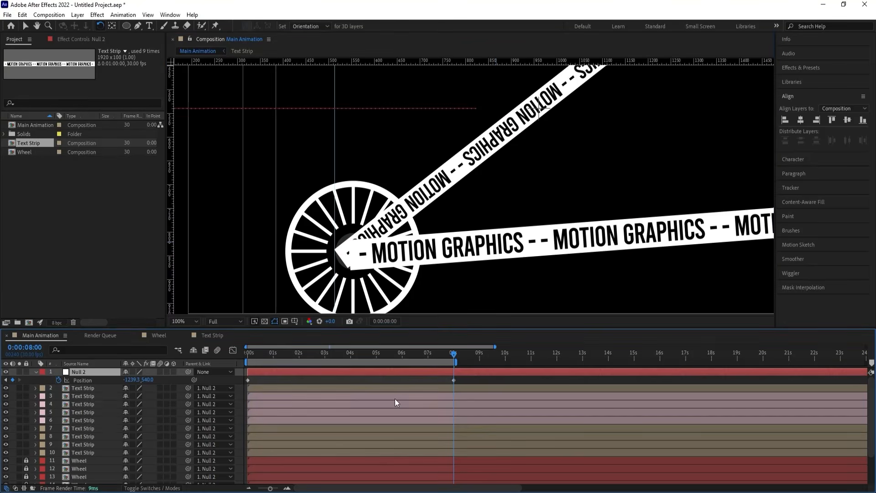
{"action": "left_click", "coordinate": [423, 352]}
{"action": "left_click", "coordinate": [196, 321]}
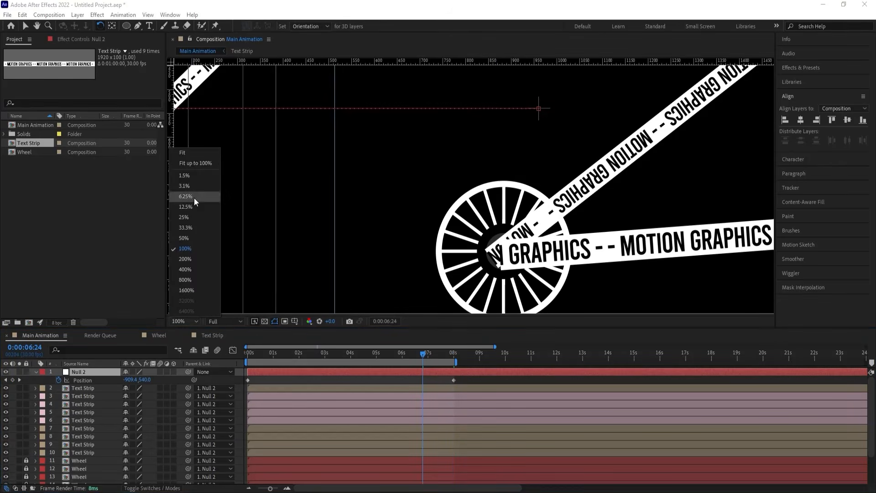
{"action": "left_click", "coordinate": [189, 154]}
{"action": "key", "text": "space"}
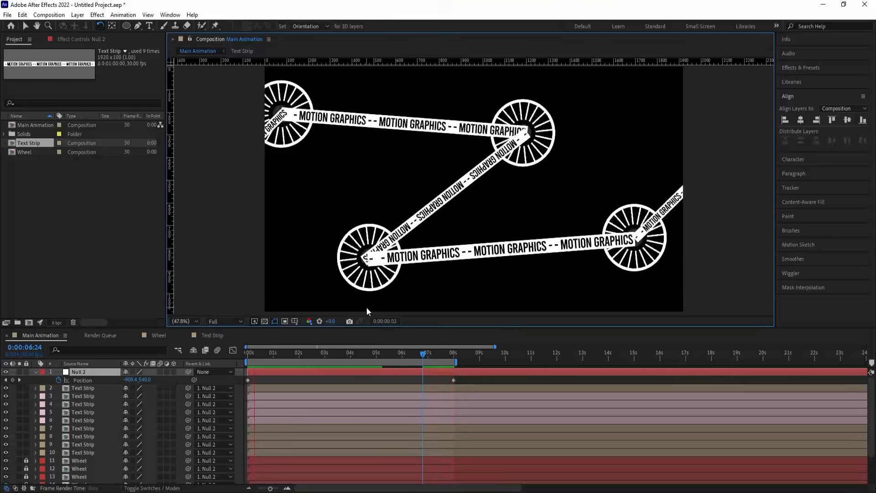
{"action": "left_click", "coordinate": [422, 352]}
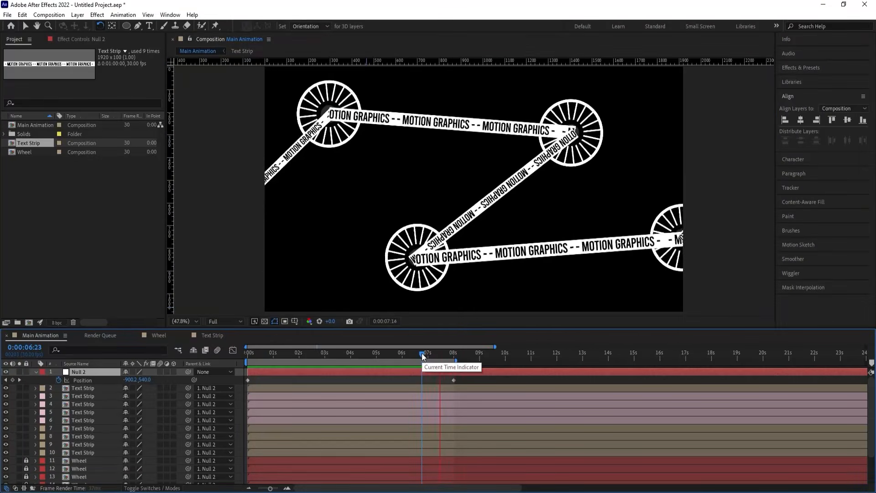
{"action": "left_click", "coordinate": [268, 355]}
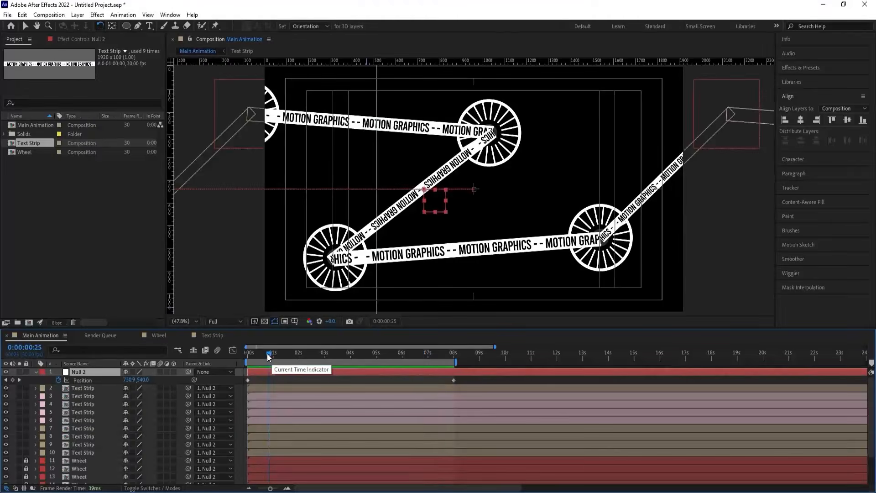
{"action": "left_click_drag", "start_coordinate": [268, 355], "coordinate": [203, 348]}
{"action": "key", "text": "space"}
{"action": "left_click", "coordinate": [397, 355]}
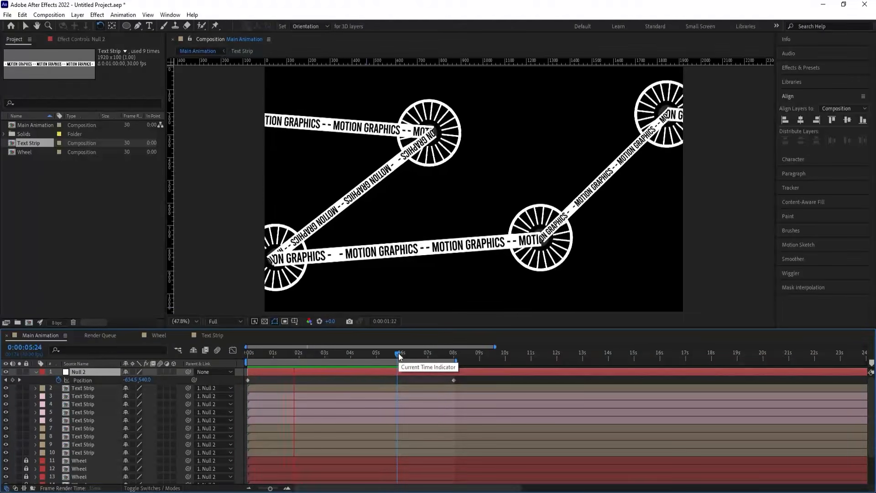
{"action": "key", "text": "space"}
{"action": "left_click", "coordinate": [266, 378]}
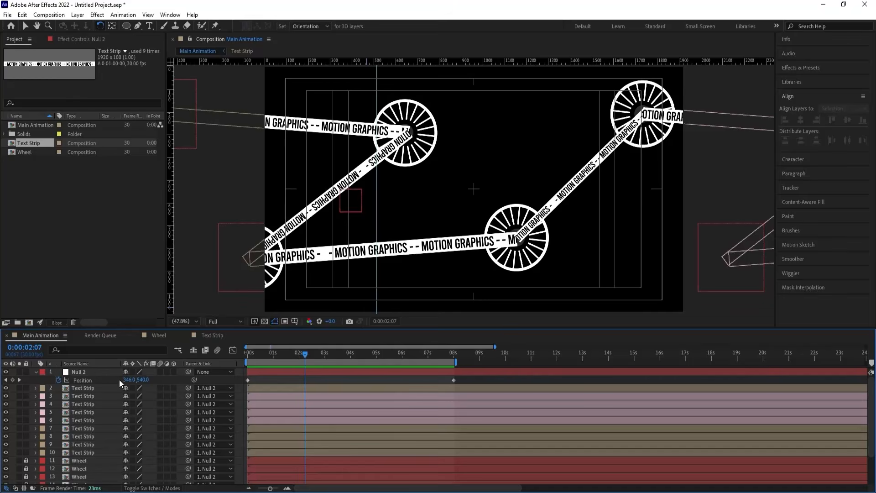
Move all nine Text Strip layers below the Wheel layers in the stack and preview the result
{"action": "left_click", "coordinate": [84, 387]}
{"action": "left_click", "coordinate": [76, 451], "text": "shift"}
{"action": "scroll", "coordinate": [76, 451], "scroll_direction": "down", "scroll_amount": 2}
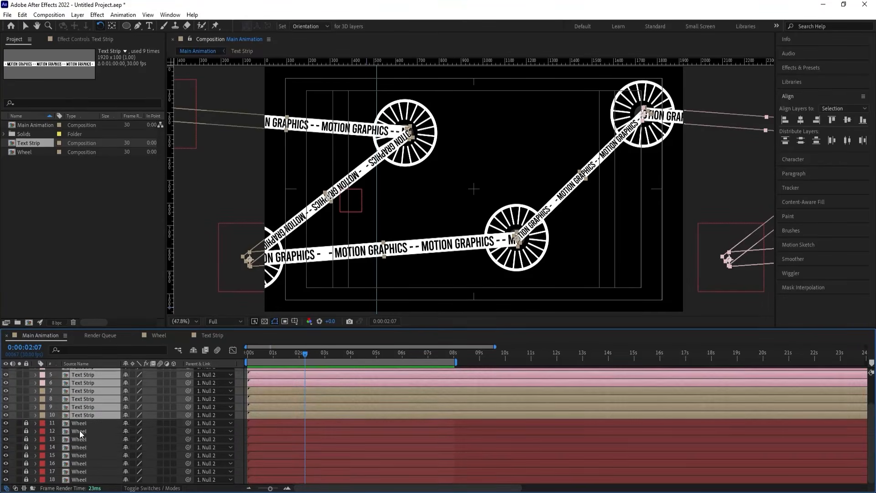
{"action": "left_click_drag", "start_coordinate": [80, 412], "coordinate": [88, 481]}
{"action": "key", "text": "space"}
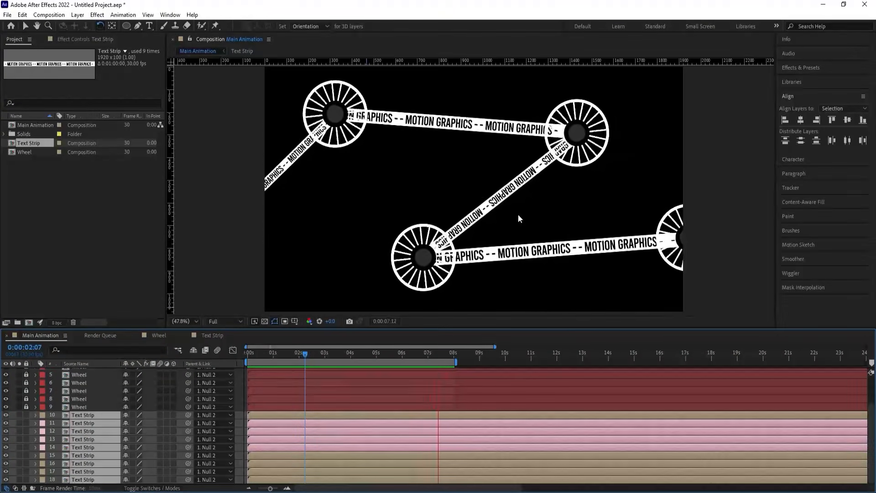
{"action": "key", "text": "space"}
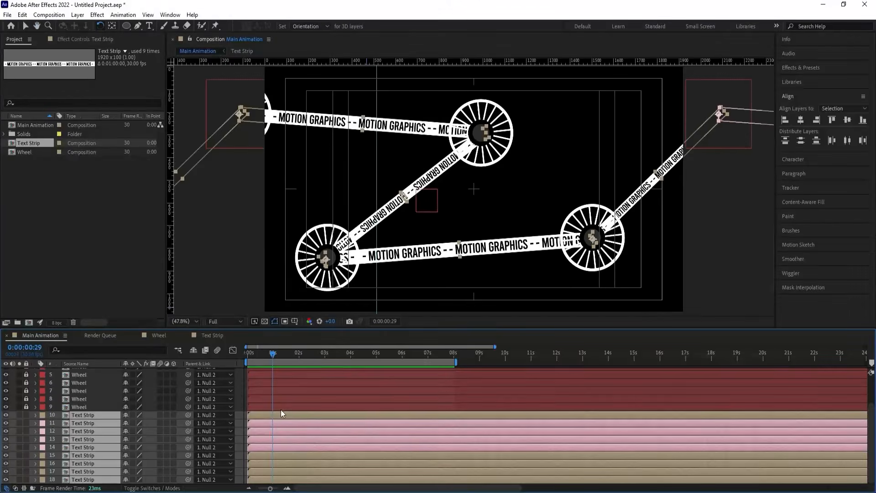
Unlock all eight Wheel layers in Main Animation
{"action": "left_click", "coordinate": [241, 379]}
{"action": "scroll", "coordinate": [57, 408], "scroll_direction": "up", "scroll_amount": 3}
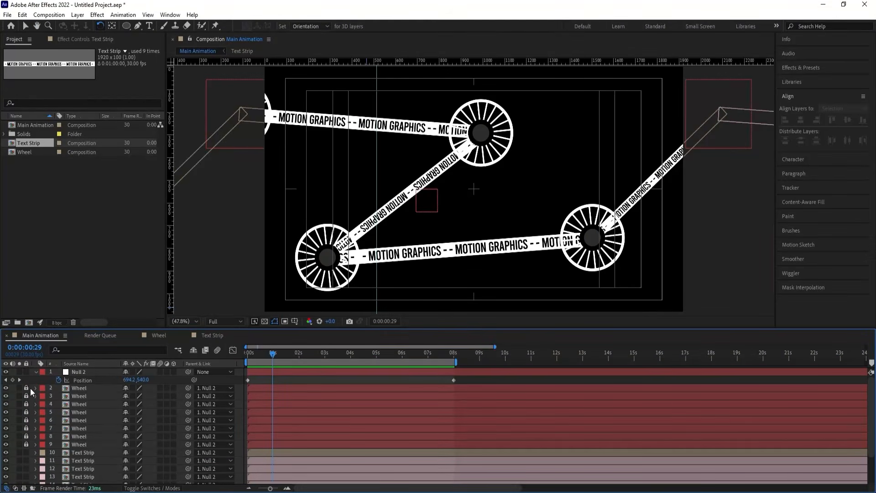
{"action": "left_click_drag", "start_coordinate": [31, 388], "coordinate": [26, 442]}
Find the Tint effect and apply it to the bottom Text Strip, layer 18
{"action": "scroll", "coordinate": [93, 436], "scroll_direction": "down", "scroll_amount": 3}
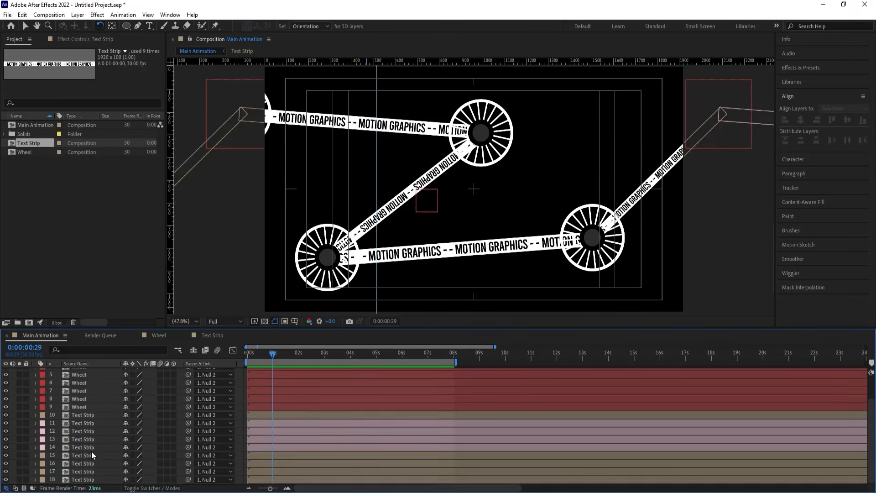
{"action": "left_click", "coordinate": [81, 480]}
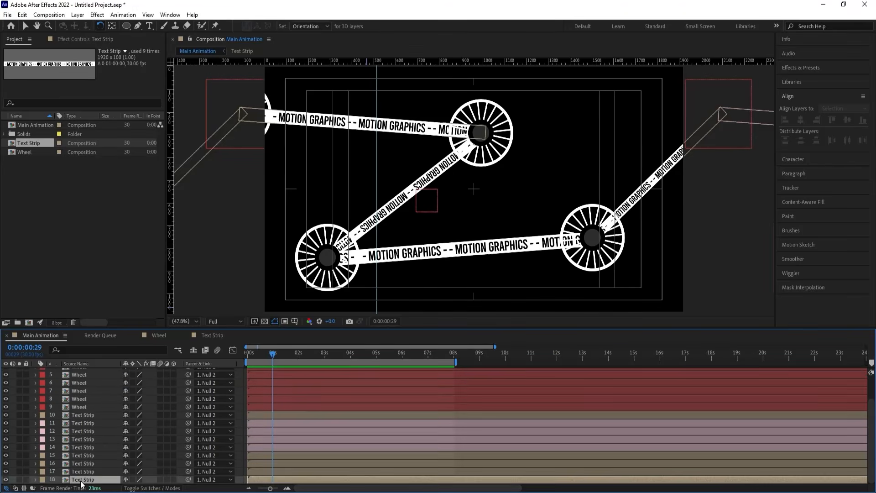
{"action": "left_click", "coordinate": [799, 69]}
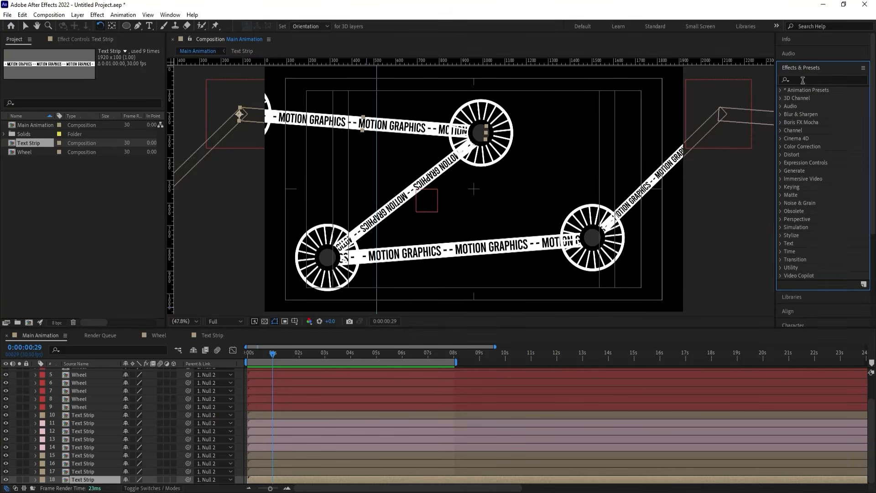
{"action": "left_click", "coordinate": [802, 80]}
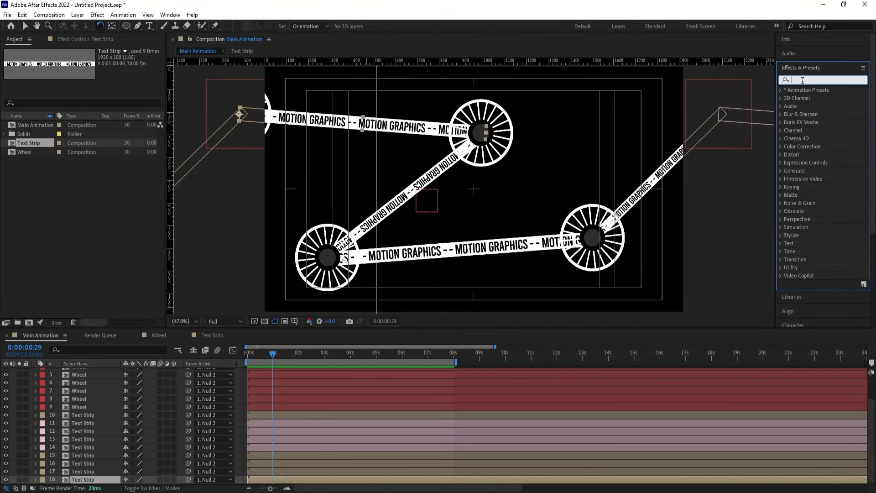
{"action": "type", "text": "tint"}
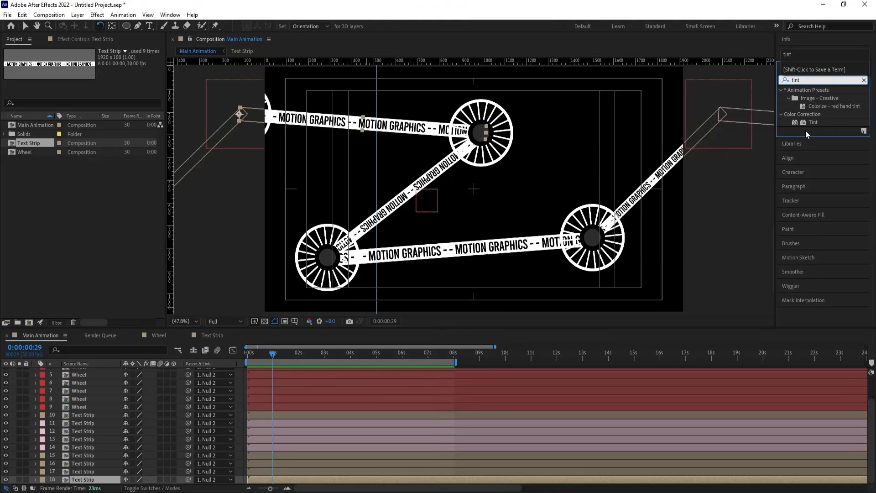
{"action": "left_click", "coordinate": [811, 123]}
{"action": "double_click", "coordinate": [811, 123]}
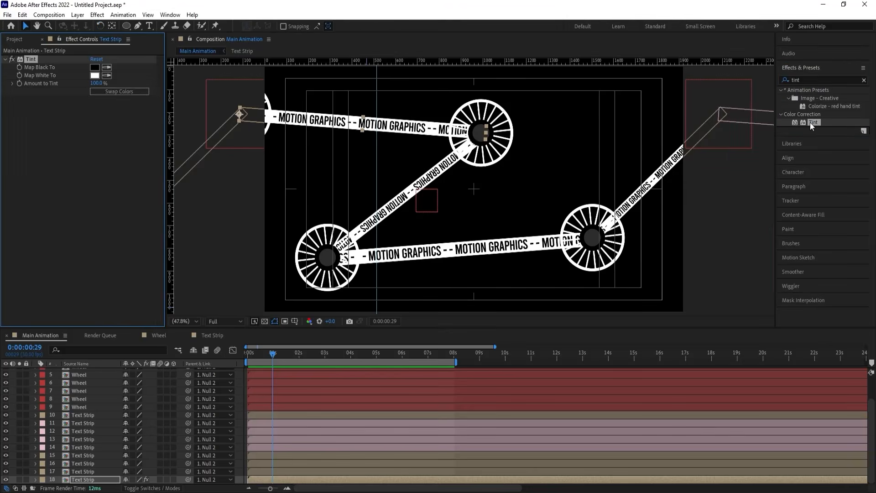
Set the Tint's Map White To color to bright green on Text Strip layer 18
{"action": "left_click", "coordinate": [95, 76]}
{"action": "left_click", "coordinate": [455, 274]}
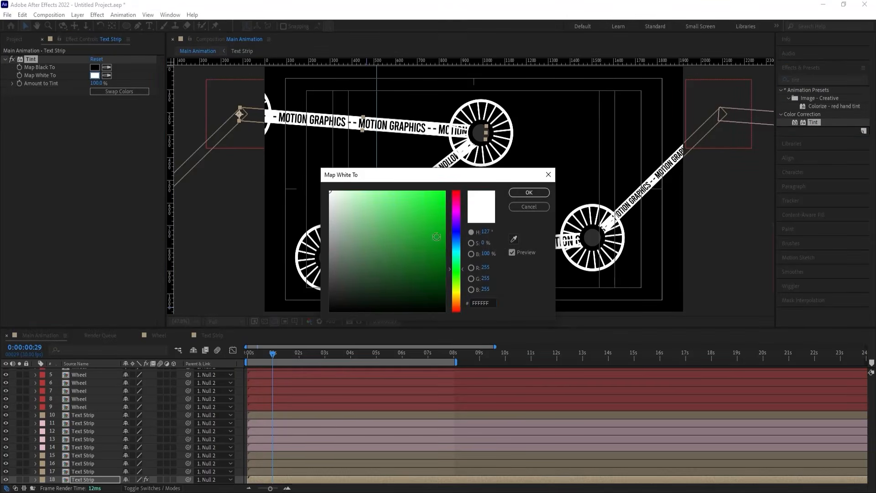
{"action": "left_click", "coordinate": [528, 192]}
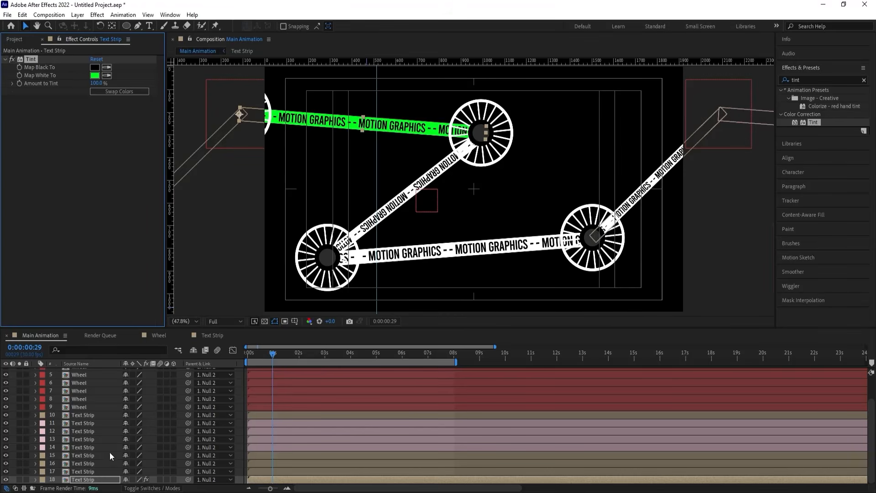
Paste the green Tint onto Text Strip layers 17 and 16, swapping its black and white colors on layer 17
{"action": "left_click", "coordinate": [437, 179]}
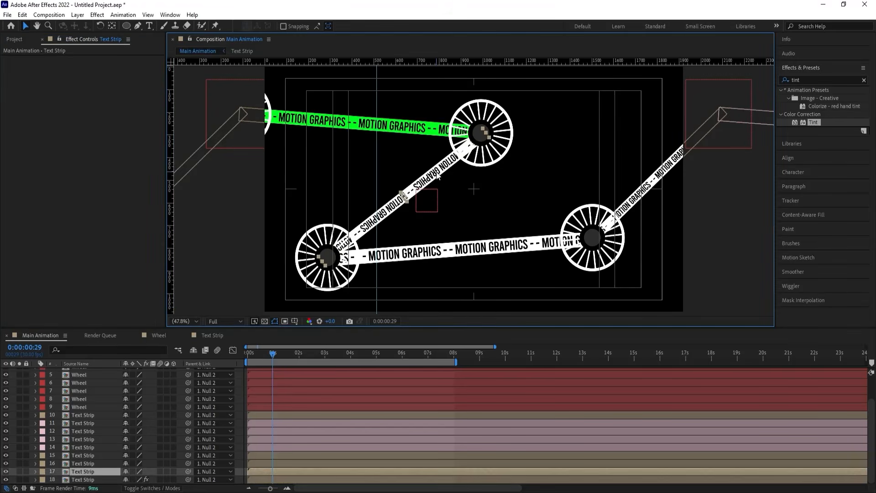
{"action": "key", "text": "ctrl+v"}
{"action": "left_click", "coordinate": [103, 93]}
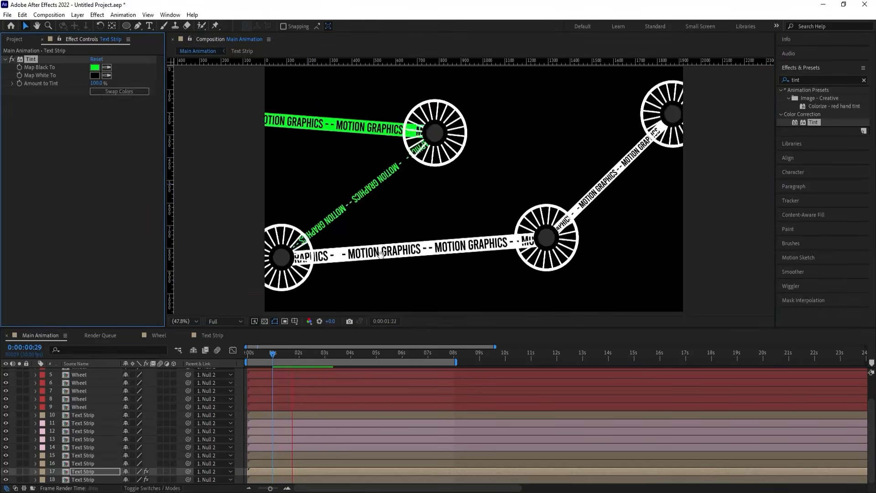
{"action": "left_click", "coordinate": [407, 252]}
{"action": "key", "text": "ctrl+v"}
{"action": "key", "text": "space"}
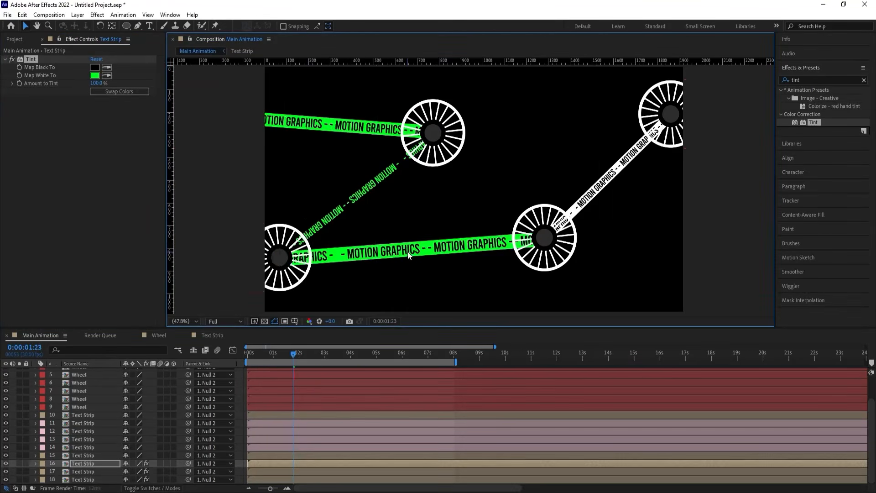
Paste the green Tint onto Text Strip layers 15 and 14, swapping its black and white colors on layer 15
{"action": "key", "text": "space"}
{"action": "left_click", "coordinate": [570, 178]}
{"action": "key", "text": "ctrl+v"}
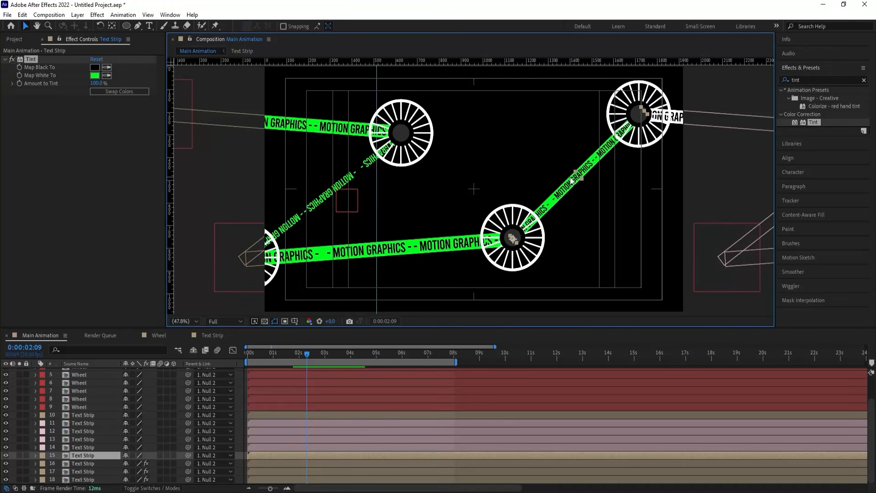
{"action": "left_click", "coordinate": [112, 92]}
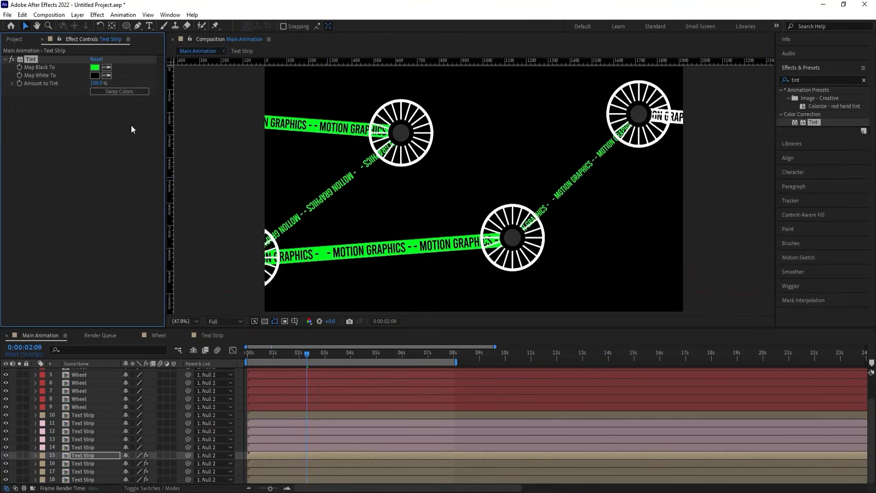
{"action": "key", "text": "space"}
{"action": "left_click", "coordinate": [626, 126]}
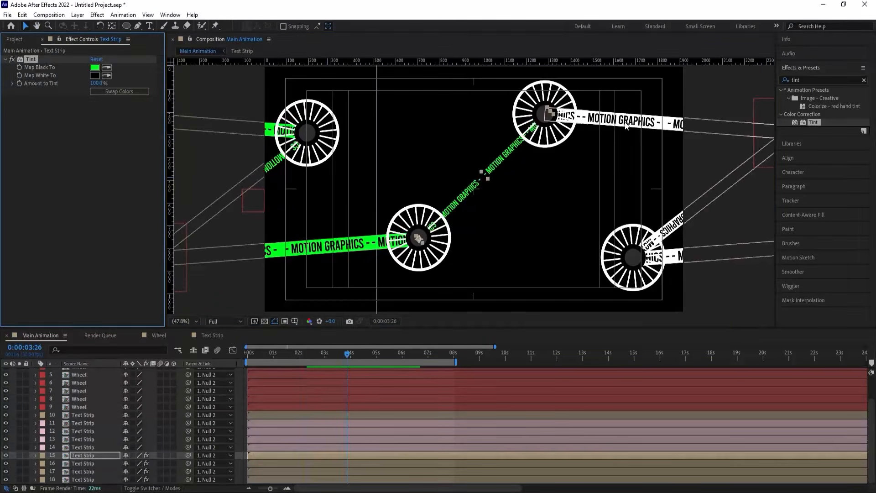
{"action": "key", "text": "ctrl+v"}
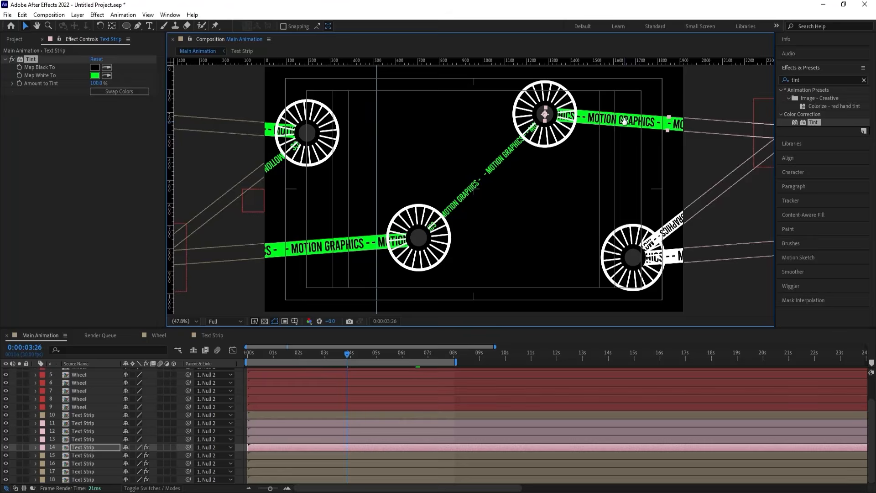
Paste the green Tint onto Text Strip layers 13 and 12, swapping its black and white colors on layer 13
{"action": "key", "text": "space"}
{"action": "key", "text": "space"}
{"action": "left_click", "coordinate": [641, 202]}
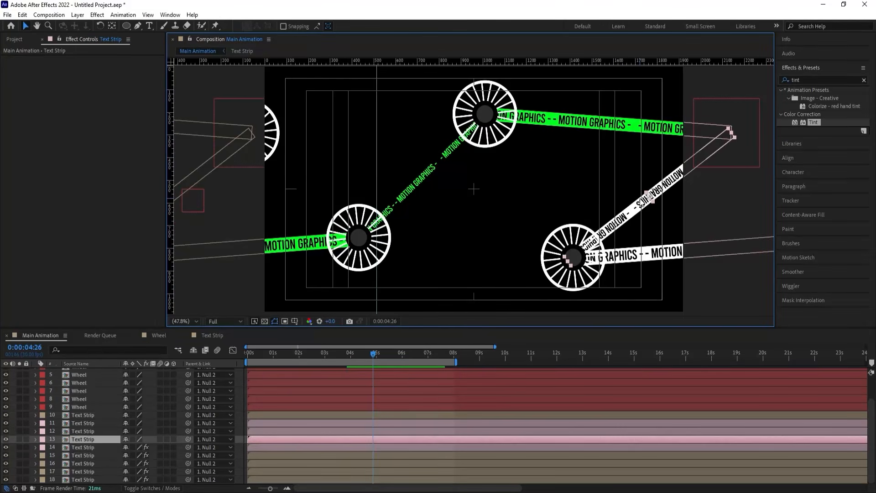
{"action": "key", "text": "ctrl+v"}
{"action": "left_click", "coordinate": [120, 91]}
{"action": "key", "text": "space"}
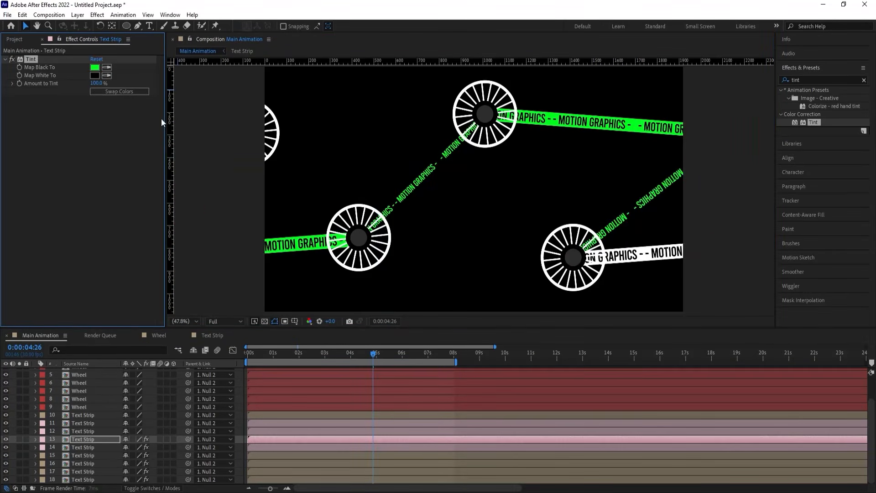
{"action": "left_click", "coordinate": [634, 254]}
{"action": "key", "text": "ctrl+v"}
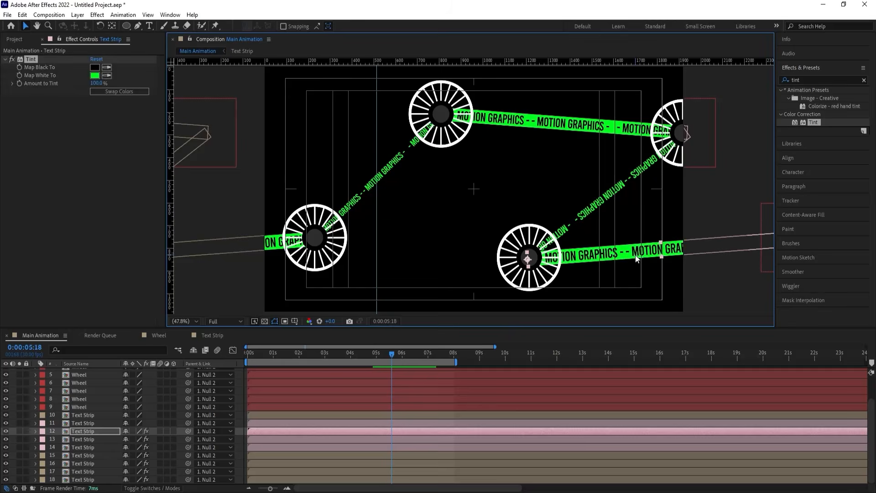
Paste the green Tint onto Text Strip layer 11 with its colors swapped, and preview the loop from the start
{"action": "key", "text": "space"}
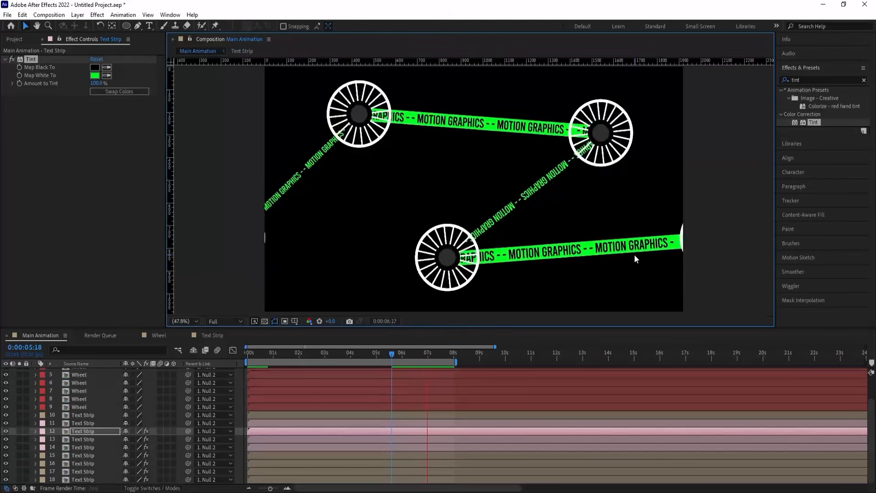
{"action": "key", "text": "space"}
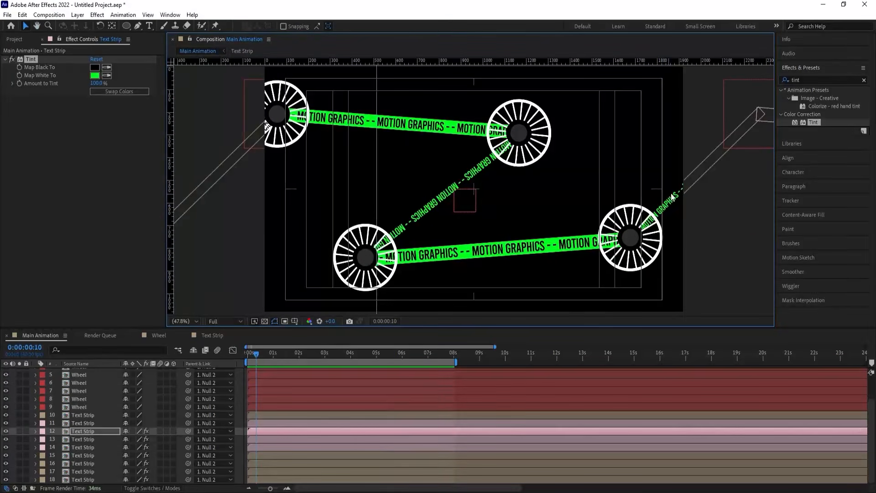
{"action": "left_click", "coordinate": [455, 354]}
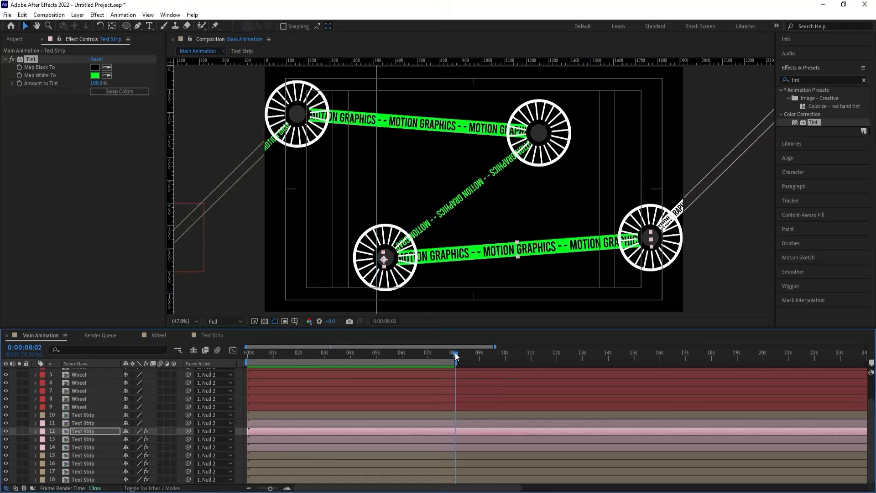
{"action": "left_click", "coordinate": [712, 180]}
{"action": "key", "text": "ctrl+v"}
{"action": "left_click", "coordinate": [127, 90]}
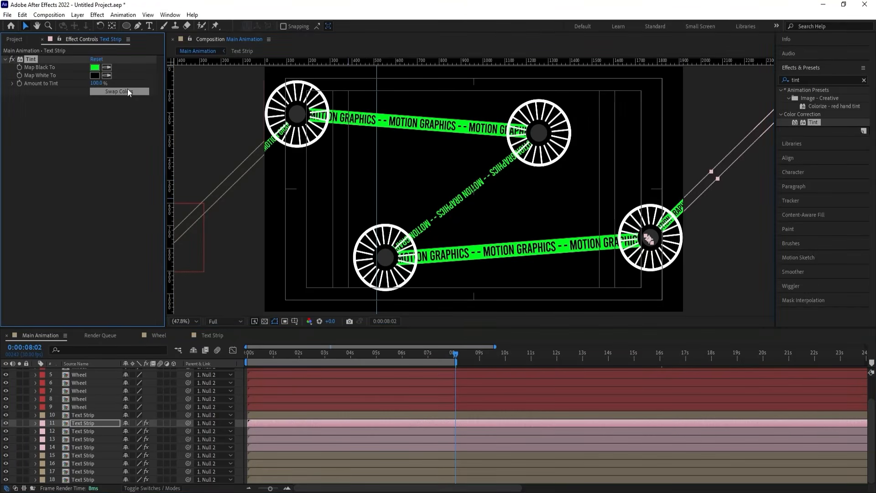
{"action": "left_click", "coordinate": [250, 353]}
{"action": "key", "text": "space"}
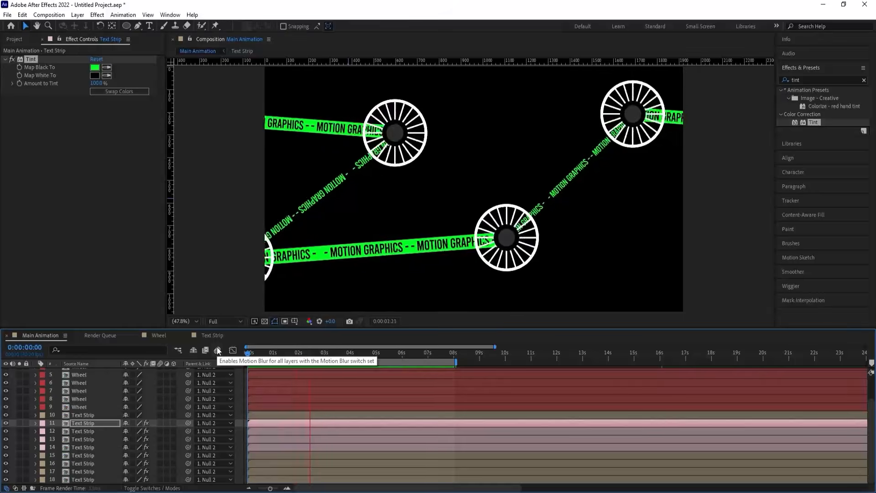
{"action": "key", "text": "space"}
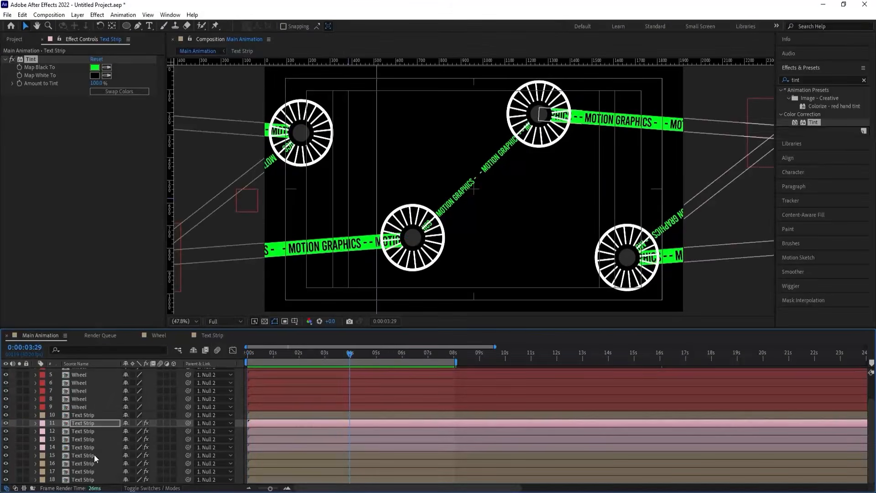
Copy the Tint's green hex value and set the fill of Shape Layer 3 in the Wheel composition to 00FF1E
{"action": "left_click", "coordinate": [158, 336]}
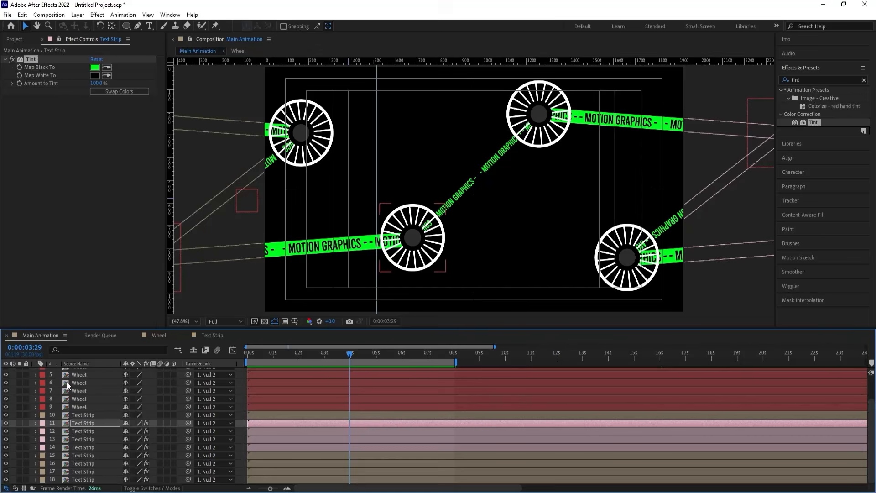
{"action": "left_click", "coordinate": [94, 67]}
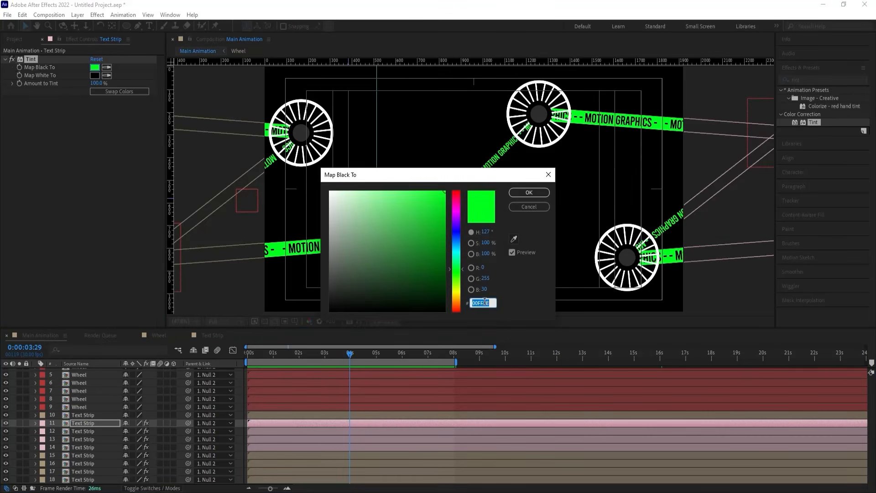
{"action": "left_click", "coordinate": [528, 192]}
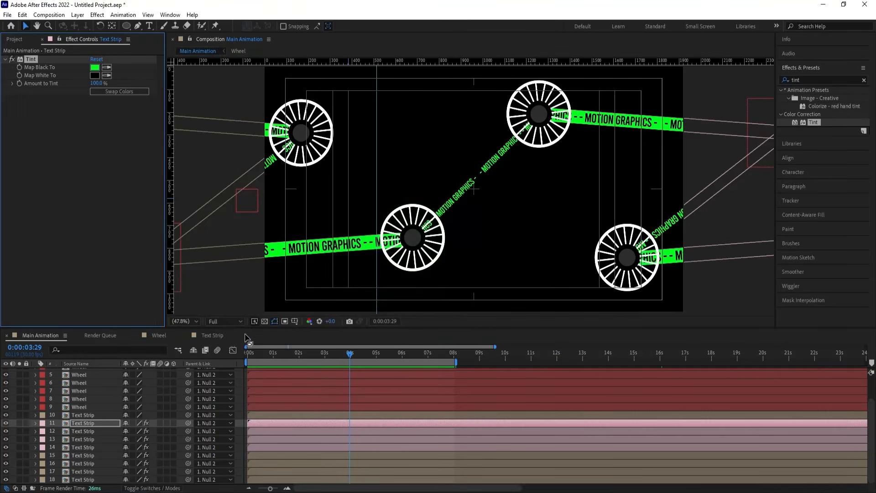
{"action": "left_click", "coordinate": [159, 335]}
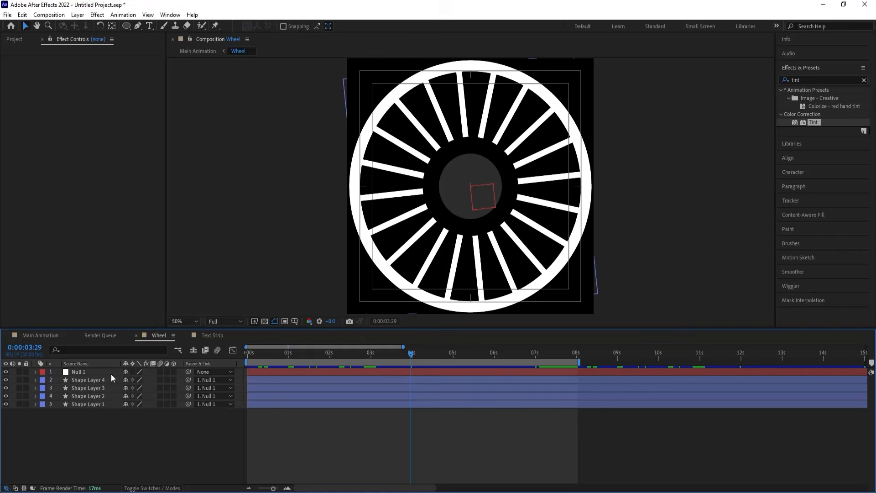
{"action": "left_click", "coordinate": [91, 387]}
{"action": "left_click", "coordinate": [359, 26]}
{"action": "type", "text": "00FF1E"}
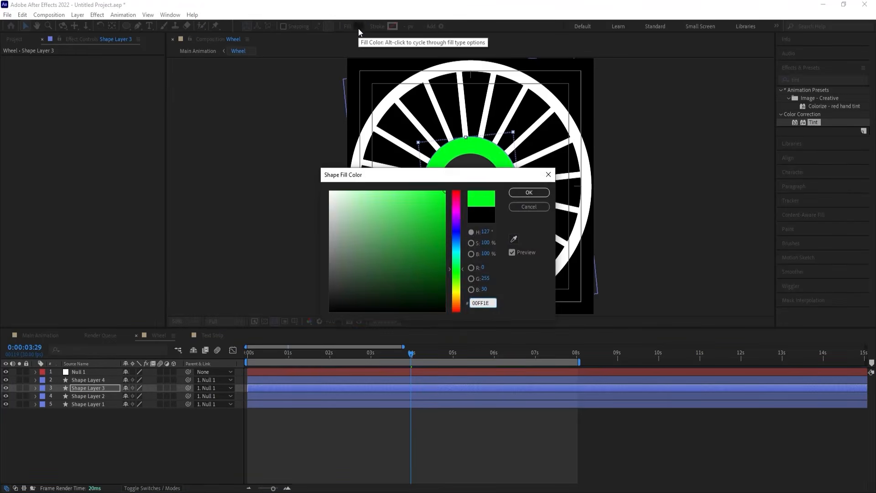
{"action": "key", "text": "Return"}
{"action": "left_click", "coordinate": [33, 339]}
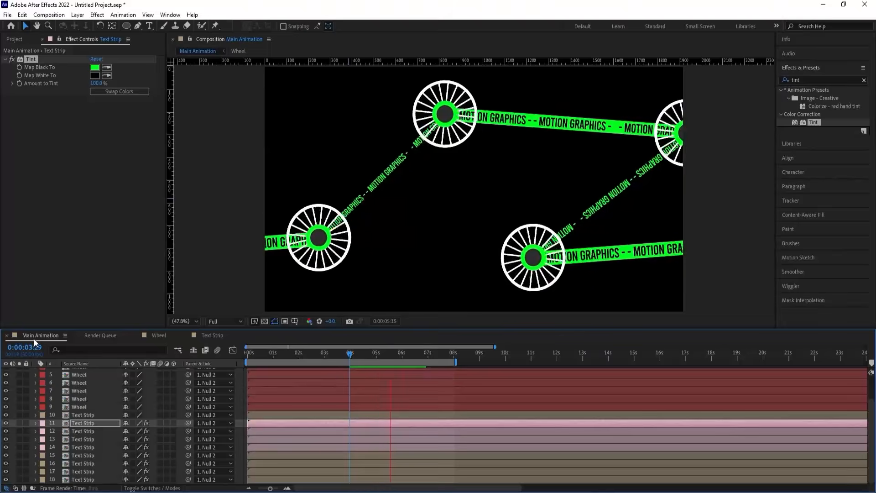
Duplicate the wheel's outer ring, Shape Layer 1, and give the copy a 00FF1E stroke 23 px wide
{"action": "left_click", "coordinate": [151, 335]}
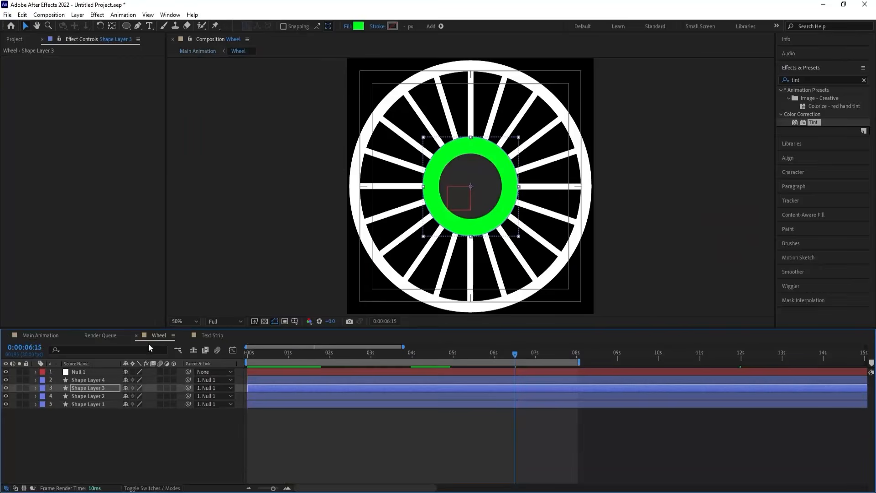
{"action": "left_click", "coordinate": [85, 379]}
{"action": "left_click", "coordinate": [79, 404]}
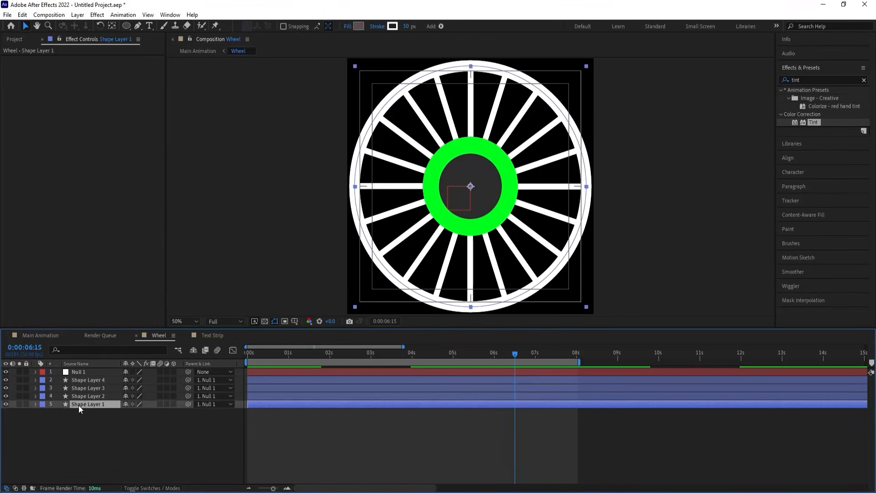
{"action": "key", "text": "ctrl+d"}
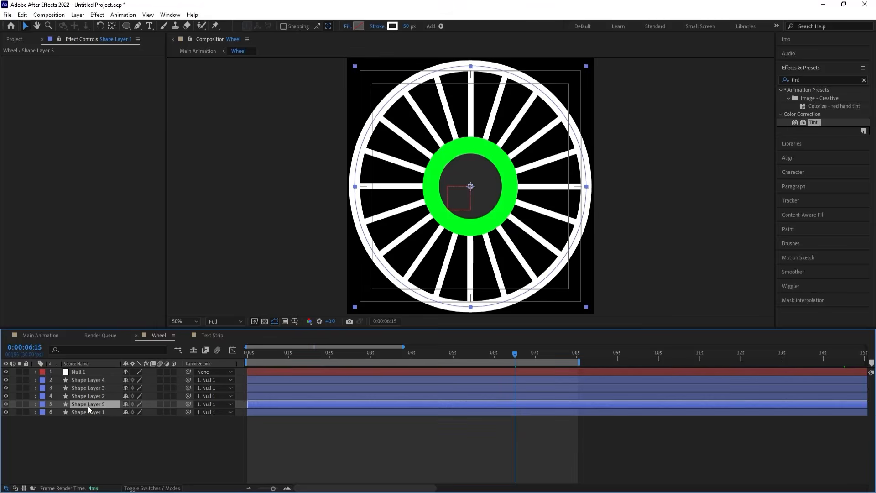
{"action": "left_click", "coordinate": [393, 26]}
{"action": "key", "text": "Return"}
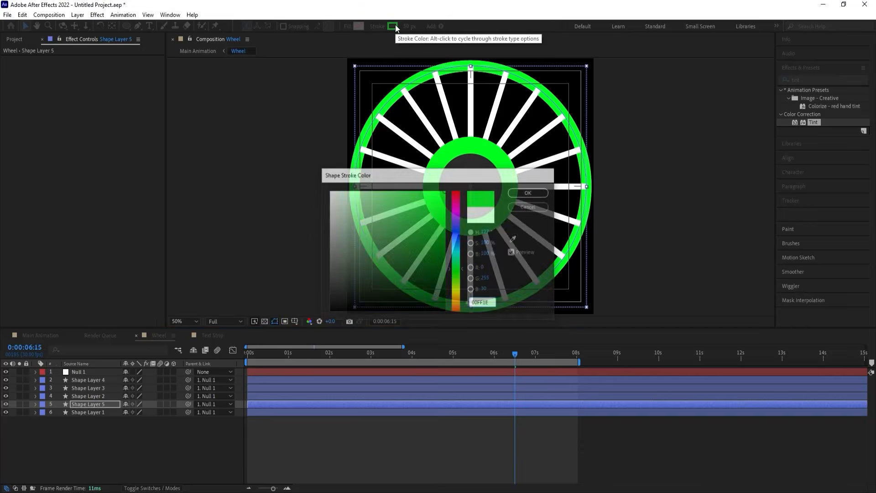
{"action": "left_click_drag", "start_coordinate": [410, 30], "coordinate": [395, 27]}
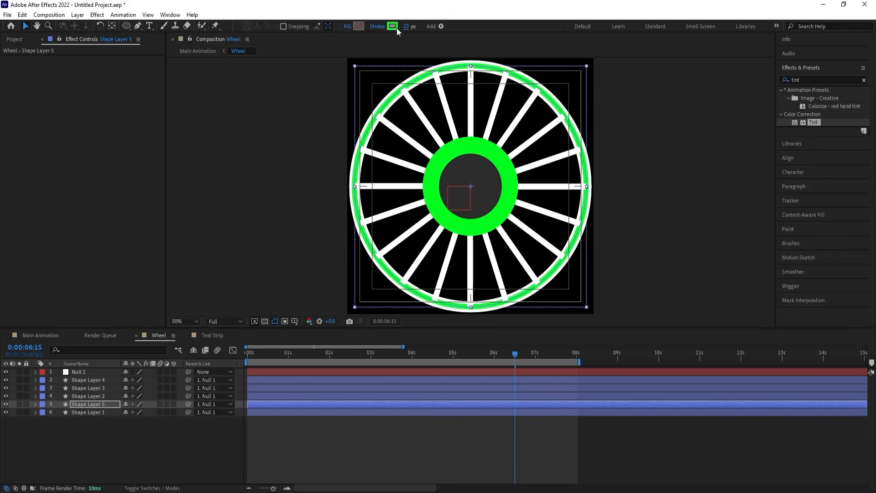
Move the spokes, Shape Layer 2, below Shape Layer 1 in the Wheel composition and check the wheels in Main Animation
{"action": "left_click", "coordinate": [95, 396]}
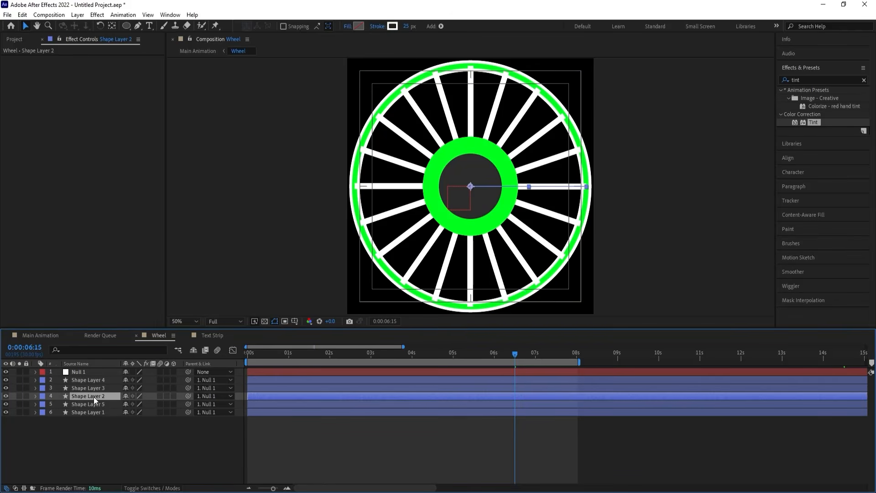
{"action": "left_click", "coordinate": [41, 335]}
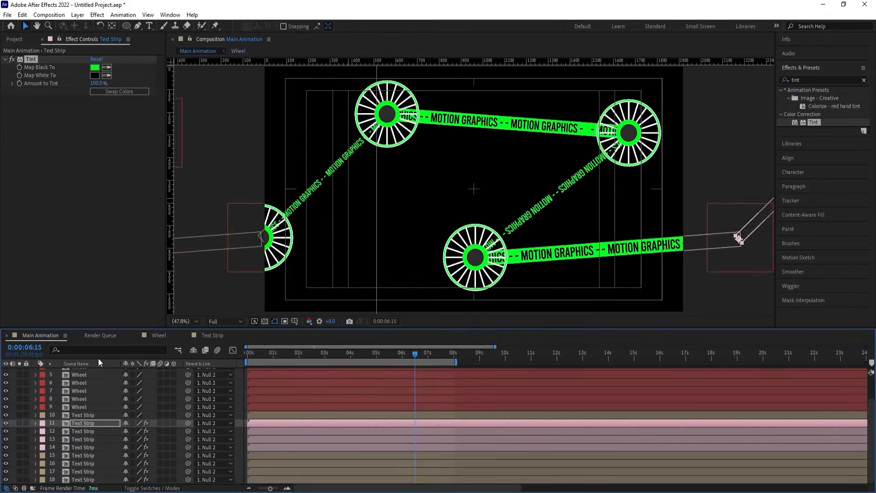
{"action": "left_click", "coordinate": [165, 336]}
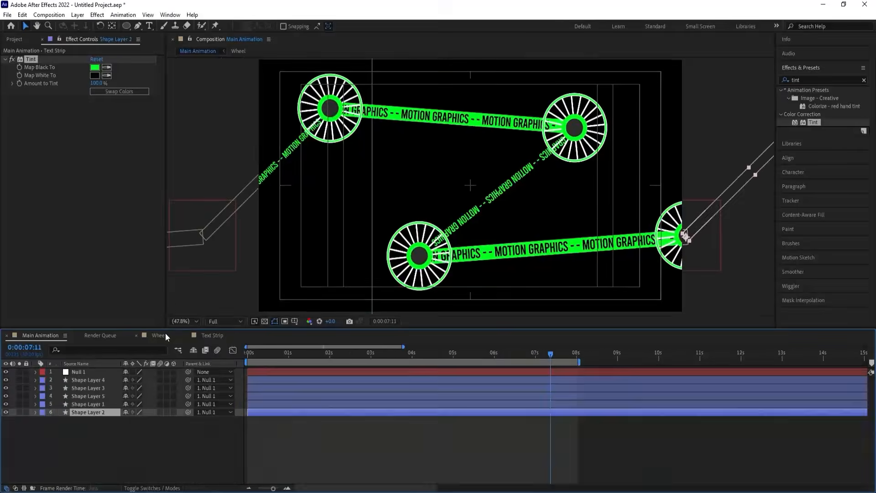
Change the thin ring's stroke on Shape Layer 5 to black and preview the result in Main Animation
{"action": "left_click", "coordinate": [84, 401]}
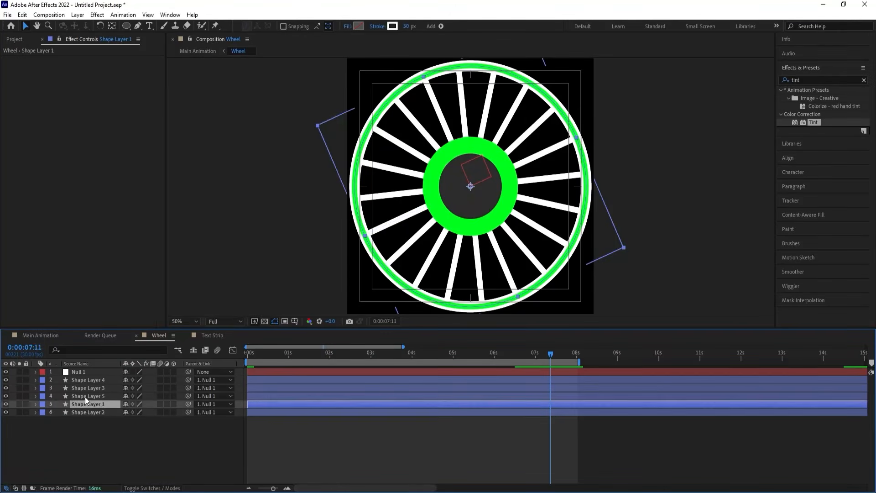
{"action": "left_click", "coordinate": [85, 396]}
{"action": "left_click", "coordinate": [83, 404]}
{"action": "left_click", "coordinate": [76, 397]}
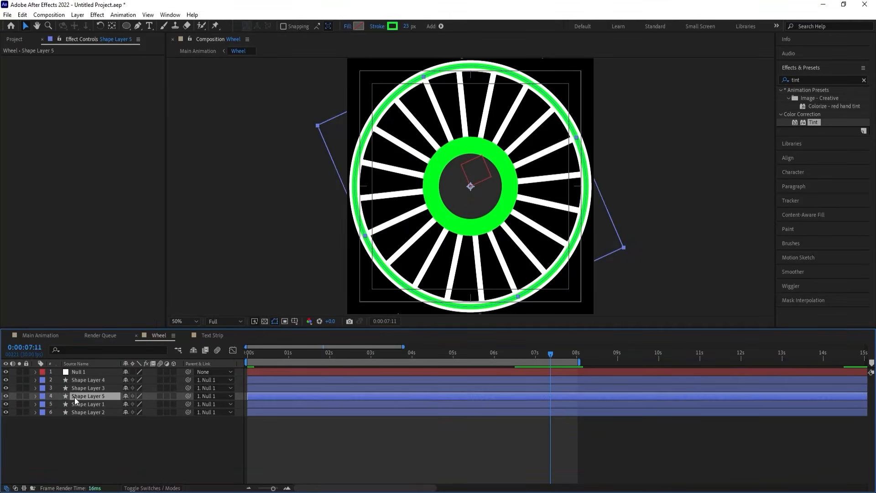
{"action": "left_click", "coordinate": [394, 25]}
{"action": "left_click_drag", "start_coordinate": [372, 215], "coordinate": [295, 410]}
{"action": "key", "text": "Return"}
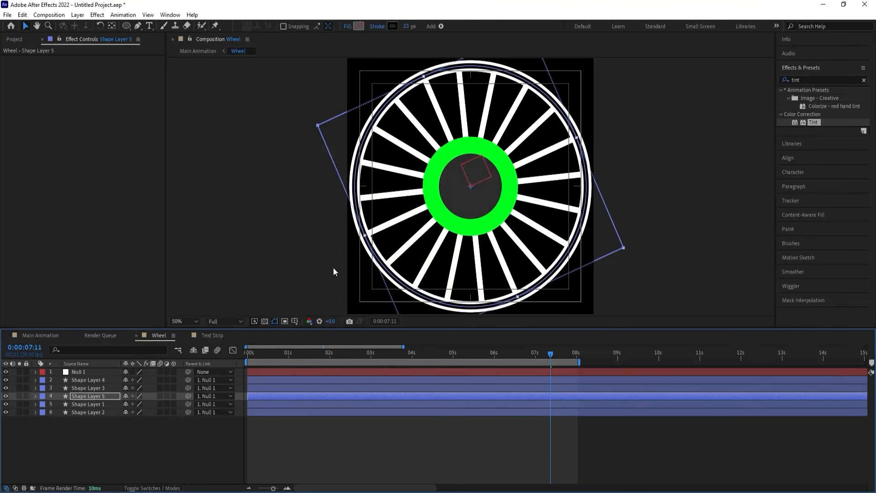
{"action": "left_click", "coordinate": [40, 334]}
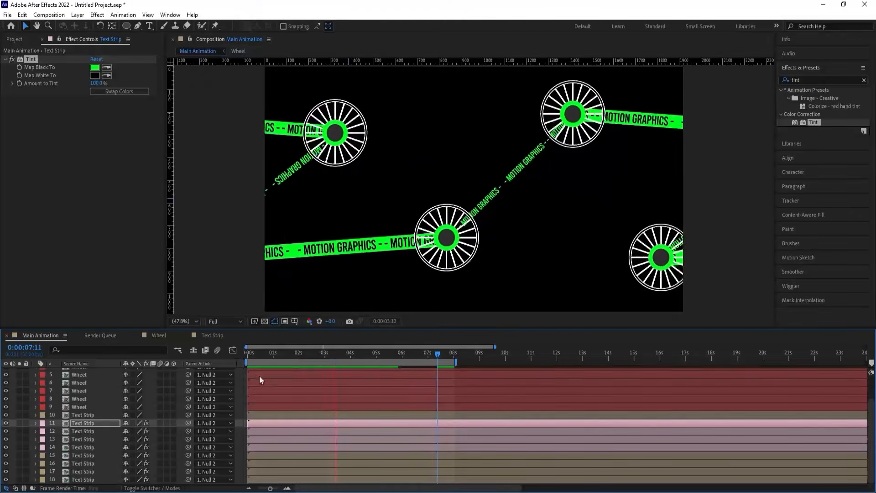
{"action": "key", "text": "space"}
{"action": "key", "text": "space"}
{"action": "key", "text": "space"}
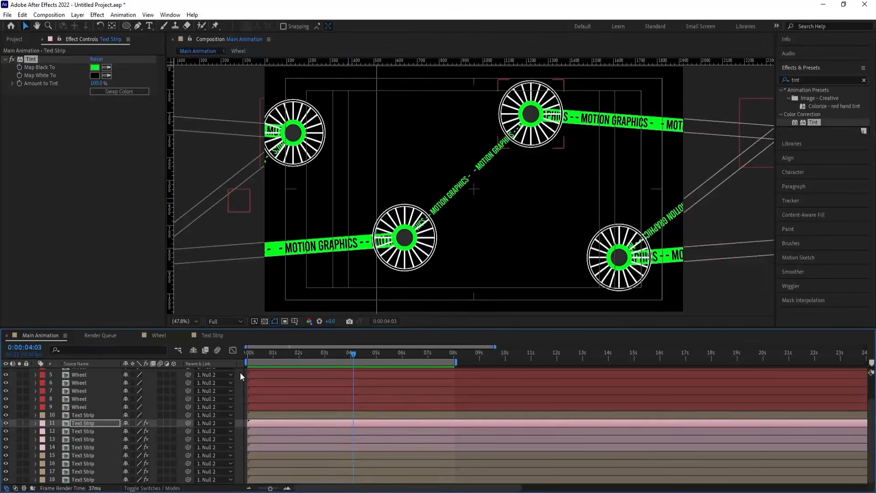
Create an off-white solid in Main Animation, place it beneath all layers as the background, and preview from the start
{"action": "left_click", "coordinate": [240, 372]}
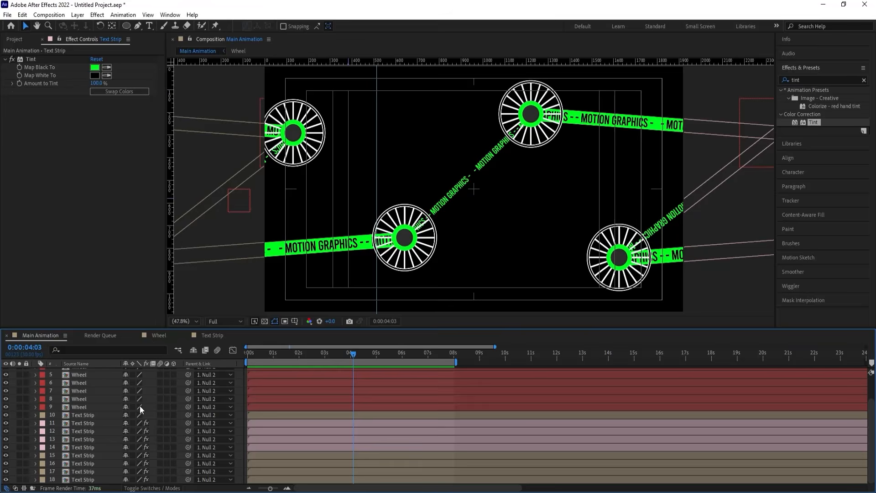
{"action": "key", "text": "ctrl+y"}
{"action": "left_click", "coordinate": [434, 307]}
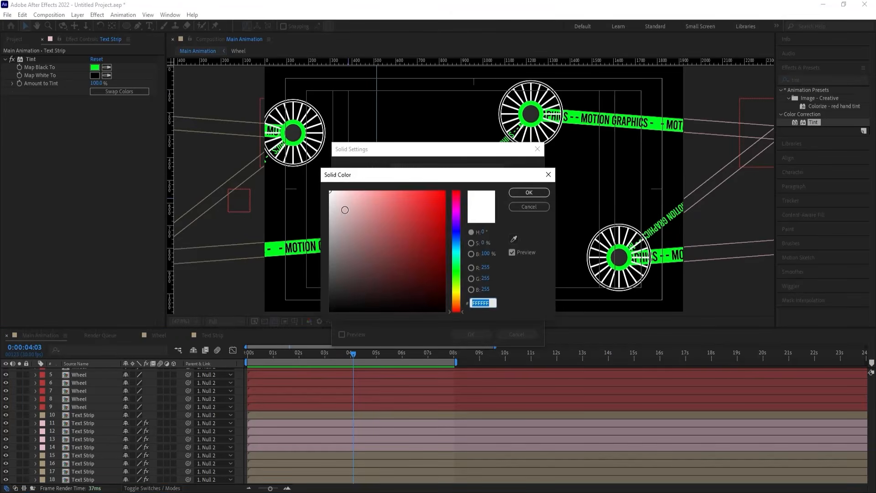
{"action": "key", "text": "Return"}
{"action": "key", "text": "Return"}
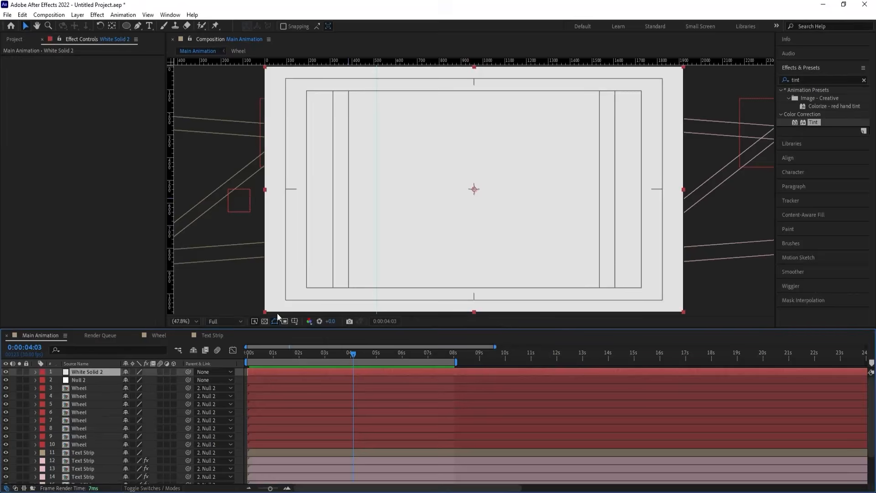
{"action": "left_click_drag", "start_coordinate": [94, 371], "coordinate": [108, 484]}
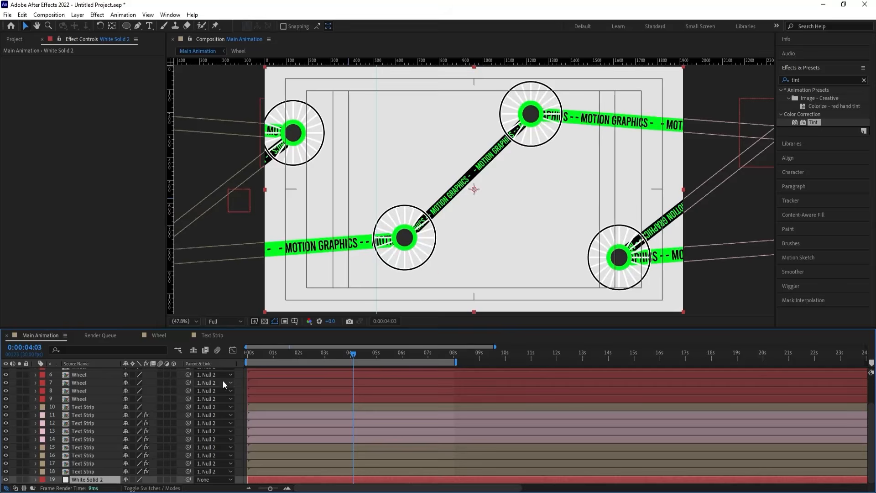
{"action": "key", "text": "Home"}
{"action": "key", "text": "space"}
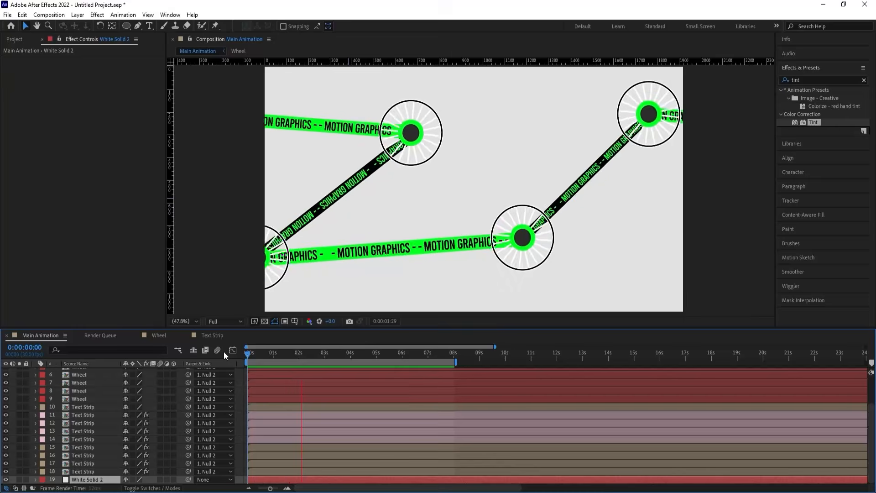
{"action": "key", "text": "space"}
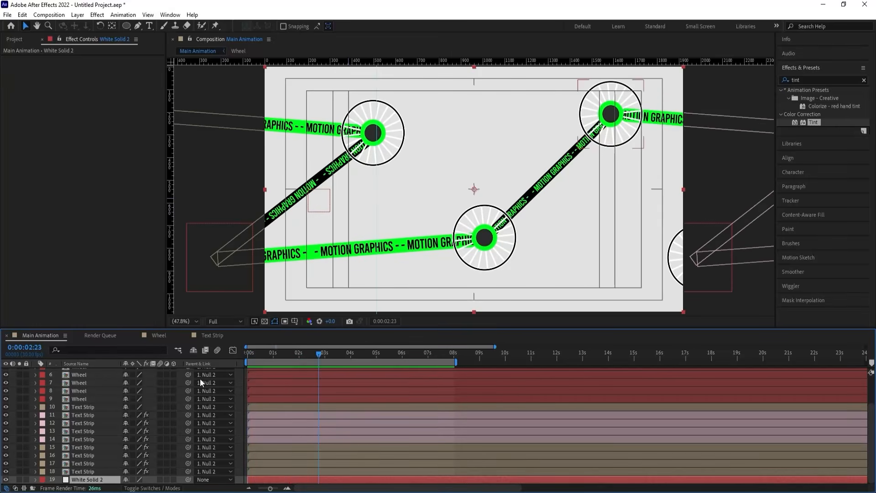
Apply the CC Vignette effect to the White Solid 2 background and preview the animation
{"action": "left_click", "coordinate": [803, 79]}
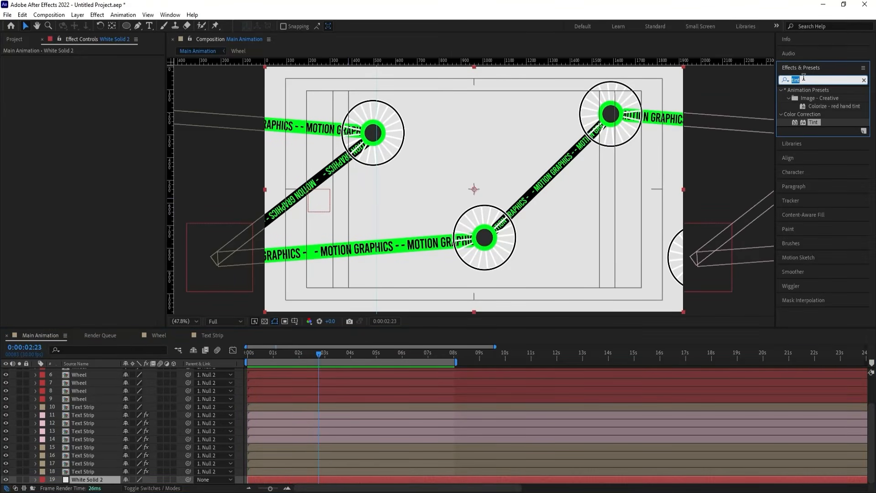
{"action": "type", "text": "cc v"}
{"action": "left_click", "coordinate": [808, 114]}
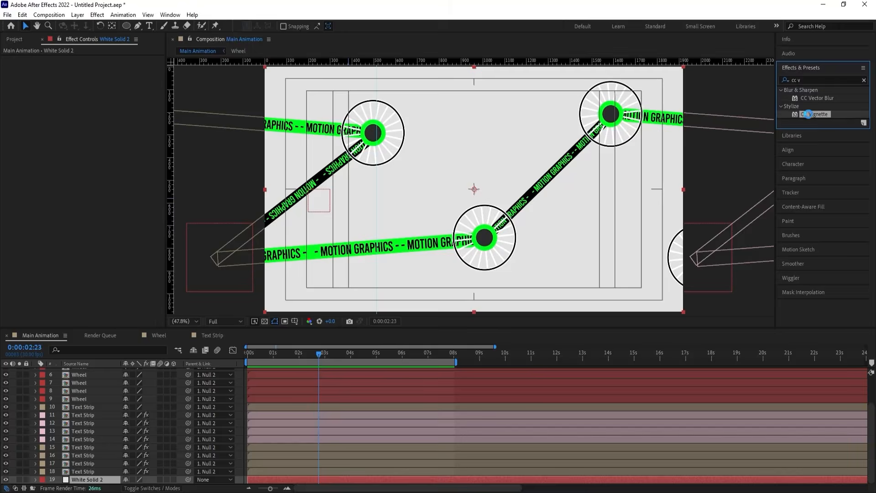
{"action": "double_click", "coordinate": [808, 114]}
{"action": "key", "text": "space"}
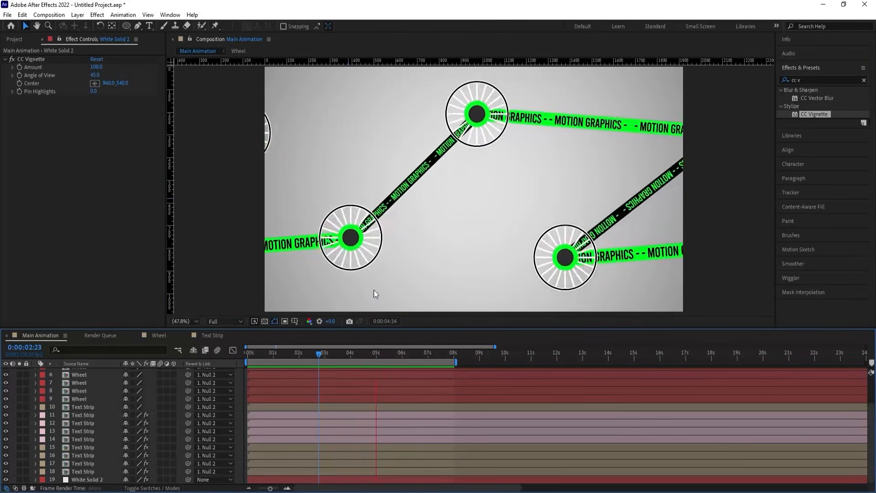
{"action": "key", "text": "space"}
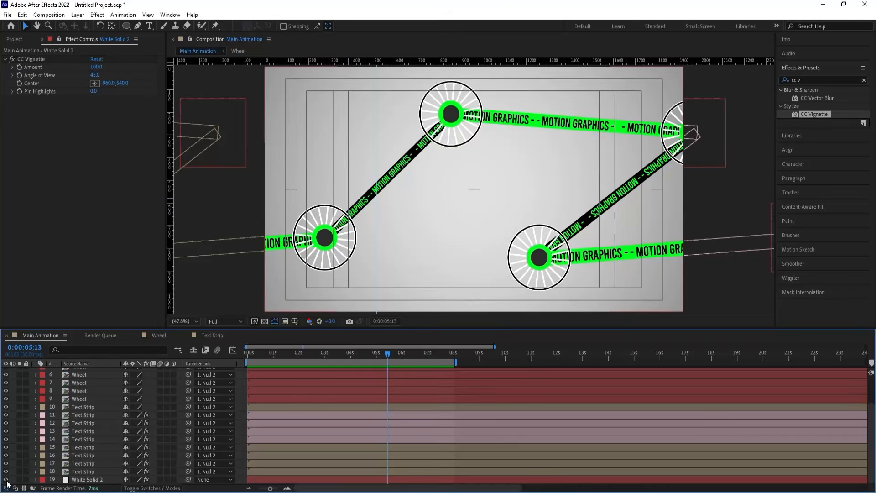
Hide the White Solid 2 background to view the animation without it, and show it again
{"action": "left_click", "coordinate": [5, 479]}
{"action": "key", "text": "space"}
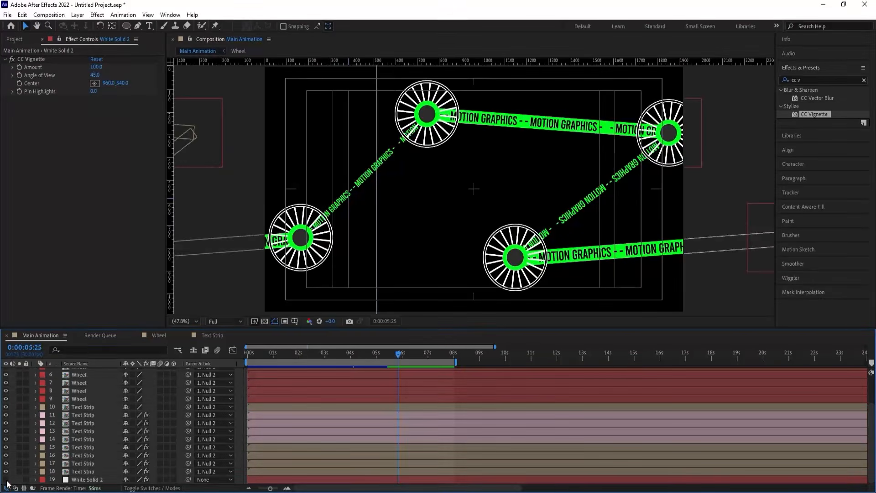
{"action": "left_click", "coordinate": [6, 480]}
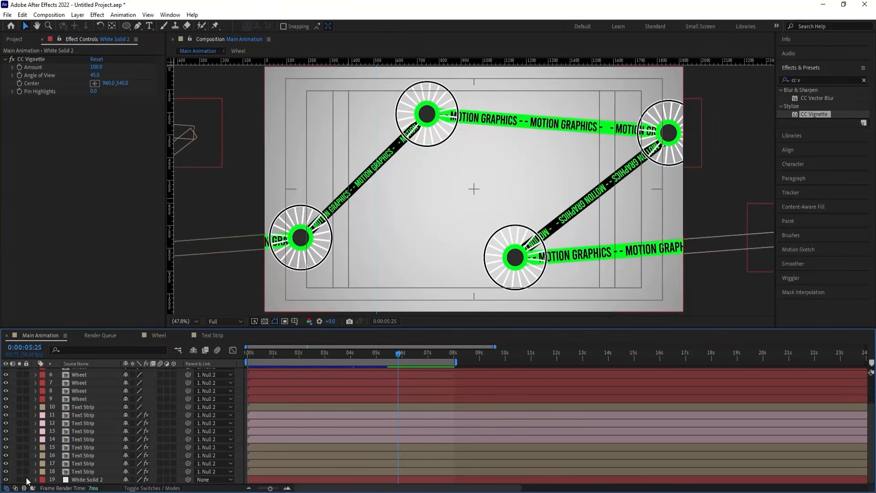
Change the background solid's color to dark gray 232323
{"action": "left_click", "coordinate": [105, 478]}
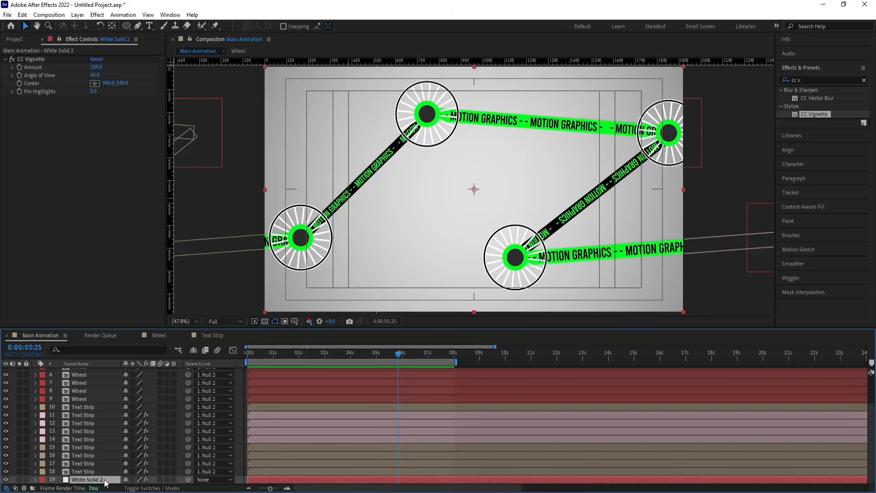
{"action": "key", "text": "ctrl+shift+y"}
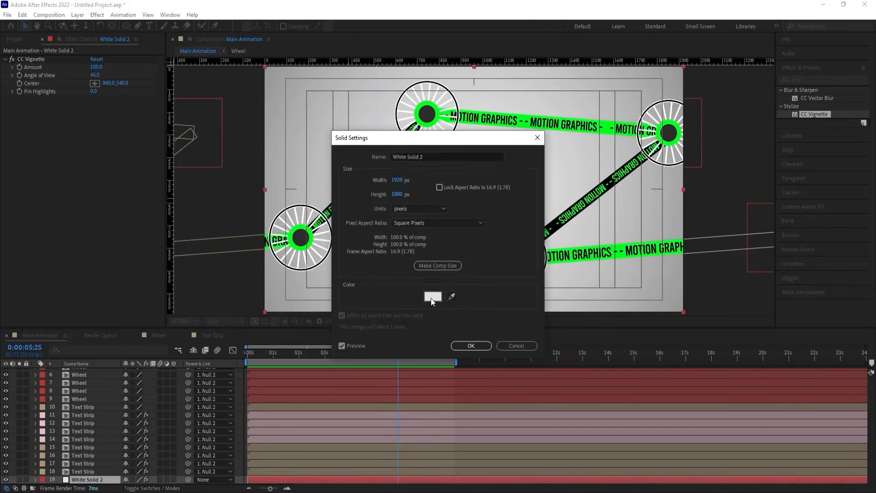
{"action": "left_click", "coordinate": [433, 296]}
{"action": "left_click", "coordinate": [328, 295]}
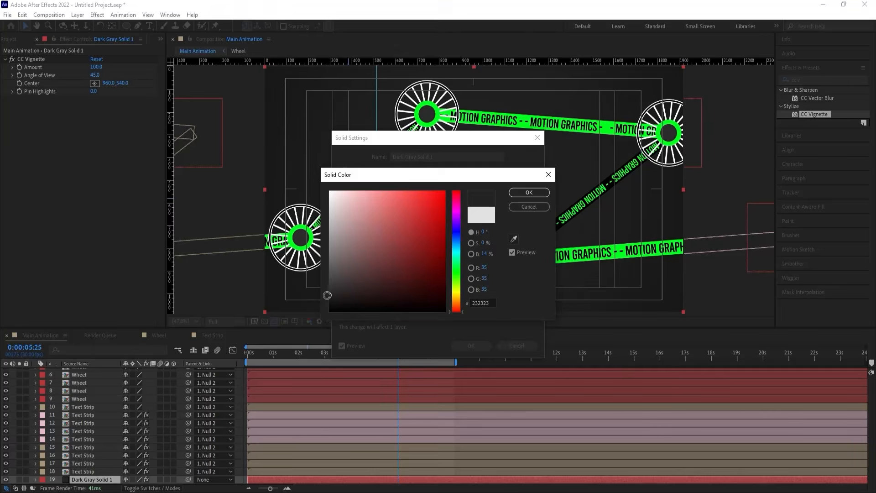
{"action": "key", "text": "Return"}
{"action": "key", "text": "Return"}
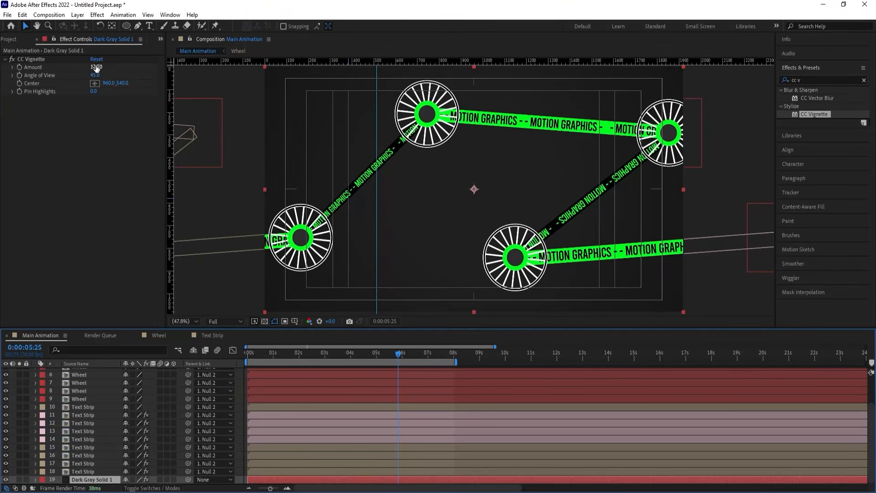
Set the background's CC Vignette Amount to 185 and Angle of View to 48.2, and preview the result
{"action": "left_click_drag", "start_coordinate": [98, 67], "coordinate": [132, 73]}
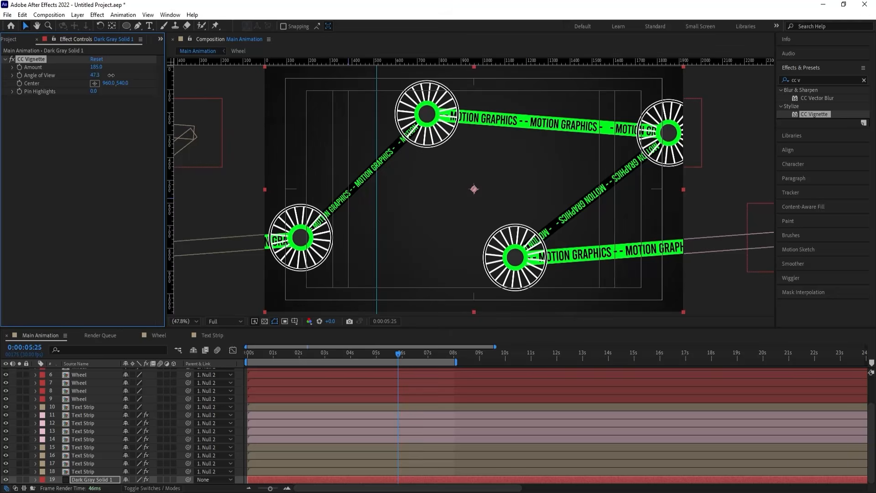
{"action": "key", "text": "space"}
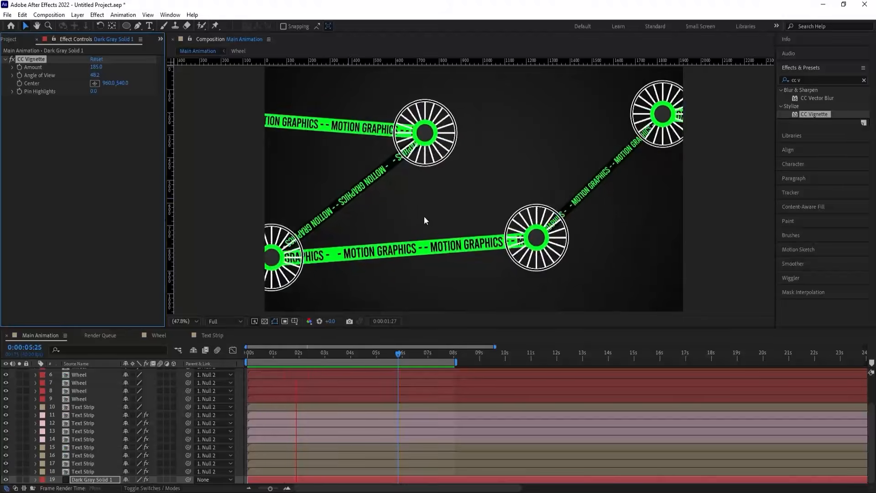
{"action": "key", "text": "space"}
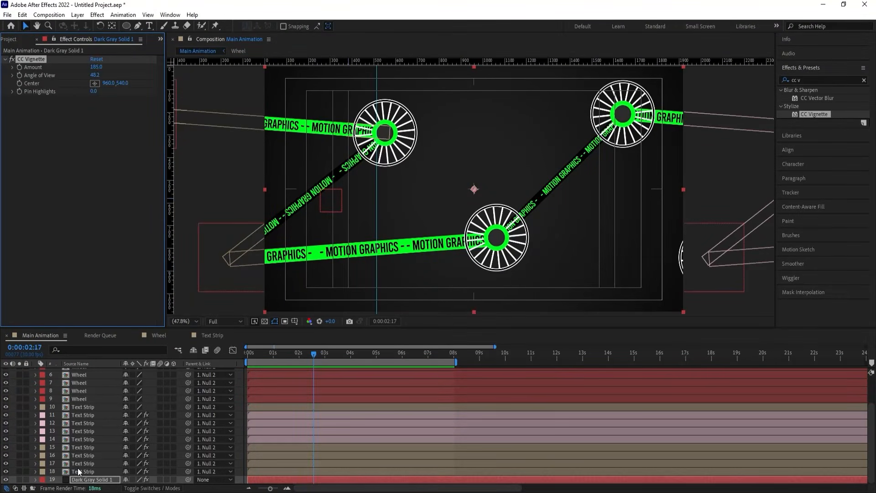
Pre-compose the null, wheel and text strip layers as "Animation" and collapse the new layer's transformations
{"action": "left_click", "coordinate": [77, 473]}
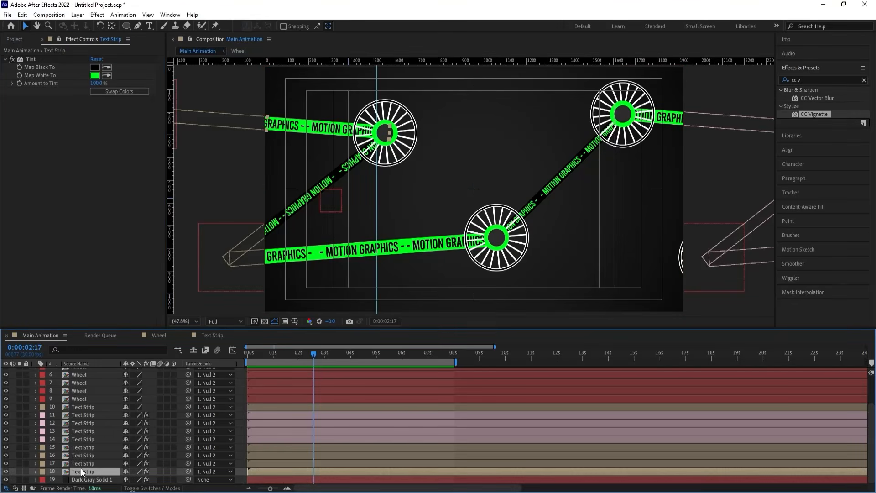
{"action": "scroll", "coordinate": [80, 449], "scroll_direction": "up", "scroll_amount": 3}
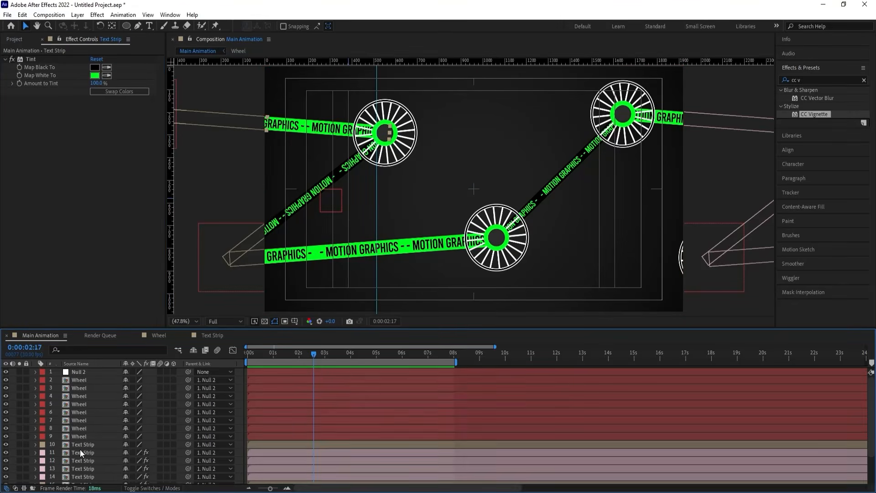
{"action": "left_click", "coordinate": [77, 372], "text": "shift"}
{"action": "key", "text": "ctrl+shift+c"}
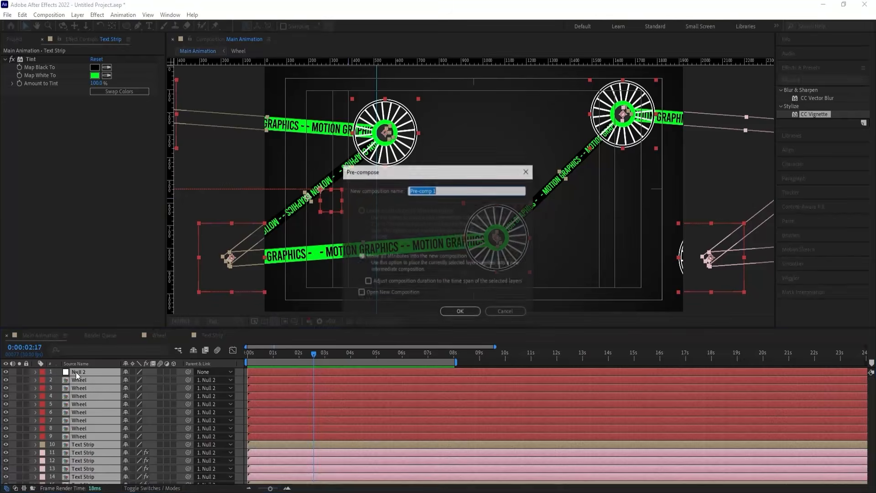
{"action": "type", "text": "Animation"}
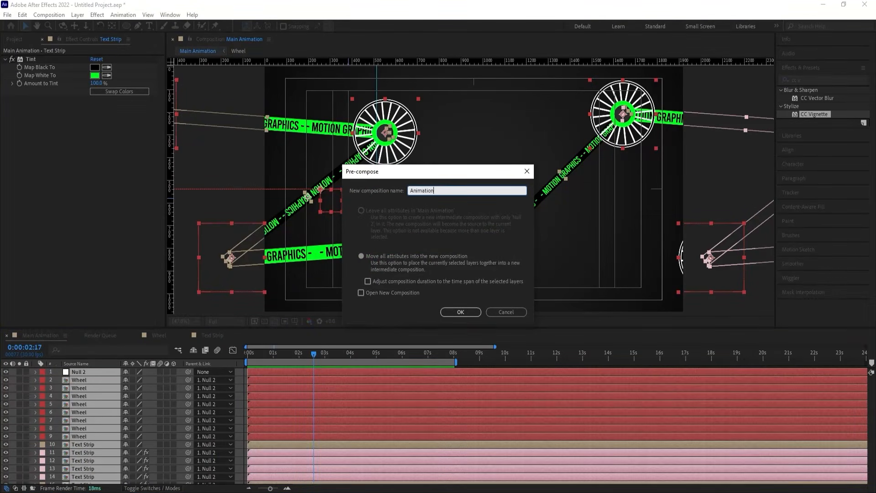
{"action": "key", "text": "Return"}
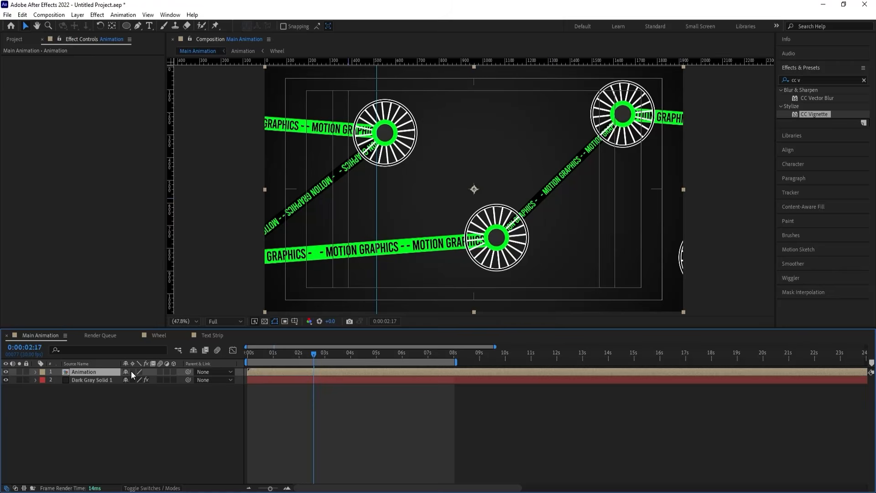
{"action": "left_click", "coordinate": [131, 371]}
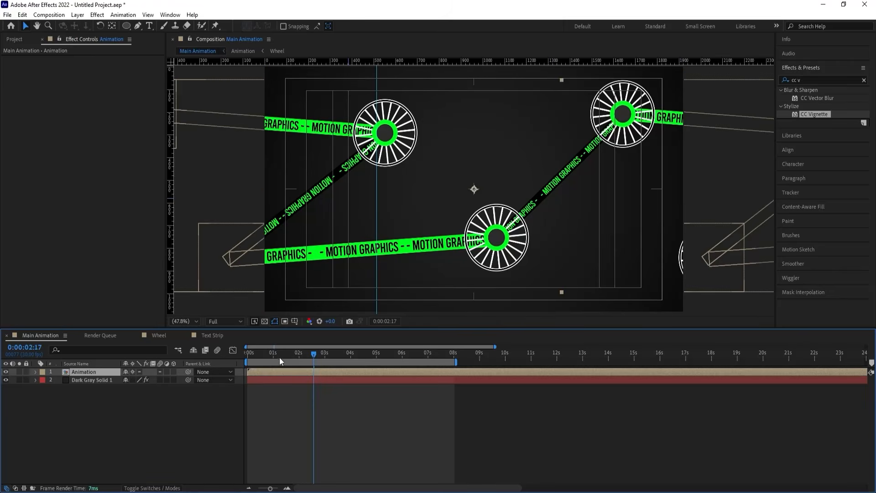
Try to keyframe one full rotation of the Animation layer from 0:00:00:00 to 0:00:07:29 and preview it
{"action": "left_click_drag", "start_coordinate": [279, 358], "coordinate": [246, 350]}
{"action": "key", "text": "r"}
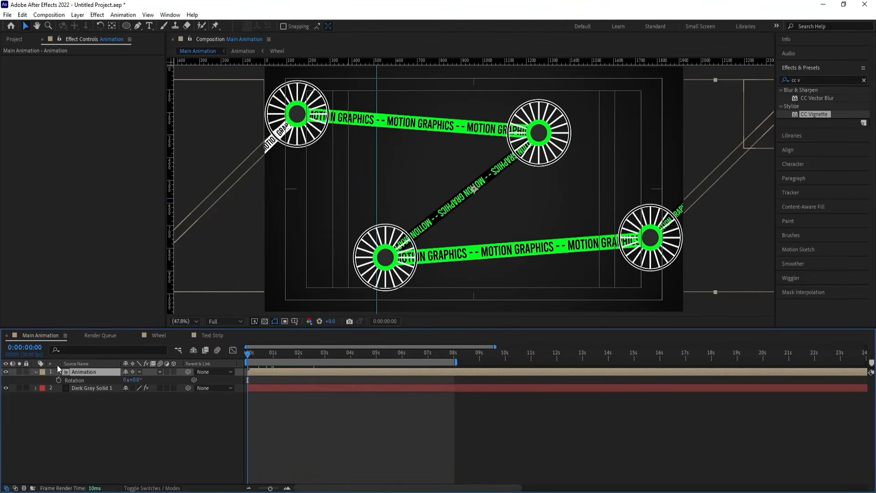
{"action": "left_click", "coordinate": [57, 379]}
{"action": "left_click", "coordinate": [452, 354]}
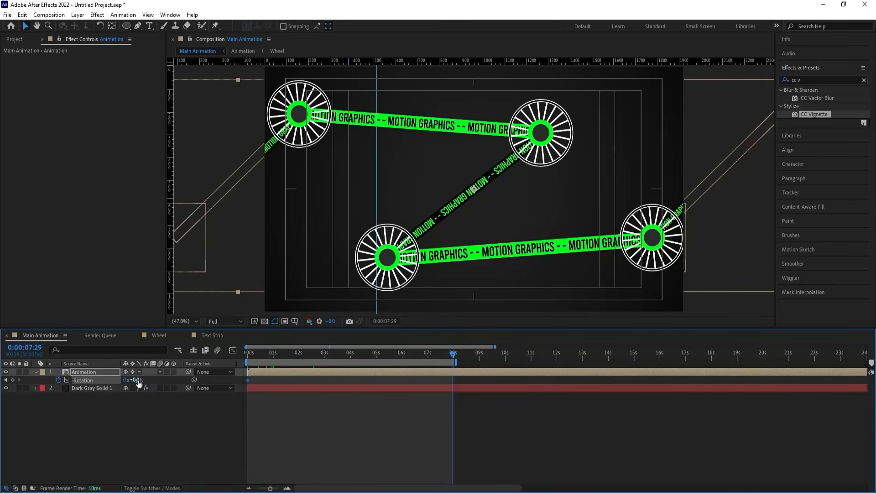
{"action": "left_click_drag", "start_coordinate": [125, 380], "coordinate": [125, 383]}
{"action": "left_click_drag", "start_coordinate": [455, 356], "coordinate": [444, 353]}
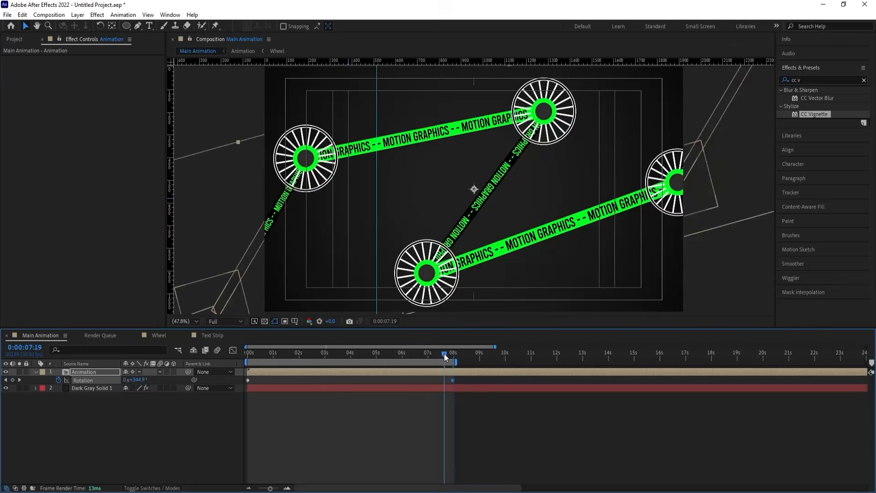
{"action": "key", "text": "space"}
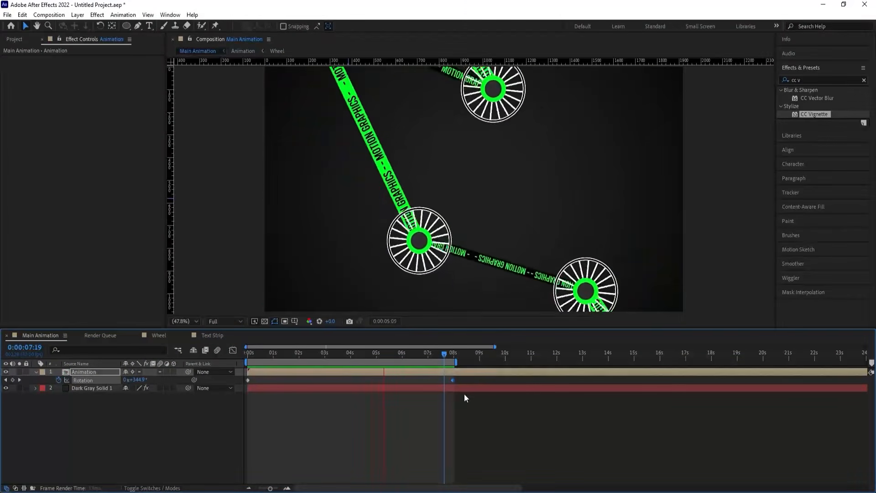
{"action": "key", "text": "space"}
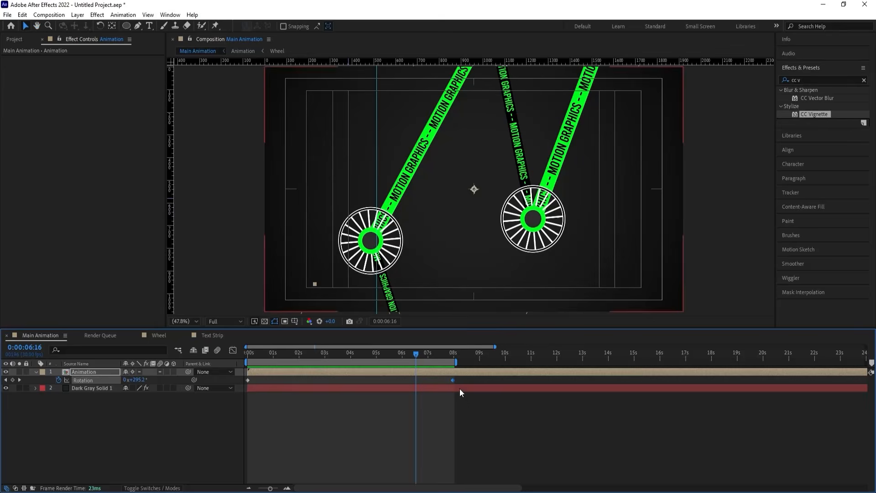
Undo the full rotation and remove the remaining Rotation keyframe from the Animation layer
{"action": "key", "text": "ctrl+z"}
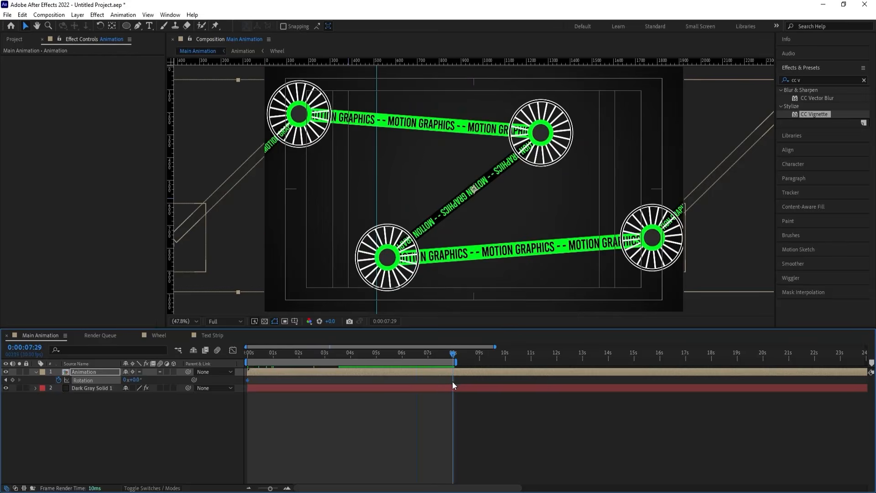
{"action": "left_click", "coordinate": [445, 406]}
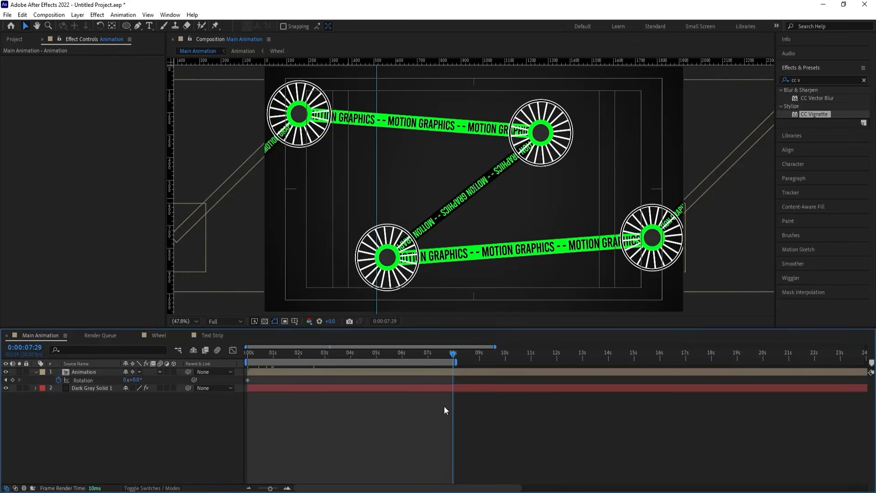
{"action": "left_click", "coordinate": [407, 371]}
{"action": "left_click", "coordinate": [59, 379]}
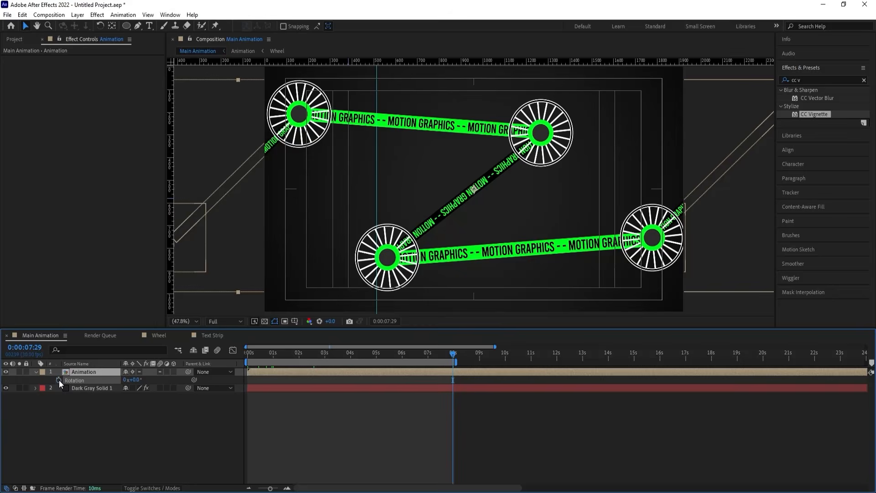
{"action": "left_click", "coordinate": [178, 431]}
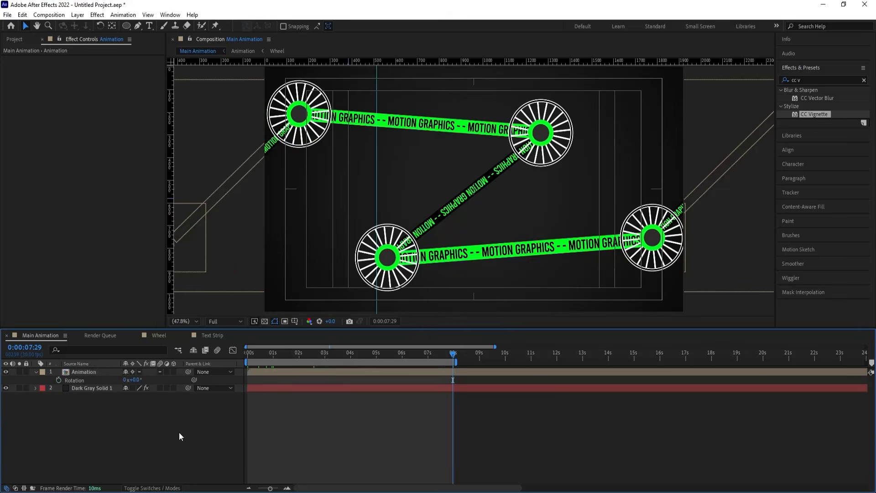
Trim the Animation composition to its 8-second work area
{"action": "double_click", "coordinate": [86, 372]}
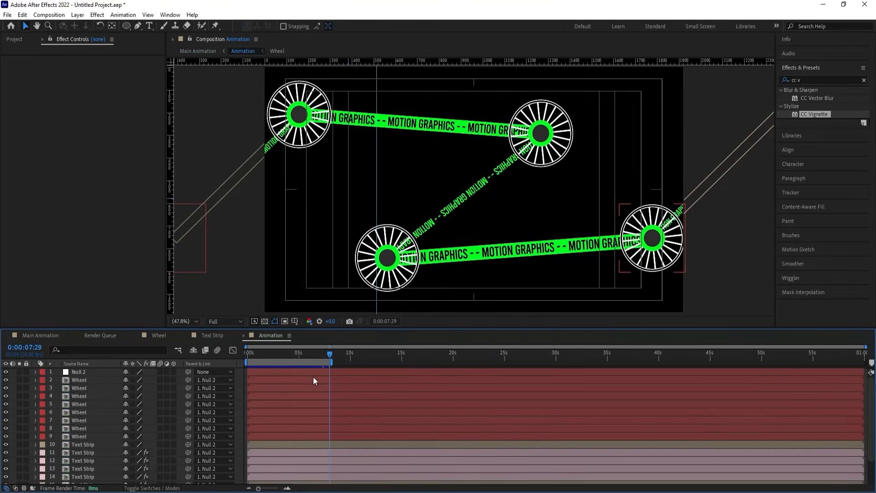
{"action": "key", "text": "equal"}
{"action": "key", "text": "equal"}
{"action": "key", "text": "equal"}
{"action": "key", "text": "equal"}
{"action": "key", "text": "equal"}
{"action": "left_click", "coordinate": [341, 359]}
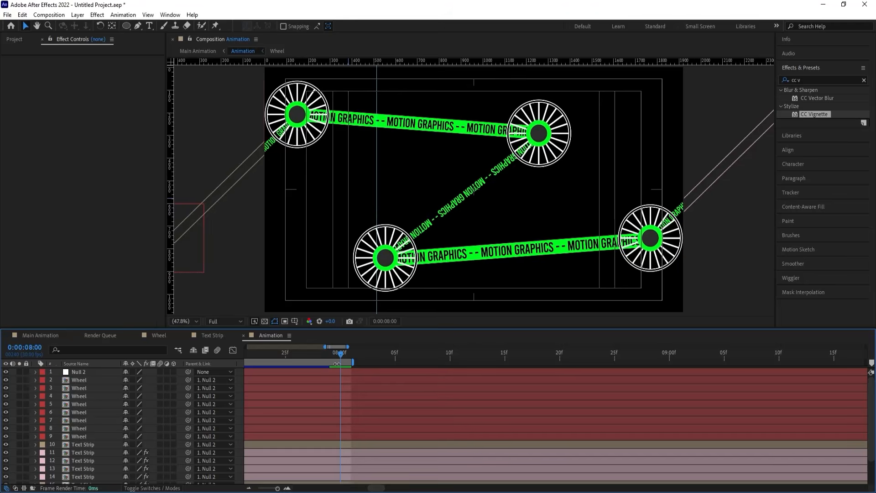
{"action": "right_click", "coordinate": [332, 362]}
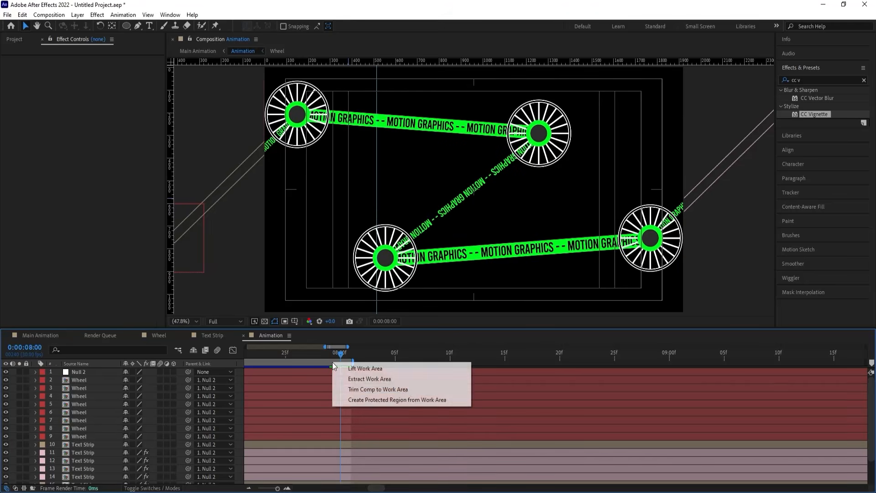
{"action": "left_click", "coordinate": [351, 389]}
Enable time remapping on the Animation layer in Main Animation
{"action": "left_click", "coordinate": [40, 335]}
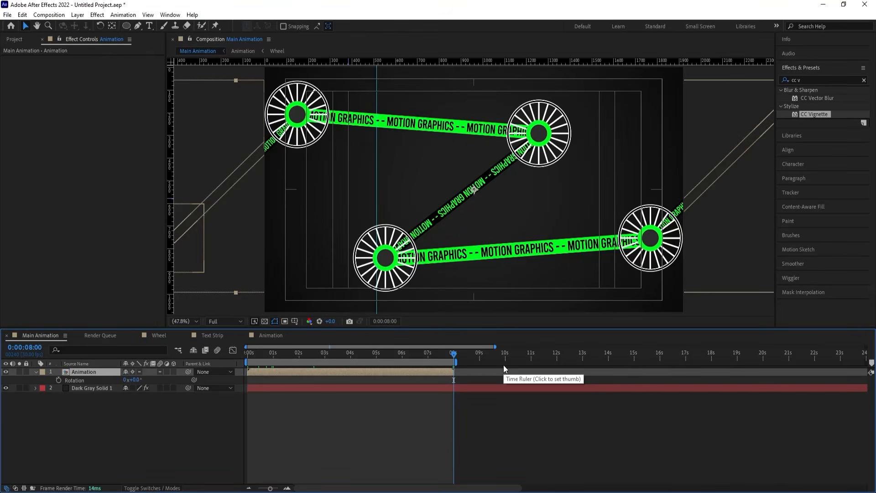
{"action": "right_click", "coordinate": [454, 371]}
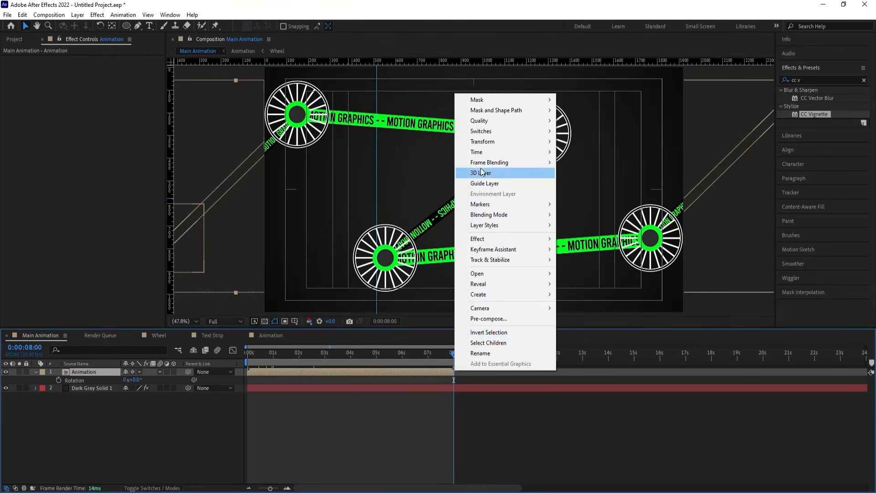
{"action": "mouse_move", "coordinate": [476, 154]}
{"action": "left_click", "coordinate": [590, 155]}
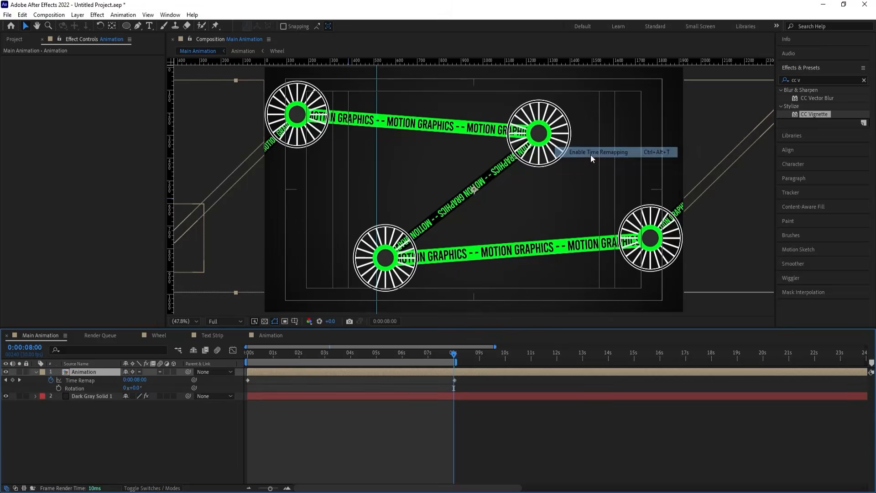
{"action": "key", "text": "equal"}
{"action": "key", "text": "equal"}
{"action": "key", "text": "equal"}
{"action": "key", "text": "equal"}
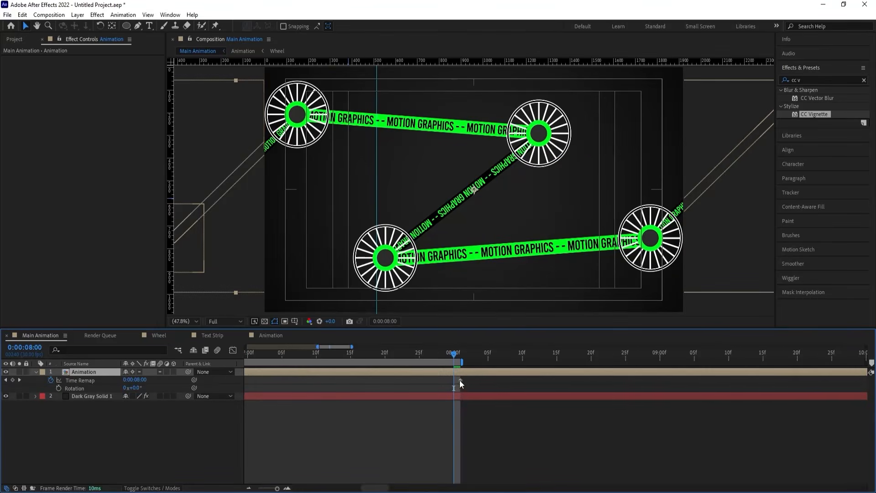
Add a Time Remap keyframe at 0:00:08:00 on the Animation layer and delete the end keyframe right after it
{"action": "left_click", "coordinate": [13, 379]}
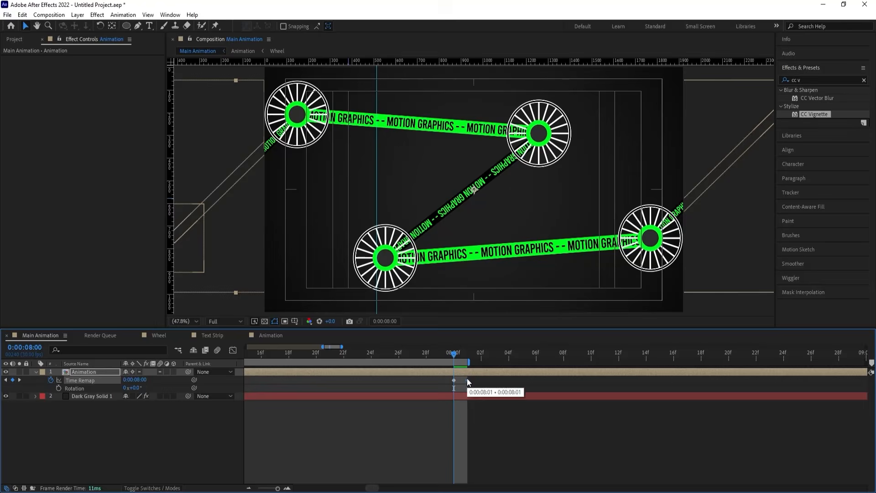
{"action": "key", "text": "Delete"}
{"action": "left_click", "coordinate": [155, 424]}
Add the expression loopOut() to the Animation layer's Time Remap property
{"action": "left_click", "coordinate": [51, 379], "text": "alt"}
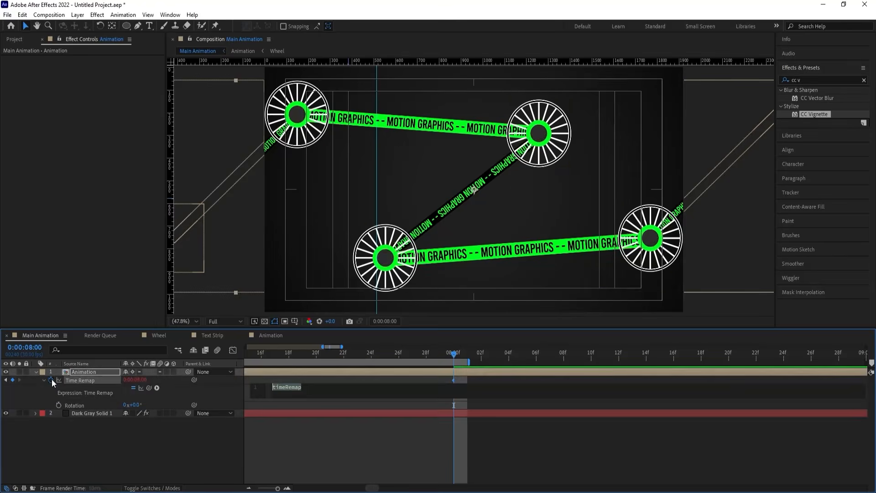
{"action": "type", "text": "loo"}
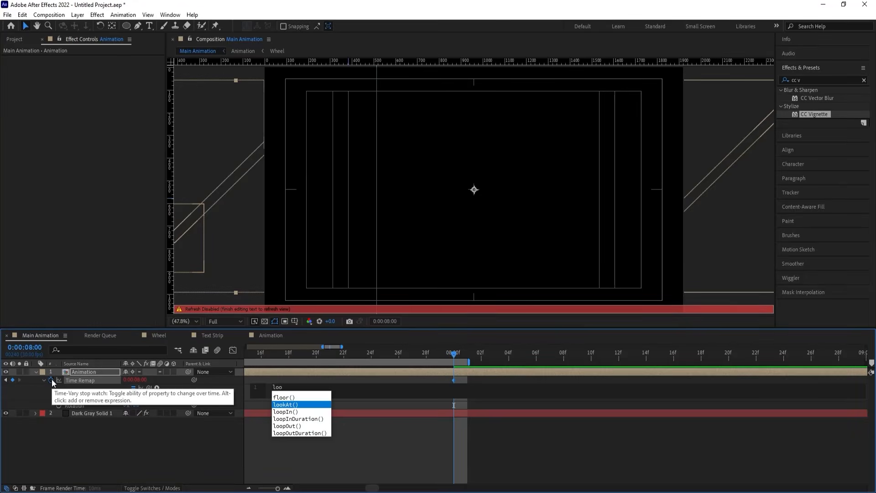
{"action": "type", "text": "p"}
{"action": "key", "text": "Down"}
{"action": "key", "text": "Down"}
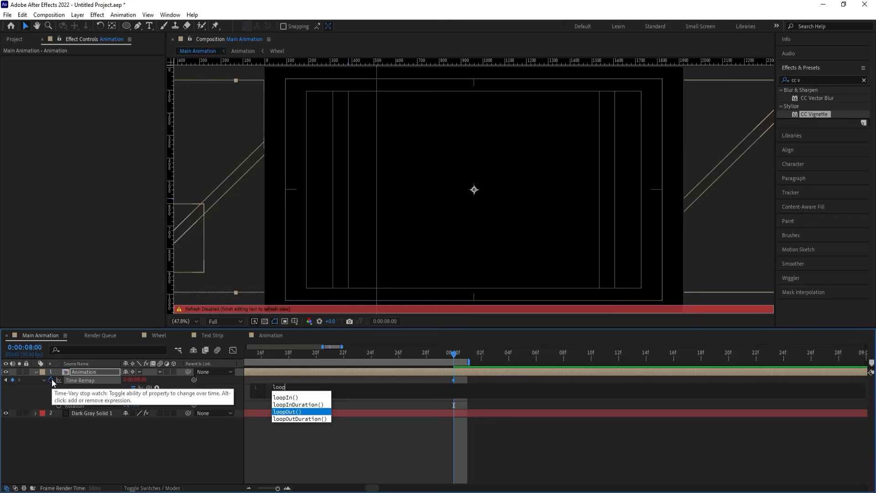
{"action": "key", "text": "Return"}
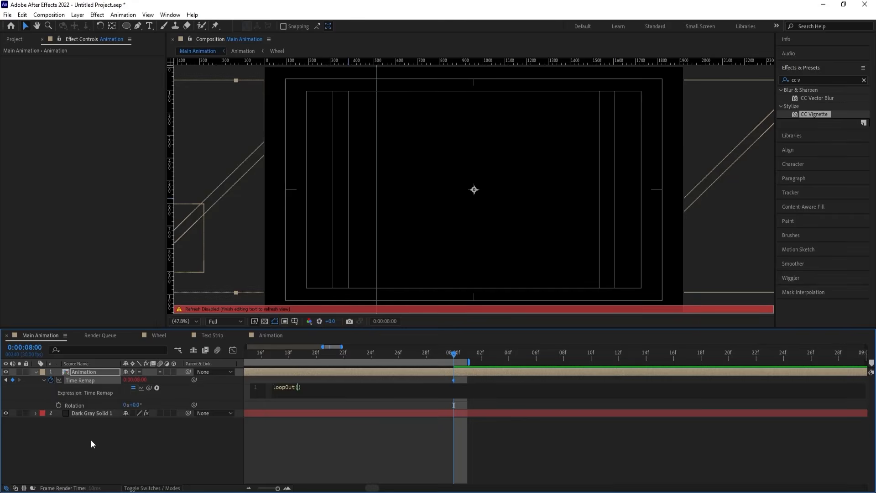
{"action": "left_click", "coordinate": [91, 440]}
Extend the end of Main Animation's work area to 0:00:16:00
{"action": "key", "text": "minus"}
{"action": "key", "text": "minus"}
{"action": "key", "text": "minus"}
{"action": "key", "text": "minus"}
{"action": "key", "text": "minus"}
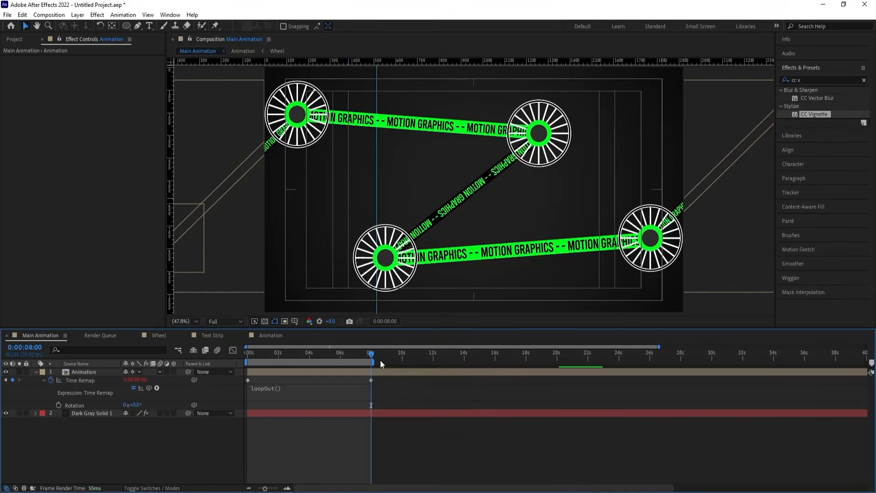
{"action": "left_click_drag", "start_coordinate": [372, 362], "coordinate": [550, 363]}
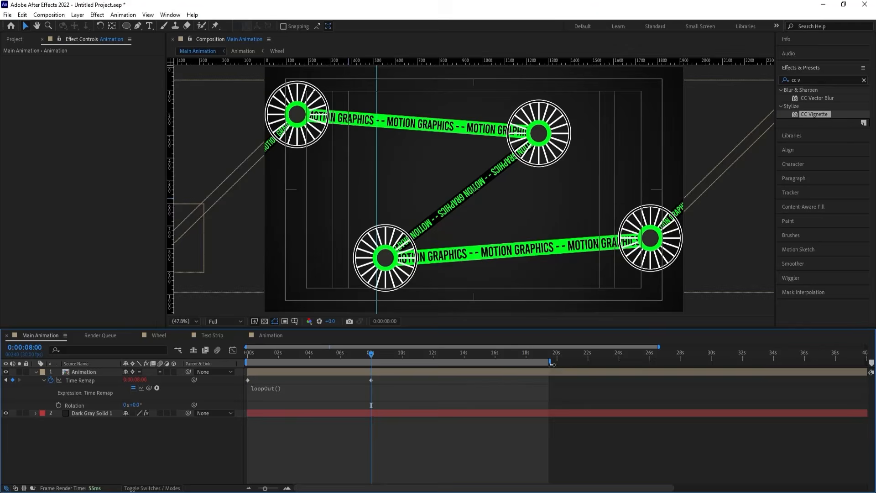
{"action": "left_click", "coordinate": [495, 353]}
{"action": "key", "text": "equal"}
{"action": "key", "text": "equal"}
{"action": "key", "text": "equal"}
{"action": "key", "text": "equal"}
{"action": "key", "text": "equal"}
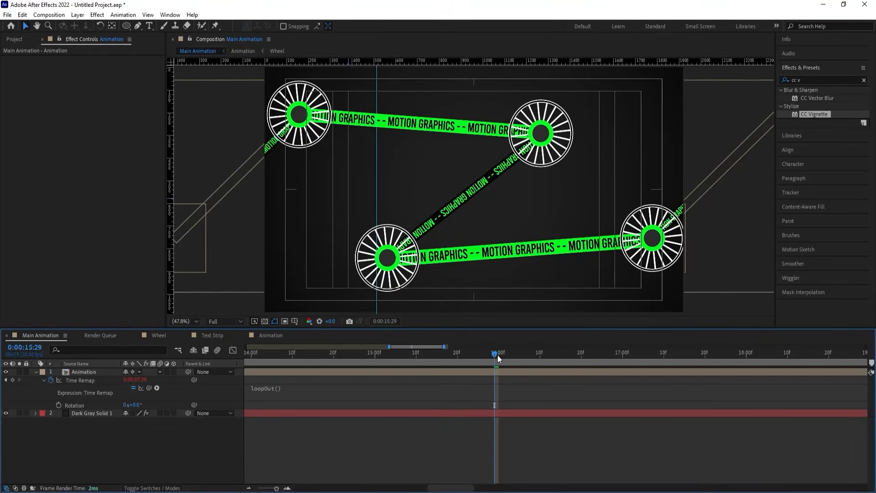
{"action": "left_click", "coordinate": [497, 353]}
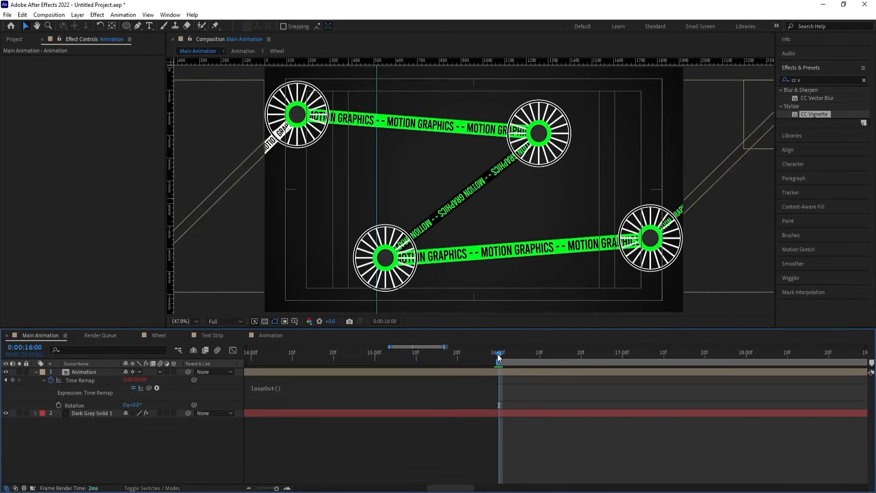
{"action": "key", "text": "n"}
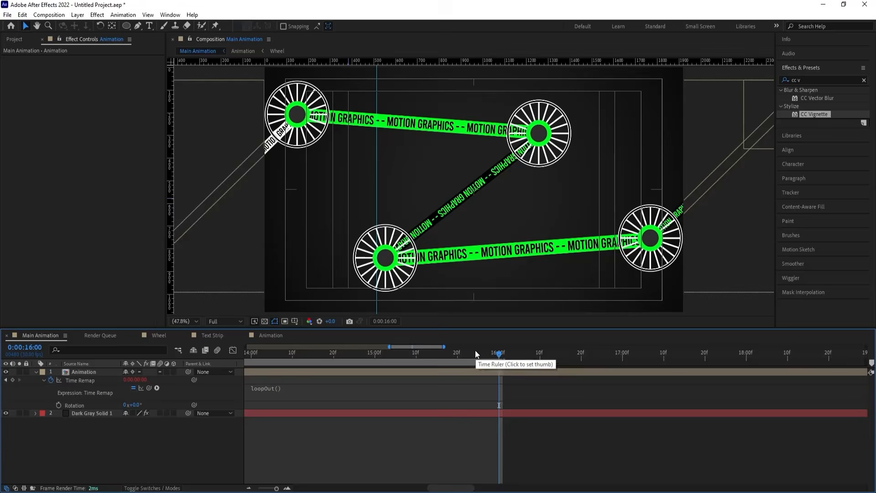
Preview the looped animation from the start of the work area
{"action": "left_click", "coordinate": [474, 351]}
{"action": "key", "text": "space"}
{"action": "key", "text": "space"}
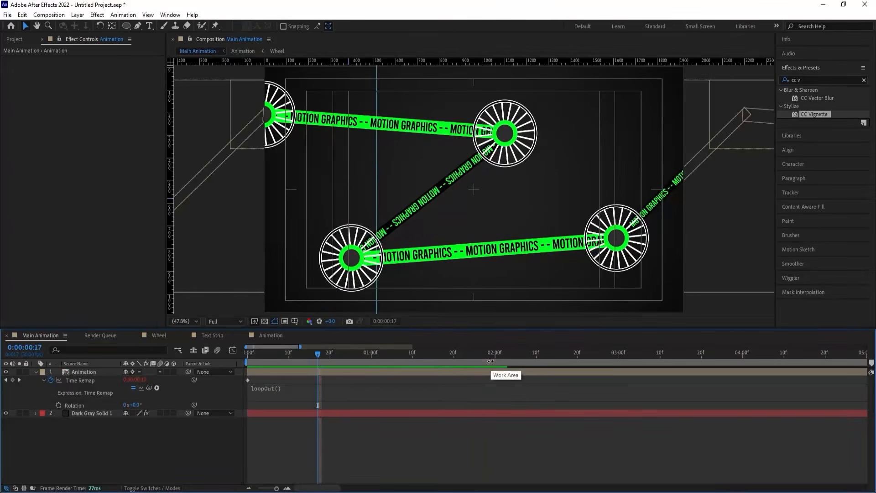
Set a starting Rotation keyframe on the Animation layer at 0:00:00:00
{"action": "key", "text": "minus"}
{"action": "key", "text": "minus"}
{"action": "key", "text": "minus"}
{"action": "key", "text": "minus"}
{"action": "left_click_drag", "start_coordinate": [255, 354], "coordinate": [115, 356]}
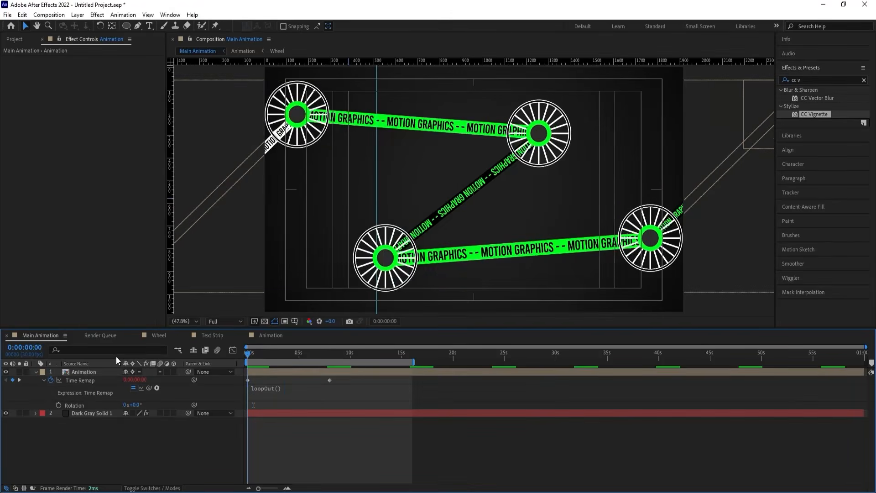
{"action": "left_click", "coordinate": [76, 372]}
{"action": "key", "text": "u"}
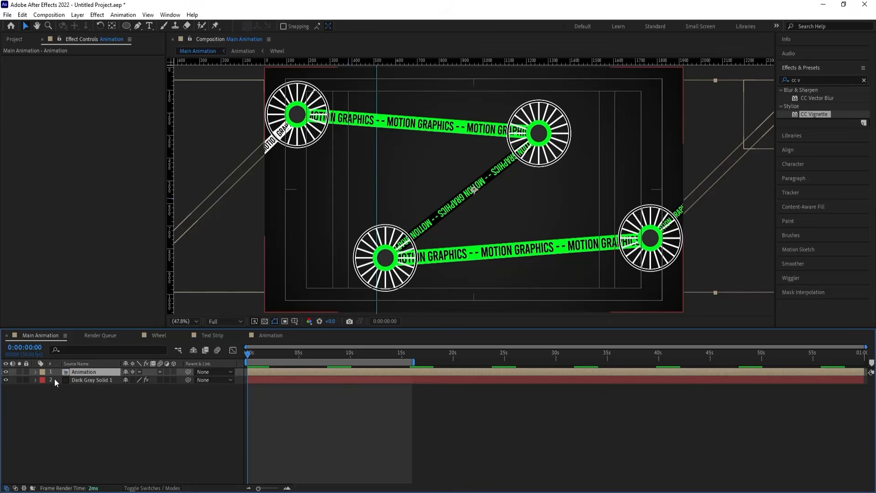
{"action": "key", "text": "r"}
{"action": "left_click", "coordinate": [57, 380]}
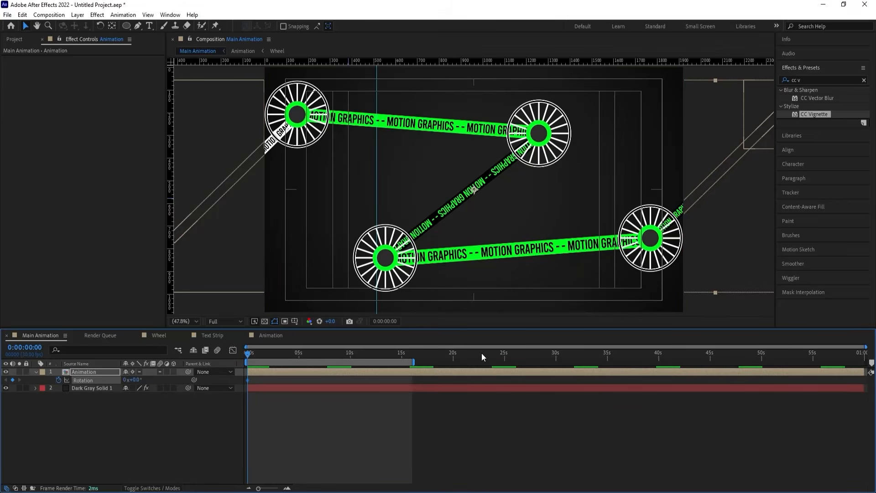
Set the Animation layer's Rotation to 1 full revolution at 0:00:16:00
{"action": "left_click", "coordinate": [411, 355]}
{"action": "key", "text": "equal"}
{"action": "key", "text": "equal"}
{"action": "key", "text": "equal"}
{"action": "key", "text": "equal"}
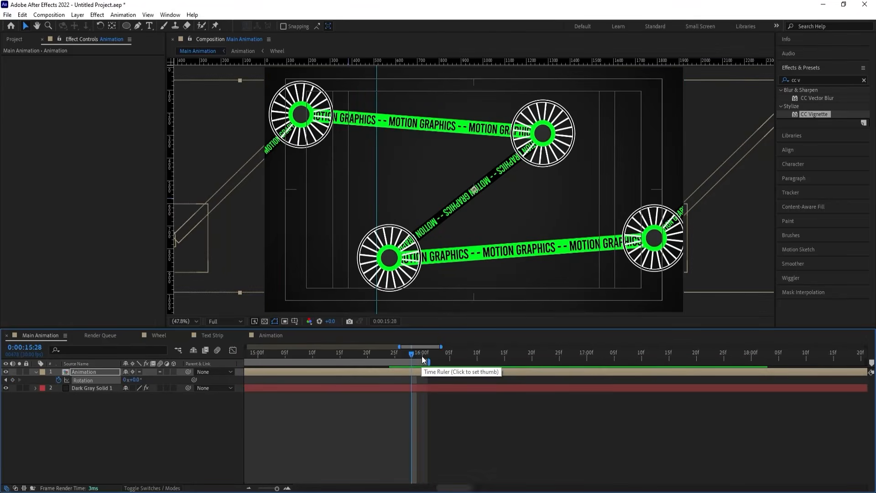
{"action": "left_click", "coordinate": [423, 357]}
{"action": "left_click", "coordinate": [126, 380]}
{"action": "type", "text": "1"}
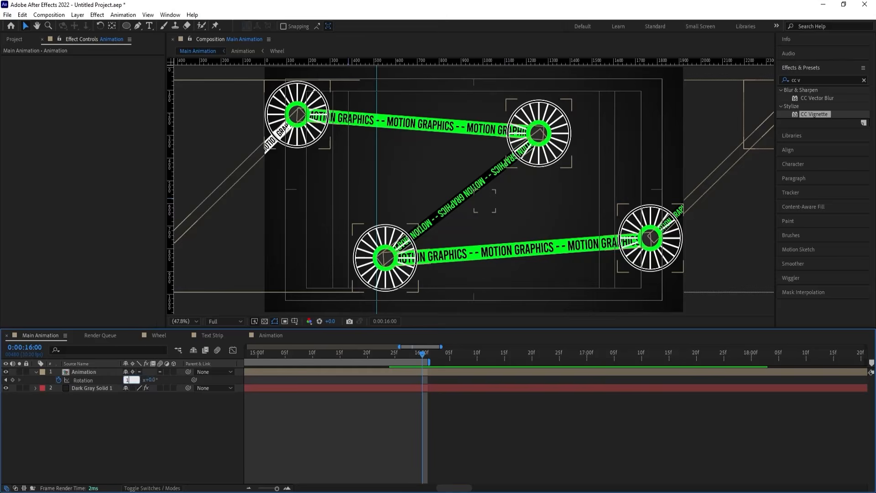
{"action": "key", "text": "Return"}
Preview the full rotation of the Animation layer from the beginning of Main Animation
{"action": "key", "text": "minus"}
{"action": "key", "text": "minus"}
{"action": "key", "text": "minus"}
{"action": "key", "text": "minus"}
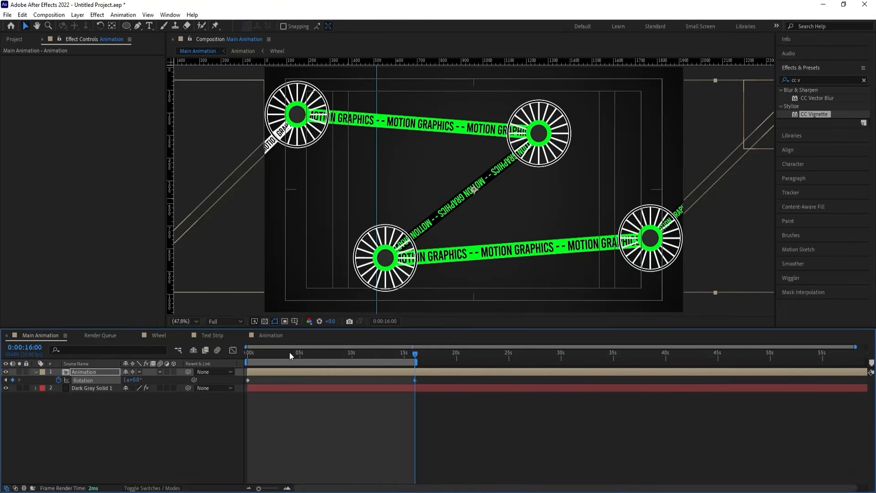
{"action": "left_click_drag", "start_coordinate": [288, 353], "coordinate": [194, 352]}
{"action": "key", "text": "space"}
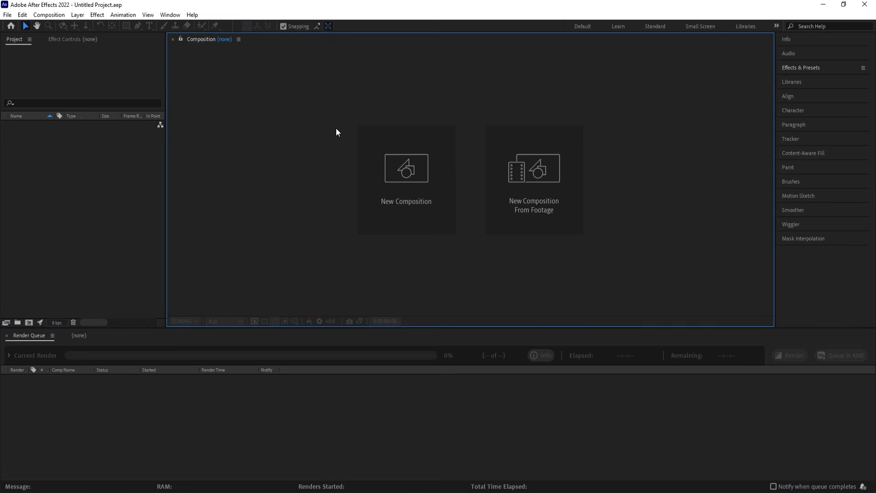
Open the settings for a new composition in the empty project
{"action": "left_click", "coordinate": [414, 202]}
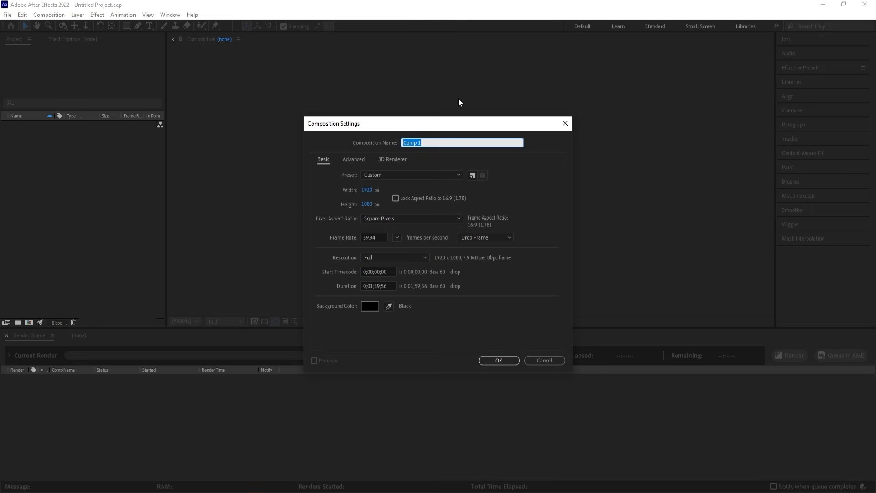
Create the composition Main Animation at 30 frames per second with a white background, and show the title/action-safe guides
{"action": "type", "text": "Main Animation"}
{"action": "left_click", "coordinate": [397, 237]}
{"action": "left_click", "coordinate": [406, 317]}
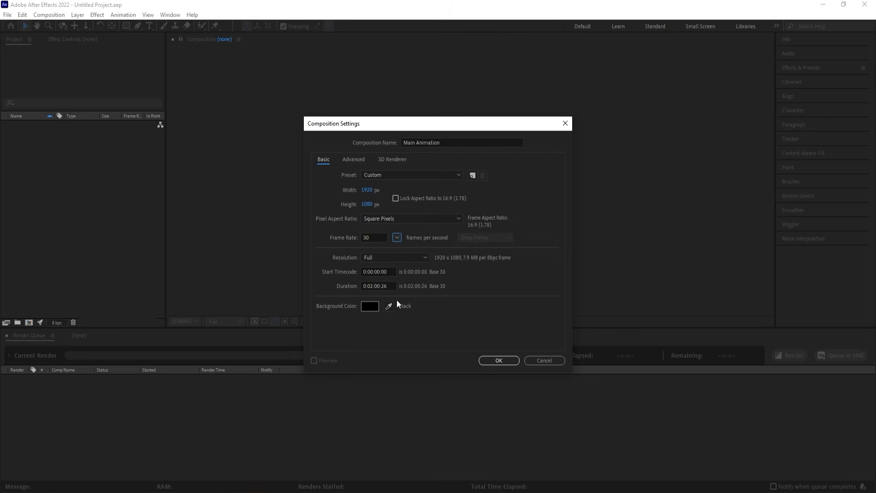
{"action": "left_click", "coordinate": [373, 308]}
{"action": "left_click_drag", "start_coordinate": [391, 261], "coordinate": [288, 102]}
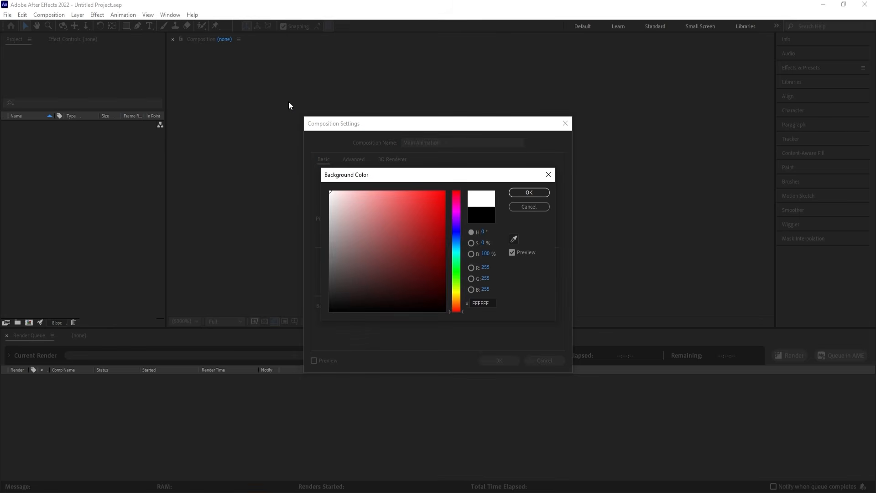
{"action": "key", "text": "Return"}
{"action": "key", "text": "Return"}
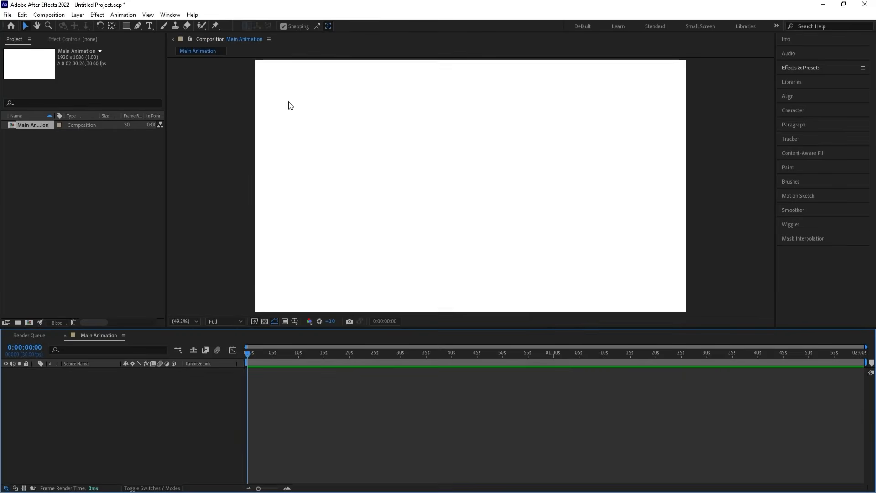
{"action": "left_click", "coordinate": [295, 321]}
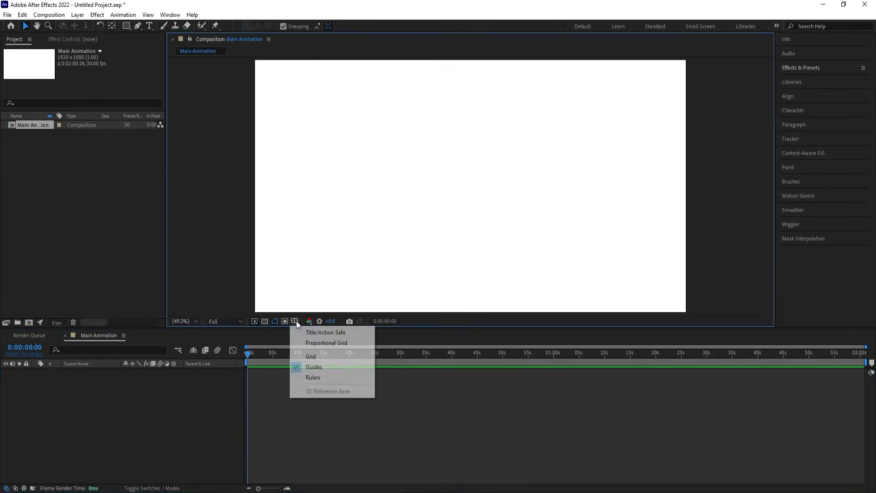
{"action": "left_click", "coordinate": [318, 333]}
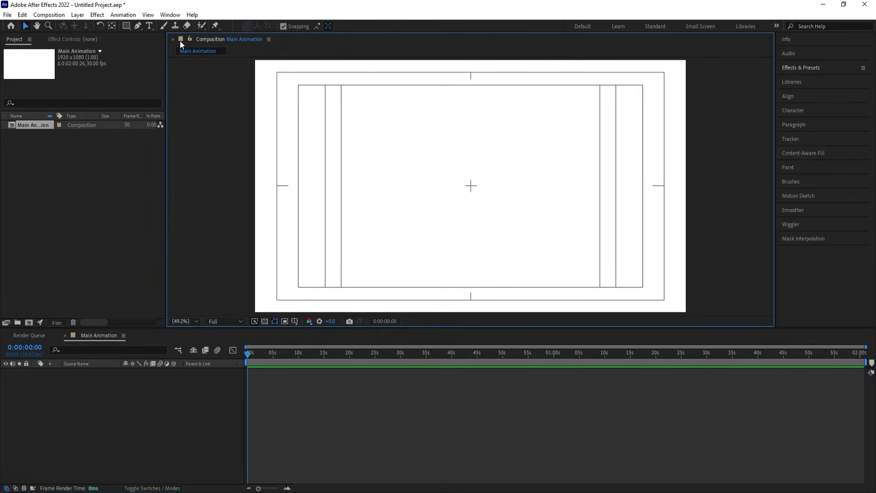
Draw a black-filled circle without a stroke near the centre of the composition using the Ellipse tool
{"action": "mouse_move", "coordinate": [127, 26]}
{"action": "left_mouse_down"}
{"action": "mouse_move", "coordinate": [199, 71]}
{"action": "mouse_move", "coordinate": [171, 45]}
{"action": "left_mouse_up"}
{"action": "left_click", "coordinate": [304, 26]}
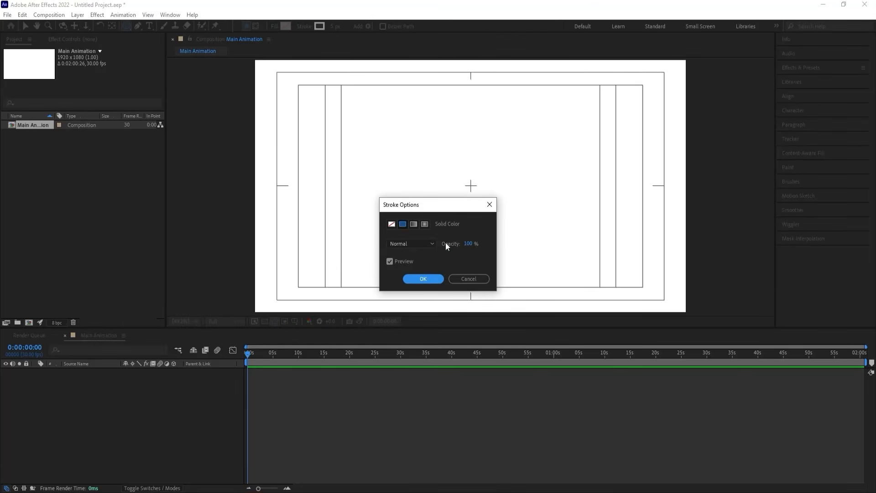
{"action": "left_click", "coordinate": [391, 224]}
{"action": "left_click", "coordinate": [410, 280]}
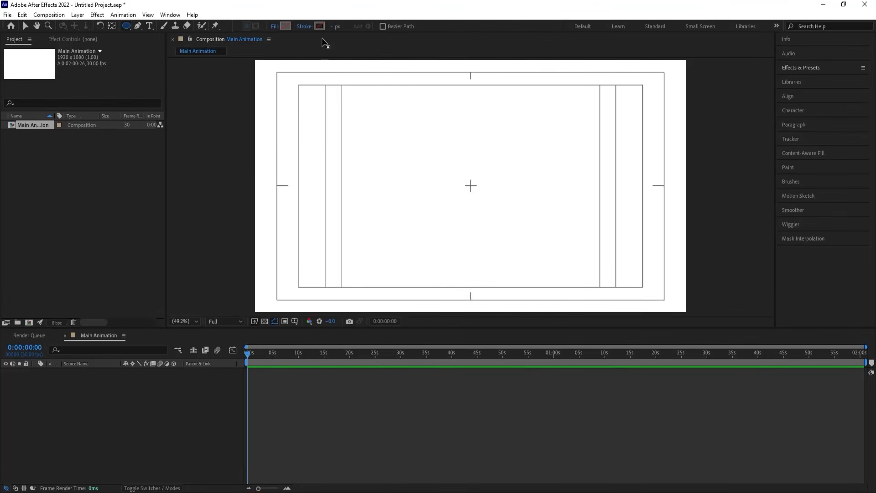
{"action": "left_click", "coordinate": [282, 28]}
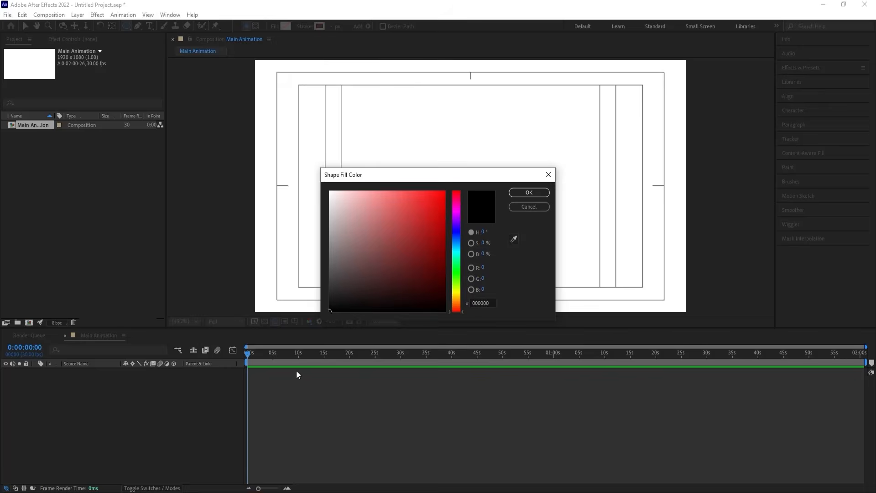
{"action": "key", "text": "Return"}
{"action": "left_click_drag", "start_coordinate": [446, 167], "coordinate": [504, 231]}
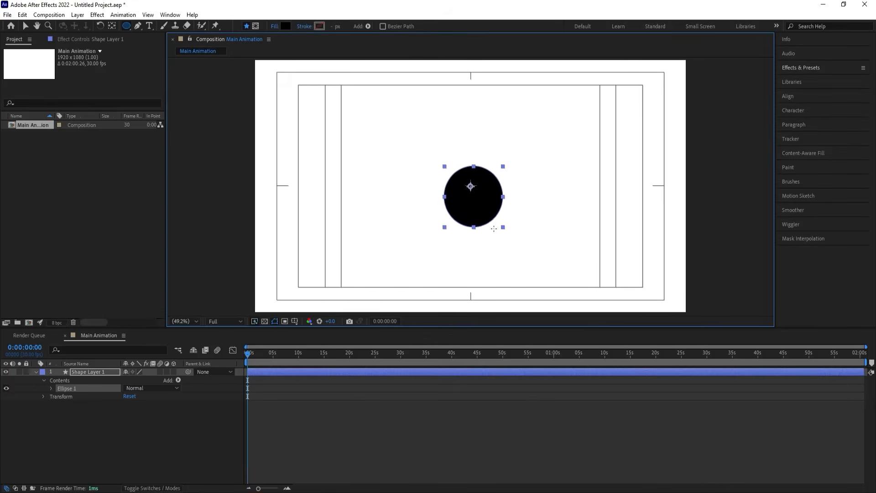
Centre the circle layer's anchor point on its shape and align the layer to the composition's centre both horizontally and vertically
{"action": "left_click", "coordinate": [97, 383]}
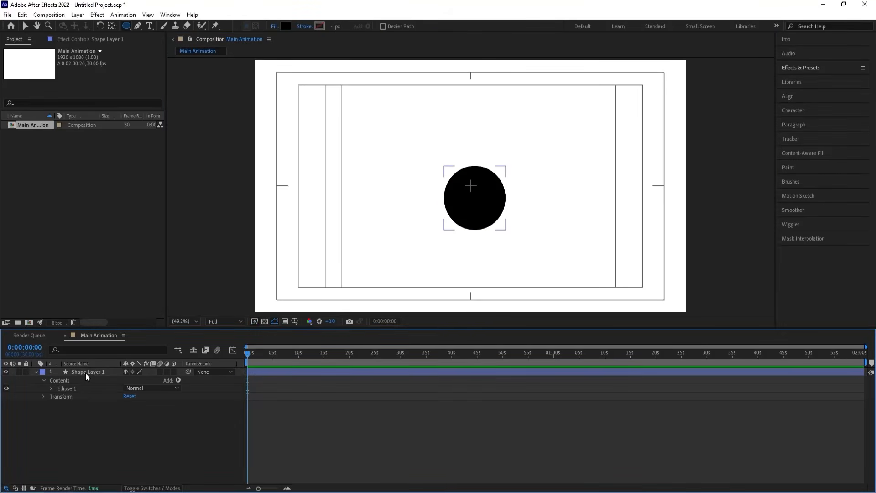
{"action": "left_click", "coordinate": [83, 373]}
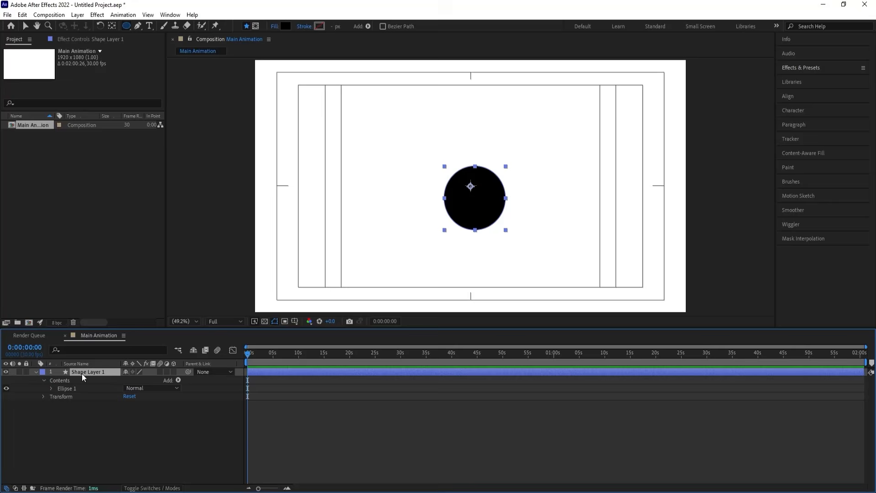
{"action": "key", "text": "ctrl+alt+Home"}
{"action": "left_click", "coordinate": [789, 97]}
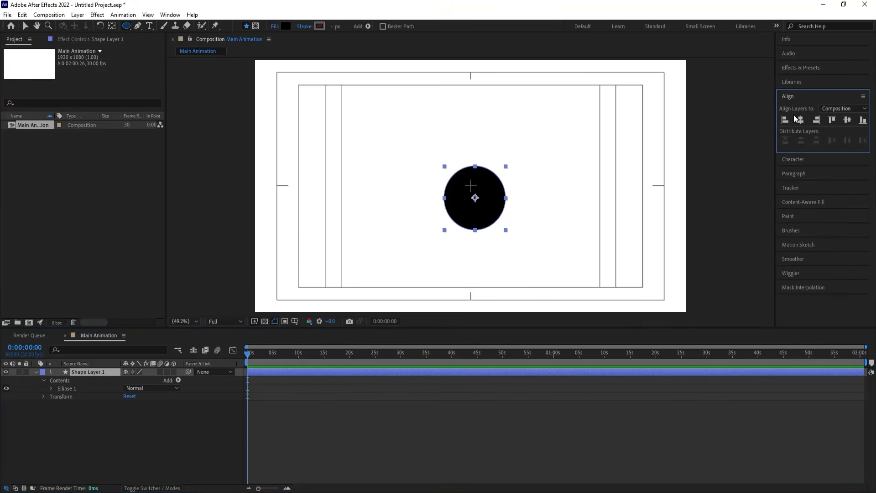
{"action": "left_click", "coordinate": [800, 120]}
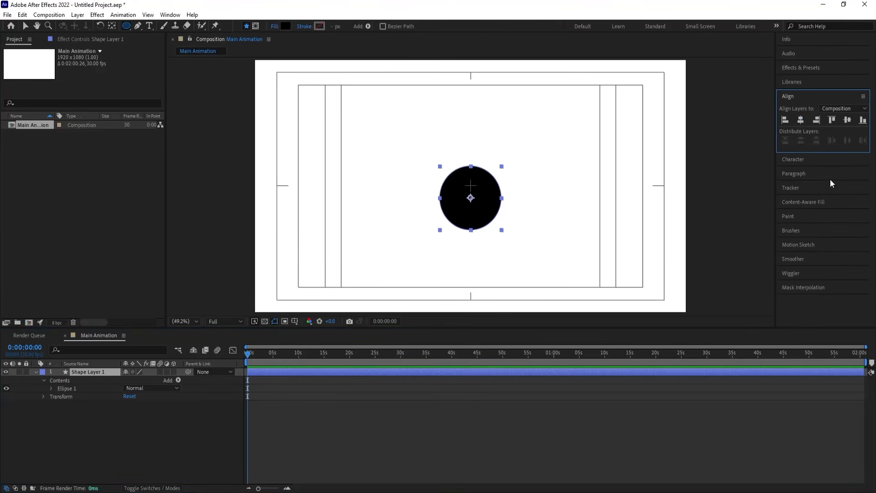
{"action": "left_click", "coordinate": [847, 120]}
Reveal the circle layer's Position property and separate its dimensions into X and Y Position
{"action": "left_click", "coordinate": [90, 424]}
{"action": "key", "text": "p"}
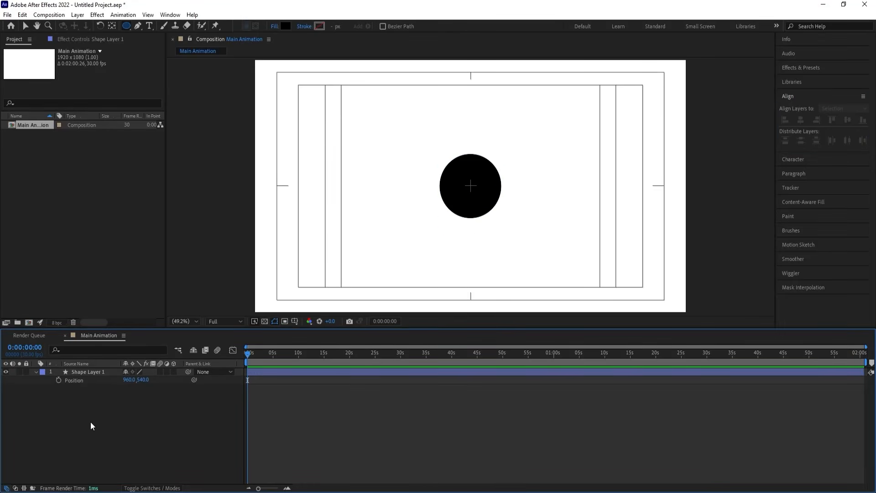
{"action": "left_click", "coordinate": [84, 379]}
{"action": "right_click", "coordinate": [83, 380]}
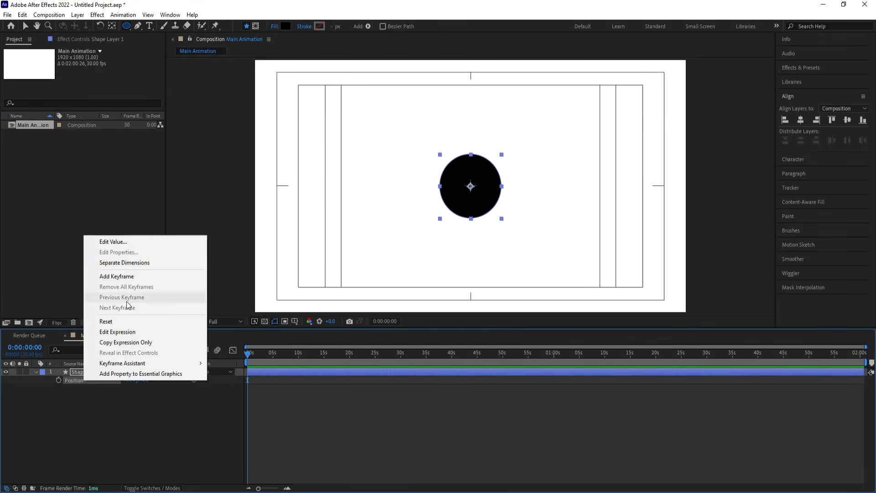
{"action": "left_click", "coordinate": [131, 264]}
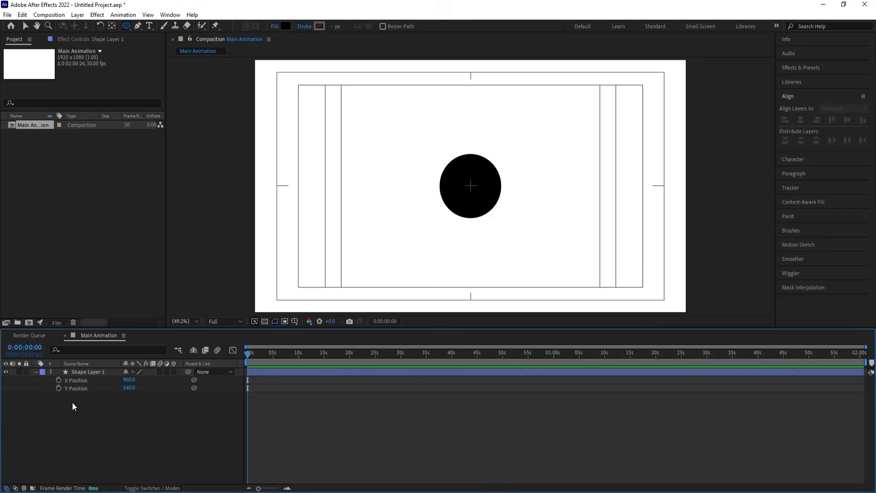
Add a Y Position keyframe at 0:00:00:00 with the value 1342, placing the circle below the frame
{"action": "left_click", "coordinate": [59, 387]}
{"action": "key", "text": "equal"}
{"action": "key", "text": "equal"}
{"action": "key", "text": "equal"}
{"action": "key", "text": "equal"}
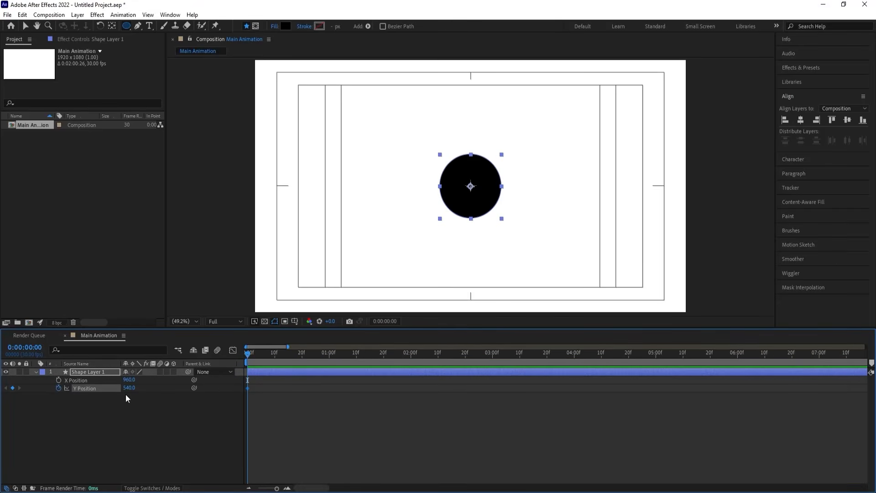
{"action": "left_click_drag", "start_coordinate": [131, 388], "coordinate": [333, 365]}
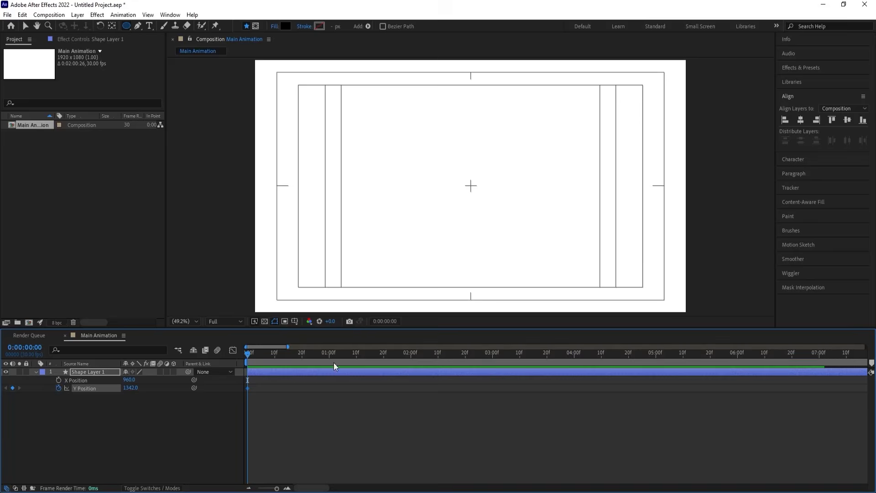
Add a Y Position keyframe with the value 500 at 0:00:00:20
{"action": "left_click", "coordinate": [304, 351]}
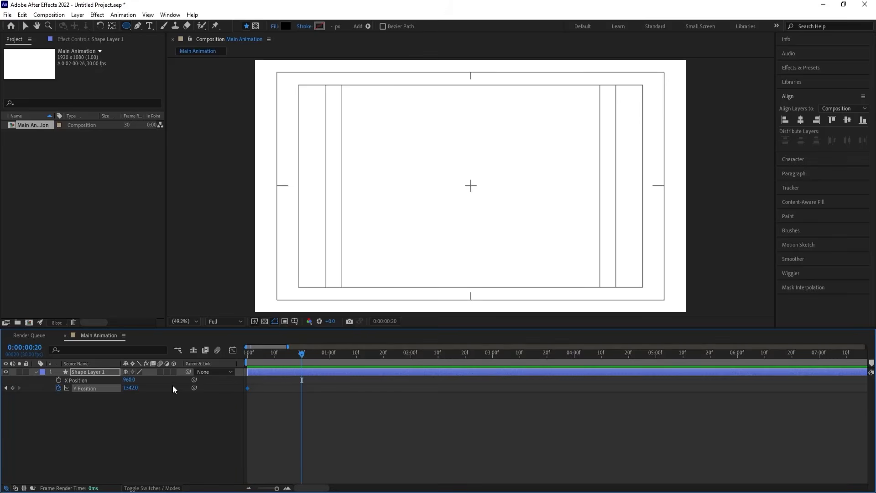
{"action": "left_click", "coordinate": [137, 388]}
{"action": "type", "text": "1"}
{"action": "key", "text": "BackSpace"}
{"action": "type", "text": "500"}
{"action": "key", "text": "Return"}
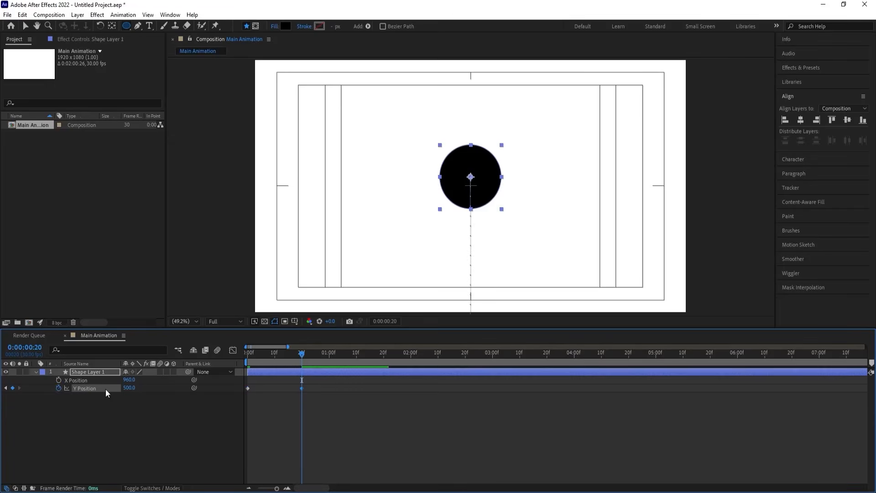
Raise the circle near the frame's upper edge at 0:00:00:20, to a Y Position of about 166, keeping it horizontally centred
{"action": "key", "text": "v"}
{"action": "left_click", "coordinate": [487, 192]}
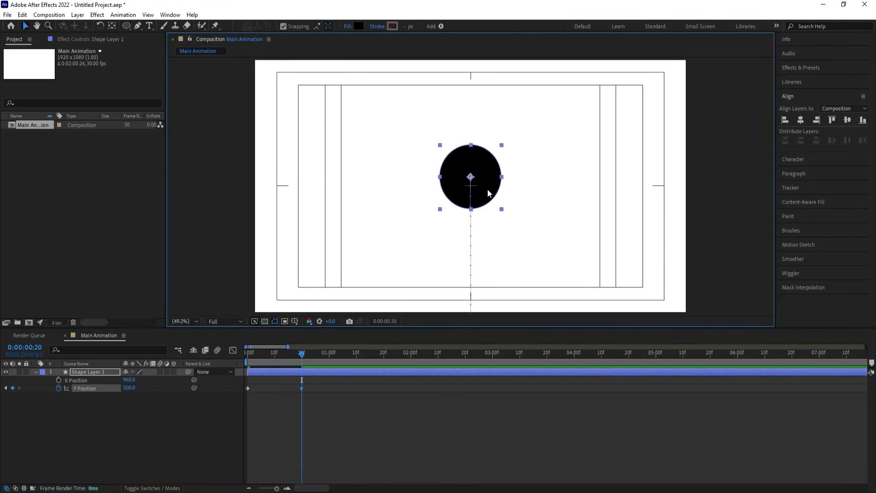
{"action": "left_click_drag", "start_coordinate": [487, 192], "coordinate": [490, 138]}
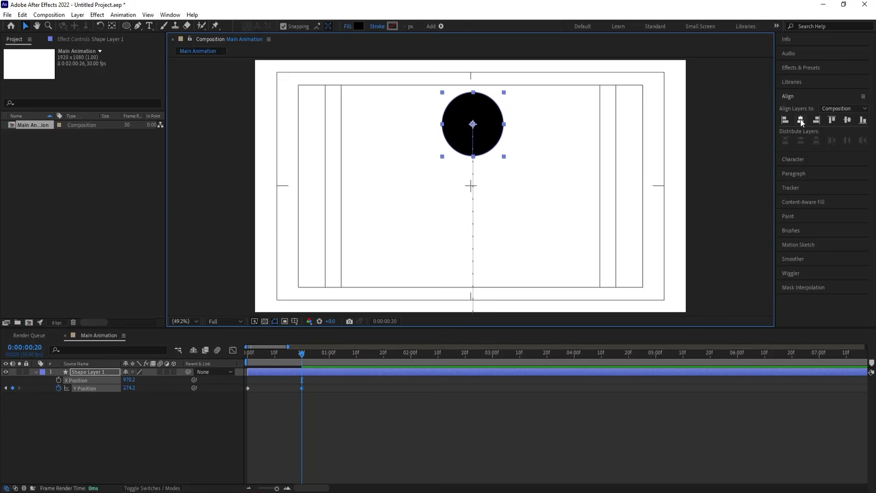
{"action": "left_click", "coordinate": [800, 120]}
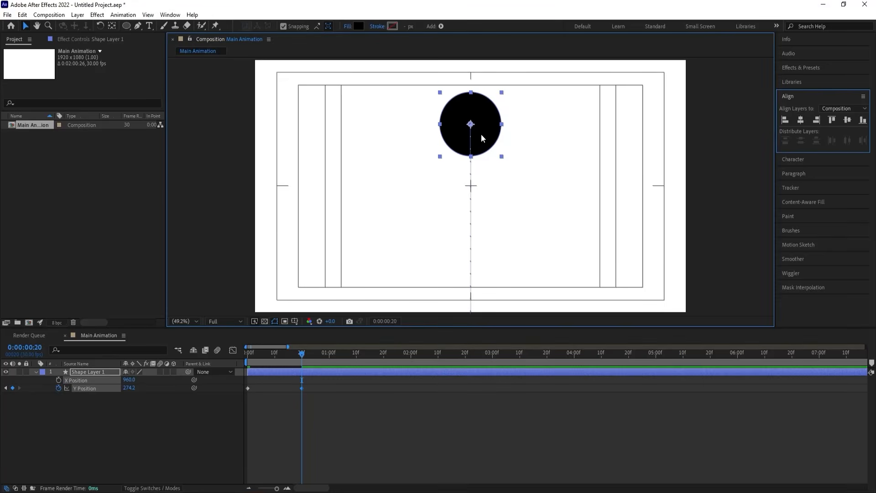
{"action": "left_click_drag", "start_coordinate": [481, 133], "coordinate": [481, 108]}
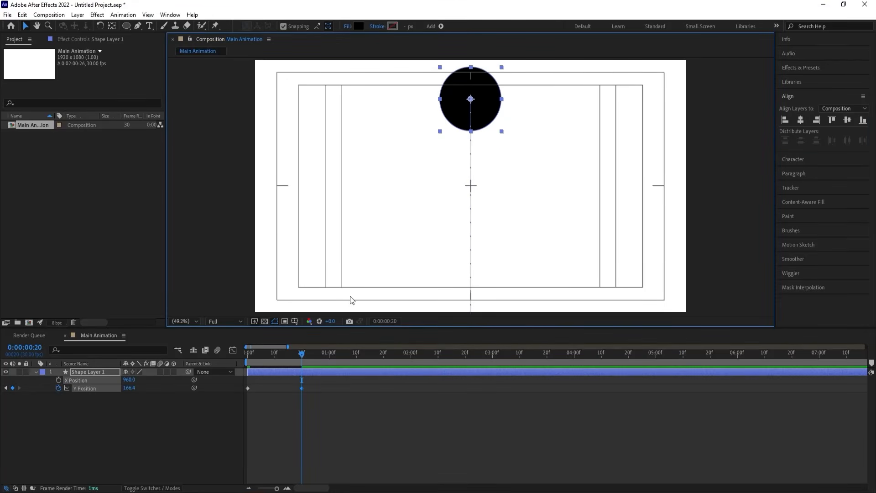
Add a Y Position keyframe at 0:00:01:04 by aligning the circle to the composition's vertical centre
{"action": "left_click", "coordinate": [355, 353]}
{"action": "left_click", "coordinate": [340, 354]}
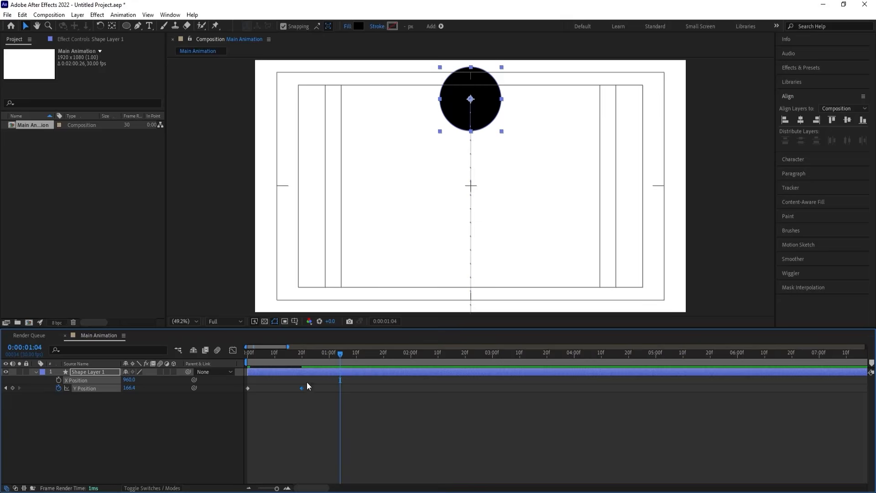
{"action": "left_click", "coordinate": [844, 121]}
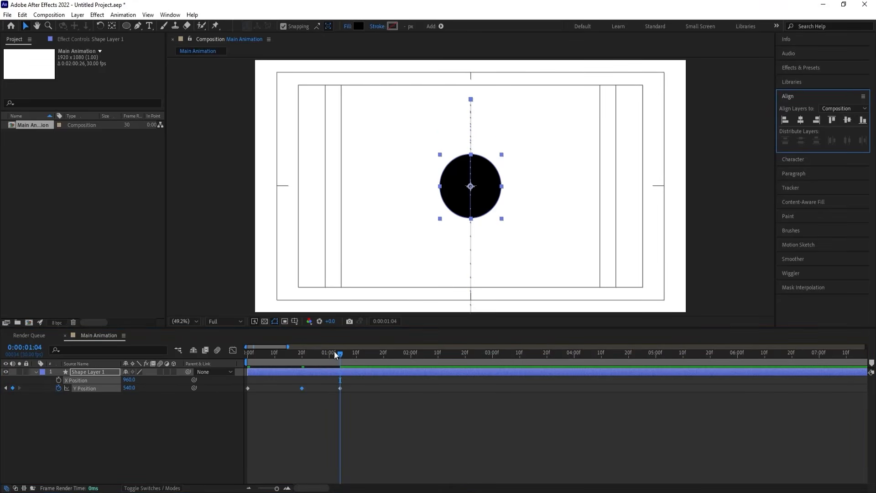
Apply Easy Ease to all three Y Position keyframes and show their speed curve in the Graph Editor
{"action": "left_click_drag", "start_coordinate": [337, 353], "coordinate": [243, 358]}
{"action": "left_click_drag", "start_coordinate": [379, 440], "coordinate": [212, 356]}
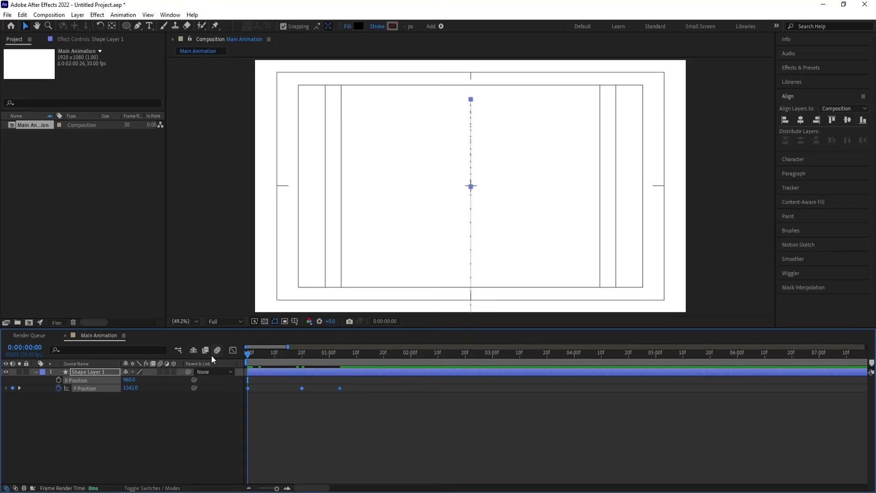
{"action": "left_click", "coordinate": [232, 350]}
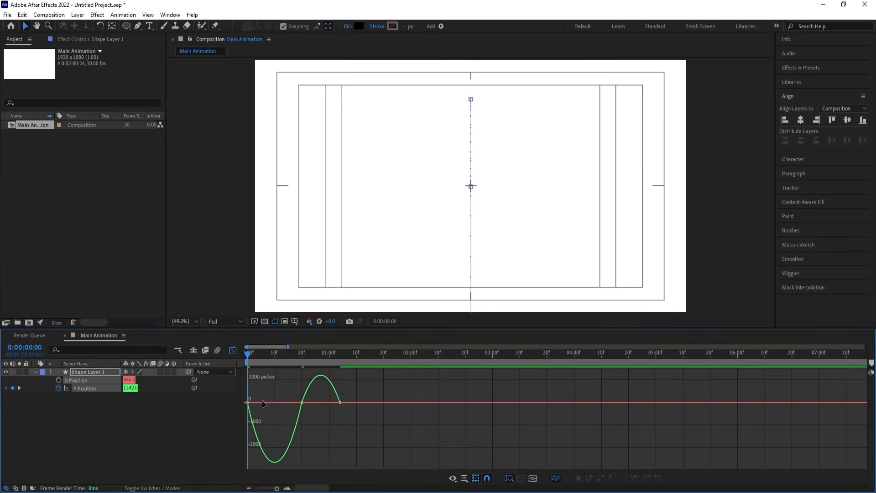
Reshape the Y Position speed curve with peaks near the first and last keyframes and a slow middle, preview it, and leave the Graph Editor
{"action": "left_click_drag", "start_coordinate": [290, 380], "coordinate": [333, 392]}
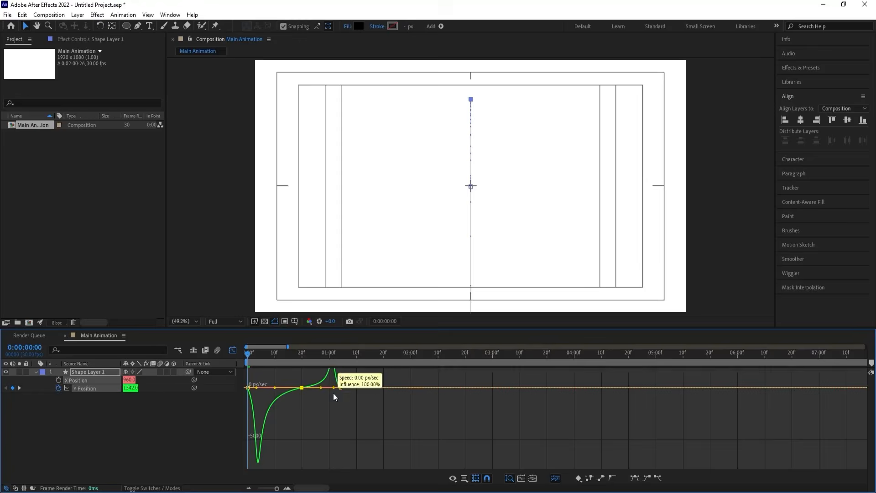
{"action": "left_click_drag", "start_coordinate": [267, 382], "coordinate": [250, 403]}
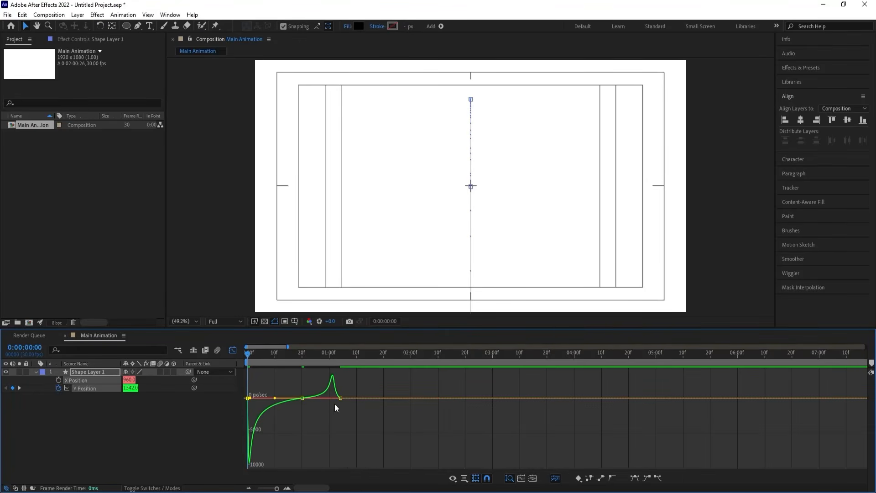
{"action": "key", "text": "equal"}
{"action": "left_click_drag", "start_coordinate": [443, 384], "coordinate": [428, 400]}
{"action": "key", "text": "space"}
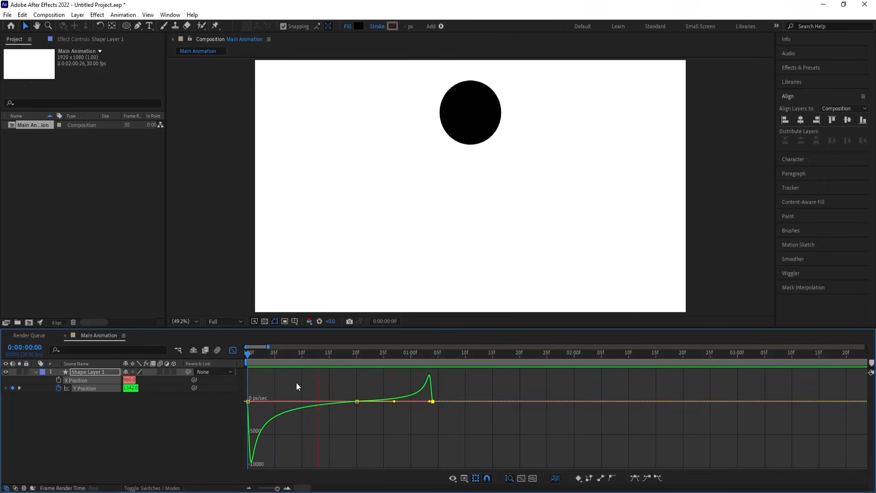
{"action": "key", "text": "space"}
{"action": "left_click", "coordinate": [233, 350]}
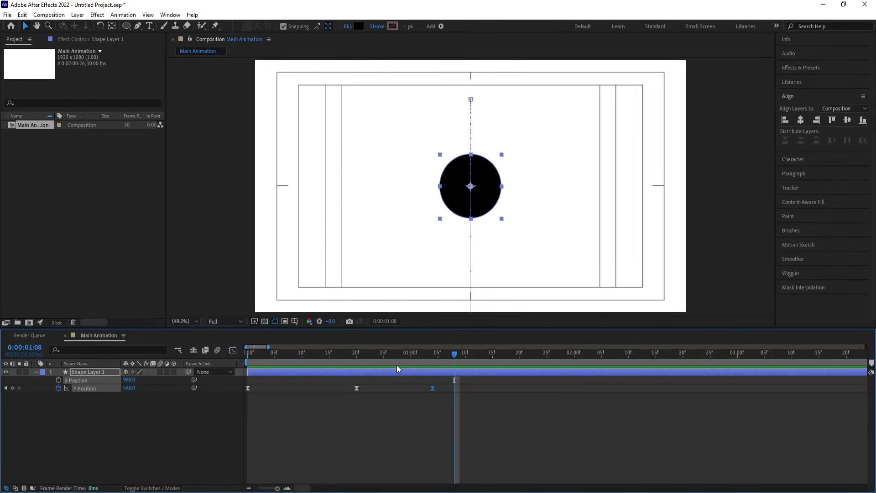
Compress the timing of the three Y Position keyframes proportionally so the last falls at 0:00:00:25, and preview the motion
{"action": "left_click_drag", "start_coordinate": [447, 409], "coordinate": [235, 389]}
{"action": "left_click_drag", "start_coordinate": [433, 388], "coordinate": [384, 375]}
{"action": "key", "text": "space"}
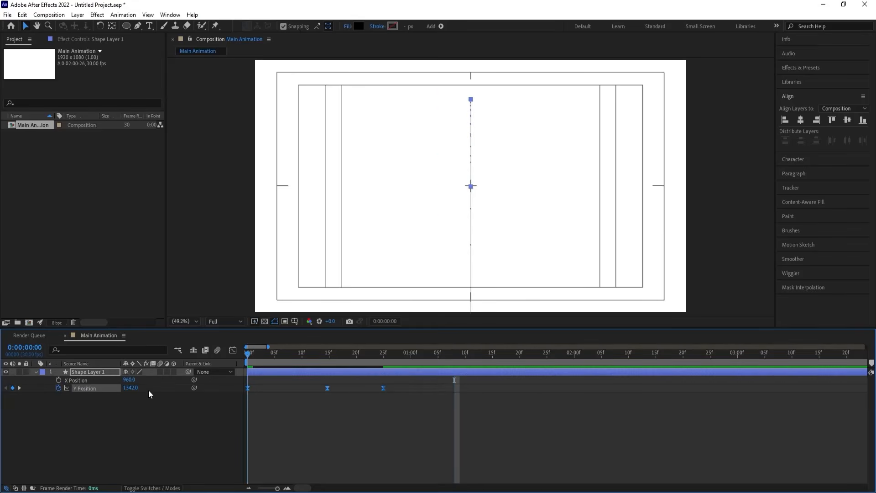
{"action": "left_click", "coordinate": [385, 404]}
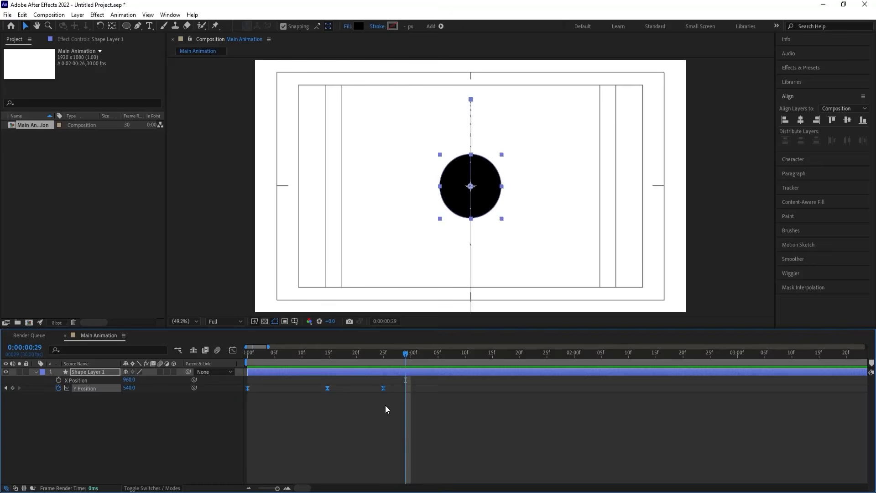
{"action": "left_click", "coordinate": [383, 360]}
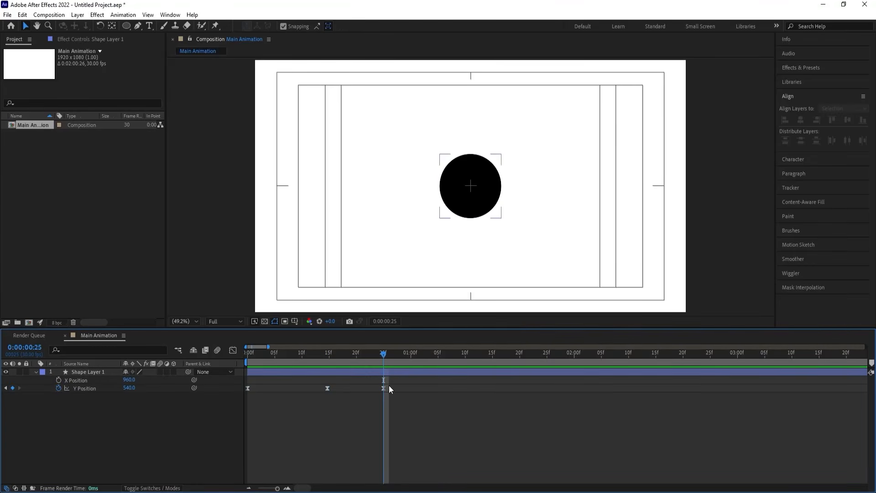
Duplicate the circle's Shape Layer 1 and change the copy's label colour to yellow
{"action": "left_click", "coordinate": [91, 373]}
{"action": "key", "text": "ctrl+d"}
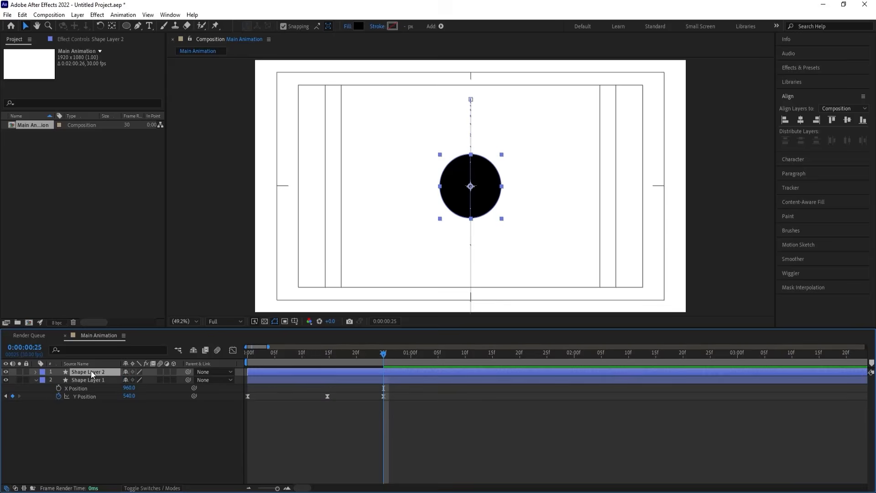
{"action": "left_click", "coordinate": [43, 372]}
{"action": "left_click", "coordinate": [63, 223]}
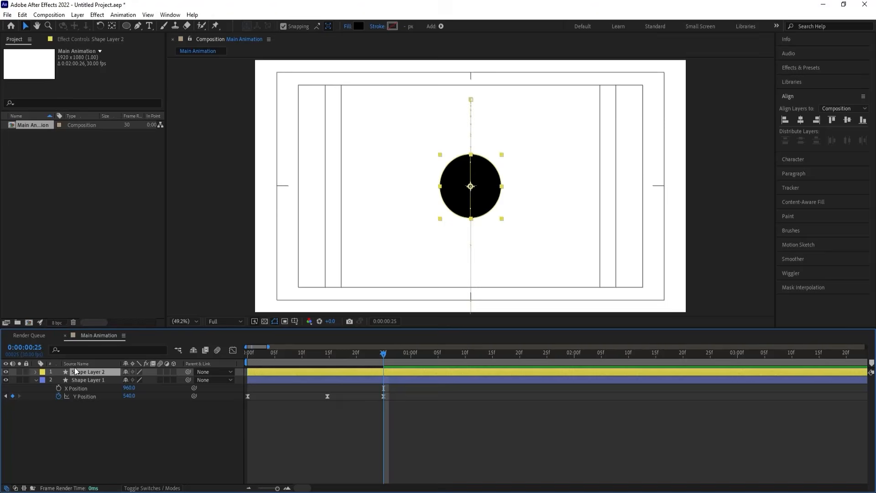
Remove the Y Position keyframes from Shape Layer 1 and add an ellipse Size keyframe at 0:00:00:25
{"action": "left_click", "coordinate": [86, 395]}
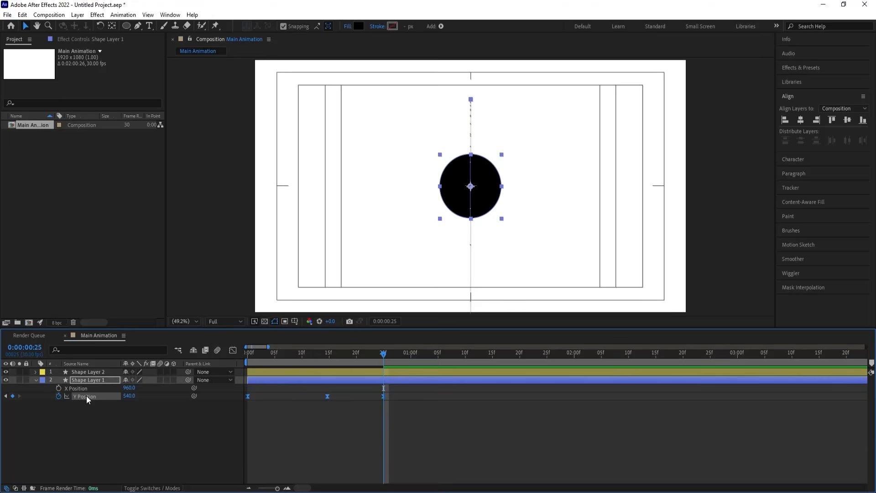
{"action": "left_click", "coordinate": [71, 351]}
{"action": "type", "text": "si"}
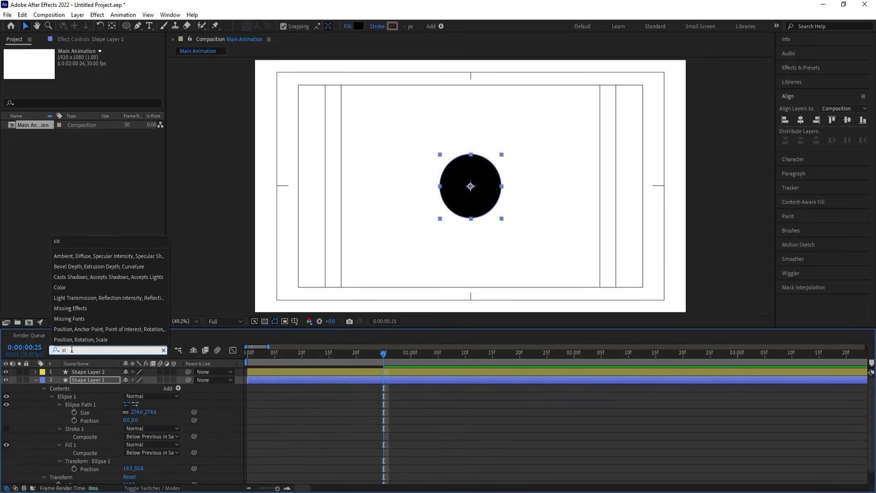
{"action": "left_click", "coordinate": [74, 412]}
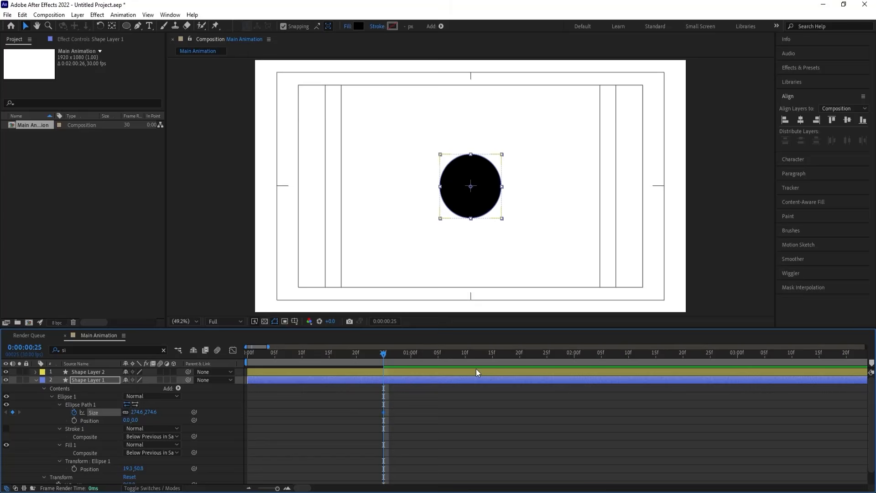
{"action": "key", "text": "u"}
{"action": "left_click", "coordinate": [411, 397]}
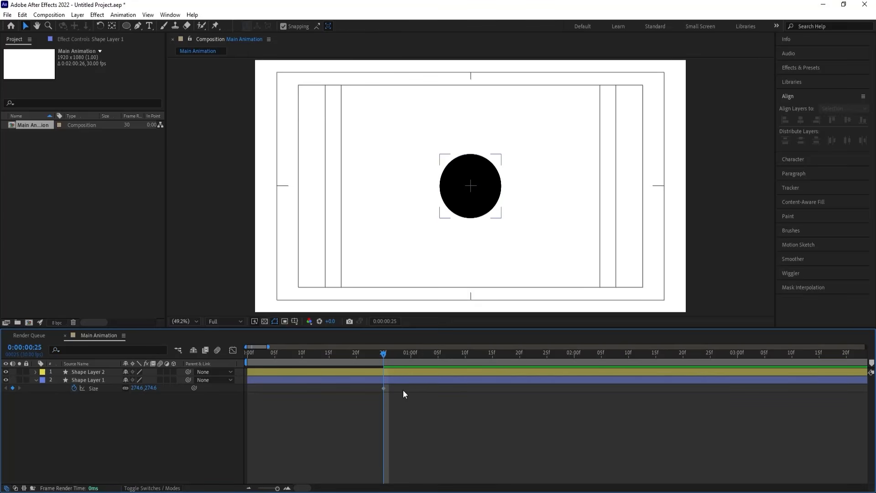
{"action": "left_click", "coordinate": [393, 381]}
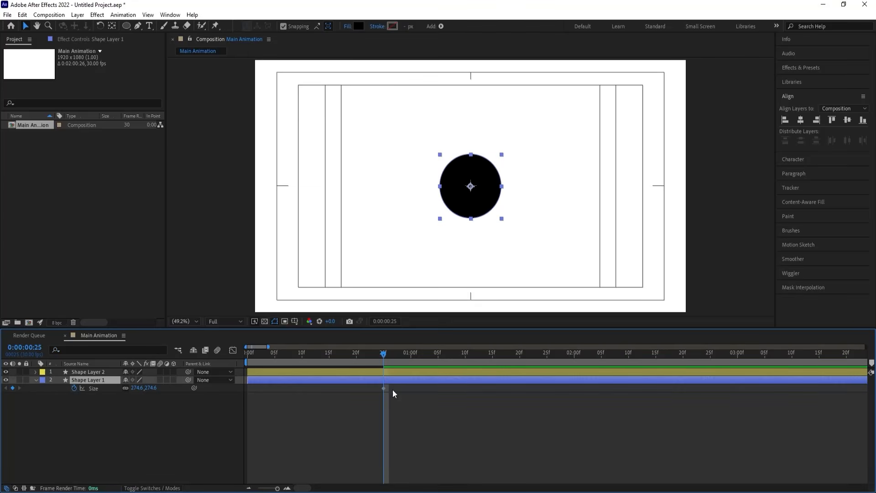
Set Shape Layer 1's fill to None and give it a black 000000 stroke
{"action": "left_click", "coordinate": [349, 29]}
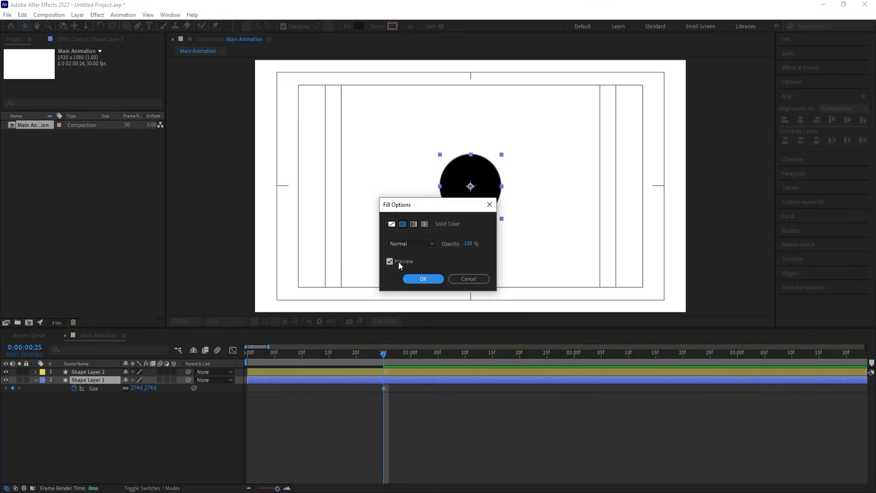
{"action": "left_click", "coordinate": [391, 223]}
{"action": "left_click", "coordinate": [423, 279]}
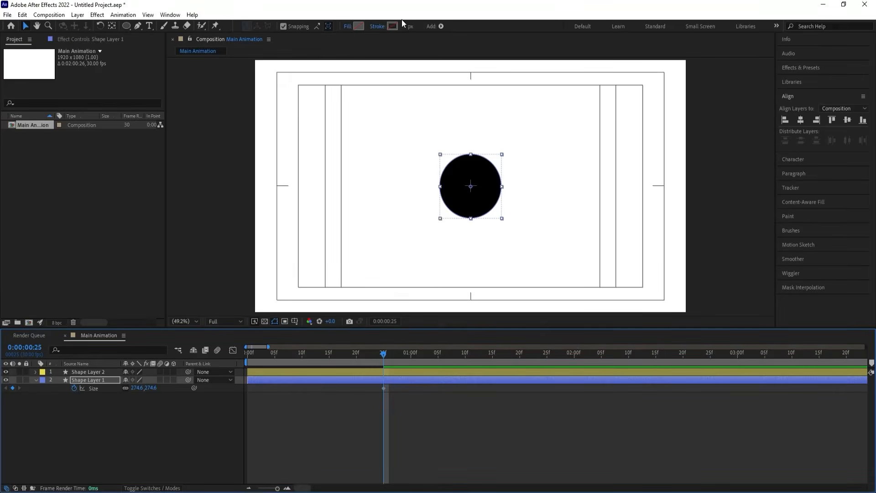
{"action": "left_click", "coordinate": [391, 27]}
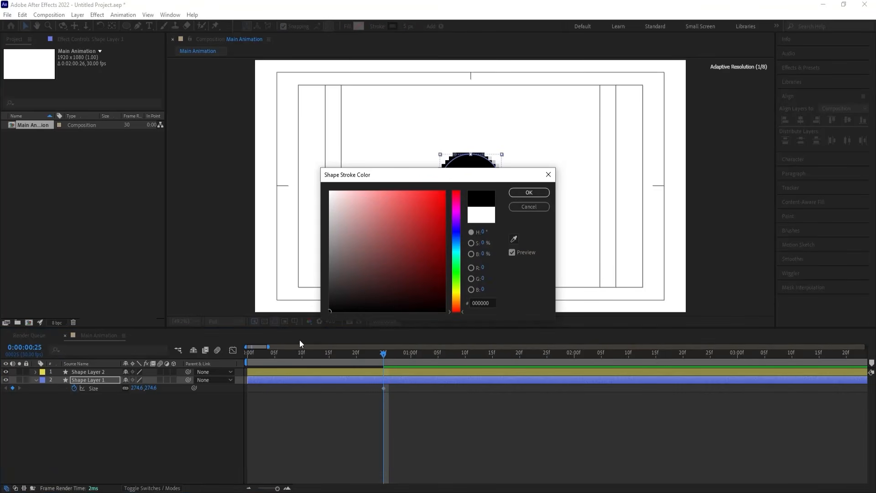
{"action": "key", "text": "Return"}
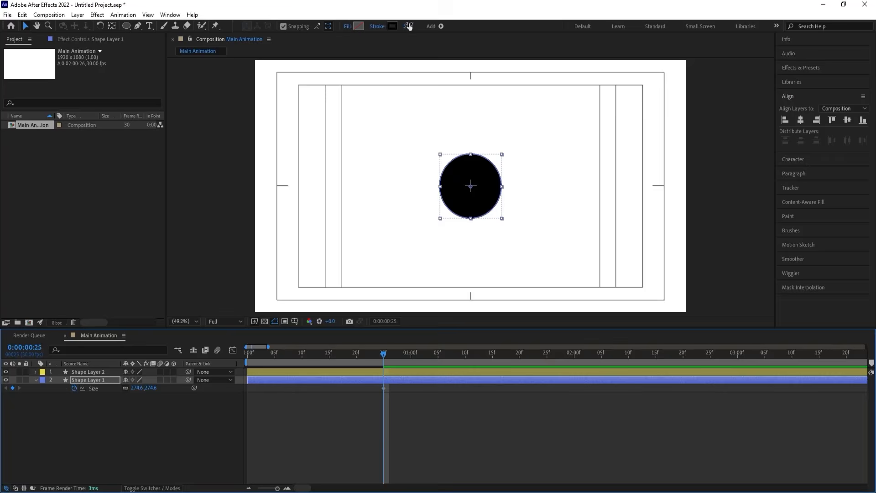
Set Shape Layer 1's stroke width to 200 px, soloing the layer to check the ring's centre hole
{"action": "mouse_move", "coordinate": [408, 26]}
{"action": "left_mouse_down"}
{"action": "mouse_move", "coordinate": [450, 27]}
{"action": "mouse_move", "coordinate": [470, 17]}
{"action": "left_mouse_up"}
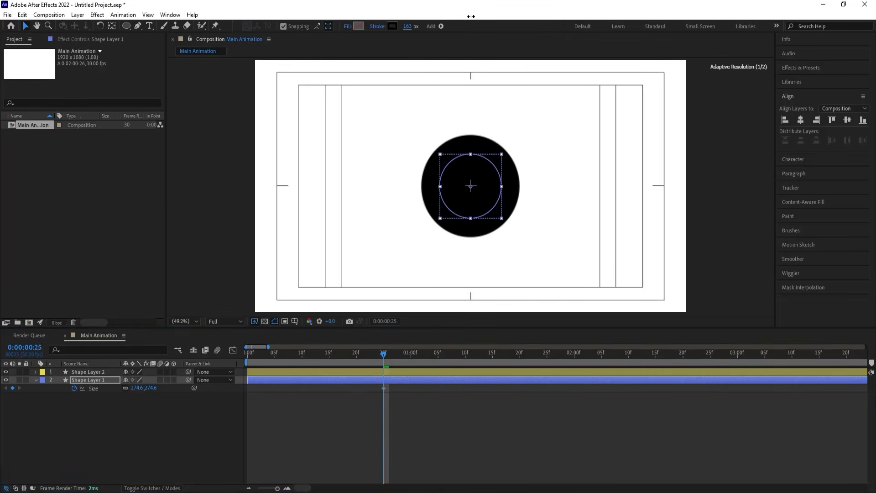
{"action": "left_click", "coordinate": [19, 380]}
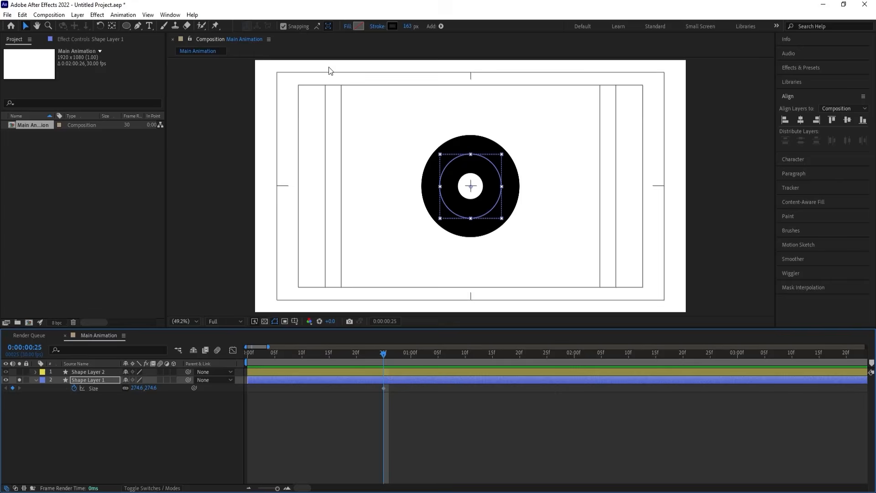
{"action": "left_click", "coordinate": [407, 26]}
{"action": "type", "text": "200"}
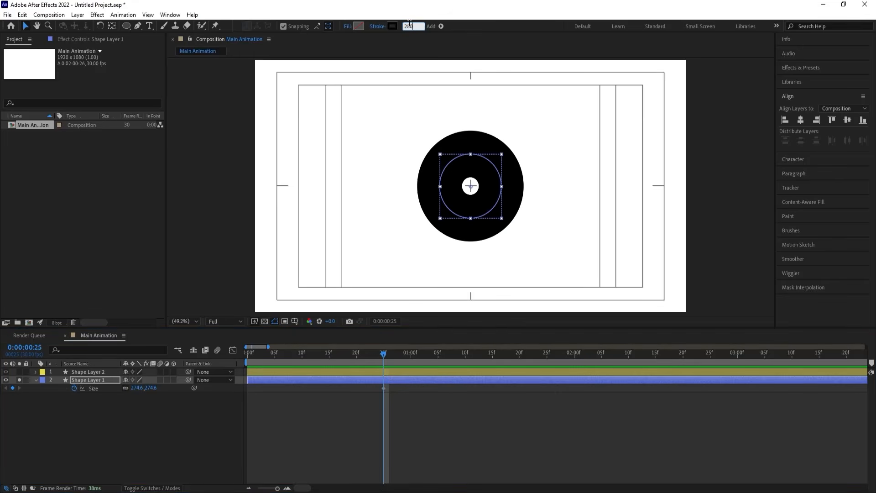
{"action": "key", "text": "Return"}
{"action": "left_click", "coordinate": [20, 379]}
{"action": "left_click", "coordinate": [73, 418]}
Trim the start of Shape Layer 1 to 0:00:00:25
{"action": "left_click", "coordinate": [84, 380]}
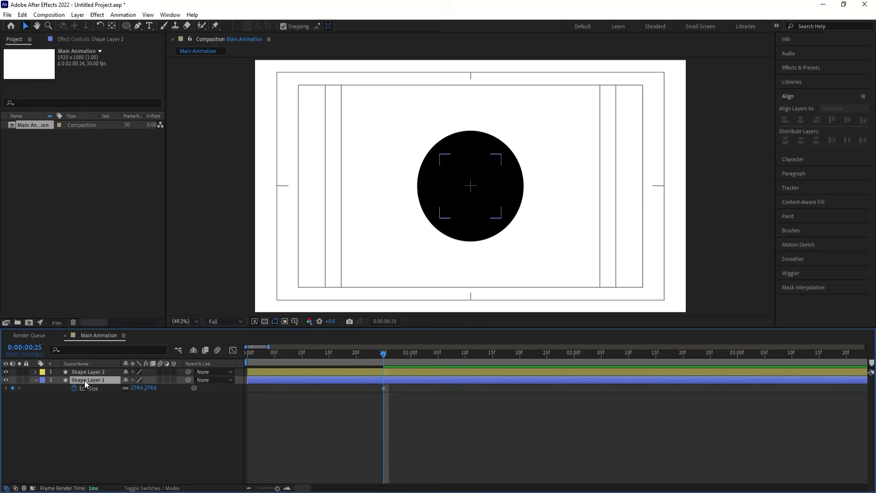
{"action": "mouse_move", "coordinate": [383, 358]}
{"action": "left_mouse_down"}
{"action": "mouse_move", "coordinate": [360, 354]}
{"action": "mouse_move", "coordinate": [381, 359]}
{"action": "left_mouse_up"}
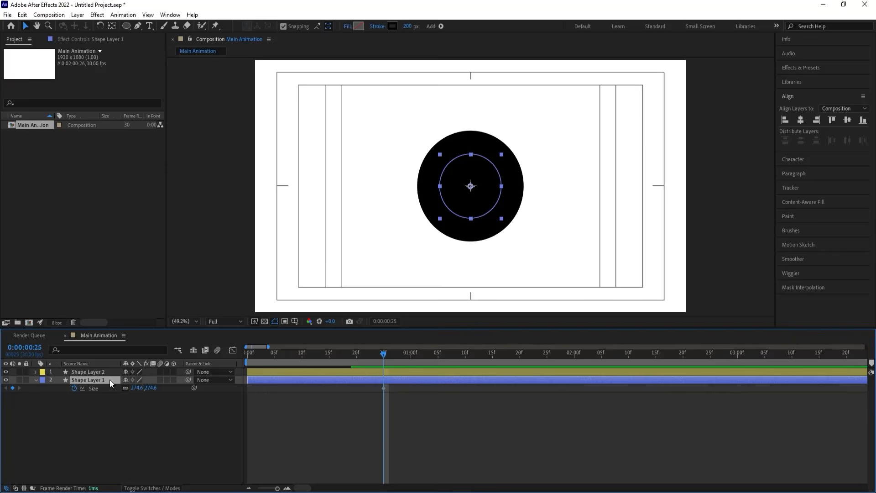
{"action": "key", "text": "alt+bracketleft"}
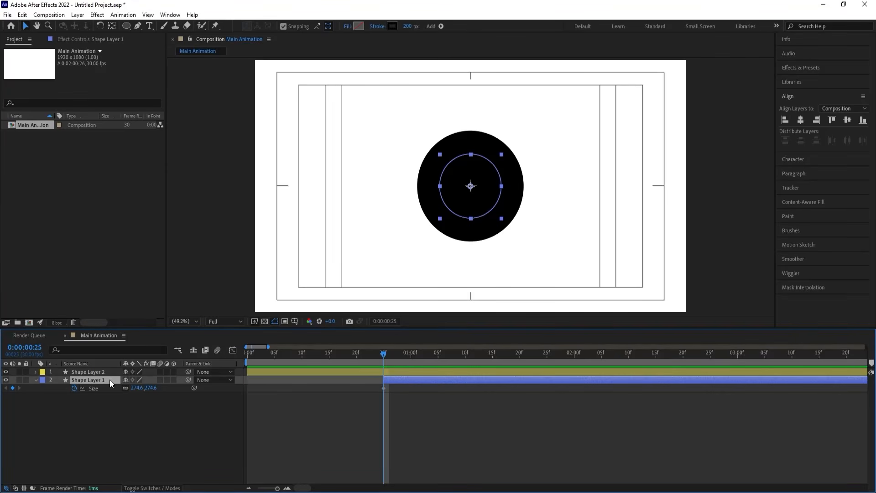
Animate Shape Layer 1's ellipse Size from 0 at 0:00:00:25 to about 278 at 0:00:01:20
{"action": "left_click", "coordinate": [137, 387]}
{"action": "type", "text": "0"}
{"action": "key", "text": "Return"}
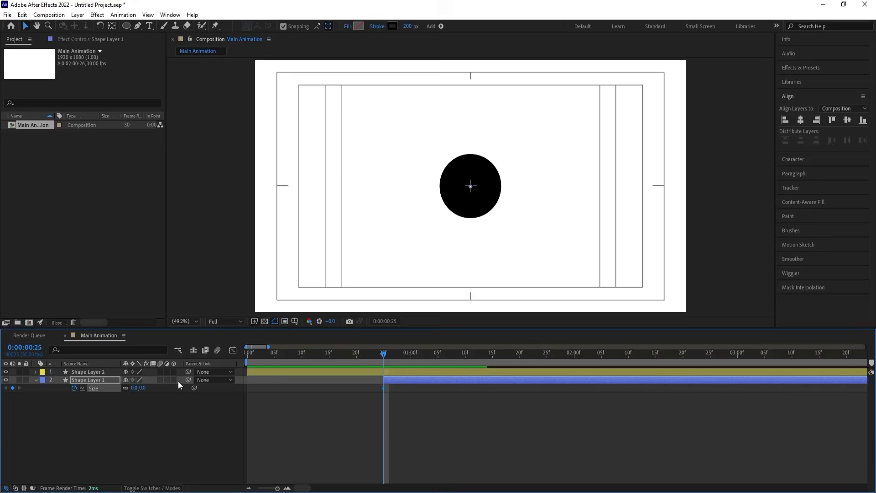
{"action": "left_click_drag", "start_coordinate": [464, 355], "coordinate": [520, 358]}
{"action": "left_click_drag", "start_coordinate": [132, 388], "coordinate": [259, 387]}
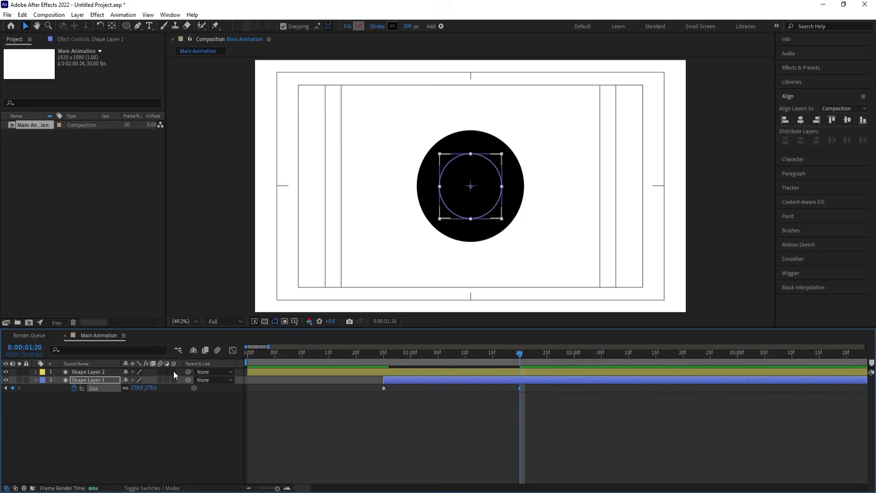
Change the fill colour of the circle on Shape Layer 2 to red FF0000
{"action": "left_click", "coordinate": [75, 371]}
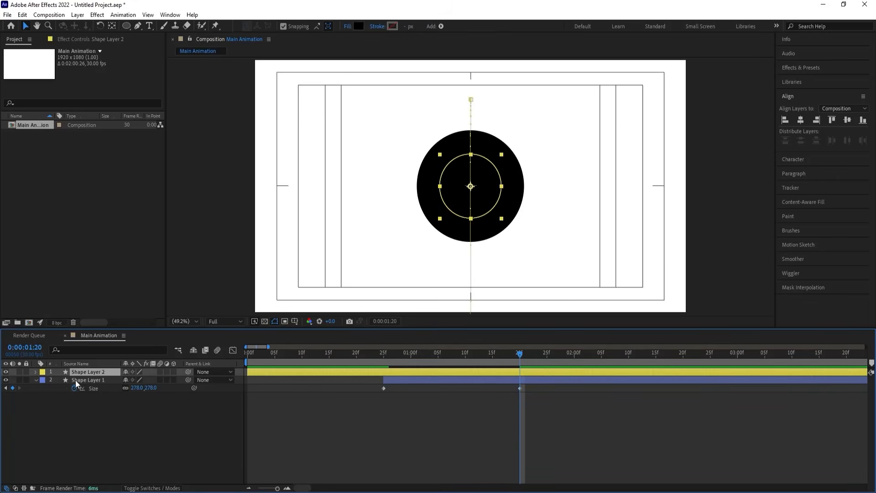
{"action": "left_click", "coordinate": [362, 26]}
{"action": "type", "text": "ff0000"}
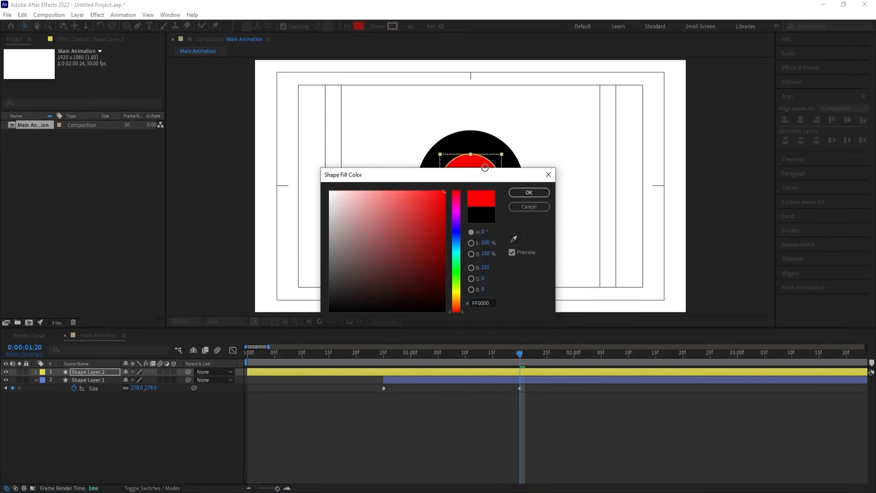
{"action": "key", "text": "Return"}
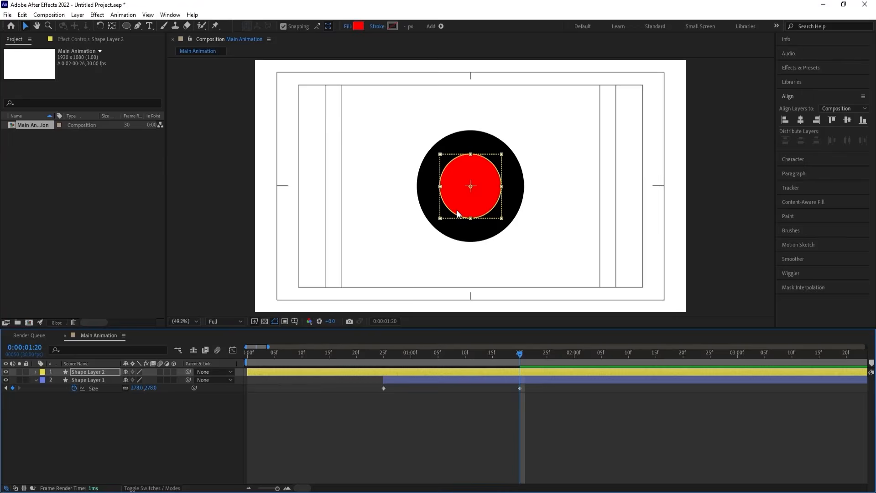
Increase Shape Layer 1's ellipse Size at 0:00:01:20 to 331
{"action": "left_click", "coordinate": [450, 380]}
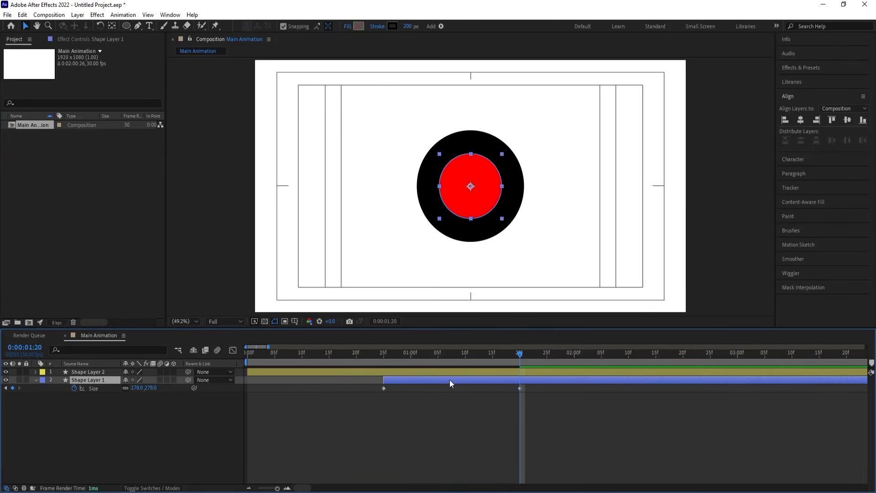
{"action": "mouse_move", "coordinate": [137, 387]}
{"action": "left_mouse_down"}
{"action": "mouse_move", "coordinate": [165, 380]}
{"action": "mouse_move", "coordinate": [151, 380]}
{"action": "left_mouse_up"}
{"action": "left_click", "coordinate": [100, 412]}
Duplicate Shape Layer 1 and turn the lower ring into a larger dark grey one with Size 597 at 0:00:01:20
{"action": "left_click", "coordinate": [89, 379]}
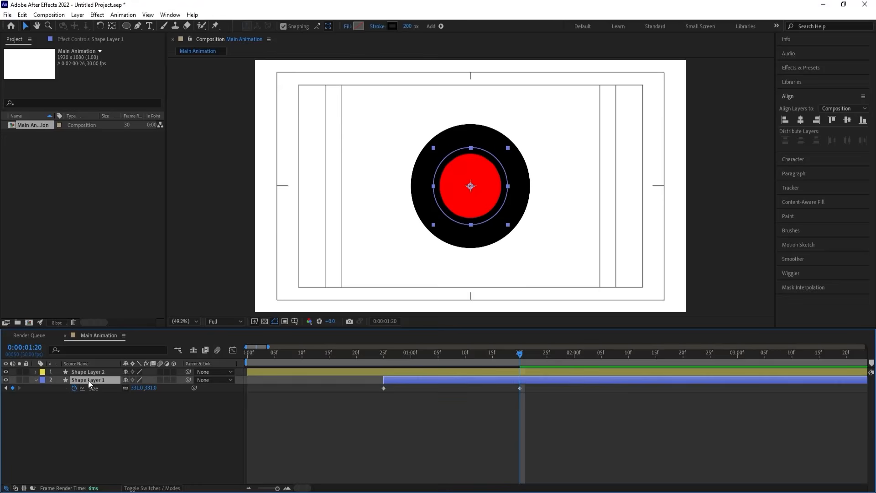
{"action": "key", "text": "ctrl+d"}
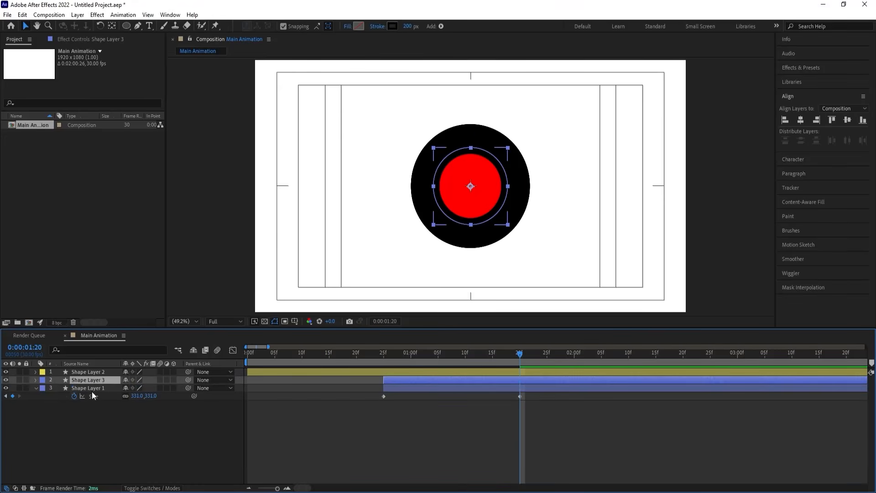
{"action": "left_click", "coordinate": [92, 388]}
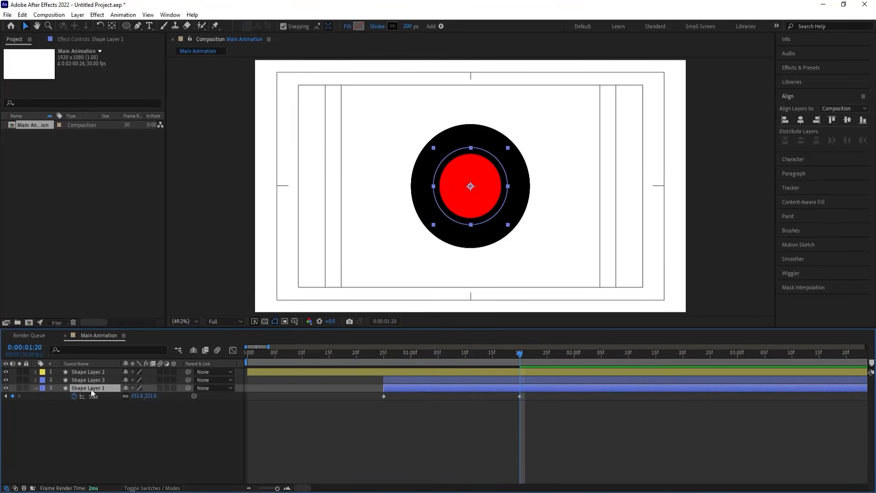
{"action": "left_click", "coordinate": [392, 26]}
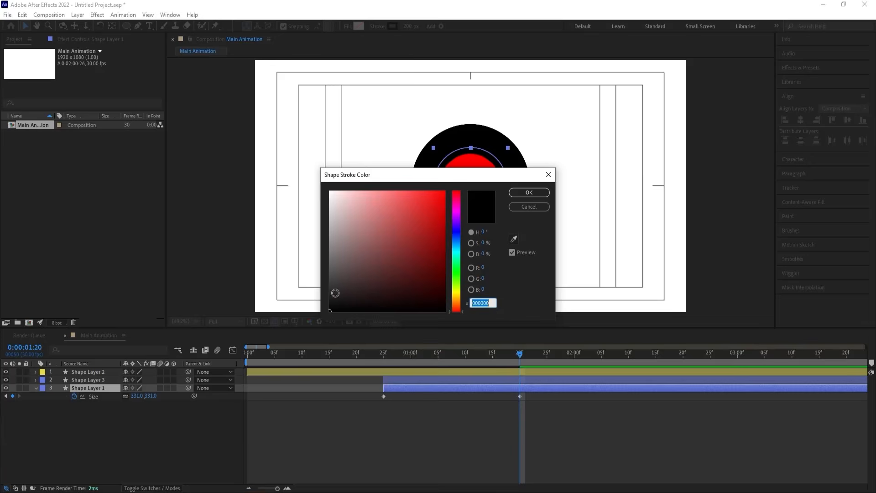
{"action": "left_click_drag", "start_coordinate": [335, 293], "coordinate": [324, 293]}
{"action": "key", "text": "Return"}
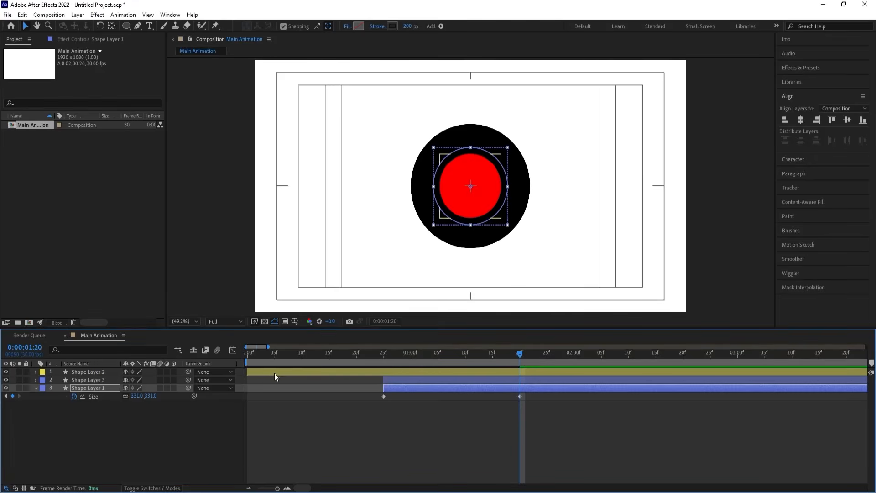
{"action": "mouse_move", "coordinate": [137, 395]}
{"action": "left_mouse_down"}
{"action": "mouse_move", "coordinate": [163, 387]}
{"action": "mouse_move", "coordinate": [204, 337]}
{"action": "left_mouse_up"}
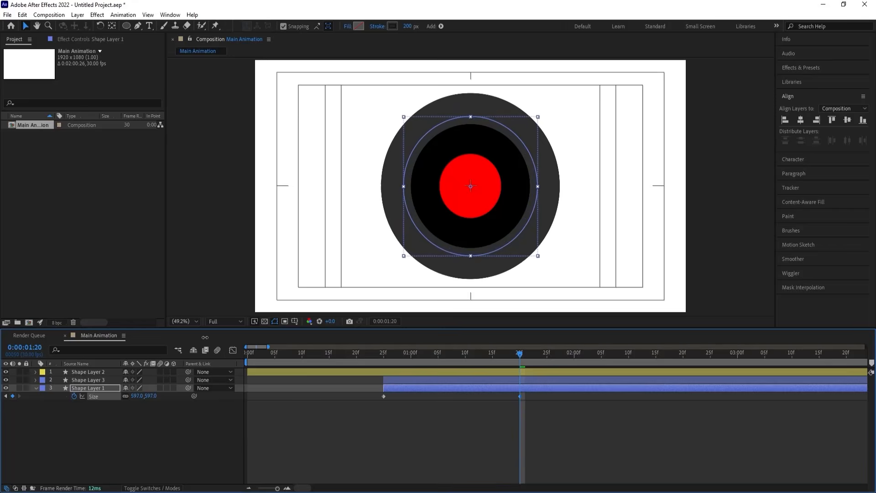
Duplicate the dark grey ring and turn the lower one into a larger black ring with Size 870 at 0:00:01:20
{"action": "left_click", "coordinate": [92, 387]}
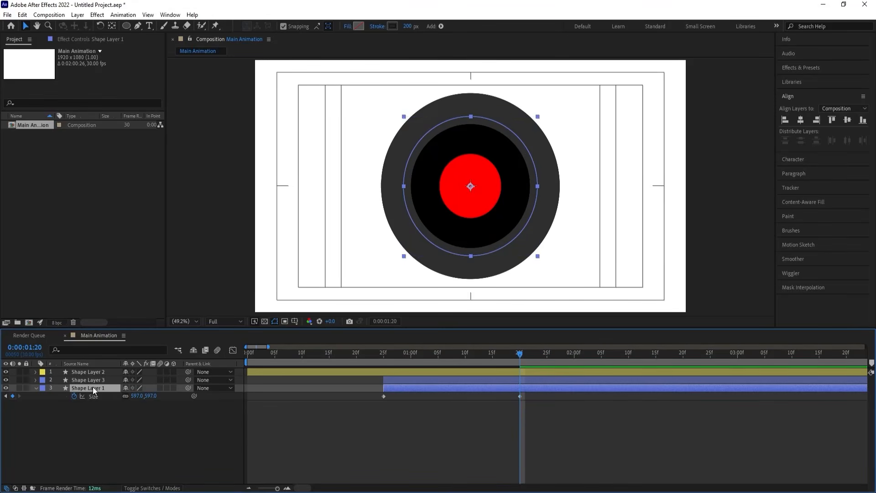
{"action": "key", "text": "ctrl+d"}
{"action": "left_click", "coordinate": [103, 396]}
{"action": "left_click_drag", "start_coordinate": [134, 404], "coordinate": [407, 16]}
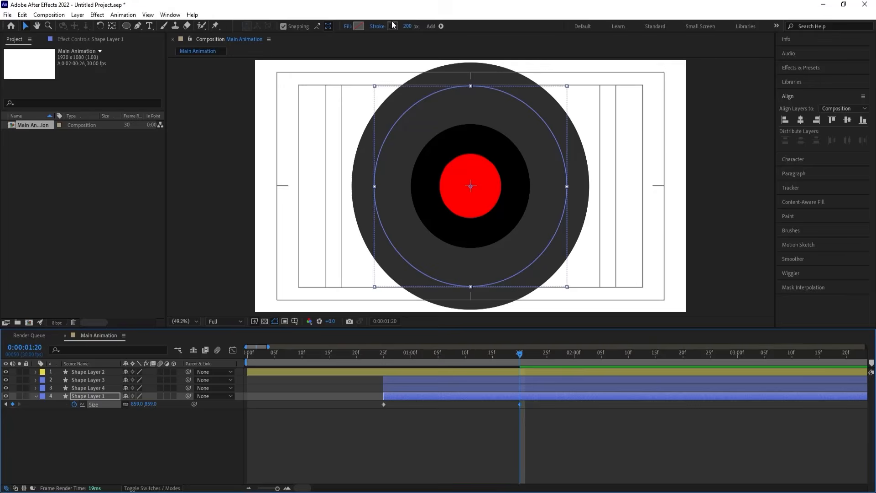
{"action": "left_click", "coordinate": [392, 26]}
{"action": "mouse_move", "coordinate": [406, 246]}
{"action": "left_mouse_down"}
{"action": "mouse_move", "coordinate": [261, 403]}
{"action": "mouse_move", "coordinate": [269, 370]}
{"action": "left_mouse_up"}
{"action": "key", "text": "Return"}
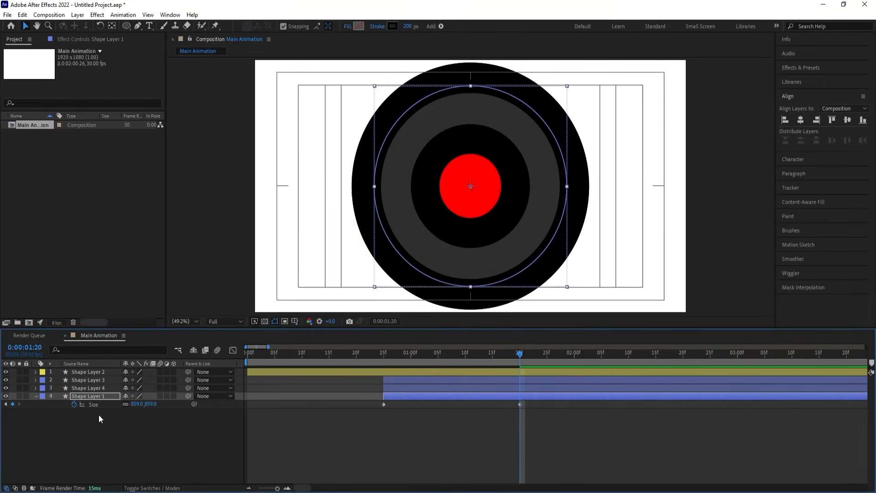
{"action": "left_click_drag", "start_coordinate": [133, 404], "coordinate": [131, 428]}
{"action": "left_click", "coordinate": [130, 428]}
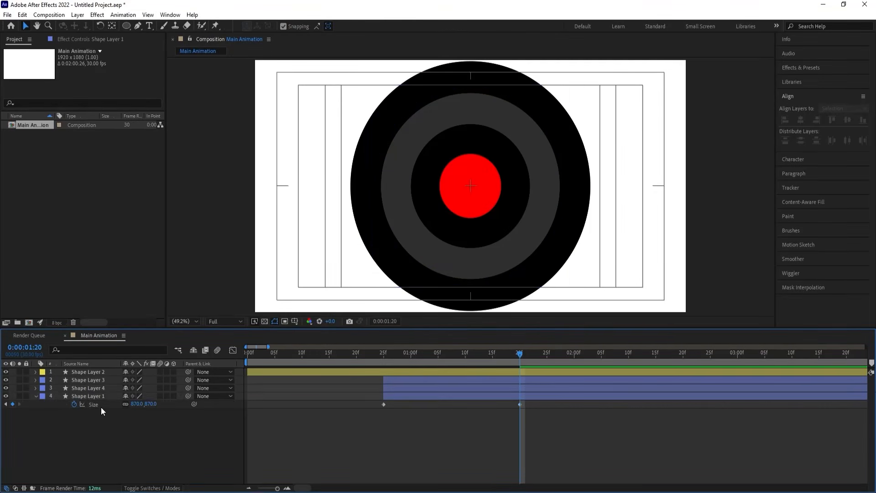
Duplicate the outer black ring and turn the lower copy into a larger dark grey ring with Size 1157 at 0:00:01:20
{"action": "left_click", "coordinate": [88, 395]}
{"action": "key", "text": "ctrl+d"}
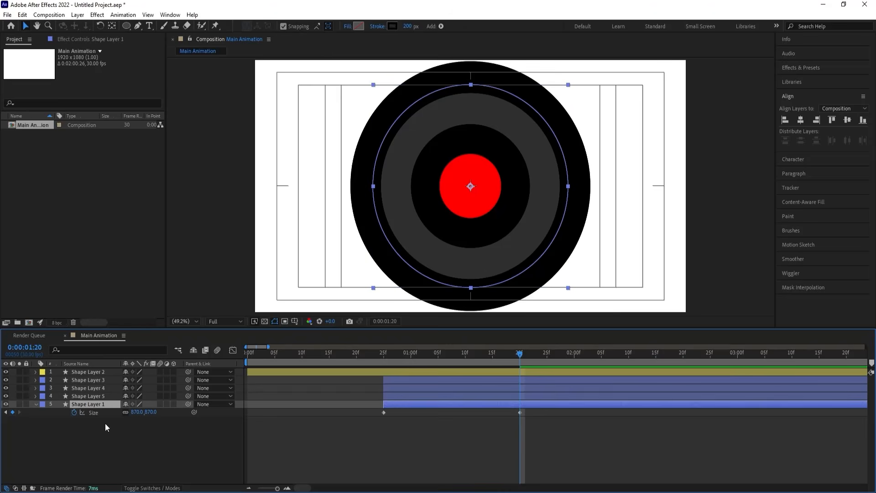
{"action": "left_click", "coordinate": [391, 26]}
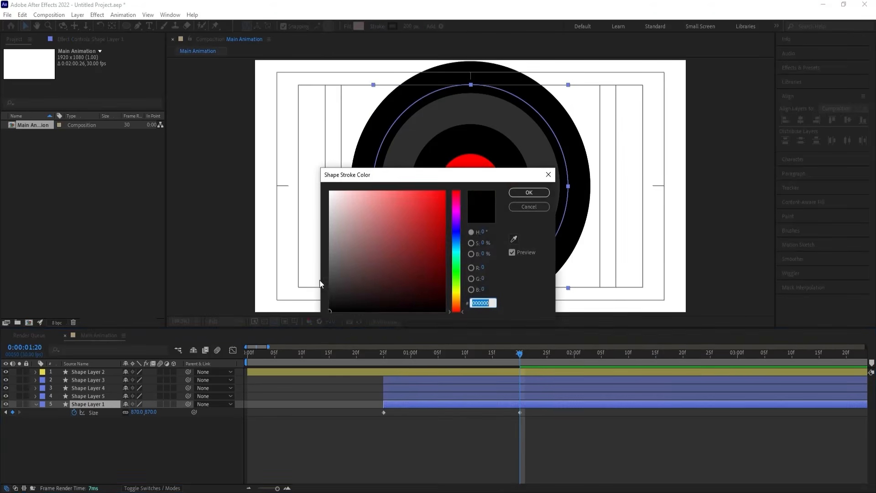
{"action": "key", "text": "Return"}
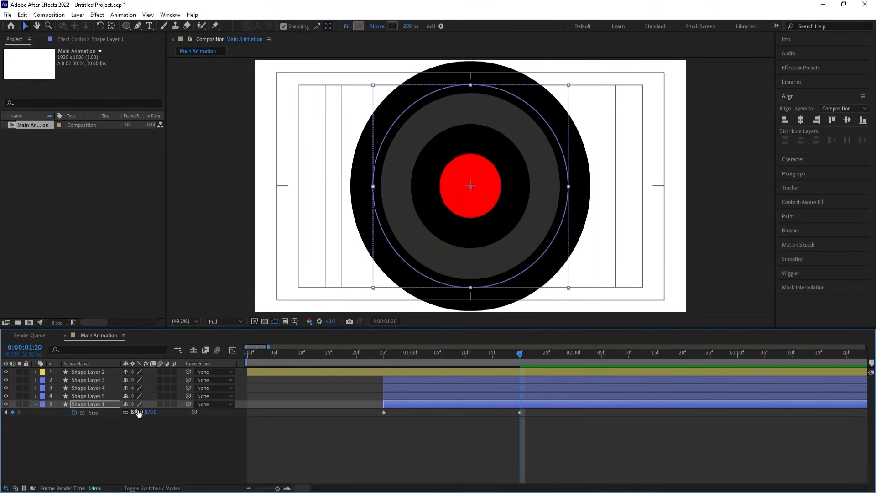
{"action": "left_click_drag", "start_coordinate": [138, 413], "coordinate": [229, 369]}
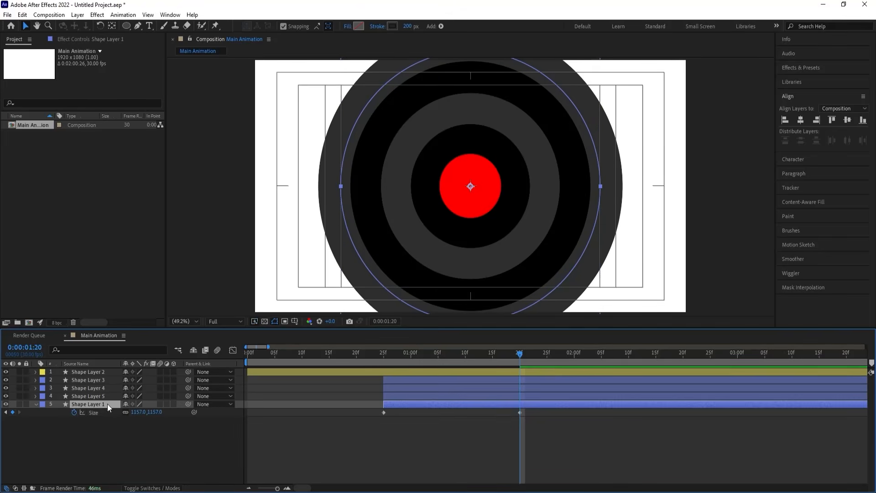
Duplicate the outer dark grey ring and turn the lower copy into a larger black ring with Size 1457 at 0:00:01:20
{"action": "key", "text": "ctrl+d"}
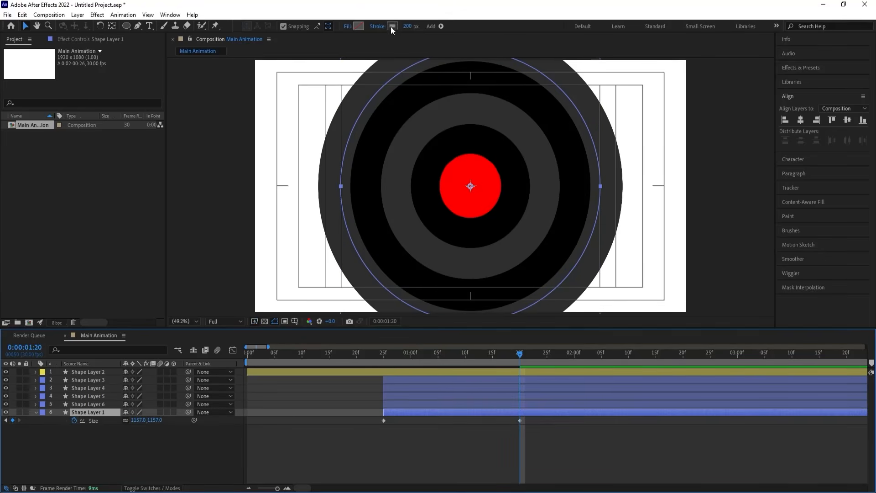
{"action": "left_click", "coordinate": [392, 28]}
{"action": "left_click_drag", "start_coordinate": [354, 283], "coordinate": [255, 400]}
{"action": "key", "text": "Return"}
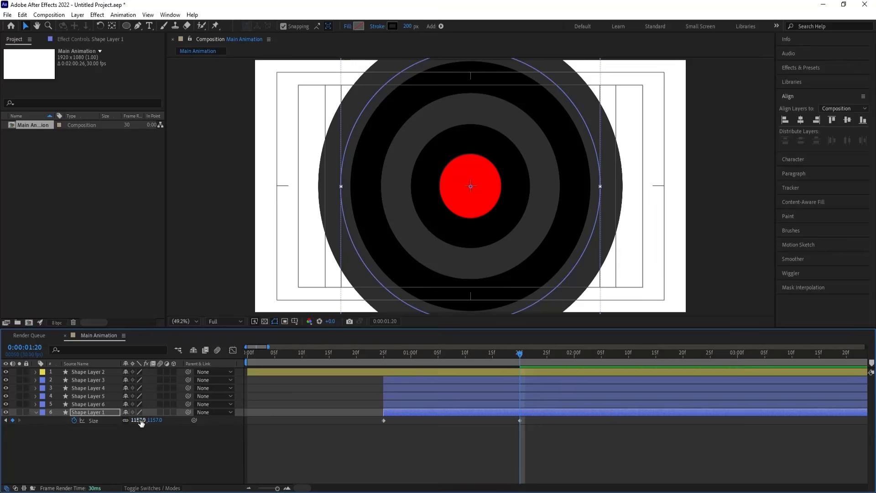
{"action": "left_click_drag", "start_coordinate": [141, 422], "coordinate": [234, 376]}
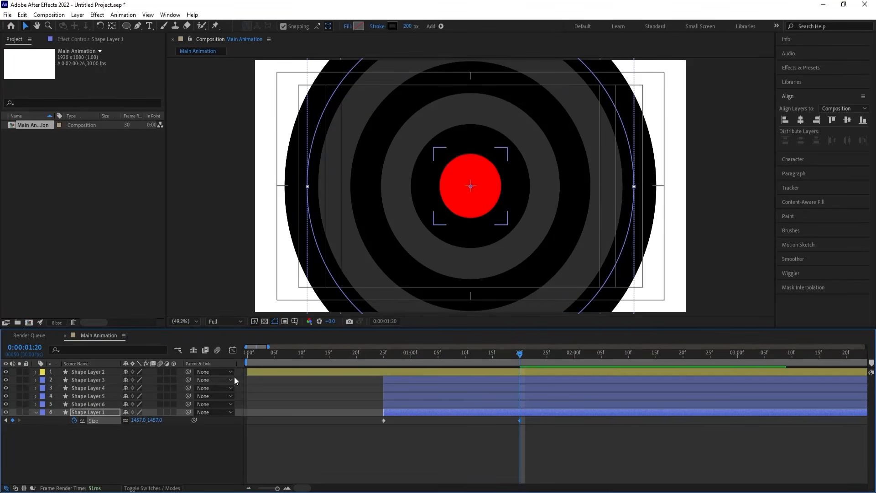
Reveal the keyframed properties of all layers and preview the animation from the start
{"action": "left_click", "coordinate": [166, 420]}
{"action": "key", "text": "u"}
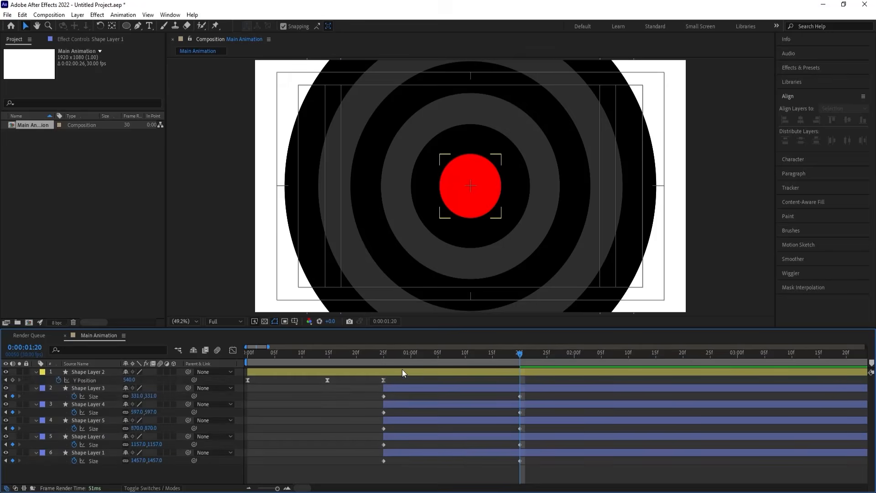
{"action": "left_click_drag", "start_coordinate": [410, 363], "coordinate": [253, 371]}
{"action": "key", "text": "space"}
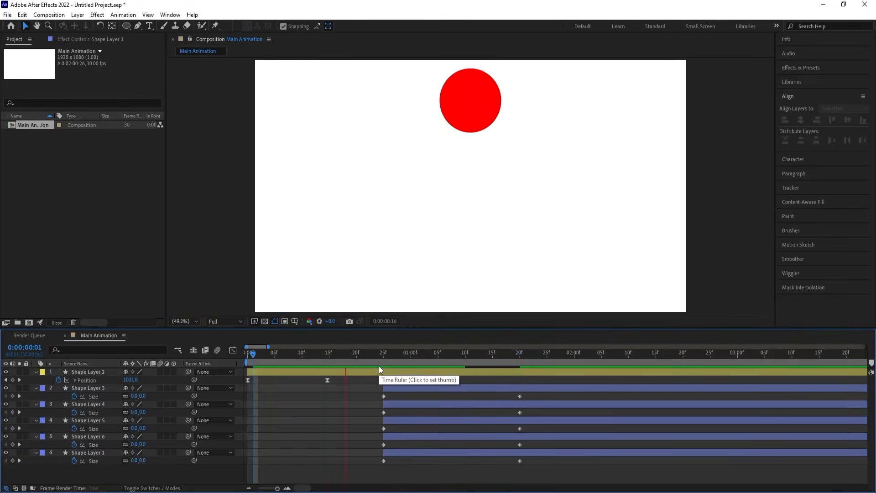
{"action": "key", "text": "space"}
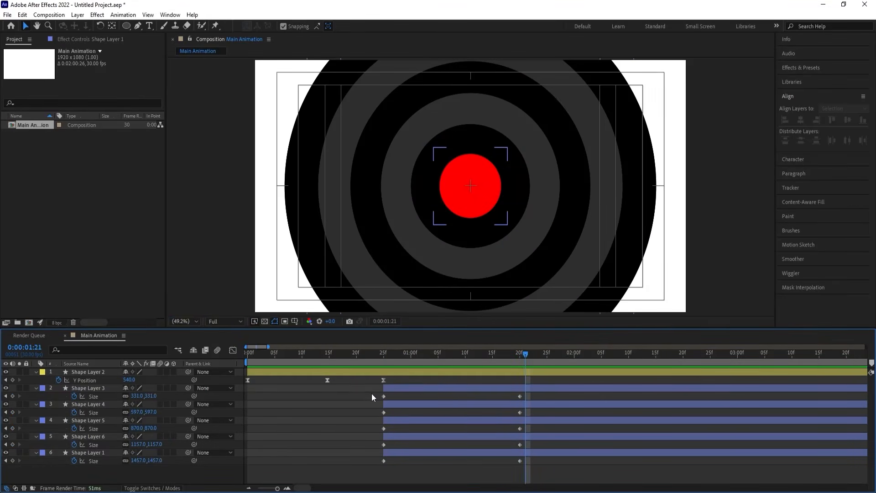
Apply Easy Ease to the Size keyframes of all five rings and reshape their speed graph to peak early, previewing the expansion
{"action": "left_click_drag", "start_coordinate": [371, 396], "coordinate": [576, 484]}
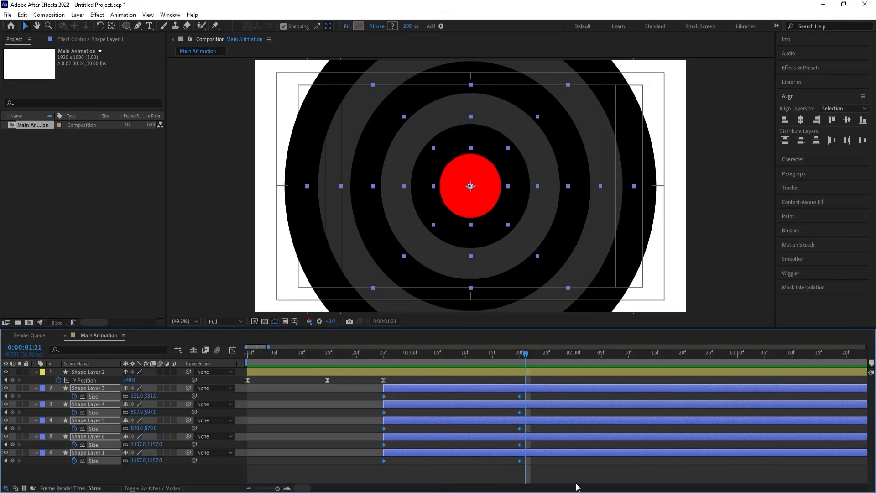
{"action": "key", "text": "F9"}
{"action": "key", "text": "shift+F3"}
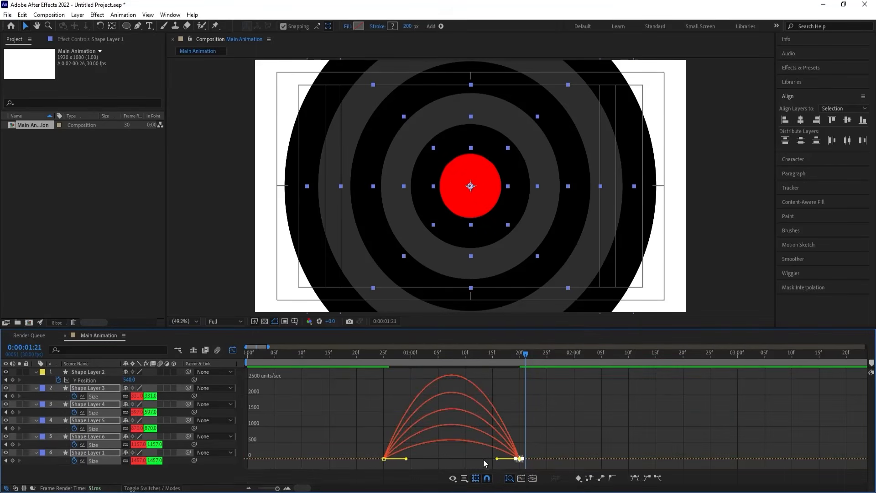
{"action": "left_click_drag", "start_coordinate": [483, 459], "coordinate": [439, 458]}
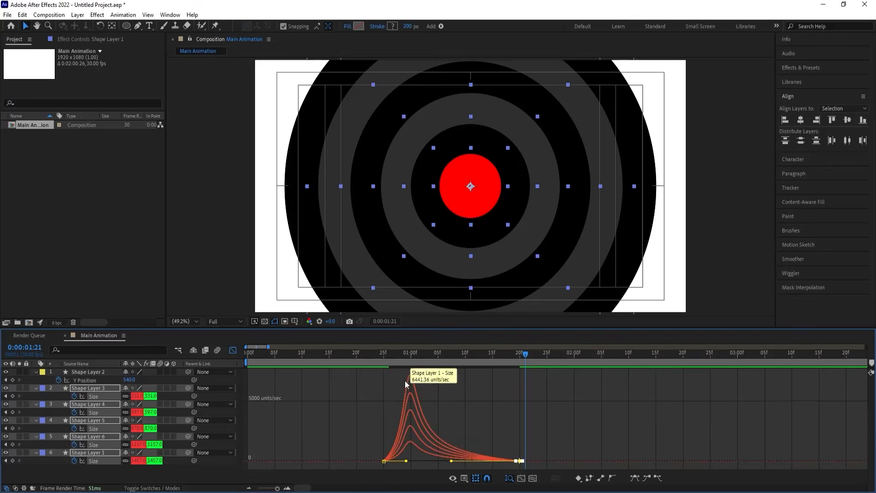
{"action": "left_click", "coordinate": [383, 353]}
{"action": "key", "text": "space"}
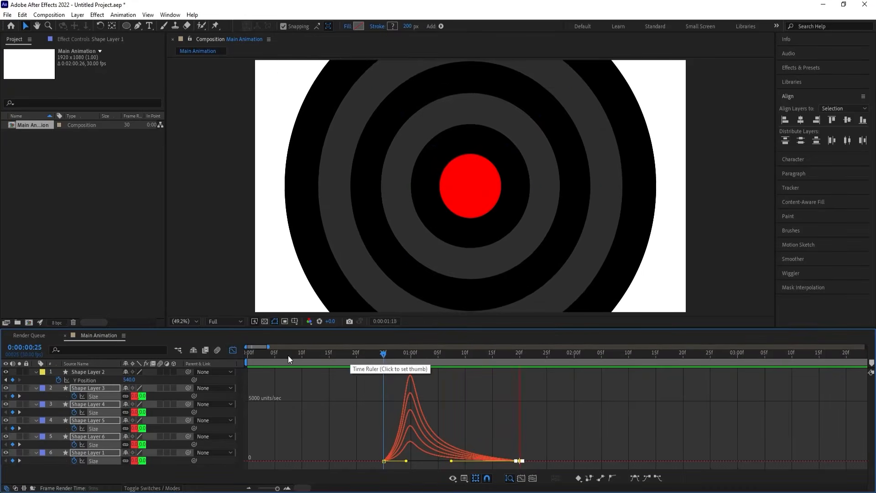
{"action": "key", "text": "space"}
{"action": "left_click", "coordinate": [232, 350]}
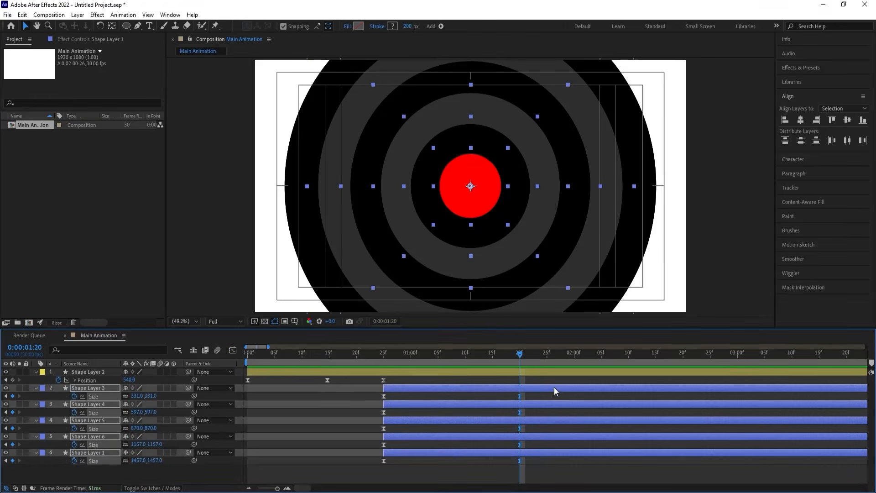
Move the ending Size keyframes of all five rings to 0:00:02:10 and preview the slower expansion
{"action": "key", "text": "minus"}
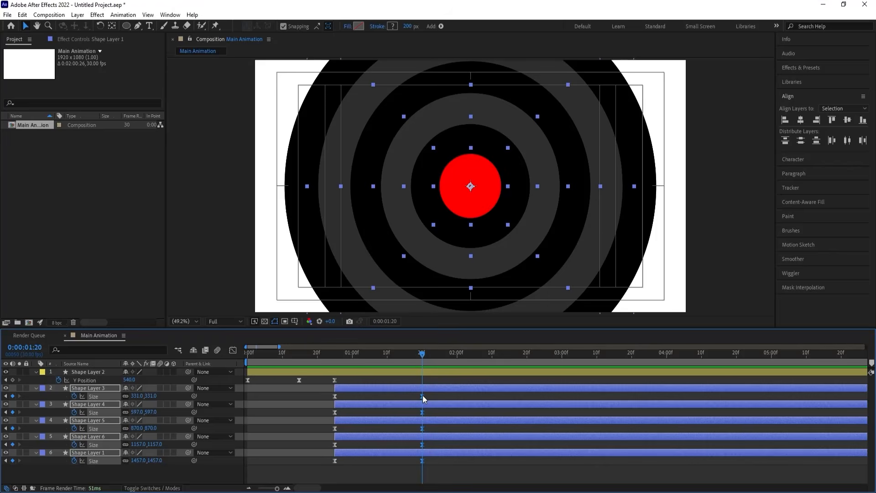
{"action": "left_click_drag", "start_coordinate": [422, 395], "coordinate": [493, 403]}
{"action": "left_click", "coordinate": [315, 349]}
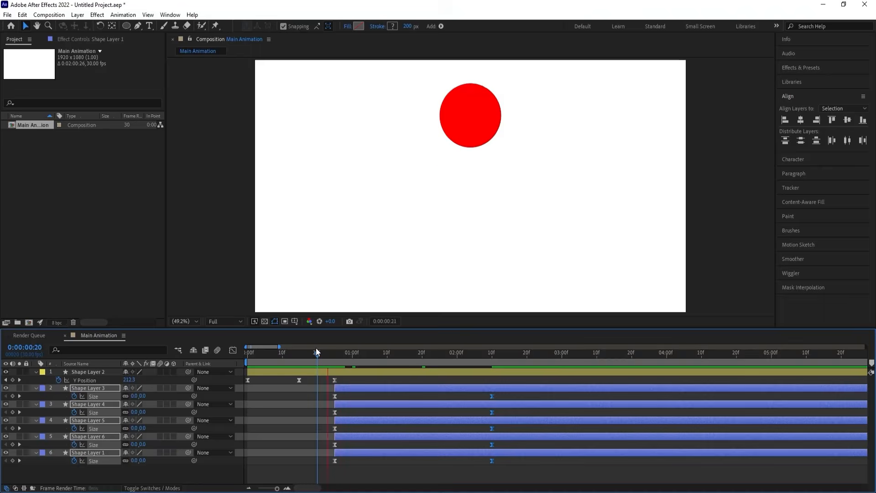
{"action": "key", "text": "space"}
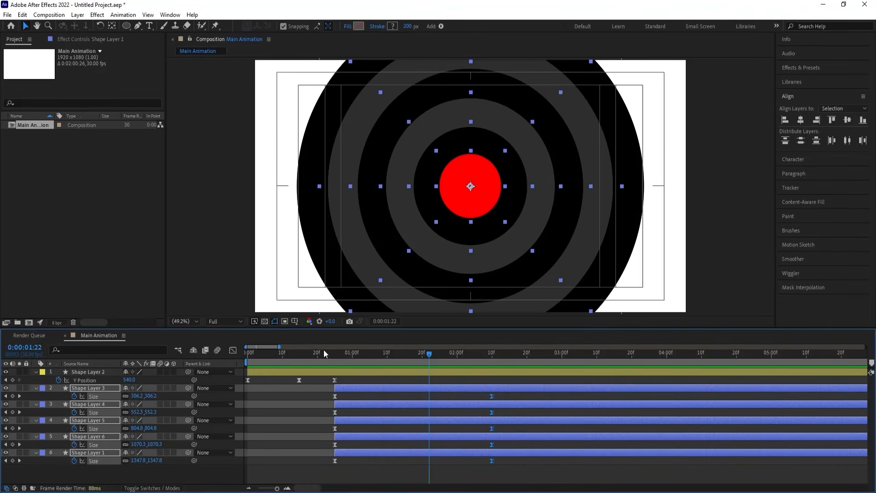
{"action": "left_click", "coordinate": [292, 350]}
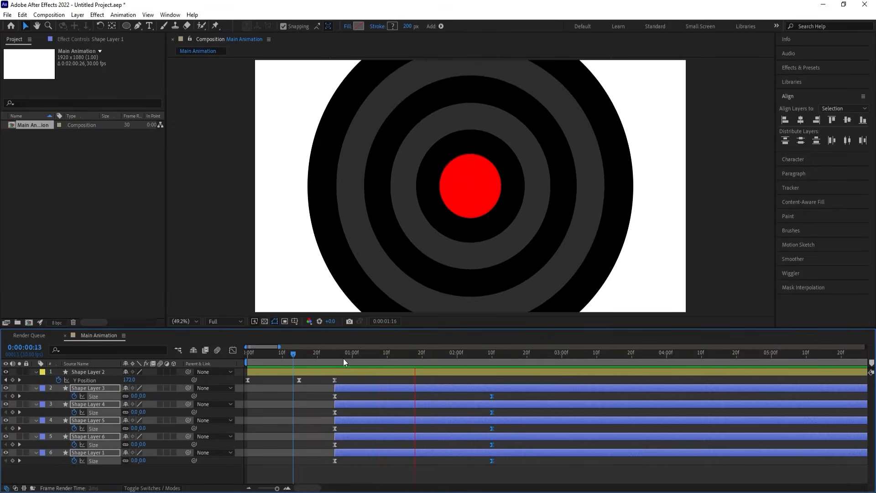
{"action": "key", "text": "space"}
Shift the five ring layers one frame earlier to start at 0:00:00:24 and preview the timing
{"action": "key", "text": "="}
{"action": "left_click_drag", "start_coordinate": [278, 354], "coordinate": [342, 387]}
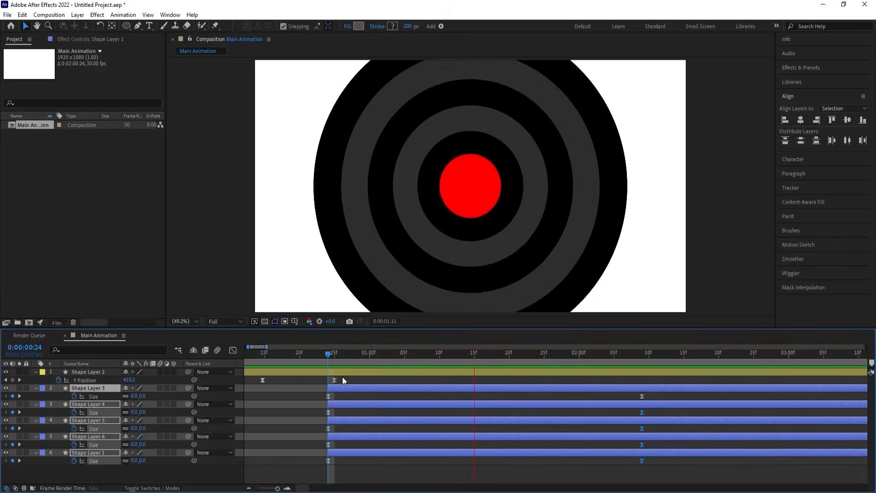
{"action": "key", "text": "space"}
{"action": "left_click_drag", "start_coordinate": [336, 355], "coordinate": [329, 357]}
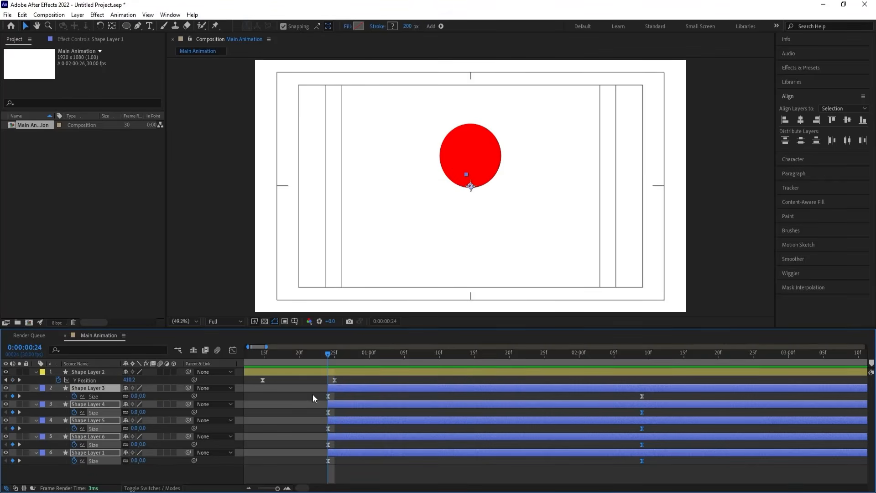
Adjust the starting ease of all five rings' Size keyframes in the speed graph and check the frames up to 0:00:00:27
{"action": "left_click_drag", "start_coordinate": [313, 395], "coordinate": [669, 477]}
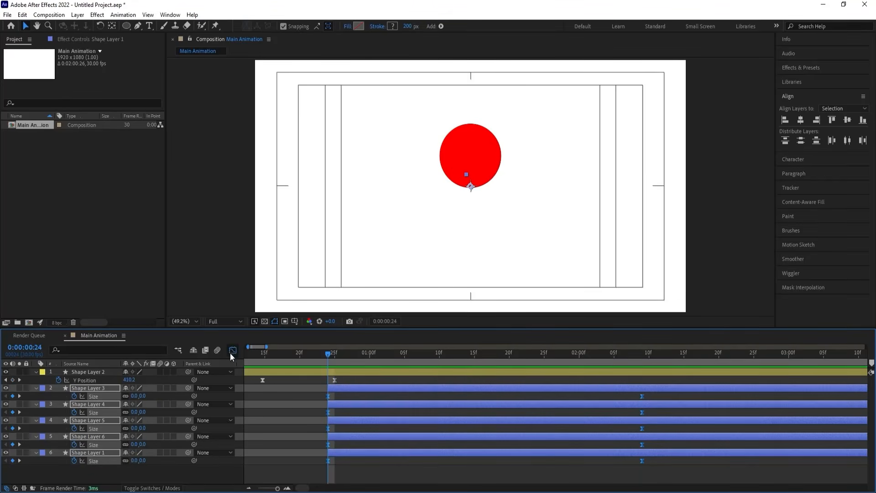
{"action": "left_click", "coordinate": [232, 351]}
{"action": "left_click_drag", "start_coordinate": [327, 468], "coordinate": [344, 456]}
{"action": "left_click", "coordinate": [233, 349]}
{"action": "key", "text": "space"}
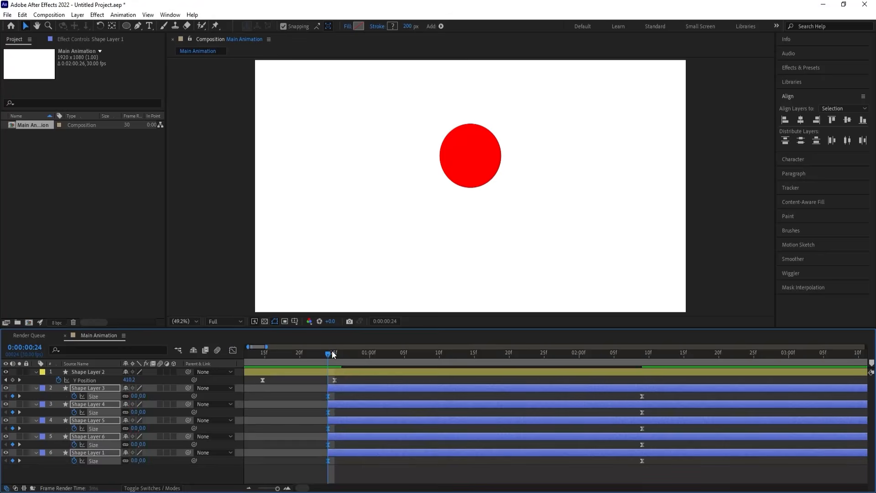
{"action": "left_click", "coordinate": [334, 355]}
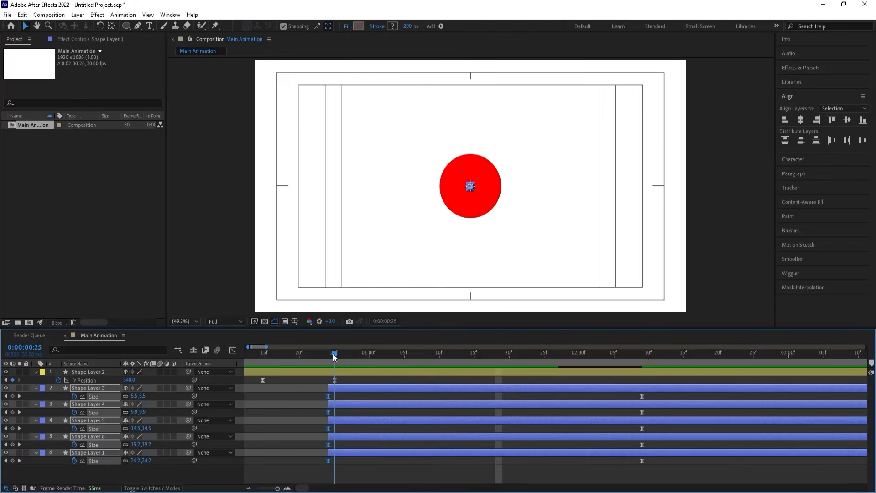
{"action": "left_click_drag", "start_coordinate": [333, 356], "coordinate": [346, 357]}
{"action": "left_click", "coordinate": [347, 395]}
{"action": "left_click", "coordinate": [347, 375]}
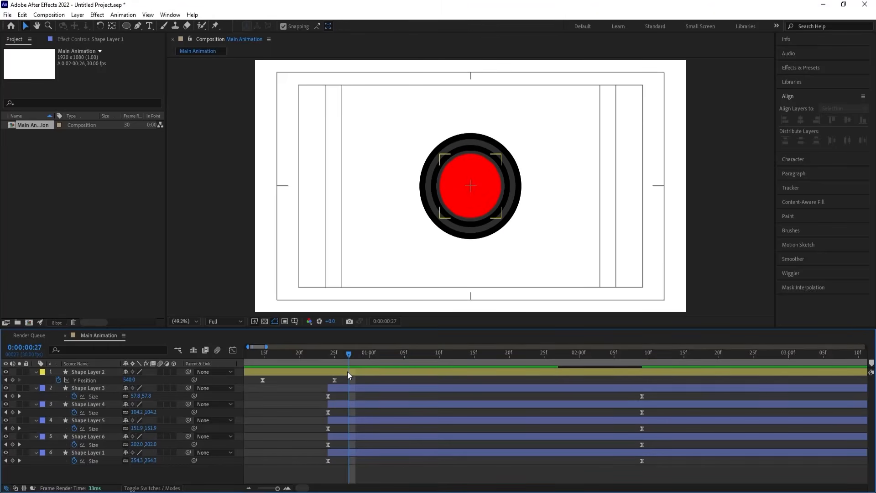
Go to 0:00:02:09 and add Trim Paths to the contents of Shape Layer 3
{"action": "scroll", "coordinate": [347, 368], "scroll_direction": "down", "scroll_amount": 2}
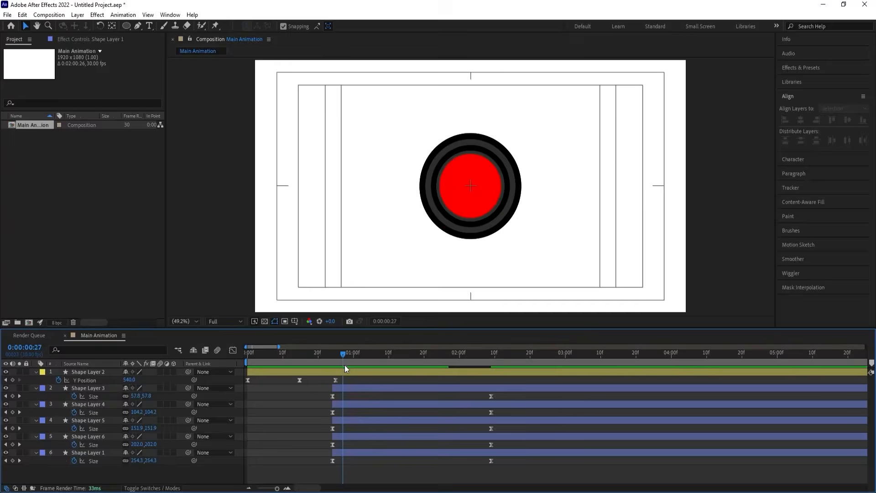
{"action": "left_click_drag", "start_coordinate": [344, 365], "coordinate": [490, 382]}
{"action": "left_click", "coordinate": [475, 387]}
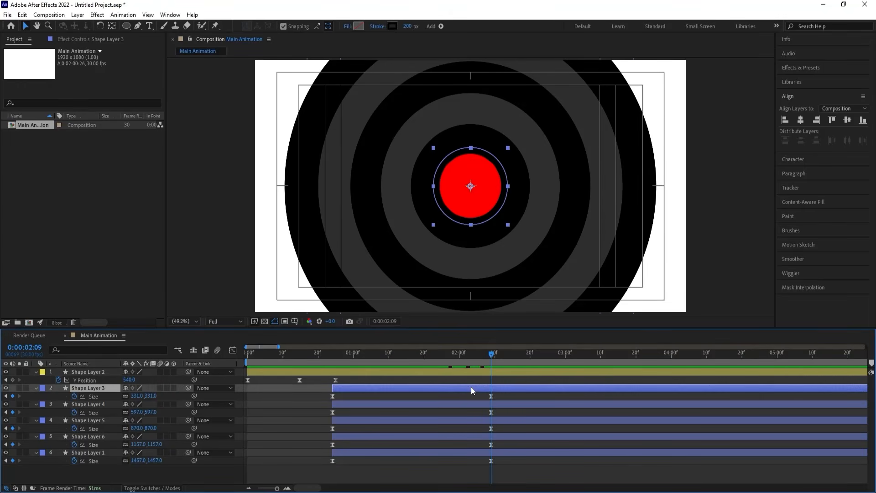
{"action": "left_click", "coordinate": [36, 388]}
{"action": "left_click", "coordinate": [36, 388]}
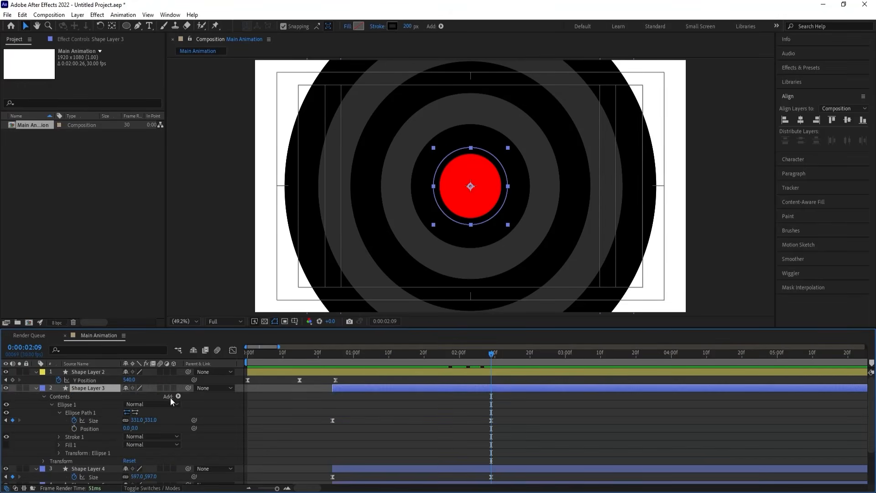
{"action": "left_click", "coordinate": [170, 397]}
{"action": "left_click", "coordinate": [177, 396]}
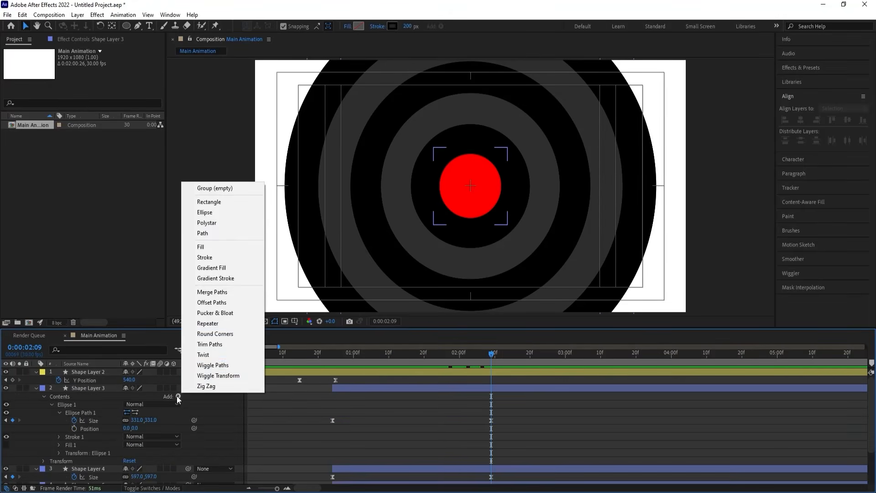
{"action": "left_click", "coordinate": [207, 345]}
{"action": "left_click", "coordinate": [53, 460]}
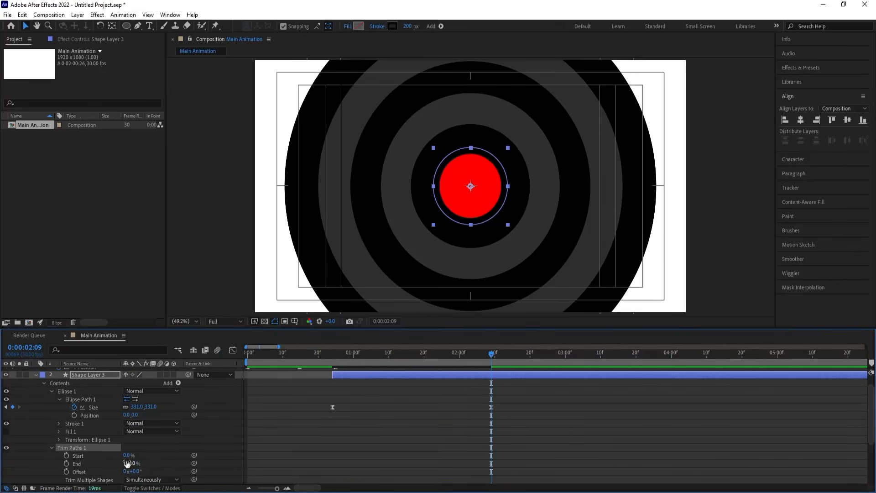
Keyframe the Trim Paths End of Shape Layer 3 from 100% at 0:00:02:09 to 1% at 0:00:04:00
{"action": "mouse_move", "coordinate": [127, 463]}
{"action": "left_mouse_down"}
{"action": "mouse_move", "coordinate": [108, 464]}
{"action": "mouse_move", "coordinate": [139, 466]}
{"action": "left_mouse_up"}
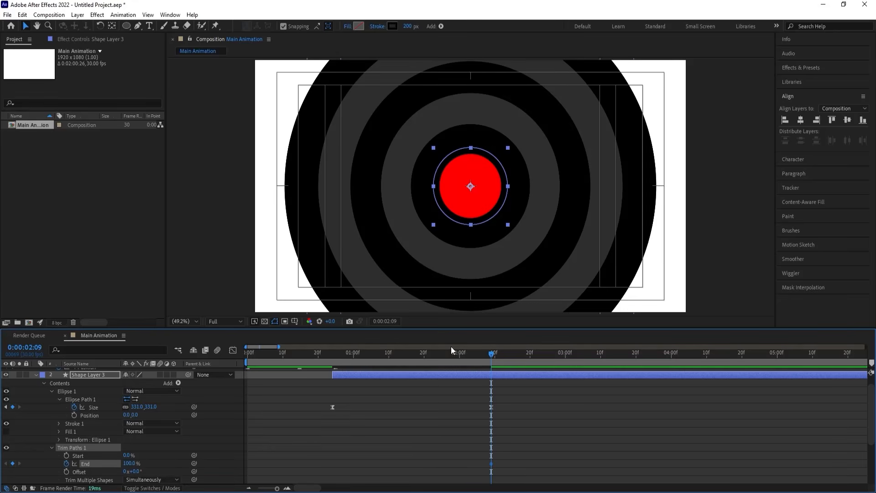
{"action": "left_click", "coordinate": [673, 356]}
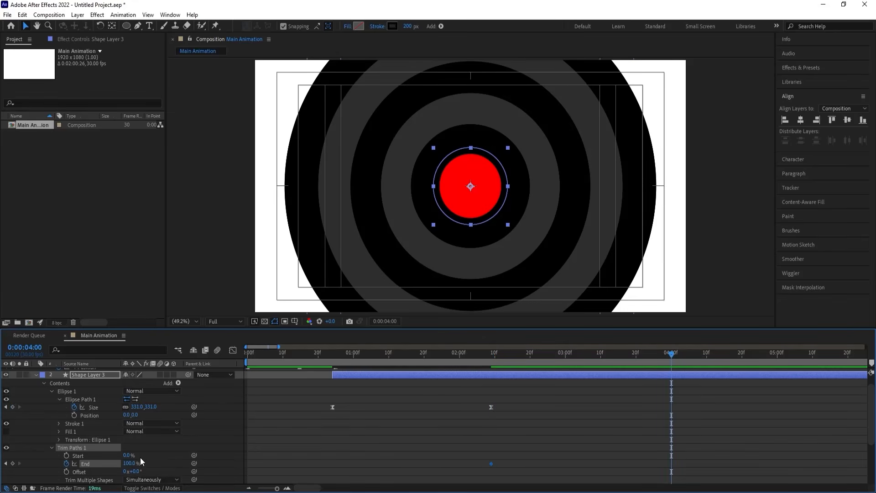
{"action": "left_click_drag", "start_coordinate": [129, 462], "coordinate": [76, 468]}
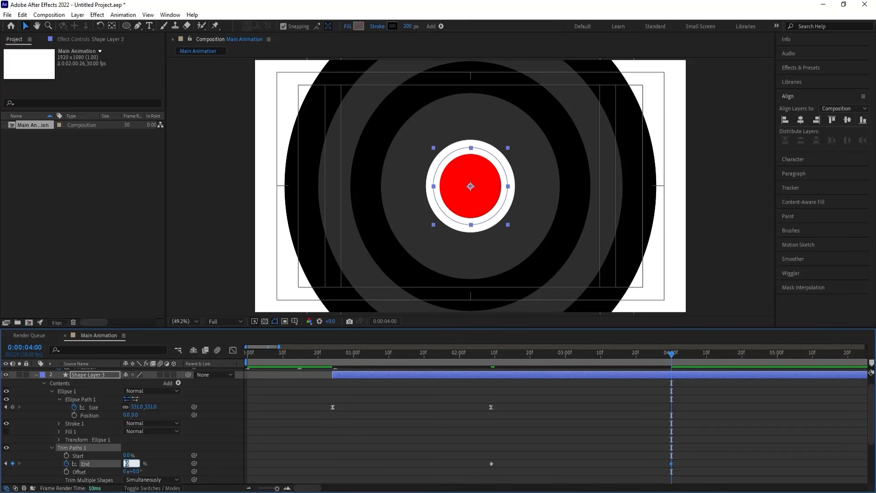
{"action": "key", "text": "Return"}
Ease both Trim Paths End keyframes of Shape Layer 3, extend their influences inward in the speed graph, and preview from 0:00:02:08
{"action": "left_click_drag", "start_coordinate": [455, 456], "coordinate": [674, 467]}
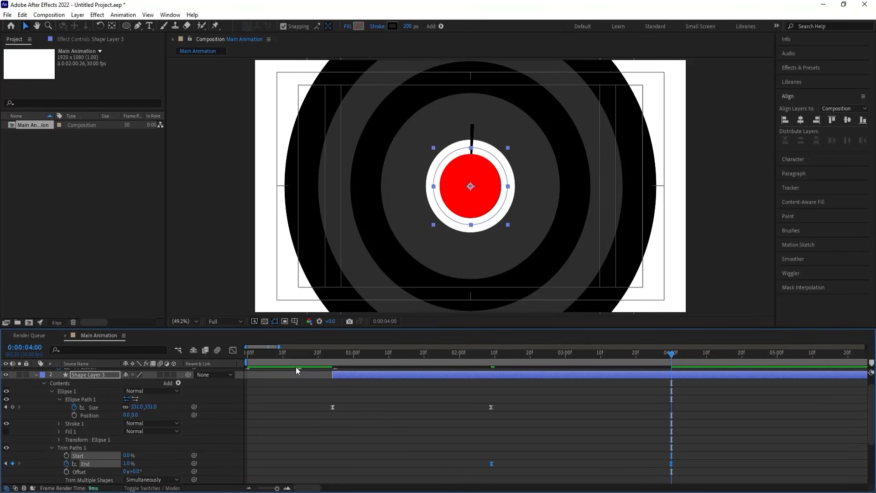
{"action": "left_click", "coordinate": [235, 351]}
{"action": "left_click", "coordinate": [491, 376]}
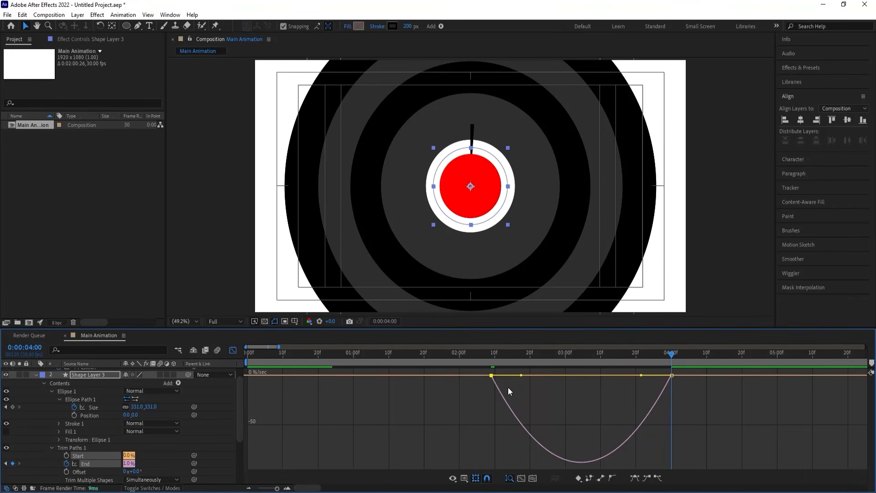
{"action": "left_click_drag", "start_coordinate": [521, 375], "coordinate": [563, 375]}
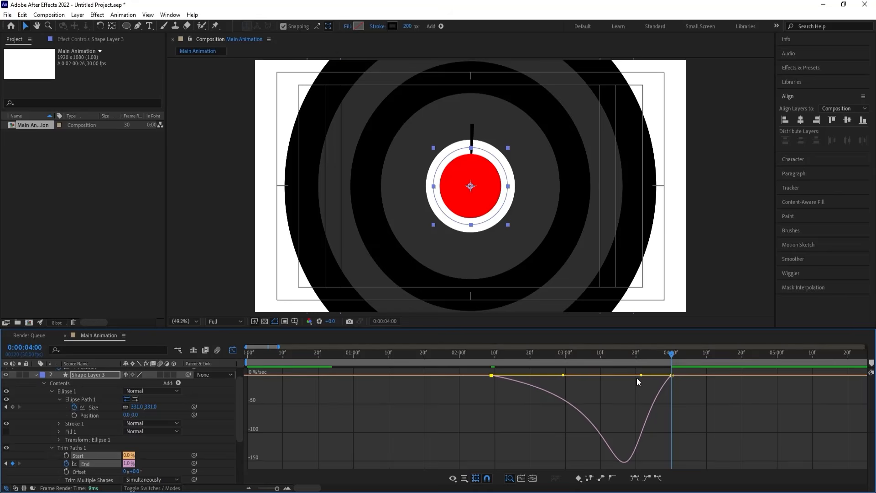
{"action": "left_click_drag", "start_coordinate": [641, 375], "coordinate": [616, 374]}
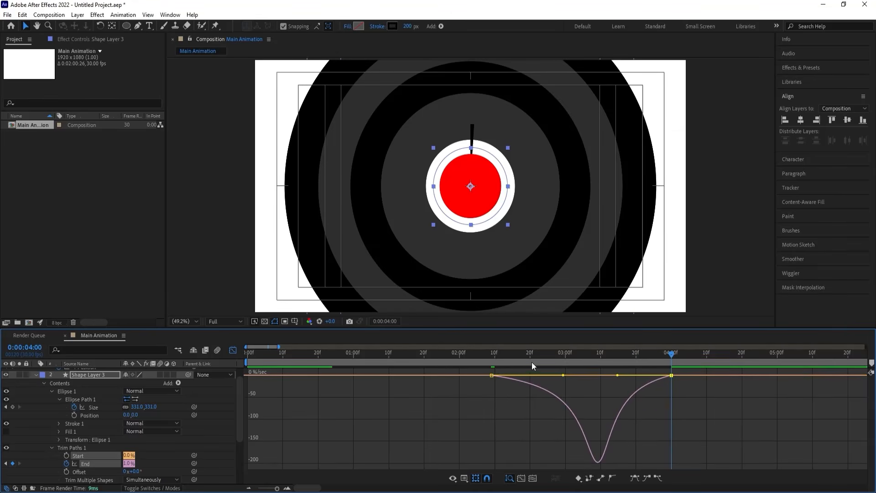
{"action": "left_click", "coordinate": [490, 354]}
{"action": "left_click", "coordinate": [489, 353]}
{"action": "key", "text": "space"}
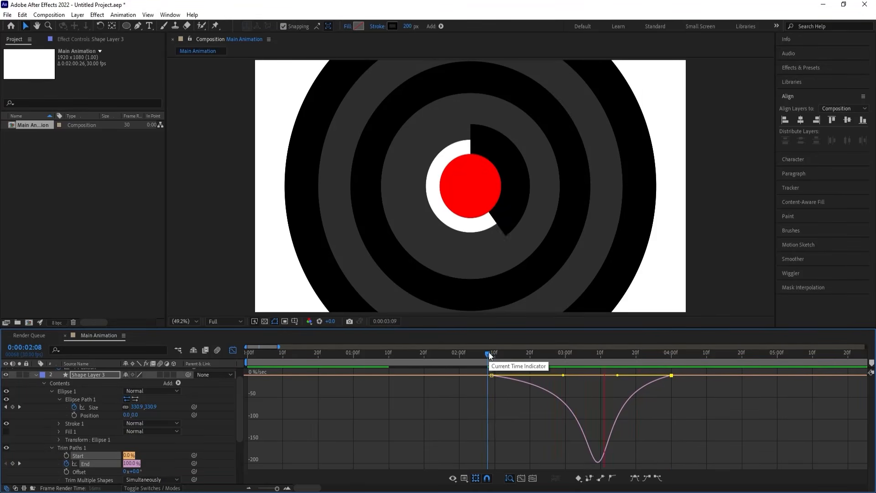
{"action": "key", "text": "space"}
{"action": "left_click", "coordinate": [236, 349]}
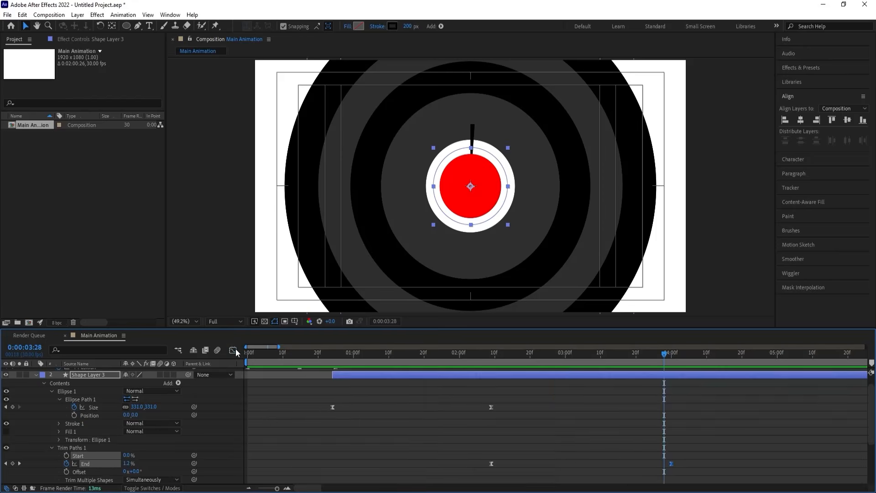
Copy Trim Paths 1 from Shape Layer 3 to Shape Layers 4, 5, 6 and 1 with its keyframes starting at 0:00:02:09
{"action": "key", "text": "minus"}
{"action": "key", "text": "minus"}
{"action": "left_click", "coordinate": [408, 418]}
{"action": "key", "text": "j"}
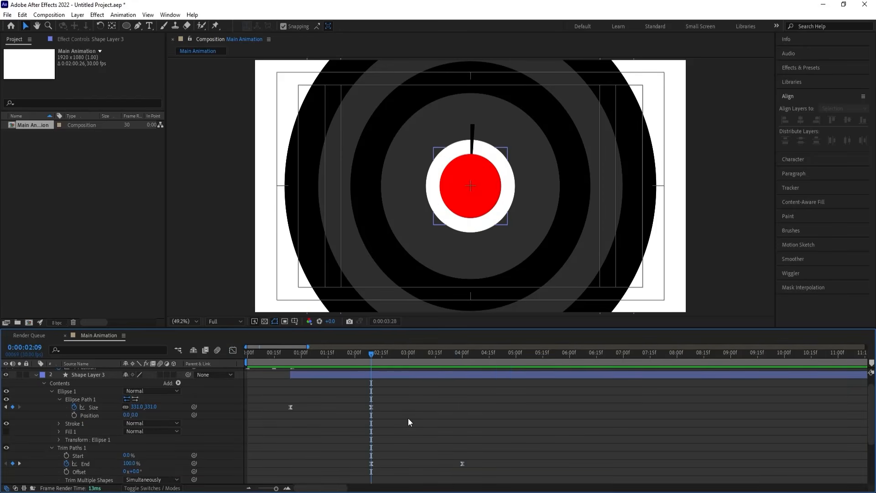
{"action": "left_click", "coordinate": [78, 448]}
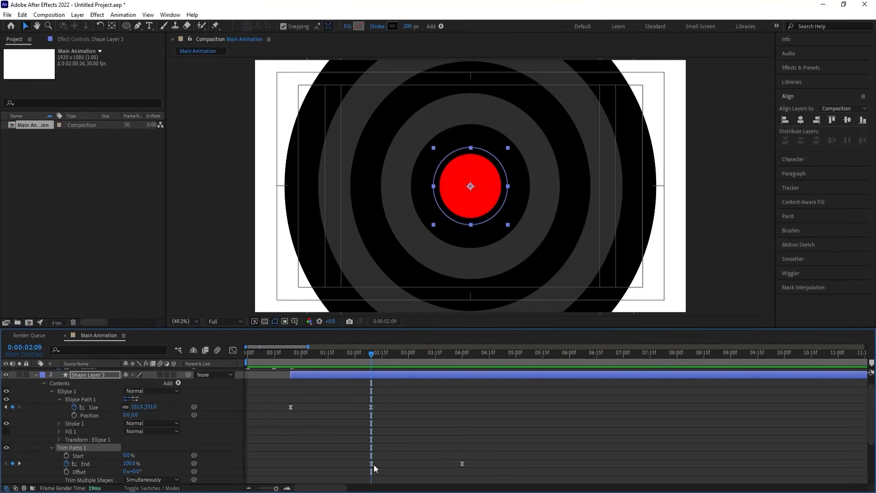
{"action": "mouse_move", "coordinate": [370, 463]}
{"action": "left_click", "coordinate": [391, 423]}
{"action": "key", "text": "u"}
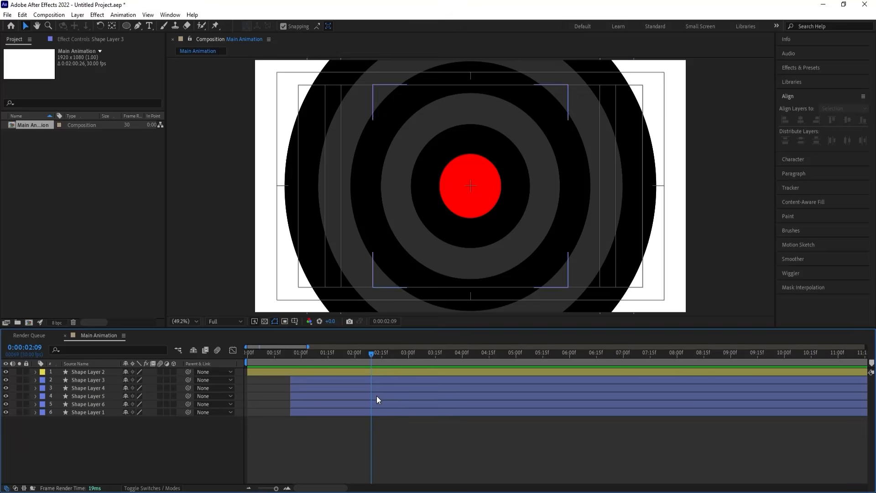
{"action": "left_click", "coordinate": [375, 388]}
{"action": "left_click", "coordinate": [372, 412], "text": "shift"}
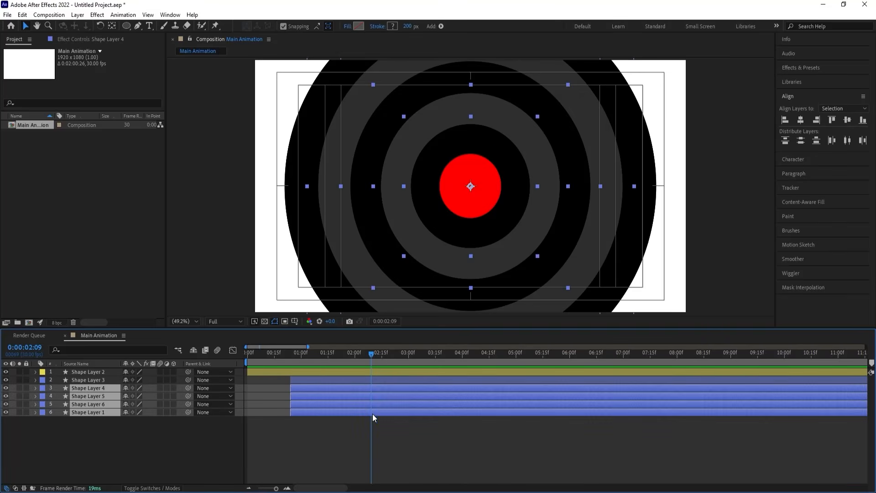
{"action": "key", "text": "ctrl+v"}
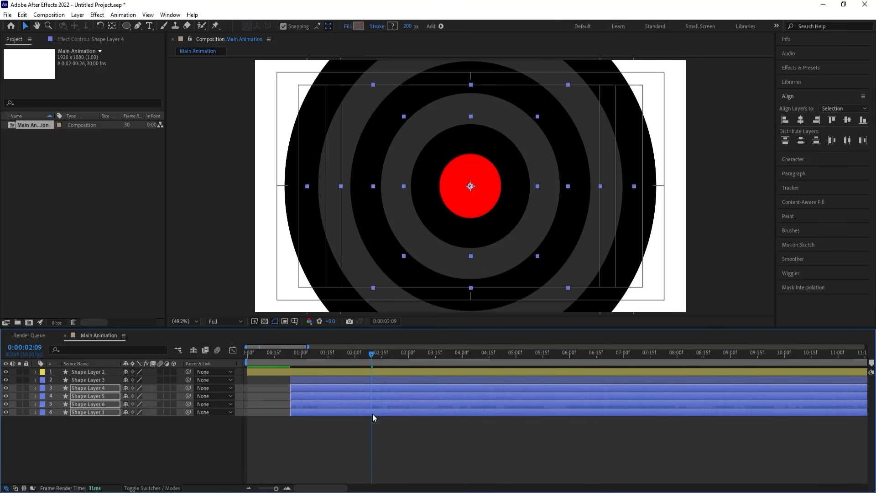
Reveal the keyframes of all layers and preview the ring animation from 0:00:00:27
{"action": "left_click", "coordinate": [387, 438]}
{"action": "key", "text": "u"}
{"action": "key", "text": "space"}
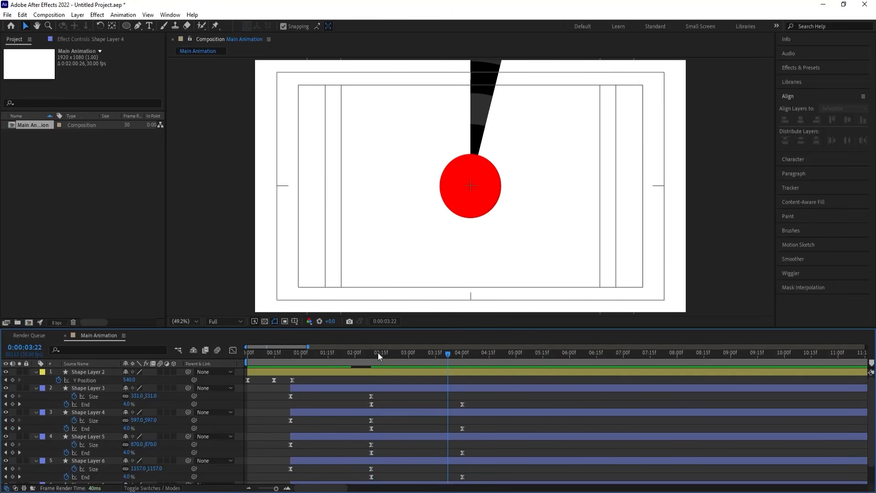
{"action": "left_click_drag", "start_coordinate": [378, 352], "coordinate": [296, 354]}
{"action": "key", "text": "space"}
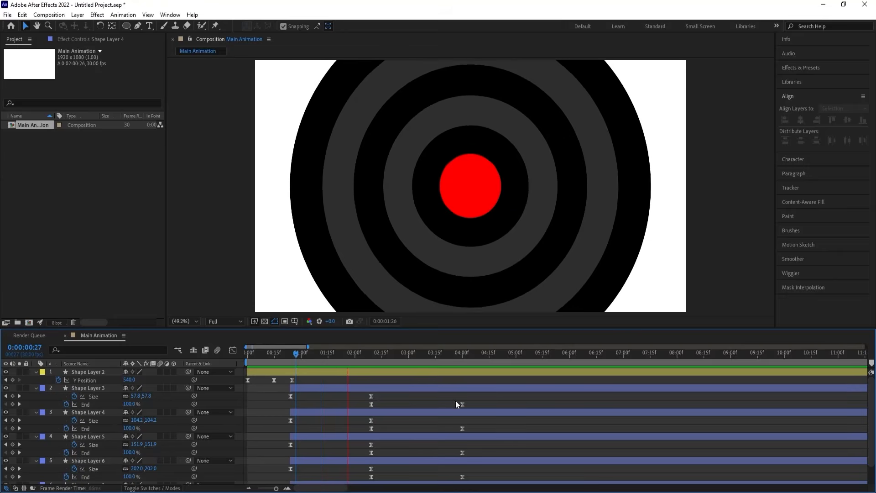
Move the final Trim Paths End keyframes of all five rings earlier to about 0:00:03:13 and check 0:00:03:11
{"action": "left_click_drag", "start_coordinate": [443, 404], "coordinate": [488, 489]}
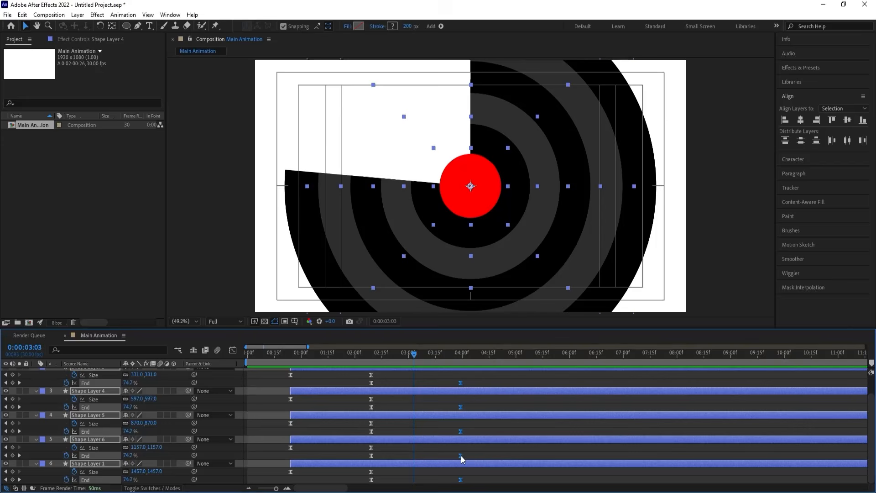
{"action": "left_click_drag", "start_coordinate": [462, 458], "coordinate": [431, 448]}
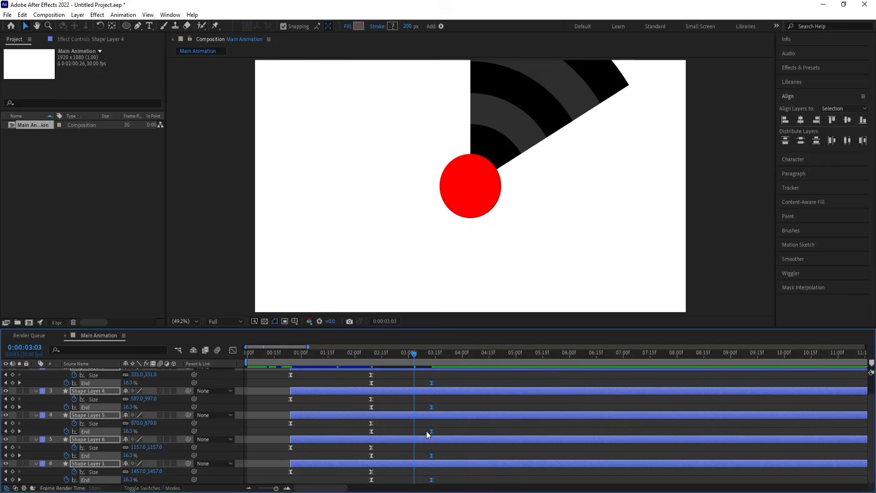
{"action": "left_click", "coordinate": [429, 354]}
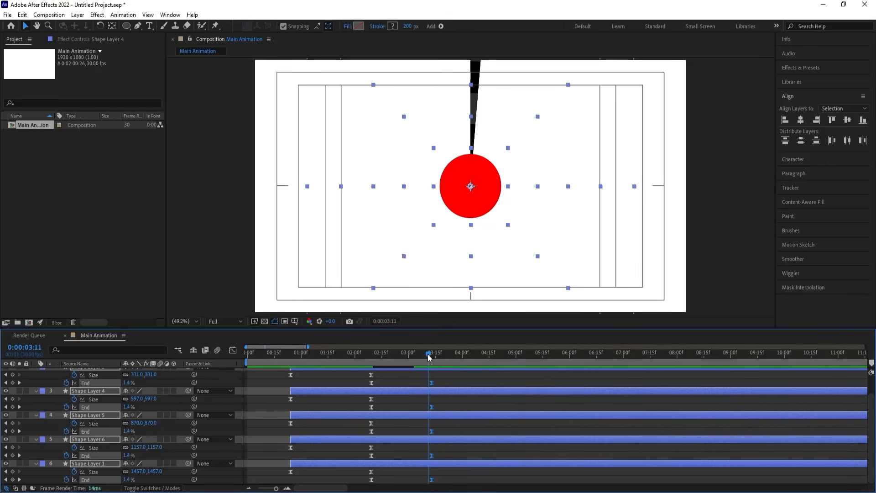
Keyframe the Scale of all five ring layers from 100% at 0:00:03:05 to 0% at 0:00:03:21
{"action": "left_click_drag", "start_coordinate": [428, 354], "coordinate": [418, 359]}
{"action": "scroll", "coordinate": [414, 394], "scroll_direction": "up", "scroll_amount": 2}
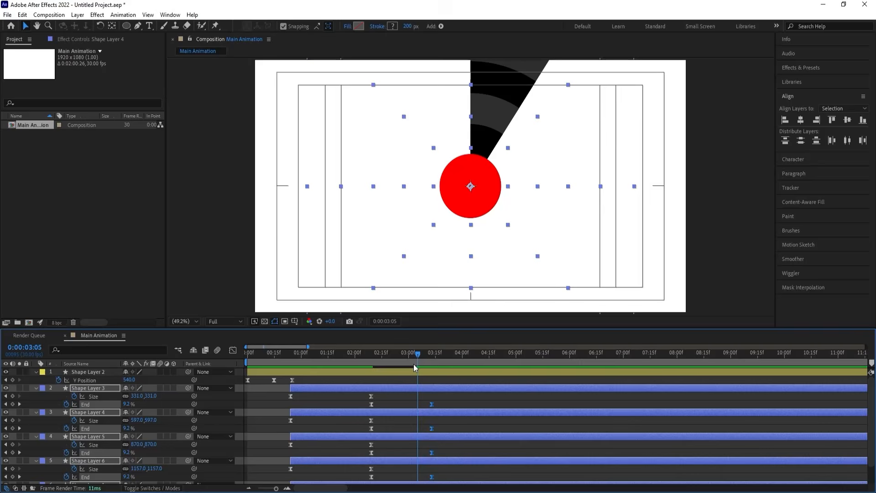
{"action": "key", "text": "s"}
{"action": "left_click", "coordinate": [59, 396]}
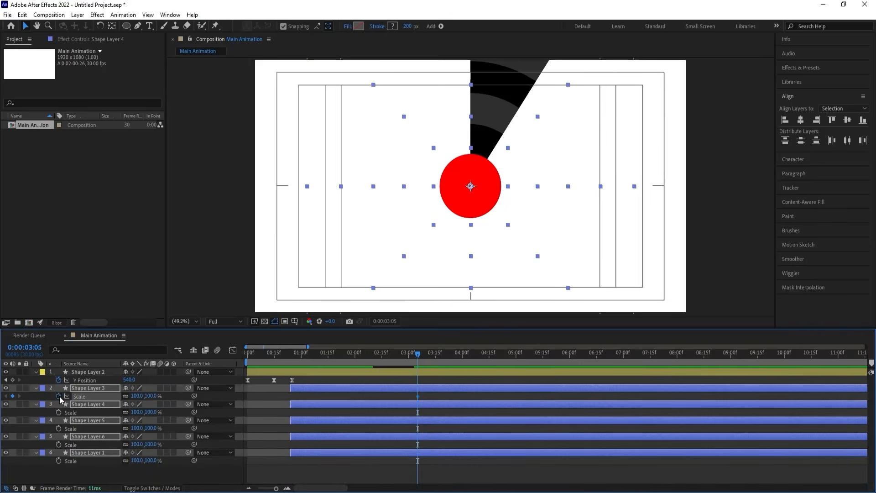
{"action": "key", "text": "space"}
{"action": "key", "text": "space"}
{"action": "key", "text": "space"}
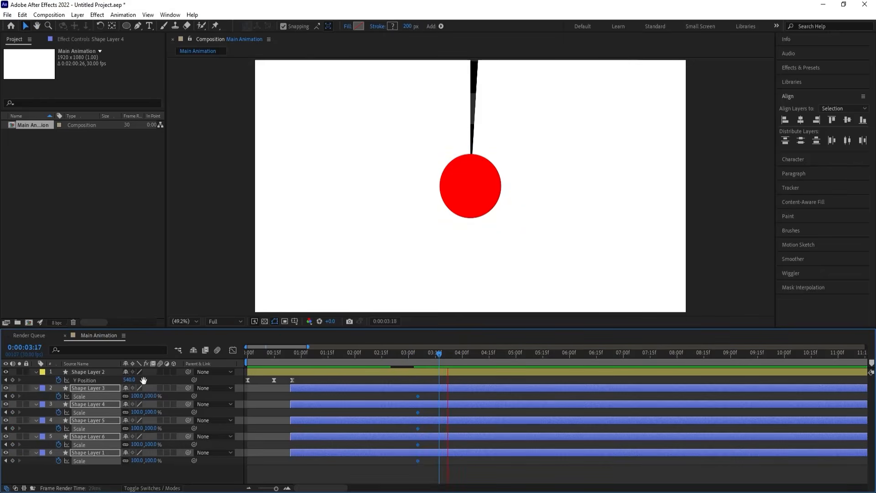
{"action": "key", "text": "space"}
{"action": "left_click", "coordinate": [136, 396]}
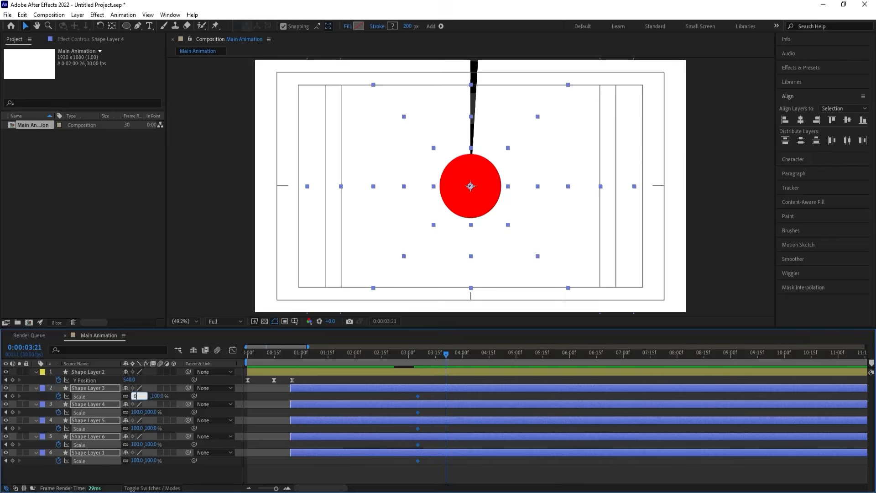
{"action": "type", "text": "0"}
{"action": "key", "text": "Return"}
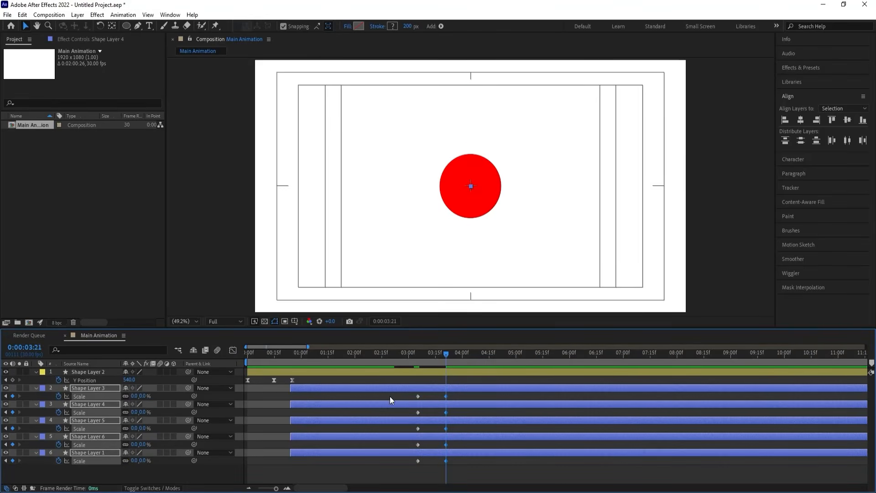
Apply Easy Ease to all Scale keyframes of the five ring layers and return to 0:00:03:05
{"action": "left_click_drag", "start_coordinate": [390, 396], "coordinate": [500, 483]}
{"action": "key", "text": "F9"}
{"action": "key", "text": "j"}
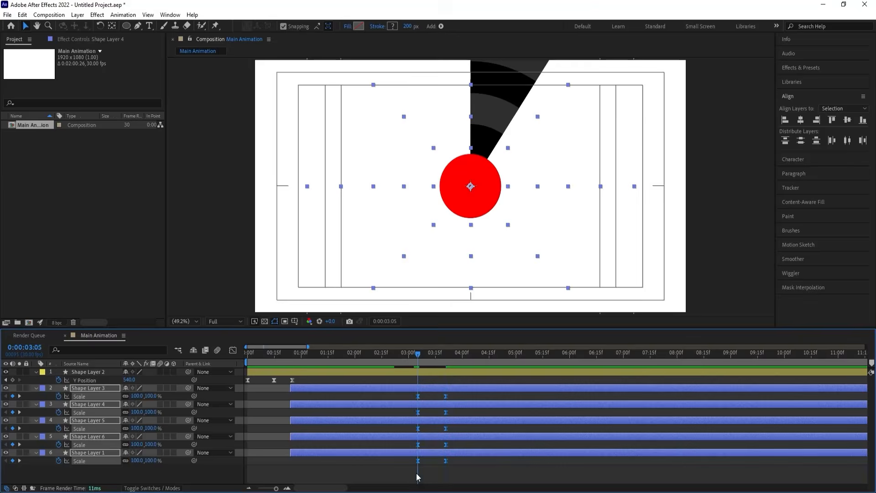
Reshape the five rings' Scale easing in the speed graph to a gradual start with a late, sharp speed peak, and preview it
{"action": "left_click", "coordinate": [232, 350]}
{"action": "left_click_drag", "start_coordinate": [431, 387], "coordinate": [397, 362]}
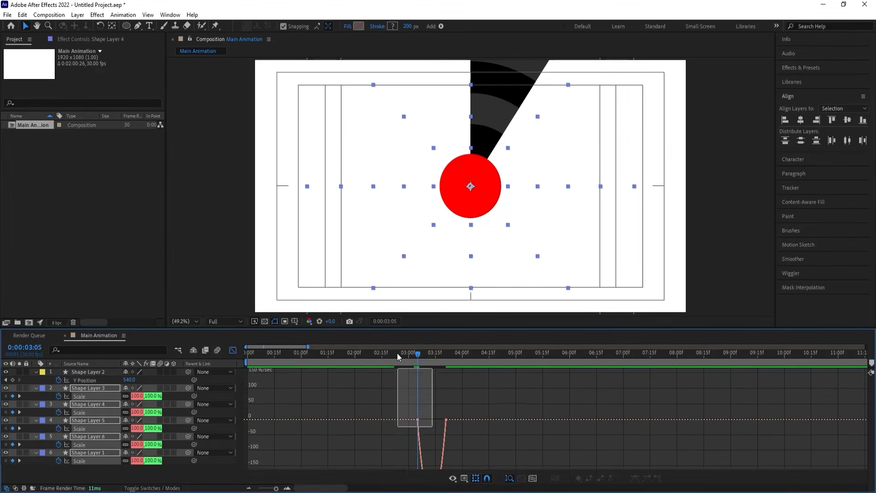
{"action": "key", "text": "equal"}
{"action": "key", "text": "equal"}
{"action": "key", "text": "equal"}
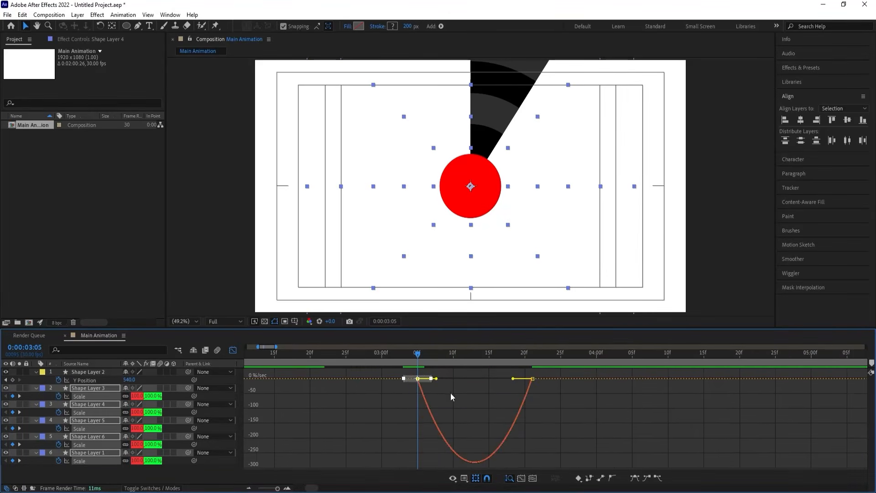
{"action": "key", "text": "minus"}
{"action": "left_click_drag", "start_coordinate": [436, 379], "coordinate": [483, 379]}
{"action": "left_click_drag", "start_coordinate": [544, 395], "coordinate": [526, 379]}
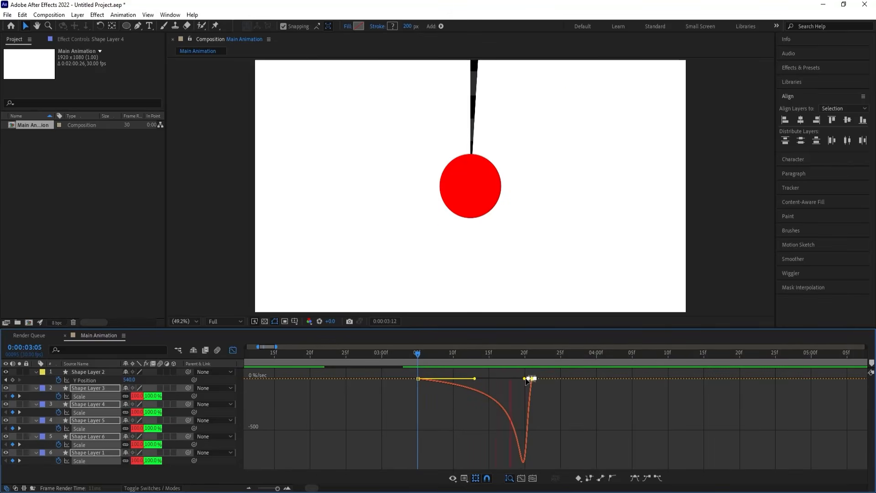
{"action": "key", "text": "space"}
{"action": "left_click", "coordinate": [233, 350]}
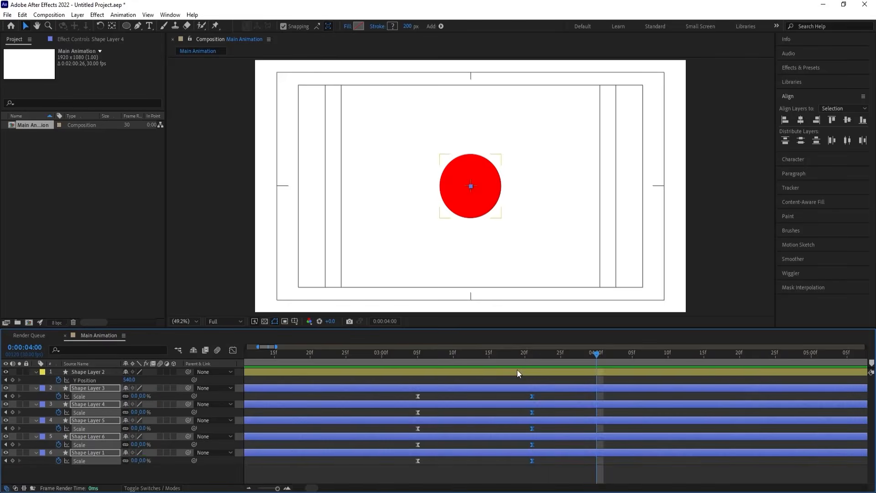
Move the five rings' 0% Scale keyframes later to about 0:00:04:14 and preview from 0:00:03:01
{"action": "left_click_drag", "start_coordinate": [501, 396], "coordinate": [554, 396]}
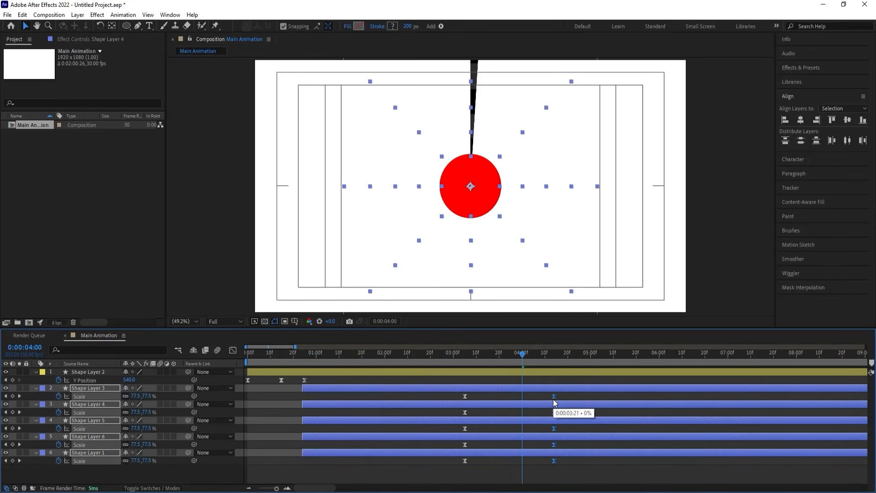
{"action": "left_click", "coordinate": [455, 353]}
{"action": "key", "text": "space"}
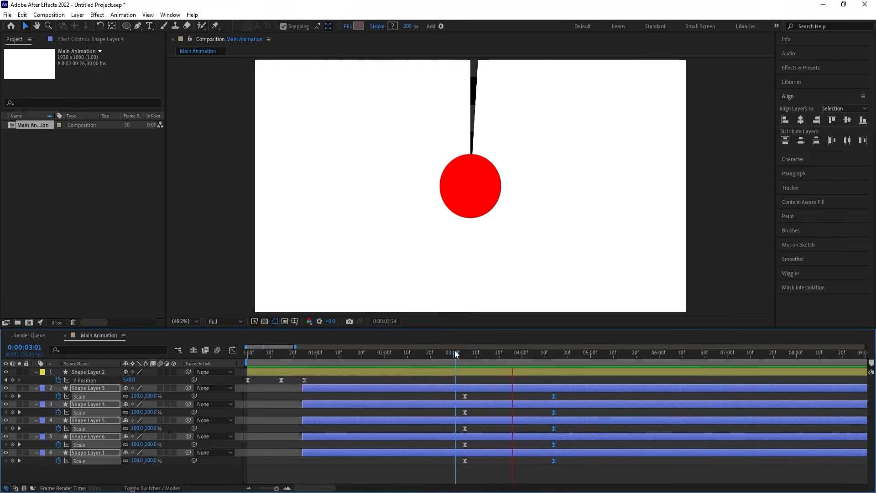
{"action": "key", "text": "space"}
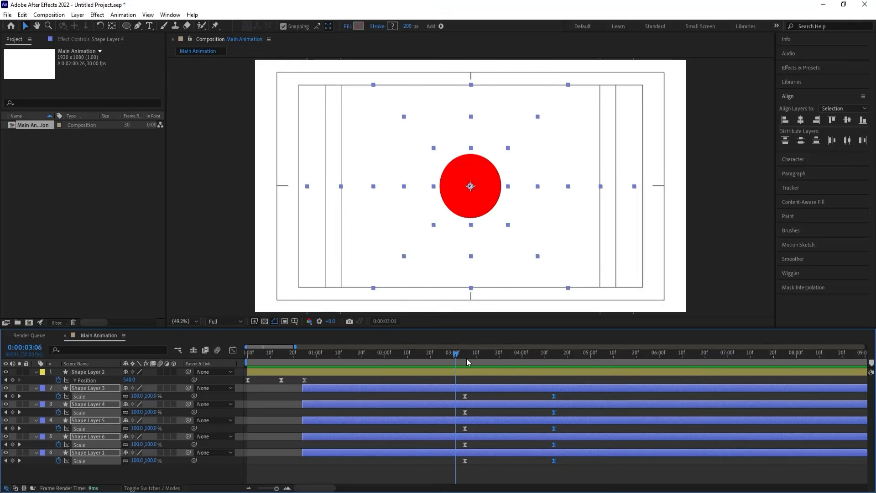
Select all Scale keyframes of the rings, extend both influences toward the middle in the speed graph, and preview from 0:00:03:05
{"action": "left_click", "coordinate": [464, 354]}
{"action": "left_click_drag", "start_coordinate": [461, 401], "coordinate": [577, 488]}
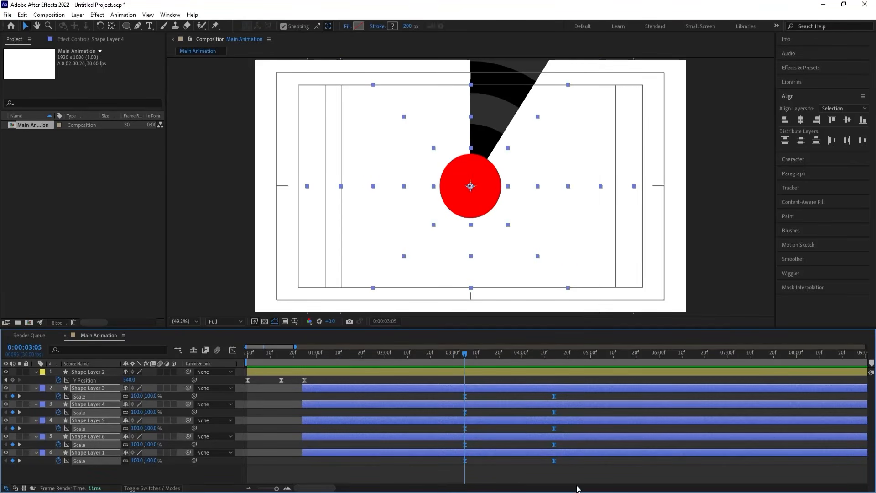
{"action": "left_click", "coordinate": [231, 352]}
{"action": "left_click_drag", "start_coordinate": [505, 415], "coordinate": [499, 377]}
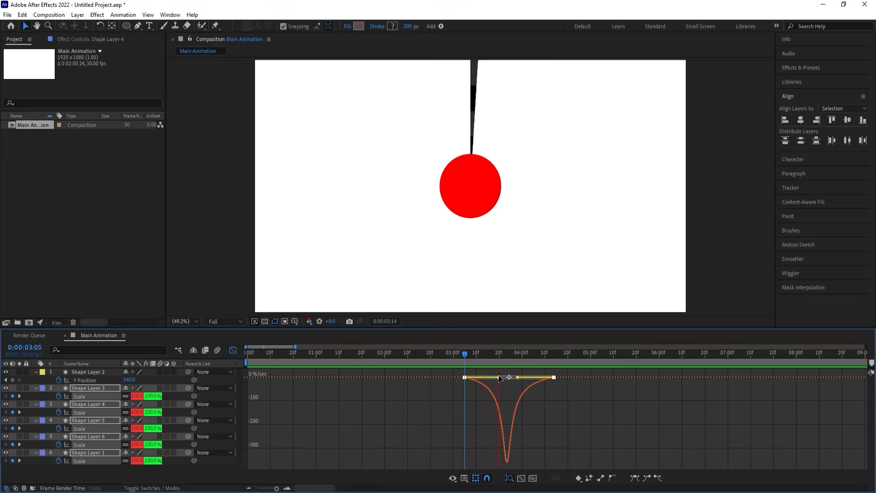
{"action": "key", "text": "space"}
{"action": "left_click", "coordinate": [232, 349]}
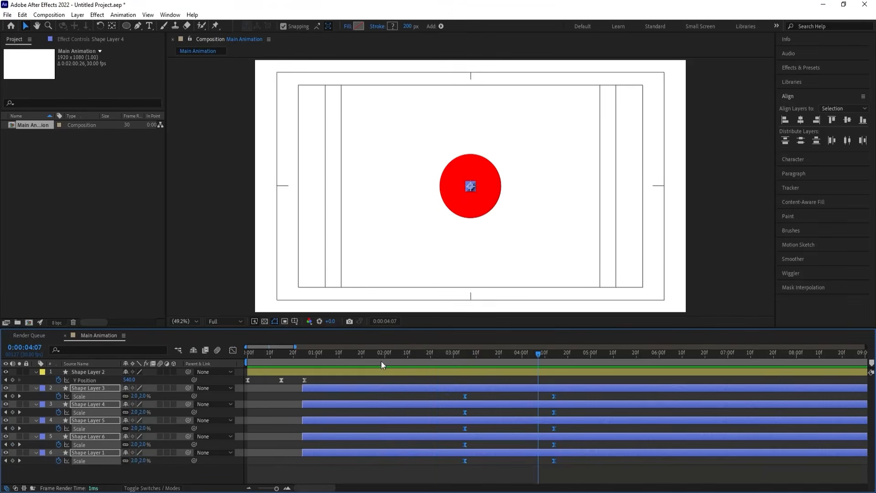
Preview from 0:00:00:26 and shift all Scale keyframes of the five rings later to start at about 0:00:03:13
{"action": "left_click", "coordinate": [286, 357]}
{"action": "key", "text": "space"}
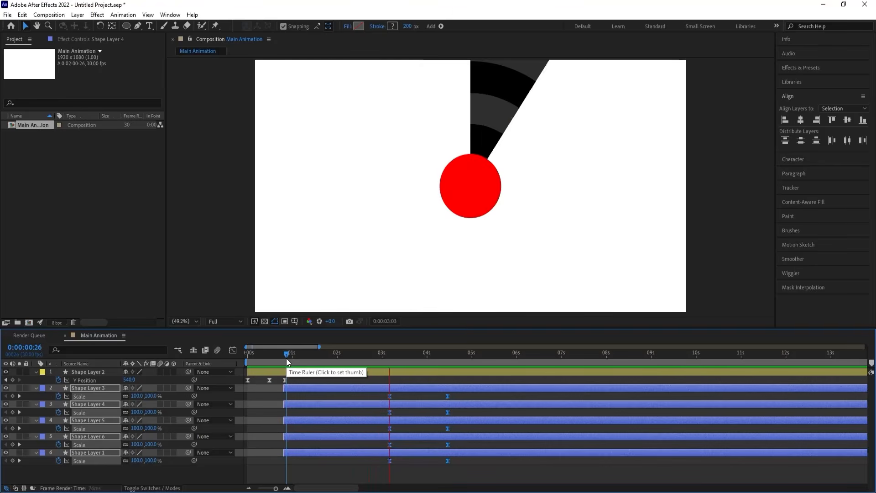
{"action": "key", "text": "space"}
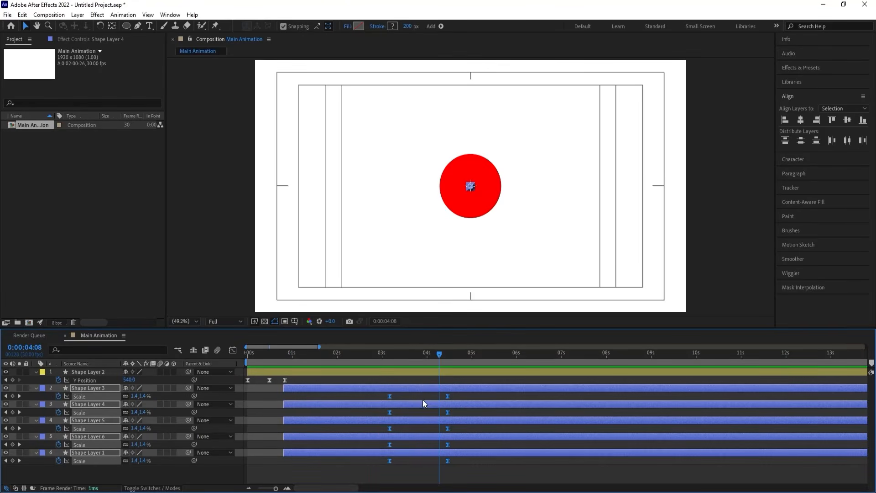
{"action": "left_click_drag", "start_coordinate": [447, 396], "coordinate": [459, 396]}
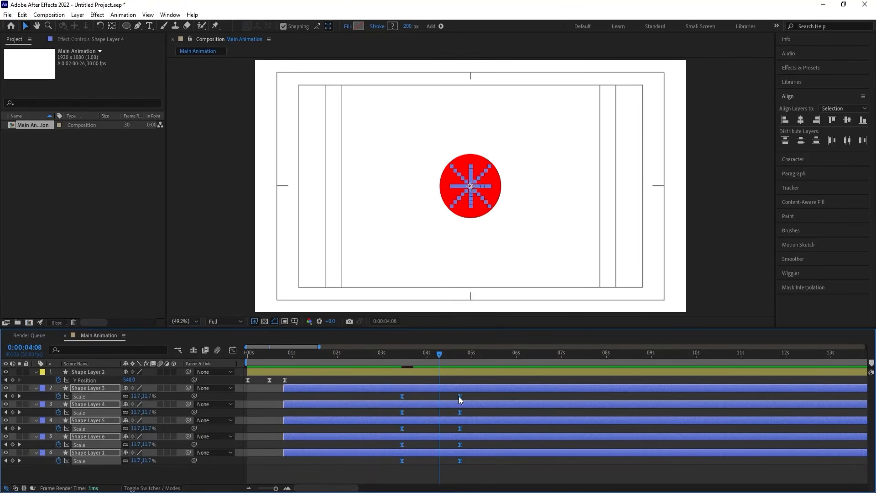
Undo the last keyframe shift, then move the five rings' first Scale keyframes earlier to about 0:00:02:21 and preview
{"action": "key", "text": "ctrl+z"}
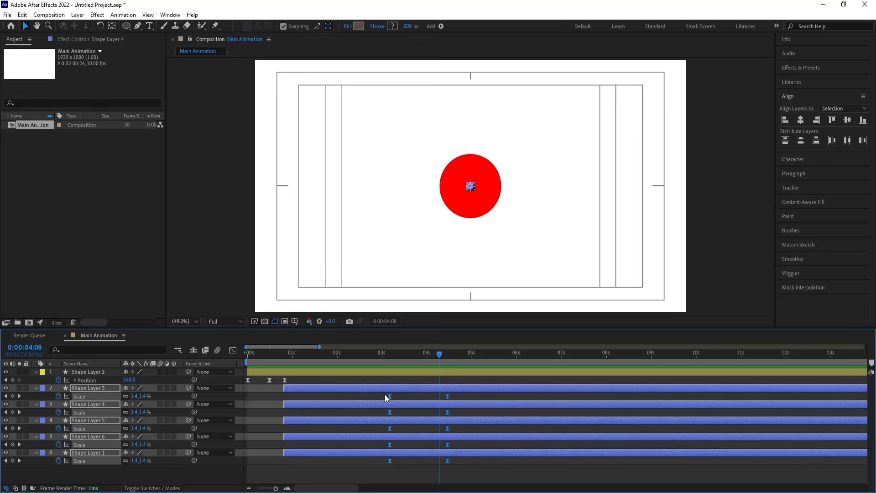
{"action": "left_click_drag", "start_coordinate": [381, 353], "coordinate": [374, 351]}
{"action": "left_click_drag", "start_coordinate": [378, 393], "coordinate": [406, 472]}
{"action": "left_click_drag", "start_coordinate": [389, 396], "coordinate": [368, 392]}
{"action": "key", "text": "space"}
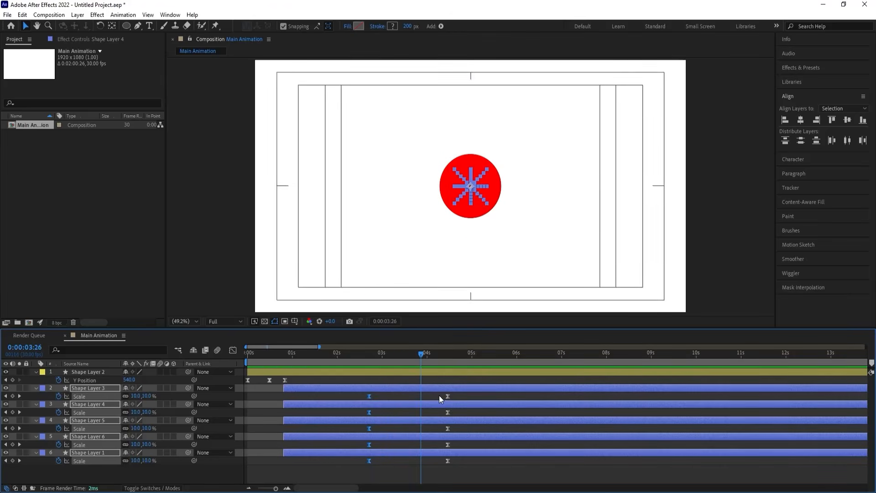
{"action": "left_click_drag", "start_coordinate": [388, 359], "coordinate": [292, 360]}
{"action": "key", "text": "space"}
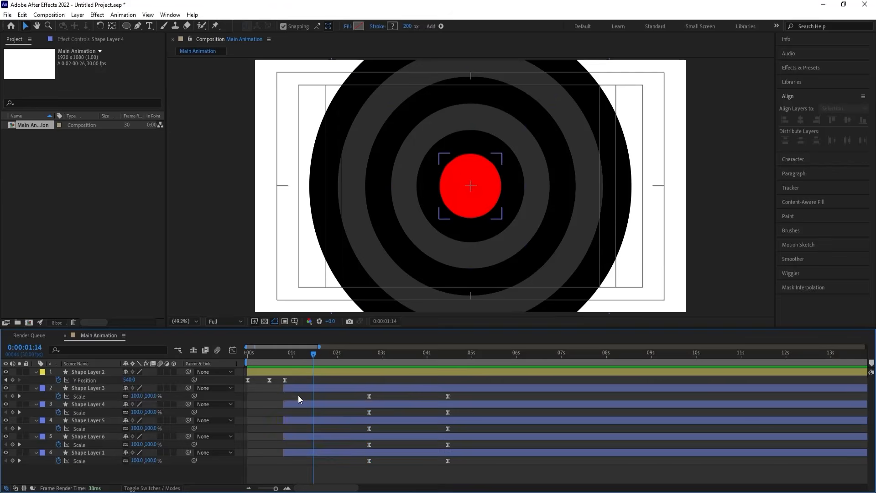
Change the central circle's fill on Shape Layer 2 from red to dark grey
{"action": "left_click", "coordinate": [294, 387]}
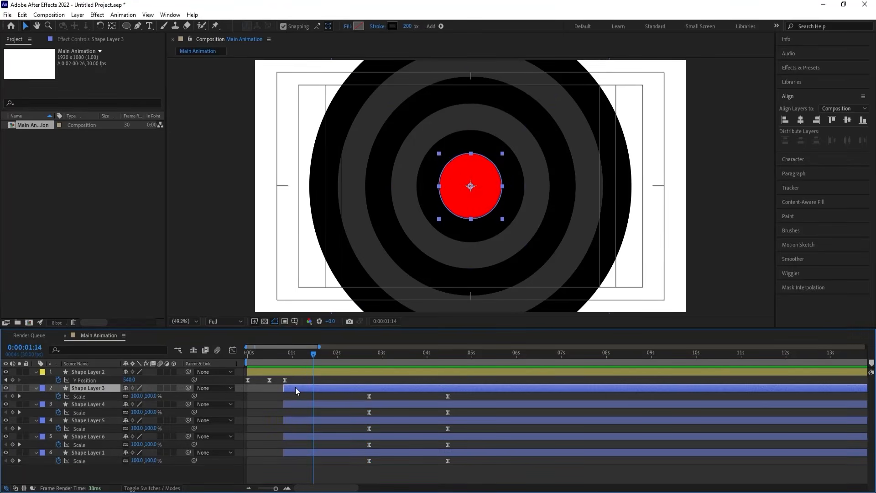
{"action": "left_click", "coordinate": [291, 373]}
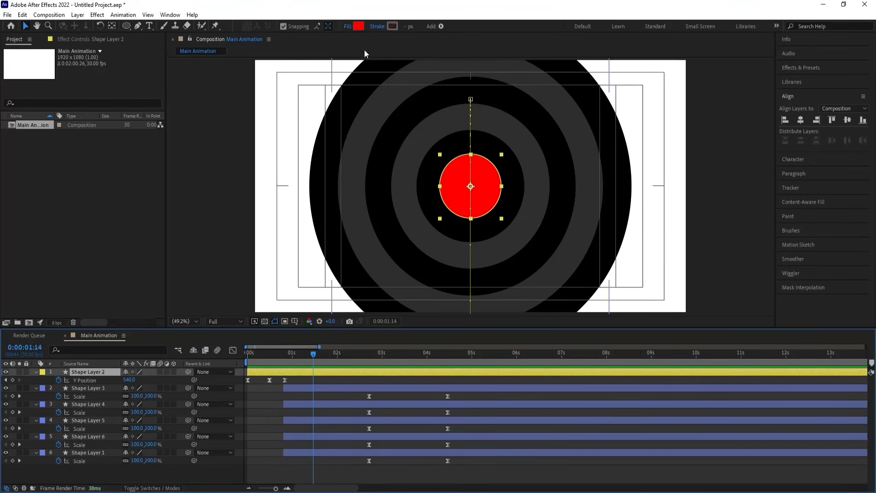
{"action": "left_click", "coordinate": [358, 27]}
{"action": "left_click", "coordinate": [341, 295]}
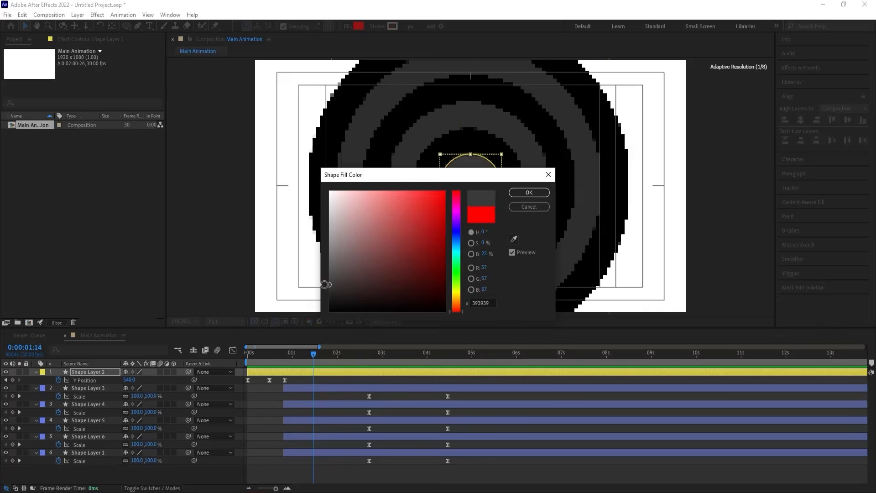
{"action": "key", "text": "Return"}
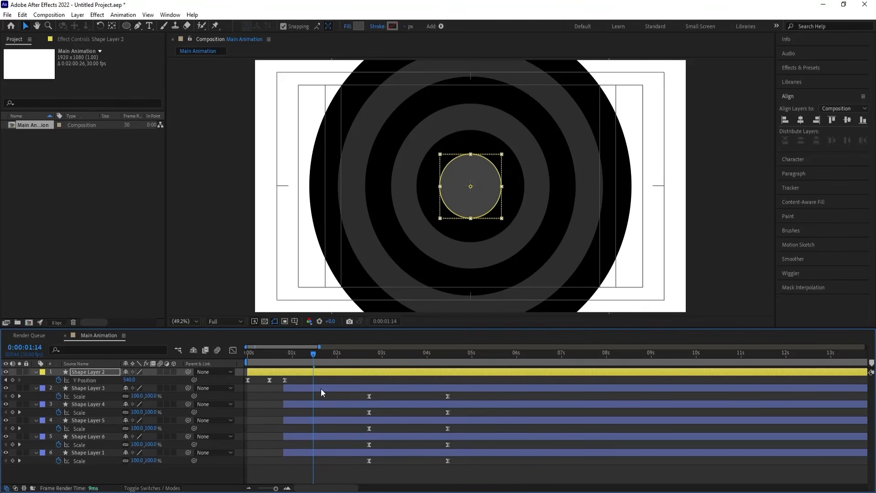
Set the stroke colour of Shape Layer 4 and Shape Layer 6 to white and preview from the start
{"action": "left_click", "coordinate": [295, 404]}
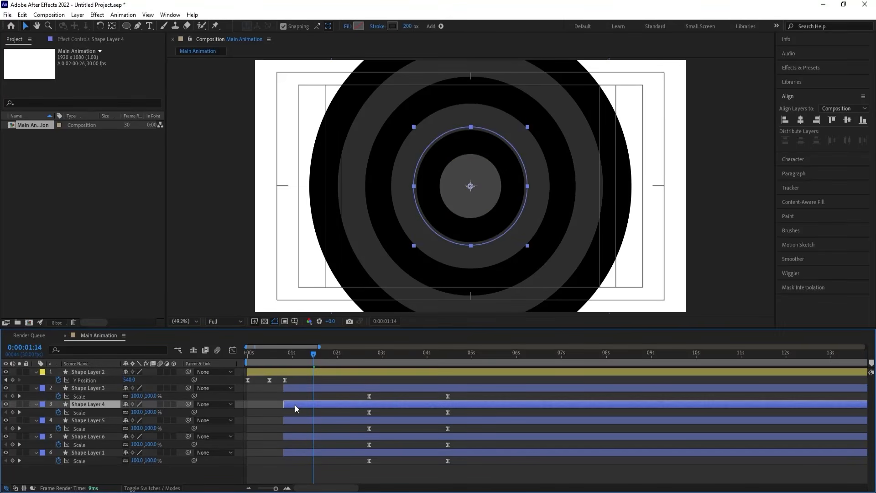
{"action": "left_click", "coordinate": [293, 434], "text": "ctrl"}
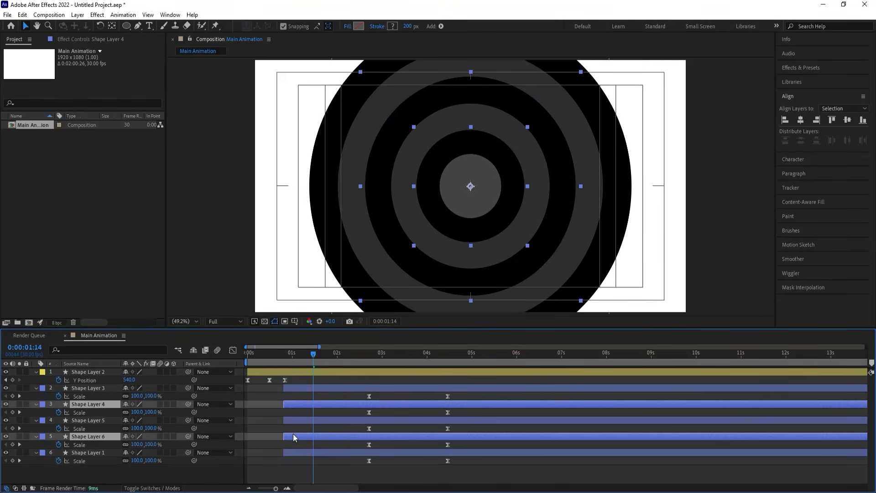
{"action": "left_click", "coordinate": [391, 30]}
{"action": "left_click_drag", "start_coordinate": [383, 276], "coordinate": [270, 117]}
{"action": "key", "text": "Return"}
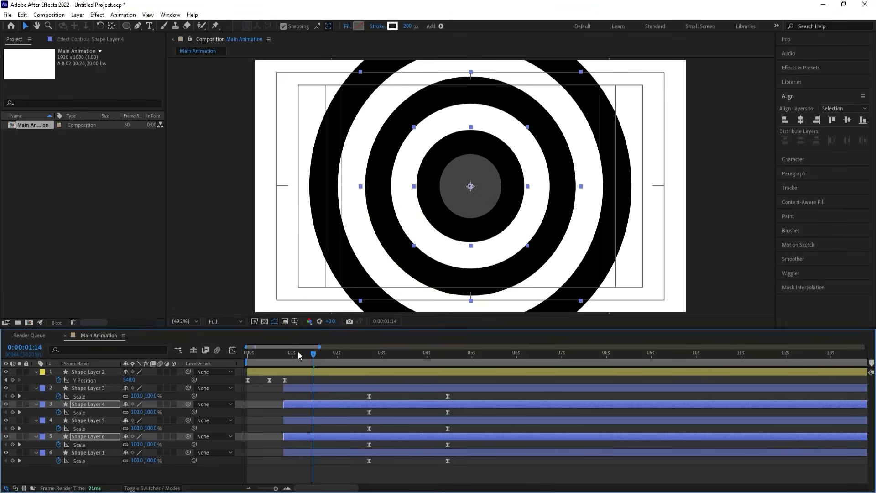
{"action": "left_click_drag", "start_coordinate": [297, 352], "coordinate": [245, 349]}
{"action": "key", "text": "space"}
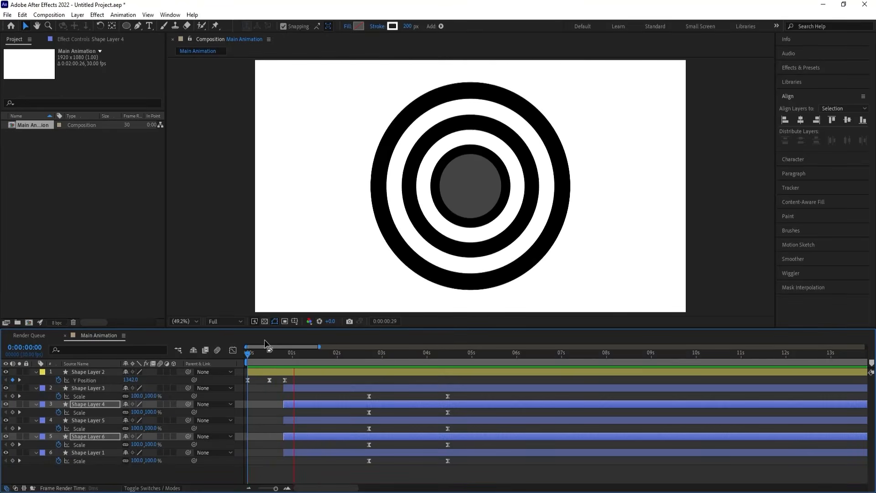
{"action": "key", "text": "space"}
Stagger the rings by starting Shape Layer 4 at 0:00:01:00 and Shape Layer 5 at 0:00:01:06
{"action": "left_click", "coordinate": [297, 378]}
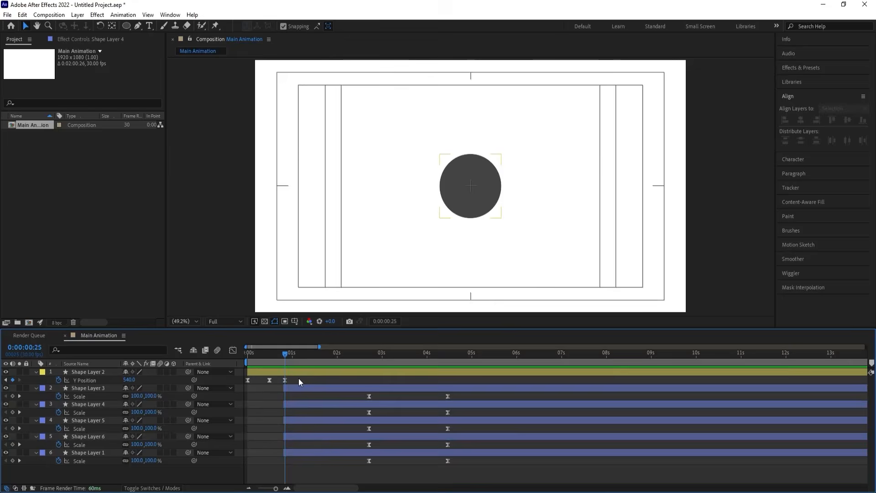
{"action": "key", "text": "equal"}
{"action": "key", "text": "equal"}
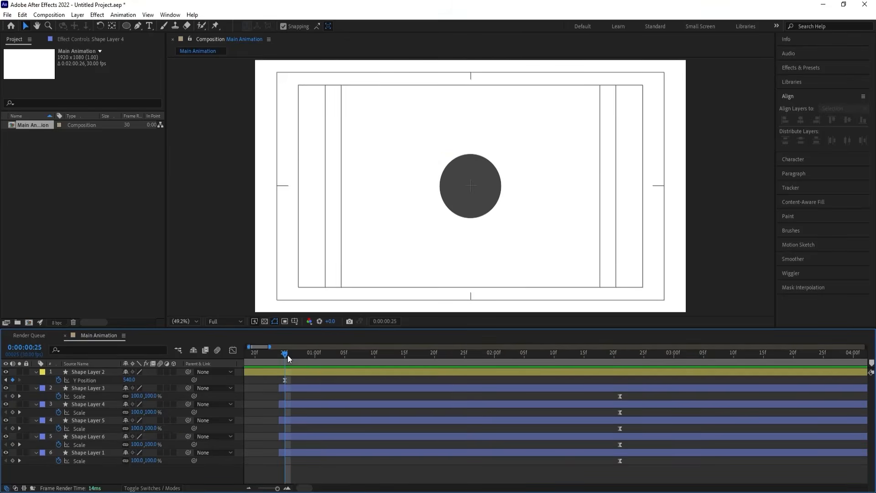
{"action": "left_click_drag", "start_coordinate": [287, 355], "coordinate": [315, 358]}
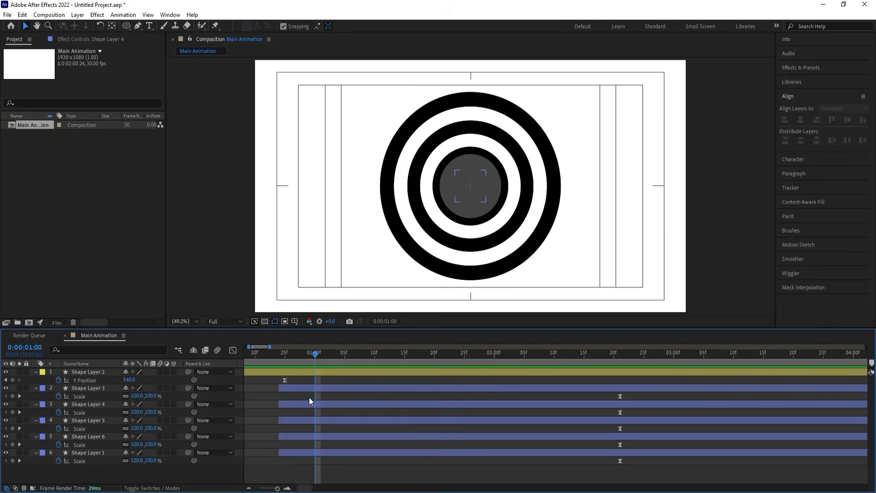
{"action": "left_click_drag", "start_coordinate": [310, 401], "coordinate": [341, 385]}
{"action": "left_click", "coordinate": [350, 363]}
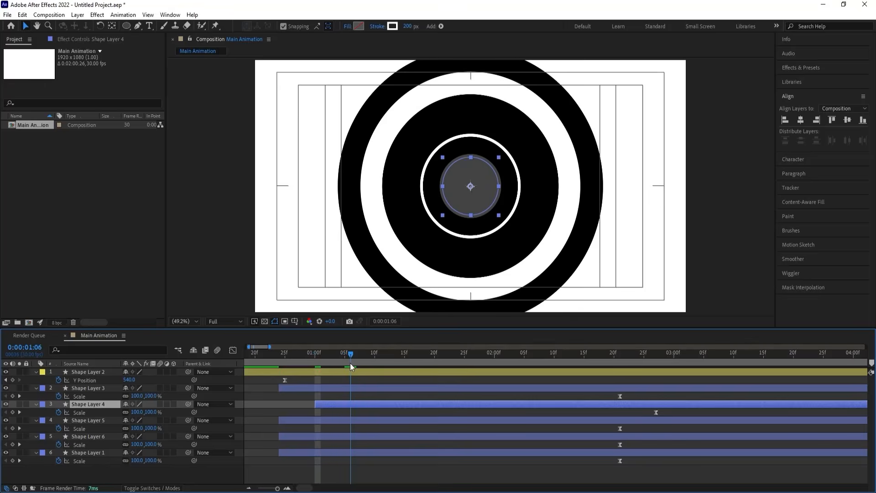
{"action": "left_click", "coordinate": [348, 418]}
{"action": "key", "text": "bracketleft"}
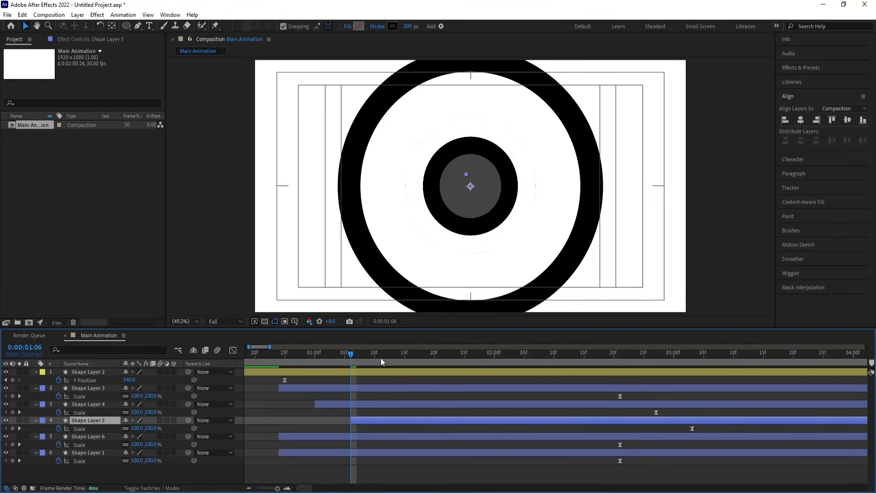
Start Shape Layer 6 at 0:00:01:12 and Shape Layer 1 at 0:00:01:19, and preview the staggered rings
{"action": "left_click", "coordinate": [386, 361]}
{"action": "left_click", "coordinate": [366, 436]}
{"action": "key", "text": "bracketleft"}
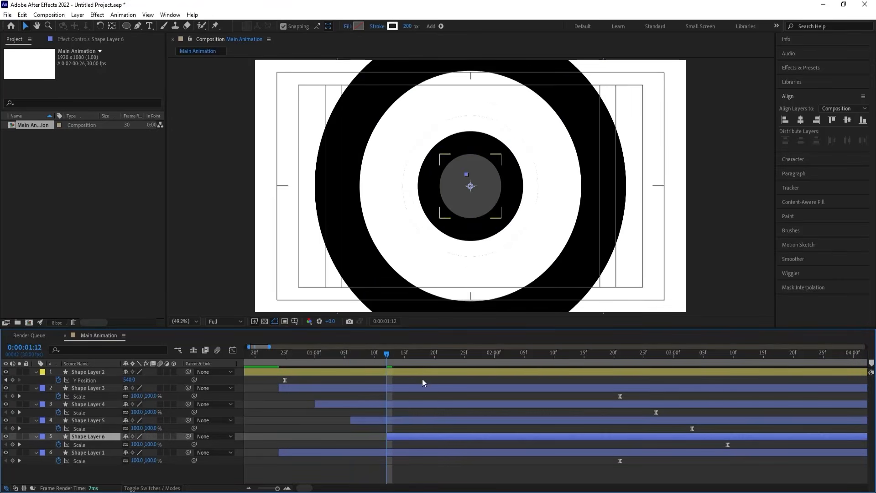
{"action": "left_click", "coordinate": [423, 360]}
{"action": "left_click", "coordinate": [426, 362]}
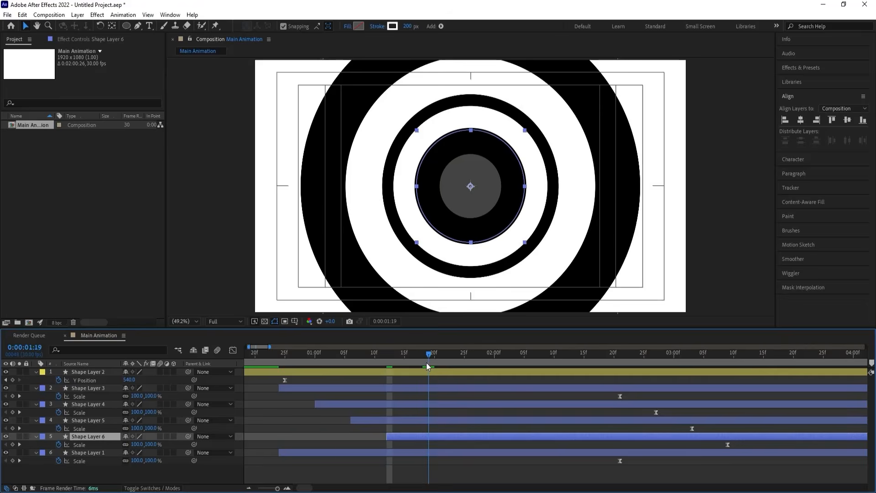
{"action": "left_click", "coordinate": [410, 449]}
{"action": "key", "text": "bracketleft"}
{"action": "key", "text": "minus"}
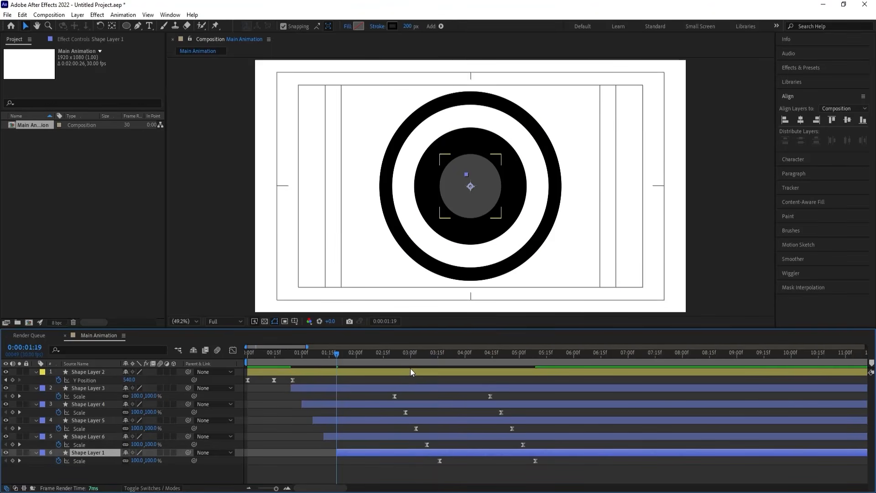
{"action": "key", "text": "space"}
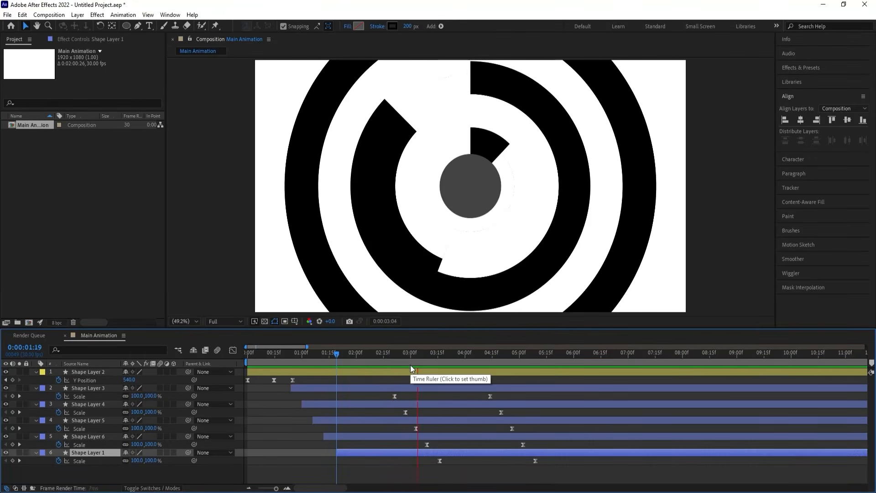
{"action": "key", "text": "space"}
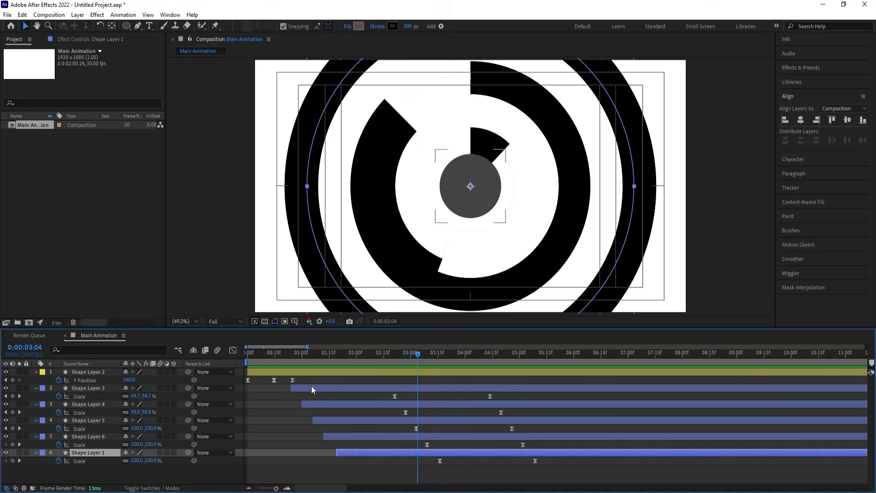
Reveal the keyframed properties of all layers, preview the ring animation from near its beginning, and collapse the layers again
{"action": "key", "text": "ctrl+a"}
{"action": "key", "text": "u"}
{"action": "left_click_drag", "start_coordinate": [352, 363], "coordinate": [284, 354]}
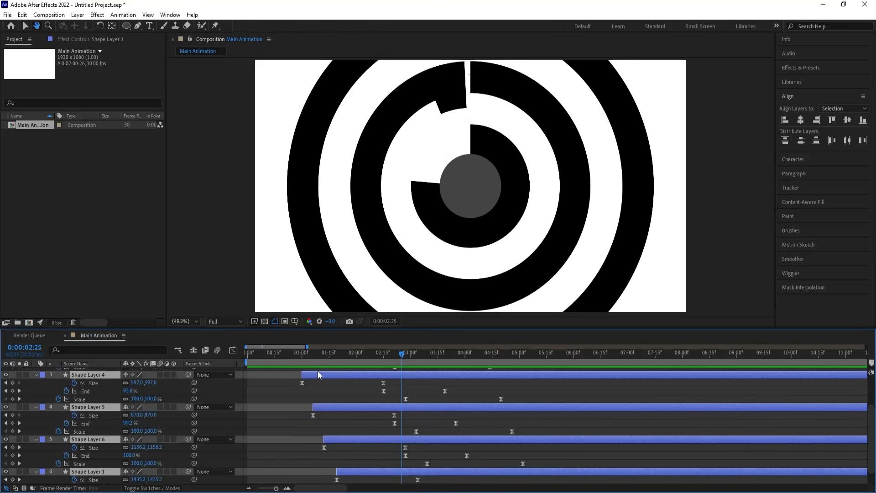
{"action": "key", "text": "space"}
{"action": "scroll", "coordinate": [329, 394], "scroll_direction": "up", "scroll_amount": 2}
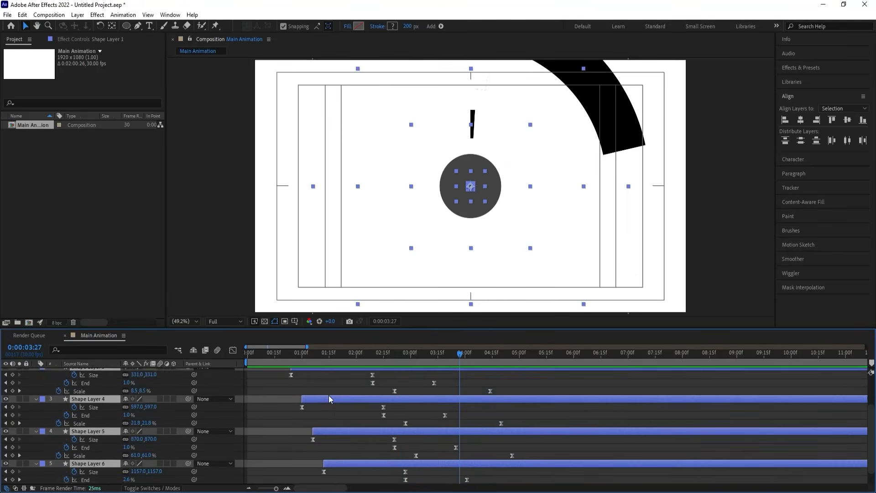
{"action": "left_click", "coordinate": [324, 395]}
{"action": "key", "text": "u"}
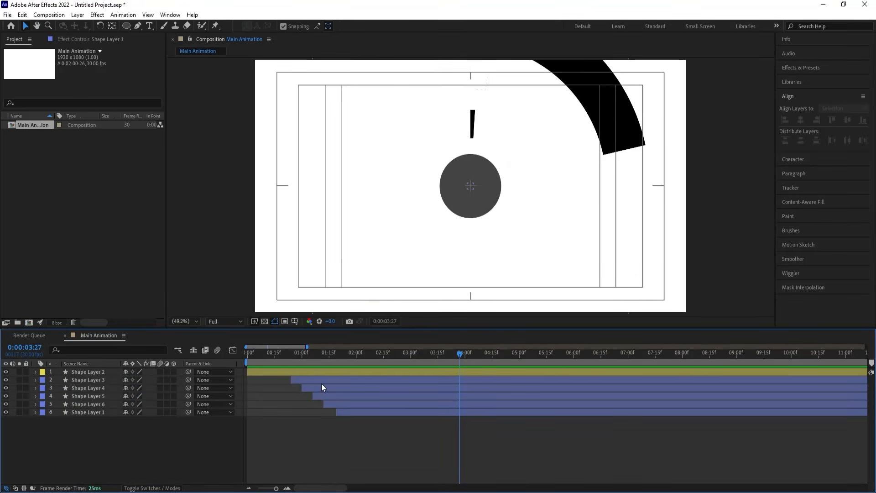
Apply a Drop Shadow effect to Shape Layer 3 and set its softness to 183
{"action": "left_click", "coordinate": [321, 382]}
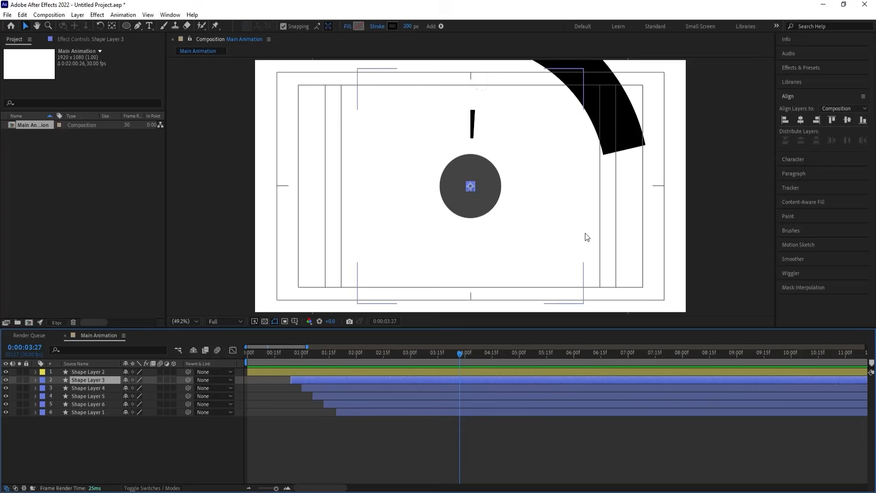
{"action": "left_click_drag", "start_coordinate": [310, 354], "coordinate": [347, 369]}
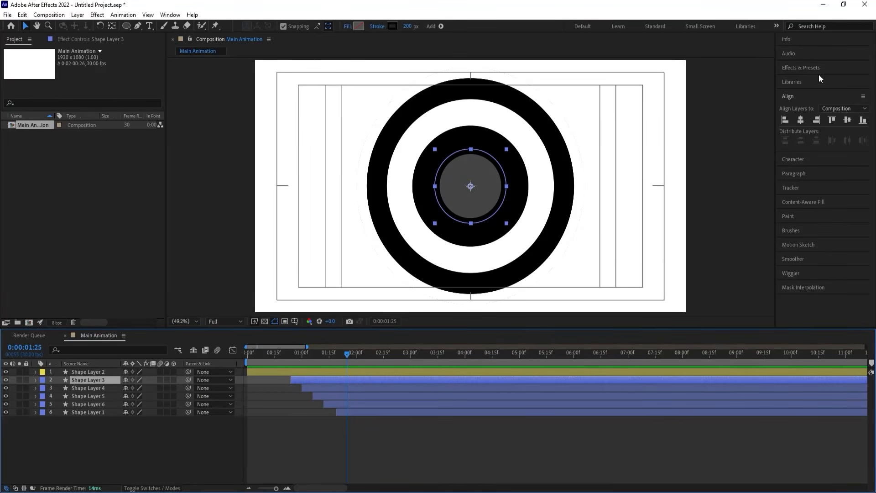
{"action": "left_click", "coordinate": [794, 68]}
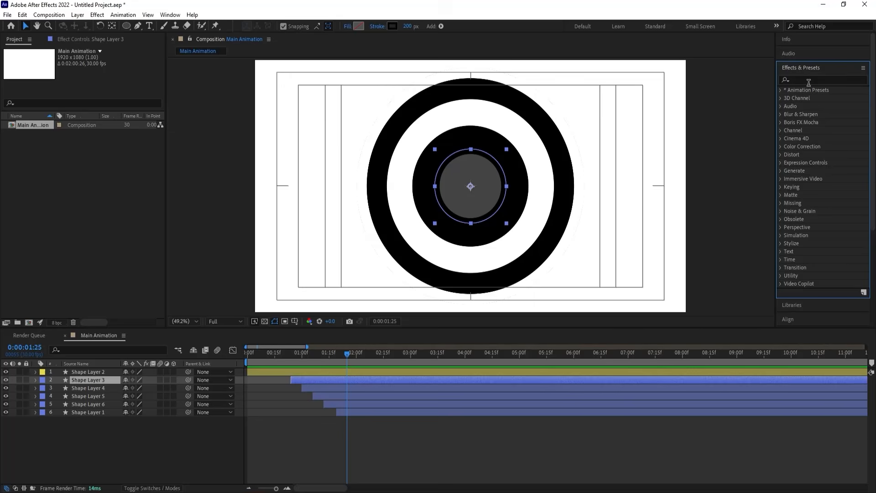
{"action": "left_click", "coordinate": [807, 78]}
{"action": "type", "text": "drop"}
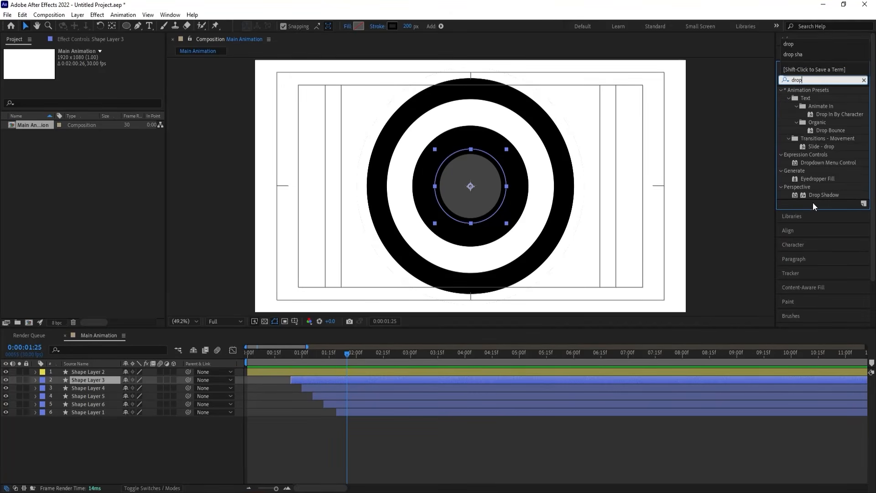
{"action": "double_click", "coordinate": [814, 195]}
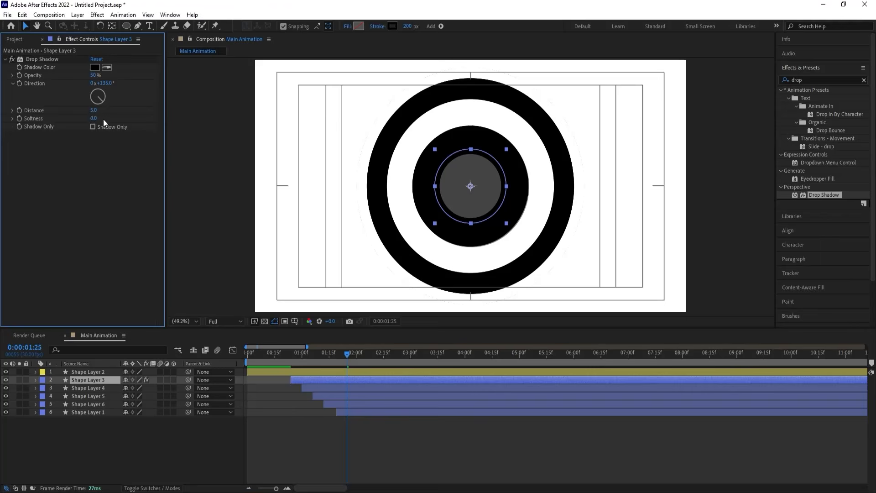
{"action": "left_click_drag", "start_coordinate": [95, 118], "coordinate": [173, 132]}
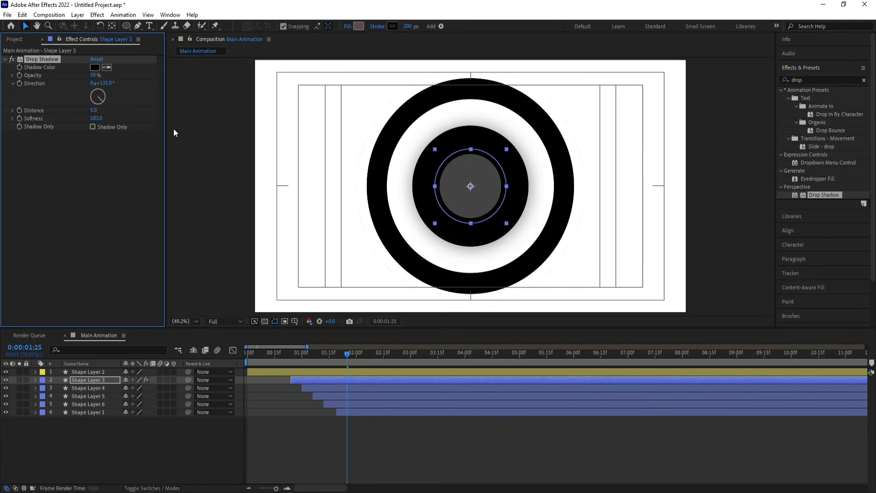
Copy the Drop Shadow to Shape Layers 4, 5, 6 and 1 and preview from about 0:00:00:22
{"action": "left_click", "coordinate": [87, 388]}
{"action": "left_click", "coordinate": [87, 413], "text": "shift"}
{"action": "key", "text": "ctrl+v"}
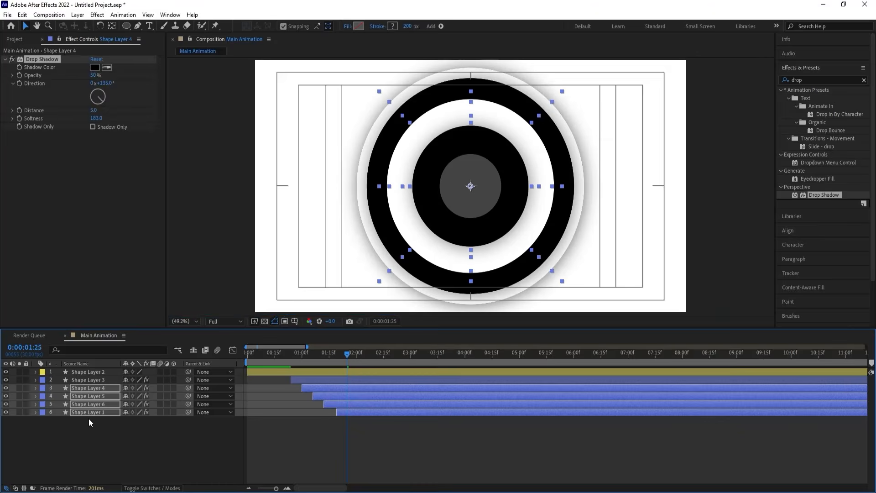
{"action": "key", "text": "space"}
{"action": "left_click", "coordinate": [288, 354]}
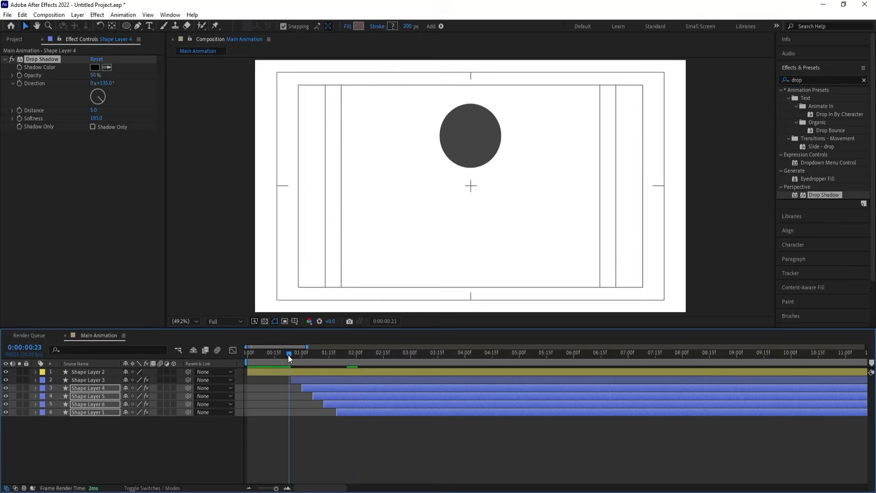
{"action": "key", "text": "space"}
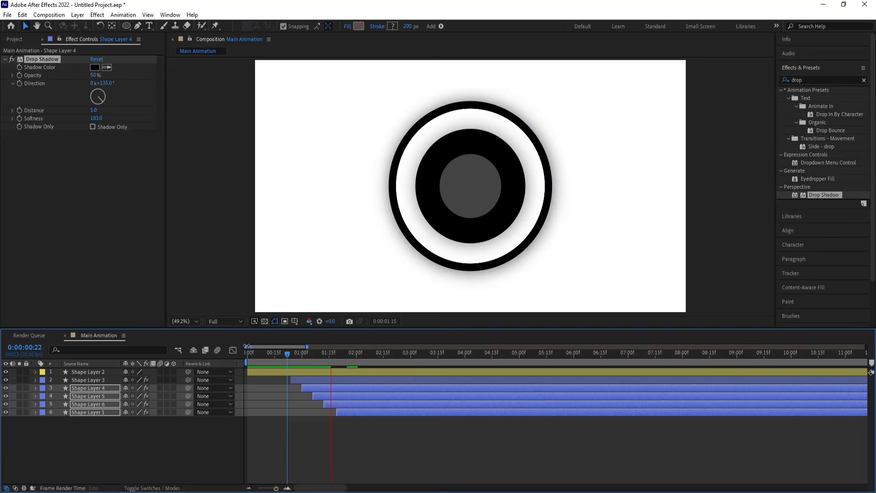
{"action": "key", "text": "space"}
Lower the composition's preview resolution to Quarter and preview the shadowed rings from 0:00:01:16
{"action": "left_click", "coordinate": [224, 321]}
{"action": "left_click", "coordinate": [220, 374]}
{"action": "key", "text": "space"}
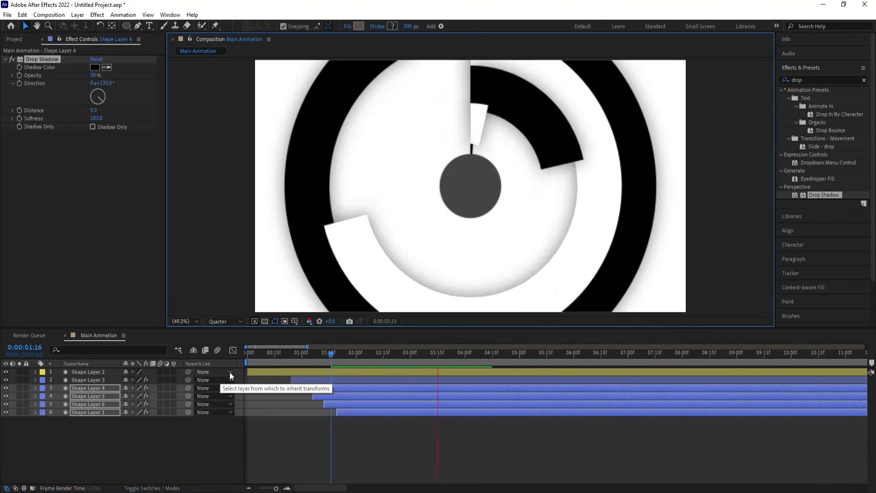
{"action": "key", "text": "space"}
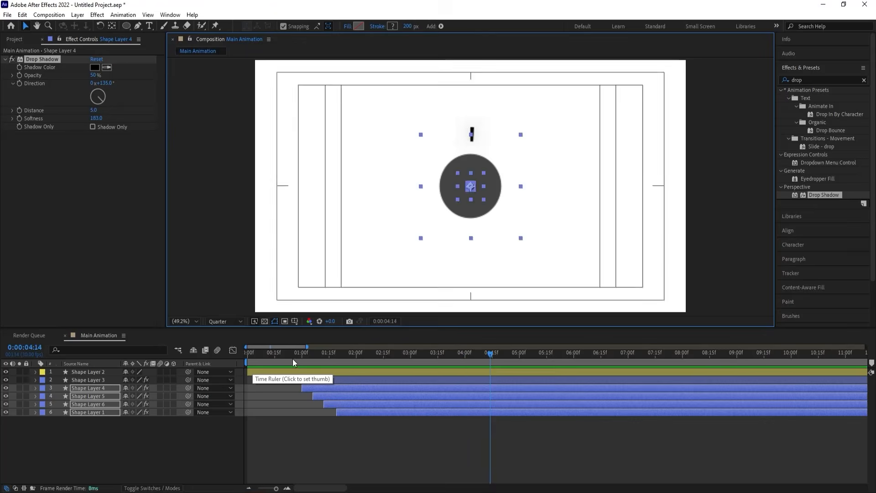
Preview the shadowed ring animation from the beginning of the composition
{"action": "key", "text": "space"}
{"action": "key", "text": "space"}
{"action": "left_click_drag", "start_coordinate": [290, 354], "coordinate": [209, 350]}
{"action": "key", "text": "space"}
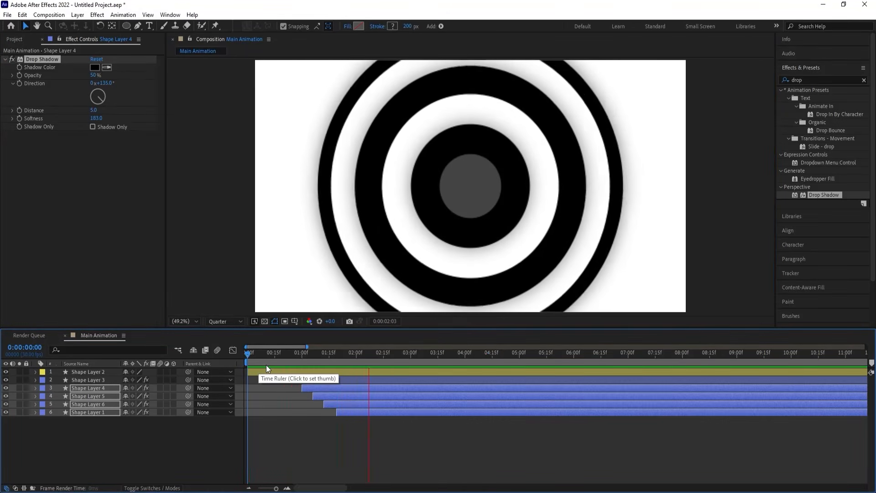
Darken the fill of the centre circle on Shape Layer 2 to a near-black grey
{"action": "left_click", "coordinate": [281, 372]}
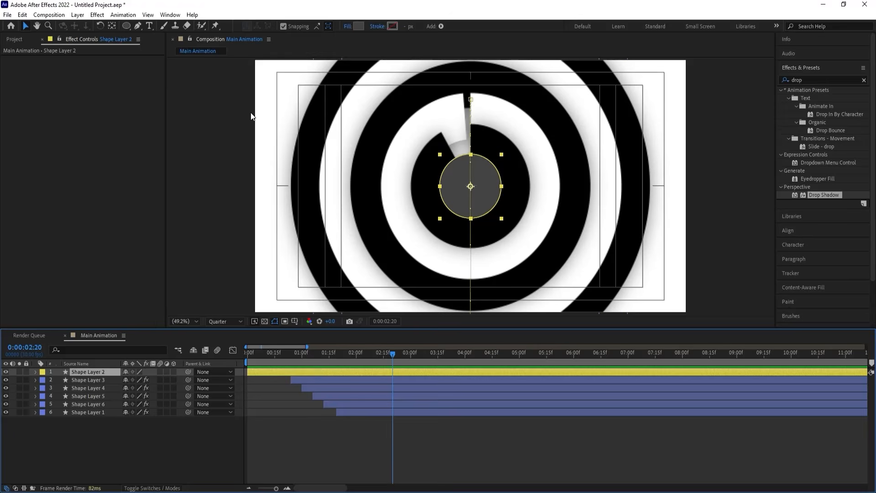
{"action": "left_click", "coordinate": [359, 26]}
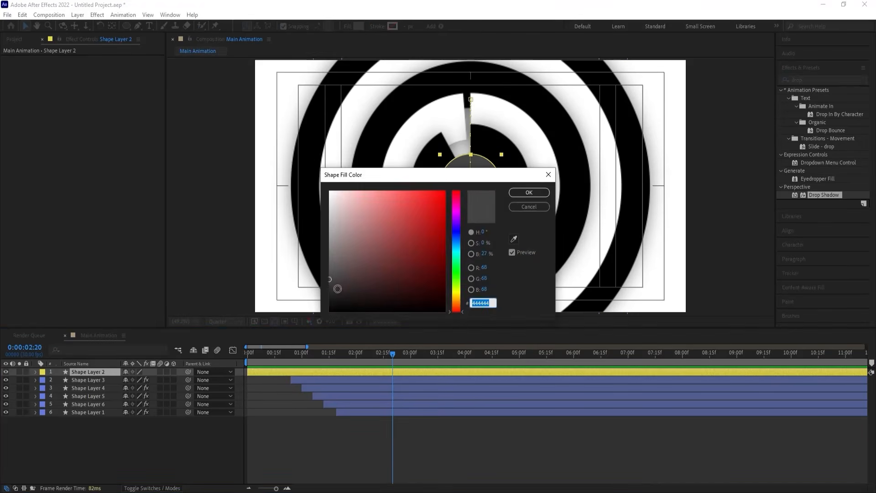
{"action": "left_click", "coordinate": [328, 298]}
{"action": "key", "text": "Return"}
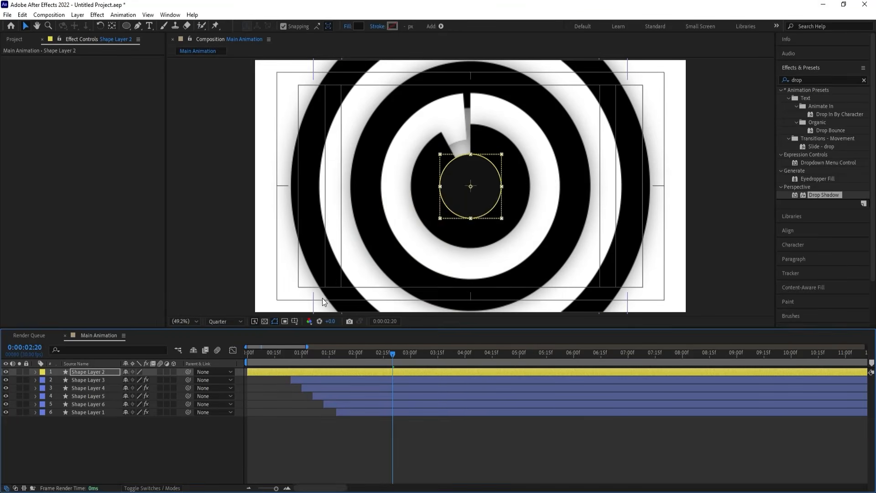
Preview the animation with the darkened centre circle, including from the beginning
{"action": "key", "text": "space"}
{"action": "key", "text": "space"}
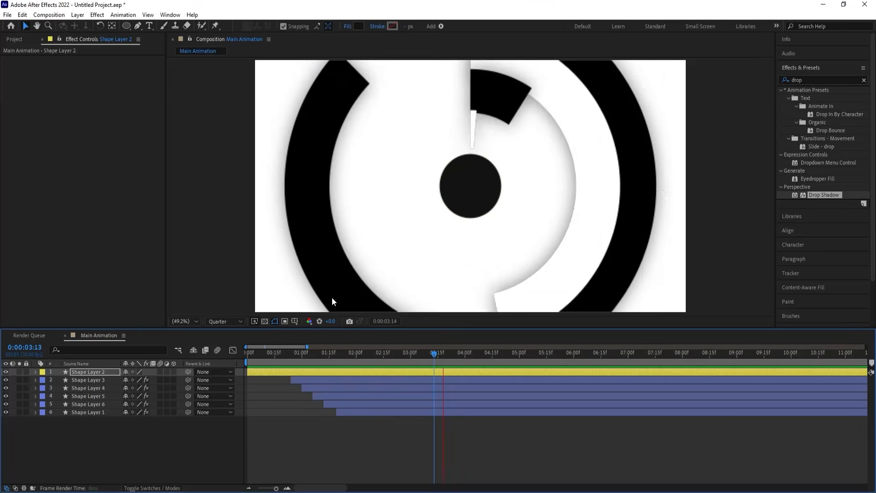
{"action": "left_click_drag", "start_coordinate": [264, 352], "coordinate": [201, 347]}
{"action": "key", "text": "space"}
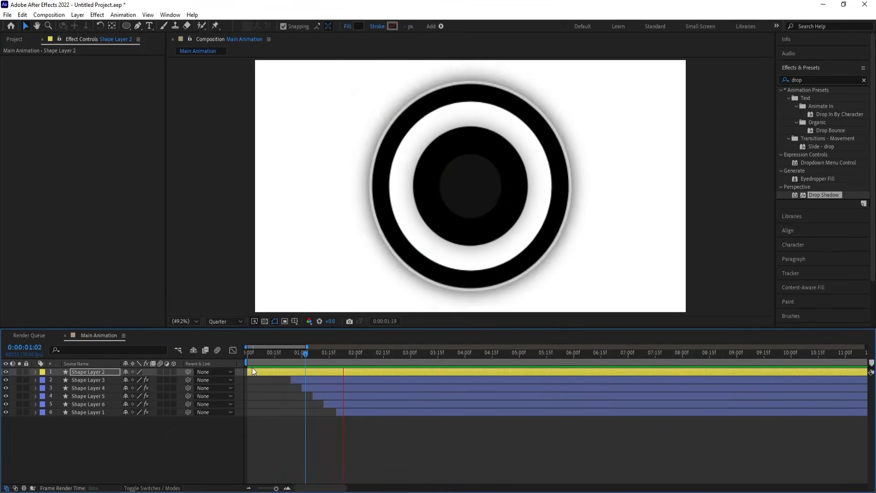
{"action": "key", "text": "space"}
Duplicate Shape Layer 2 and change the copy's fill to white
{"action": "left_click", "coordinate": [256, 373]}
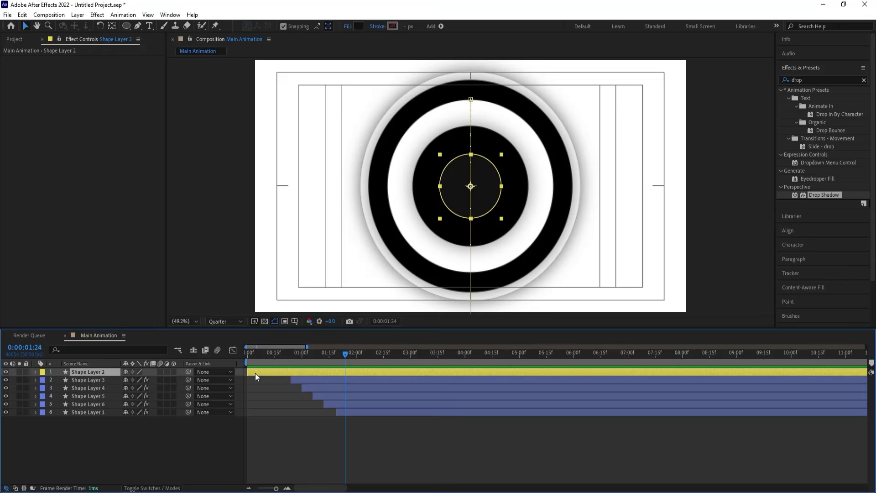
{"action": "key", "text": "ctrl+d"}
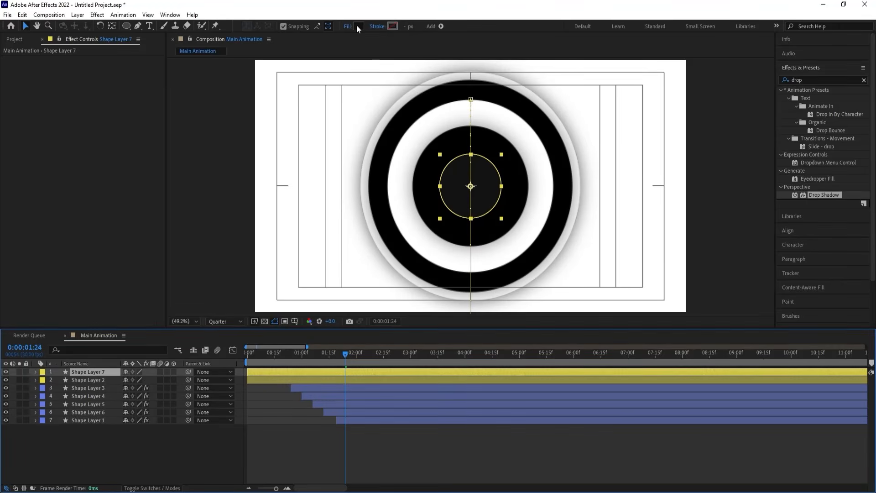
{"action": "left_click", "coordinate": [358, 26]}
{"action": "left_click", "coordinate": [348, 215]}
{"action": "left_click", "coordinate": [527, 191]}
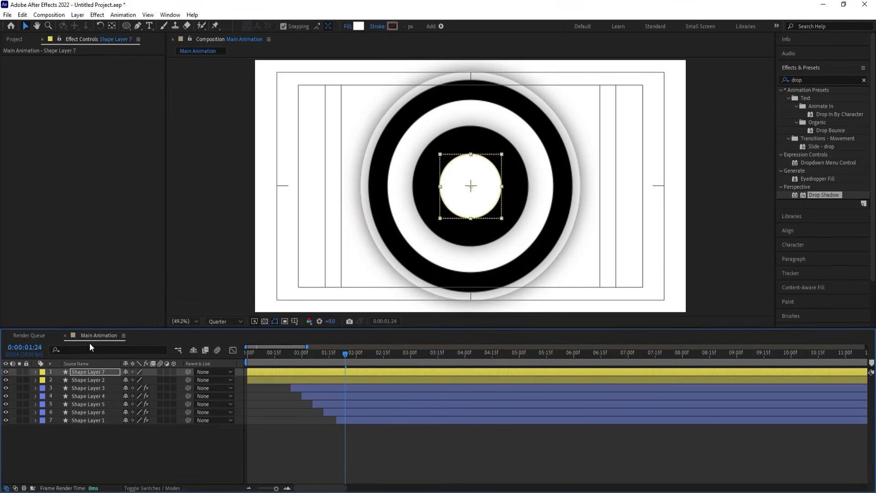
Scale the white circle to 78% and apply a Drop Shadow effect with a softness of 122
{"action": "key", "text": "s"}
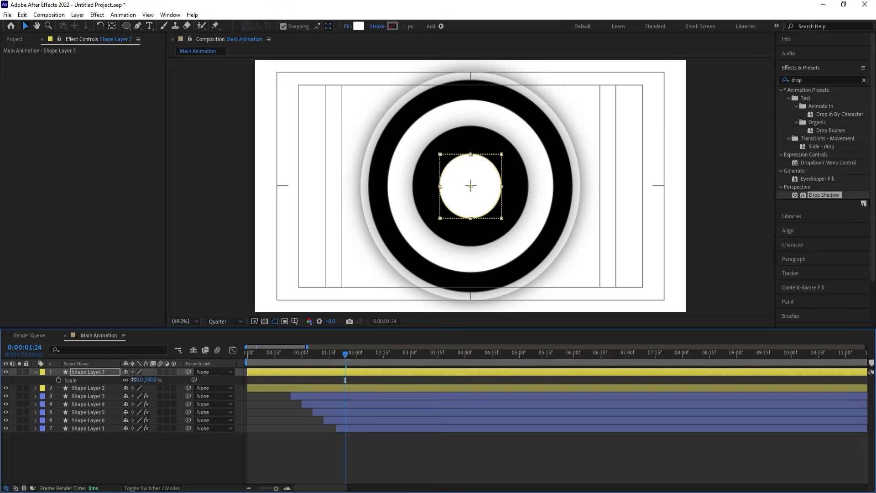
{"action": "left_click_drag", "start_coordinate": [133, 380], "coordinate": [131, 379]}
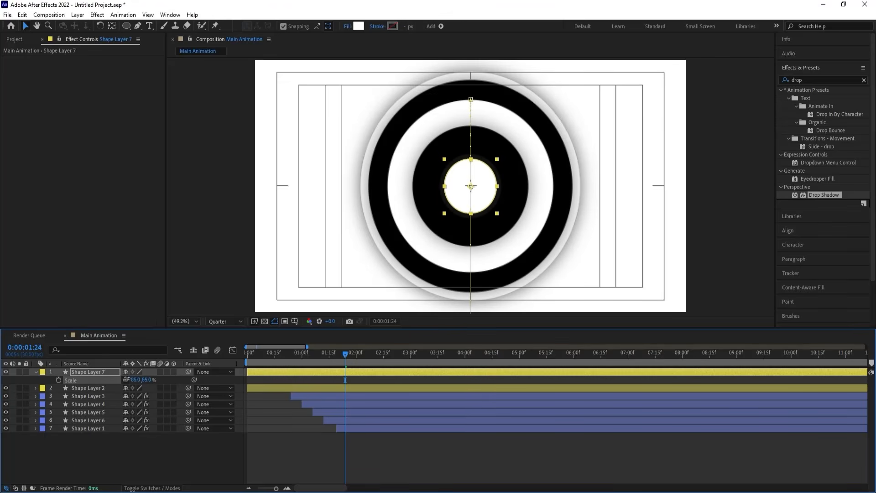
{"action": "double_click", "coordinate": [821, 196]}
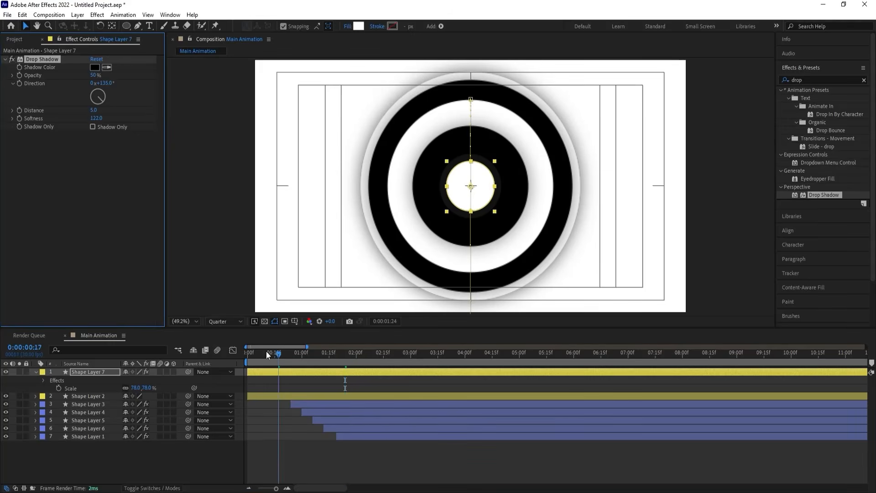
Shift the white circle layer so it starts at 0:00:00:02, and preview the offset against the black circle
{"action": "key", "text": "Home"}
{"action": "key", "text": "space"}
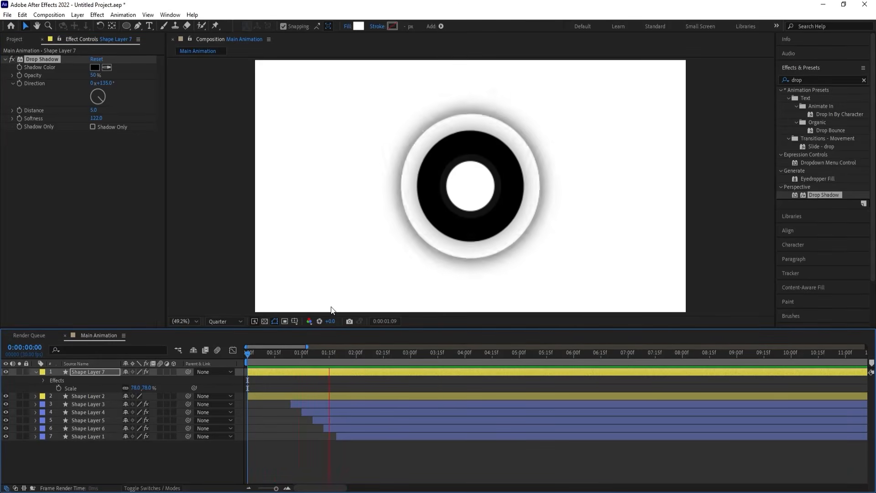
{"action": "key", "text": "space"}
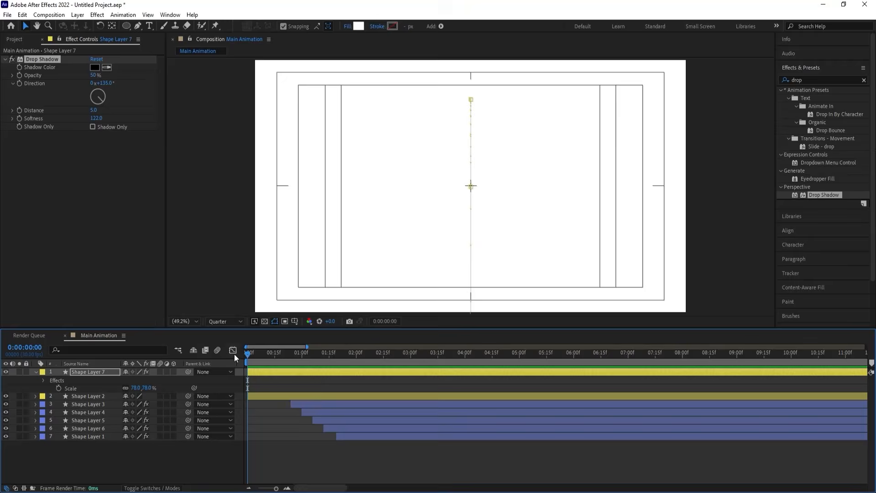
{"action": "key", "text": "="}
{"action": "key", "text": "Page_Down"}
{"action": "key", "text": "Page_Down"}
{"action": "key", "text": "["}
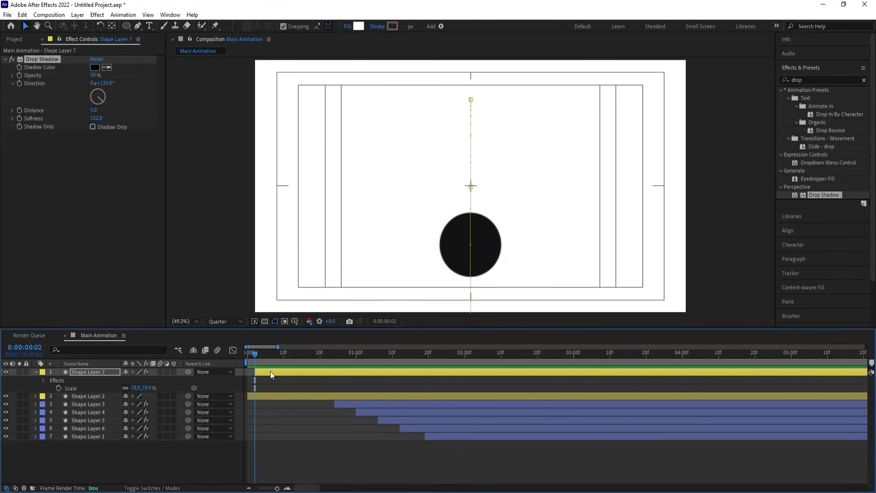
{"action": "key", "text": "space"}
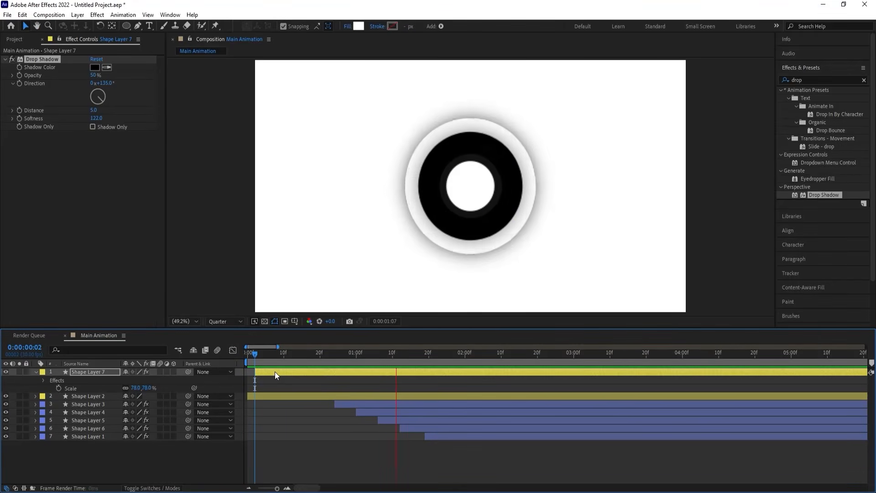
{"action": "key", "text": "space"}
Preview the whole animation from the beginning to past 0:00:04:00 to check where the last ring disappears
{"action": "key", "text": "minus"}
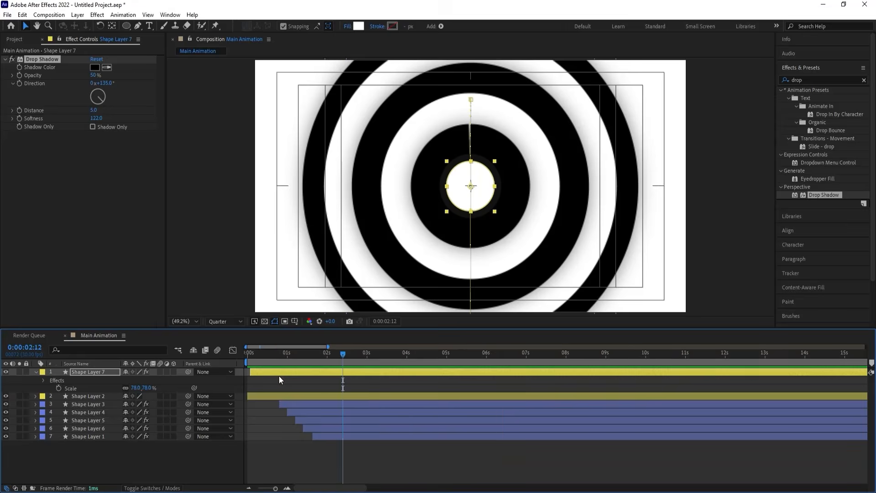
{"action": "key", "text": "Home"}
{"action": "key", "text": "space"}
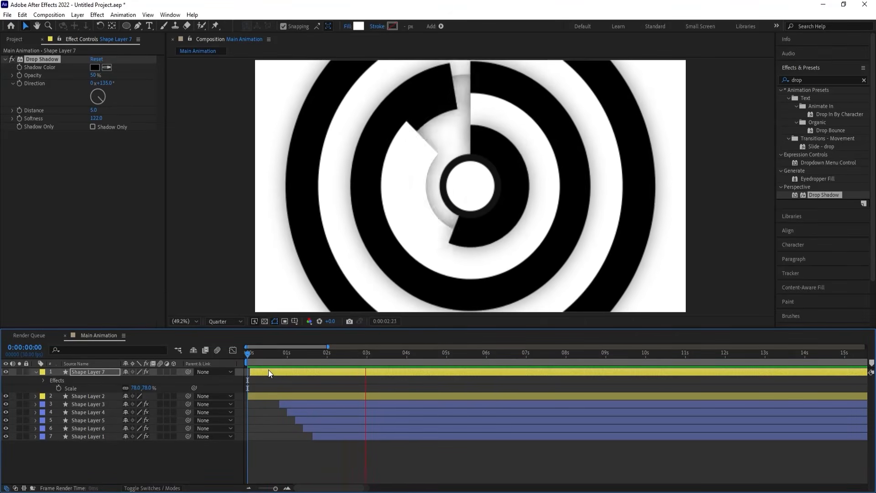
{"action": "key", "text": "space"}
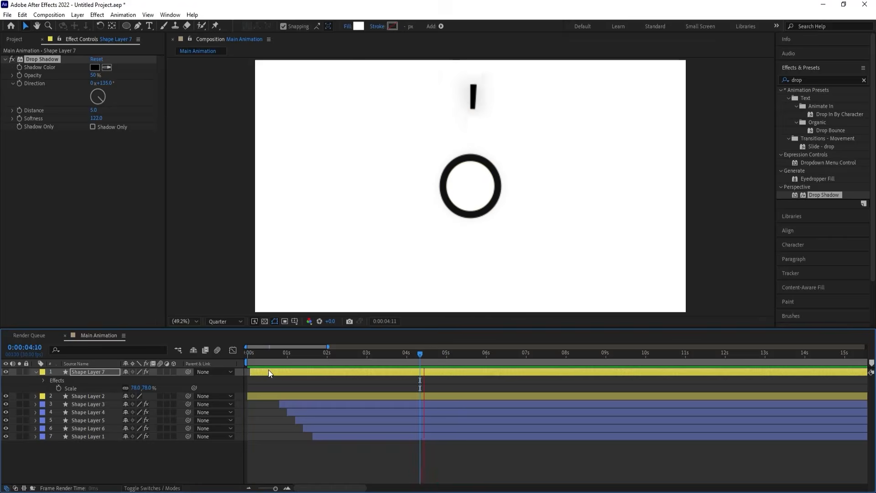
{"action": "key", "text": "space"}
{"action": "left_click_drag", "start_coordinate": [327, 357], "coordinate": [209, 355]}
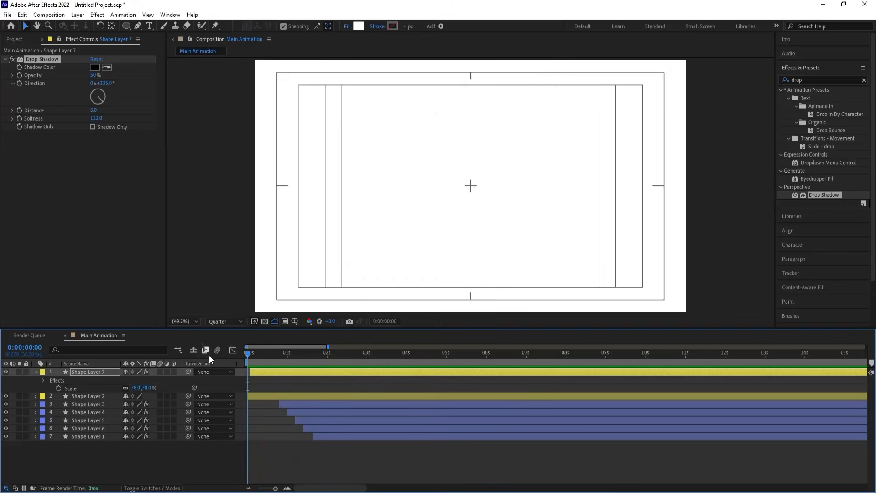
{"action": "key", "text": "space"}
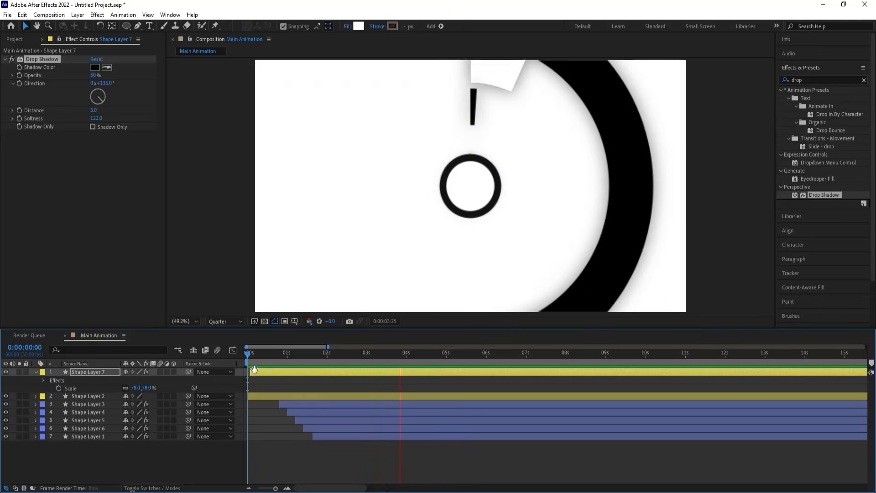
{"action": "key", "text": "space"}
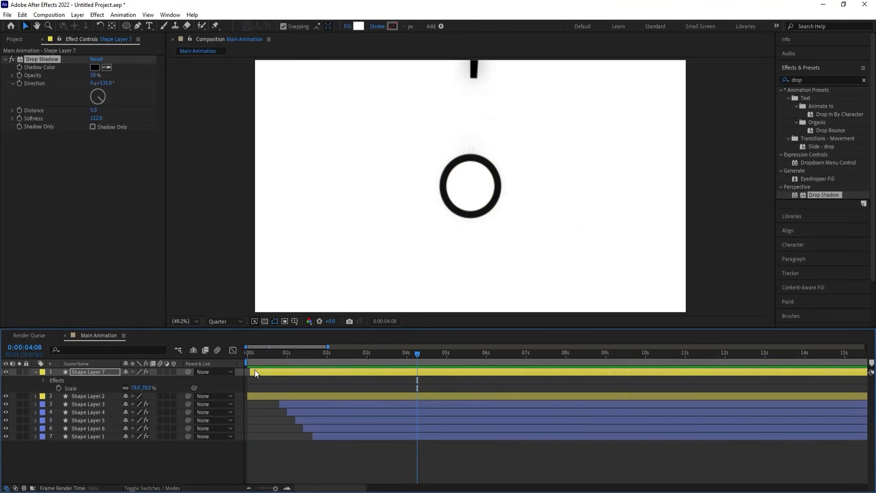
{"action": "key", "text": "space"}
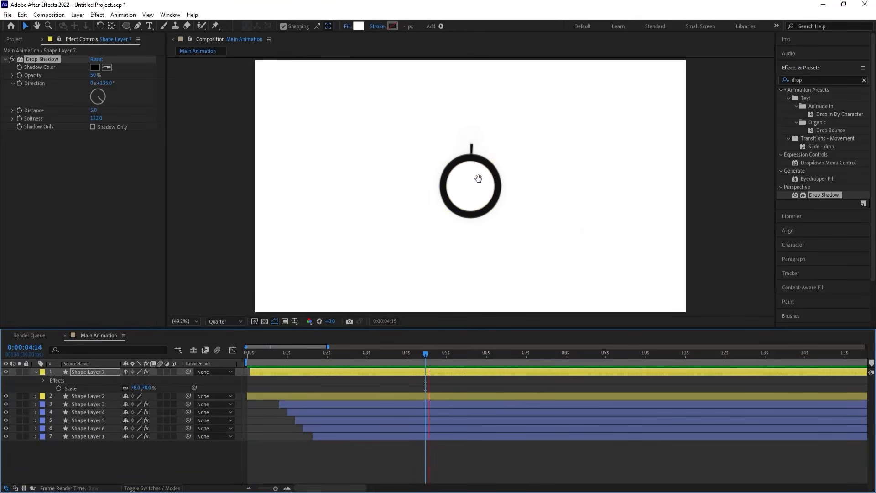
{"action": "key", "text": "space"}
Duplicate Shape Layer 7, delete the copy's Y Position keyframes and make the copy start at 0:00:04:15
{"action": "mouse_move", "coordinate": [414, 354]}
{"action": "left_mouse_down"}
{"action": "mouse_move", "coordinate": [385, 355]}
{"action": "mouse_move", "coordinate": [426, 357]}
{"action": "left_mouse_up"}
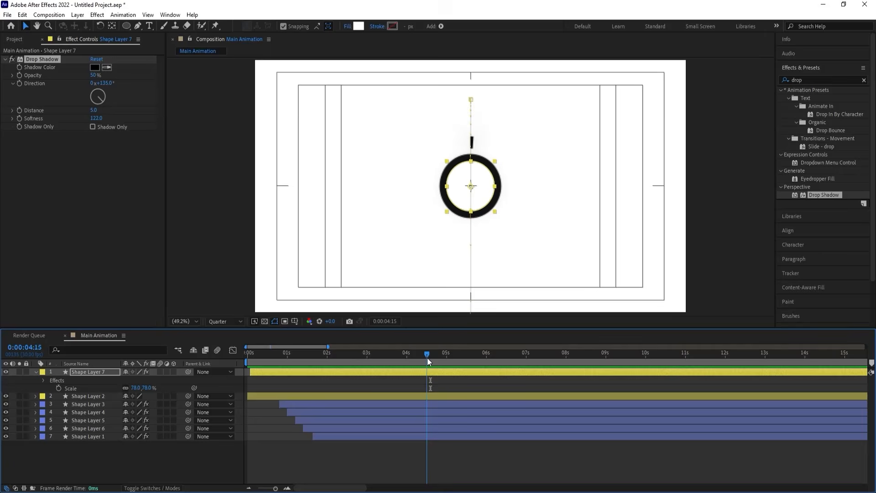
{"action": "left_click", "coordinate": [404, 384]}
{"action": "left_click", "coordinate": [400, 372]}
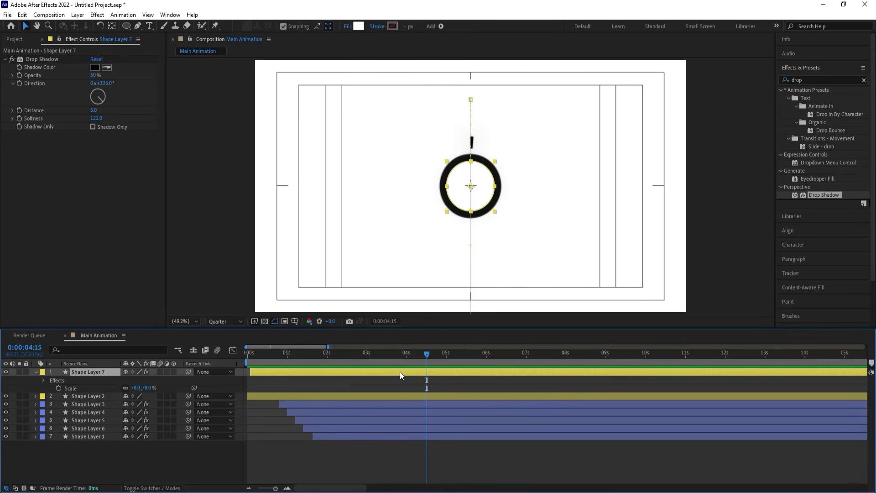
{"action": "key", "text": "ctrl+d"}
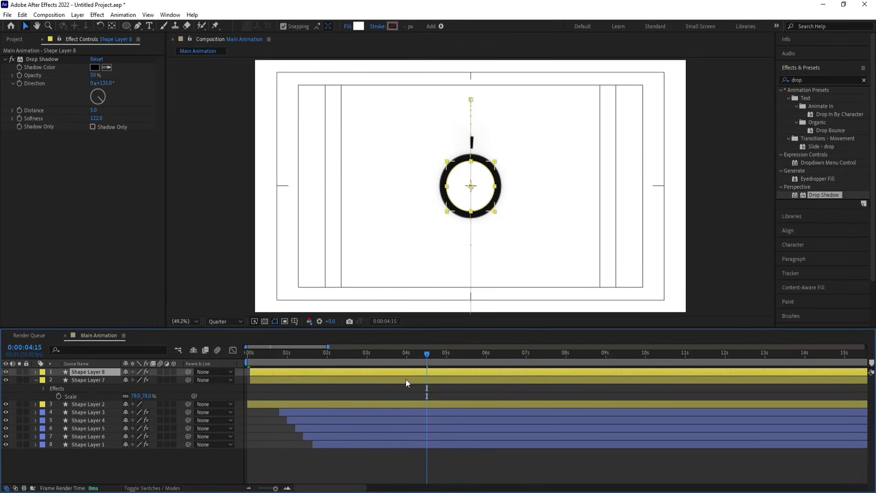
{"action": "key", "text": "u"}
{"action": "left_click_drag", "start_coordinate": [345, 381], "coordinate": [217, 387]}
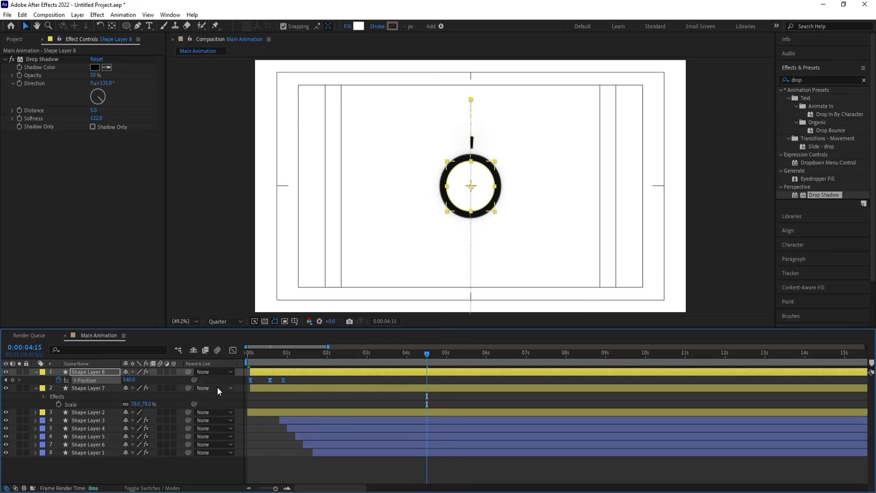
{"action": "key", "text": "Delete"}
{"action": "key", "text": "alt+bracketleft"}
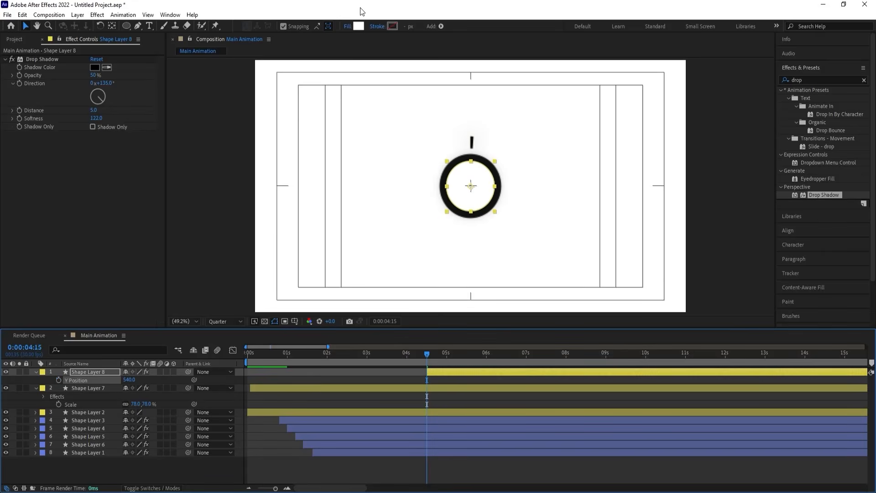
Change the fill of the new circle on Shape Layer 8 to black (000000)
{"action": "left_click", "coordinate": [358, 27]}
{"action": "type", "text": "000000"}
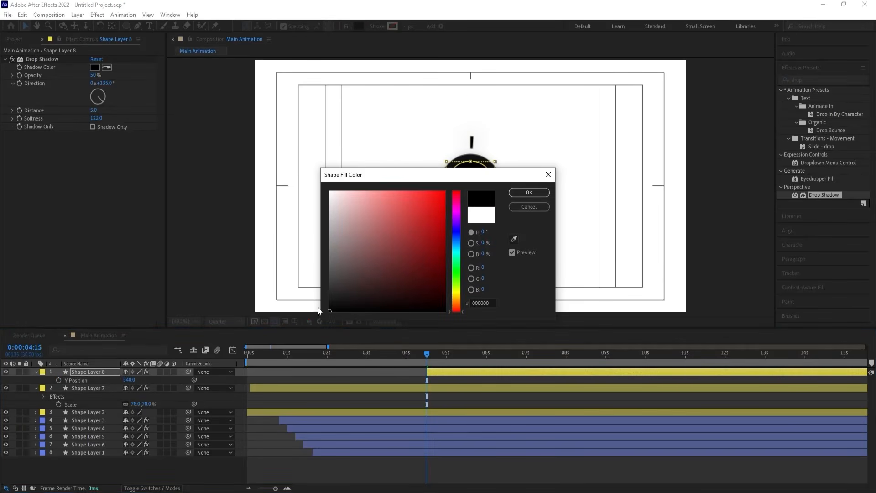
{"action": "key", "text": "Return"}
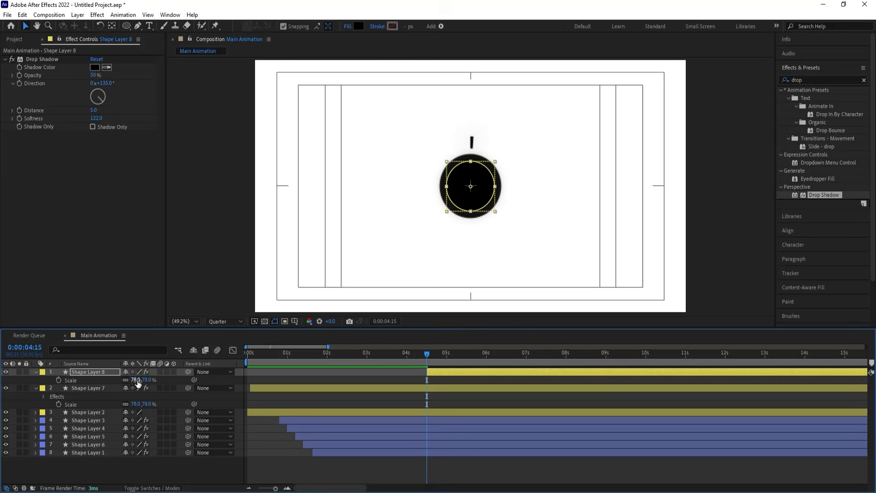
Keyframe Shape Layer 8's Scale from 0% at 0:00:04:15 to 854% at 0:00:05:18
{"action": "type", "text": "0"}
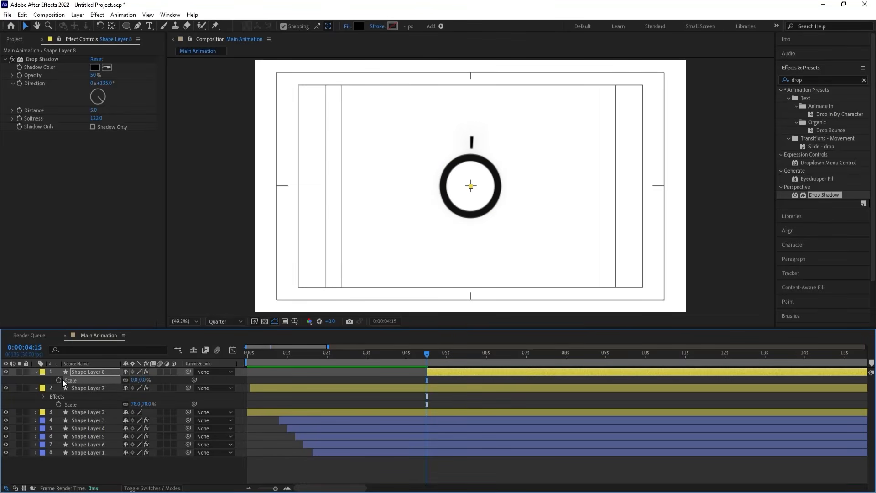
{"action": "key", "text": "space"}
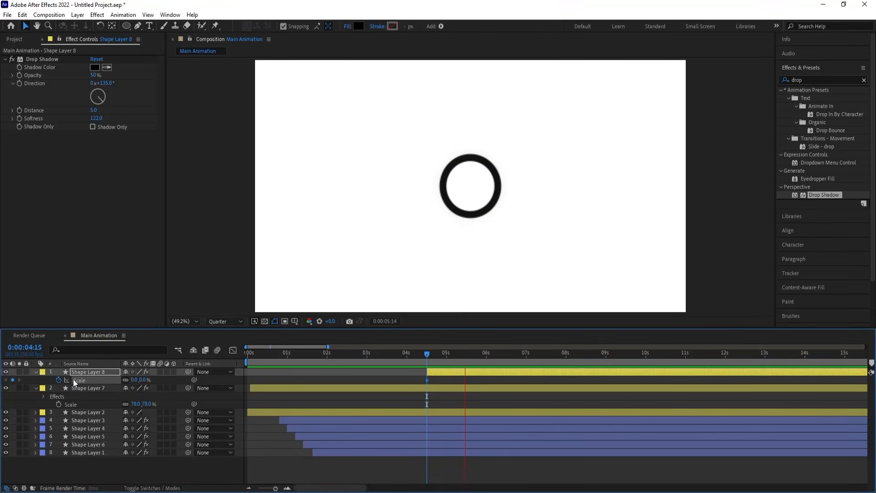
{"action": "key", "text": "space"}
{"action": "left_click_drag", "start_coordinate": [133, 380], "coordinate": [114, 366]}
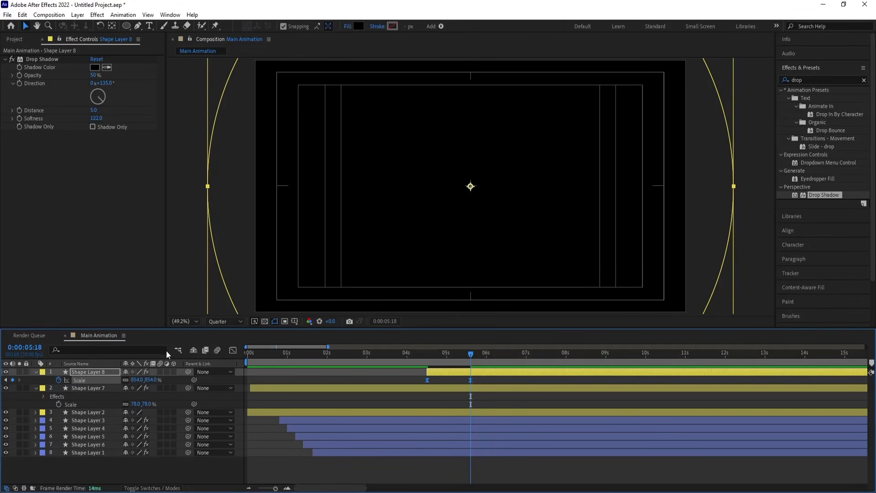
Adjust Shape Layer 8's Scale speed curve to peak early and slow down gradually, and scrub through the growth
{"action": "left_click", "coordinate": [230, 352]}
{"action": "key", "text": "equal"}
{"action": "left_click_drag", "start_coordinate": [543, 421], "coordinate": [427, 463]}
{"action": "left_click", "coordinate": [384, 354]}
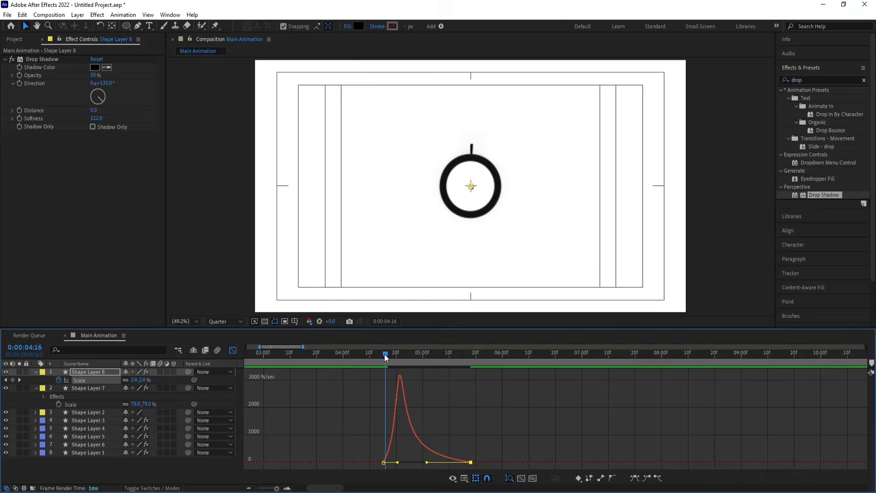
{"action": "left_click_drag", "start_coordinate": [384, 354], "coordinate": [443, 354]}
{"action": "left_click", "coordinate": [232, 350]}
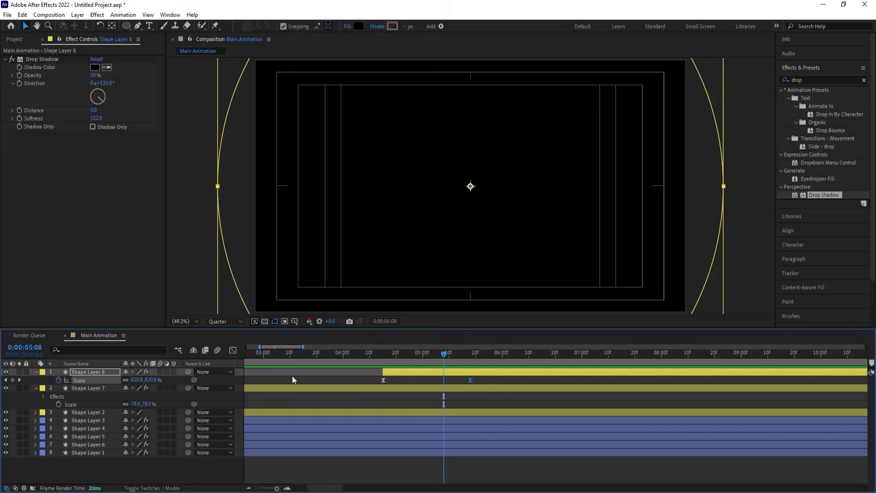
Duplicate Shape Layer 8, start the copy about four frames after it, and change the copy's fill to white (FFFFFF)
{"action": "key", "text": "ctrl+d"}
{"action": "left_click_drag", "start_coordinate": [391, 372], "coordinate": [405, 373]}
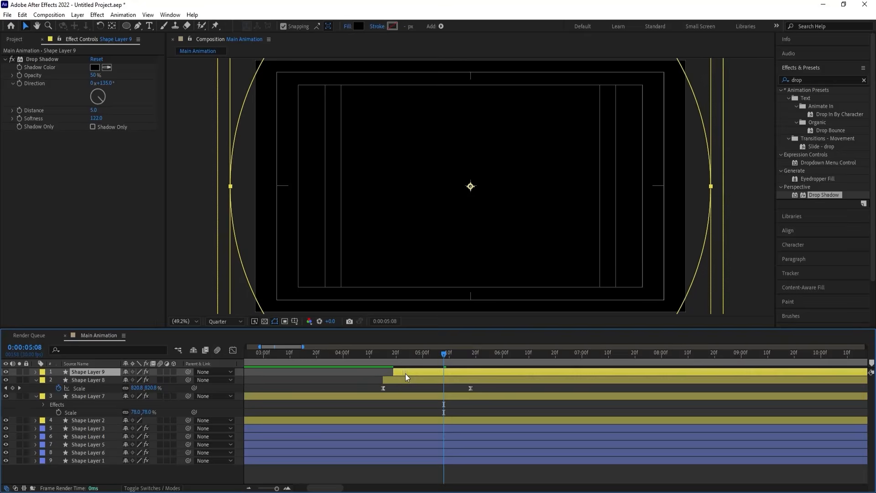
{"action": "left_click", "coordinate": [359, 26]}
{"action": "type", "text": "ffffff"}
{"action": "key", "text": "Return"}
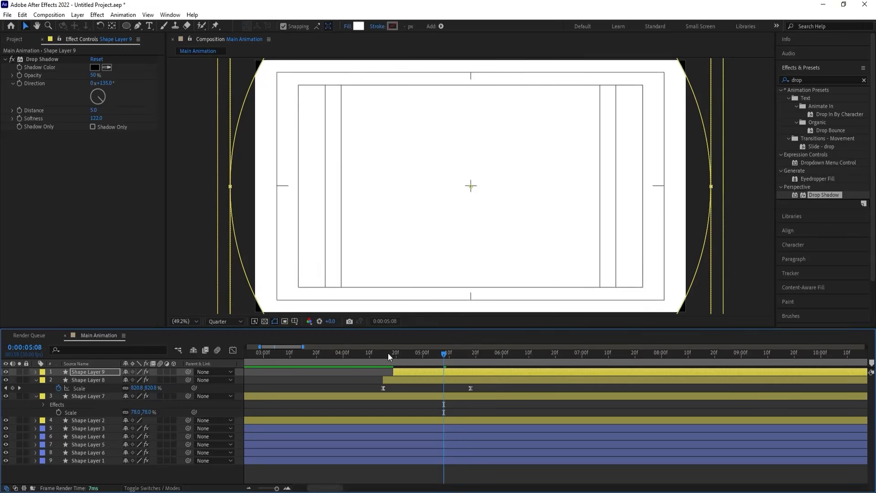
Play back Main Animation from the beginning to check the circles, rings and black-to-white fill transition
{"action": "left_click_drag", "start_coordinate": [388, 352], "coordinate": [90, 323]}
{"action": "key", "text": "space"}
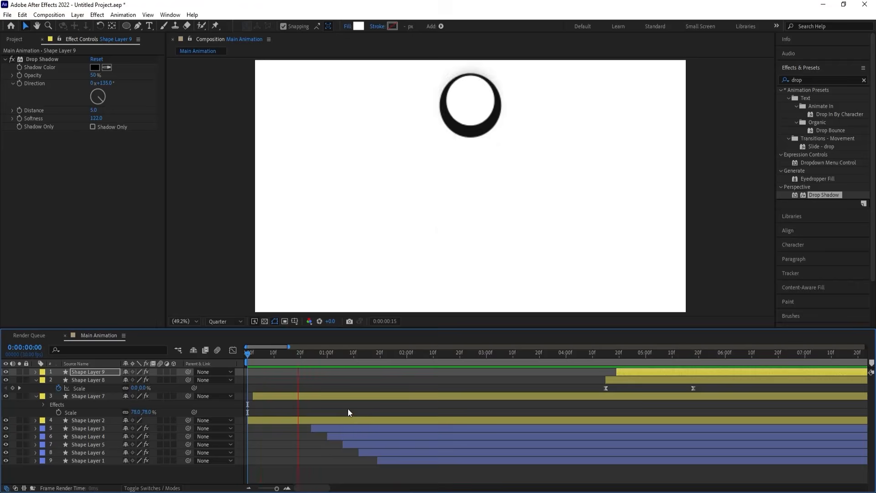
{"action": "scroll", "coordinate": [344, 405], "scroll_direction": "down", "scroll_amount": 2}
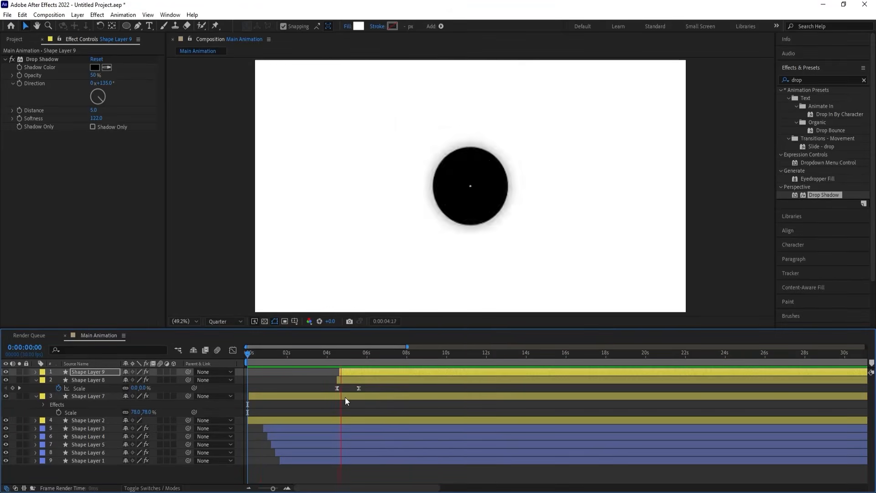
{"action": "key", "text": "space"}
Deselect the layers, collapse all revealed layer properties in Main Animation, and move the current time to 0:00:02:24
{"action": "left_click", "coordinate": [320, 384]}
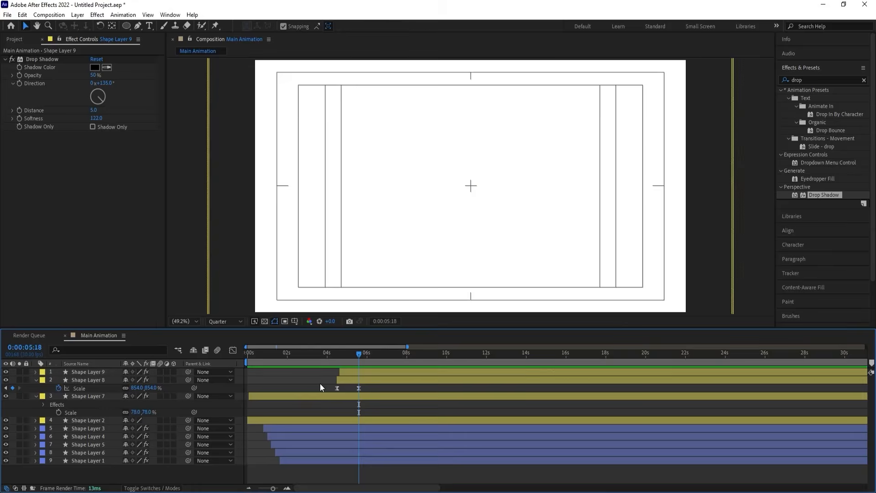
{"action": "key", "text": "u"}
{"action": "key", "text": "u"}
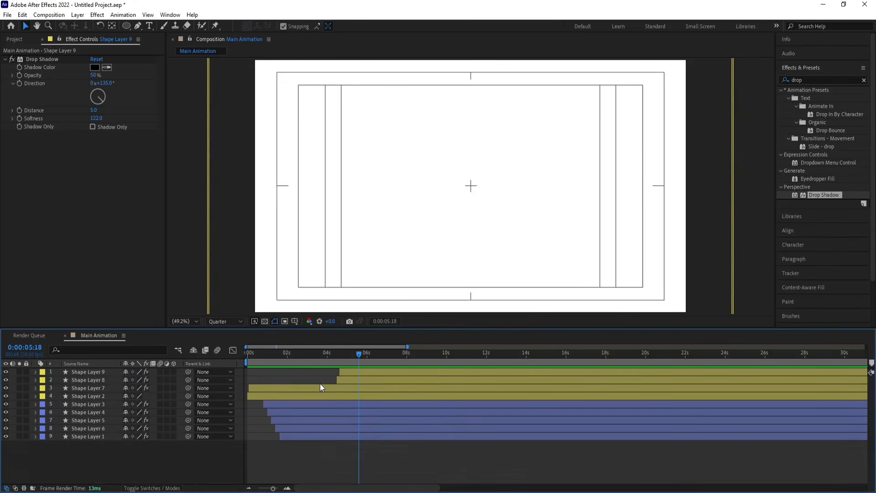
{"action": "mouse_move", "coordinate": [305, 353]}
{"action": "left_mouse_down"}
{"action": "mouse_move", "coordinate": [291, 352]}
{"action": "mouse_move", "coordinate": [303, 357]}
{"action": "left_mouse_up"}
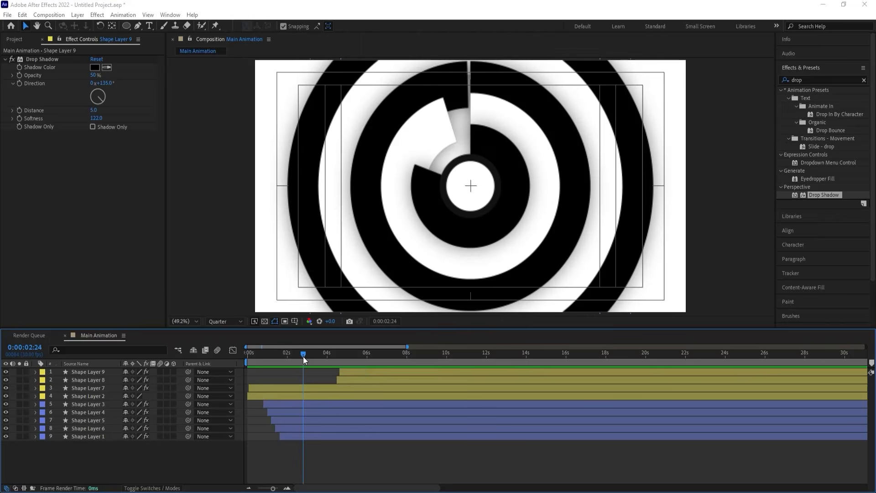
Create a new 1920 x 1080 composition at 30 fps named Line animation
{"action": "key", "text": "ctrl+n"}
{"action": "type", "text": "Line "}
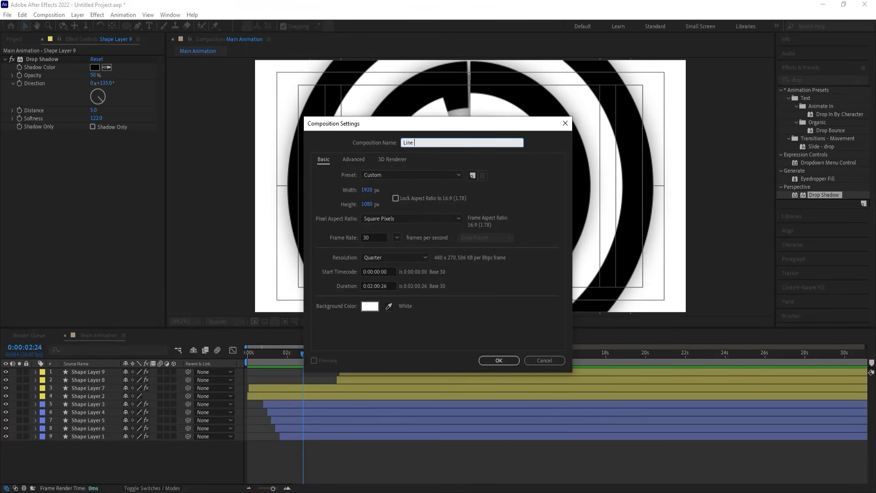
{"action": "type", "text": "animation"}
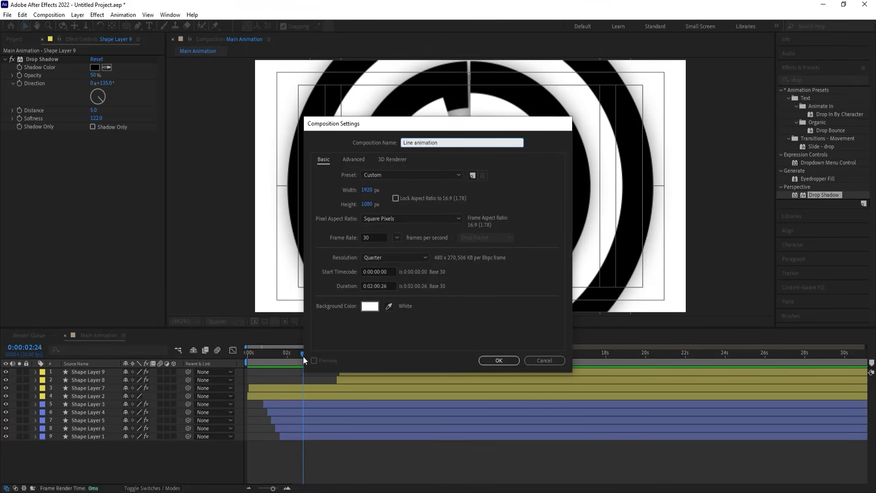
{"action": "key", "text": "Return"}
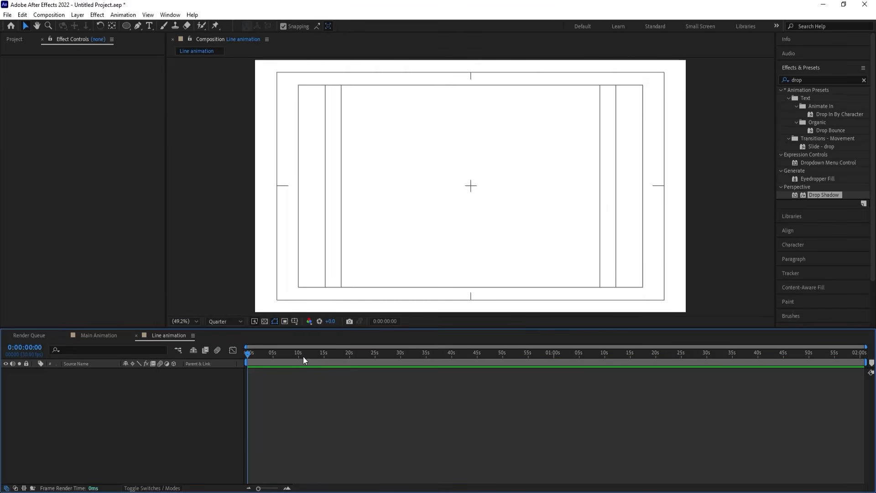
Draw a straight vertical line with the Pen tool from the composition's centre up to just above the action-safe guide
{"action": "left_click", "coordinate": [139, 26]}
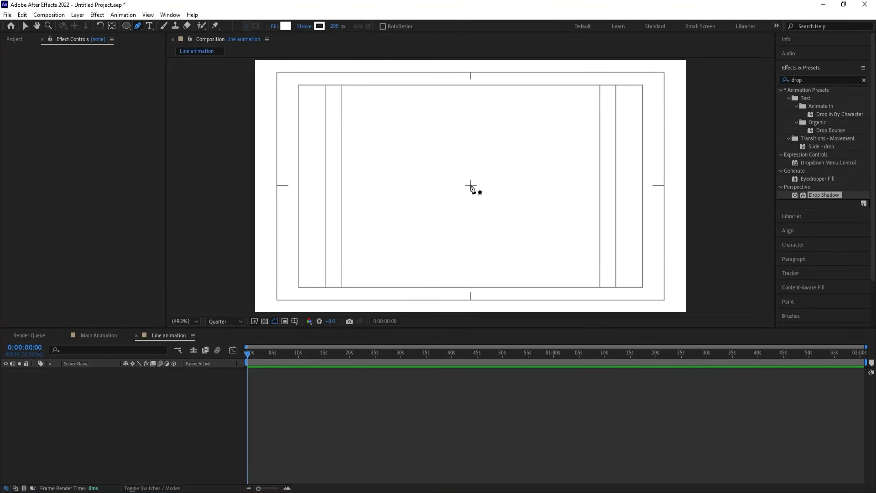
{"action": "left_click", "coordinate": [471, 185]}
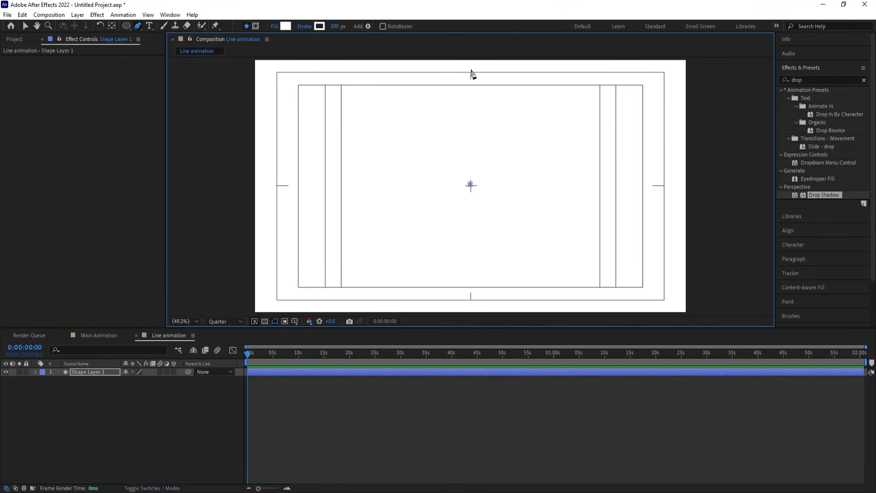
{"action": "left_click", "coordinate": [471, 69]}
Give the line a black (000000) 10 px stroke and set its fill to None
{"action": "left_click", "coordinate": [319, 26]}
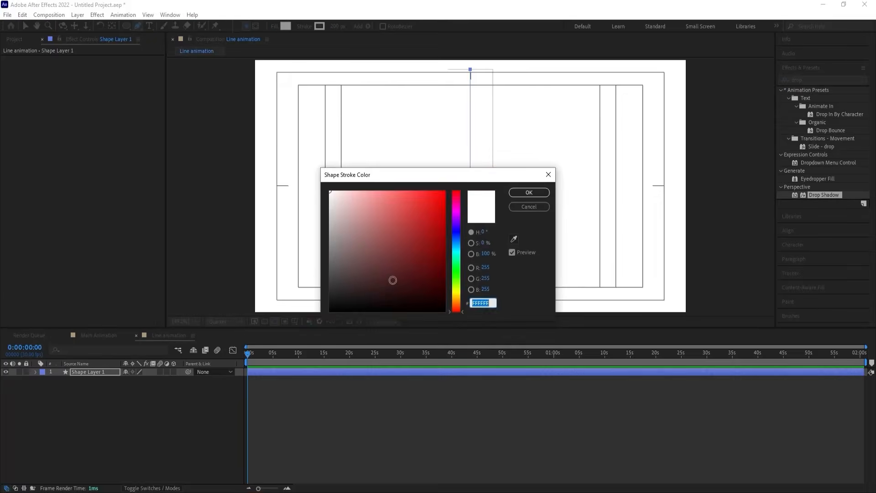
{"action": "type", "text": "000000"}
{"action": "key", "text": "Return"}
{"action": "left_click", "coordinate": [334, 27]}
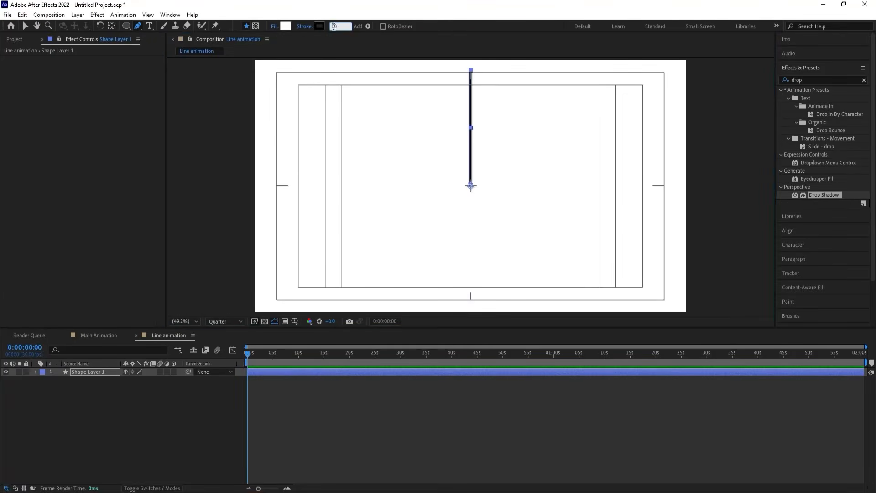
{"action": "left_click", "coordinate": [275, 26]}
{"action": "left_click", "coordinate": [393, 224]}
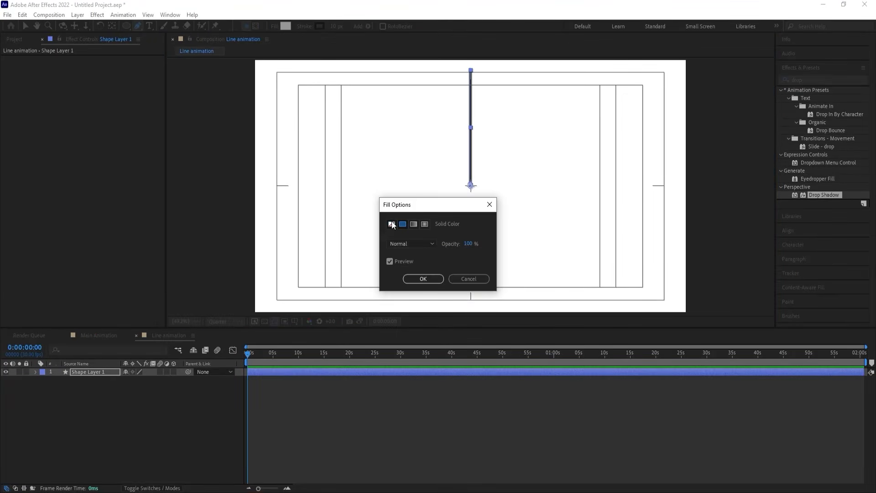
{"action": "left_click", "coordinate": [421, 277]}
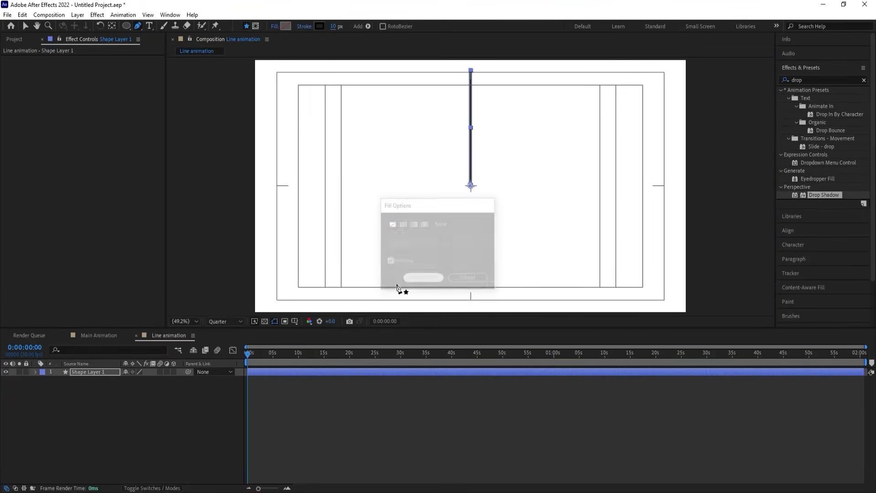
Add Trim Paths to the line on Shape Layer 1 and reveal its properties
{"action": "left_click", "coordinate": [35, 372]}
{"action": "left_click", "coordinate": [178, 379]}
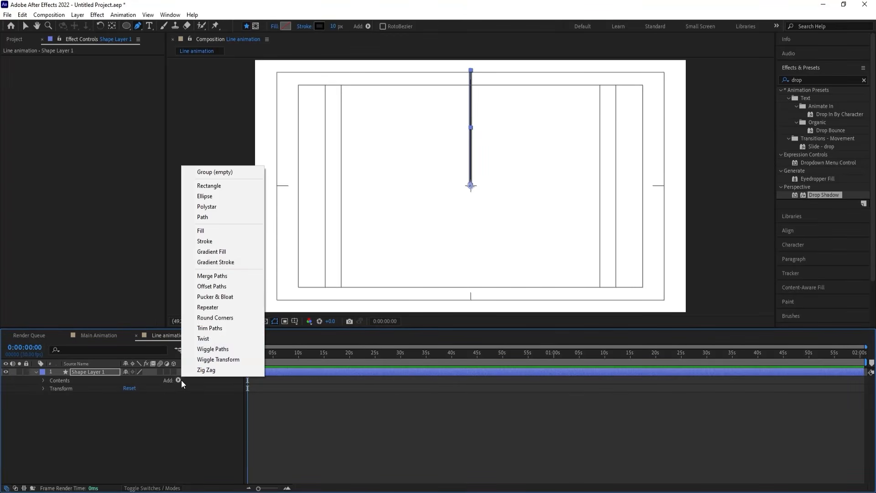
{"action": "left_click", "coordinate": [212, 336]}
{"action": "left_click", "coordinate": [59, 404]}
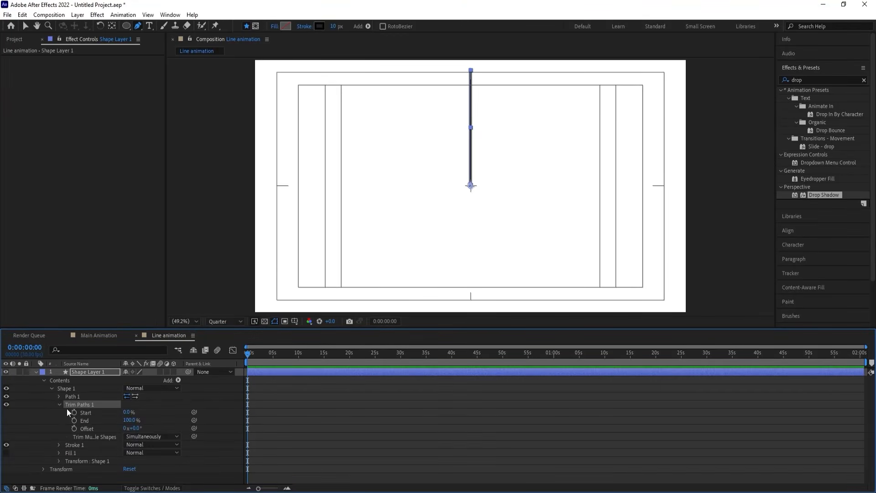
Set the Trim Paths End to 0% and keyframe both Start and End at 0:00:00:00
{"action": "left_click", "coordinate": [128, 420]}
{"action": "type", "text": "0"}
{"action": "key", "text": "Return"}
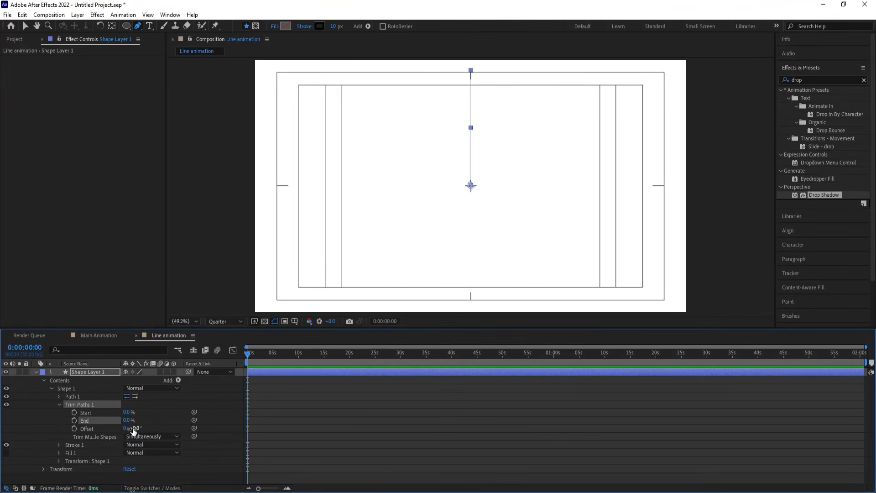
{"action": "left_click", "coordinate": [75, 420]}
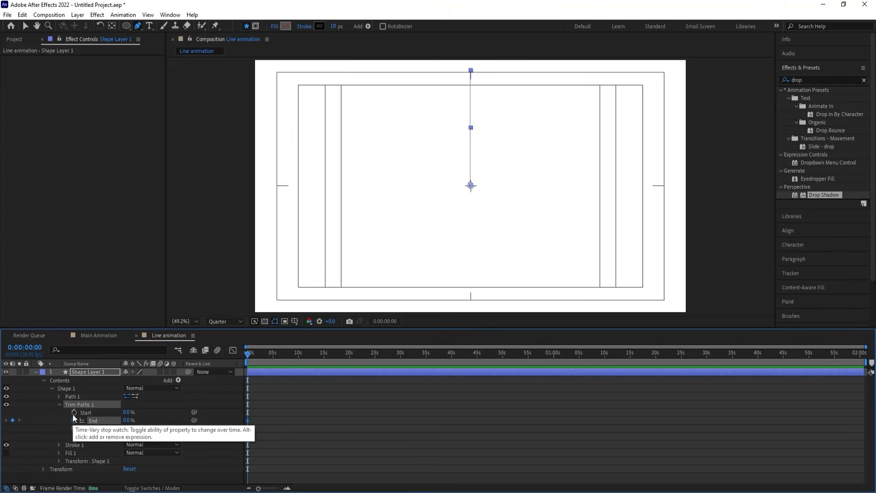
{"action": "left_click", "coordinate": [74, 412]}
Keyframe the Trim Paths End and Start at 100% at 0:00:01:20
{"action": "key", "text": "equal"}
{"action": "key", "text": "equal"}
{"action": "key", "text": "equal"}
{"action": "key", "text": "equal"}
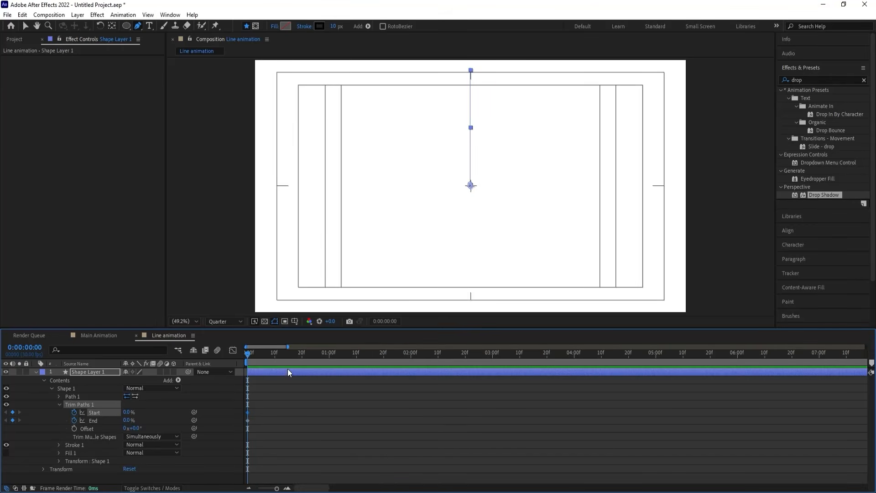
{"action": "left_click", "coordinate": [383, 354]}
{"action": "left_click", "coordinate": [131, 420]}
{"action": "type", "text": "1"}
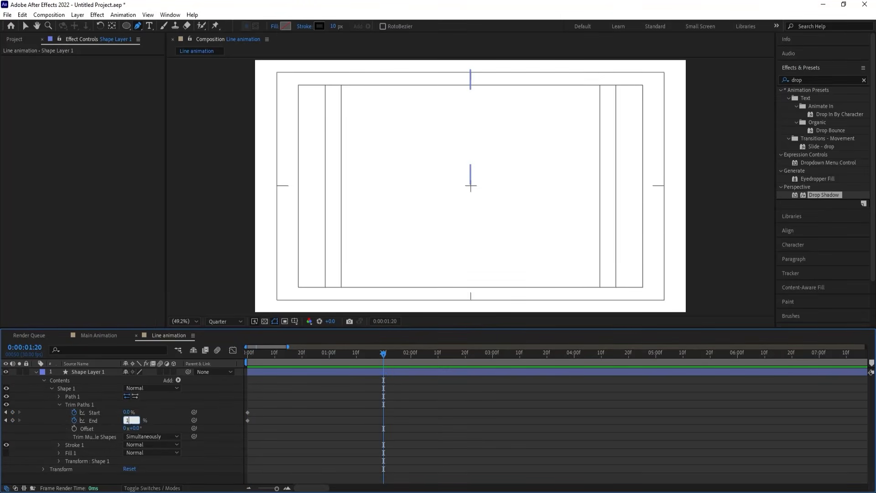
{"action": "type", "text": "00"}
{"action": "left_click", "coordinate": [127, 412]}
{"action": "type", "text": "41"}
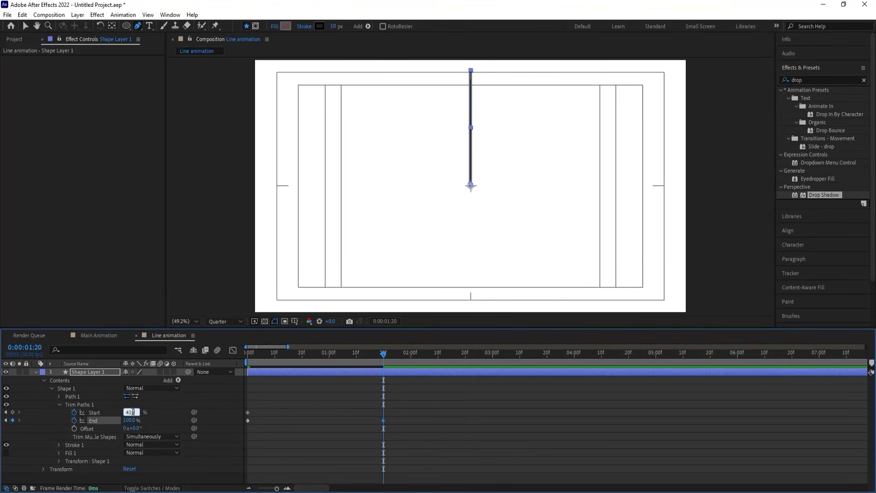
{"action": "type", "text": "00"}
{"action": "left_click", "coordinate": [154, 409]}
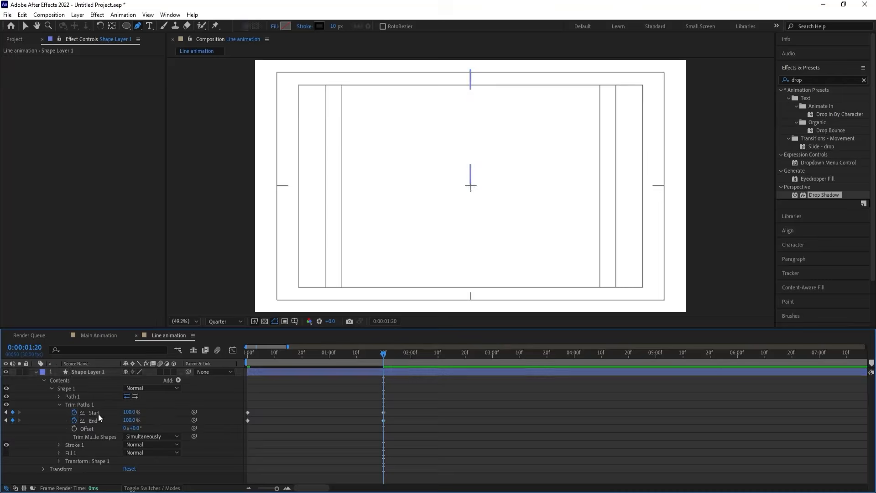
Delay both Start keyframes so the first falls at about 0:00:00:24, previewing the travelling line during the adjustment
{"action": "left_click", "coordinate": [98, 413]}
{"action": "left_click_drag", "start_coordinate": [245, 412], "coordinate": [285, 415]}
{"action": "left_click_drag", "start_coordinate": [266, 357], "coordinate": [247, 356]}
{"action": "key", "text": "space"}
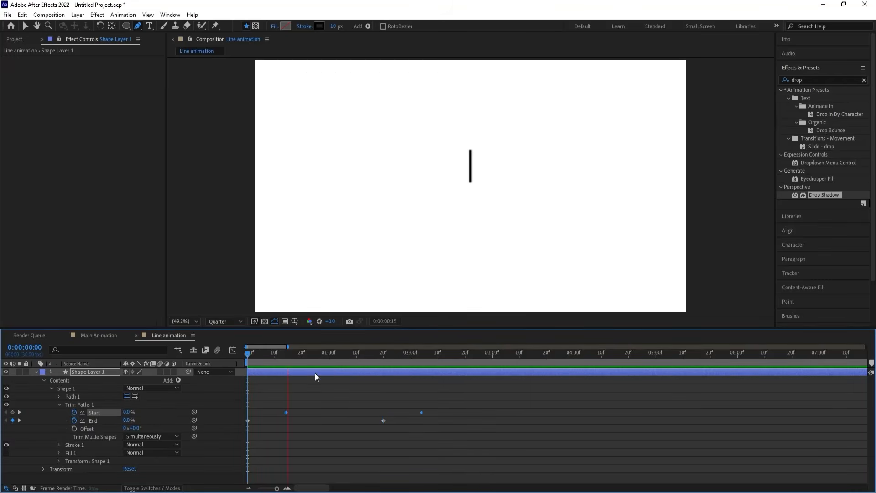
{"action": "key", "text": "space"}
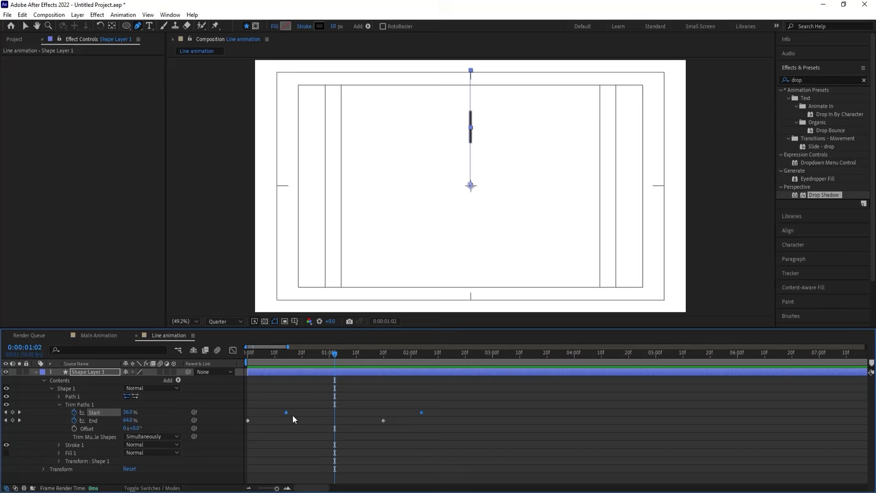
{"action": "left_click_drag", "start_coordinate": [285, 412], "coordinate": [313, 412]}
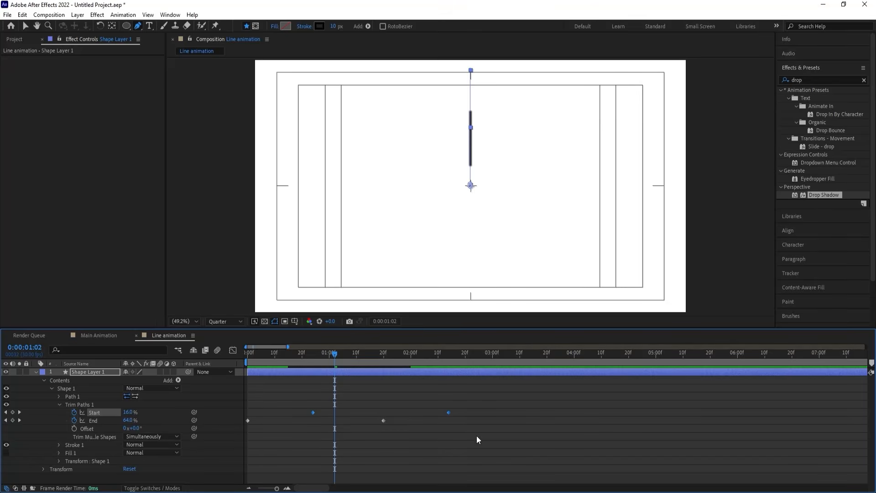
Easy-ease all Trim Paths keyframes, compressed to end at 0:00:01:20, and shape their speed curves into steeper peaks midway
{"action": "left_click_drag", "start_coordinate": [476, 437], "coordinate": [231, 393]}
{"action": "left_click_drag", "start_coordinate": [447, 411], "coordinate": [386, 411]}
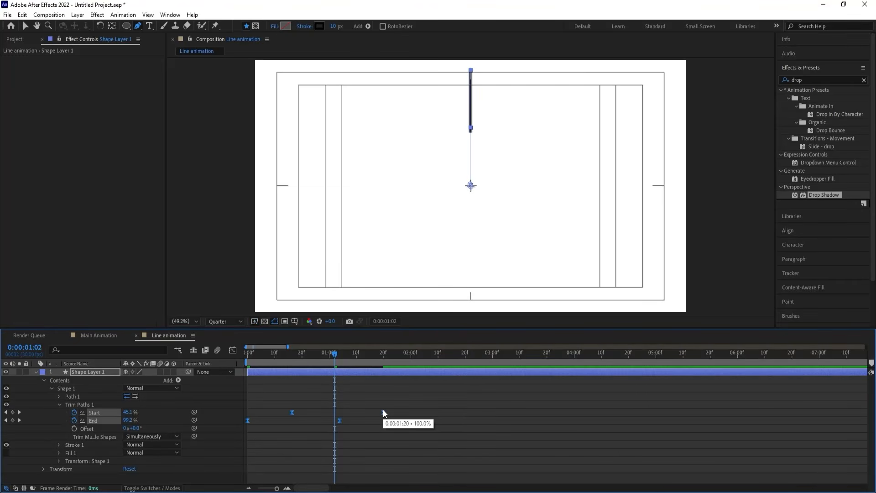
{"action": "left_click", "coordinate": [232, 350]}
{"action": "left_click_drag", "start_coordinate": [410, 368], "coordinate": [246, 467]}
{"action": "left_click_drag", "start_coordinate": [368, 459], "coordinate": [349, 458]}
{"action": "left_click_drag", "start_coordinate": [264, 462], "coordinate": [278, 459]}
Play back the eased line animation from the start and return from the speed graph to the keyframe view
{"action": "left_click_drag", "start_coordinate": [268, 357], "coordinate": [236, 357]}
{"action": "key", "text": "space"}
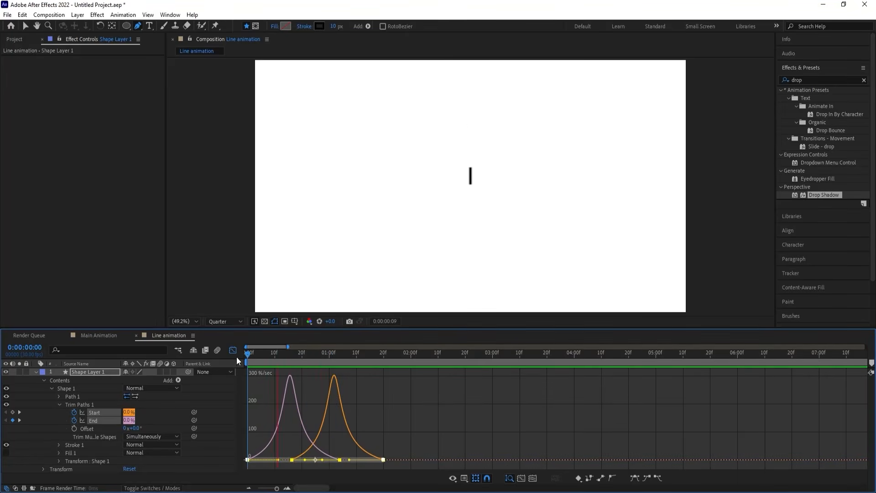
{"action": "key", "text": "space"}
{"action": "left_click", "coordinate": [233, 349]}
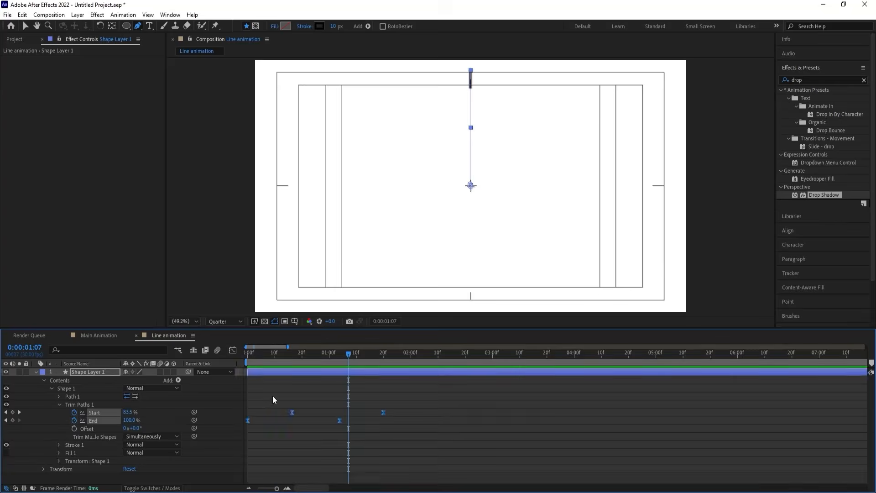
{"action": "left_click", "coordinate": [270, 393]}
Duplicate Shape Layer 1 and set the copy's Rotation to 90°
{"action": "key", "text": "v"}
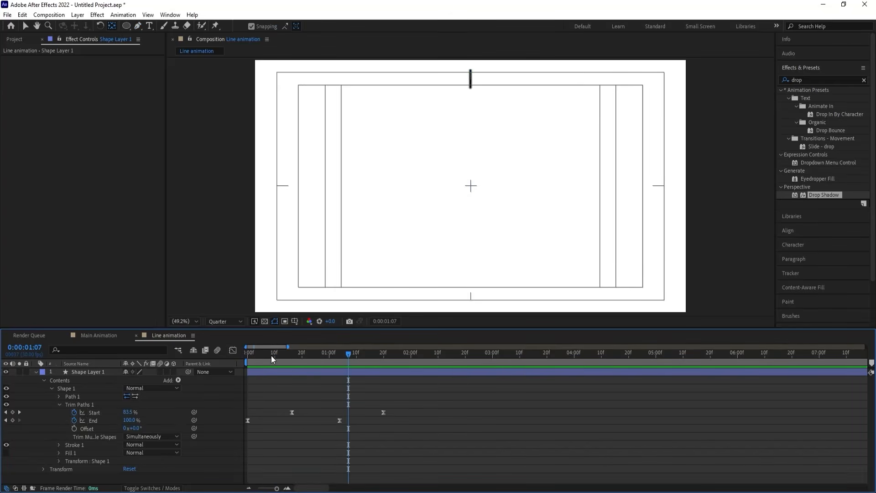
{"action": "left_click_drag", "start_coordinate": [264, 355], "coordinate": [285, 355]}
{"action": "key", "text": "u"}
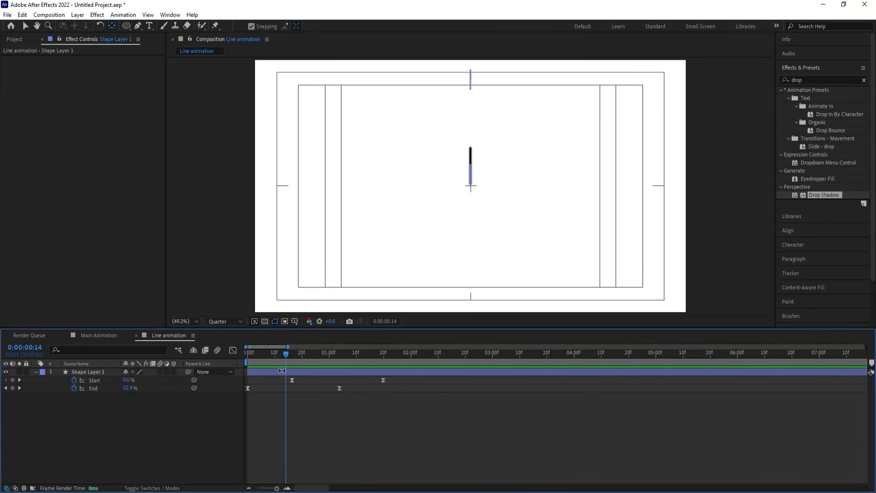
{"action": "left_click", "coordinate": [278, 371]}
{"action": "key", "text": "ctrl+d"}
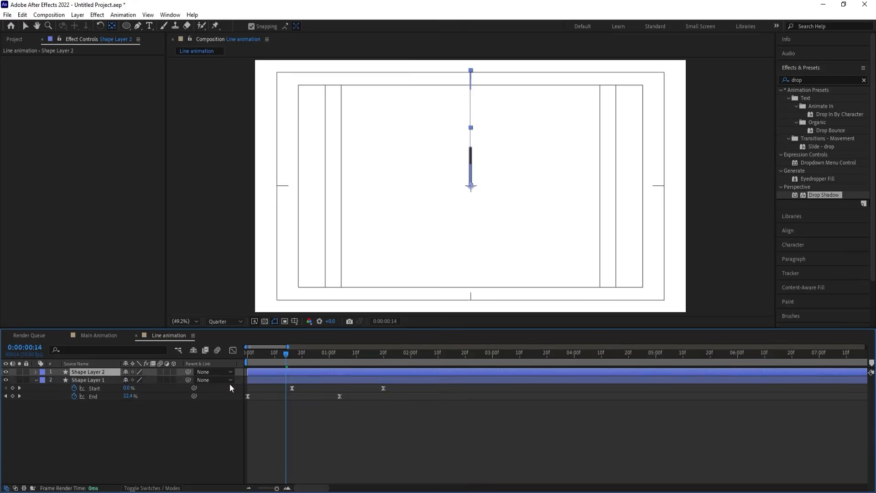
{"action": "key", "text": "r"}
{"action": "left_click", "coordinate": [136, 380]}
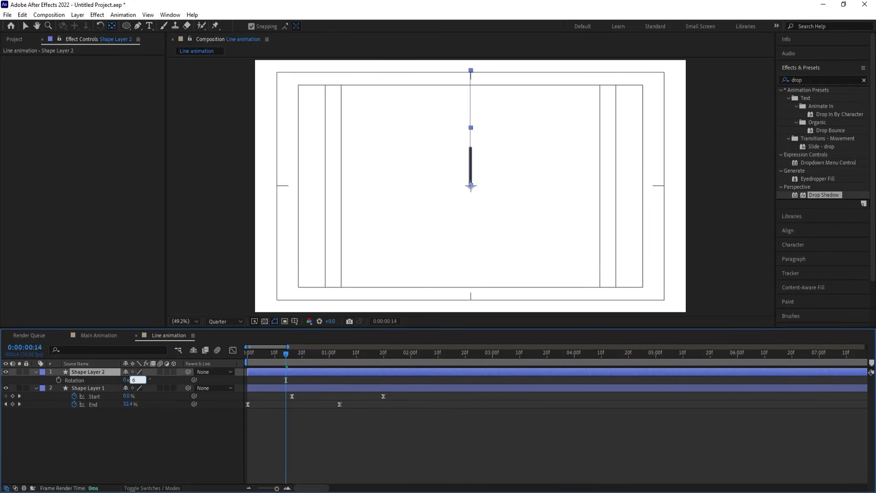
{"action": "type", "text": "90"}
{"action": "key", "text": "Return"}
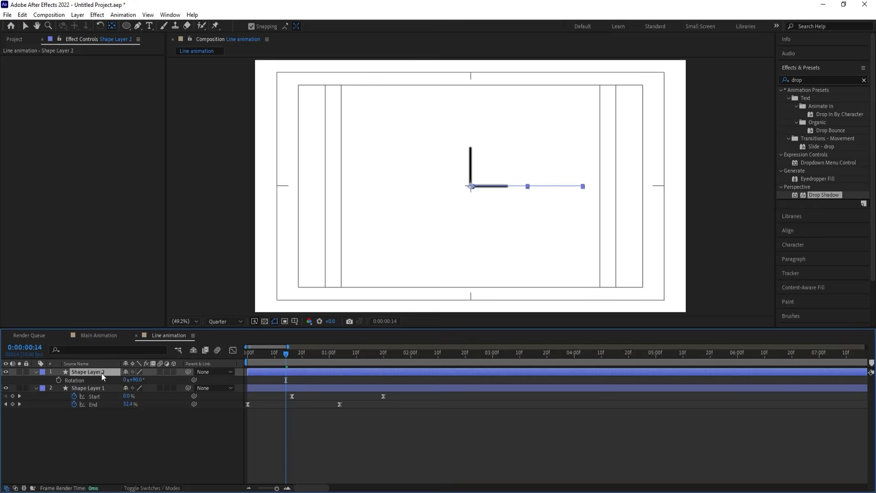
Duplicate Shape Layer 2 and set the copy's Rotation to 180°
{"action": "key", "text": "ctrl+d"}
{"action": "key", "text": "r"}
{"action": "left_click", "coordinate": [135, 379]}
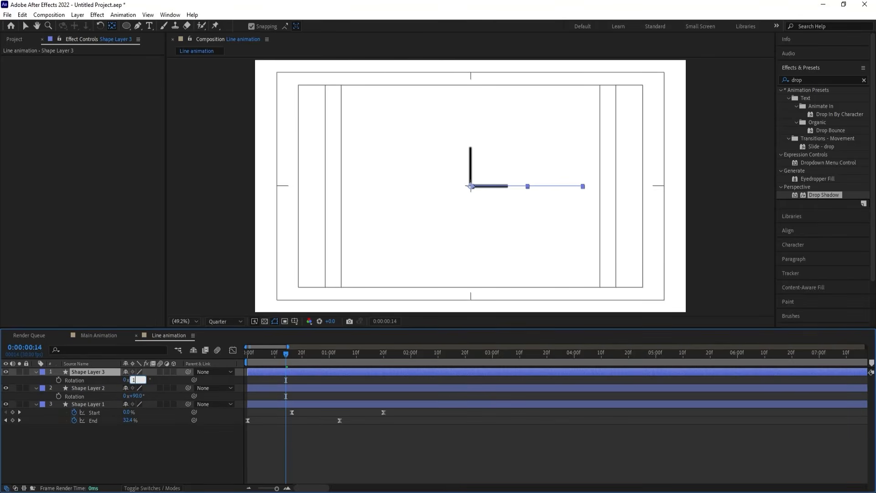
{"action": "type", "text": "180"}
{"action": "key", "text": "Return"}
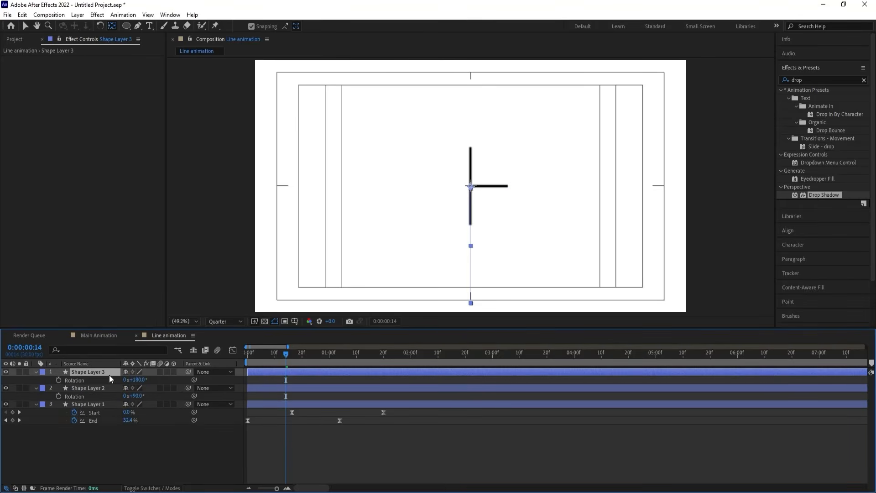
Duplicate Shape Layer 3, set the copy's Rotation to 270°, and play the four-line animation from the start
{"action": "key", "text": "ctrl+d"}
{"action": "key", "text": "r"}
{"action": "left_click", "coordinate": [137, 379]}
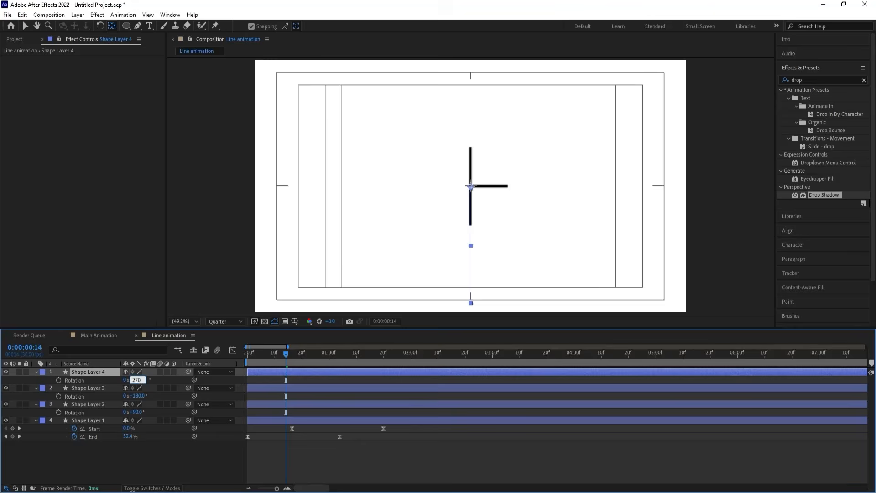
{"action": "key", "text": "Return"}
{"action": "left_click_drag", "start_coordinate": [278, 354], "coordinate": [234, 355]}
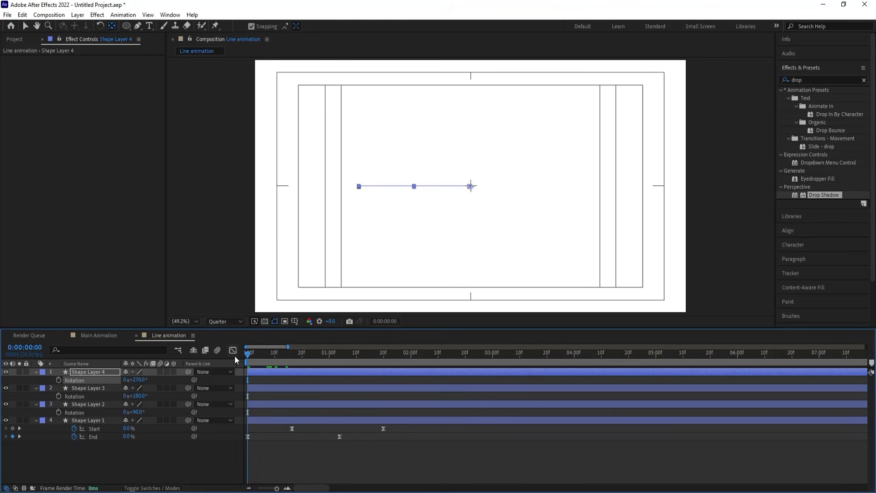
{"action": "key", "text": "space"}
{"action": "key", "text": "space"}
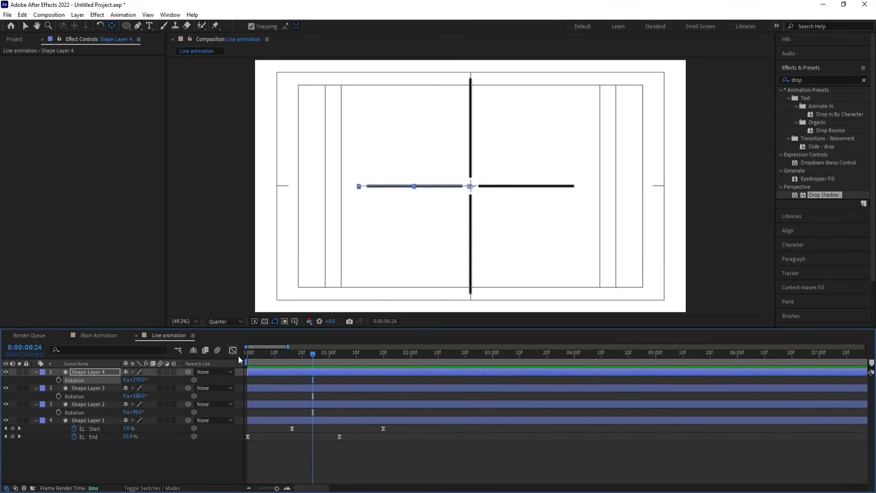
Collapse the layers' properties and set the stroke width of all four line layers to 4 px
{"action": "left_click", "coordinate": [261, 379]}
{"action": "key", "text": "u"}
{"action": "key", "text": "ctrl+a"}
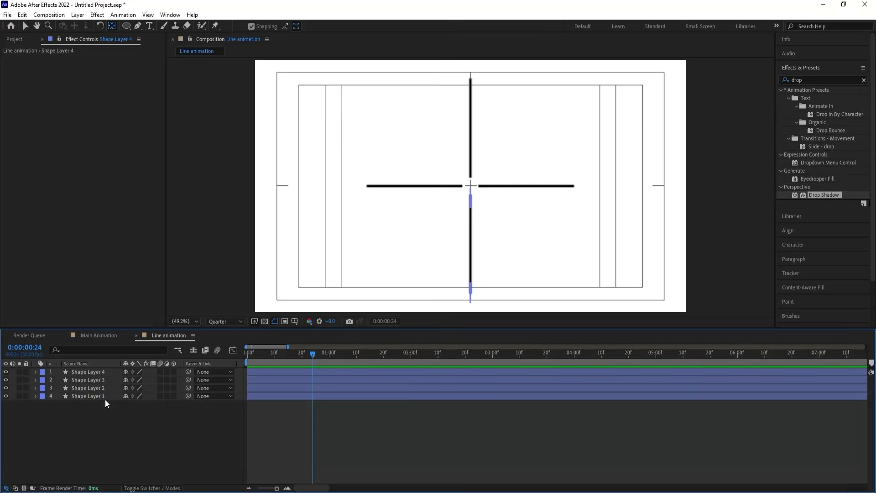
{"action": "key", "text": "u"}
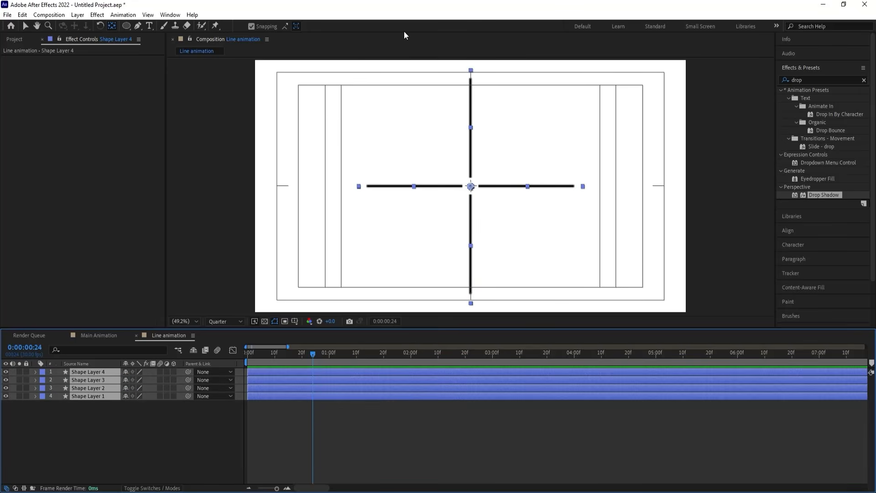
{"action": "key", "text": "v"}
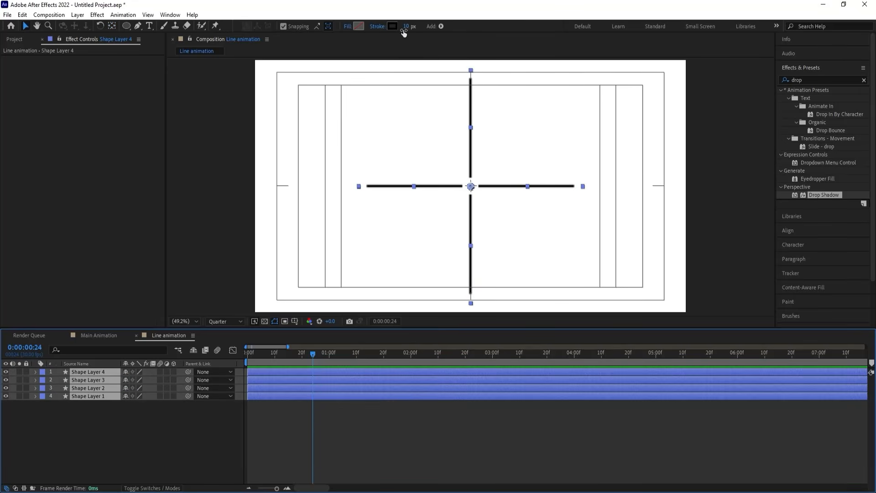
{"action": "left_click", "coordinate": [405, 27]}
{"action": "type", "text": "4"}
{"action": "key", "text": "Return"}
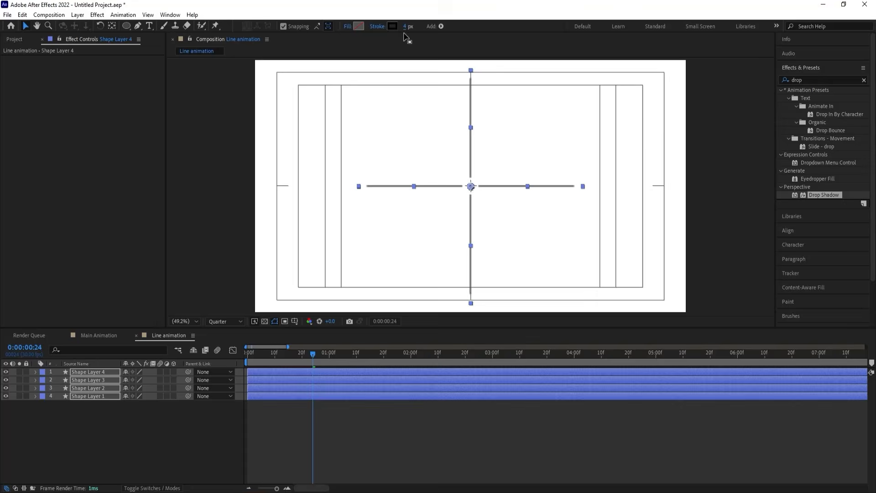
Duplicate all four line layers, stack the copies above the originals, and set the copies' stroke width to 10 px
{"action": "left_click", "coordinate": [102, 422]}
{"action": "key", "text": "ctrl+a"}
{"action": "key", "text": "ctrl+d"}
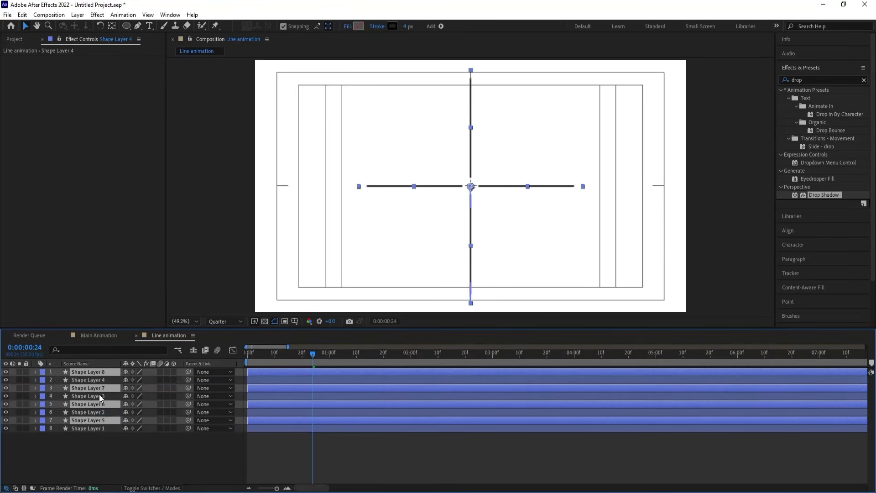
{"action": "left_click_drag", "start_coordinate": [98, 388], "coordinate": [98, 376]}
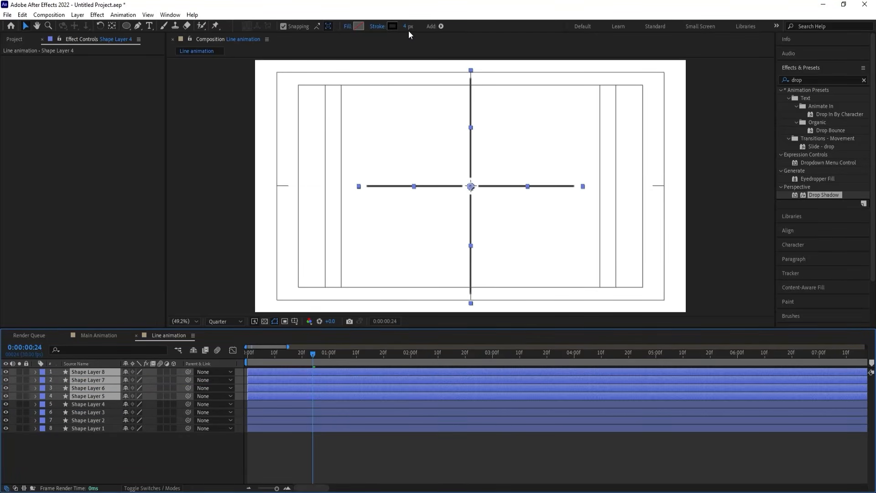
{"action": "left_click", "coordinate": [406, 27]}
{"action": "type", "text": "10"}
{"action": "key", "text": "Return"}
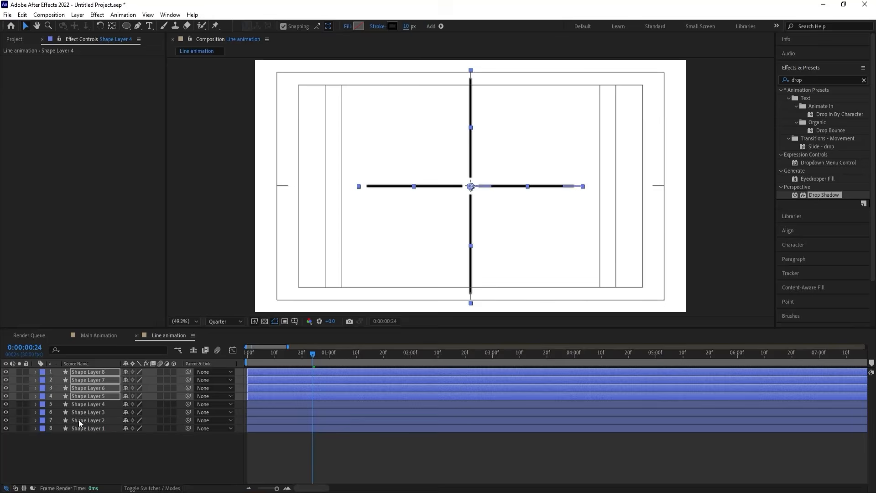
Create a null object and parent Shape Layers 5 to 8 to it
{"action": "right_click", "coordinate": [103, 450]}
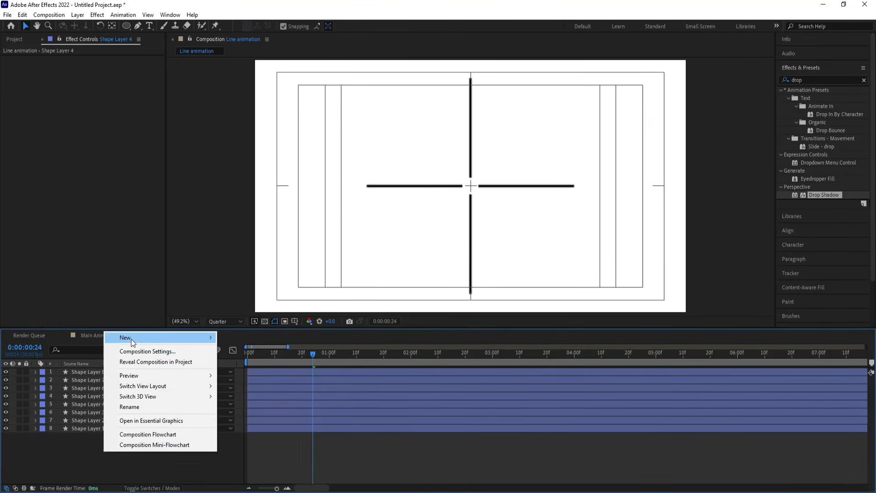
{"action": "mouse_move", "coordinate": [130, 338]}
{"action": "left_click", "coordinate": [229, 395]}
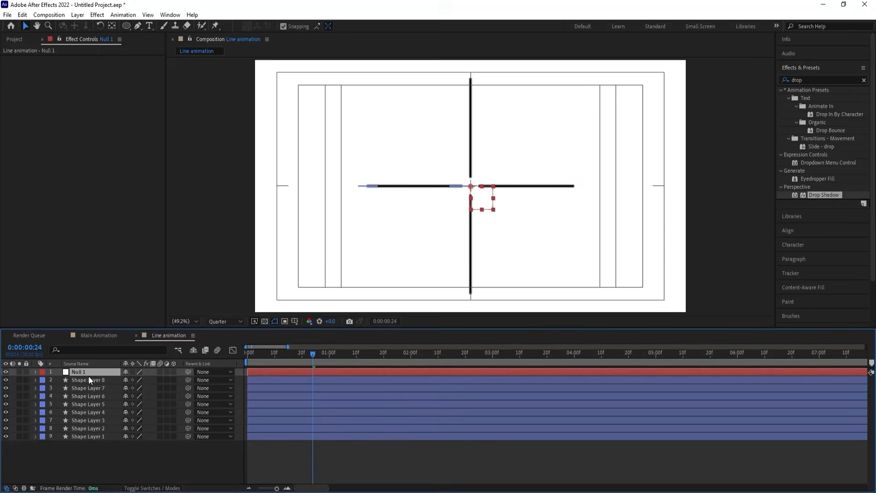
{"action": "left_click", "coordinate": [87, 379]}
{"action": "left_click", "coordinate": [82, 403], "text": "shift"}
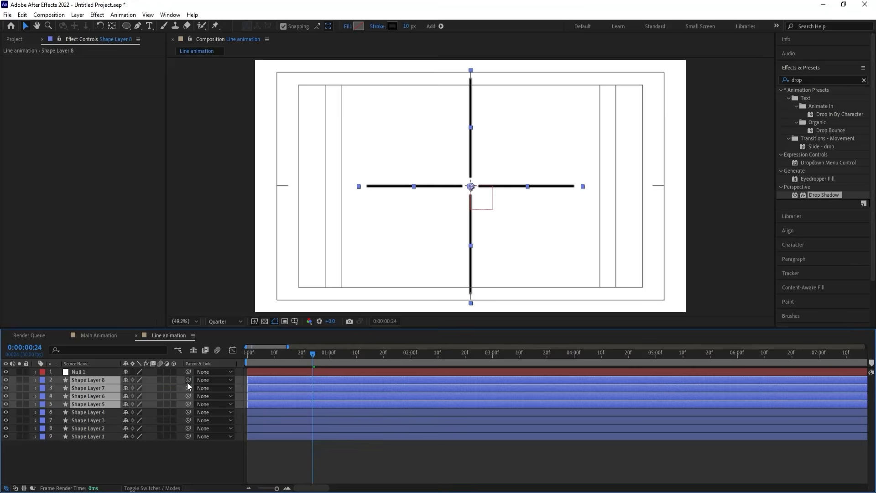
{"action": "left_click_drag", "start_coordinate": [112, 378], "coordinate": [103, 373]}
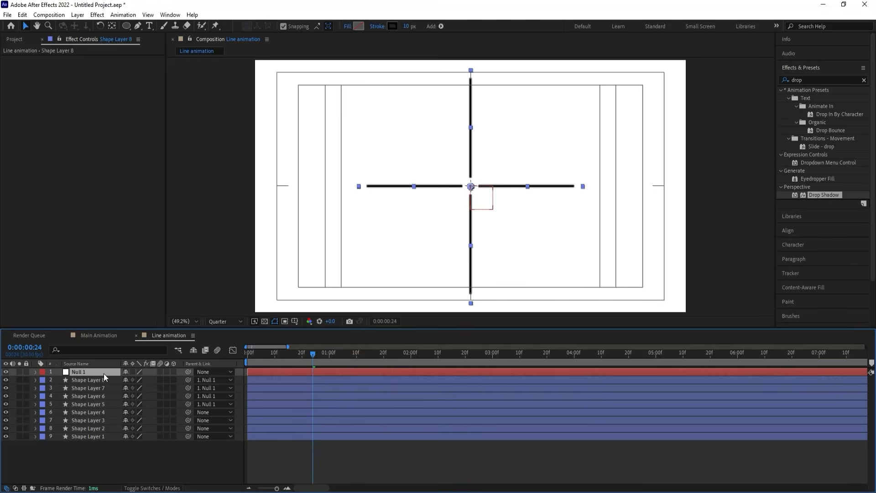
Set the null's Rotation to 45° and preview the eight radiating lines from the start
{"action": "key", "text": "r"}
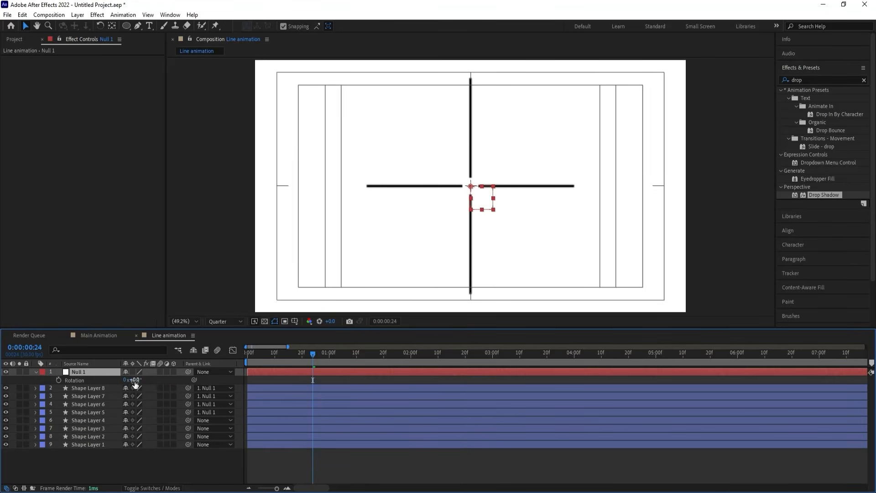
{"action": "left_click", "coordinate": [134, 380]}
{"action": "type", "text": "45"}
{"action": "key", "text": "Return"}
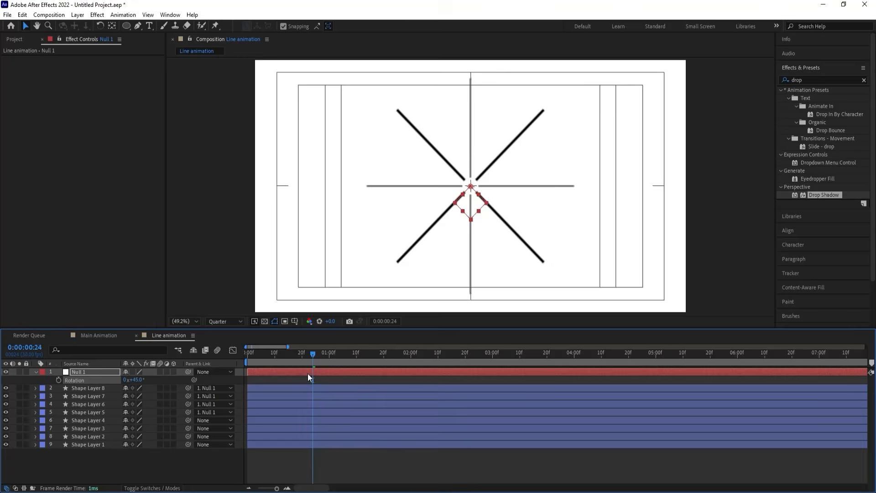
{"action": "key", "text": "space"}
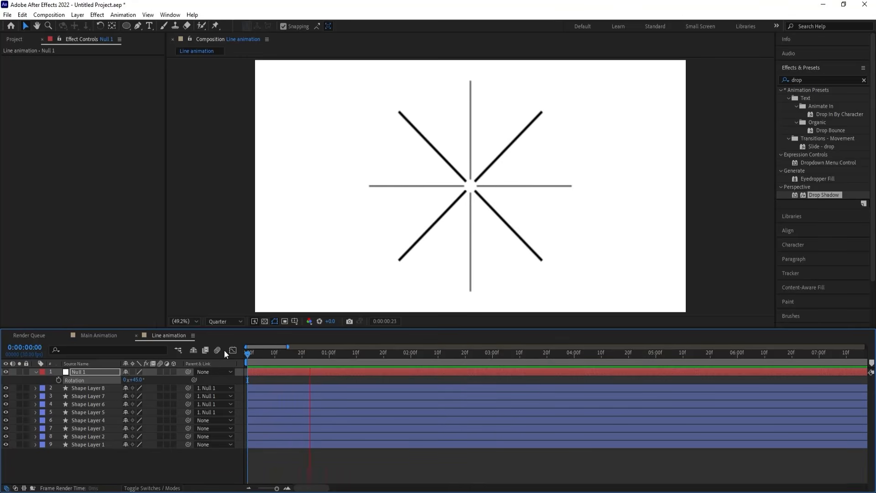
{"action": "left_click_drag", "start_coordinate": [261, 356], "coordinate": [238, 363]}
Delay Shape Layers 5 to 8 to start at frame 10 and play back the staggered animation
{"action": "key", "text": "equal"}
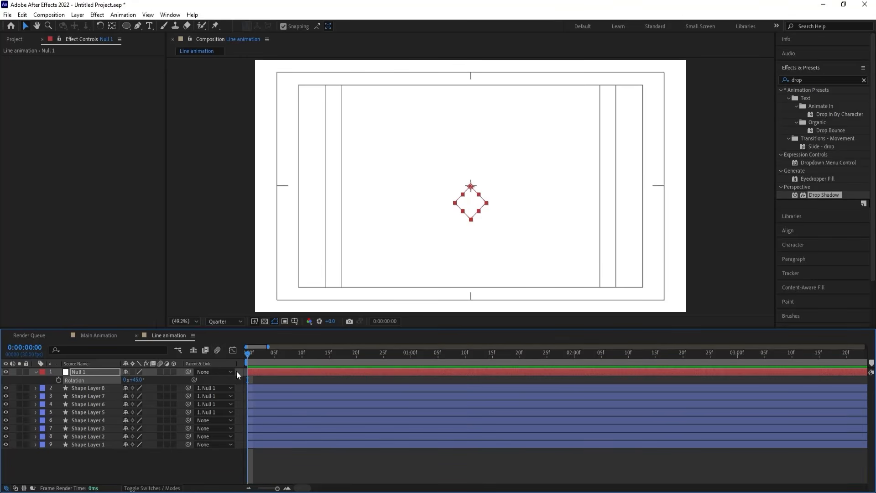
{"action": "left_click", "coordinate": [253, 387]}
{"action": "left_click", "coordinate": [252, 412], "text": "shift"}
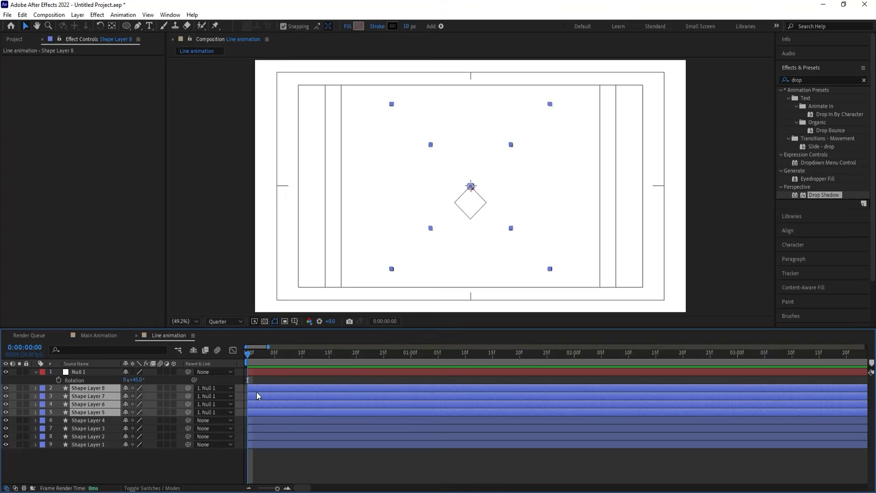
{"action": "left_click_drag", "start_coordinate": [259, 391], "coordinate": [307, 389]}
{"action": "key", "text": "space"}
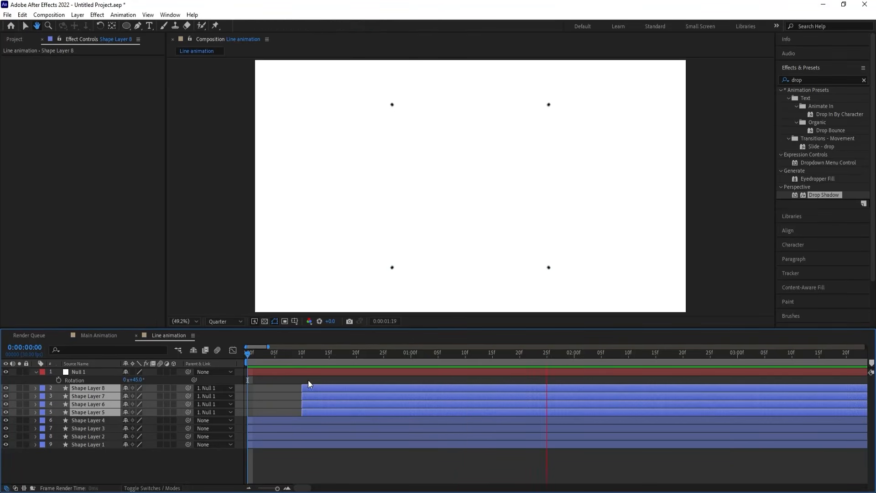
{"action": "left_click", "coordinate": [305, 377]}
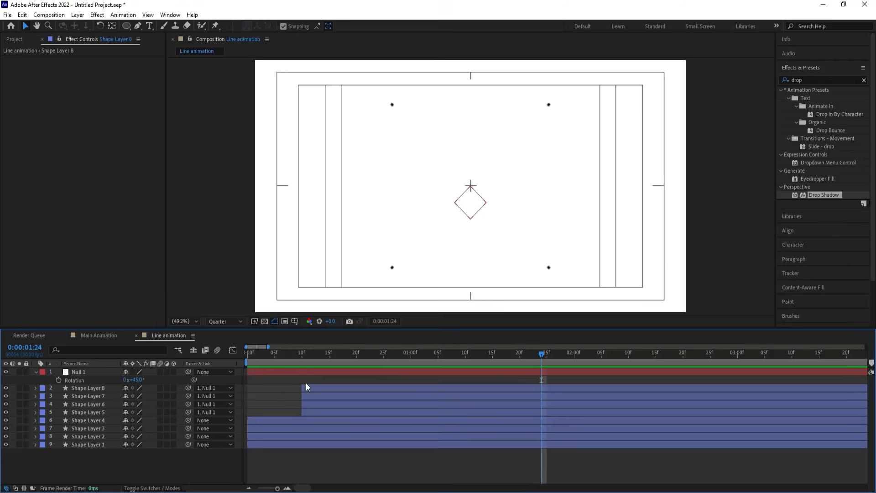
Set the null's Scale to 200% and play the animation from the start
{"action": "left_click", "coordinate": [304, 371]}
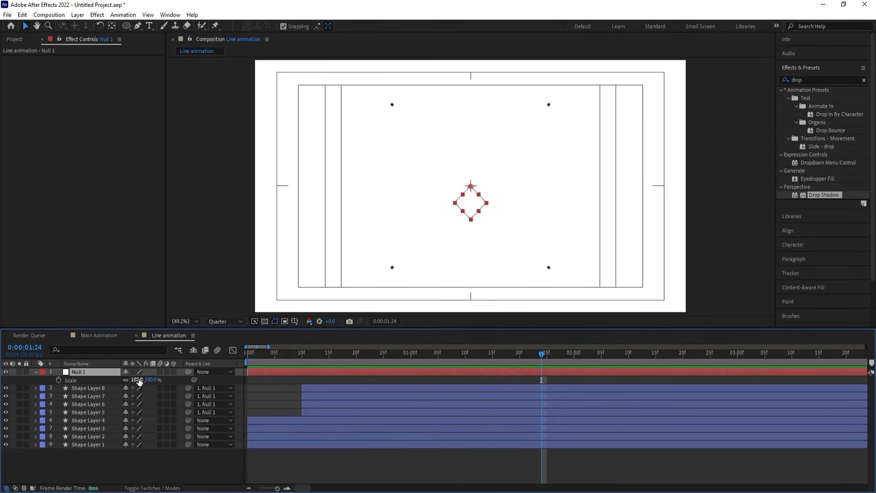
{"action": "left_click", "coordinate": [136, 380]}
{"action": "type", "text": "200"}
{"action": "key", "text": "Return"}
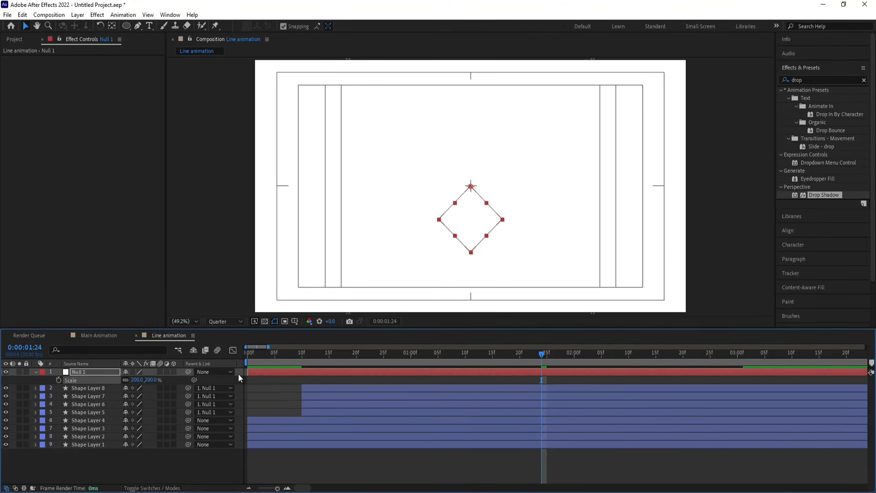
{"action": "left_click_drag", "start_coordinate": [264, 354], "coordinate": [196, 357]}
{"action": "key", "text": "space"}
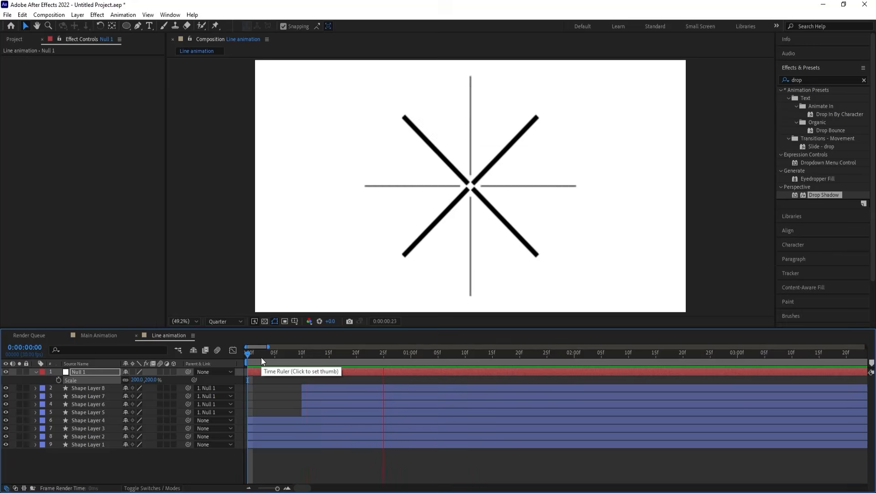
{"action": "key", "text": "space"}
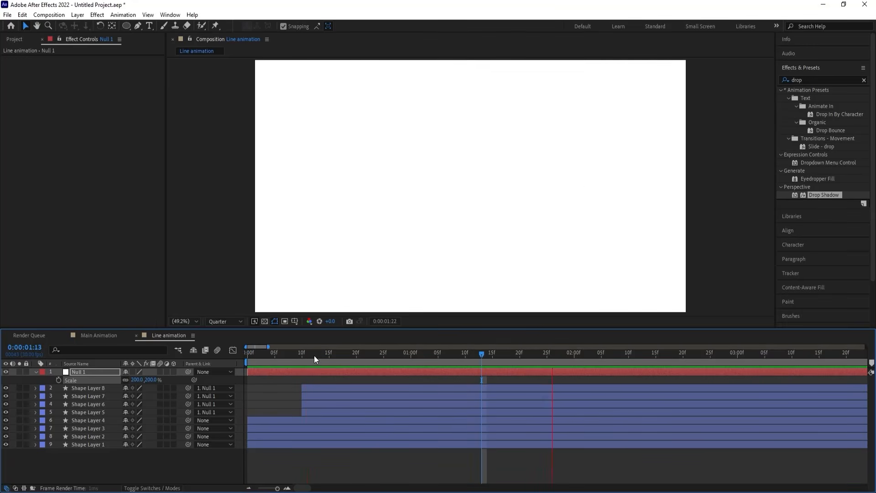
Filter the layers' properties by "cap" and set the Line Cap of Shape Layers 8 and 7 to Round Cap
{"action": "left_click", "coordinate": [296, 357]}
{"action": "key", "text": "ctrl+a"}
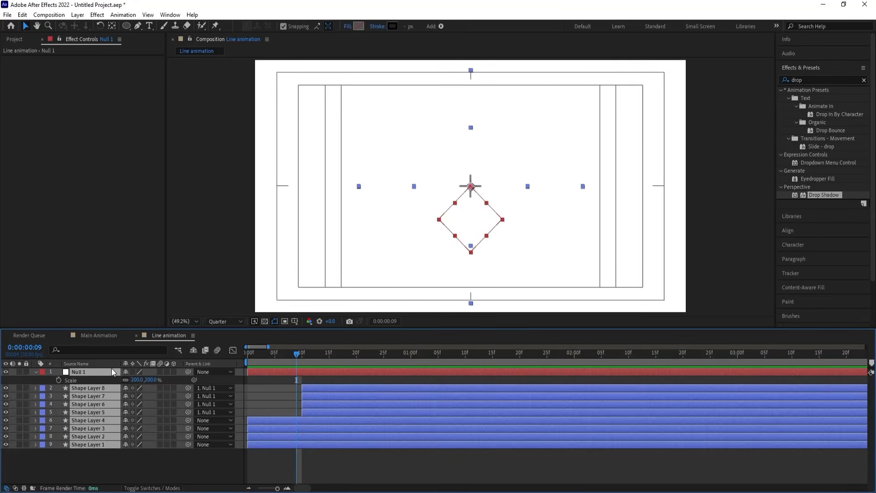
{"action": "left_click", "coordinate": [103, 348]}
{"action": "type", "text": "cap"}
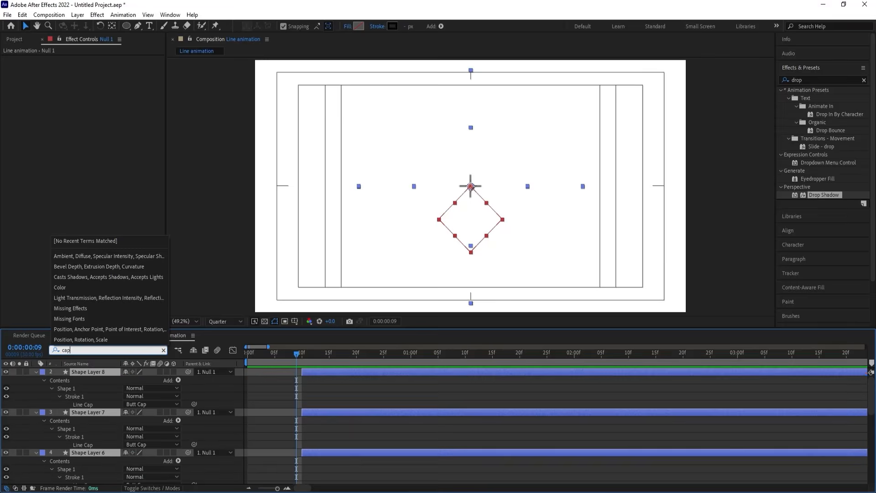
{"action": "left_click", "coordinate": [189, 396]}
{"action": "left_click", "coordinate": [147, 404]}
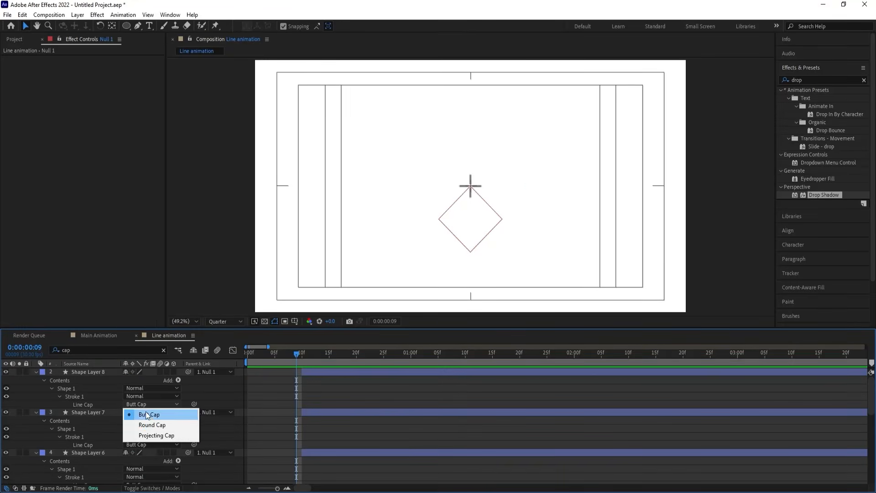
{"action": "left_click", "coordinate": [142, 422]}
{"action": "left_click", "coordinate": [136, 445]}
{"action": "left_click", "coordinate": [141, 466]}
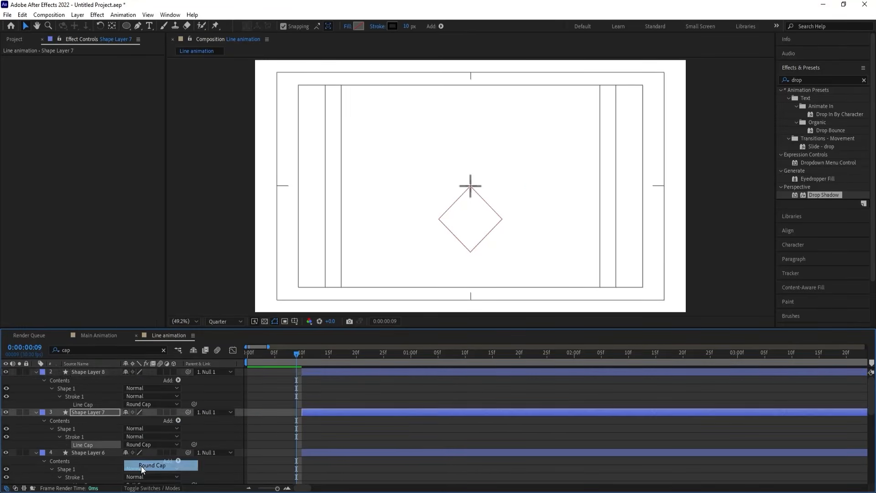
Set the Line Cap of Shape Layers 6, 5 and 4 to Round Cap
{"action": "scroll", "coordinate": [203, 431], "scroll_direction": "down", "scroll_amount": 1}
{"action": "left_click", "coordinate": [140, 458]}
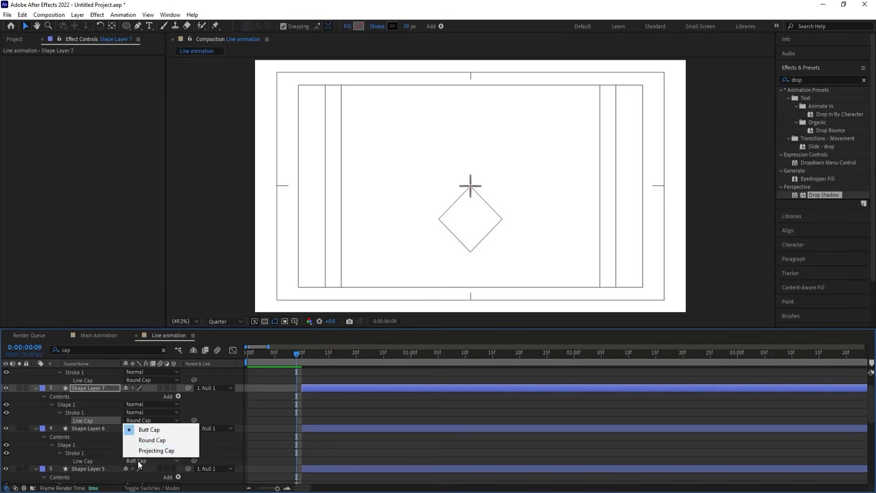
{"action": "left_click", "coordinate": [152, 441]}
{"action": "scroll", "coordinate": [158, 461], "scroll_direction": "down", "scroll_amount": 1}
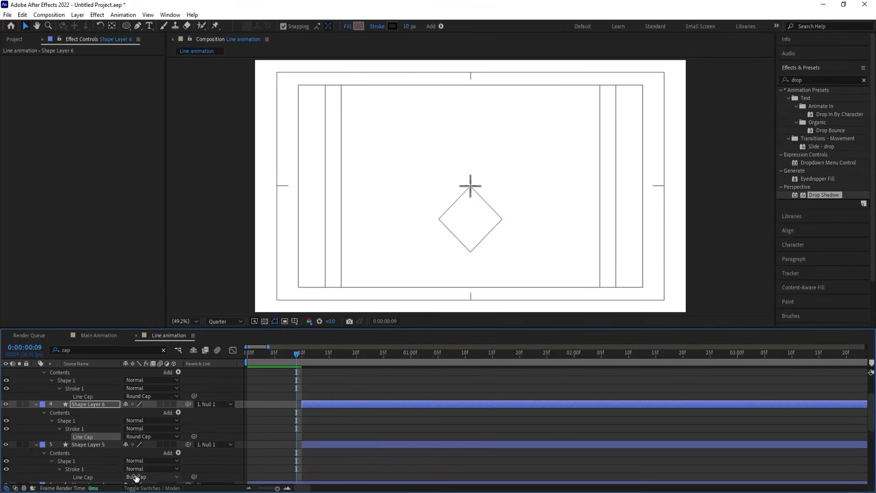
{"action": "left_click", "coordinate": [145, 476]}
{"action": "left_click", "coordinate": [143, 457]}
{"action": "scroll", "coordinate": [142, 457], "scroll_direction": "down", "scroll_amount": 1}
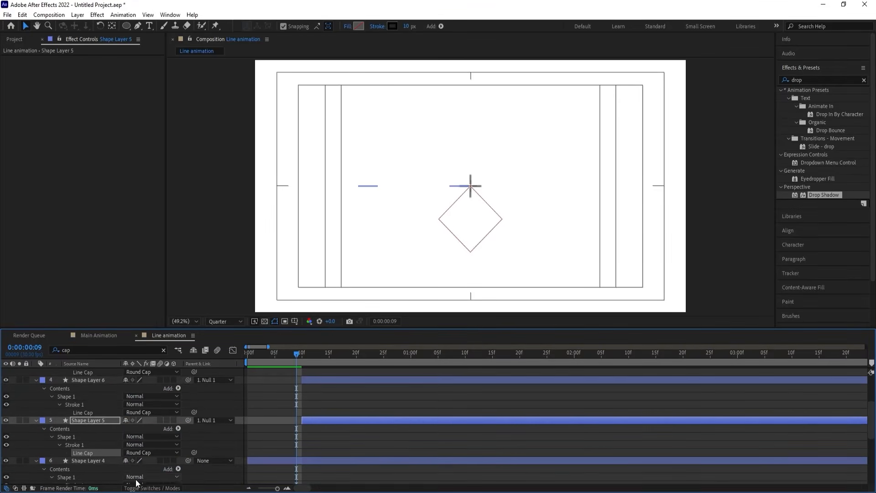
{"action": "scroll", "coordinate": [136, 479], "scroll_direction": "down", "scroll_amount": 1}
{"action": "left_click", "coordinate": [142, 468]}
{"action": "left_click", "coordinate": [144, 448]}
{"action": "scroll", "coordinate": [145, 455], "scroll_direction": "down", "scroll_amount": 2}
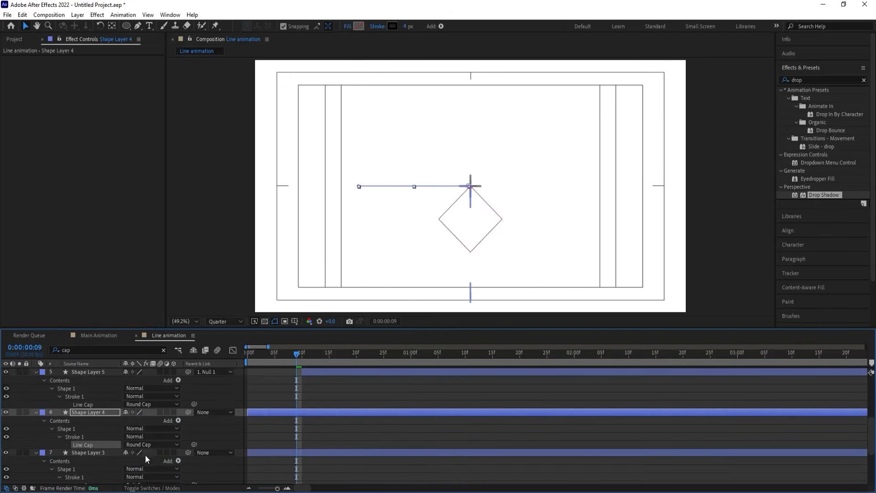
Set the Line Cap of Shape Layers 3, 2 and 1 to Round Cap
{"action": "left_click", "coordinate": [139, 461]}
{"action": "left_click", "coordinate": [147, 441]}
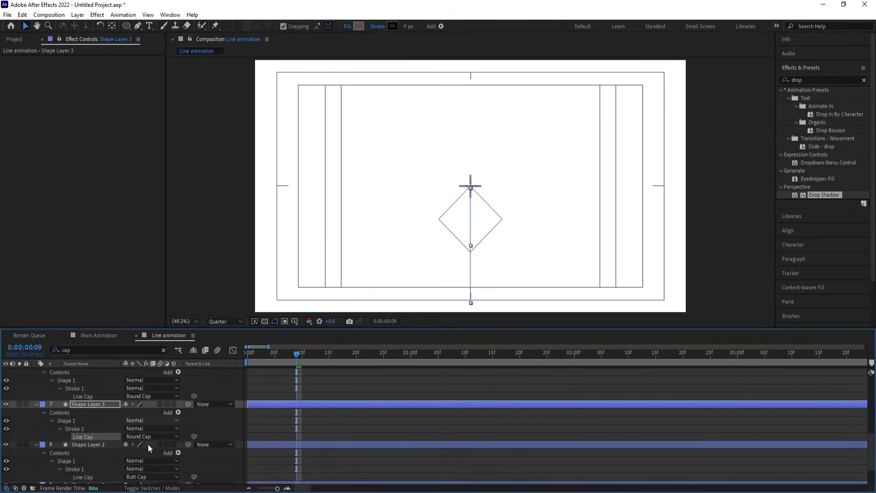
{"action": "scroll", "coordinate": [145, 445], "scroll_direction": "down", "scroll_amount": 2}
{"action": "left_click", "coordinate": [142, 452]}
{"action": "left_click", "coordinate": [146, 474]}
{"action": "scroll", "coordinate": [145, 469], "scroll_direction": "down", "scroll_amount": 1}
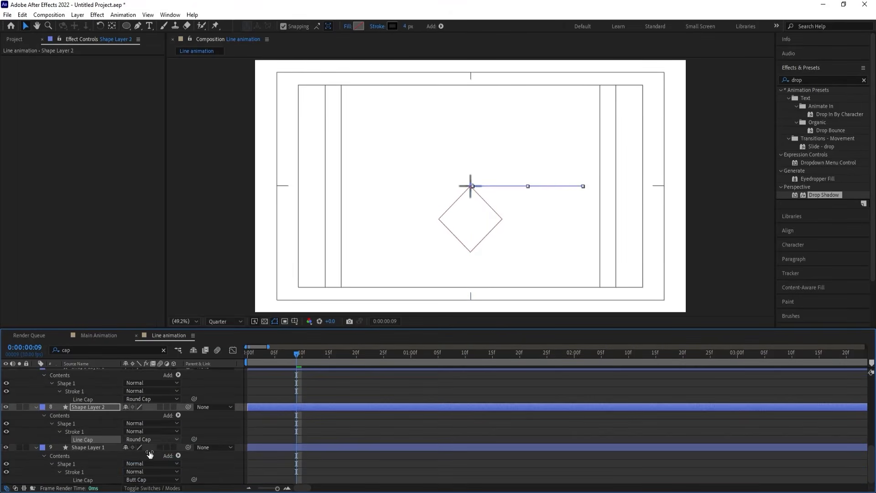
{"action": "left_click", "coordinate": [146, 479]}
{"action": "left_click", "coordinate": [152, 459]}
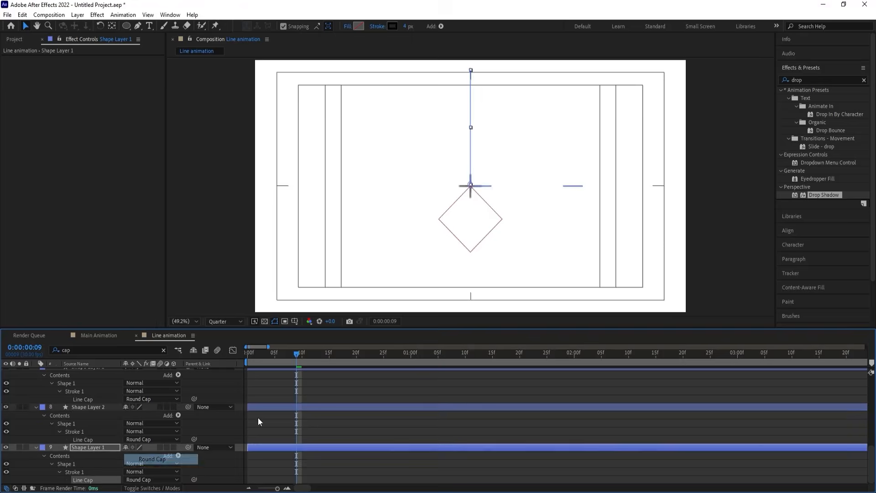
Play the line animation from the start, then clear the property filter and collapse the layers
{"action": "left_click_drag", "start_coordinate": [269, 356], "coordinate": [246, 356]}
{"action": "key", "text": "space"}
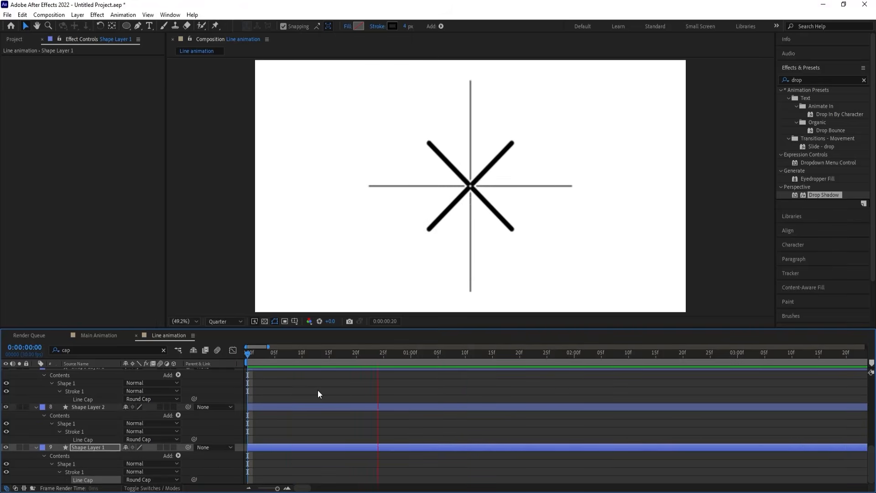
{"action": "left_click", "coordinate": [318, 391]}
{"action": "key", "text": "space"}
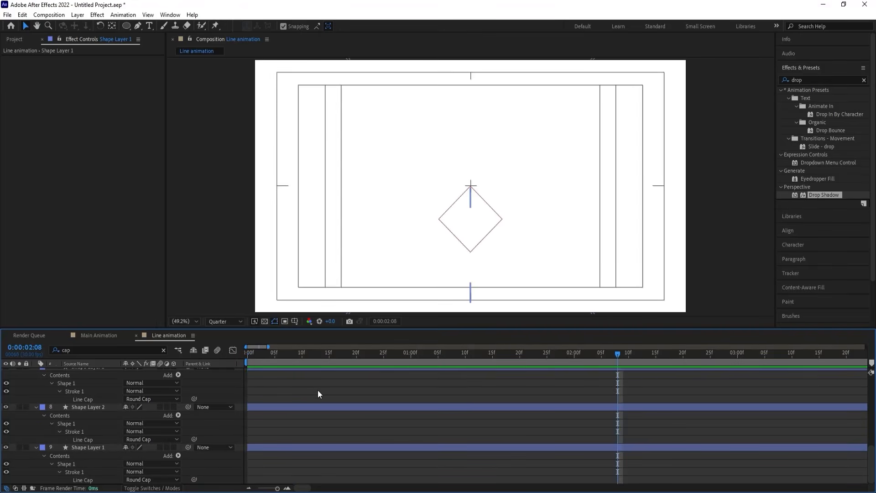
{"action": "key", "text": "u"}
{"action": "key", "text": "u"}
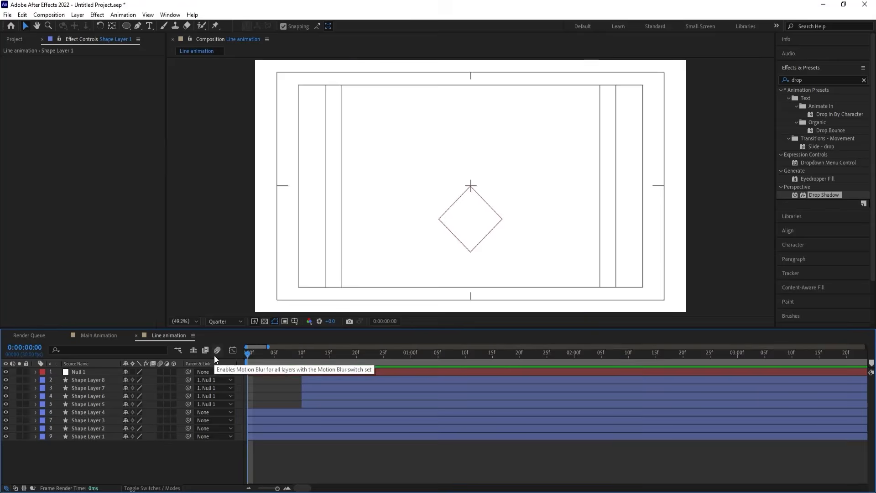
Shift Shape Layers 5 to 8 to start at frame 5 and play back the new stagger
{"action": "left_click", "coordinate": [283, 357]}
{"action": "left_click", "coordinate": [305, 379]}
{"action": "left_click", "coordinate": [302, 407], "text": "shift"}
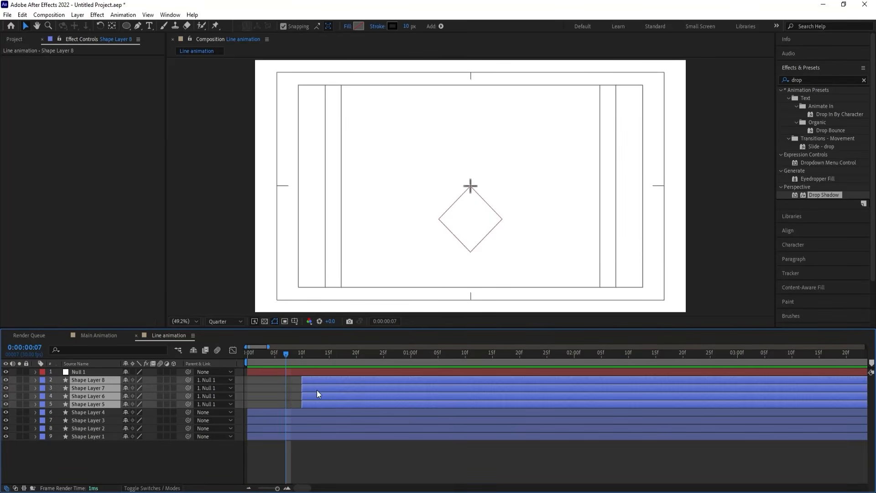
{"action": "left_click_drag", "start_coordinate": [316, 390], "coordinate": [276, 358]}
{"action": "key", "text": "space"}
{"action": "key", "text": "space"}
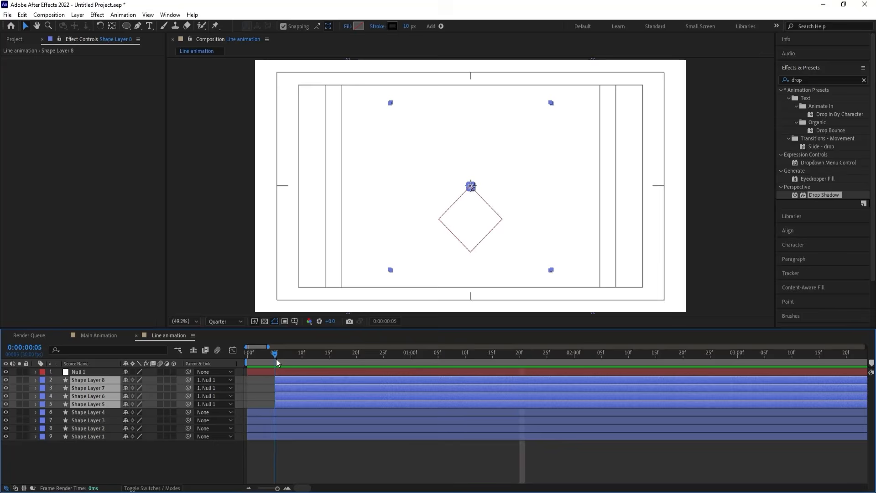
{"action": "key", "text": "space"}
{"action": "key", "text": "space"}
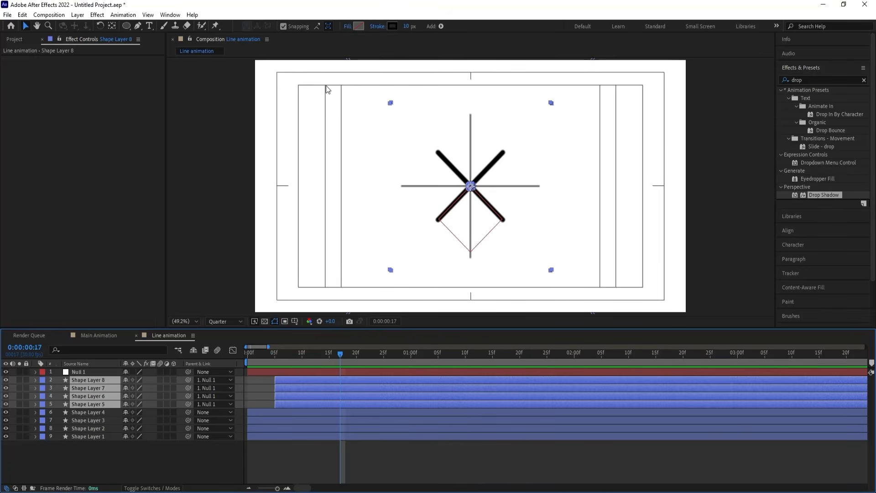
Try stroke widths of 2, 4 and 1 px on Shape Layers 5 to 8
{"action": "key", "text": "Return"}
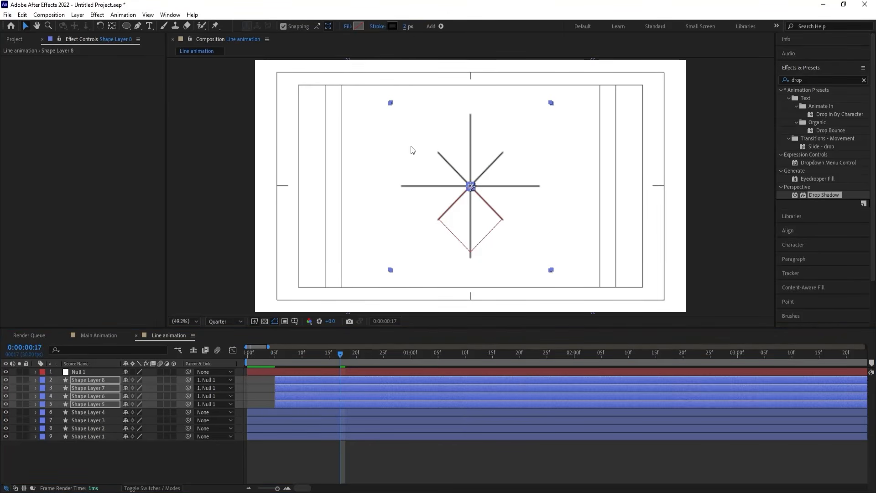
{"action": "left_click", "coordinate": [406, 26]}
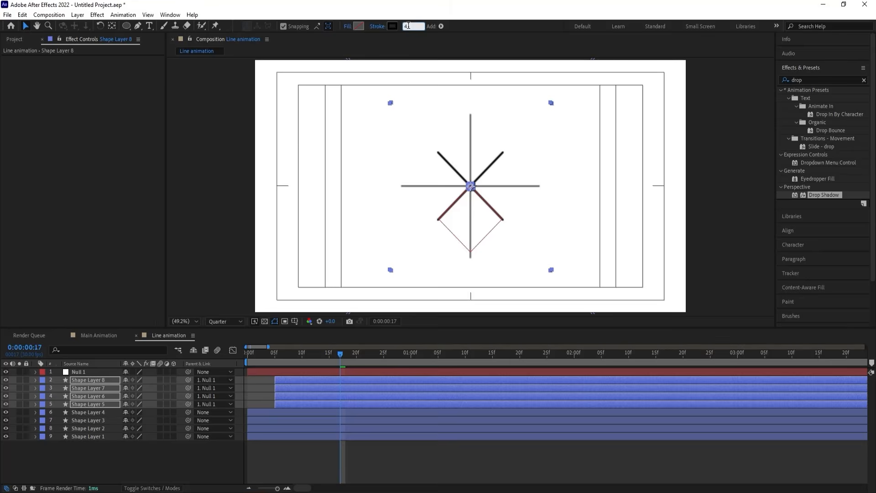
{"action": "type", "text": "1"}
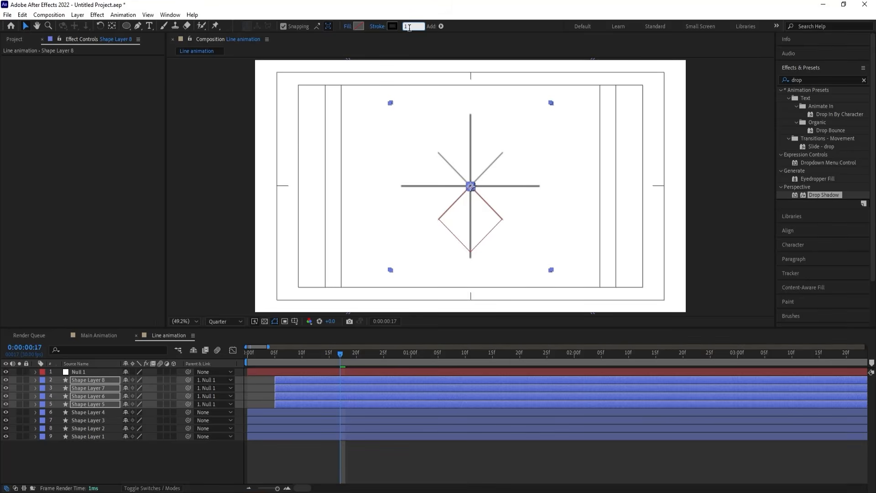
{"action": "key", "text": "Up"}
{"action": "key", "text": "Up"}
{"action": "key", "text": "Up"}
{"action": "key", "text": "Return"}
Set the stroke width of Shape Layers 5 to 8 to 0.5 px and play the animation
{"action": "left_click", "coordinate": [405, 27]}
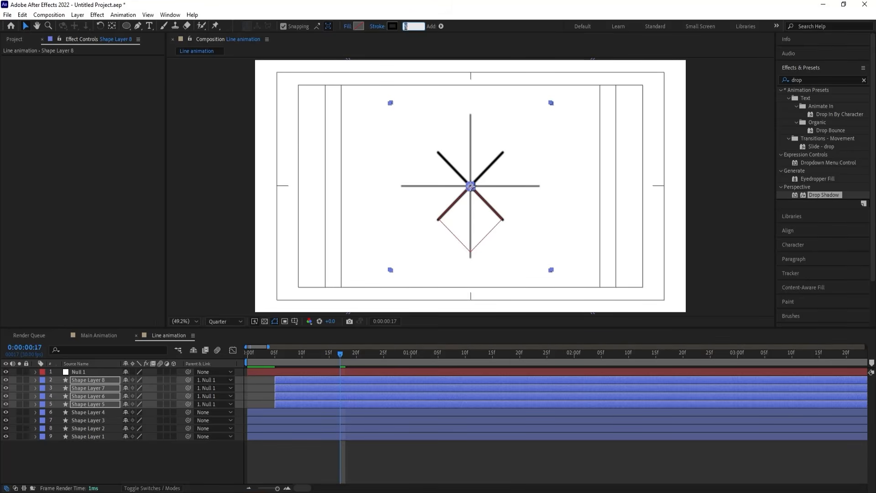
{"action": "type", "text": "0.5"}
{"action": "key", "text": "Return"}
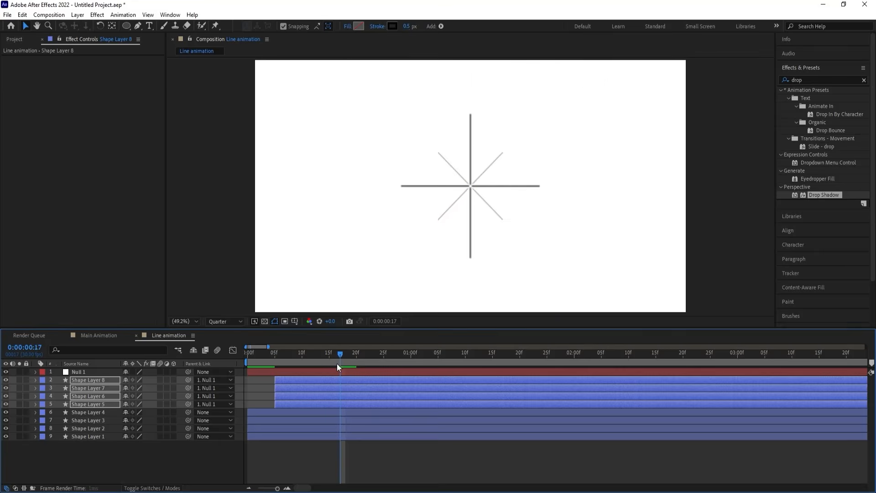
{"action": "key", "text": "space"}
{"action": "key", "text": "space"}
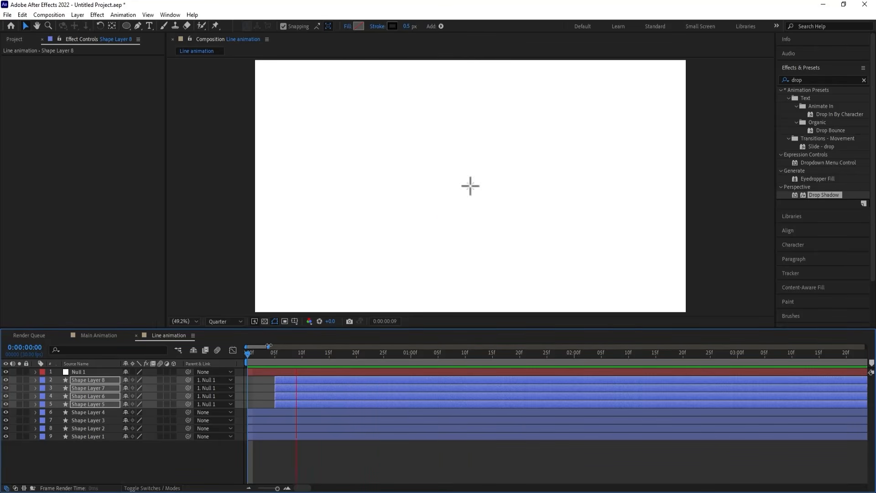
Add the Line animation composition as the topmost layer of Main Animation, starting at 0:00:01:02, and preview it
{"action": "left_click", "coordinate": [92, 333]}
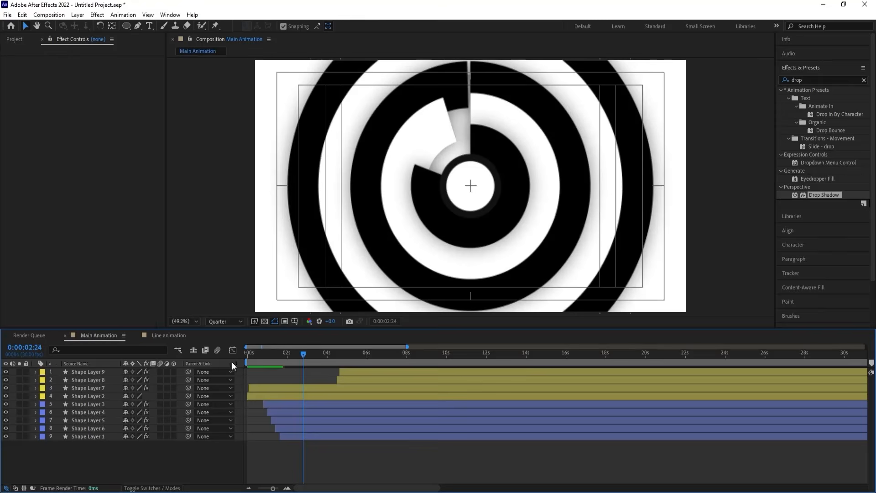
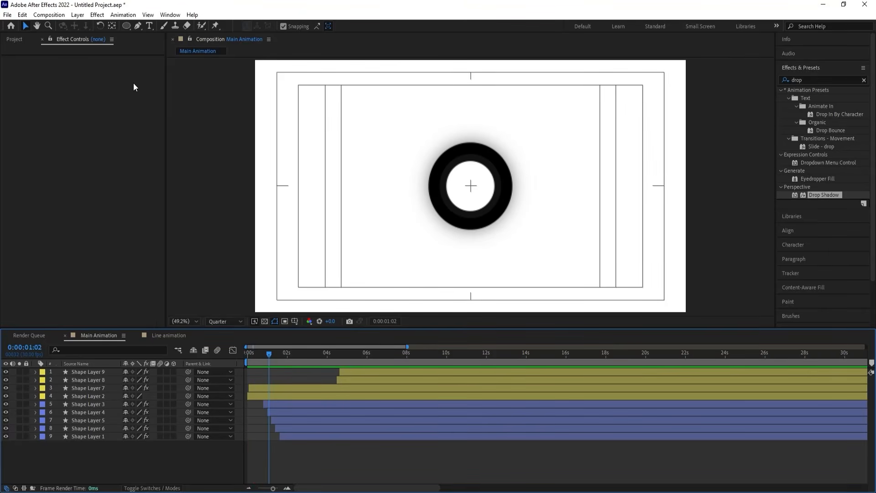
{"action": "key", "text": "ctrl+0"}
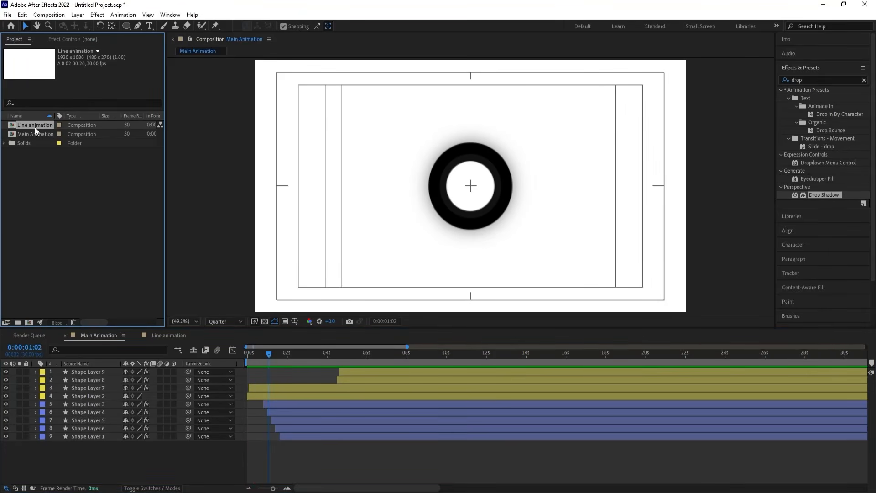
{"action": "left_click_drag", "start_coordinate": [35, 127], "coordinate": [82, 369]}
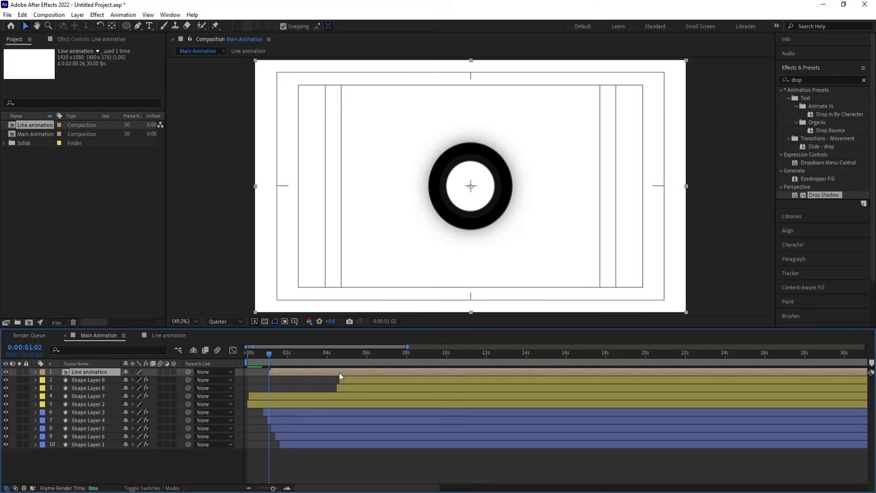
{"action": "key", "text": "space"}
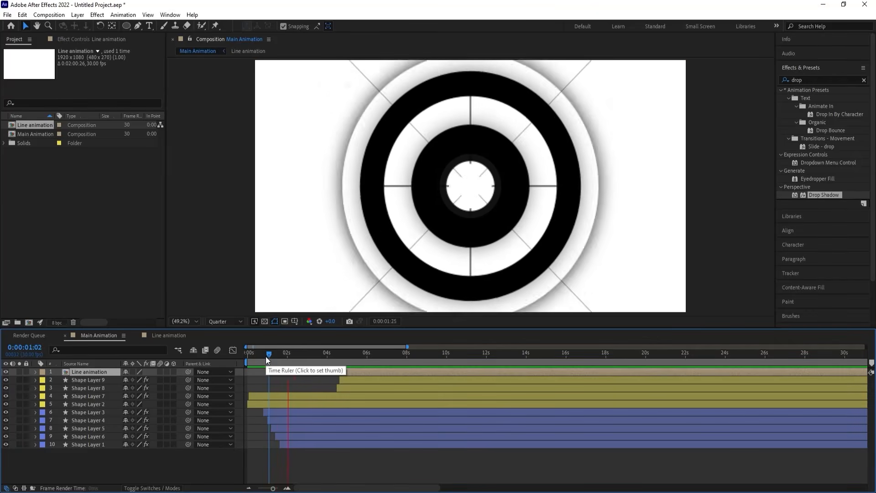
{"action": "key", "text": "space"}
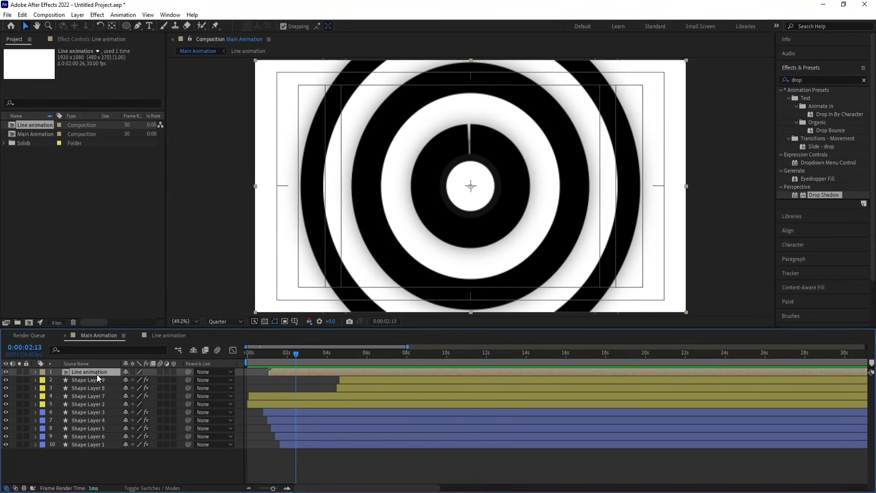
Move the Line animation layer directly below Shape Layer 2, start it at 0:00:00:22 and play back the result
{"action": "left_click_drag", "start_coordinate": [96, 373], "coordinate": [111, 405]}
{"action": "left_click_drag", "start_coordinate": [272, 357], "coordinate": [262, 354]}
{"action": "key", "text": "bracketleft"}
{"action": "key", "text": "space"}
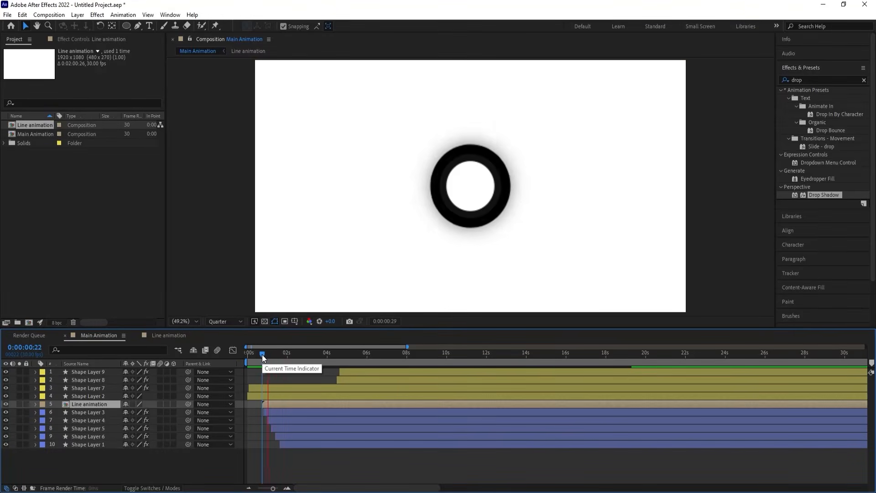
{"action": "key", "text": "space"}
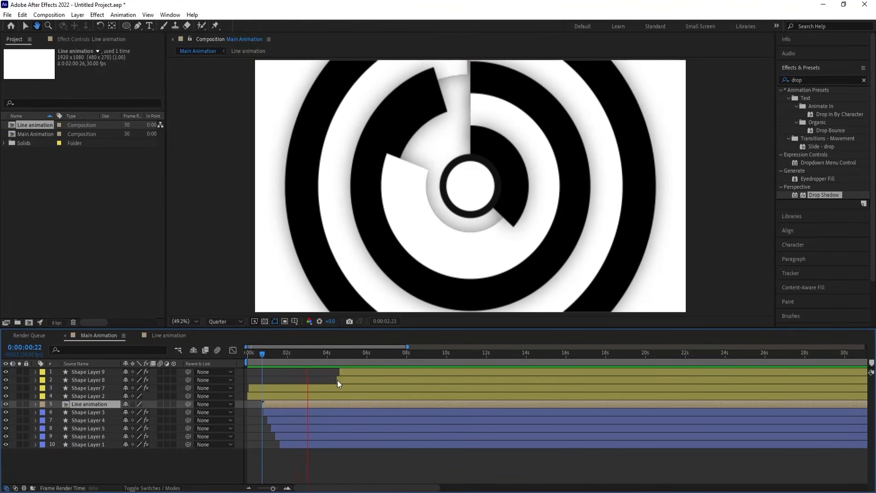
{"action": "key", "text": "space"}
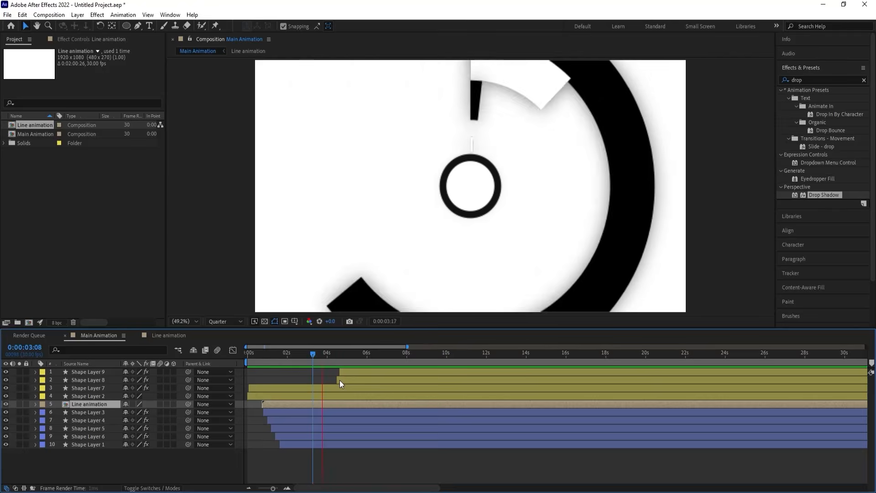
Duplicate the Line animation layer, place the copy above all layers and start it at 0:00:04:22
{"action": "left_click", "coordinate": [343, 354]}
{"action": "left_click_drag", "start_coordinate": [343, 354], "coordinate": [343, 355]}
{"action": "key", "text": "ctrl+d"}
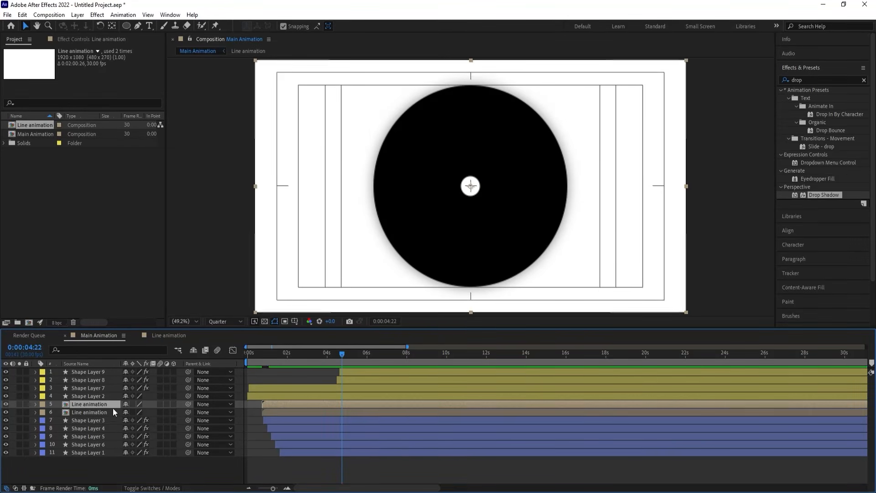
{"action": "left_click_drag", "start_coordinate": [94, 404], "coordinate": [98, 371]}
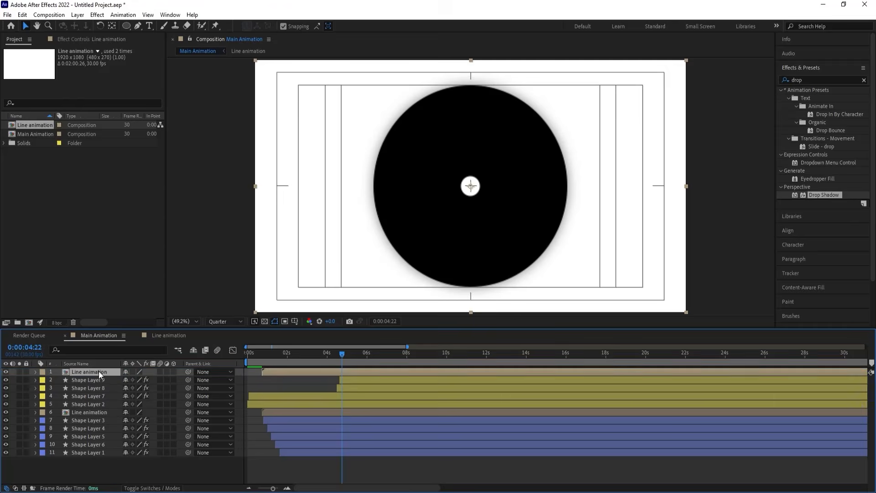
{"action": "key", "text": "bracketleft"}
{"action": "key", "text": "space"}
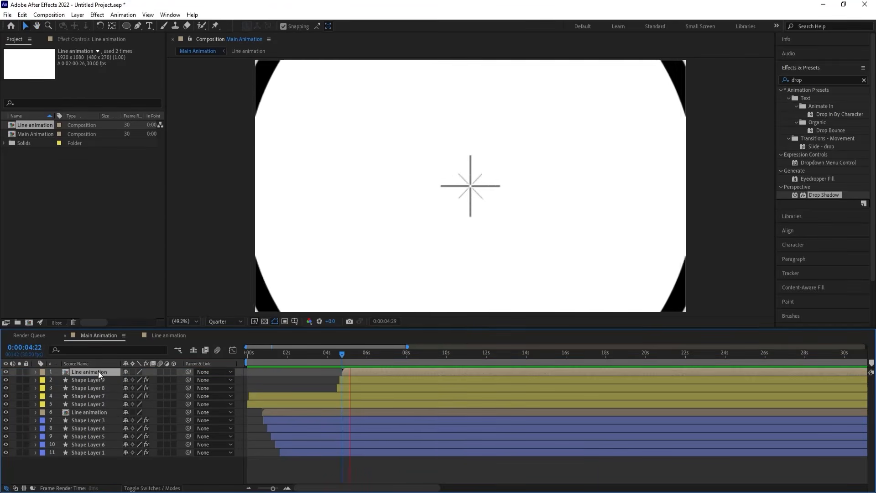
Shift the topmost Line animation layer to start at 0:00:04:19 and preview its timing
{"action": "mouse_move", "coordinate": [343, 352]}
{"action": "left_mouse_down"}
{"action": "mouse_move", "coordinate": [346, 372]}
{"action": "mouse_move", "coordinate": [327, 353]}
{"action": "mouse_move", "coordinate": [339, 351]}
{"action": "left_mouse_up"}
{"action": "key", "text": "space"}
{"action": "key", "text": "space"}
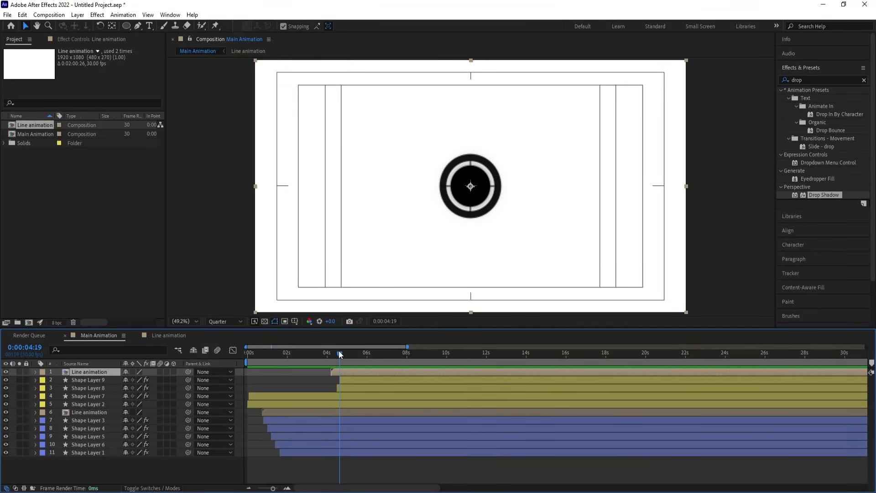
{"action": "key", "text": "bracketleft"}
{"action": "key", "text": "space"}
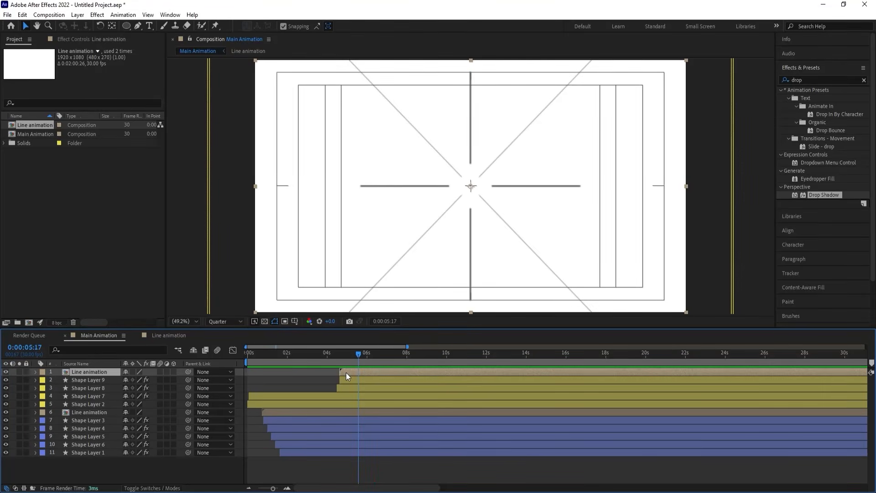
{"action": "key", "text": "space"}
Time-stretch the topmost Line animation layer to a factor of 80 and play Main Animation from the start
{"action": "right_click", "coordinate": [345, 372]}
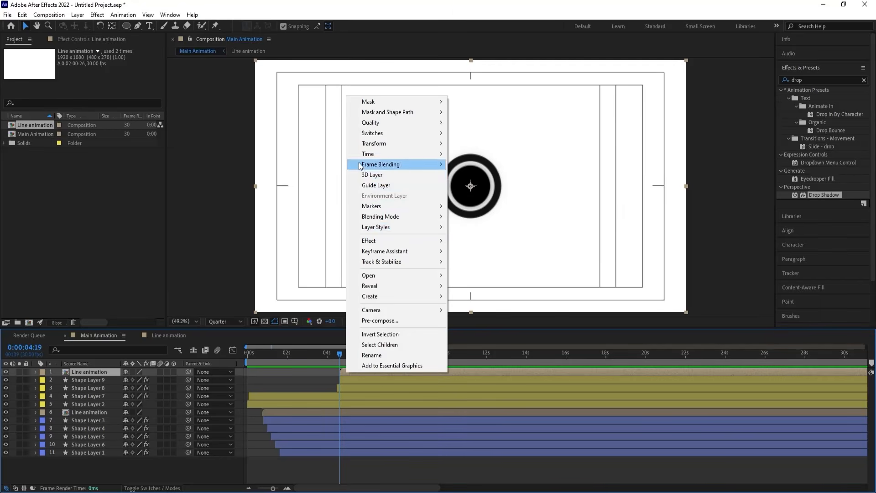
{"action": "mouse_move", "coordinate": [424, 154]}
{"action": "left_click", "coordinate": [521, 176]}
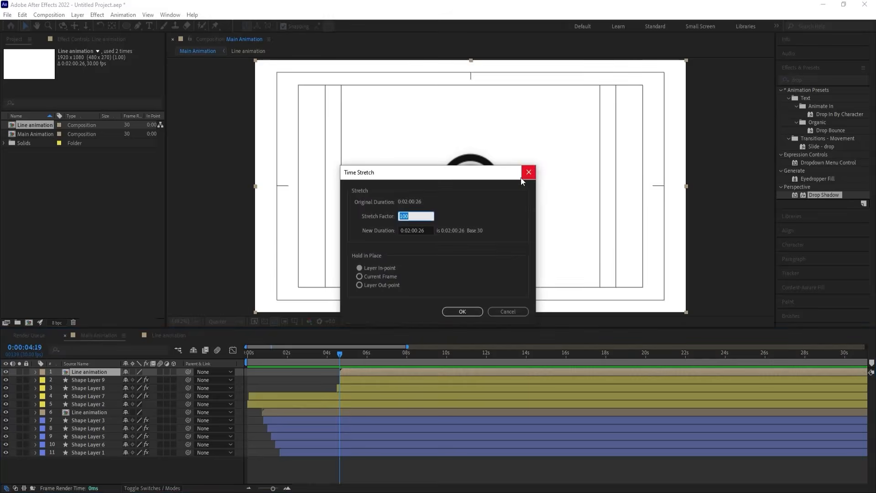
{"action": "type", "text": "80"}
{"action": "key", "text": "Return"}
{"action": "key", "text": "space"}
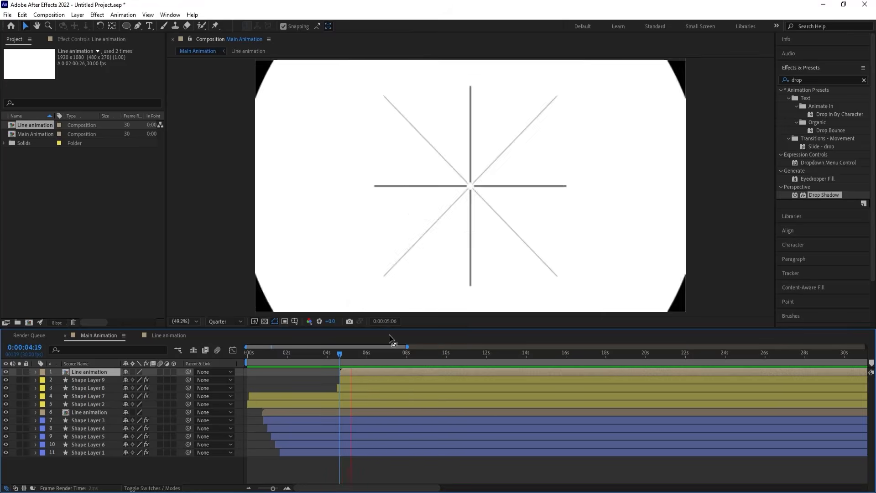
{"action": "key", "text": "space"}
{"action": "key", "text": "Home"}
{"action": "key", "text": "space"}
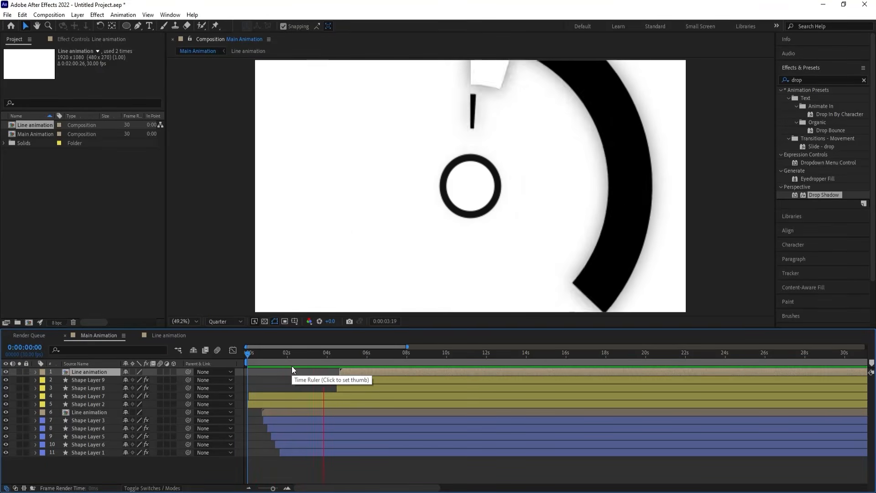
{"action": "key", "text": "space"}
{"action": "key", "text": "space"}
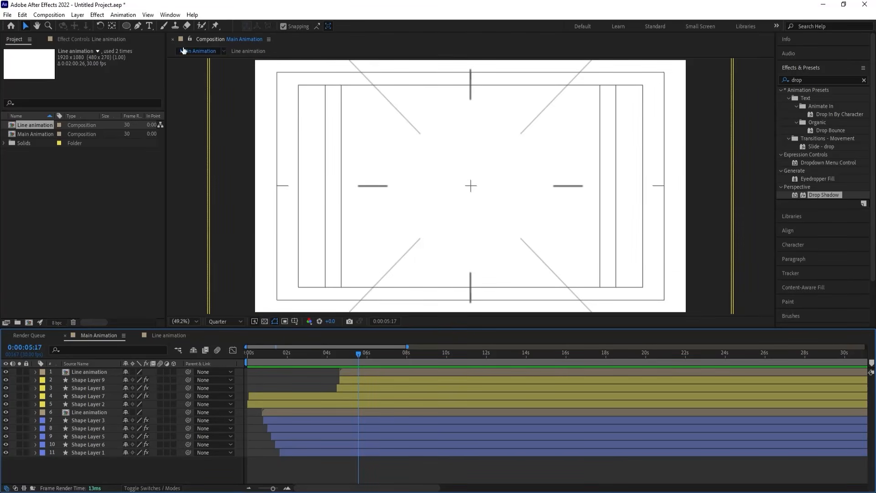
Add the text "Your Logo" to Main Animation and centre it horizontally and vertically in the composition
{"action": "left_click", "coordinate": [150, 25]}
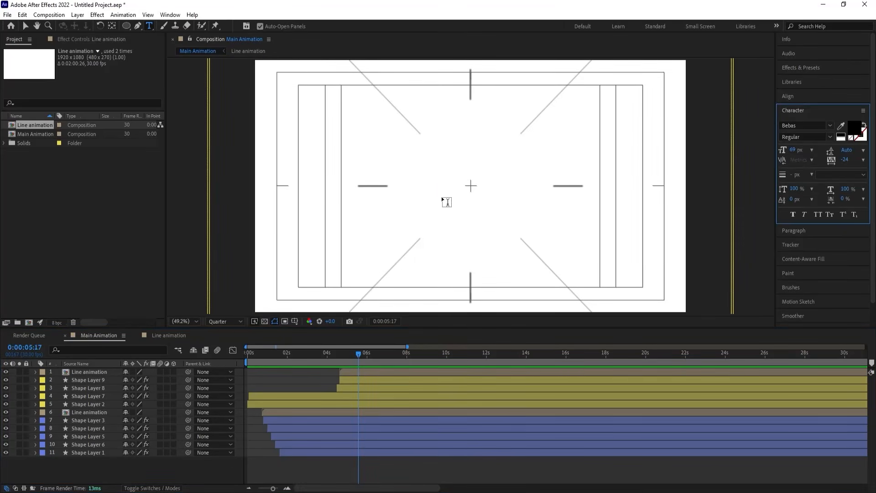
{"action": "left_click", "coordinate": [441, 194]}
{"action": "type", "text": "Yo"}
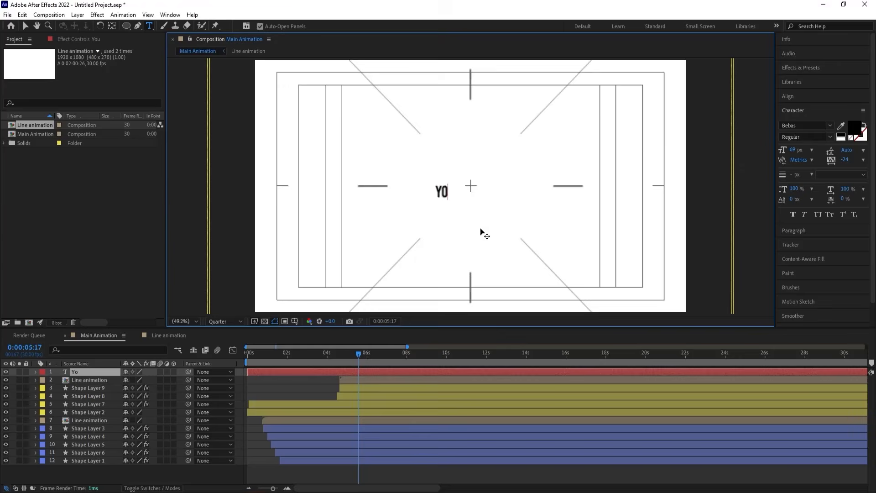
{"action": "type", "text": "ur Logo"}
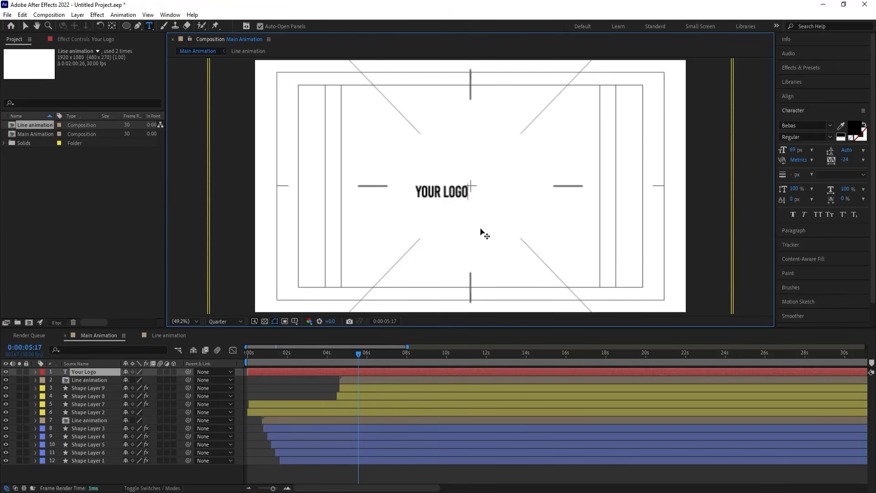
{"action": "left_click", "coordinate": [327, 371]}
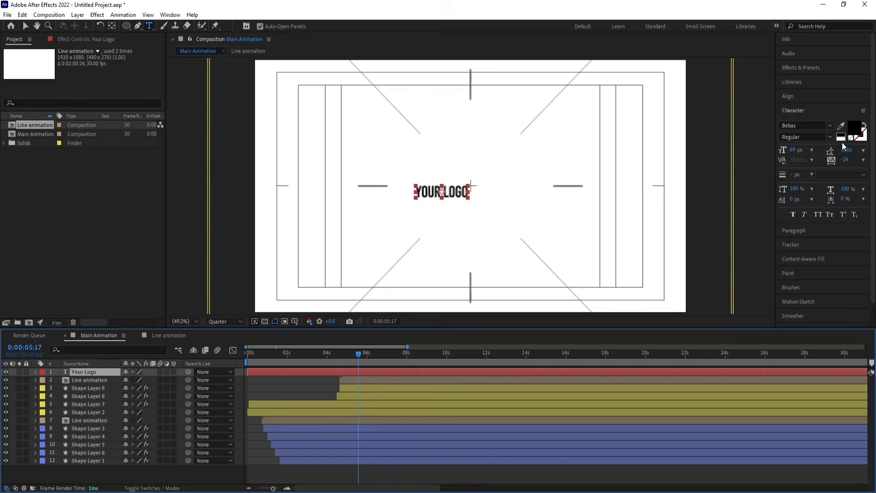
{"action": "left_click", "coordinate": [791, 98]}
{"action": "left_click", "coordinate": [801, 119]}
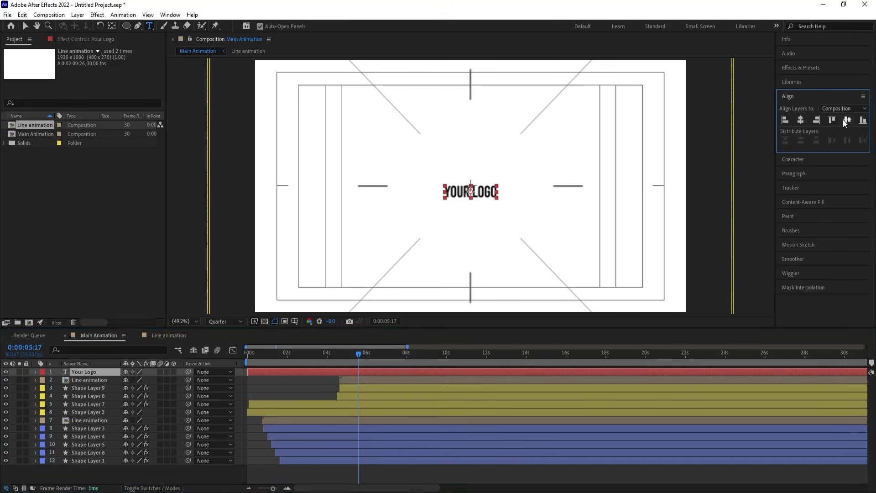
{"action": "left_click", "coordinate": [845, 121]}
Scale the Your Logo text layer to 275% and trim its start to 0:00:04:24
{"action": "key", "text": "s"}
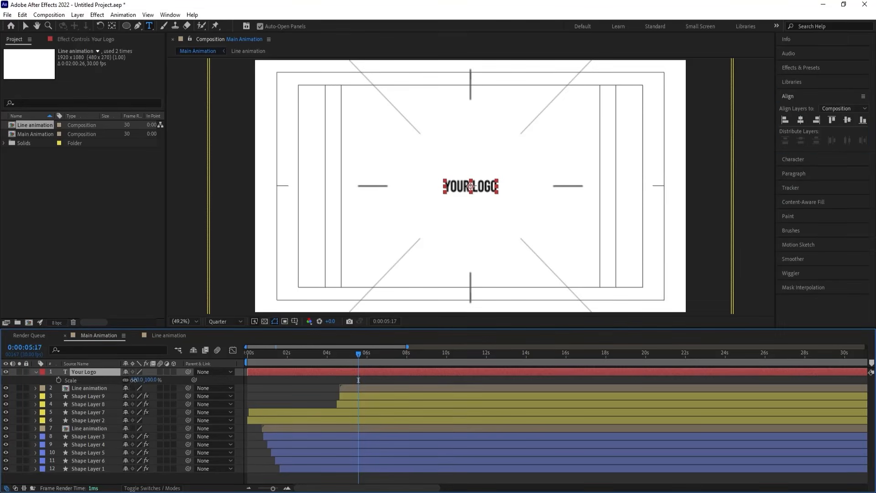
{"action": "left_click_drag", "start_coordinate": [134, 380], "coordinate": [213, 380]}
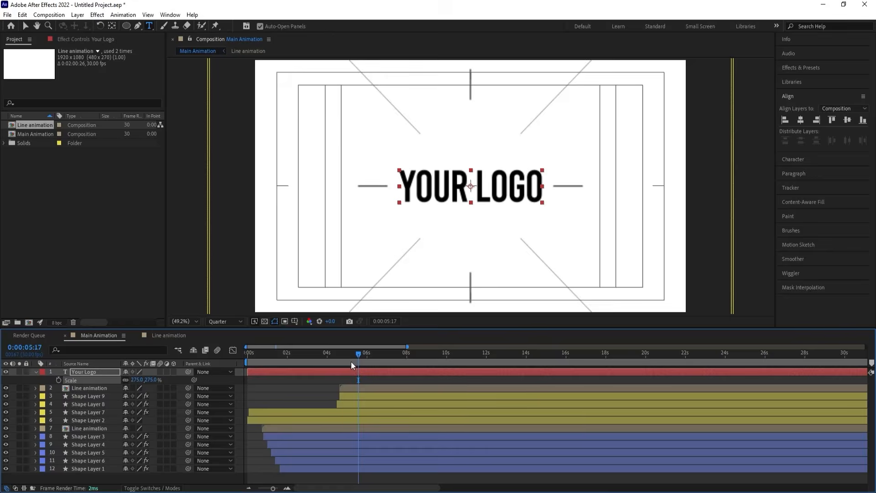
{"action": "mouse_move", "coordinate": [351, 361]}
{"action": "left_mouse_down"}
{"action": "mouse_move", "coordinate": [327, 352]}
{"action": "mouse_move", "coordinate": [341, 357]}
{"action": "left_mouse_up"}
{"action": "key", "text": "alt+bracketleft"}
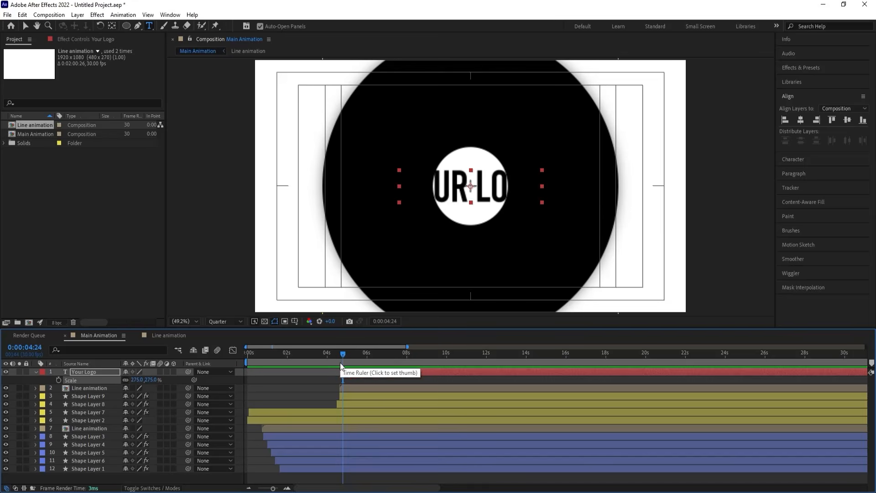
Keyframe the Your Logo layer's Scale from 0% at 0:00:04:24 to 275% at 0:00:05:26
{"action": "key", "text": "p"}
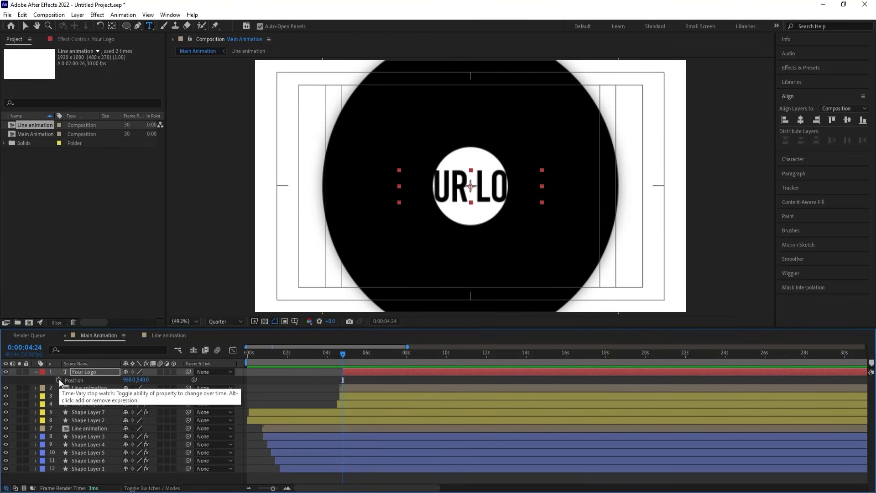
{"action": "key", "text": "s"}
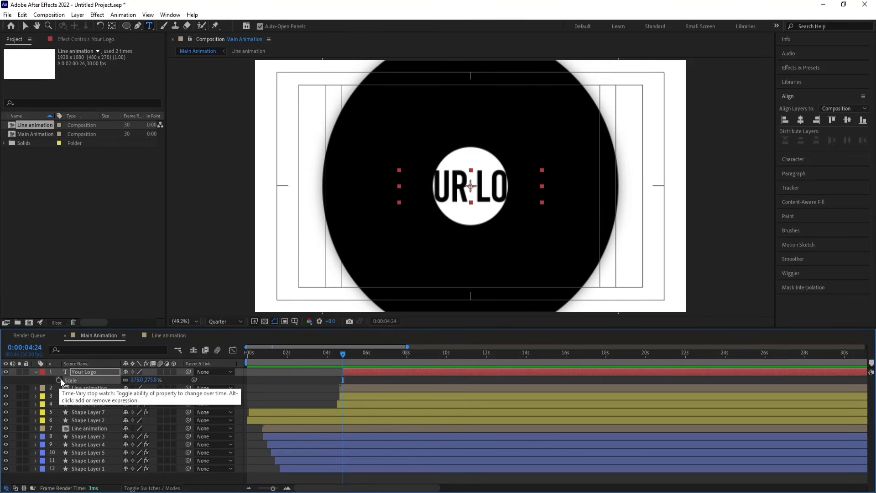
{"action": "left_click", "coordinate": [59, 378]}
{"action": "key", "text": "space"}
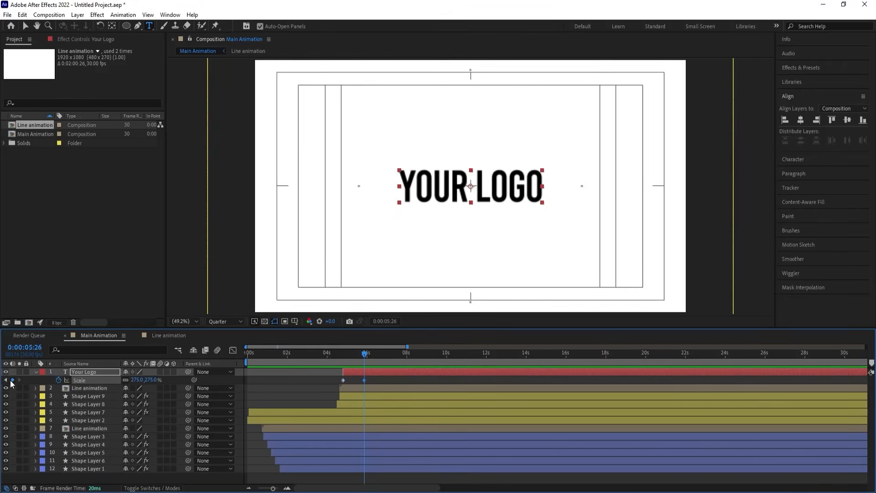
{"action": "left_click", "coordinate": [6, 380]}
{"action": "left_click_drag", "start_coordinate": [135, 381], "coordinate": [89, 382]}
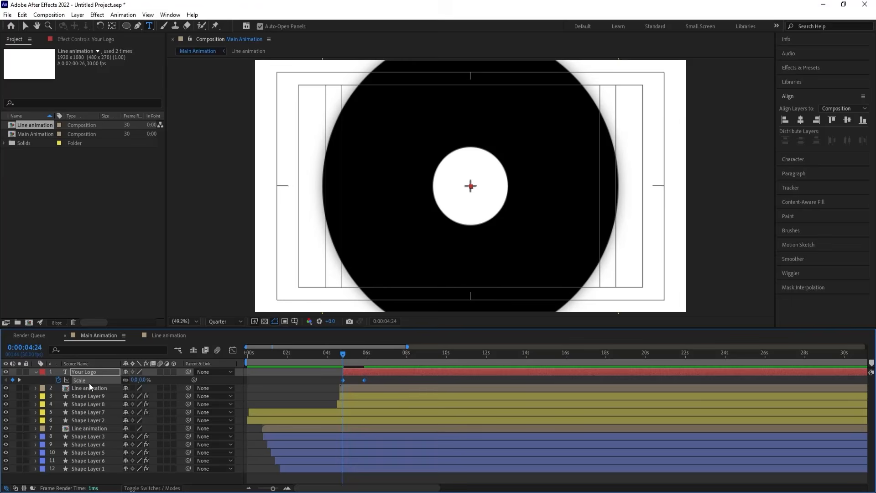
Reshape the text's Scale speed curve to peak early with a long ease-out and preview it
{"action": "left_click", "coordinate": [232, 351]}
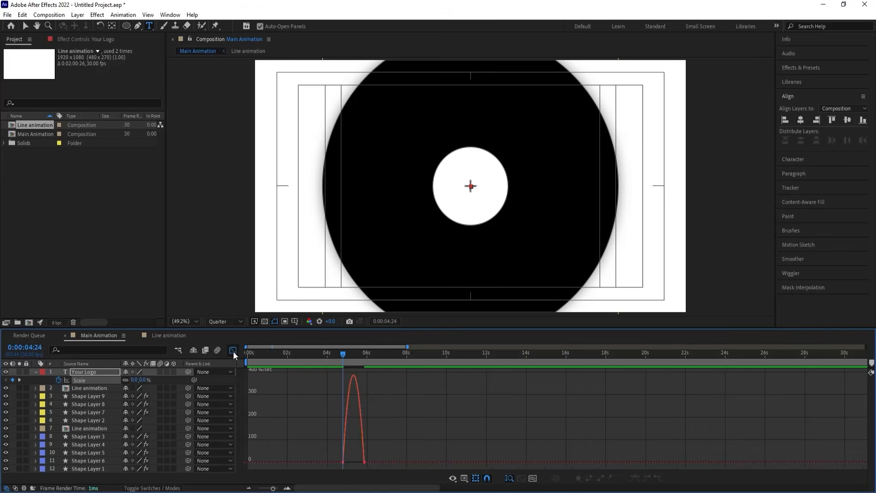
{"action": "key", "text": "equal"}
{"action": "key", "text": "equal"}
{"action": "left_click_drag", "start_coordinate": [487, 428], "coordinate": [370, 465]}
{"action": "key", "text": "space"}
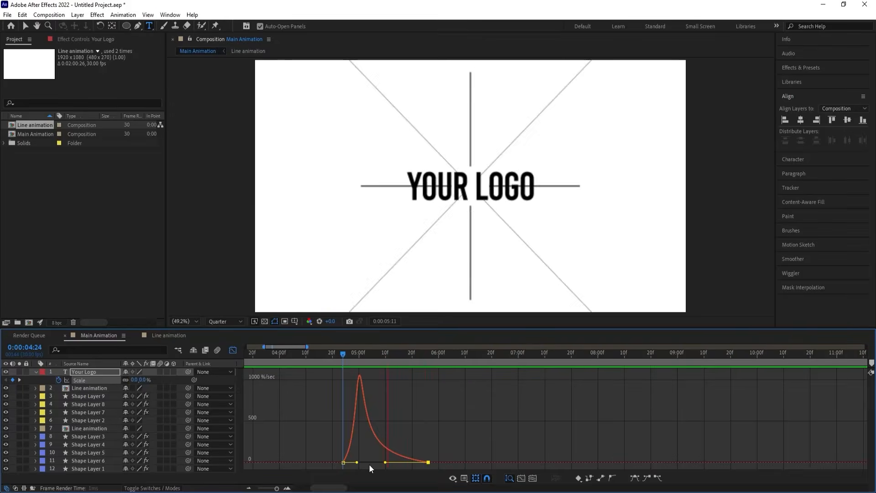
Move the text's last Scale keyframe to about 0:00:06:23 and preview the slower scaling
{"action": "left_click", "coordinate": [233, 350]}
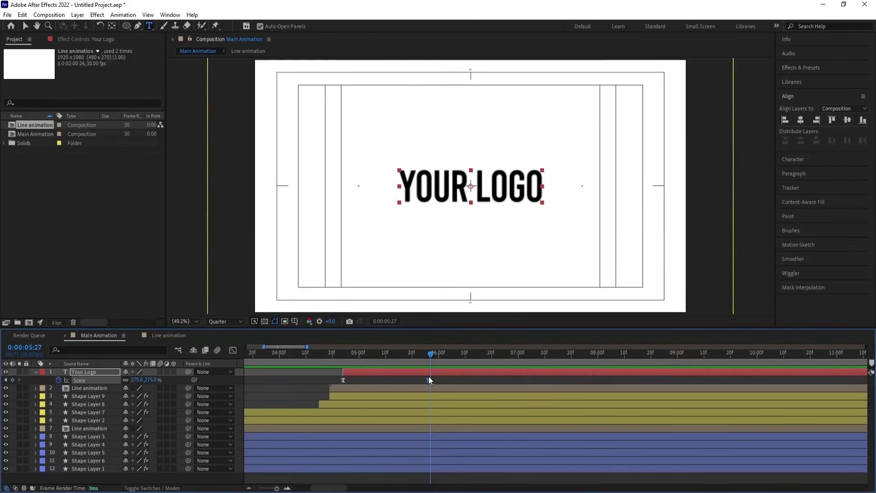
{"action": "left_click_drag", "start_coordinate": [429, 379], "coordinate": [499, 380]}
{"action": "key", "text": "space"}
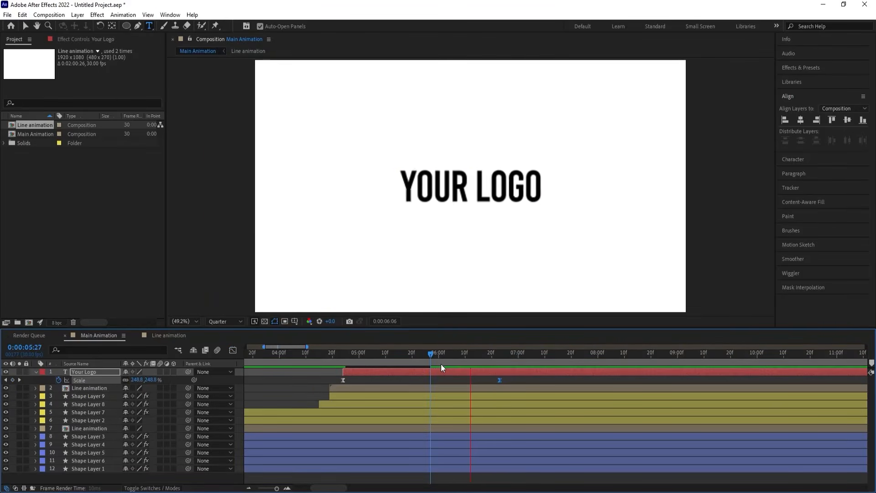
{"action": "key", "text": "space"}
Play Main Animation from the start to check the logo reveal against the circle transition
{"action": "key", "text": "minus"}
{"action": "key", "text": "Home"}
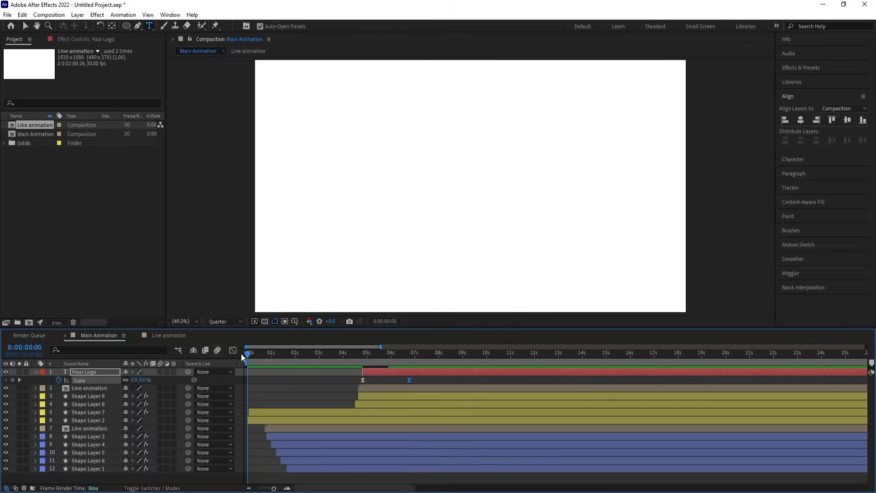
{"action": "key", "text": "space"}
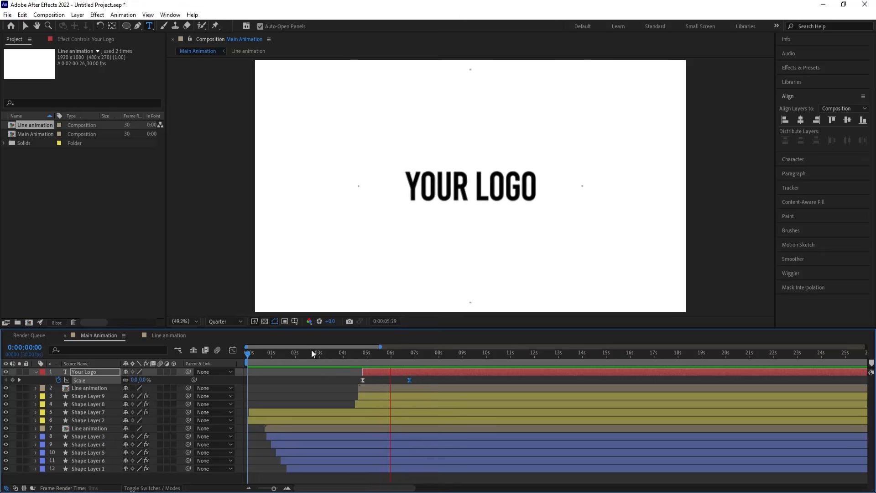
{"action": "key", "text": "space"}
{"action": "key", "text": "space"}
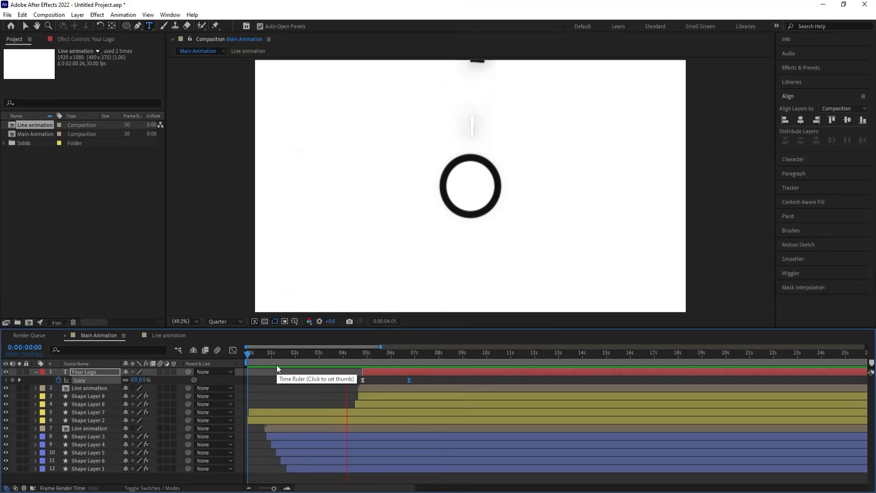
{"action": "key", "text": "space"}
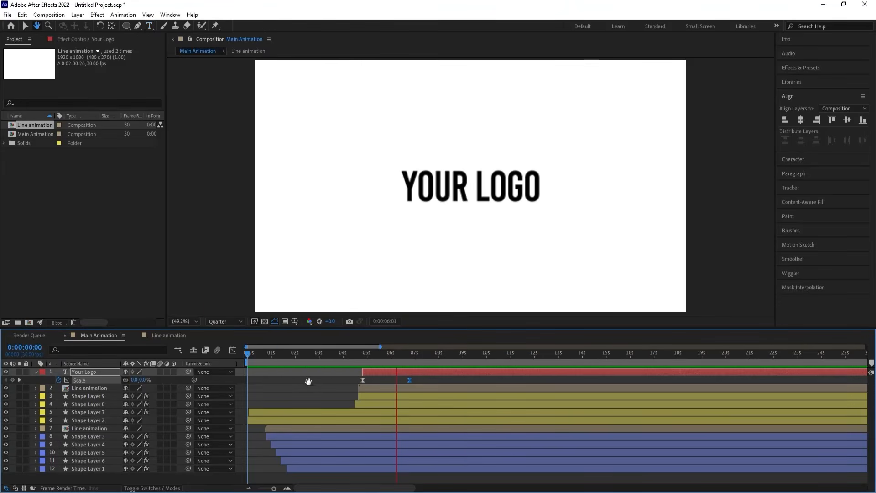
Add a white solid, place it below all other layers and play the composition from the start
{"action": "left_click", "coordinate": [302, 384]}
{"action": "key", "text": "u"}
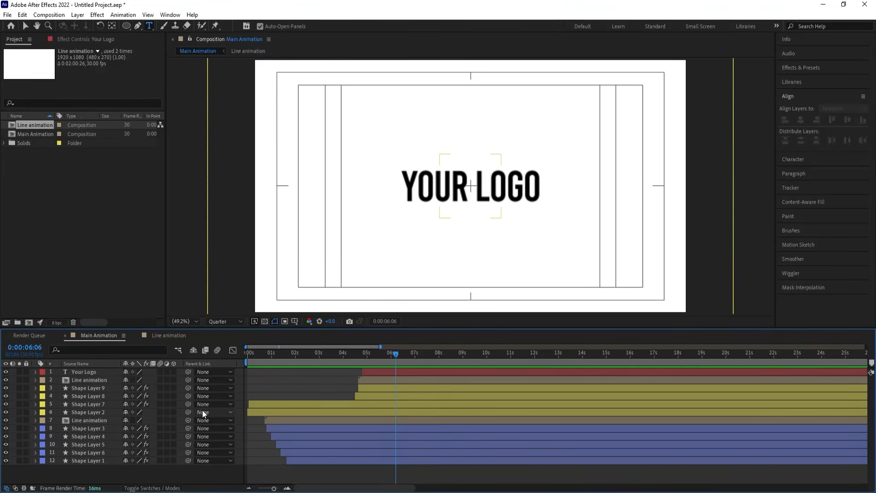
{"action": "key", "text": "ctrl+y"}
{"action": "key", "text": "Return"}
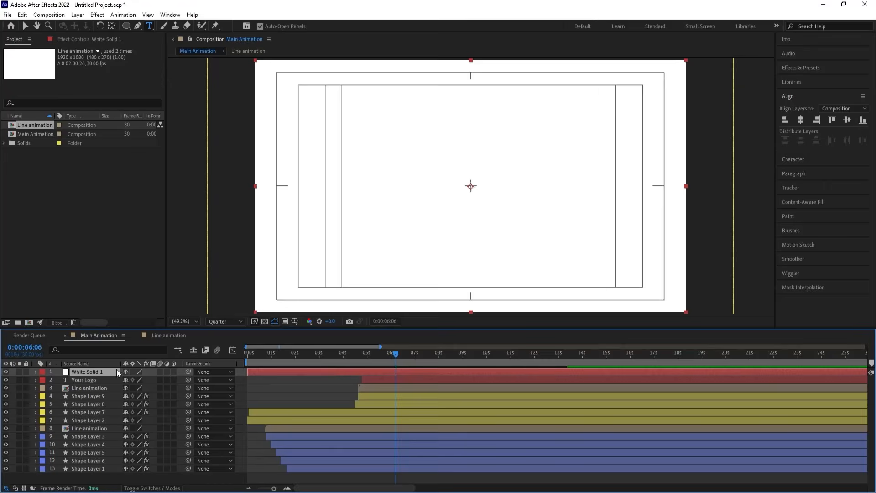
{"action": "left_click_drag", "start_coordinate": [116, 370], "coordinate": [117, 473]}
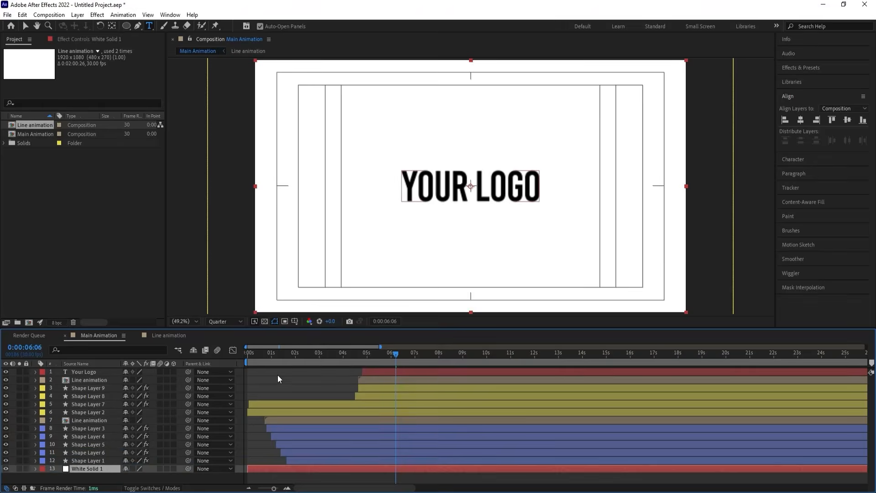
{"action": "left_click", "coordinate": [281, 371]}
{"action": "left_click_drag", "start_coordinate": [285, 353], "coordinate": [231, 352]}
{"action": "key", "text": "space"}
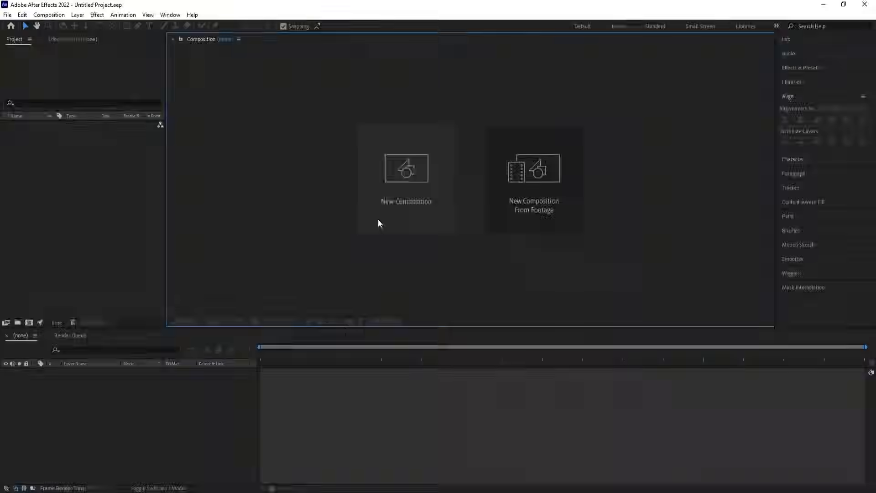
Create a composition named Main Animation in the empty project and show its title/action safe guides
{"action": "left_click", "coordinate": [378, 219]}
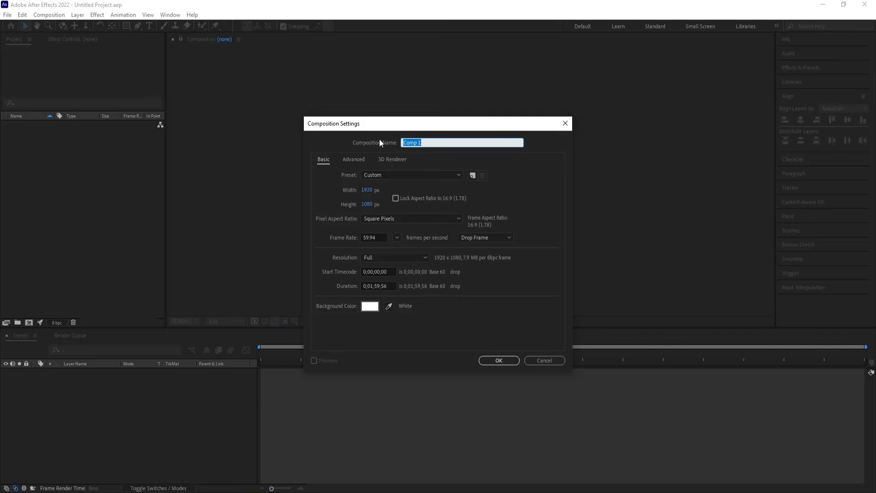
{"action": "type", "text": "Main Animation"}
{"action": "left_click", "coordinate": [494, 361]}
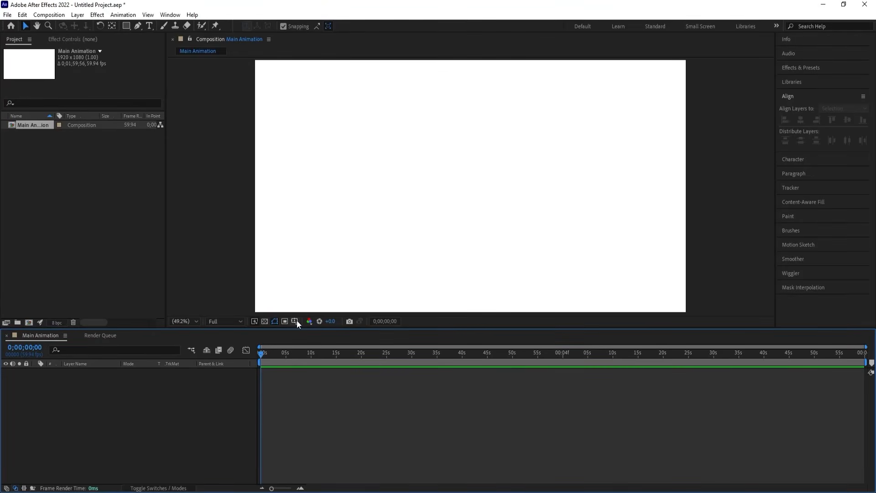
{"action": "left_click", "coordinate": [294, 321]}
{"action": "left_click", "coordinate": [315, 332]}
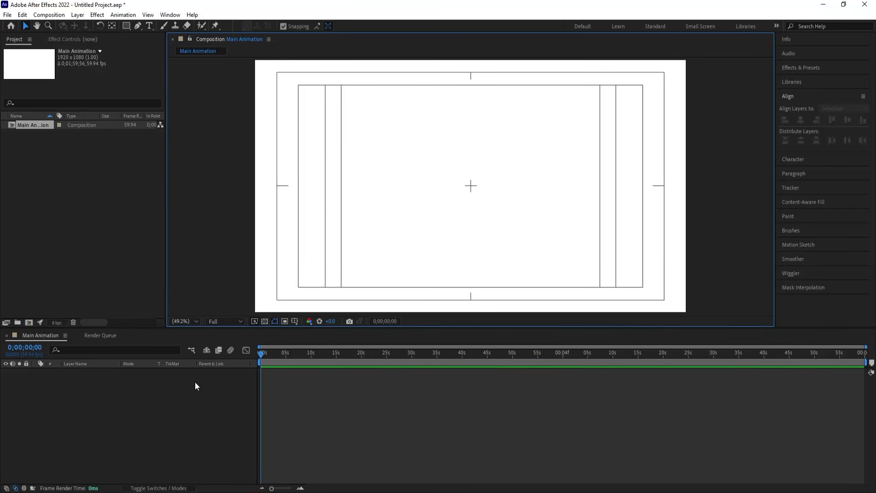
Create a composition named Grid and add a full-frame solid with the colour 000000
{"action": "key", "text": "ctrl+n"}
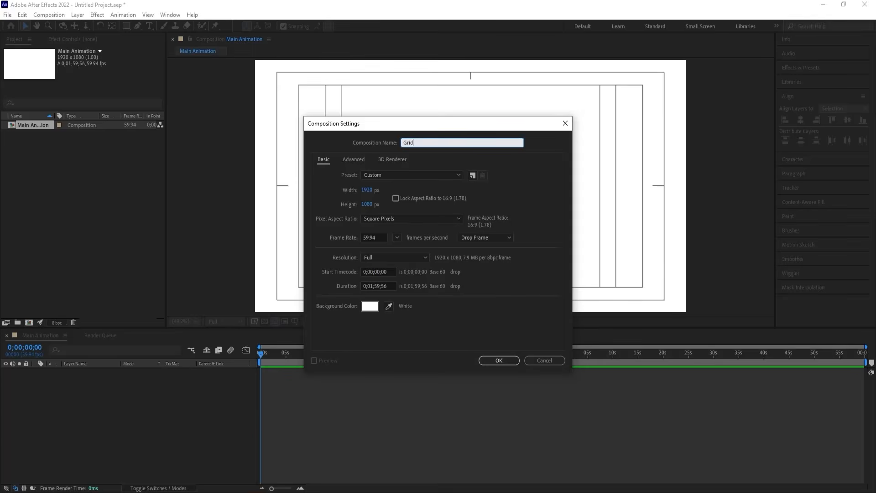
{"action": "key", "text": "Return"}
{"action": "key", "text": "ctrl+y"}
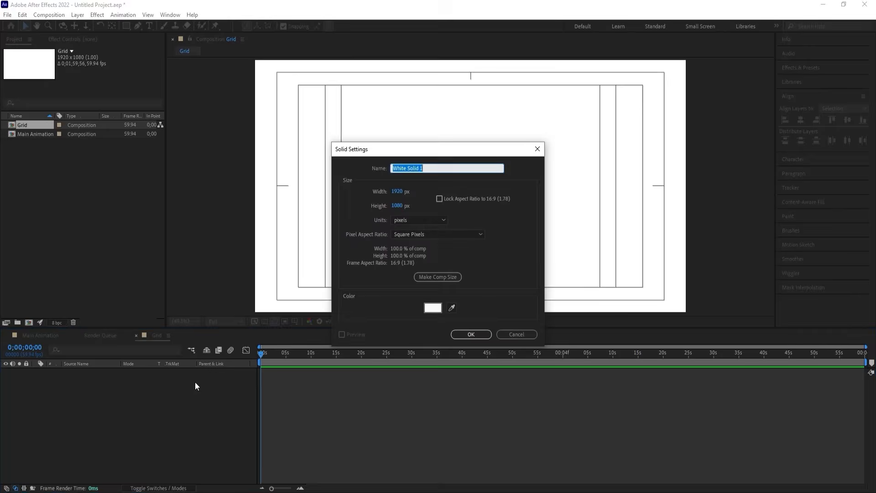
{"action": "left_click", "coordinate": [433, 308]}
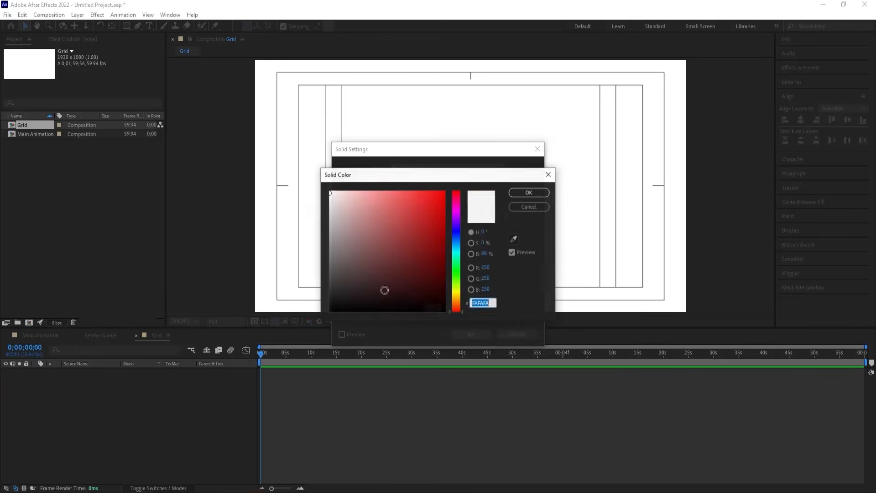
{"action": "type", "text": "000000"}
{"action": "key", "text": "Return"}
{"action": "key", "text": "Return"}
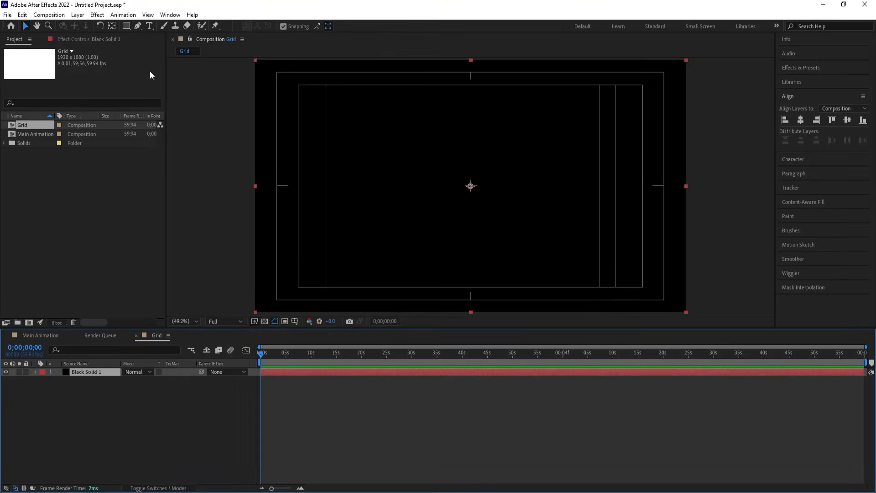
Draw a vertical Pen line on a new shape layer through the Grid composition's centre, from upper to lower edge
{"action": "left_click", "coordinate": [136, 28]}
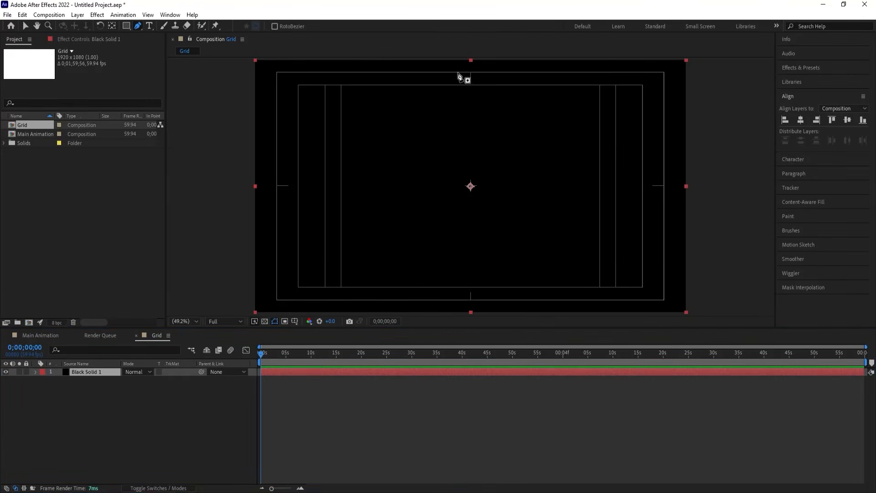
{"action": "left_click", "coordinate": [116, 404]}
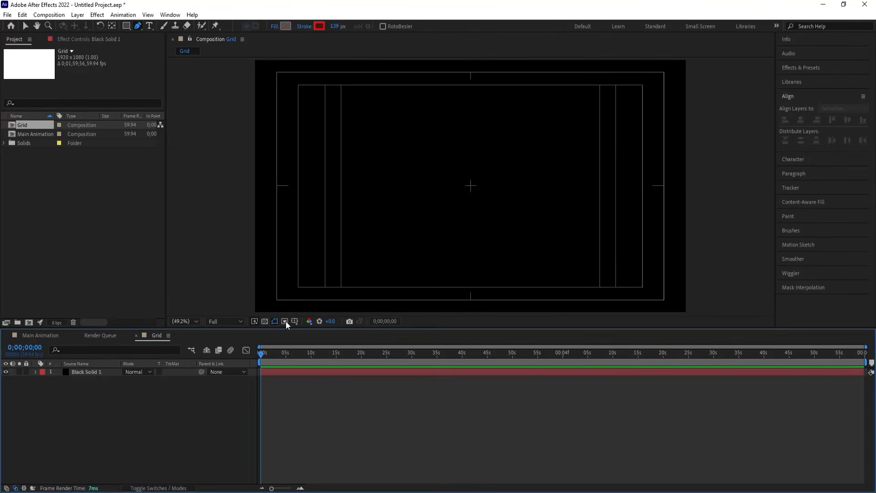
{"action": "left_click", "coordinate": [471, 60]}
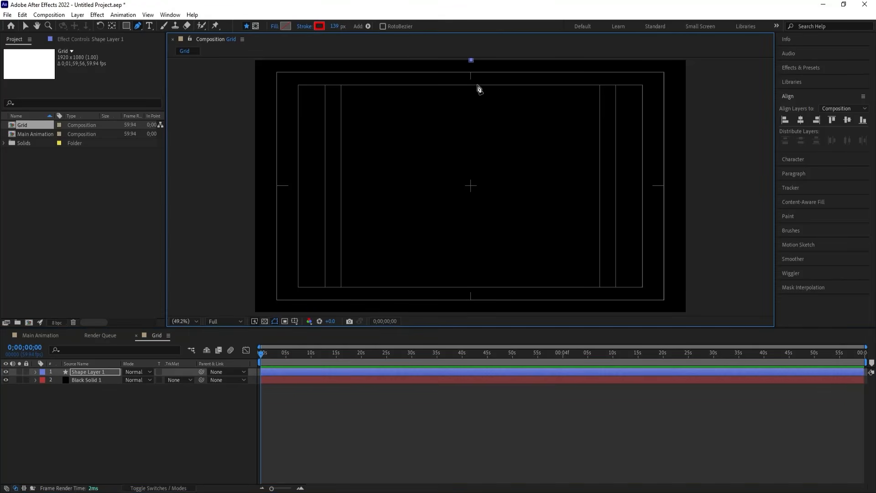
{"action": "left_click", "coordinate": [471, 312]}
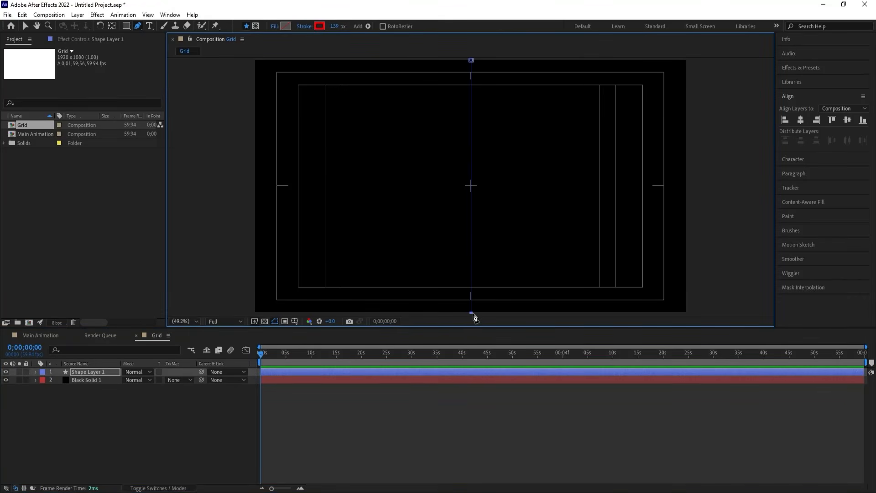
Set the vertical line's stroke width to 0.5 px and its stroke colour to white
{"action": "left_click", "coordinate": [333, 26]}
{"action": "type", "text": "0.5"}
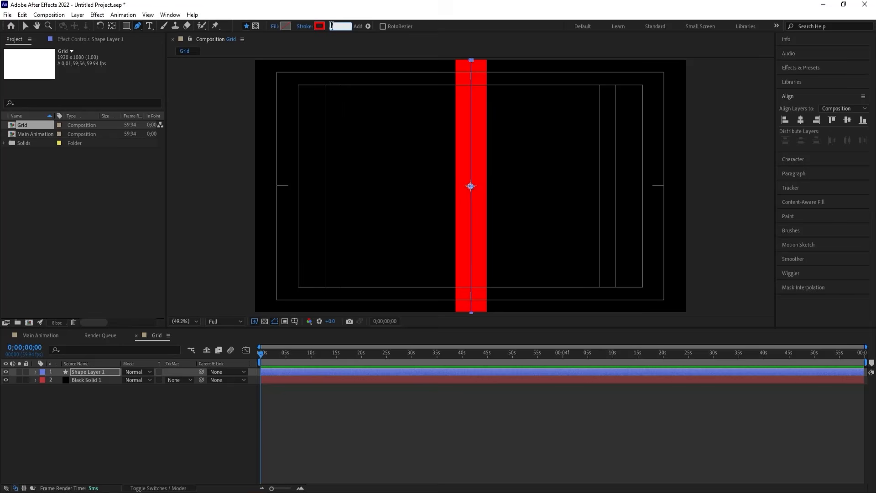
{"action": "key", "text": "Return"}
{"action": "left_click", "coordinate": [320, 25]}
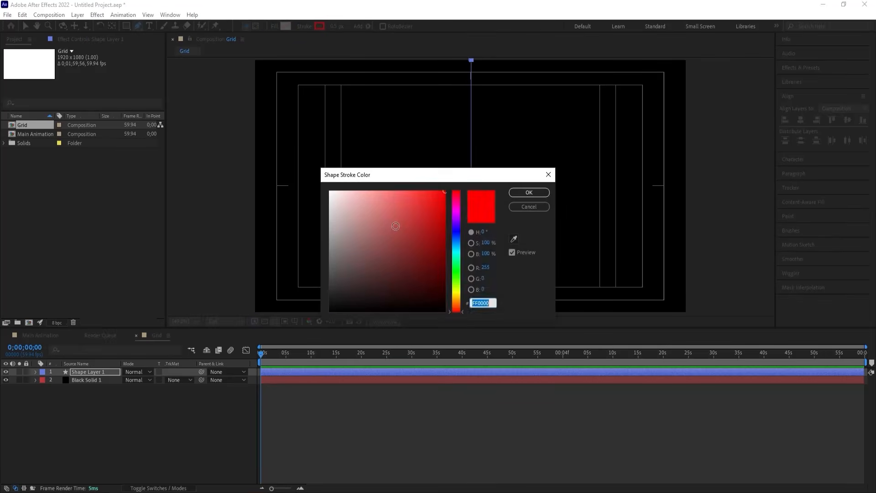
{"action": "left_click_drag", "start_coordinate": [395, 225], "coordinate": [186, 97]}
{"action": "key", "text": "Return"}
{"action": "left_click", "coordinate": [77, 409]}
{"action": "left_click", "coordinate": [82, 377]}
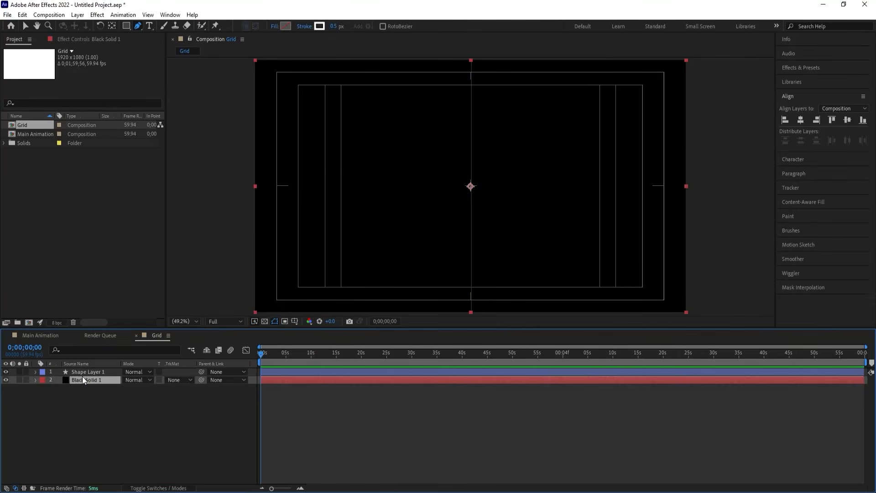
Centre the line's shape layer vertically in the Grid composition and align it to the composition's left edge
{"action": "left_click", "coordinate": [82, 372]}
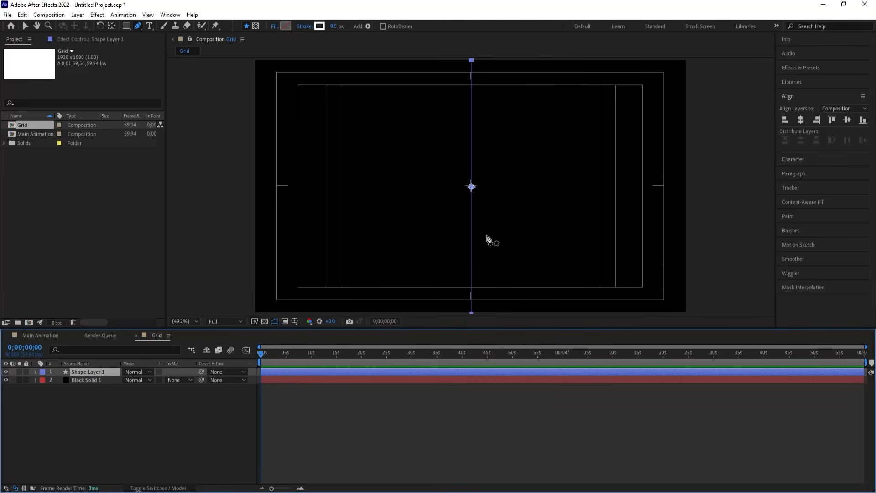
{"action": "left_click", "coordinate": [801, 123]}
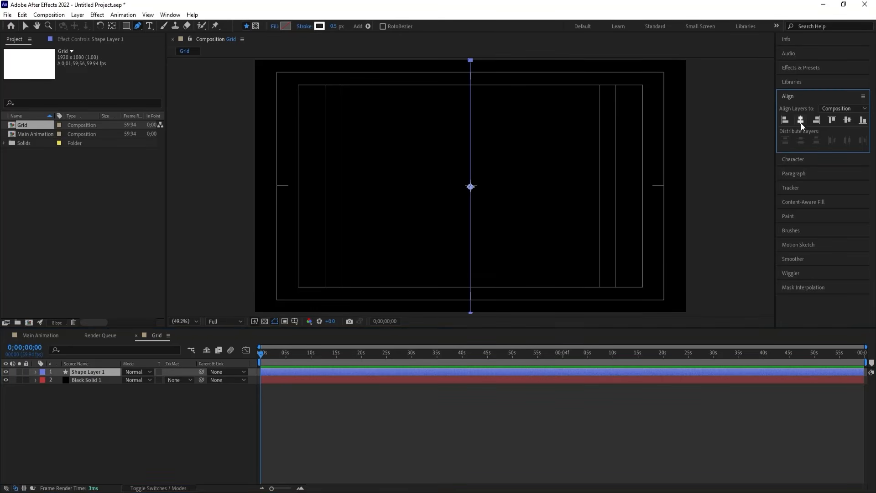
{"action": "left_click", "coordinate": [847, 122]}
{"action": "left_click", "coordinate": [785, 120]}
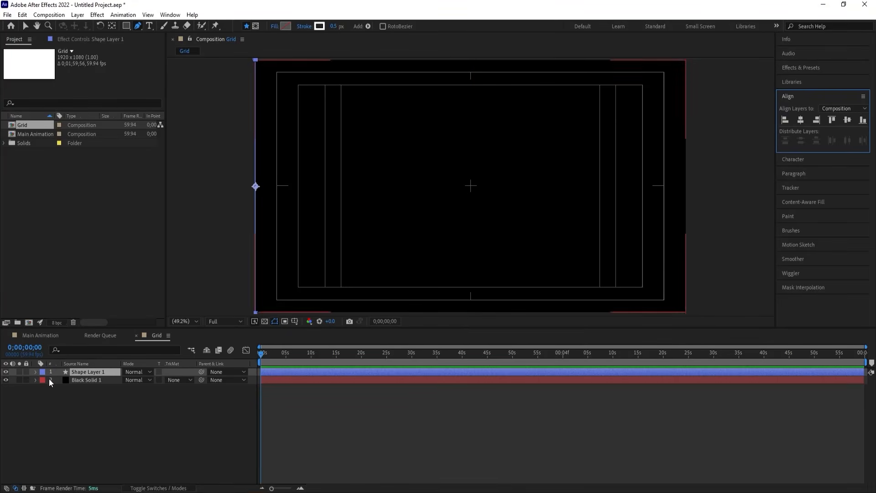
Expand the line's shape layer and bring up the shape operations that can be added to its contents
{"action": "left_click", "coordinate": [36, 372]}
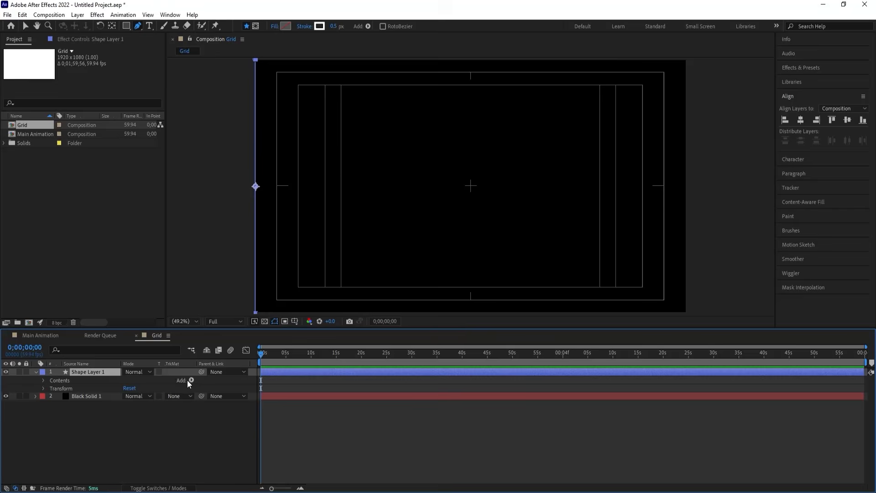
{"action": "left_click", "coordinate": [191, 382]}
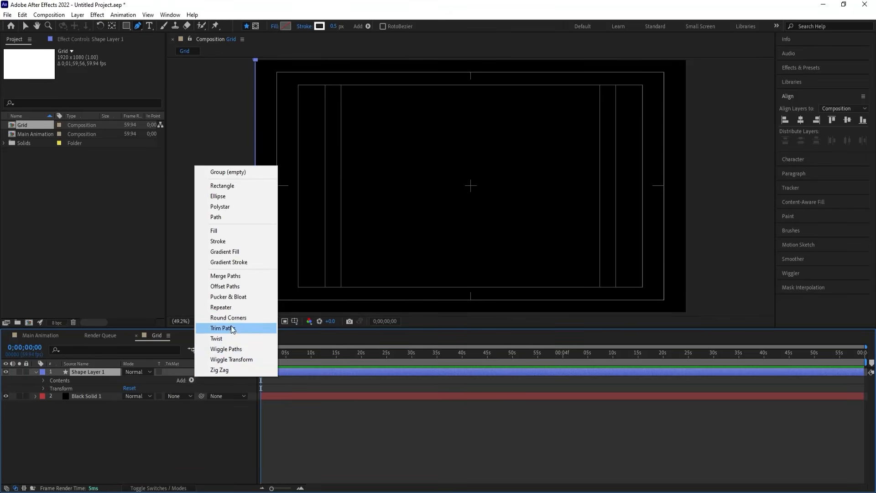
Add a Repeater to the vertical line's shape layer with position 22, 0 and 90 copies
{"action": "left_click", "coordinate": [228, 307]}
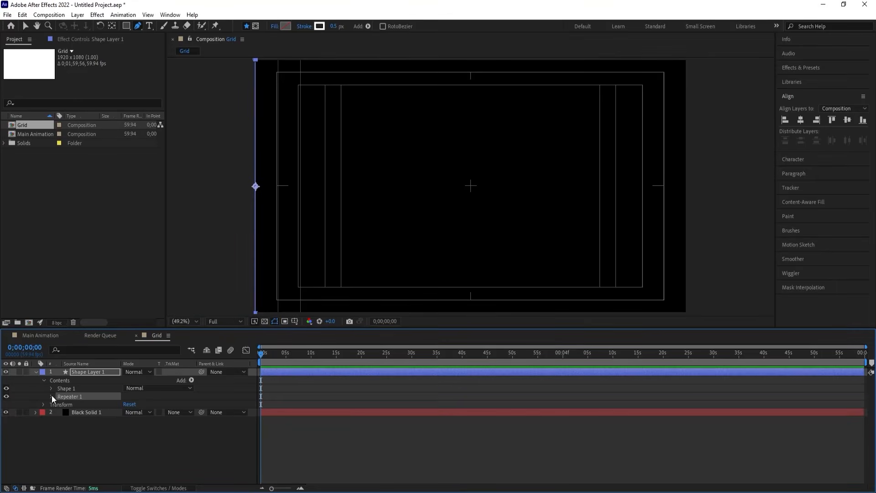
{"action": "left_click", "coordinate": [51, 396]}
{"action": "left_click", "coordinate": [59, 428]}
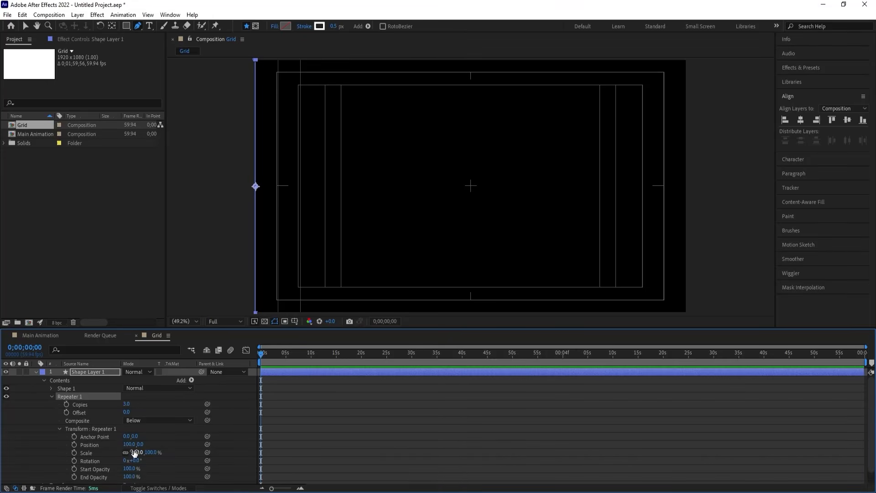
{"action": "left_click_drag", "start_coordinate": [130, 446], "coordinate": [80, 429]}
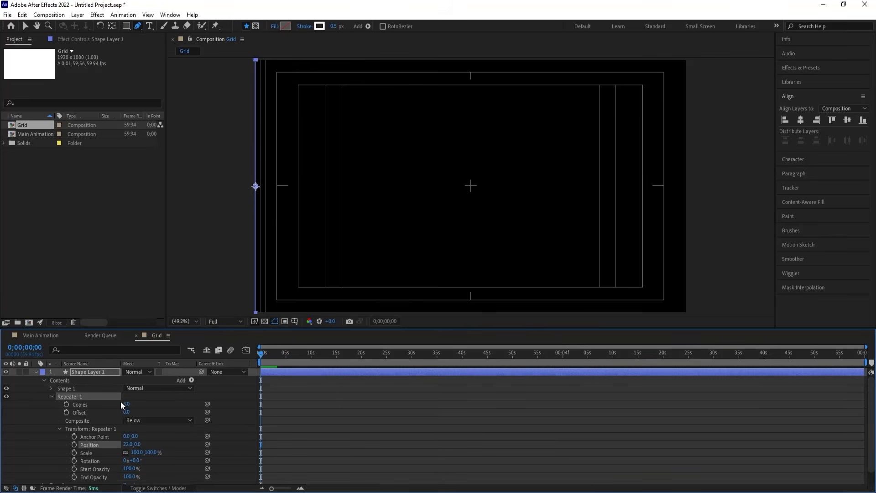
{"action": "left_click_drag", "start_coordinate": [128, 404], "coordinate": [171, 411]}
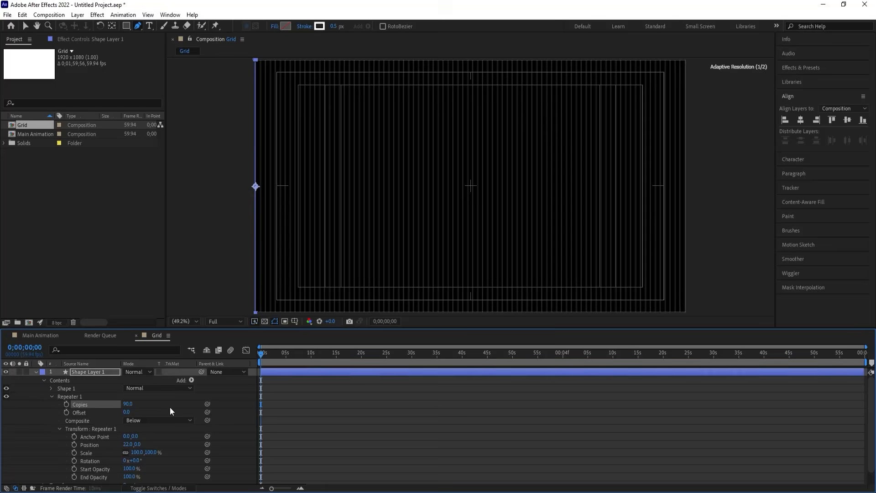
Duplicate the repeated-lines layer and set the copy's rotation to 90°
{"action": "left_click", "coordinate": [98, 371]}
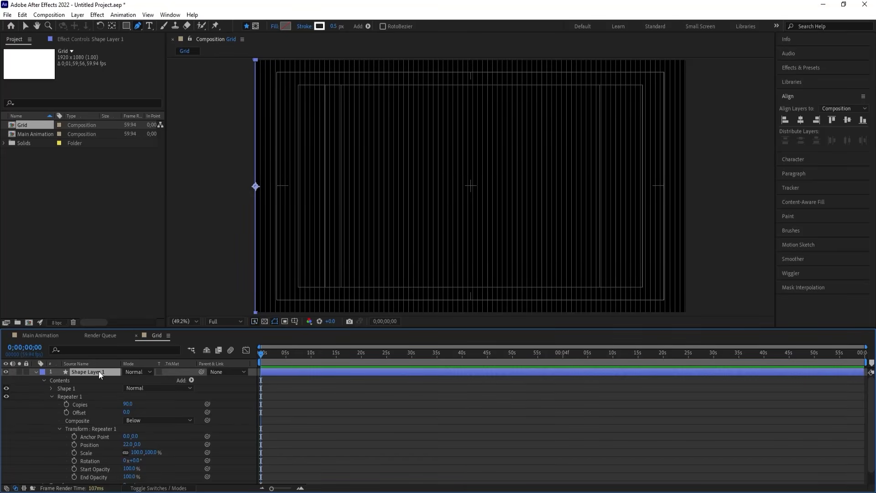
{"action": "key", "text": "ctrl+d"}
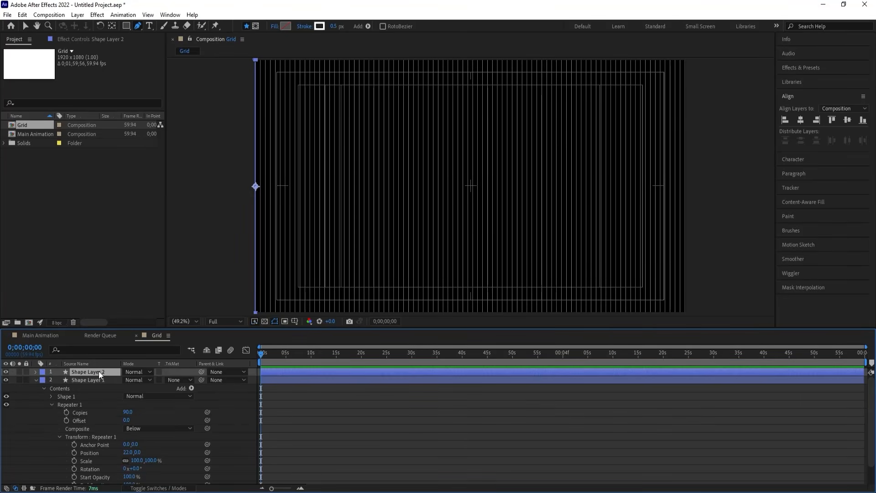
{"action": "key", "text": "r"}
{"action": "left_click", "coordinate": [135, 380]}
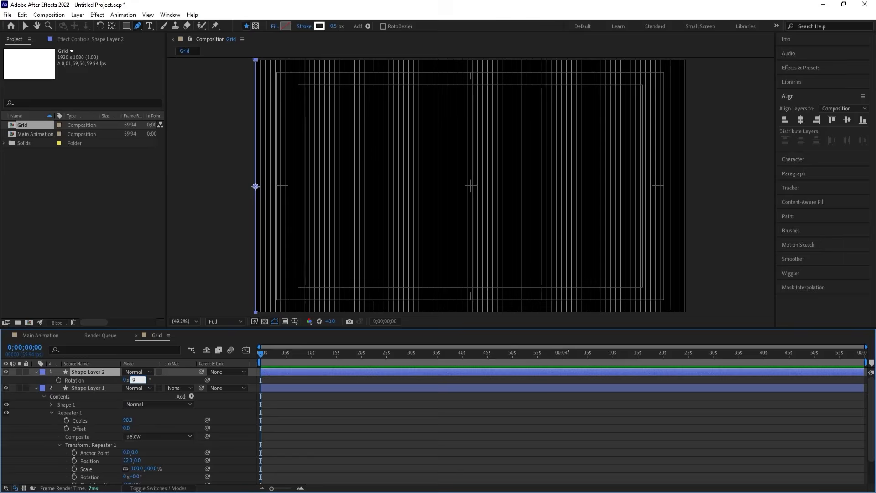
{"action": "type", "text": "90"}
{"action": "key", "text": "Return"}
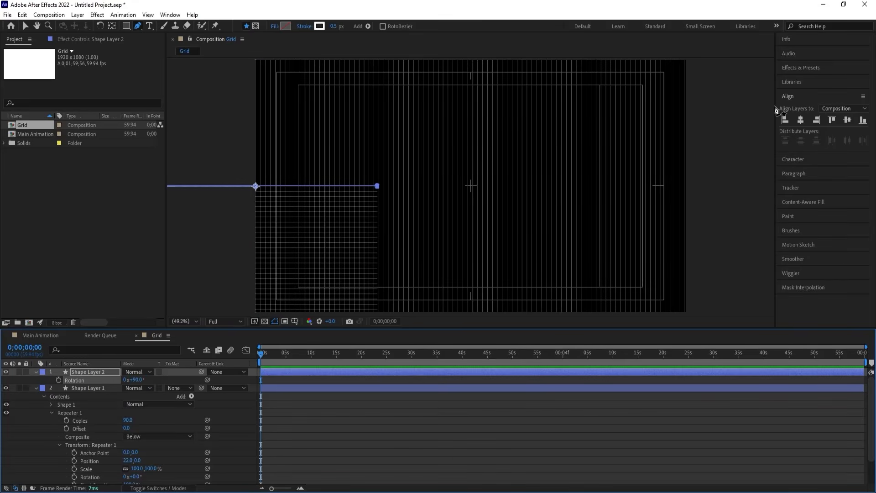
Align the rotated lines to the composition's horizontal centre and top edge, and unlink their scale and set it to 100, 190%
{"action": "left_click", "coordinate": [801, 120]}
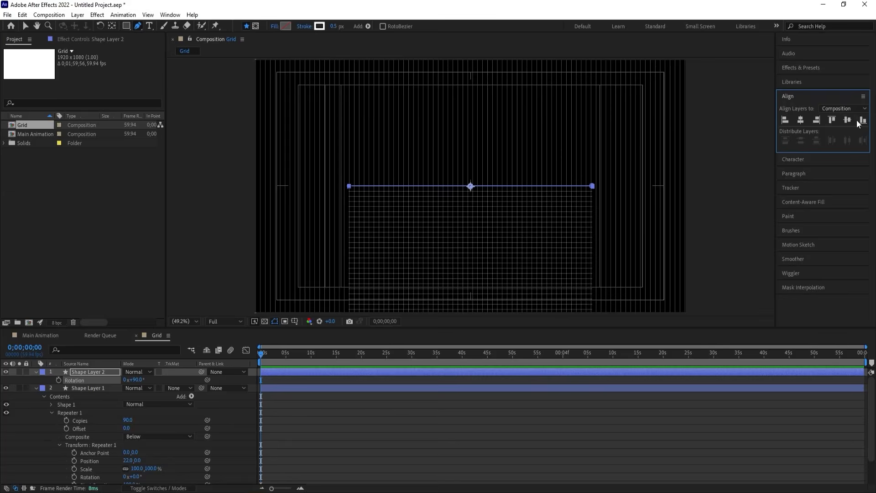
{"action": "left_click", "coordinate": [831, 121]}
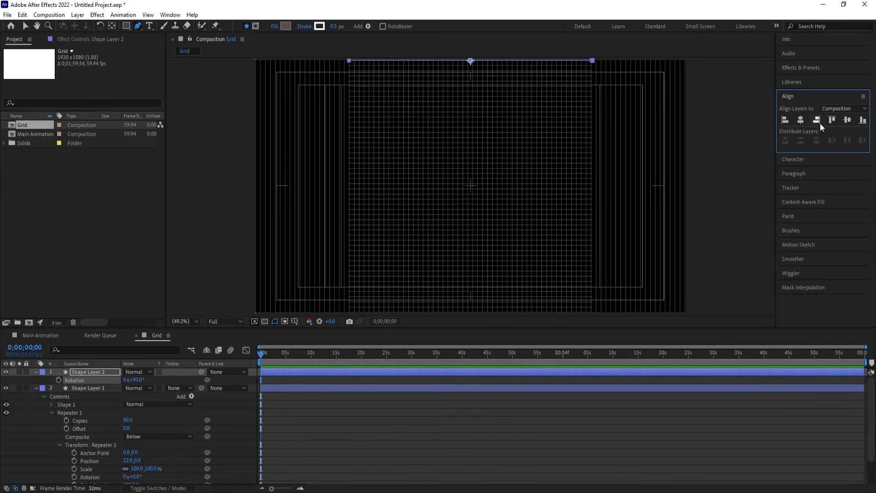
{"action": "key", "text": "s"}
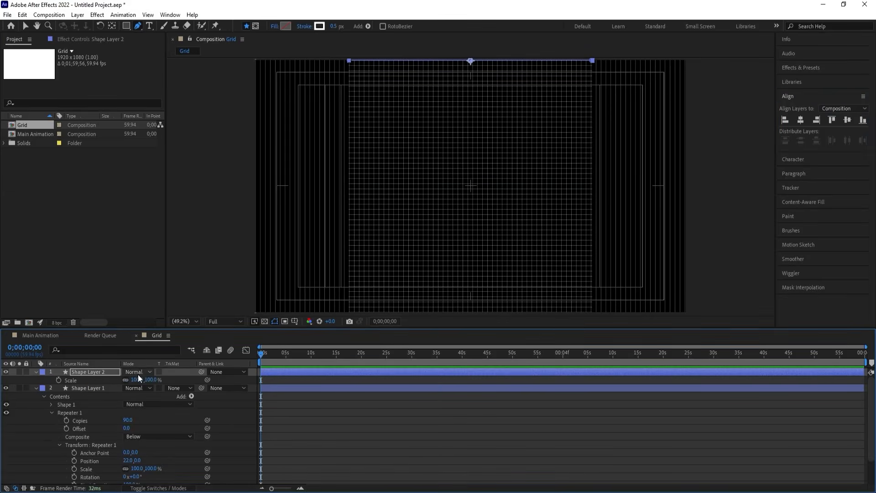
{"action": "left_click", "coordinate": [126, 379]}
{"action": "left_click_drag", "start_coordinate": [150, 380], "coordinate": [183, 371]}
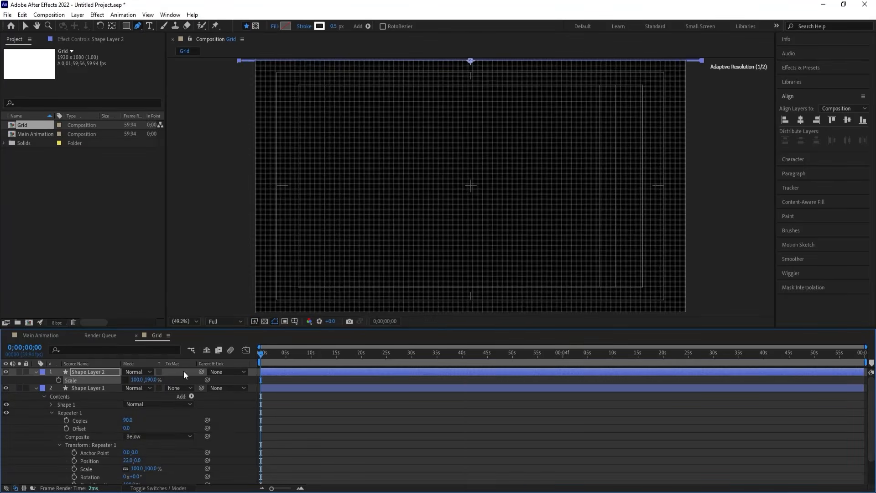
{"action": "left_click", "coordinate": [270, 416]}
{"action": "key", "text": "u"}
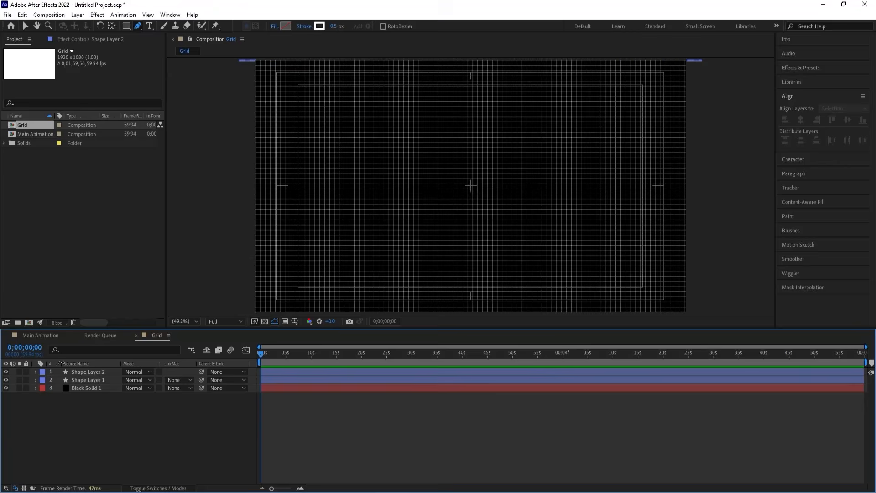
Create a white comp-sized solid in the Main Animation composition and lock its layer
{"action": "left_click", "coordinate": [41, 335]}
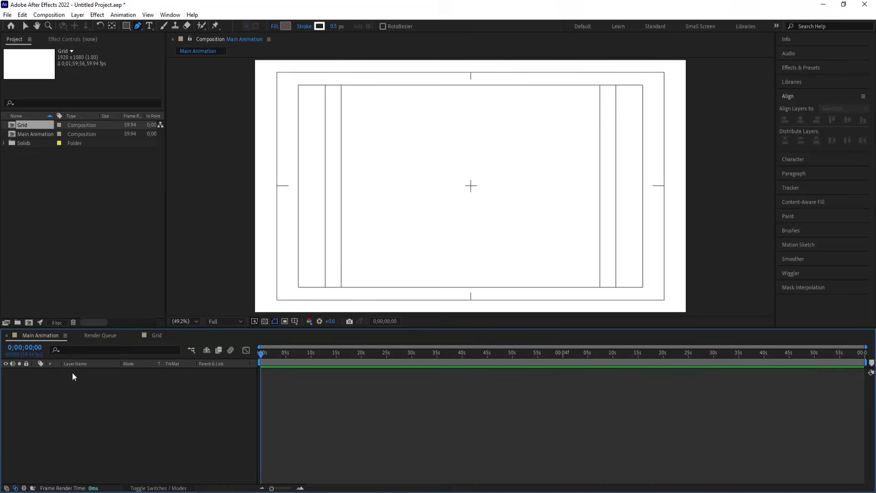
{"action": "key", "text": "ctrl+y"}
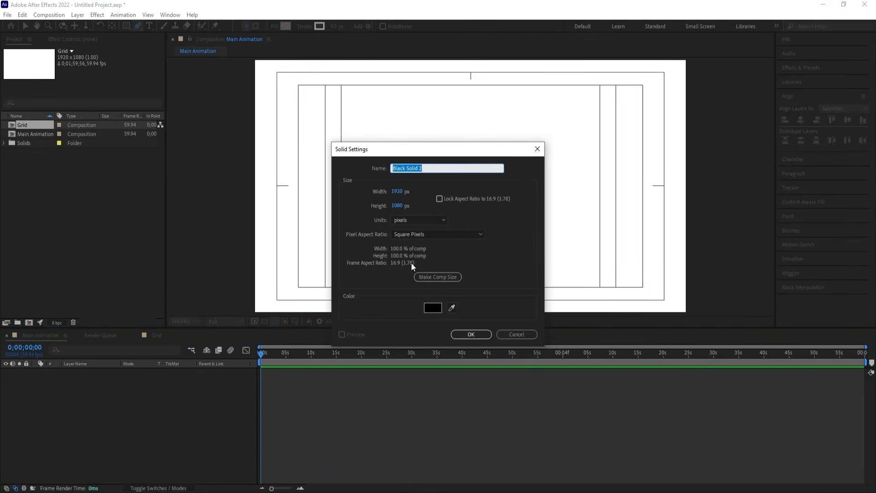
{"action": "left_click", "coordinate": [430, 309]}
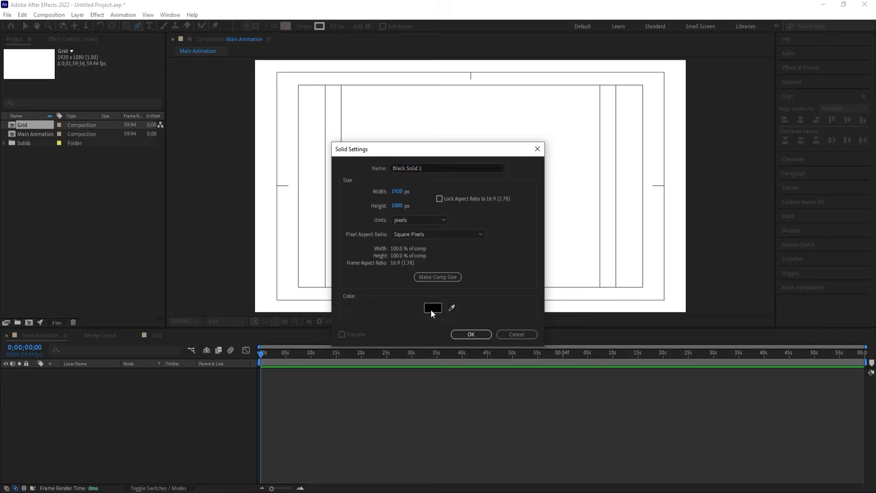
{"action": "left_click", "coordinate": [271, 121]}
{"action": "key", "text": "Return"}
{"action": "key", "text": "Return"}
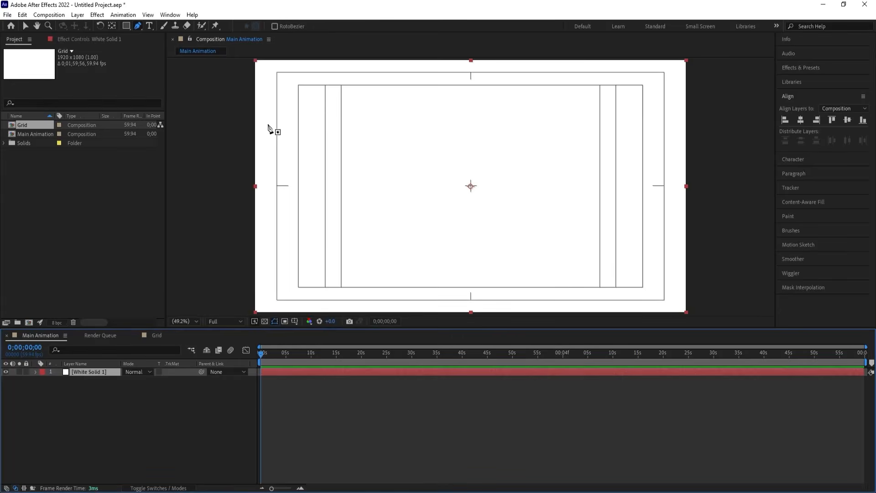
{"action": "left_click", "coordinate": [27, 373]}
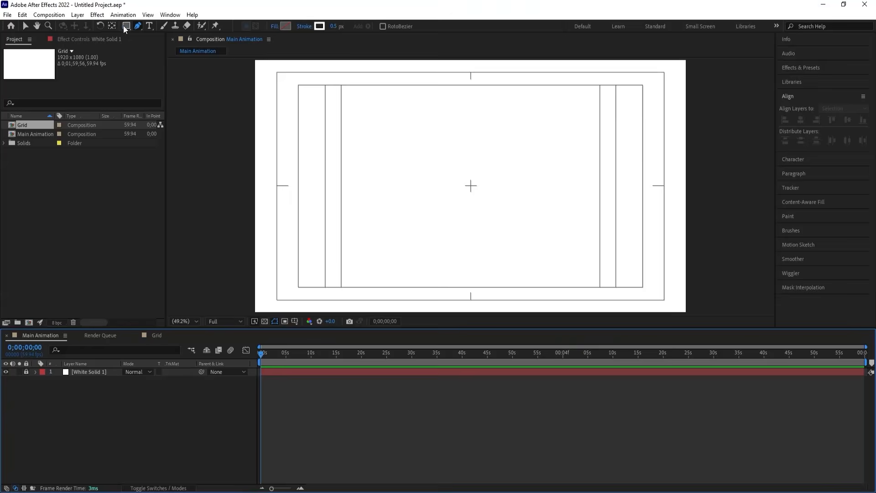
Draw a small circle with the Ellipse tool near the composition's centre, using a black fill and no stroke
{"action": "left_click_drag", "start_coordinate": [123, 25], "coordinate": [160, 44]}
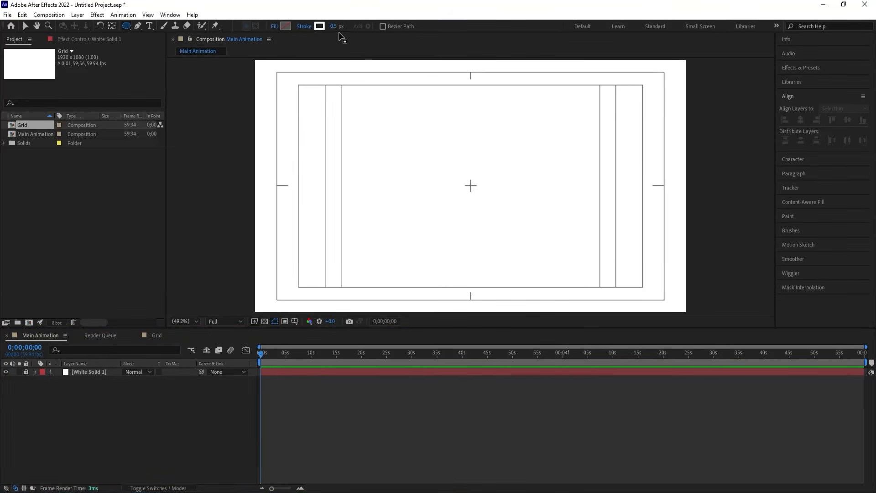
{"action": "left_click", "coordinate": [281, 27]}
{"action": "left_click_drag", "start_coordinate": [408, 249], "coordinate": [220, 392]}
{"action": "key", "text": "Return"}
{"action": "left_click", "coordinate": [304, 26]}
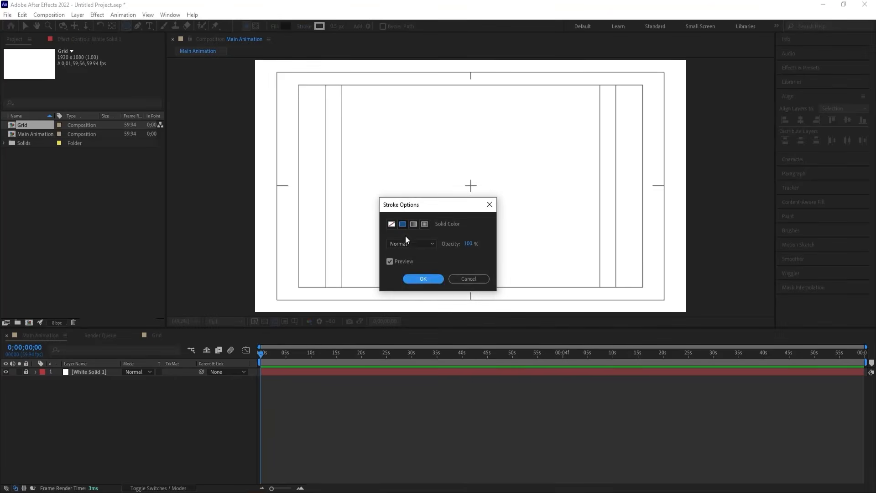
{"action": "left_click", "coordinate": [423, 278]}
{"action": "left_click_drag", "start_coordinate": [452, 175], "coordinate": [490, 214]}
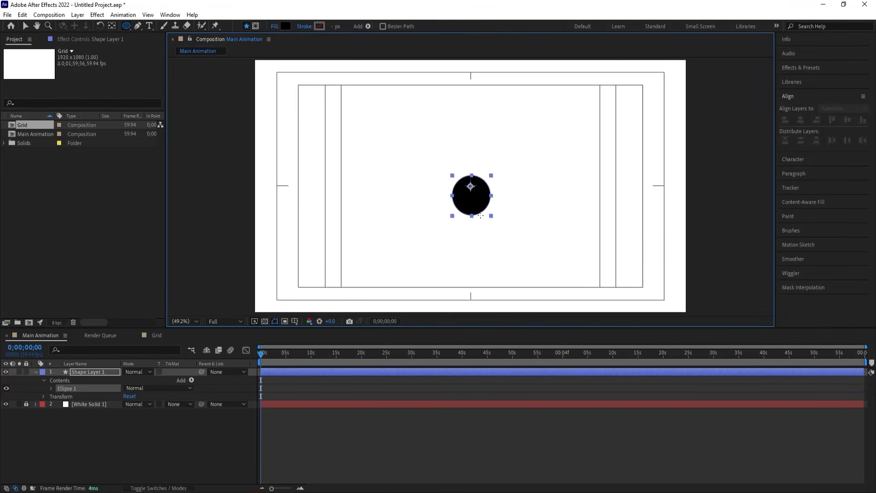
Centre the circle layer's anchor point on its shape and align the layer to the composition's horizontal and vertical centre
{"action": "left_click", "coordinate": [273, 379]}
{"action": "left_click", "coordinate": [274, 375]}
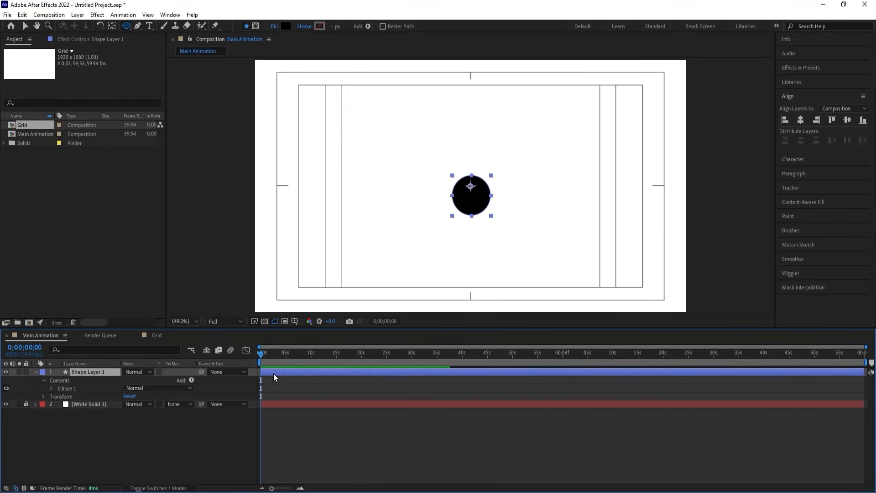
{"action": "key", "text": "ctrl+alt+Home"}
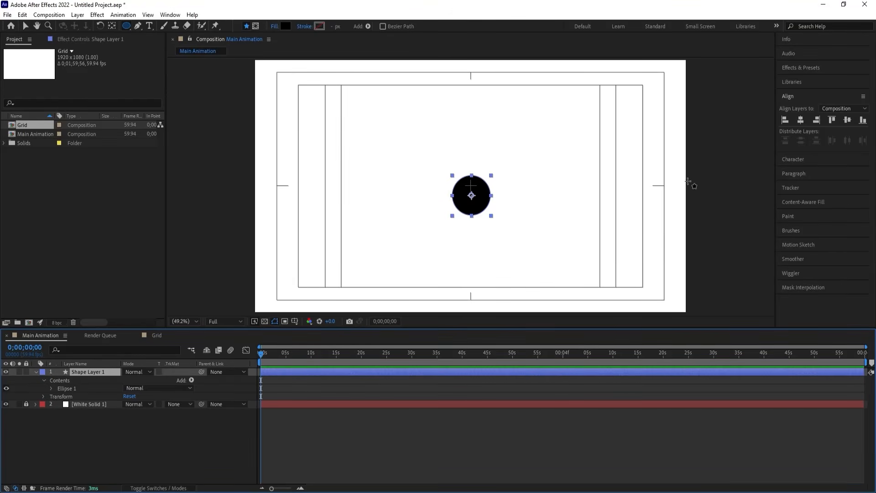
{"action": "left_click", "coordinate": [800, 119]}
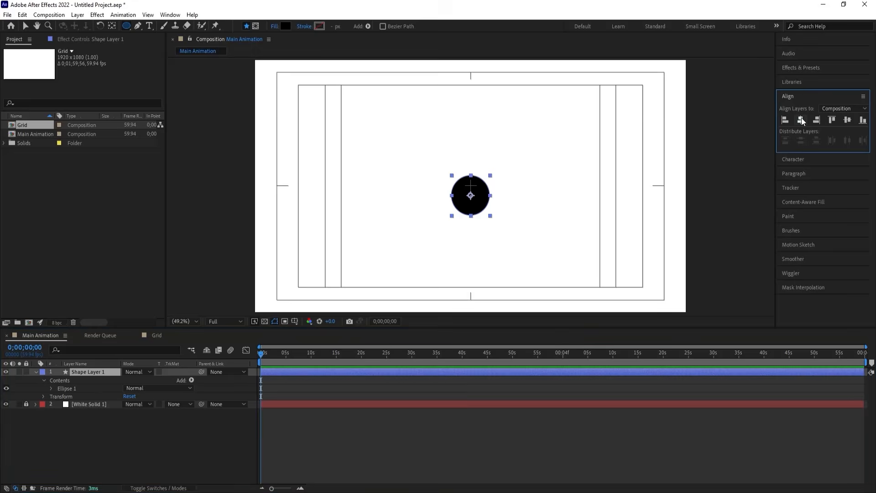
{"action": "left_click", "coordinate": [848, 120]}
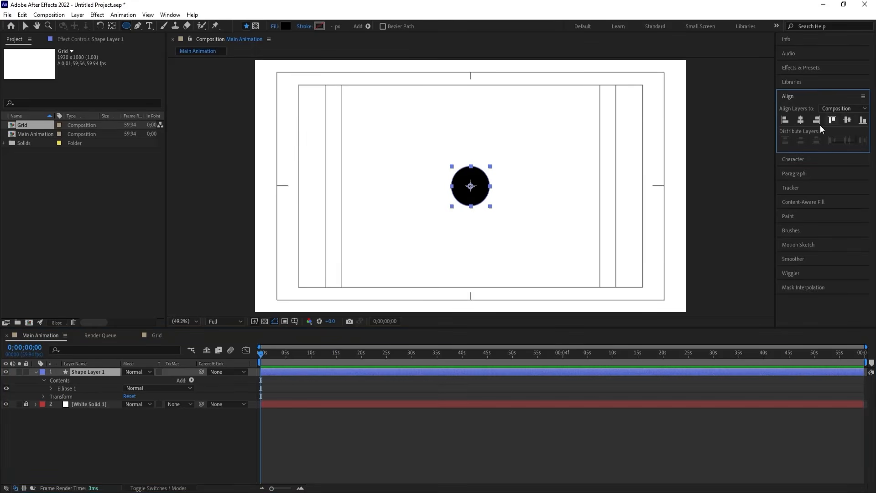
Keyframe the circle's position at 0 s in the centre and at 1 s with Y set to -99, above the frame
{"action": "left_click", "coordinate": [279, 378]}
{"action": "left_click", "coordinate": [91, 373]}
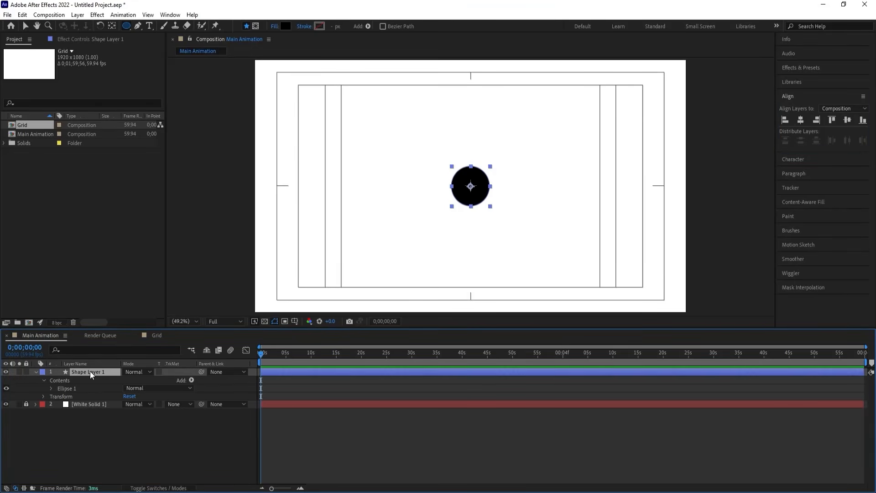
{"action": "key", "text": "p"}
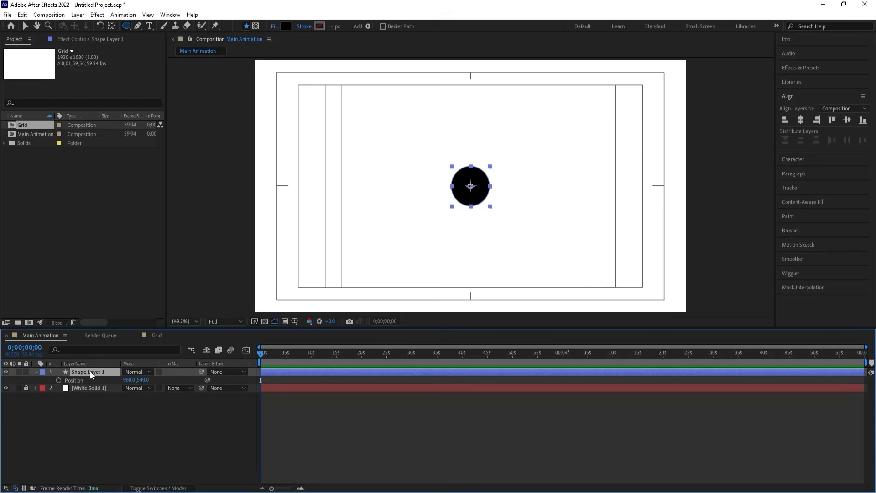
{"action": "left_click", "coordinate": [59, 379]}
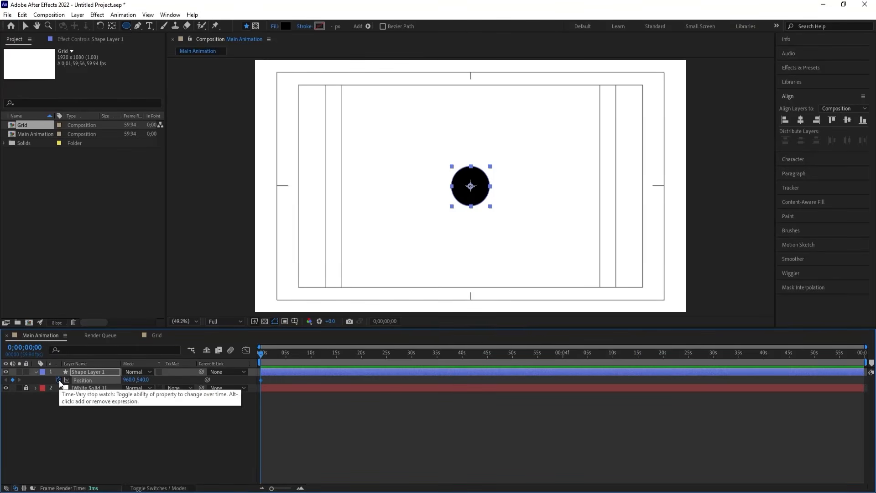
{"action": "scroll", "coordinate": [308, 361], "scroll_direction": "up", "scroll_amount": 4}
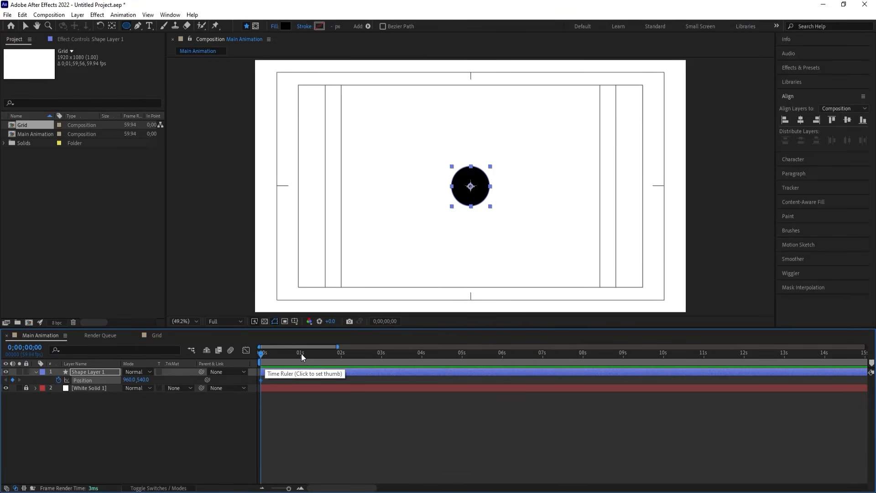
{"action": "left_click", "coordinate": [301, 353]}
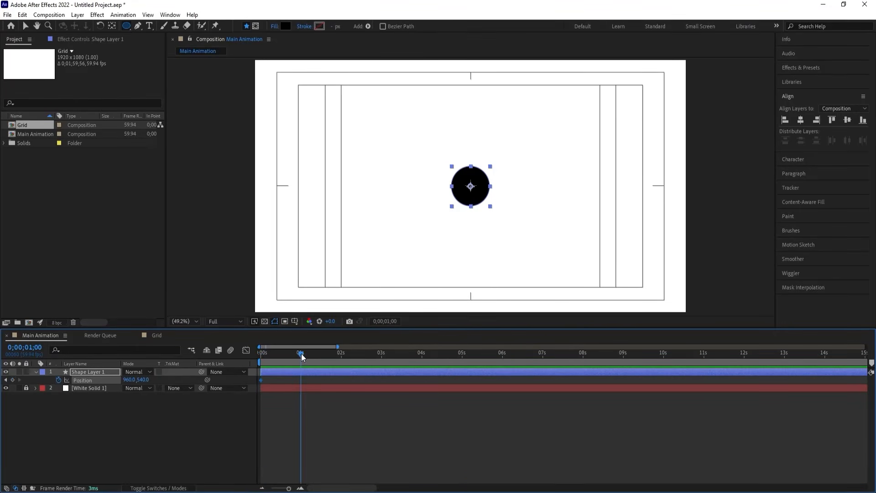
{"action": "left_click", "coordinate": [13, 380]}
{"action": "left_click", "coordinate": [87, 370]}
{"action": "left_click_drag", "start_coordinate": [144, 379], "coordinate": [73, 346]}
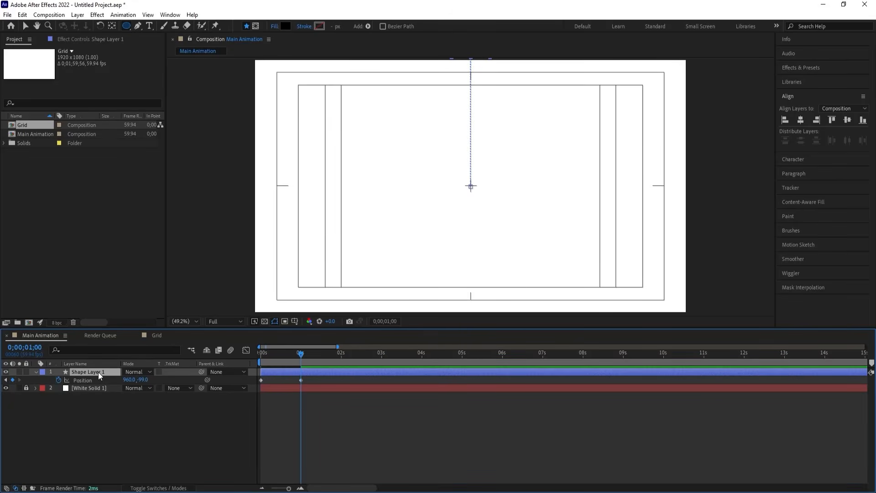
Duplicate the circle layer and remove the copy's position keyframes at the start of the timeline, keeping it in the centre
{"action": "key", "text": "ctrl+d"}
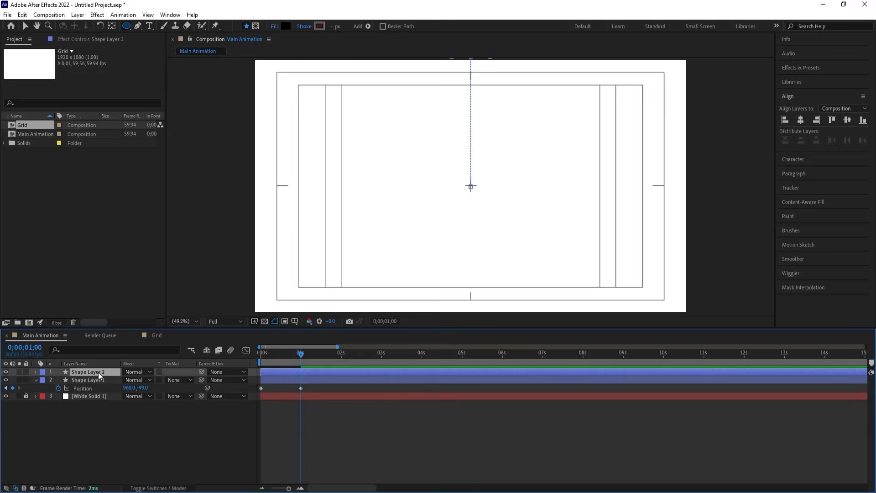
{"action": "key", "text": "p"}
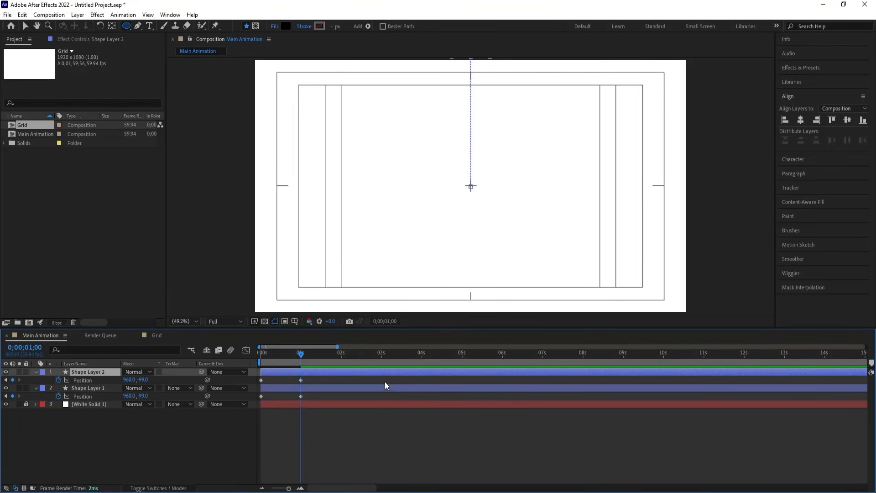
{"action": "key", "text": "Home"}
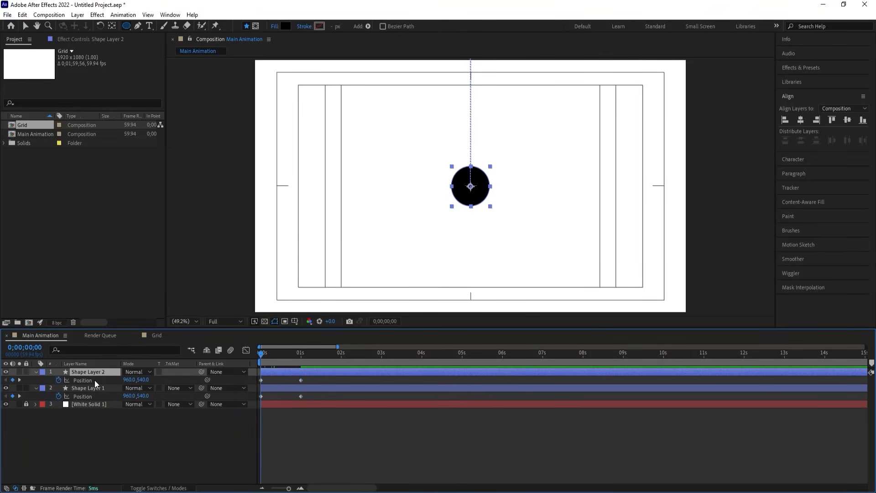
{"action": "left_click", "coordinate": [106, 447]}
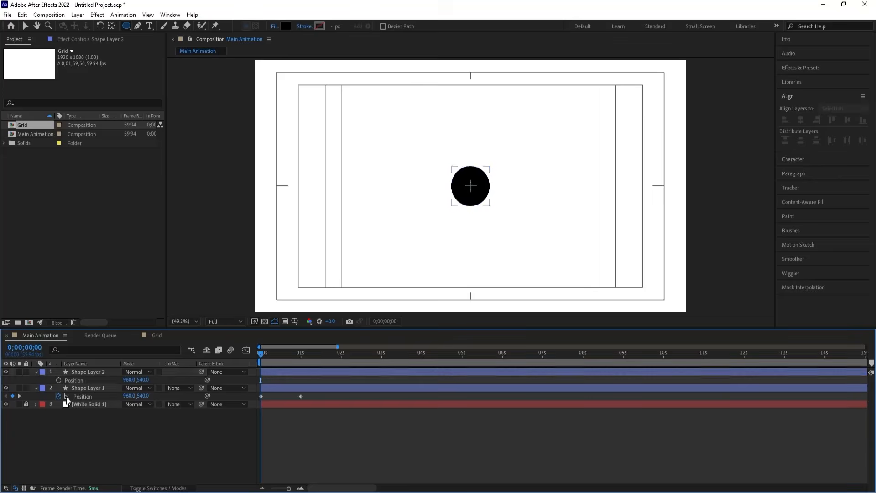
Keyframe the duplicate circle's position with Y at 1176, below the frame, at 0 s and the centre at 1 s, and preview it
{"action": "left_click", "coordinate": [59, 380]}
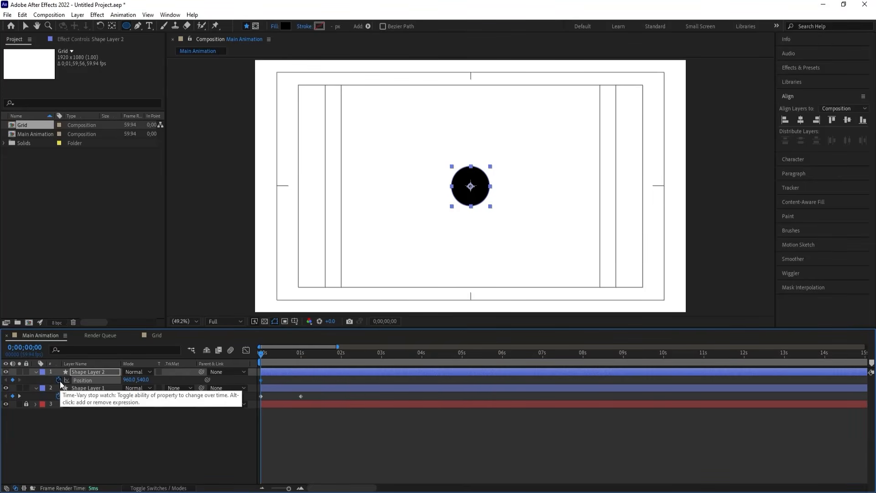
{"action": "key", "text": "k"}
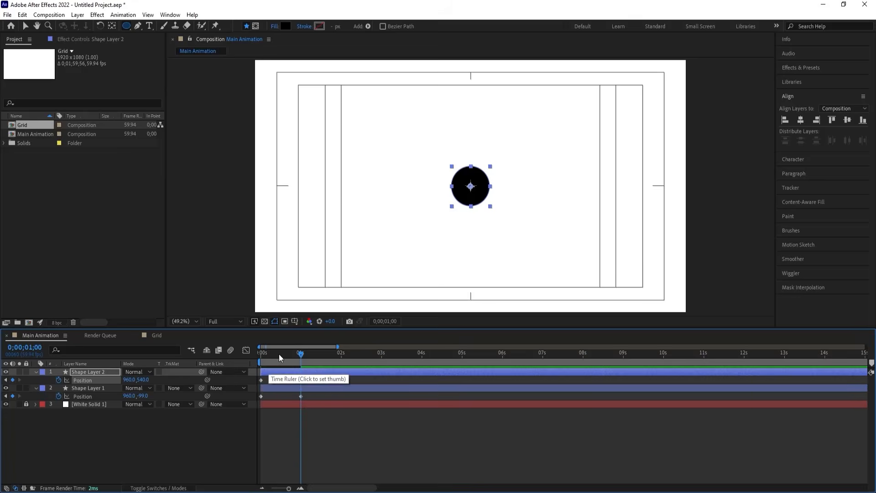
{"action": "left_click_drag", "start_coordinate": [278, 354], "coordinate": [428, 385]}
{"action": "key", "text": "space"}
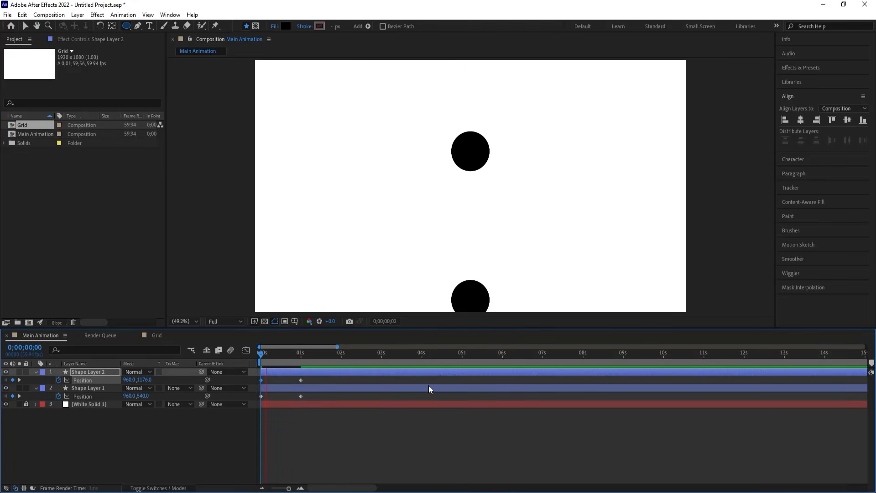
{"action": "key", "text": "space"}
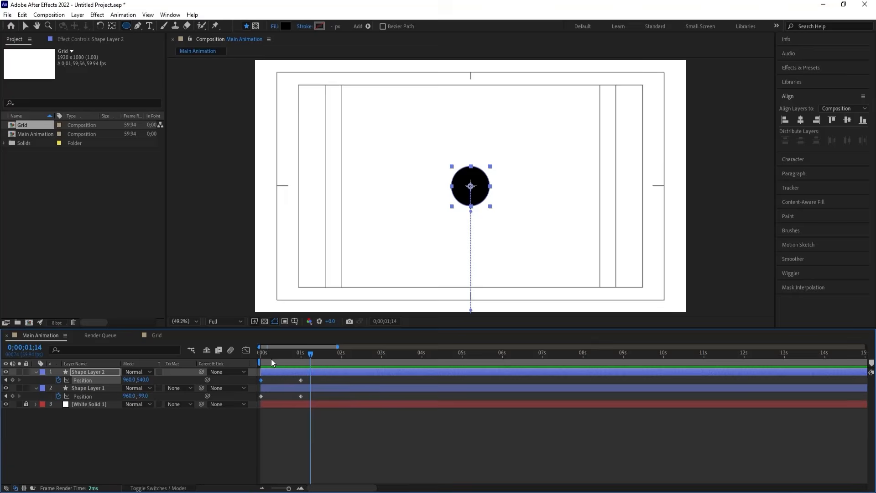
Shift the position keyframes of both circles one second later, so they sit at 1 s and 2 s
{"action": "key", "text": "Home"}
{"action": "key", "text": "="}
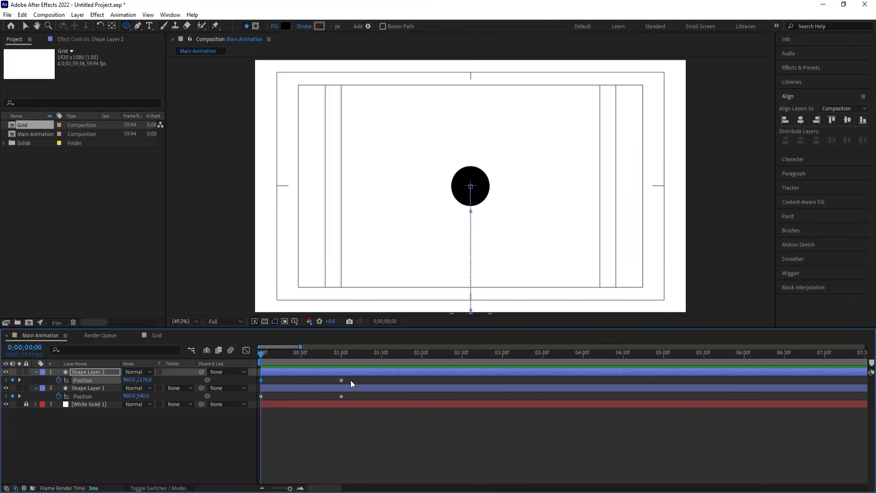
{"action": "left_click_drag", "start_coordinate": [350, 380], "coordinate": [244, 410]}
{"action": "left_click_drag", "start_coordinate": [263, 382], "coordinate": [343, 379]}
{"action": "left_click", "coordinate": [352, 378]}
Keyframe Shape Layer 1's scale at 0% at 0 s and 100% at 1 s
{"action": "left_click", "coordinate": [316, 388]}
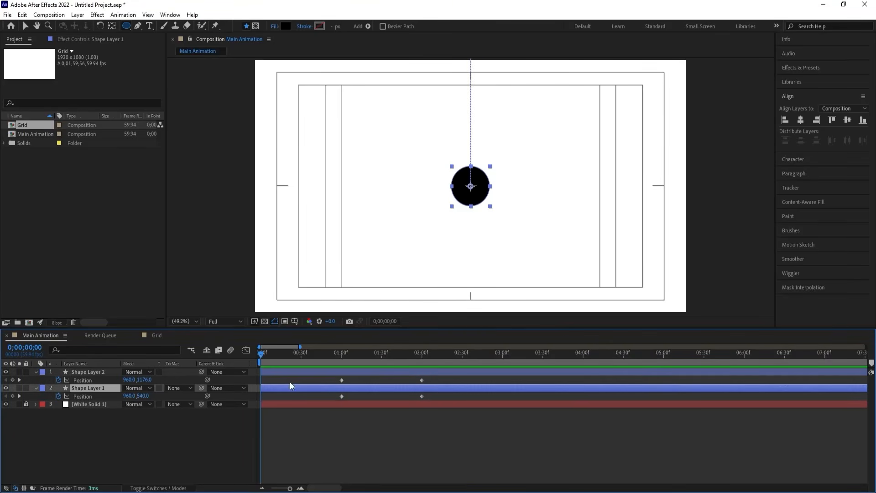
{"action": "key", "text": "s"}
{"action": "left_click", "coordinate": [136, 395]}
{"action": "type", "text": "0"}
{"action": "key", "text": "Return"}
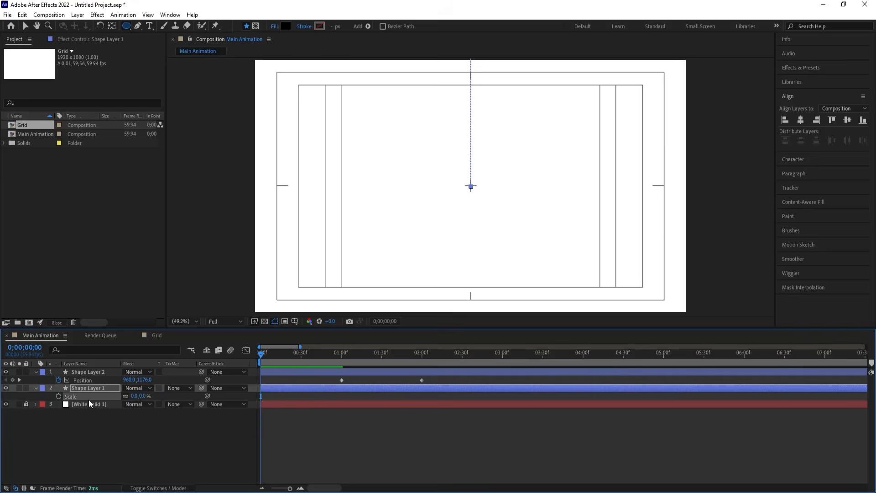
{"action": "left_click", "coordinate": [59, 395]}
{"action": "key", "text": "k"}
{"action": "left_click", "coordinate": [136, 396]}
{"action": "type", "text": "100"}
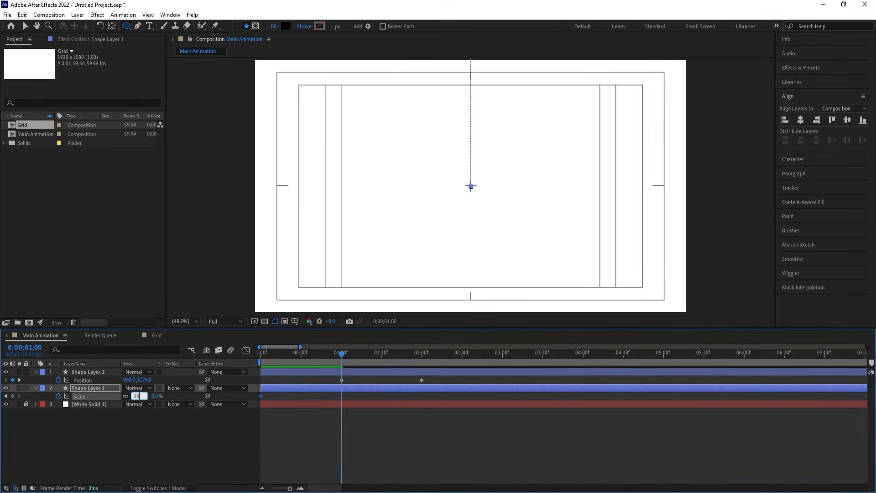
{"action": "key", "text": "Return"}
Apply Easy Ease to all position and scale keyframes of both circles, steepen their speed curves in the graph editor, and preview the motion
{"action": "left_click", "coordinate": [399, 447]}
{"action": "key", "text": "u"}
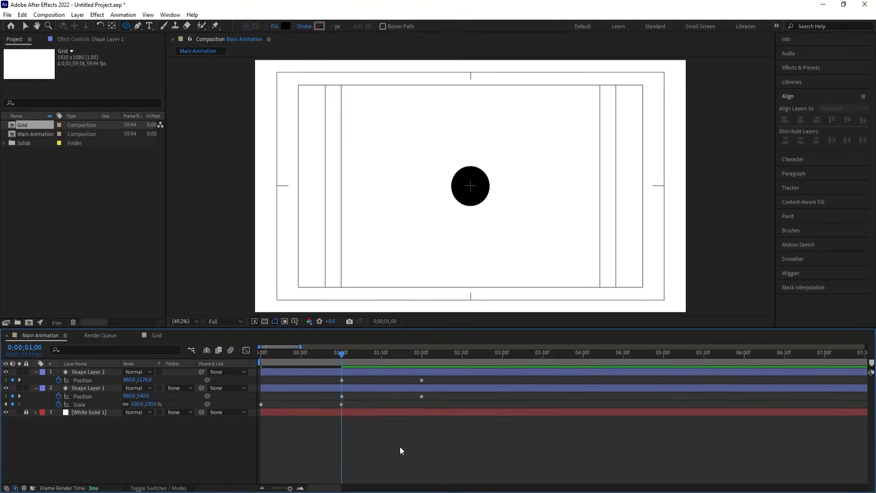
{"action": "left_click_drag", "start_coordinate": [492, 436], "coordinate": [157, 368]}
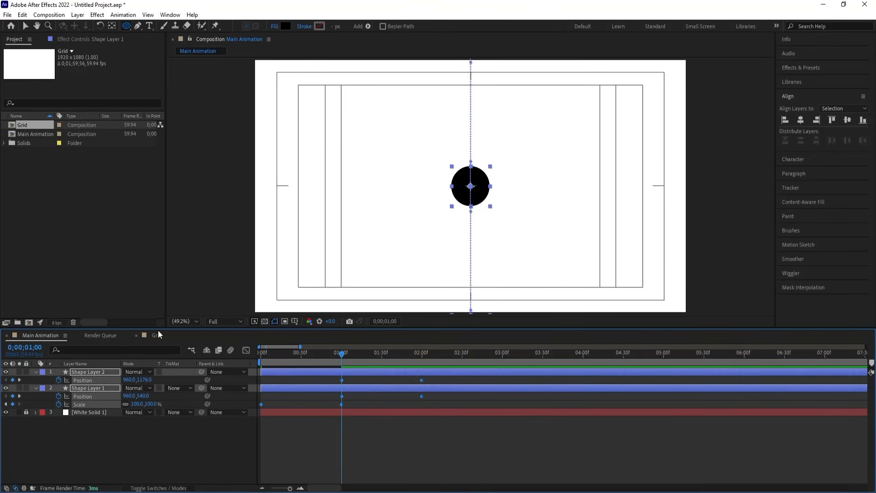
{"action": "key", "text": "F9"}
{"action": "left_click", "coordinate": [247, 350]}
{"action": "left_click_drag", "start_coordinate": [437, 426], "coordinate": [256, 466]}
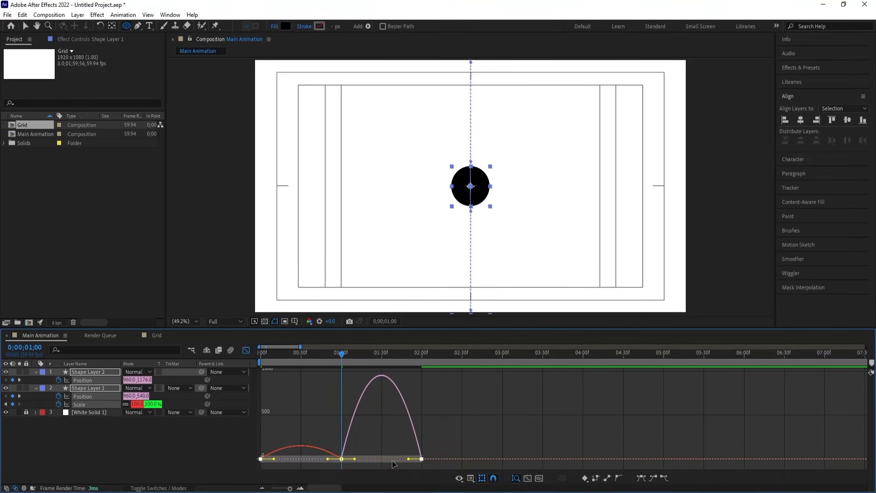
{"action": "left_click_drag", "start_coordinate": [408, 460], "coordinate": [368, 457]}
{"action": "left_click", "coordinate": [260, 354]}
{"action": "key", "text": "space"}
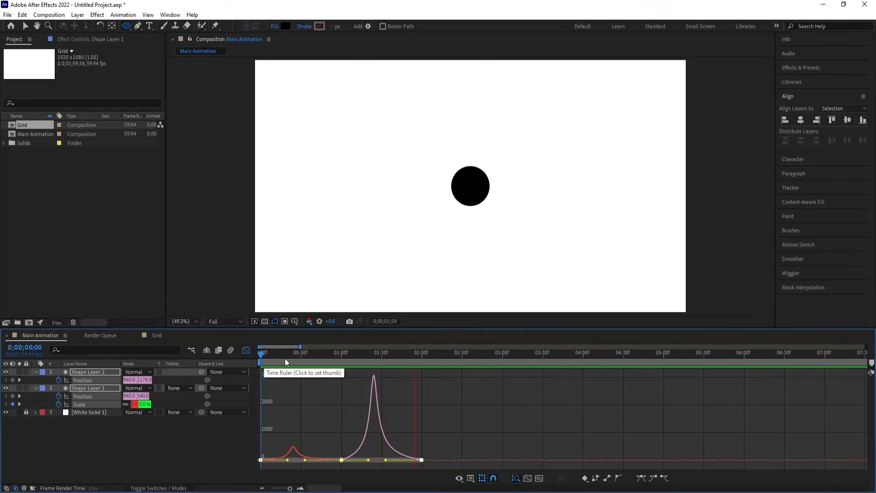
{"action": "left_click", "coordinate": [246, 350]}
{"action": "key", "text": "space"}
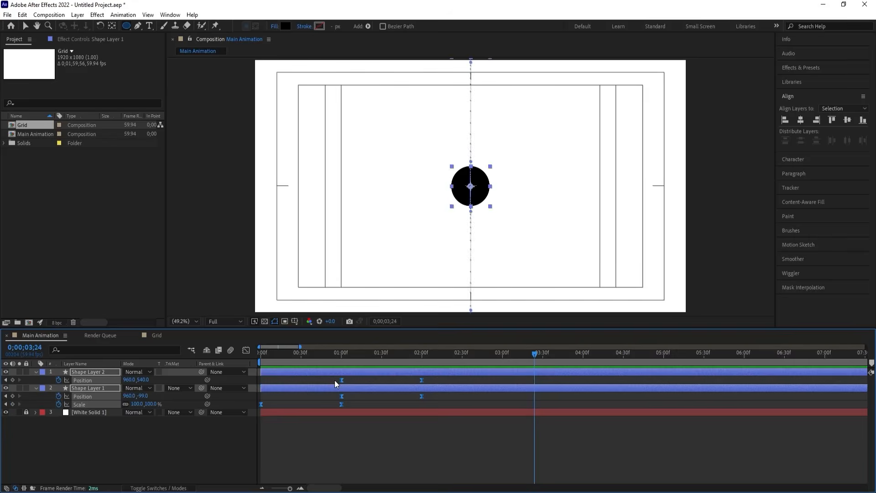
Move both circles' position keyframes and the final scale keyframe 30 frames earlier, and play the animation from the start
{"action": "left_click_drag", "start_coordinate": [333, 378], "coordinate": [432, 410]}
{"action": "left_click_drag", "start_coordinate": [343, 378], "coordinate": [246, 363]}
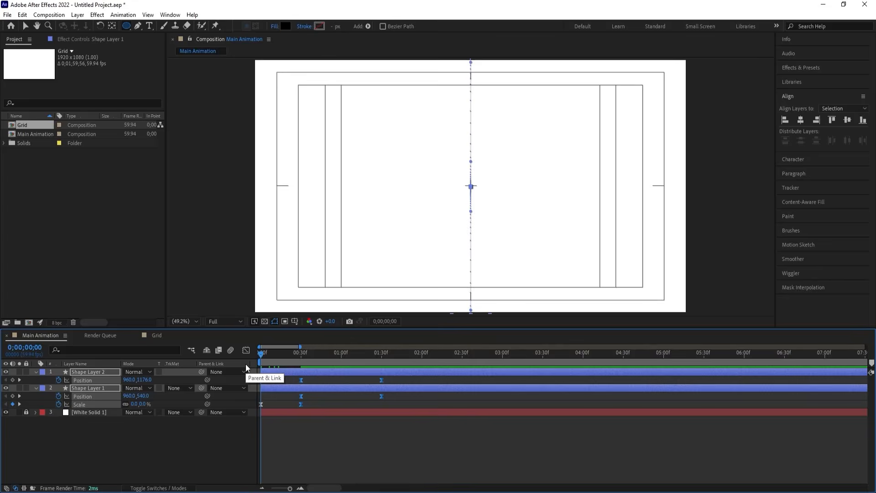
{"action": "key", "text": "space"}
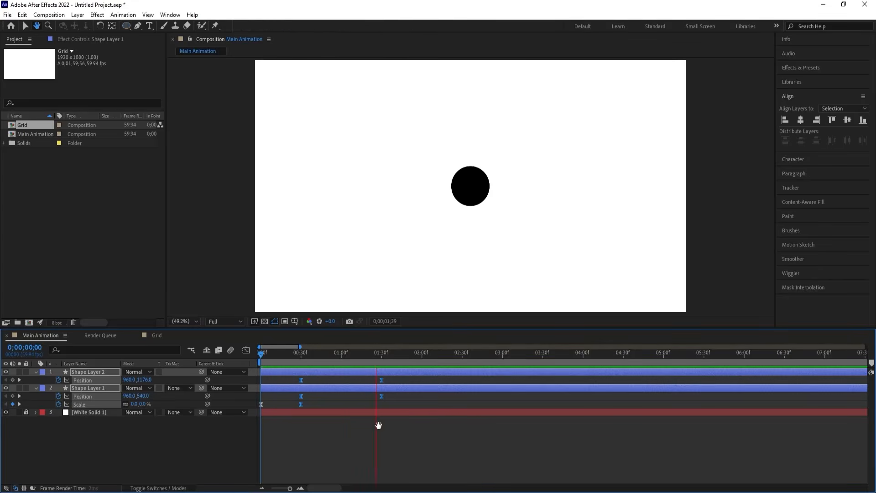
{"action": "left_click", "coordinate": [390, 436]}
Keyframe Shape Layer 2's scale at 100% at 0;00;01;13 and 1344% at 0;00;02;30, filling the frame
{"action": "left_click_drag", "start_coordinate": [363, 354], "coordinate": [359, 361]}
{"action": "left_click", "coordinate": [360, 371]}
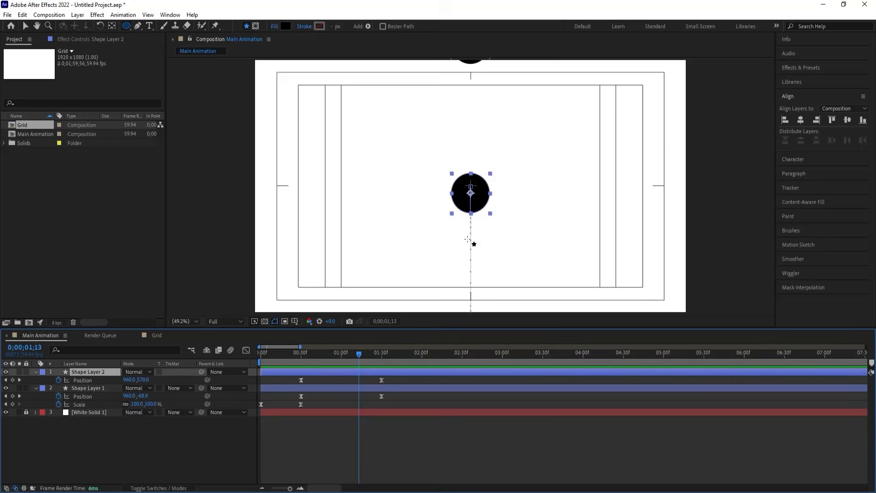
{"action": "key", "text": "s"}
{"action": "left_click", "coordinate": [58, 380]}
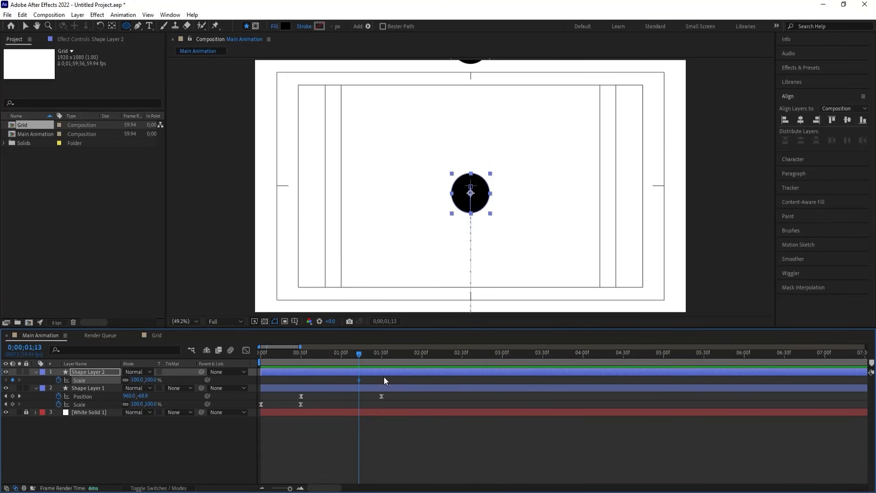
{"action": "left_click", "coordinate": [461, 354]}
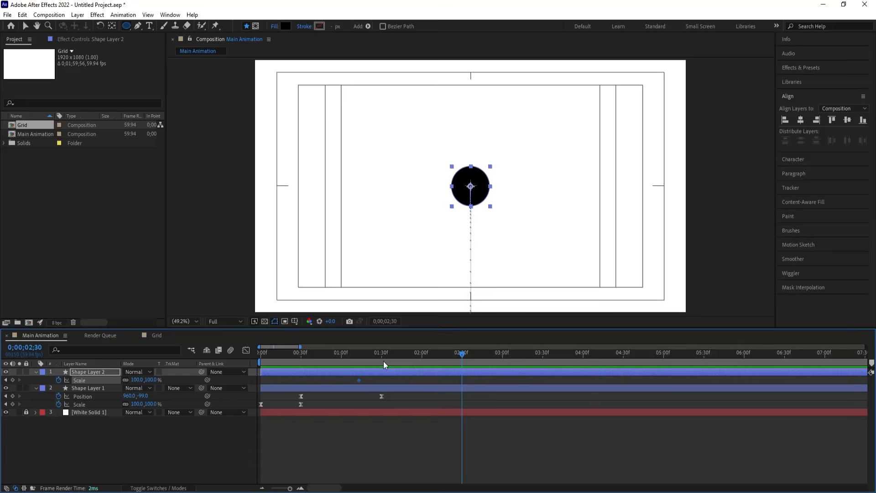
{"action": "left_click_drag", "start_coordinate": [137, 379], "coordinate": [537, 211]}
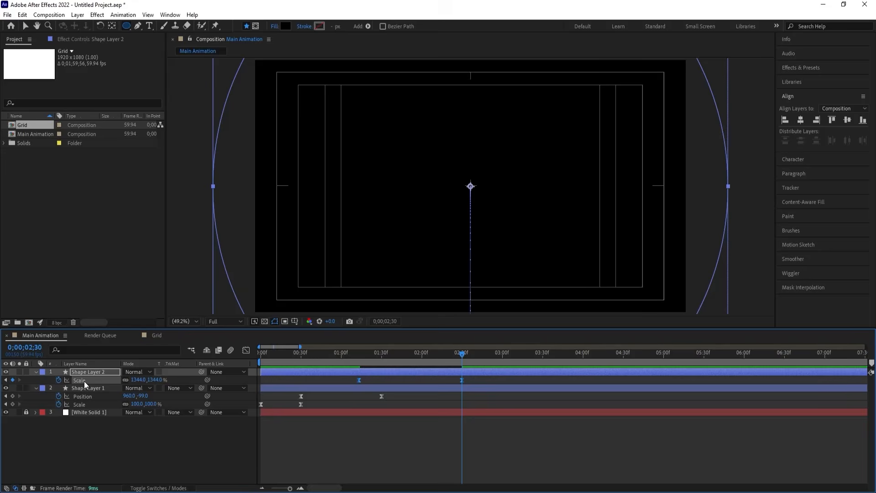
Sharpen the speed curve of Shape Layer 2's scale keyframes in the graph editor and preview the animation from the start
{"action": "left_click_drag", "start_coordinate": [500, 400], "coordinate": [314, 474]}
{"action": "left_click_drag", "start_coordinate": [446, 459], "coordinate": [395, 459]}
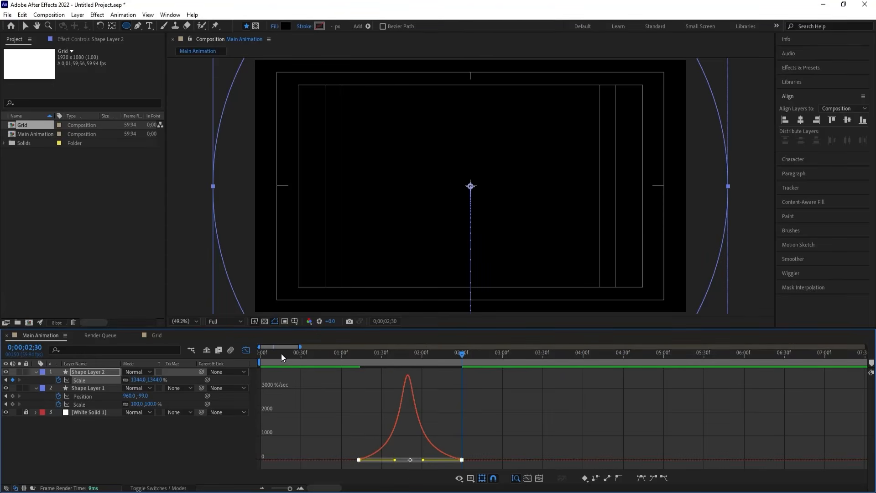
{"action": "left_click_drag", "start_coordinate": [279, 354], "coordinate": [191, 362]}
{"action": "key", "text": "space"}
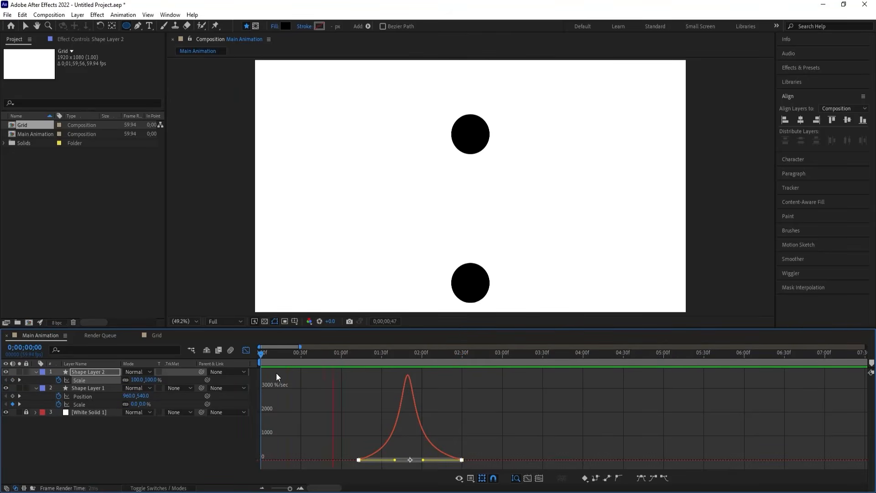
{"action": "left_click", "coordinate": [247, 350]}
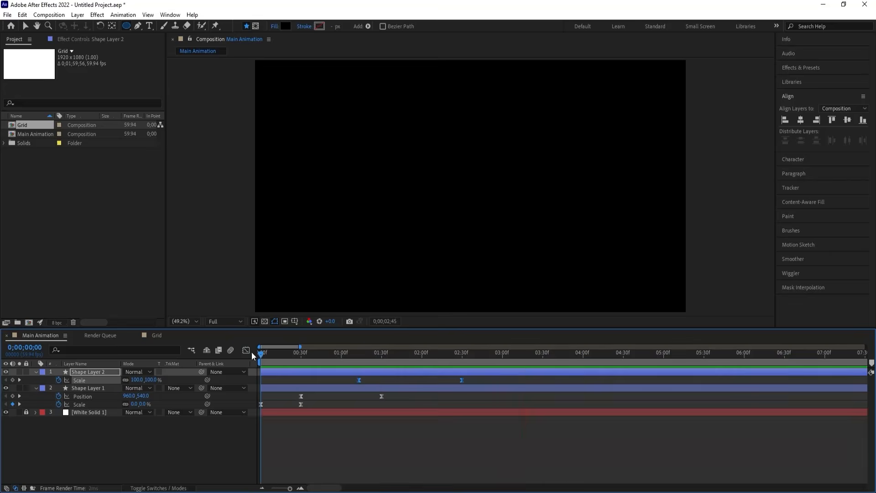
{"action": "left_click", "coordinate": [375, 382]}
Duplicate Shape Layer 2 and reveal the copy's position and scale keyframes with the playhead at 0;00;01;13
{"action": "left_click", "coordinate": [358, 355]}
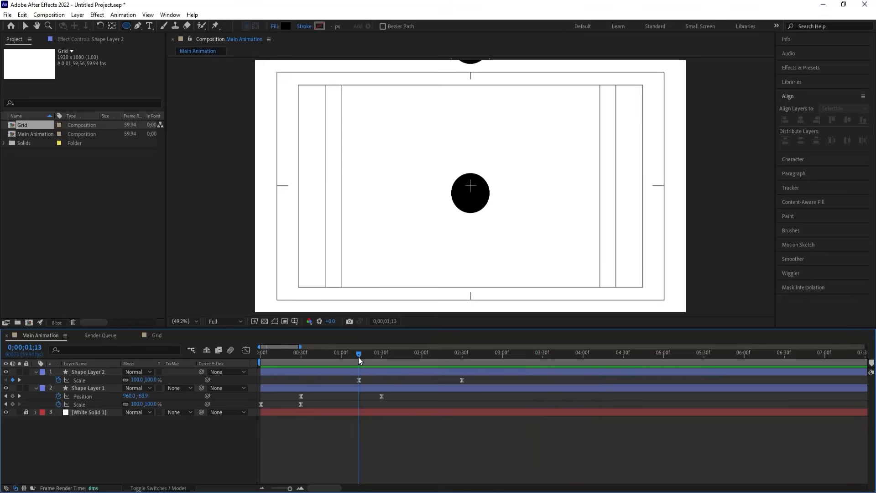
{"action": "left_click", "coordinate": [360, 371]}
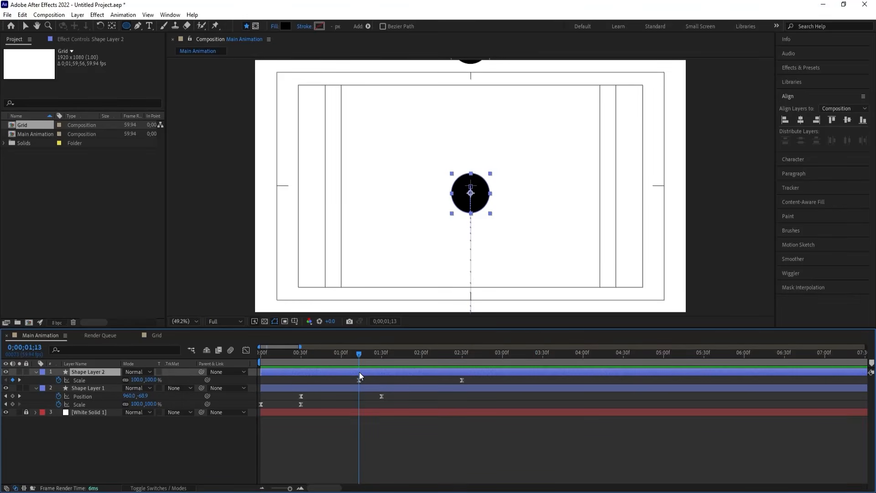
{"action": "key", "text": "ctrl+d"}
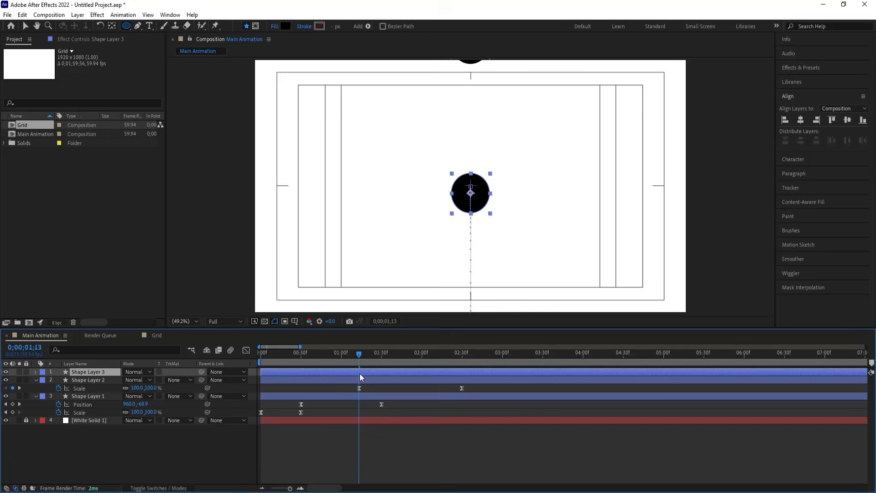
{"action": "key", "text": "u"}
{"action": "key", "text": "u"}
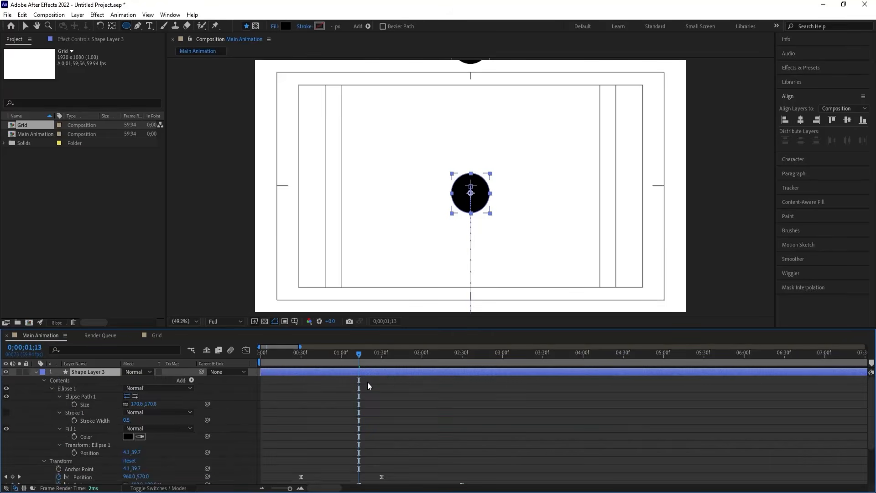
{"action": "key", "text": "u"}
{"action": "left_click", "coordinate": [367, 379]}
{"action": "left_click", "coordinate": [366, 374]}
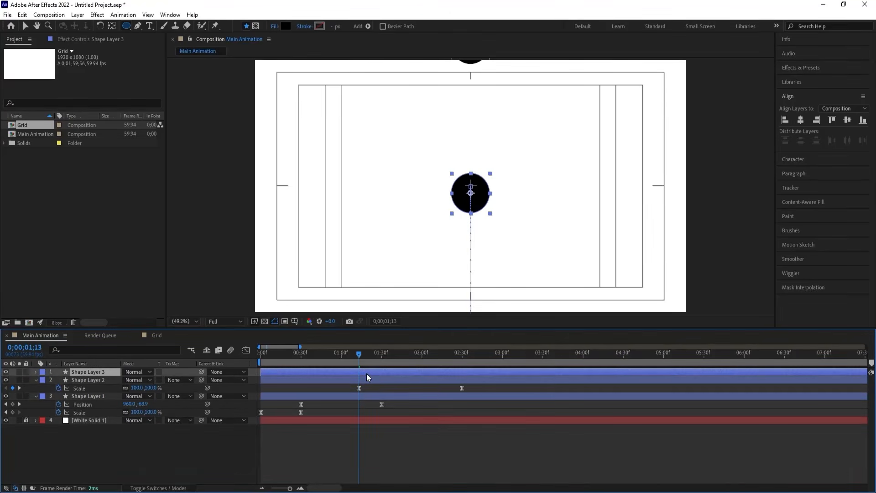
{"action": "key", "text": "u"}
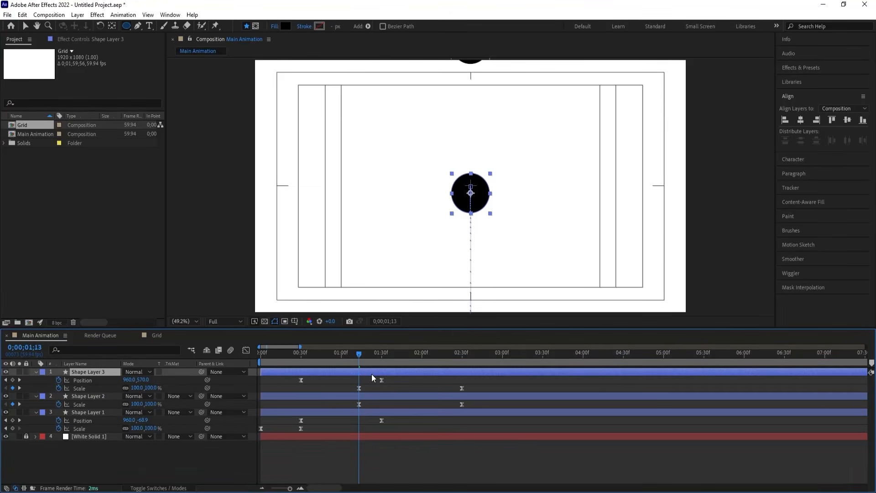
Set the copy's scale keyframe at 0;00;01;13 to 0% and play the animation
{"action": "left_click", "coordinate": [137, 387]}
{"action": "type", "text": "0"}
{"action": "key", "text": "Return"}
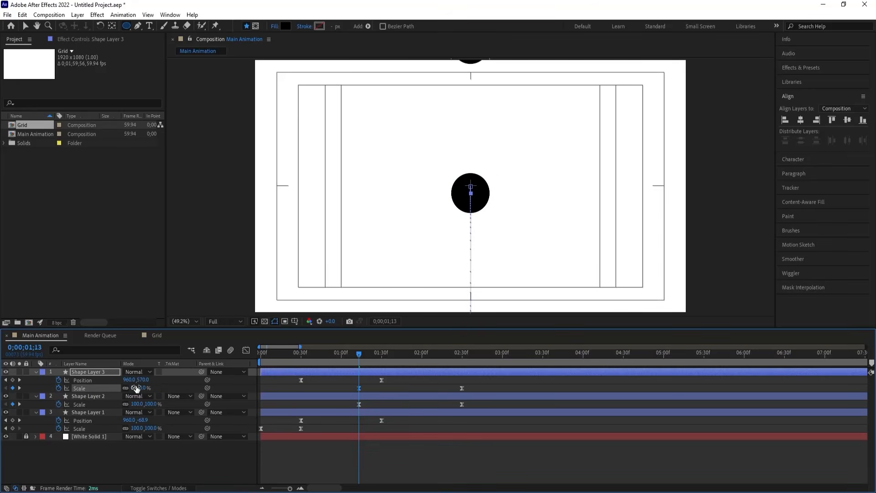
{"action": "key", "text": "space"}
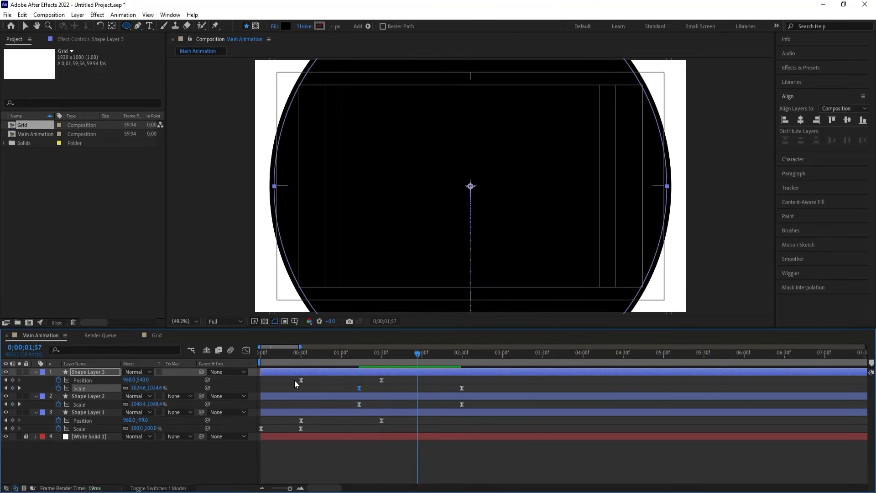
{"action": "left_click", "coordinate": [317, 381]}
Change Shape Layer 3's fill colour to red, FF0000
{"action": "left_click", "coordinate": [302, 371]}
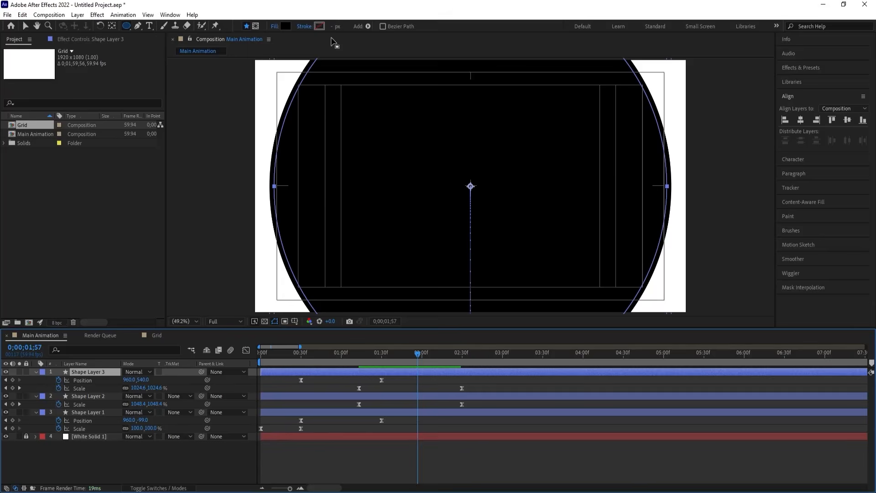
{"action": "left_click", "coordinate": [285, 26]}
{"action": "type", "text": "ff0000"}
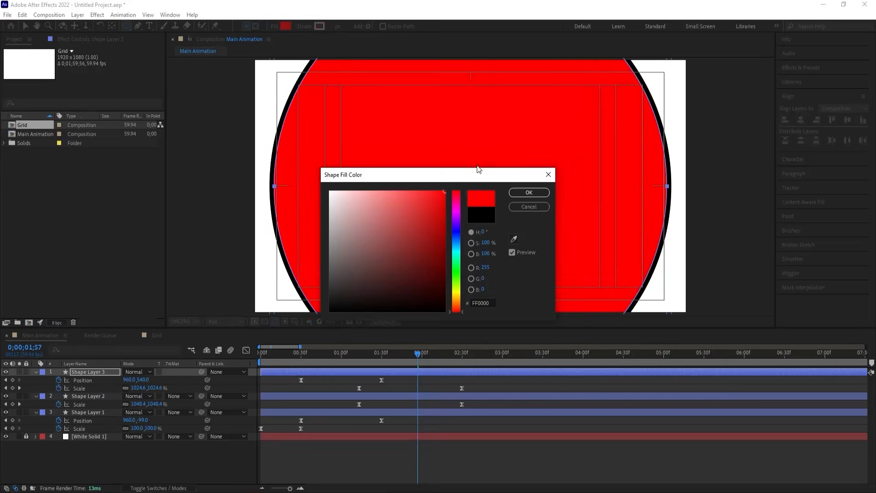
{"action": "left_click", "coordinate": [520, 193]}
Preview the animation from the start and collapse the keyframed properties of all layers
{"action": "left_click_drag", "start_coordinate": [389, 352], "coordinate": [260, 351]}
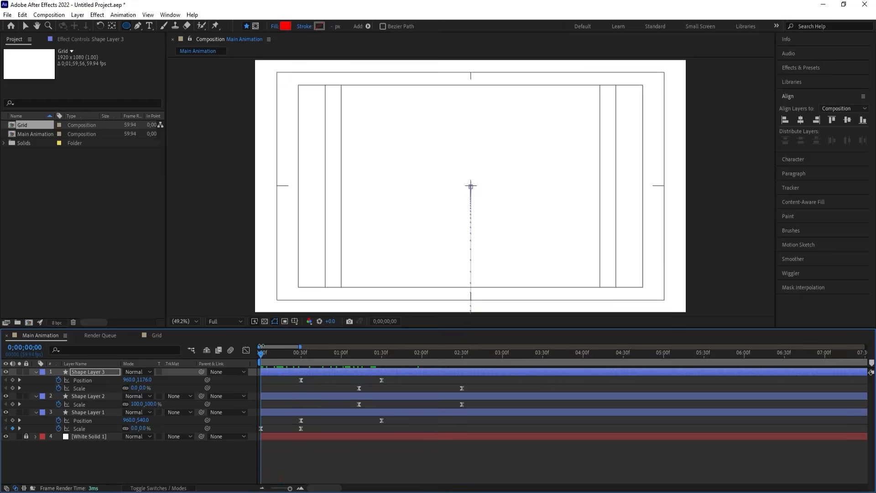
{"action": "key", "text": "space"}
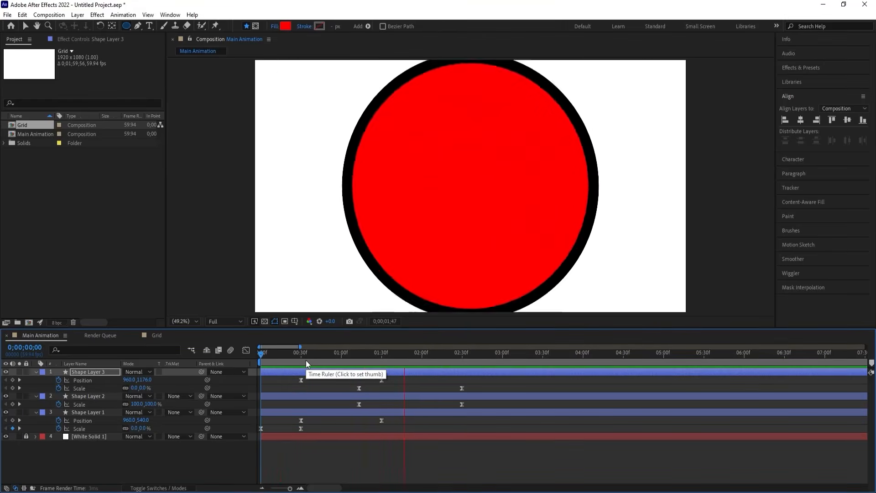
{"action": "key", "text": "space"}
{"action": "left_click", "coordinate": [332, 381]}
{"action": "key", "text": "u"}
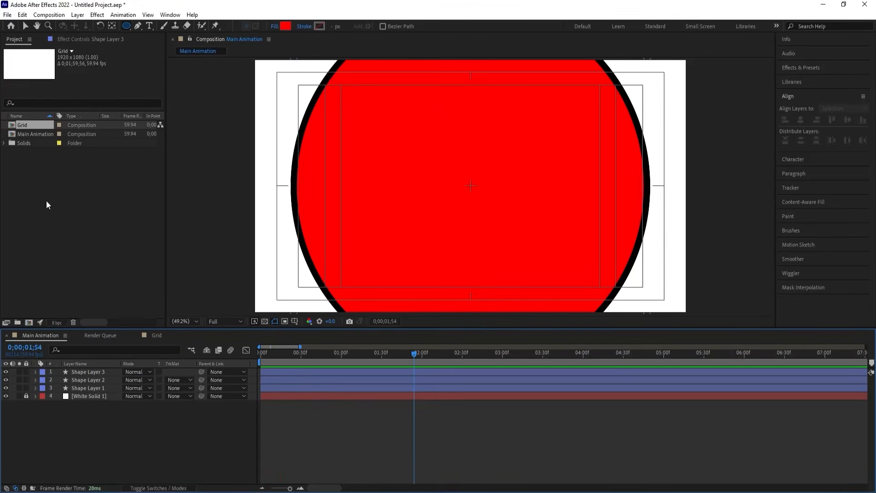
Add the Grid composition directly below Shape Layer 3 and set its track matte to Alpha
{"action": "left_click_drag", "start_coordinate": [25, 127], "coordinate": [91, 371]}
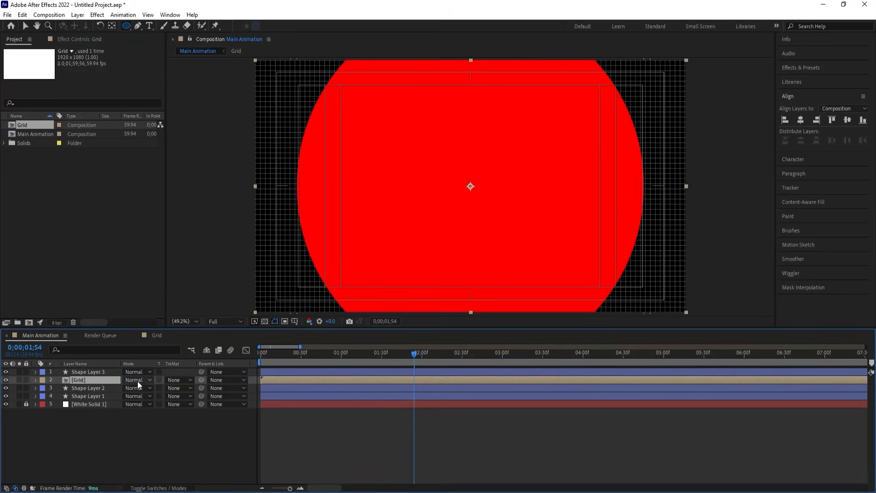
{"action": "left_click", "coordinate": [179, 380]}
{"action": "left_click", "coordinate": [186, 403]}
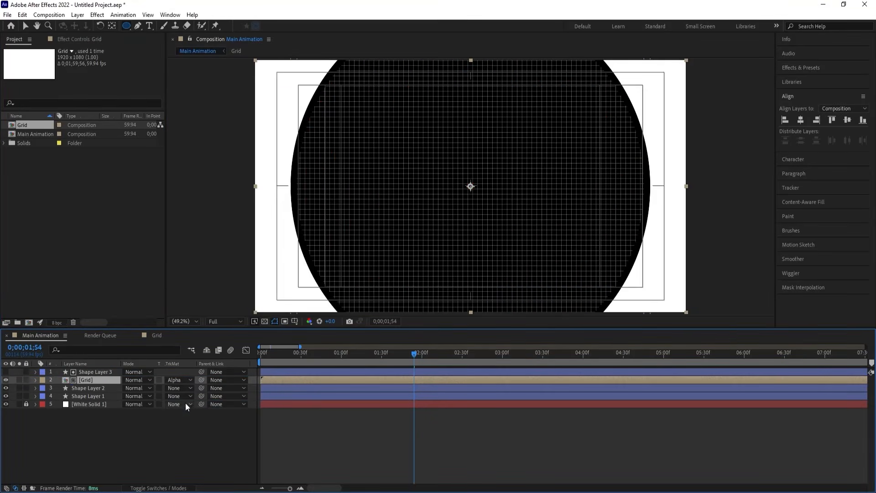
Preview the matted grid animation from the start and deselect the layer
{"action": "key", "text": "Home"}
{"action": "key", "text": "space"}
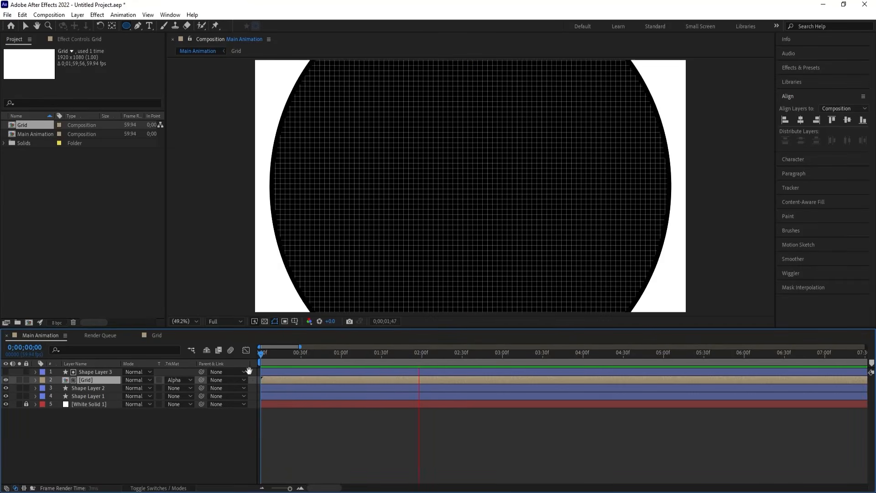
{"action": "key", "text": "space"}
{"action": "left_click", "coordinate": [108, 434]}
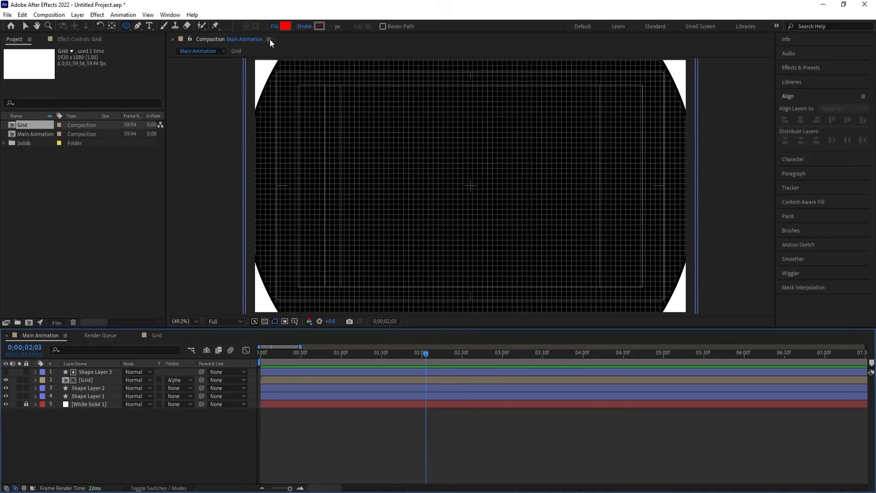
Set the shape fill to white, FFFFFF, and draw a small circle near the centre of the frame
{"action": "left_click", "coordinate": [284, 27]}
{"action": "left_click_drag", "start_coordinate": [375, 219], "coordinate": [305, 178]}
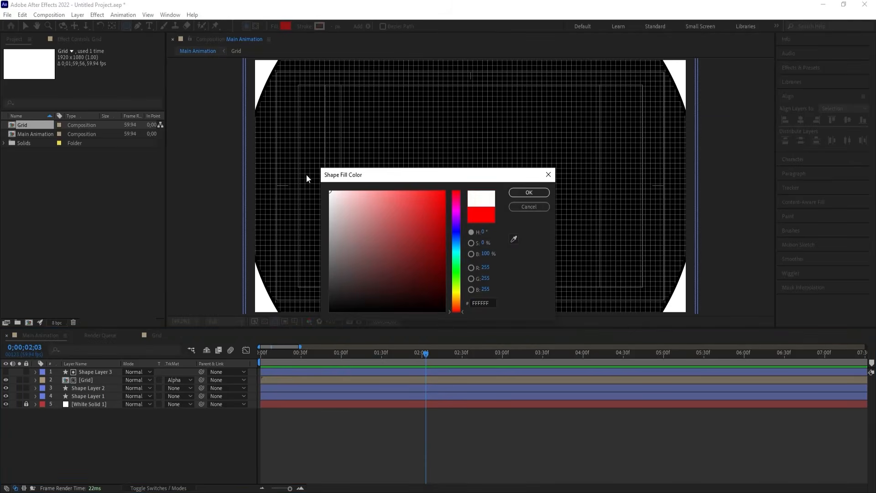
{"action": "key", "text": "Return"}
{"action": "left_click_drag", "start_coordinate": [461, 175], "coordinate": [485, 200]}
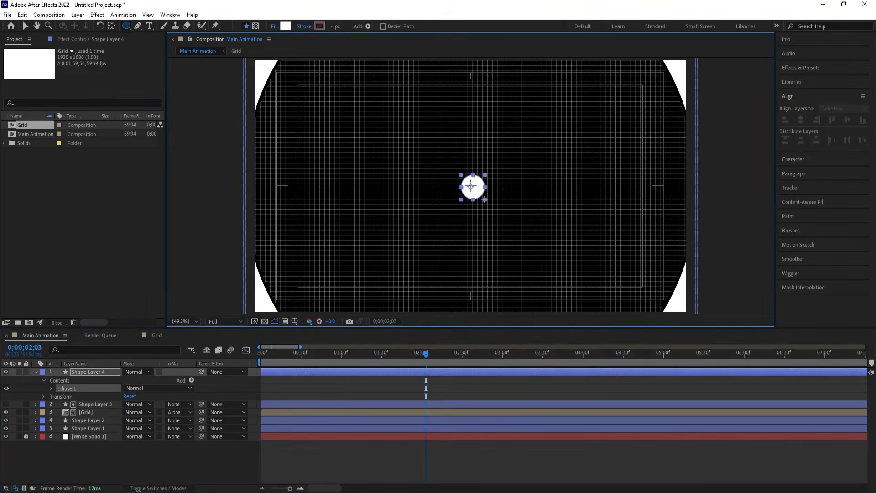
Centre the white circle's anchor point and align the layer horizontally and vertically to the composition's centre
{"action": "left_click", "coordinate": [302, 403]}
{"action": "left_click", "coordinate": [297, 371]}
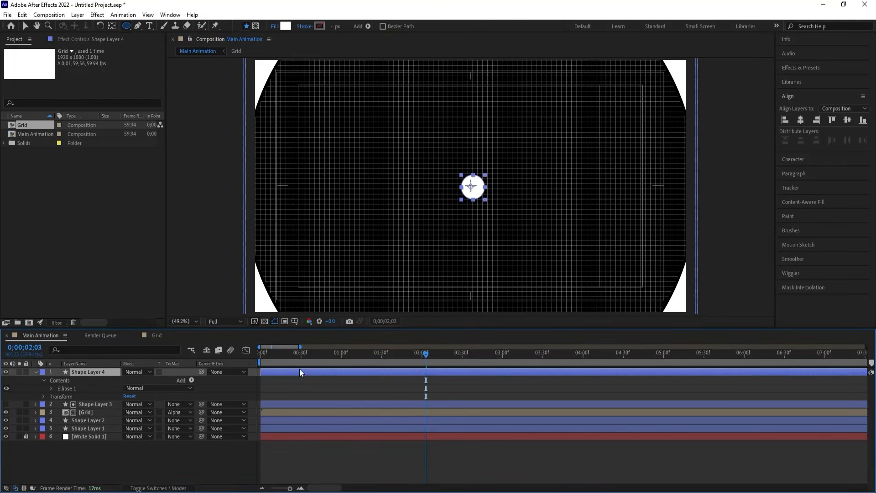
{"action": "key", "text": "ctrl+alt+Home"}
{"action": "left_click", "coordinate": [801, 120]}
{"action": "left_click", "coordinate": [845, 121]}
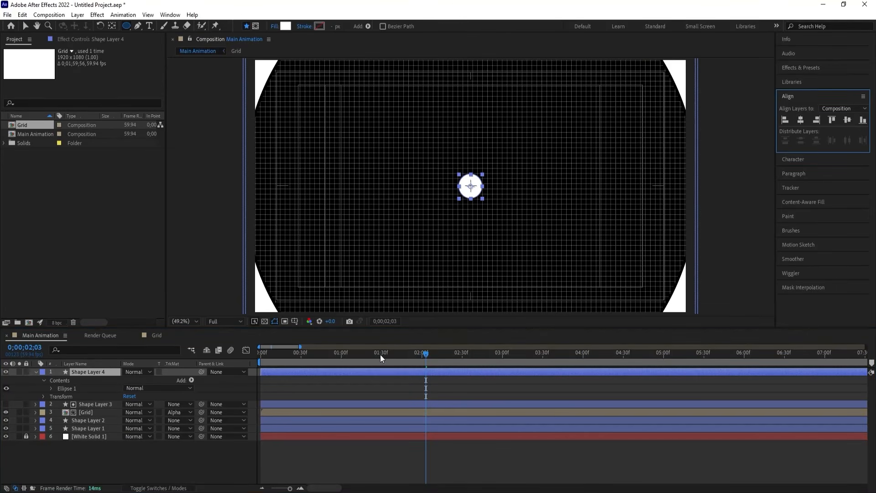
Return to the first frame and pre-compose Shape Layer 3, Grid, Shape Layer 2 and Shape Layer 1 as "Start"
{"action": "left_click_drag", "start_coordinate": [380, 354], "coordinate": [220, 360]}
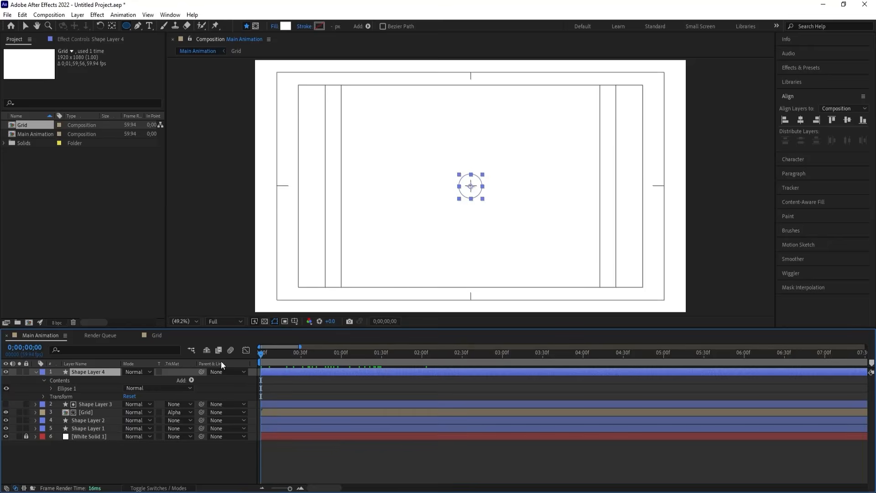
{"action": "left_click", "coordinate": [70, 403]}
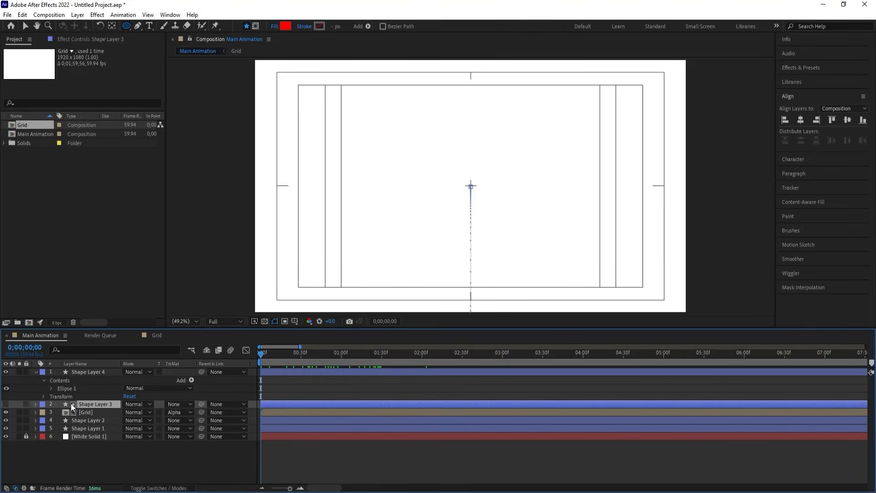
{"action": "left_click", "coordinate": [73, 426], "text": "shift"}
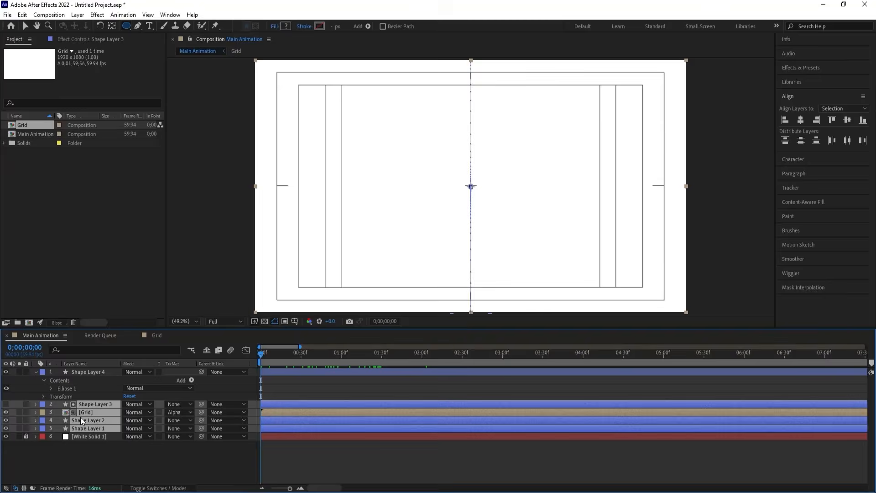
{"action": "key", "text": "ctrl+shift+c"}
{"action": "type", "text": "Start"}
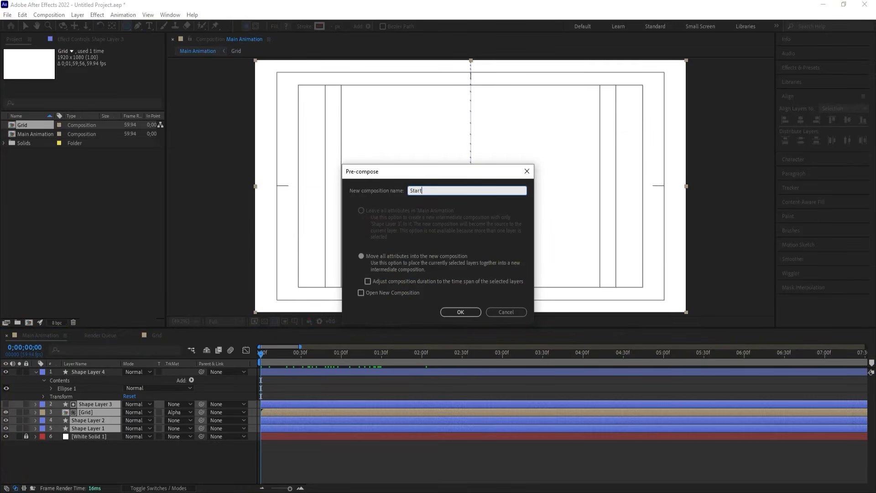
{"action": "key", "text": "Return"}
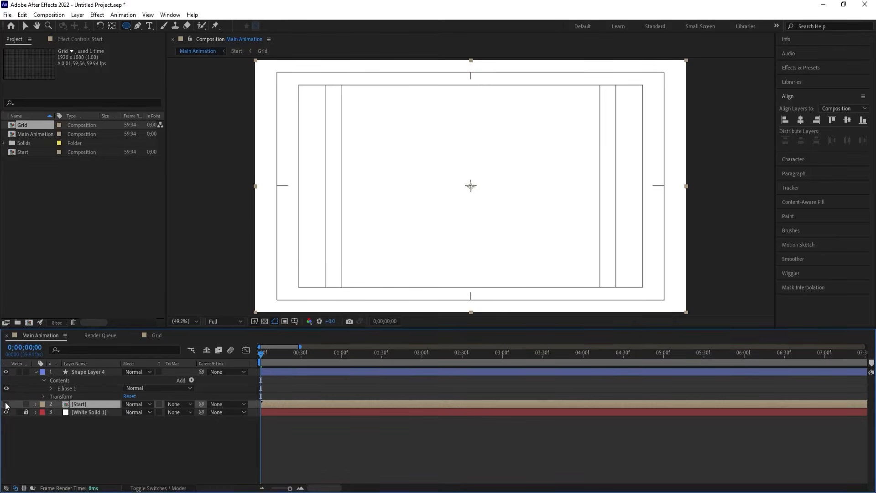
Hide the Start and White Solid 1 layers and set the Main Animation composition's background colour to black
{"action": "left_click", "coordinate": [6, 404]}
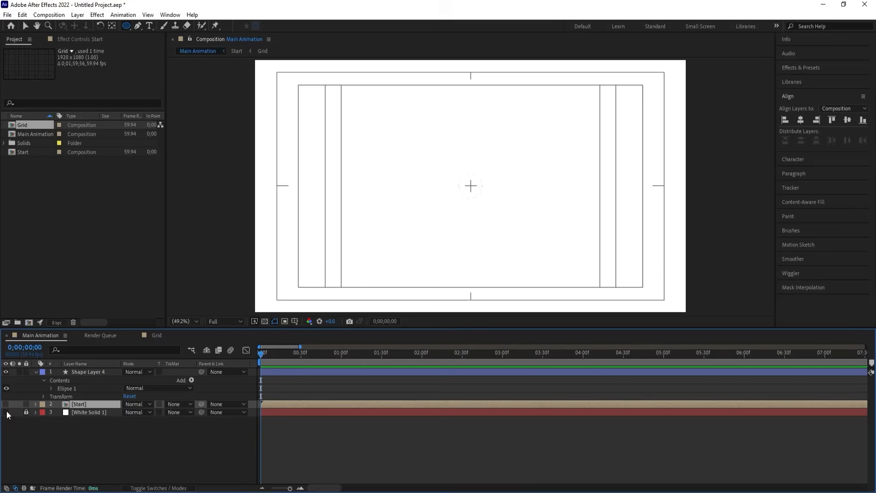
{"action": "left_click", "coordinate": [37, 373]}
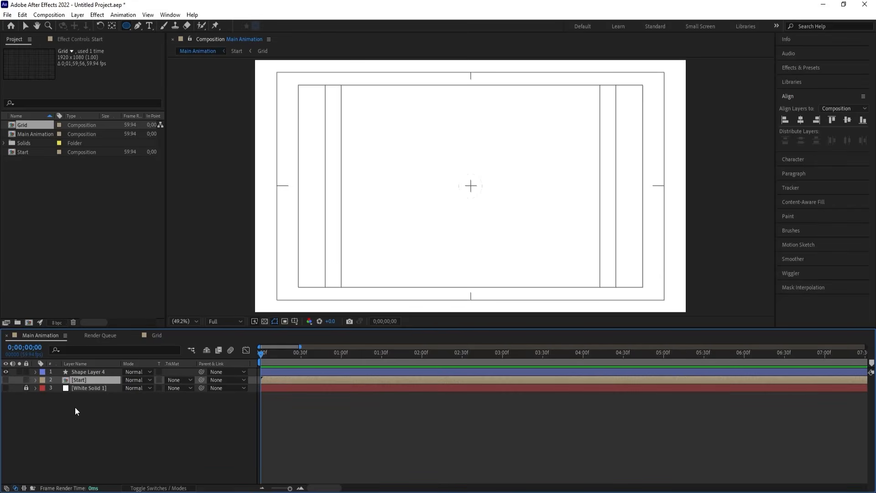
{"action": "key", "text": "ctrl+k"}
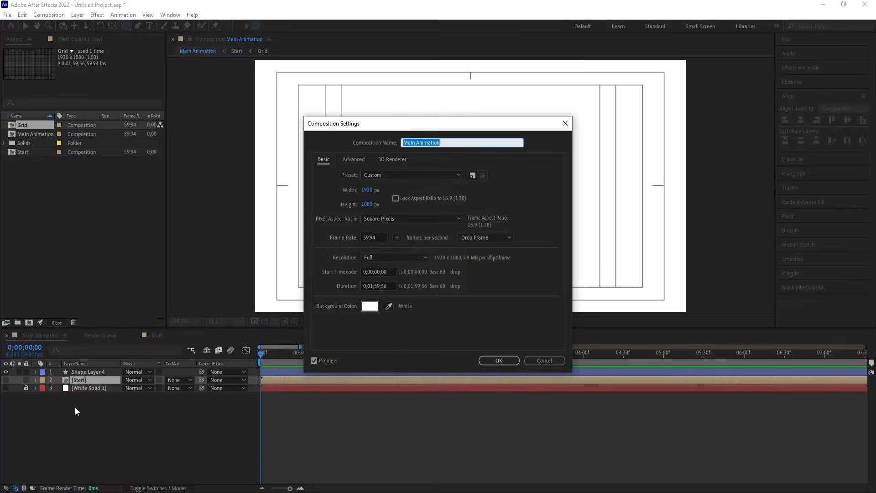
{"action": "left_click", "coordinate": [370, 305]}
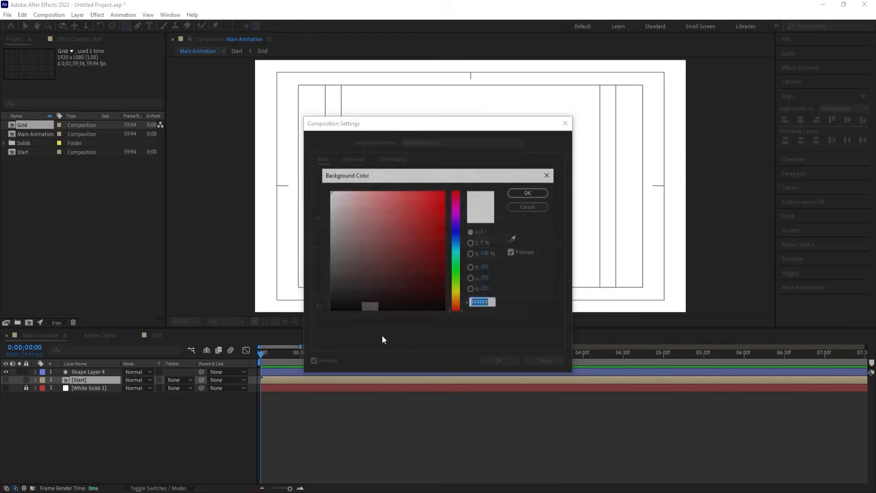
{"action": "left_click_drag", "start_coordinate": [339, 294], "coordinate": [326, 325]}
{"action": "left_click", "coordinate": [529, 192]}
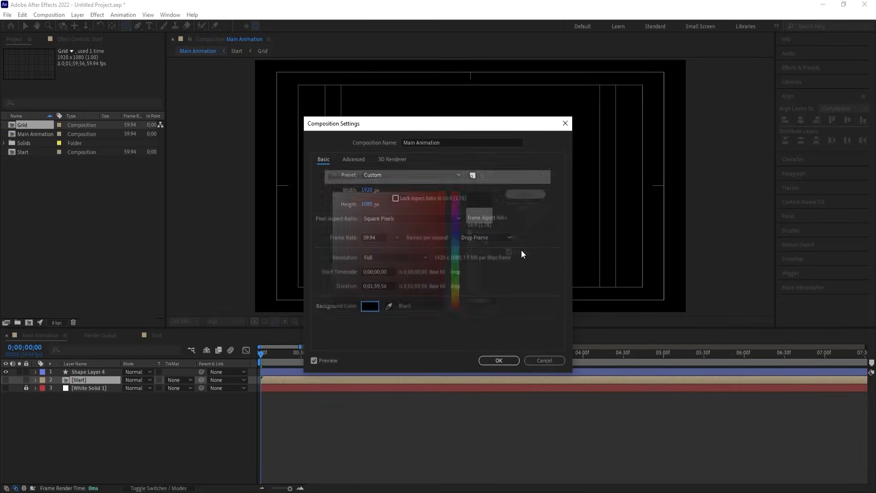
{"action": "left_click", "coordinate": [499, 358]}
{"action": "left_click", "coordinate": [129, 399]}
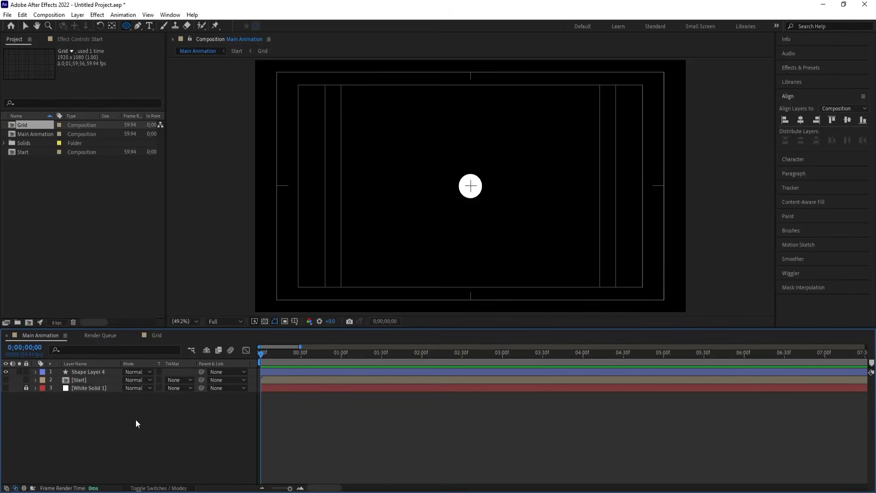
Duplicate Shape Layer 4 and change the copy's fill colour to black
{"action": "left_click", "coordinate": [80, 372]}
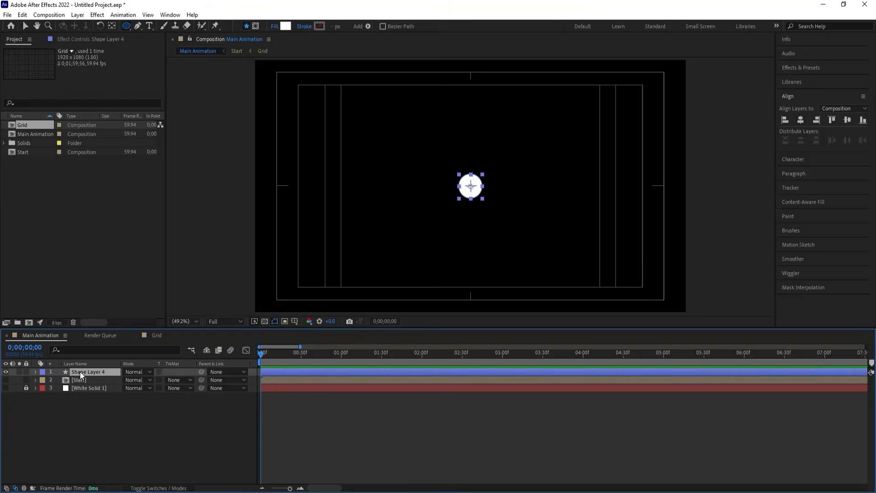
{"action": "key", "text": "ctrl+d"}
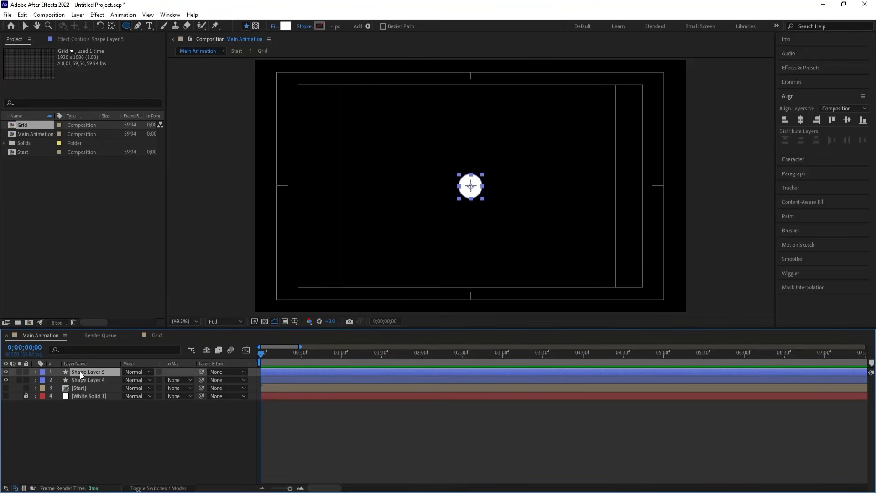
{"action": "left_click", "coordinate": [289, 28]}
{"action": "left_click_drag", "start_coordinate": [380, 237], "coordinate": [284, 360]}
{"action": "key", "text": "Return"}
Scale the black circle down to 78% and save the project
{"action": "key", "text": "s"}
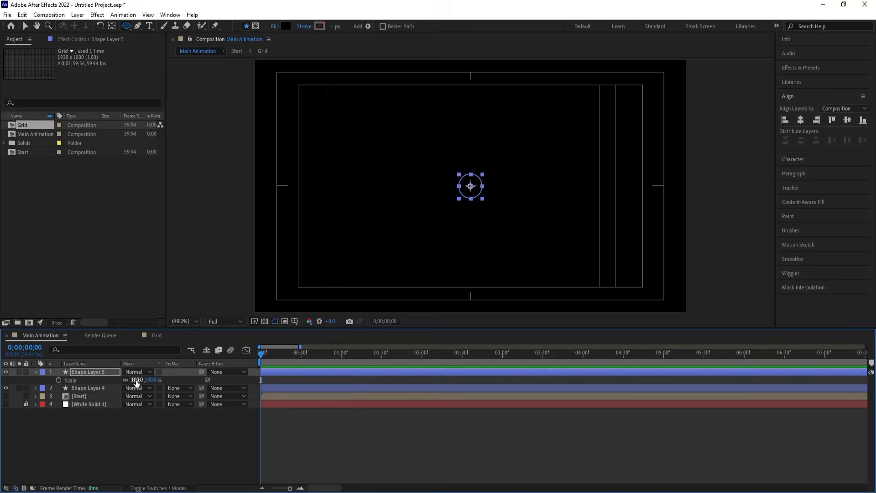
{"action": "left_click_drag", "start_coordinate": [136, 382], "coordinate": [126, 382]}
{"action": "left_click", "coordinate": [447, 464]}
{"action": "key", "text": "ctrl+s"}
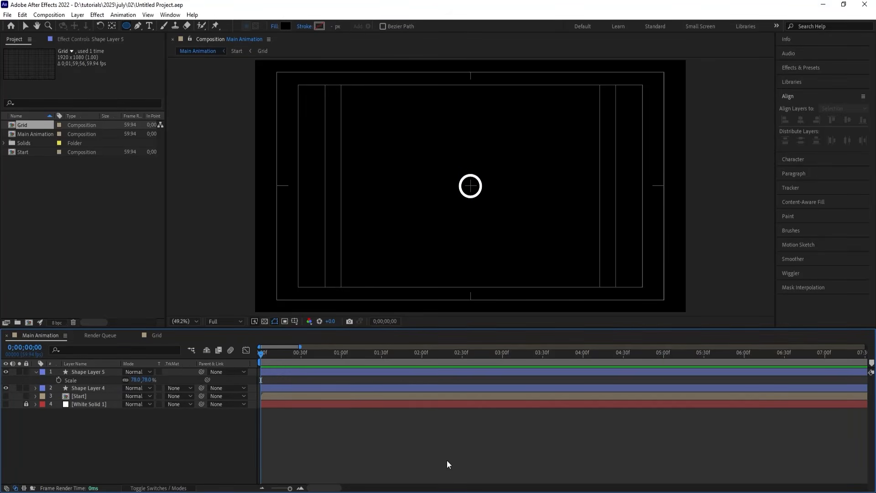
Set the black circle's scale to 60% and collapse its layer
{"action": "left_click", "coordinate": [100, 373]}
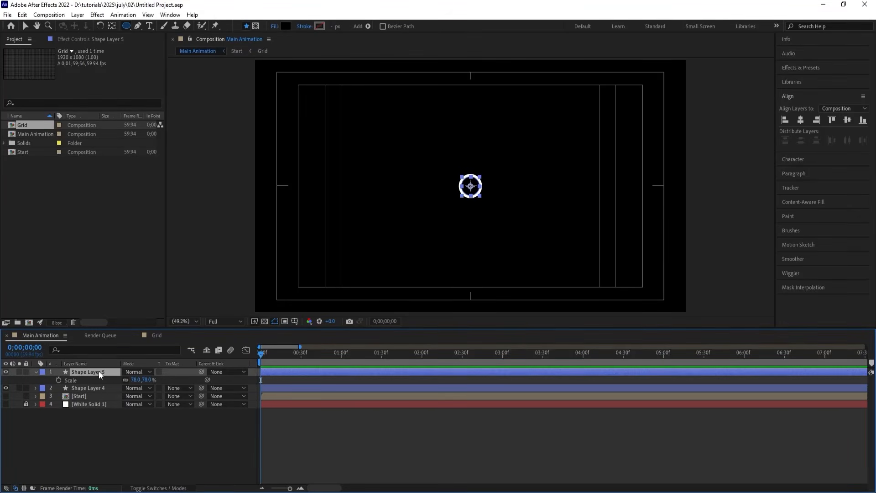
{"action": "left_click_drag", "start_coordinate": [135, 383], "coordinate": [123, 377]}
{"action": "left_click", "coordinate": [135, 379]}
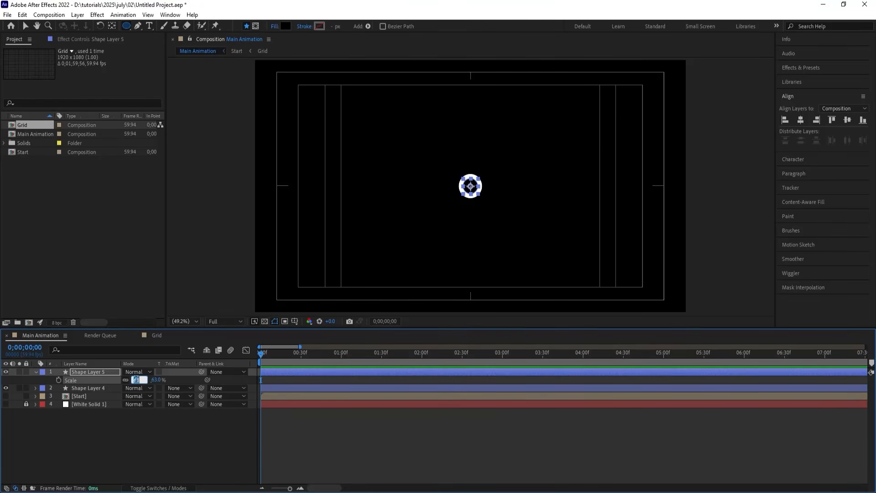
{"action": "type", "text": "60"}
{"action": "key", "text": "Return"}
{"action": "left_click", "coordinate": [90, 447]}
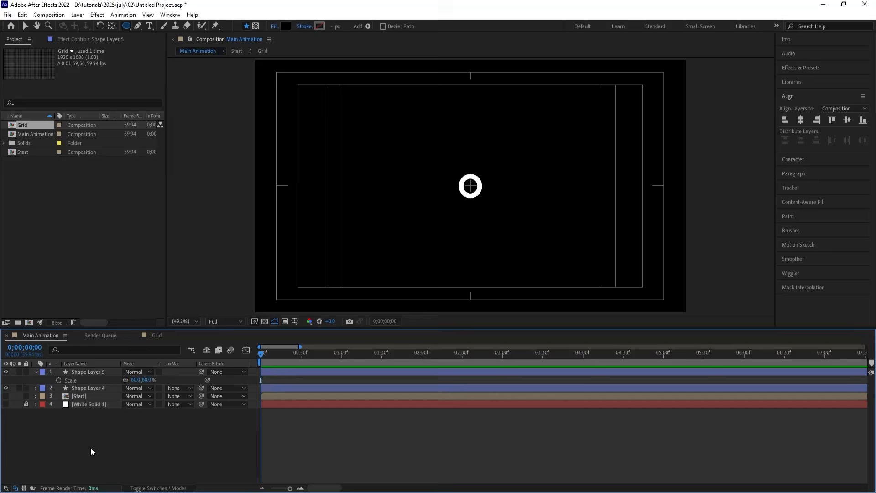
{"action": "left_click", "coordinate": [35, 372]}
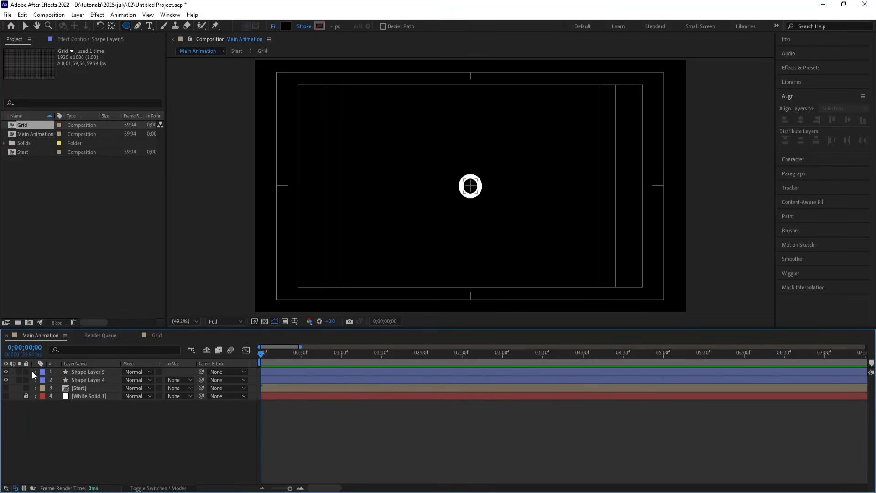
Add scale keyframes to Shape Layers 4 and 5 at the first frame and at 0;00;00;20
{"action": "left_click", "coordinate": [79, 380]}
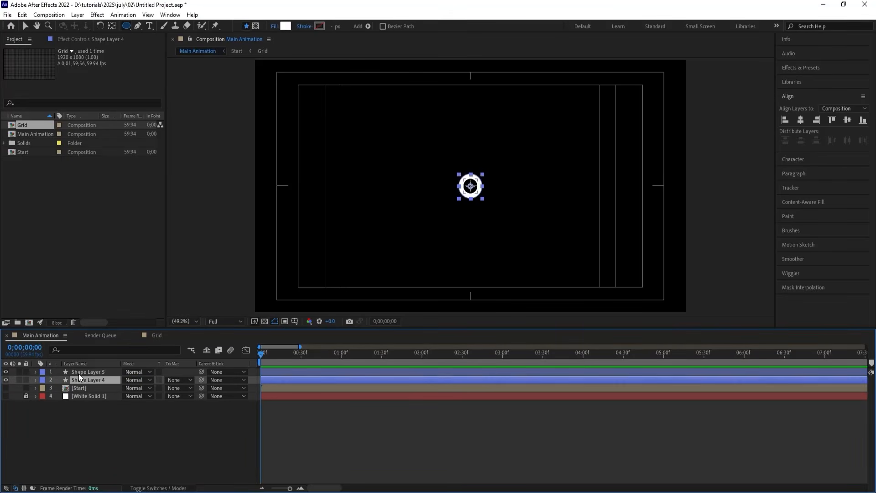
{"action": "left_click", "coordinate": [79, 372], "text": "shift"}
{"action": "key", "text": "s"}
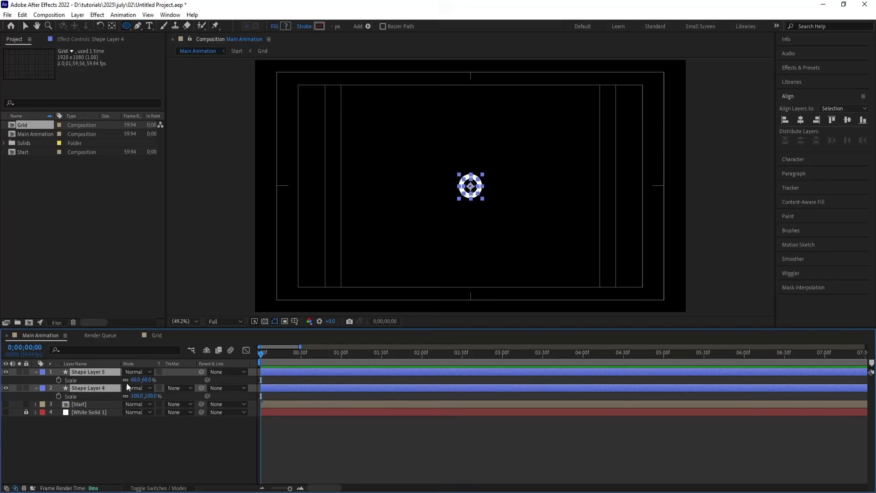
{"action": "left_click", "coordinate": [58, 380]}
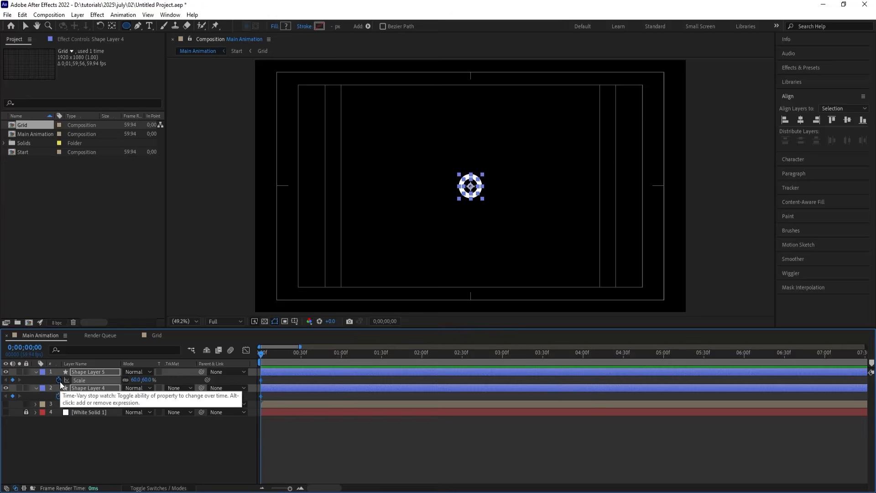
{"action": "key", "text": "equal"}
{"action": "left_click", "coordinate": [314, 354]}
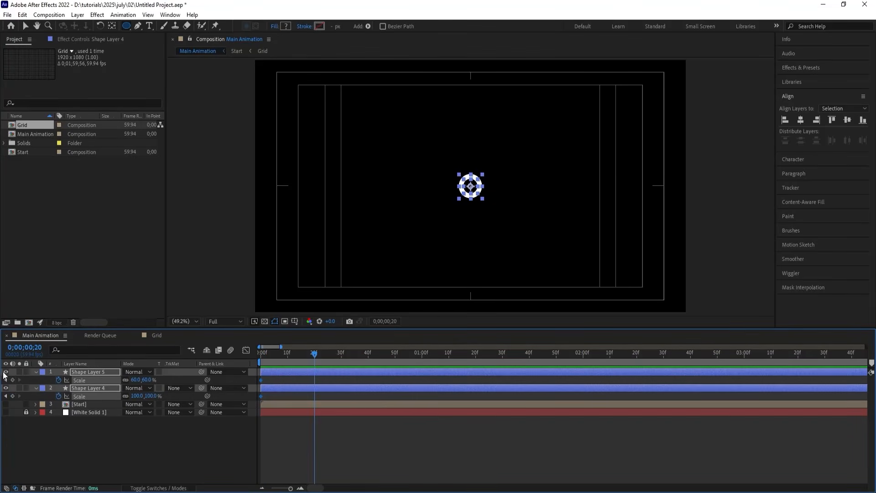
{"action": "left_click", "coordinate": [82, 438]}
Set the first-frame scale keyframes of Shape Layers 4 and 5 to 0%
{"action": "key", "text": "Home"}
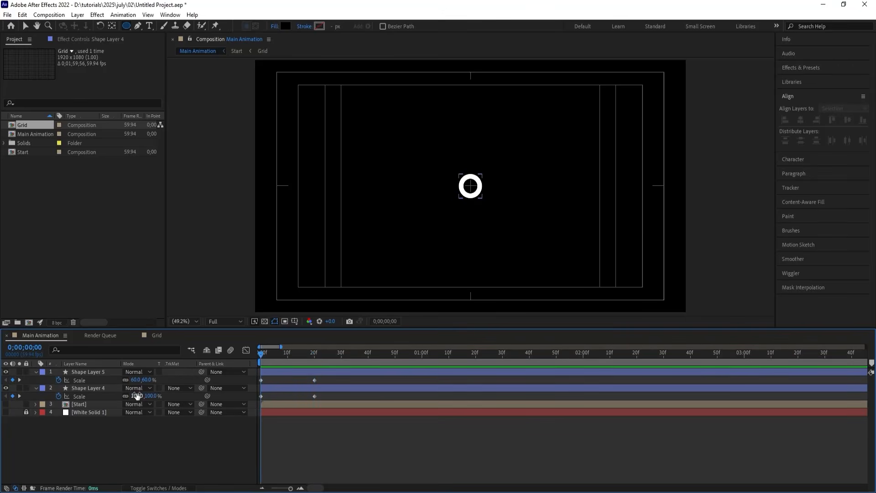
{"action": "left_click", "coordinate": [137, 395]}
{"action": "type", "text": "0"}
{"action": "key", "text": "Return"}
{"action": "left_click", "coordinate": [136, 379]}
{"action": "type", "text": "0"}
{"action": "key", "text": "Return"}
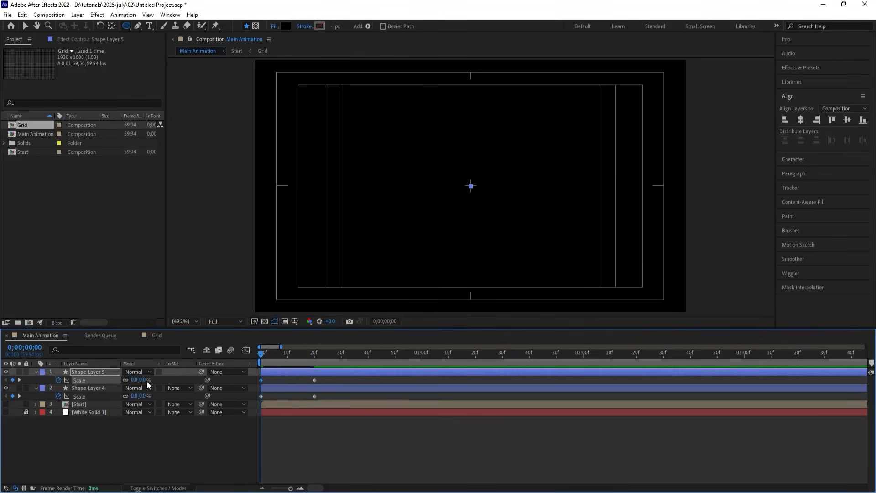
Apply Easy Ease to all scale keyframes of both circles and reshape their easing curve in the graph editor
{"action": "left_click_drag", "start_coordinate": [363, 450], "coordinate": [237, 365]}
{"action": "key", "text": "F9"}
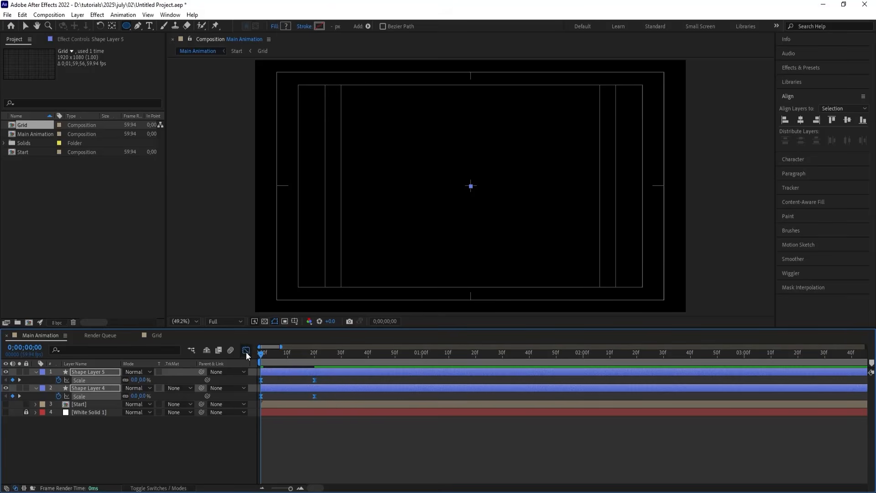
{"action": "left_click", "coordinate": [246, 350]}
{"action": "left_click_drag", "start_coordinate": [341, 434], "coordinate": [273, 456]}
{"action": "left_click", "coordinate": [247, 350]}
{"action": "key", "text": "equal"}
{"action": "left_click", "coordinate": [288, 418]}
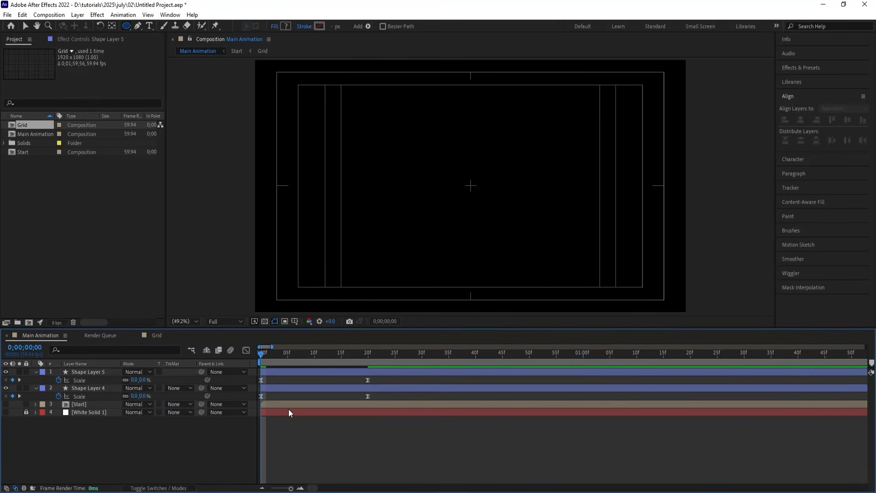
Delay Shape Layer 5 so that it starts at 0;00;00;10 and preview the ring animation
{"action": "left_click_drag", "start_coordinate": [287, 354], "coordinate": [209, 349]}
{"action": "left_click", "coordinate": [309, 374]}
{"action": "key", "text": "bracketleft"}
{"action": "key", "text": "space"}
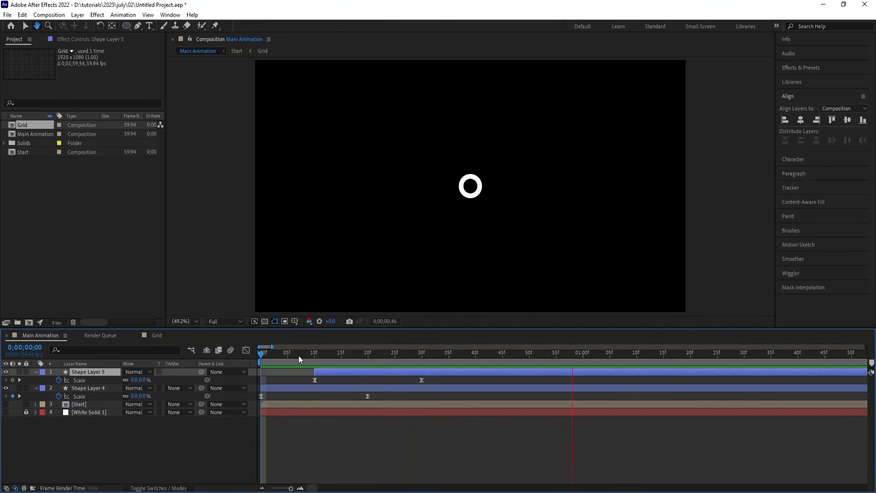
{"action": "key", "text": "minus"}
{"action": "key", "text": "space"}
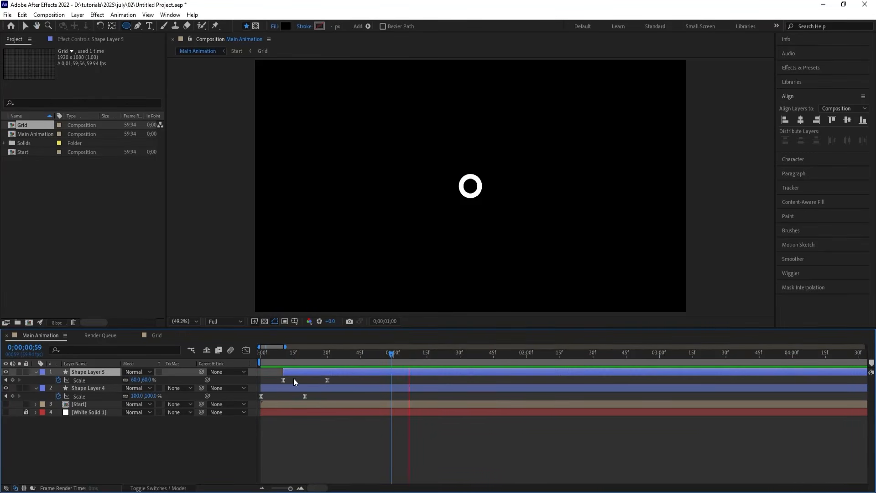
Move the end scale keyframes of Shape Layers 4 and 5 about 18 frames later and preview the slower ring animation
{"action": "left_click_drag", "start_coordinate": [293, 379], "coordinate": [294, 404]}
{"action": "key", "text": "space"}
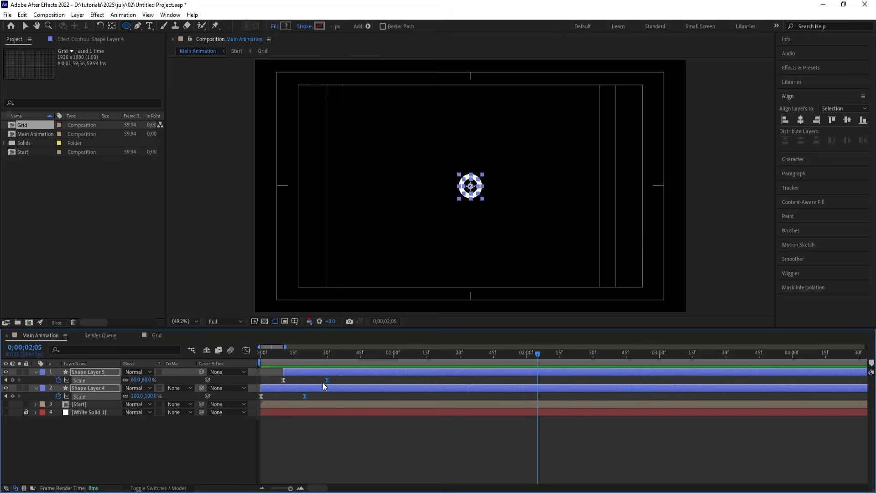
{"action": "left_click_drag", "start_coordinate": [325, 379], "coordinate": [367, 380]}
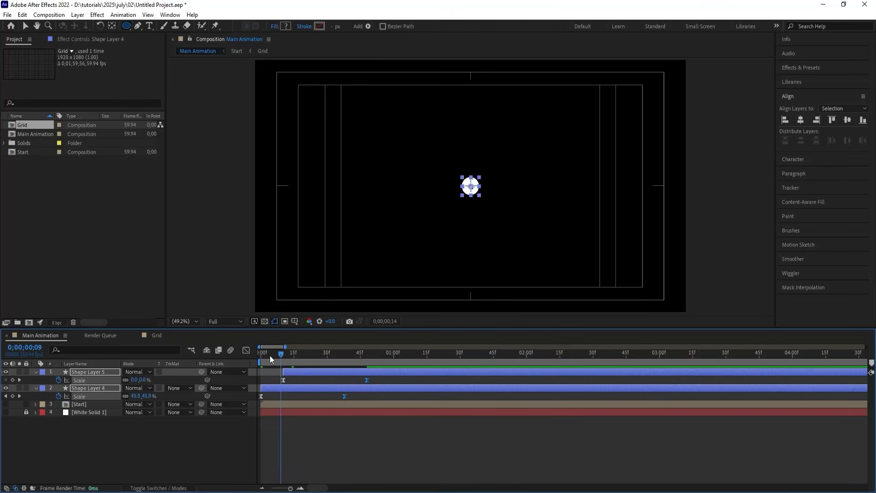
{"action": "left_click_drag", "start_coordinate": [270, 355], "coordinate": [251, 363]}
{"action": "key", "text": "space"}
{"action": "left_click", "coordinate": [393, 358]}
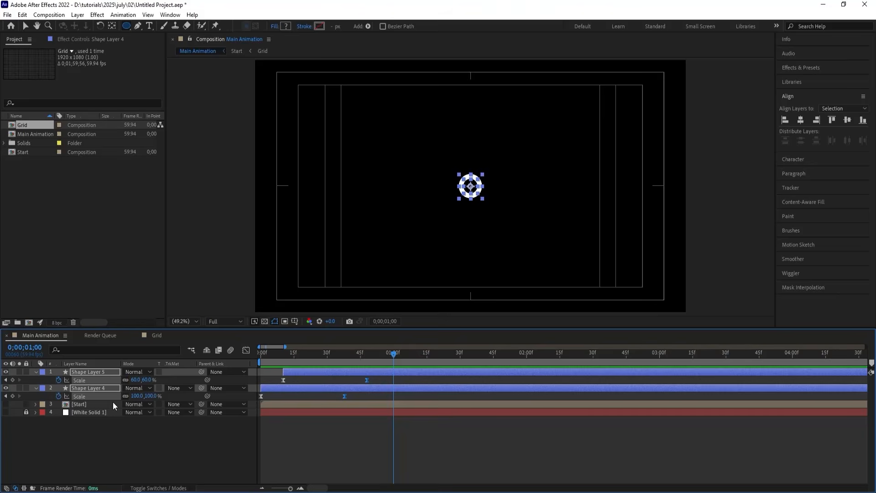
Collapse Shape Layers 4 and 5 and pre-compose them into a new composition named Circle
{"action": "left_click", "coordinate": [119, 436]}
{"action": "key", "text": "u"}
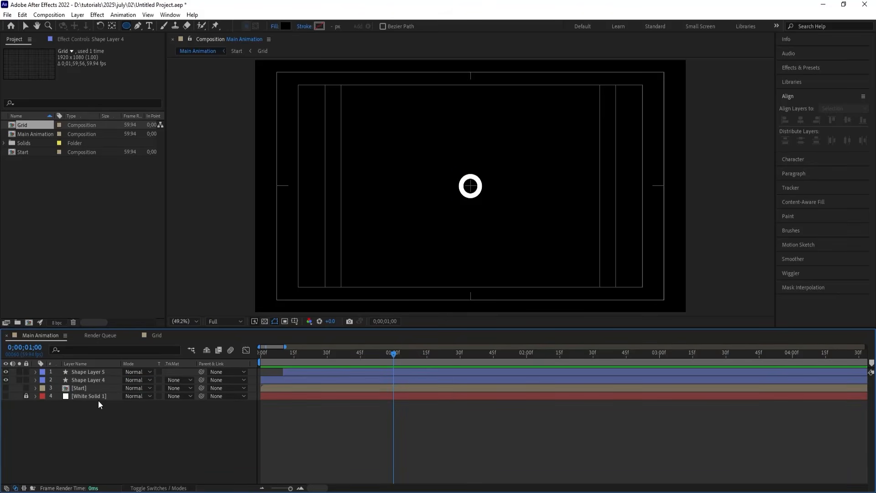
{"action": "left_click", "coordinate": [89, 380]}
{"action": "left_click", "coordinate": [88, 373], "text": "shift"}
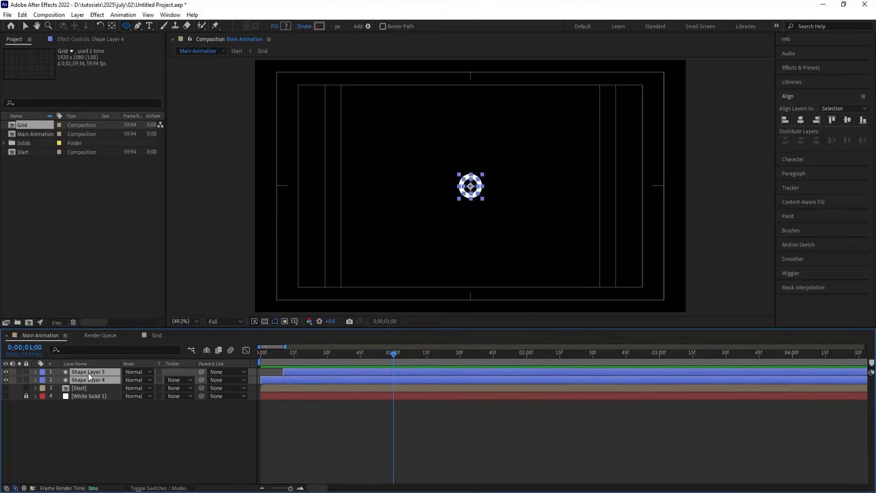
{"action": "key", "text": "ctrl+shift+c"}
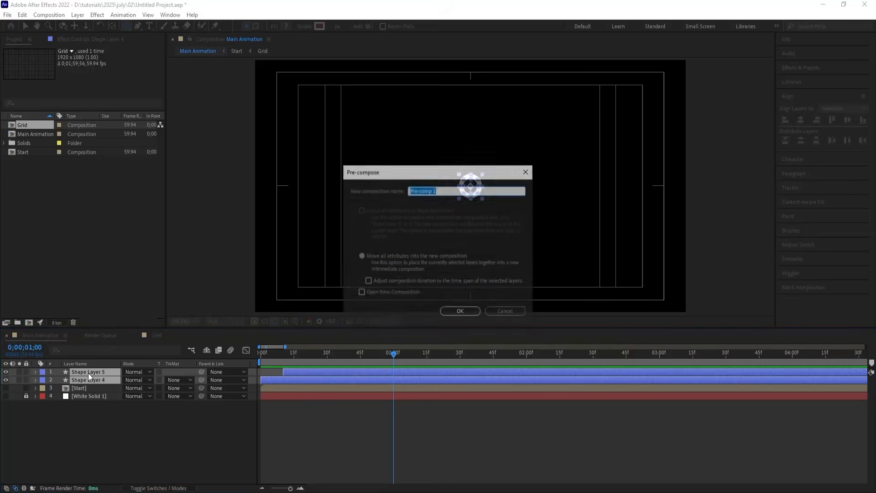
{"action": "type", "text": "Circle"}
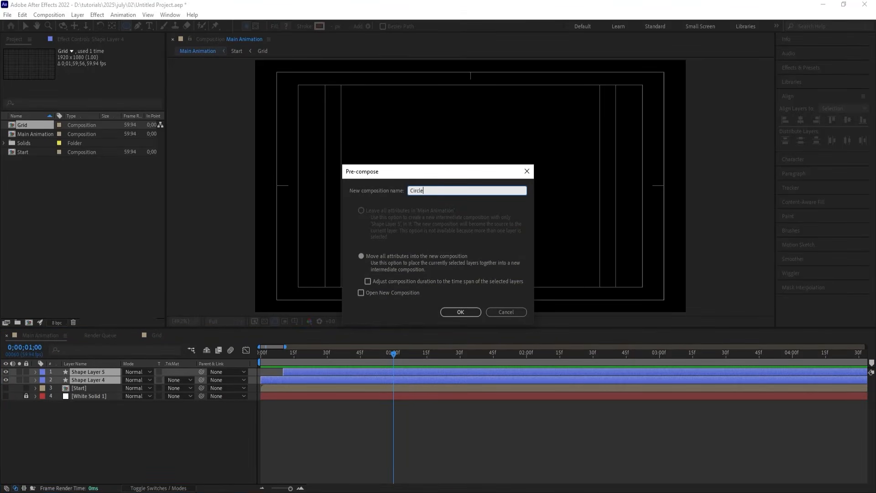
{"action": "key", "text": "Return"}
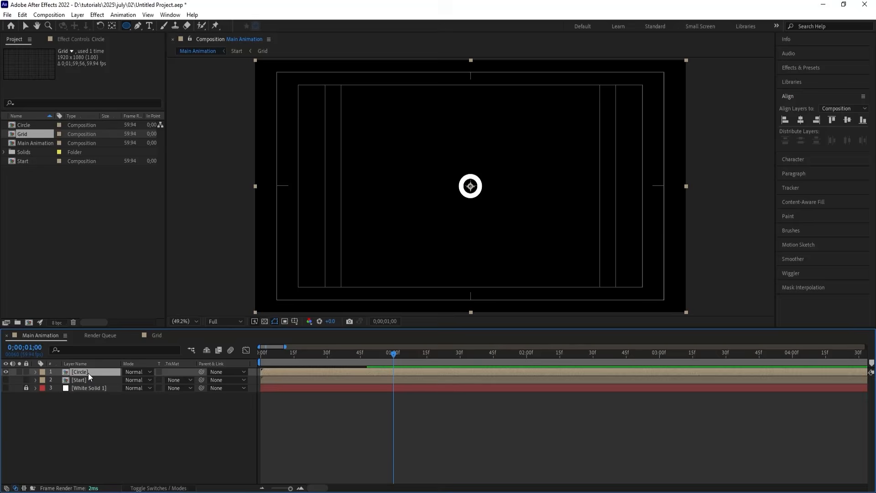
Turn on Collapse Transformations for the Circle layer and deselect it
{"action": "key", "text": "F4"}
{"action": "left_click", "coordinate": [133, 372]}
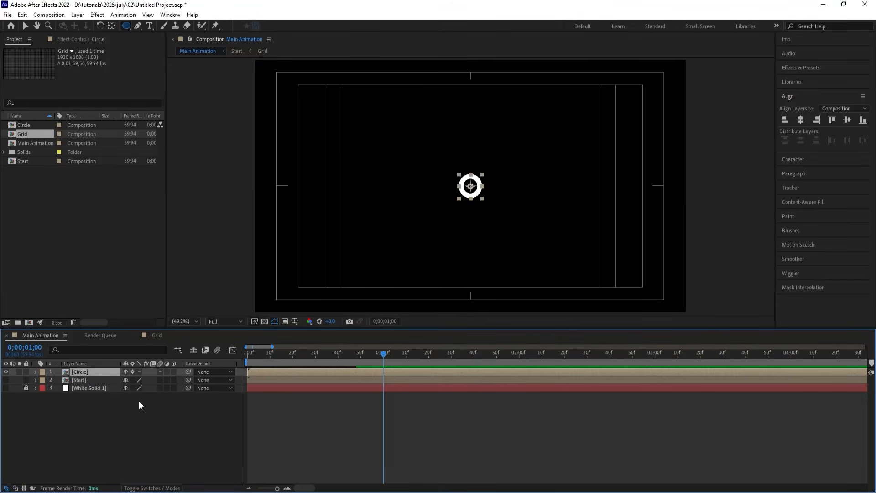
{"action": "left_click", "coordinate": [139, 400]}
Set up the Rectangle tool with no fill and a white FFFFFF stroke 1 px wide
{"action": "left_click_drag", "start_coordinate": [129, 24], "coordinate": [156, 27]}
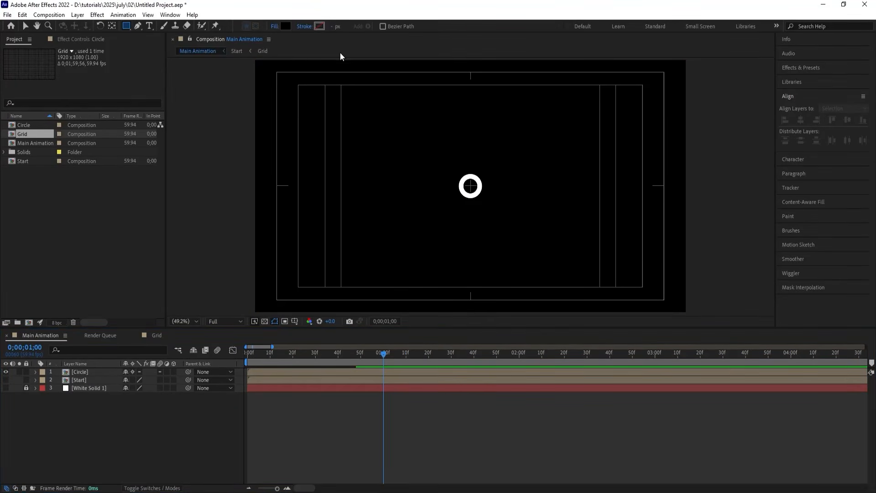
{"action": "left_click", "coordinate": [275, 26]}
{"action": "left_click", "coordinate": [391, 224]}
{"action": "left_click", "coordinate": [422, 278]}
{"action": "left_click", "coordinate": [319, 26]}
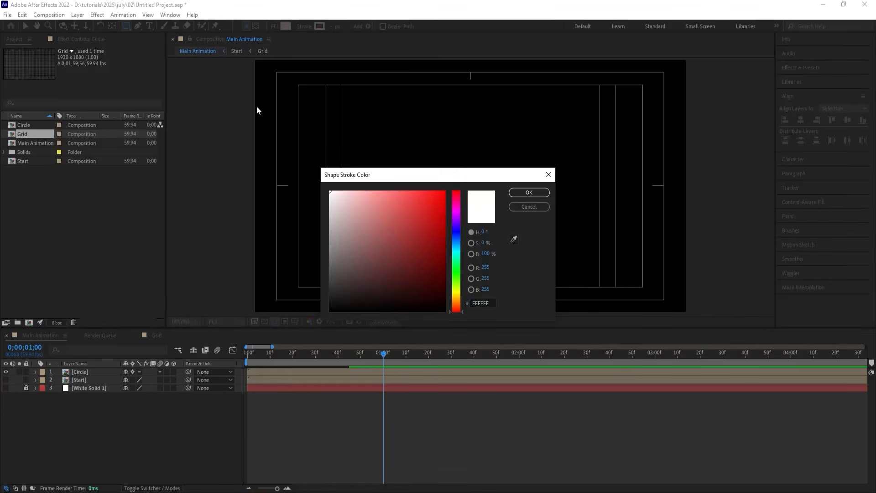
{"action": "key", "text": "Return"}
{"action": "left_click", "coordinate": [336, 27]}
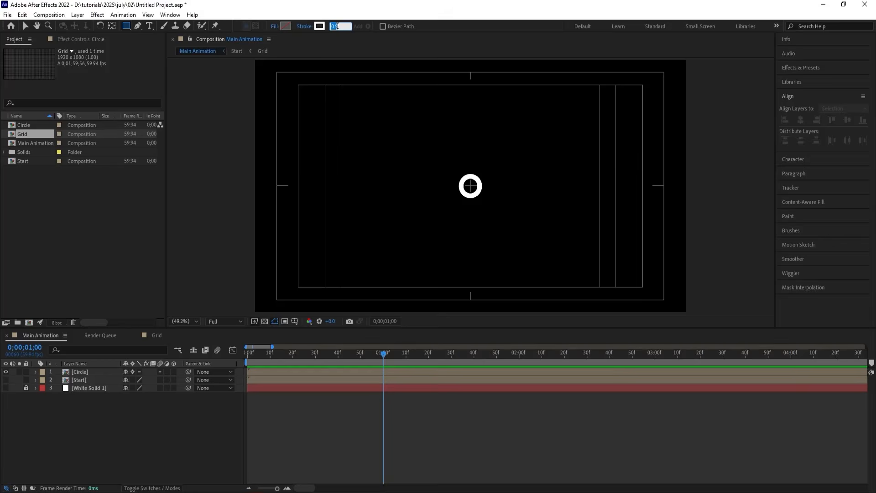
{"action": "type", "text": "1"}
{"action": "key", "text": "Return"}
Draw a square about 620 px wide around the ring, center its anchor point and align it to the composition's center
{"action": "left_click_drag", "start_coordinate": [382, 109], "coordinate": [521, 253]}
{"action": "left_click", "coordinate": [296, 388]}
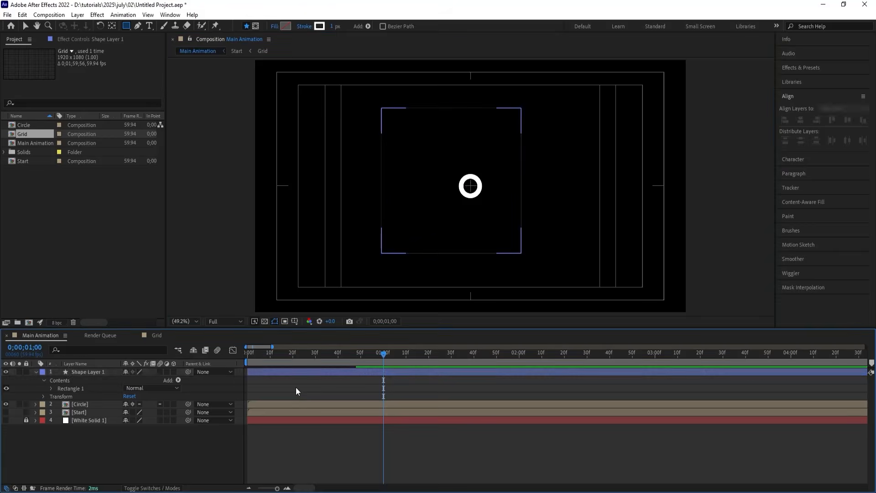
{"action": "left_click", "coordinate": [293, 371]}
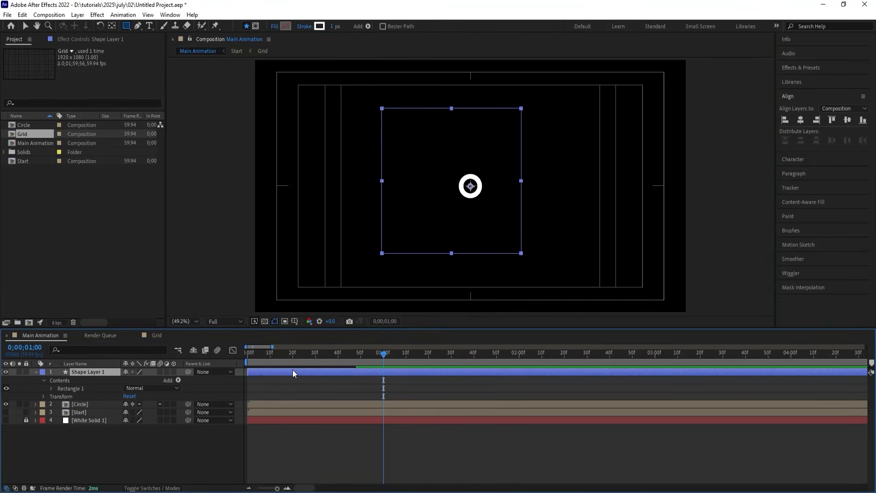
{"action": "key", "text": "ctrl+alt+Home"}
{"action": "left_click", "coordinate": [800, 120]}
{"action": "left_click", "coordinate": [843, 120]}
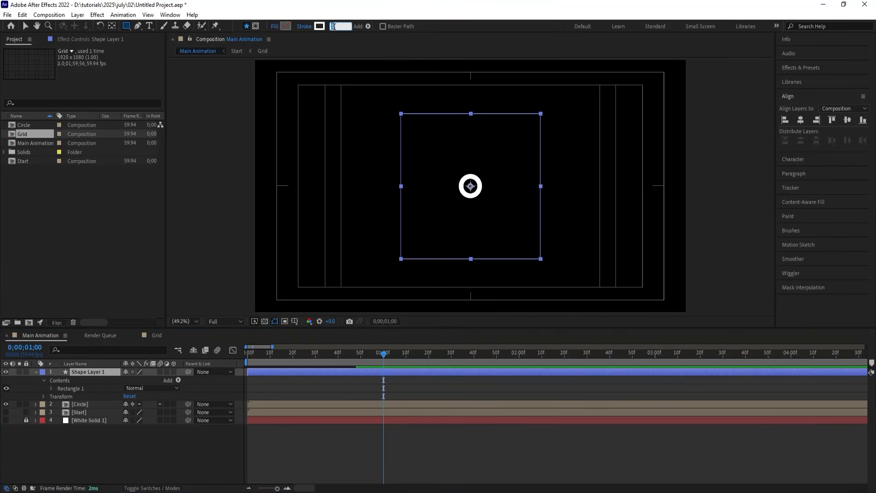
Set the square's stroke width to 2 px and preview the animation from the first frame
{"action": "key", "text": "Return"}
{"action": "left_click", "coordinate": [298, 379]}
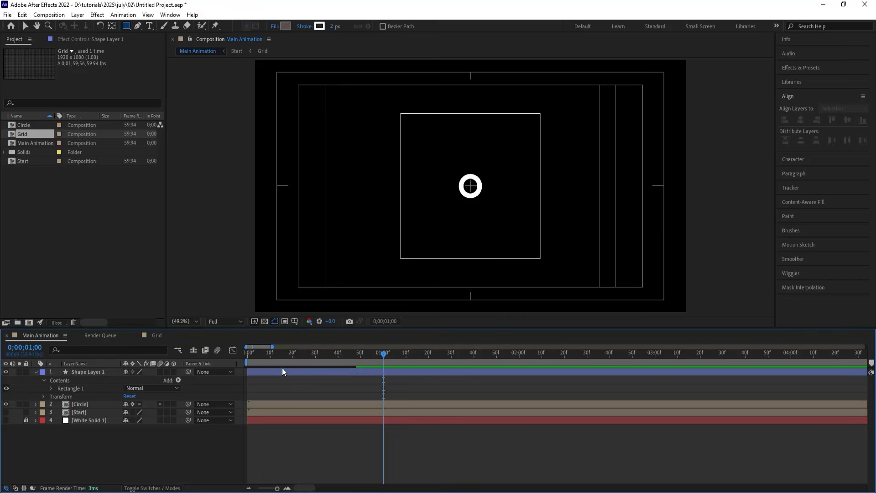
{"action": "left_click_drag", "start_coordinate": [263, 354], "coordinate": [245, 355]}
{"action": "key", "text": "space"}
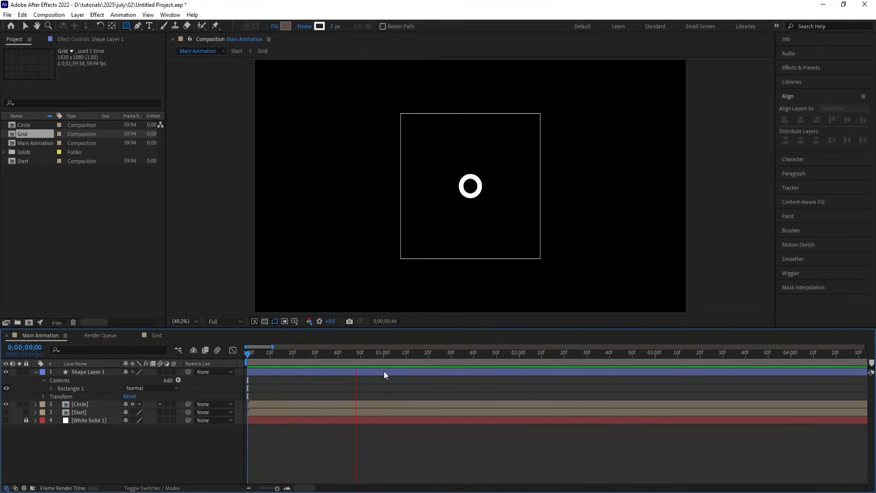
{"action": "key", "text": "space"}
Keyframe the Circle layer's position at 0;00;01;00, and at 0;00;01;43 move it to the square's lower-right corner at 1271.2, 851.2
{"action": "left_click", "coordinate": [384, 354]}
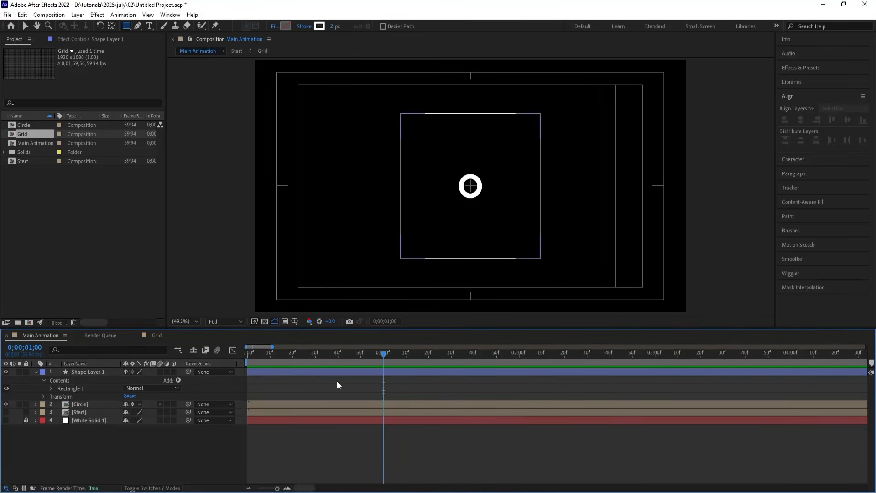
{"action": "left_click", "coordinate": [84, 404]}
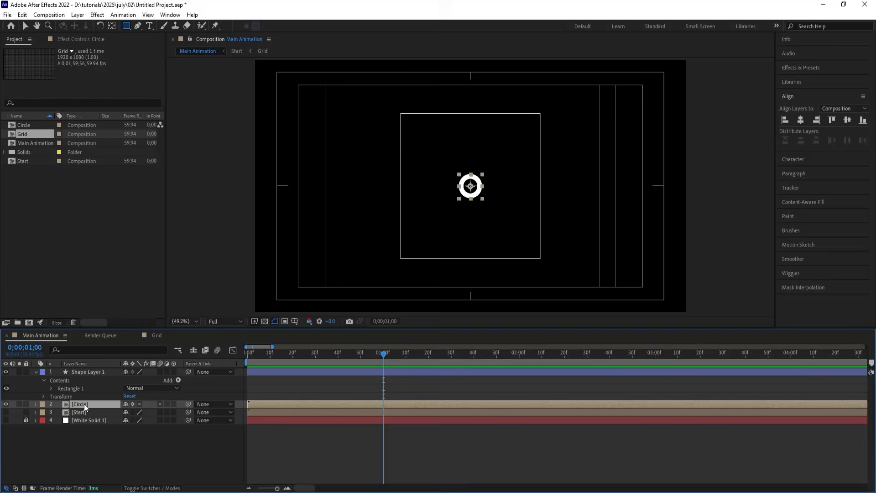
{"action": "key", "text": "p"}
{"action": "left_click", "coordinate": [59, 412]}
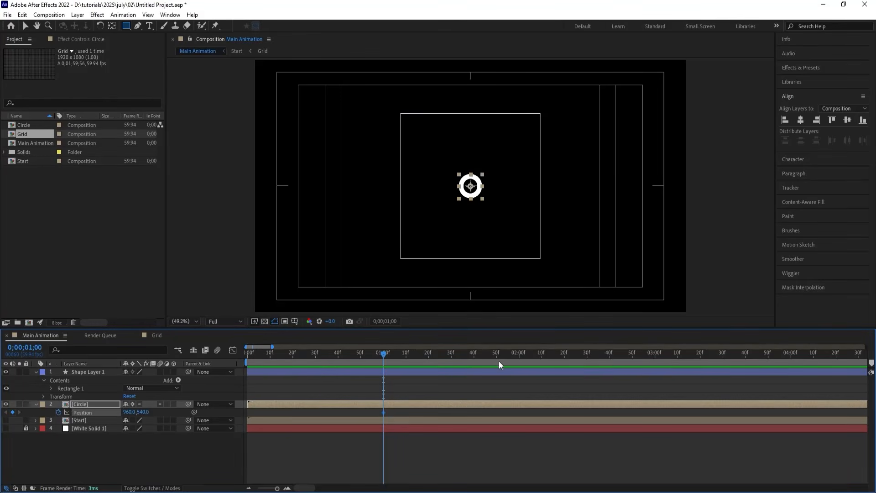
{"action": "key", "text": "minus"}
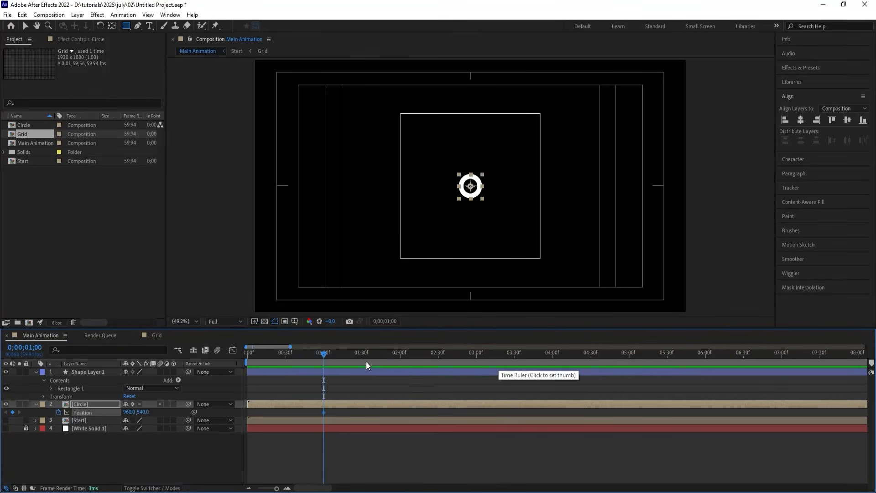
{"action": "left_click_drag", "start_coordinate": [365, 356], "coordinate": [379, 358]}
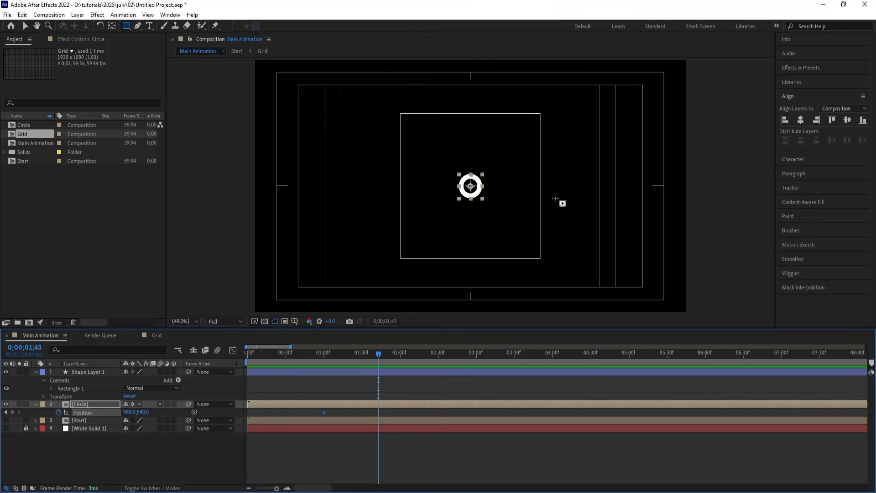
{"action": "key", "text": "v"}
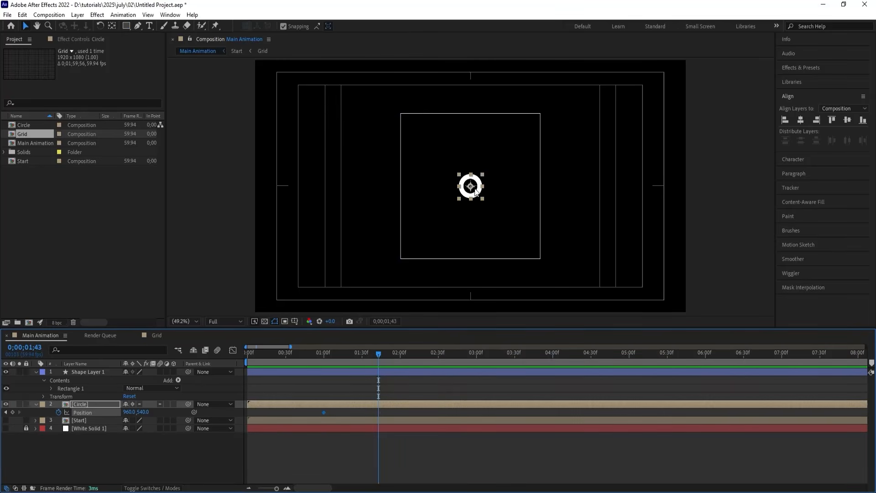
{"action": "left_click_drag", "start_coordinate": [473, 189], "coordinate": [566, 291]}
{"action": "scroll", "coordinate": [527, 247], "scroll_direction": "up", "scroll_amount": 3}
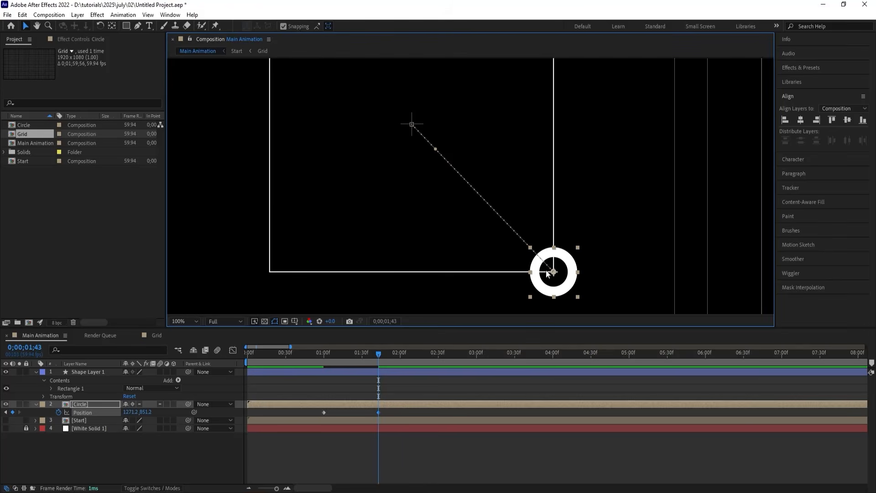
Duplicate the Circle layer three times, placing the copies on the square's other three corners at 0;00;01;43
{"action": "left_click", "coordinate": [359, 388]}
{"action": "left_click", "coordinate": [338, 404]}
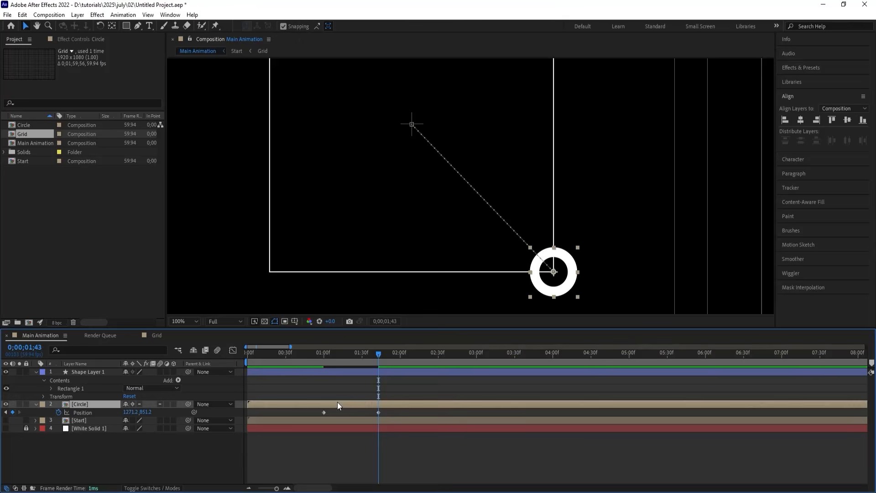
{"action": "key", "text": "ctrl+d"}
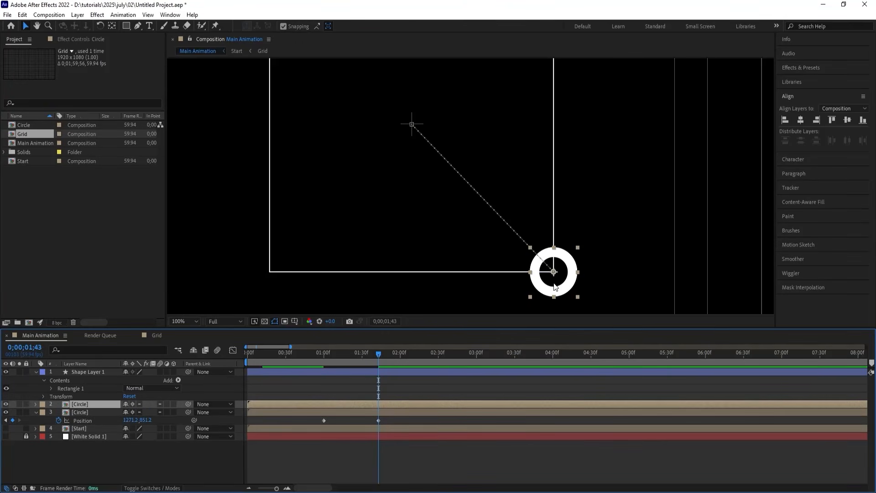
{"action": "left_click_drag", "start_coordinate": [550, 286], "coordinate": [272, 290]}
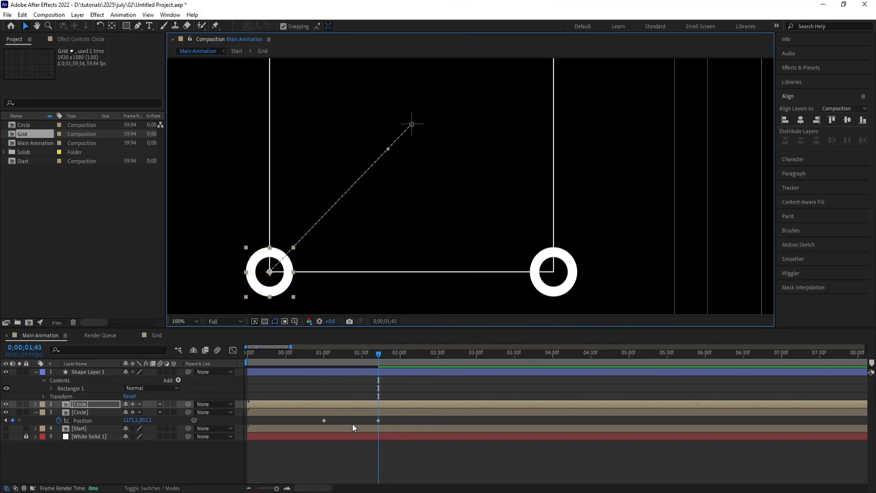
{"action": "key", "text": "ctrl+d"}
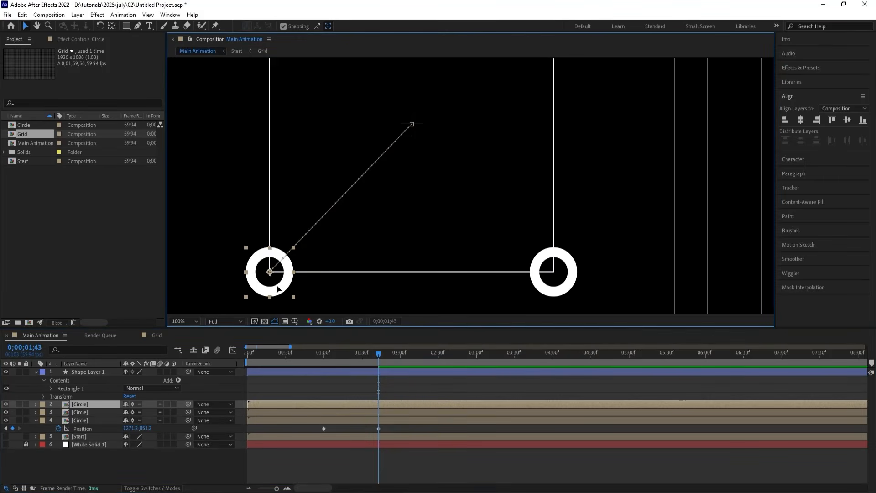
{"action": "left_click_drag", "start_coordinate": [279, 272], "coordinate": [567, 176]}
{"action": "key", "text": "ctrl+d"}
{"action": "left_click", "coordinate": [354, 389]}
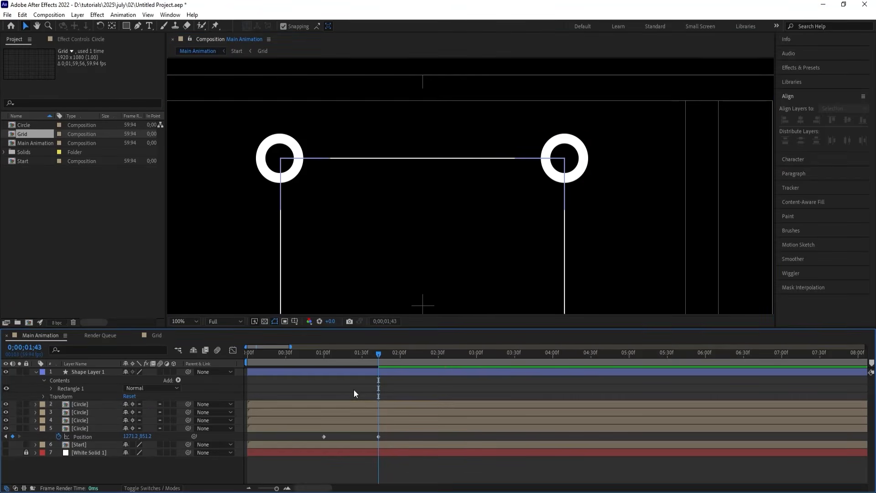
Reveal the keyframes of all layers, fit the composition in the viewer and preview the circles moving to the corners
{"action": "key", "text": "u"}
{"action": "left_click", "coordinate": [319, 355]}
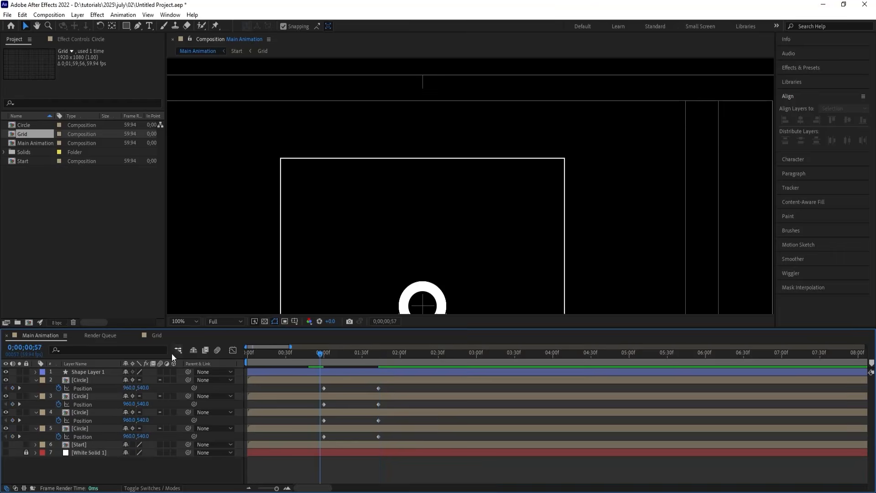
{"action": "left_click", "coordinate": [183, 322]}
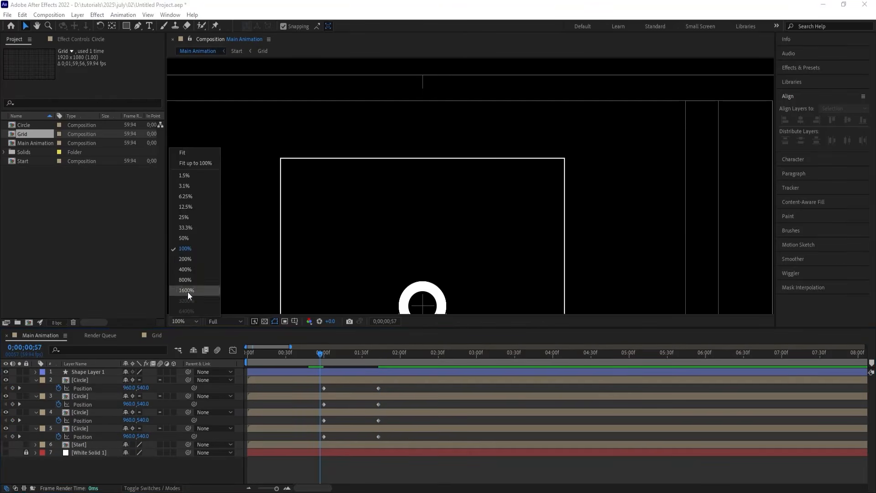
{"action": "left_click", "coordinate": [184, 154]}
{"action": "key", "text": "space"}
{"action": "key", "text": "space"}
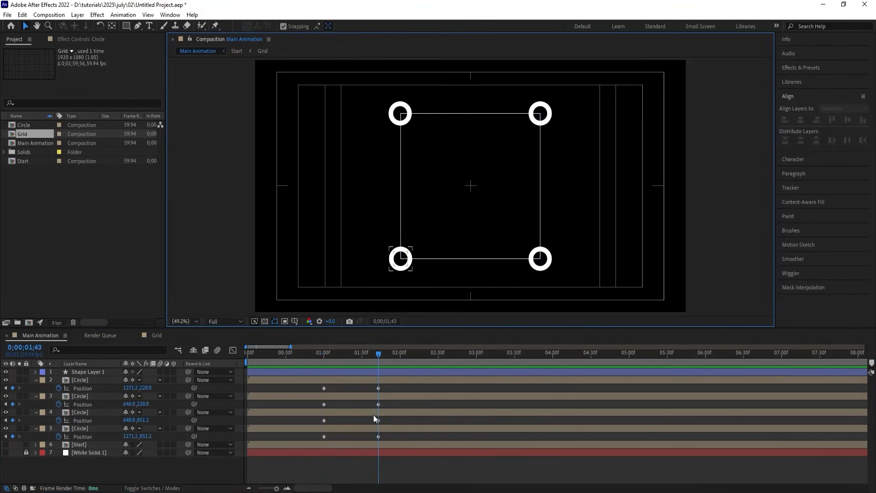
Apply Easy Ease to the position keyframes of all four Circle layers and pull the speed curve's peak toward the start
{"action": "left_click_drag", "start_coordinate": [387, 386], "coordinate": [297, 448]}
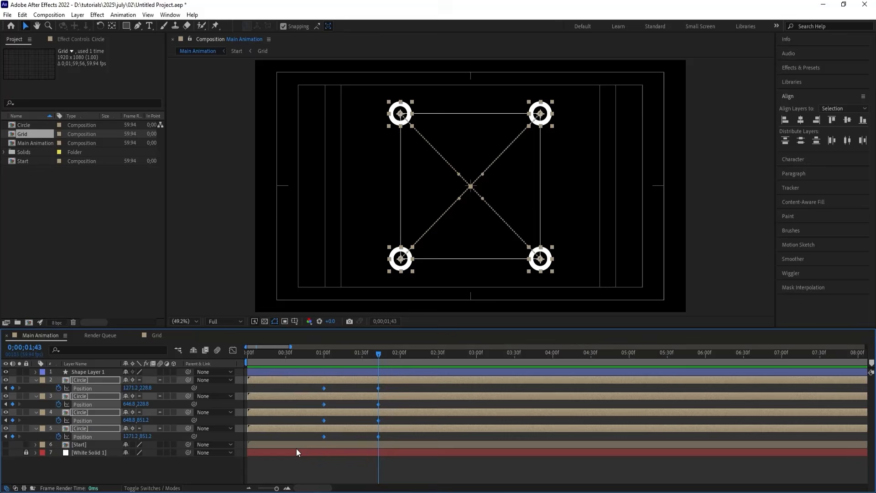
{"action": "key", "text": "F9"}
{"action": "left_click", "coordinate": [234, 350]}
{"action": "key", "text": "="}
{"action": "left_click_drag", "start_coordinate": [428, 423], "coordinate": [513, 423]}
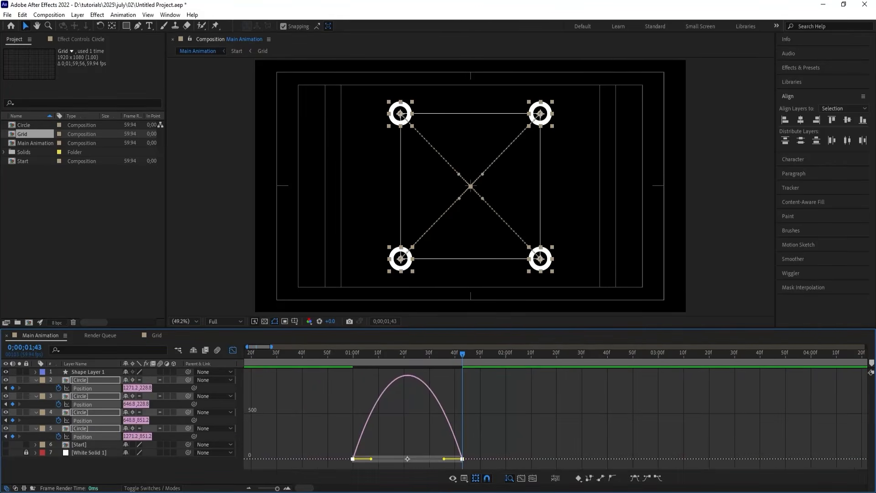
{"action": "left_click_drag", "start_coordinate": [444, 458], "coordinate": [390, 461]}
{"action": "left_click", "coordinate": [233, 350]}
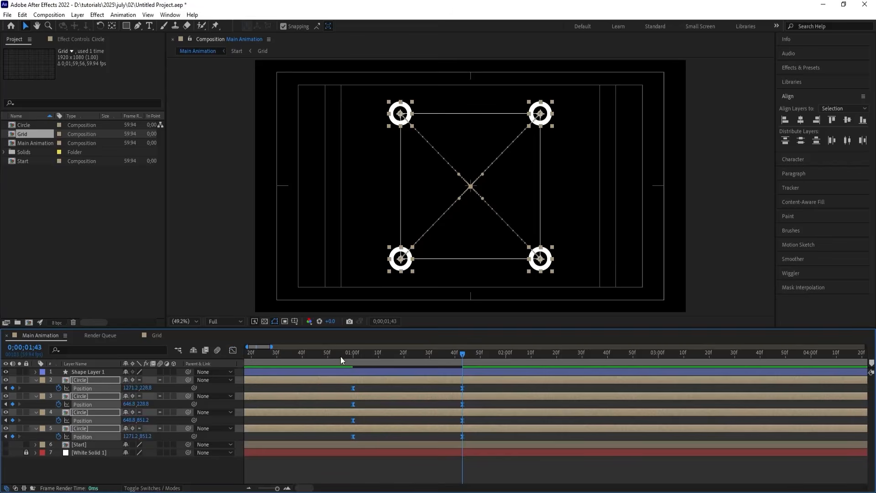
Preview the eased circle movement from the first frame and again from about 0;00;01;01
{"action": "left_click_drag", "start_coordinate": [341, 356], "coordinate": [179, 376]}
{"action": "key", "text": "space"}
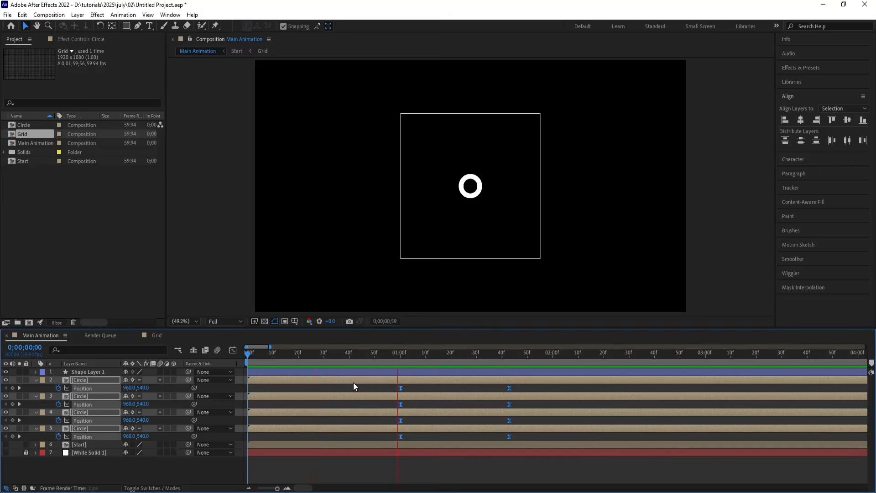
{"action": "key", "text": "space"}
{"action": "left_click", "coordinate": [401, 355]}
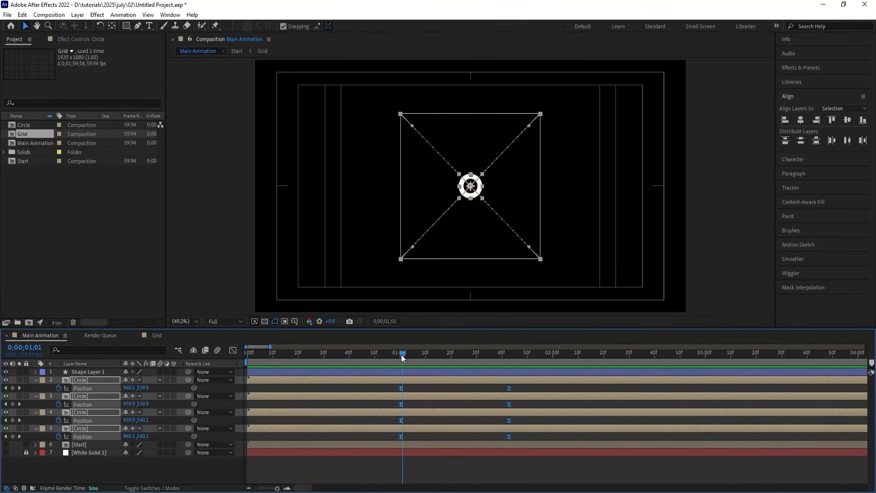
{"action": "key", "text": "space"}
{"action": "key", "text": "space"}
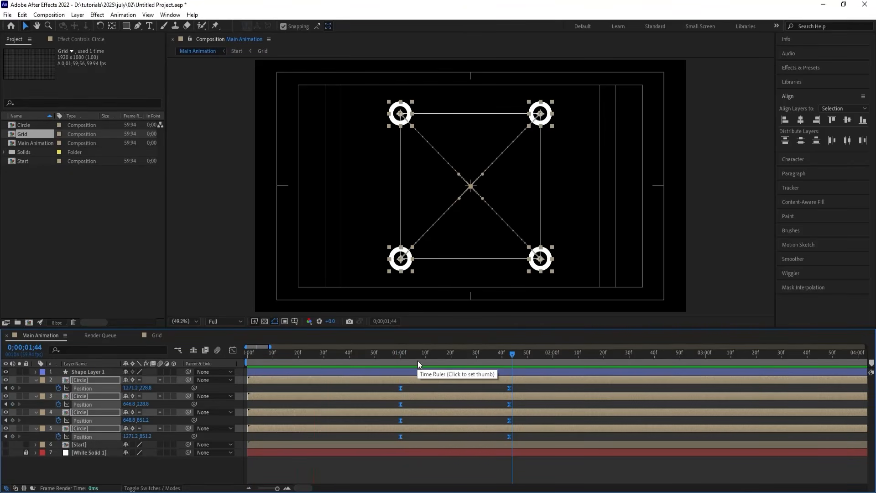
{"action": "key", "text": "j"}
{"action": "key", "text": "j"}
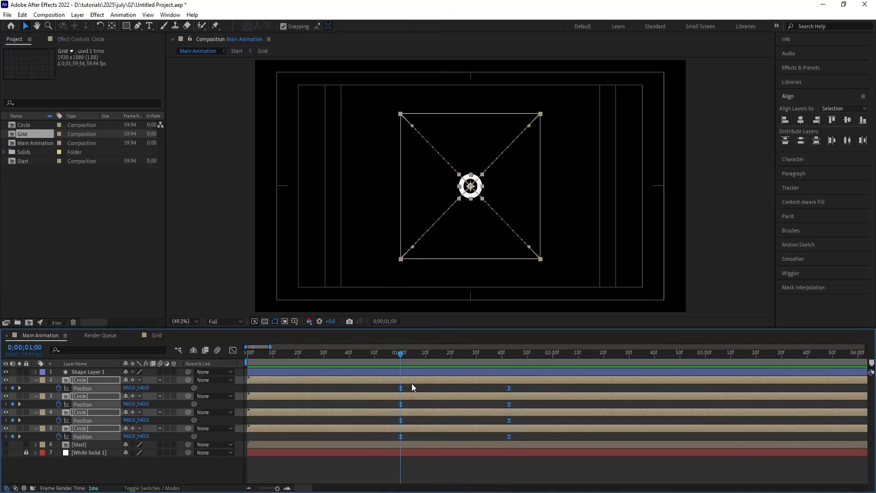
Reapply Easy Ease to all Circle position keyframes and lengthen the ending influence in the speed graph for a fast start and slow finish
{"action": "left_click", "coordinate": [411, 385]}
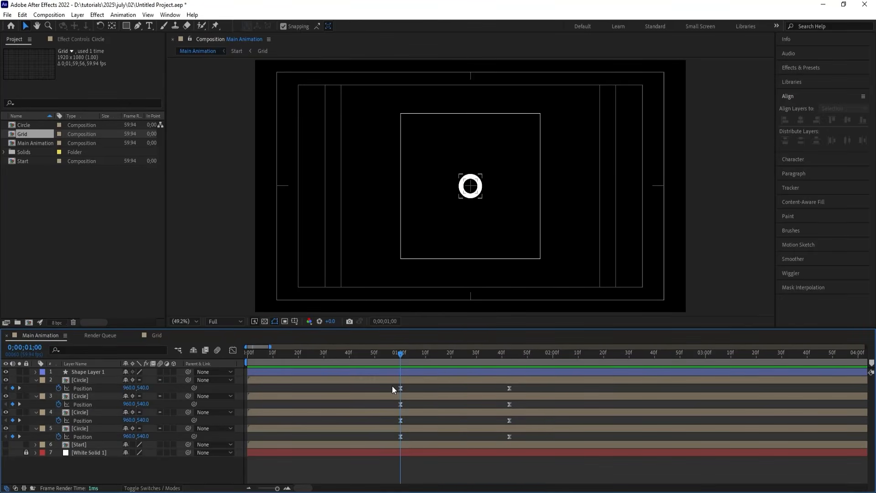
{"action": "left_click_drag", "start_coordinate": [392, 385], "coordinate": [532, 458]}
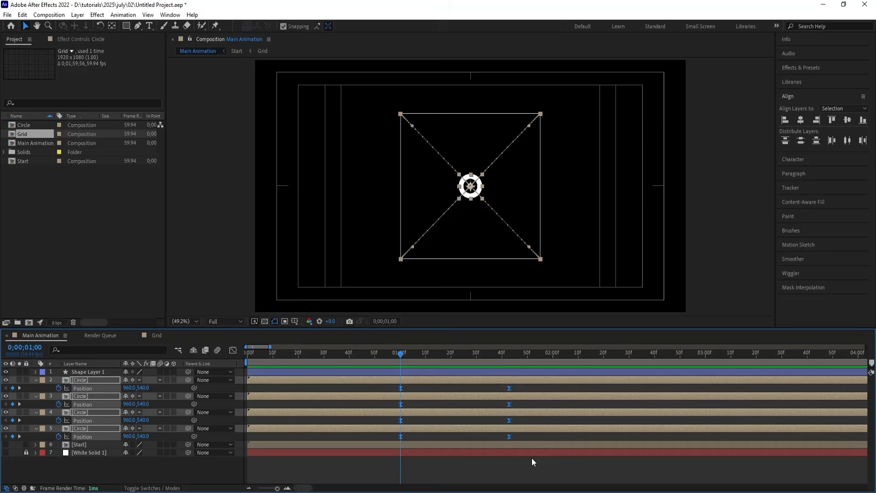
{"action": "key", "text": "F9"}
{"action": "left_click", "coordinate": [233, 350]}
{"action": "left_click_drag", "start_coordinate": [546, 432], "coordinate": [400, 477]}
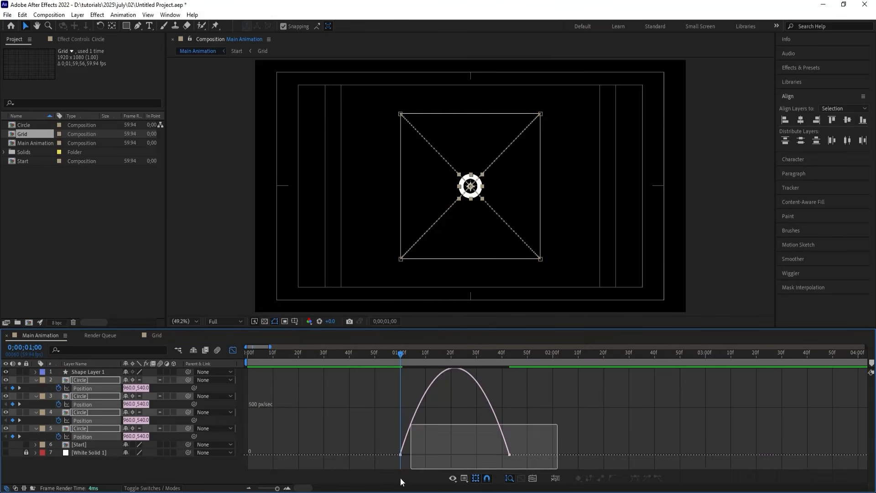
{"action": "left_click_drag", "start_coordinate": [491, 458], "coordinate": [435, 460]}
{"action": "left_click", "coordinate": [232, 350]}
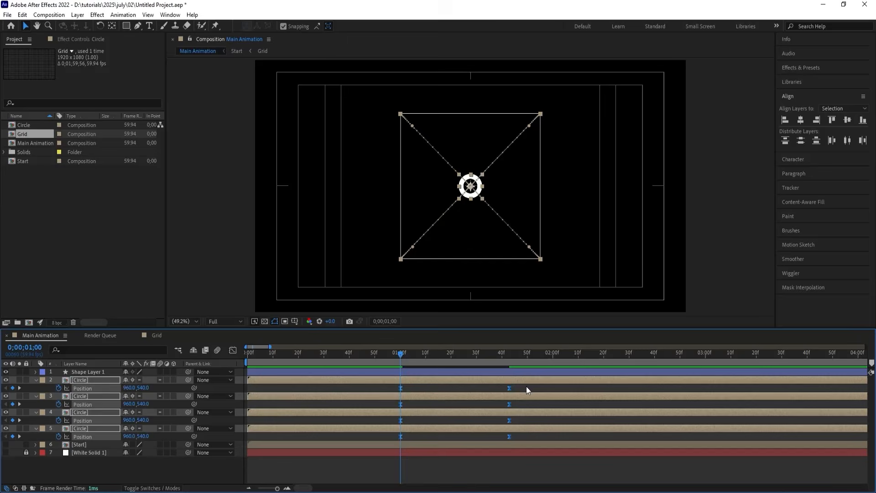
Stagger the ending position keyframes of Circle layers 3, 4 and 5 progressively later than layer 2's, about 8 frames apart
{"action": "left_click", "coordinate": [517, 403]}
{"action": "left_click", "coordinate": [509, 404]}
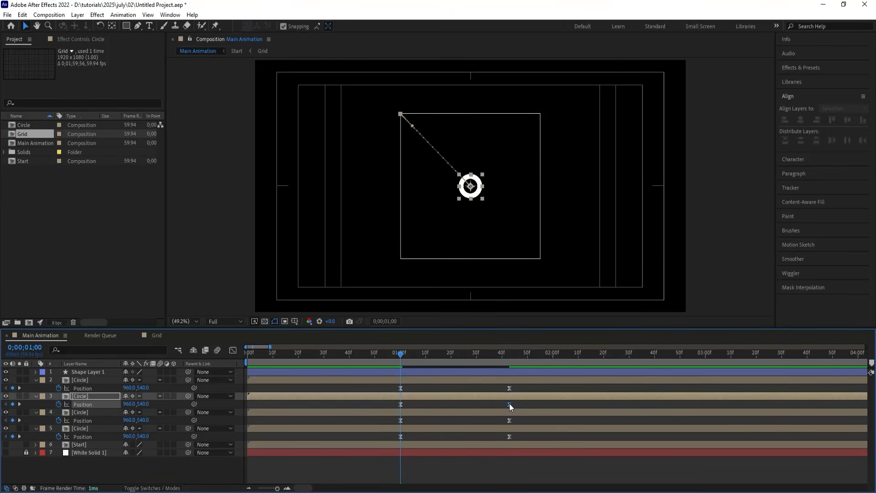
{"action": "left_click_drag", "start_coordinate": [509, 403], "coordinate": [573, 438]}
Preview the staggered circle movement from 0;00;01;00 and from the first frame
{"action": "key", "text": "space"}
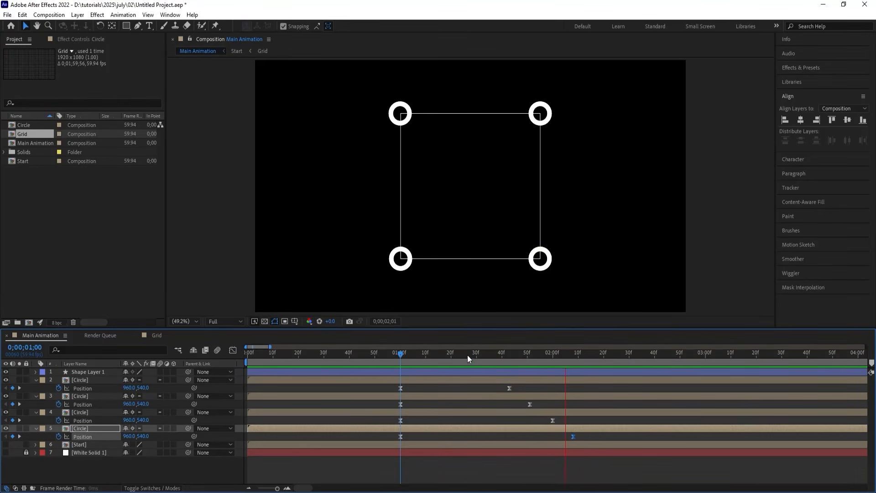
{"action": "key", "text": "space"}
{"action": "scroll", "coordinate": [346, 361], "scroll_direction": "down", "scroll_amount": 4}
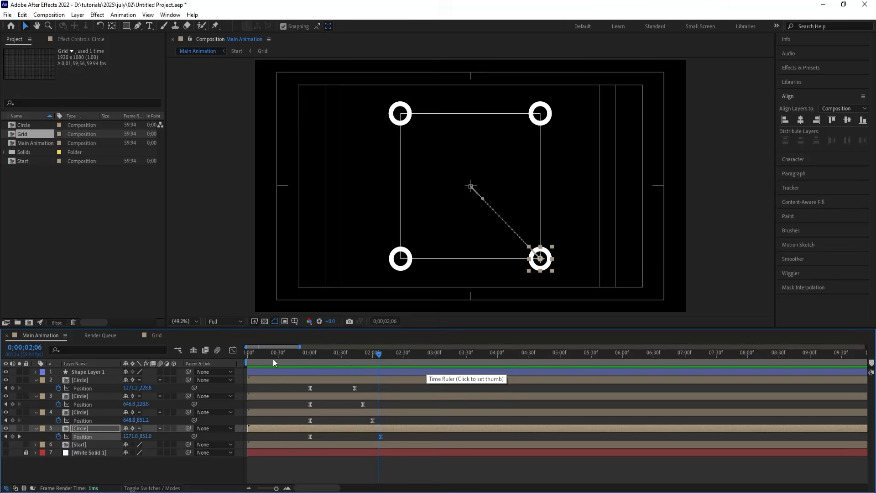
{"action": "left_click_drag", "start_coordinate": [273, 358], "coordinate": [212, 353]}
{"action": "key", "text": "space"}
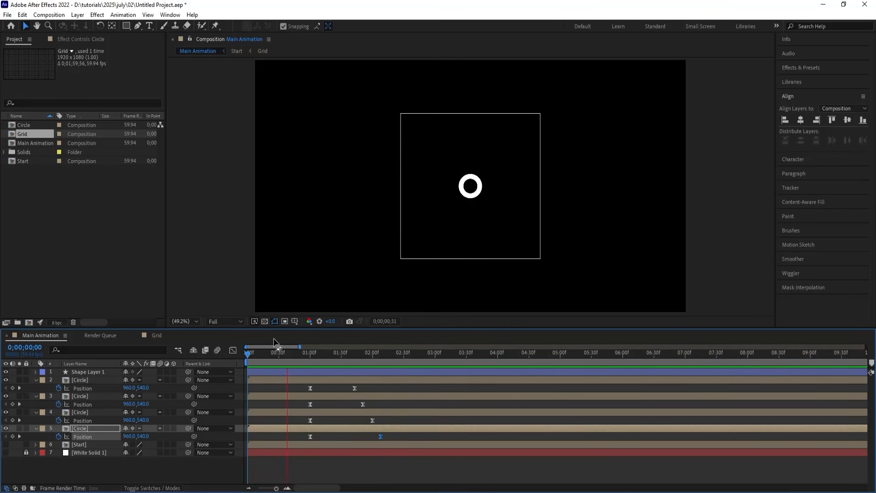
{"action": "key", "text": "space"}
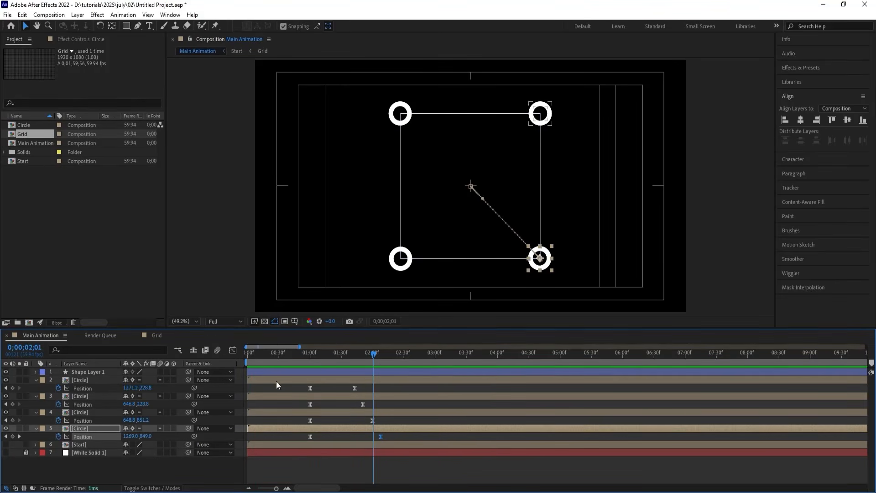
Trim the start of Shape Layer 1 to 0;00;01;42
{"action": "left_click", "coordinate": [345, 361]}
{"action": "mouse_move", "coordinate": [345, 360]}
{"action": "left_mouse_down"}
{"action": "mouse_move", "coordinate": [352, 363]}
{"action": "mouse_move", "coordinate": [327, 358]}
{"action": "mouse_move", "coordinate": [354, 361]}
{"action": "left_mouse_up"}
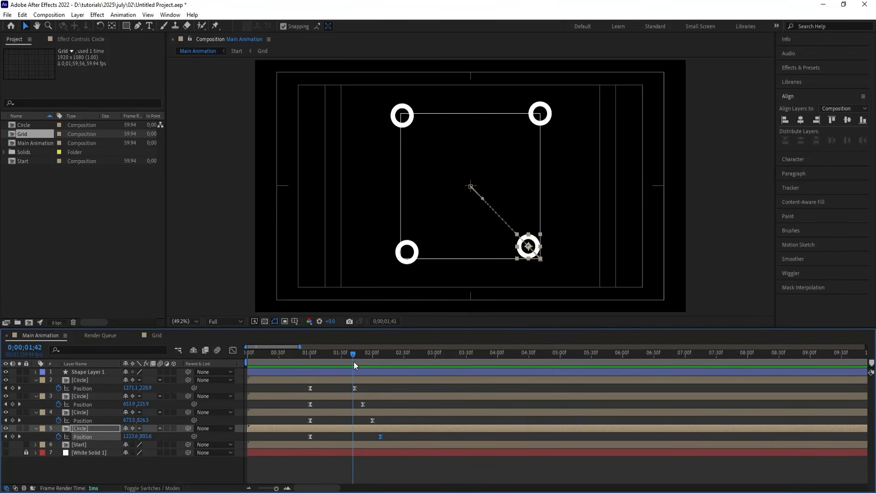
{"action": "left_click", "coordinate": [304, 372]}
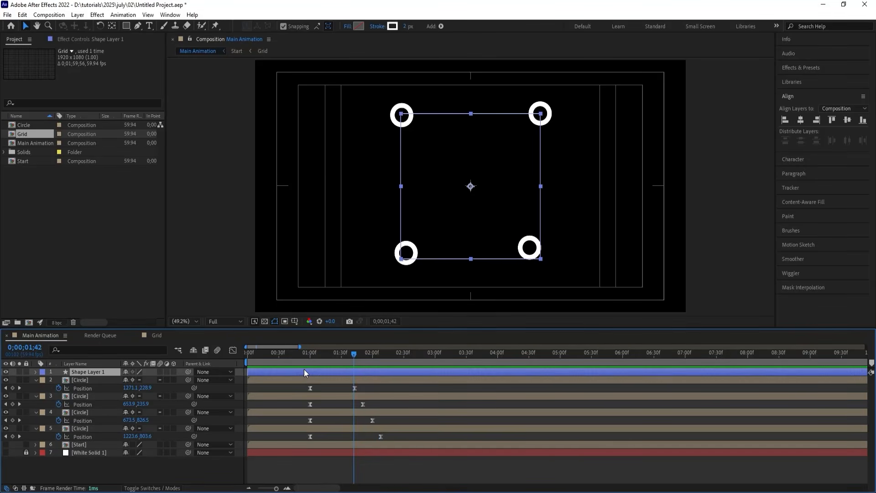
{"action": "key", "text": "alt+bracketleft"}
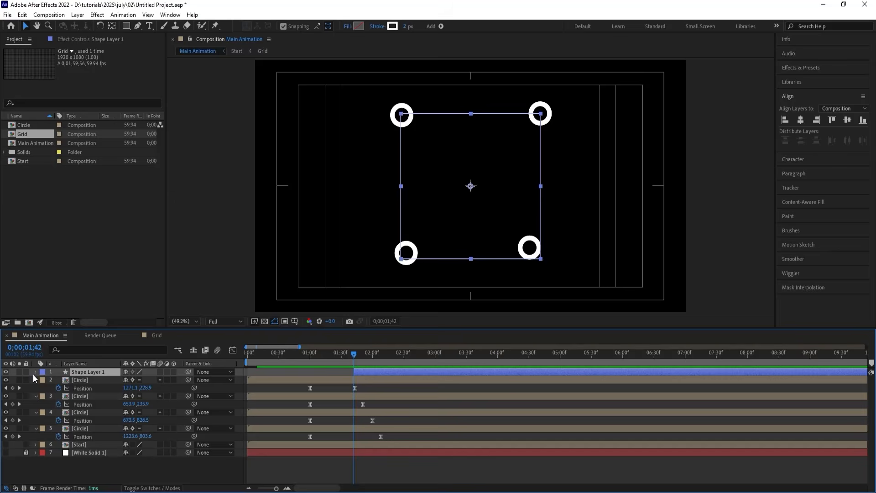
Add Trim Paths to Shape Layer 1 and keyframe its End at 0% at 0;00;01;42
{"action": "left_click", "coordinate": [36, 371]}
{"action": "left_click", "coordinate": [70, 379]}
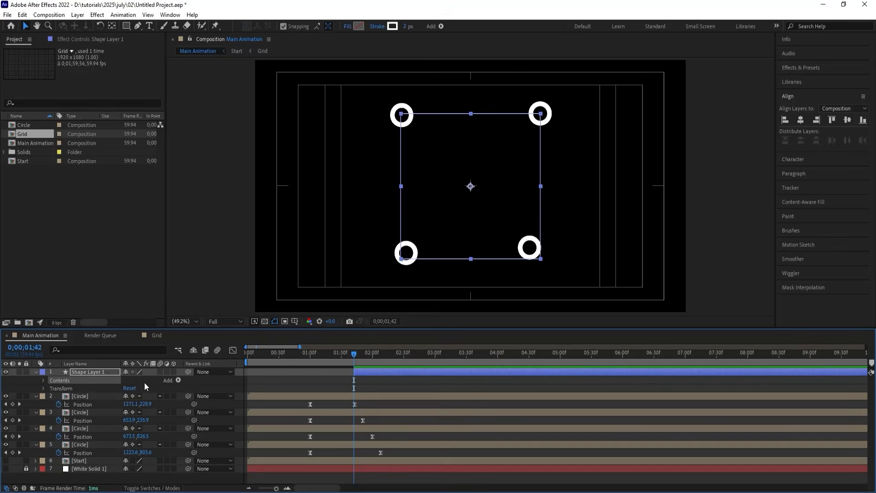
{"action": "left_click", "coordinate": [178, 380]}
{"action": "left_click", "coordinate": [212, 325]}
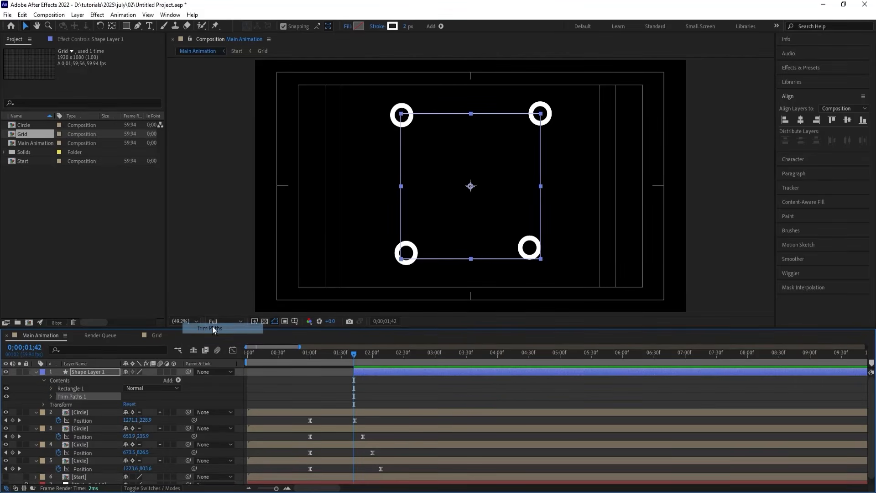
{"action": "left_click", "coordinate": [52, 396]}
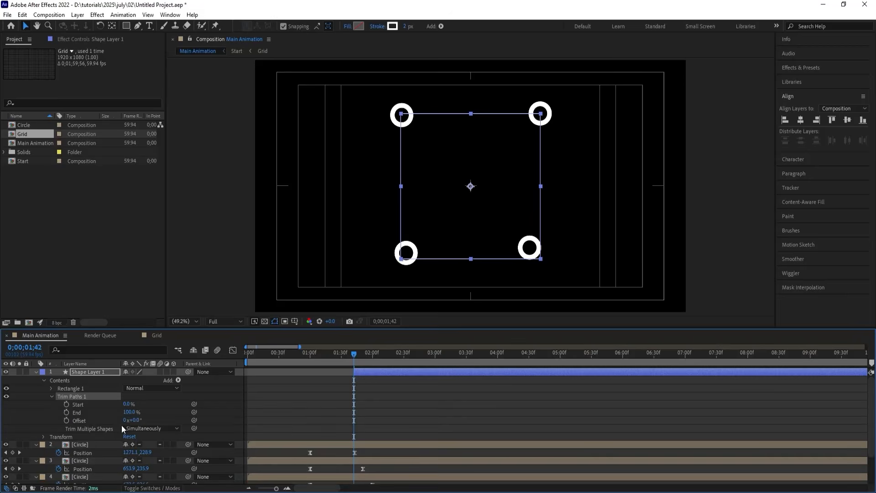
{"action": "left_click", "coordinate": [131, 412]}
{"action": "type", "text": "0"}
{"action": "key", "text": "Return"}
{"action": "left_click", "coordinate": [66, 412]}
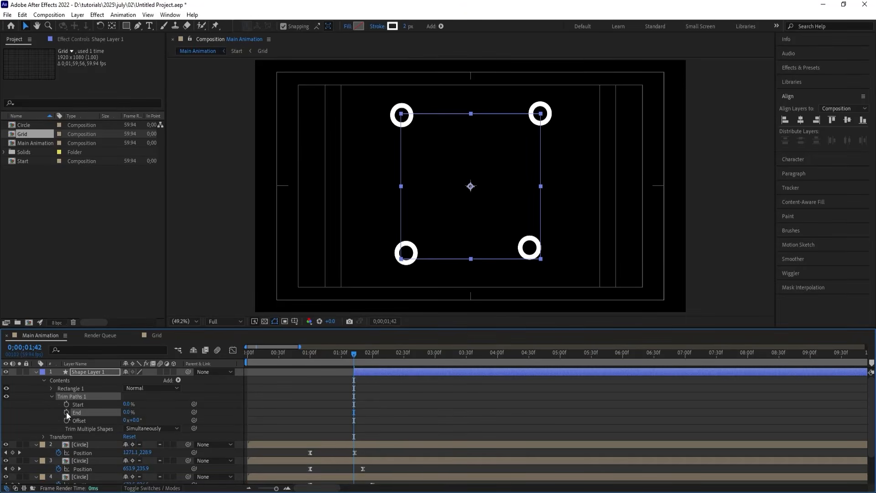
Keyframe the Trim Paths End at 100% at 0;00;02;58 and preview the square being drawn
{"action": "left_click", "coordinate": [430, 353]}
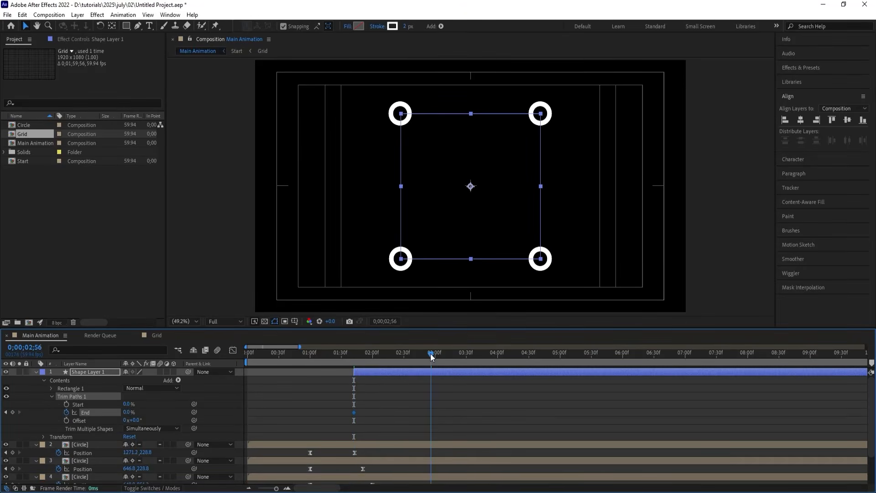
{"action": "left_click", "coordinate": [129, 412]}
{"action": "type", "text": "100"}
{"action": "key", "text": "Return"}
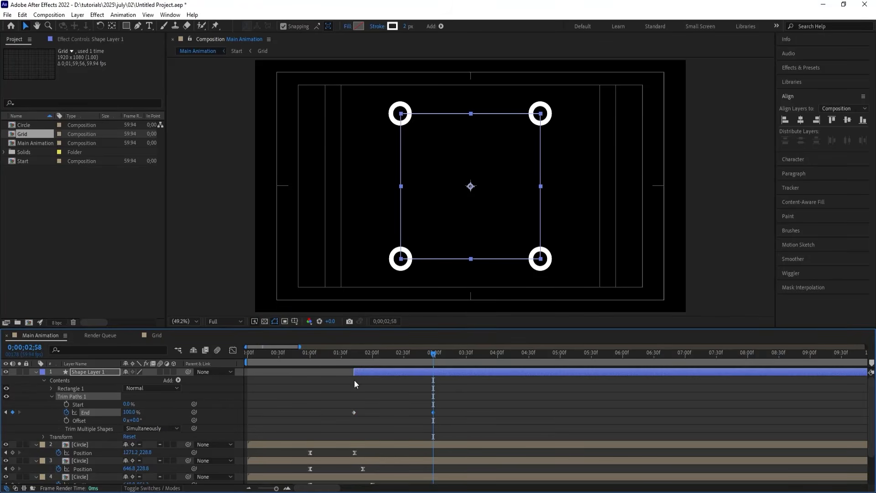
{"action": "left_click", "coordinate": [344, 352]}
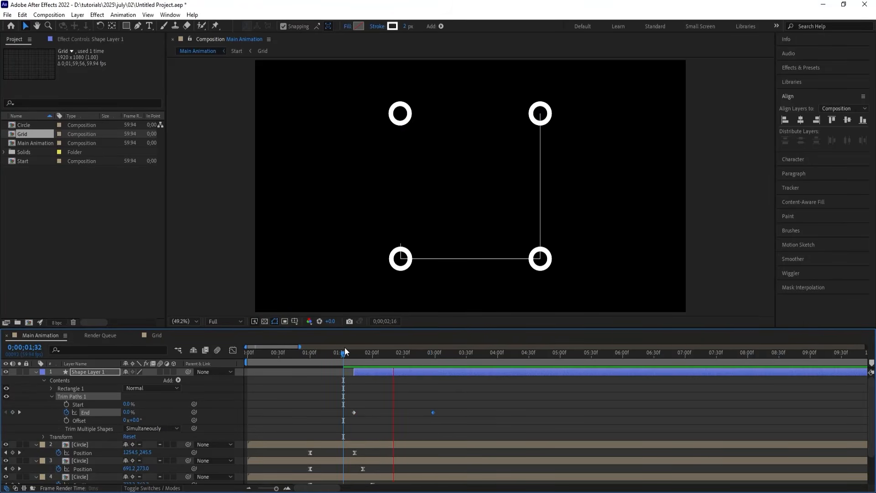
{"action": "key", "text": "space"}
Easy Ease the Trim Paths End keyframes, shift the speed curve's peak toward the start and preview the line drawing
{"action": "left_click_drag", "start_coordinate": [324, 407], "coordinate": [440, 424]}
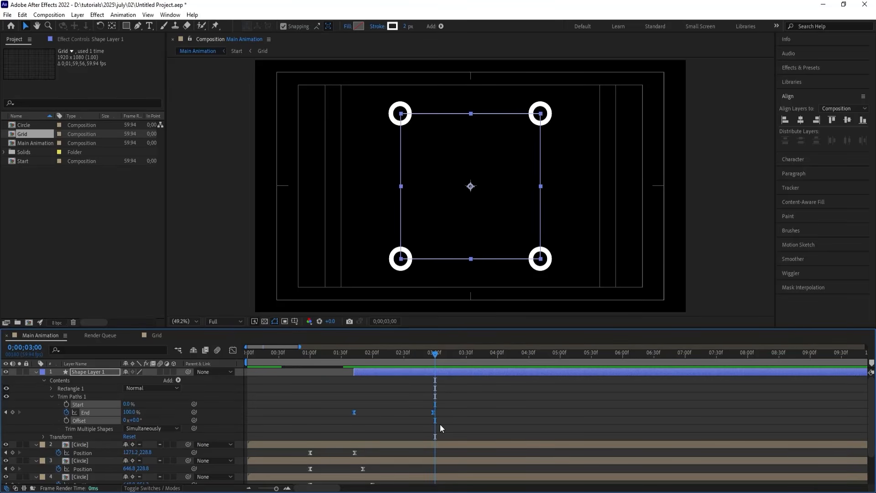
{"action": "key", "text": "F9"}
{"action": "left_click", "coordinate": [232, 350]}
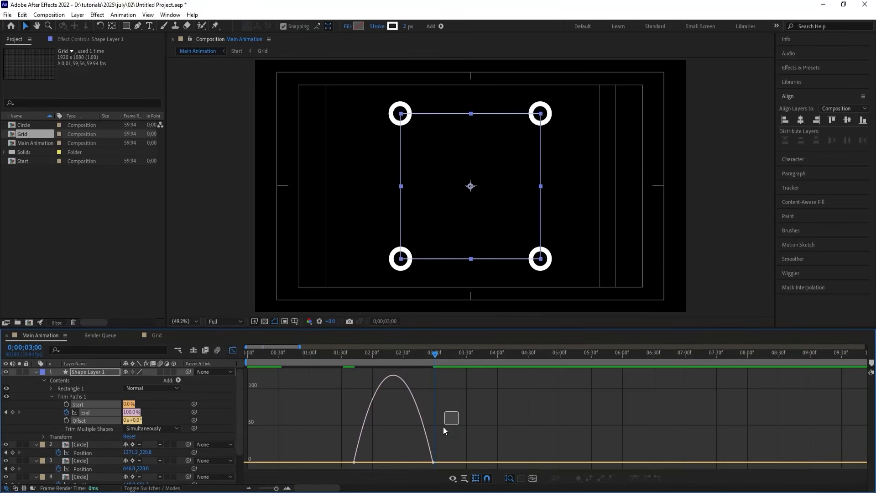
{"action": "left_click_drag", "start_coordinate": [443, 428], "coordinate": [341, 466]}
{"action": "left_click_drag", "start_coordinate": [419, 458], "coordinate": [378, 459]}
{"action": "left_click", "coordinate": [233, 349]}
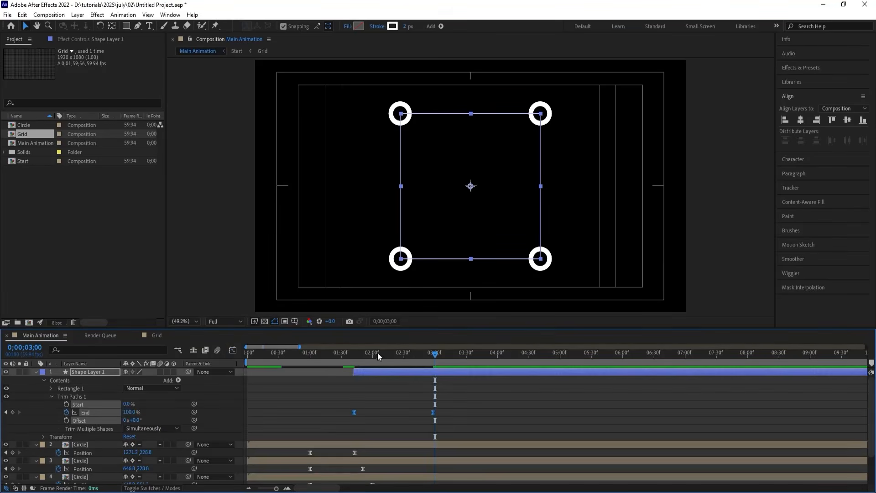
{"action": "left_click", "coordinate": [340, 352]}
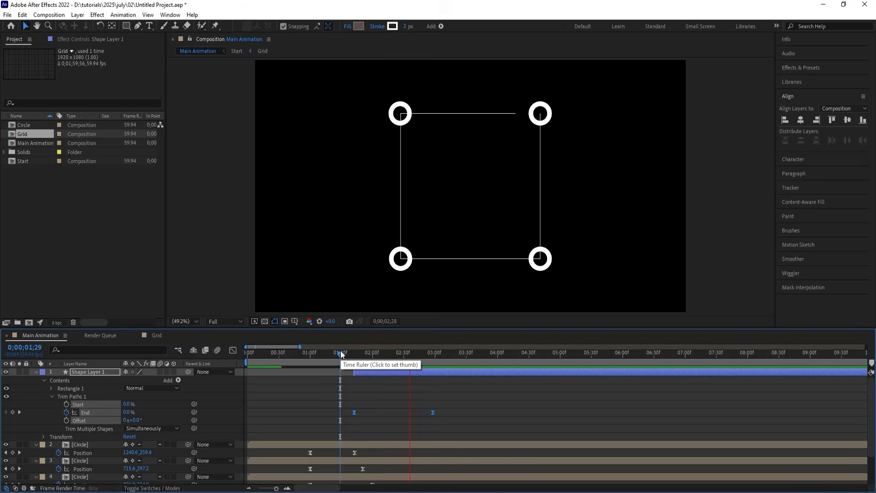
{"action": "key", "text": "space"}
Show only the keyframed properties of Shape Layer 1 and move the layer below the four Circle layers
{"action": "left_click", "coordinate": [371, 386]}
{"action": "key", "text": "u"}
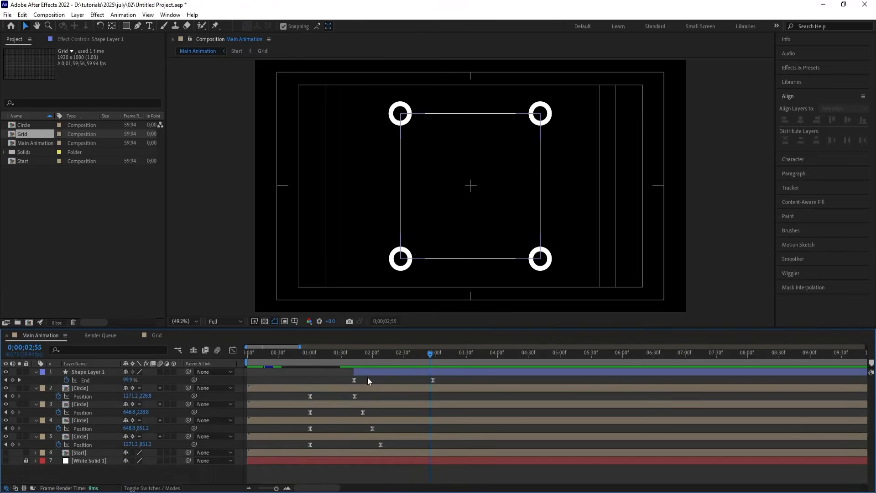
{"action": "left_click", "coordinate": [367, 373]}
{"action": "left_click_drag", "start_coordinate": [100, 375], "coordinate": [115, 445]}
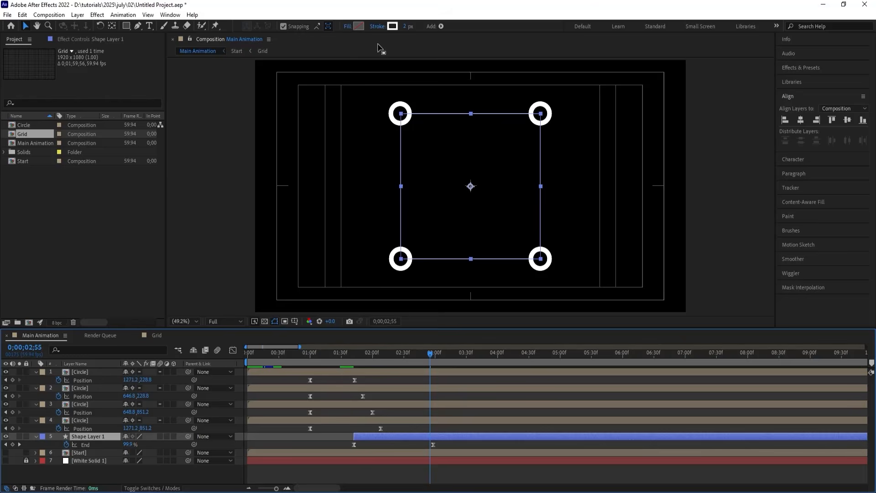
Set the square's stroke width to 5 px and preview the animation from the first frame
{"action": "left_click", "coordinate": [405, 28]}
{"action": "type", "text": "5"}
{"action": "key", "text": "Return"}
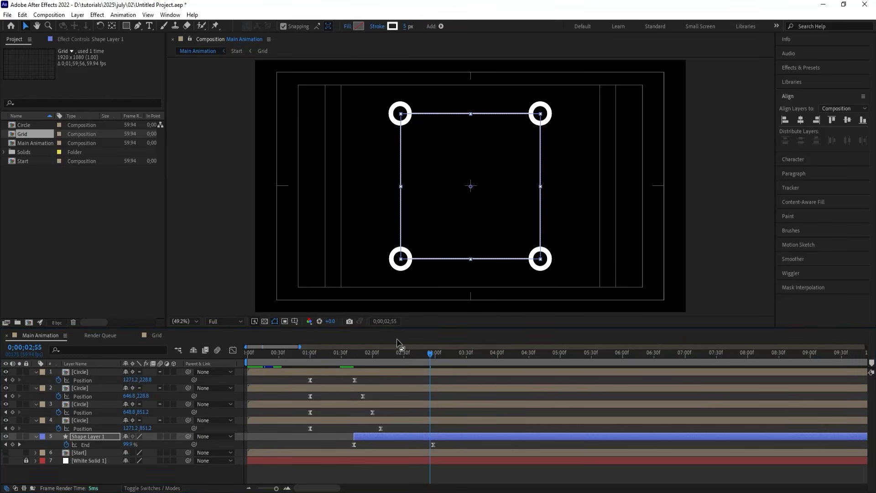
{"action": "left_click_drag", "start_coordinate": [283, 357], "coordinate": [224, 360]}
{"action": "key", "text": "space"}
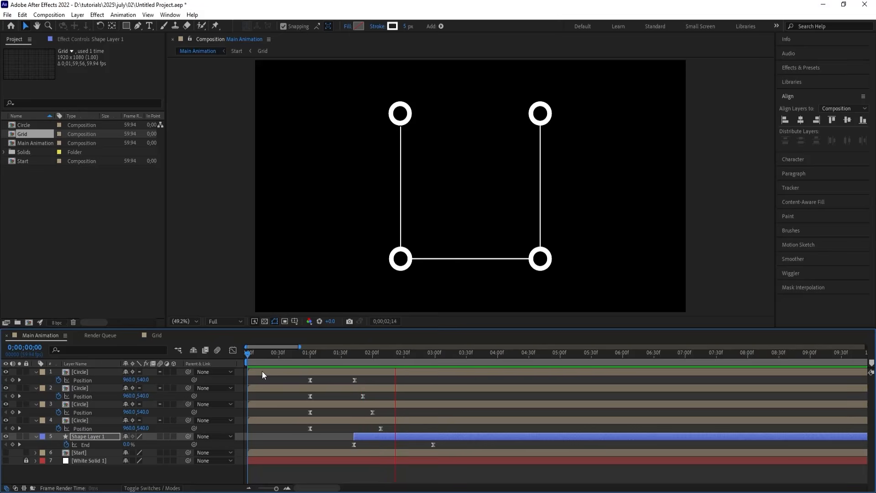
{"action": "key", "text": "space"}
{"action": "left_click", "coordinate": [264, 380]}
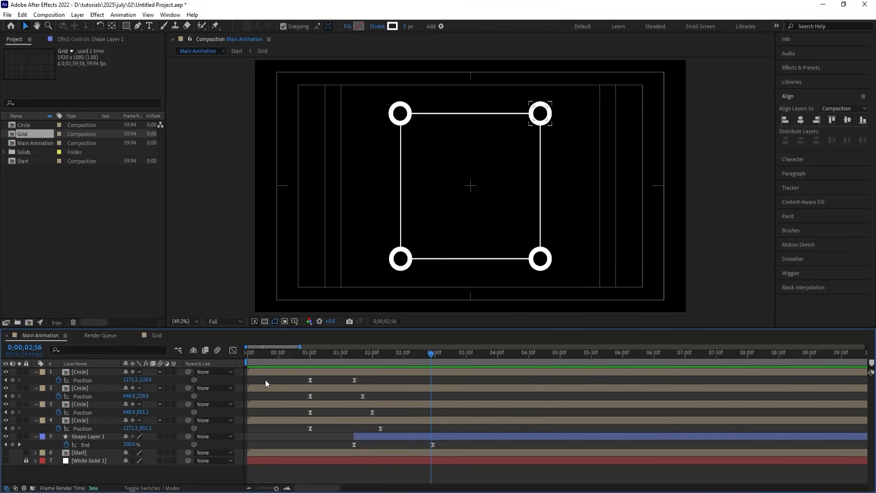
Move to 0;00;02;58, hide the layers' keyframed properties and add a null object to Main Animation
{"action": "key", "text": "Page_Down"}
{"action": "key", "text": "Page_Down"}
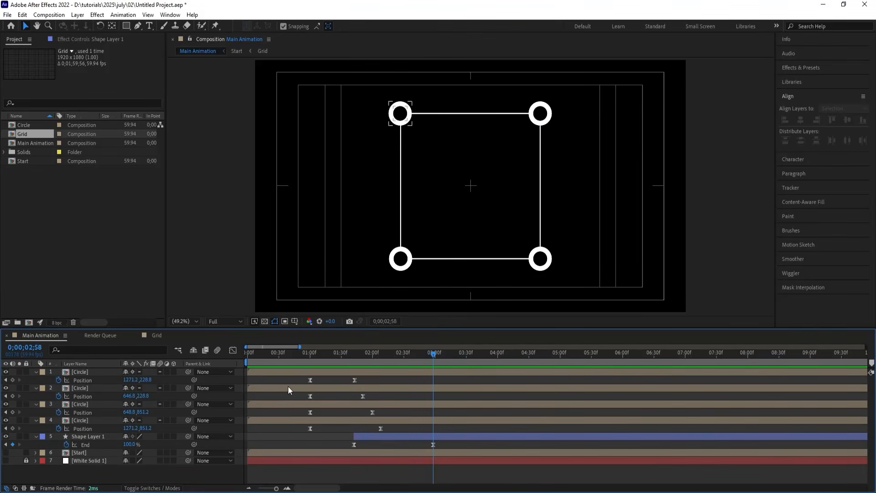
{"action": "key", "text": "u"}
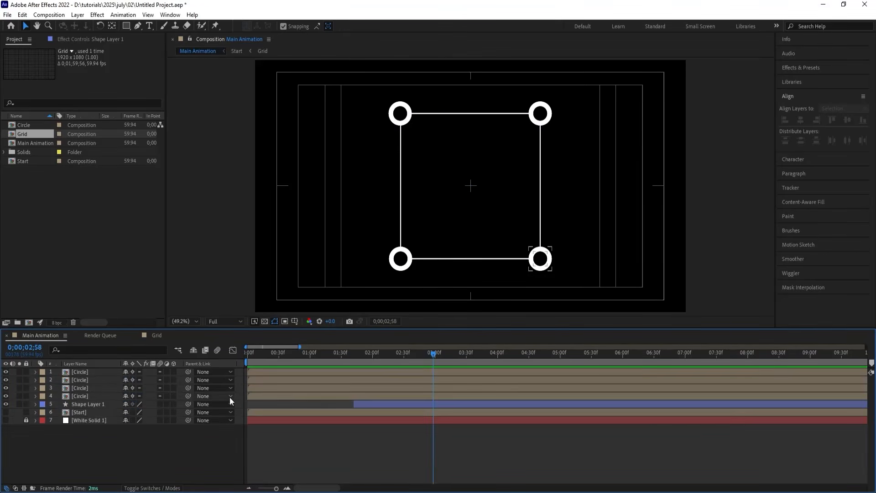
{"action": "right_click", "coordinate": [120, 434]}
{"action": "mouse_move", "coordinate": [138, 324]}
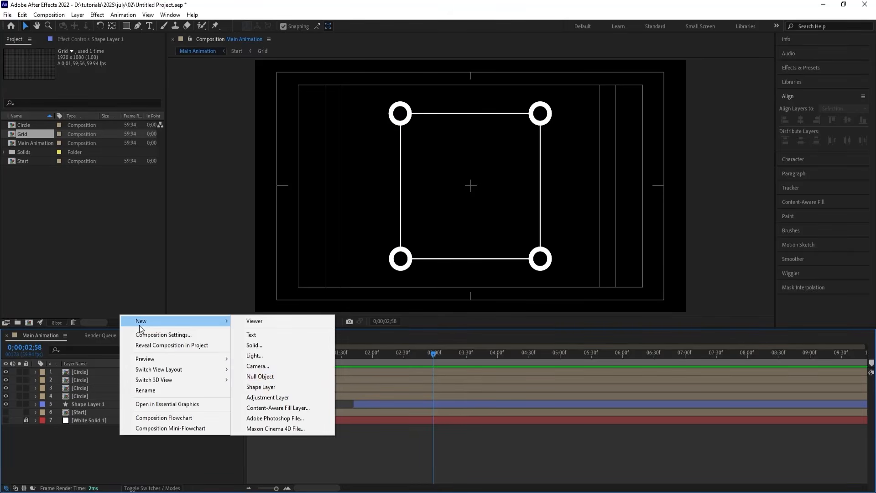
{"action": "left_click", "coordinate": [258, 376]}
Parent the four Circle layers and Shape Layer 1 to the null
{"action": "left_click", "coordinate": [87, 380]}
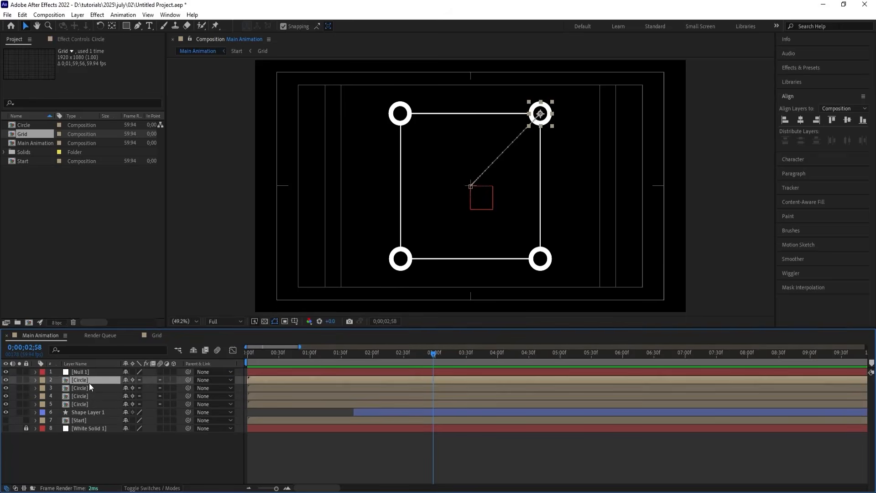
{"action": "left_click", "coordinate": [79, 405], "text": "shift"}
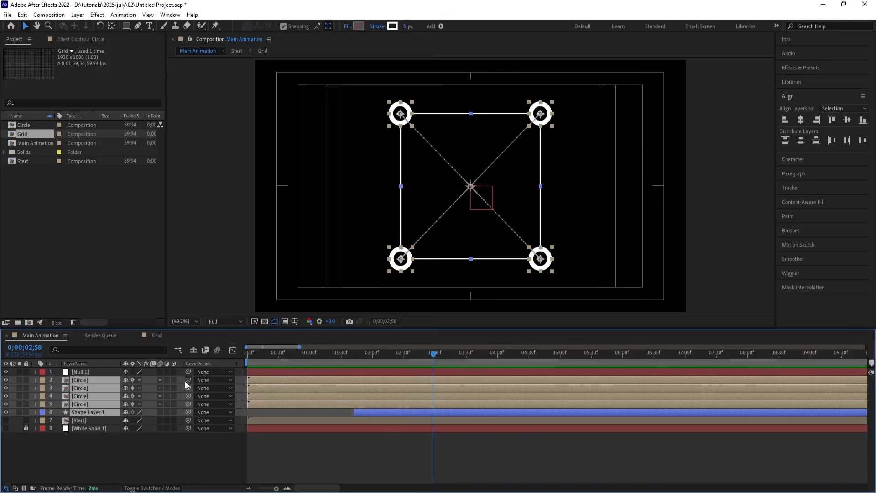
{"action": "left_click_drag", "start_coordinate": [184, 381], "coordinate": [104, 371]}
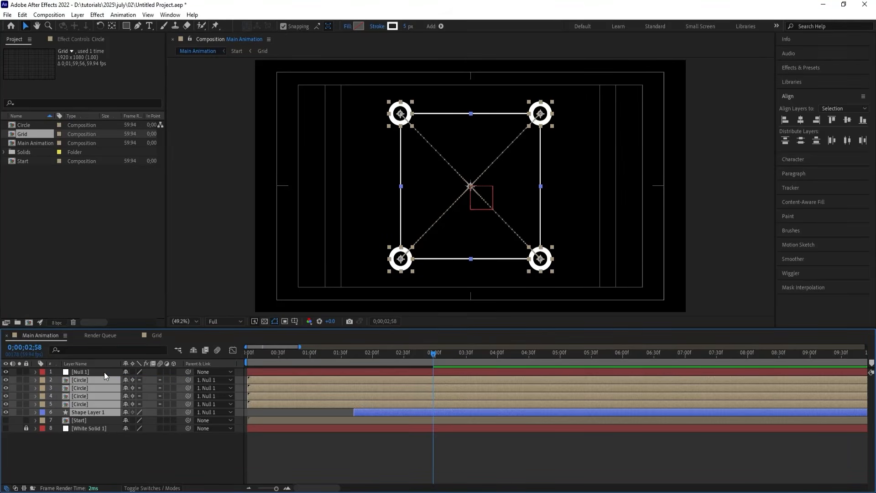
Keyframe the null's Rotation at 0° at 0;00;02;58 and at 180° at 0;00;05;00
{"action": "left_click", "coordinate": [104, 371]}
{"action": "key", "text": "r"}
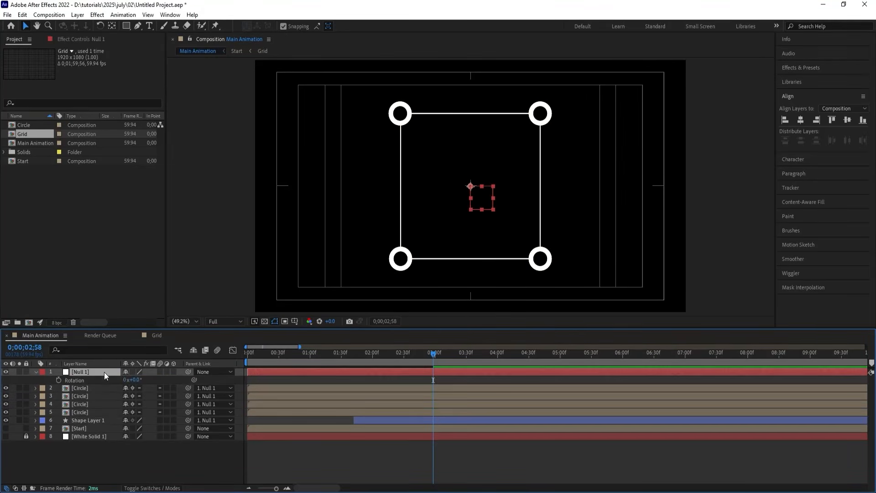
{"action": "left_click", "coordinate": [59, 379]}
{"action": "left_click", "coordinate": [560, 354]}
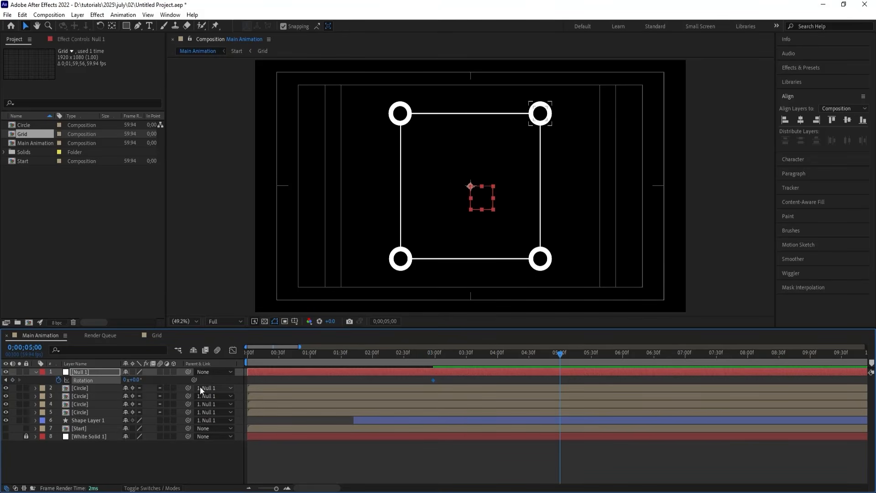
{"action": "left_click", "coordinate": [134, 379]}
{"action": "type", "text": "180"}
{"action": "key", "text": "Return"}
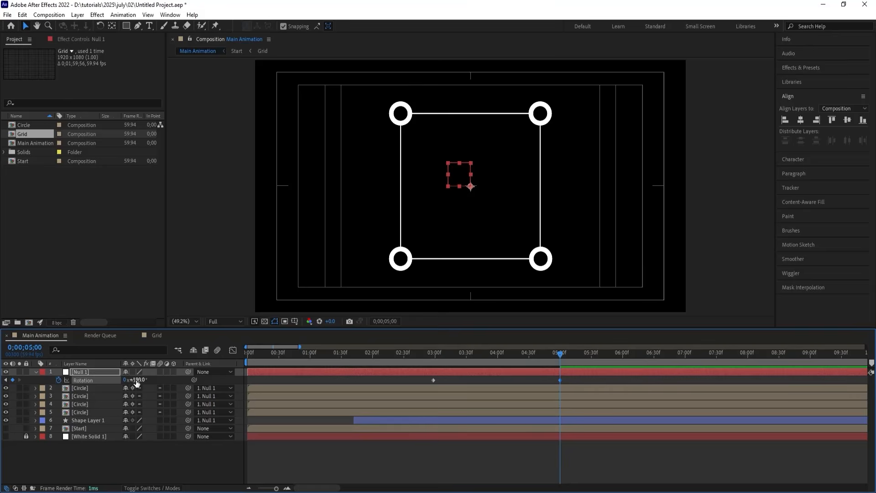
Easy Ease the null's Rotation keyframes and extend both speed handles inward to form a sharp peak midway through the rotation
{"action": "left_click_drag", "start_coordinate": [422, 381], "coordinate": [595, 384]}
{"action": "left_click", "coordinate": [229, 348]}
{"action": "left_click_drag", "start_coordinate": [588, 468], "coordinate": [479, 460]}
{"action": "left_click_drag", "start_coordinate": [539, 461], "coordinate": [510, 461]}
{"action": "left_click", "coordinate": [416, 365]}
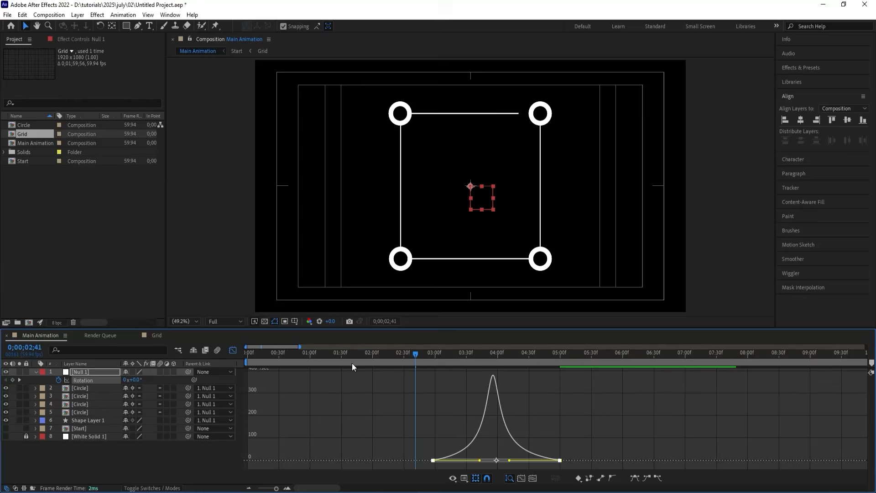
{"action": "key", "text": "shift+F3"}
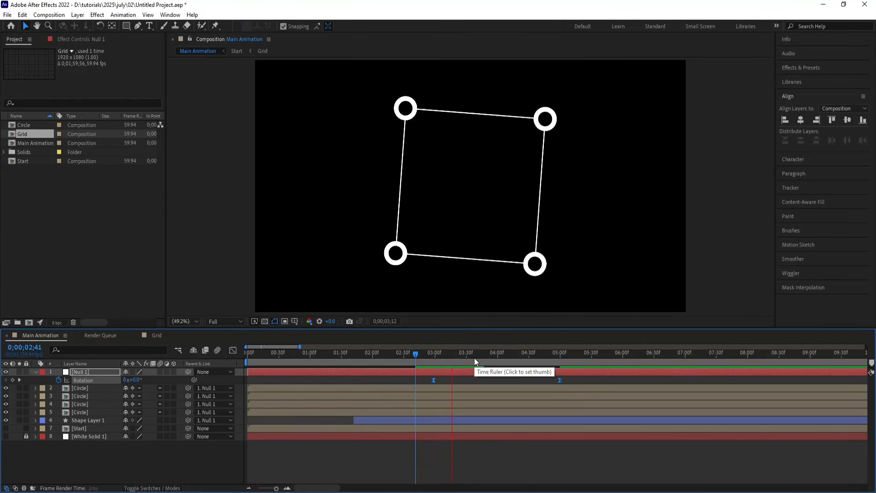
Preview the square's rotation, including a playback from the first frame
{"action": "key", "text": "space"}
{"action": "key", "text": "space"}
{"action": "key", "text": "space"}
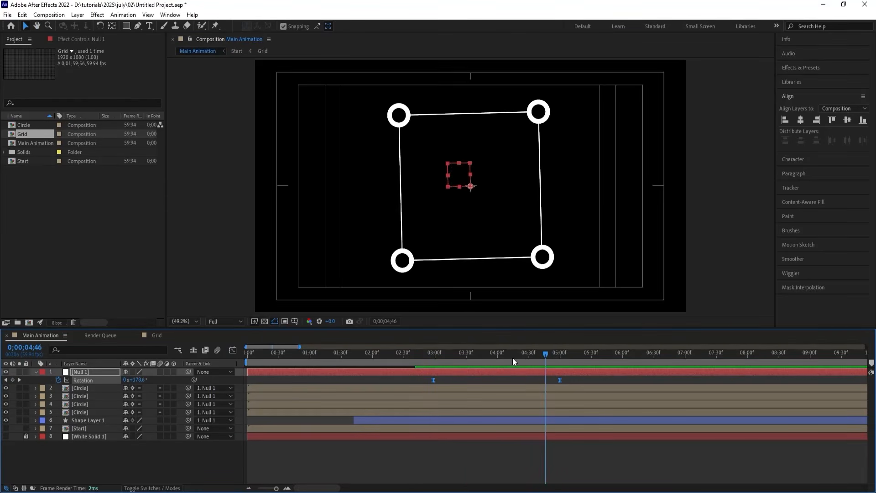
{"action": "key", "text": "Home"}
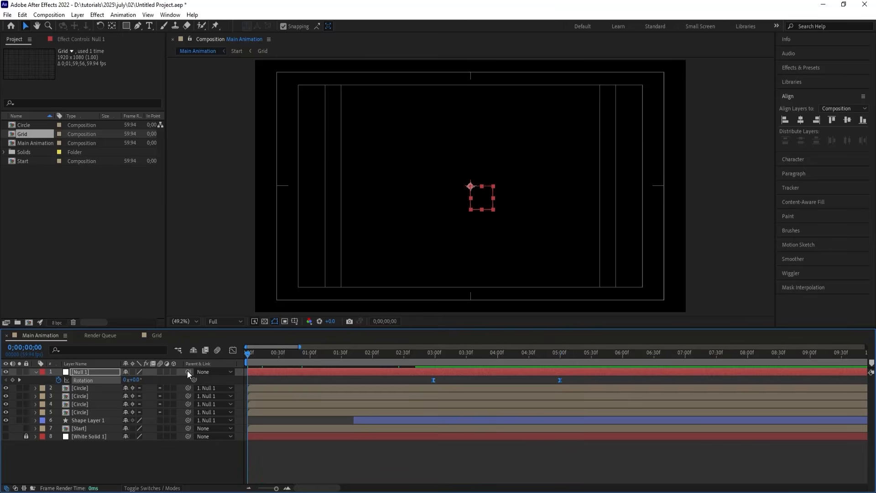
{"action": "key", "text": "space"}
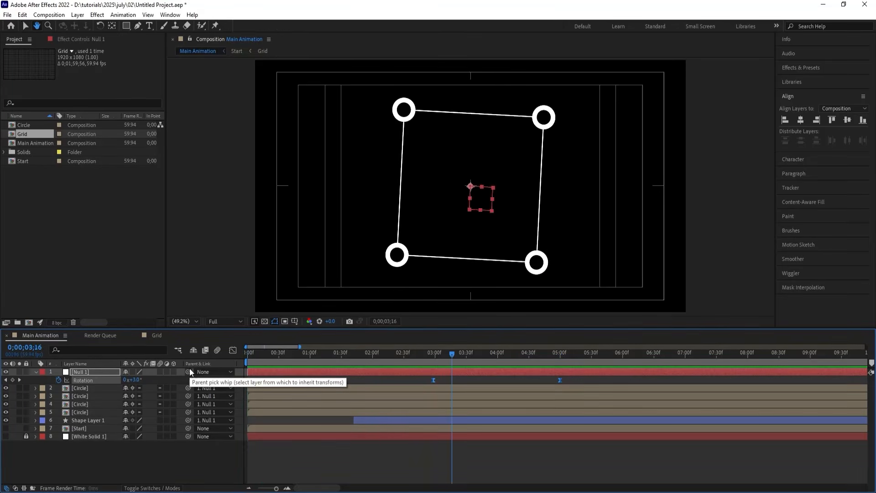
{"action": "key", "text": "space"}
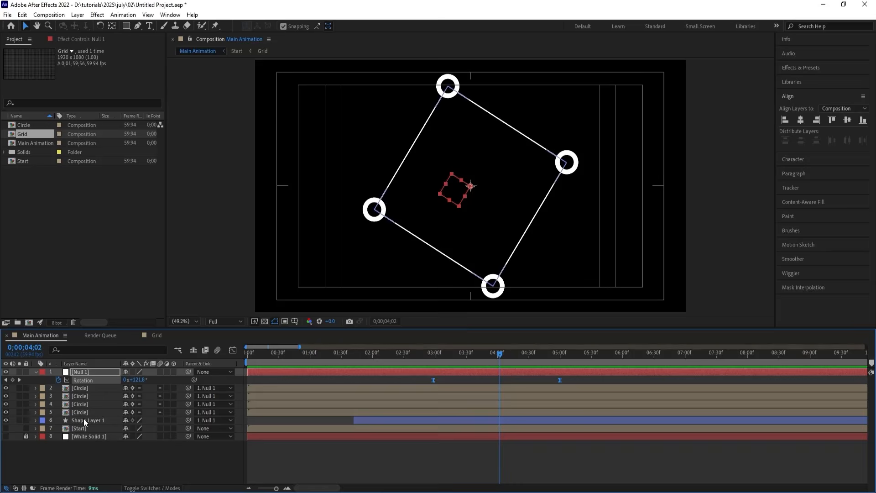
Pre-compose the null, the four Circle layers and Shape Layer 1 as "Scean 02"
{"action": "left_click", "coordinate": [84, 419]}
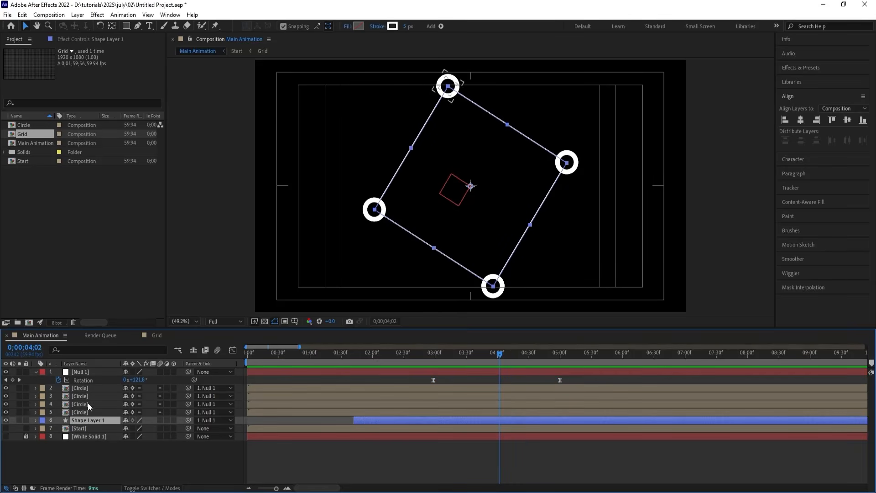
{"action": "left_click", "coordinate": [86, 372], "text": "shift"}
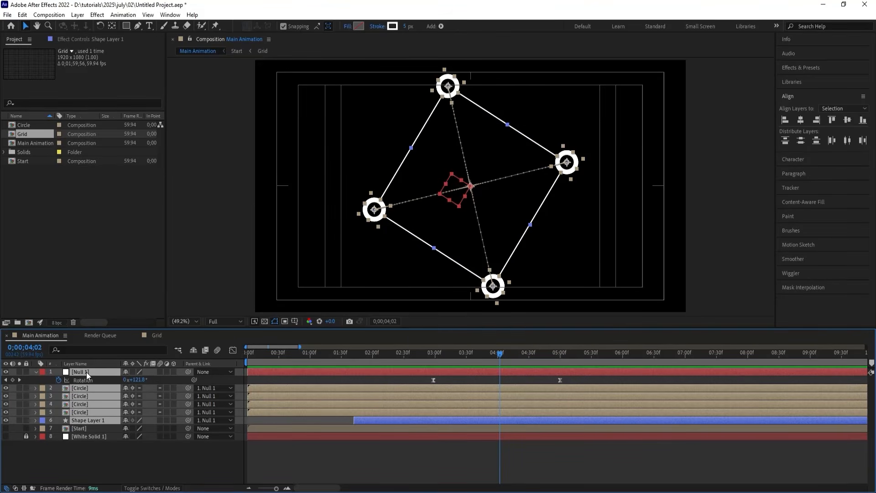
{"action": "key", "text": "ctrl+shift+c"}
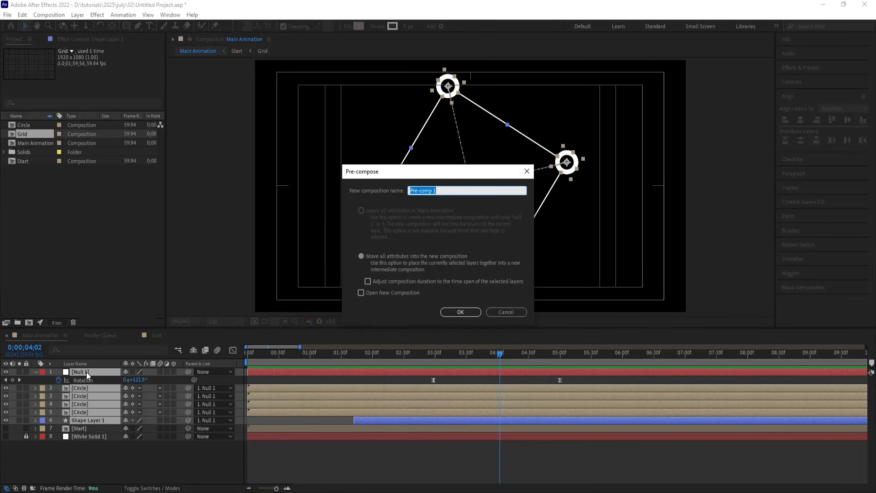
{"action": "type", "text": "Scean 02"}
{"action": "key", "text": "Return"}
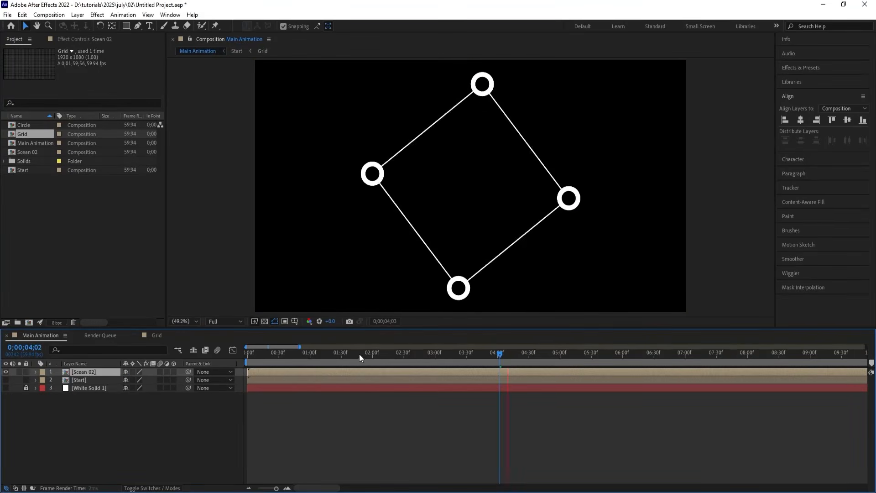
Preview the precomp, then at 0;00;02;48 duplicate the Scean 02 layer and set the copy's rotation to 45°
{"action": "mouse_move", "coordinate": [360, 354]}
{"action": "left_mouse_down"}
{"action": "mouse_move", "coordinate": [367, 356]}
{"action": "mouse_move", "coordinate": [350, 354]}
{"action": "mouse_move", "coordinate": [422, 371]}
{"action": "left_mouse_up"}
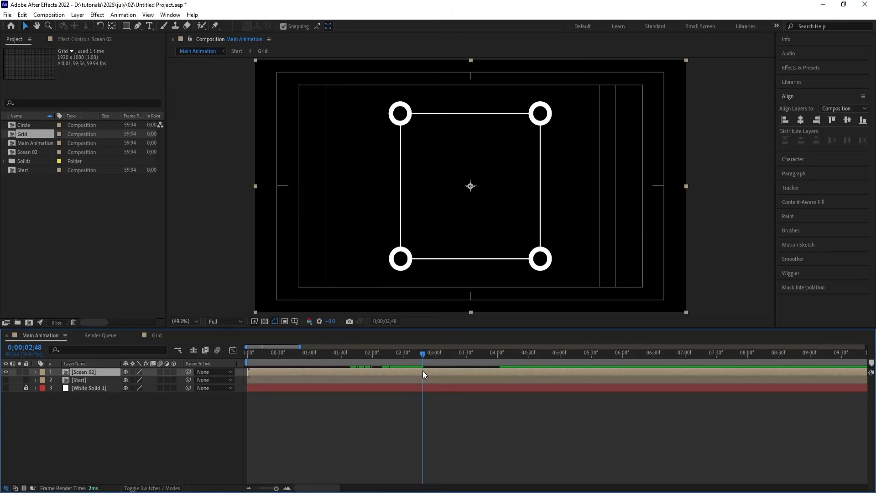
{"action": "left_click", "coordinate": [114, 399]}
{"action": "left_click", "coordinate": [89, 371]}
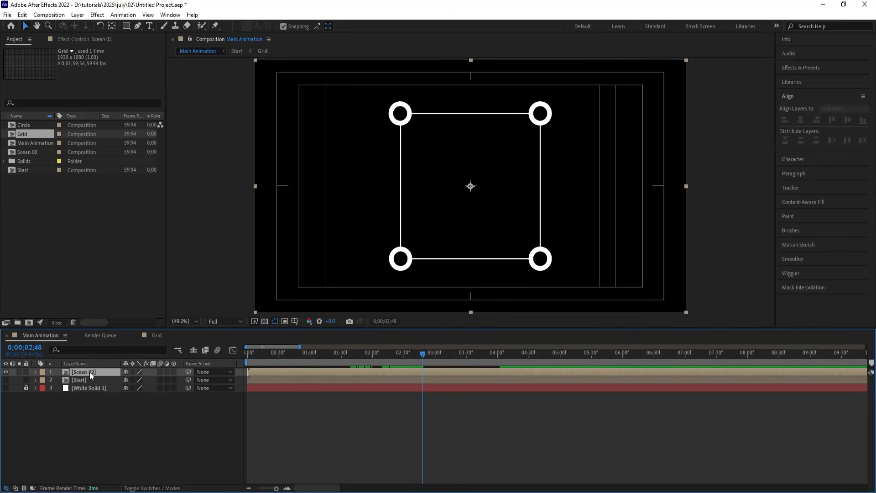
{"action": "key", "text": "ctrl+d"}
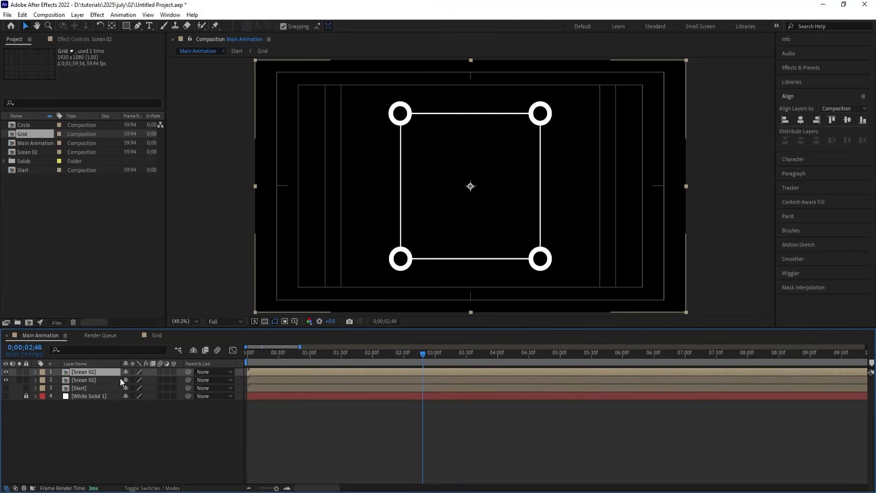
{"action": "key", "text": "r"}
{"action": "left_click", "coordinate": [137, 379]}
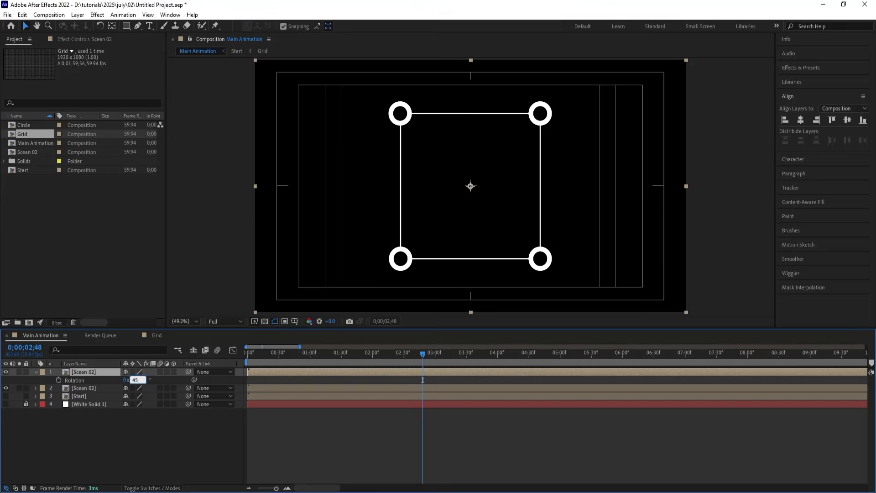
{"action": "key", "text": "Return"}
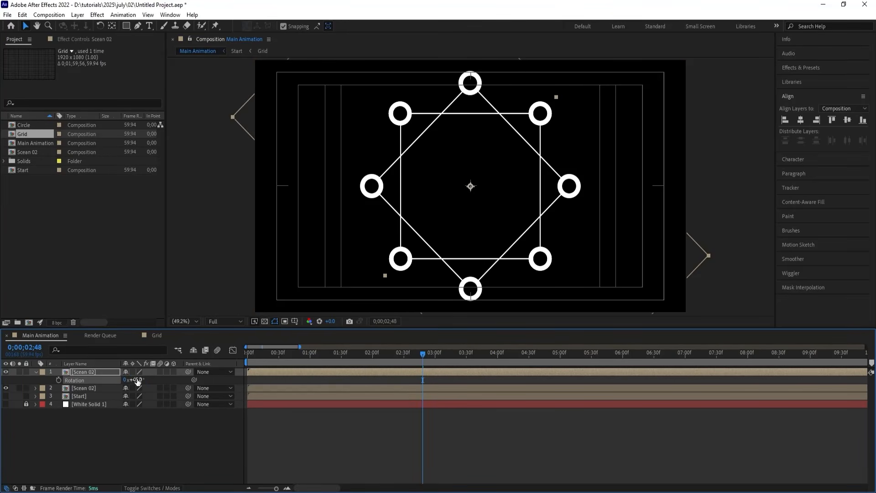
Reduce the duplicated Scean 02 layer's rotation to 20°
{"action": "left_click", "coordinate": [136, 380]}
{"action": "key", "text": "Return"}
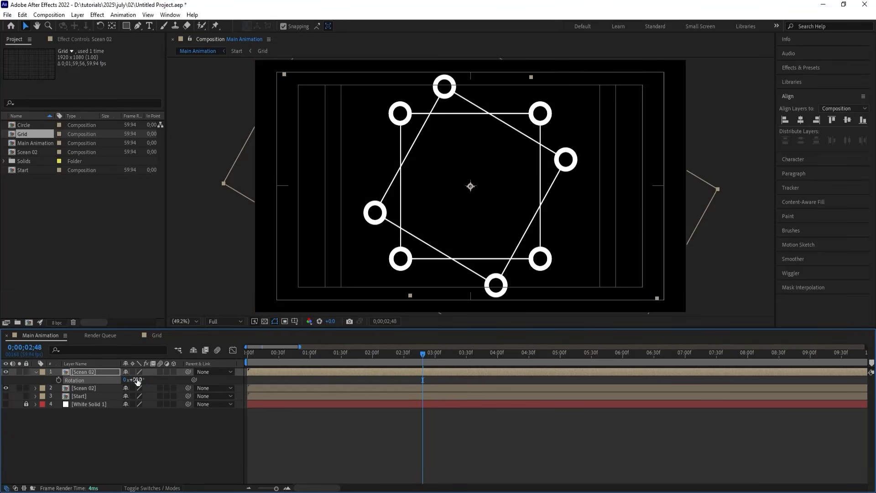
{"action": "left_click", "coordinate": [137, 380]}
{"action": "type", "text": "20"}
{"action": "key", "text": "Return"}
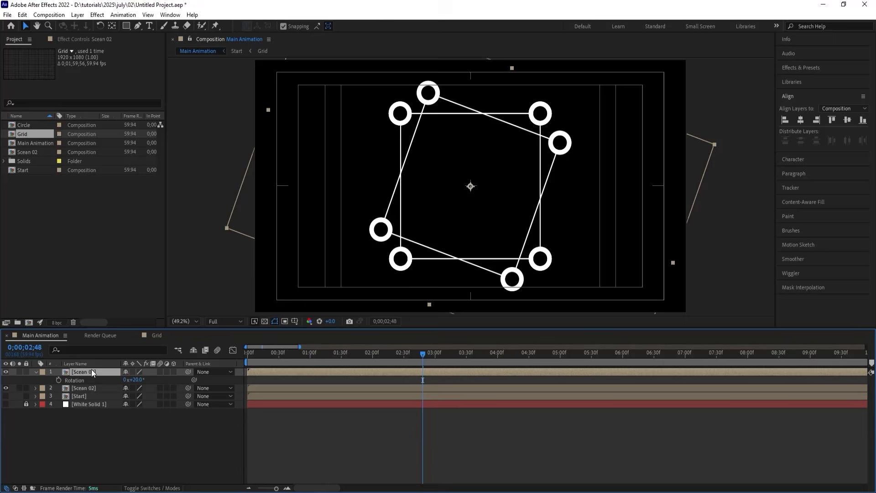
Make two more copies of the rotated Scean 02 layer, with rotations of 40° and 60°
{"action": "key", "text": "ctrl+d"}
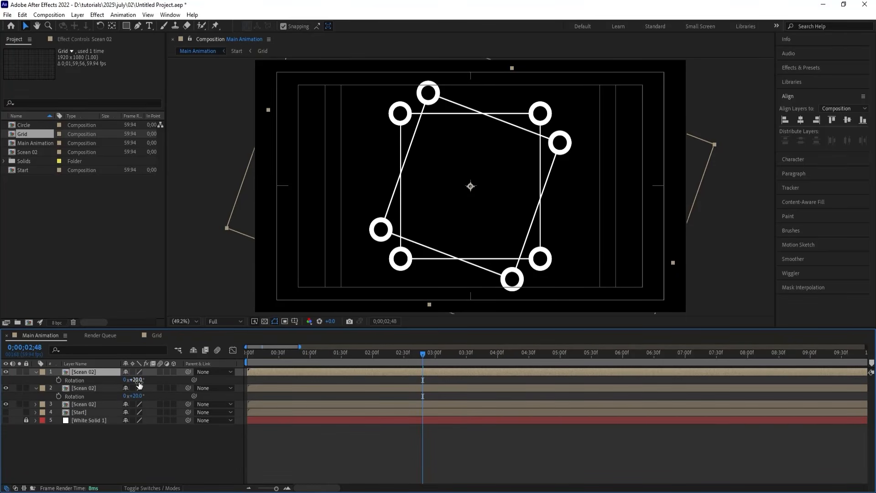
{"action": "left_click", "coordinate": [137, 380]}
{"action": "type", "text": "40"}
{"action": "key", "text": "Return"}
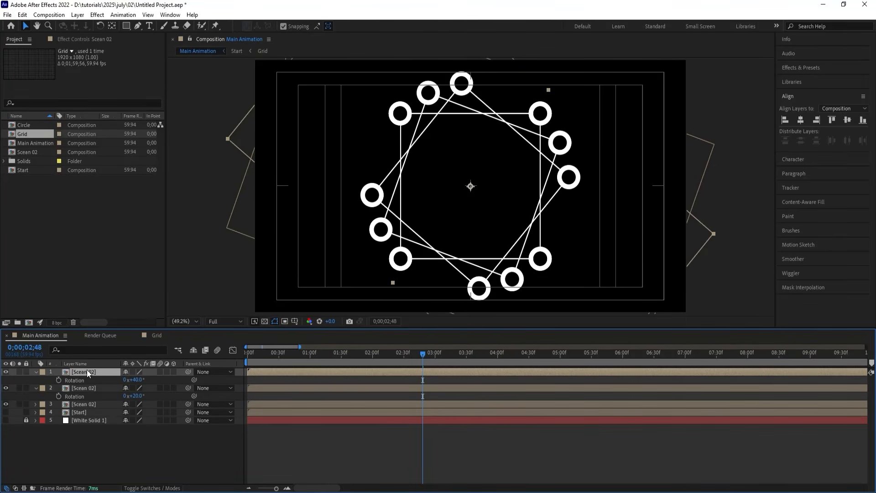
{"action": "key", "text": "ctrl+d"}
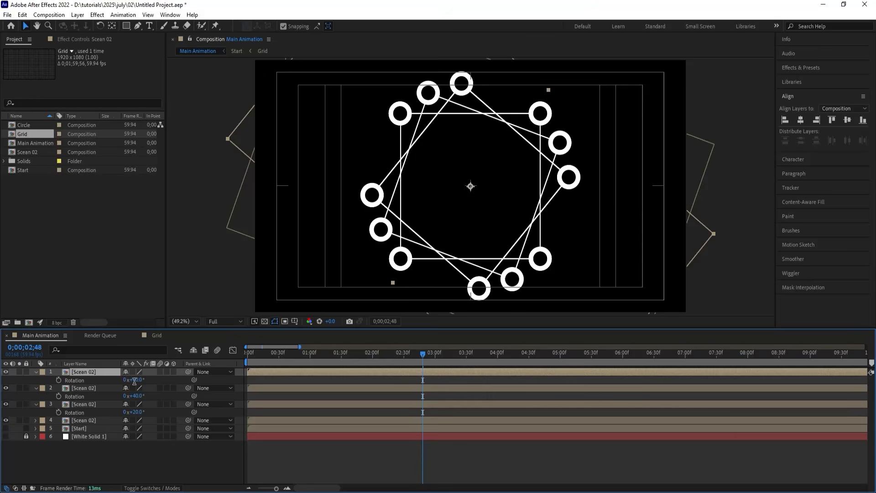
{"action": "left_click", "coordinate": [134, 380]}
{"action": "type", "text": "60"}
{"action": "key", "text": "Return"}
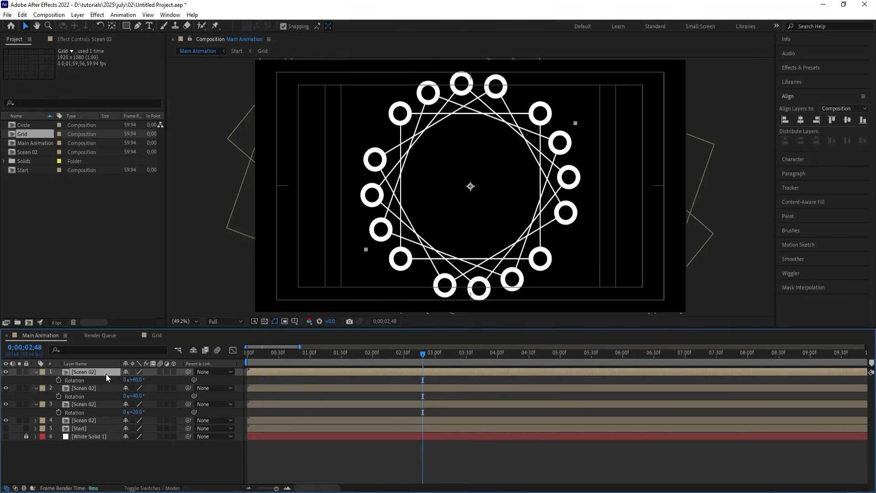
Duplicate the 60° Scean 02 layer, try rotations of 90° and 80° on the new copy, and set it to 76°
{"action": "key", "text": "ctrl+d"}
{"action": "left_click", "coordinate": [137, 380]}
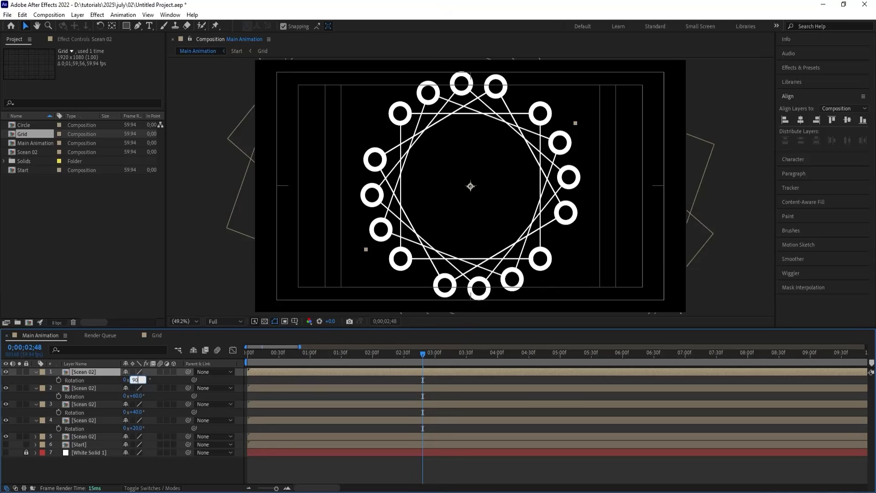
{"action": "key", "text": "Return"}
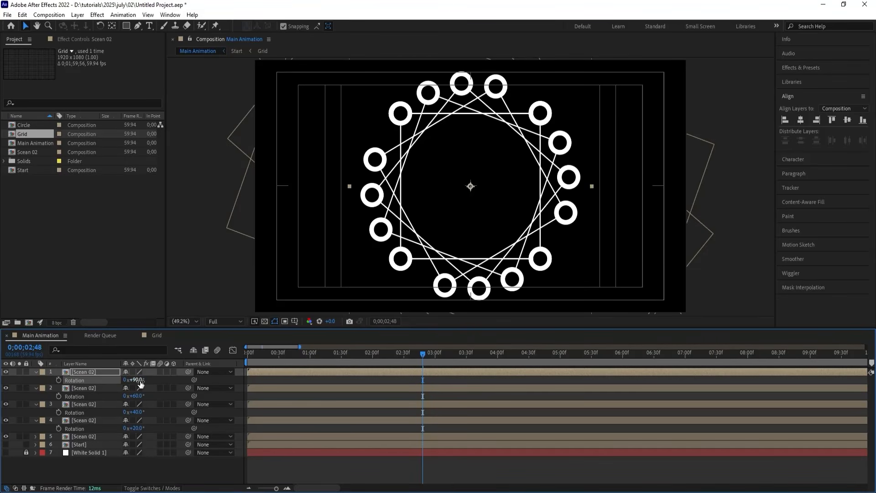
{"action": "key", "text": "ctrl+z"}
{"action": "left_click", "coordinate": [138, 379]}
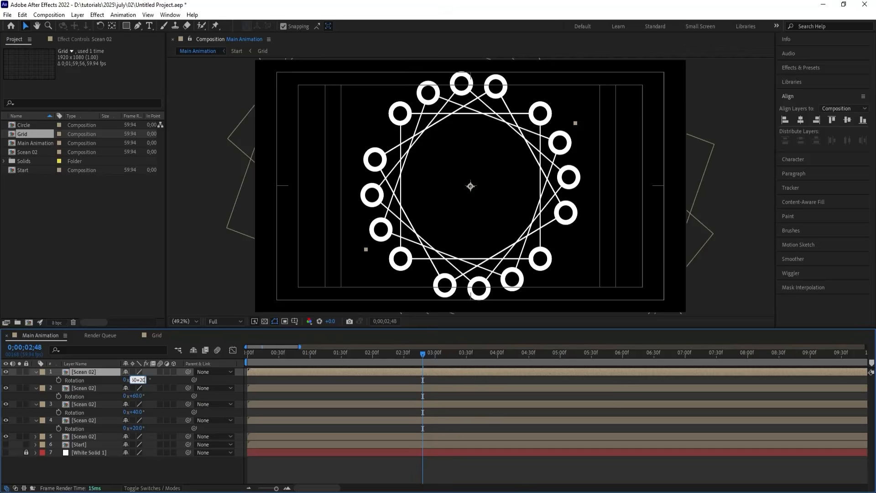
{"action": "key", "text": "Return"}
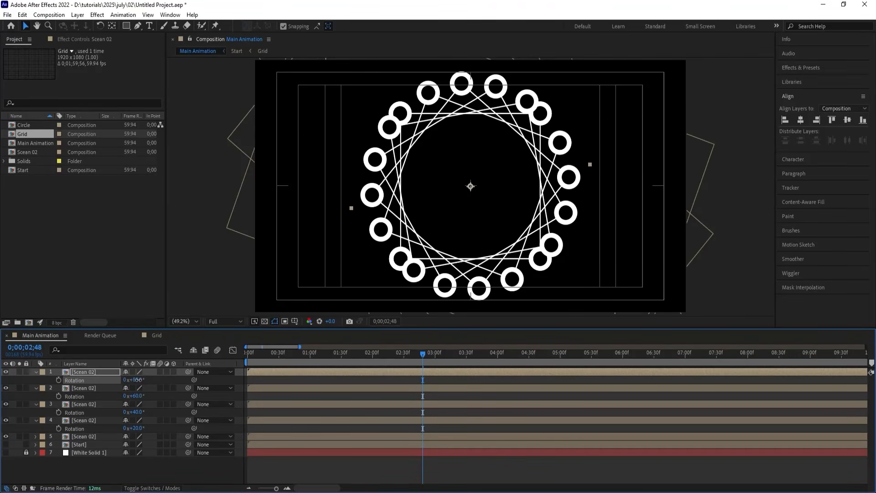
{"action": "left_click_drag", "start_coordinate": [138, 380], "coordinate": [137, 379]}
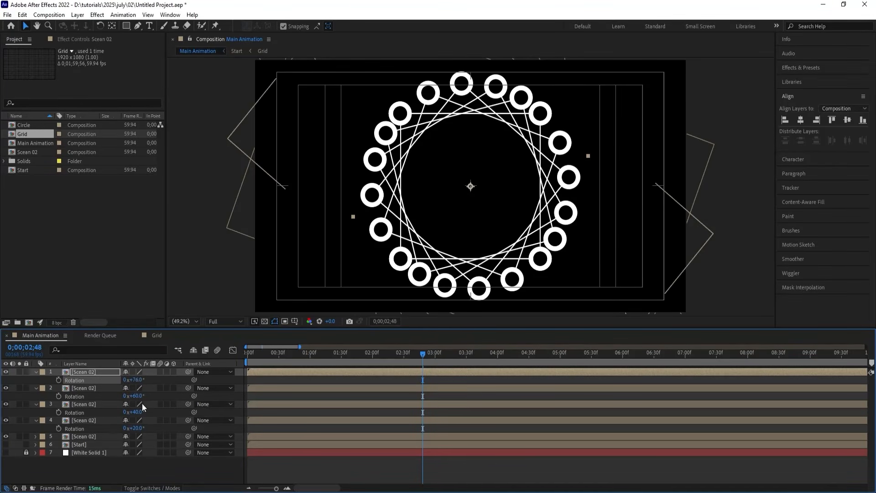
Set the rotations of the three Scean 02 copies directly above the unrotated original to 15°, 30° and 45°, from lowest to highest
{"action": "left_click", "coordinate": [100, 436]}
{"action": "key", "text": "r"}
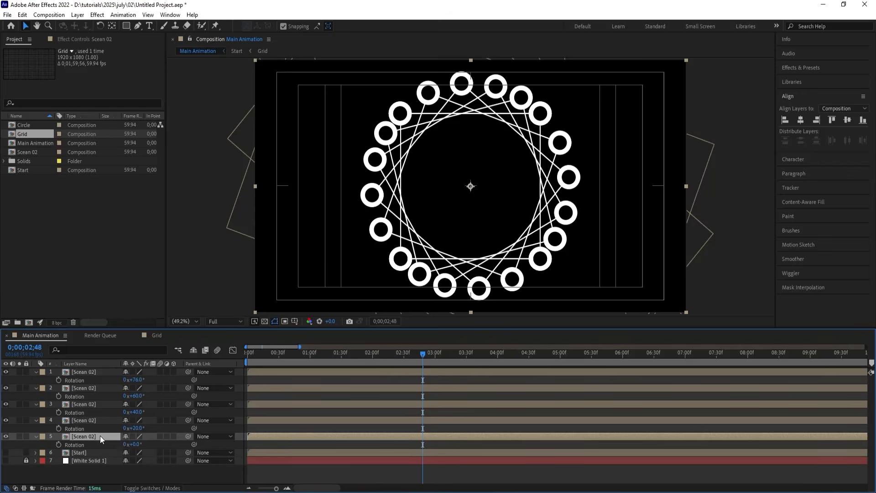
{"action": "left_click", "coordinate": [136, 428]}
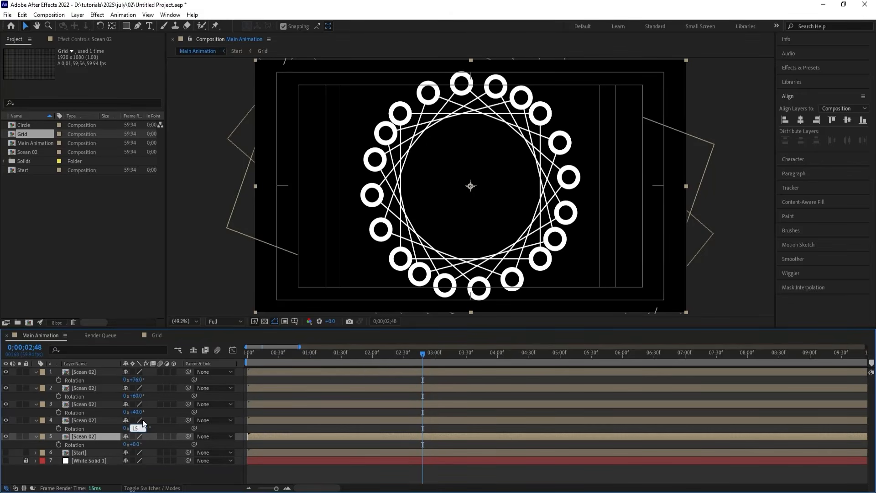
{"action": "type", "text": "15"}
{"action": "key", "text": "Return"}
{"action": "left_click", "coordinate": [137, 412]}
{"action": "type", "text": "30"}
{"action": "key", "text": "Return"}
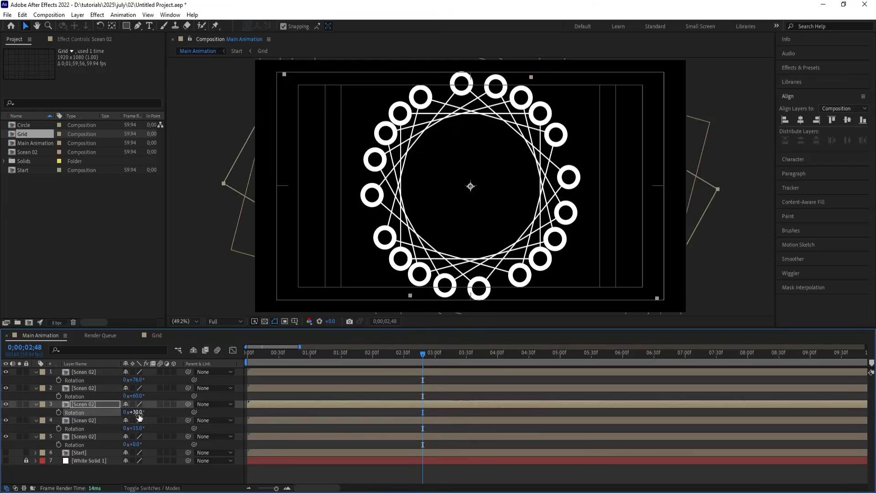
{"action": "left_click", "coordinate": [136, 396]}
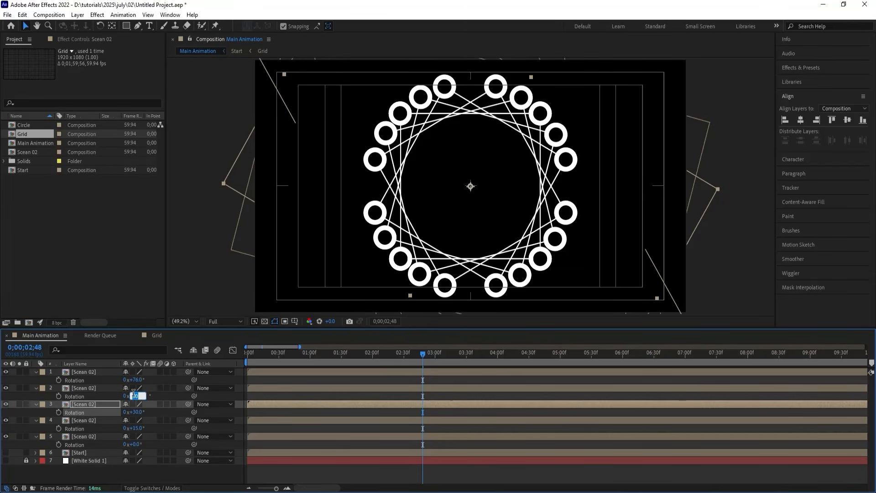
{"action": "type", "text": "45"}
{"action": "key", "text": "Return"}
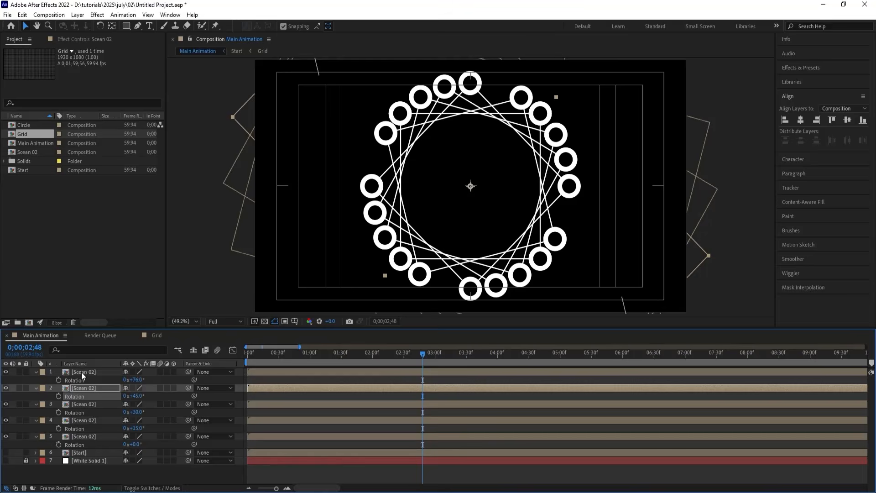
Delete the 76° Scean 02 copy, then duplicate the 45° copy and set the new layer's rotation to 60°
{"action": "left_click", "coordinate": [81, 371]}
{"action": "key", "text": "Delete"}
{"action": "left_click", "coordinate": [82, 372]}
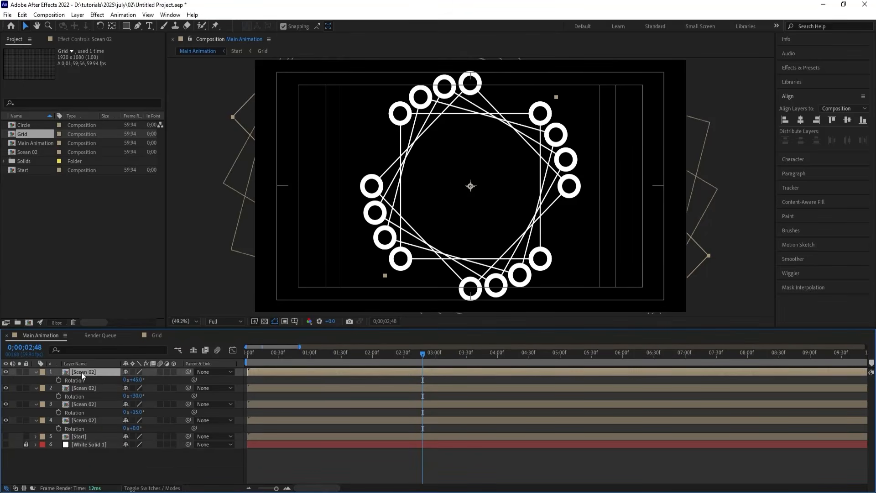
{"action": "key", "text": "ctrl+d"}
{"action": "key", "text": "r"}
{"action": "left_click", "coordinate": [129, 381]}
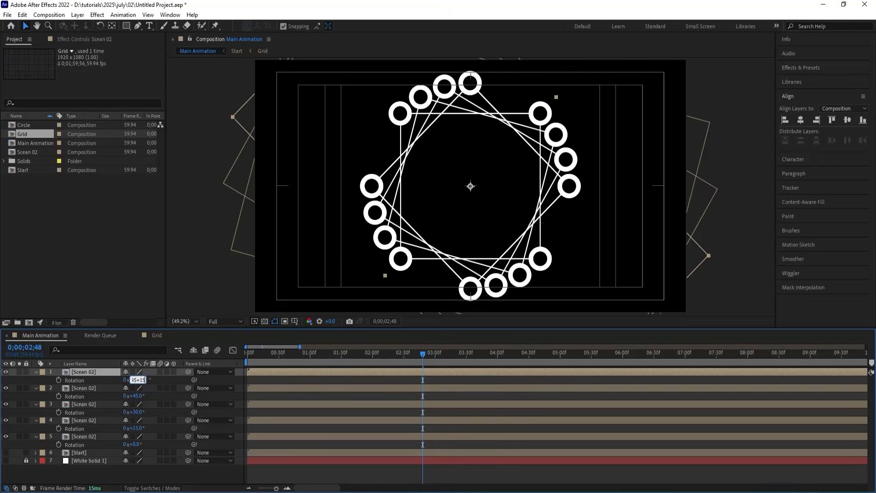
{"action": "type", "text": "+15"}
{"action": "key", "text": "Return"}
Duplicate the 60° Scean 02 layer and set the new copy's rotation to 75°
{"action": "left_click", "coordinate": [100, 372]}
{"action": "key", "text": "ctrl+d"}
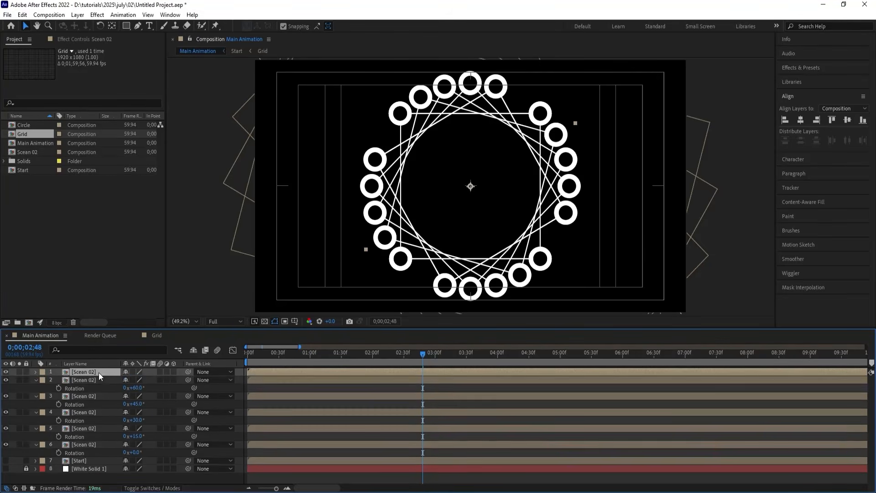
{"action": "key", "text": "r"}
{"action": "left_click", "coordinate": [137, 380]}
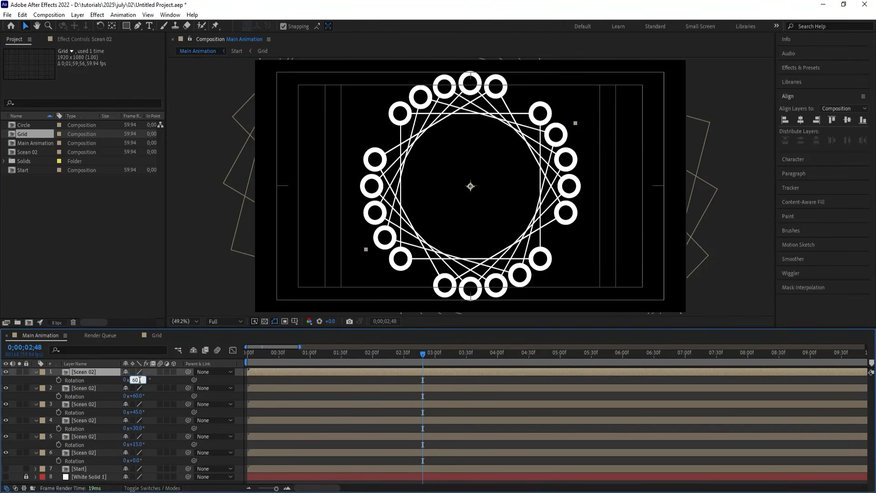
{"action": "key", "text": "Return"}
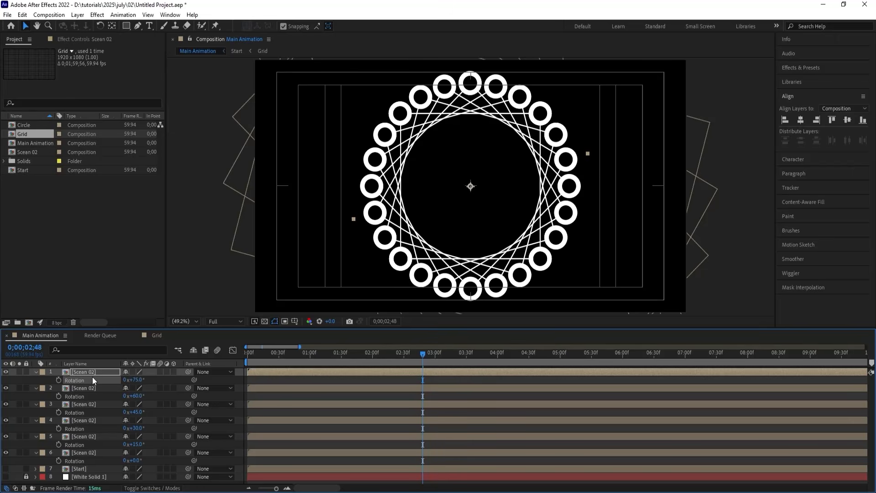
Preview the ring pattern made by the evenly rotated Scean 02 copies from the start of the composition
{"action": "left_click", "coordinate": [258, 378]}
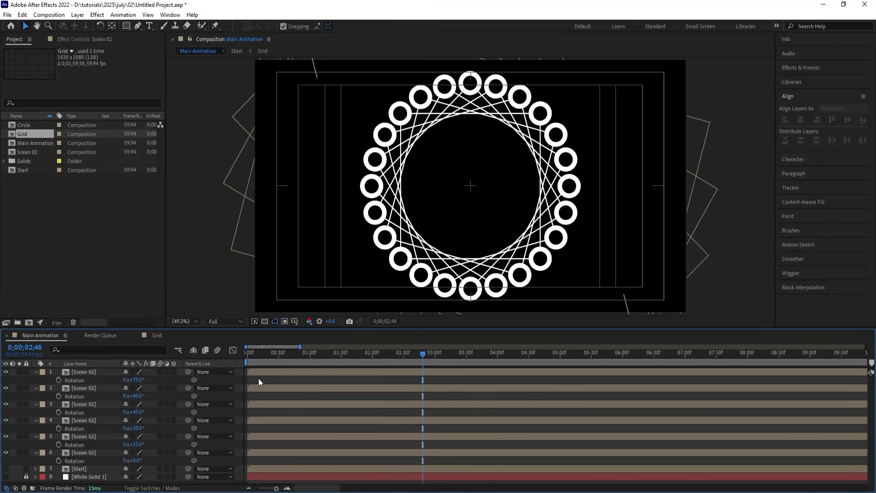
{"action": "key", "text": "Home"}
{"action": "key", "text": "space"}
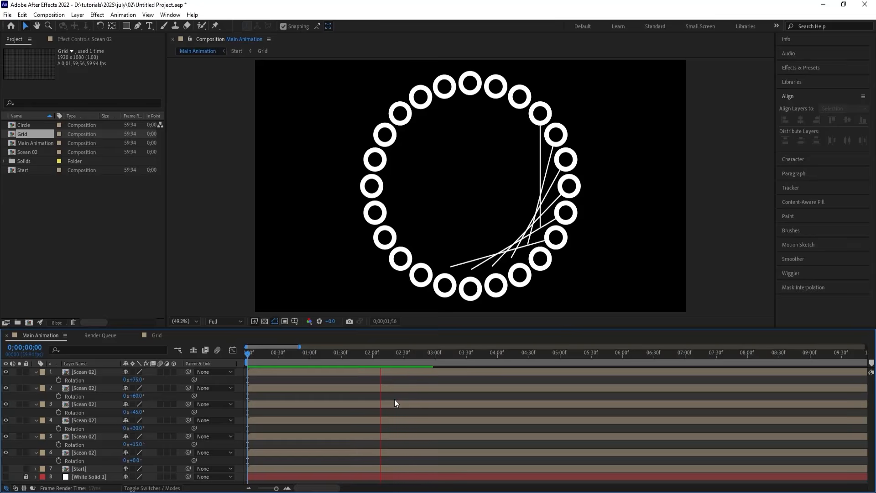
{"action": "key", "text": "space"}
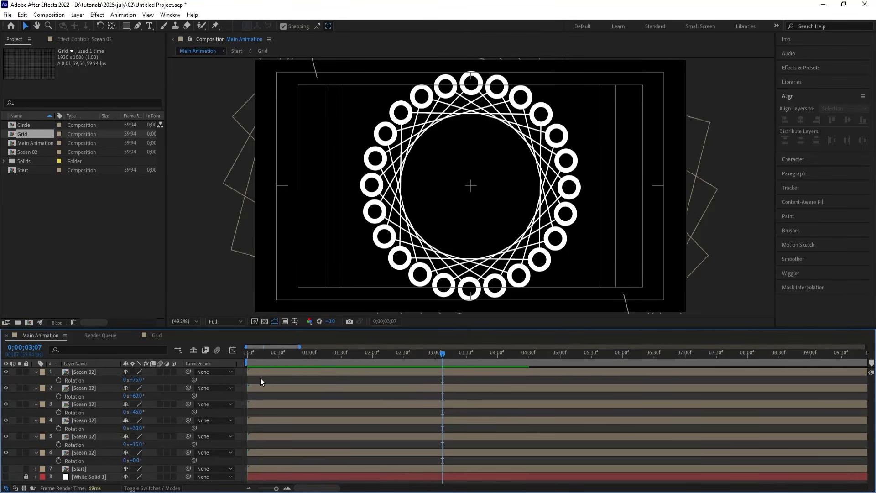
Collapse the rotation properties and stagger the lower Scean 02 copies, starting layer 5 at frame 10 and layer 4 at frame 20
{"action": "key", "text": "r"}
{"action": "left_click_drag", "start_coordinate": [259, 357], "coordinate": [247, 357]}
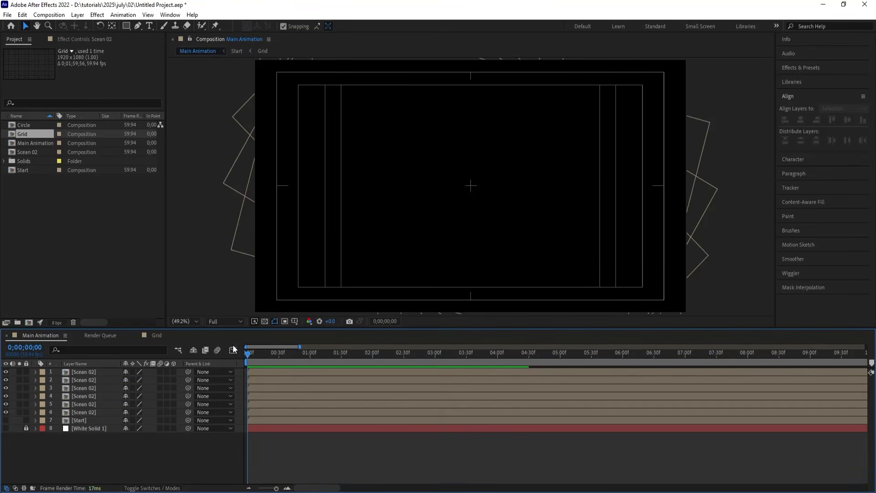
{"action": "key", "text": "equal"}
{"action": "key", "text": "equal"}
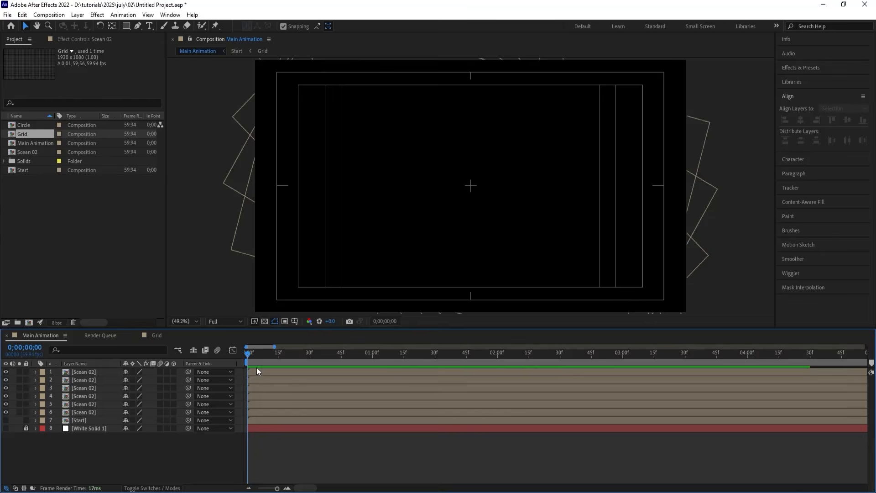
{"action": "left_click", "coordinate": [288, 354]}
{"action": "left_click", "coordinate": [289, 412]}
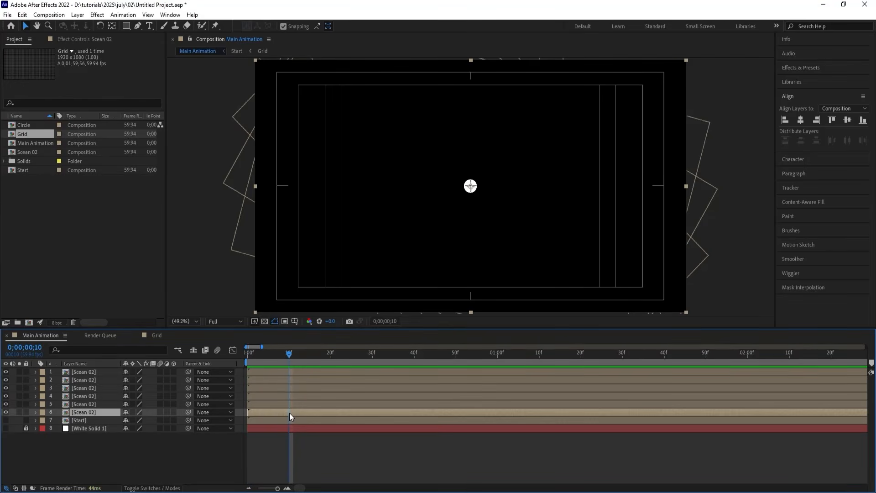
{"action": "left_click", "coordinate": [288, 406]}
{"action": "key", "text": "alt+bracketleft"}
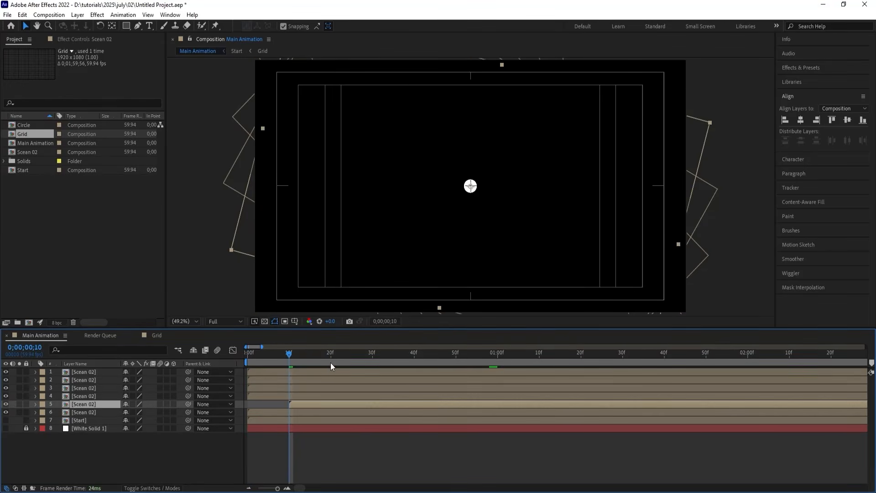
{"action": "left_click", "coordinate": [331, 357]}
{"action": "left_click", "coordinate": [325, 398]}
{"action": "key", "text": "alt+bracketleft"}
Continue the stagger upward by starting Scean 02 layers 3, 2 and 1 at frames 30, 40 and 50
{"action": "left_click", "coordinate": [371, 360]}
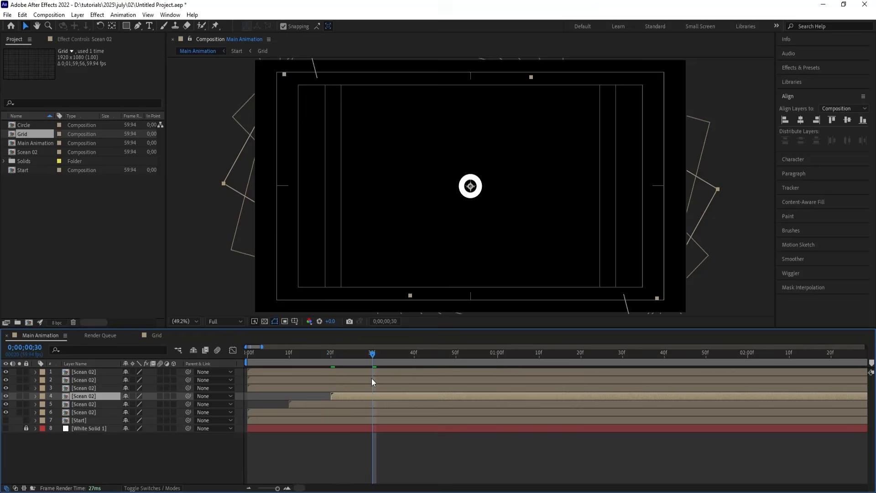
{"action": "left_click", "coordinate": [371, 387]}
{"action": "key", "text": "alt+bracketleft"}
{"action": "left_click", "coordinate": [415, 355]}
{"action": "left_click", "coordinate": [416, 380]}
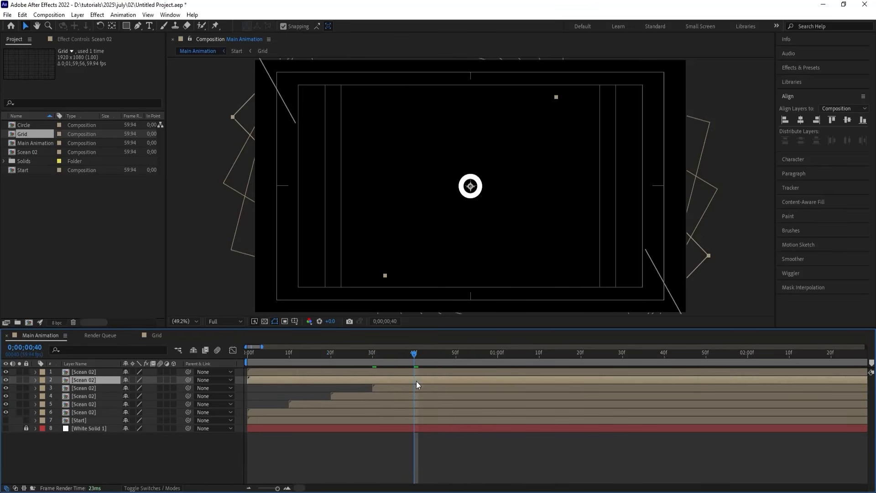
{"action": "key", "text": "alt+bracketleft"}
{"action": "left_click", "coordinate": [456, 359]}
{"action": "left_click", "coordinate": [455, 370]}
{"action": "key", "text": "alt+bracketleft"}
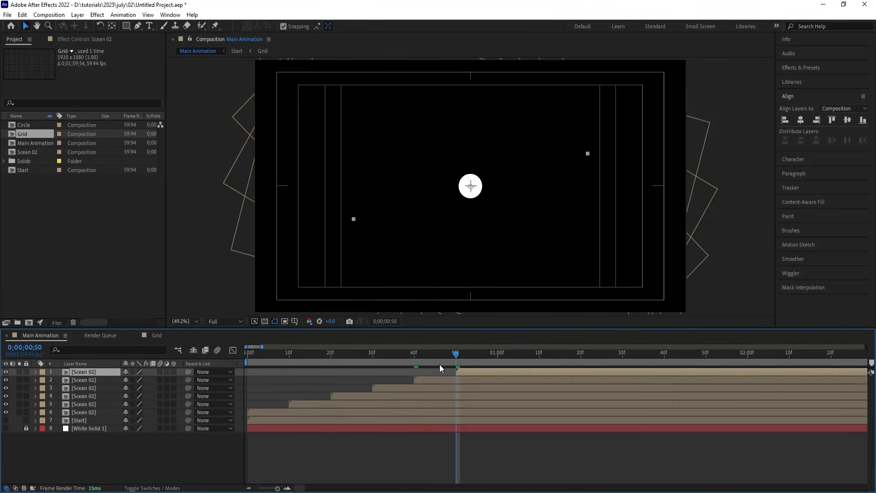
Preview the staggered Scean 02 layers from the start of the composition
{"action": "key", "text": "Home"}
{"action": "key", "text": "space"}
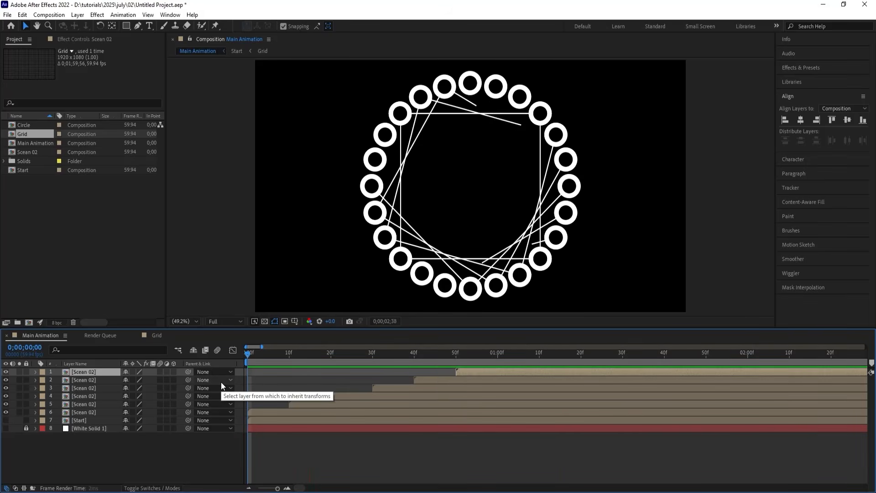
{"action": "key", "text": "space"}
{"action": "key", "text": "minus"}
{"action": "key", "text": "minus"}
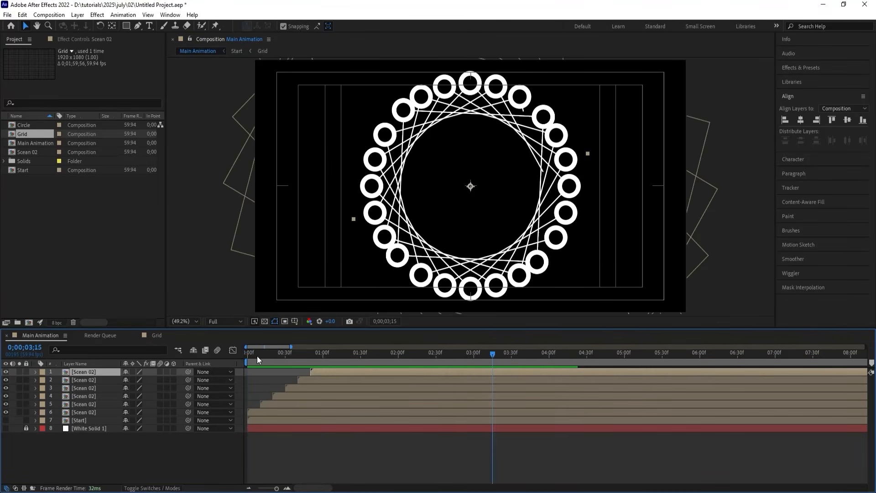
Reverse the stagger order by starting Scean 02 layer 1 at frame 0 and layer 2 at frame 10
{"action": "left_click_drag", "start_coordinate": [257, 355], "coordinate": [190, 352]}
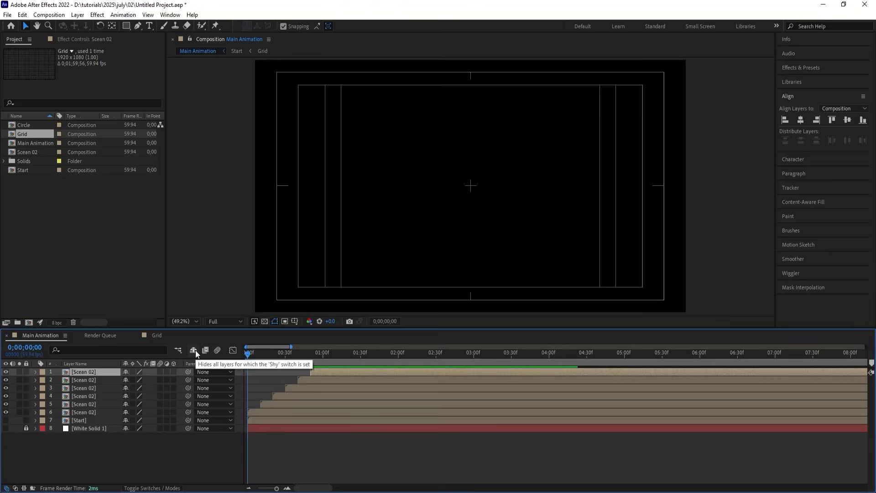
{"action": "key", "text": "bracketleft"}
{"action": "key", "text": "equal"}
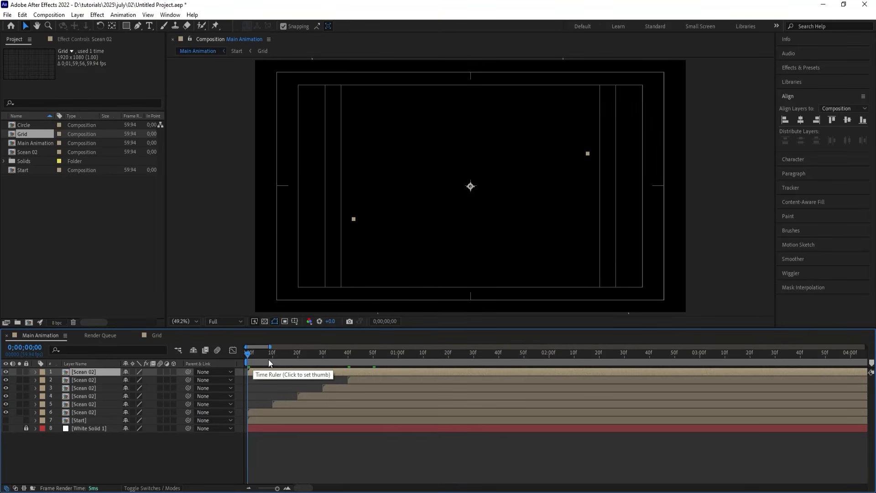
{"action": "left_click", "coordinate": [273, 355]}
{"action": "left_click", "coordinate": [366, 380]}
{"action": "key", "text": "bracketleft"}
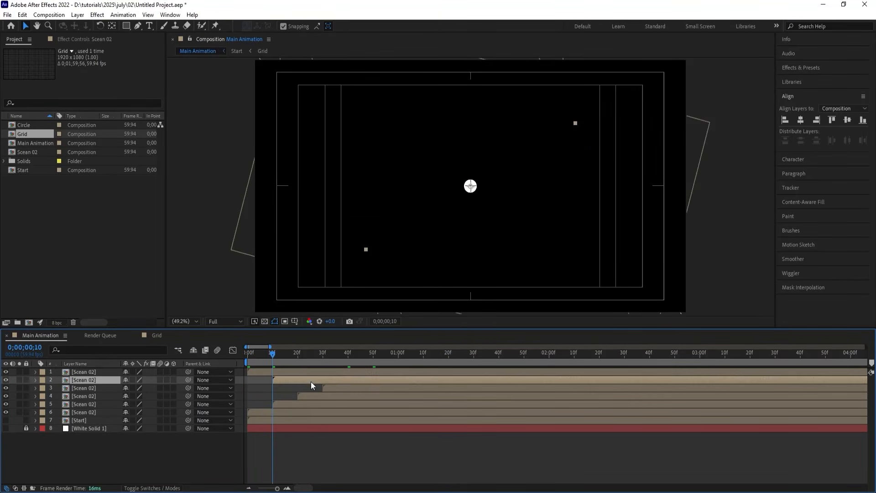
Move Scean 02 layer 3 to start at frame 20 and layer 4 to start at frame 30
{"action": "left_click", "coordinate": [296, 356]}
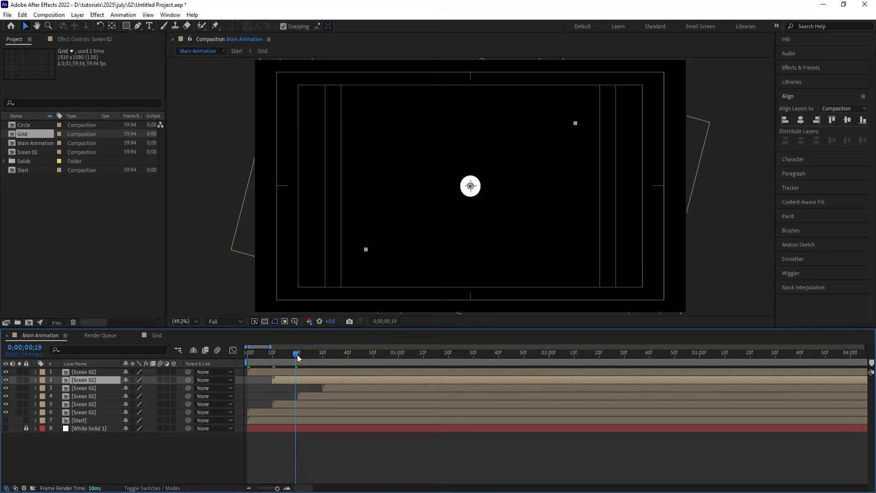
{"action": "left_click", "coordinate": [297, 354]}
{"action": "left_click", "coordinate": [329, 386]}
{"action": "key", "text": "bracketleft"}
{"action": "left_click", "coordinate": [322, 355]}
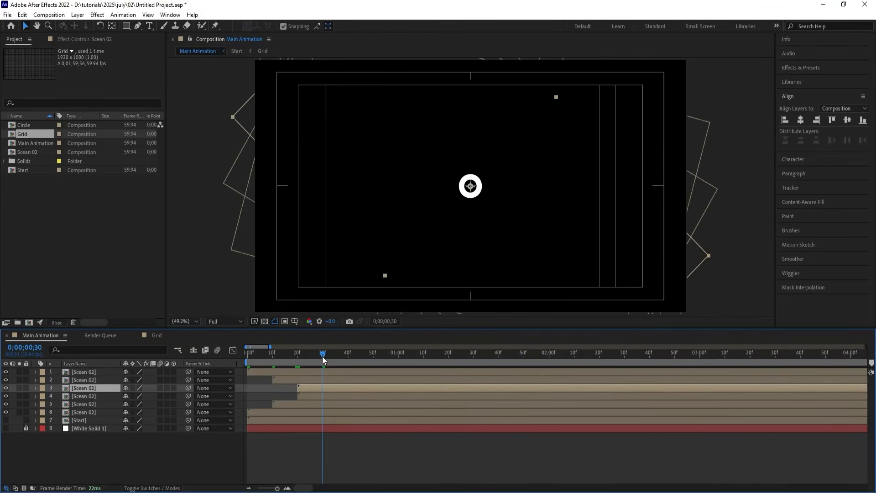
{"action": "left_click", "coordinate": [321, 395]}
{"action": "key", "text": "bracketleft"}
Move Scean 02 layer 5 to start at frame 40 and layer 6 to start at frame 50
{"action": "left_click", "coordinate": [348, 354]}
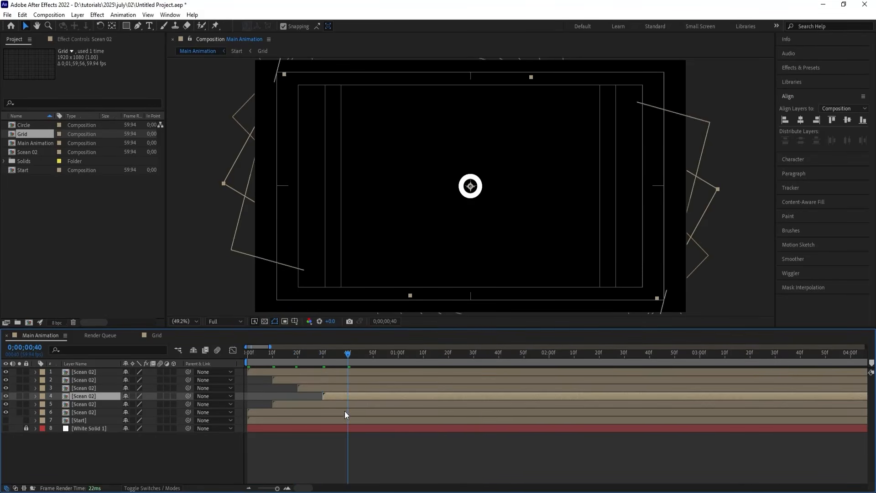
{"action": "left_click", "coordinate": [346, 404]}
{"action": "key", "text": "bracketleft"}
{"action": "left_click", "coordinate": [374, 356]}
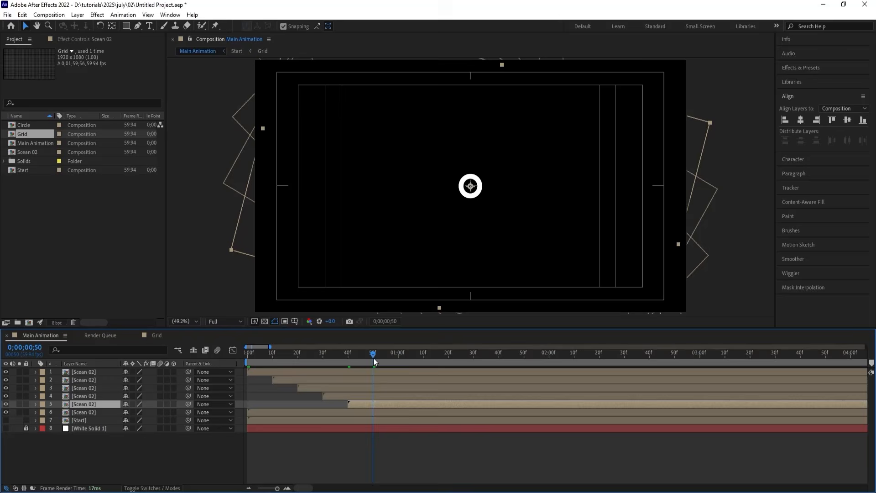
{"action": "left_click", "coordinate": [376, 409]}
{"action": "key", "text": "bracketleft"}
Preview the reversed stagger of the Scean 02 layers from the start, continuing past five seconds
{"action": "left_click_drag", "start_coordinate": [275, 360], "coordinate": [184, 353]}
{"action": "key", "text": "space"}
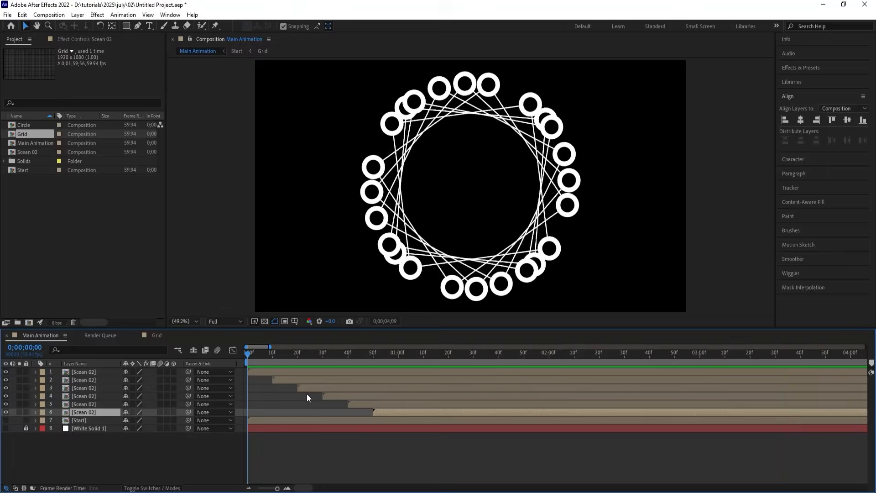
{"action": "key", "text": "space"}
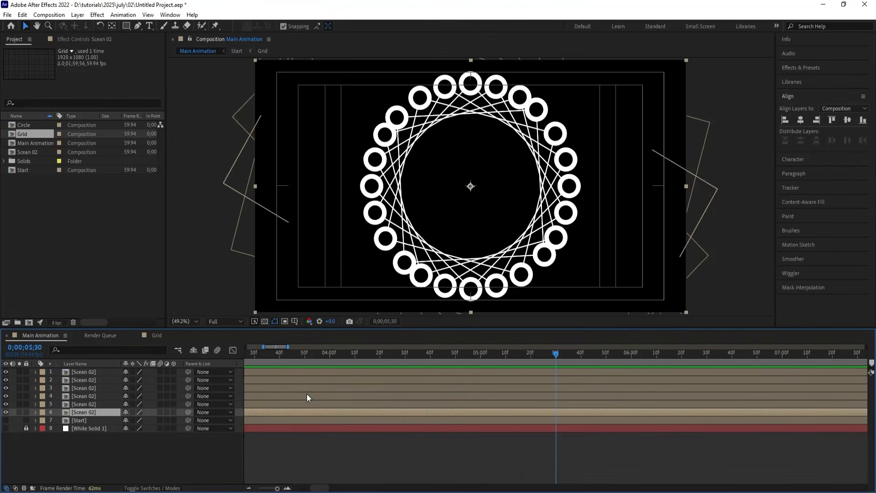
{"action": "key", "text": "minus"}
{"action": "key", "text": "minus"}
{"action": "key", "text": "minus"}
{"action": "key", "text": "space"}
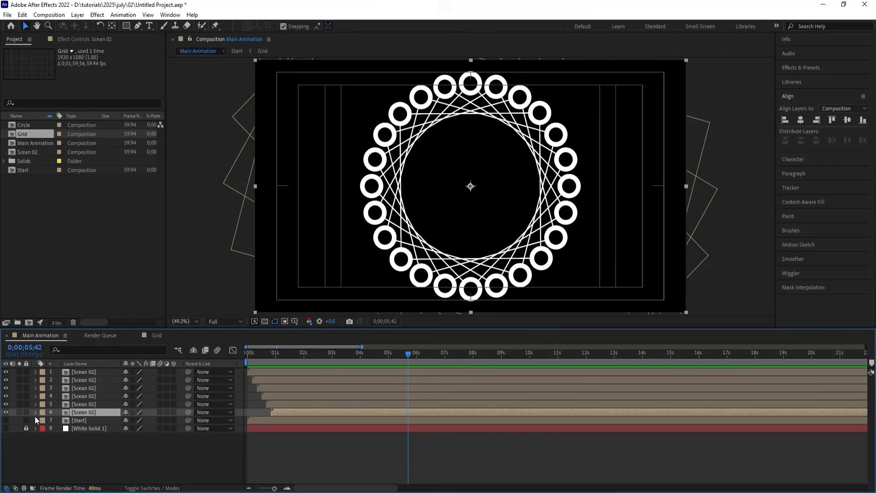
Make the Start layer visible, hide all Scean 02 layers, and preview the Start animation alone from the beginning
{"action": "left_click", "coordinate": [7, 418], "text": "alt"}
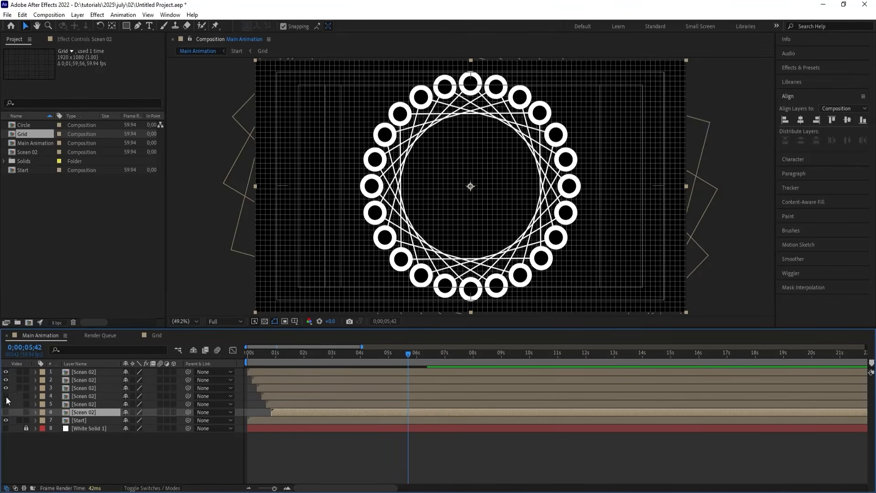
{"action": "left_click", "coordinate": [6, 419]}
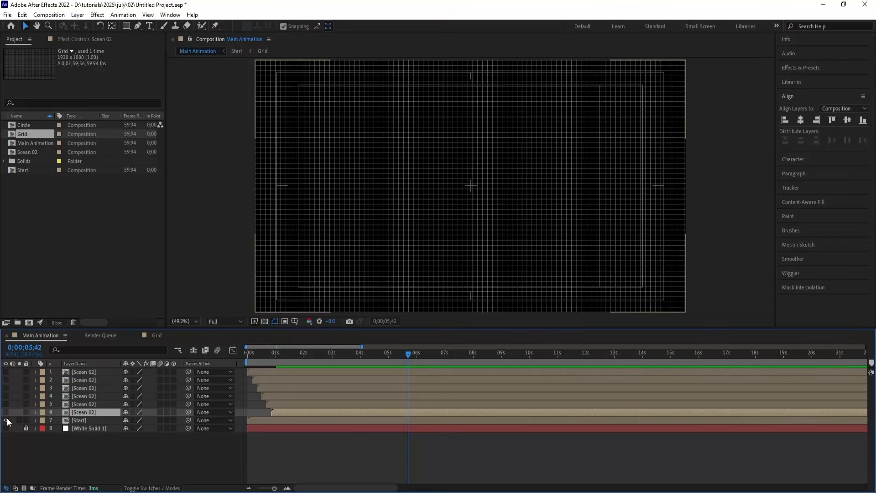
{"action": "key", "text": "space"}
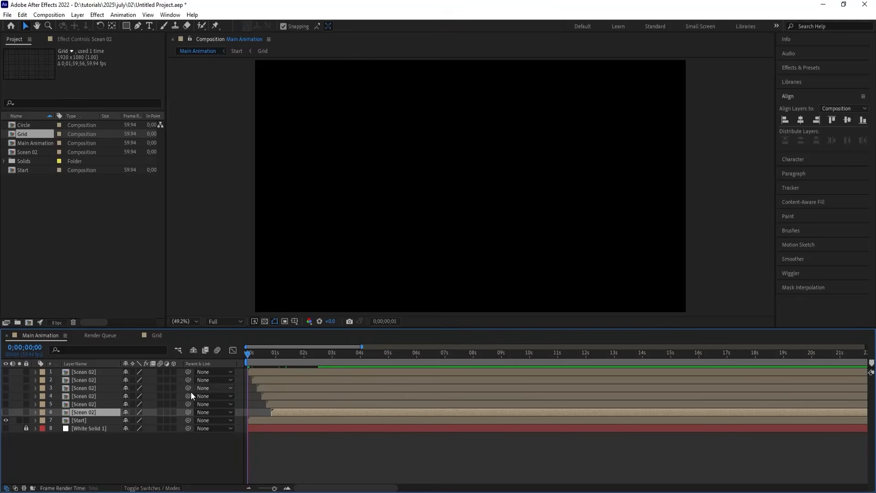
Show the White Solid 1 background and preview the Start animation over it from the beginning
{"action": "left_click", "coordinate": [6, 428]}
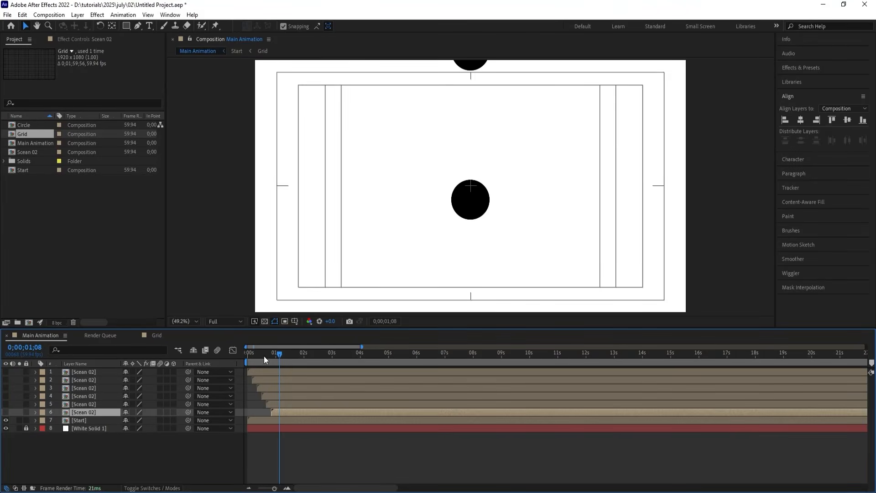
{"action": "key", "text": "space"}
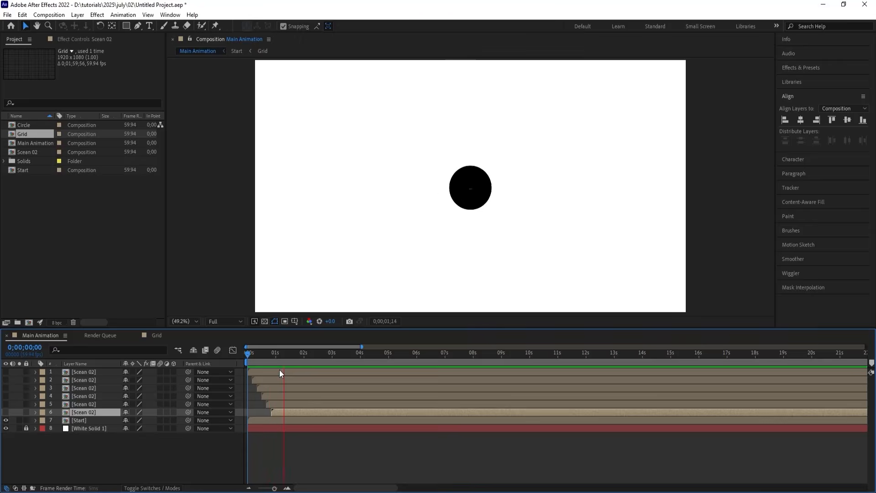
{"action": "key", "text": "space"}
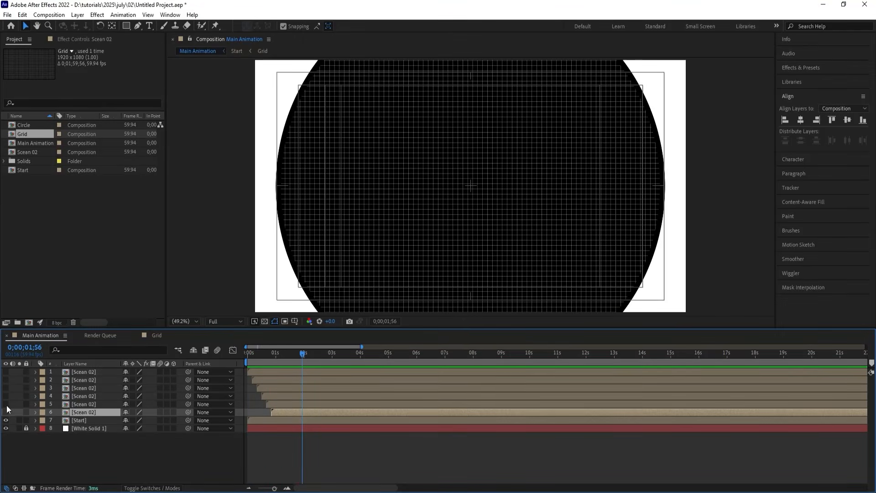
Make all six Scean 02 layers visible and shift them together to start about 1.6 seconds in
{"action": "left_click", "coordinate": [78, 371], "text": "shift"}
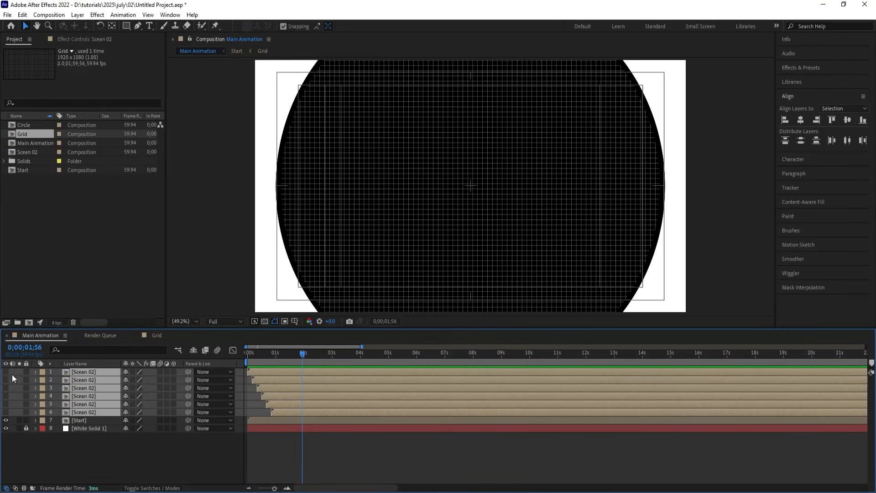
{"action": "left_click_drag", "start_coordinate": [6, 372], "coordinate": [6, 412]}
{"action": "left_click_drag", "start_coordinate": [257, 371], "coordinate": [306, 374]}
Preview the transition from Start to the shifted Scean 02 layers, including a full playback from the beginning
{"action": "left_click", "coordinate": [275, 355]}
{"action": "key", "text": "space"}
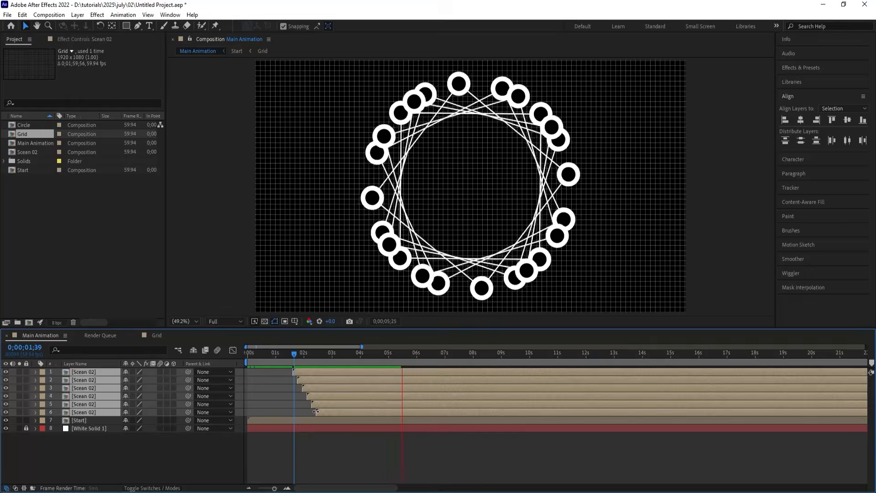
{"action": "key", "text": "space"}
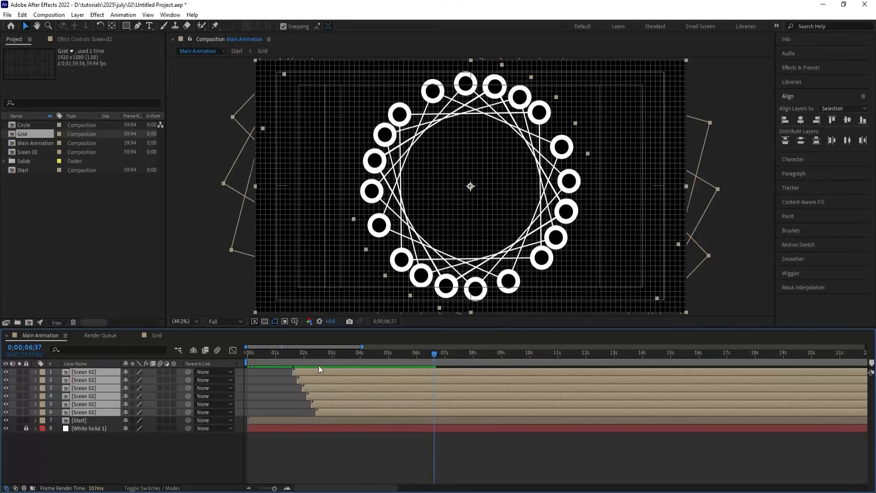
{"action": "key", "text": "Home"}
{"action": "key", "text": "space"}
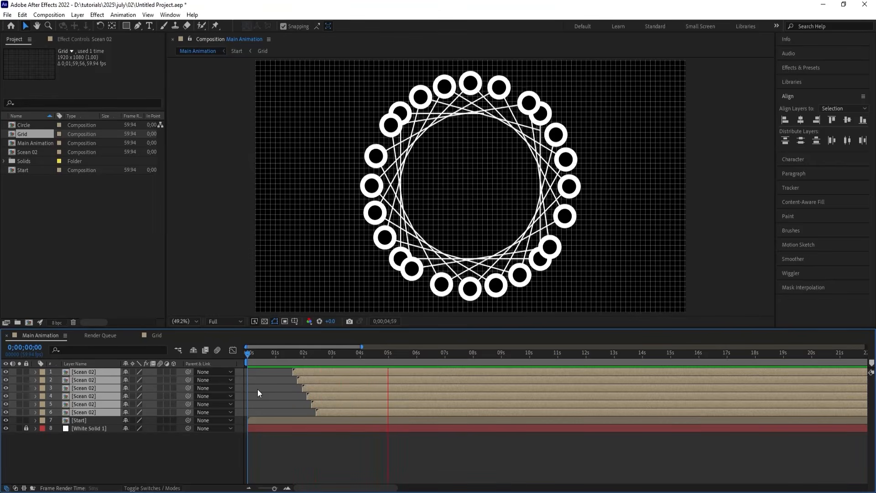
{"action": "key", "text": "space"}
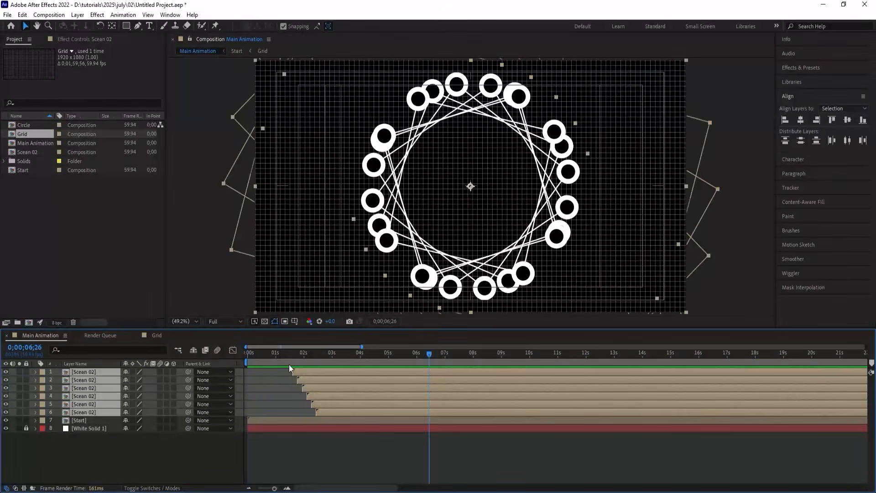
Pre-compose the six Scean 02 layers as Collection of scean 02 with all attributes moved, and preview the result
{"action": "left_click", "coordinate": [280, 394]}
{"action": "left_click", "coordinate": [292, 357]}
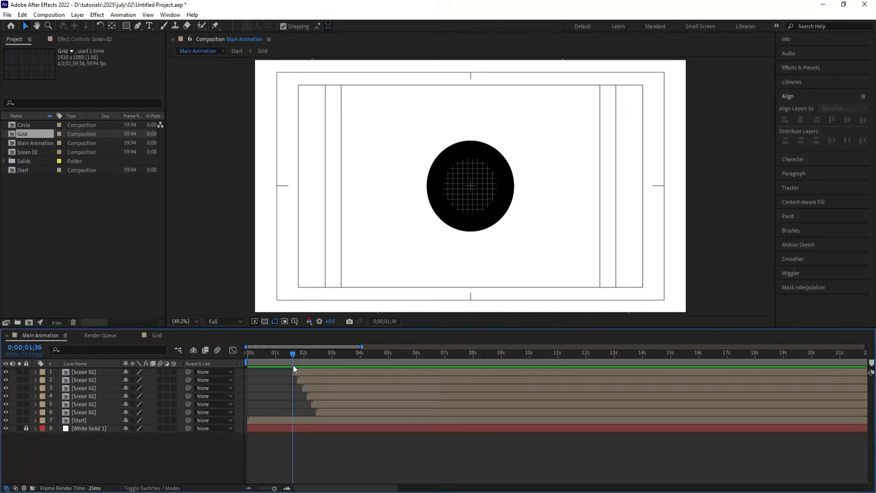
{"action": "left_click", "coordinate": [293, 370]}
{"action": "left_click", "coordinate": [321, 411], "text": "shift"}
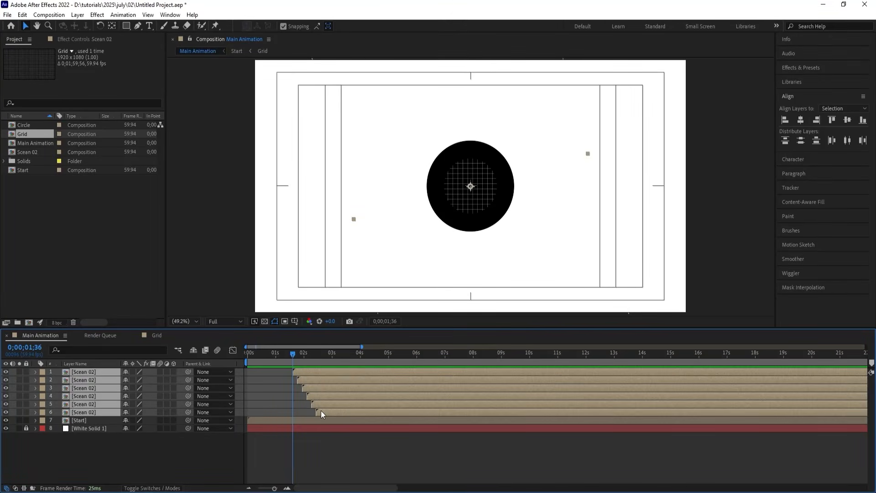
{"action": "key", "text": "ctrl+shift+c"}
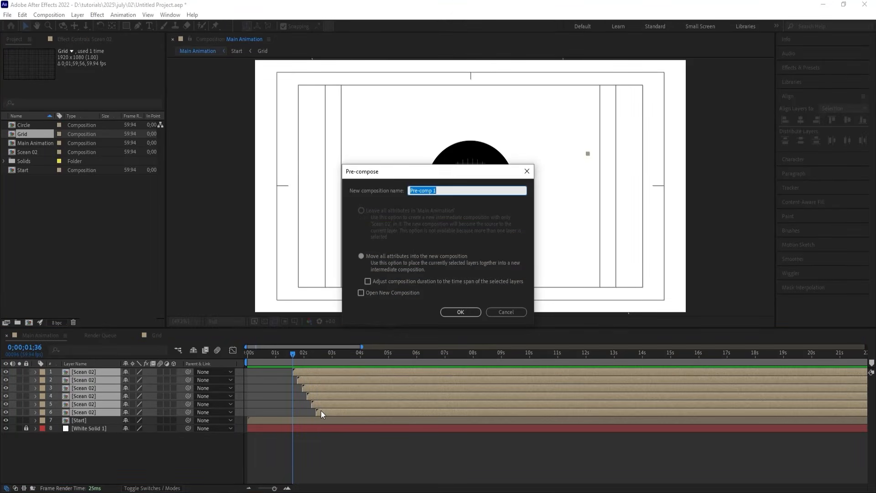
{"action": "type", "text": "Collection of scean 02"}
{"action": "key", "text": "Return"}
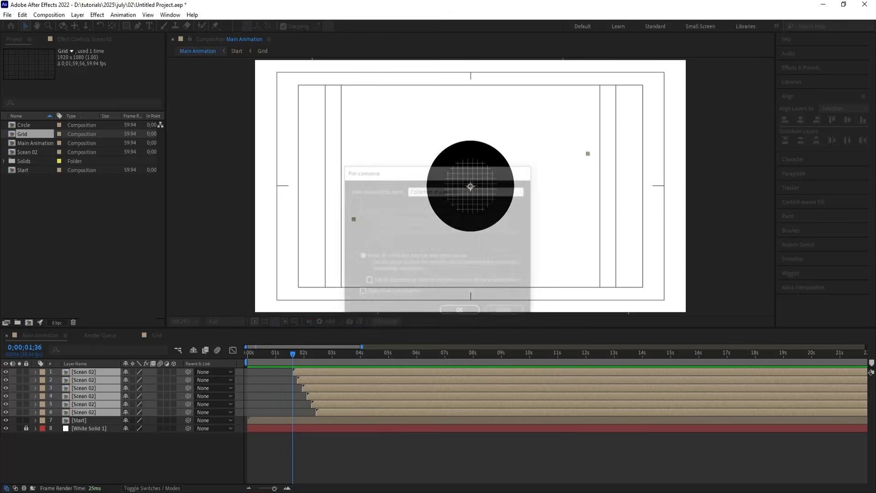
{"action": "key", "text": "space"}
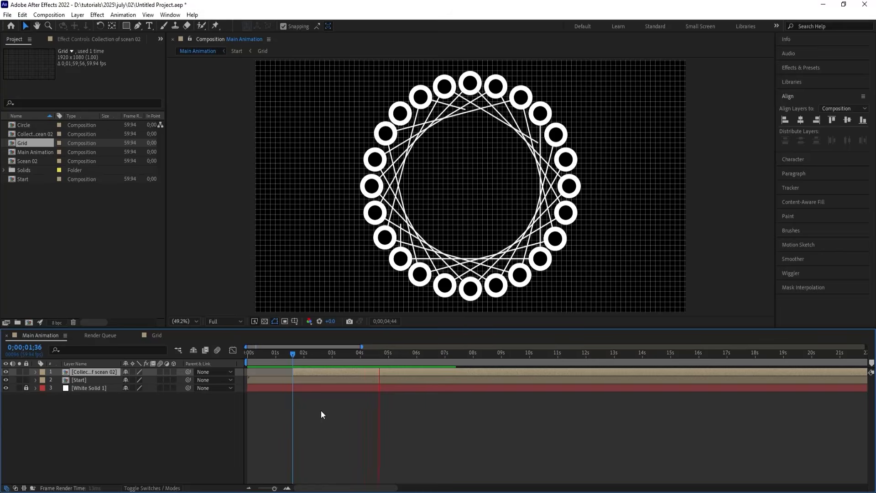
{"action": "key", "text": "space"}
Duplicate the Collection of scean 02 layer and scale the upper copy to 53%
{"action": "left_click", "coordinate": [336, 377]}
{"action": "key", "text": "ctrl+d"}
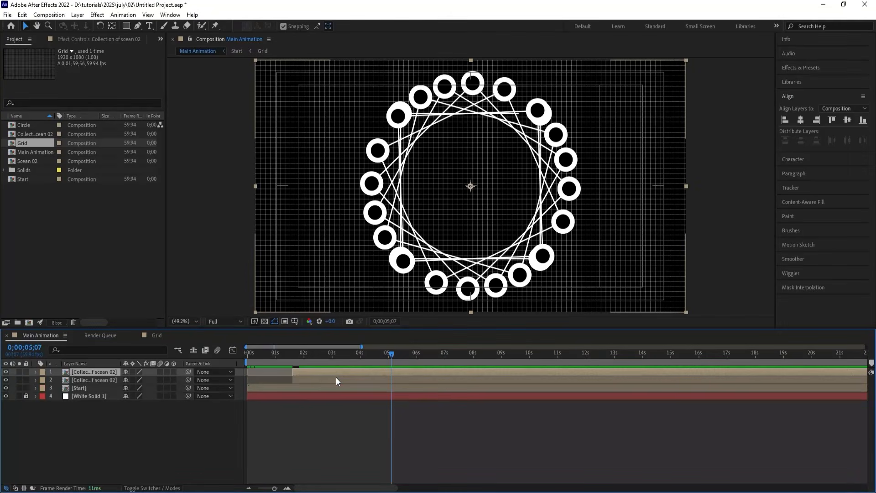
{"action": "key", "text": "s"}
{"action": "left_click_drag", "start_coordinate": [137, 379], "coordinate": [115, 377]}
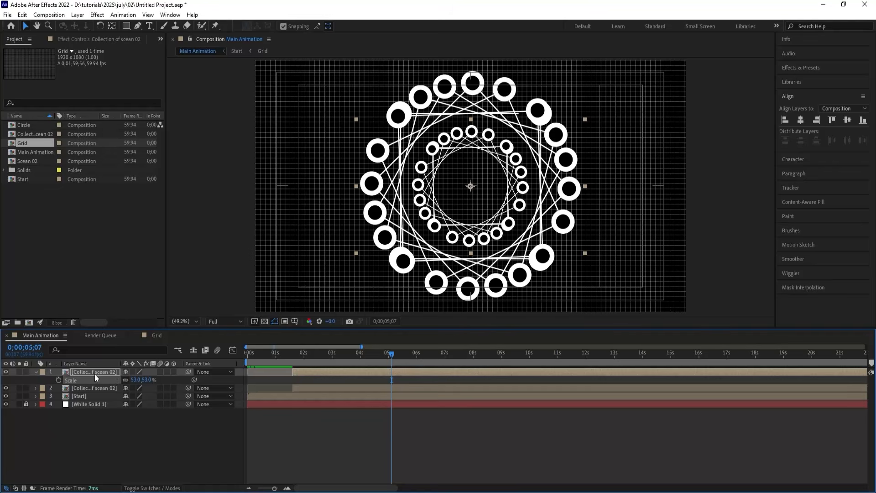
Duplicate the full-size Collection of scean 02 layer, scale the lower copy to 192%, and preview from 0;00;01;07
{"action": "left_click", "coordinate": [87, 388]}
{"action": "key", "text": "ctrl+d"}
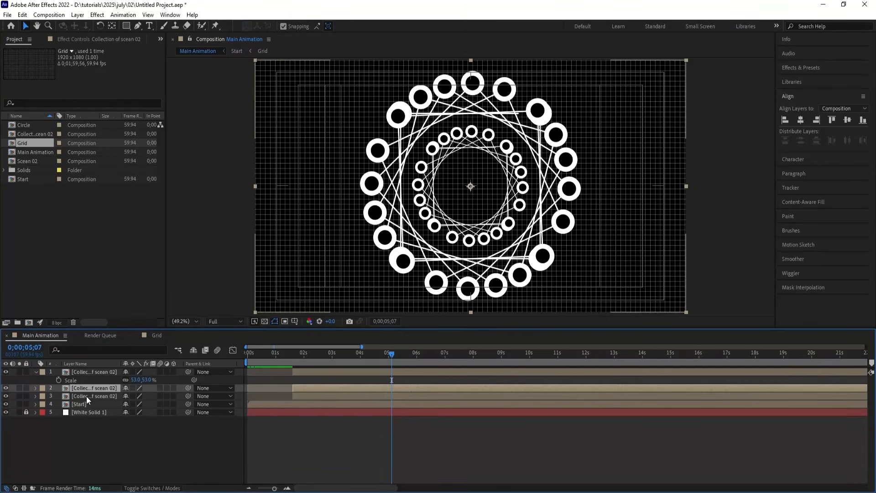
{"action": "left_click", "coordinate": [86, 395]}
{"action": "key", "text": "s"}
{"action": "left_click_drag", "start_coordinate": [137, 404], "coordinate": [133, 371]}
{"action": "left_click_drag", "start_coordinate": [291, 360], "coordinate": [281, 357]}
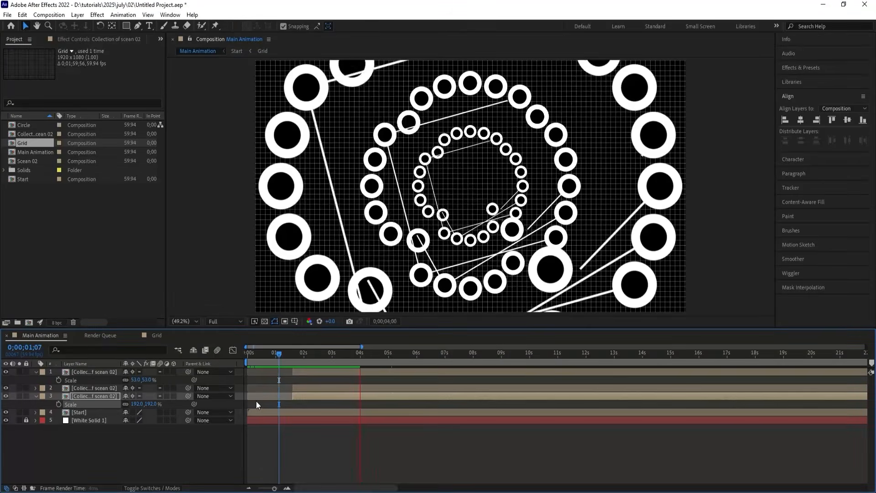
{"action": "key", "text": "space"}
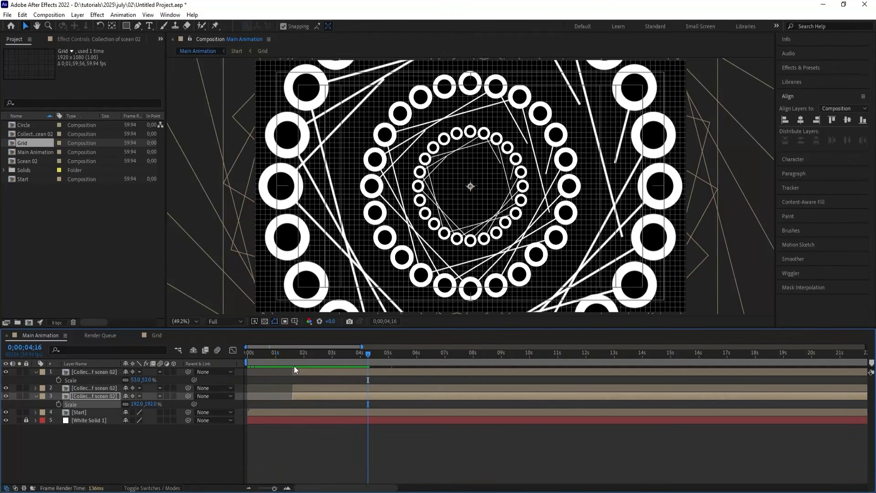
Move the middle, full-size Collection of scean 02 layer to start at 0;00;02;00
{"action": "key", "text": "equal"}
{"action": "key", "text": "i"}
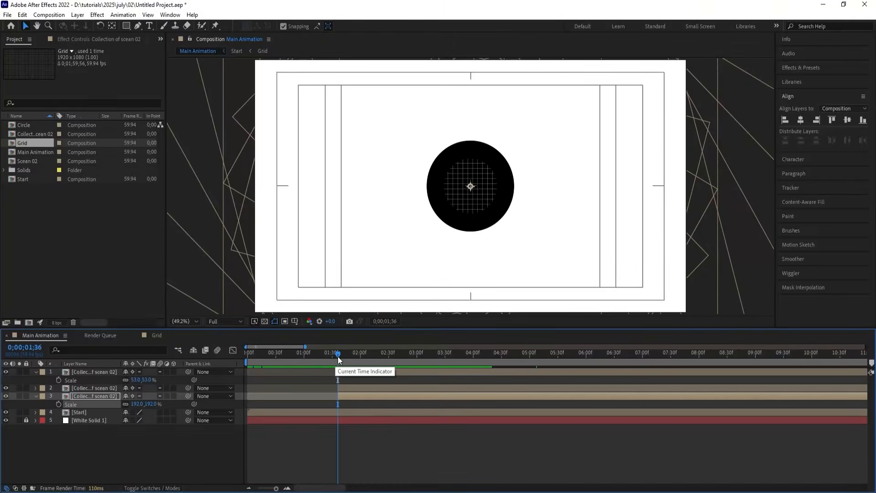
{"action": "key", "text": "equal"}
{"action": "left_click_drag", "start_coordinate": [354, 354], "coordinate": [382, 374]}
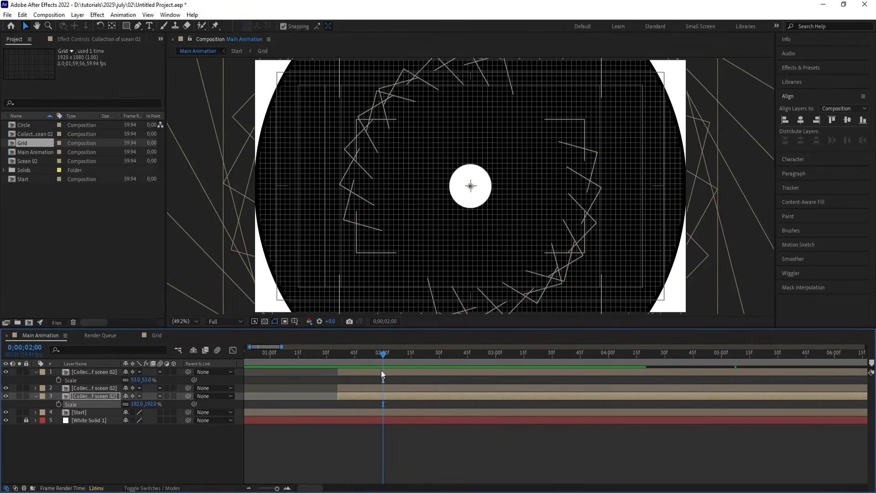
{"action": "left_click", "coordinate": [381, 387]}
{"action": "key", "text": "bracketleft"}
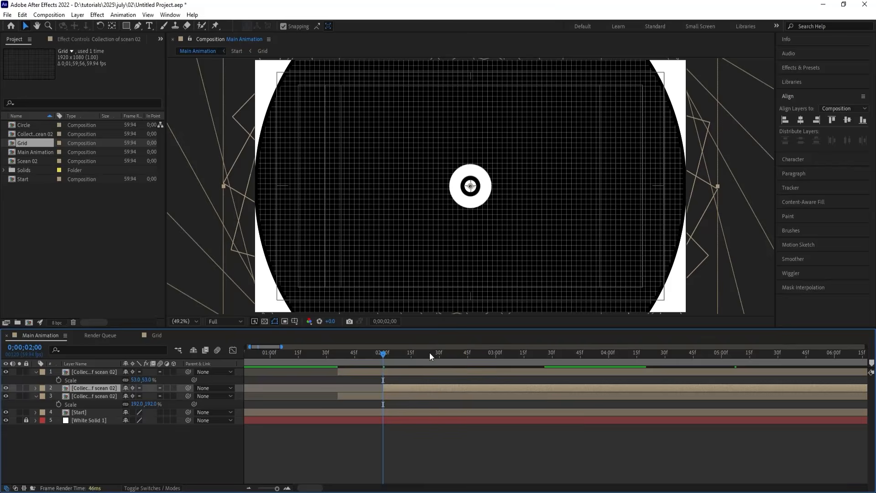
Move the 53% Collection of scean 02 layer to start at 0;00;02;27
{"action": "left_click", "coordinate": [434, 354]}
{"action": "left_click", "coordinate": [428, 372]}
{"action": "key", "text": "bracketleft"}
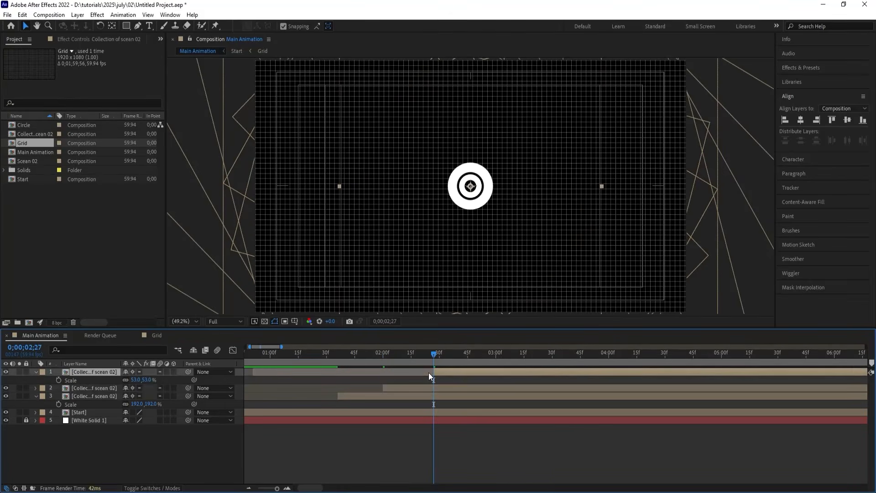
Preview the three staggered rings from 0;00;01;36 to past six seconds
{"action": "key", "text": "minus"}
{"action": "key", "text": "minus"}
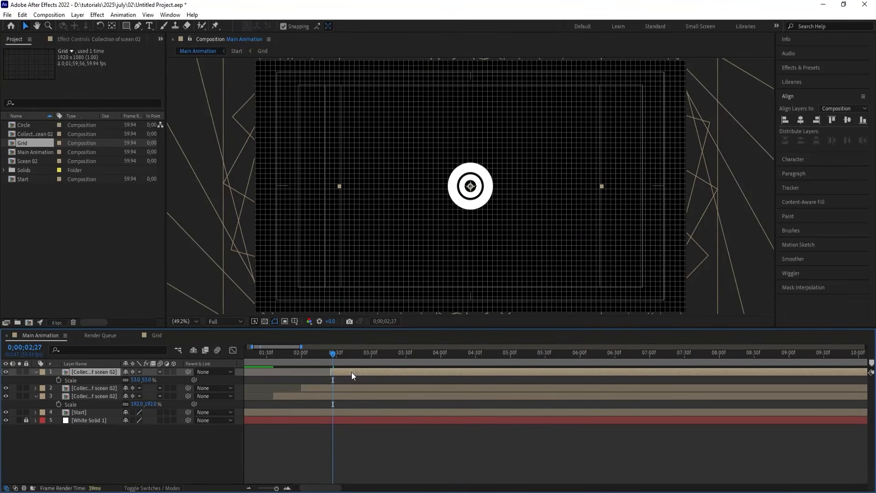
{"action": "left_click", "coordinate": [273, 354]}
{"action": "key", "text": "space"}
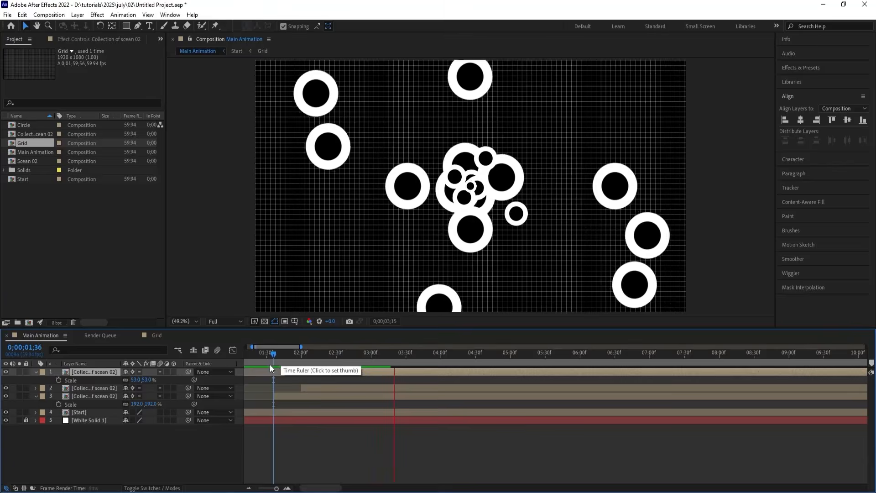
{"action": "key", "text": "minus"}
{"action": "key", "text": "minus"}
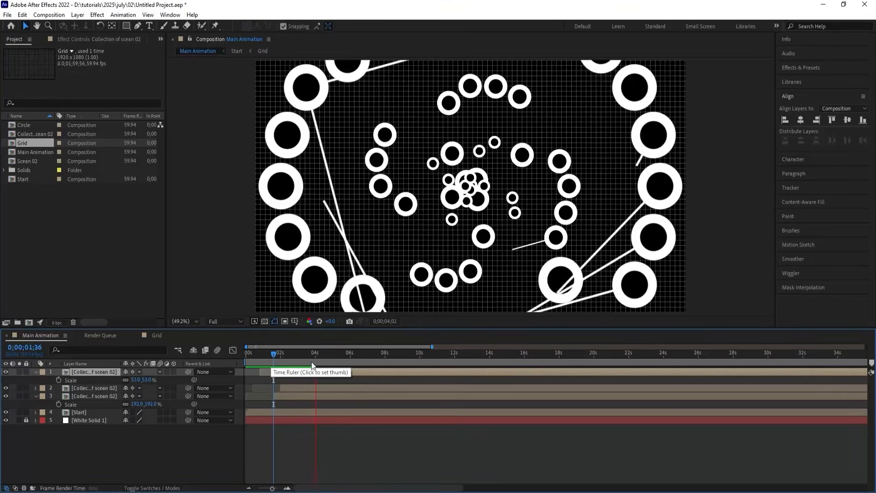
{"action": "key", "text": "minus"}
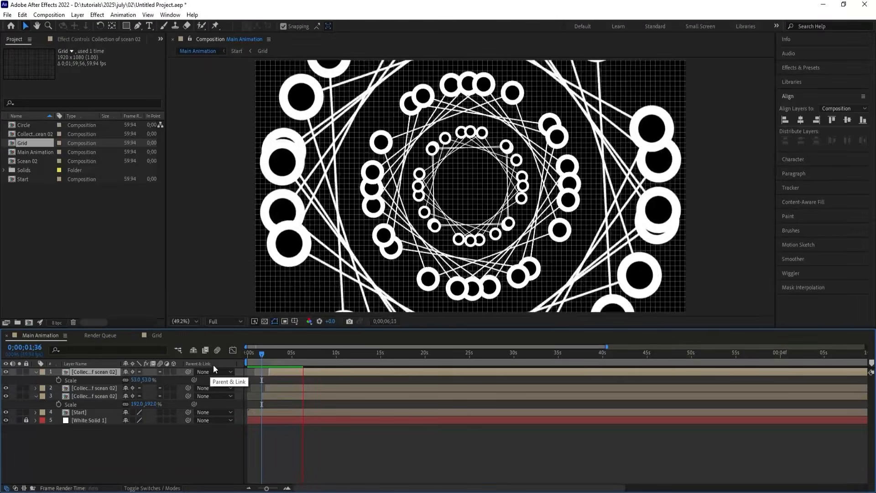
{"action": "key", "text": "space"}
Collapse the displayed scale properties of all layers and unlock White Solid 1
{"action": "left_click", "coordinate": [169, 441]}
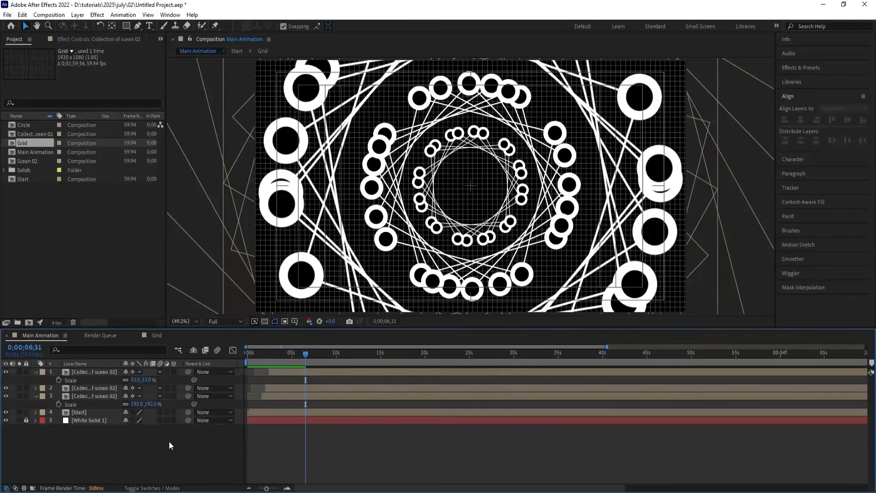
{"action": "key", "text": "u"}
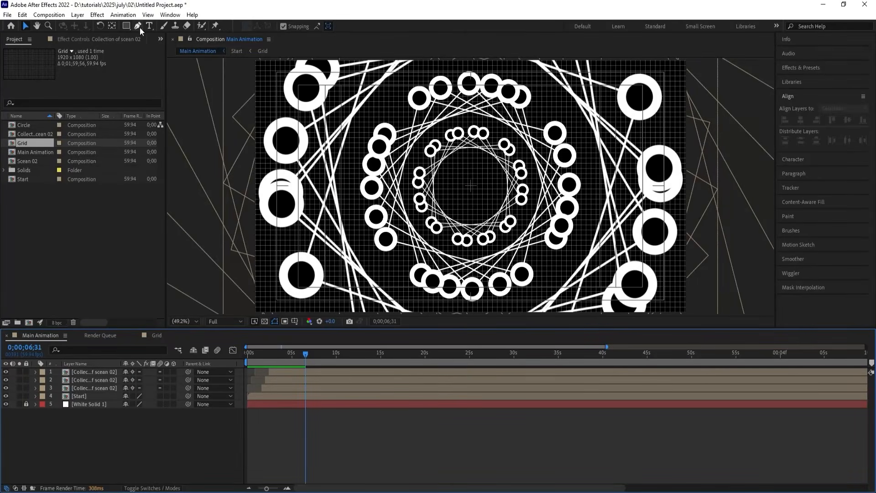
{"action": "left_click", "coordinate": [26, 405]}
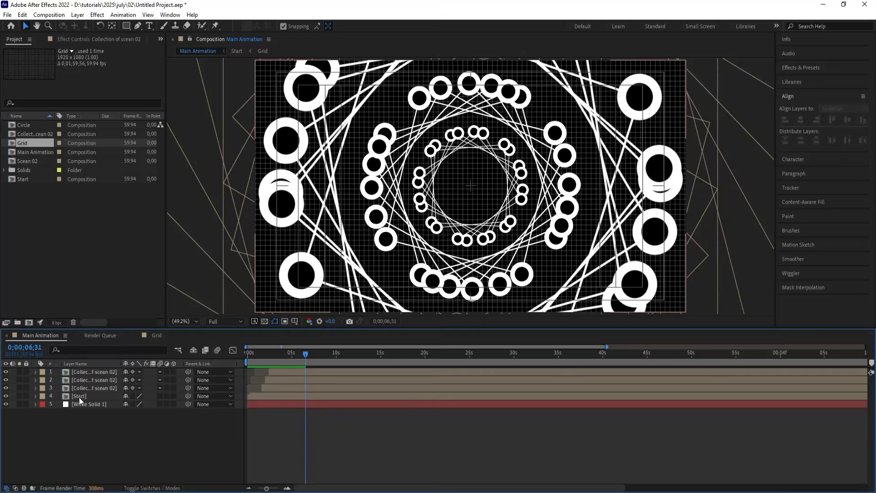
Hide White Solid 1 and pre-compose Start with the three Collection of scean 02 layers as Animation
{"action": "left_click", "coordinate": [79, 396]}
{"action": "left_click", "coordinate": [75, 371], "text": "shift"}
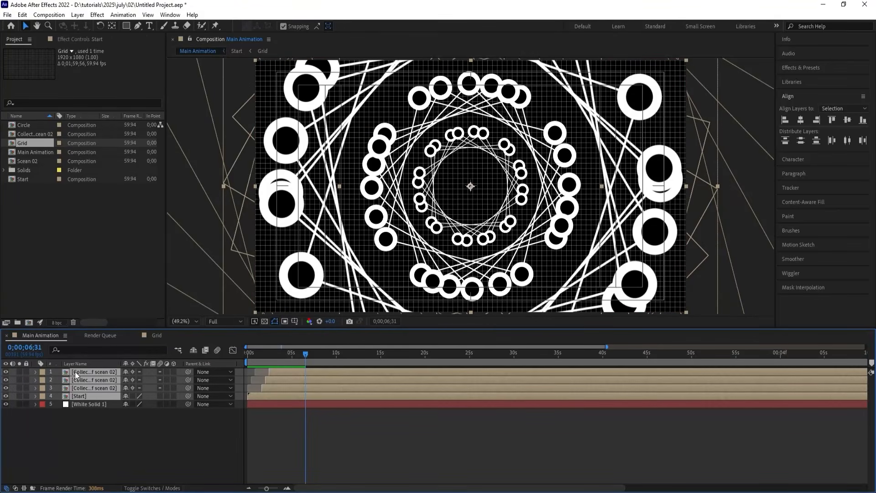
{"action": "key", "text": "ctrl+shift+c"}
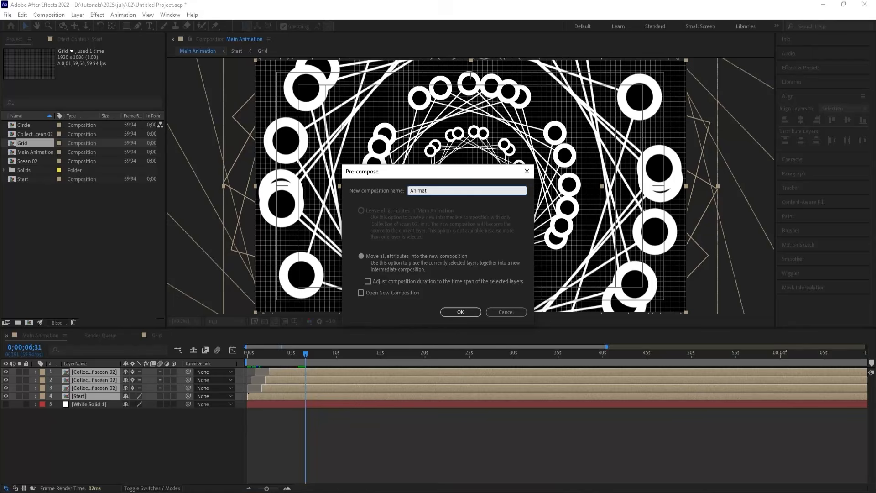
{"action": "type", "text": "Animation"}
{"action": "key", "text": "Return"}
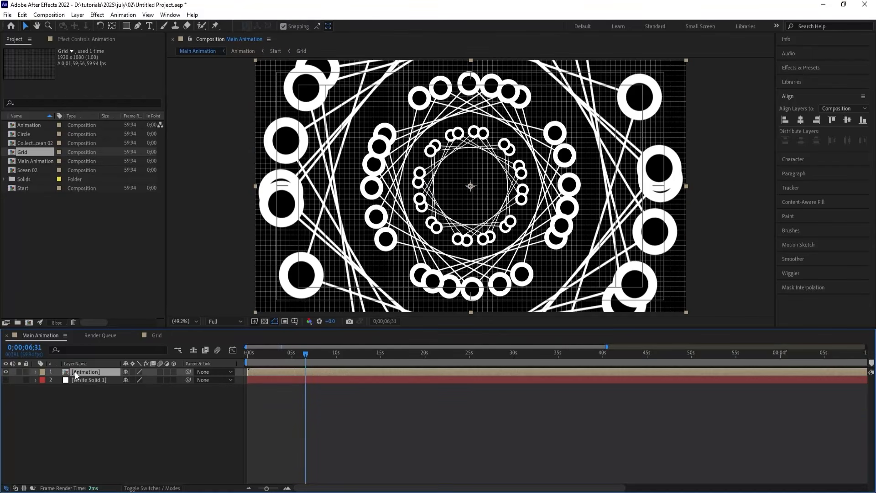
Split the Animation layer at 0;00;06;22 and draw a rectangular mask over the upper half of its second part
{"action": "left_click_drag", "start_coordinate": [303, 359], "coordinate": [302, 353]}
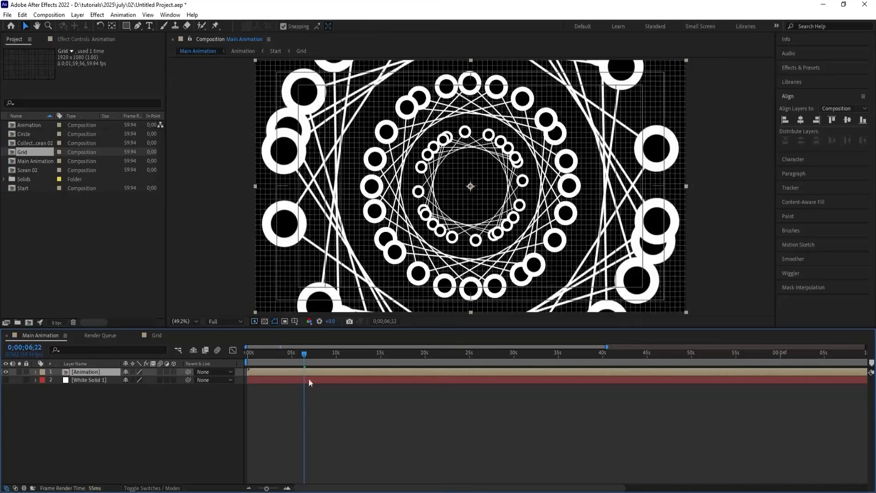
{"action": "key", "text": "ctrl+shift+d"}
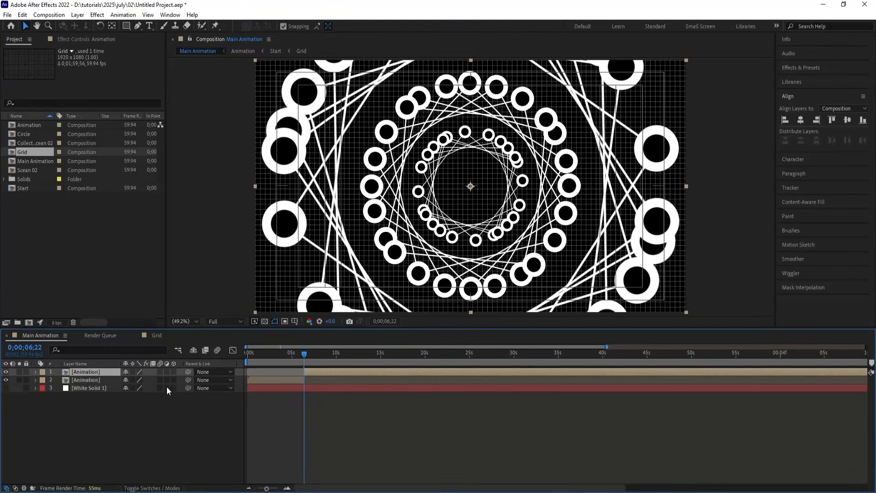
{"action": "left_click", "coordinate": [126, 26]}
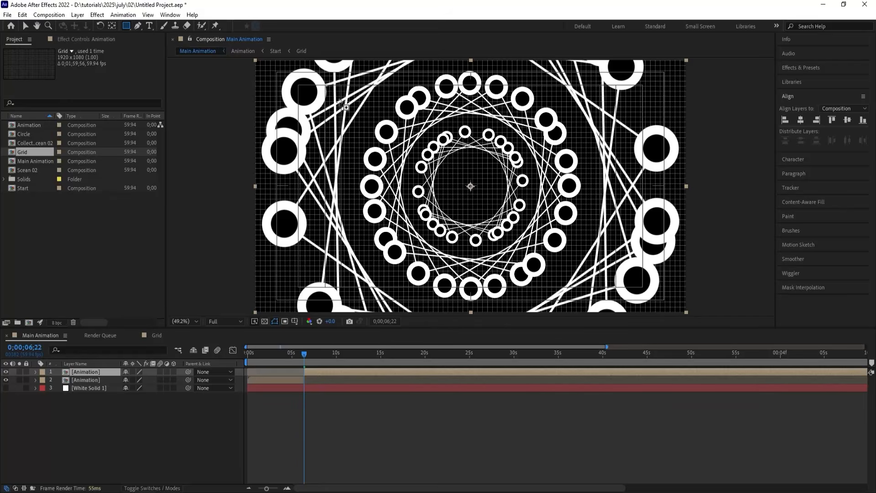
{"action": "scroll", "coordinate": [342, 112], "scroll_direction": "down", "scroll_amount": 2}
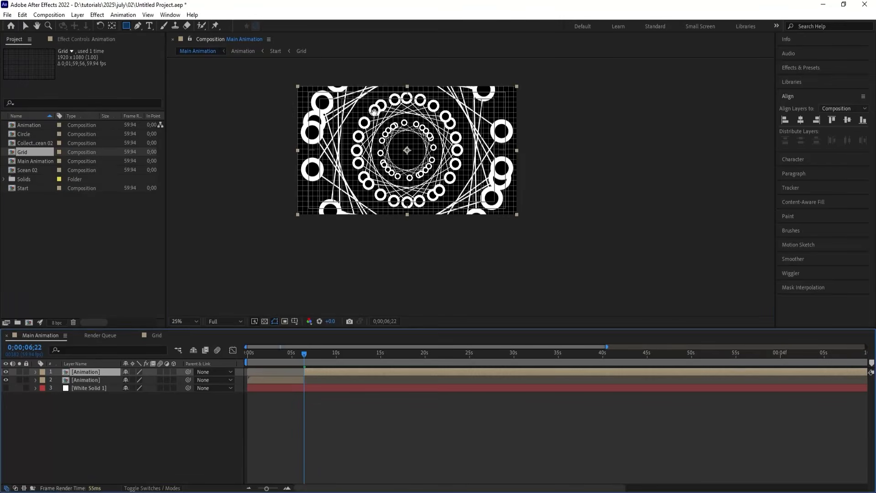
{"action": "left_click_drag", "start_coordinate": [276, 110], "coordinate": [537, 193]}
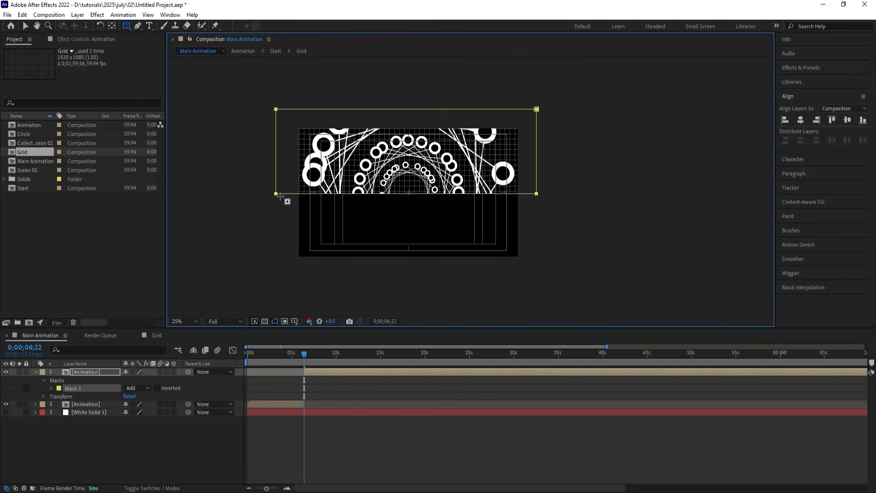
{"action": "left_click", "coordinate": [195, 322]}
{"action": "left_click", "coordinate": [182, 157]}
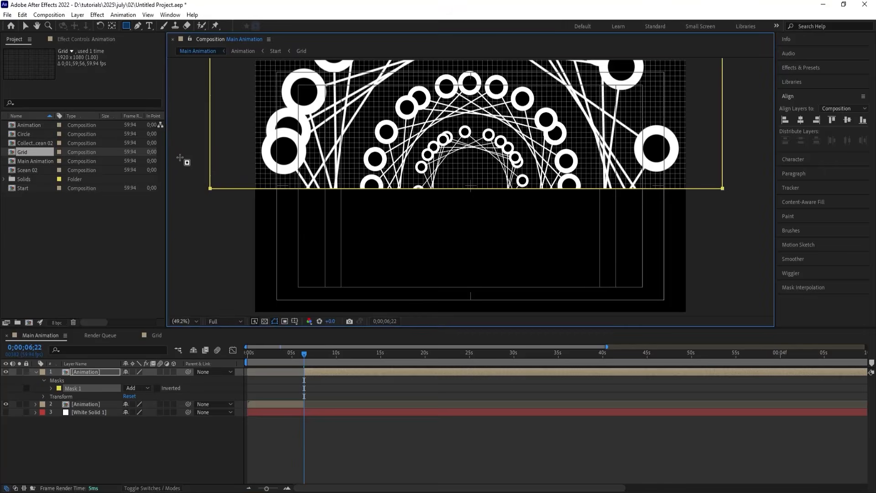
Nudge the lower edge of Mask 1 up to the composition's horizontal centre line
{"action": "left_click_drag", "start_coordinate": [196, 182], "coordinate": [733, 209]}
{"action": "key", "text": "Up"}
{"action": "key", "text": "Up"}
{"action": "key", "text": "Up"}
{"action": "key", "text": "Up"}
{"action": "key", "text": "Up"}
{"action": "key", "text": "Up"}
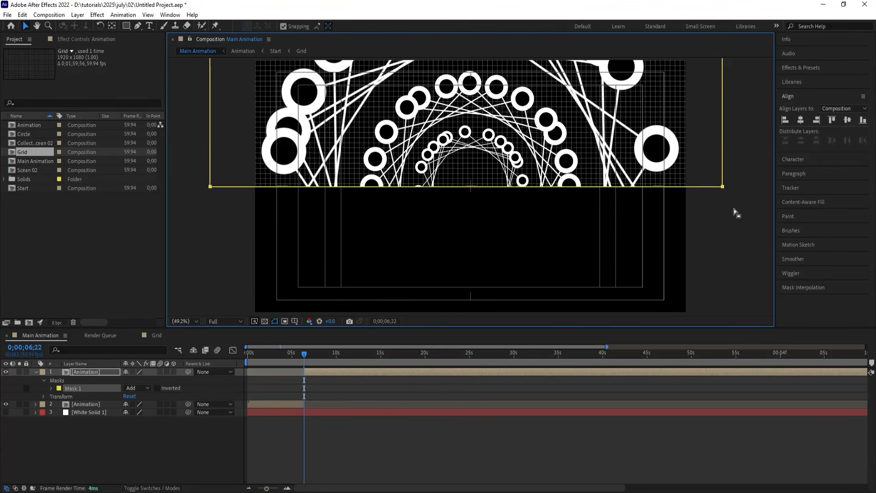
Duplicate the masked Animation layer and invert Mask 1 on the copy
{"action": "left_click", "coordinate": [88, 371]}
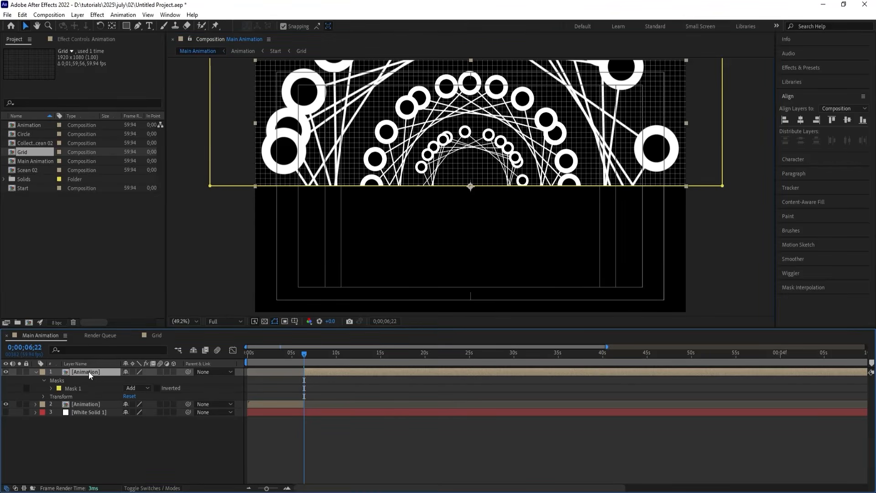
{"action": "key", "text": "ctrl+d"}
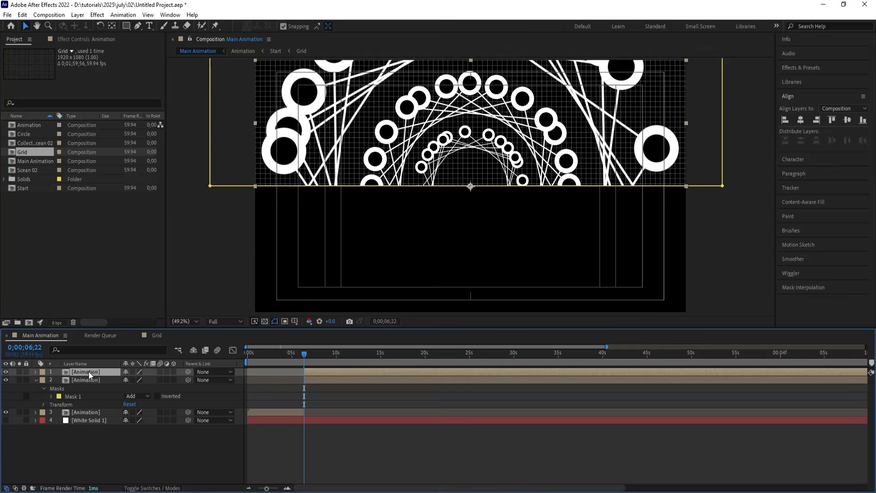
{"action": "key", "text": "m"}
{"action": "left_click", "coordinate": [157, 380]}
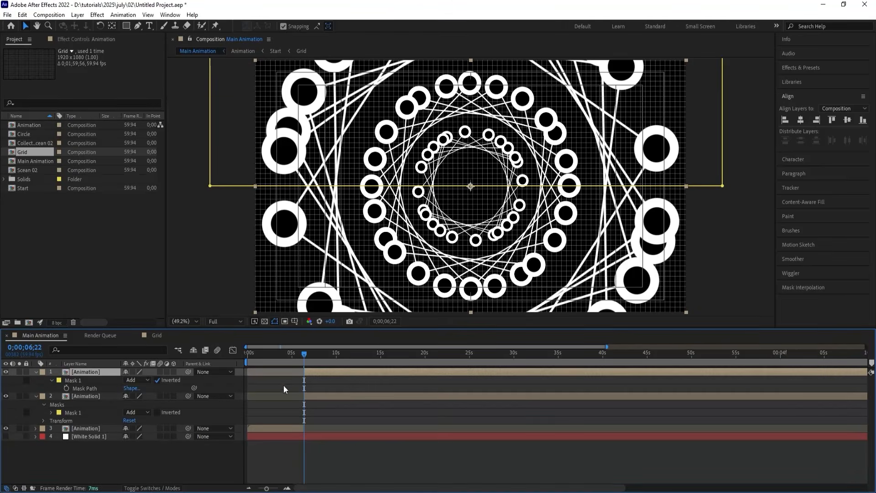
Set position keyframes at 960, 540 on both masked Animation layers at 0;00;06;22
{"action": "left_click", "coordinate": [313, 395], "text": "shift"}
{"action": "key", "text": "p"}
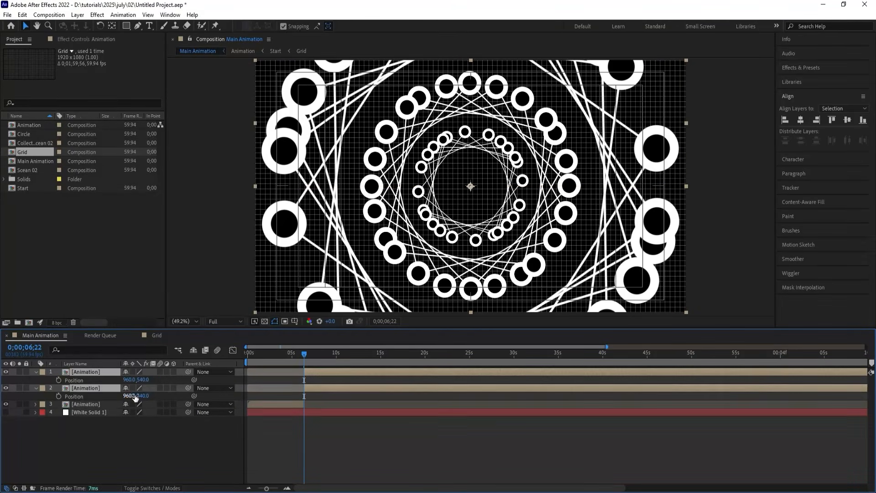
{"action": "left_click", "coordinate": [58, 380]}
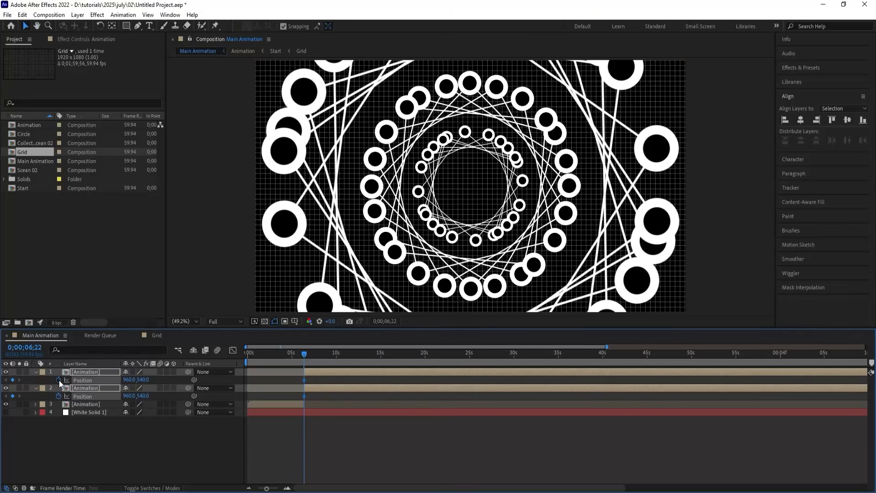
At 0;00;07;56, set the inverted-mask half's position to 960, 1099 and the other masked half's to 960, -21
{"action": "key", "text": "space"}
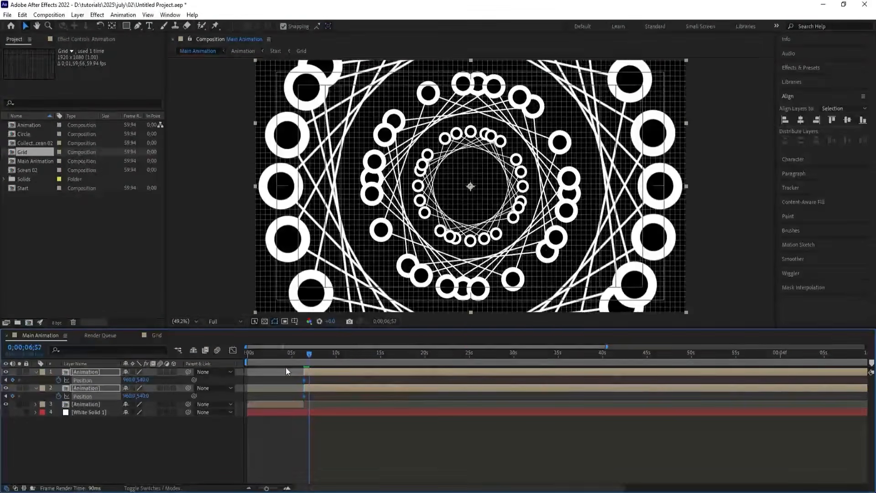
{"action": "key", "text": "equal"}
{"action": "key", "text": "equal"}
{"action": "left_click_drag", "start_coordinate": [344, 357], "coordinate": [344, 360]}
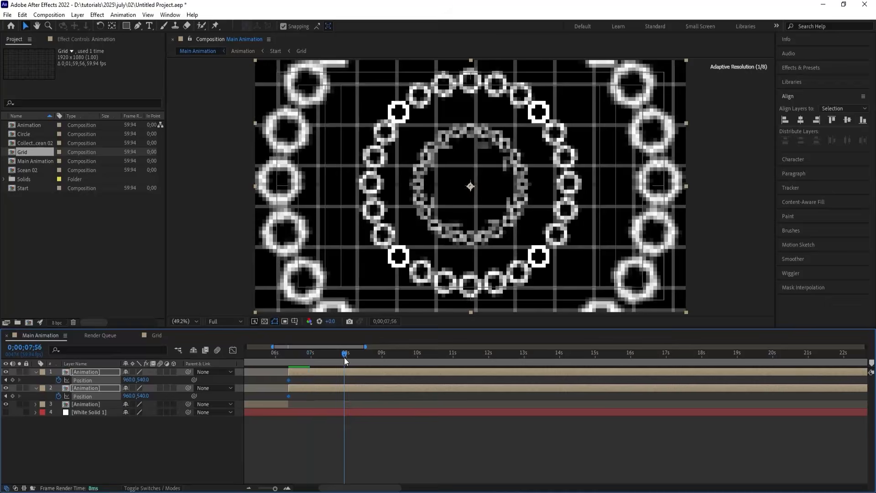
{"action": "left_click", "coordinate": [329, 373]}
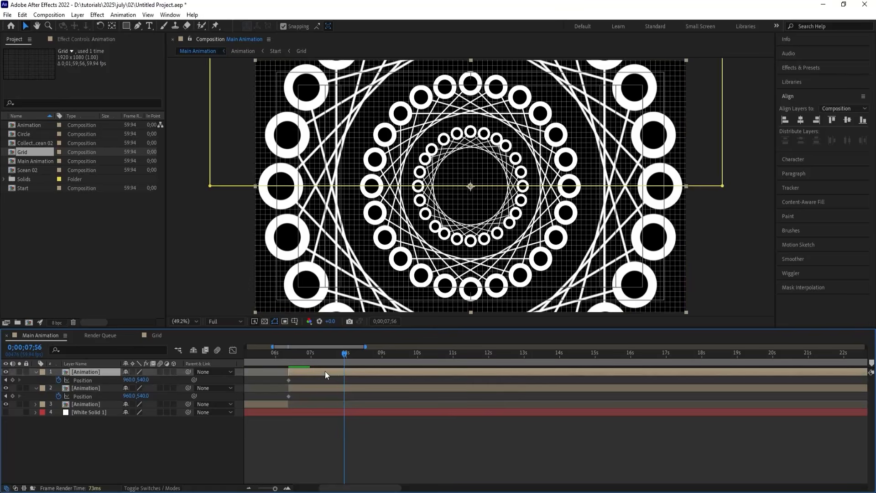
{"action": "left_click_drag", "start_coordinate": [140, 379], "coordinate": [396, 378]}
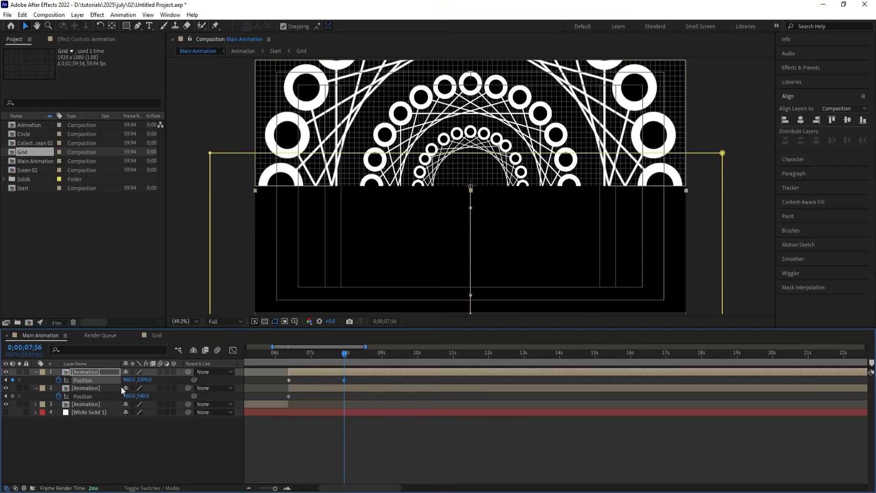
{"action": "left_click", "coordinate": [94, 388]}
{"action": "left_click_drag", "start_coordinate": [143, 395], "coordinate": [2, 283]}
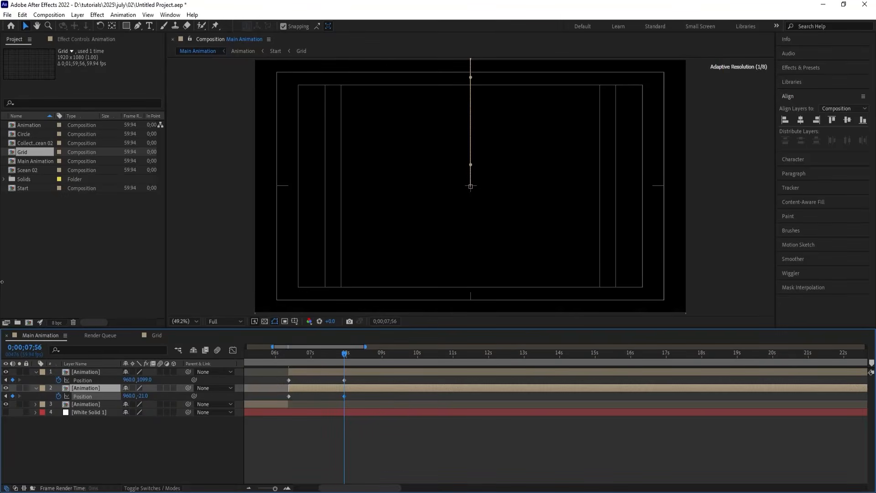
Show White Solid 1 and ease both halves' position keyframes, shaping their speed curves into a steep central peak
{"action": "left_click", "coordinate": [7, 412]}
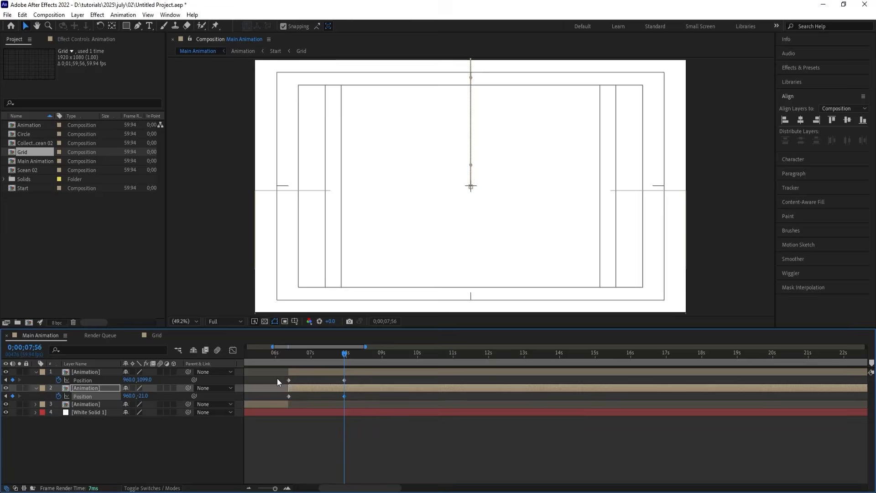
{"action": "left_click_drag", "start_coordinate": [277, 379], "coordinate": [364, 405]}
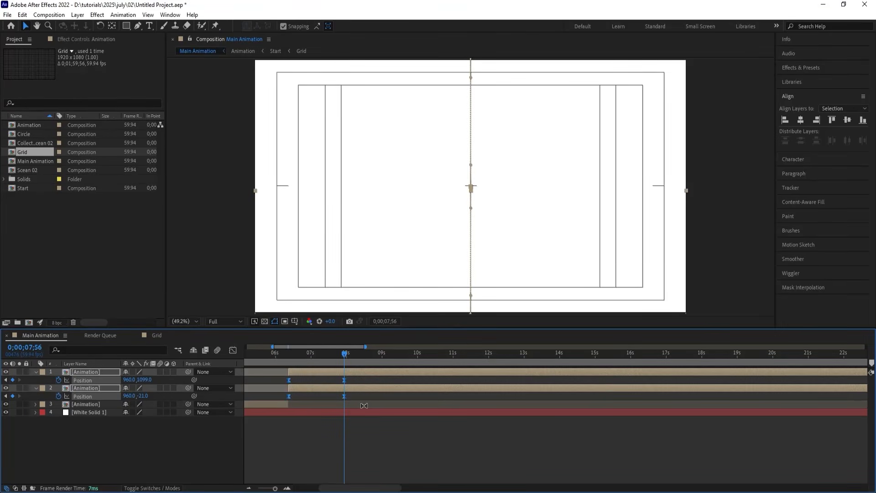
{"action": "left_click", "coordinate": [233, 350]}
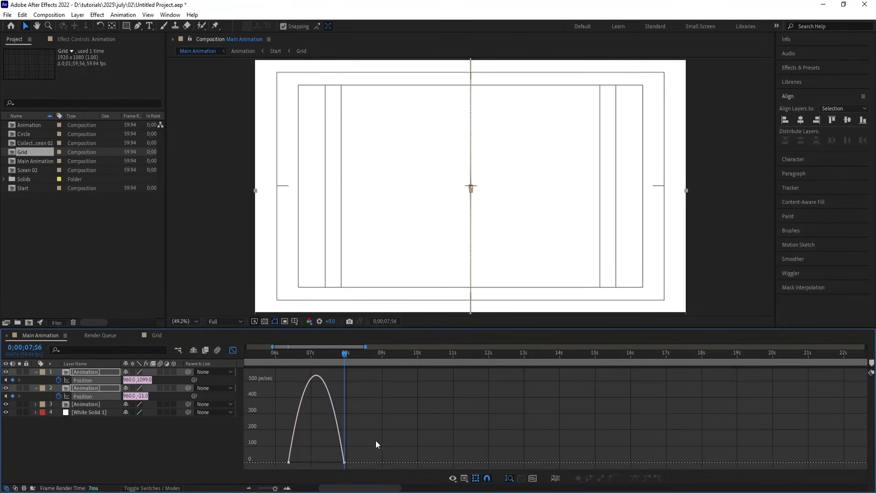
{"action": "left_click_drag", "start_coordinate": [334, 459], "coordinate": [308, 460]}
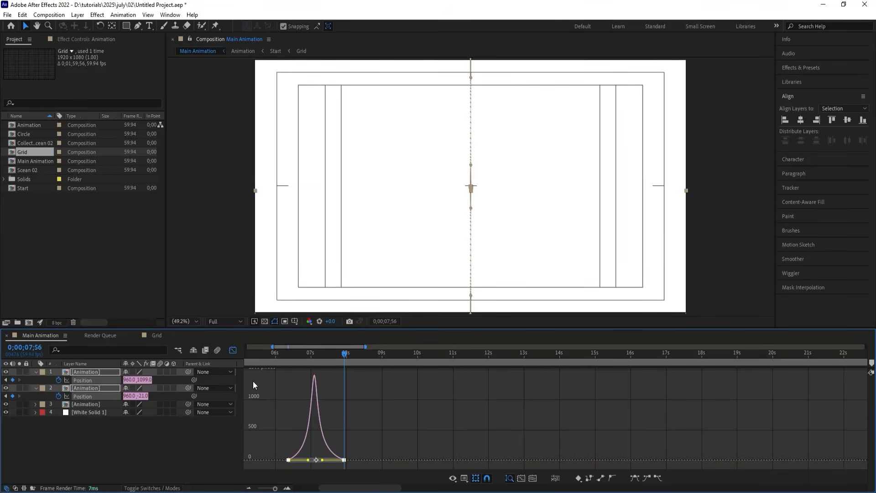
{"action": "left_click", "coordinate": [234, 350]}
End the work area at 0;00;07;56 and preview the animation from the start
{"action": "key", "text": "space"}
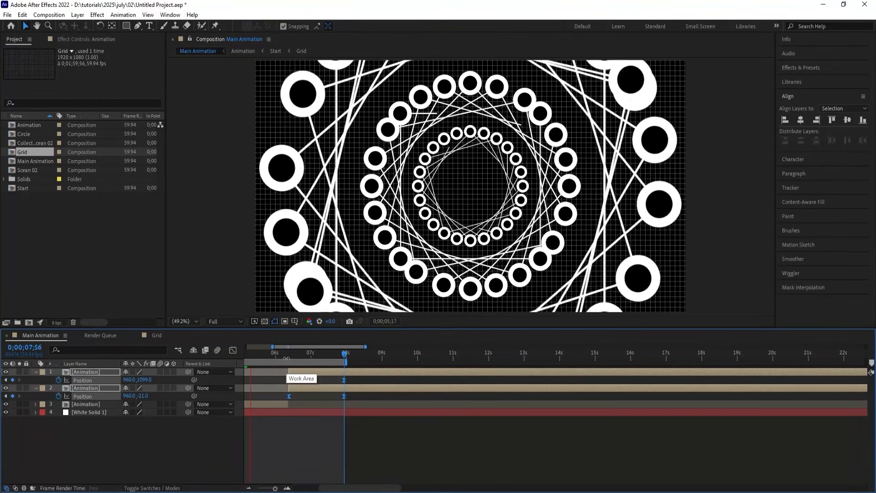
{"action": "key", "text": "space"}
{"action": "key", "text": "Home"}
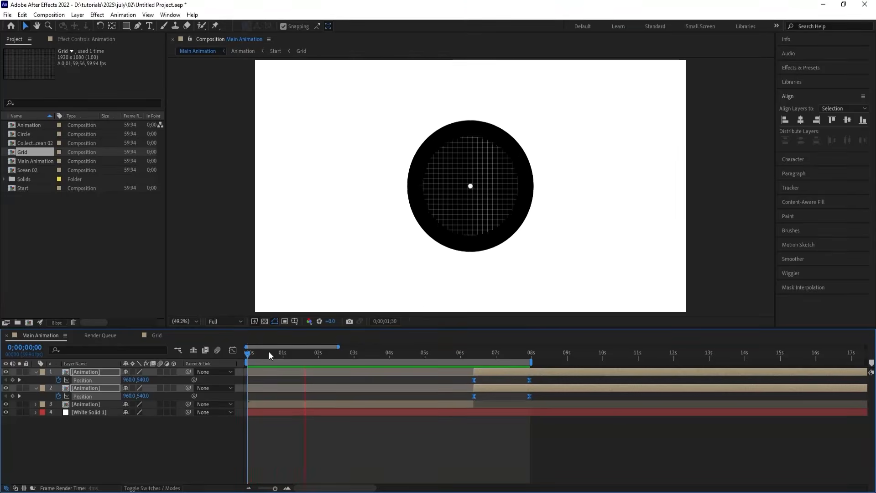
{"action": "key", "text": "space"}
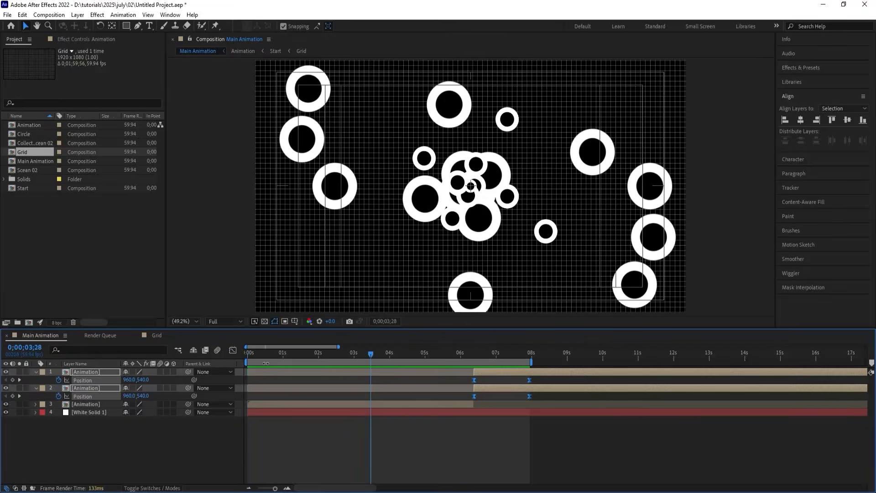
{"action": "left_click_drag", "start_coordinate": [264, 355], "coordinate": [185, 365]}
{"action": "left_click", "coordinate": [132, 434]}
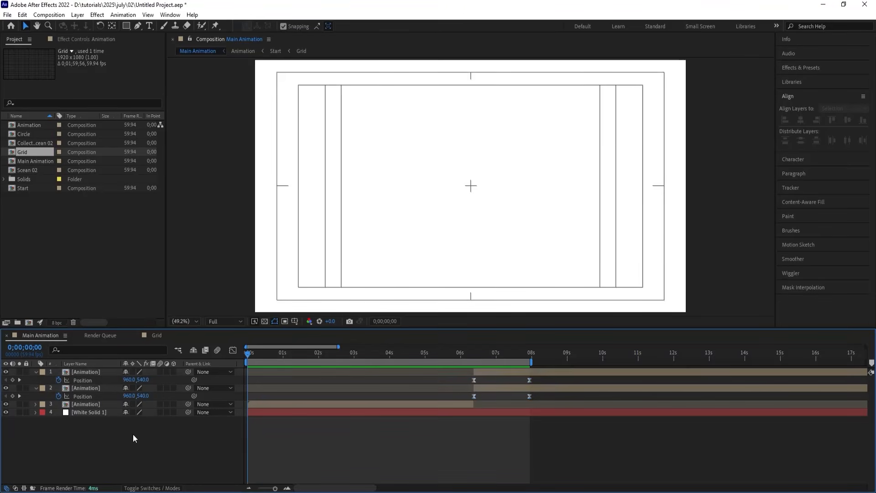
{"action": "key", "text": "space"}
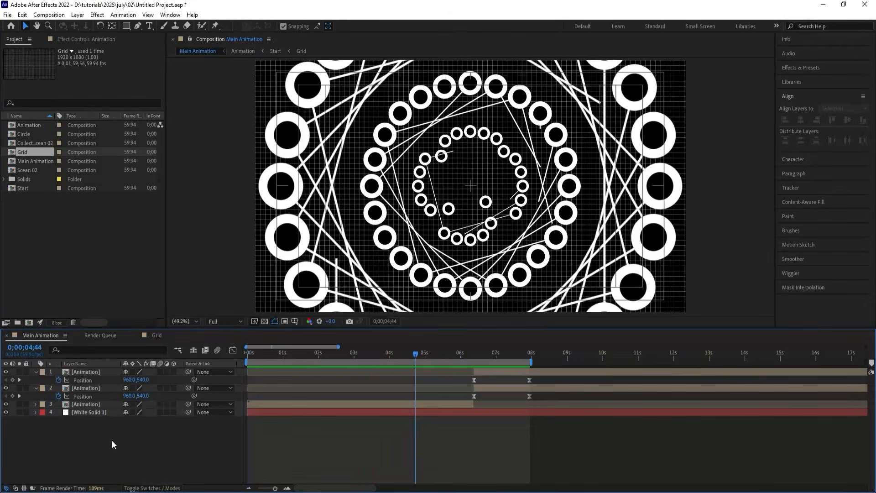
Add a null object and parent the three Animation layers to it
{"action": "right_click", "coordinate": [112, 440]}
{"action": "mouse_move", "coordinate": [133, 331]}
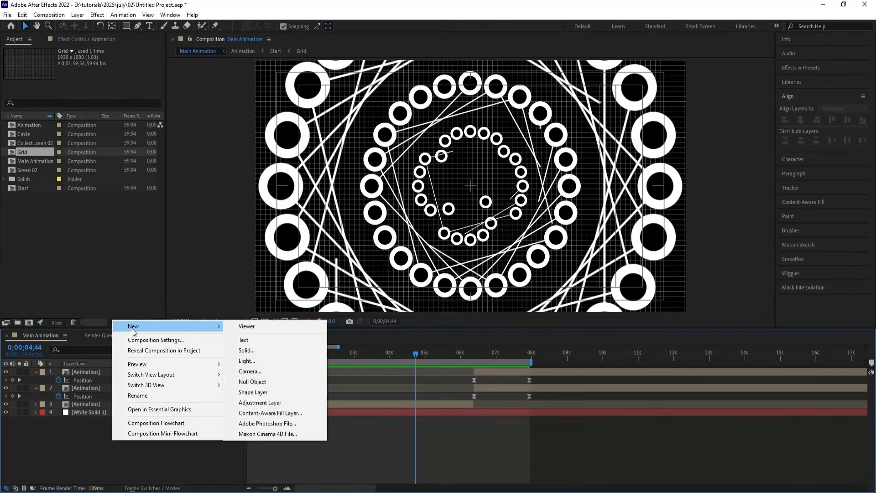
{"action": "left_click", "coordinate": [254, 382]}
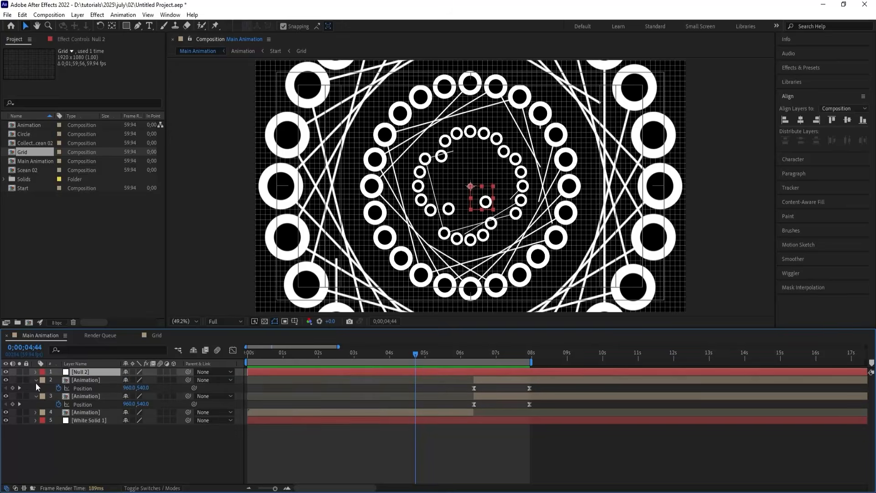
{"action": "left_click", "coordinate": [72, 379]}
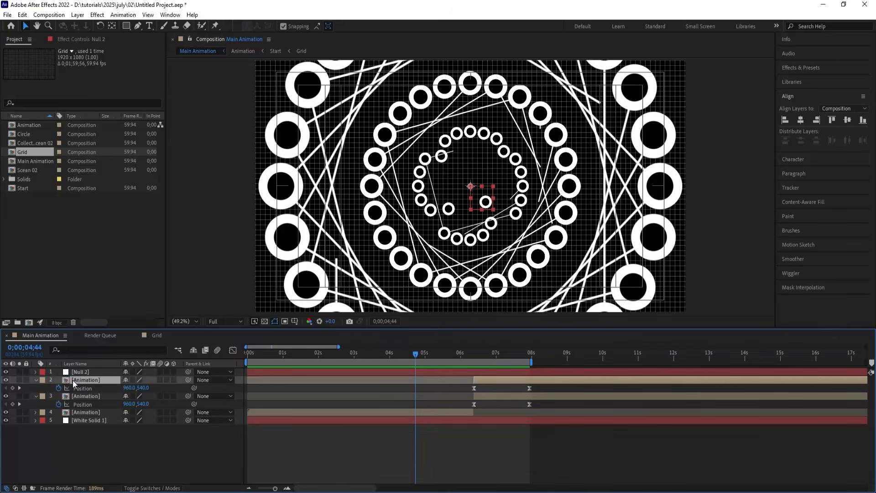
{"action": "left_click", "coordinate": [73, 412], "text": "shift"}
{"action": "left_click_drag", "start_coordinate": [187, 382], "coordinate": [111, 376]}
{"action": "key", "text": "Home"}
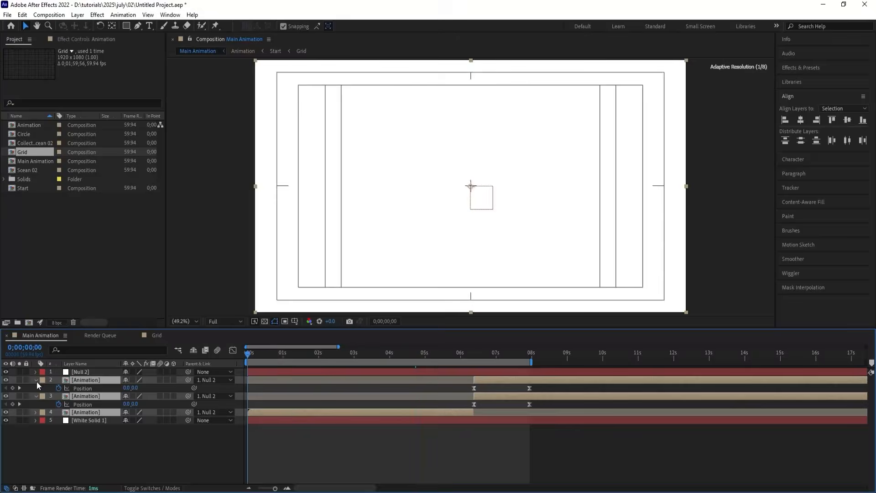
Keyframe the null's scale from 100% at 0;00;00;00 to 150% at 0;00;07;56
{"action": "left_click", "coordinate": [75, 372]}
{"action": "key", "text": "s"}
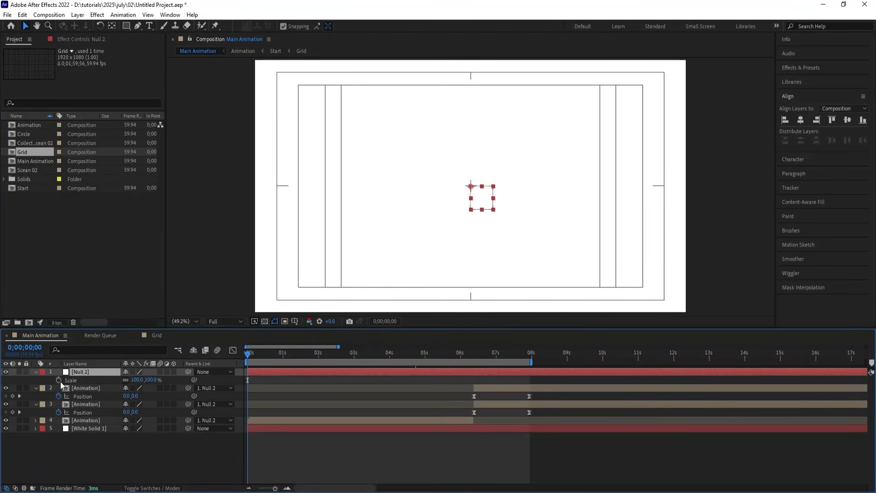
{"action": "left_click", "coordinate": [58, 380]}
{"action": "left_click_drag", "start_coordinate": [511, 354], "coordinate": [529, 354]}
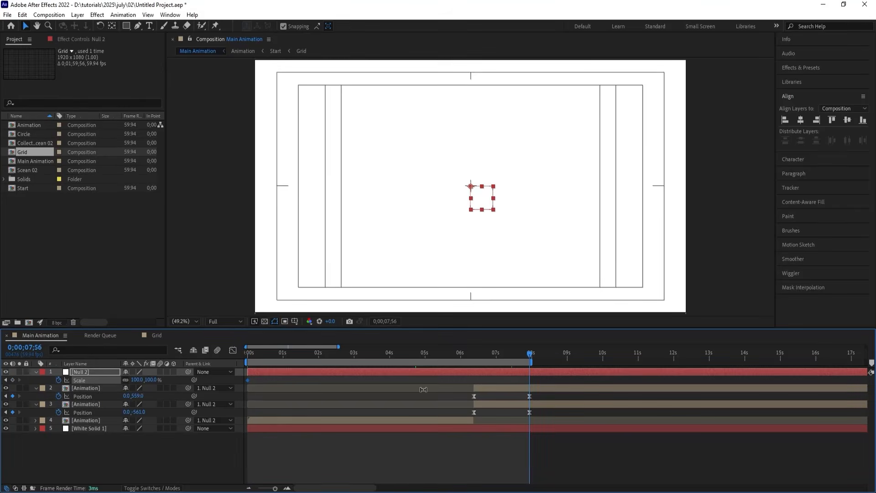
{"action": "left_click", "coordinate": [137, 379]}
{"action": "type", "text": "150"}
{"action": "key", "text": "Return"}
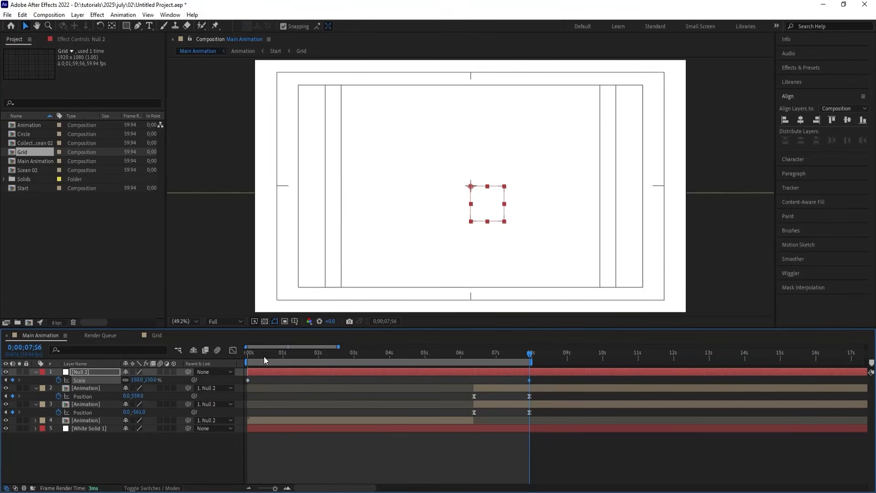
Preview the null-driven zoom from the start and open the Animation pre-composition
{"action": "key", "text": "Home"}
{"action": "key", "text": "space"}
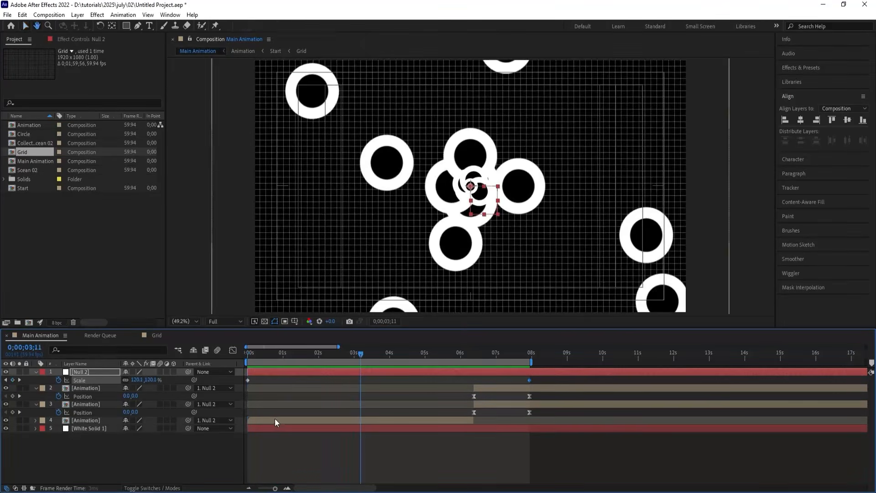
{"action": "double_click", "coordinate": [273, 419]}
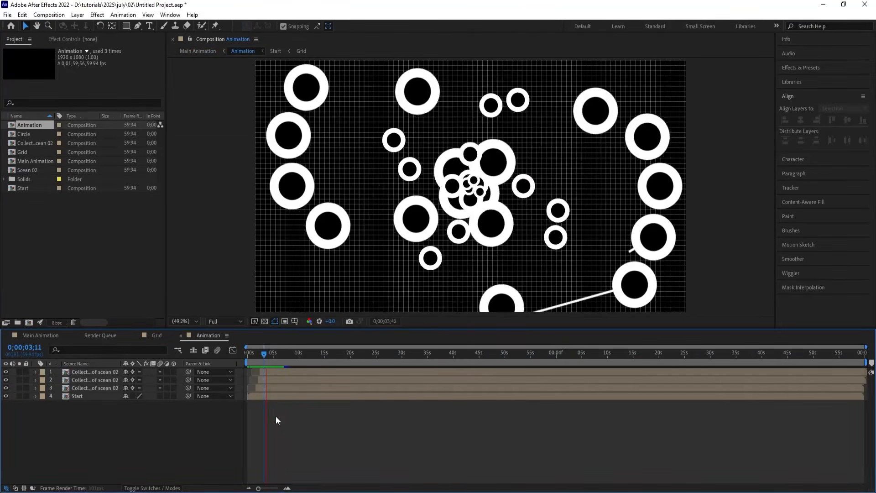
Add a null object in the Collection of scean 02 pre-composition and parent all six Scean 02 layers to it
{"action": "double_click", "coordinate": [280, 372]}
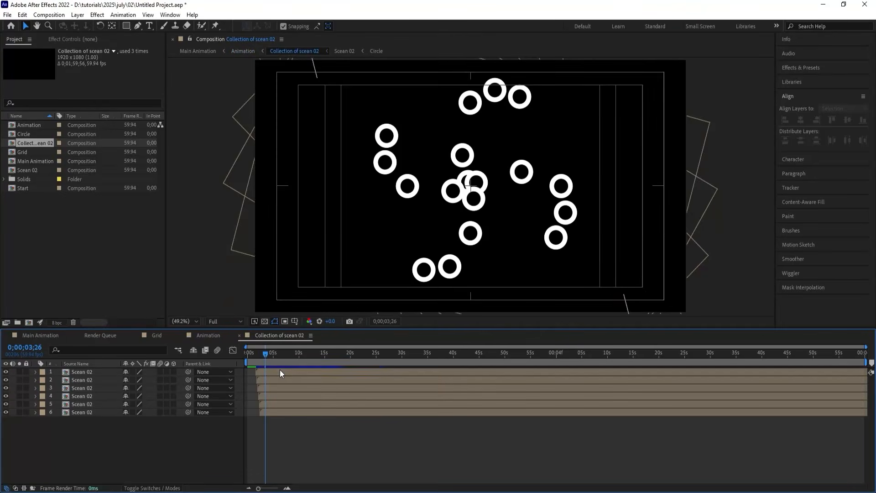
{"action": "key", "text": "space"}
{"action": "right_click", "coordinate": [166, 433]}
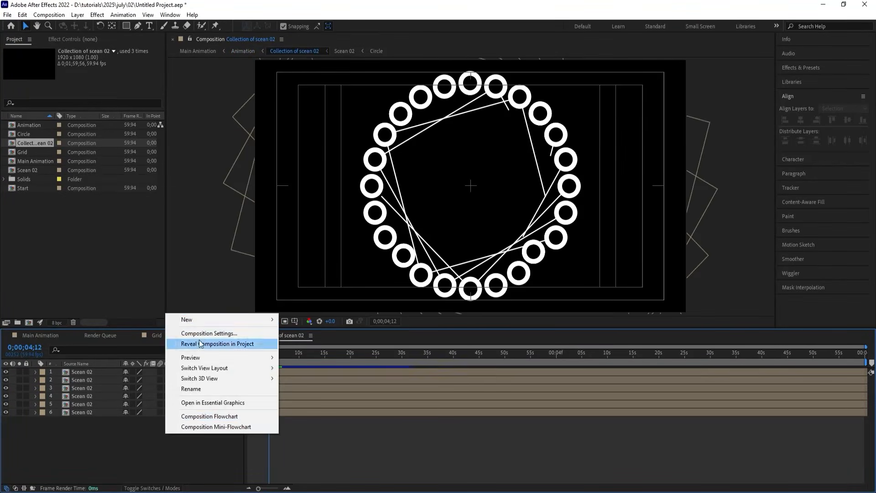
{"action": "mouse_move", "coordinate": [276, 369]}
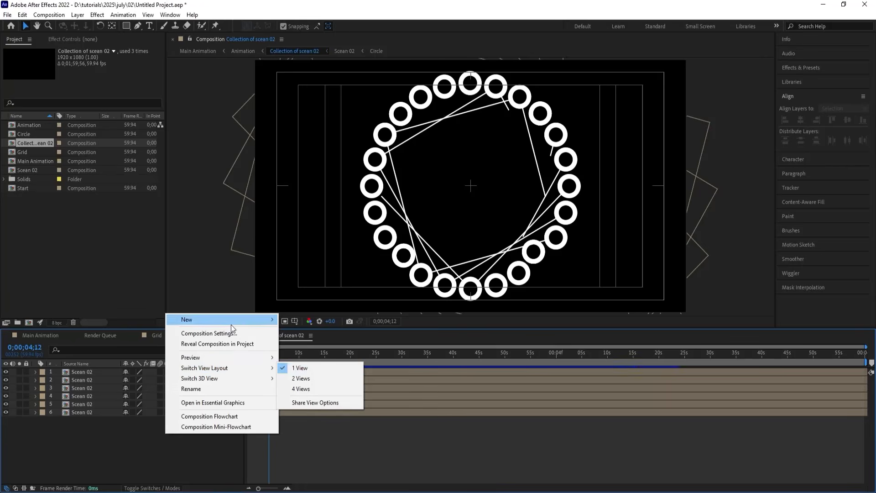
{"action": "mouse_move", "coordinate": [230, 322]}
{"action": "left_click", "coordinate": [303, 375]}
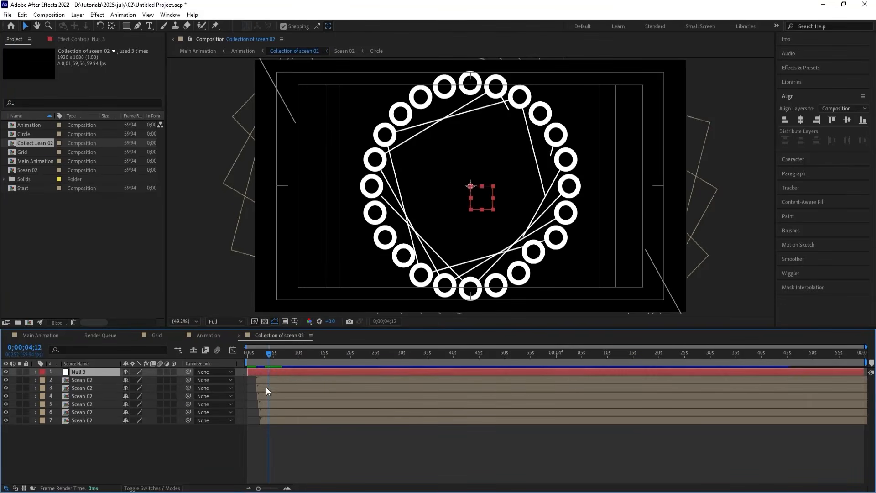
{"action": "left_click", "coordinate": [112, 379]}
{"action": "left_click", "coordinate": [95, 418], "text": "shift"}
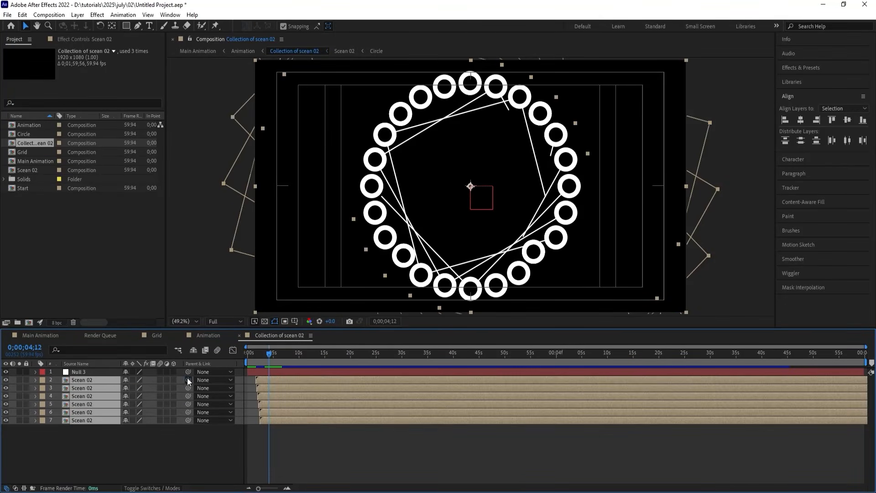
{"action": "left_click_drag", "start_coordinate": [187, 376], "coordinate": [112, 375]}
Drive the new null's rotation with the expression time*20 and preview the spin
{"action": "left_click", "coordinate": [112, 374]}
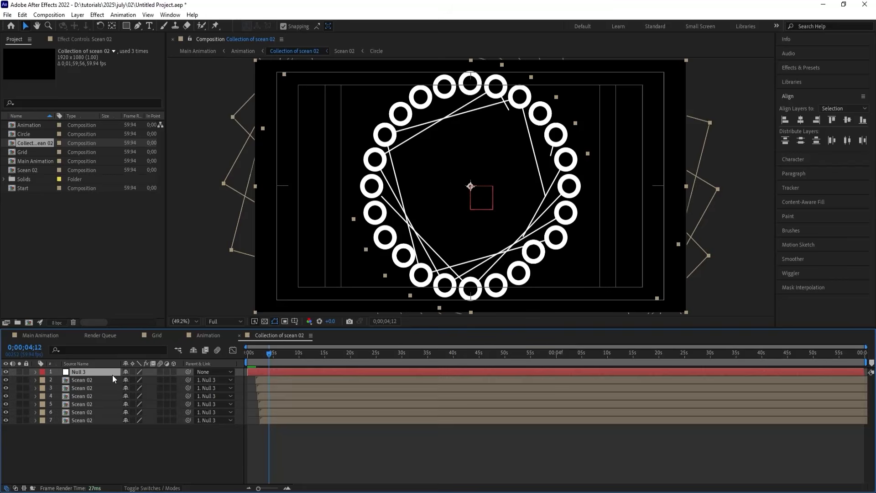
{"action": "key", "text": "r"}
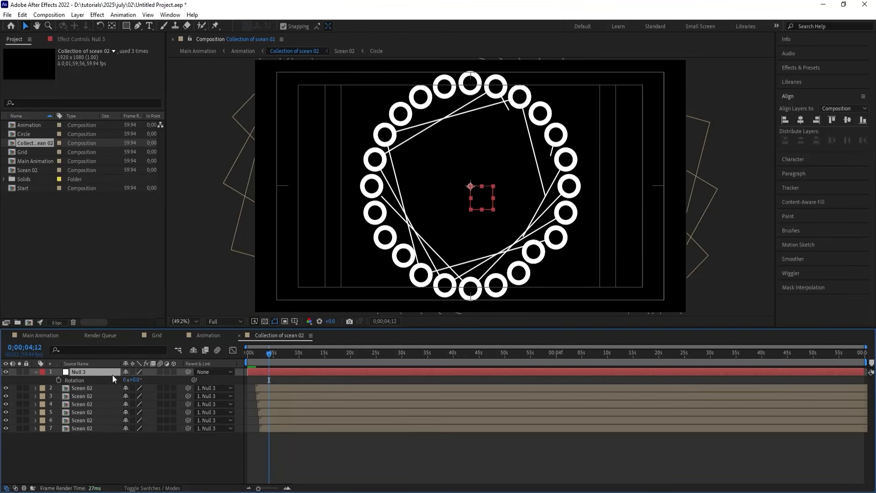
{"action": "left_click", "coordinate": [61, 379], "text": "alt"}
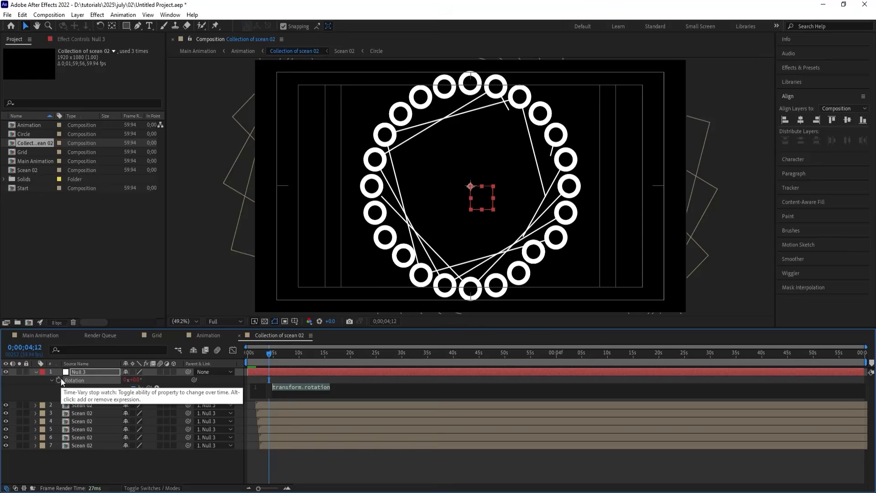
{"action": "type", "text": "tim"}
{"action": "key", "text": "Return"}
{"action": "type", "text": "*20"}
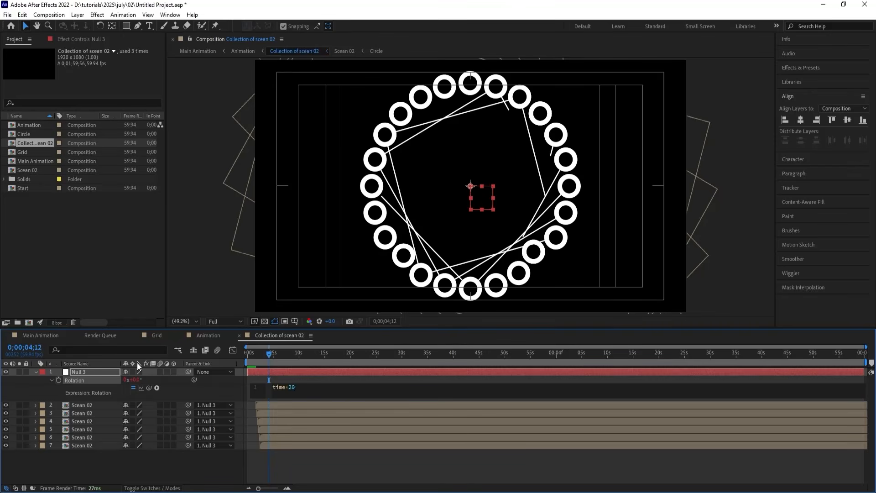
{"action": "left_click", "coordinate": [154, 464]}
{"action": "key", "text": "space"}
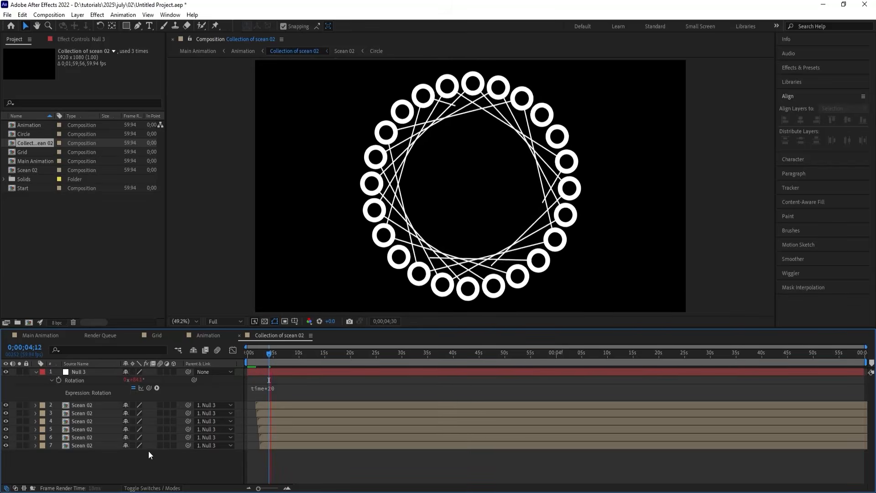
Preview Main Animation from 0;00;00;00 to check the rotating rings
{"action": "left_click", "coordinate": [47, 334]}
{"action": "key", "text": "space"}
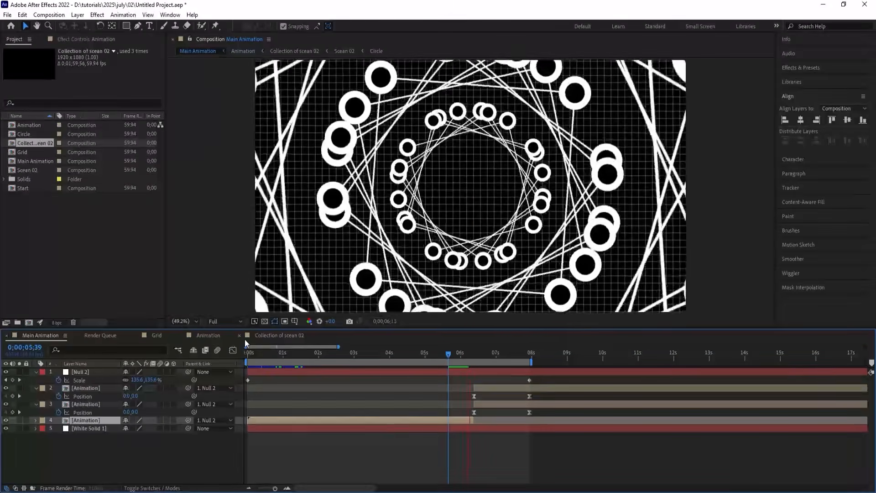
{"action": "left_click_drag", "start_coordinate": [252, 352], "coordinate": [232, 355]}
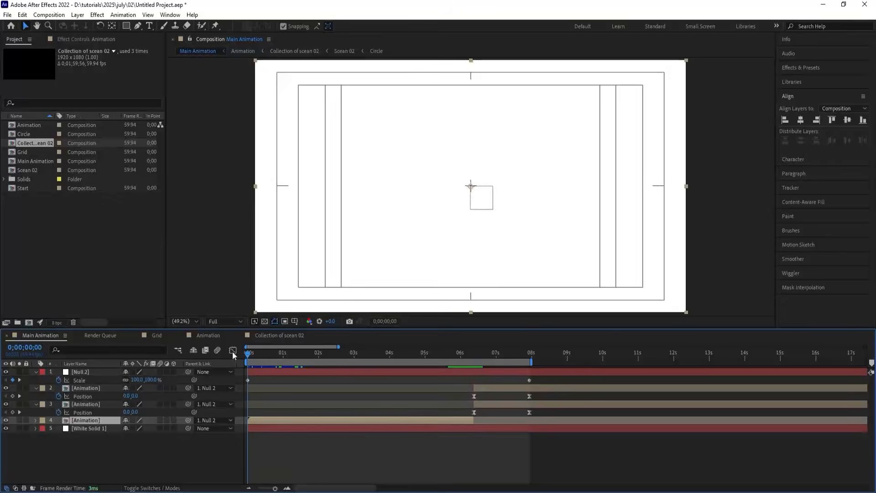
{"action": "key", "text": "space"}
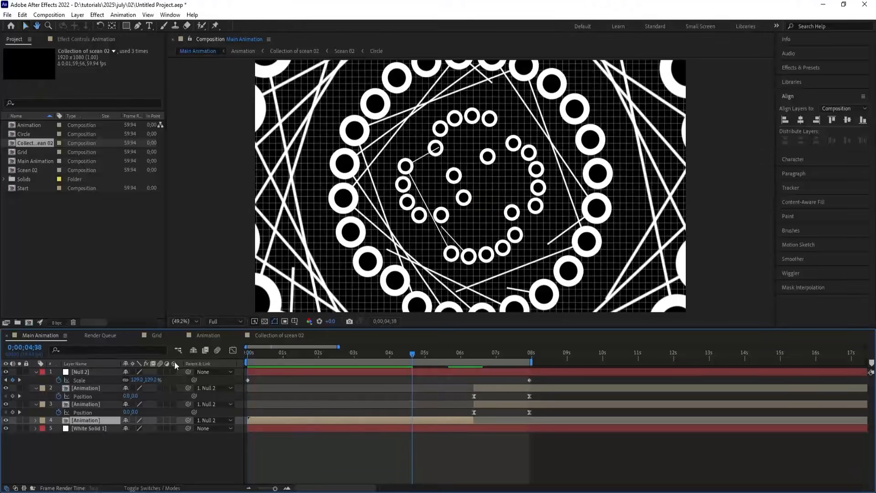
Reopen the Collection of scean 02 pre-composition from its uppermost layer in the Animation composition
{"action": "left_click", "coordinate": [153, 339]}
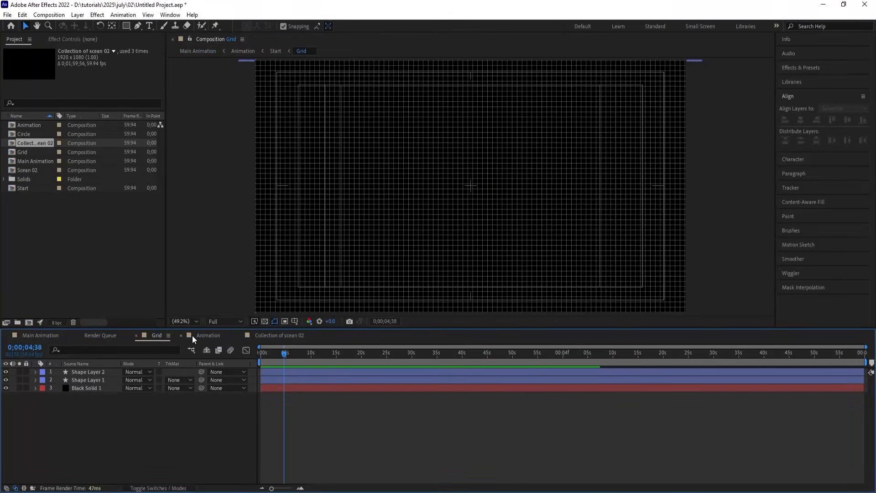
{"action": "left_click", "coordinate": [196, 335]}
{"action": "left_click", "coordinate": [127, 412]}
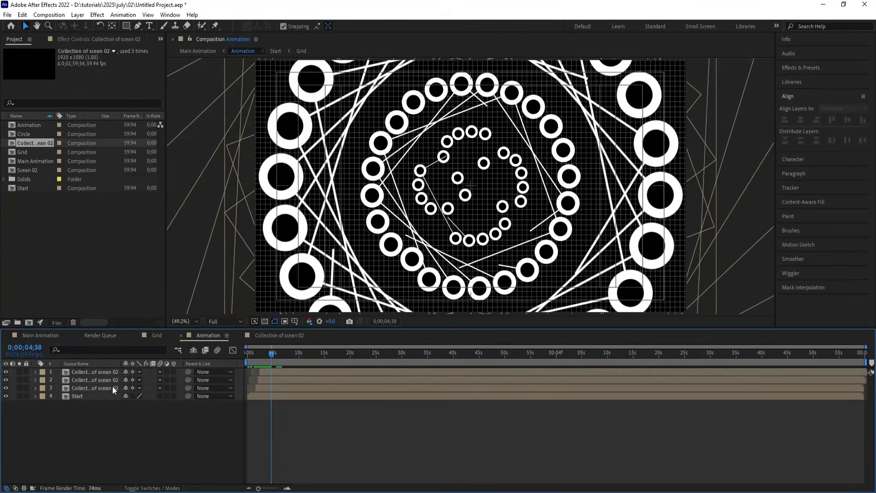
{"action": "left_click", "coordinate": [105, 372]}
{"action": "left_click", "coordinate": [797, 66]}
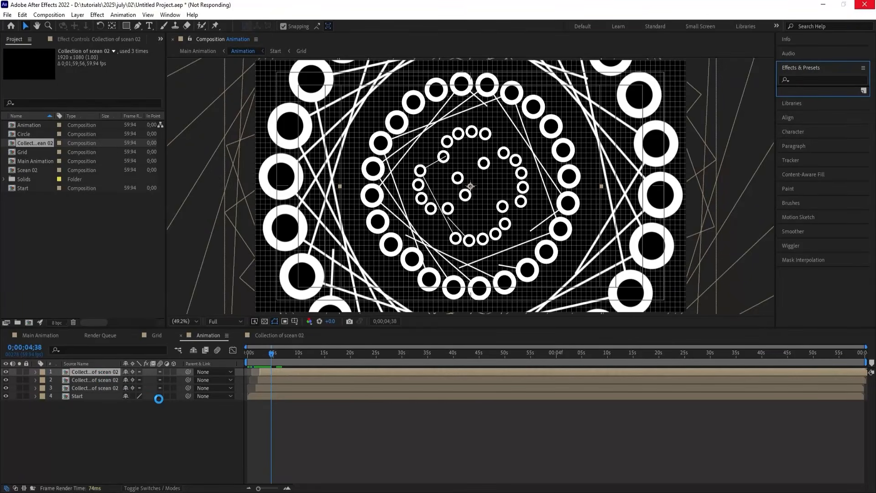
{"action": "double_click", "coordinate": [106, 371]}
Apply Drop Shadow to the first Scean 02 layer with opacity 75%, distance 10 and softness 100
{"action": "left_click", "coordinate": [79, 406]}
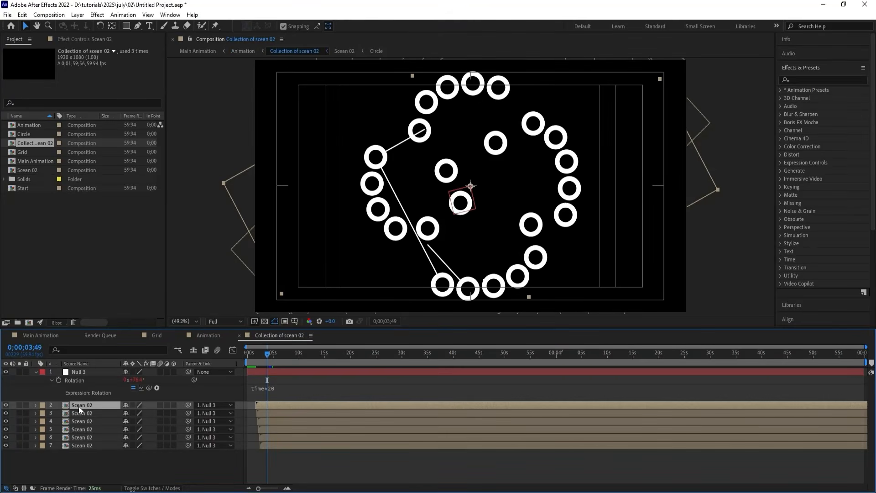
{"action": "left_click_drag", "start_coordinate": [273, 351], "coordinate": [280, 355]}
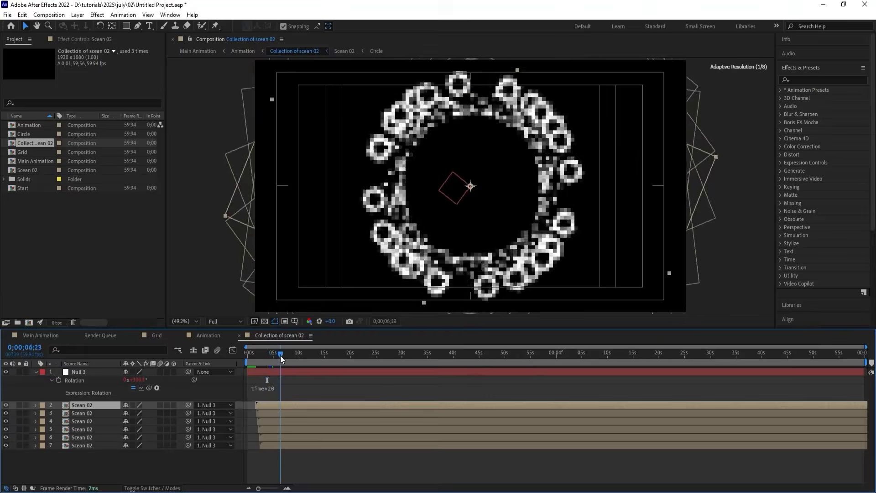
{"action": "left_click", "coordinate": [806, 81]}
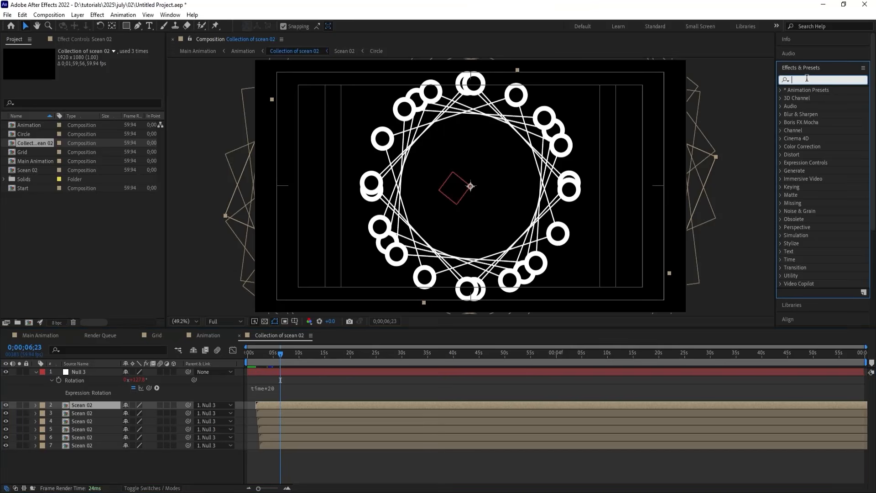
{"action": "type", "text": "drop"}
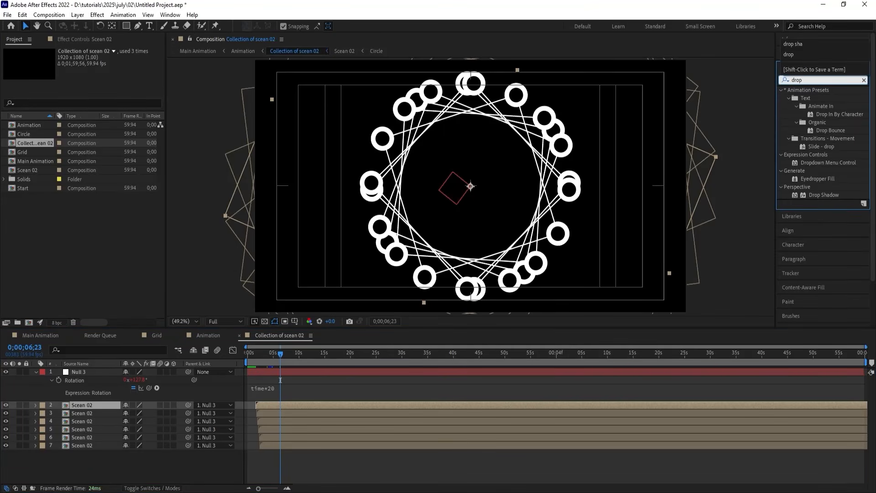
{"action": "double_click", "coordinate": [817, 196]}
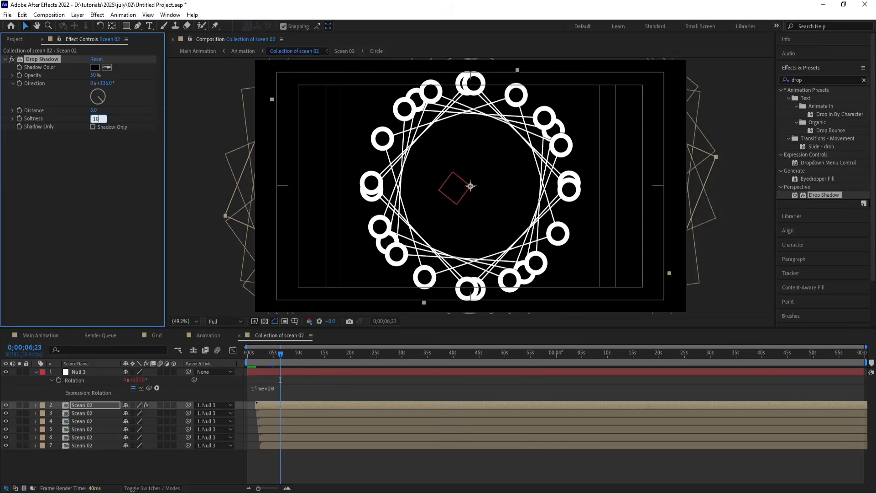
{"action": "type", "text": "10"}
{"action": "key", "text": "Return"}
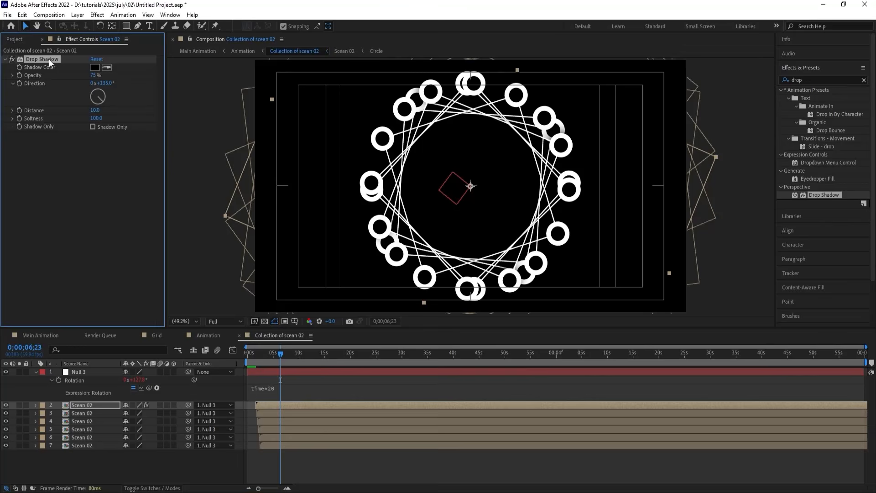
Apply the same Drop Shadow settings to the other five Scean 02 layers
{"action": "left_click", "coordinate": [87, 413]}
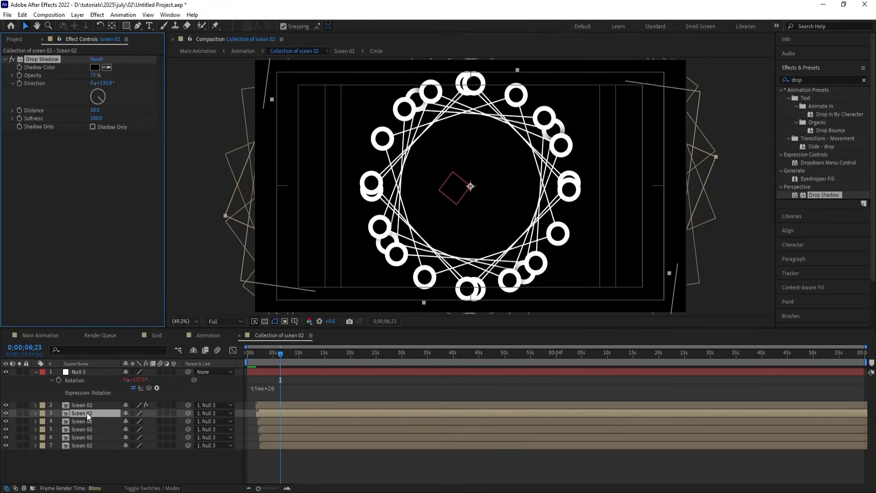
{"action": "left_click", "coordinate": [83, 445], "text": "shift"}
{"action": "key", "text": "ctrl+alt+shift+e"}
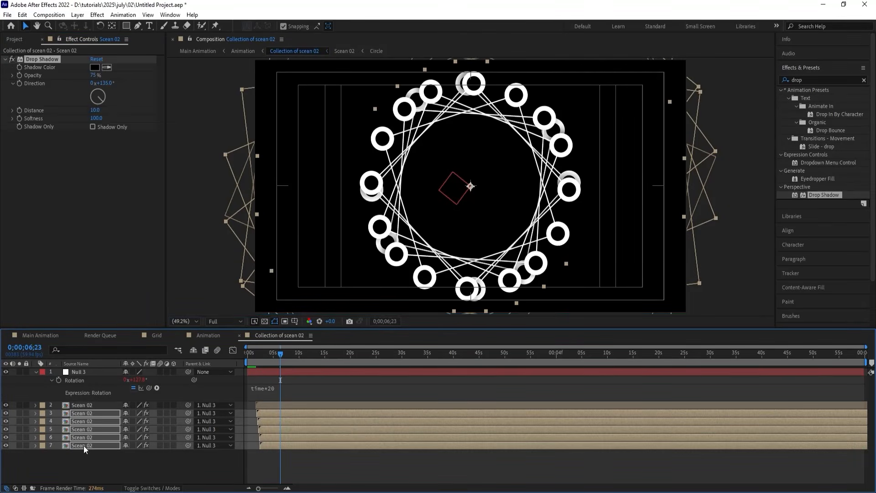
Inspect the drop shadows on the rings in Main Animation at about 0;00;04;55
{"action": "left_click", "coordinate": [41, 335]}
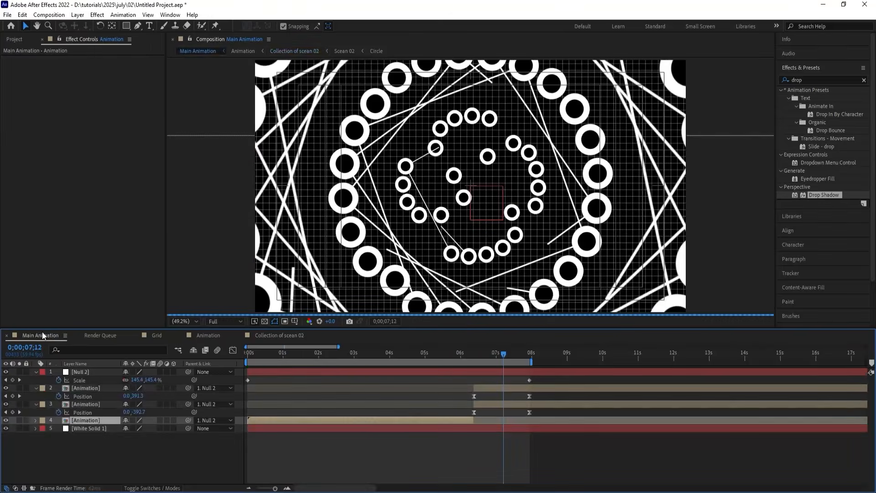
{"action": "left_click", "coordinate": [411, 355]}
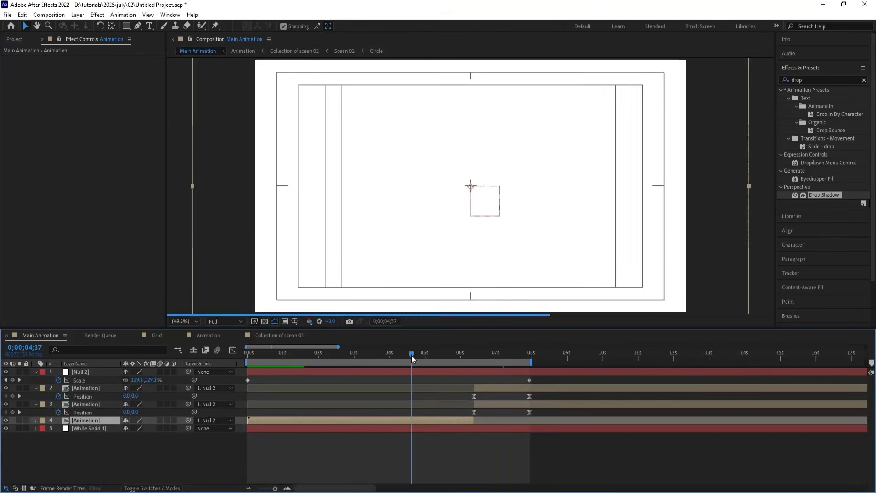
{"action": "left_click", "coordinate": [422, 352]}
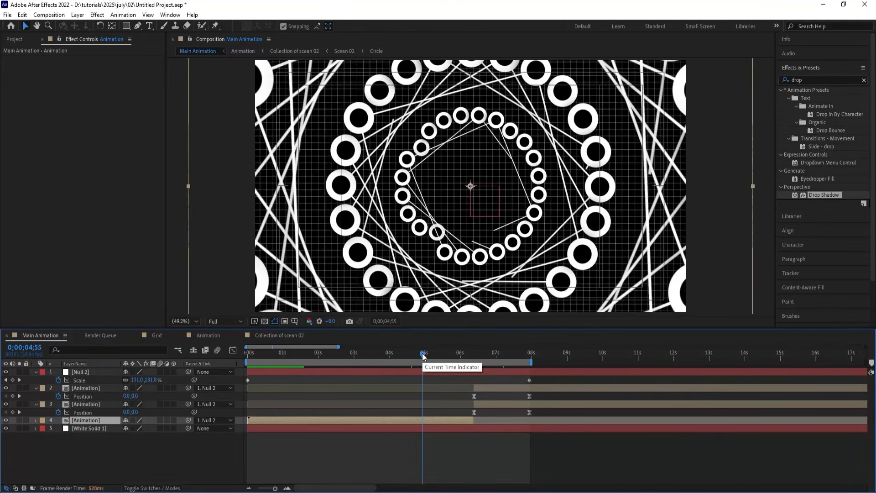
{"action": "key", "text": "space"}
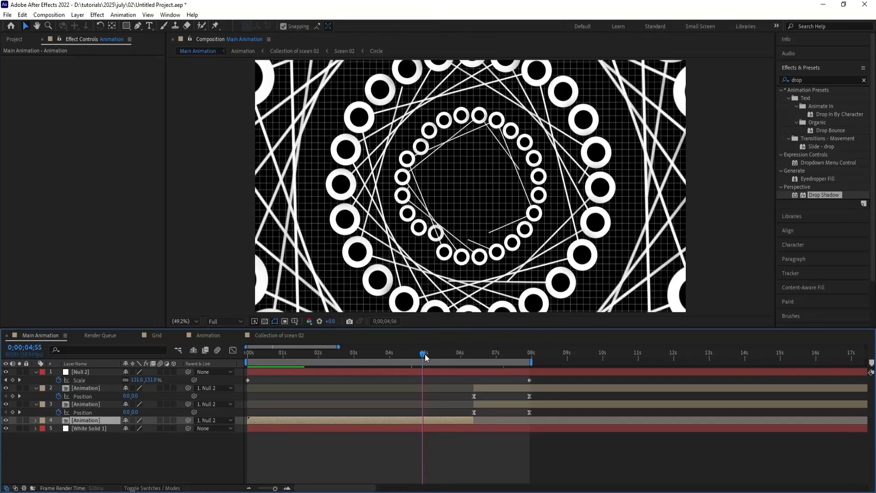
{"action": "key", "text": "space"}
Lower the viewer resolution to Quarter and preview Main Animation from the start
{"action": "key", "text": "Home"}
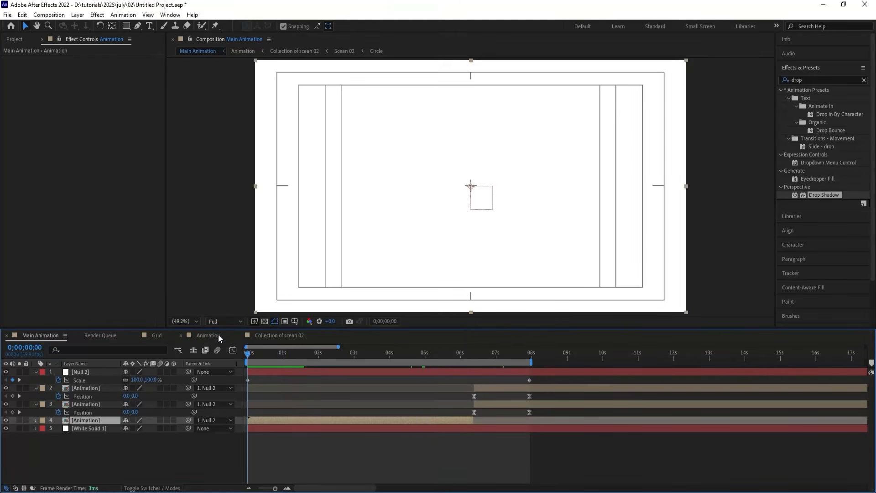
{"action": "left_click", "coordinate": [218, 321]}
{"action": "left_click", "coordinate": [220, 374]}
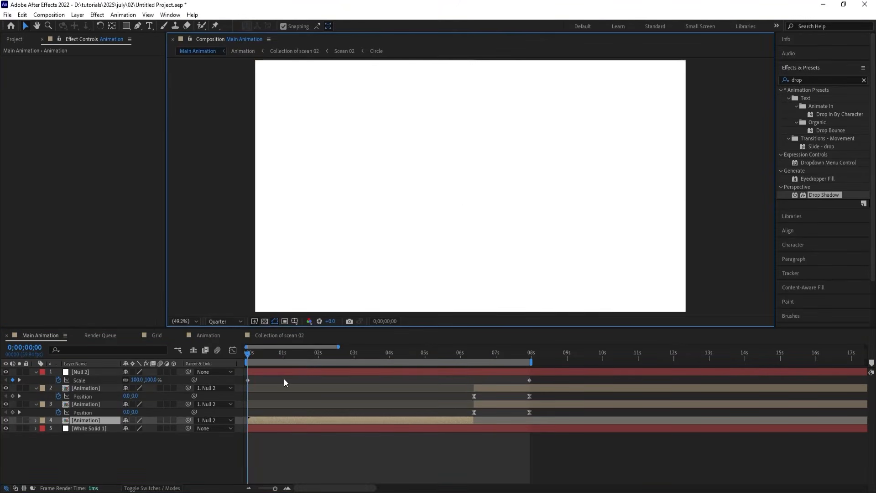
{"action": "key", "text": "space"}
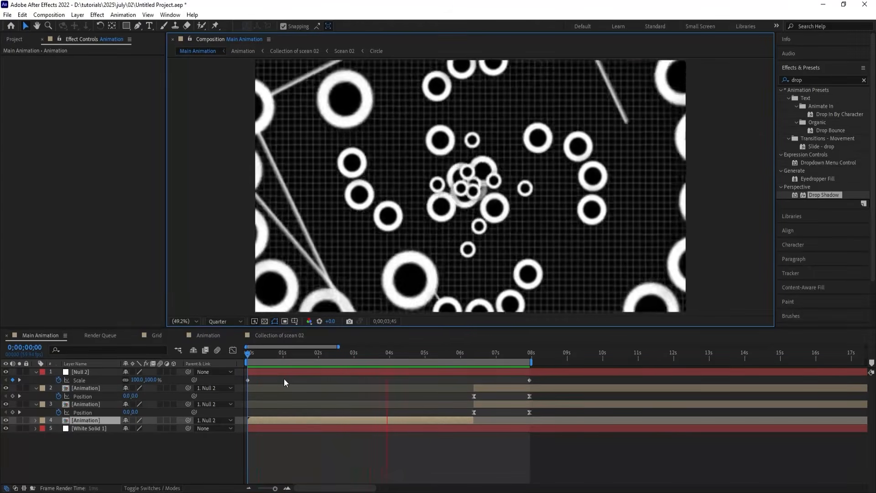
{"action": "key", "text": "space"}
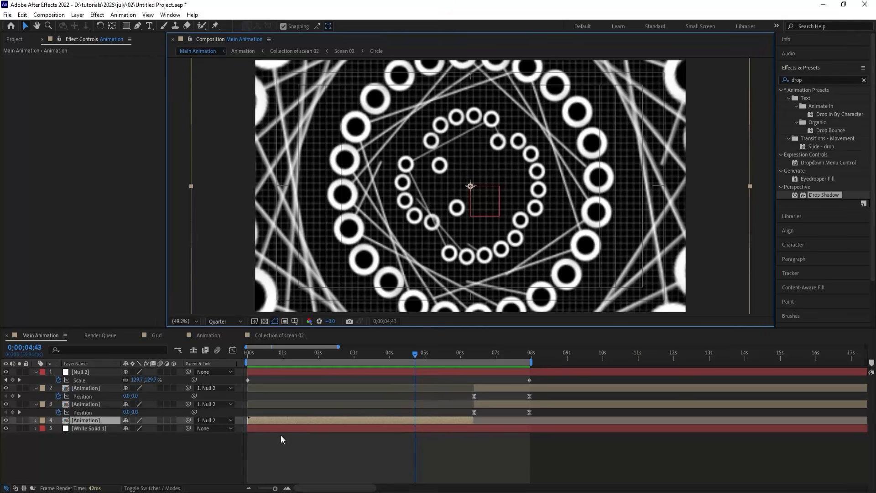
Add an adjustment layer above all layers in Main Animation and restore the viewer resolution to Full
{"action": "left_click", "coordinate": [149, 469]}
{"action": "key", "text": "u"}
{"action": "right_click", "coordinate": [148, 469]}
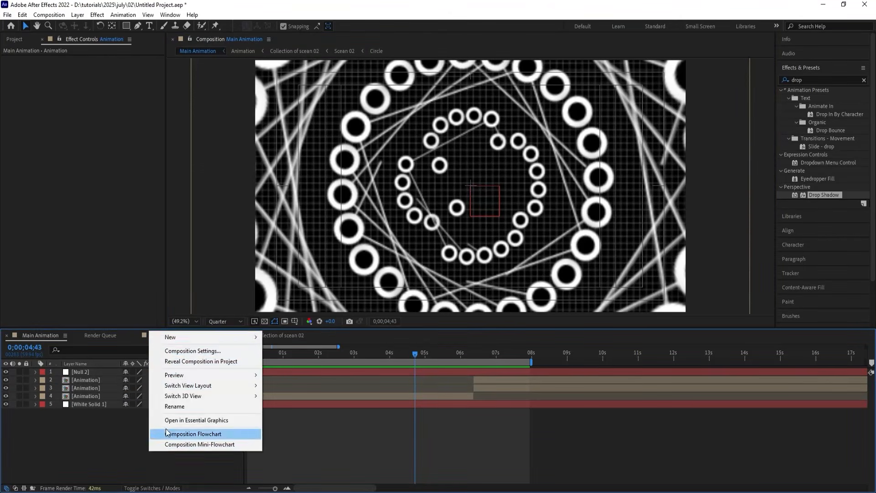
{"action": "mouse_move", "coordinate": [164, 338]}
{"action": "left_click", "coordinate": [292, 413]}
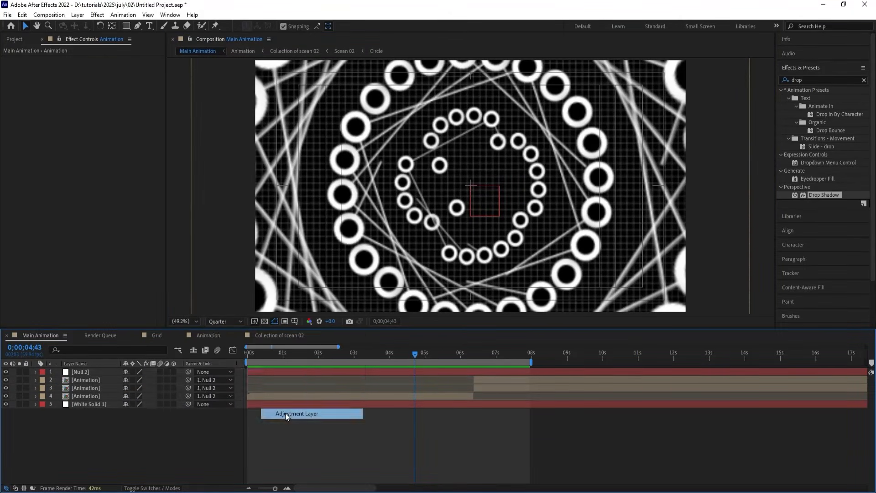
{"action": "left_click", "coordinate": [218, 321]}
{"action": "left_click", "coordinate": [222, 344]}
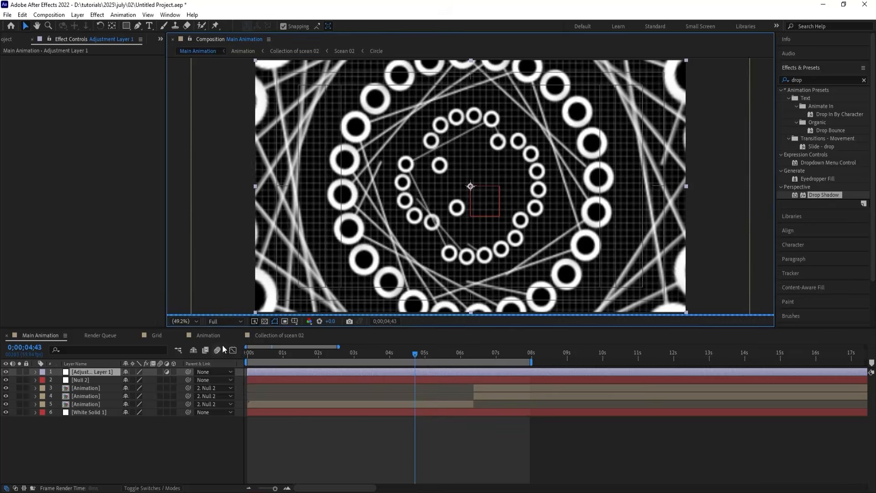
Find the Tint effect and apply it to the adjustment layer in Main Animation
{"action": "left_click", "coordinate": [803, 79]}
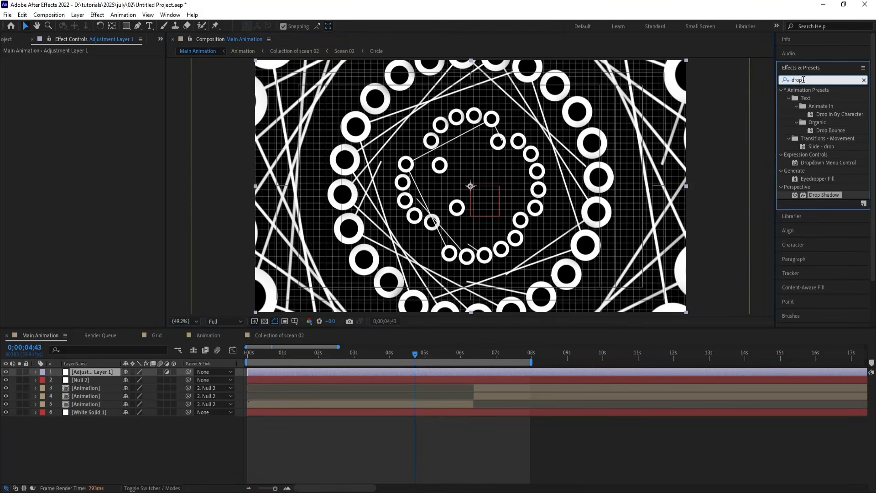
{"action": "type", "text": "tint"}
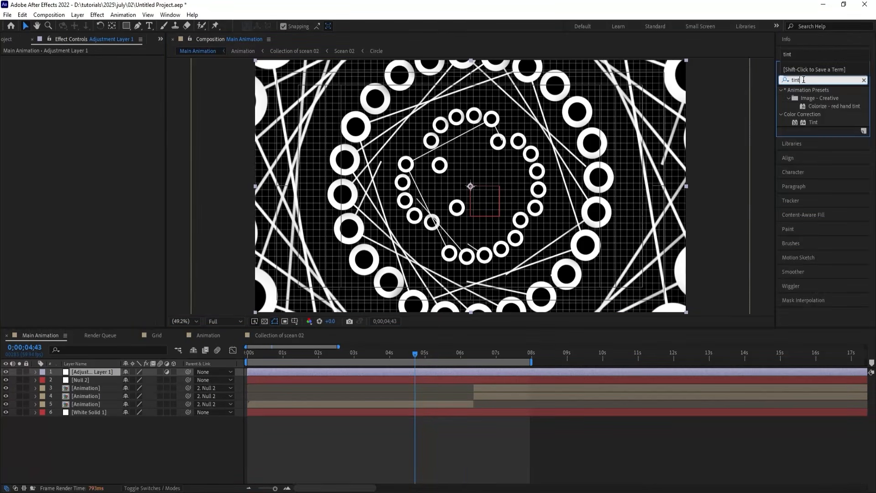
{"action": "left_click", "coordinate": [813, 124]}
{"action": "double_click", "coordinate": [812, 122]}
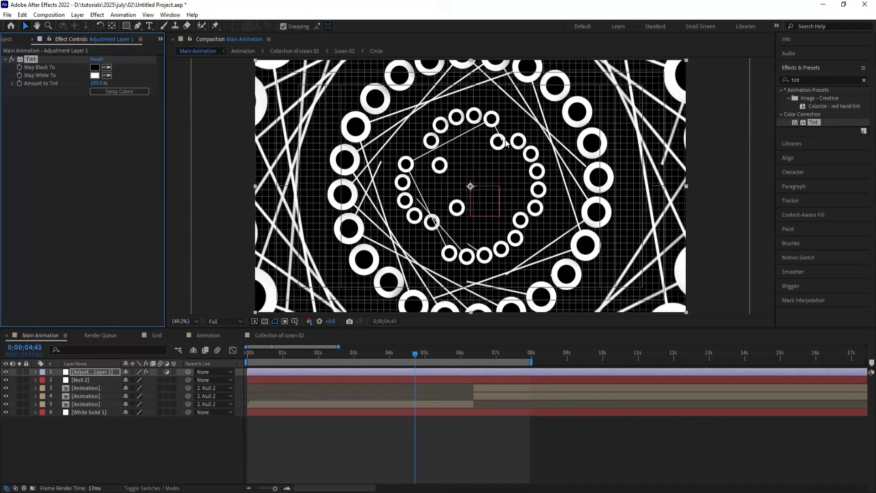
Try the Tint with white mapped to red and black mapped to white, then swap the two colours
{"action": "left_click", "coordinate": [139, 92]}
{"action": "left_click", "coordinate": [139, 92]}
{"action": "left_click", "coordinate": [94, 75]}
{"action": "left_click", "coordinate": [425, 221]}
{"action": "key", "text": "Return"}
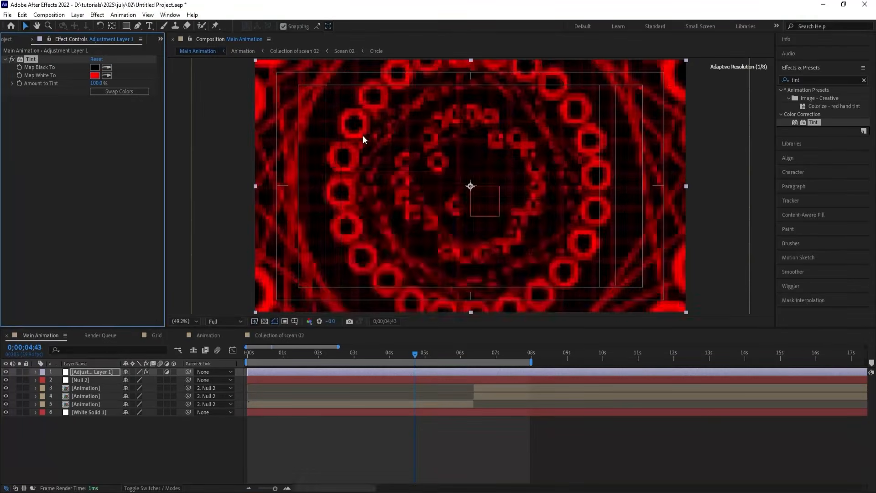
{"action": "left_click", "coordinate": [95, 68]}
{"action": "left_click", "coordinate": [326, 191]}
{"action": "key", "text": "Return"}
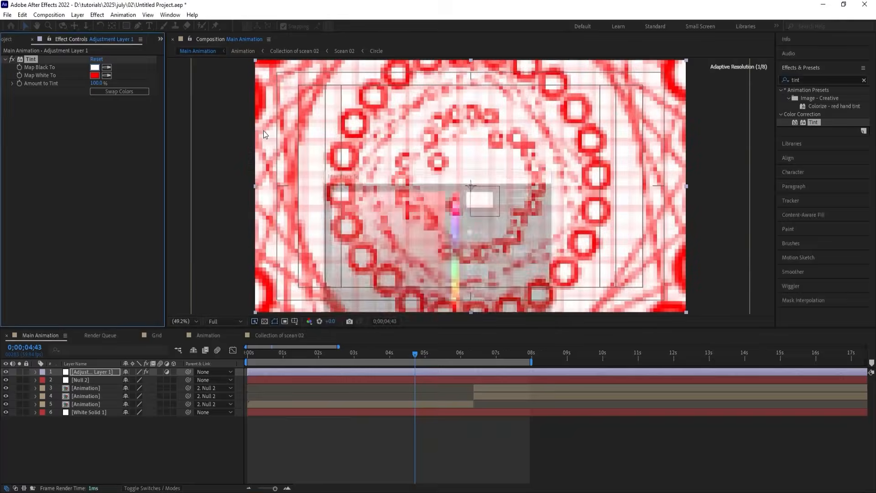
{"action": "left_click", "coordinate": [125, 95]}
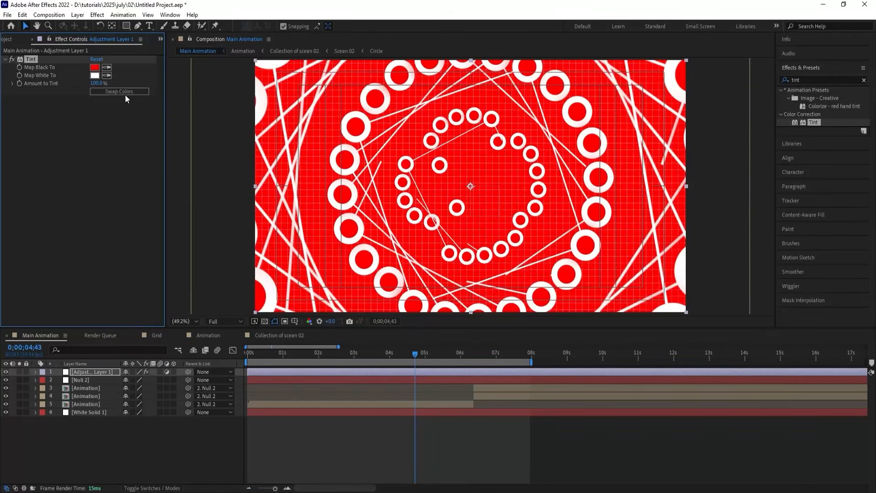
Map black to purple 6600FF in the adjustment layer's Tint and review the colours across the composition up to about 0;00;05;38
{"action": "left_click", "coordinate": [94, 68]}
{"action": "left_click_drag", "start_coordinate": [456, 229], "coordinate": [456, 222]}
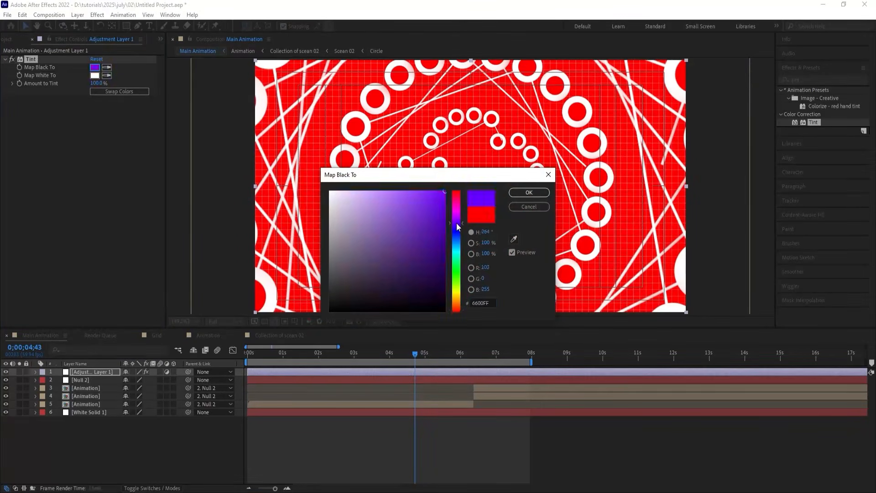
{"action": "key", "text": "Return"}
{"action": "left_click_drag", "start_coordinate": [381, 352], "coordinate": [459, 351]}
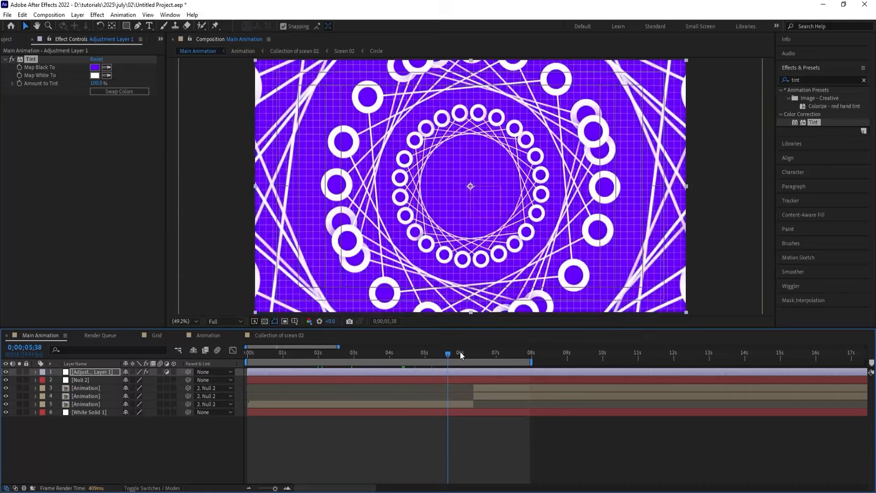